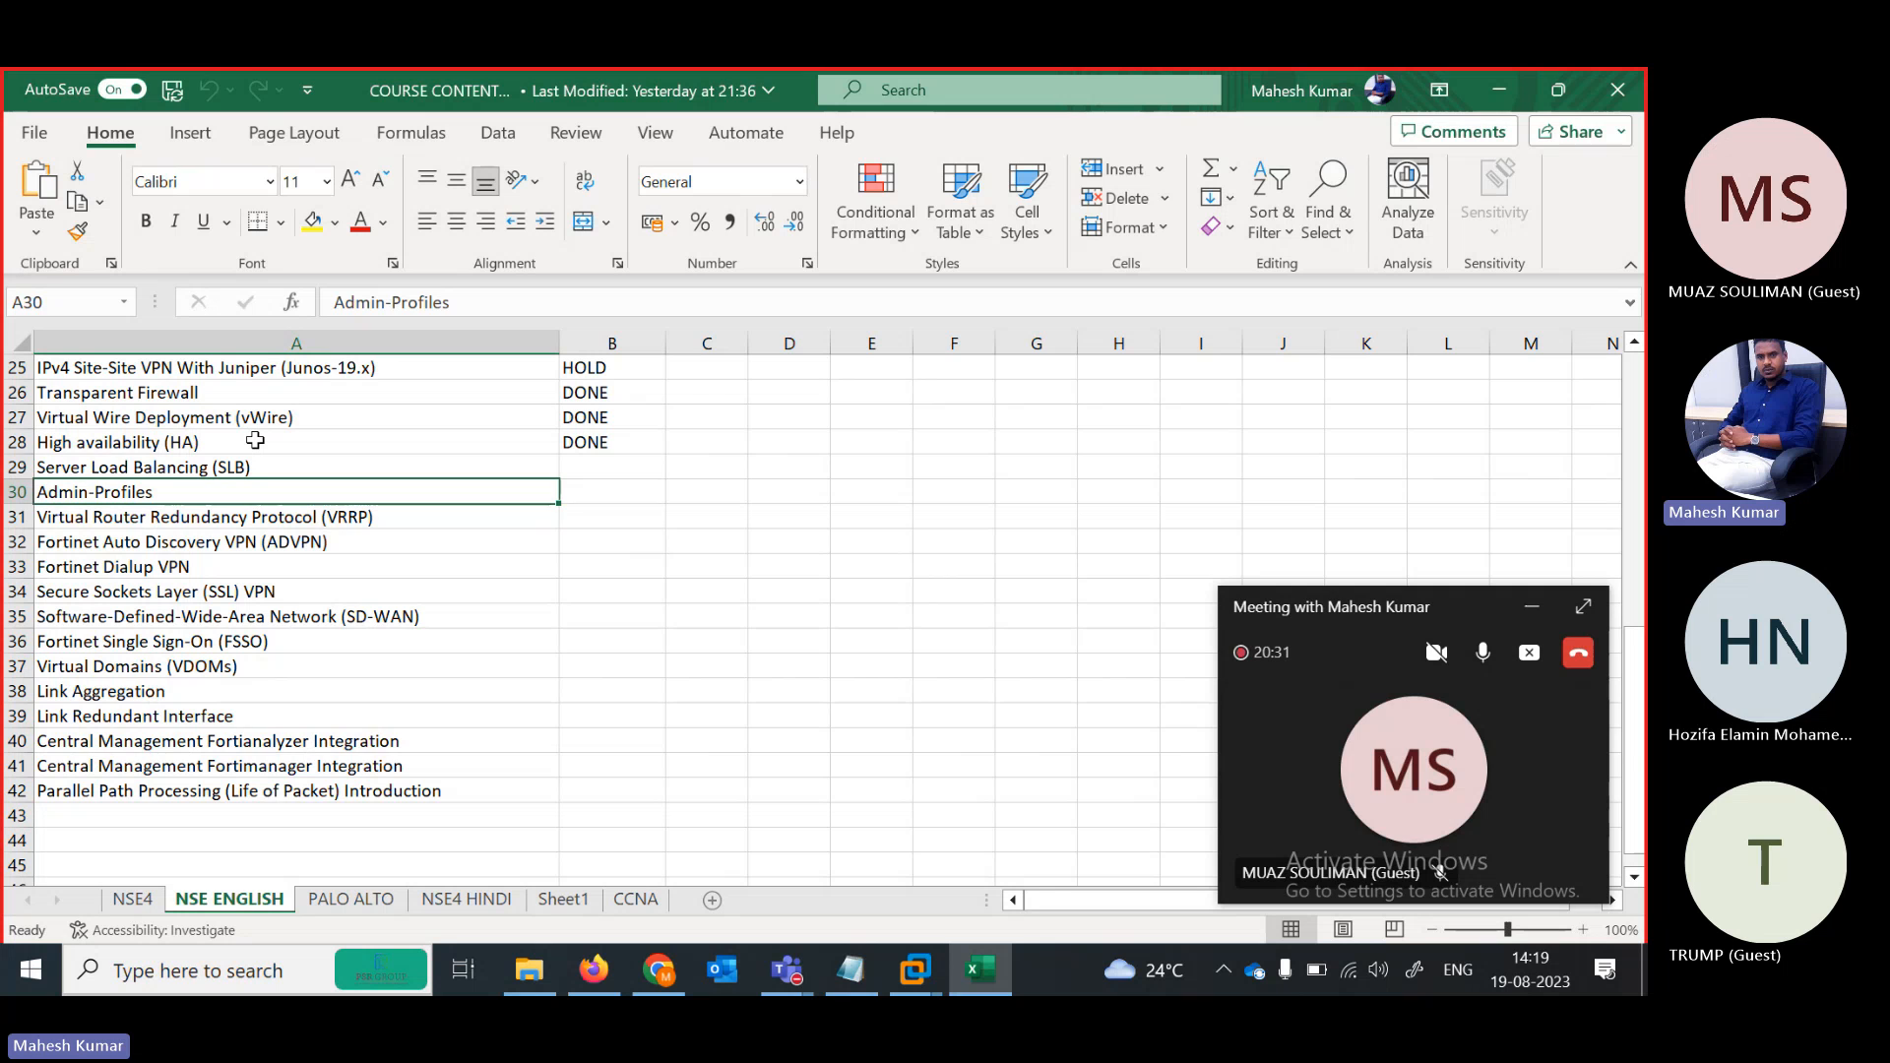
Move down the Excel course list to the ADVPN row, then minimize Excel to reveal the SLB topology
{"action": "key", "text": "Down"}
{"action": "key", "text": "Down"}
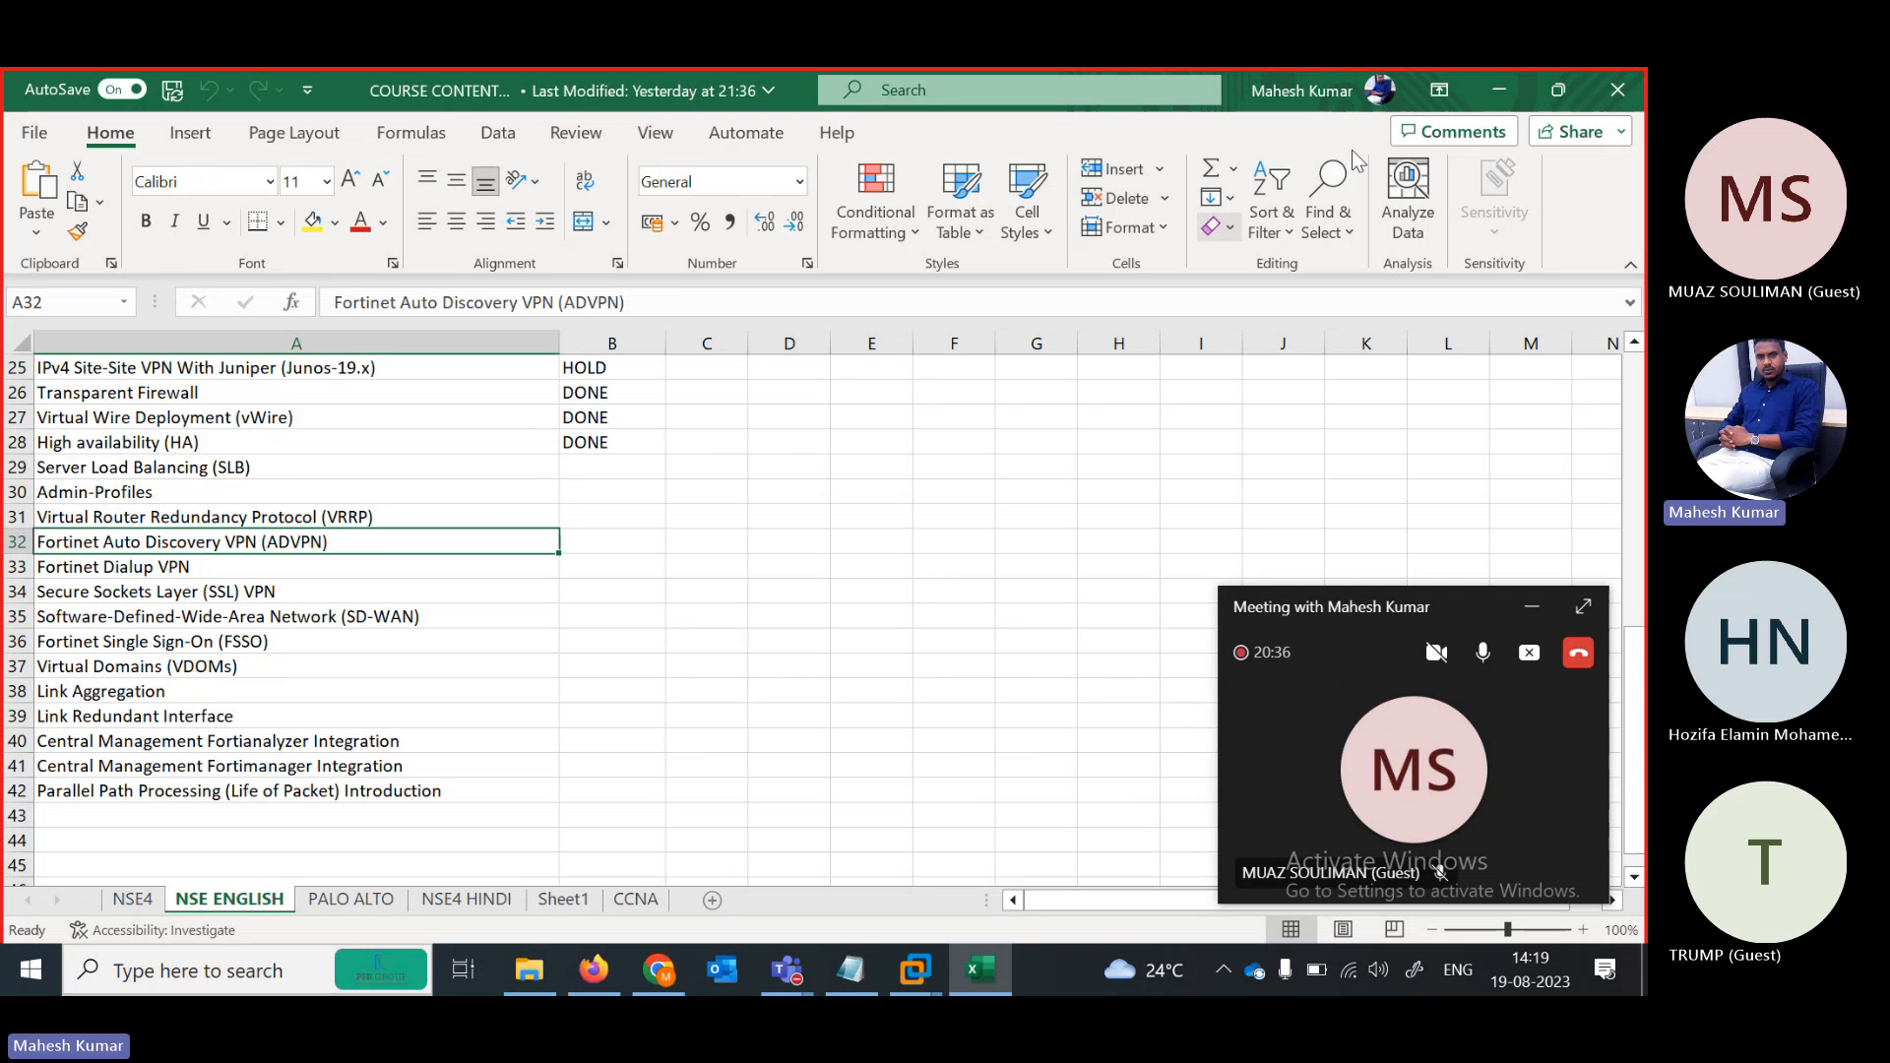
{"action": "left_click", "coordinate": [1498, 90]}
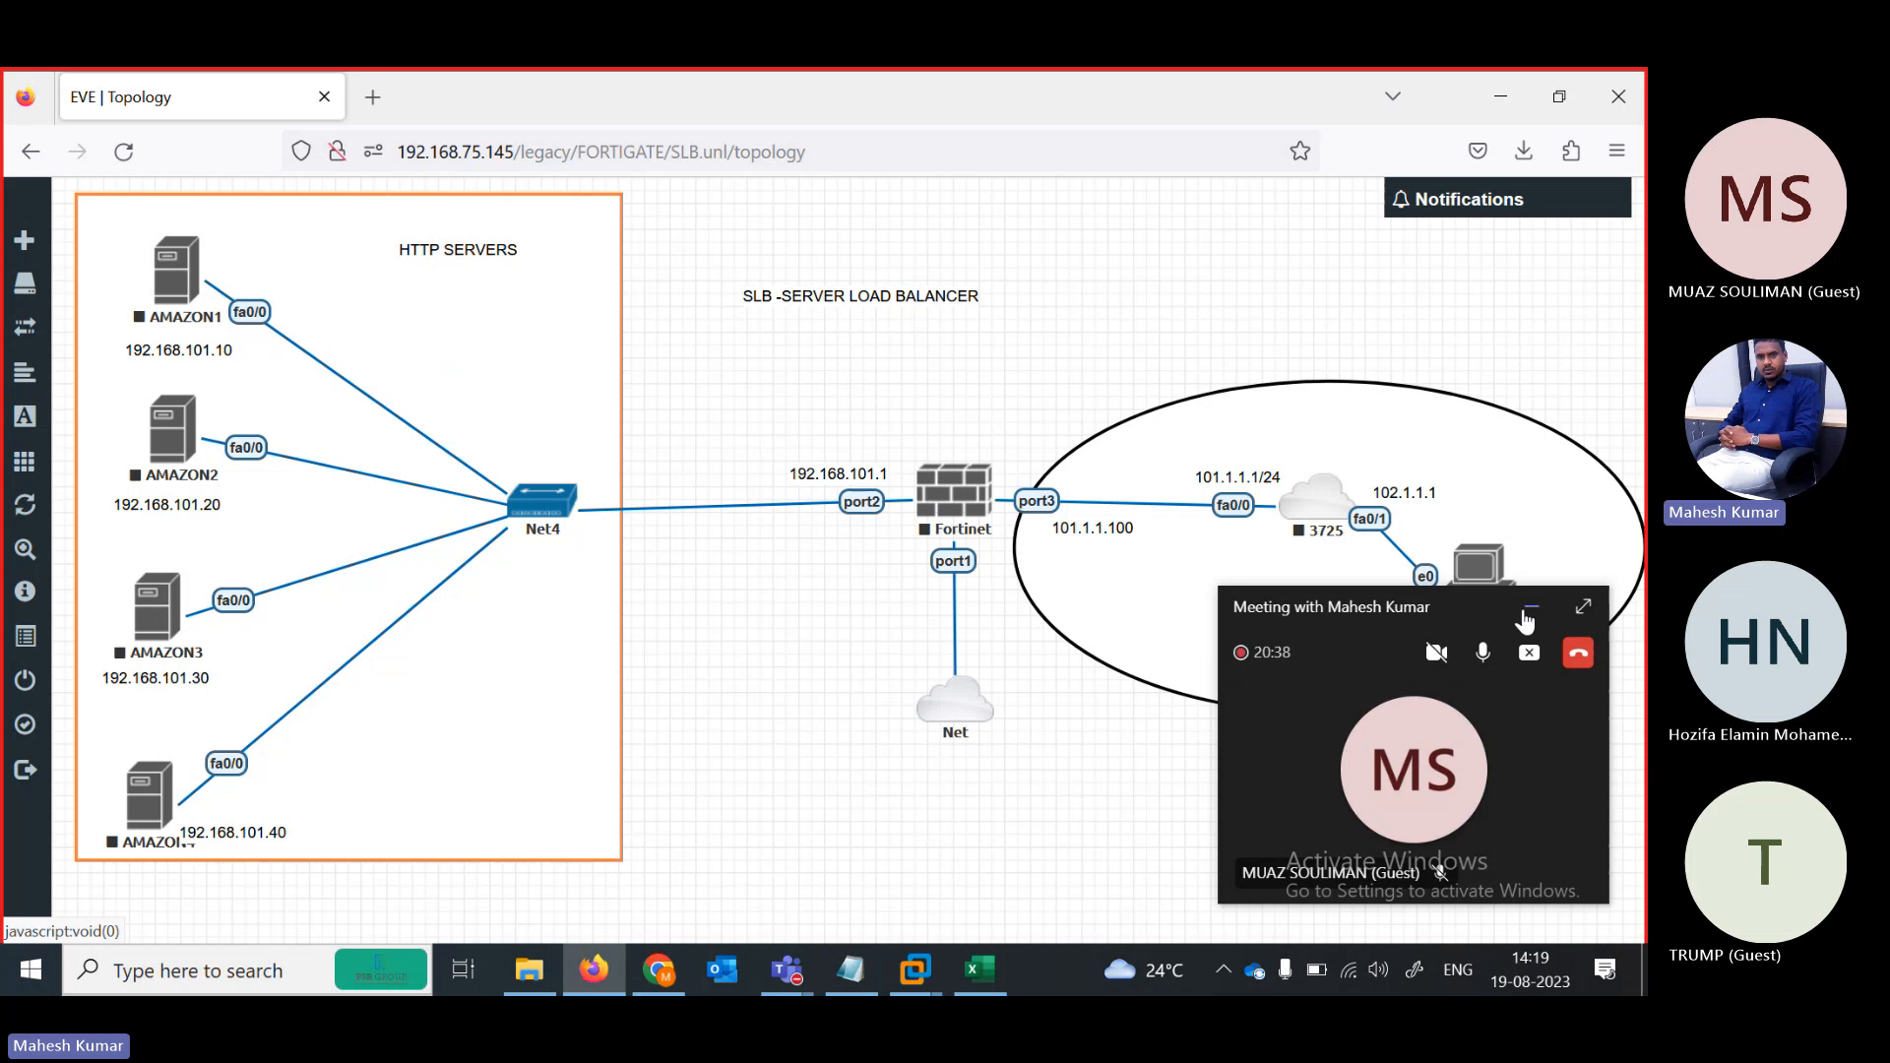
Hide the Teams window and capture the EVE-NG SLB topology with Snipping Tool
{"action": "left_click", "coordinate": [1529, 612]}
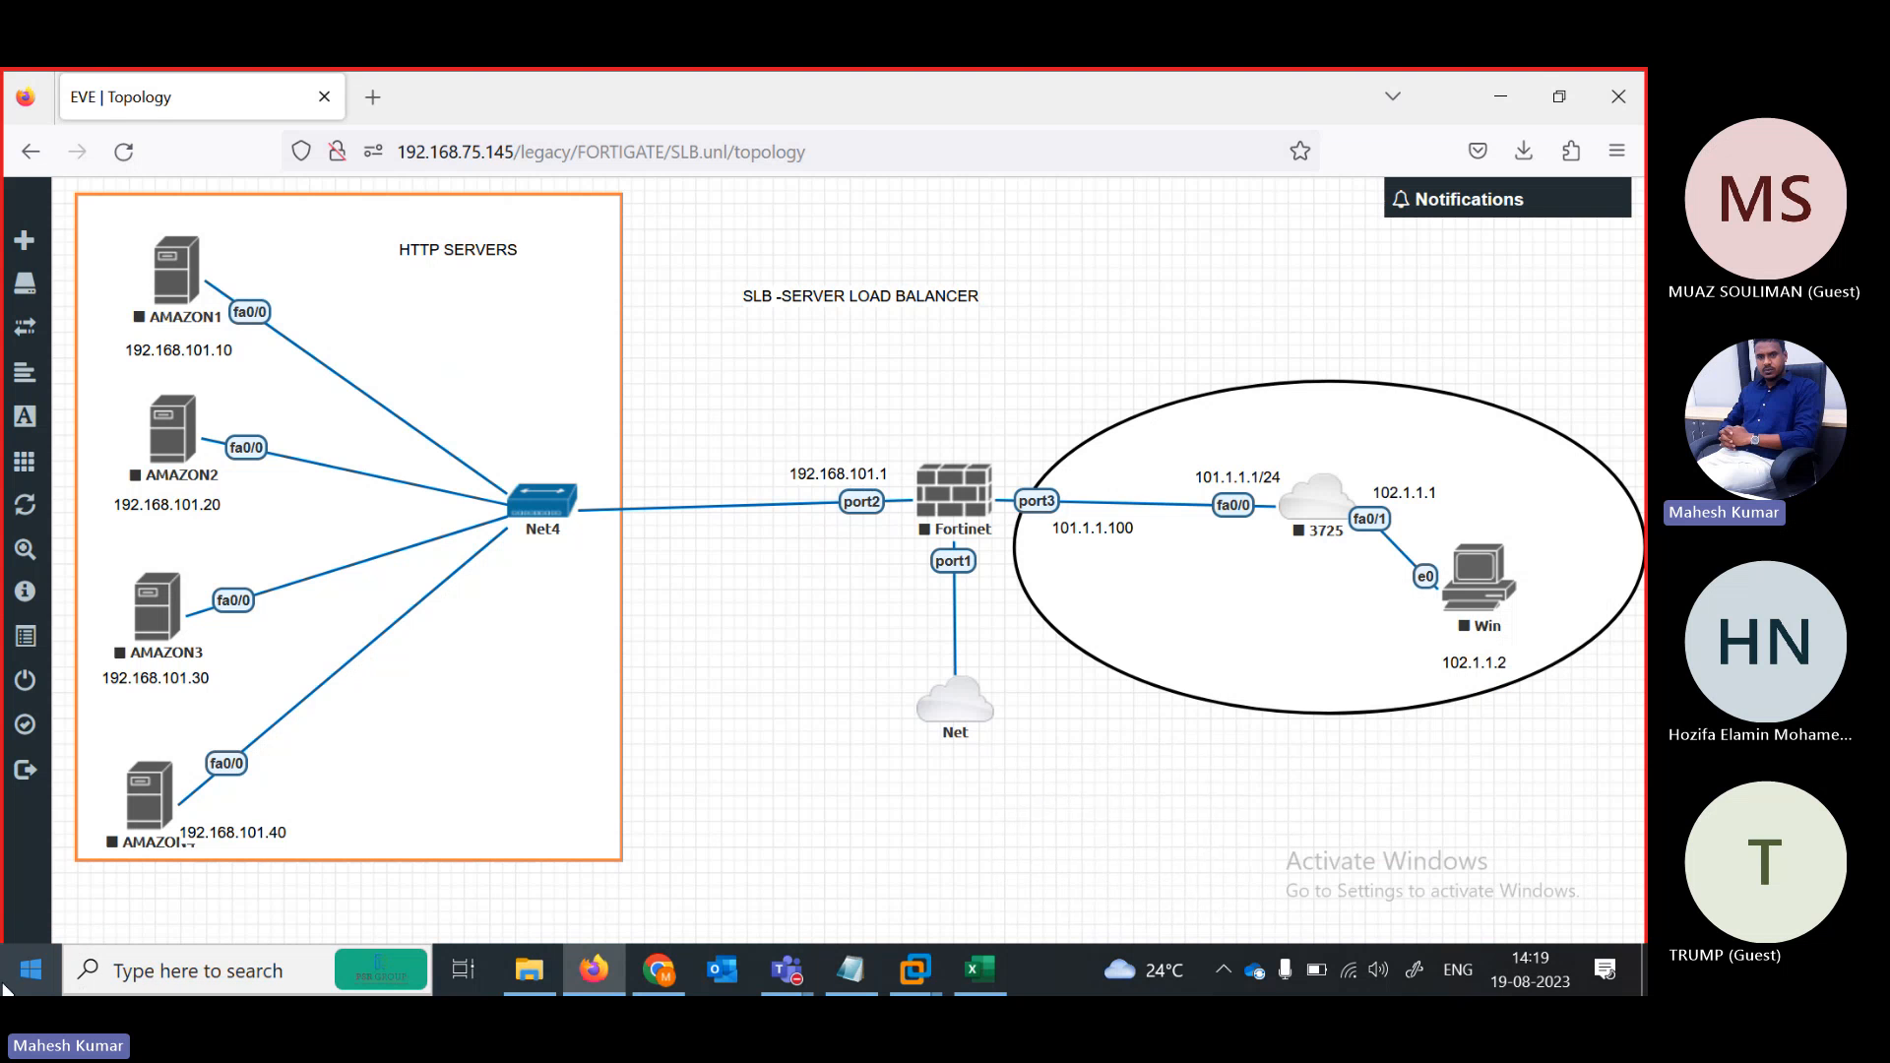
{"action": "left_click", "coordinate": [19, 975]}
{"action": "type", "text": "sni"}
{"action": "left_click", "coordinate": [532, 536]}
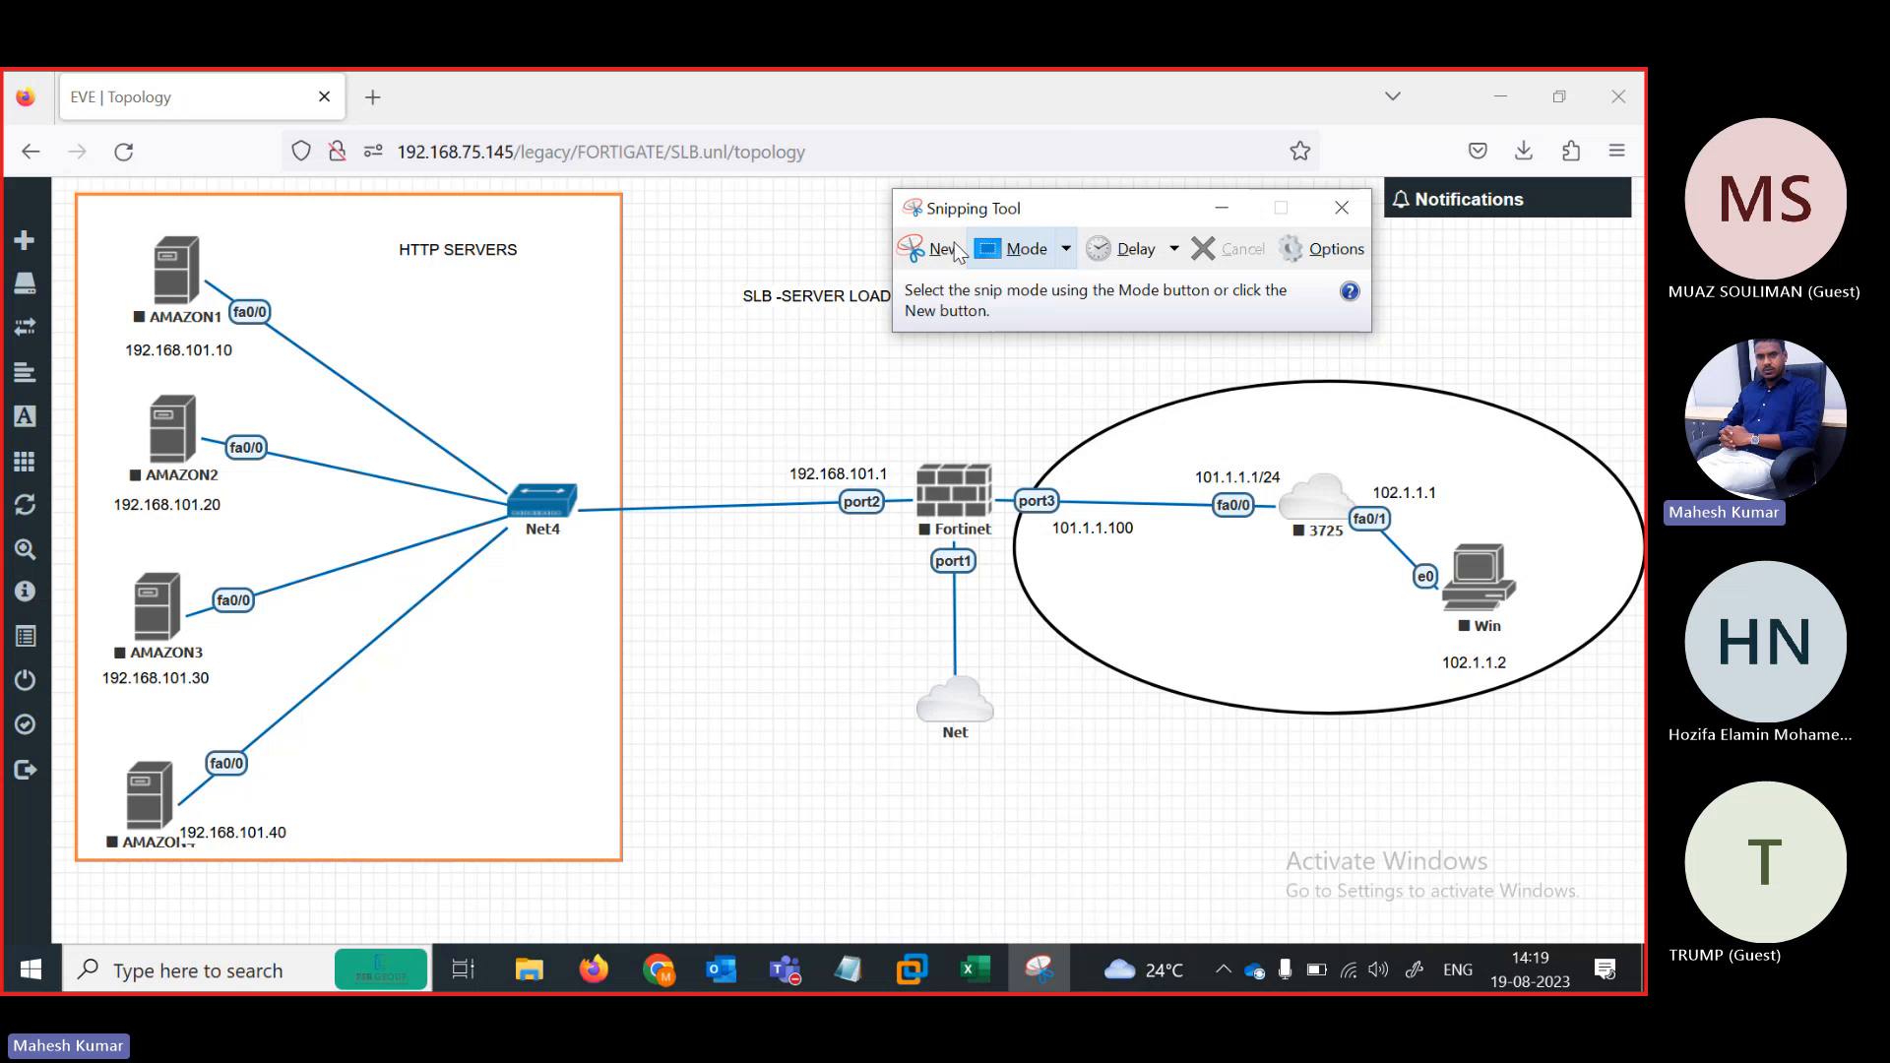
{"action": "left_click", "coordinate": [945, 249]}
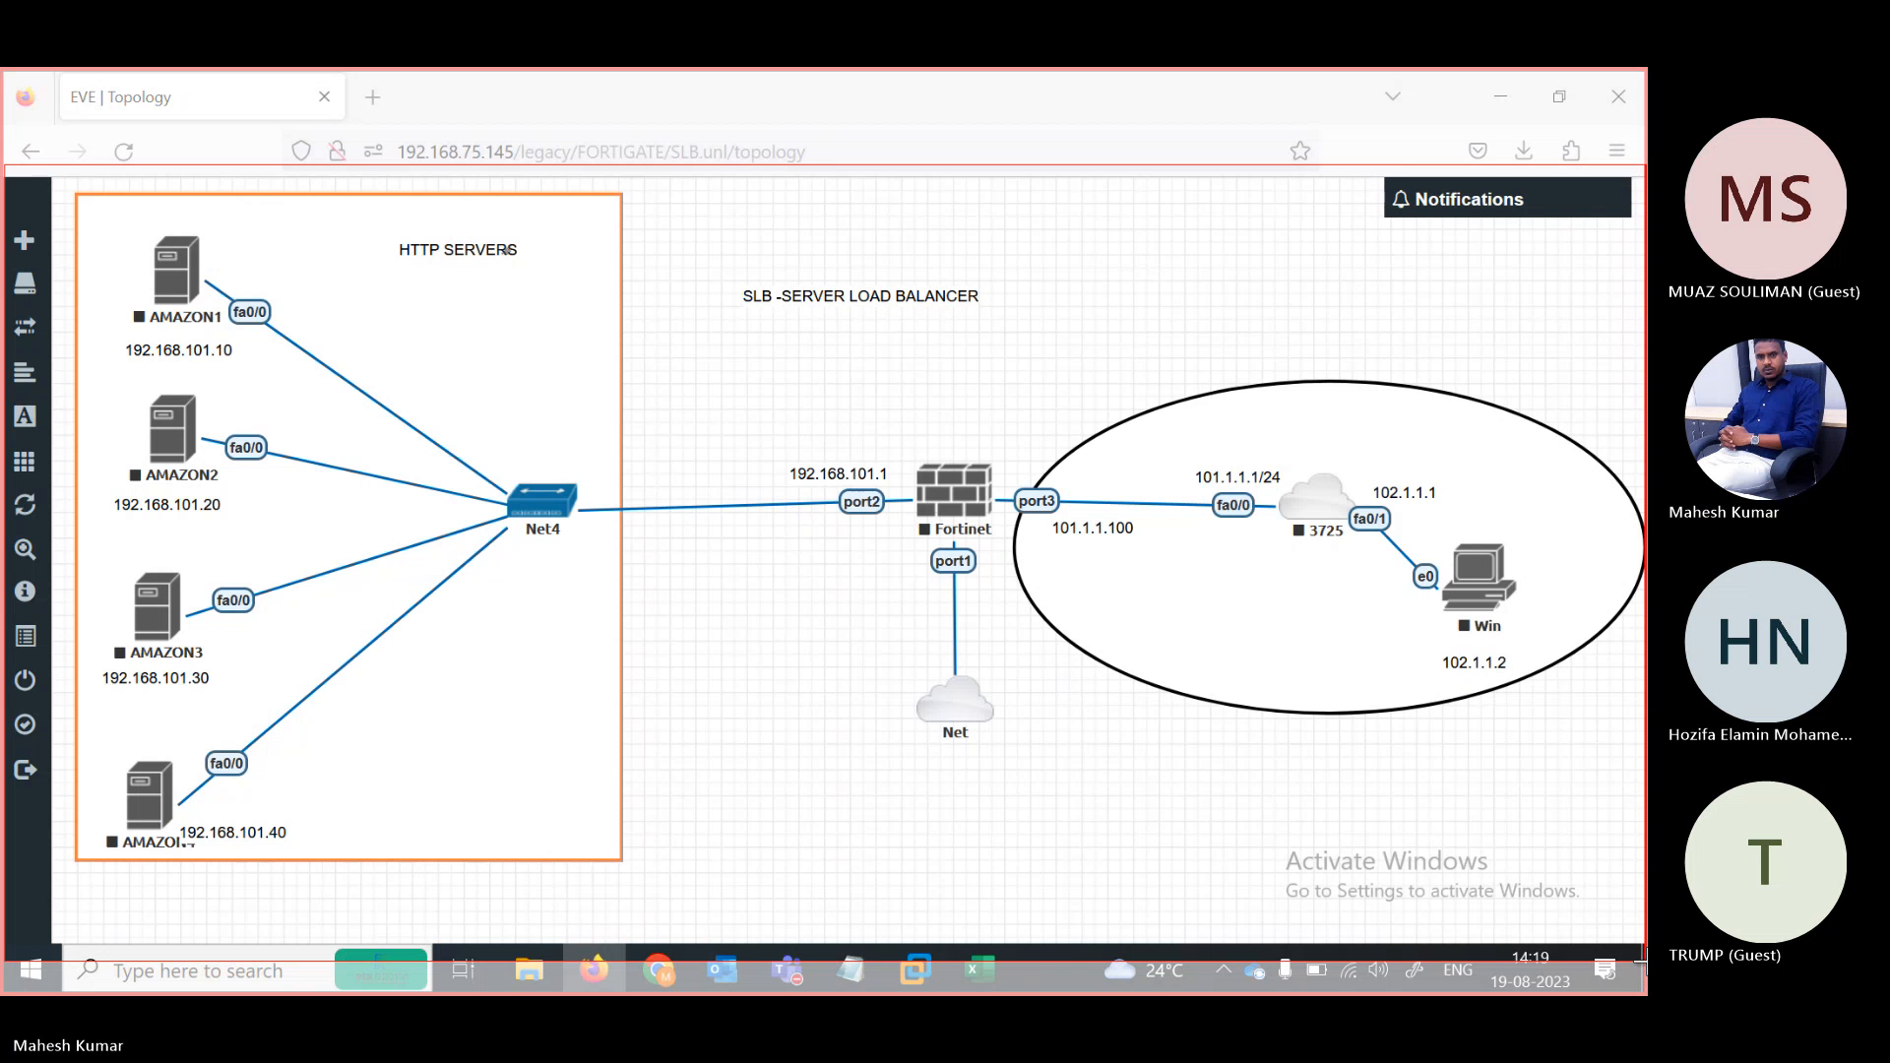
{"action": "left_click", "coordinate": [508, 249]}
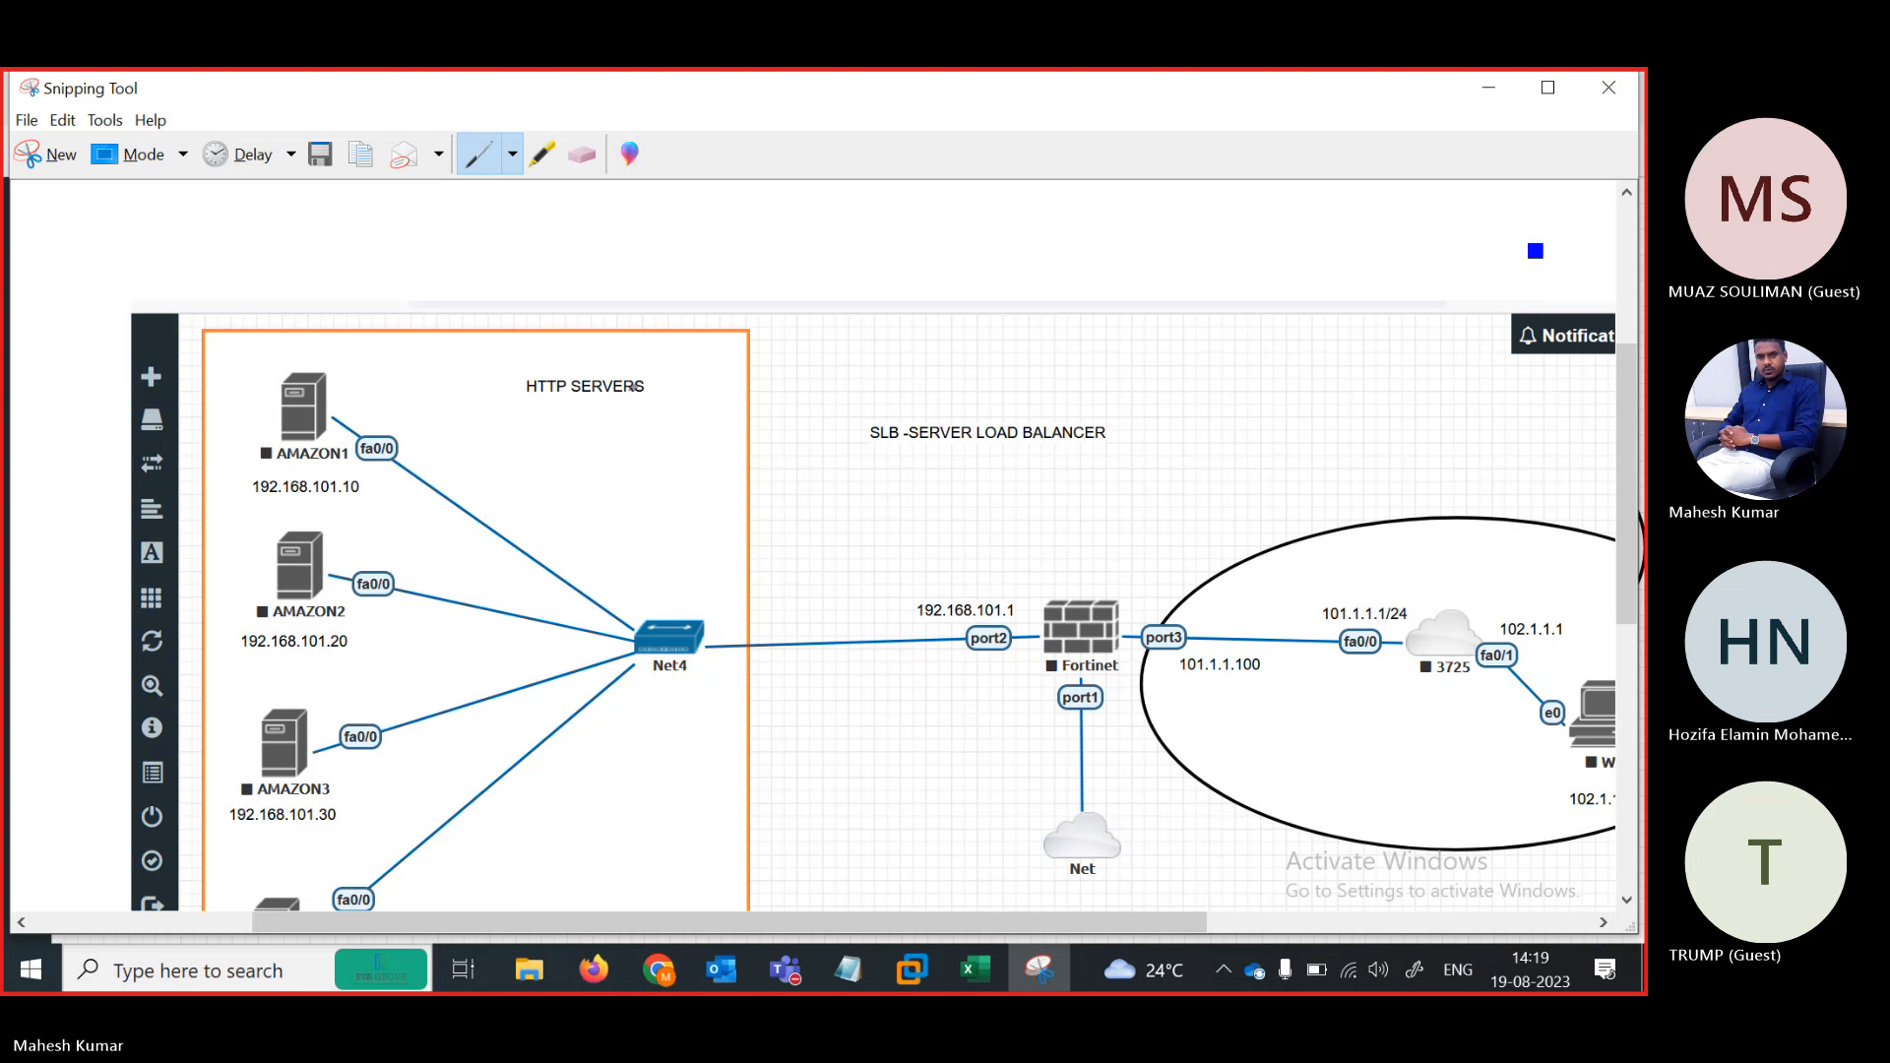
Reopen the topology snip and circle the Fortinet, 3725 router and Win PC in blue ink
{"action": "key", "text": "super+d"}
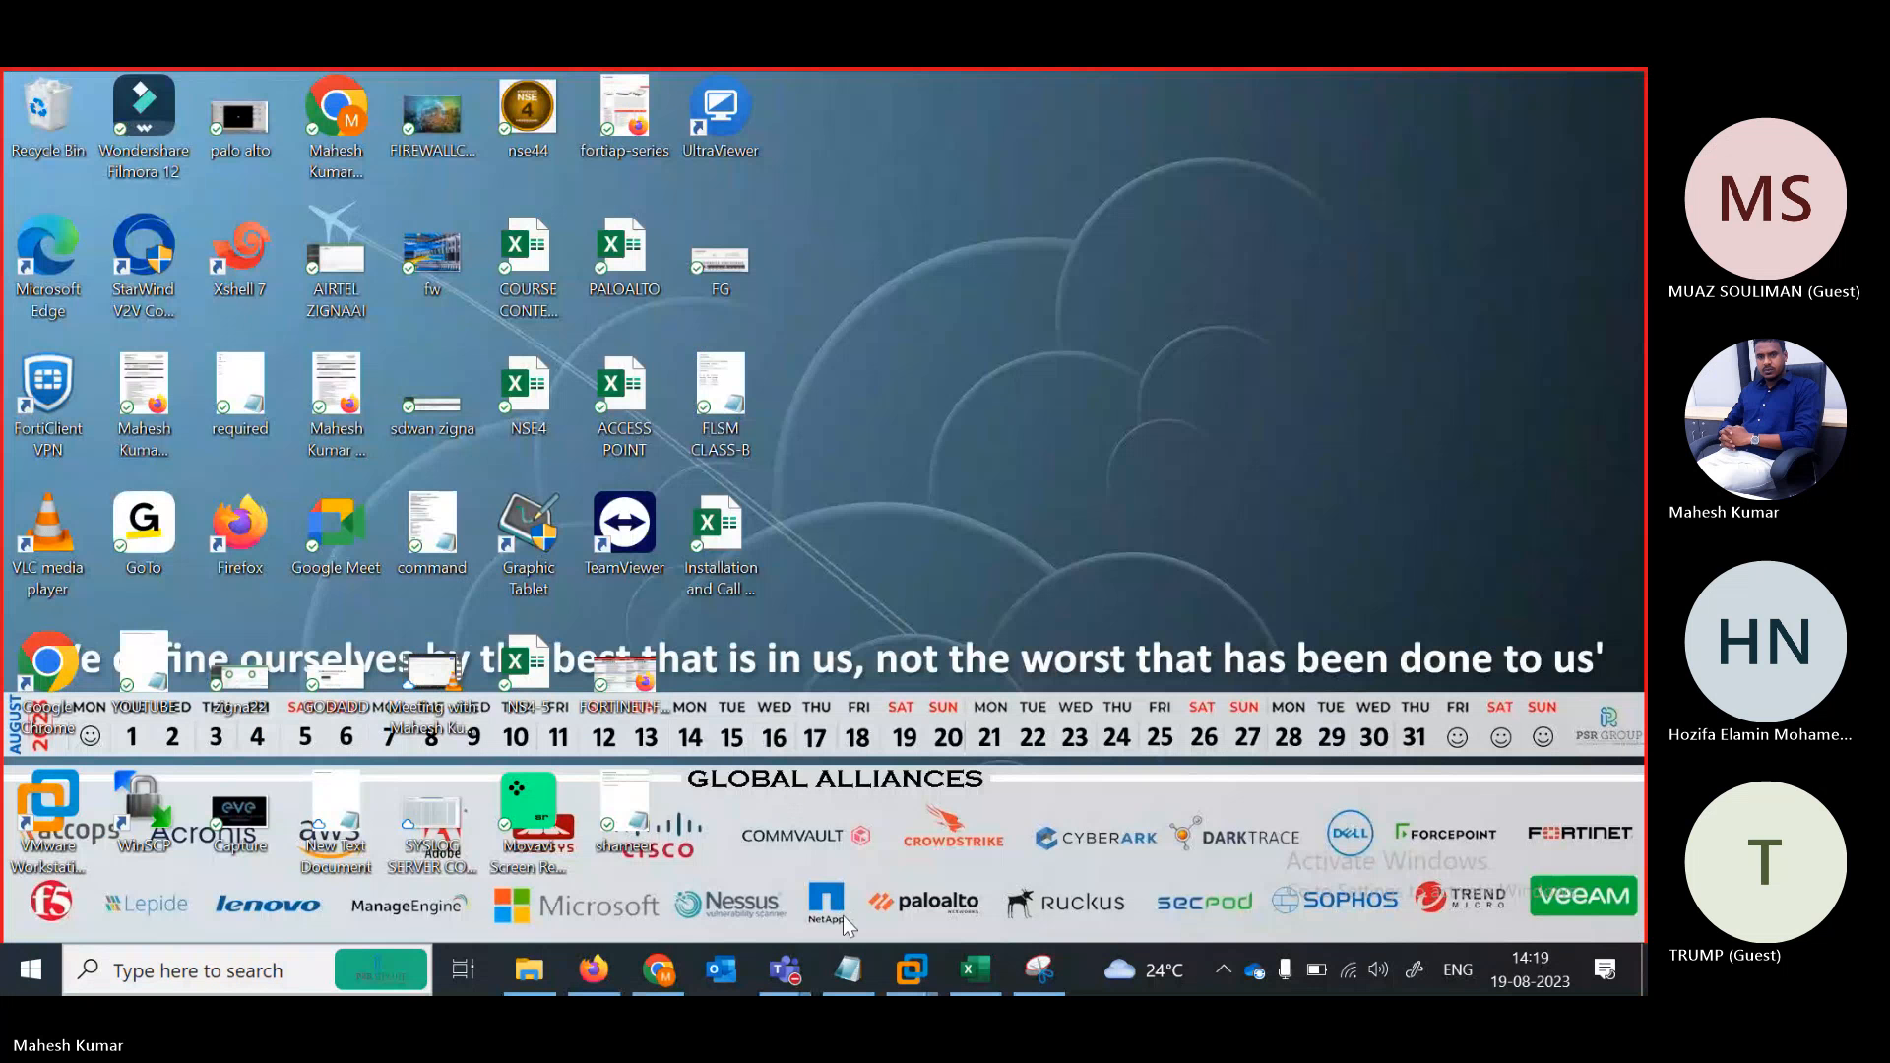
{"action": "left_click", "coordinate": [1040, 969]}
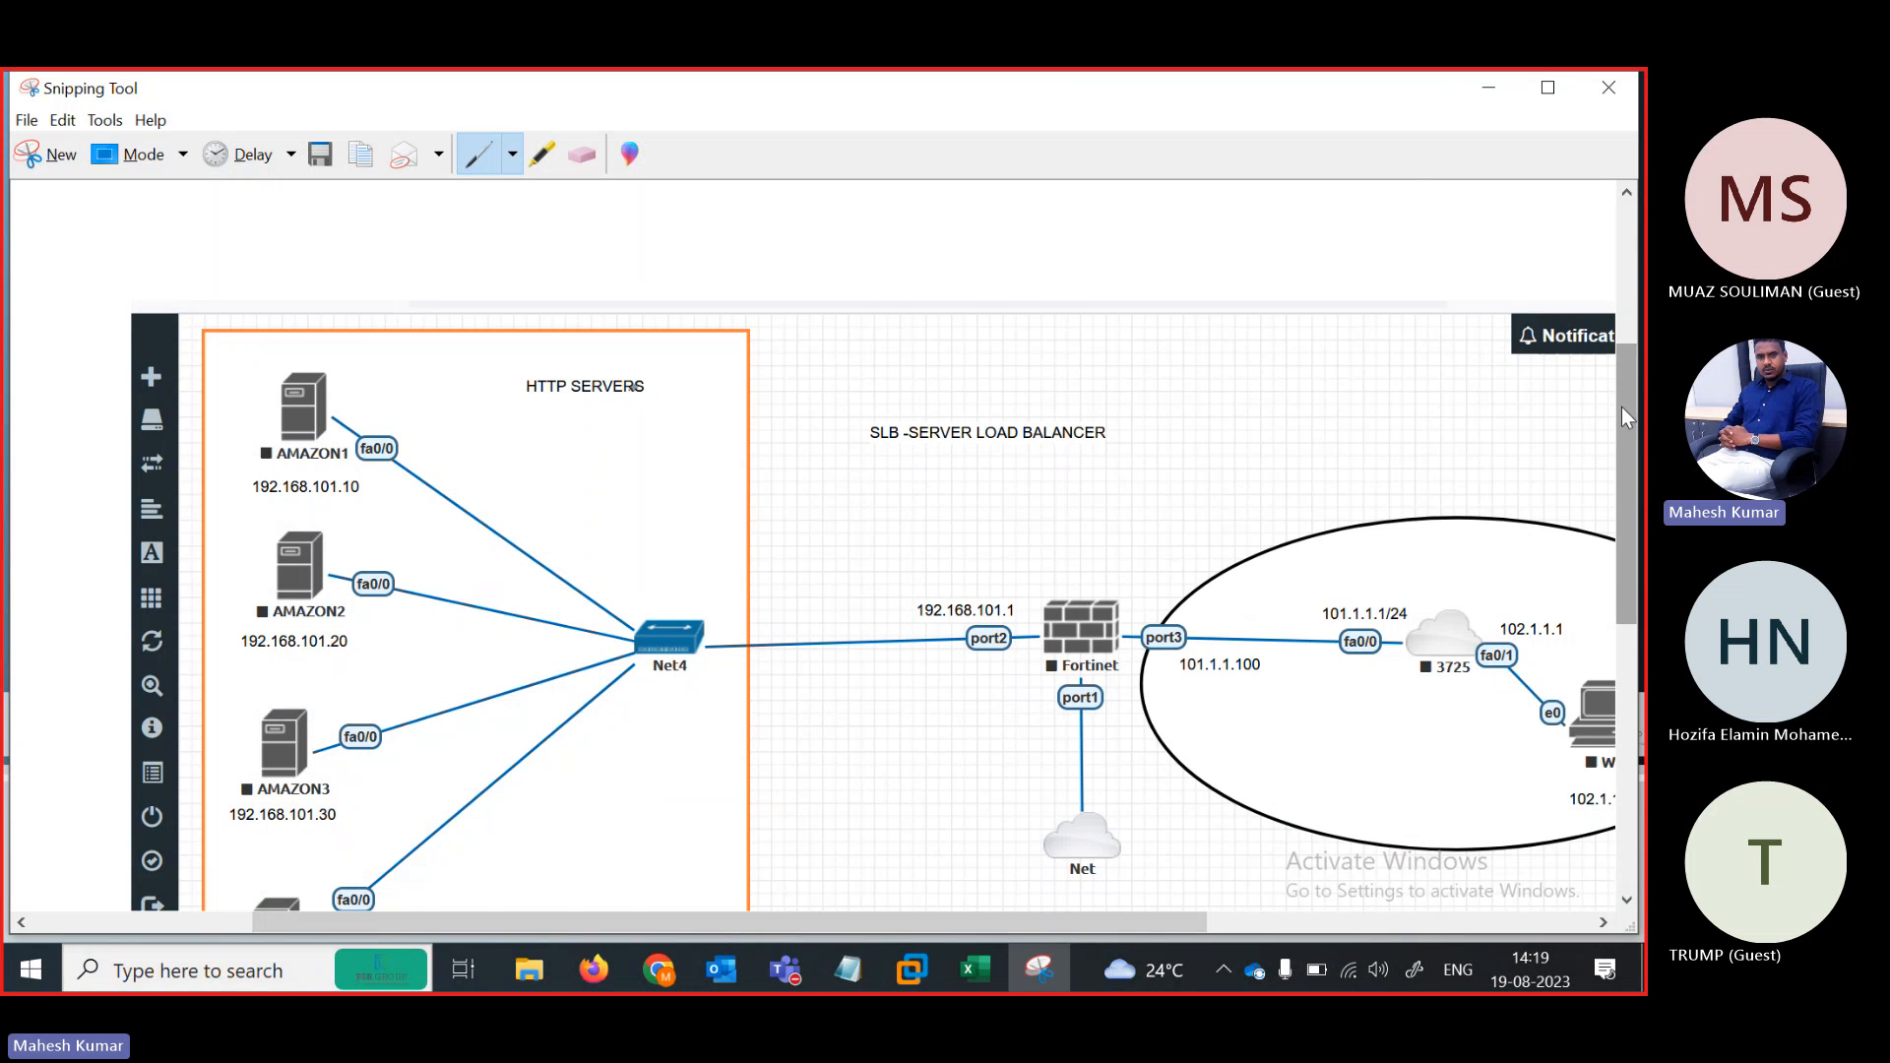
{"action": "left_click_drag", "start_coordinate": [1621, 405], "coordinate": [1632, 453]}
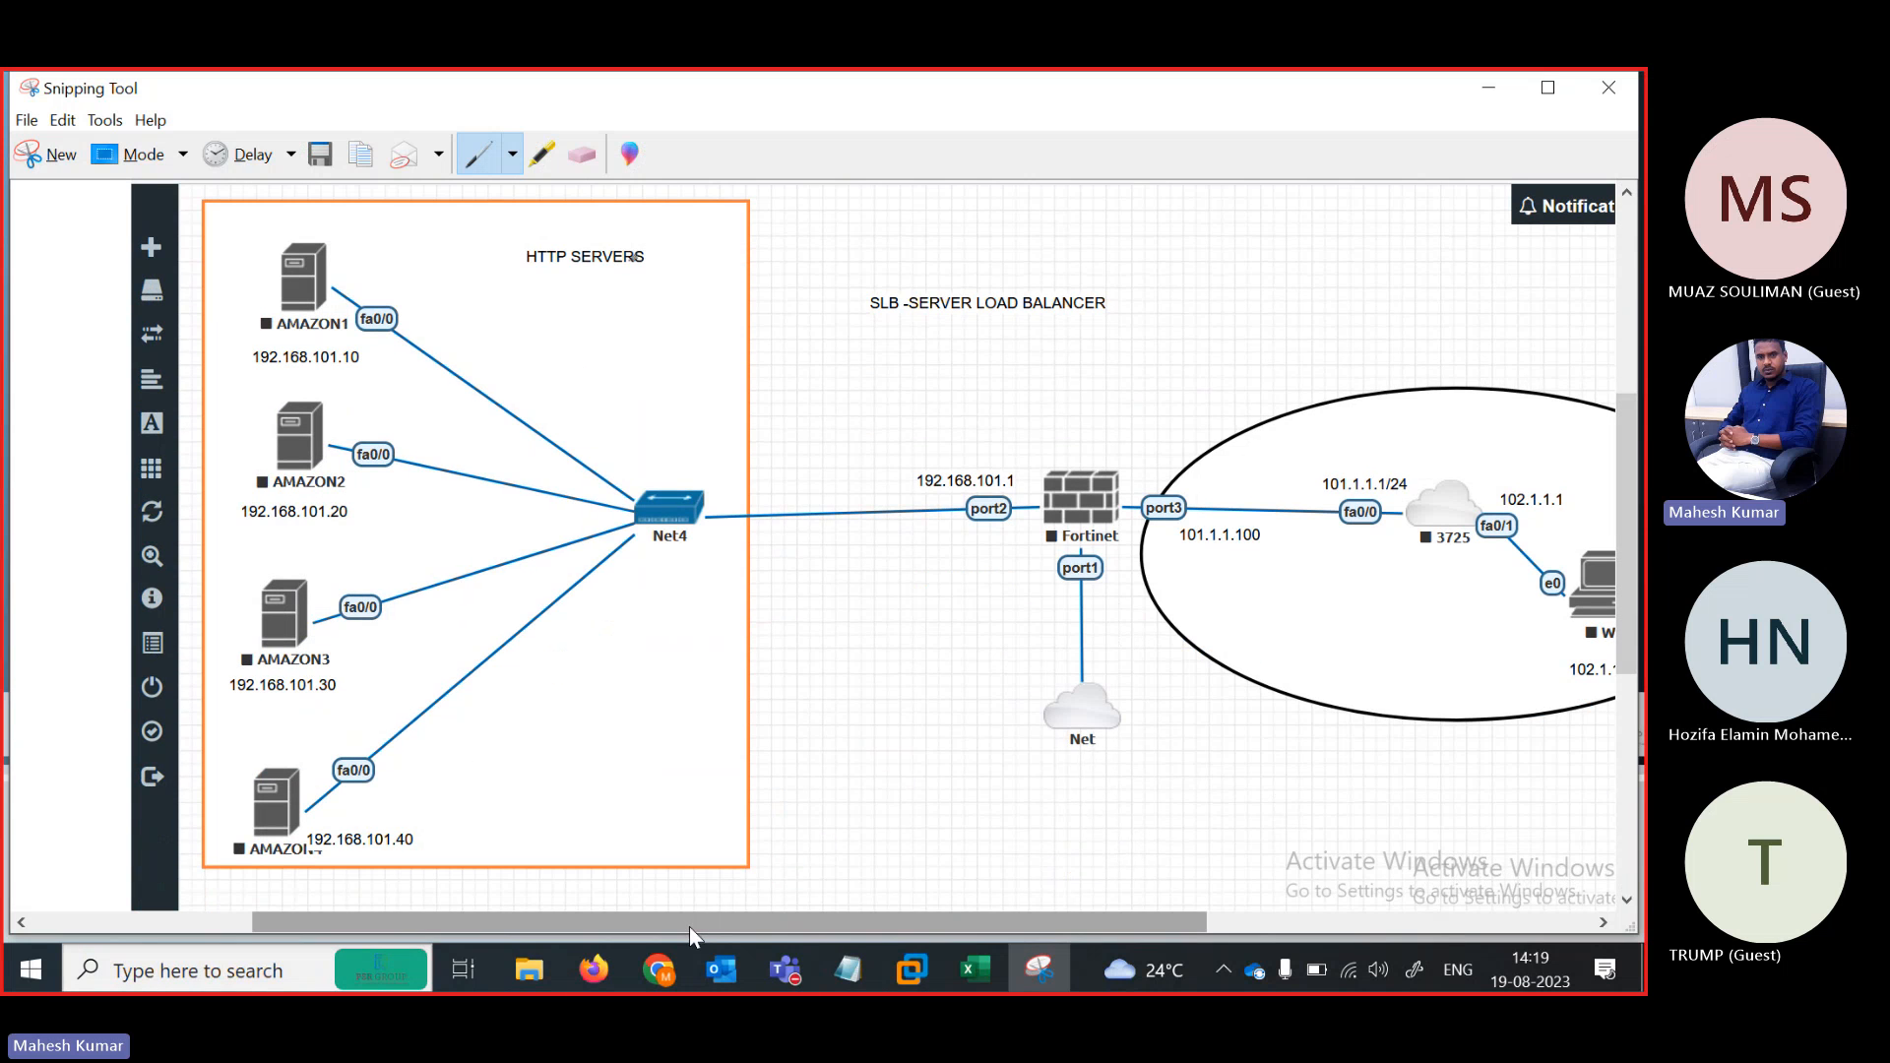
{"action": "left_click_drag", "start_coordinate": [689, 925], "coordinate": [742, 930]}
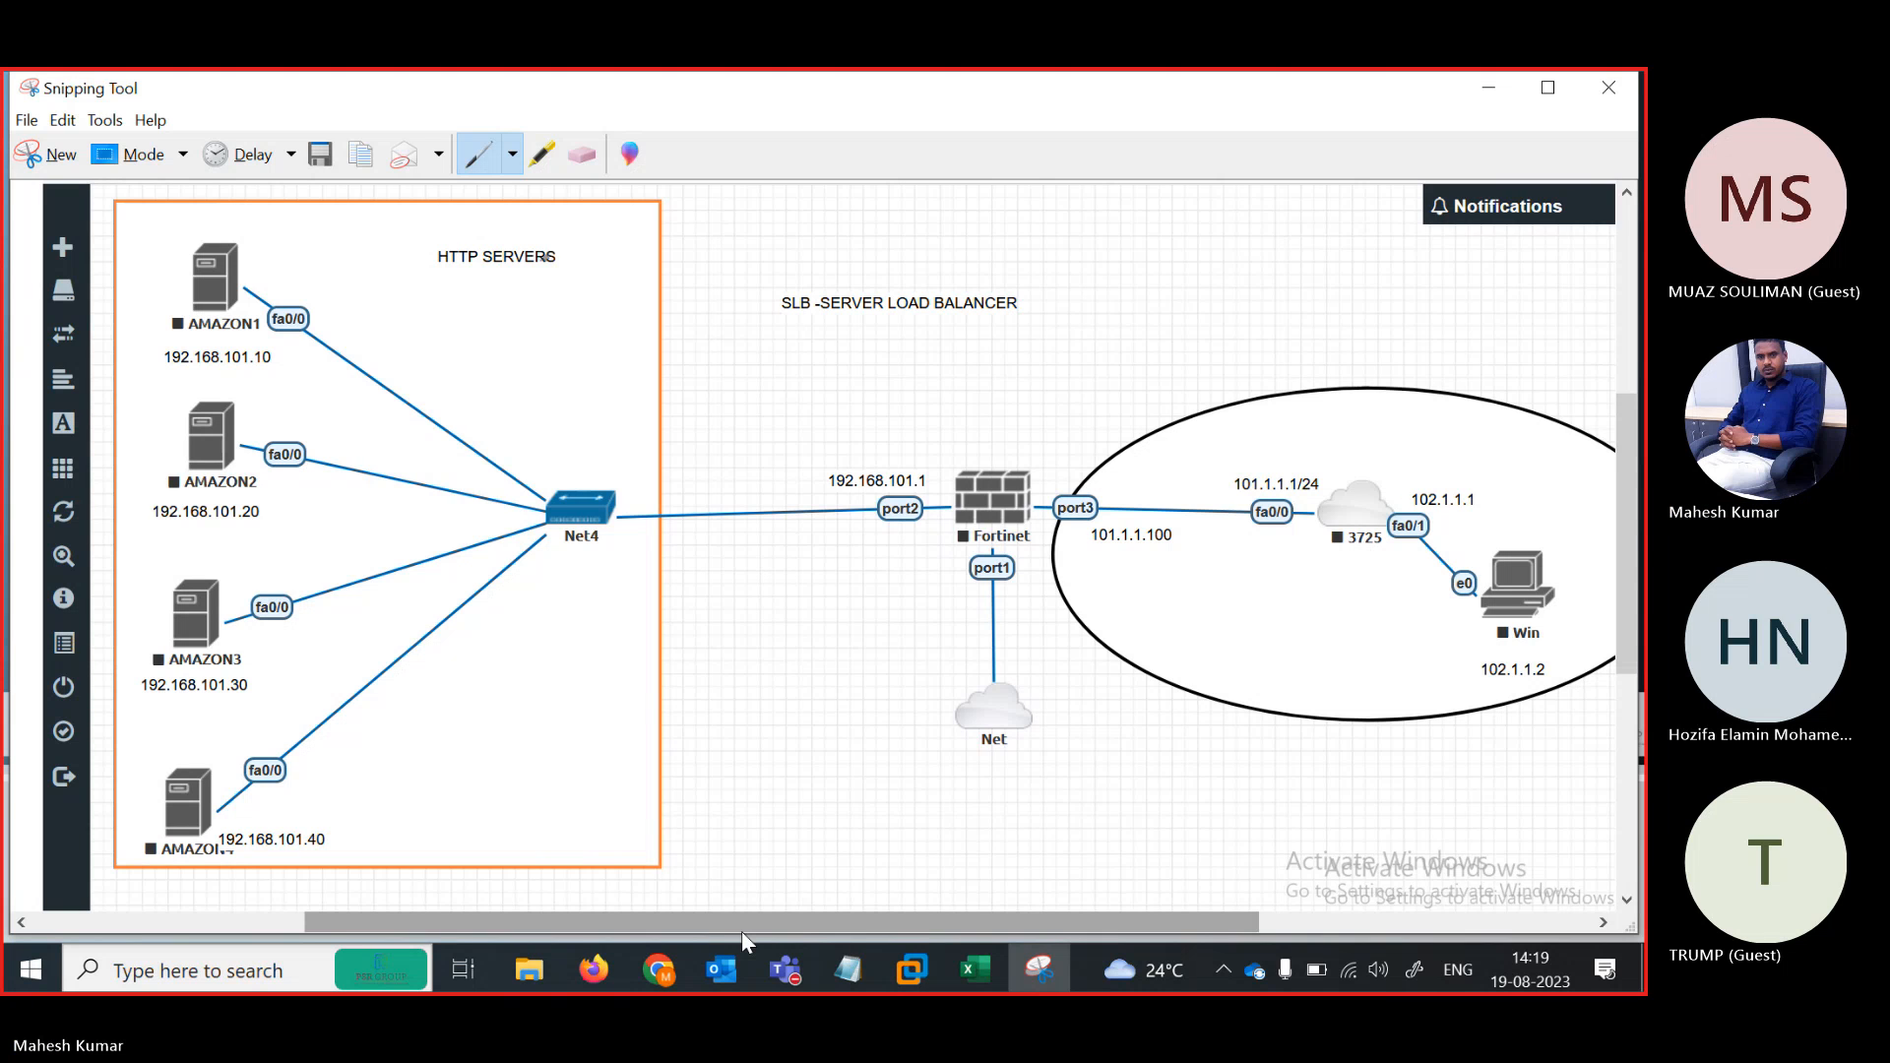
{"action": "mouse_move", "coordinate": [771, 669]}
{"action": "left_mouse_down"}
{"action": "mouse_move", "coordinate": [856, 611]}
{"action": "mouse_move", "coordinate": [959, 451]}
{"action": "mouse_move", "coordinate": [1030, 497]}
{"action": "mouse_move", "coordinate": [975, 566]}
{"action": "left_mouse_up"}
{"action": "mouse_move", "coordinate": [1339, 487]}
{"action": "left_mouse_down"}
{"action": "mouse_move", "coordinate": [1280, 505]}
{"action": "mouse_move", "coordinate": [1396, 538]}
{"action": "mouse_move", "coordinate": [1471, 527]}
{"action": "left_mouse_up"}
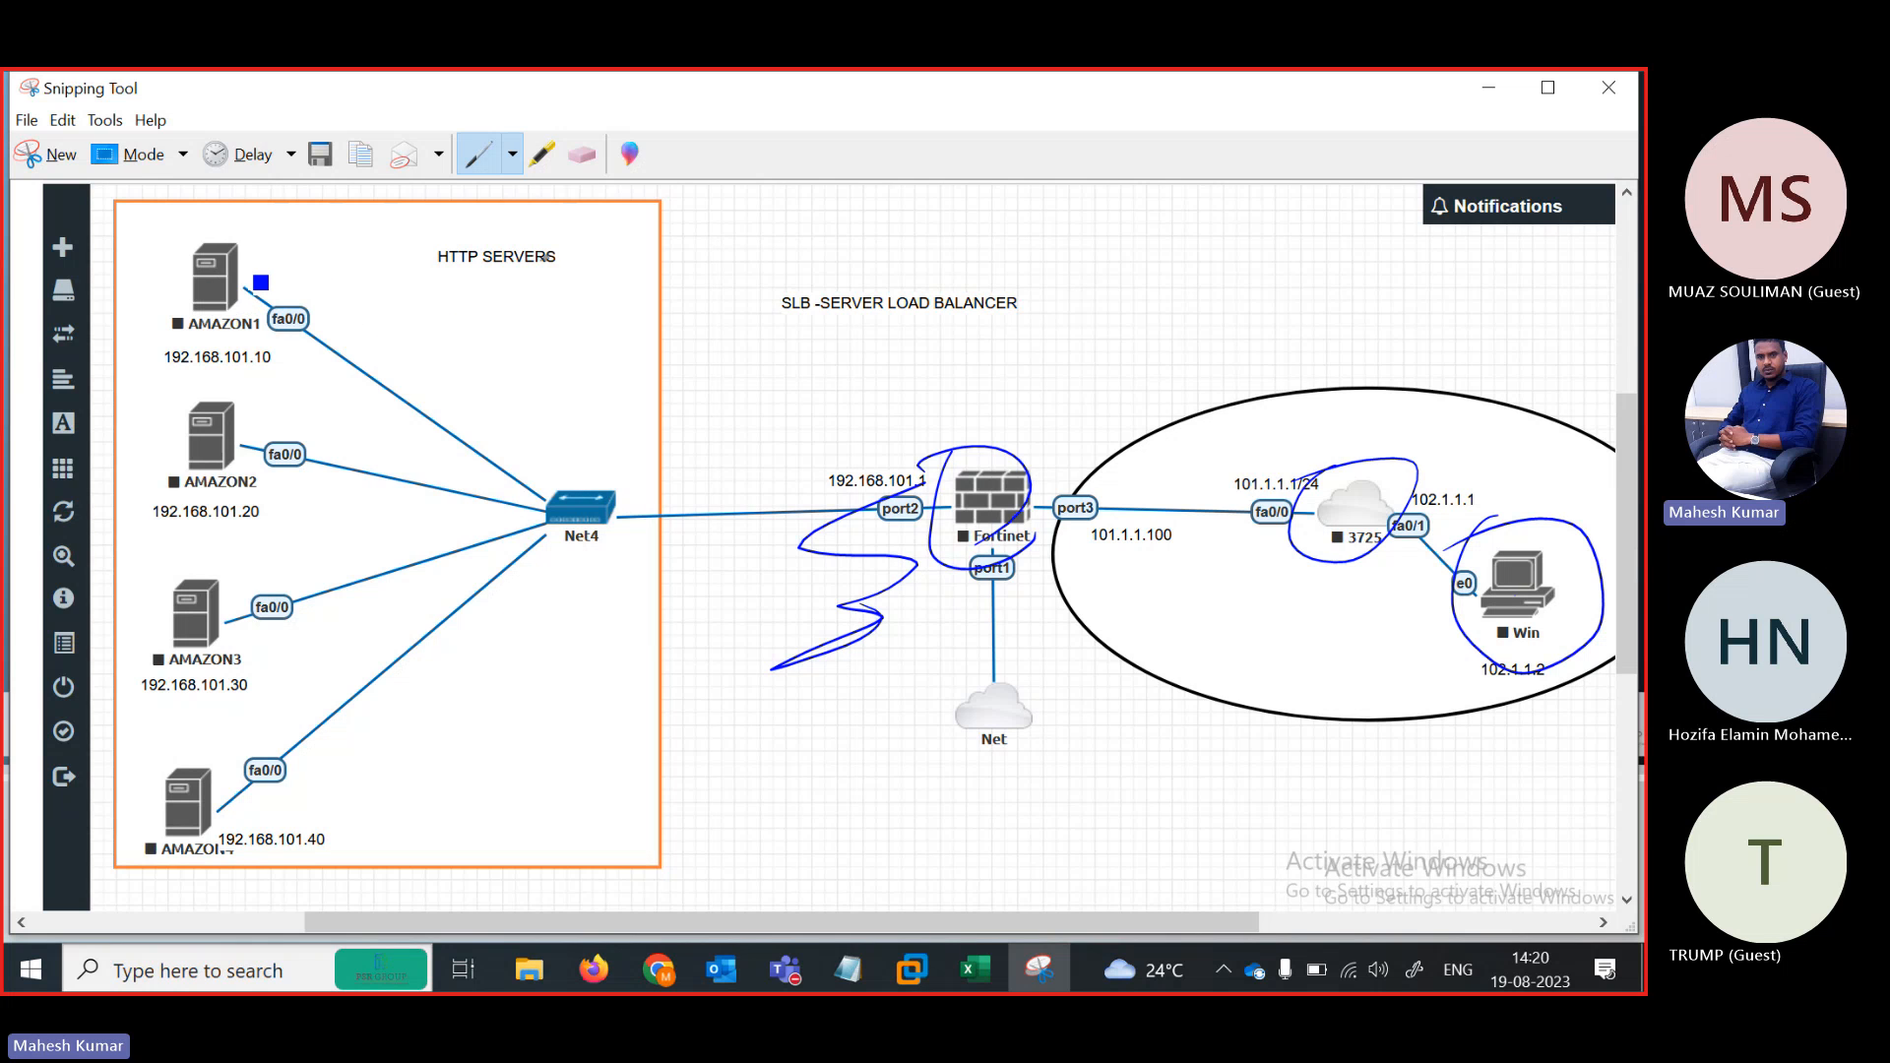
Tick AMAZON1 and trace its link through Net4 toward the Fortinet in blue ink
{"action": "left_click_drag", "start_coordinate": [249, 268], "coordinate": [320, 249]}
{"action": "left_click_drag", "start_coordinate": [232, 291], "coordinate": [567, 514]}
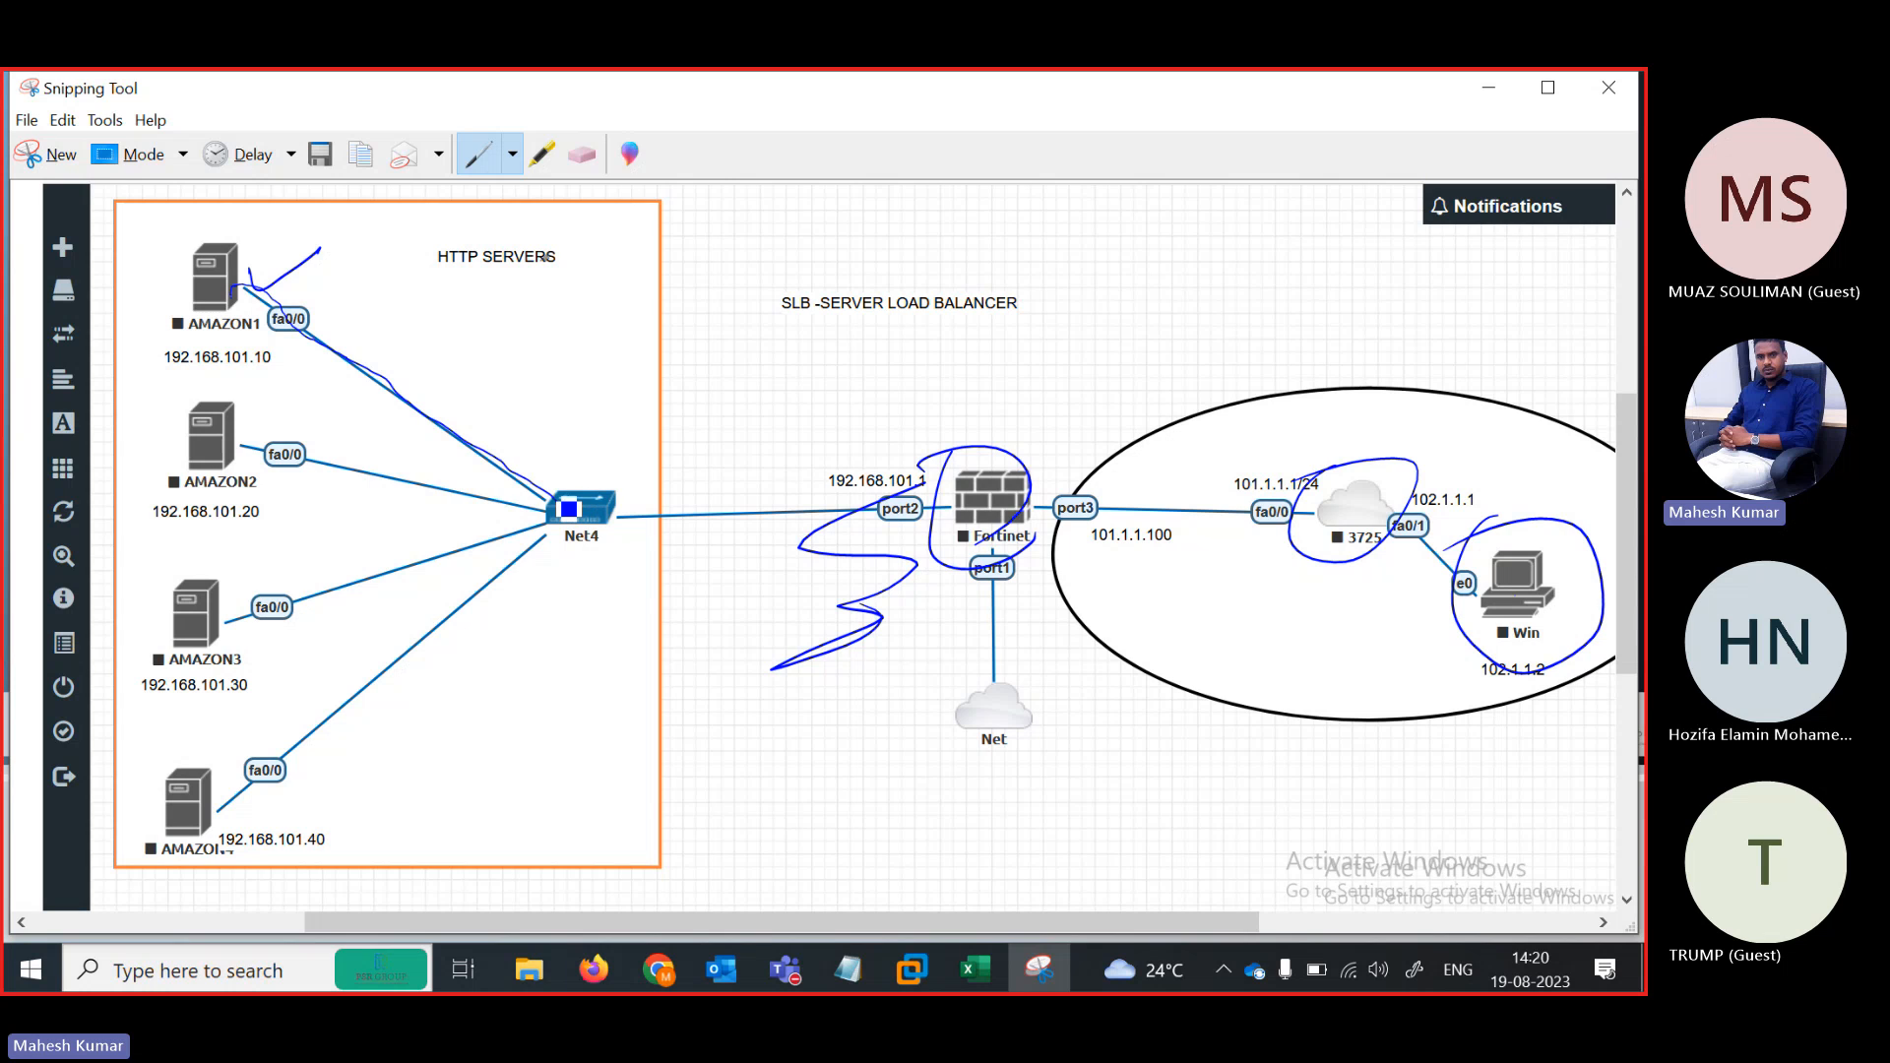
{"action": "left_click_drag", "start_coordinate": [569, 509], "coordinate": [669, 501]}
Trace the Win PC to 3725 router link and hatch traffic lines around the router and Win
{"action": "mouse_move", "coordinate": [1523, 602]}
{"action": "left_mouse_down"}
{"action": "mouse_move", "coordinate": [1383, 537]}
{"action": "mouse_move", "coordinate": [1161, 510]}
{"action": "mouse_move", "coordinate": [984, 504]}
{"action": "mouse_move", "coordinate": [795, 529]}
{"action": "mouse_move", "coordinate": [583, 513]}
{"action": "mouse_move", "coordinate": [275, 319]}
{"action": "mouse_move", "coordinate": [629, 490]}
{"action": "mouse_move", "coordinate": [1090, 497]}
{"action": "mouse_move", "coordinate": [1344, 544]}
{"action": "mouse_move", "coordinate": [1385, 593]}
{"action": "mouse_move", "coordinate": [1340, 616]}
{"action": "left_mouse_up"}
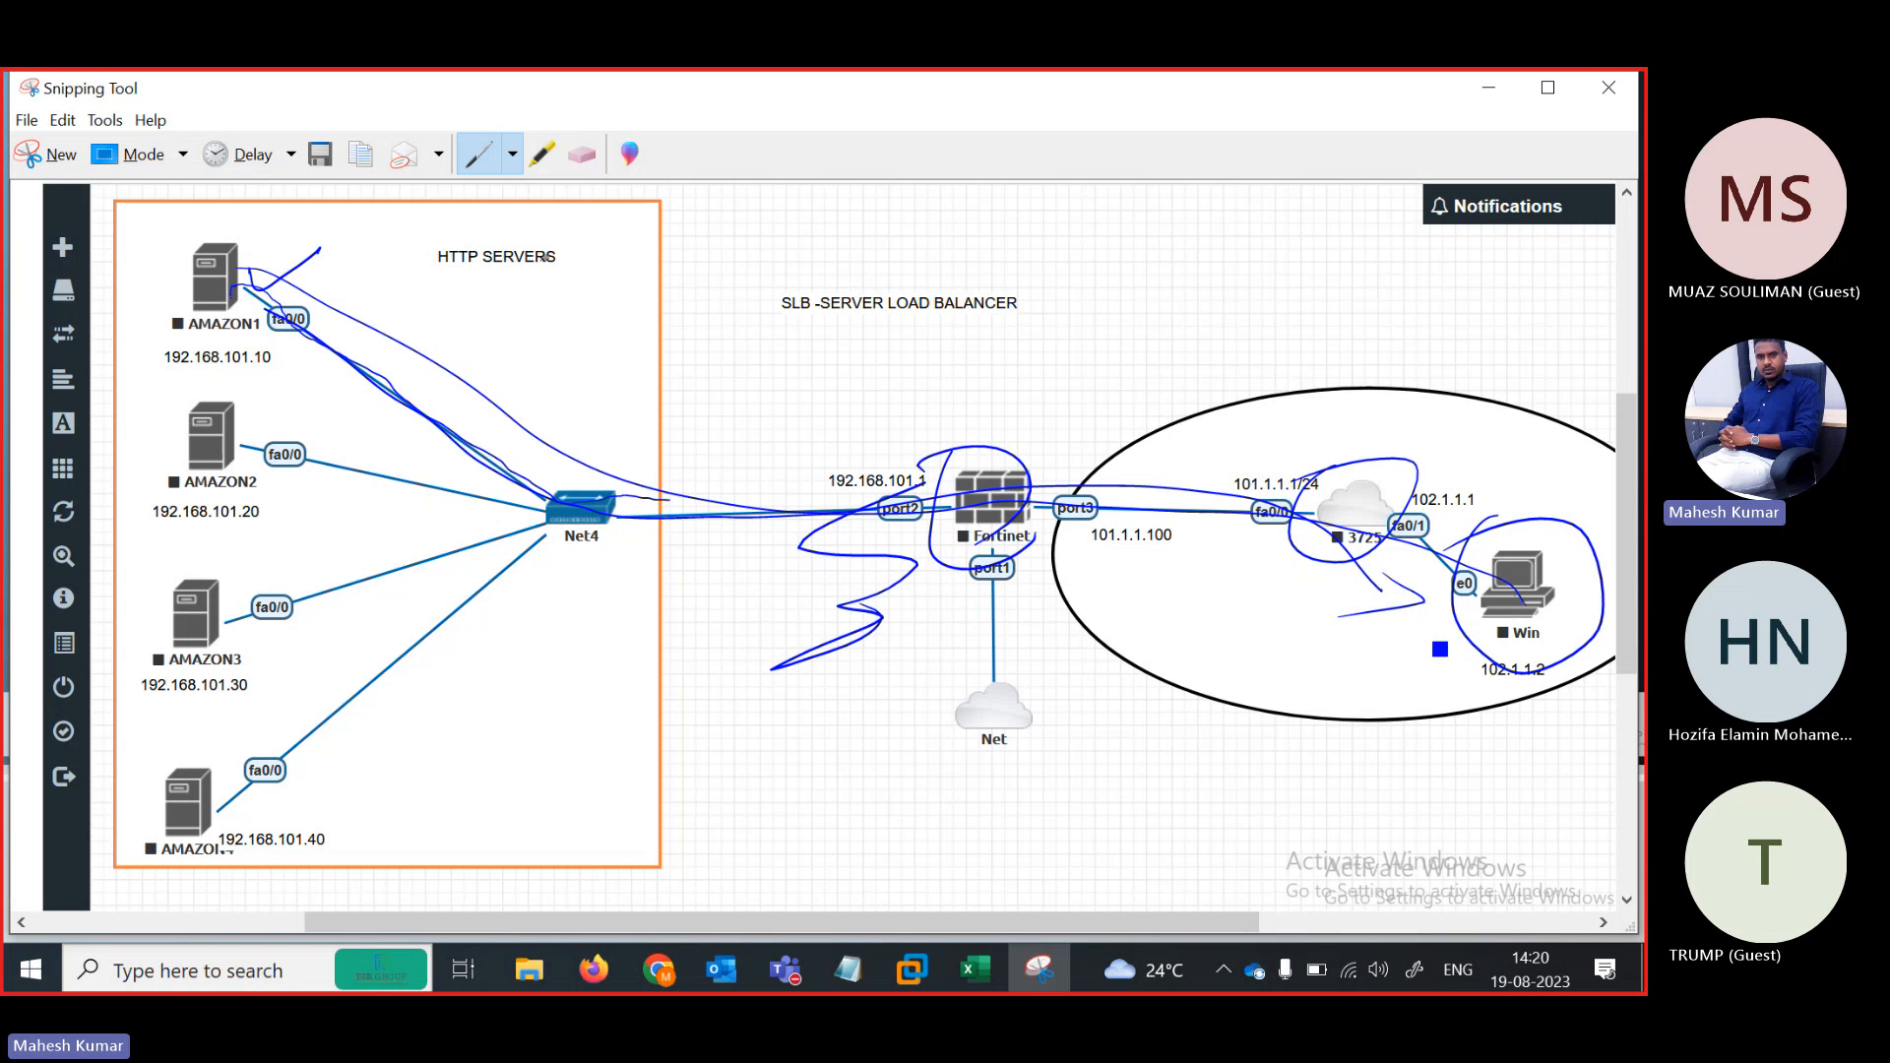
{"action": "mouse_move", "coordinate": [1492, 624]}
{"action": "left_mouse_down"}
{"action": "mouse_move", "coordinate": [1343, 621]}
{"action": "mouse_move", "coordinate": [1374, 608]}
{"action": "left_mouse_up"}
{"action": "mouse_move", "coordinate": [1485, 590]}
{"action": "left_mouse_down"}
{"action": "mouse_move", "coordinate": [1418, 609]}
{"action": "mouse_move", "coordinate": [1378, 595]}
{"action": "left_mouse_up"}
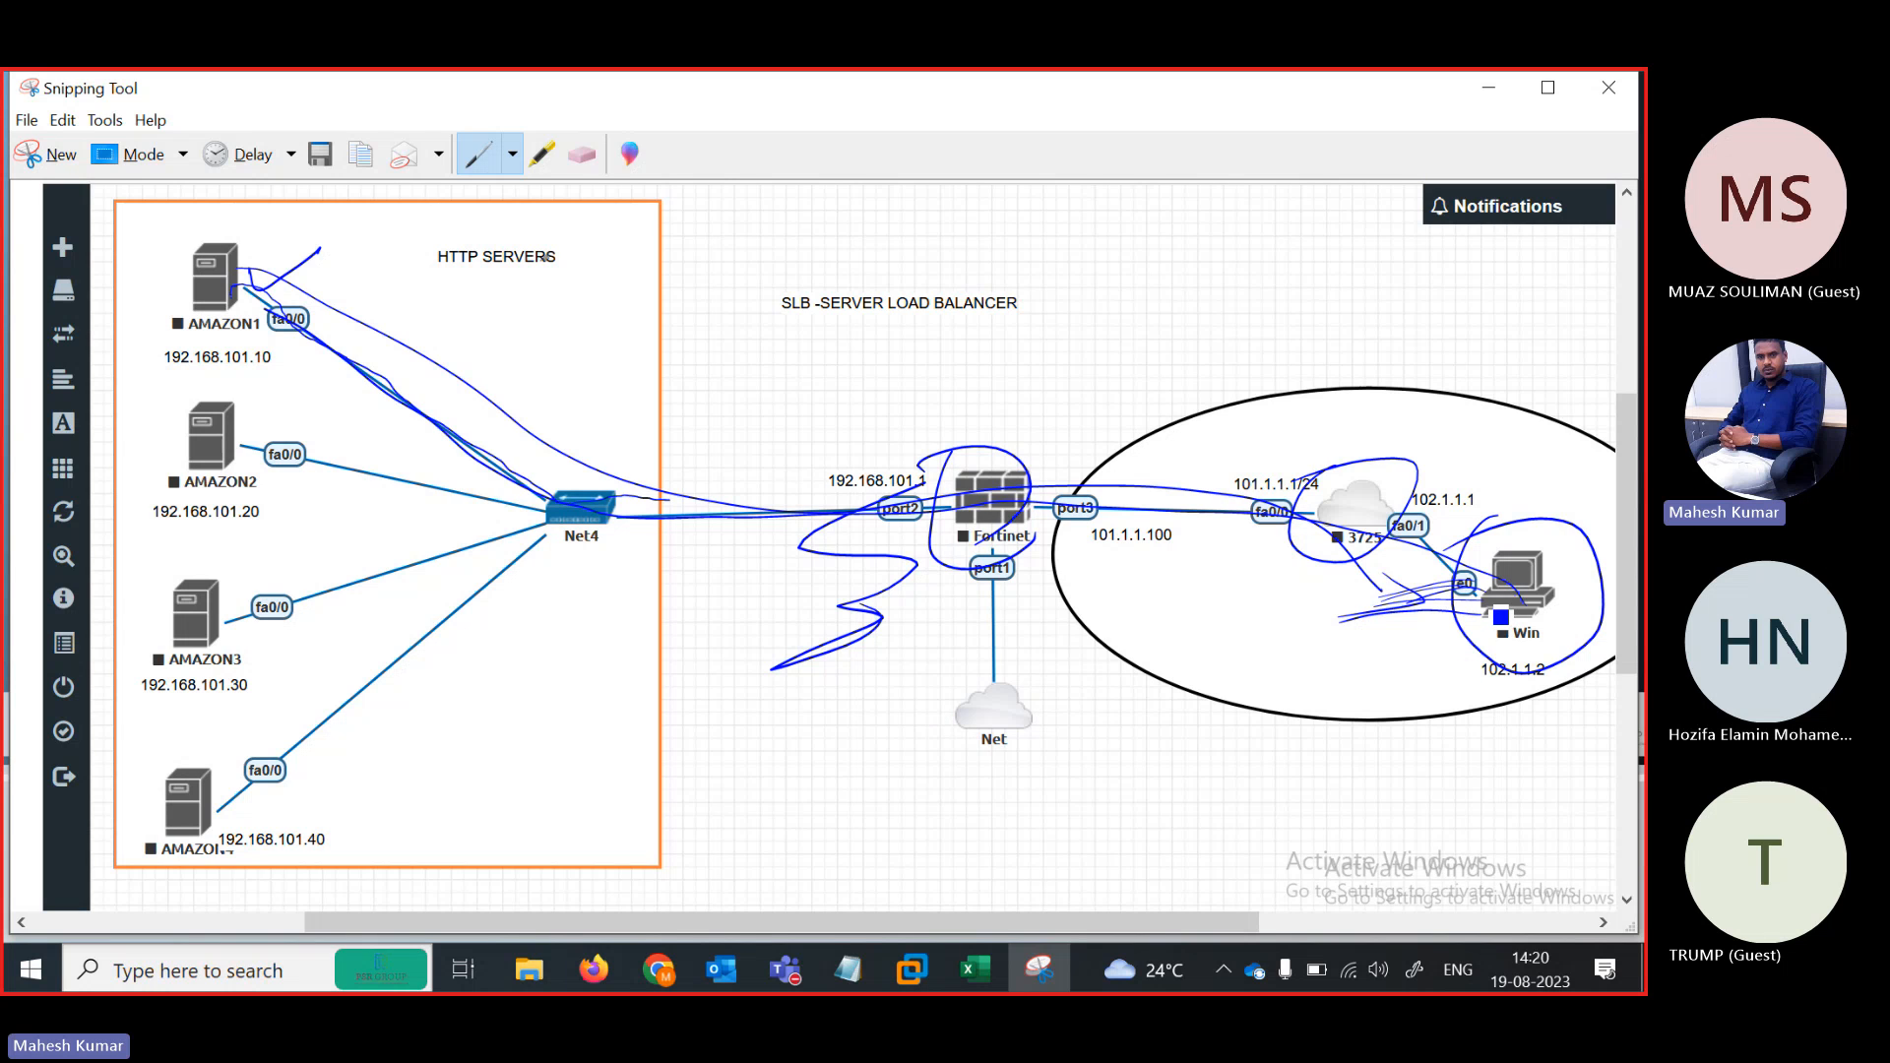
{"action": "mouse_move", "coordinate": [1331, 553]}
{"action": "left_mouse_down"}
{"action": "mouse_move", "coordinate": [1372, 664]}
{"action": "mouse_move", "coordinate": [1417, 645]}
{"action": "left_mouse_up"}
{"action": "mouse_move", "coordinate": [1398, 492]}
{"action": "left_mouse_down"}
{"action": "mouse_move", "coordinate": [1539, 498]}
{"action": "mouse_move", "coordinate": [1521, 450]}
{"action": "left_mouse_up"}
{"action": "left_click_drag", "start_coordinate": [1442, 452], "coordinate": [1539, 437]}
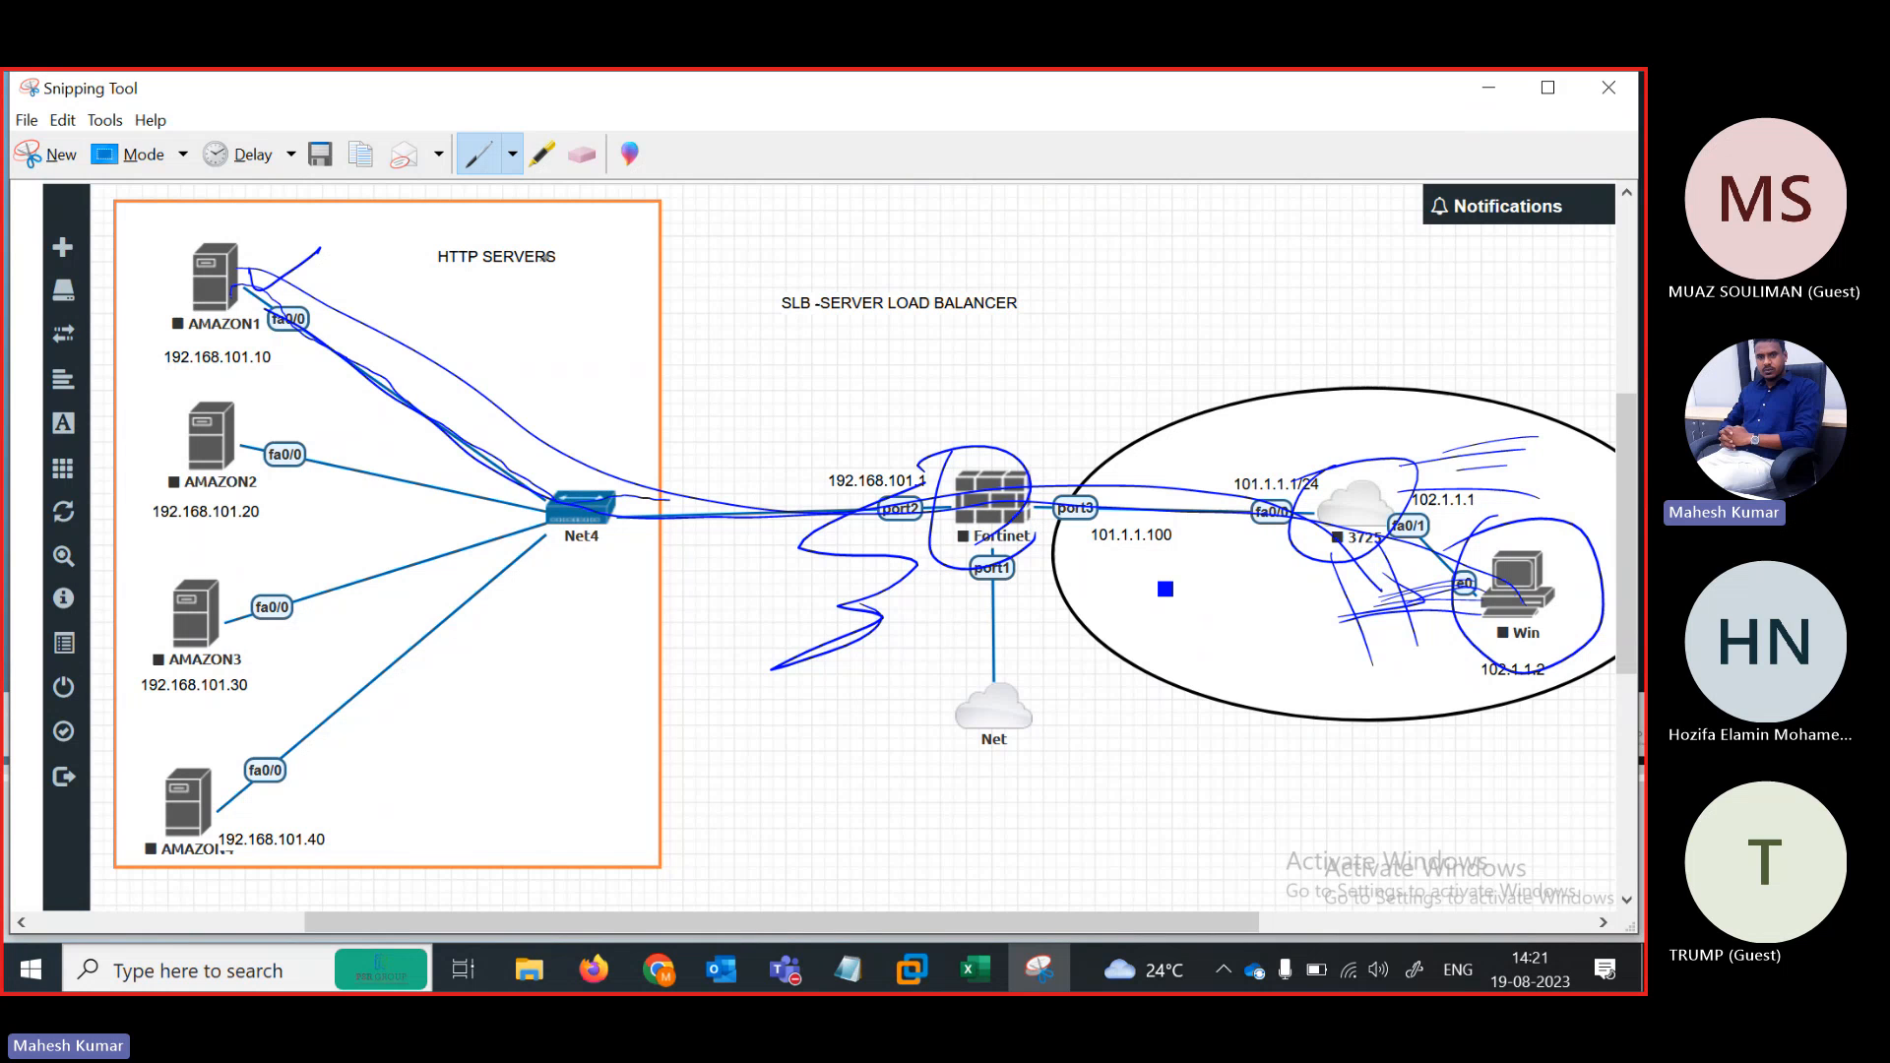
Curve ink around the Fortinet and tick AMAZON1–4 and the HTTP SERVERS label
{"action": "left_click_drag", "start_coordinate": [1059, 521], "coordinate": [937, 457]}
{"action": "left_click_drag", "start_coordinate": [152, 286], "coordinate": [208, 254]}
{"action": "left_click_drag", "start_coordinate": [478, 369], "coordinate": [439, 351]}
{"action": "left_click_drag", "start_coordinate": [301, 260], "coordinate": [325, 307]}
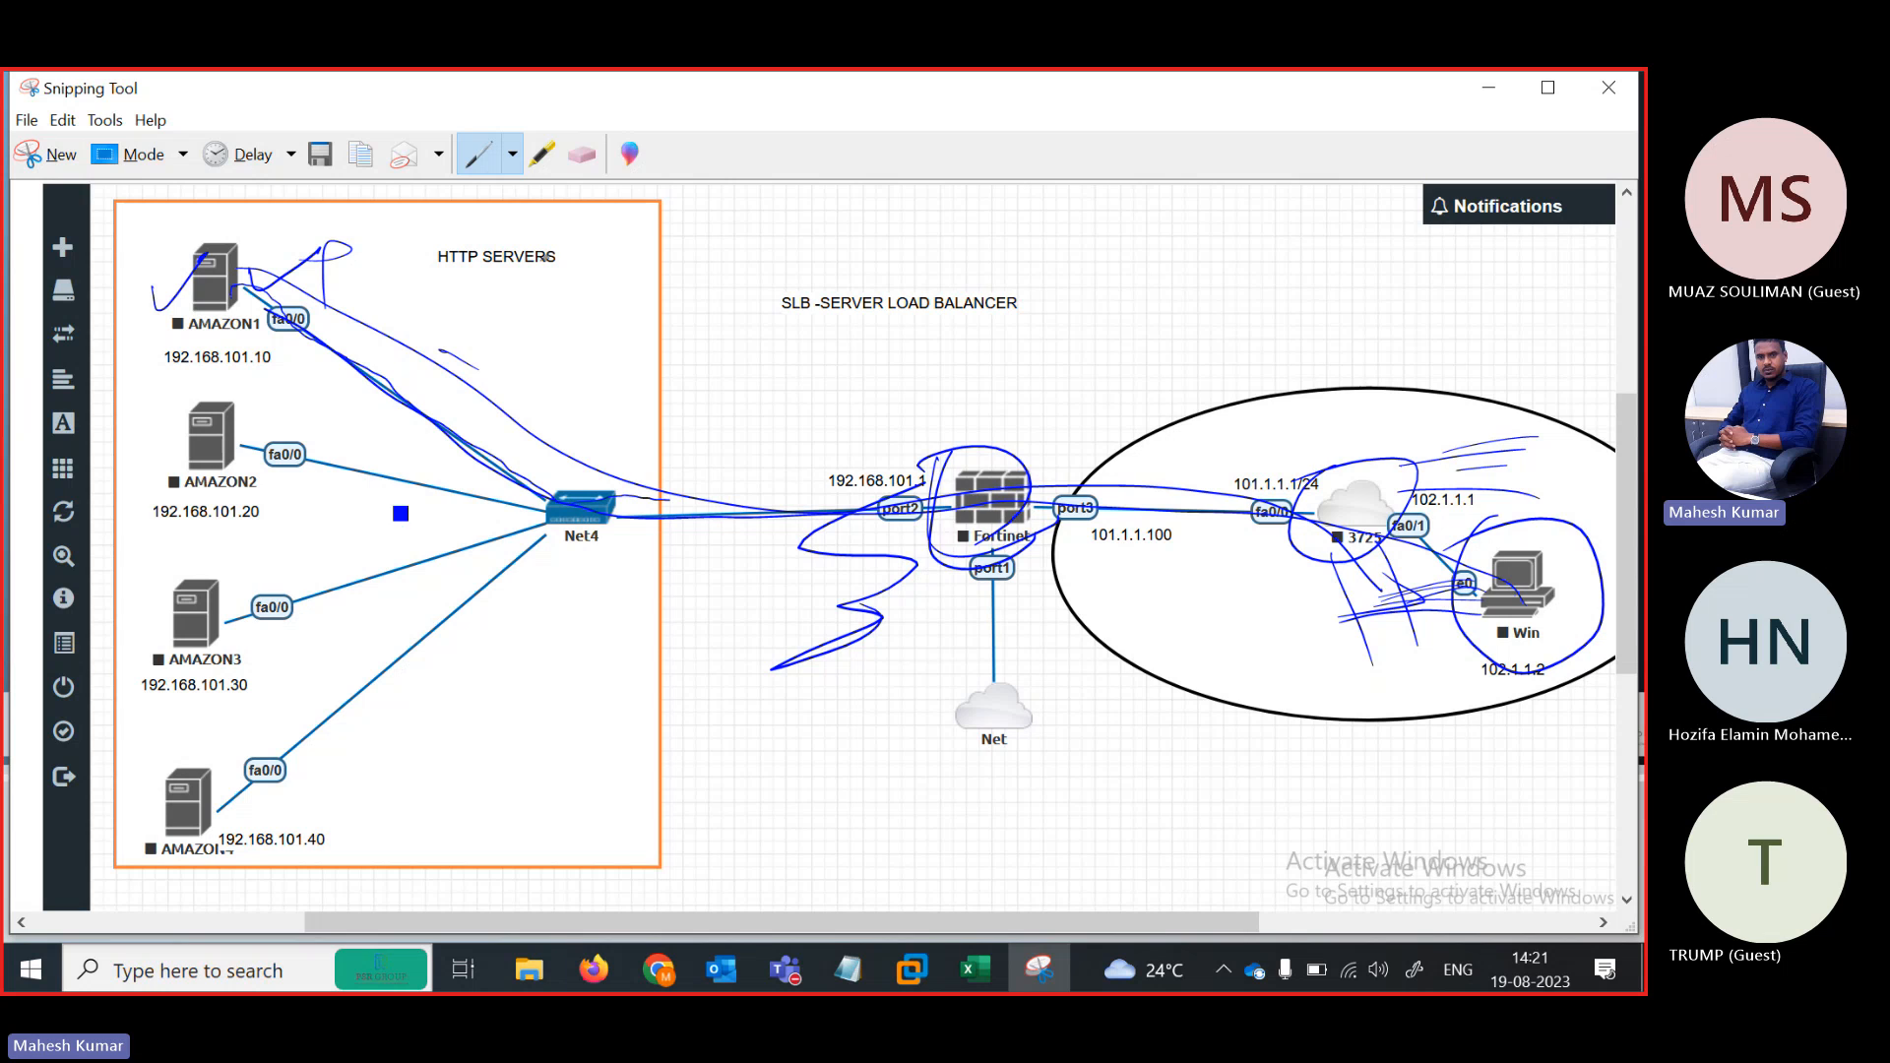
{"action": "left_click_drag", "start_coordinate": [479, 292], "coordinate": [610, 247]}
{"action": "left_click_drag", "start_coordinate": [150, 449], "coordinate": [222, 401]}
{"action": "left_click_drag", "start_coordinate": [145, 602], "coordinate": [214, 557]}
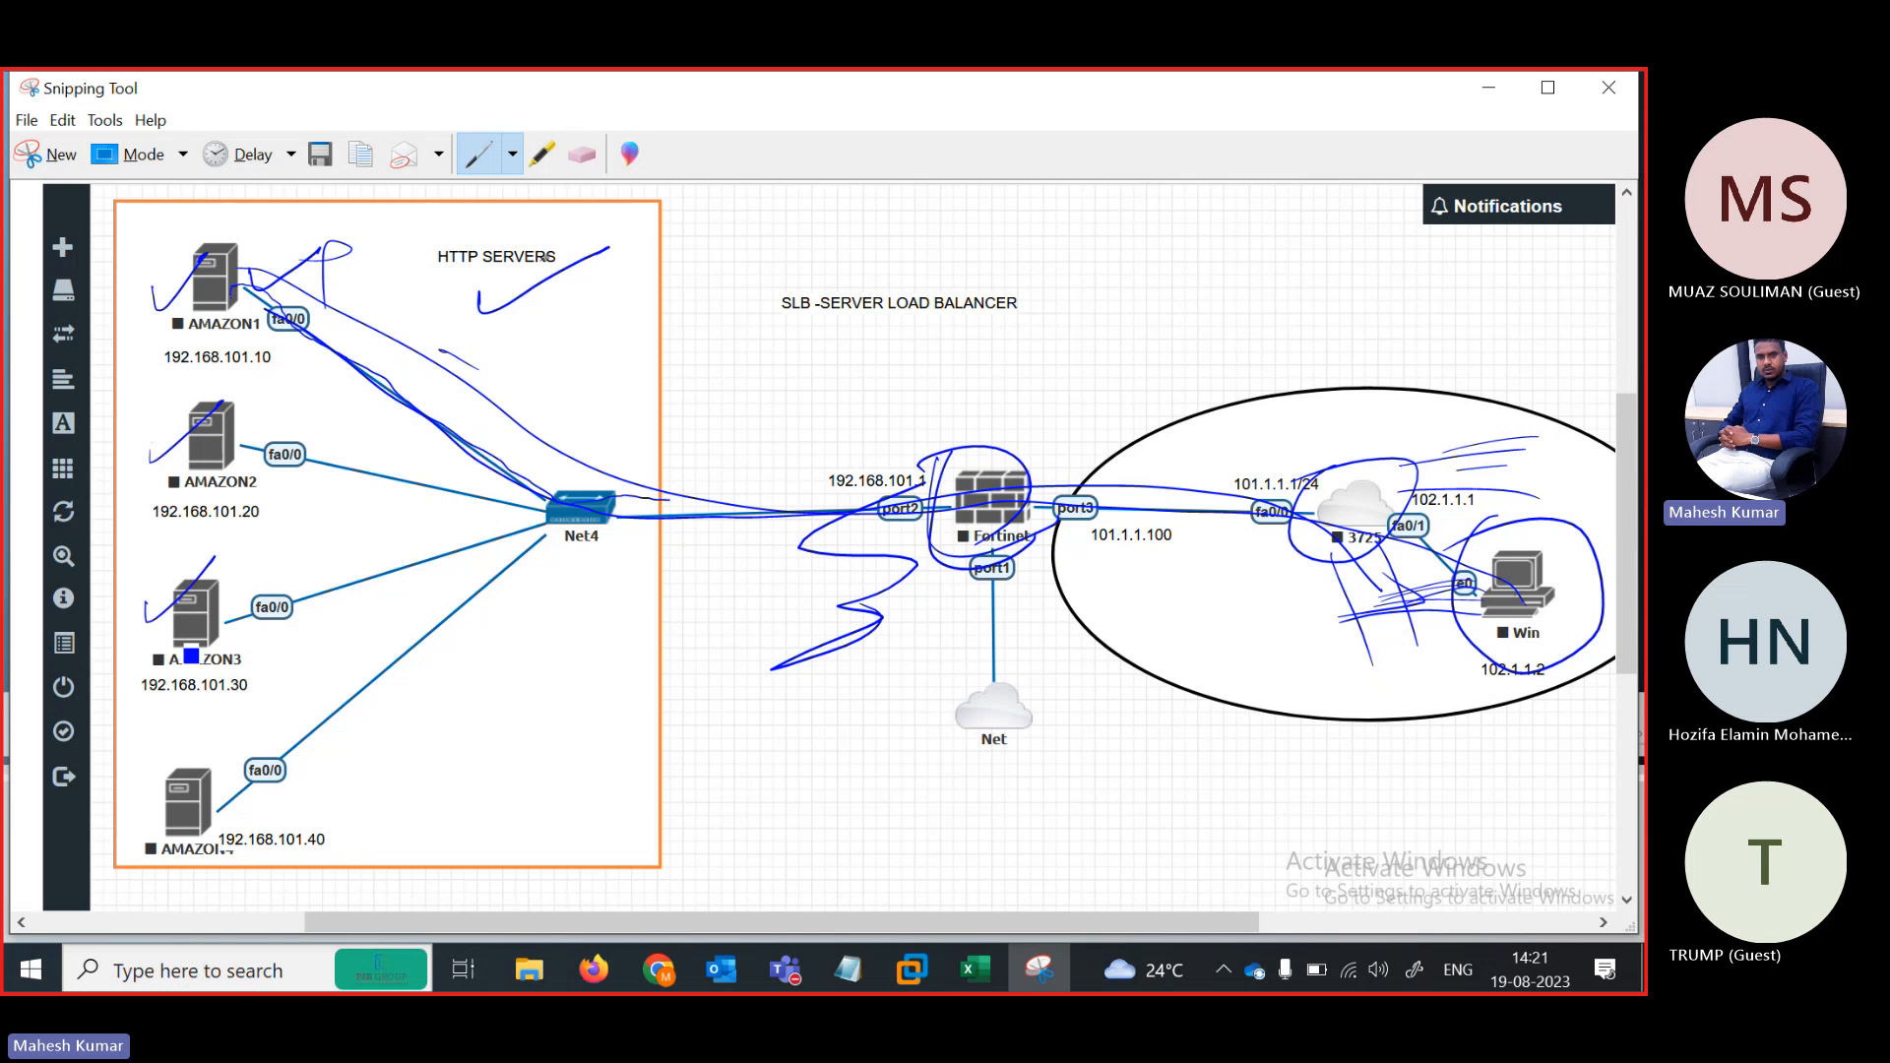
{"action": "left_click_drag", "start_coordinate": [138, 760], "coordinate": [228, 715]}
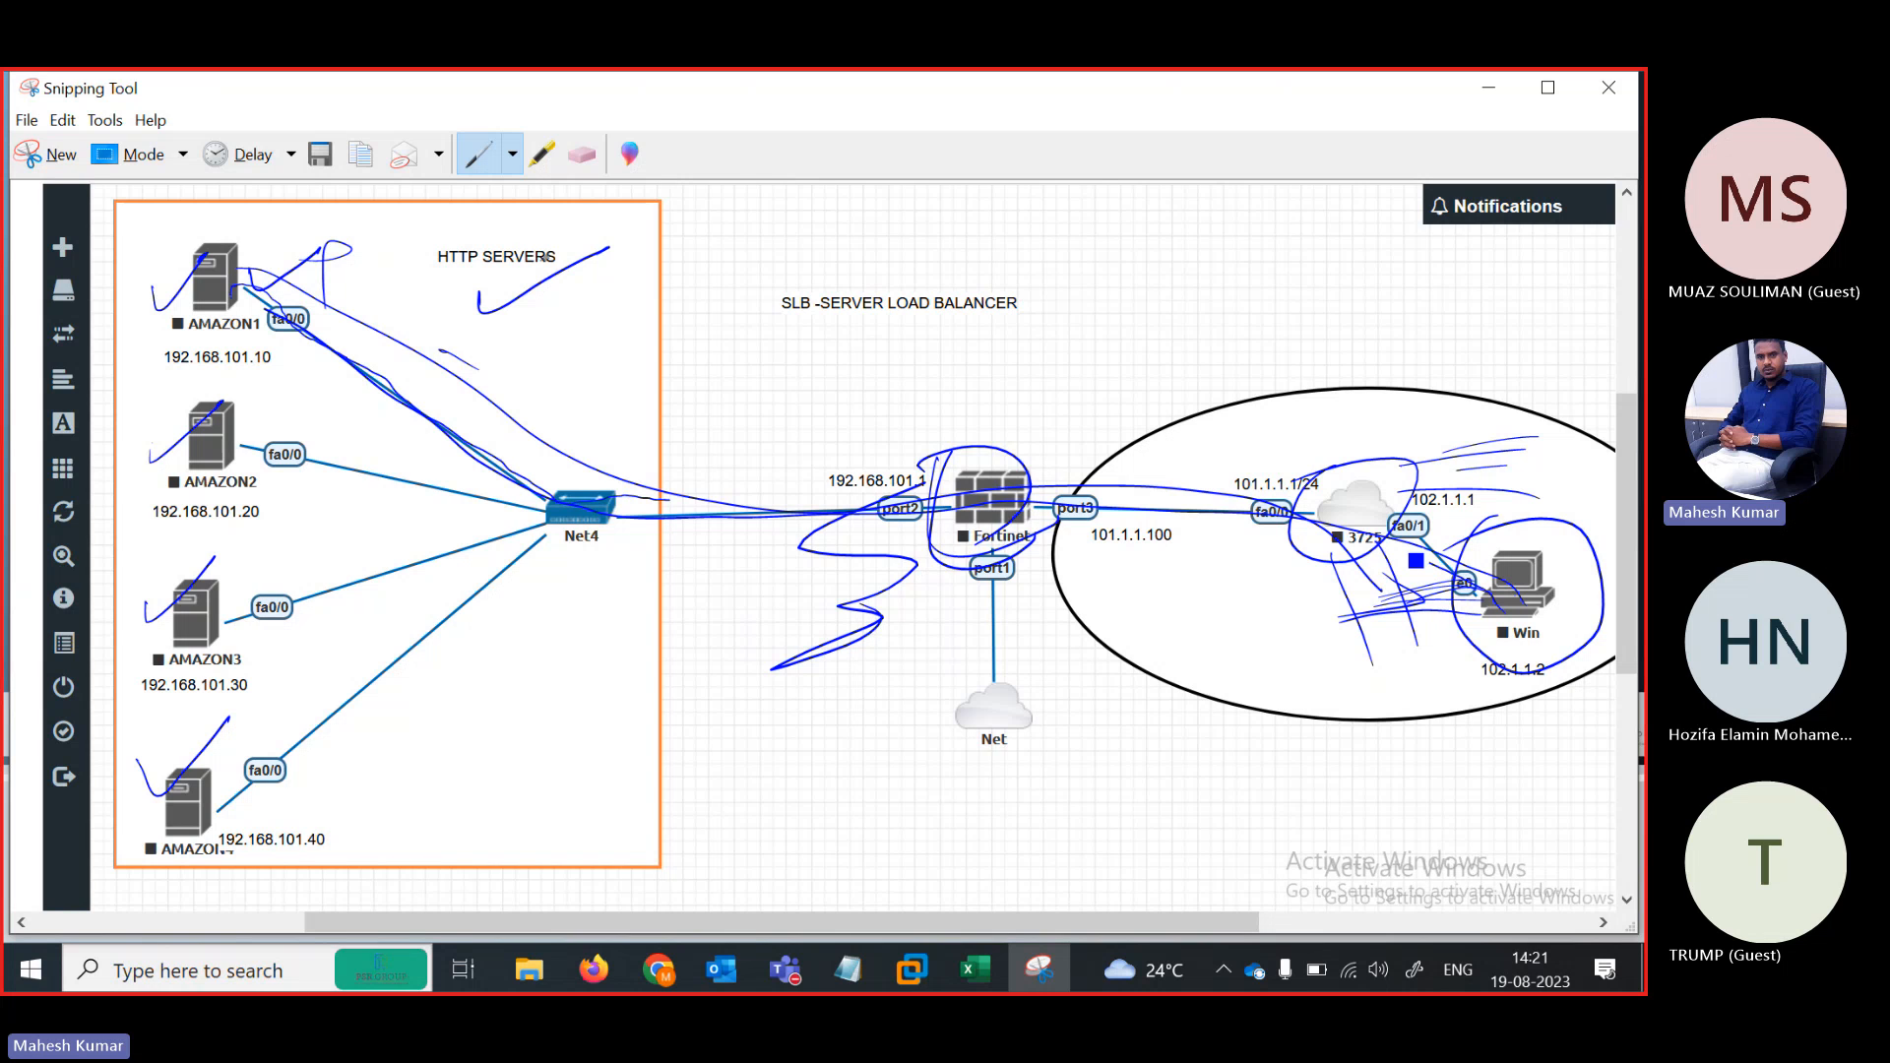
Trace the Fortinet and Net4 links to all four AMAZON servers and handwrite SLB above the title
{"action": "mouse_move", "coordinate": [1279, 510]}
{"action": "left_mouse_down"}
{"action": "mouse_move", "coordinate": [994, 495]}
{"action": "mouse_move", "coordinate": [271, 304]}
{"action": "left_mouse_up"}
{"action": "mouse_move", "coordinate": [200, 444]}
{"action": "left_mouse_down"}
{"action": "mouse_move", "coordinate": [582, 528]}
{"action": "mouse_move", "coordinate": [228, 625]}
{"action": "left_mouse_up"}
{"action": "left_click_drag", "start_coordinate": [564, 564], "coordinate": [258, 778]}
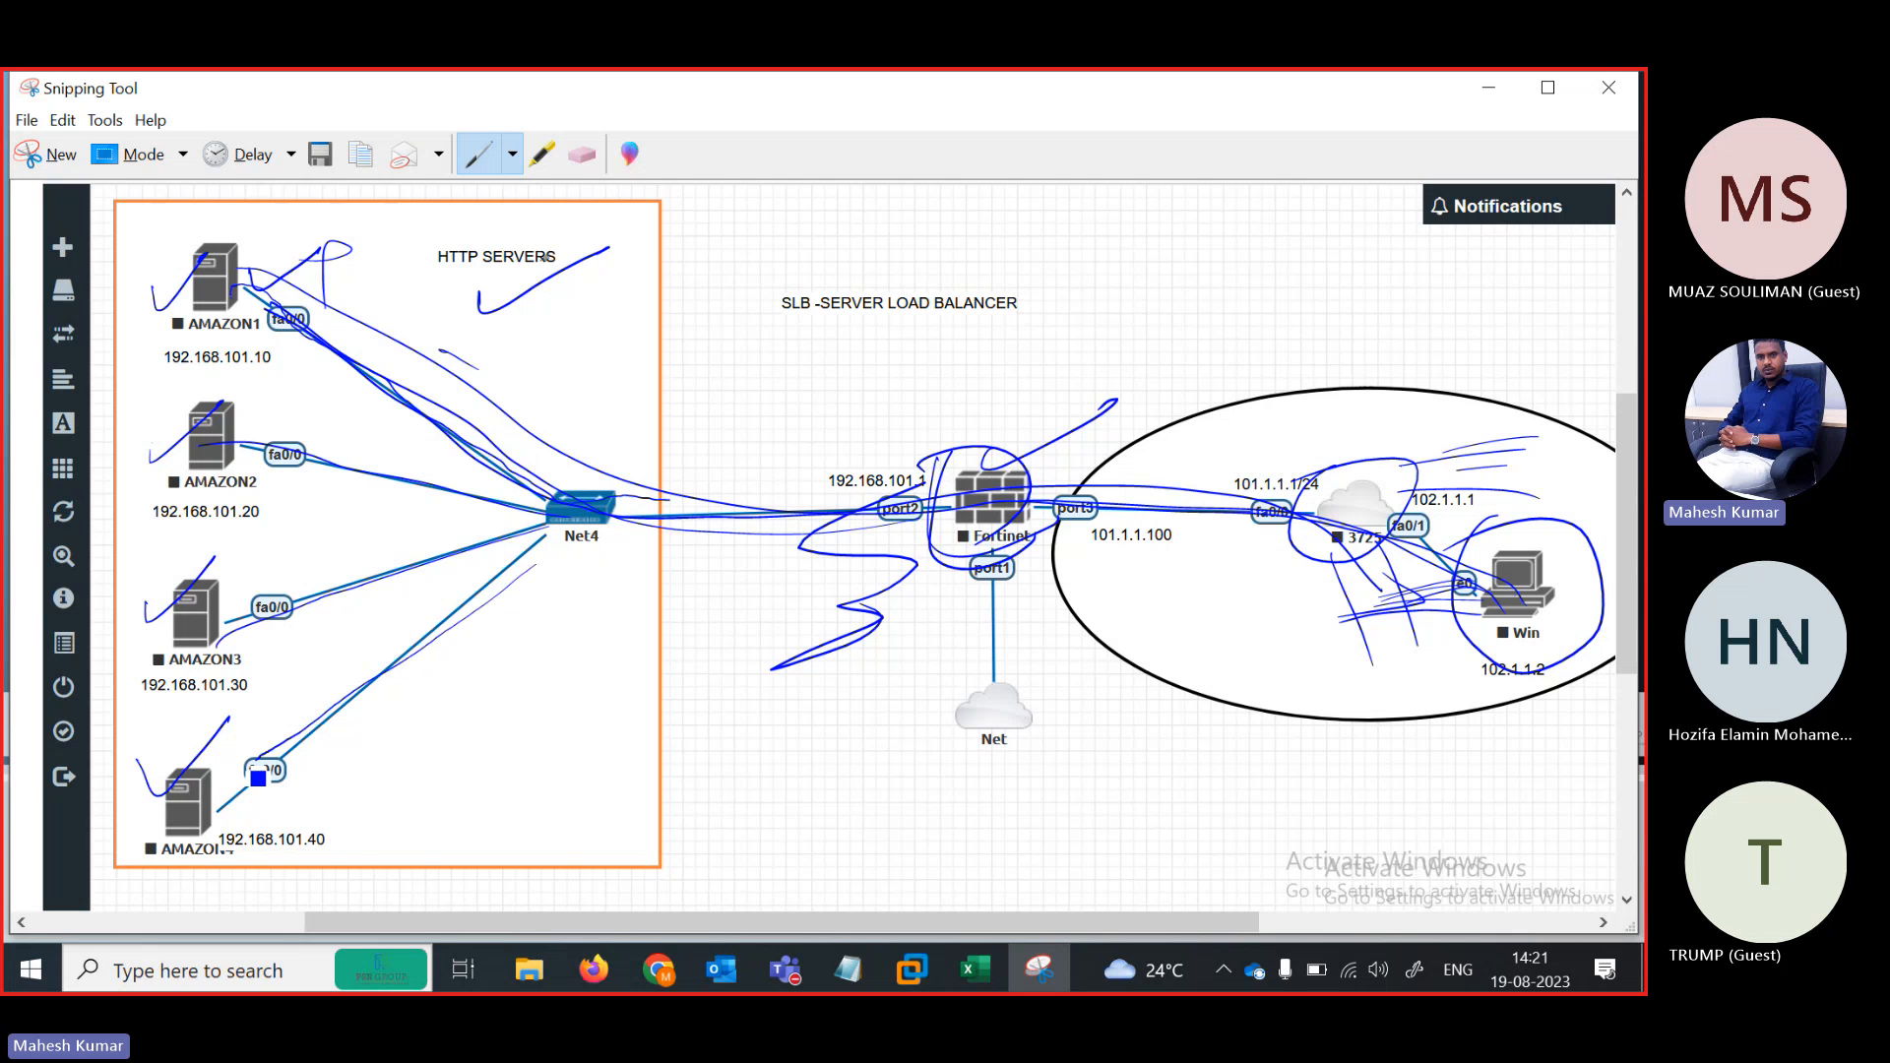
{"action": "left_click_drag", "start_coordinate": [317, 307], "coordinate": [367, 254]}
{"action": "left_click_drag", "start_coordinate": [237, 418], "coordinate": [309, 362]}
{"action": "left_click_drag", "start_coordinate": [207, 592], "coordinate": [260, 536]}
{"action": "left_click_drag", "start_coordinate": [223, 766], "coordinate": [282, 699]}
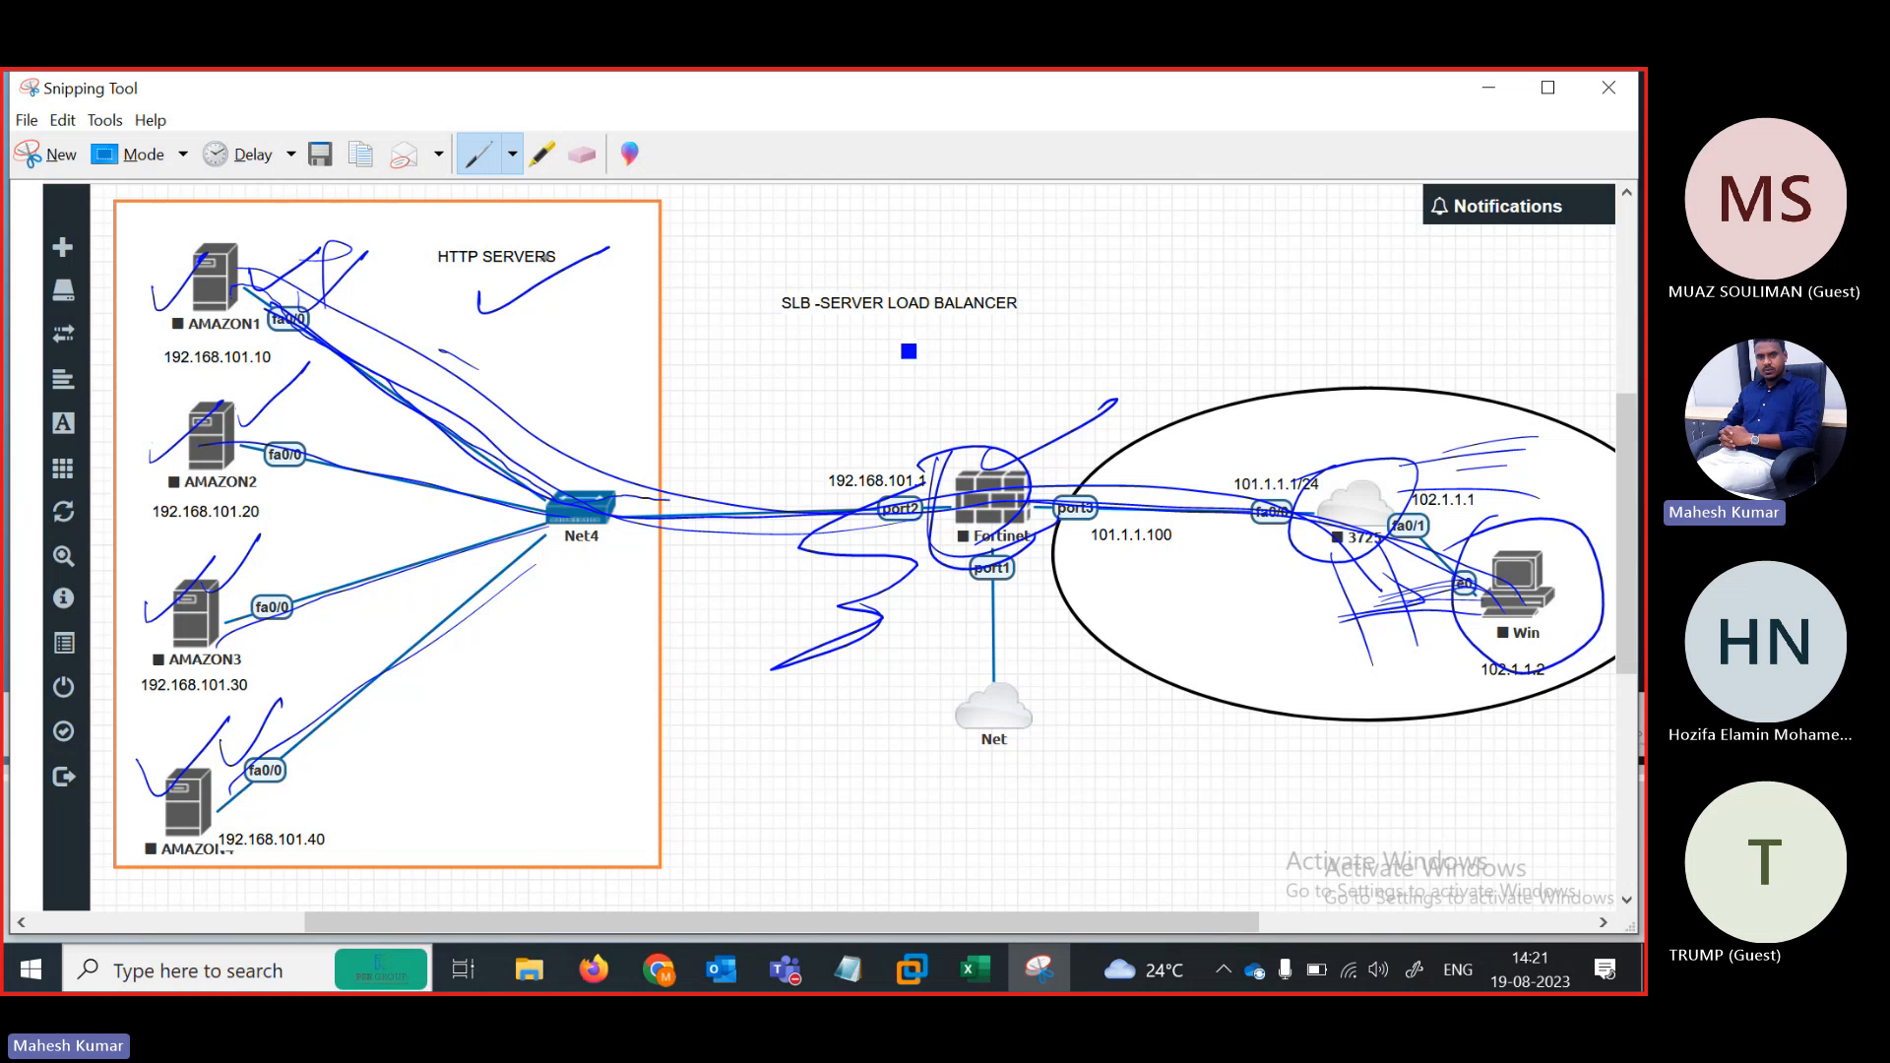
{"action": "left_click_drag", "start_coordinate": [1065, 256], "coordinate": [1044, 289]}
{"action": "left_click_drag", "start_coordinate": [1083, 253], "coordinate": [1149, 263]}
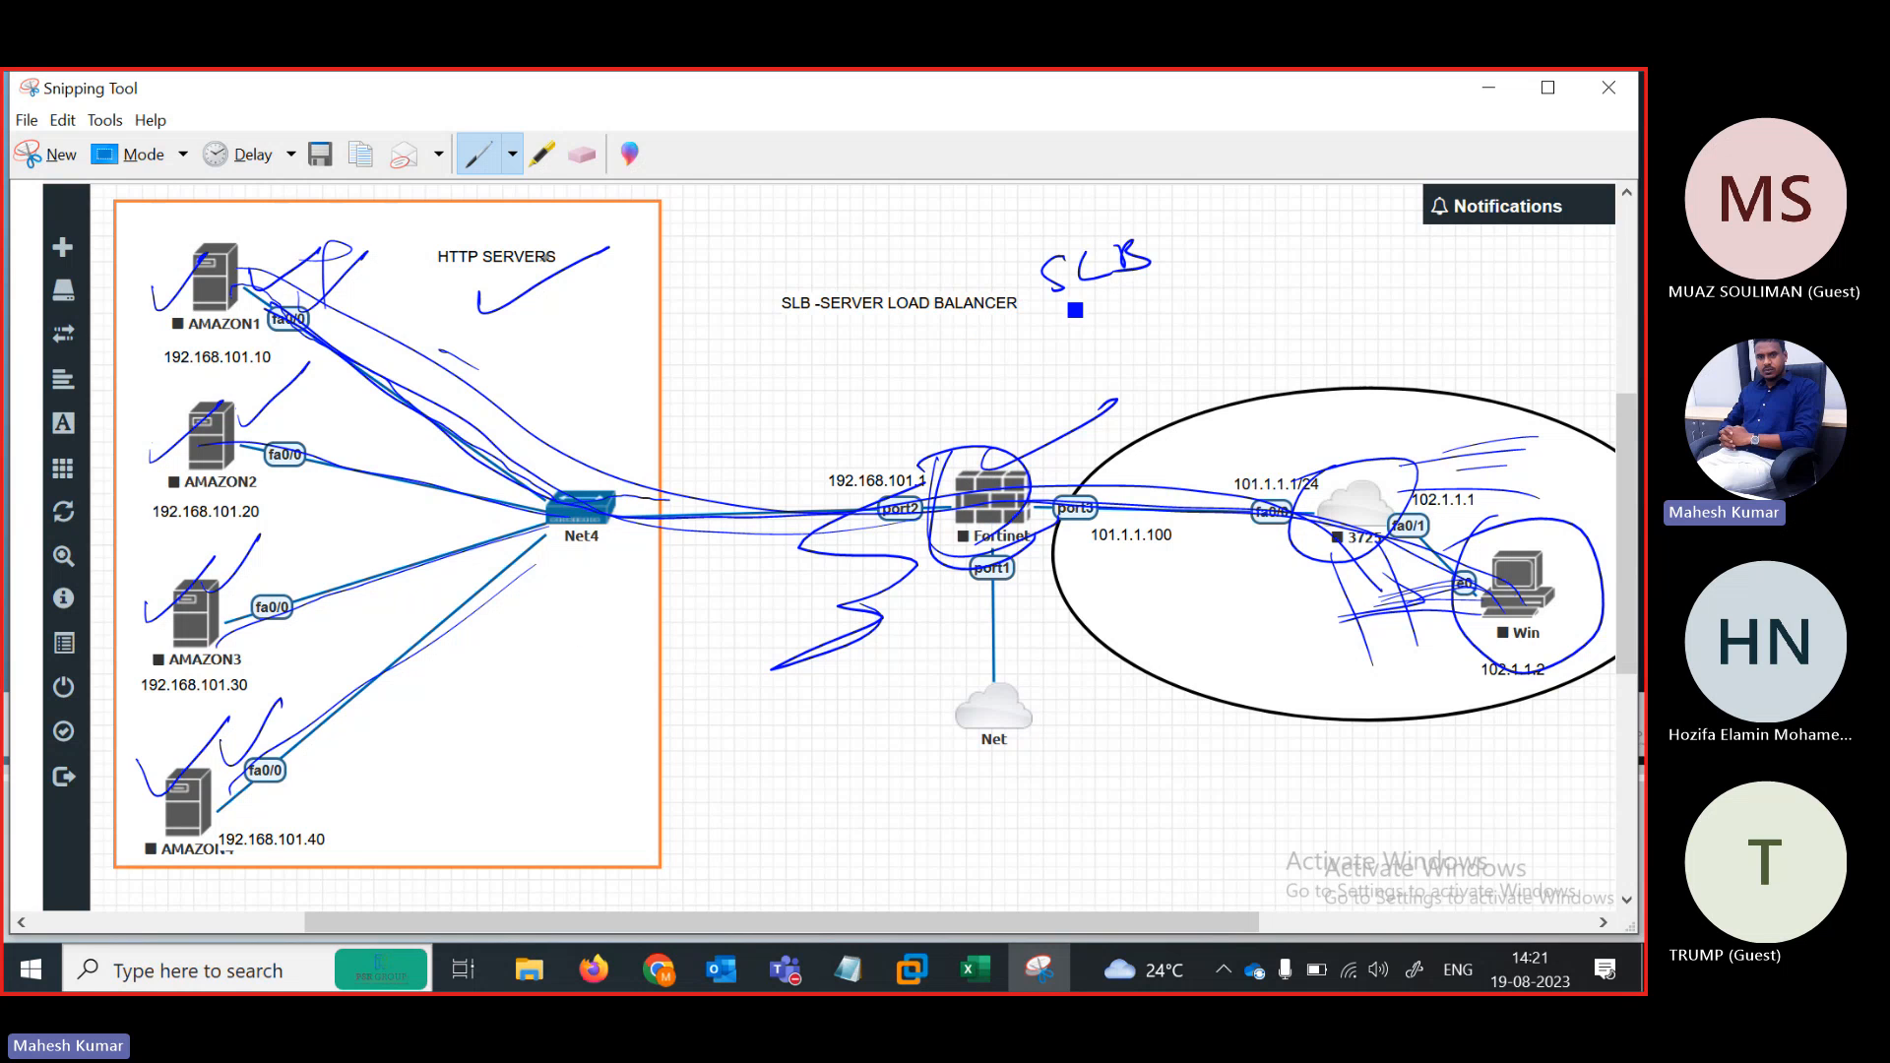
Underline SLB, add circled notes above the Fortinet, and loop ink around the 192.168.101.1 port2 link
{"action": "left_click_drag", "start_coordinate": [1058, 311], "coordinate": [1196, 262]}
{"action": "mouse_move", "coordinate": [953, 406]}
{"action": "left_mouse_down"}
{"action": "mouse_move", "coordinate": [962, 441]}
{"action": "mouse_move", "coordinate": [1039, 428]}
{"action": "mouse_move", "coordinate": [1032, 459]}
{"action": "mouse_move", "coordinate": [899, 426]}
{"action": "mouse_move", "coordinate": [940, 342]}
{"action": "mouse_move", "coordinate": [856, 385]}
{"action": "mouse_move", "coordinate": [936, 347]}
{"action": "left_mouse_up"}
{"action": "mouse_move", "coordinate": [797, 365]}
{"action": "left_mouse_down"}
{"action": "mouse_move", "coordinate": [937, 318]}
{"action": "mouse_move", "coordinate": [1064, 327]}
{"action": "left_mouse_up"}
{"action": "left_click_drag", "start_coordinate": [942, 361], "coordinate": [1084, 325]}
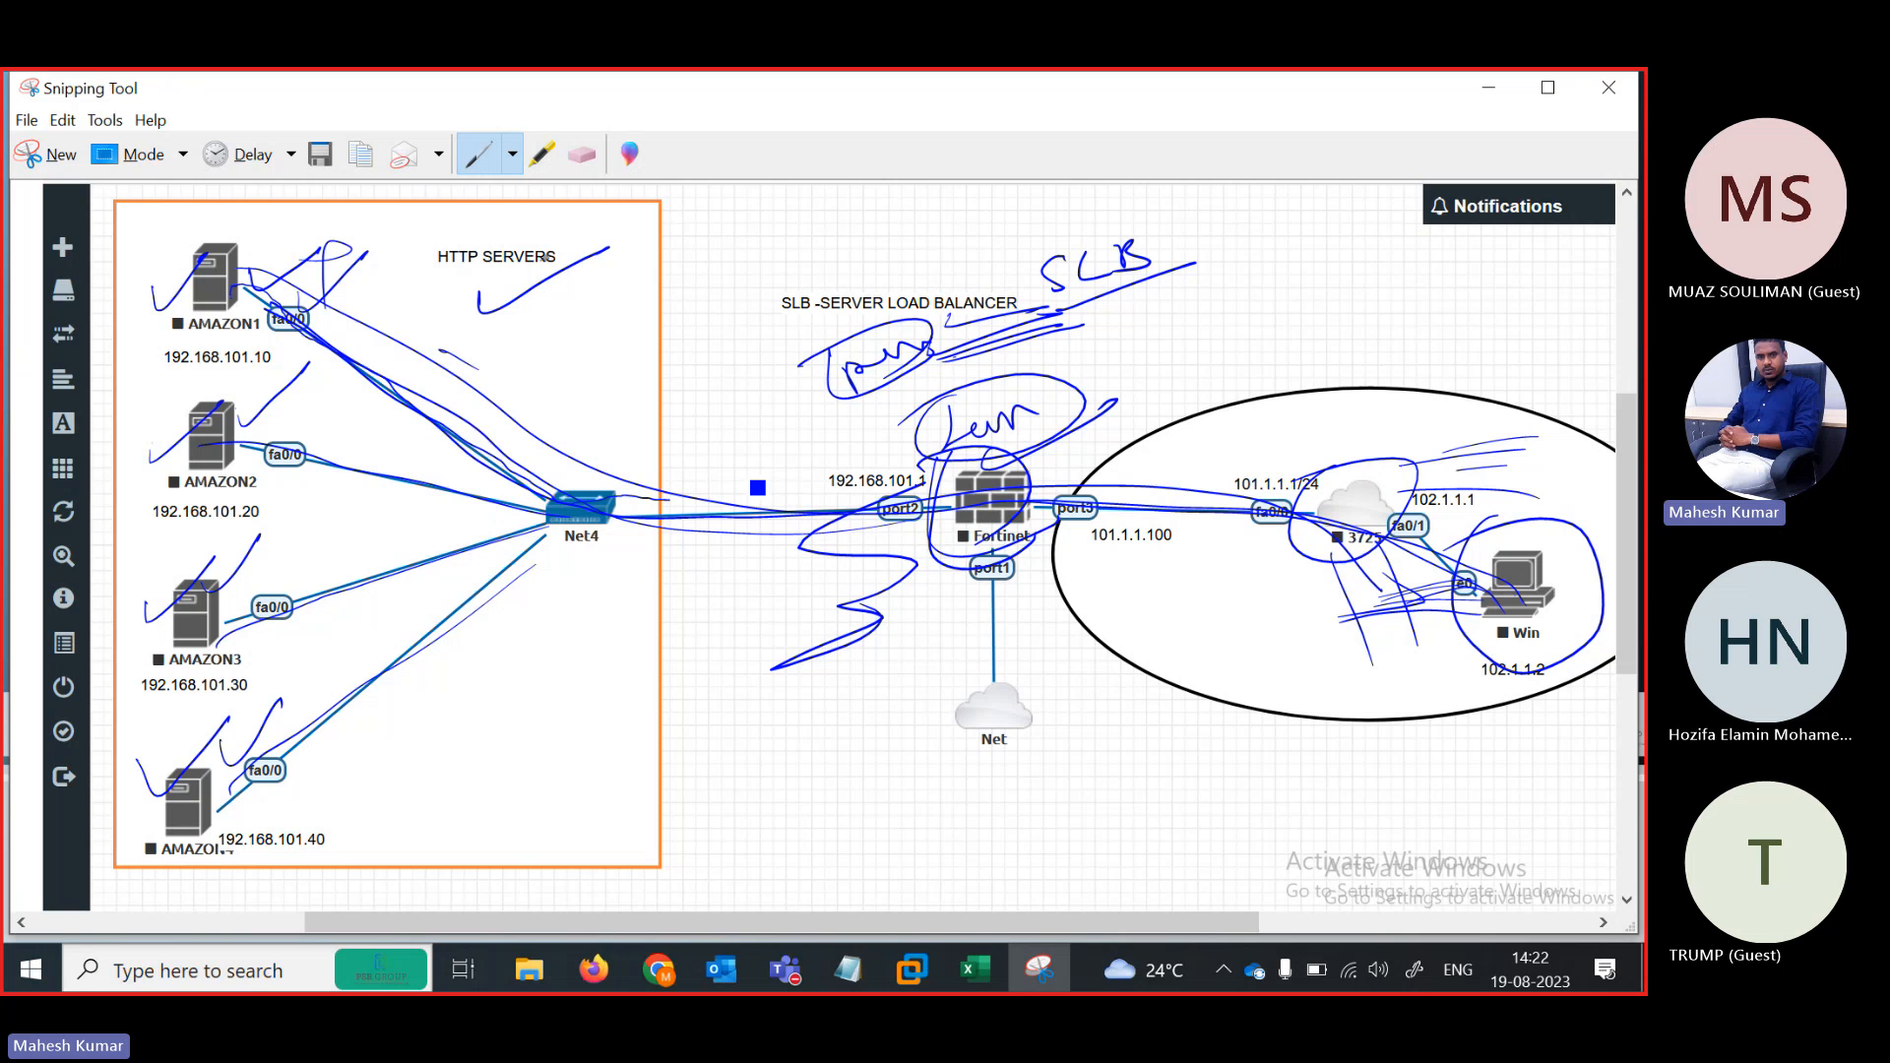
{"action": "left_click_drag", "start_coordinate": [1075, 433], "coordinate": [1143, 439]}
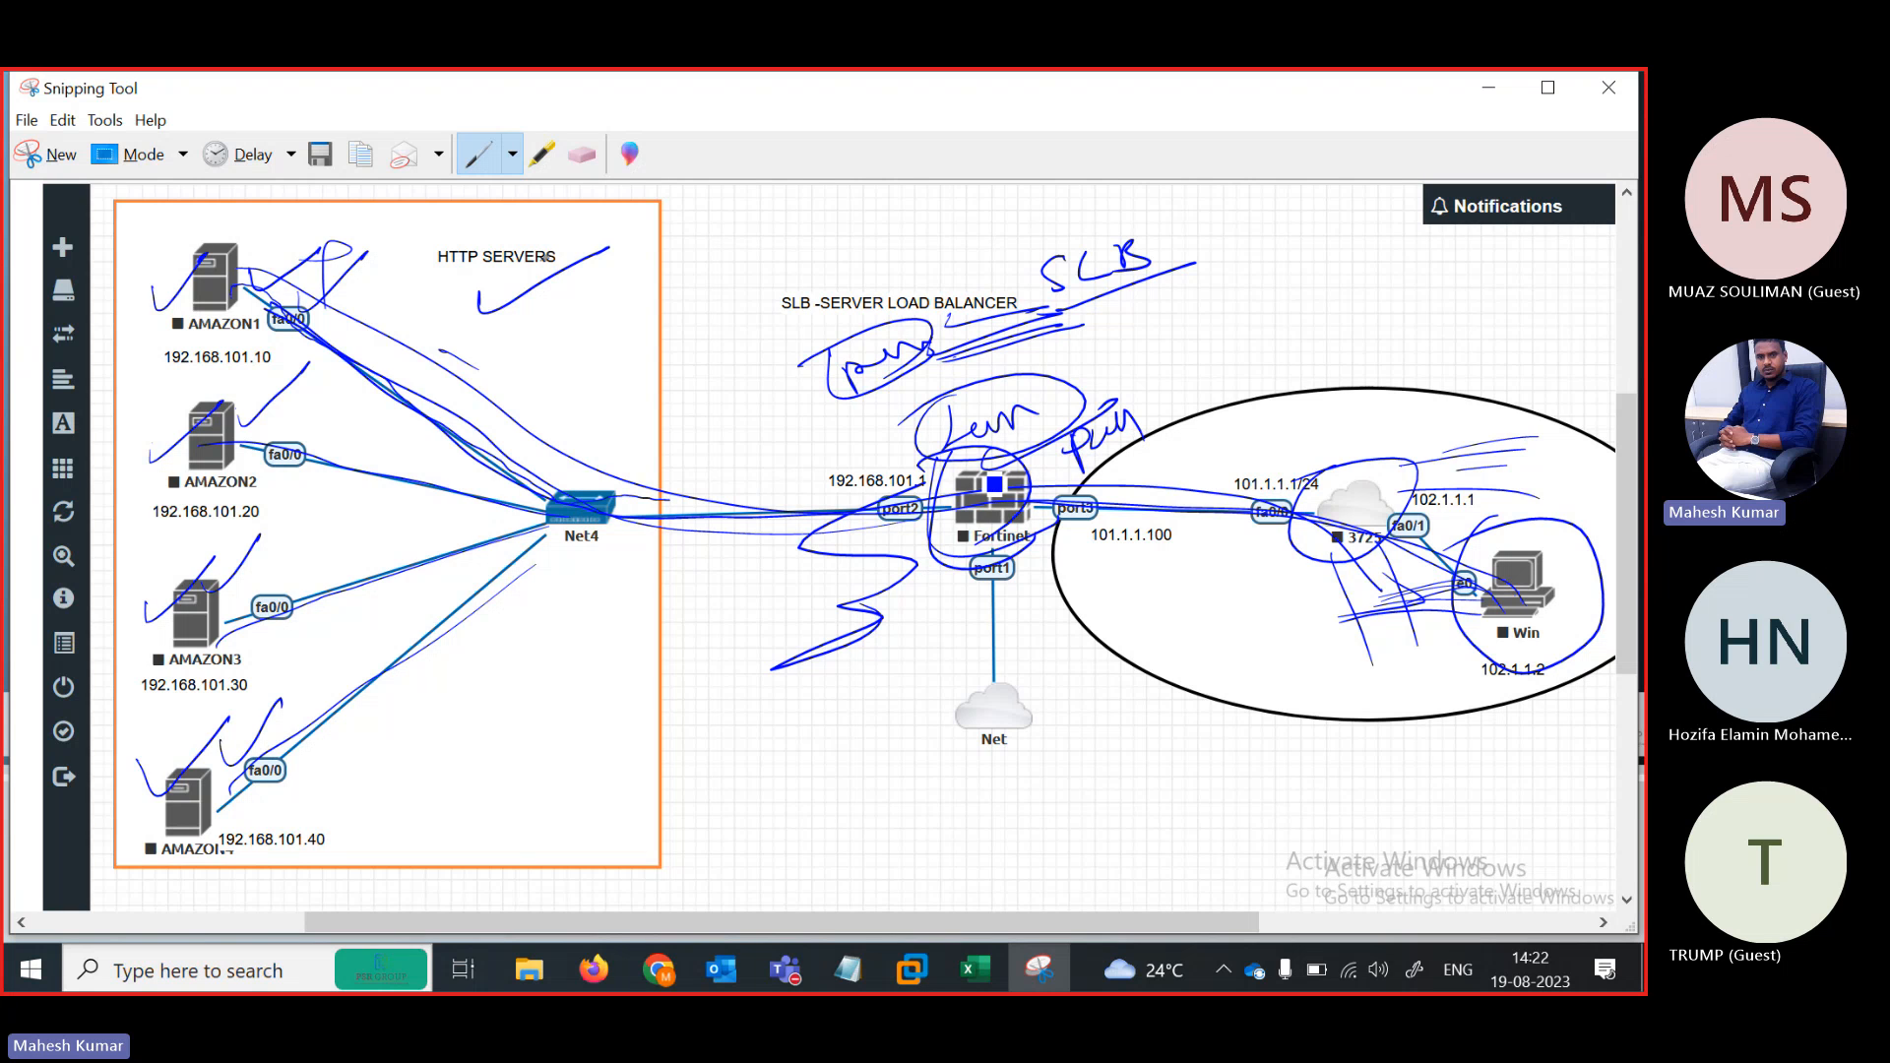
{"action": "left_click_drag", "start_coordinate": [986, 466], "coordinate": [1074, 460]}
{"action": "mouse_move", "coordinate": [785, 472]}
{"action": "left_mouse_down"}
{"action": "mouse_move", "coordinate": [736, 497]}
{"action": "mouse_move", "coordinate": [779, 491]}
{"action": "left_mouse_up"}
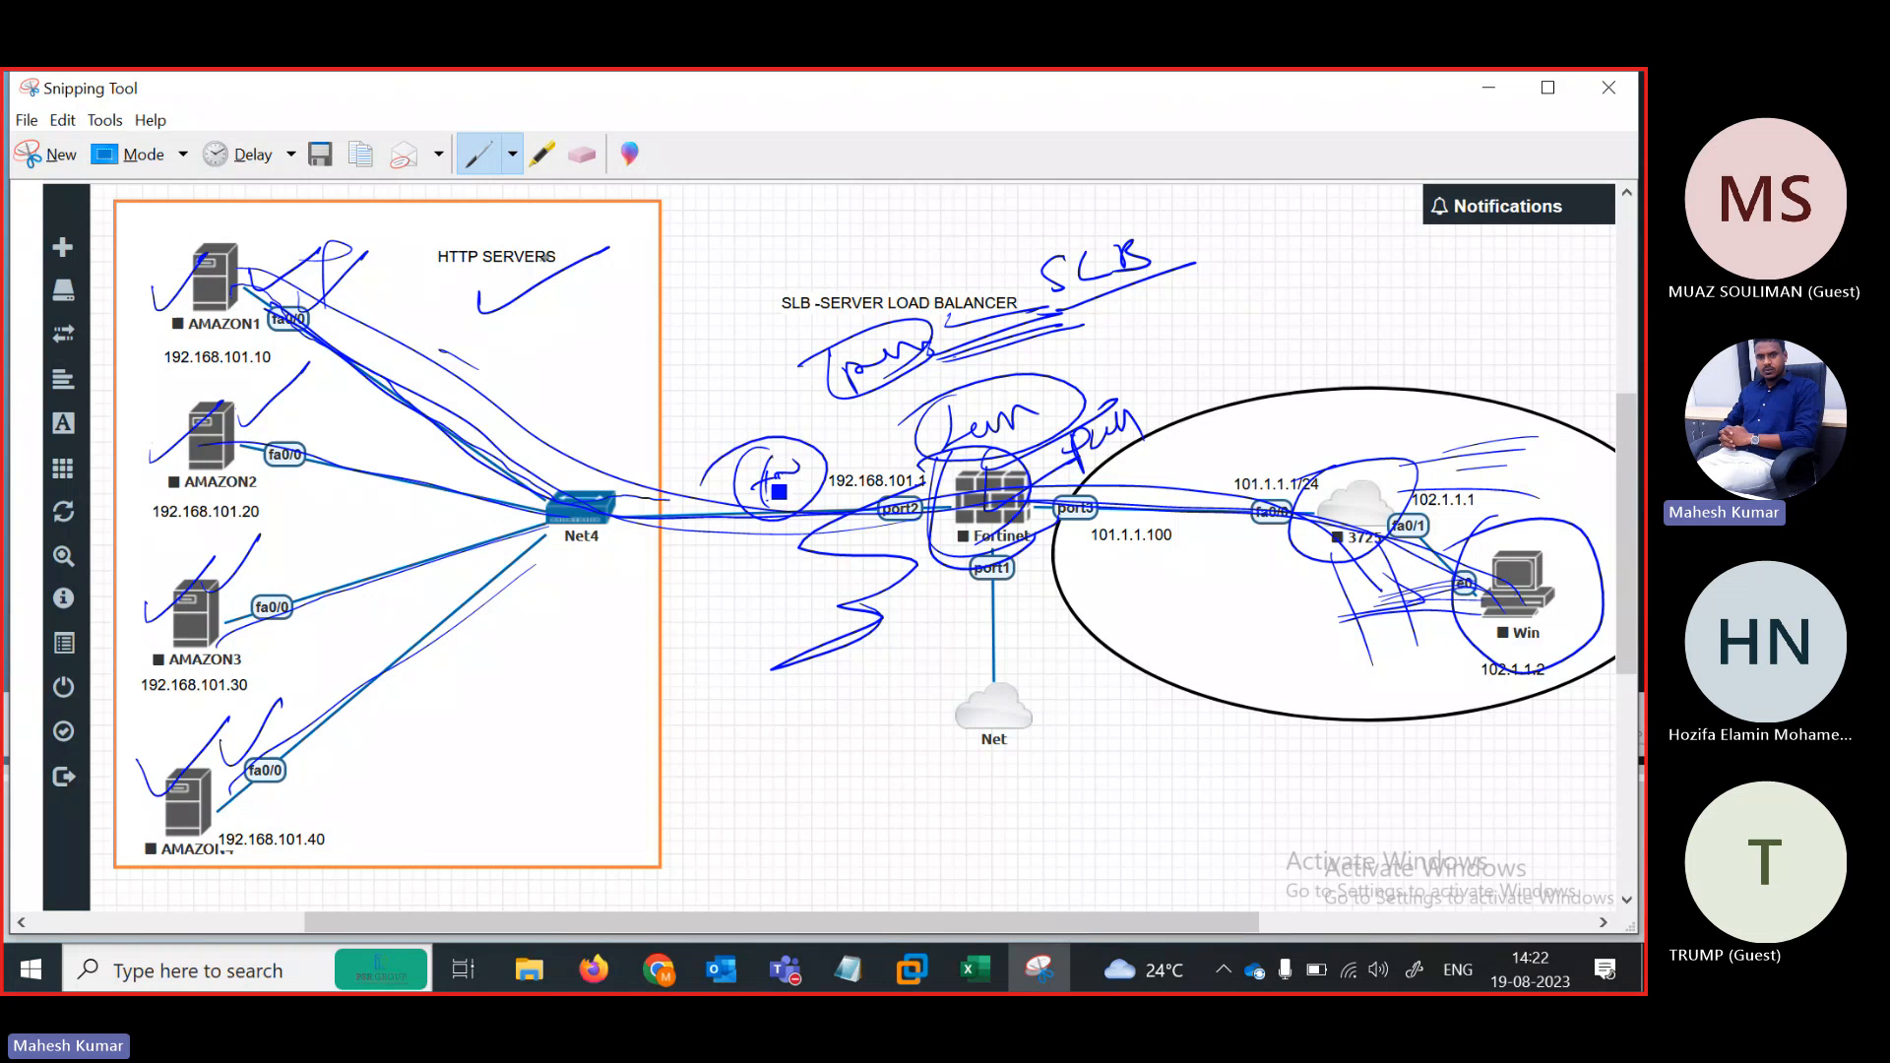
{"action": "mouse_move", "coordinate": [943, 474]}
{"action": "left_mouse_down"}
{"action": "mouse_move", "coordinate": [681, 515]}
{"action": "mouse_move", "coordinate": [658, 552]}
{"action": "mouse_move", "coordinate": [965, 526]}
{"action": "mouse_move", "coordinate": [762, 595]}
{"action": "left_mouse_up"}
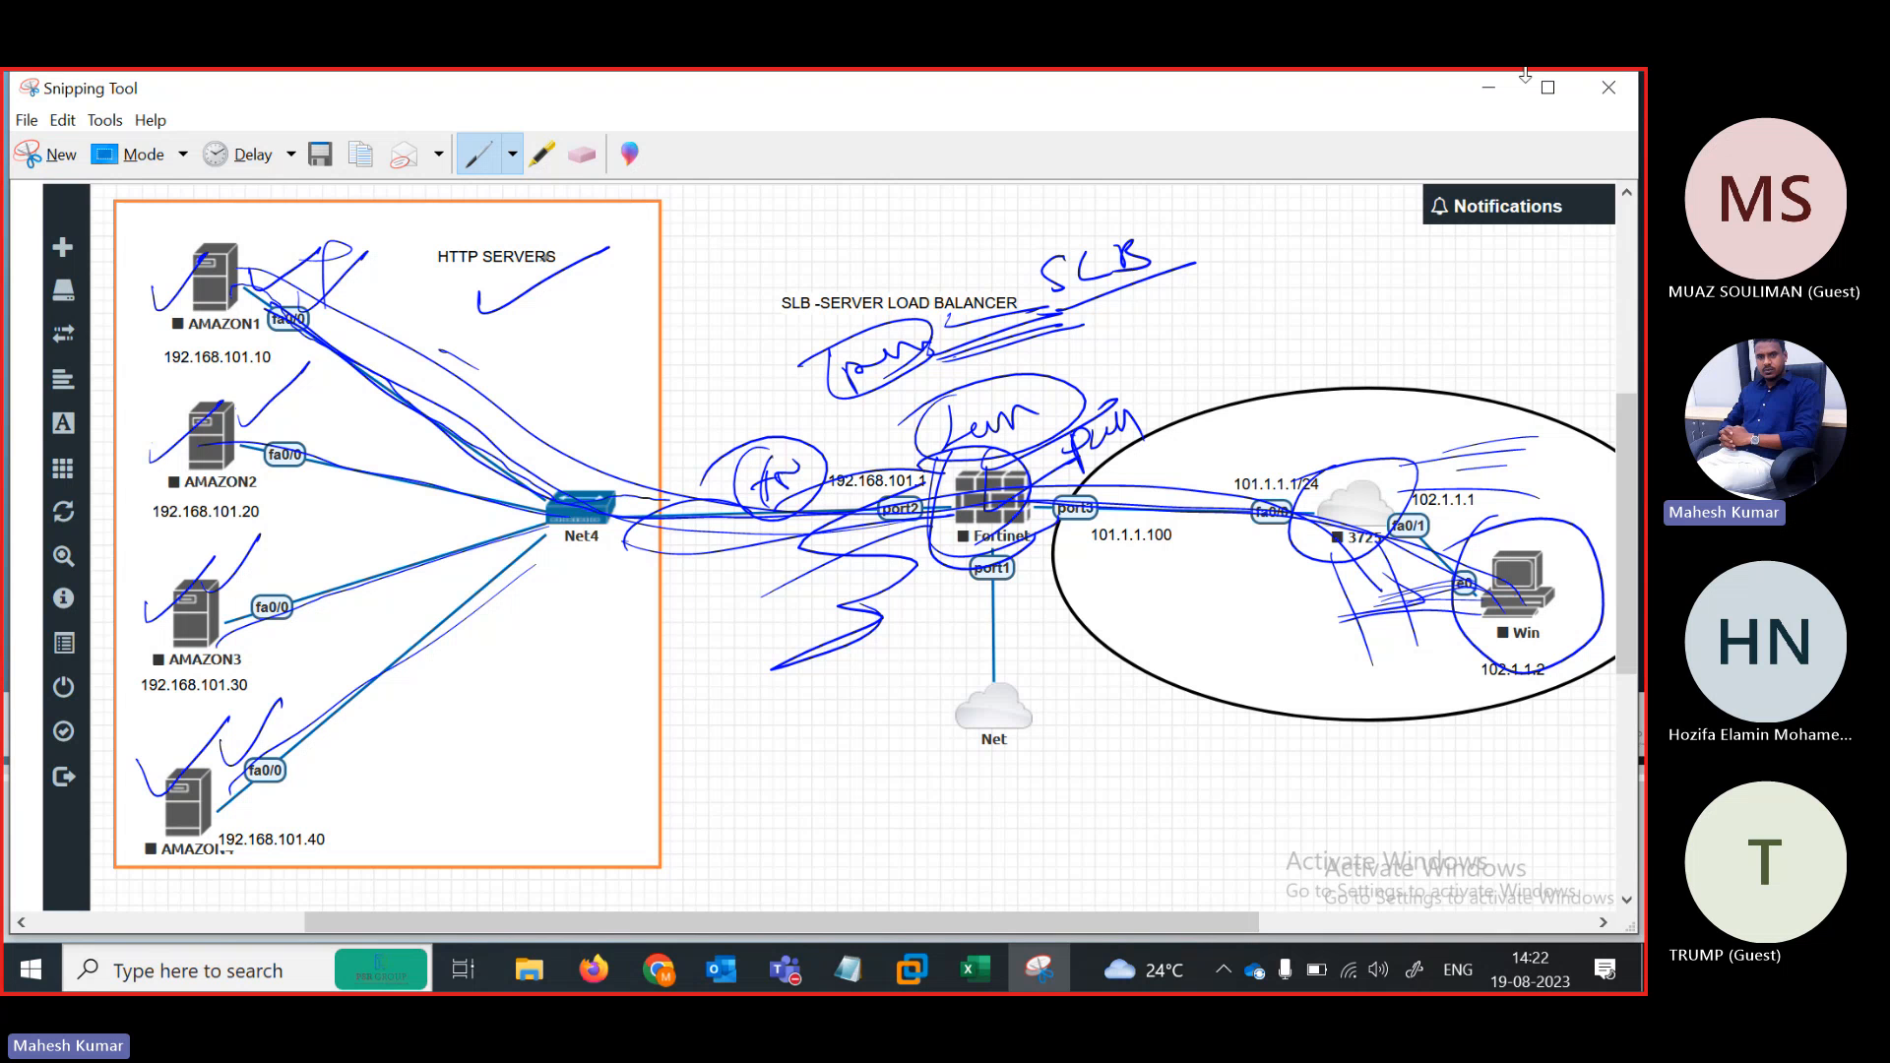
Minimize the annotated snip, return to the EVE-NG lab and start all nodes
{"action": "left_click", "coordinate": [1489, 90]}
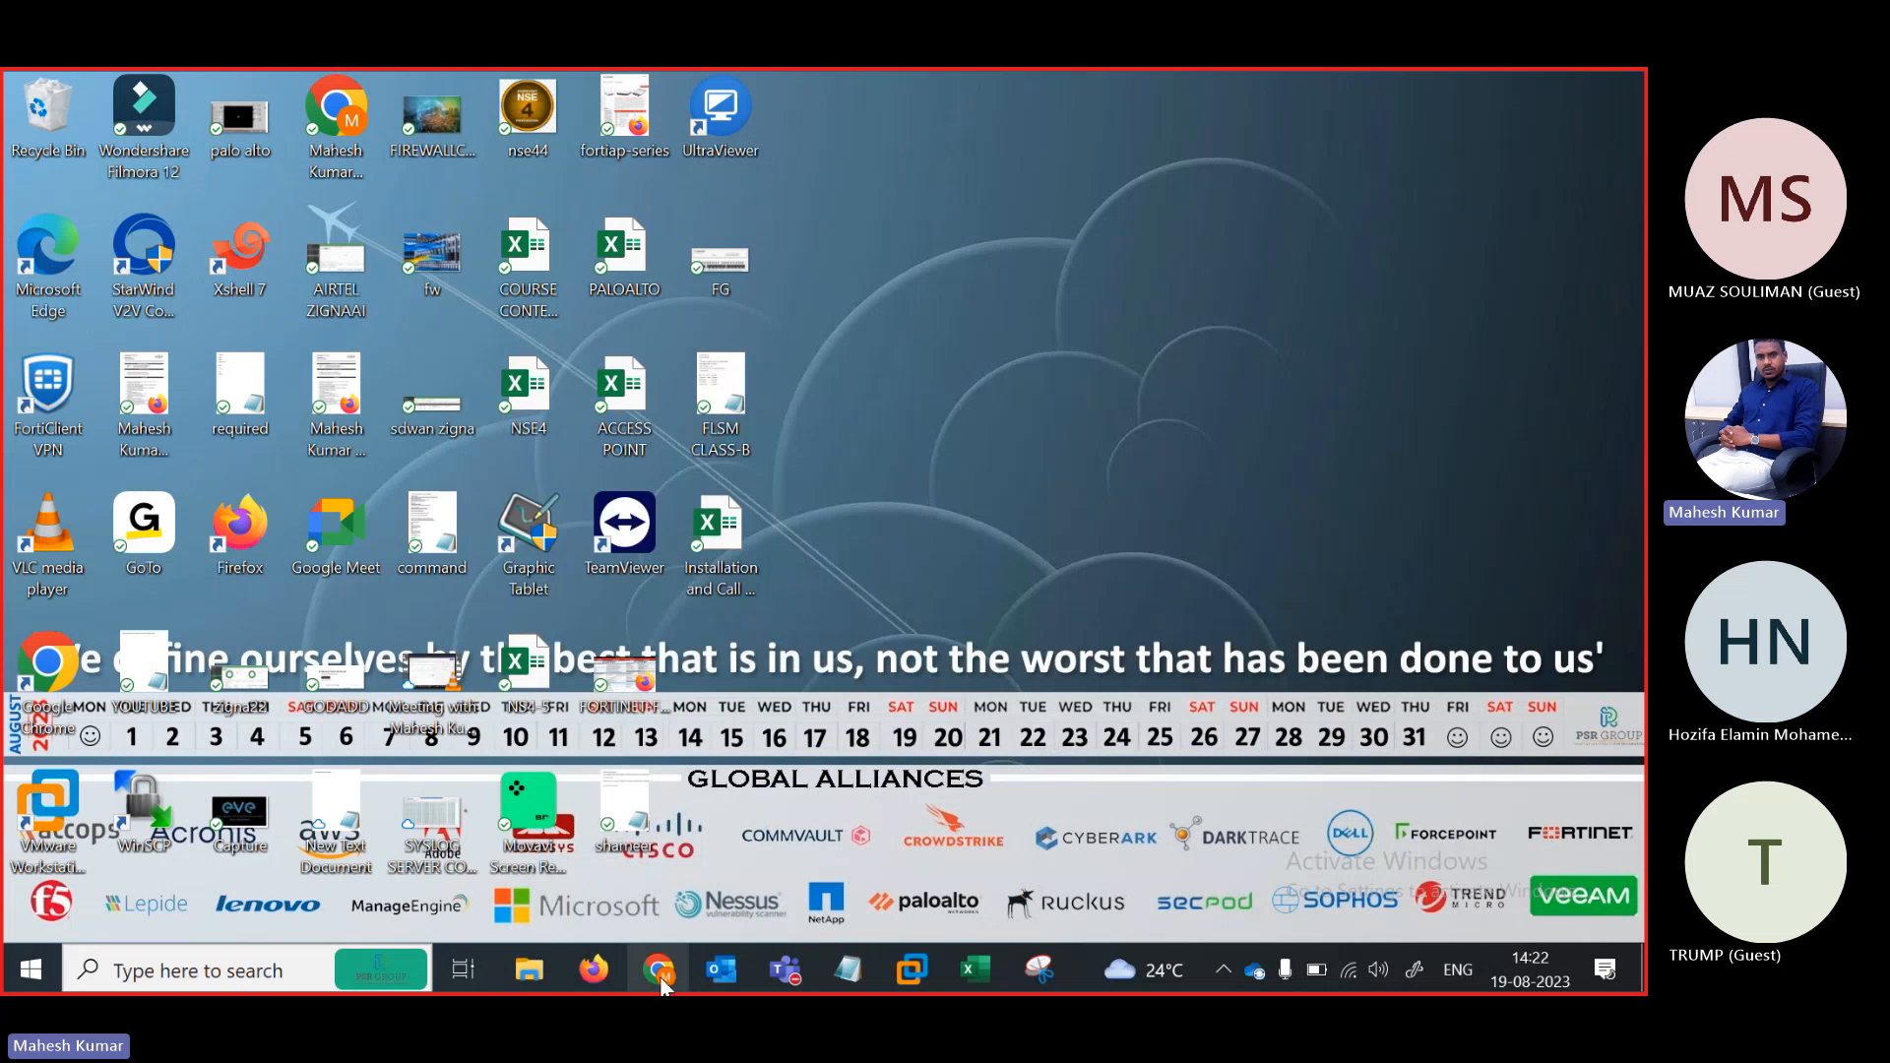
{"action": "left_click", "coordinate": [594, 970]}
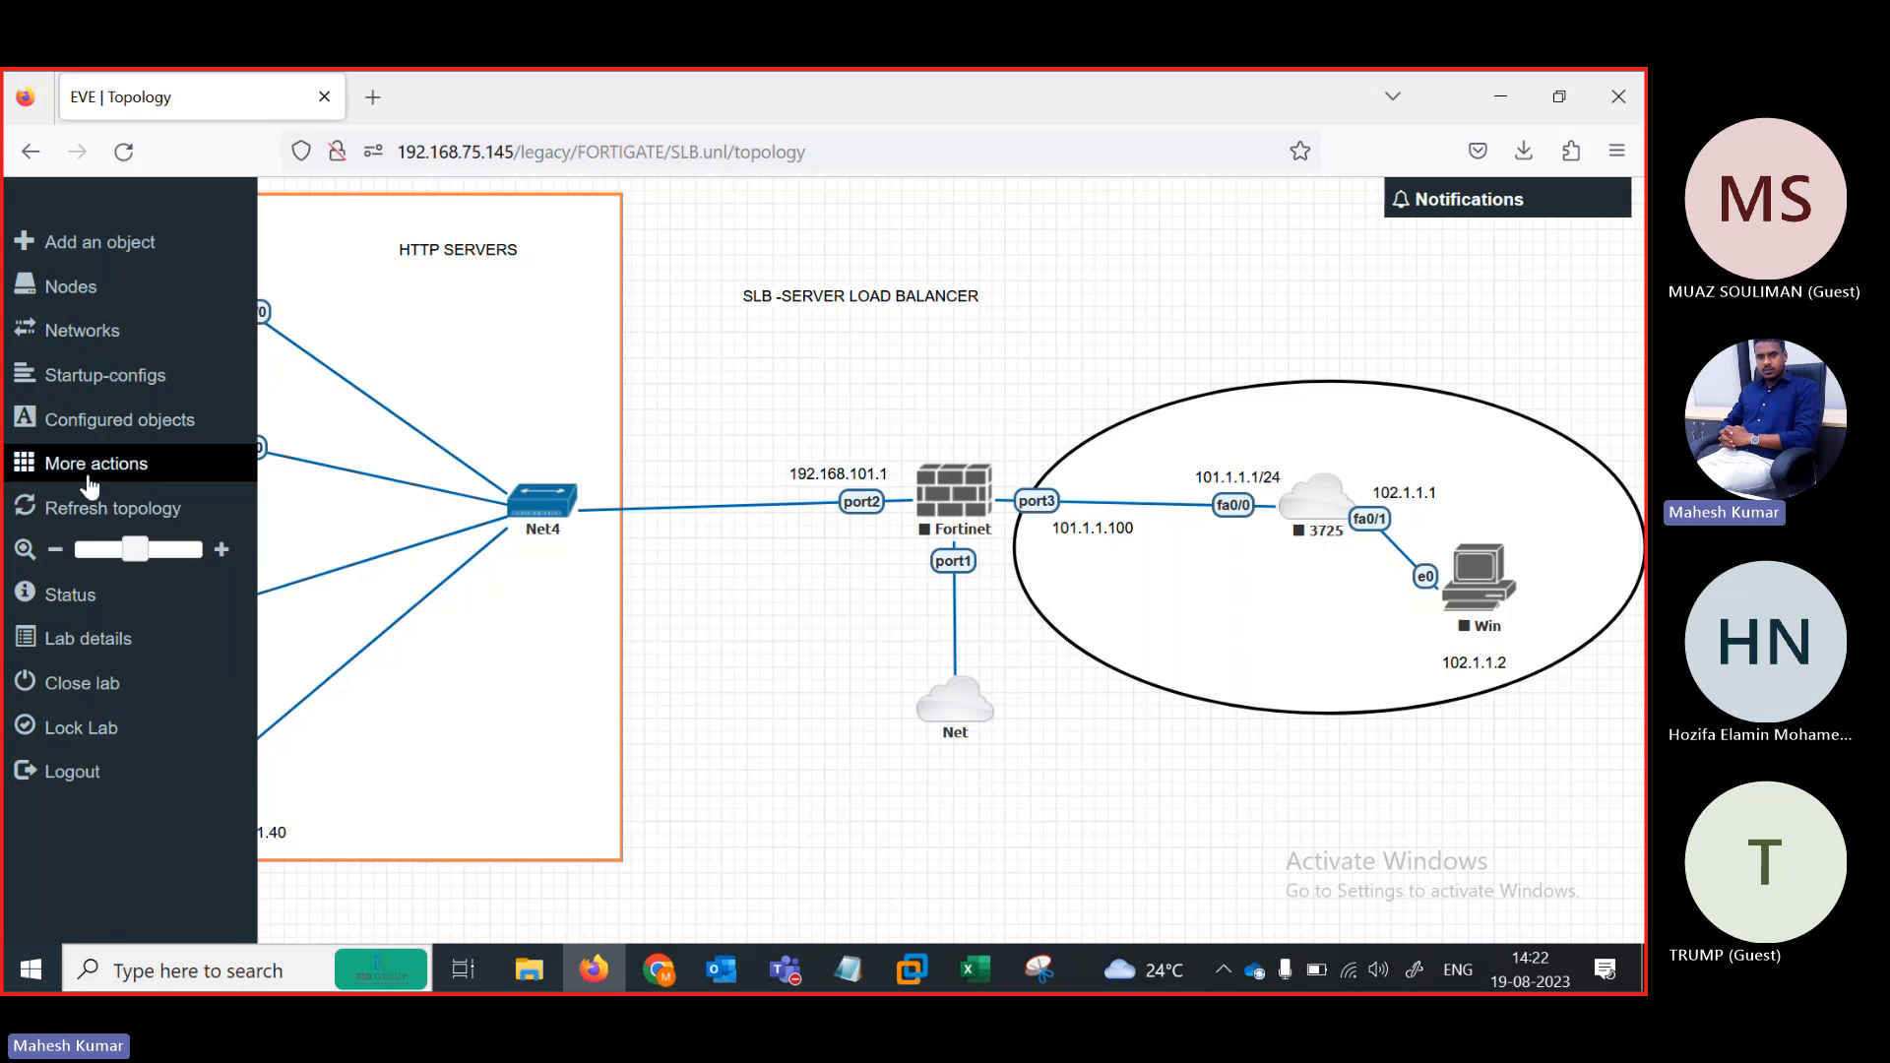
{"action": "left_click", "coordinate": [98, 478]}
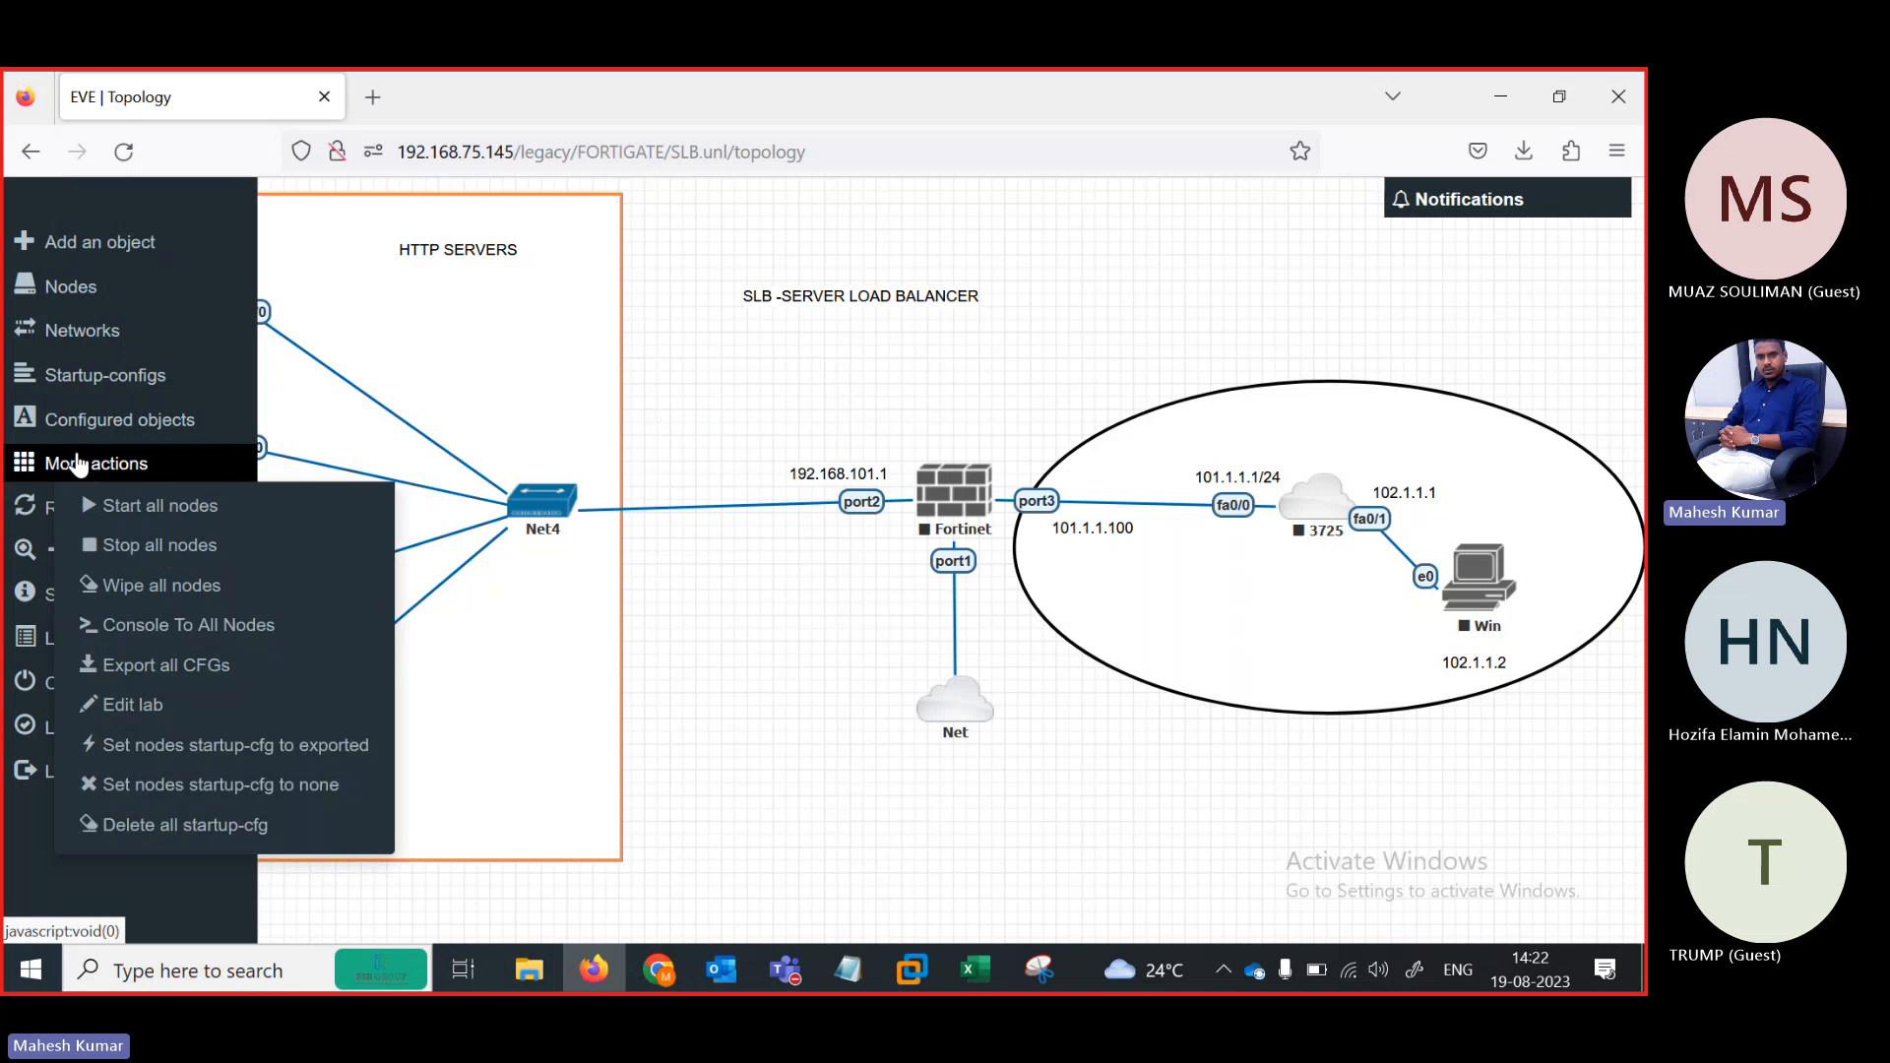
{"action": "left_click", "coordinate": [159, 510]}
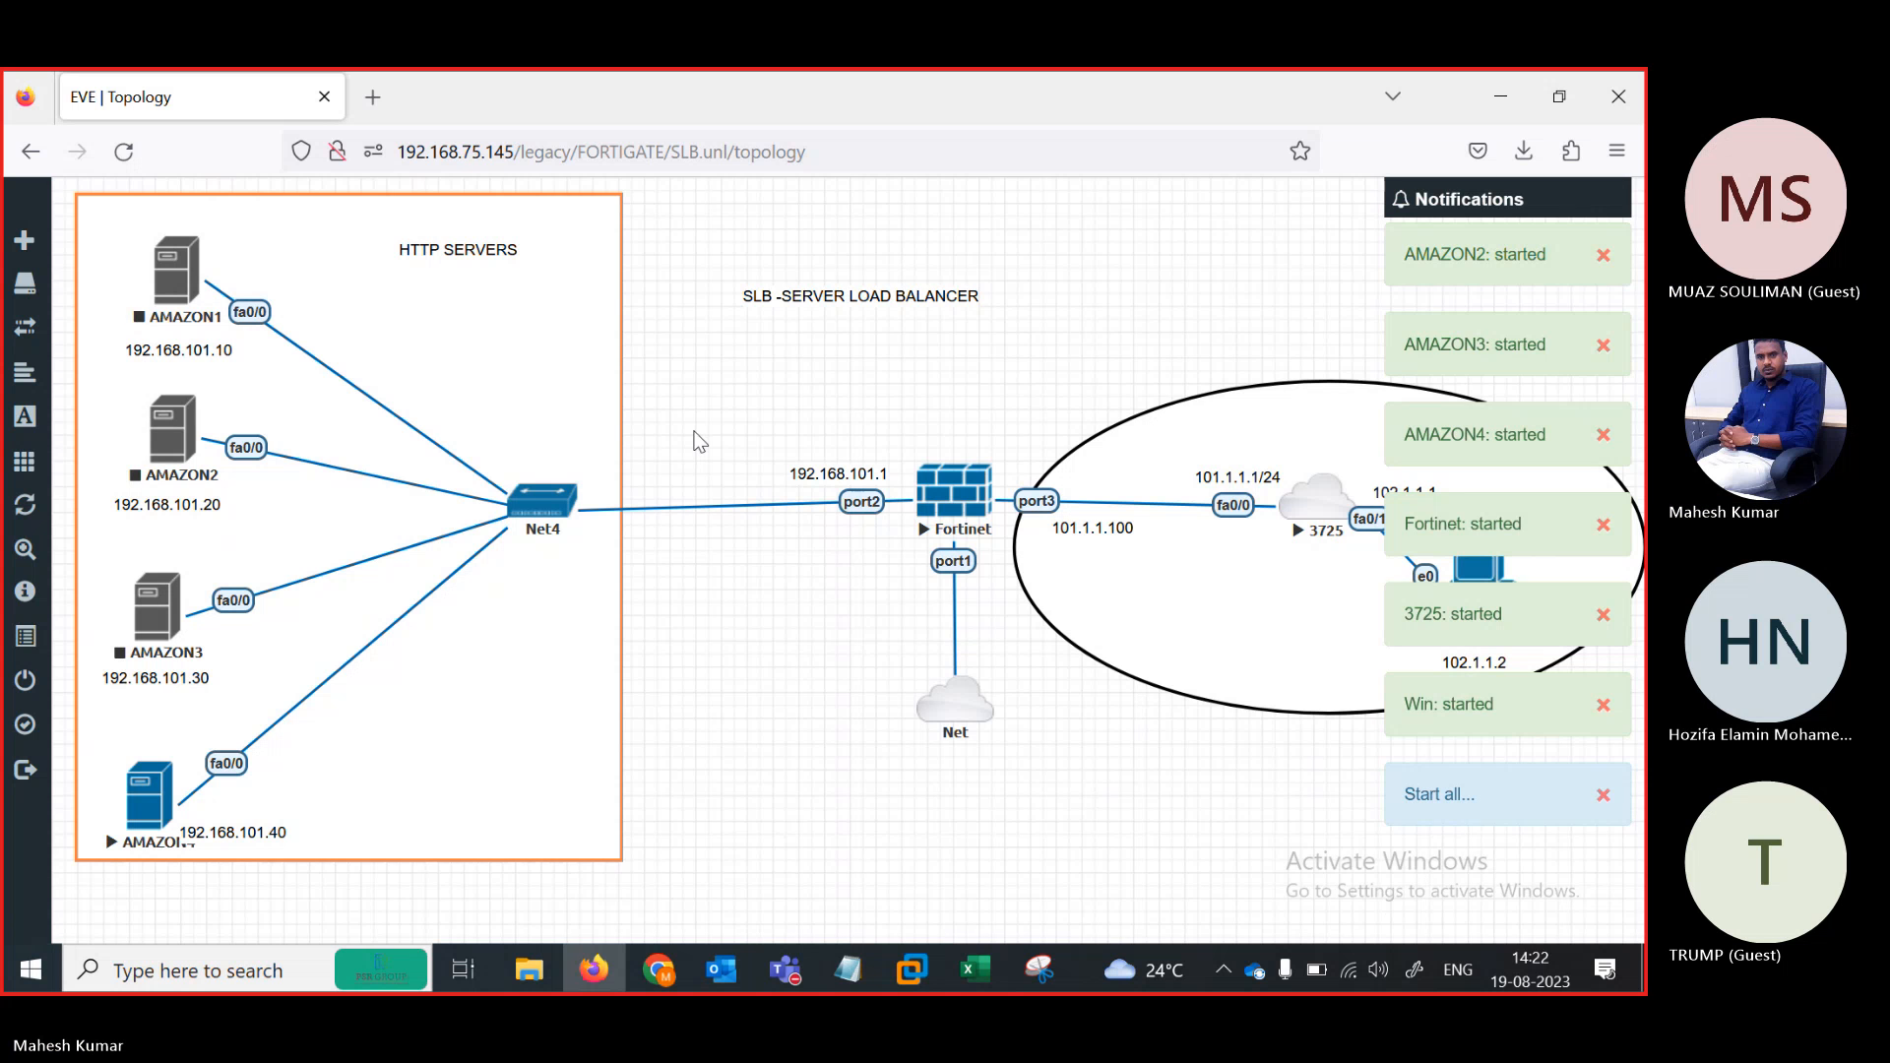
{"action": "key", "text": "super"}
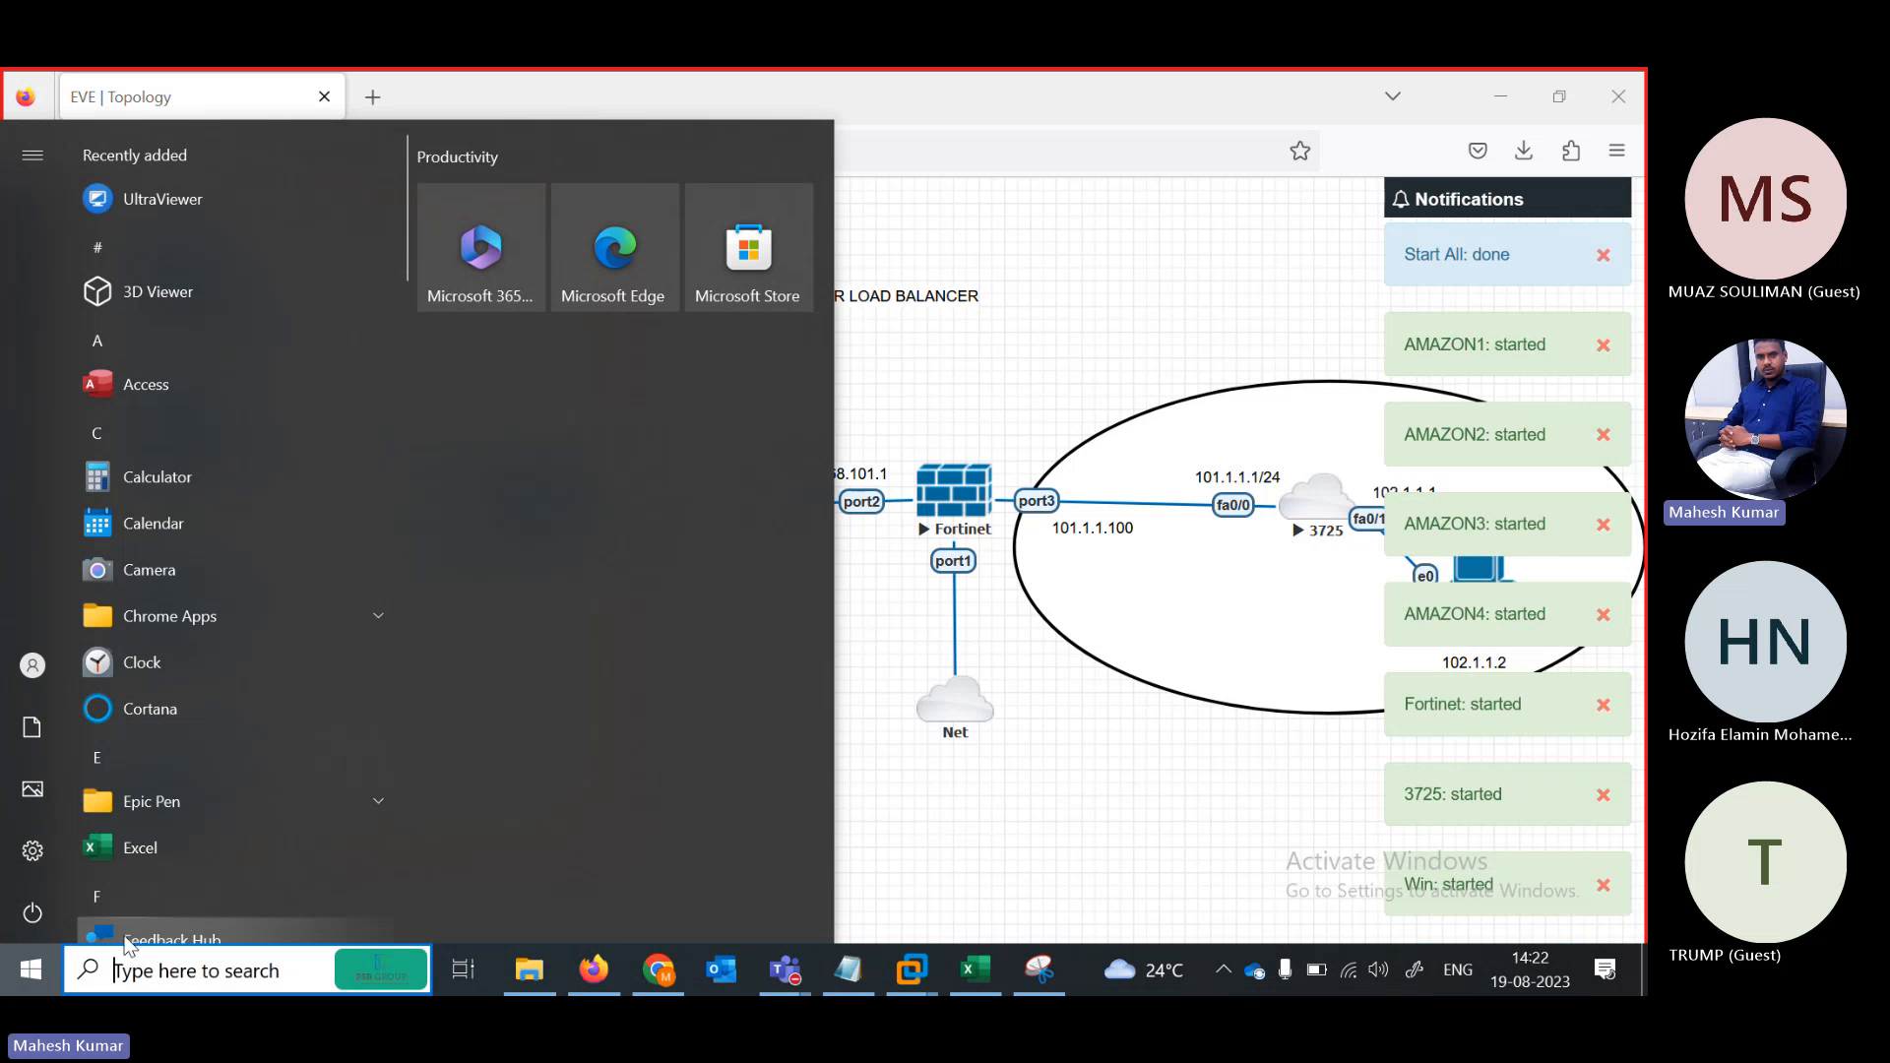
Launch Notepad and type the enable, config ter and no ip domain lookup lines
{"action": "type", "text": "note"}
{"action": "key", "text": "Return"}
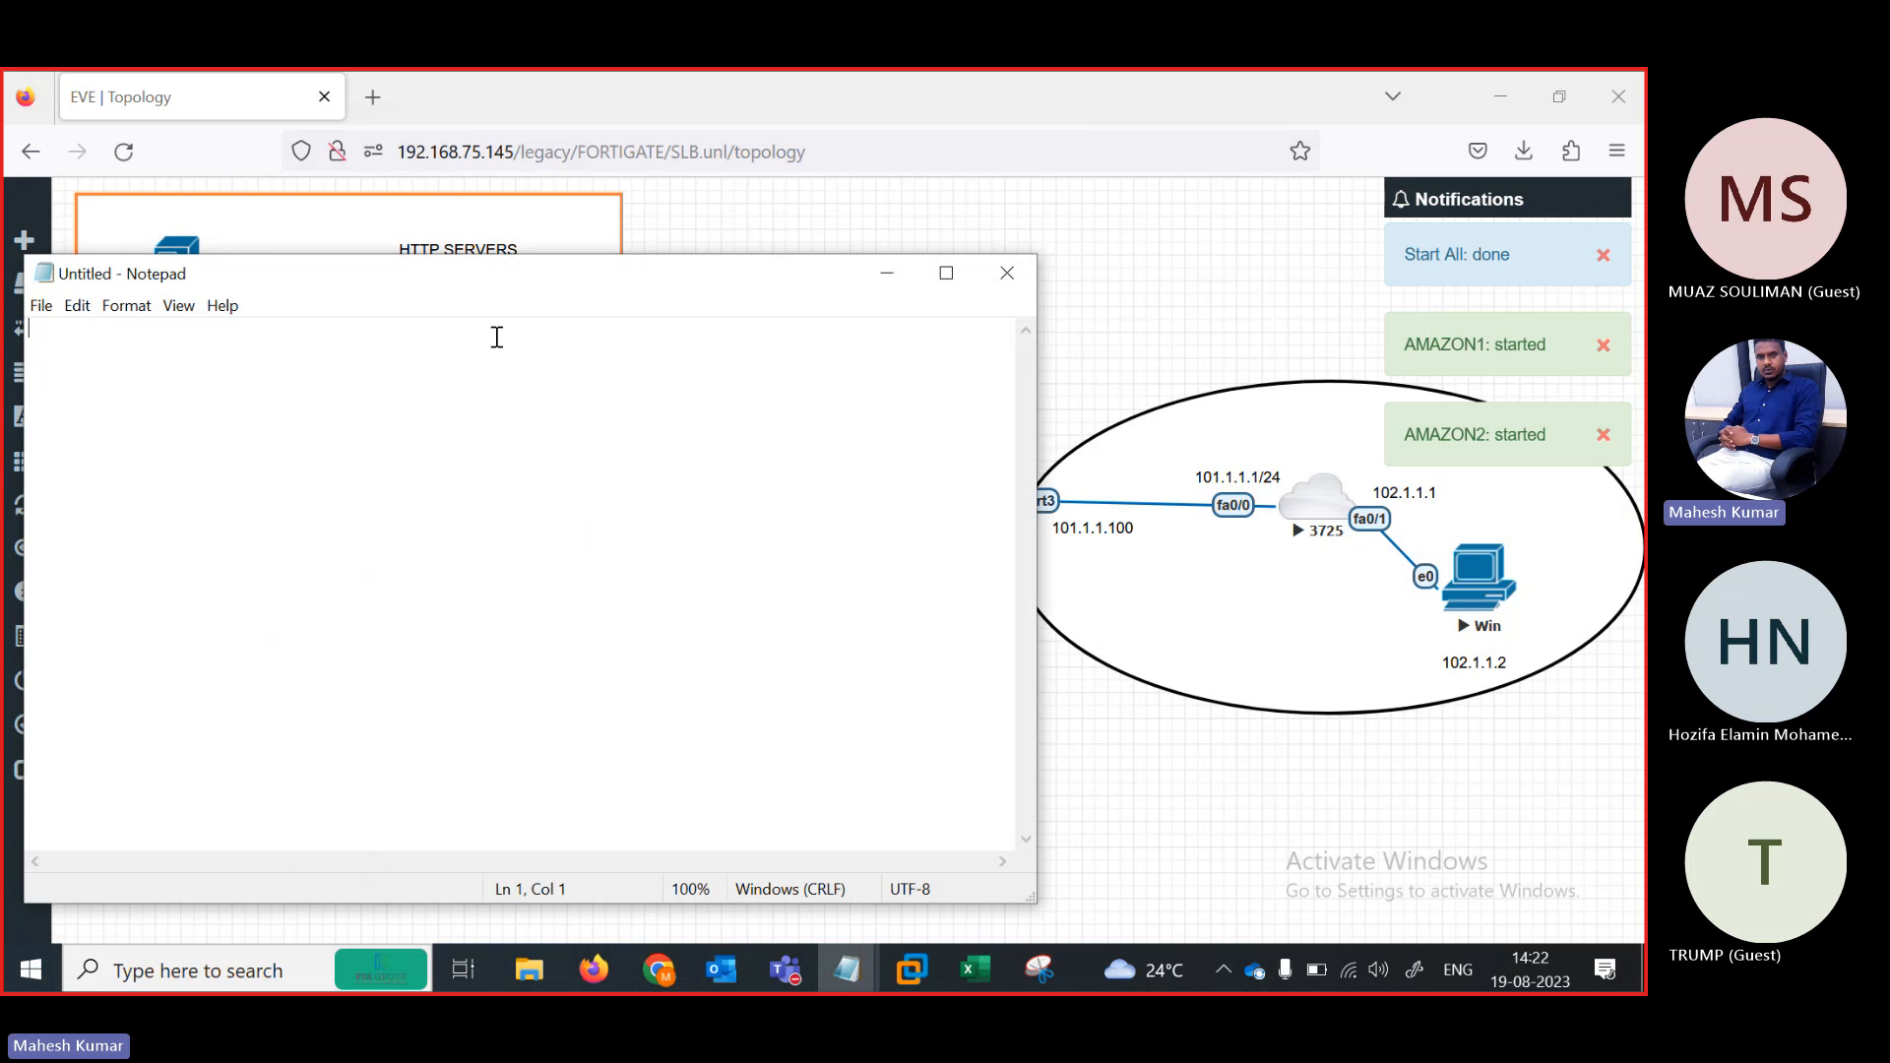
{"action": "left_click_drag", "start_coordinate": [424, 274], "coordinate": [875, 175]}
{"action": "type", "text": "enable"}
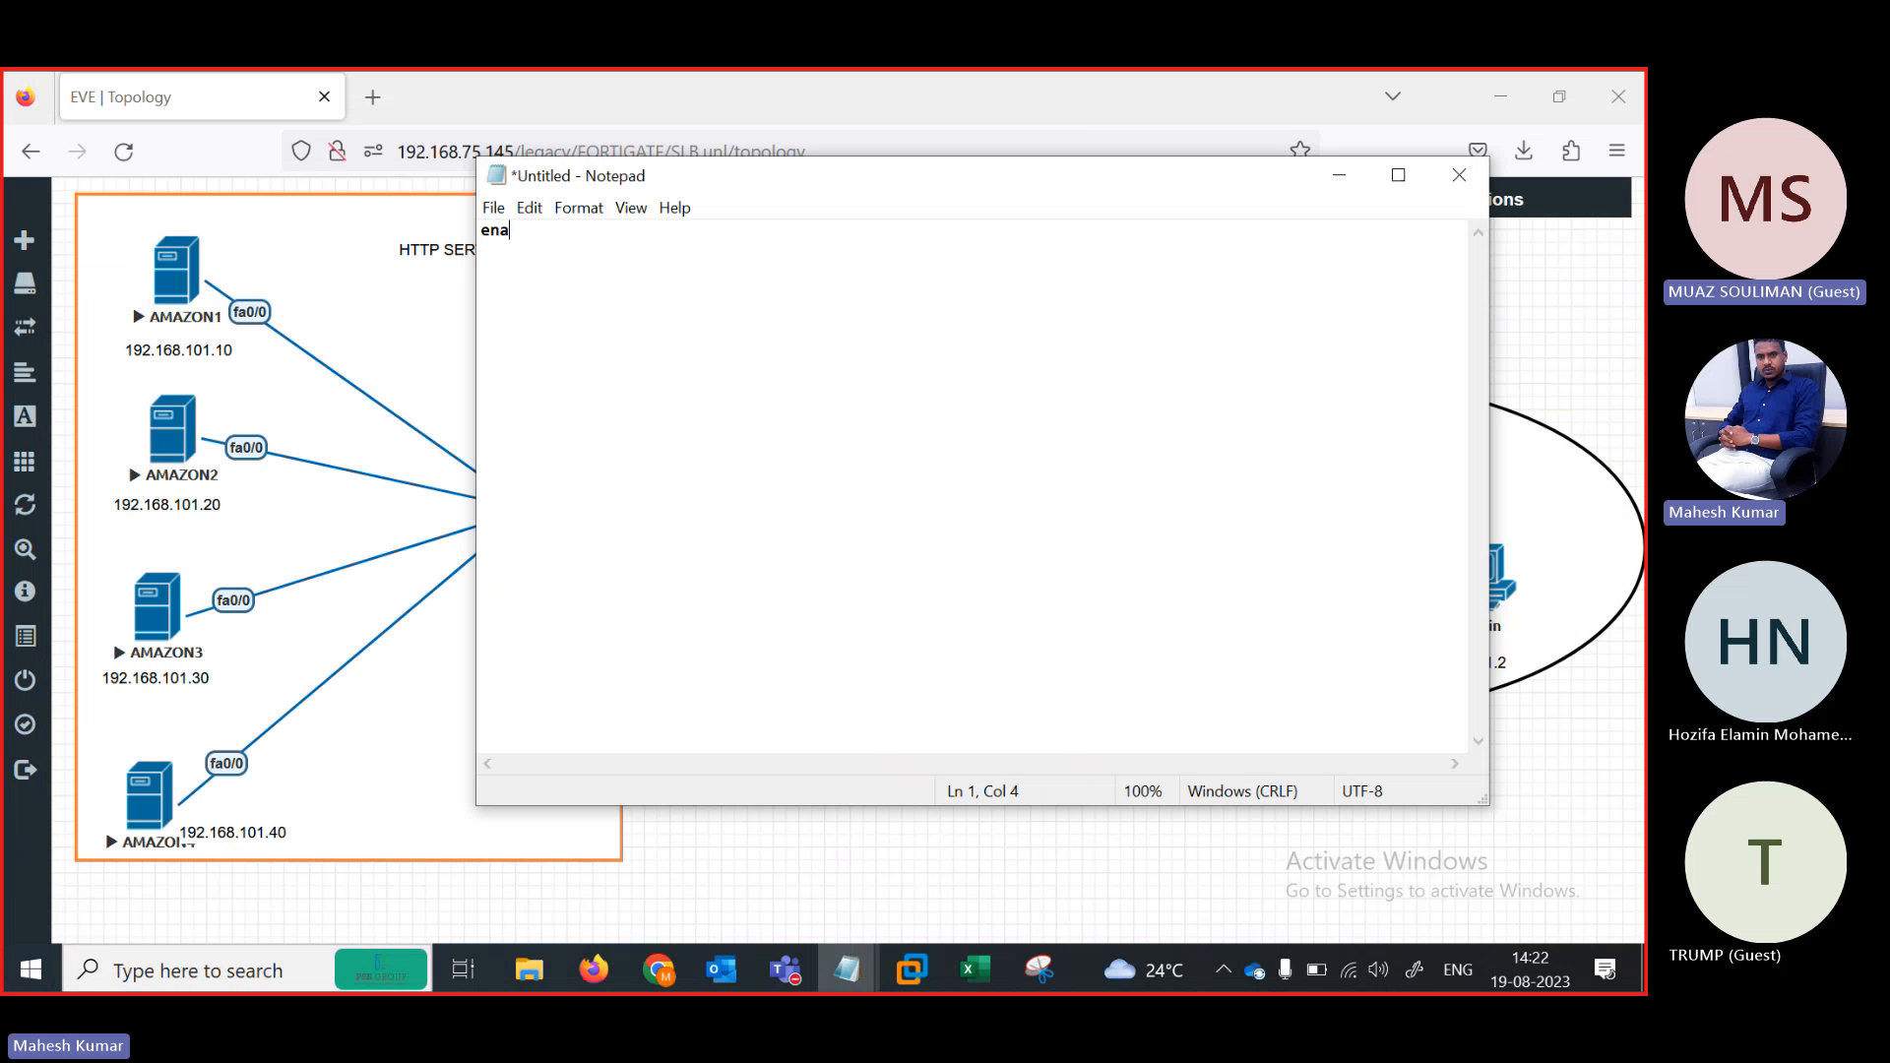
{"action": "key", "text": "Return"}
{"action": "type", "text": "config ter"}
{"action": "key", "text": "Return"}
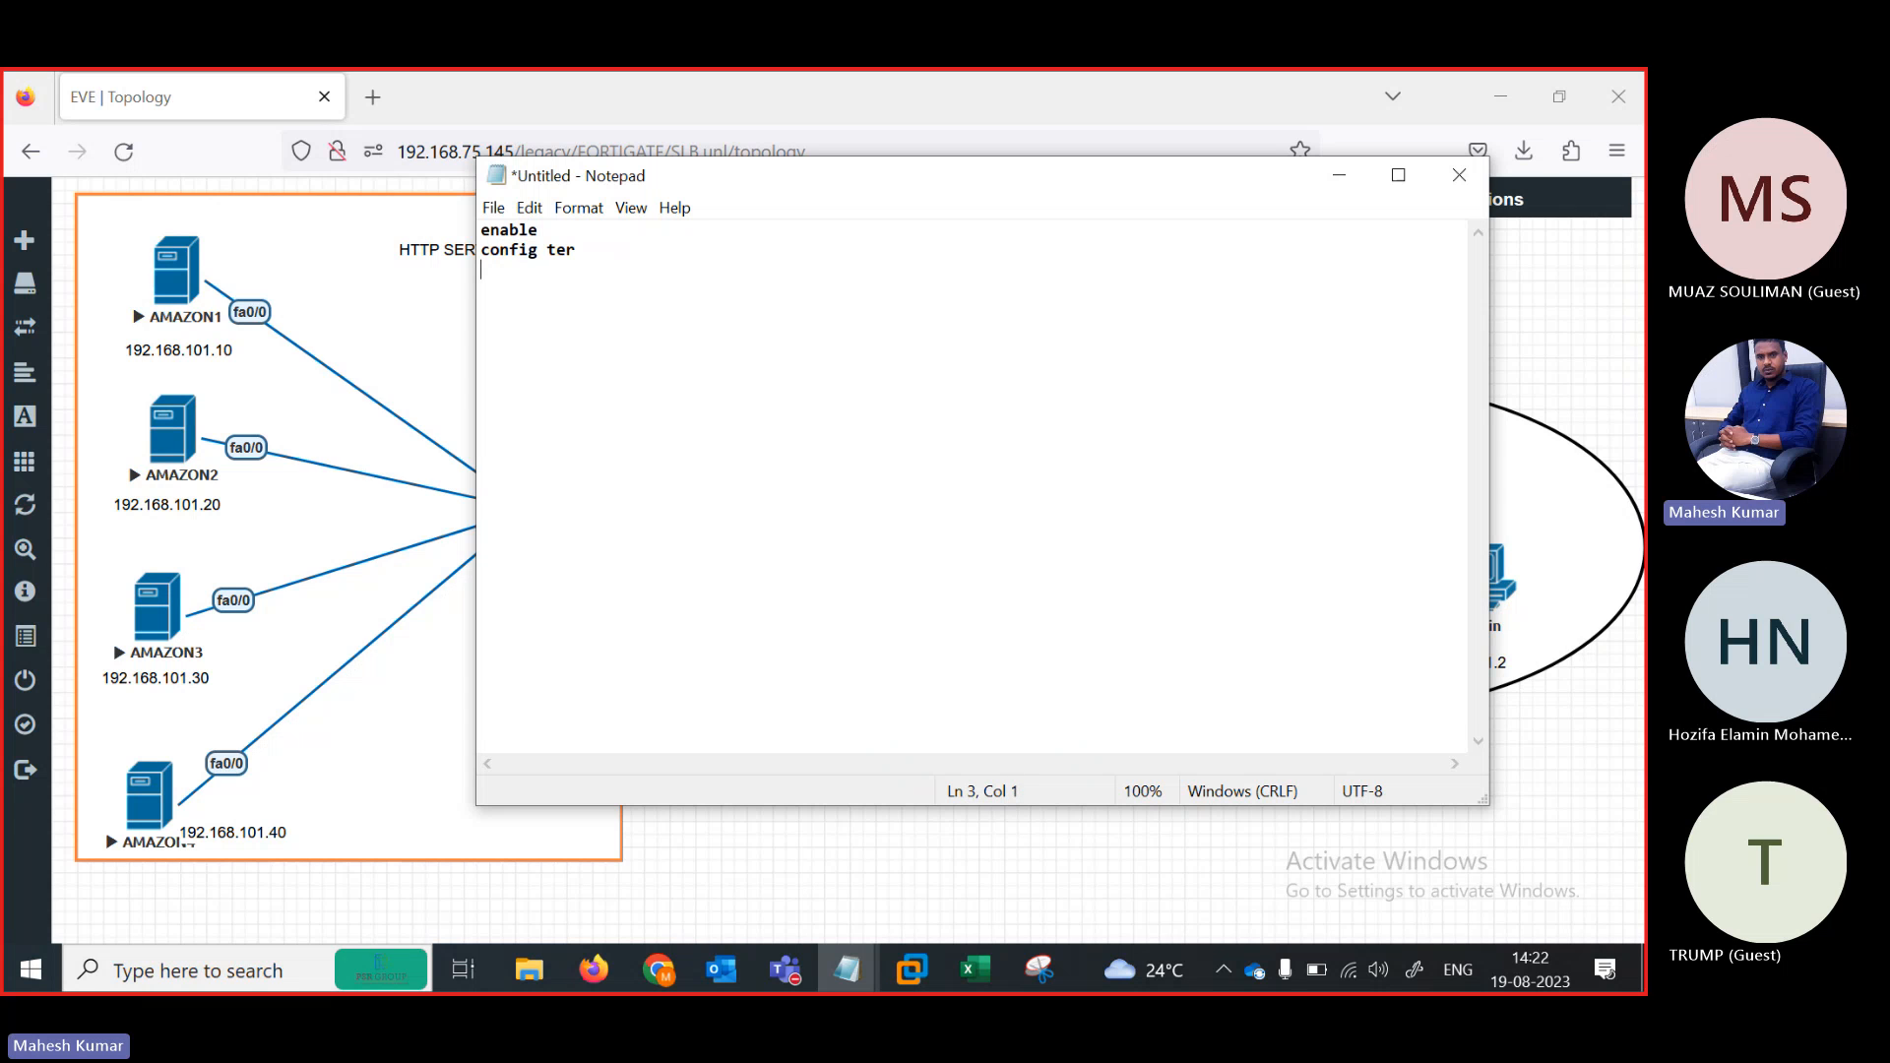
{"action": "type", "text": "no ip domain lookup"}
{"action": "key", "text": "Return"}
{"action": "key", "text": "Return"}
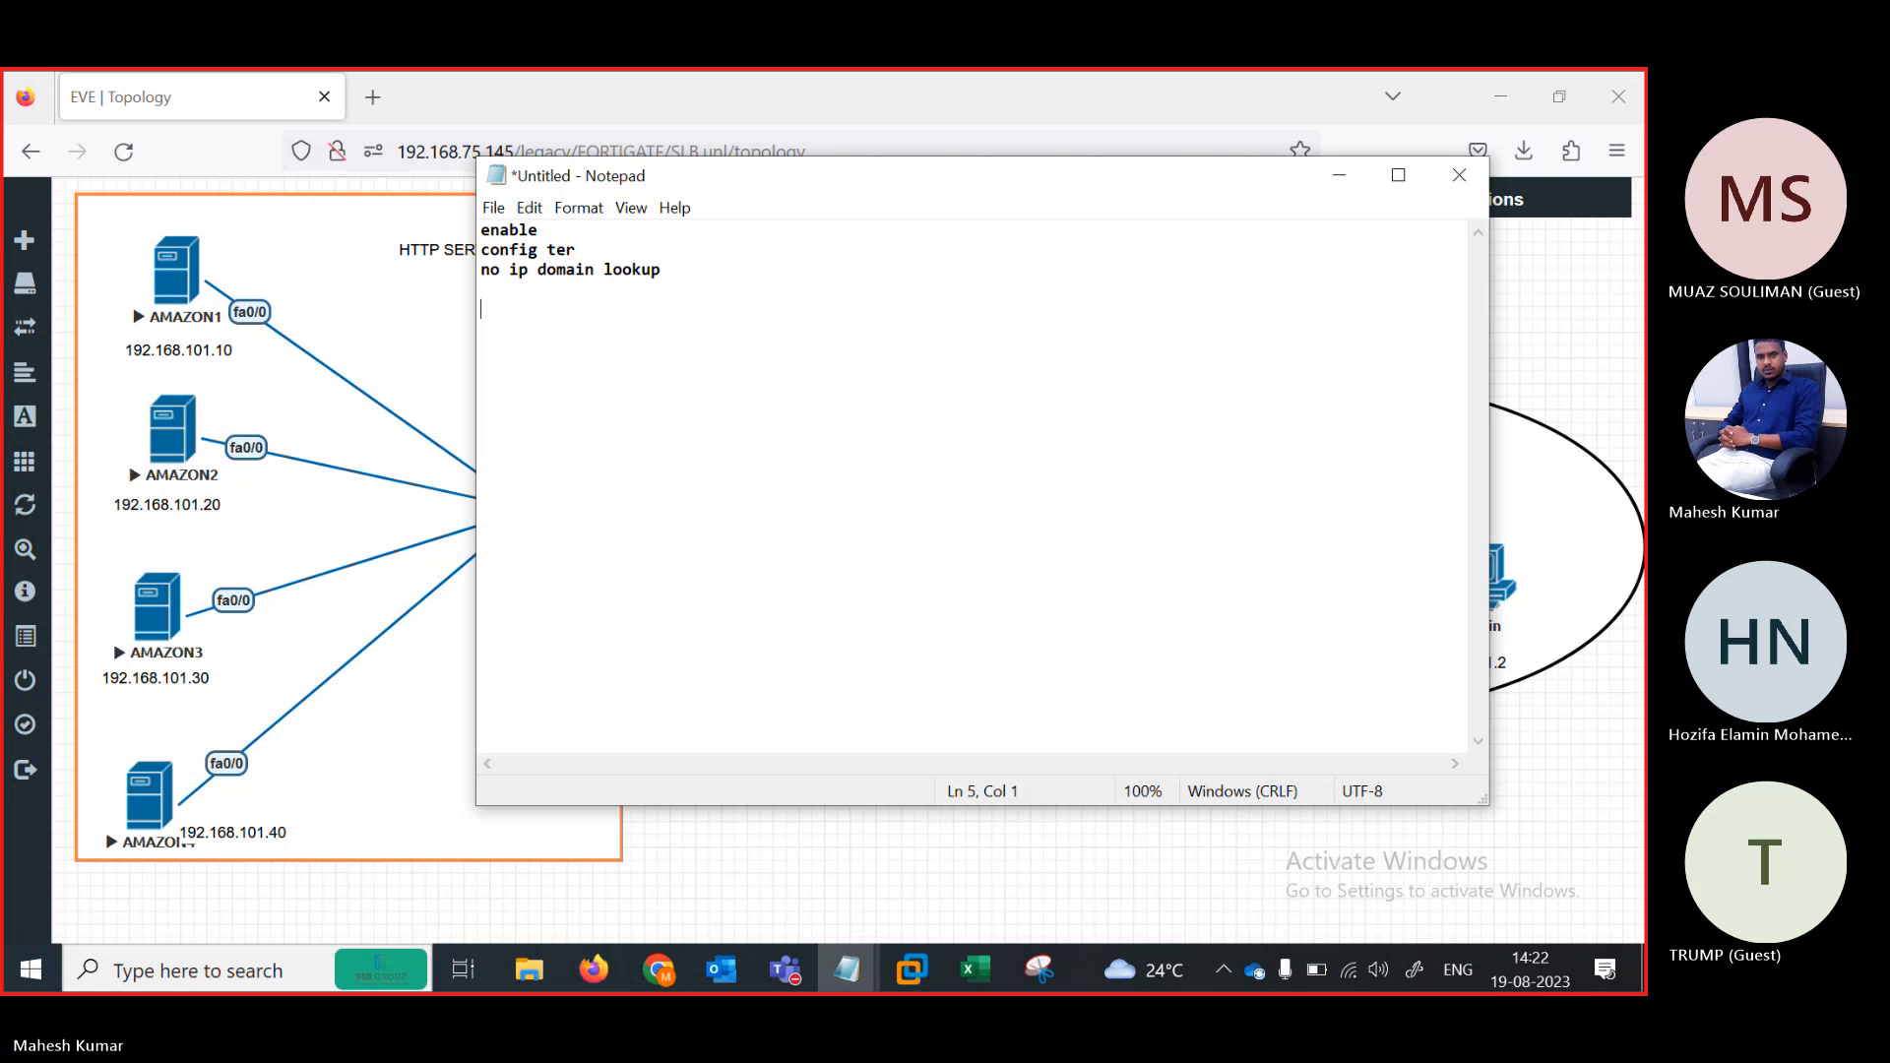
Add interface fa0/0, ip add 192.168.101.10 255.255.255.0, no shut and ip route 0.0.0.0 0.0.0.0 192.168.101.1
{"action": "key", "text": "BackSpace"}
{"action": "type", "text": "interface f"}
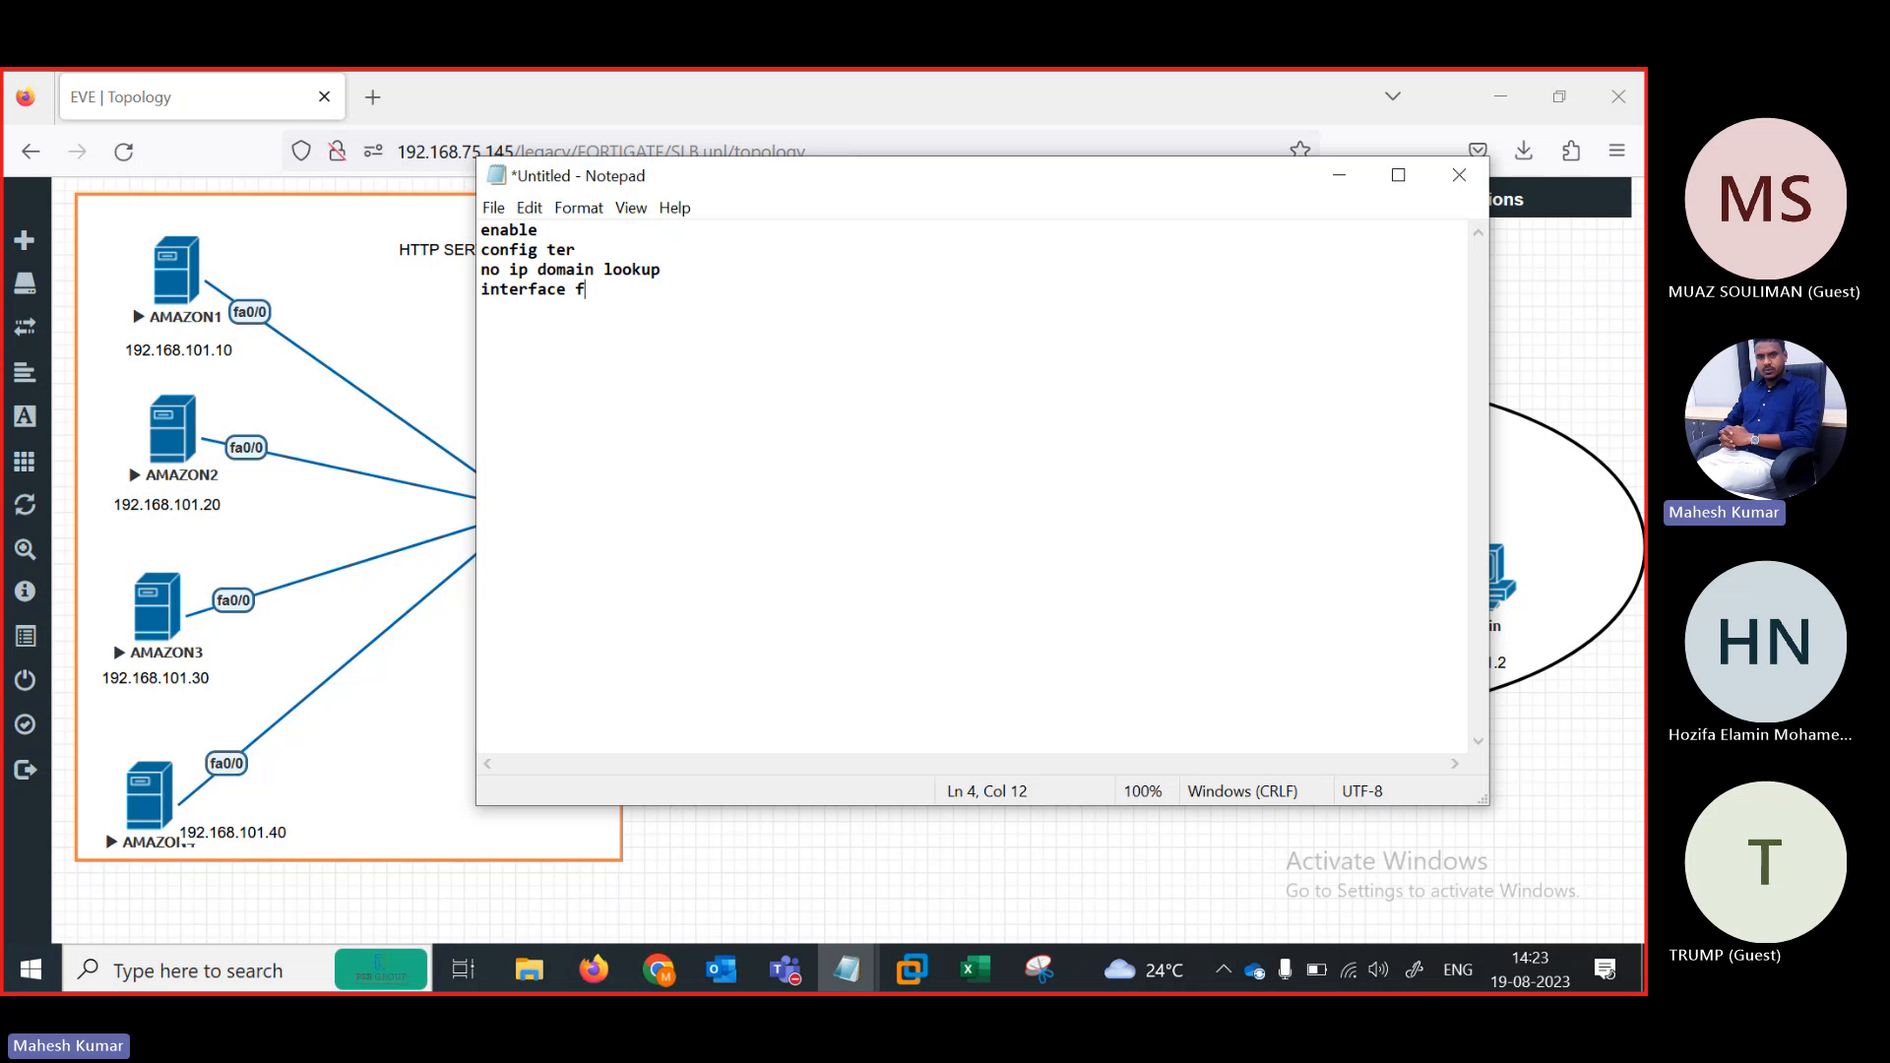
{"action": "type", "text": "a0/0"}
{"action": "key", "text": "Return"}
{"action": "type", "text": "ip add 192.168.10"}
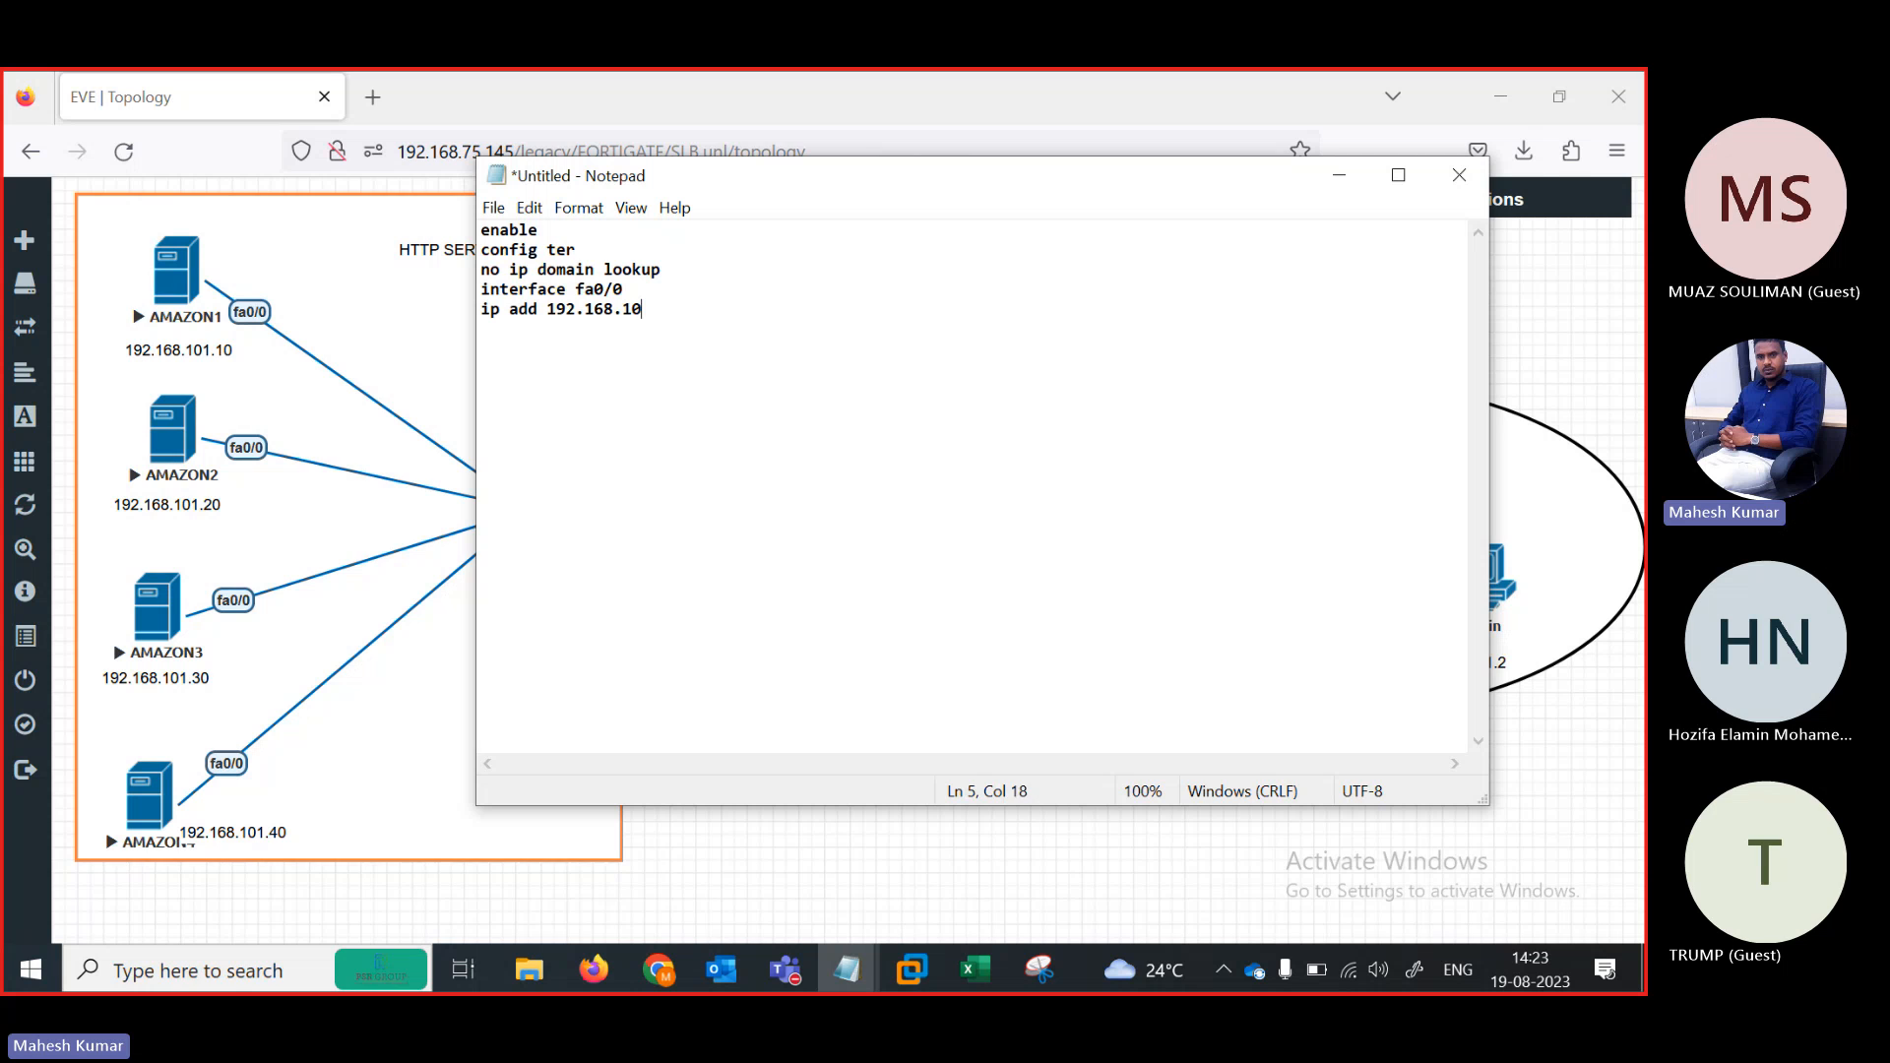
{"action": "type", "text": "1.10 255.255.255.0"}
{"action": "key", "text": "Return"}
{"action": "type", "text": "no shut"}
{"action": "key", "text": "Return"}
{"action": "key", "text": "Return"}
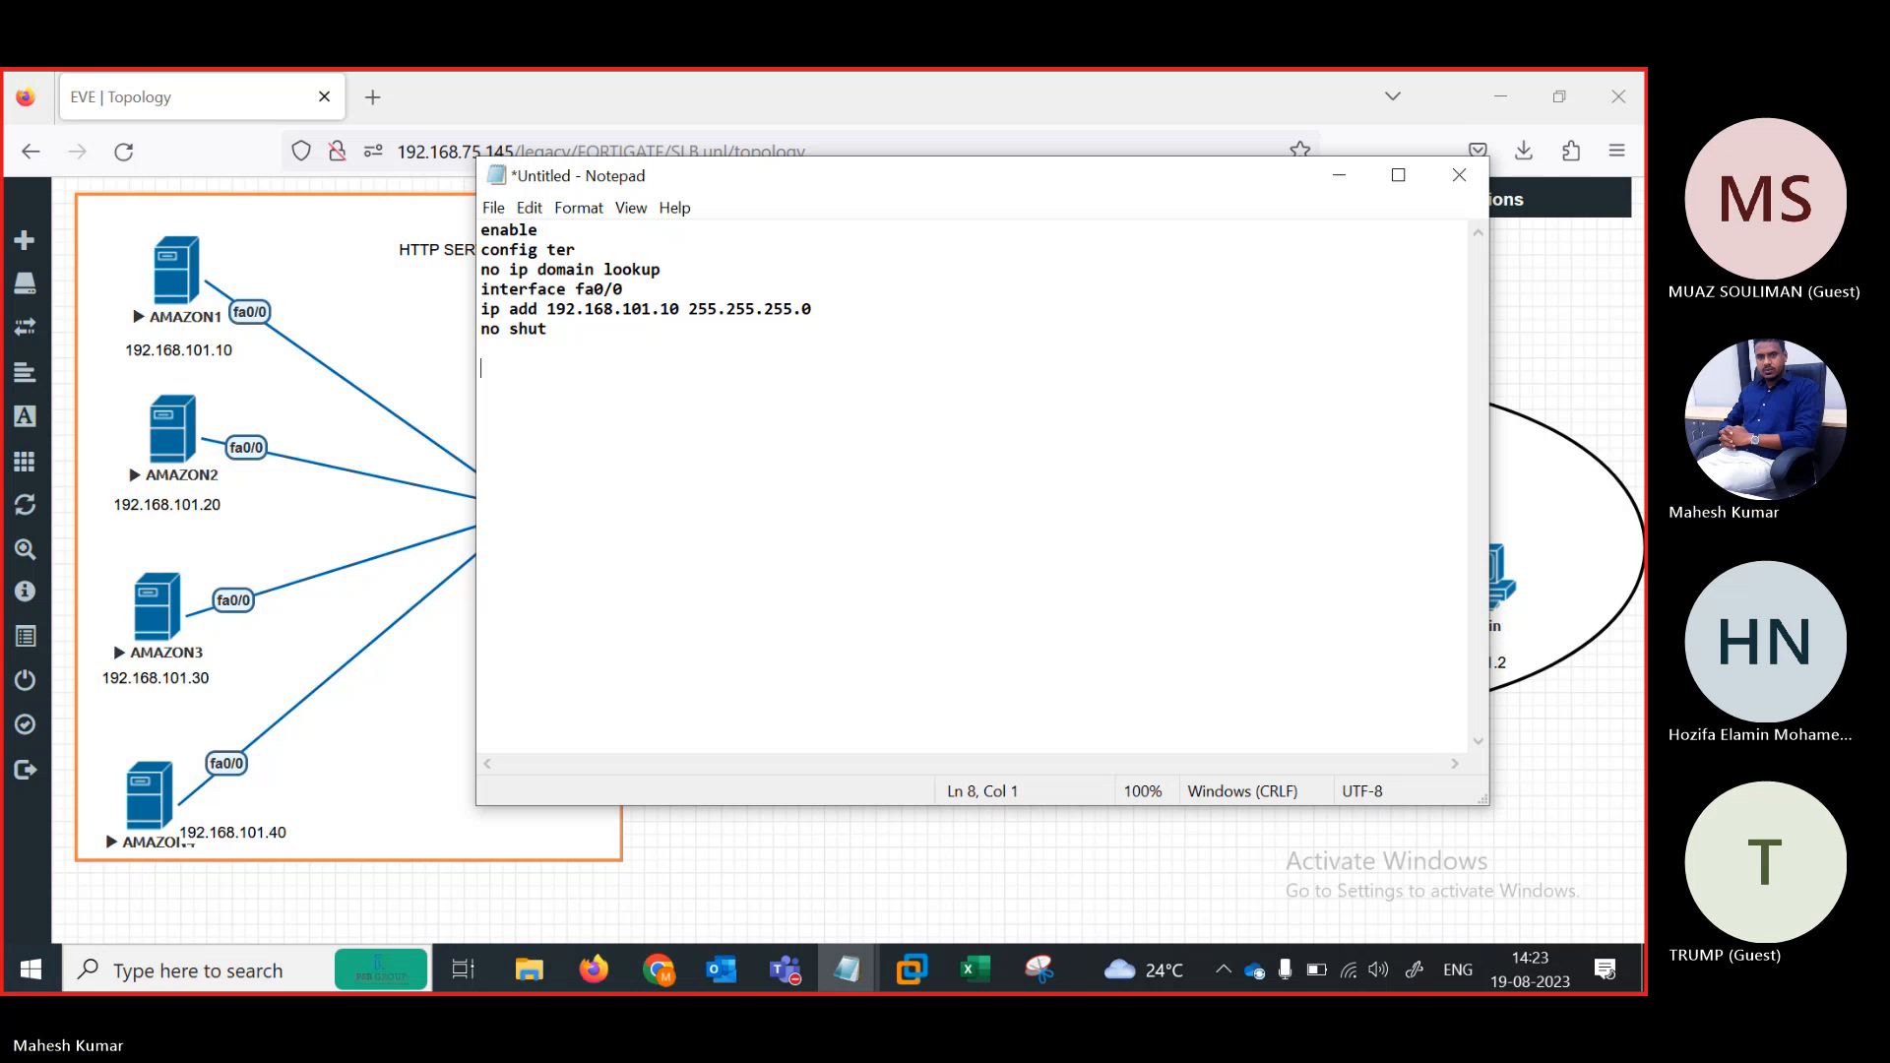
{"action": "key", "text": "BackSpace"}
{"action": "type", "text": "ip ro"}
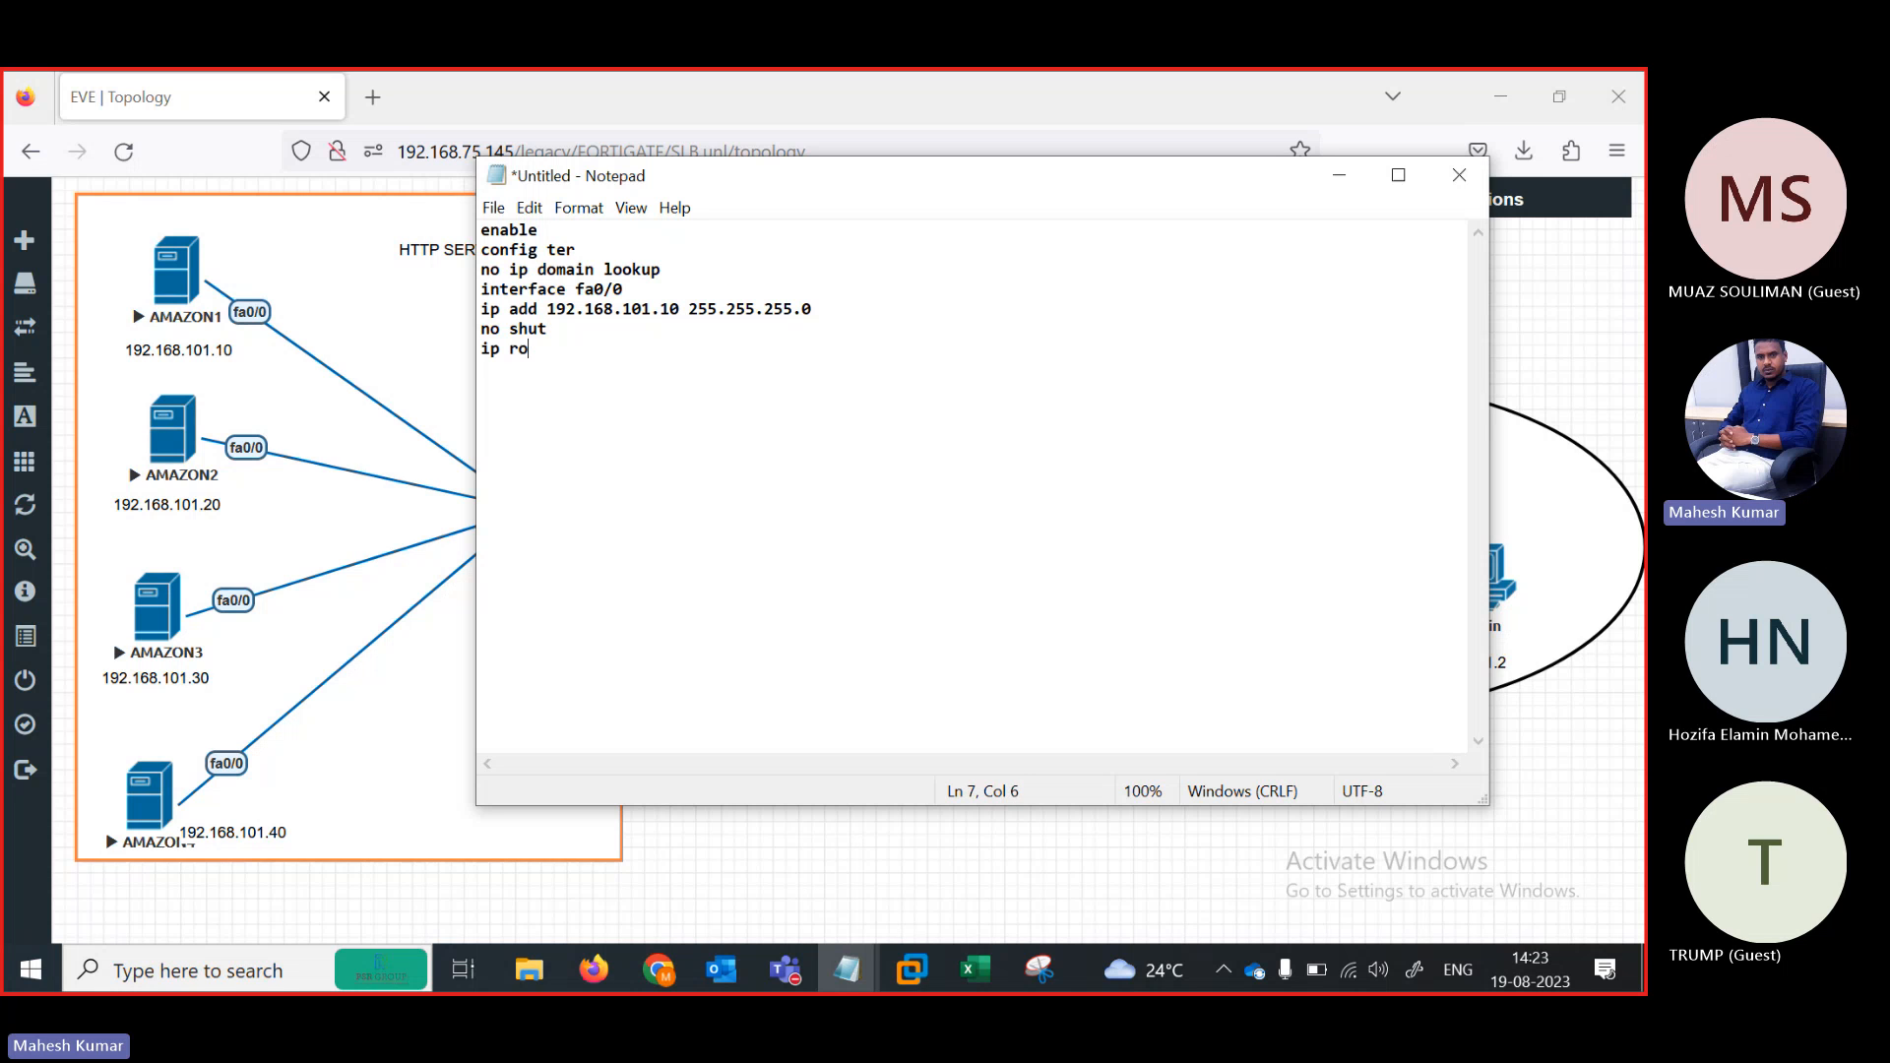
{"action": "type", "text": "ute 0.0.0.0 0.0.0.0 192.168.101.1"}
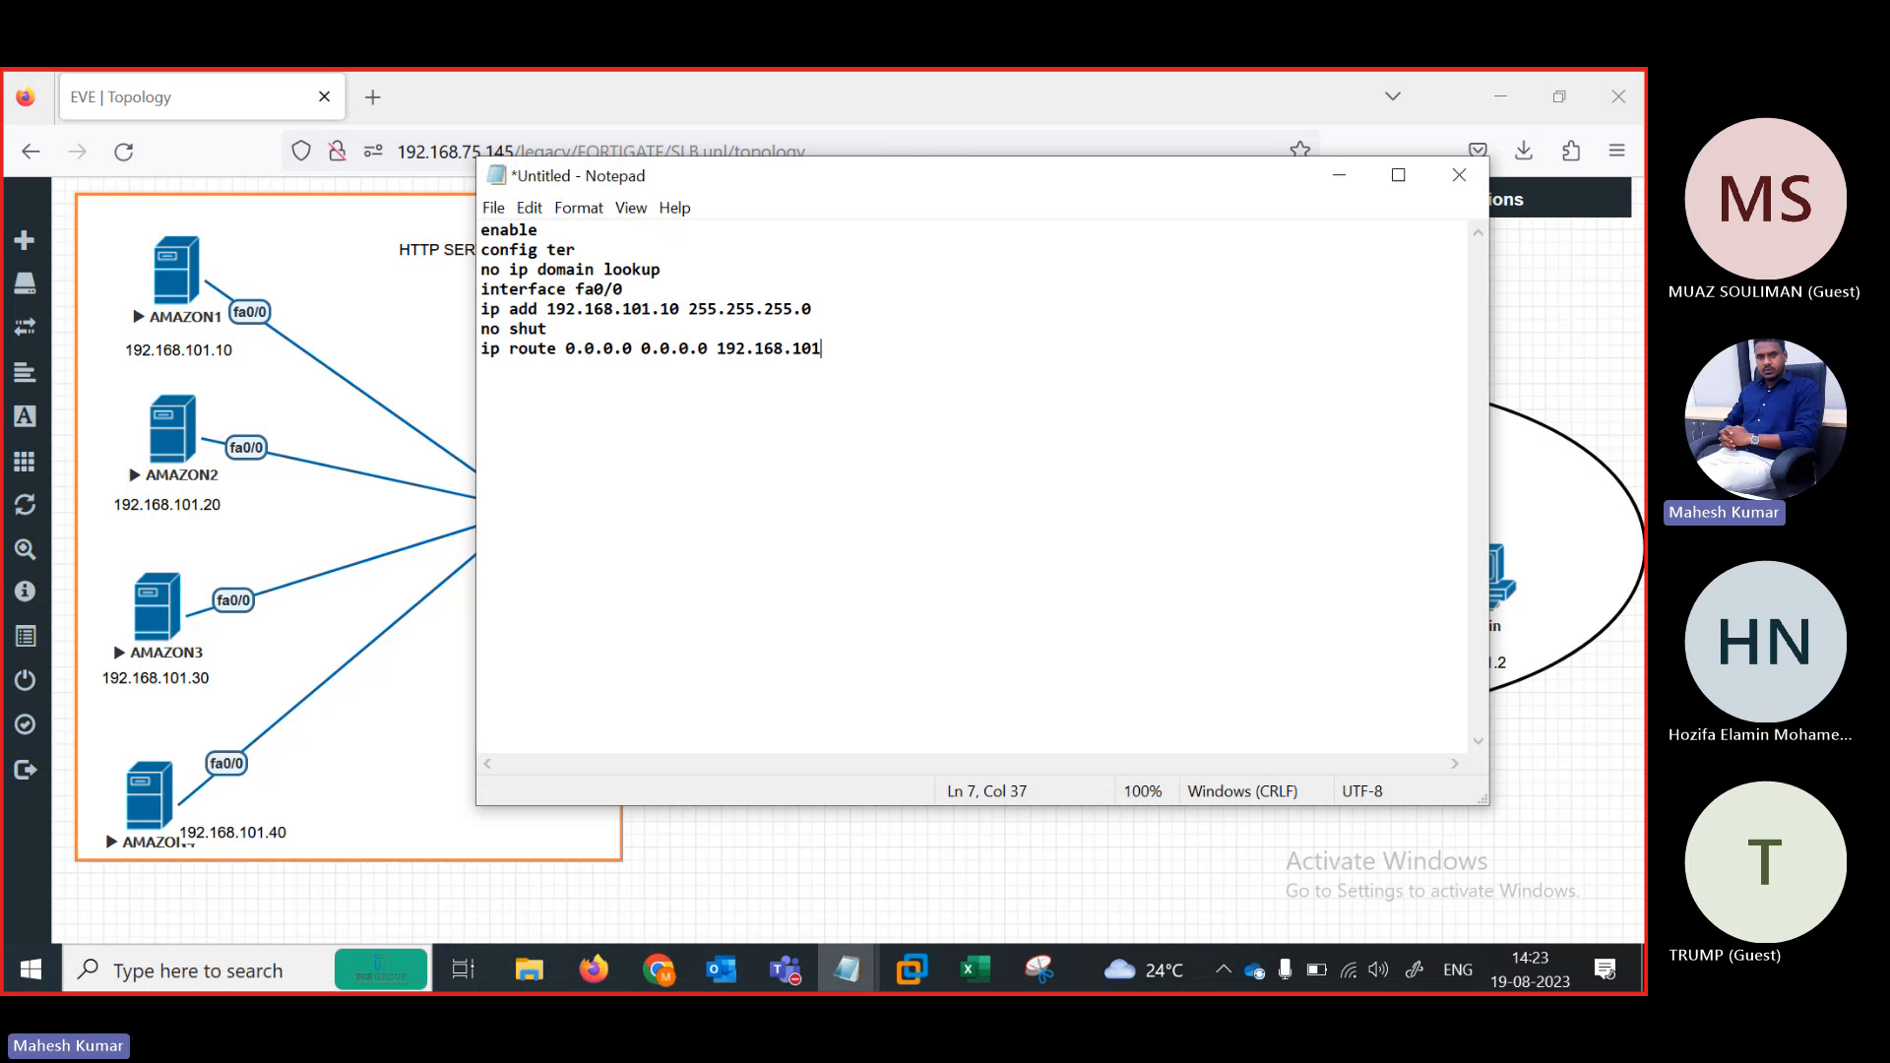
{"action": "left_click", "coordinate": [756, 824]}
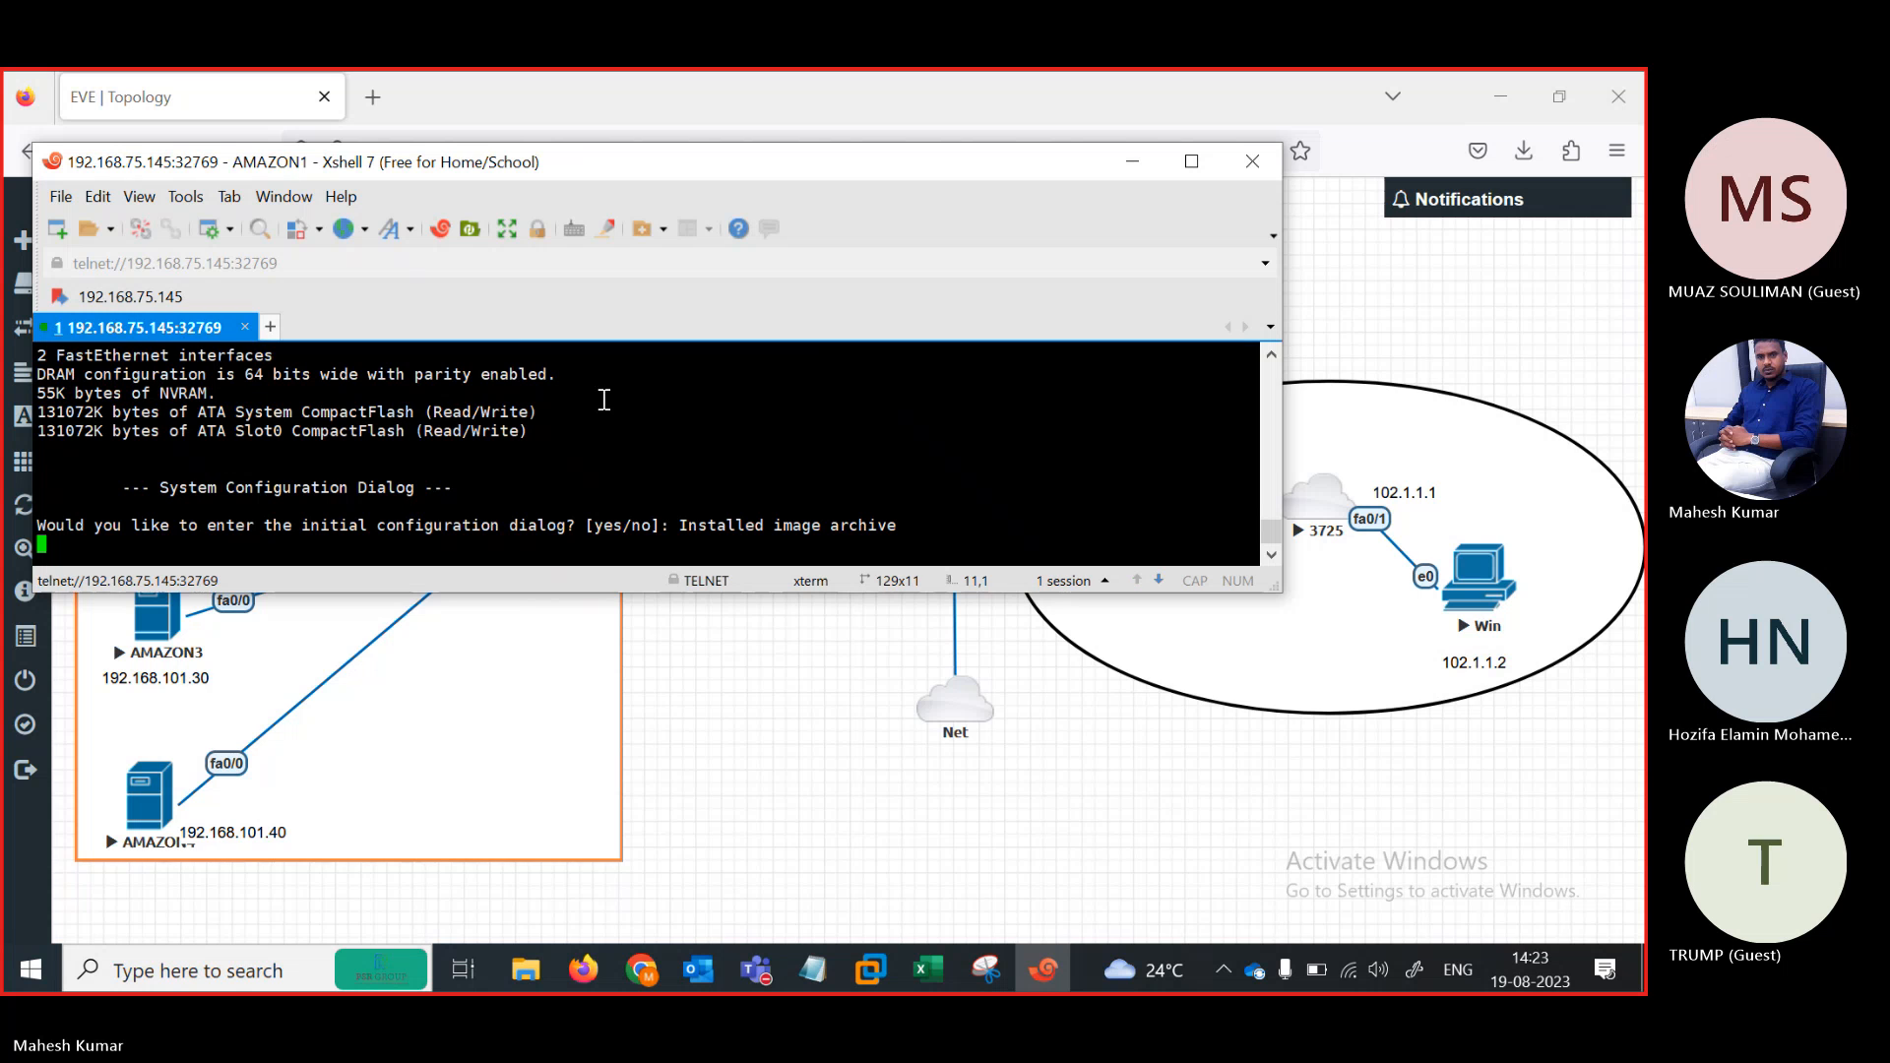
Rename the AMAZON1 Xshell tab to SR1 and answer n to its initial configuration dialog
{"action": "right_click", "coordinate": [180, 338]}
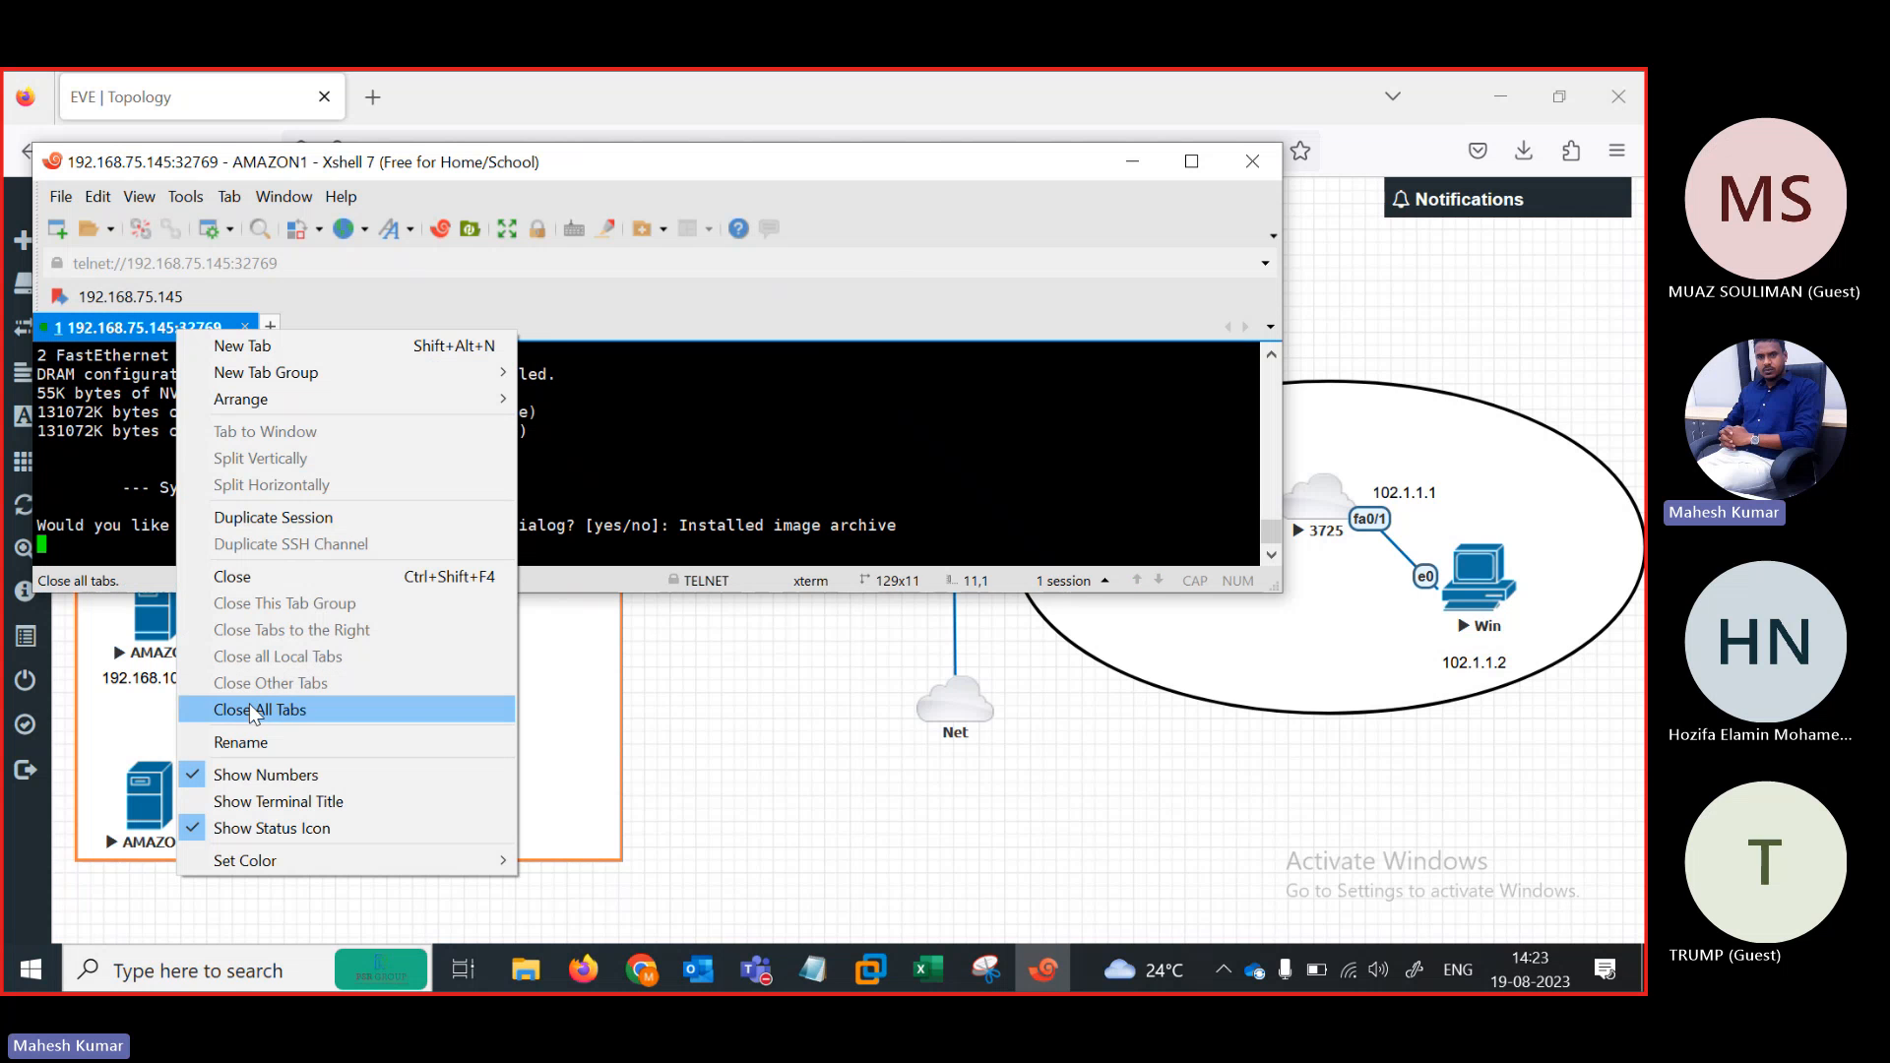
{"action": "left_click", "coordinate": [239, 744]}
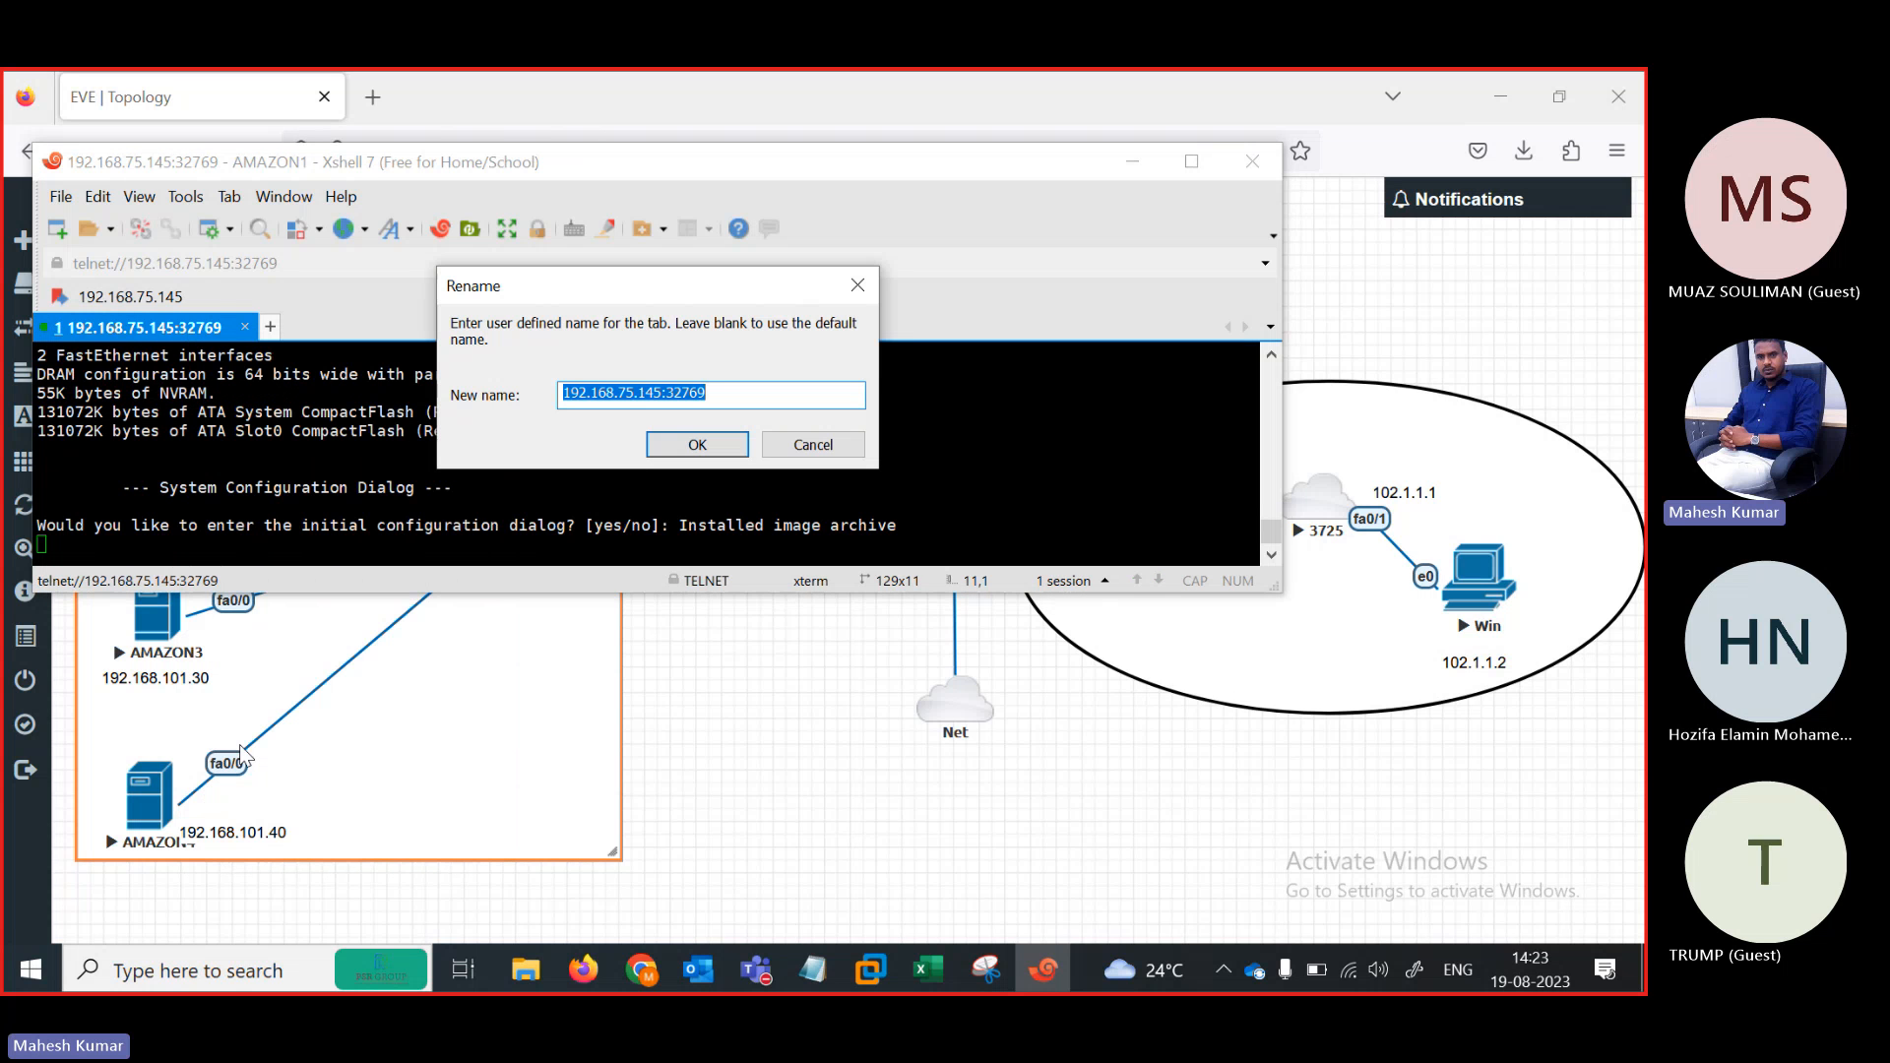
{"action": "type", "text": "SR1"}
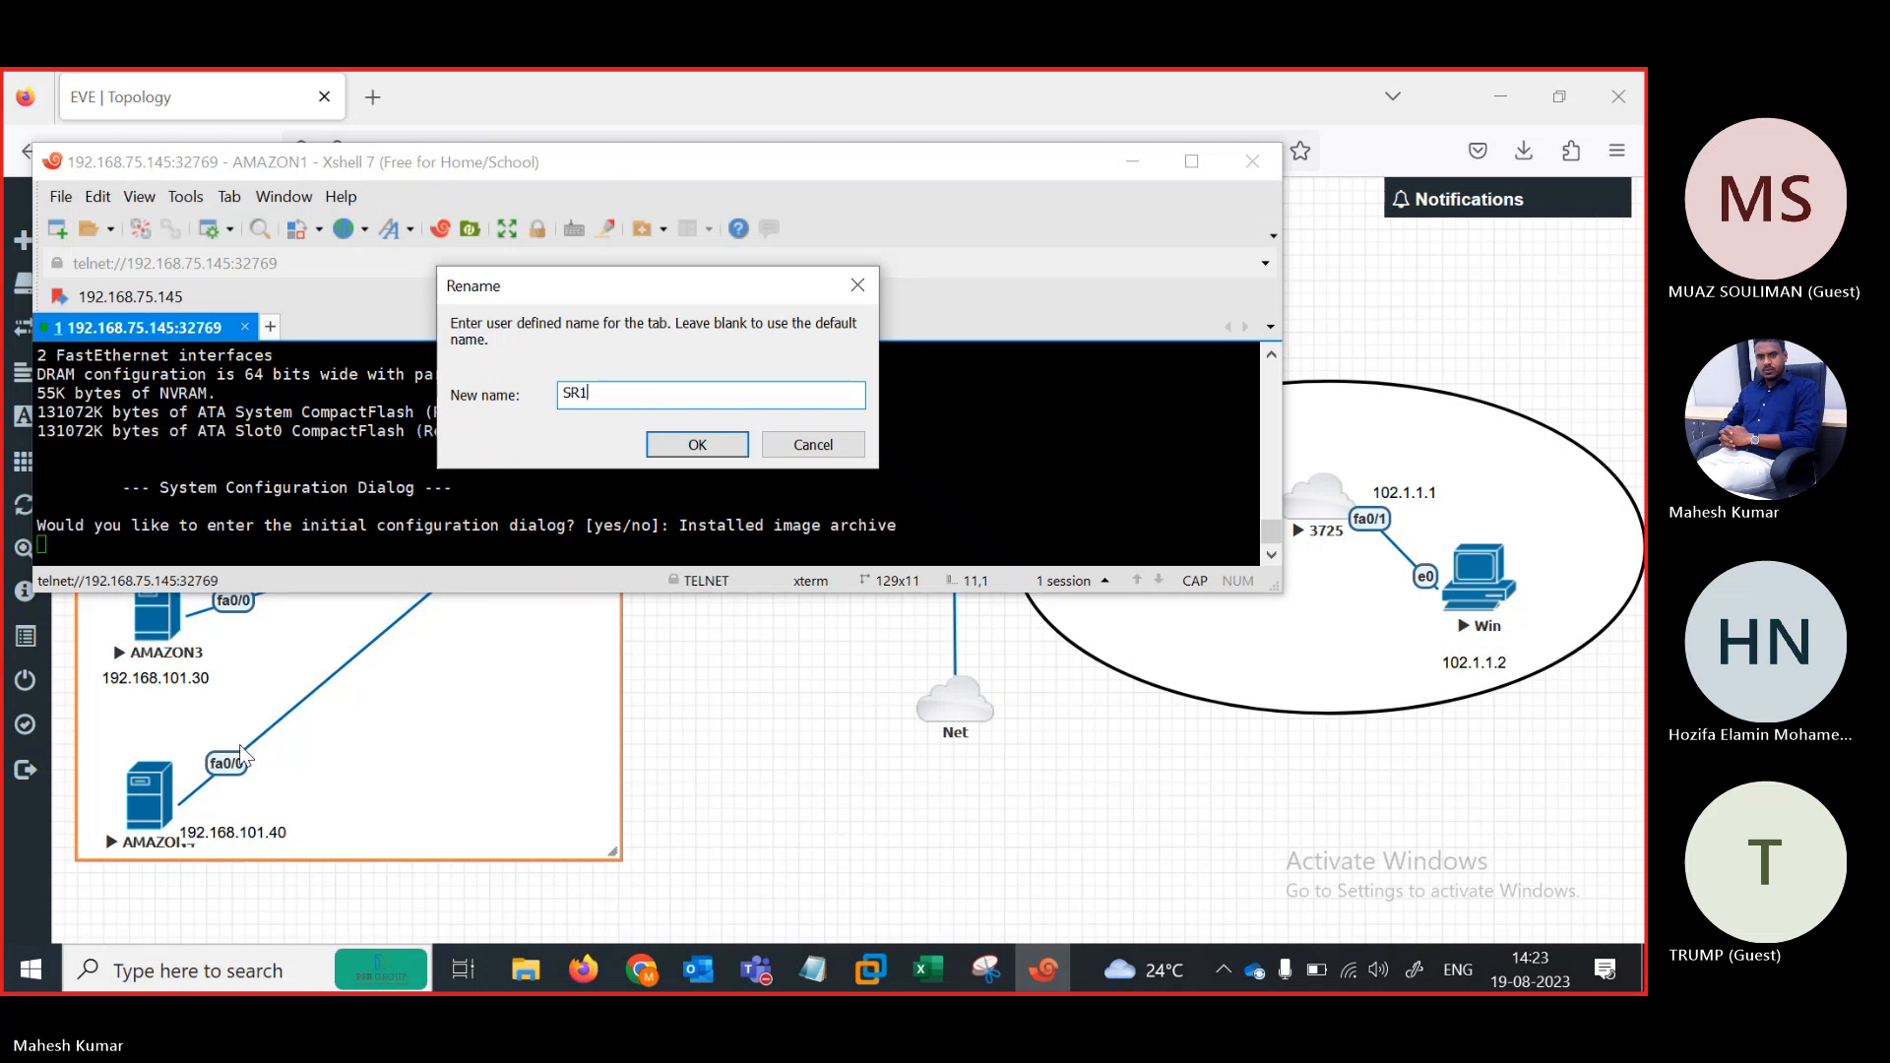
{"action": "key", "text": "Return"}
{"action": "key", "text": "Return"}
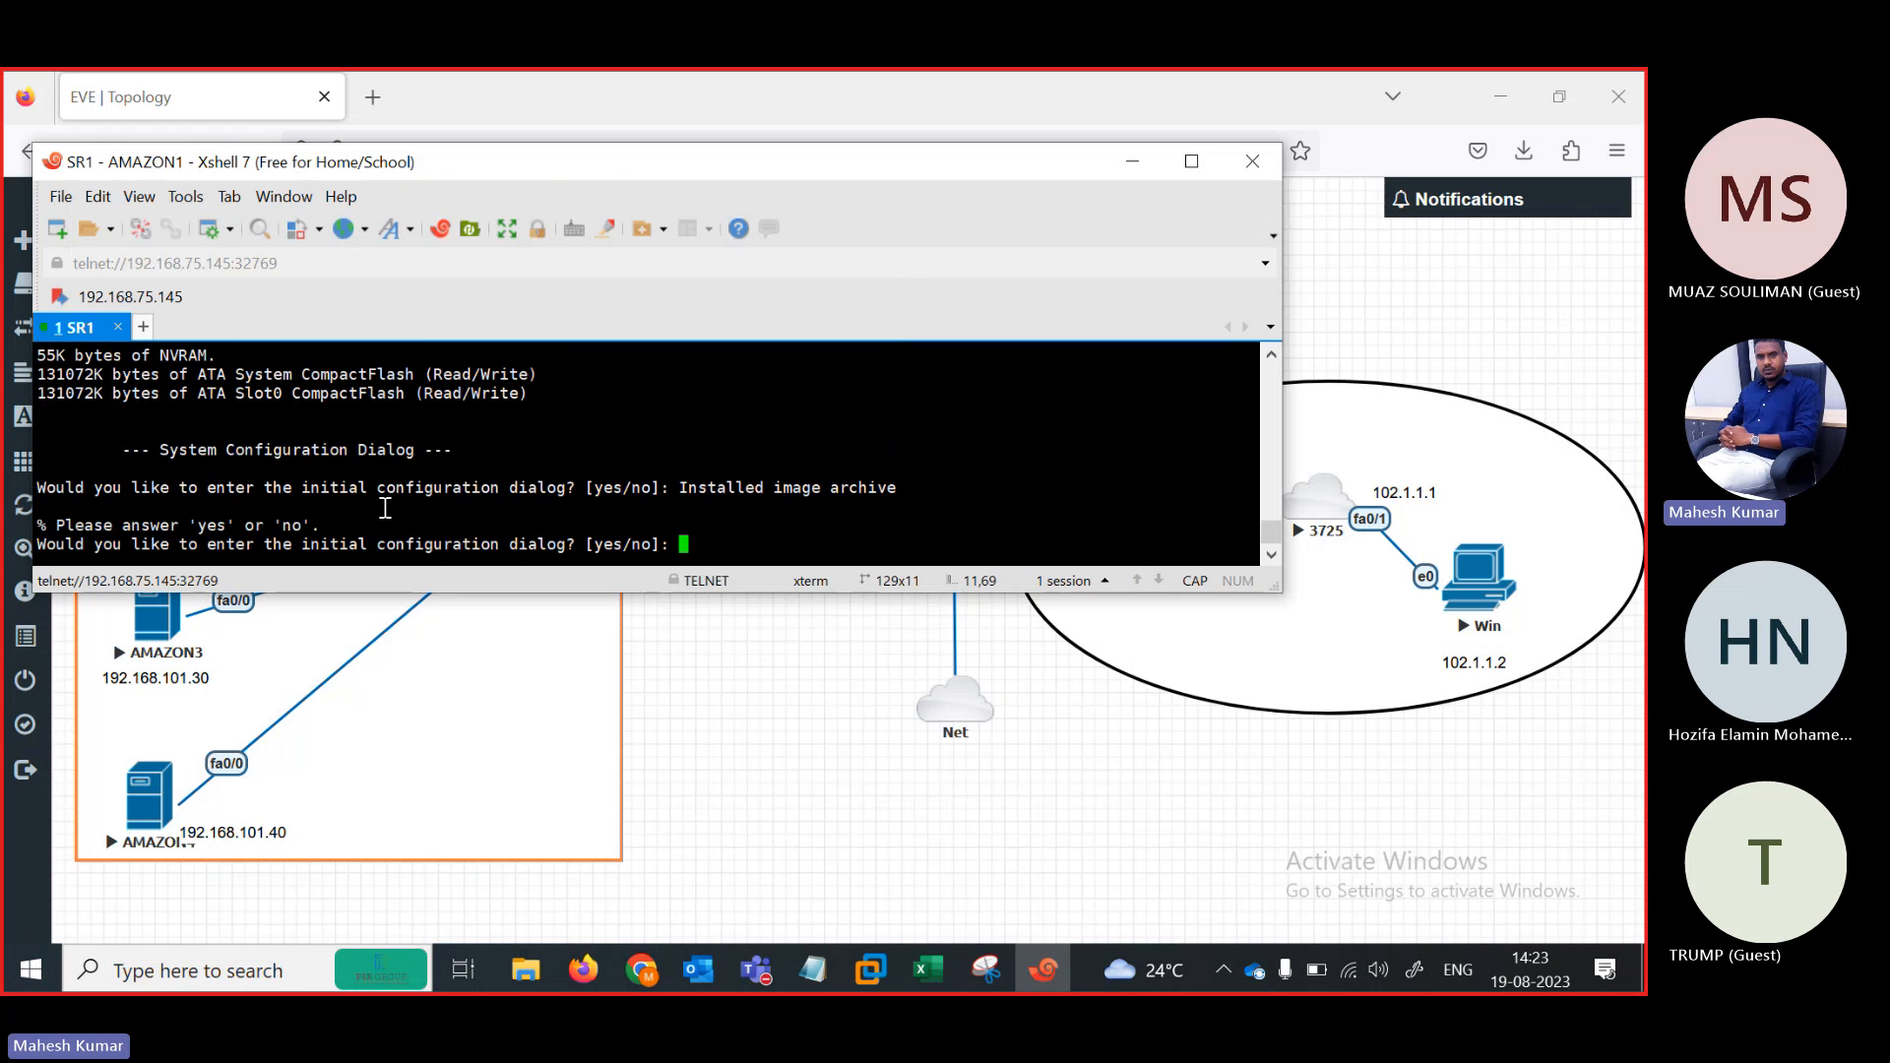
{"action": "type", "text": "n"}
{"action": "key", "text": "Return"}
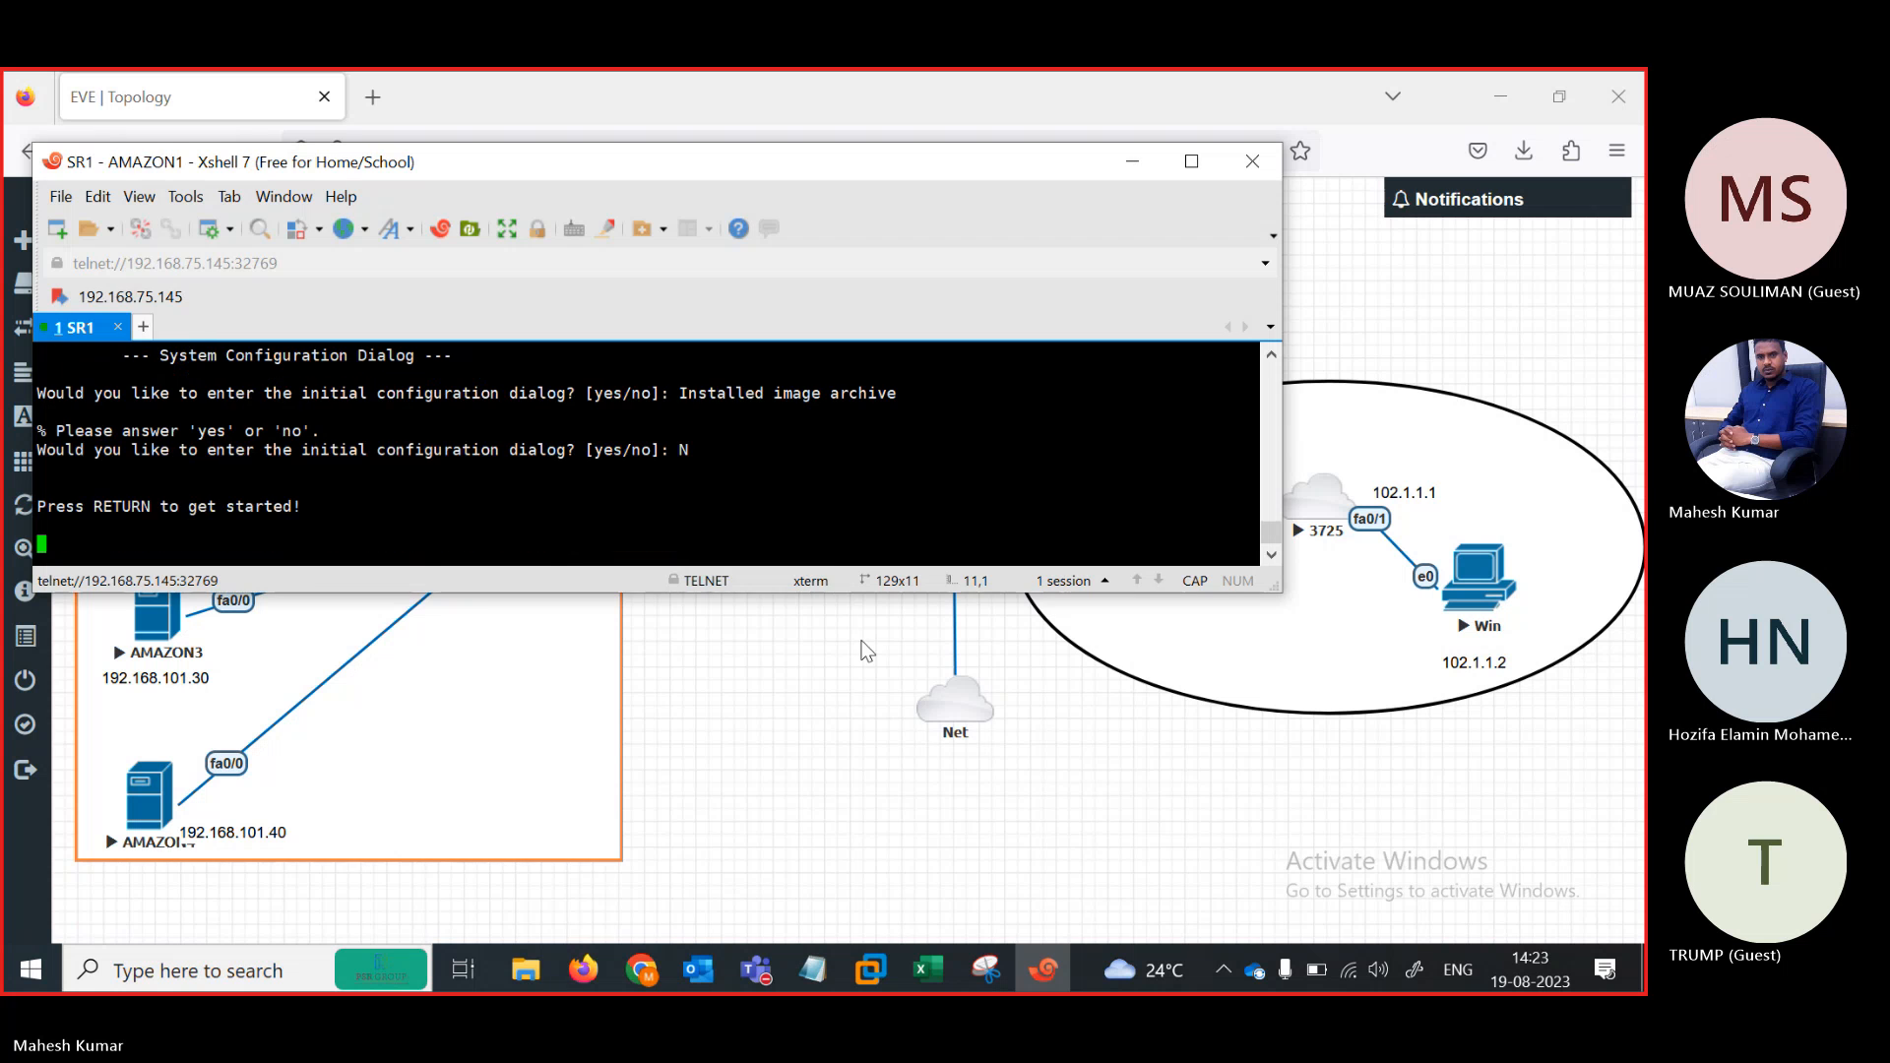
{"action": "left_click", "coordinate": [831, 662]}
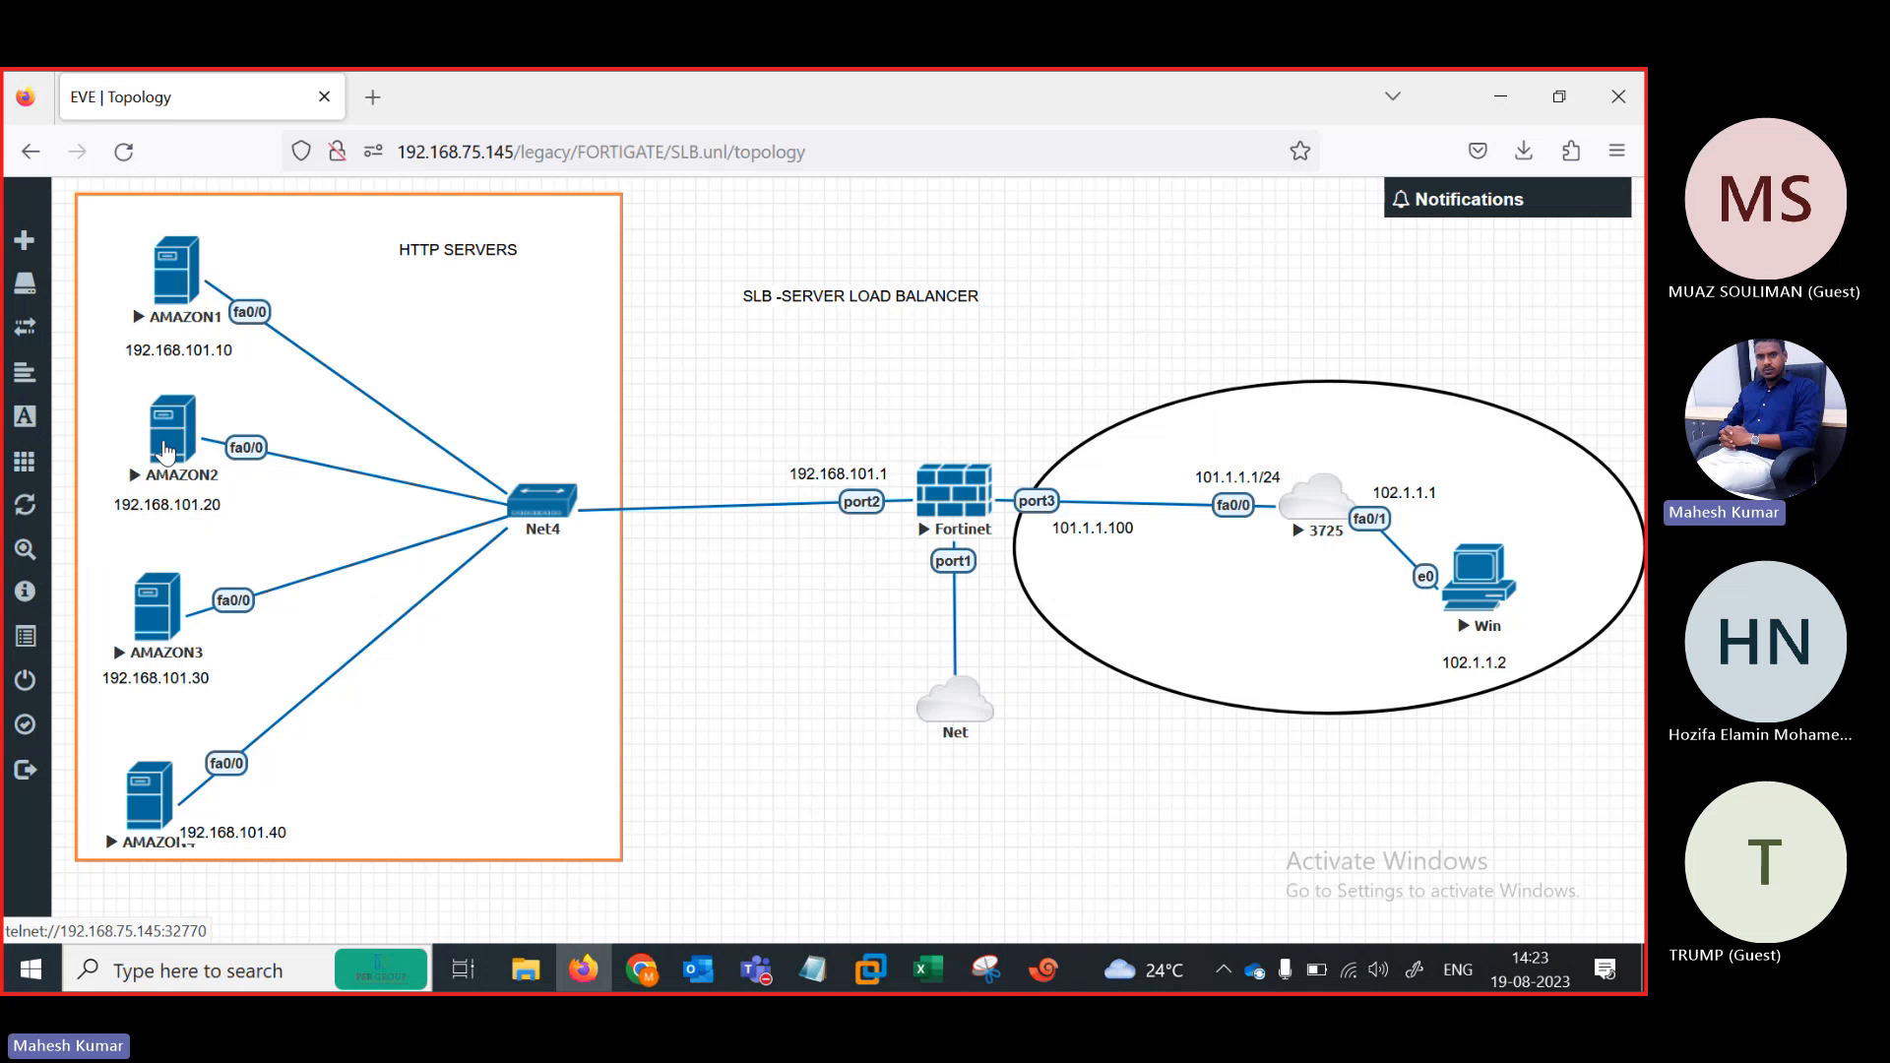
Open the AMAZON2 console, rename its tab SRVR2, and decline the initial configuration dialog
{"action": "left_click", "coordinate": [167, 450]}
{"action": "right_click", "coordinate": [258, 329]}
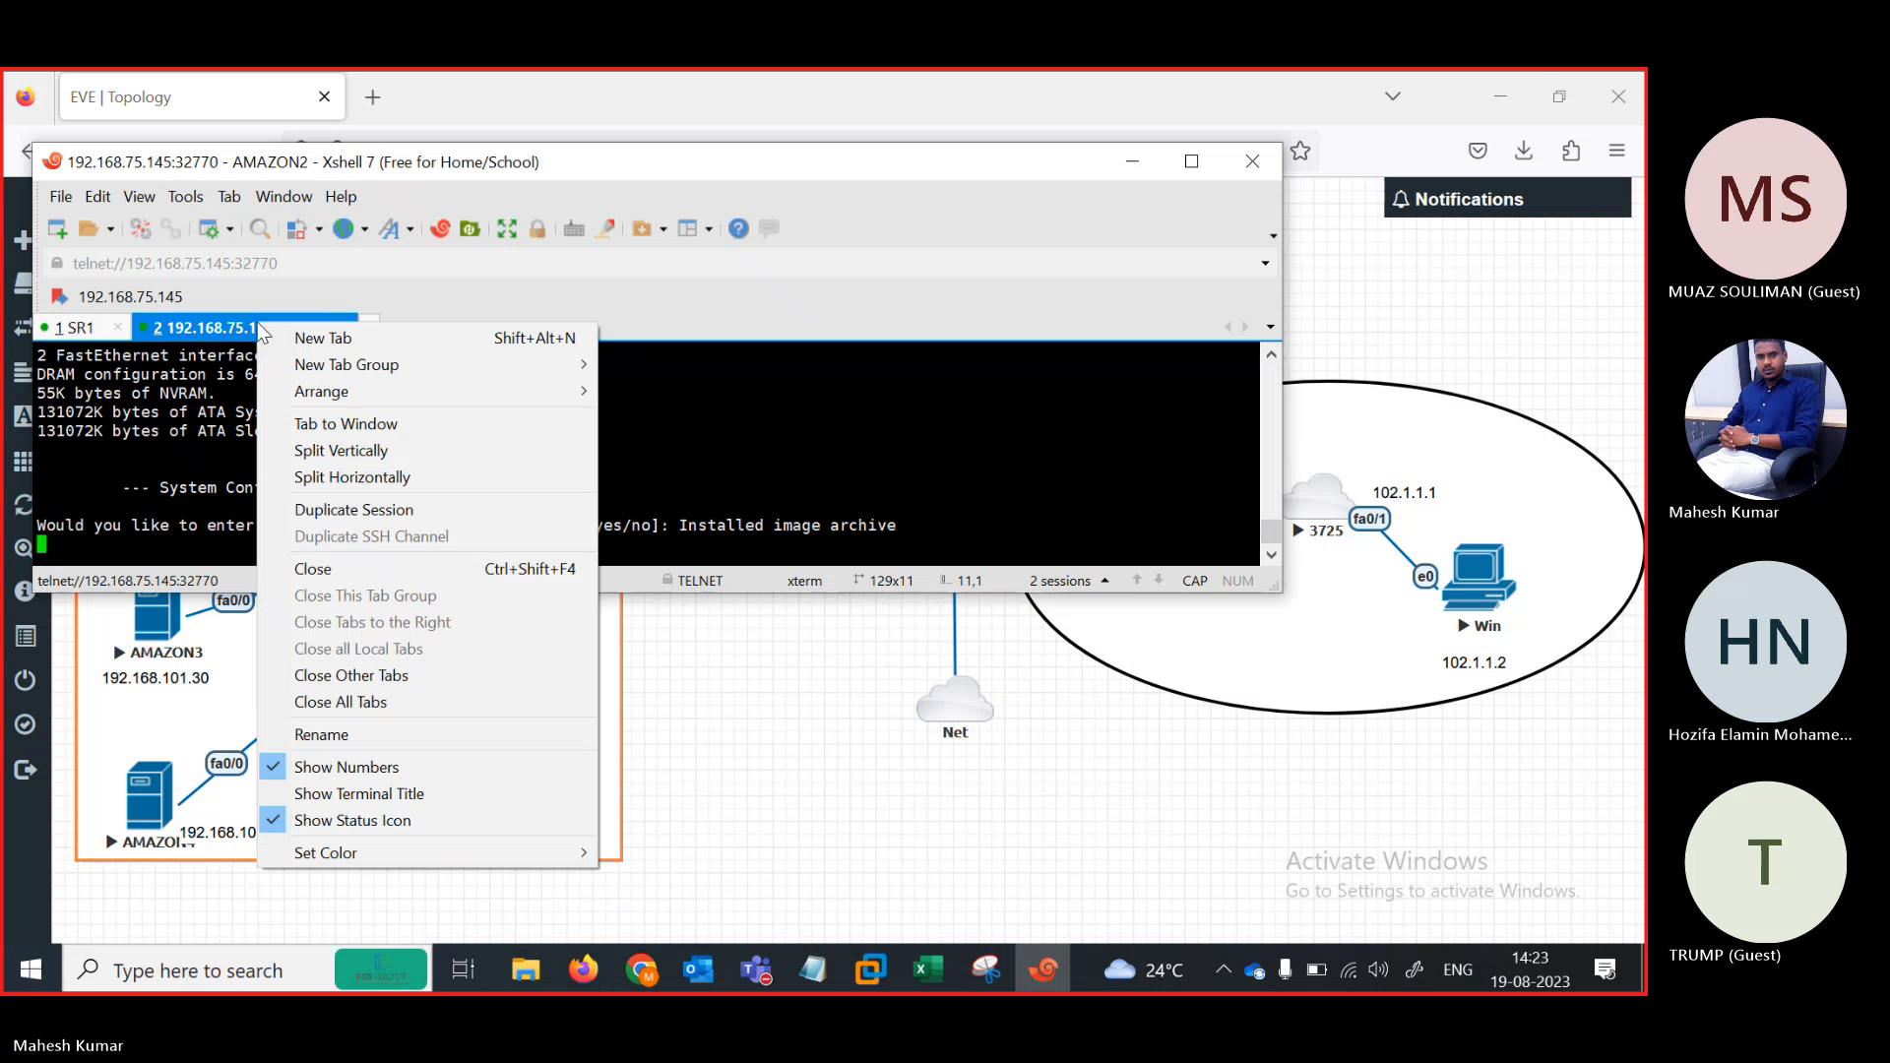
{"action": "left_click", "coordinate": [386, 735]}
{"action": "type", "text": "SR"}
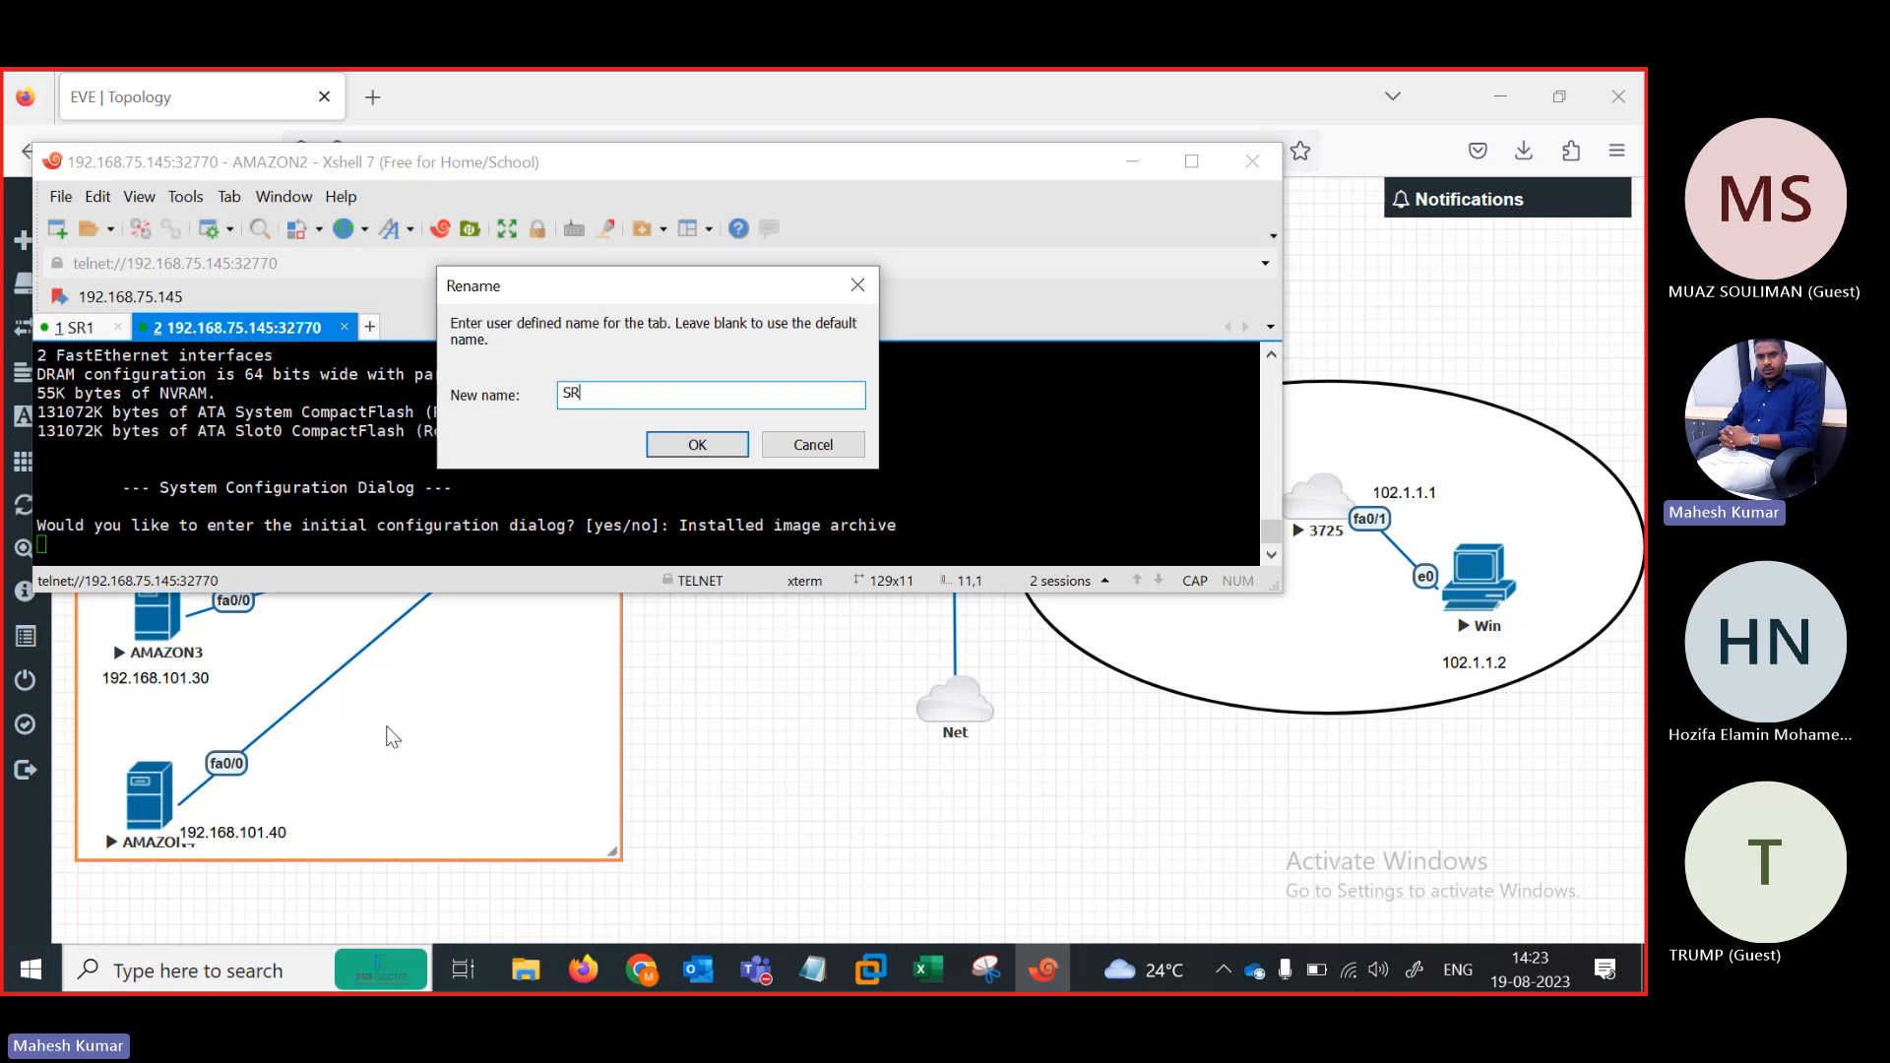
{"action": "type", "text": "VR2"}
{"action": "key", "text": "Return"}
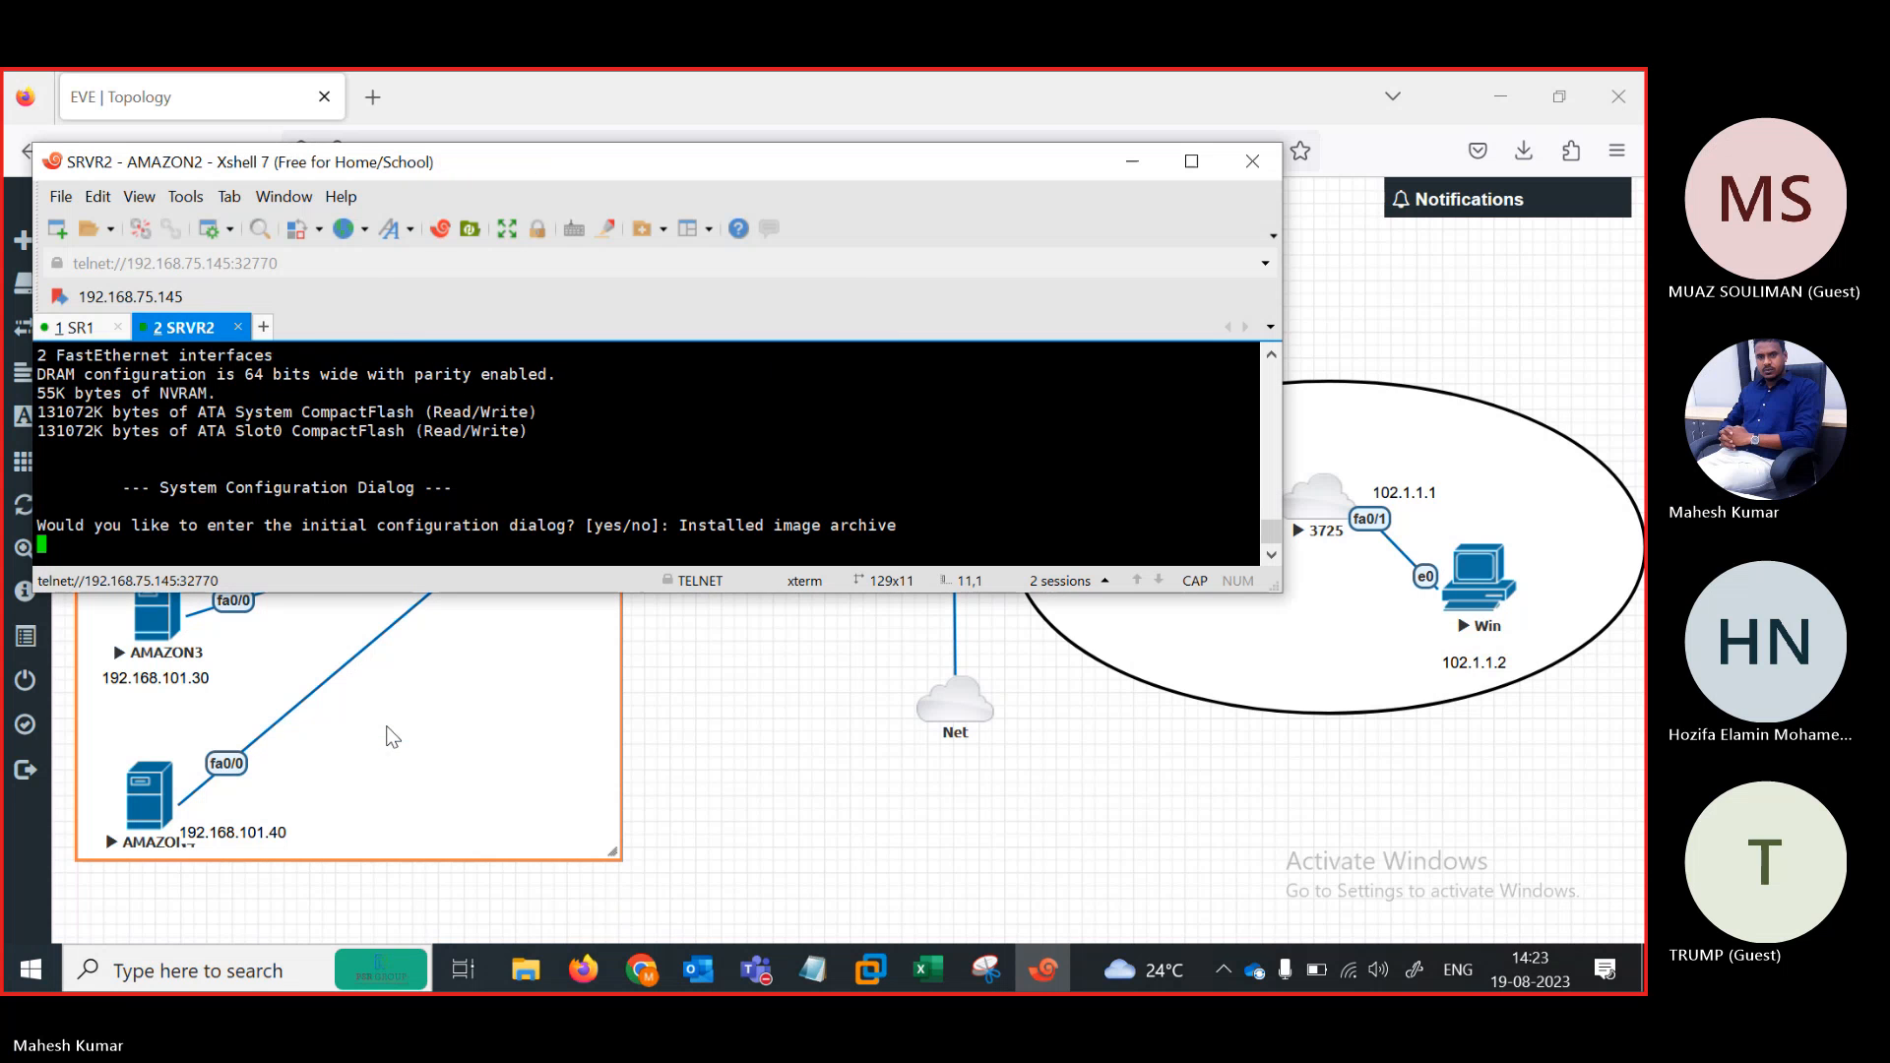
{"action": "key", "text": "Return"}
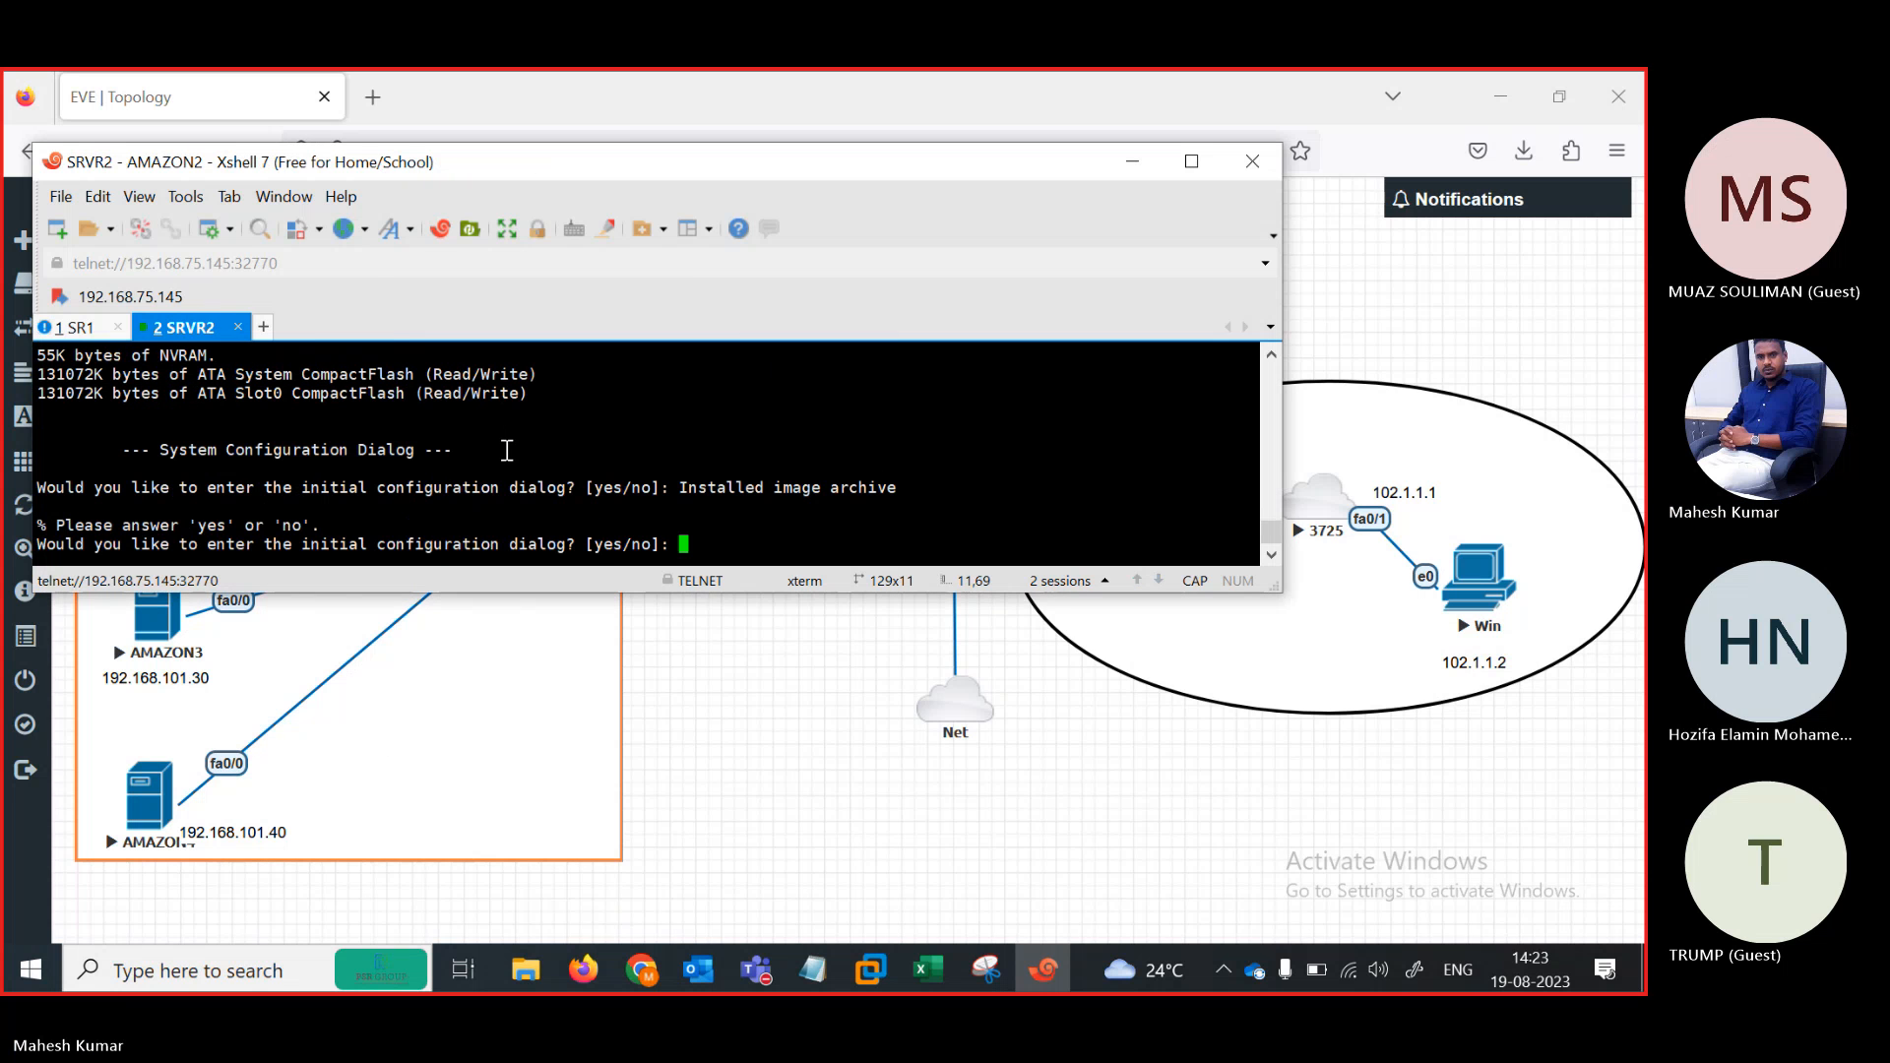
{"action": "type", "text": "n"}
{"action": "key", "text": "Return"}
{"action": "left_click", "coordinate": [806, 758]}
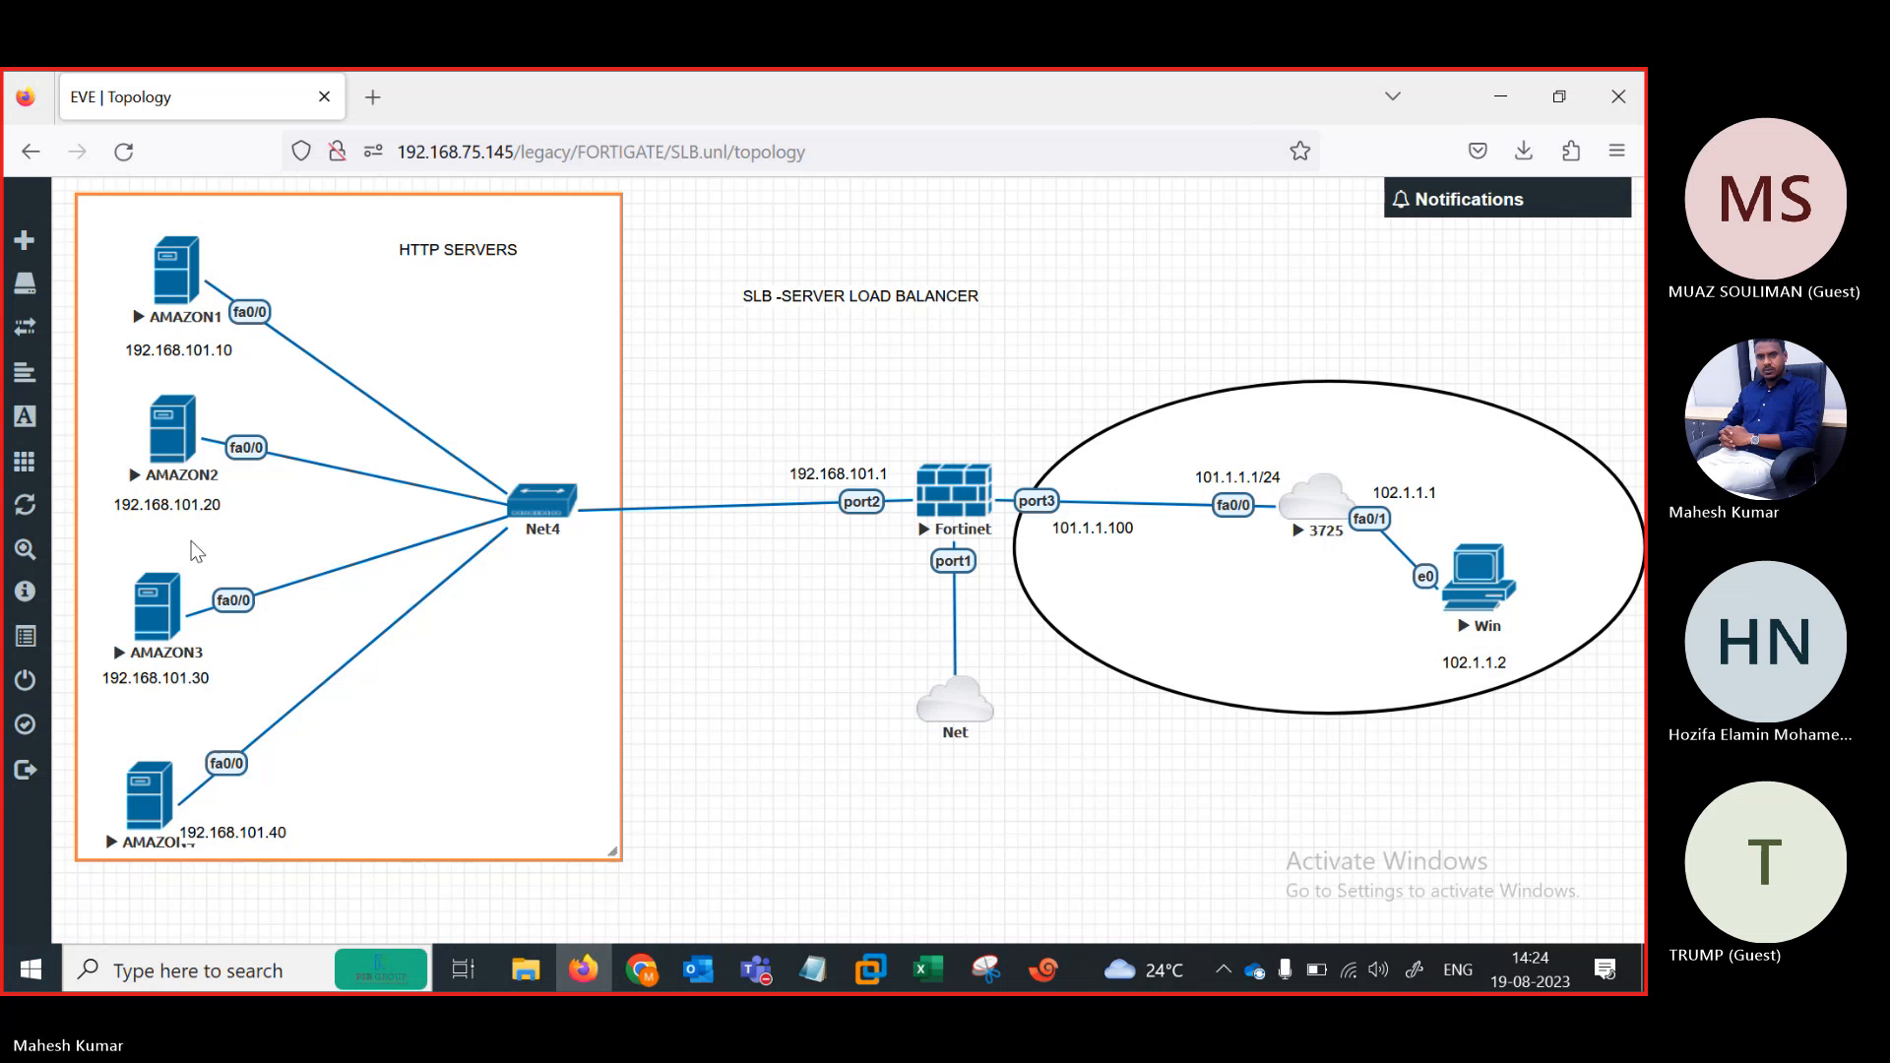
Open the AMAZON3 console, rename its tab SRV3, and answer N at the setup prompt
{"action": "left_click", "coordinate": [168, 626]}
{"action": "right_click", "coordinate": [359, 325]}
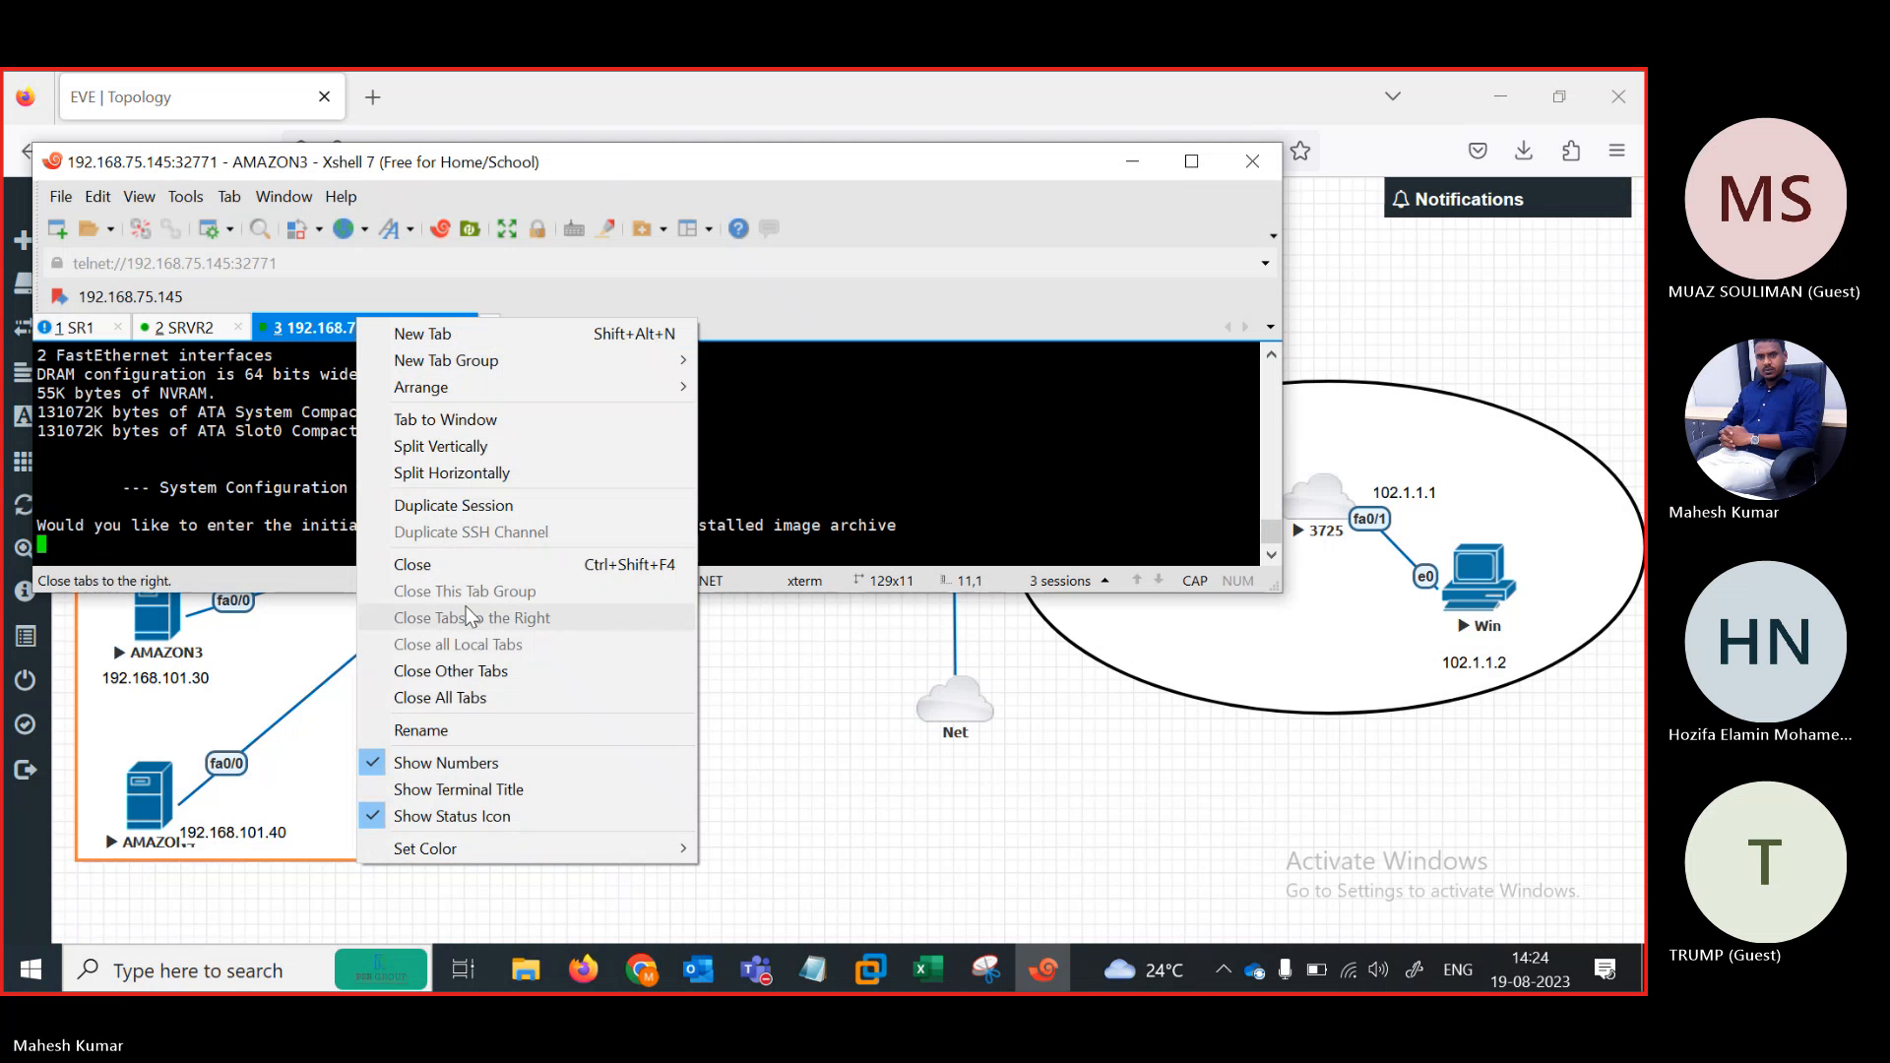
{"action": "left_click", "coordinate": [445, 731]}
{"action": "type", "text": "SRV"}
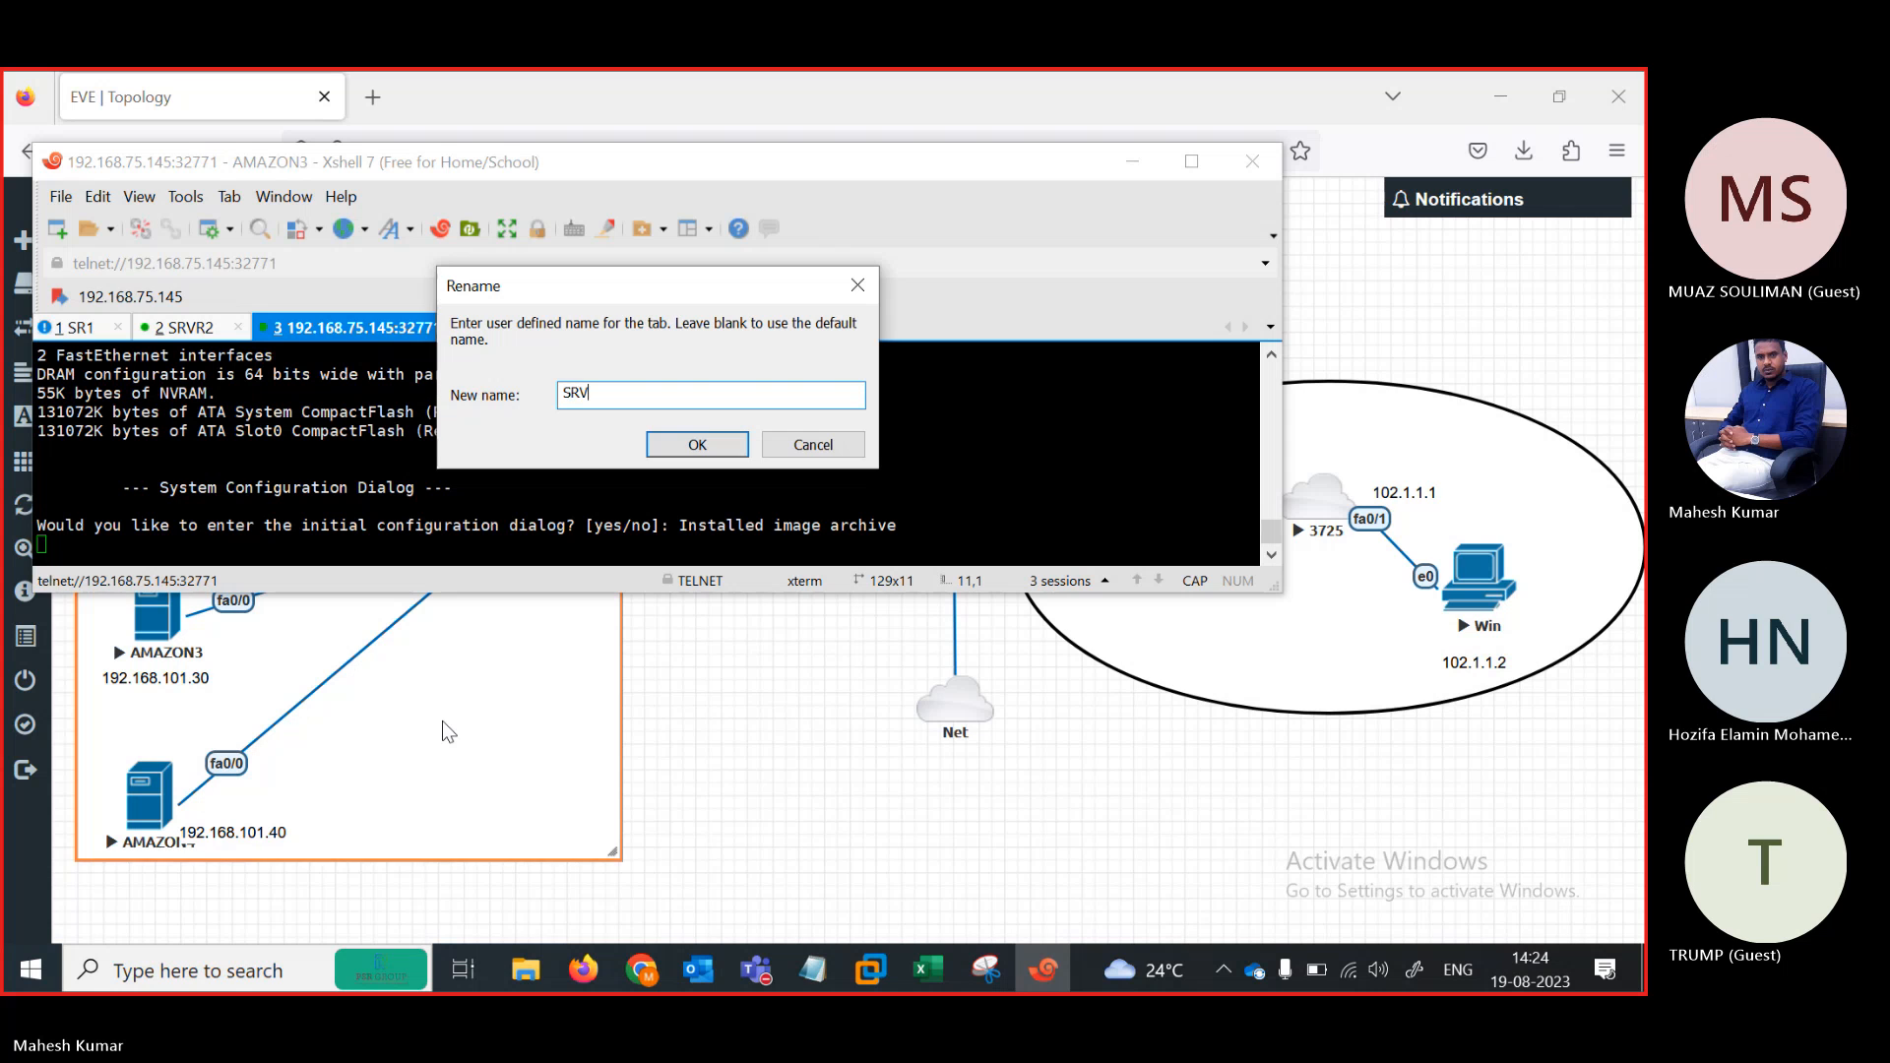
{"action": "type", "text": "3"}
{"action": "key", "text": "Return"}
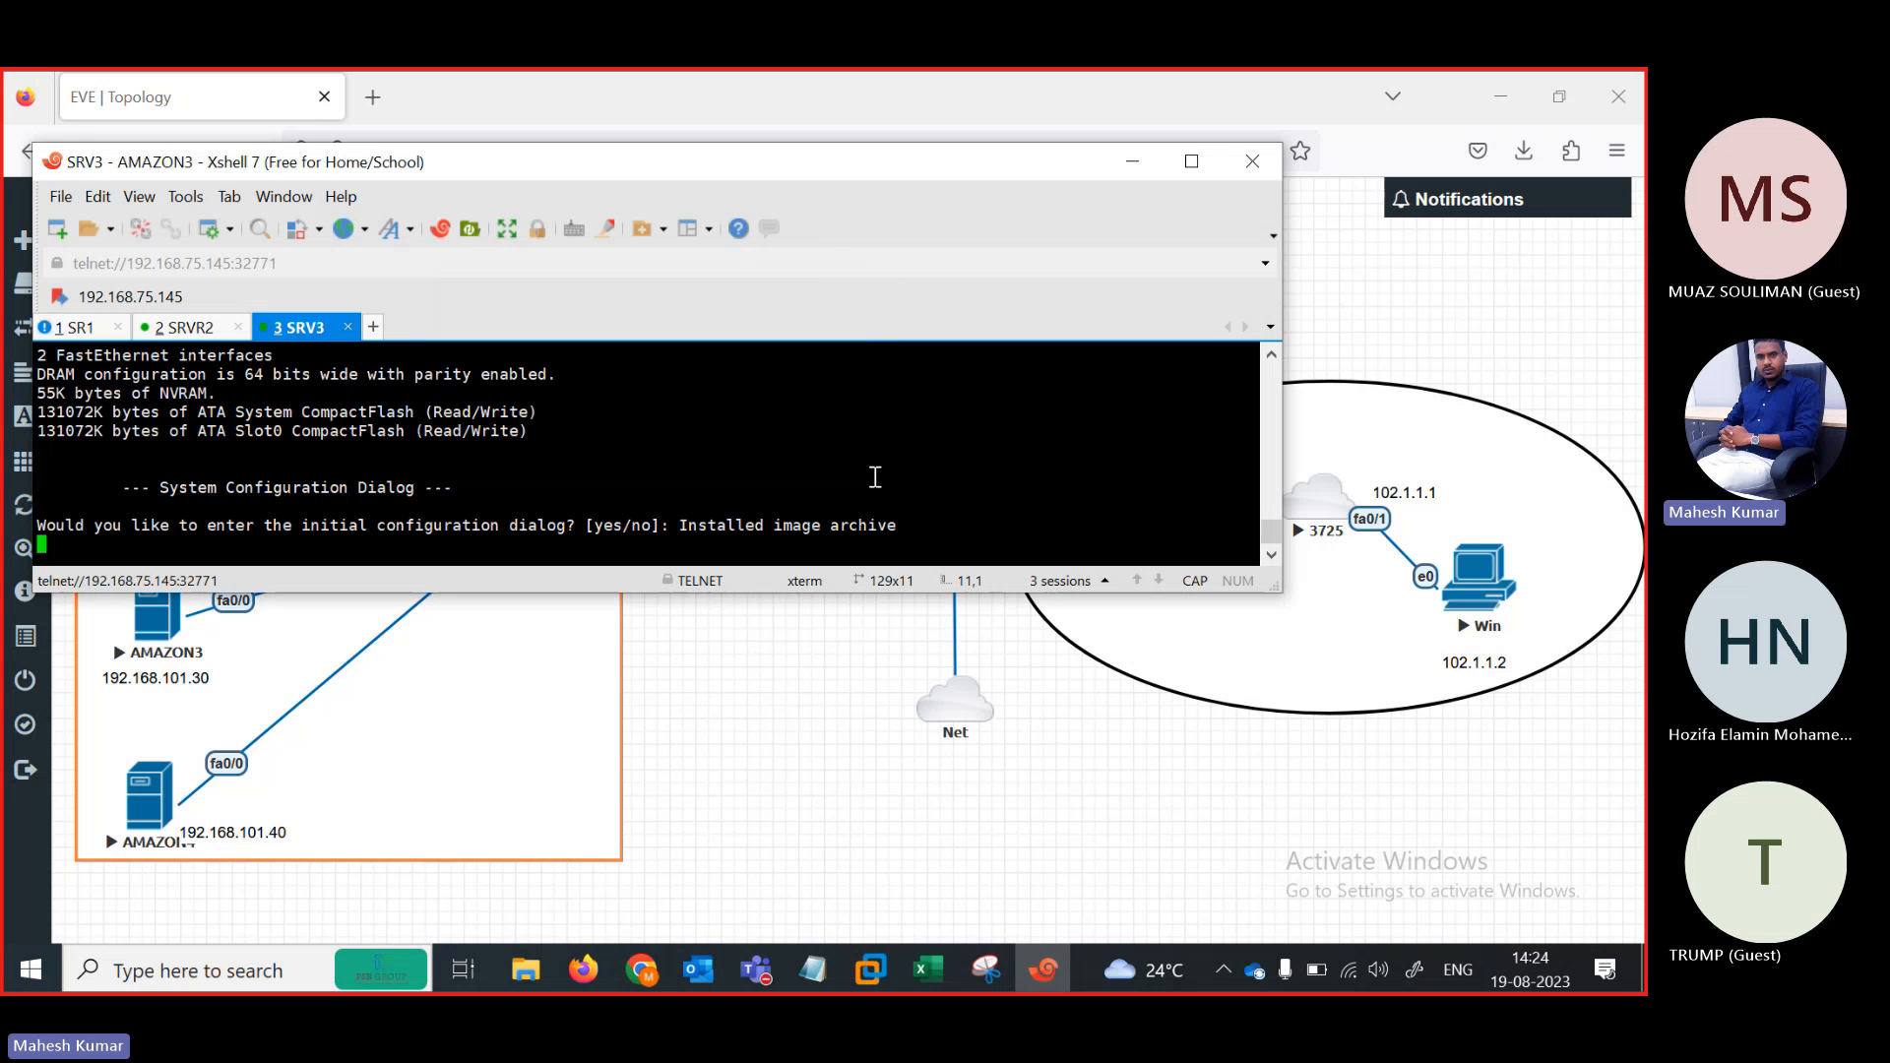
{"action": "key", "text": "Return"}
{"action": "type", "text": "N"}
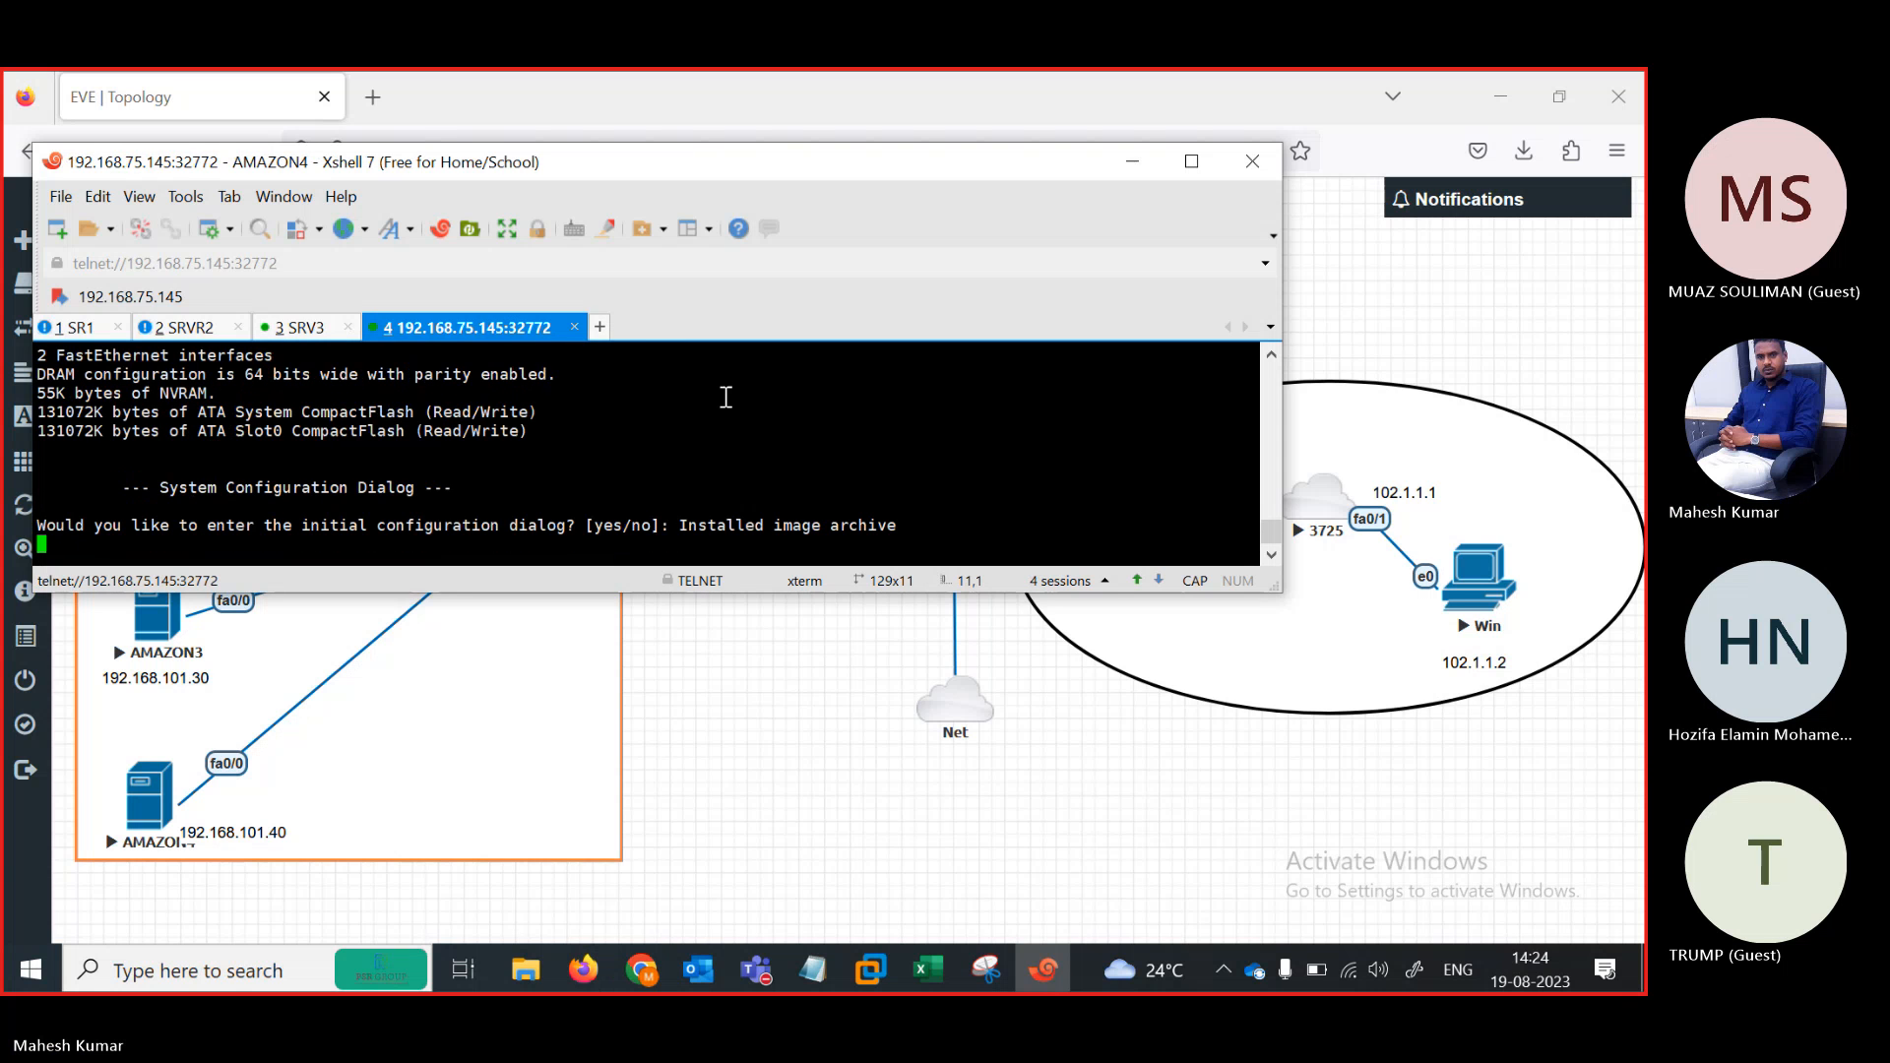
Rename the AMAZON4 session tab SRVR4 and decline its initial configuration dialog
{"action": "right_click", "coordinate": [497, 327]}
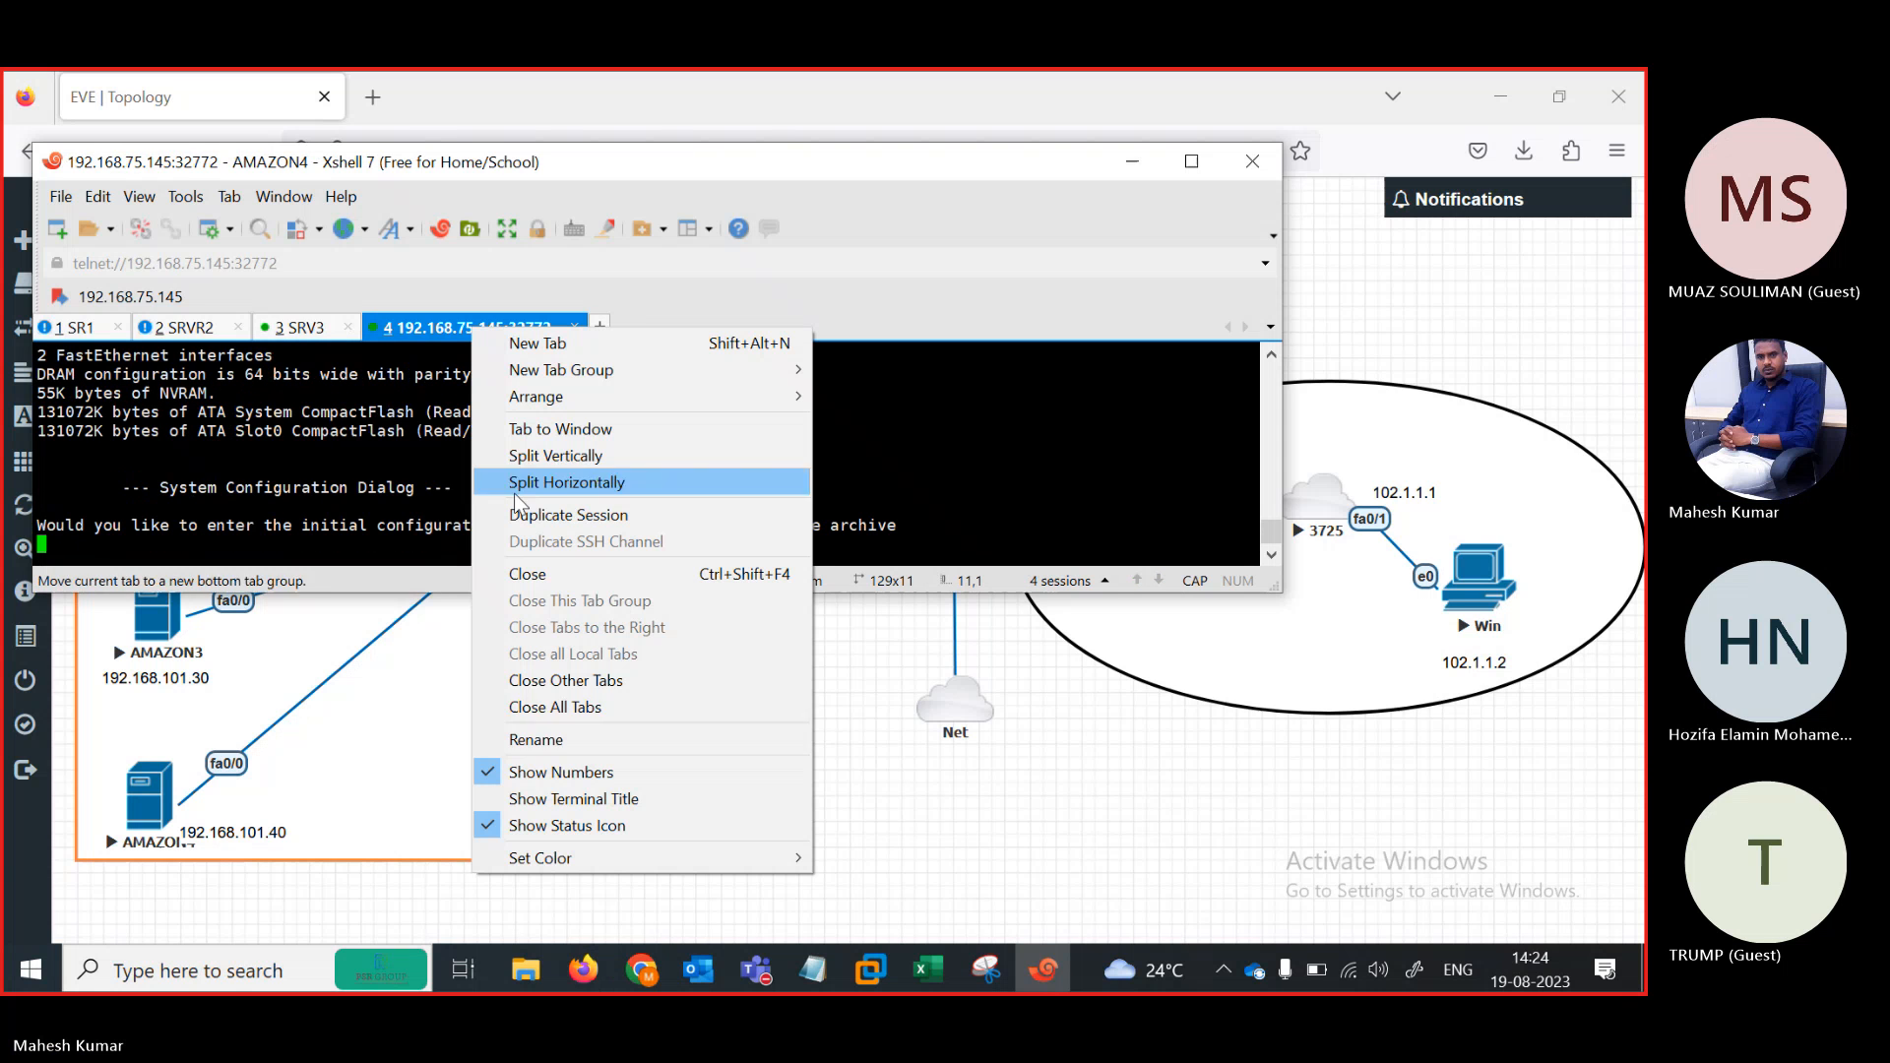
{"action": "left_click", "coordinate": [559, 734]}
{"action": "type", "text": "SRVR"}
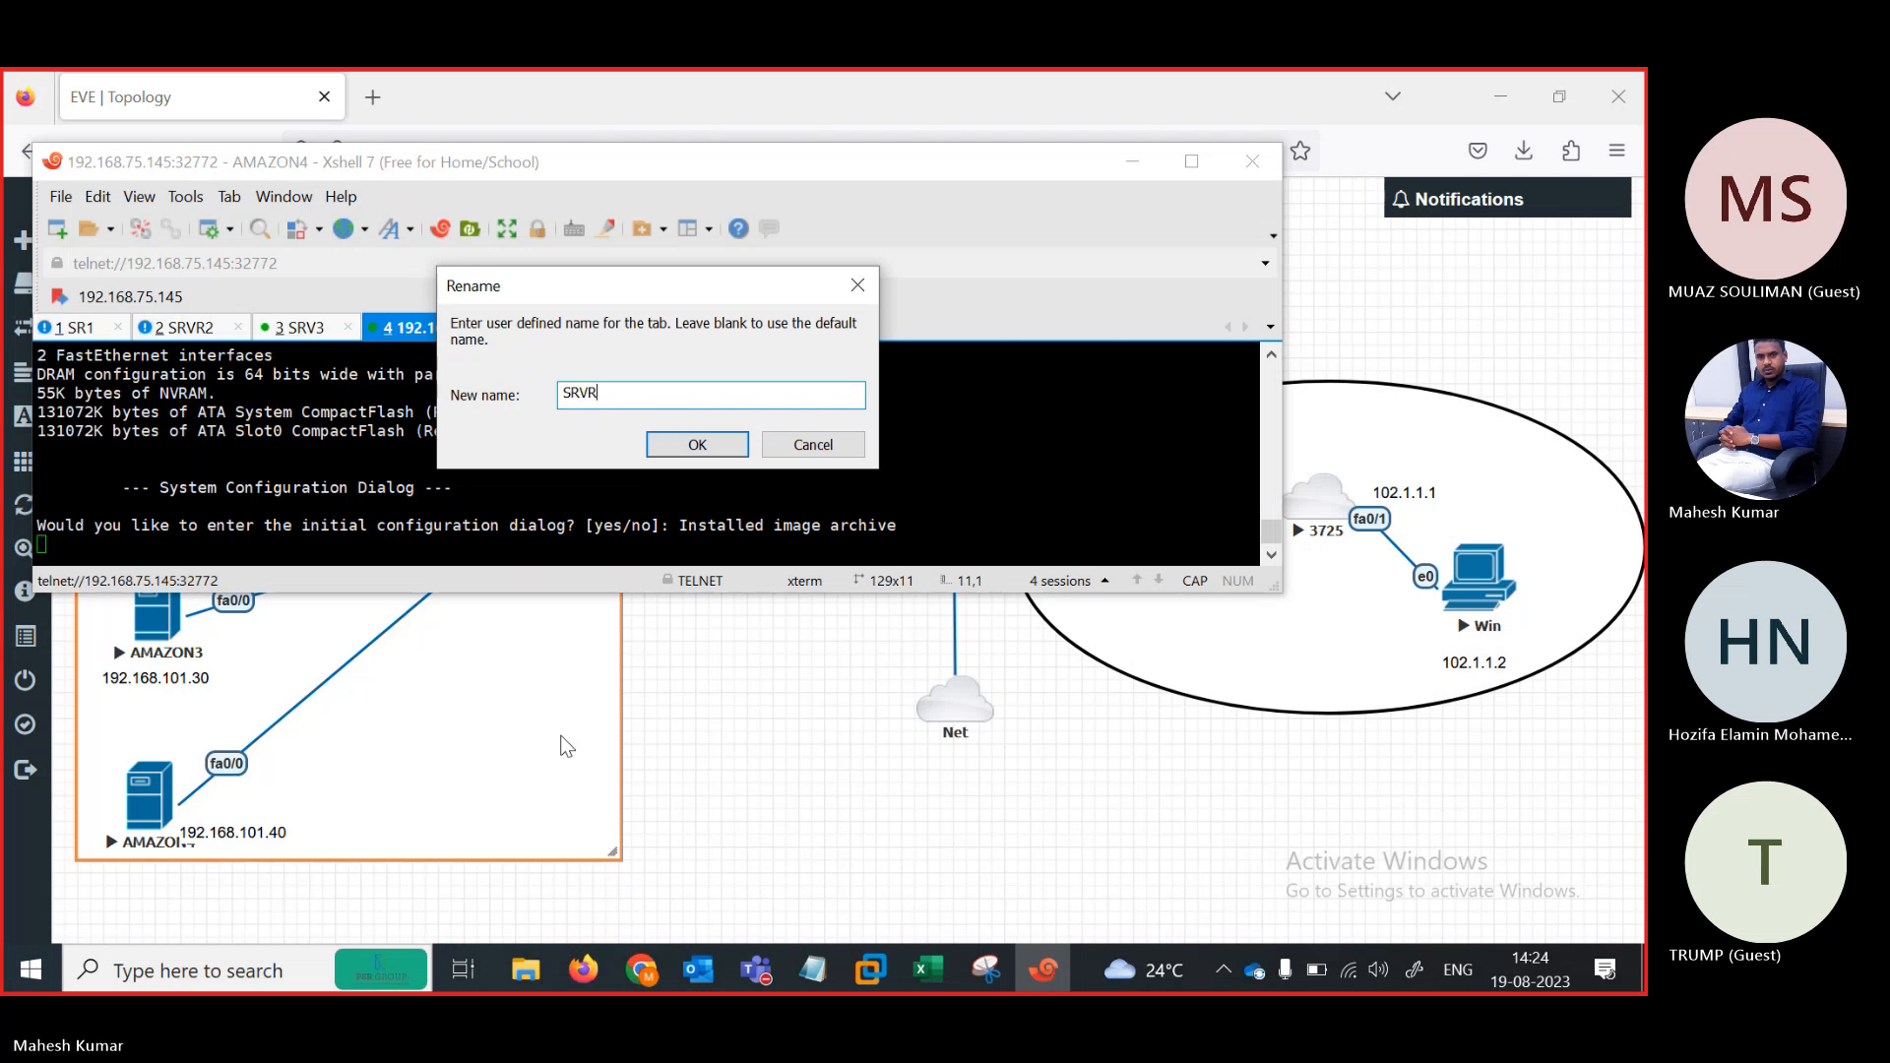
{"action": "type", "text": "4"}
{"action": "key", "text": "Return"}
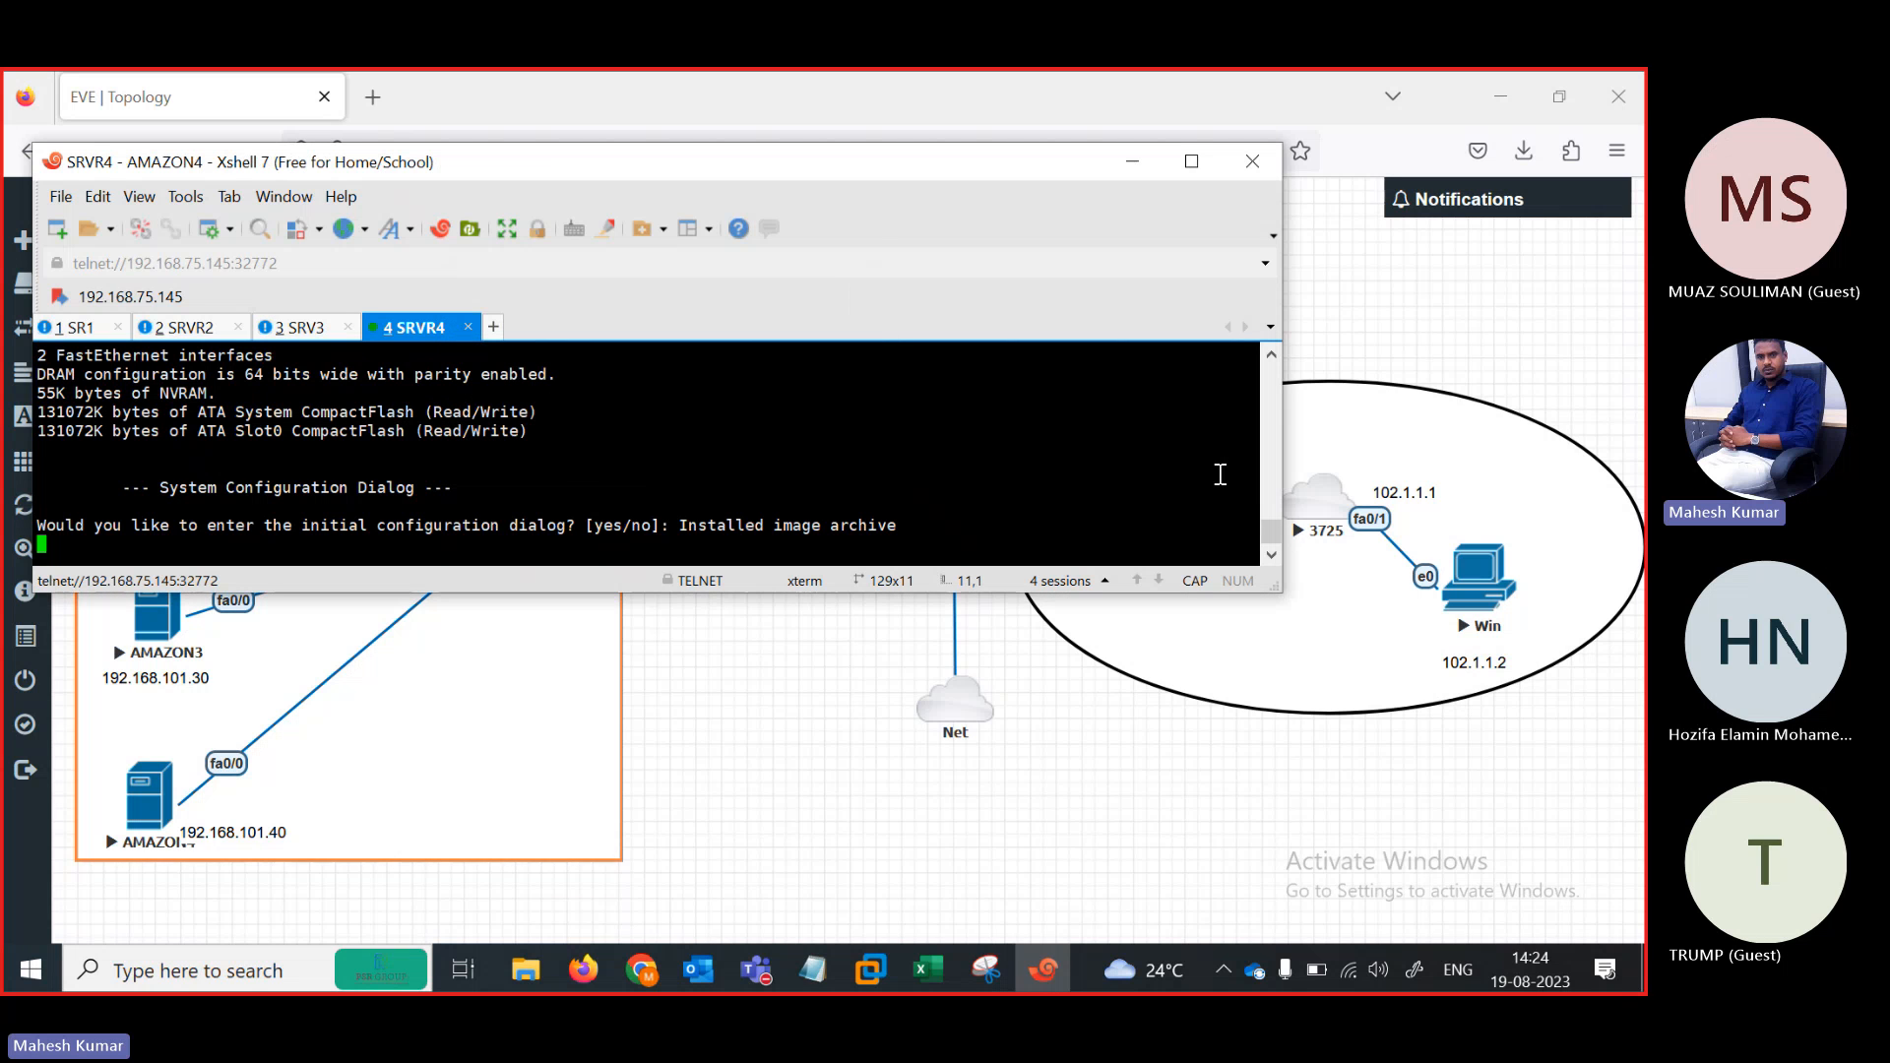
{"action": "key", "text": "Return"}
{"action": "type", "text": "N"}
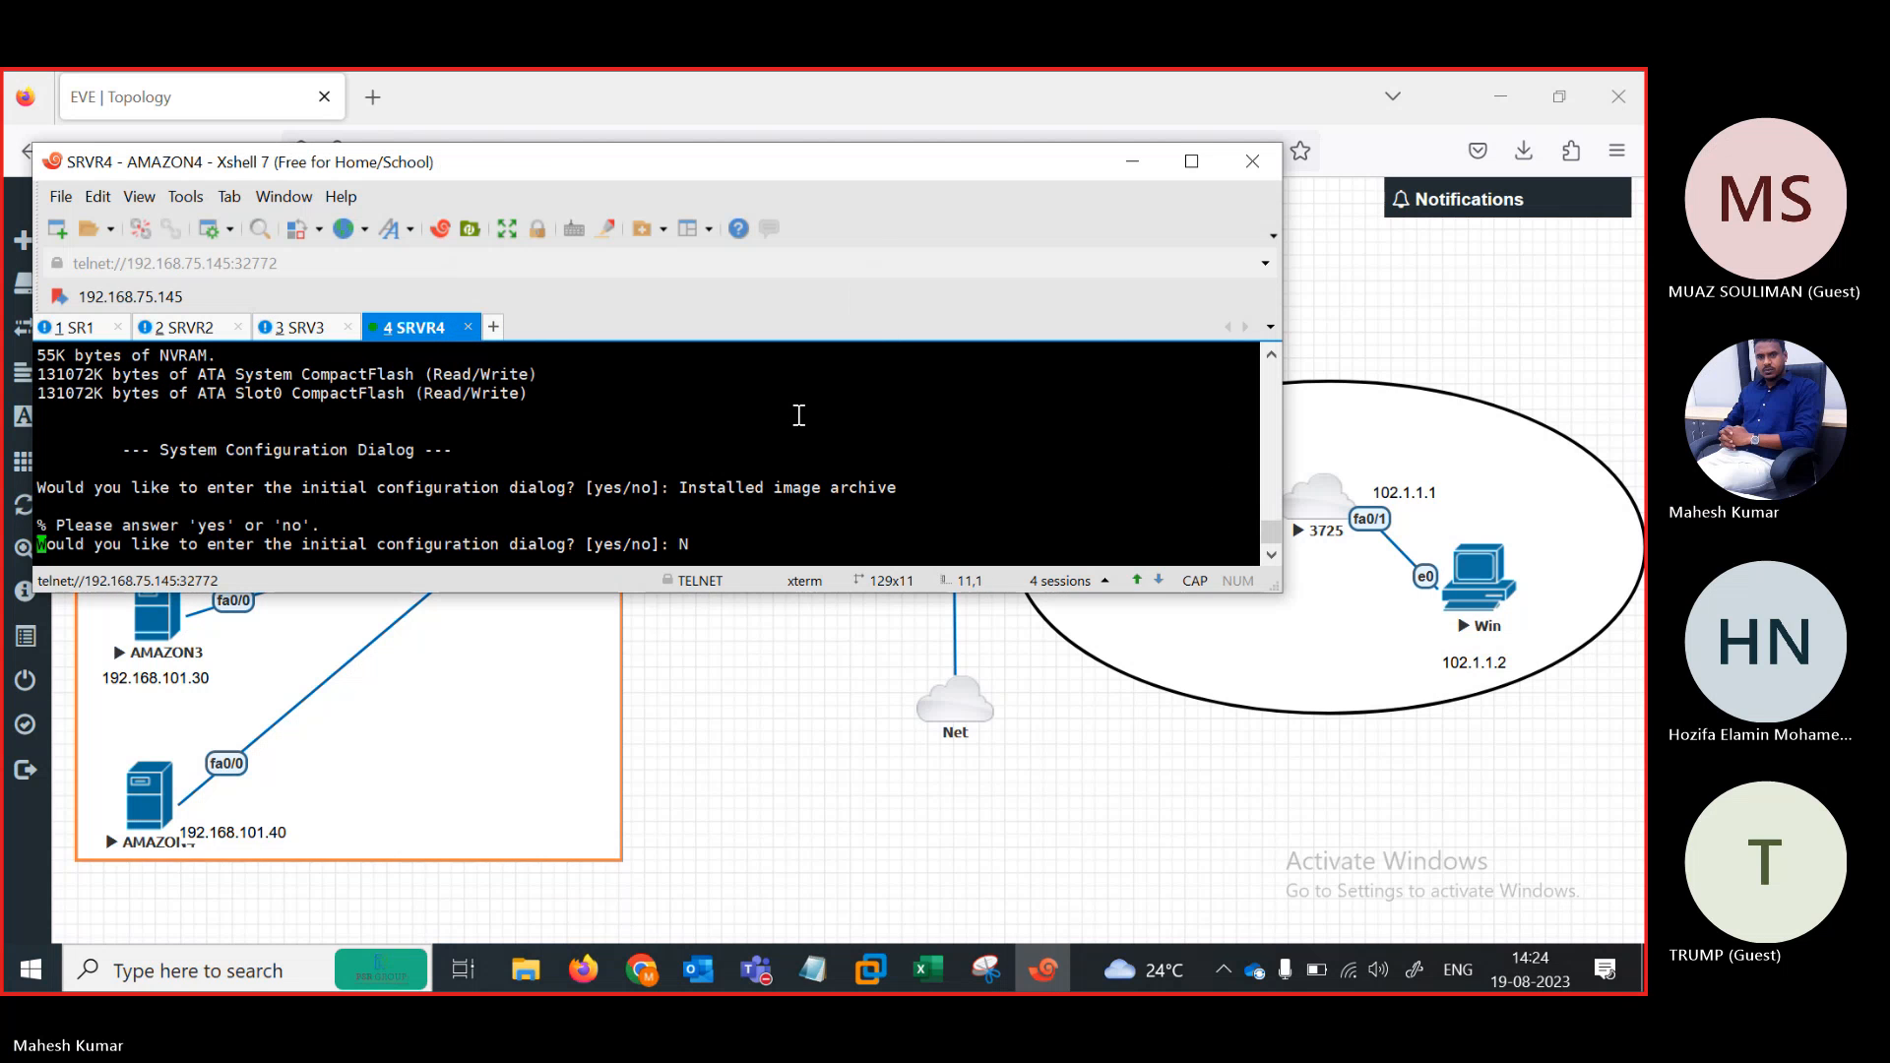
{"action": "key", "text": "Return"}
Open the 3725 router's console and decline its initial configuration dialog
{"action": "left_click", "coordinate": [1334, 507]}
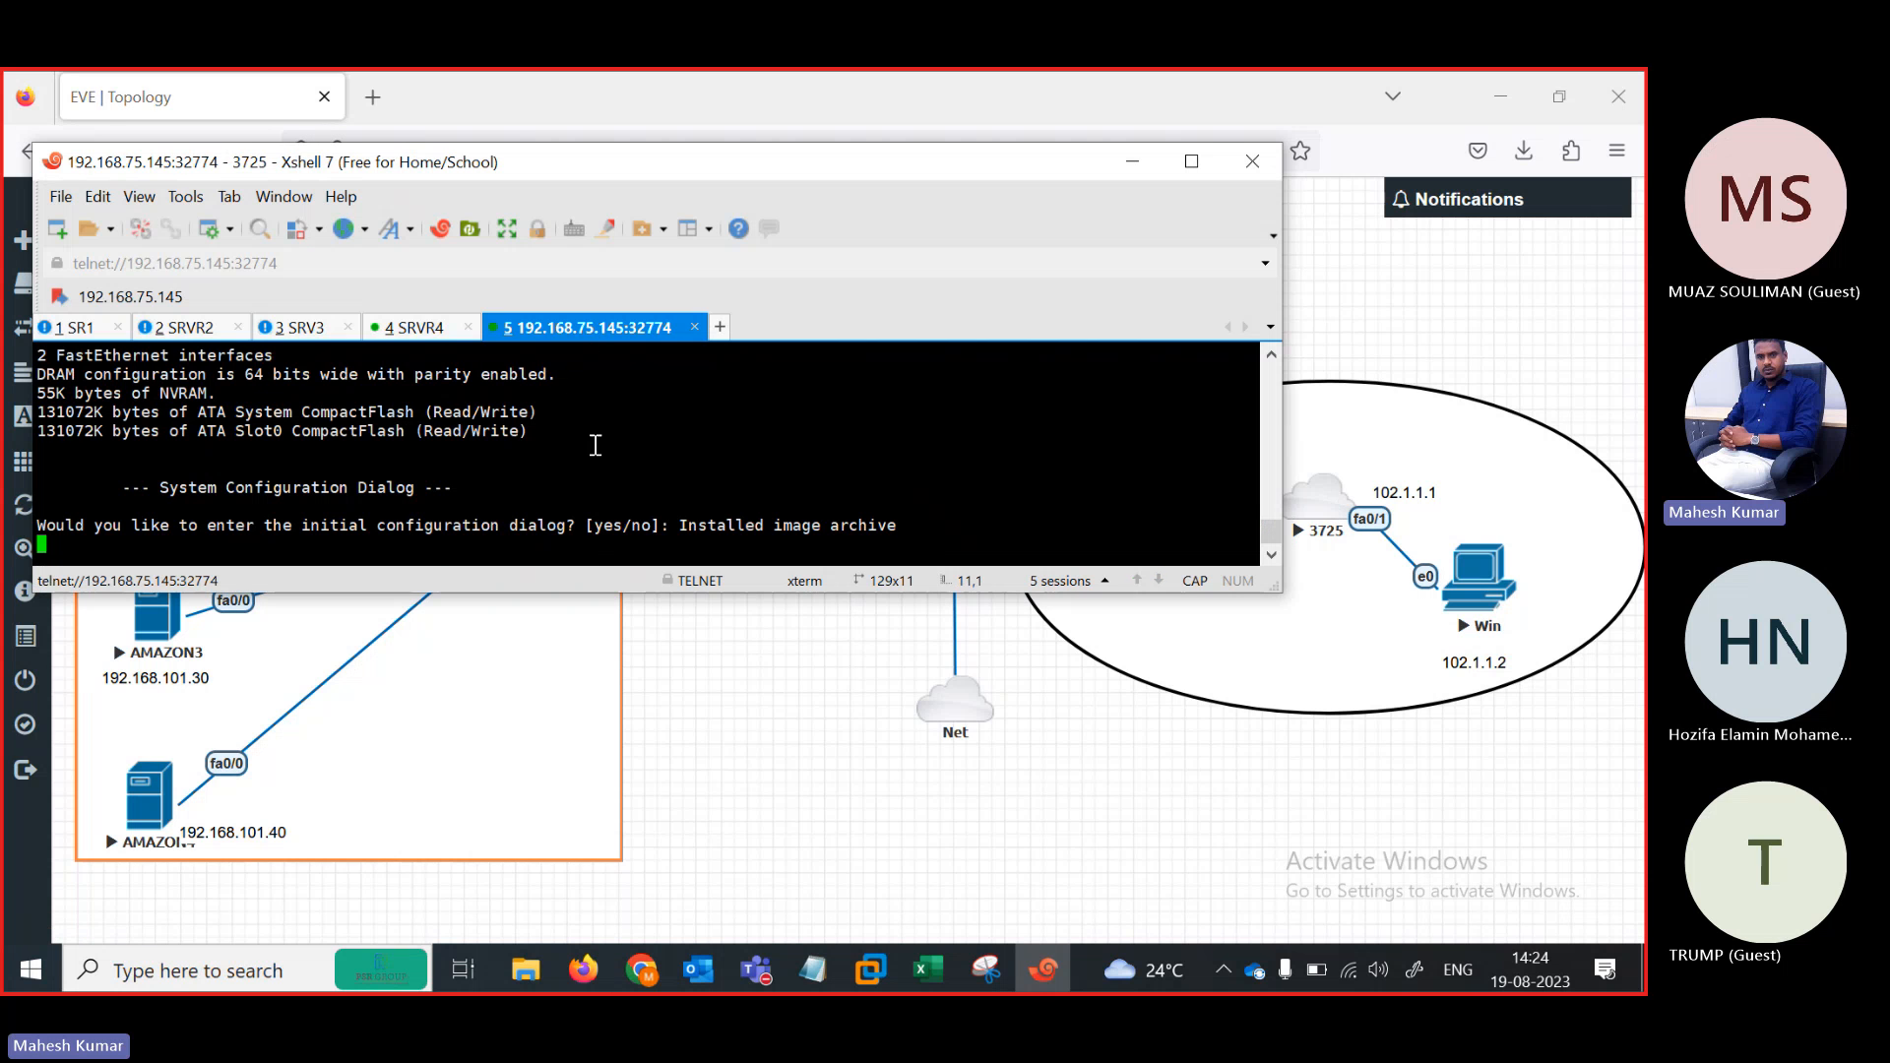
{"action": "key", "text": "Return"}
{"action": "type", "text": "N"}
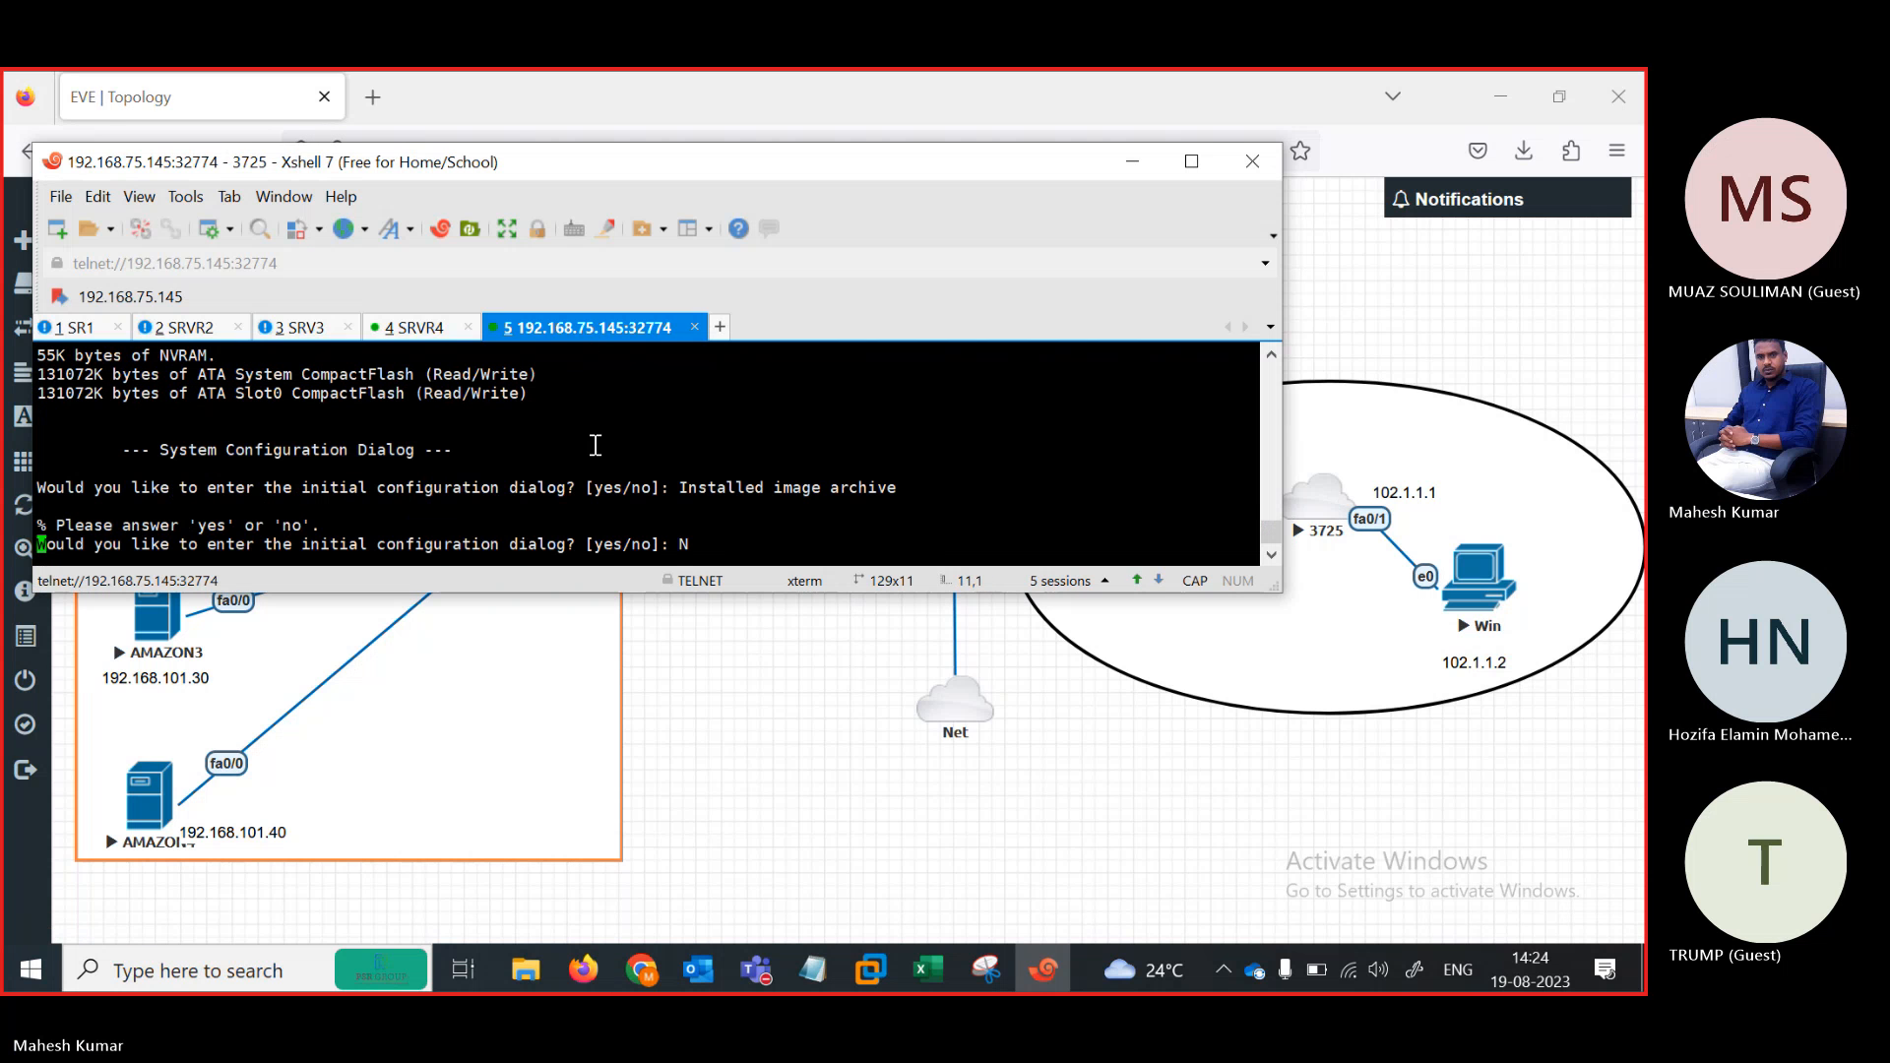
{"action": "key", "text": "Return"}
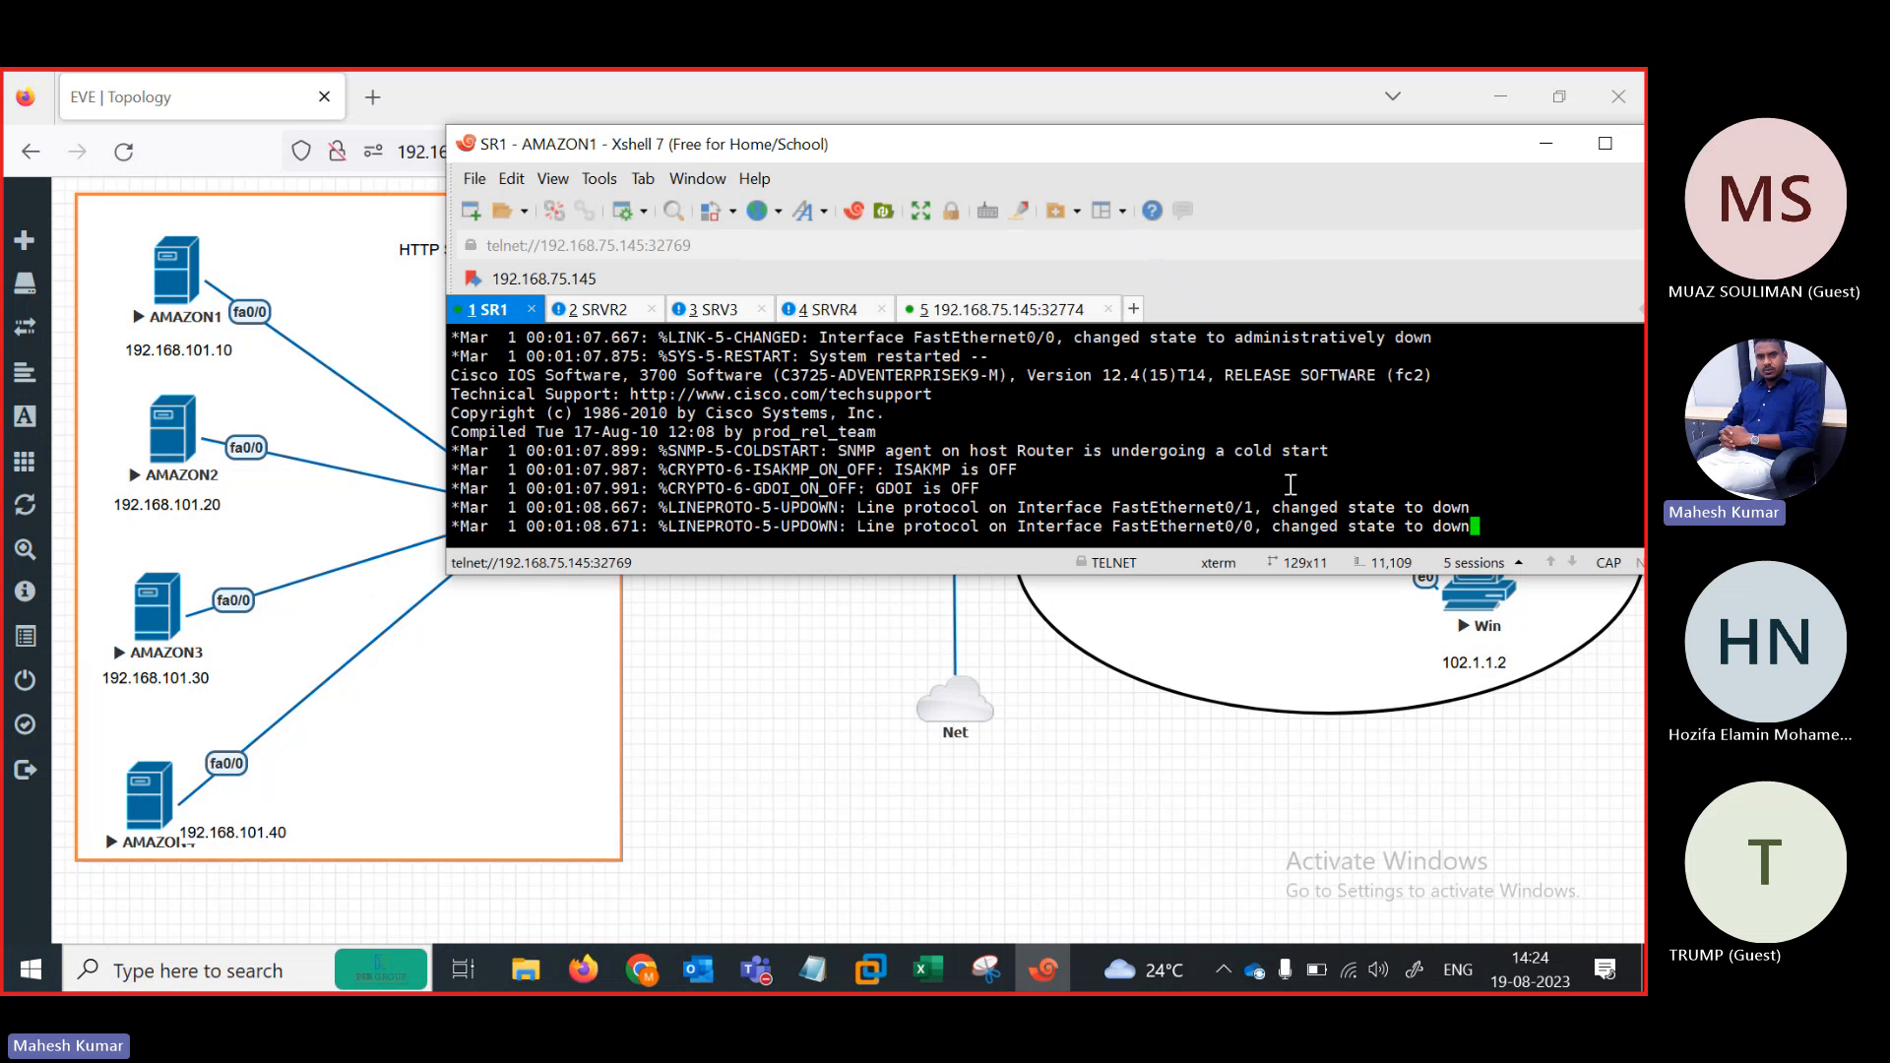
Paste the saved router commands into AMAZON1, giving fa0/0 192.168.101.10 with default route via 192.168.101.1
{"action": "key", "text": "Return"}
{"action": "key", "text": "Return"}
{"action": "key", "text": "Return"}
{"action": "key", "text": "Return"}
{"action": "key", "text": "Return"}
{"action": "key", "text": "Return"}
{"action": "key", "text": "Return"}
{"action": "key", "text": "Return"}
{"action": "key", "text": "Return"}
{"action": "key", "text": "Return"}
{"action": "key", "text": "Return"}
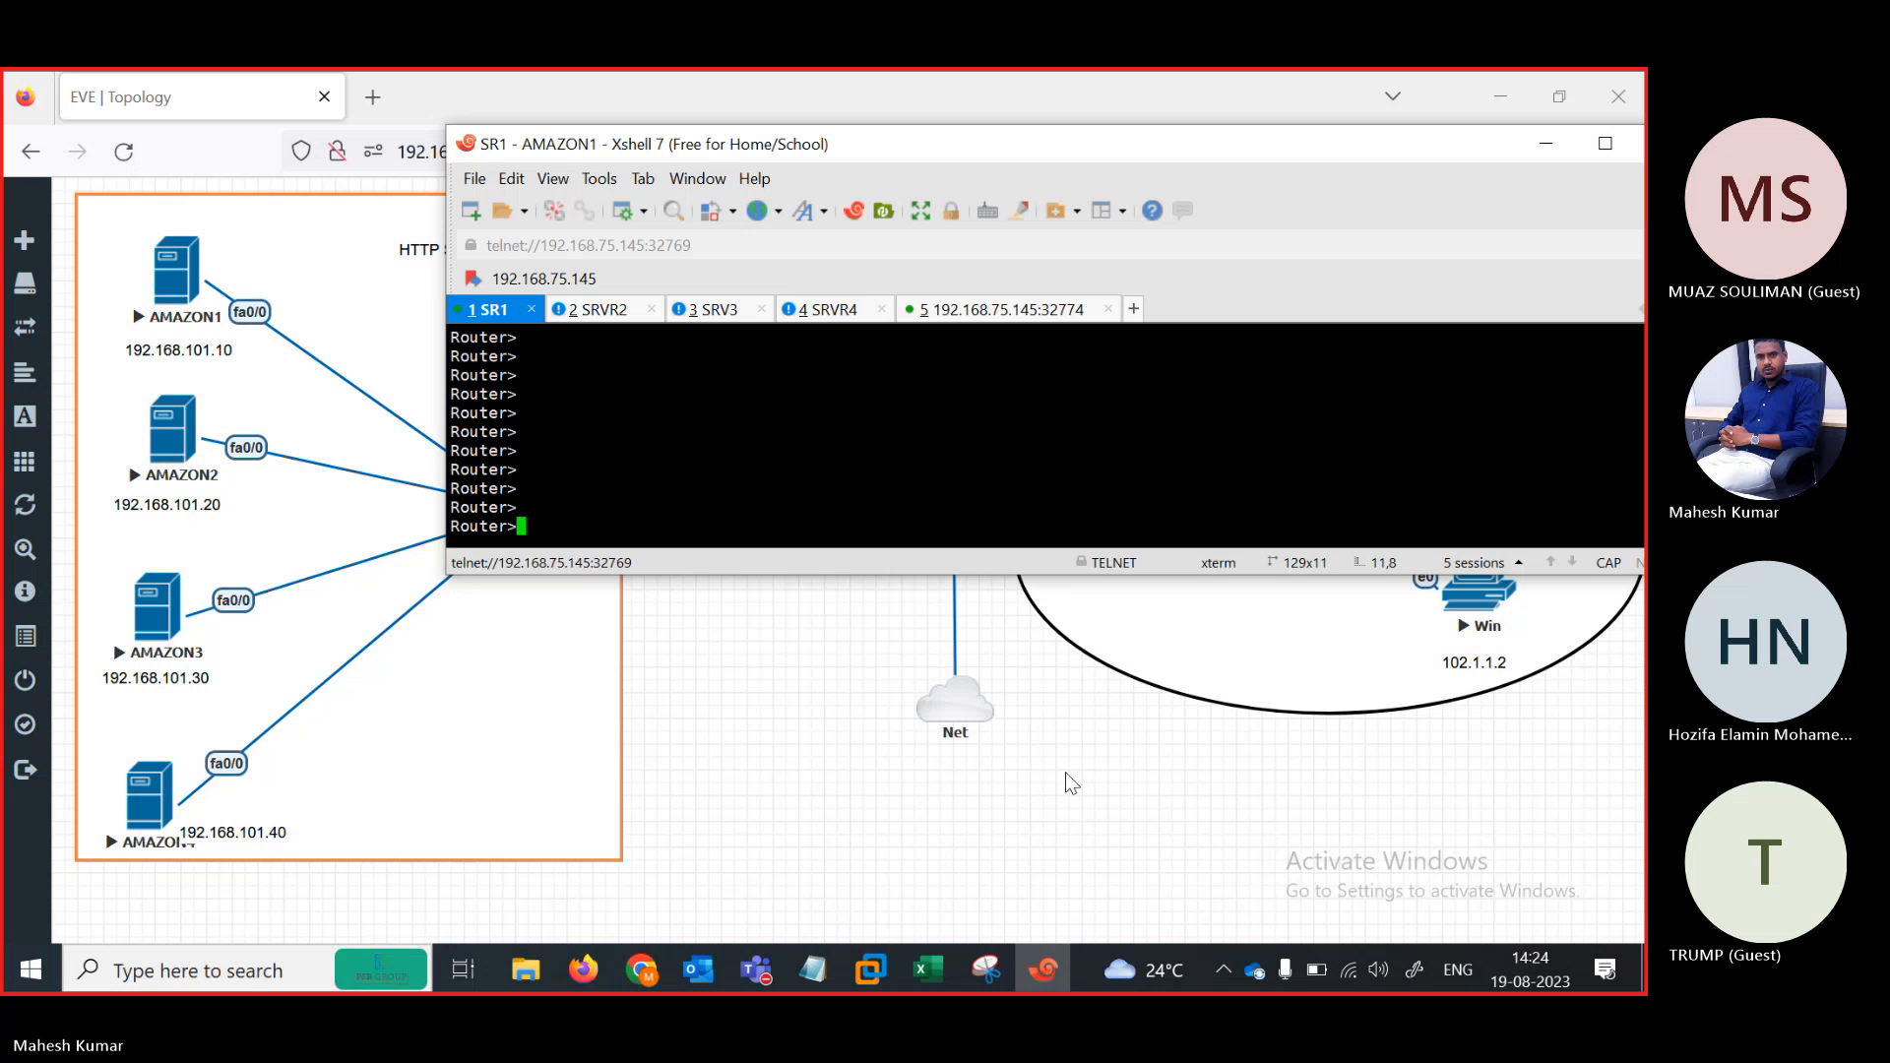
{"action": "mouse_move", "coordinate": [813, 970]}
{"action": "left_click", "coordinate": [905, 818]}
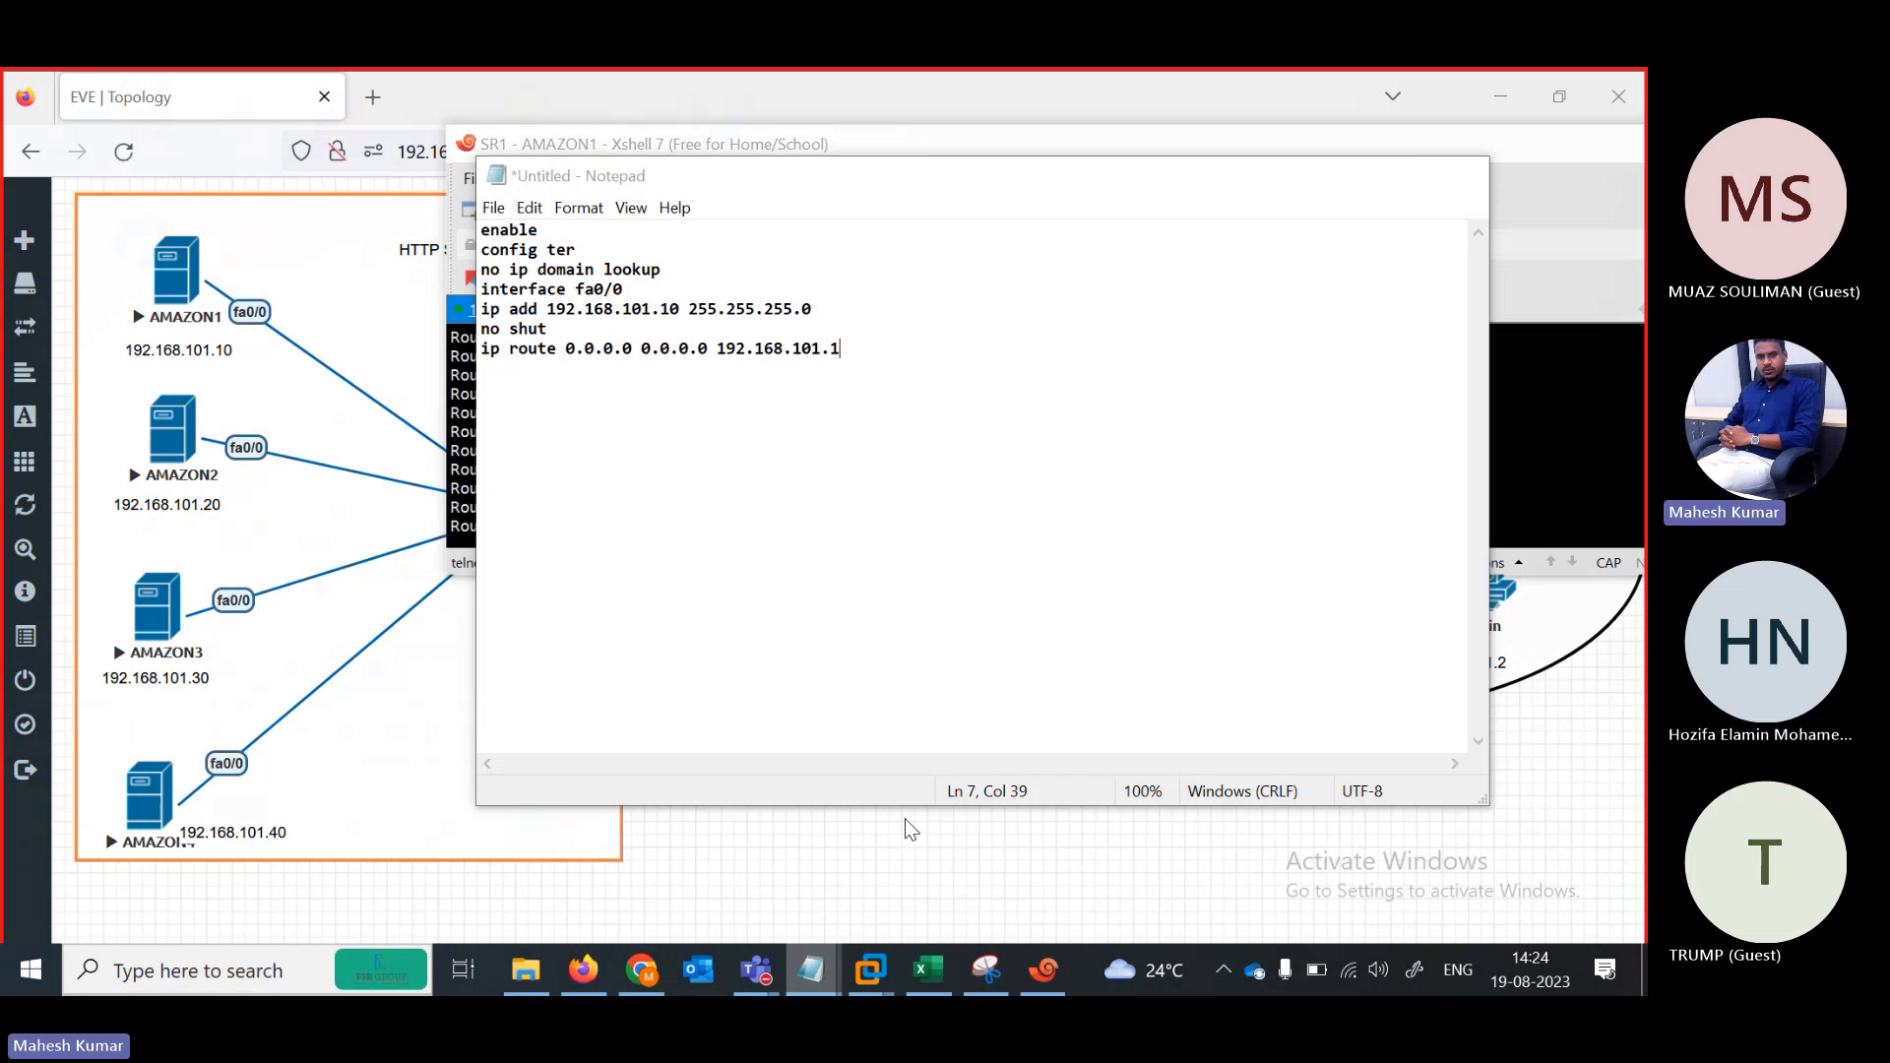
{"action": "left_click", "coordinate": [707, 350]}
{"action": "key", "text": "ctrl+a"}
{"action": "key", "text": "super+c"}
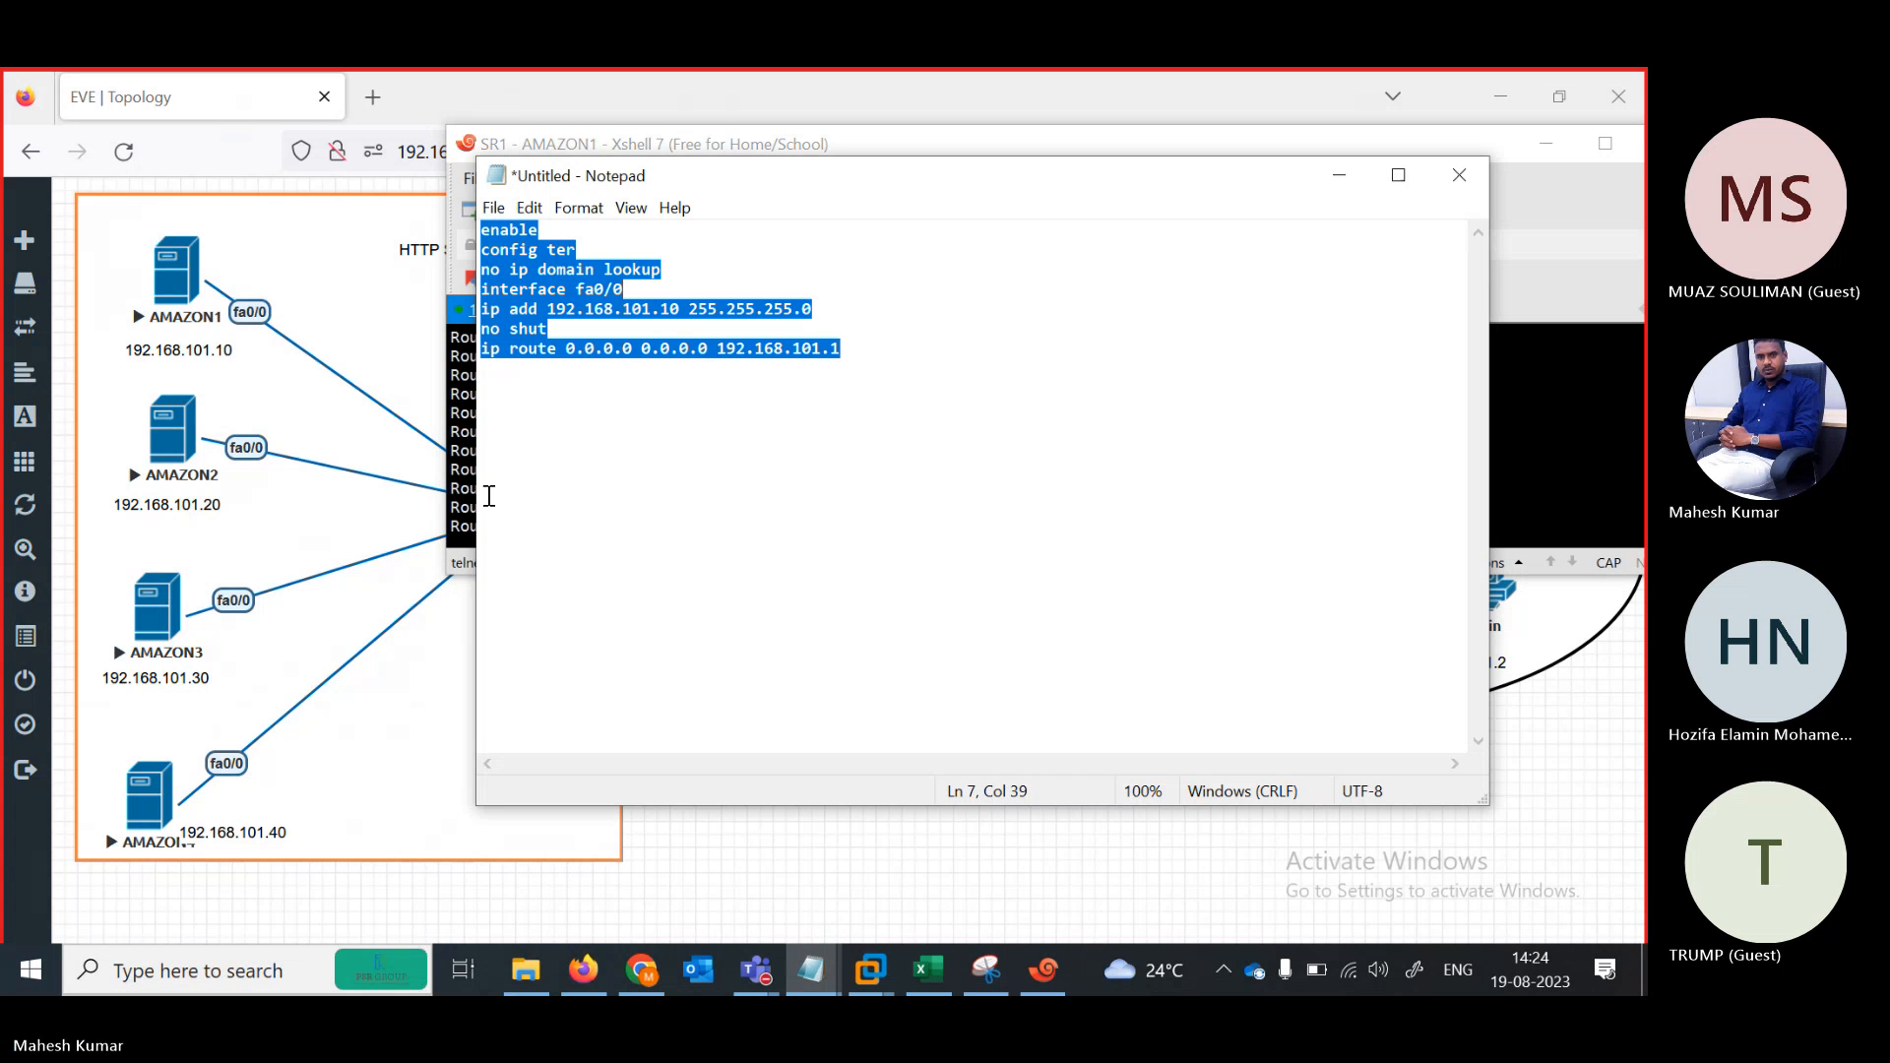
{"action": "left_click", "coordinate": [465, 495]}
{"action": "right_click", "coordinate": [641, 499]}
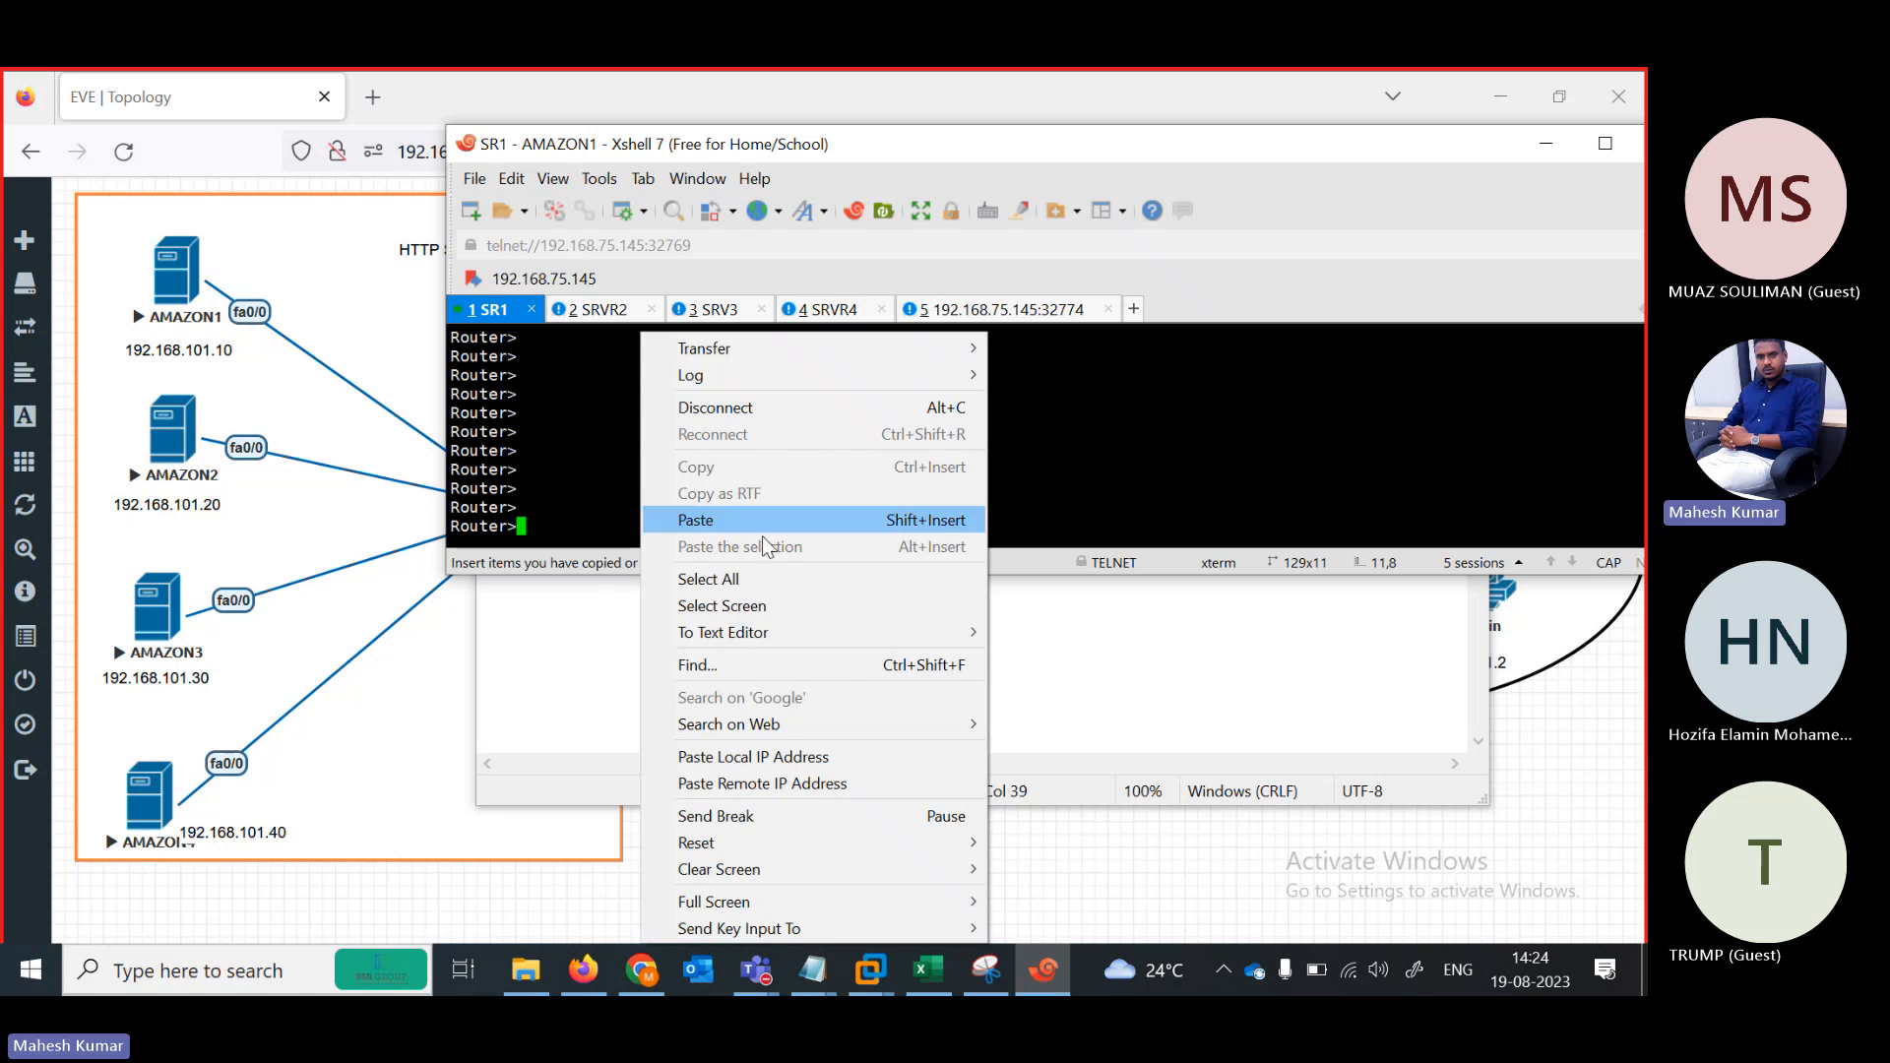
{"action": "left_click", "coordinate": [694, 519]}
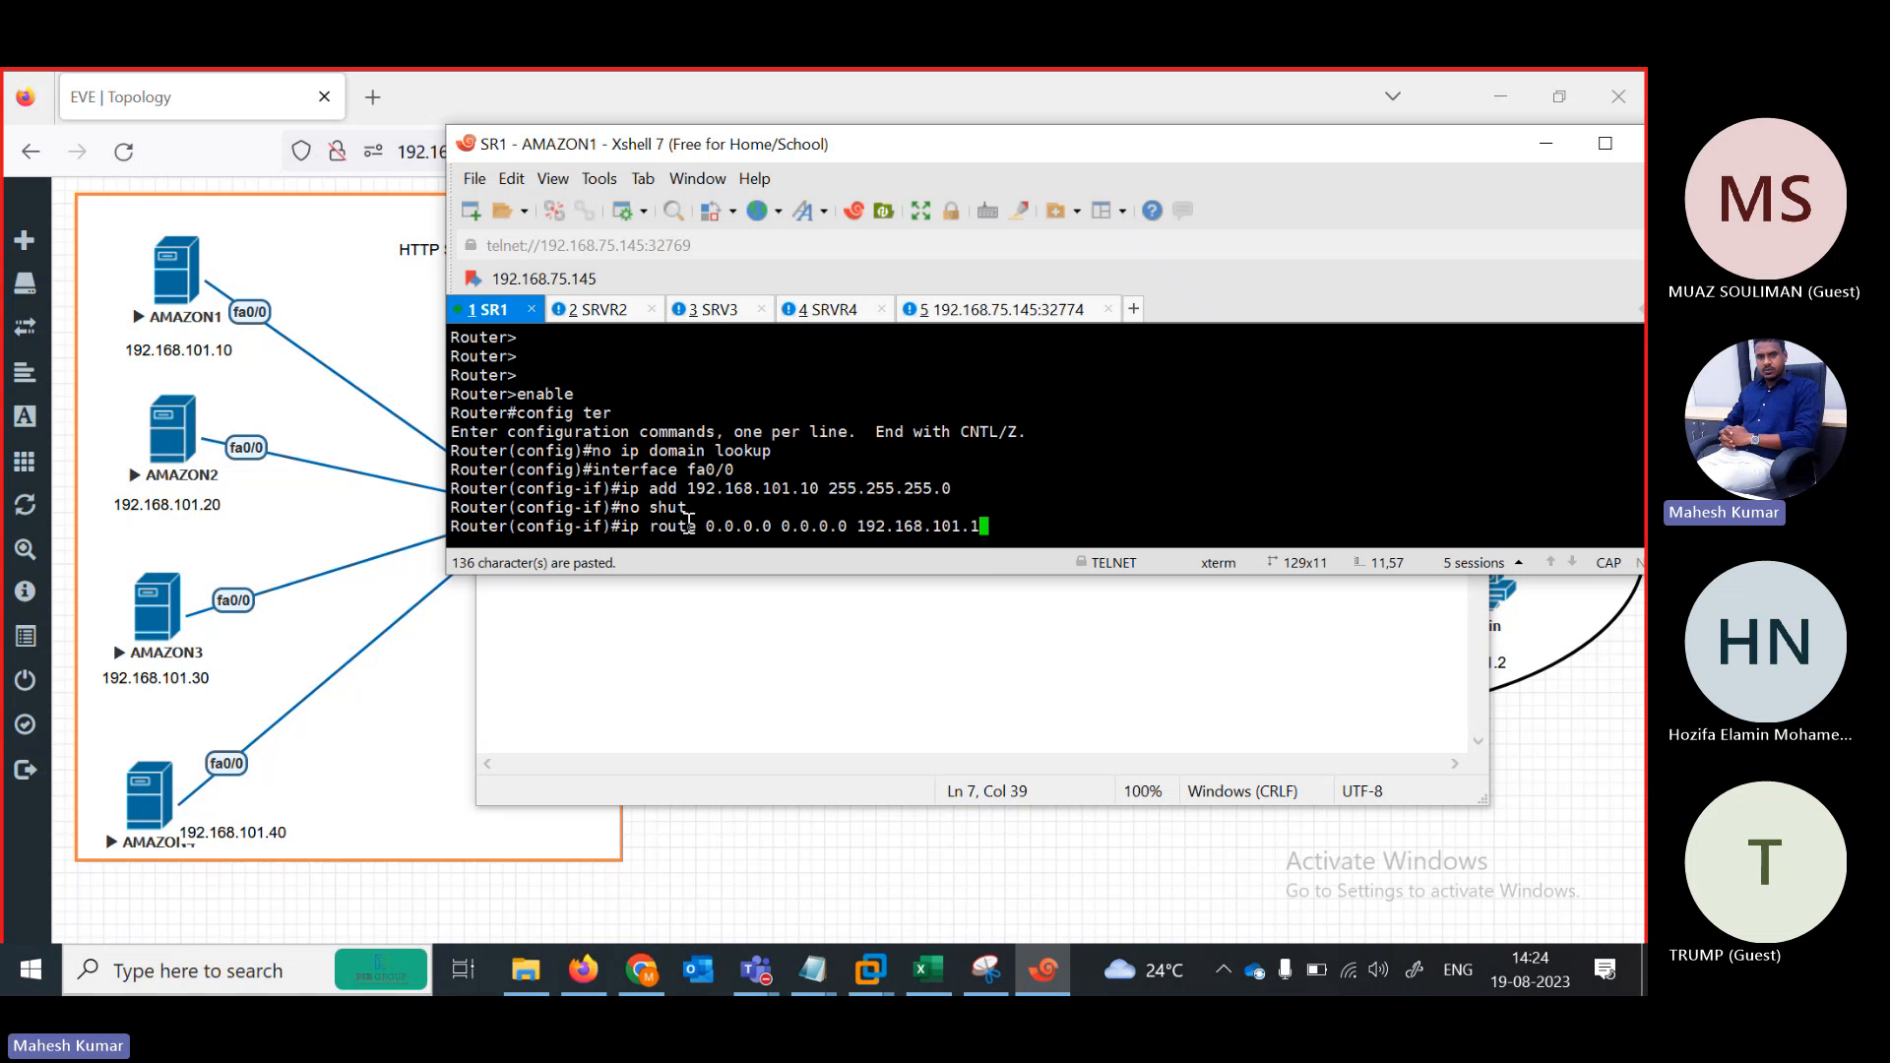
Edit the Notepad router commands so the fa0/0 address becomes 192.168.101.20
{"action": "left_click", "coordinate": [618, 310]}
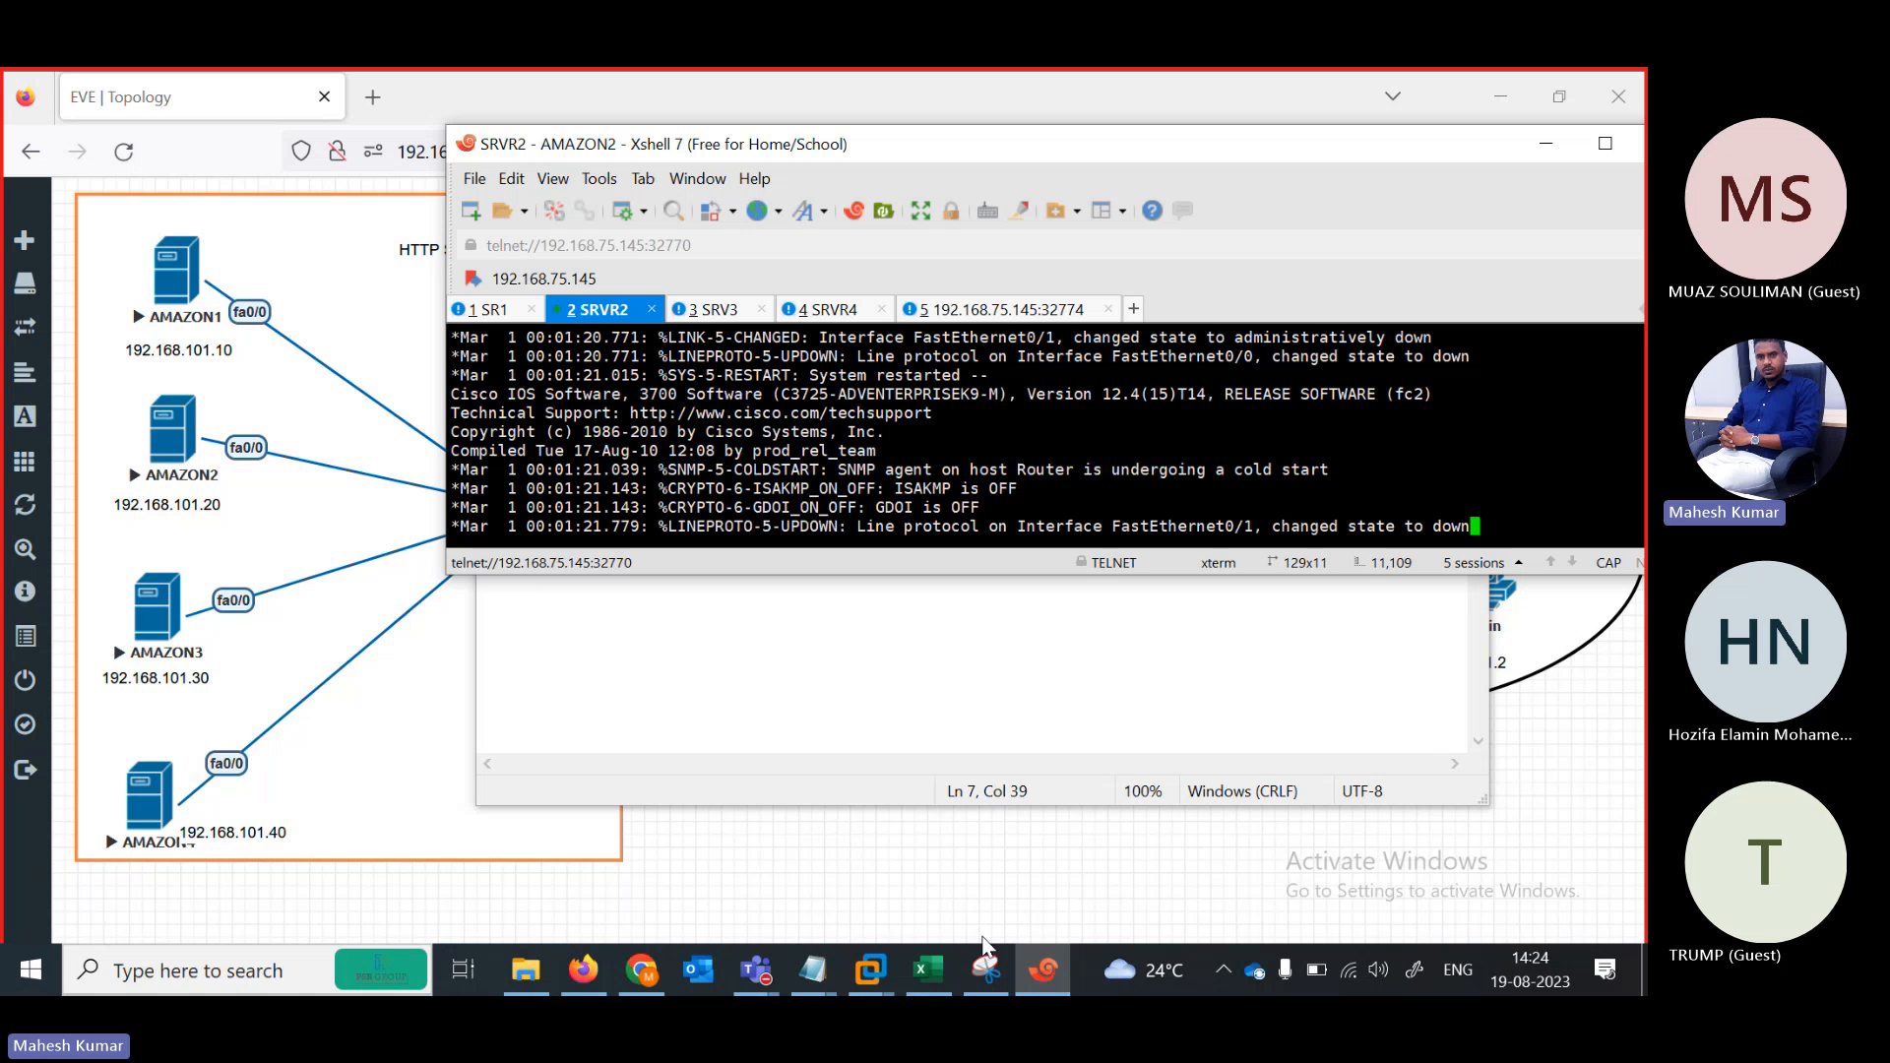
{"action": "mouse_move", "coordinate": [812, 972]}
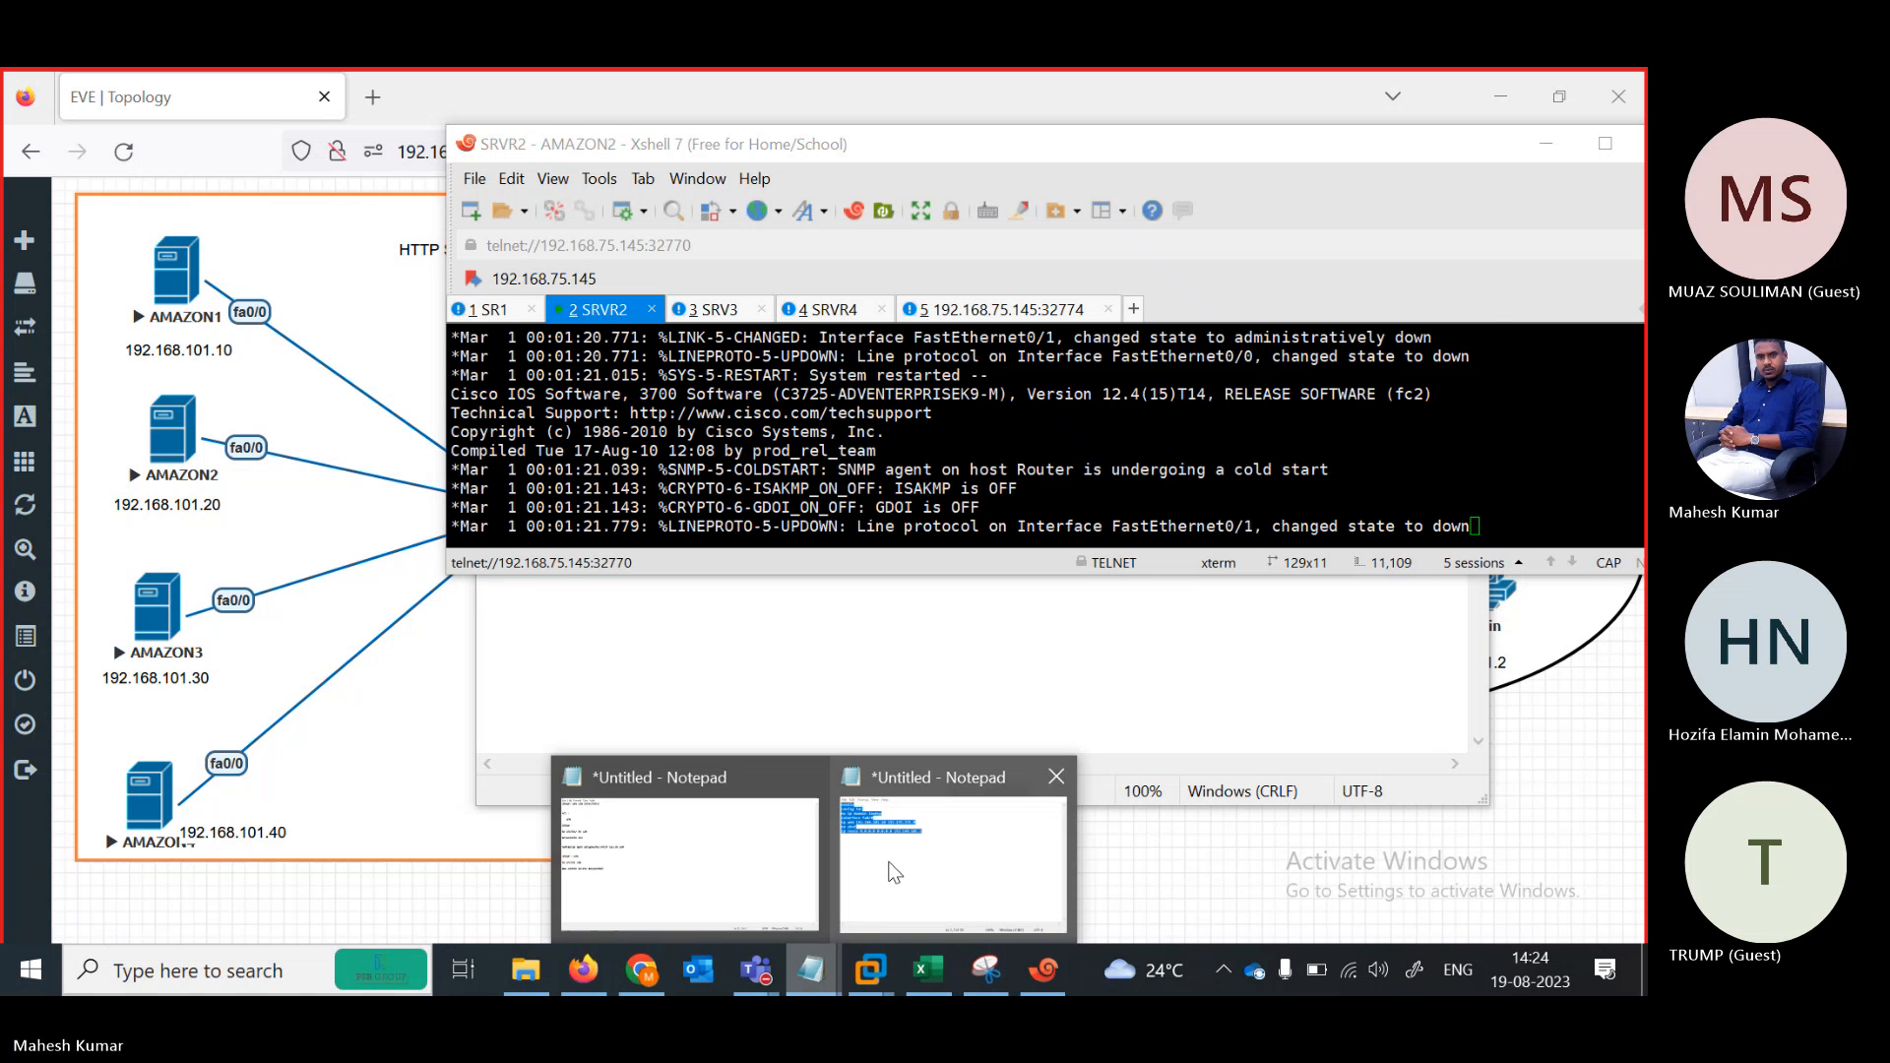
{"action": "left_click", "coordinate": [960, 851]}
{"action": "left_click", "coordinate": [823, 317]}
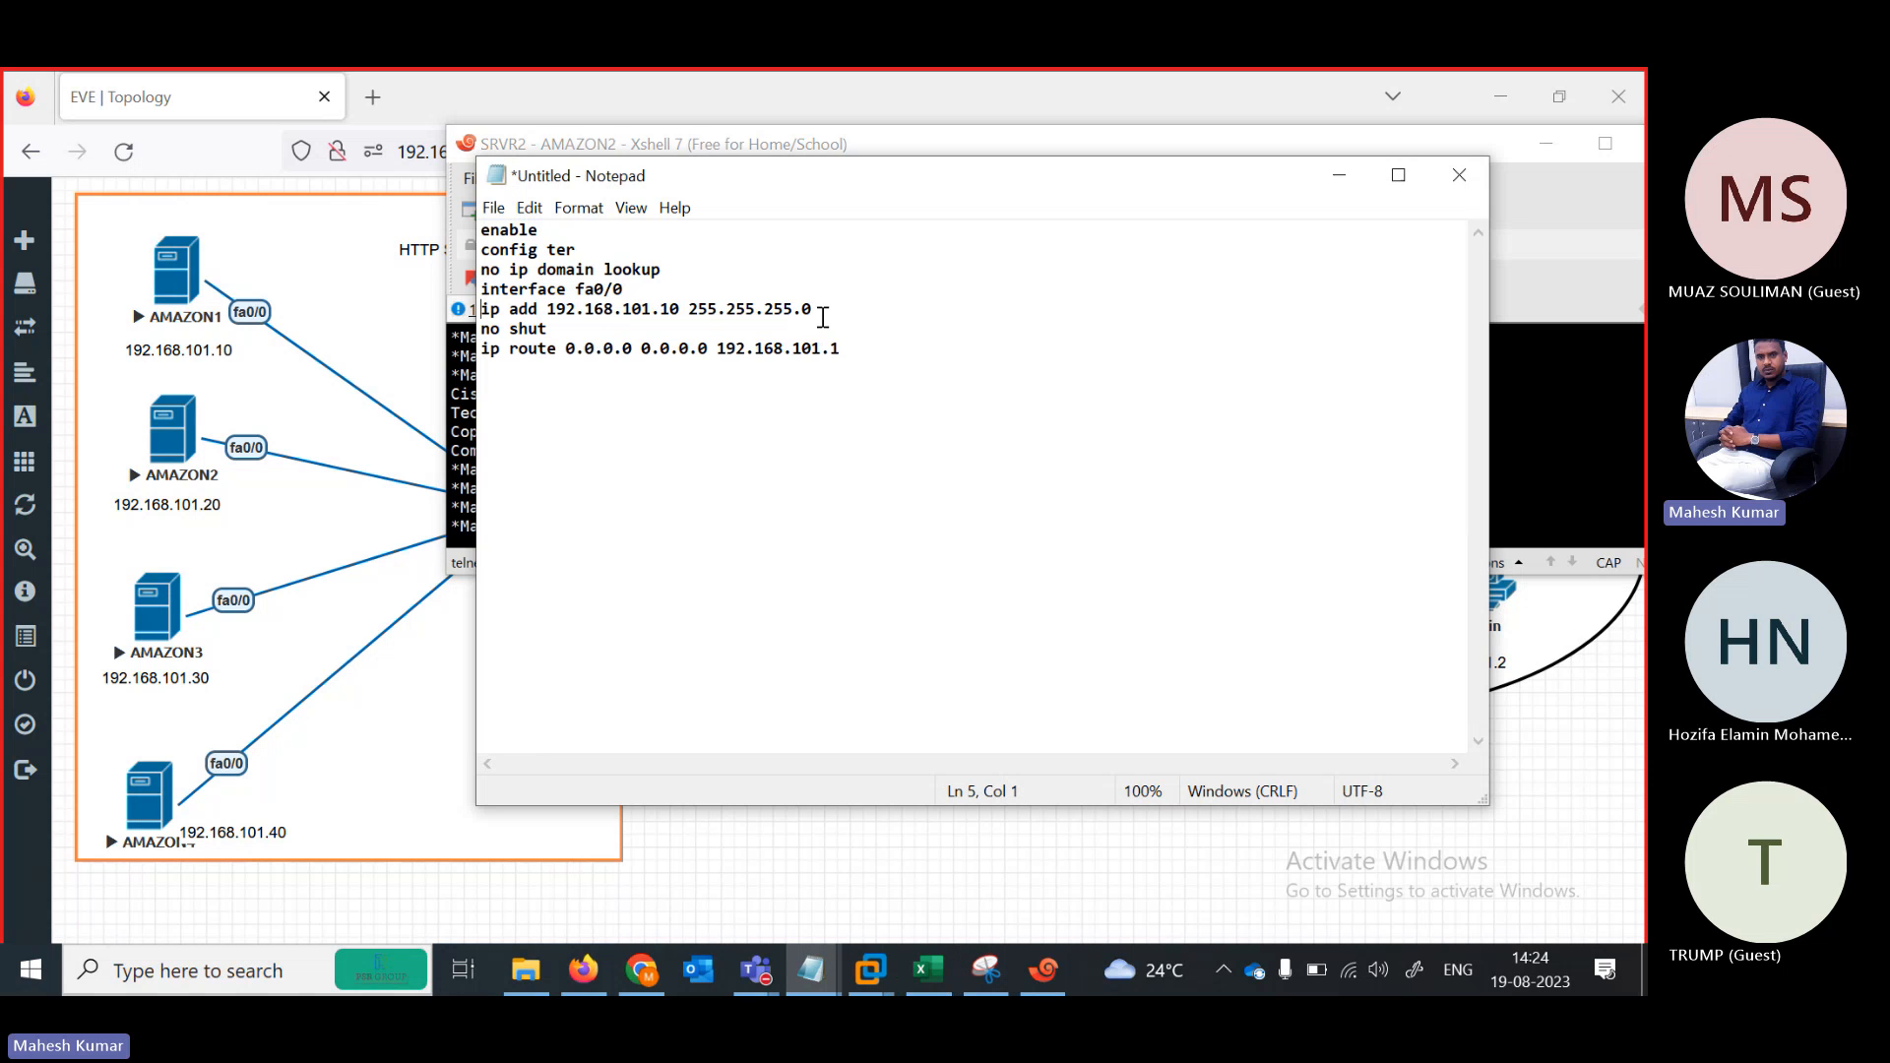
{"action": "left_click", "coordinate": [670, 306]}
{"action": "key", "text": "BackSpace"}
{"action": "type", "text": "2"}
{"action": "key", "text": "ctrl+a"}
{"action": "key", "text": "super+c"}
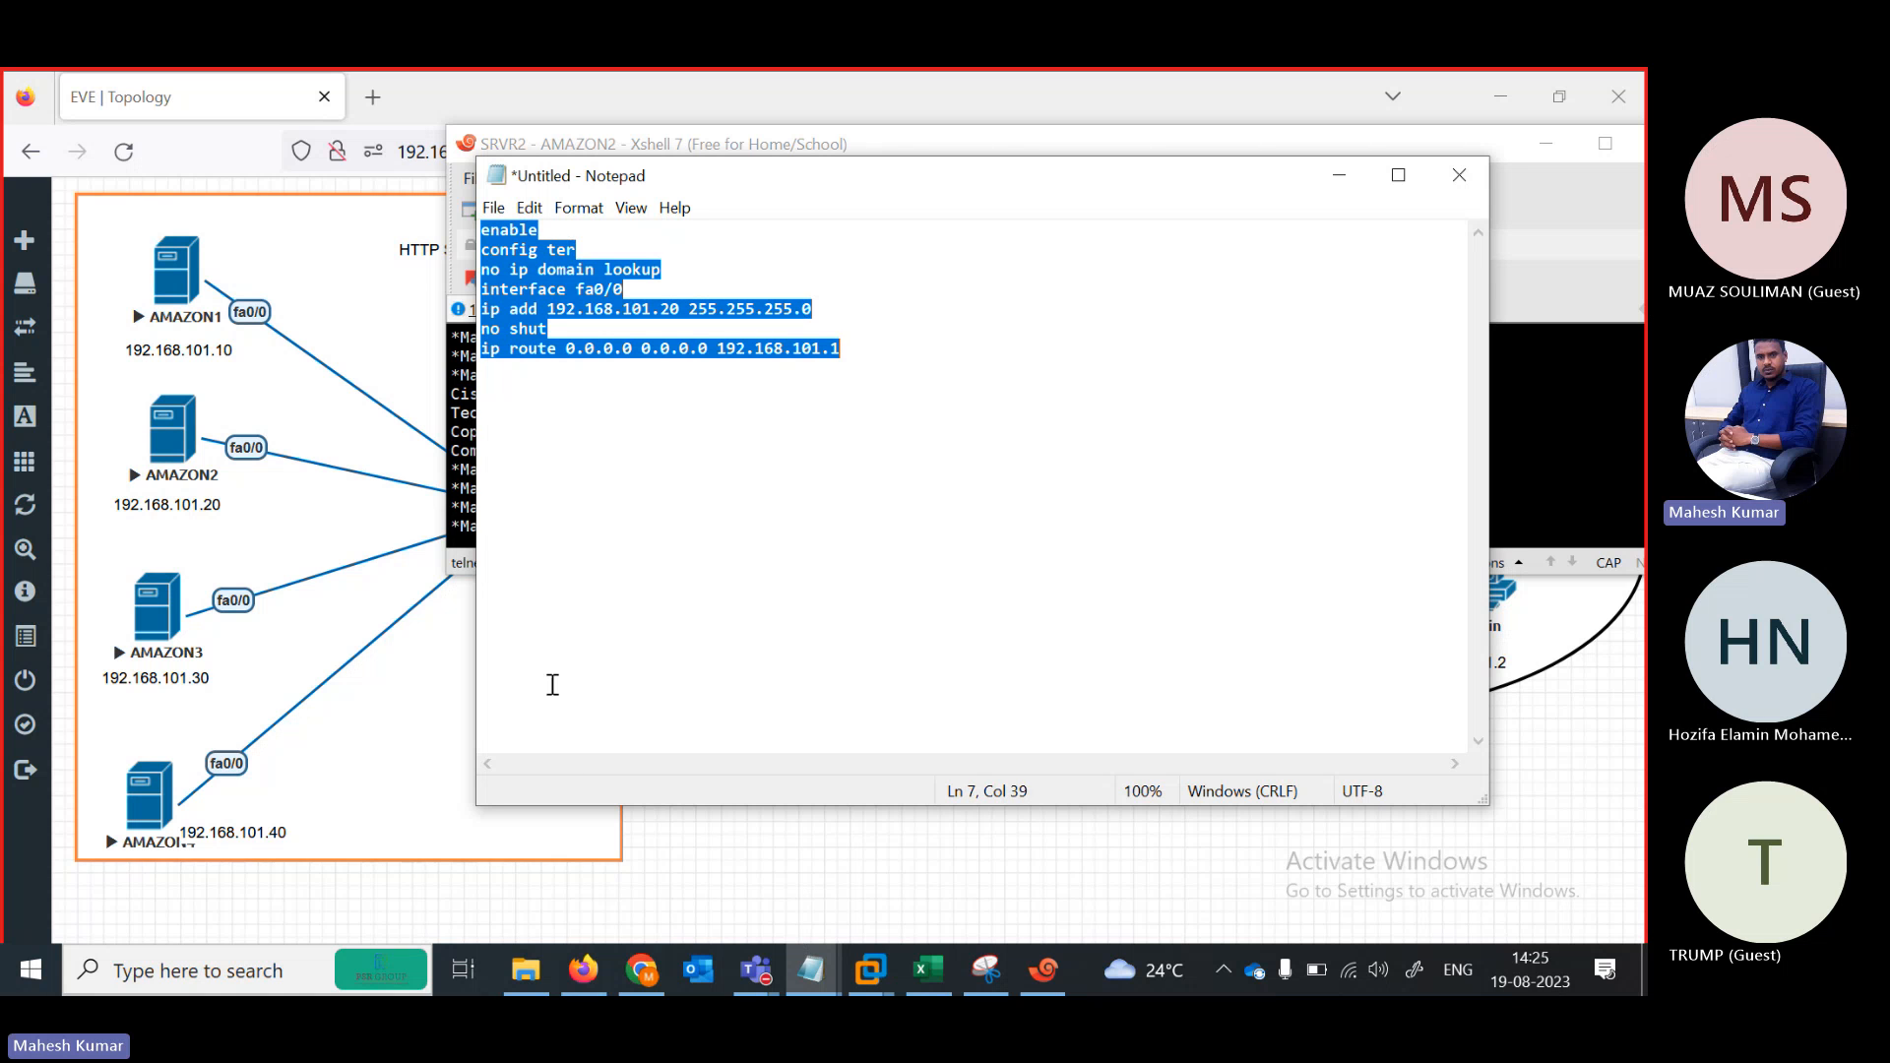
Paste the 192.168.101.20 commands into the AMAZON2 console, then move to AMAZON3's session
{"action": "left_click", "coordinate": [462, 486]}
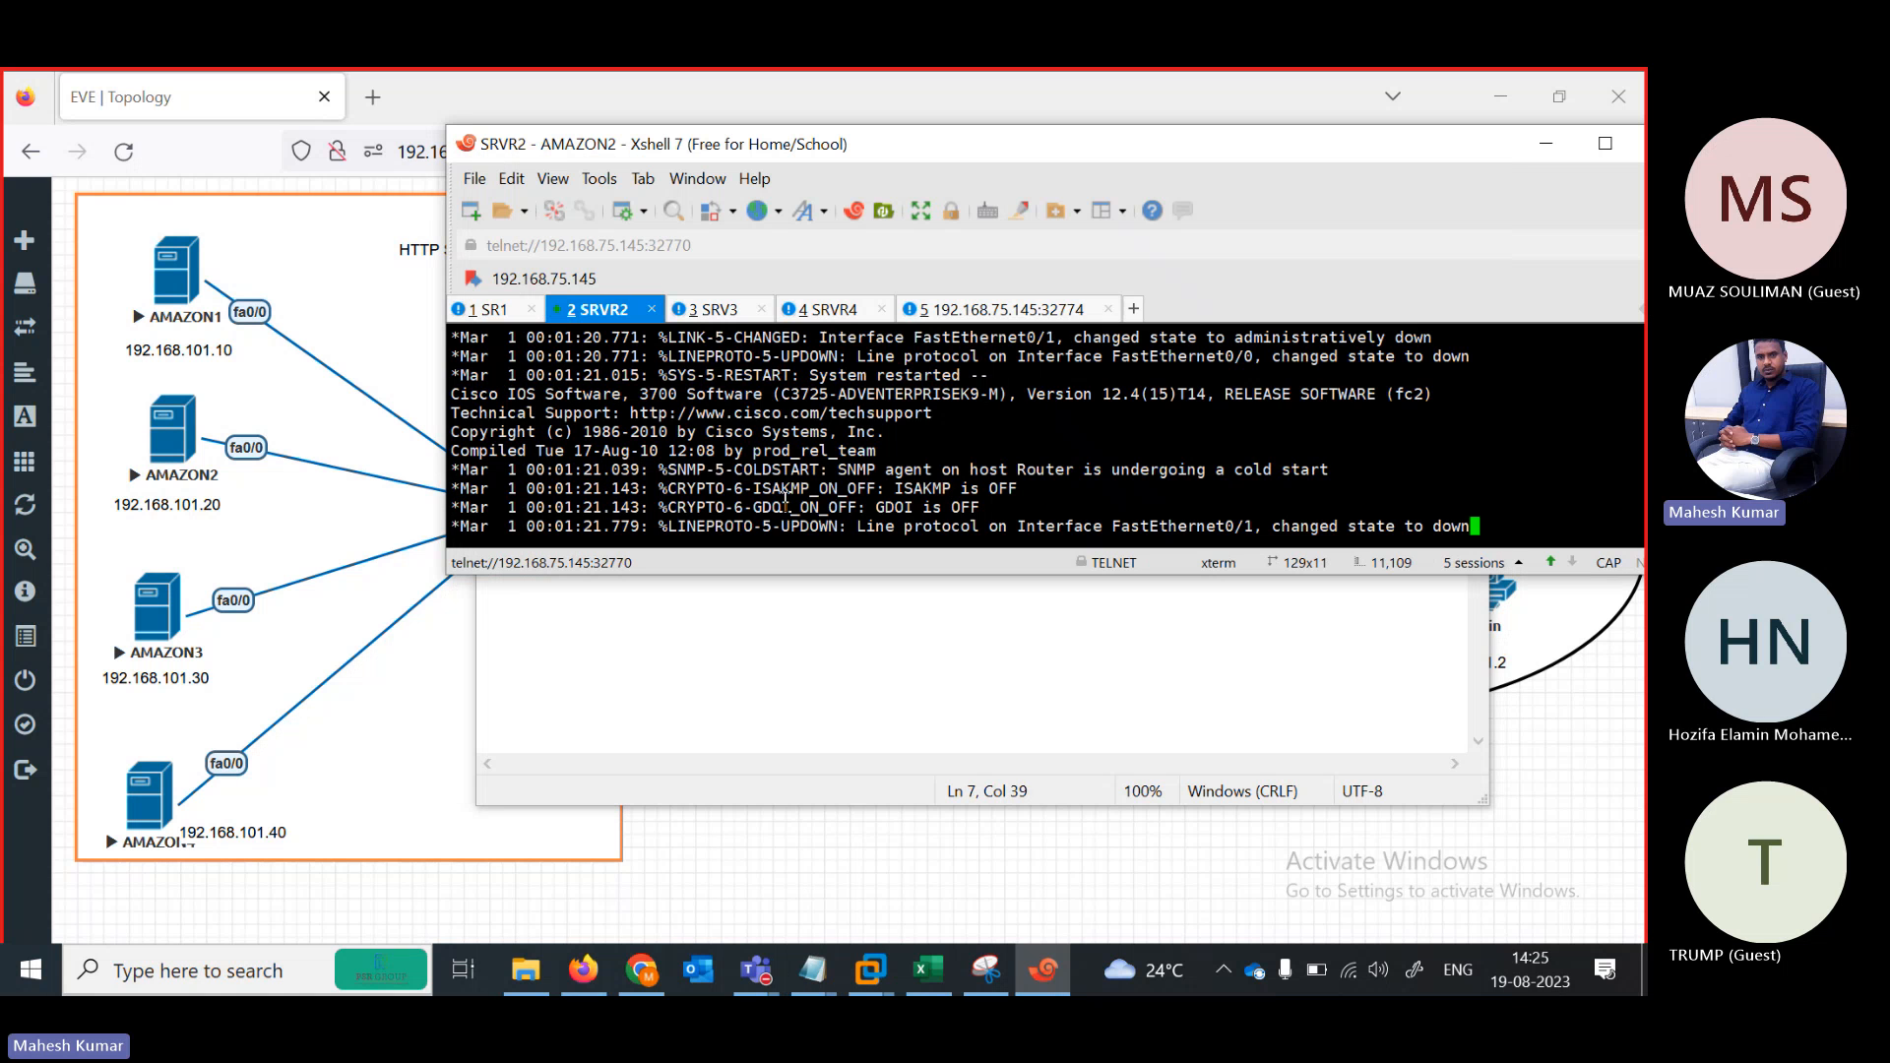
{"action": "key", "text": "Return"}
{"action": "key", "text": "Return"}
{"action": "key", "text": "Return"}
{"action": "key", "text": "Return"}
{"action": "key", "text": "Return"}
{"action": "key", "text": "Return"}
{"action": "right_click", "coordinate": [785, 499]}
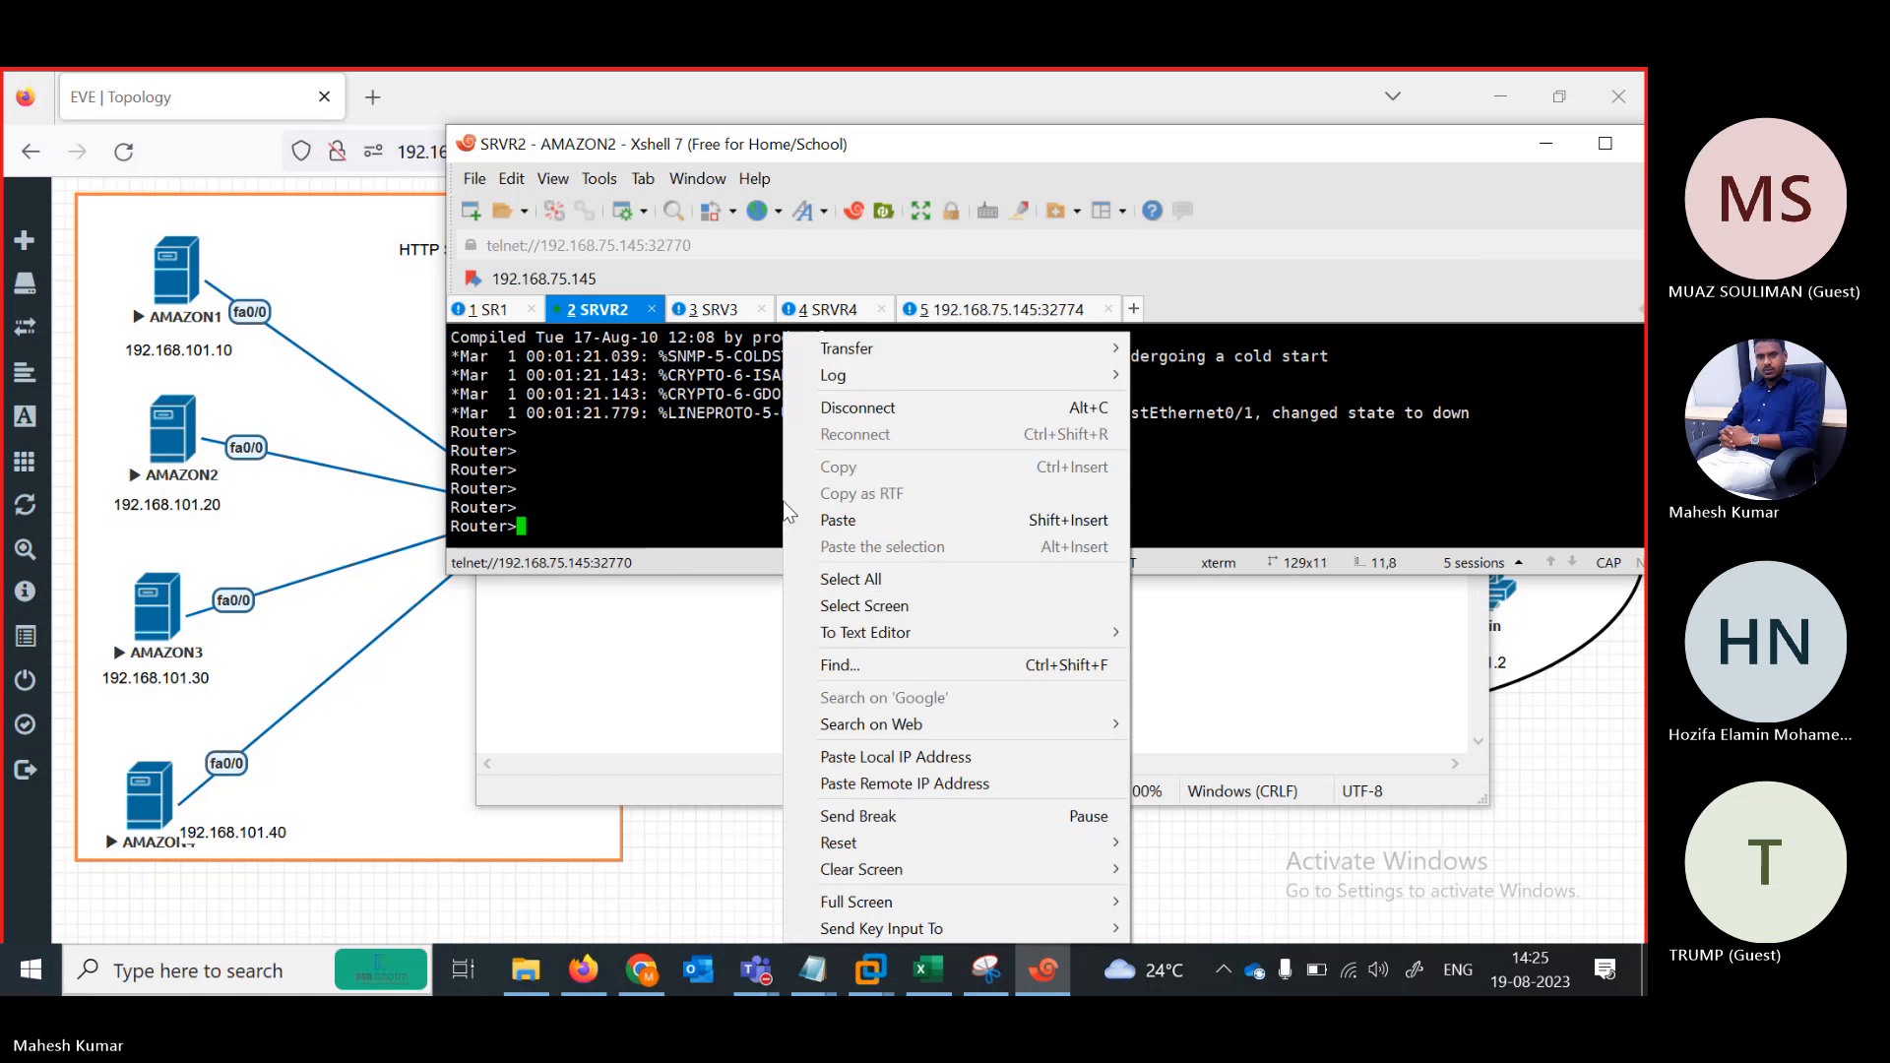
{"action": "left_click", "coordinate": [847, 520]}
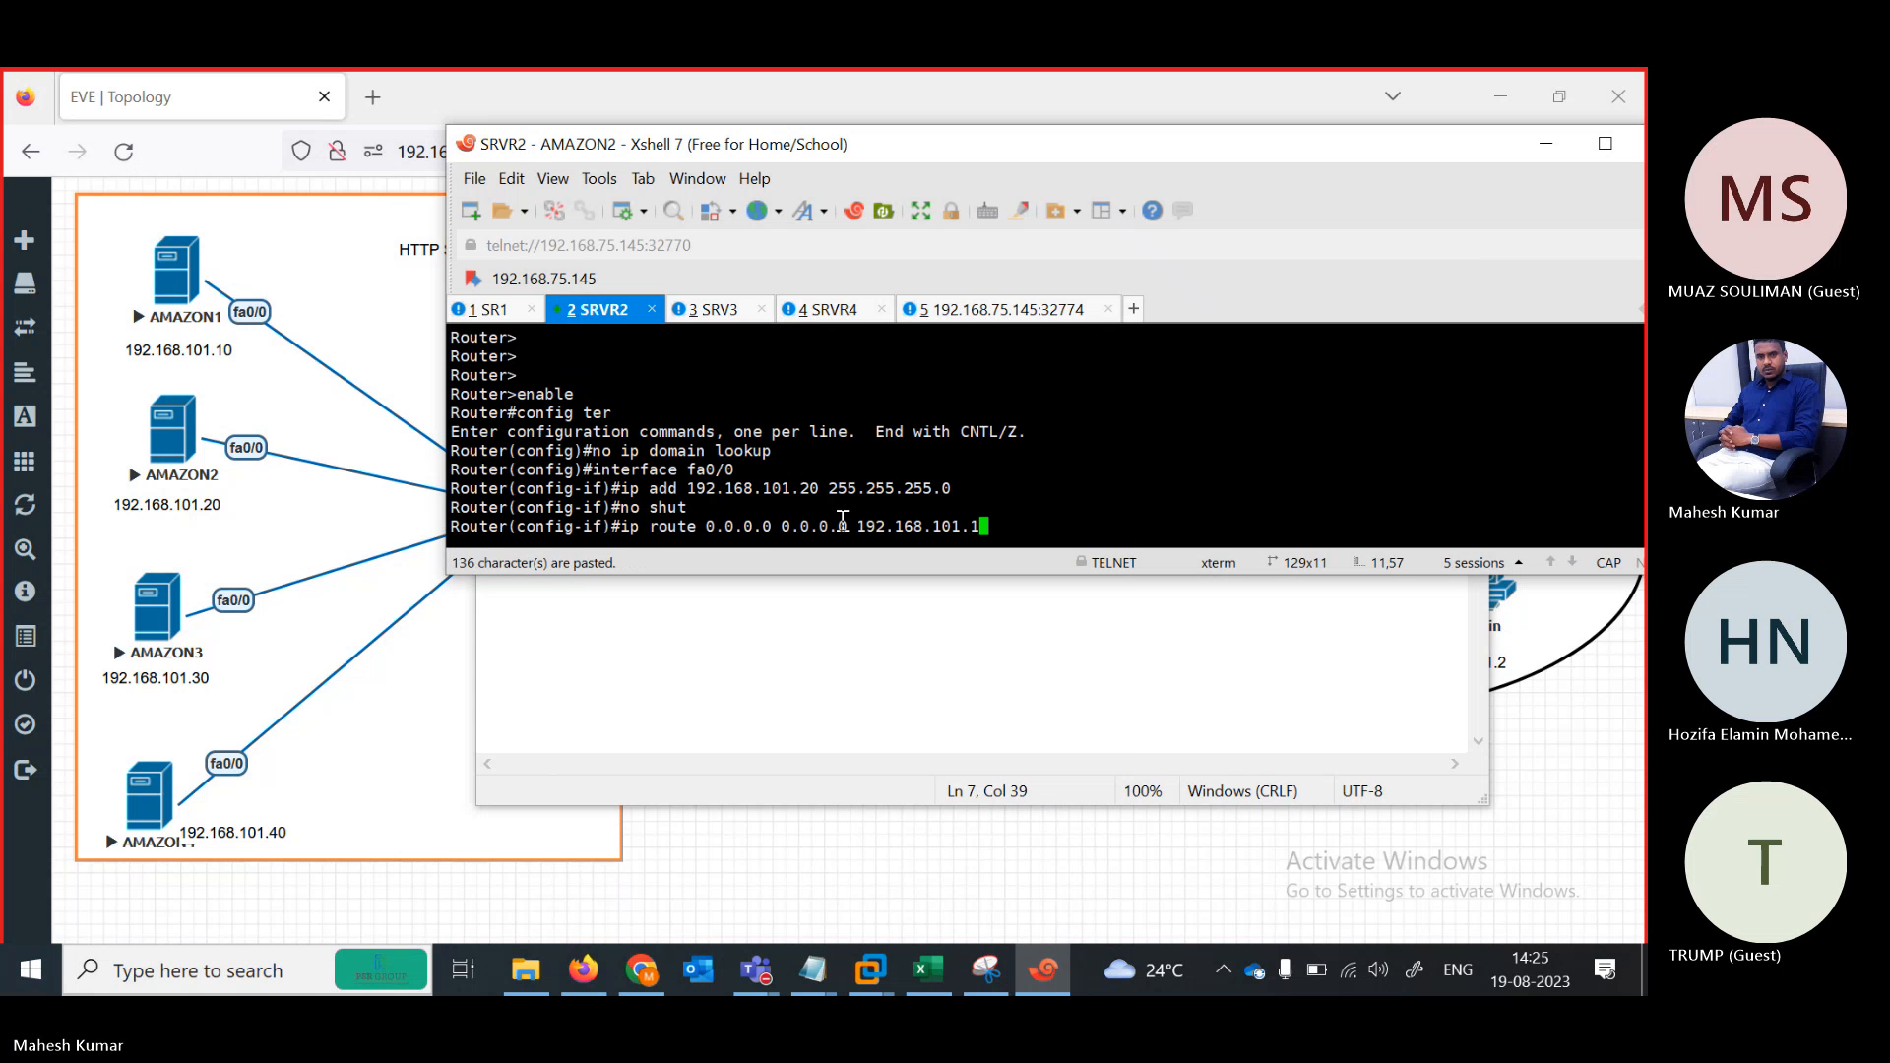
{"action": "type", "text": "f"}
{"action": "key", "text": "Return"}
{"action": "left_click", "coordinate": [729, 313]}
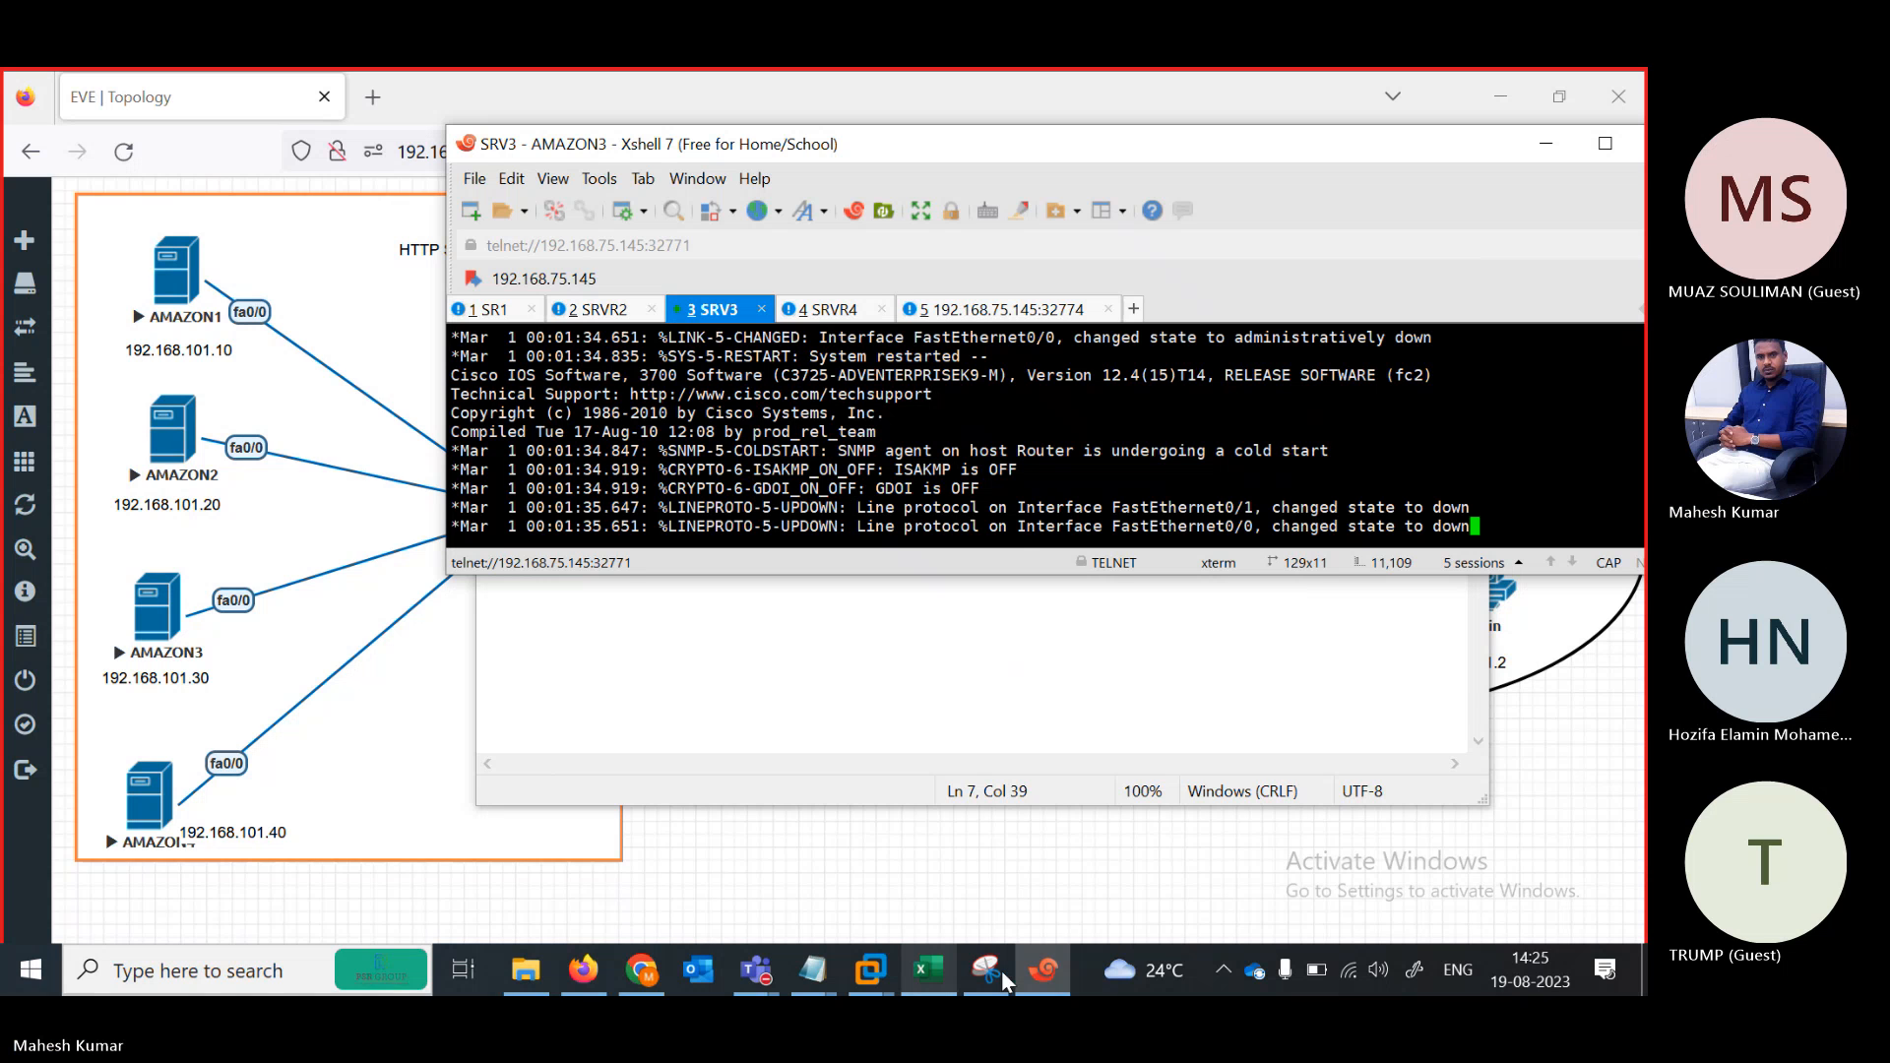
Change the address to 192.168.101.30 and paste the commands into the AMAZON3 console
{"action": "key", "text": "Return"}
{"action": "key", "text": "Return"}
{"action": "key", "text": "Return"}
{"action": "key", "text": "Return"}
{"action": "key", "text": "Return"}
{"action": "key", "text": "Return"}
{"action": "key", "text": "Return"}
{"action": "key", "text": "Return"}
{"action": "key", "text": "Return"}
{"action": "key", "text": "Return"}
{"action": "key", "text": "Return"}
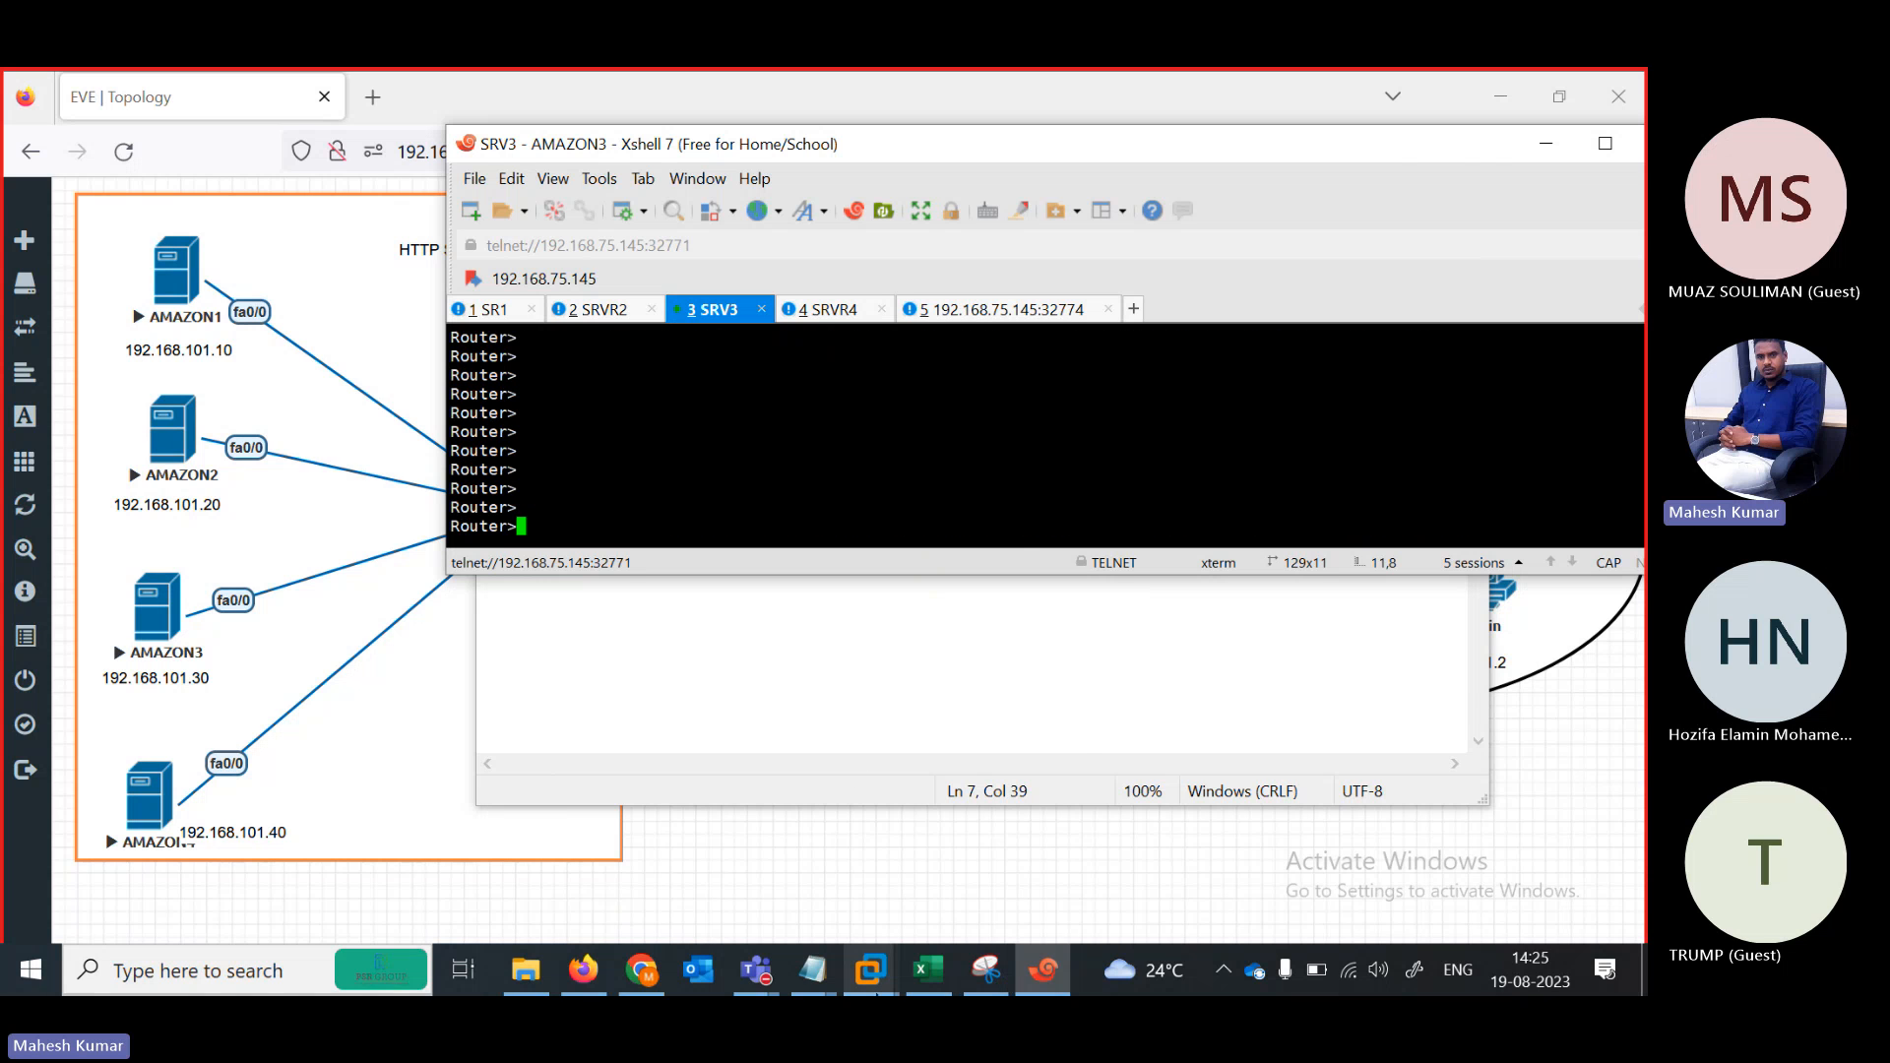
{"action": "mouse_move", "coordinate": [812, 969]}
{"action": "left_click", "coordinate": [876, 836]}
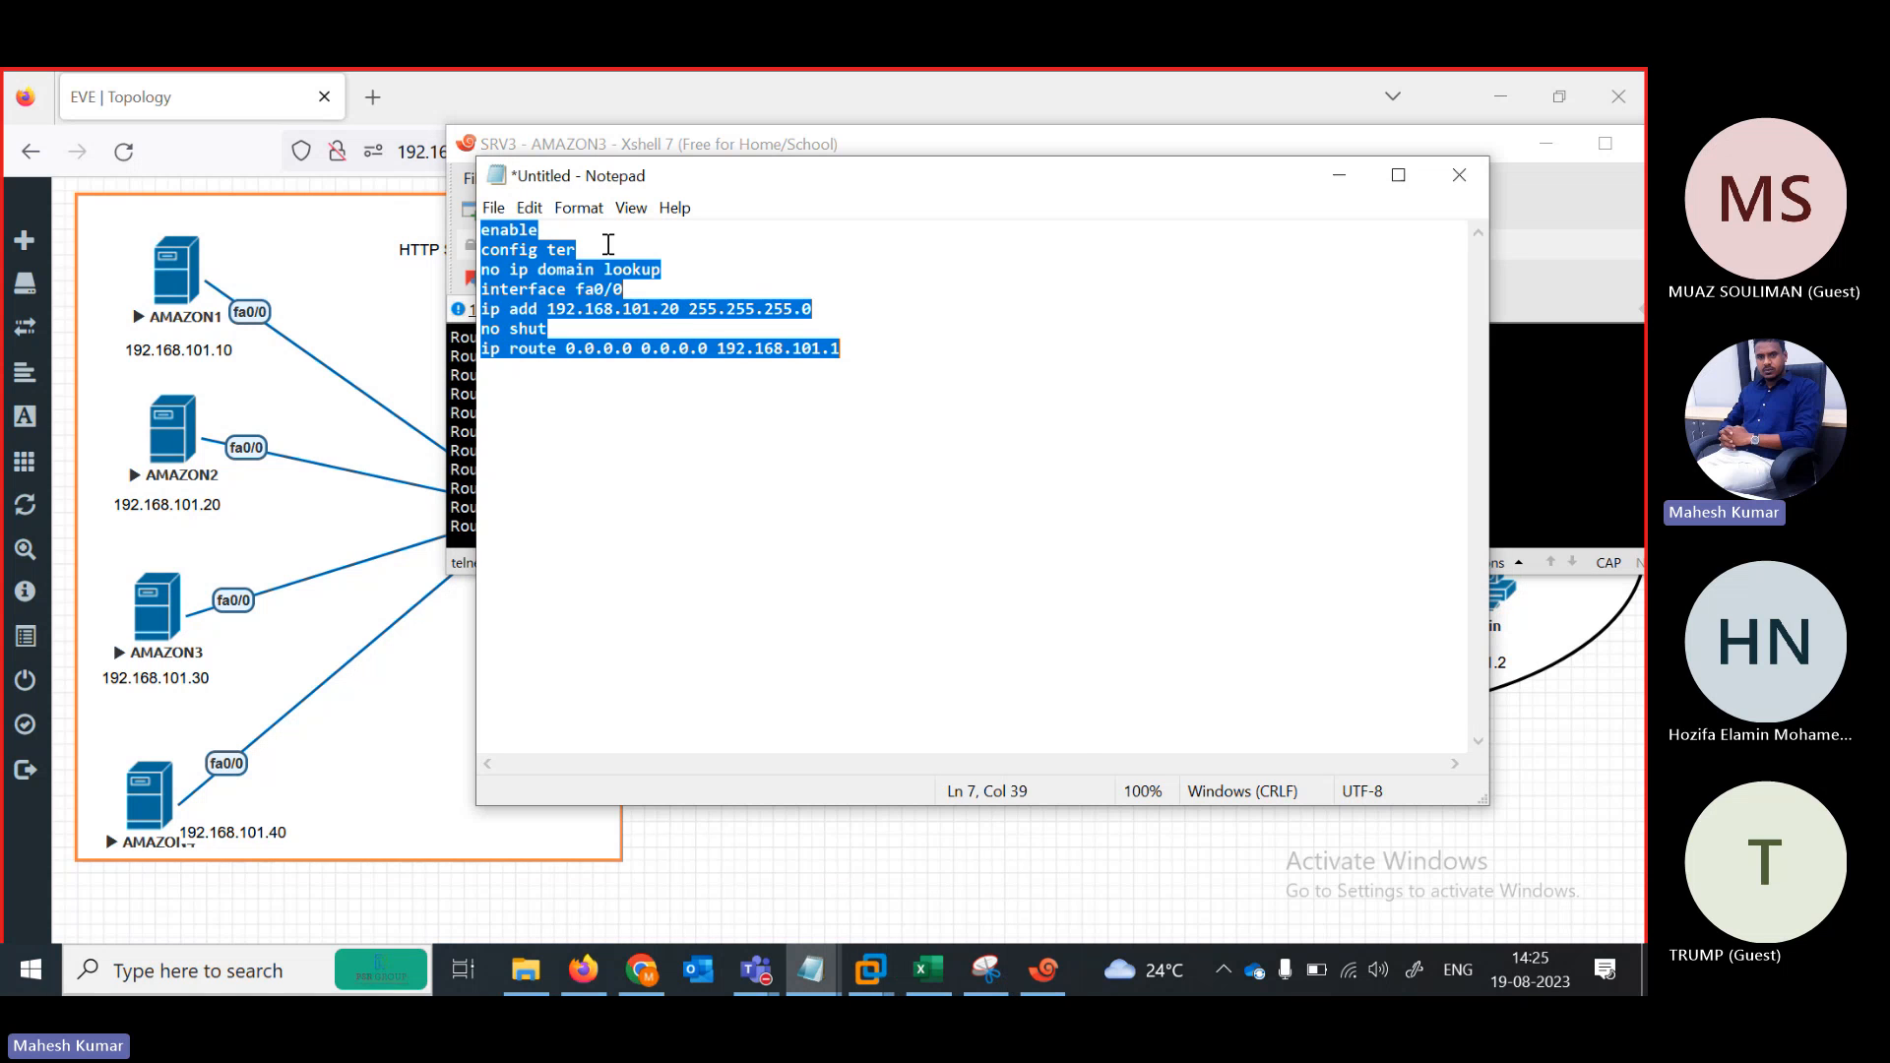
{"action": "left_click", "coordinate": [675, 309]}
{"action": "key", "text": "BackSpace"}
{"action": "type", "text": "3"}
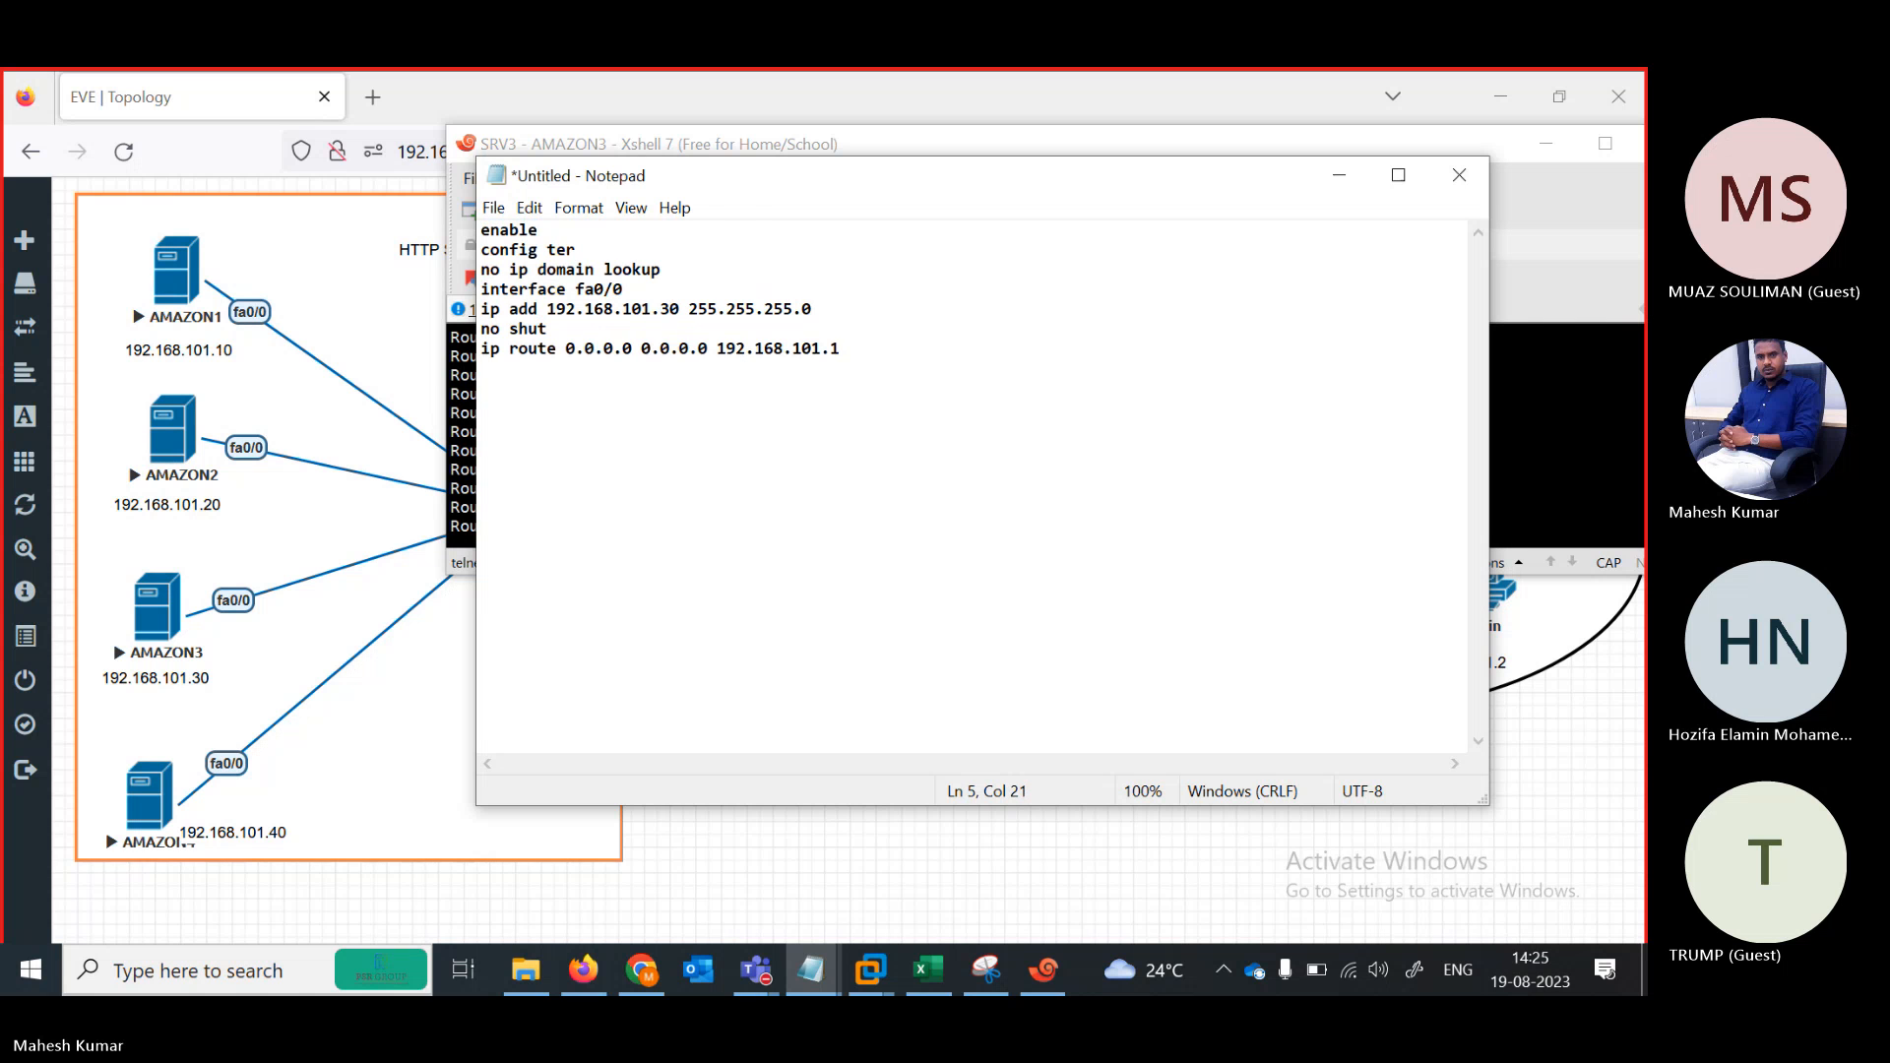
{"action": "key", "text": "ctrl+a"}
{"action": "key", "text": "super+c"}
{"action": "left_click", "coordinate": [1532, 398]}
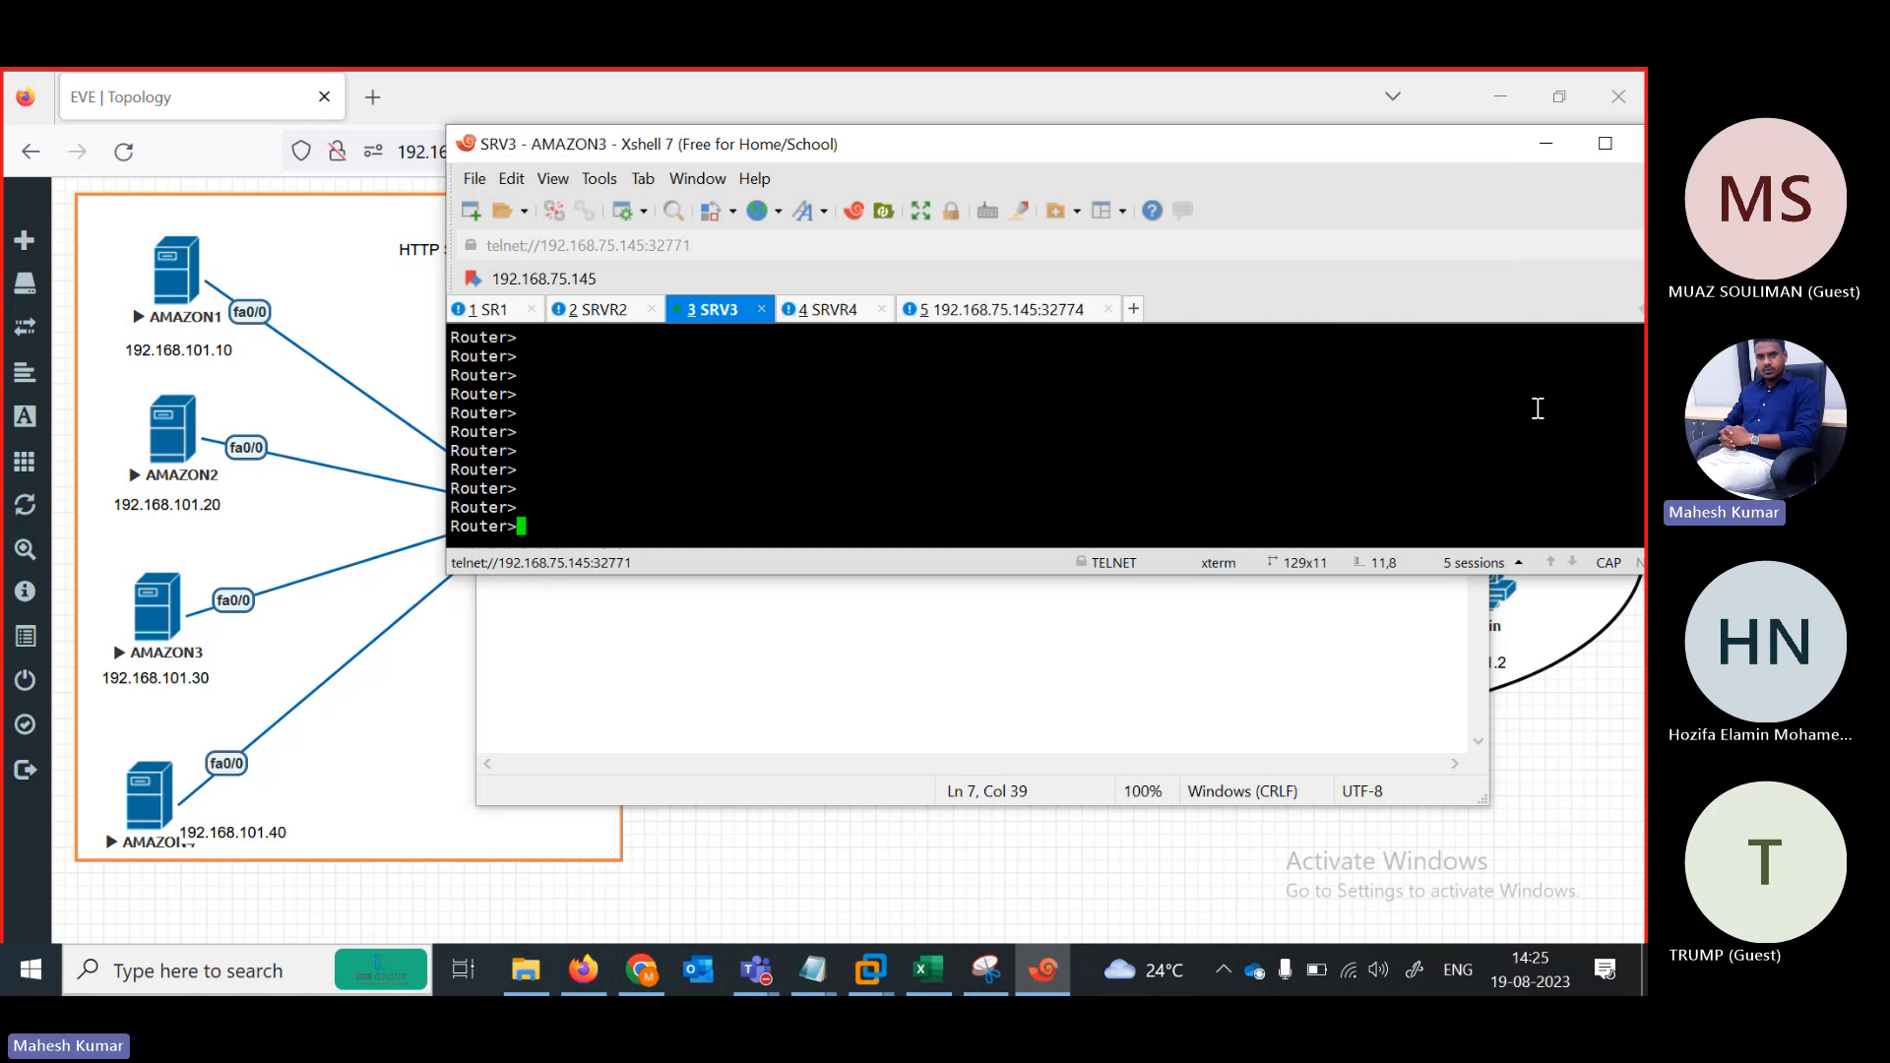
{"action": "right_click", "coordinate": [738, 469]}
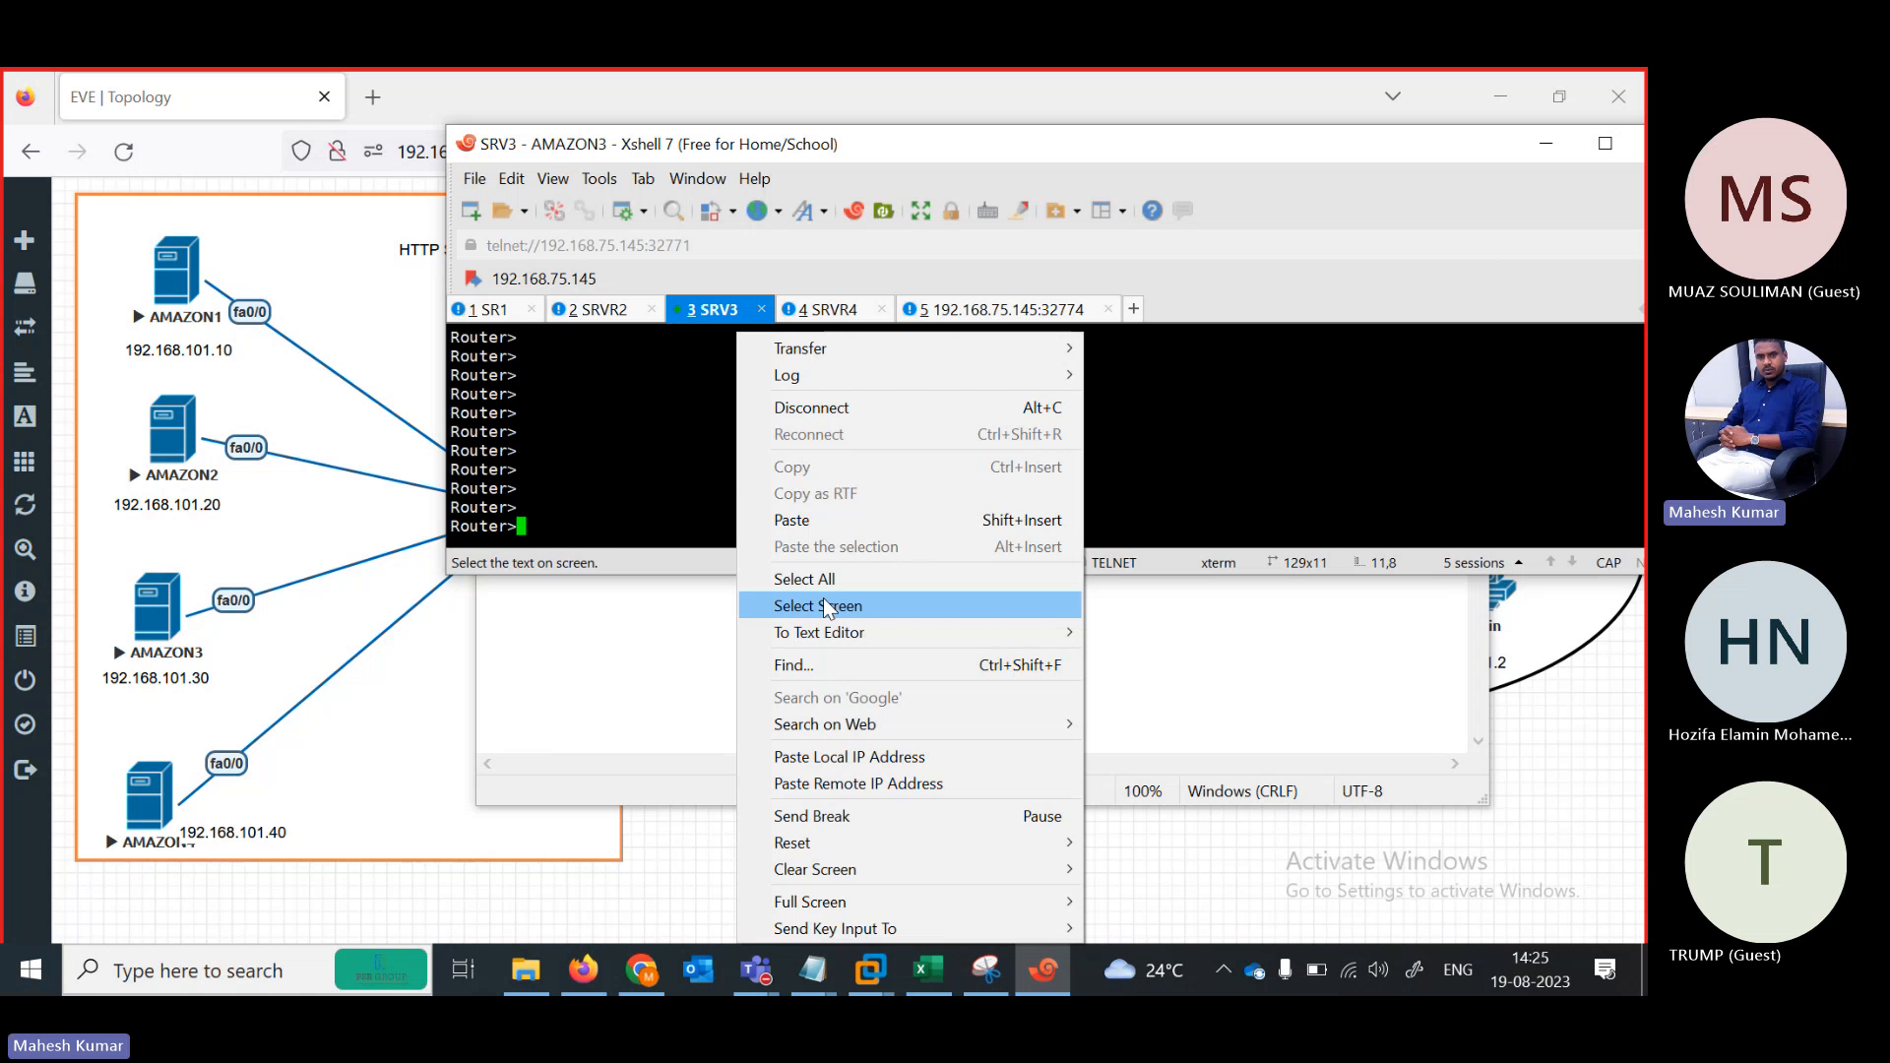
{"action": "left_click", "coordinate": [791, 520]}
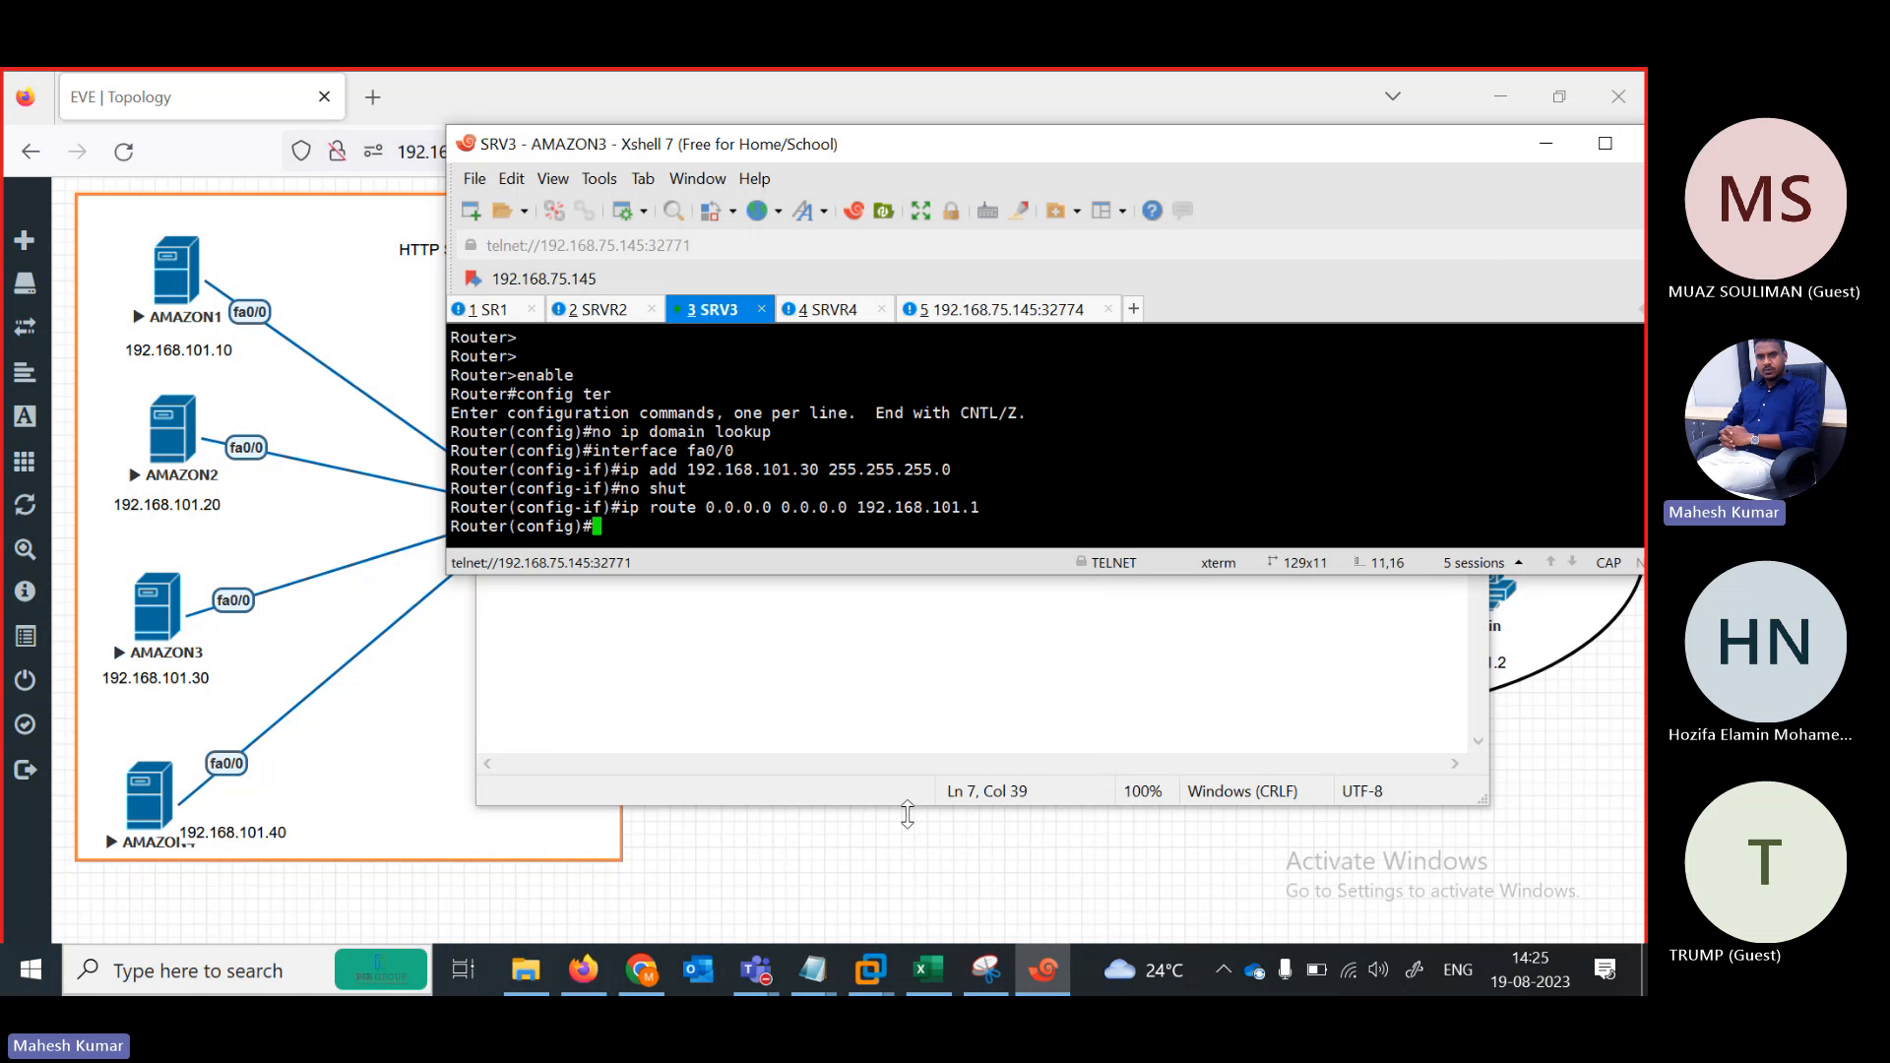
Edit the Notepad commands so the address becomes 192.168.101.40 for AMAZON4
{"action": "left_click", "coordinate": [807, 311]}
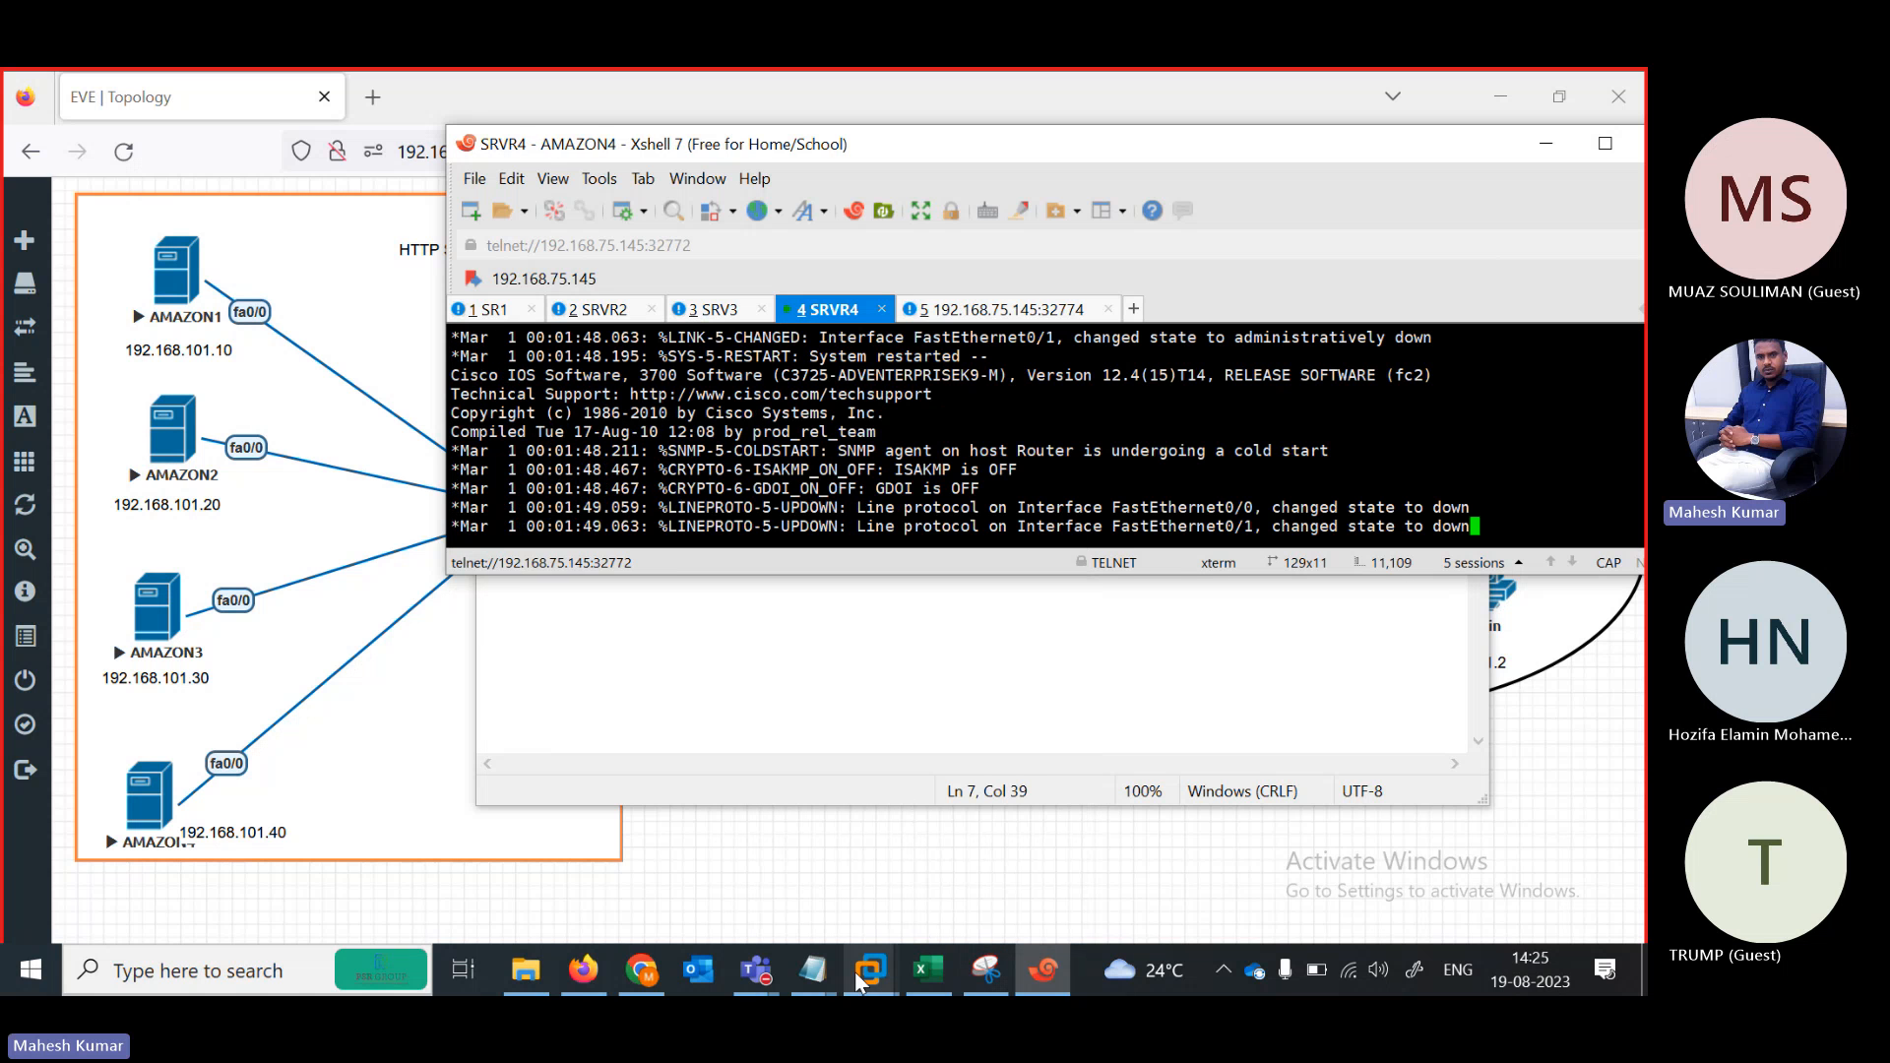
{"action": "mouse_move", "coordinate": [817, 969]}
{"action": "left_click", "coordinate": [856, 905]}
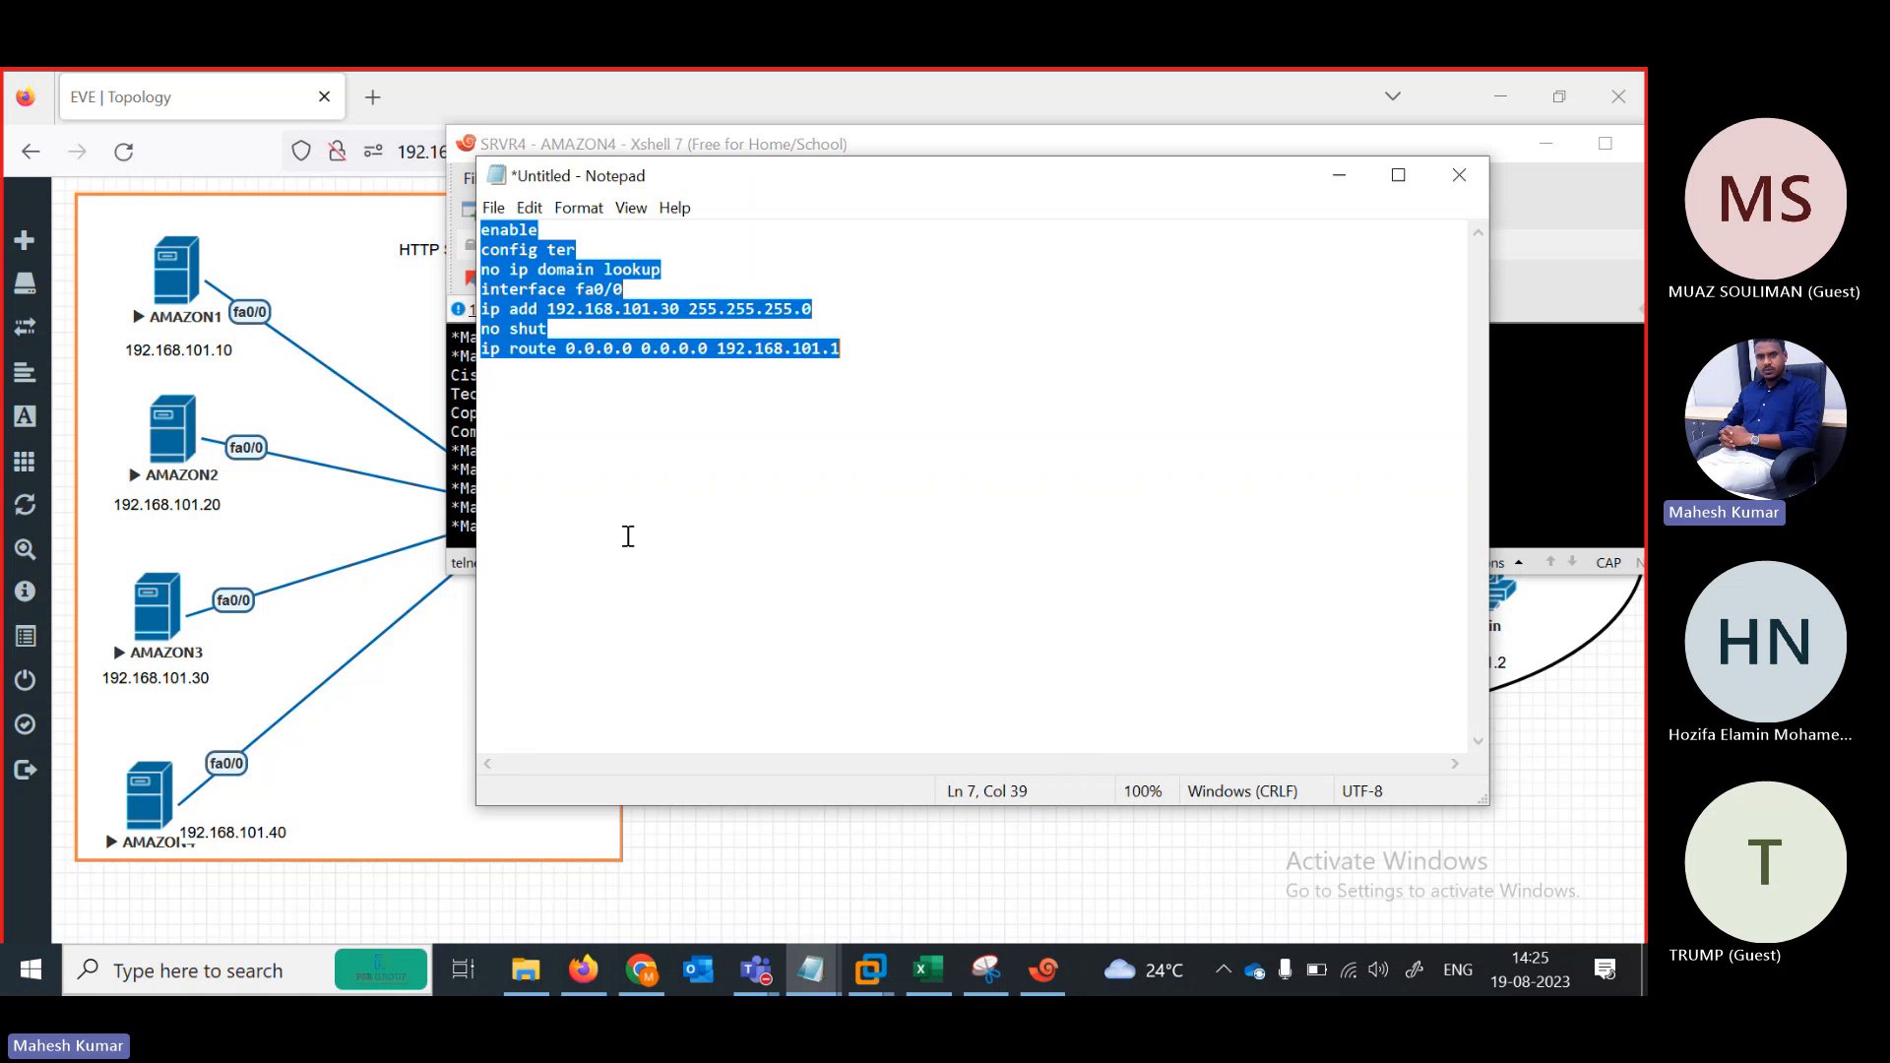
{"action": "left_click", "coordinate": [670, 308]}
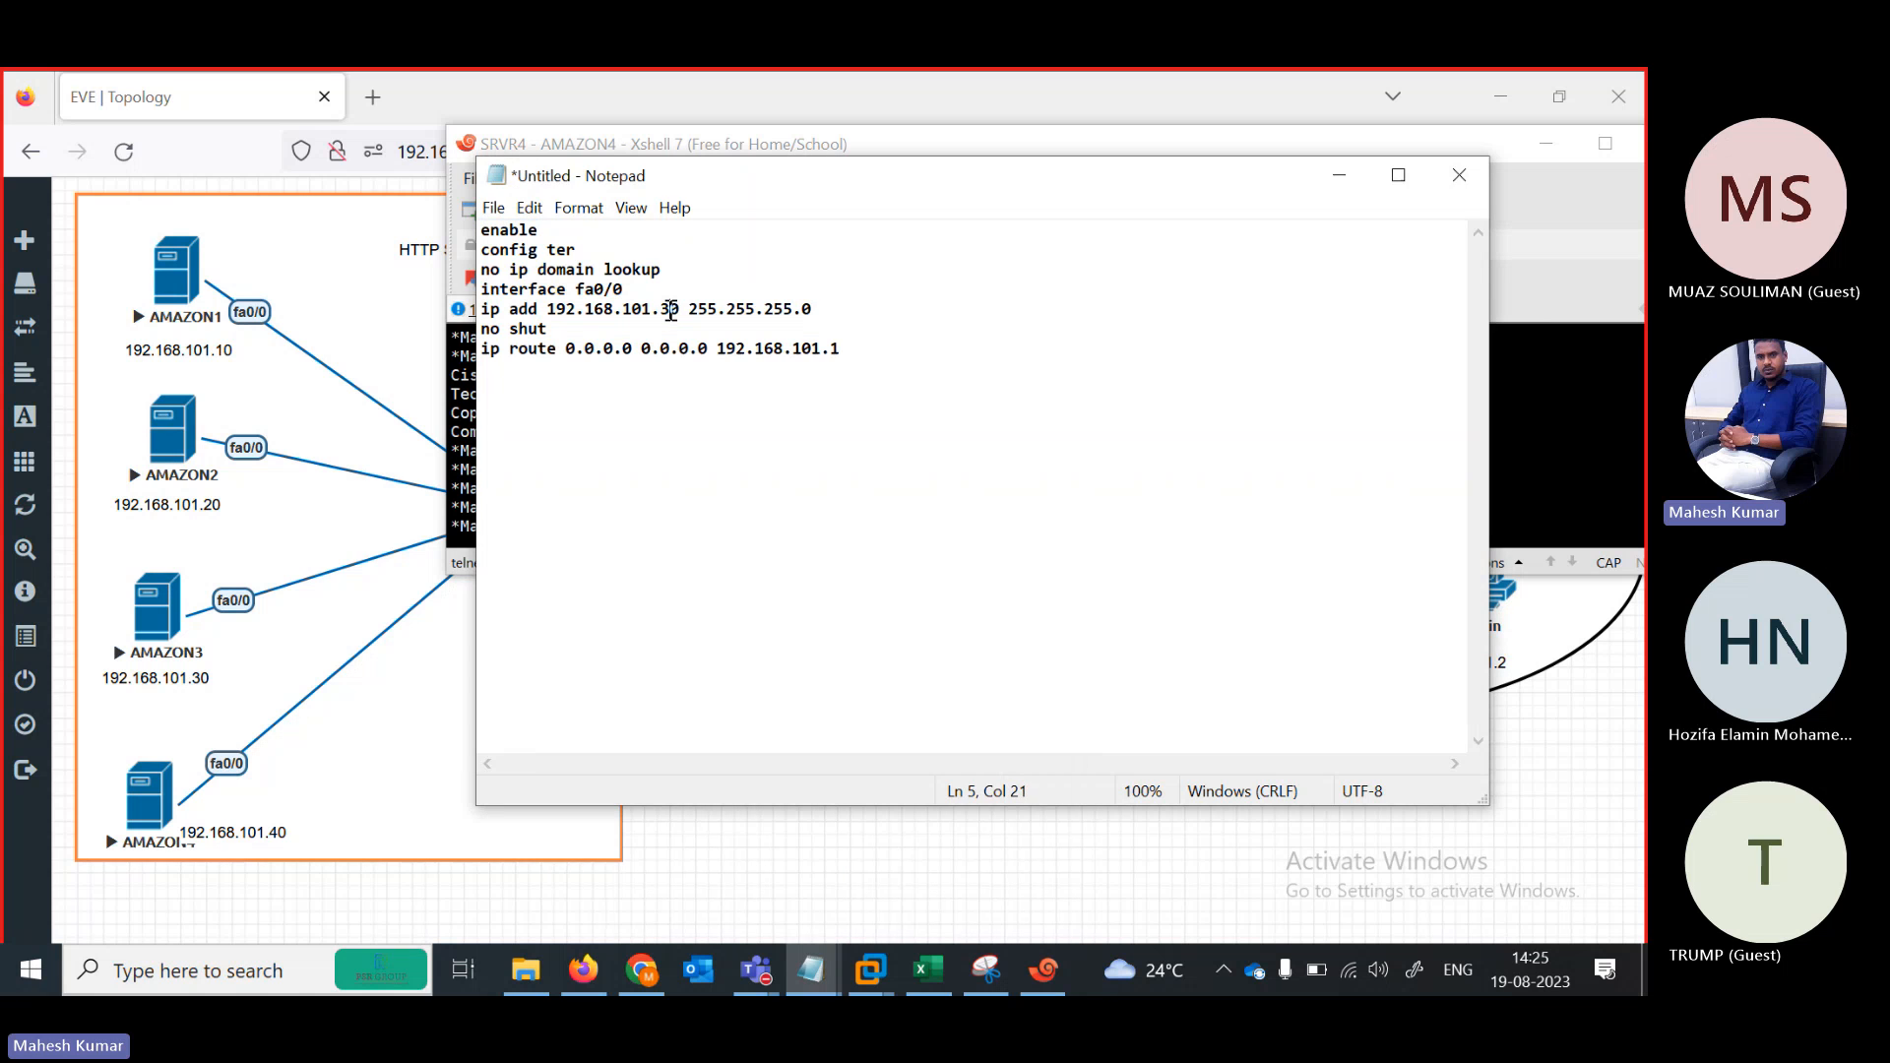
{"action": "key", "text": "BackSpace"}
{"action": "type", "text": "4"}
{"action": "key", "text": "ctrl+a"}
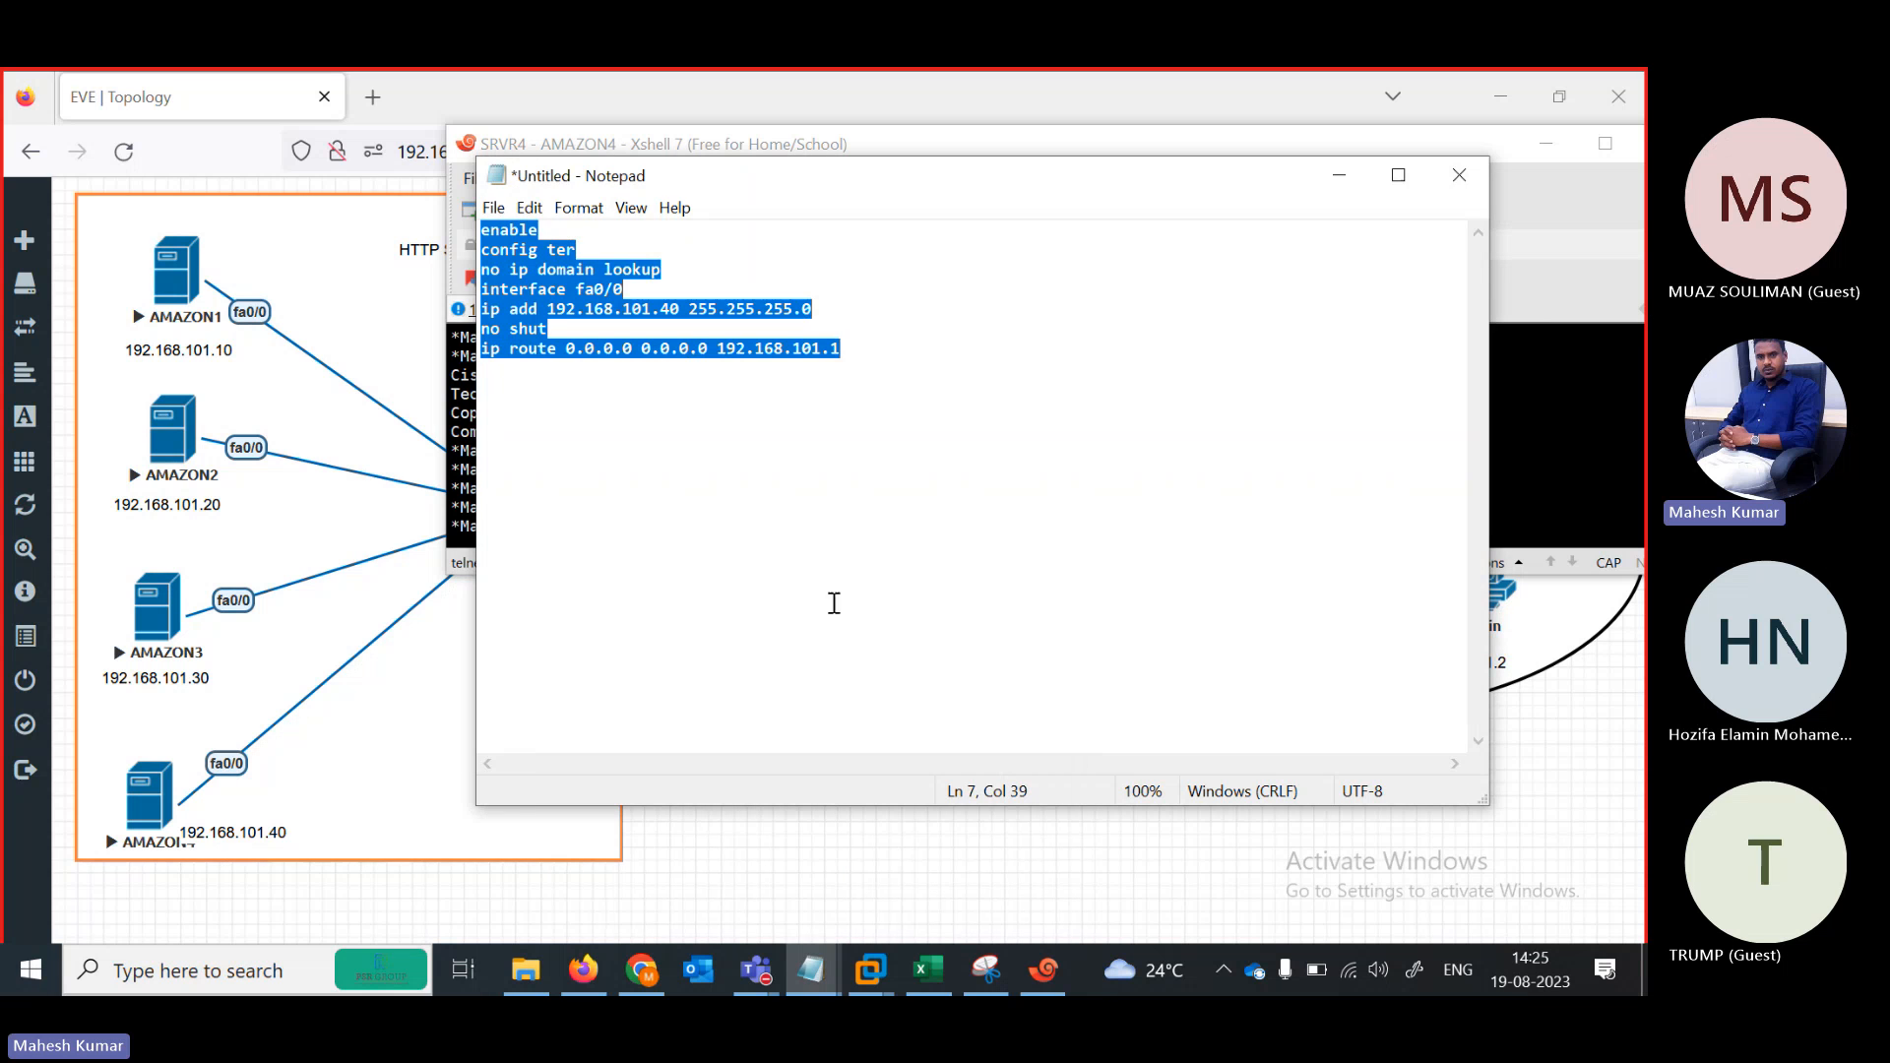
Paste the 192.168.101.40 commands into the SRVR4 console and run the final route command
{"action": "left_click", "coordinate": [1035, 972]}
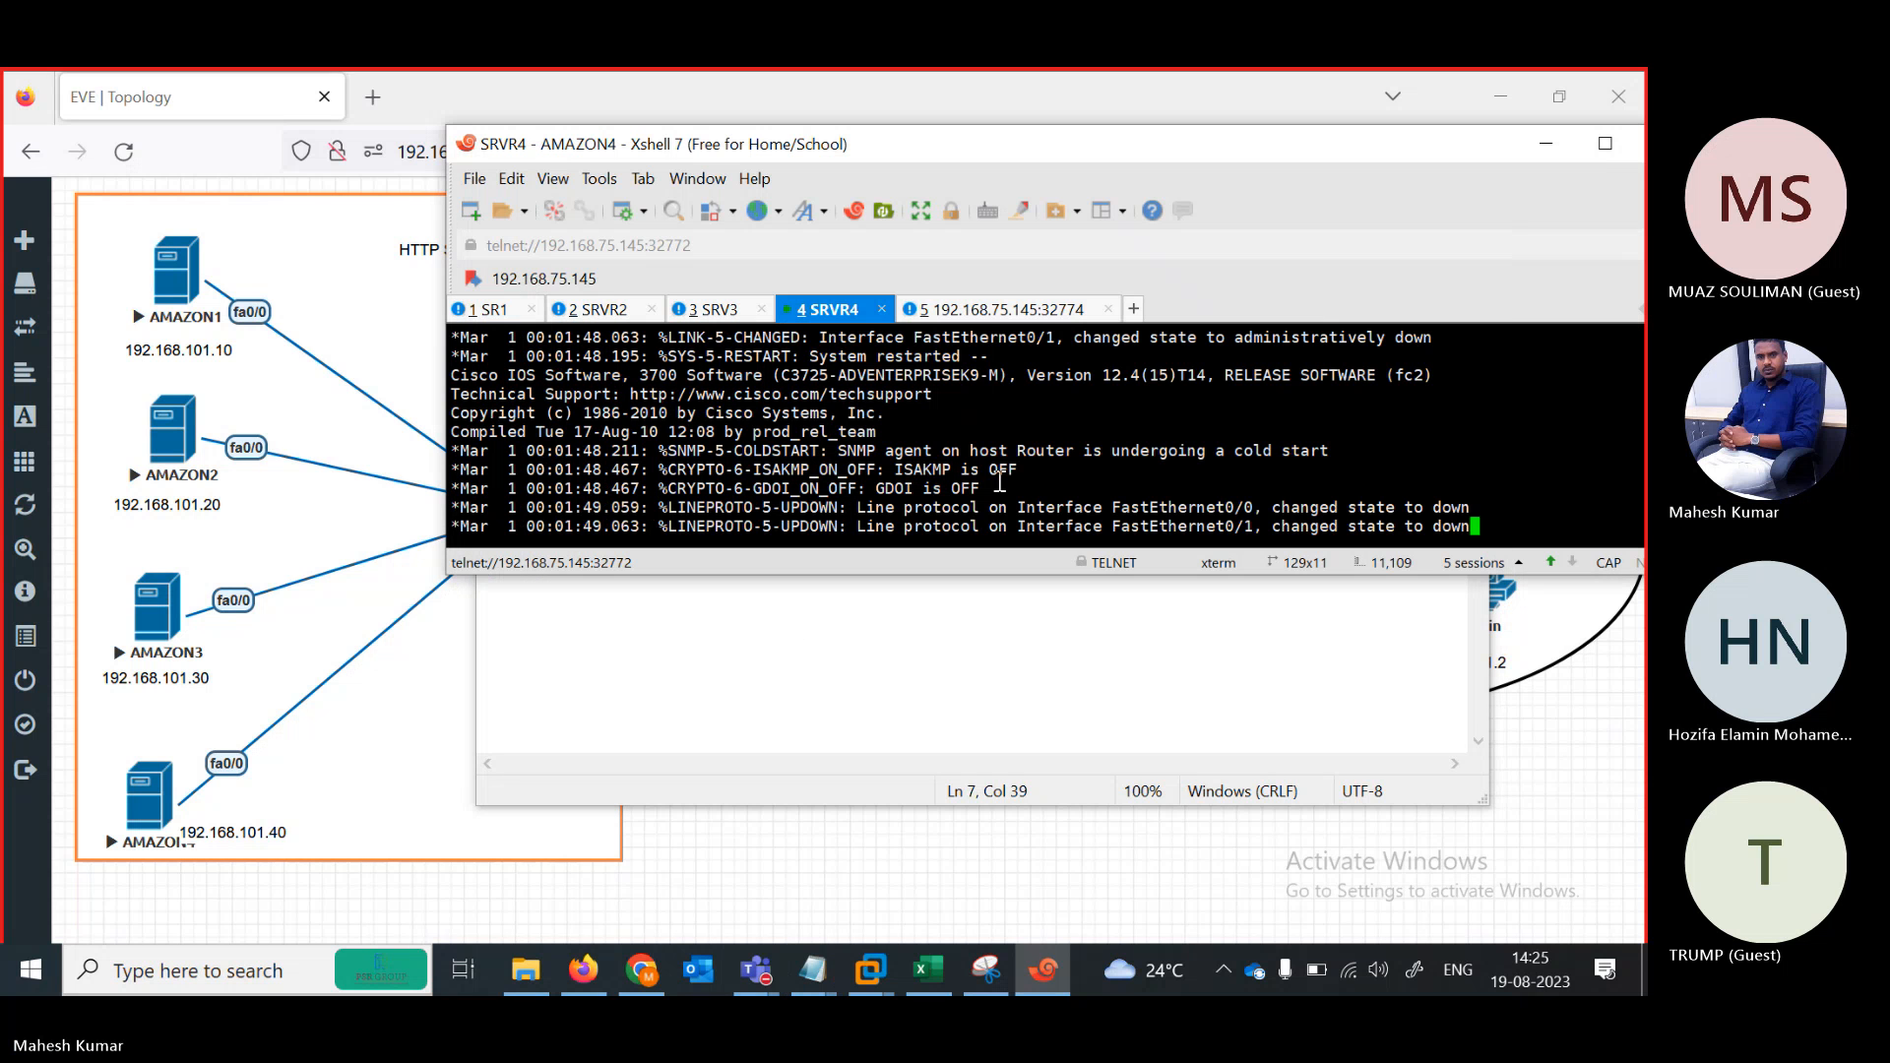
{"action": "key", "text": "Return"}
{"action": "type", "text": "\\"}
{"action": "key", "text": "Return"}
{"action": "key", "text": "Return"}
{"action": "key", "text": "Return"}
{"action": "key", "text": "Return"}
{"action": "key", "text": "Return"}
{"action": "key", "text": "Return"}
{"action": "key", "text": "Return"}
{"action": "key", "text": "Return"}
{"action": "key", "text": "Return"}
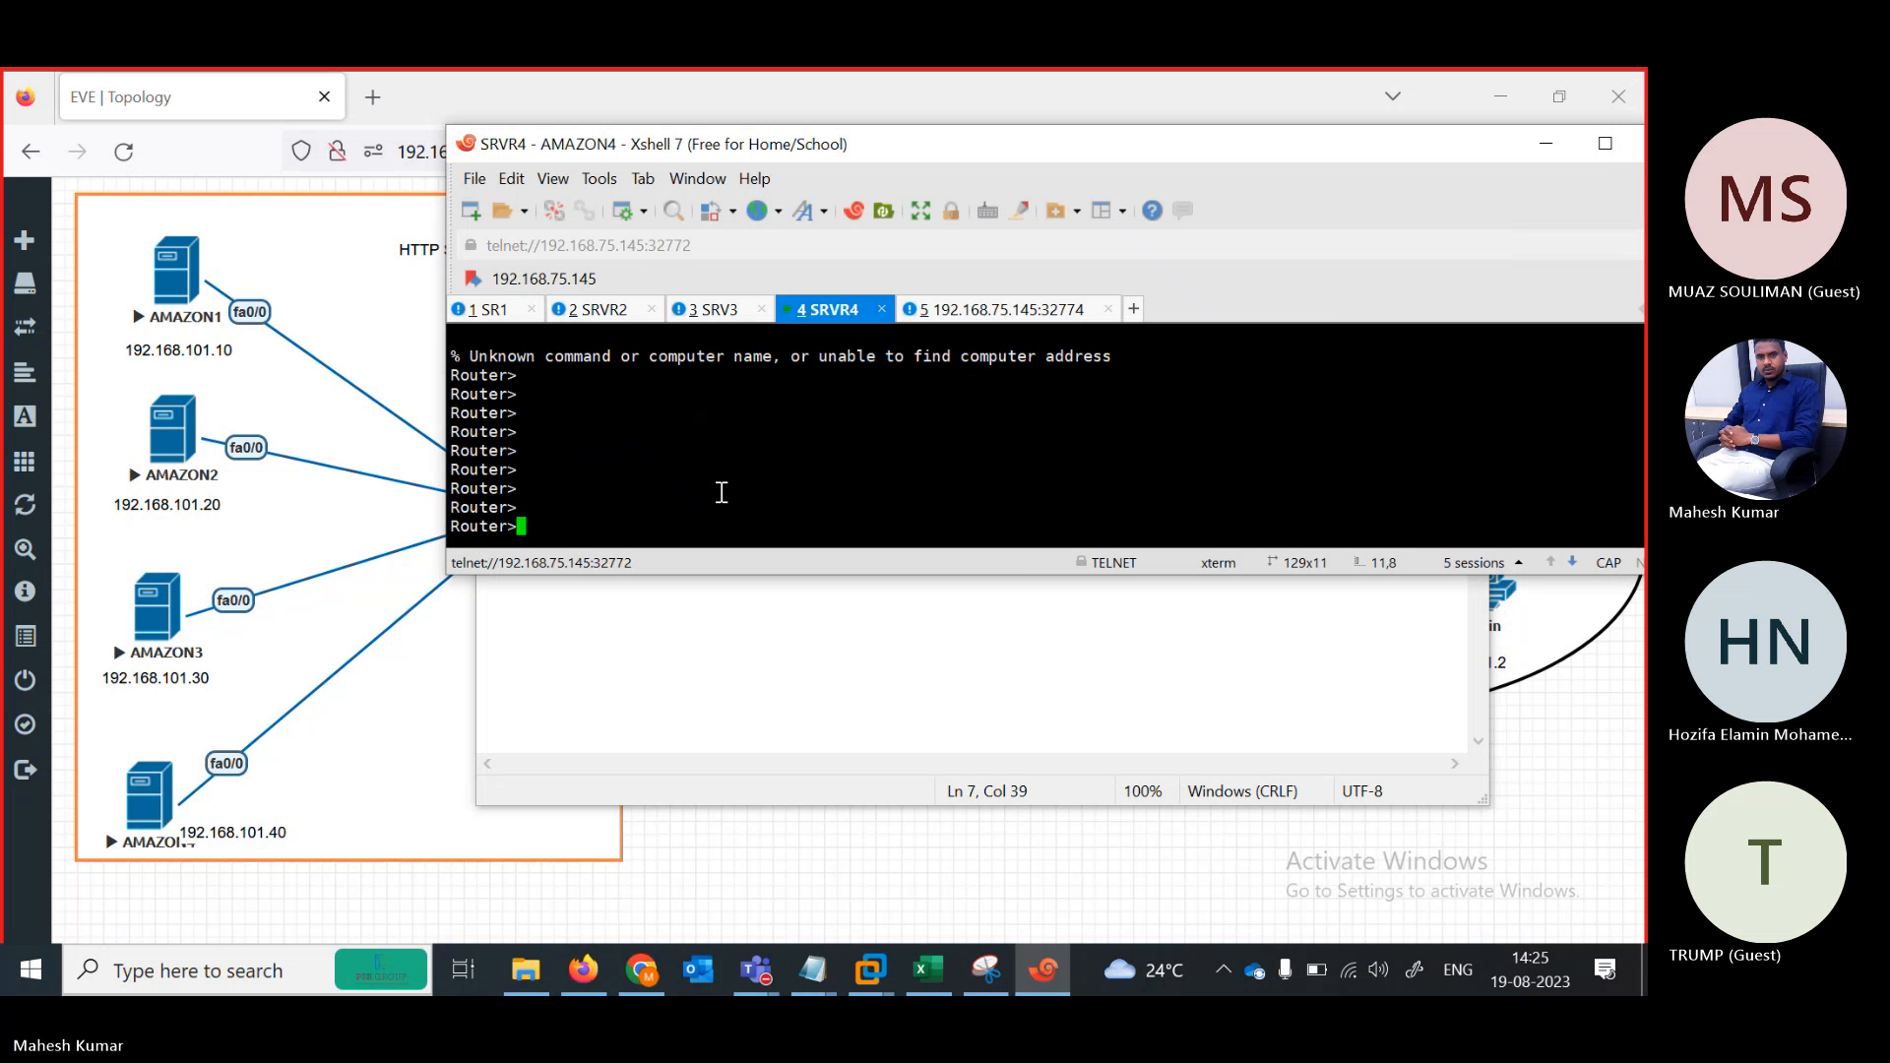
{"action": "right_click", "coordinate": [721, 492]}
{"action": "left_click", "coordinate": [758, 518]}
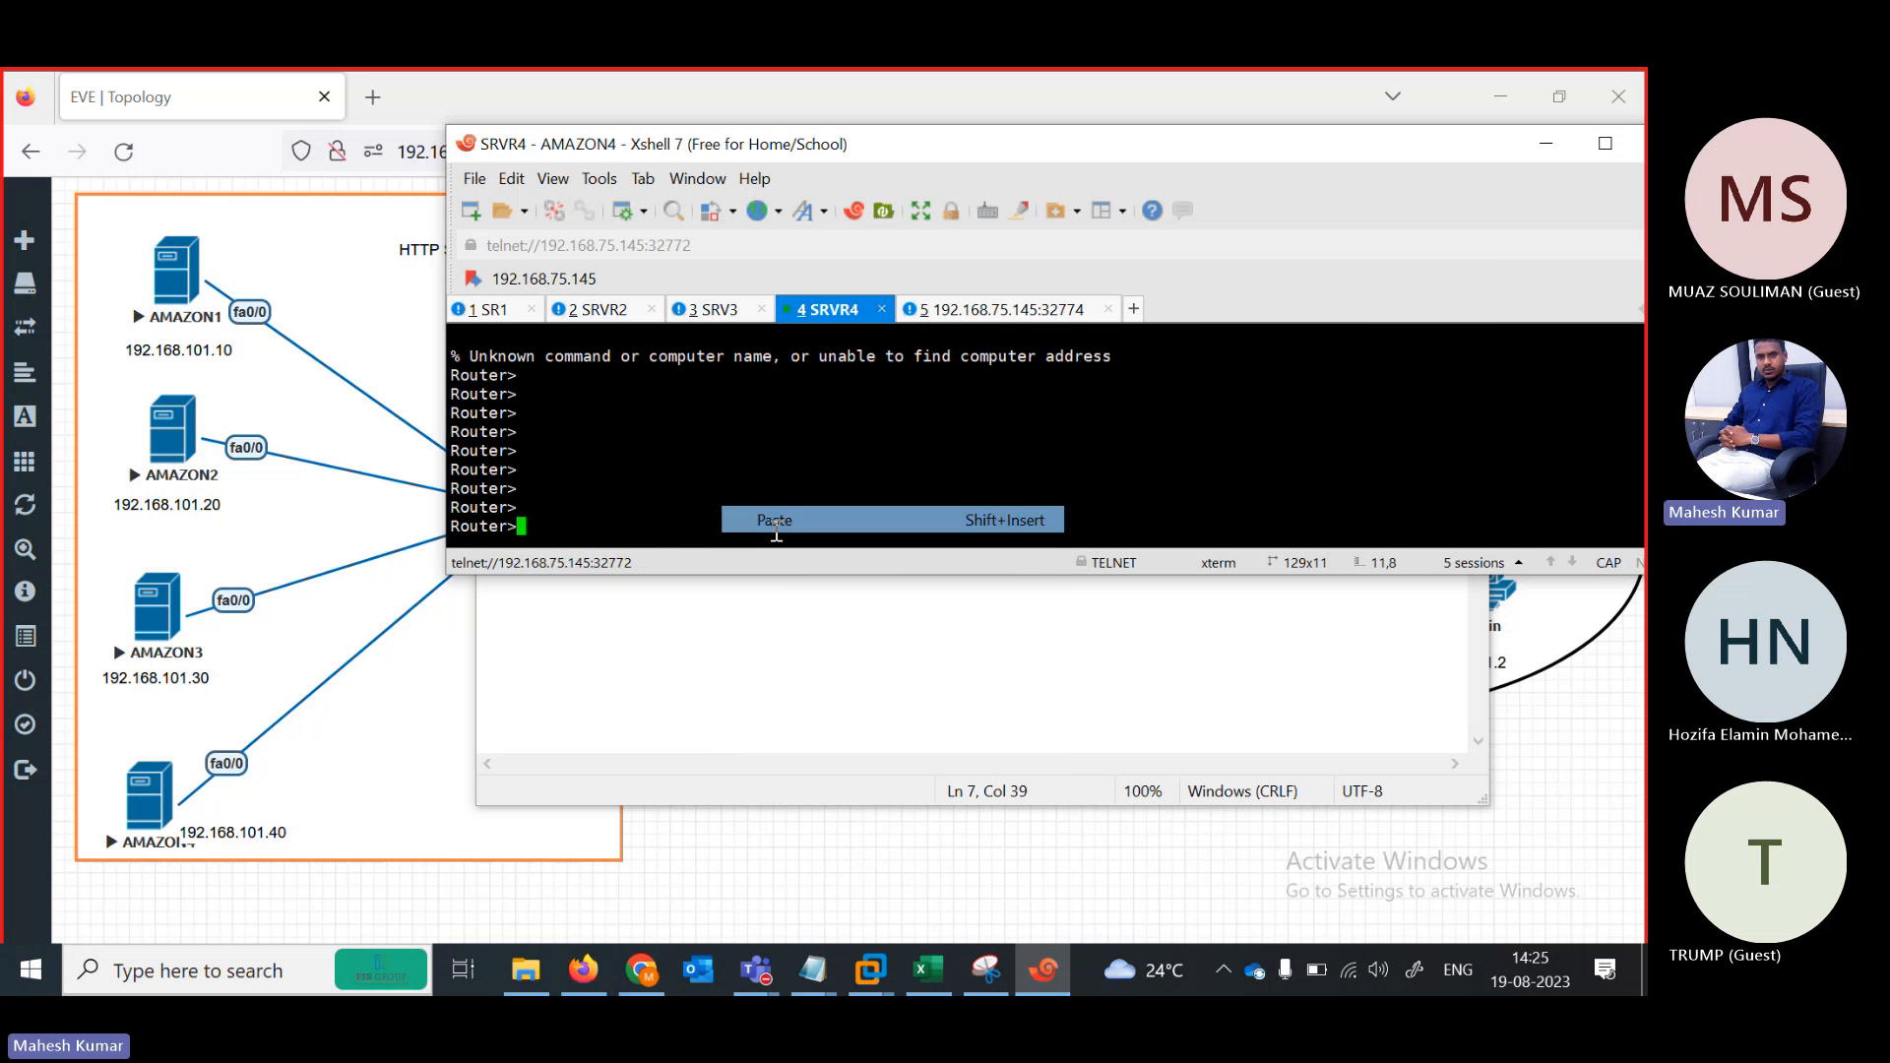
{"action": "key", "text": "Return"}
{"action": "key", "text": "Return"}
{"action": "key", "text": "Return"}
{"action": "key", "text": "Return"}
{"action": "key", "text": "Return"}
{"action": "key", "text": "Return"}
{"action": "key", "text": "Return"}
{"action": "key", "text": "Return"}
{"action": "key", "text": "Return"}
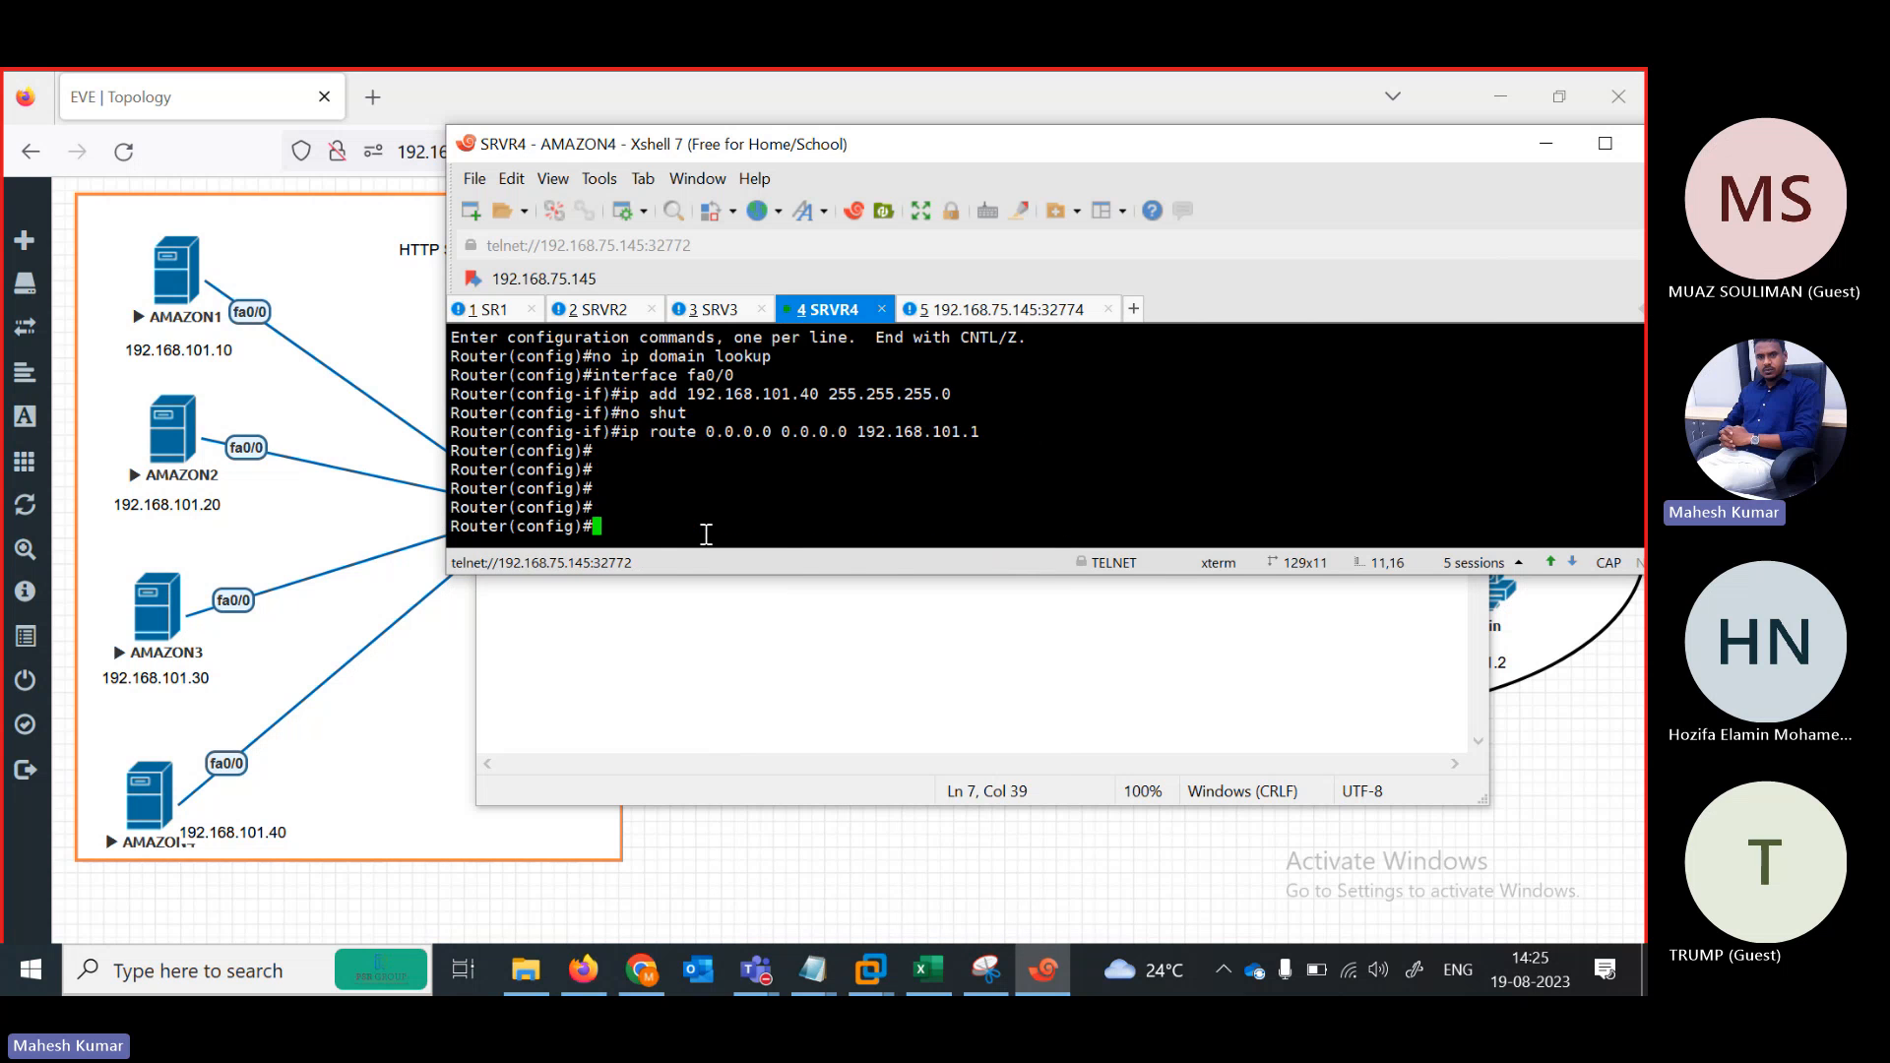
On the fifth router, give FastEthernet0/1 IP 102.1.1.1 255.255.255.0 and enable it
{"action": "left_click", "coordinate": [980, 313]}
{"action": "left_click_drag", "start_coordinate": [1024, 144], "coordinate": [560, 307]}
{"action": "left_click", "coordinate": [1353, 181]}
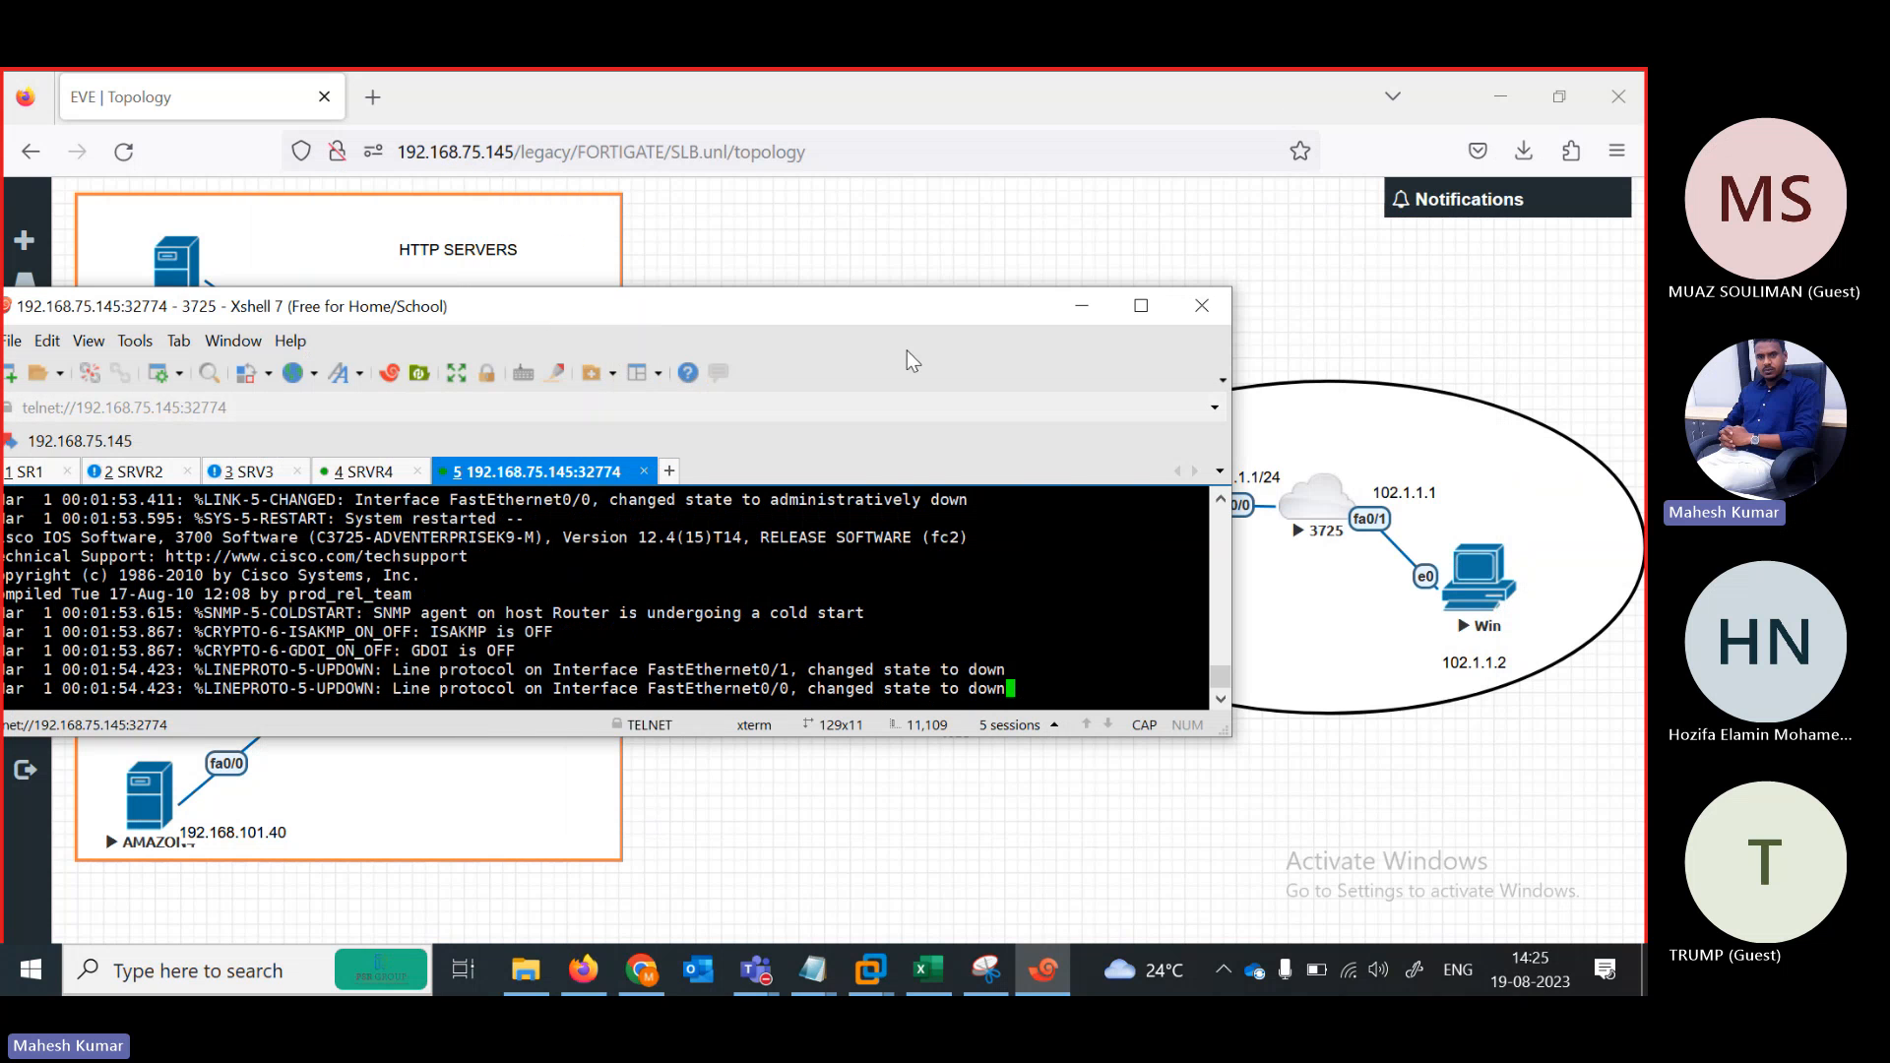
{"action": "left_click_drag", "start_coordinate": [844, 306], "coordinate": [858, 214]}
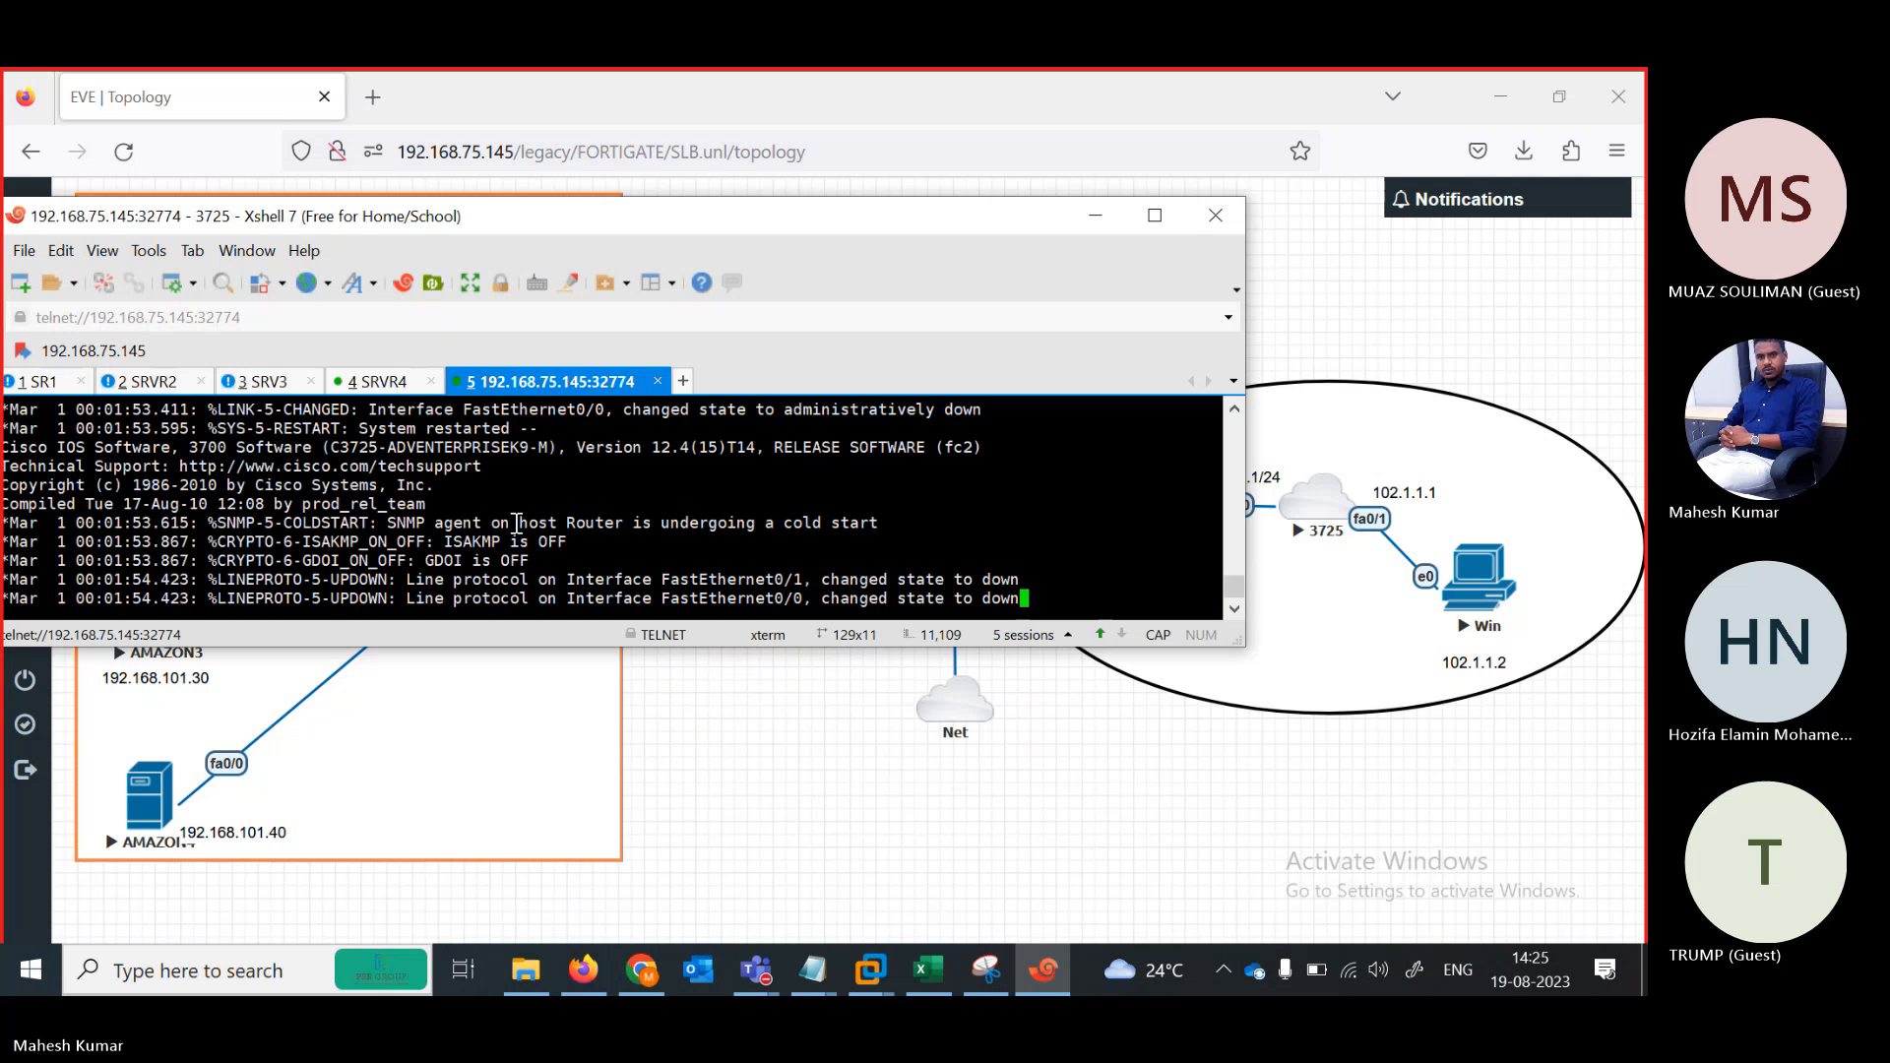
{"action": "key", "text": "Return"}
{"action": "key", "text": "Return"}
{"action": "key", "text": "Return"}
{"action": "key", "text": "Return"}
{"action": "key", "text": "Return"}
{"action": "key", "text": "Return"}
{"action": "key", "text": "Return"}
{"action": "key", "text": "Return"}
{"action": "key", "text": "Return"}
{"action": "key", "text": "Return"}
{"action": "type", "text": "EN"}
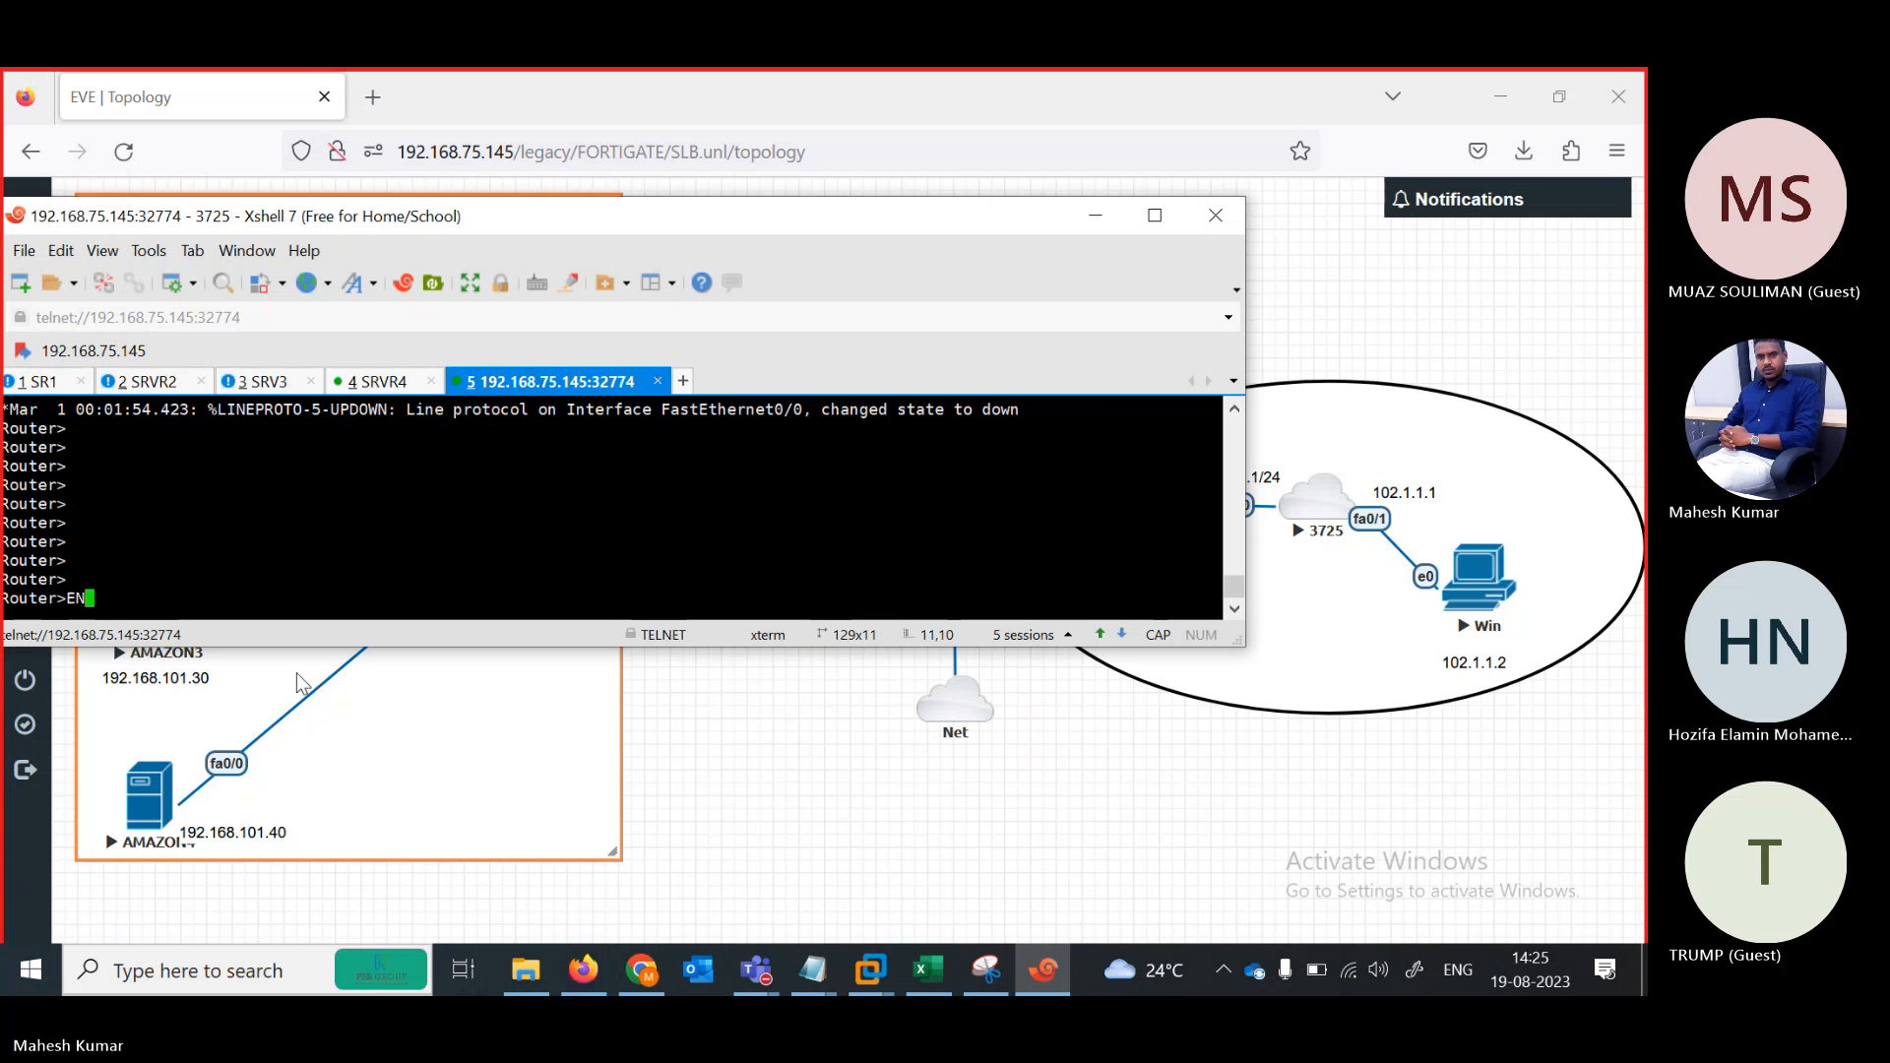
{"action": "key", "text": "Return"}
{"action": "type", "text": "OCNF"}
{"action": "key", "text": "BackSpace"}
{"action": "key", "text": "BackSpace"}
{"action": "key", "text": "BackSpace"}
{"action": "key", "text": "BackSpace"}
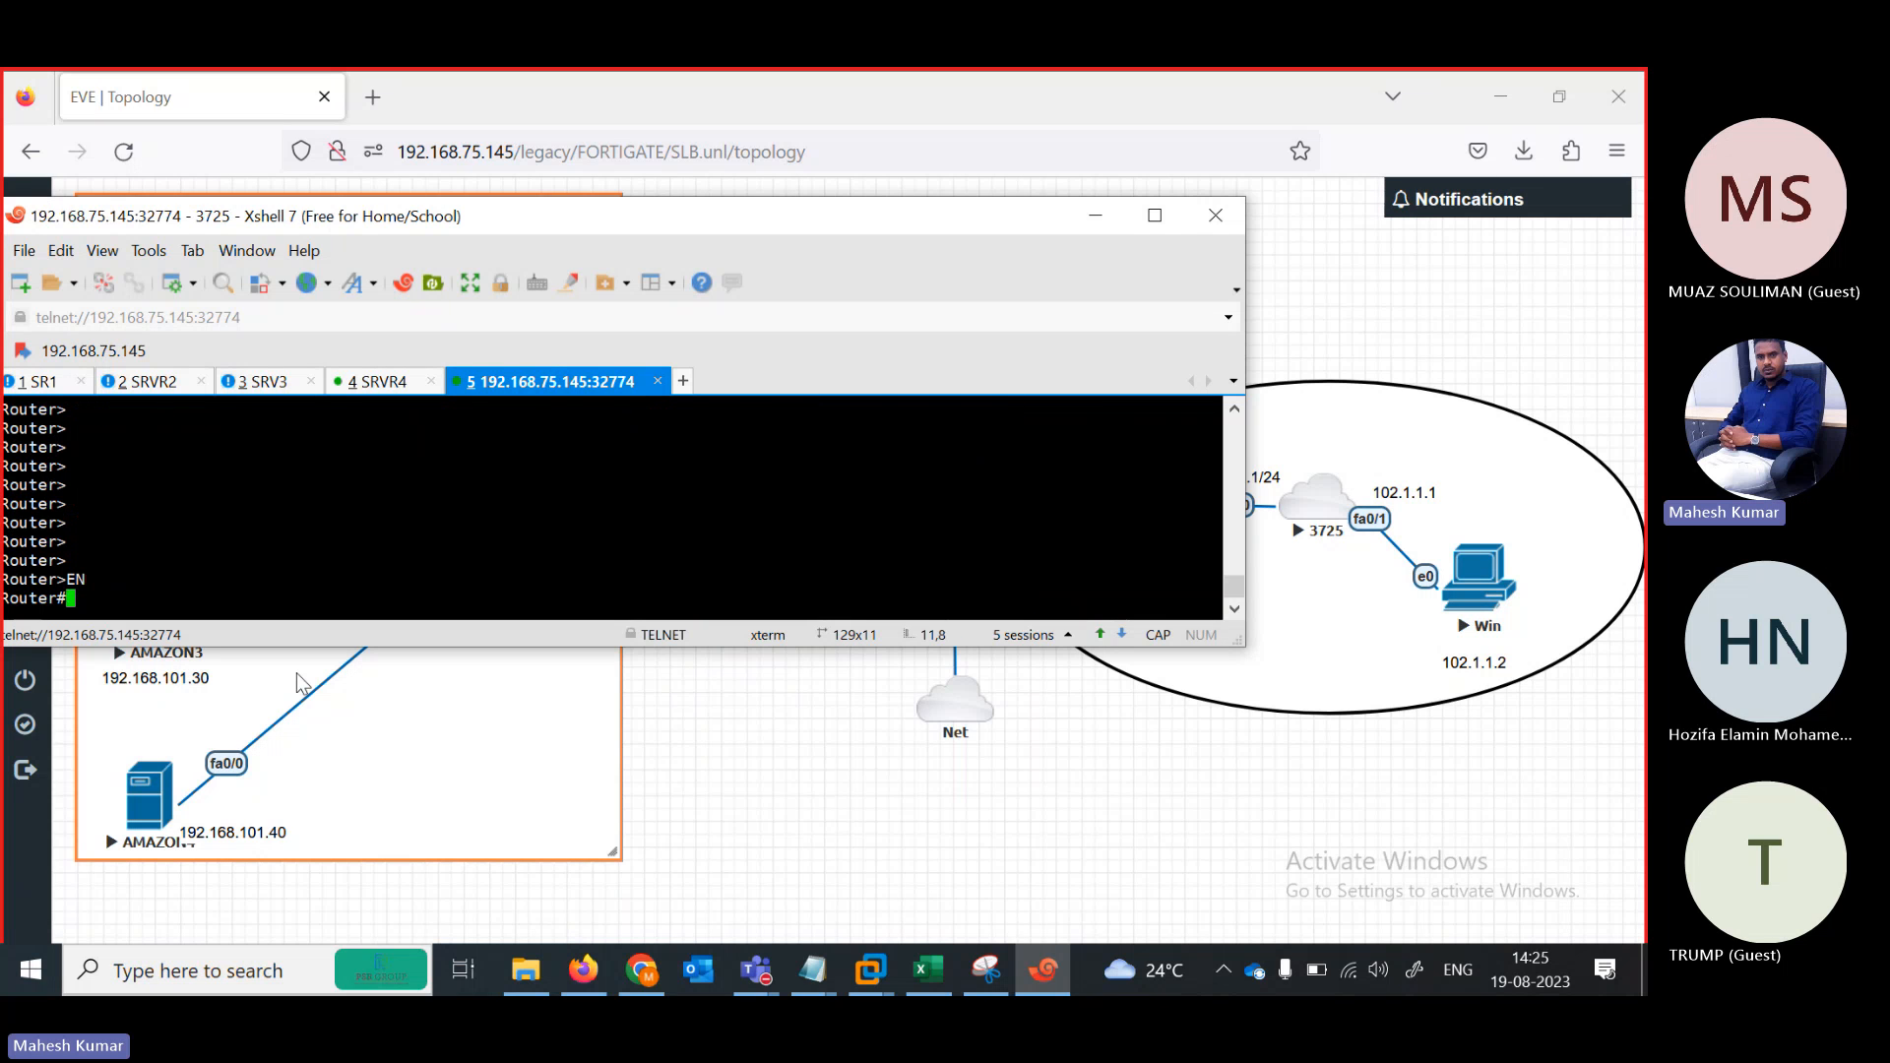
{"action": "type", "text": "CONF"}
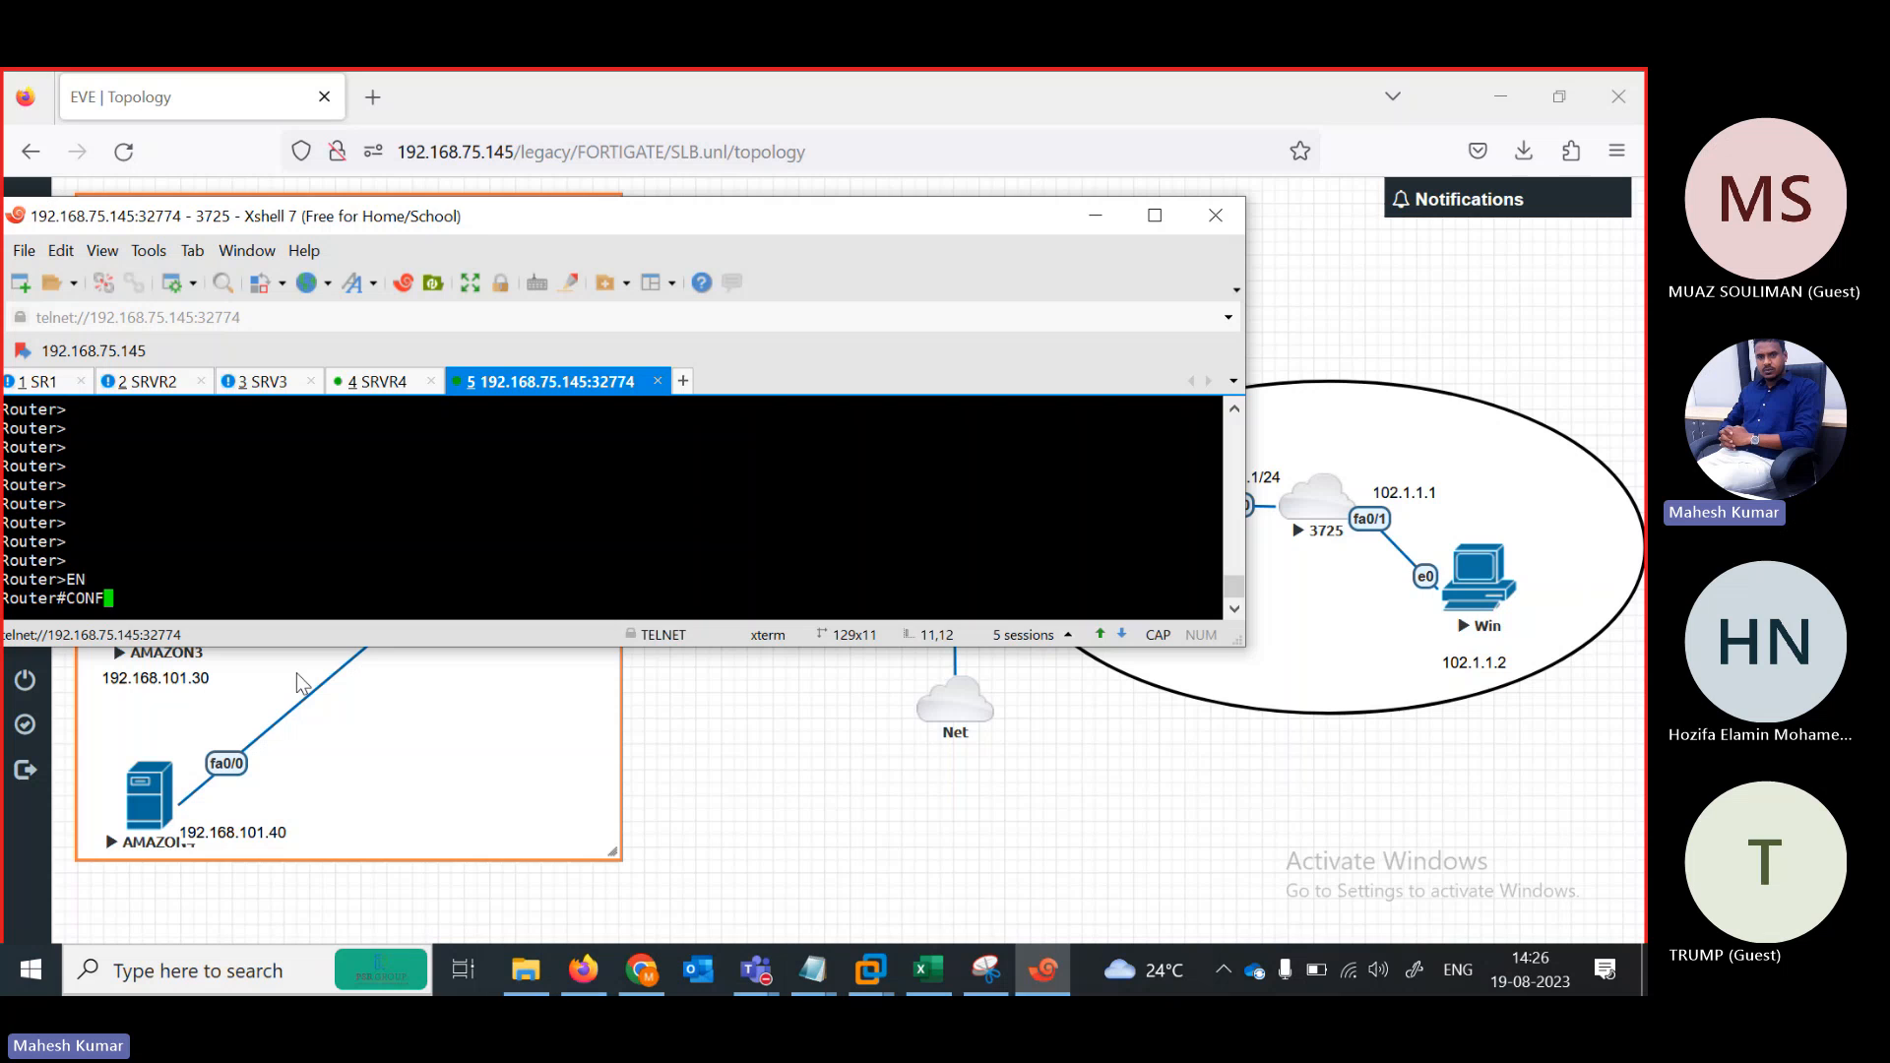
{"action": "type", "text": " TER"}
{"action": "key", "text": "Return"}
{"action": "type", "text": "IN\t FA\t 0/1"}
{"action": "key", "text": "Return"}
{"action": "type", "text": "IP A"}
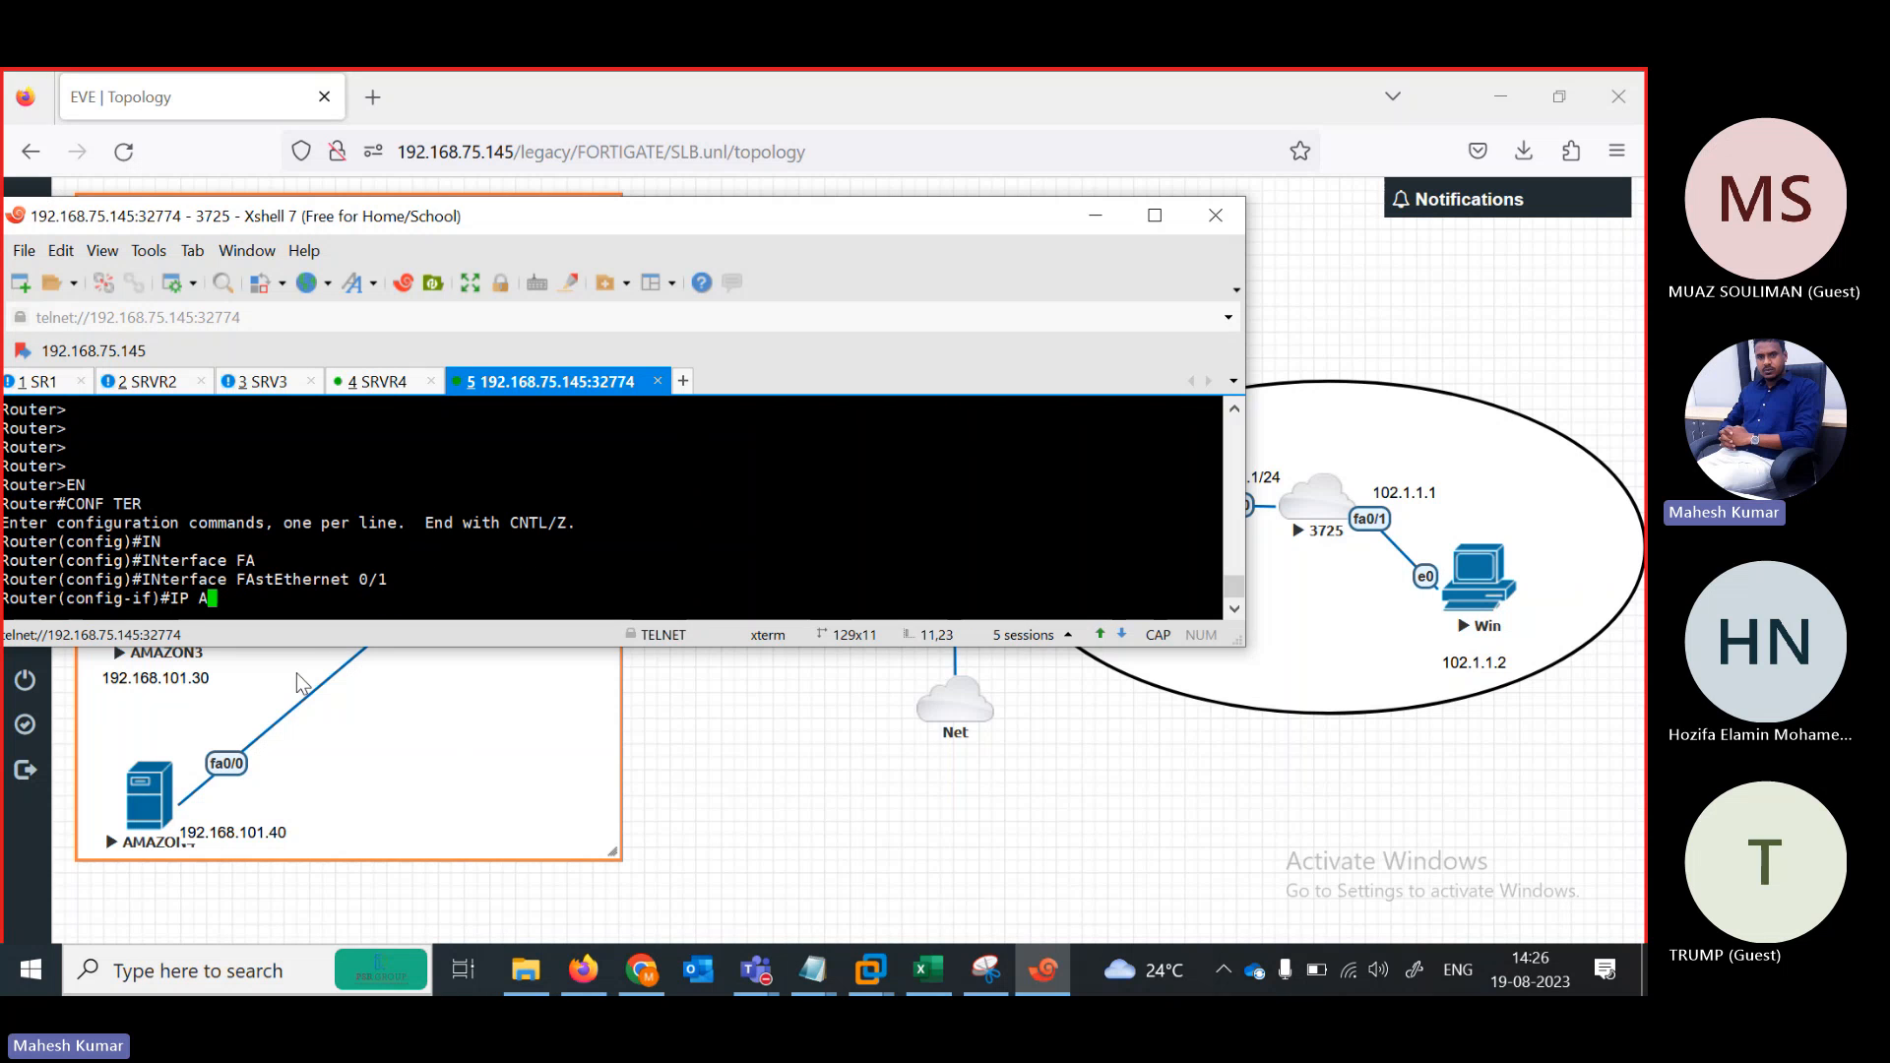
{"action": "type", "text": "DD 102.1.1.1 255.255.25"}
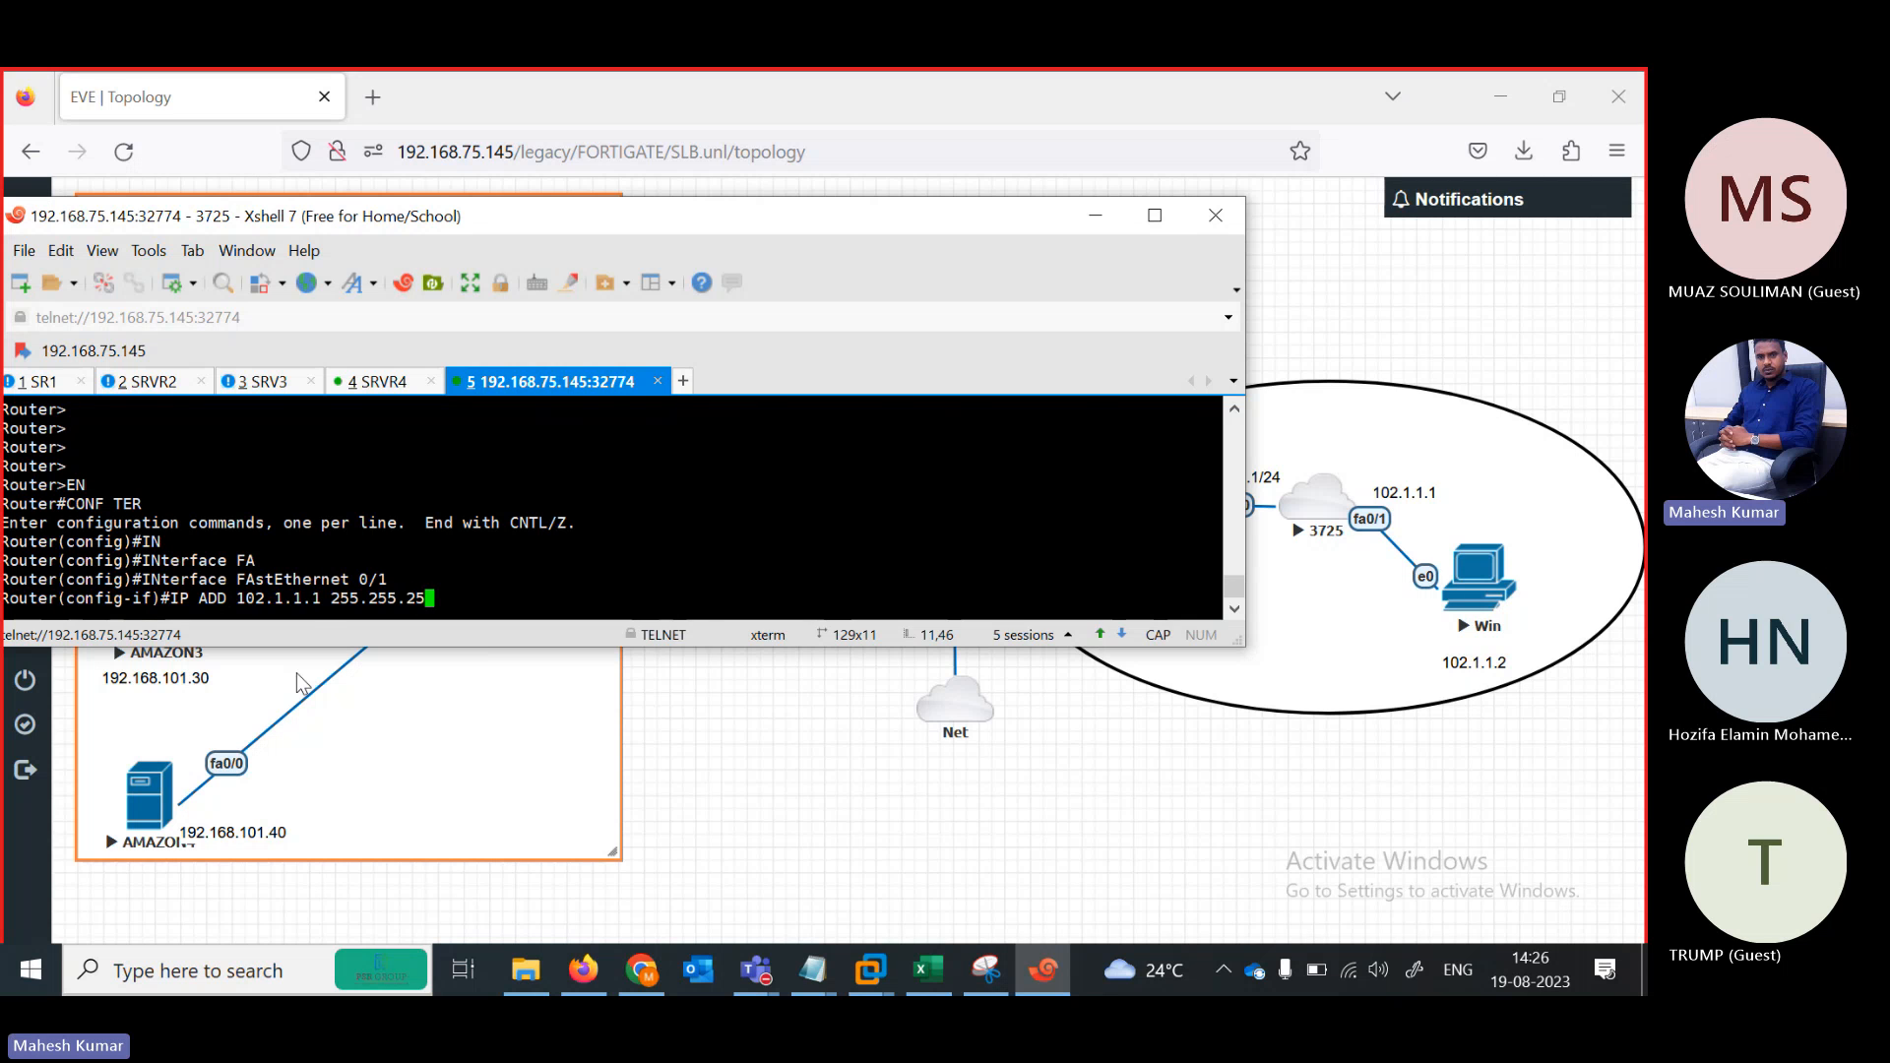
{"action": "type", "text": "5.0"}
{"action": "key", "text": "Return"}
{"action": "type", "text": "NO SH"}
{"action": "key", "text": "Tab"}
{"action": "key", "text": "Return"}
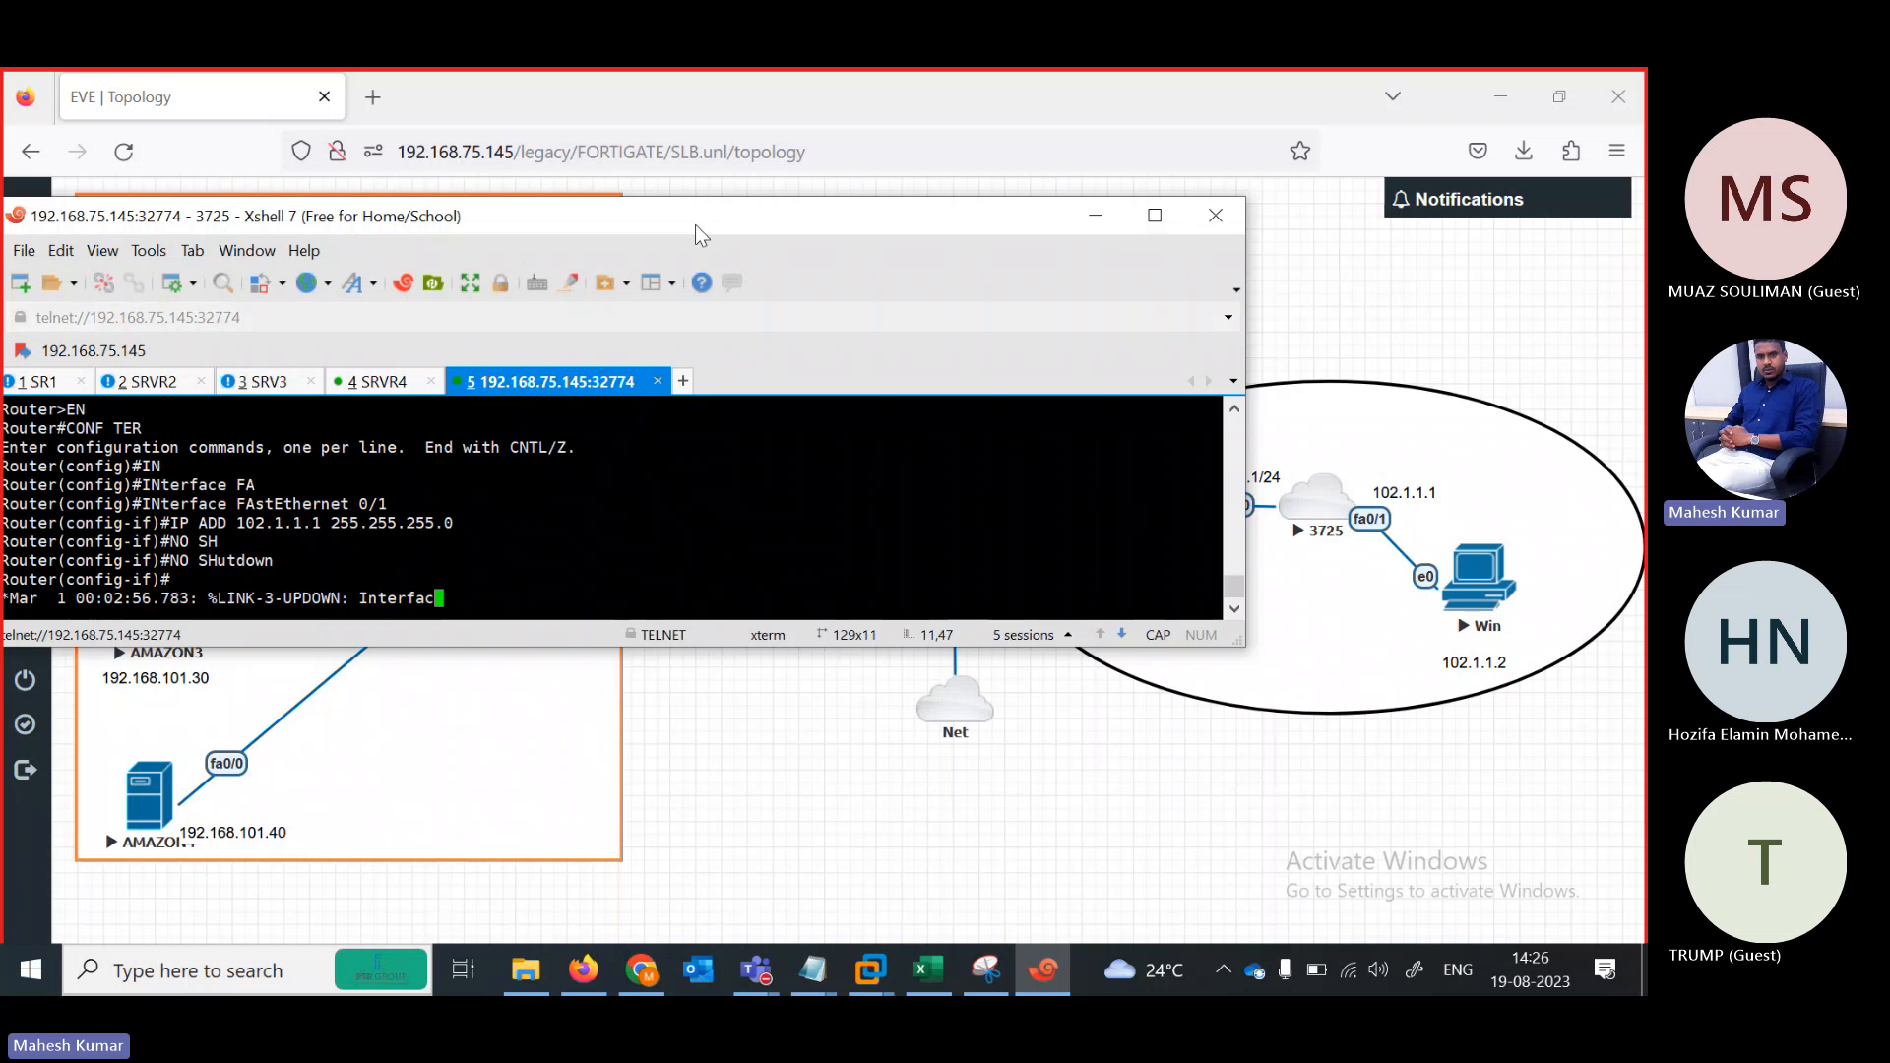
Give FastEthernet0/0 IP 101.1.1.1 255.255.255.0 and bring it up with no shutdown
{"action": "left_click_drag", "start_coordinate": [695, 224], "coordinate": [732, 237]}
{"action": "key", "text": "Return"}
{"action": "key", "text": "Return"}
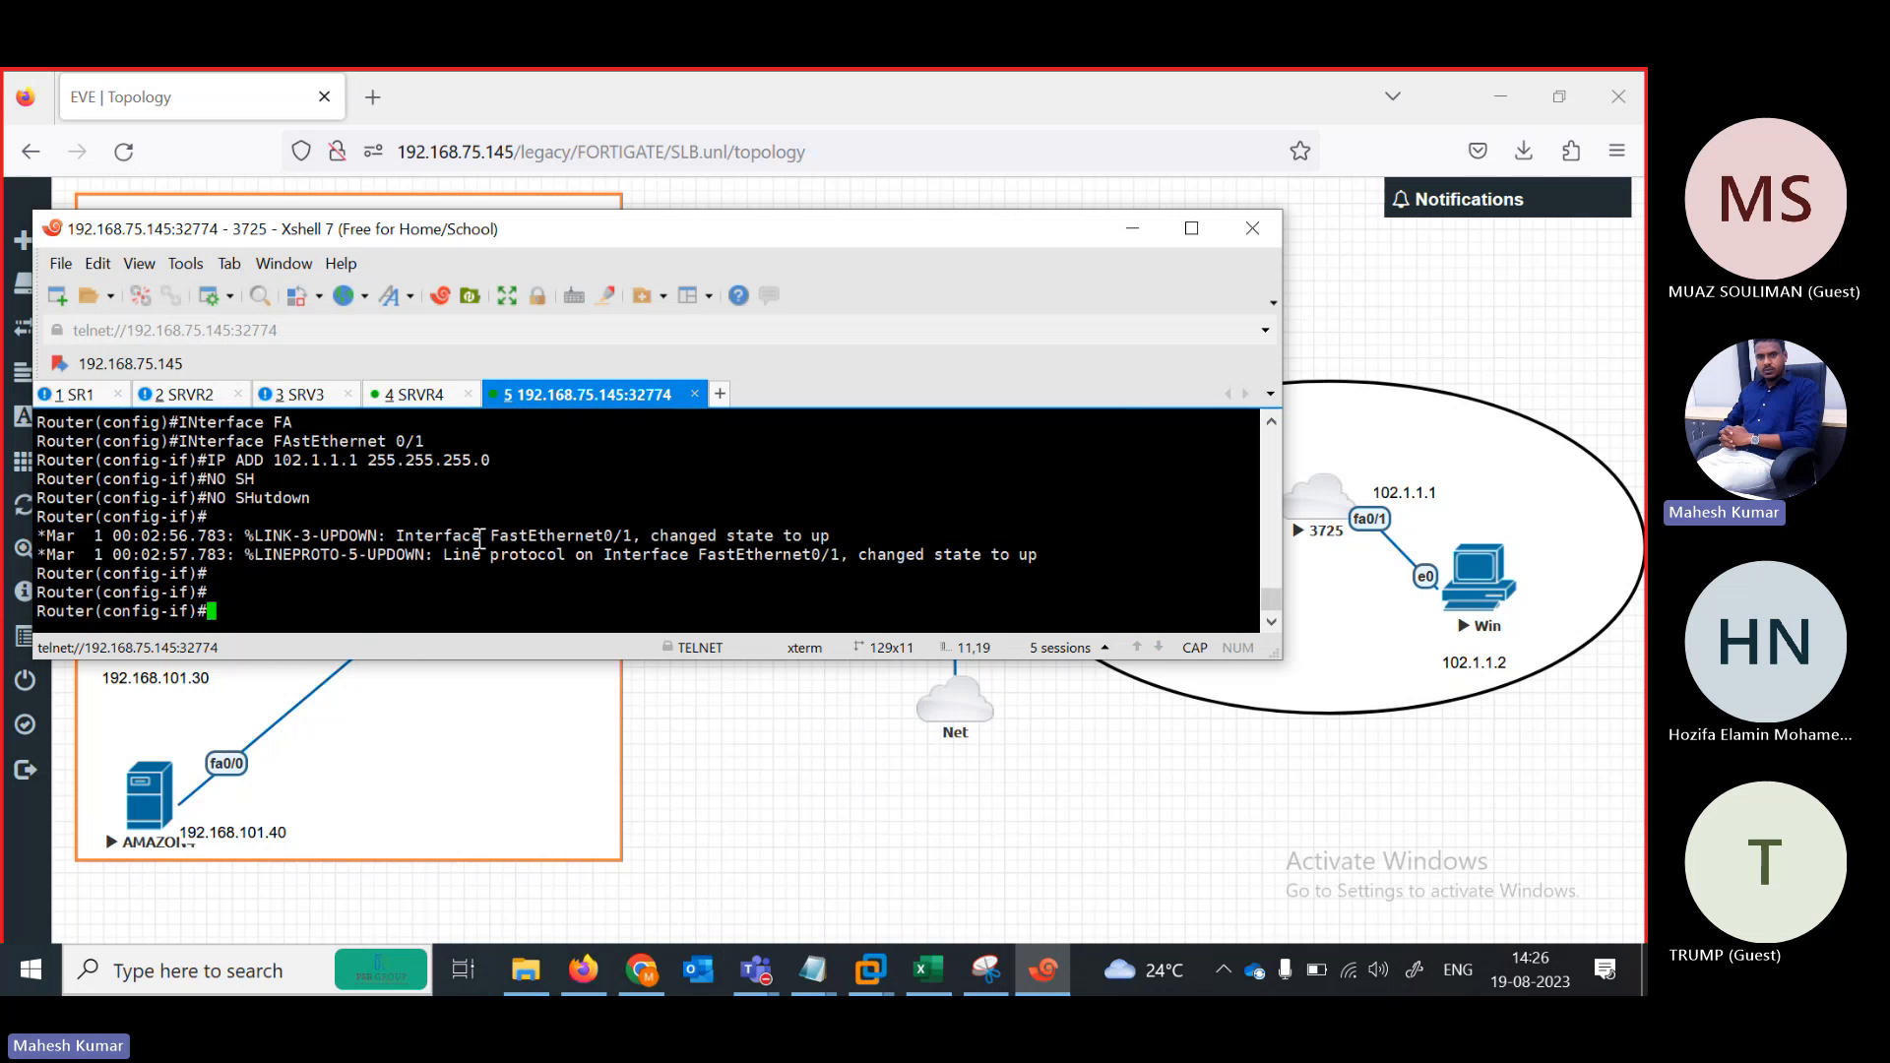
{"action": "type", "text": "EXIT"}
{"action": "key", "text": "Return"}
{"action": "type", "text": "IN"}
{"action": "key", "text": "Tab"}
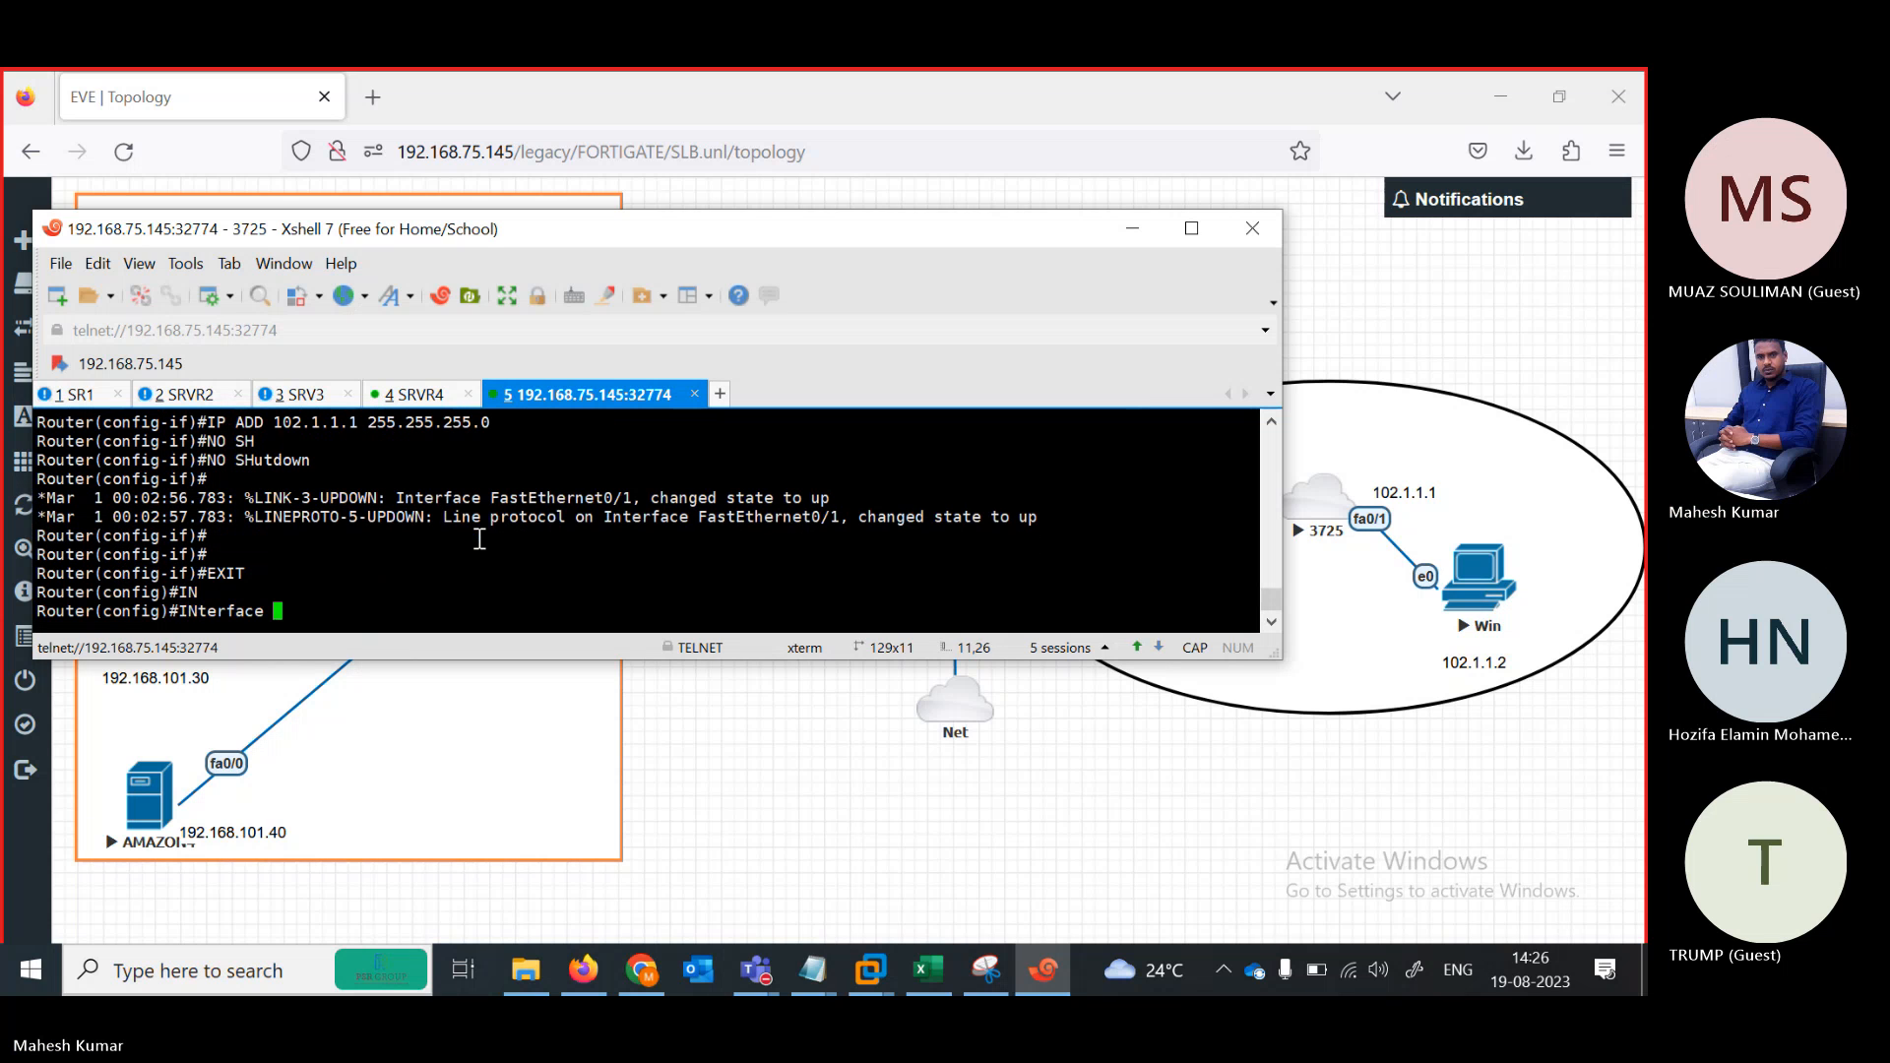
{"action": "type", "text": "FAS"}
{"action": "key", "text": "Tab"}
{"action": "type", "text": "0/0"}
{"action": "key", "text": "Return"}
{"action": "type", "text": "IP ADD "}
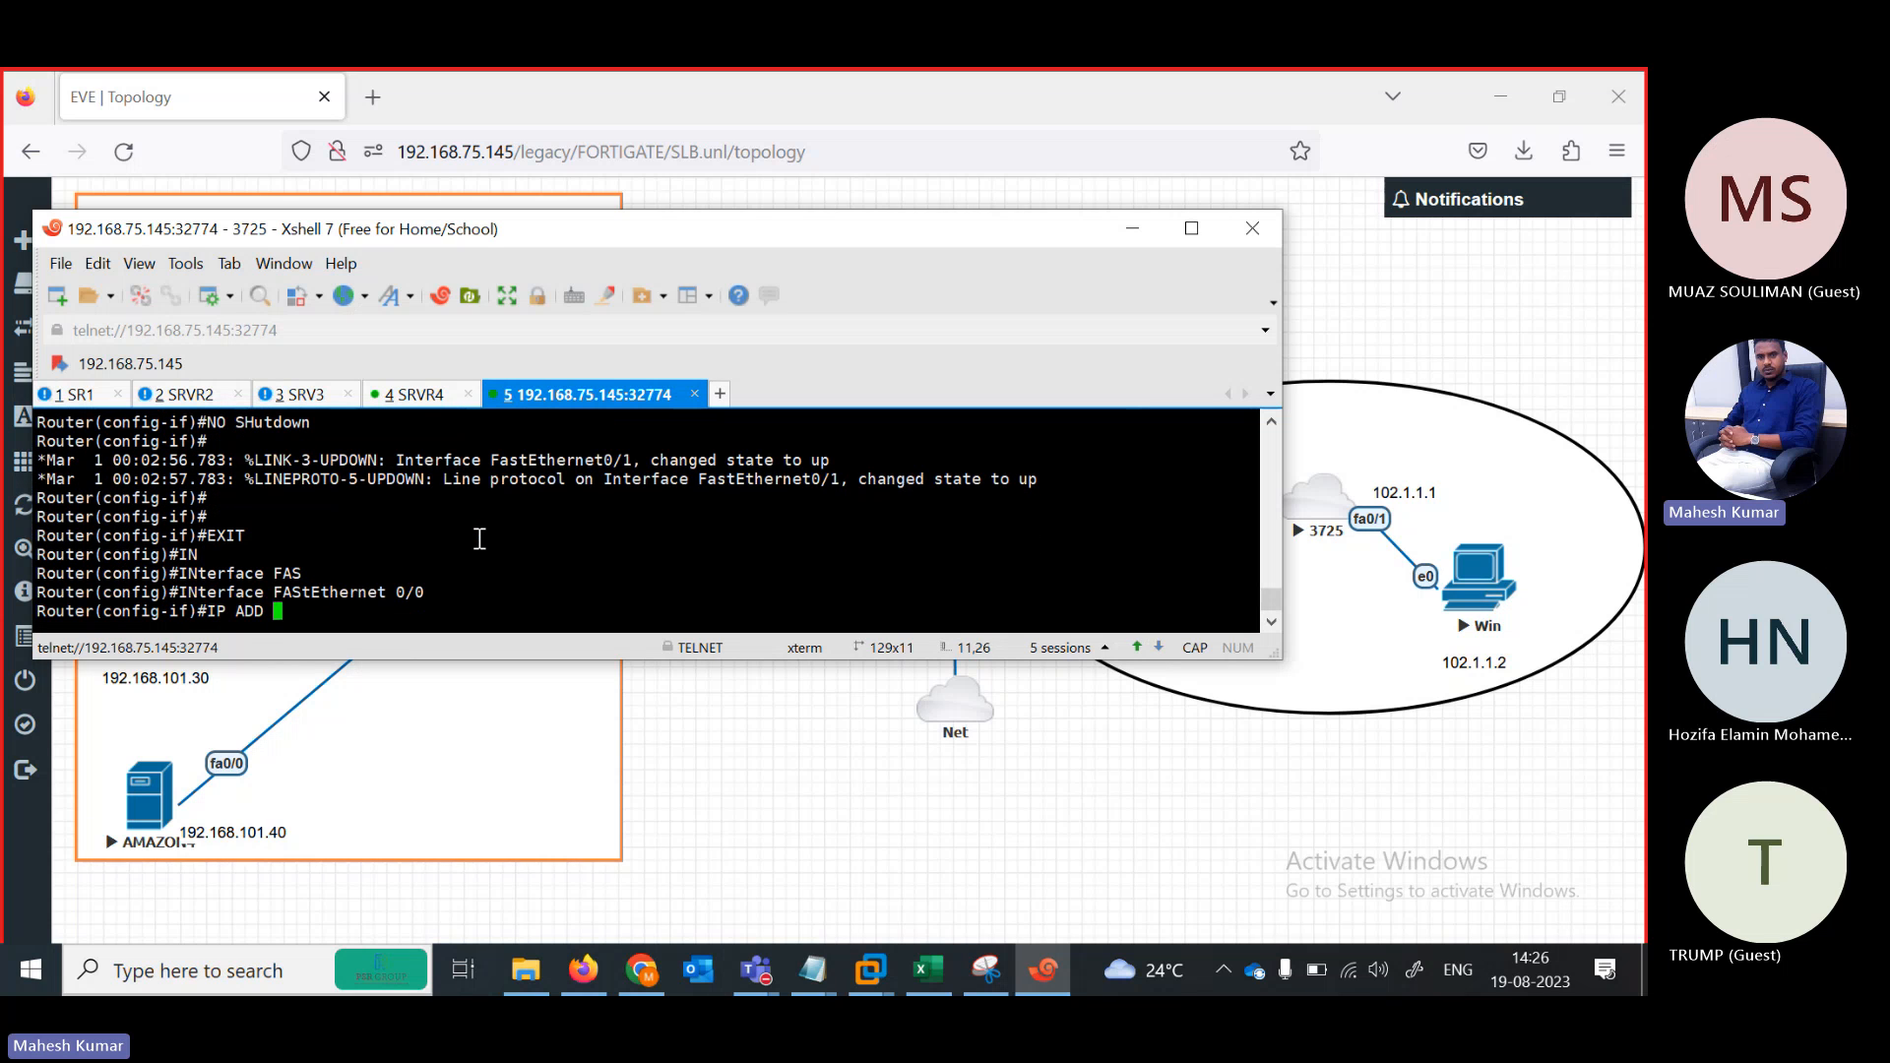
{"action": "type", "text": "101.1.1.1 255.255.255.0"}
{"action": "key", "text": "Return"}
{"action": "type", "text": "N"}
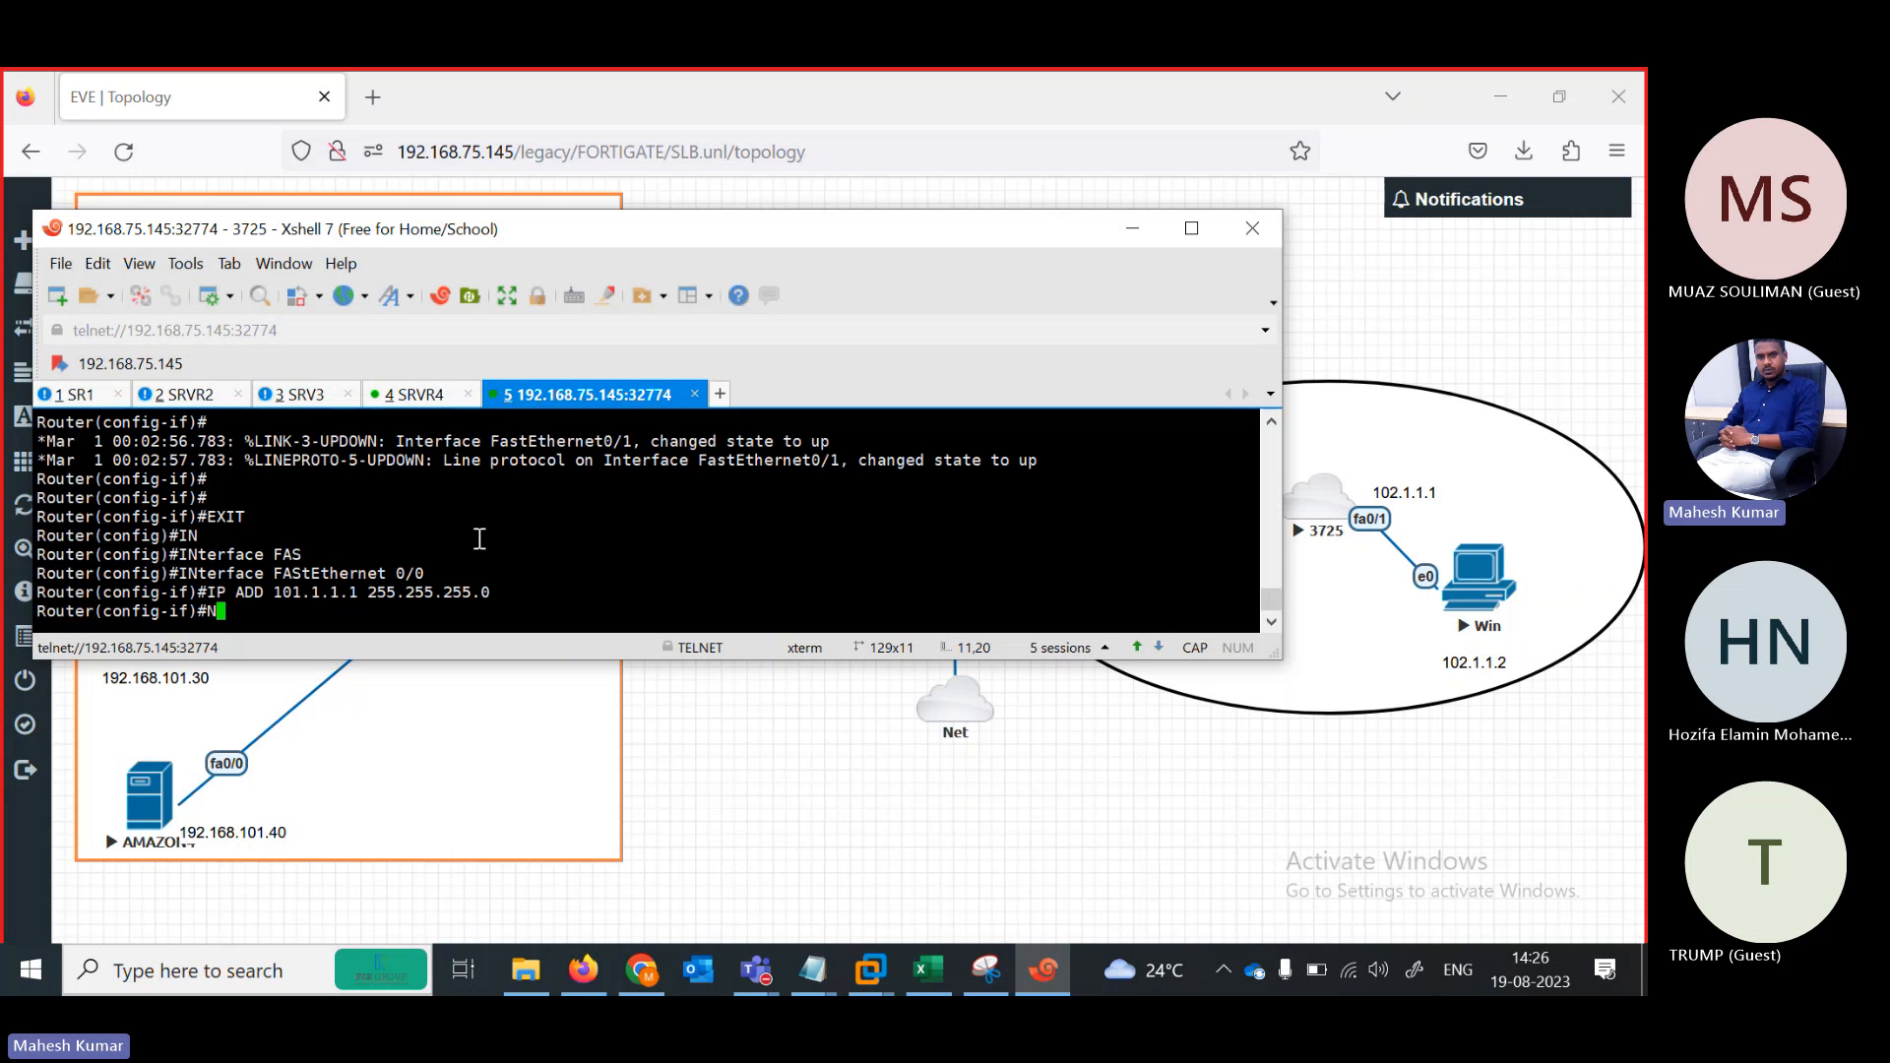
{"action": "type", "text": "O SH"}
{"action": "key", "text": "Tab"}
{"action": "key", "text": "Return"}
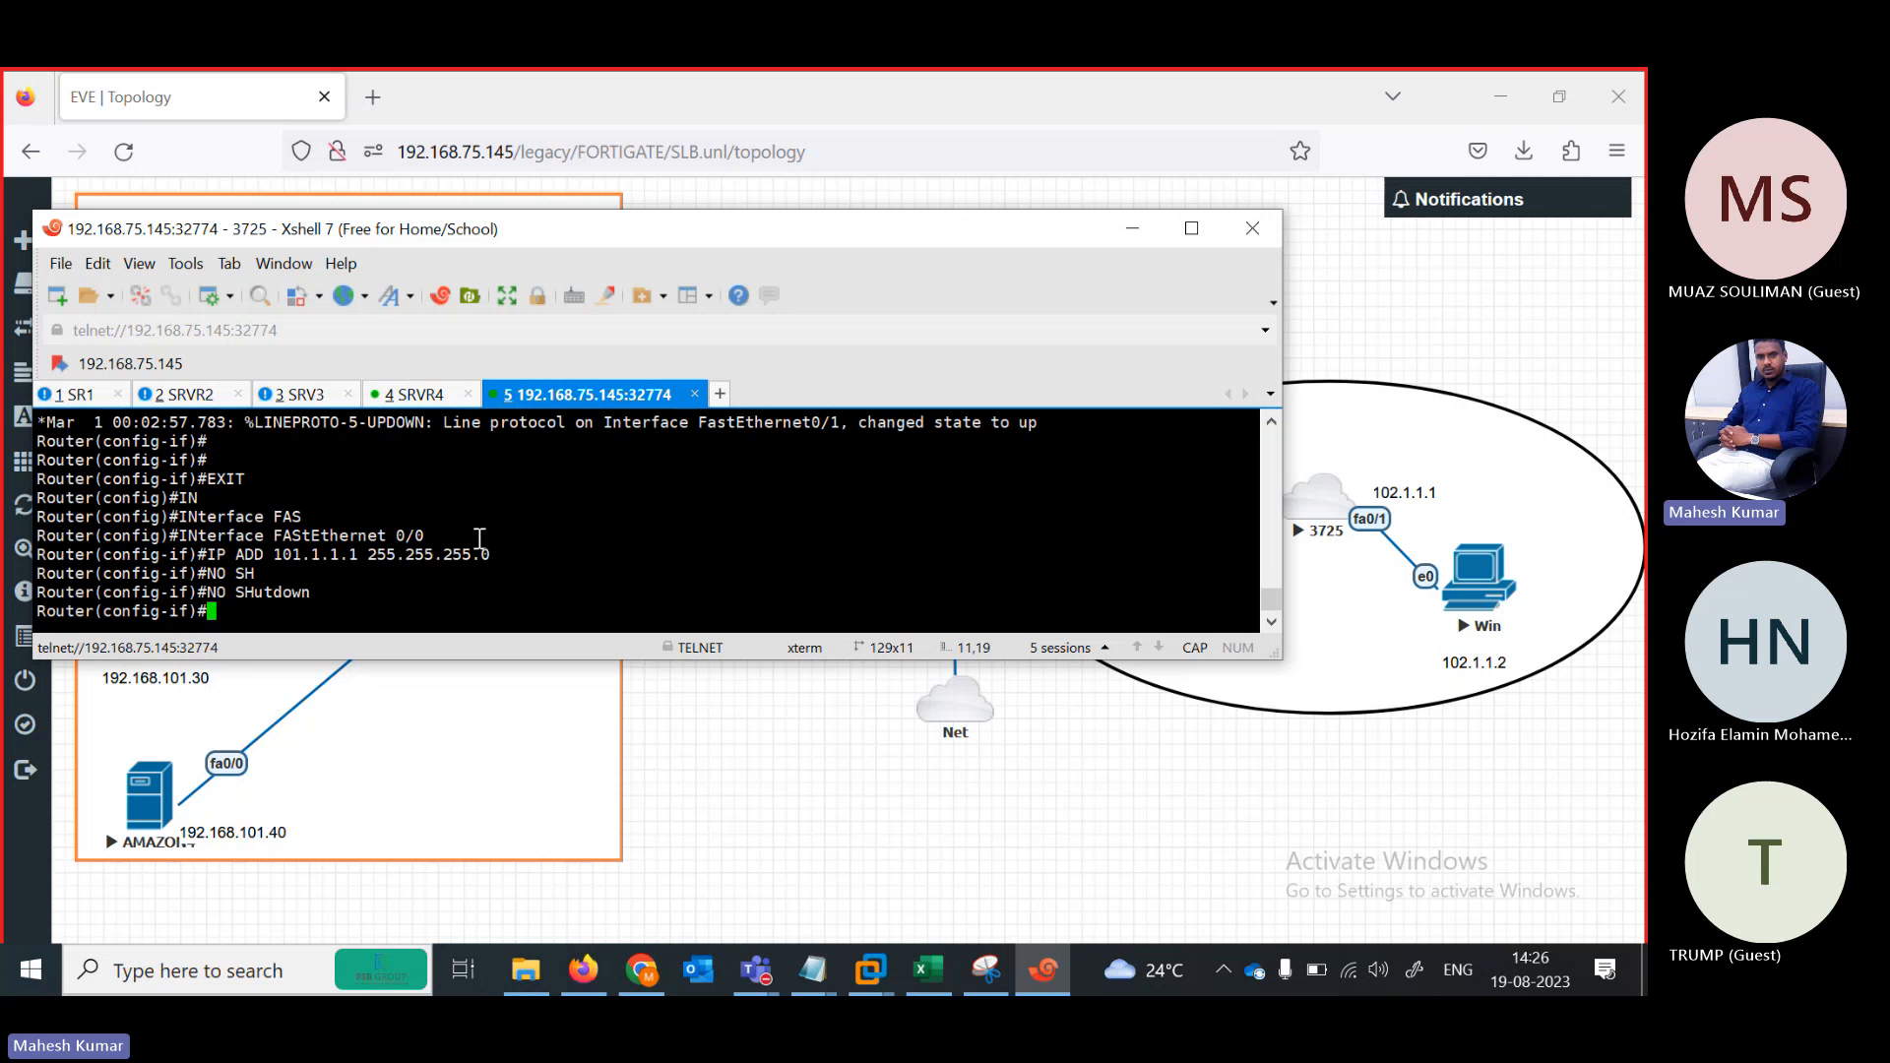
Rename the fifth session to INTERNET and exit interface configuration mode
{"action": "right_click", "coordinate": [525, 403]}
{"action": "left_click", "coordinate": [607, 807]}
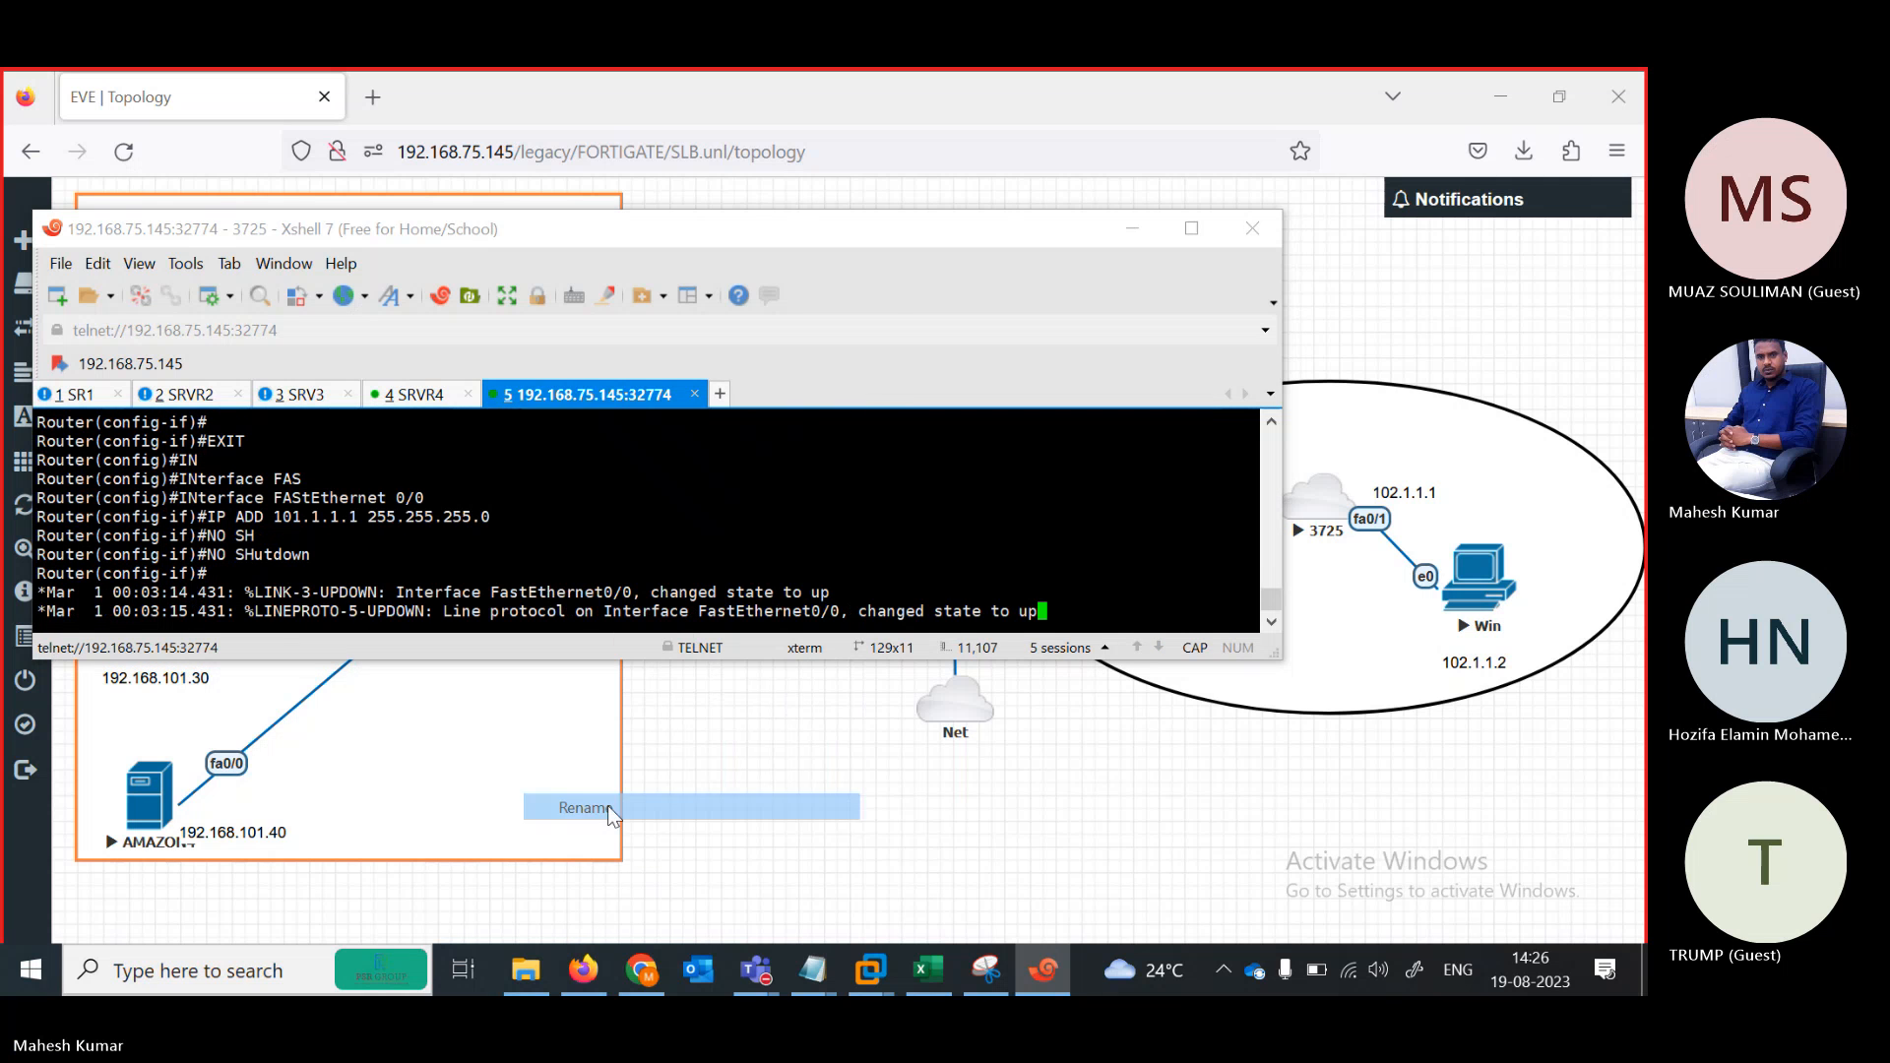
{"action": "type", "text": "INTERNET"}
{"action": "key", "text": "Return"}
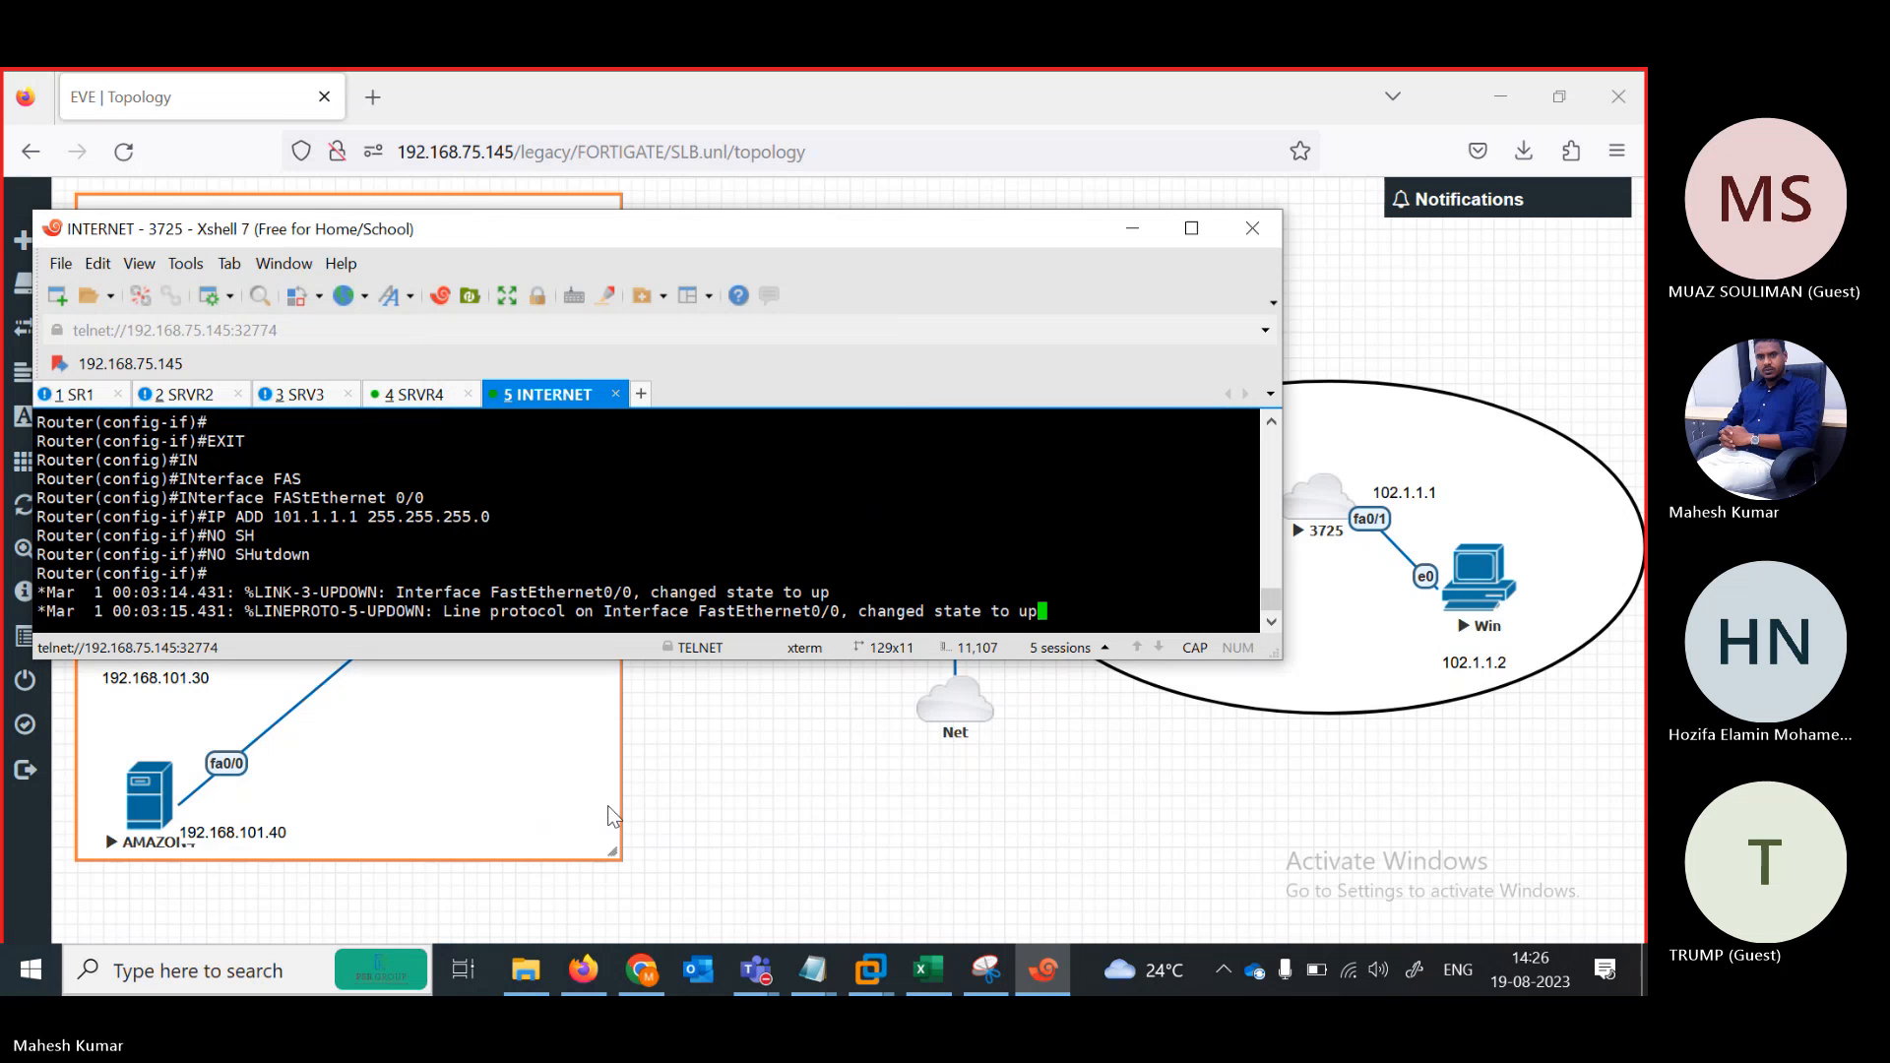
{"action": "key", "text": "Return"}
{"action": "key", "text": "Return"}
{"action": "key", "text": "Return"}
{"action": "key", "text": "Return"}
{"action": "key", "text": "Return"}
{"action": "key", "text": "Return"}
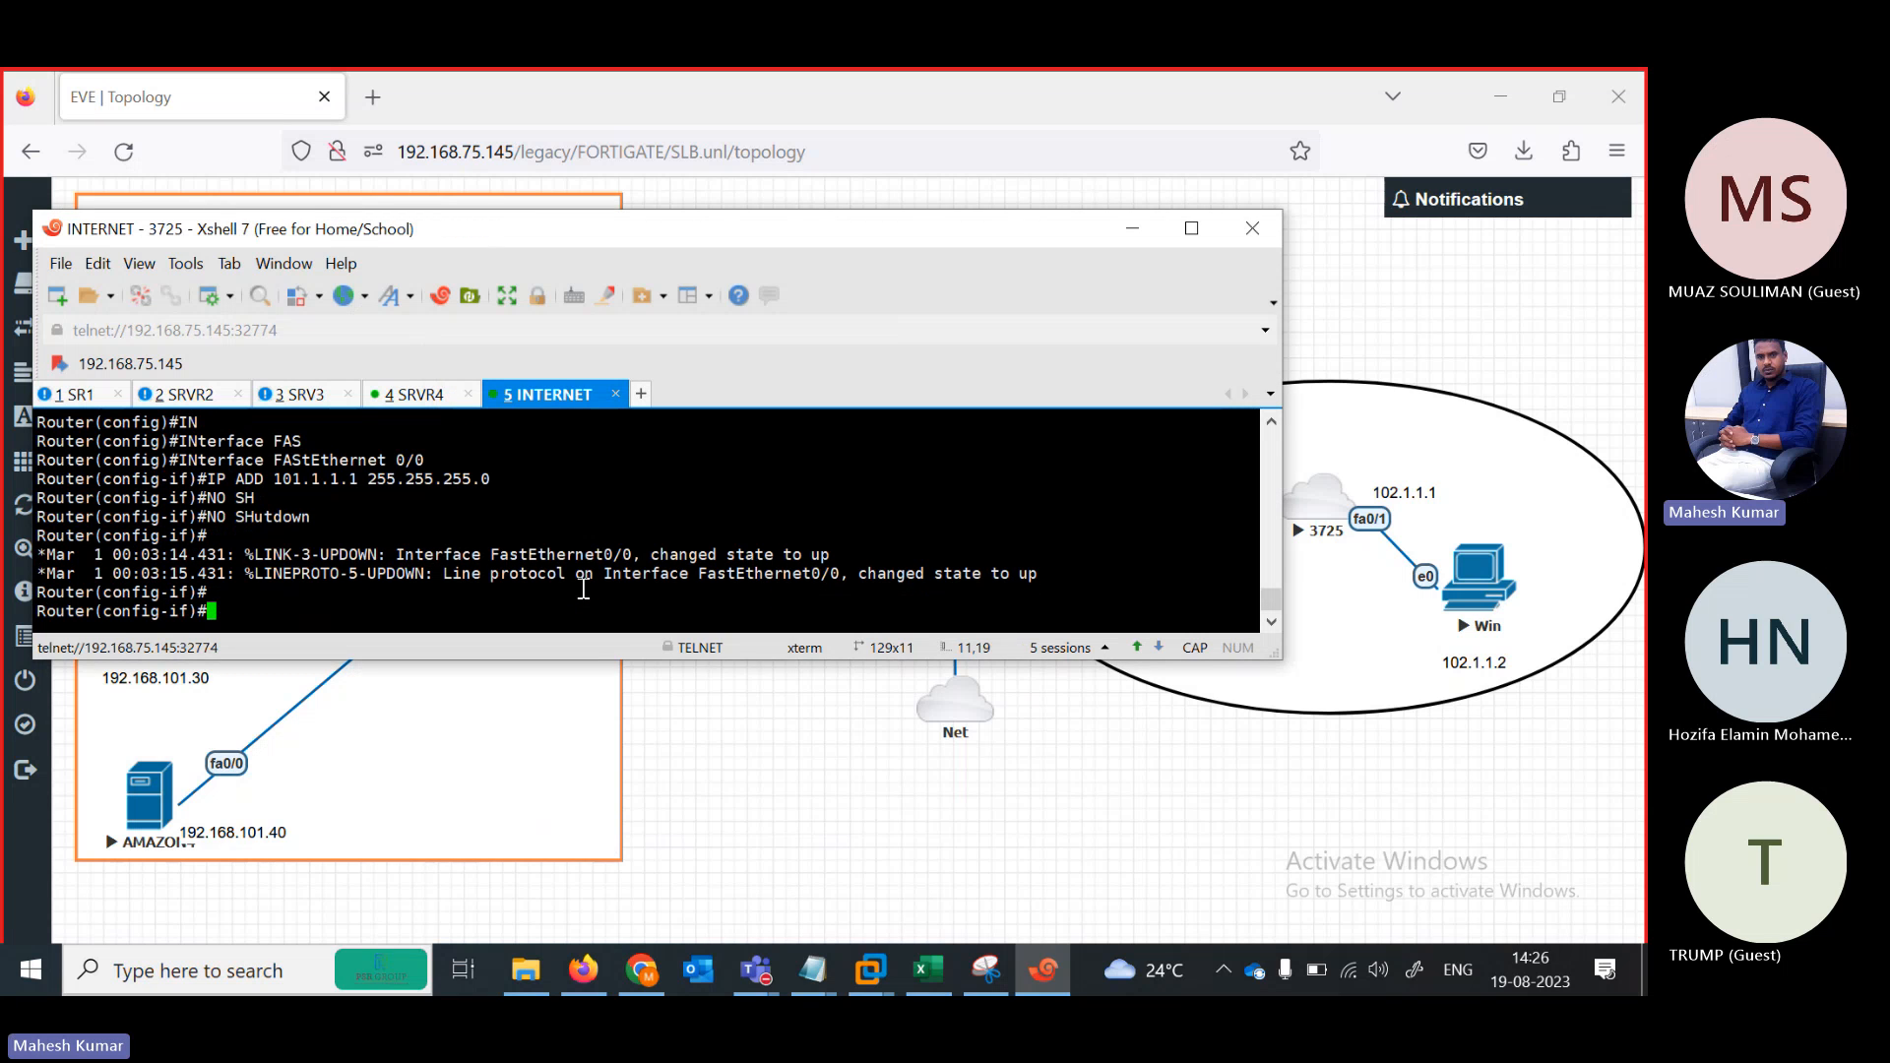
{"action": "type", "text": "EXIT"}
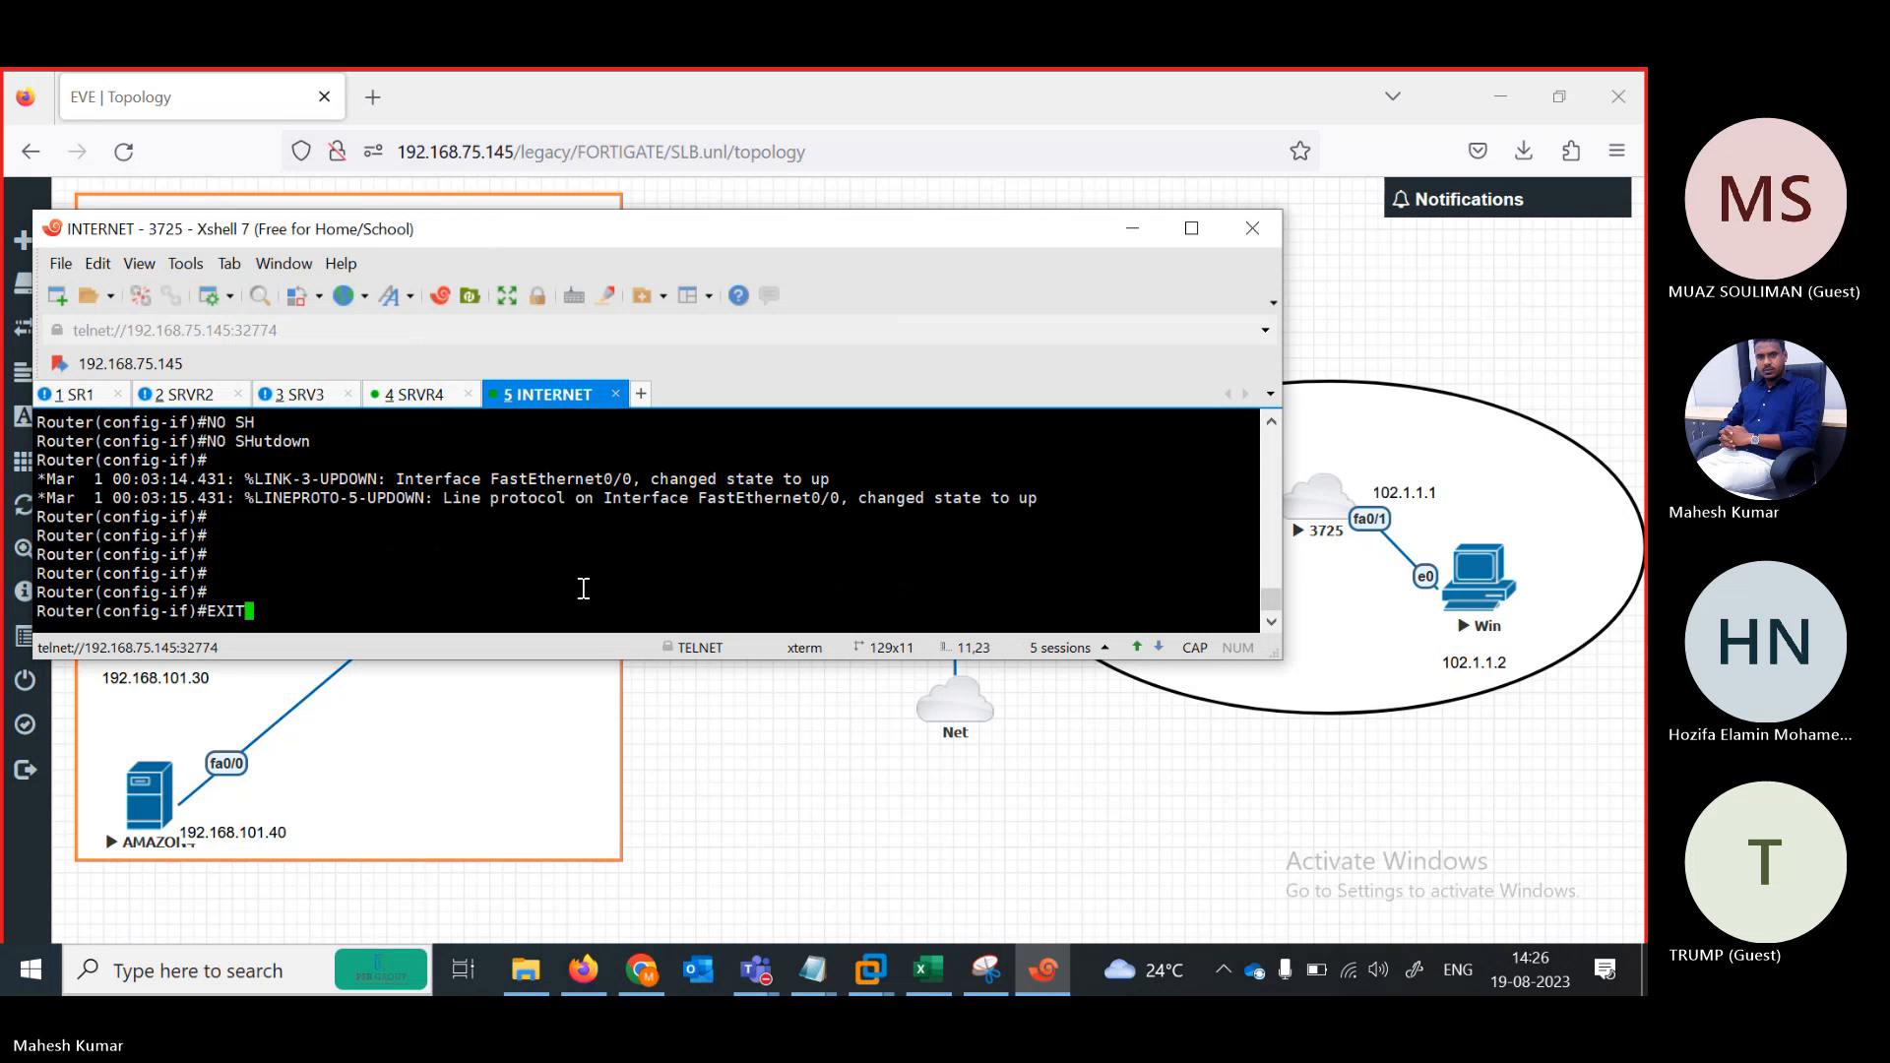
{"action": "key", "text": "Return"}
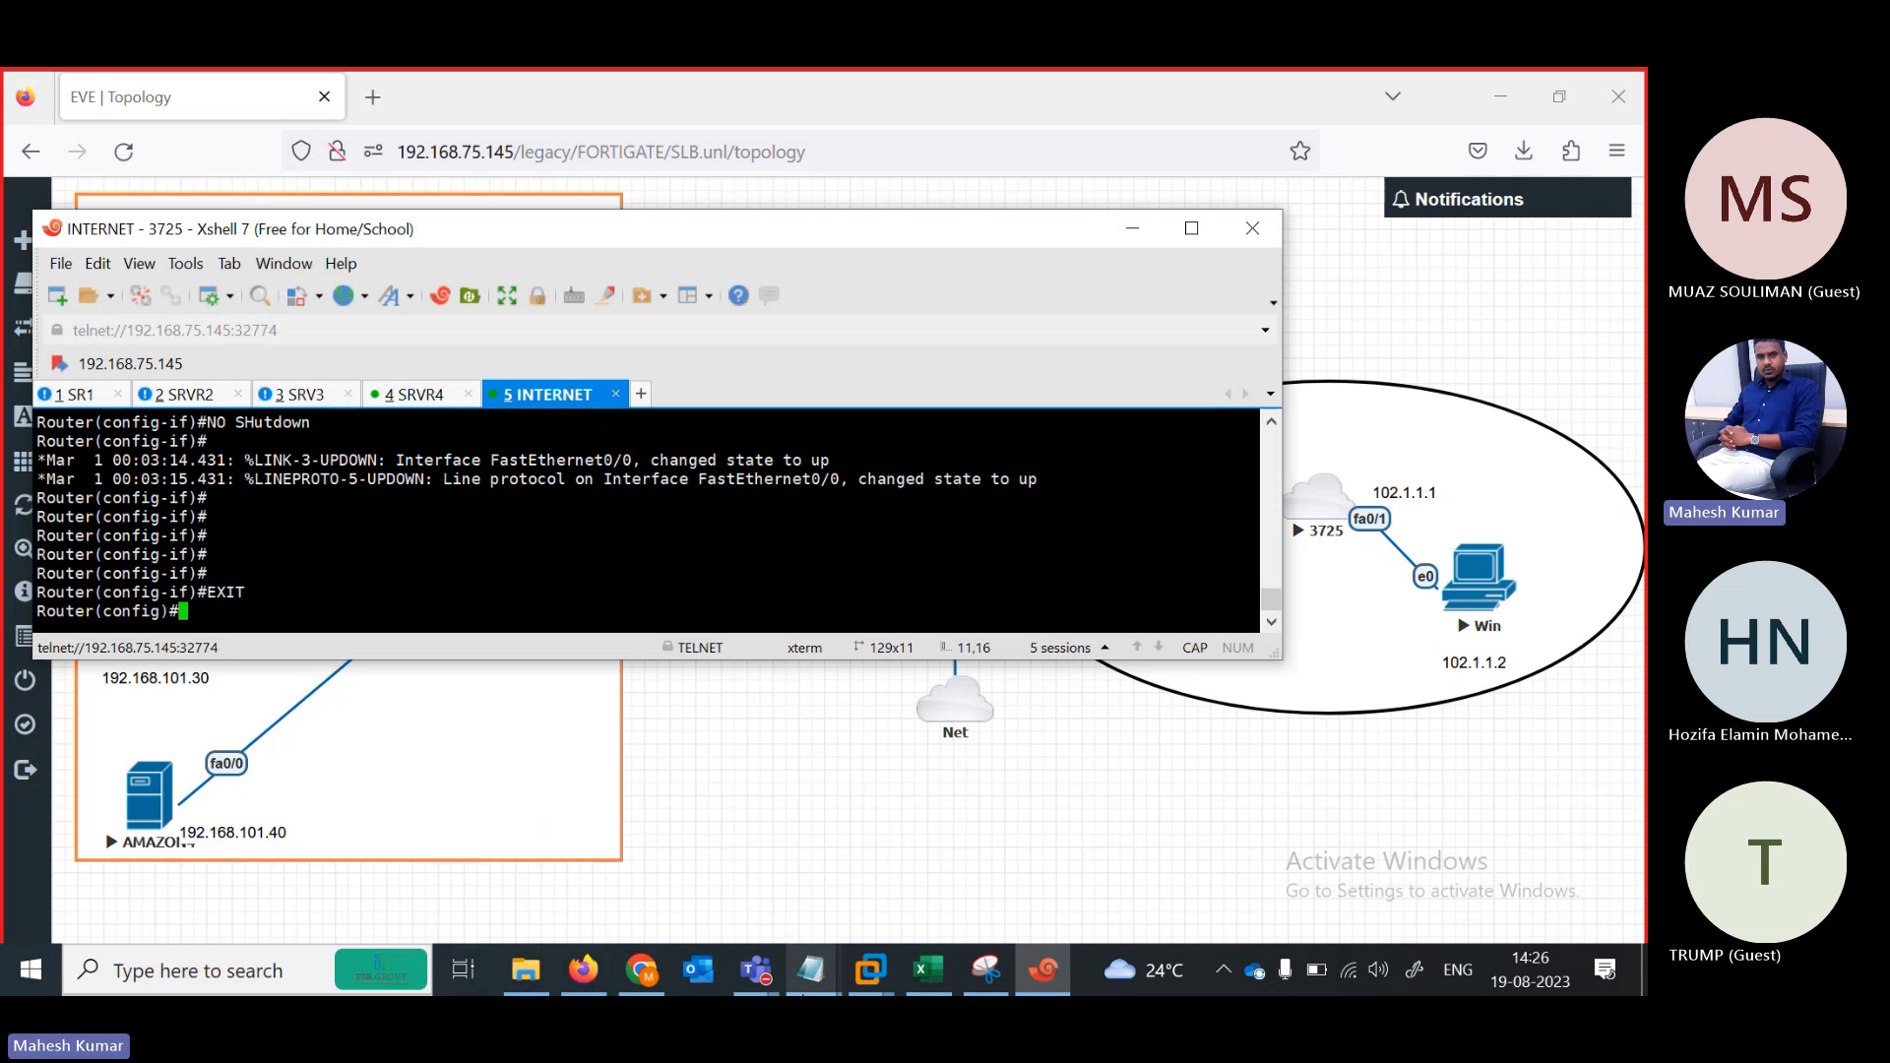
Open D:\CONFIGURATION TEXT\TELNET SSH HTTP HTTPS in Notepad and select all its commands
{"action": "left_click", "coordinate": [542, 966]}
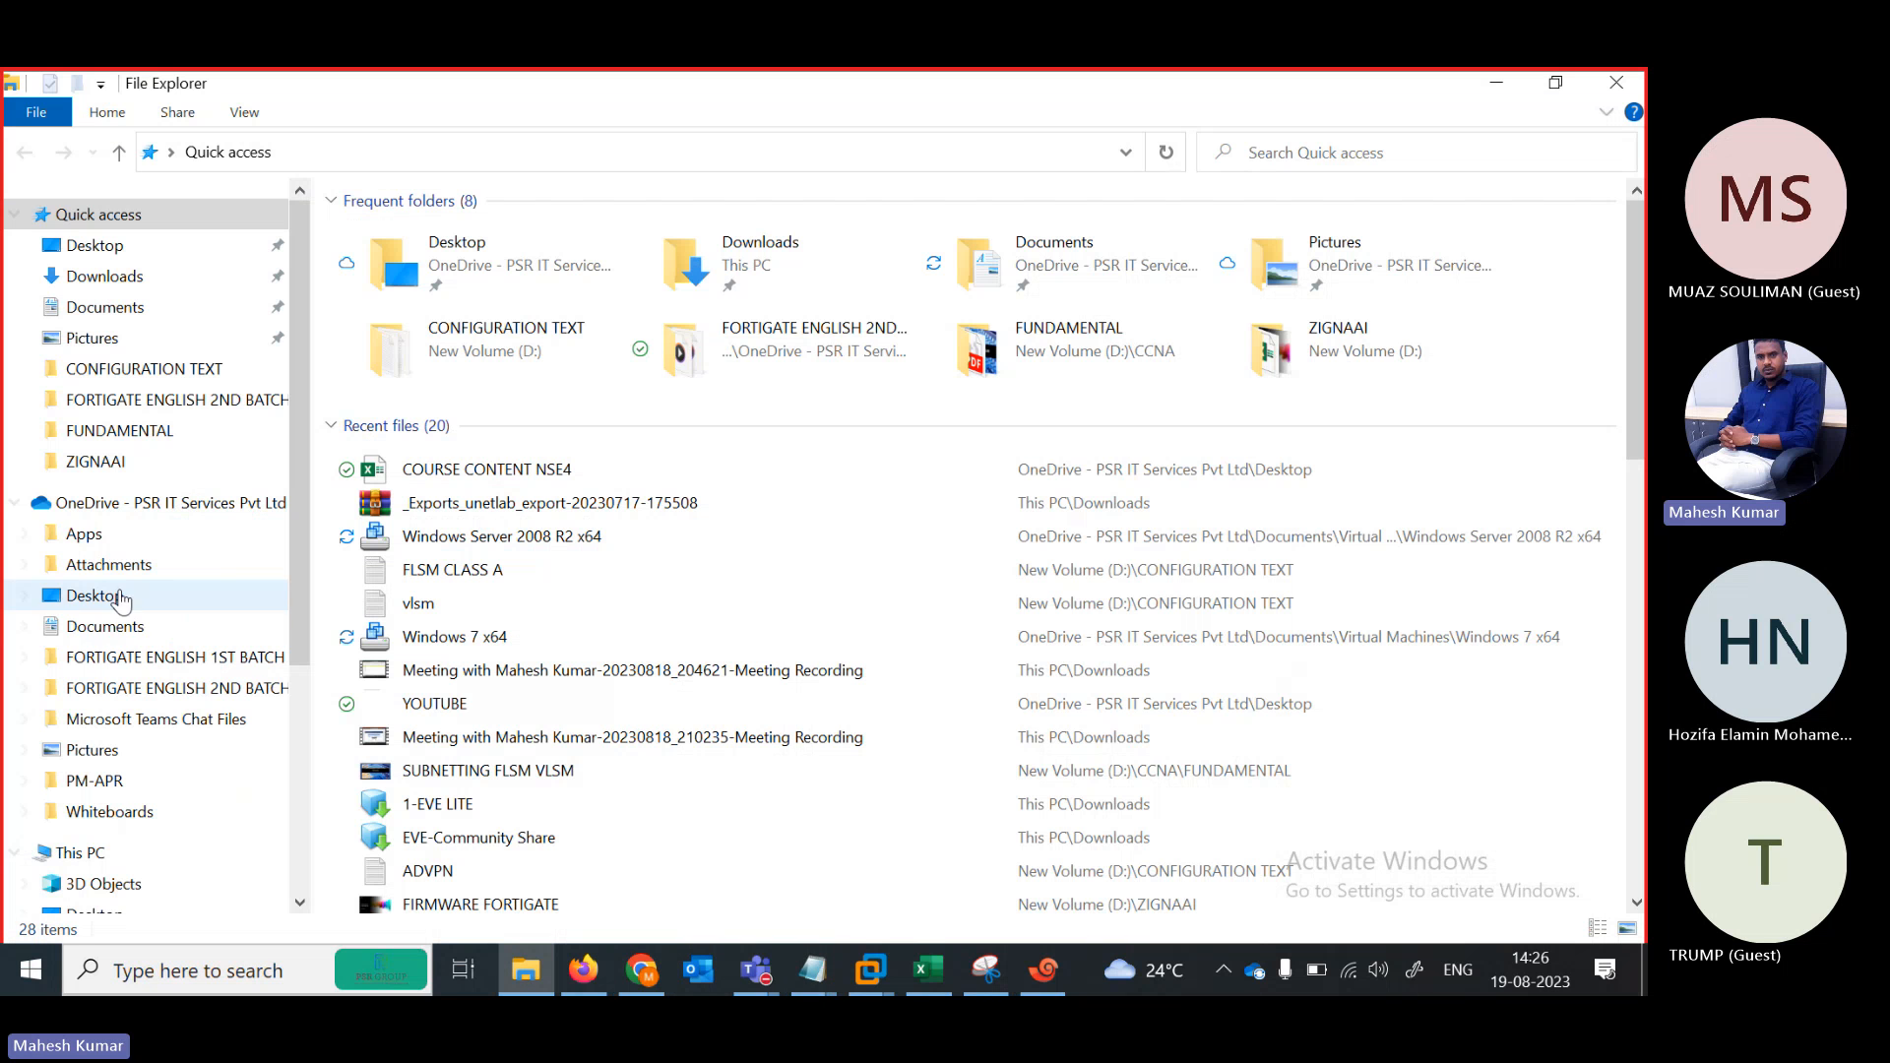
{"action": "left_click", "coordinate": [96, 863]}
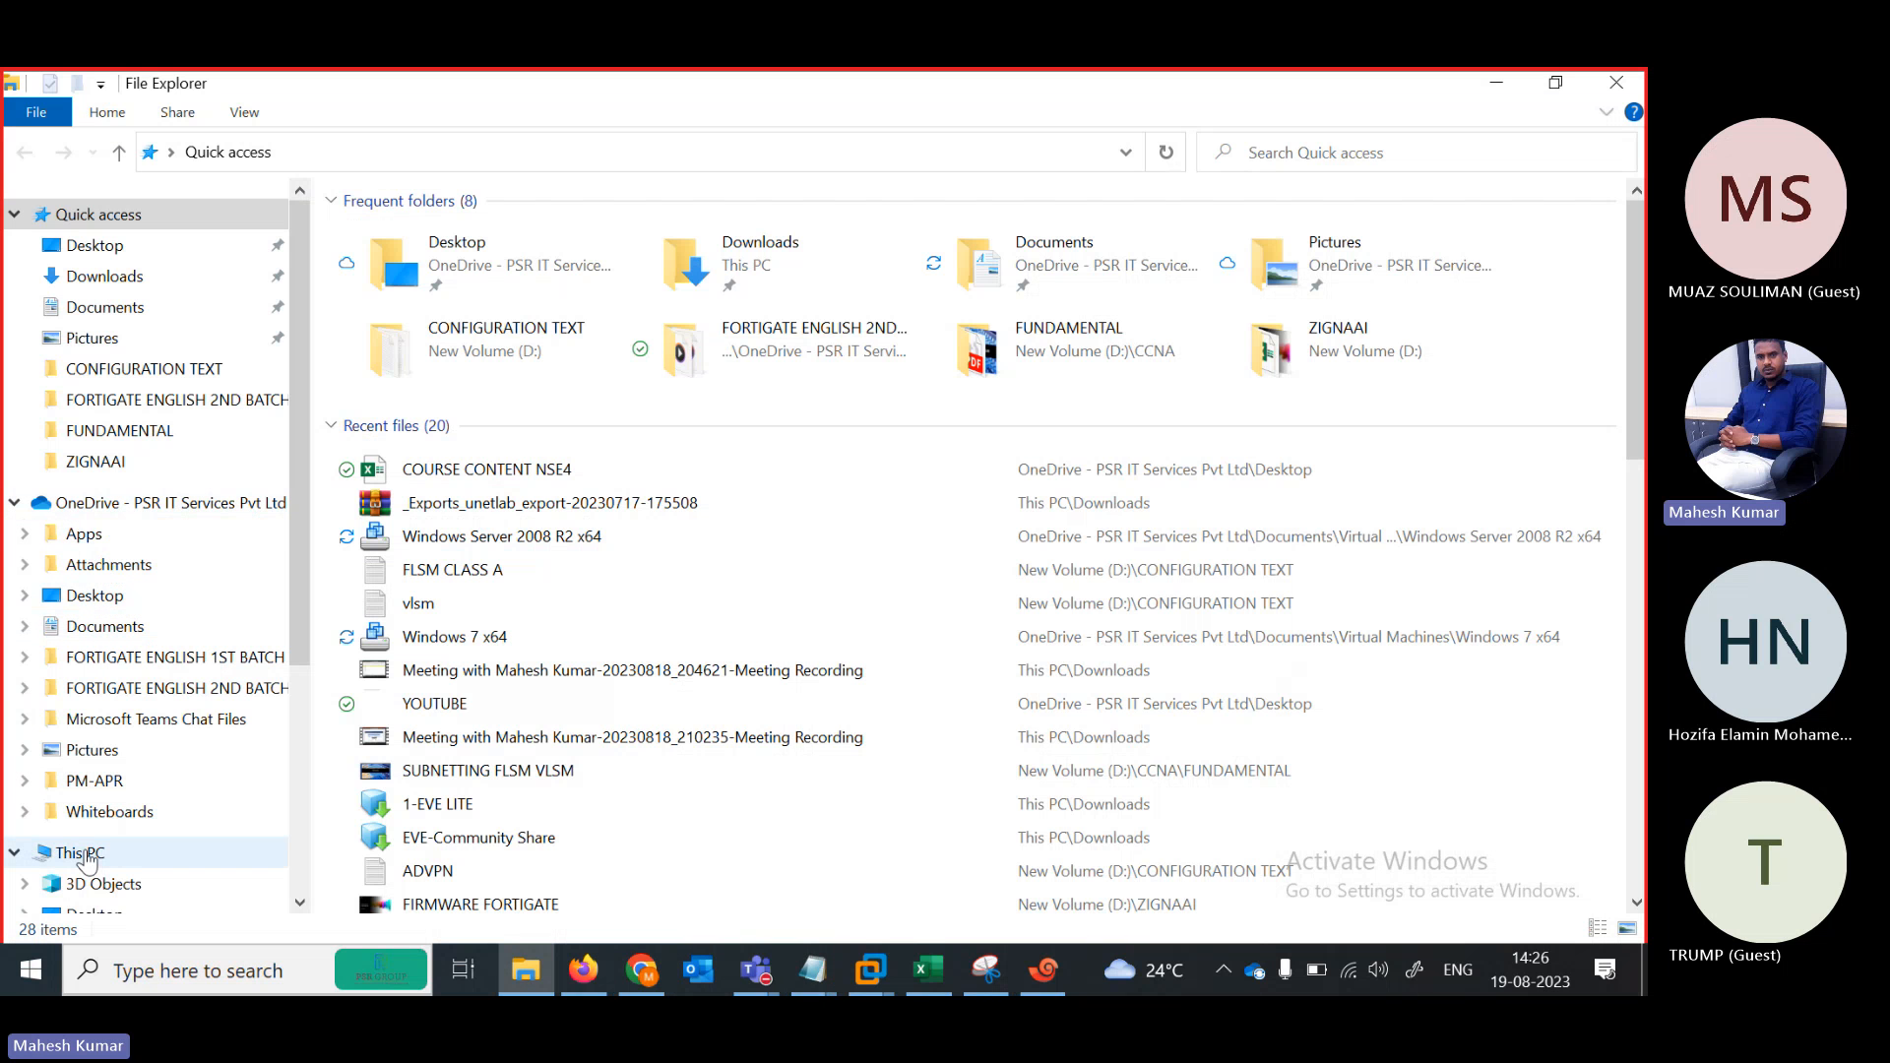
{"action": "left_click", "coordinate": [875, 518]}
{"action": "double_click", "coordinate": [874, 516]}
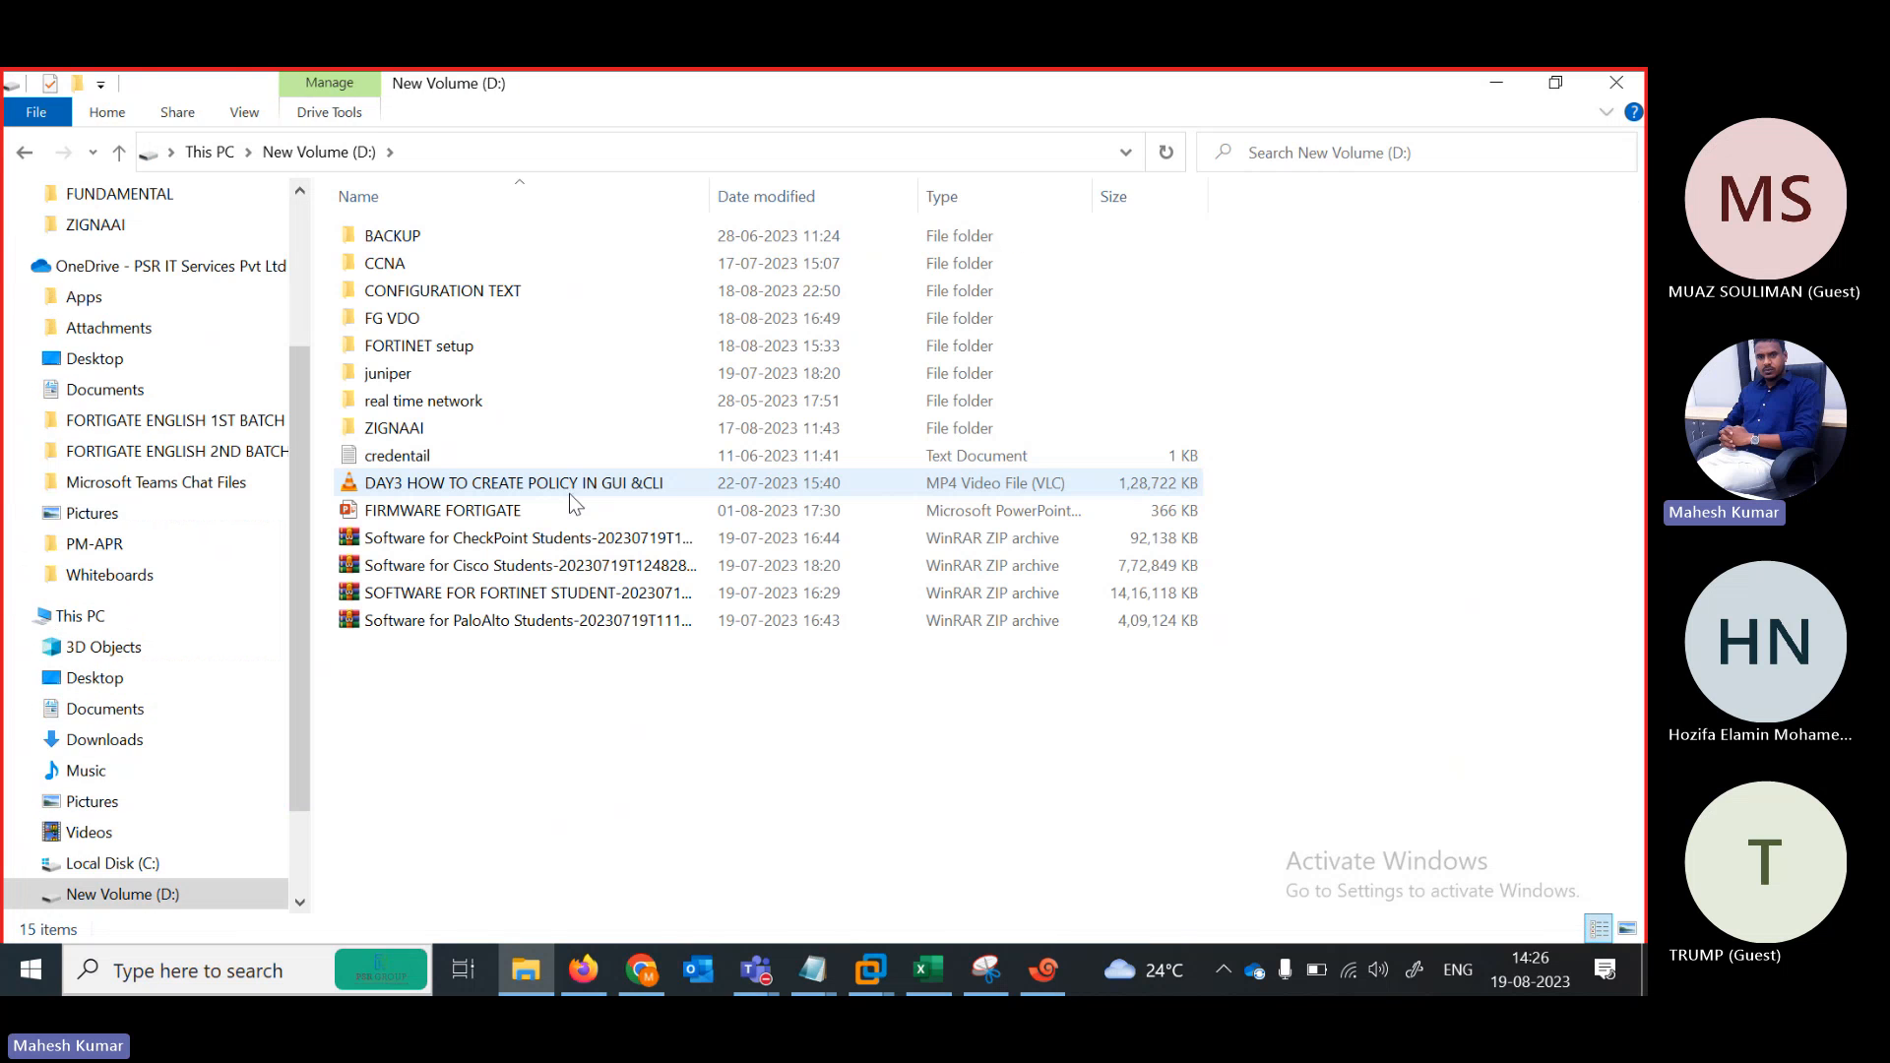
{"action": "double_click", "coordinate": [442, 291]}
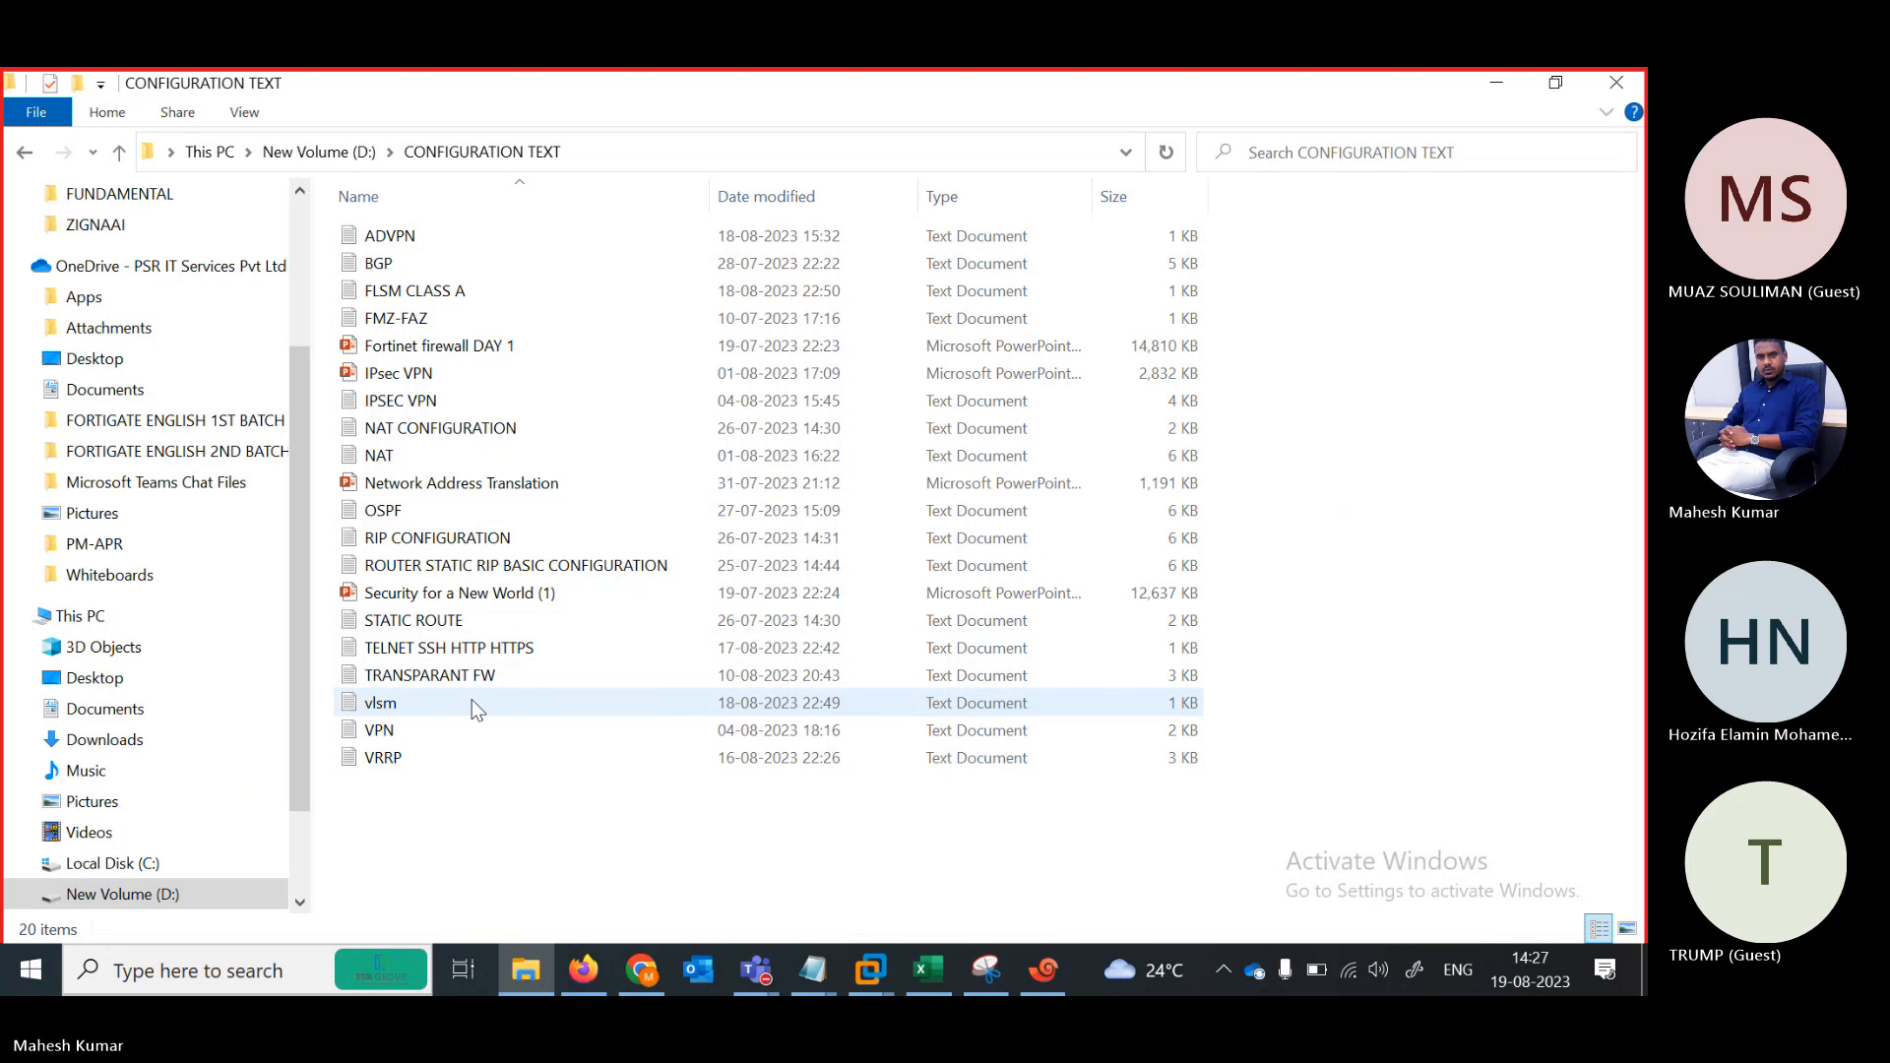
{"action": "left_click", "coordinate": [475, 649]}
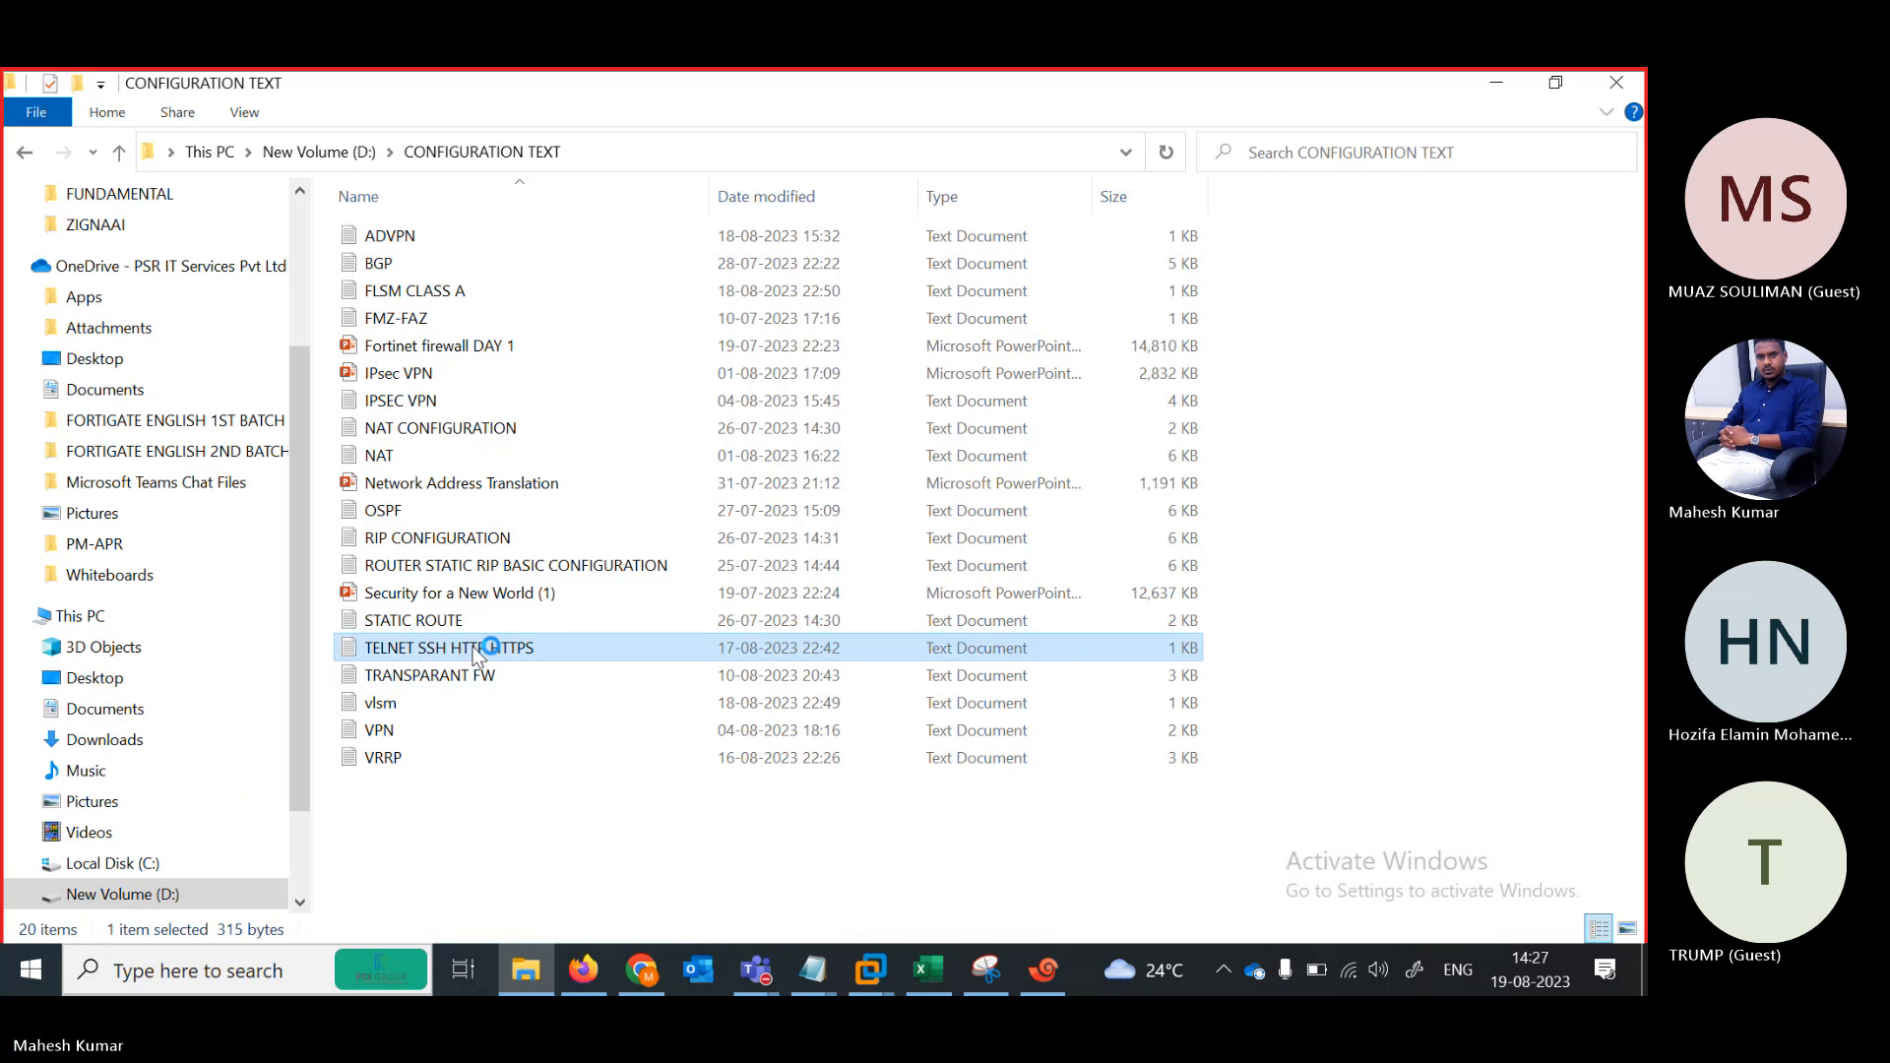
{"action": "left_click", "coordinate": [616, 548]}
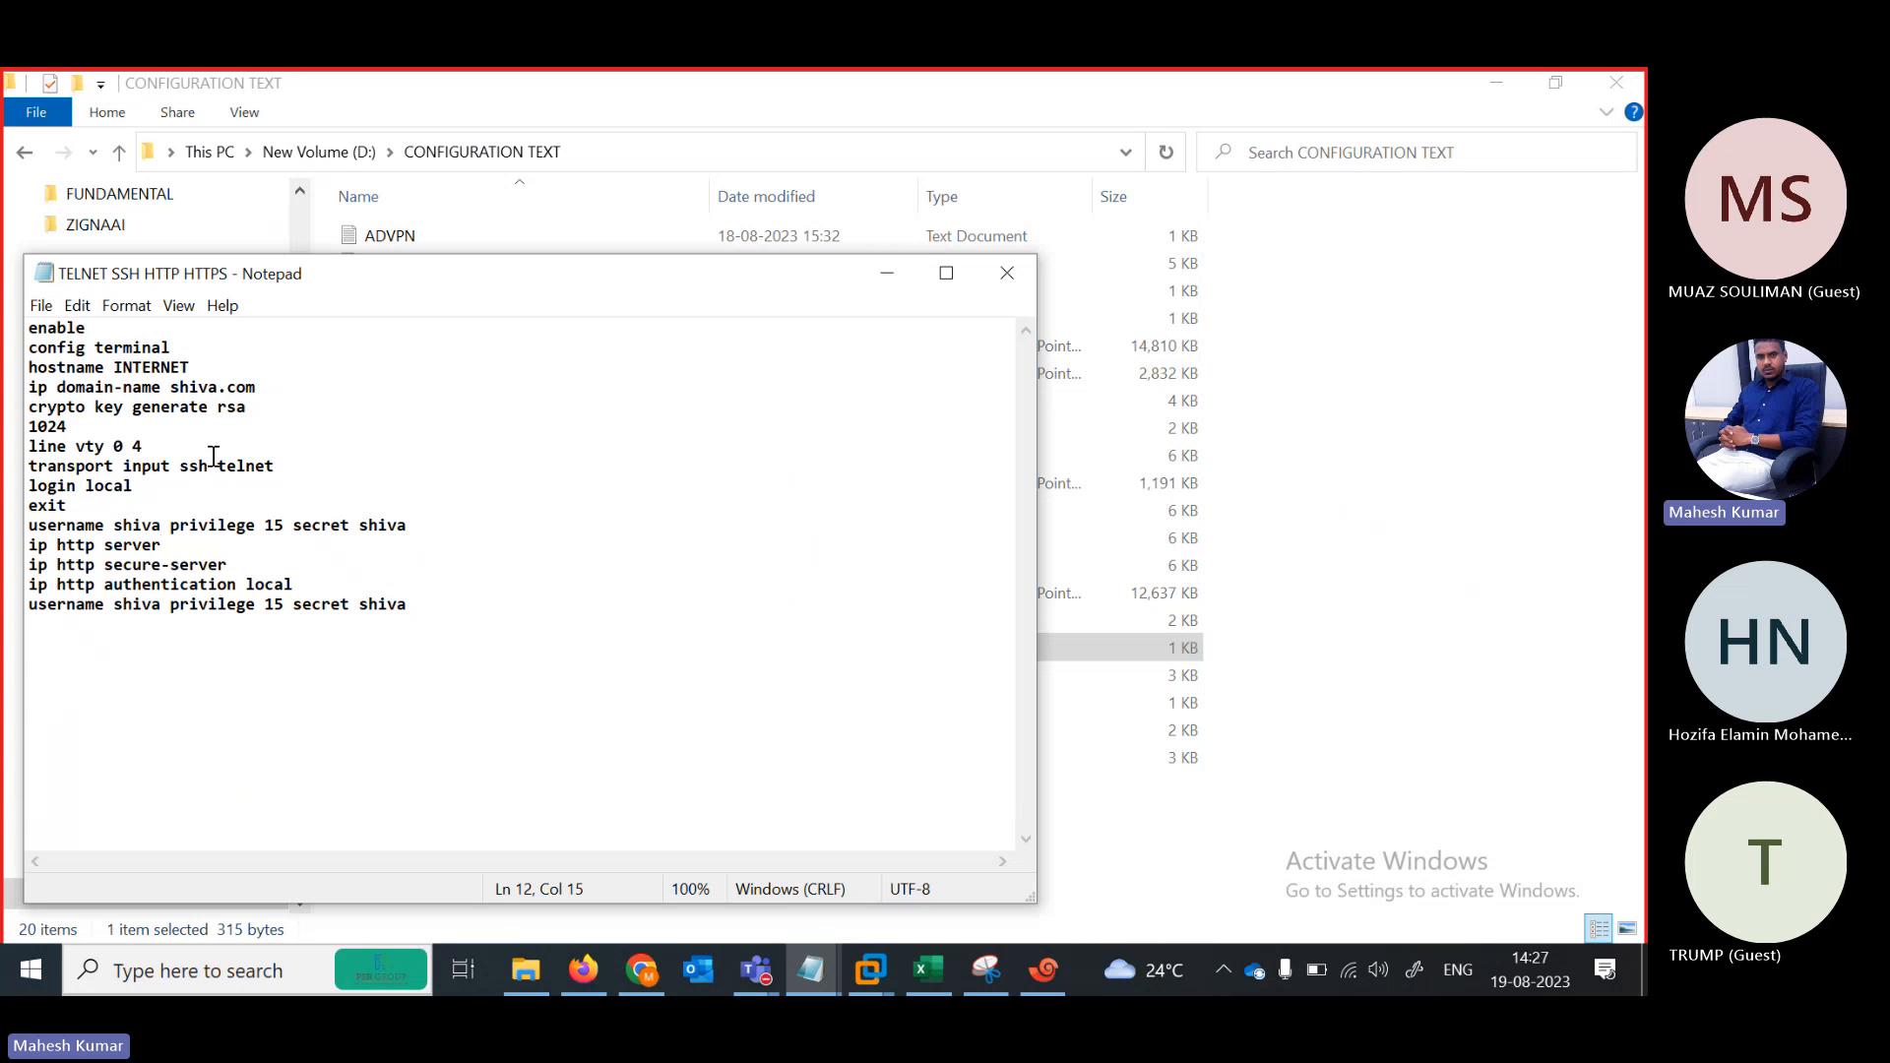
{"action": "left_click", "coordinate": [151, 372]}
{"action": "key", "text": "ctrl+a"}
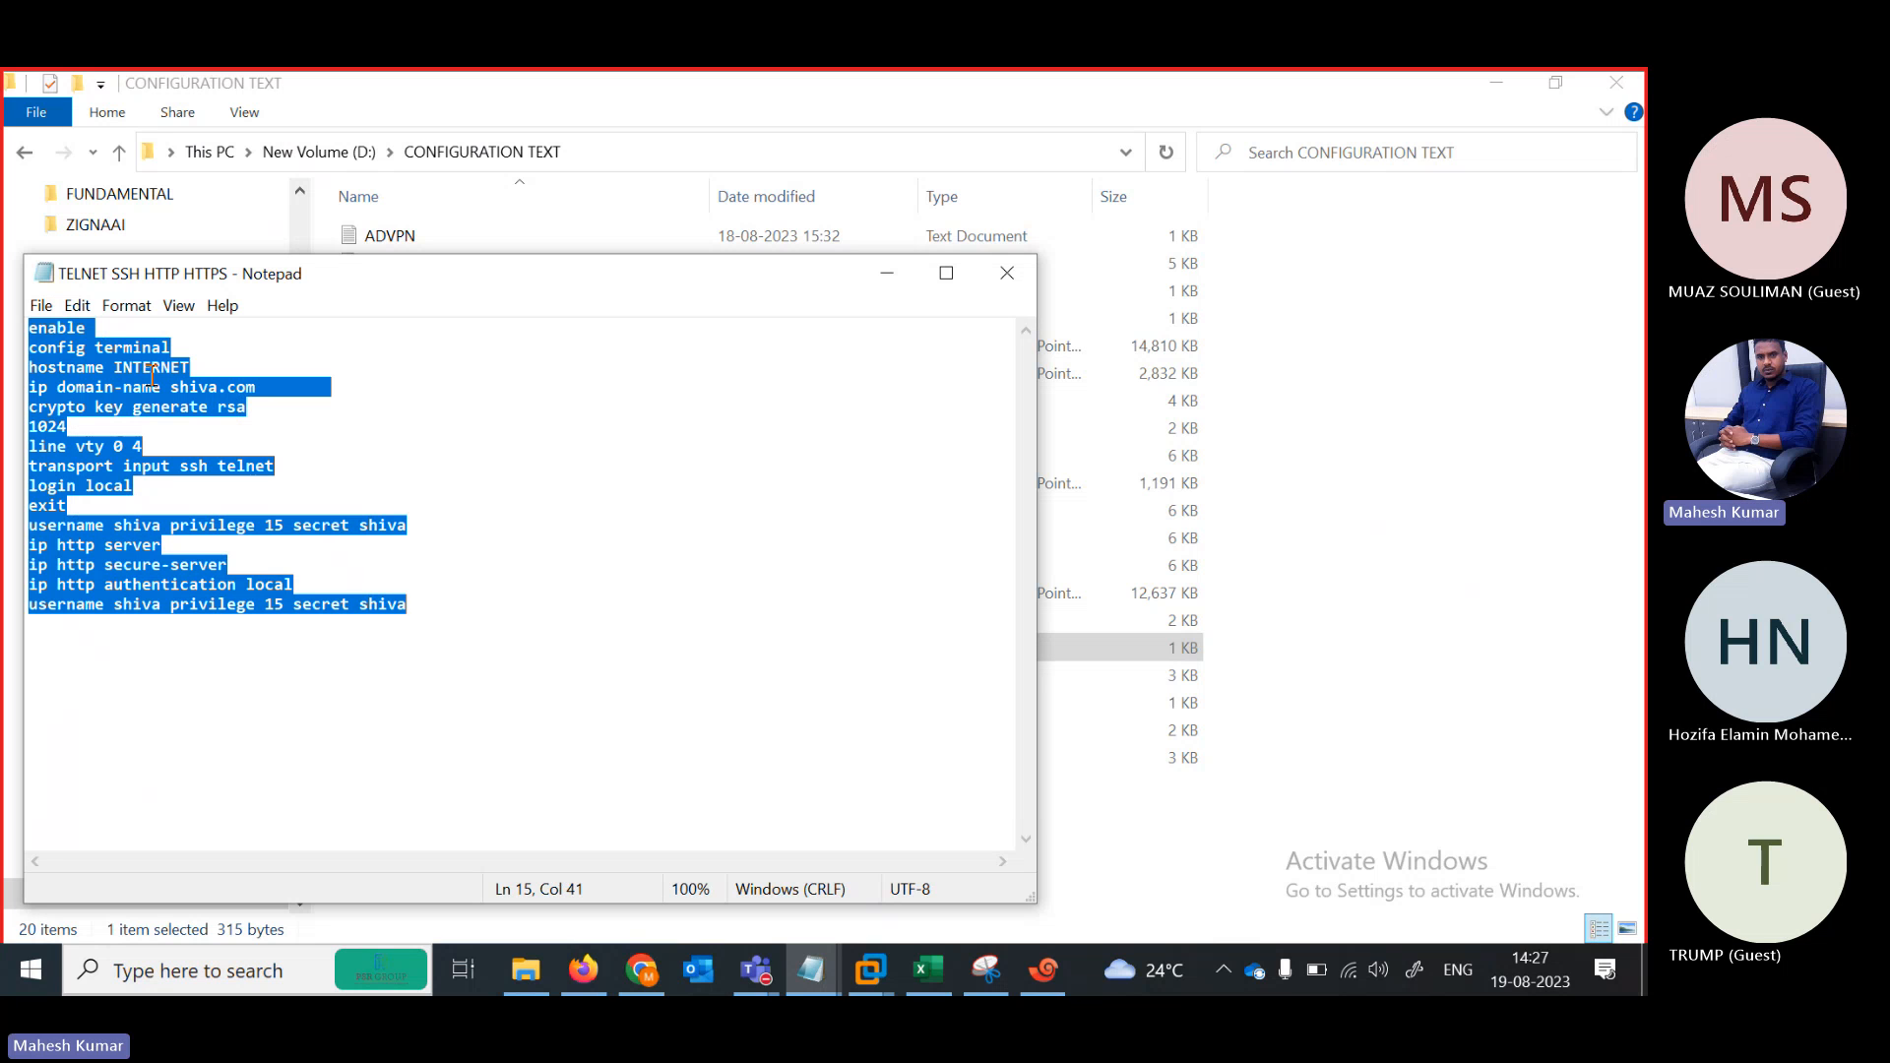
Log out of the INTERNET router and paste the config with domain shiva.com and 1024-bit RSA keys
{"action": "left_click", "coordinate": [1041, 975]}
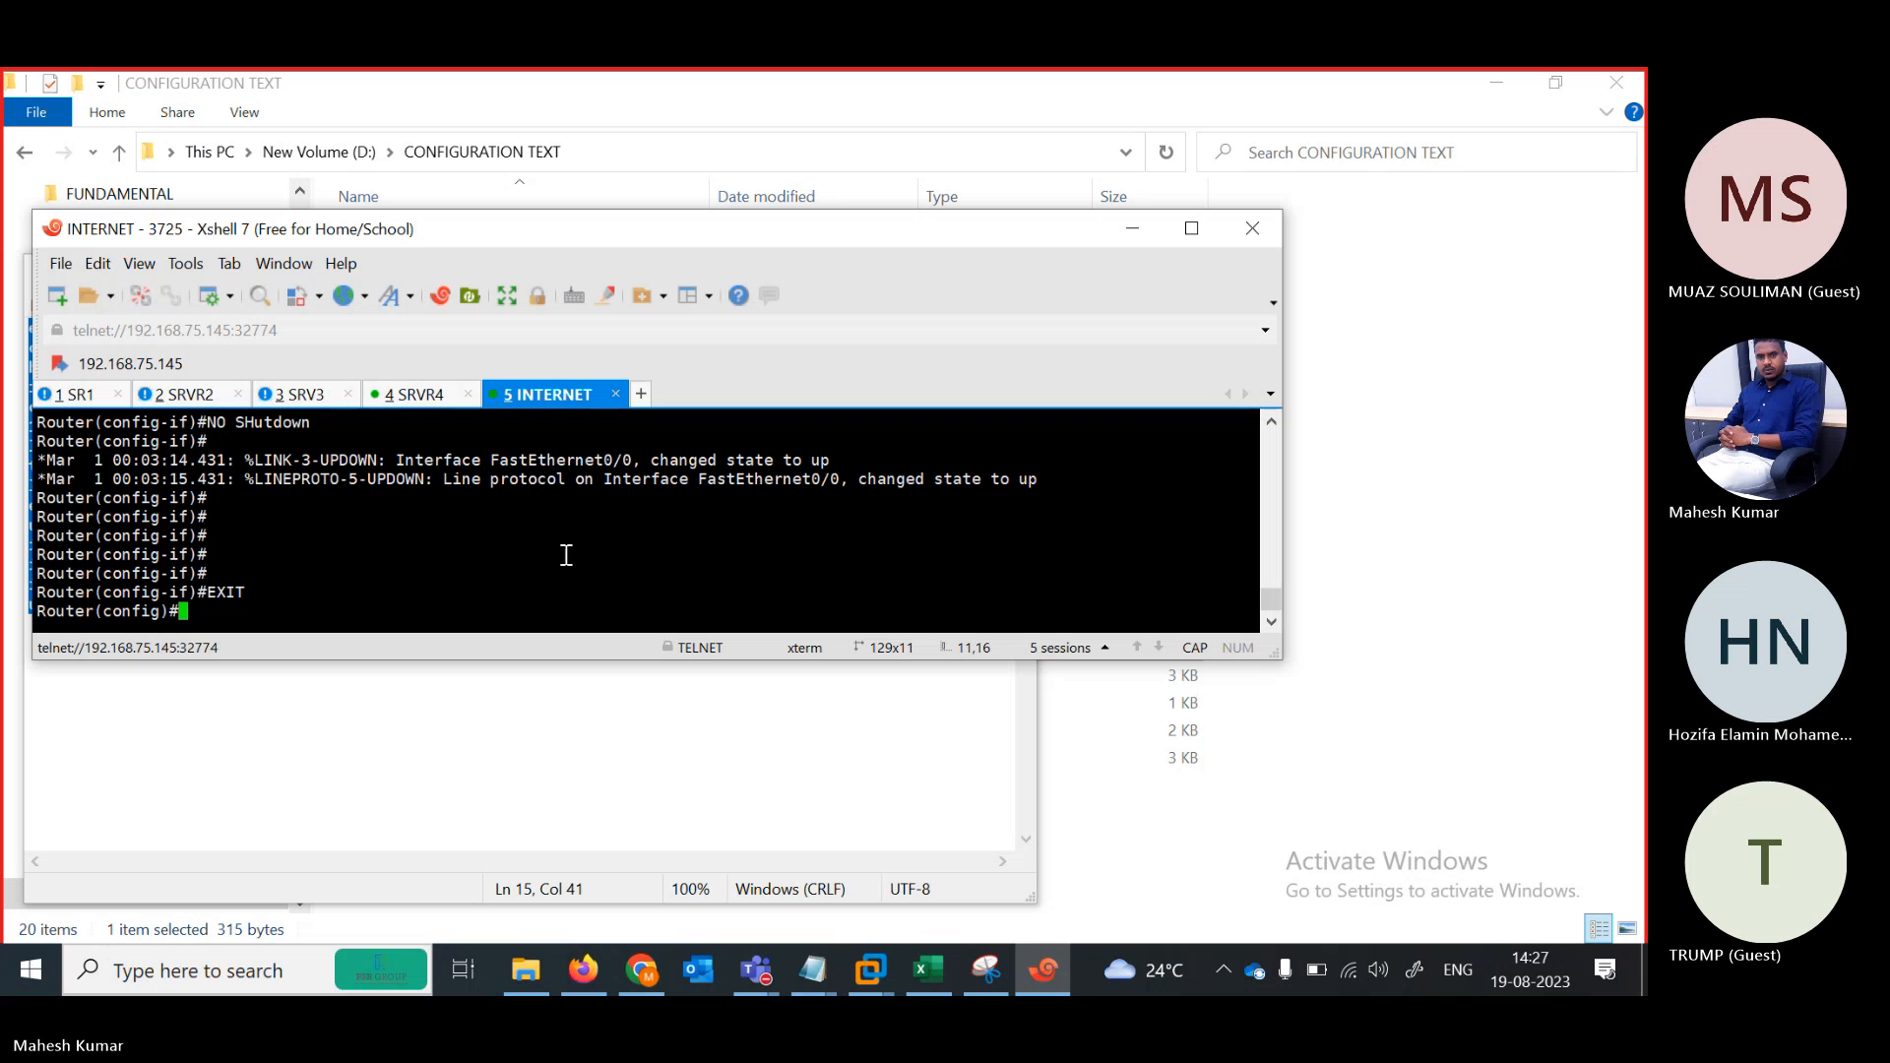
{"action": "type", "text": "END"}
{"action": "key", "text": "Return"}
{"action": "type", "text": "EXIT"}
{"action": "key", "text": "Return"}
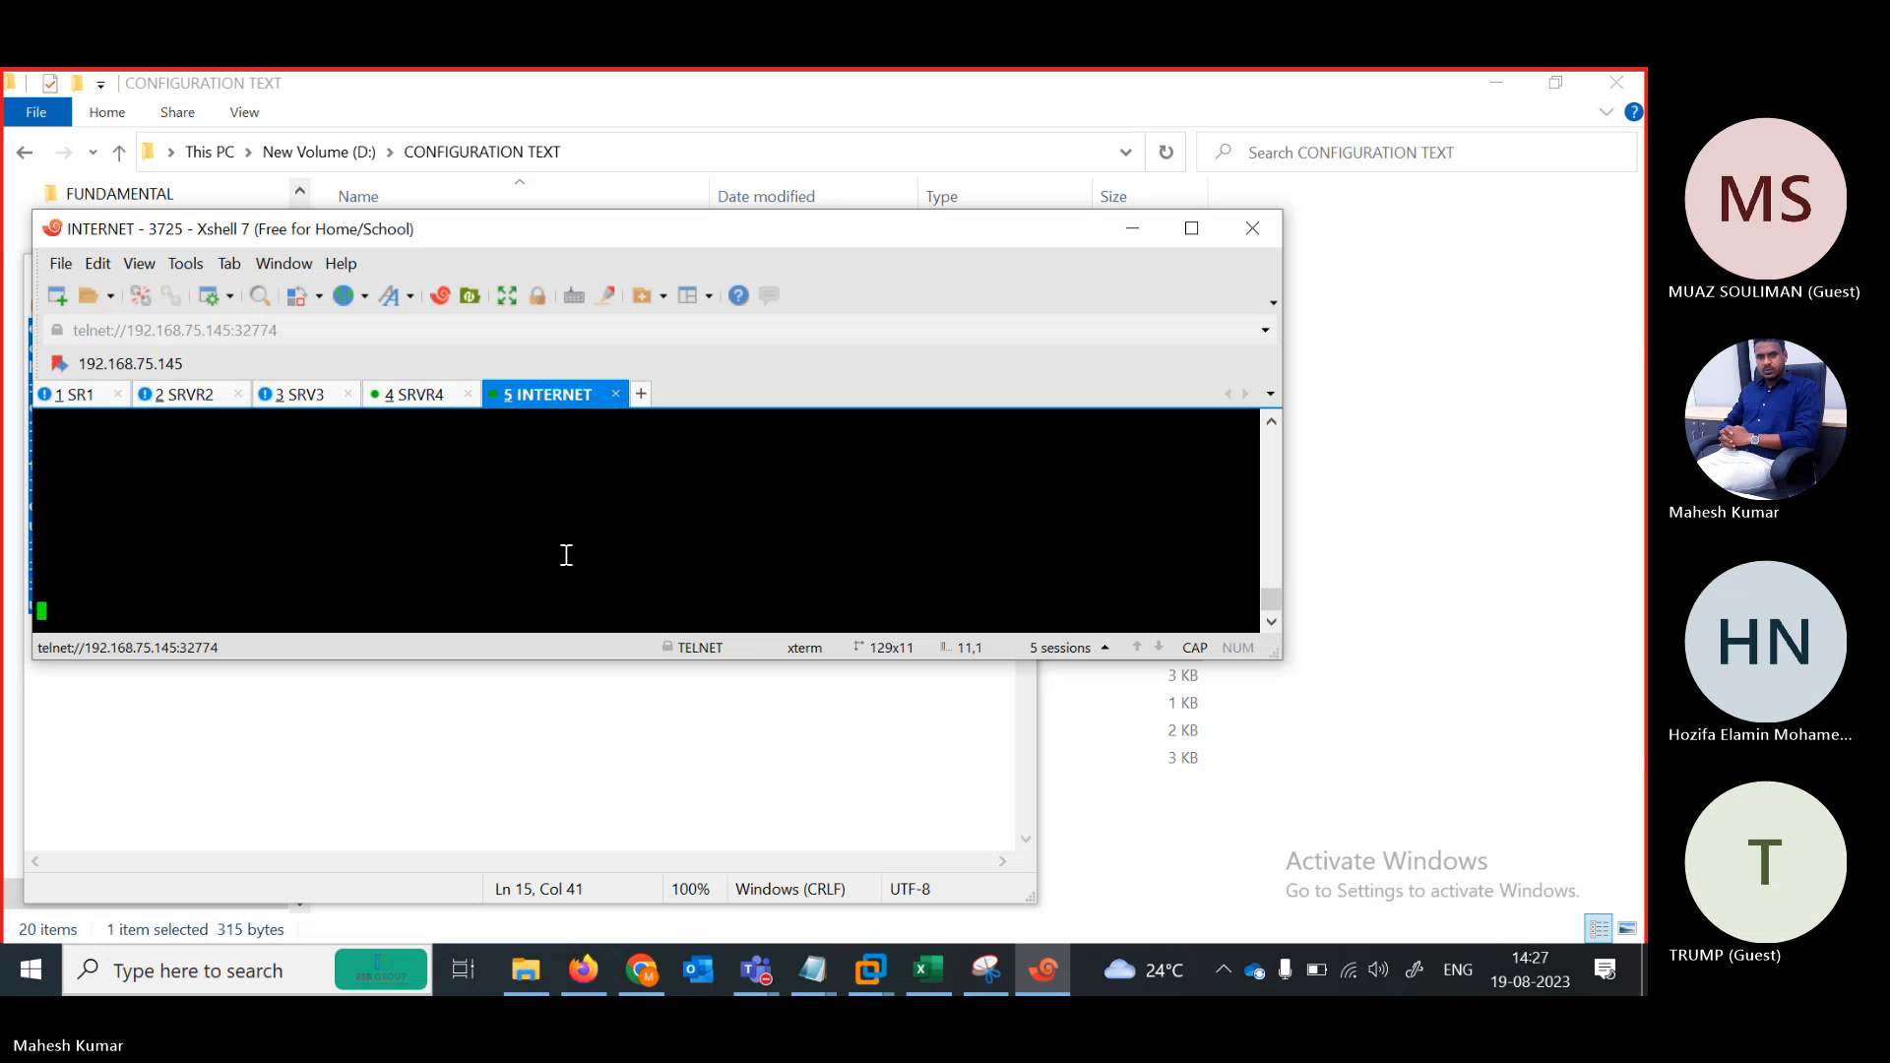
{"action": "left_click_drag", "start_coordinate": [618, 233], "coordinate": [679, 225]}
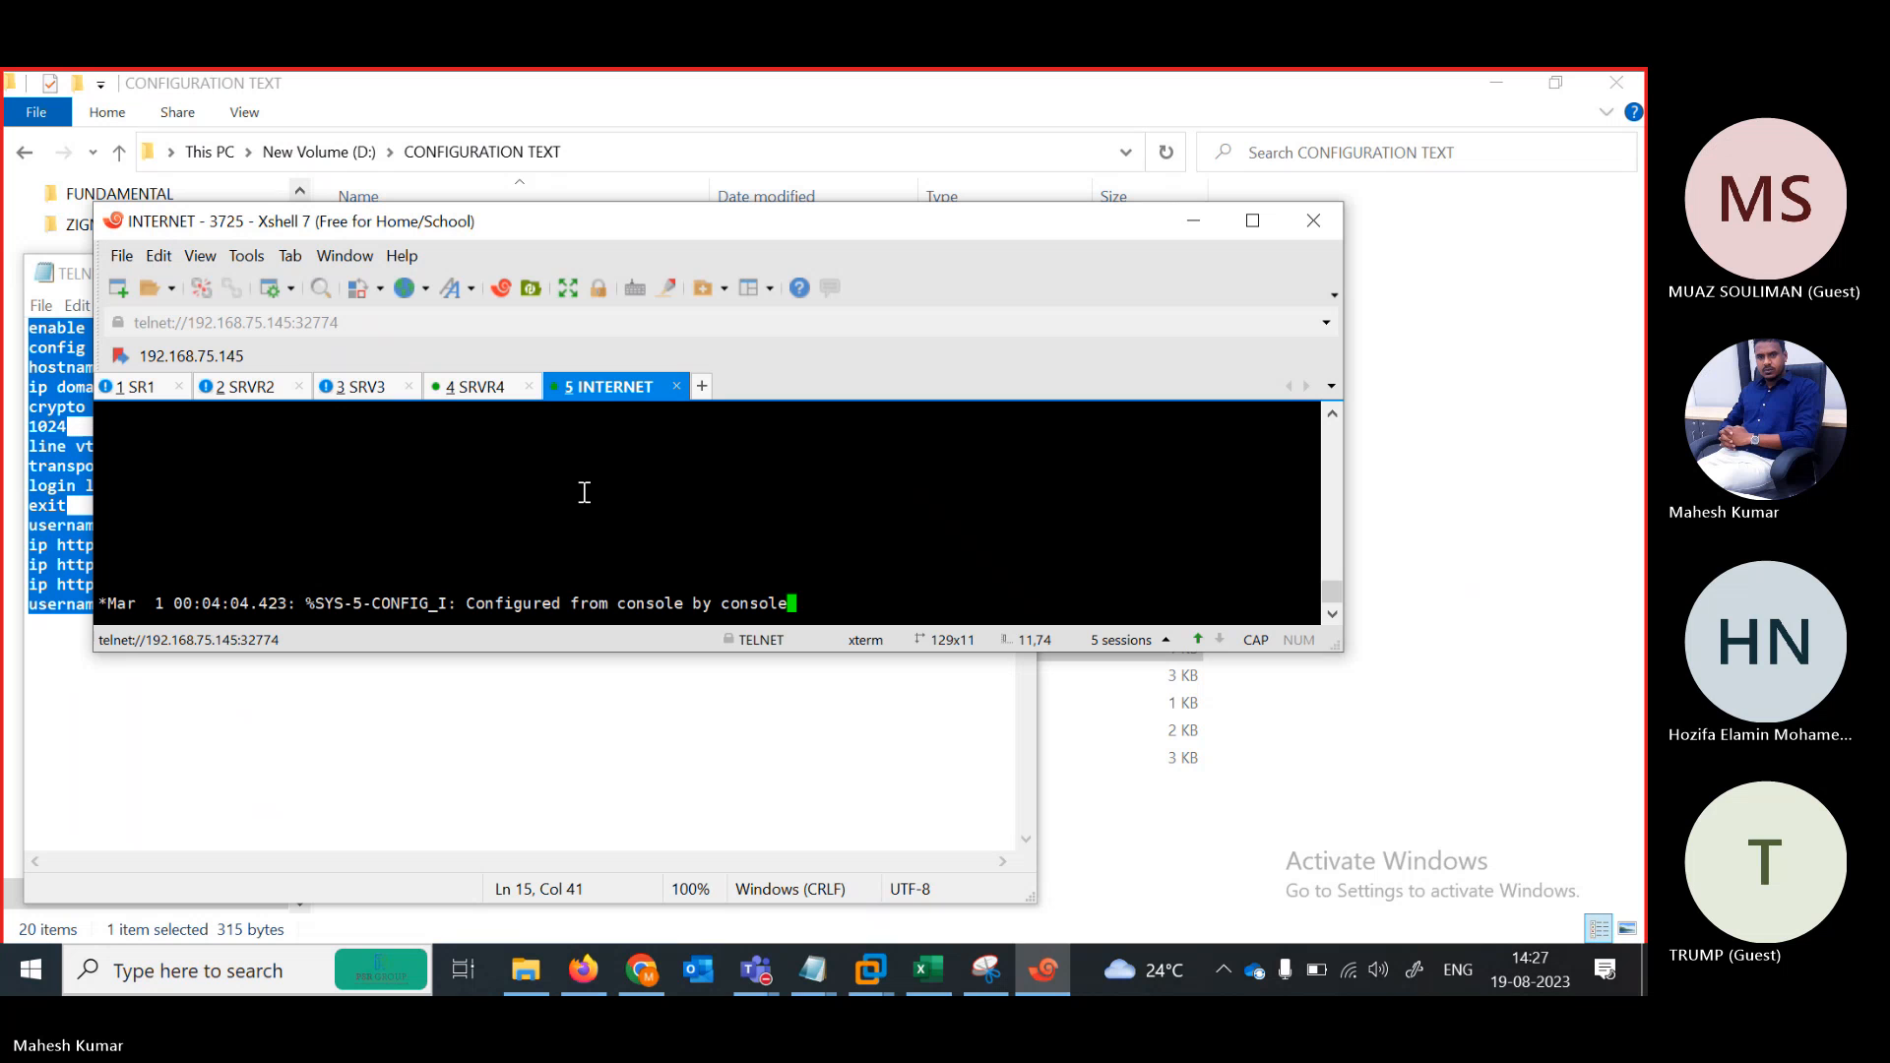
{"action": "key", "text": "Return"}
{"action": "key", "text": "Return"}
{"action": "key", "text": "Return"}
{"action": "key", "text": "Return"}
{"action": "key", "text": "Return"}
{"action": "key", "text": "Return"}
{"action": "key", "text": "Return"}
{"action": "key", "text": "Return"}
{"action": "key", "text": "Return"}
{"action": "key", "text": "Return"}
{"action": "key", "text": "Return"}
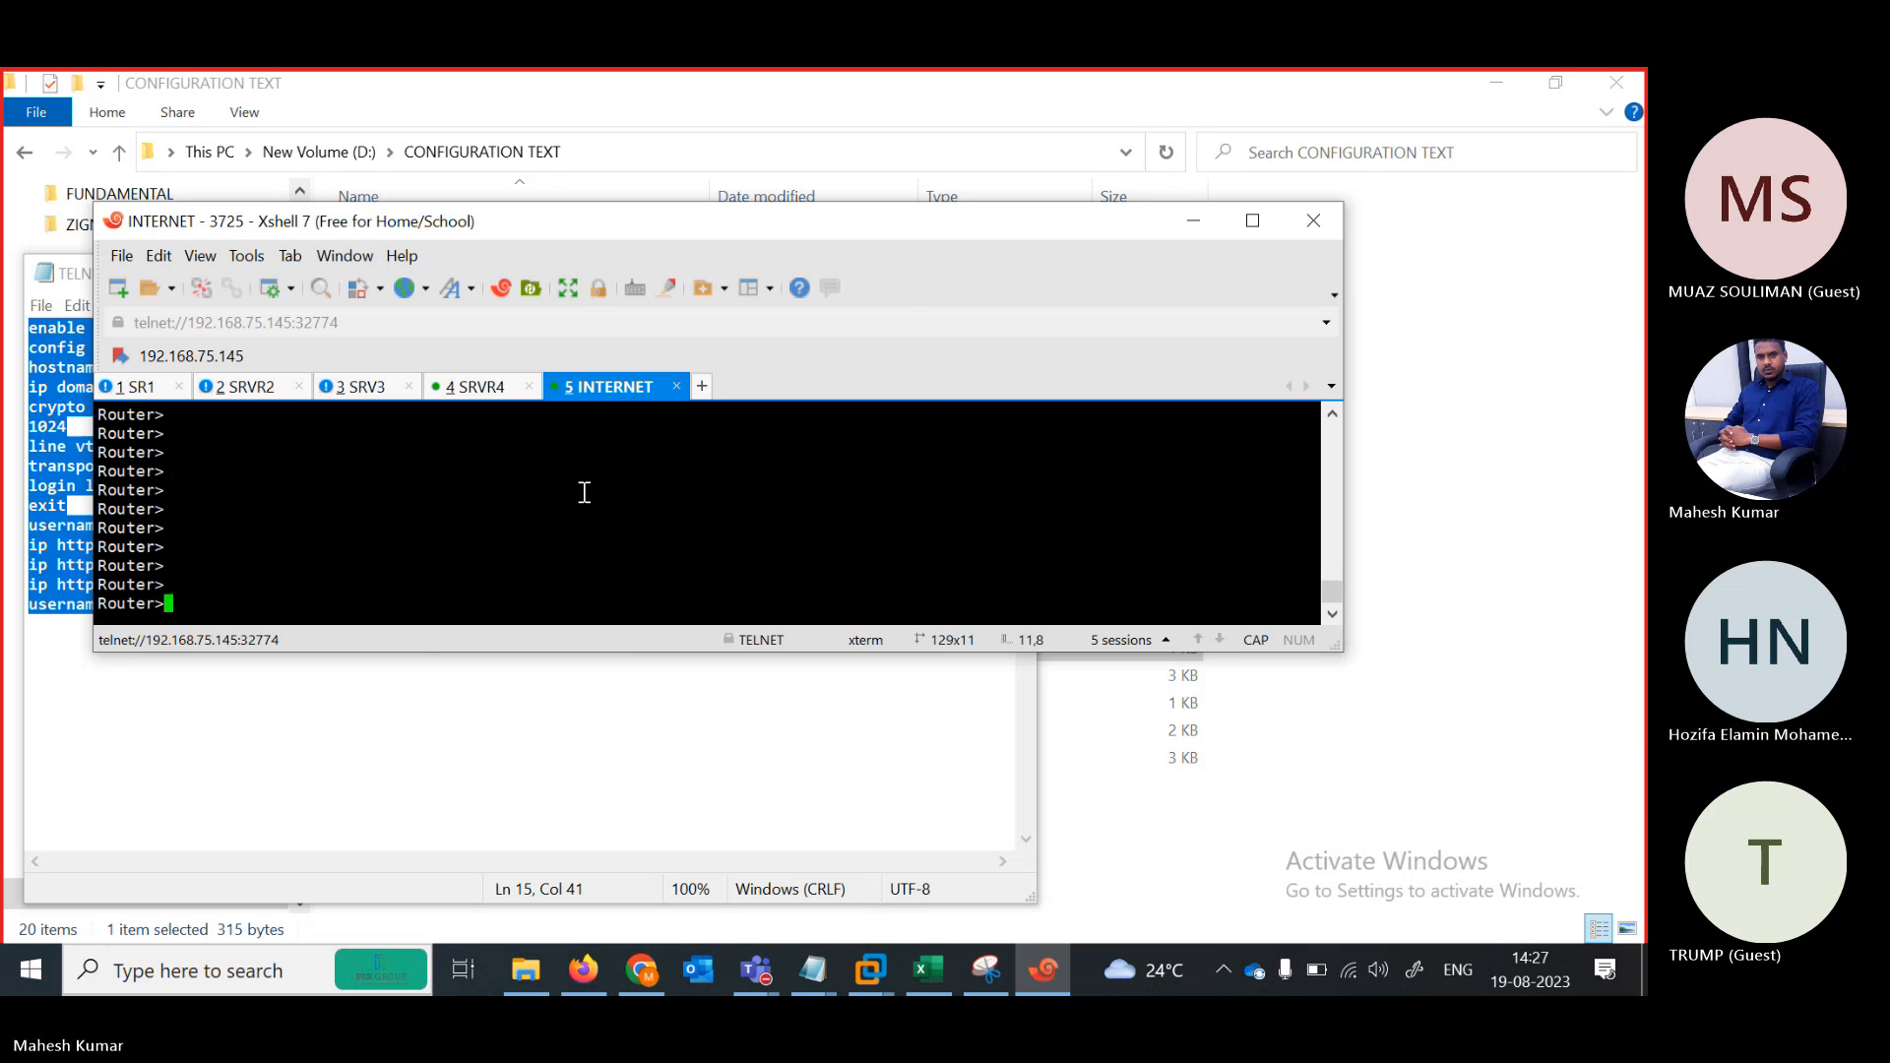
{"action": "right_click", "coordinate": [584, 492]}
{"action": "left_click", "coordinate": [652, 528]}
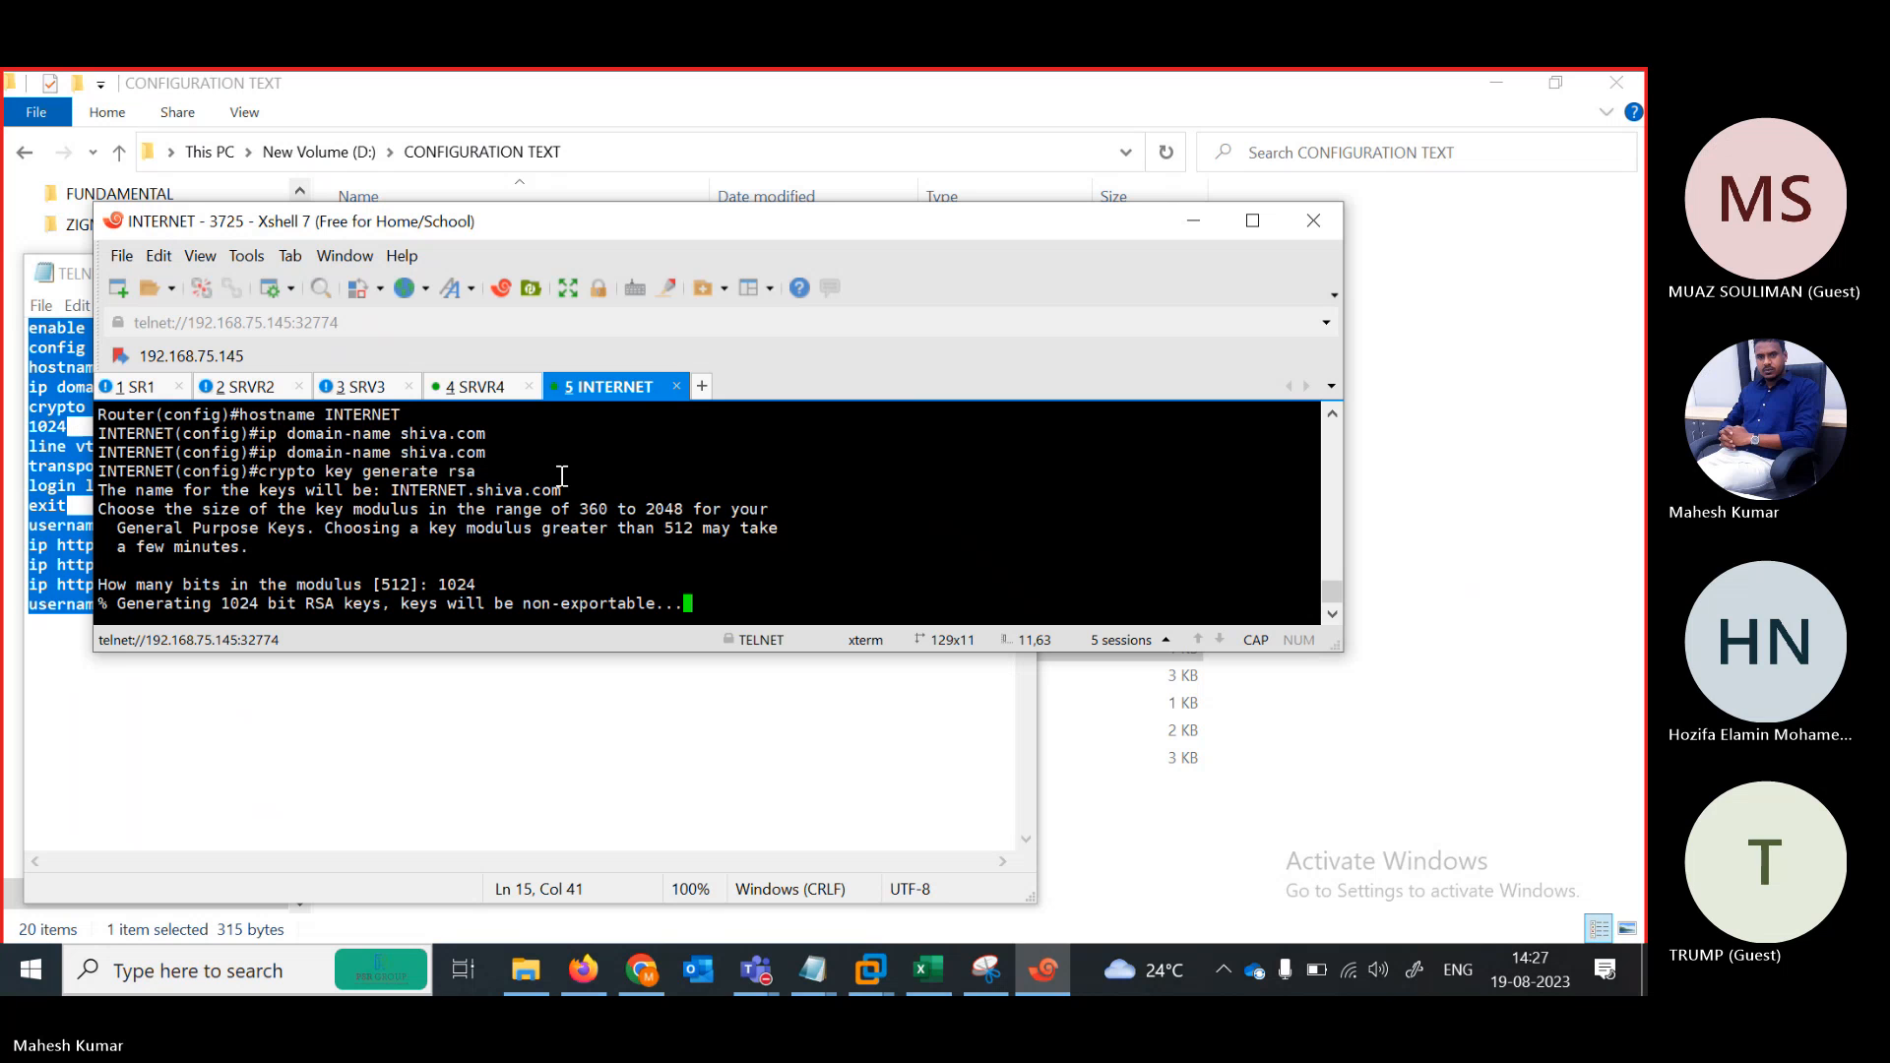
{"action": "left_click", "coordinate": [146, 393]}
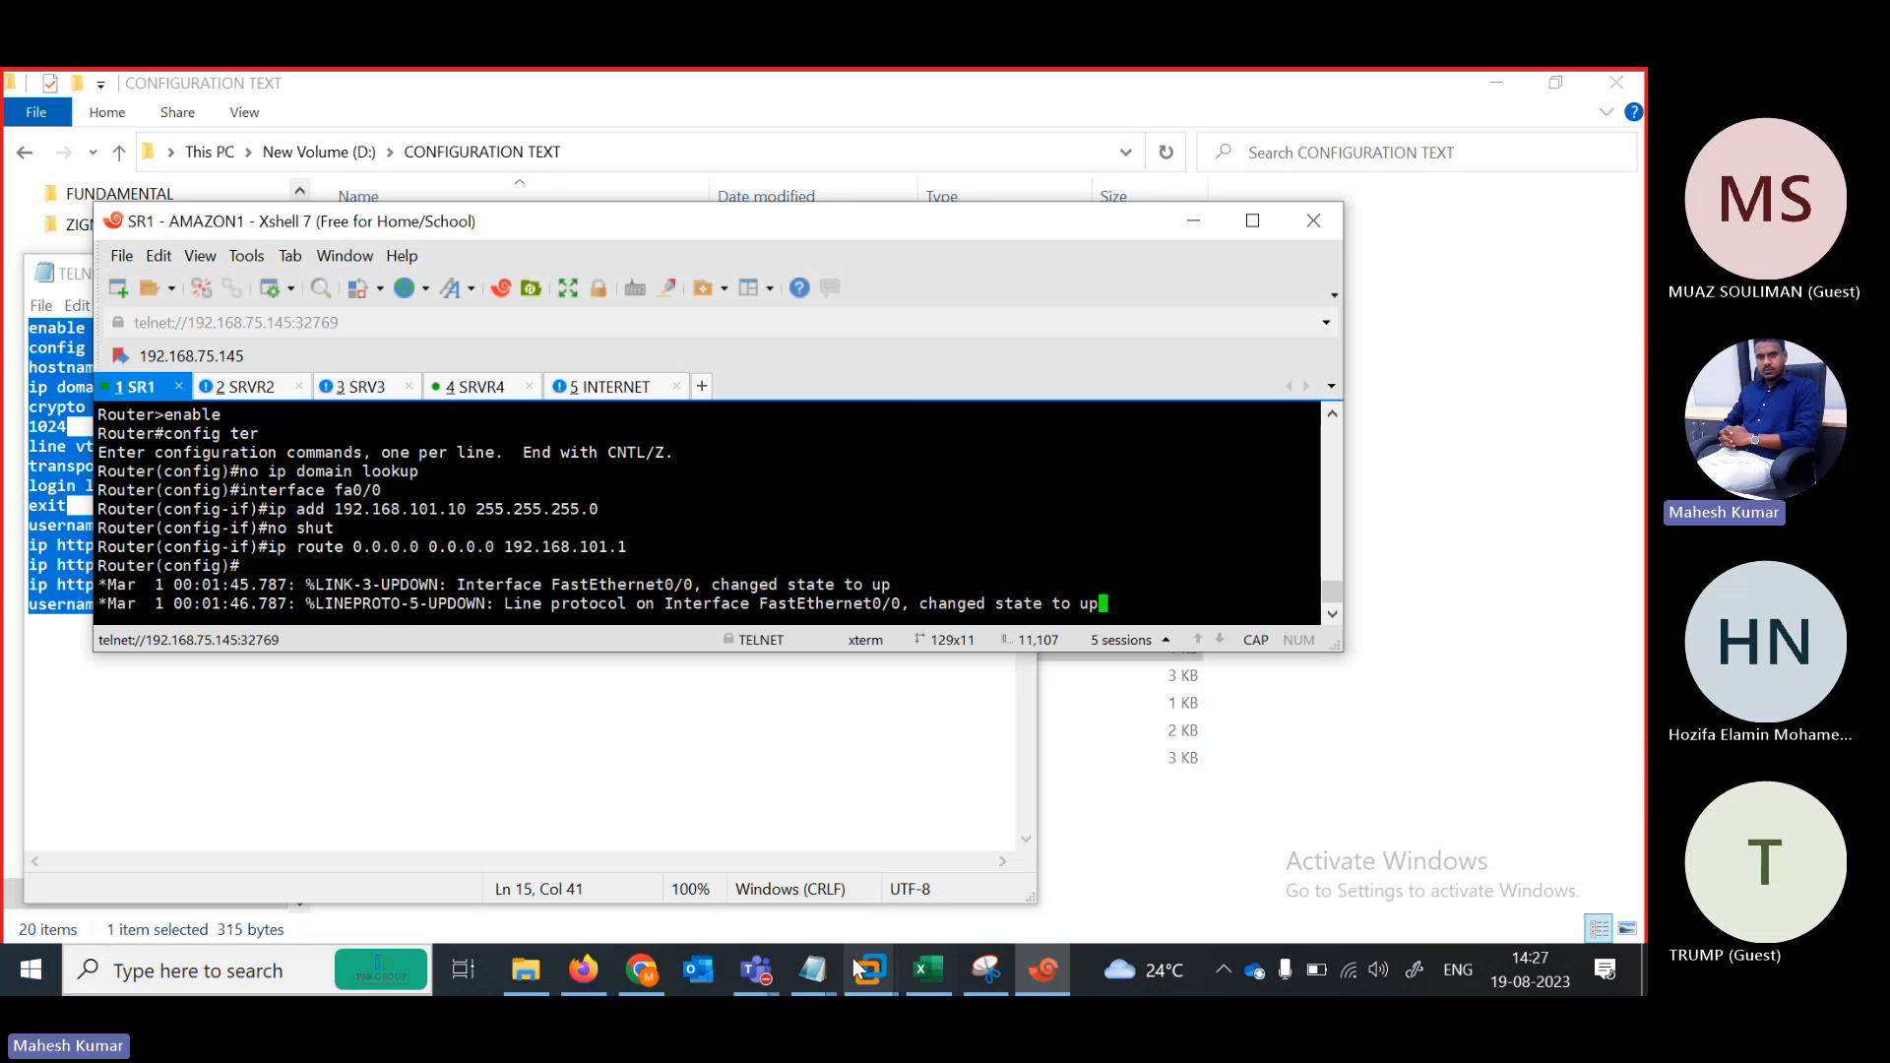
Change the Notepad config's hostname from INTERNET to SRV1 and select the whole config
{"action": "mouse_move", "coordinate": [827, 967]}
{"action": "left_click", "coordinate": [1040, 866]}
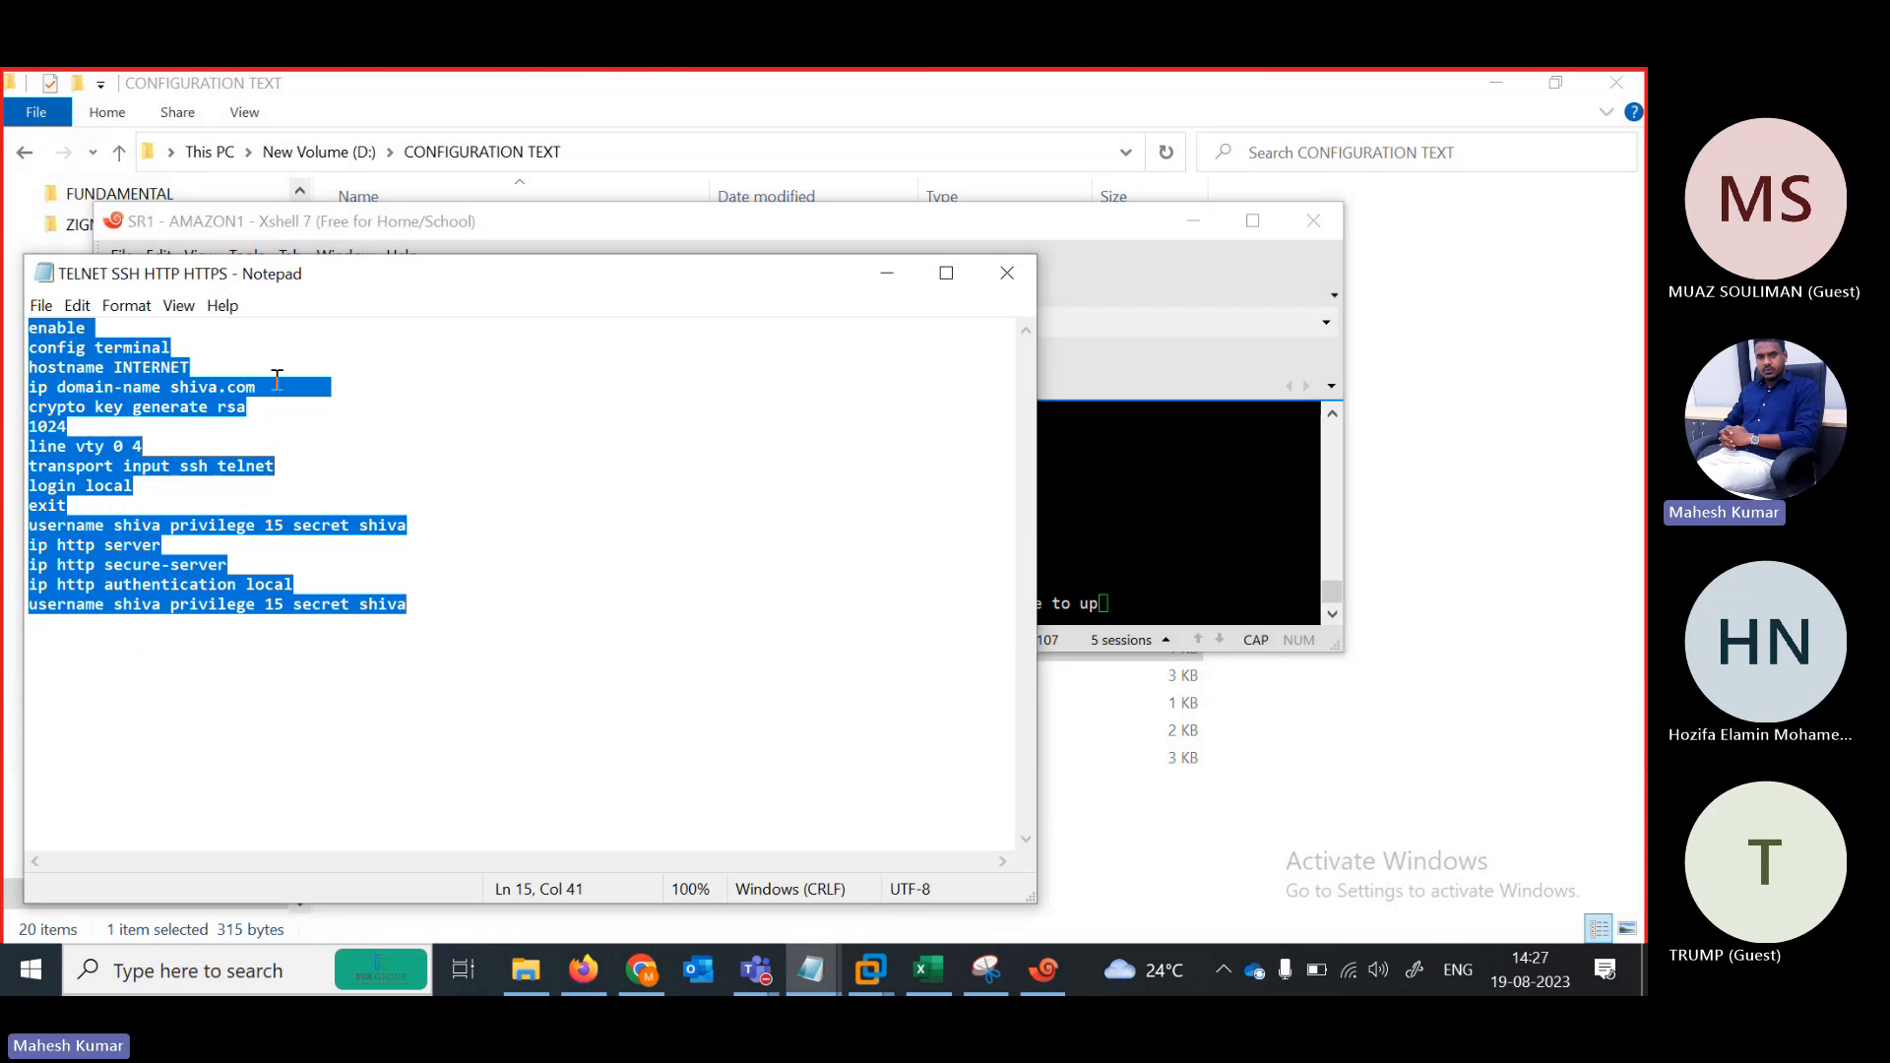
{"action": "left_click", "coordinate": [266, 404]}
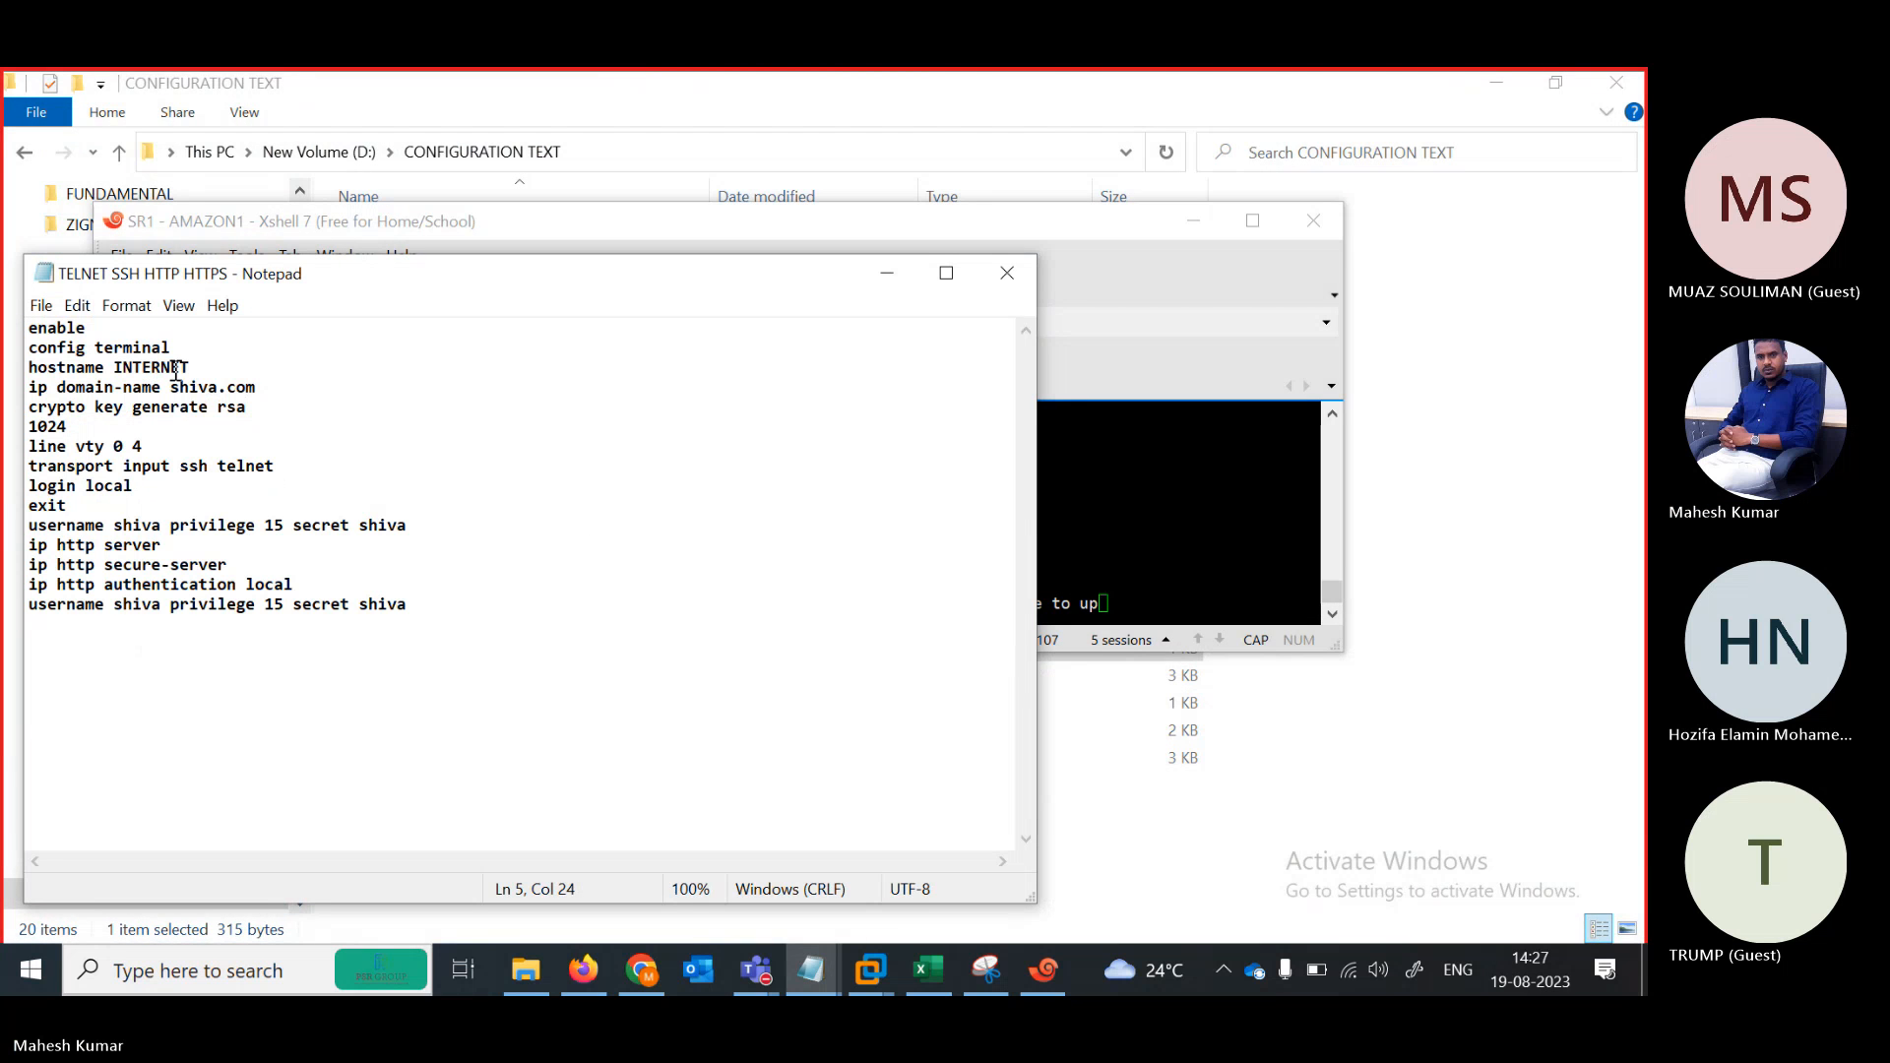
{"action": "key", "text": "Up"}
{"action": "key", "text": "Up"}
{"action": "key", "text": "BackSpace"}
{"action": "key", "text": "BackSpace"}
{"action": "key", "text": "BackSpace"}
{"action": "key", "text": "BackSpace"}
{"action": "key", "text": "BackSpace"}
{"action": "key", "text": "BackSpace"}
{"action": "key", "text": "BackSpace"}
{"action": "key", "text": "BackSpace"}
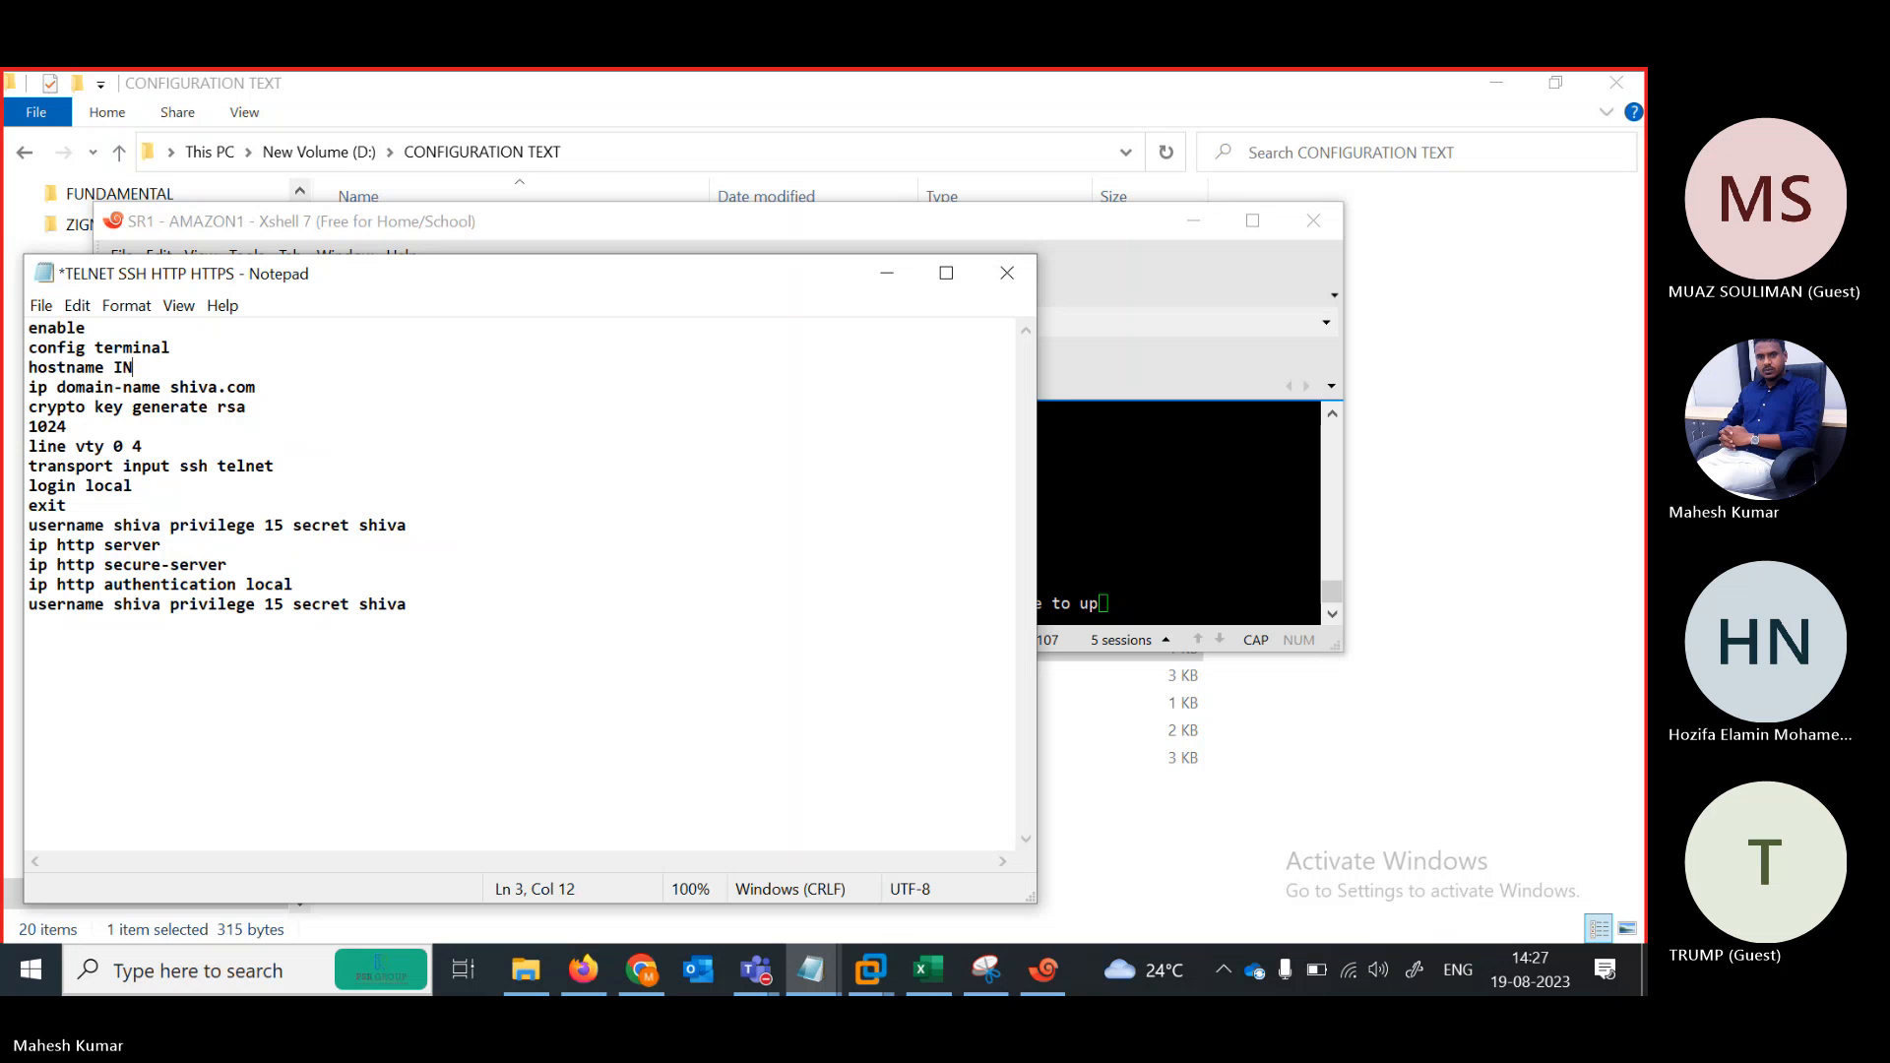
{"action": "type", "text": "SRV1"}
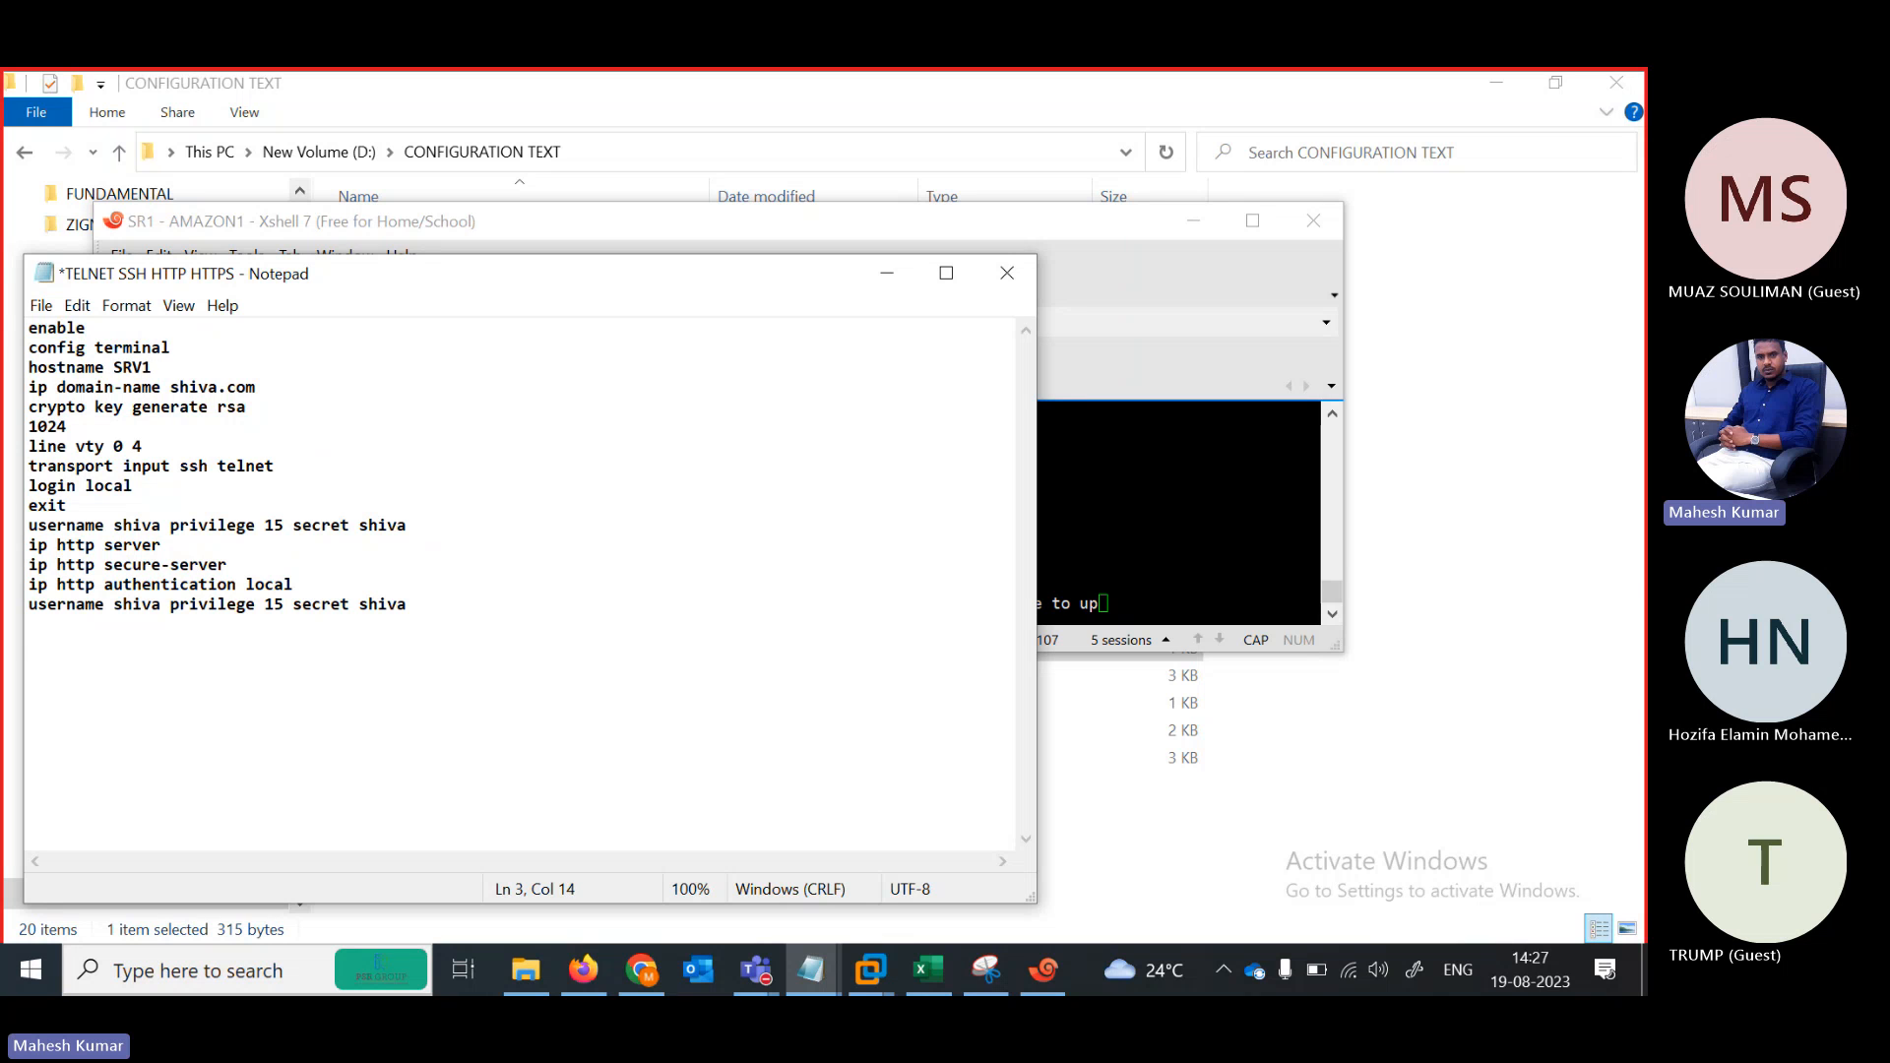
{"action": "key", "text": "ctrl+a"}
Exit SR1's configuration mode and paste the SRV1 config into a fresh console session
{"action": "left_click", "coordinate": [1130, 370]}
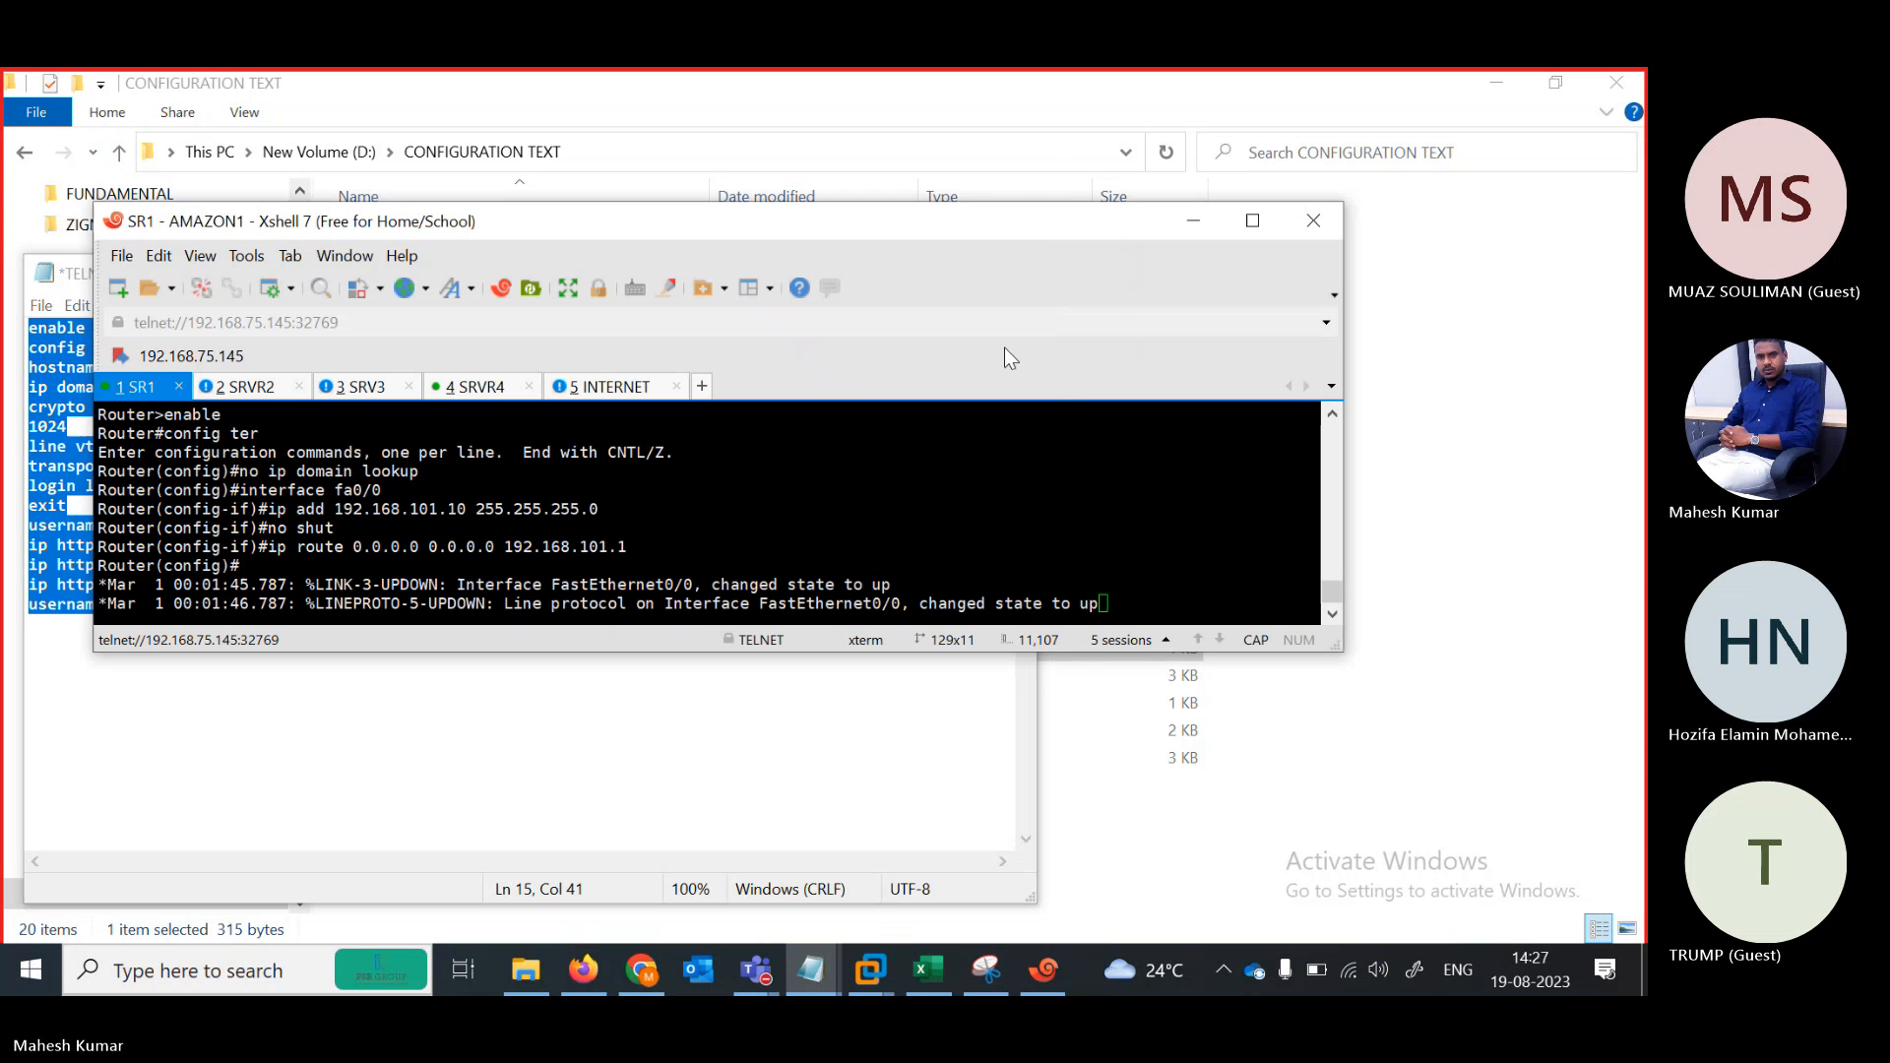
{"action": "key", "text": "Return"}
{"action": "key", "text": "Return"}
{"action": "key", "text": "Return"}
{"action": "key", "text": "Return"}
{"action": "key", "text": "Return"}
{"action": "key", "text": "Return"}
{"action": "key", "text": "Return"}
{"action": "key", "text": "Return"}
{"action": "key", "text": "Return"}
{"action": "key", "text": "Return"}
{"action": "key", "text": "Return"}
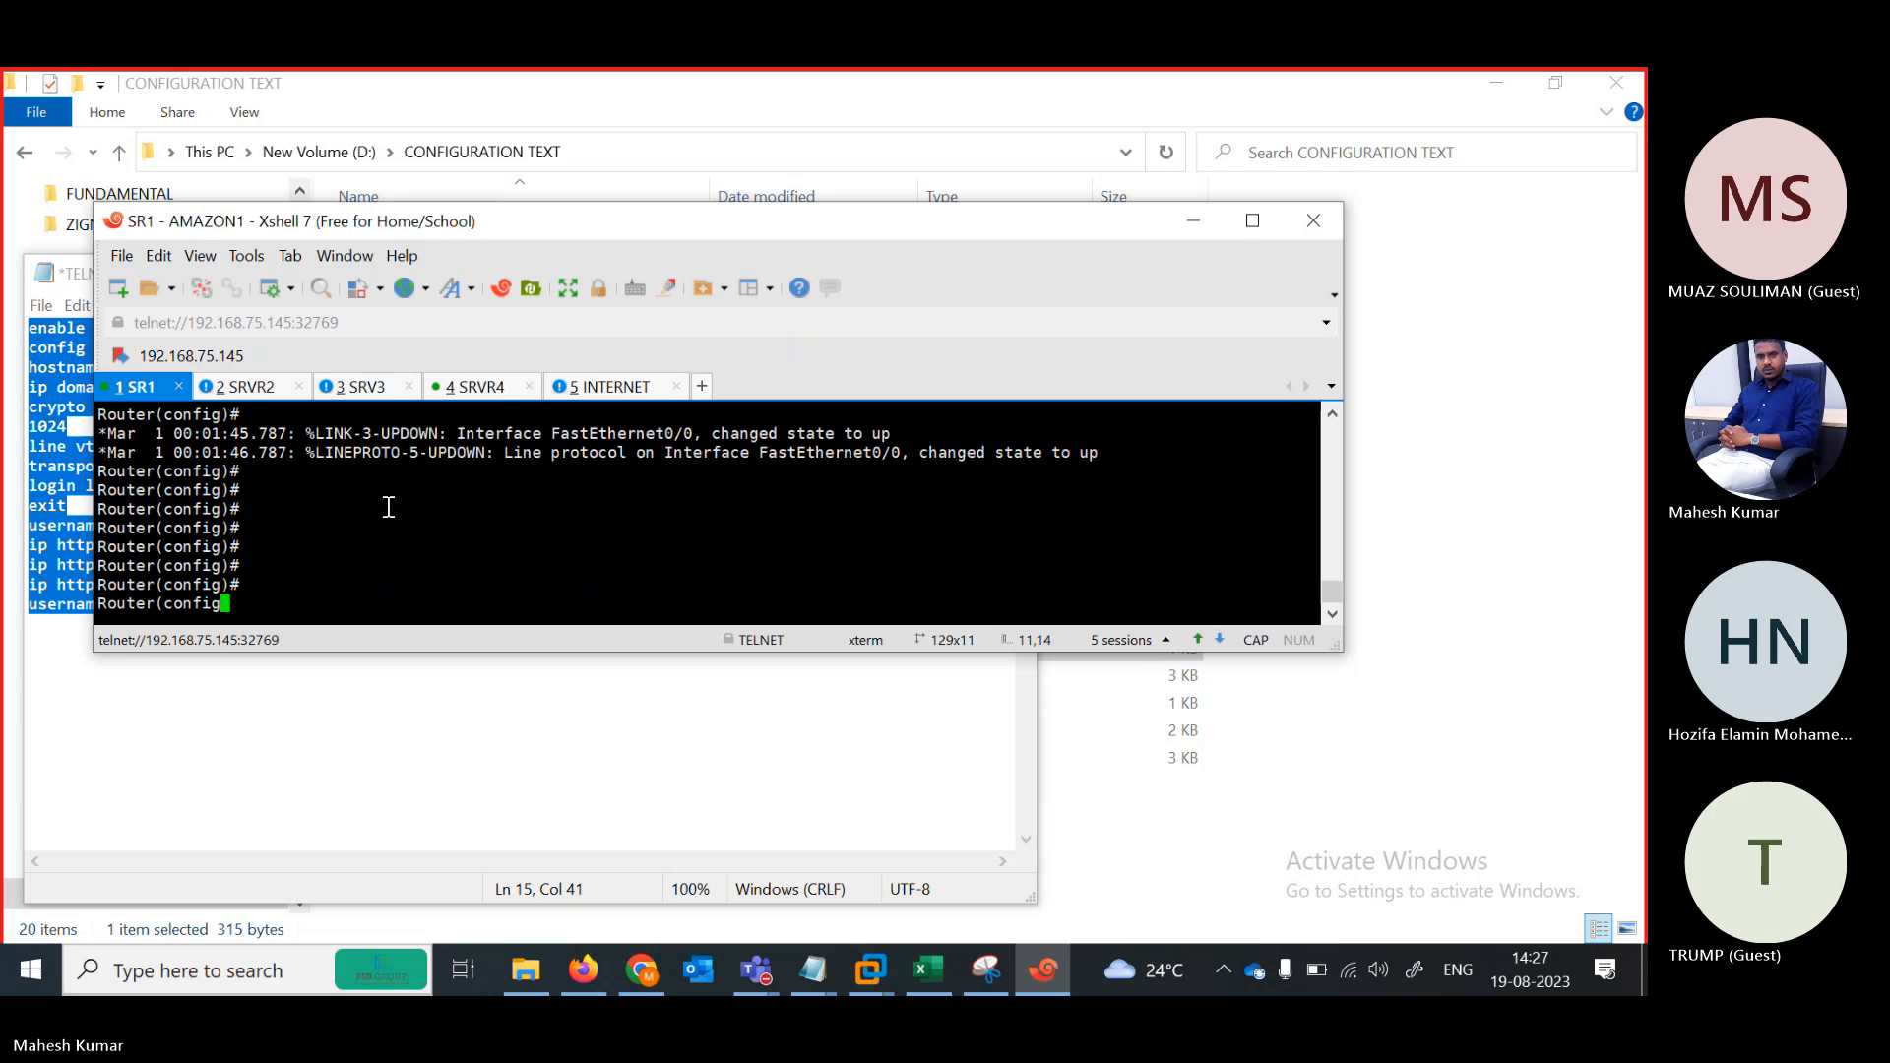
{"action": "type", "text": "E D"}
{"action": "key", "text": "Return"}
{"action": "type", "text": "END"}
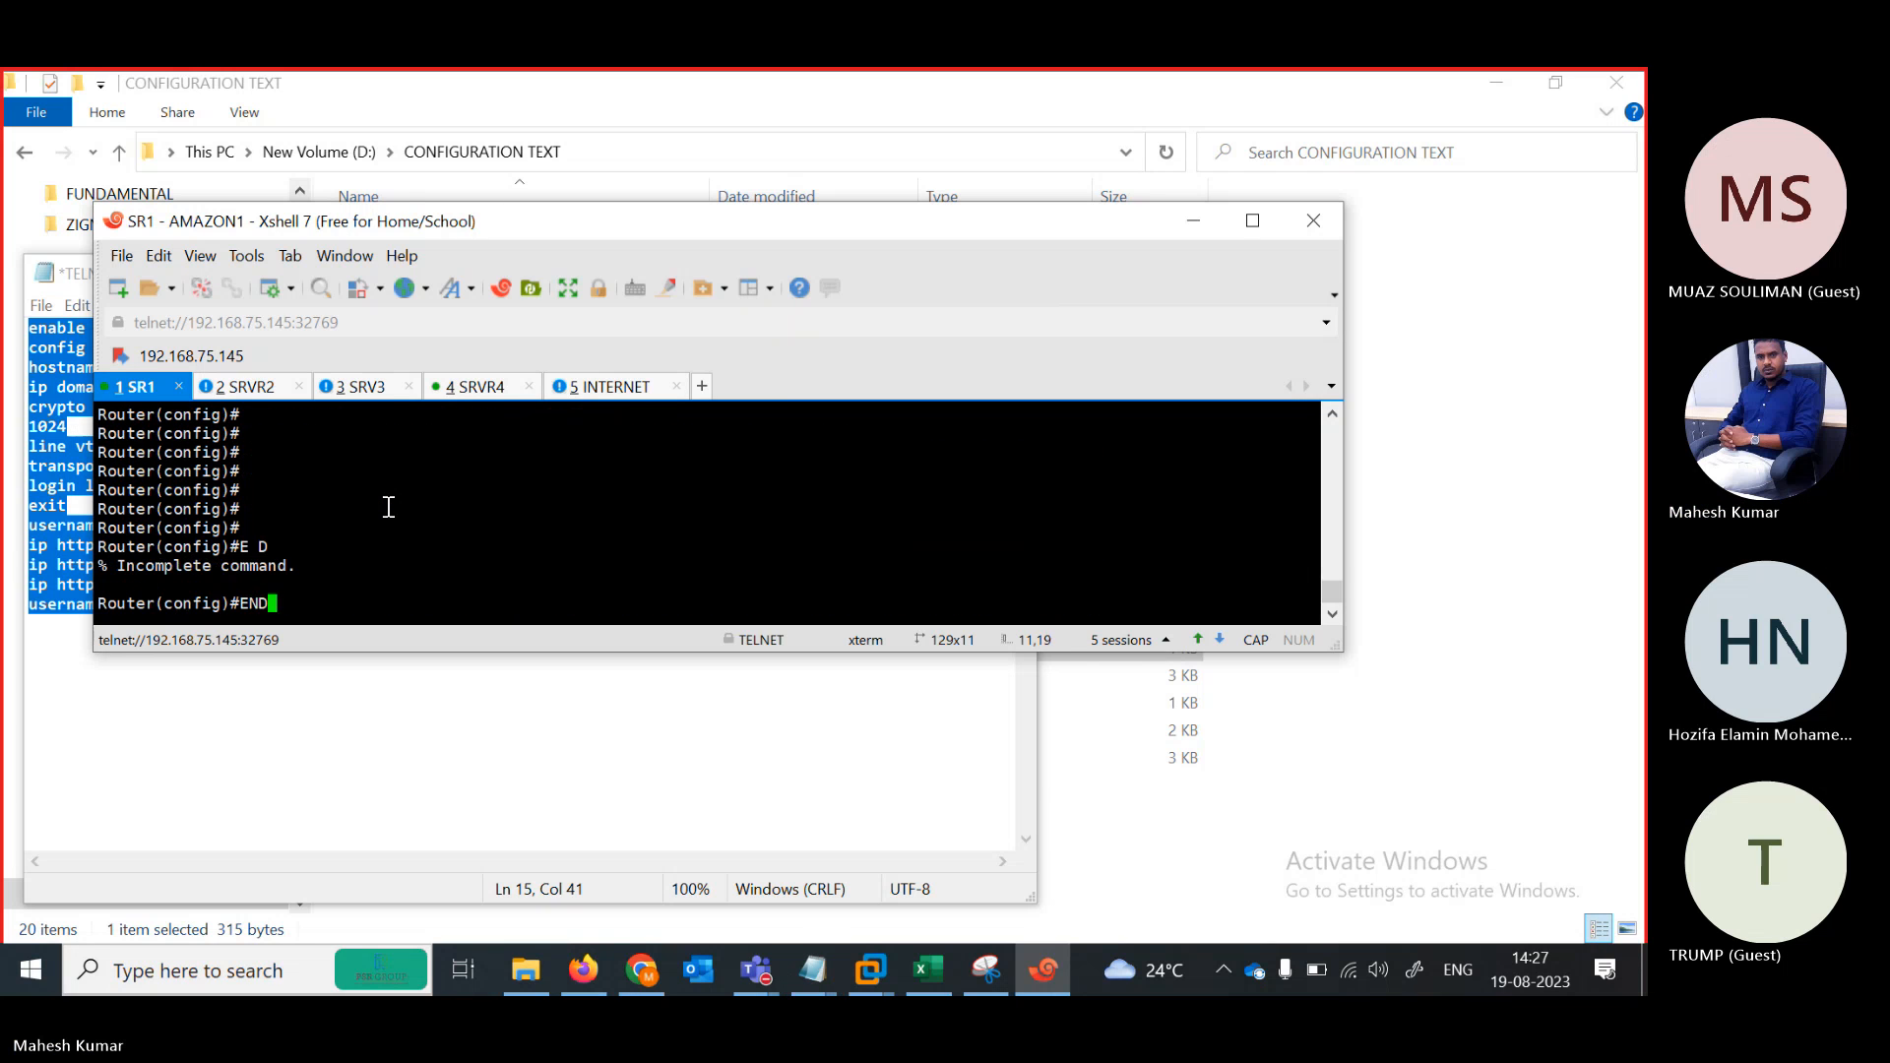
{"action": "key", "text": "Return"}
{"action": "type", "text": "EXIT"}
{"action": "key", "text": "Return"}
{"action": "key", "text": "Return"}
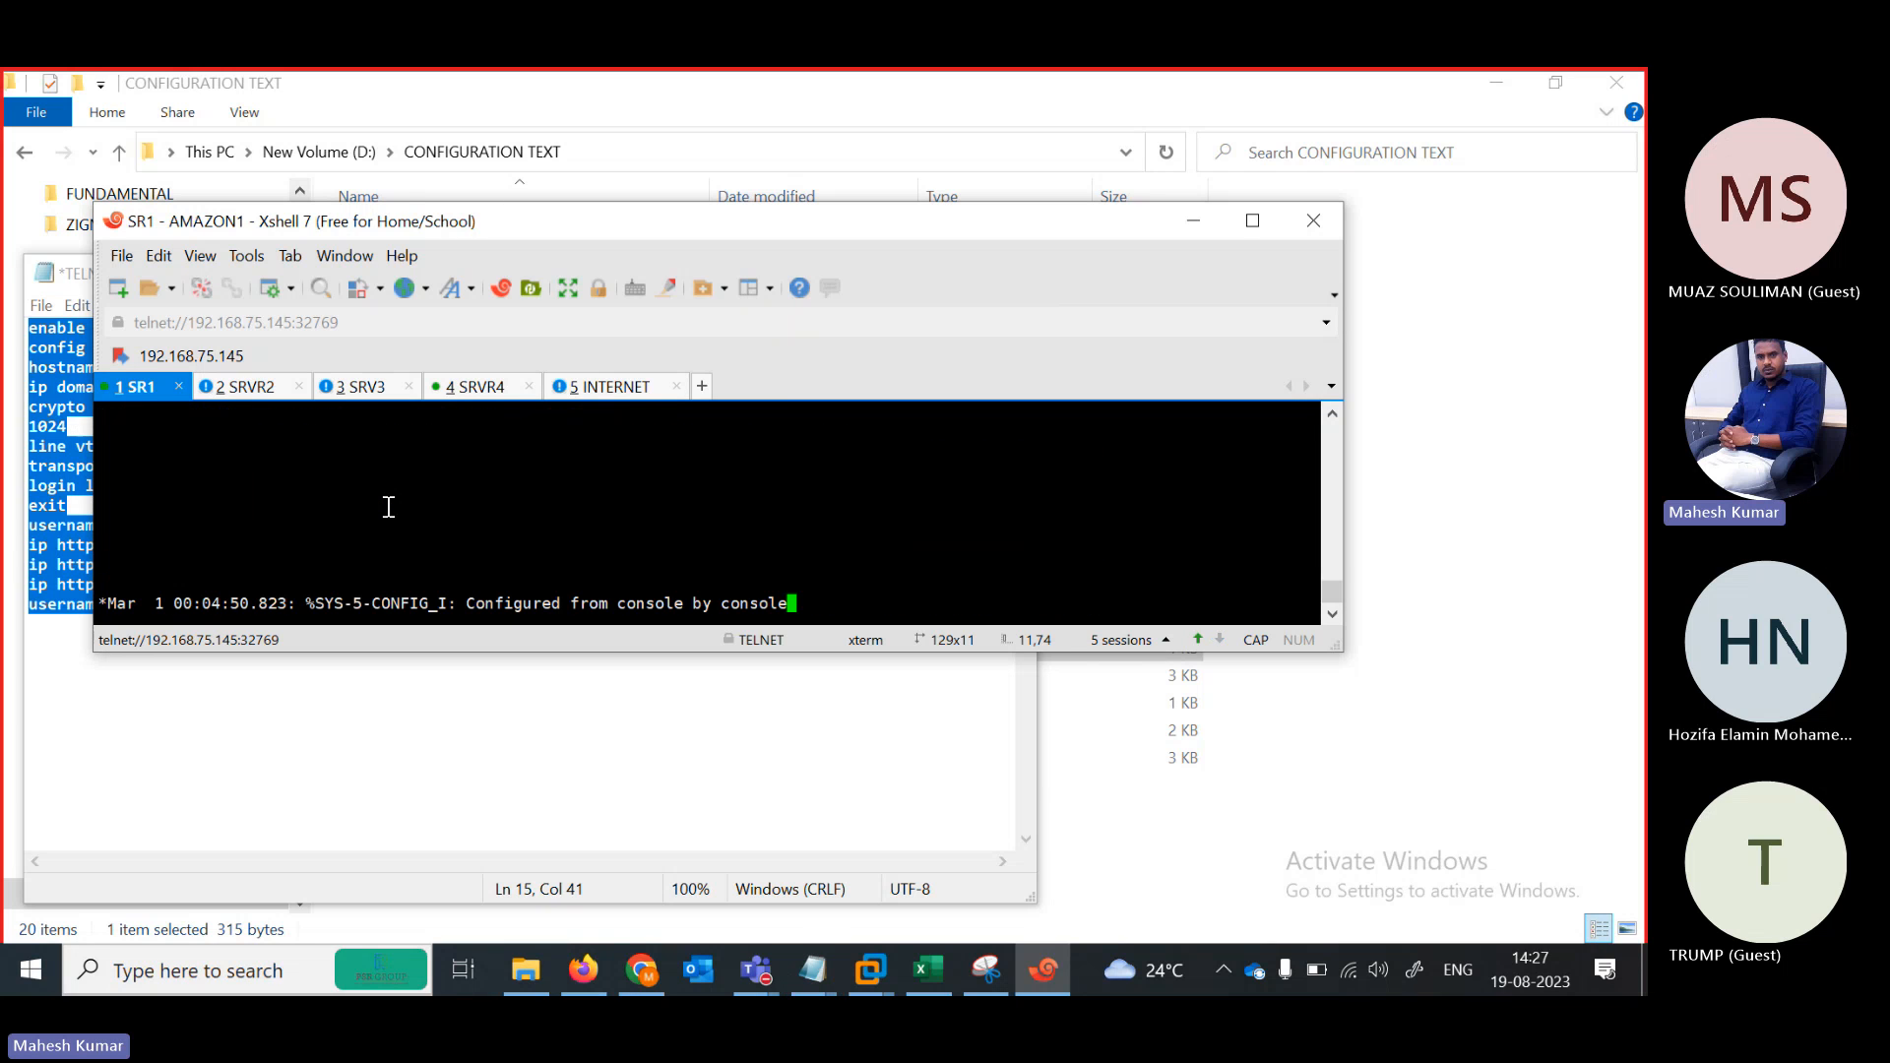
{"action": "key", "text": "Return"}
{"action": "key", "text": "Return"}
{"action": "key", "text": "Return"}
{"action": "key", "text": "Return"}
{"action": "key", "text": "Return"}
{"action": "key", "text": "Return"}
{"action": "key", "text": "Return"}
{"action": "key", "text": "Return"}
{"action": "key", "text": "Return"}
{"action": "key", "text": "Return"}
{"action": "key", "text": "Return"}
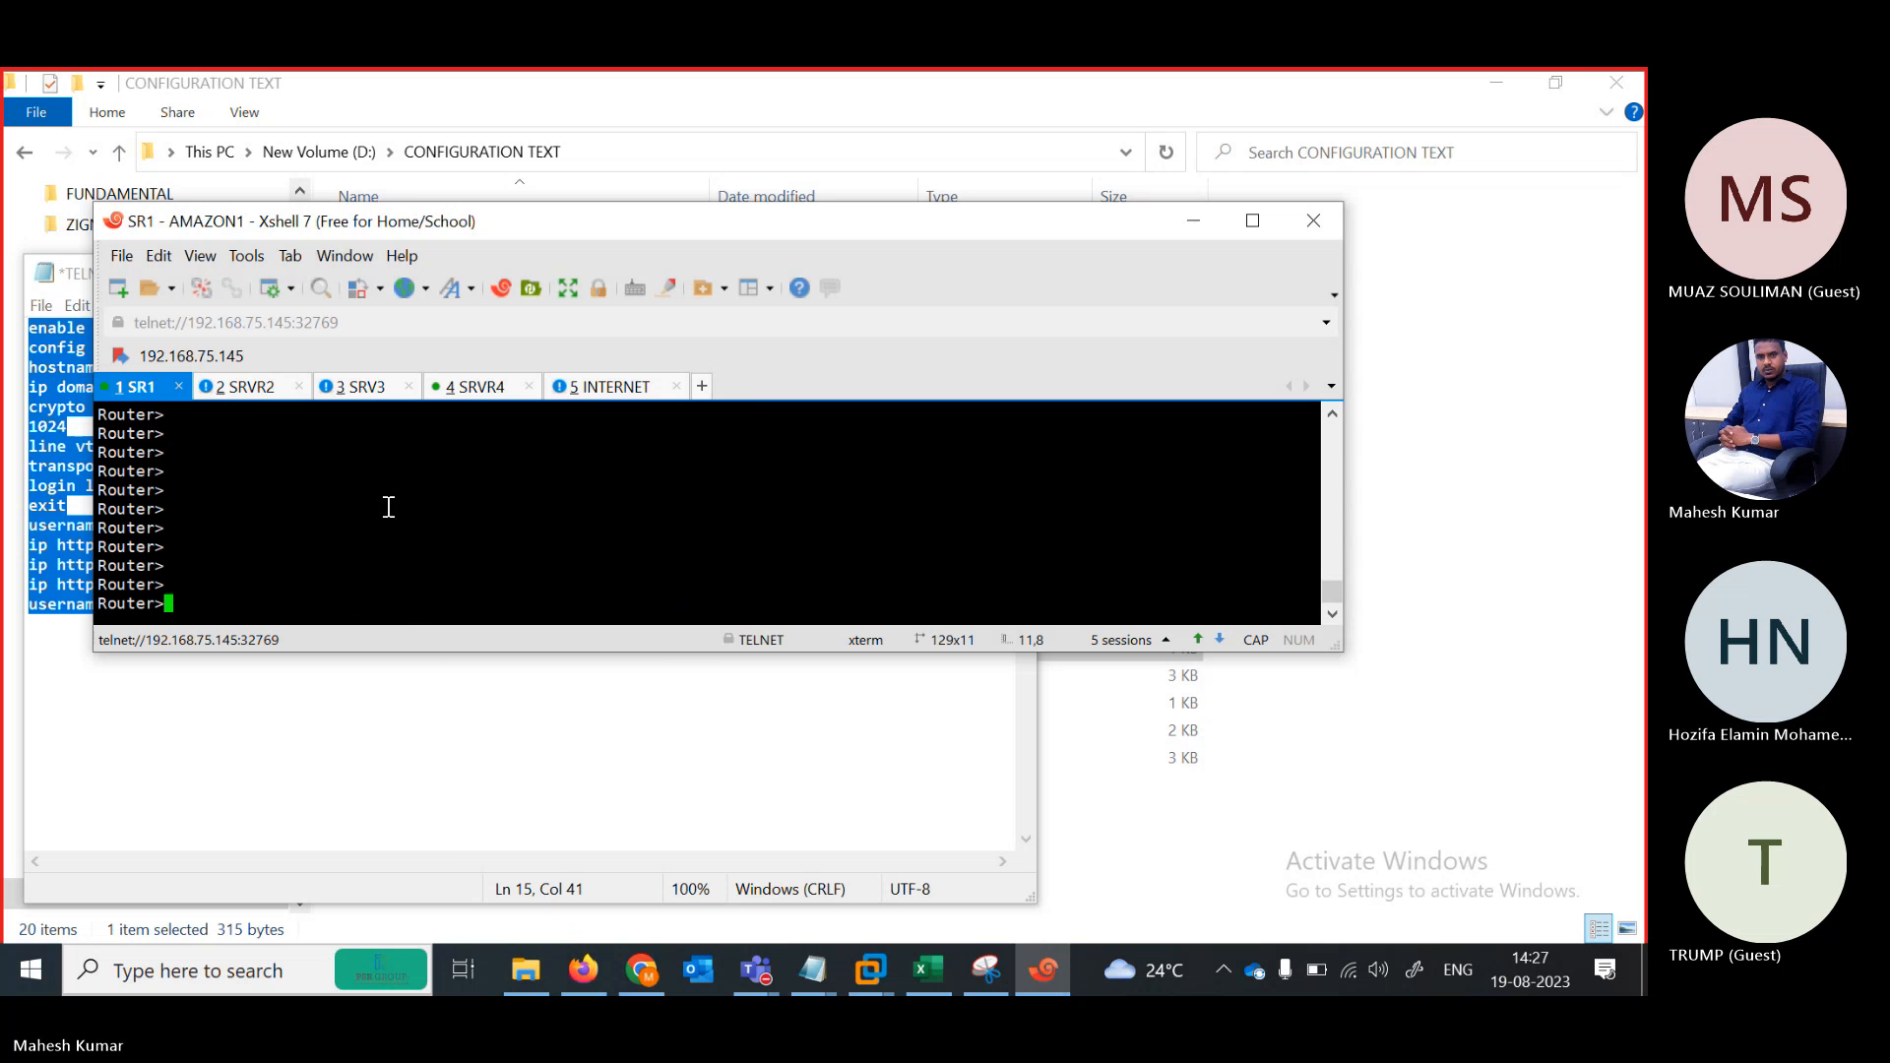
{"action": "right_click", "coordinate": [389, 509]}
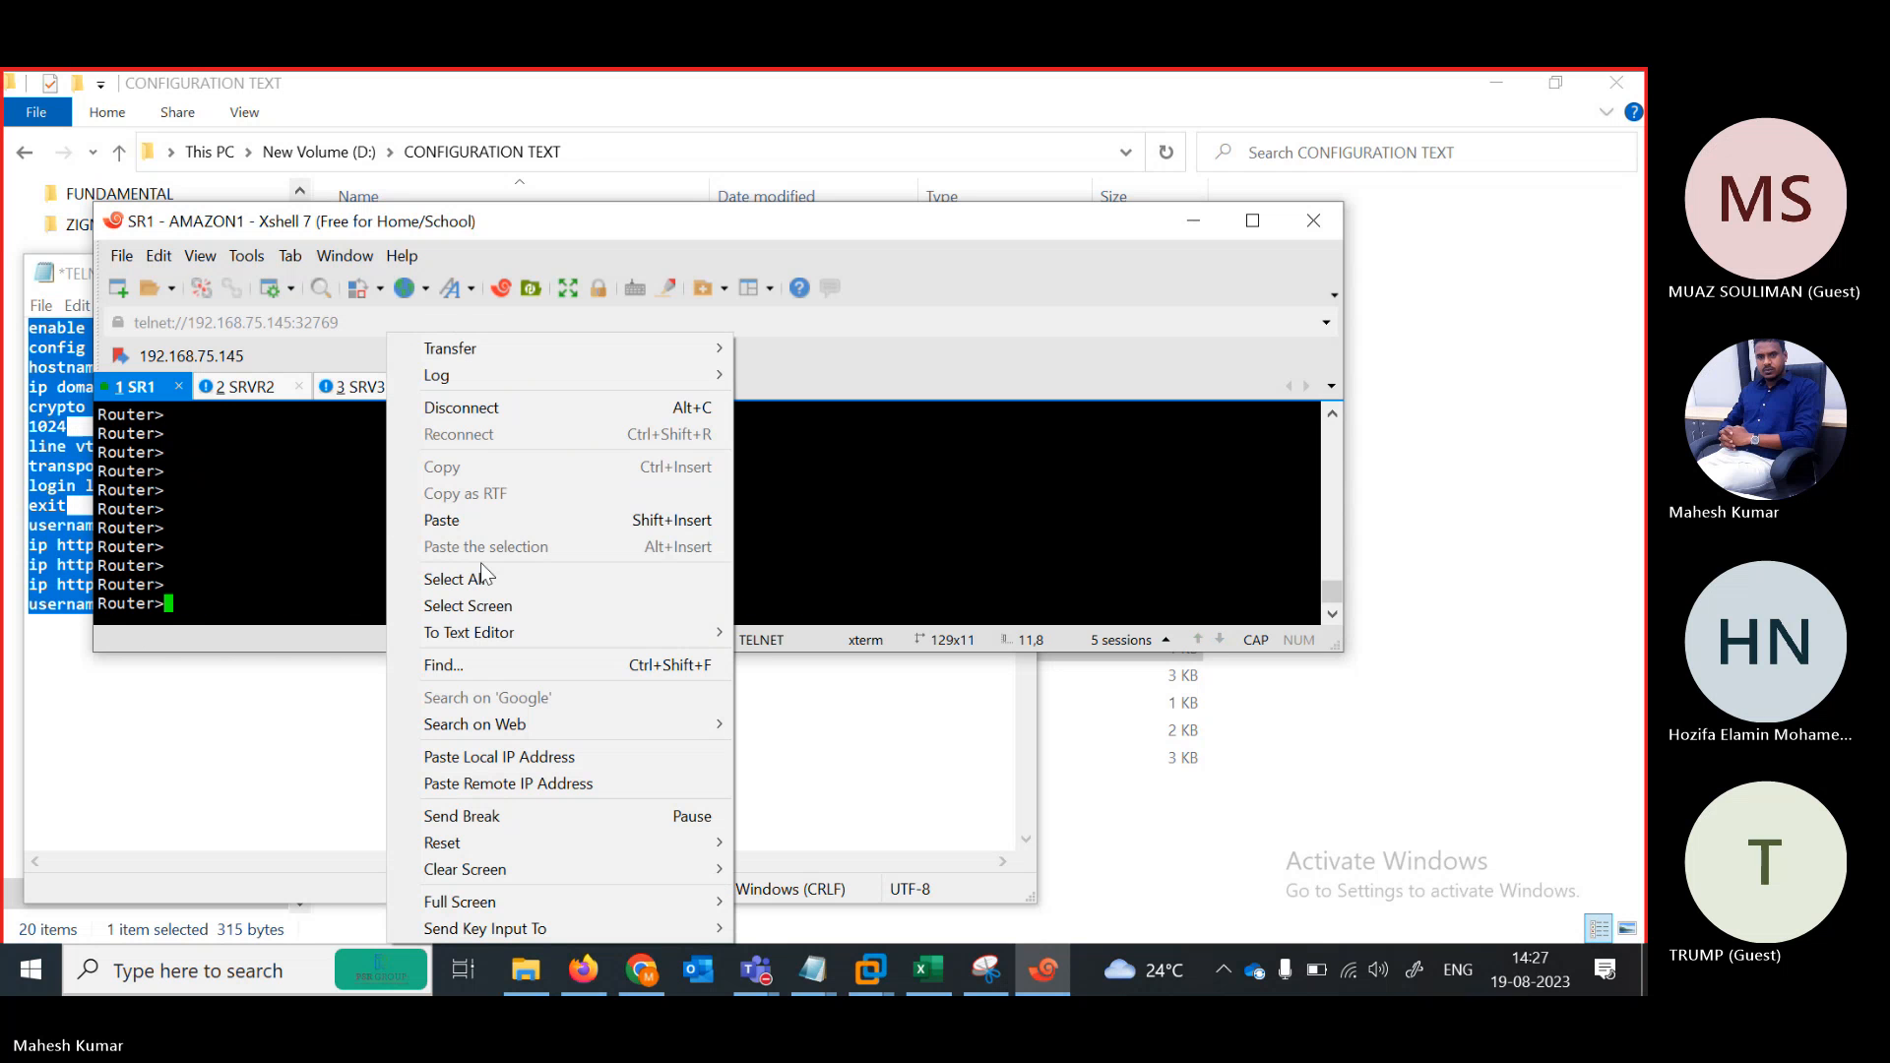
{"action": "left_click", "coordinate": [442, 520]}
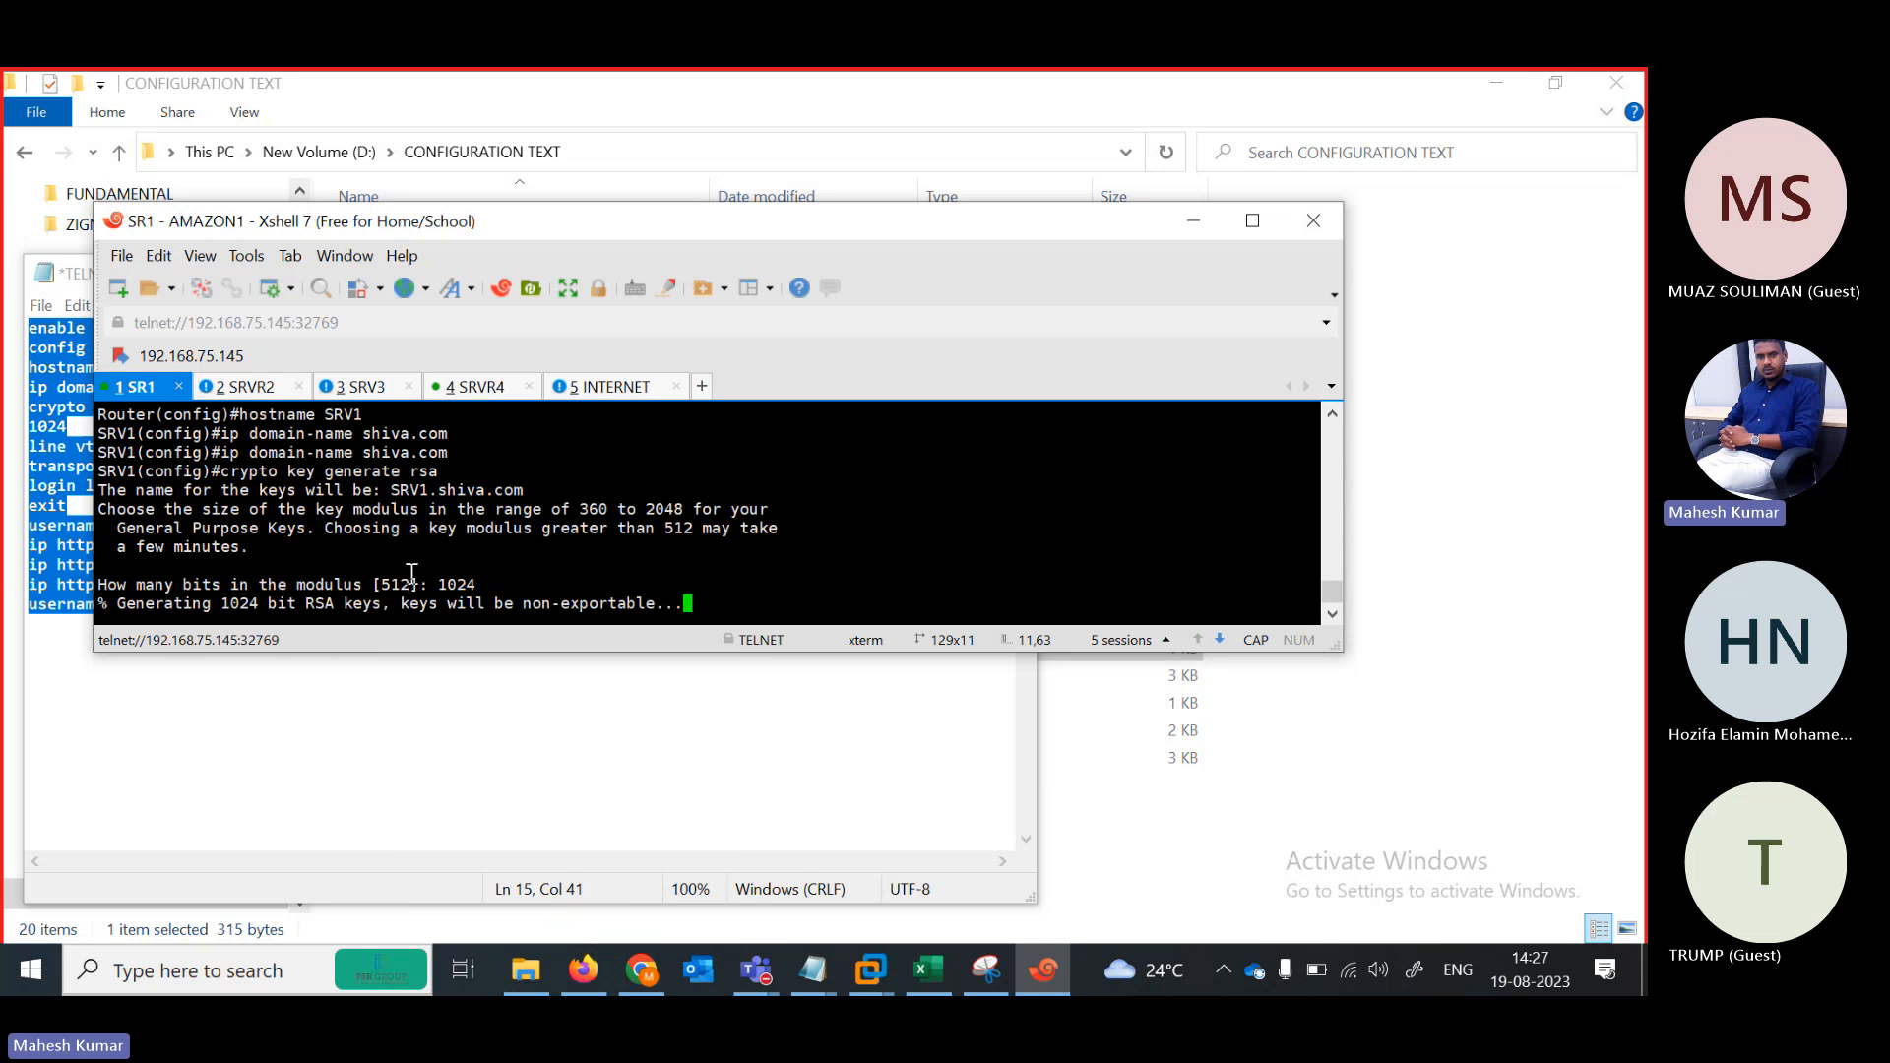
{"action": "left_click", "coordinate": [246, 387]}
Change the Notepad config's hostname from SRV1 to SRV2 and select the whole config
{"action": "left_click", "coordinate": [399, 709]}
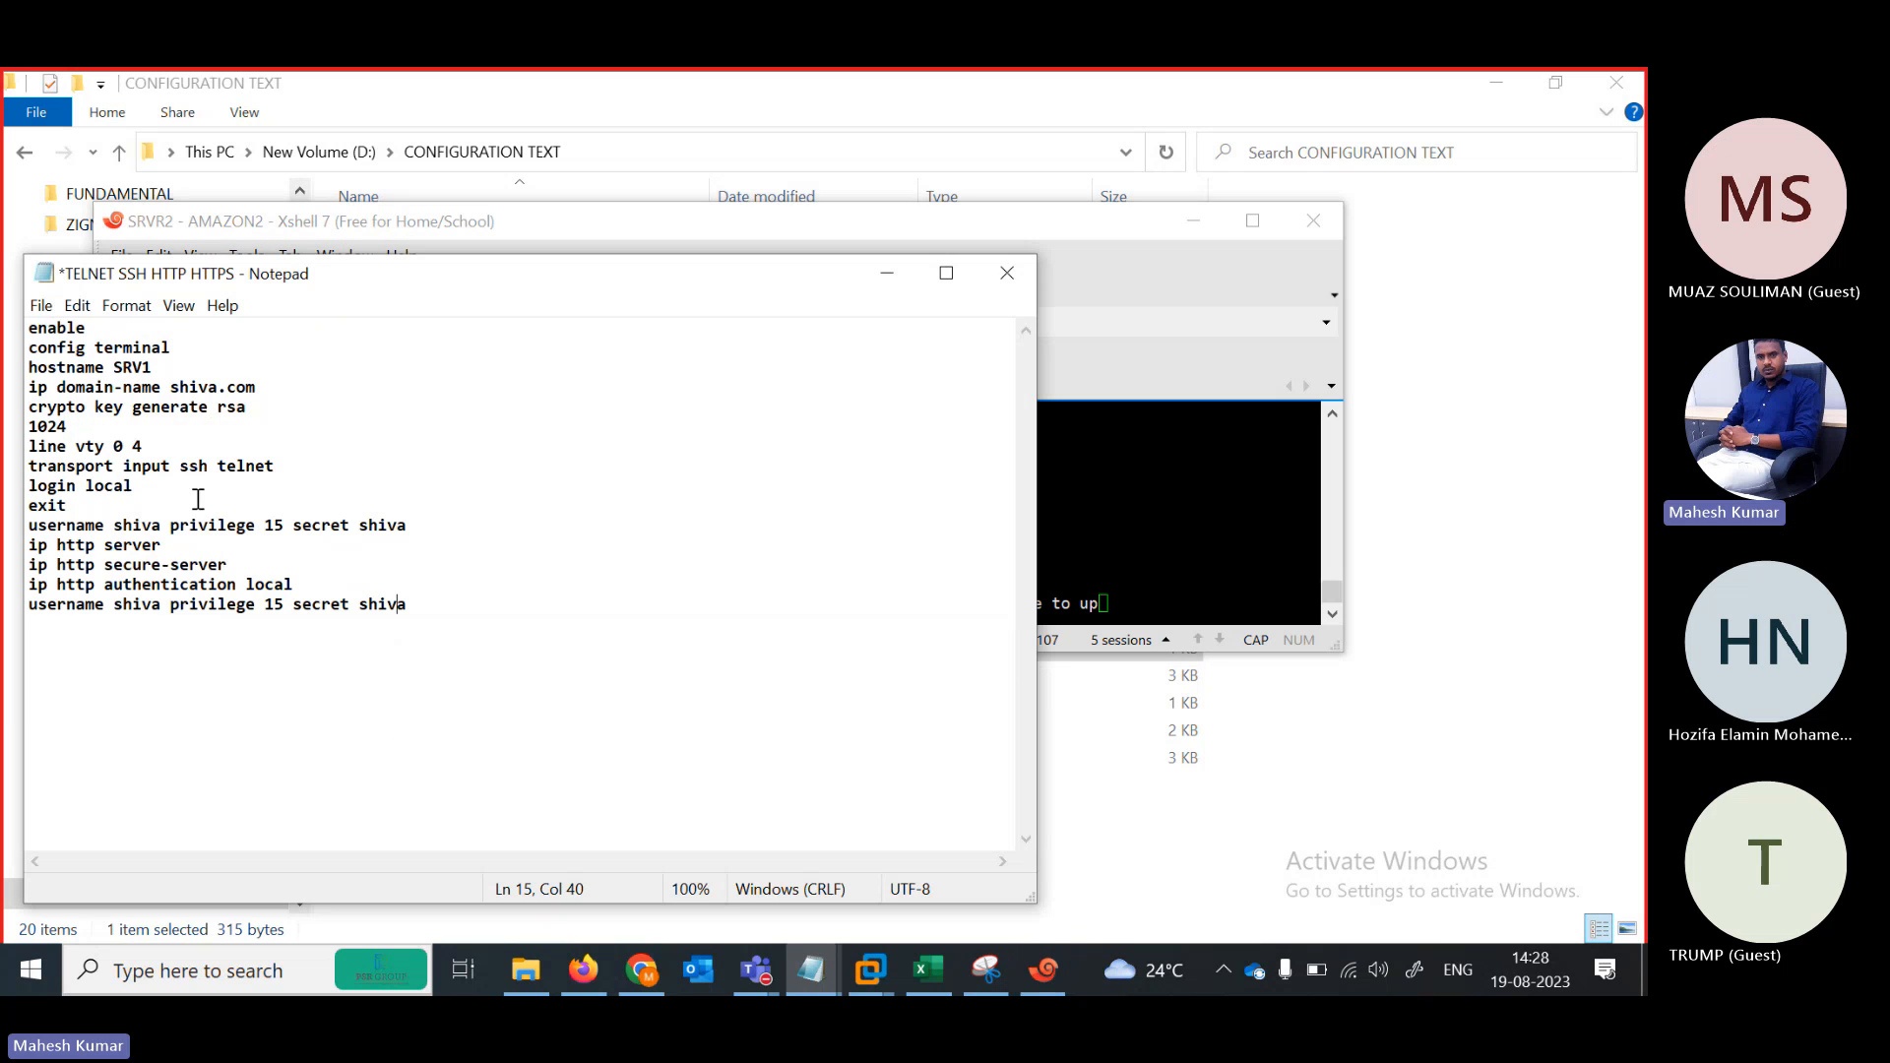
{"action": "left_click", "coordinate": [159, 367]}
{"action": "key", "text": "BackSpace"}
{"action": "type", "text": "2"}
{"action": "key", "text": "ctrl+a"}
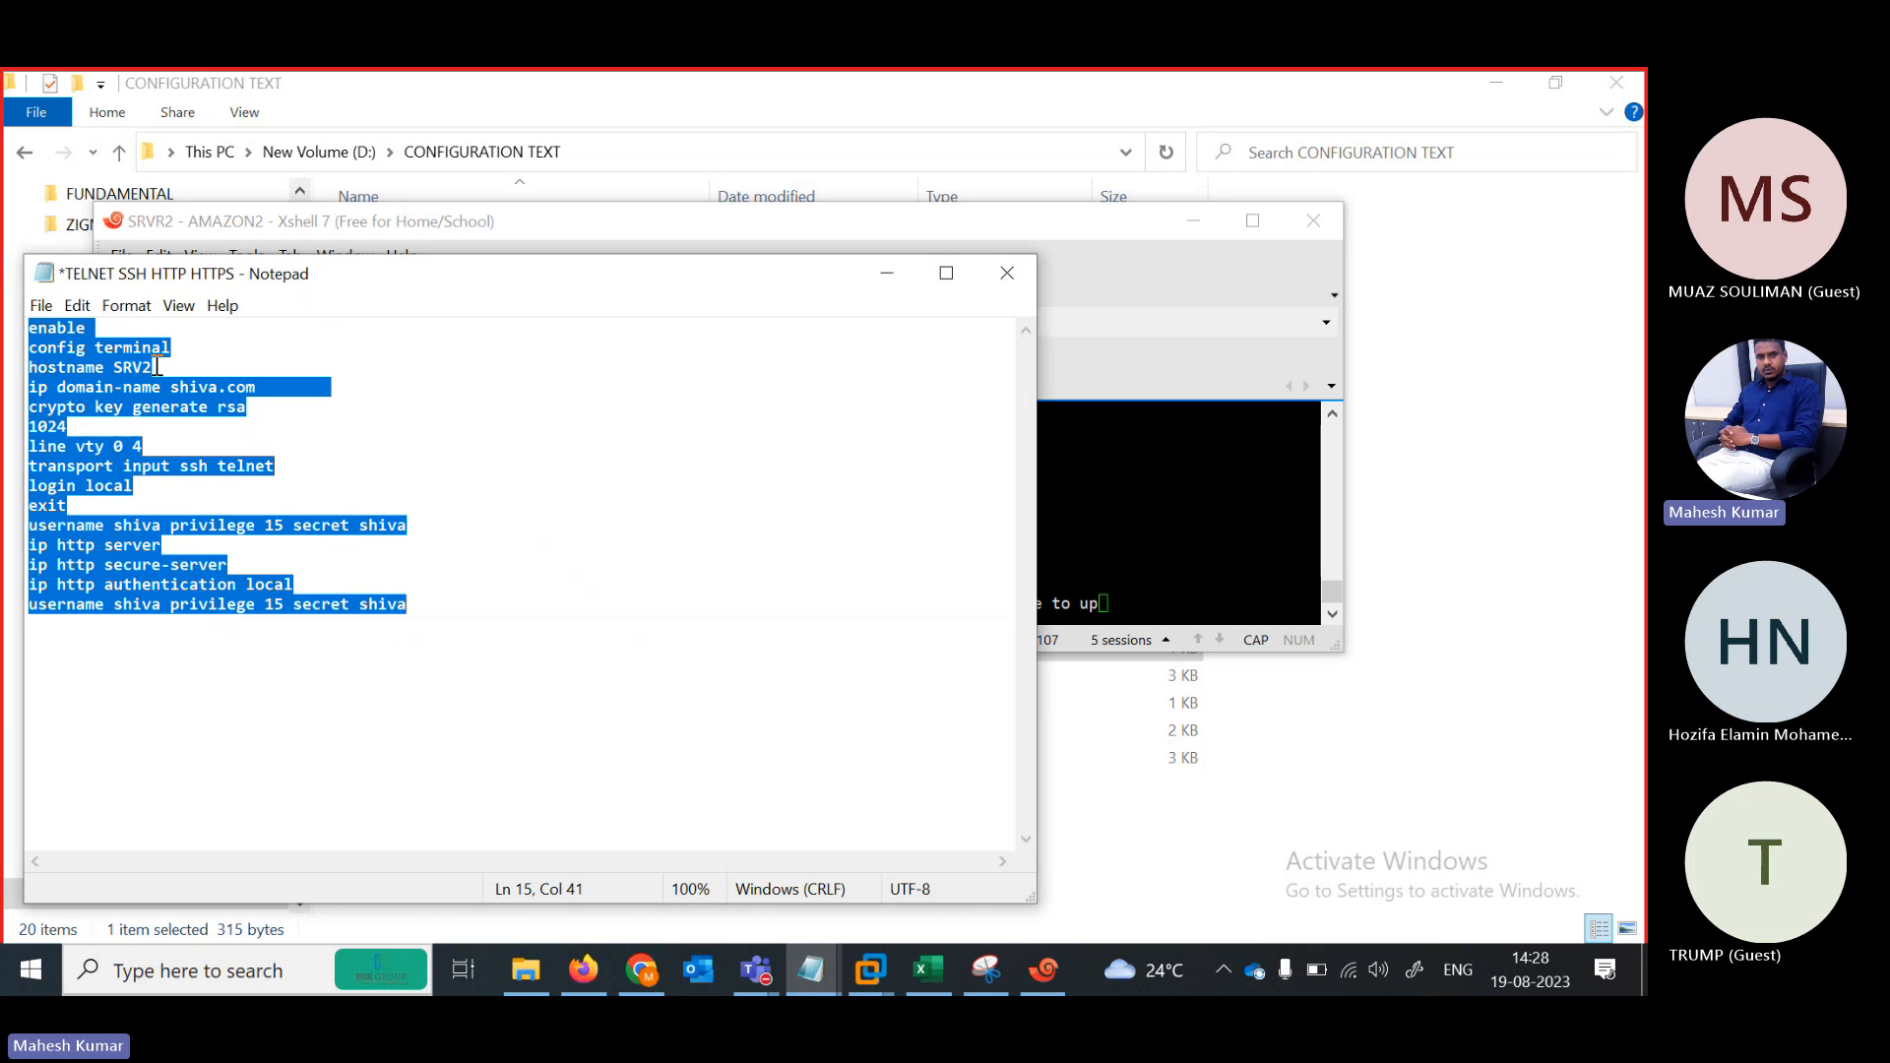
End and exit SRVR2's configuration, then paste the SRV2 config into a fresh console session
{"action": "left_click", "coordinate": [1117, 489]}
{"action": "key", "text": "Return"}
{"action": "key", "text": "Return"}
{"action": "key", "text": "Return"}
{"action": "key", "text": "Return"}
{"action": "key", "text": "Return"}
{"action": "key", "text": "Return"}
{"action": "key", "text": "Return"}
{"action": "key", "text": "Return"}
{"action": "key", "text": "Return"}
{"action": "key", "text": "Return"}
{"action": "key", "text": "Return"}
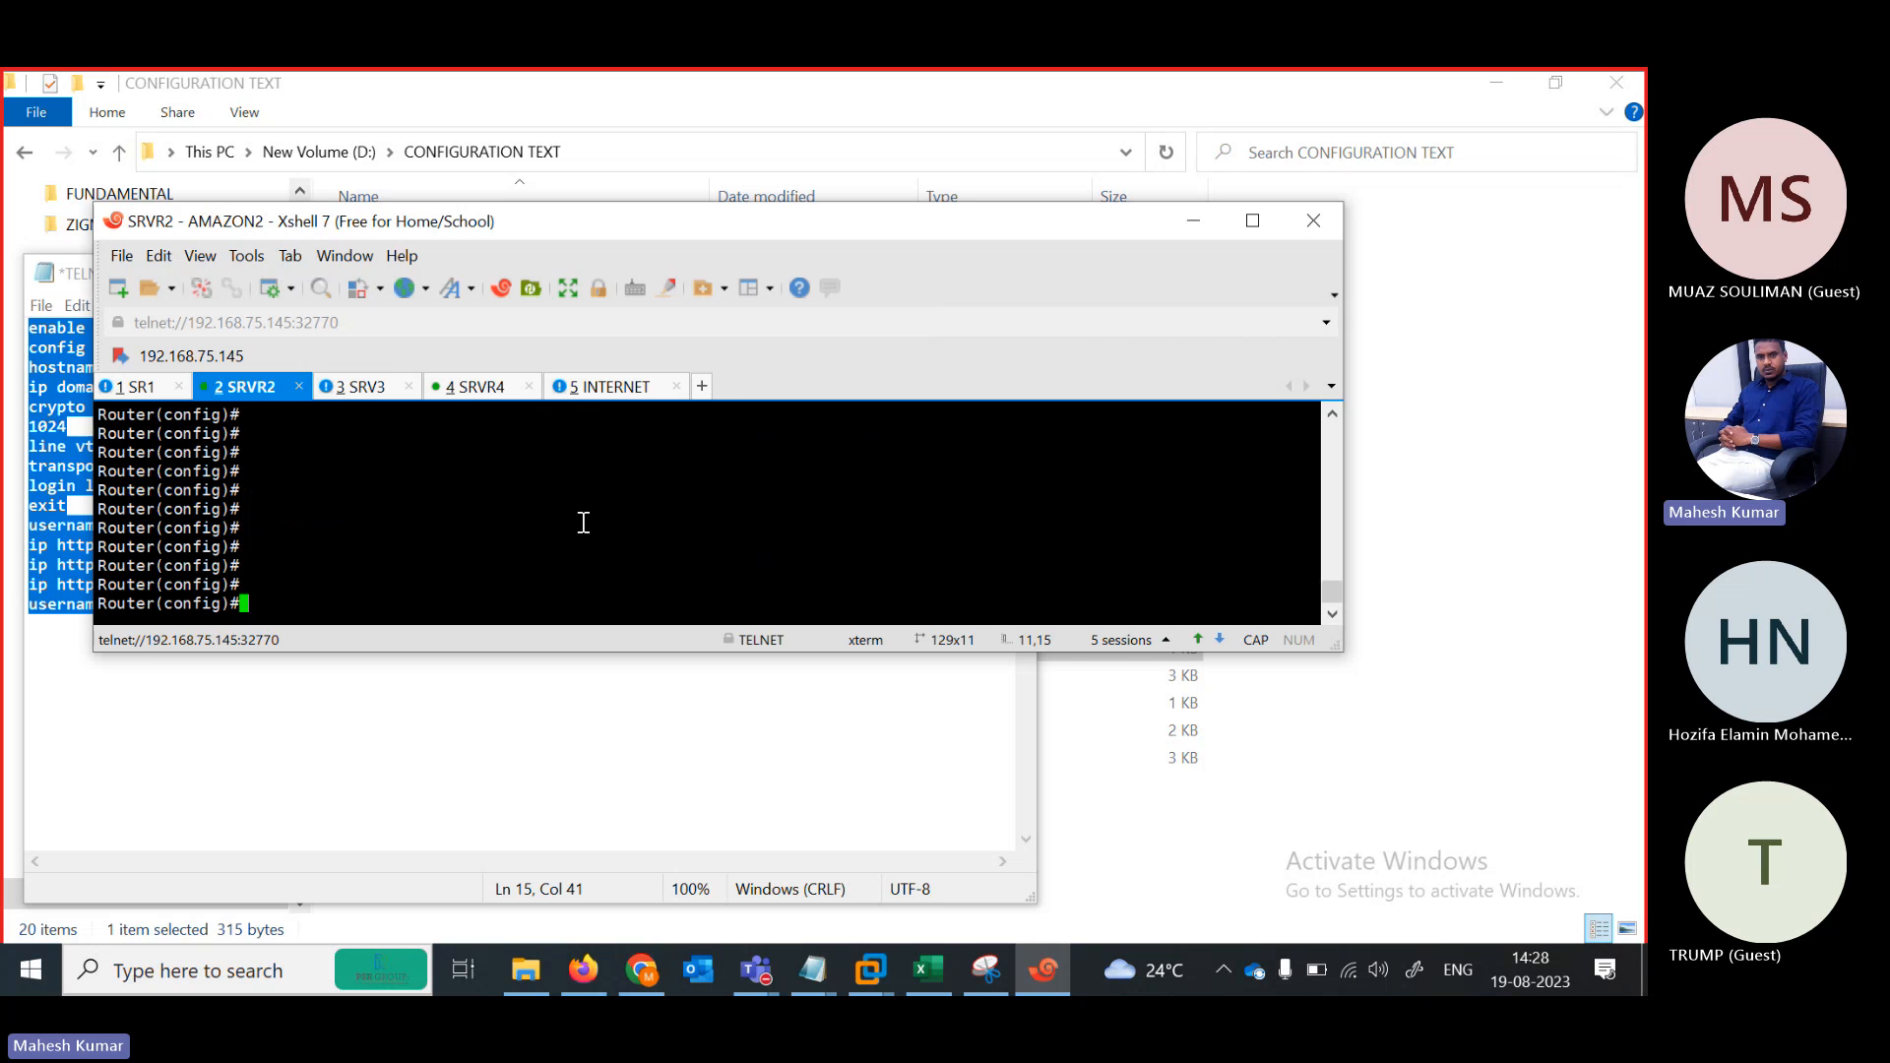
{"action": "type", "text": "END"}
{"action": "key", "text": "Return"}
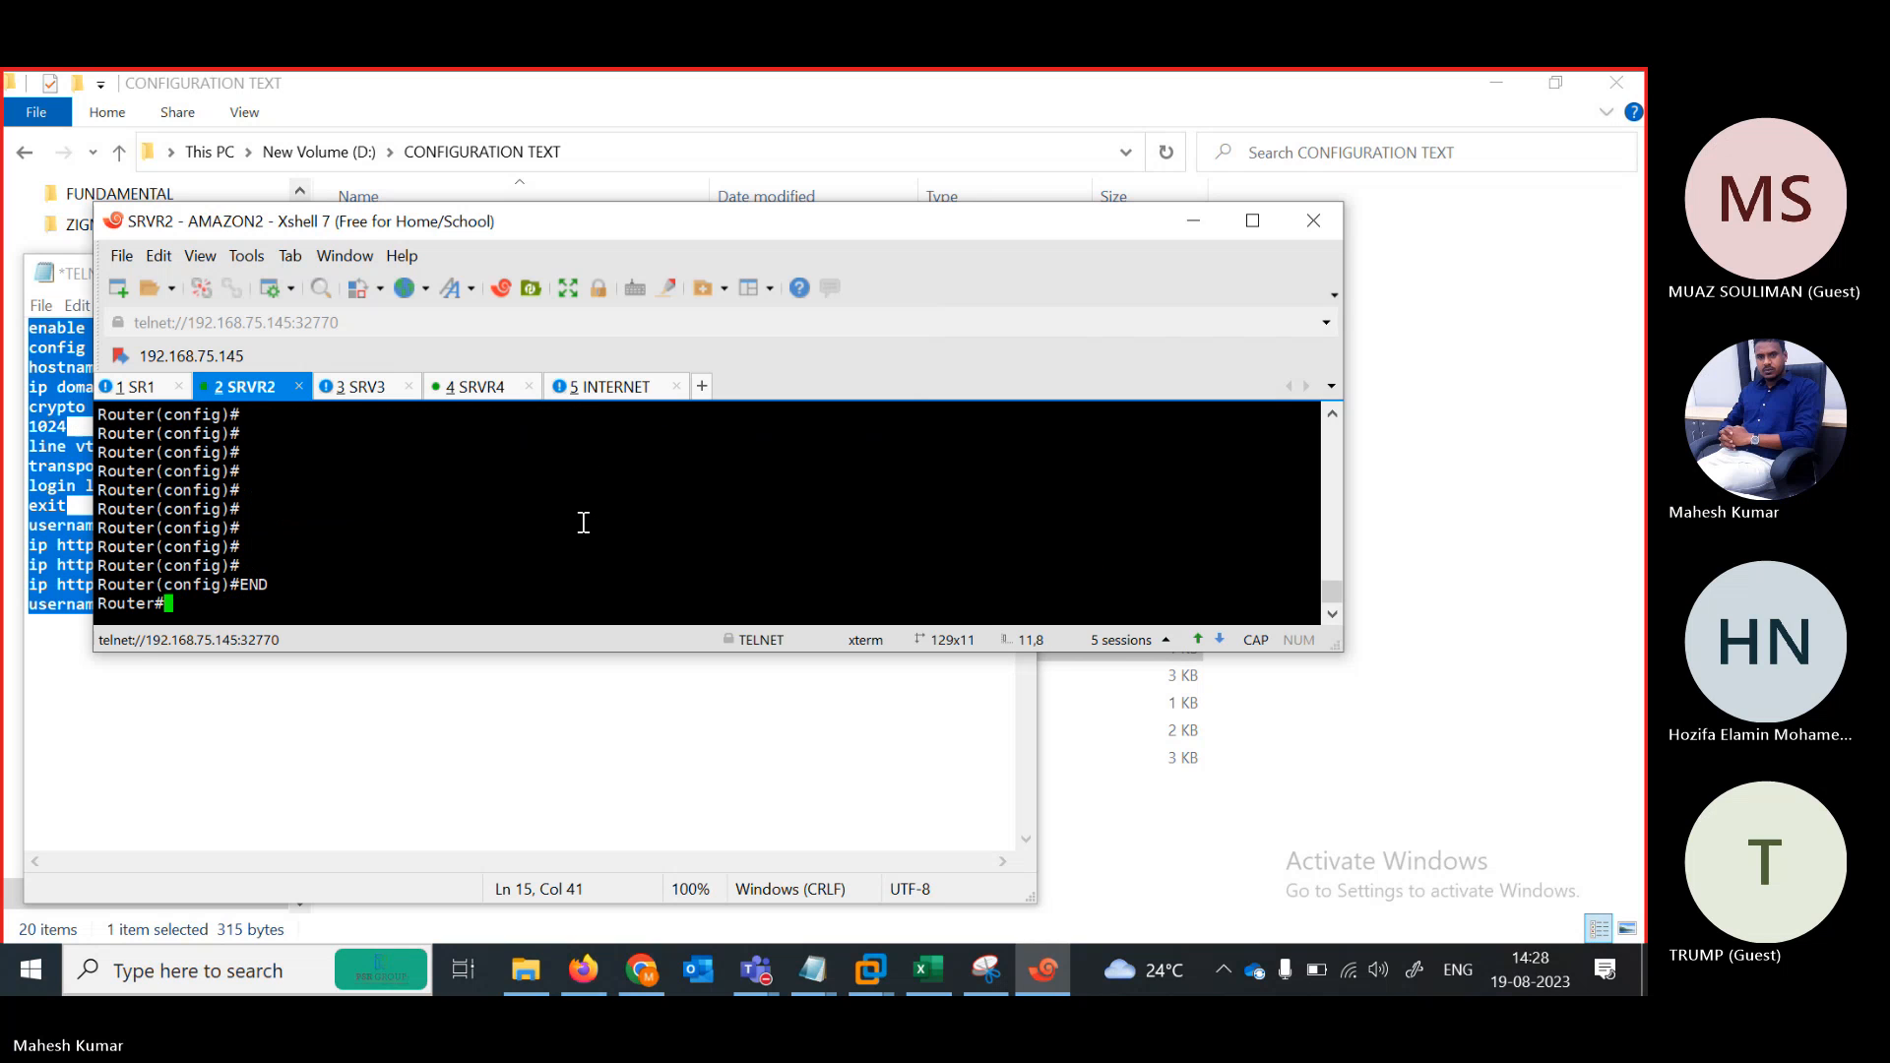
{"action": "type", "text": "exit"}
{"action": "key", "text": "Return"}
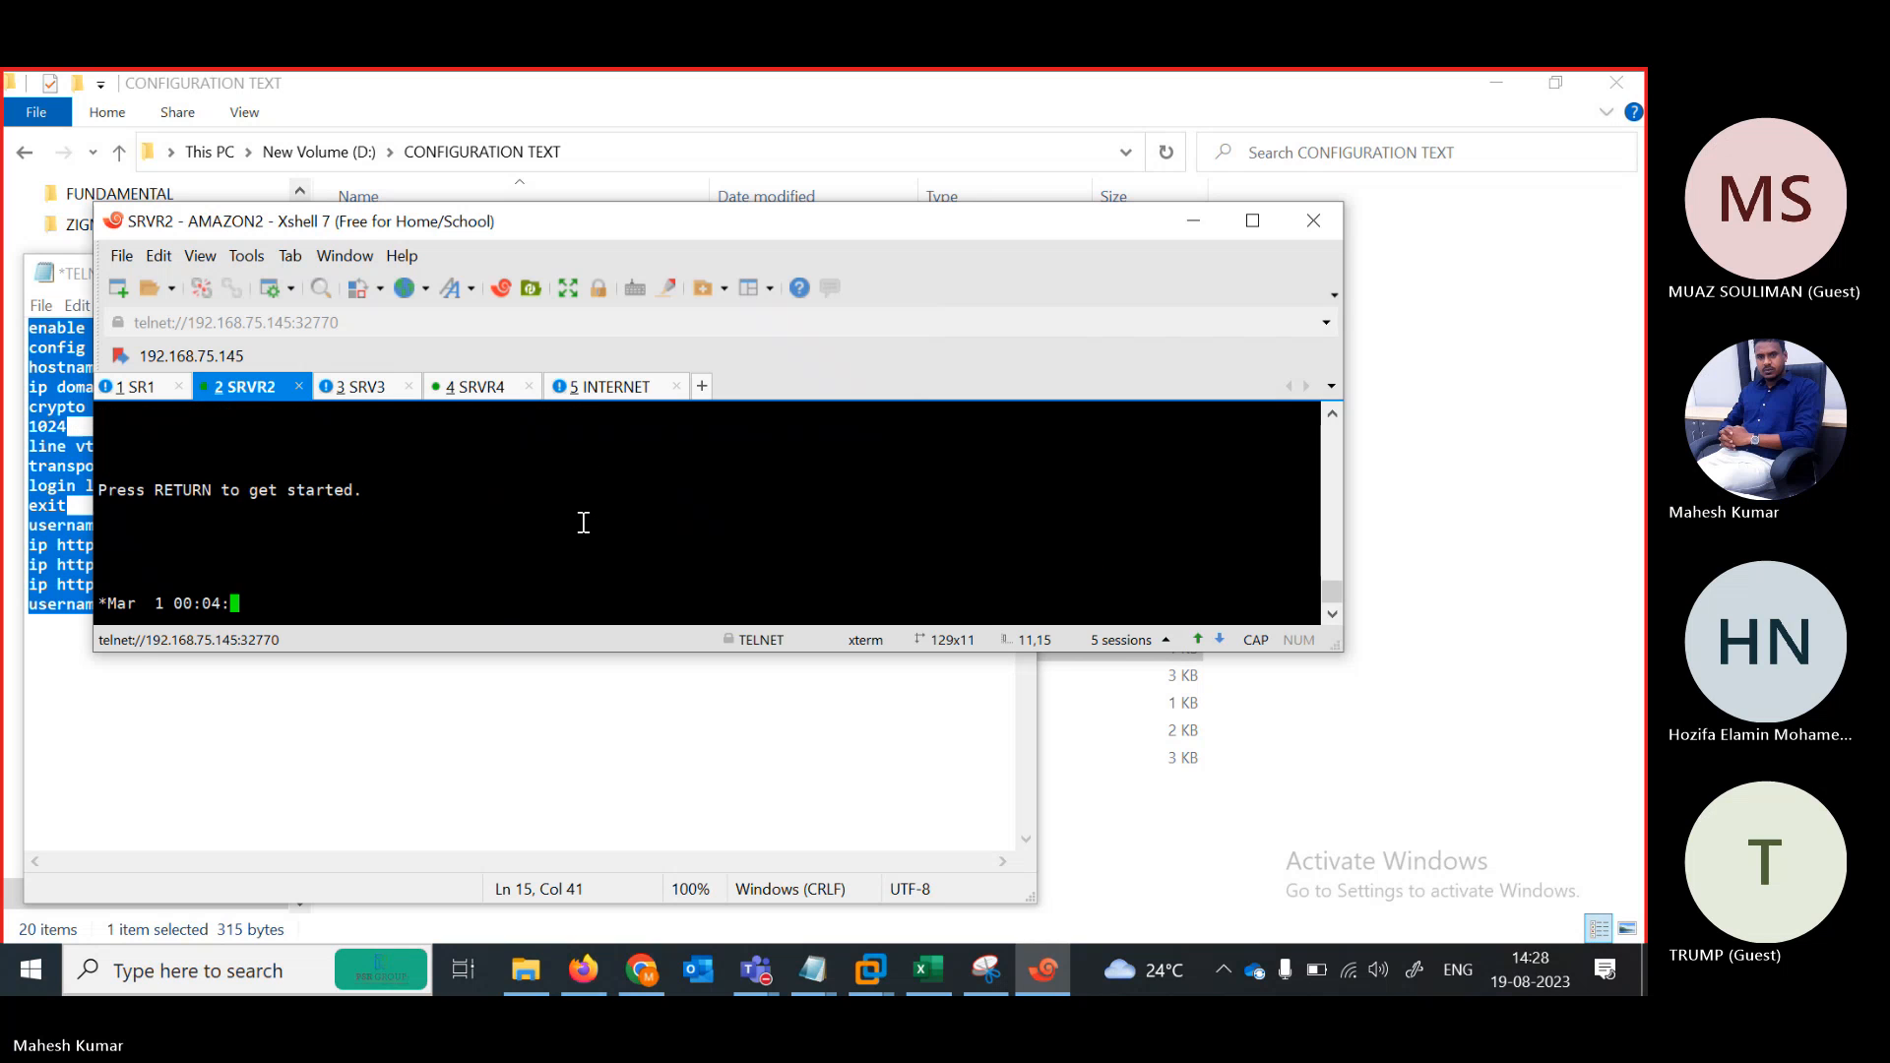
{"action": "key", "text": "Return"}
{"action": "key", "text": "Return"}
{"action": "key", "text": "Return"}
{"action": "key", "text": "Return"}
{"action": "key", "text": "Return"}
{"action": "key", "text": "Return"}
{"action": "key", "text": "Return"}
{"action": "key", "text": "Return"}
{"action": "key", "text": "Return"}
{"action": "key", "text": "Return"}
{"action": "key", "text": "Return"}
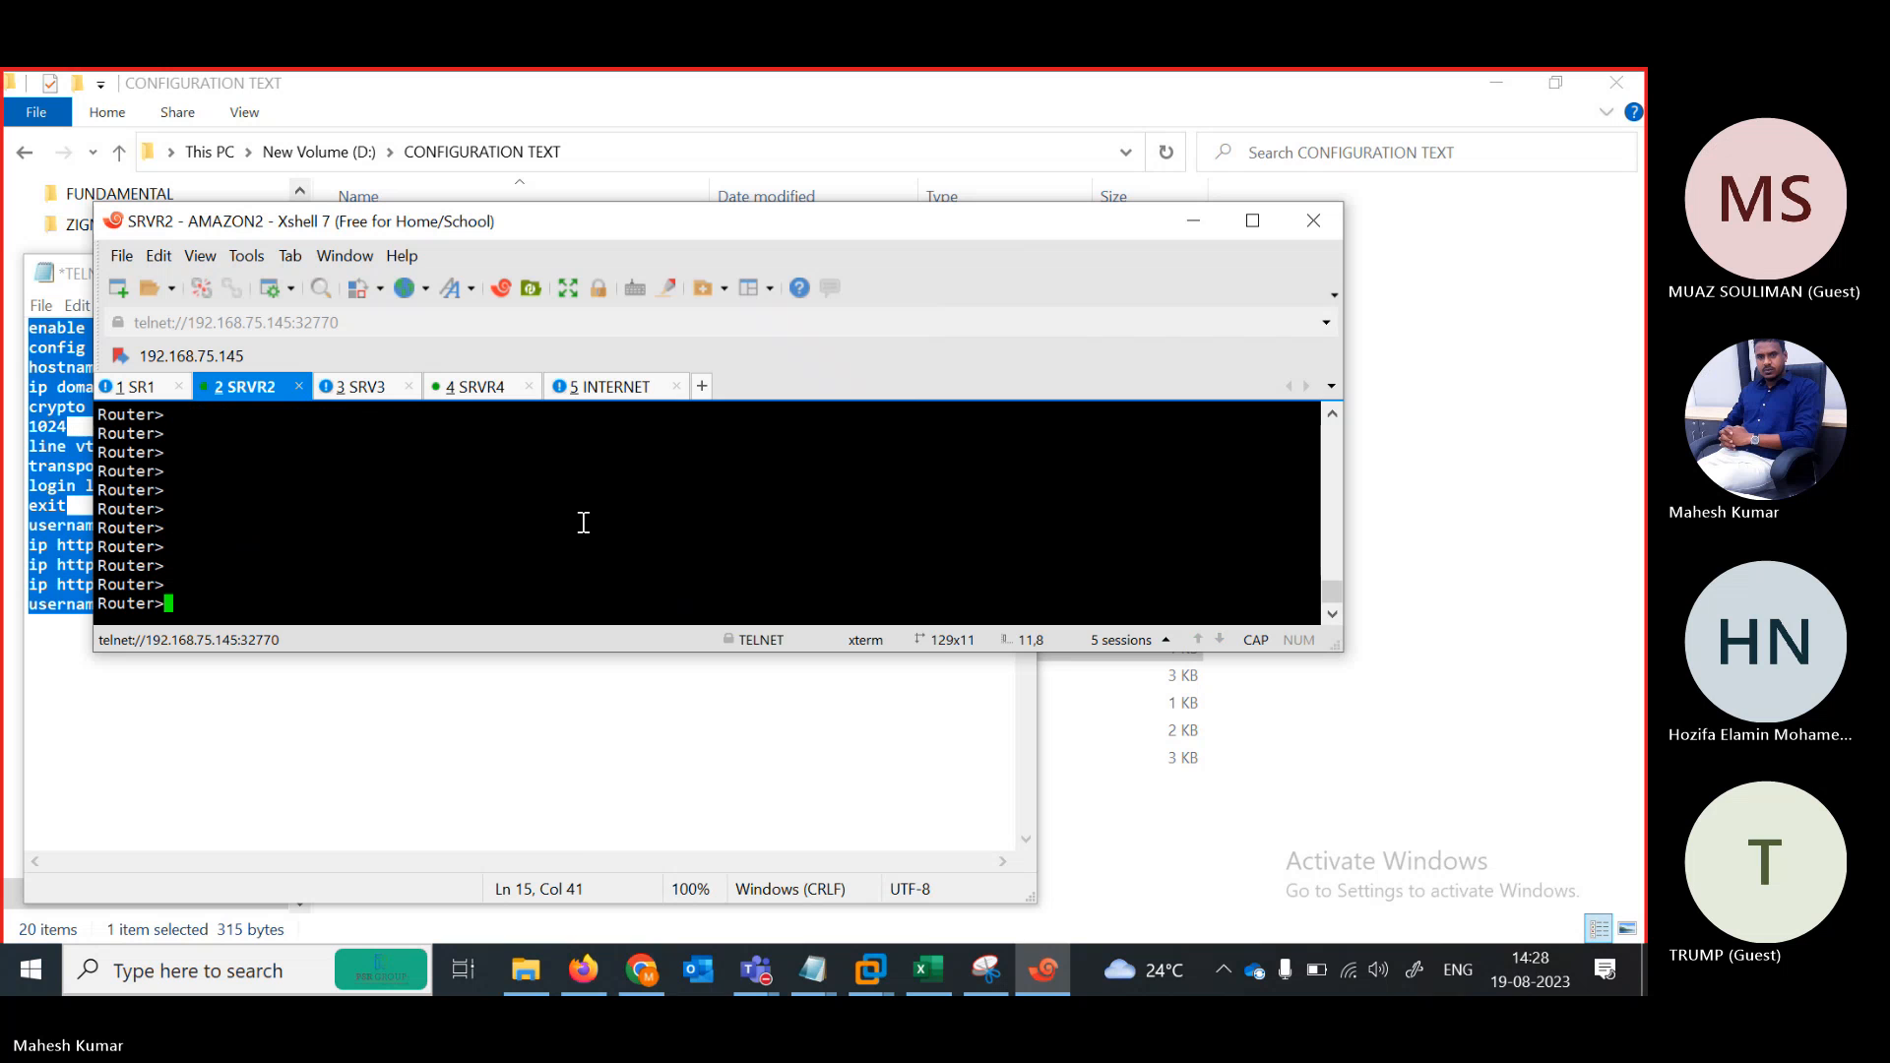
{"action": "right_click", "coordinate": [580, 522]}
{"action": "left_click", "coordinate": [630, 520]}
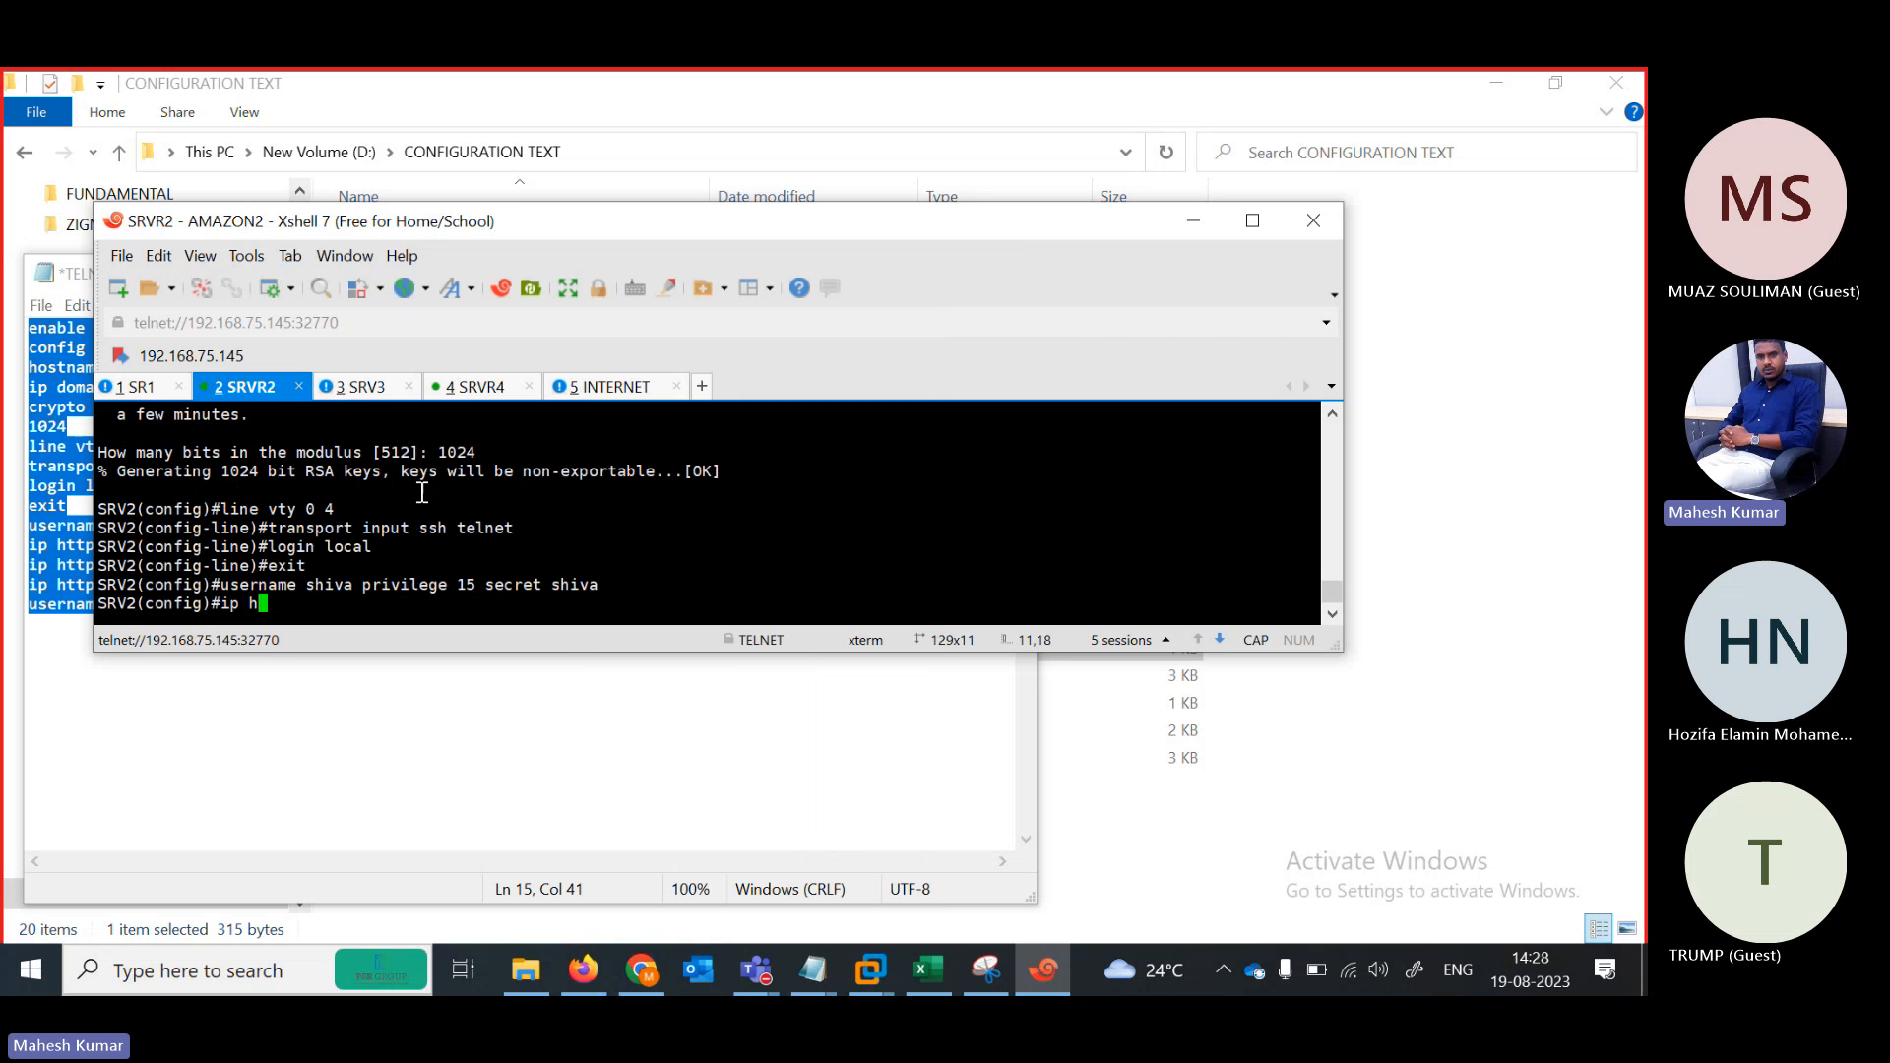
Leave configuration mode and log out of the SRV3 console to get a fresh prompt
{"action": "left_click", "coordinate": [359, 386]}
{"action": "key", "text": "Return"}
{"action": "type", "text": "END"}
{"action": "key", "text": "Return"}
{"action": "key", "text": "Return"}
{"action": "key", "text": "Return"}
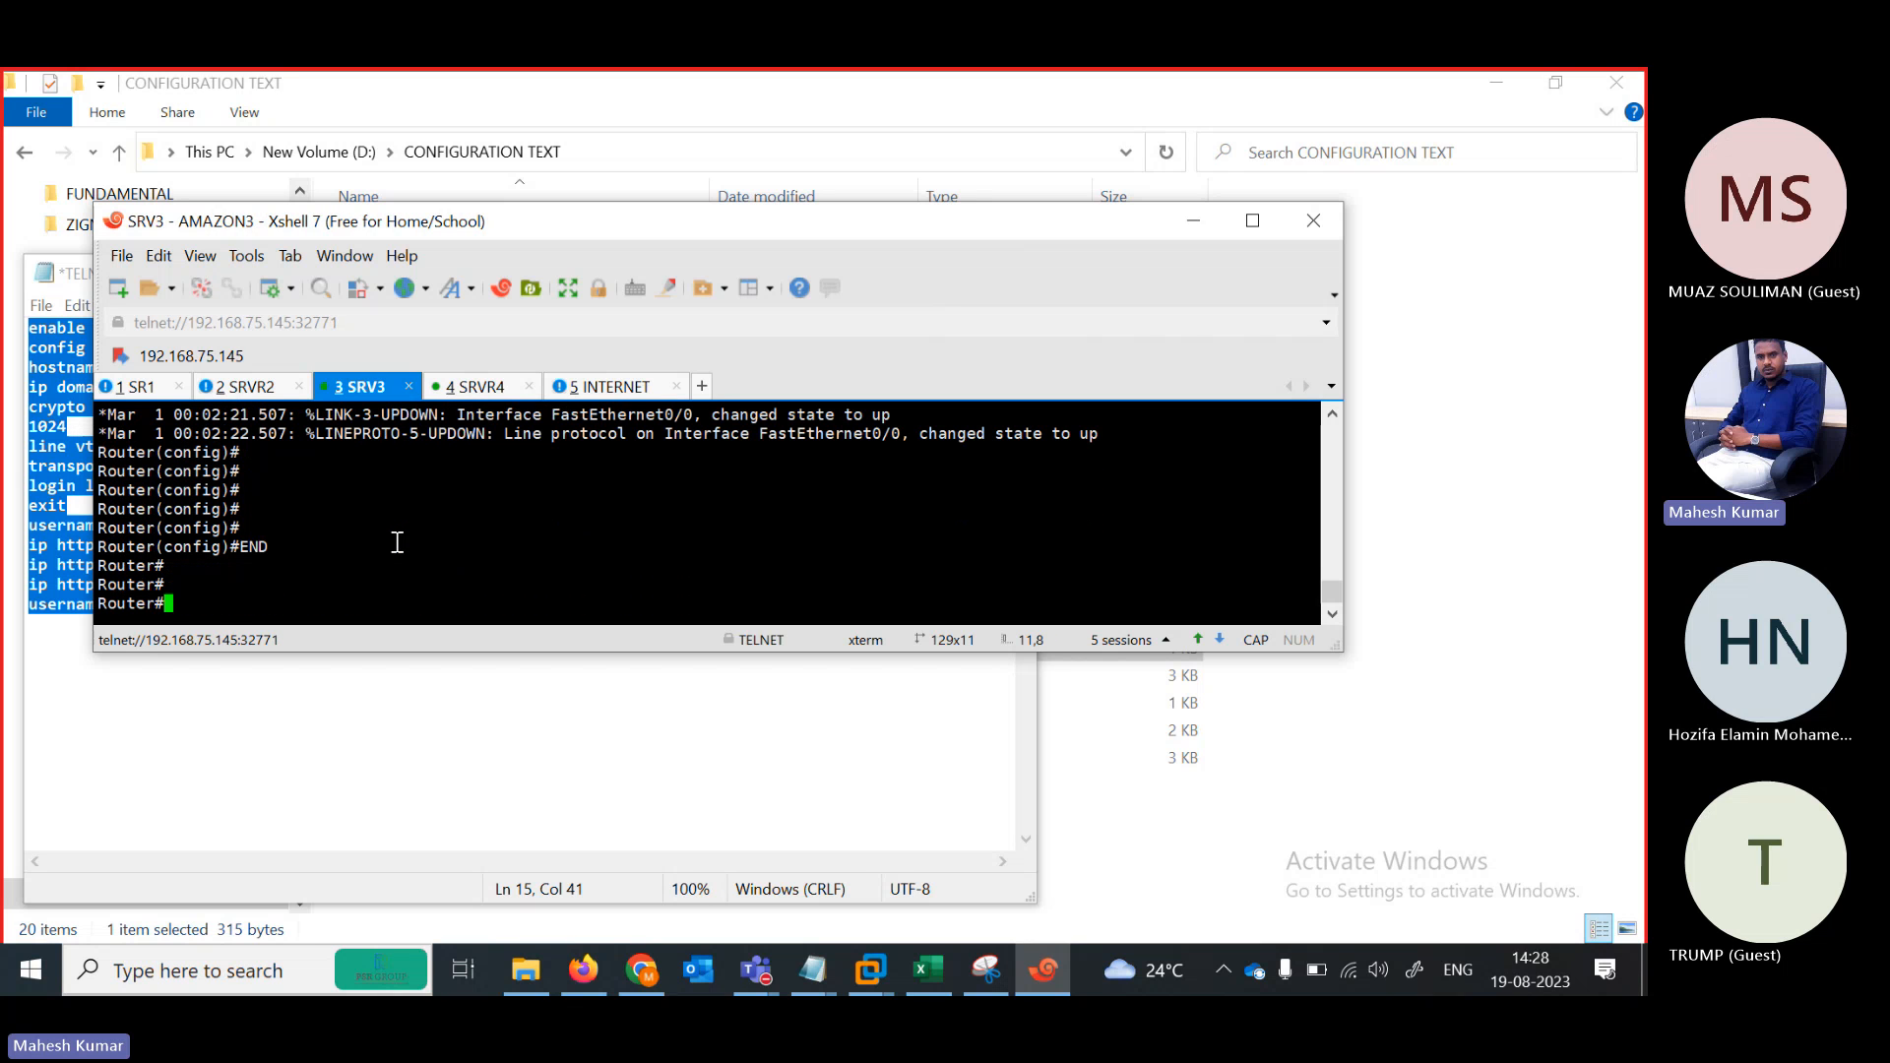
{"action": "type", "text": "E"}
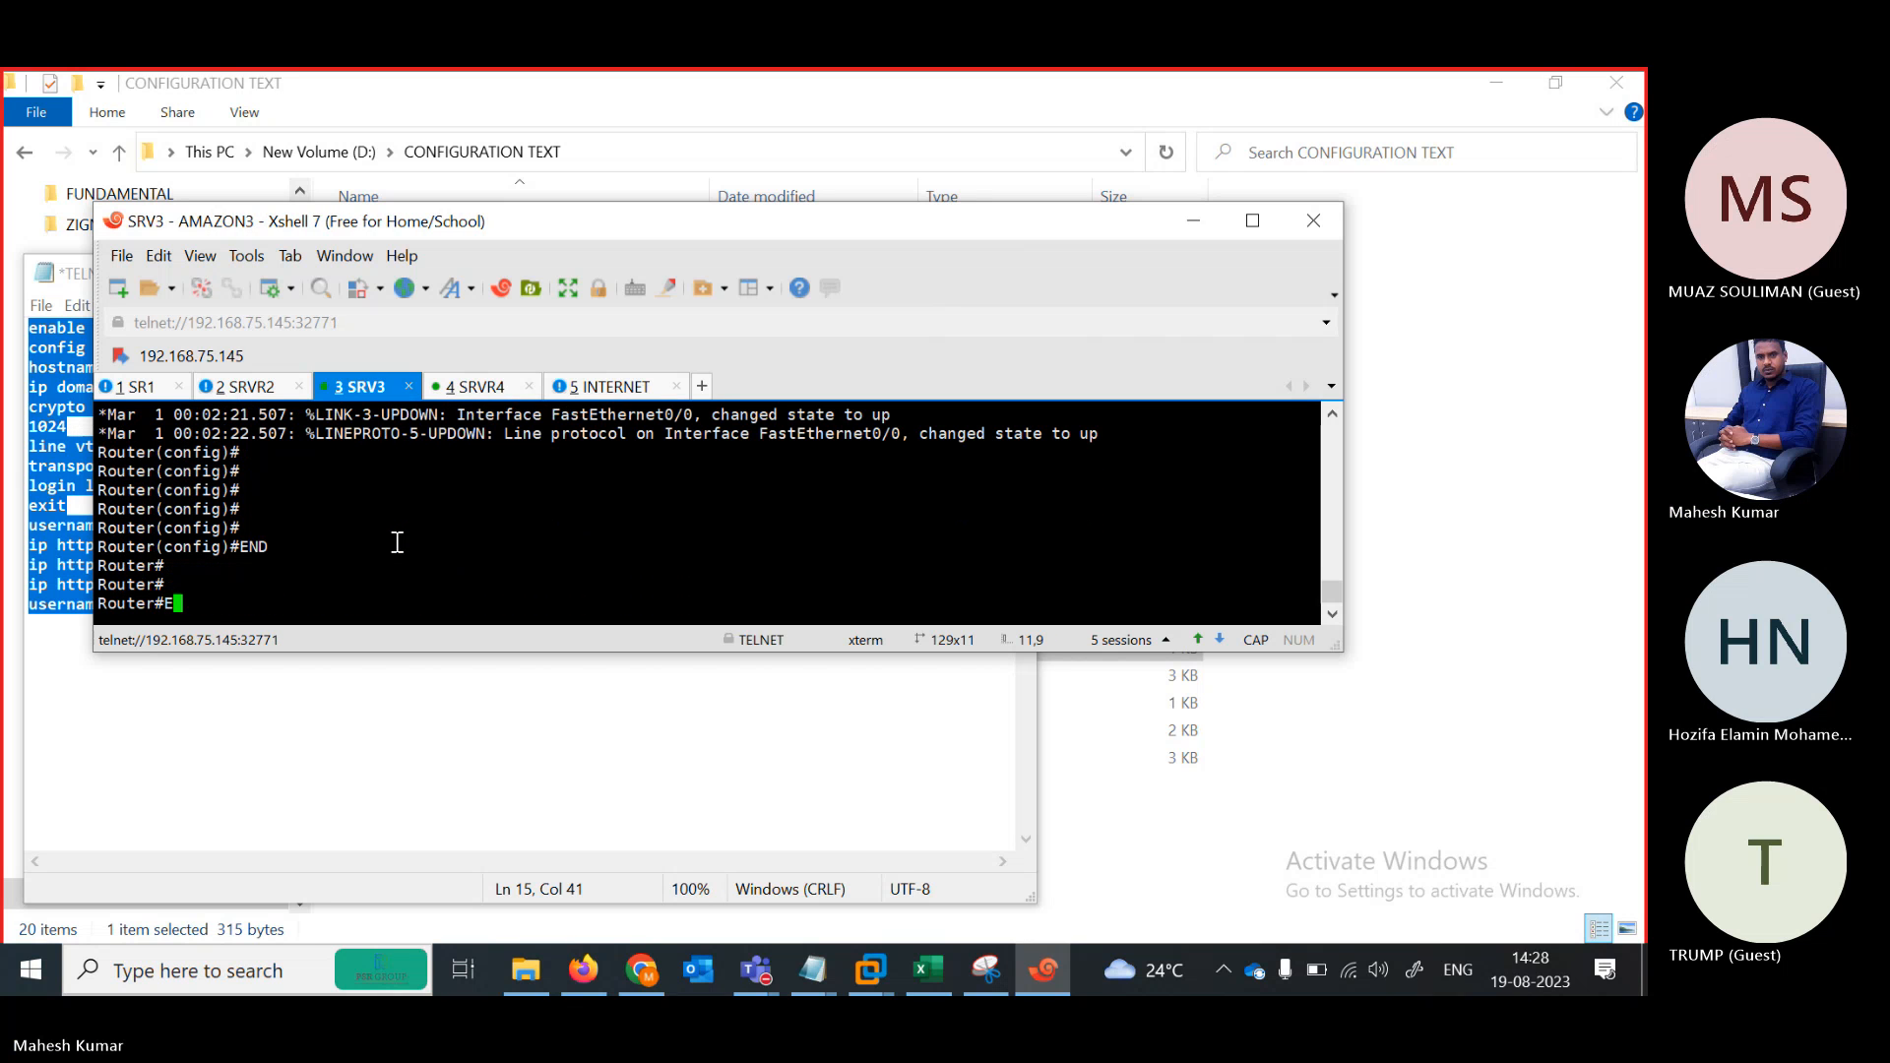
{"action": "type", "text": "XIT"}
{"action": "key", "text": "Return"}
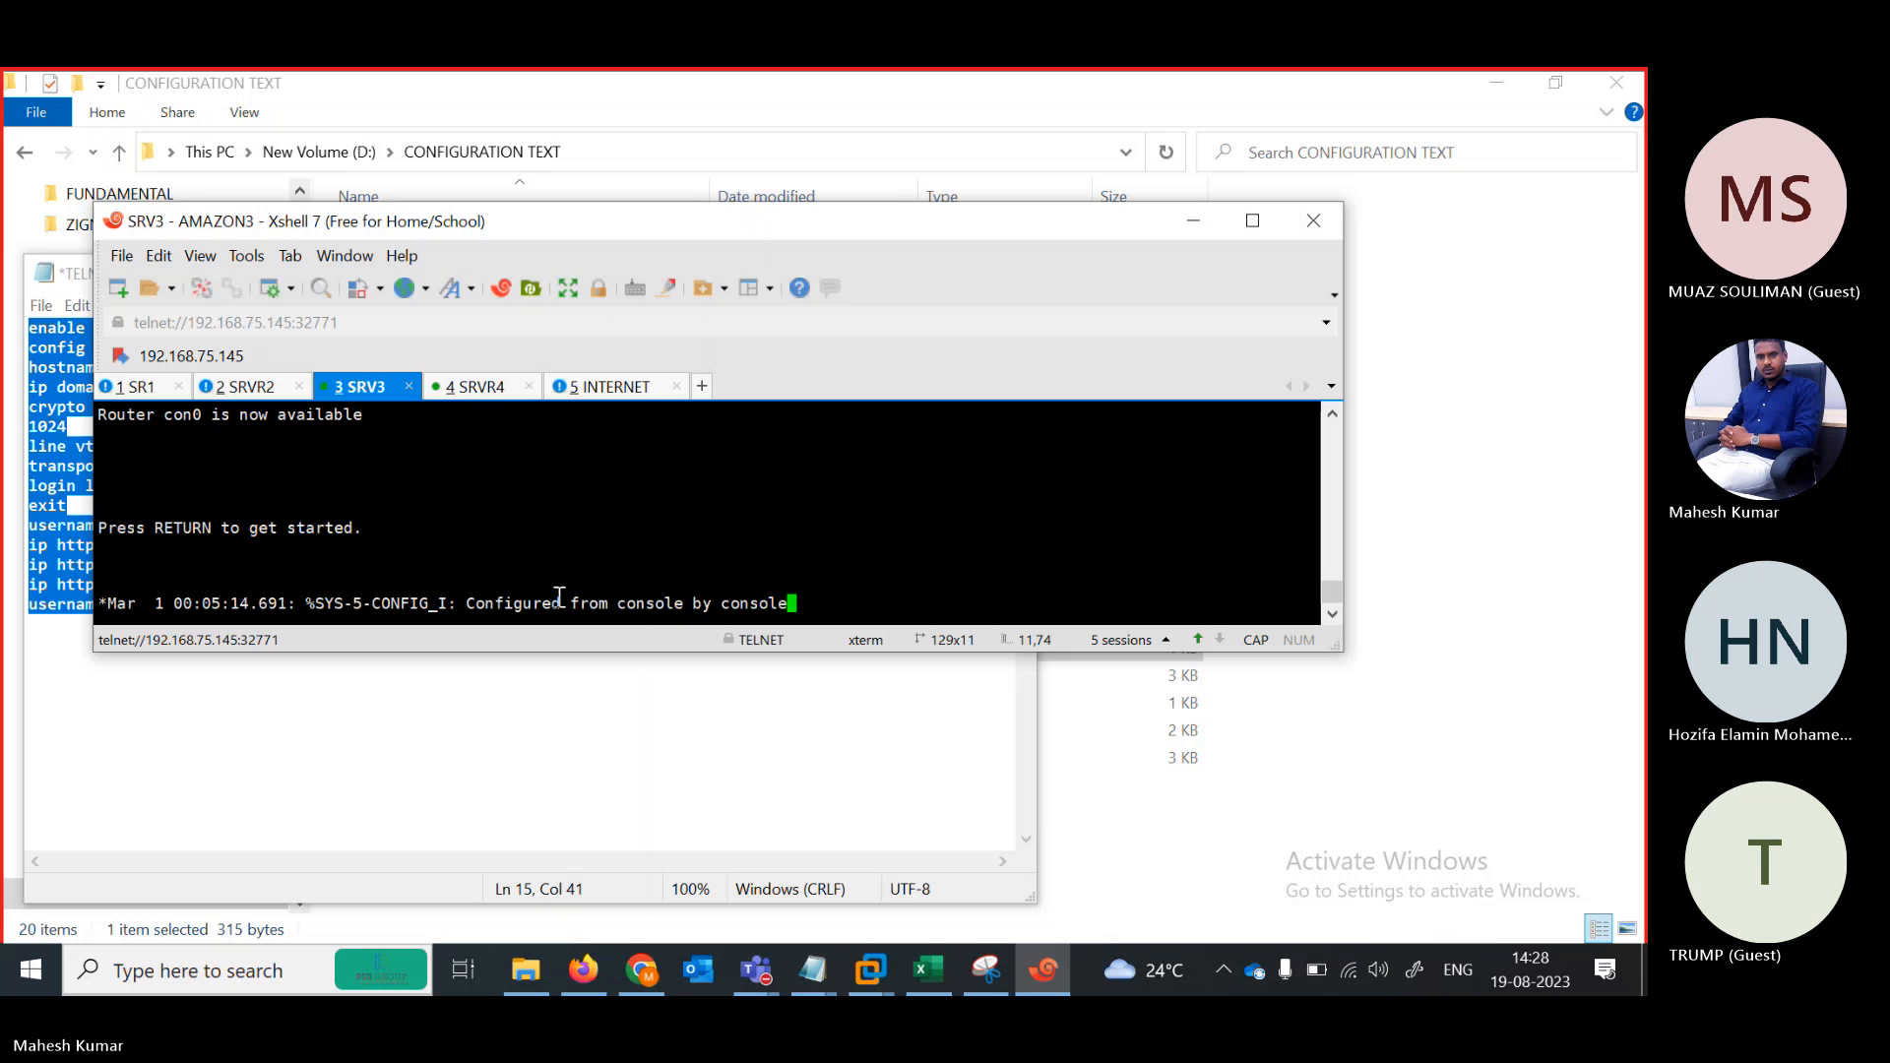
{"action": "key", "text": "Return"}
{"action": "key", "text": "Return"}
{"action": "key", "text": "Return"}
{"action": "key", "text": "Return"}
{"action": "key", "text": "Return"}
{"action": "key", "text": "Return"}
{"action": "key", "text": "Return"}
{"action": "key", "text": "Return"}
{"action": "key", "text": "Return"}
{"action": "key", "text": "Return"}
{"action": "key", "text": "Return"}
Change the hostname in the config notes from SRV2 to SRV3 and select all the text
{"action": "left_click", "coordinate": [824, 968]}
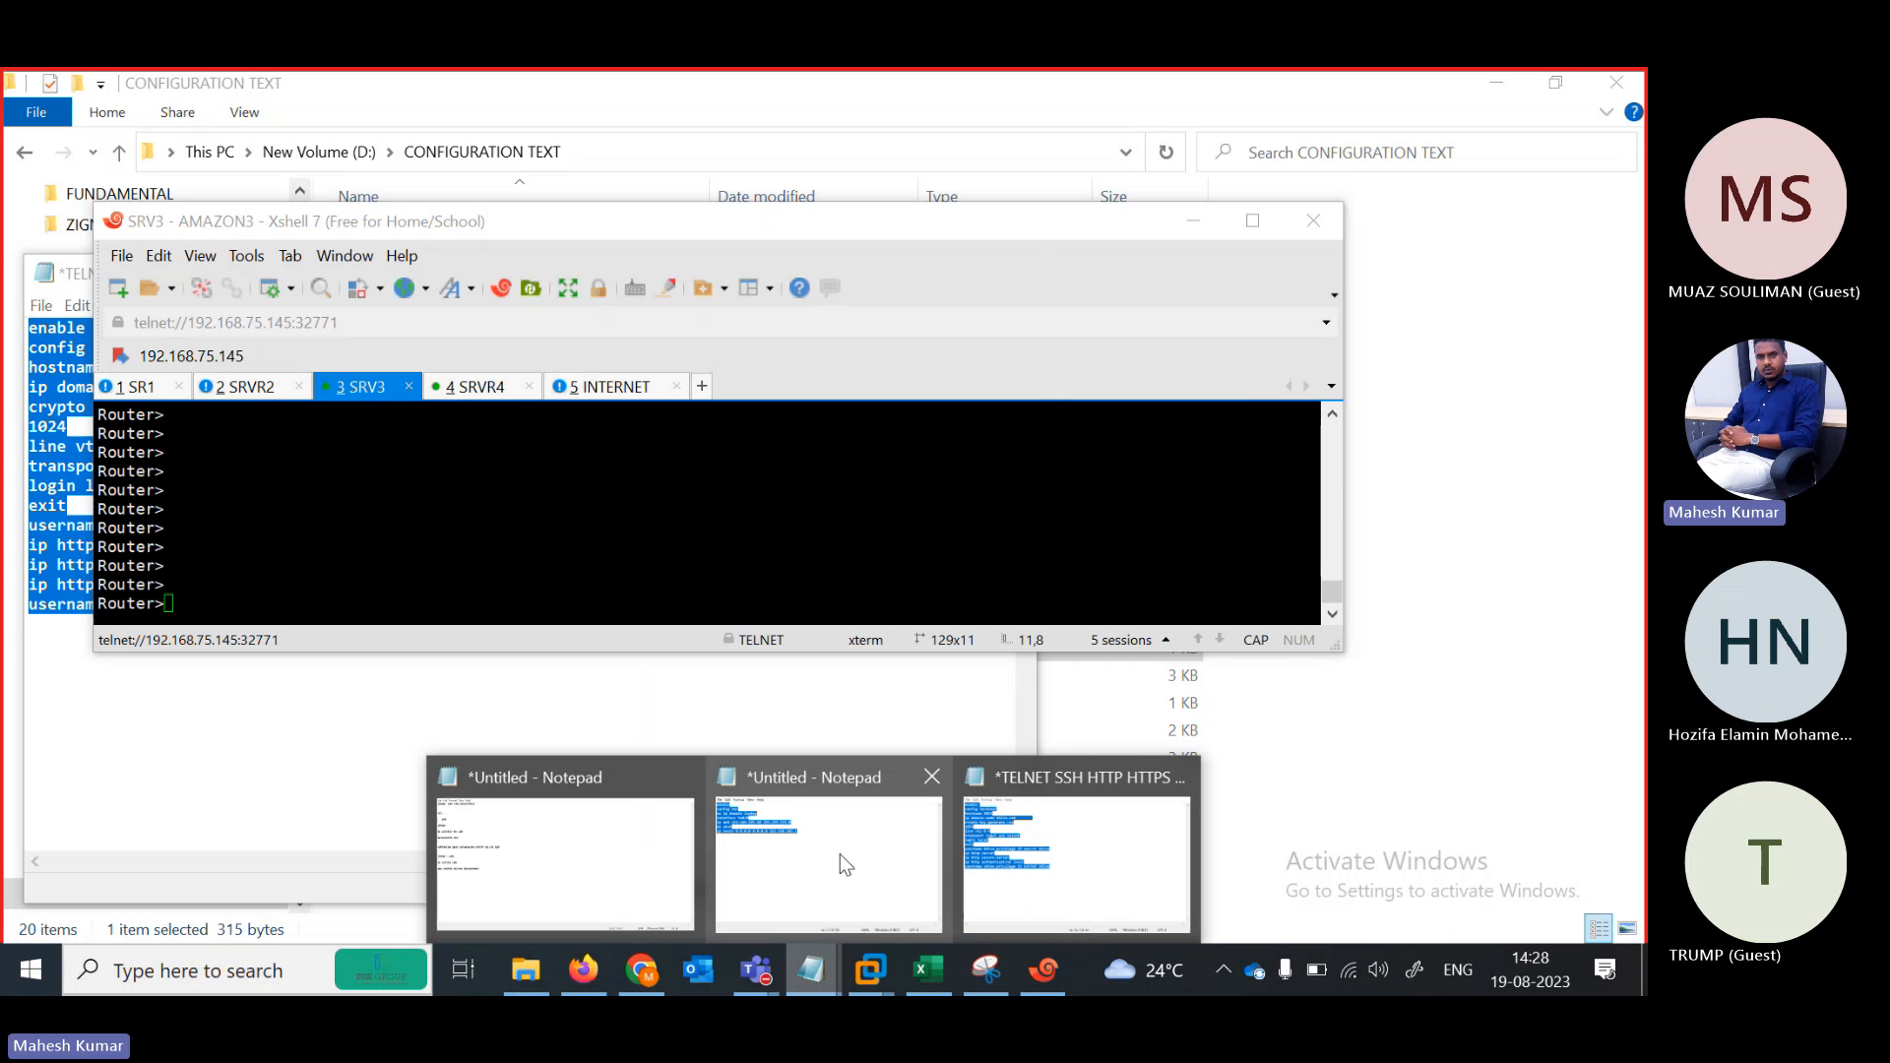
{"action": "left_click", "coordinate": [1076, 862]}
{"action": "left_click", "coordinate": [216, 420]}
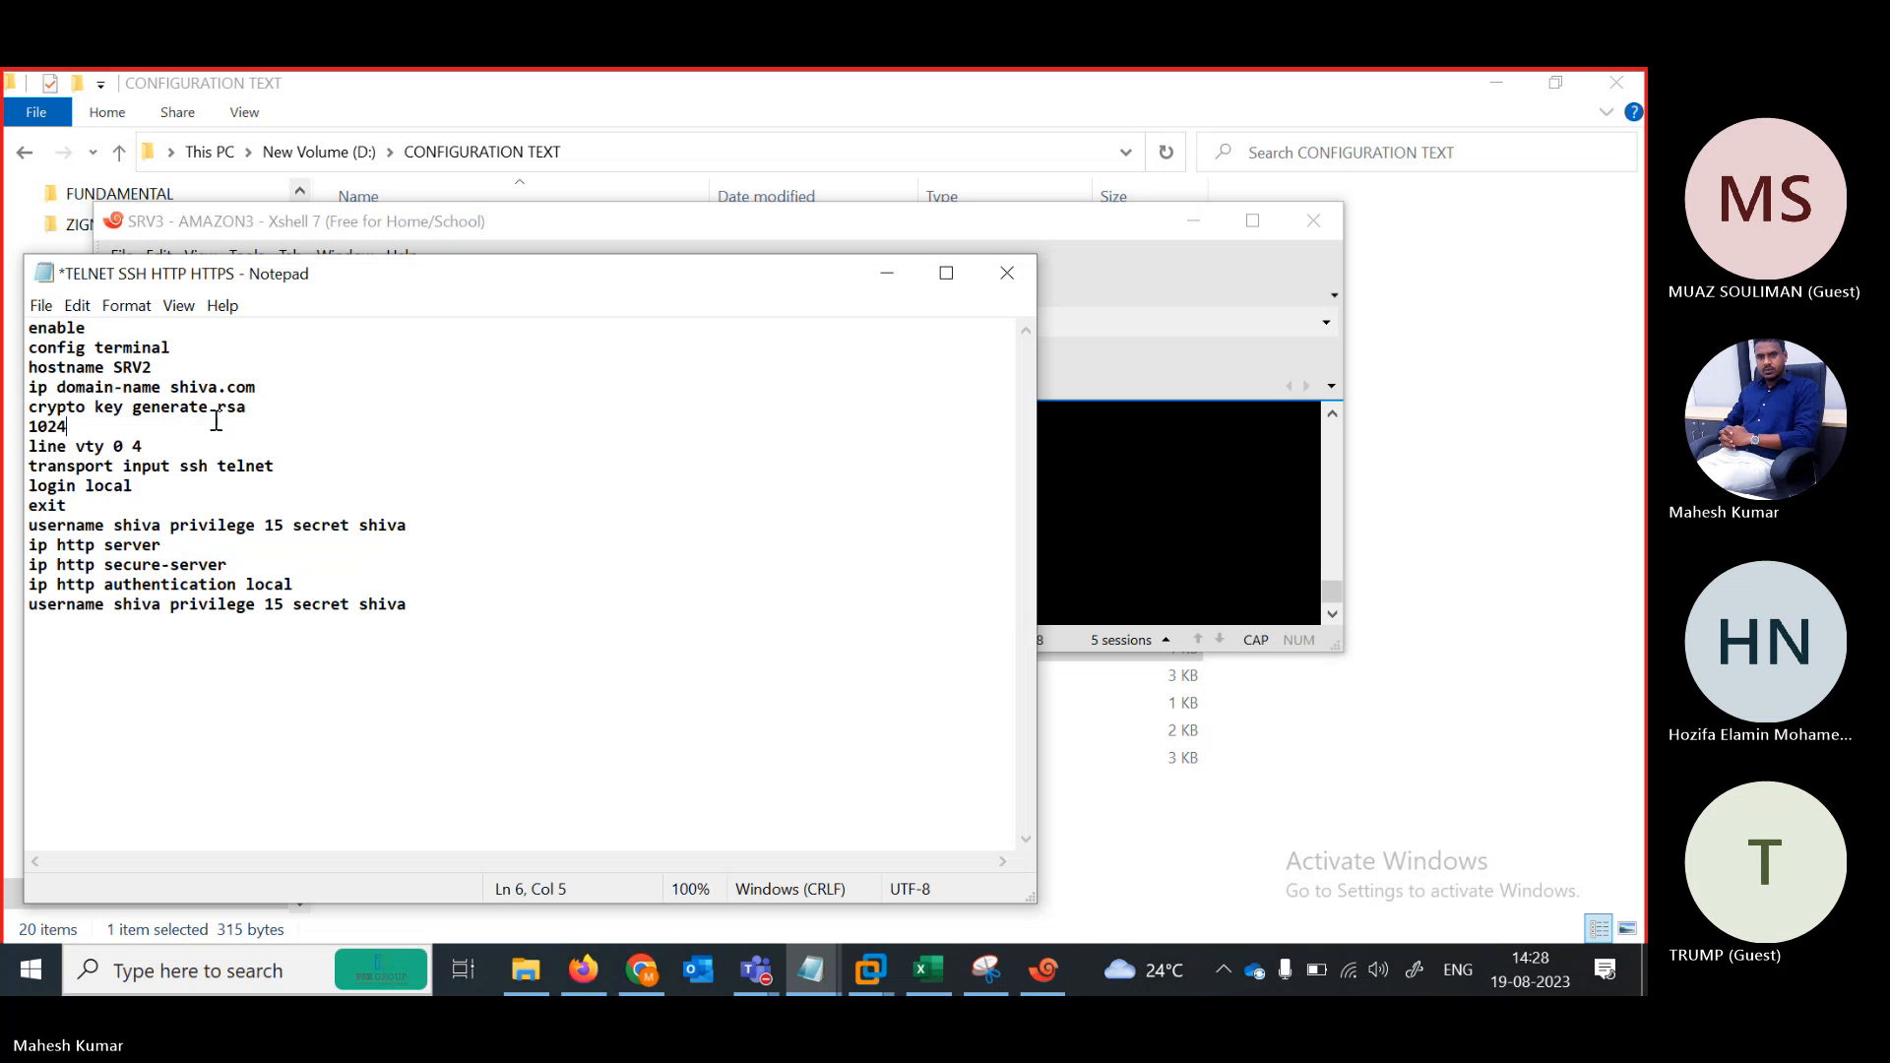
{"action": "key", "text": "Up"}
{"action": "key", "text": "Up"}
{"action": "key", "text": "Up"}
{"action": "key", "text": "End"}
{"action": "key", "text": "BackSpace"}
{"action": "type", "text": "3"}
{"action": "key", "text": "ctrl+a"}
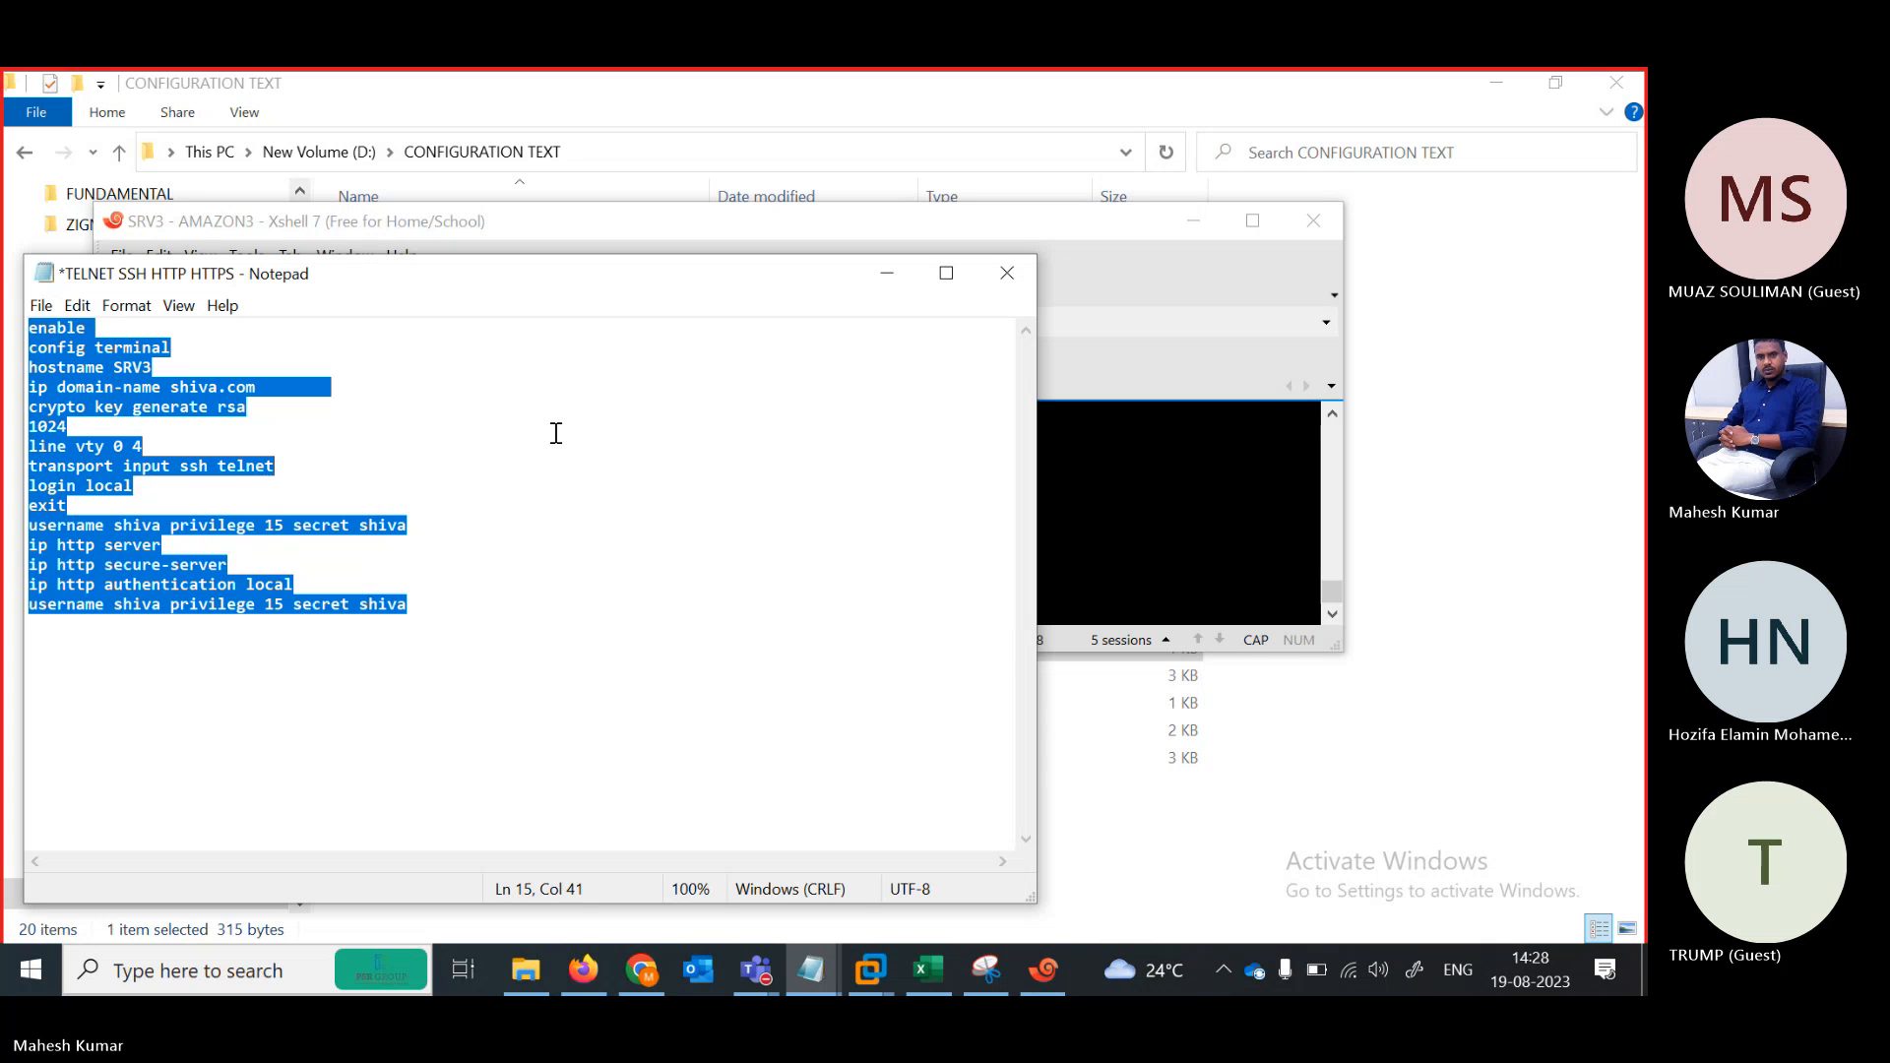
Paste the SRV3 configuration into the SRV3 terminal, generating 1024-bit RSA keys
{"action": "left_click", "coordinate": [1109, 528]}
{"action": "right_click", "coordinate": [566, 506]}
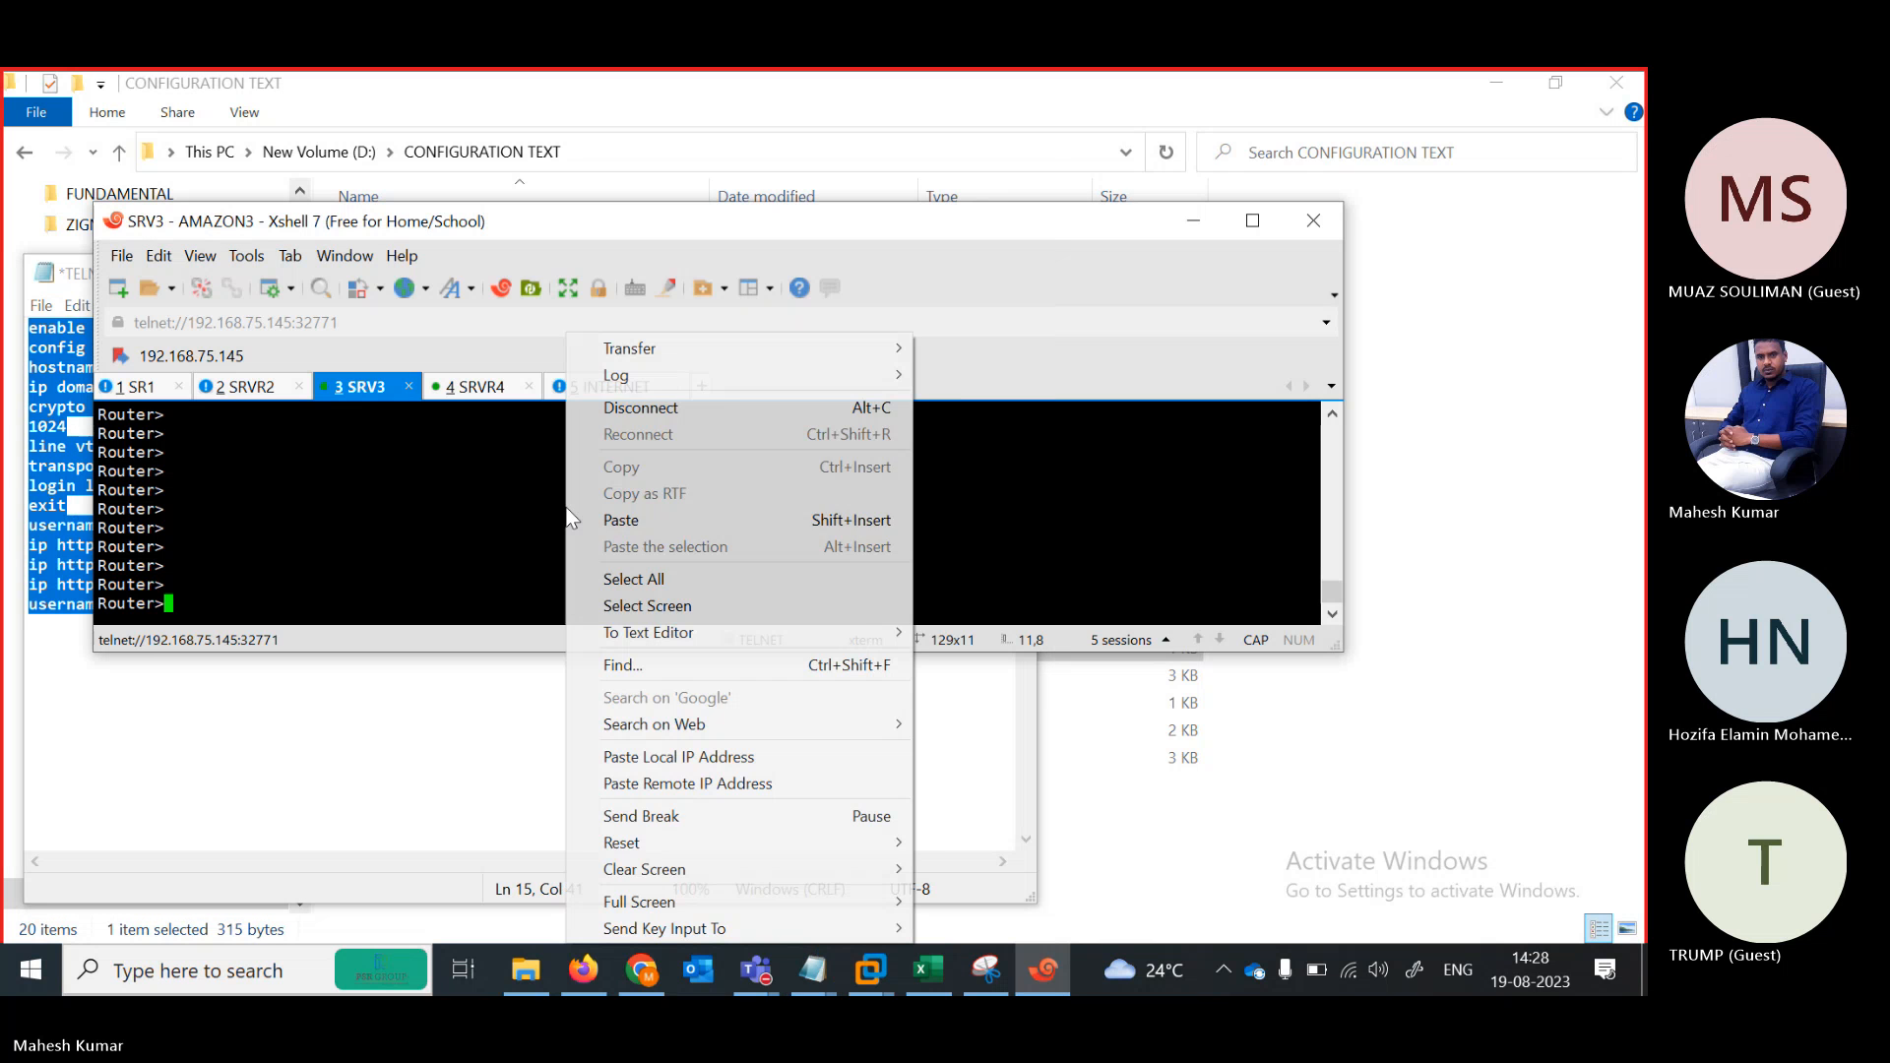
{"action": "left_click", "coordinate": [628, 520]}
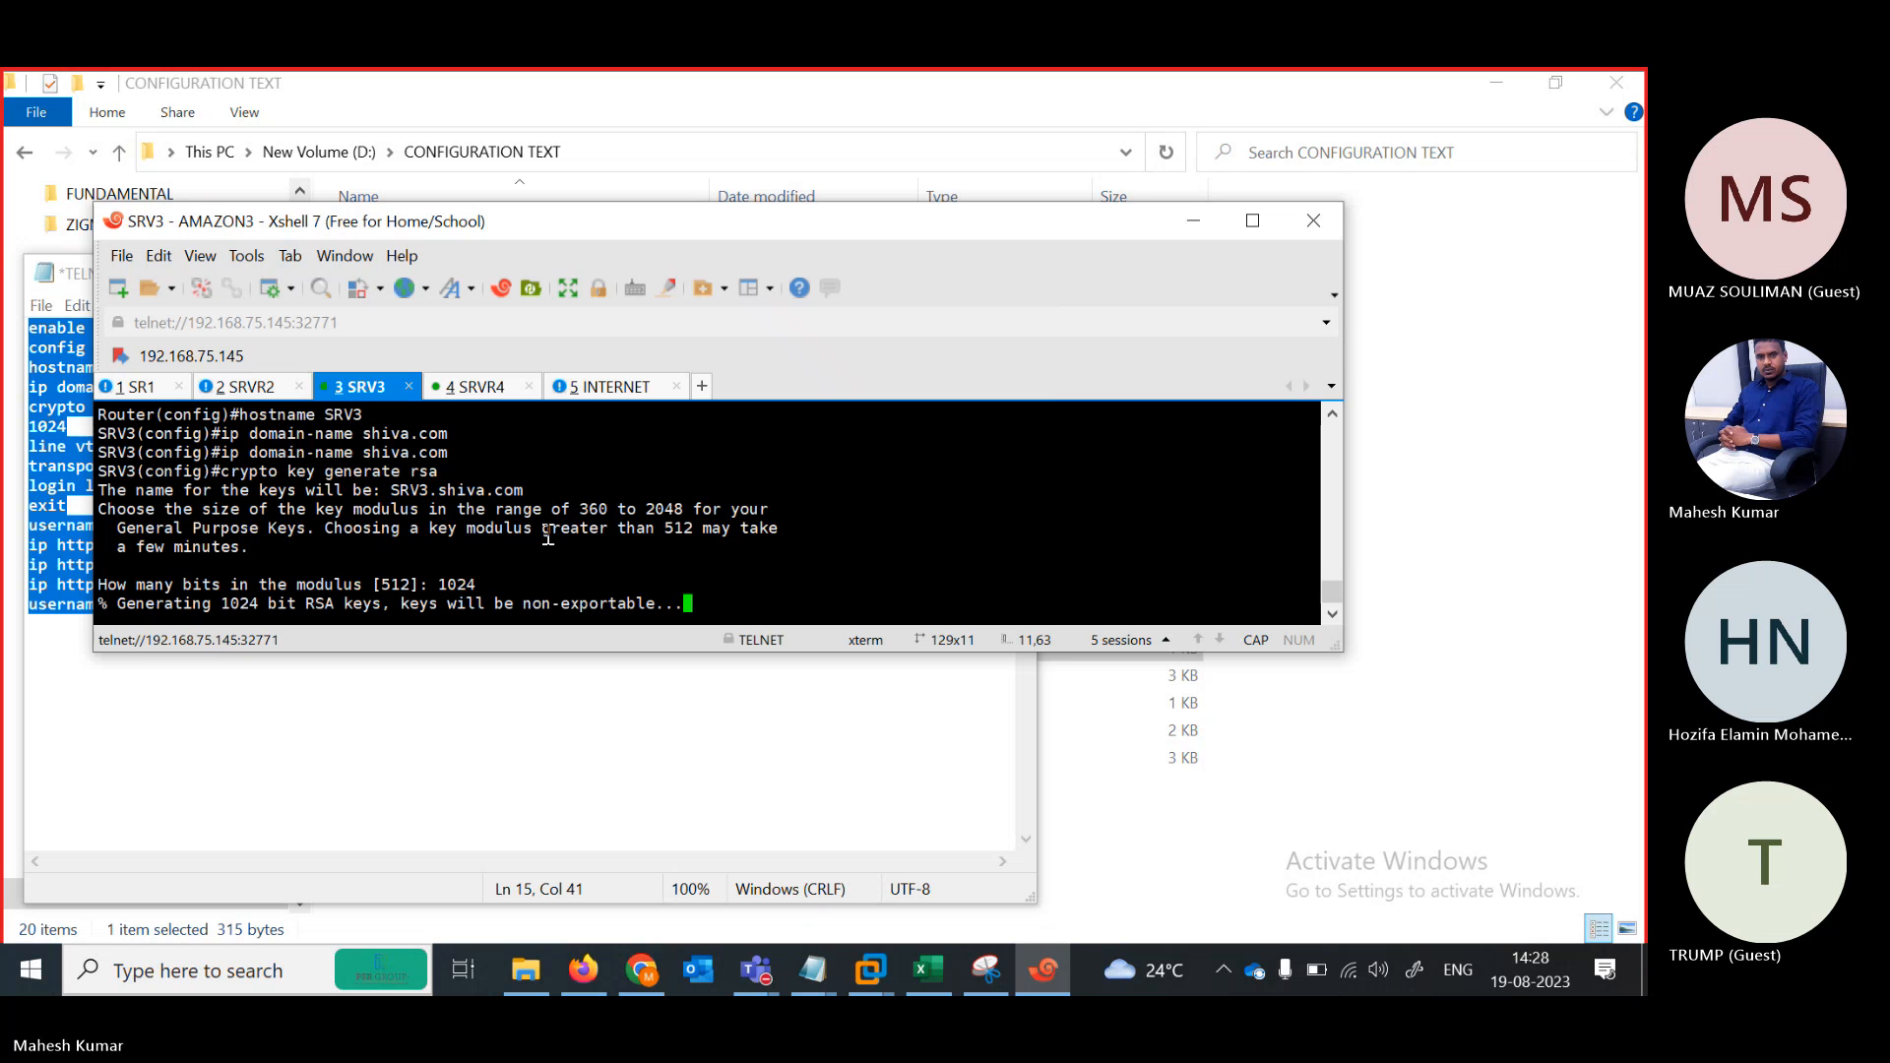
{"action": "left_click", "coordinate": [476, 387]}
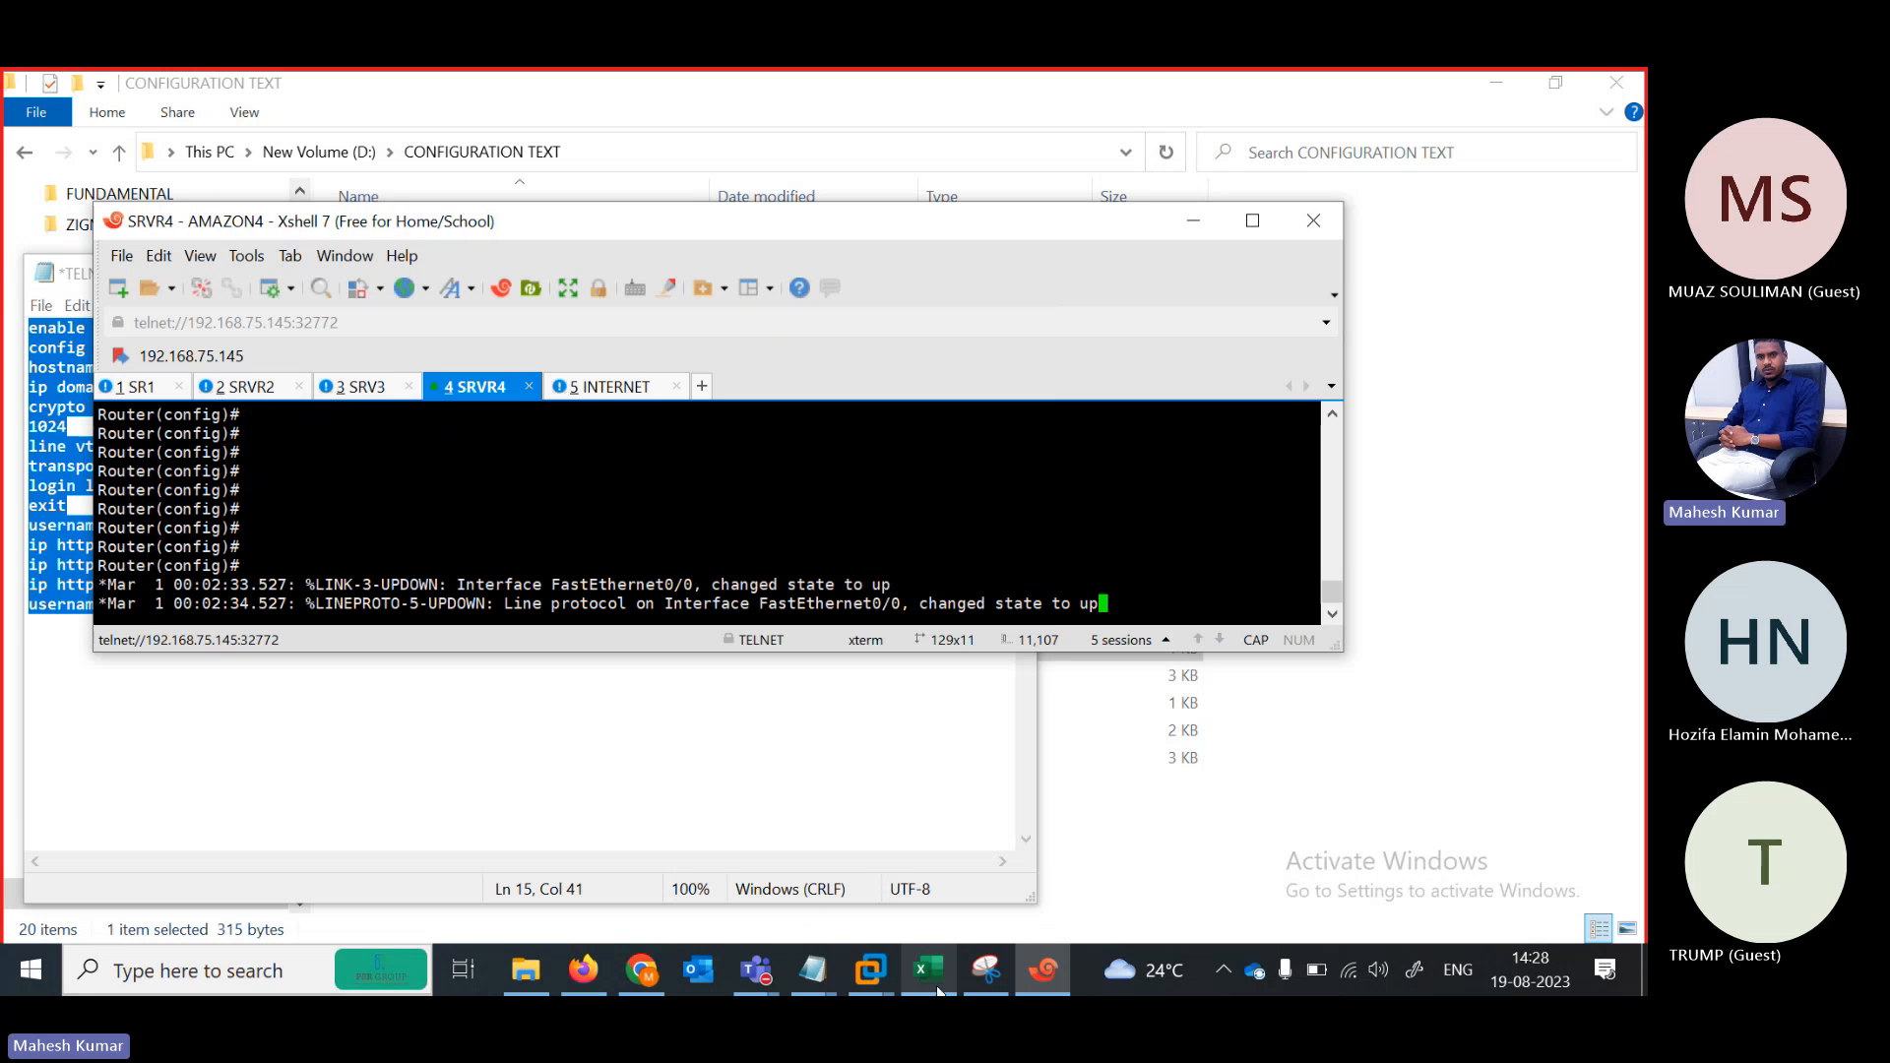
Change the hostname in the config notes from SRV3 to SRV4 and select all the text
{"action": "mouse_move", "coordinate": [813, 973]}
{"action": "left_click", "coordinate": [1059, 849]}
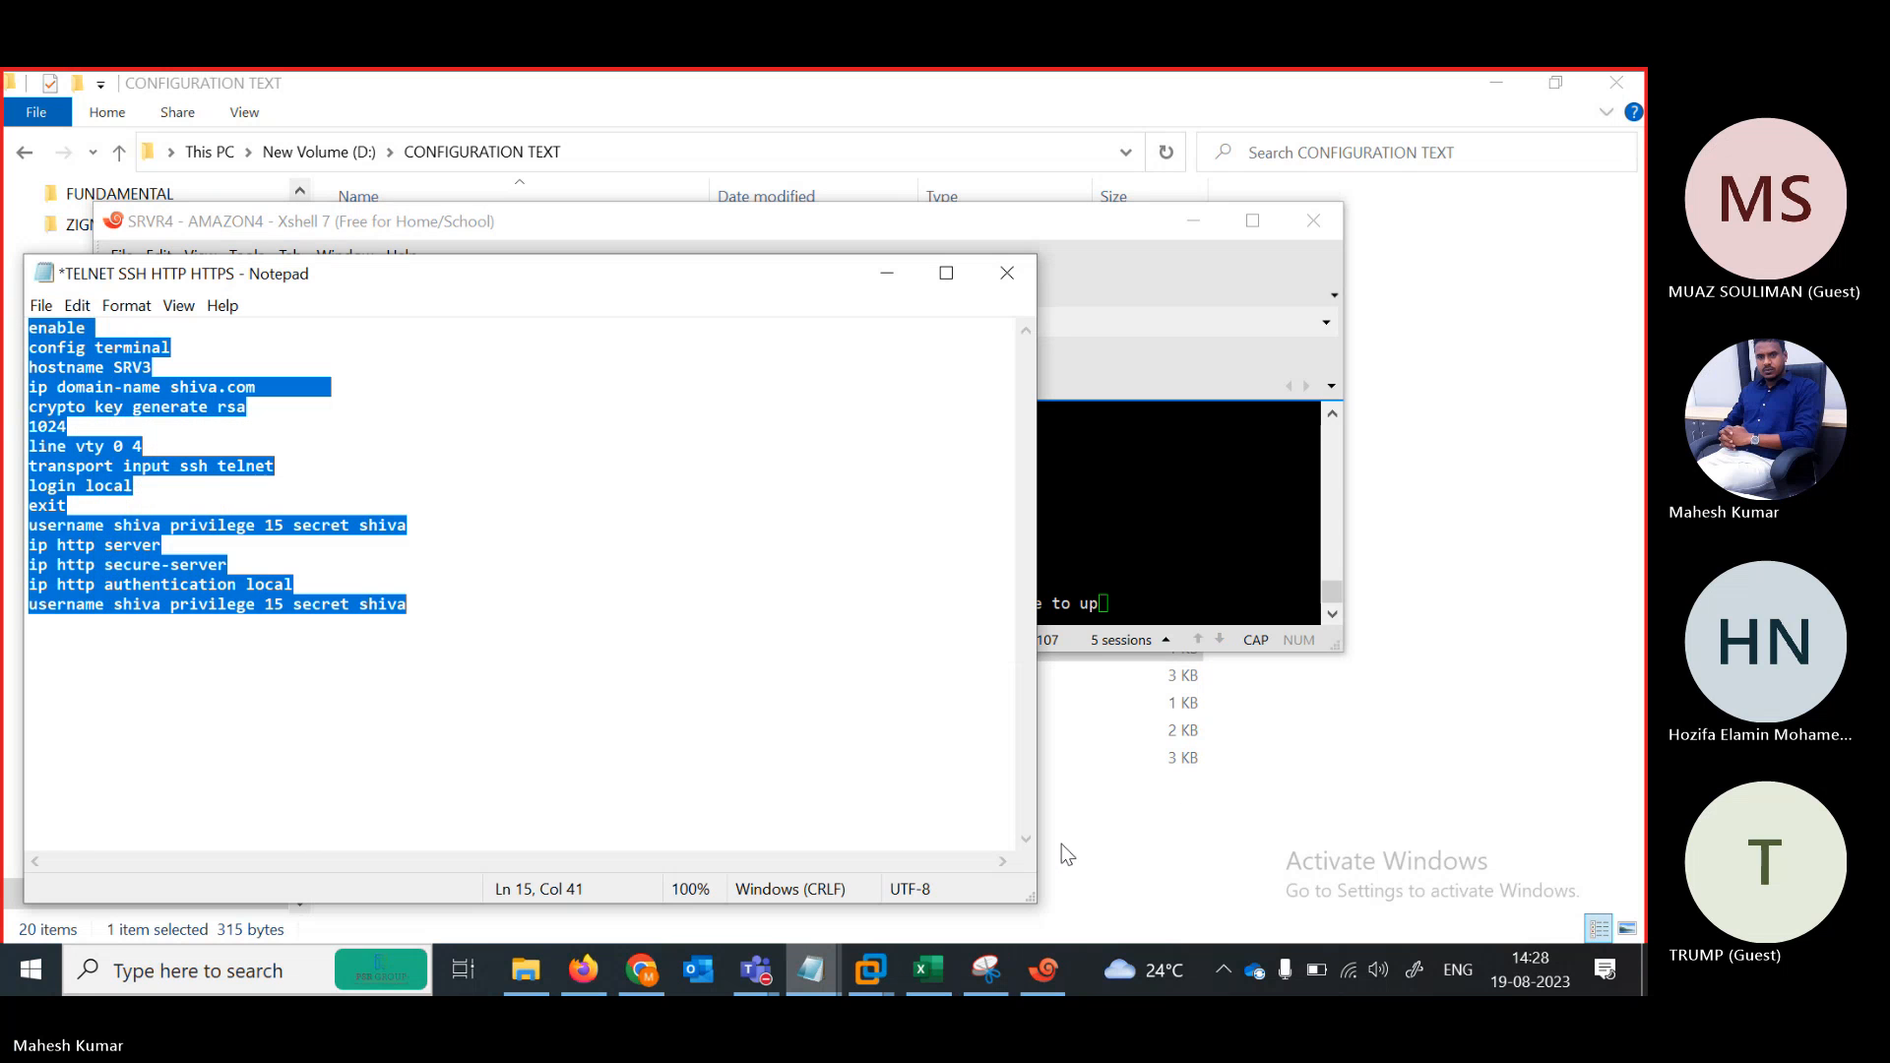
{"action": "left_click", "coordinate": [258, 406]}
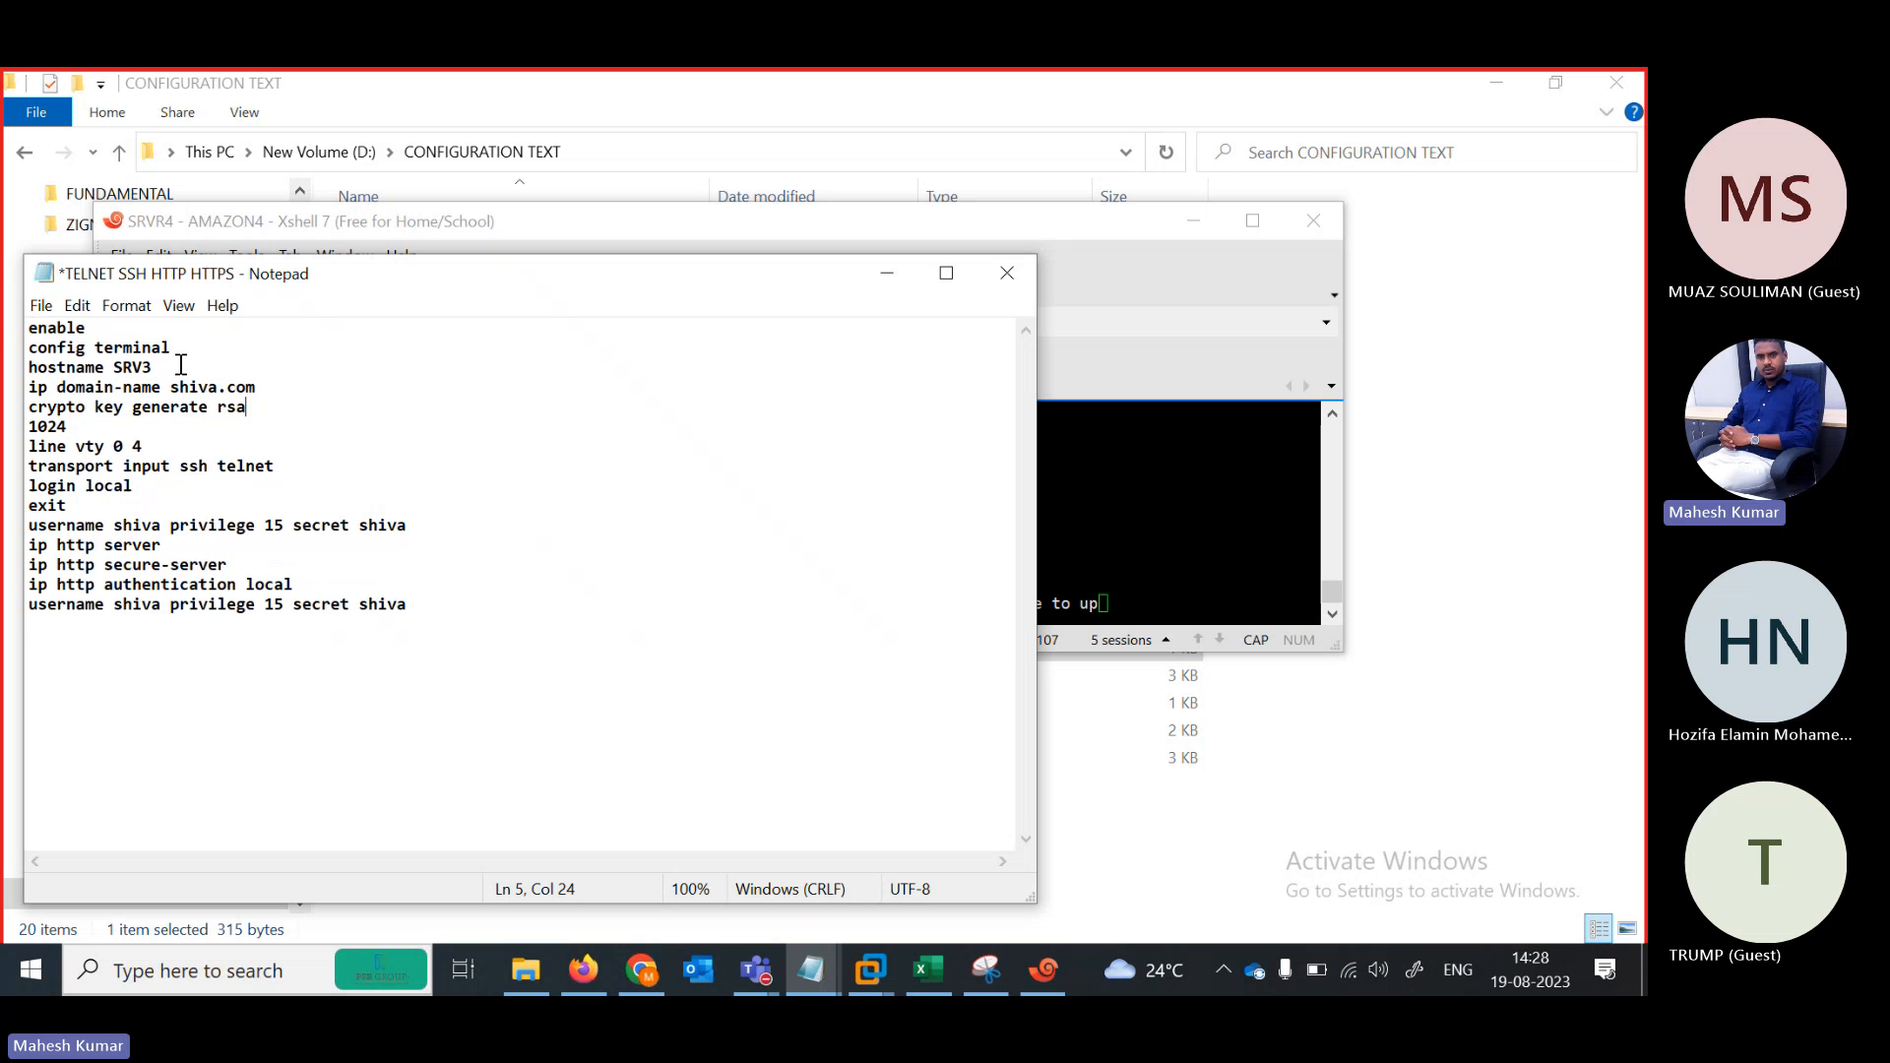
{"action": "left_click", "coordinate": [181, 365]}
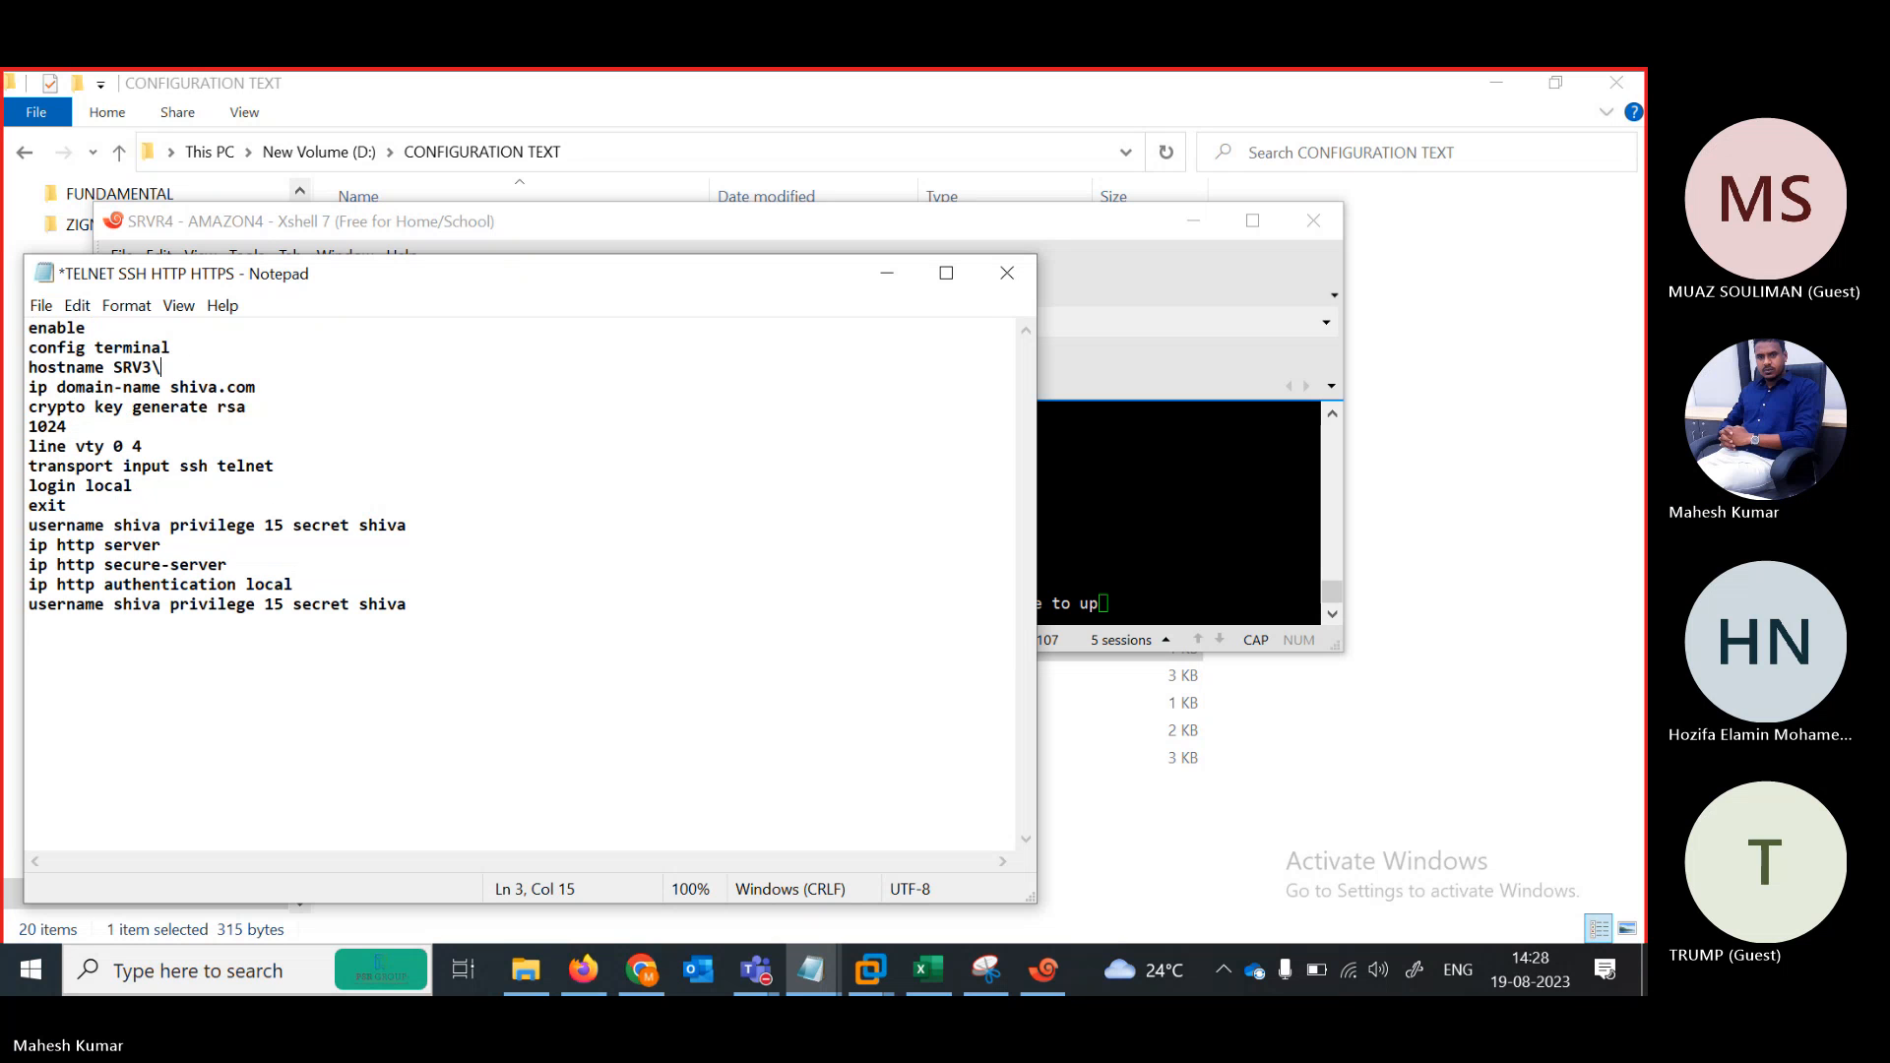
{"action": "key", "text": "BackSpace"}
{"action": "key", "text": "BackSpace"}
{"action": "key", "text": "ctrl+a"}
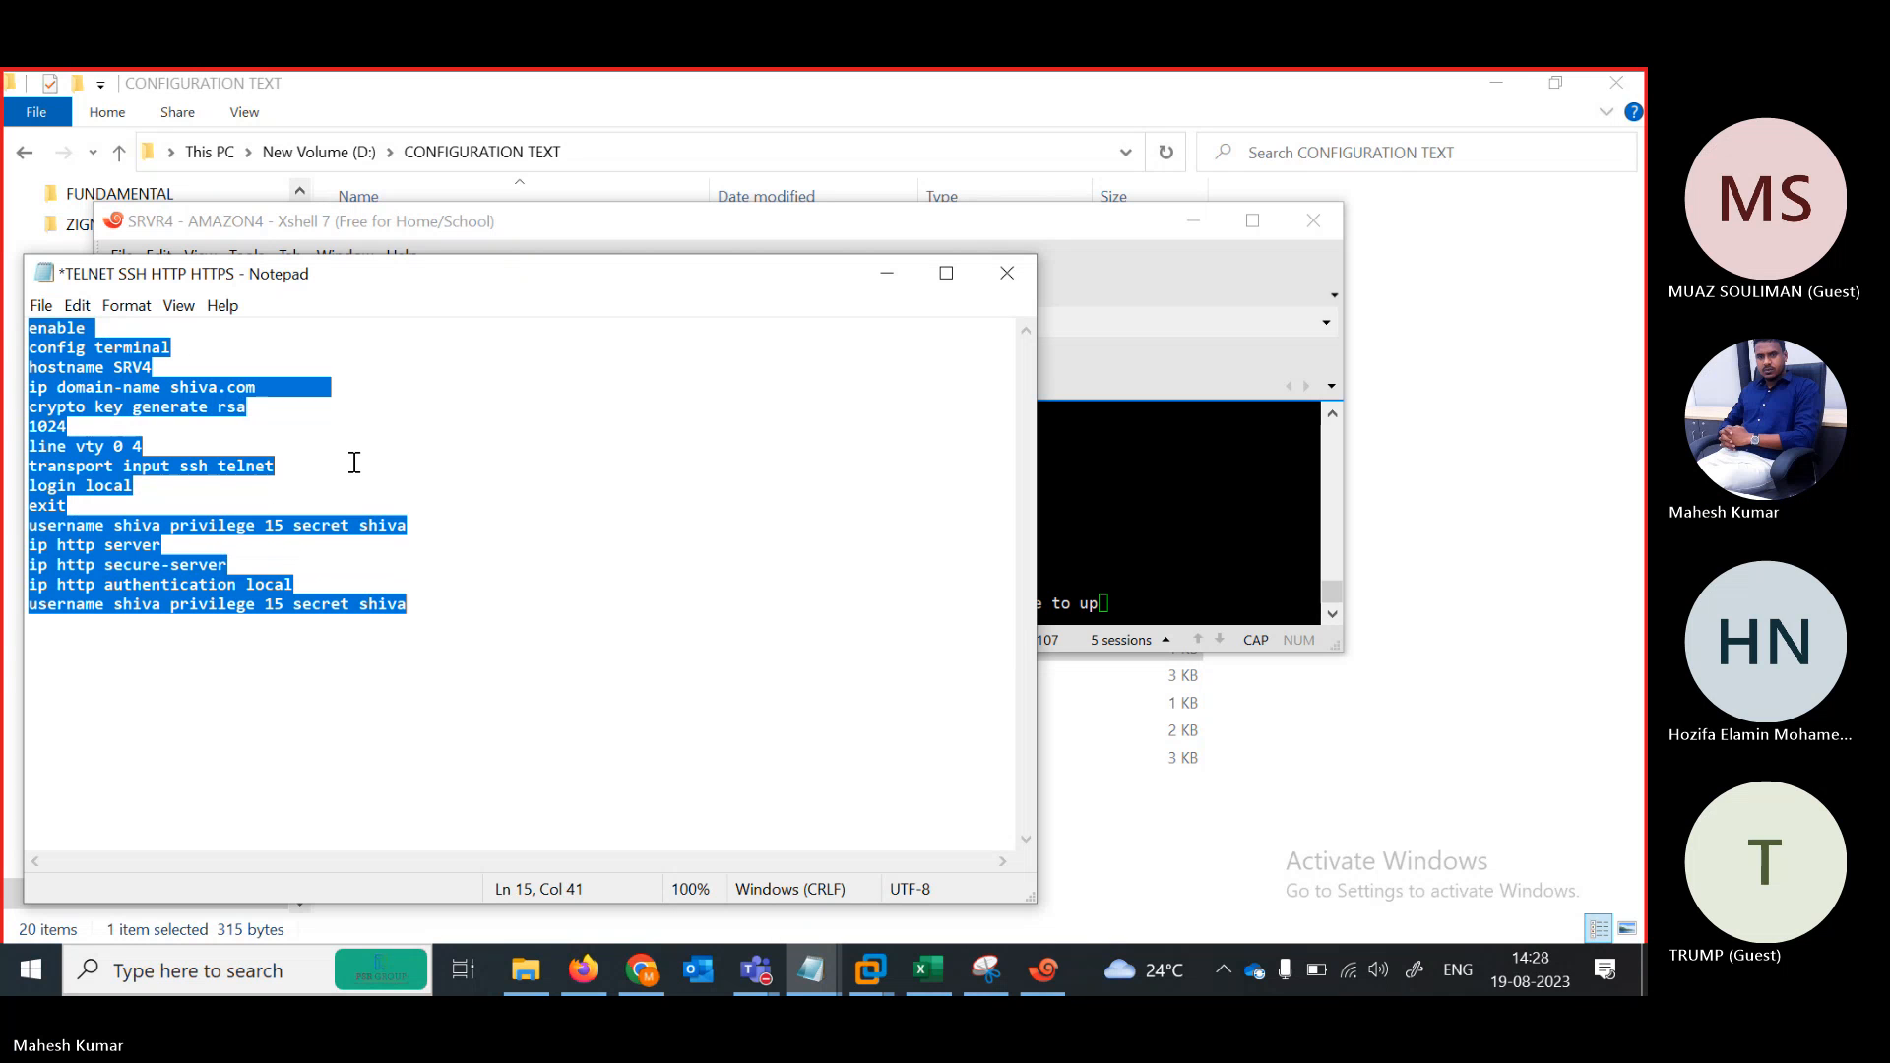
Exit configuration mode on SRVR4 and paste in the SRV4 configuration
{"action": "key", "text": "alt+Tab"}
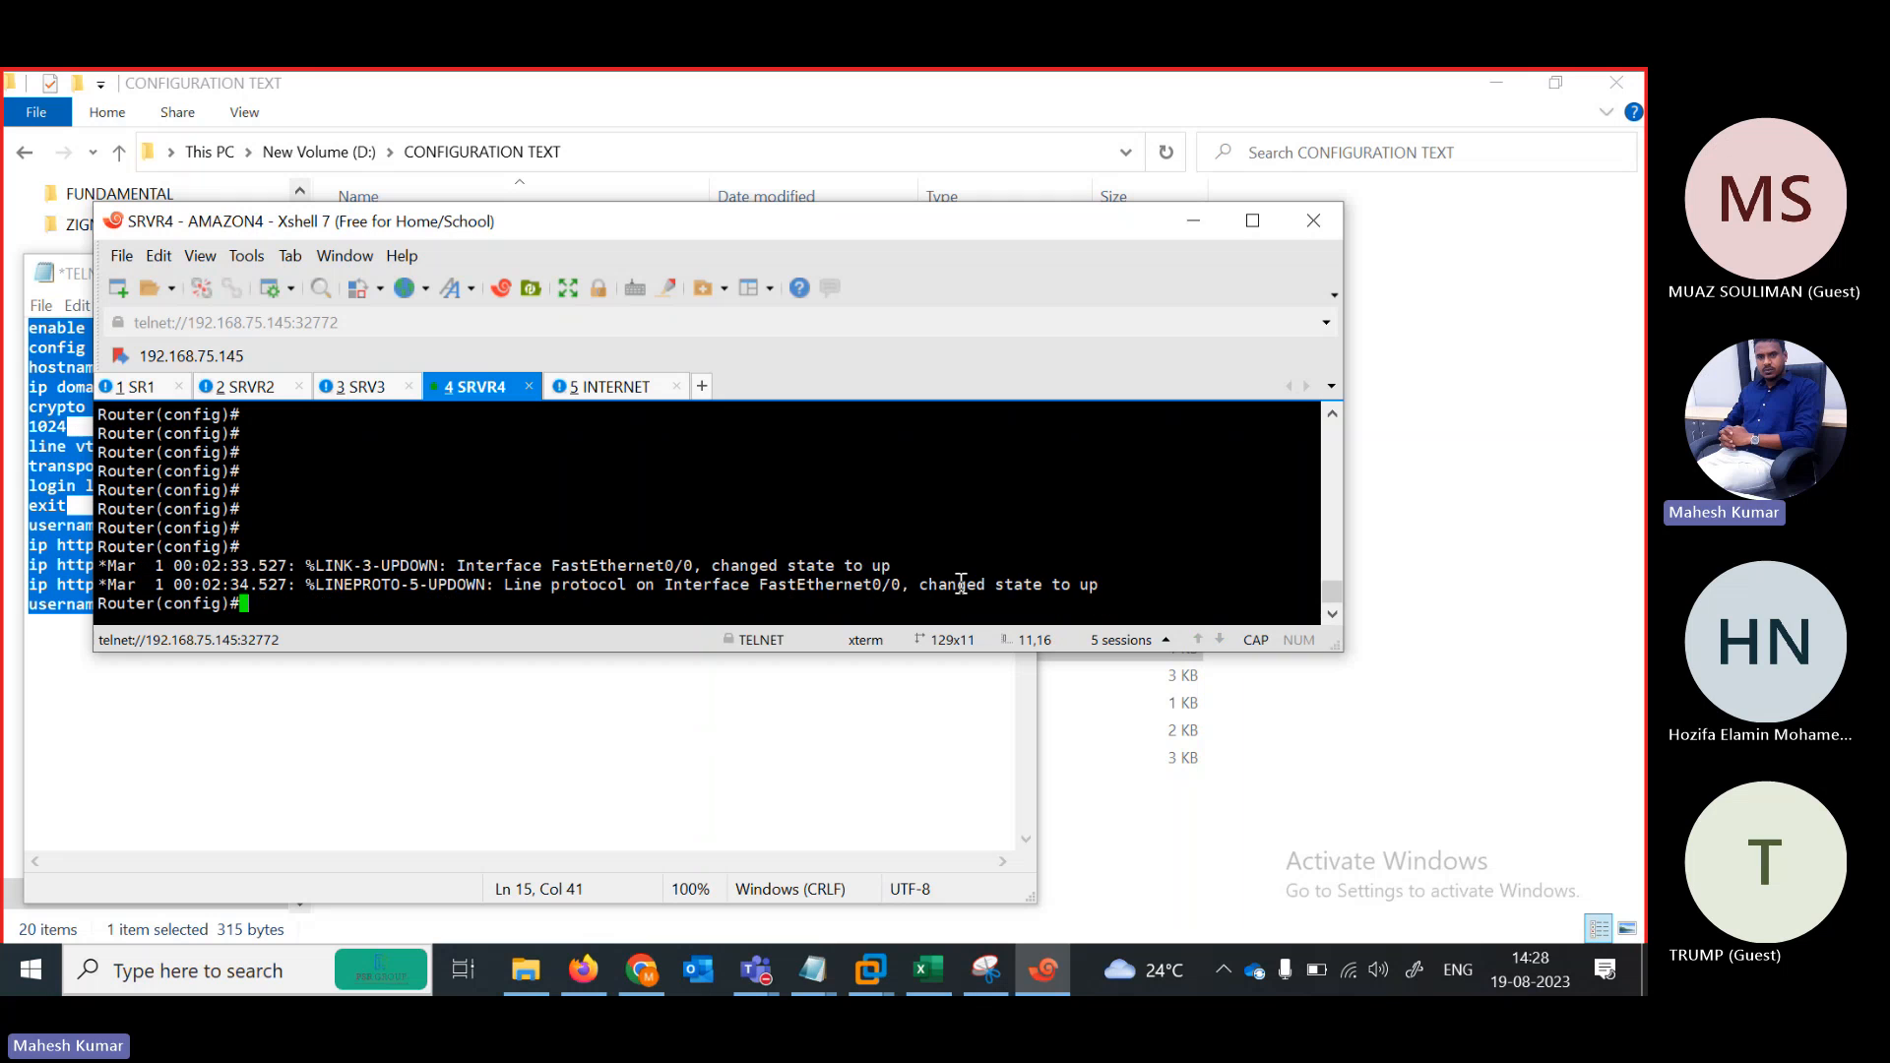
{"action": "key", "text": "Return"}
{"action": "key", "text": "Return"}
{"action": "key", "text": "Return"}
{"action": "key", "text": "Return"}
{"action": "key", "text": "Return"}
{"action": "key", "text": "Return"}
{"action": "key", "text": "Return"}
{"action": "key", "text": "Return"}
{"action": "key", "text": "Return"}
{"action": "key", "text": "Return"}
{"action": "key", "text": "Return"}
{"action": "type", "text": "E"}
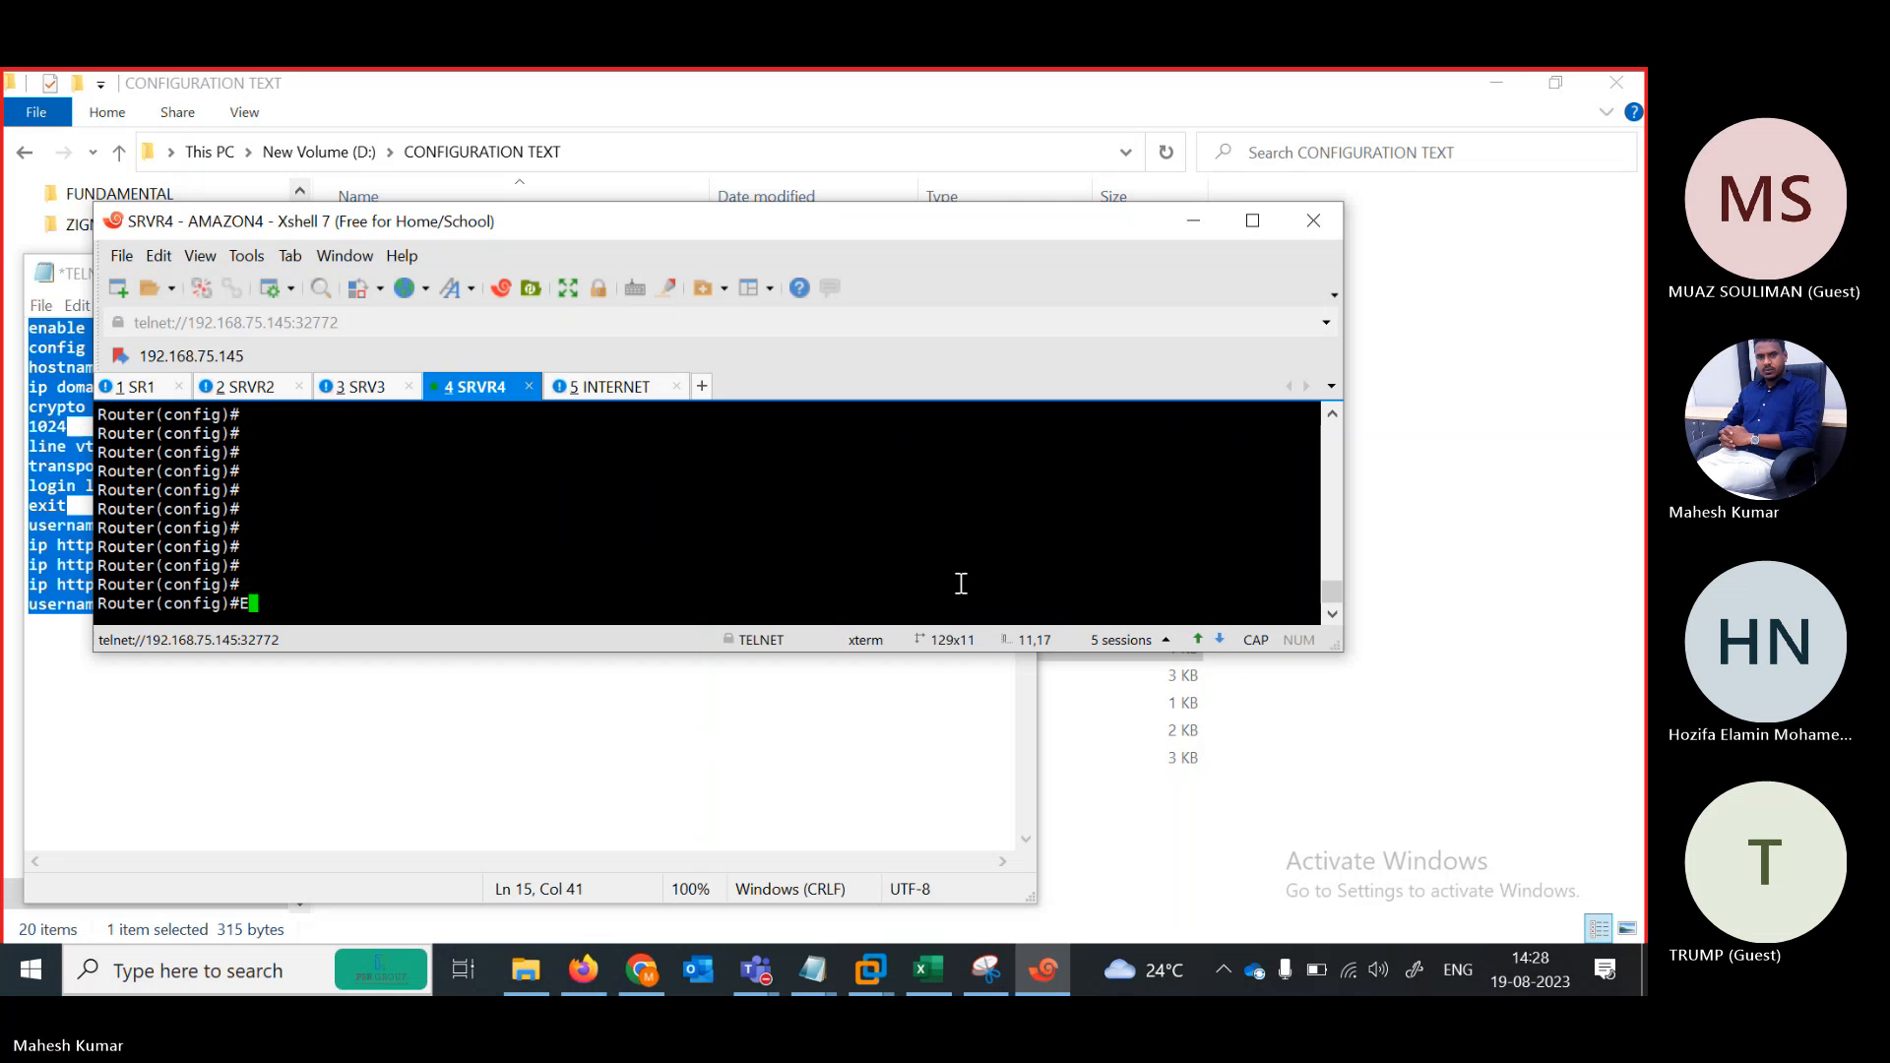
{"action": "type", "text": "XIT"}
{"action": "key", "text": "Return"}
{"action": "type", "text": "EXIT"}
{"action": "key", "text": "Return"}
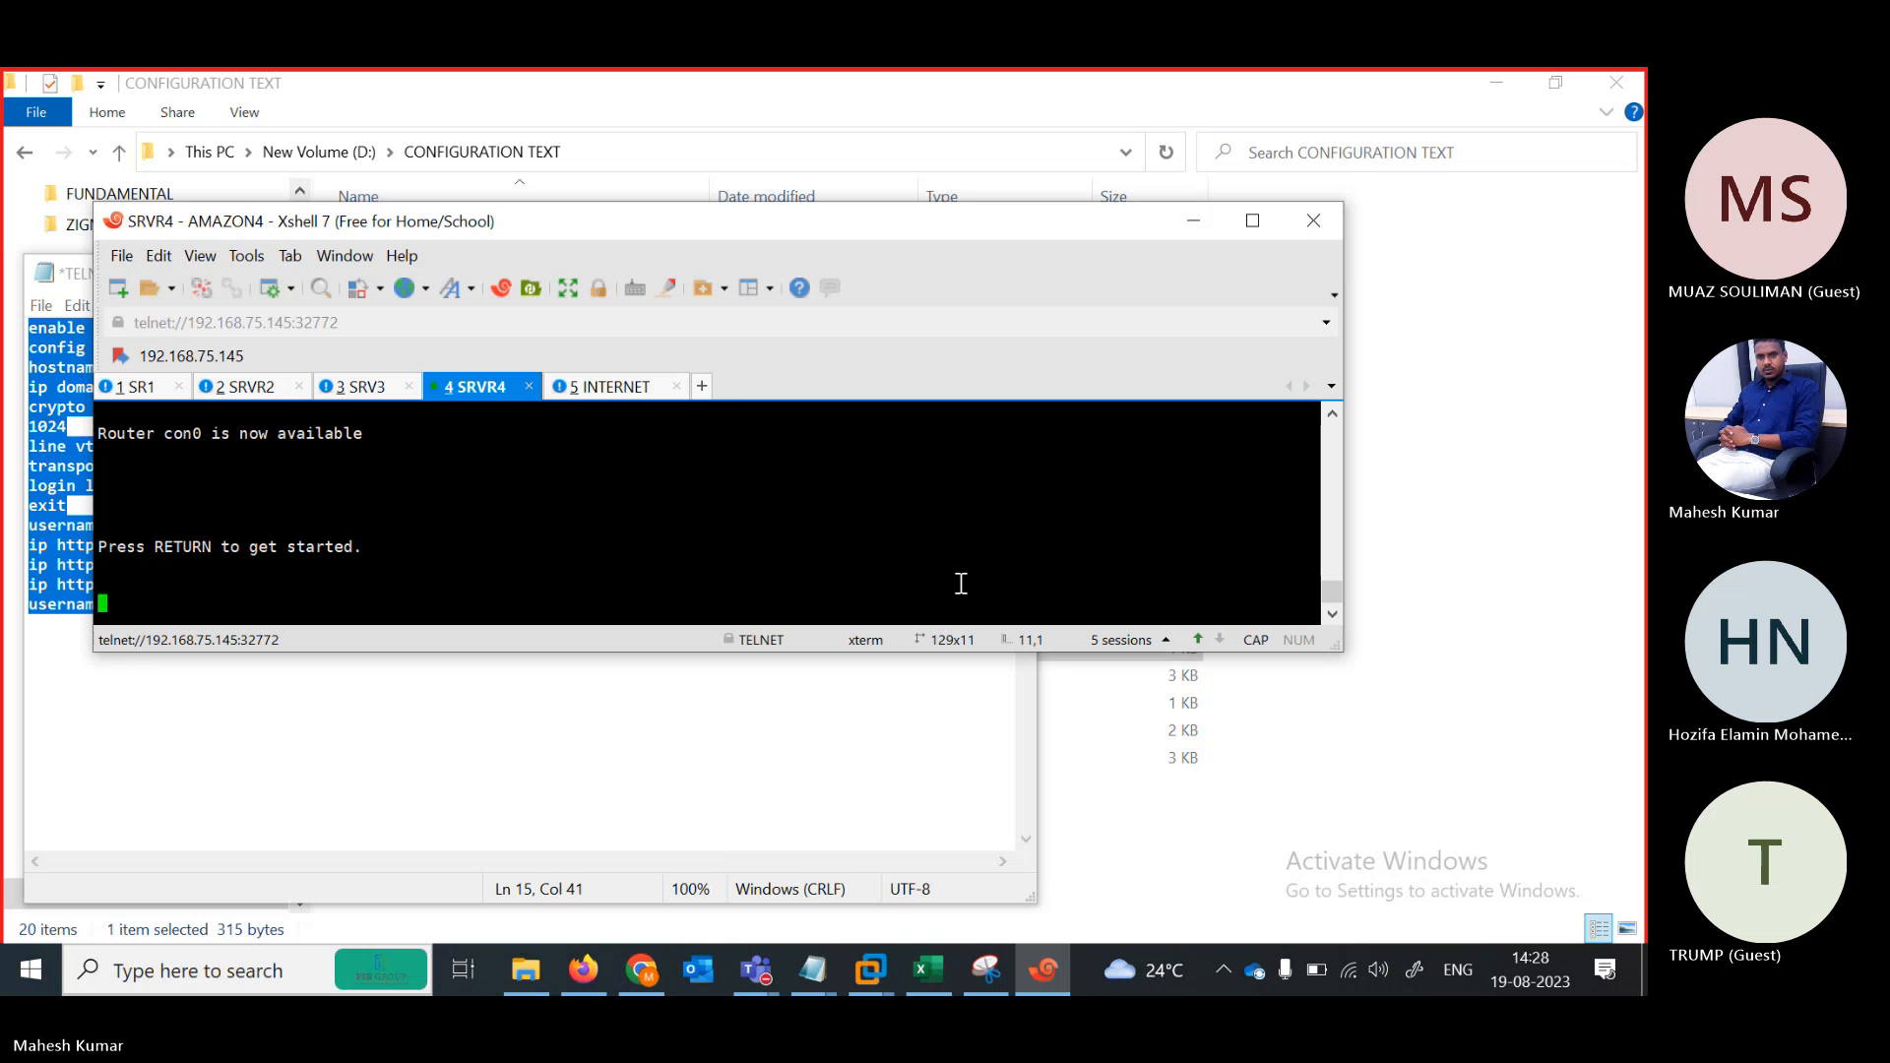
{"action": "key", "text": "Return"}
{"action": "key", "text": "Return"}
{"action": "key", "text": "Return"}
{"action": "key", "text": "Return"}
{"action": "key", "text": "Return"}
{"action": "key", "text": "Return"}
{"action": "key", "text": "Return"}
{"action": "key", "text": "Return"}
{"action": "key", "text": "Return"}
{"action": "key", "text": "Return"}
{"action": "key", "text": "Return"}
{"action": "key", "text": "Return"}
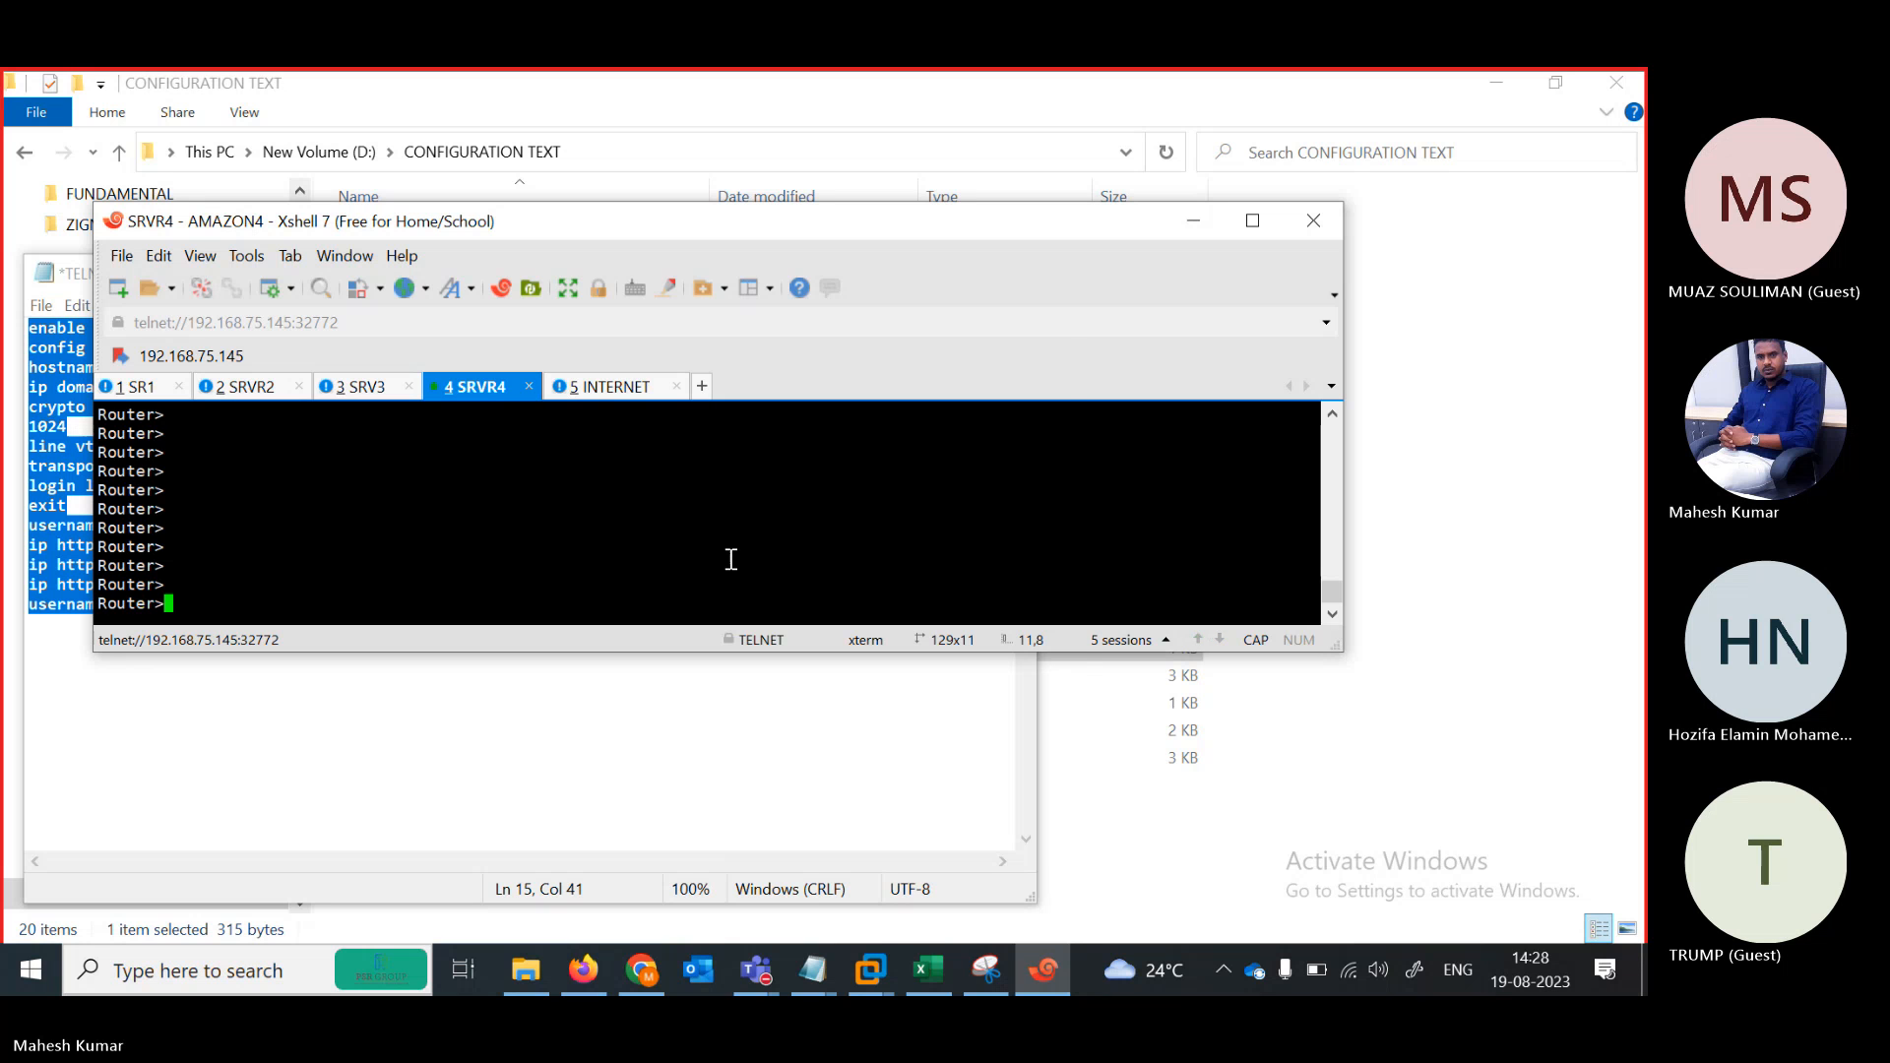
{"action": "right_click", "coordinate": [731, 559]}
{"action": "left_click", "coordinate": [811, 517]}
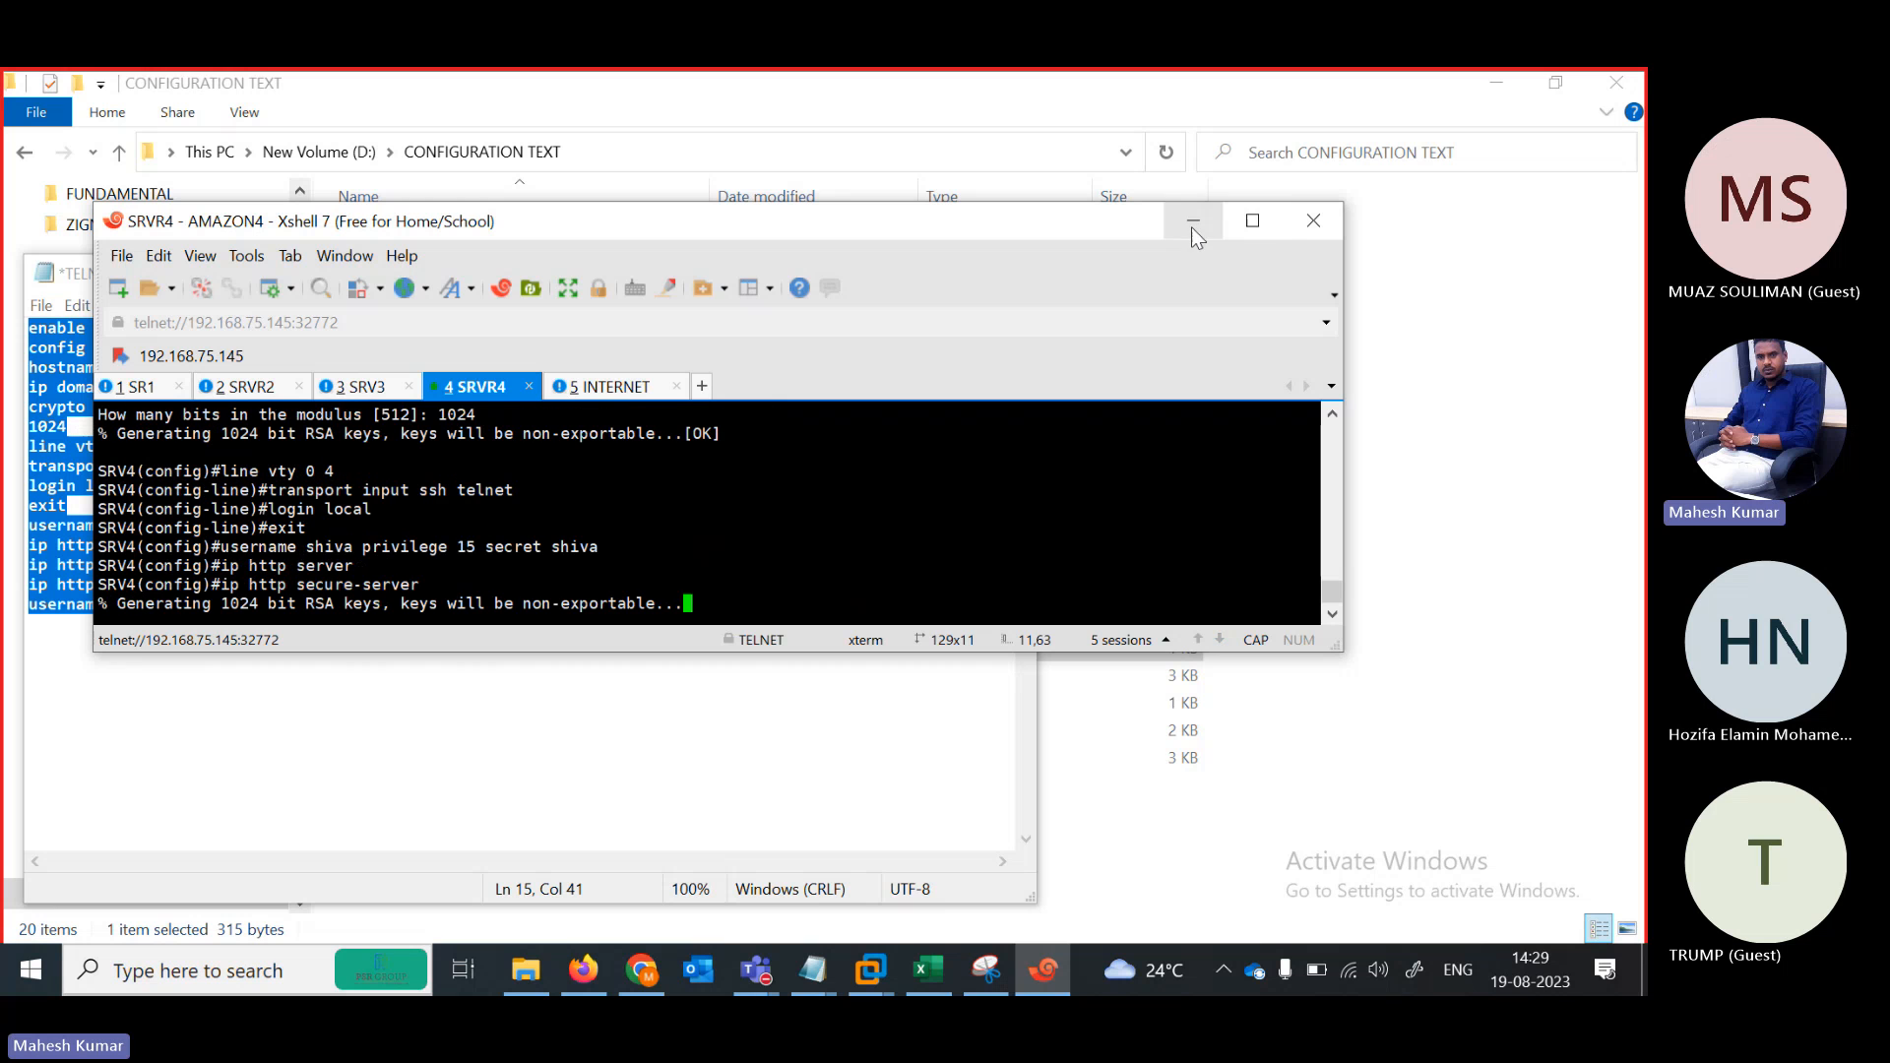
{"action": "left_click", "coordinate": [1495, 87]}
Hide the notes, check that SRV4 and the INTERNET router respond, ending on SRV2's console
{"action": "left_click", "coordinate": [910, 689]}
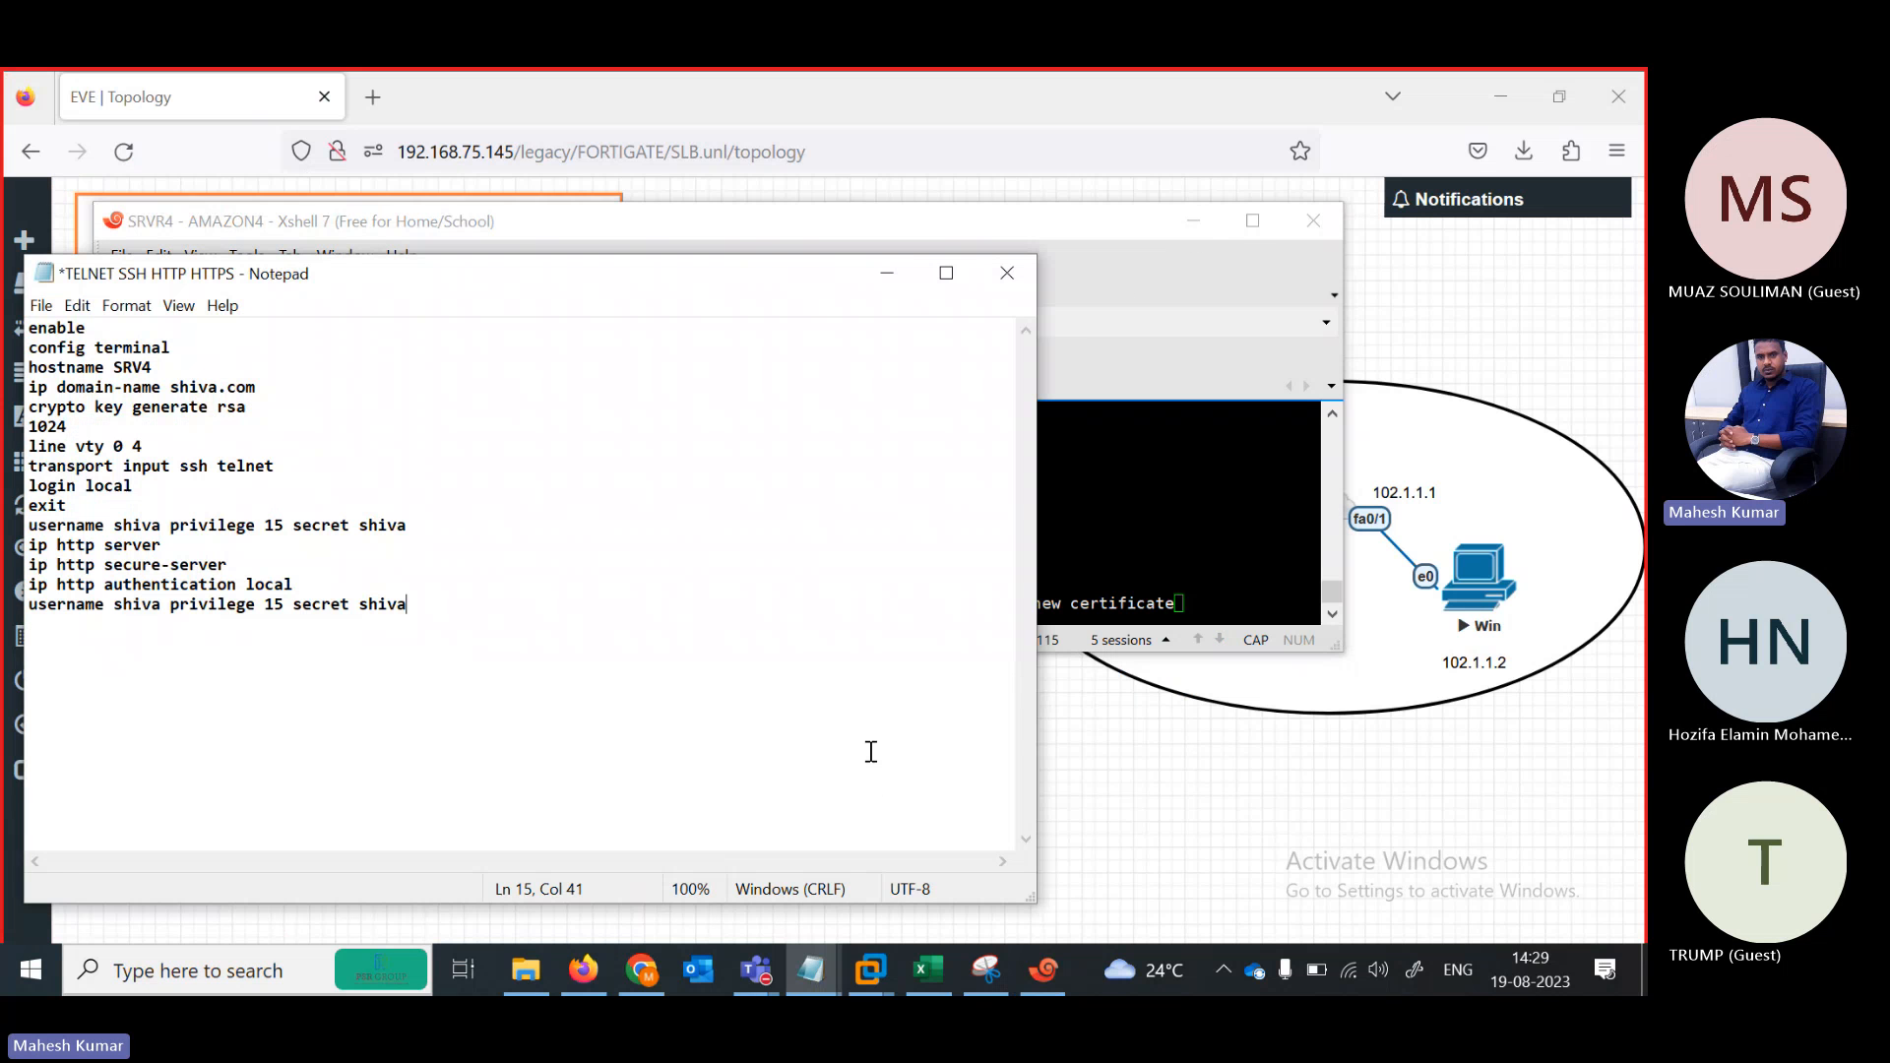
{"action": "left_click", "coordinate": [886, 282]}
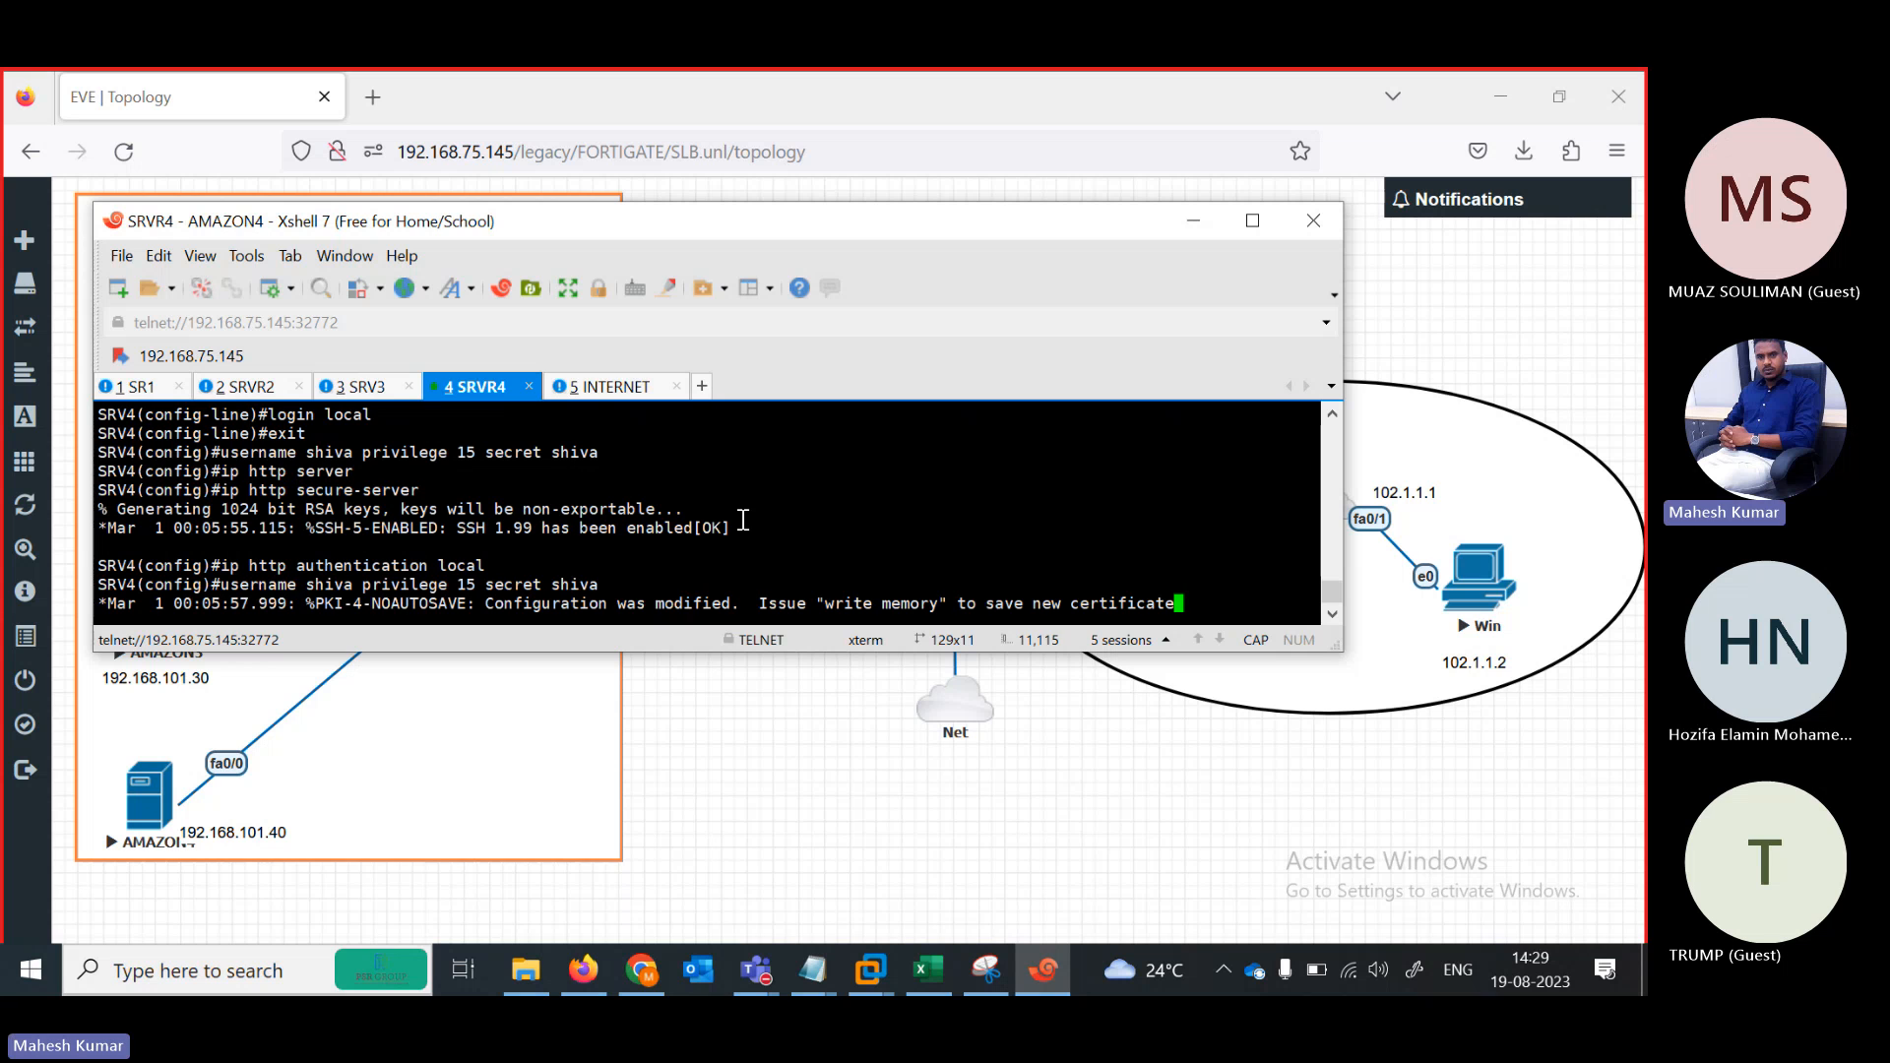
{"action": "key", "text": "Return"}
{"action": "key", "text": "Return"}
{"action": "key", "text": "Return"}
{"action": "key", "text": "Return"}
{"action": "key", "text": "Return"}
{"action": "key", "text": "Return"}
{"action": "key", "text": "Return"}
{"action": "key", "text": "Return"}
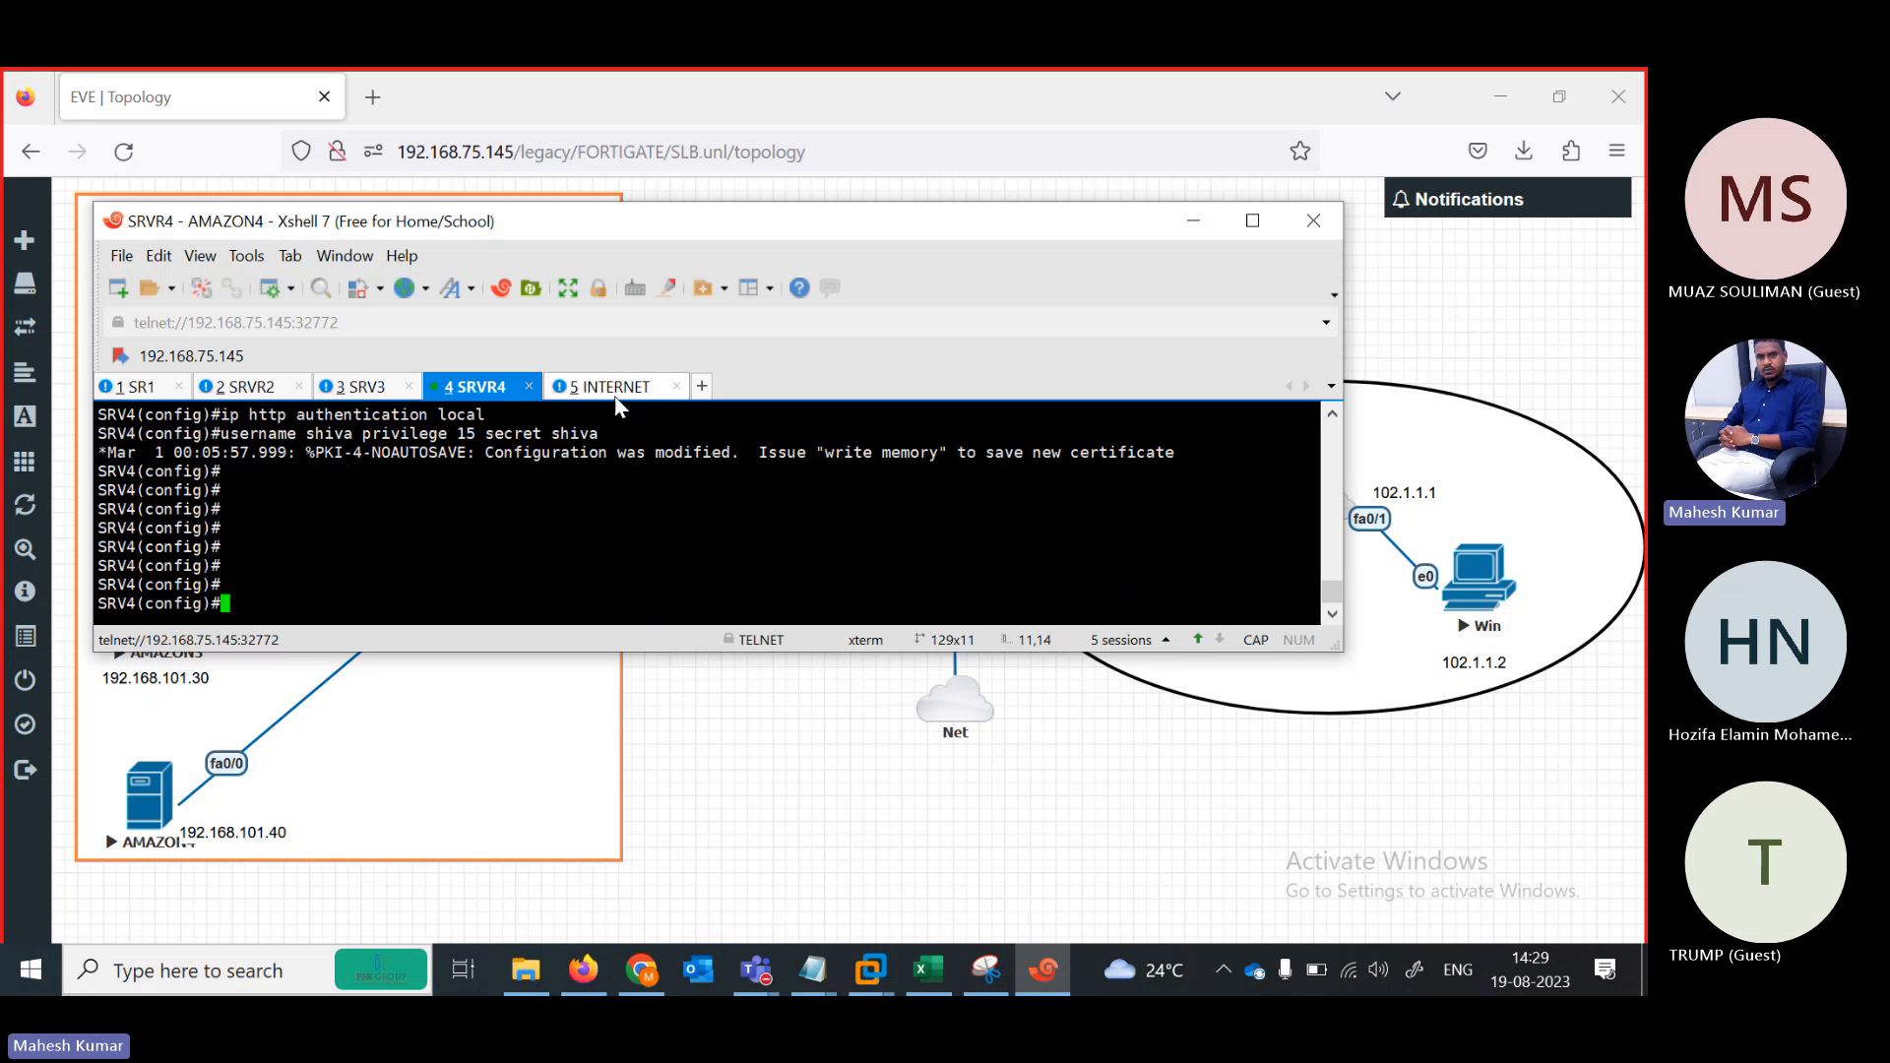
{"action": "left_click", "coordinate": [616, 394]}
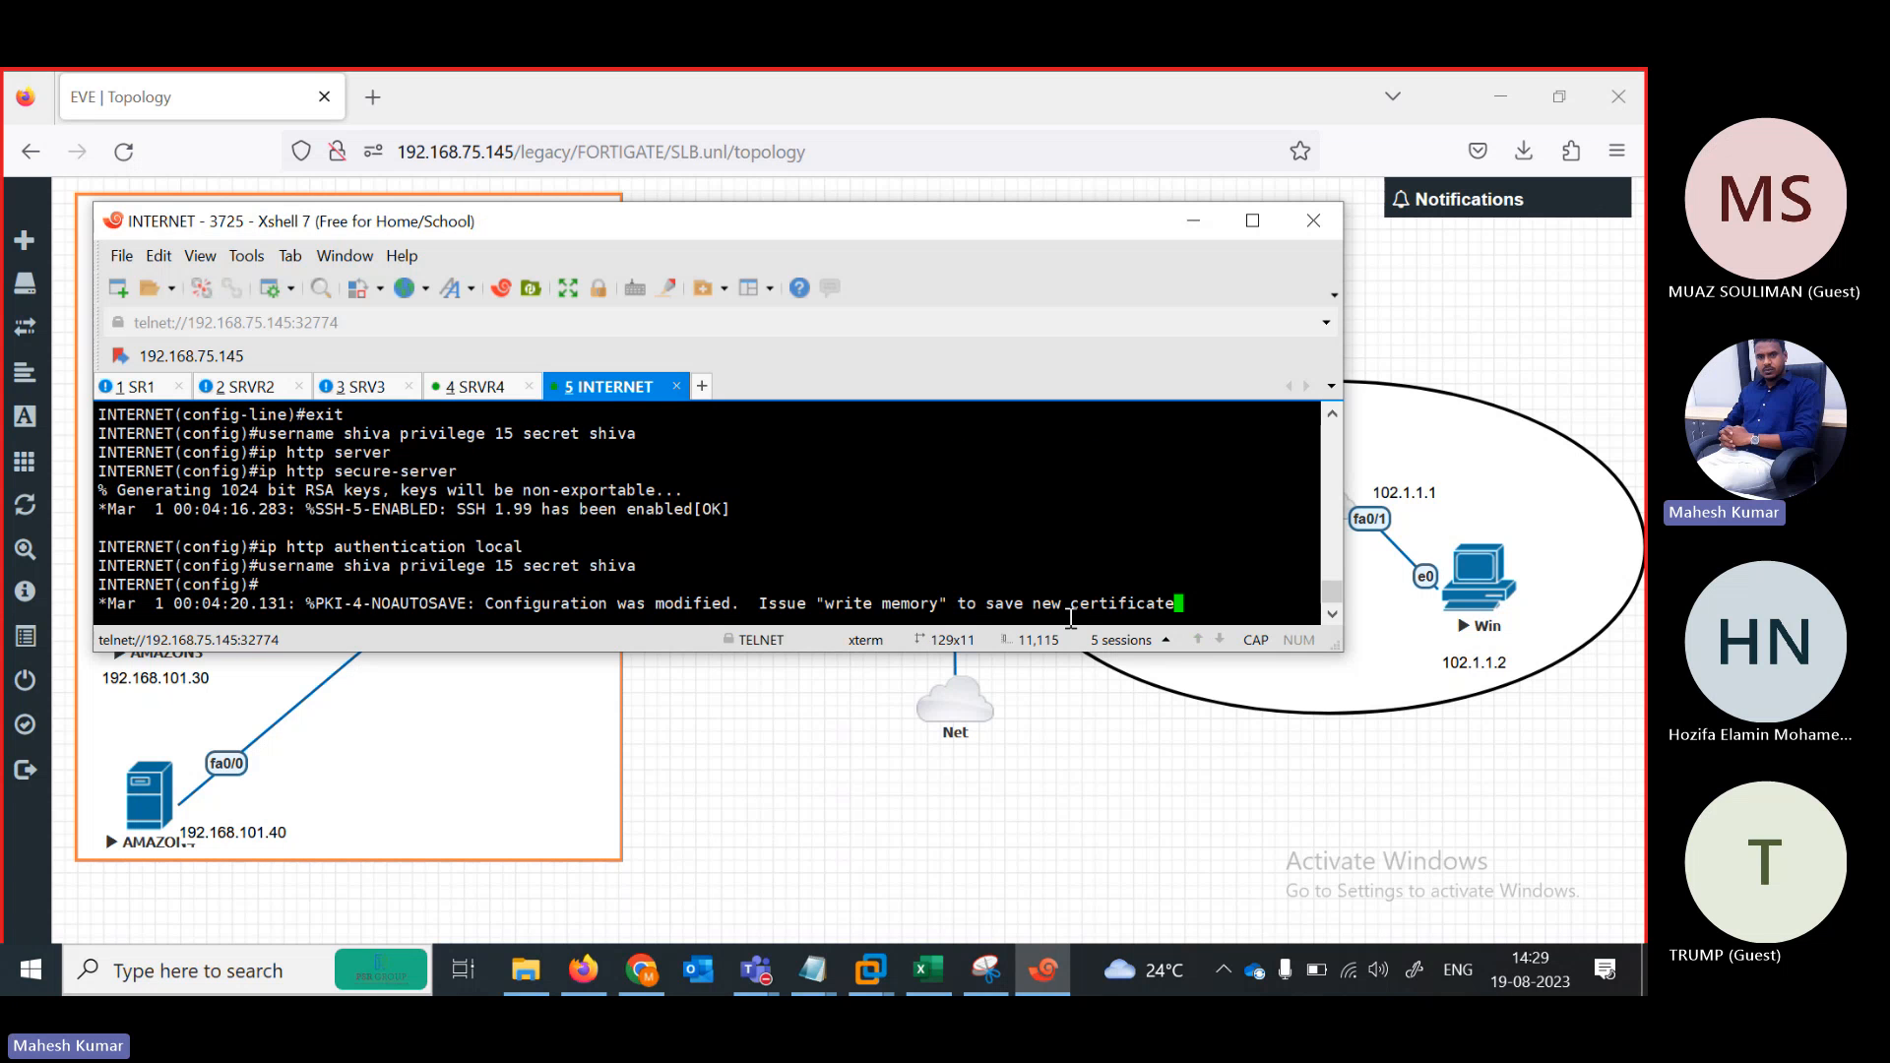
{"action": "key", "text": "Return"}
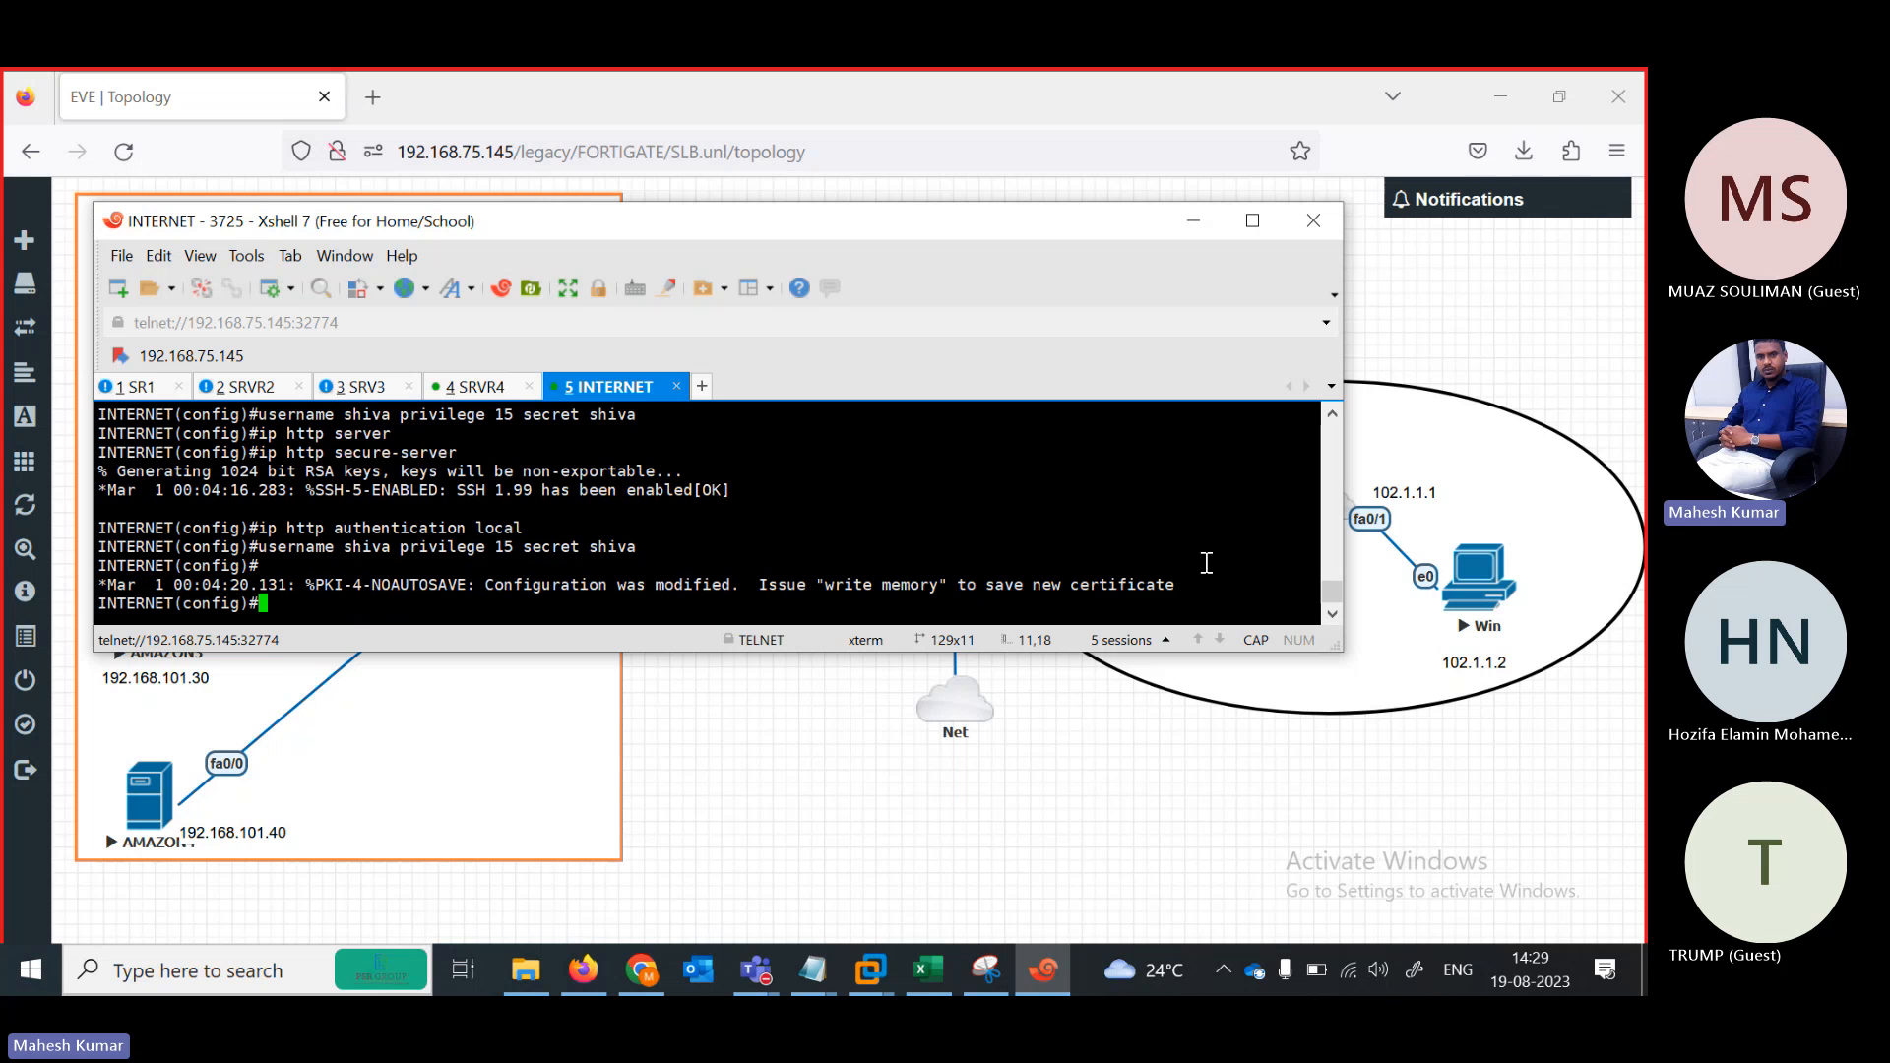
{"action": "key", "text": "Return"}
{"action": "key", "text": "Return"}
{"action": "key", "text": "Return"}
{"action": "key", "text": "Return"}
{"action": "key", "text": "Return"}
{"action": "key", "text": "Return"}
{"action": "key", "text": "Return"}
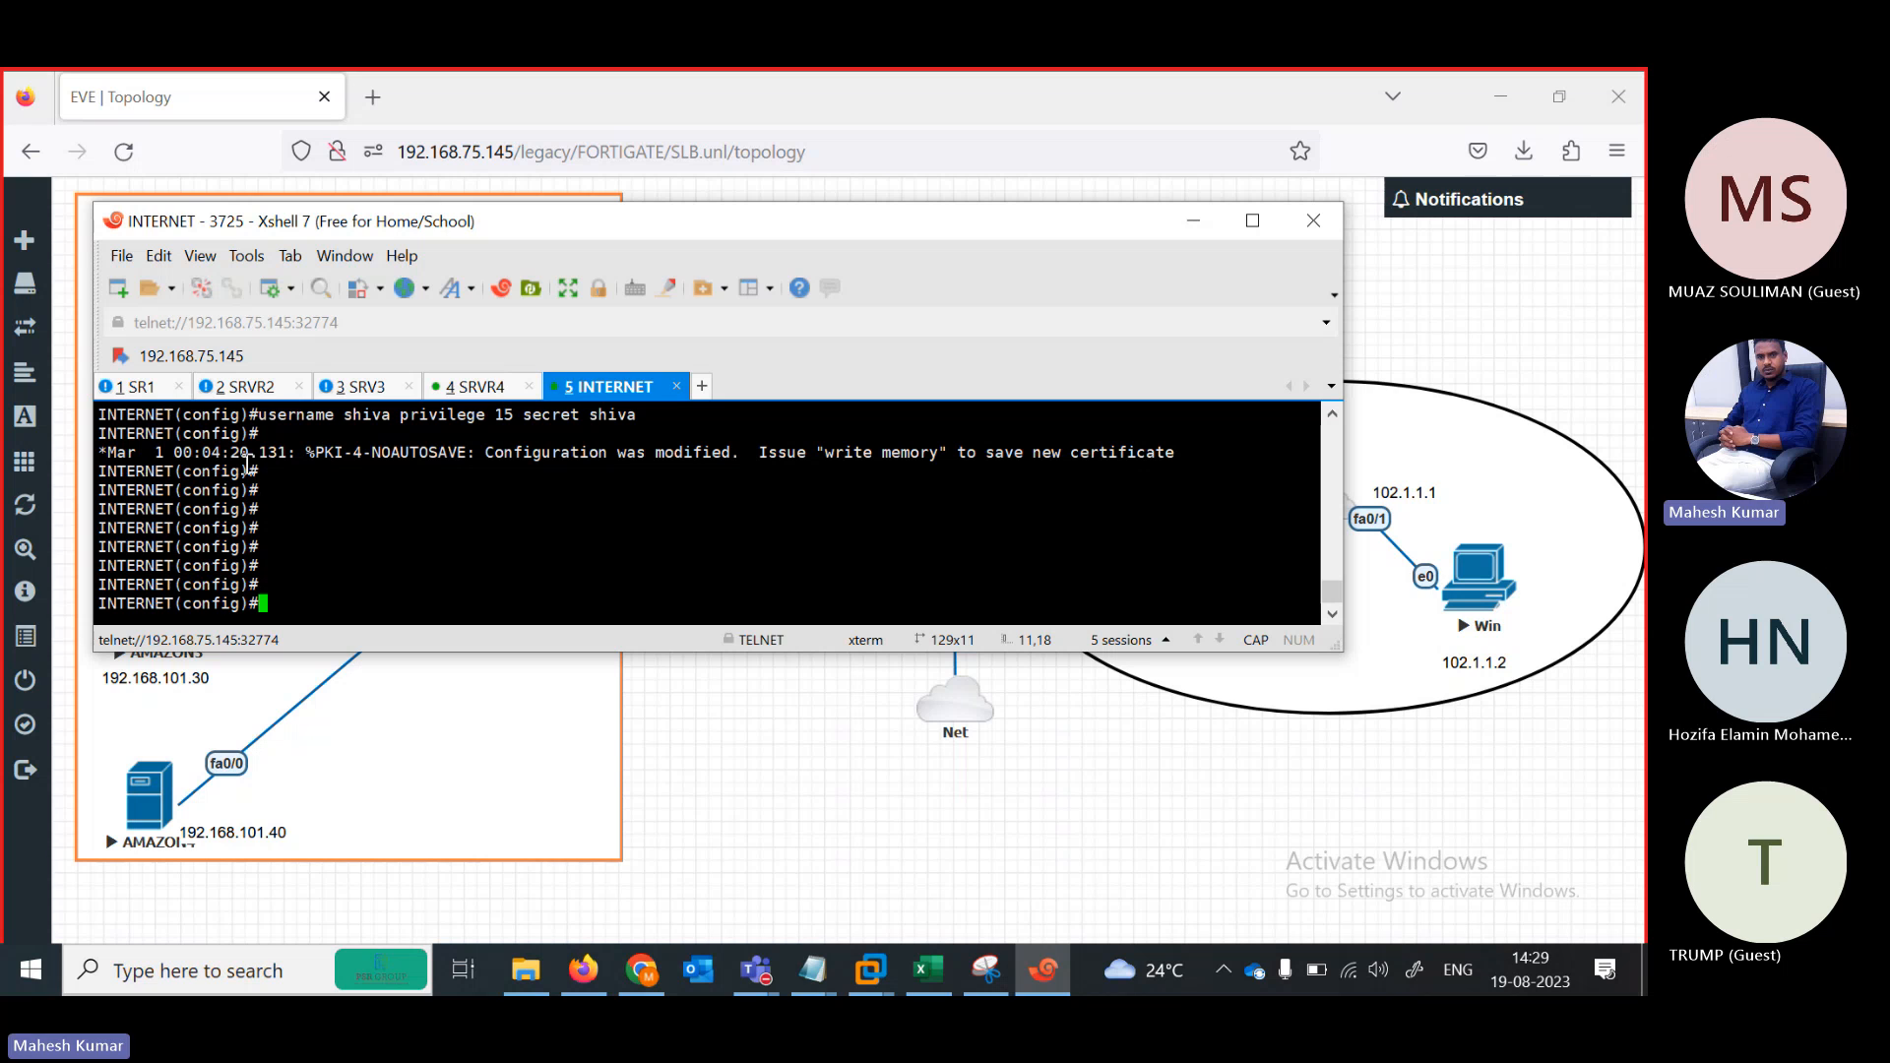
{"action": "left_click", "coordinate": [476, 387]}
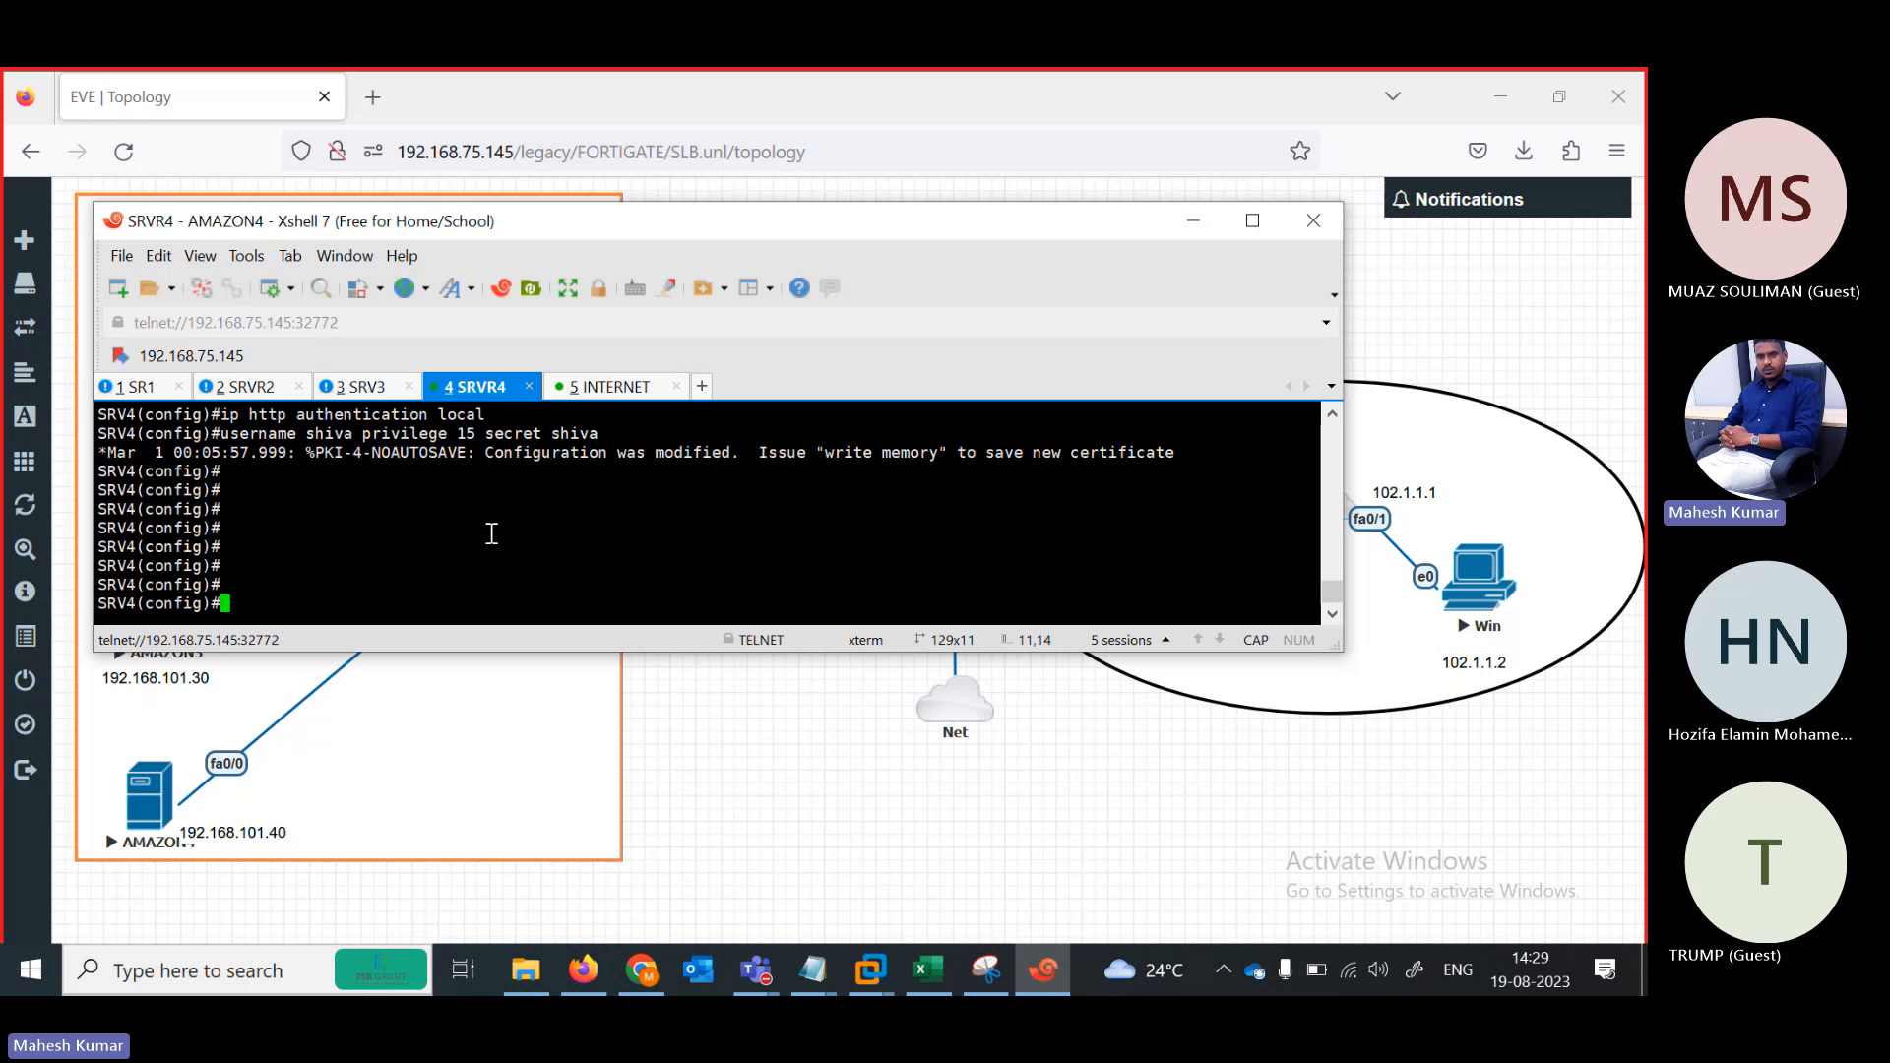
{"action": "left_click", "coordinate": [275, 390]}
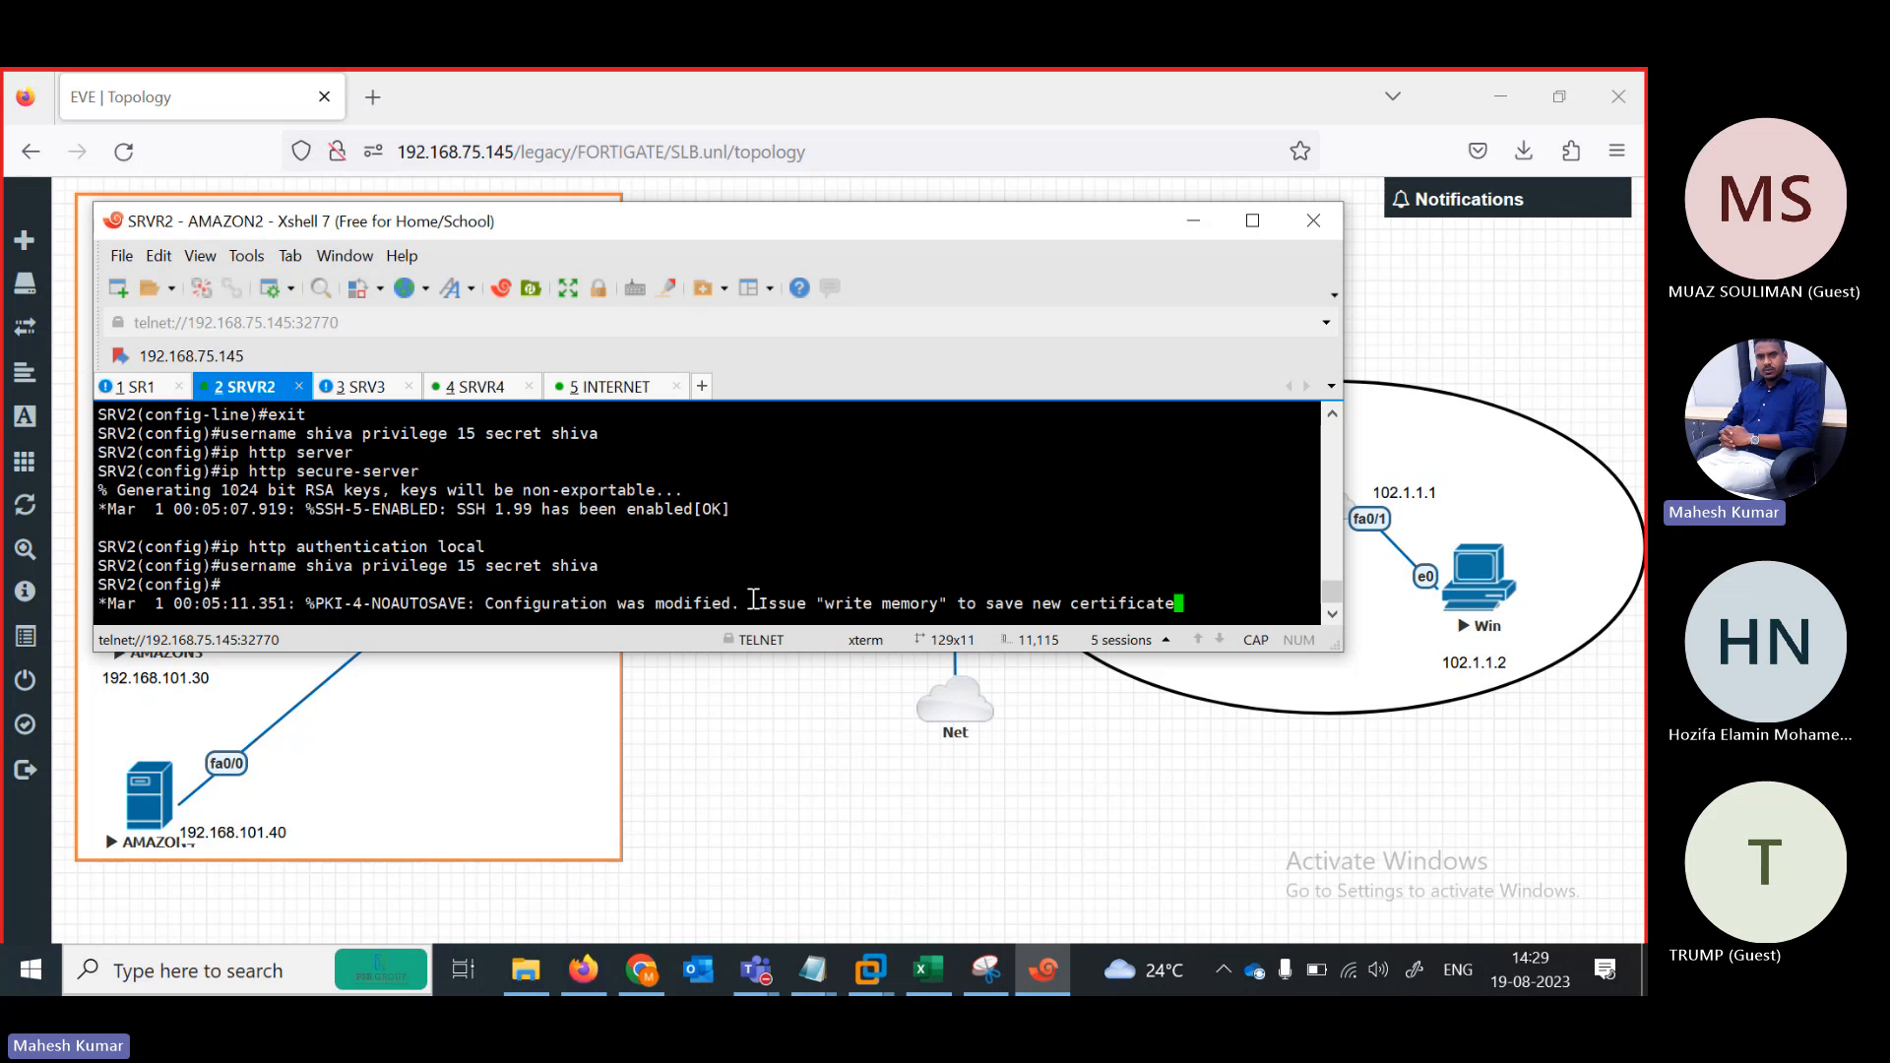
Save the running configuration with DO WR on SRV2 and SRV1
{"action": "key", "text": "Return"}
{"action": "key", "text": "Return"}
{"action": "key", "text": "Return"}
{"action": "key", "text": "Return"}
{"action": "key", "text": "Return"}
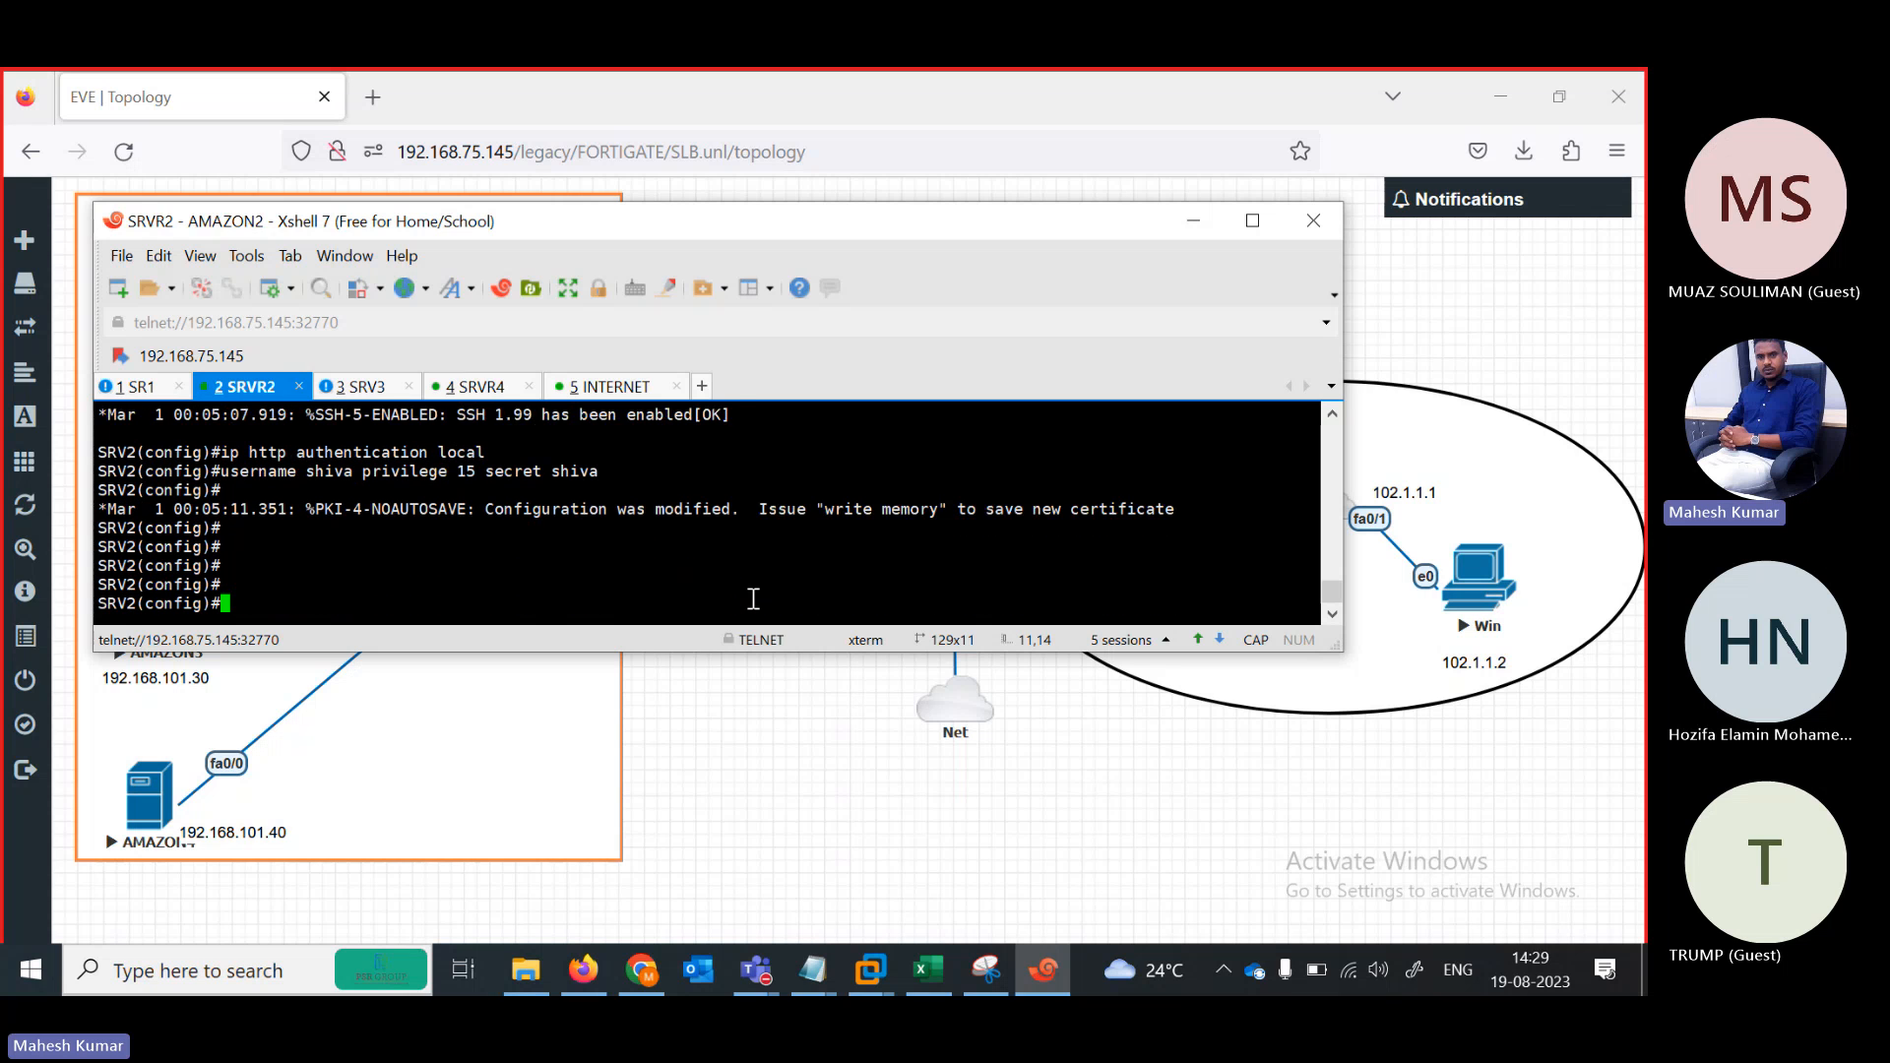
{"action": "type", "text": "DO WER"}
{"action": "key", "text": "Return"}
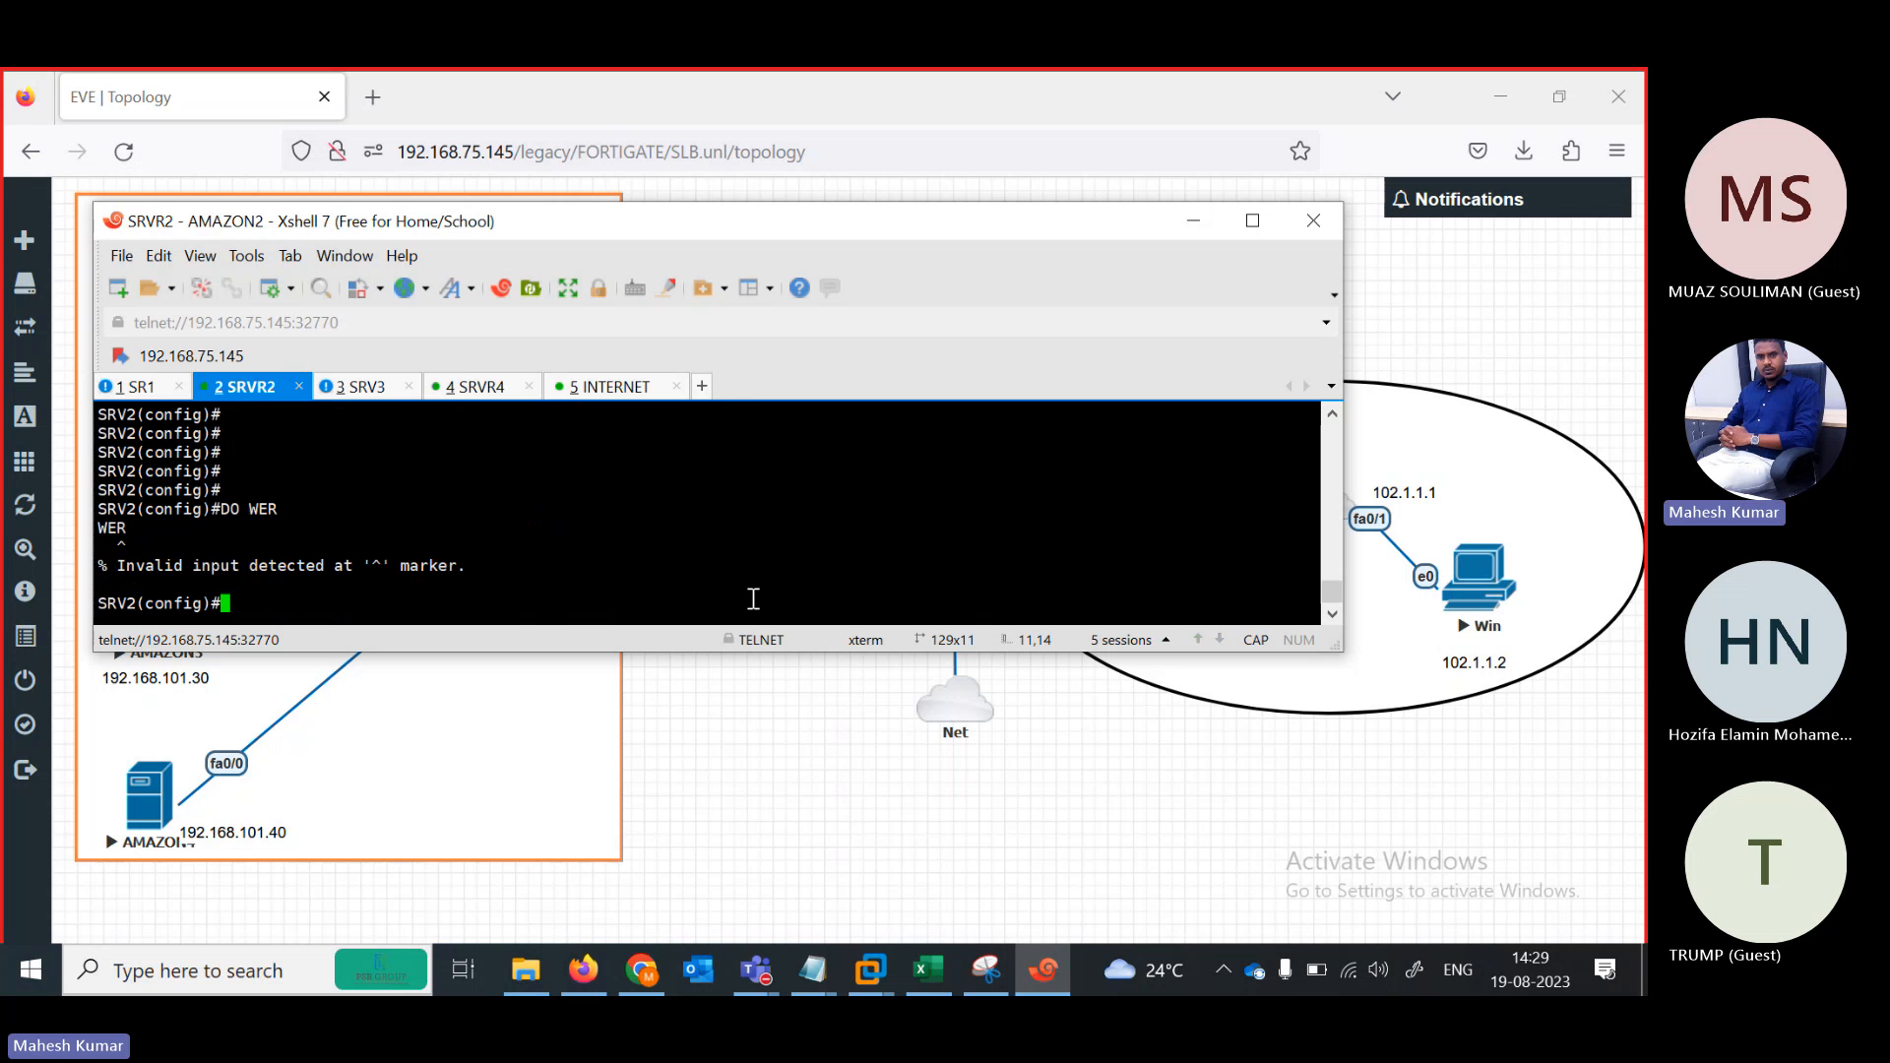
{"action": "type", "text": "DO WR"}
{"action": "key", "text": "Return"}
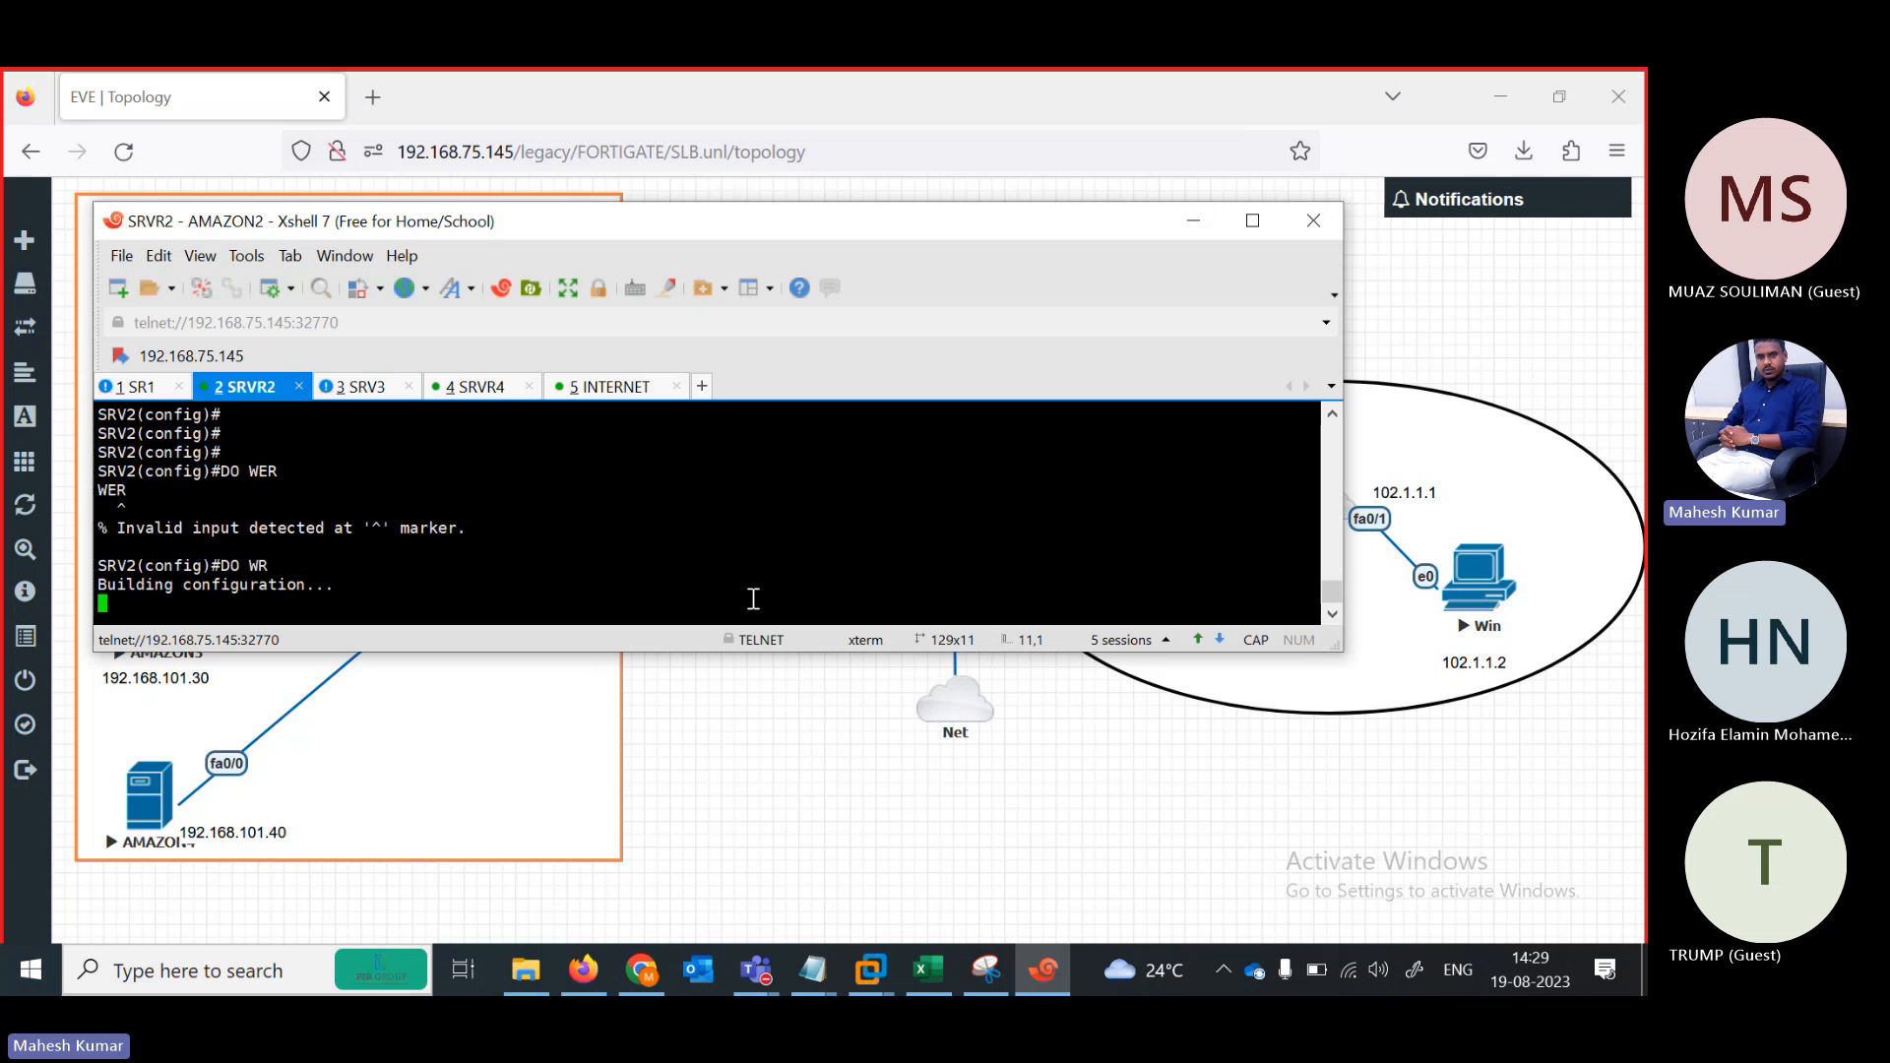
{"action": "left_click", "coordinate": [165, 394]}
{"action": "key", "text": "Return"}
{"action": "type", "text": "DO "}
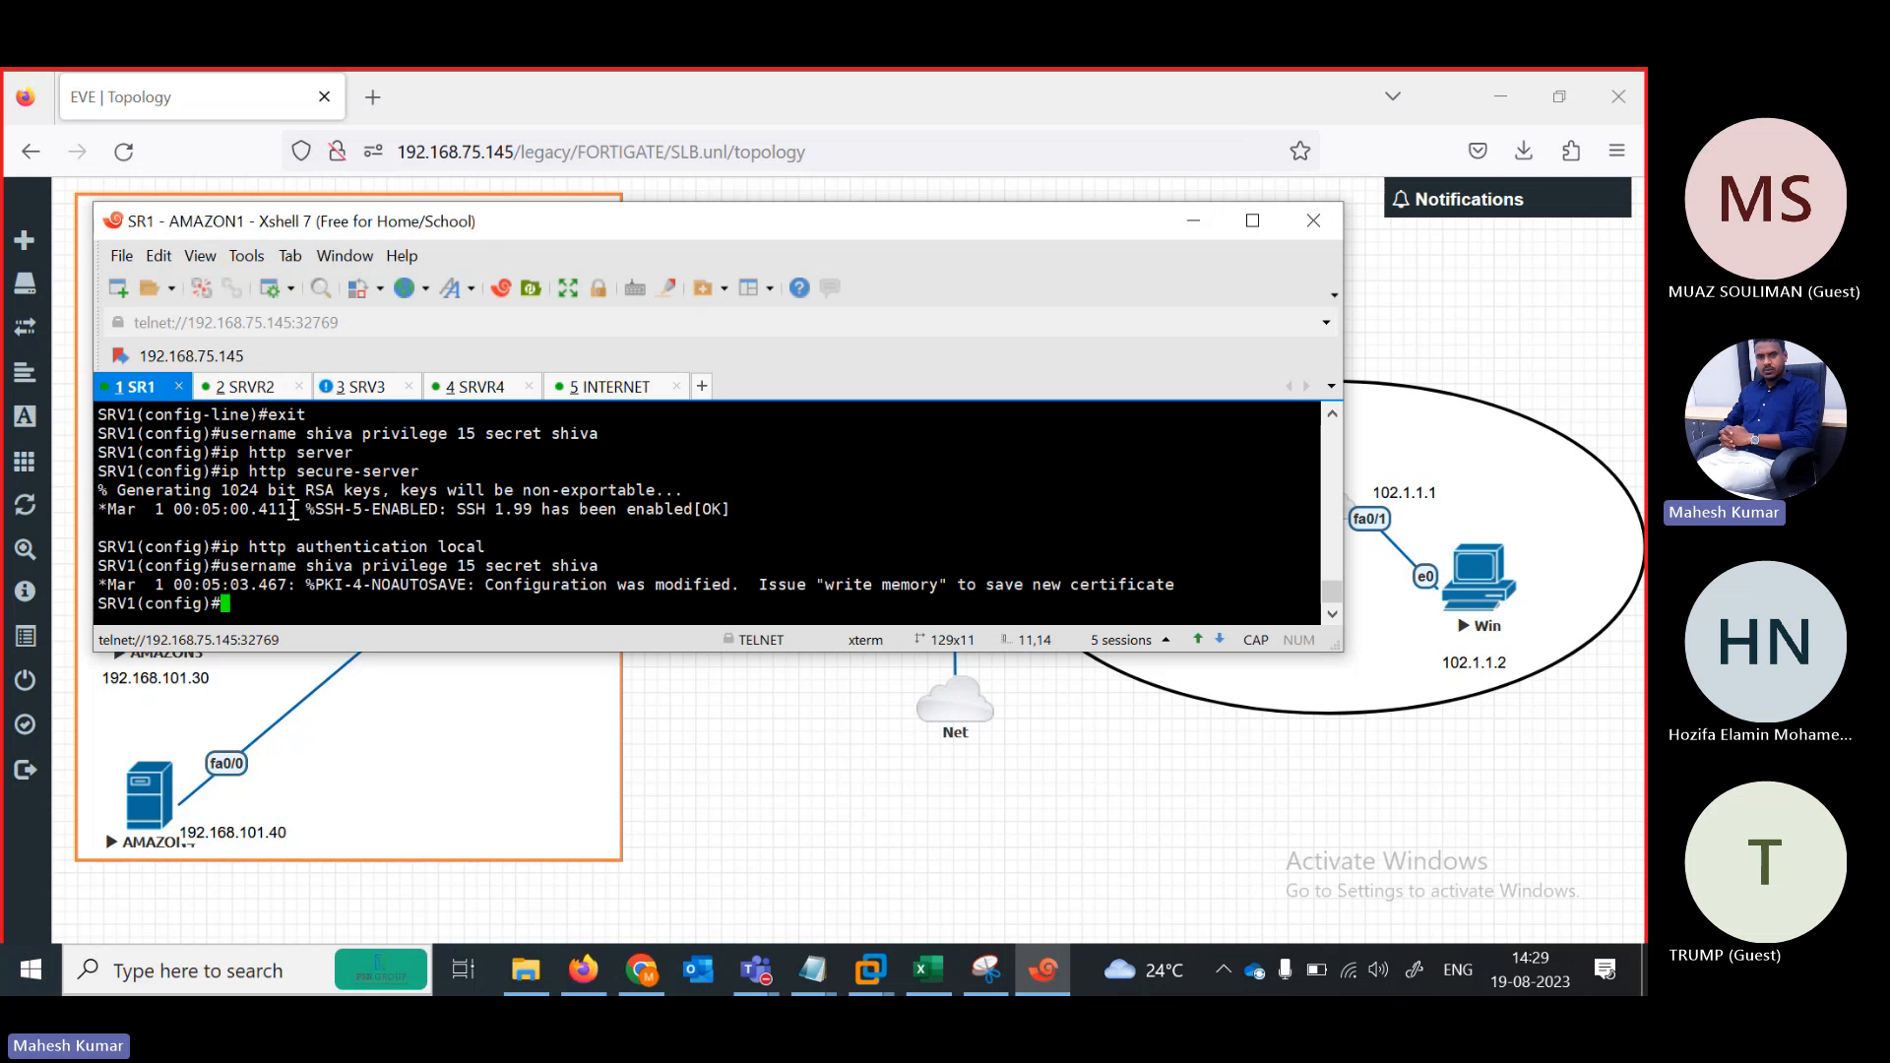
{"action": "type", "text": "WR"}
{"action": "key", "text": "Return"}
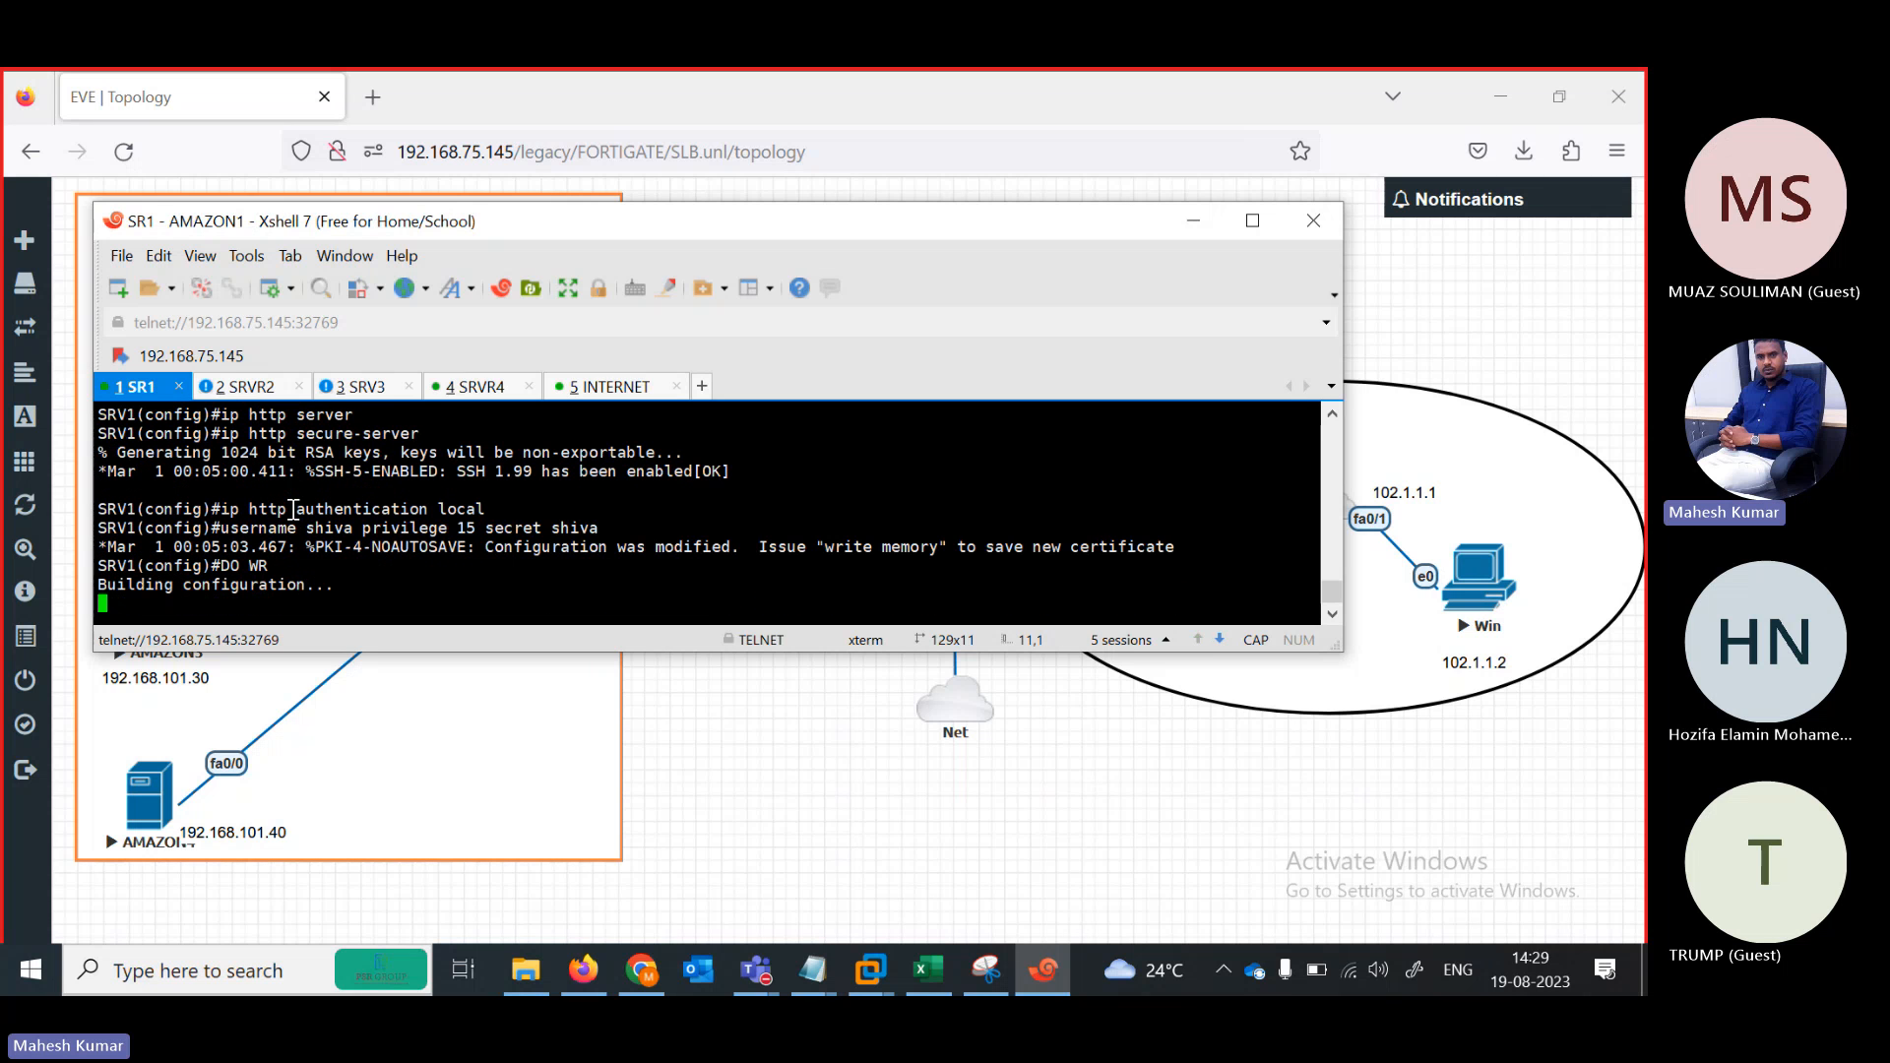
Save the running configuration on SRV3, SRVR4 and INTERNET, then minimize Xshell to show the topology
{"action": "left_click", "coordinate": [372, 391]}
{"action": "key", "text": "Return"}
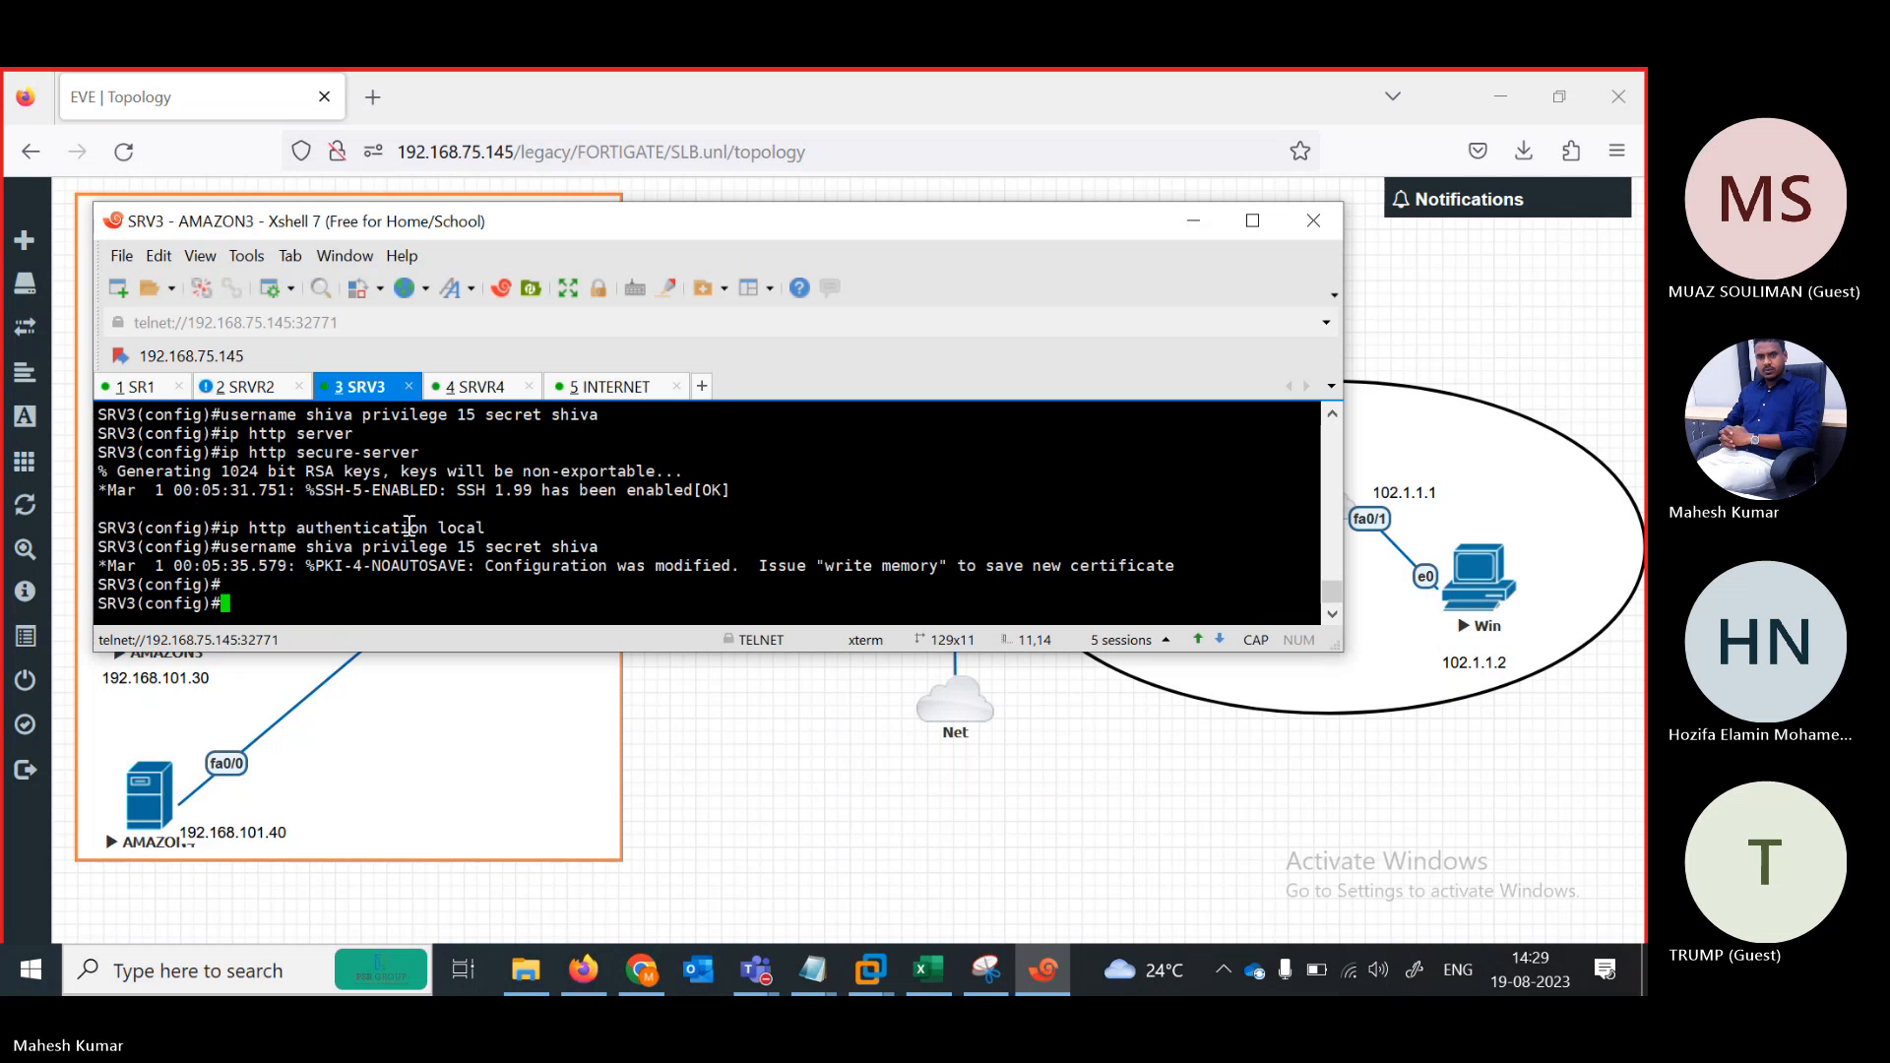
{"action": "type", "text": "DO WR"}
{"action": "key", "text": "Return"}
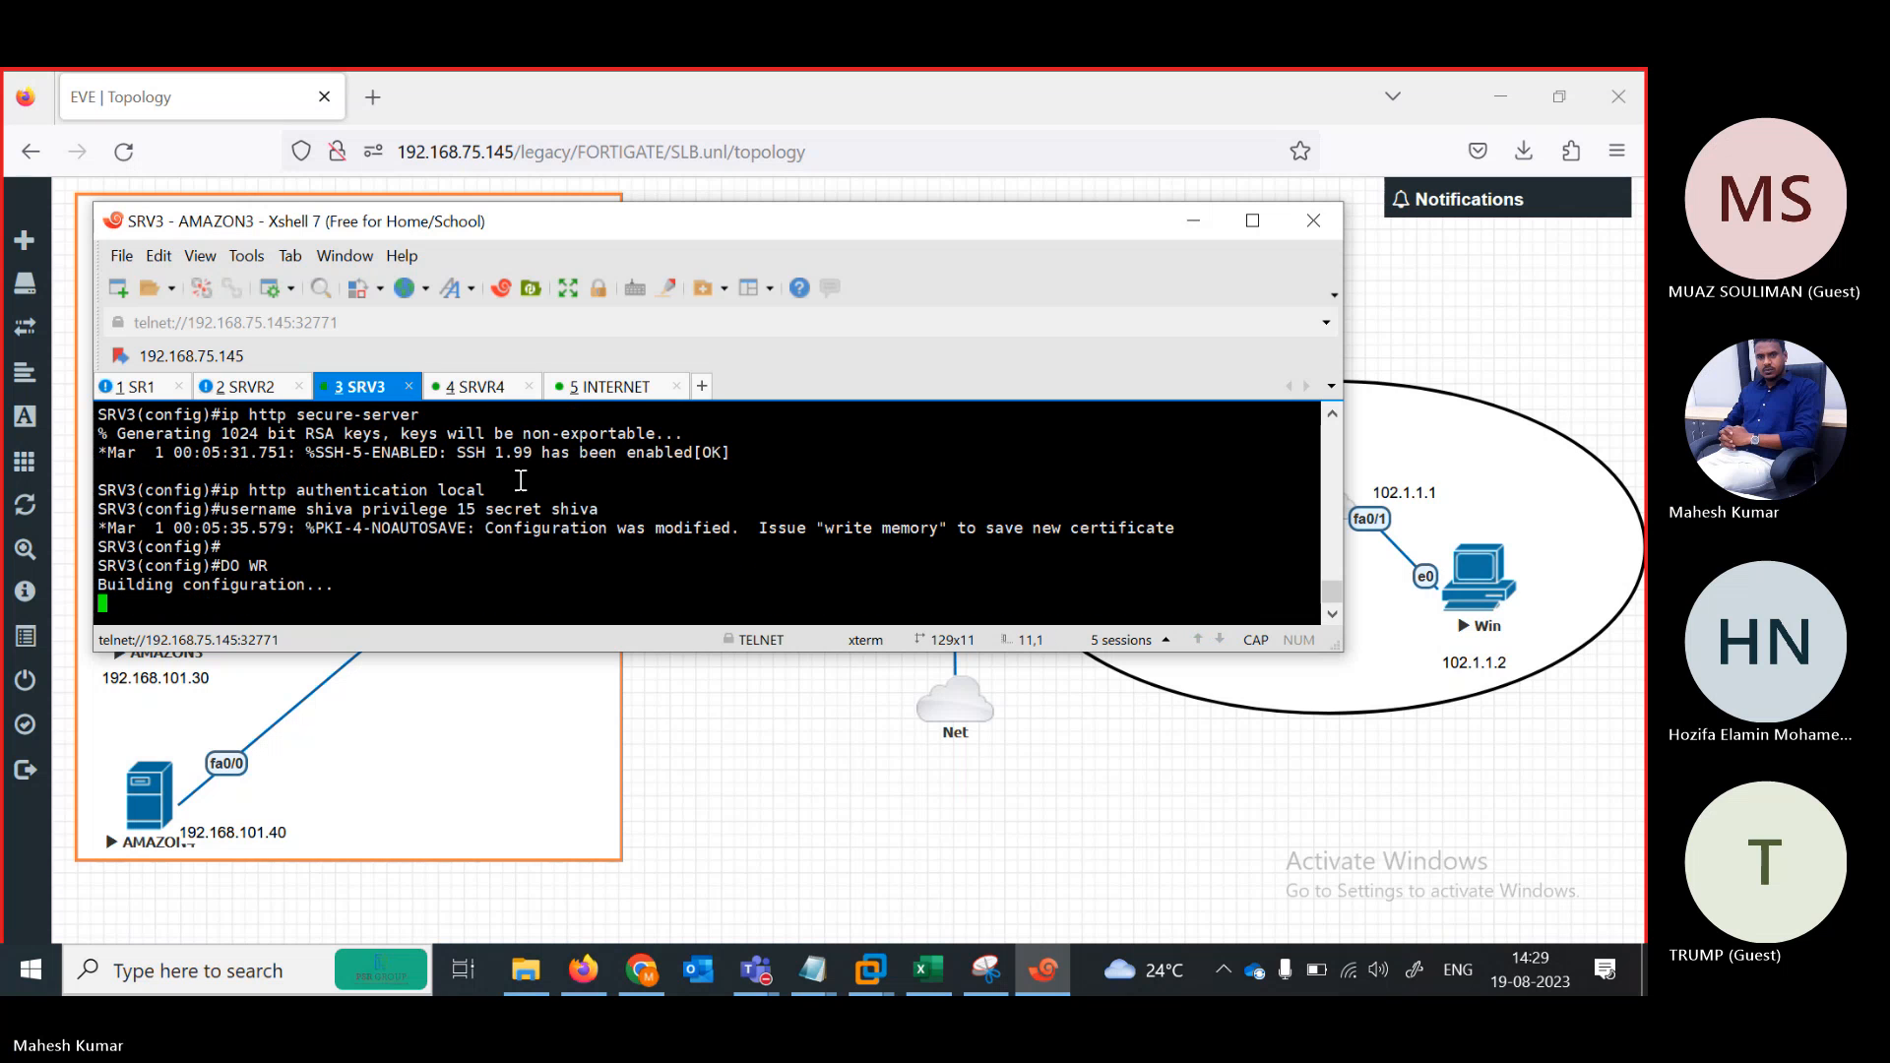
{"action": "left_click", "coordinate": [514, 393]}
{"action": "type", "text": "DO WR"}
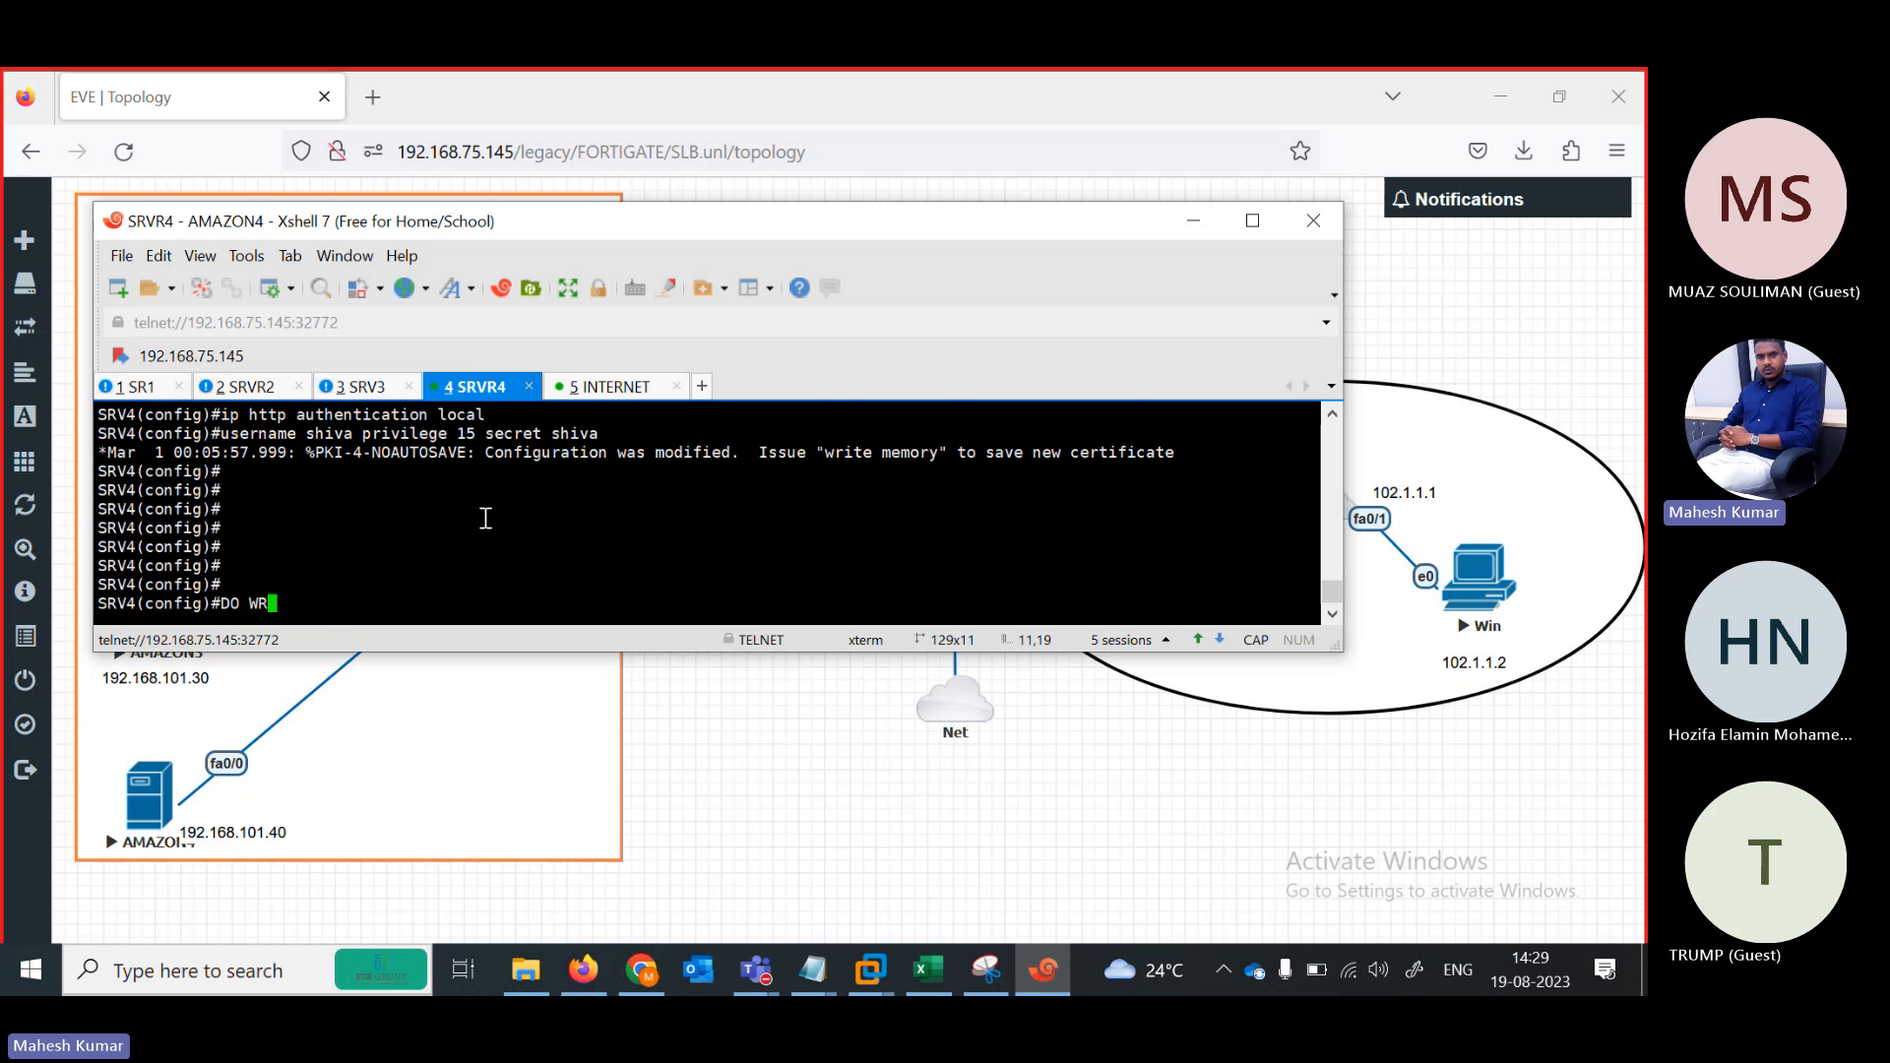
{"action": "key", "text": "Return"}
{"action": "left_click", "coordinate": [597, 393]}
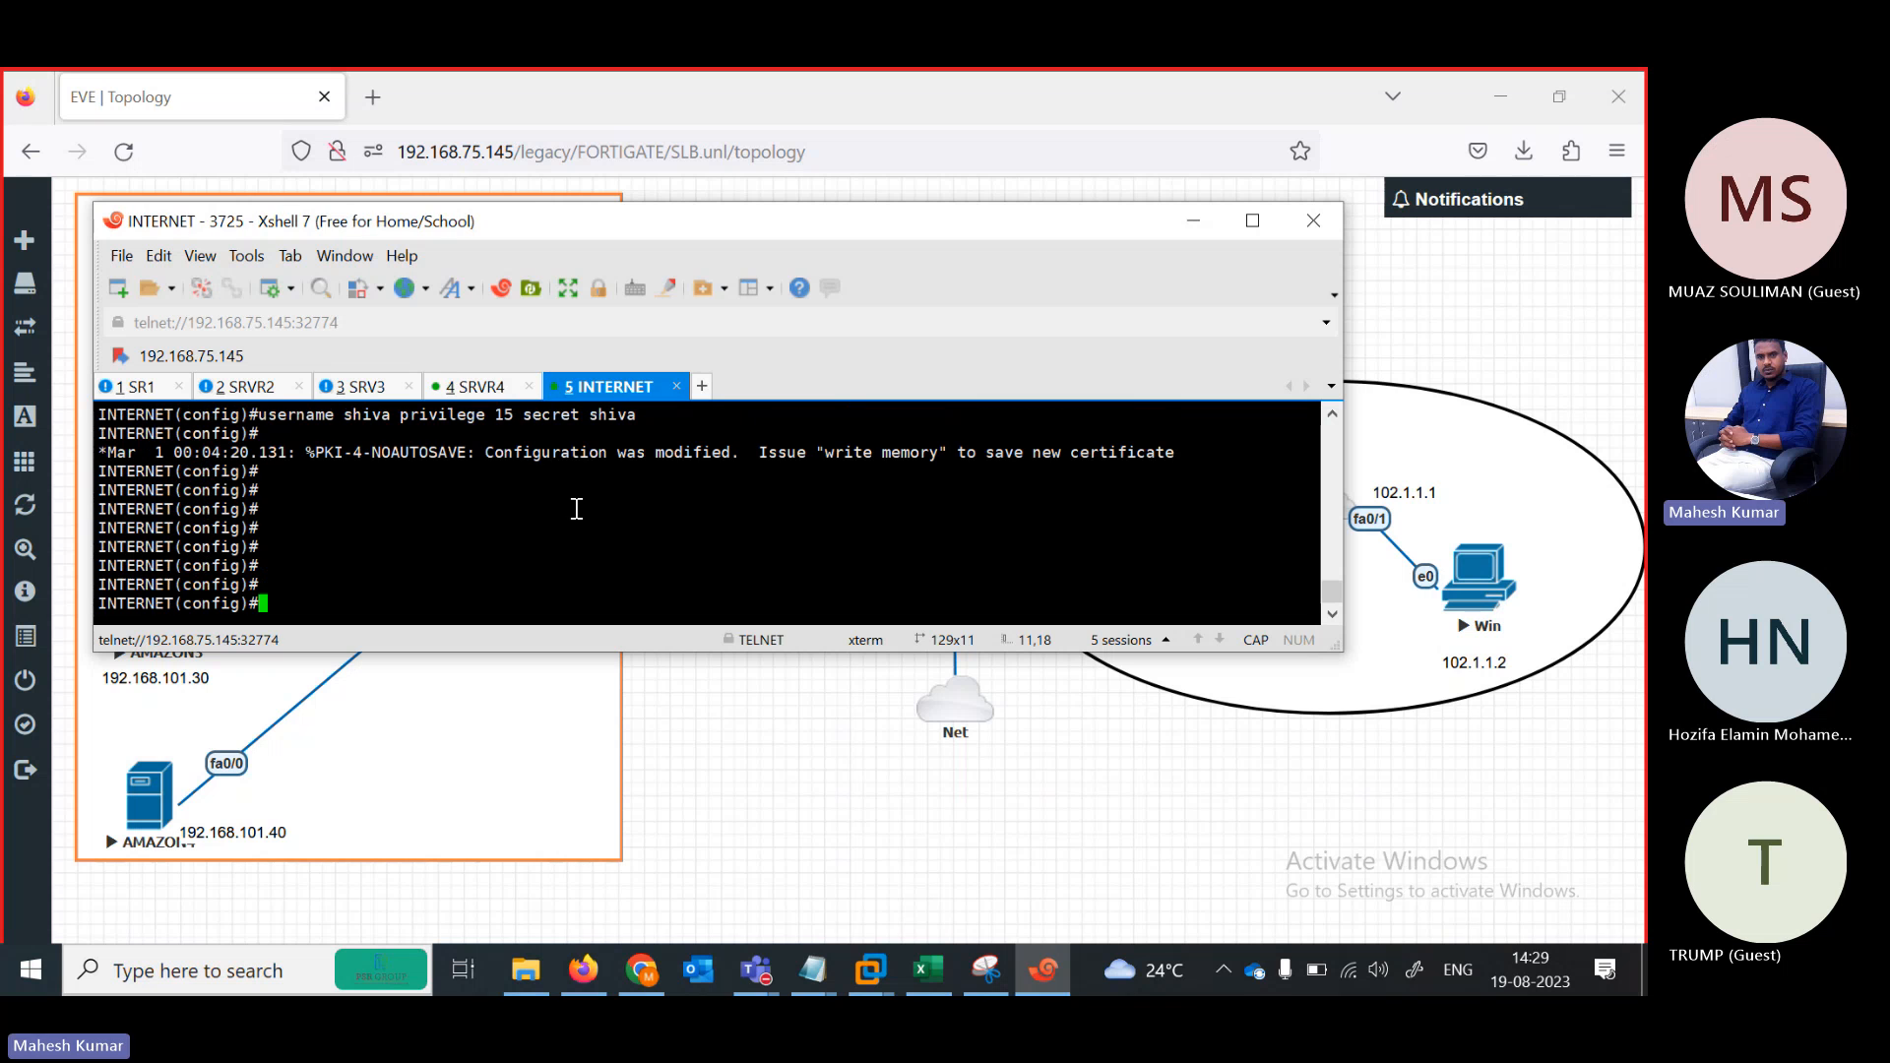
{"action": "type", "text": "DO WR"}
{"action": "key", "text": "Return"}
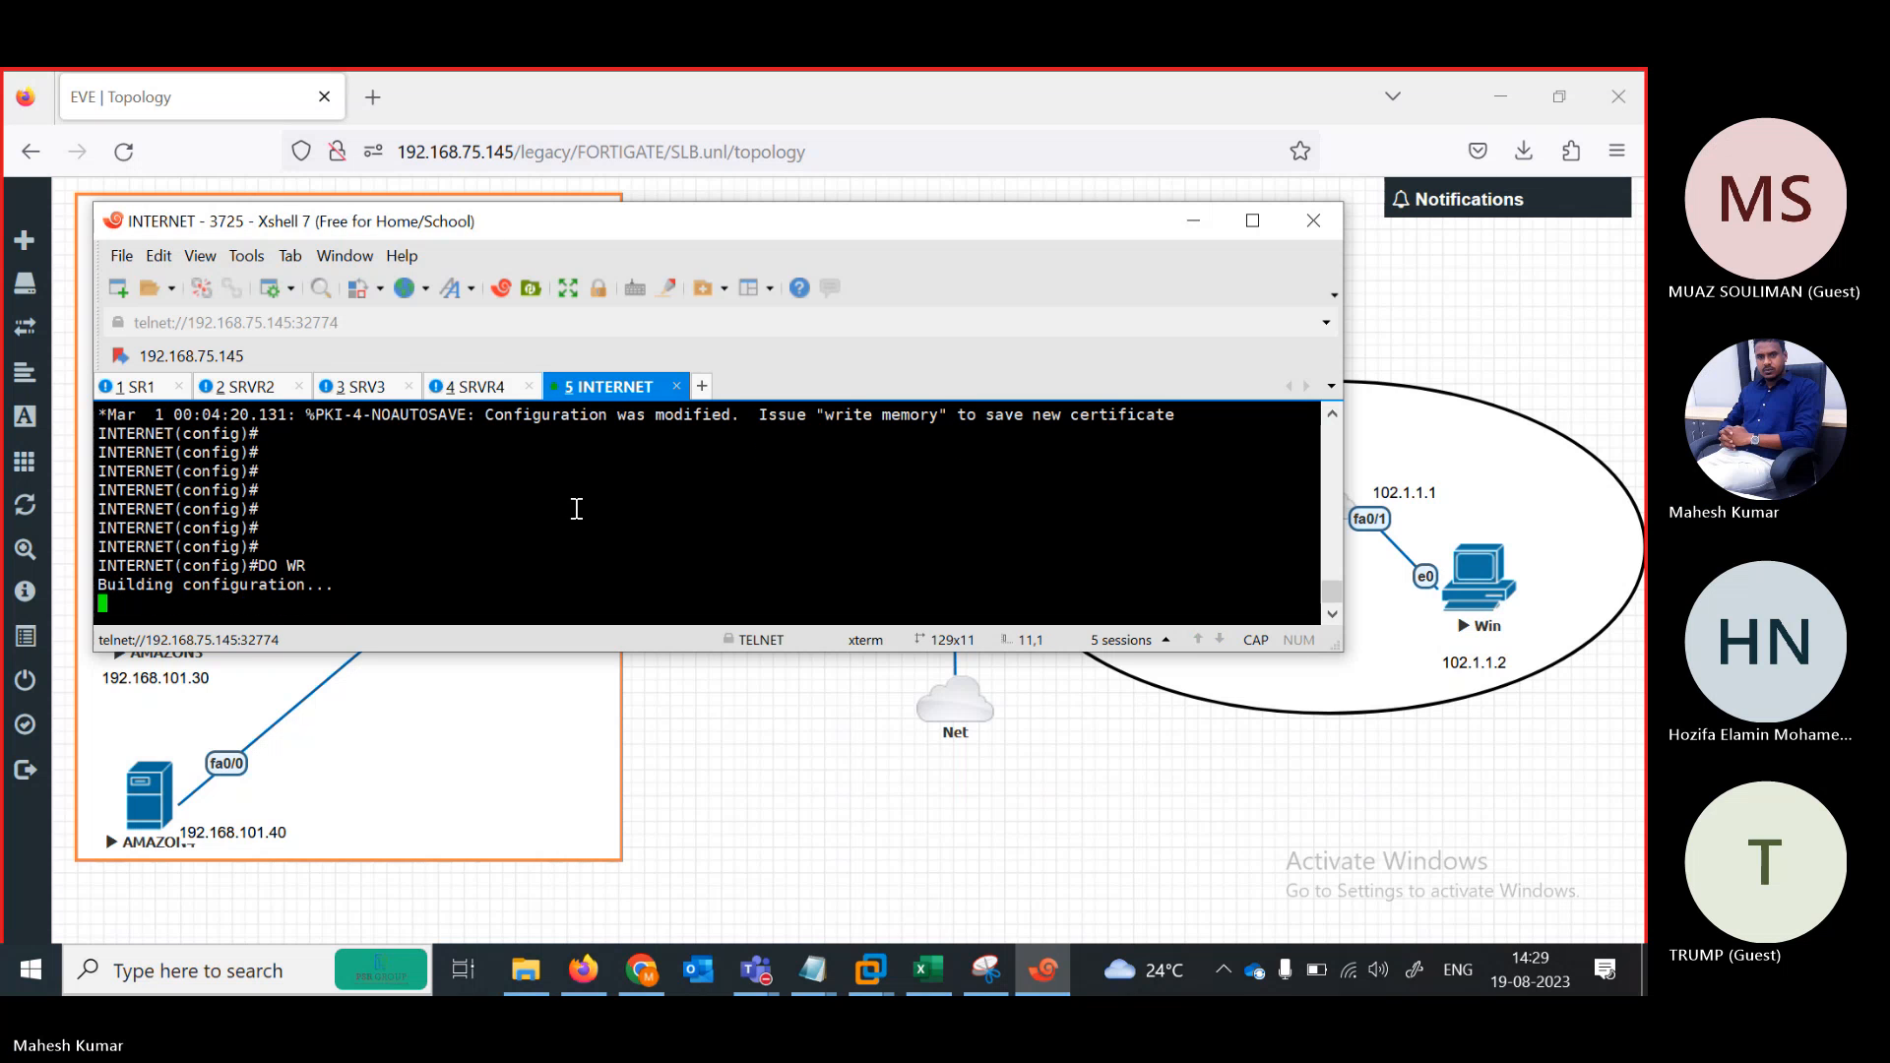
{"action": "left_click", "coordinate": [1189, 216]}
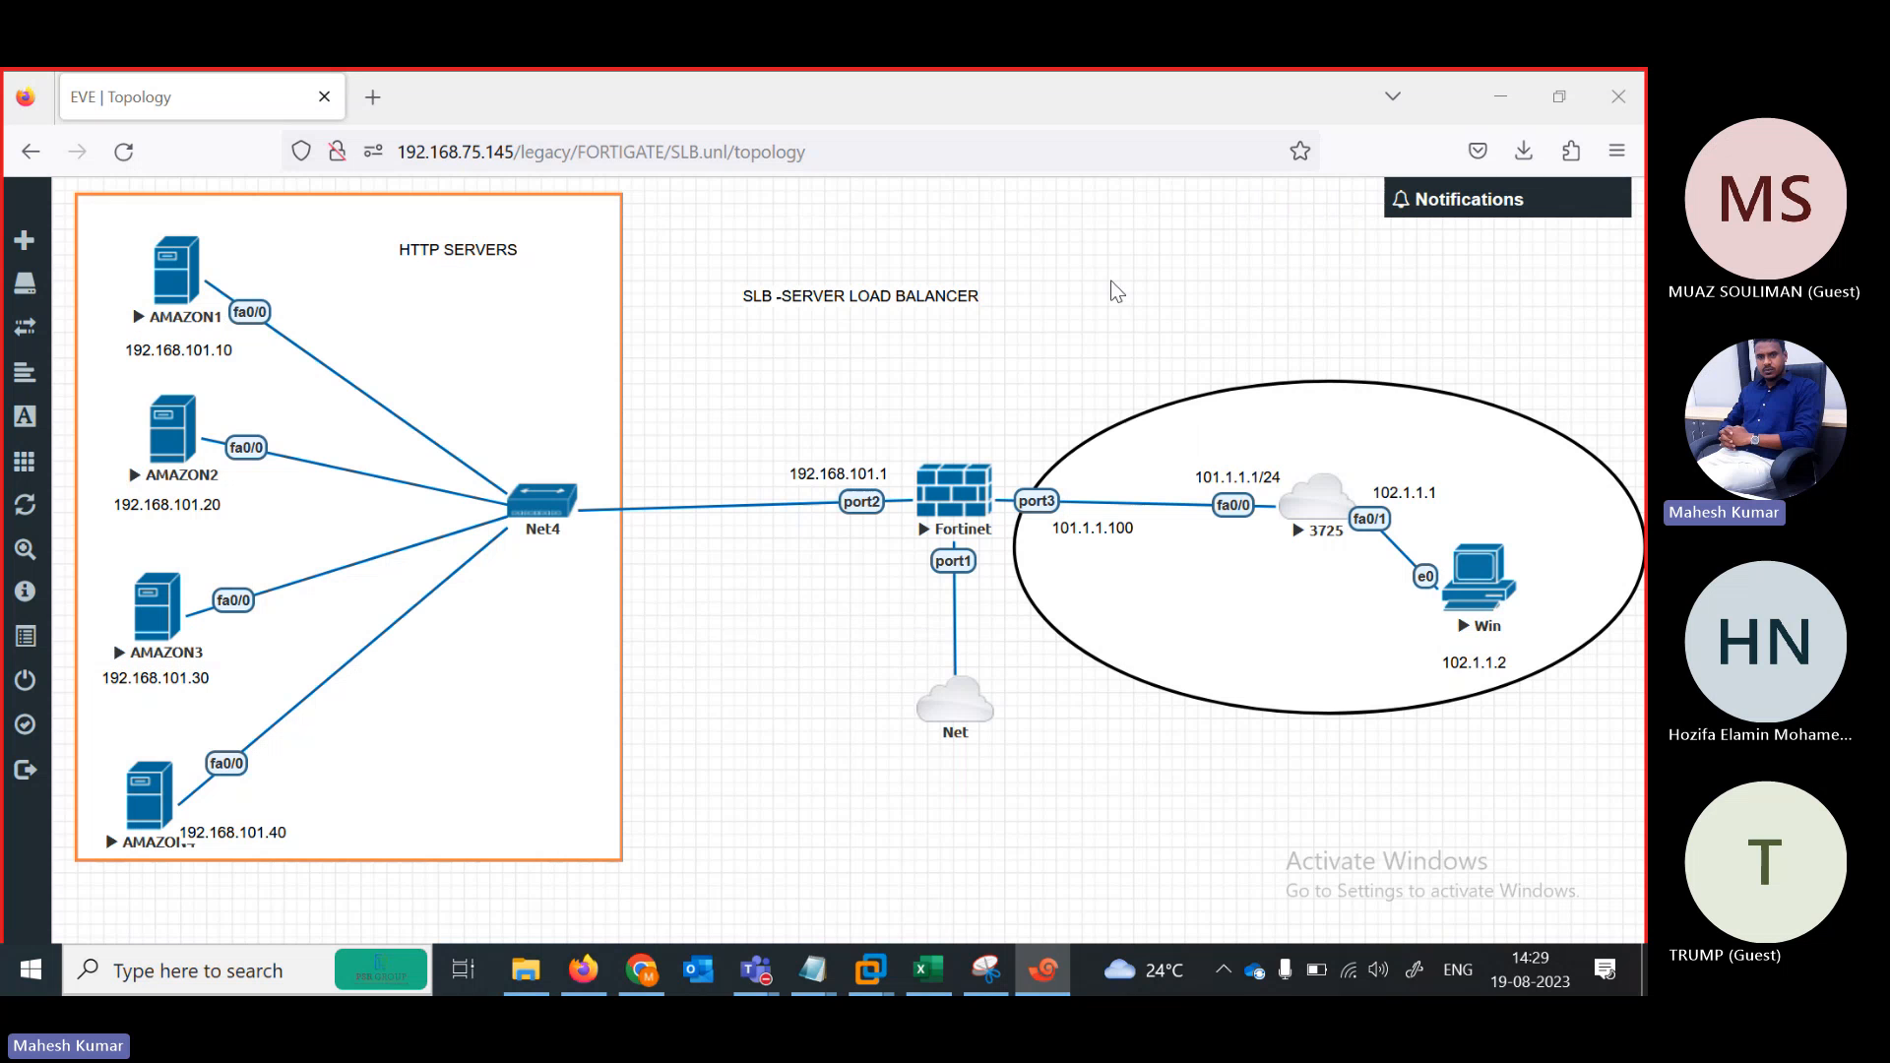
Open a console to the Fortinet node and rename its Xshell tab to FIREWALL
{"action": "left_click", "coordinate": [952, 499]}
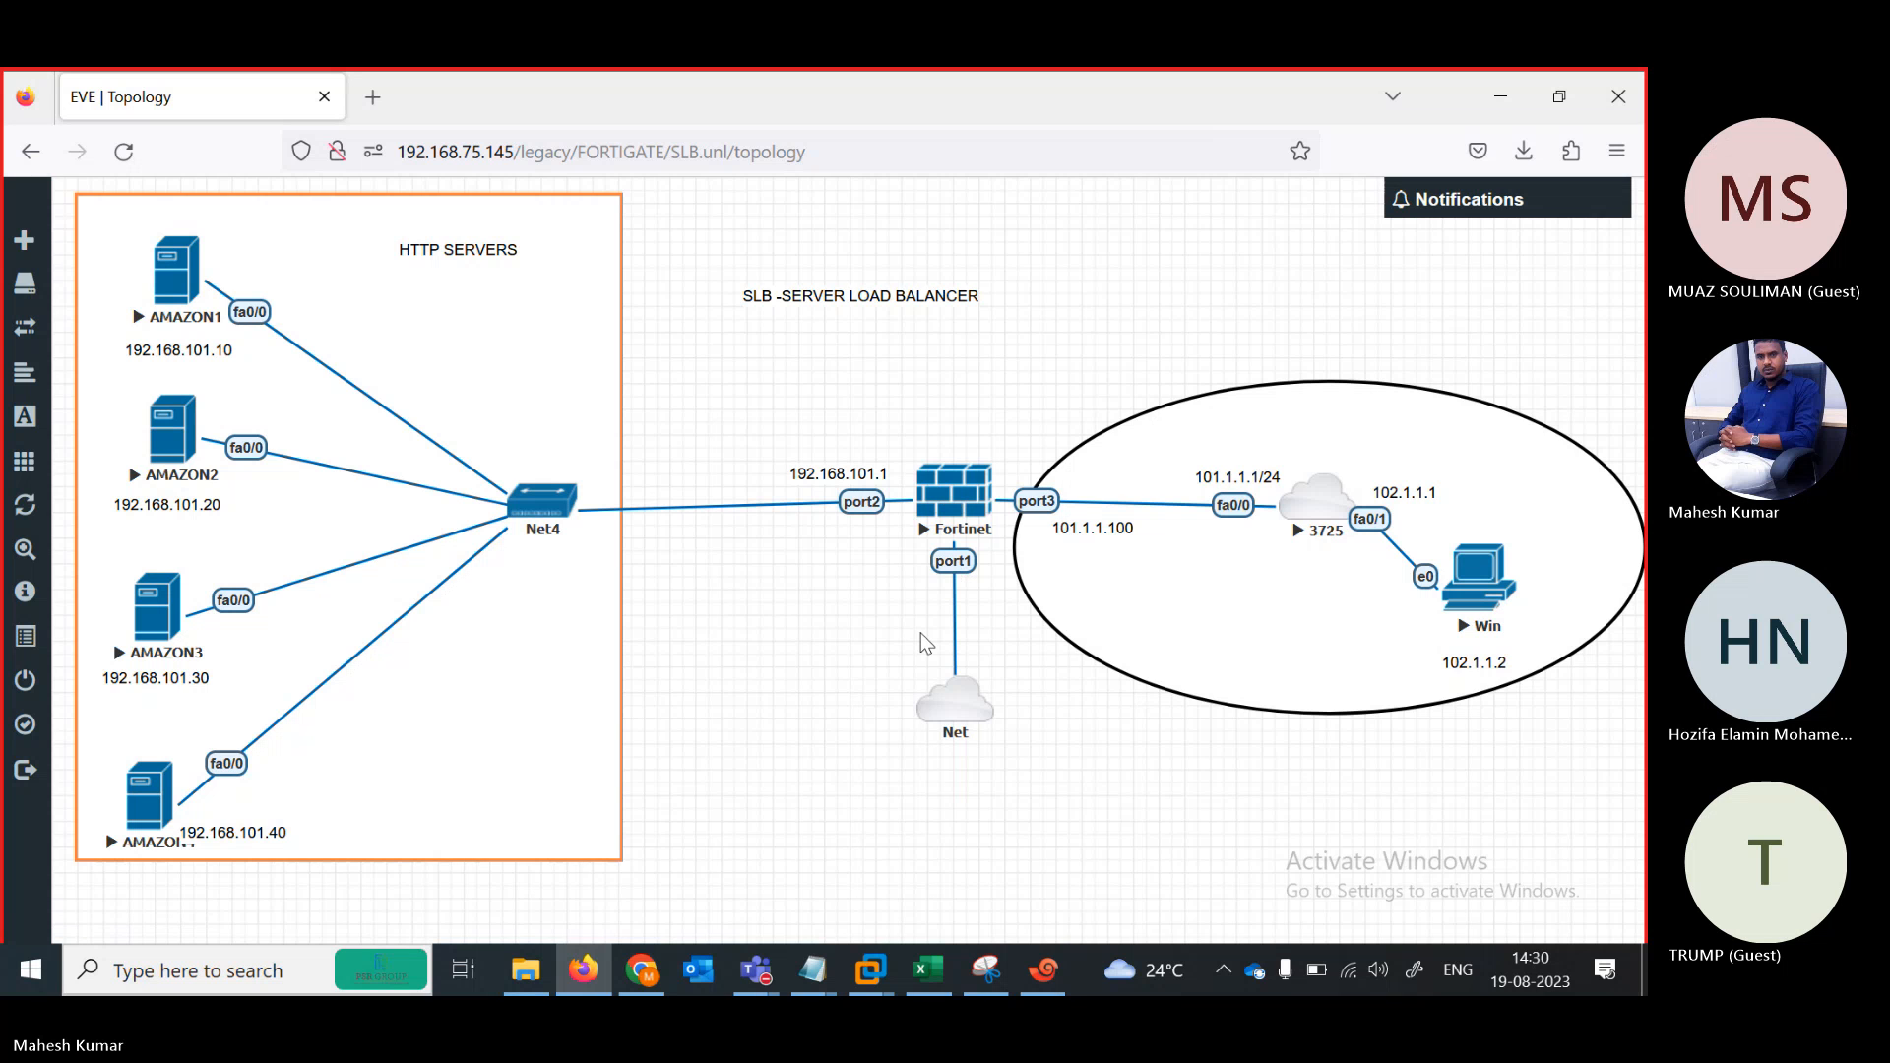
{"action": "right_click", "coordinate": [764, 387]}
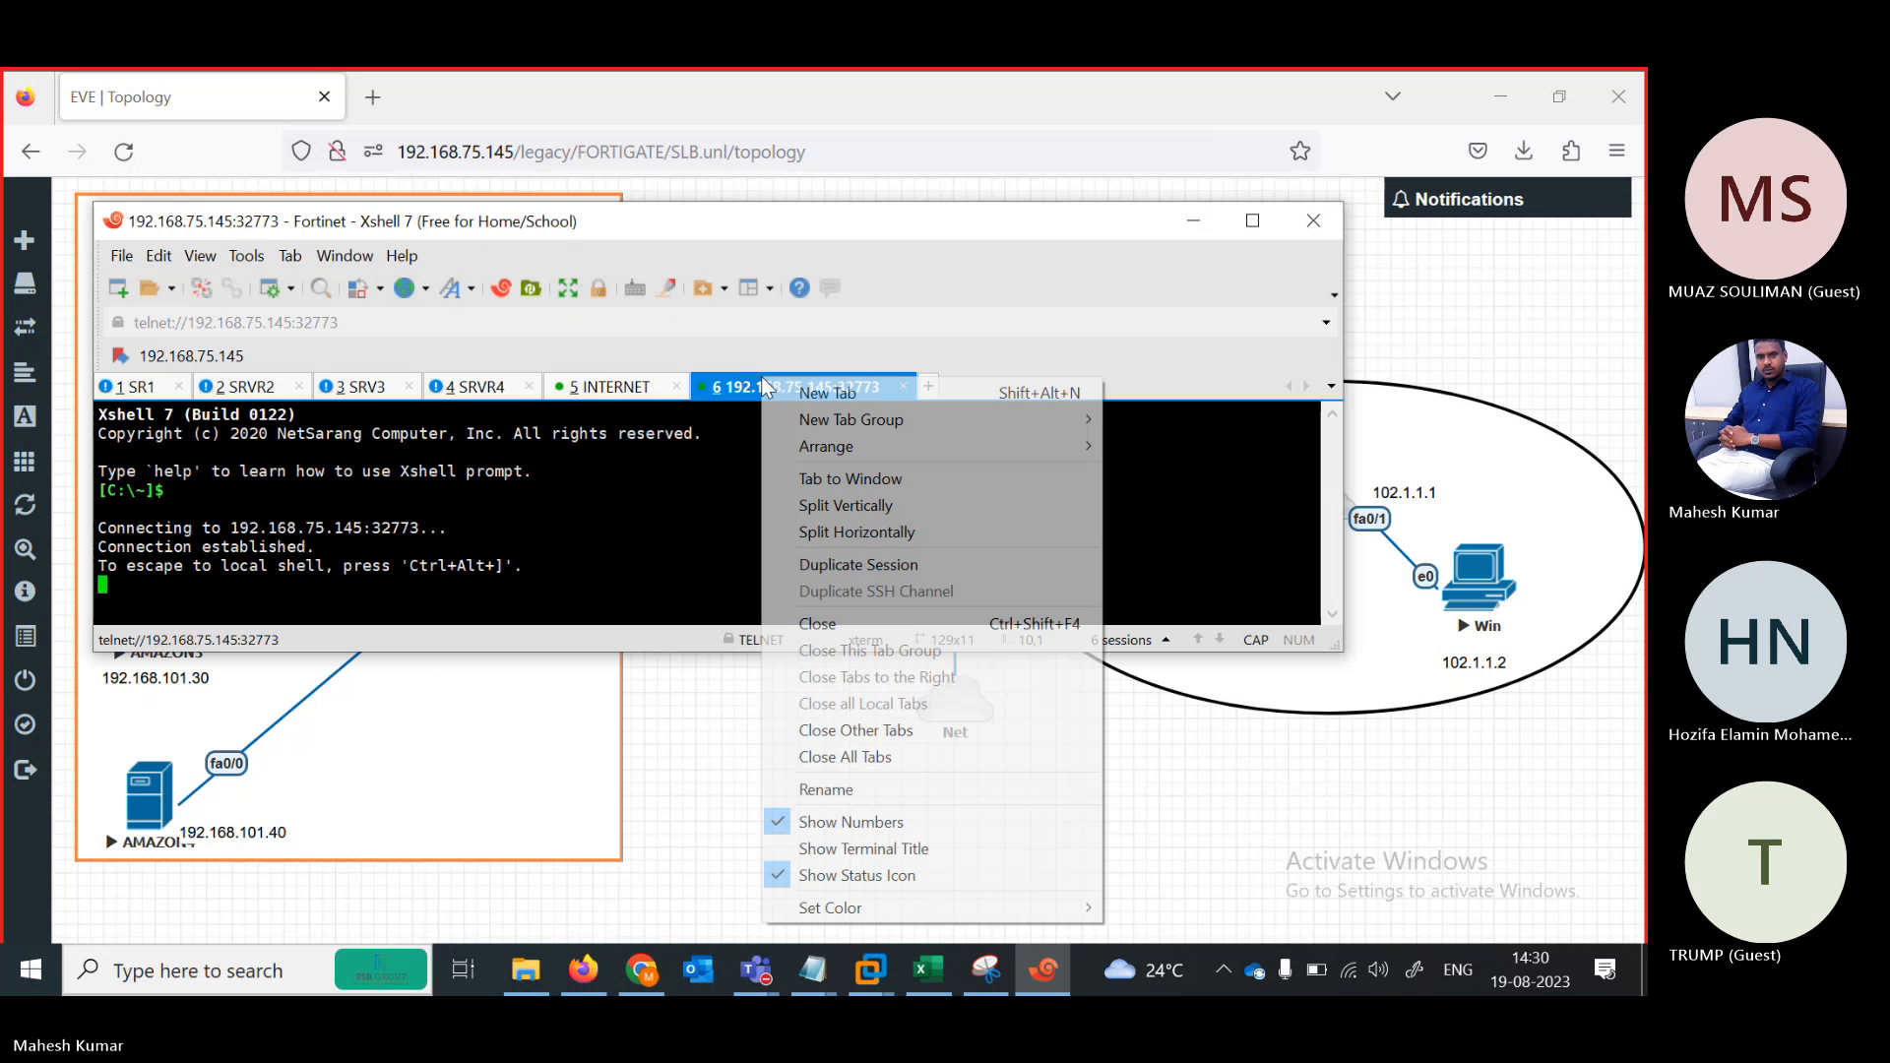
{"action": "left_click", "coordinate": [833, 788]}
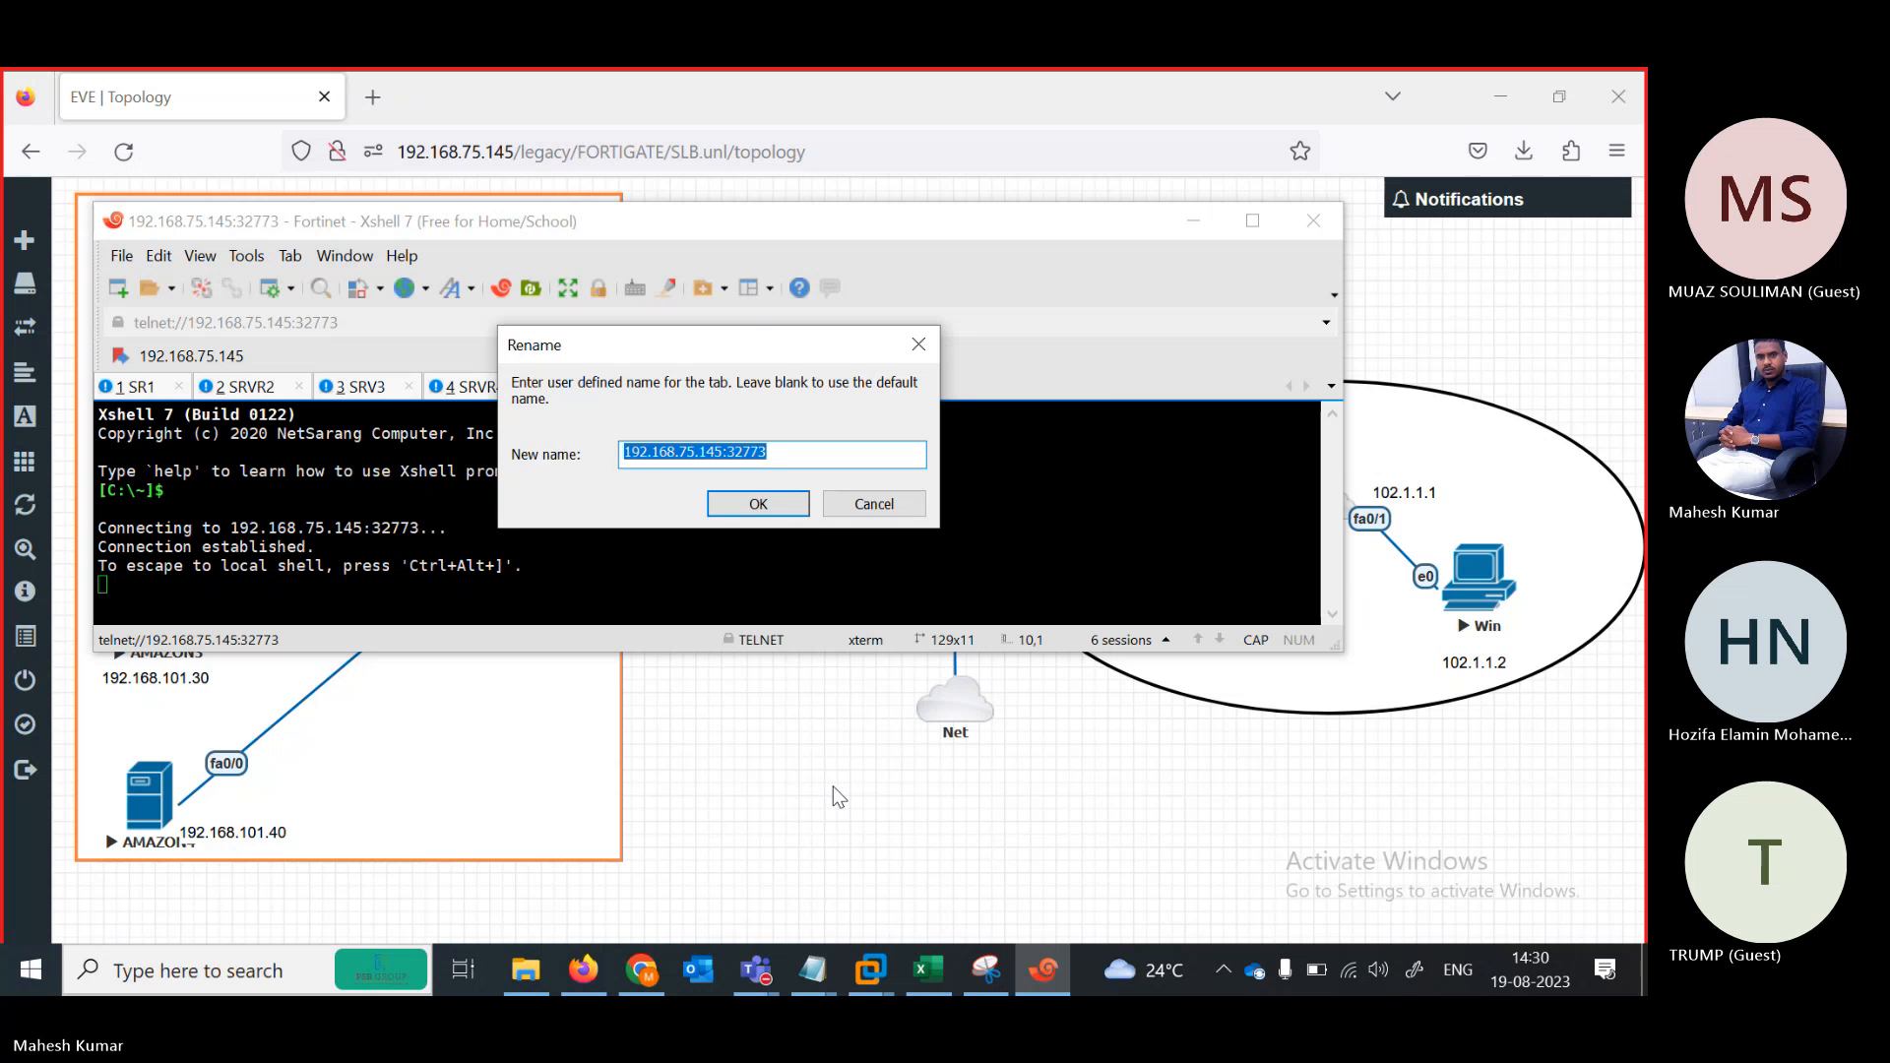
{"action": "type", "text": "FIREW"}
{"action": "key", "text": "BackSpace"}
{"action": "type", "text": "REW"}
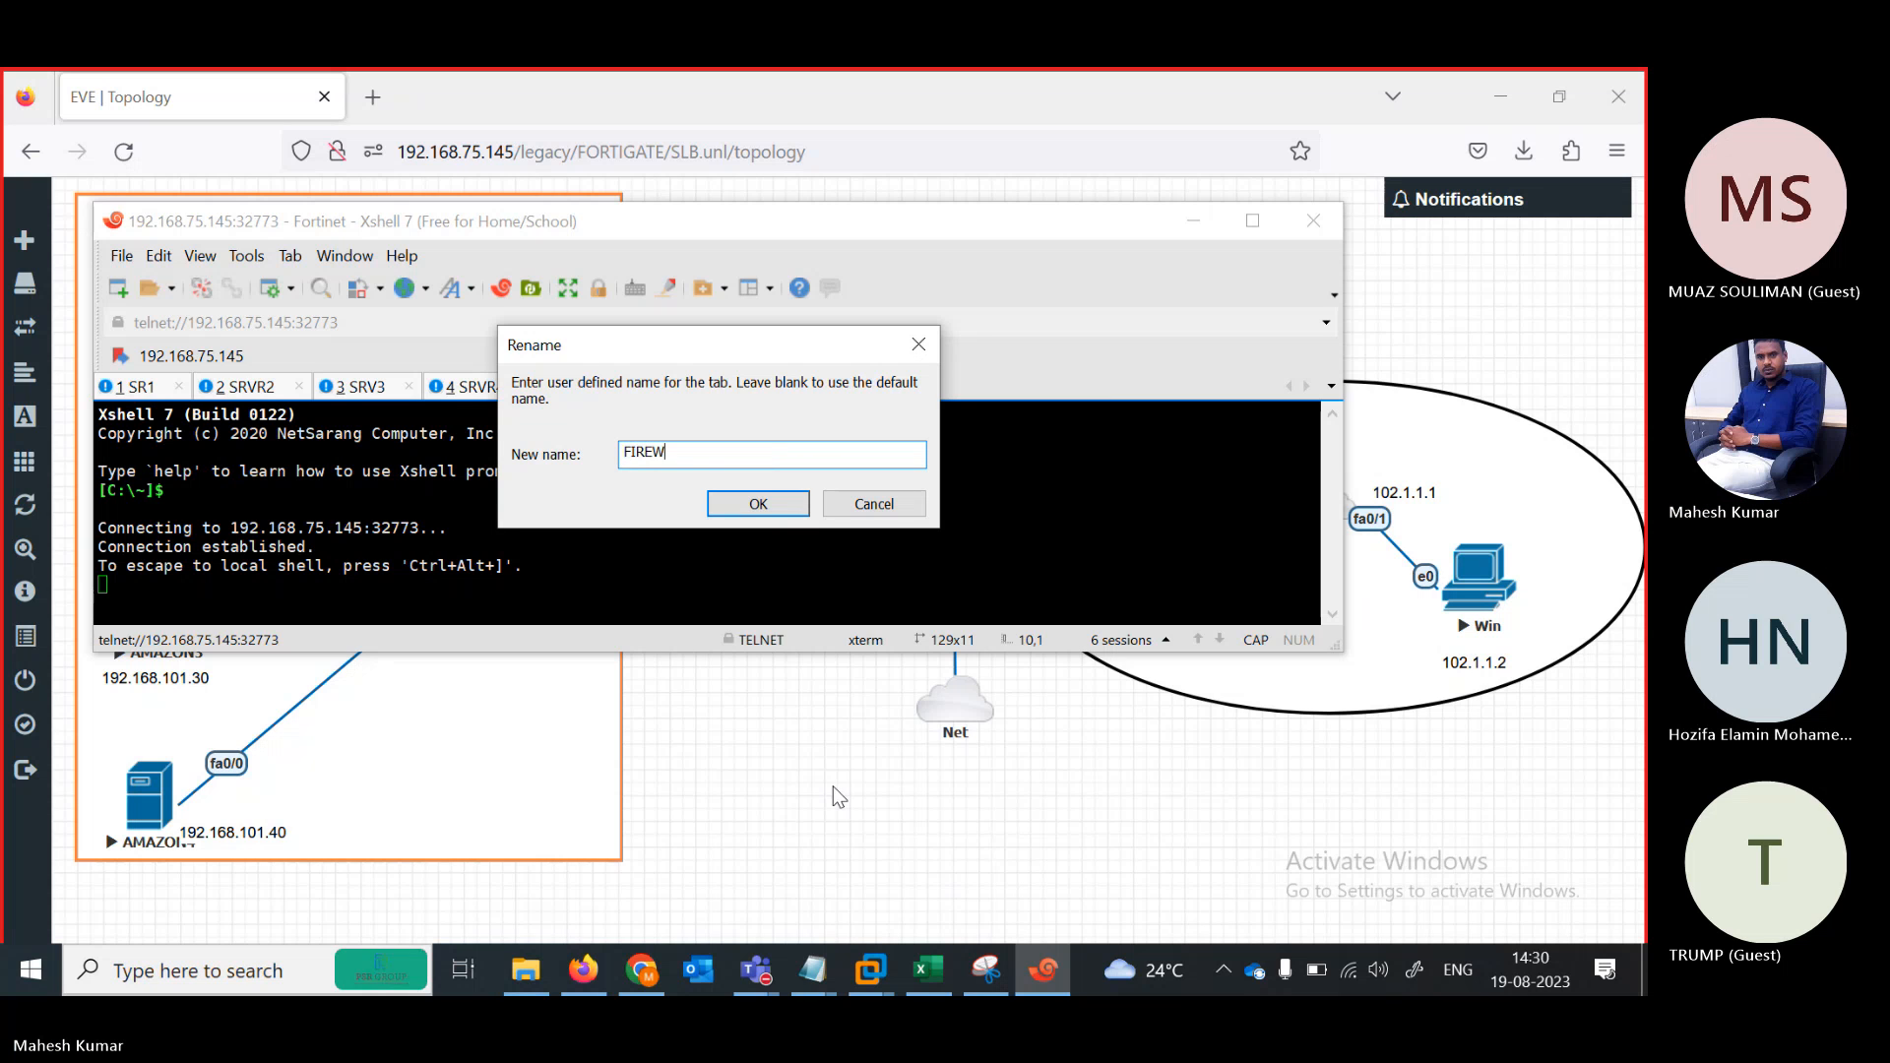
{"action": "key", "text": "Return"}
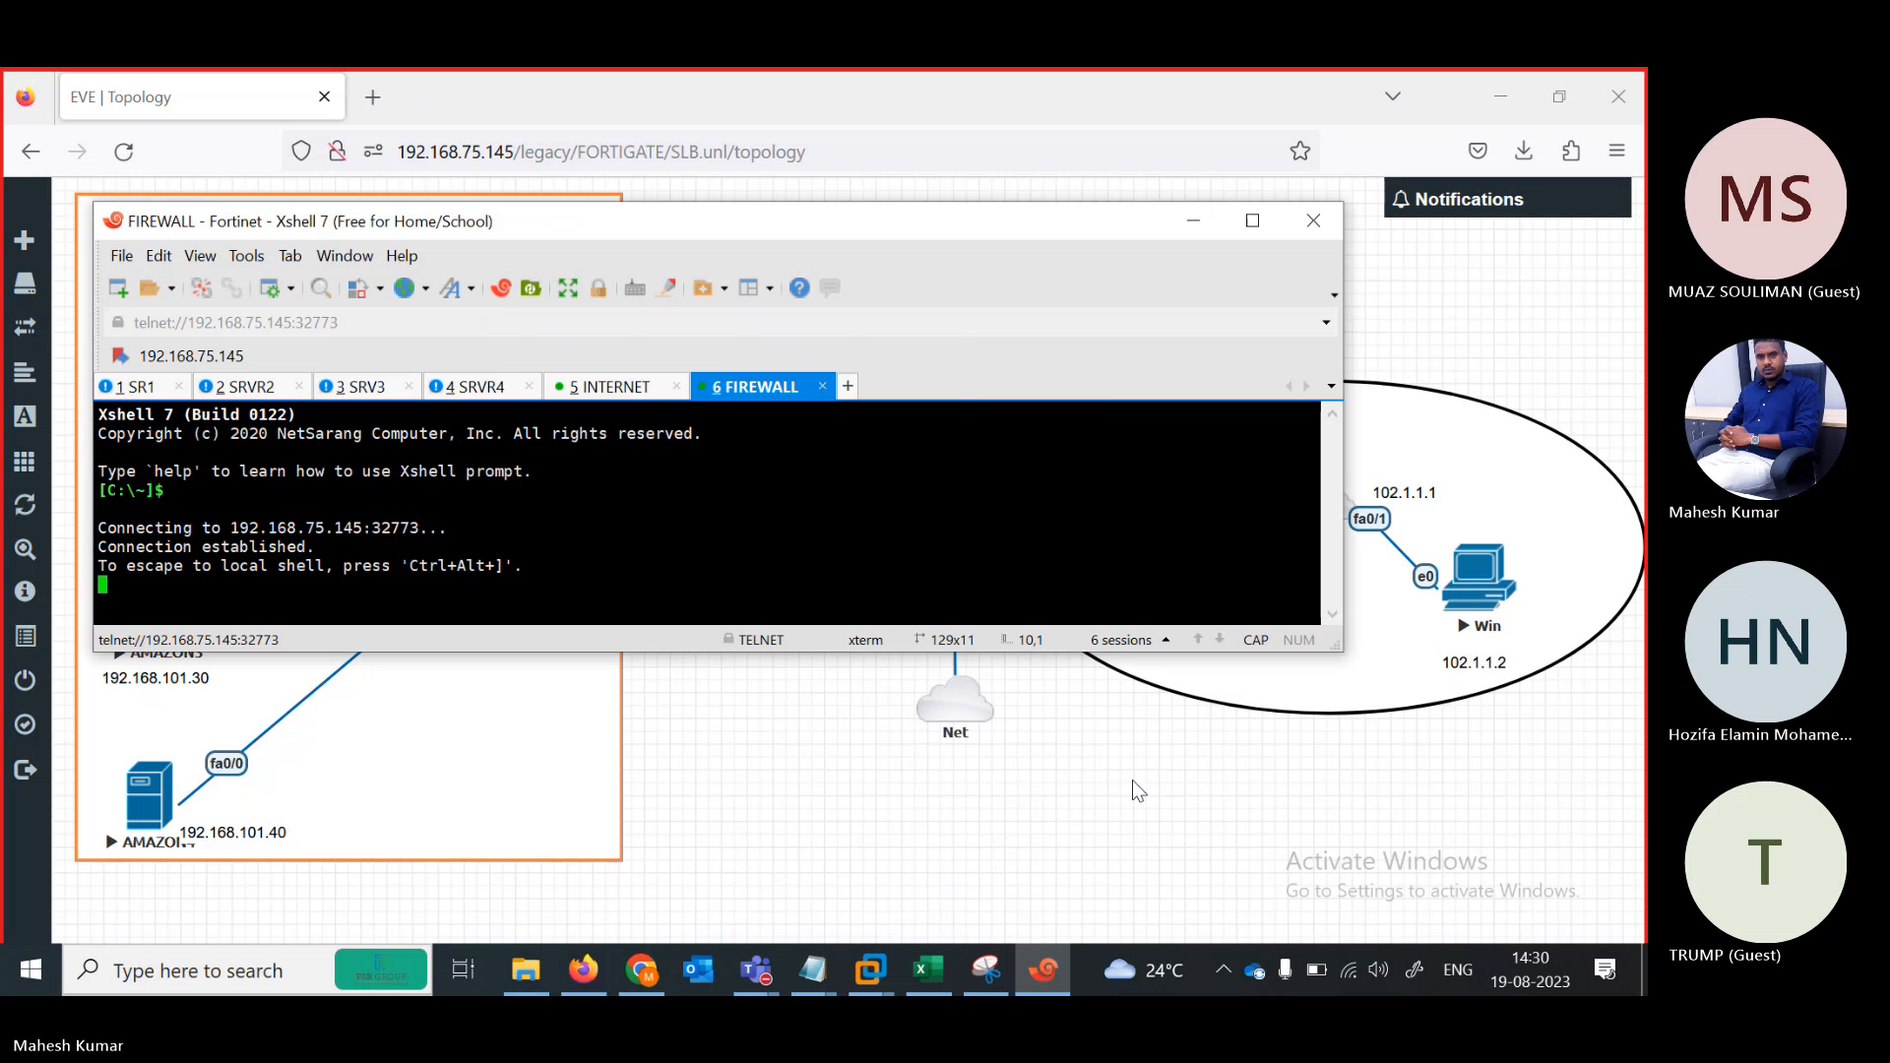
Log in to the FortiGate as admin and type config system interface
{"action": "key", "text": "Return"}
{"action": "key", "text": "Return"}
{"action": "key", "text": "Return"}
{"action": "key", "text": "Return"}
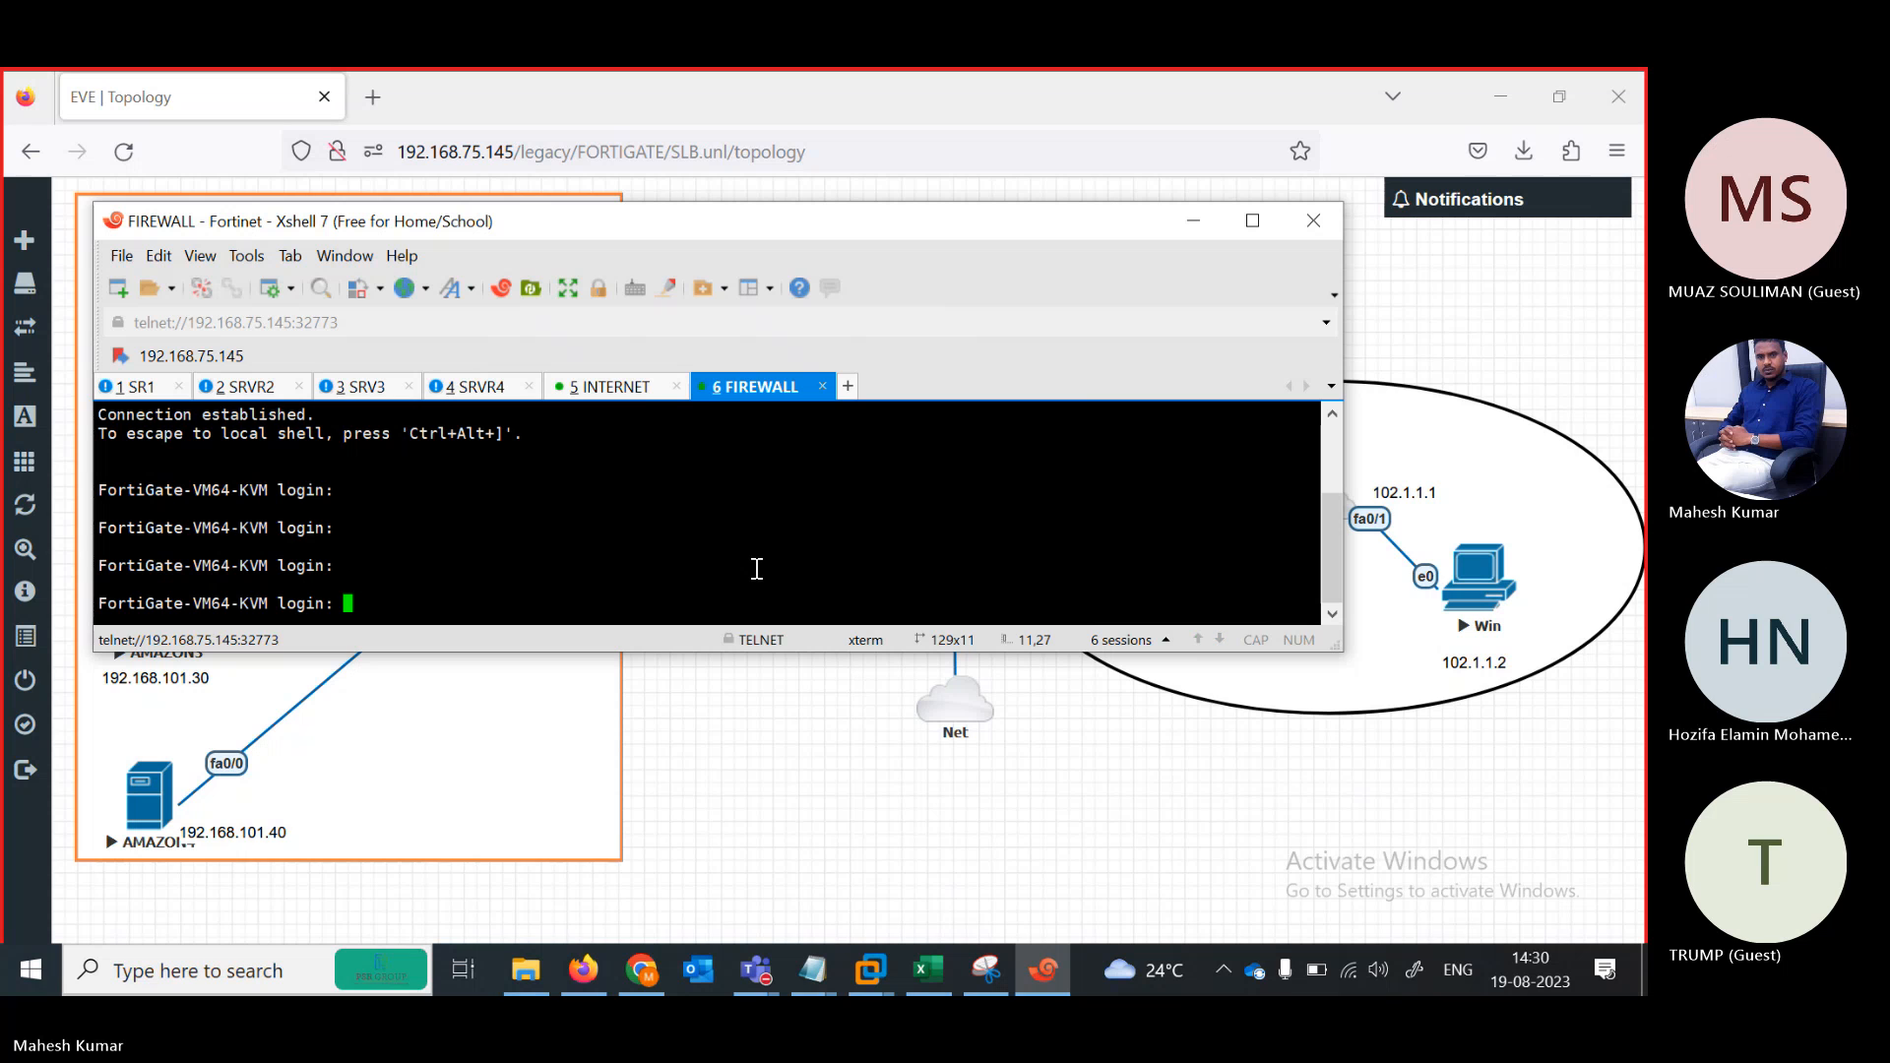
{"action": "type", "text": "admin"}
{"action": "key", "text": "Return"}
{"action": "key", "text": "Return"}
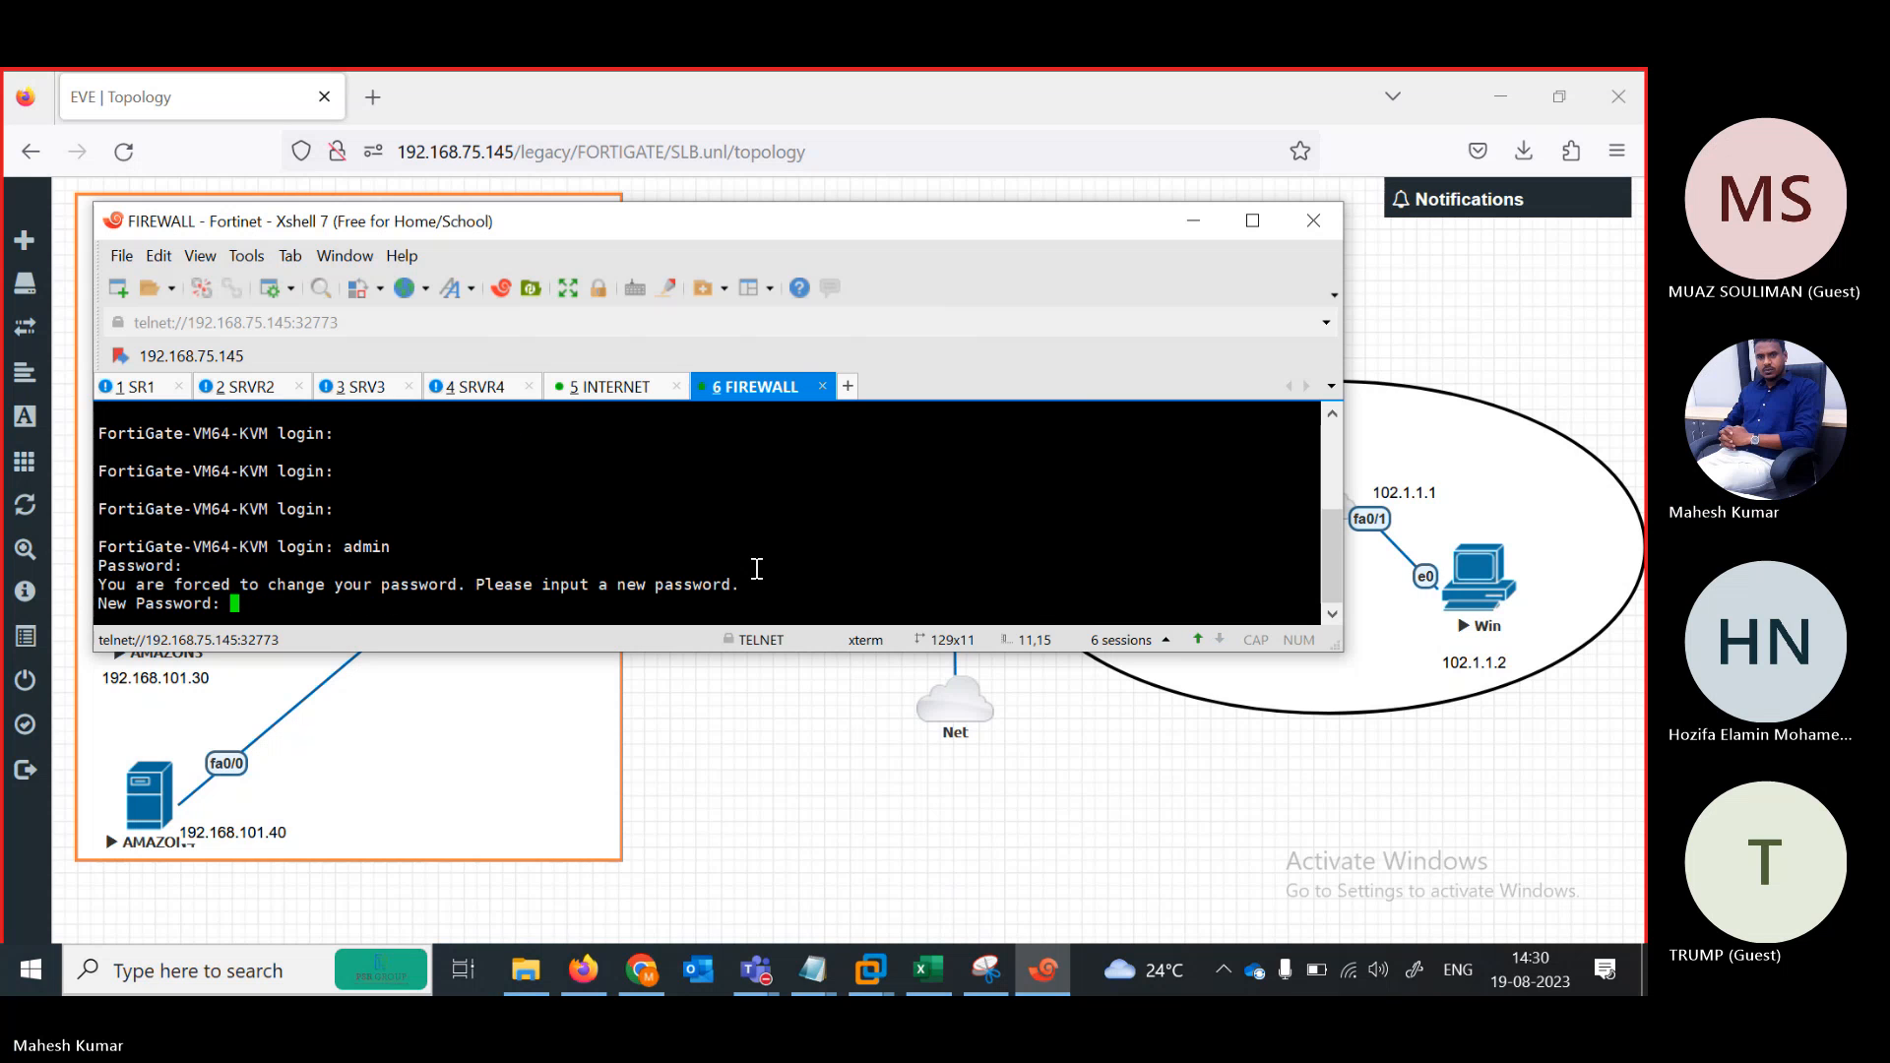
{"action": "key", "text": "Return"}
{"action": "key", "text": "Return"}
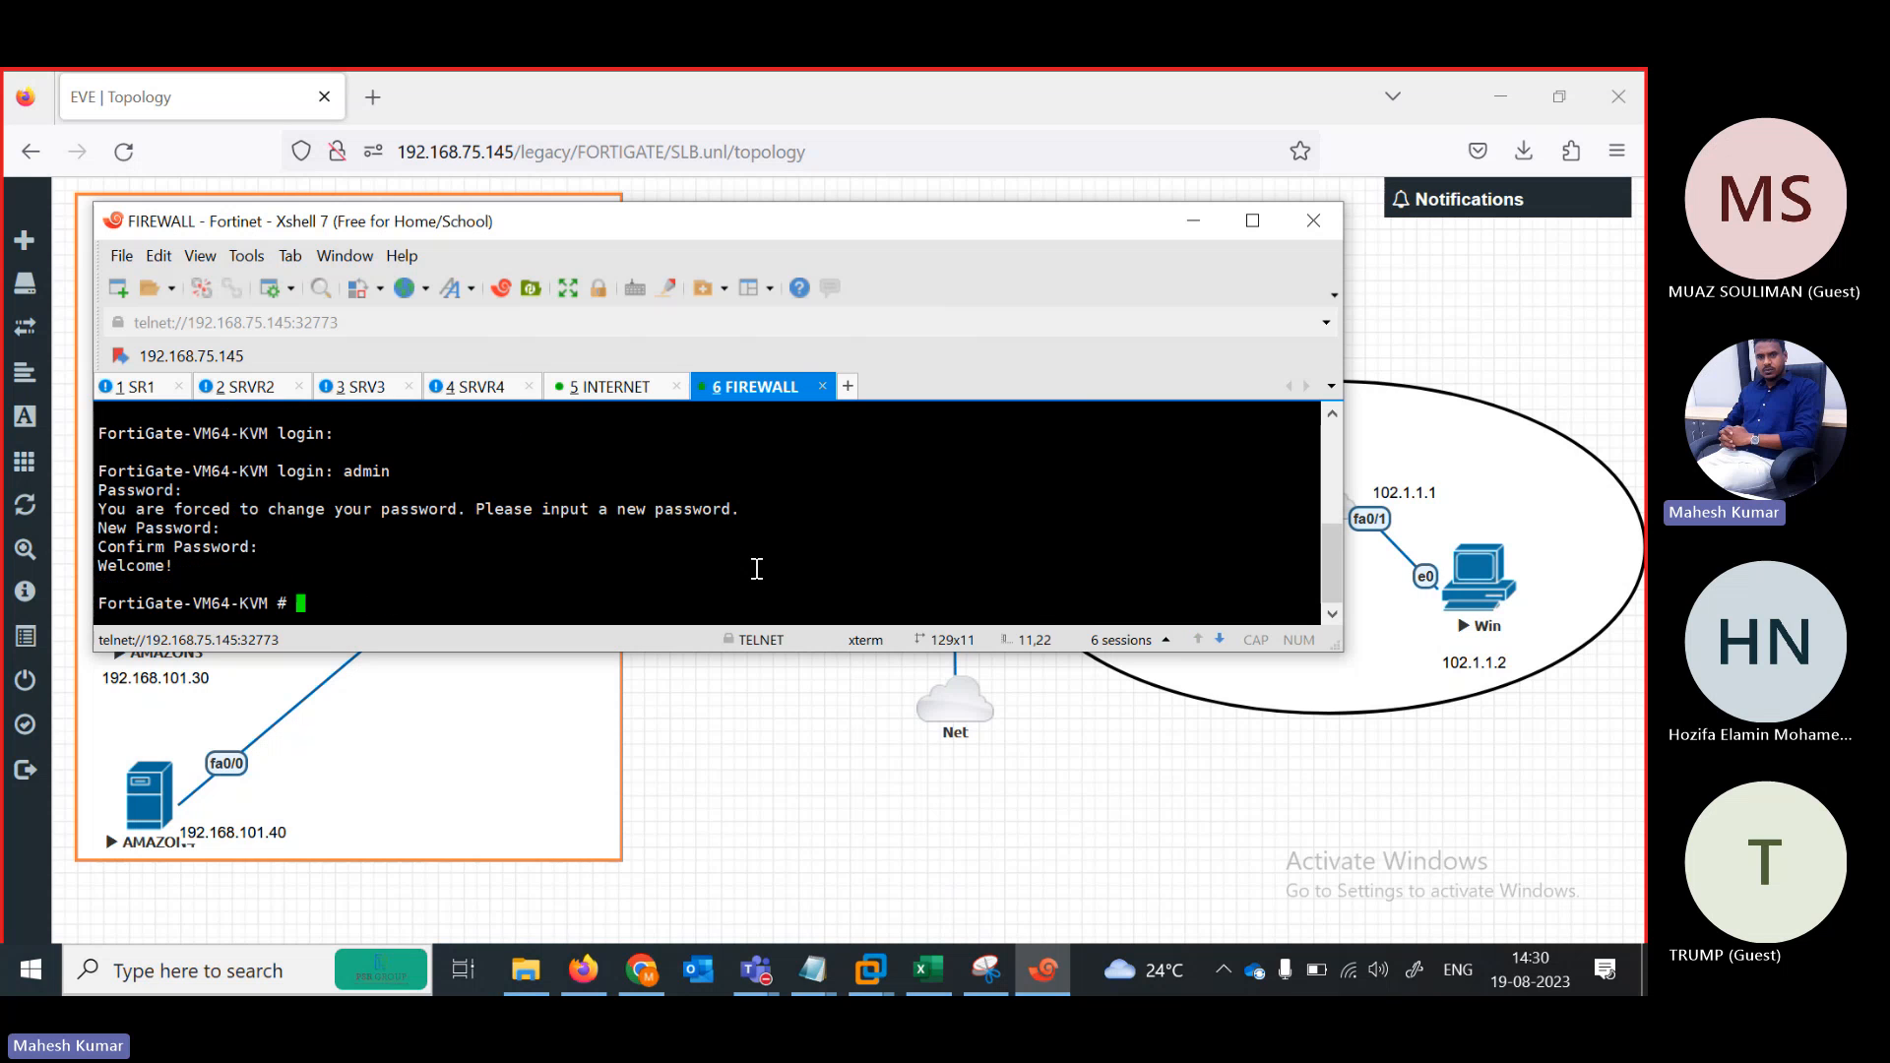
{"action": "type", "text": "config system interface"}
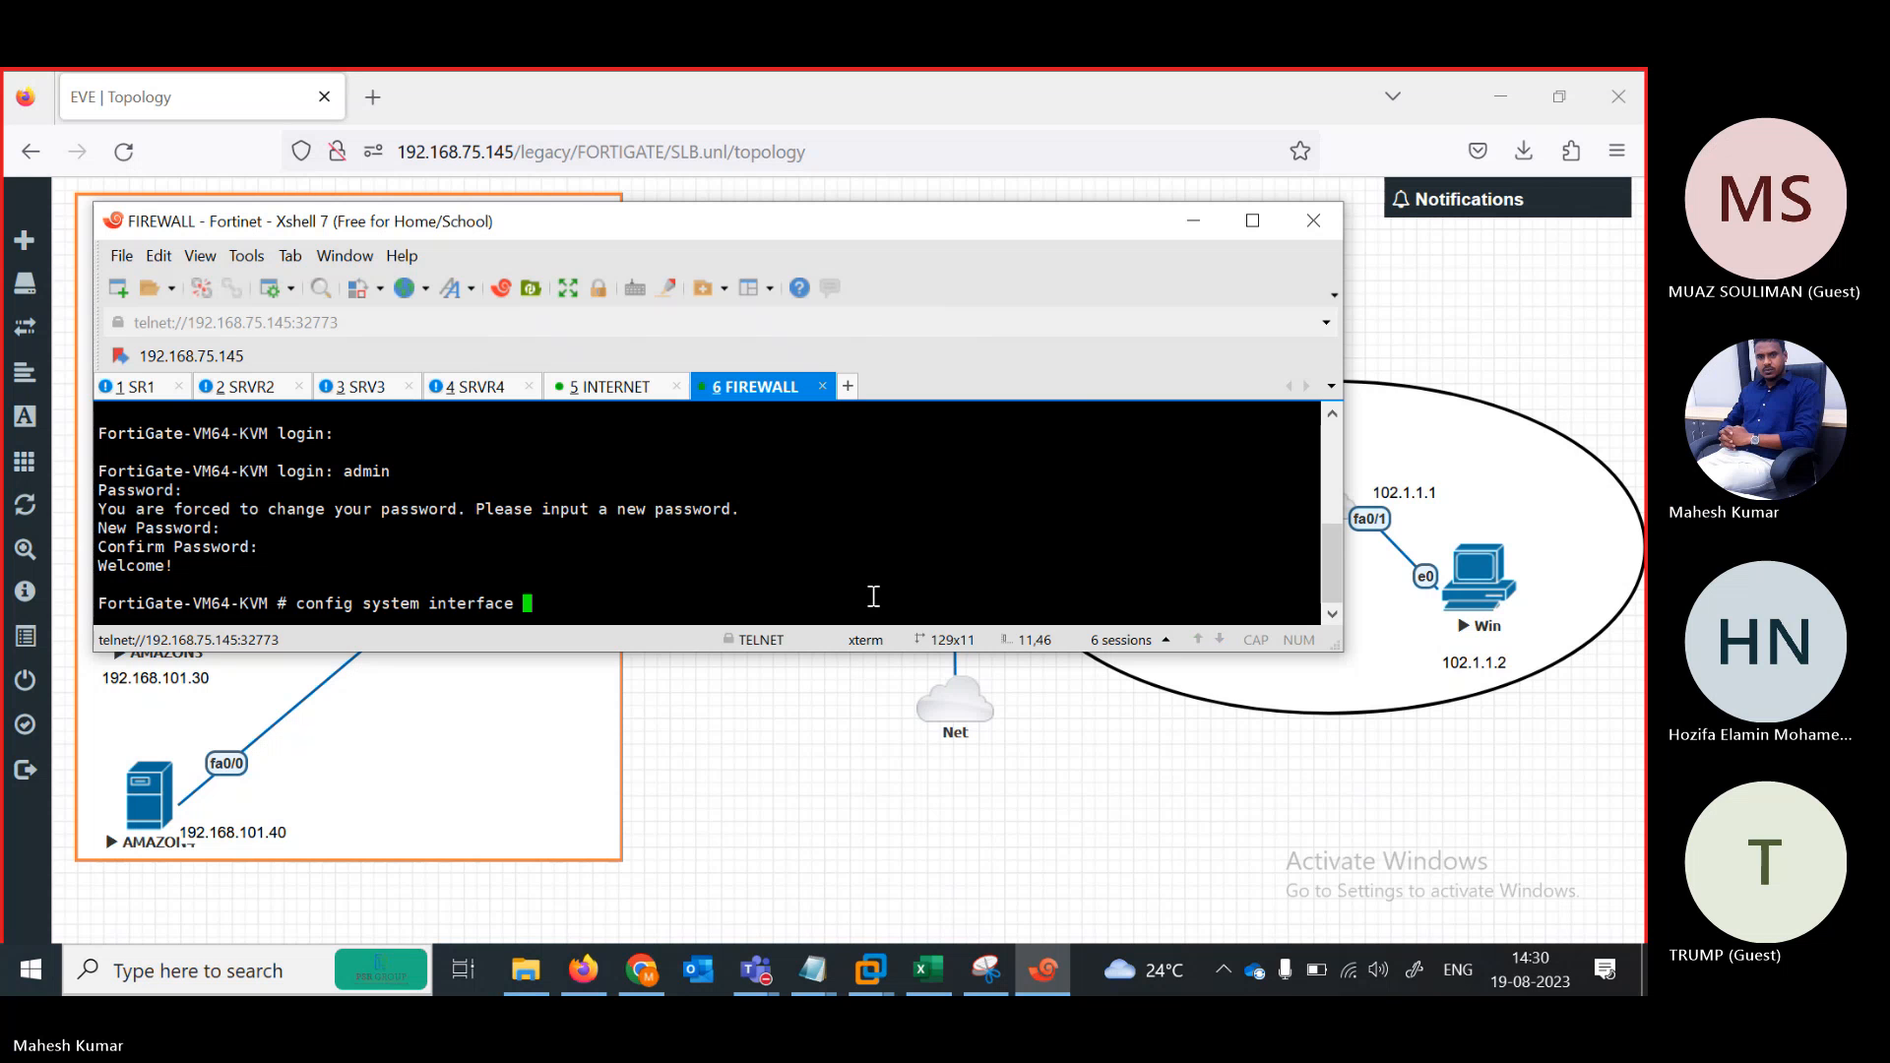
Enter interface configuration mode and resize the terminal to show more of the topology
{"action": "key", "text": "Return"}
{"action": "key", "text": "Return"}
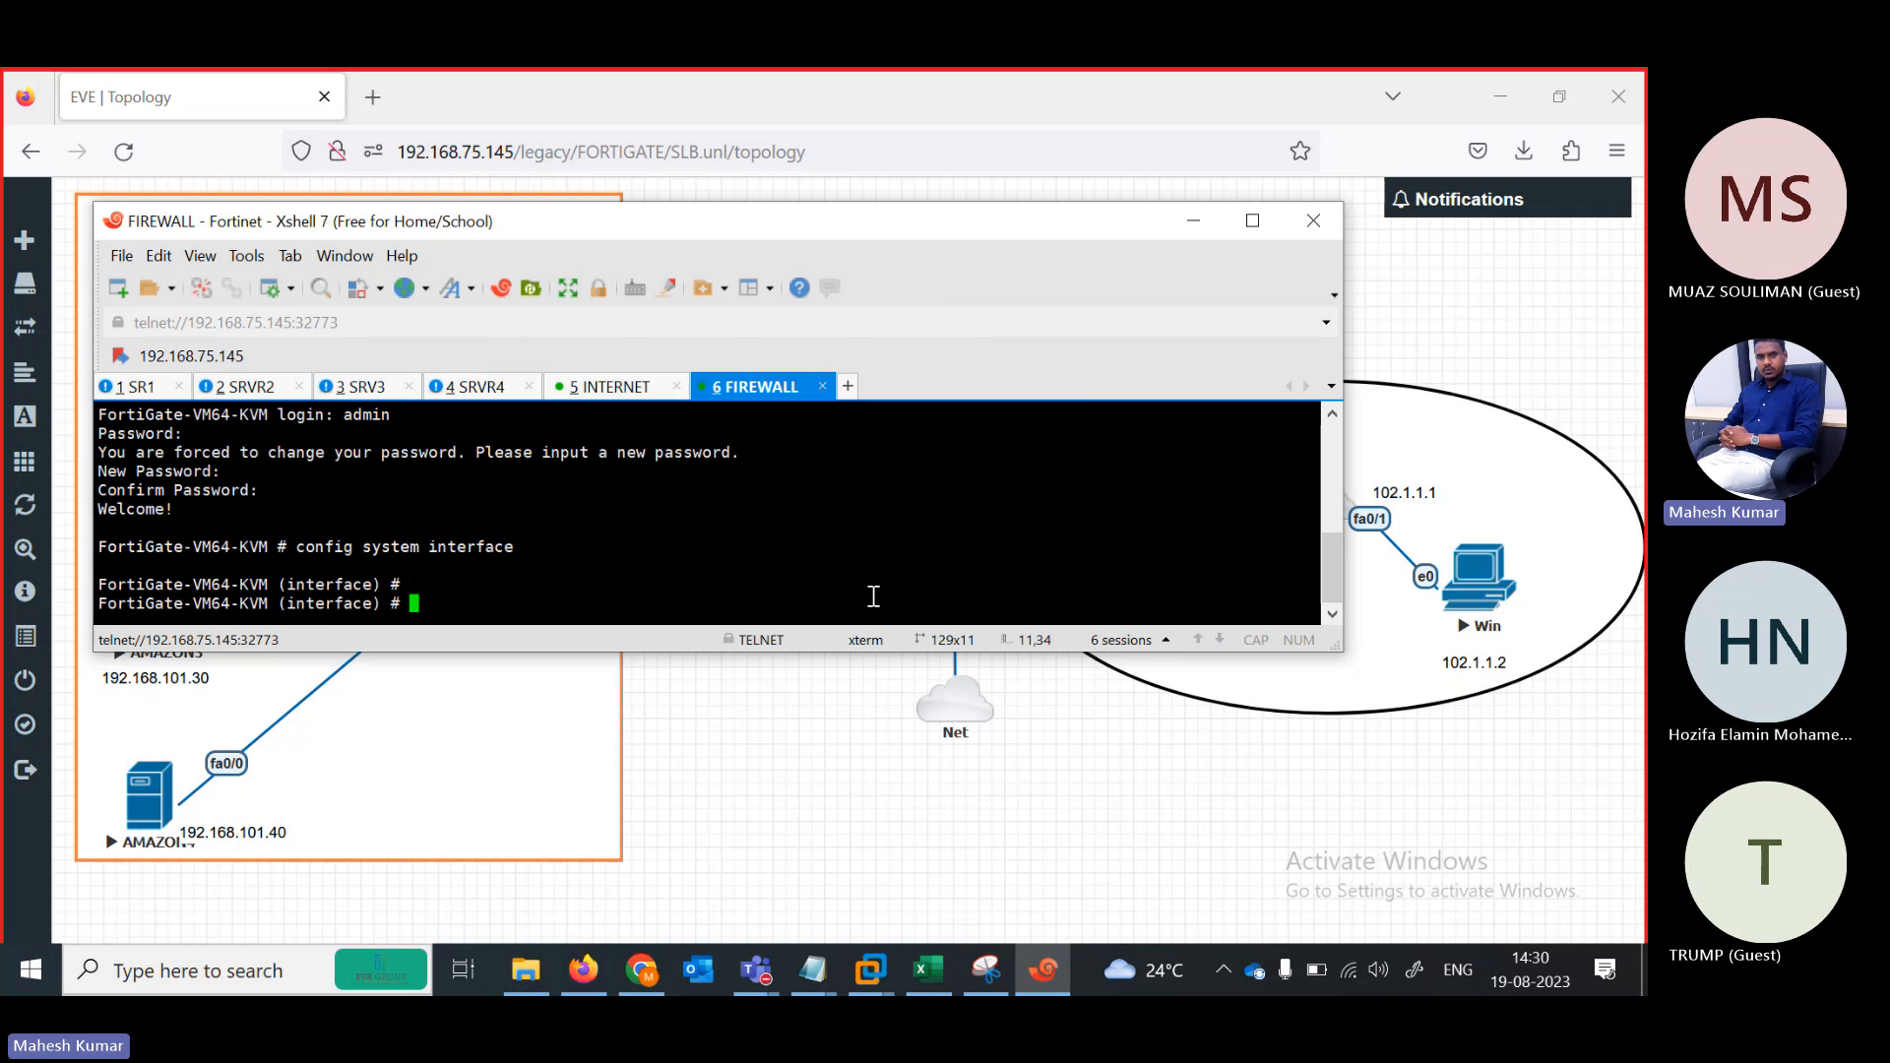
{"action": "left_click_drag", "start_coordinate": [589, 229], "coordinate": [670, 98]}
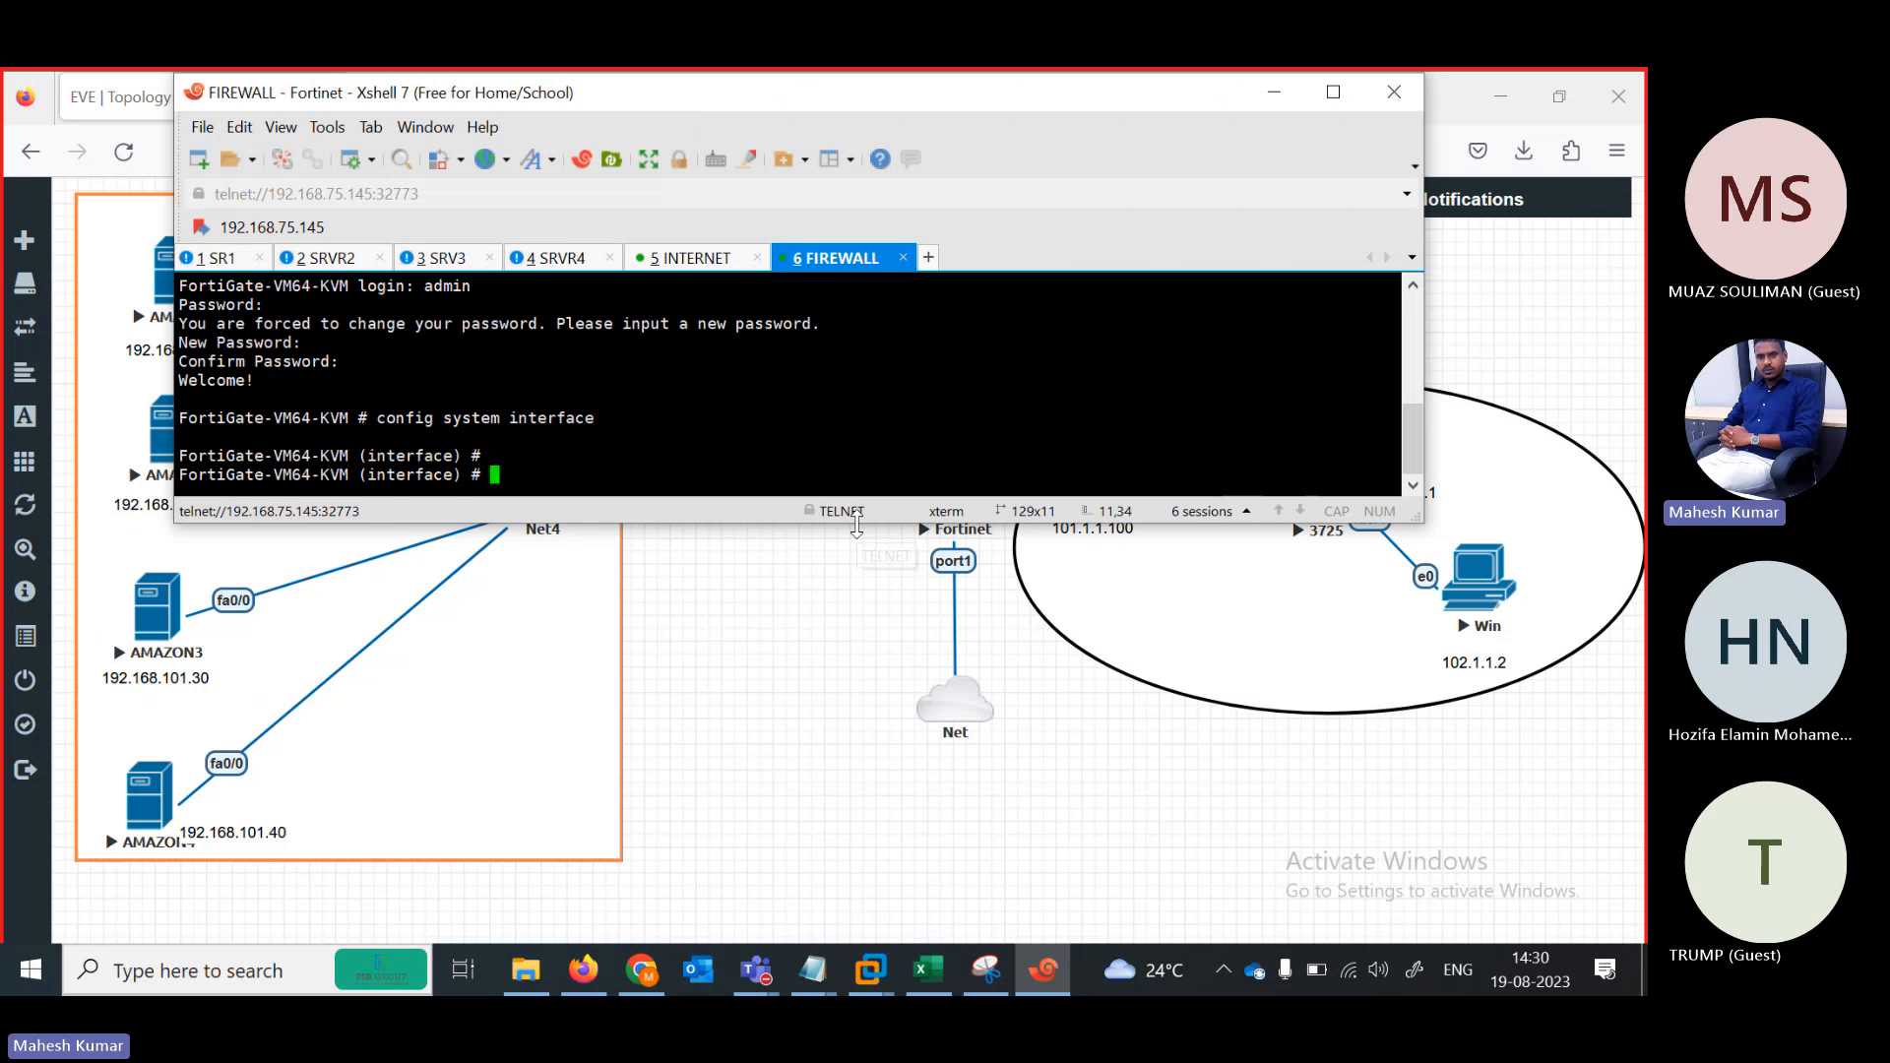
{"action": "left_click_drag", "start_coordinate": [856, 525], "coordinate": [838, 445]}
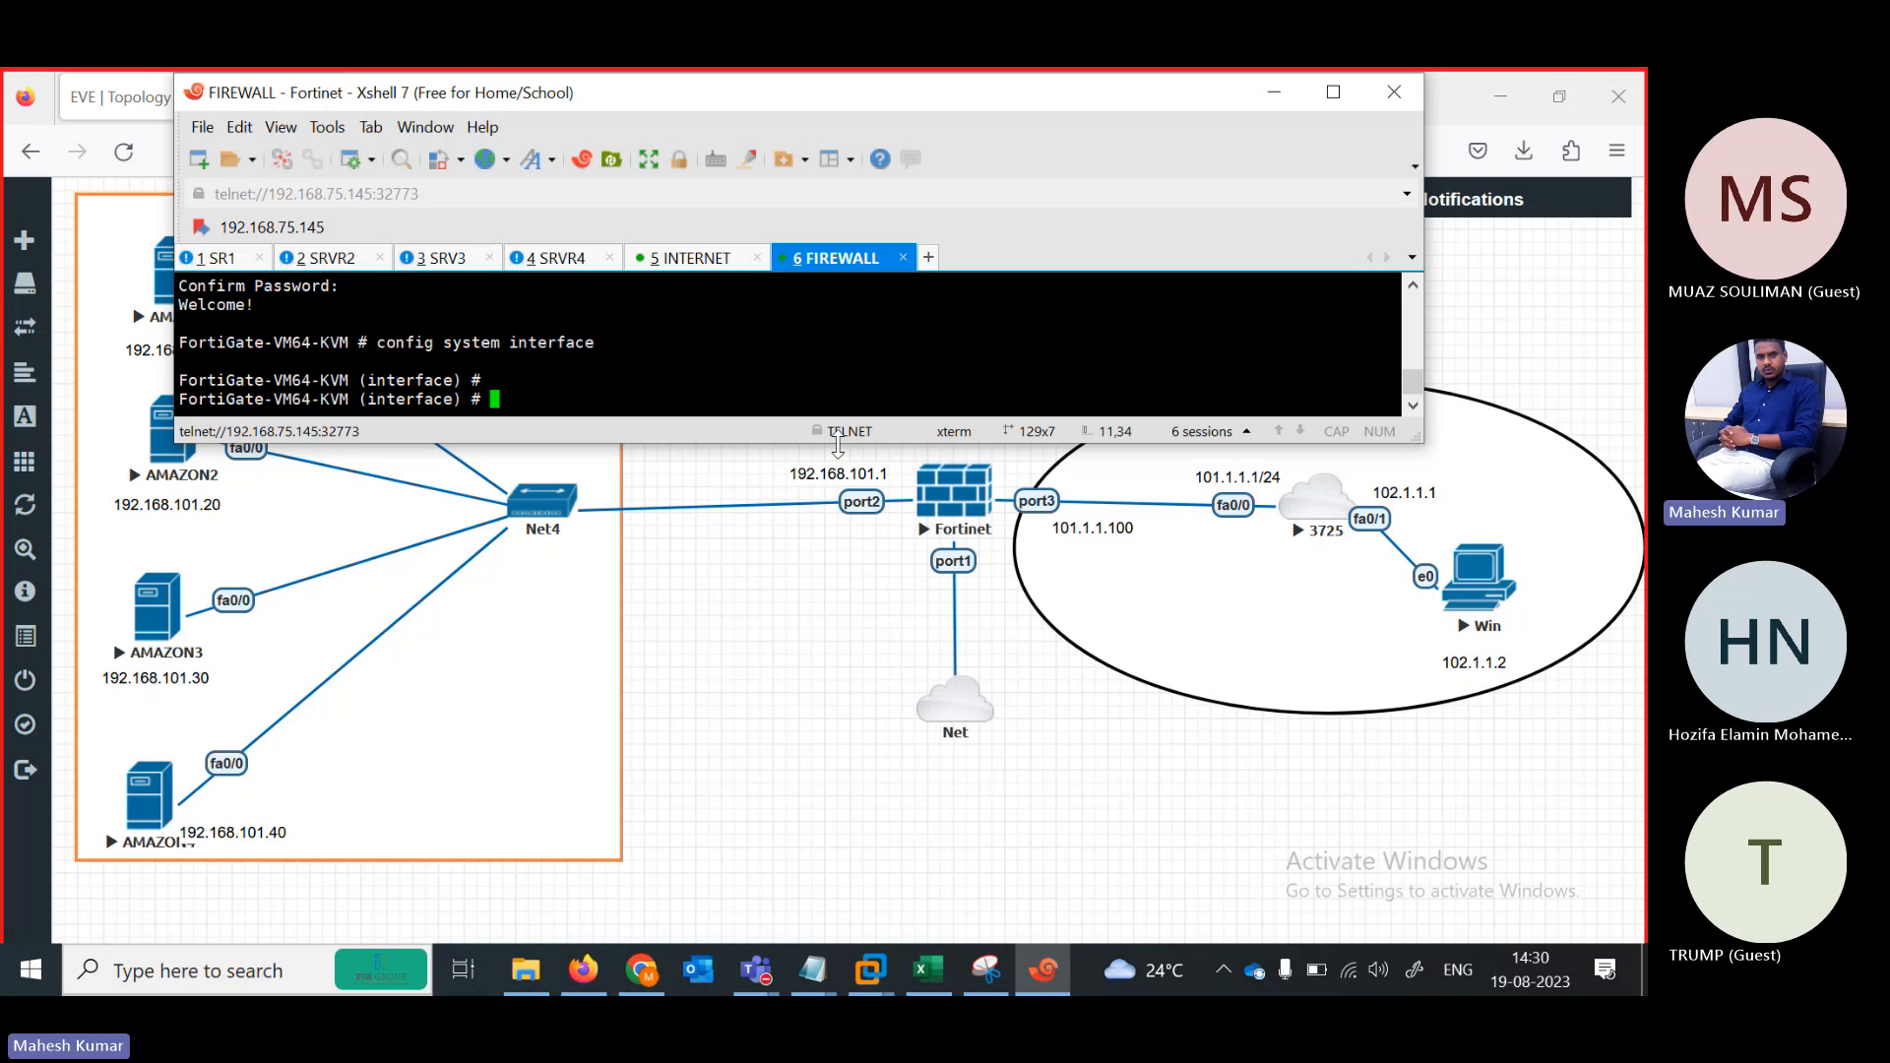
{"action": "key", "text": "Return"}
{"action": "key", "text": "Return"}
{"action": "key", "text": "Return"}
{"action": "key", "text": "Return"}
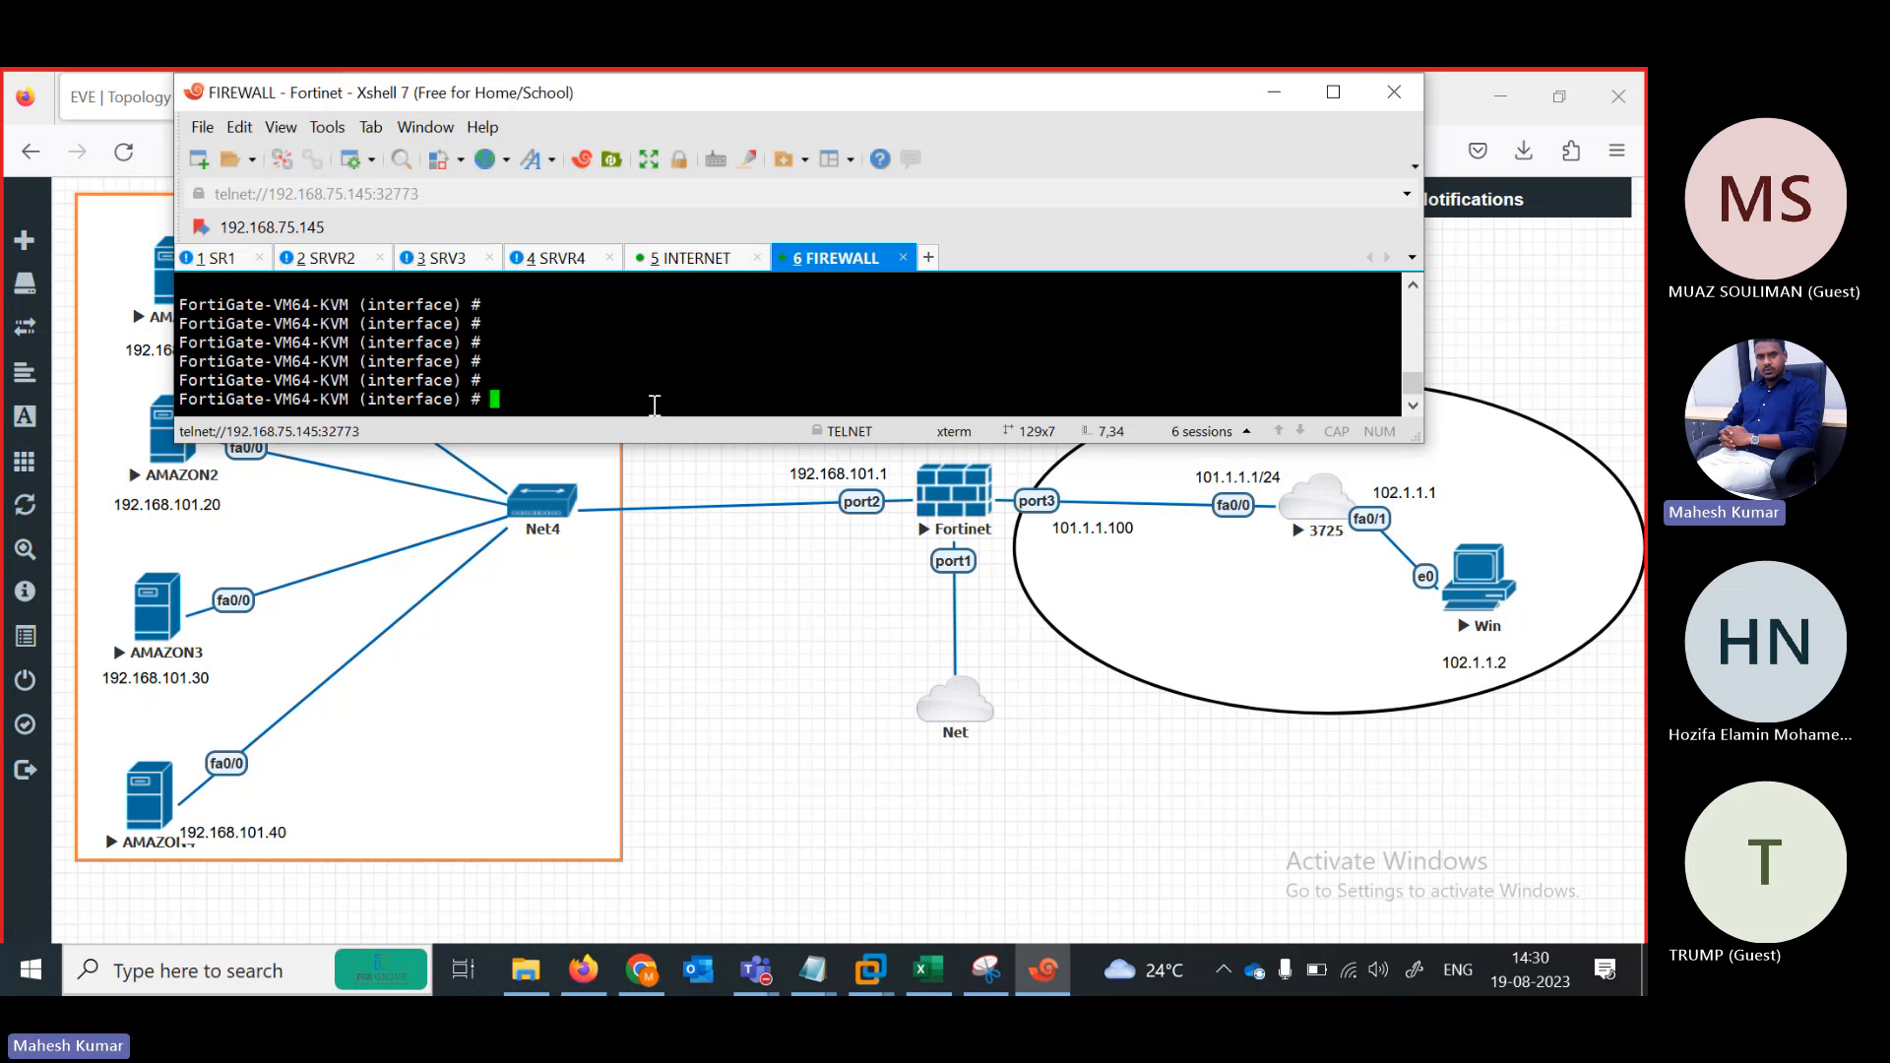
Edit port2 and allow ping, https and http access on it
{"action": "type", "text": "edit port2"}
{"action": "key", "text": "Return"}
{"action": "key", "text": "Return"}
{"action": "key", "text": "Return"}
{"action": "type", "text": "set allowaccess ping "}
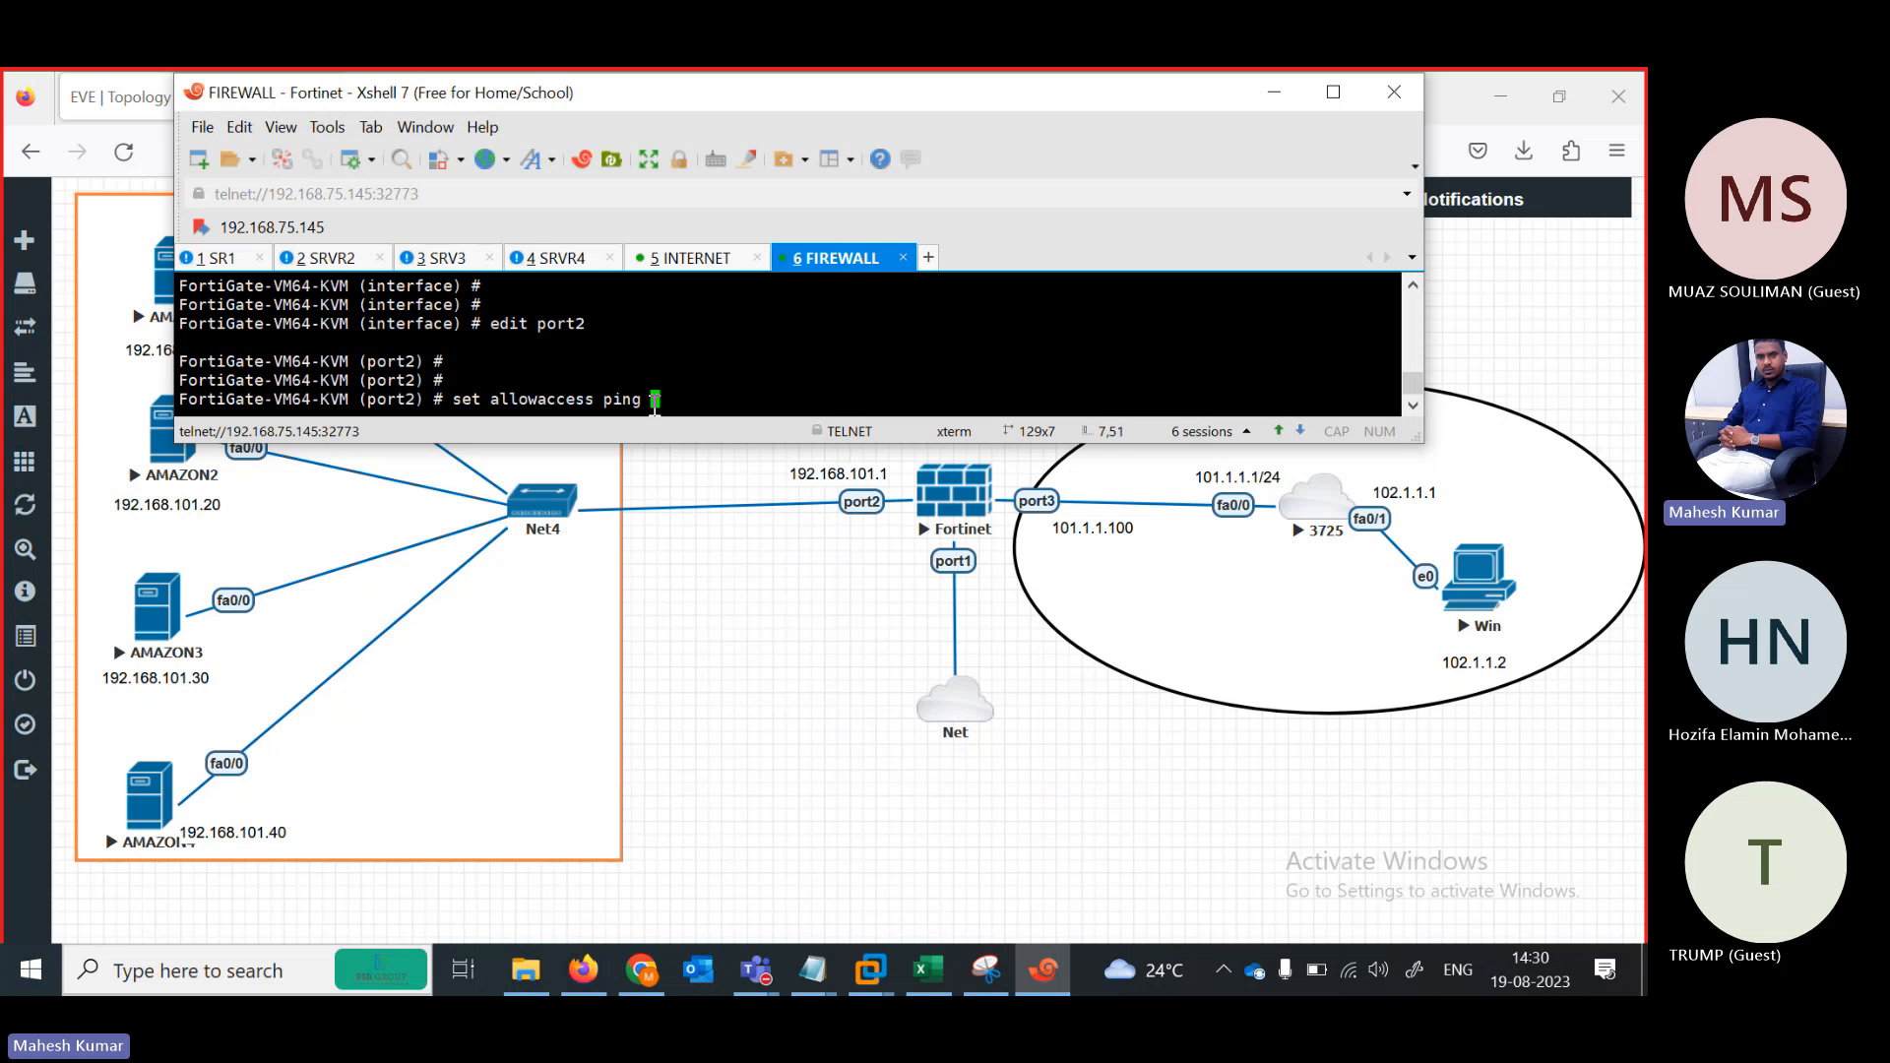
{"action": "type", "text": "https http"}
{"action": "key", "text": "Return"}
{"action": "key", "text": "Return"}
{"action": "key", "text": "Return"}
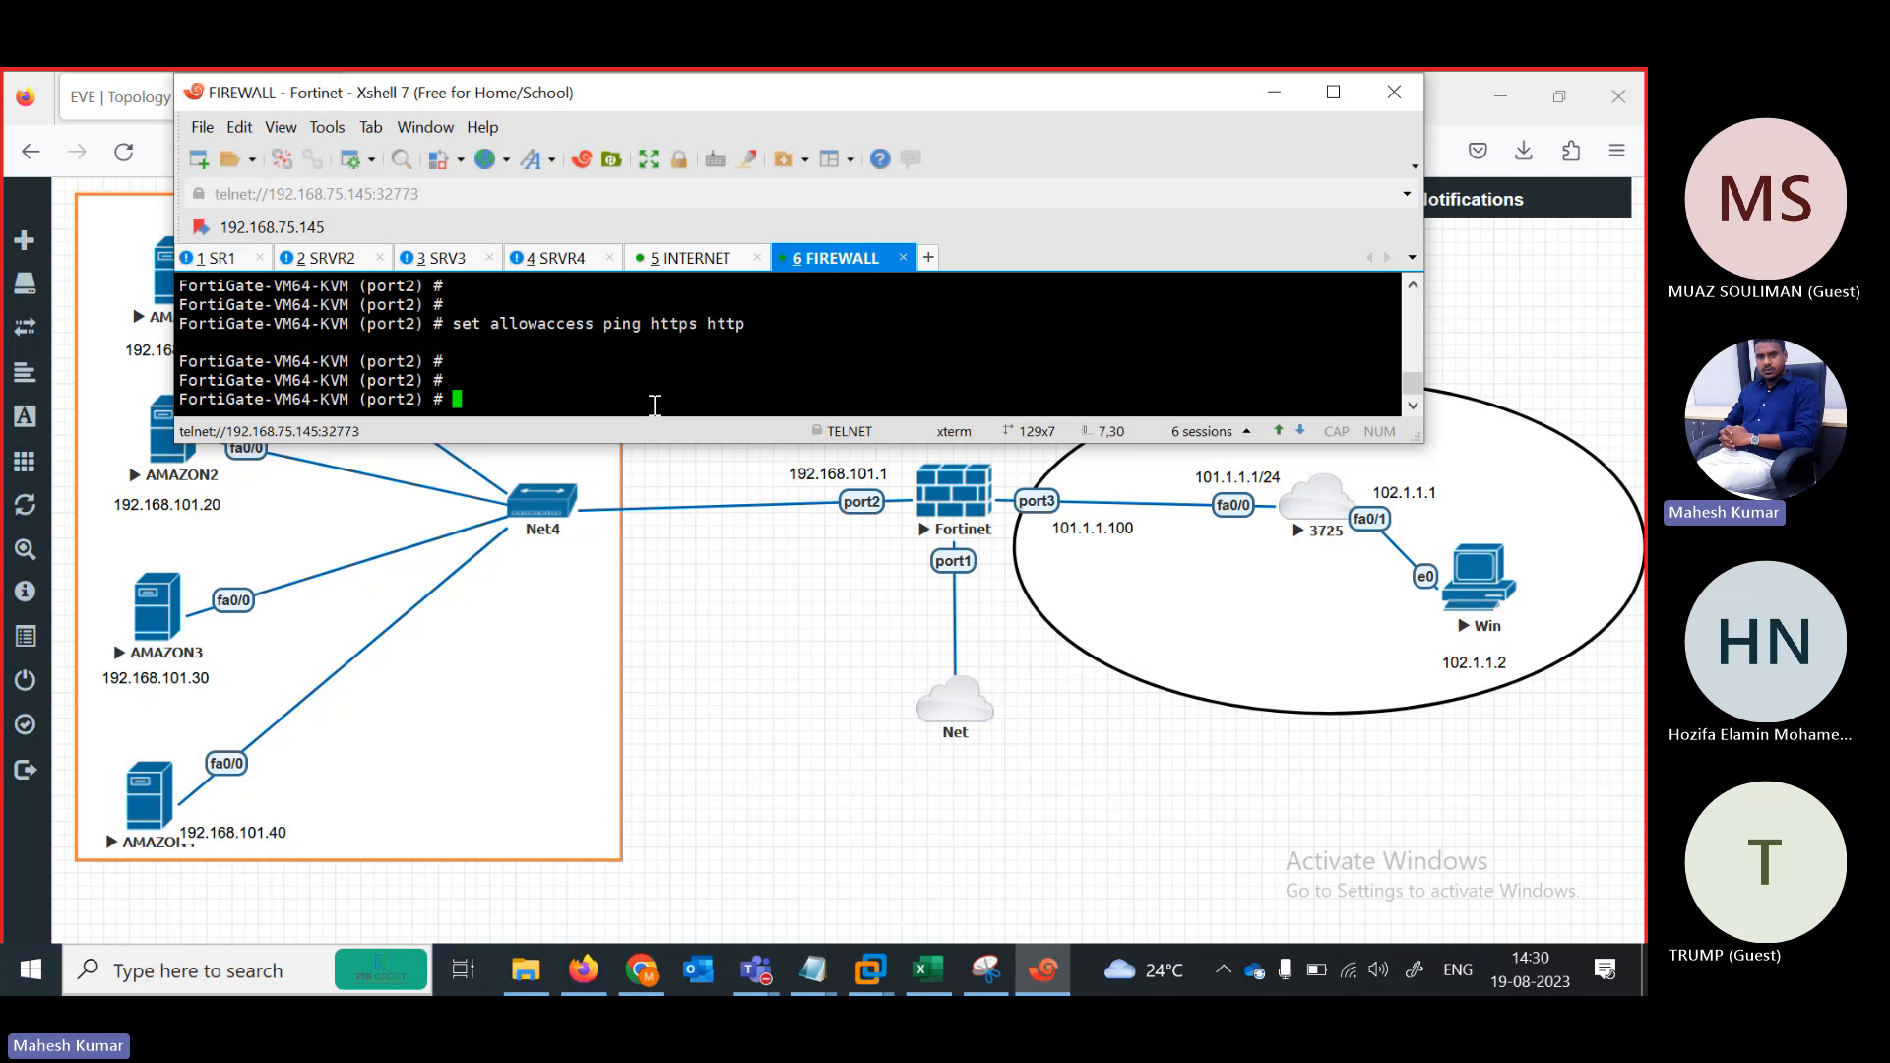
{"action": "type", "text": "next"}
{"action": "key", "text": "BackSpace"}
{"action": "key", "text": "BackSpace"}
{"action": "key", "text": "BackSpace"}
{"action": "key", "text": "BackSpace"}
{"action": "key", "text": "BackSpace"}
Set port2 to static mode with IP 192.168.101.1/24 and finish editing it
{"action": "type", "text": "set mode static"}
{"action": "key", "text": "Return"}
{"action": "type", "text": "set ip 192."}
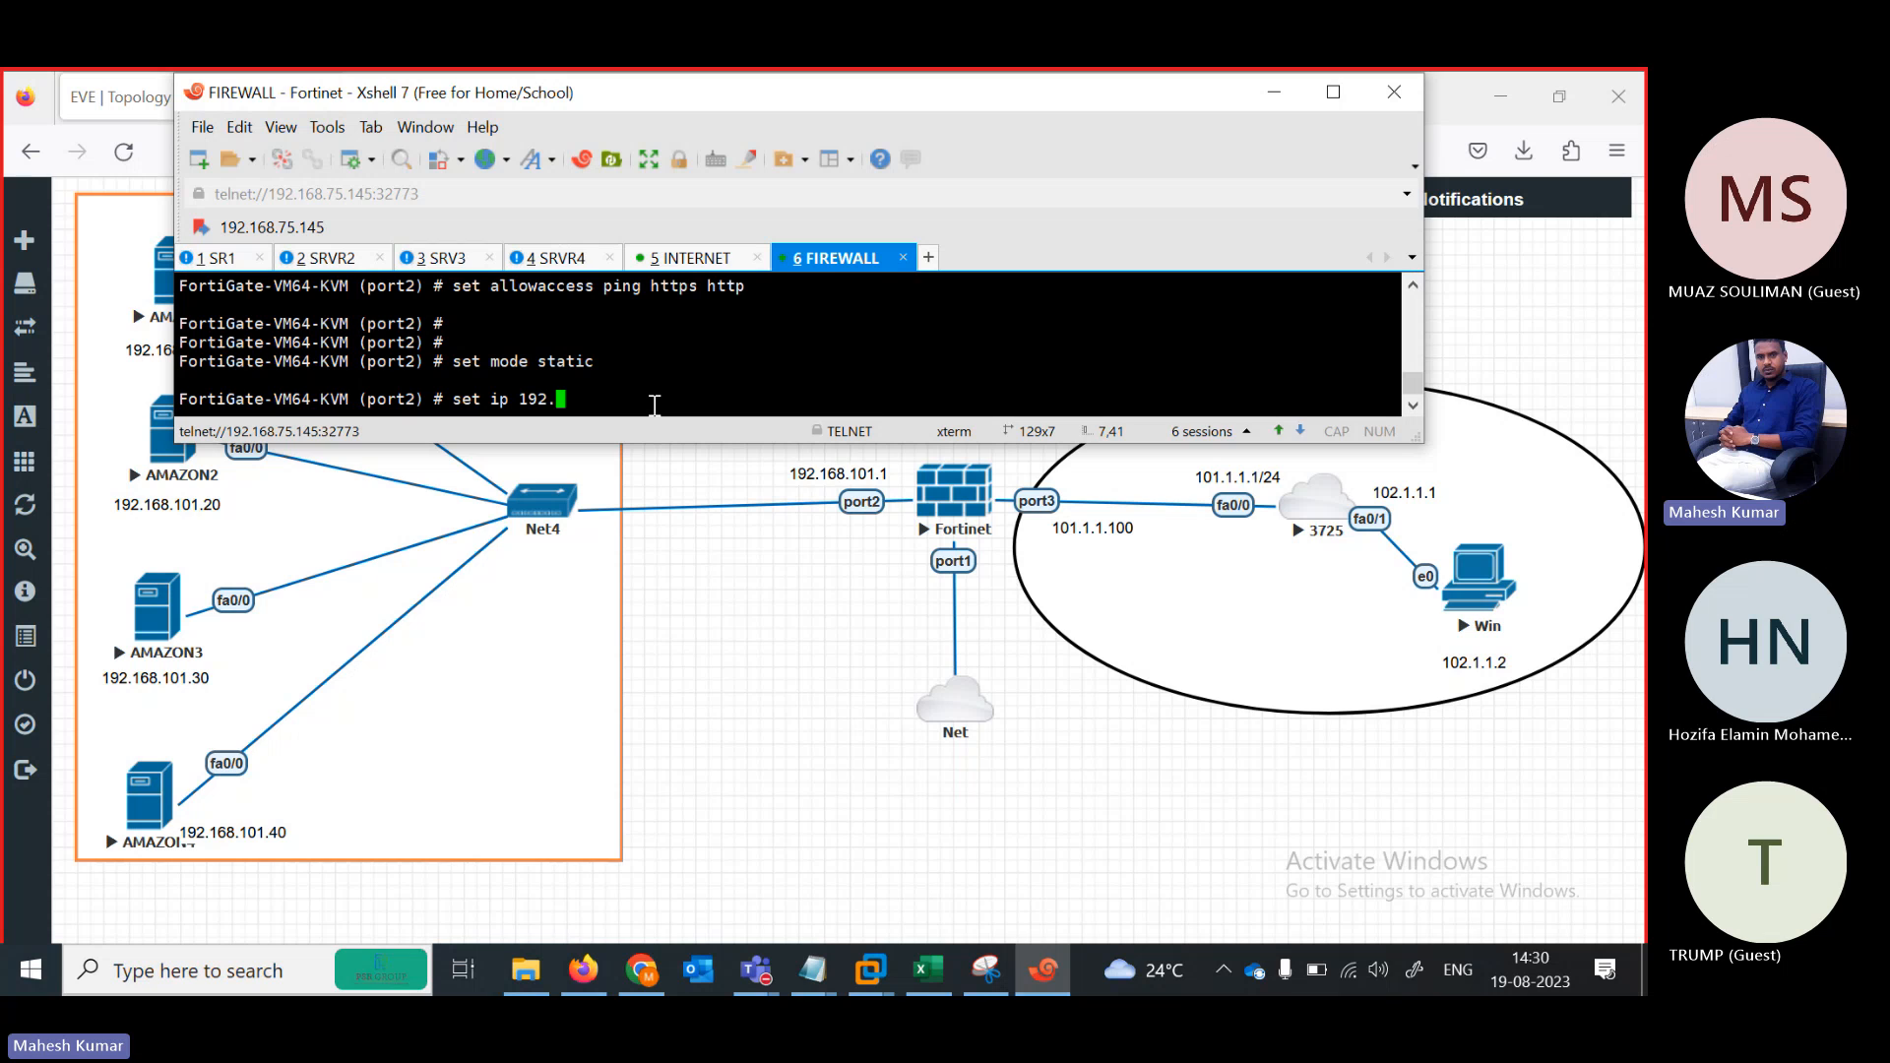
{"action": "type", "text": "168.102"}
{"action": "key", "text": "BackSpace"}
{"action": "type", "text": "1.1/24"}
{"action": "key", "text": "Return"}
{"action": "type", "text": "next"}
{"action": "key", "text": "Return"}
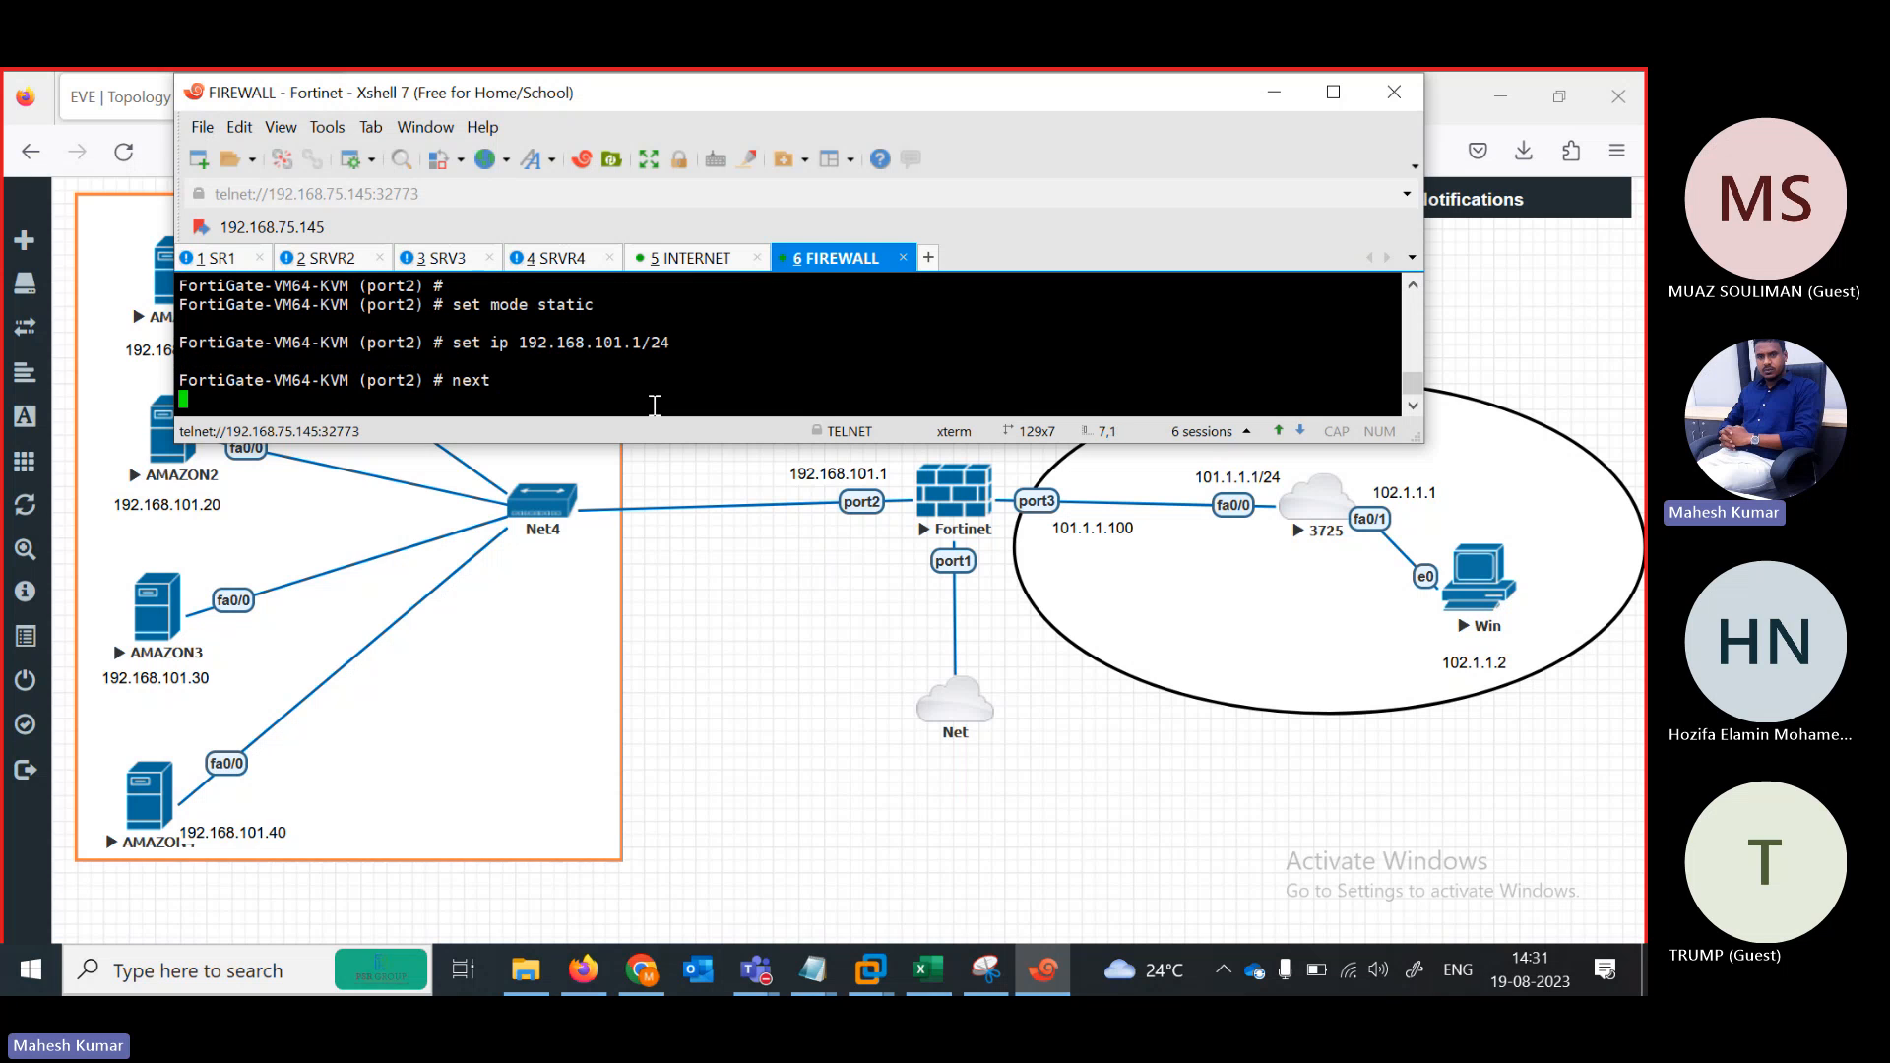
{"action": "key", "text": "Return"}
Start editing port3 and allow ping, https and http access
{"action": "type", "text": "edit port2"}
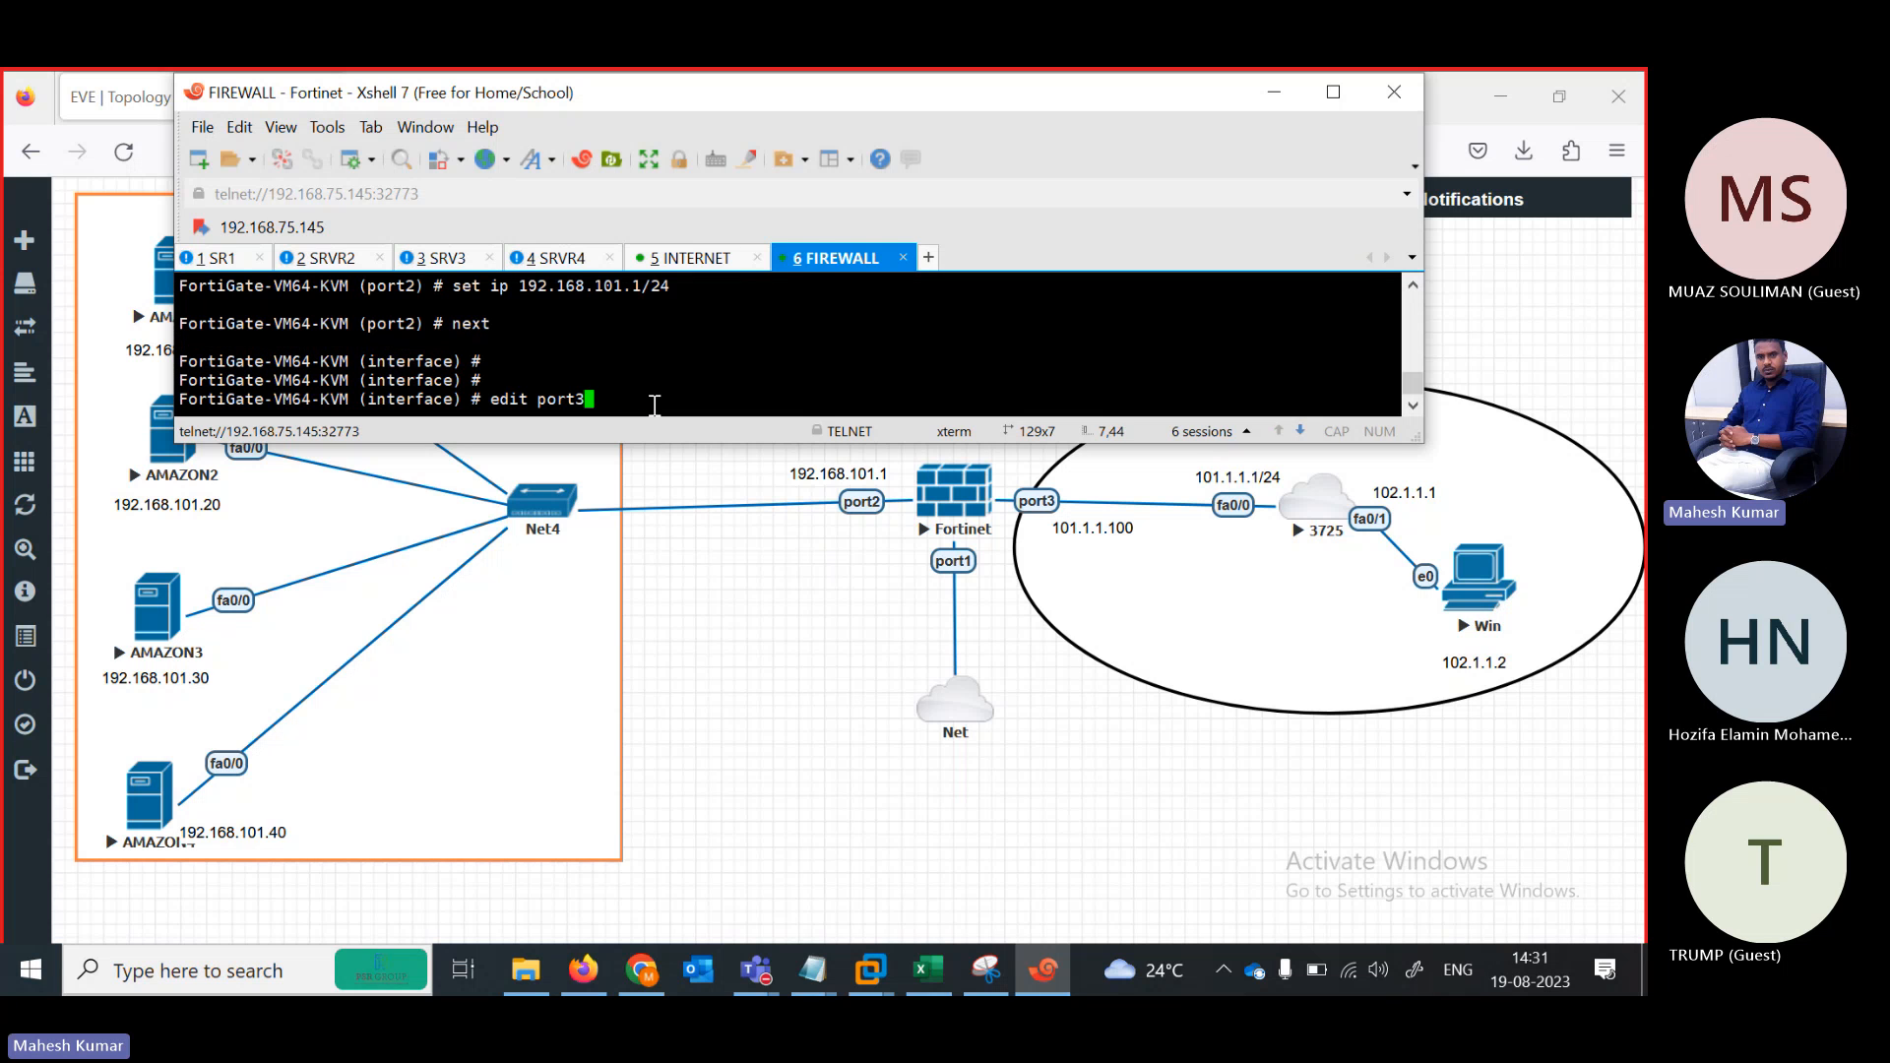
{"action": "key", "text": "Return"}
{"action": "key", "text": "Return"}
{"action": "type", "text": "set allowaccess "}
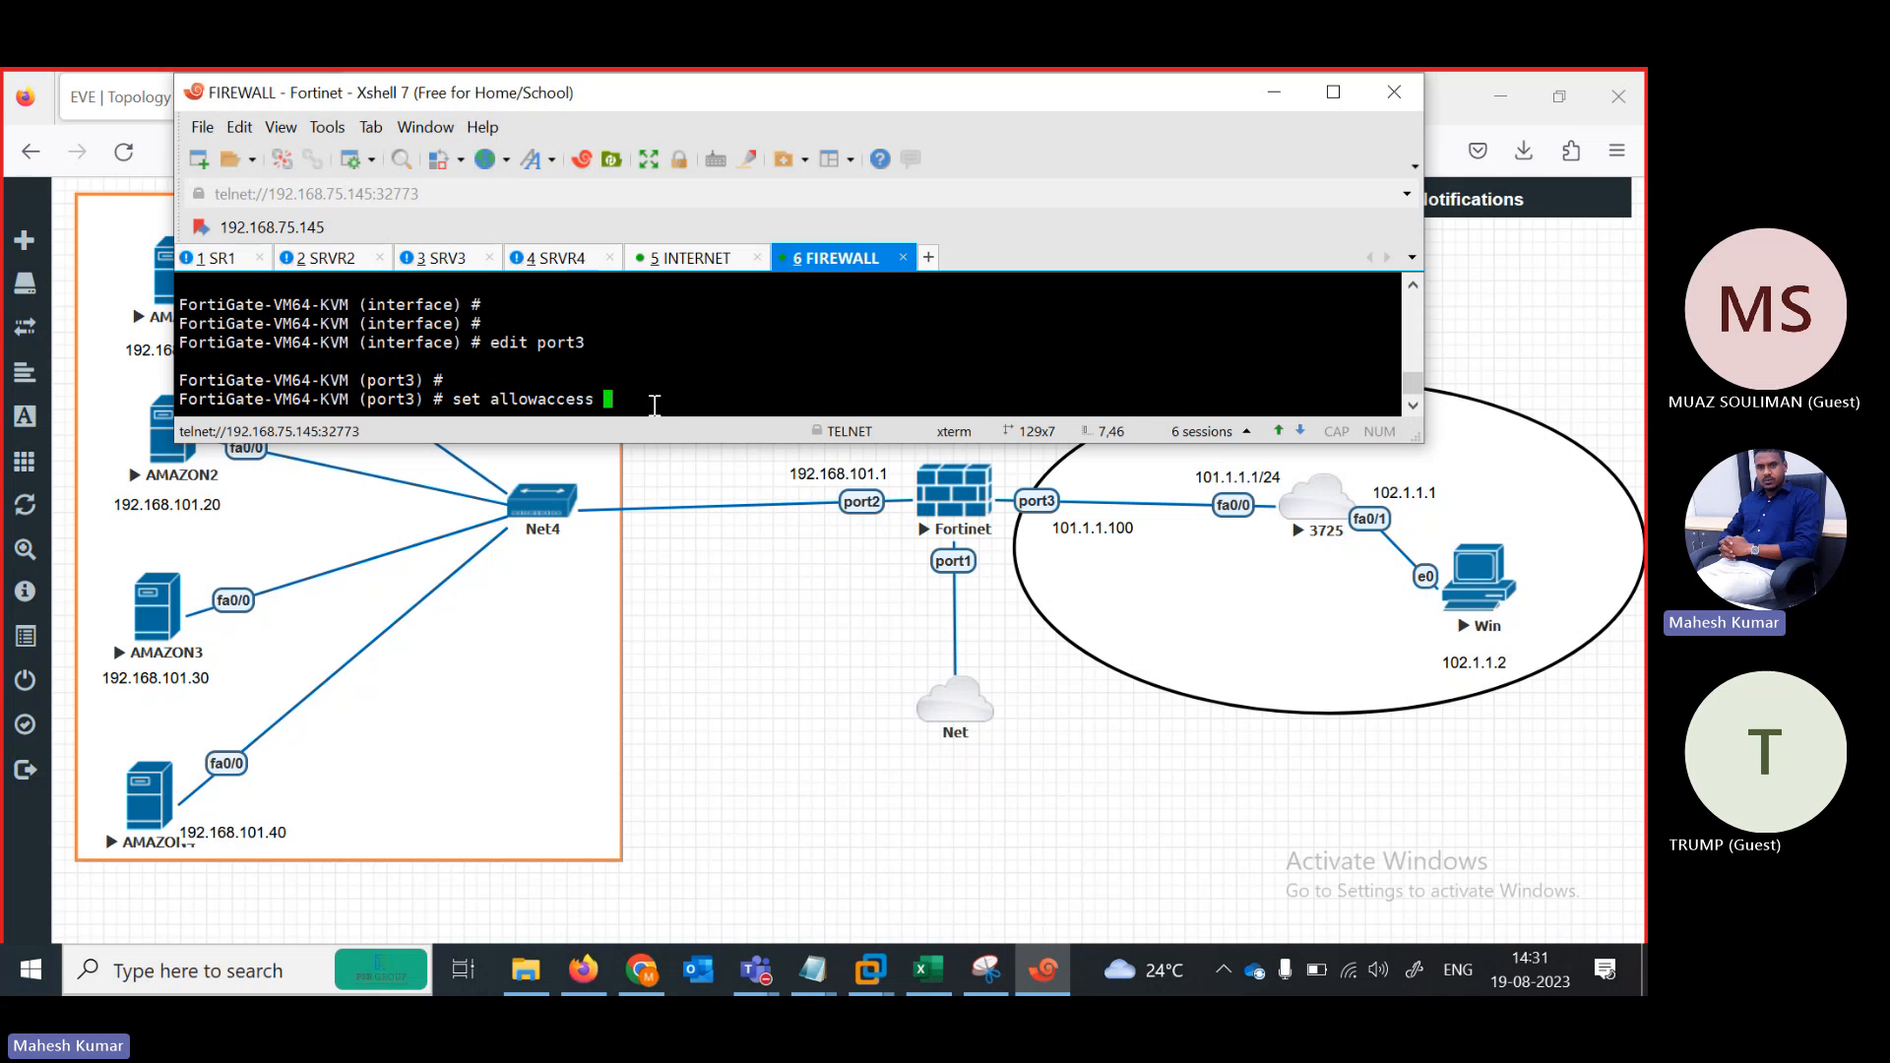
{"action": "type", "text": "ping  https sshh"}
{"action": "key", "text": "Return"}
{"action": "key", "text": "Up"}
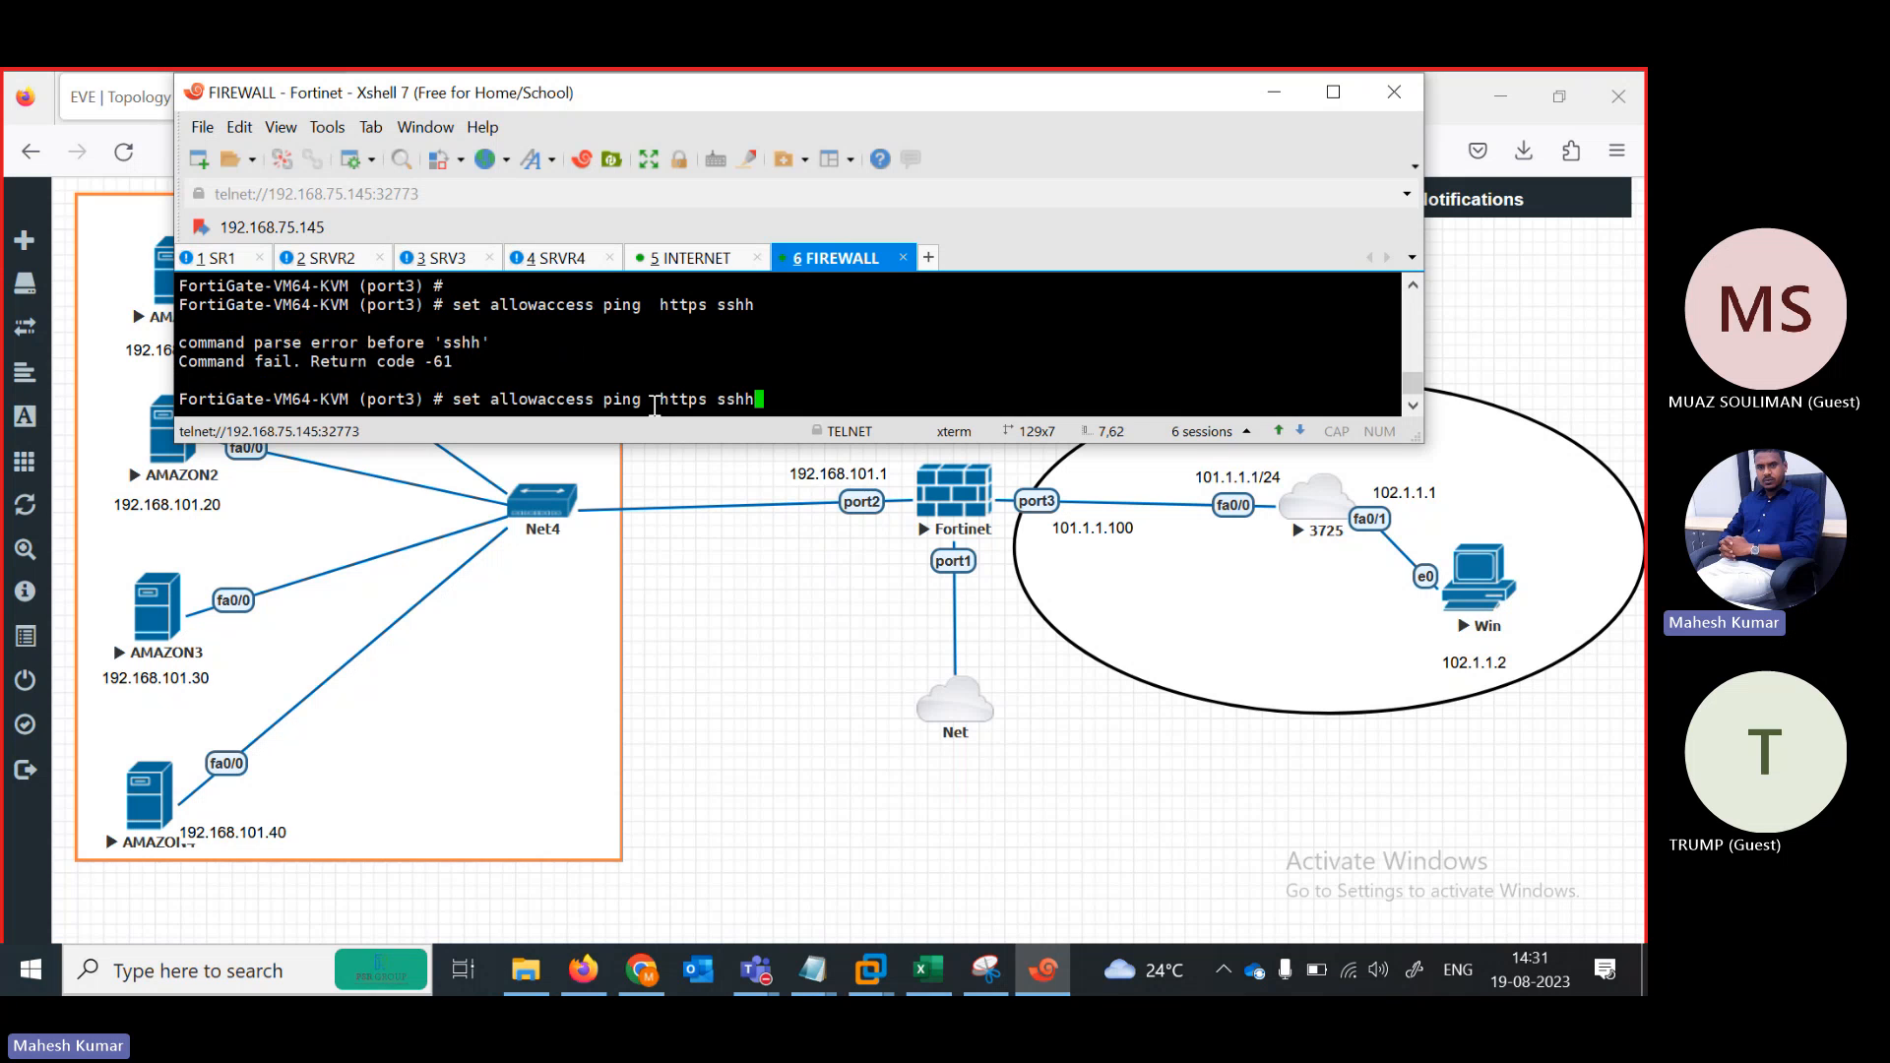
{"action": "key", "text": "BackSpace"}
Set port3 to static mode with IP 101.1.1.100/24
{"action": "key", "text": "BackSpace"}
{"action": "key", "text": "BackSpace"}
{"action": "key", "text": "BackSpace"}
{"action": "type", "text": "http"}
{"action": "key", "text": "Return"}
{"action": "key", "text": "Return"}
{"action": "key", "text": "Return"}
{"action": "key", "text": "Return"}
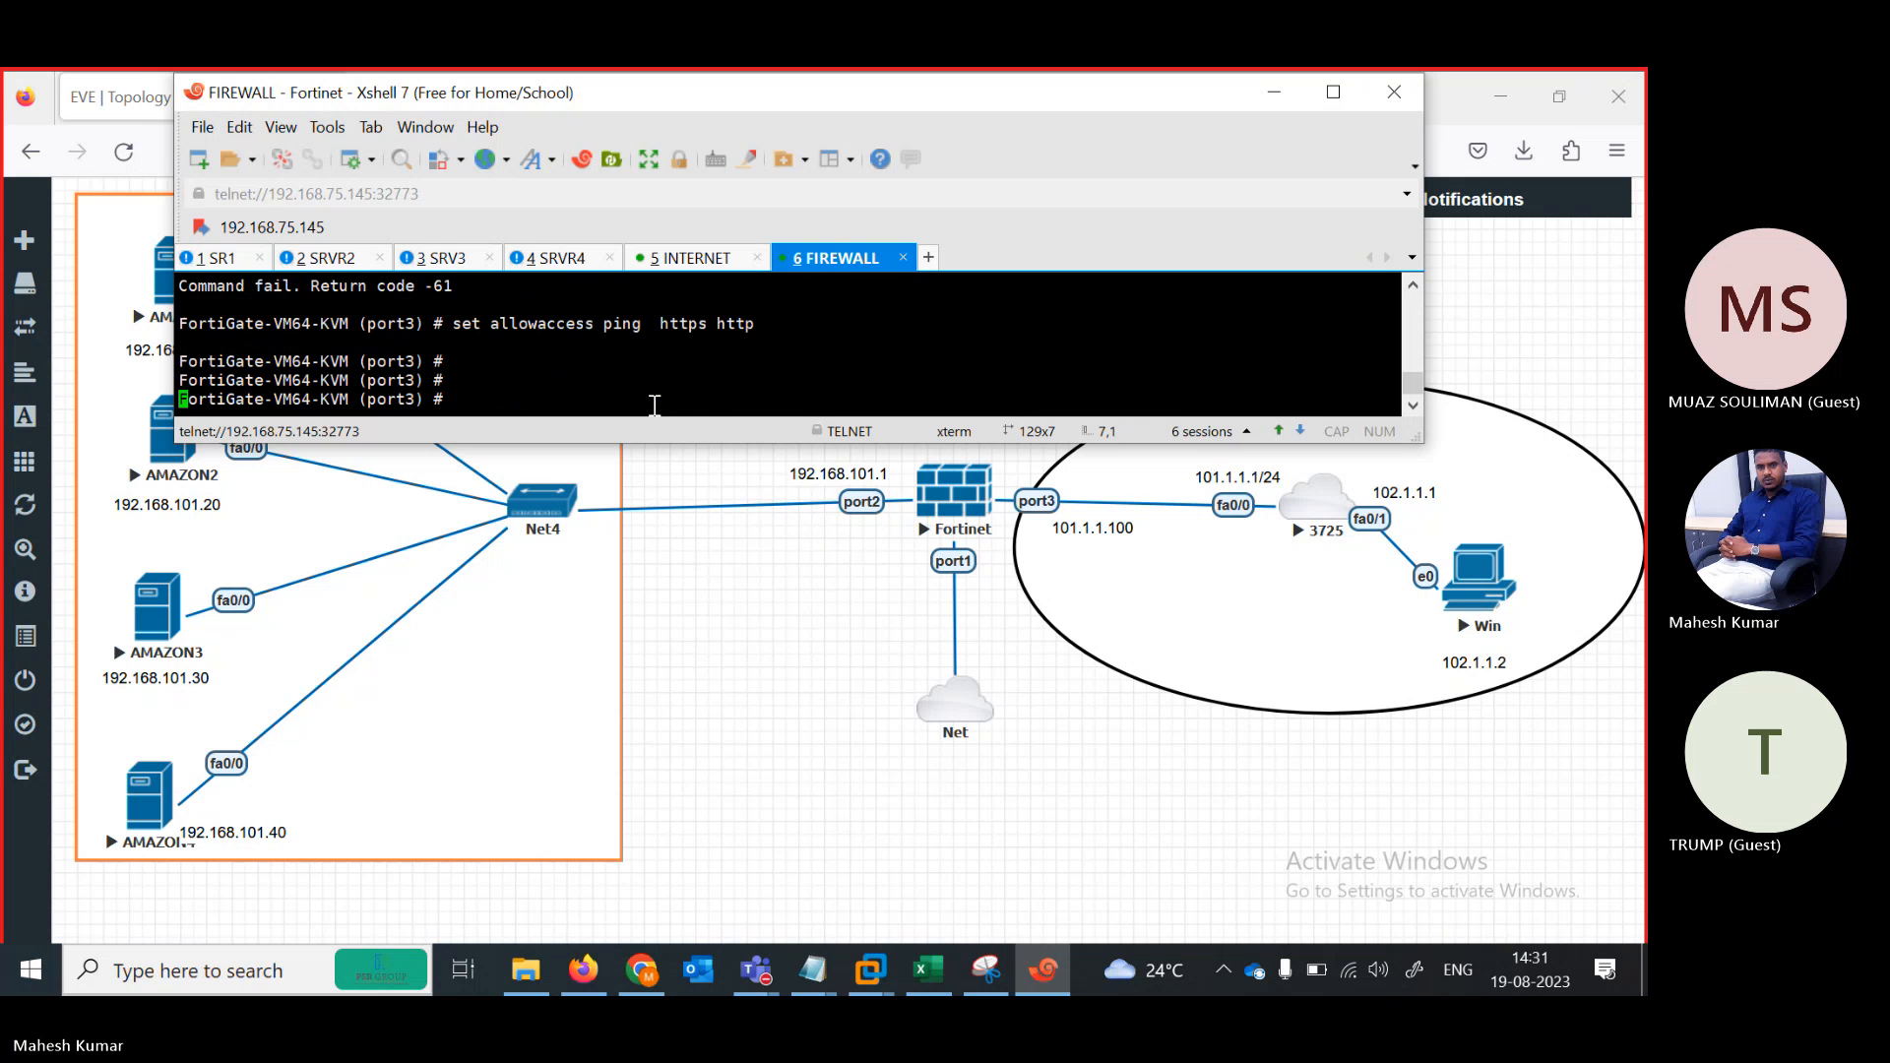
{"action": "type", "text": "set netbios-forward"}
{"action": "key", "text": "BackSpace"}
{"action": "key", "text": "BackSpace"}
{"action": "key", "text": "BackSpace"}
{"action": "key", "text": "BackSpace"}
{"action": "key", "text": "BackSpace"}
{"action": "key", "text": "BackSpace"}
{"action": "key", "text": "BackSpace"}
{"action": "key", "text": "BackSpace"}
{"action": "key", "text": "BackSpace"}
{"action": "key", "text": "BackSpace"}
{"action": "key", "text": "BackSpace"}
{"action": "key", "text": "BackSpace"}
{"action": "key", "text": "BackSpace"}
{"action": "key", "text": "BackSpace"}
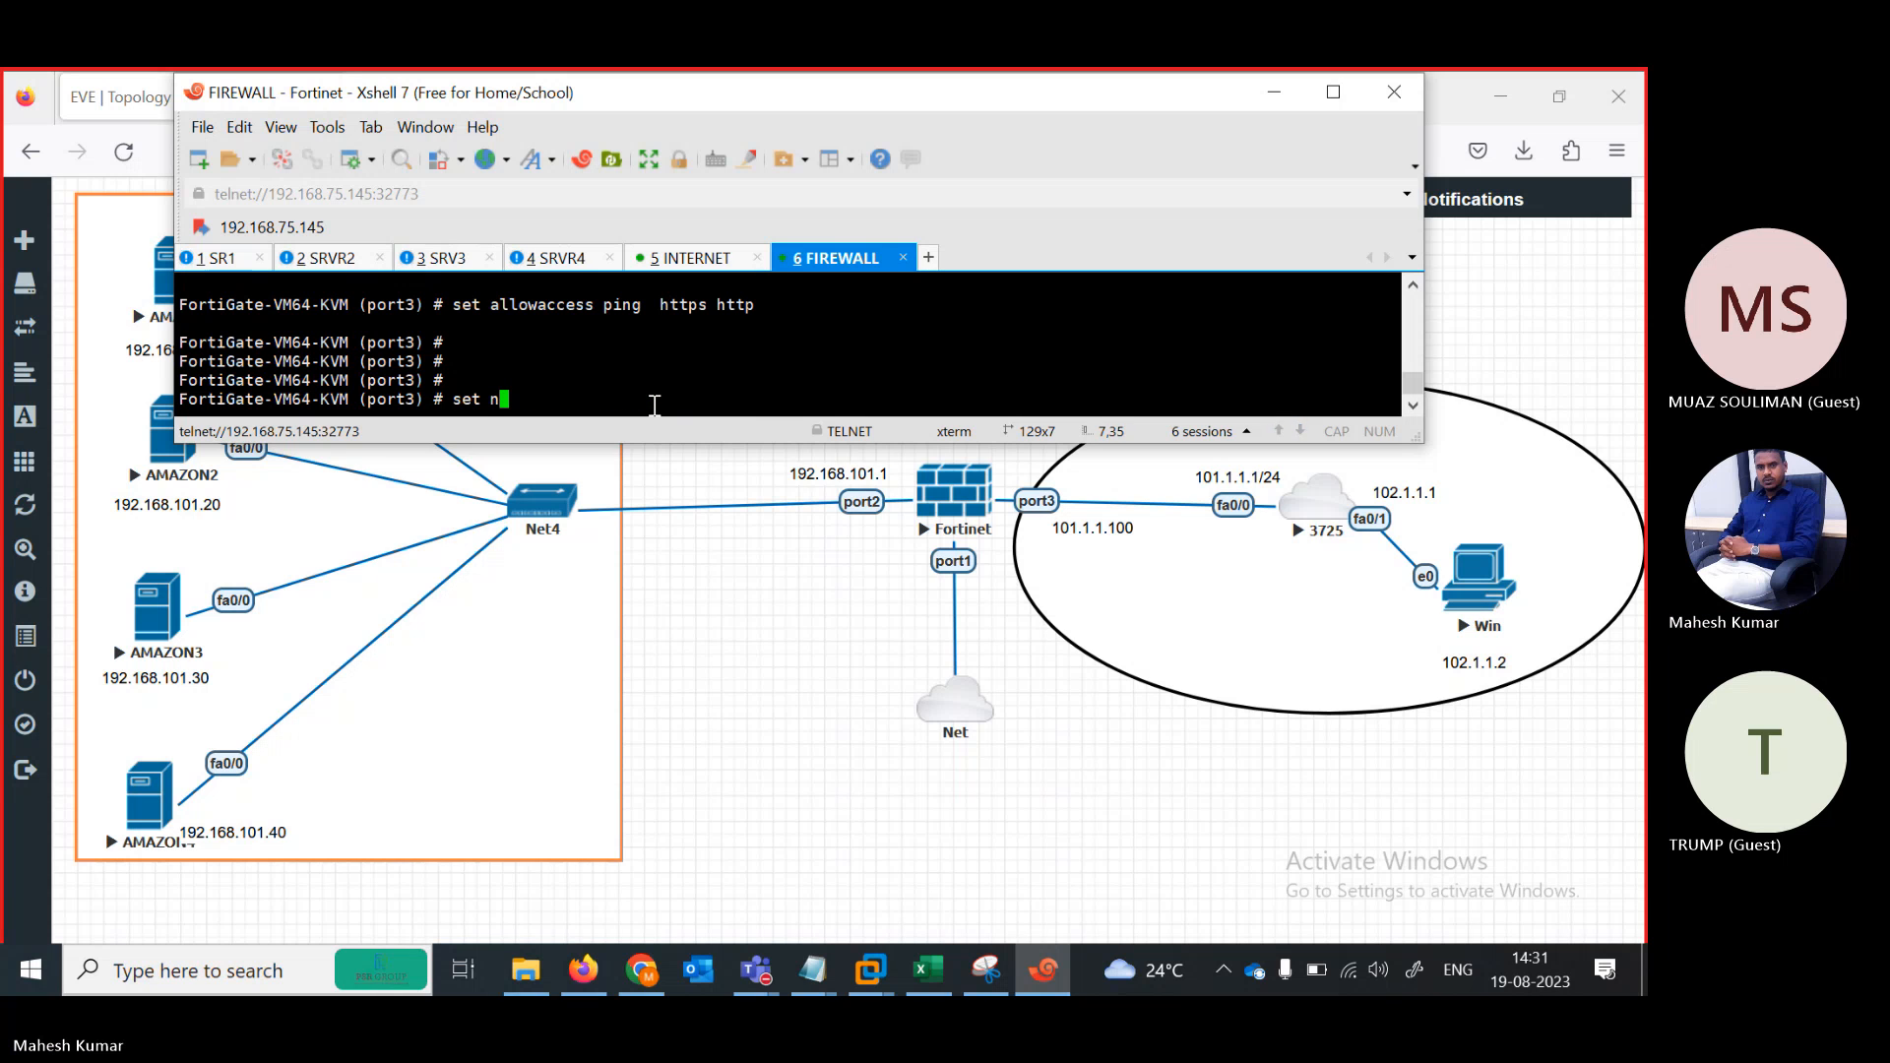
{"action": "key", "text": "BackSpace"}
{"action": "type", "text": "mode st"}
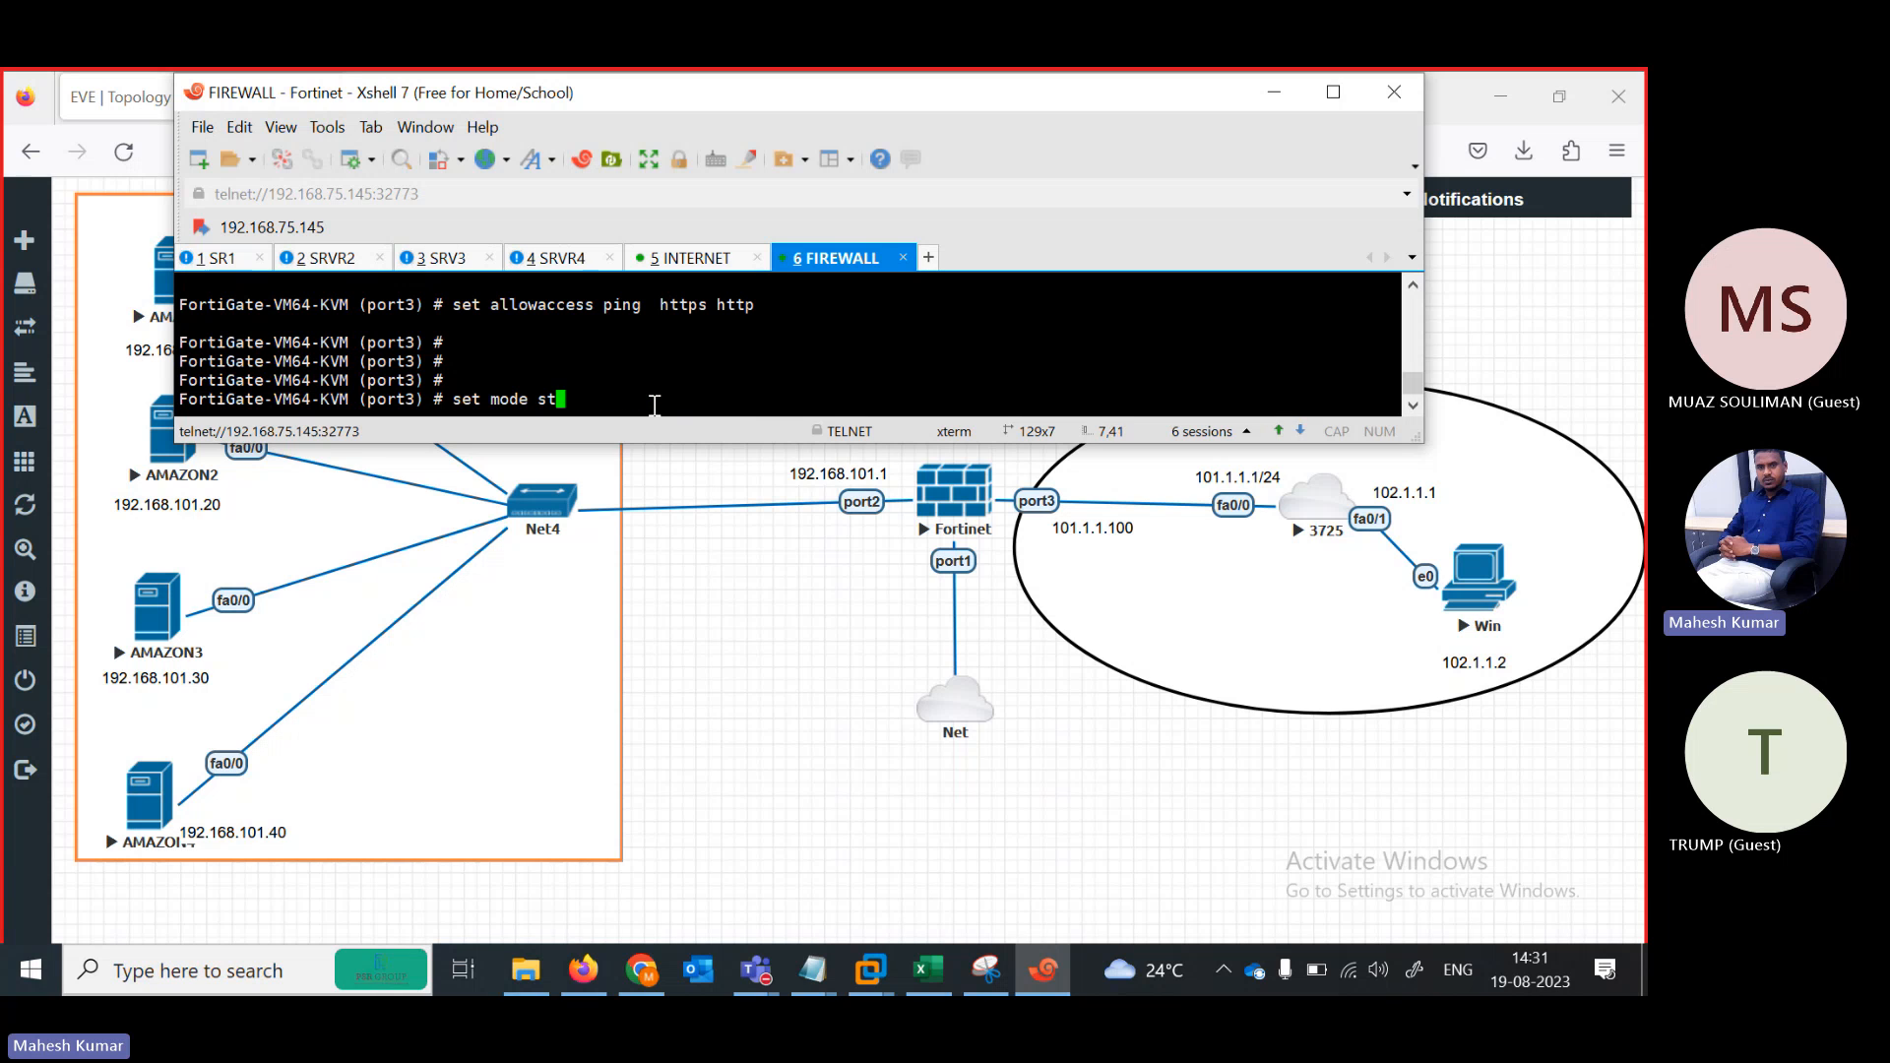
{"action": "type", "text": "atic"}
{"action": "key", "text": "Return"}
{"action": "type", "text": "set ip "}
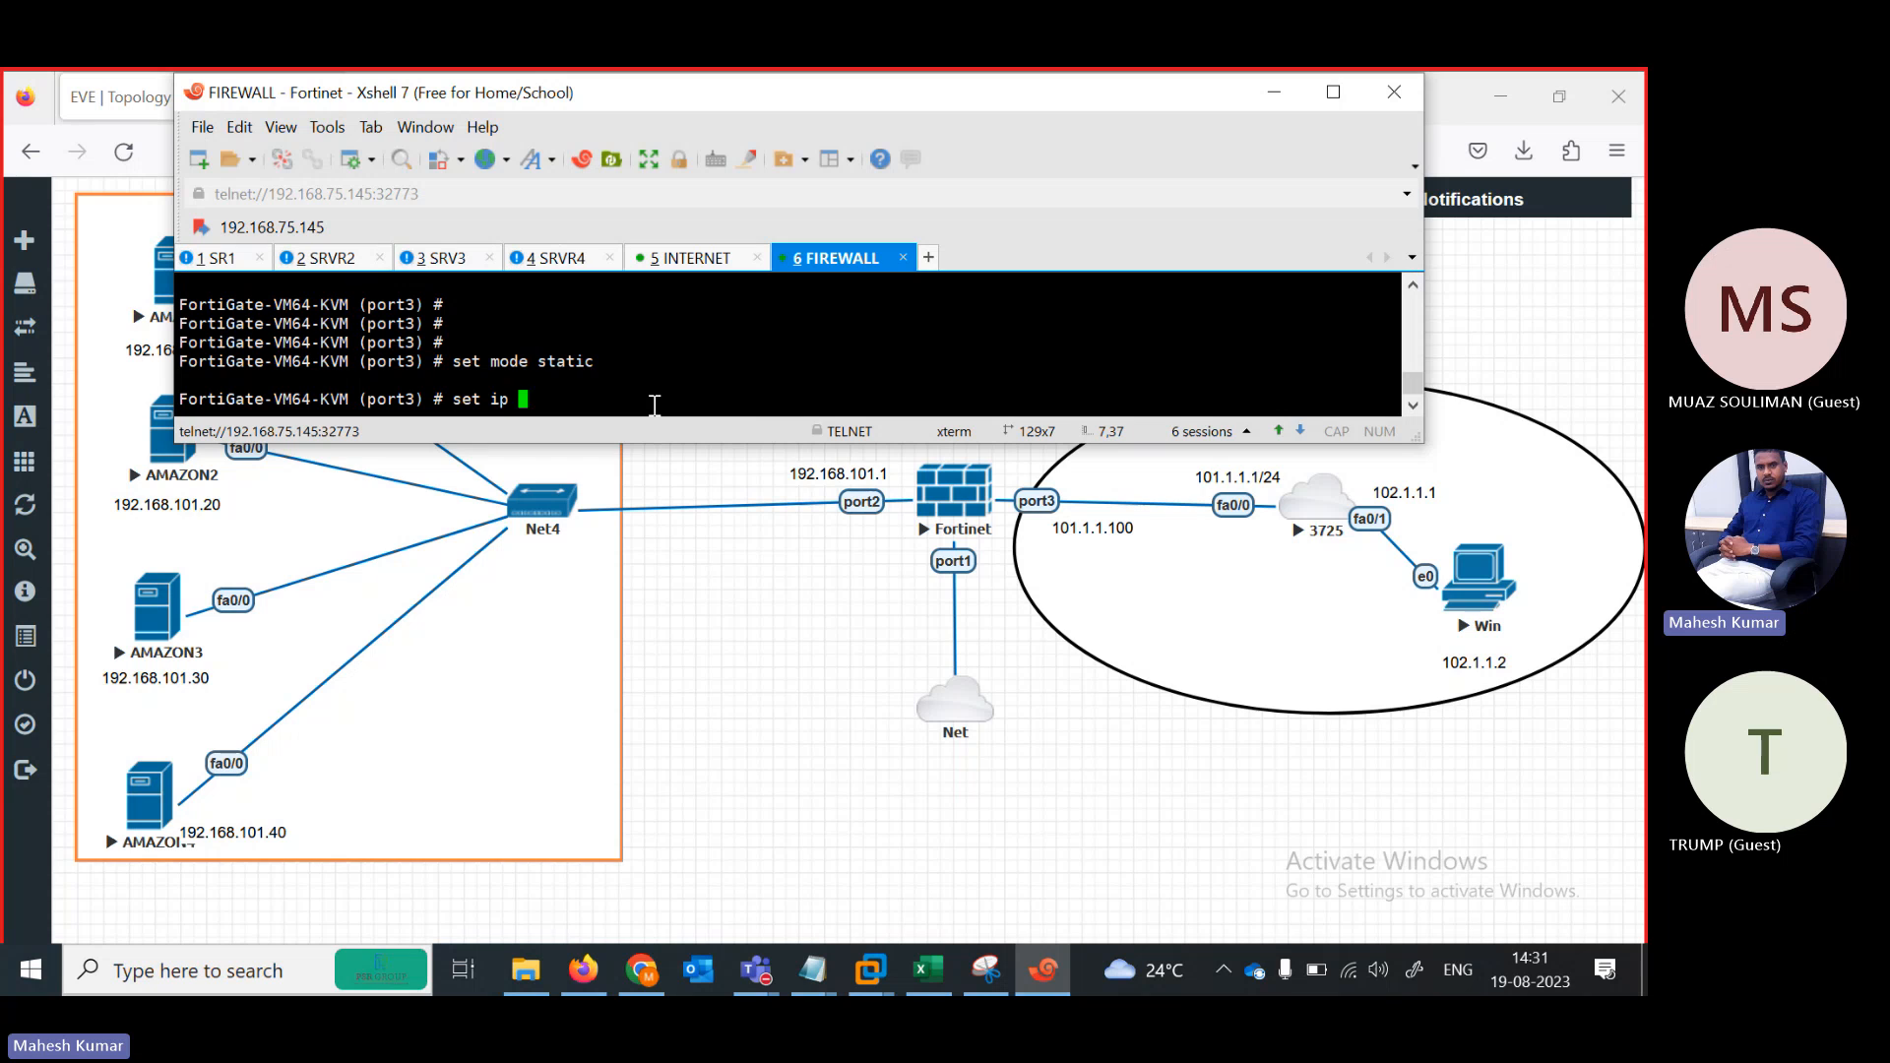
{"action": "type", "text": "101"}
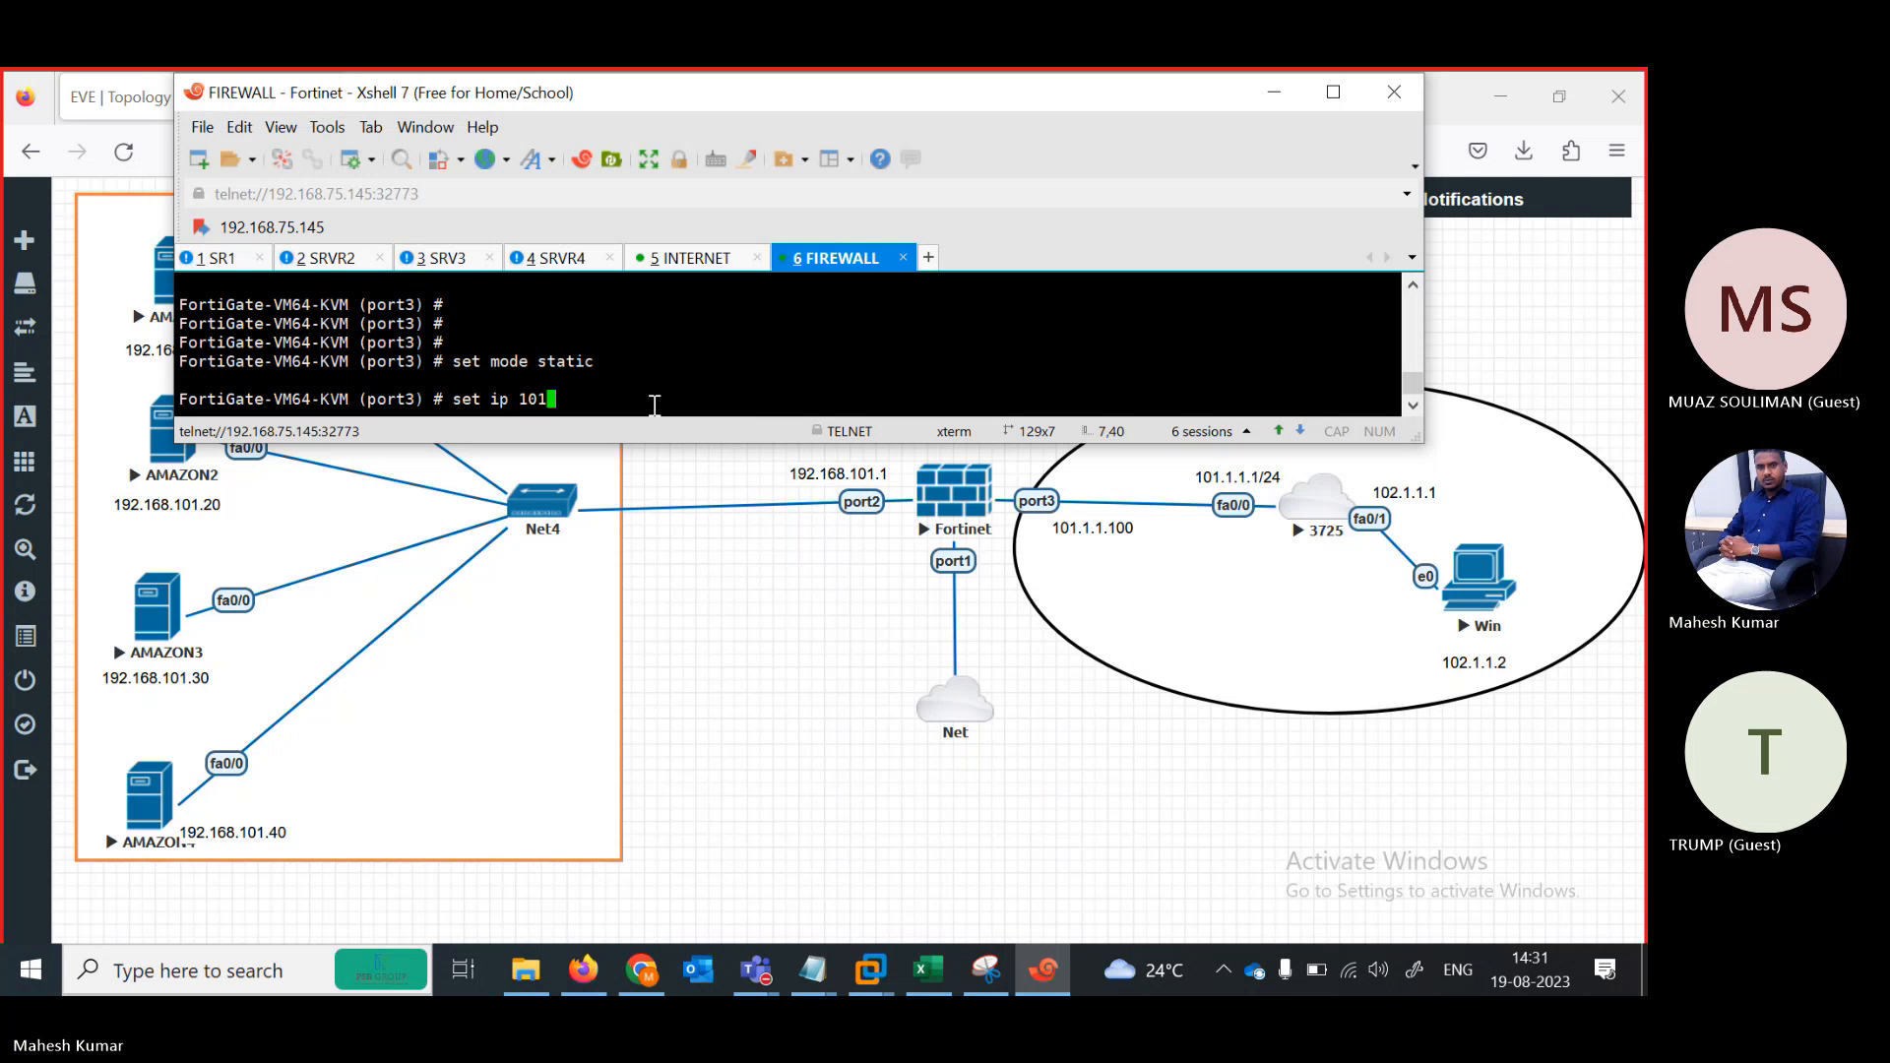
{"action": "type", "text": ".1.1."}
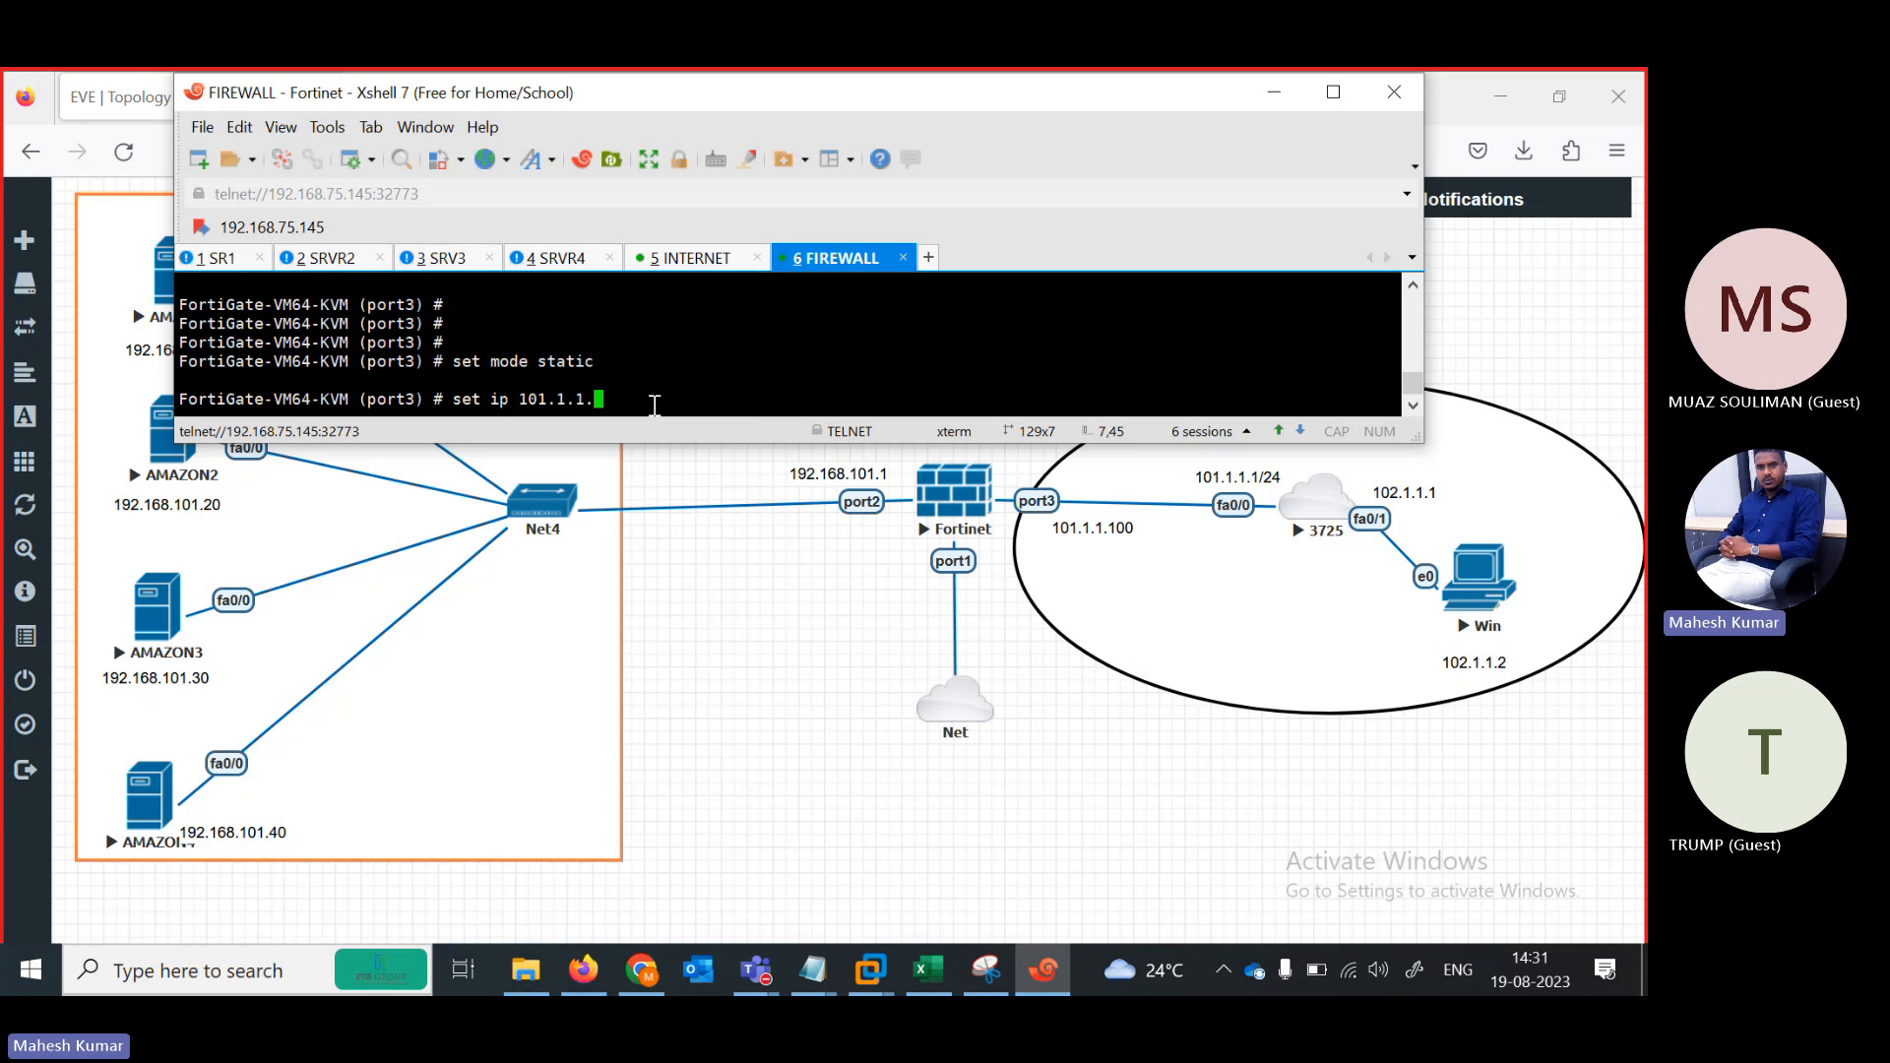
{"action": "type", "text": "100/24"}
{"action": "key", "text": "Return"}
{"action": "key", "text": "Return"}
{"action": "key", "text": "Return"}
{"action": "key", "text": "Return"}
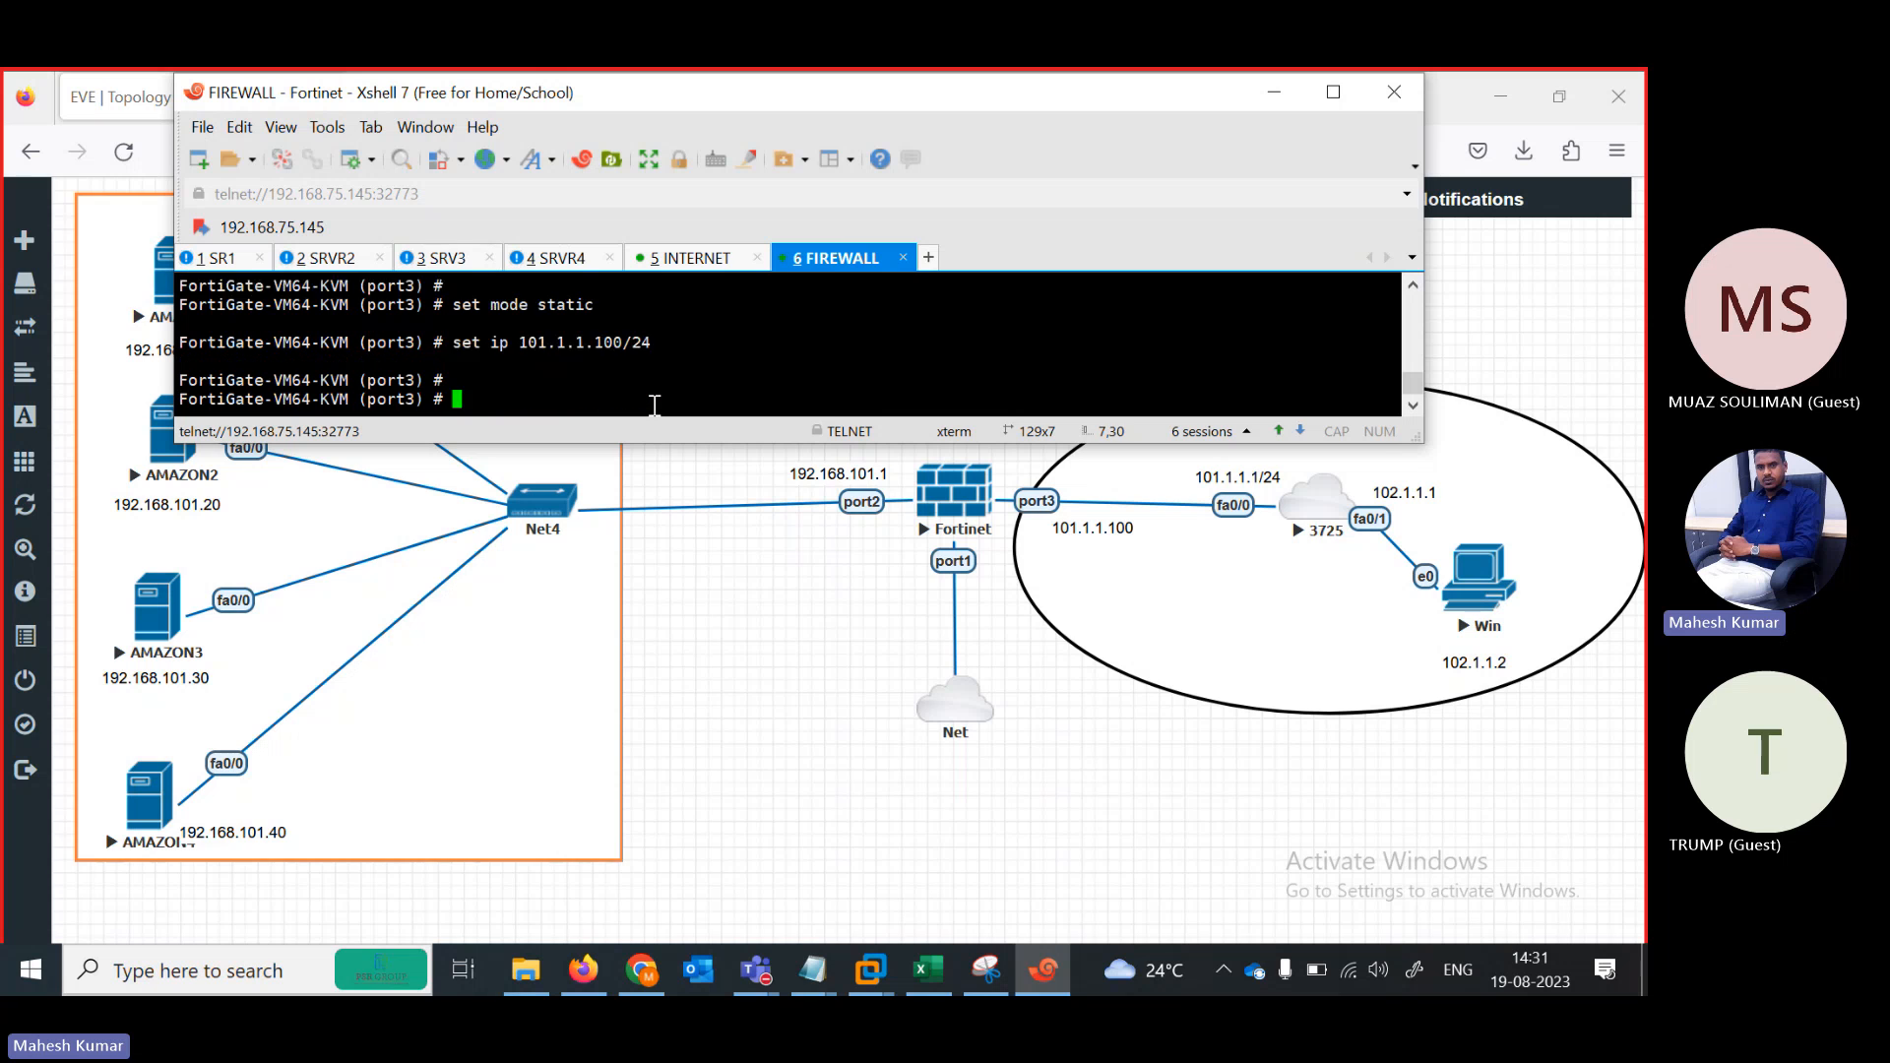
Reapply the ping, https and http access setting on port3
{"action": "type", "text": "set allowaccess p"}
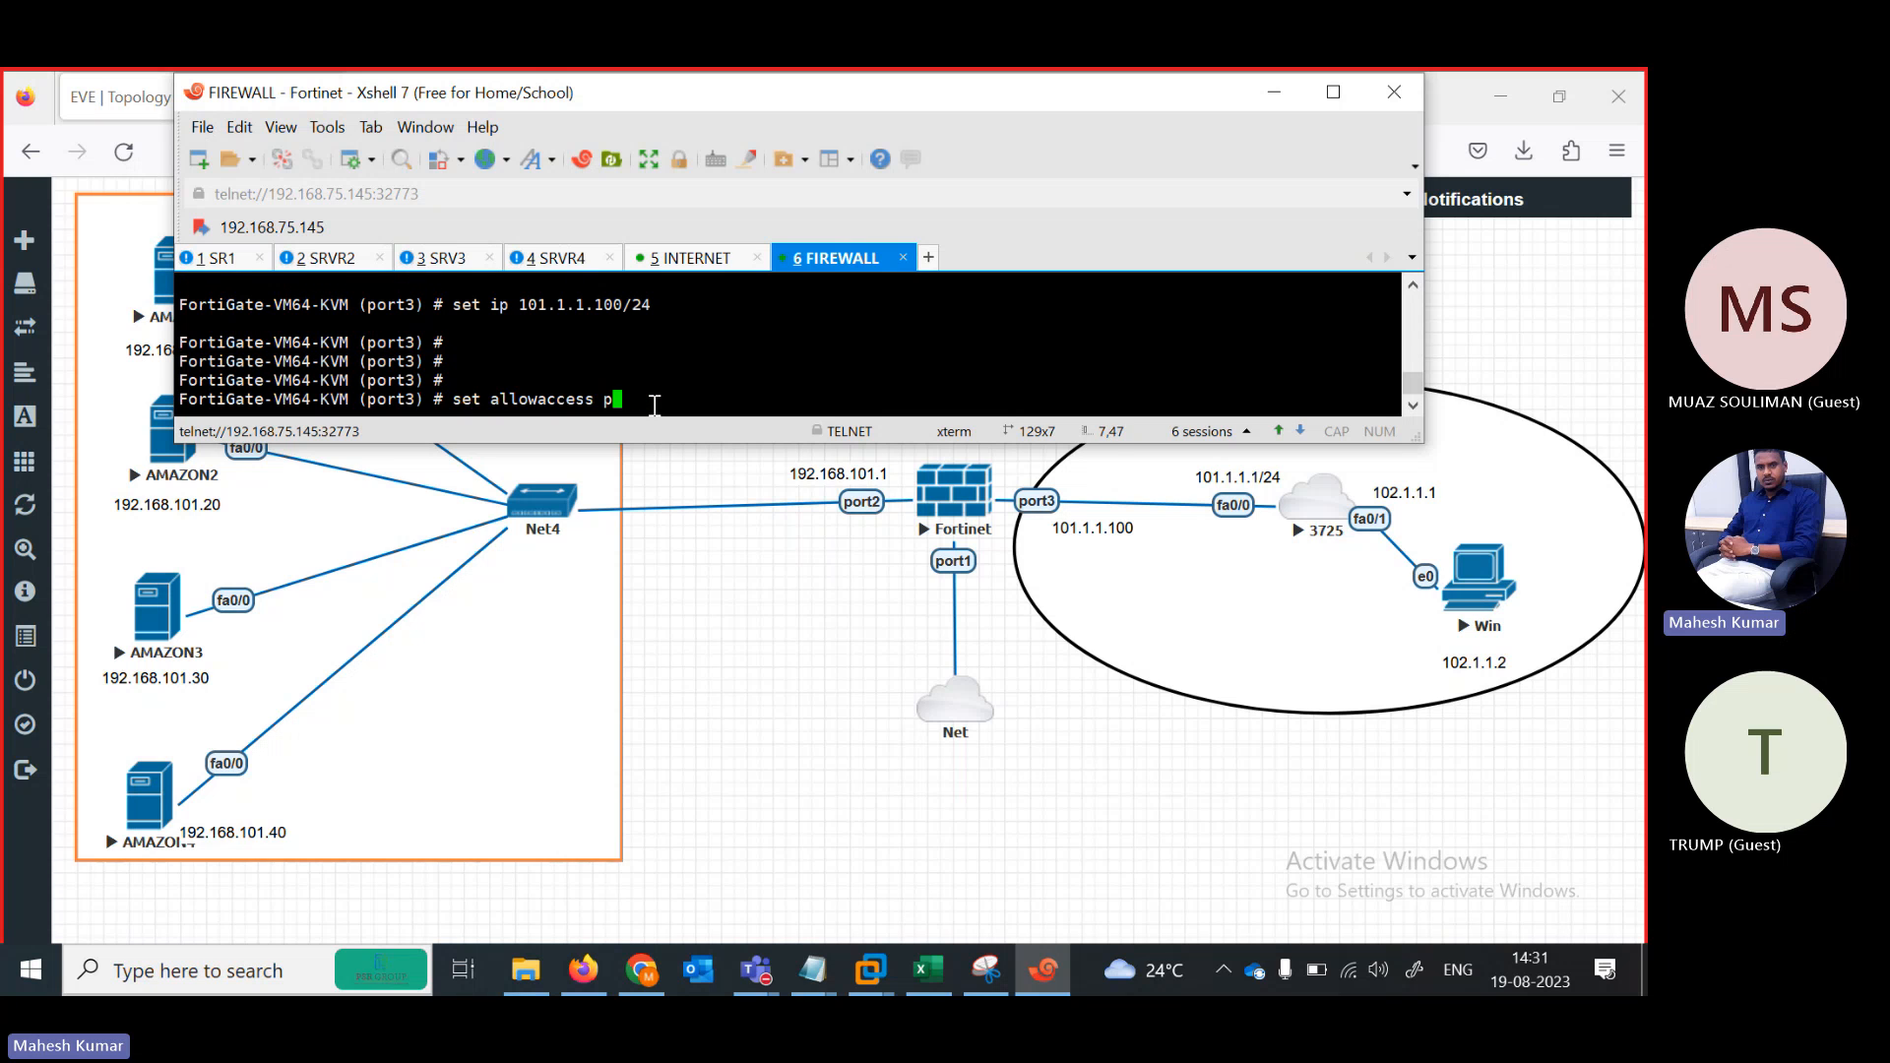
{"action": "type", "text": "ing https sshh"}
{"action": "key", "text": "BackSpace"}
{"action": "key", "text": "BackSpace"}
{"action": "key", "text": "BackSpace"}
{"action": "type", "text": "http"}
{"action": "key", "text": "Return"}
{"action": "key", "text": "Return"}
{"action": "key", "text": "Return"}
{"action": "key", "text": "Return"}
{"action": "key", "text": "Return"}
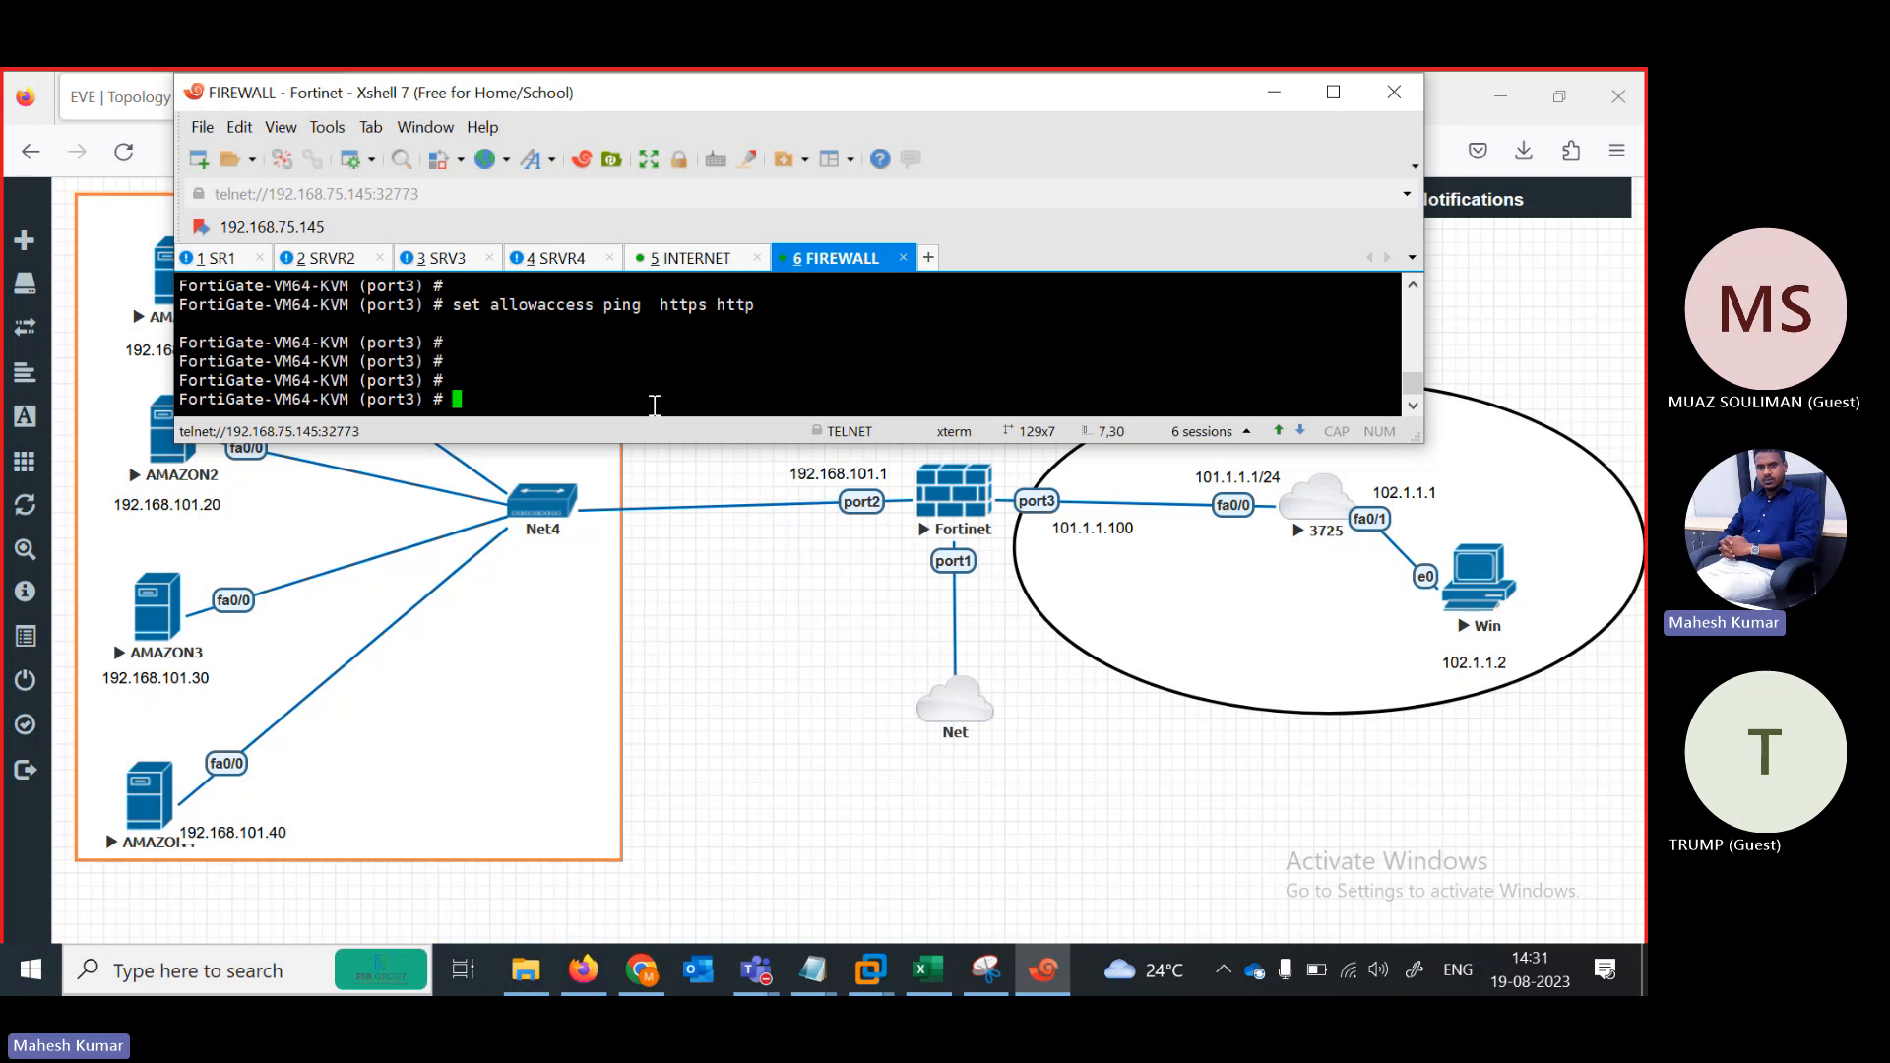
Finish port3, then set port1 to DHCP addressing mode
{"action": "type", "text": "next"}
{"action": "key", "text": "Return"}
{"action": "type", "text": "edit port1"}
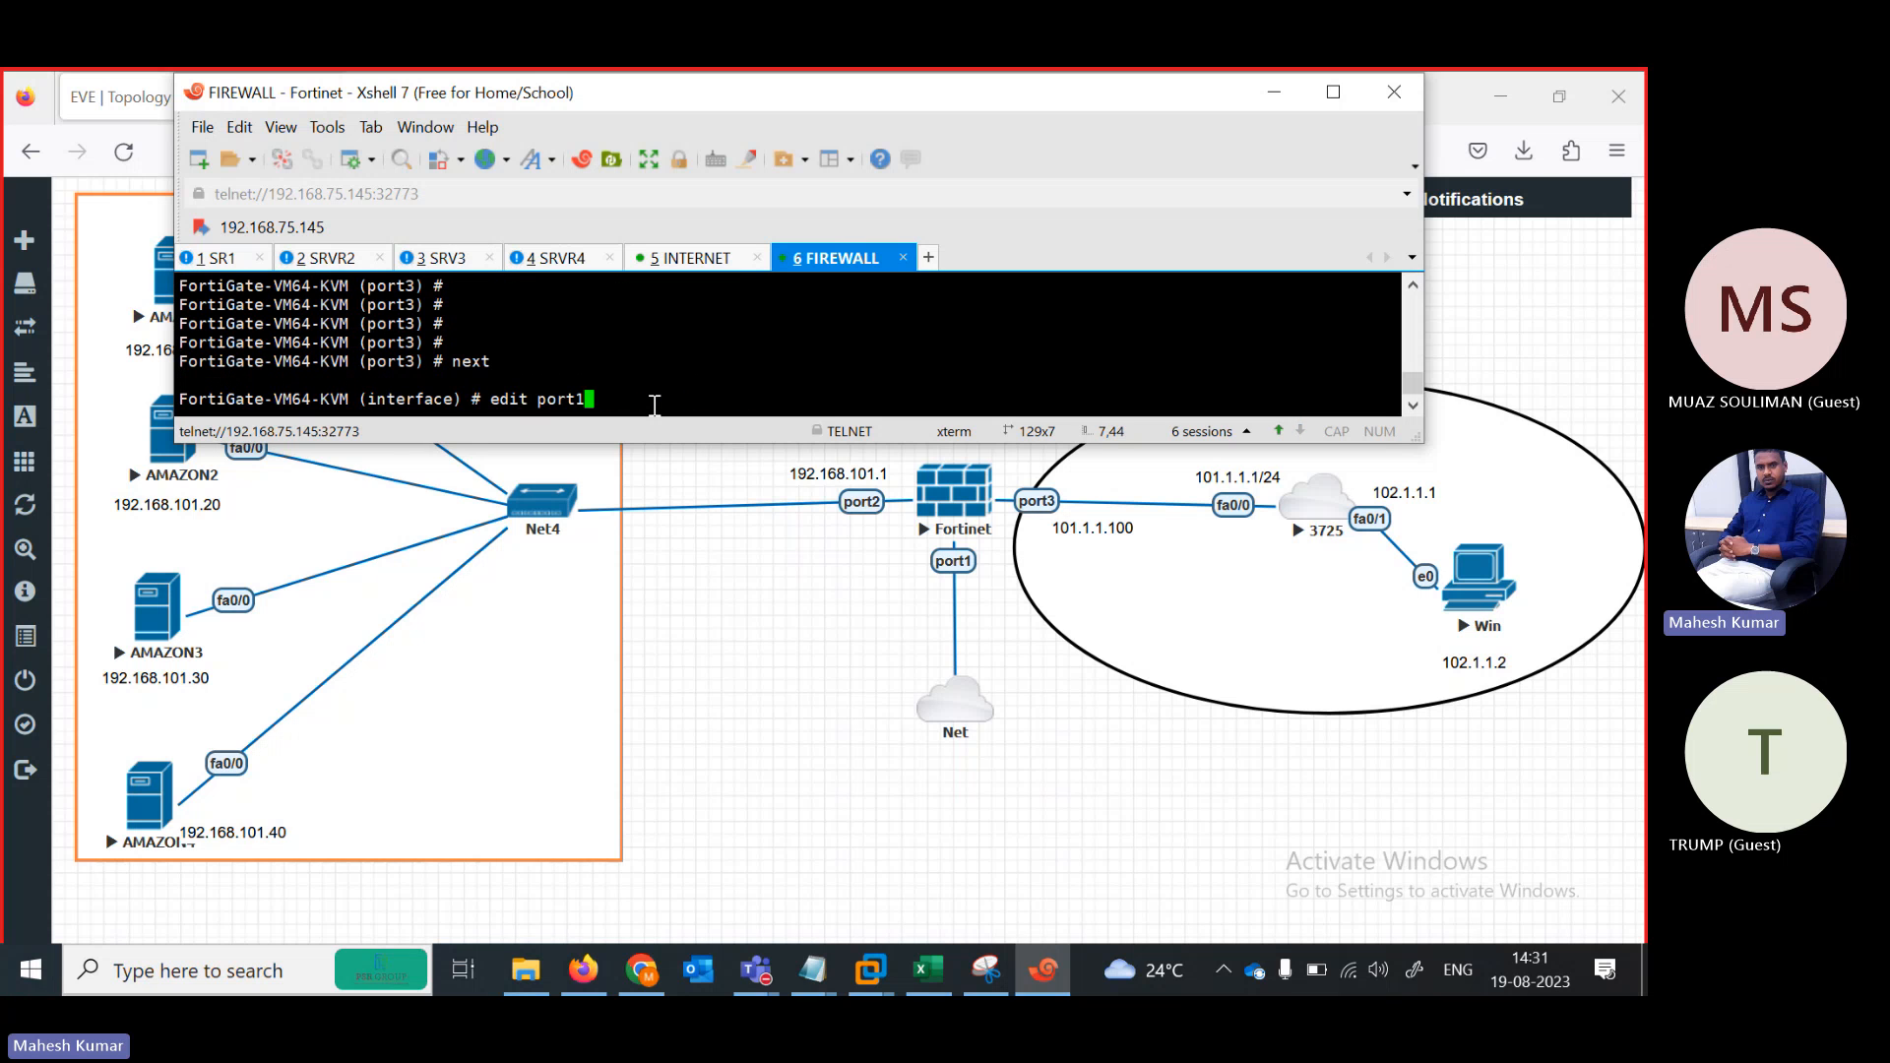
{"action": "key", "text": "Return"}
{"action": "key", "text": "Return"}
{"action": "type", "text": "set modeo"}
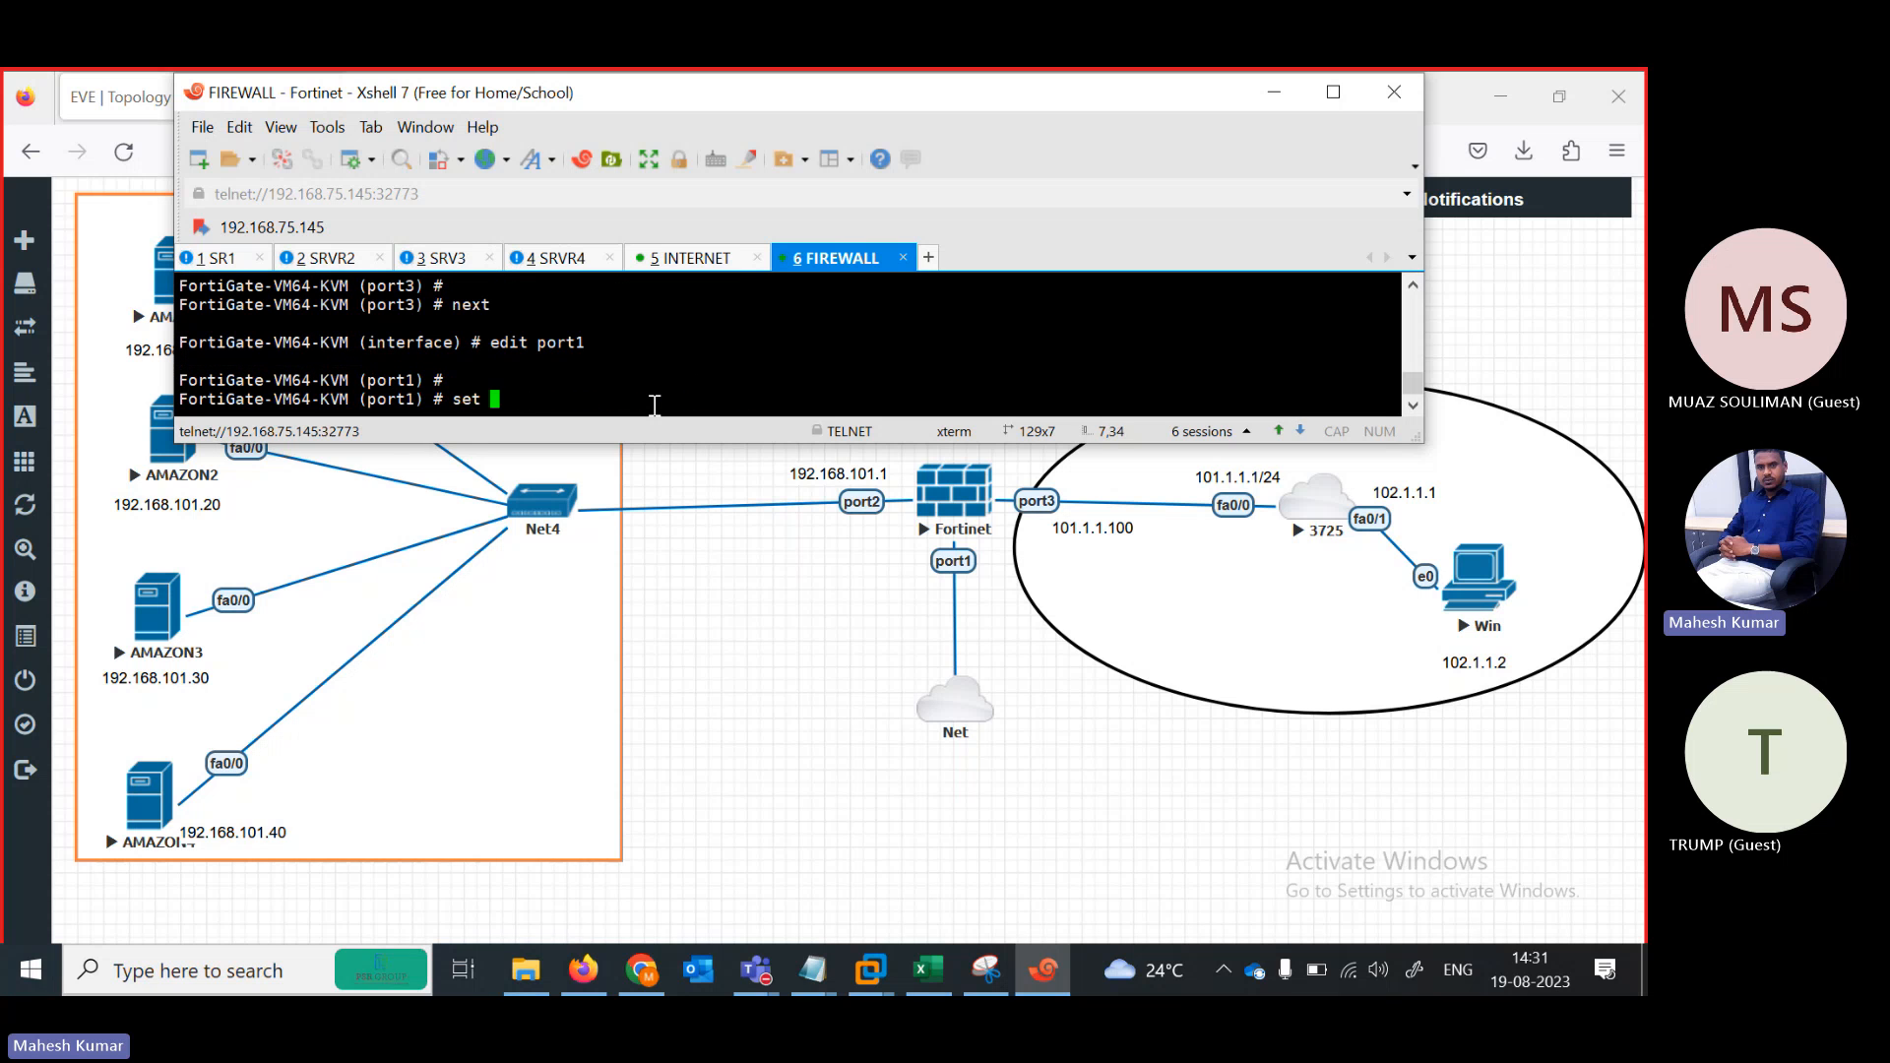
{"action": "key", "text": "BackSpace"}
{"action": "type", "text": "static"}
{"action": "key", "text": "BackSpace"}
{"action": "key", "text": "BackSpace"}
{"action": "key", "text": "BackSpace"}
{"action": "key", "text": "BackSpace"}
{"action": "key", "text": "BackSpace"}
{"action": "key", "text": "BackSpace"}
{"action": "type", "text": "dhcp"}
{"action": "key", "text": "Return"}
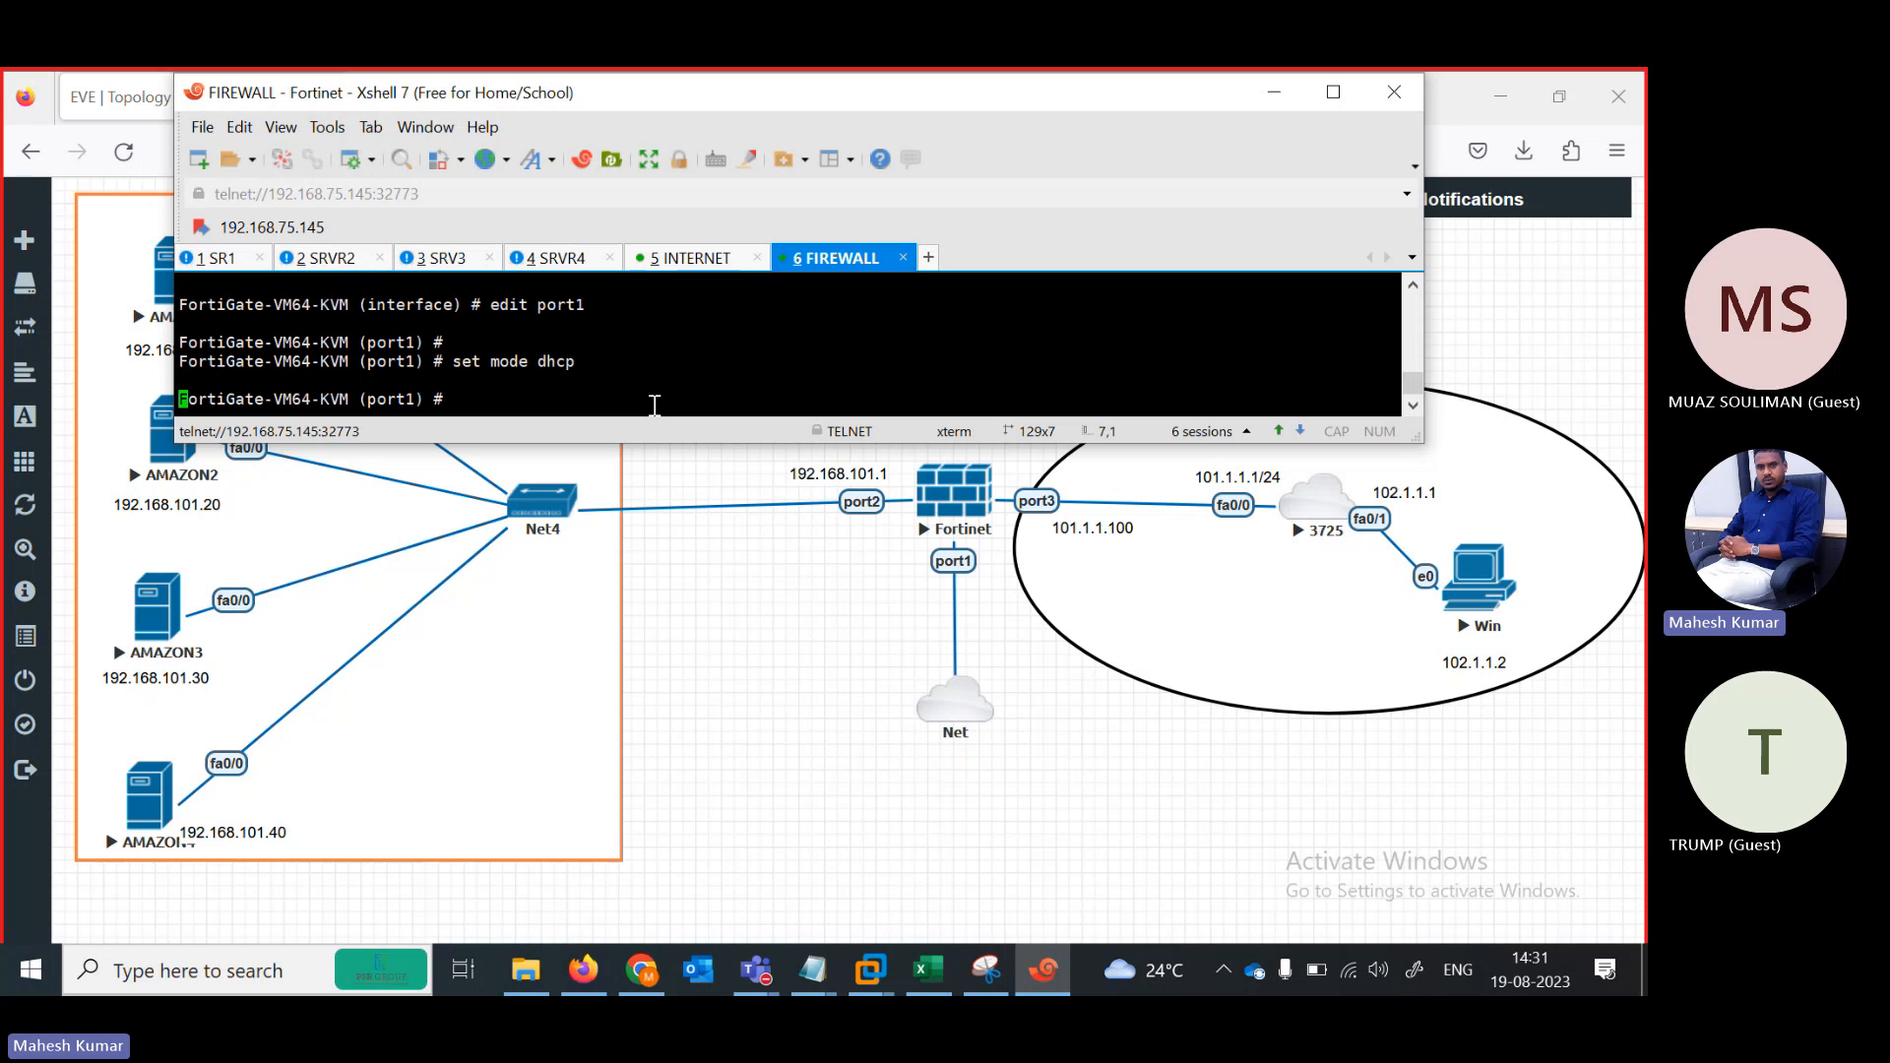
Allow ping, https and http on port1, end, and list the system interfaces
{"action": "type", "text": "set allowaccess ping https "}
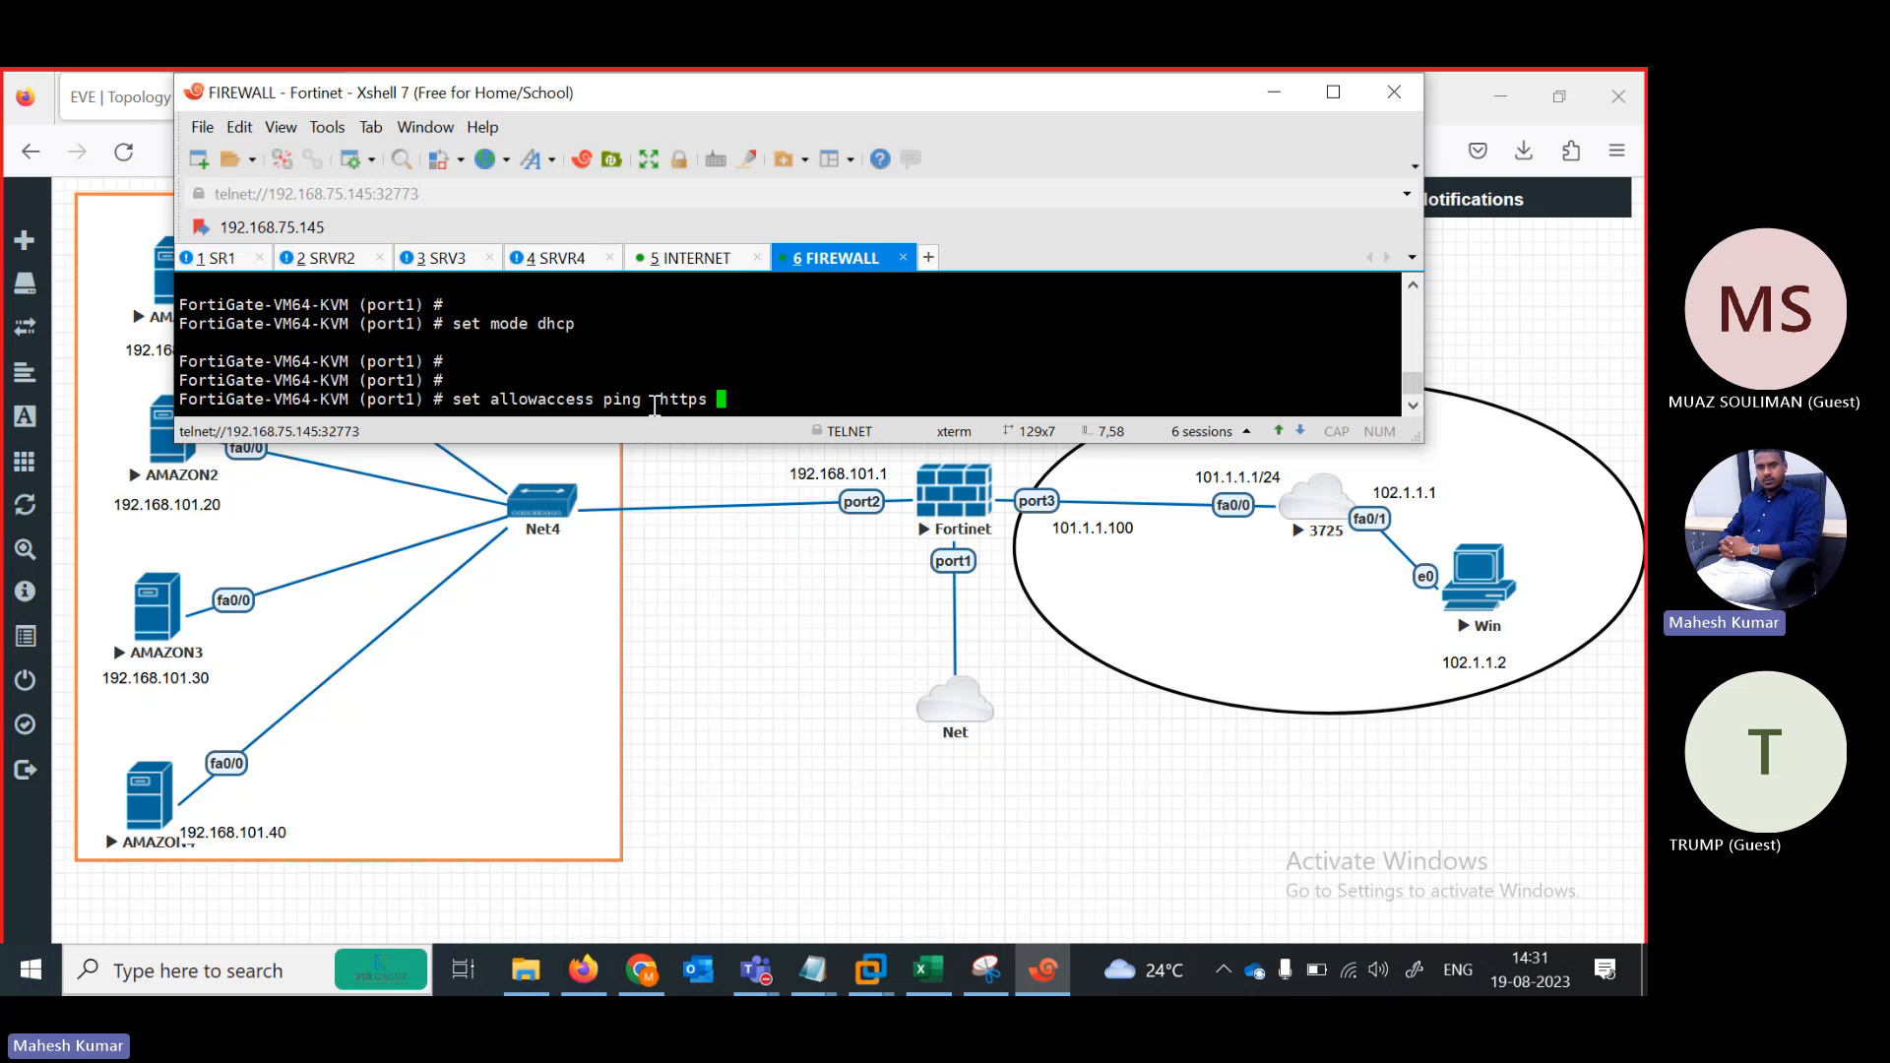
{"action": "type", "text": "ssh"}
{"action": "key", "text": "BackSpace"}
{"action": "key", "text": "BackSpace"}
{"action": "key", "text": "BackSpace"}
{"action": "type", "text": "http"}
{"action": "key", "text": "Return"}
{"action": "type", "text": "end"}
{"action": "key", "text": "Return"}
{"action": "type", "text": "show "}
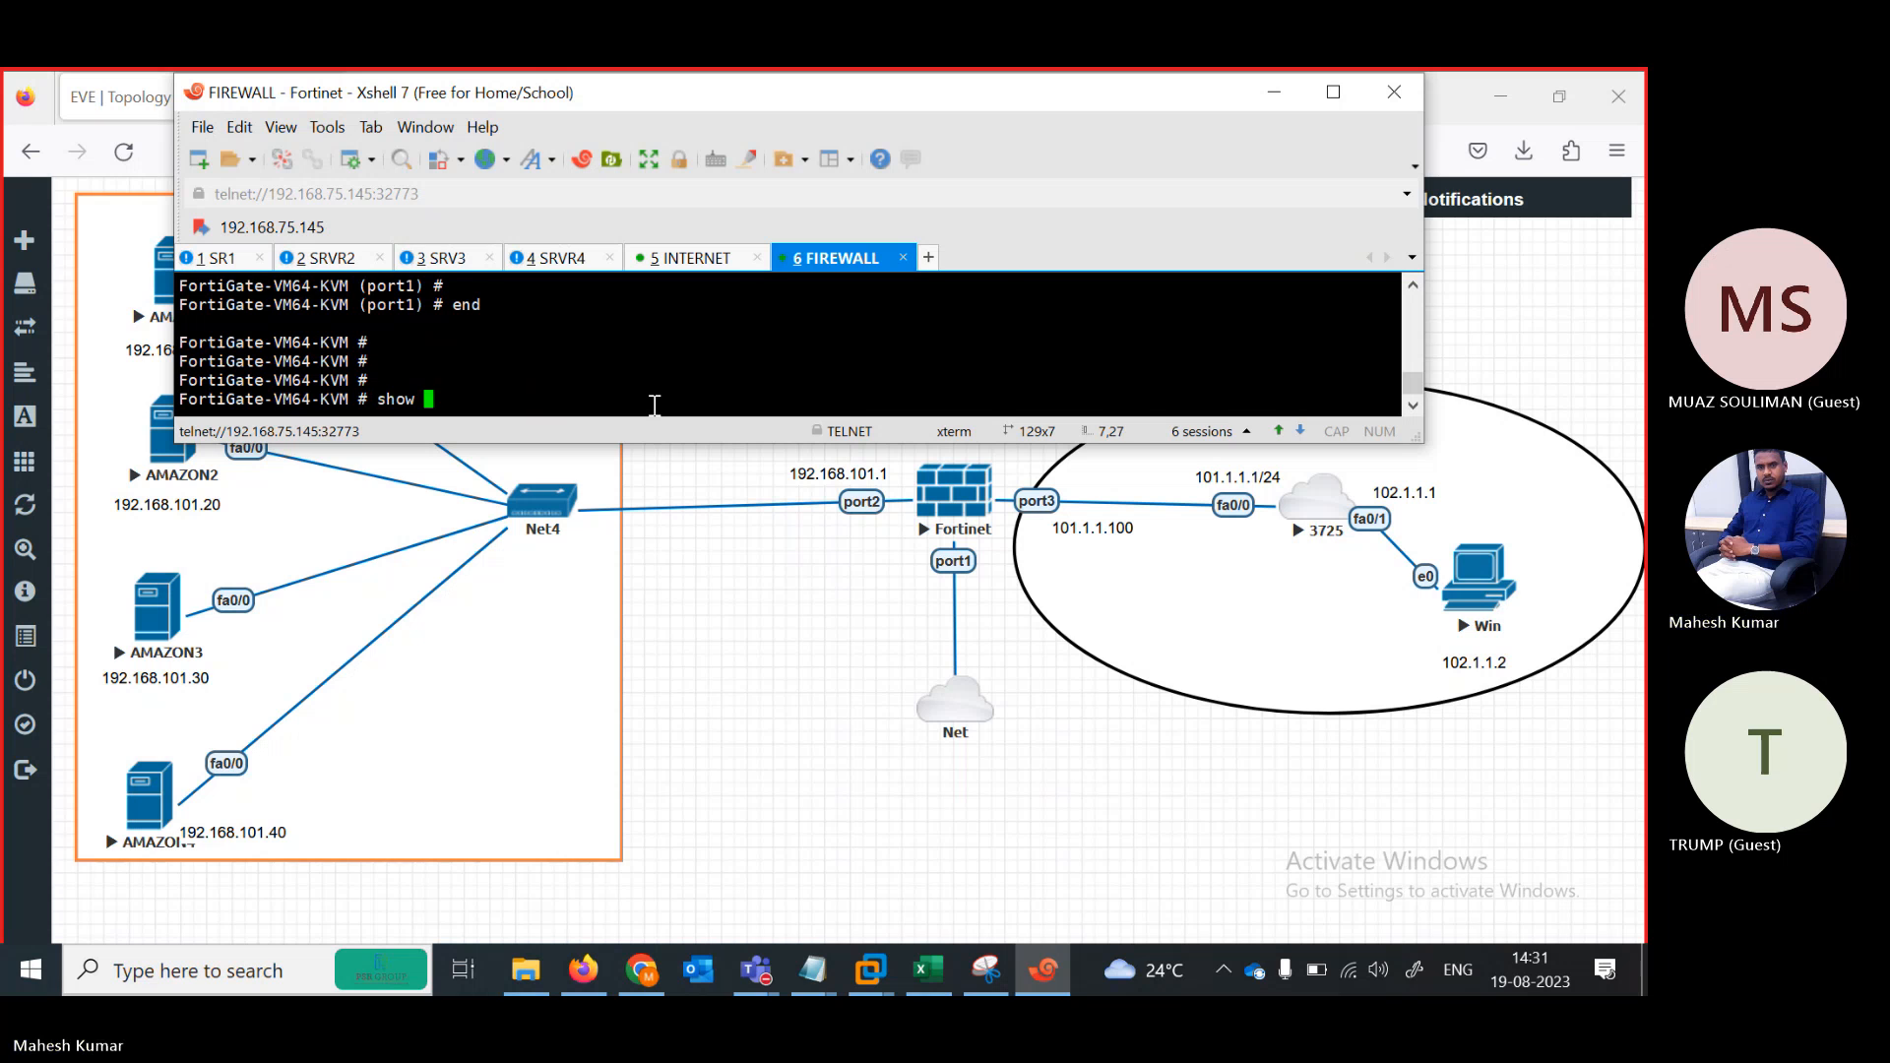
{"action": "type", "text": "system interface"}
{"action": "key", "text": "question"}
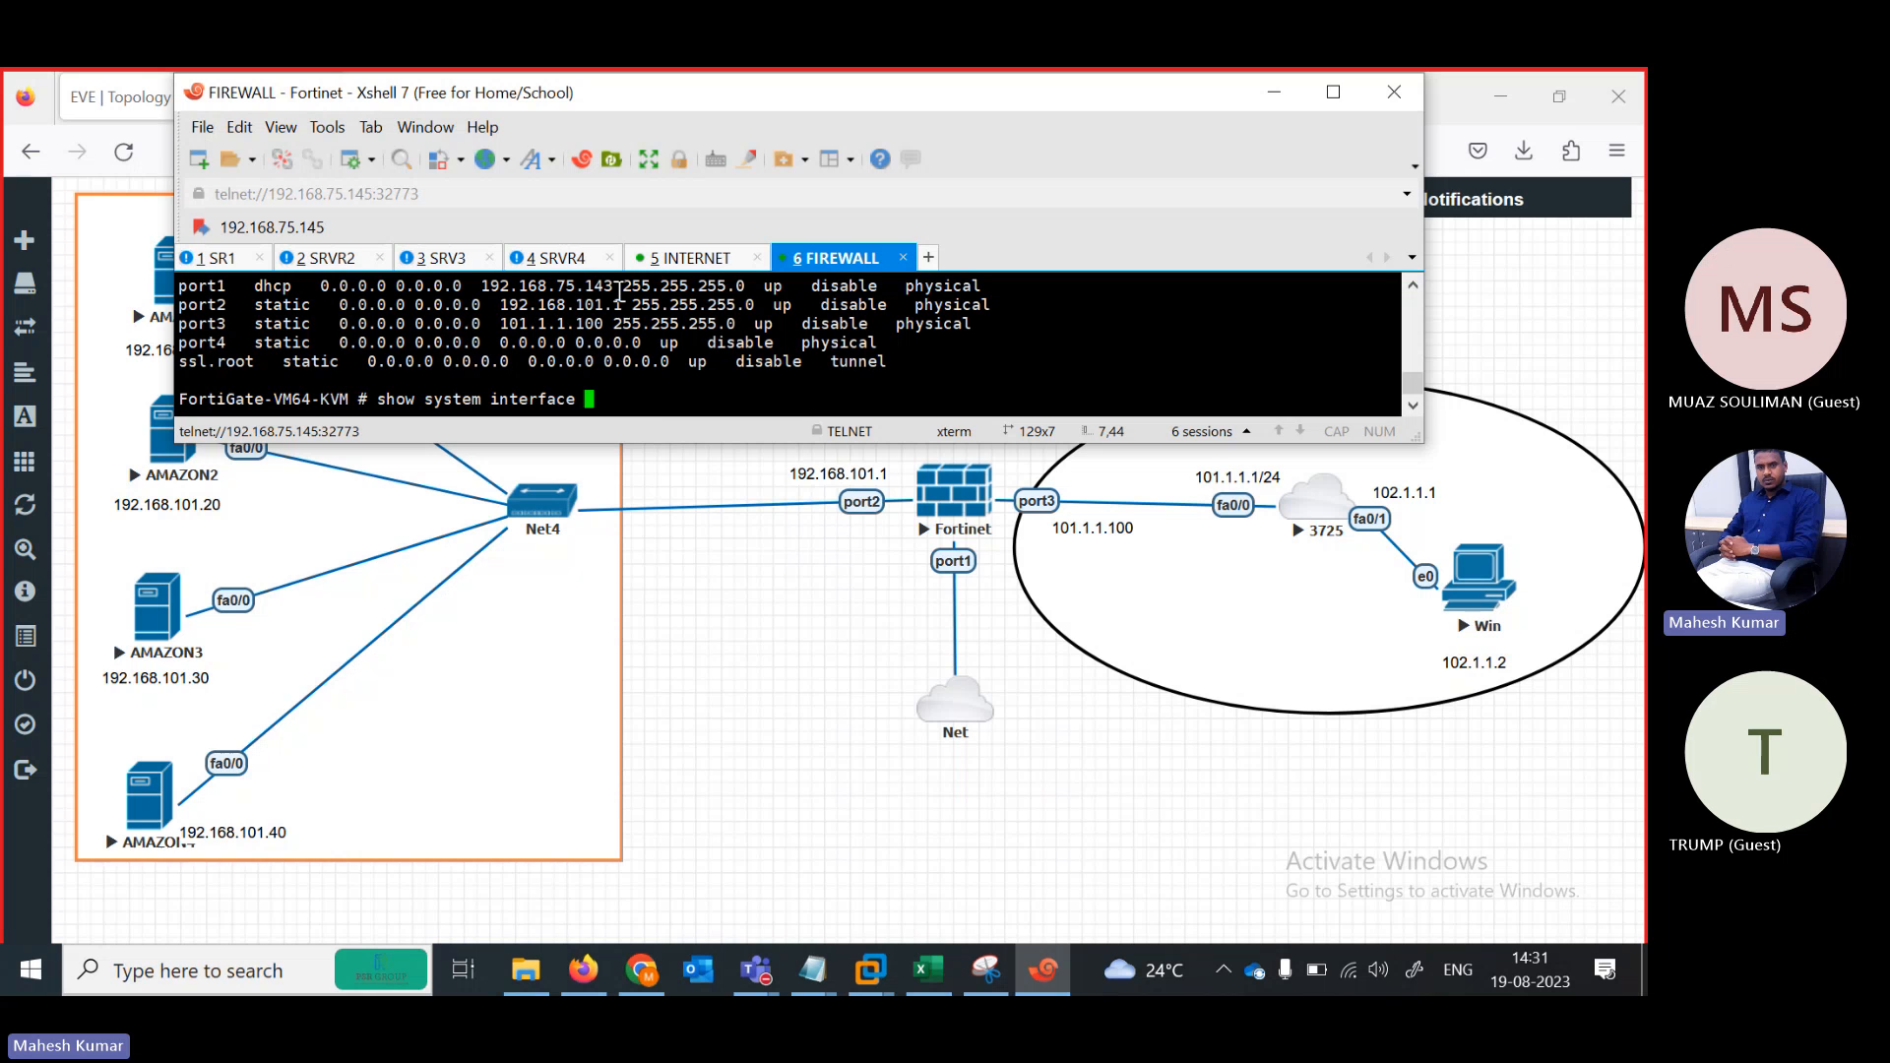
Open the Win PC's console, choose Restart Later, and minimize the console viewer
{"action": "left_click", "coordinate": [1467, 588]}
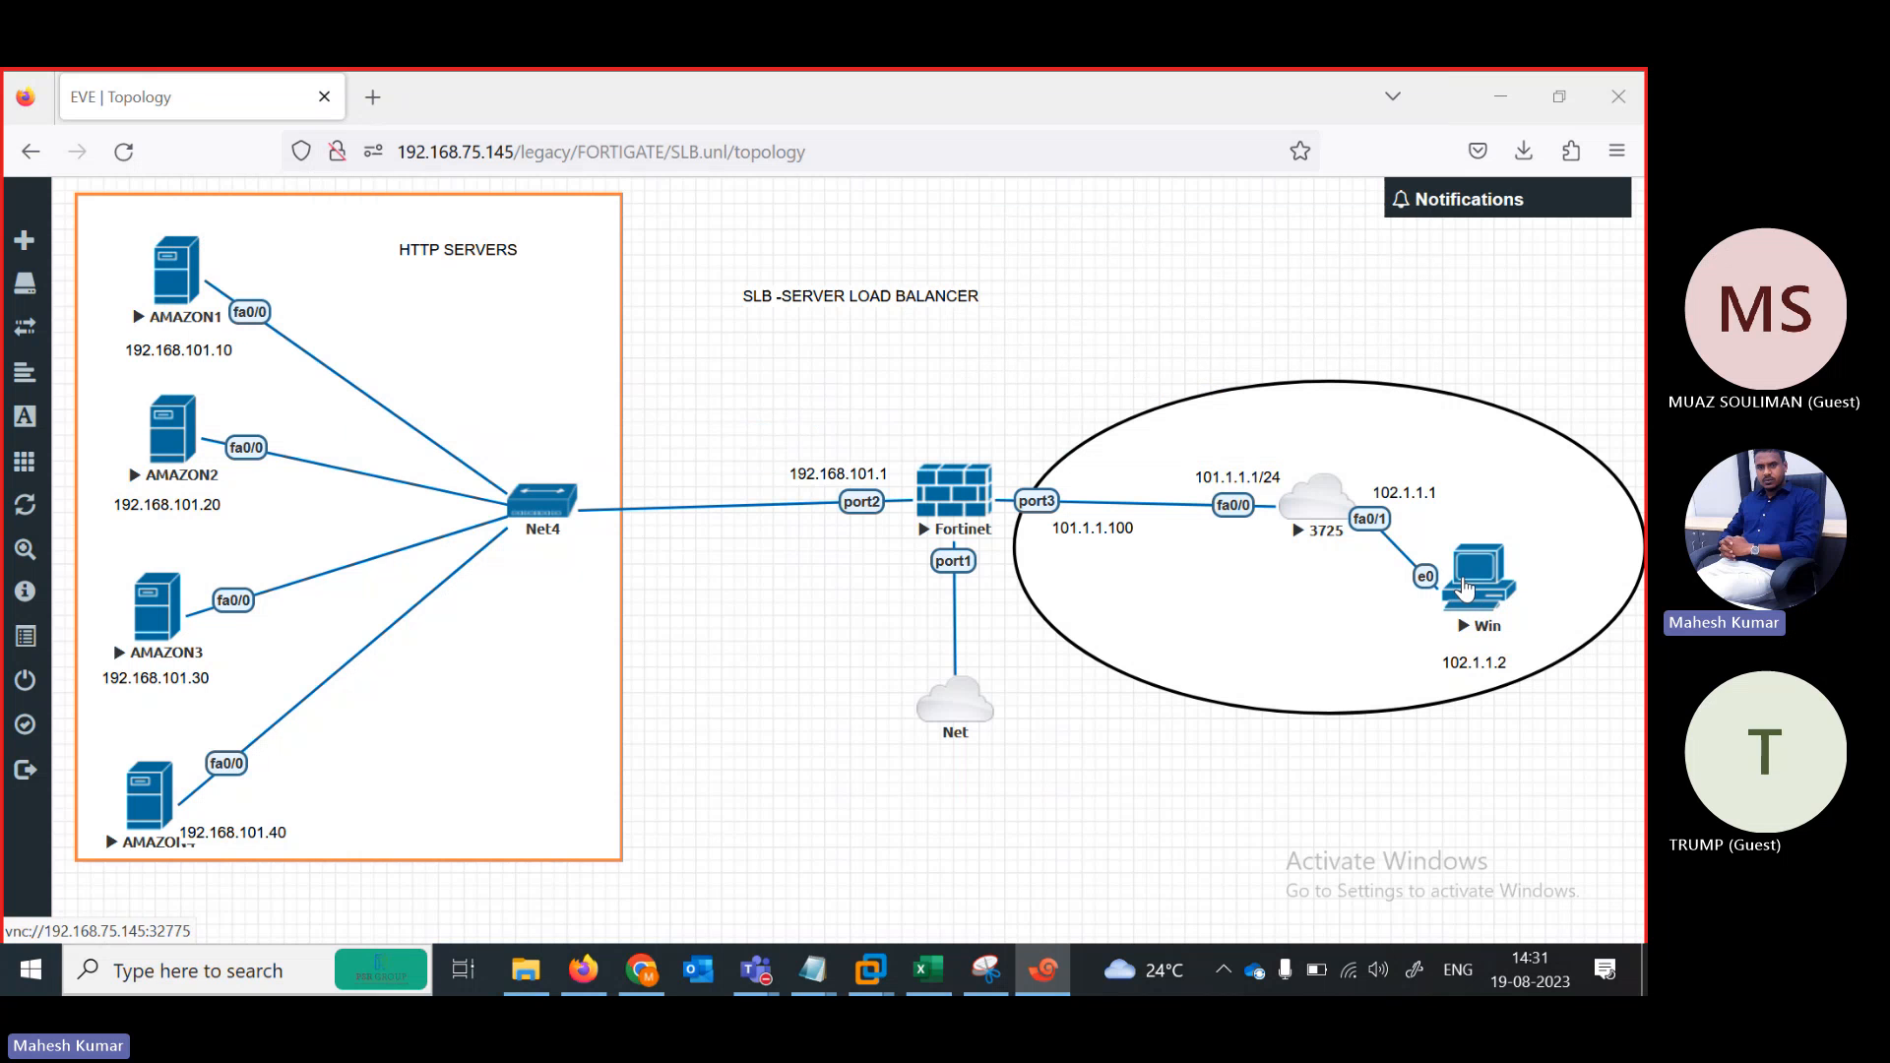
{"action": "right_click", "coordinate": [1466, 588]}
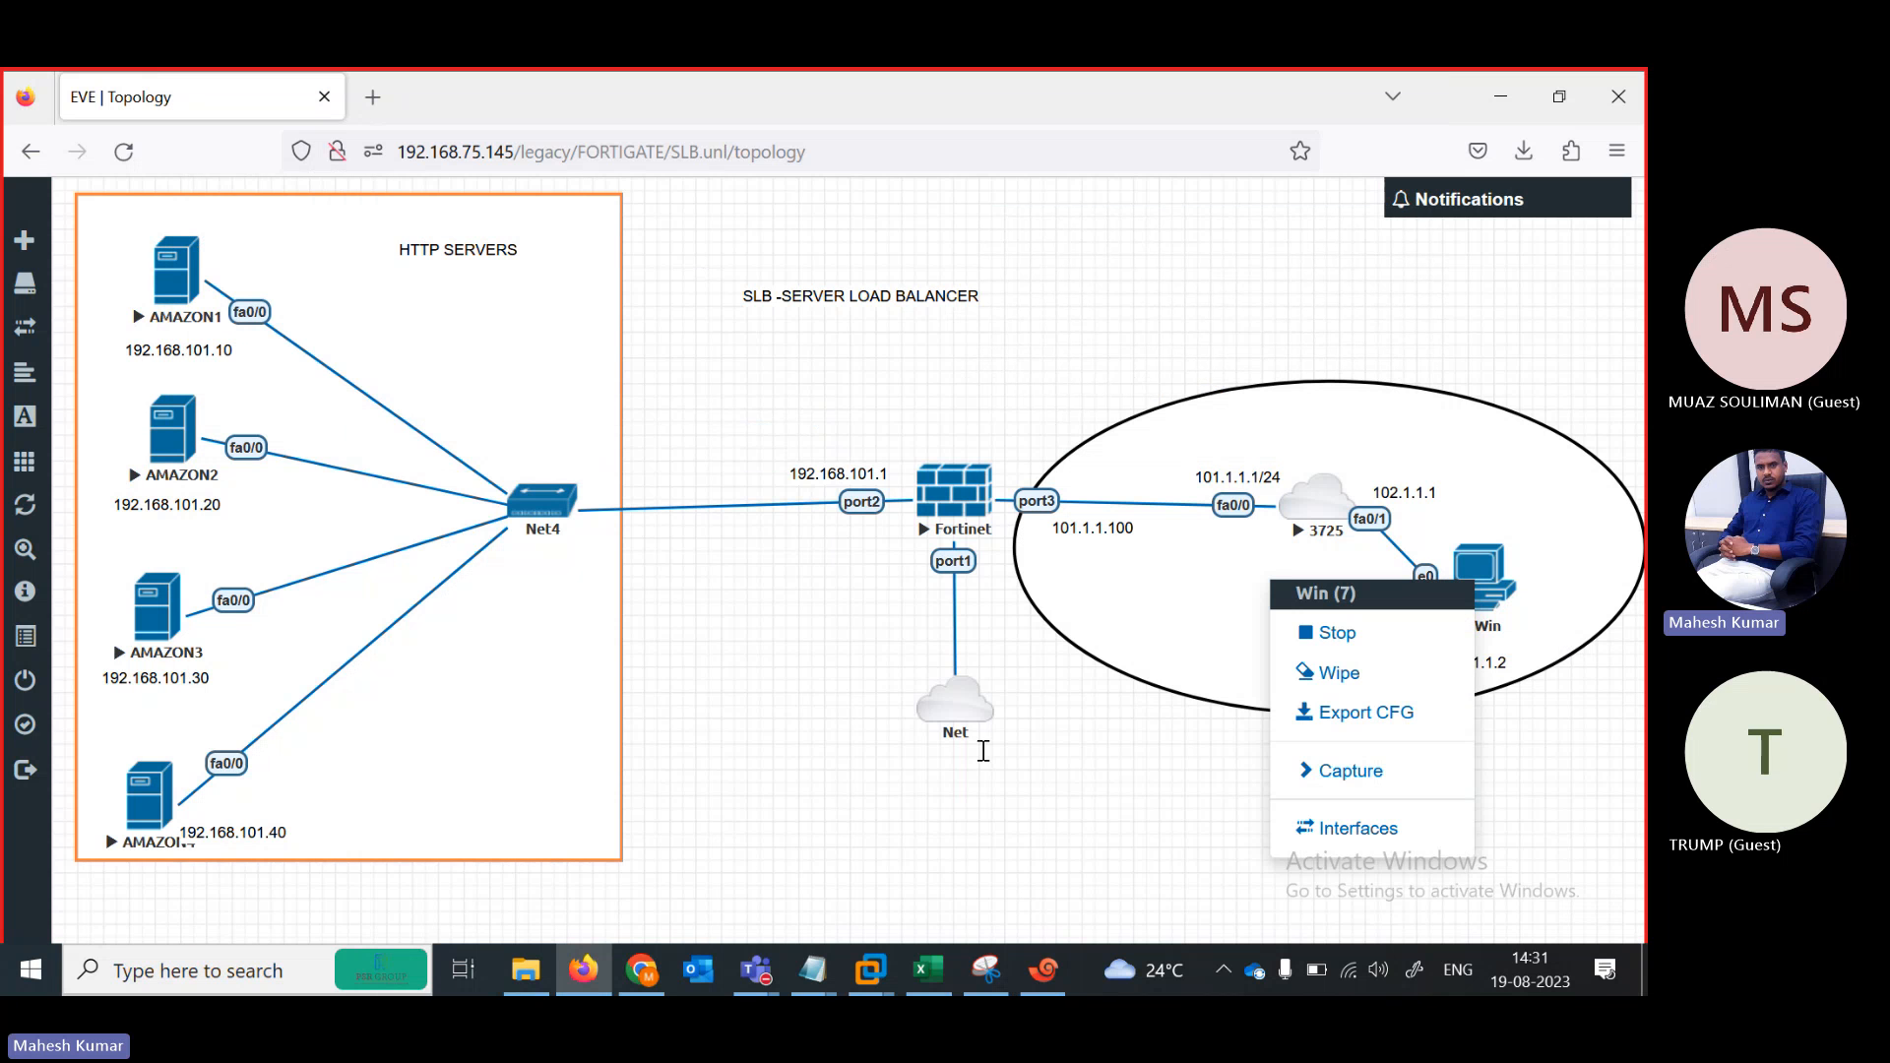
{"action": "right_click", "coordinate": [1017, 763]}
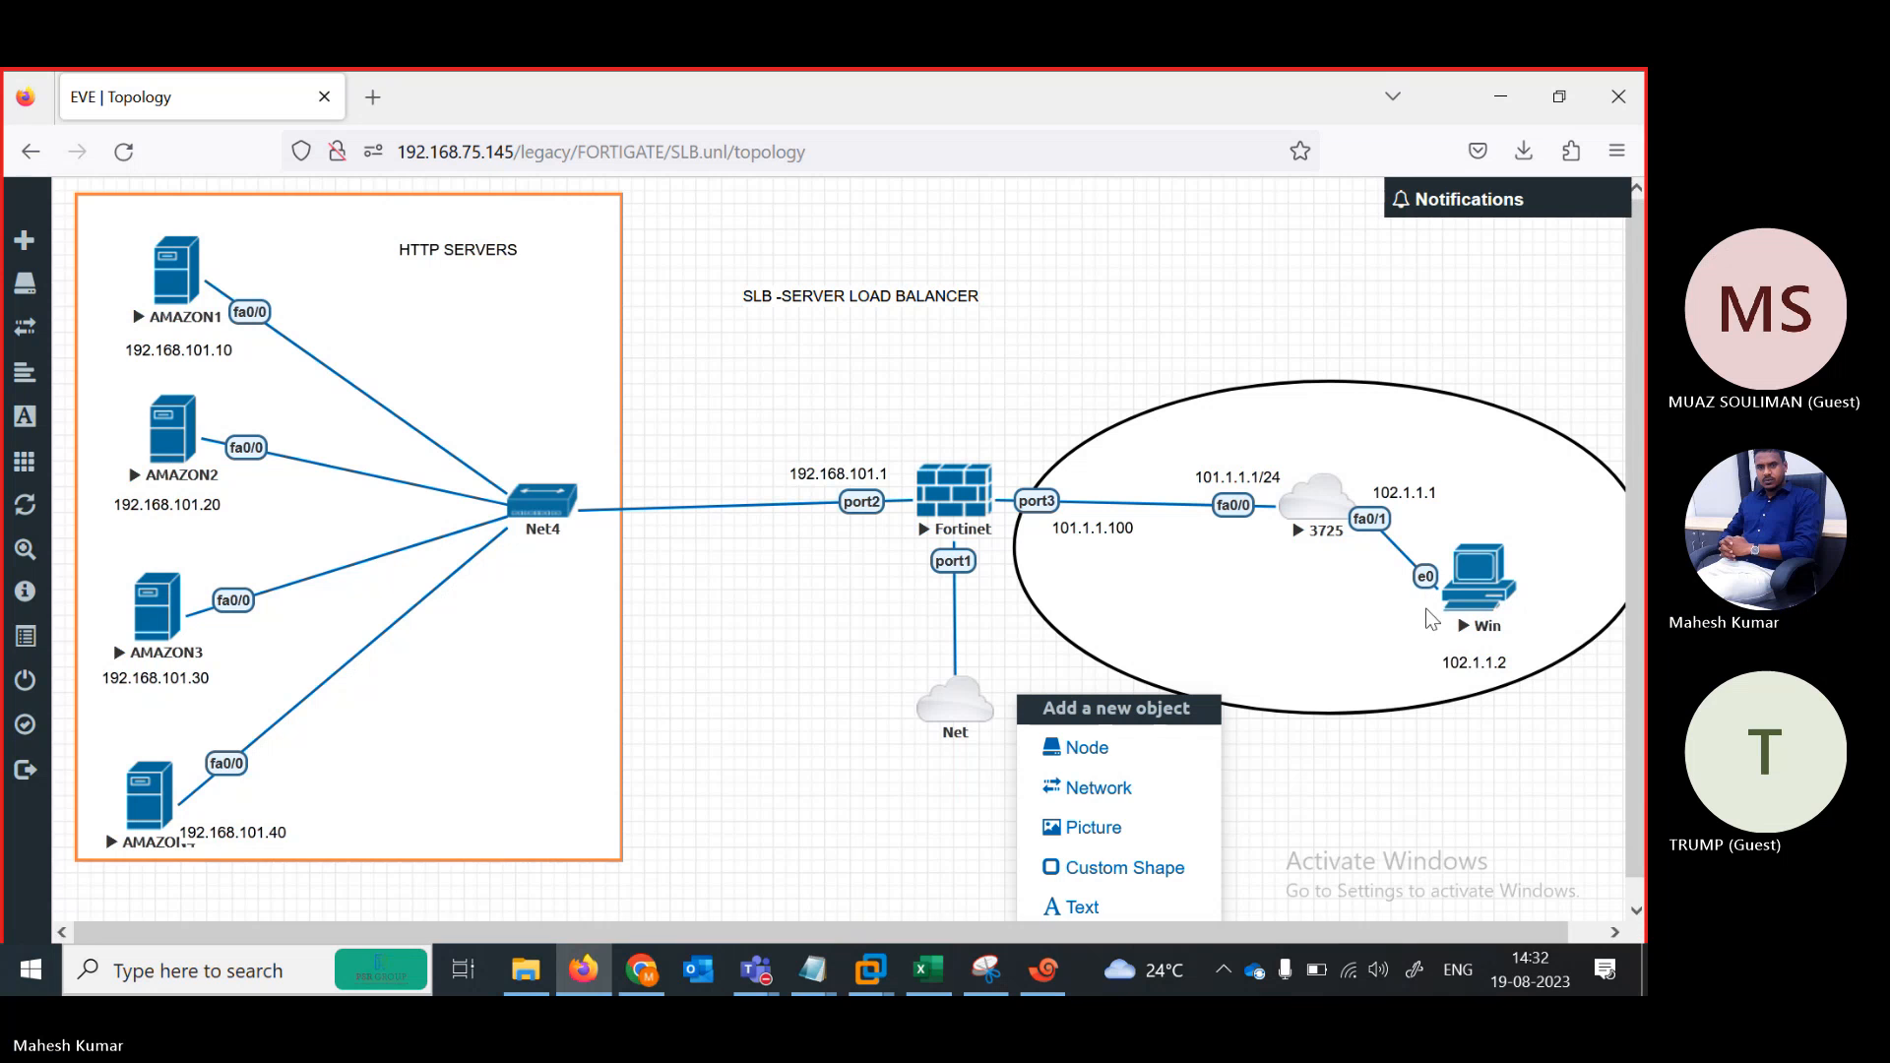
{"action": "left_click", "coordinate": [819, 854]}
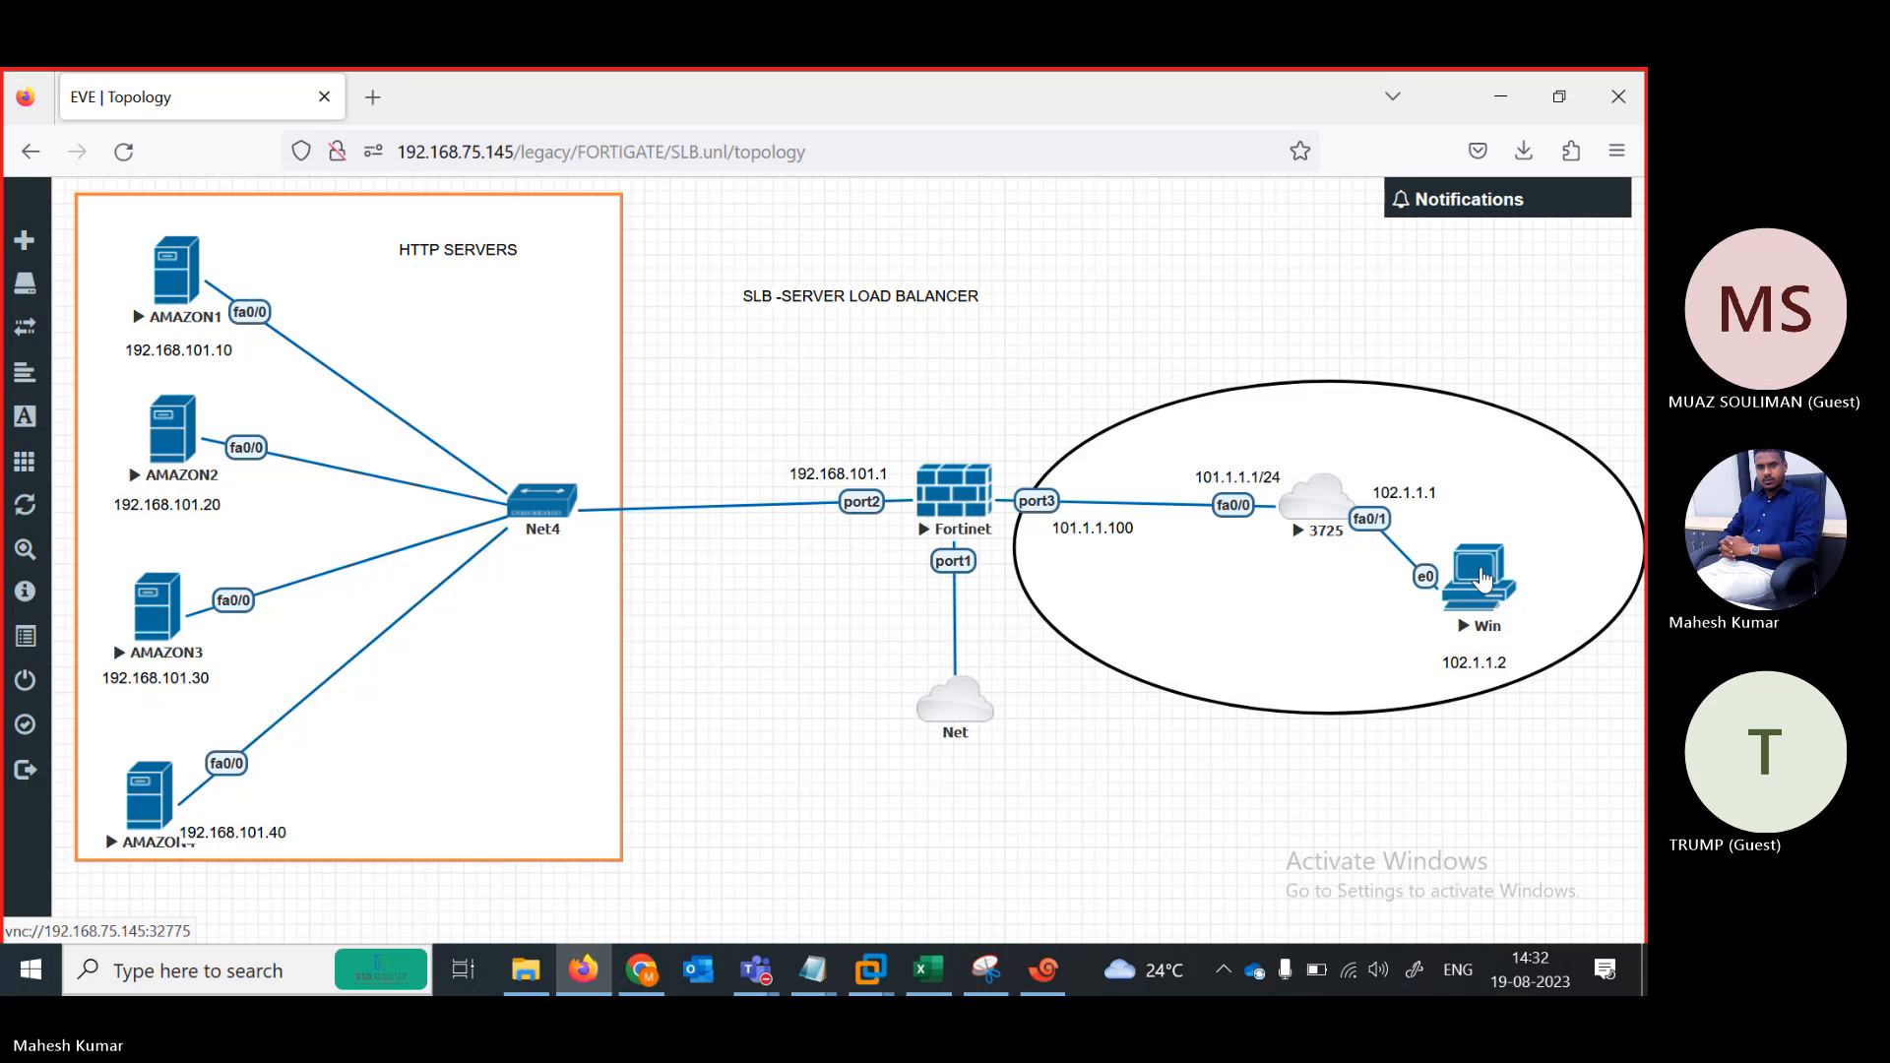
{"action": "left_click", "coordinate": [1485, 578]}
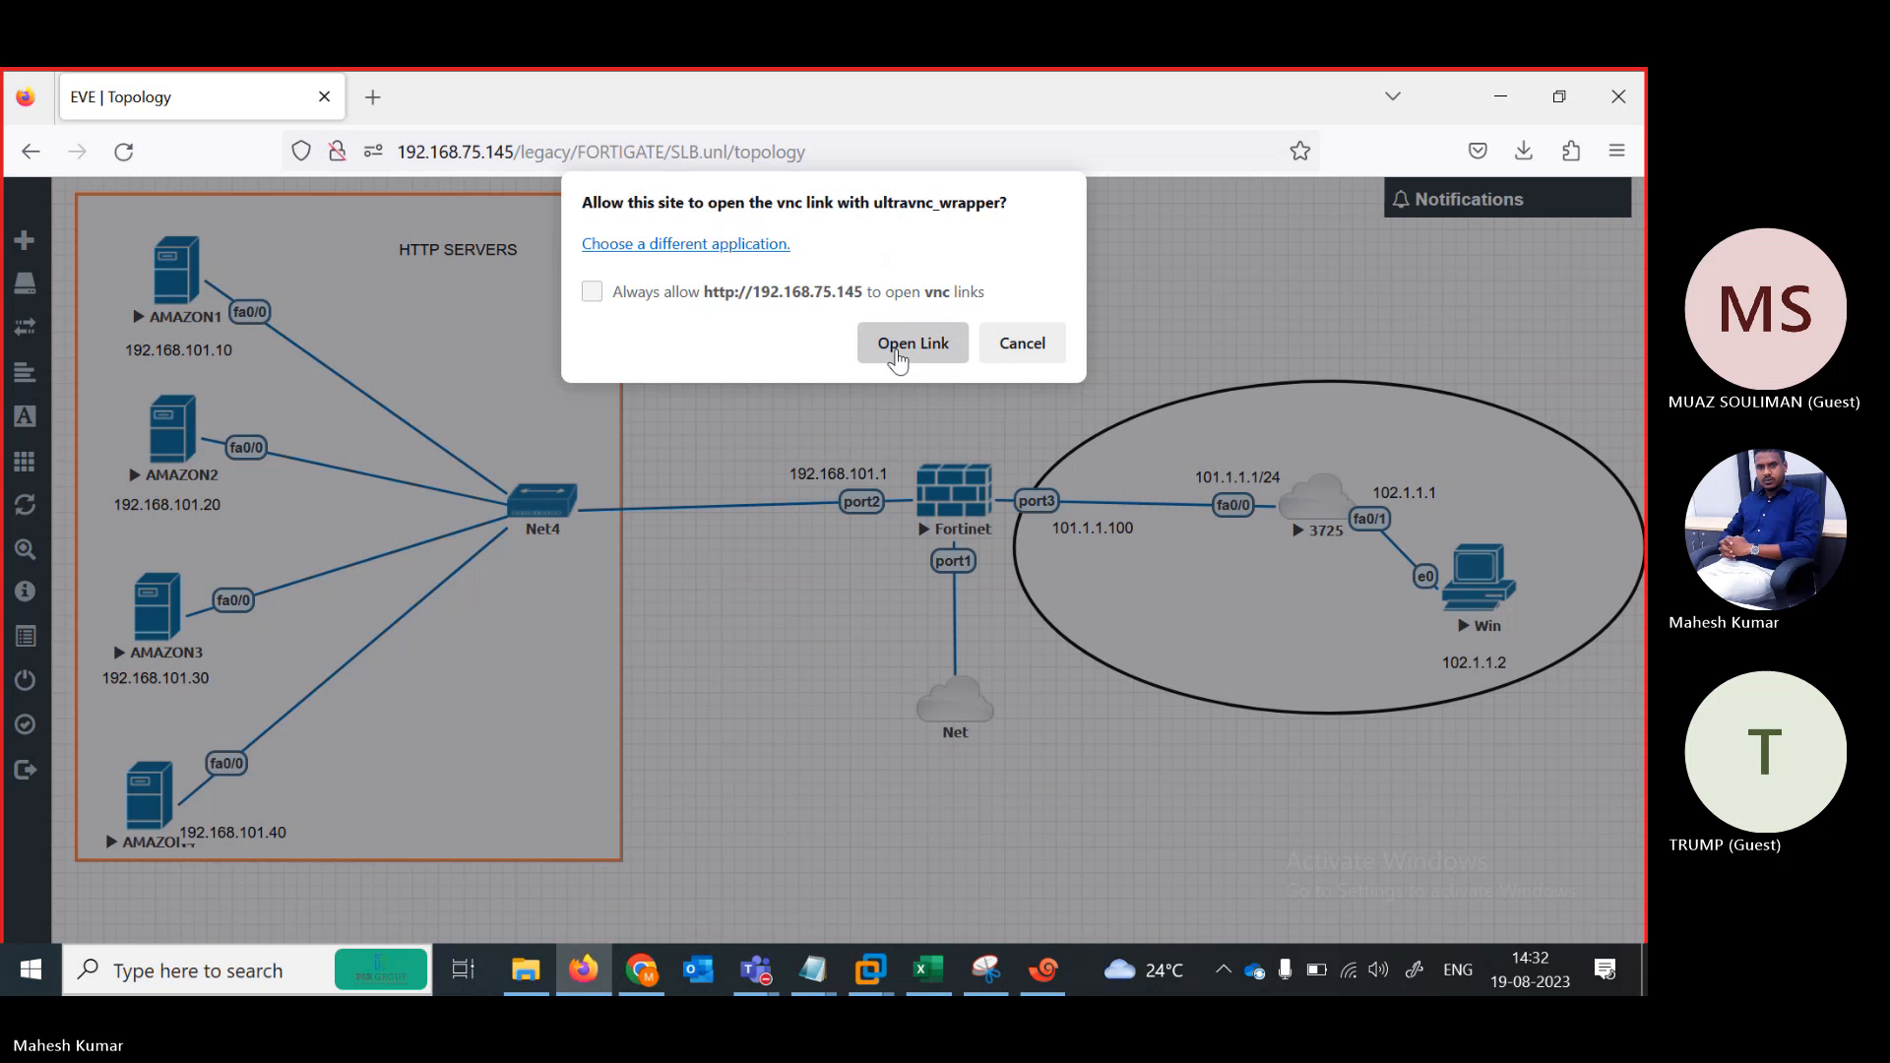
{"action": "left_click", "coordinate": [898, 354]}
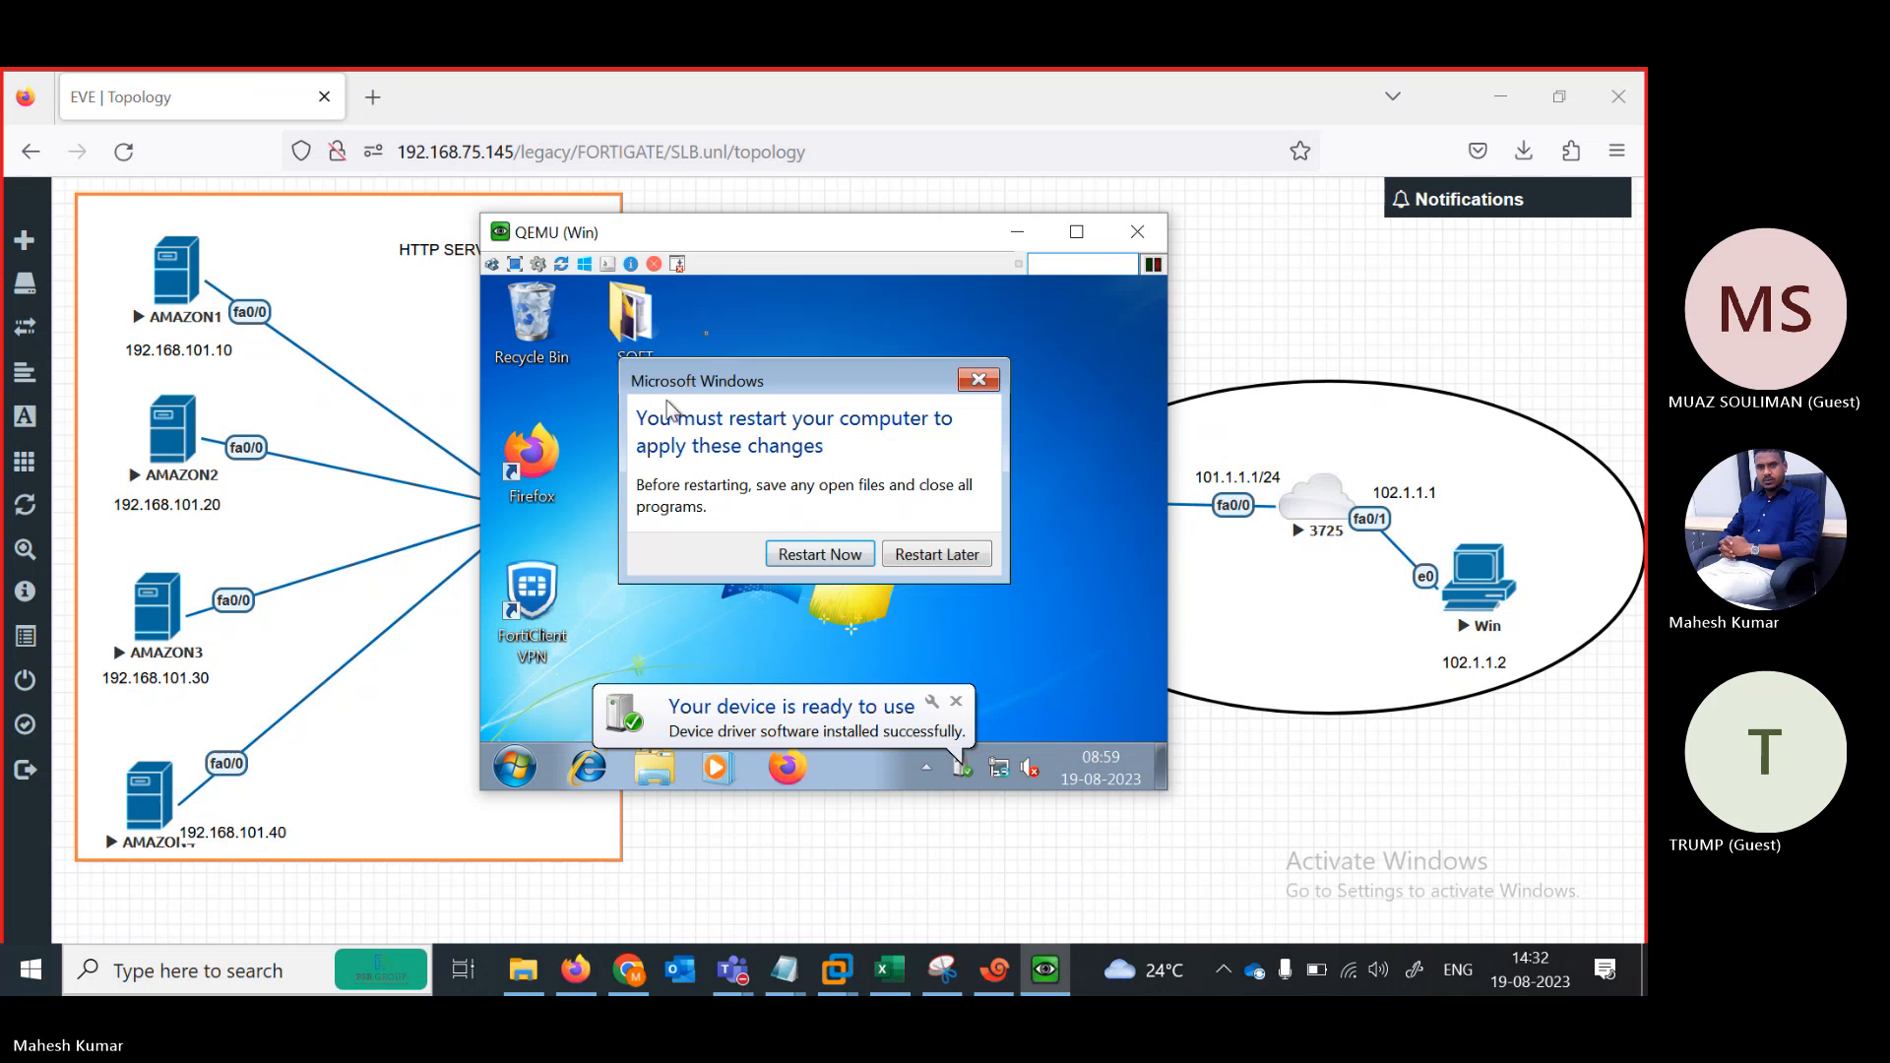
{"action": "left_click", "coordinate": [935, 556]}
{"action": "left_click", "coordinate": [1018, 235]}
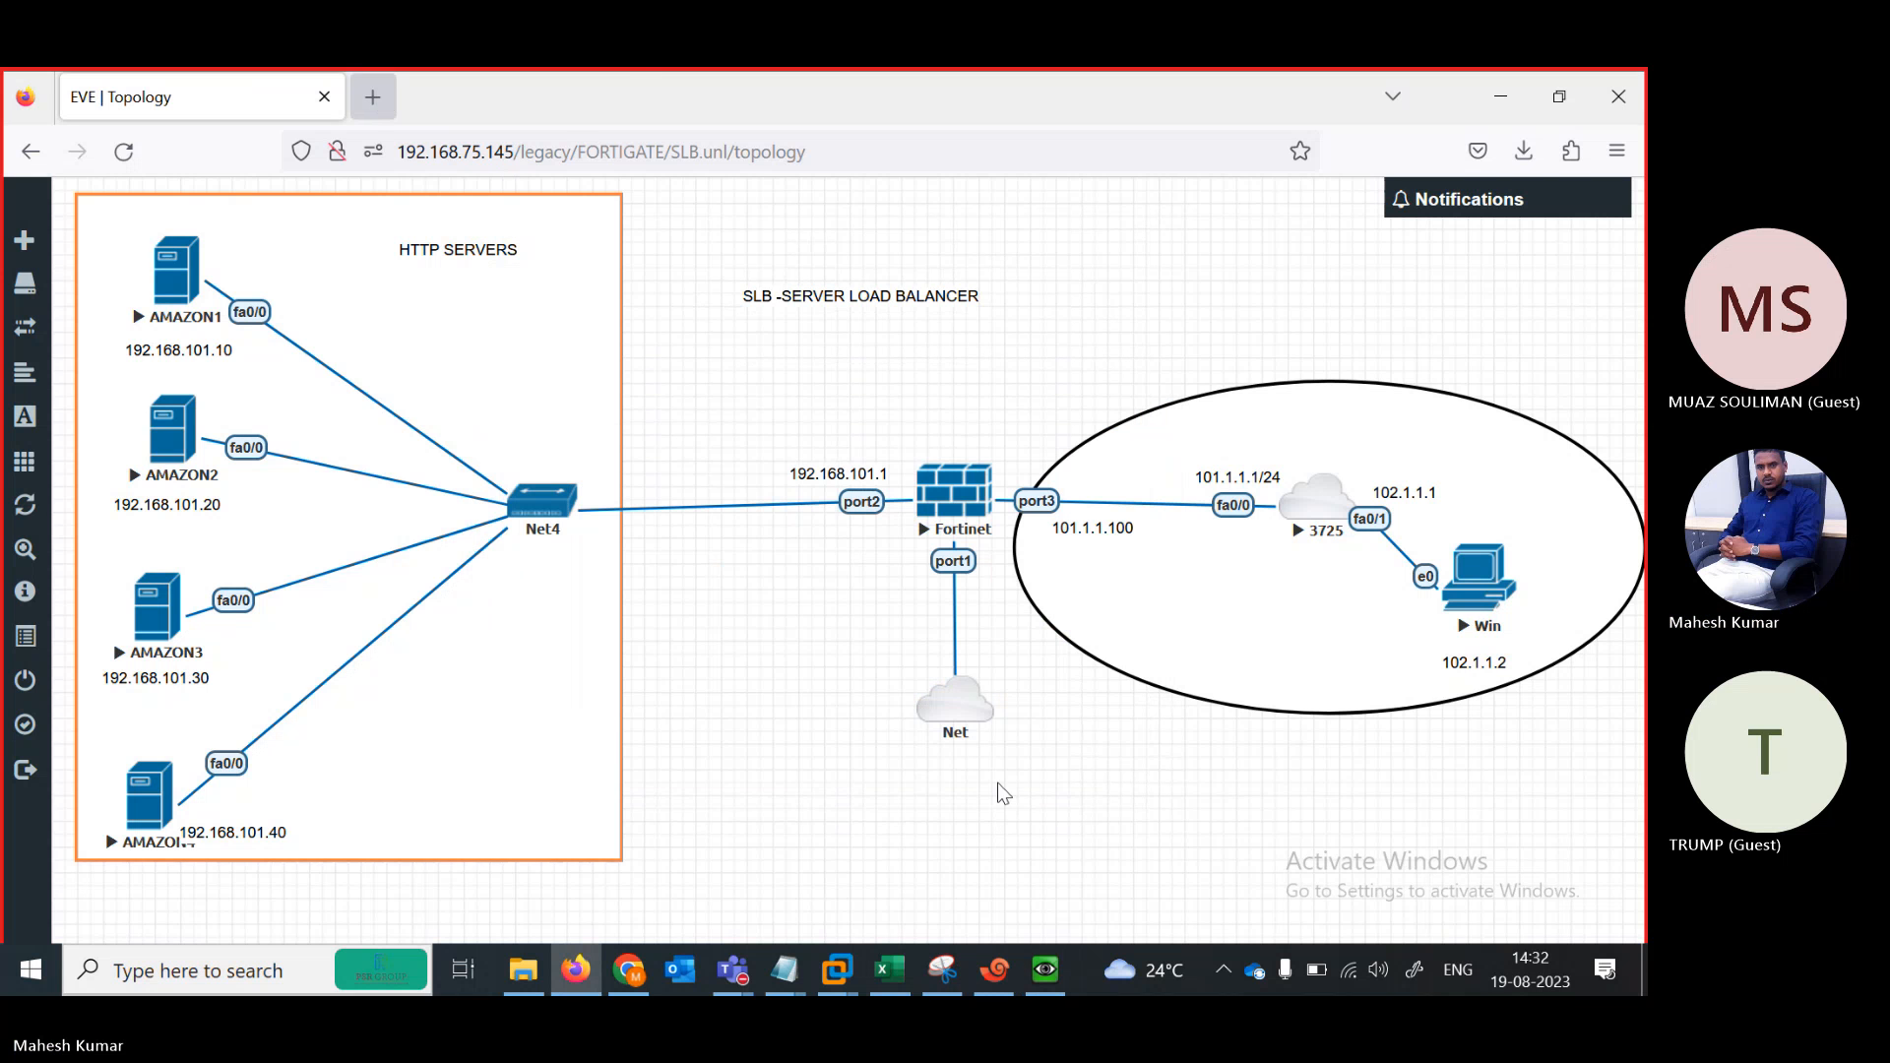
{"action": "left_click", "coordinate": [377, 98]}
Check port1's DHCP address in Xshell, then browse to the FortiGate login page at 192.168.75.143
{"action": "left_click", "coordinate": [995, 969]}
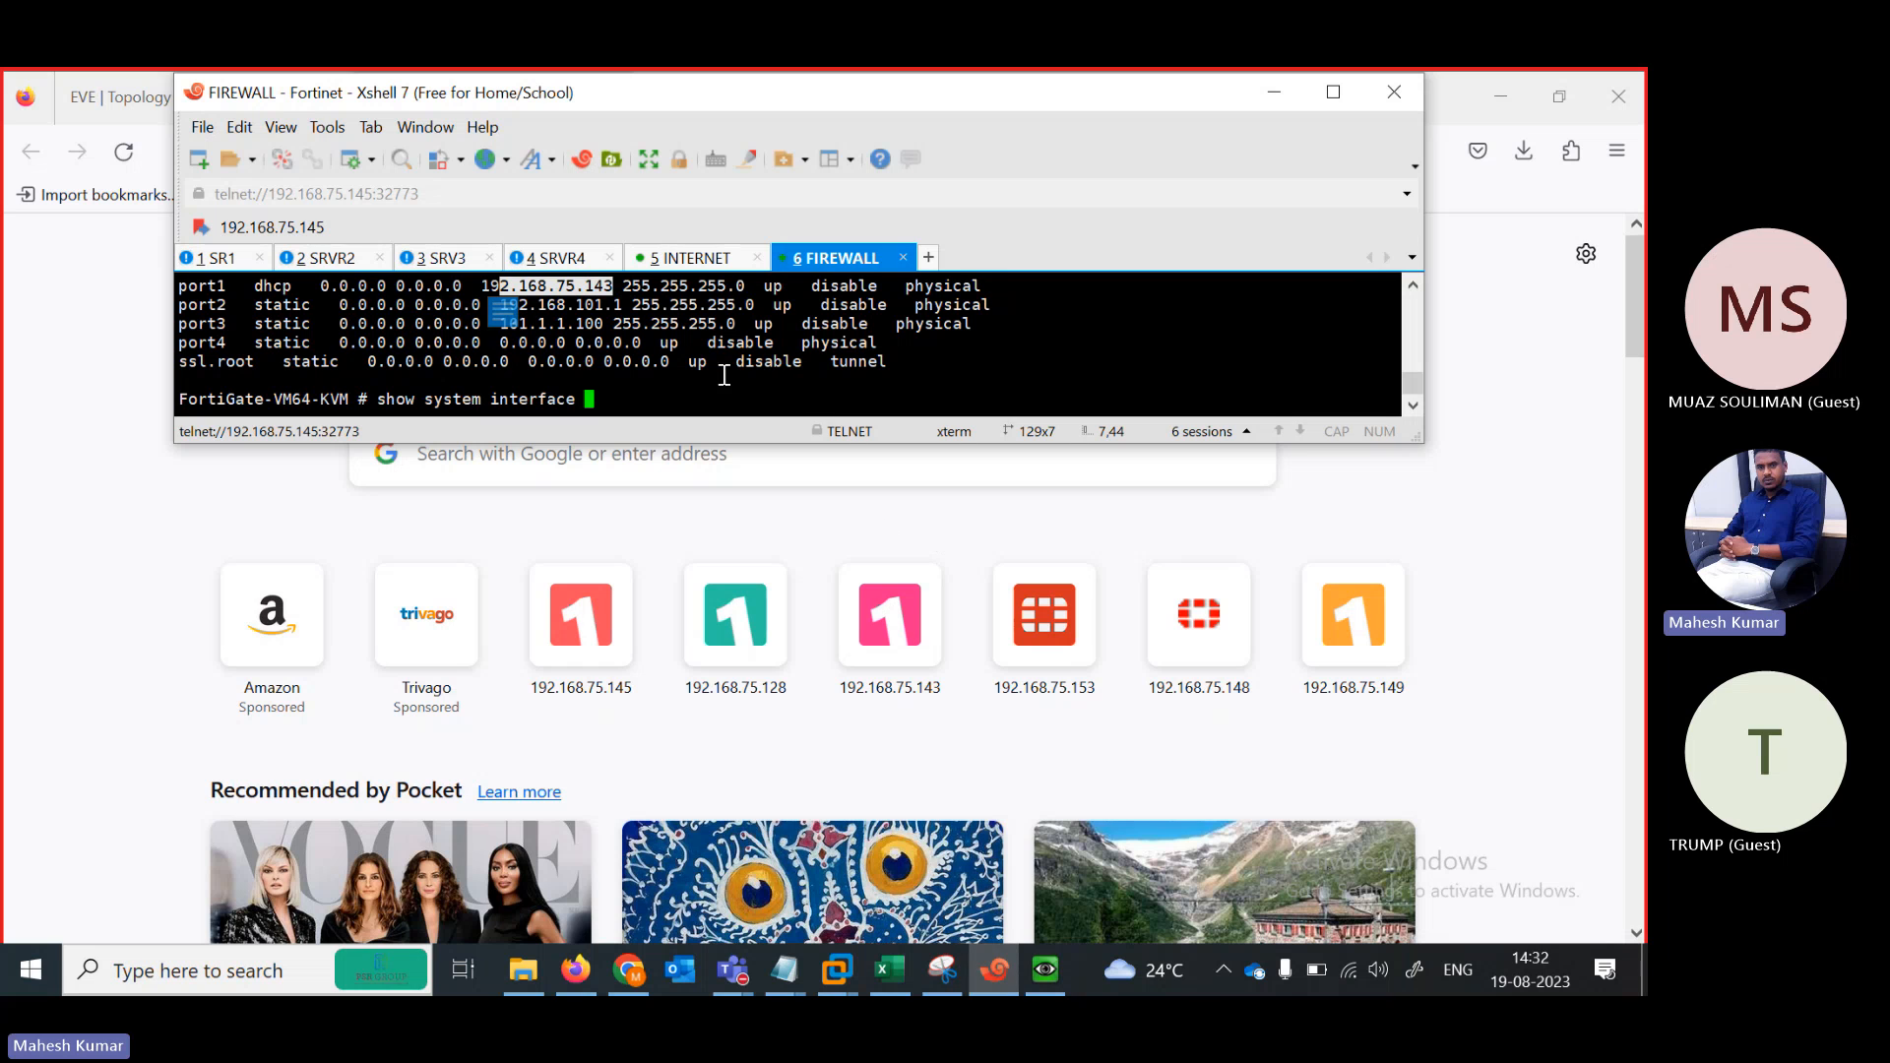
{"action": "left_click", "coordinate": [1279, 90]}
{"action": "left_click", "coordinate": [763, 150]}
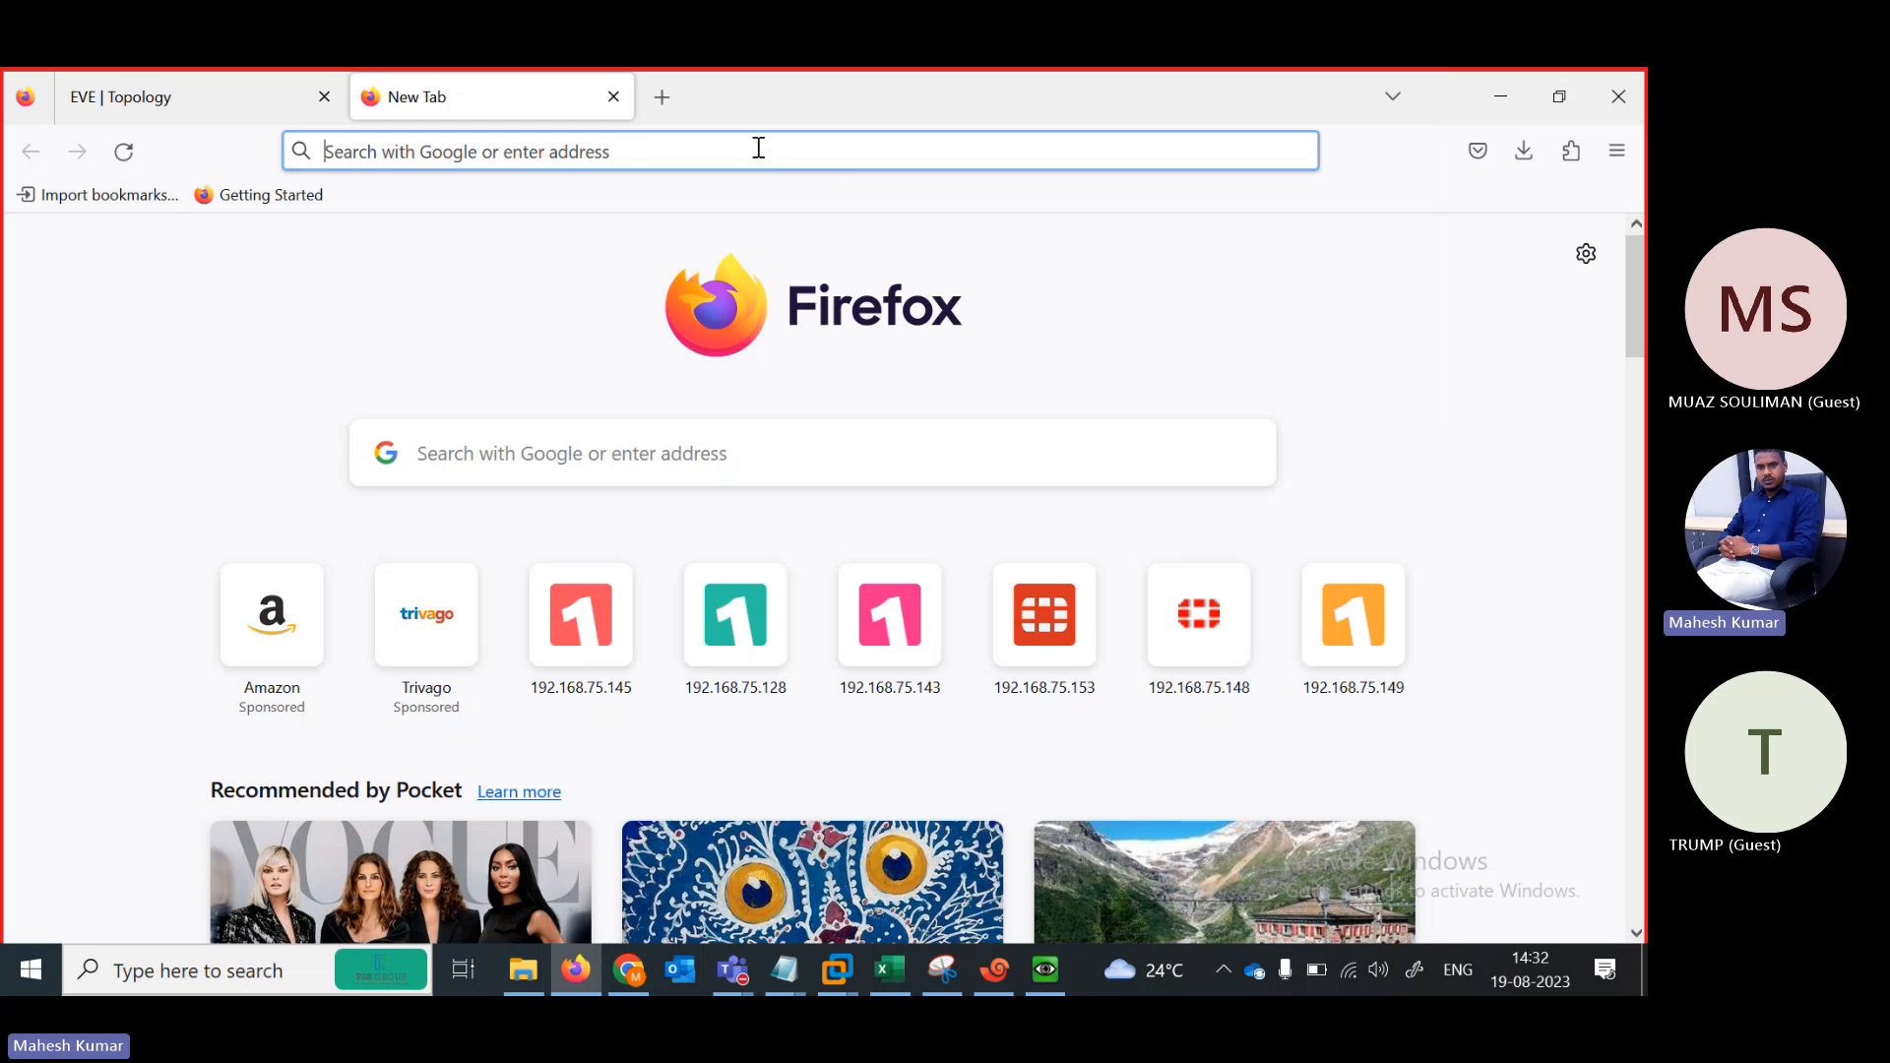
{"action": "type", "text": "19"}
{"action": "key", "text": "BackSpace"}
{"action": "key", "text": "BackSpace"}
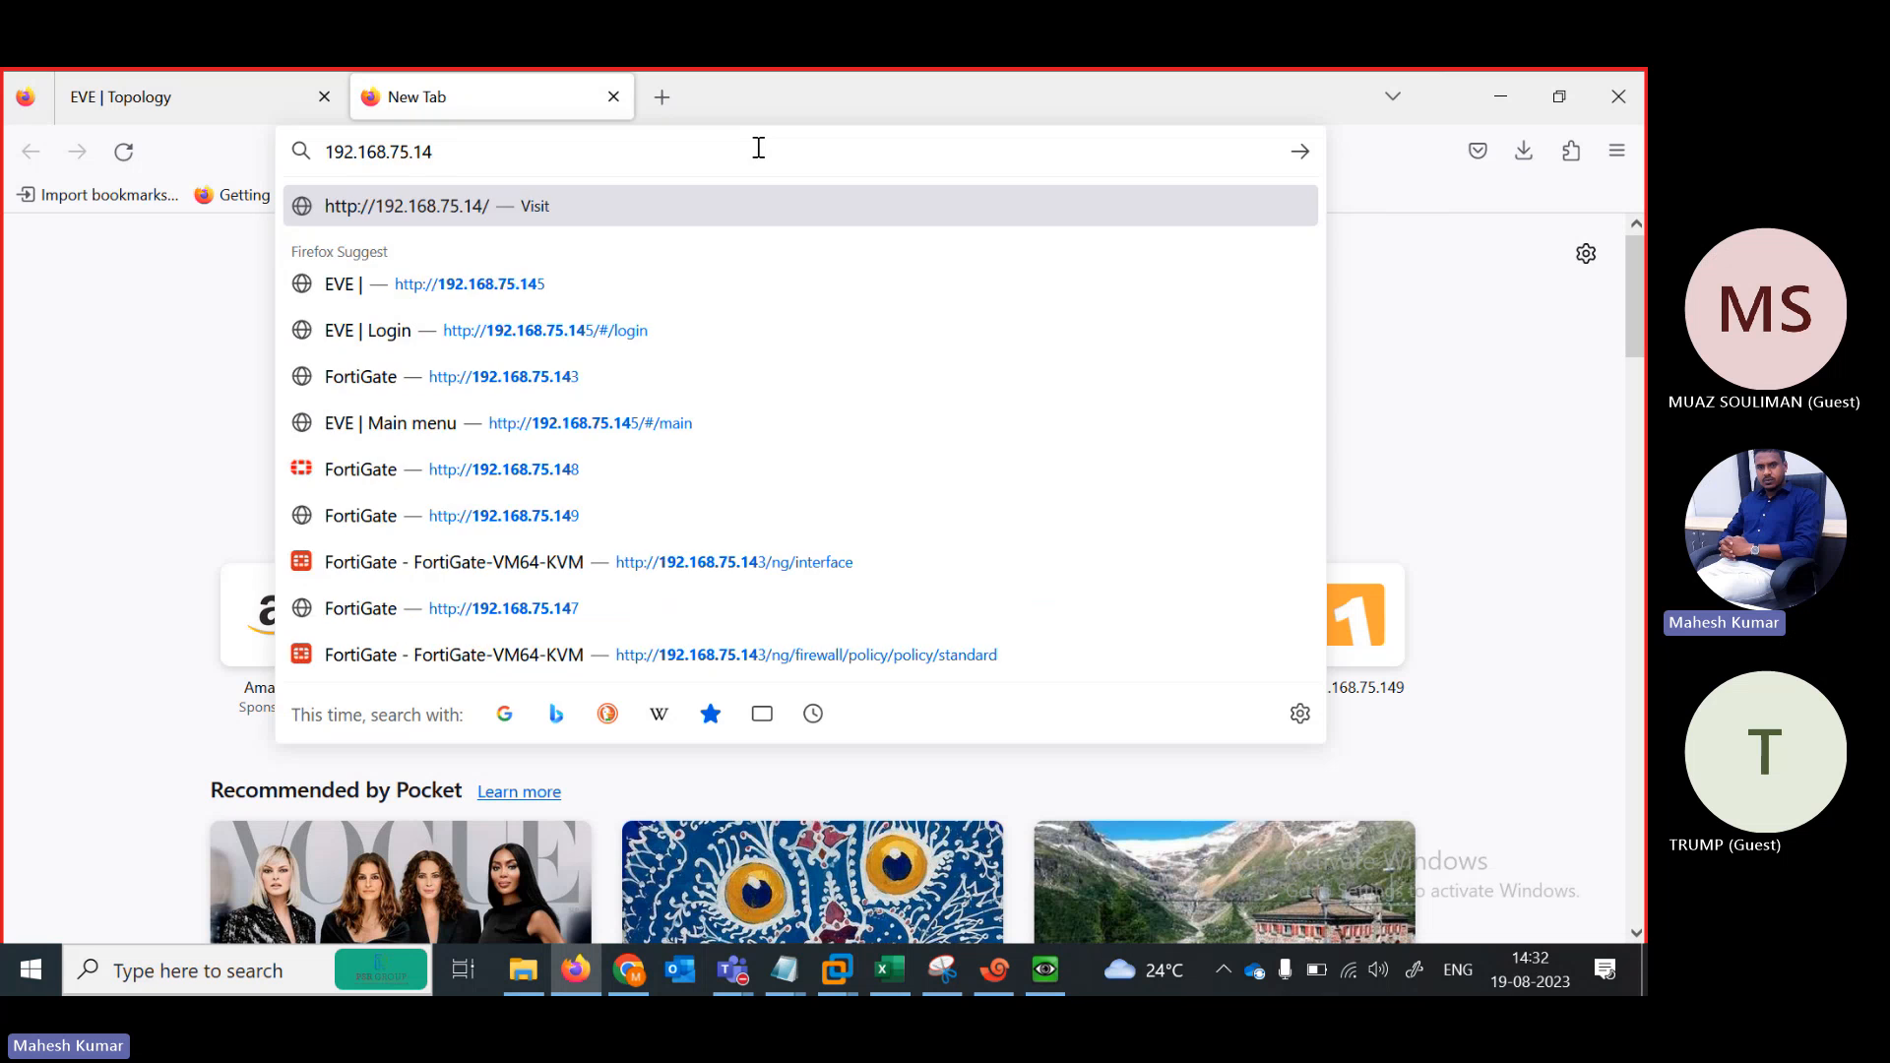
{"action": "type", "text": "4"}
{"action": "key", "text": "Return"}
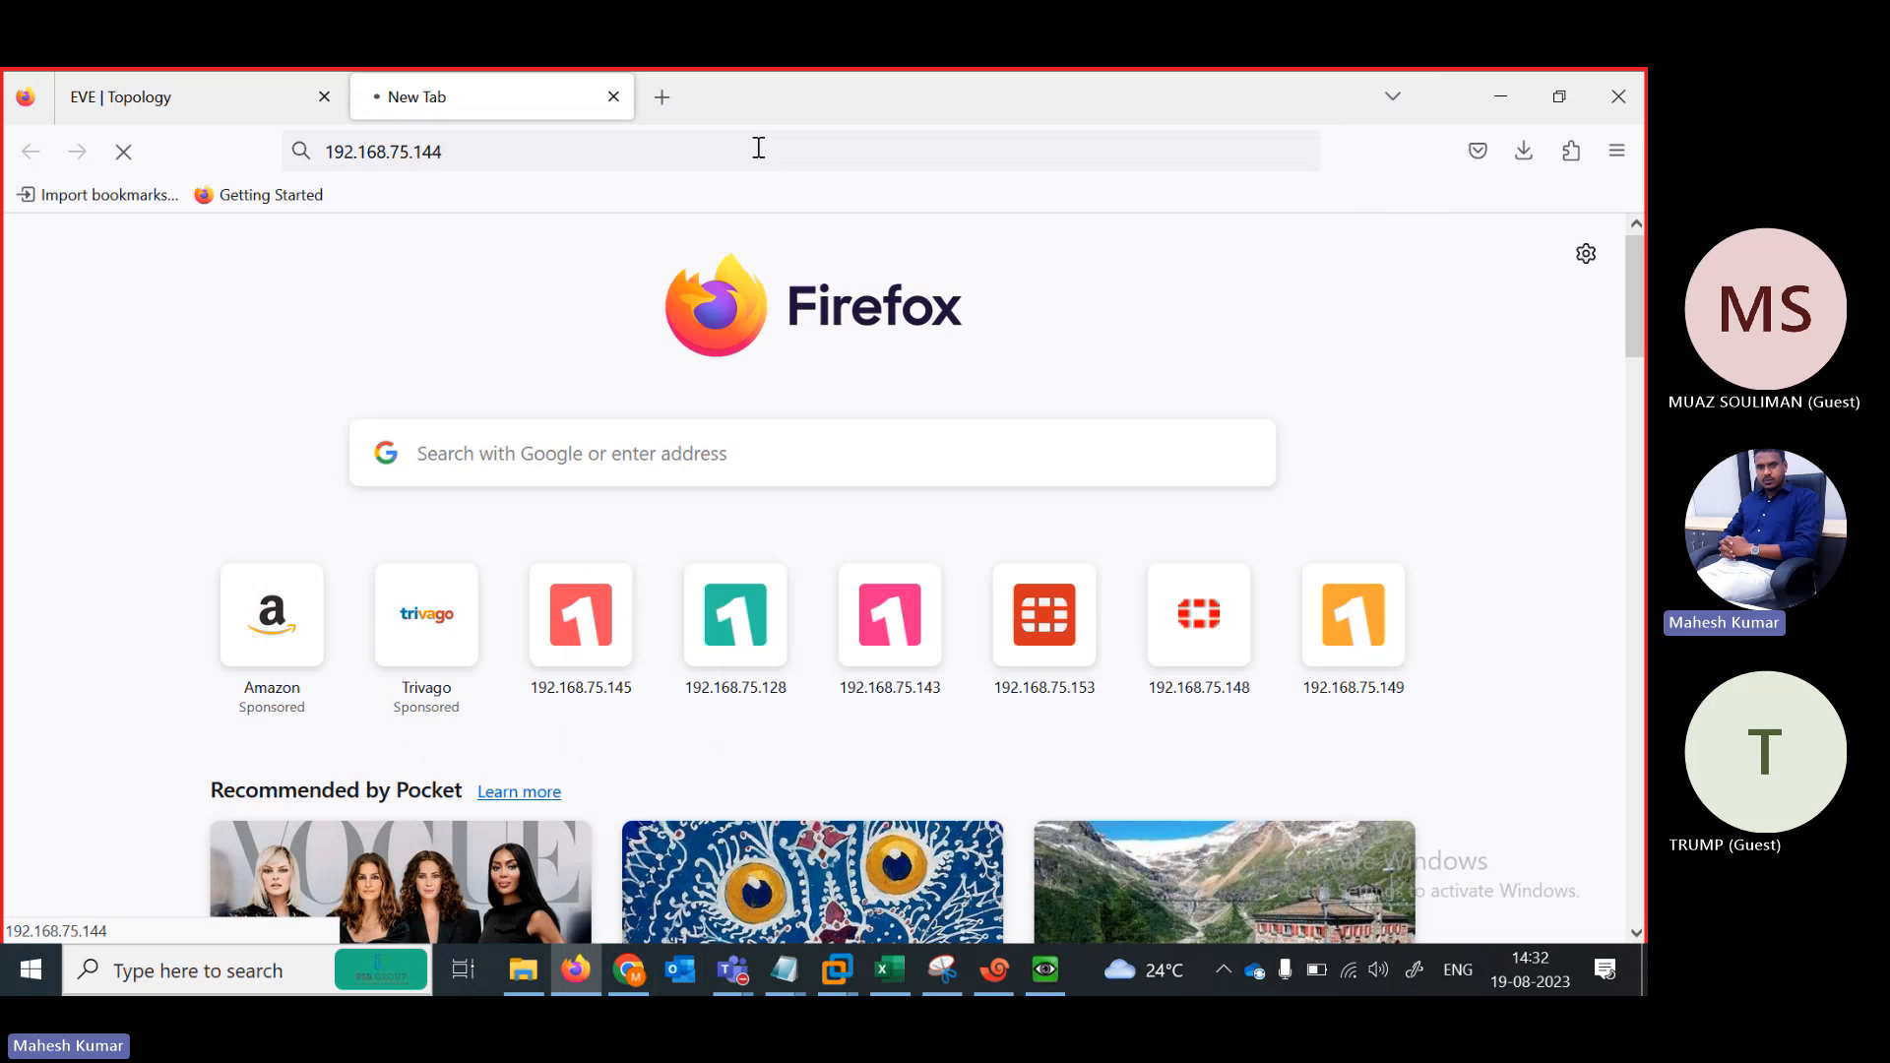
{"action": "left_click", "coordinate": [514, 151]}
{"action": "key", "text": "BackSpace"}
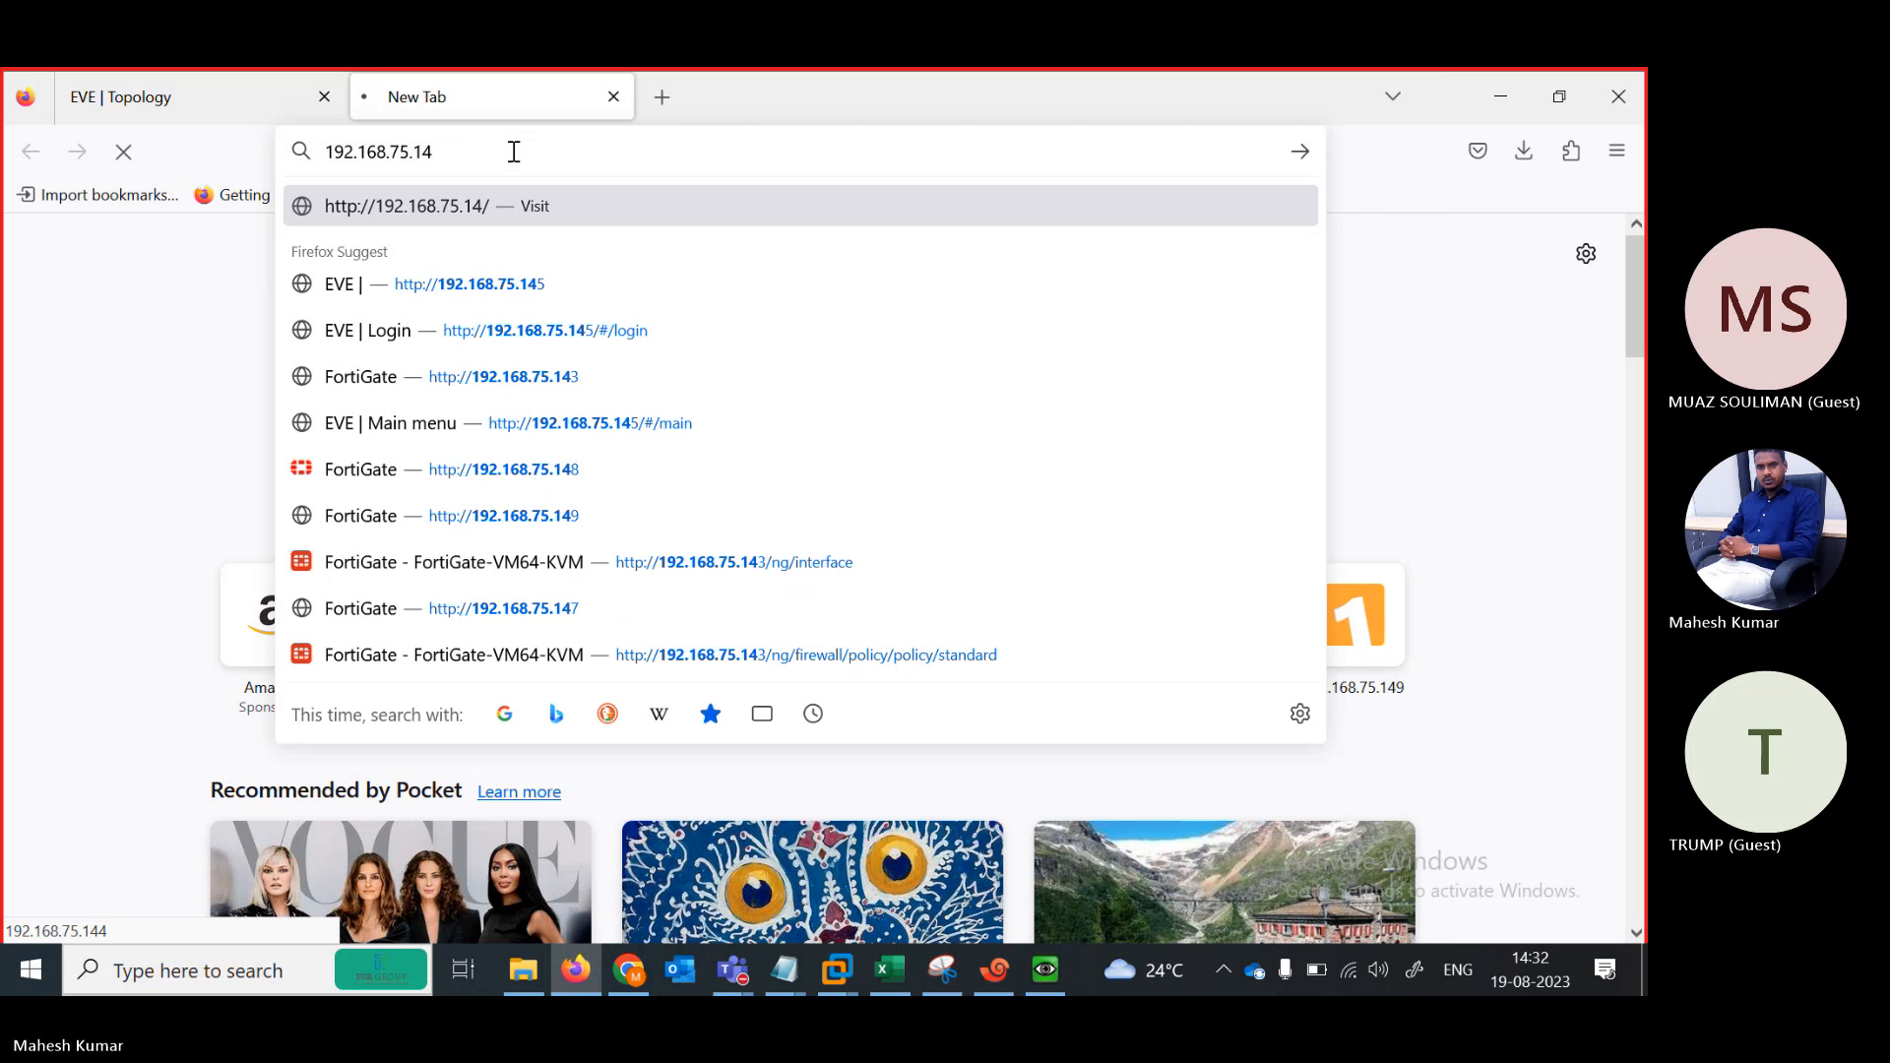
{"action": "type", "text": "3"}
{"action": "key", "text": "Return"}
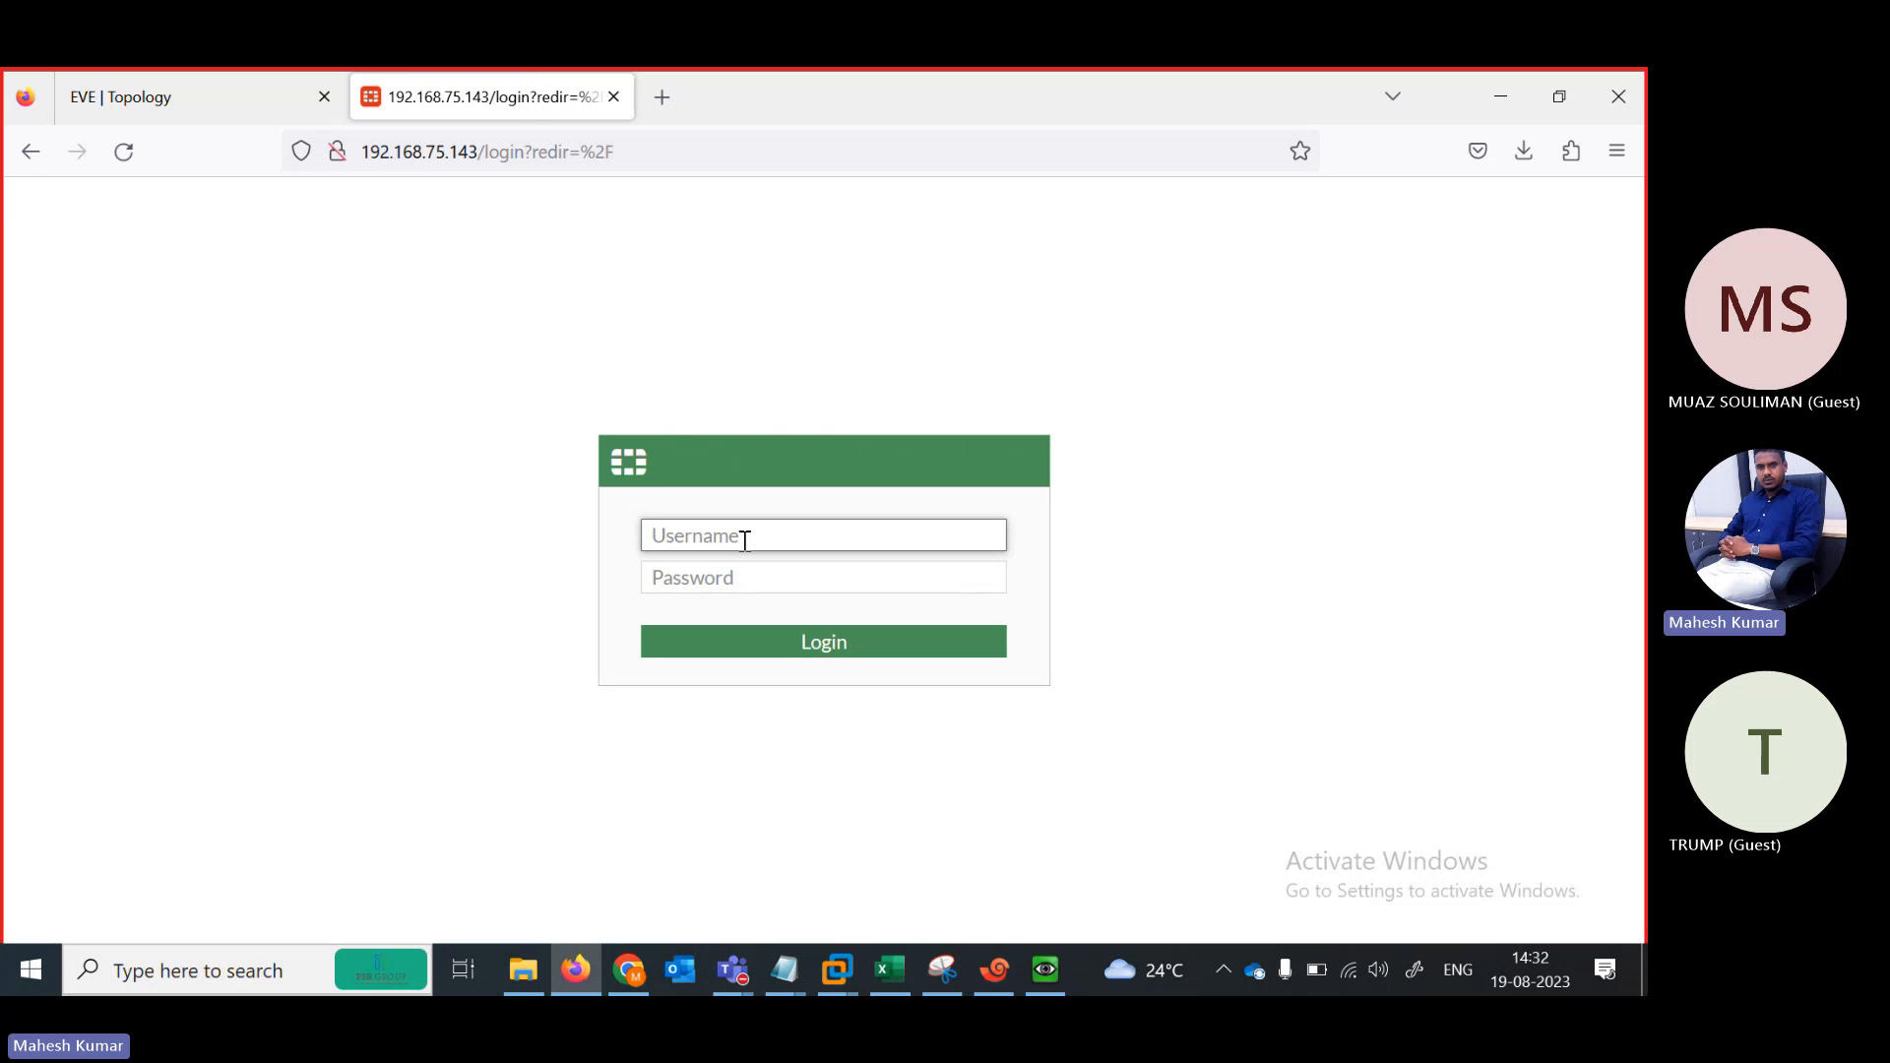
Sign in to FortiGate as admin with the account password and decline saving the login
{"action": "type", "text": "admin"}
{"action": "key", "text": "Tab"}
{"action": "type", "text": "a"}
{"action": "key", "text": "BackSpace"}
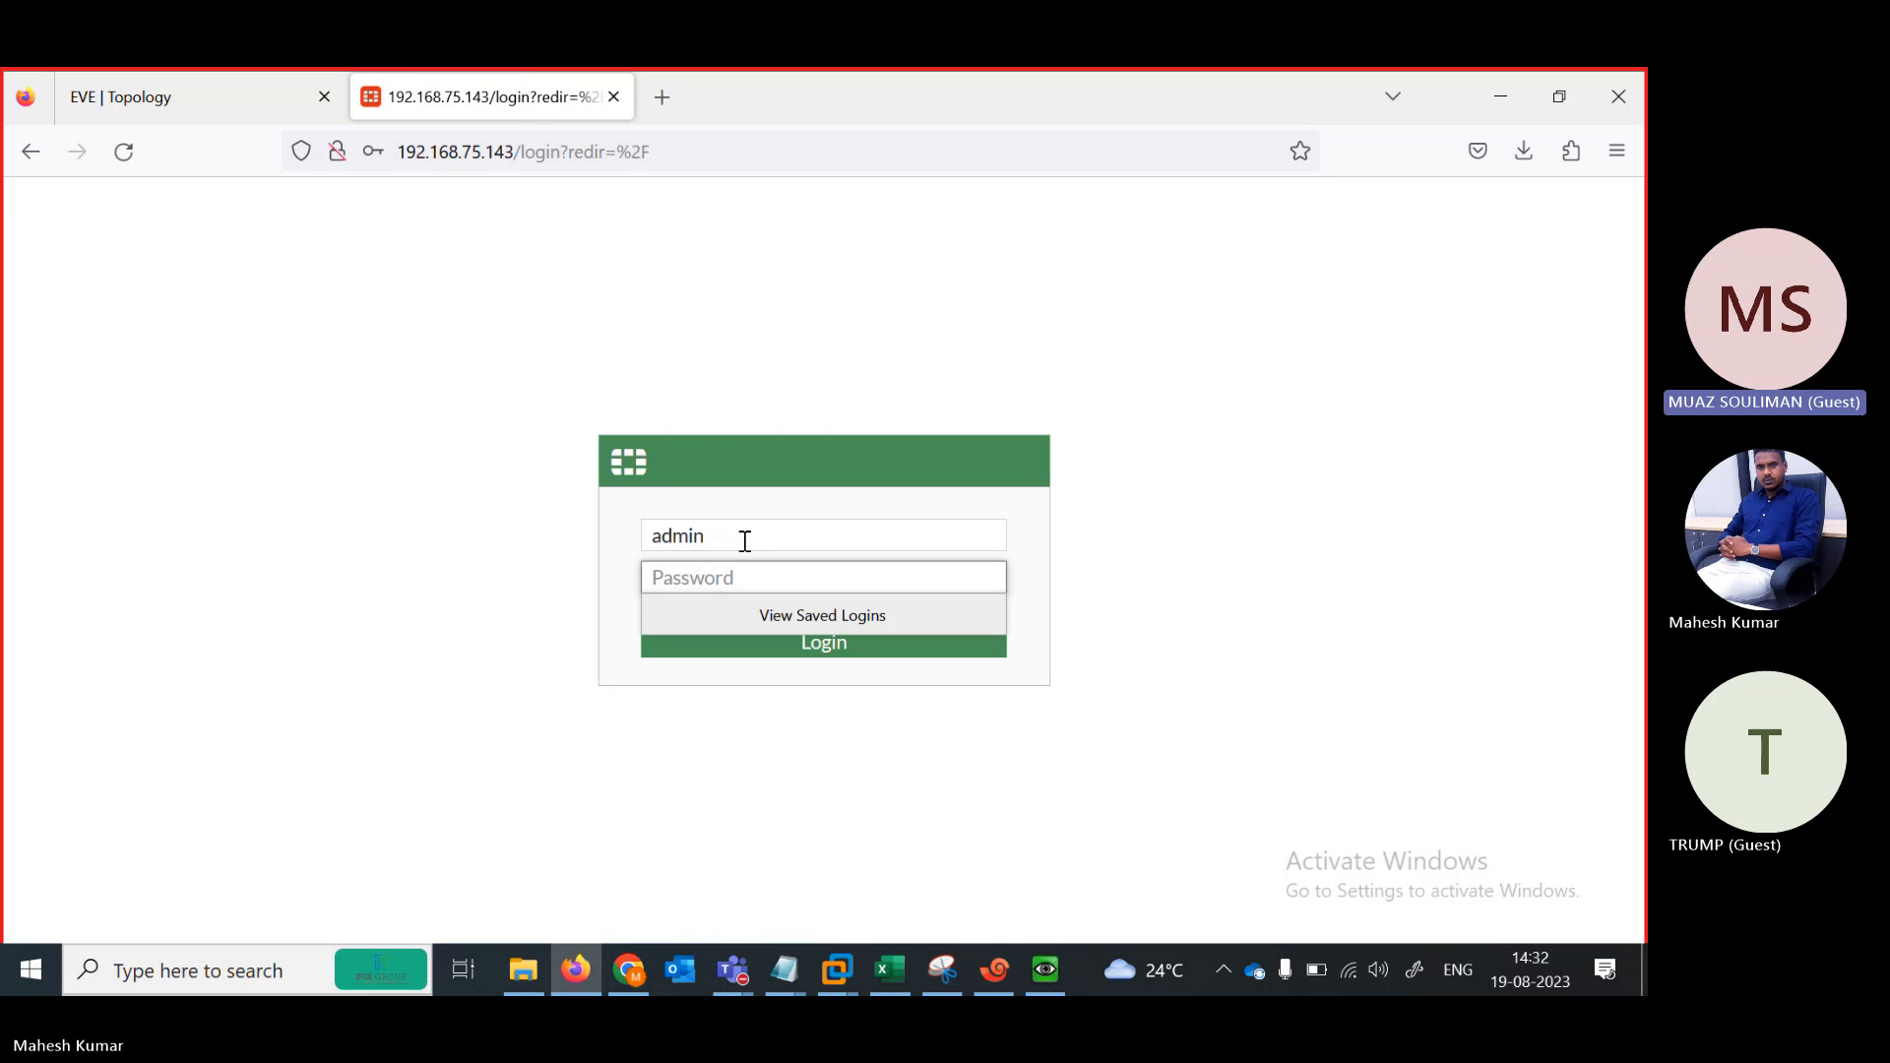
{"action": "type", "text": "admin"}
{"action": "key", "text": "Return"}
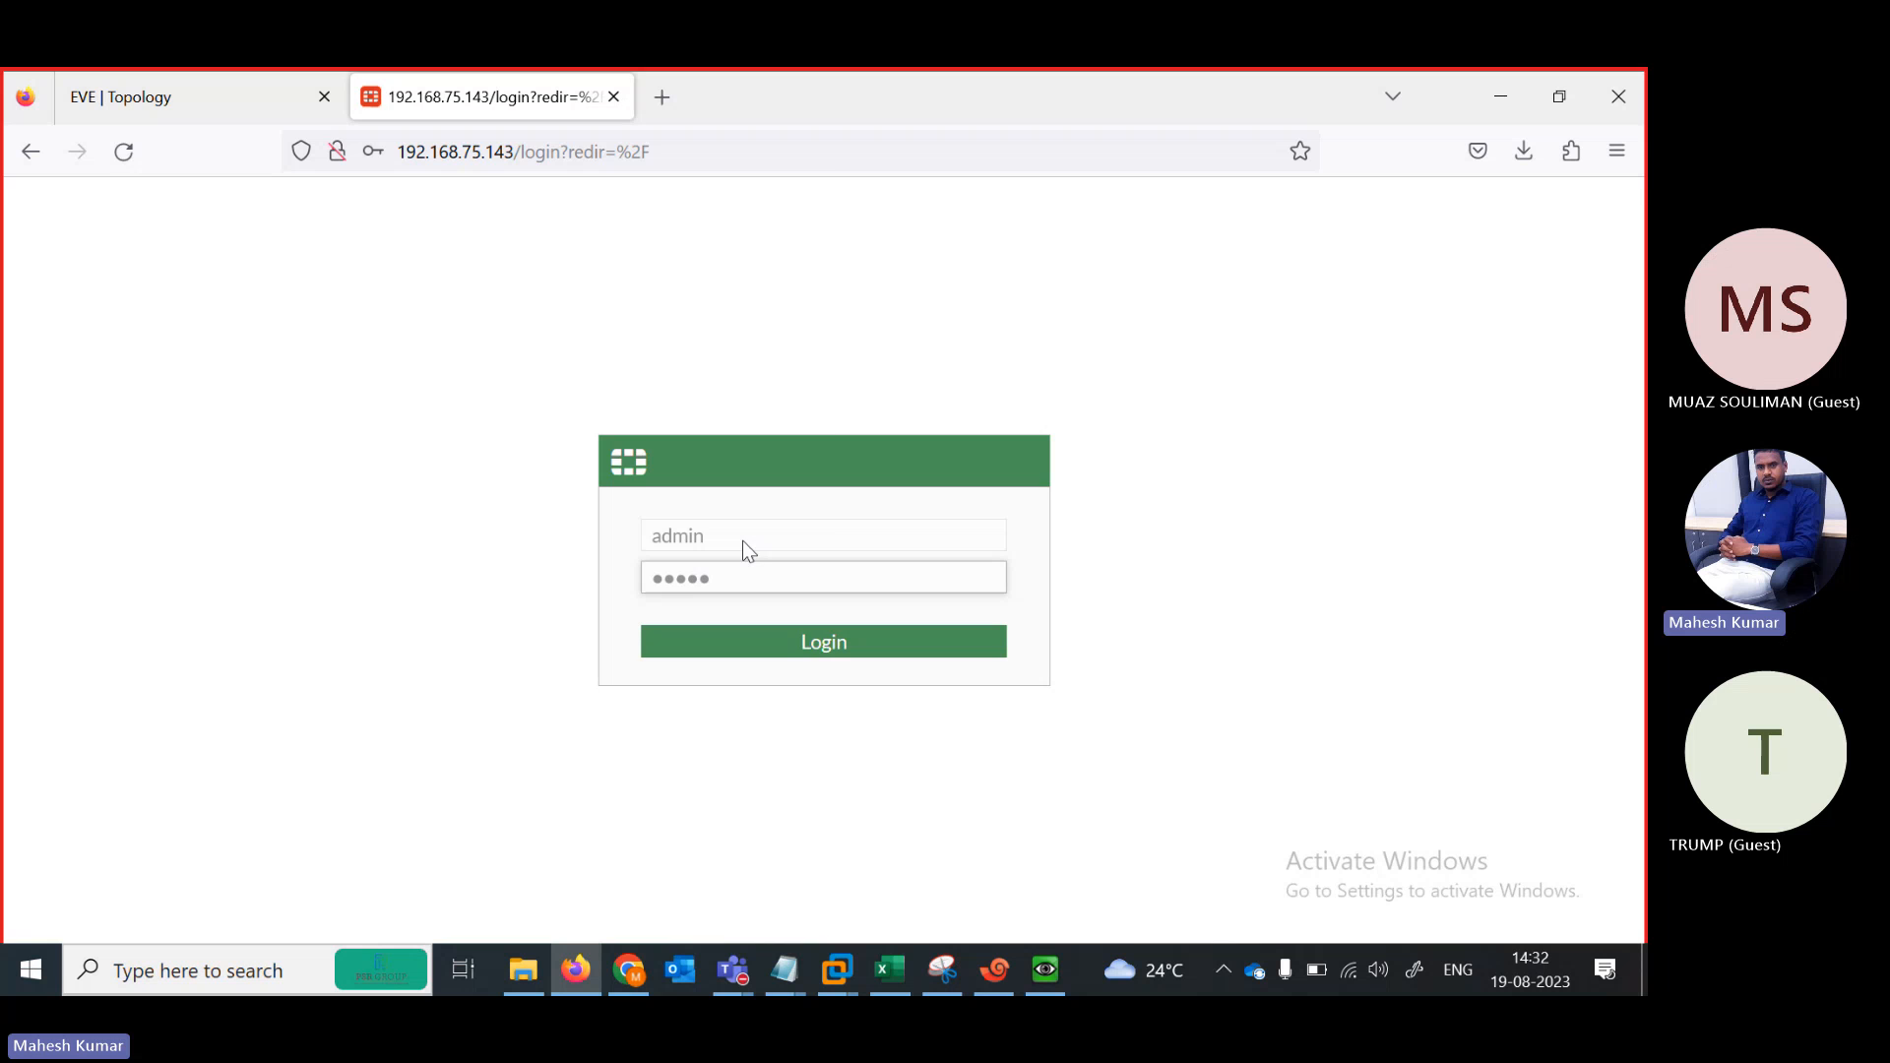
{"action": "left_click", "coordinate": [687, 480]}
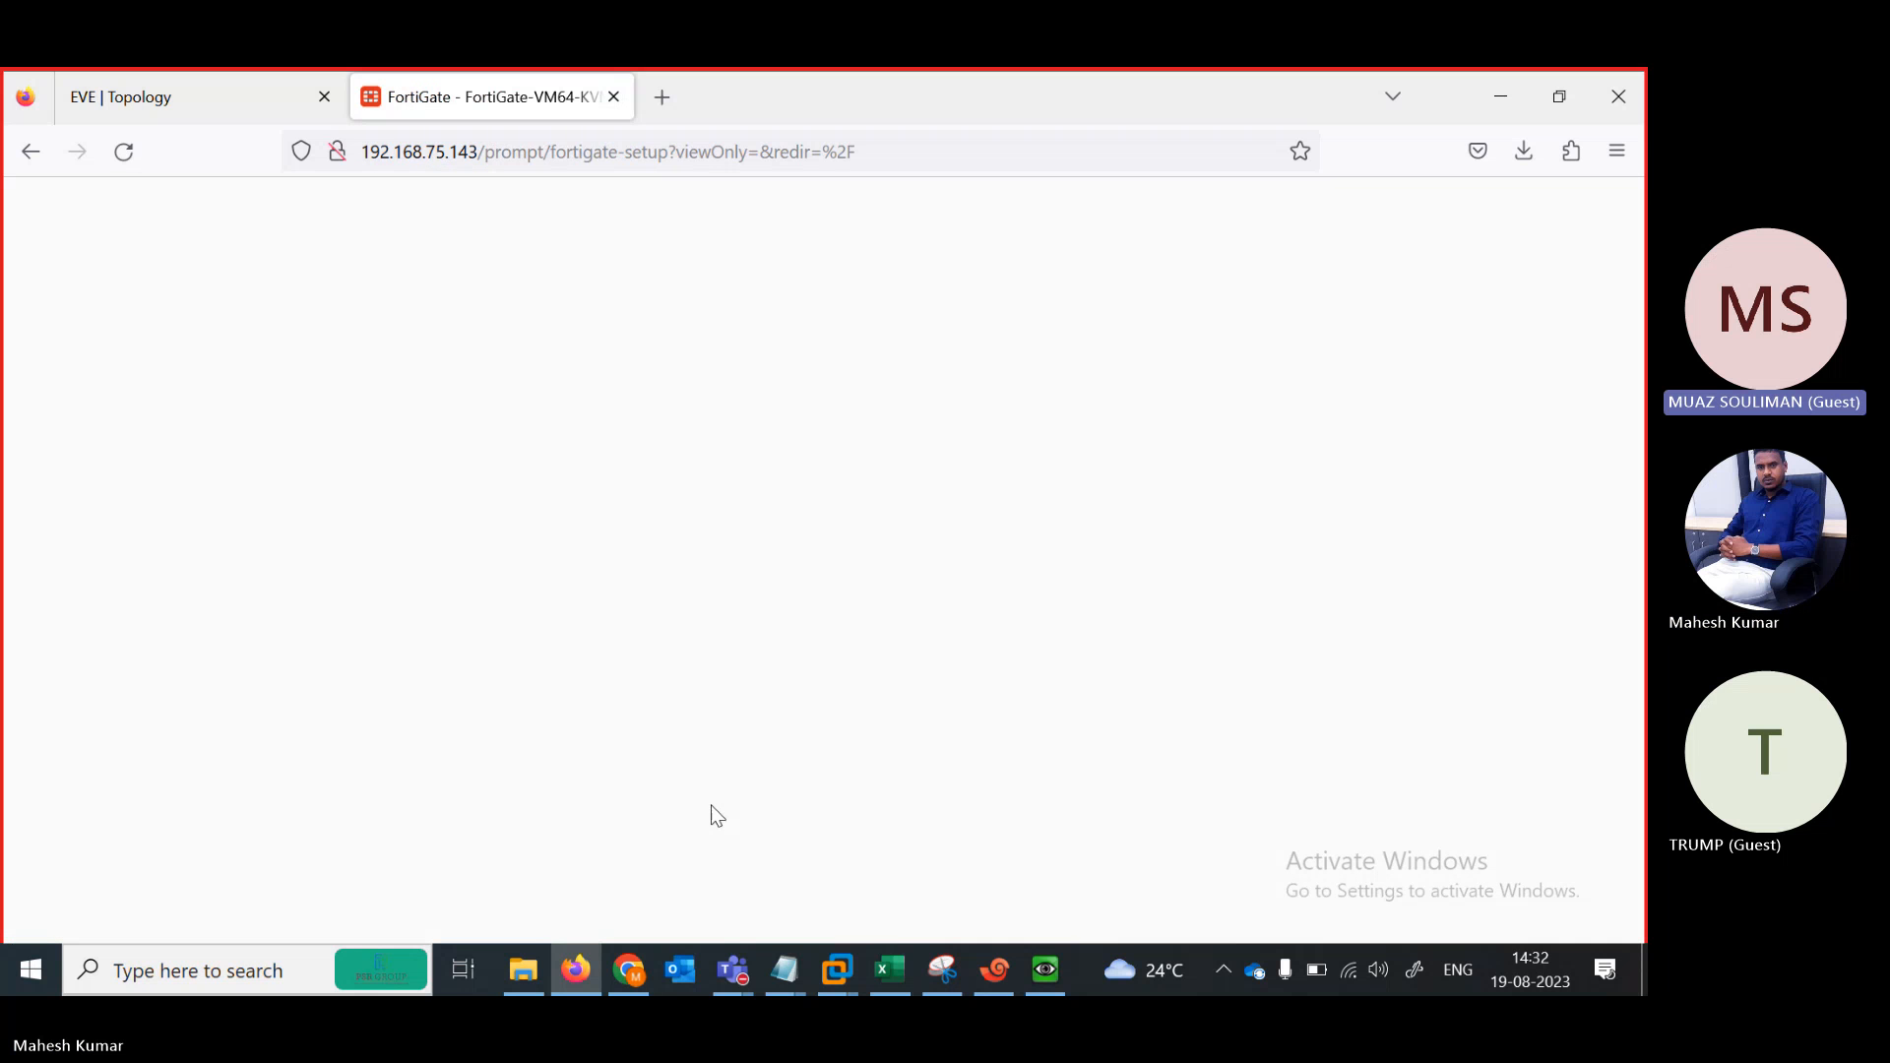
Minimize the meeting window and choose Later to postpone the FortiGate setup steps
{"action": "mouse_move", "coordinate": [732, 969]}
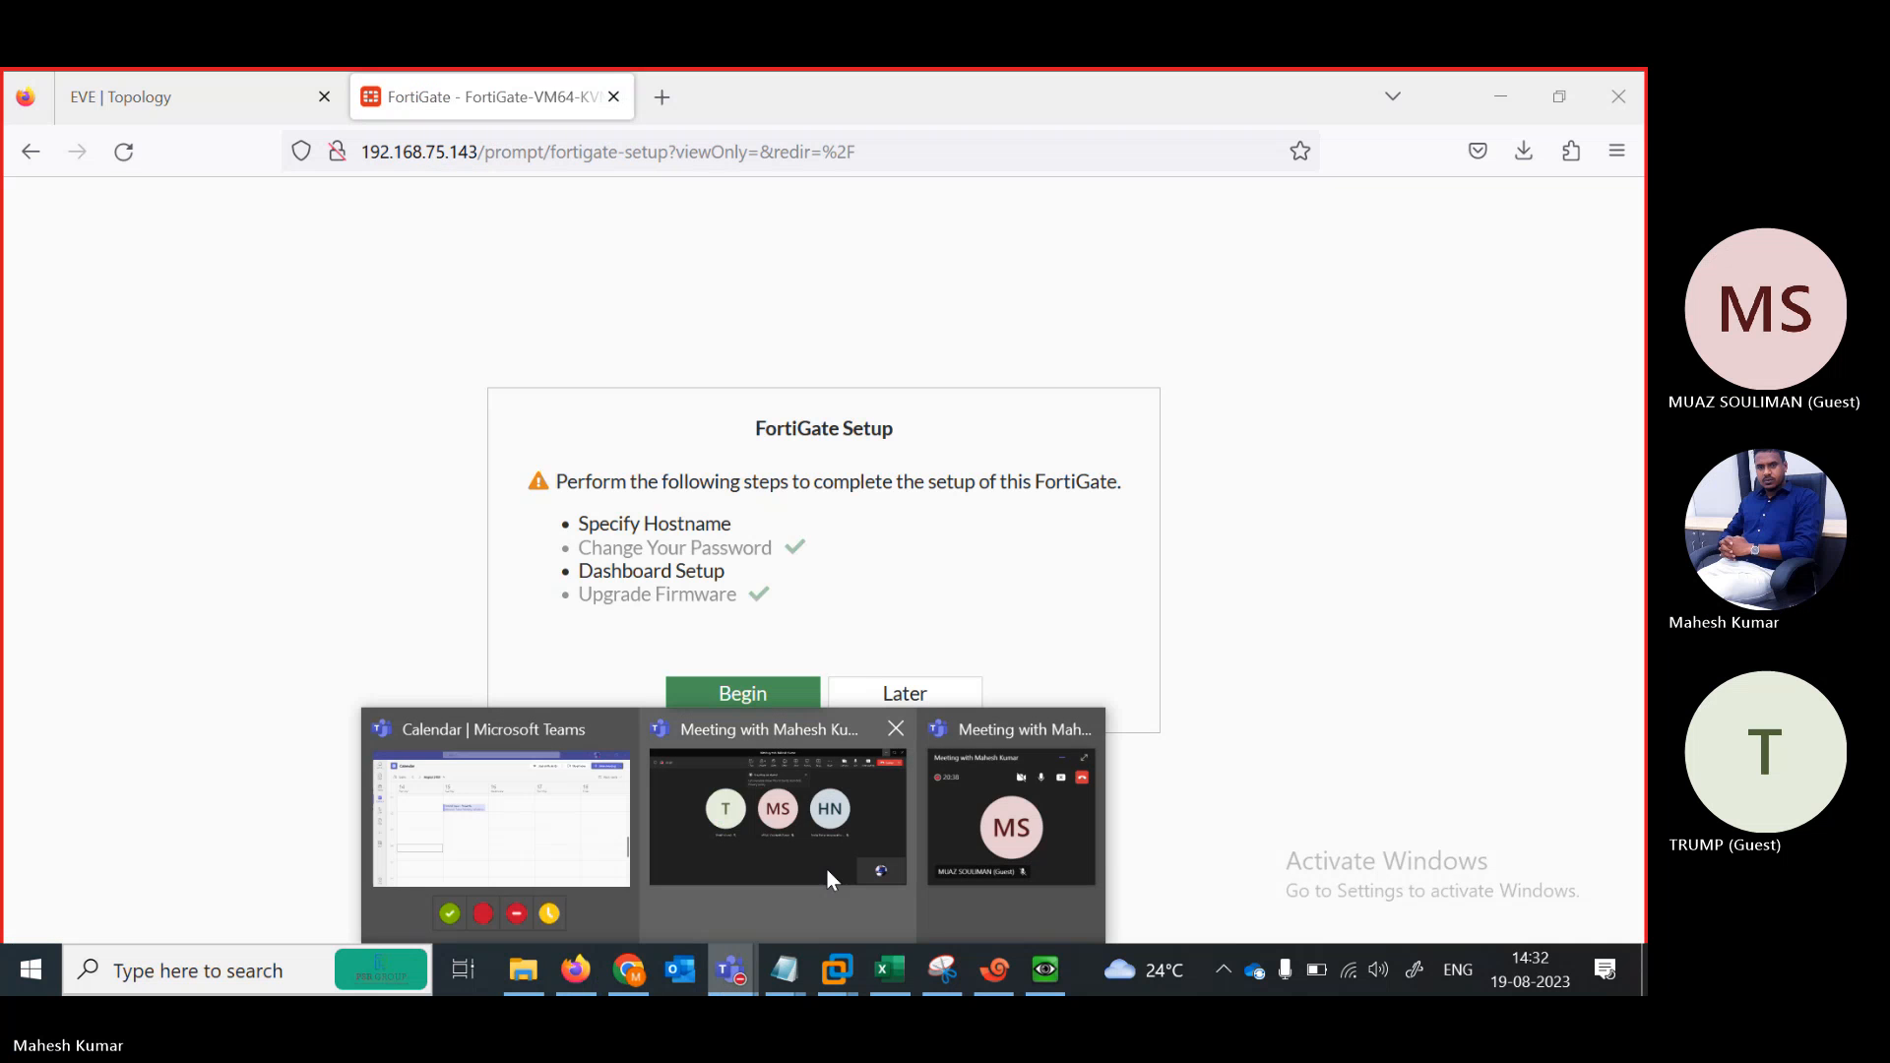
{"action": "left_click", "coordinate": [793, 866]}
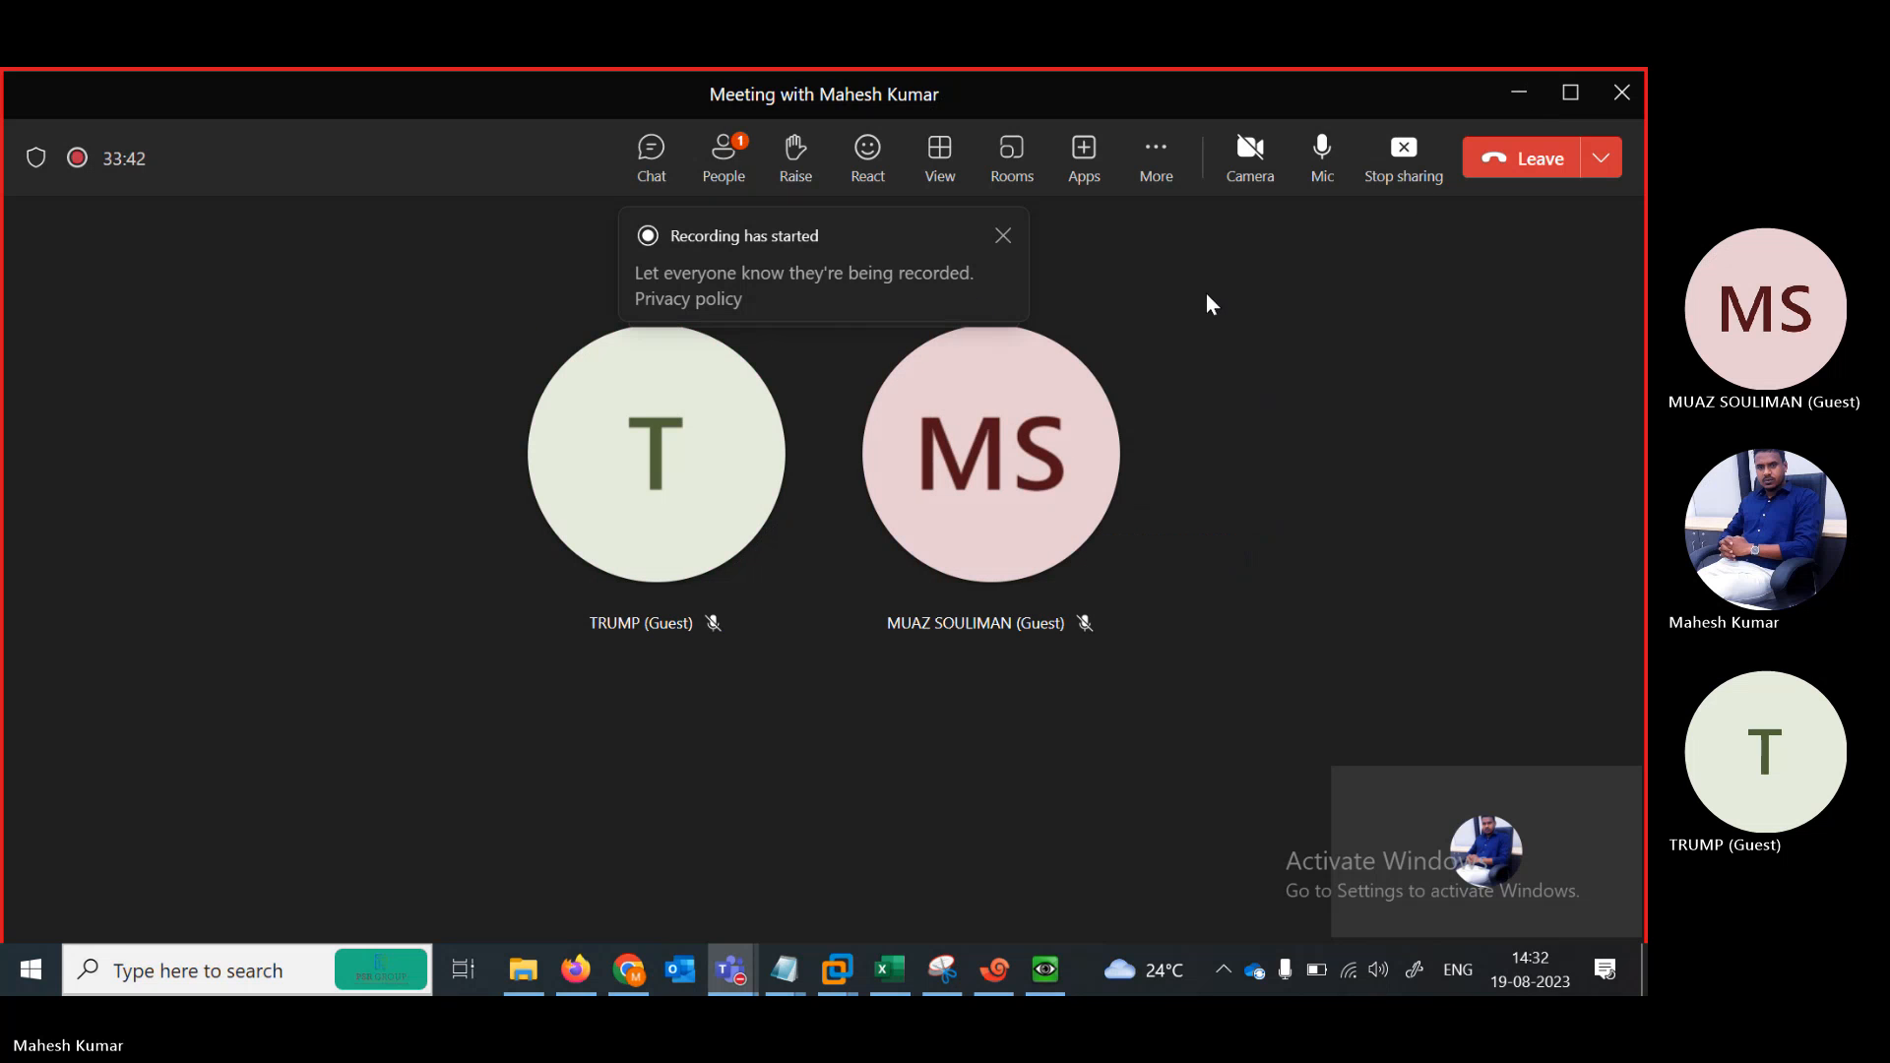
{"action": "left_click", "coordinate": [1519, 99]}
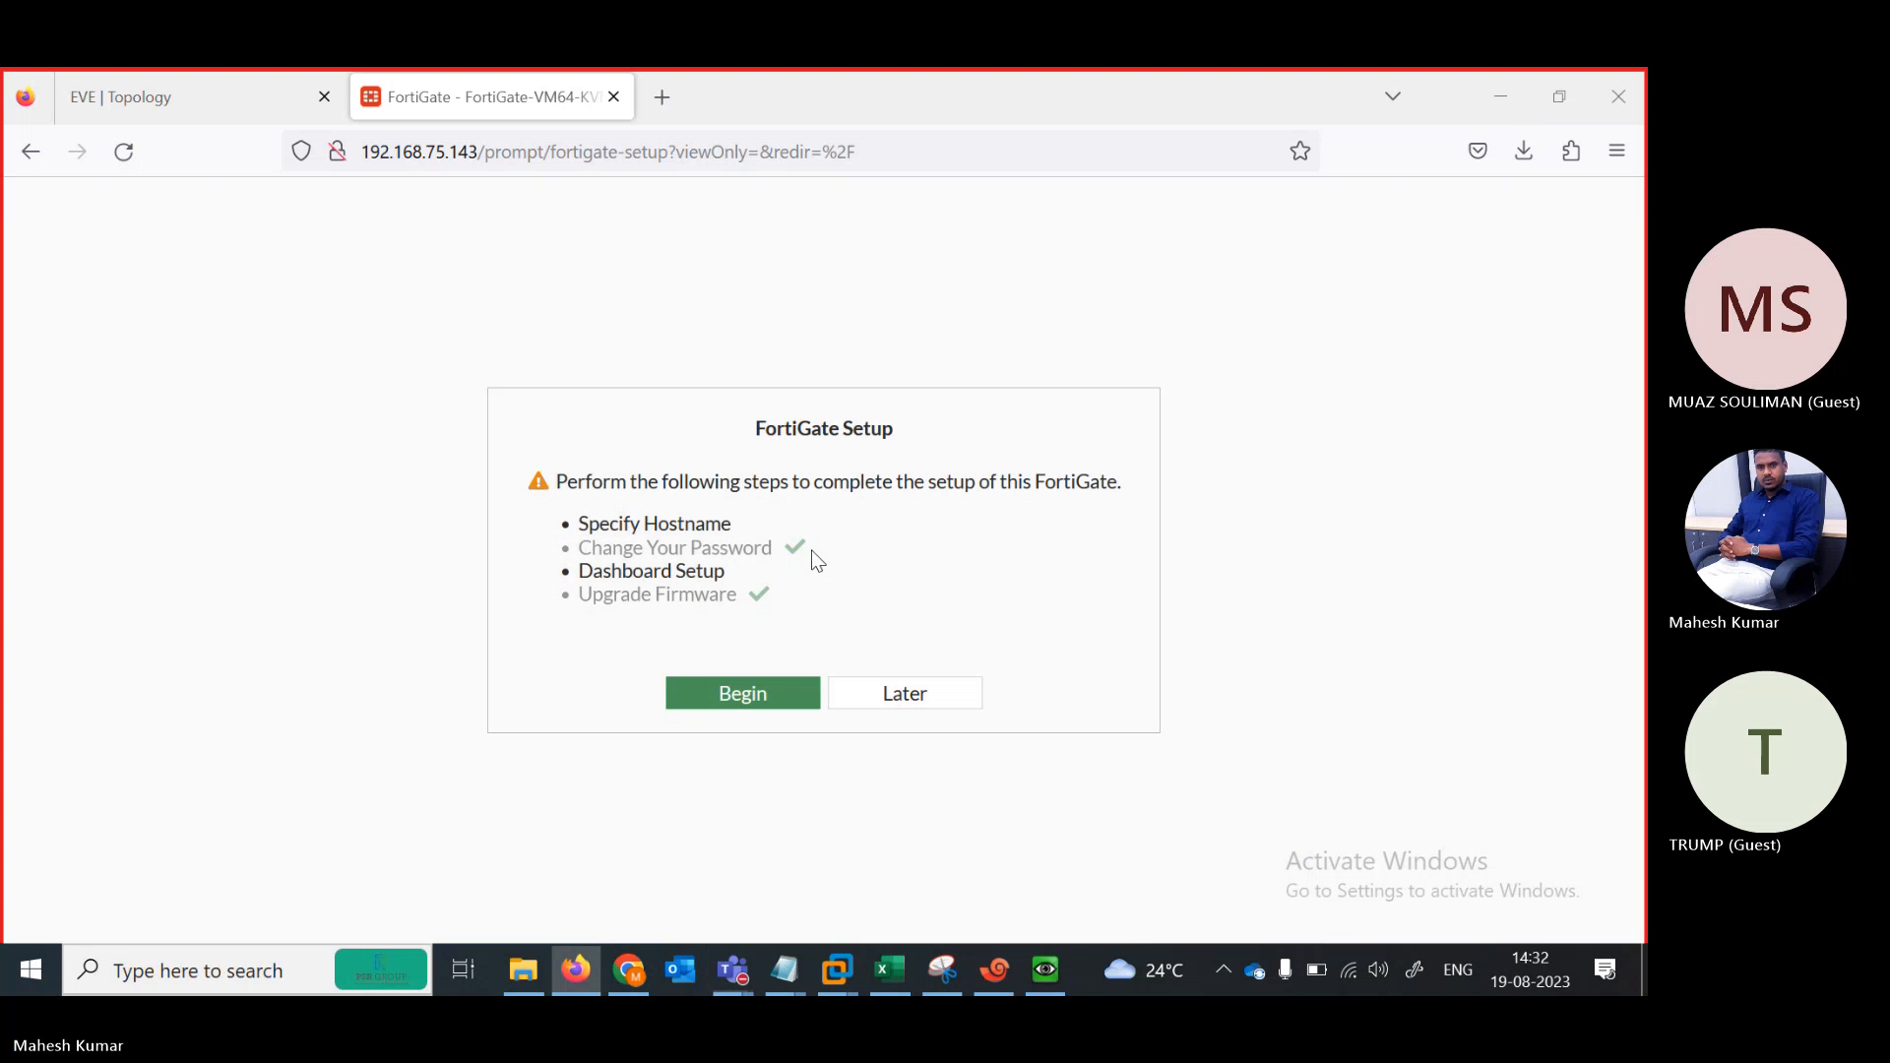
{"action": "left_click", "coordinate": [881, 694]}
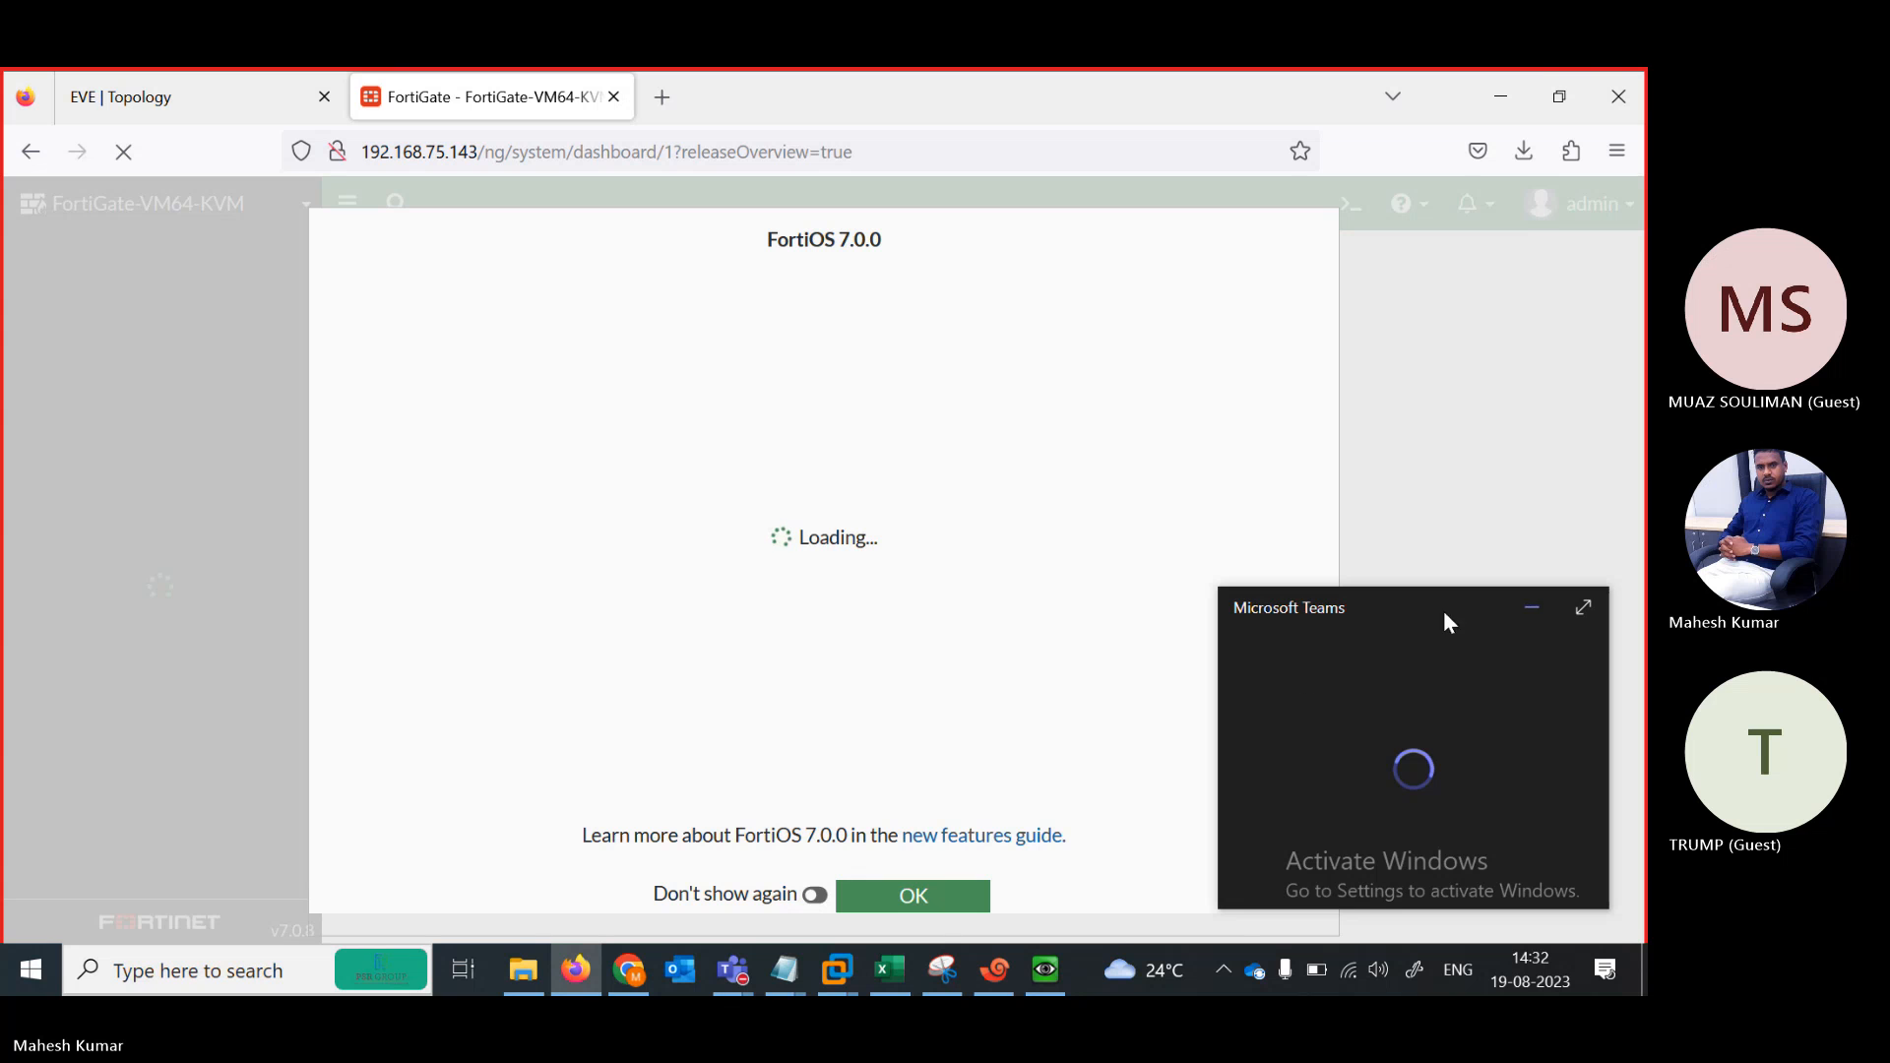
Switch port1's addressing mode to Manual with 192.168.75.143/255.255.255.0 and confirm the save
{"action": "left_click", "coordinate": [904, 898]}
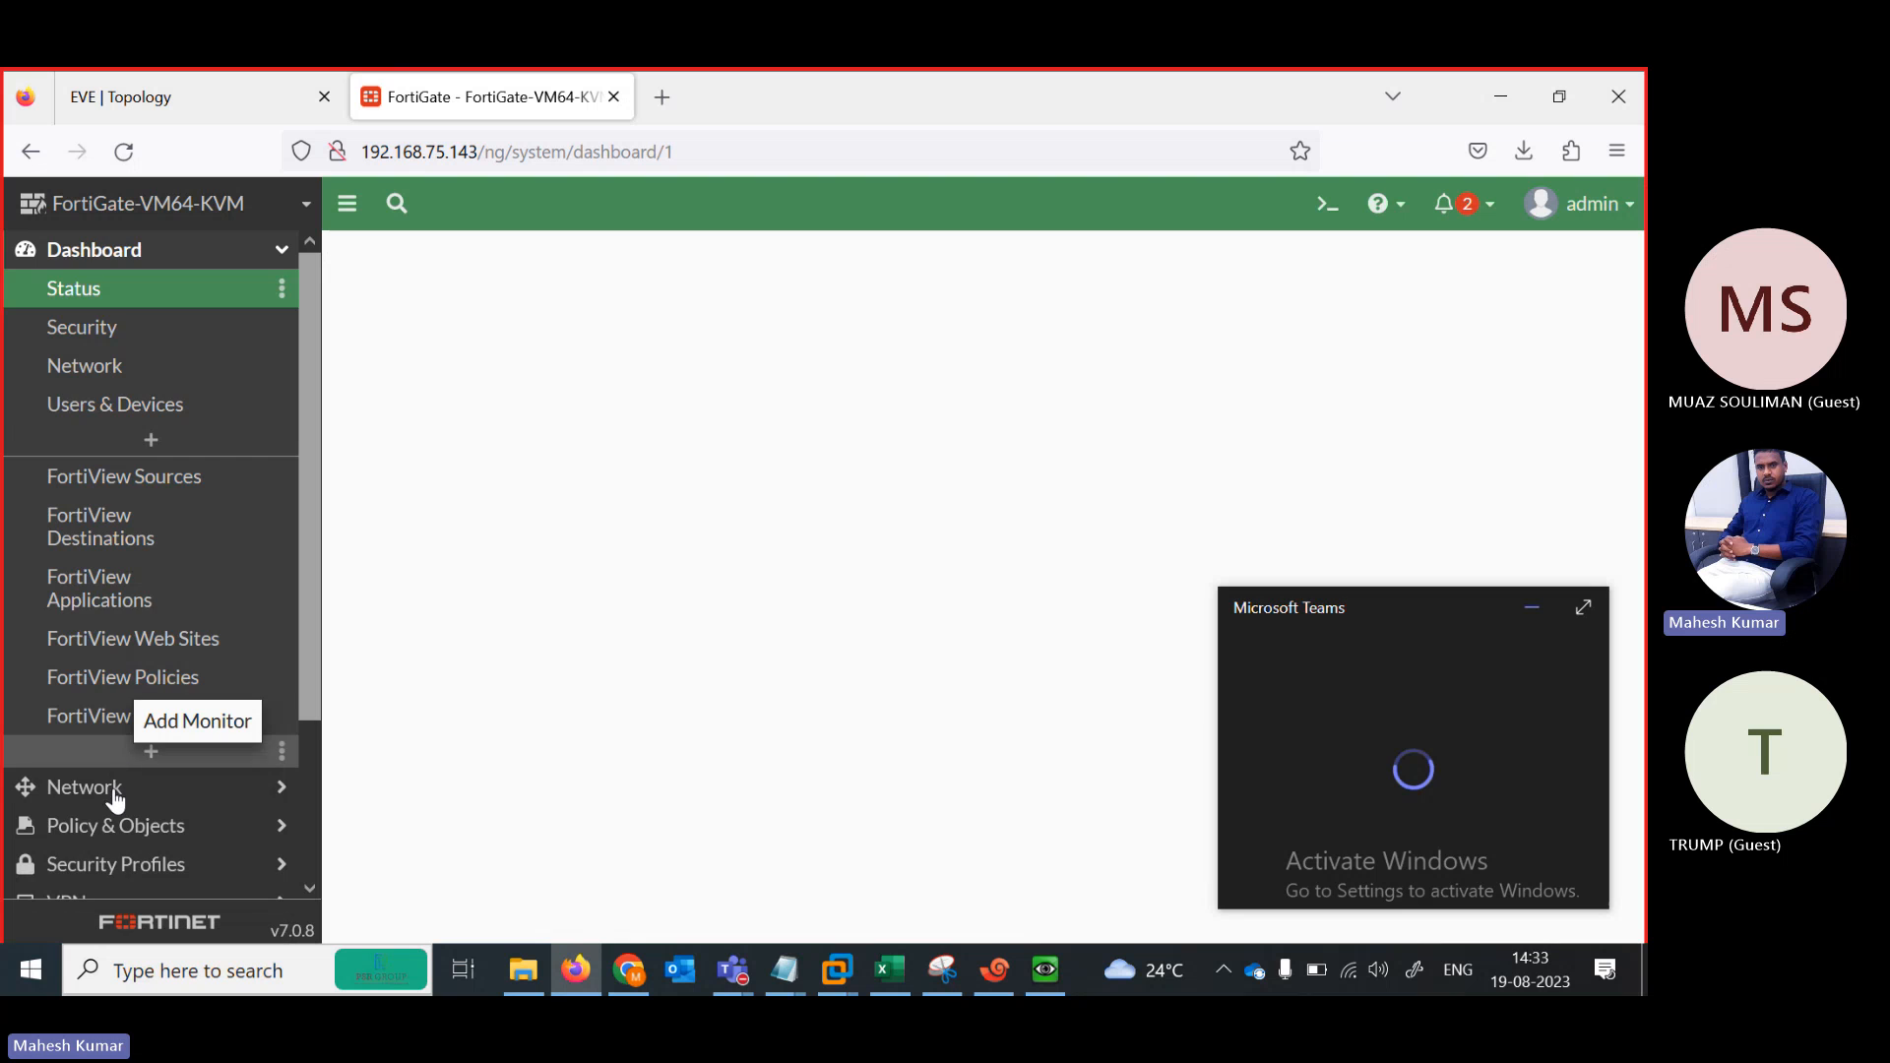
{"action": "left_click", "coordinate": [115, 793]}
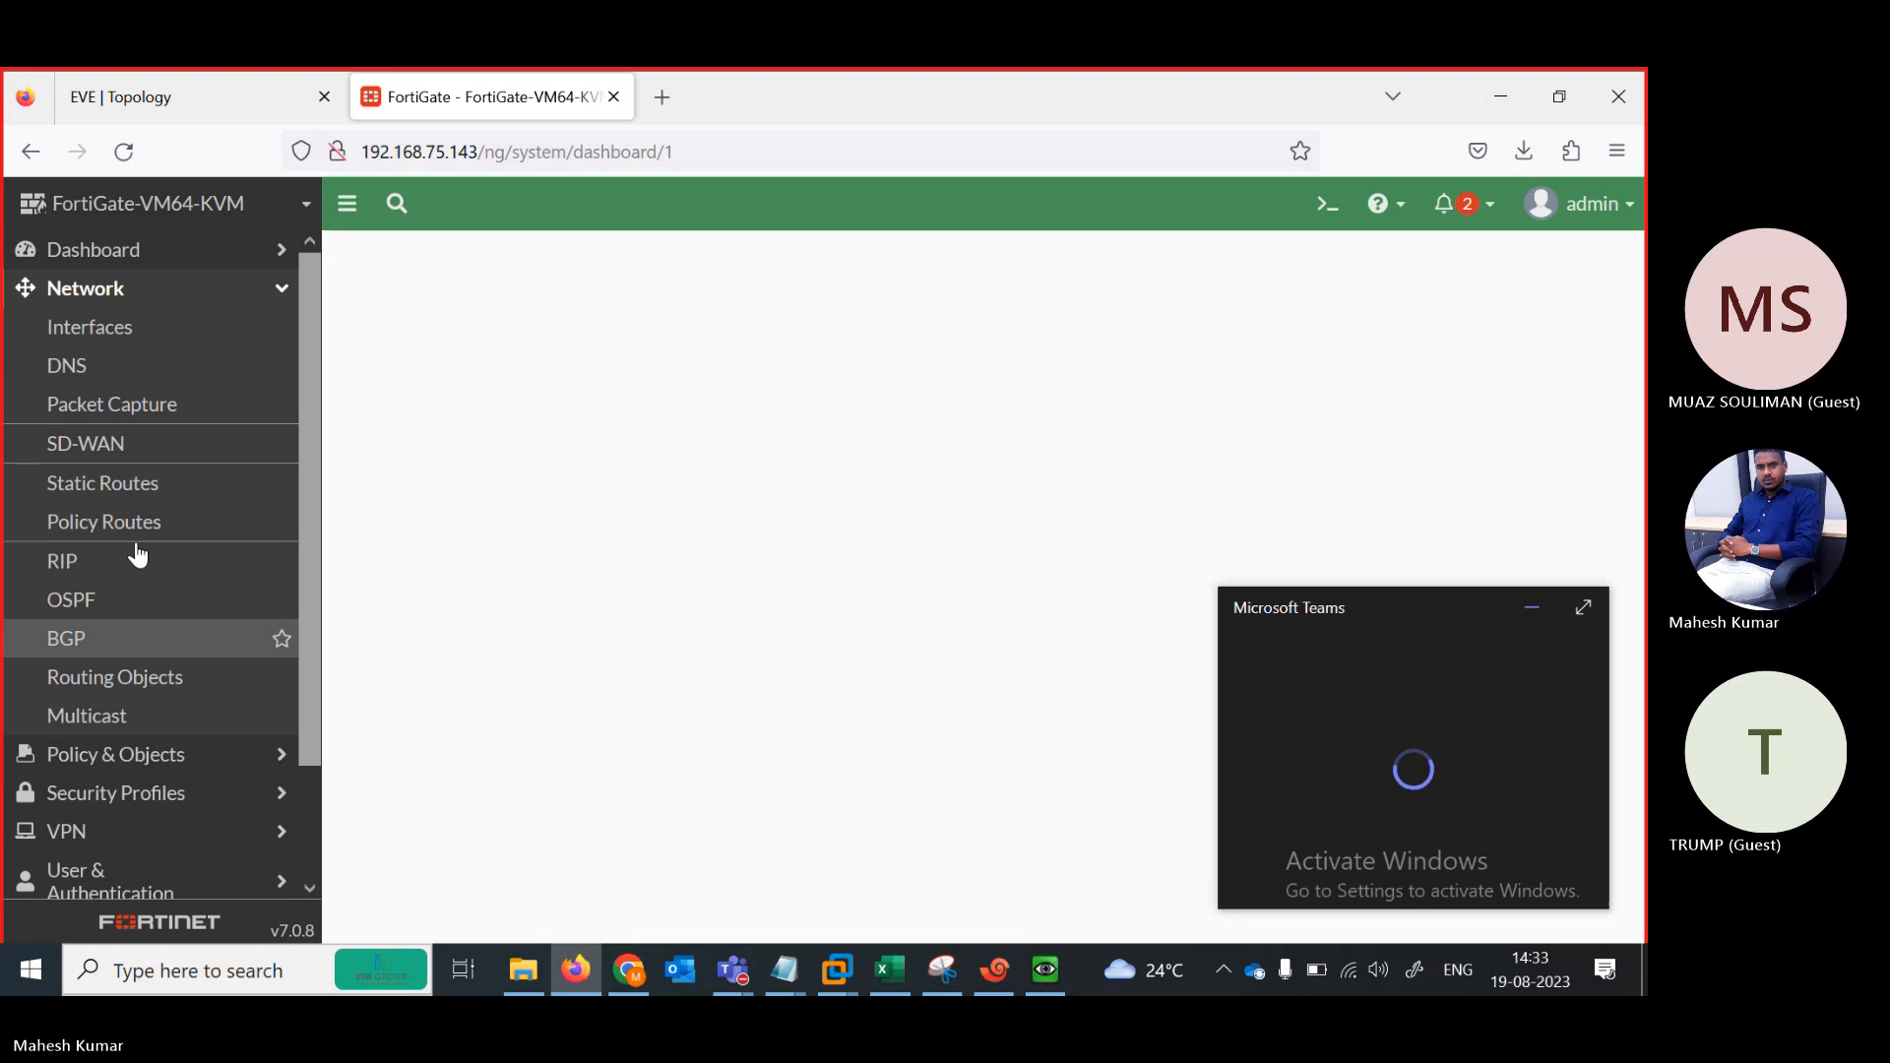
{"action": "left_click", "coordinate": [116, 331]}
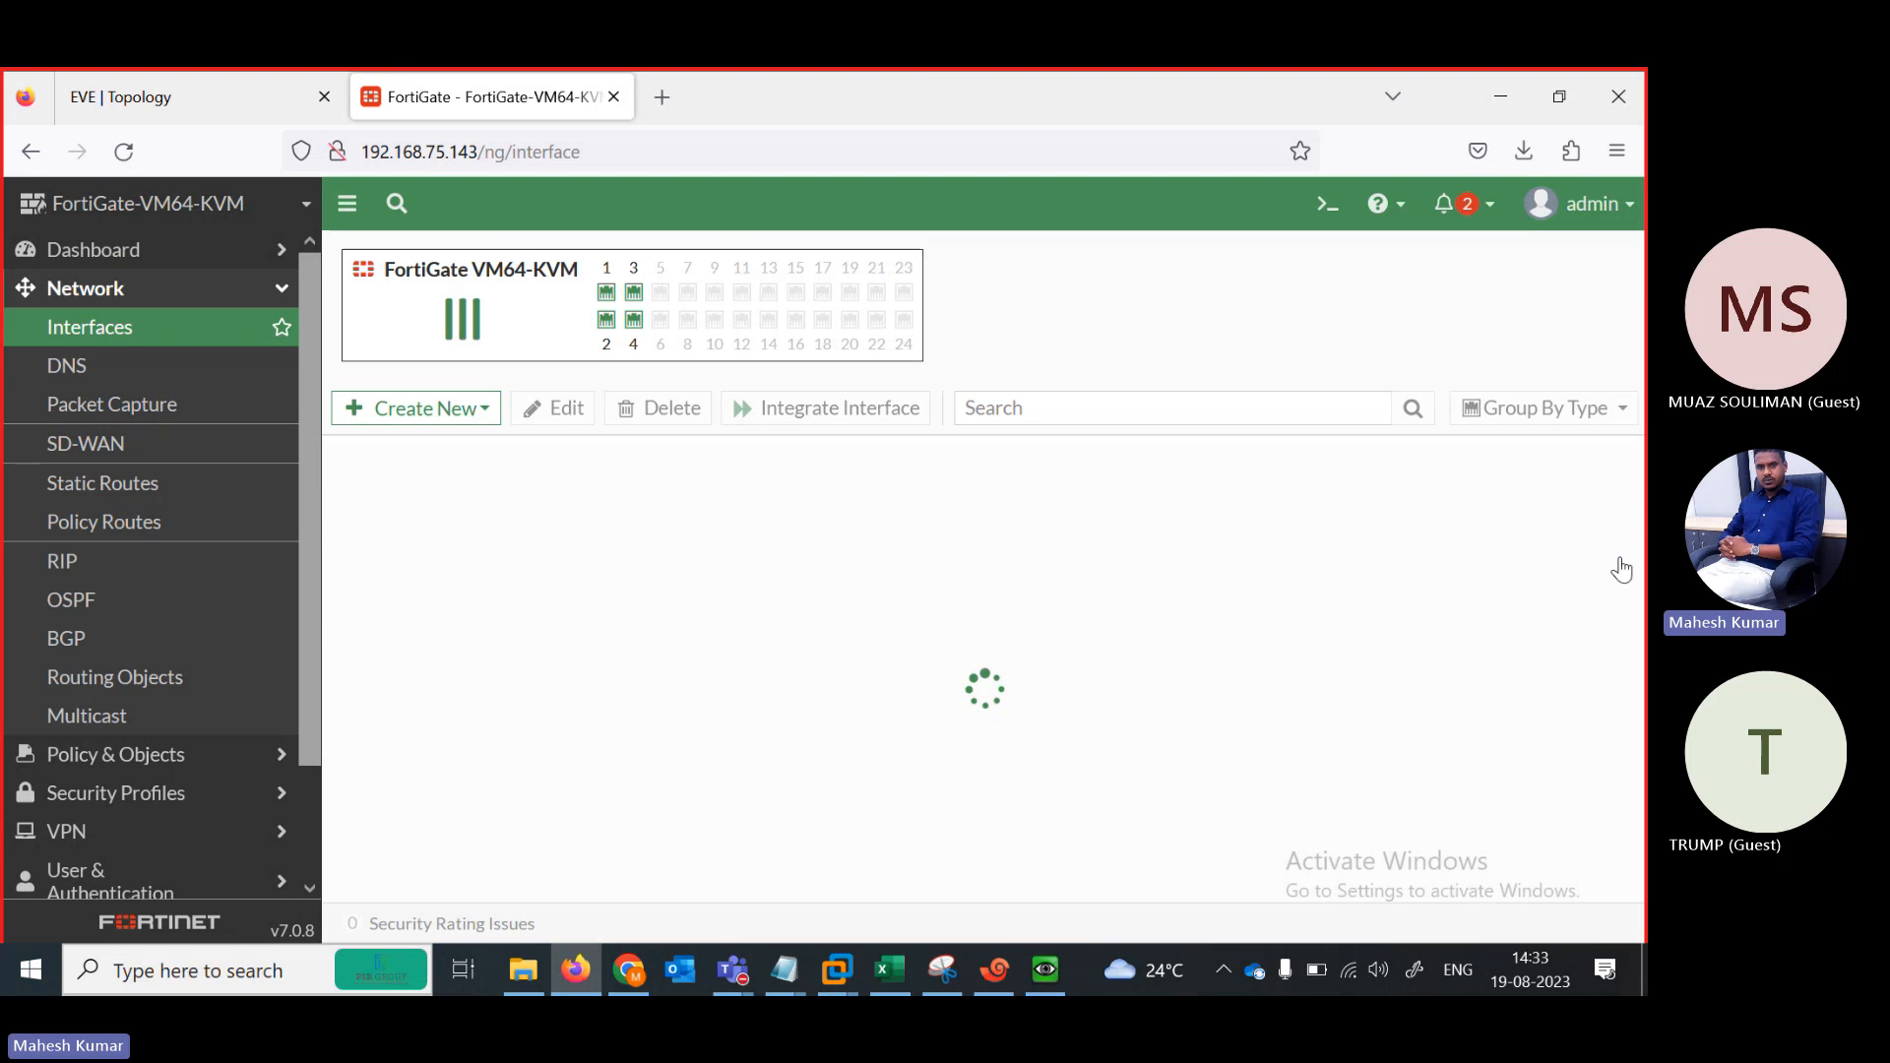
{"action": "left_click", "coordinate": [624, 697]}
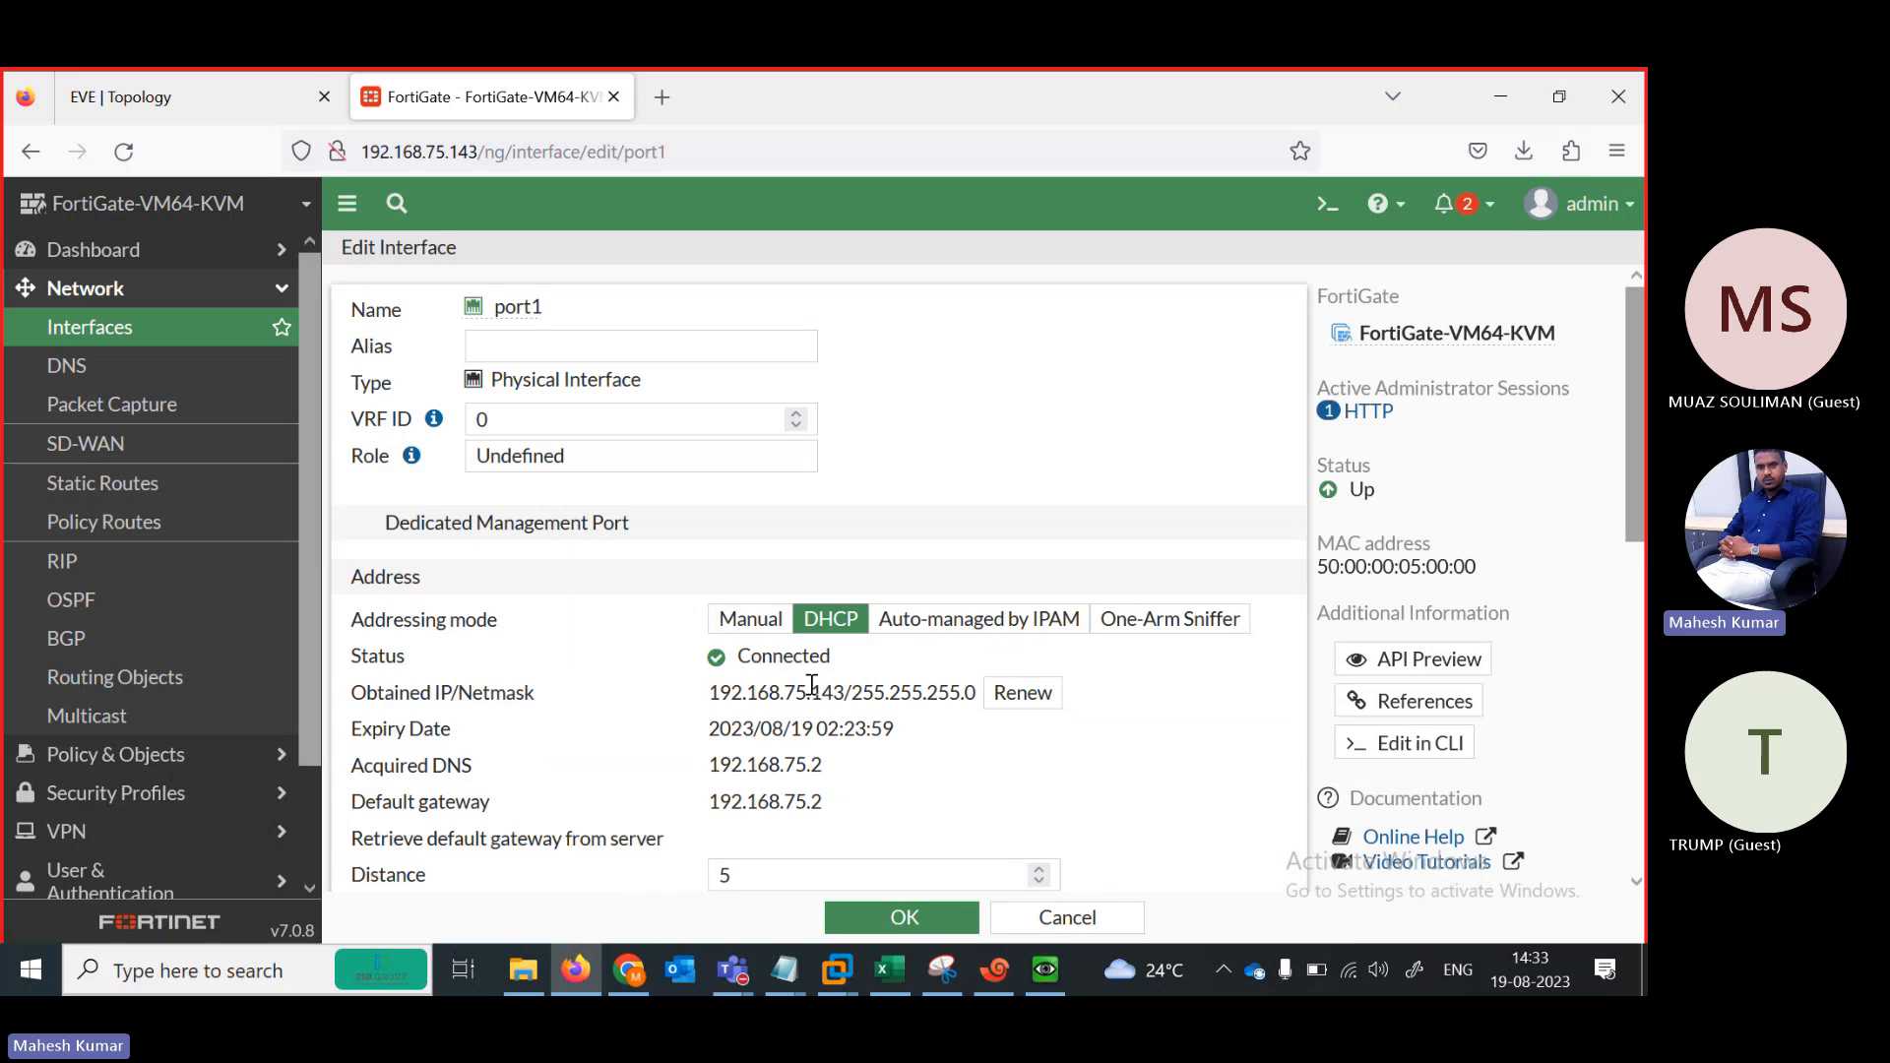
{"action": "left_click", "coordinate": [737, 623]}
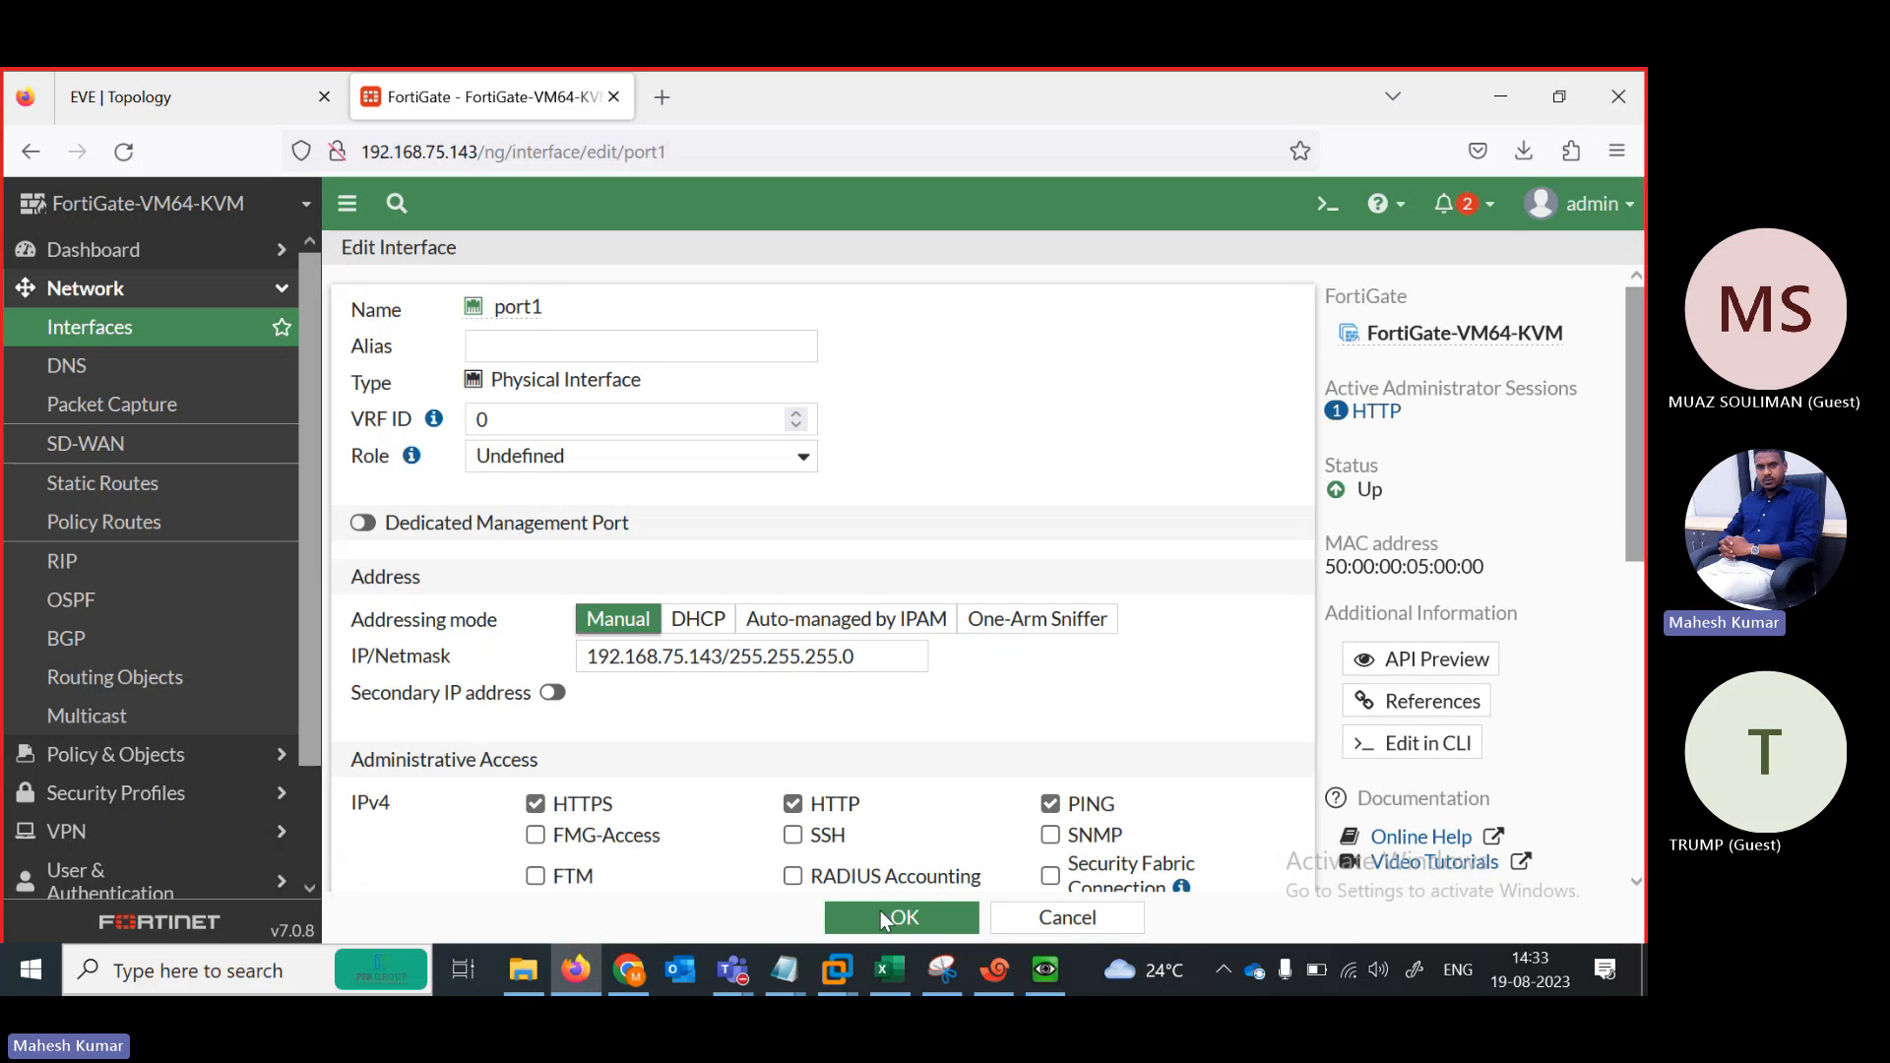
{"action": "left_click", "coordinate": [911, 927]}
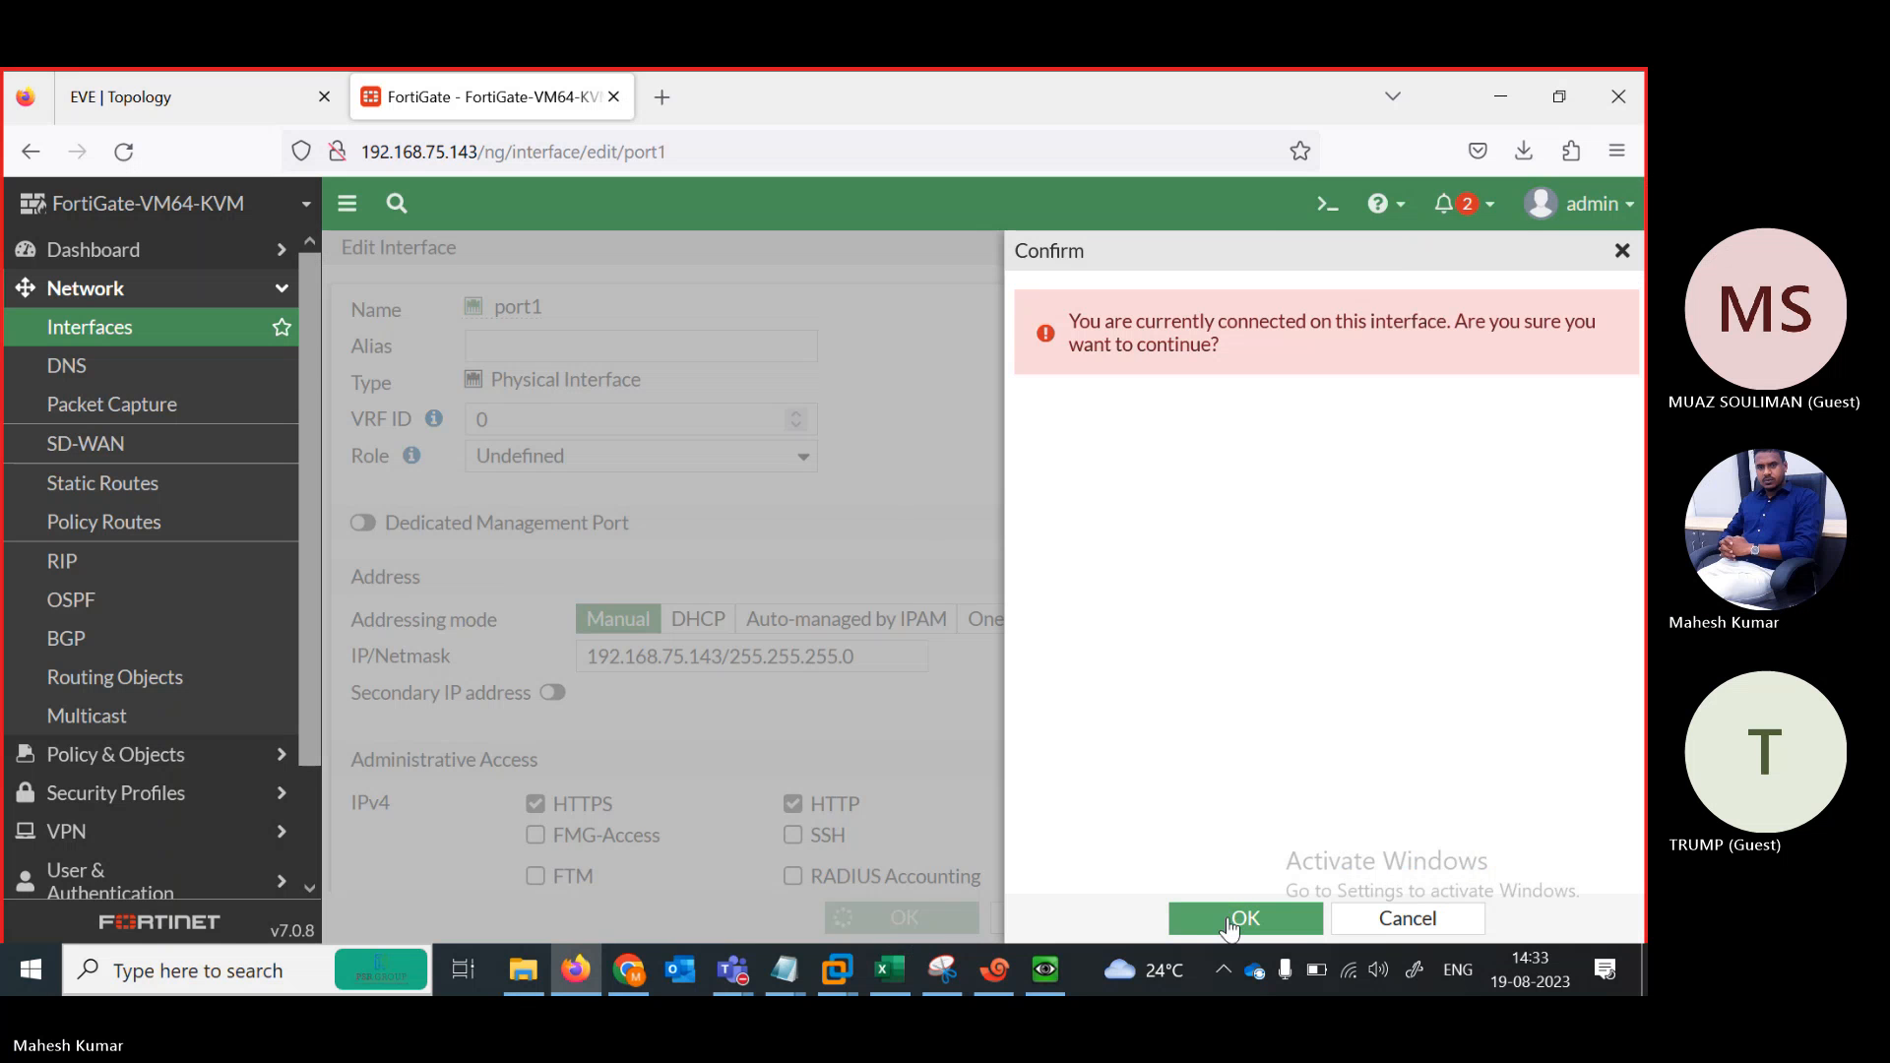
{"action": "left_click", "coordinate": [1244, 918]}
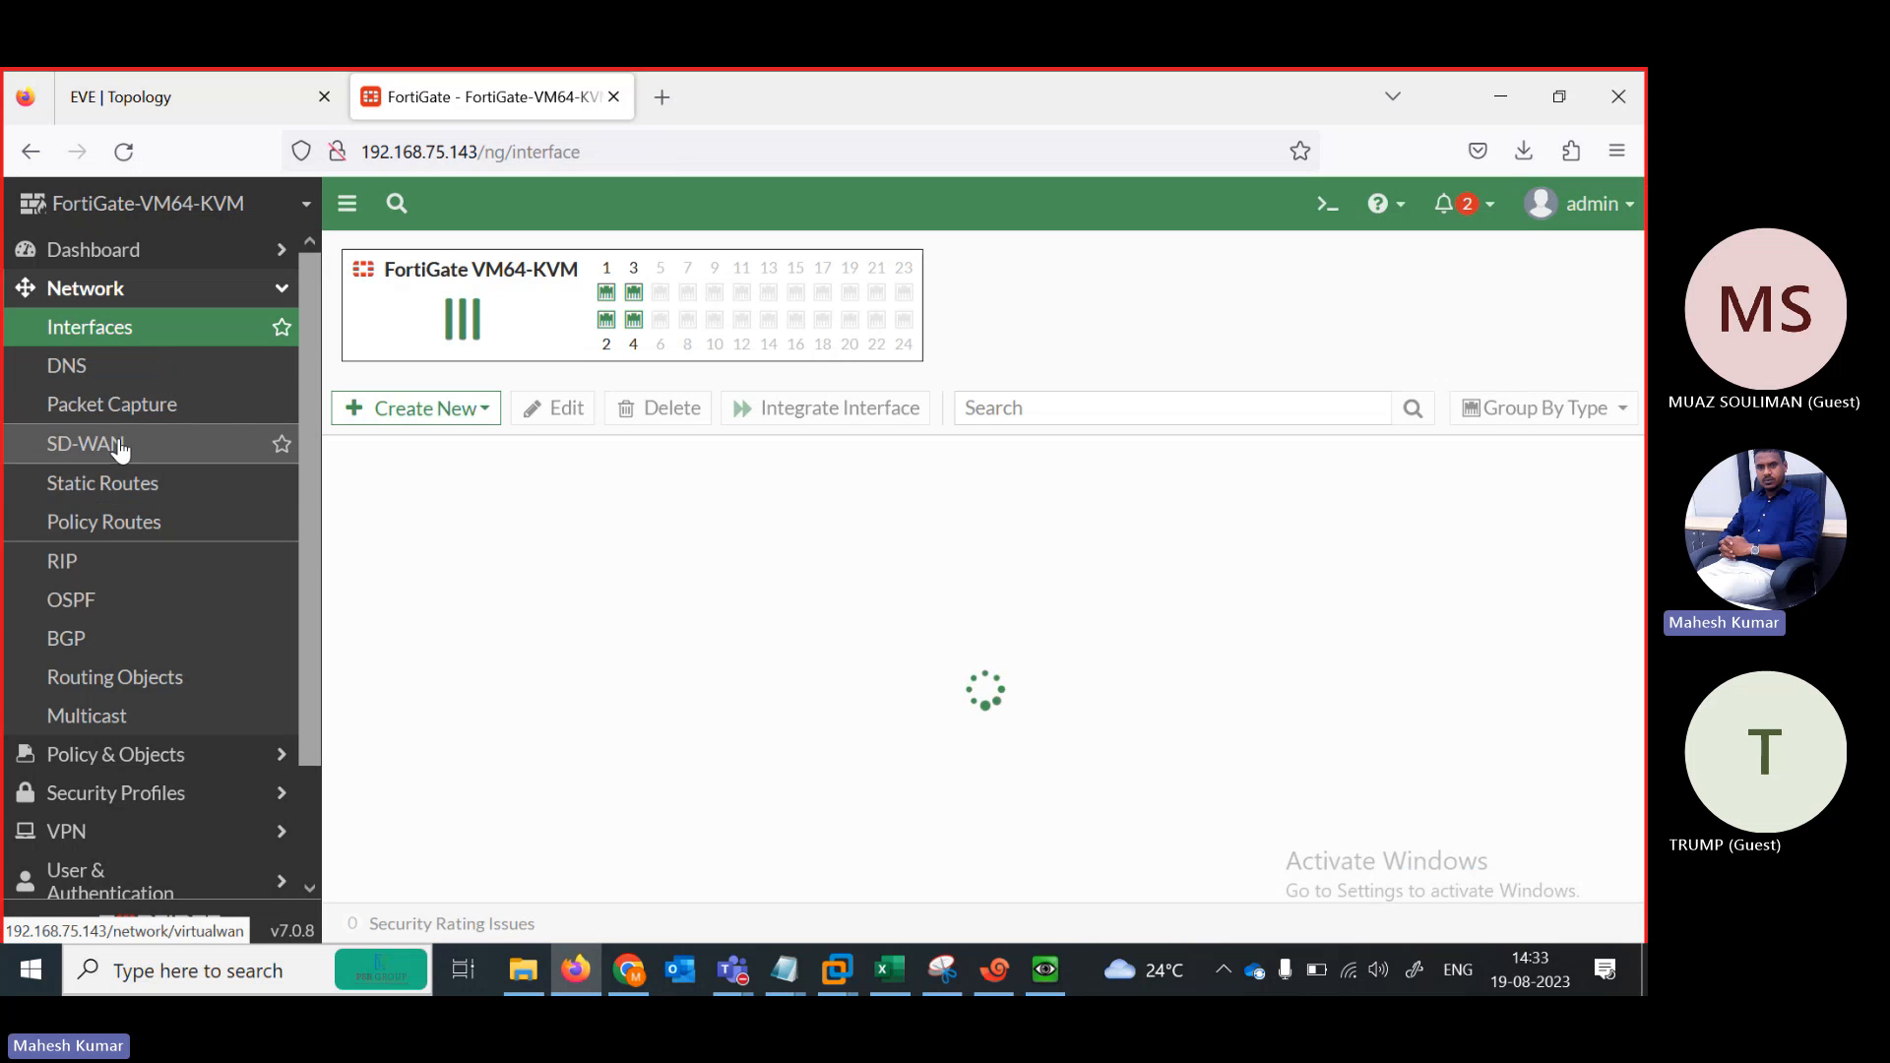
{"action": "left_click", "coordinate": [118, 483]}
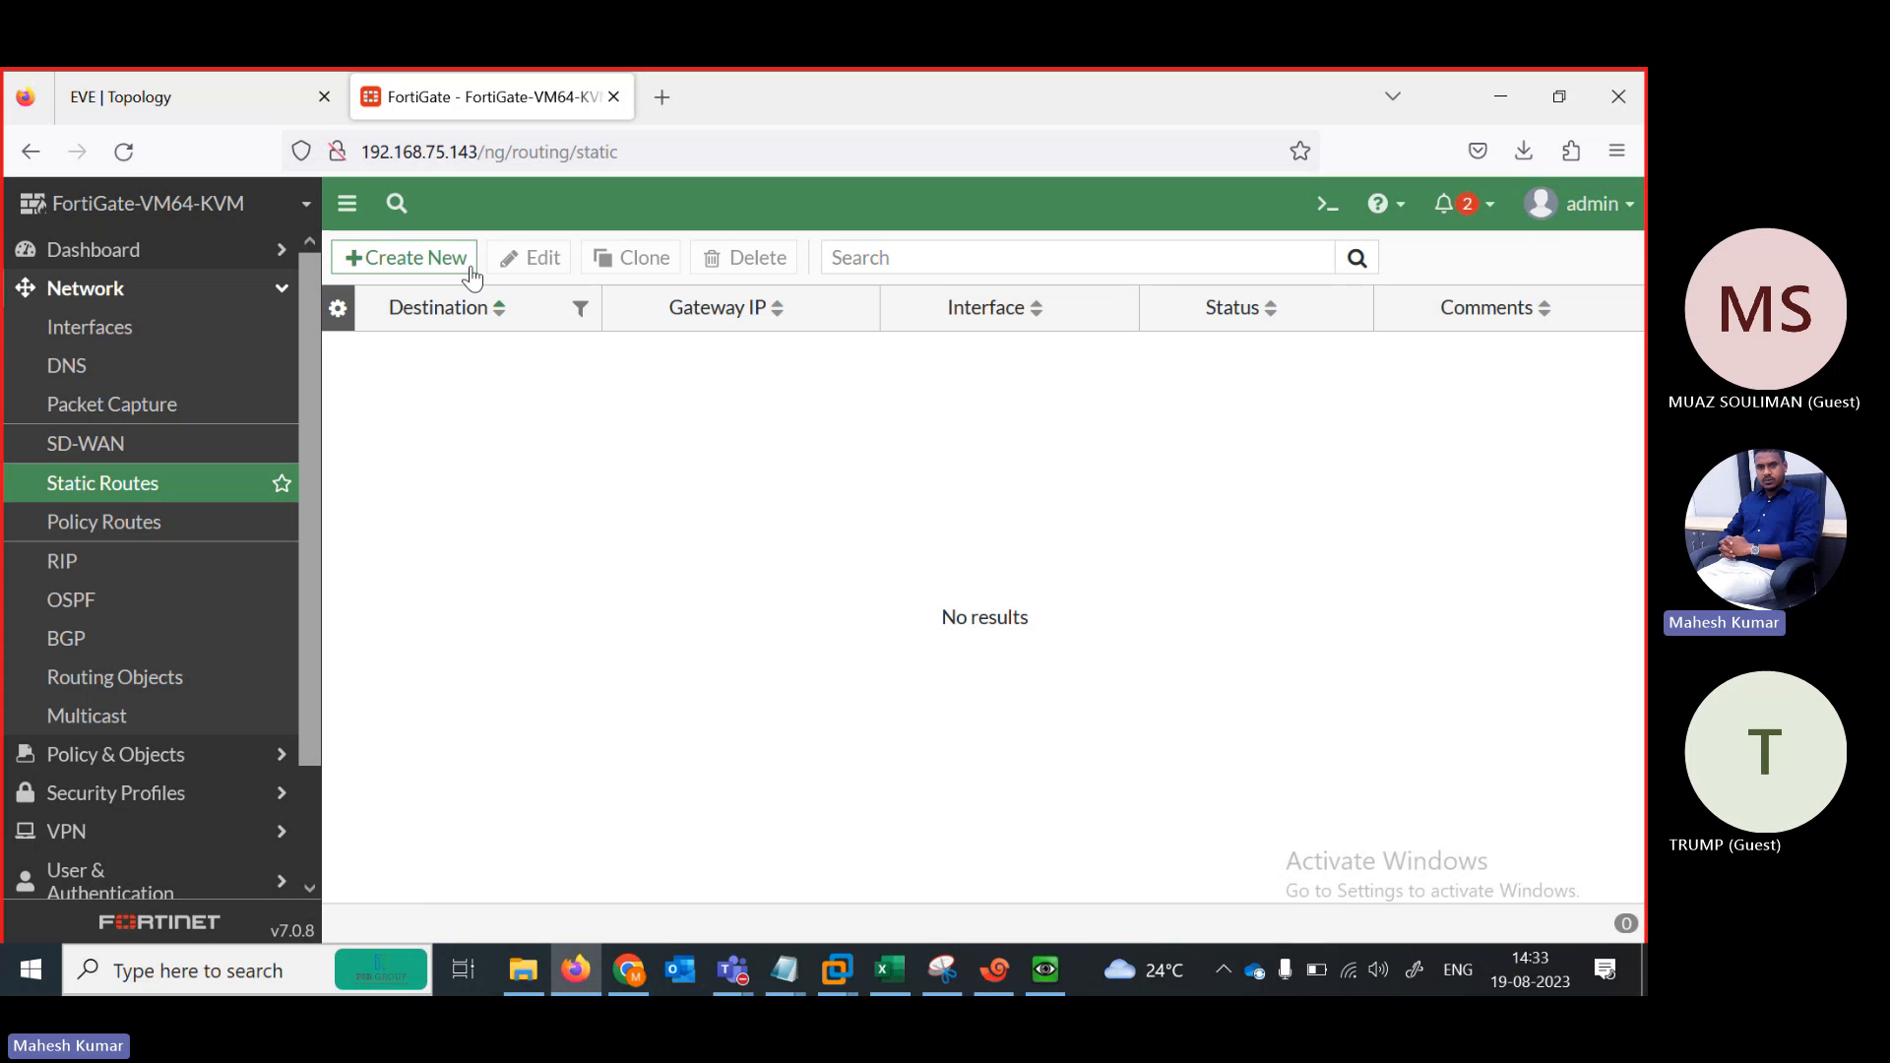
Create a static route 0.0.0.0/0 with gateway 101.1.1.1 on interface port3
{"action": "left_click", "coordinate": [472, 278]}
{"action": "left_click", "coordinate": [222, 98]}
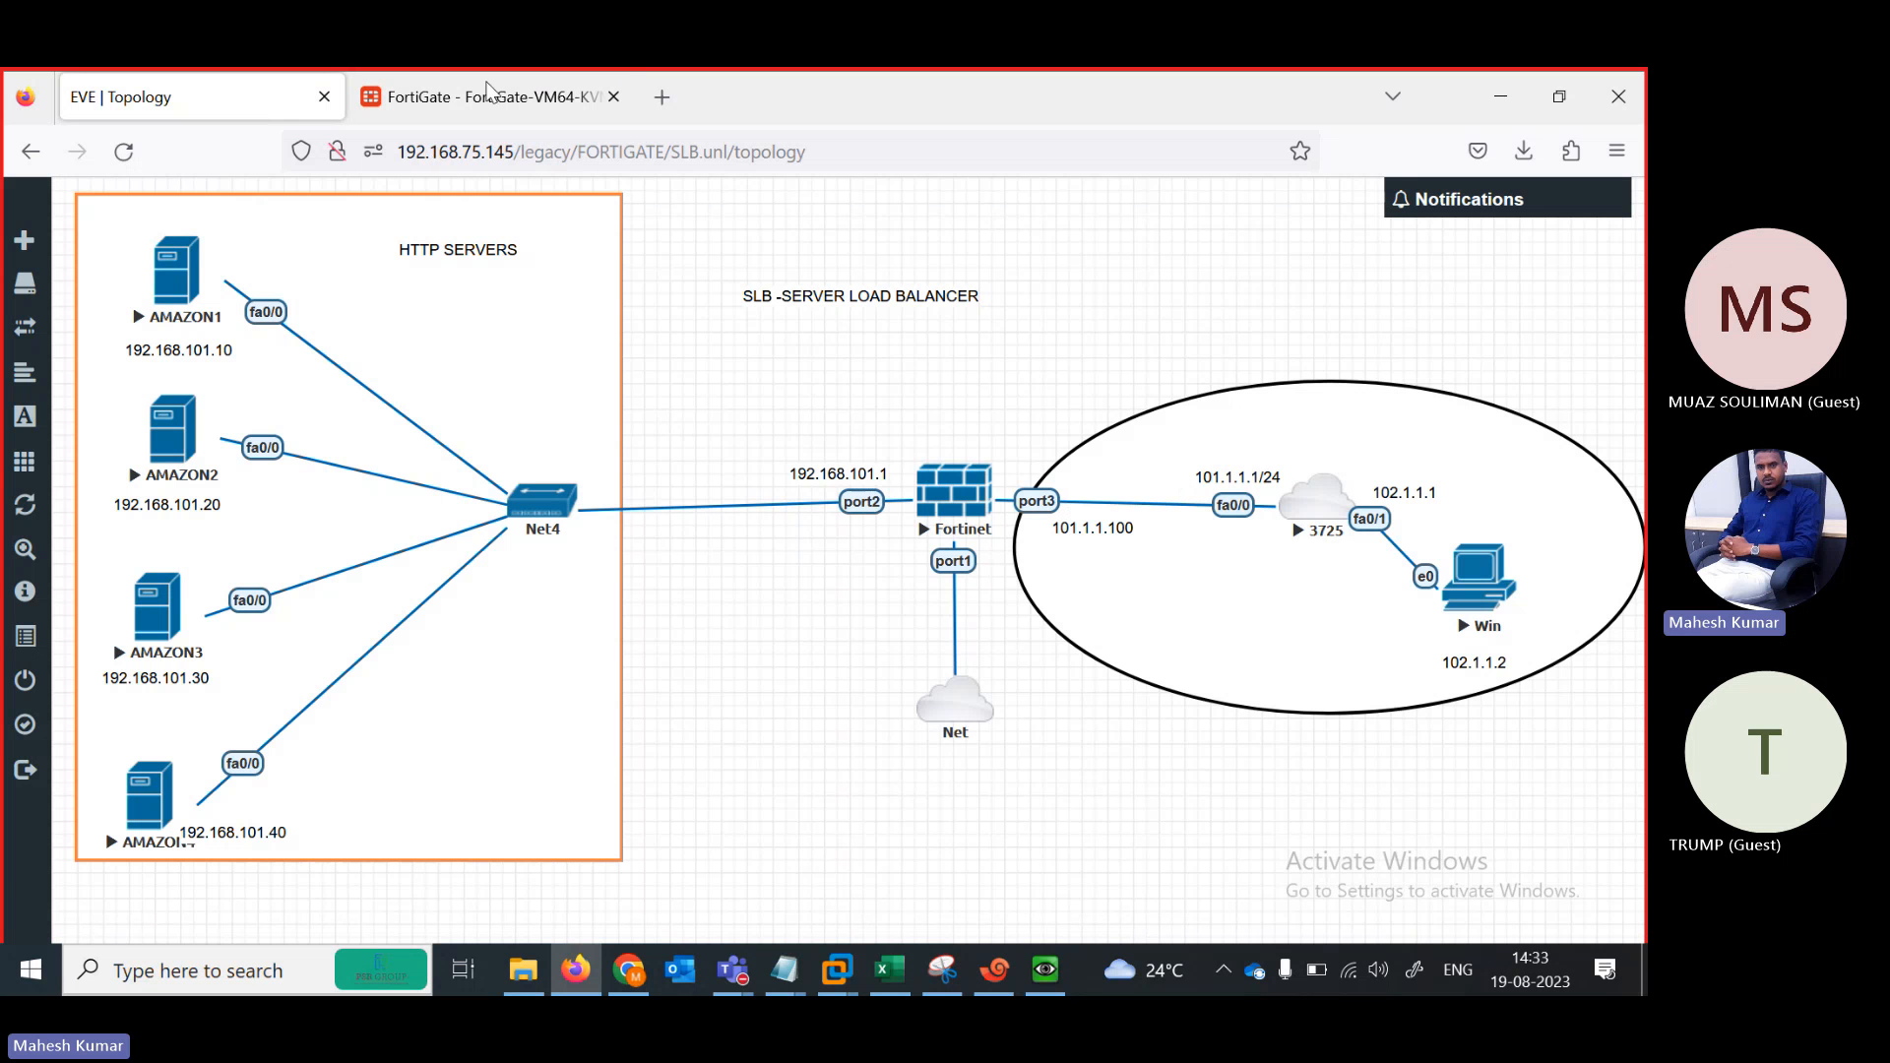
{"action": "left_click", "coordinate": [488, 96]}
{"action": "left_click", "coordinate": [692, 384]}
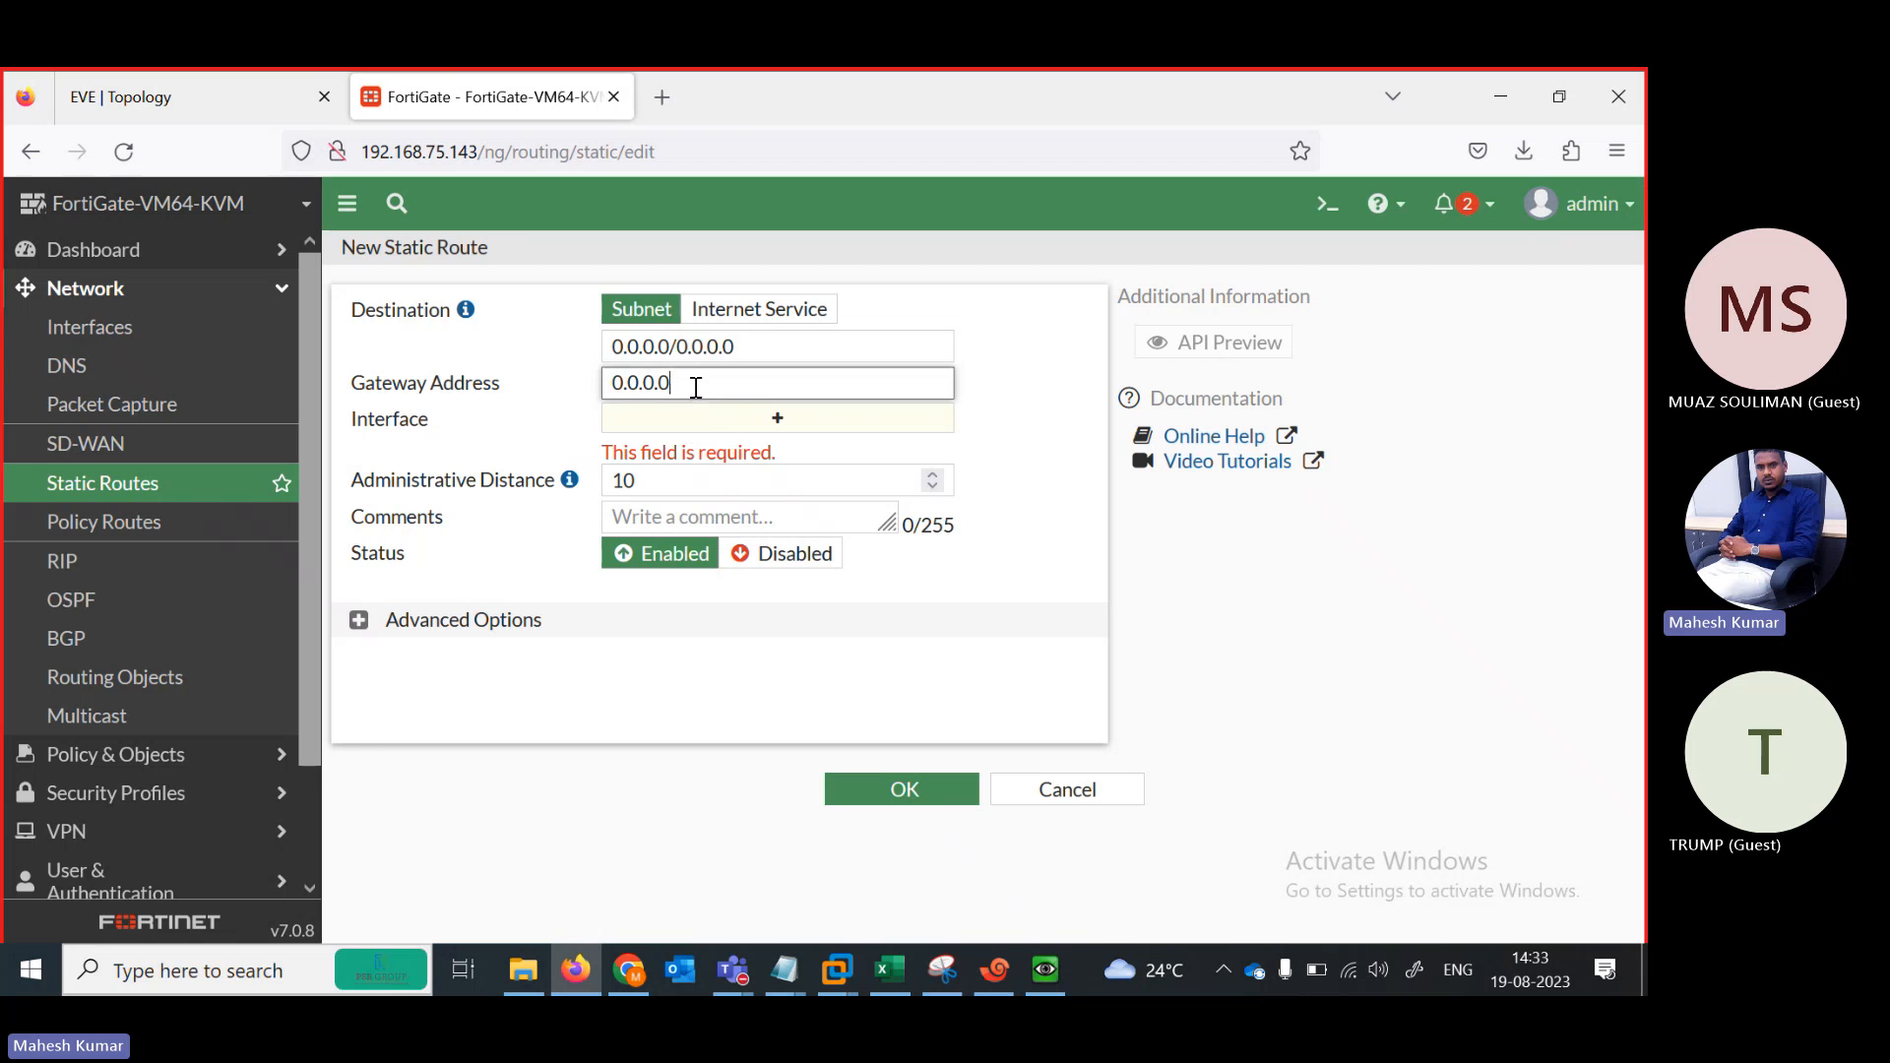
{"action": "key", "text": "ctrl+a"}
{"action": "type", "text": "1"}
{"action": "key", "text": "Tab"}
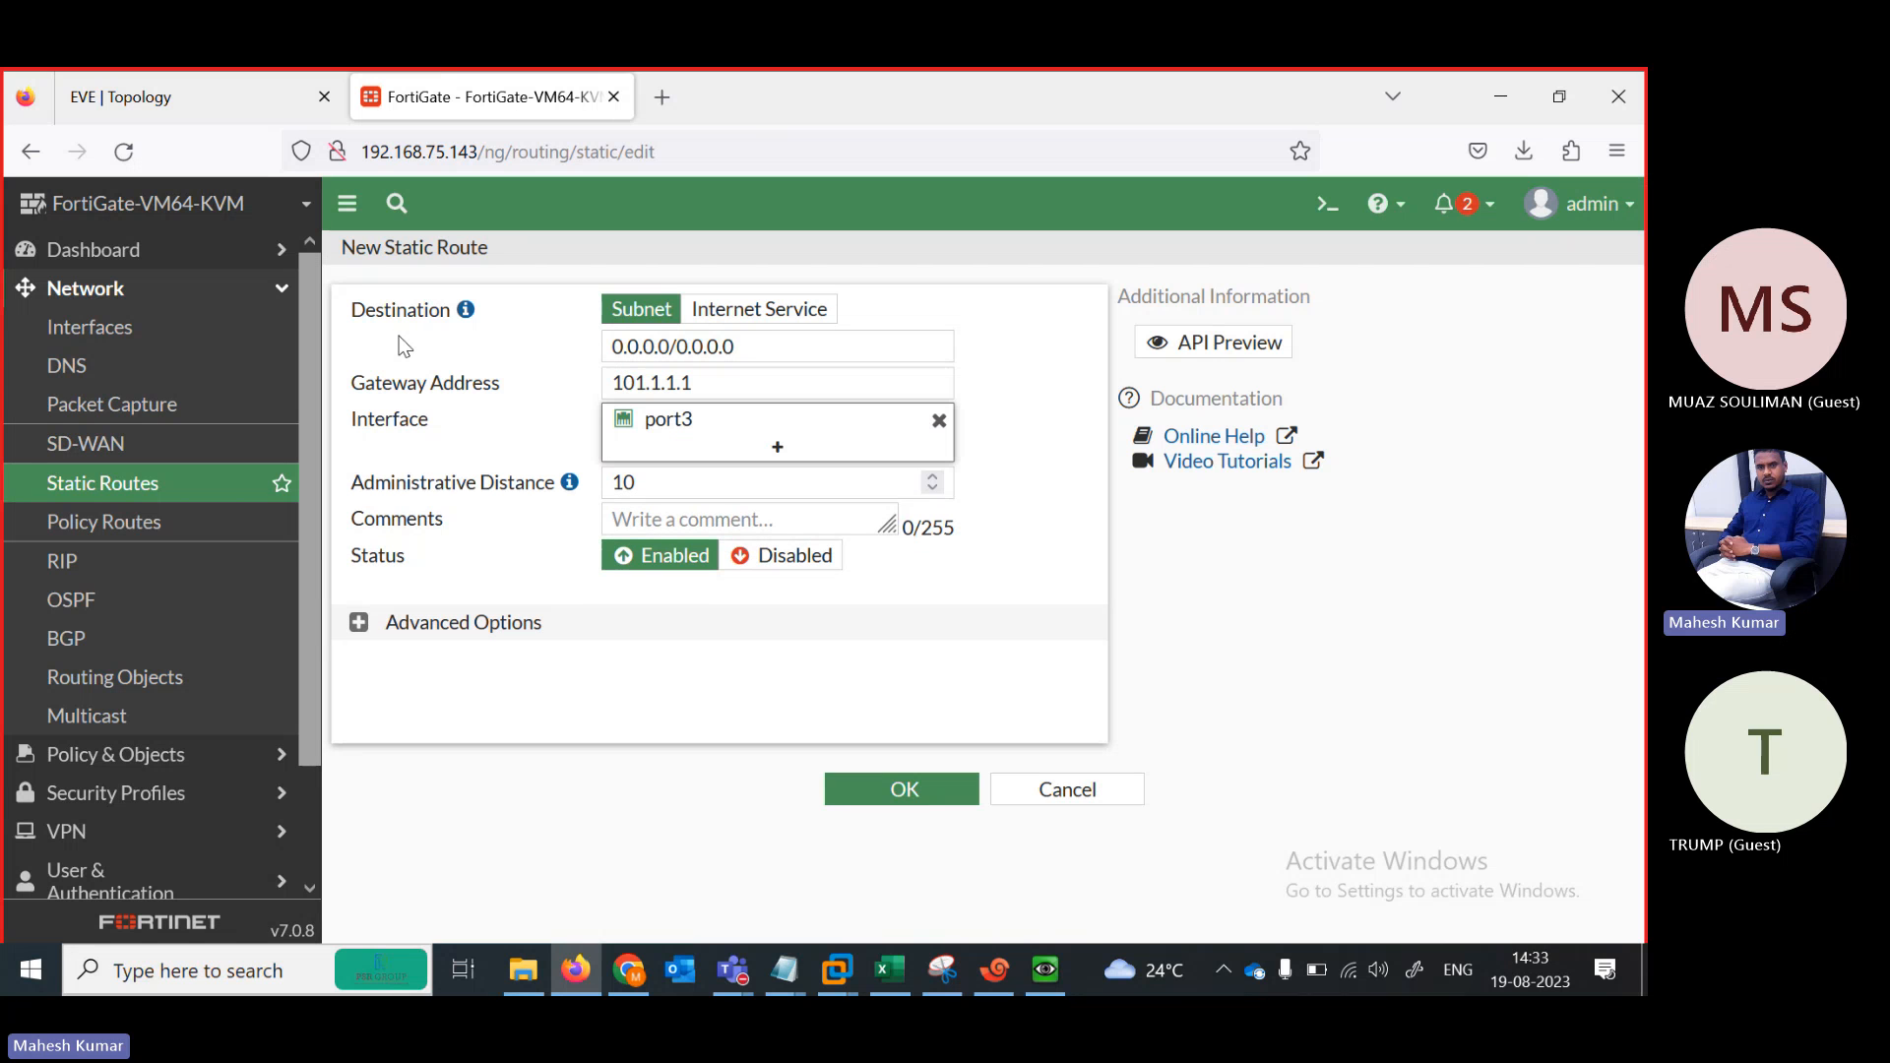
{"action": "left_click", "coordinate": [866, 777]}
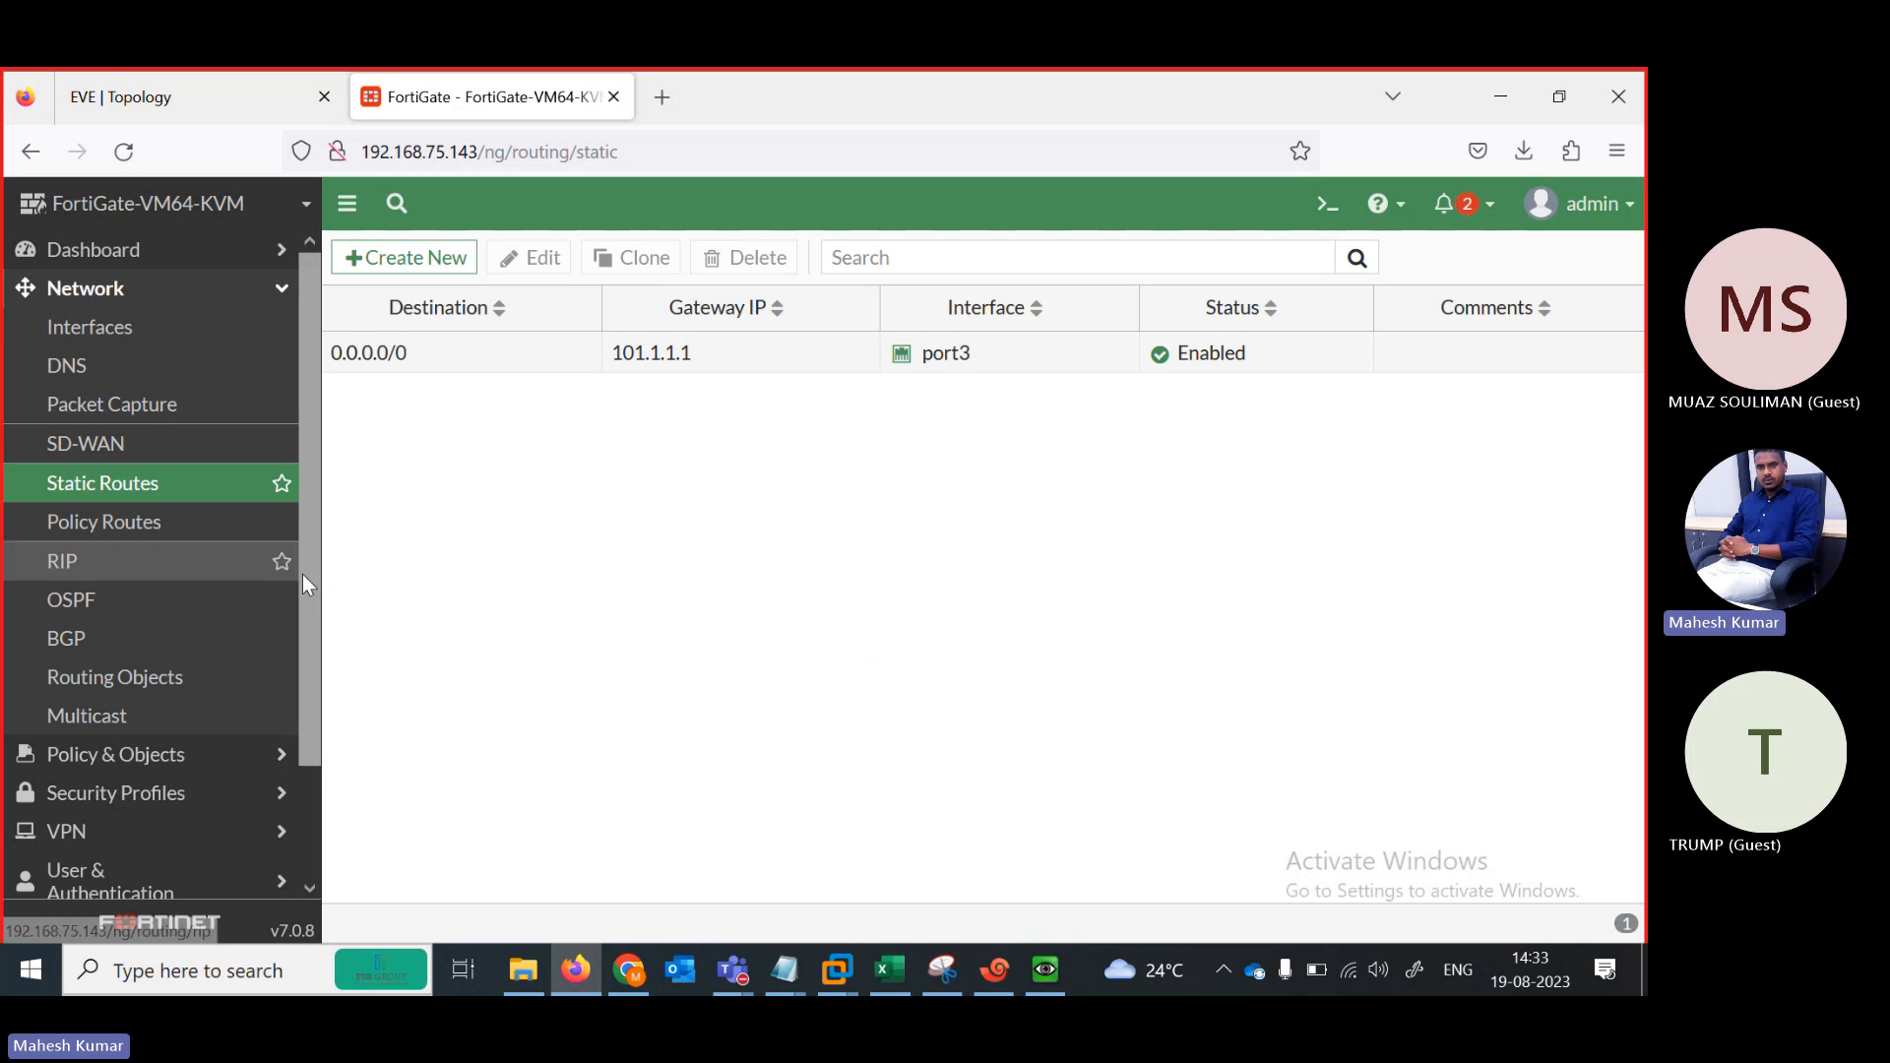
{"action": "left_click_drag", "start_coordinate": [311, 586], "coordinate": [303, 830]}
In System > Feature Visibility, turn on Multiple Interface Policies and Load Balance, then apply
{"action": "left_click", "coordinate": [139, 802]}
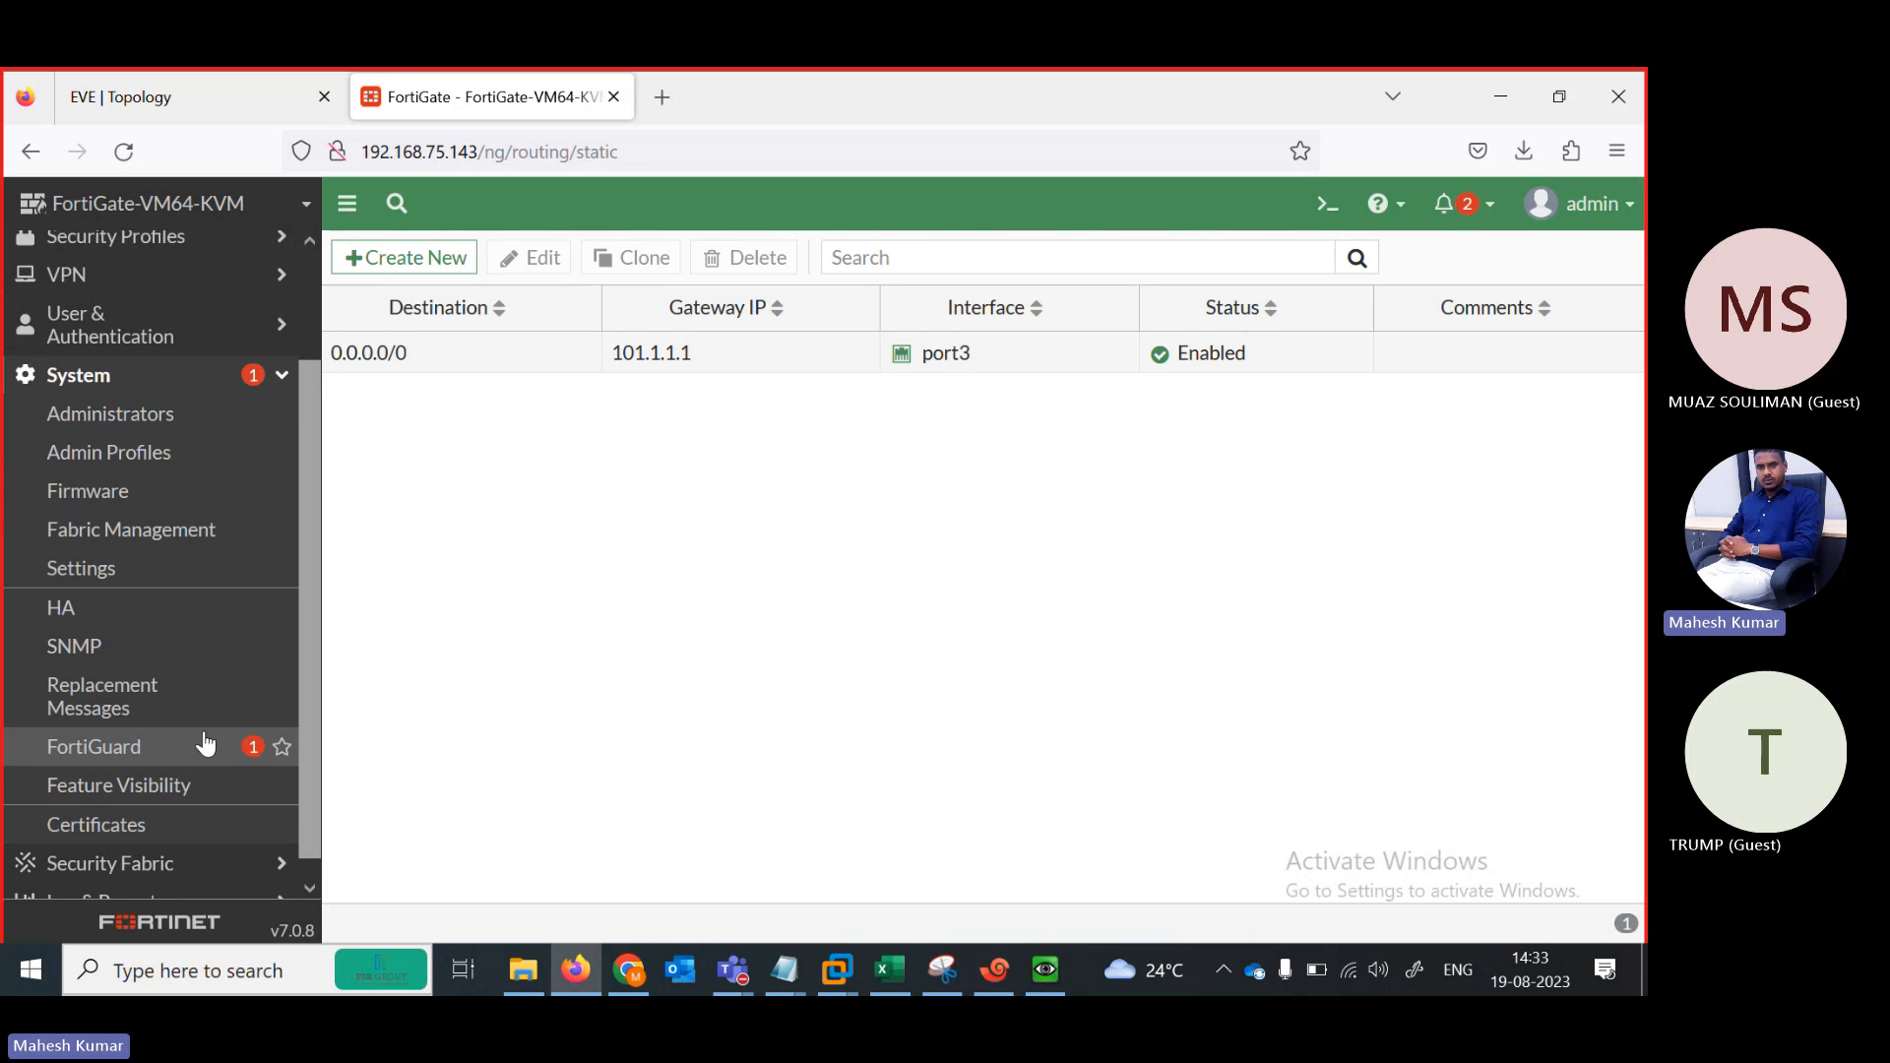
{"action": "left_click", "coordinate": [116, 786]}
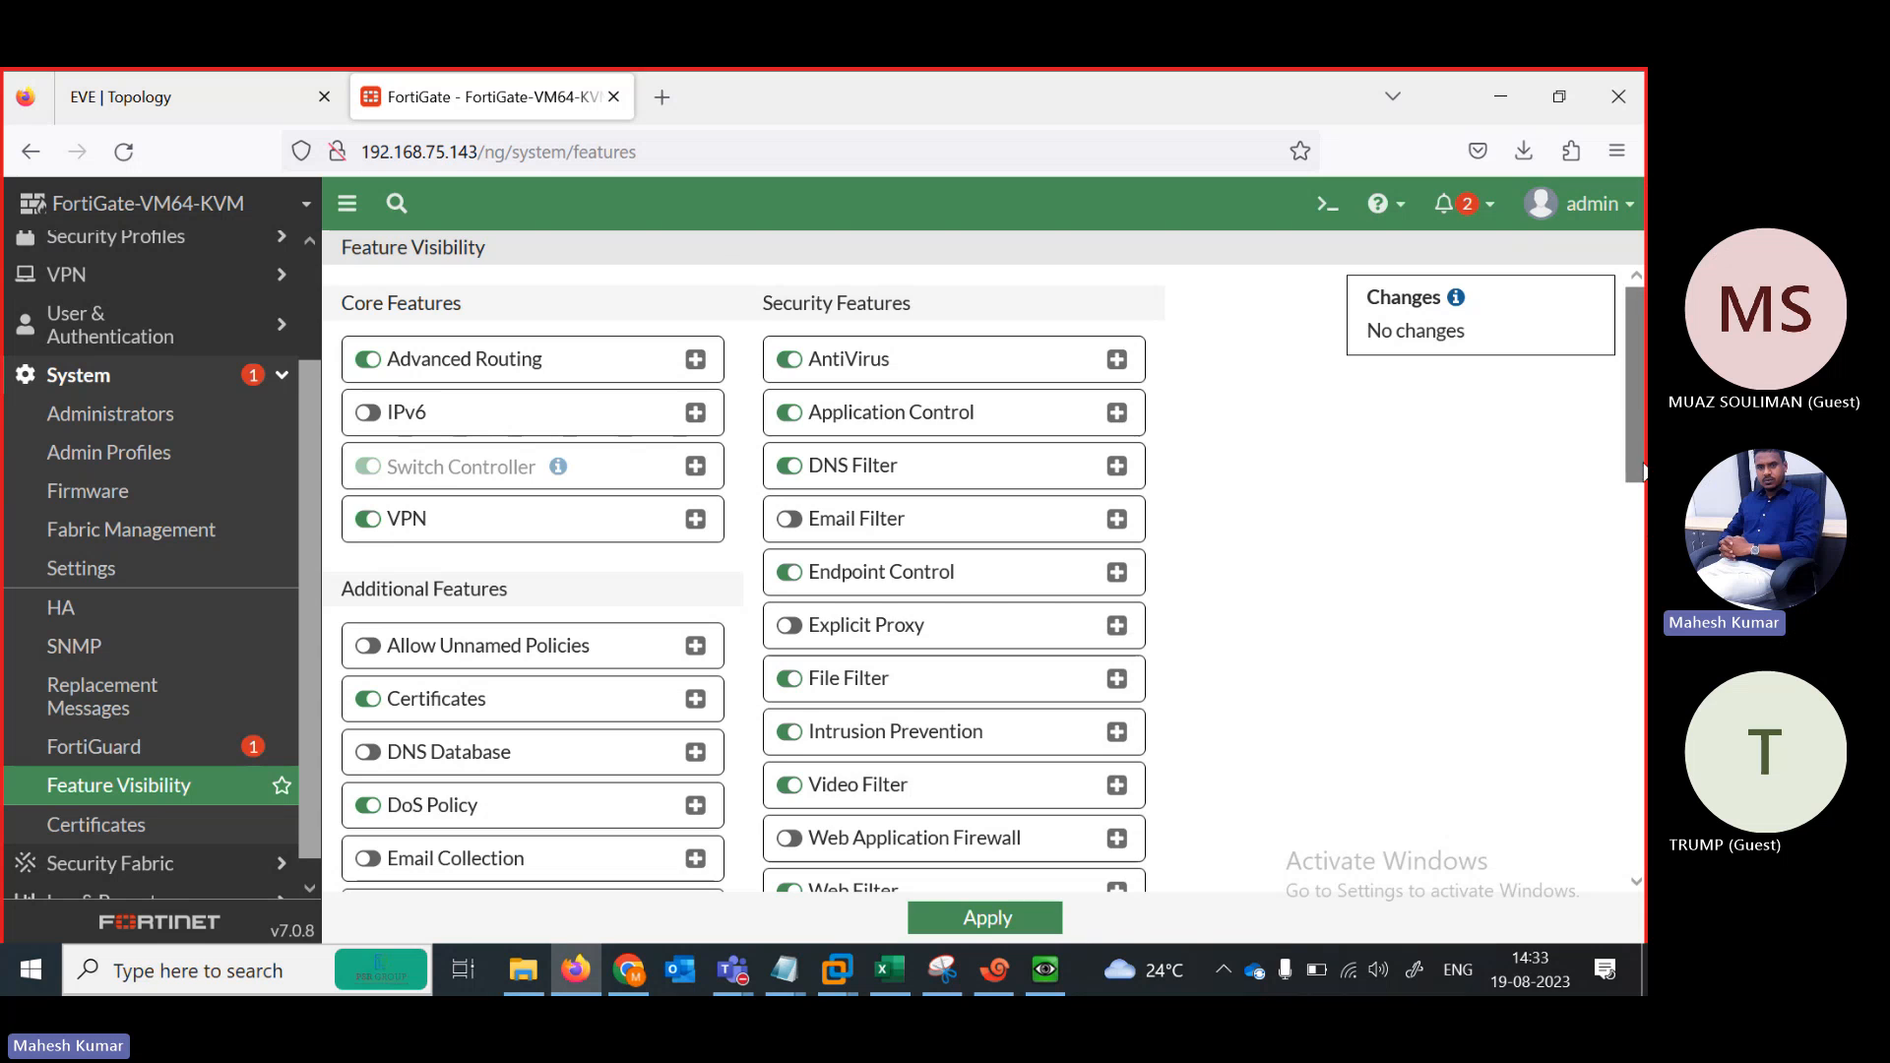
{"action": "scroll", "coordinate": [1637, 439], "scroll_direction": "down", "scroll_amount": 10}
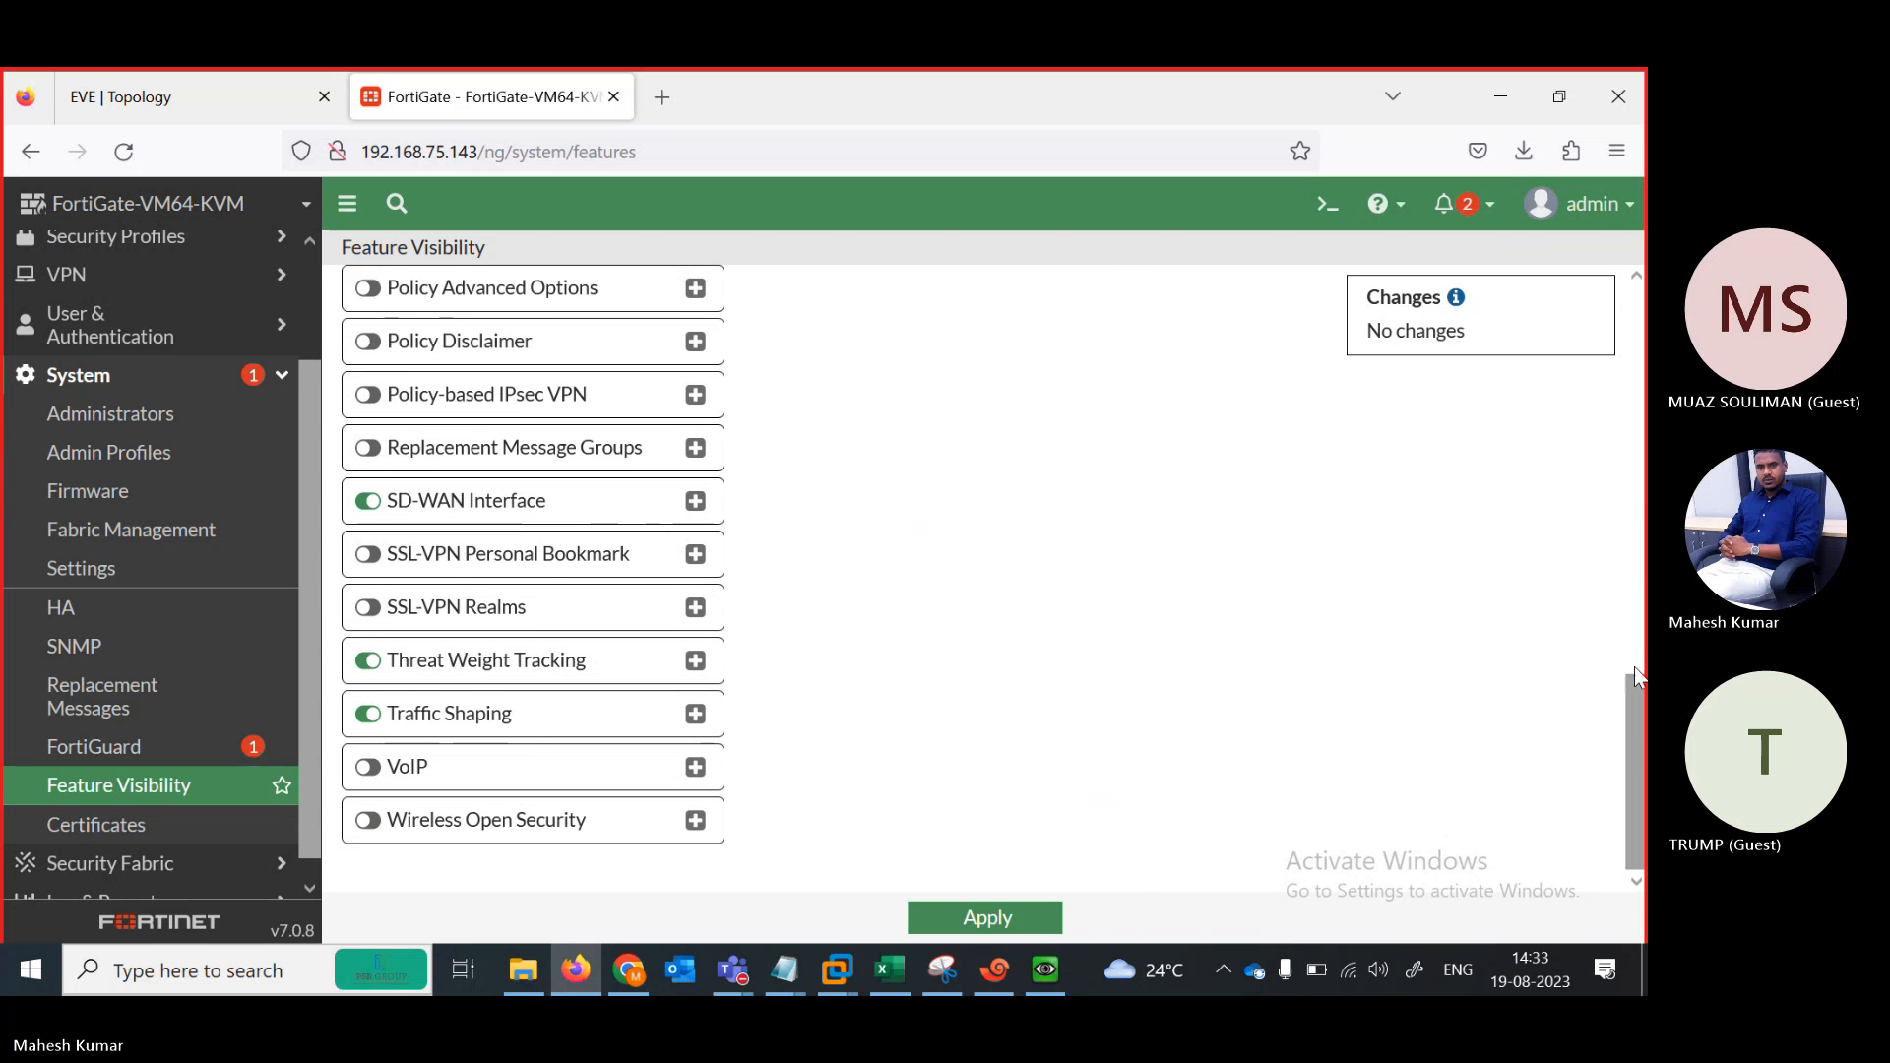
{"action": "scroll", "coordinate": [1627, 693], "scroll_direction": "up", "scroll_amount": 3}
{"action": "left_click_drag", "start_coordinate": [1632, 649], "coordinate": [1631, 639]}
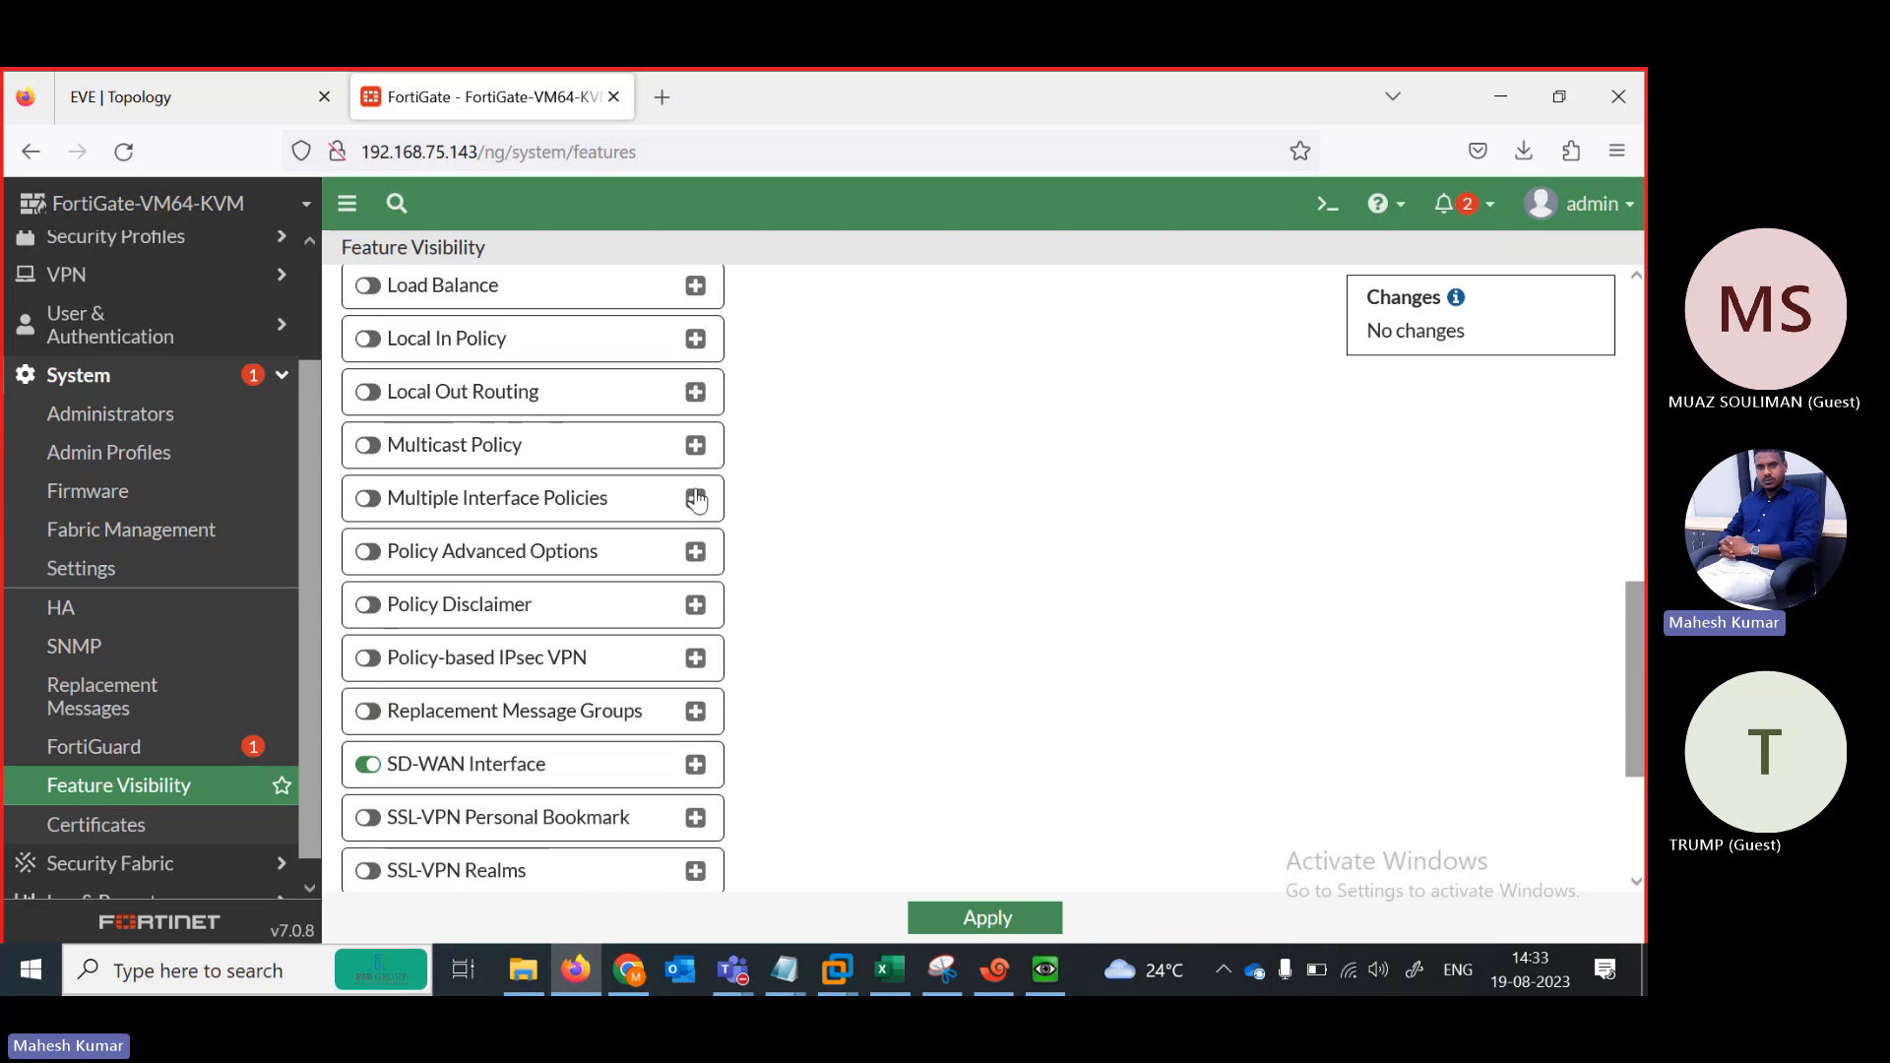
{"action": "right_click", "coordinate": [487, 500]}
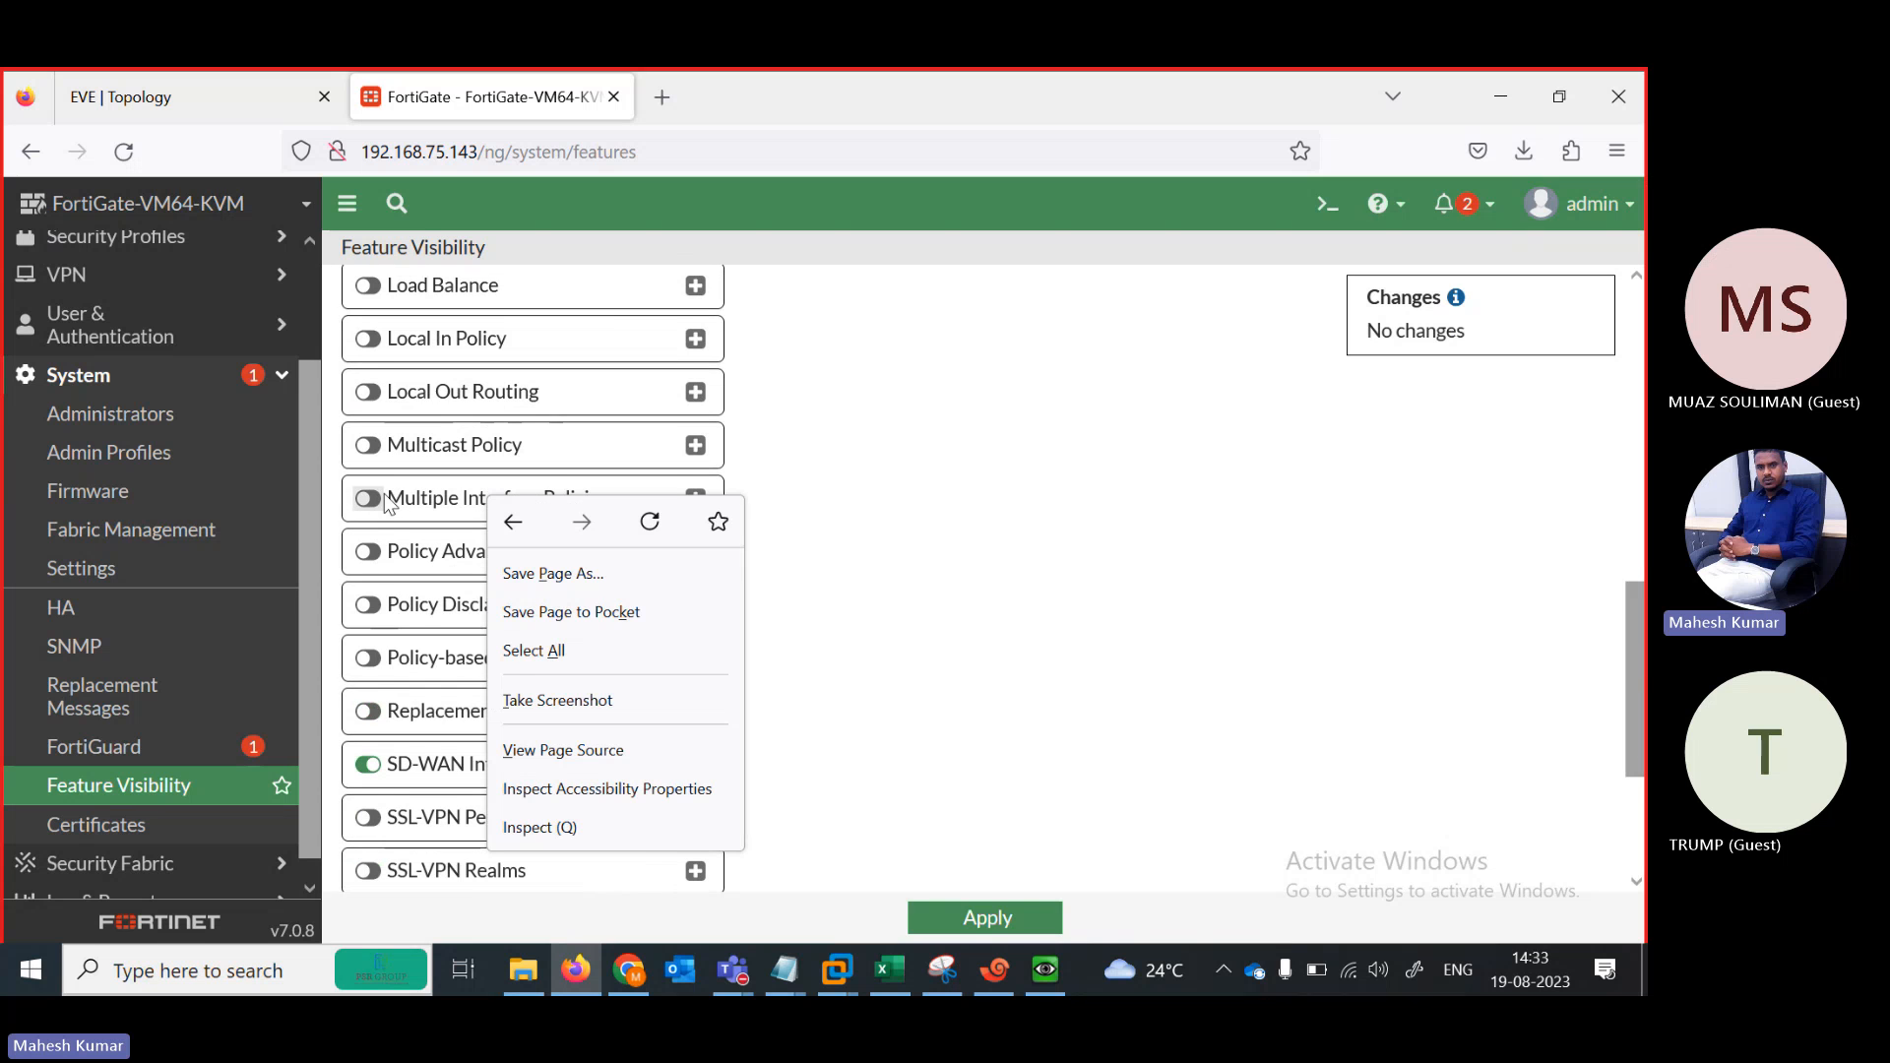
{"action": "right_click", "coordinate": [369, 500]}
{"action": "left_click", "coordinate": [369, 500]}
{"action": "left_click", "coordinate": [369, 500]}
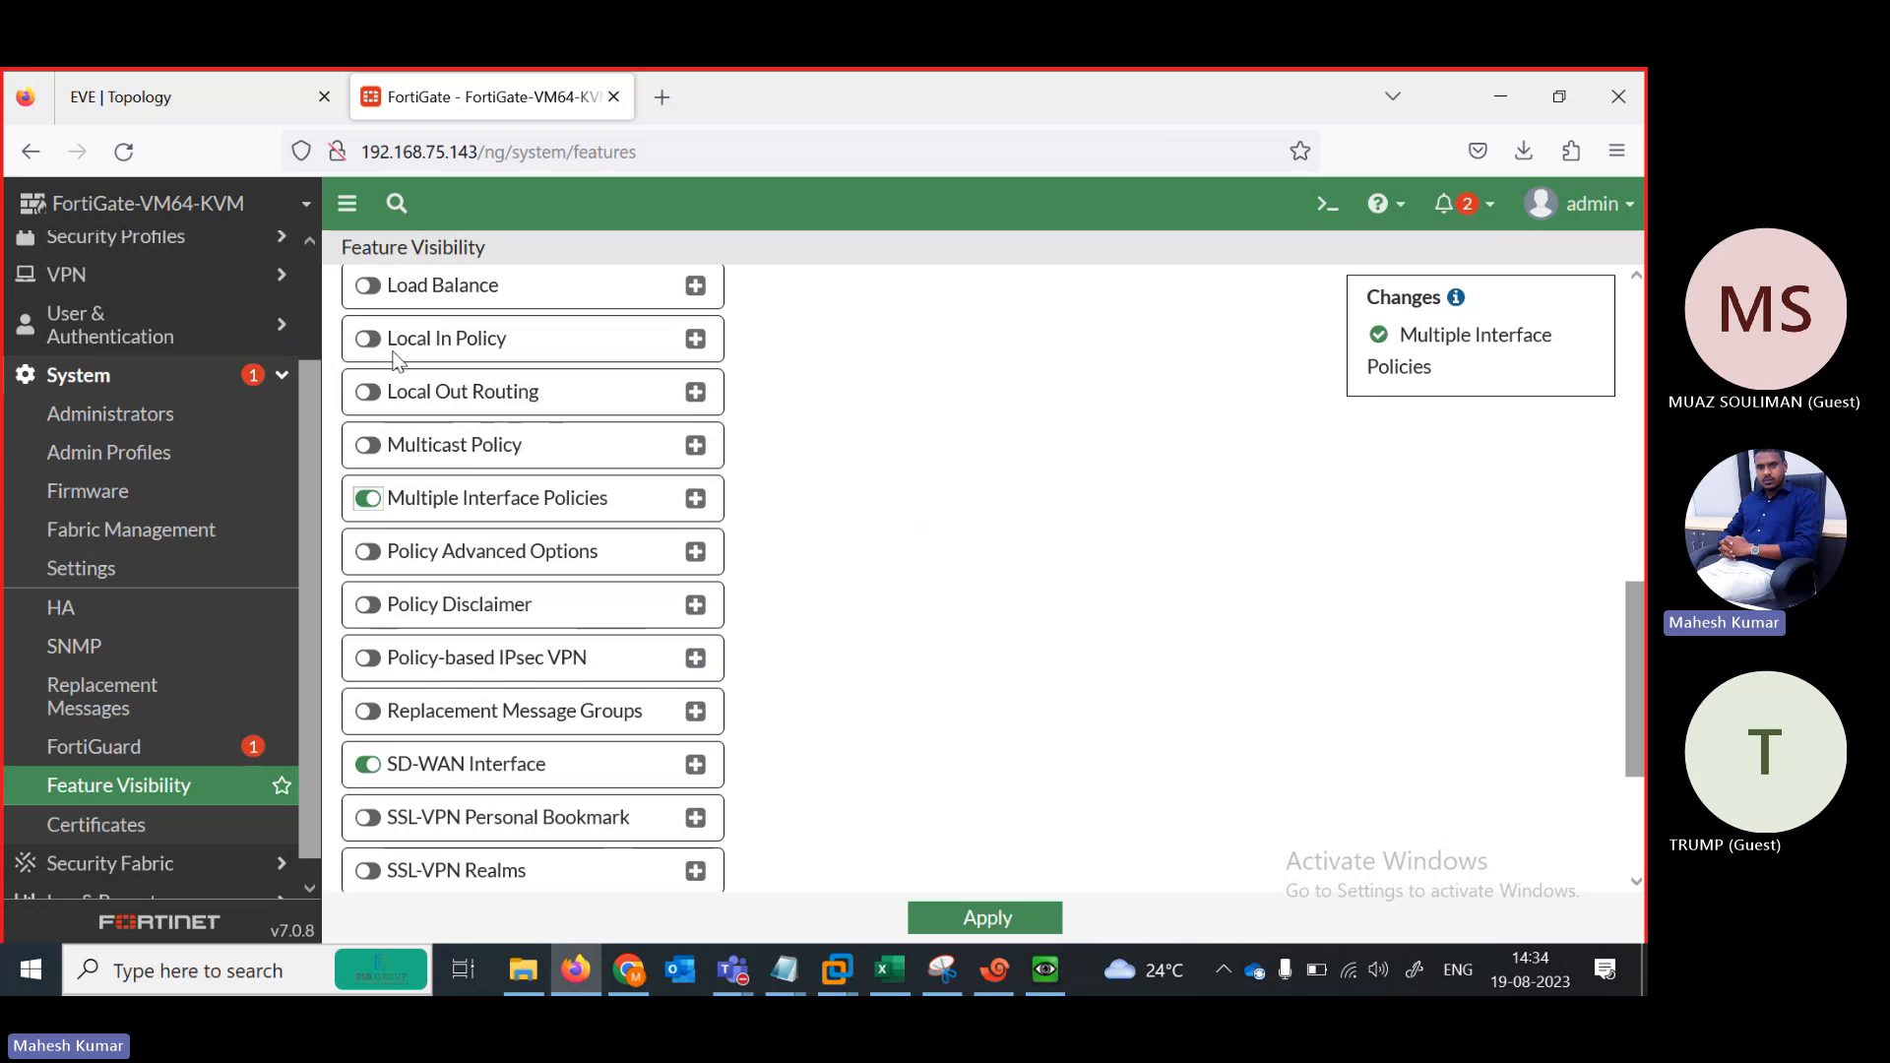
{"action": "left_click", "coordinate": [386, 285]}
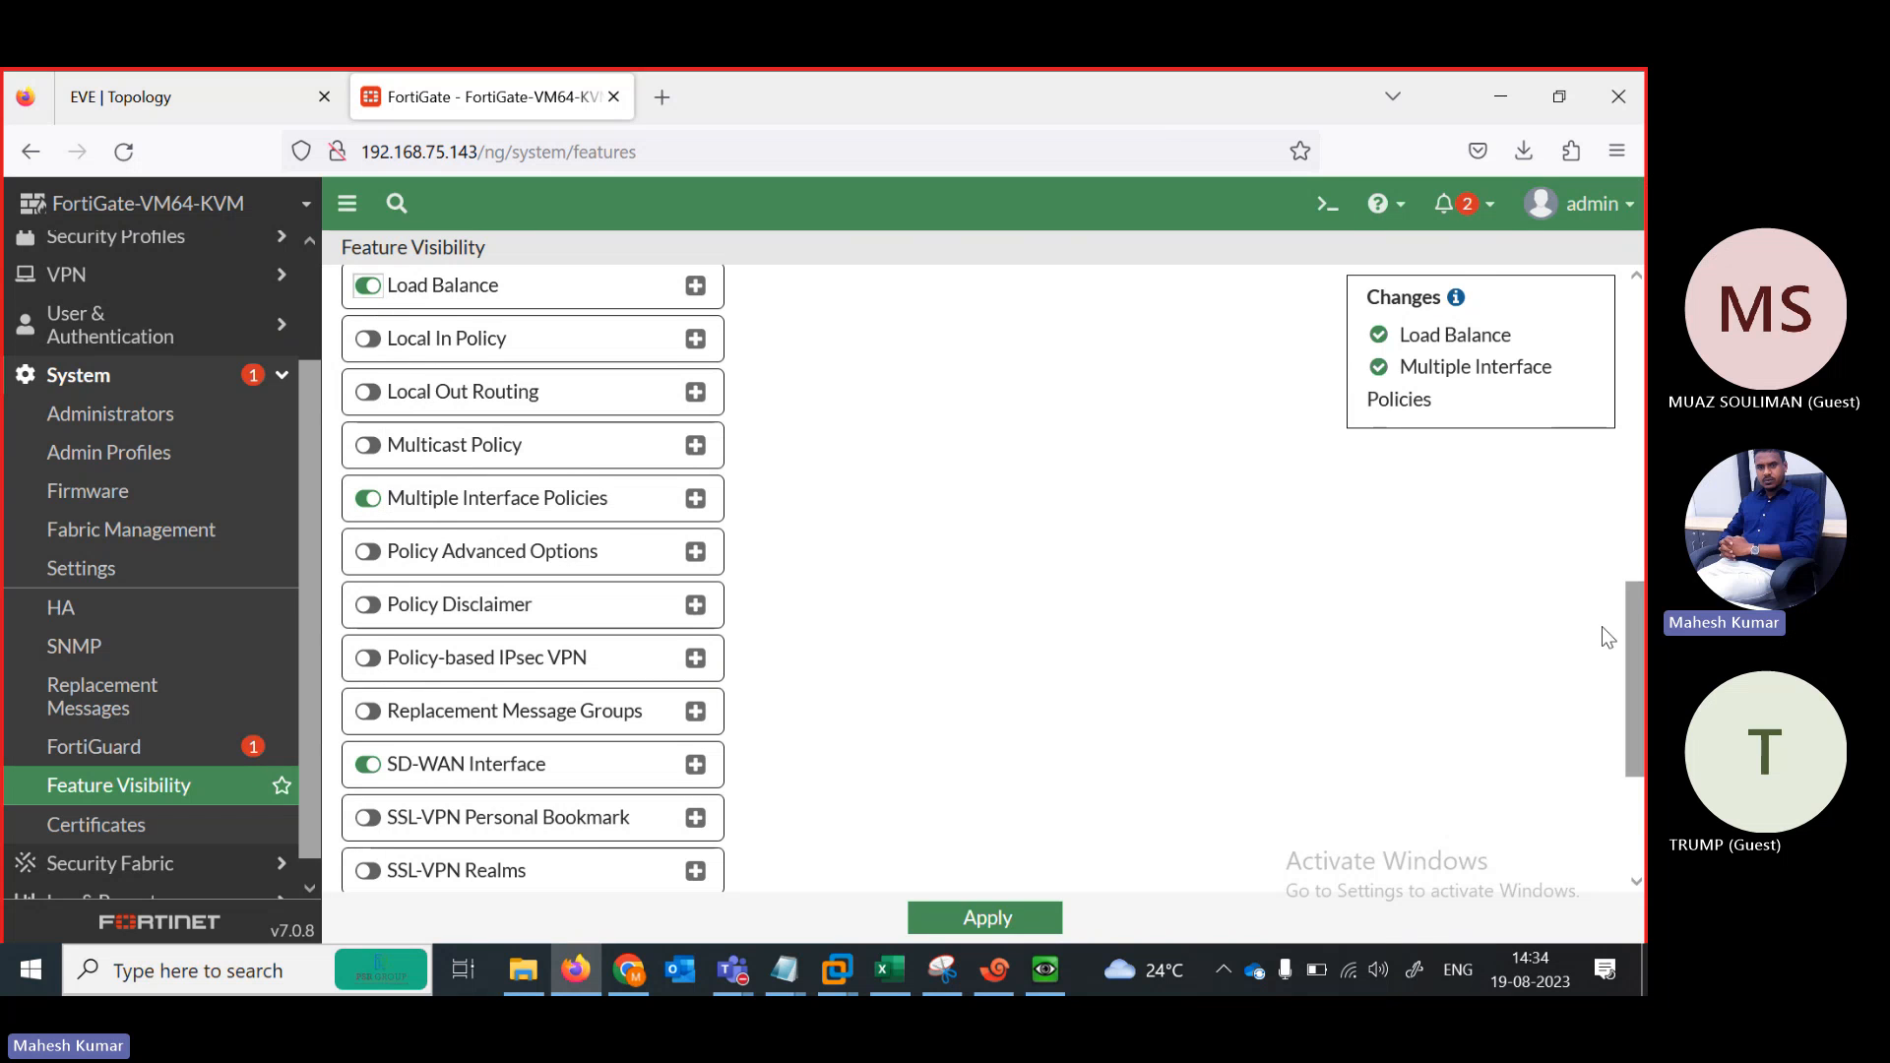
{"action": "left_click_drag", "start_coordinate": [1635, 699], "coordinate": [1635, 809]}
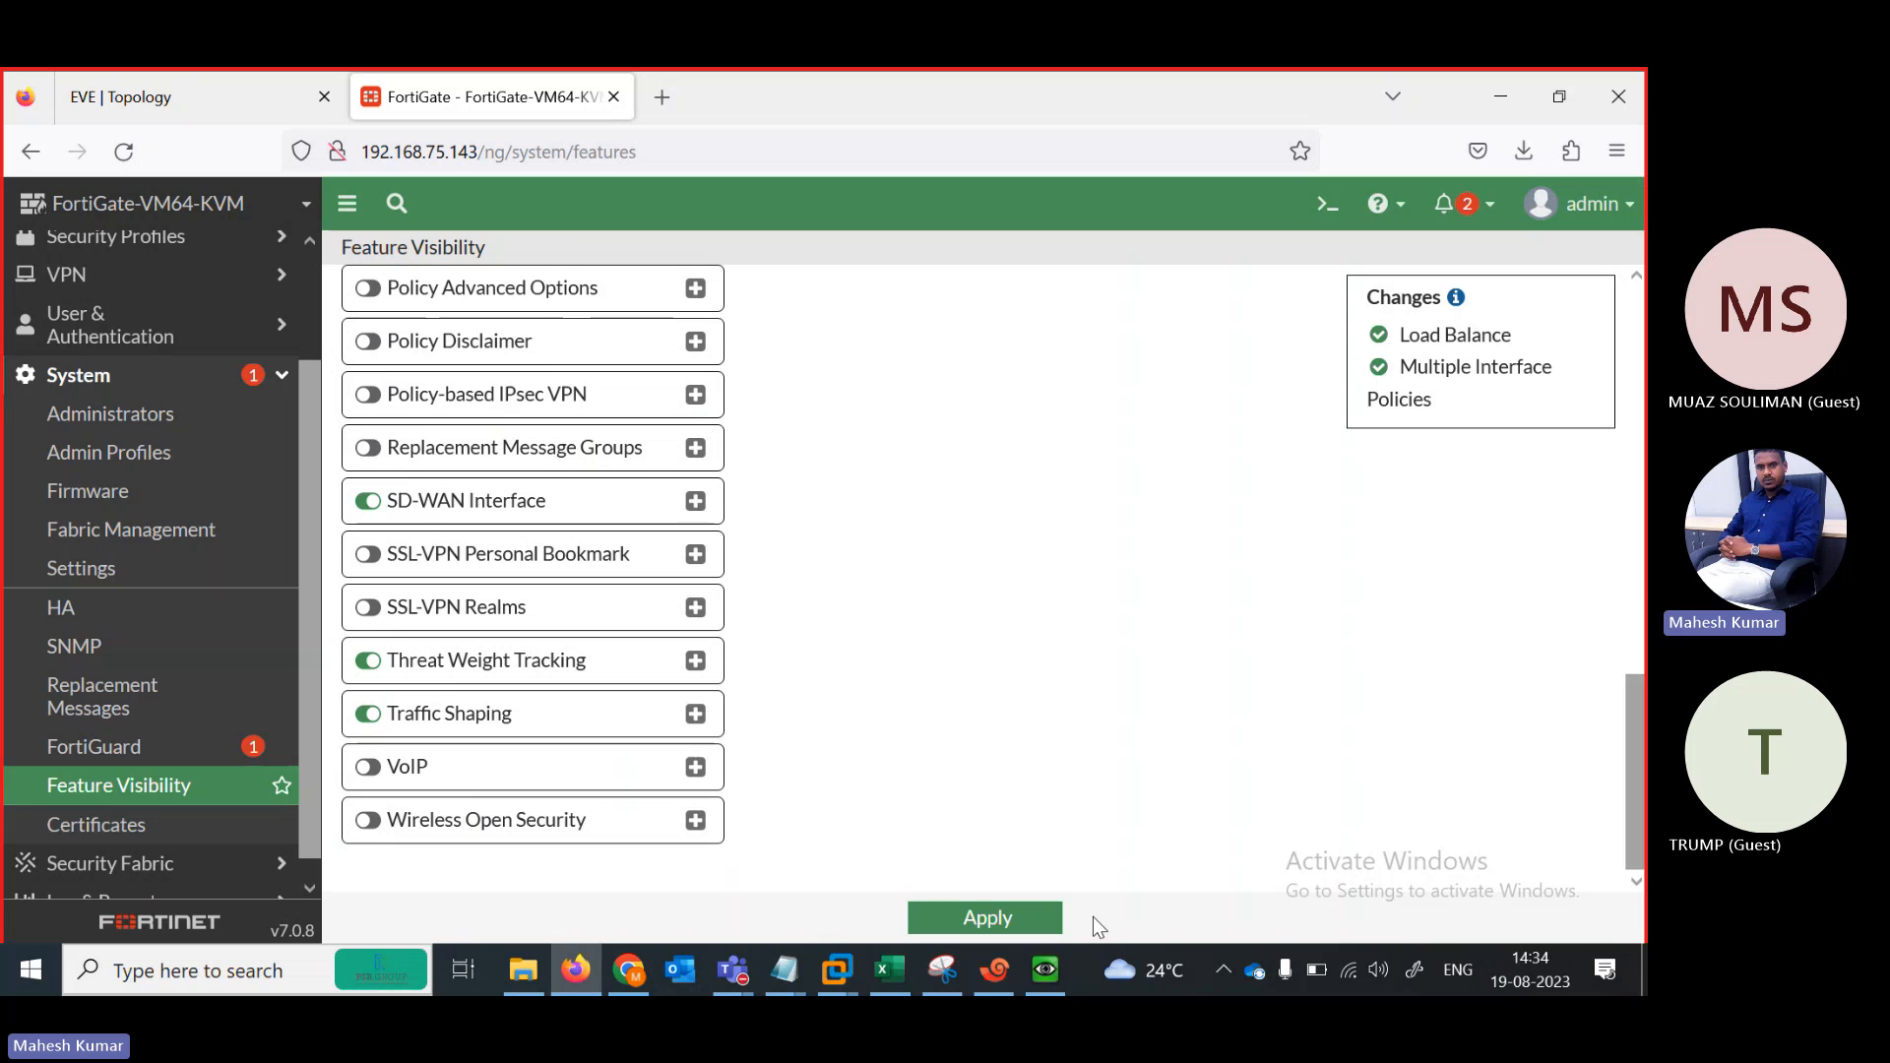
{"action": "left_click", "coordinate": [1044, 917]}
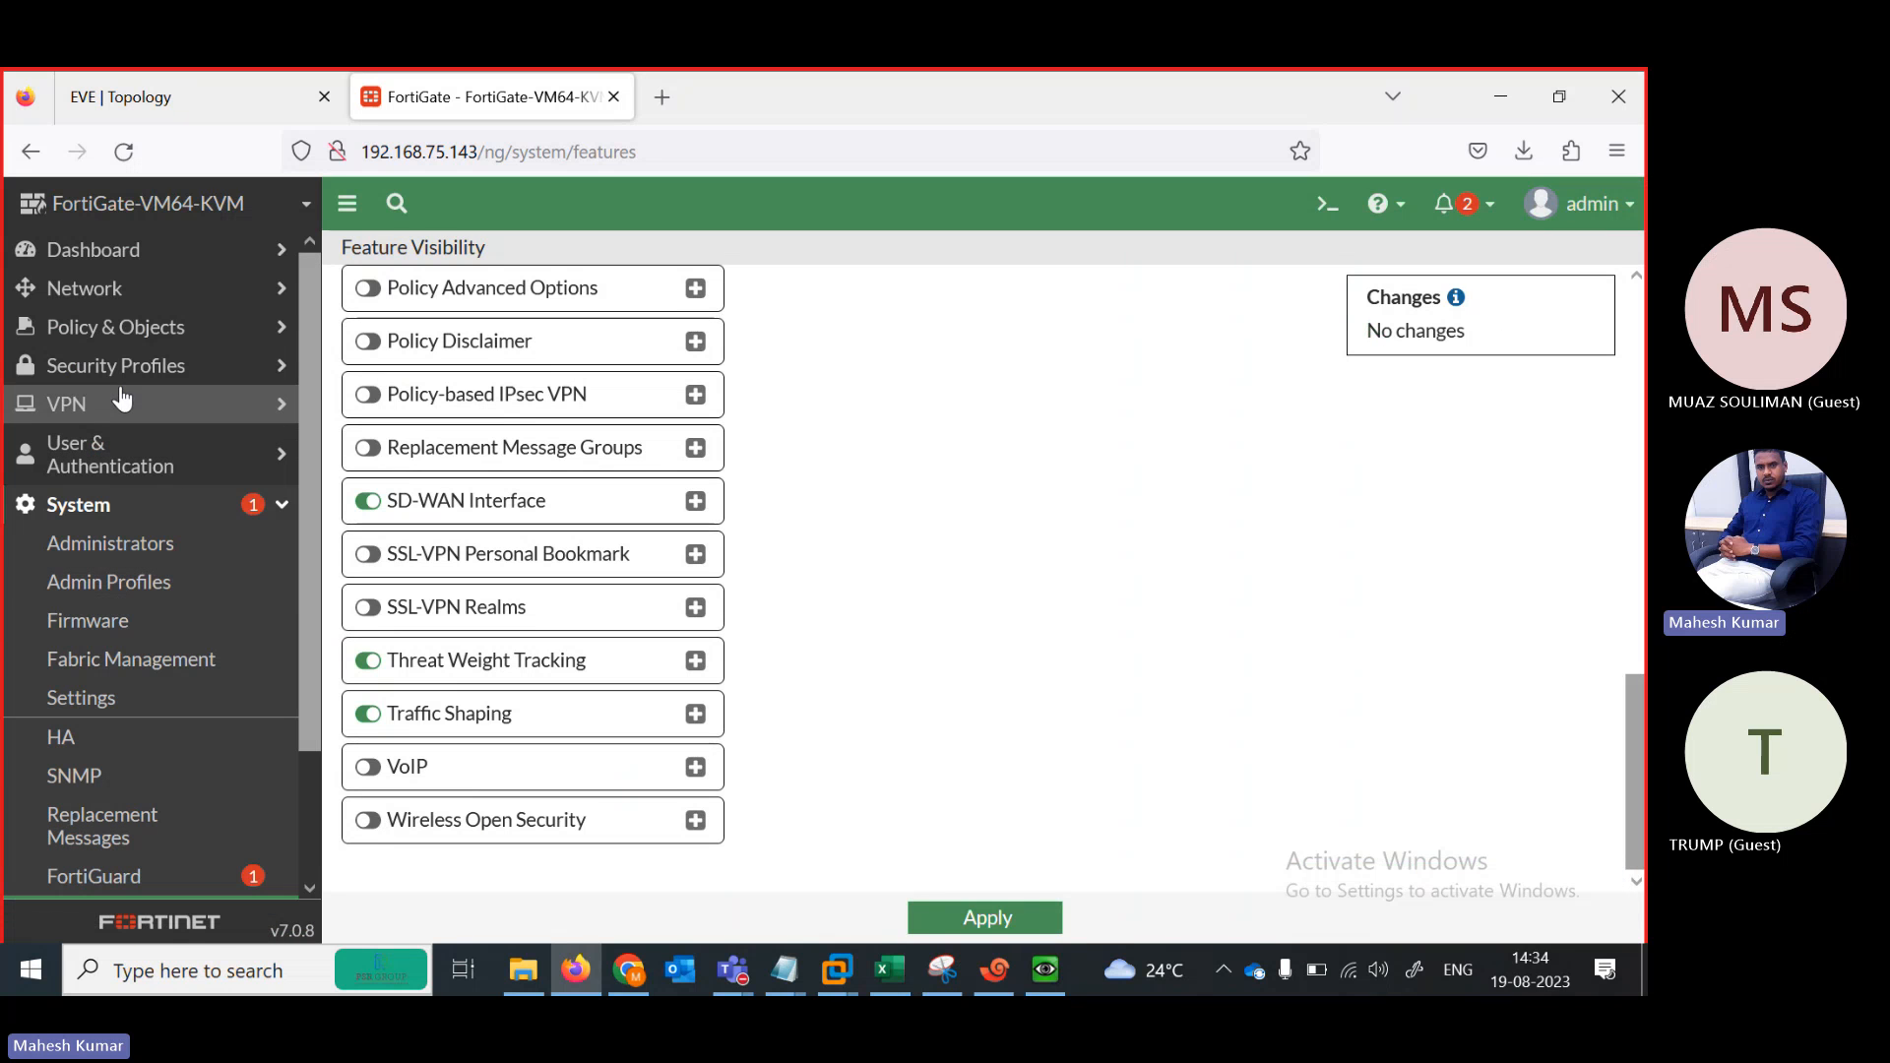
Start a new virtual server under Policy & Objects > Virtual Servers, then return to the EVE topology
{"action": "left_click", "coordinate": [133, 329]}
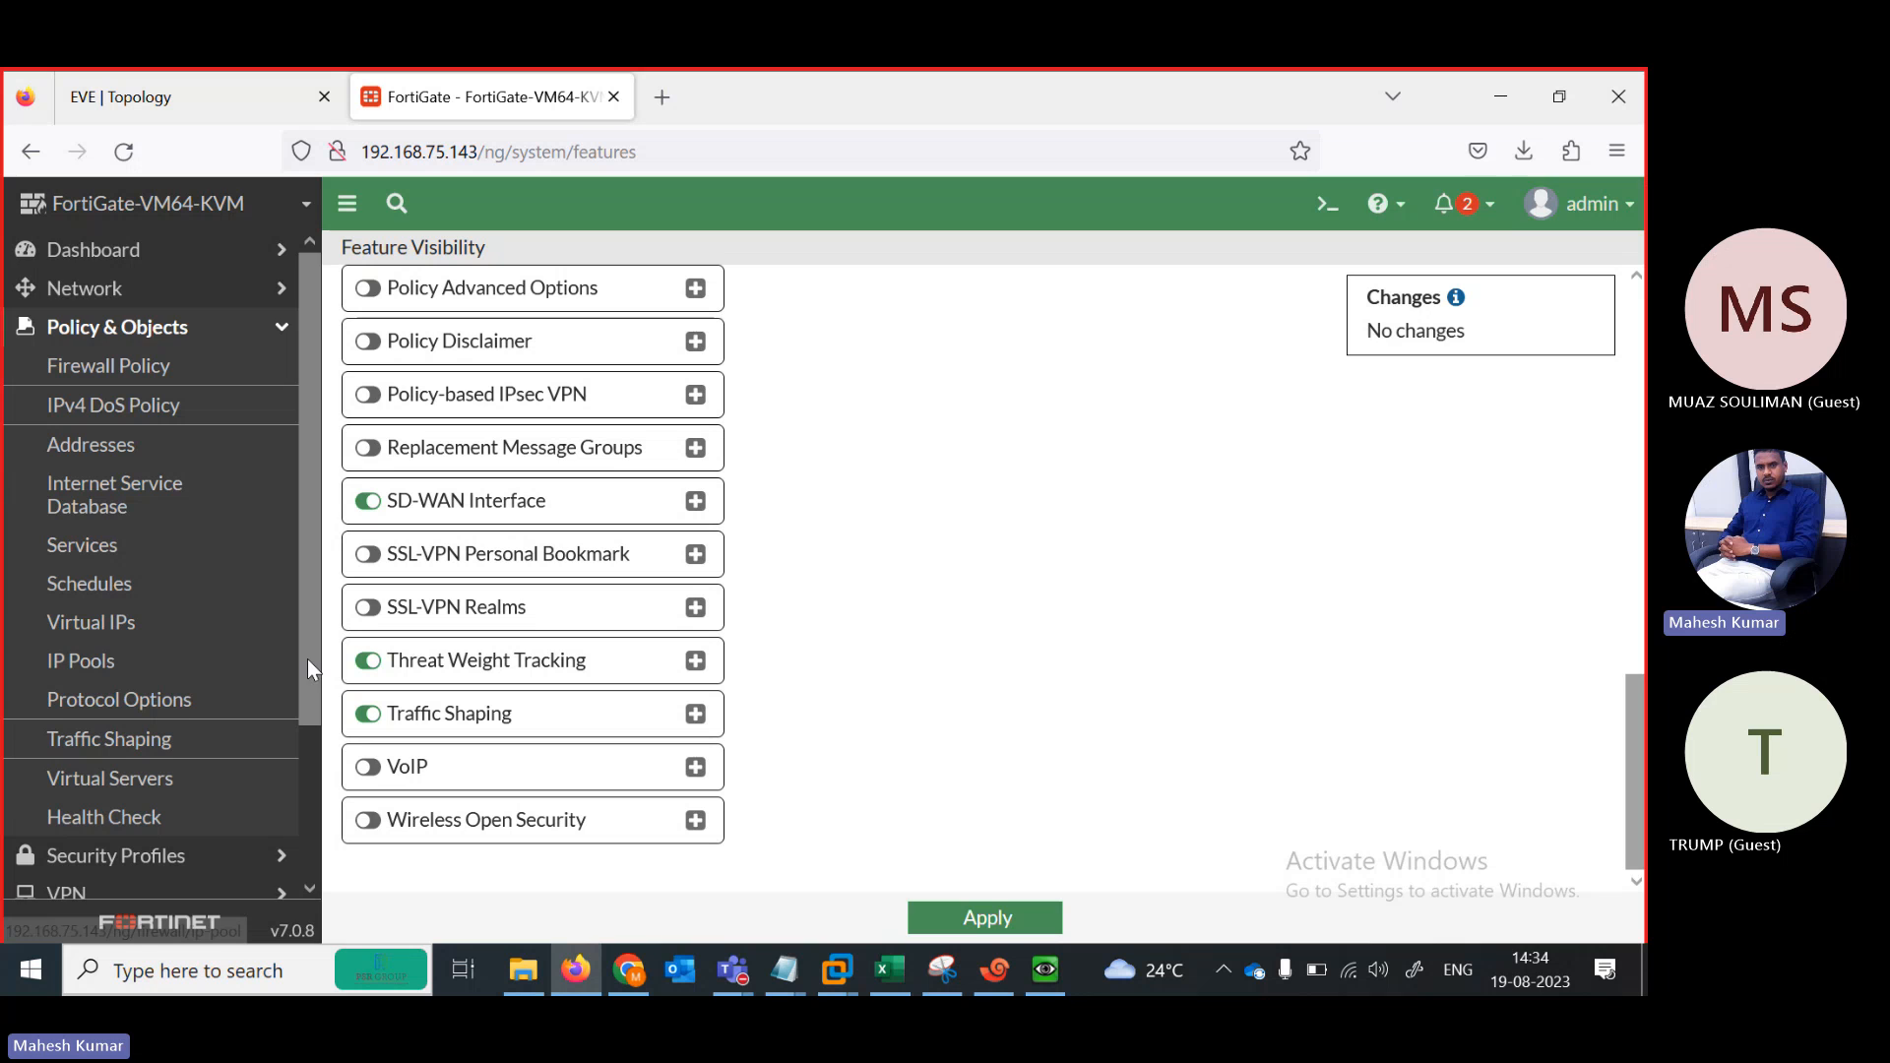
{"action": "scroll", "coordinate": [307, 659], "scroll_direction": "down", "scroll_amount": 2}
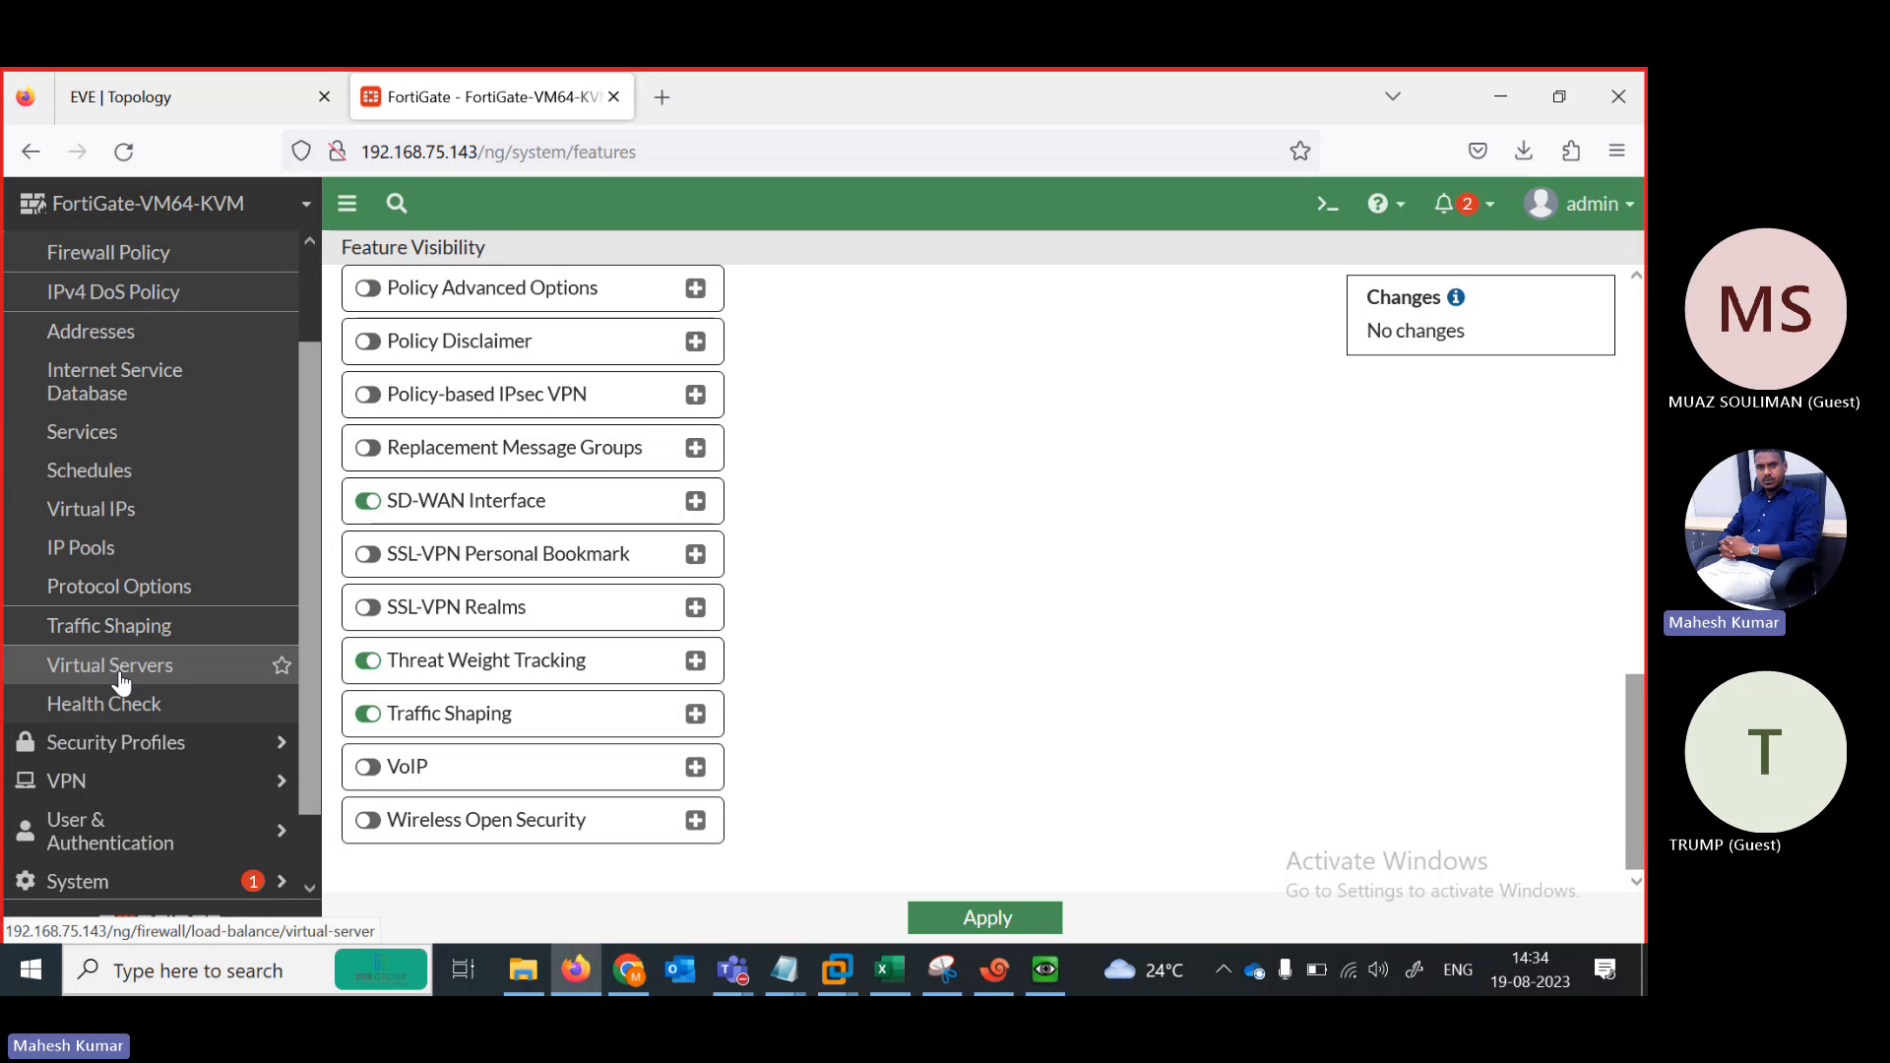
{"action": "left_click", "coordinate": [121, 667]}
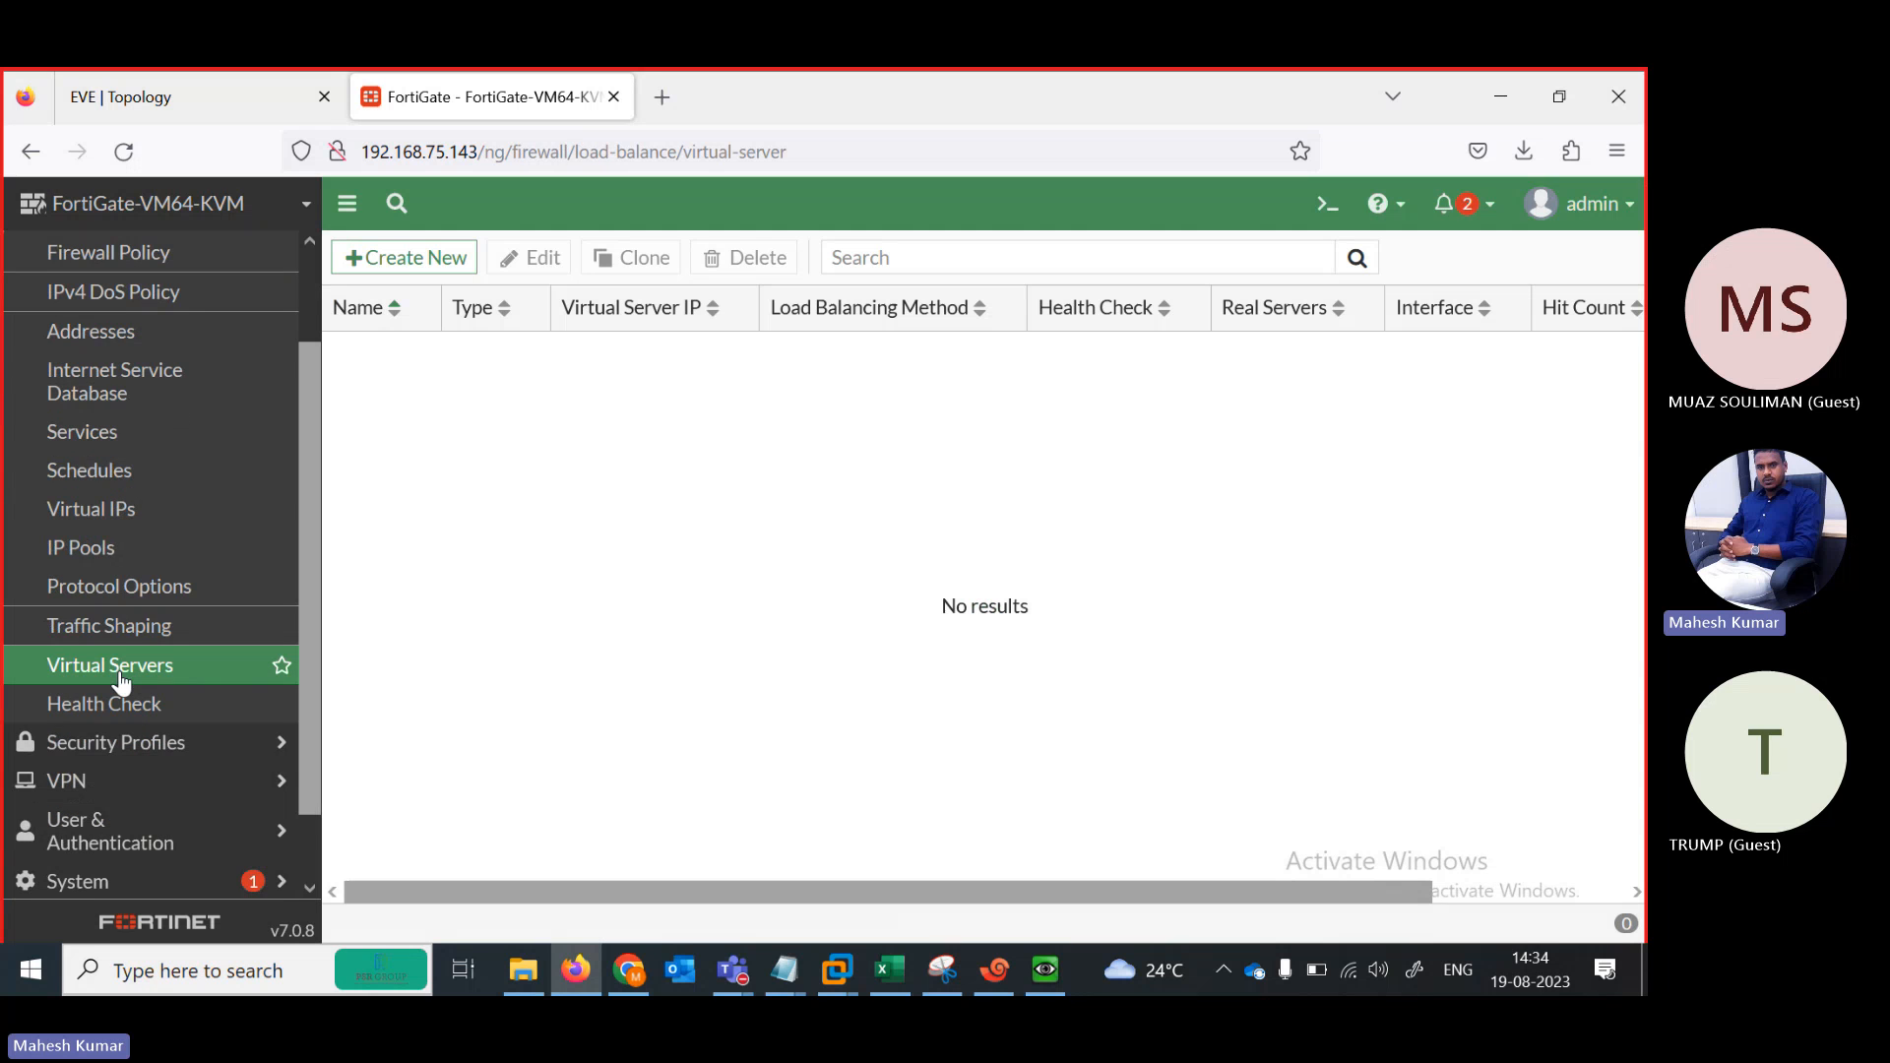
{"action": "left_click", "coordinate": [393, 260]}
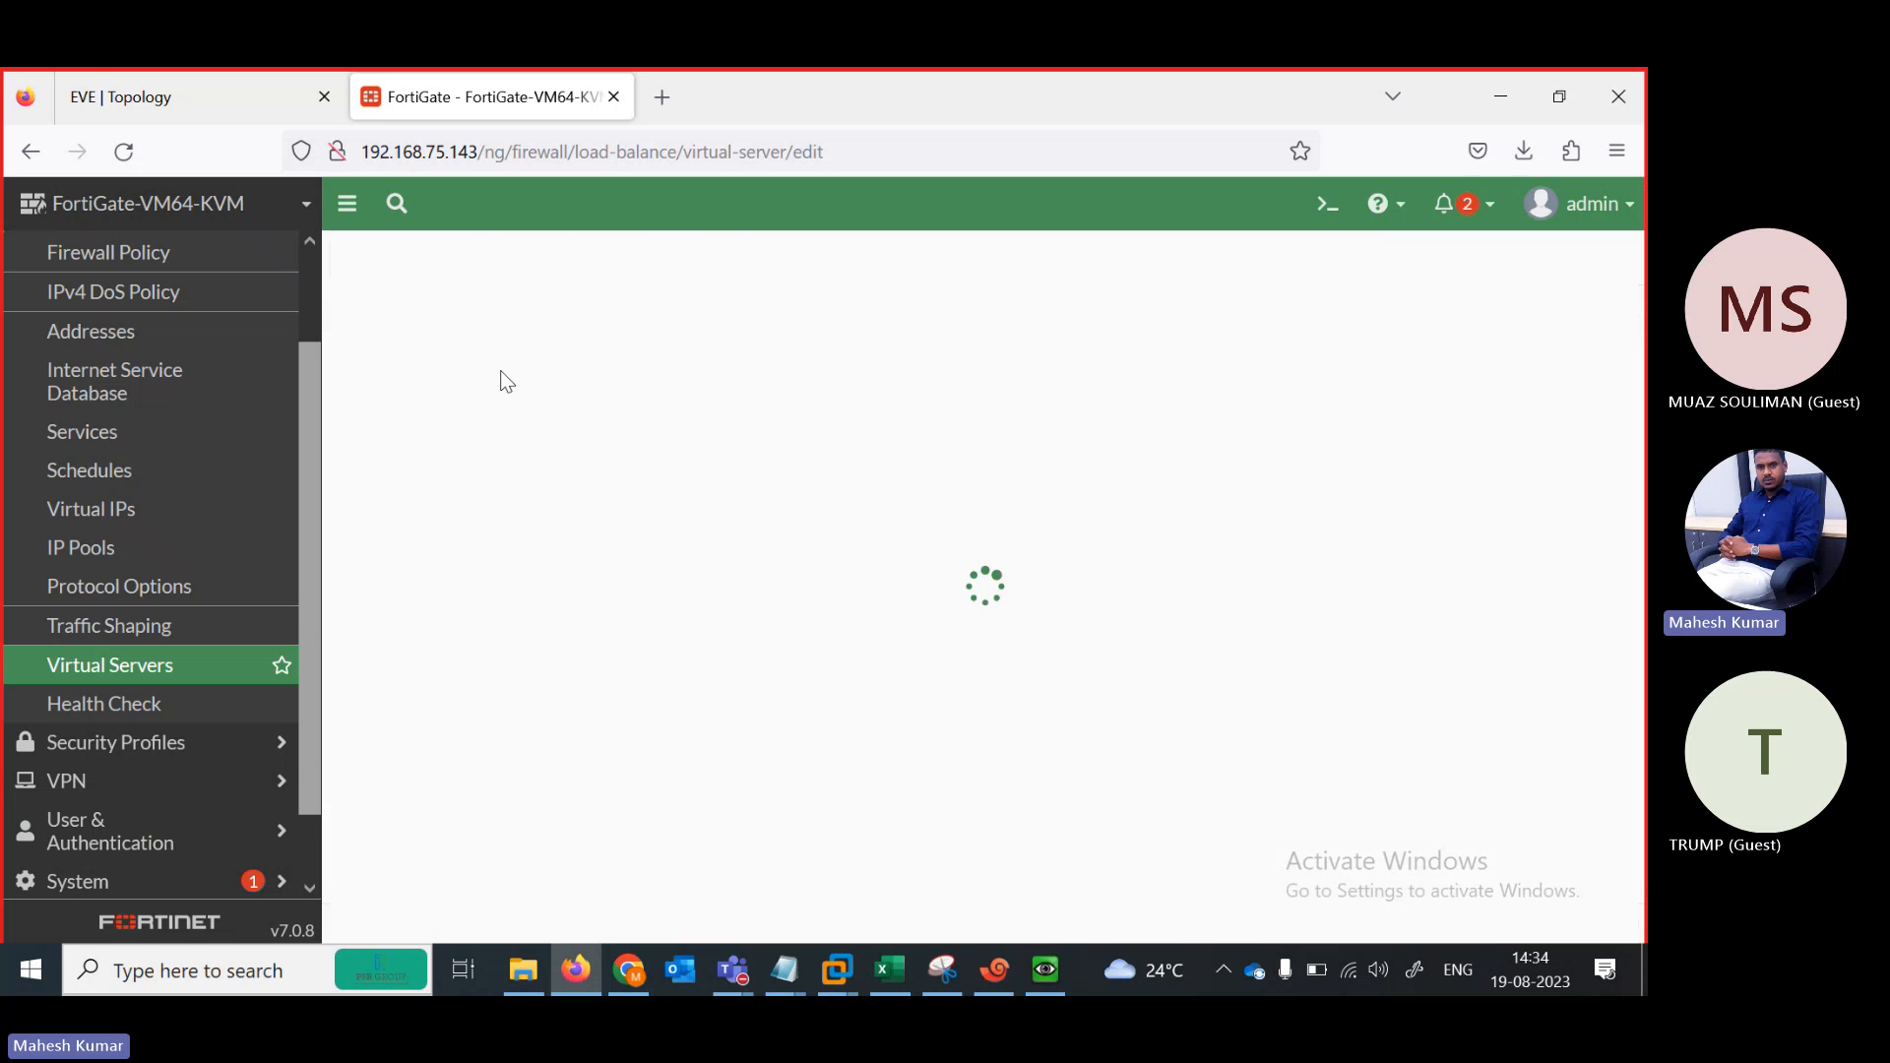
{"action": "left_click", "coordinate": [161, 95]}
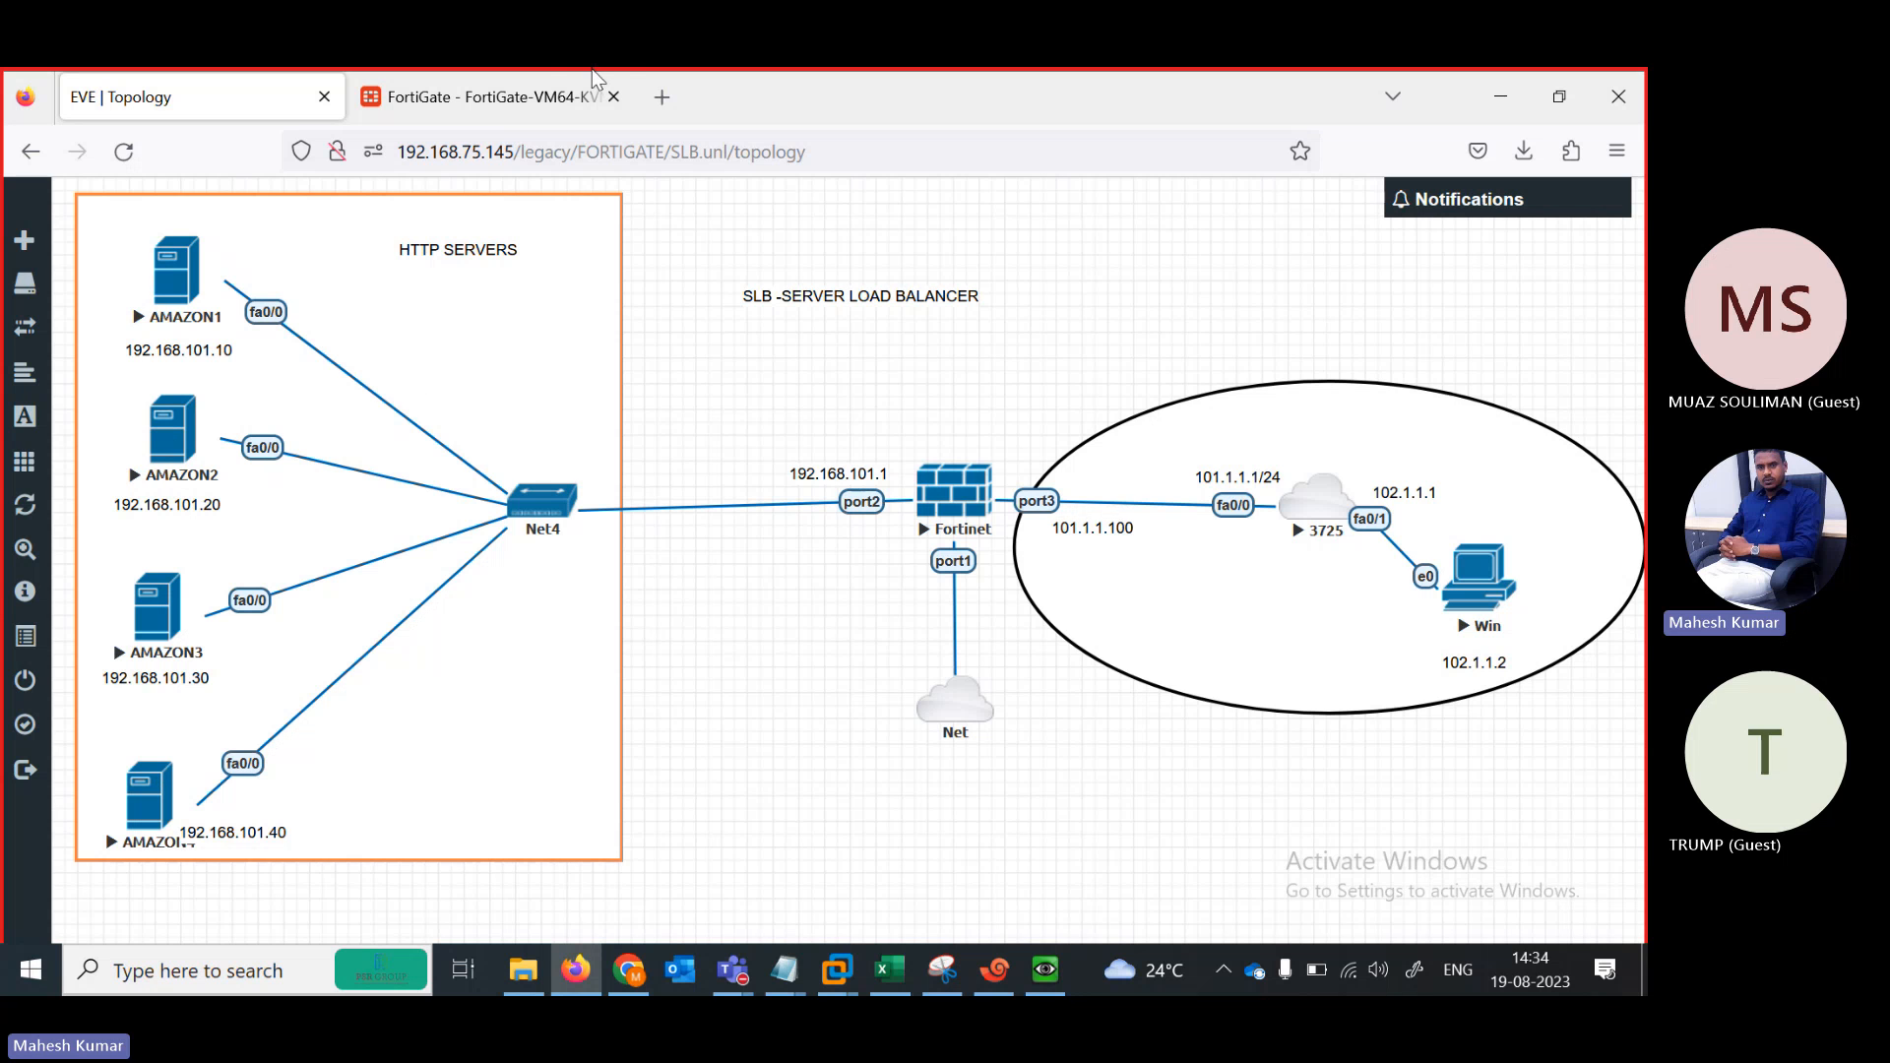
Give the new virtual server IP 101.1.1.100, port 80 and the name SLB
{"action": "left_click", "coordinate": [511, 97]}
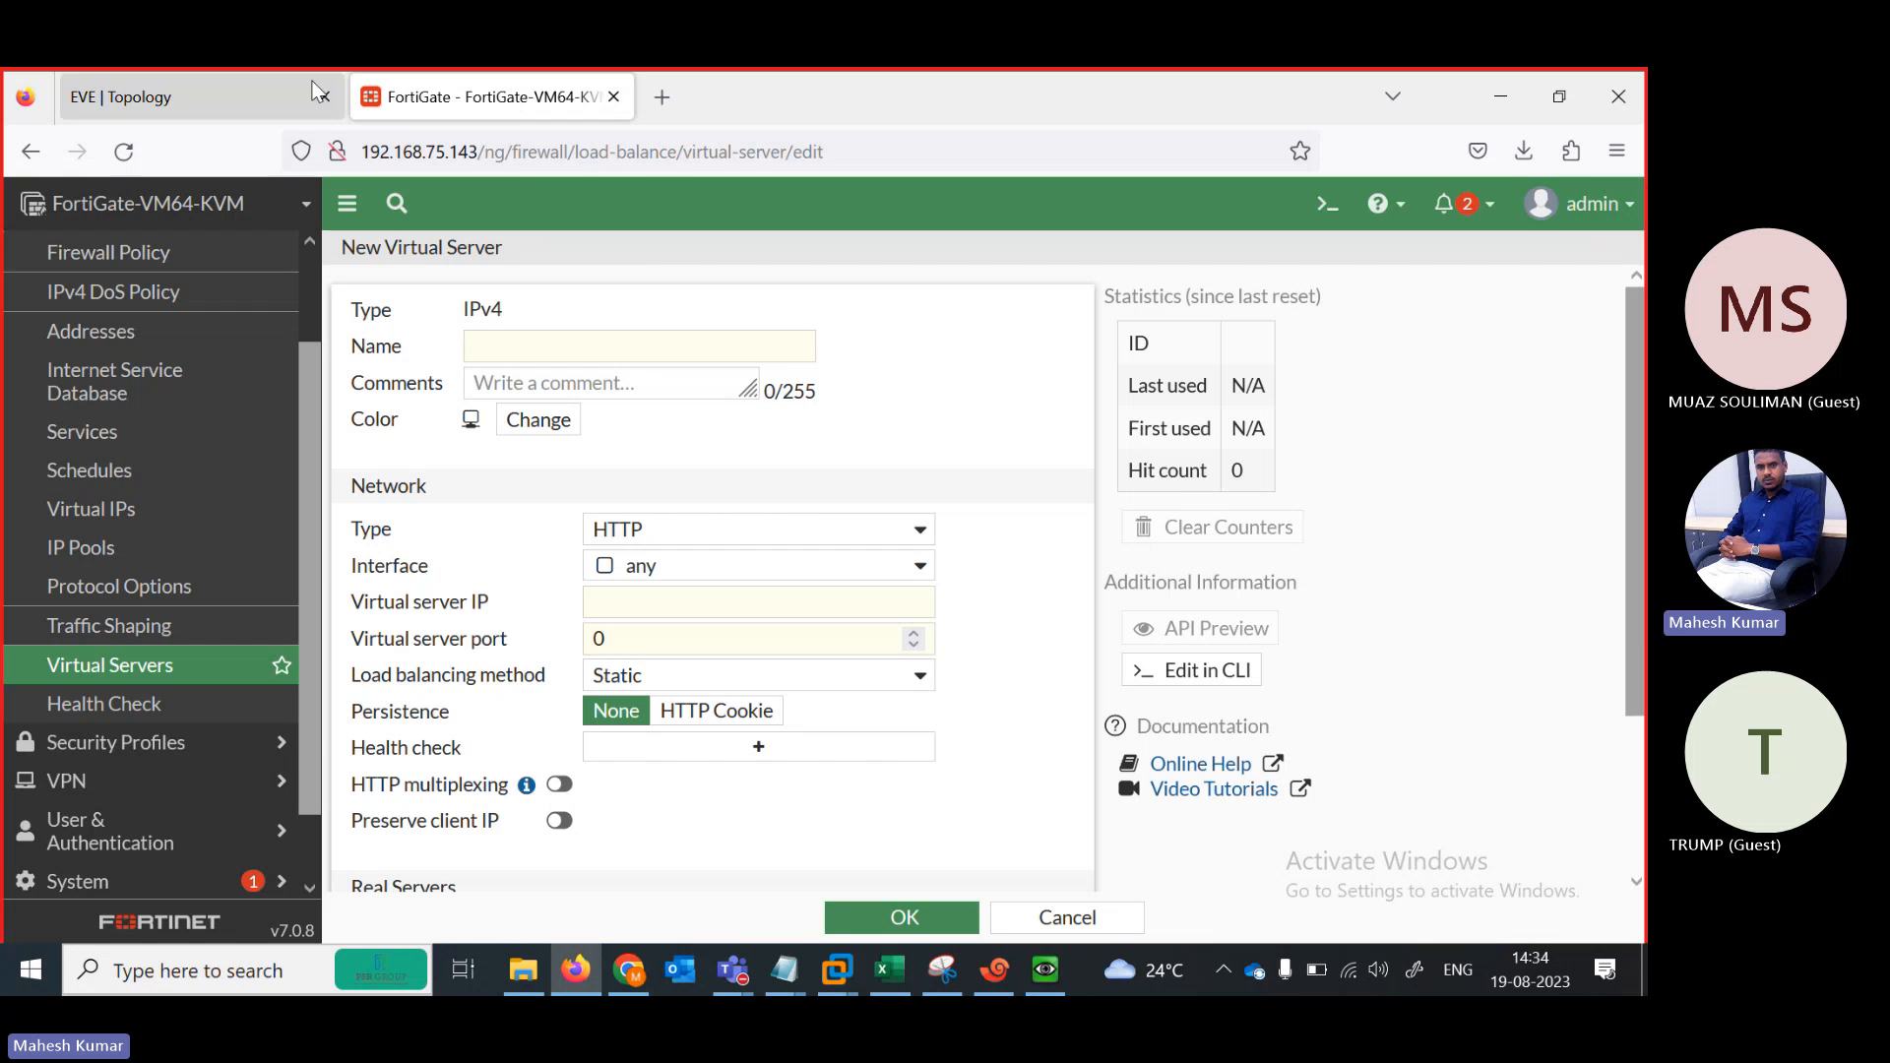
{"action": "left_click", "coordinate": [187, 96]}
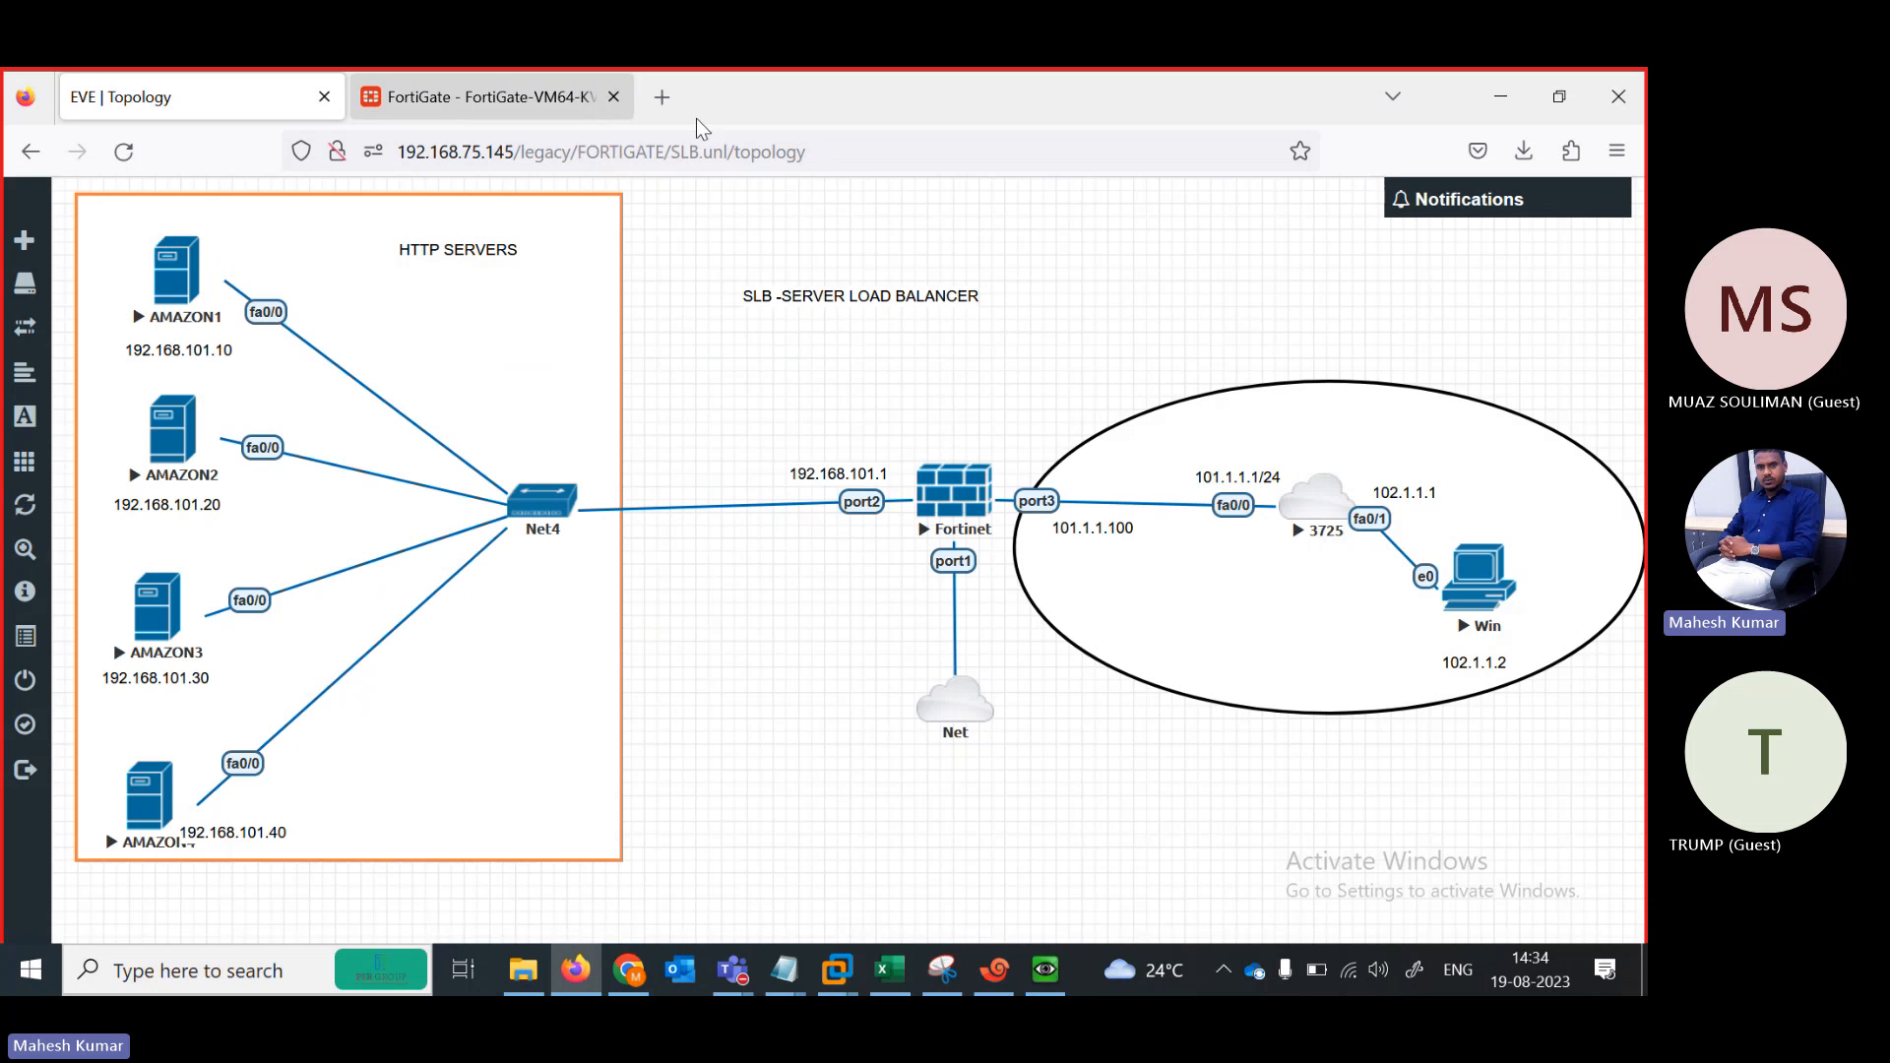
{"action": "left_click", "coordinate": [486, 98]}
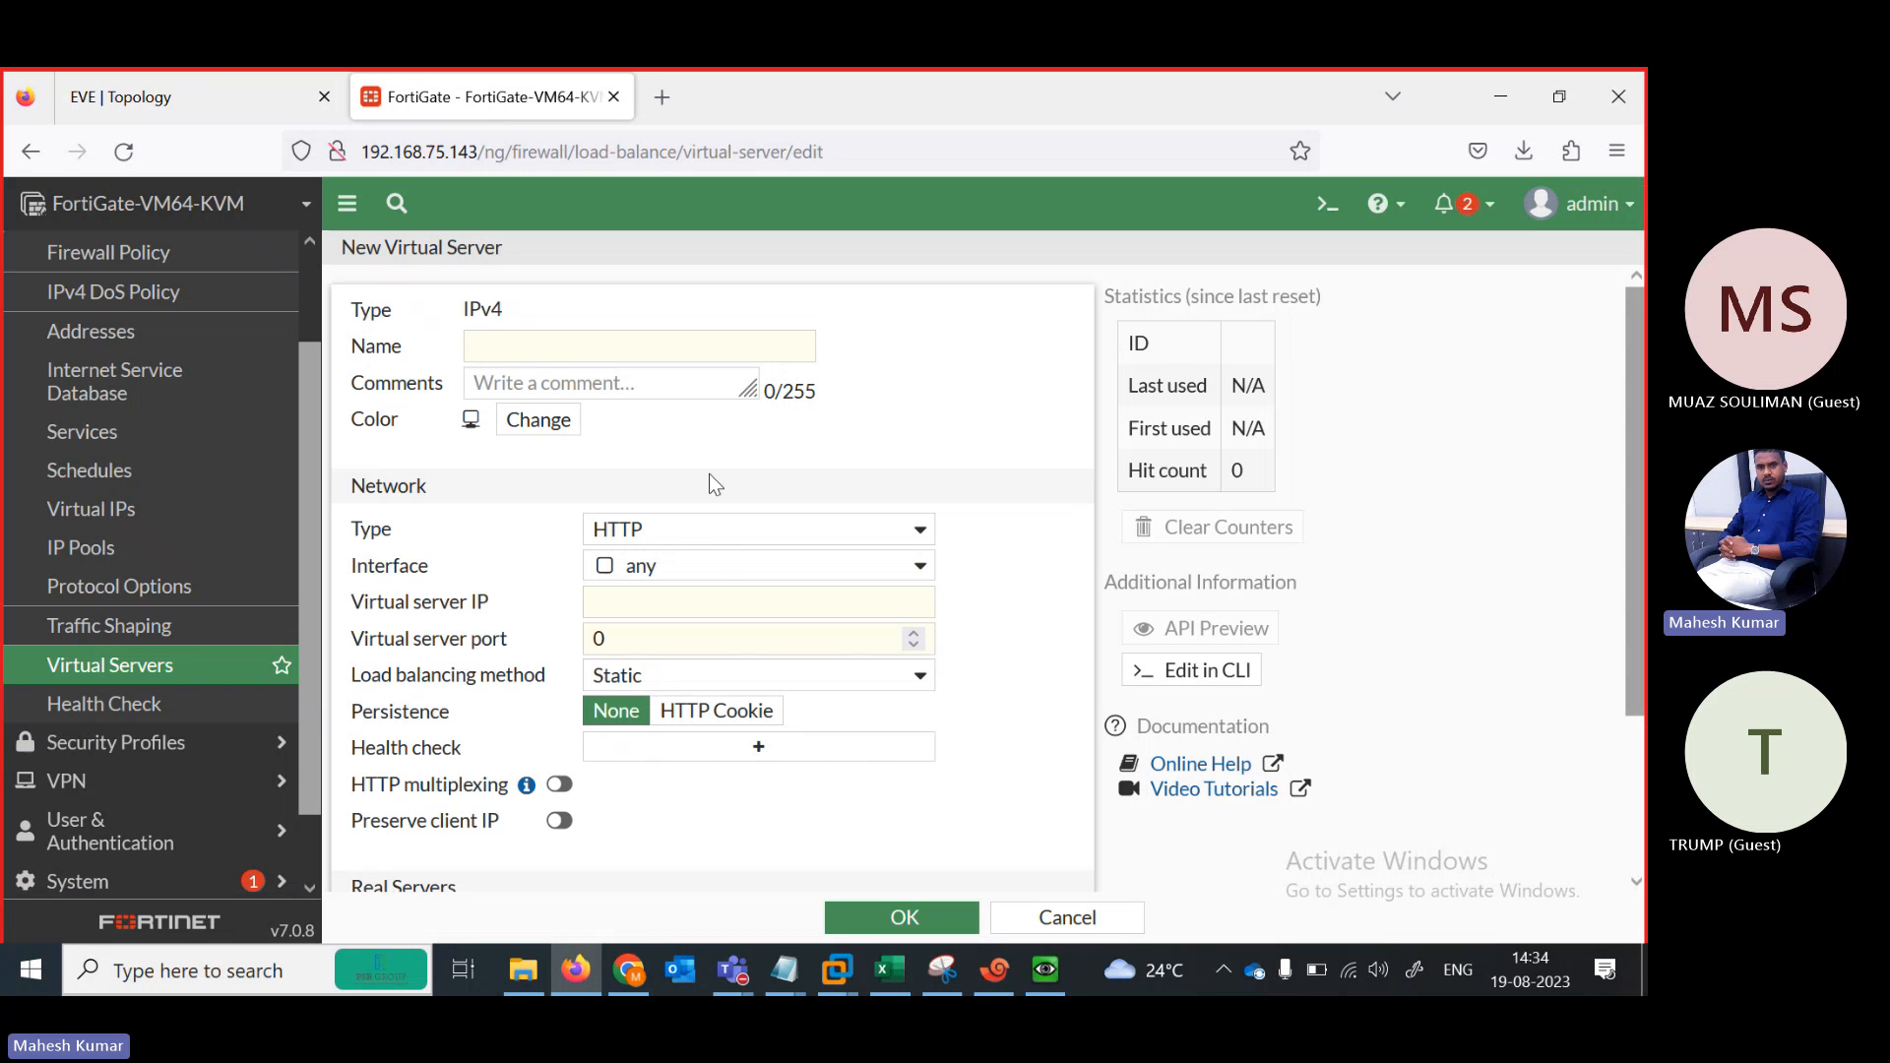
{"action": "left_click", "coordinate": [644, 592]}
{"action": "type", "text": "1"}
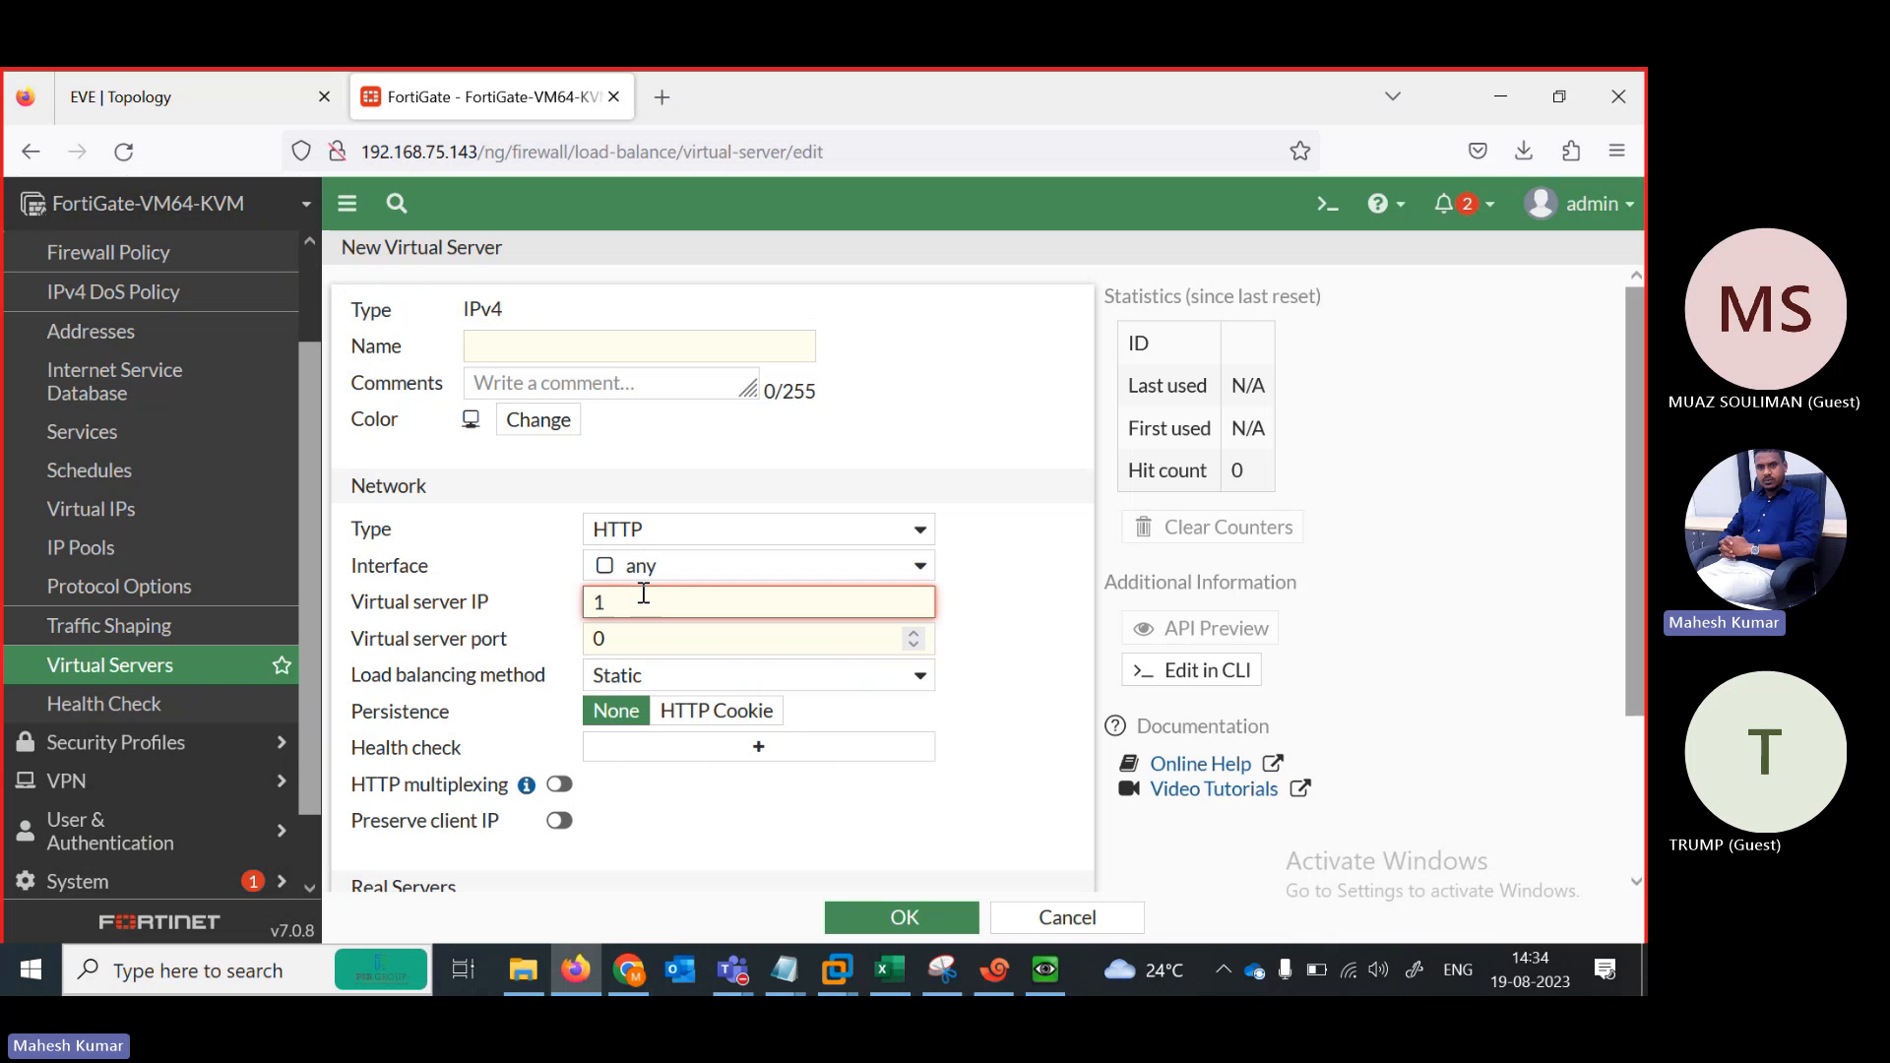
{"action": "type", "text": "01.1.1.100"}
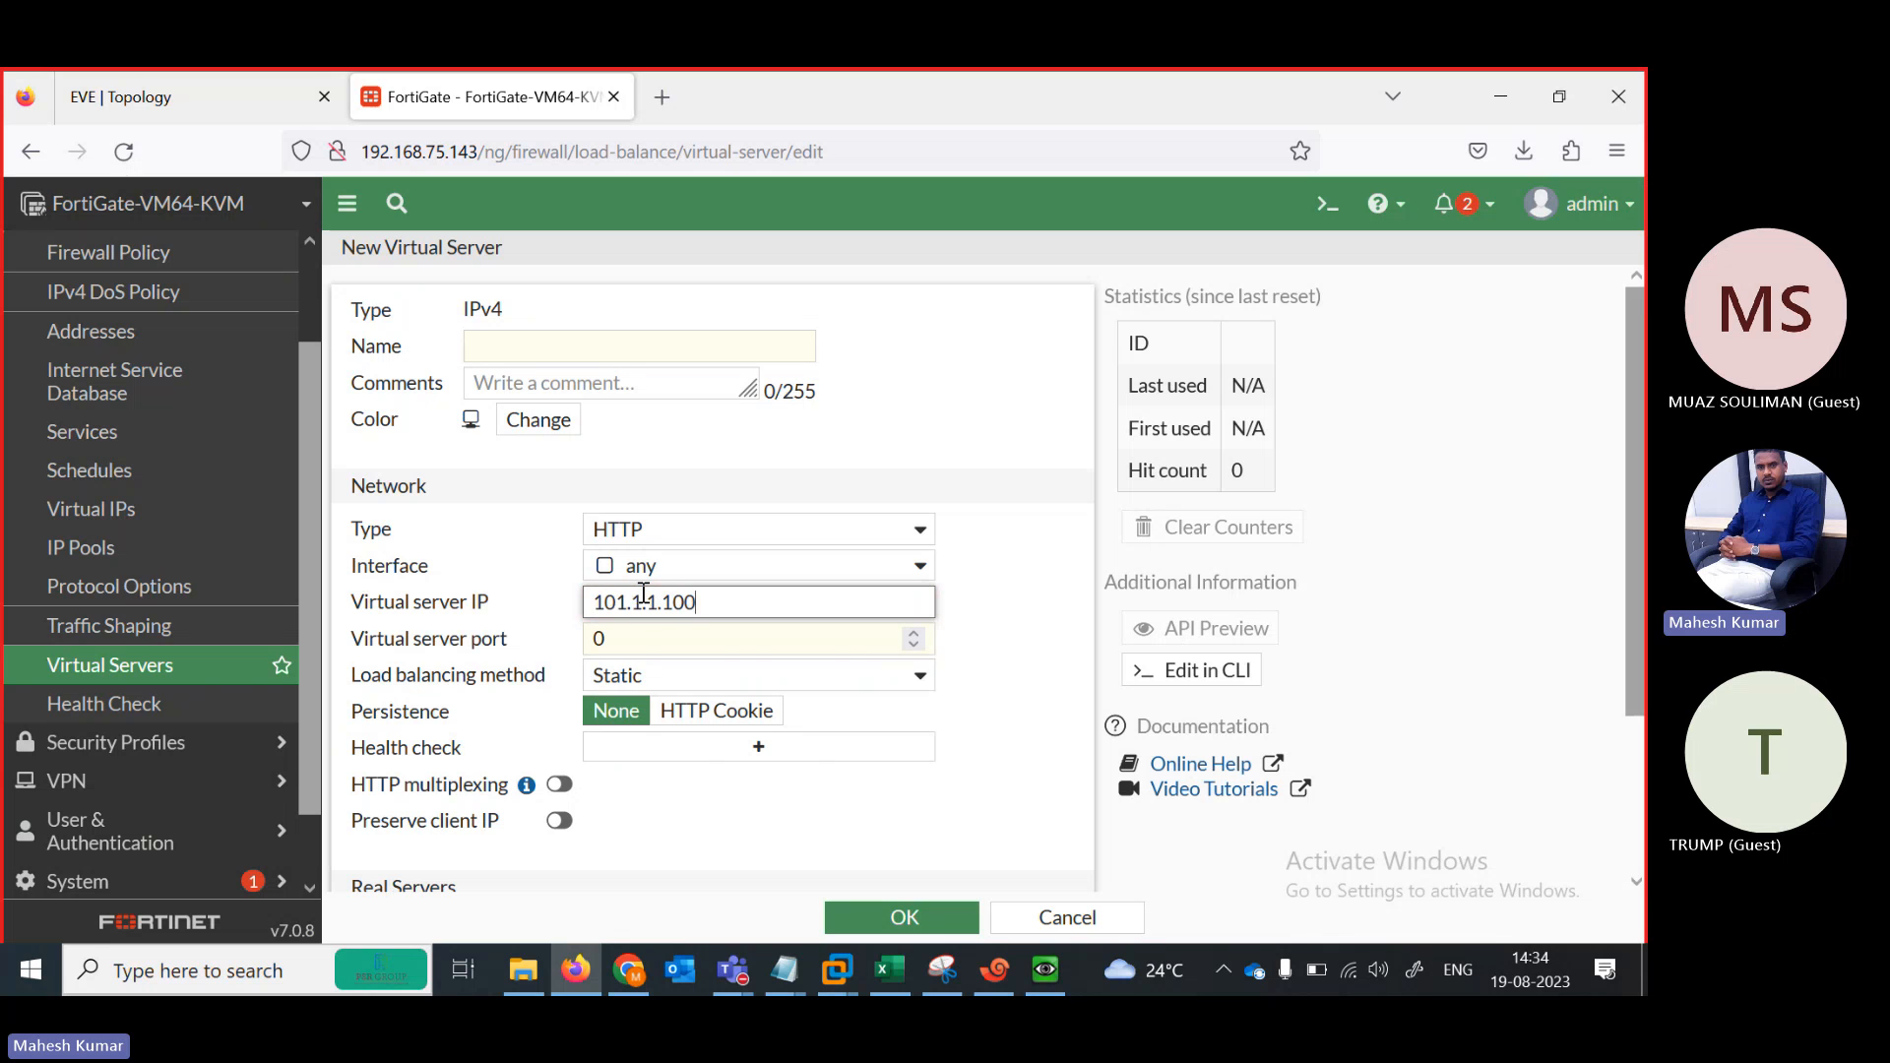
{"action": "double_click", "coordinate": [649, 633]}
{"action": "type", "text": "8"}
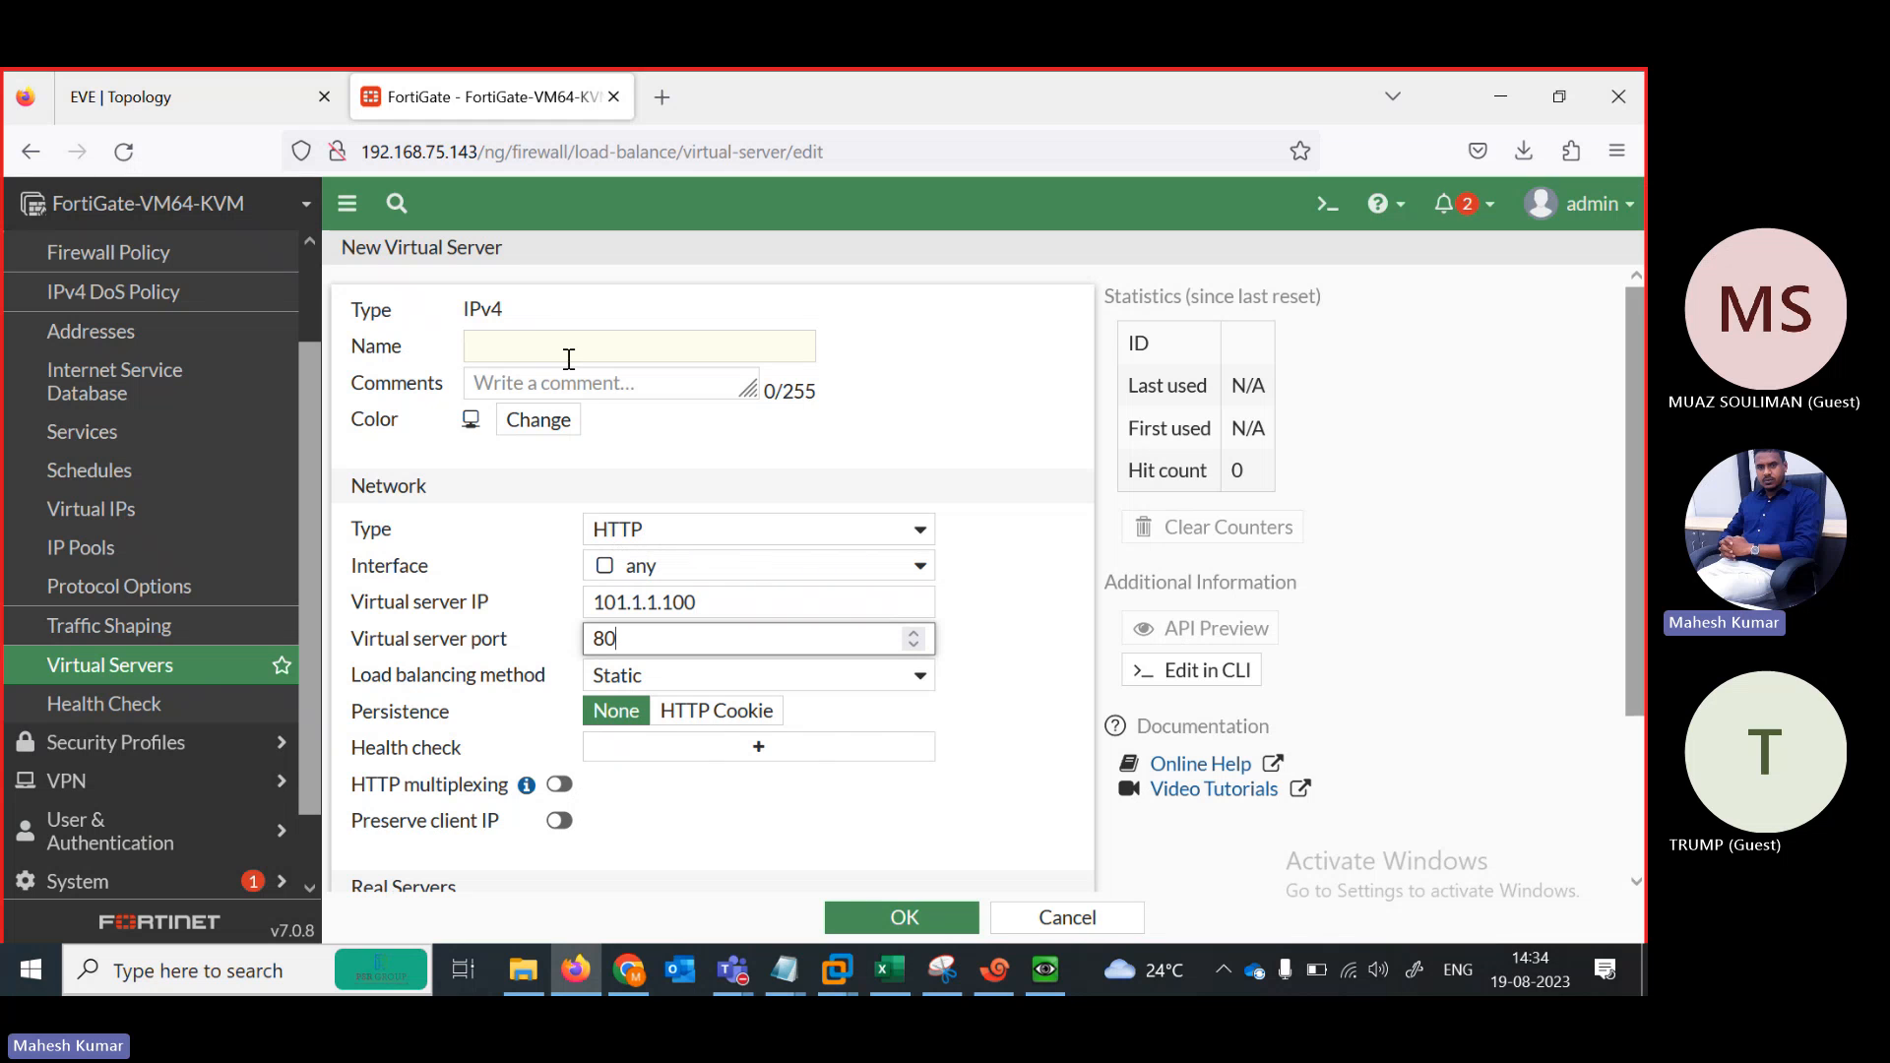
{"action": "left_click", "coordinate": [542, 346]}
{"action": "type", "text": "SLB"}
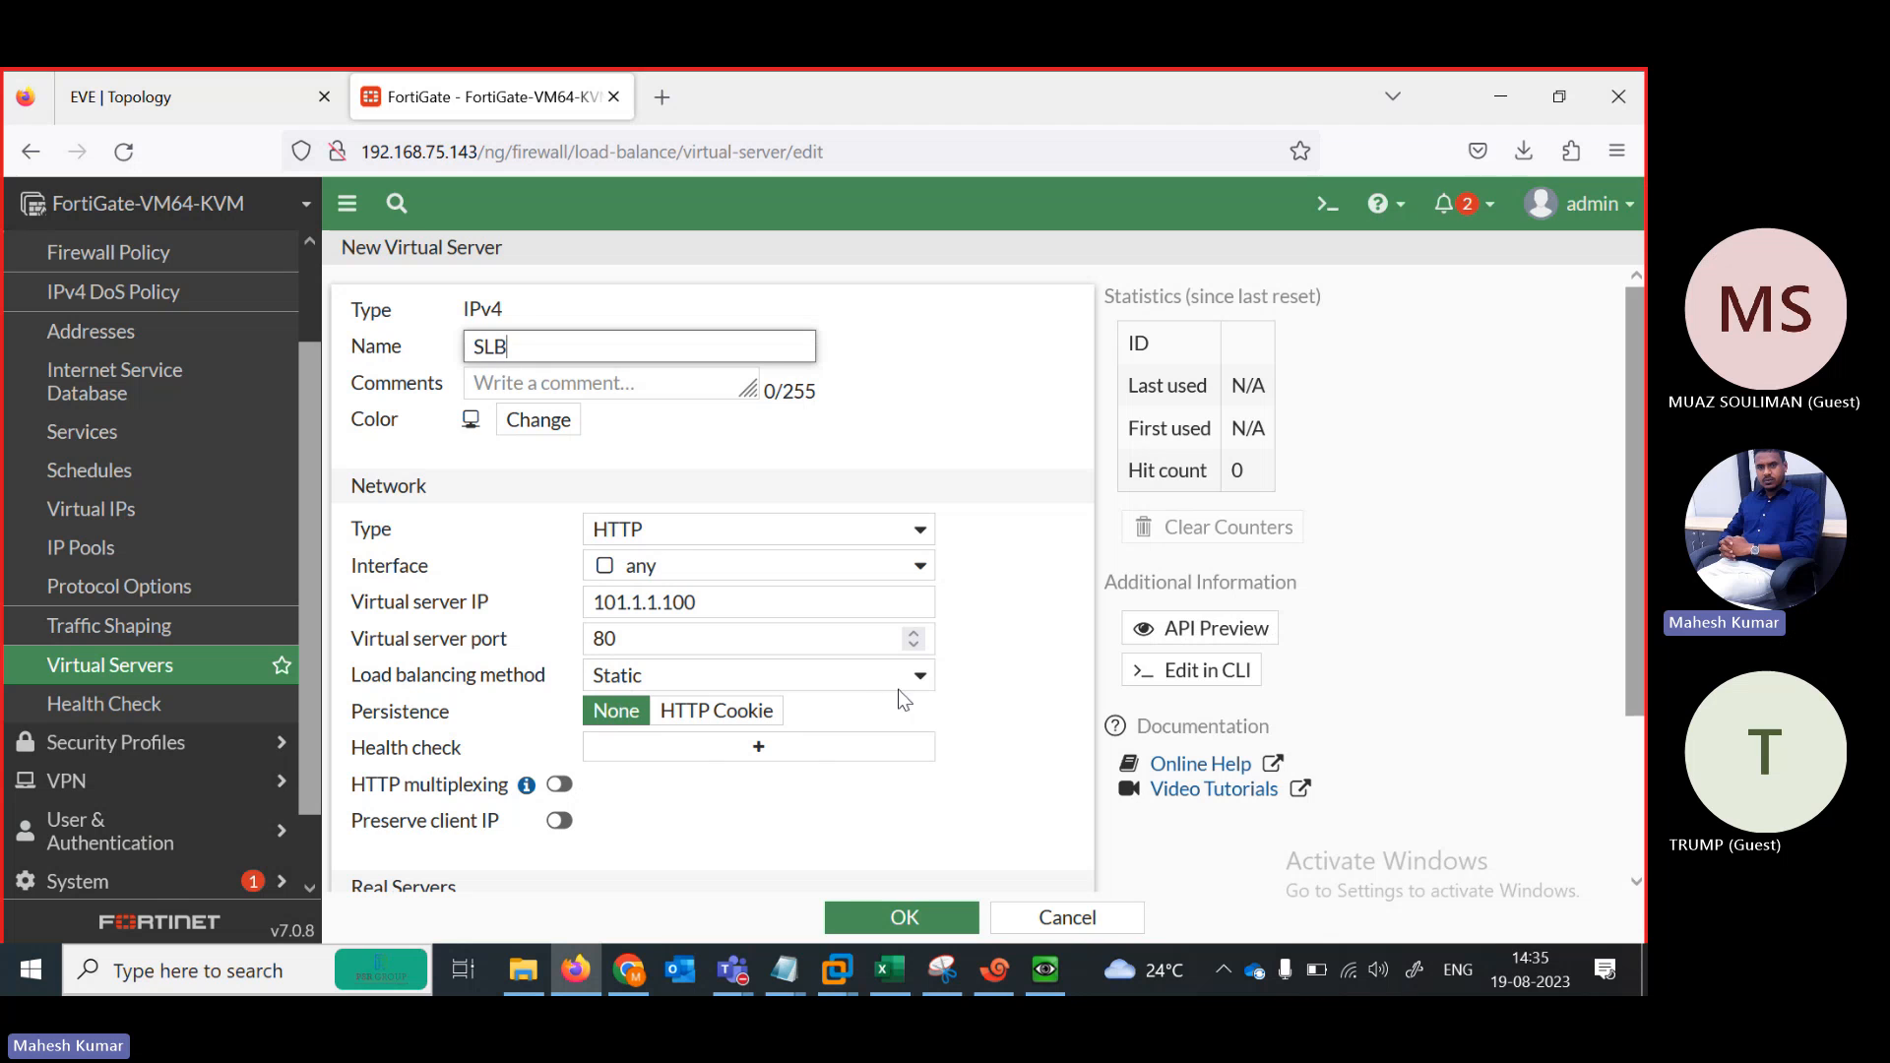
Set the load balancing method to Round Robin
{"action": "left_click", "coordinate": [928, 682]}
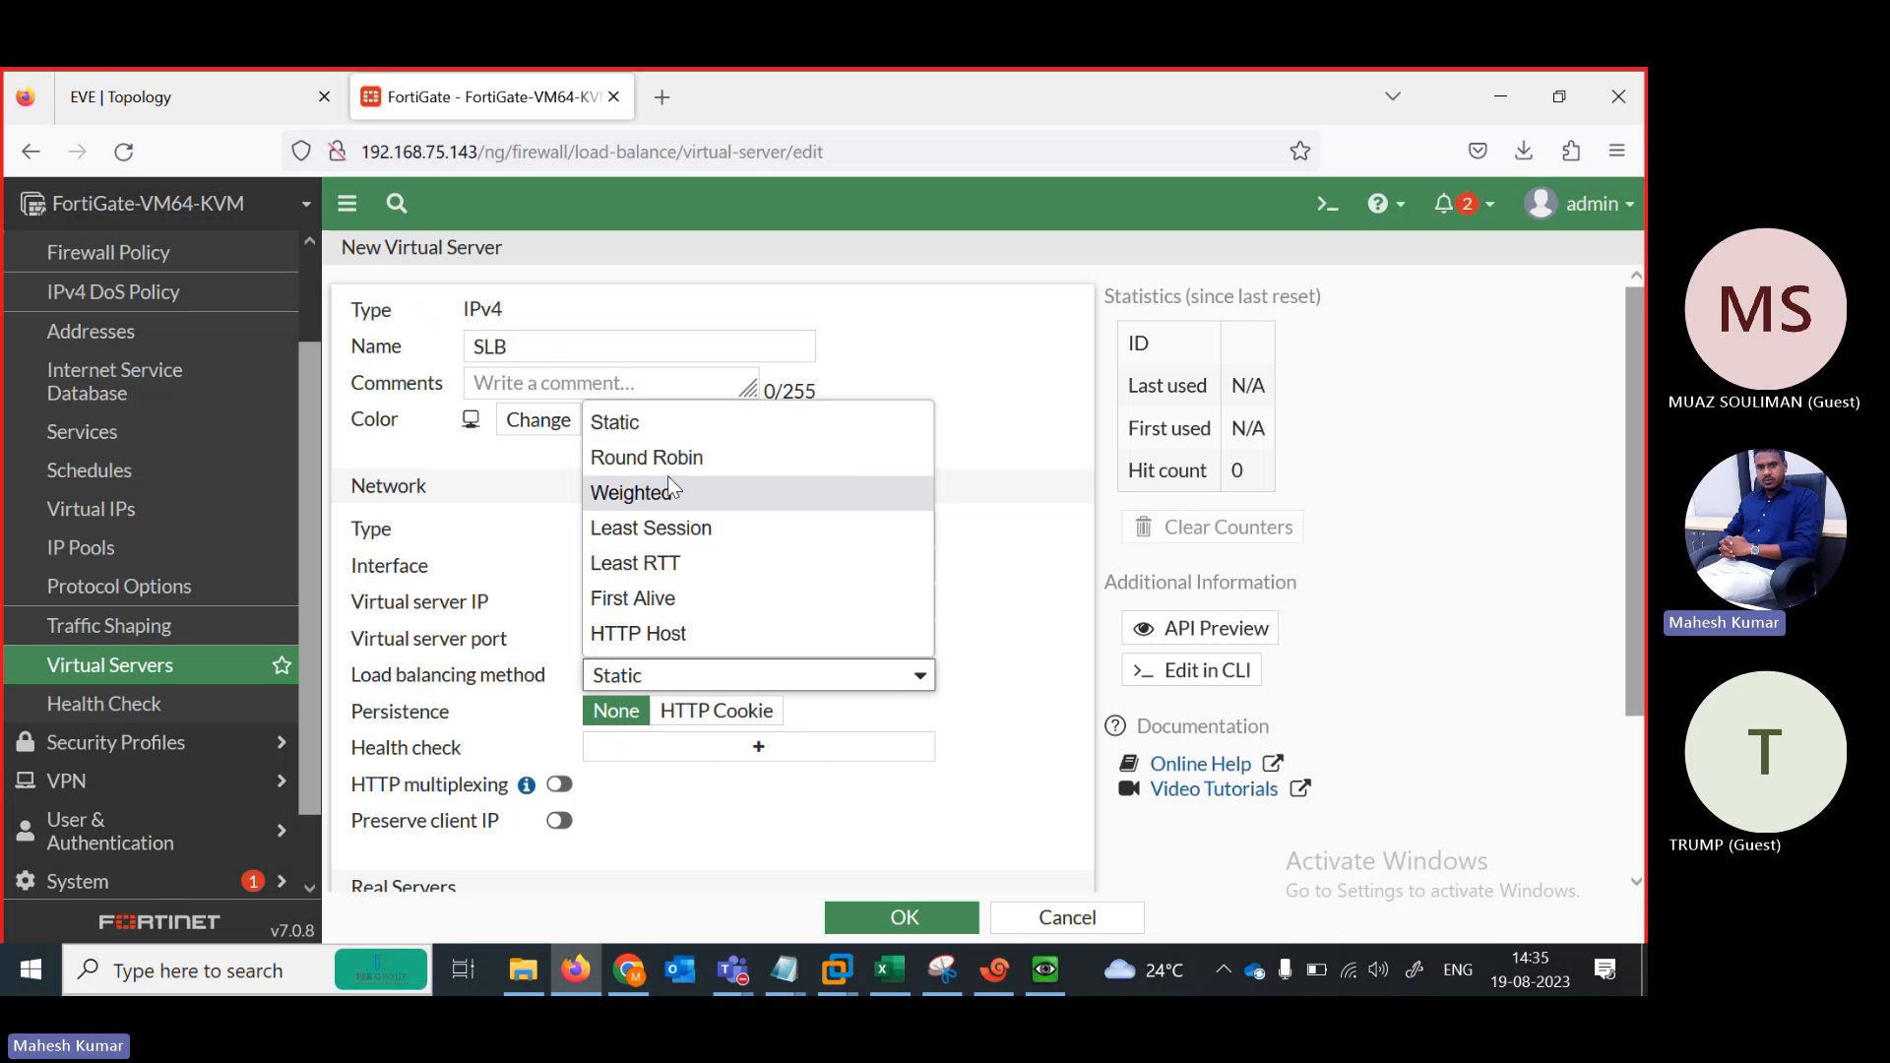
{"action": "left_click", "coordinate": [655, 458]}
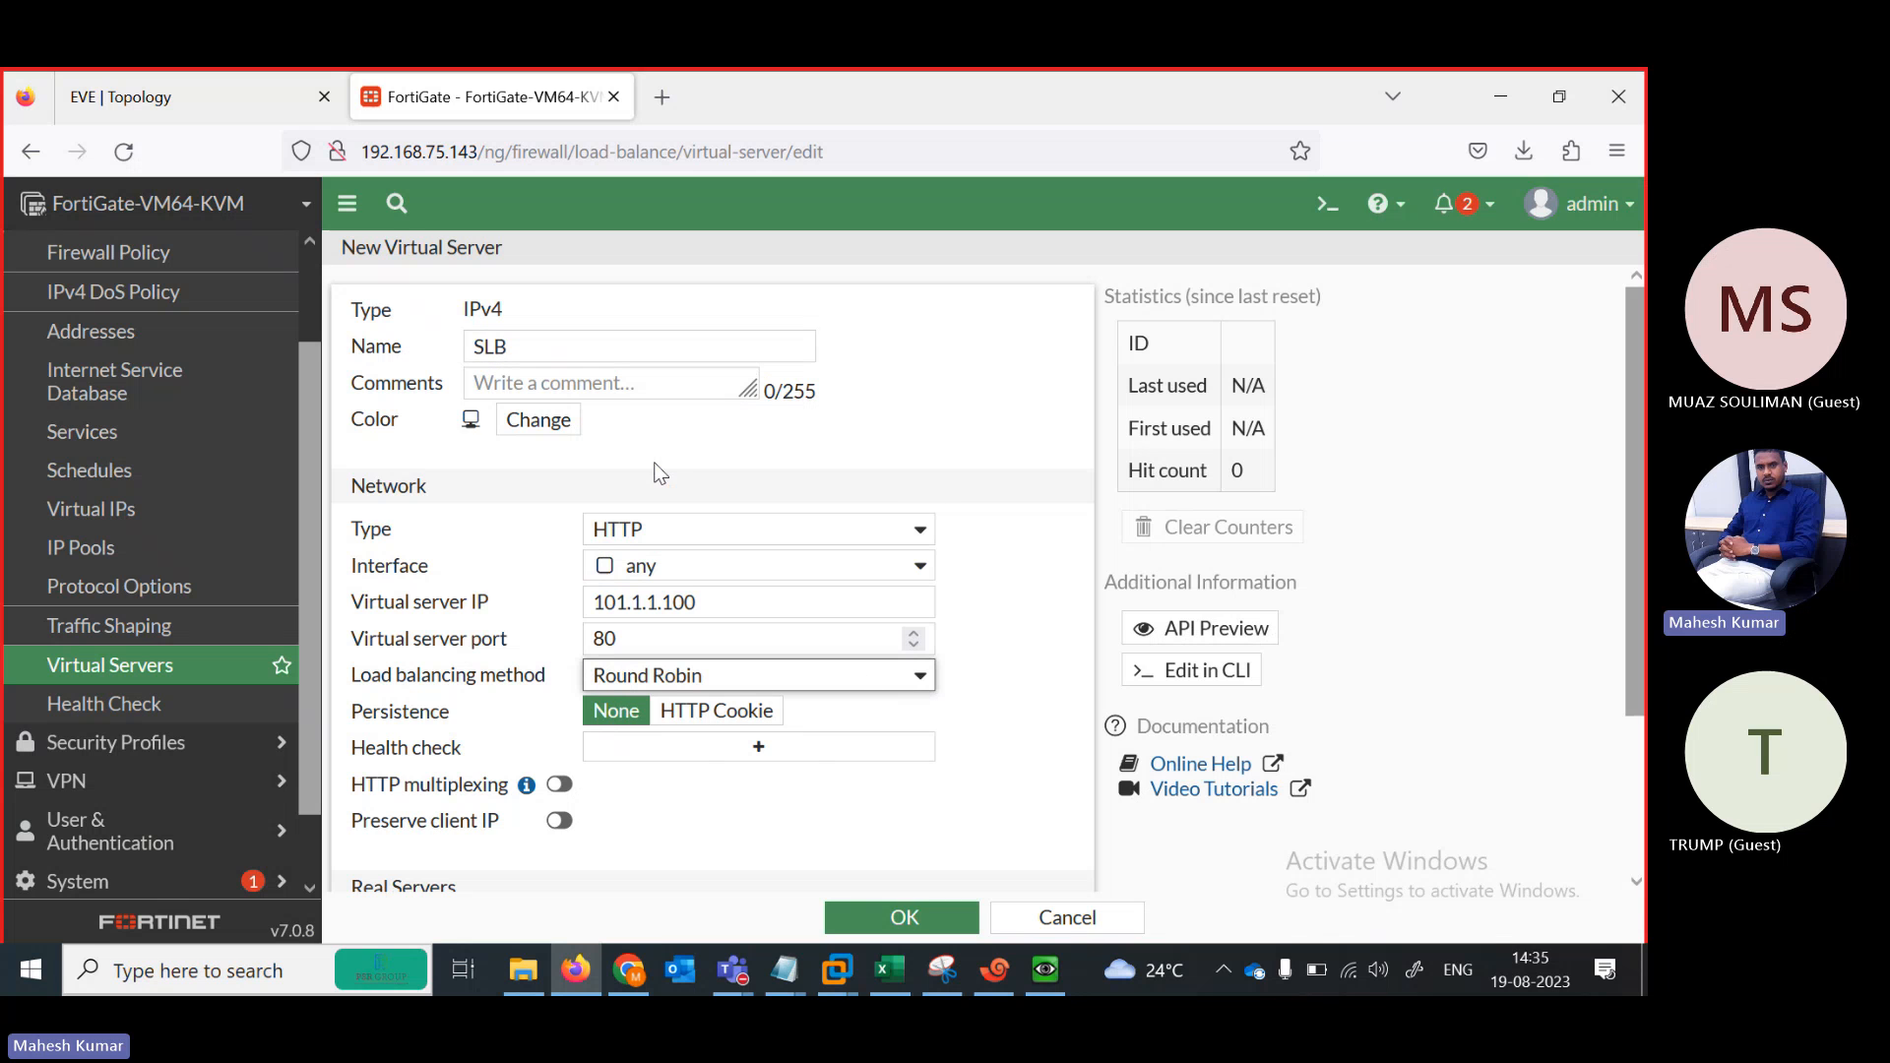
{"action": "left_click", "coordinate": [924, 676]}
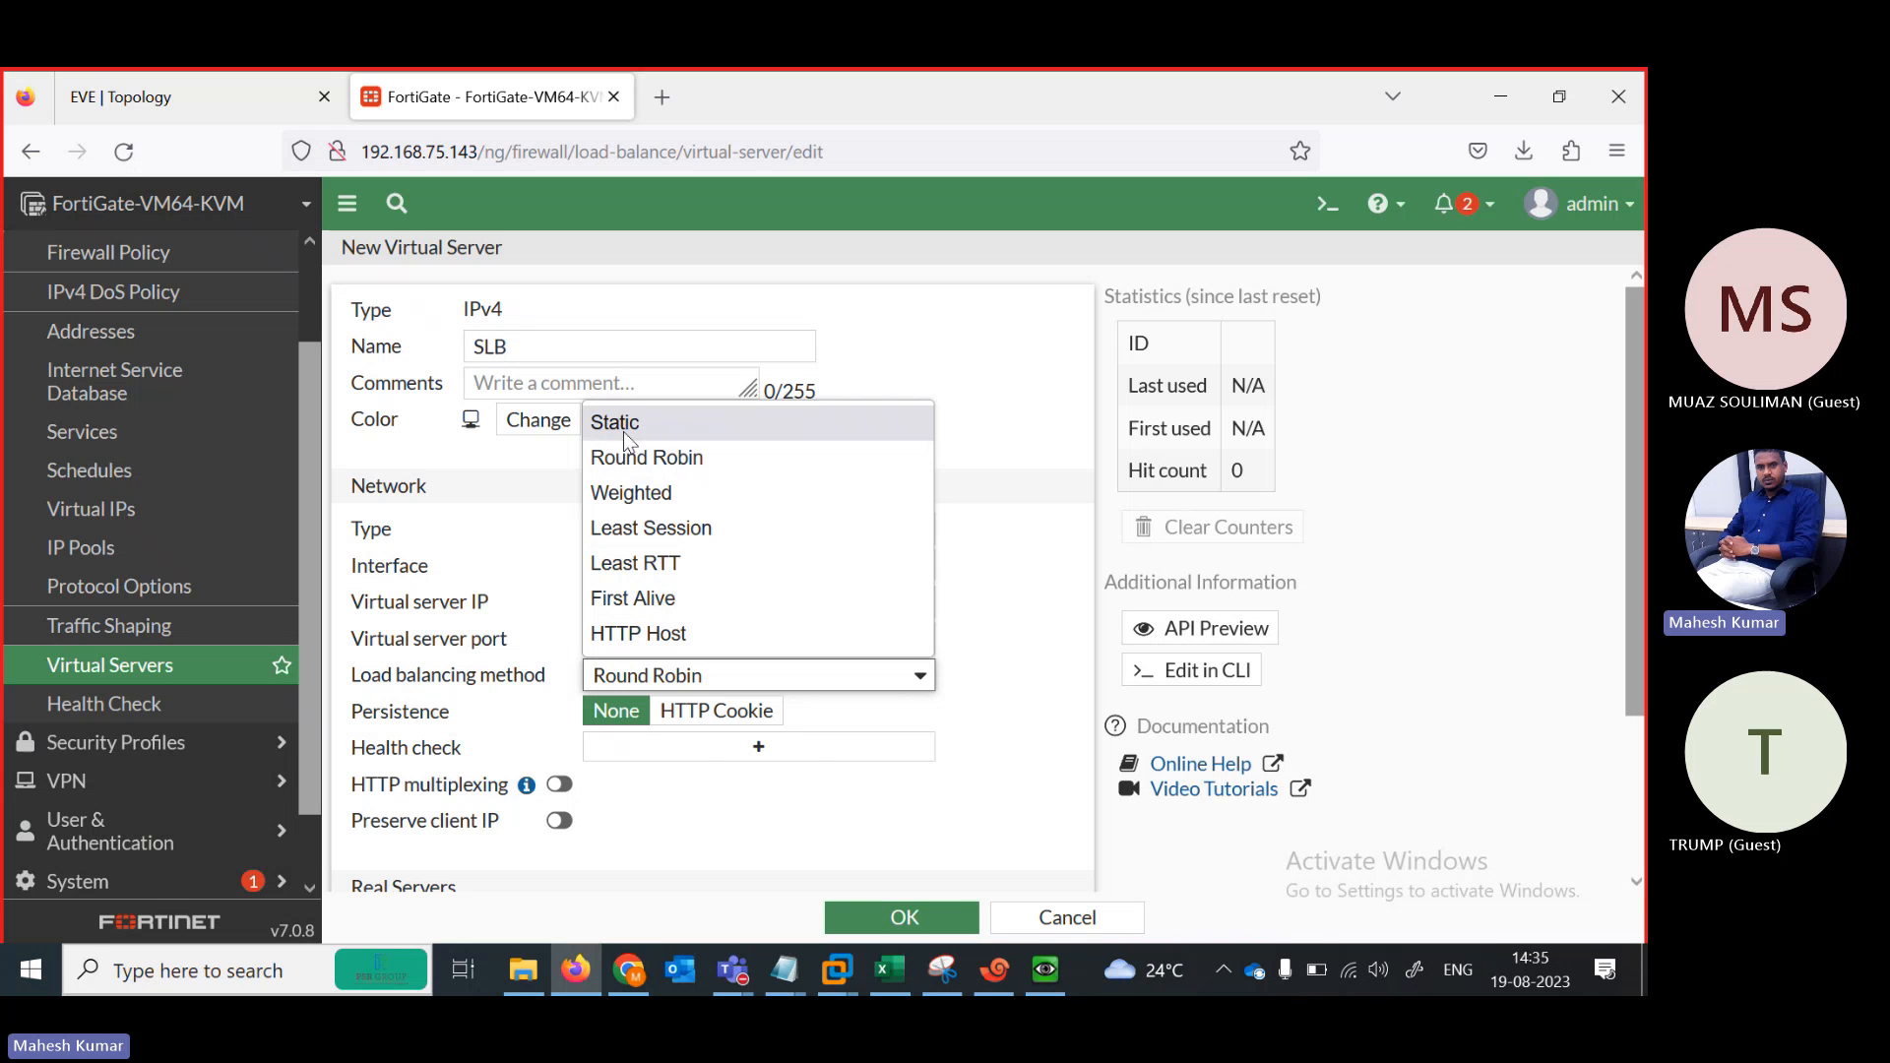
{"action": "left_click", "coordinate": [620, 463]}
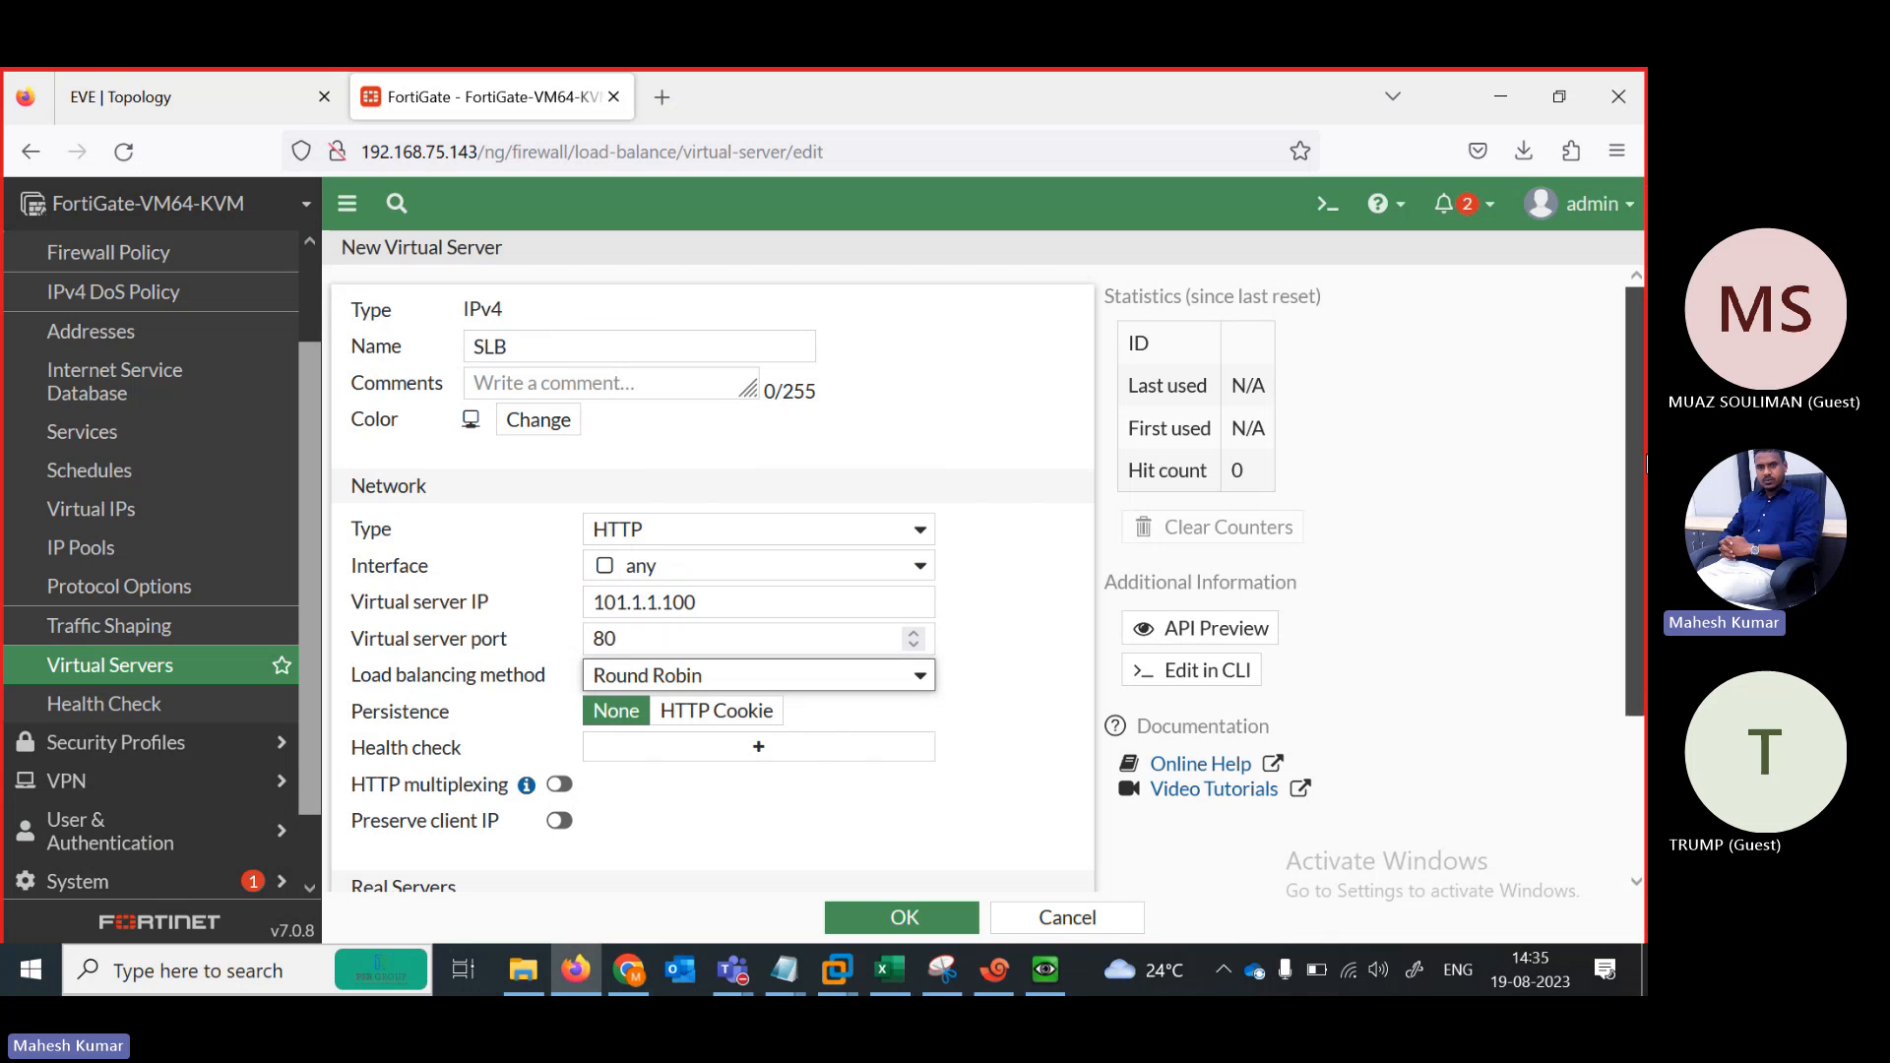
{"action": "scroll", "coordinate": [1618, 537], "scroll_direction": "down", "scroll_amount": 2}
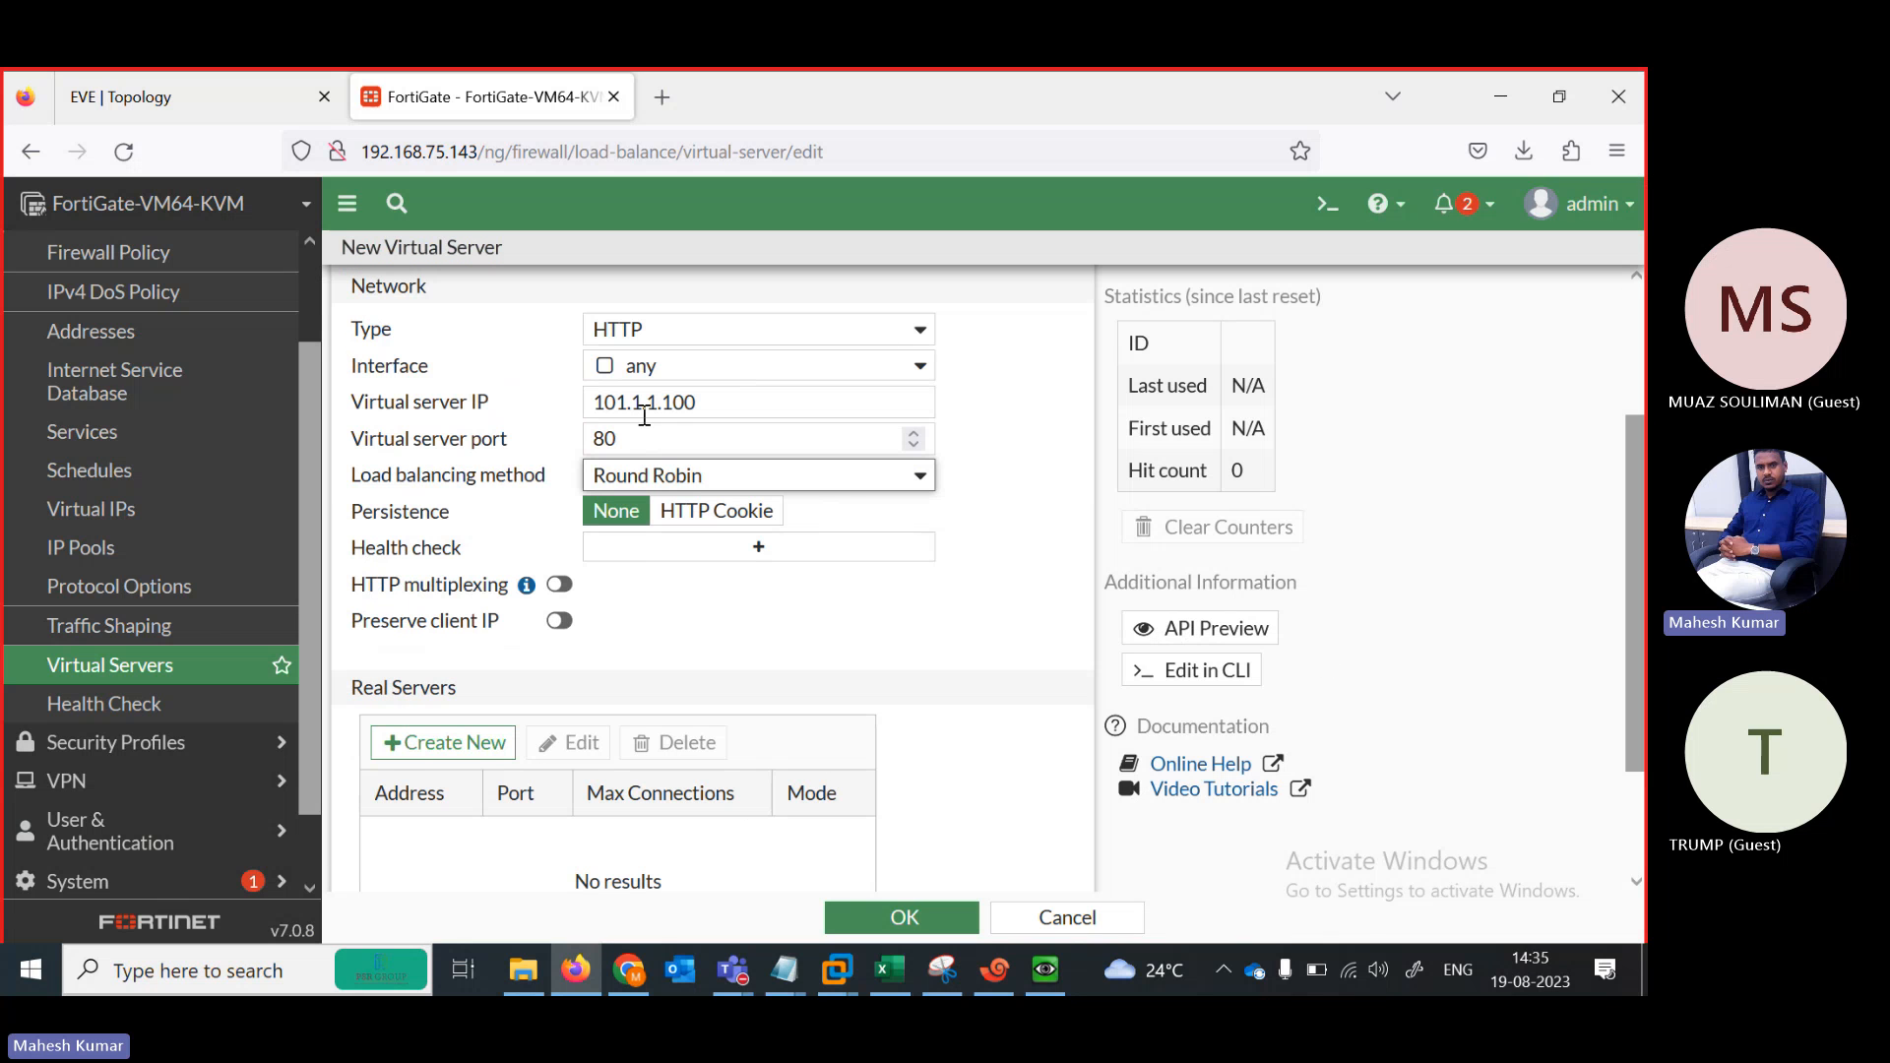
Add real server 192.168.101.10 on port 80
{"action": "left_click", "coordinate": [450, 748]}
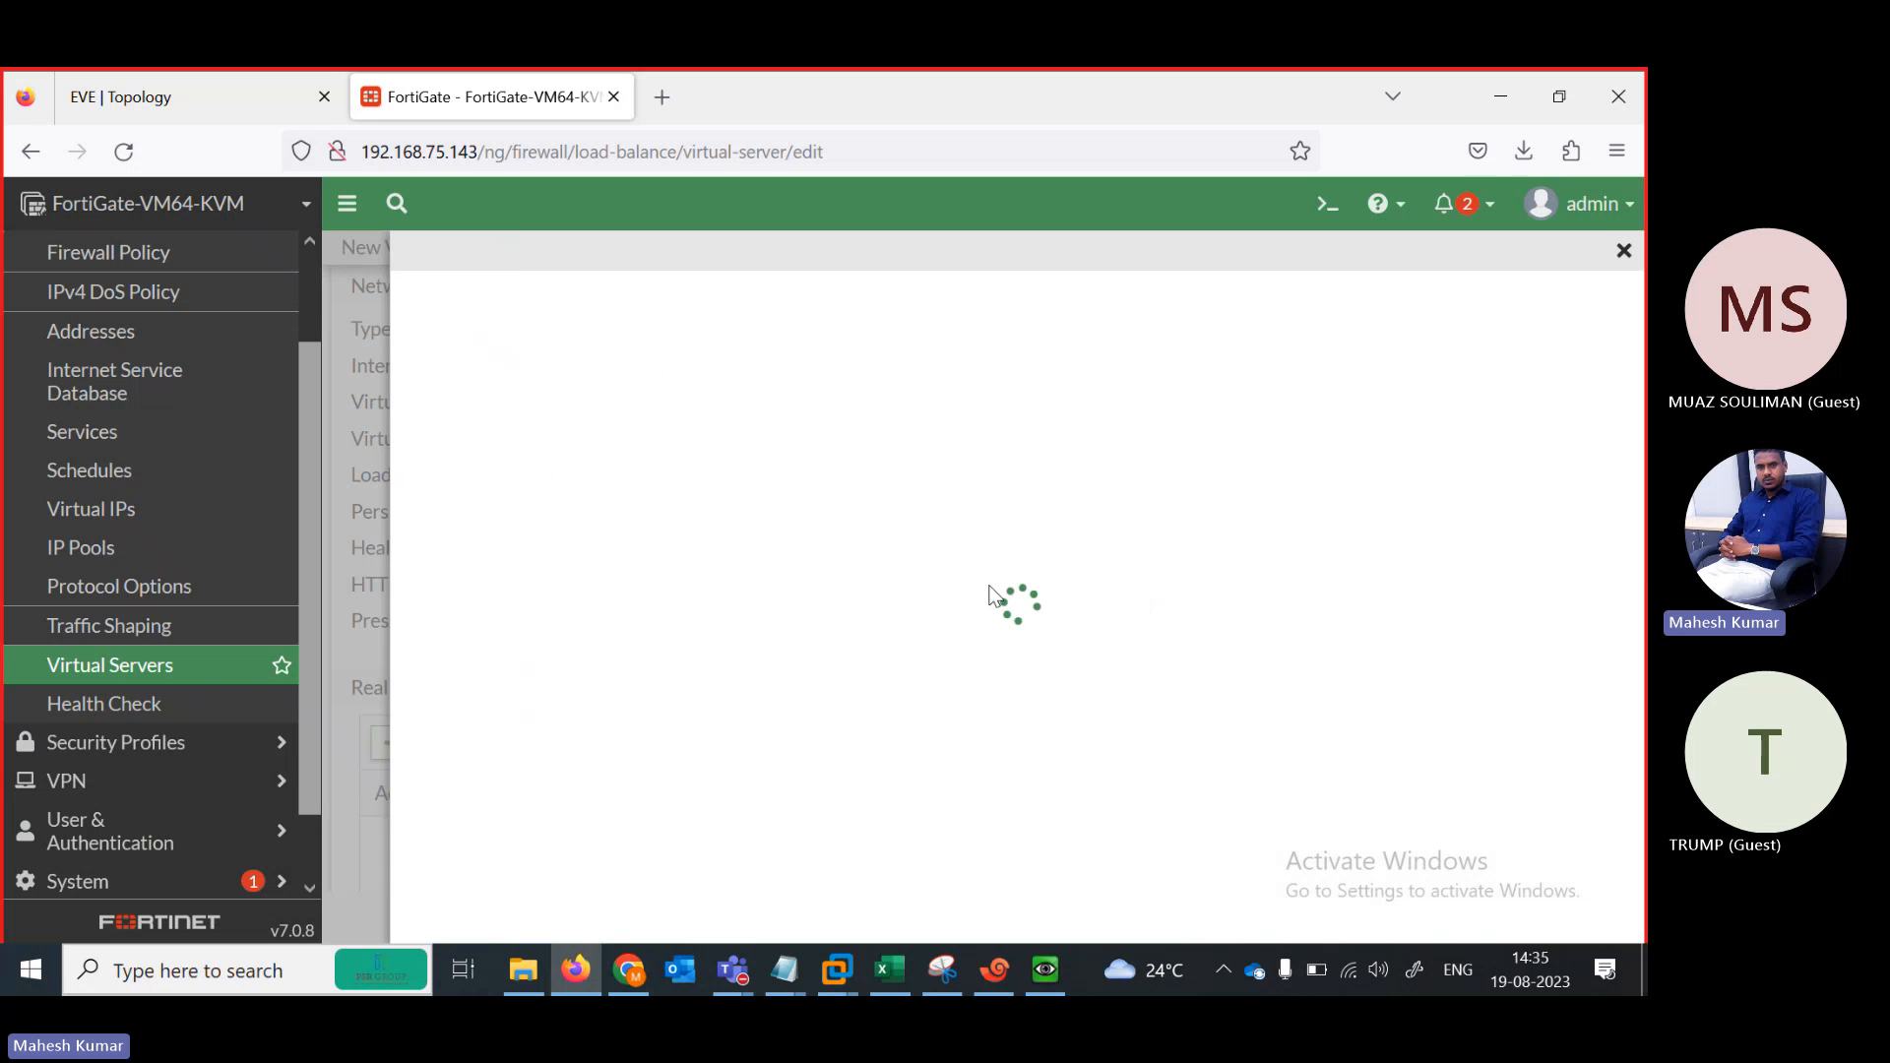
{"action": "left_click", "coordinate": [665, 351]}
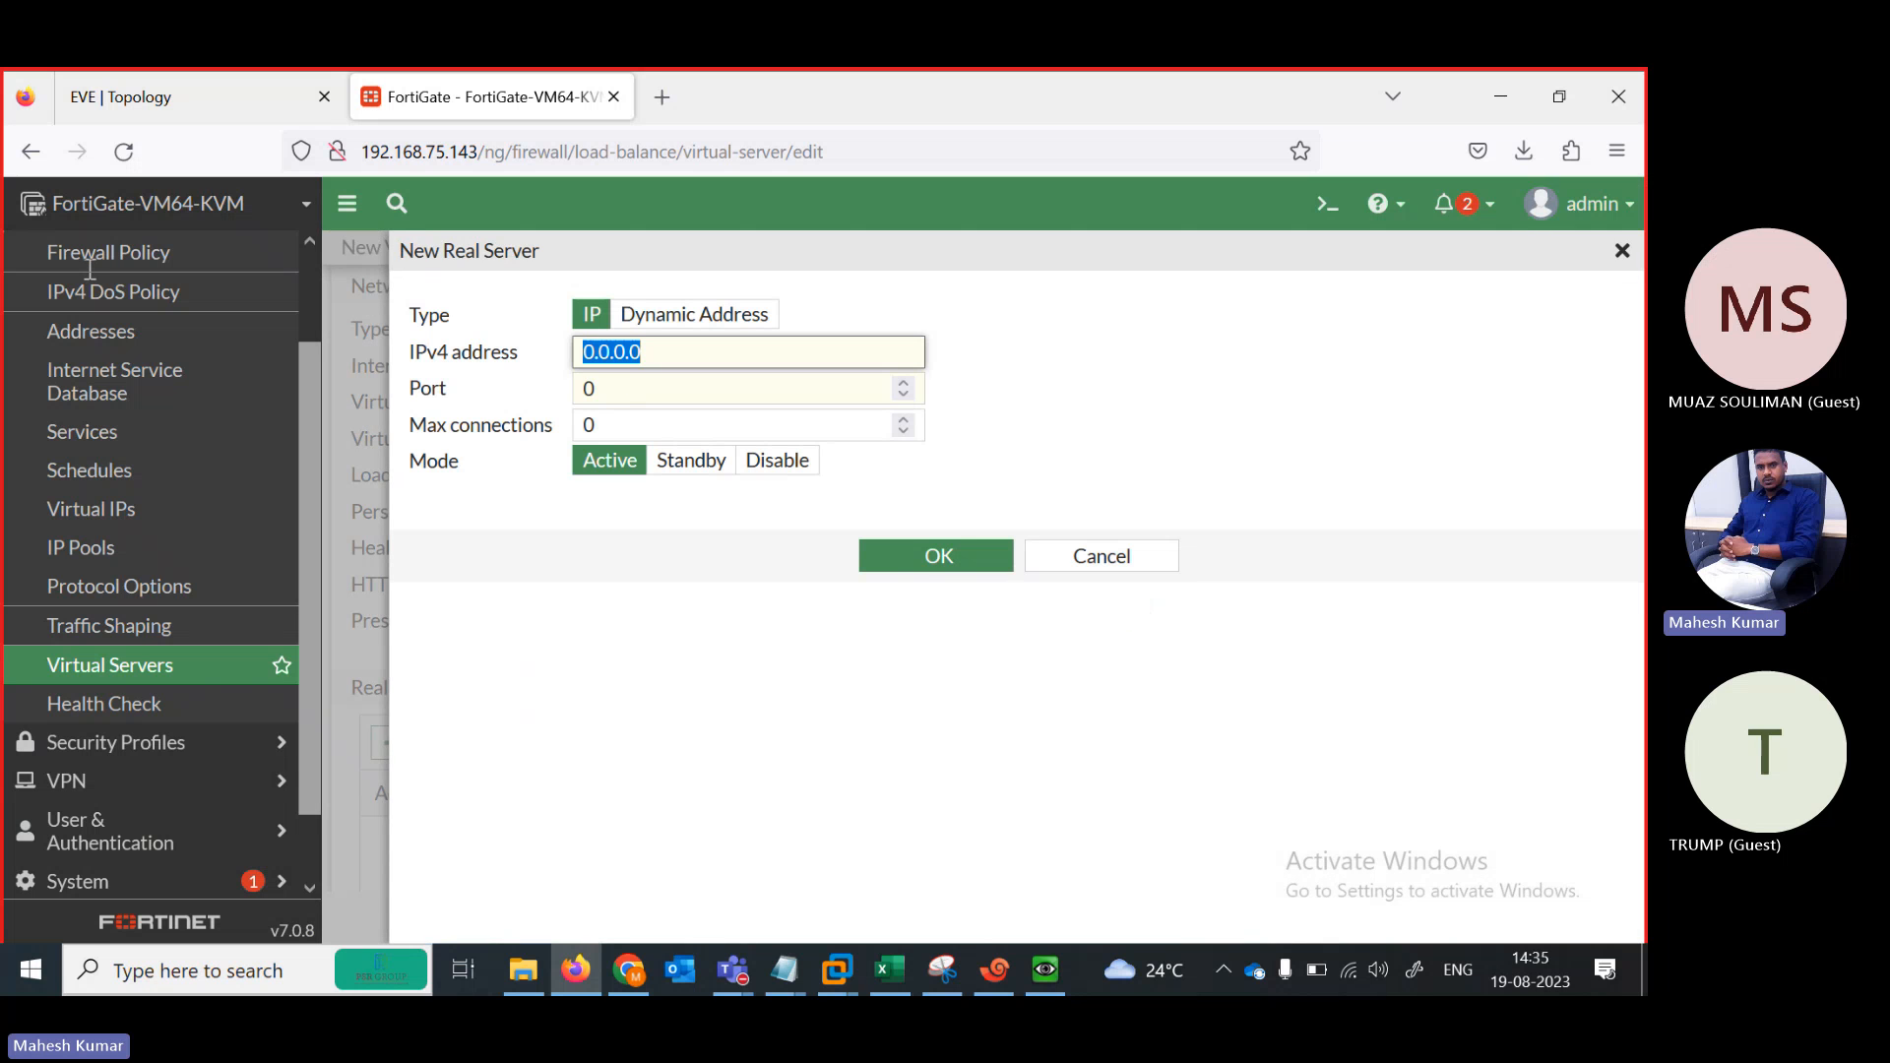
{"action": "type", "text": "192.168.101"}
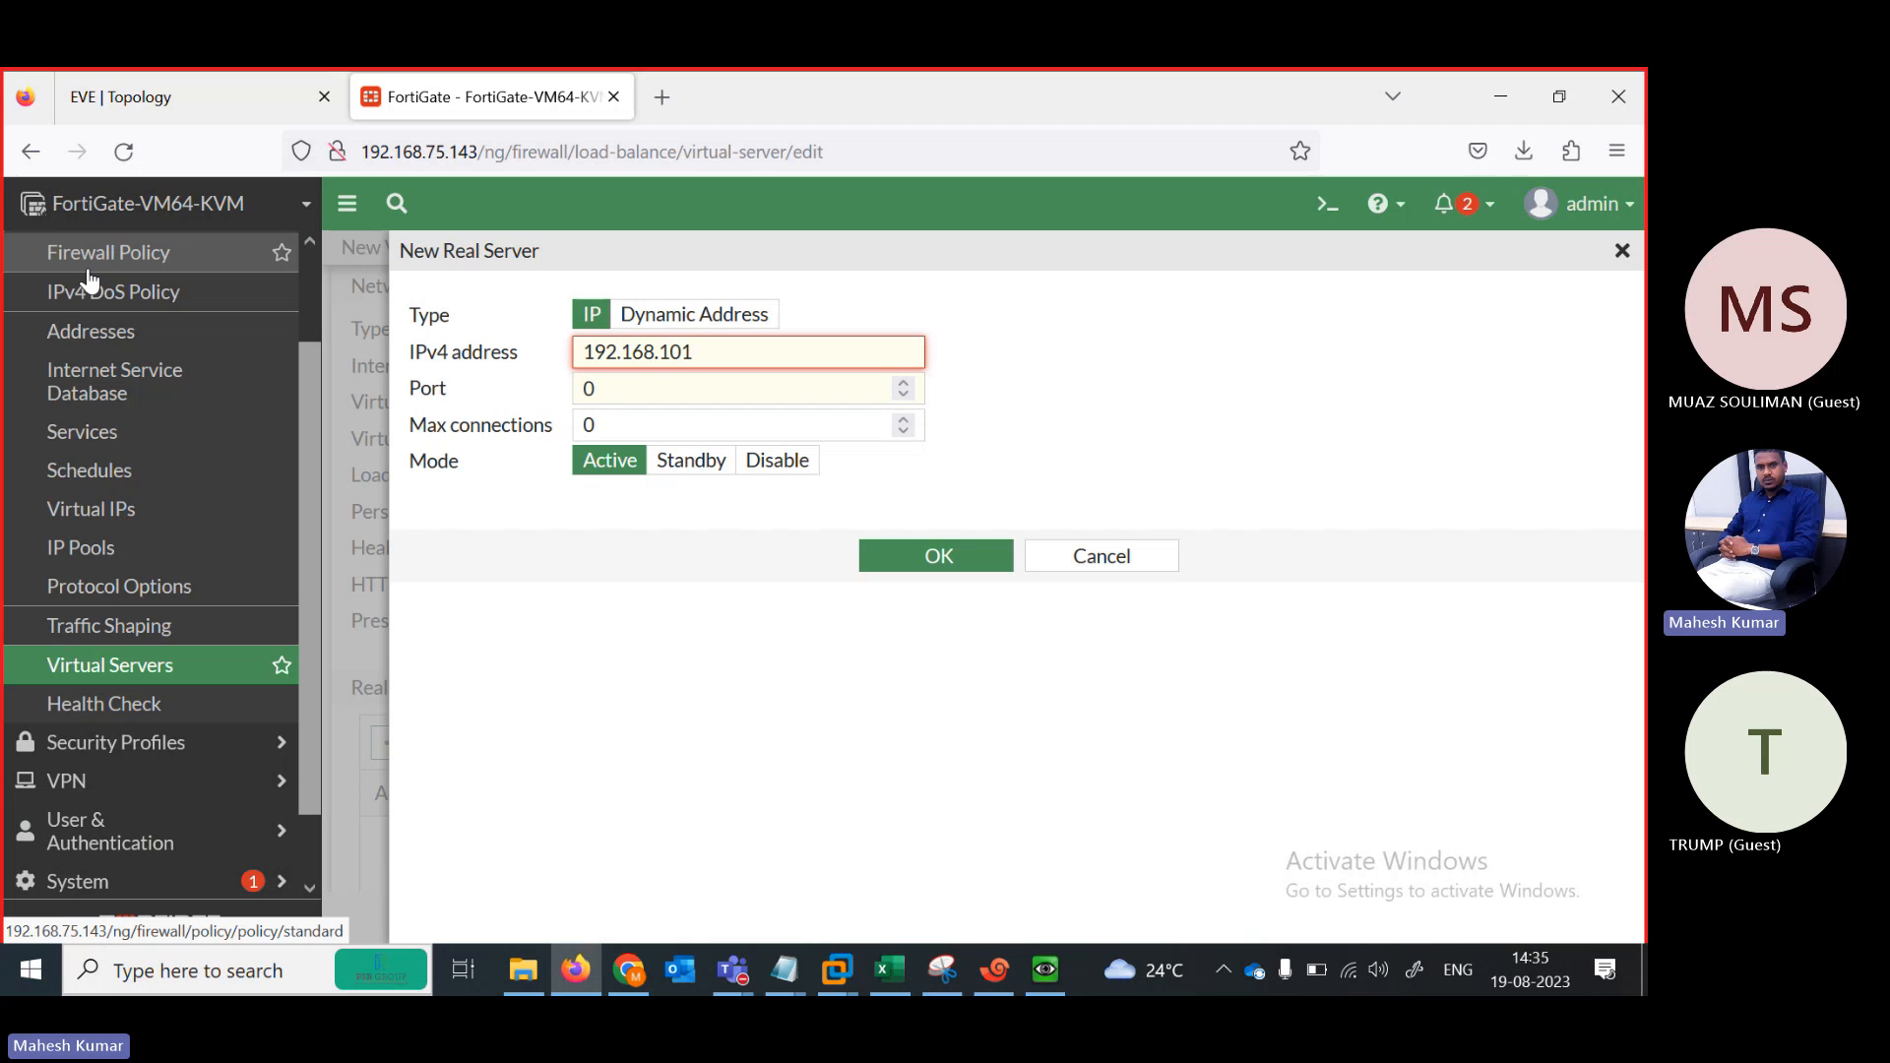
{"action": "type", "text": ".10"}
{"action": "left_click", "coordinate": [639, 403]}
{"action": "type", "text": "80"}
{"action": "key", "text": "Tab"}
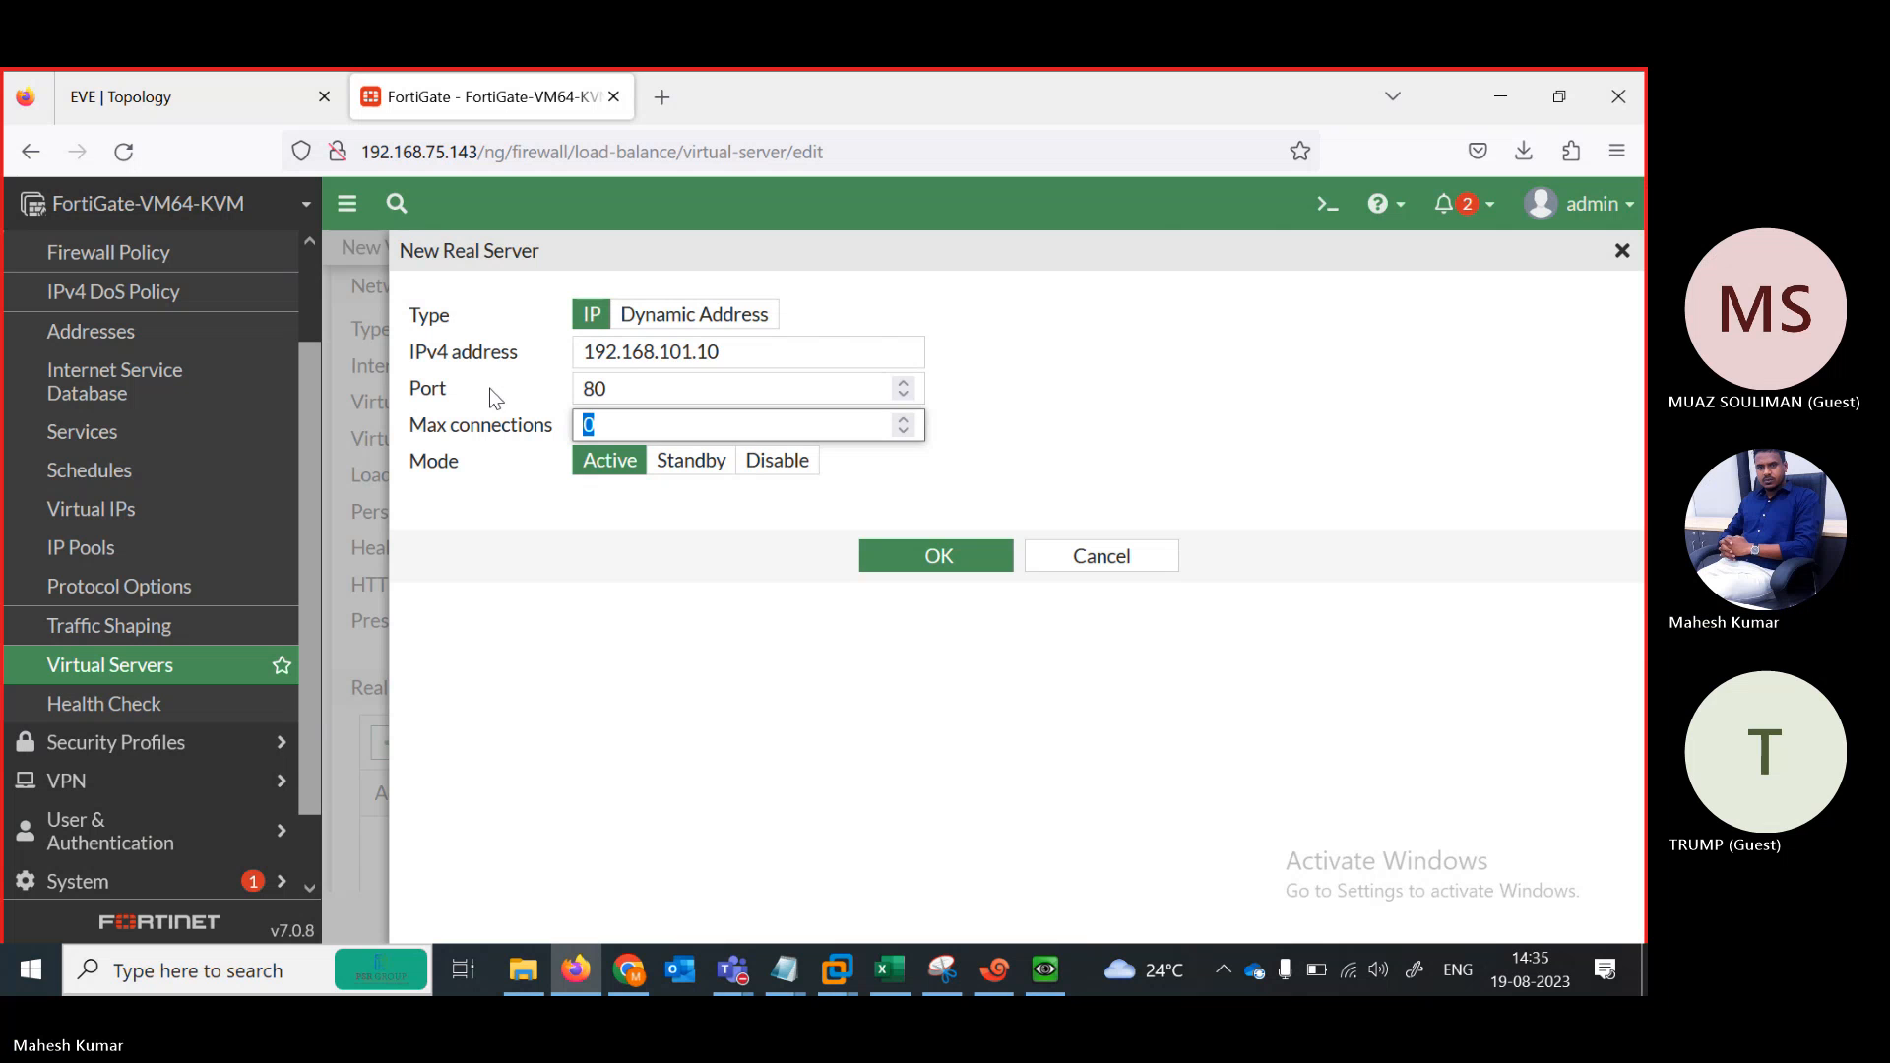
{"action": "triple_click", "coordinate": [752, 340]}
{"action": "key", "text": "ctrl+c"}
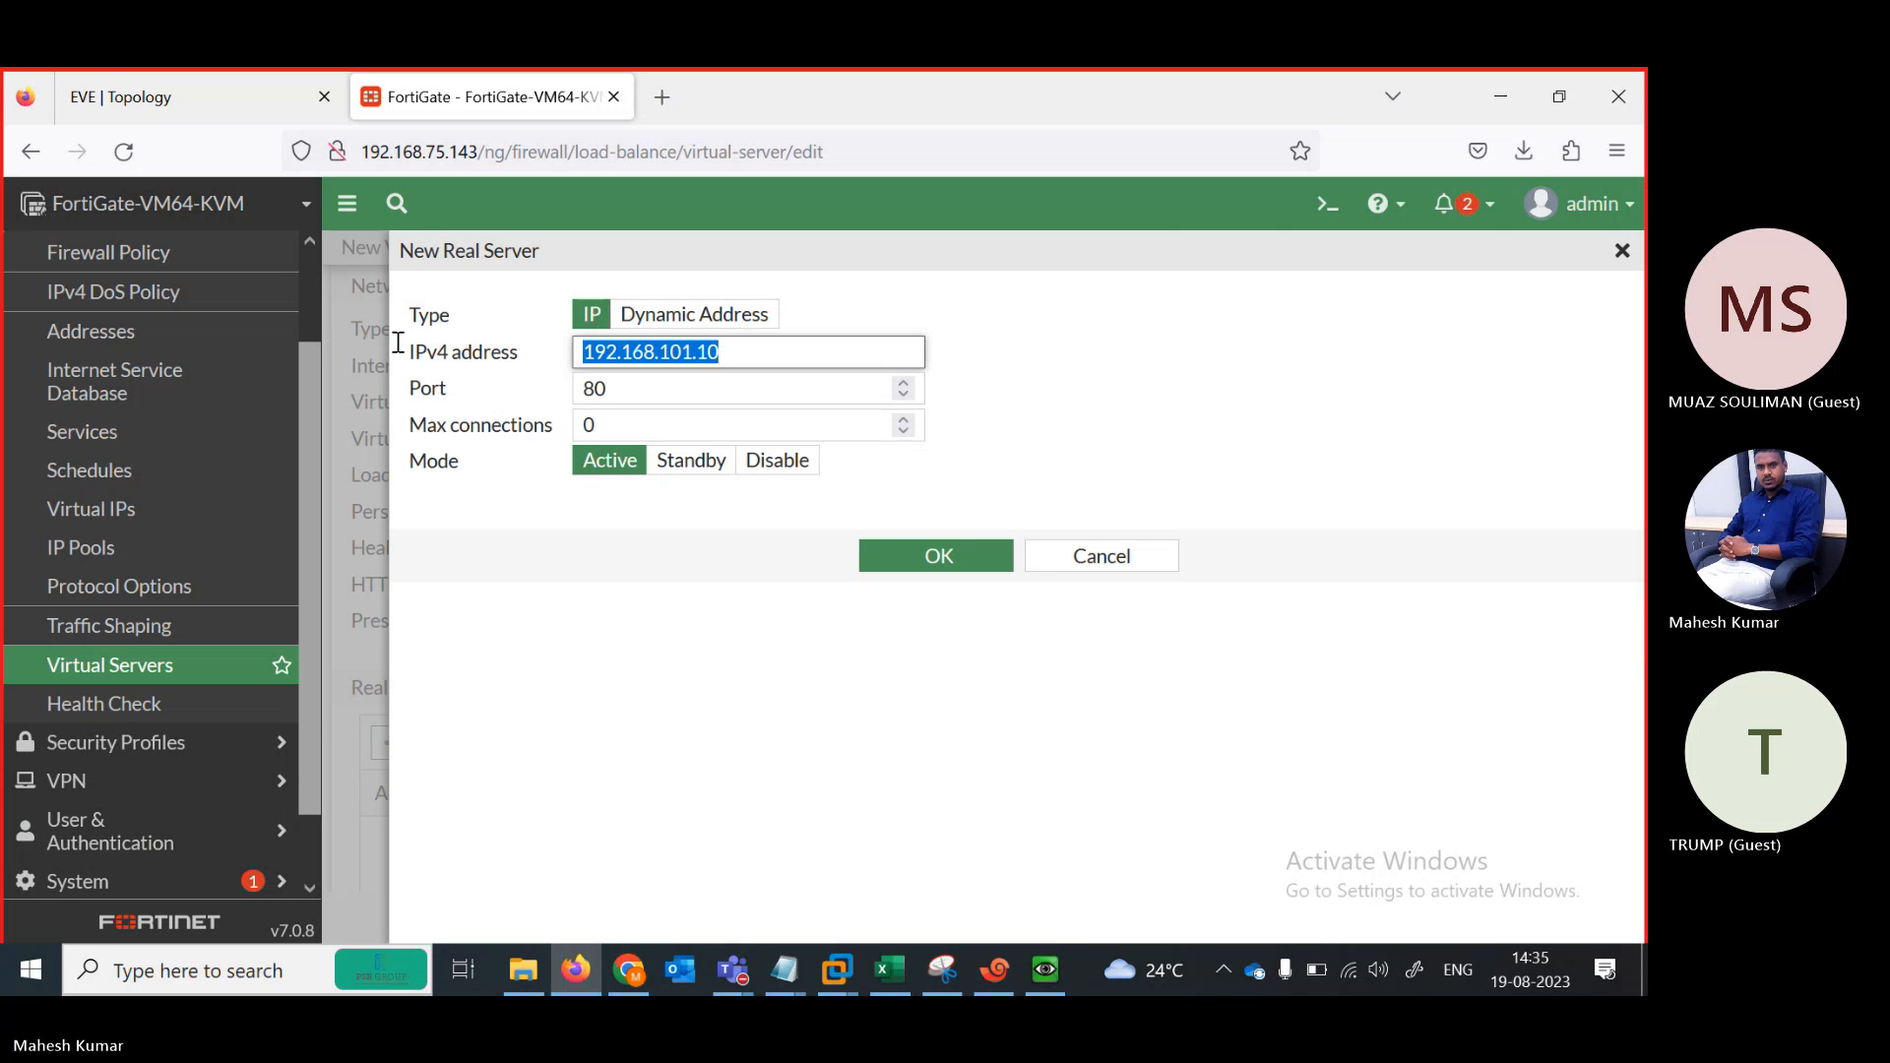
{"action": "left_click", "coordinate": [922, 566]}
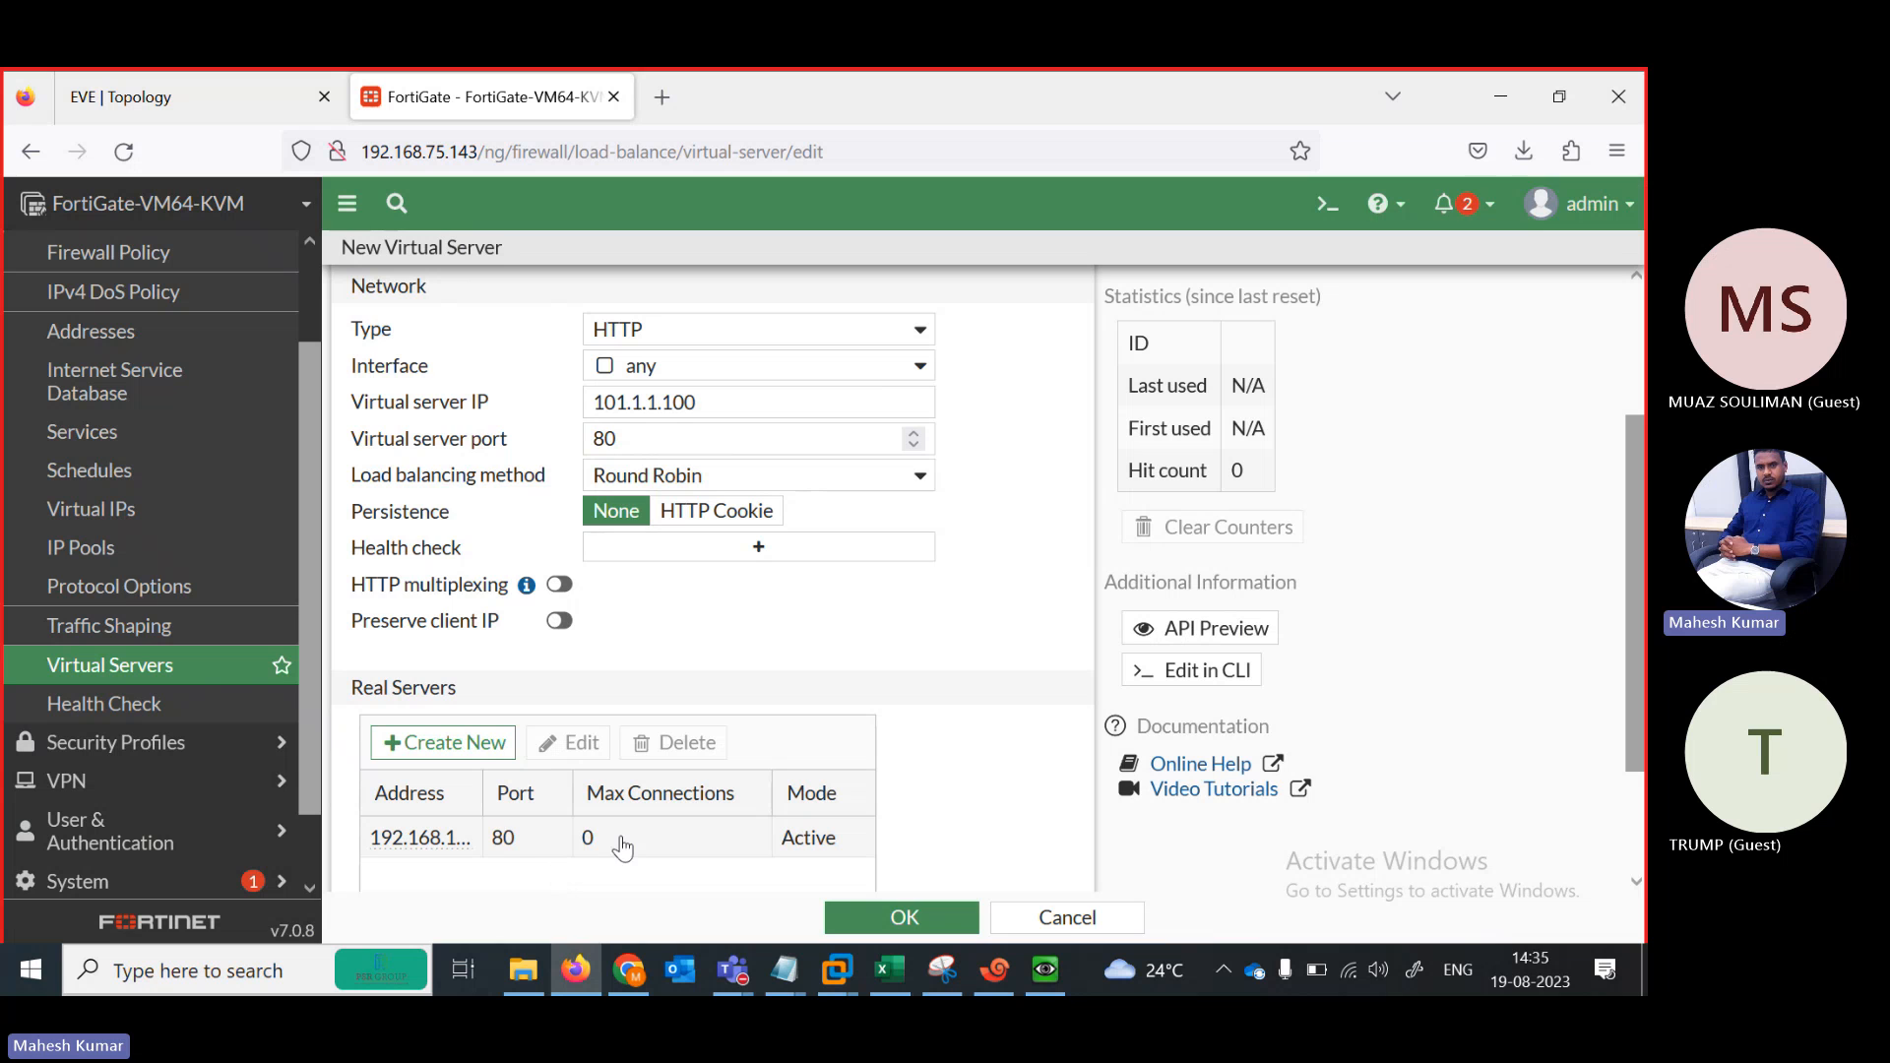
Add real server 192.168.101.20 on port 80
{"action": "scroll", "coordinate": [610, 689], "scroll_direction": "down", "scroll_amount": 2}
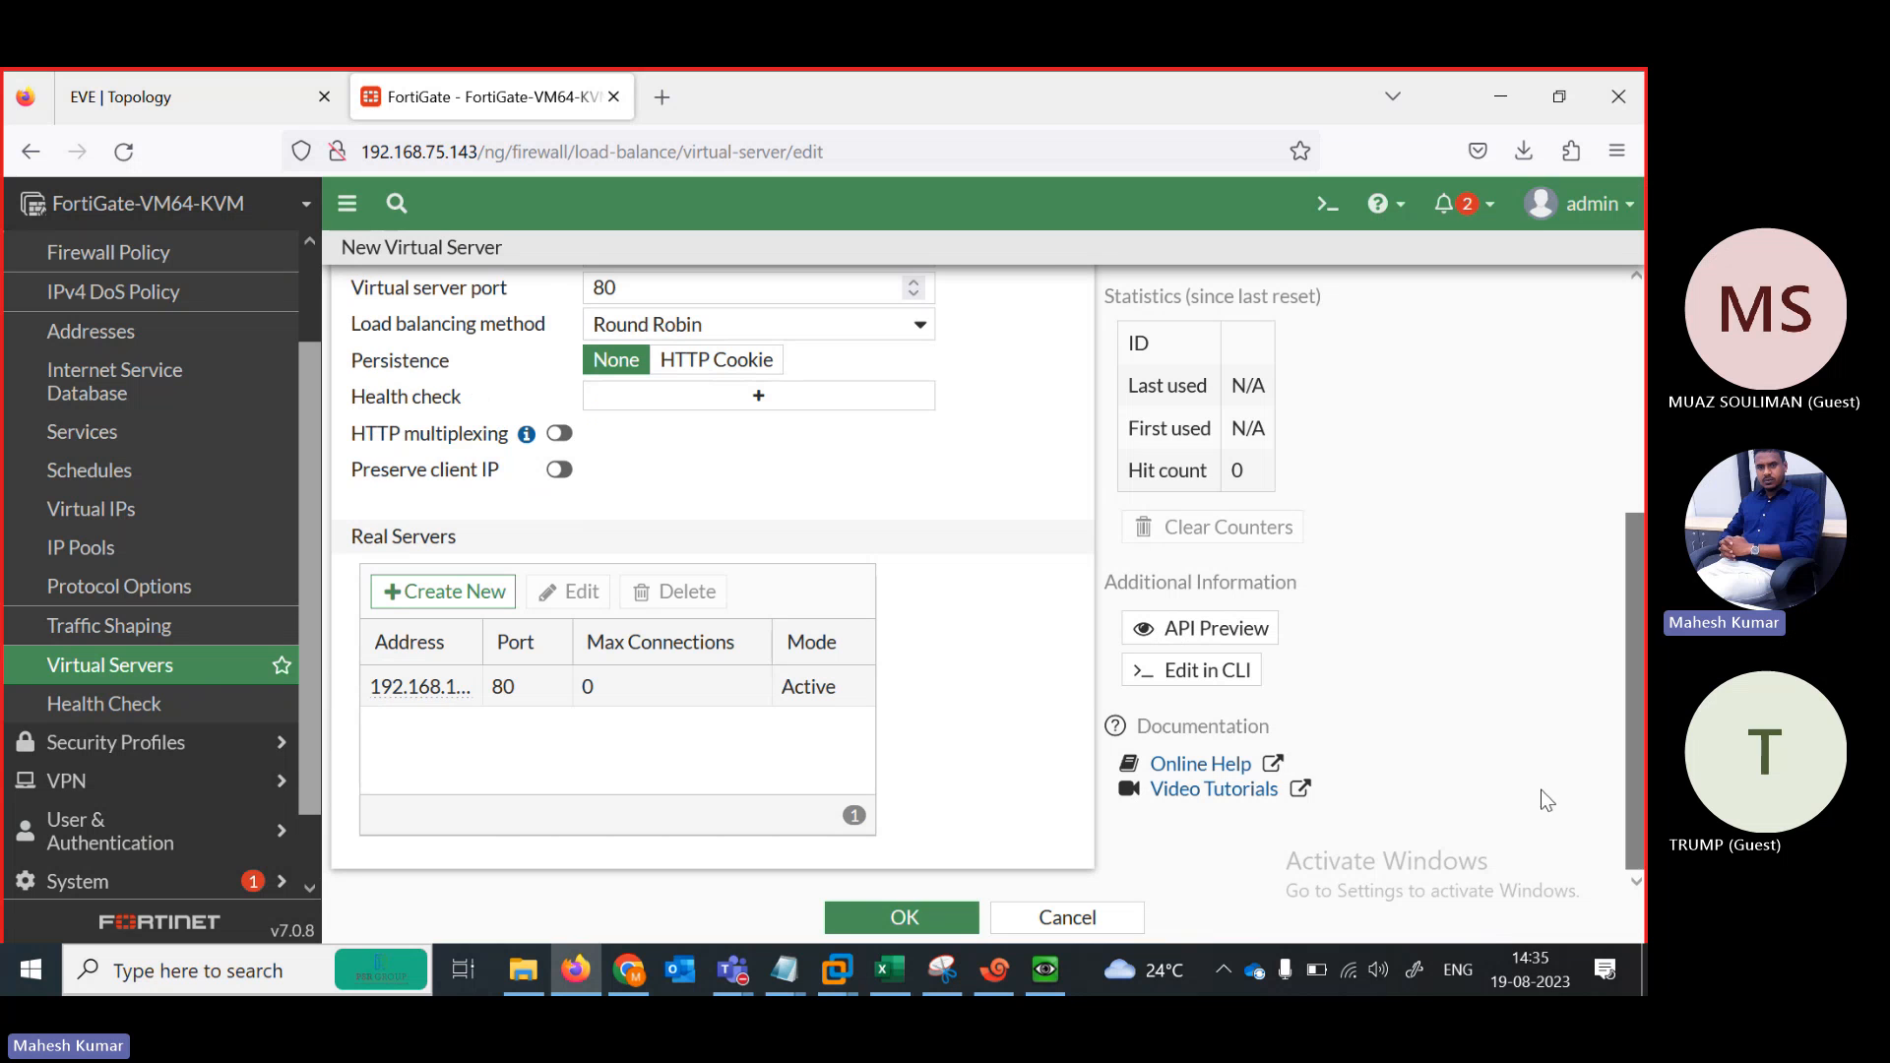
{"action": "left_click", "coordinate": [433, 591]}
{"action": "left_click_drag", "start_coordinate": [719, 349], "coordinate": [113, 337]}
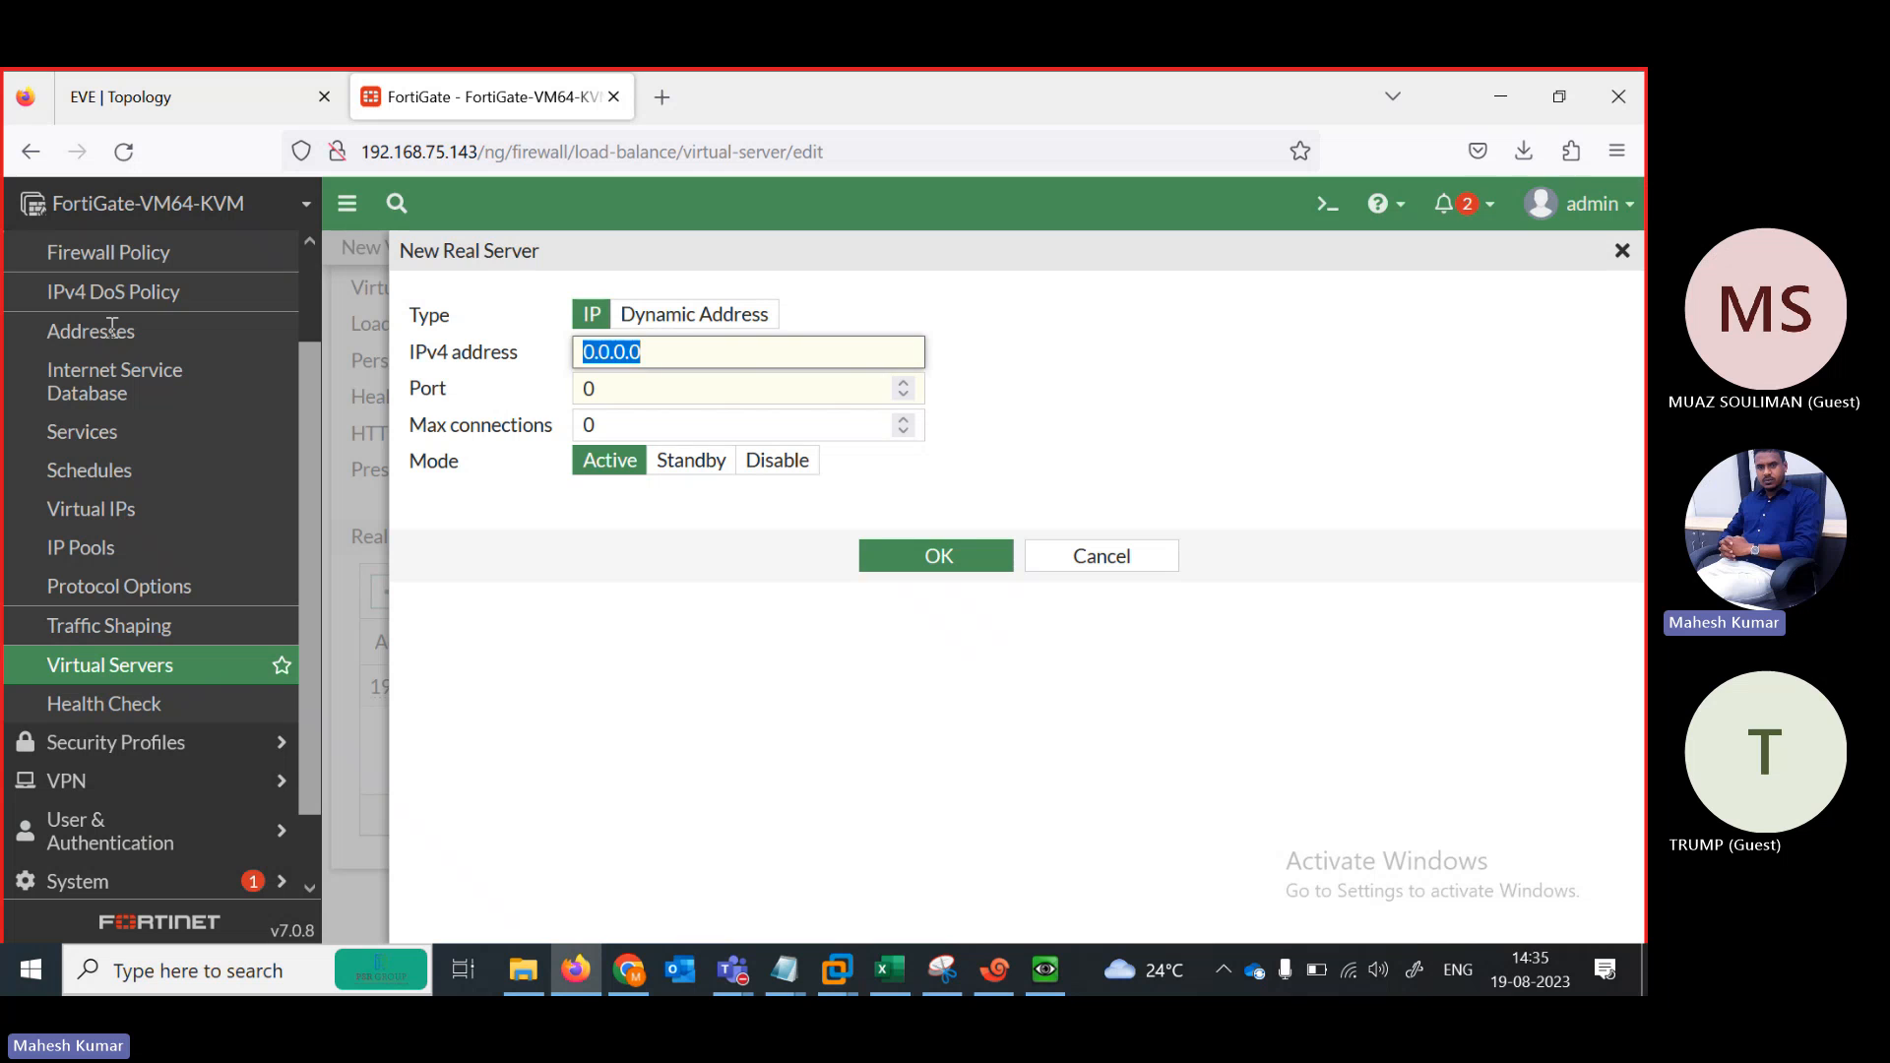
{"action": "key", "text": "ctrl+v"}
{"action": "key", "text": "Left"}
{"action": "key", "text": "BackSpace"}
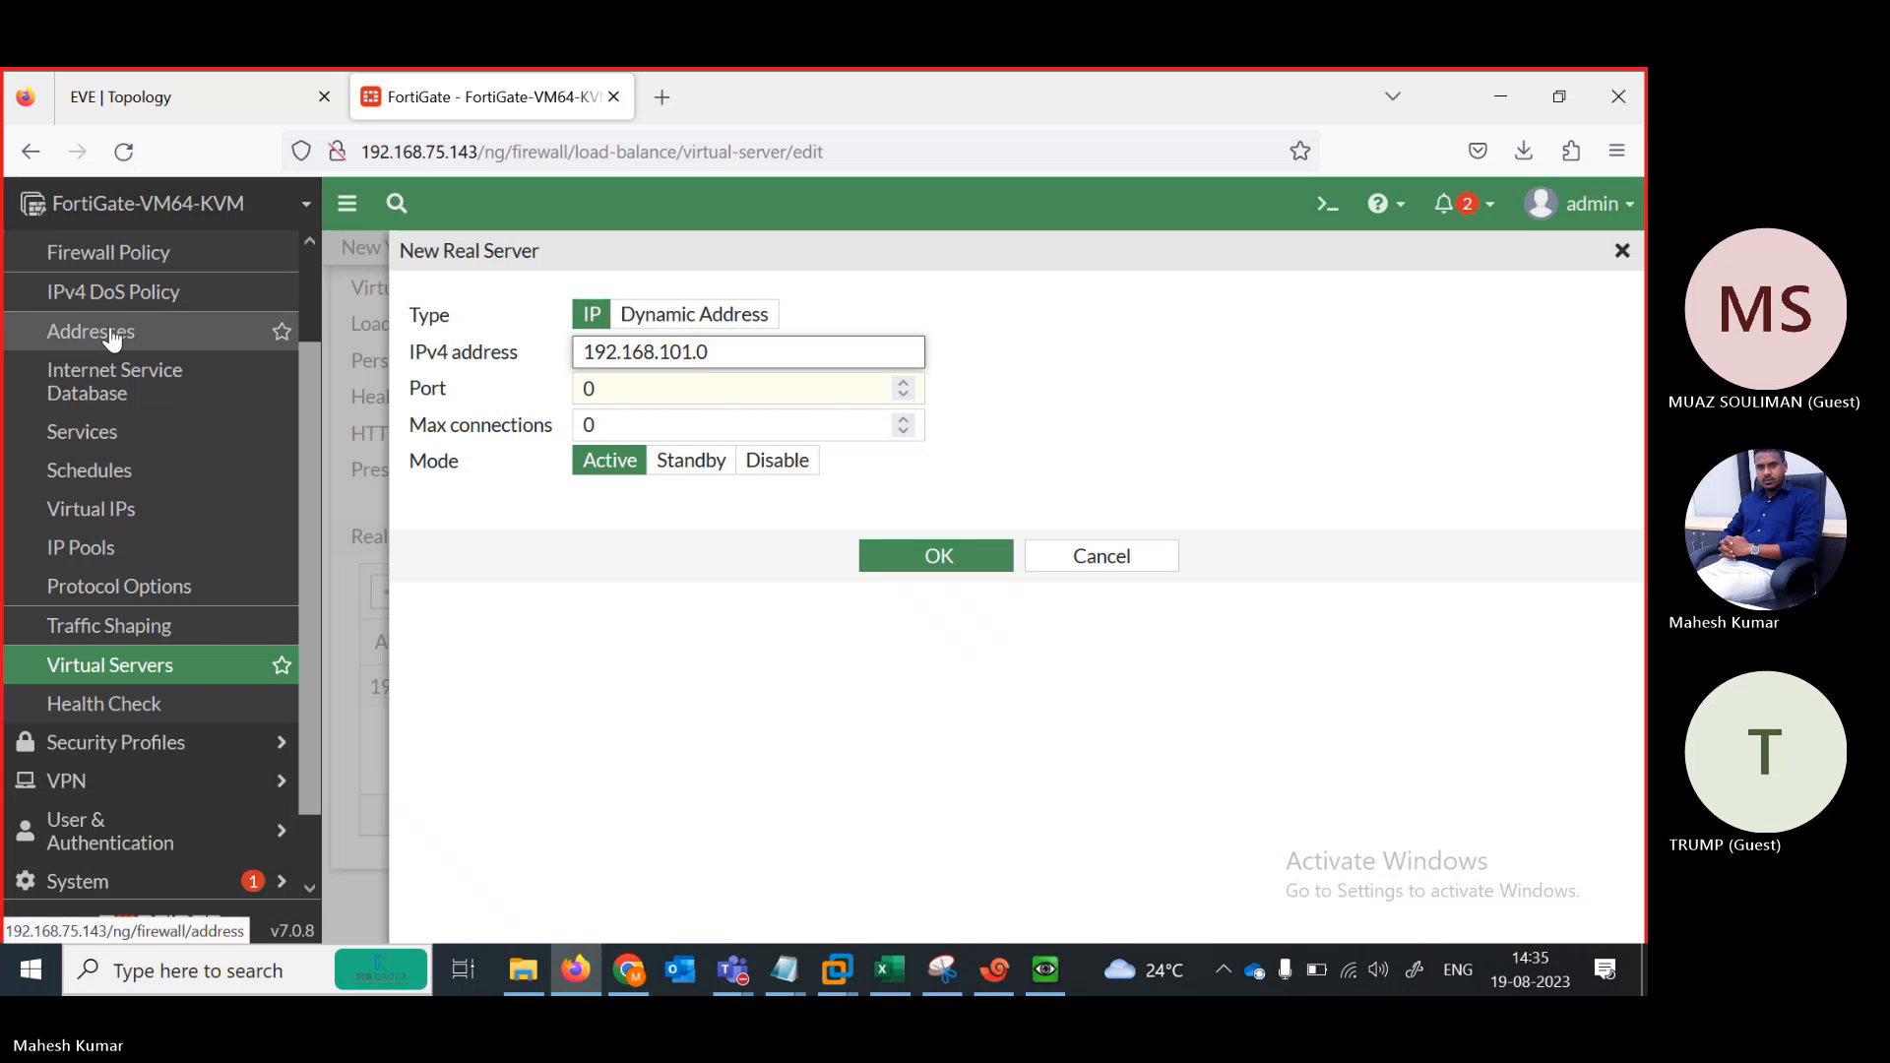
{"action": "type", "text": "2"}
{"action": "left_click", "coordinate": [612, 389]}
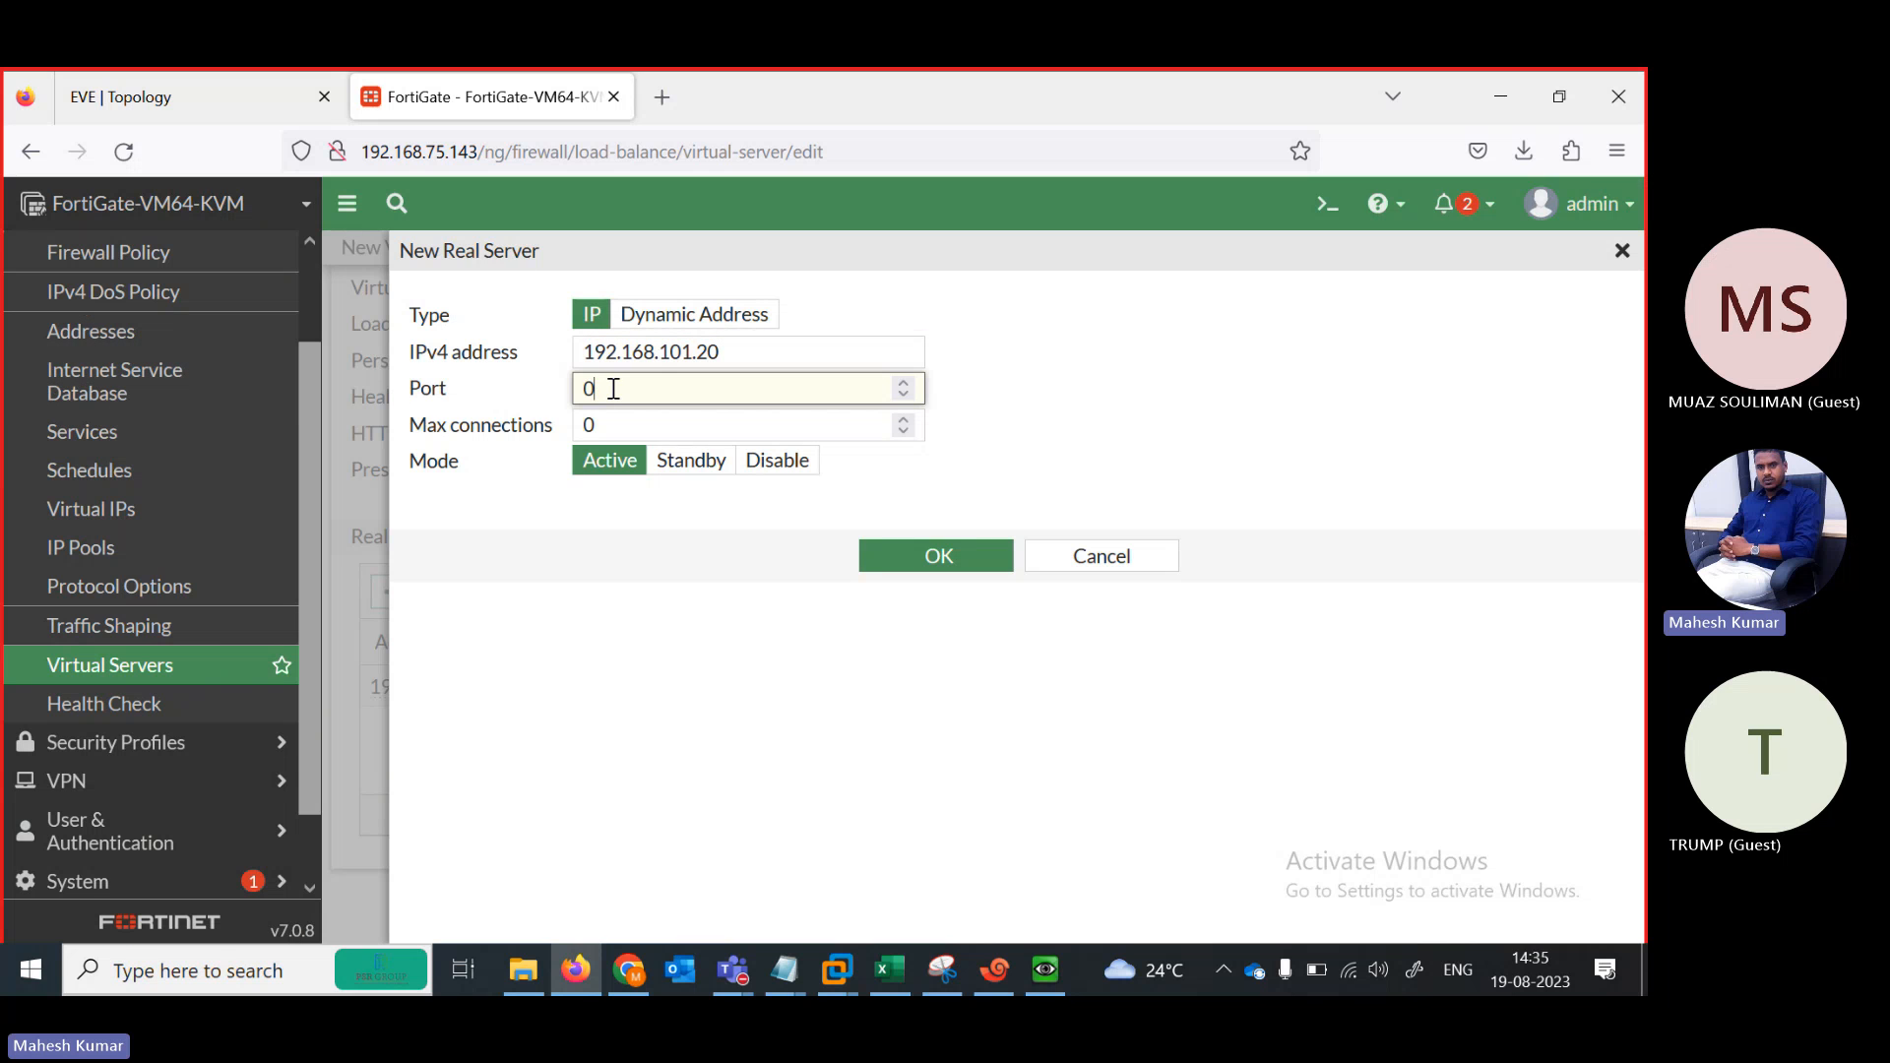
{"action": "type", "text": "80"}
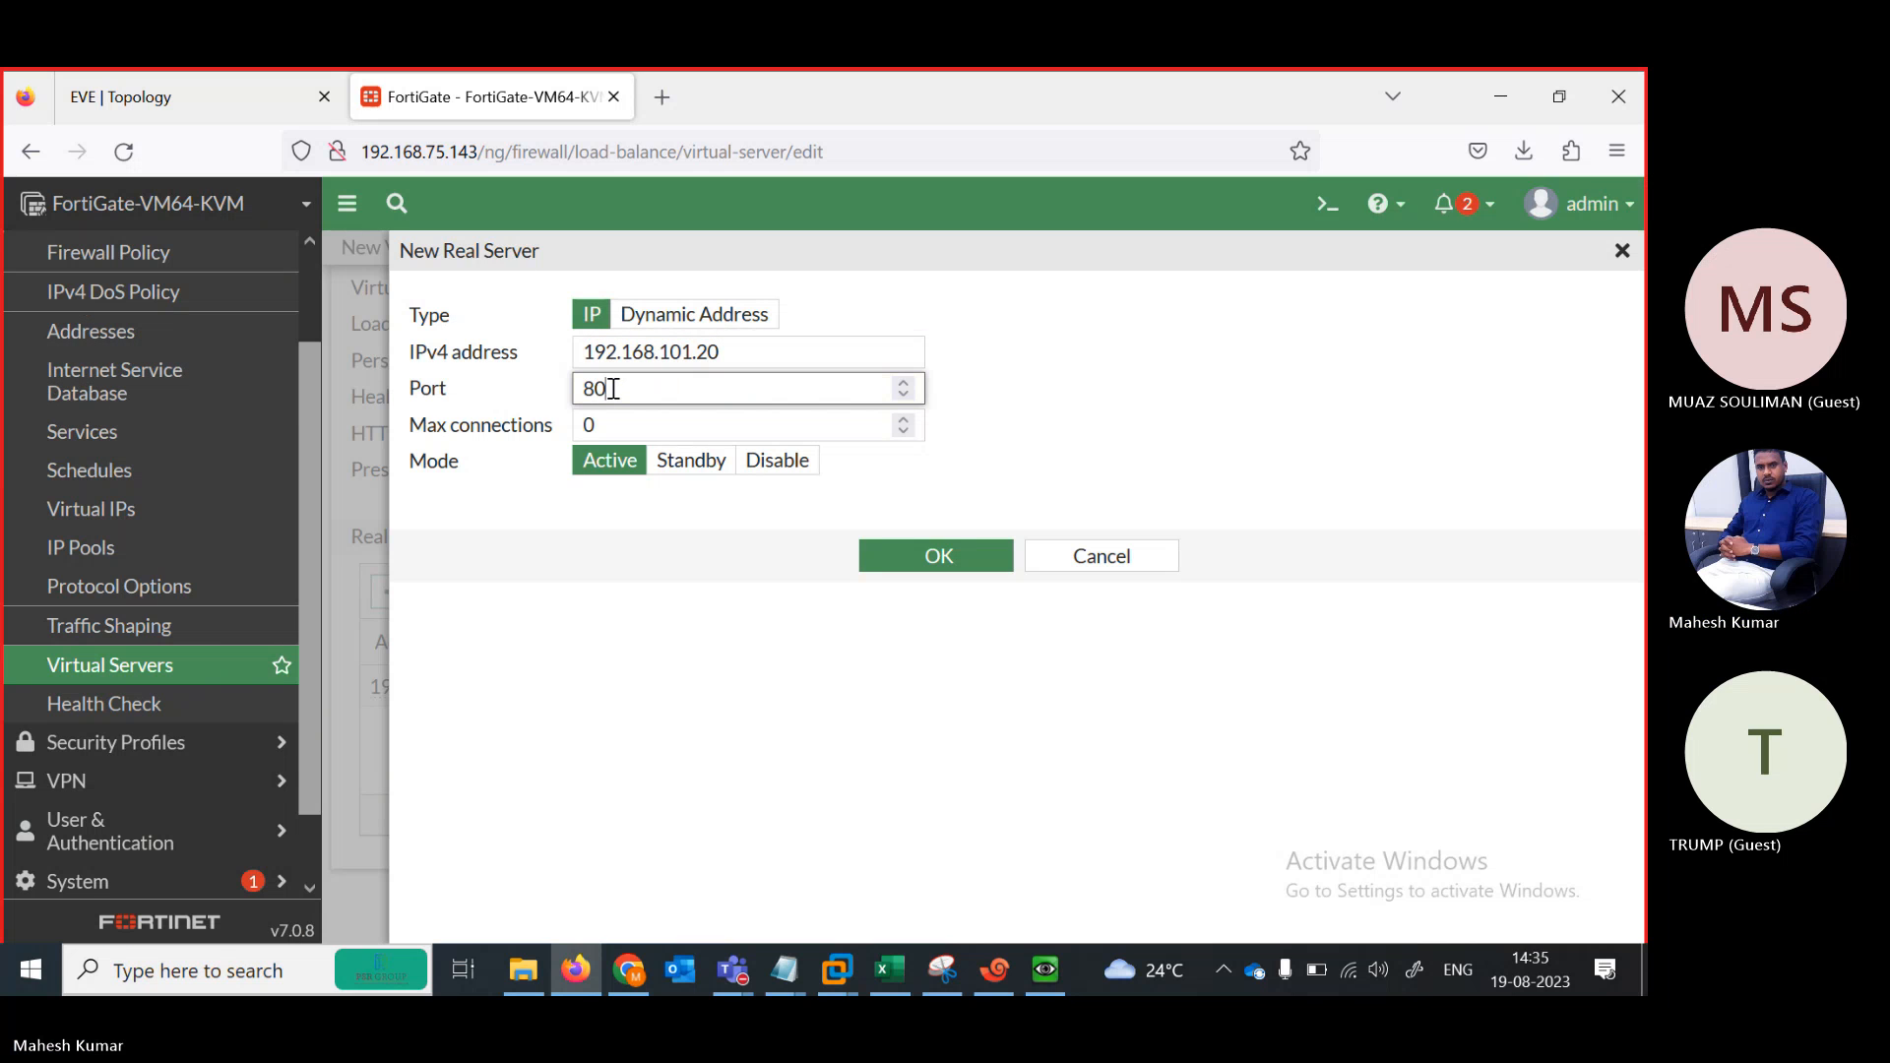
{"action": "left_click", "coordinate": [931, 557]}
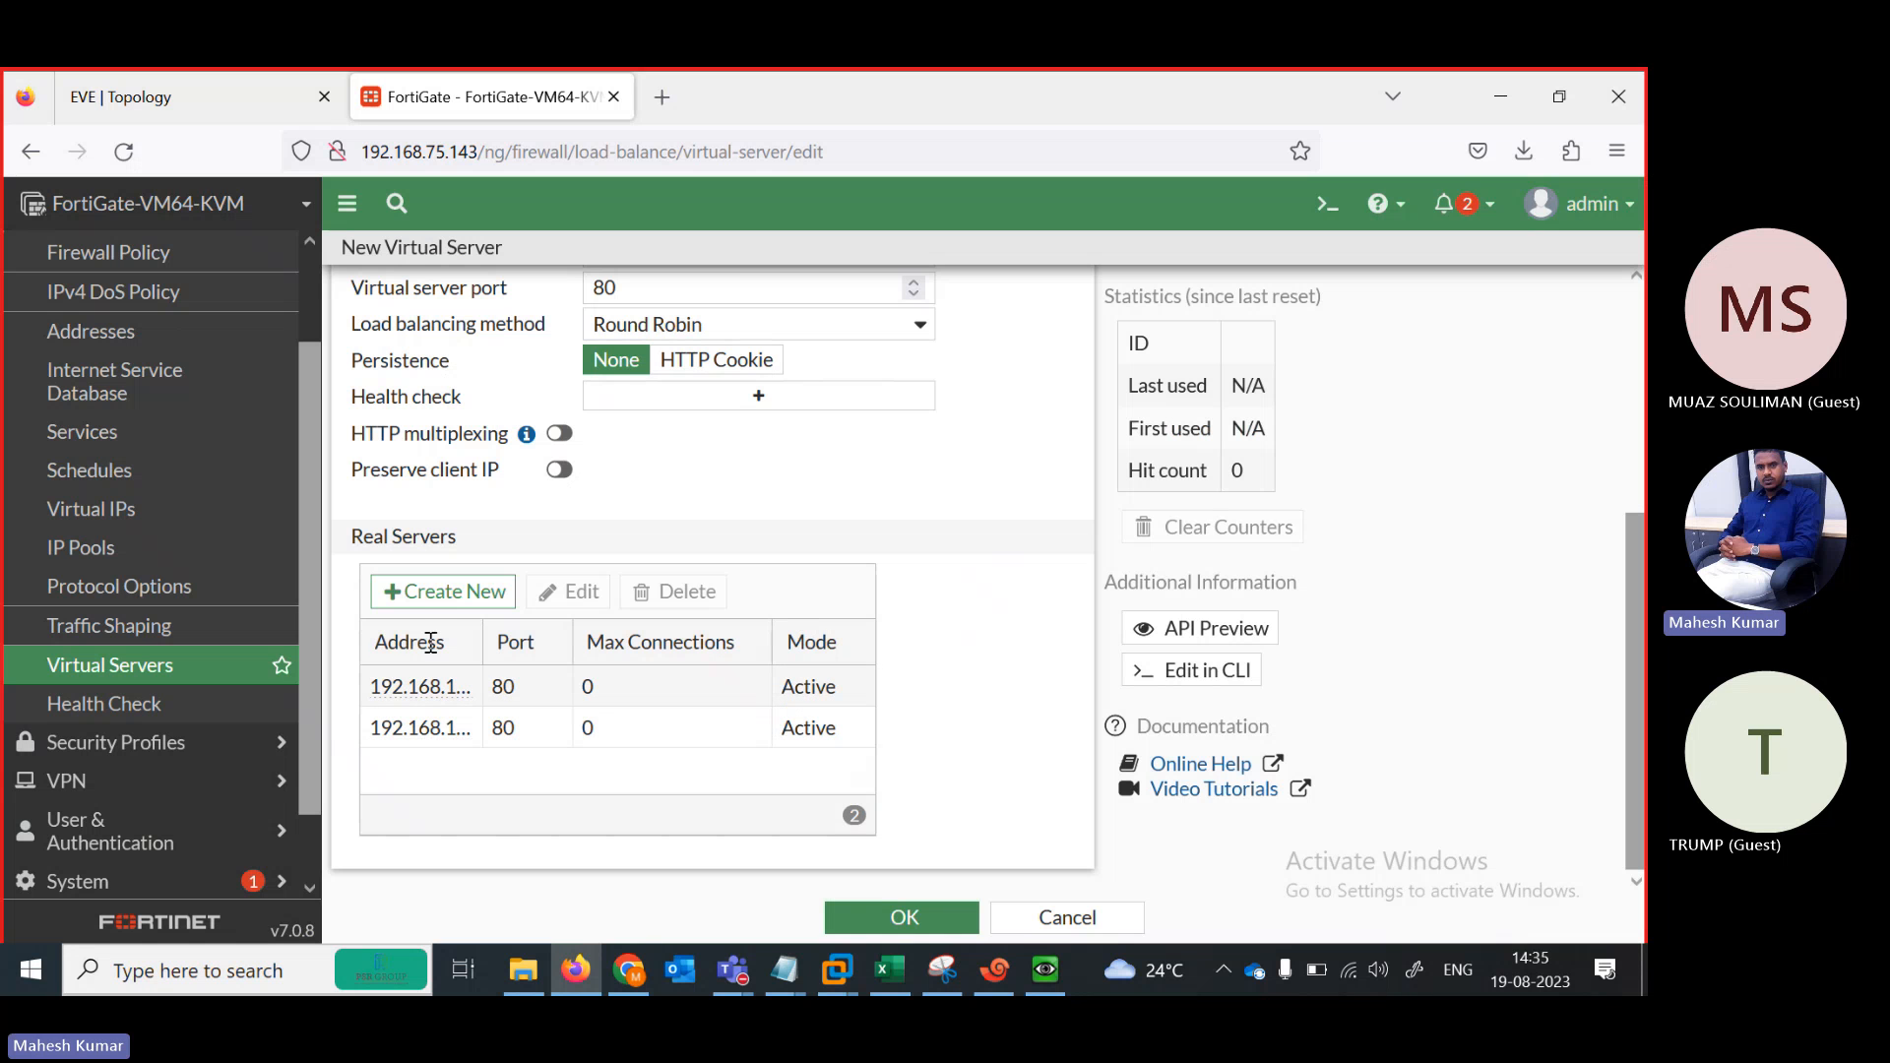
Add real server 192.168.101.30 on port 80
{"action": "left_click", "coordinate": [425, 591]}
{"action": "left_click", "coordinate": [734, 352]}
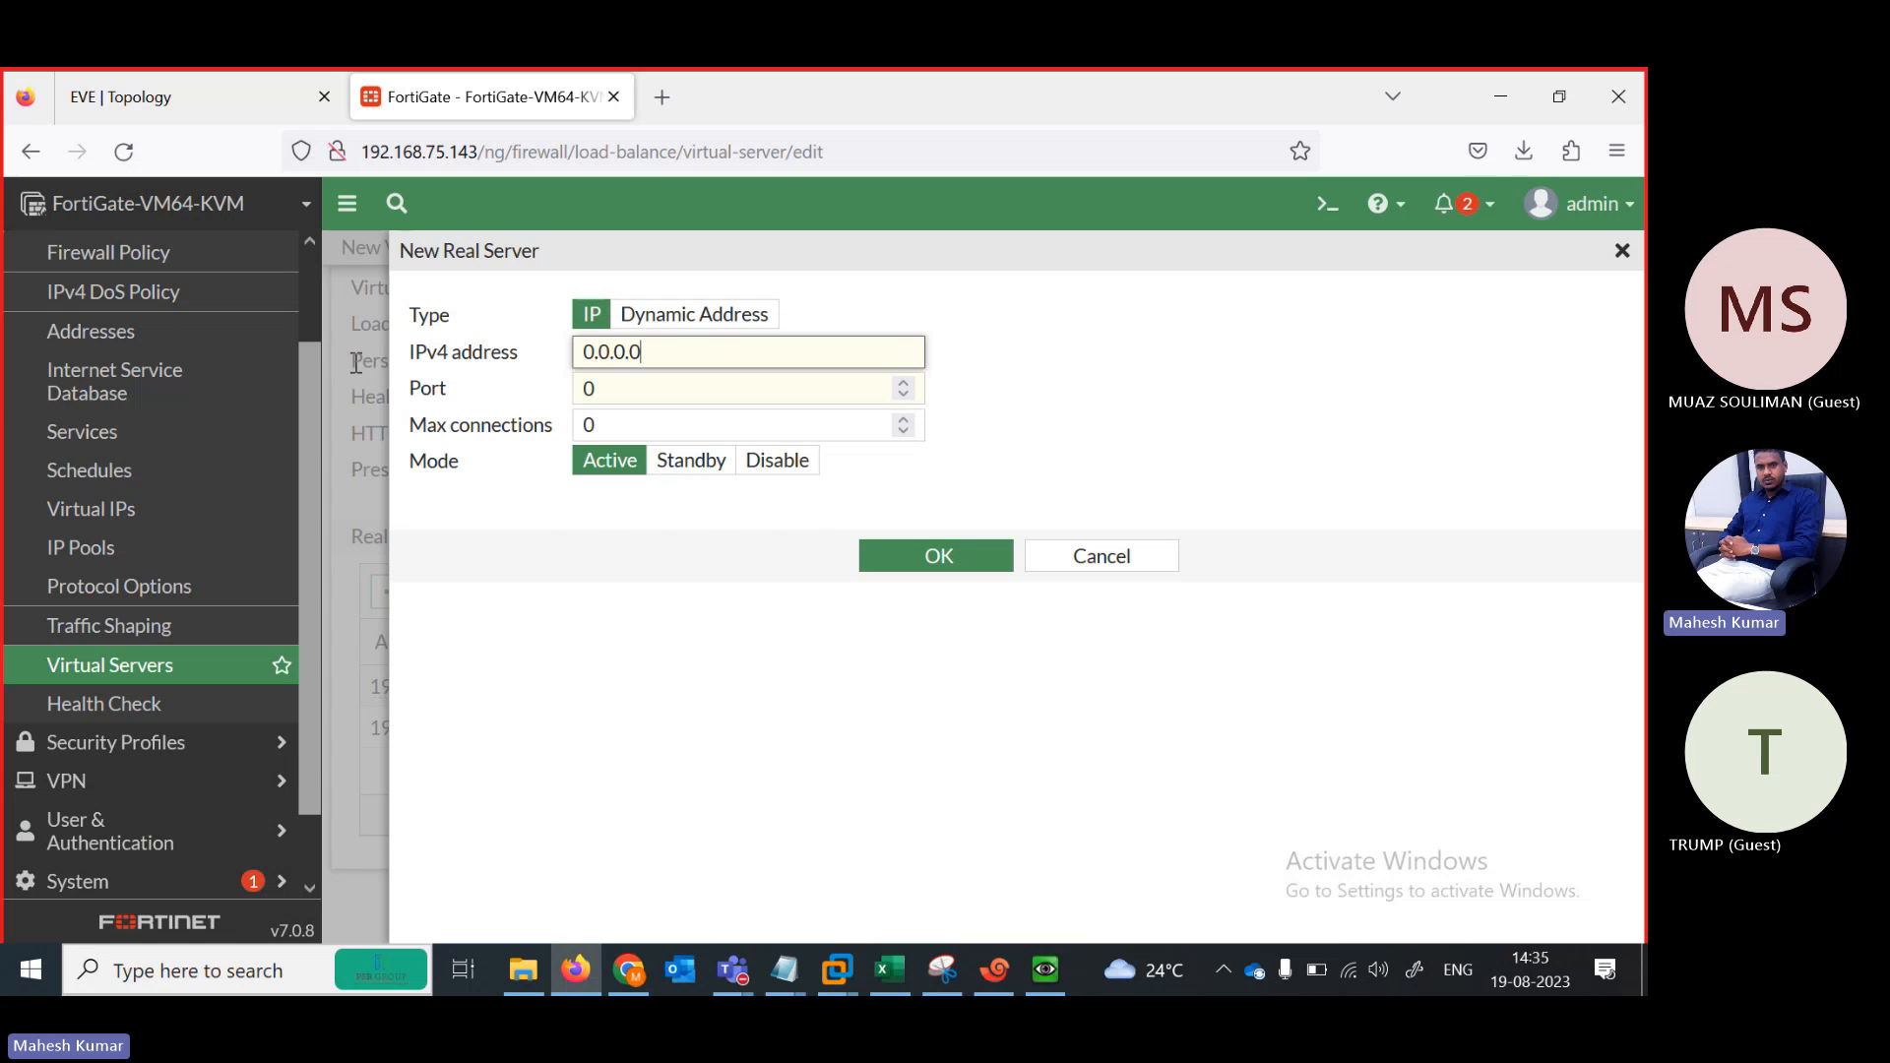
{"action": "key", "text": "ctrl+a"}
{"action": "key", "text": "ctrl+v"}
{"action": "key", "text": "BackSpace"}
{"action": "type", "text": "3"}
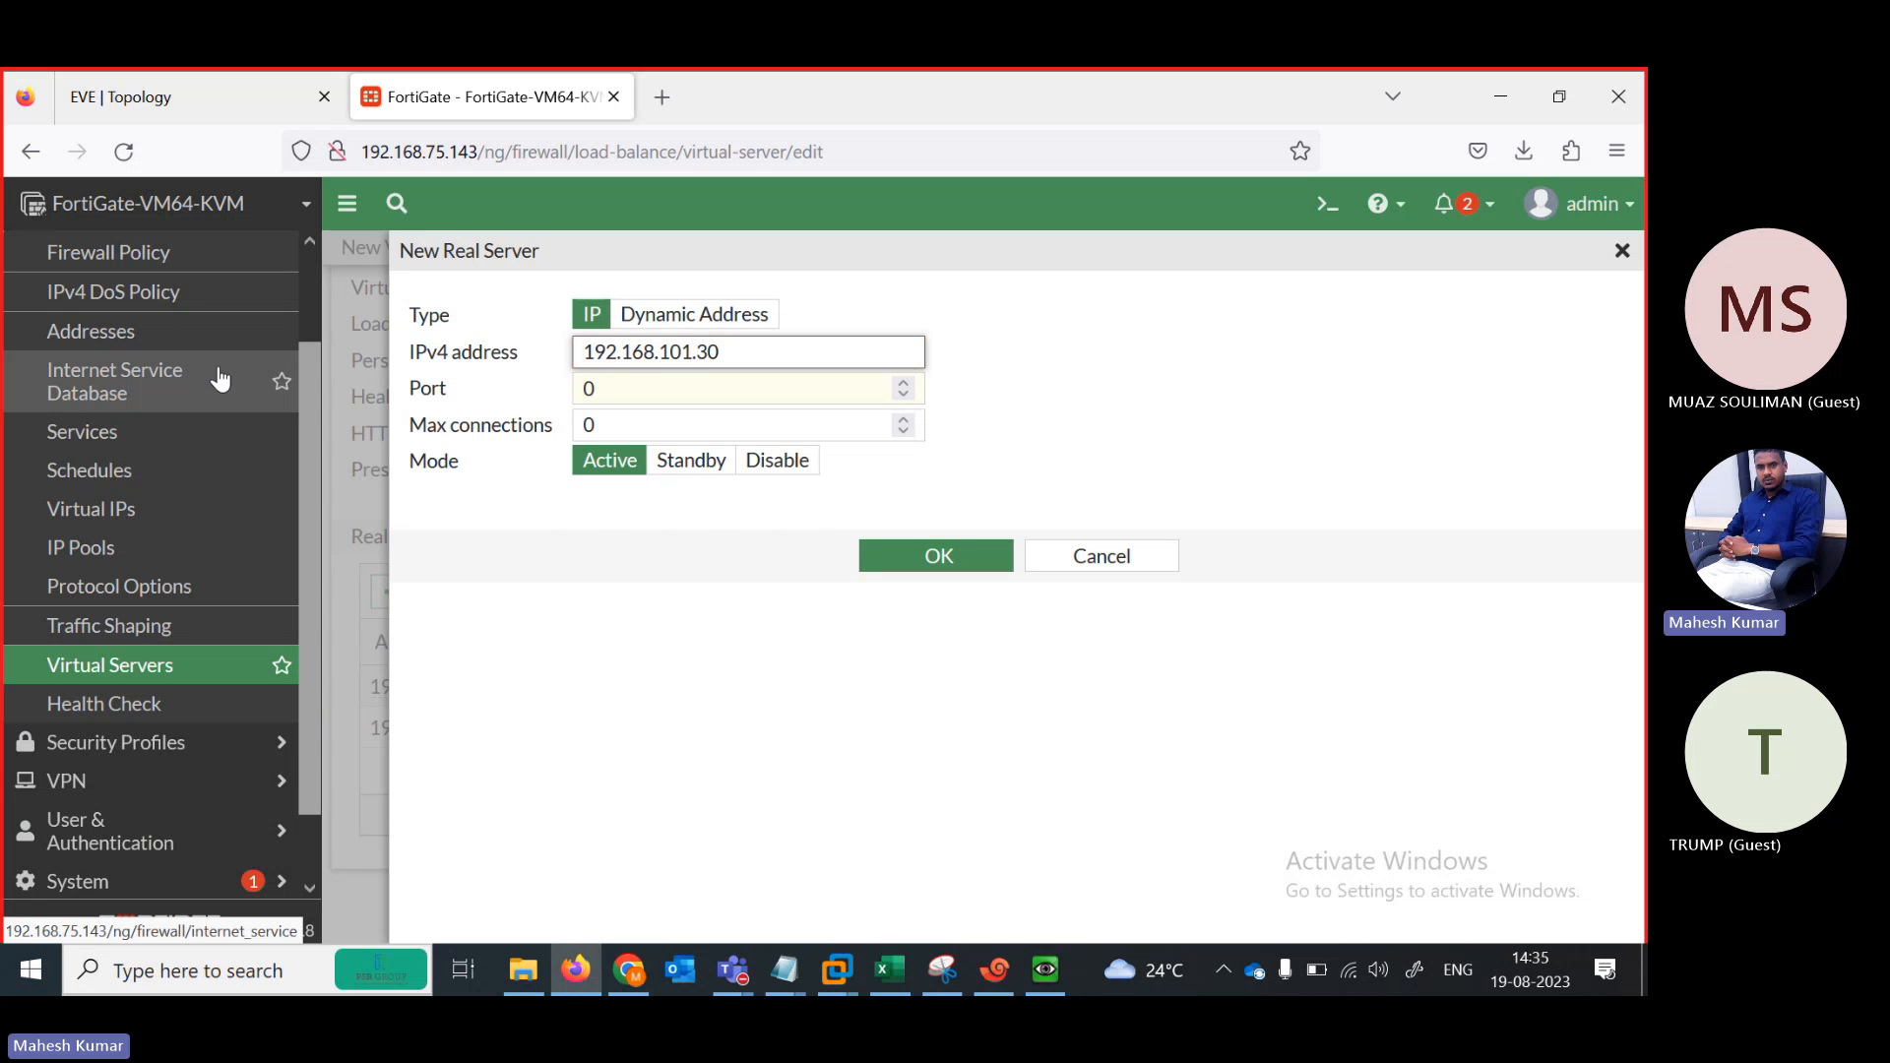
{"action": "left_click", "coordinate": [620, 395]}
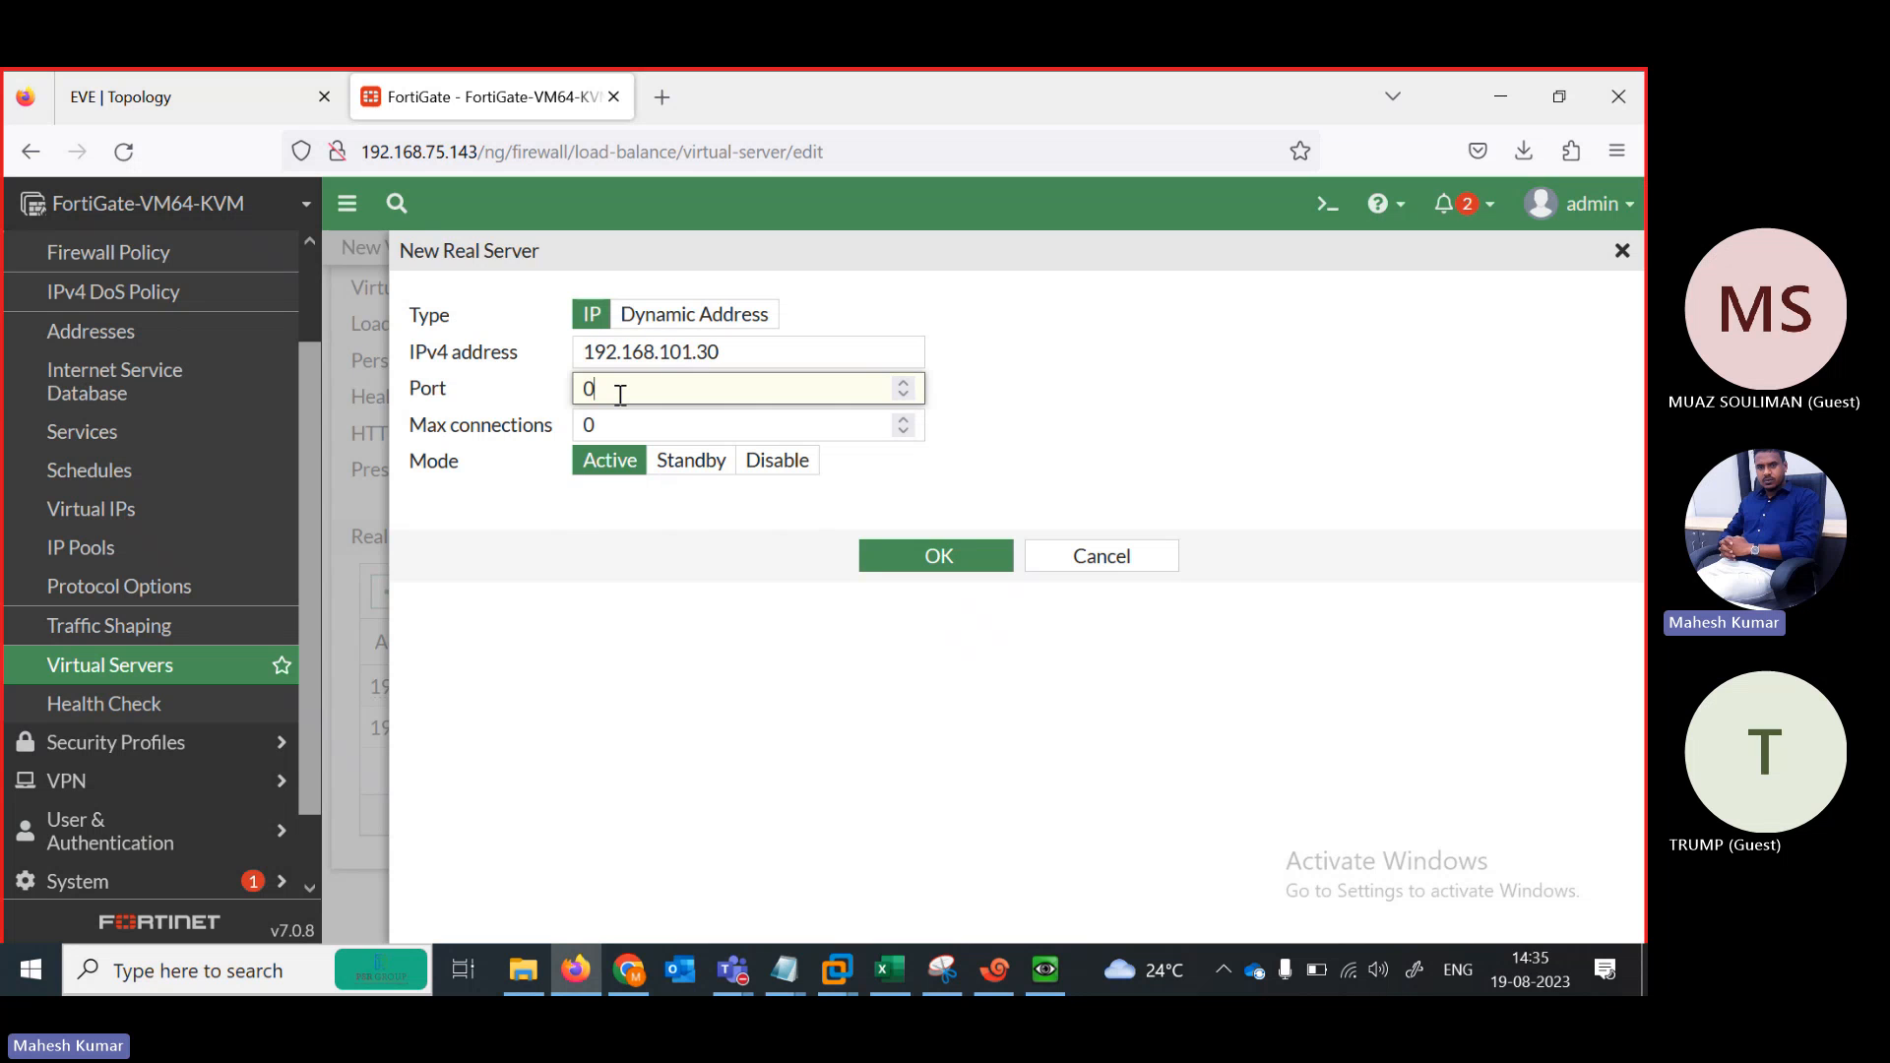
{"action": "key", "text": "BackSpace"}
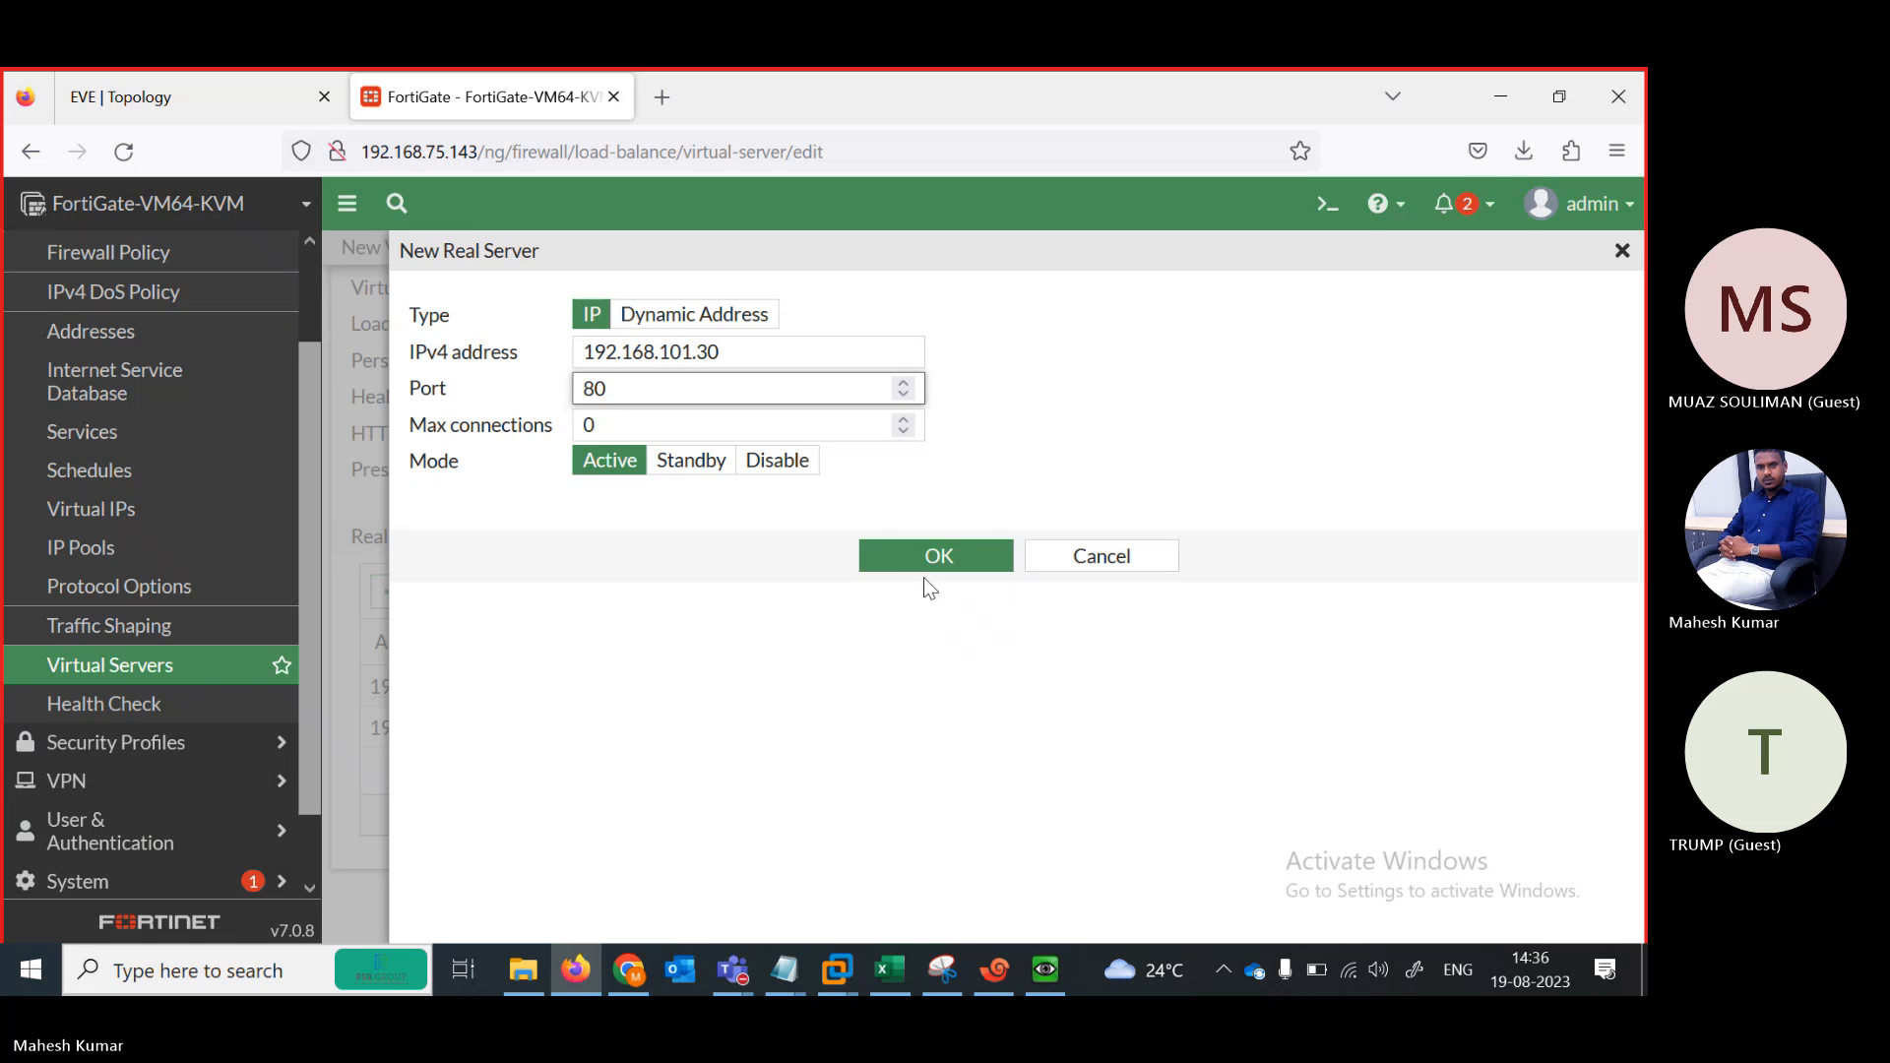
{"action": "left_click", "coordinate": [910, 562]}
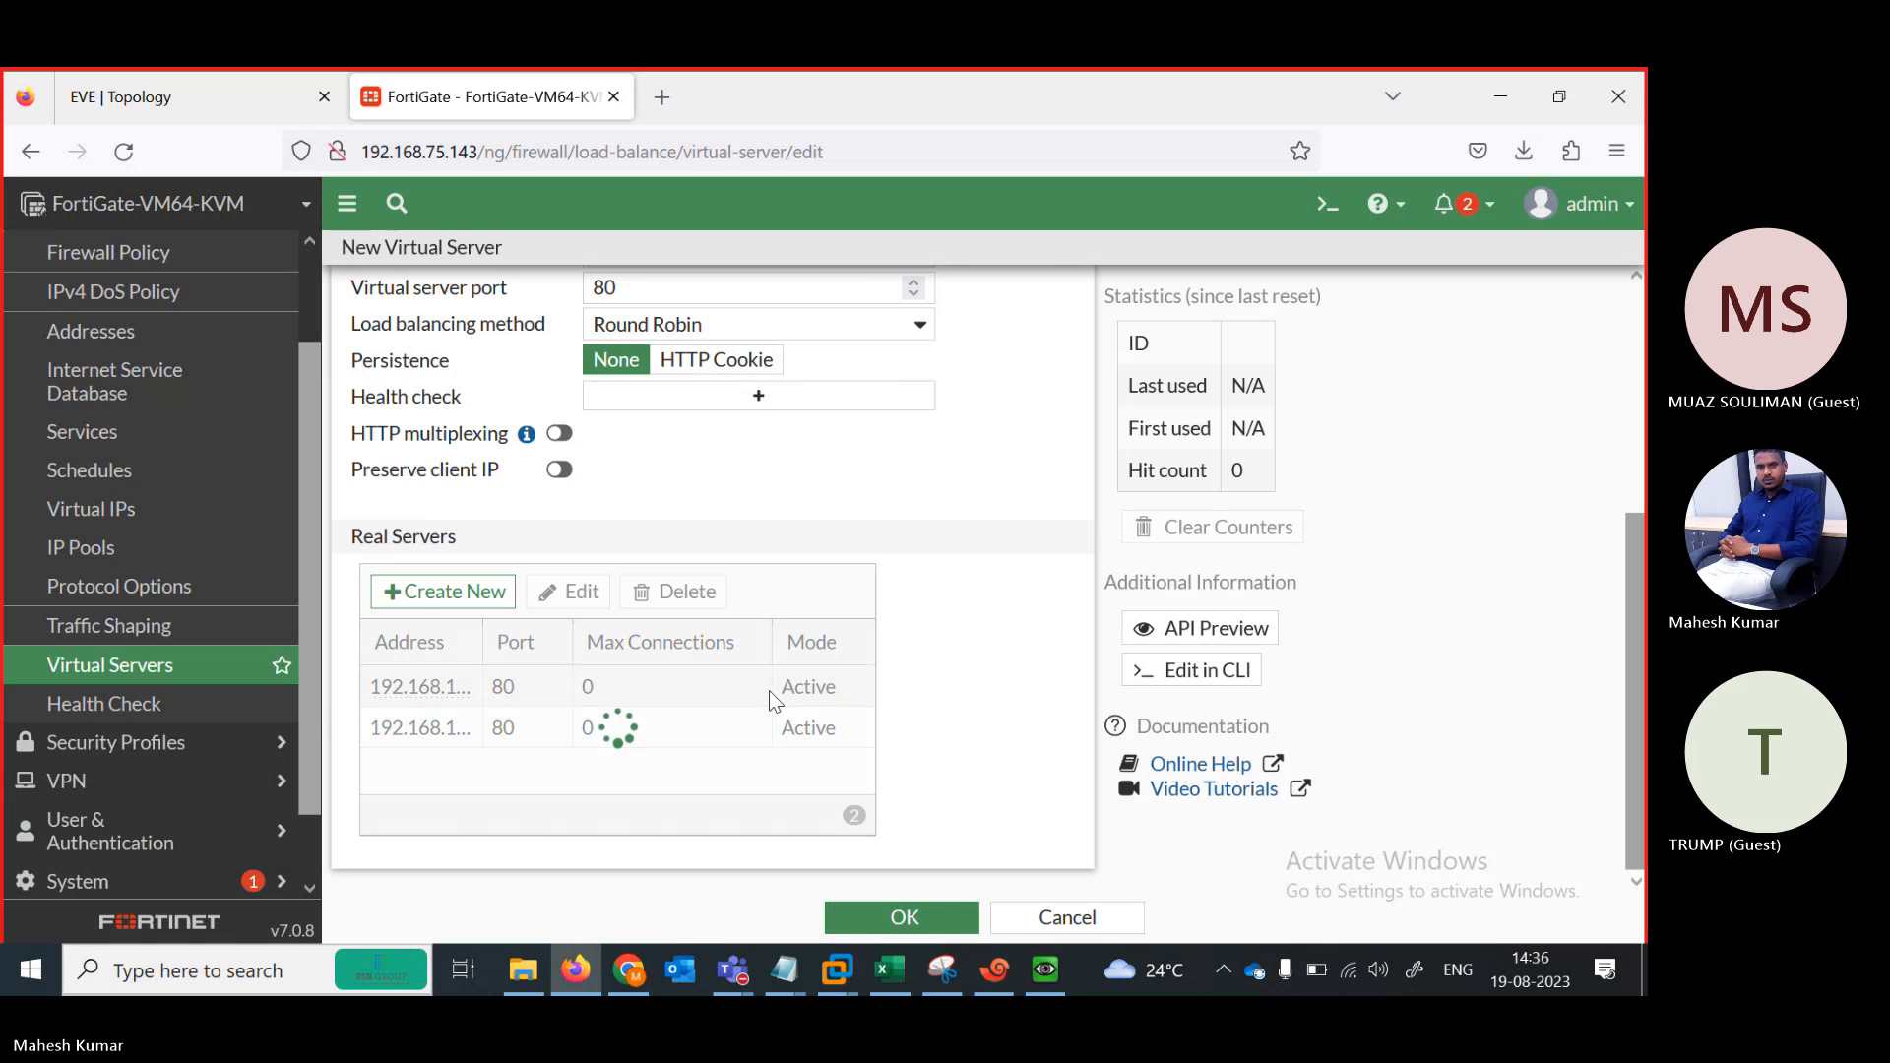
Add real server 192.168.101.40 on port 80
{"action": "left_click", "coordinate": [472, 597]}
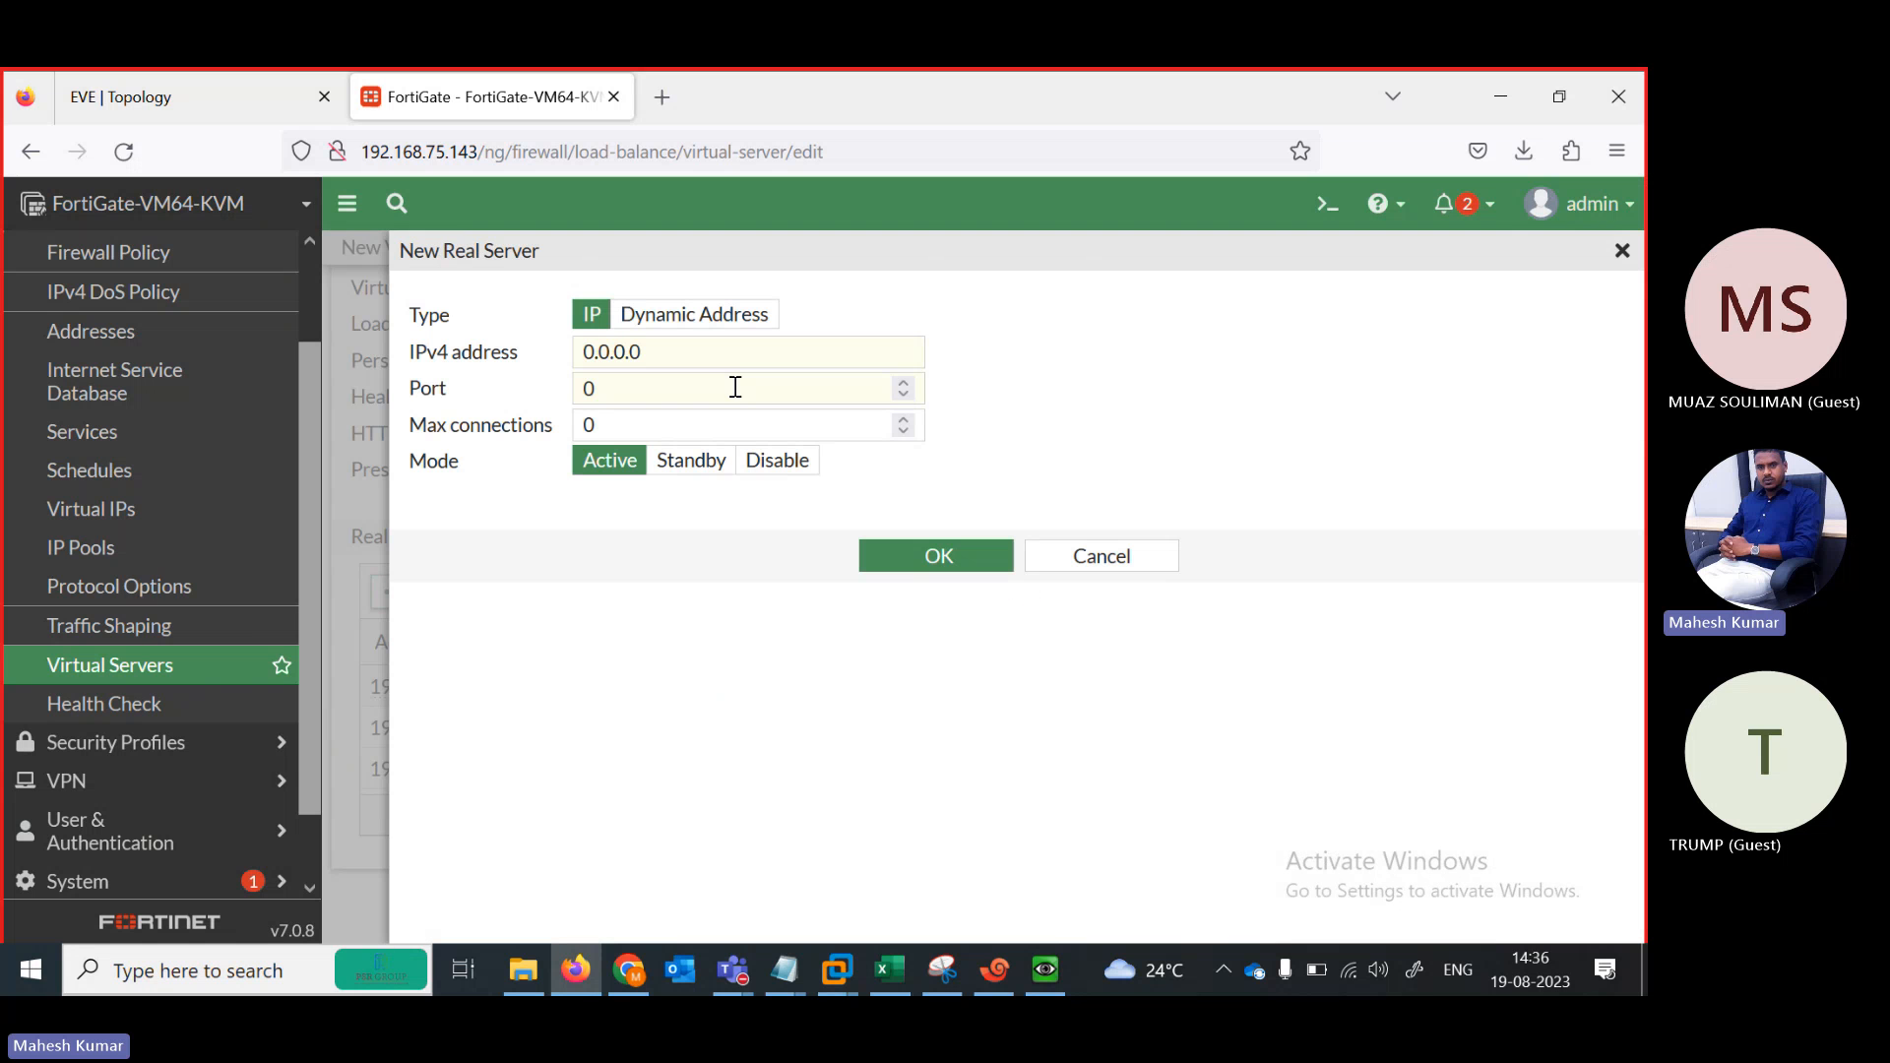
{"action": "left_click", "coordinate": [702, 358]}
{"action": "type", "text": "192.168.101.10"}
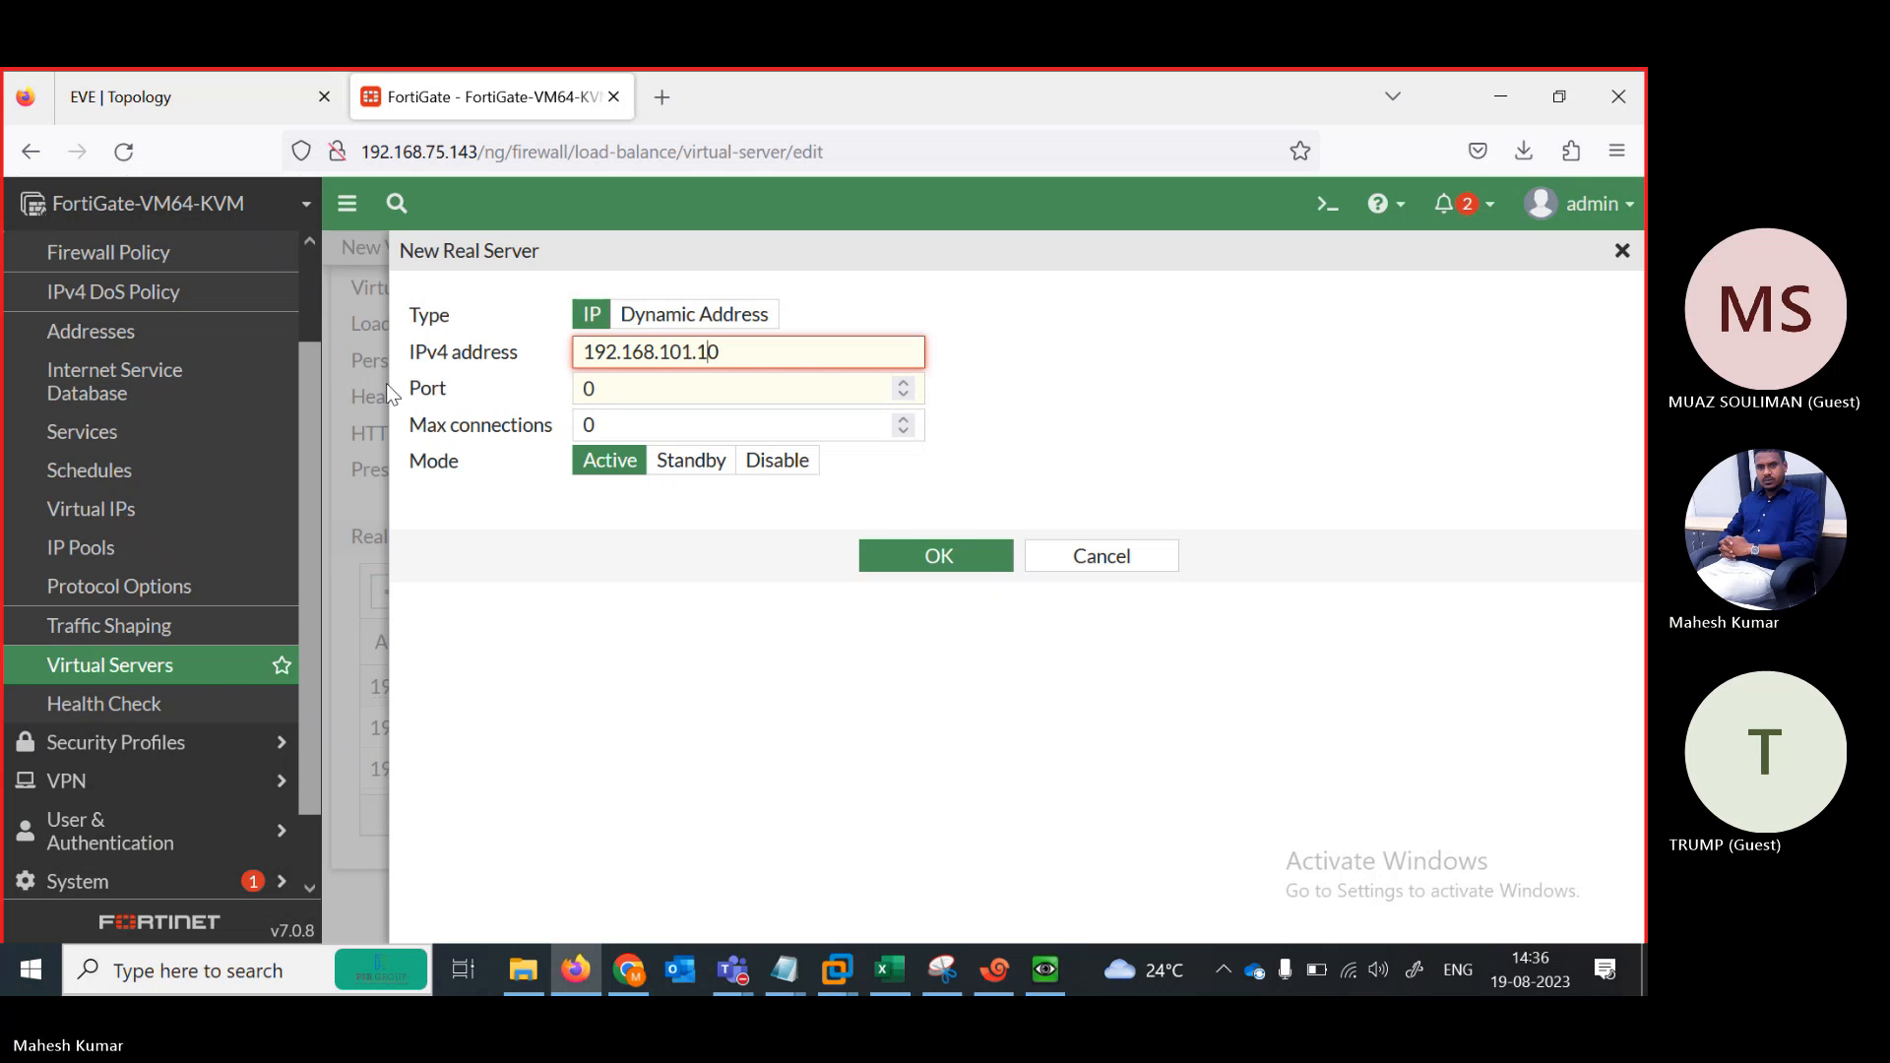
{"action": "type", "text": "4"}
{"action": "left_click", "coordinate": [597, 388]}
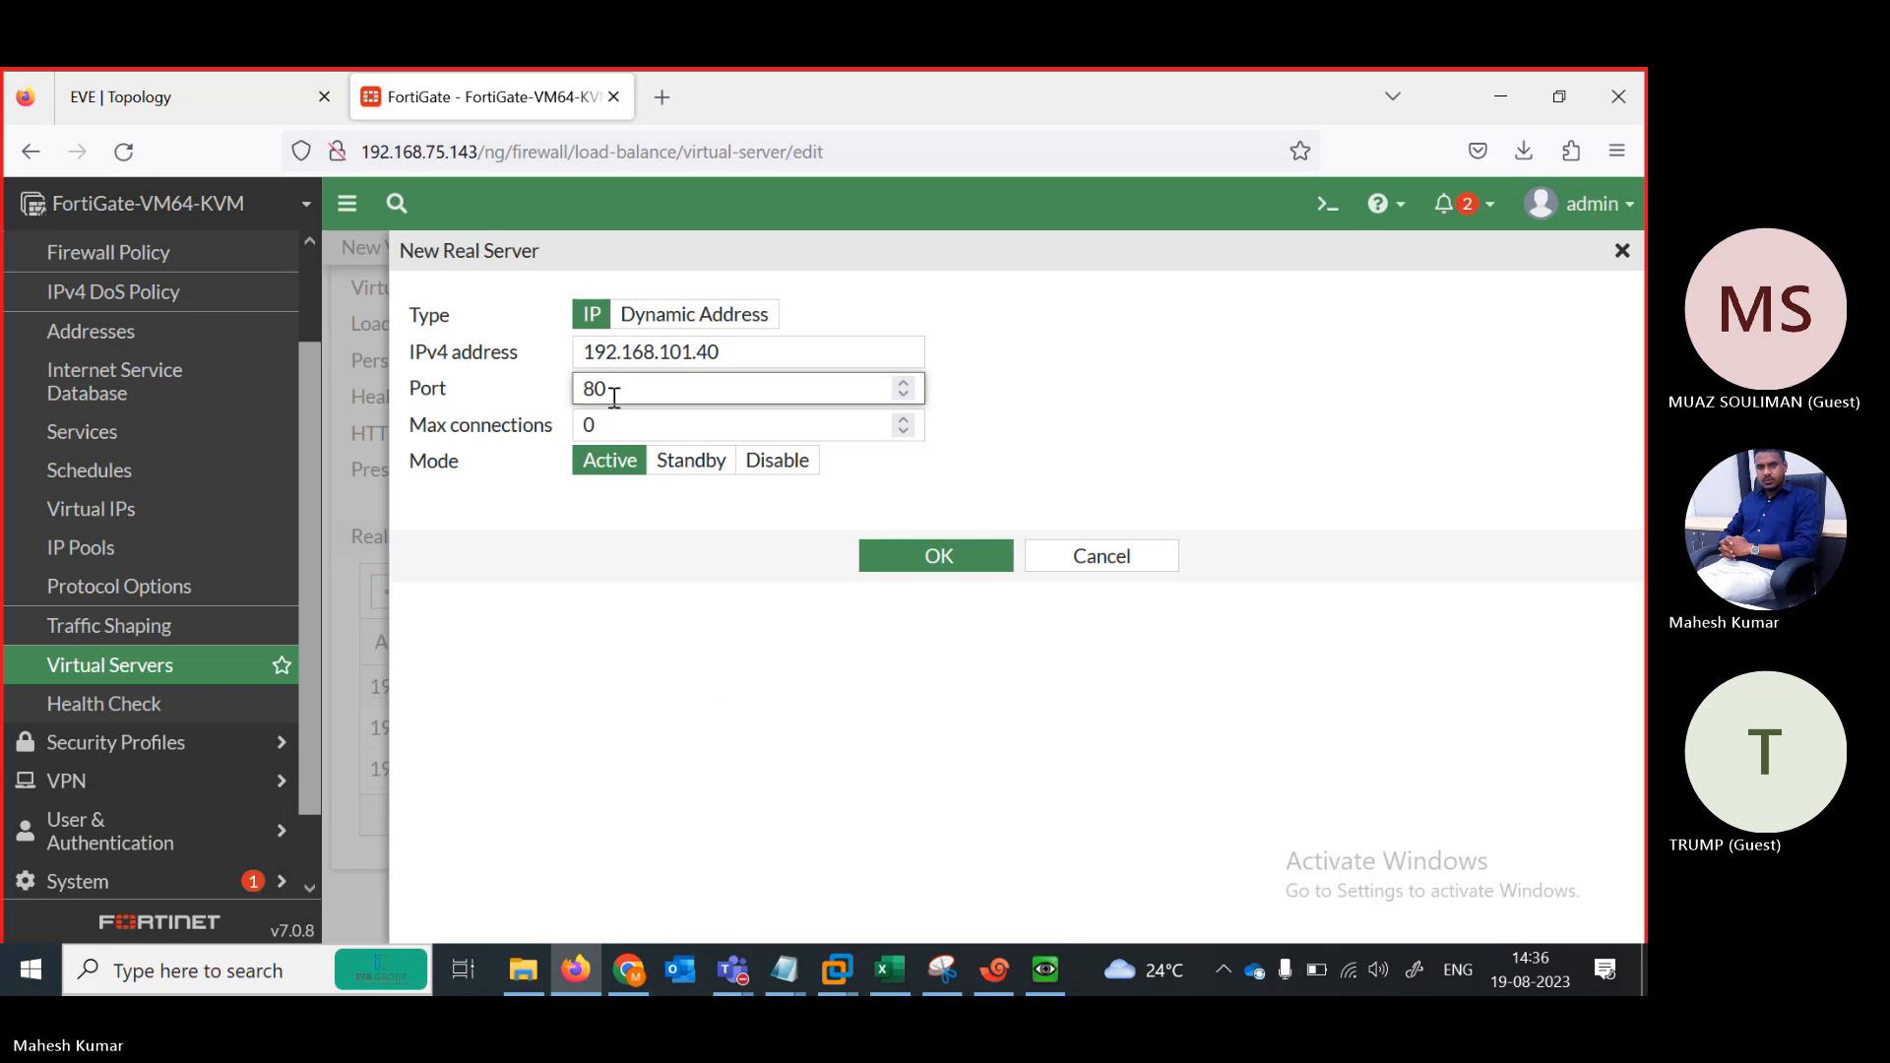
{"action": "left_click", "coordinate": [919, 560]}
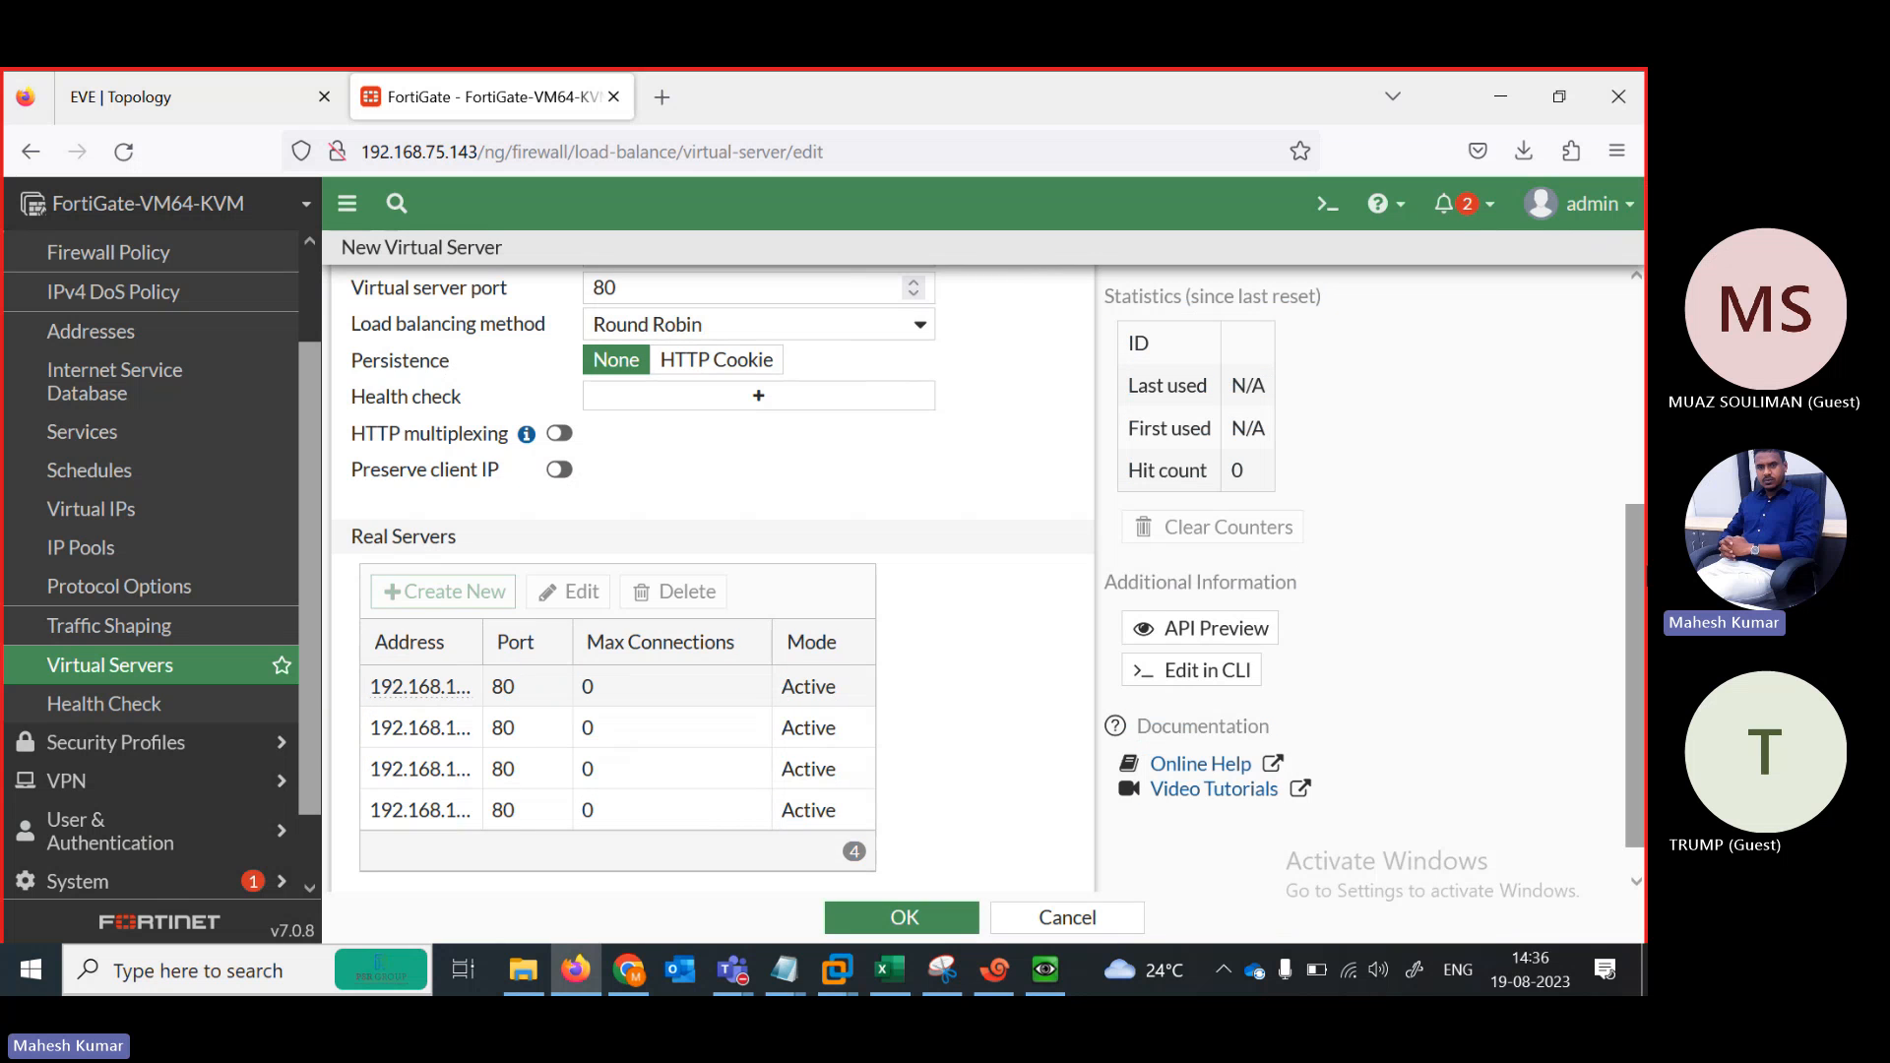
Widen the Real Servers Address column to show 192.168.101.10 through 192.168.101.40 in full
{"action": "left_click_drag", "start_coordinate": [1644, 569], "coordinate": [1644, 351]}
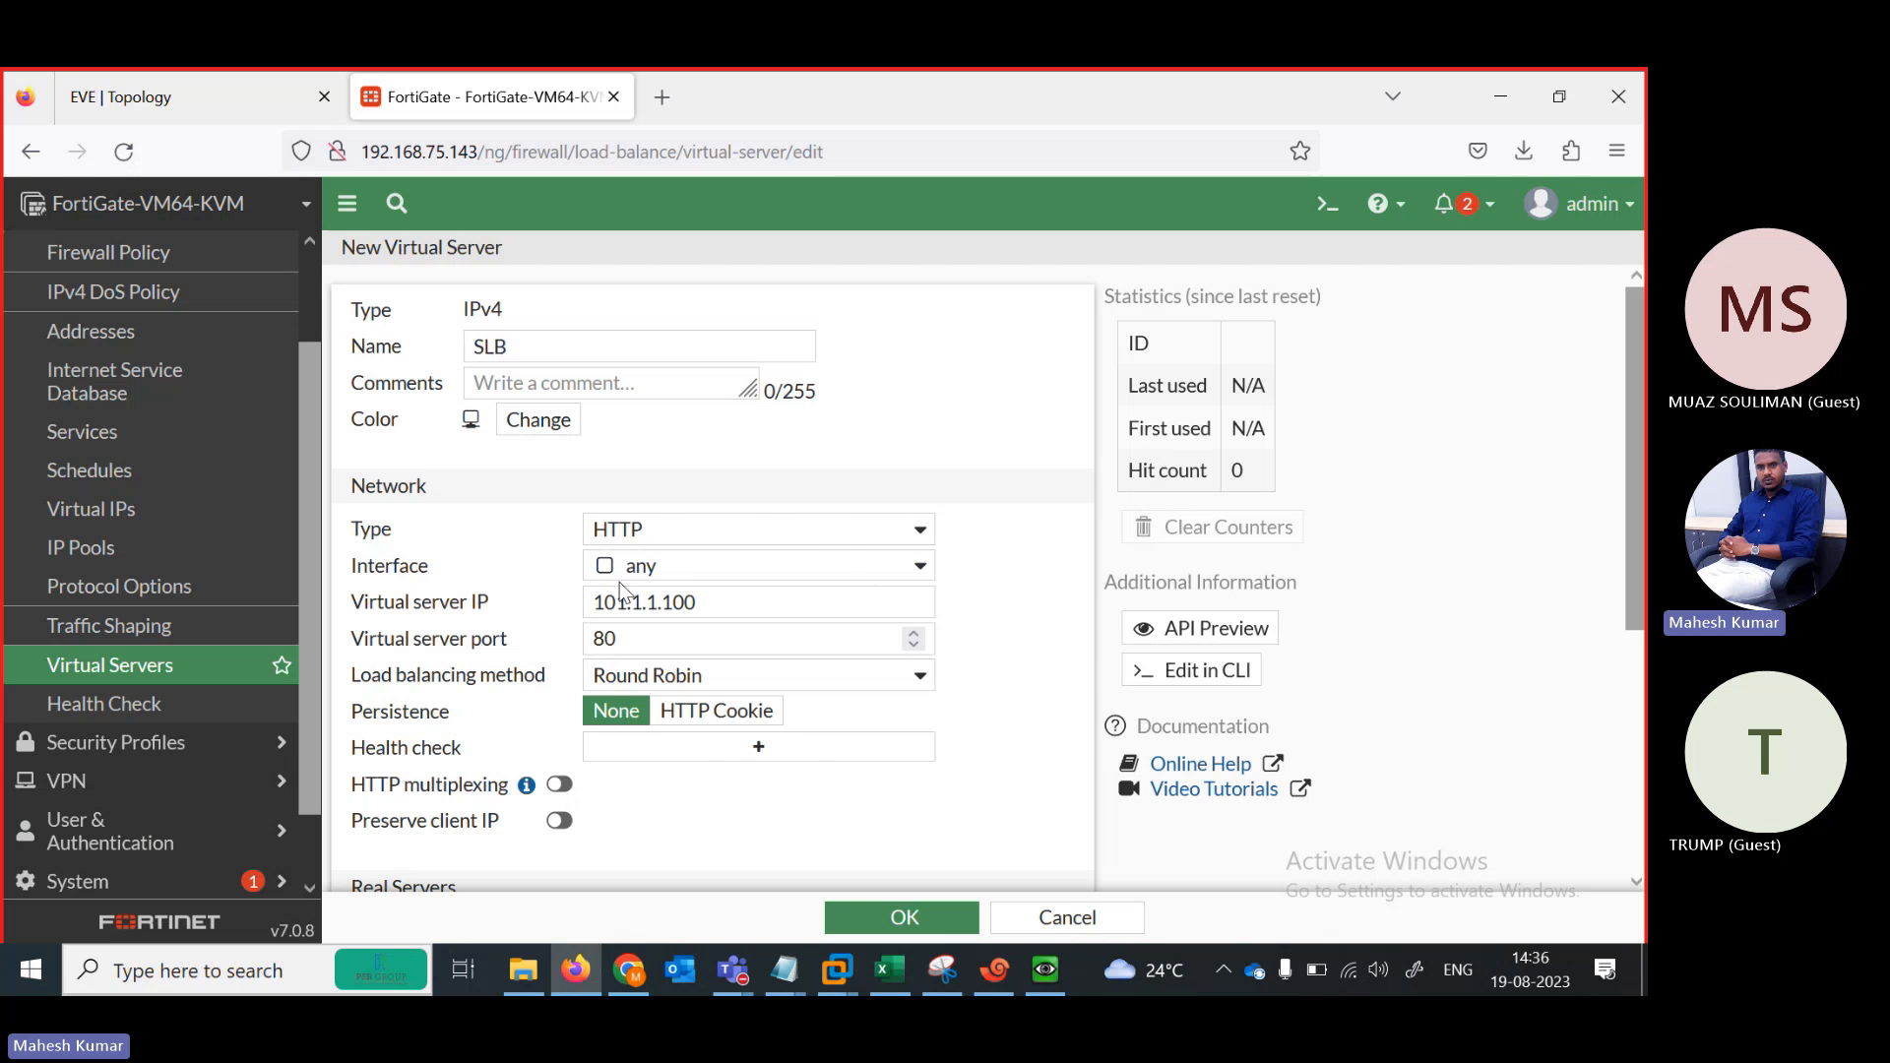
{"action": "scroll", "coordinate": [724, 621], "scroll_direction": "down", "scroll_amount": 1}
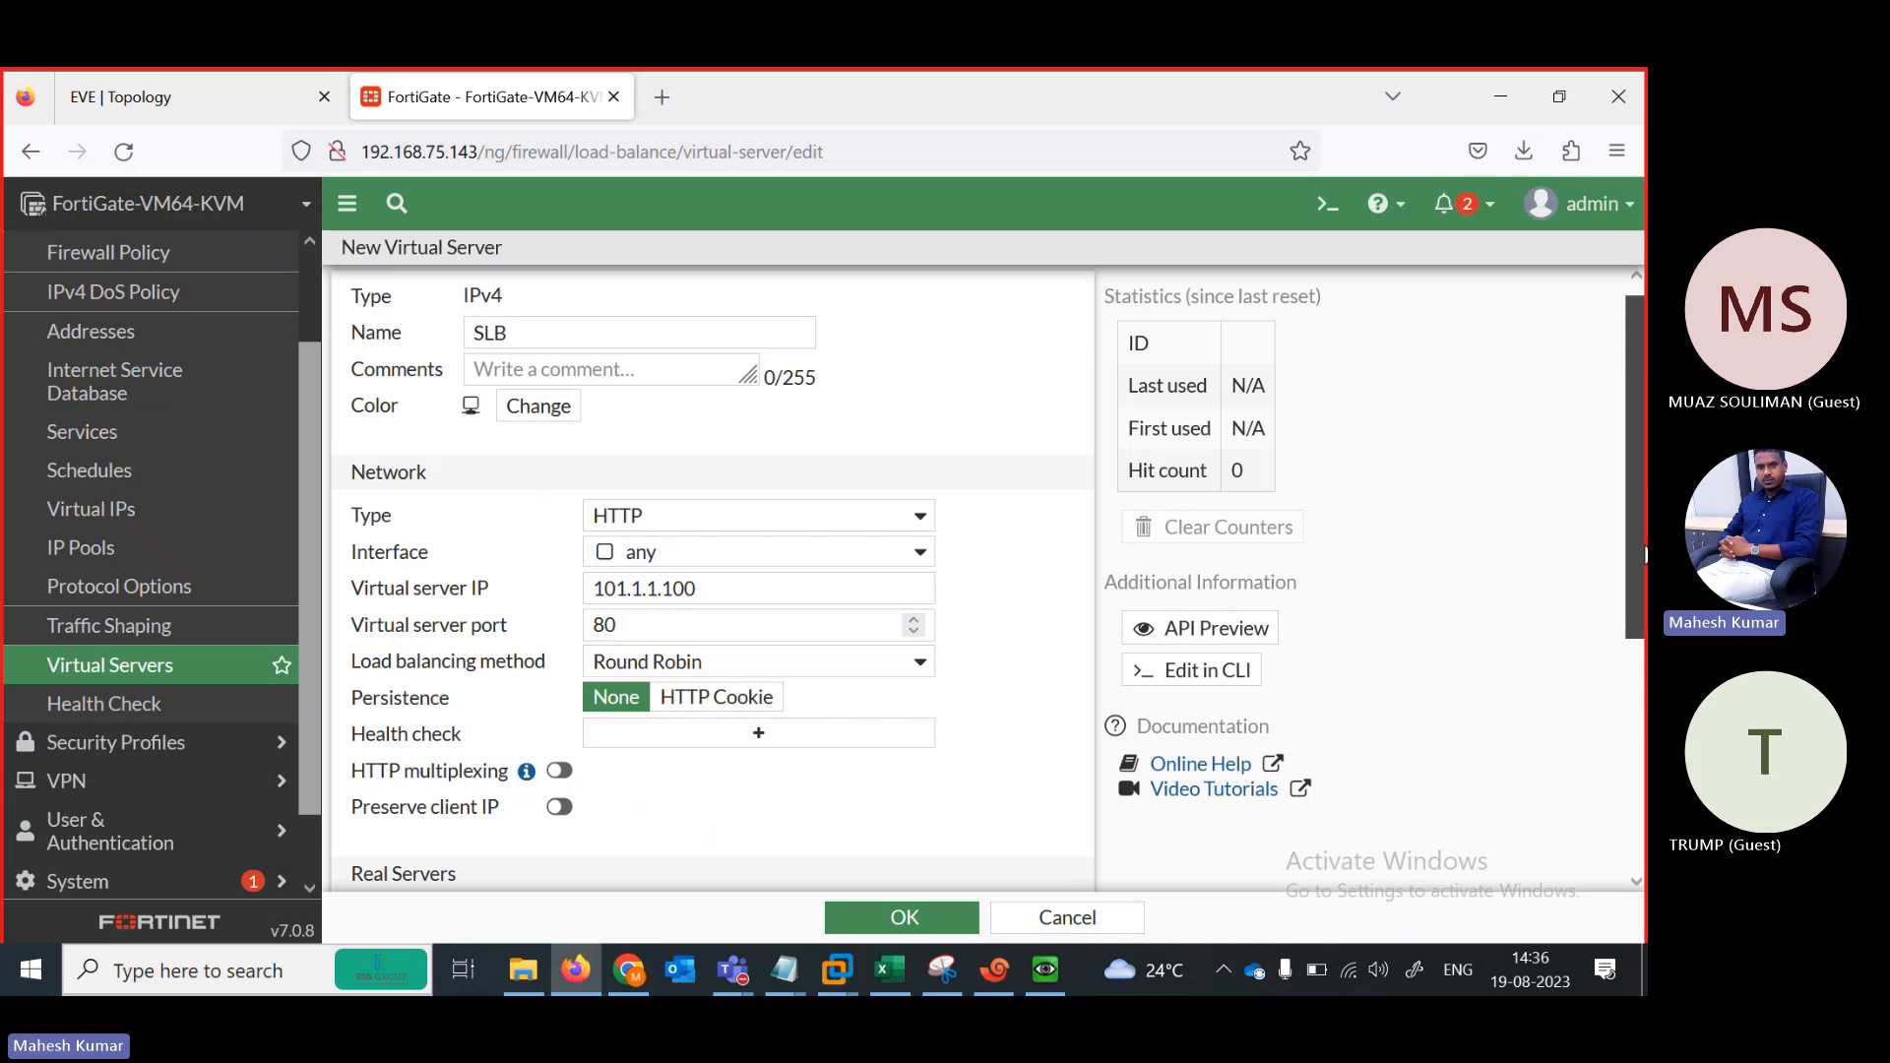
{"action": "left_click_drag", "start_coordinate": [1642, 552], "coordinate": [1646, 752]}
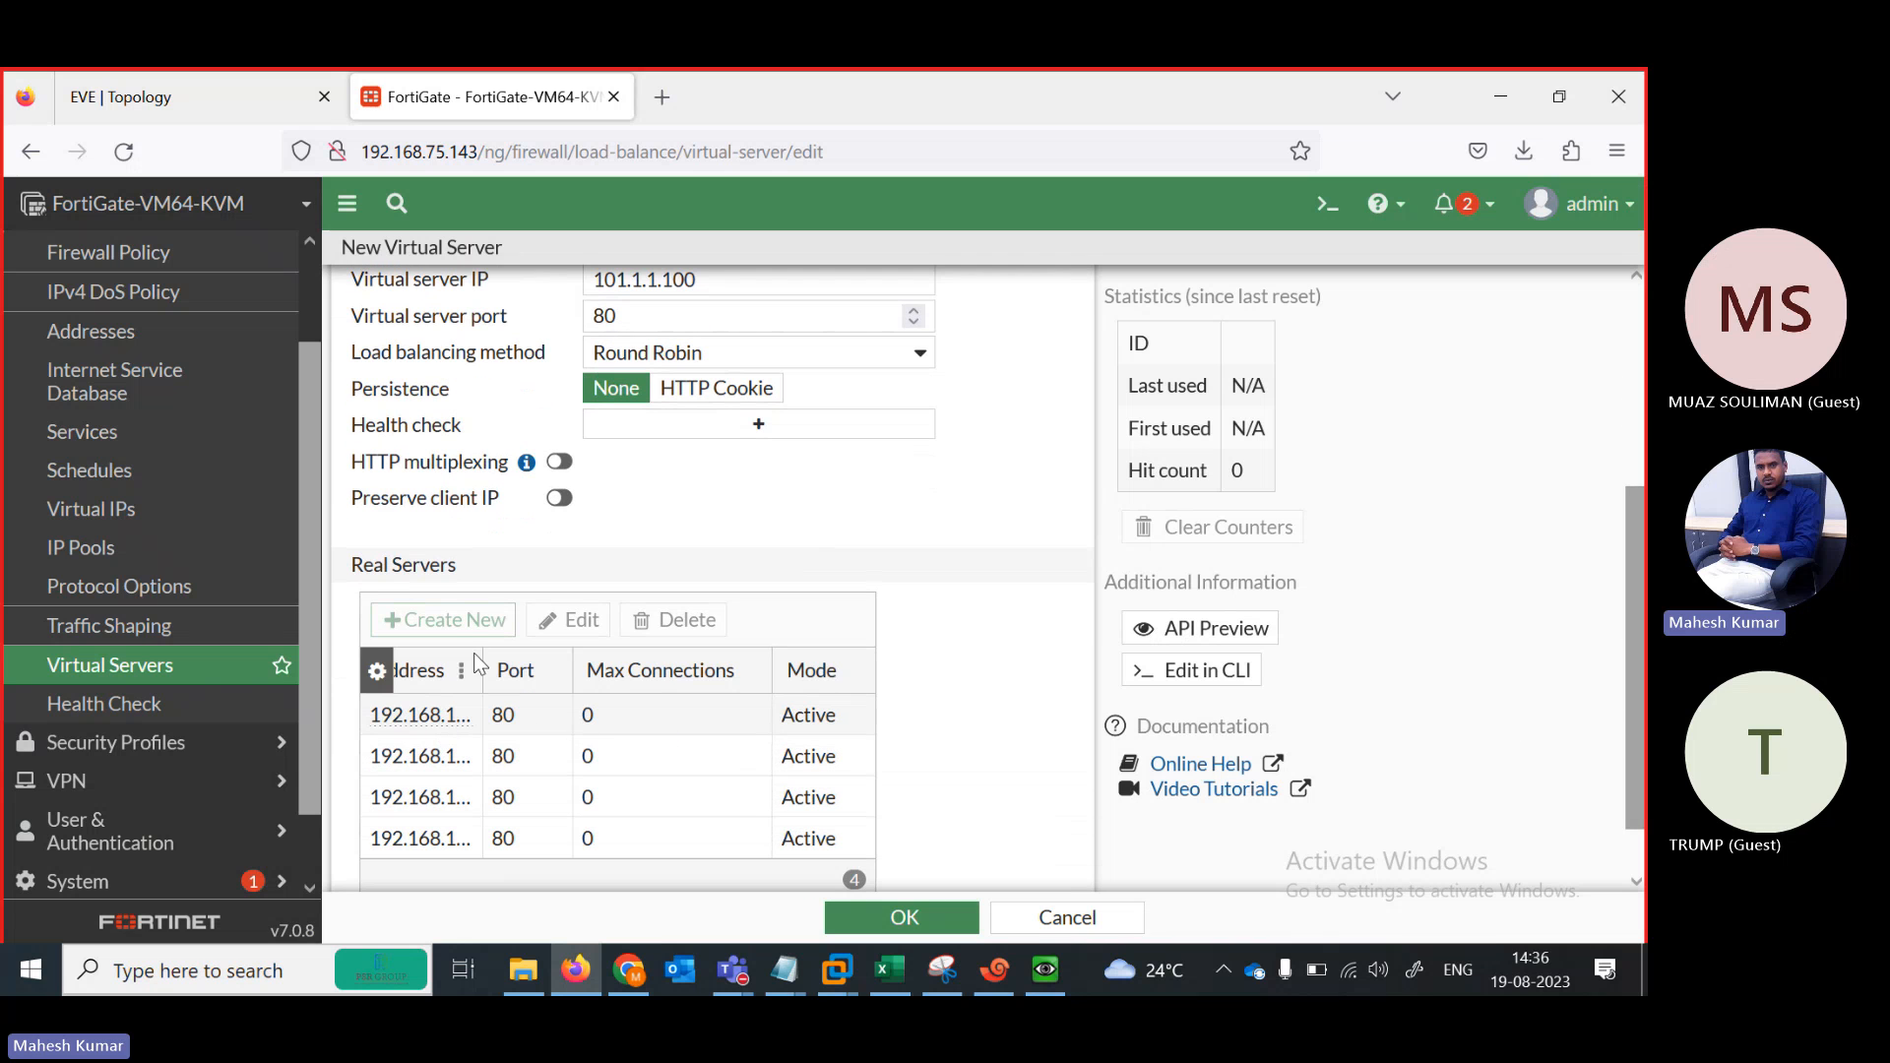
{"action": "left_click_drag", "start_coordinate": [551, 662], "coordinate": [579, 662]}
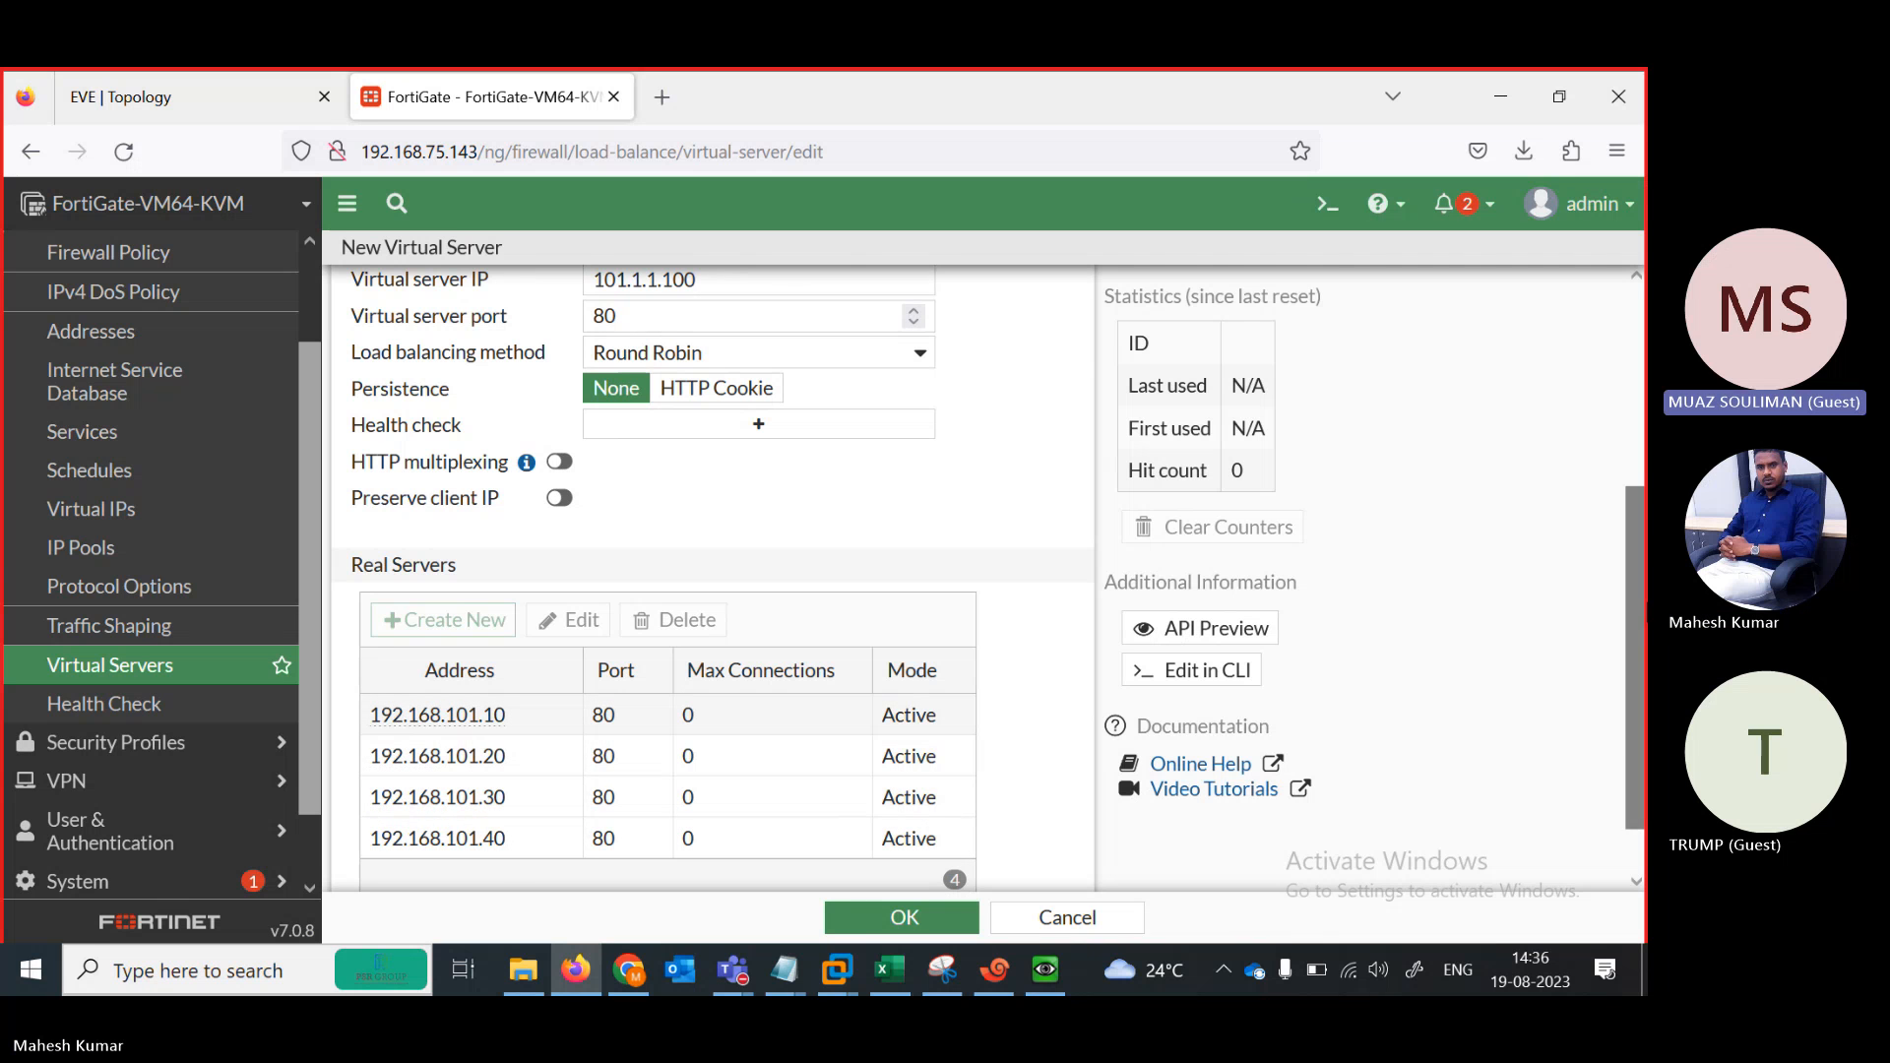
{"action": "left_click_drag", "start_coordinate": [1642, 630], "coordinate": [1642, 519]}
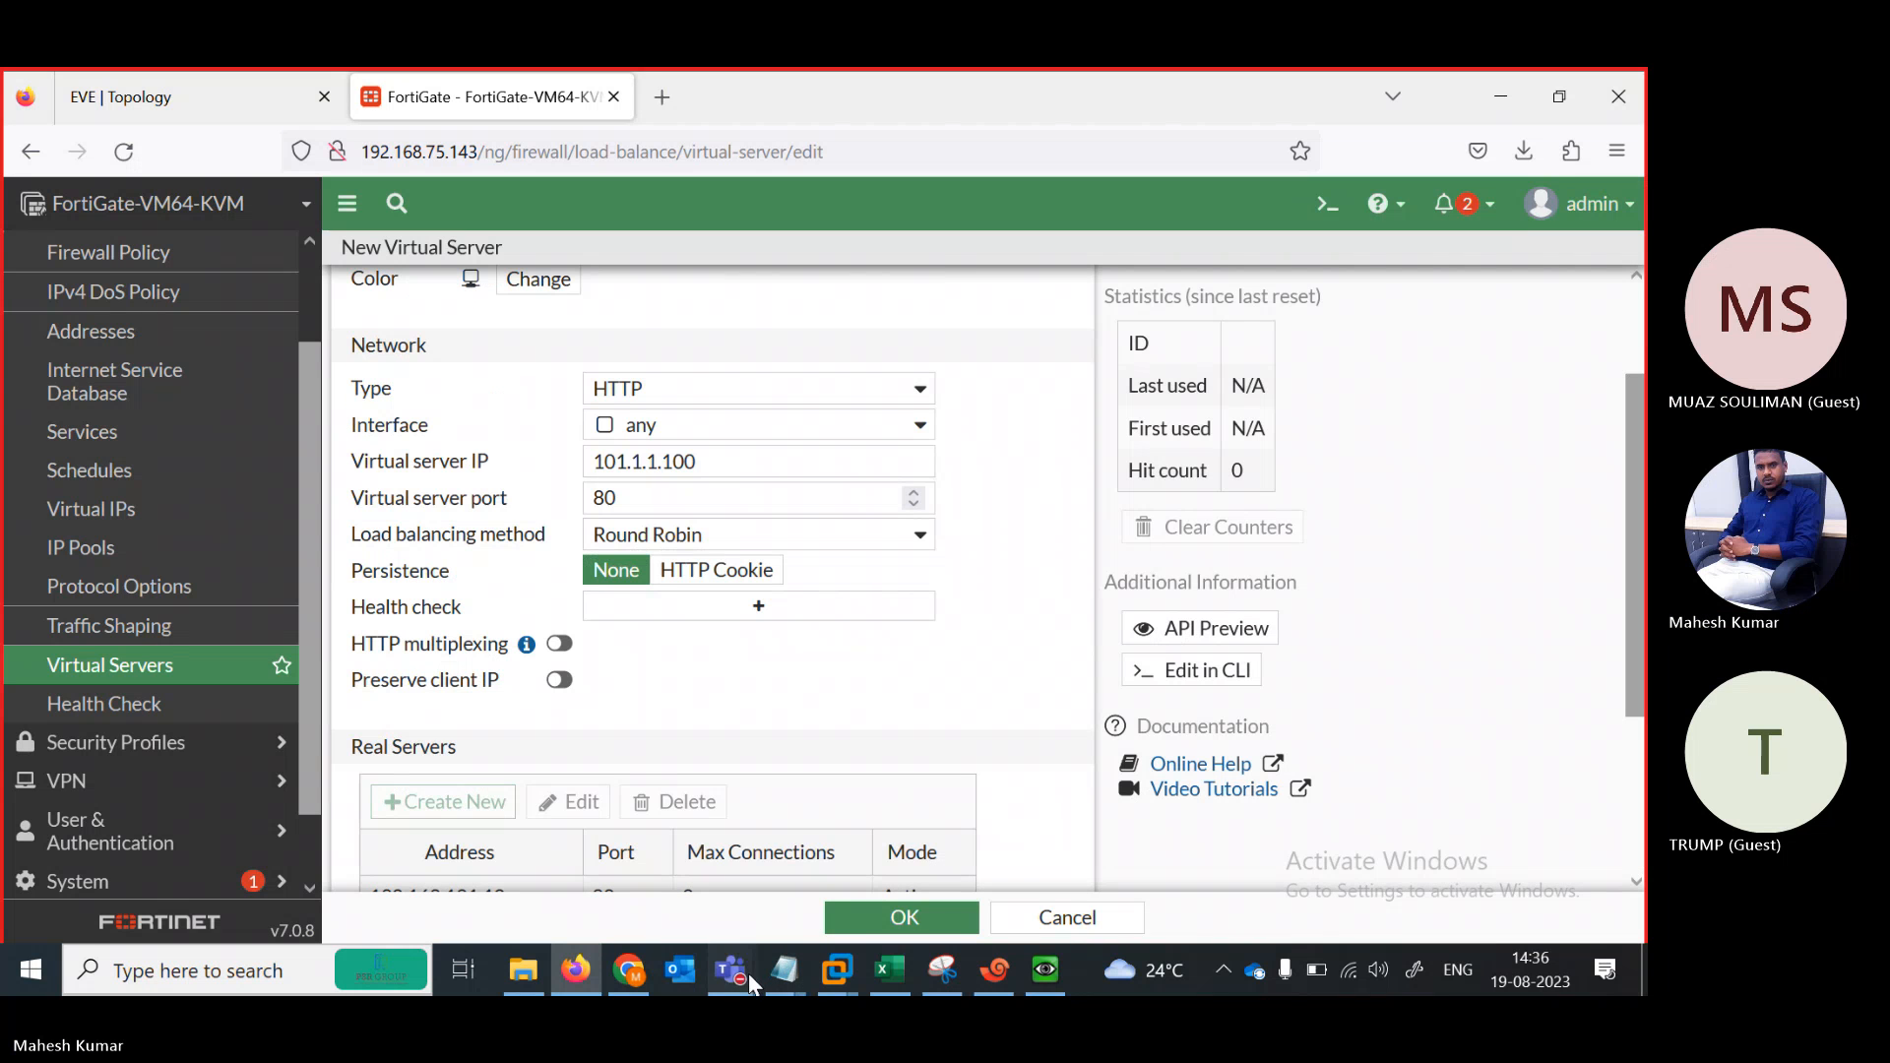
Admit the external guest from the Teams lobby via People, then minimize the meeting
{"action": "mouse_move", "coordinate": [748, 973]}
{"action": "left_click", "coordinate": [753, 852]}
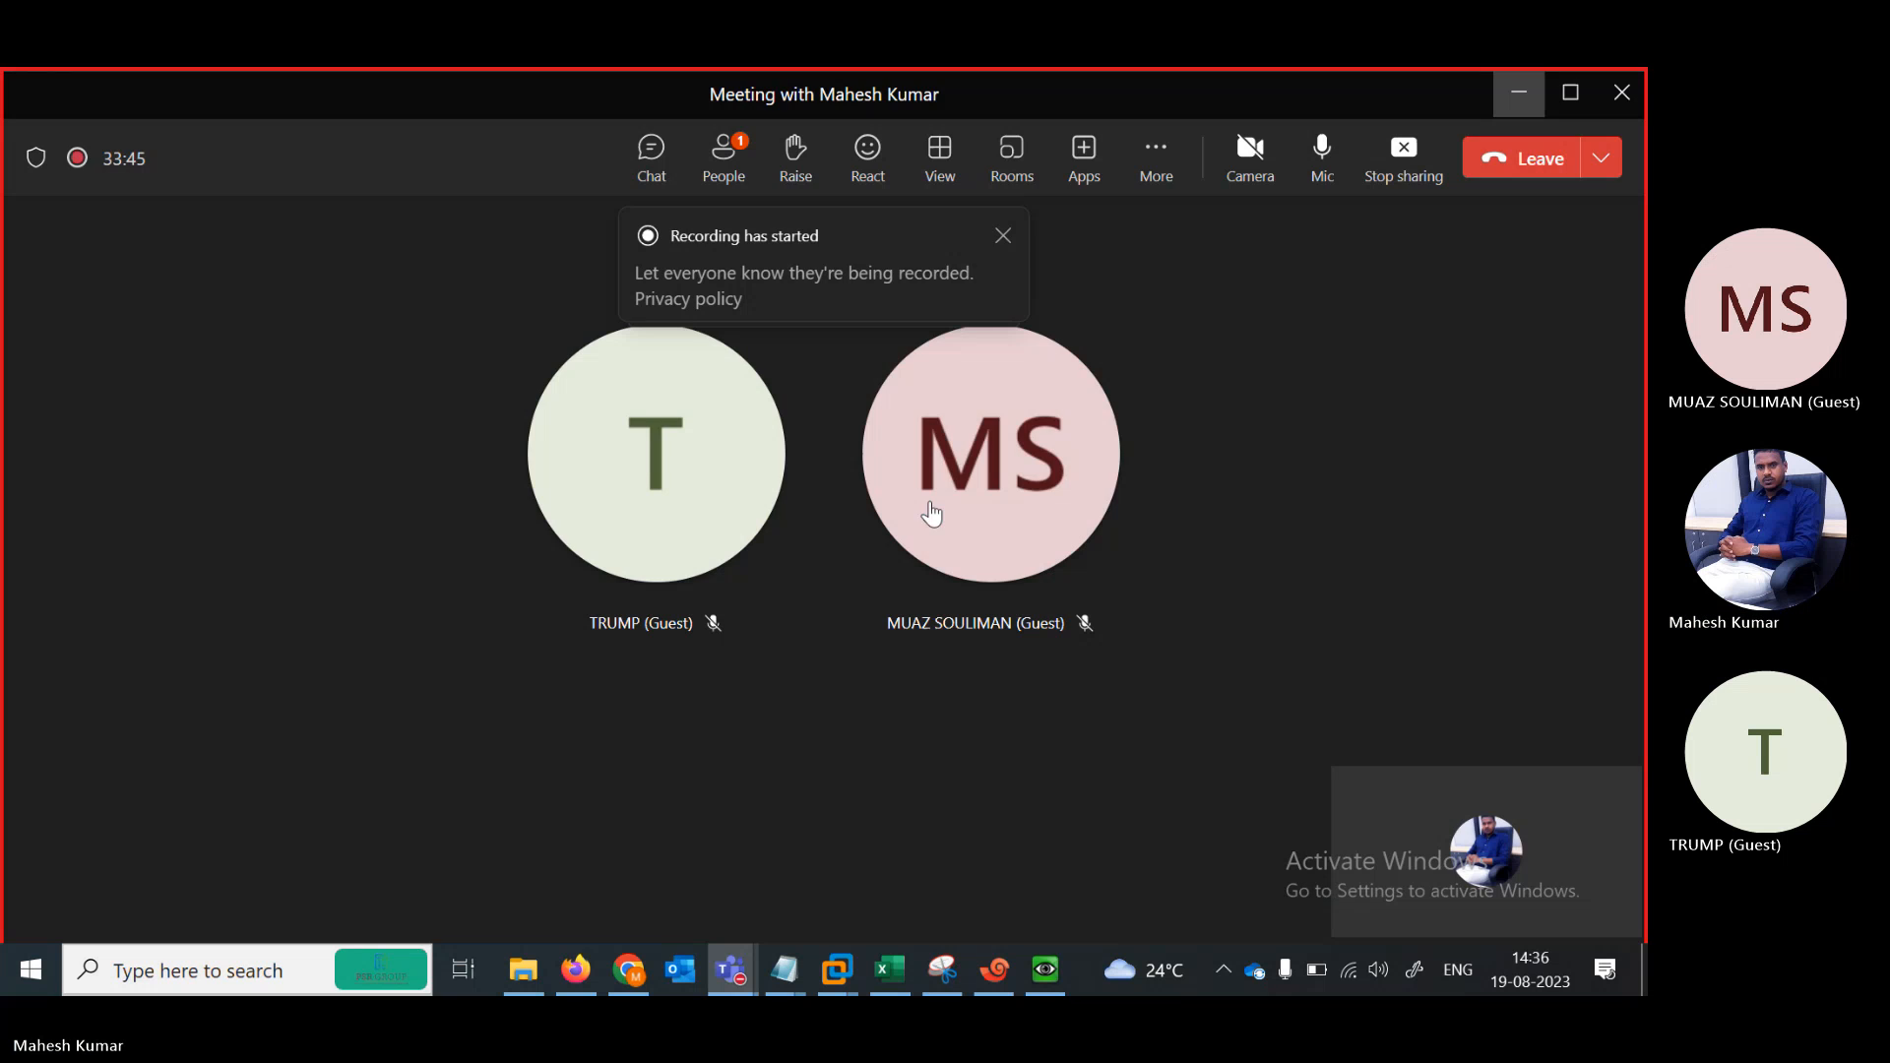
{"action": "left_click", "coordinate": [727, 163]}
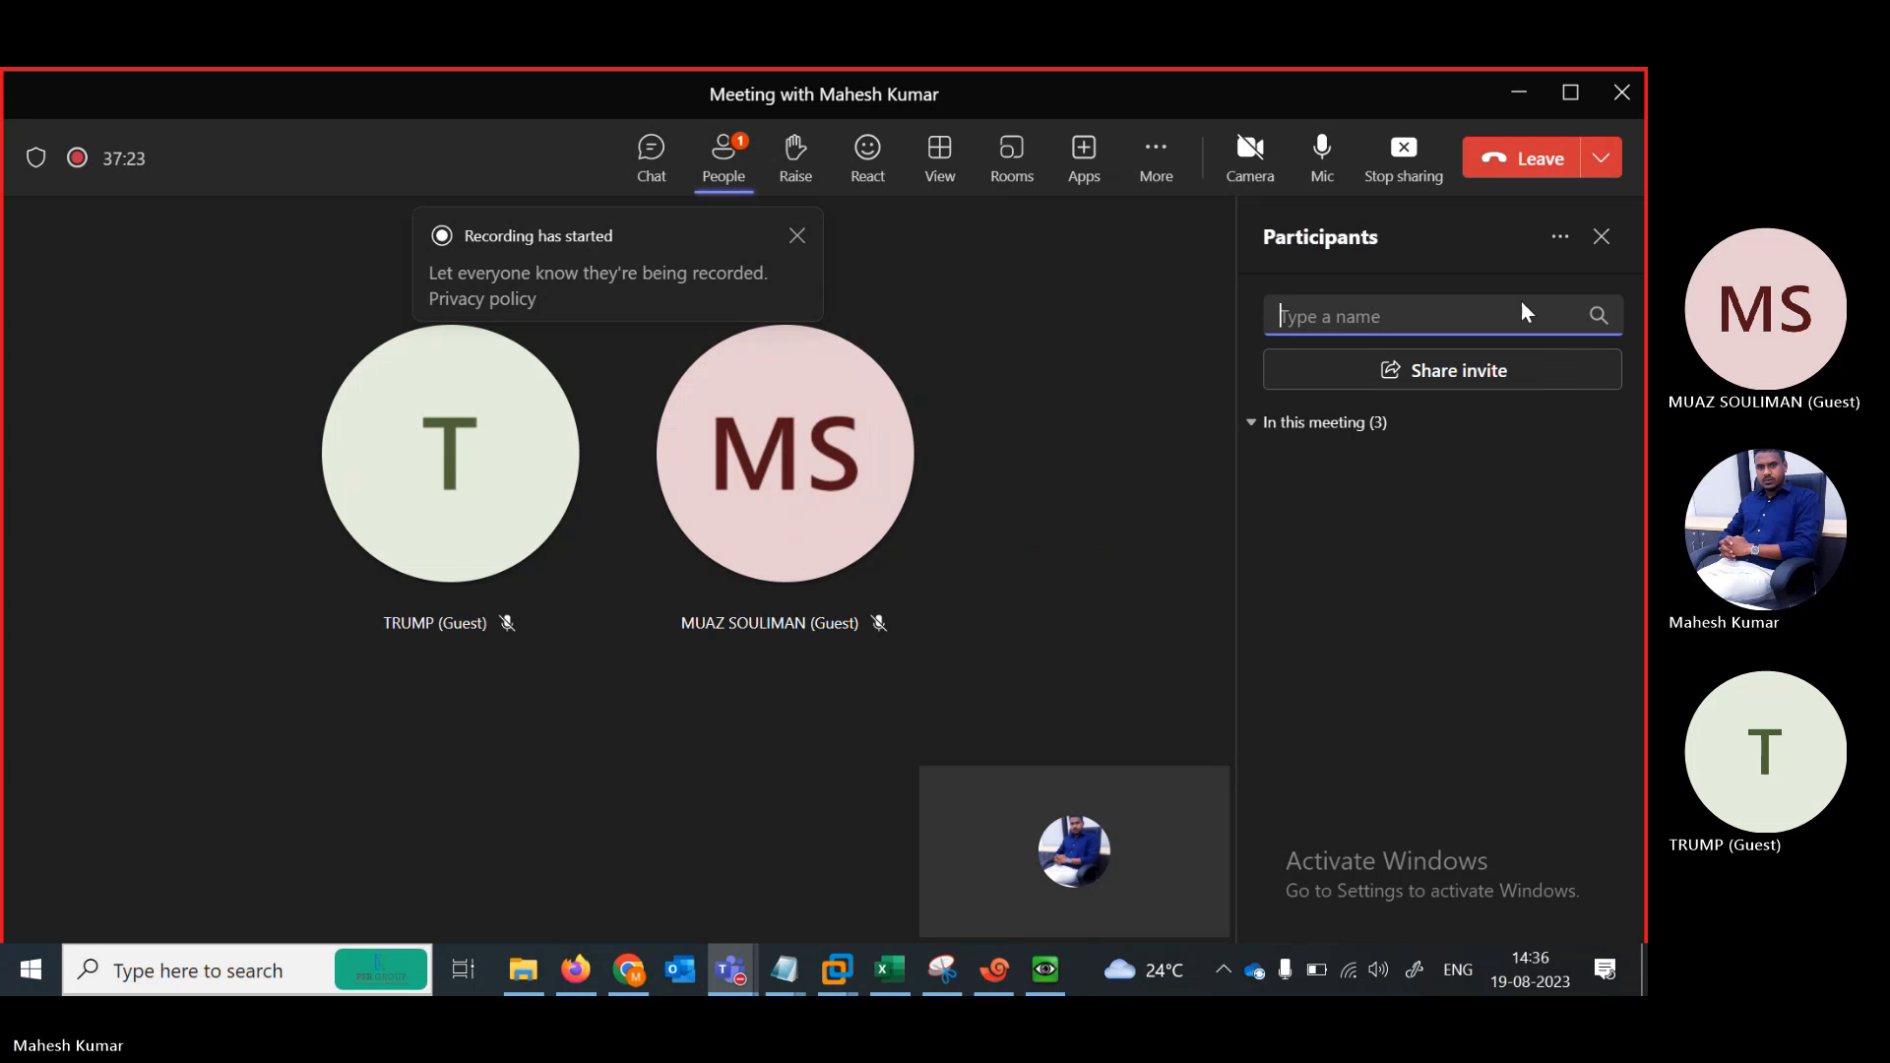
{"action": "left_click", "coordinate": [1601, 238]}
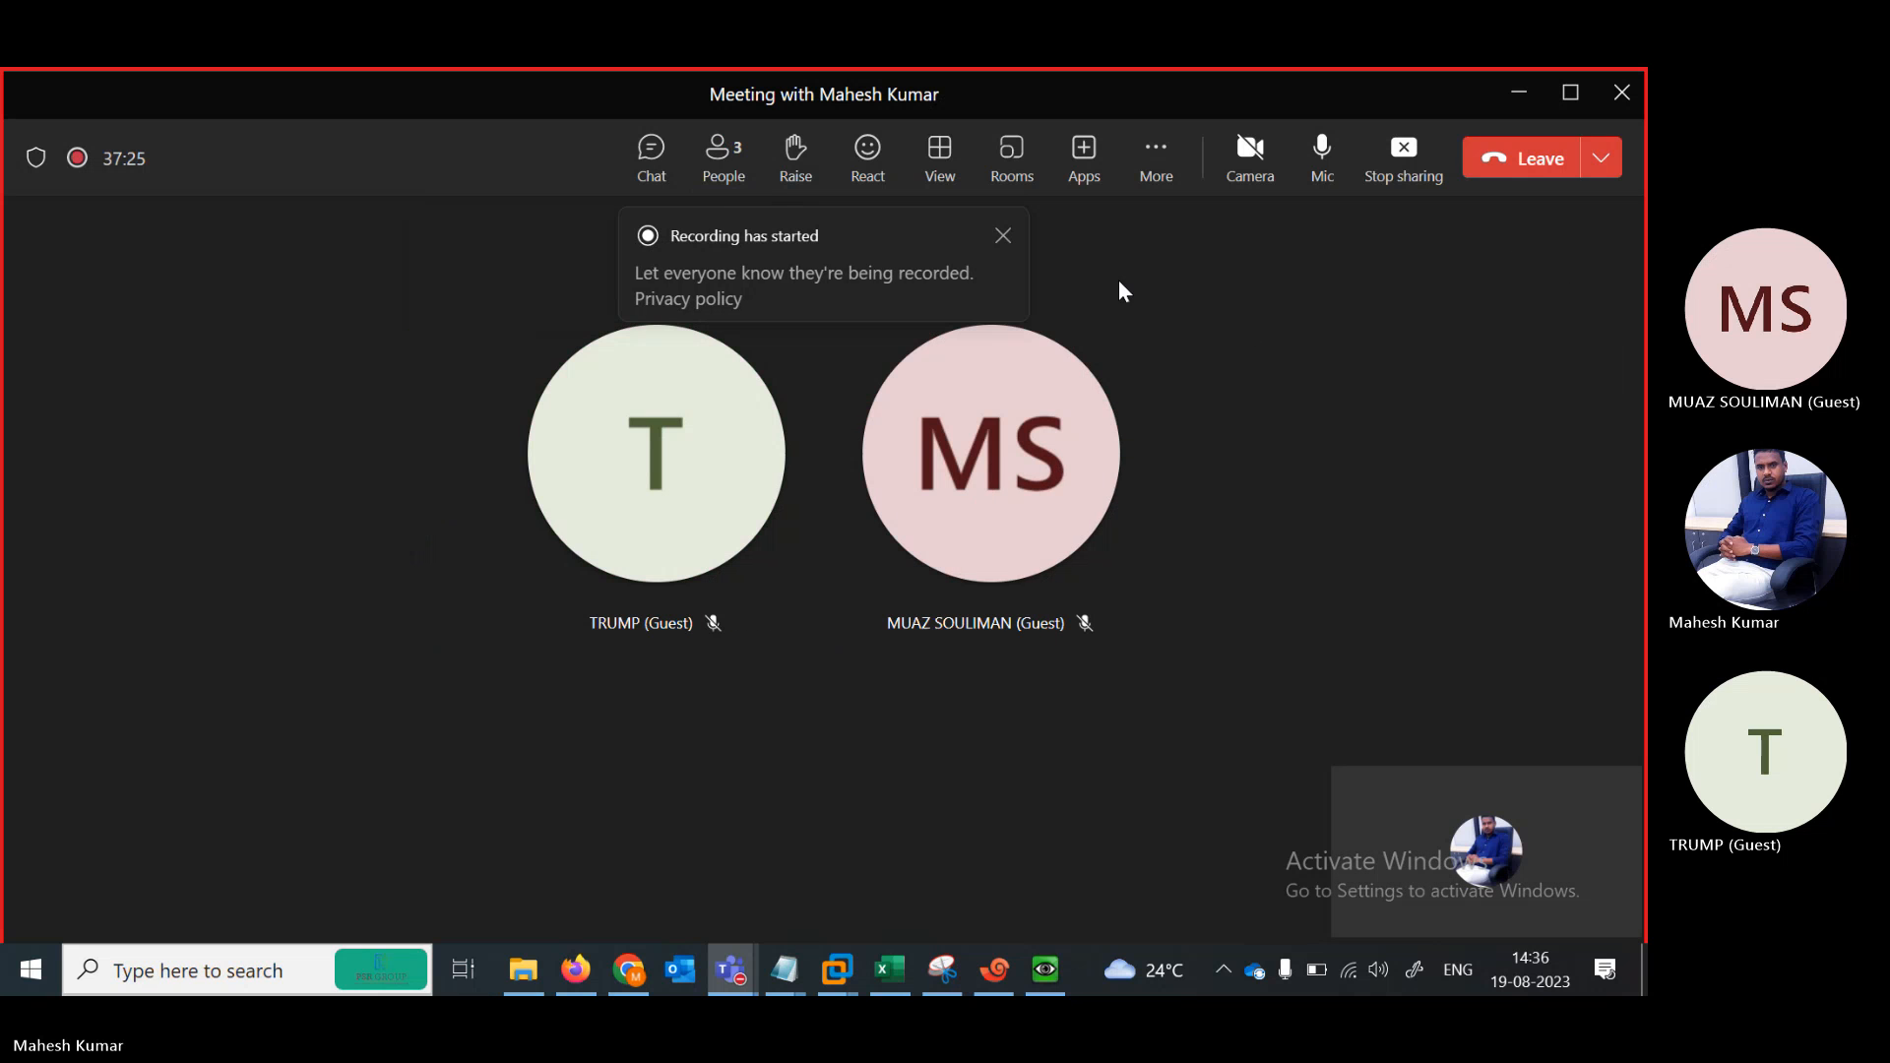
{"action": "left_click", "coordinate": [729, 172]}
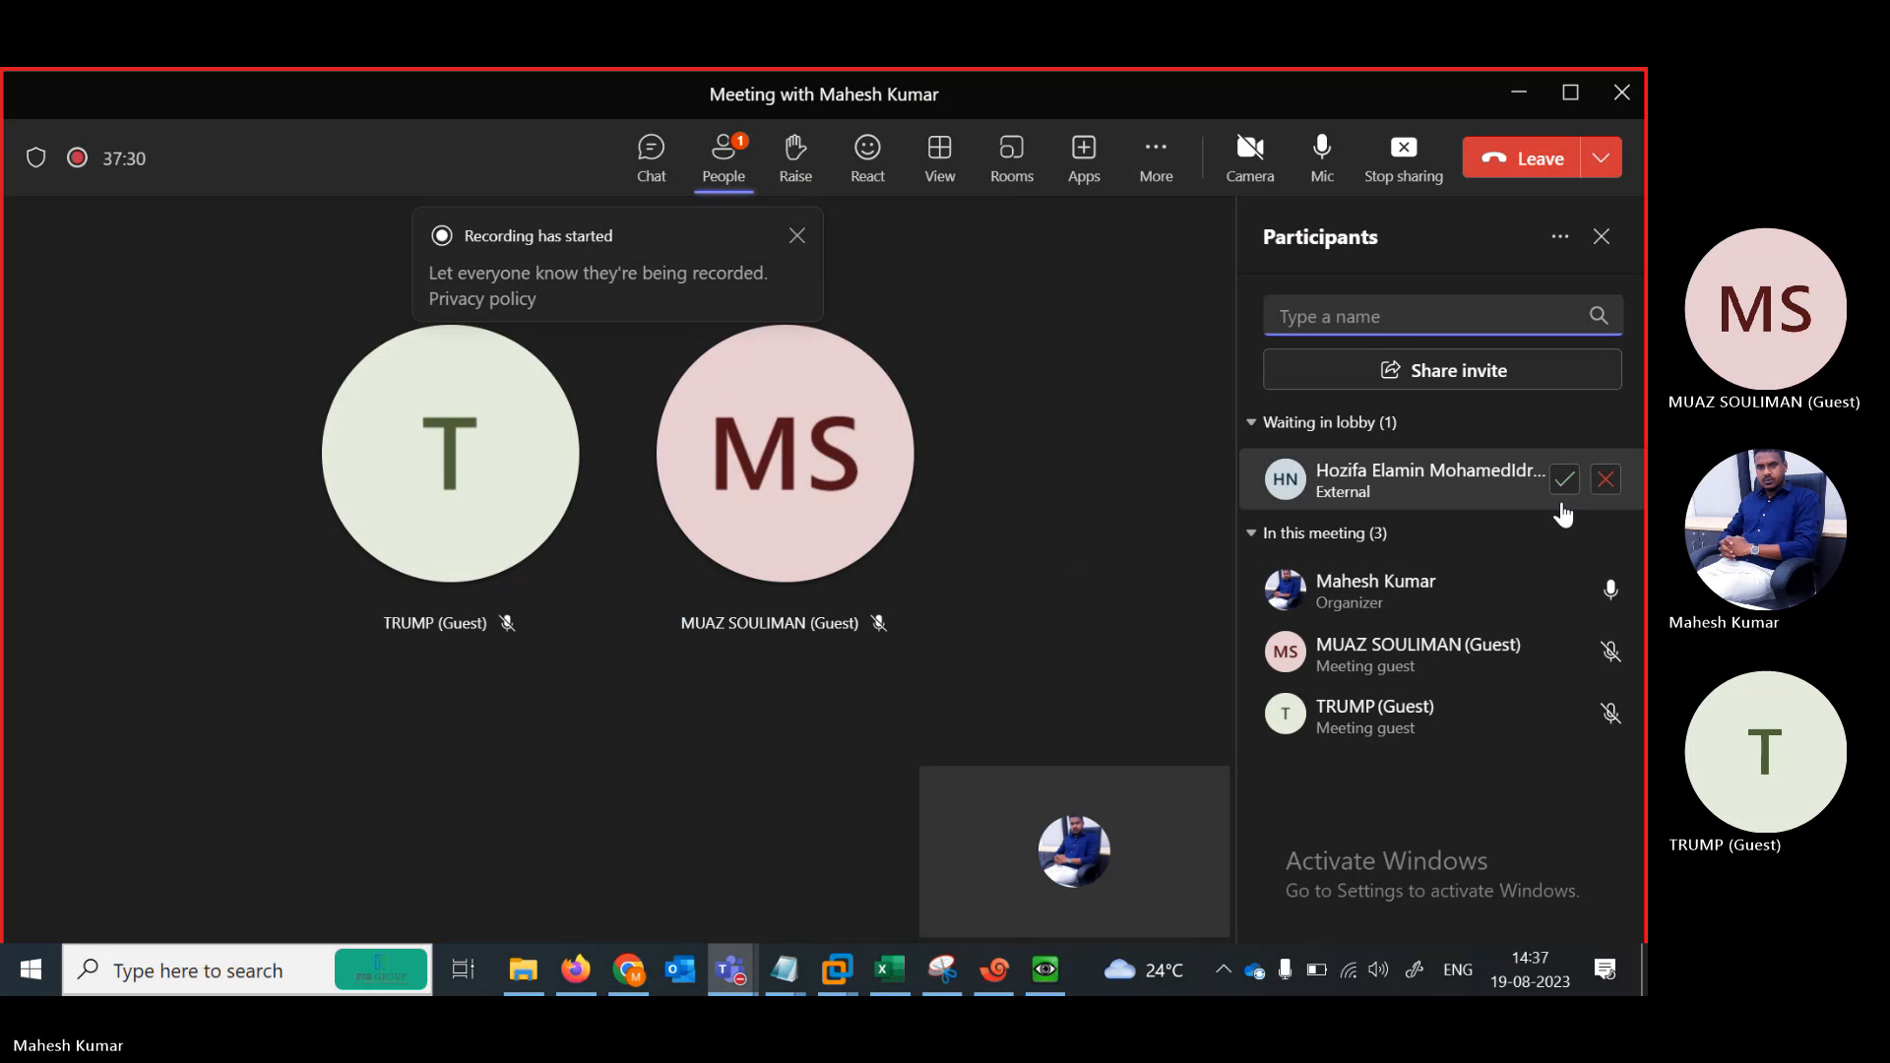
{"action": "left_click", "coordinate": [1564, 482]}
{"action": "left_click", "coordinate": [1564, 482]}
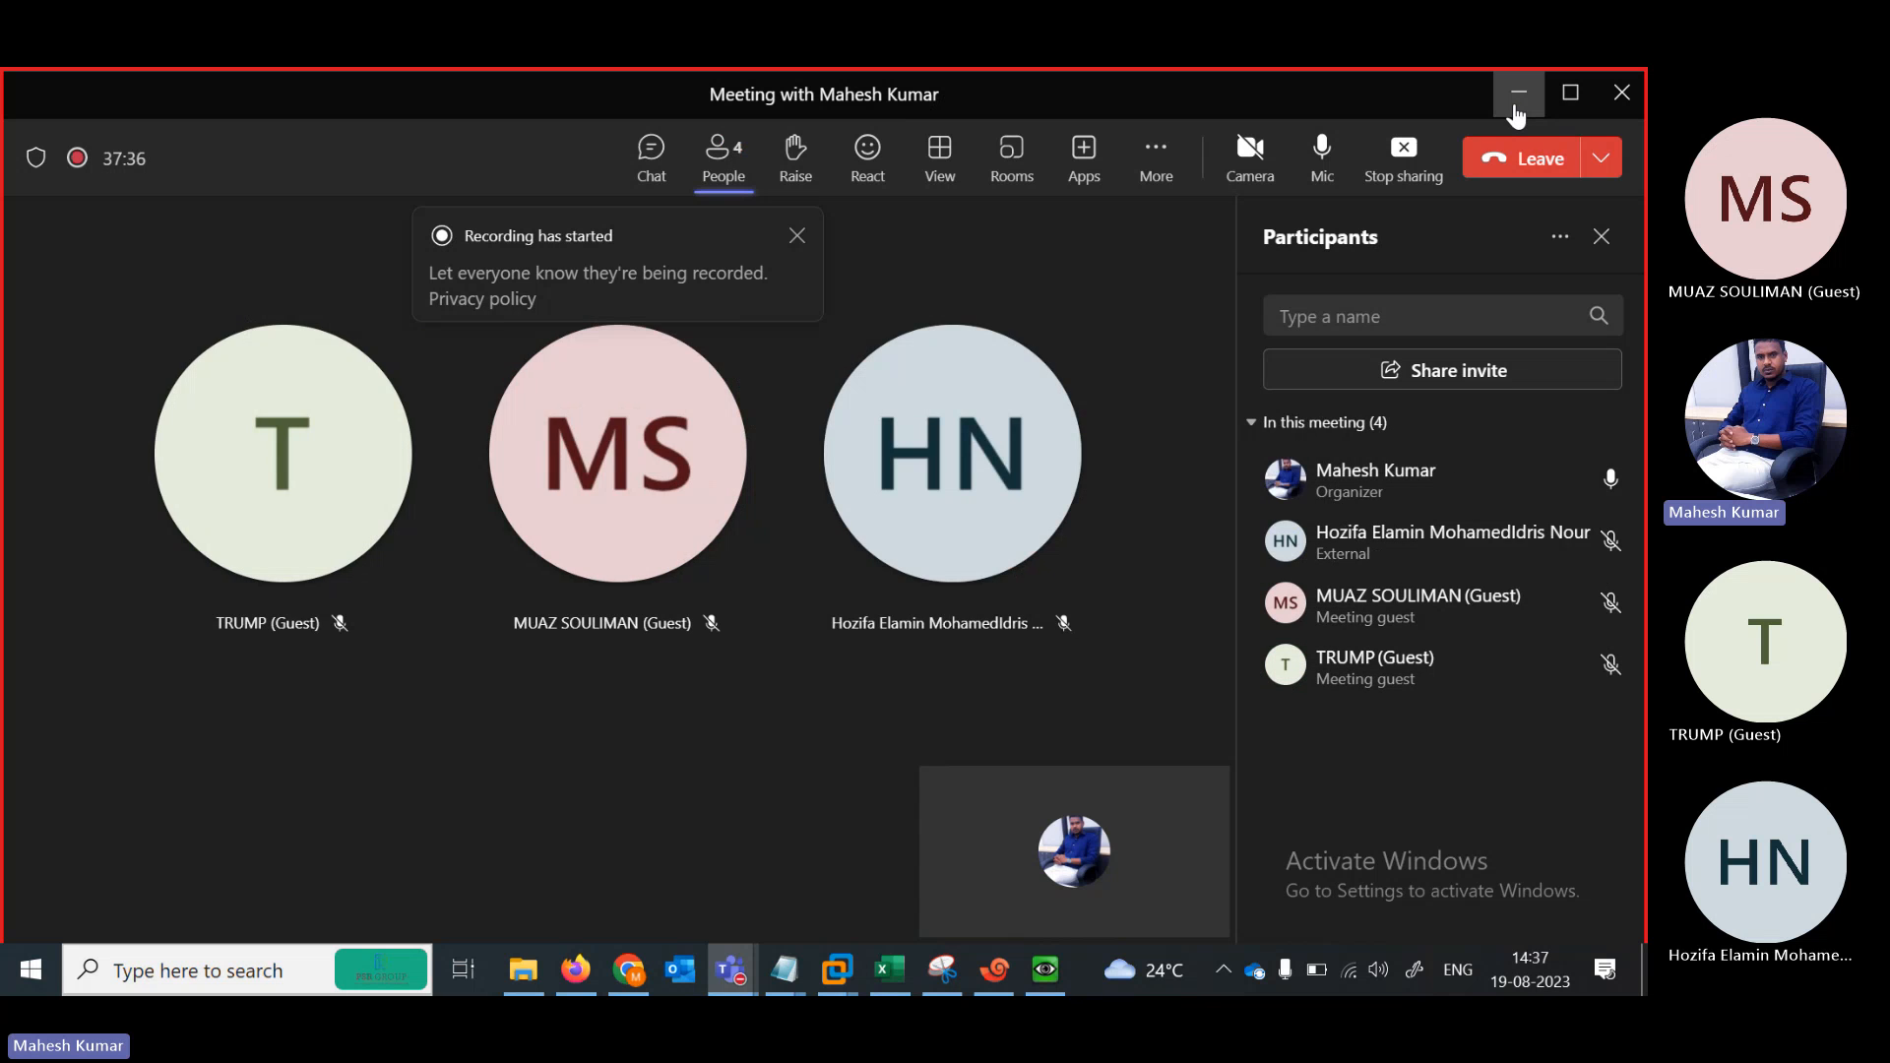
{"action": "left_click", "coordinate": [1516, 109]}
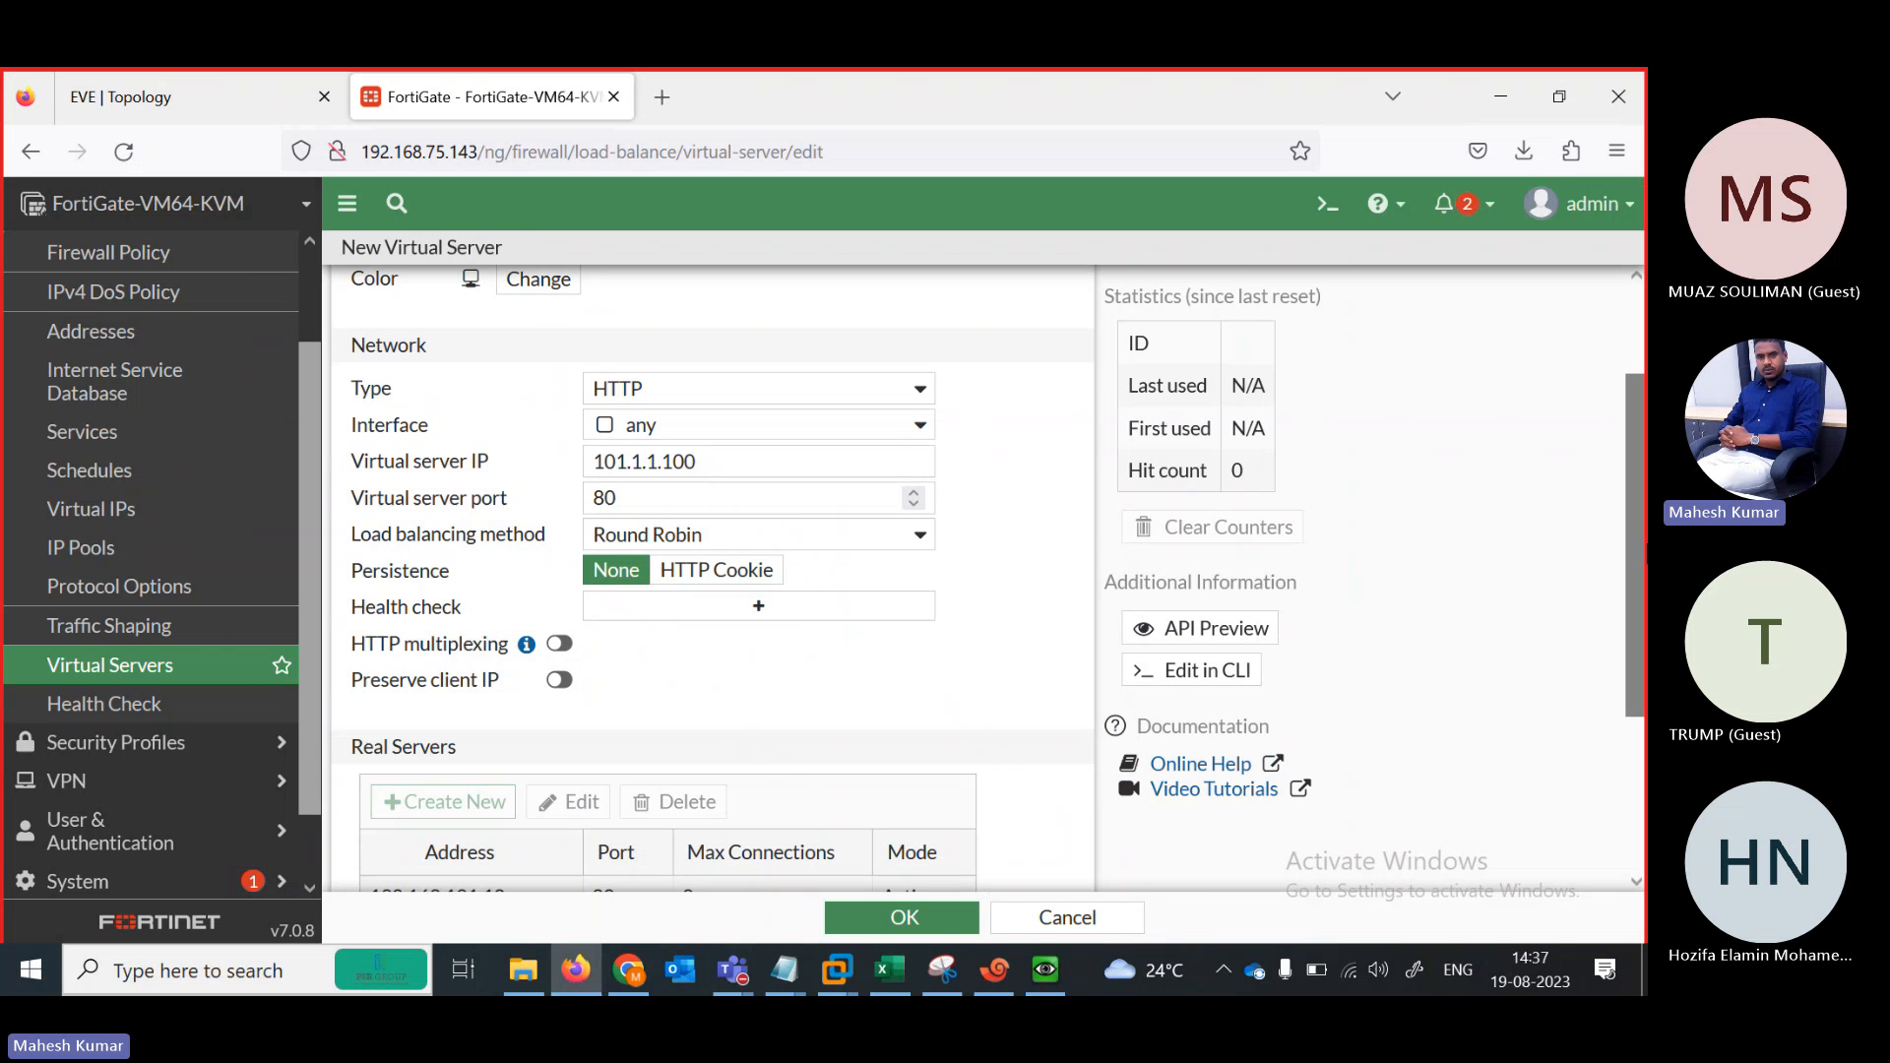
Open the empty Health check entry list for SLB and dismiss the Teams mini-window
{"action": "scroll", "coordinate": [689, 472], "scroll_direction": "up", "scroll_amount": 2}
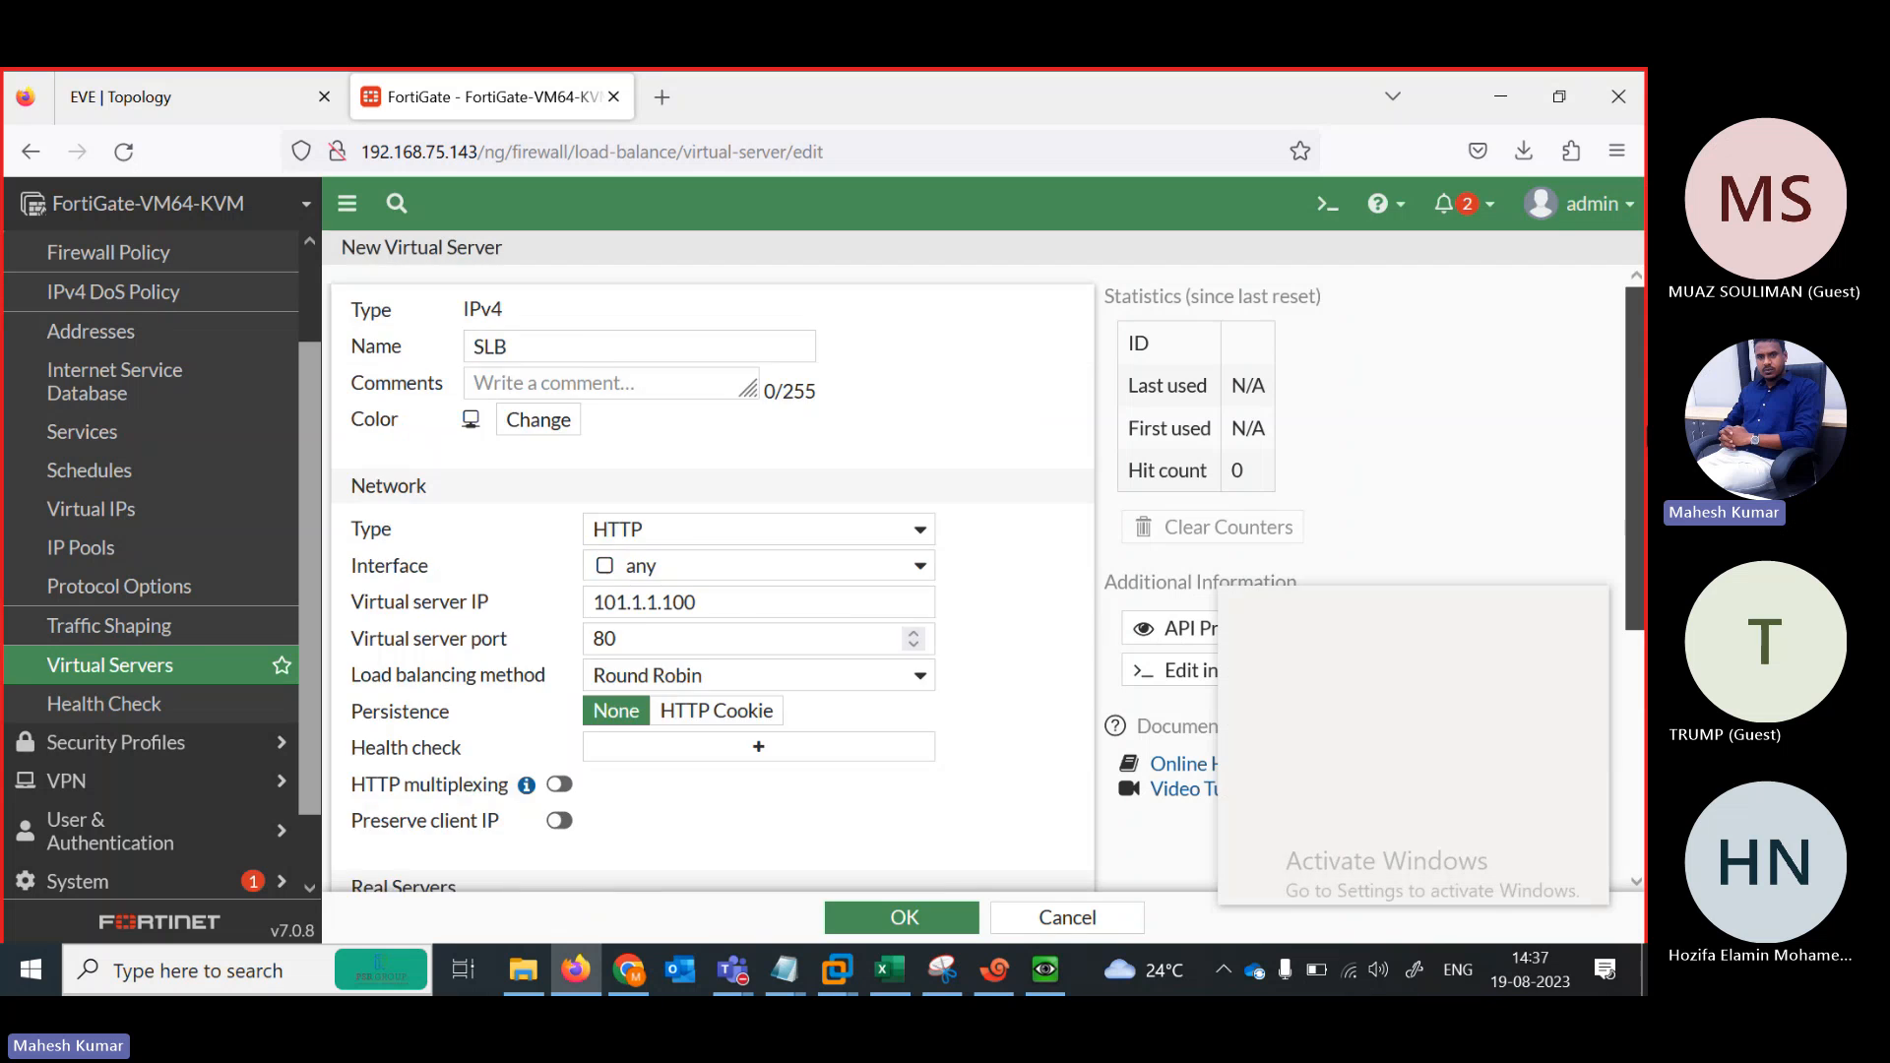
{"action": "scroll", "coordinate": [689, 473], "scroll_direction": "down", "scroll_amount": 2}
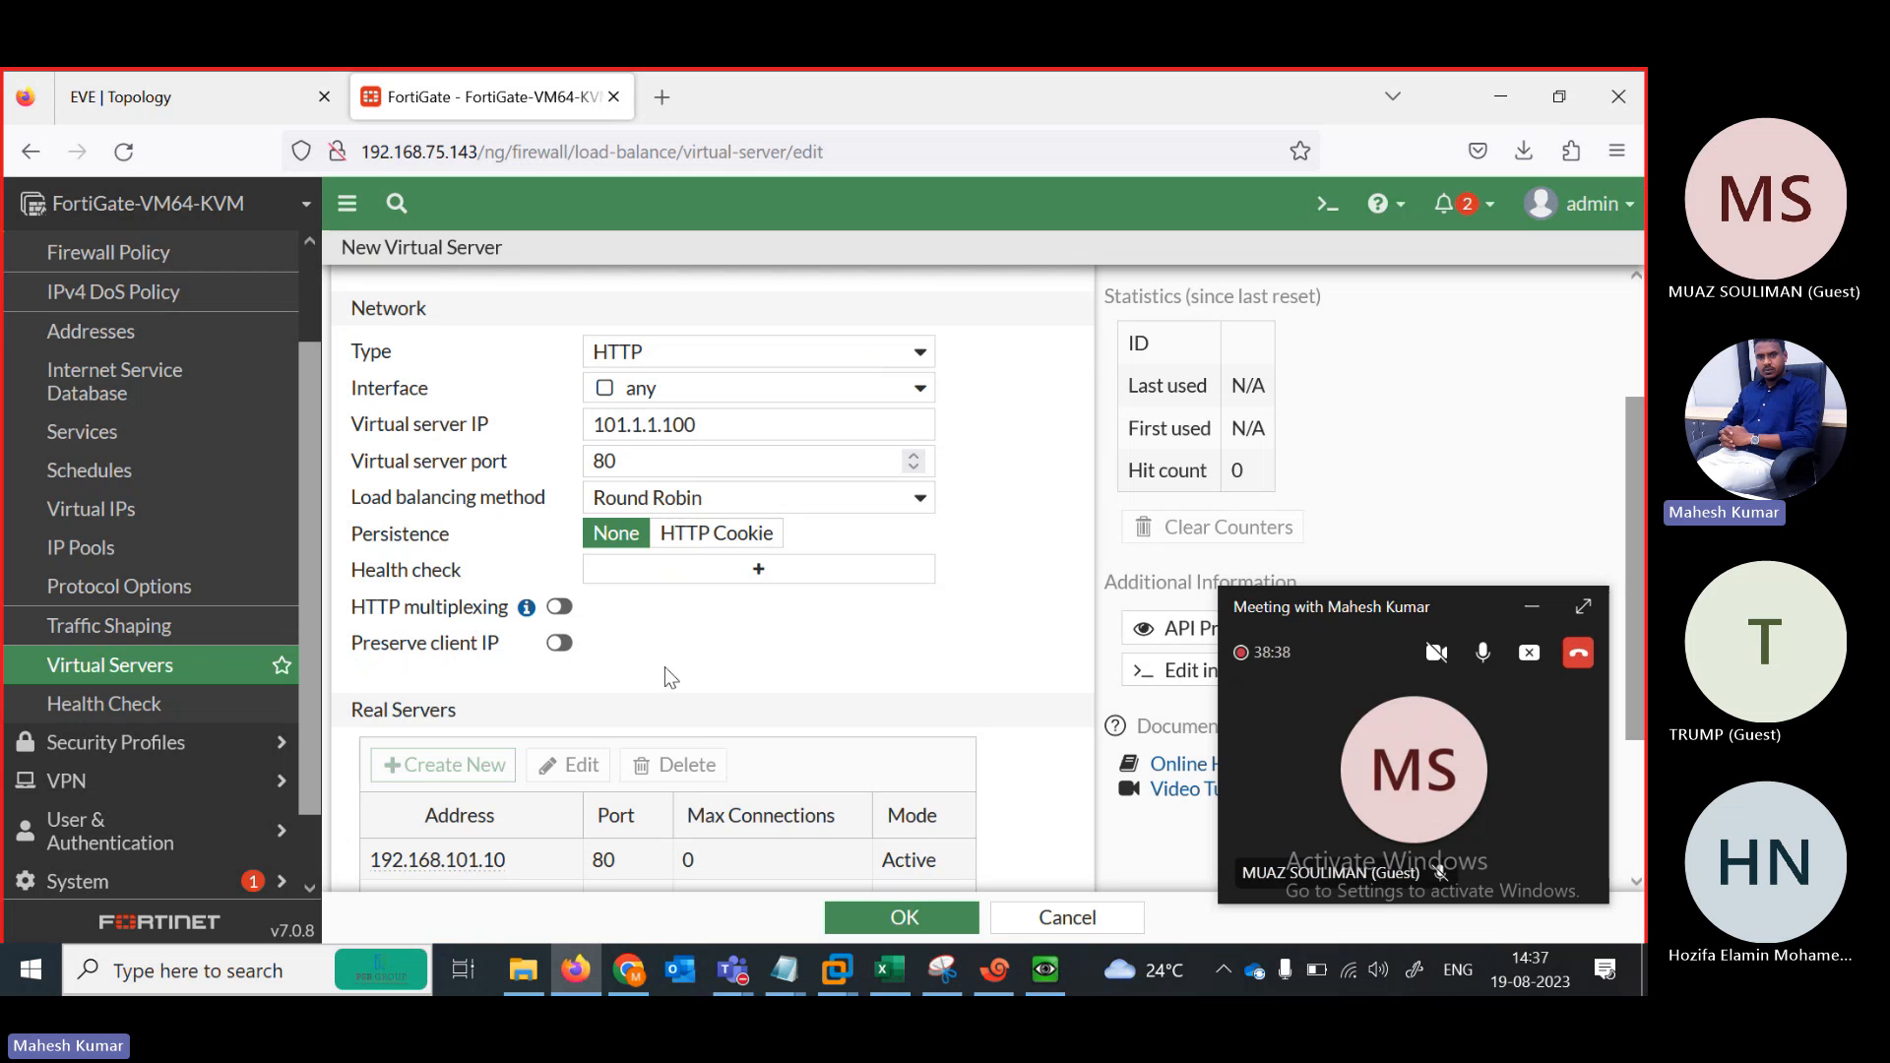
{"action": "scroll", "coordinate": [712, 611], "scroll_direction": "down", "scroll_amount": 2}
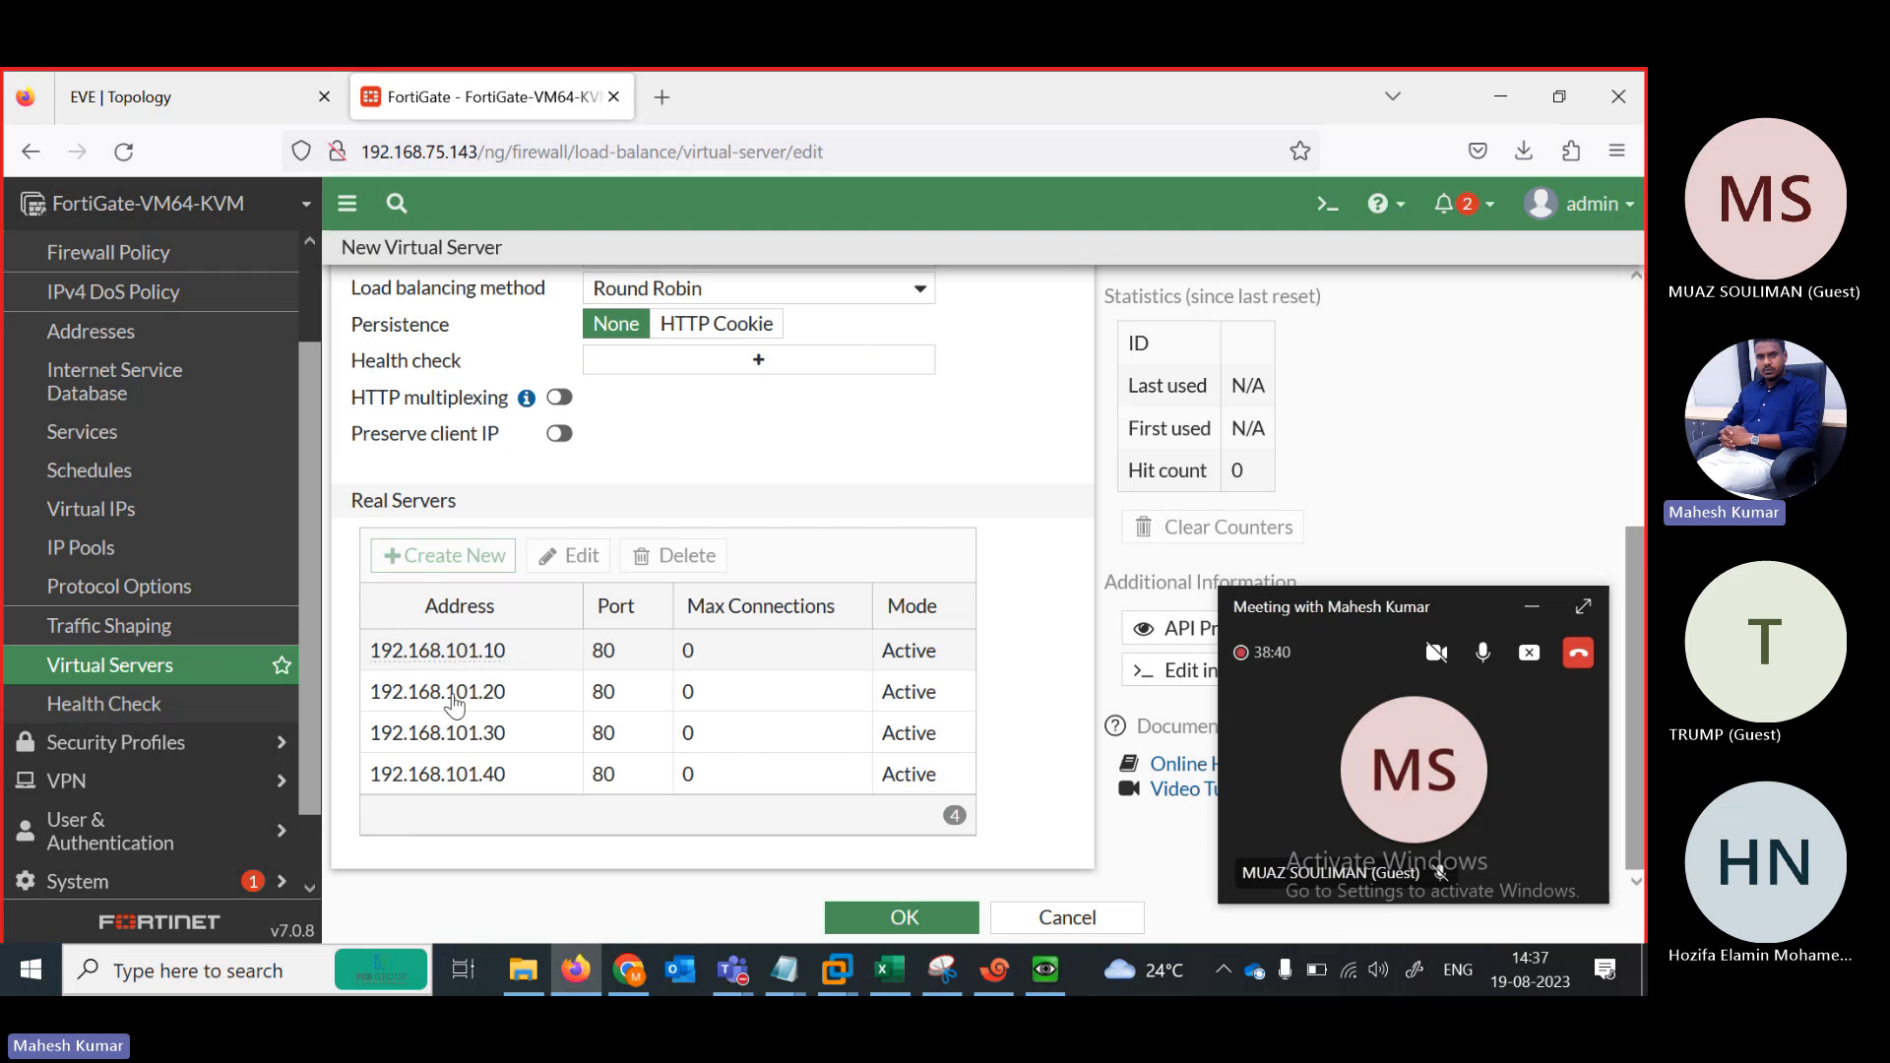
{"action": "left_click_drag", "start_coordinate": [1634, 670], "coordinate": [1634, 478]}
{"action": "left_click", "coordinate": [699, 679]}
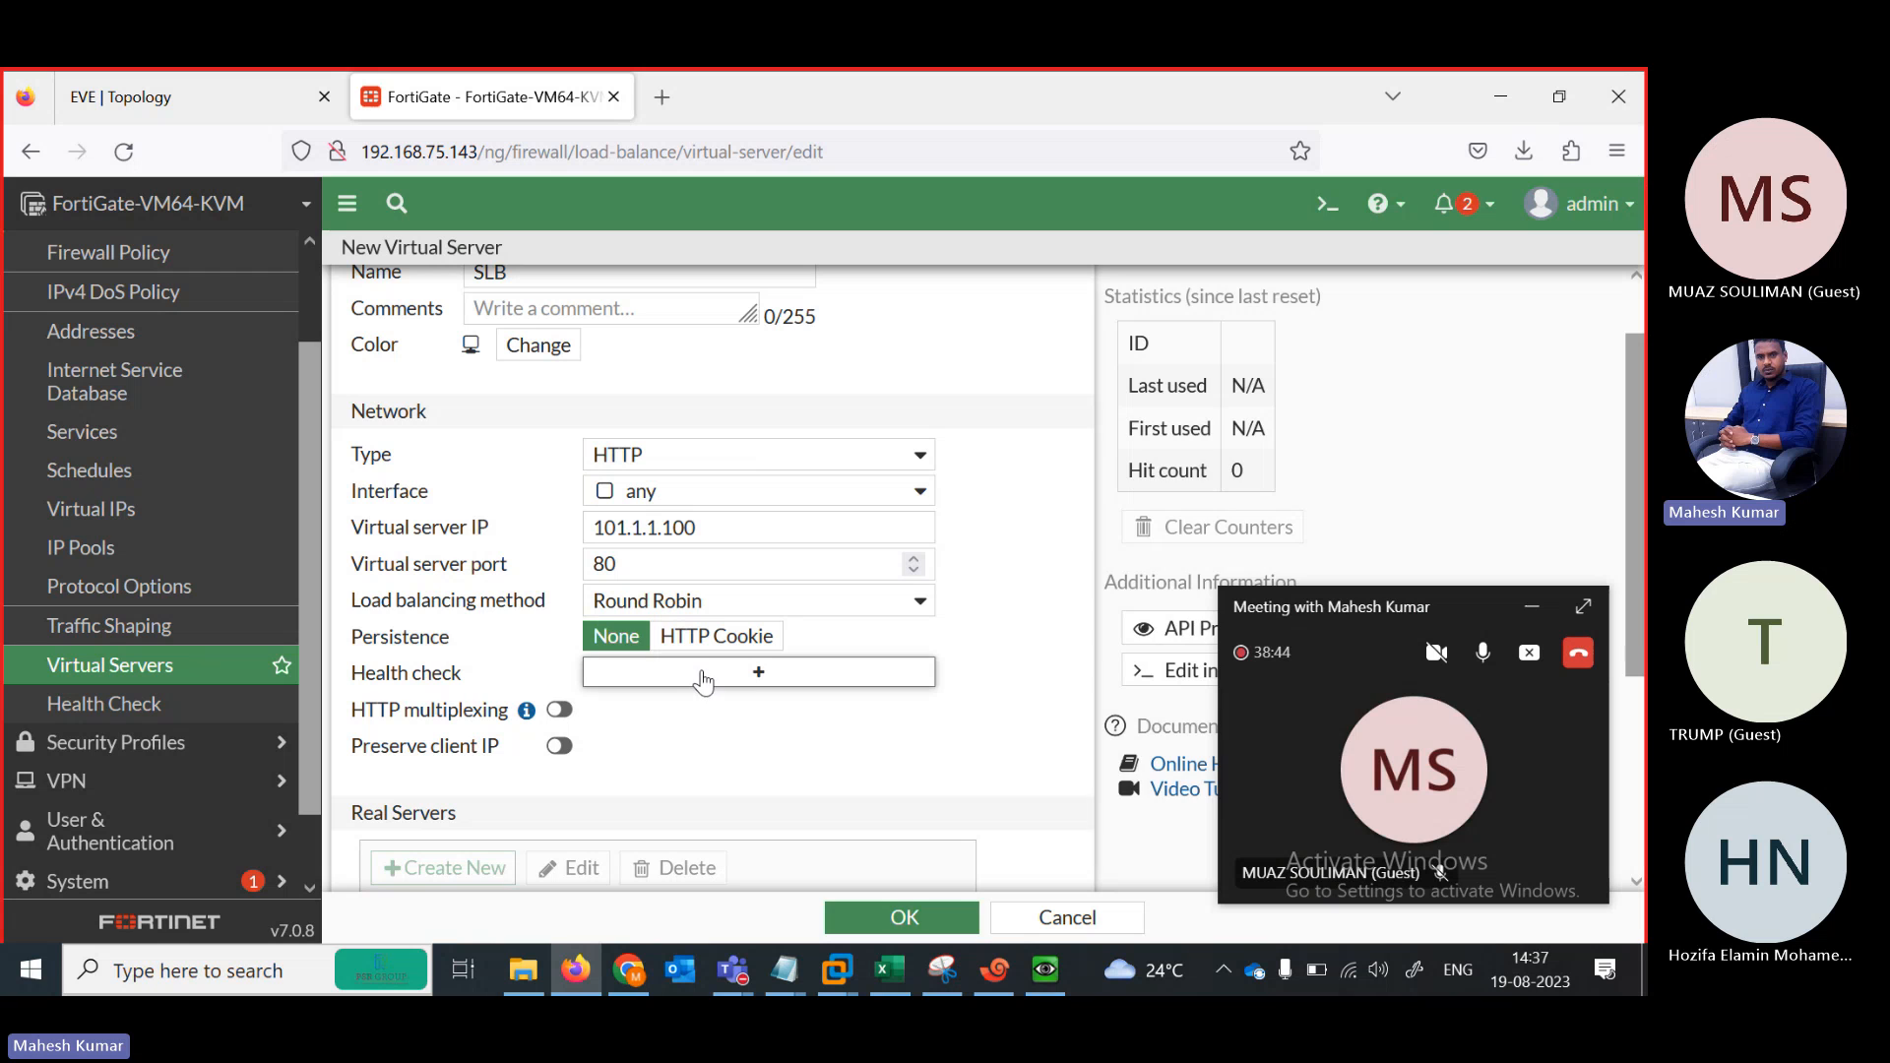
{"action": "left_click", "coordinate": [1533, 610]}
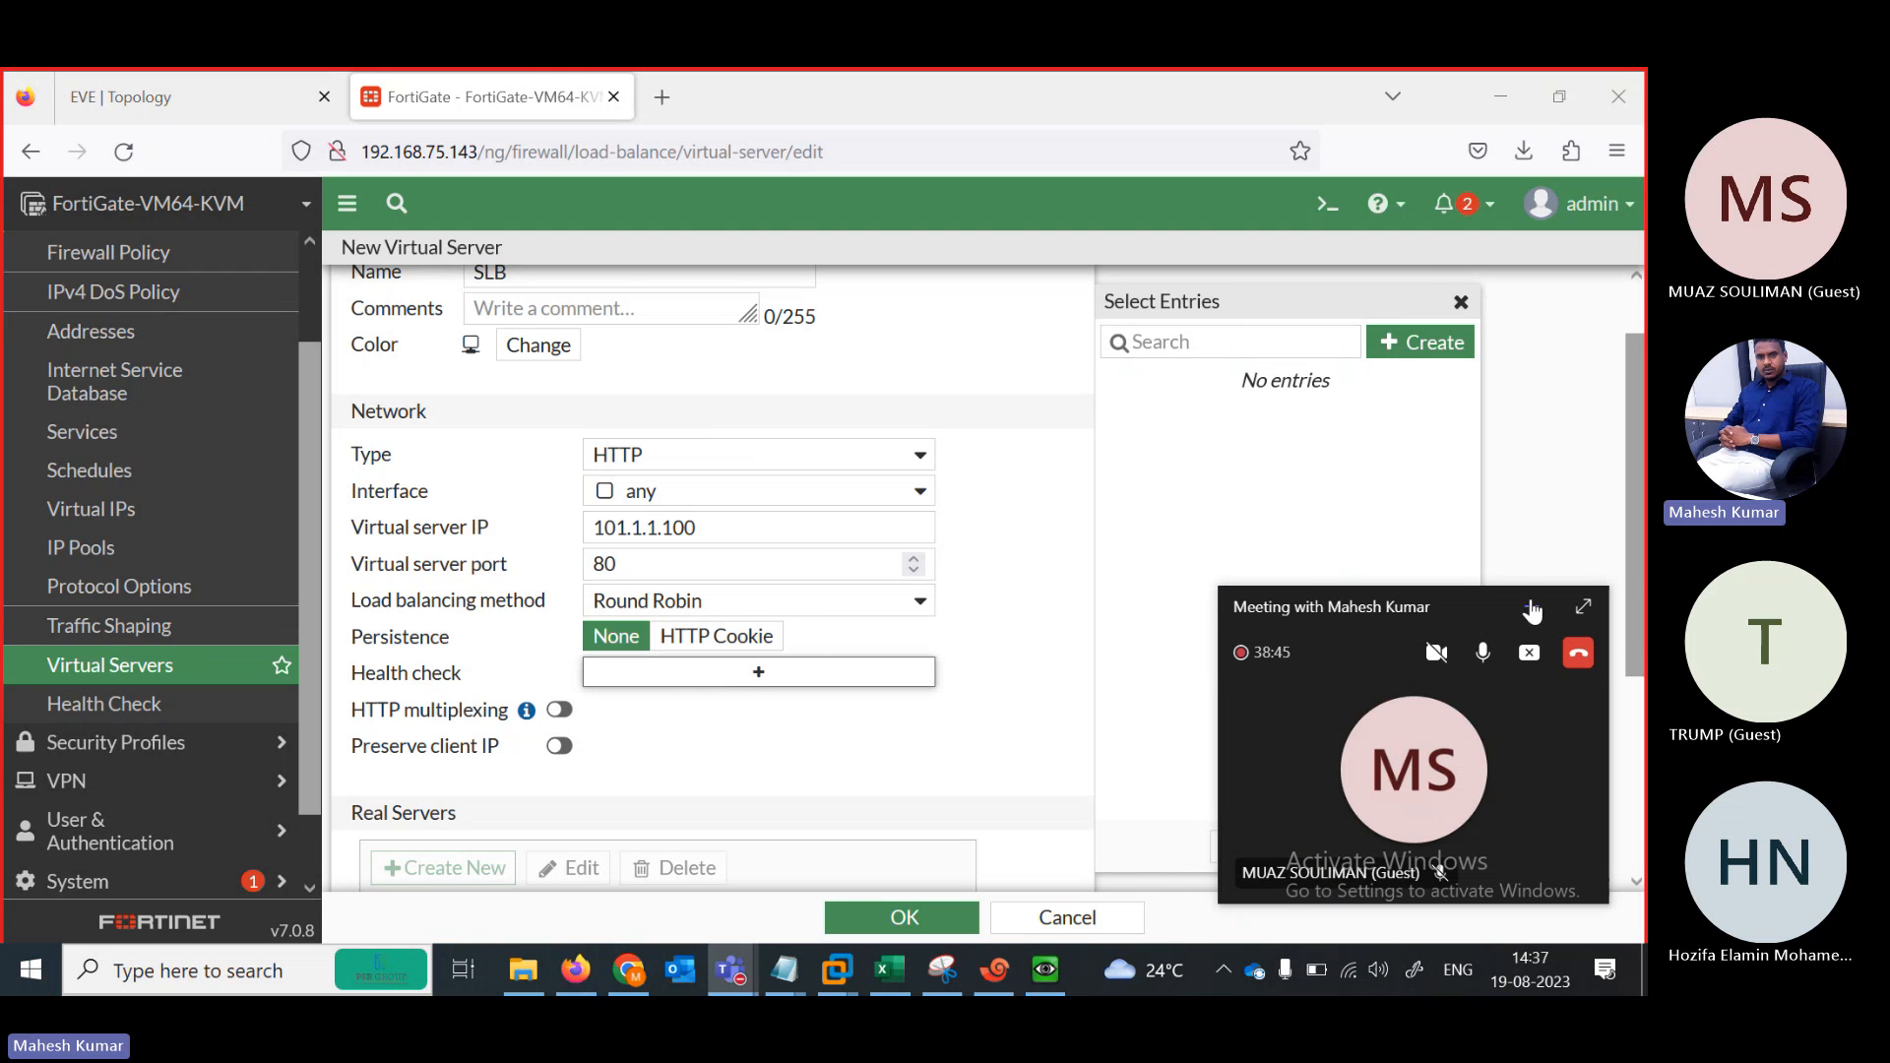
Create a Ping health check monitor named ICMP with a 5-second interval
{"action": "left_click", "coordinate": [1420, 346]}
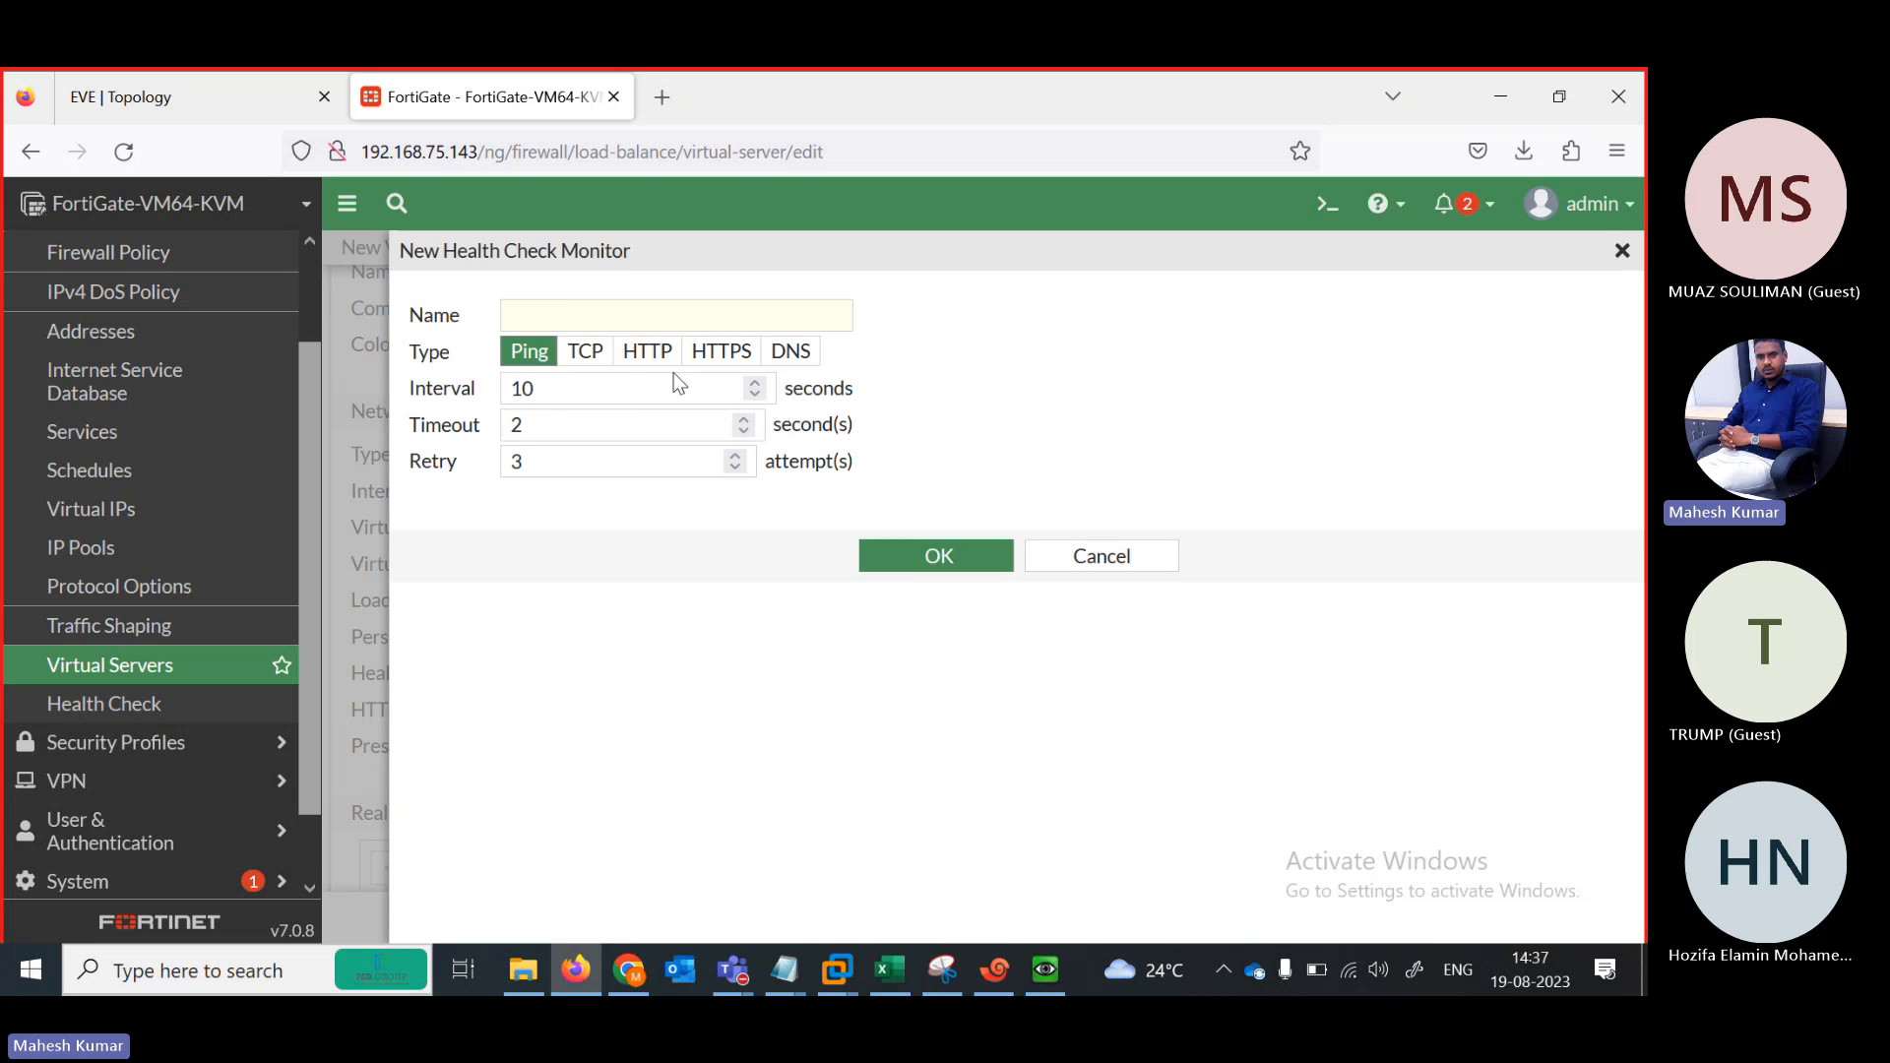
{"action": "left_click", "coordinate": [550, 313]}
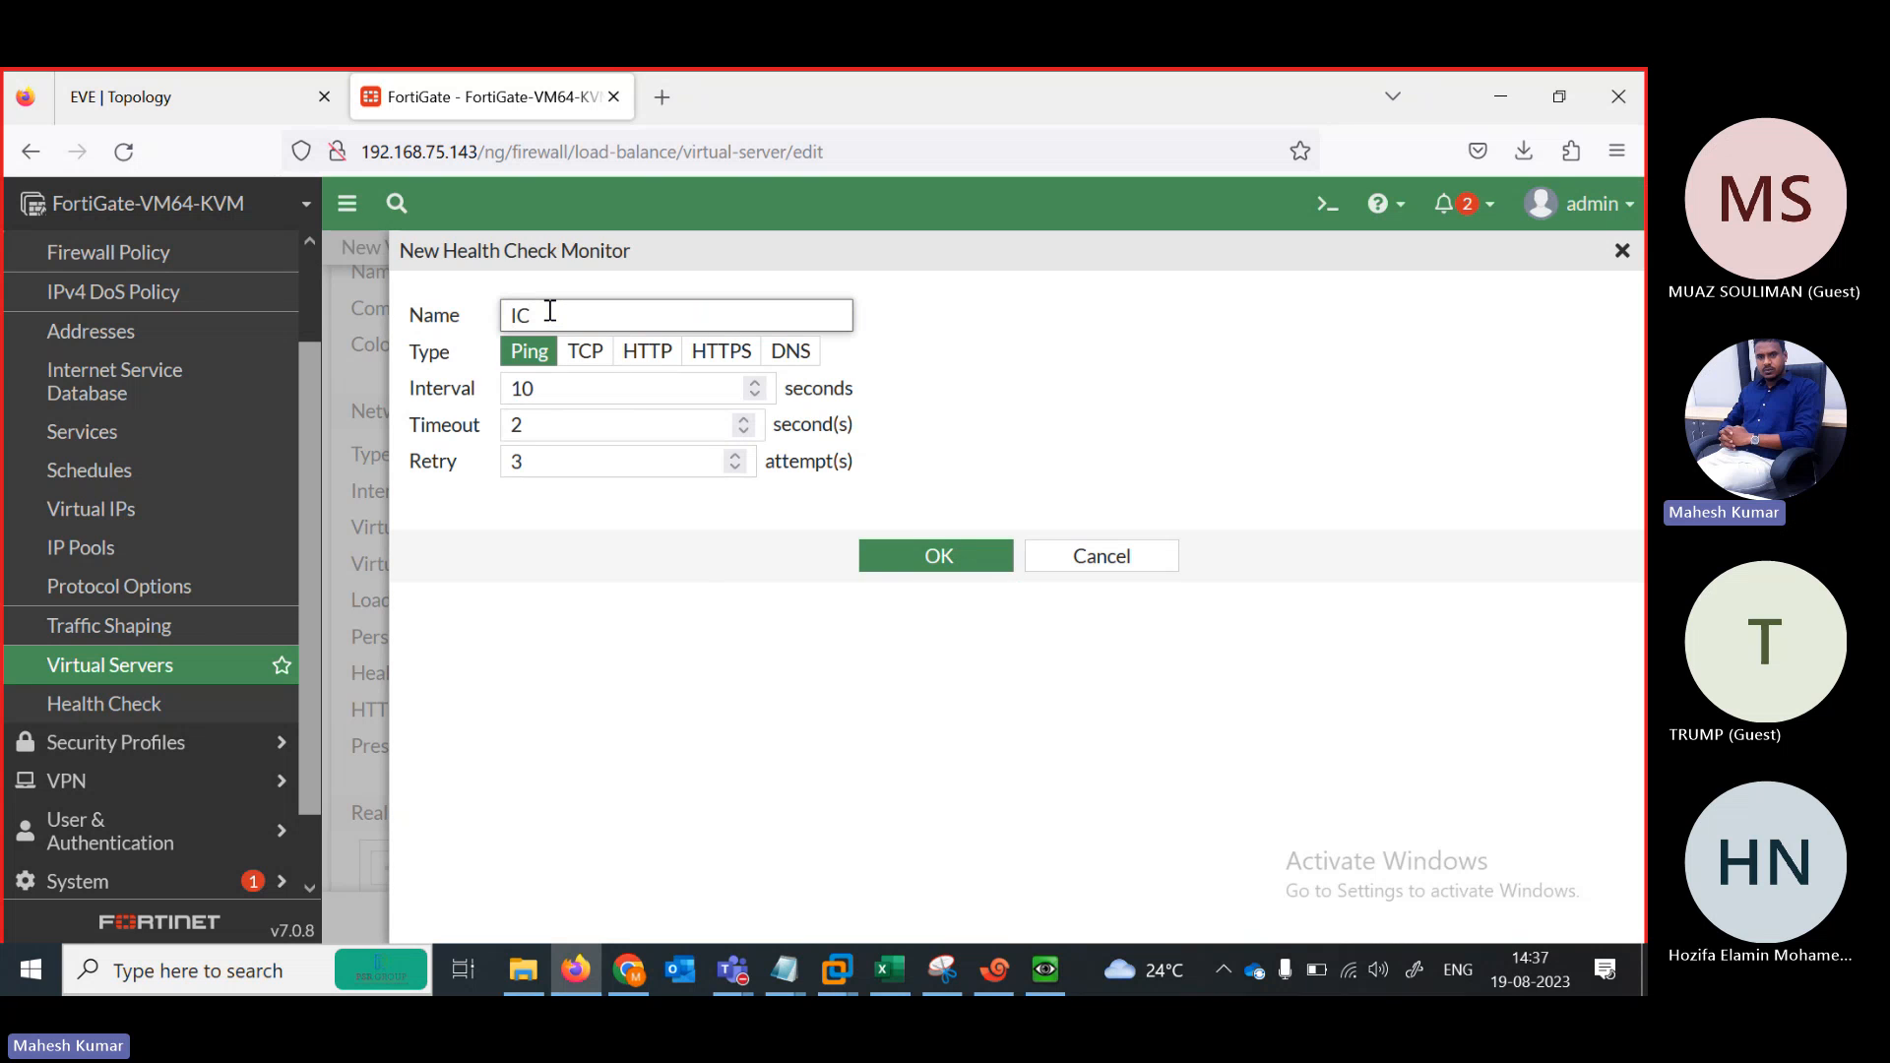
{"action": "double_click", "coordinate": [566, 401]}
{"action": "key", "text": "BackSpace"}
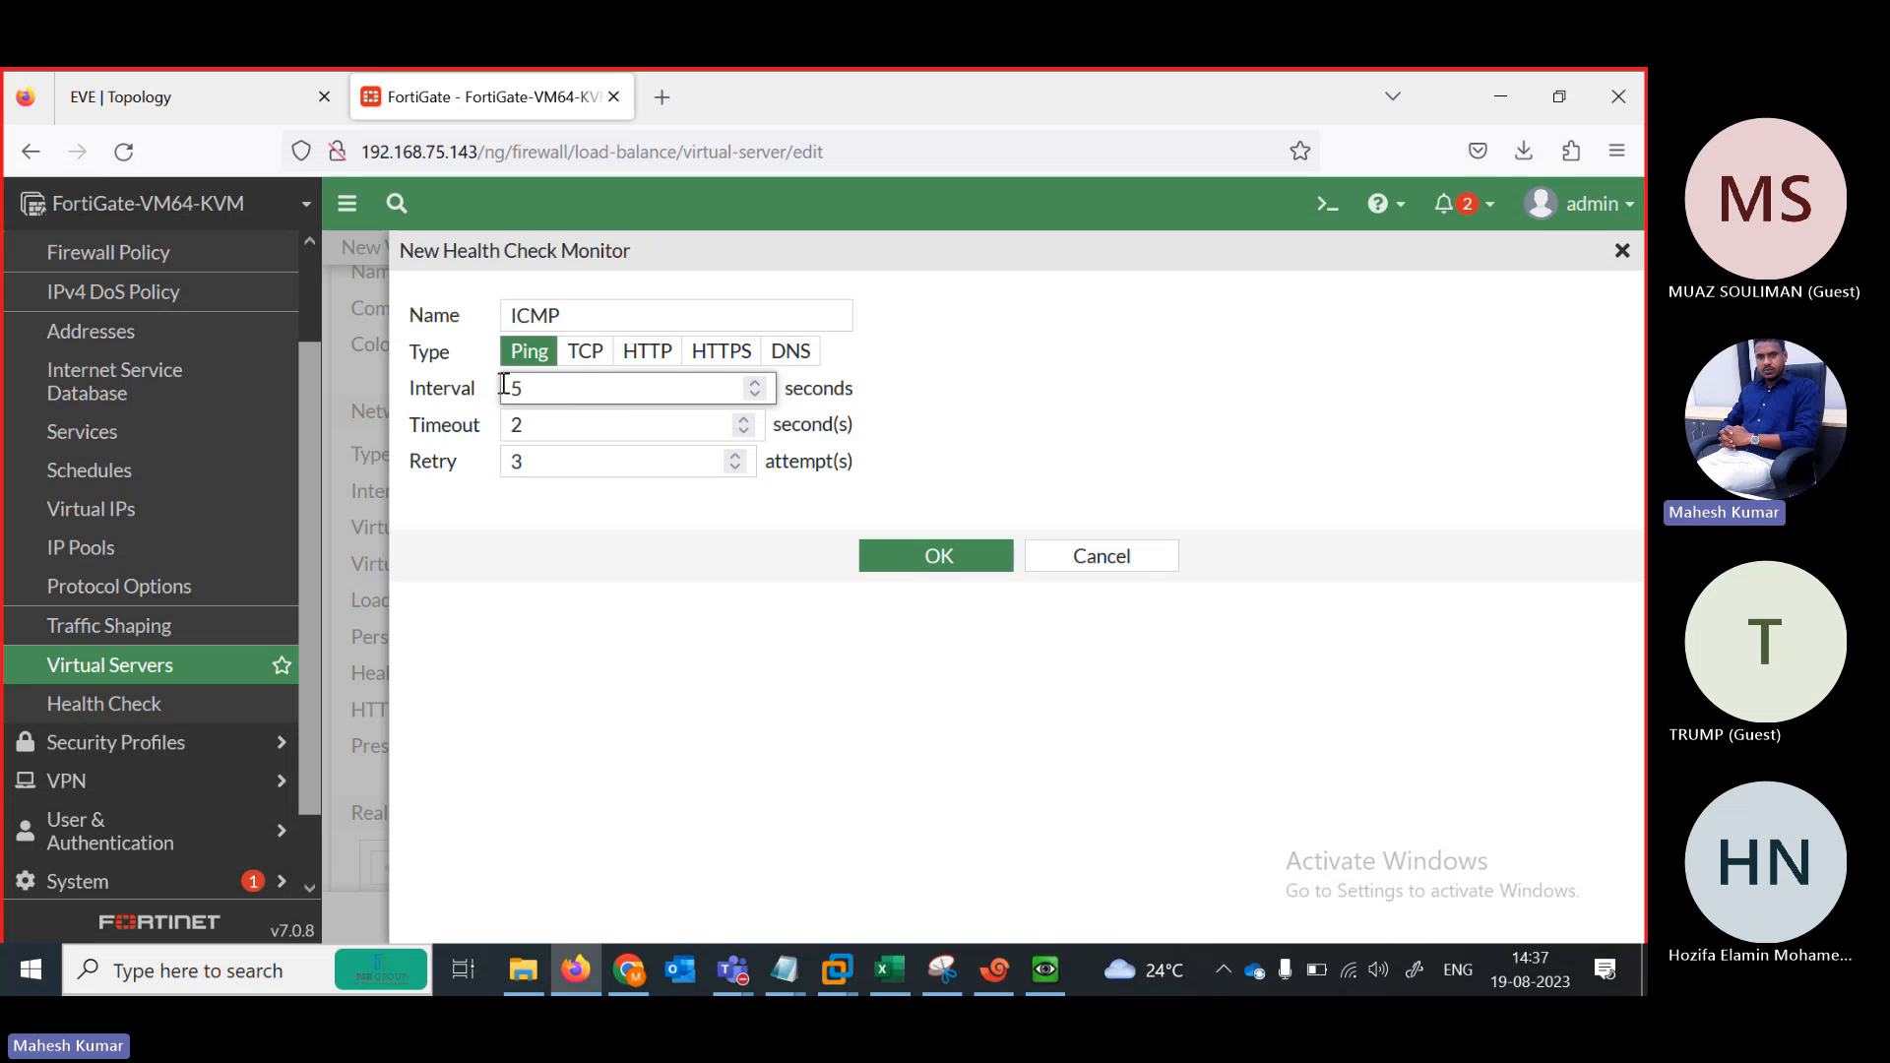
{"action": "left_click", "coordinate": [873, 552]}
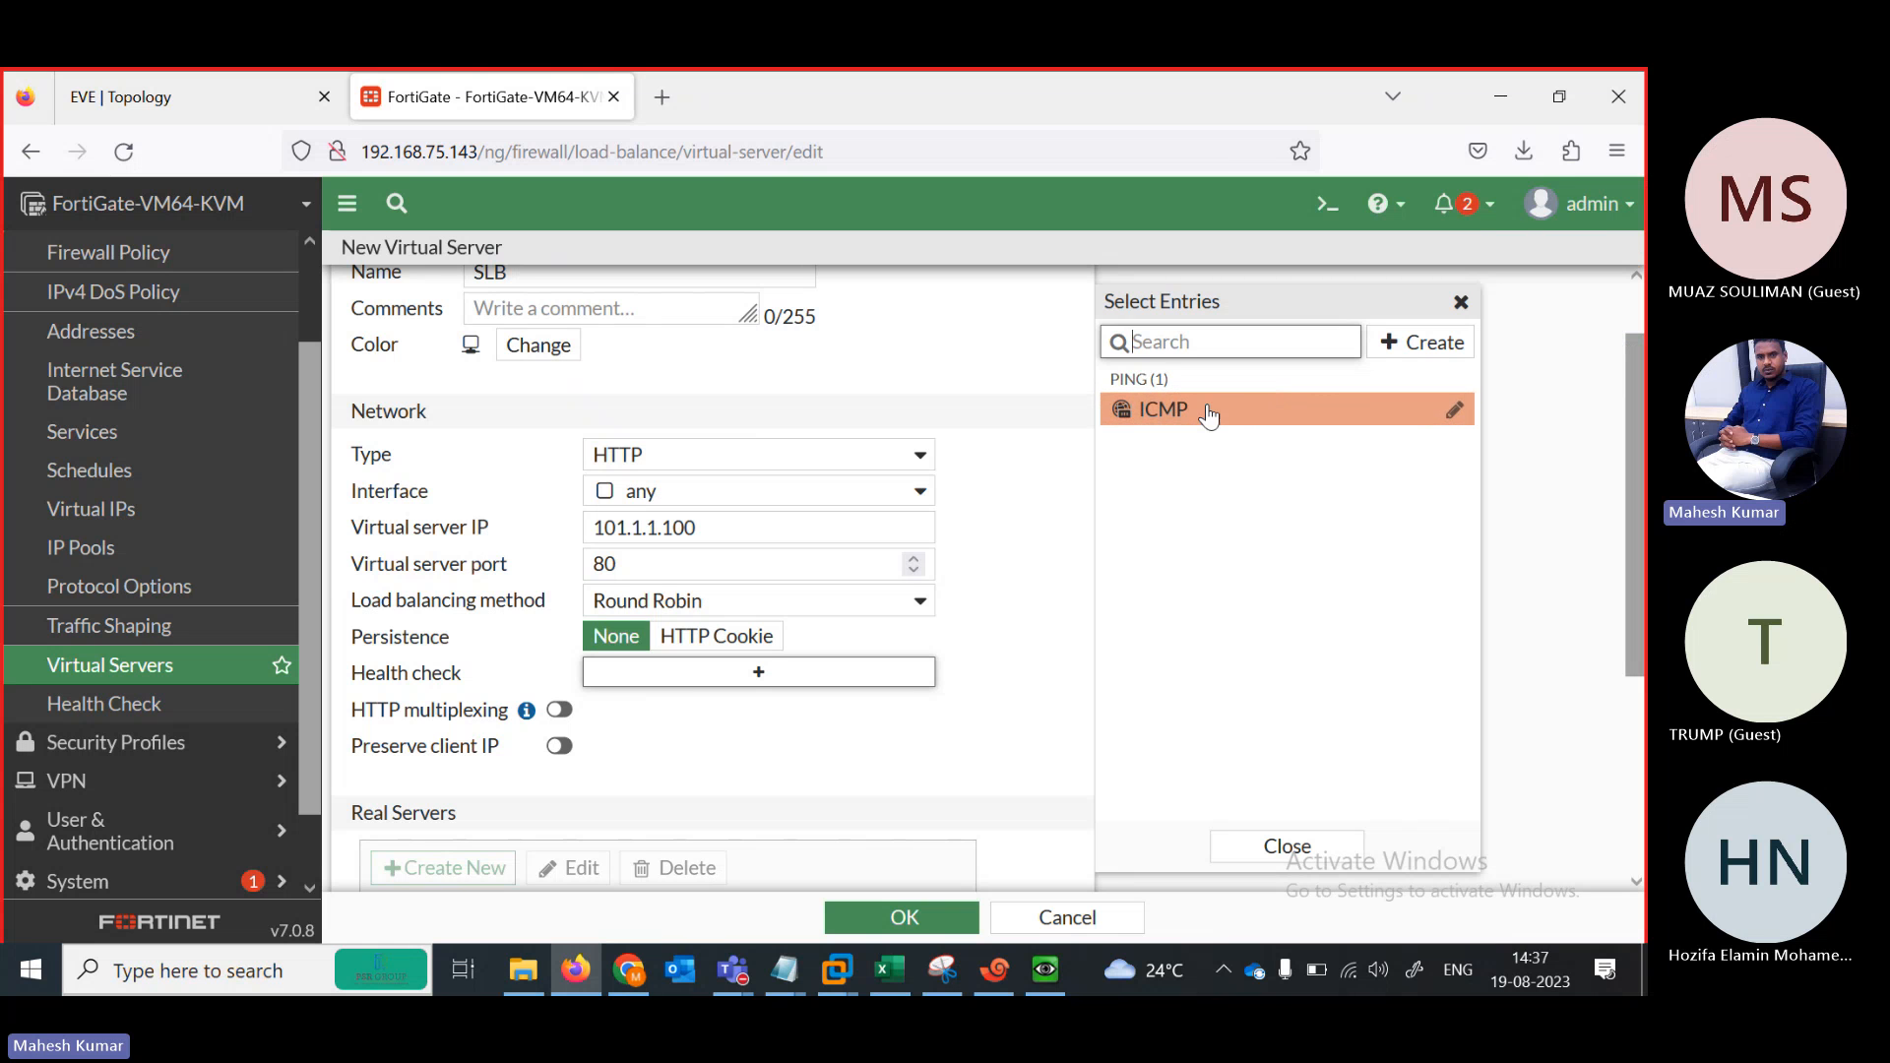
Attach the ICMP health check to SLB and save the virtual server
{"action": "left_click", "coordinate": [1207, 410]}
{"action": "left_click", "coordinate": [1026, 617]}
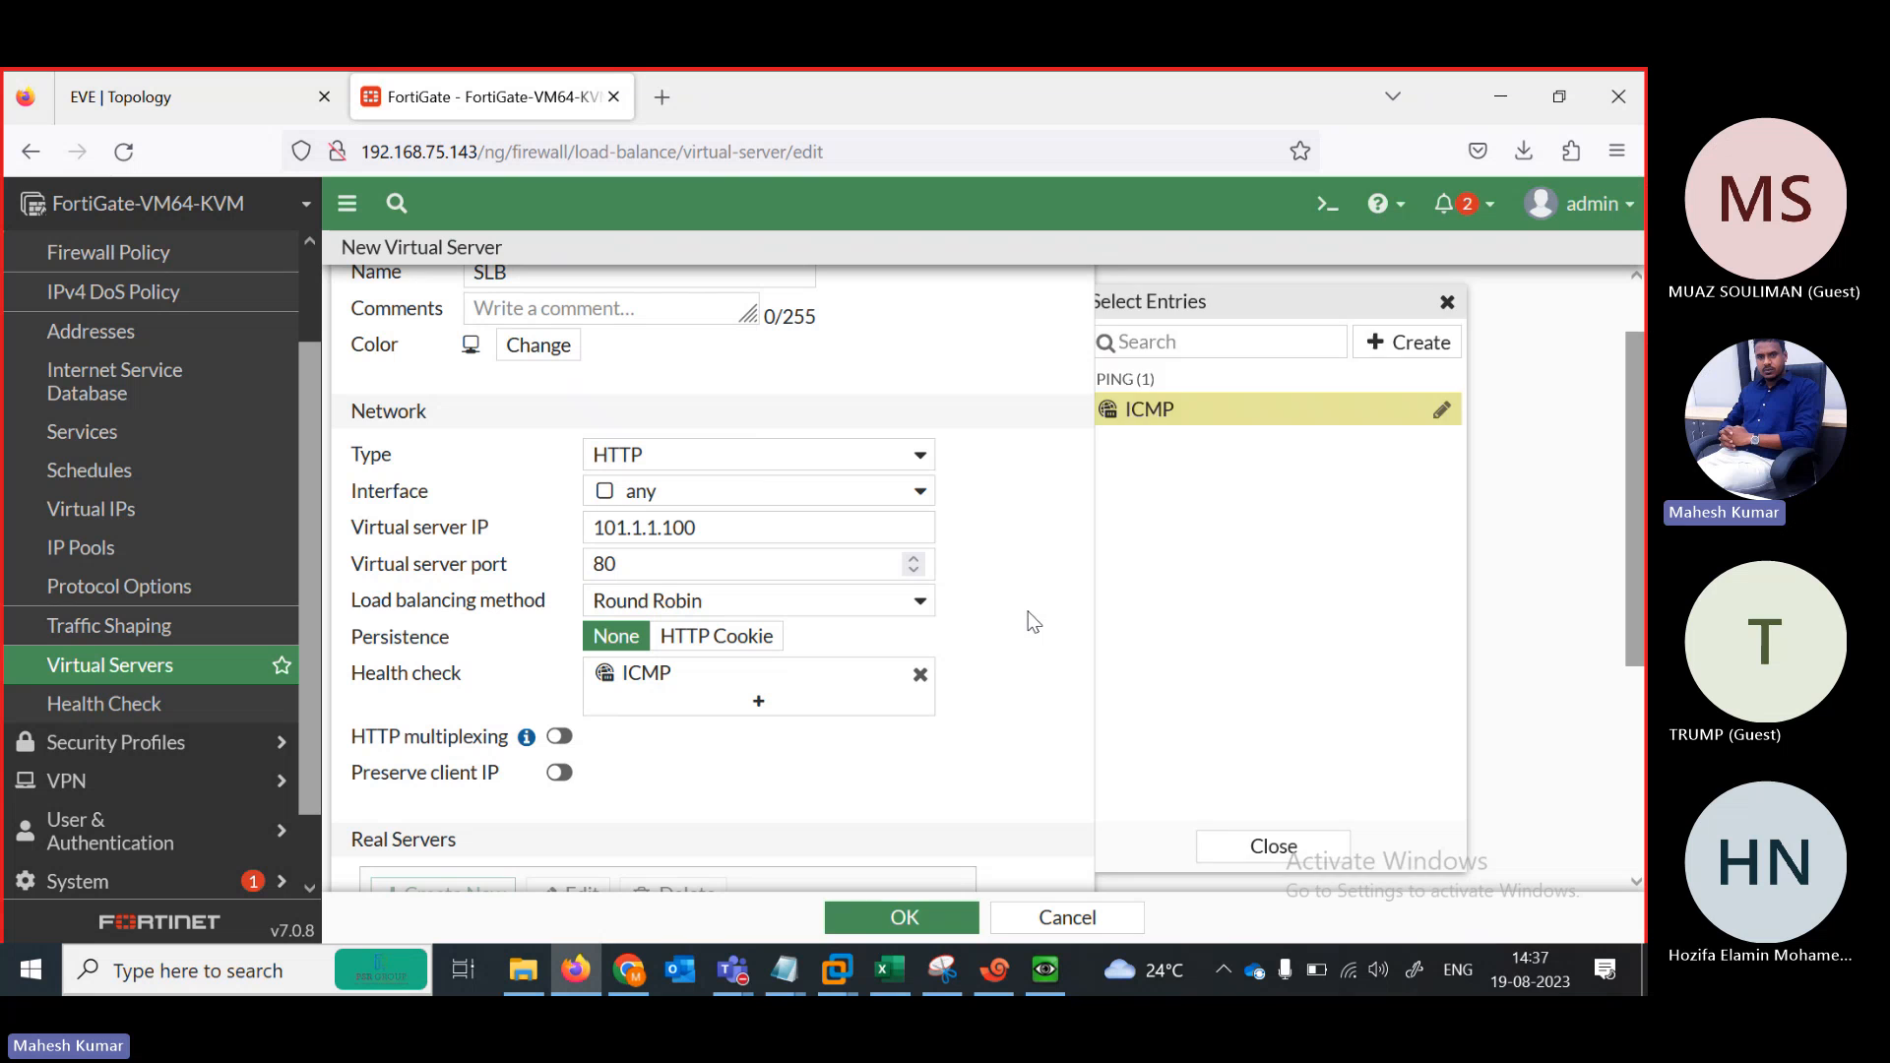
{"action": "left_click", "coordinate": [904, 917]}
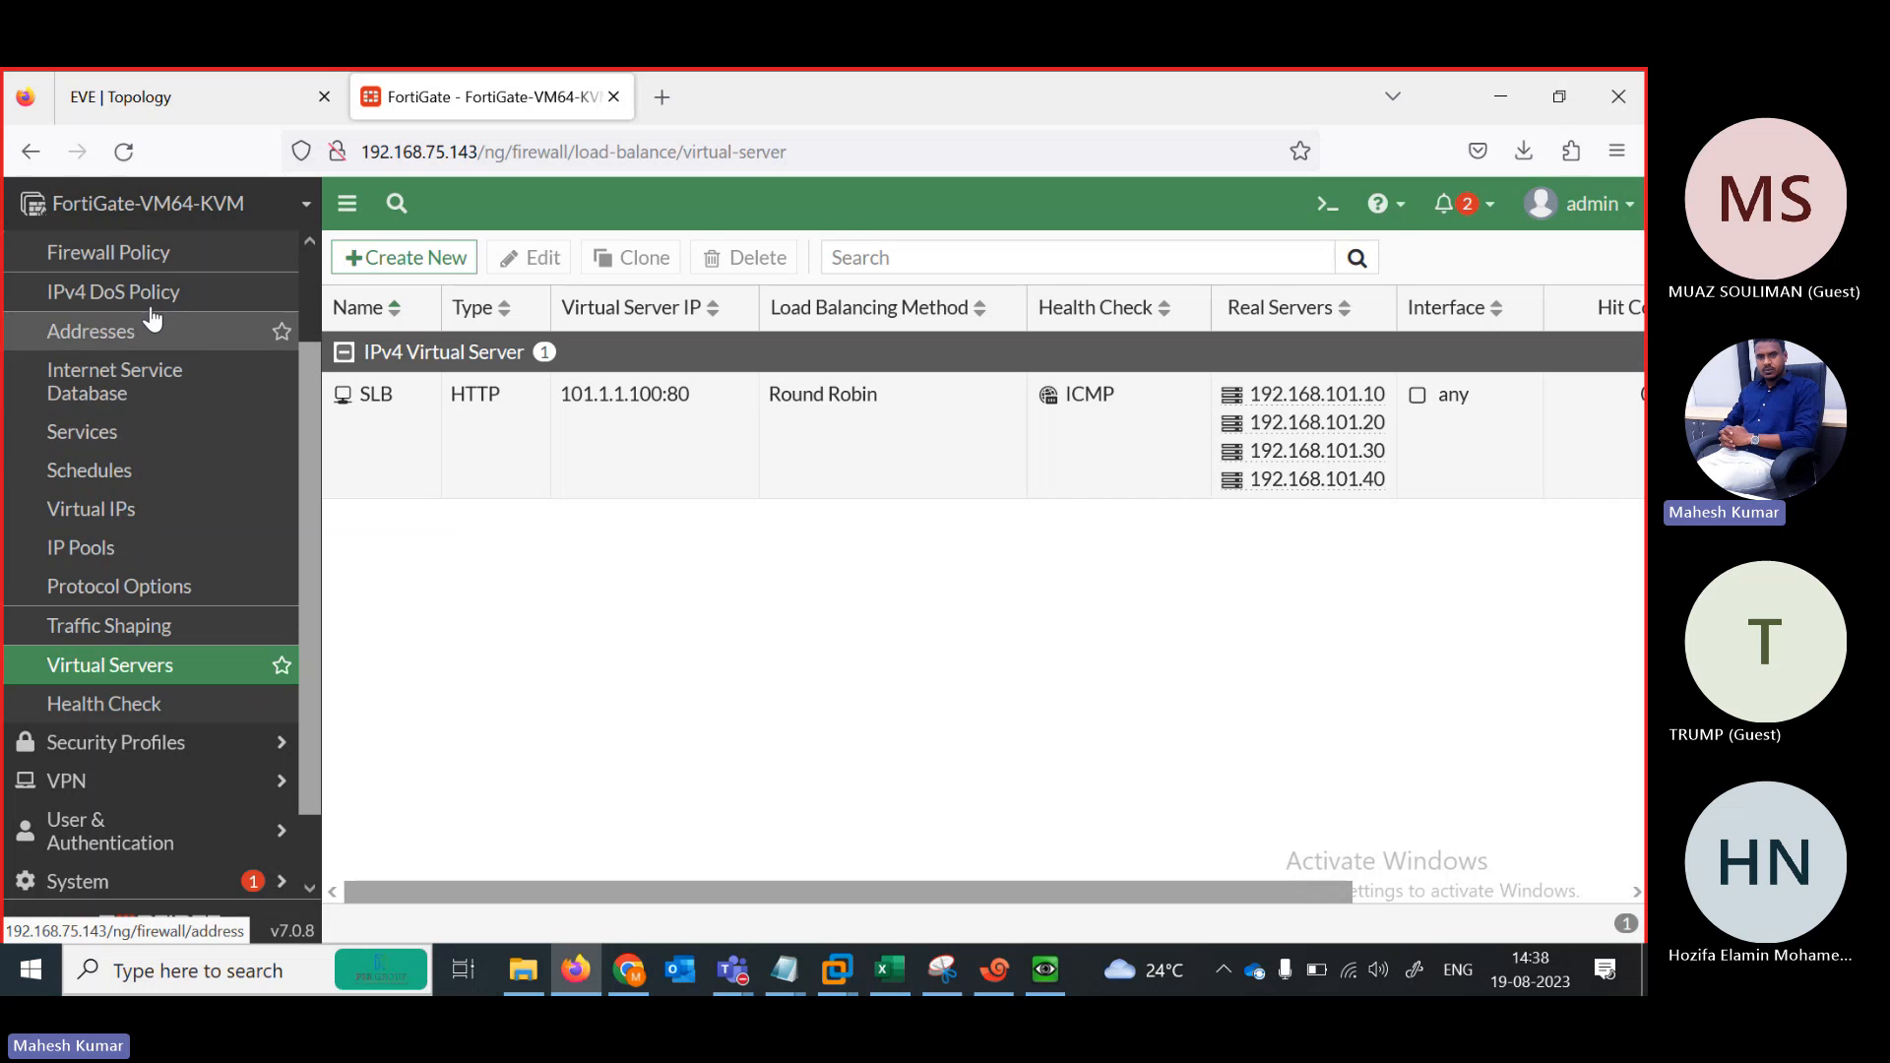
Start a new policy under Policy & Objects > Firewall Policy
{"action": "left_click", "coordinate": [91, 256]}
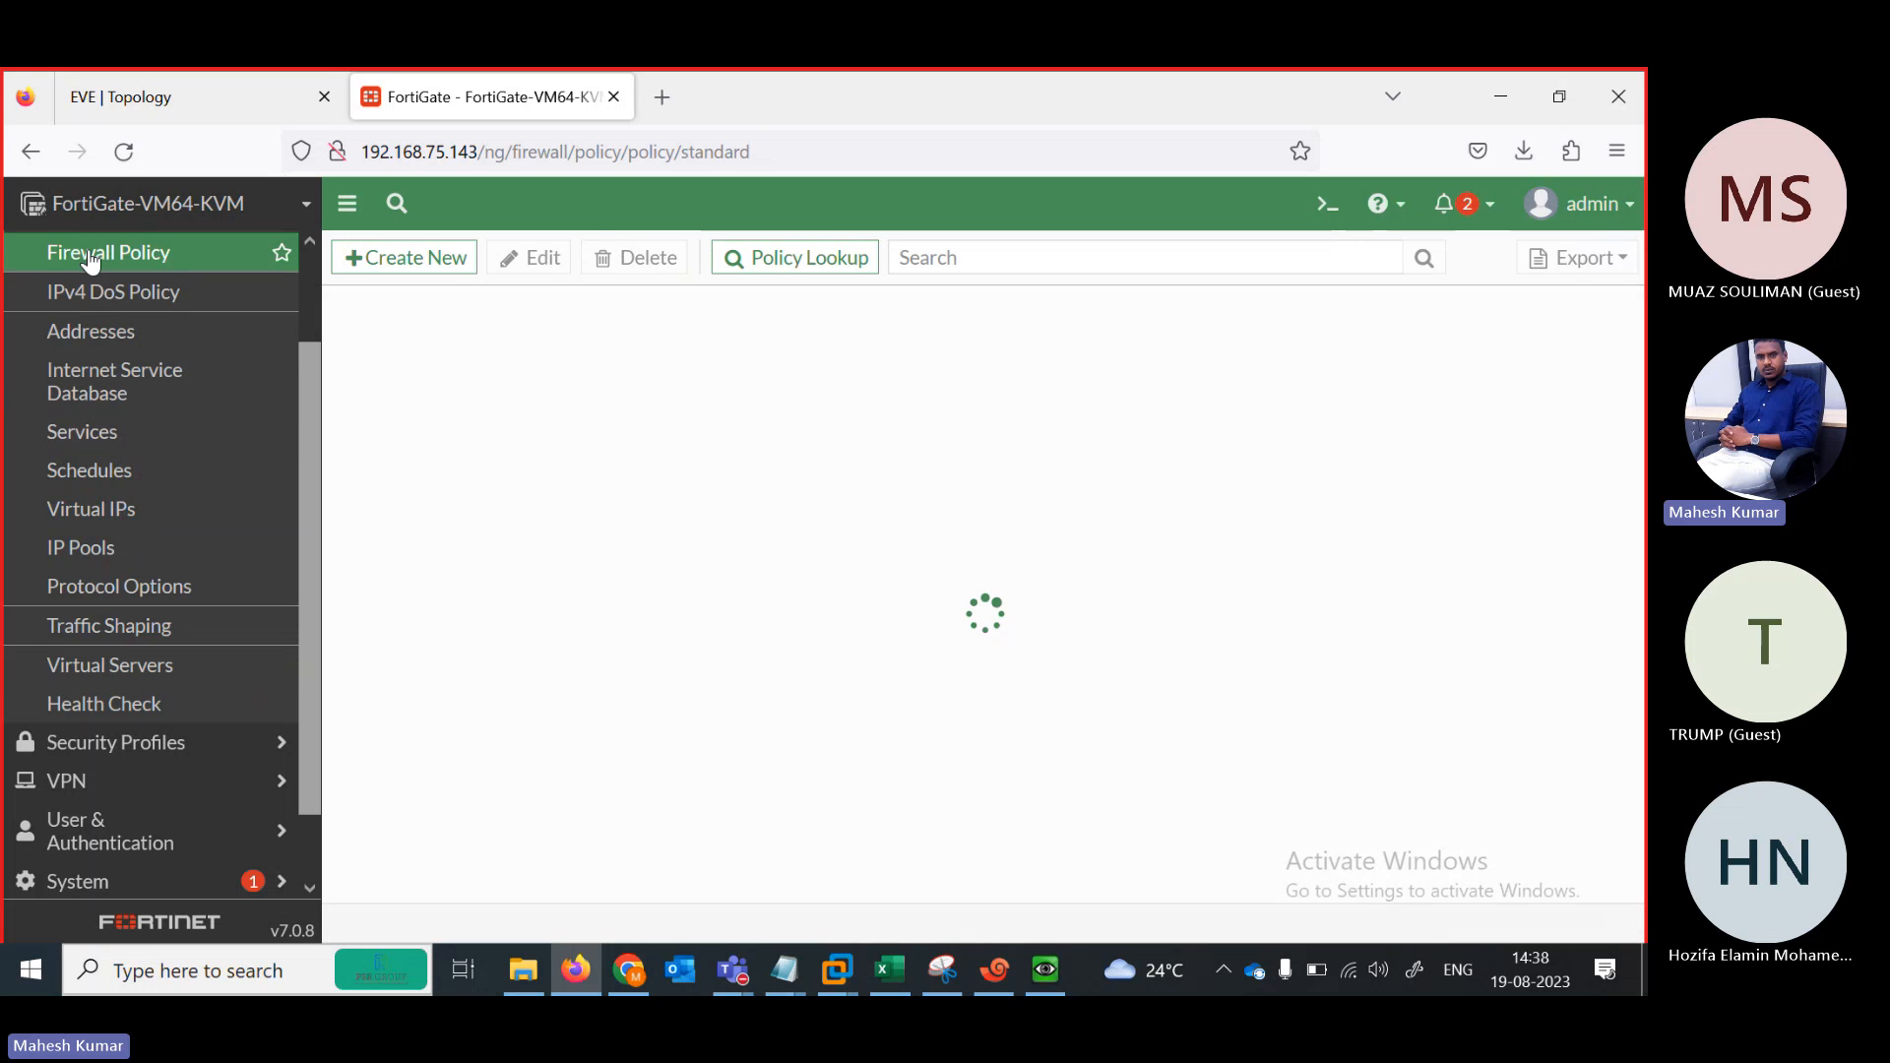
{"action": "left_click", "coordinate": [387, 266]}
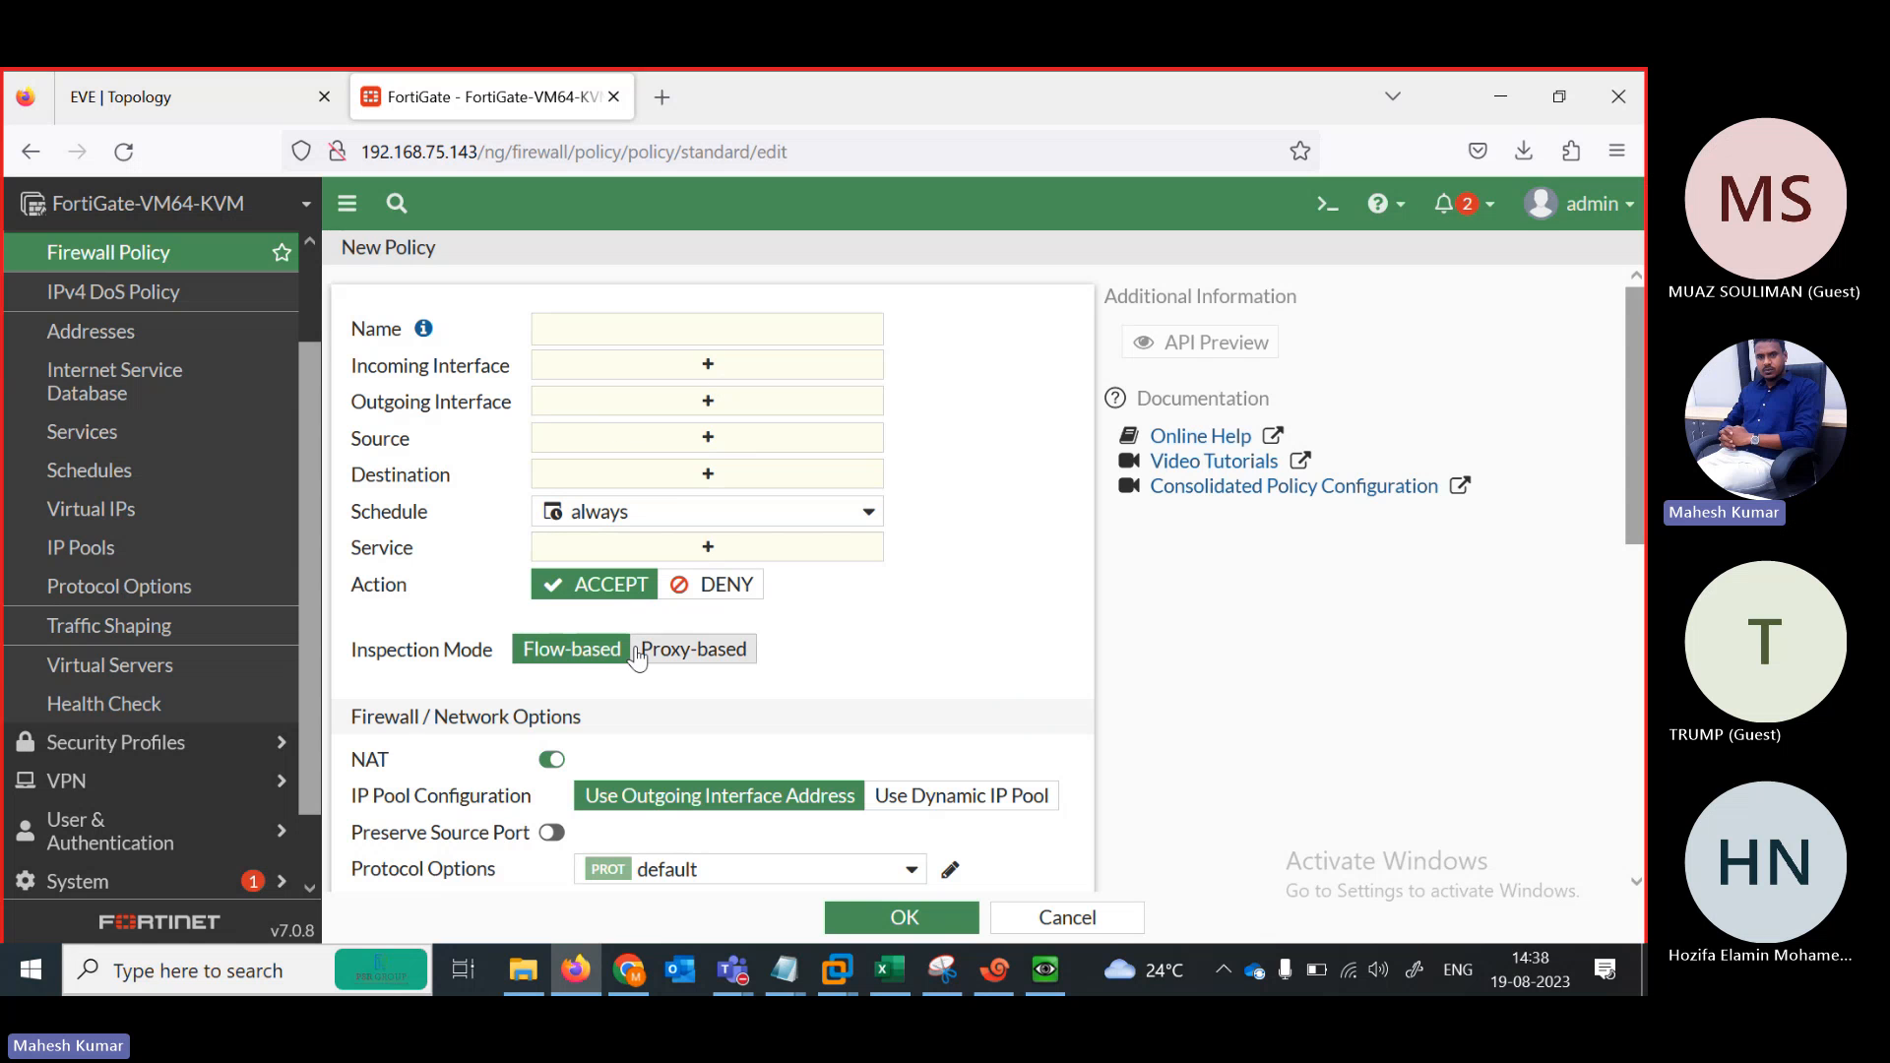
Name the policy SLB-POLICY with port2 and port3 as incoming and outgoing interfaces
{"action": "left_click", "coordinate": [607, 328]}
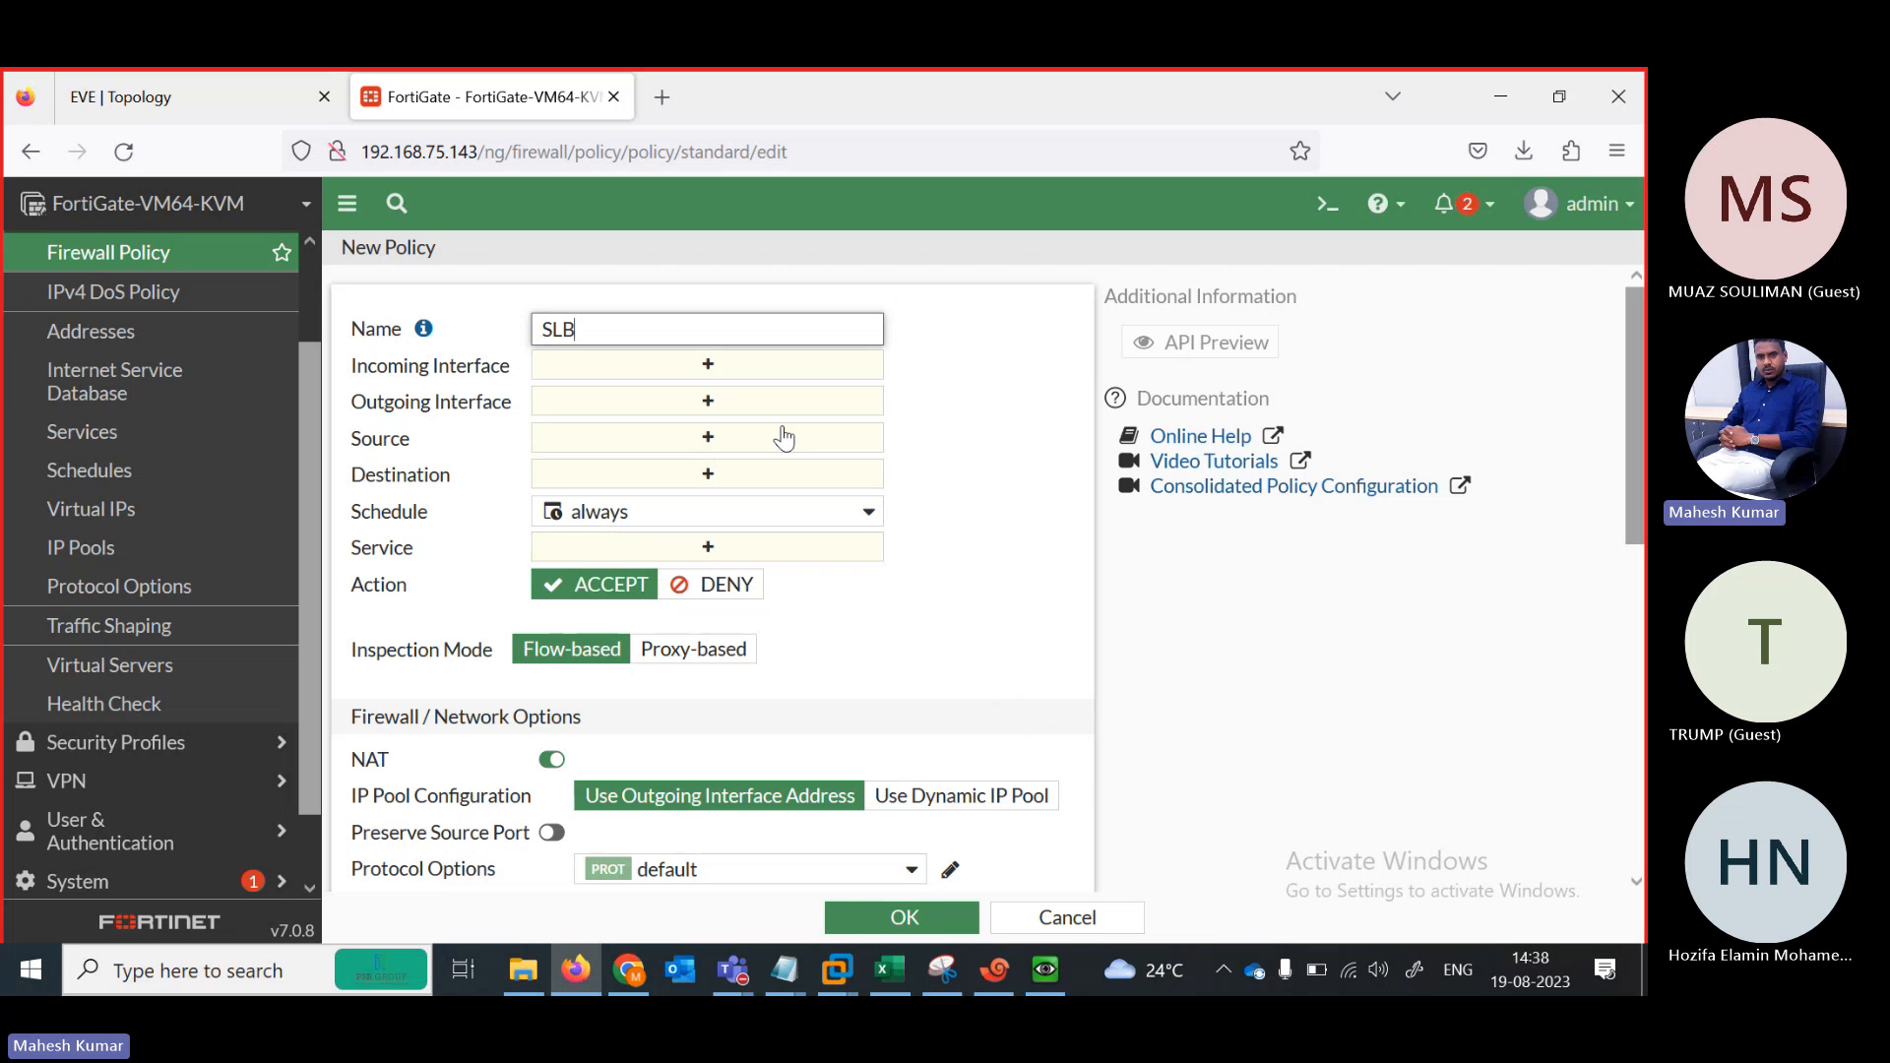
{"action": "type", "text": "SLB-POLICY"}
{"action": "left_click", "coordinate": [704, 365]}
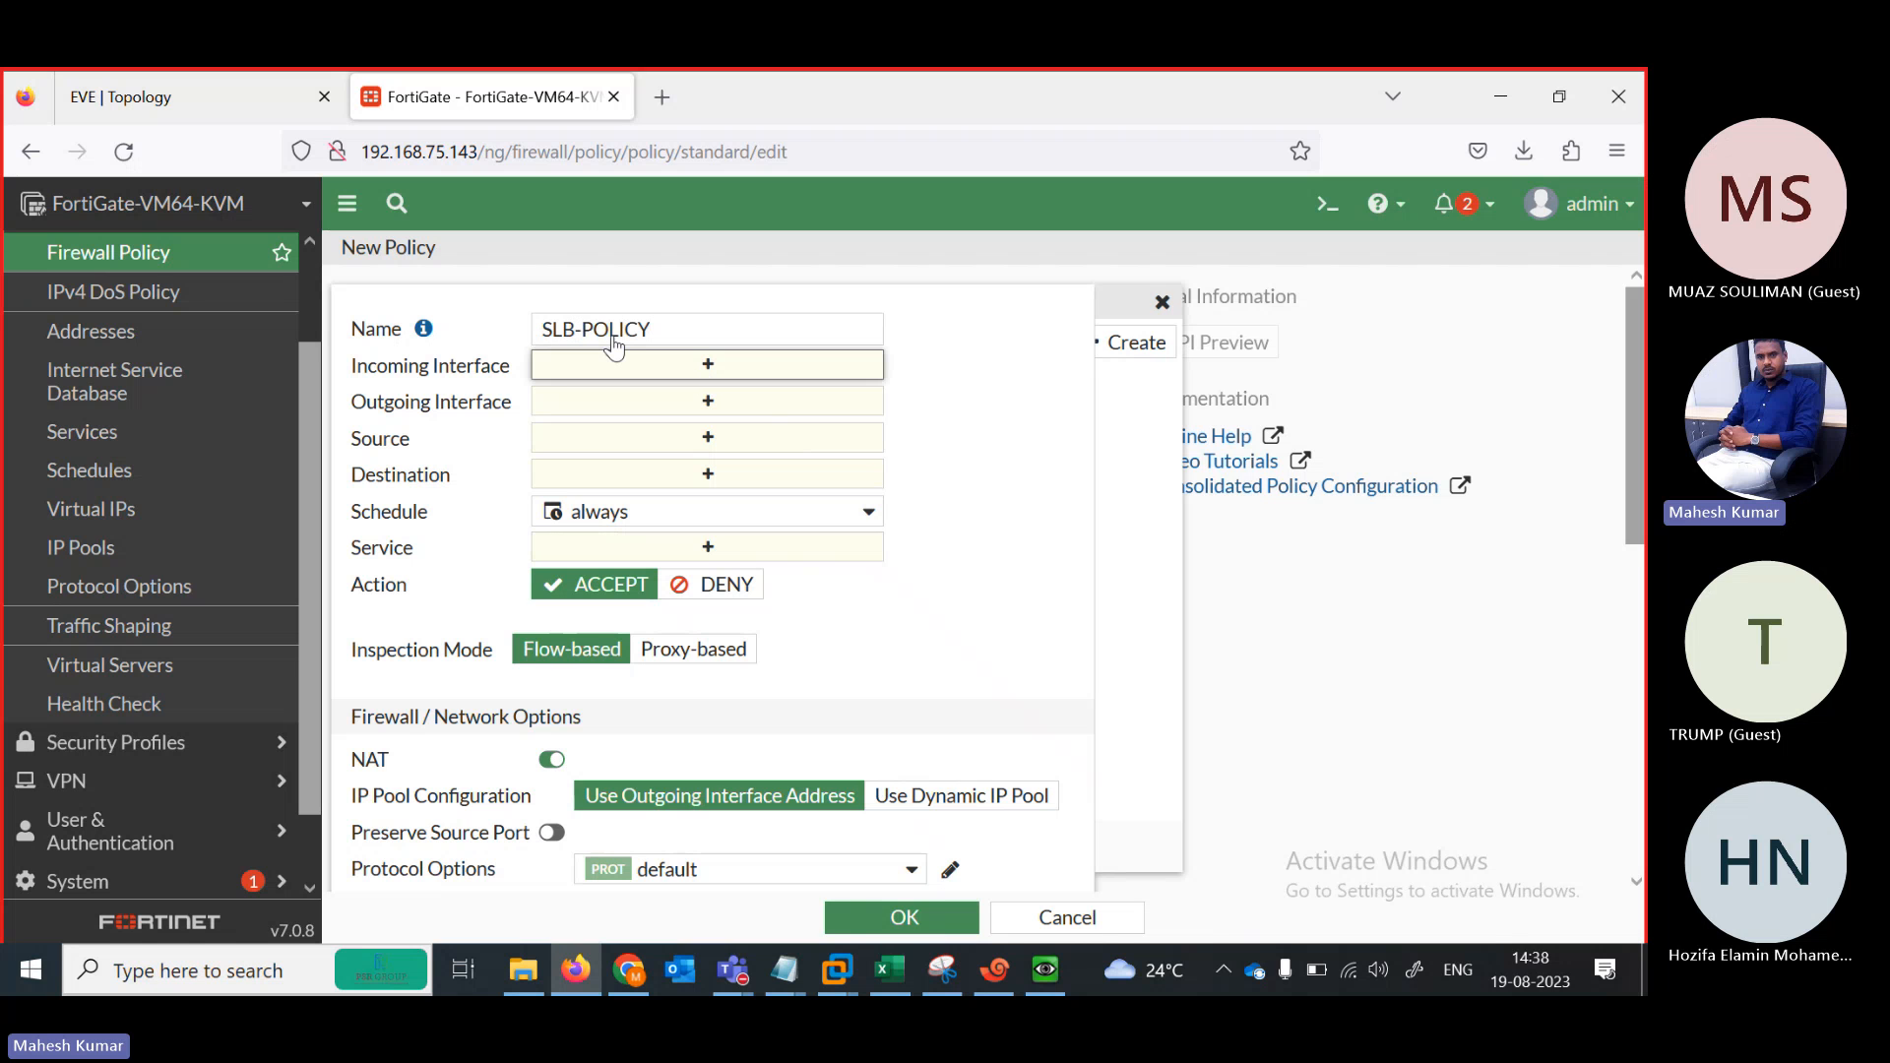
{"action": "left_click", "coordinate": [192, 77]}
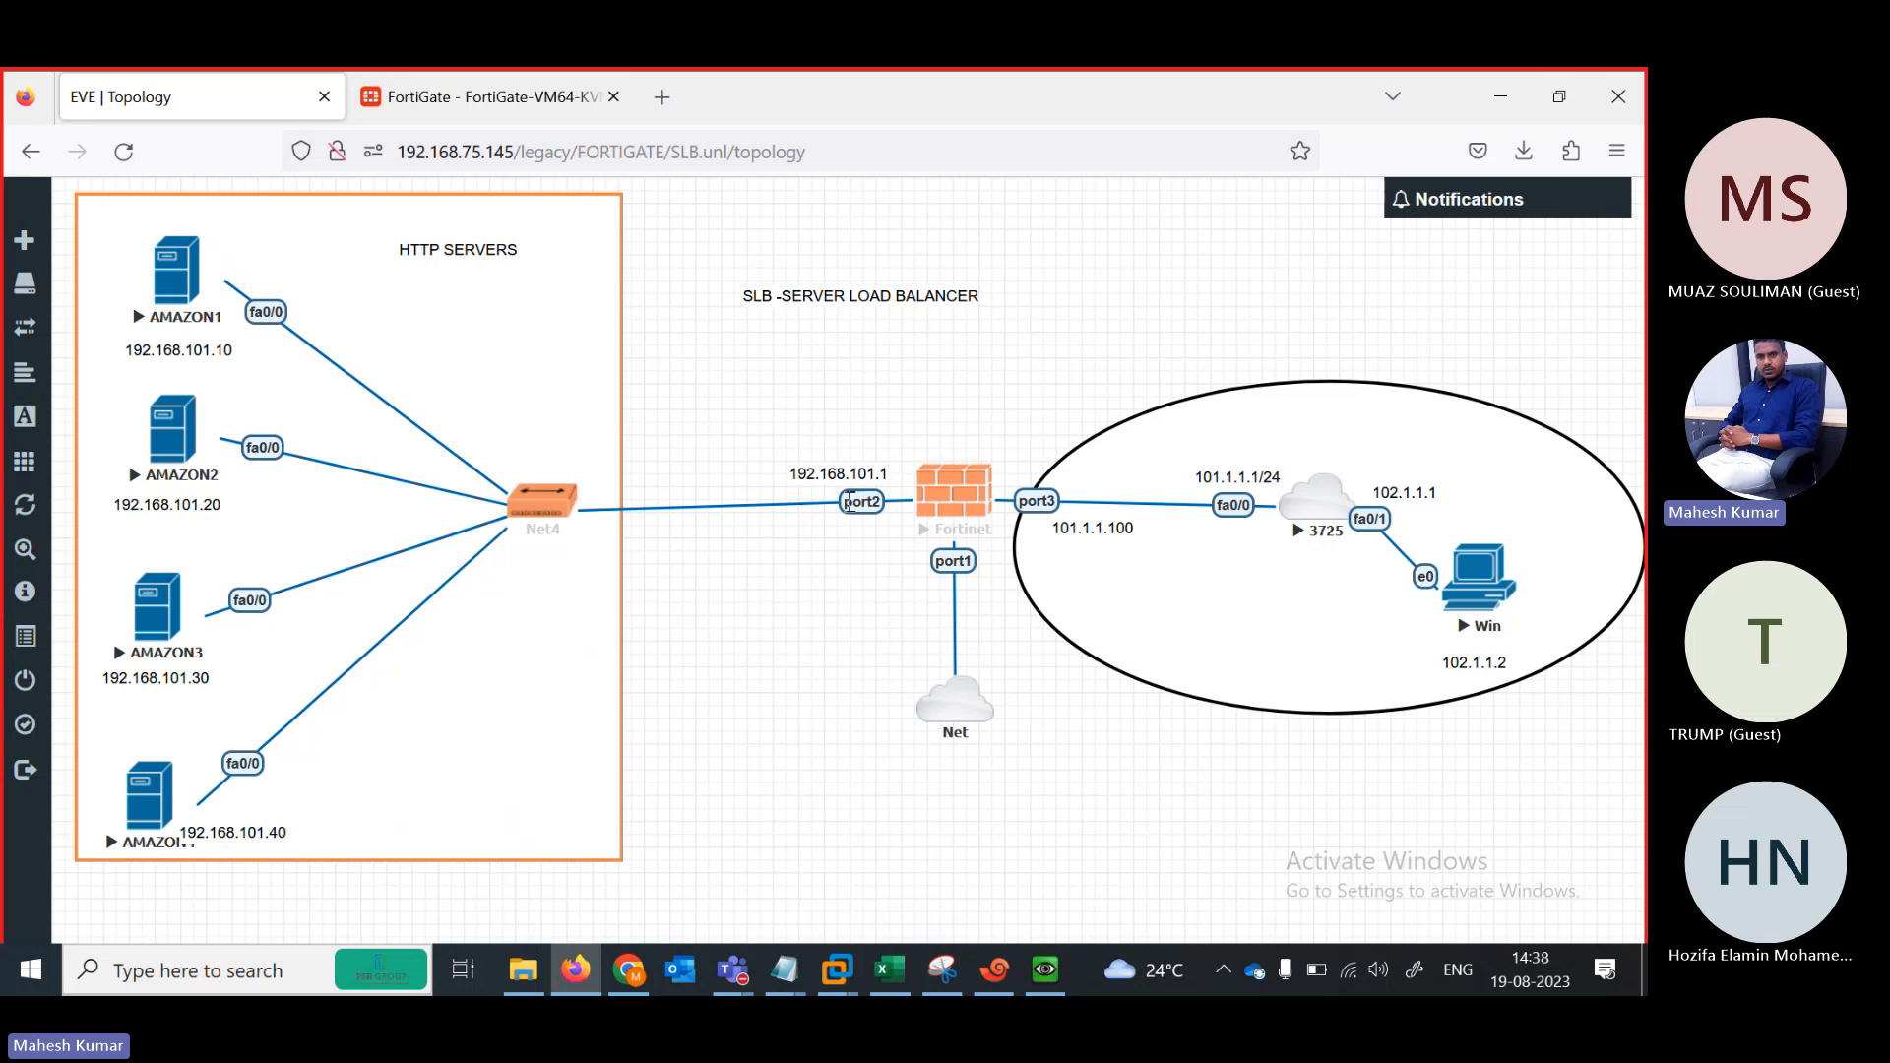
{"action": "left_click", "coordinate": [471, 97]}
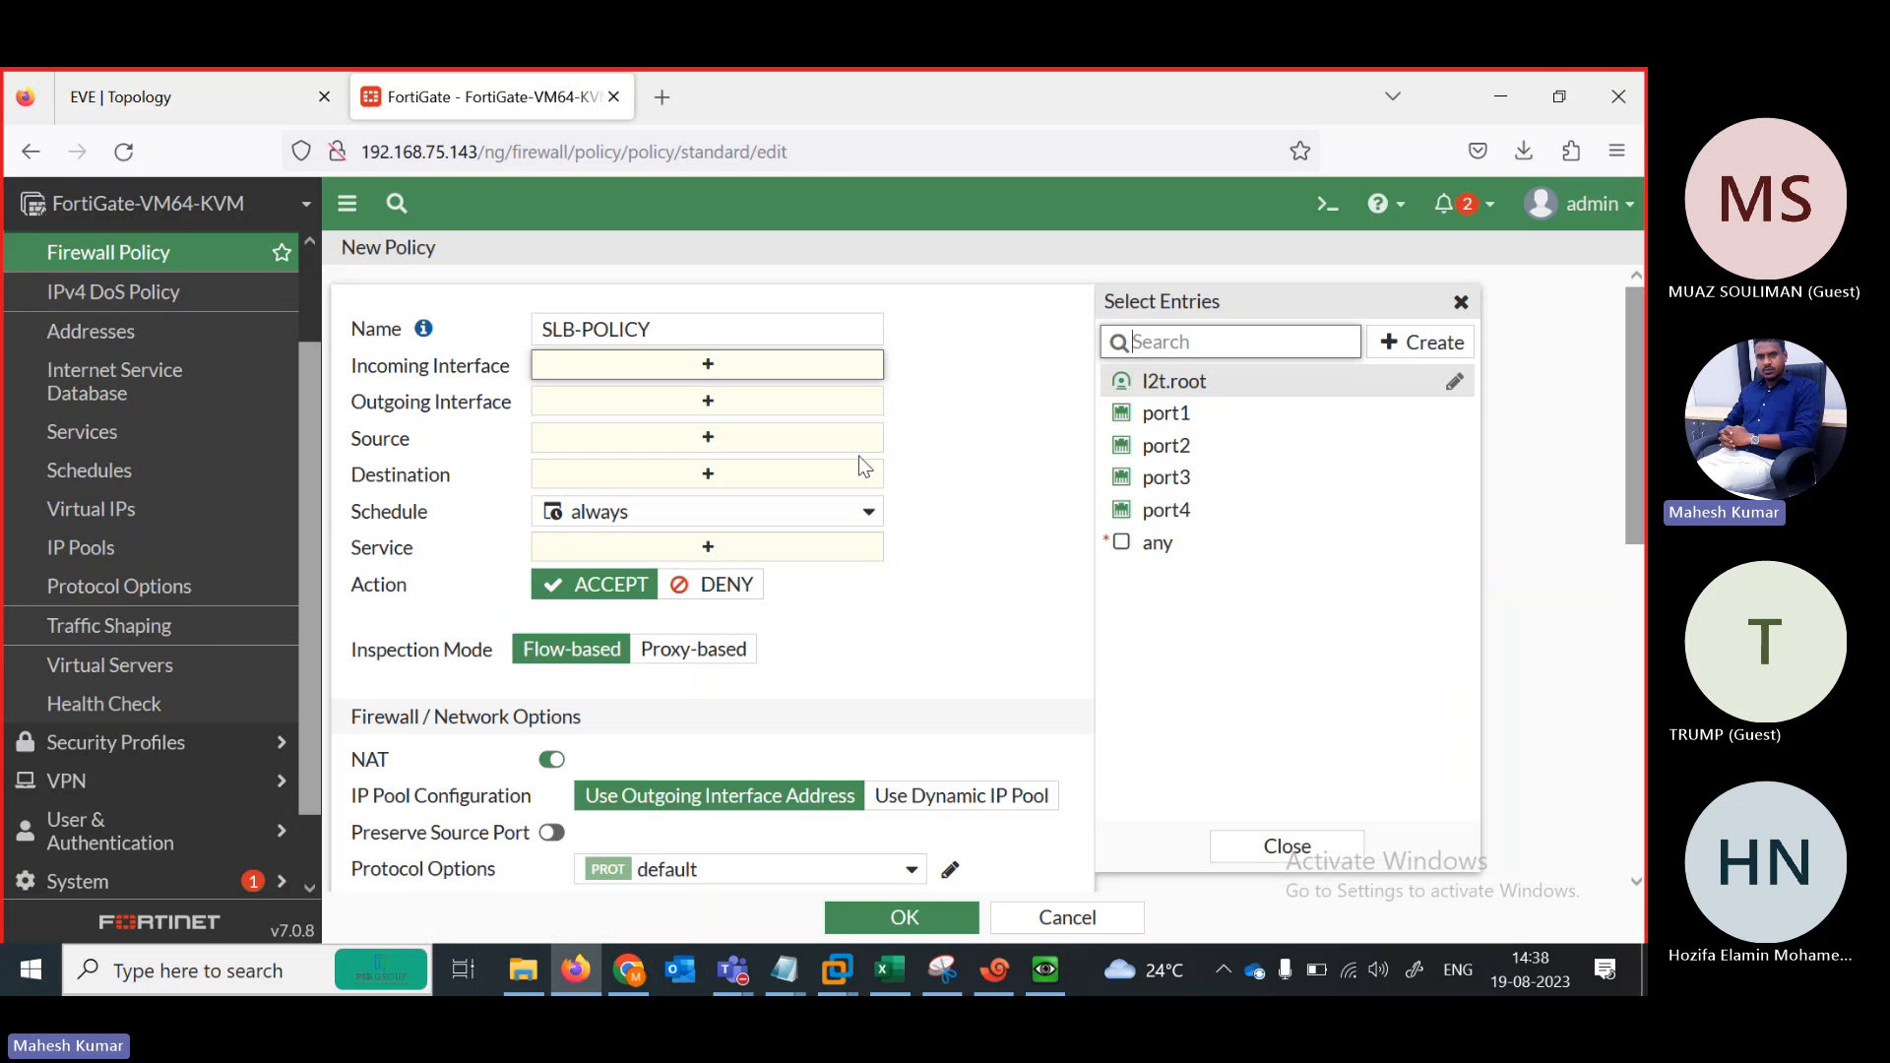
{"action": "left_click", "coordinate": [1167, 476]}
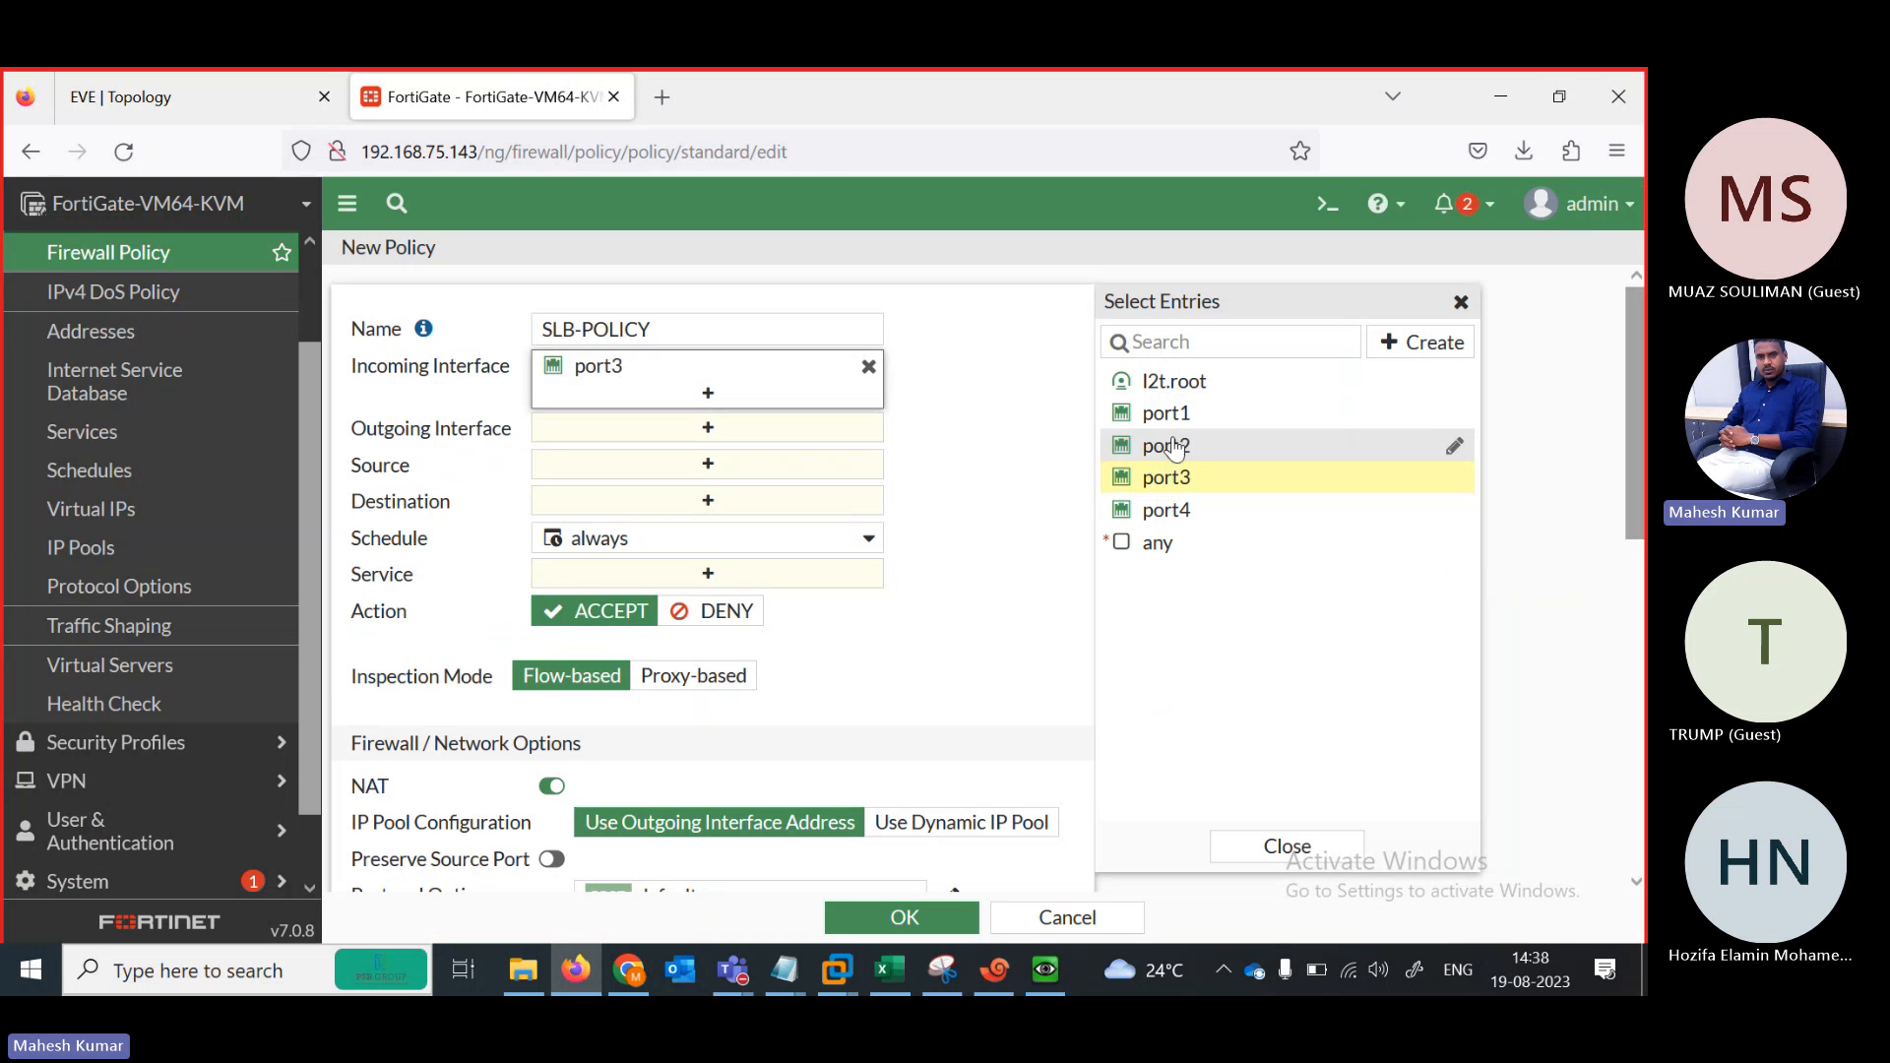
{"action": "left_click", "coordinate": [1151, 448]}
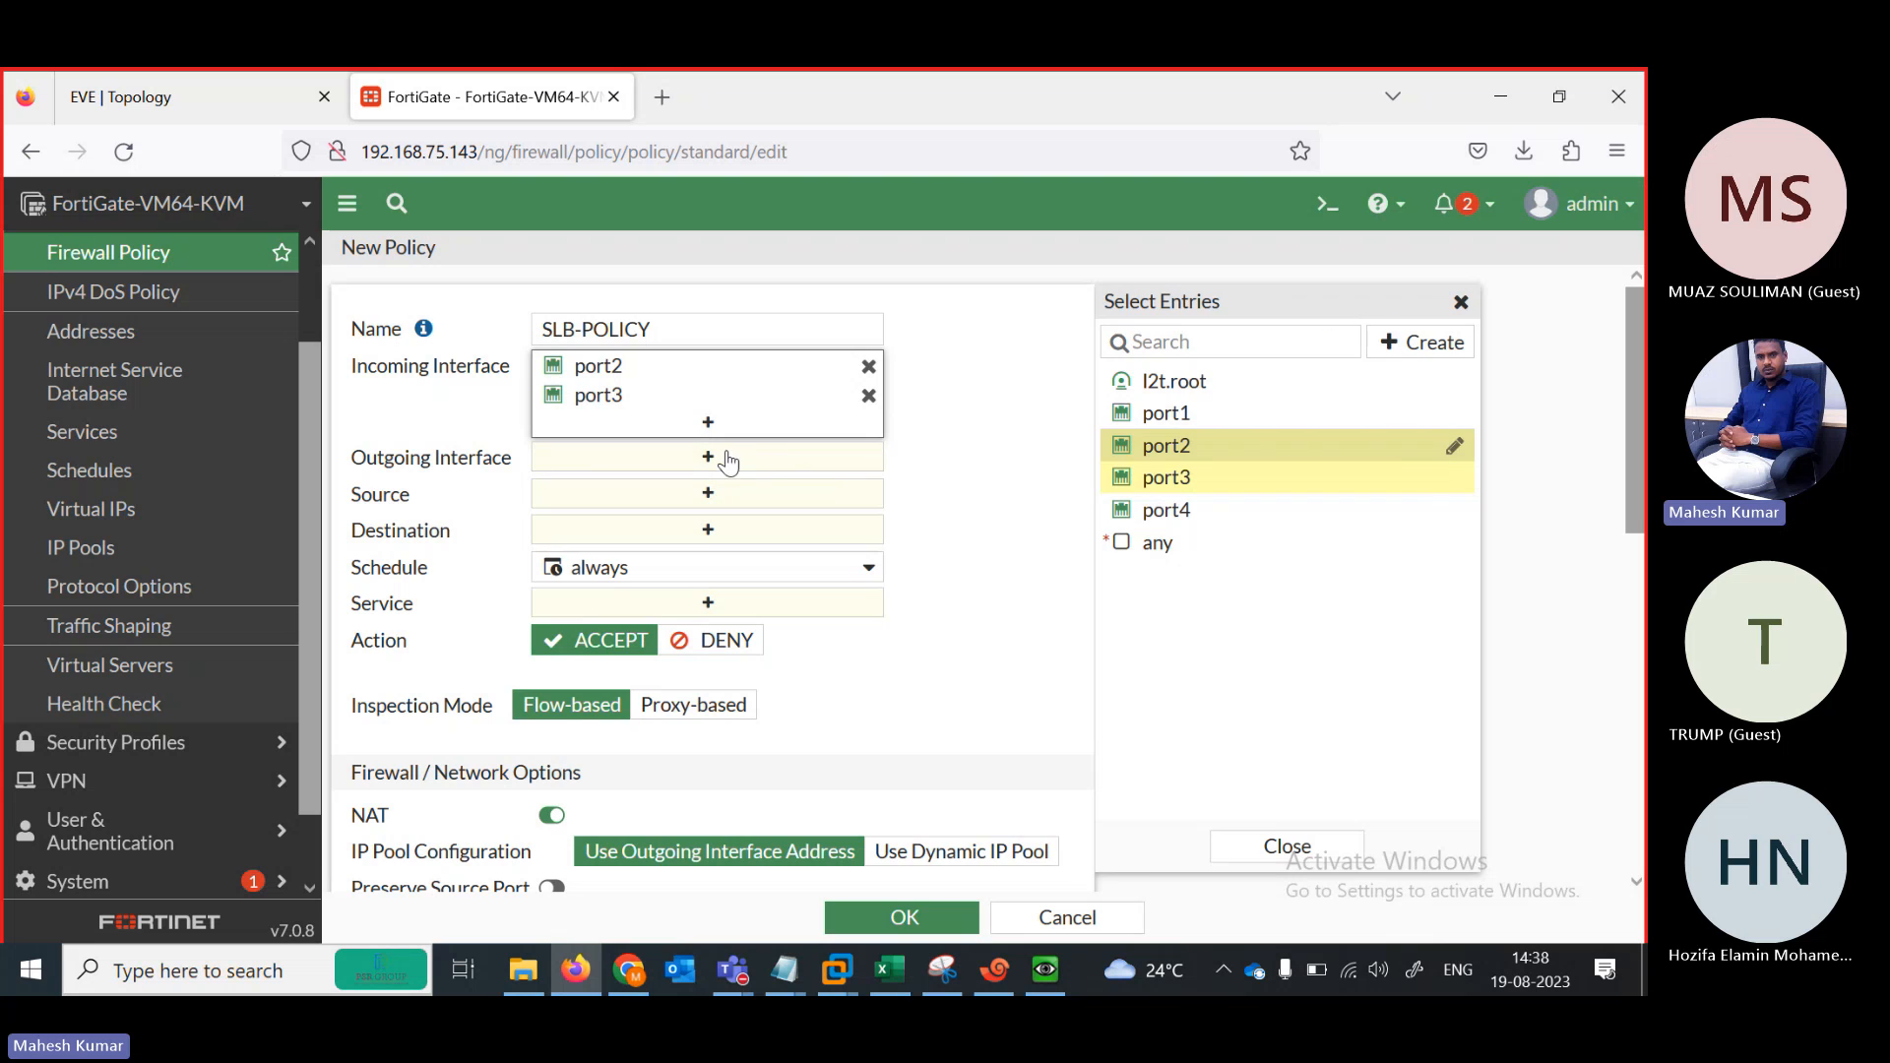
{"action": "left_click", "coordinate": [726, 457]}
{"action": "left_click", "coordinate": [1191, 476]}
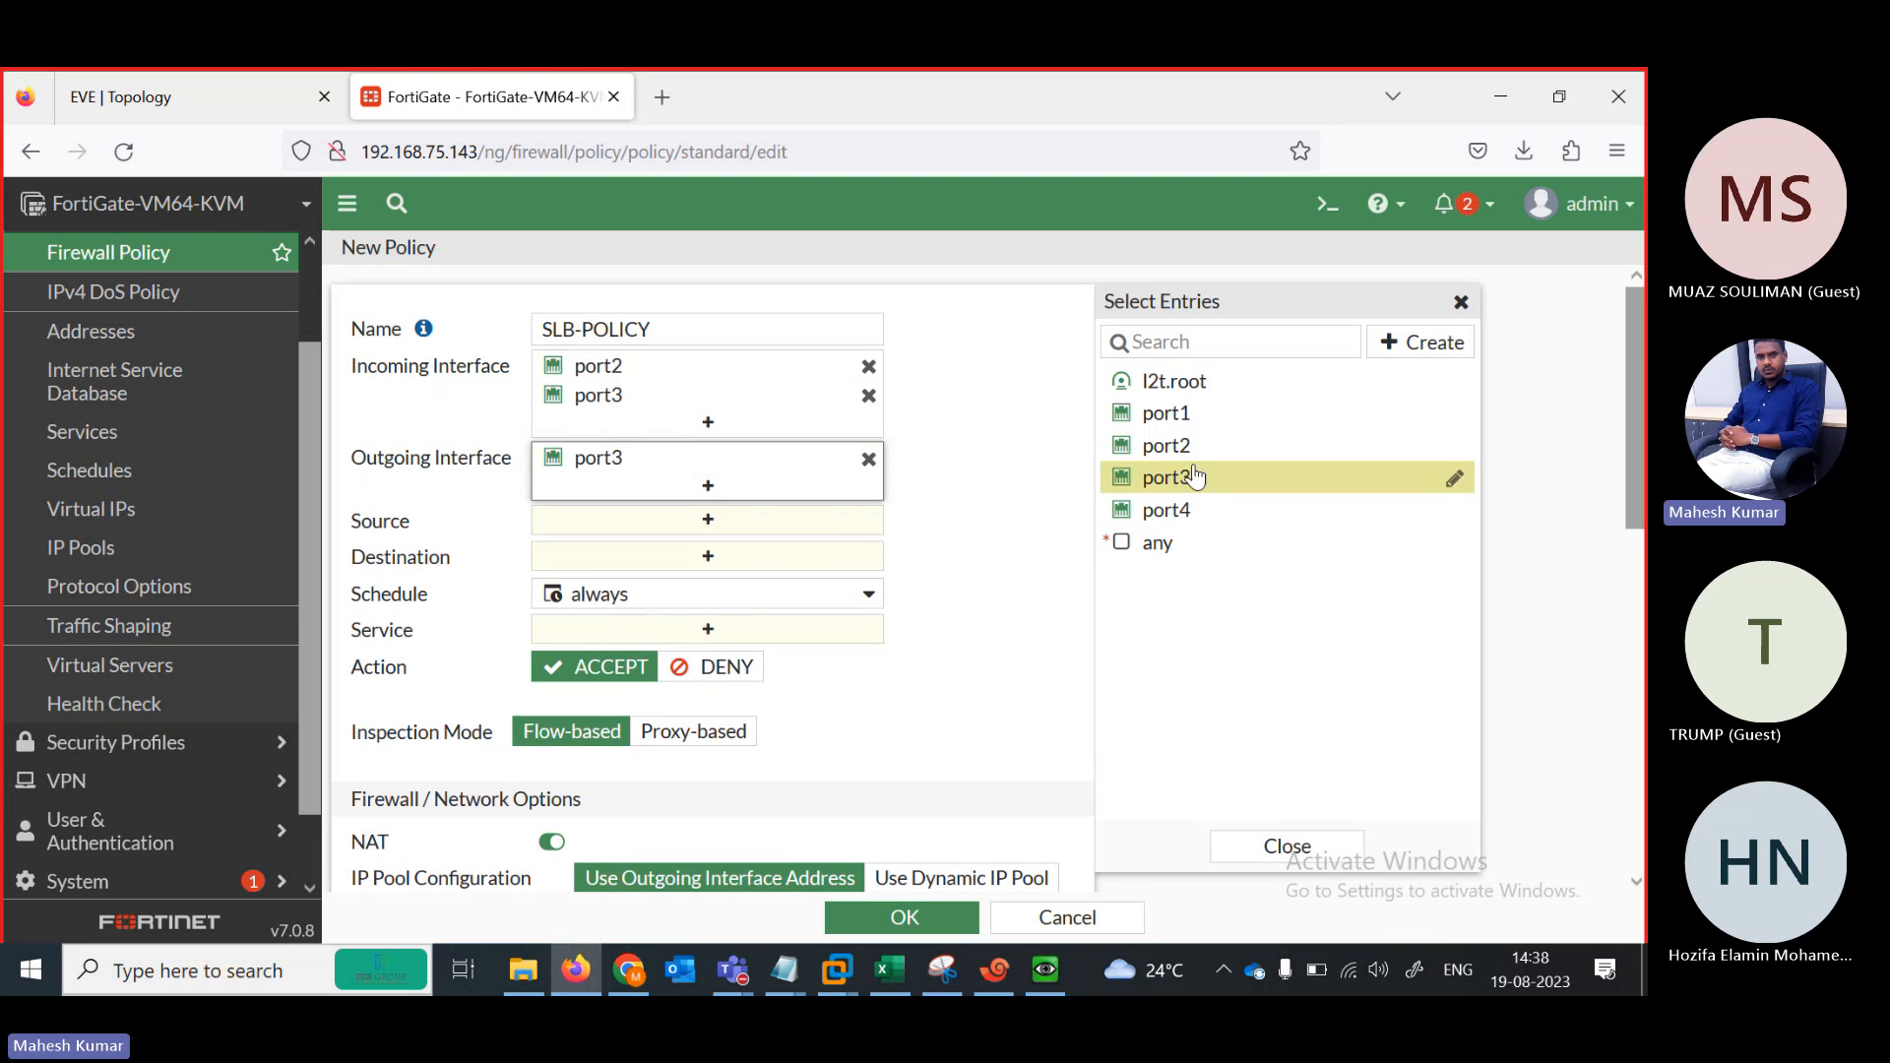
{"action": "left_click", "coordinate": [1166, 446]}
Set the source address to all and the inspection mode to Proxy-based
{"action": "left_click", "coordinate": [707, 557]}
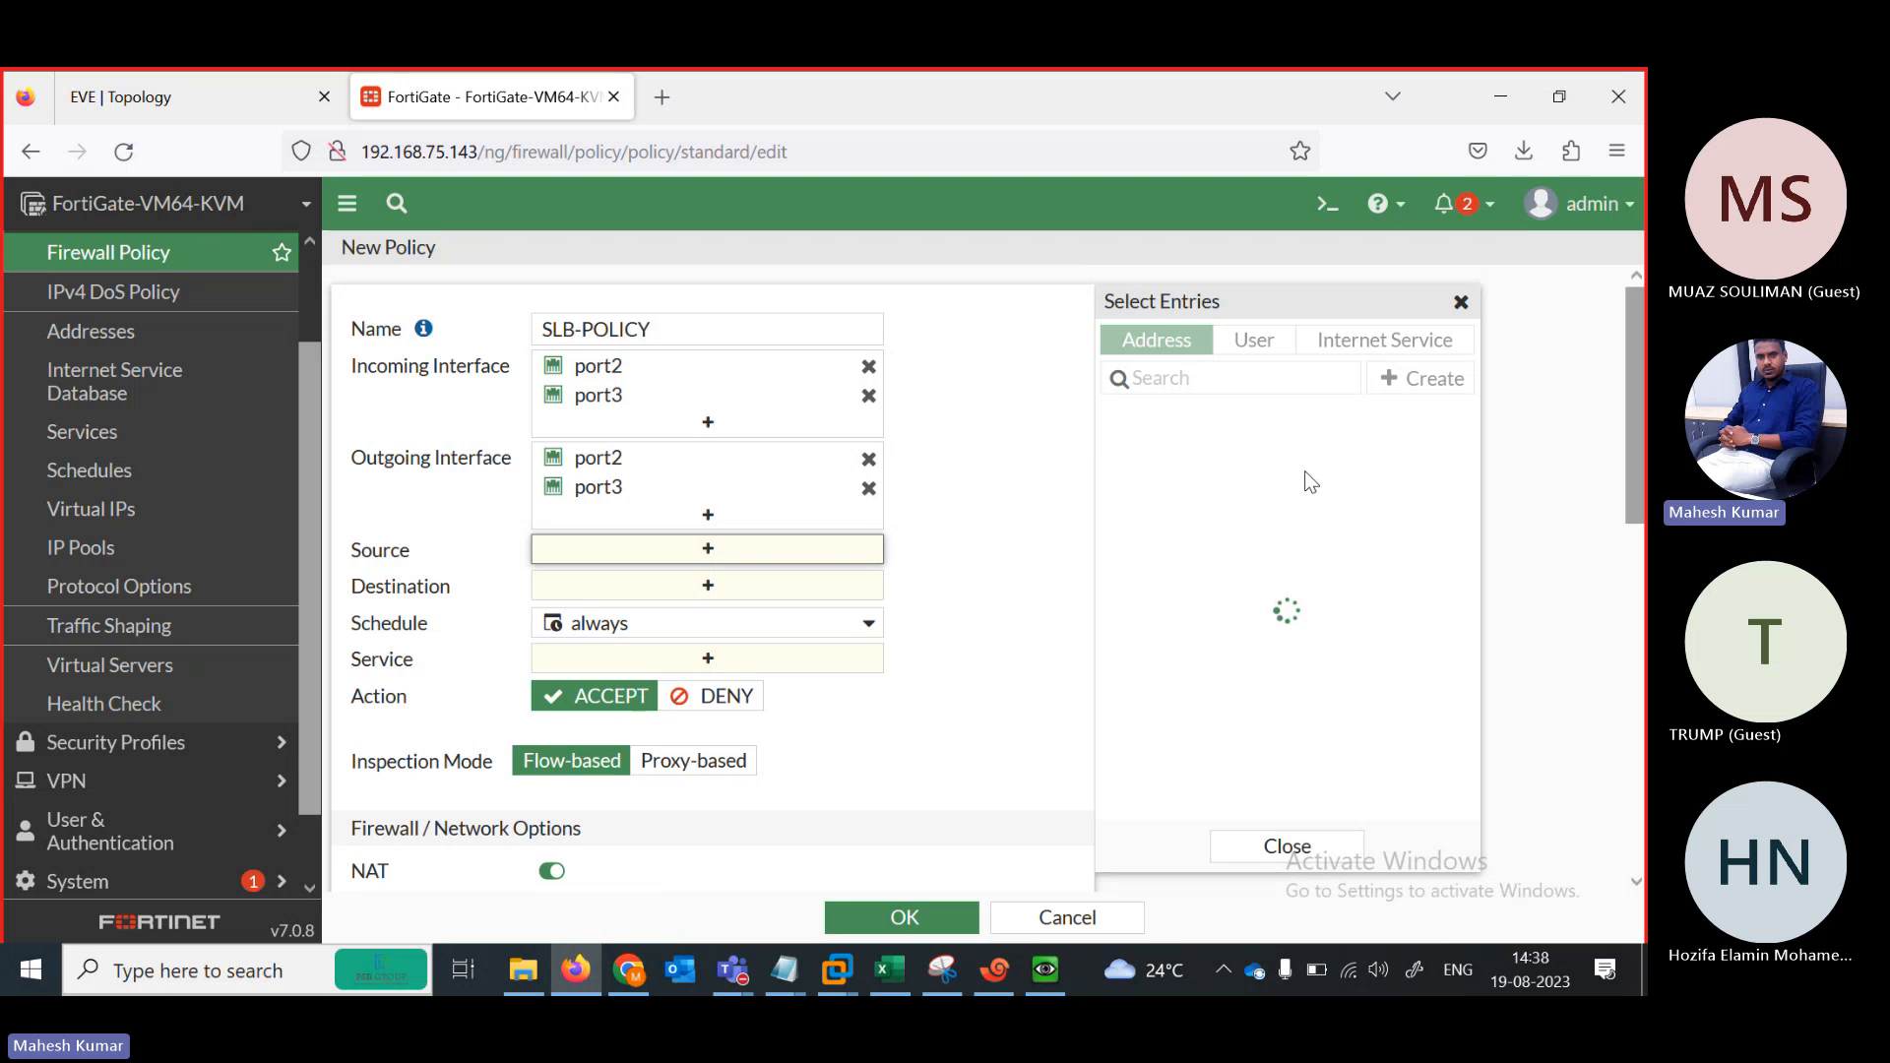
{"action": "left_click", "coordinate": [1150, 453]}
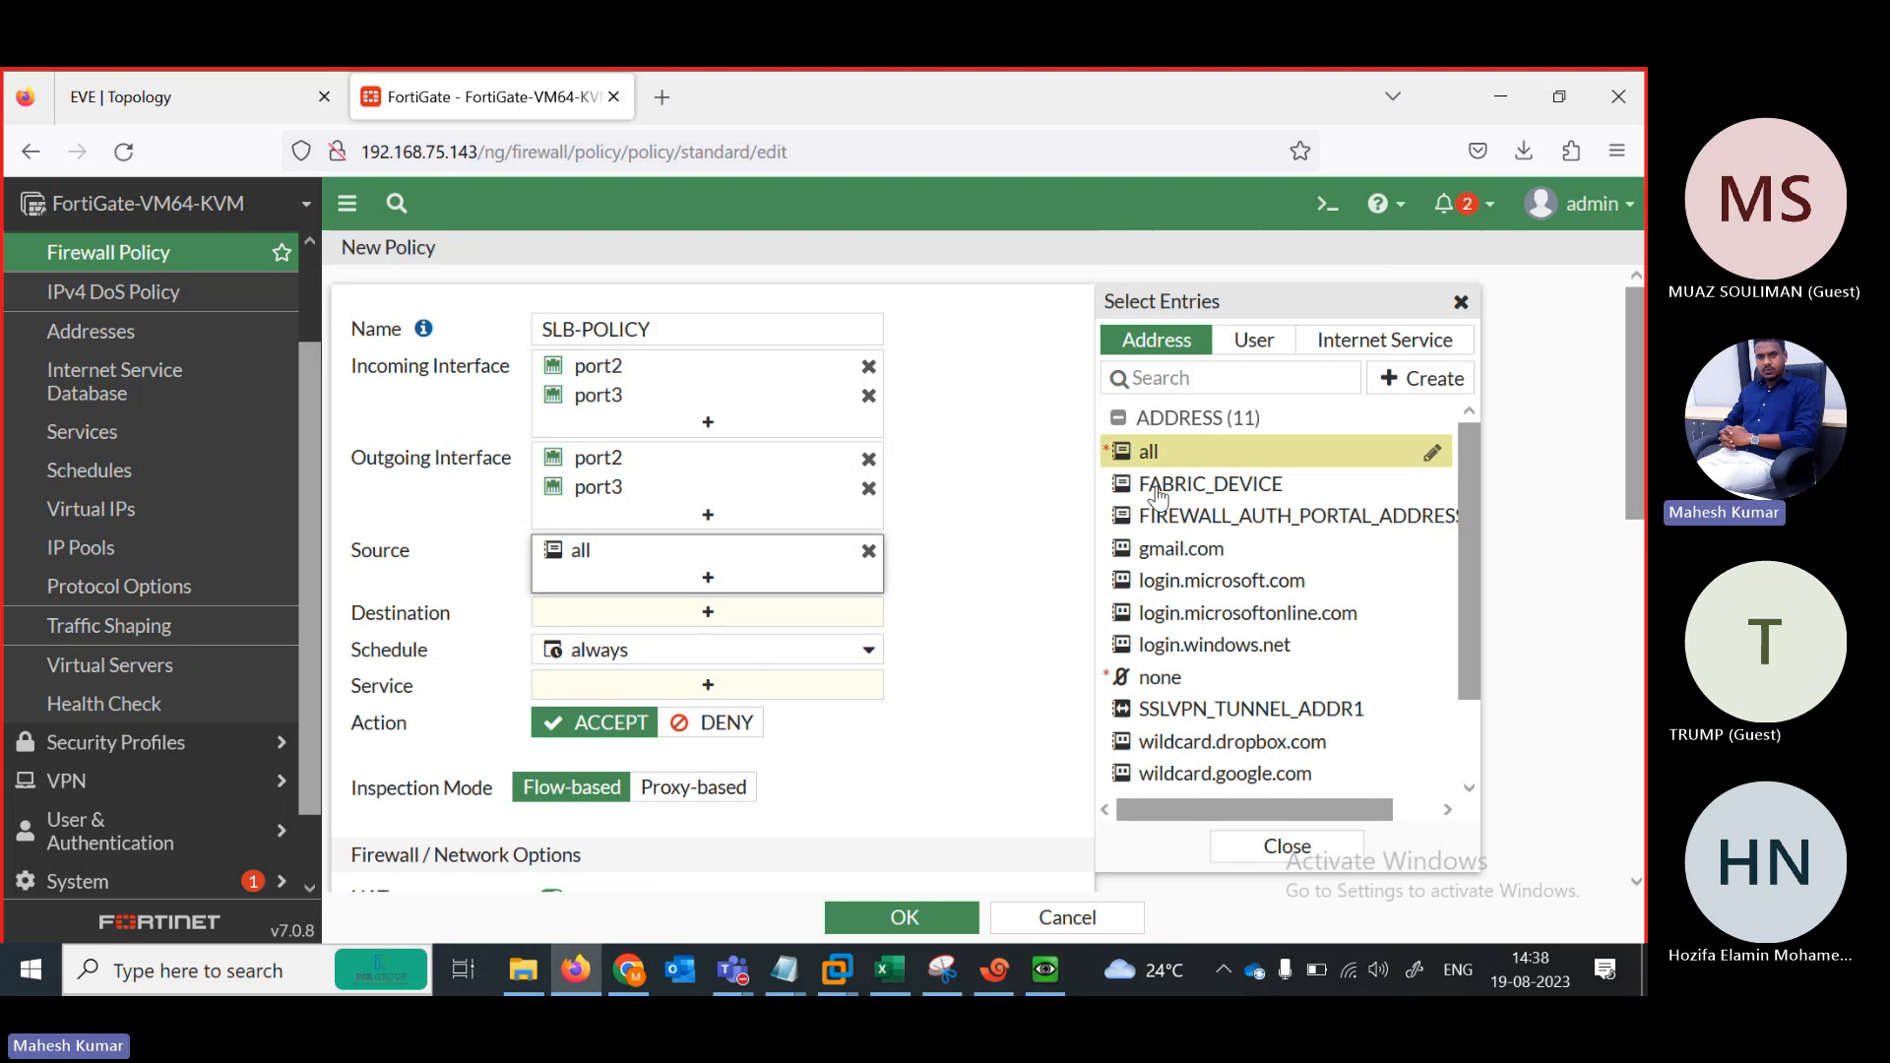
{"action": "left_click", "coordinate": [704, 611]}
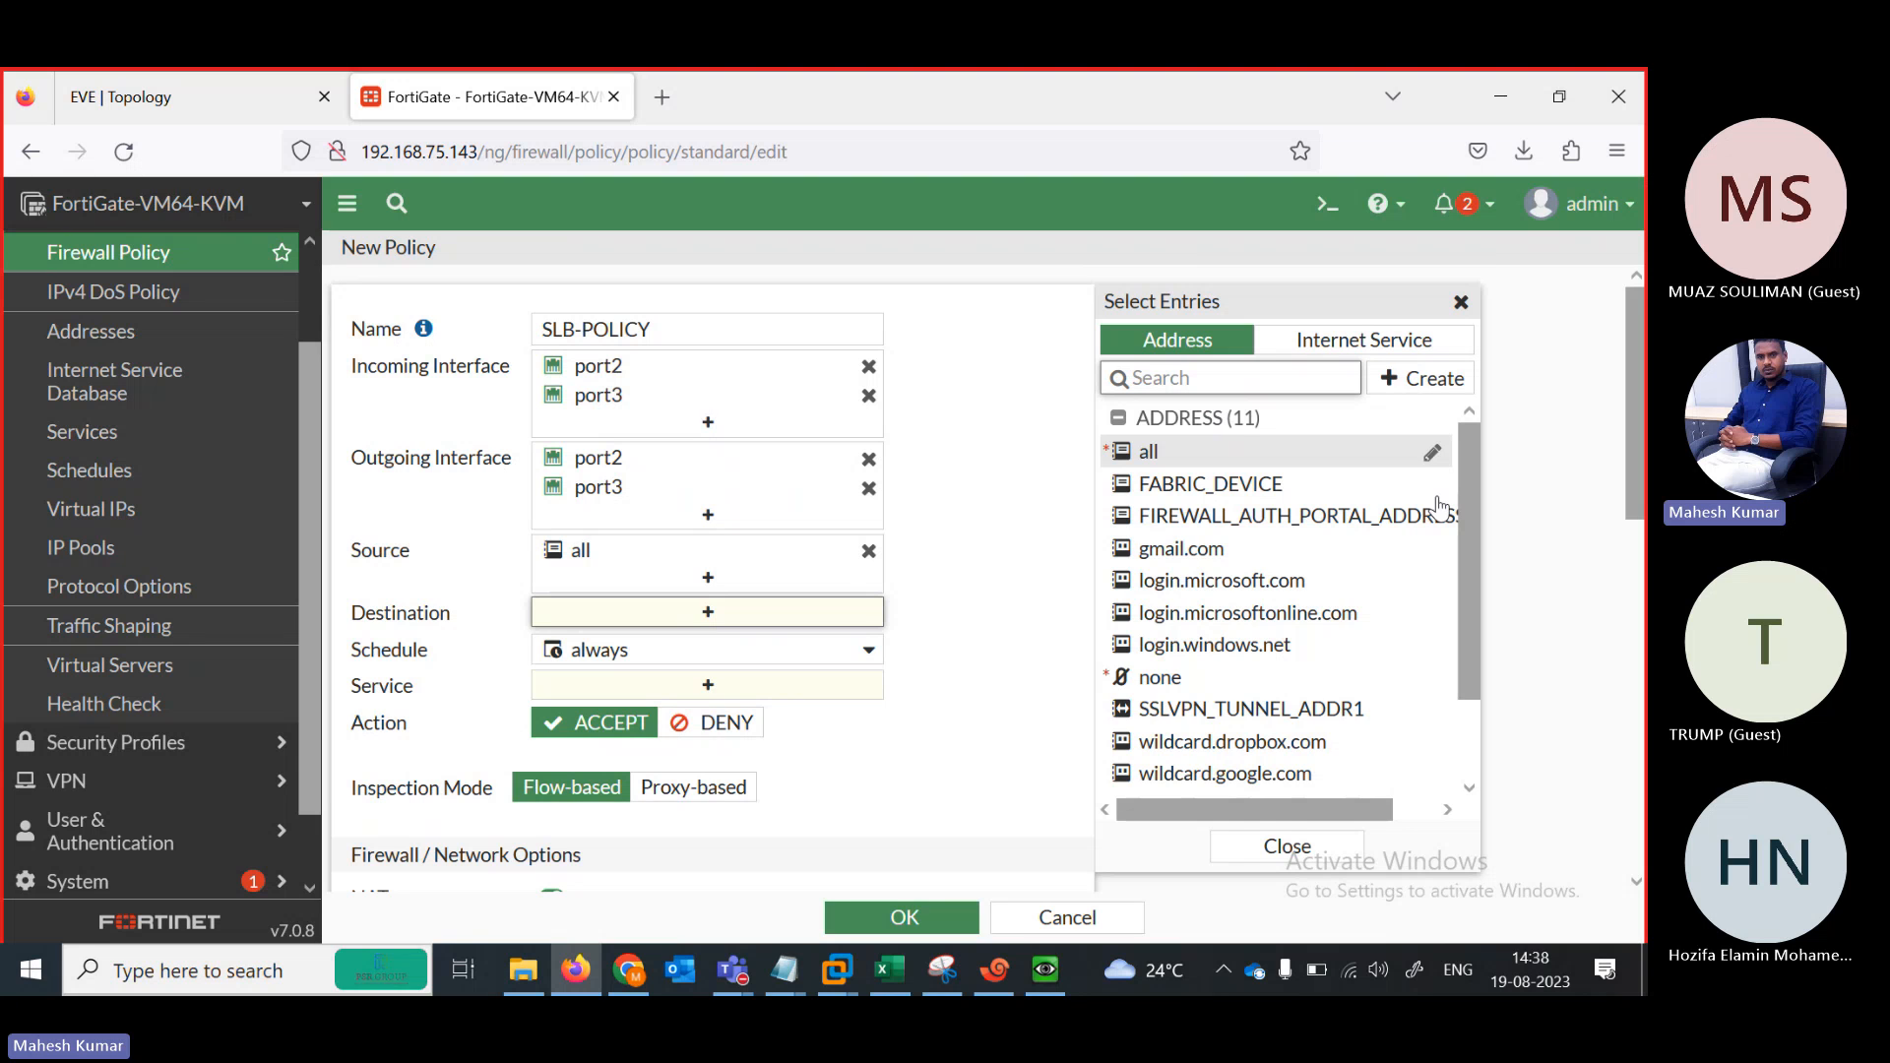
{"action": "left_click", "coordinate": [698, 793]}
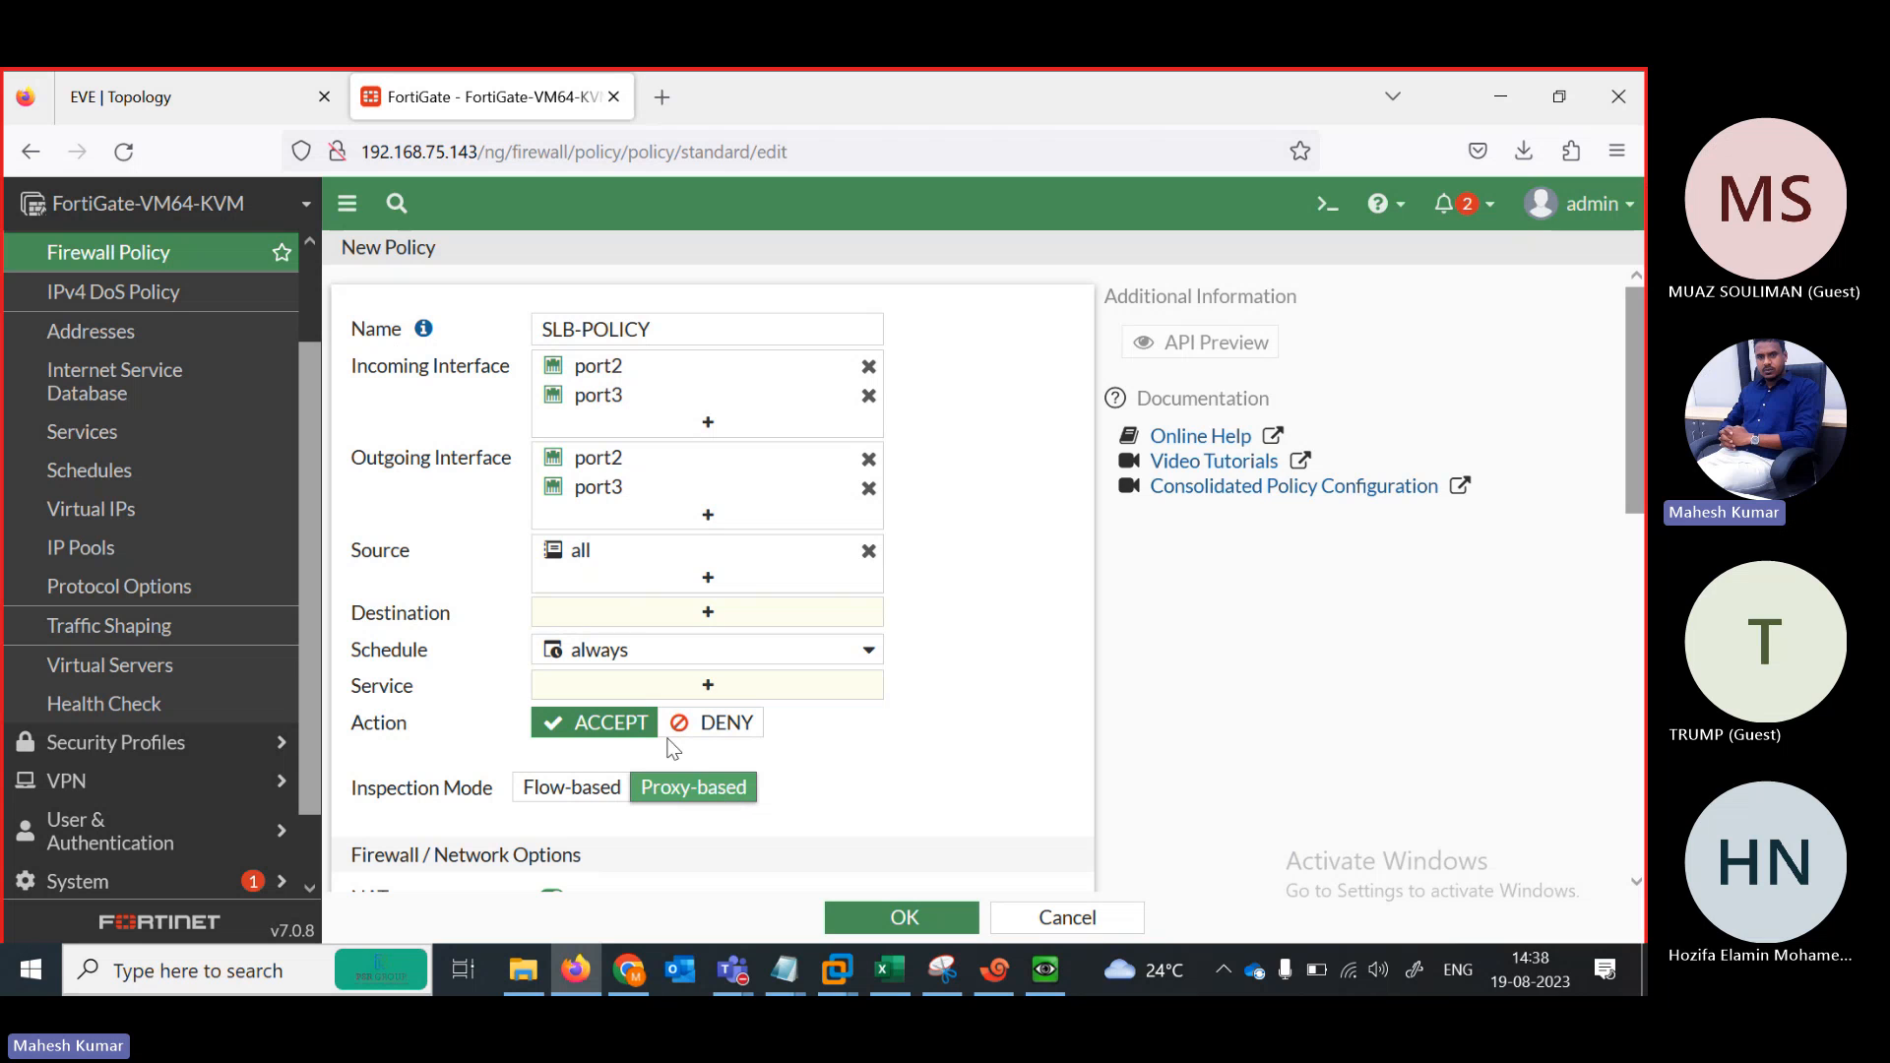
{"action": "left_click", "coordinate": [638, 615]}
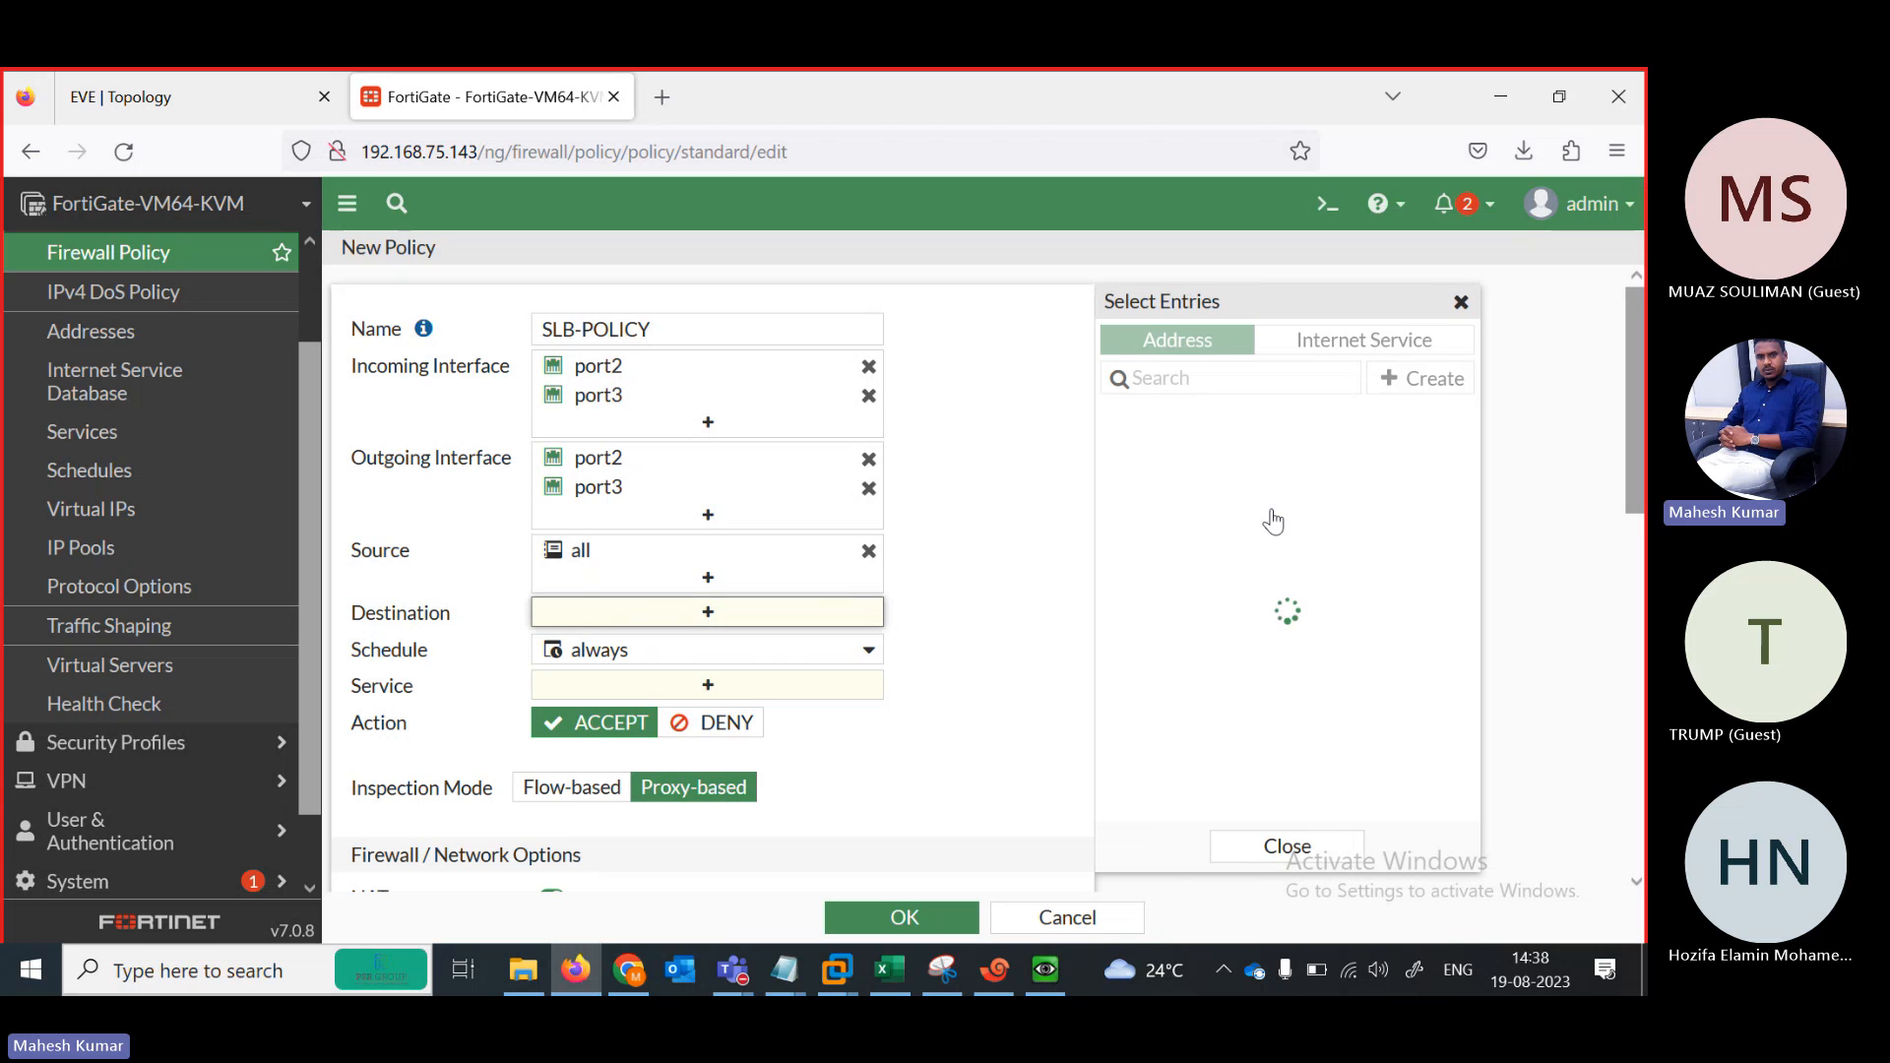
Choose the SLB virtual server as the policy destination, keeping Proxy-based inspection
{"action": "left_click_drag", "start_coordinate": [1475, 525], "coordinate": [1463, 687]}
{"action": "left_click", "coordinate": [1157, 785]}
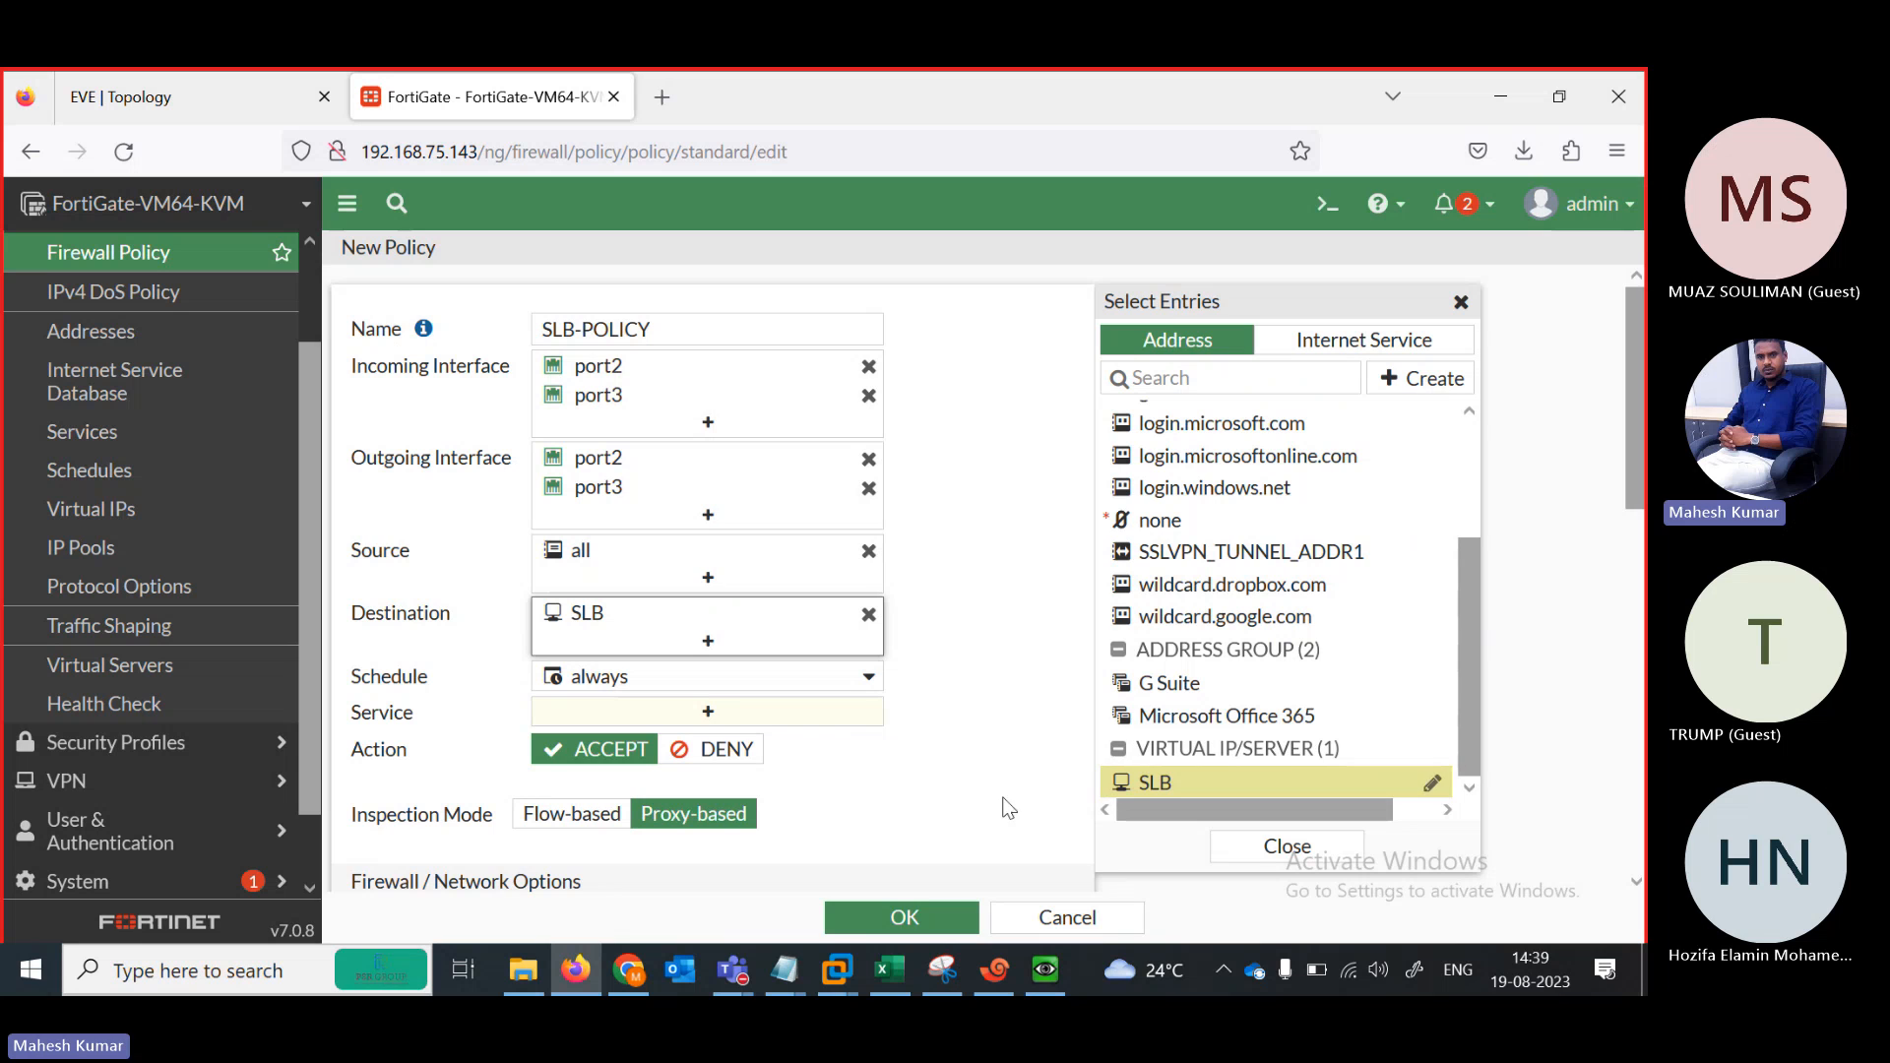
{"action": "mouse_move", "coordinate": [1200, 795]}
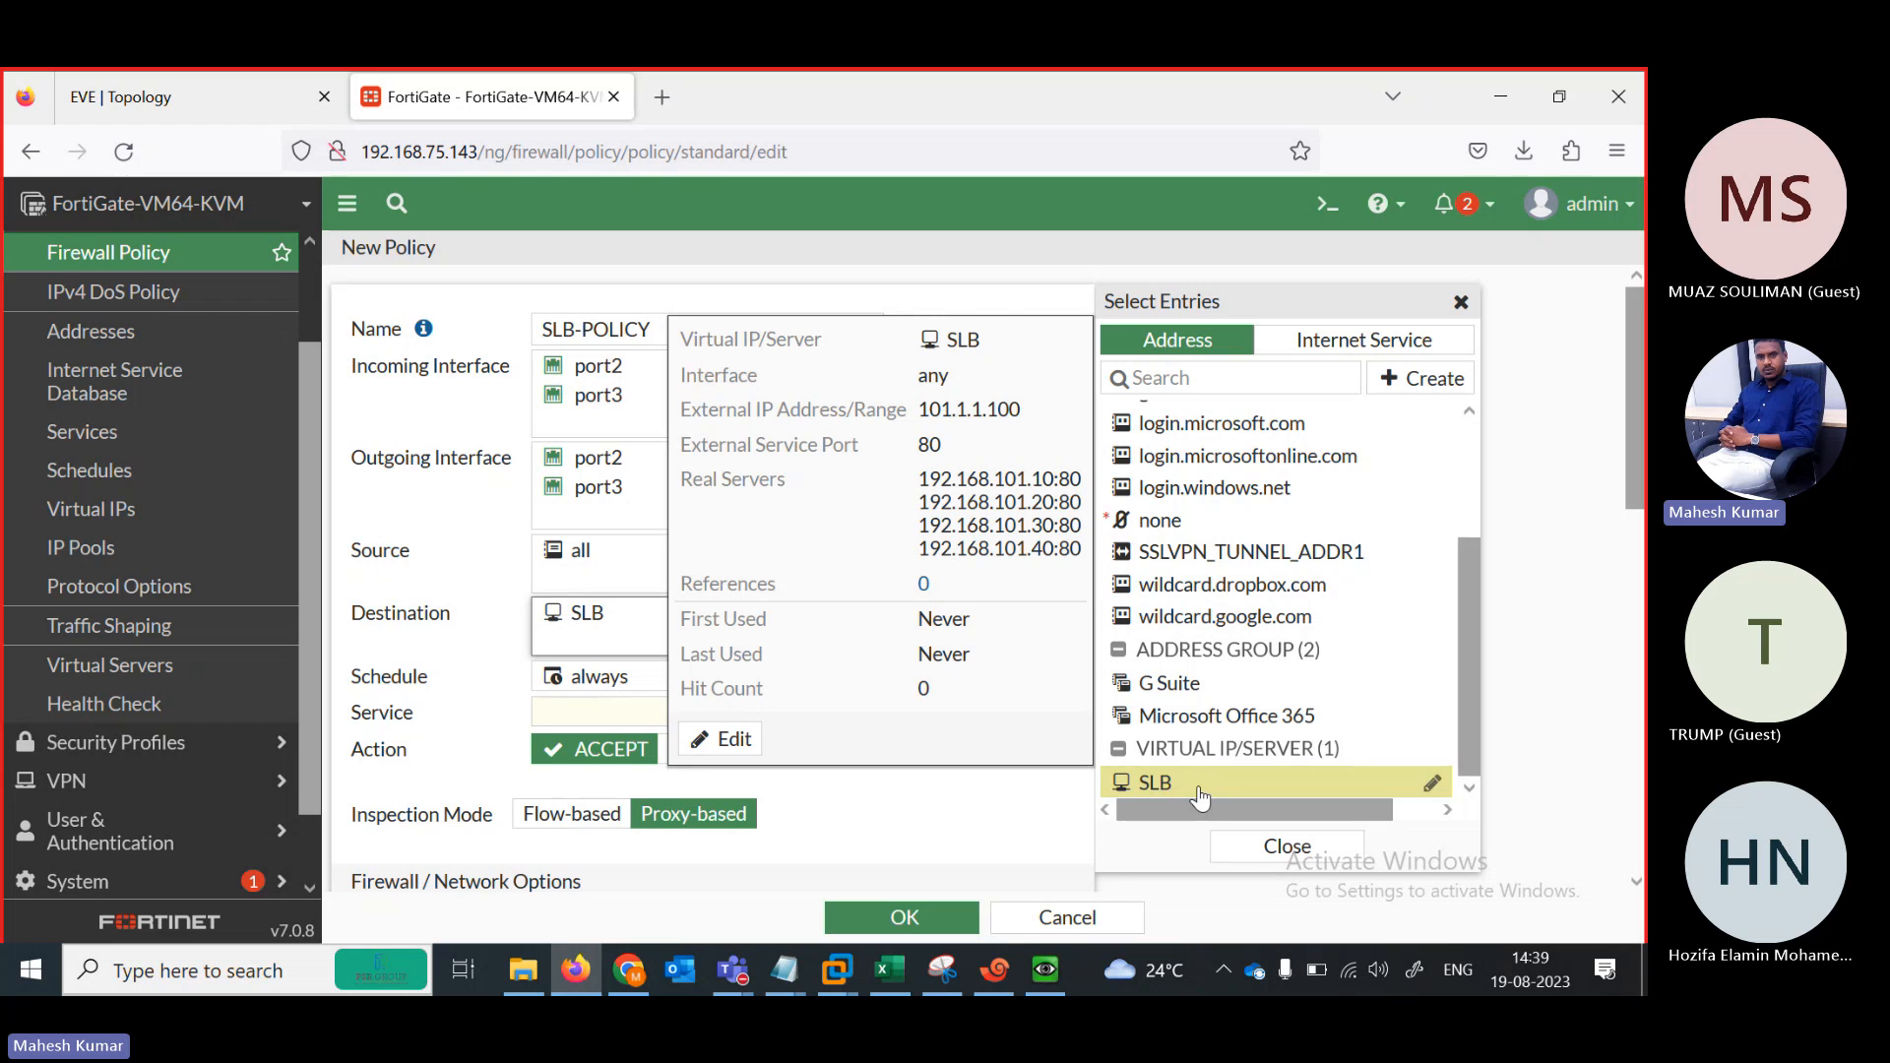
{"action": "left_click", "coordinate": [842, 809]}
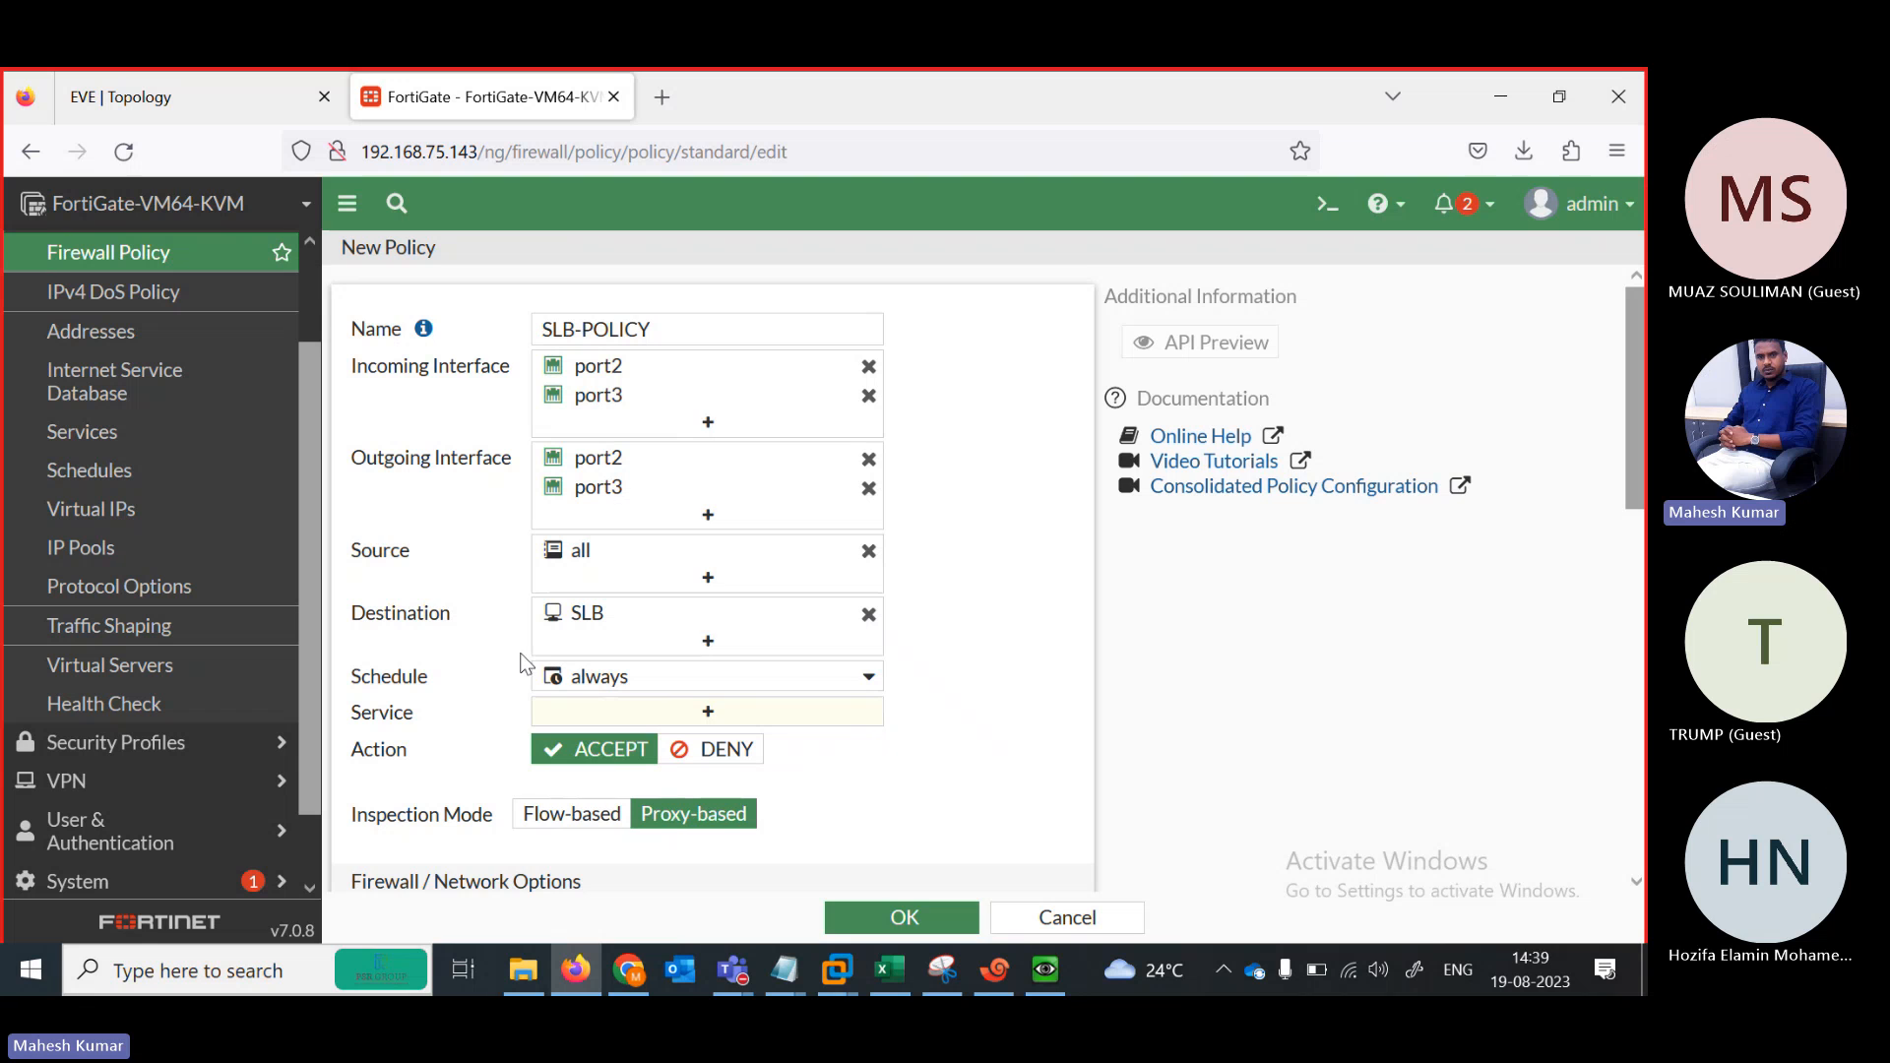
{"action": "left_click", "coordinate": [564, 829]}
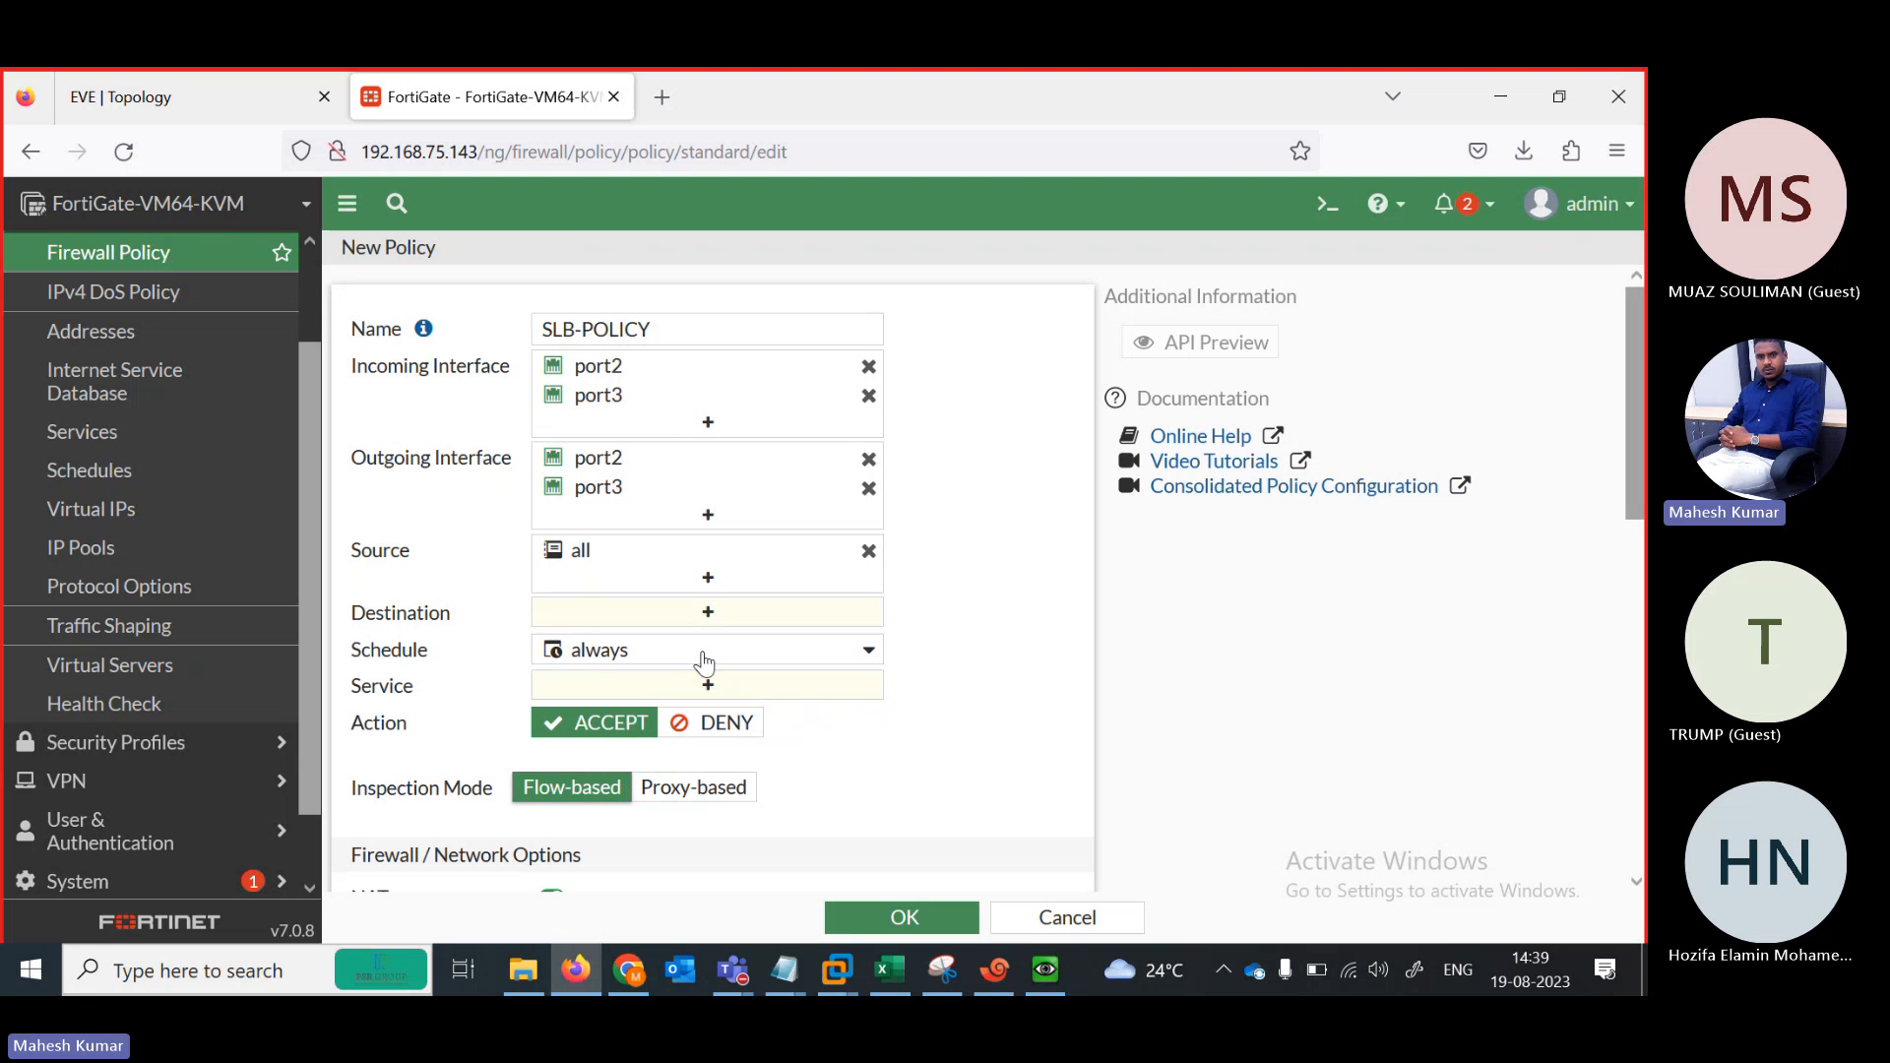
{"action": "left_click", "coordinate": [707, 611]}
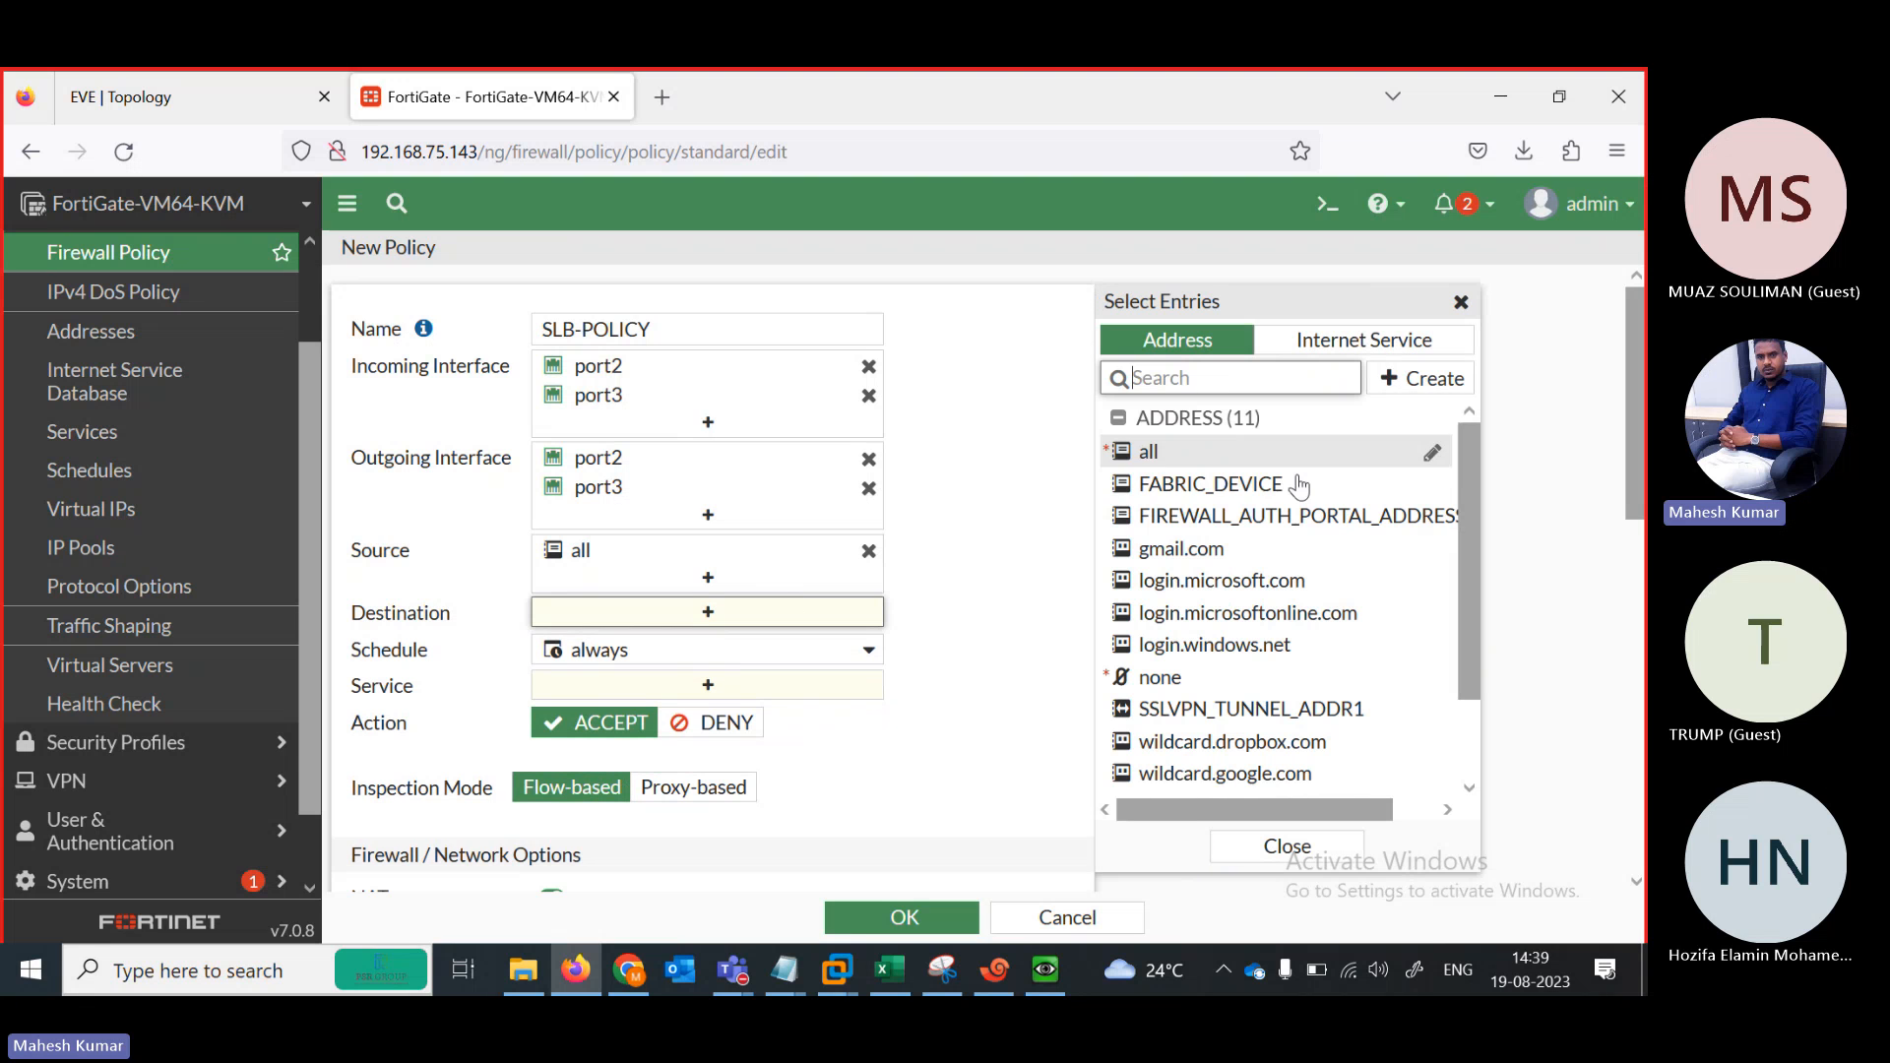
{"action": "mouse_move", "coordinate": [1467, 494]}
{"action": "left_mouse_down"}
{"action": "mouse_move", "coordinate": [1466, 525]}
{"action": "mouse_move", "coordinate": [1465, 494]}
{"action": "left_mouse_up"}
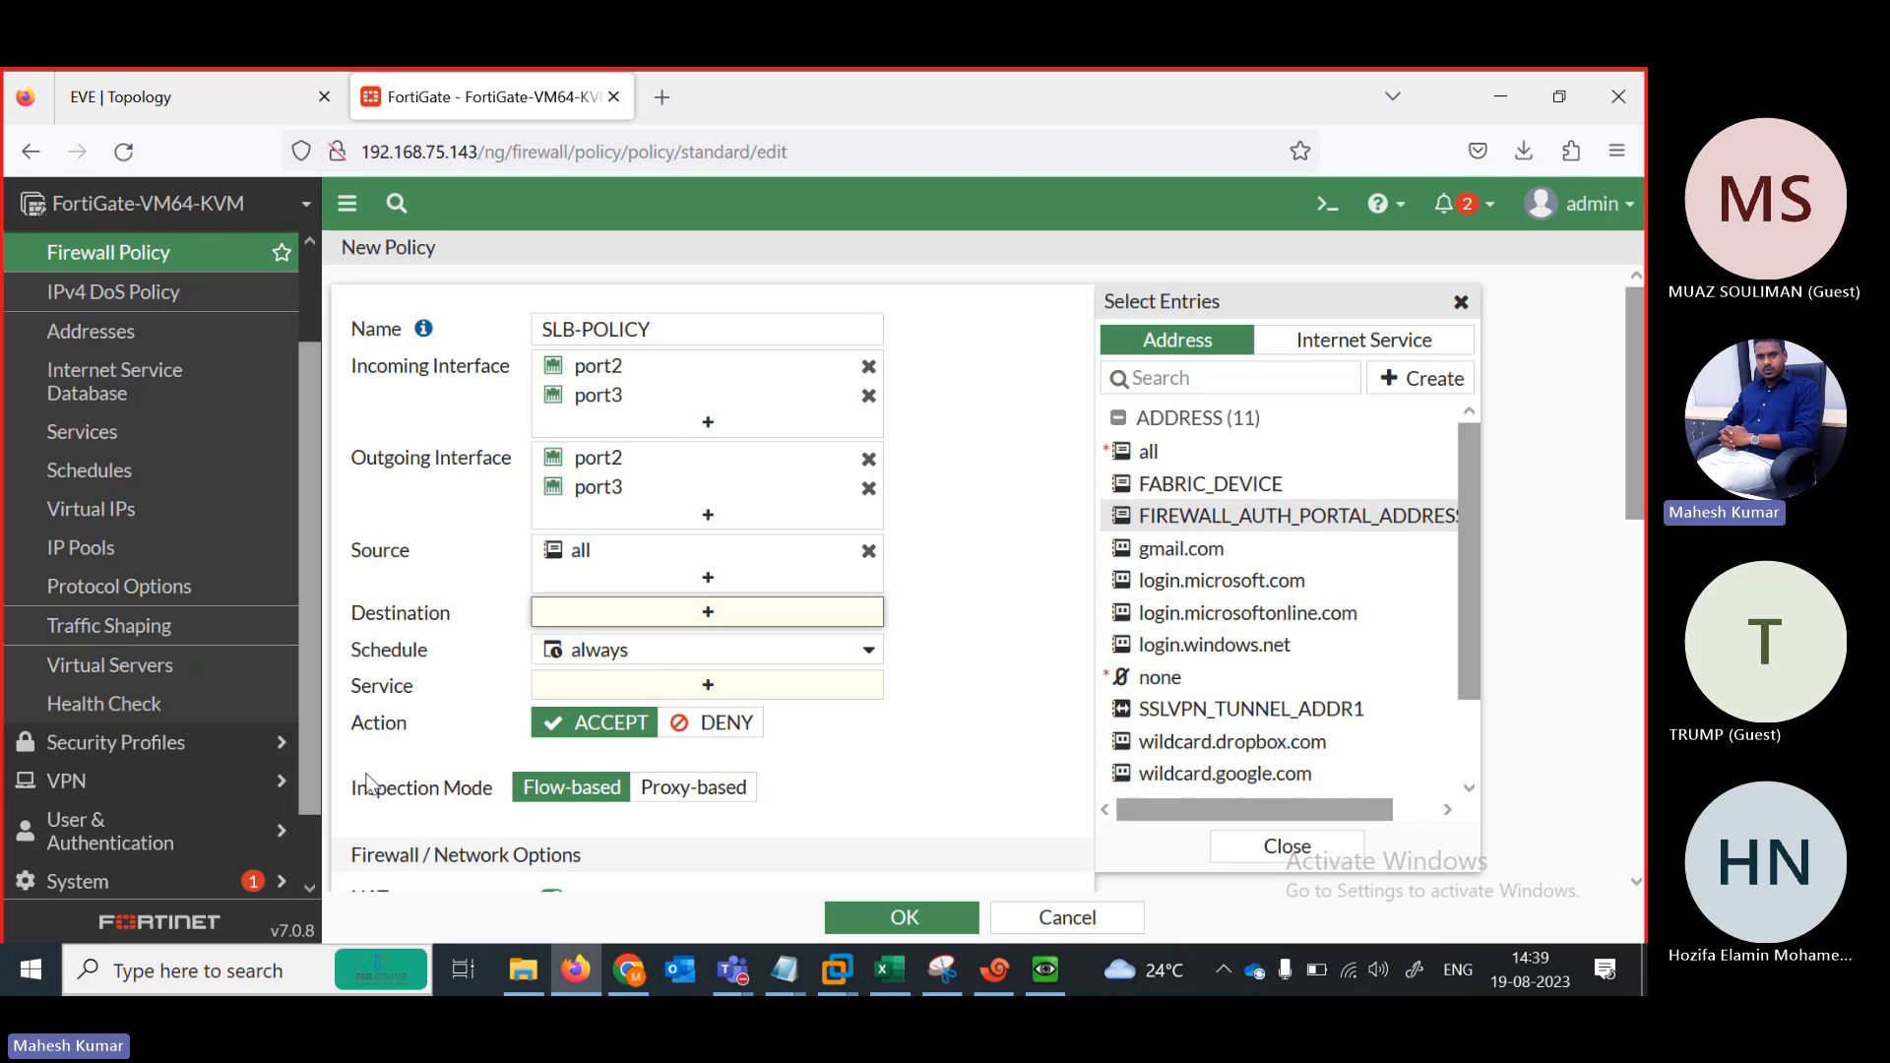
{"action": "left_click", "coordinate": [711, 788]}
{"action": "left_click", "coordinate": [852, 608]}
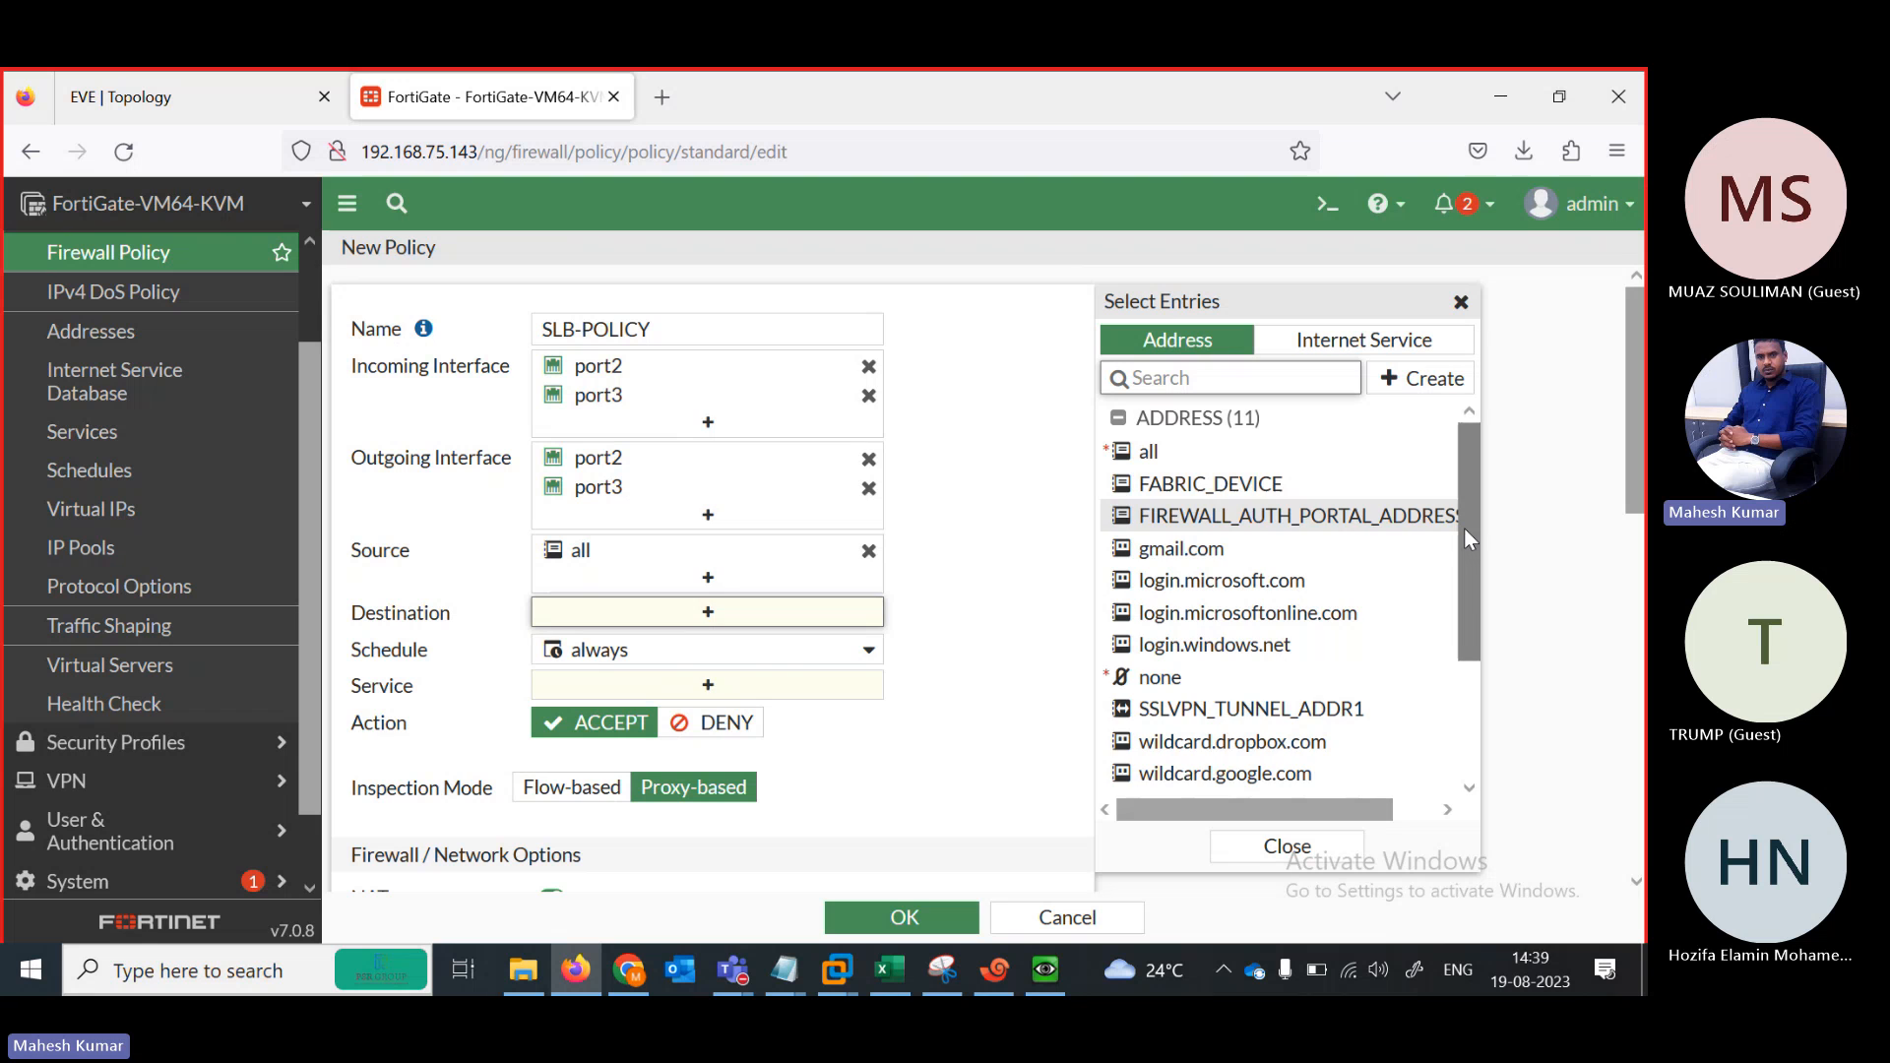
{"action": "left_click_drag", "start_coordinate": [1463, 528], "coordinate": [1463, 645]}
{"action": "left_click", "coordinate": [1161, 781]}
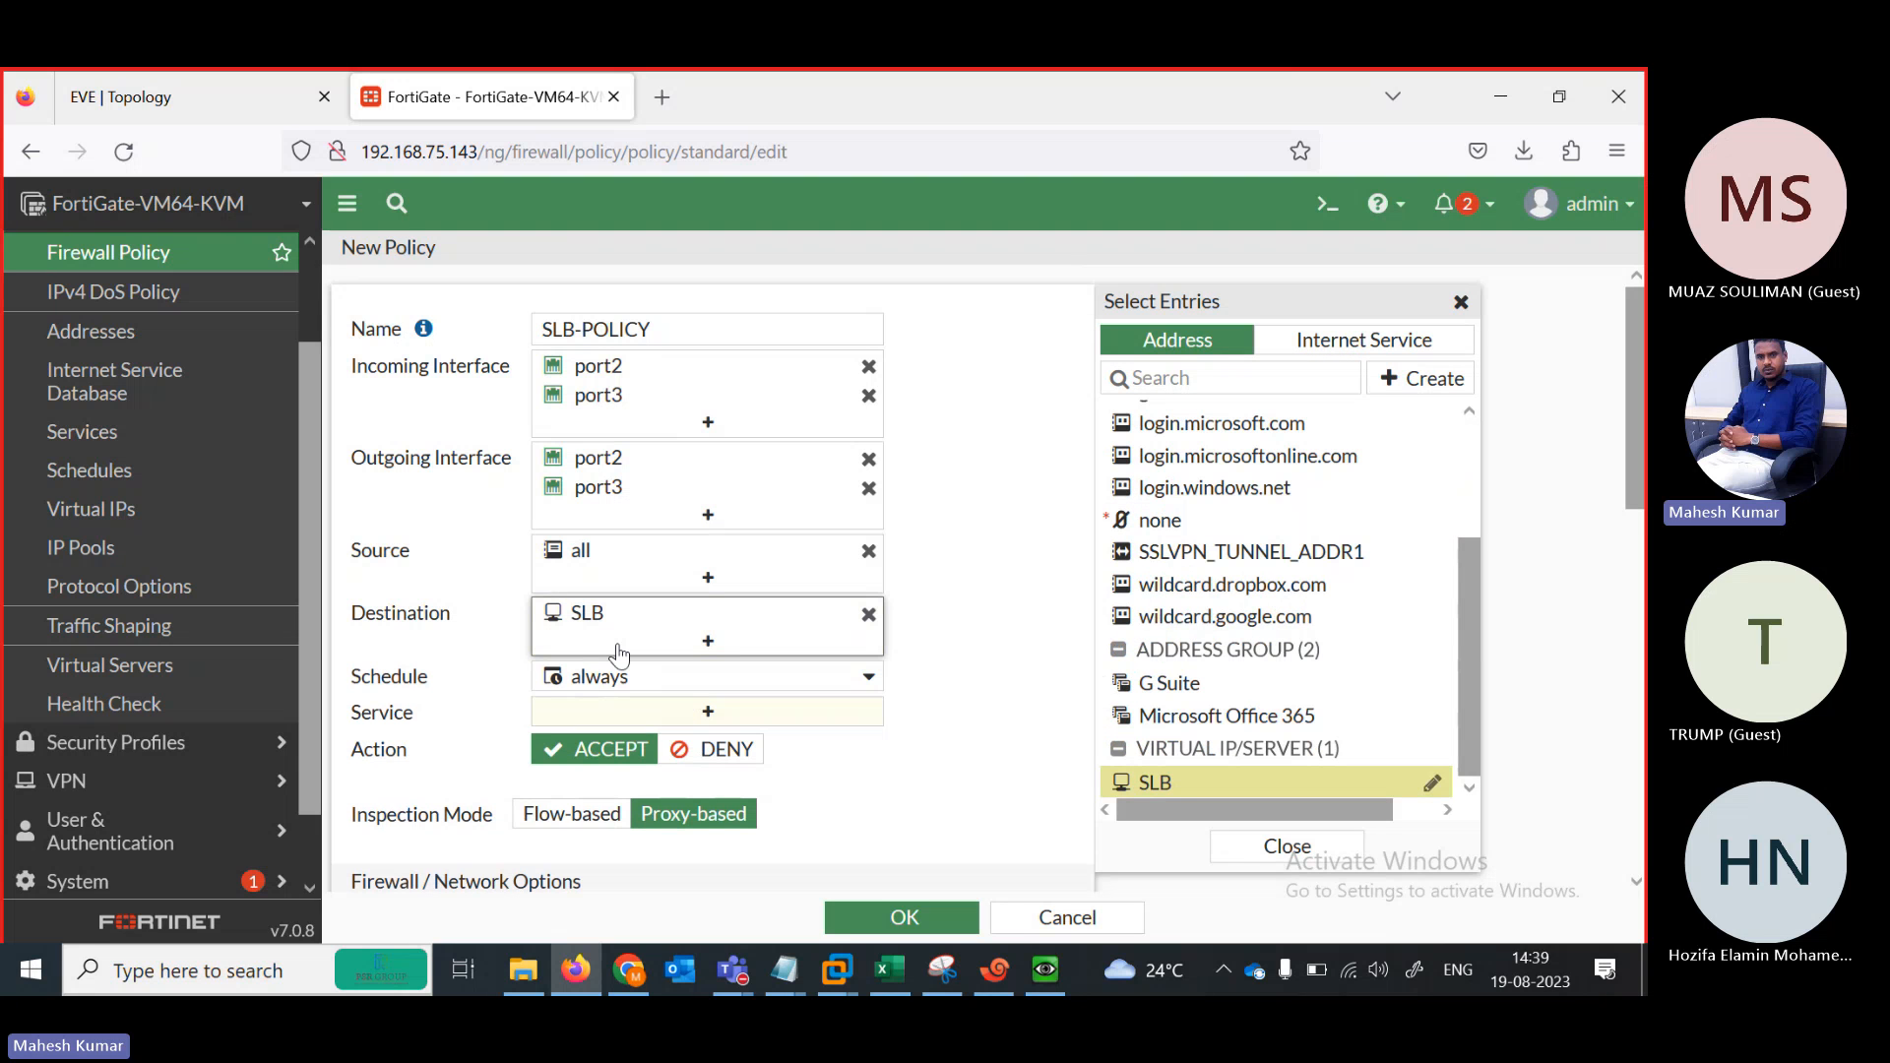
Set the service to ALL, turn NAT off, and save SLB-POLICY
{"action": "left_click", "coordinate": [707, 711]}
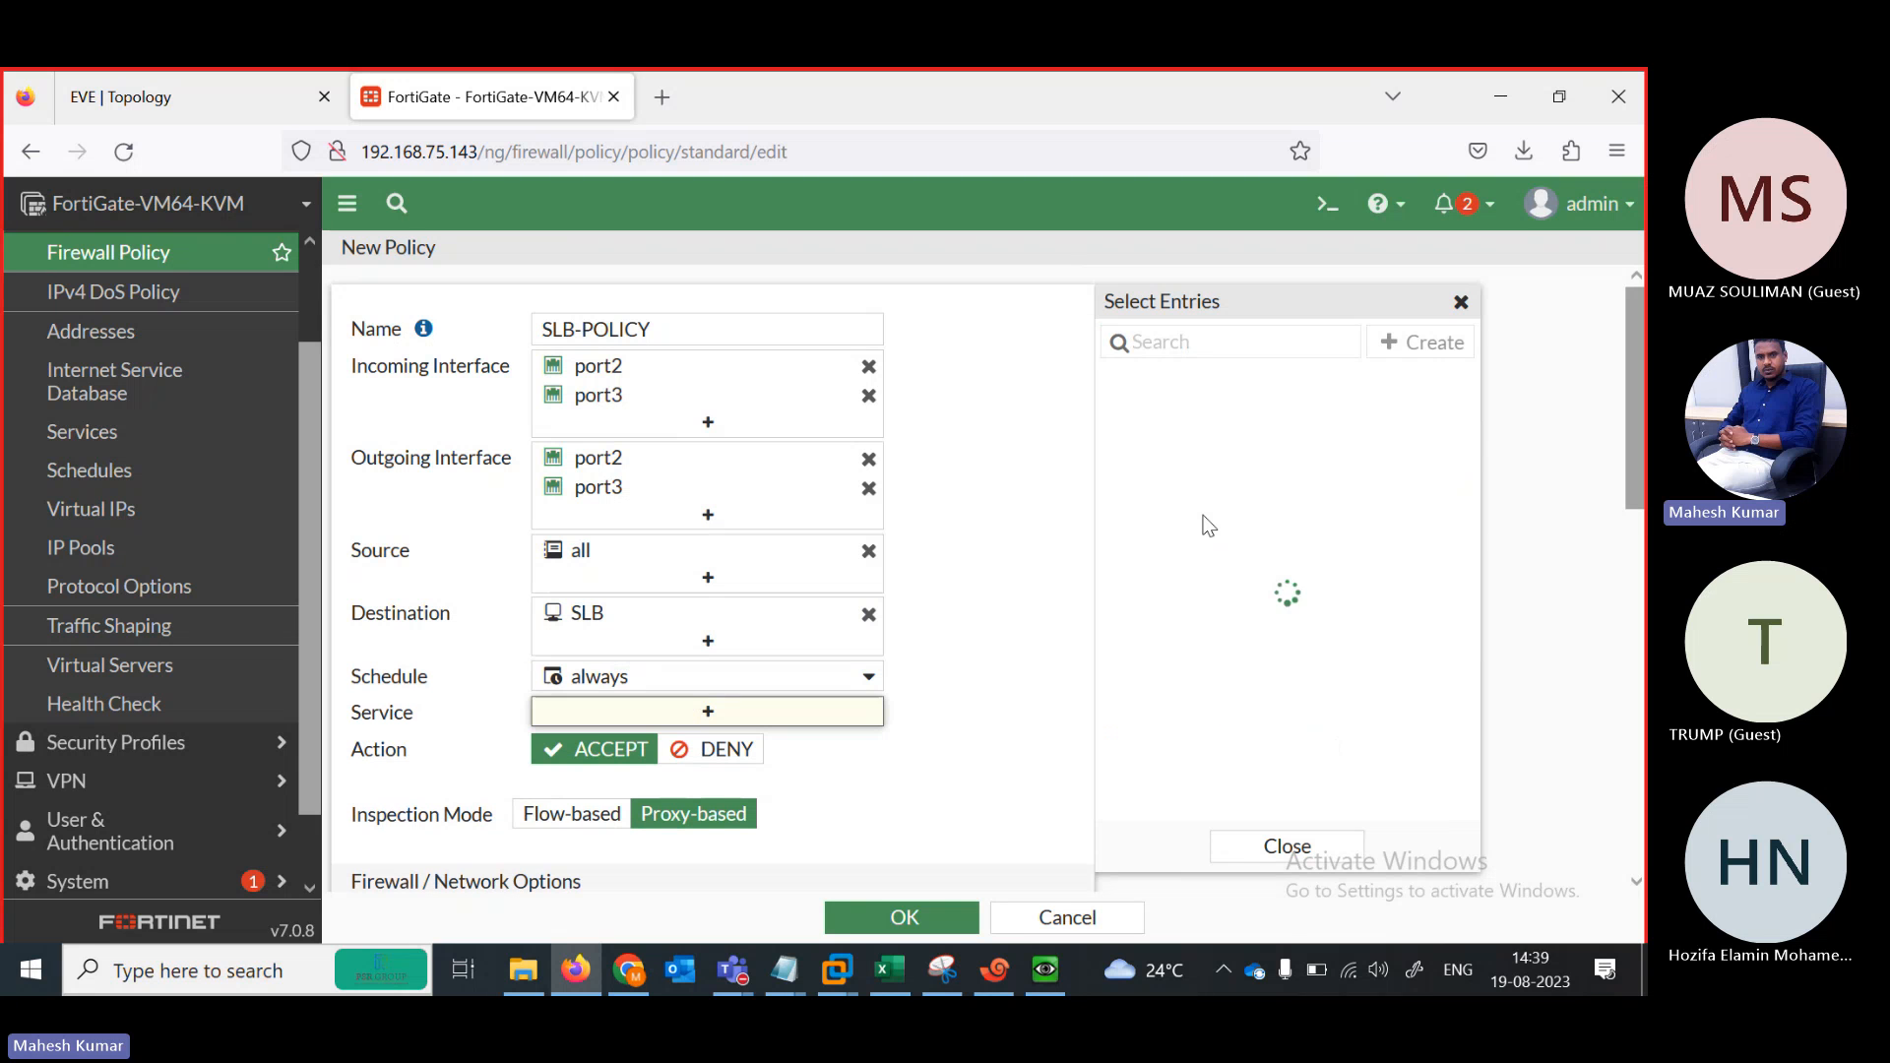
{"action": "left_click", "coordinate": [1156, 443]}
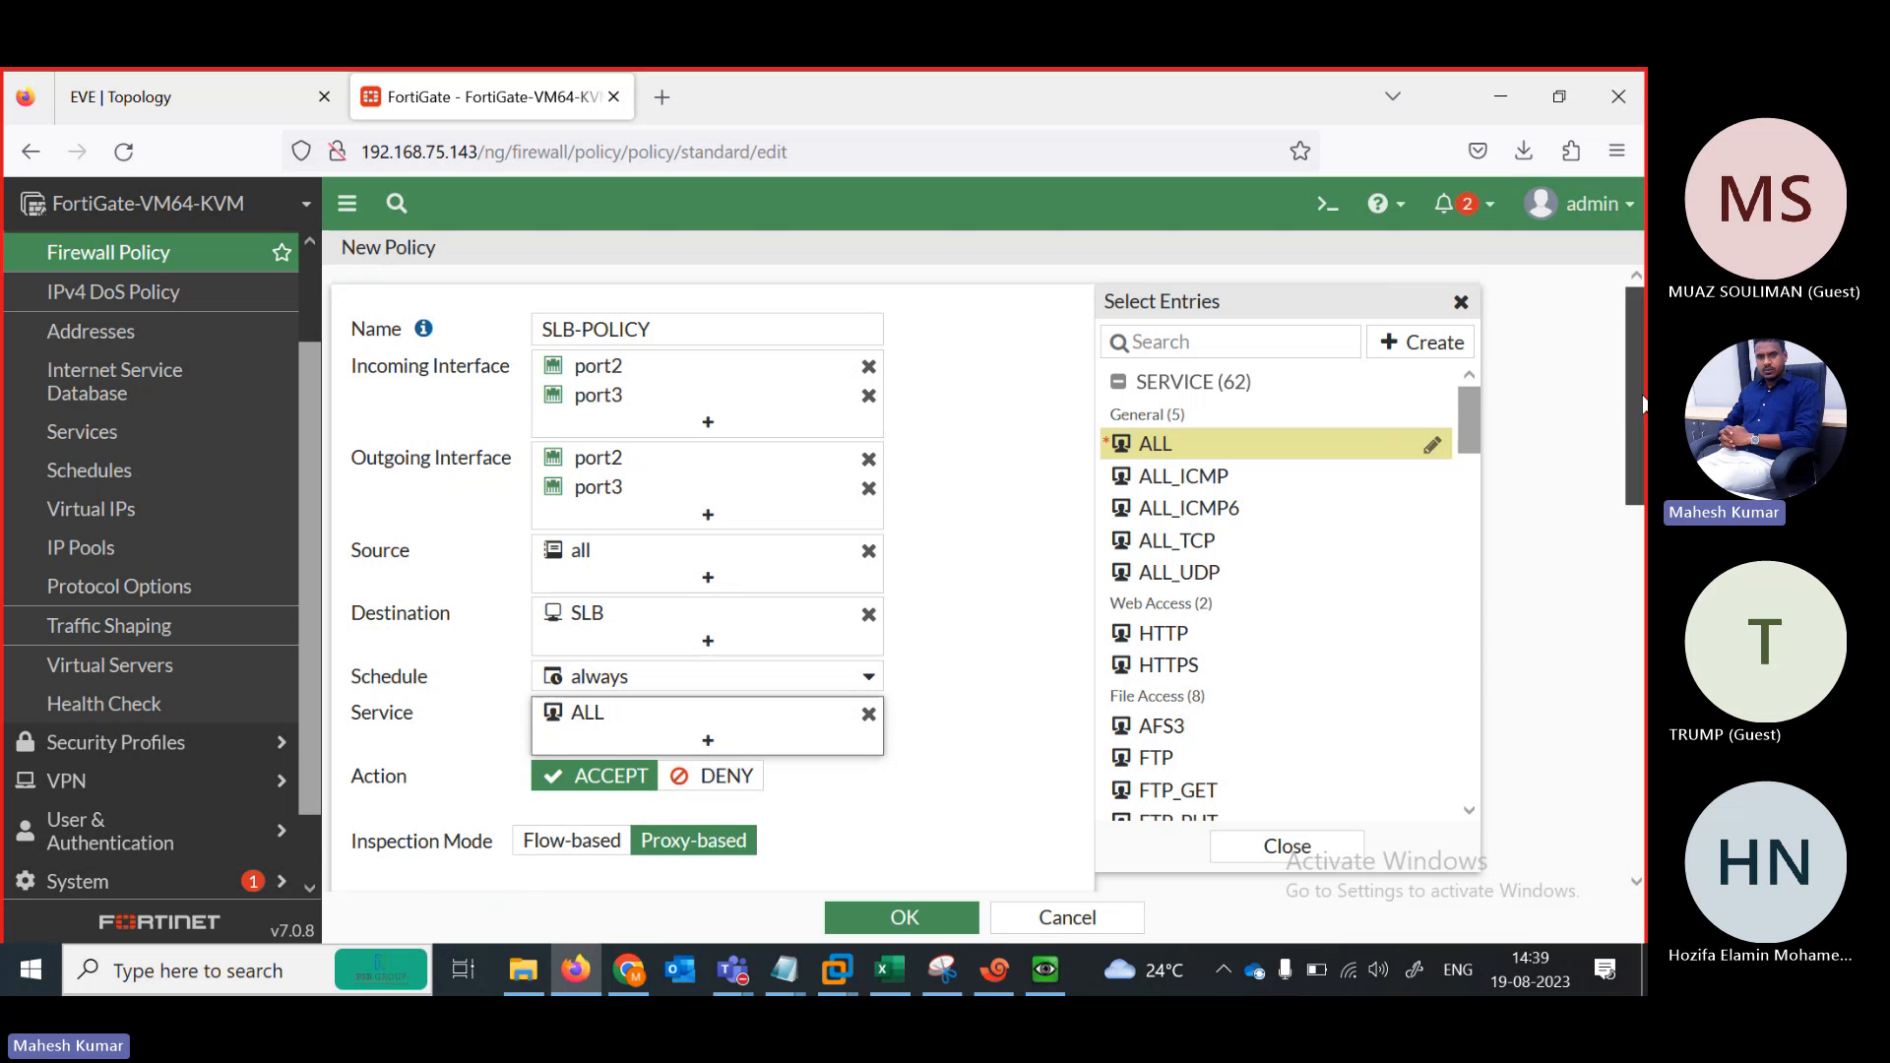
{"action": "scroll", "coordinate": [1621, 385], "scroll_direction": "down", "scroll_amount": 5}
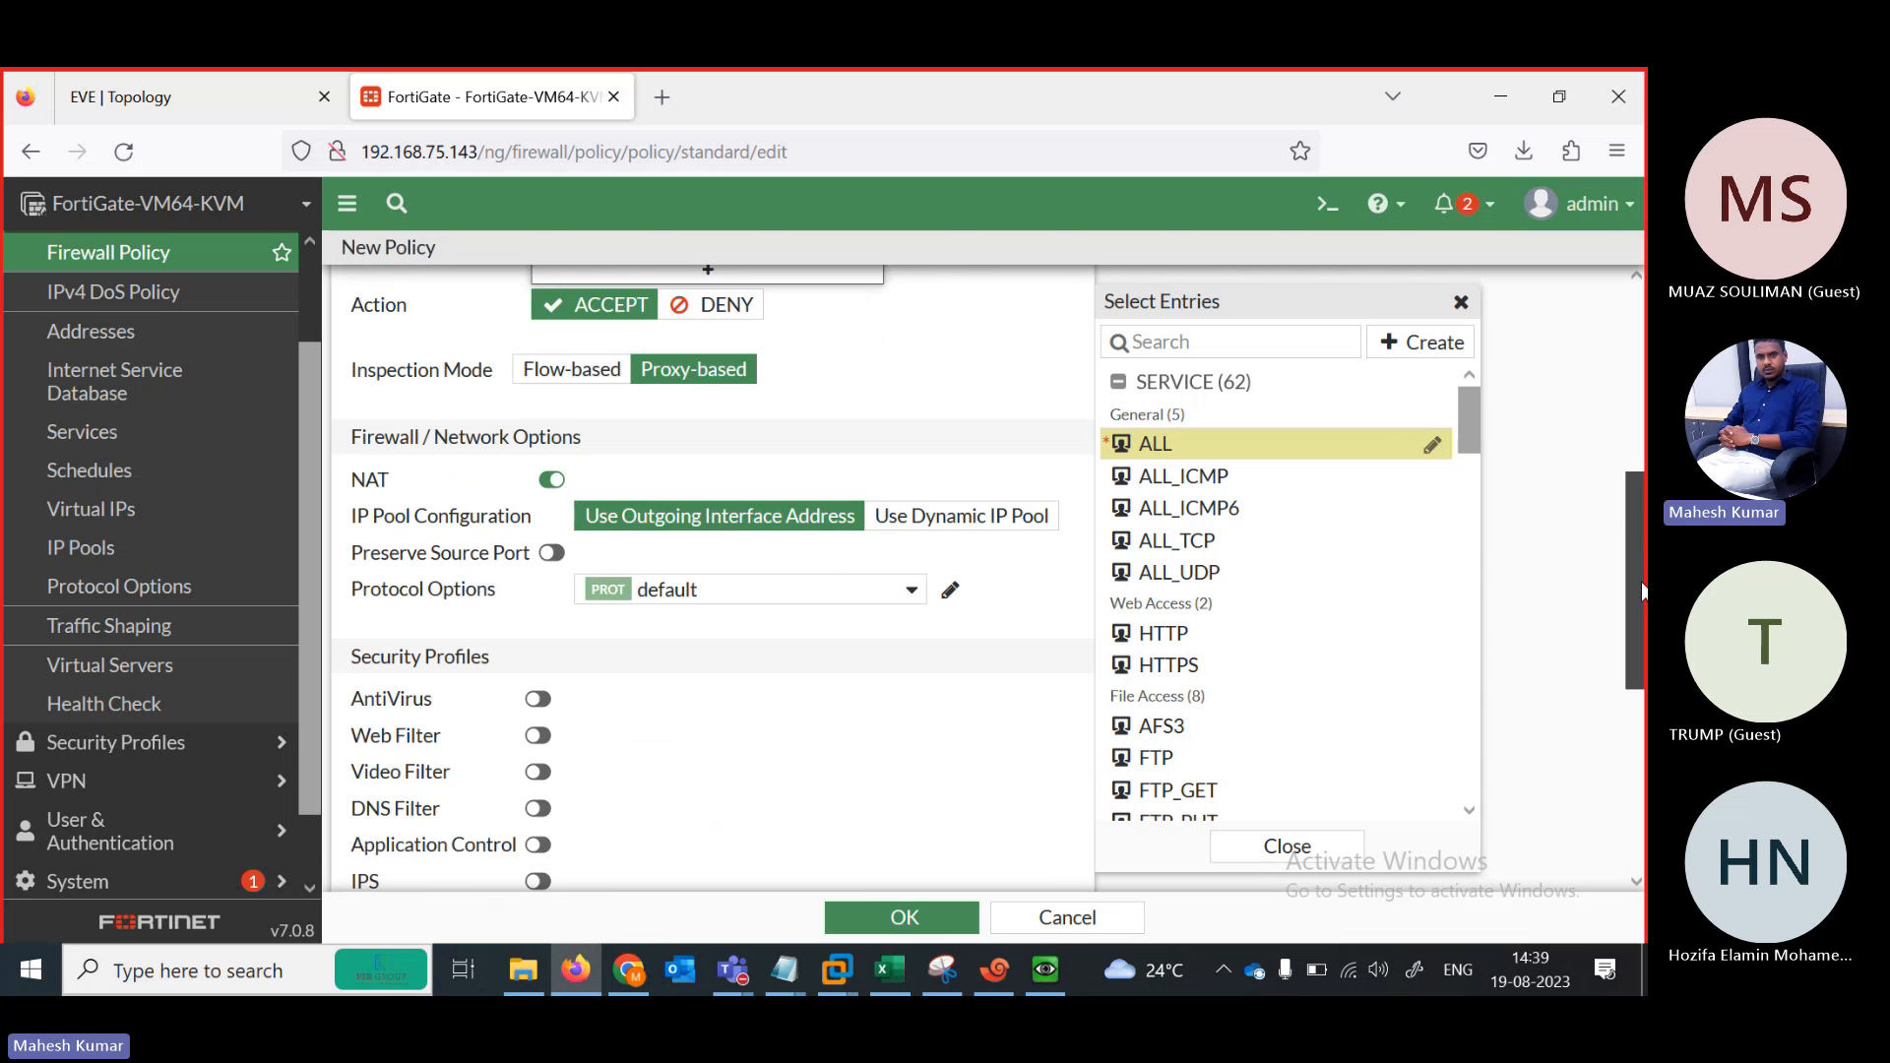
{"action": "left_click", "coordinate": [549, 408]}
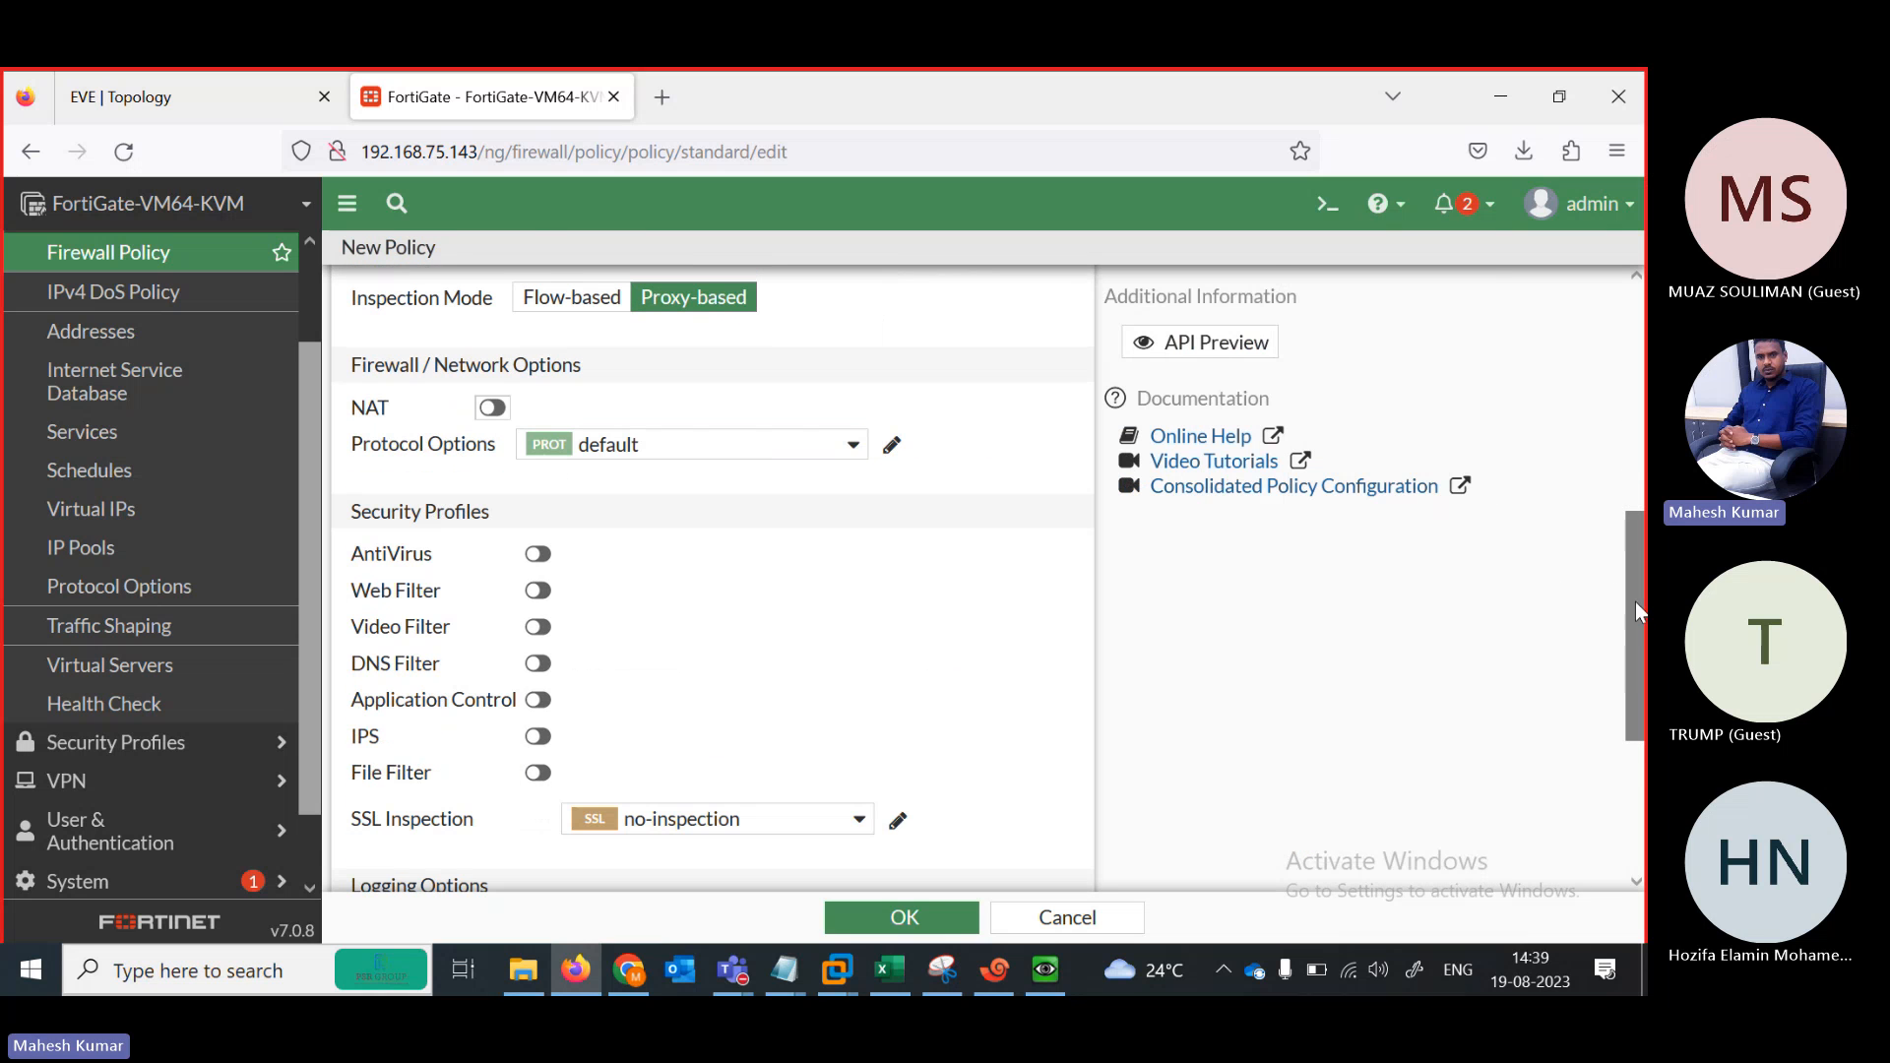
{"action": "left_click_drag", "start_coordinate": [1634, 600], "coordinate": [1632, 741]}
{"action": "left_click", "coordinate": [880, 925]}
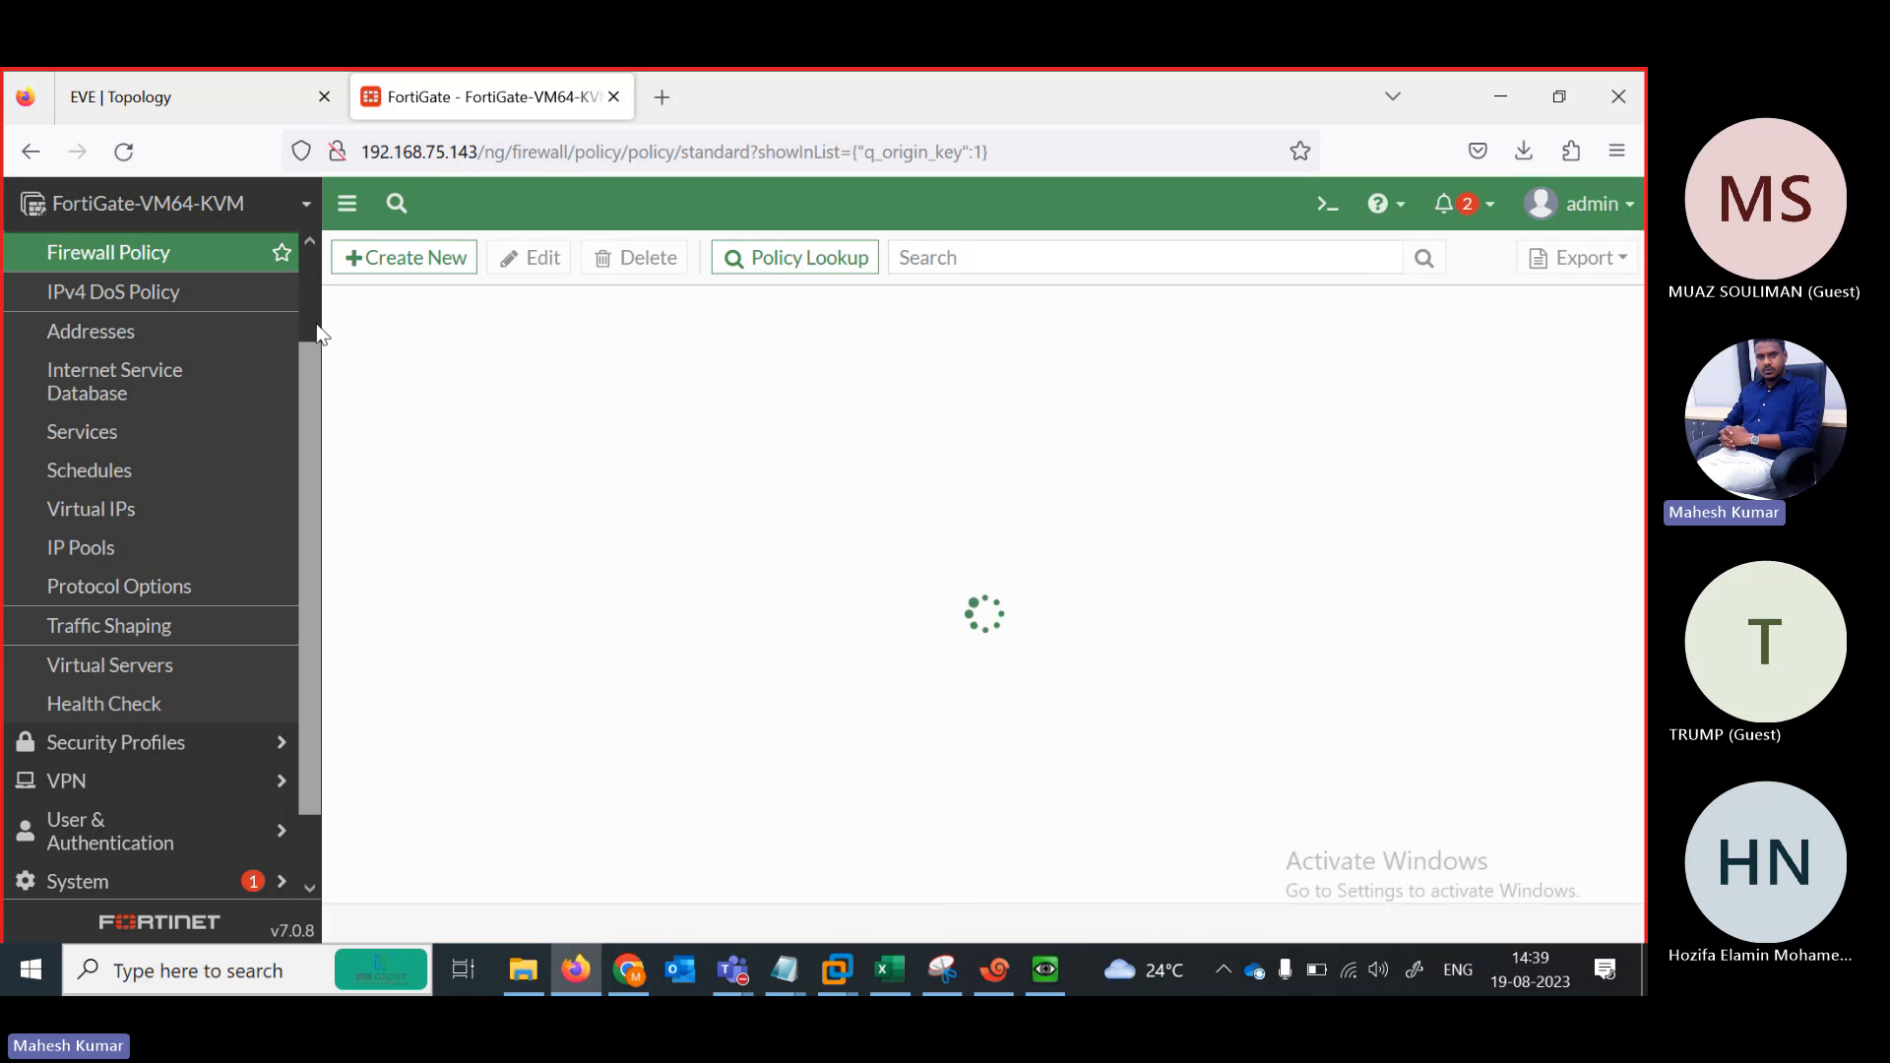
Restore the Win VM console from the topology and open its Screen Resolution settings, currently 800 × 600
{"action": "left_click", "coordinate": [110, 95]}
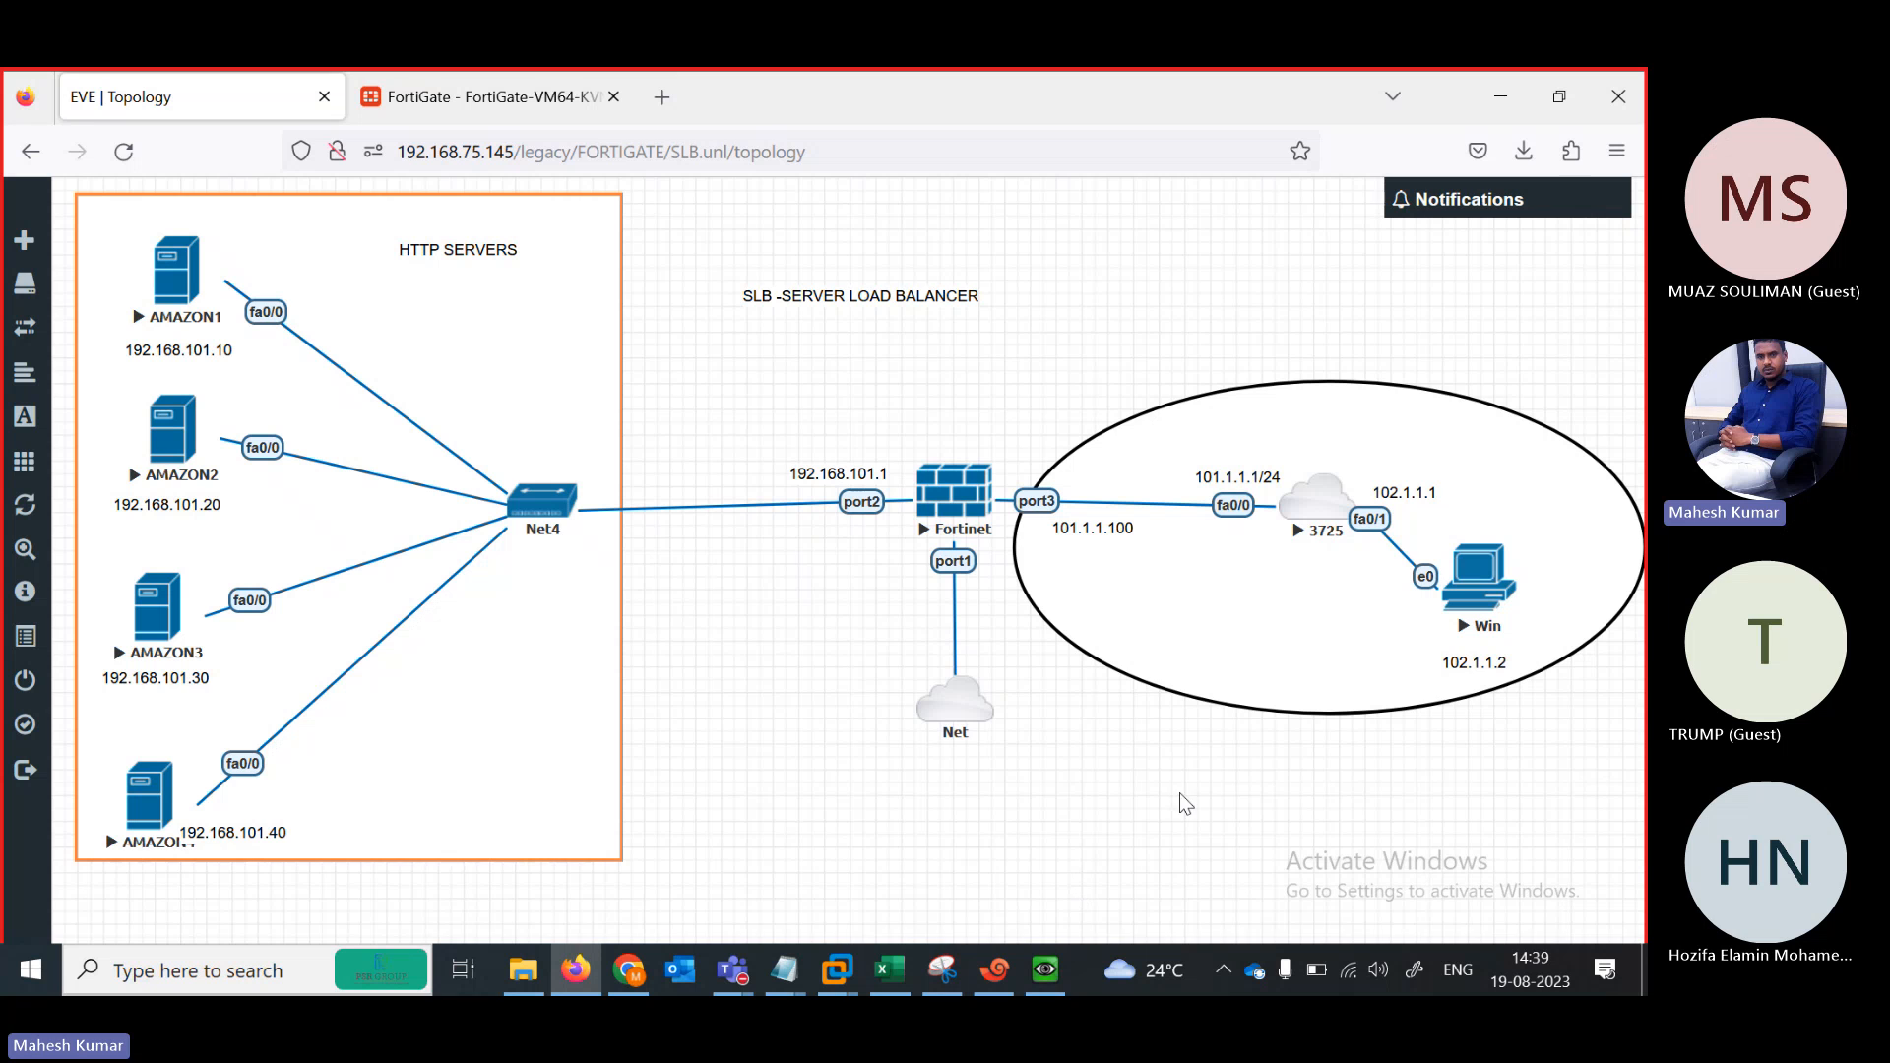
{"action": "left_click", "coordinate": [1046, 971]}
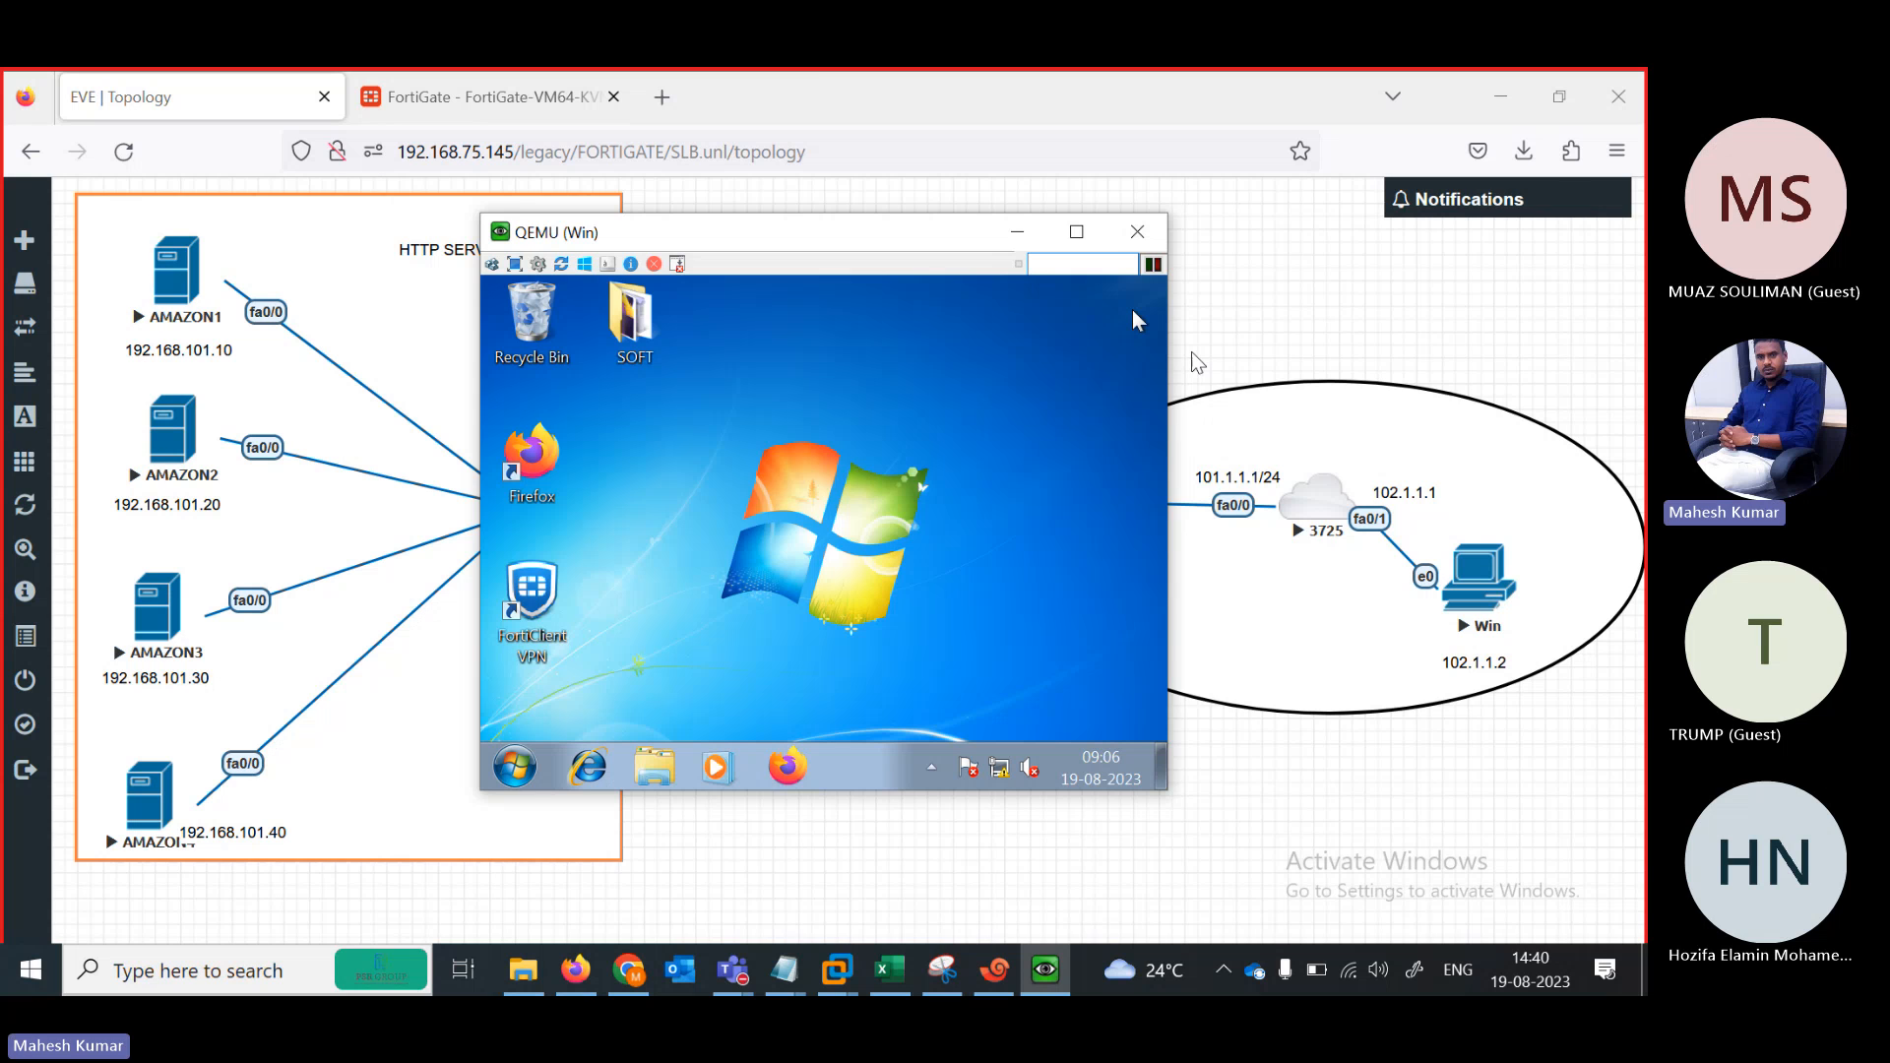
{"action": "right_click", "coordinate": [681, 577]}
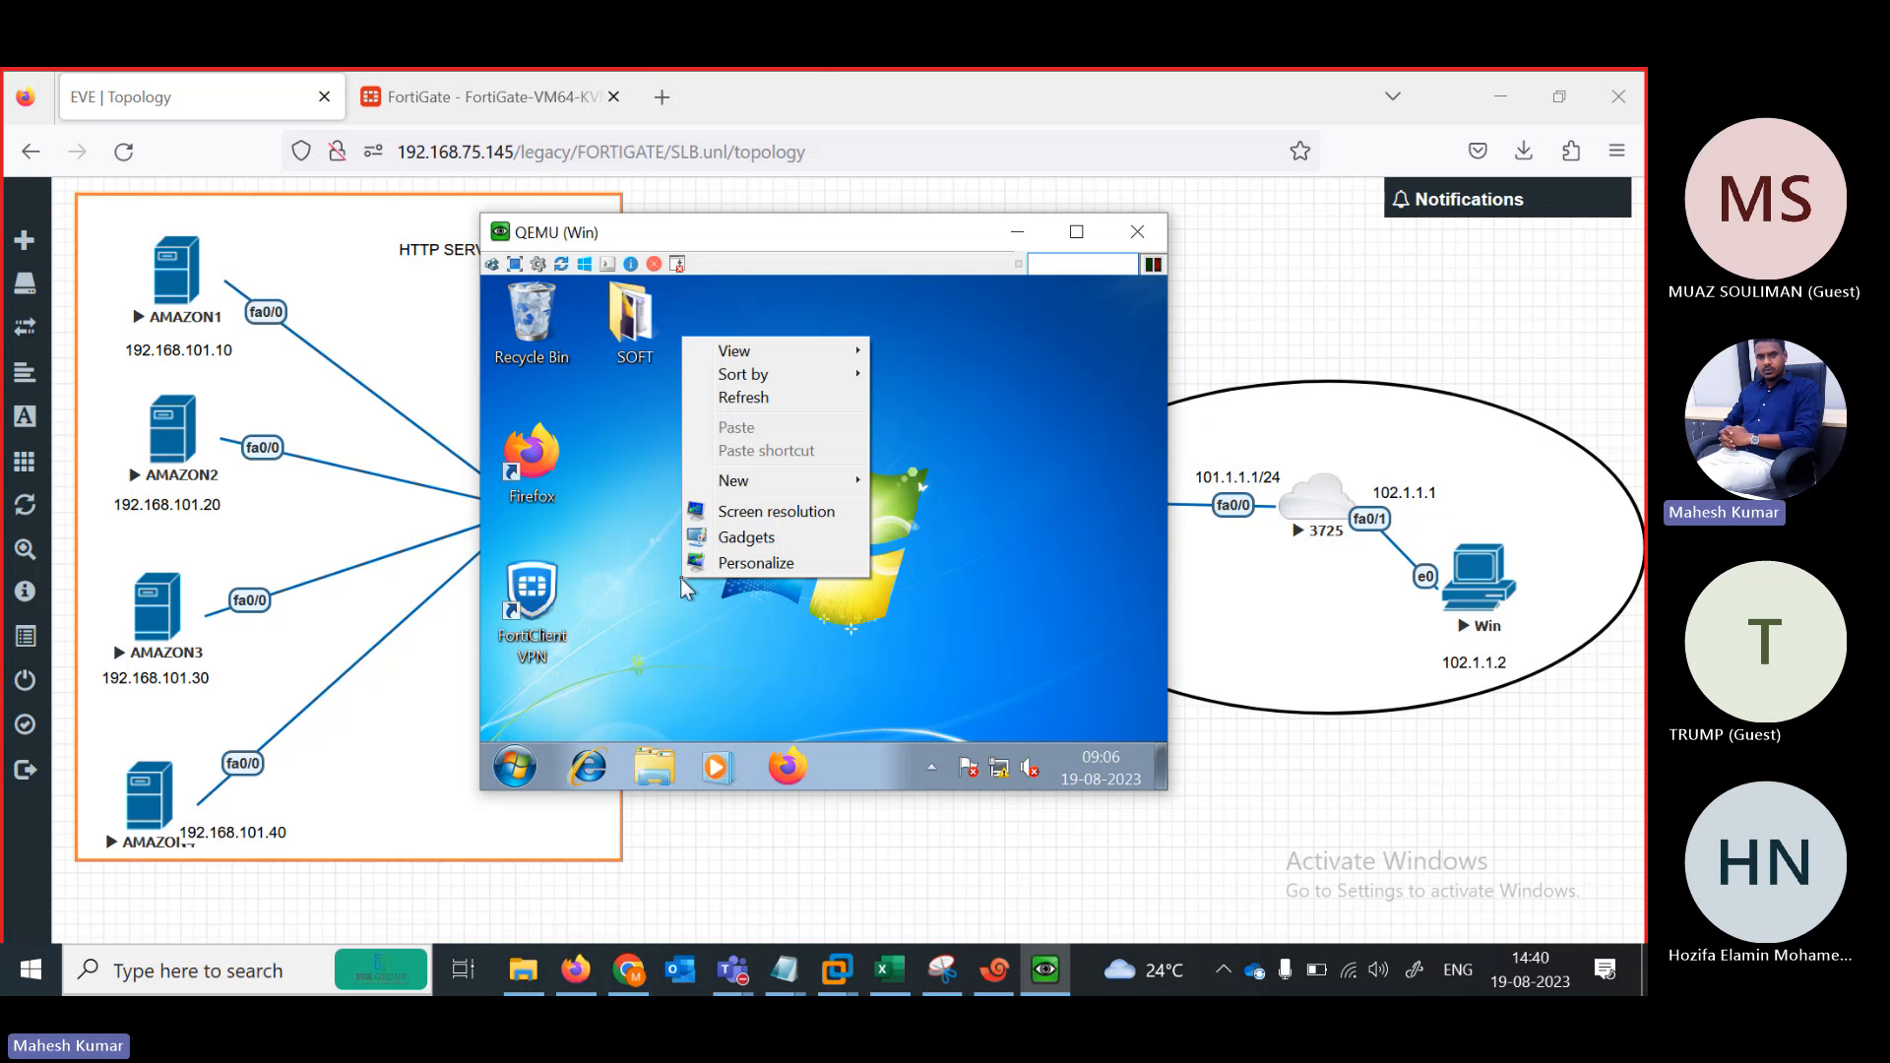
{"action": "left_click", "coordinate": [772, 512]}
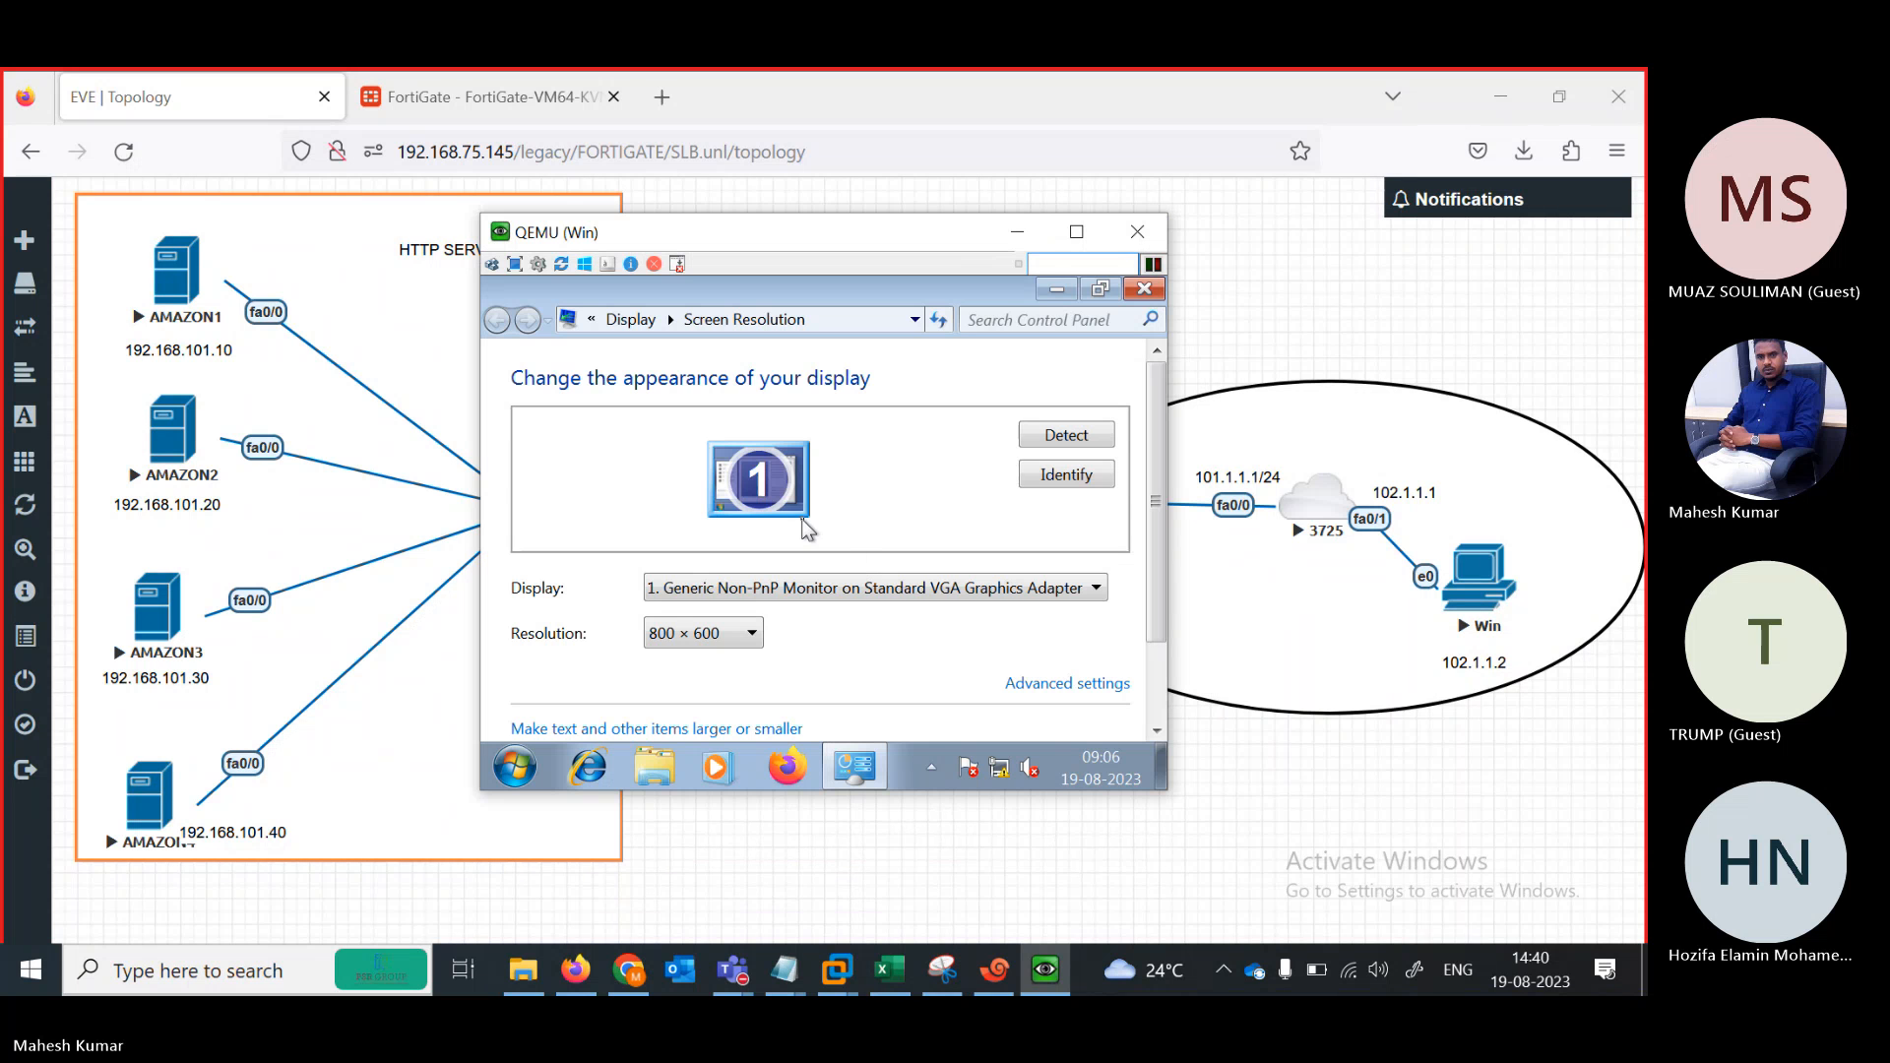
{"action": "left_click", "coordinate": [735, 635]}
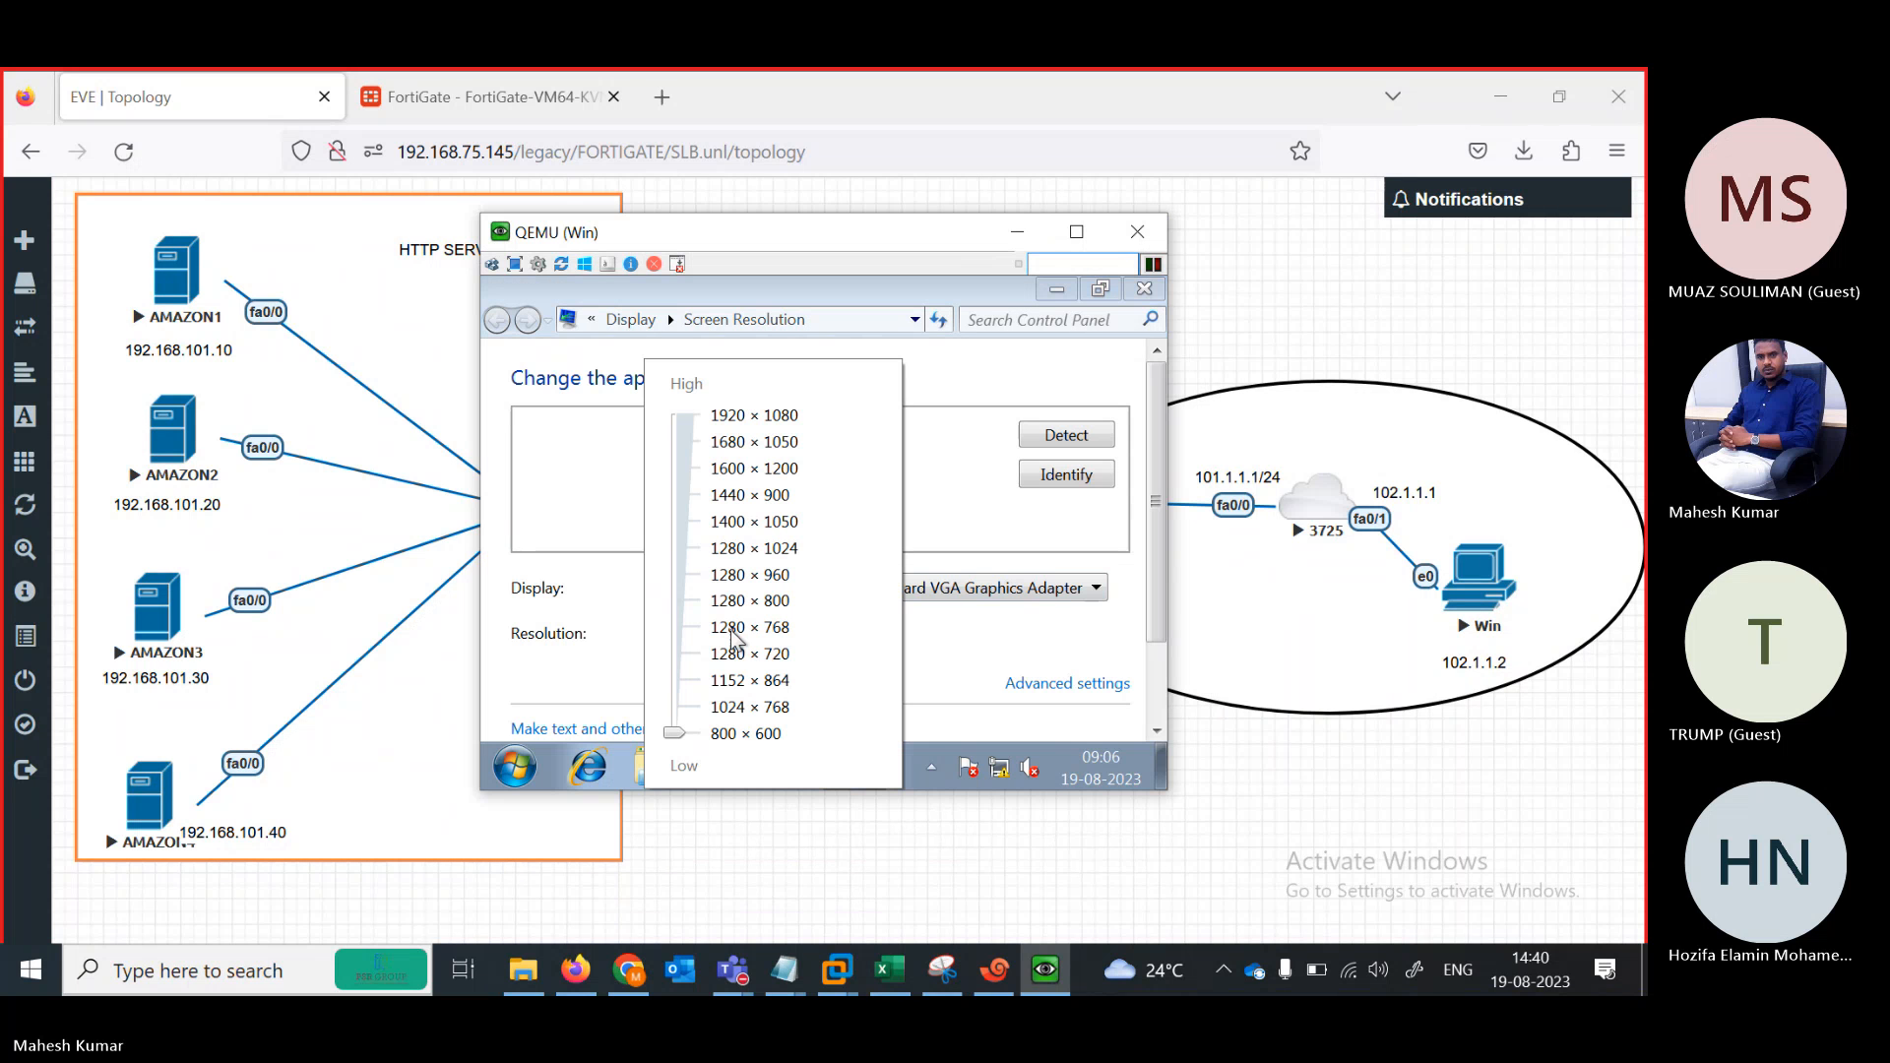
Set the Win VM's display resolution to 1440 × 900, apply it and keep the changes
{"action": "left_click", "coordinate": [671, 497]}
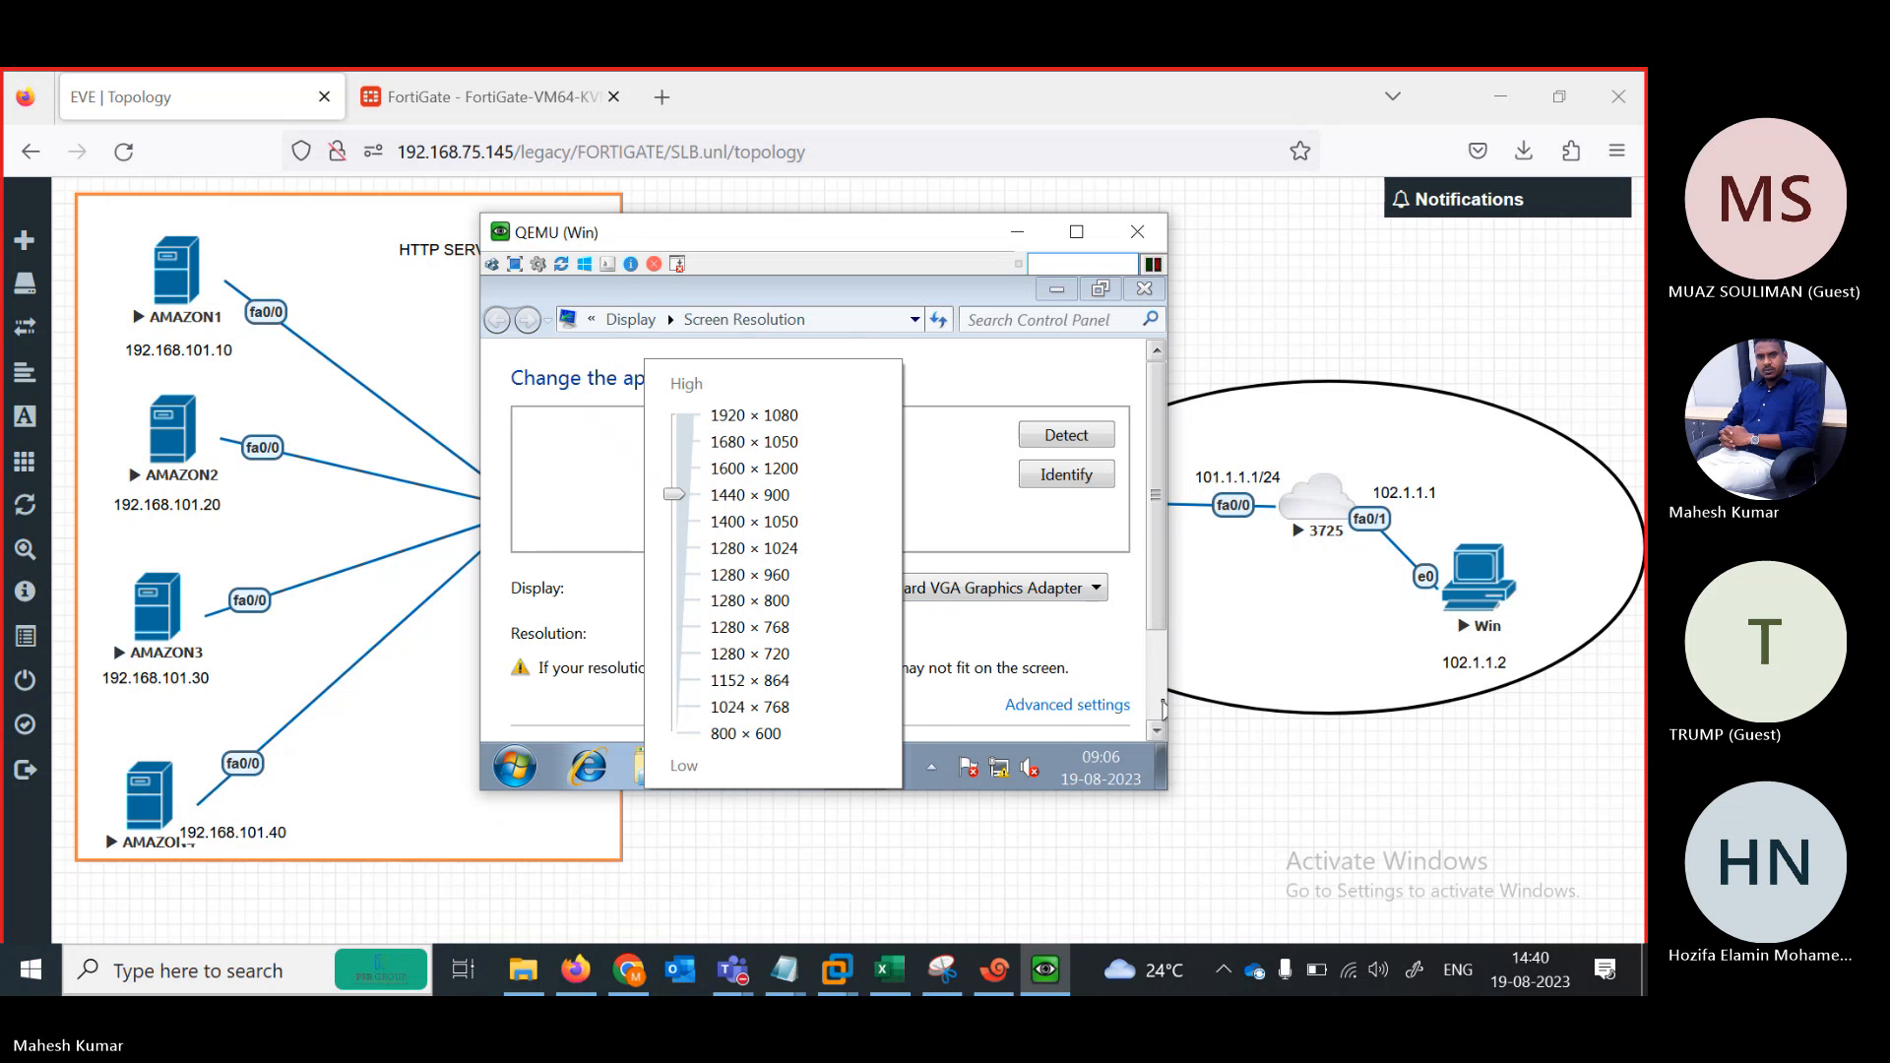
{"action": "left_click", "coordinate": [1160, 703]}
{"action": "left_click", "coordinate": [1160, 703]}
{"action": "left_click", "coordinate": [1060, 721]}
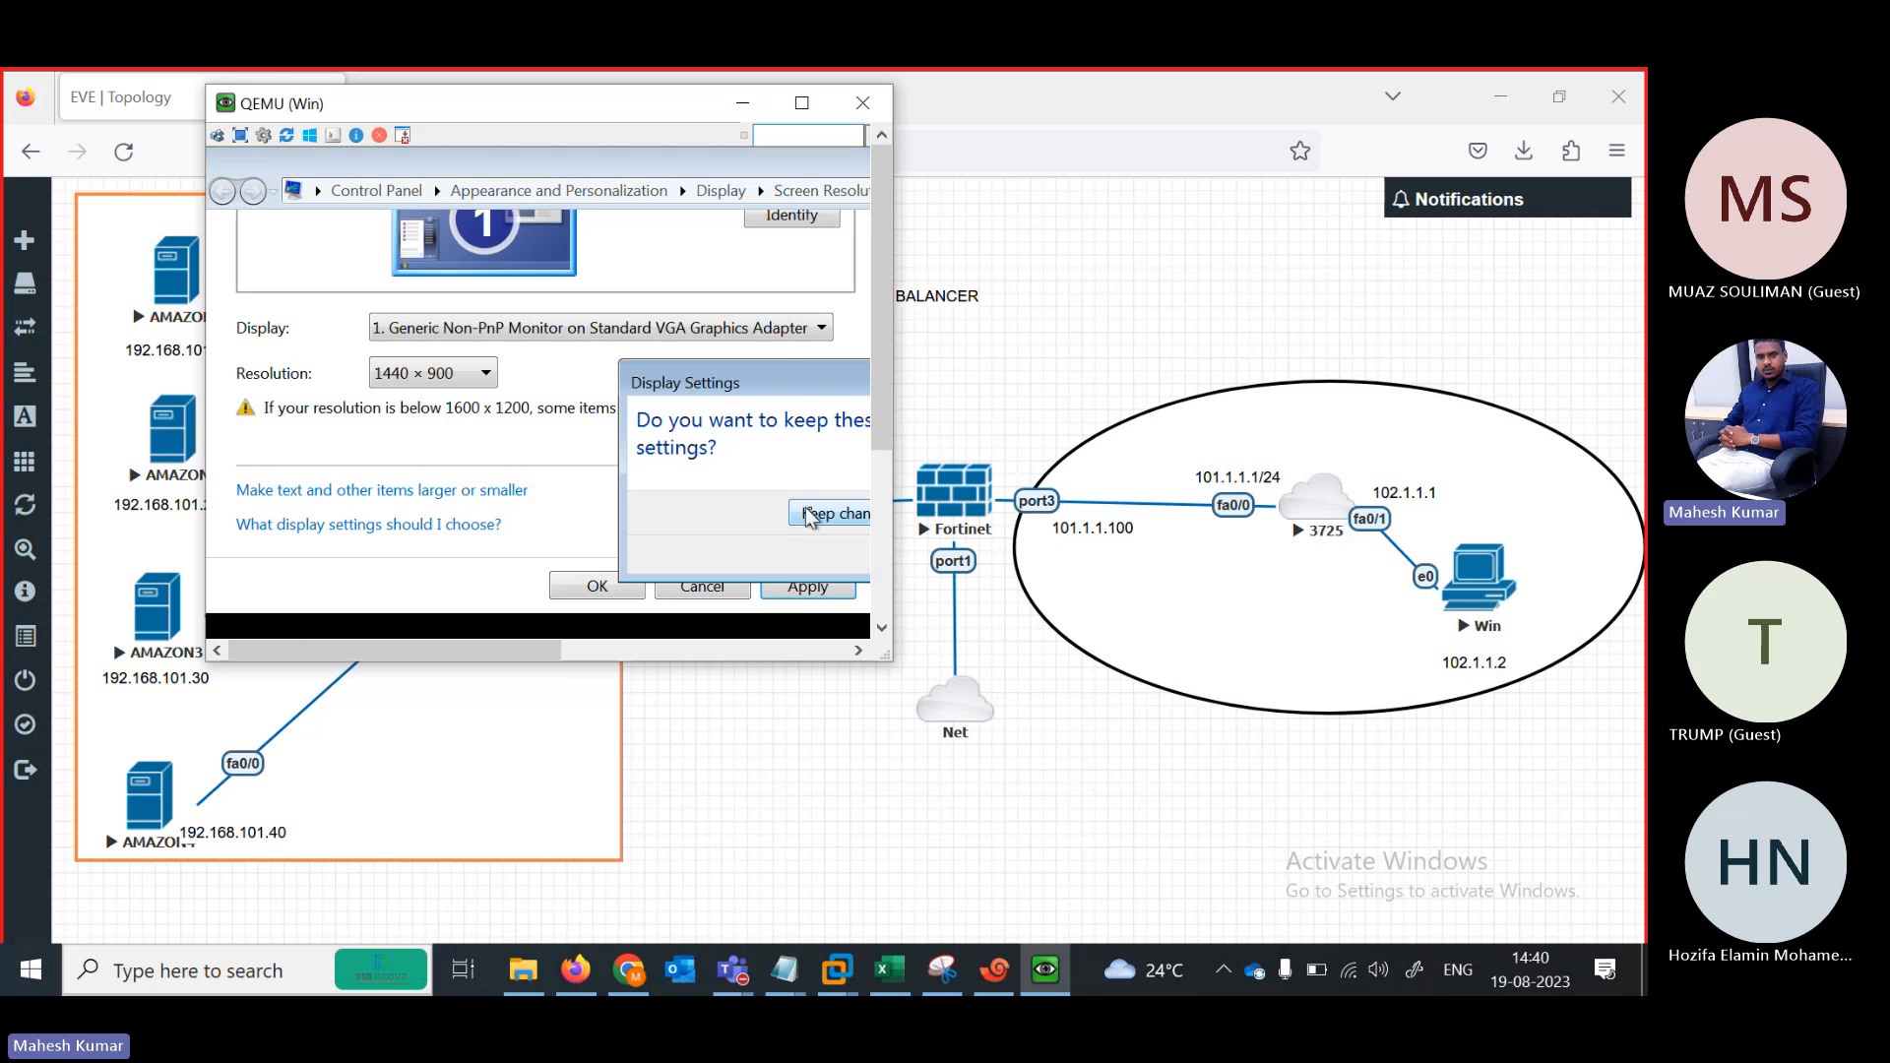
{"action": "left_click", "coordinate": [813, 514]}
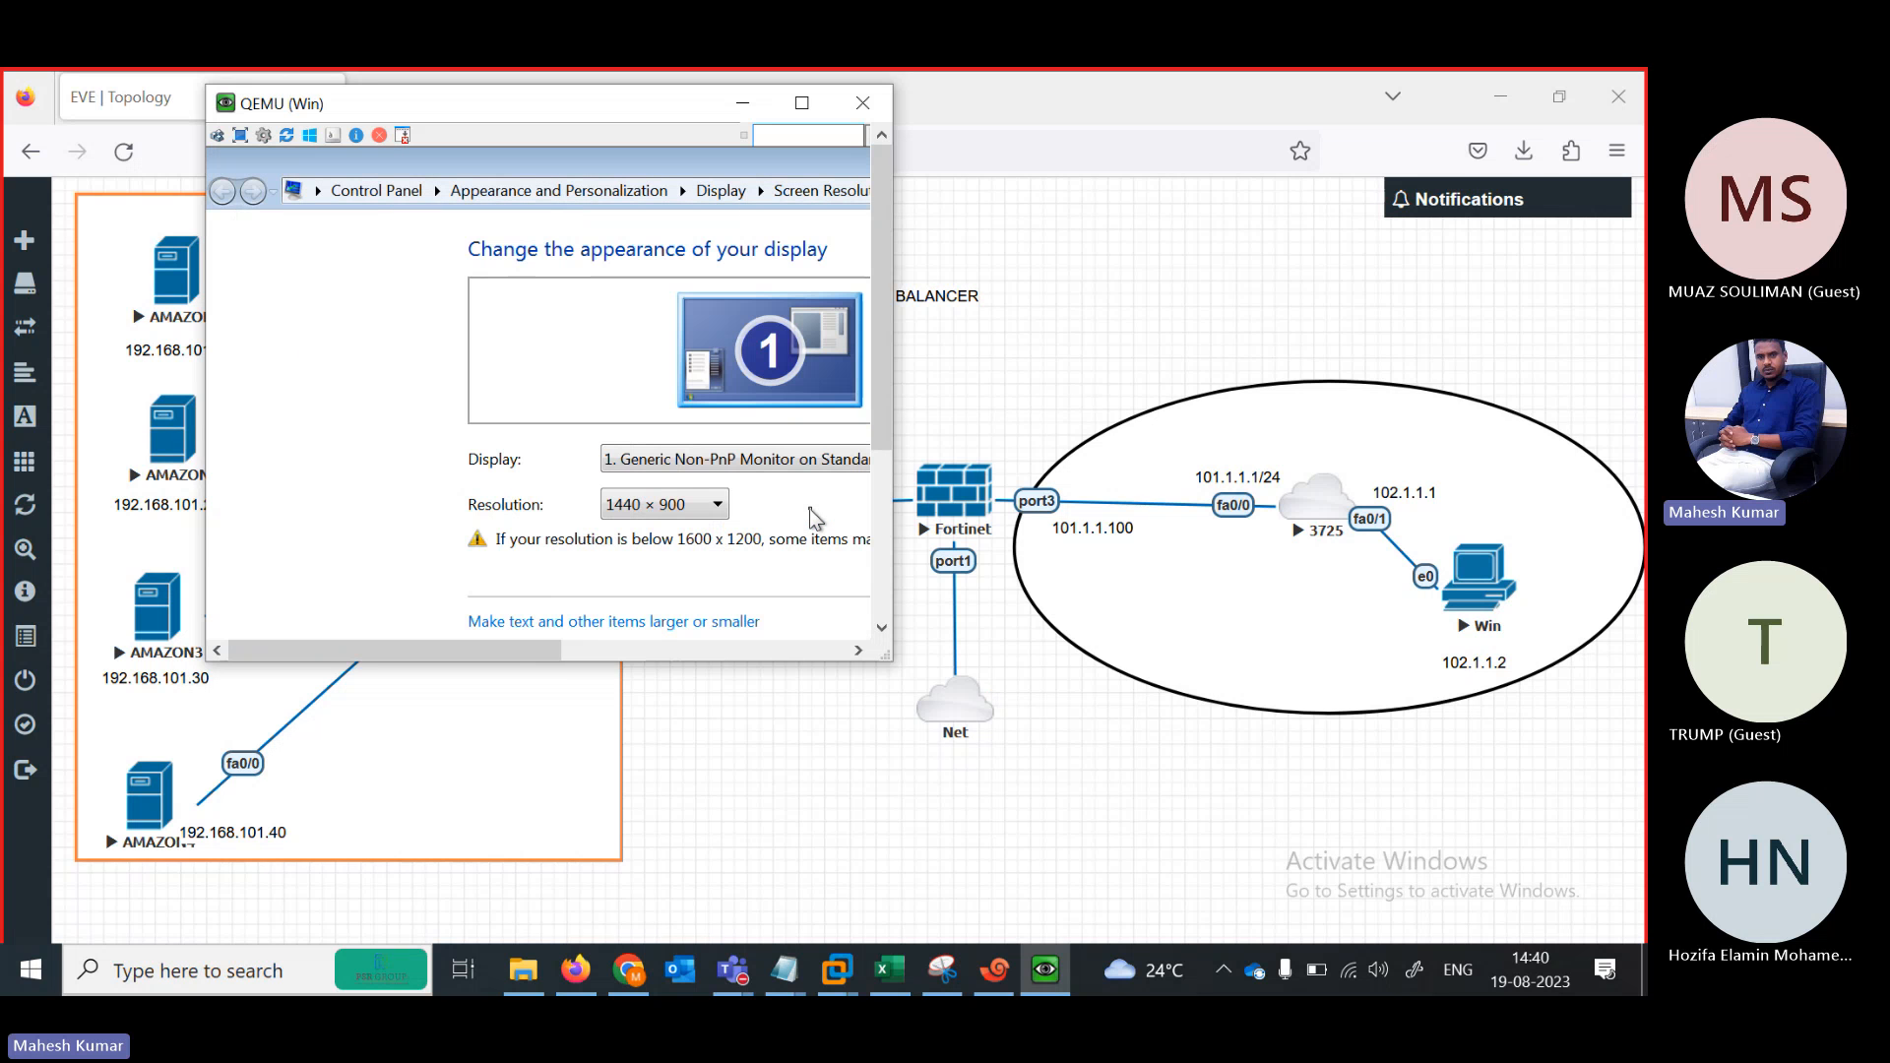
Close the resolution settings and widen the QEMU console window to show the full desktop
{"action": "left_click_drag", "start_coordinate": [529, 652], "coordinate": [774, 651]}
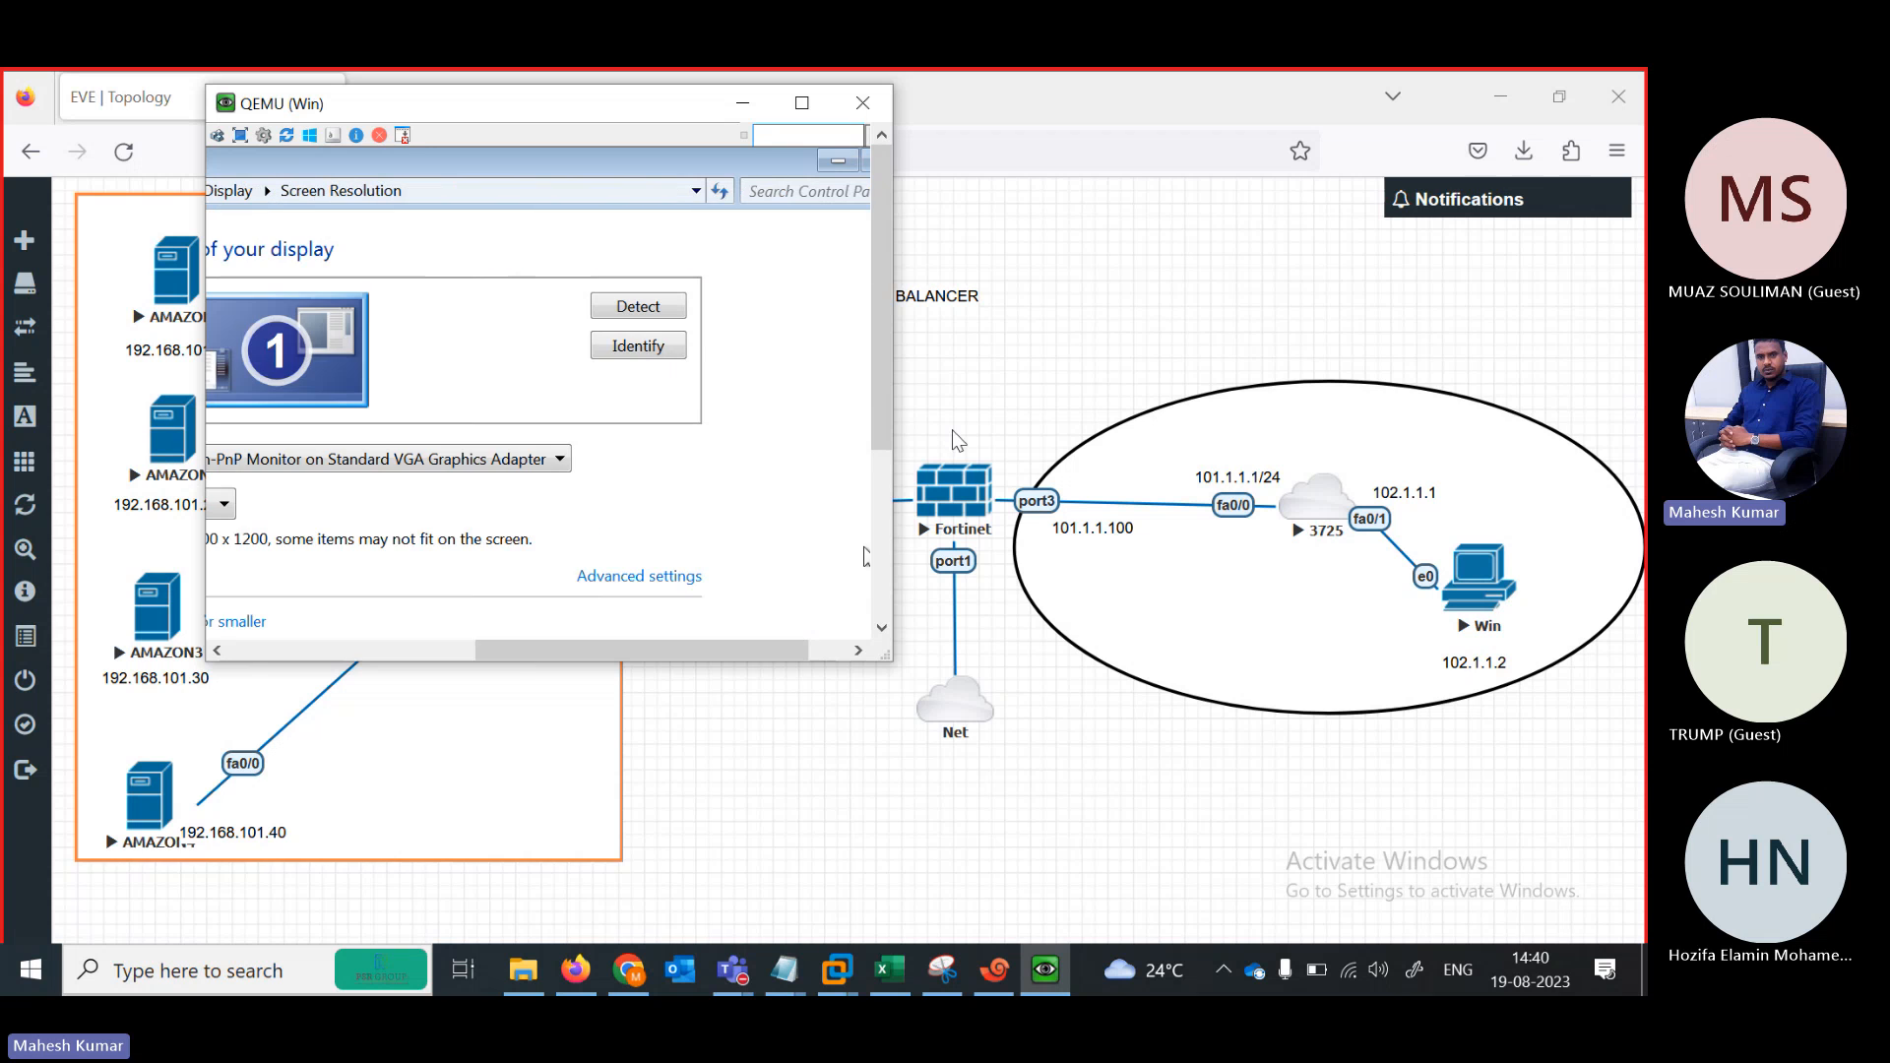
{"action": "left_click_drag", "start_coordinate": [882, 448], "coordinate": [885, 627]}
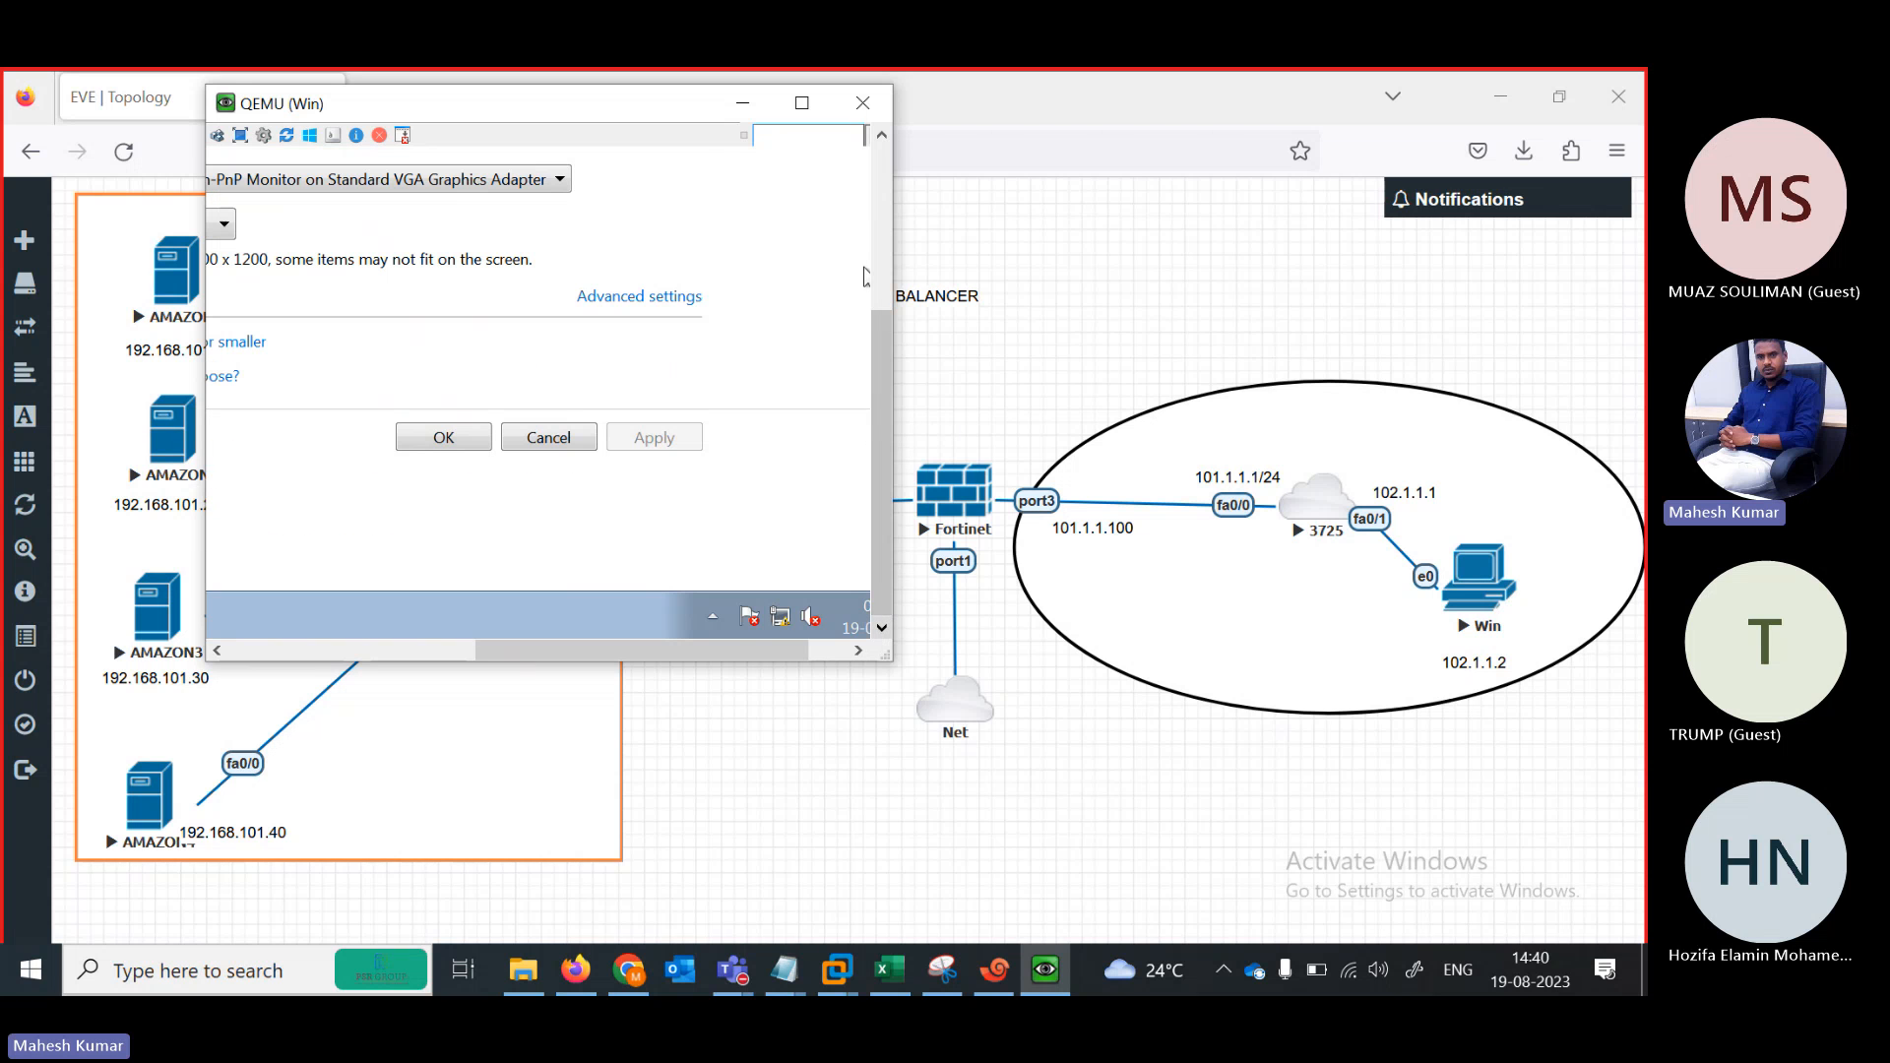
{"action": "left_click", "coordinate": [414, 443]}
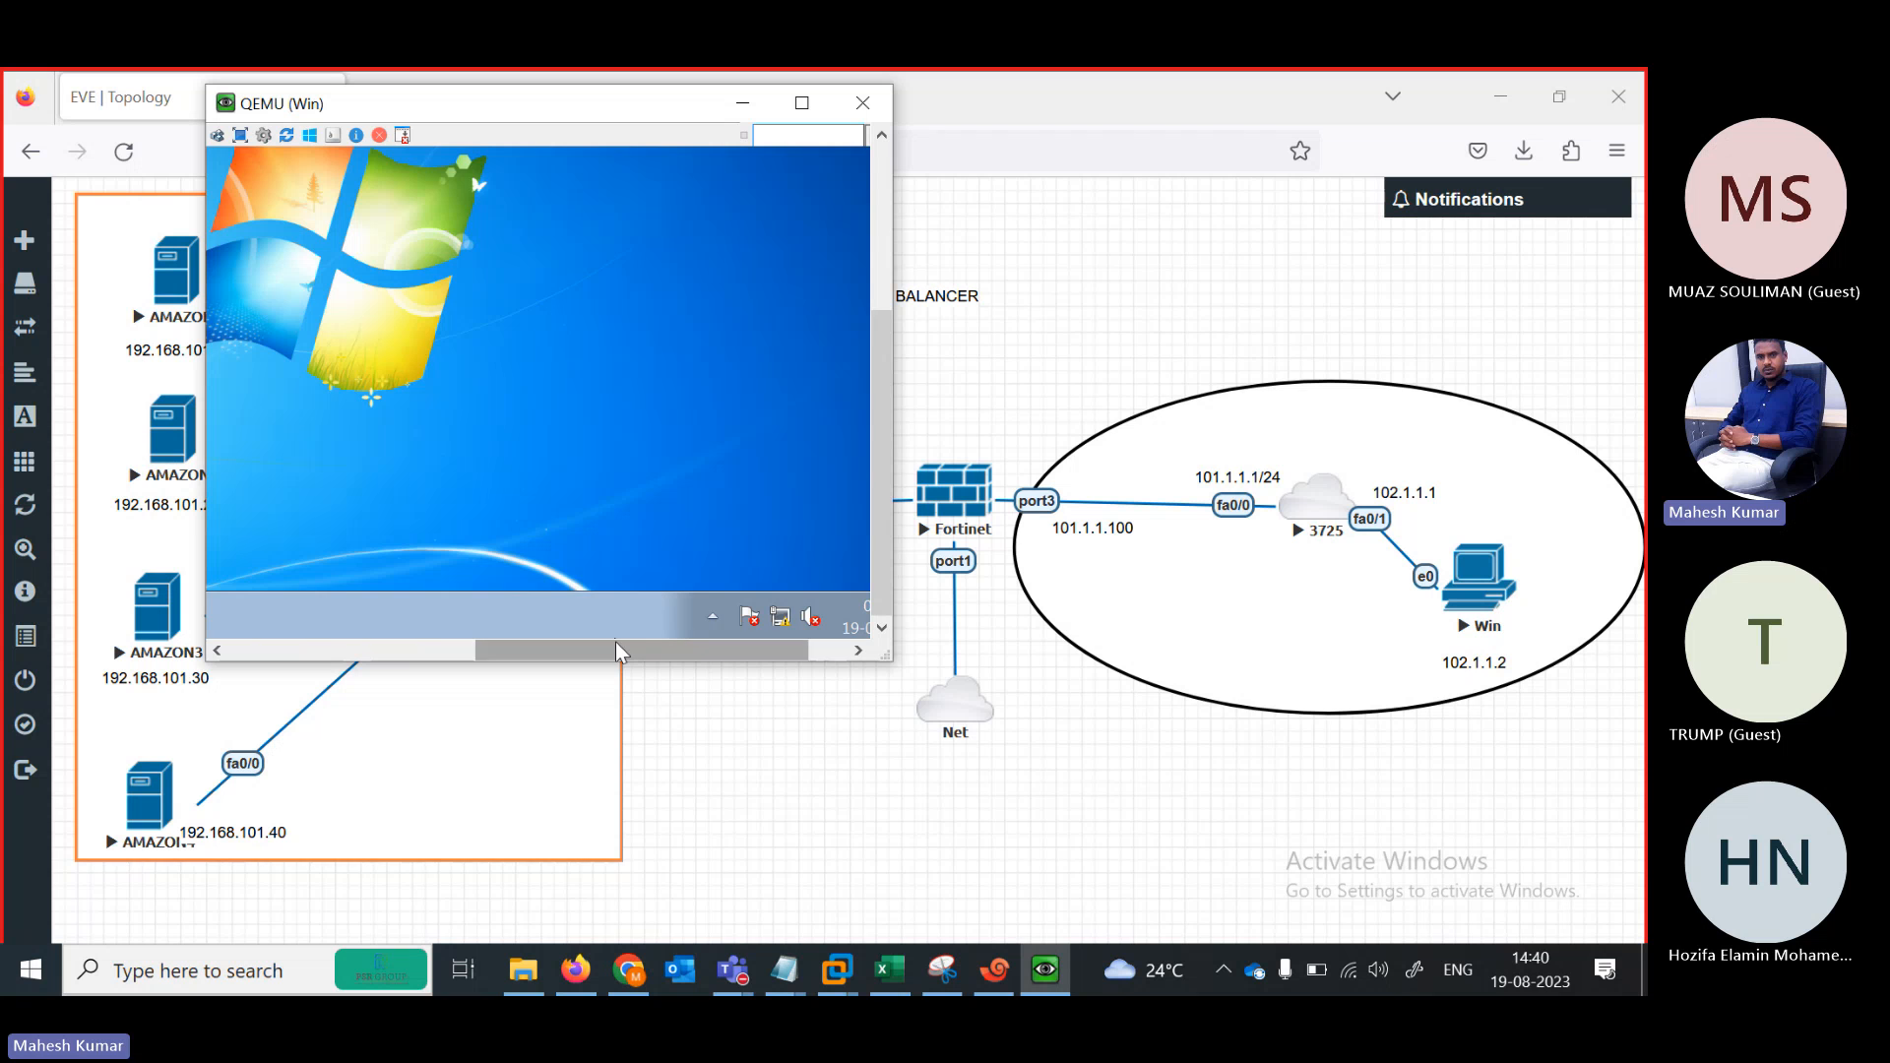
{"action": "left_click_drag", "start_coordinate": [620, 651], "coordinate": [374, 650]}
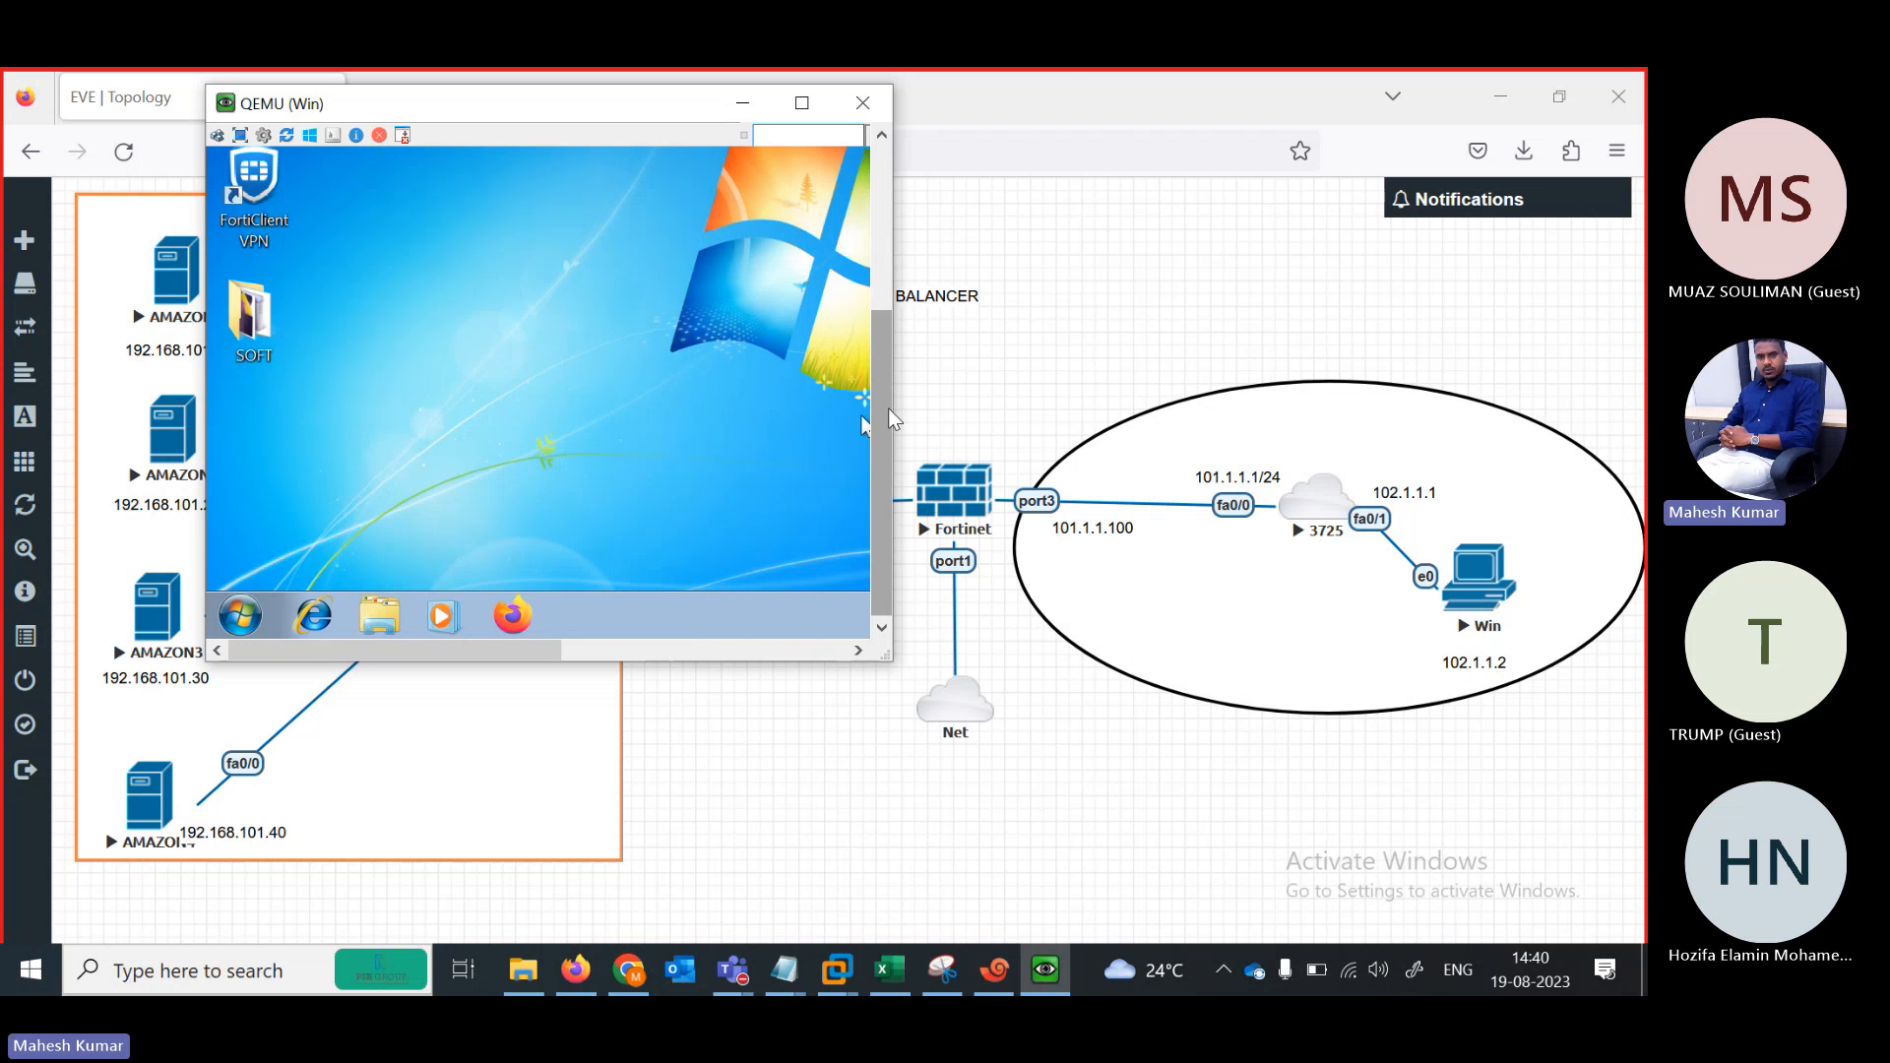
{"action": "left_click_drag", "start_coordinate": [889, 419], "coordinate": [1128, 497]}
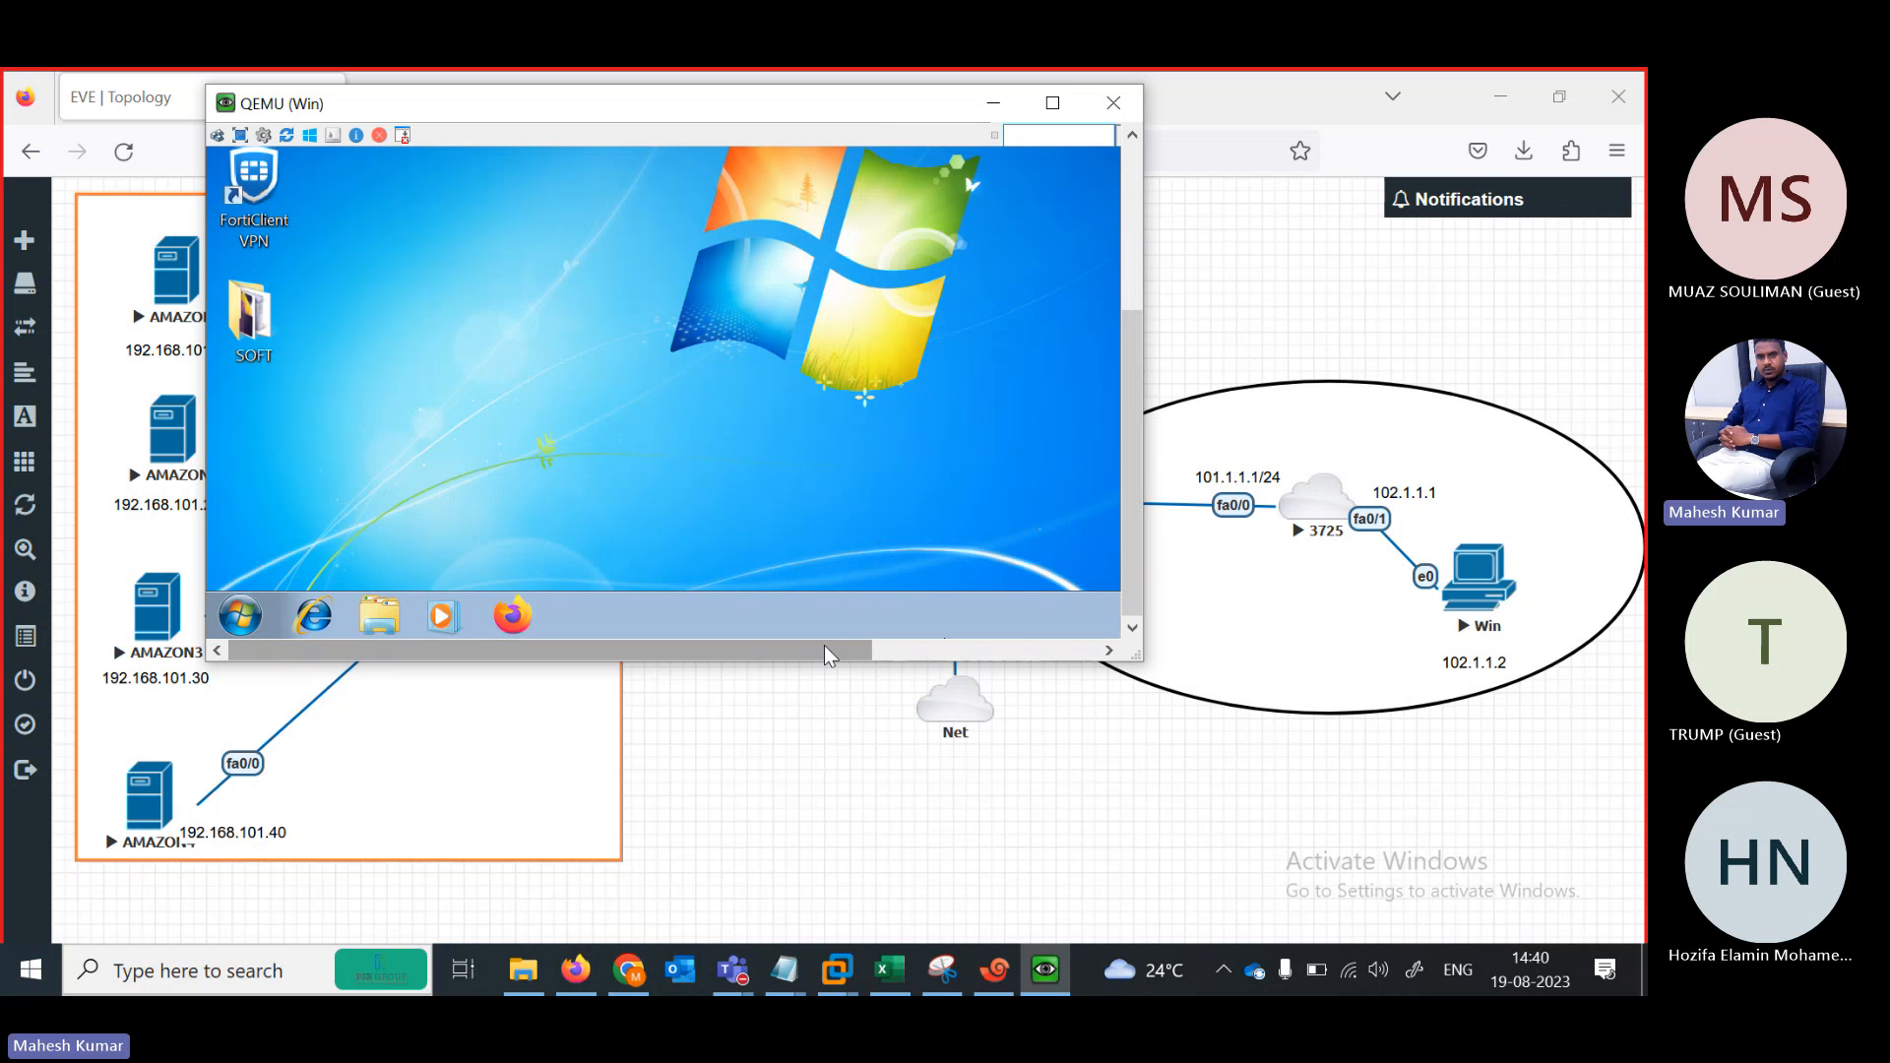
Open the IPv4 properties of Local Area Connection 5 on the Win VM
{"action": "left_click_drag", "start_coordinate": [825, 656], "coordinate": [1050, 653]}
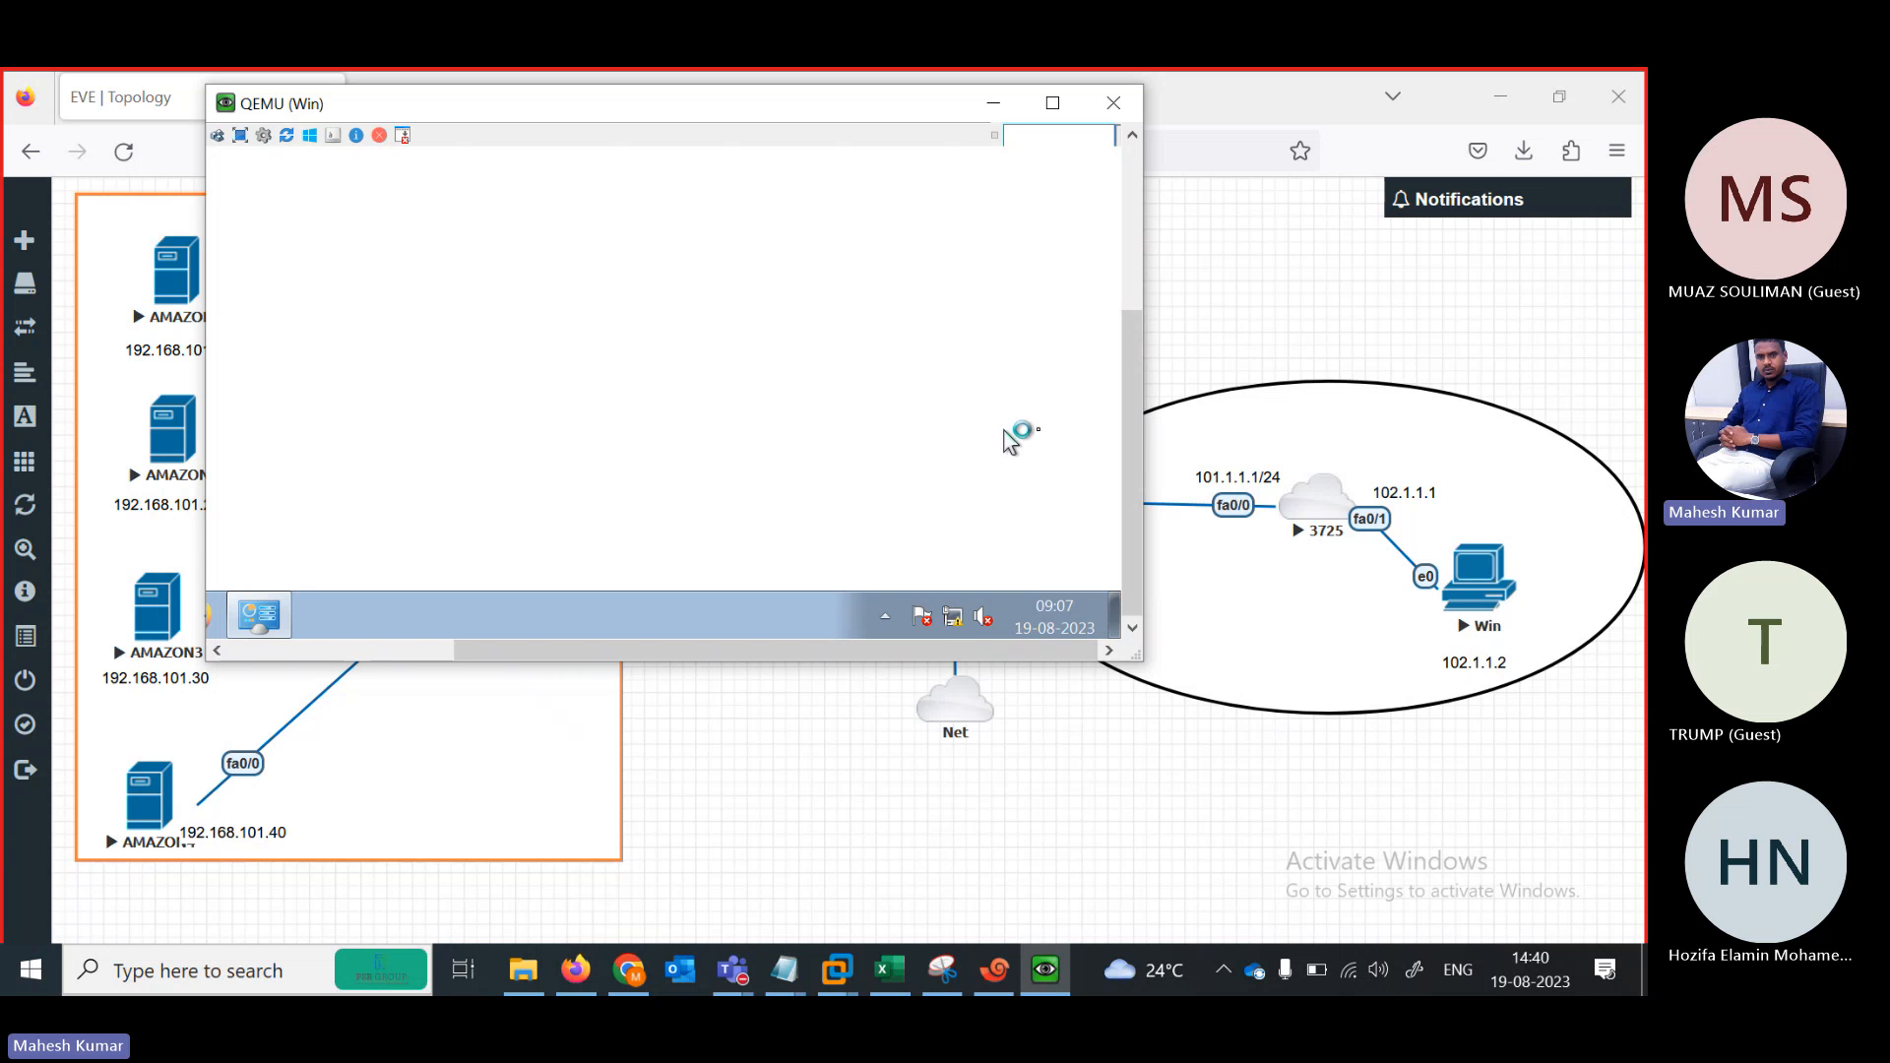
{"action": "left_click_drag", "start_coordinate": [1137, 473], "coordinate": [1137, 329]}
{"action": "left_click", "coordinate": [787, 422]}
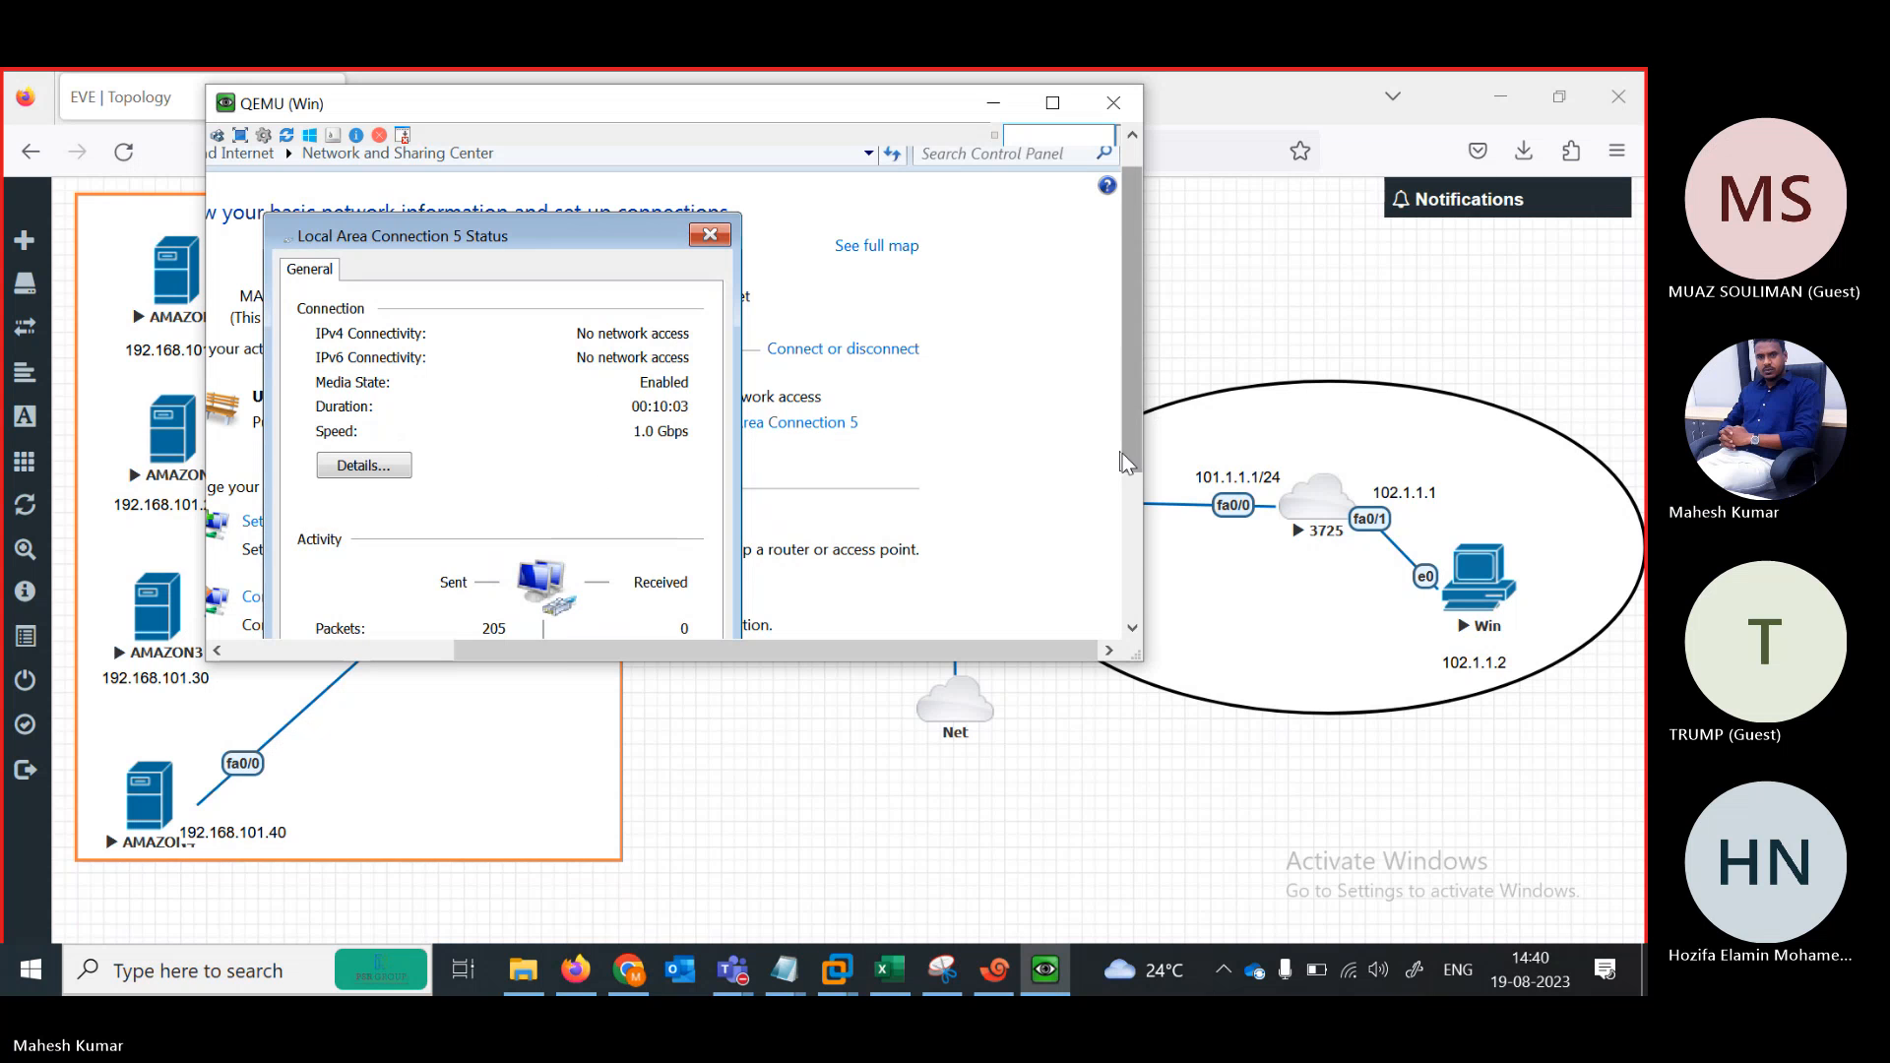
{"action": "left_click_drag", "start_coordinate": [1125, 458], "coordinate": [1134, 620]}
{"action": "left_click", "coordinate": [374, 449]}
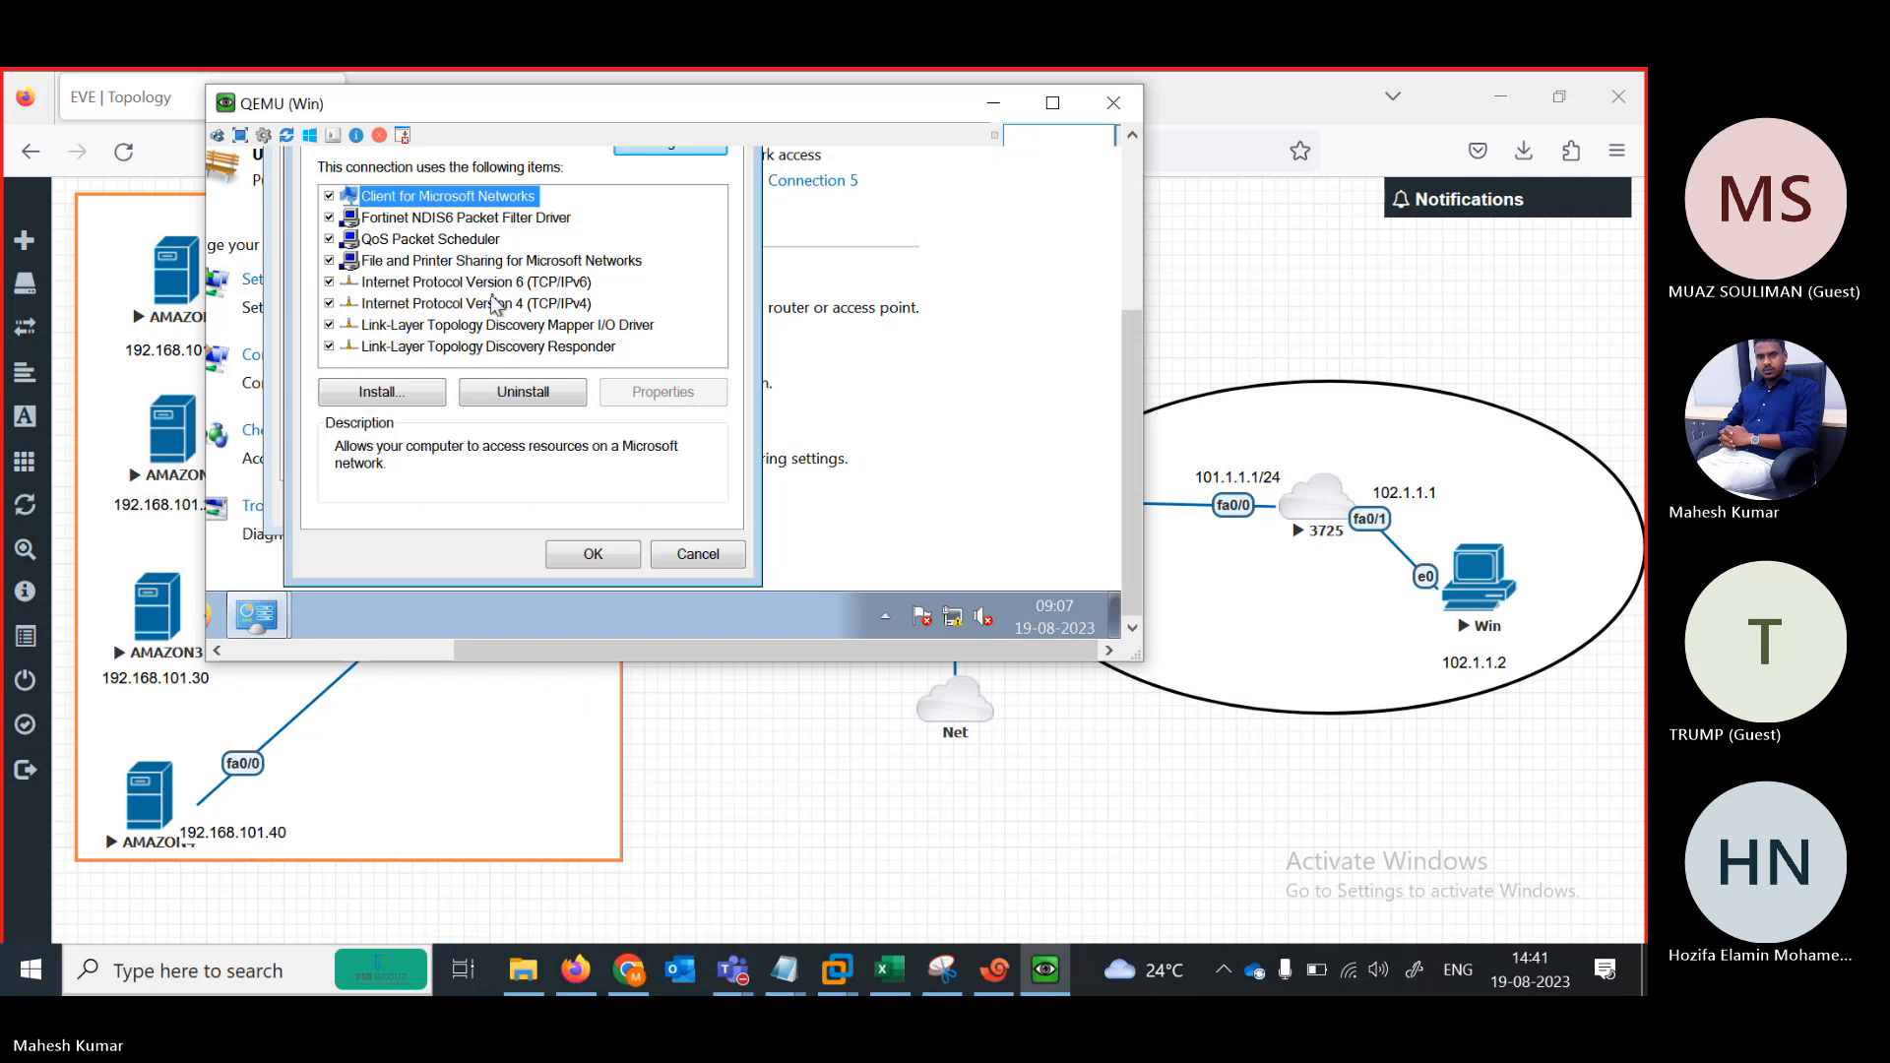
{"action": "left_click", "coordinate": [500, 307]}
{"action": "left_click", "coordinate": [697, 394]}
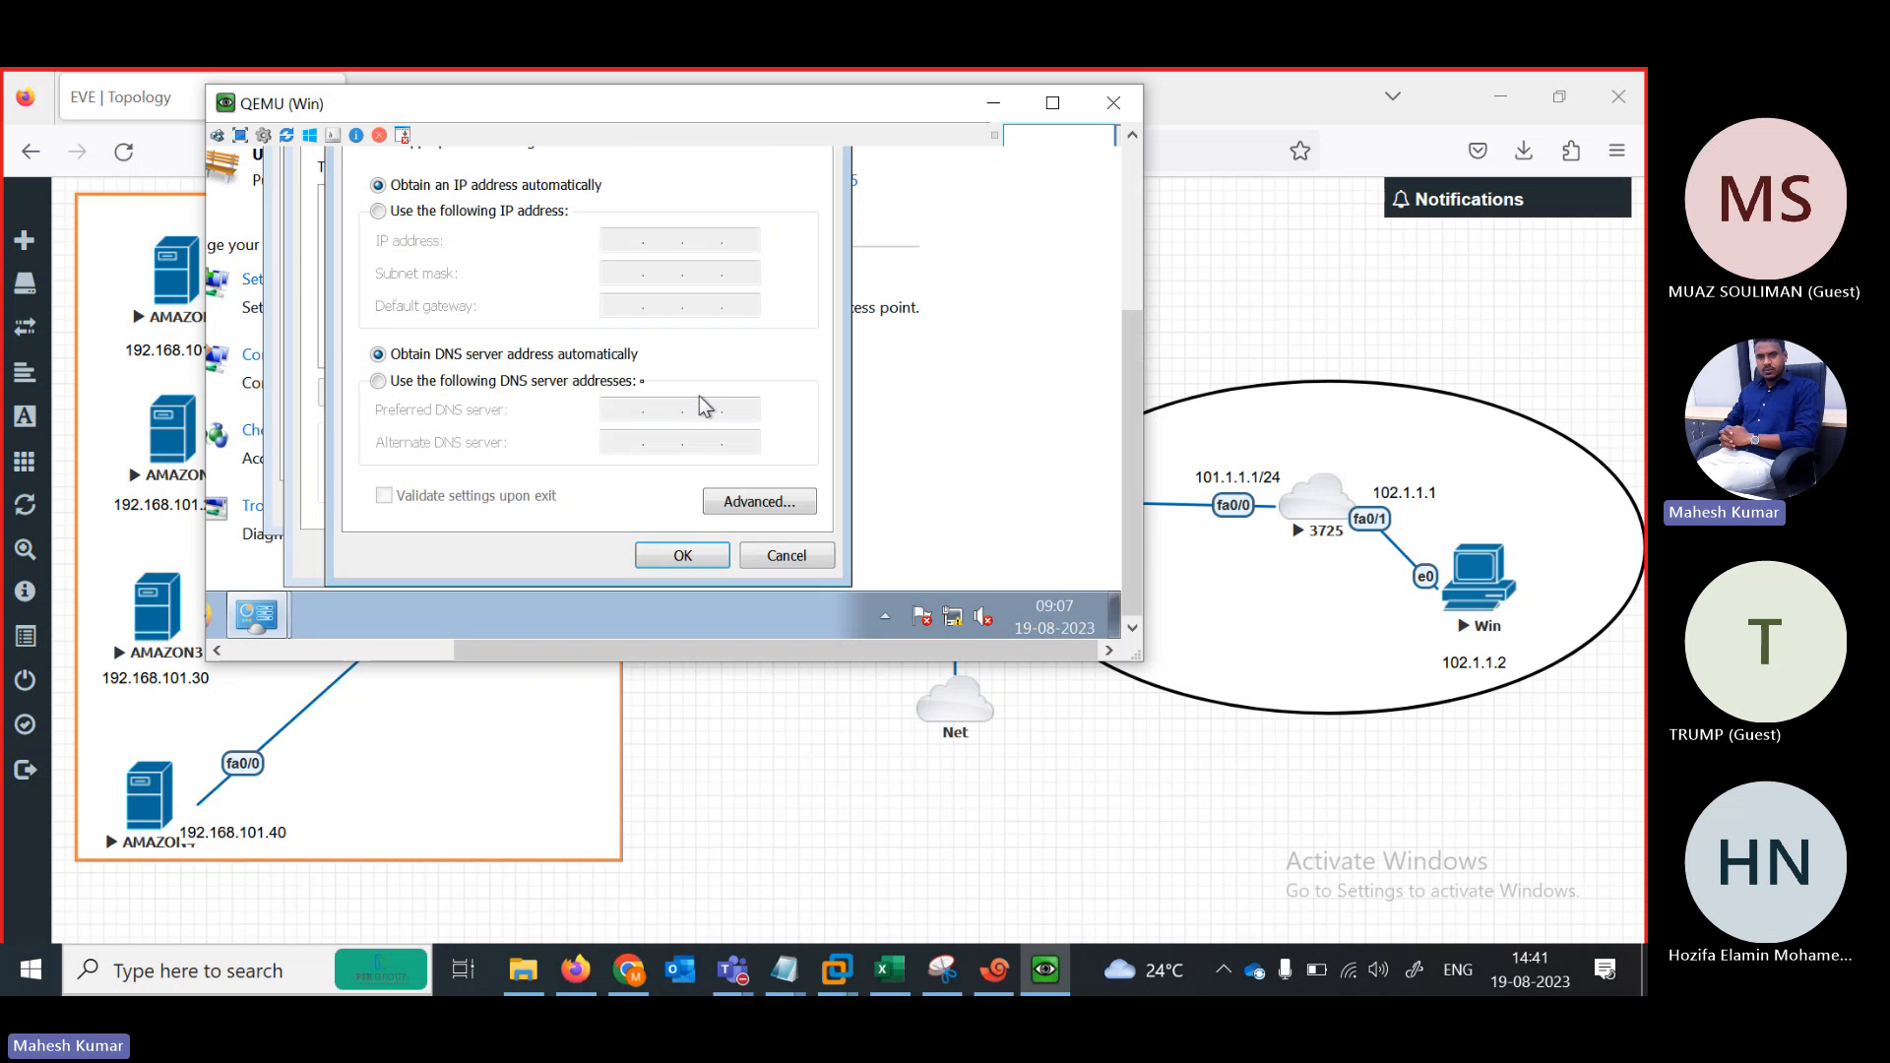
Assign static IP 102.1.1.2, mask 255.0.0.0, gateway 102.1.1.1, then close the adapter dialogs
{"action": "left_click", "coordinate": [440, 212]}
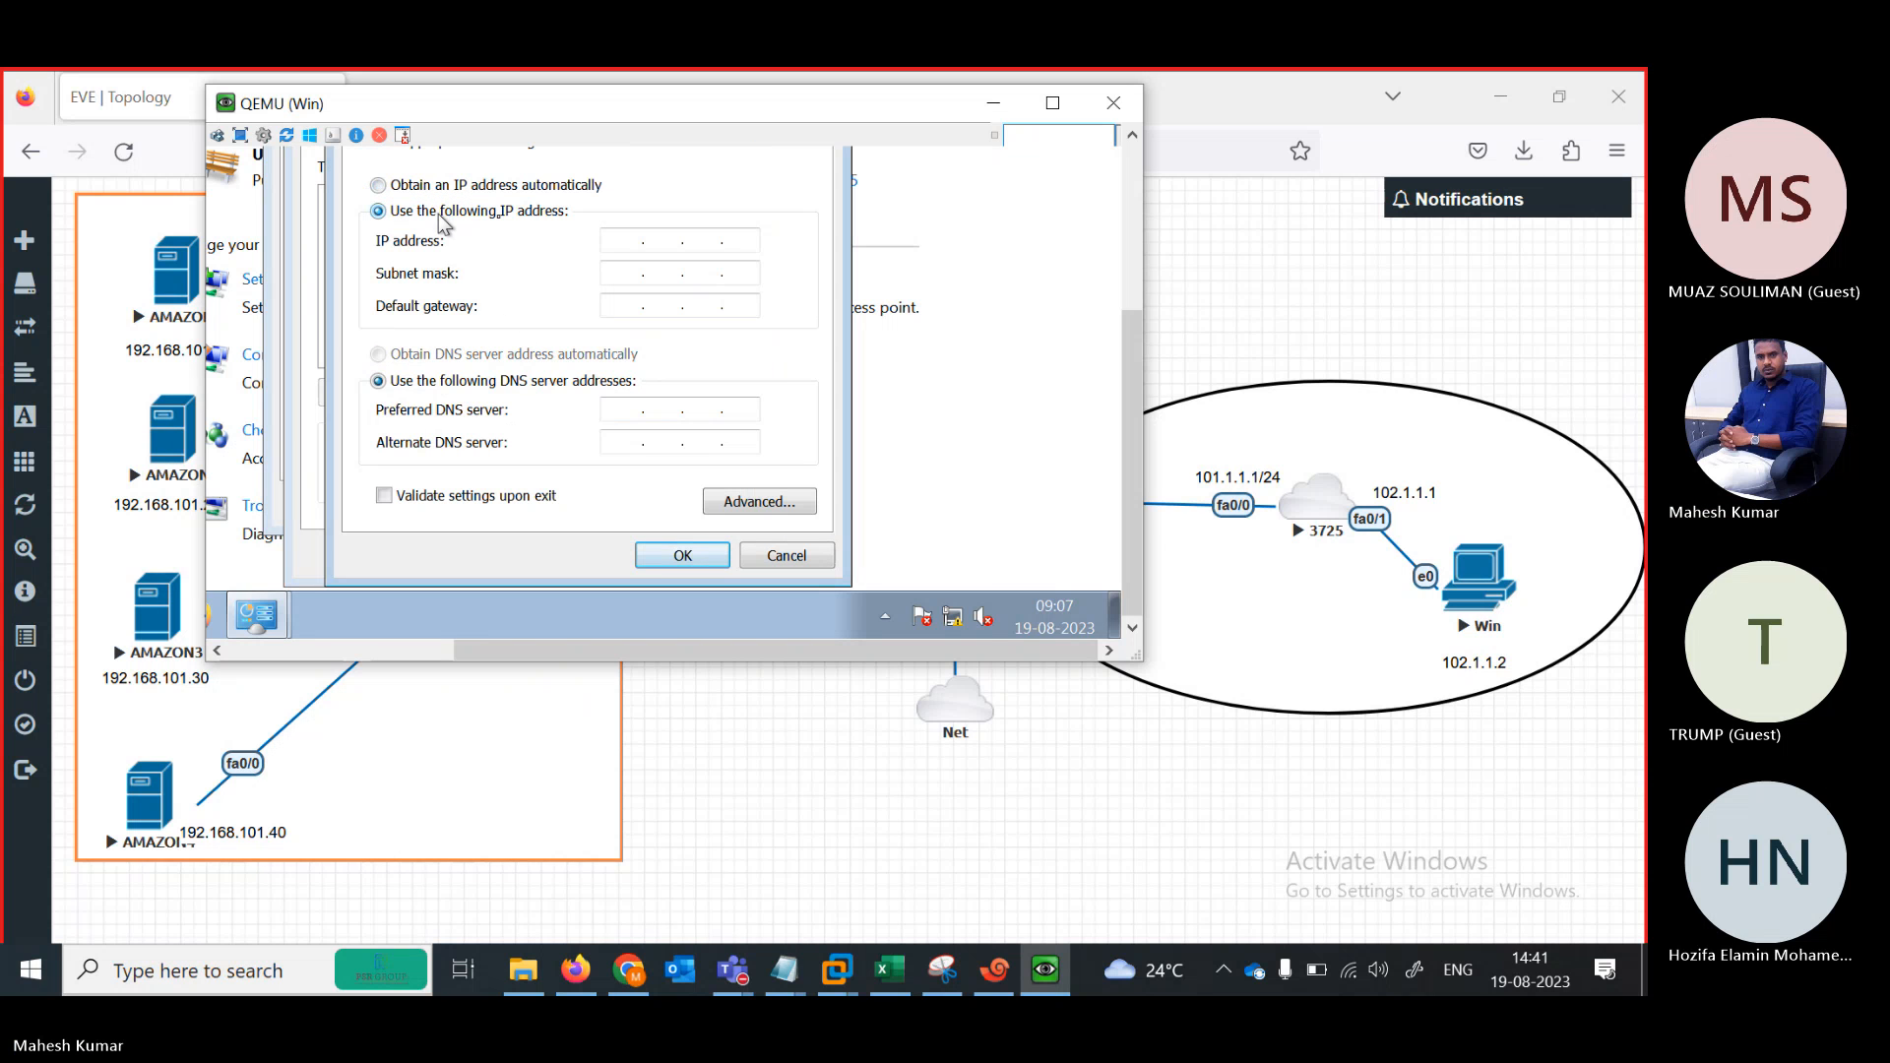
{"action": "type", "text": "102."}
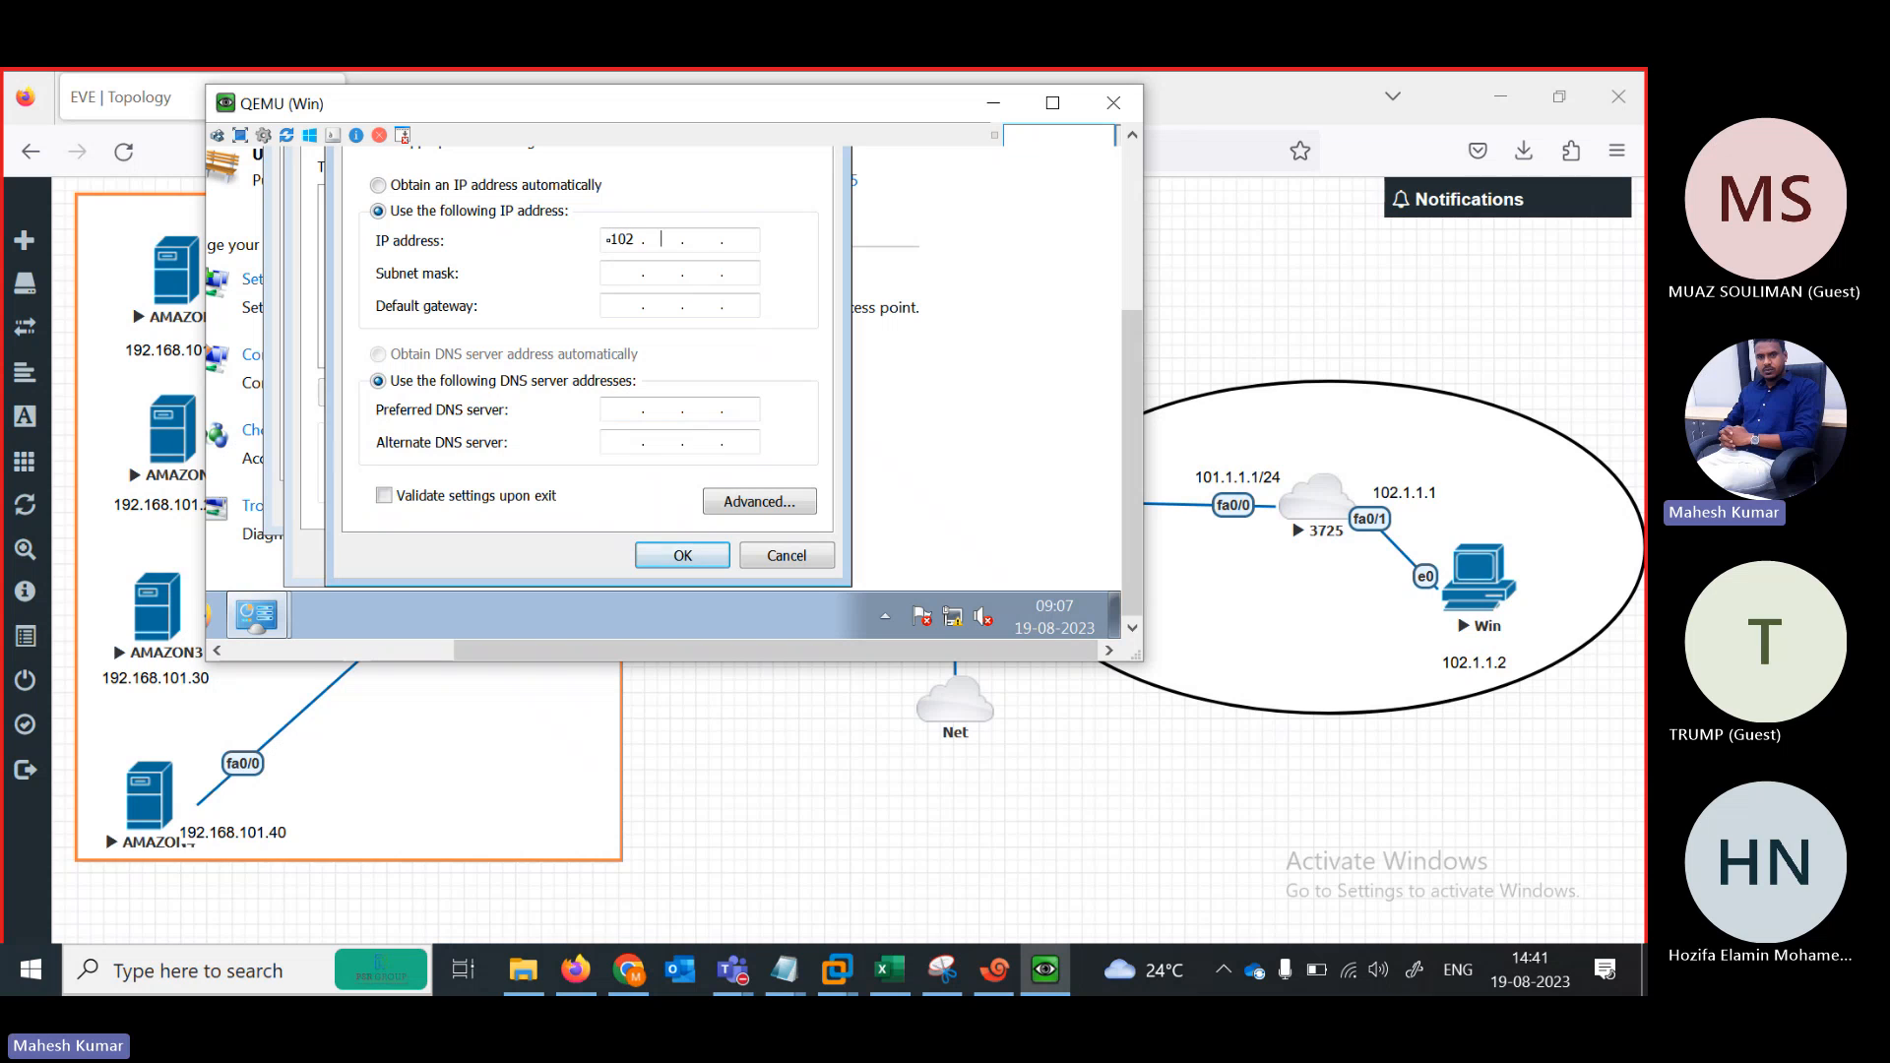
{"action": "type", "text": "1.1.2"}
{"action": "key", "text": "Tab"}
{"action": "key", "text": "Tab"}
{"action": "type", "text": "102 . 1"}
{"action": "left_click", "coordinate": [676, 571]}
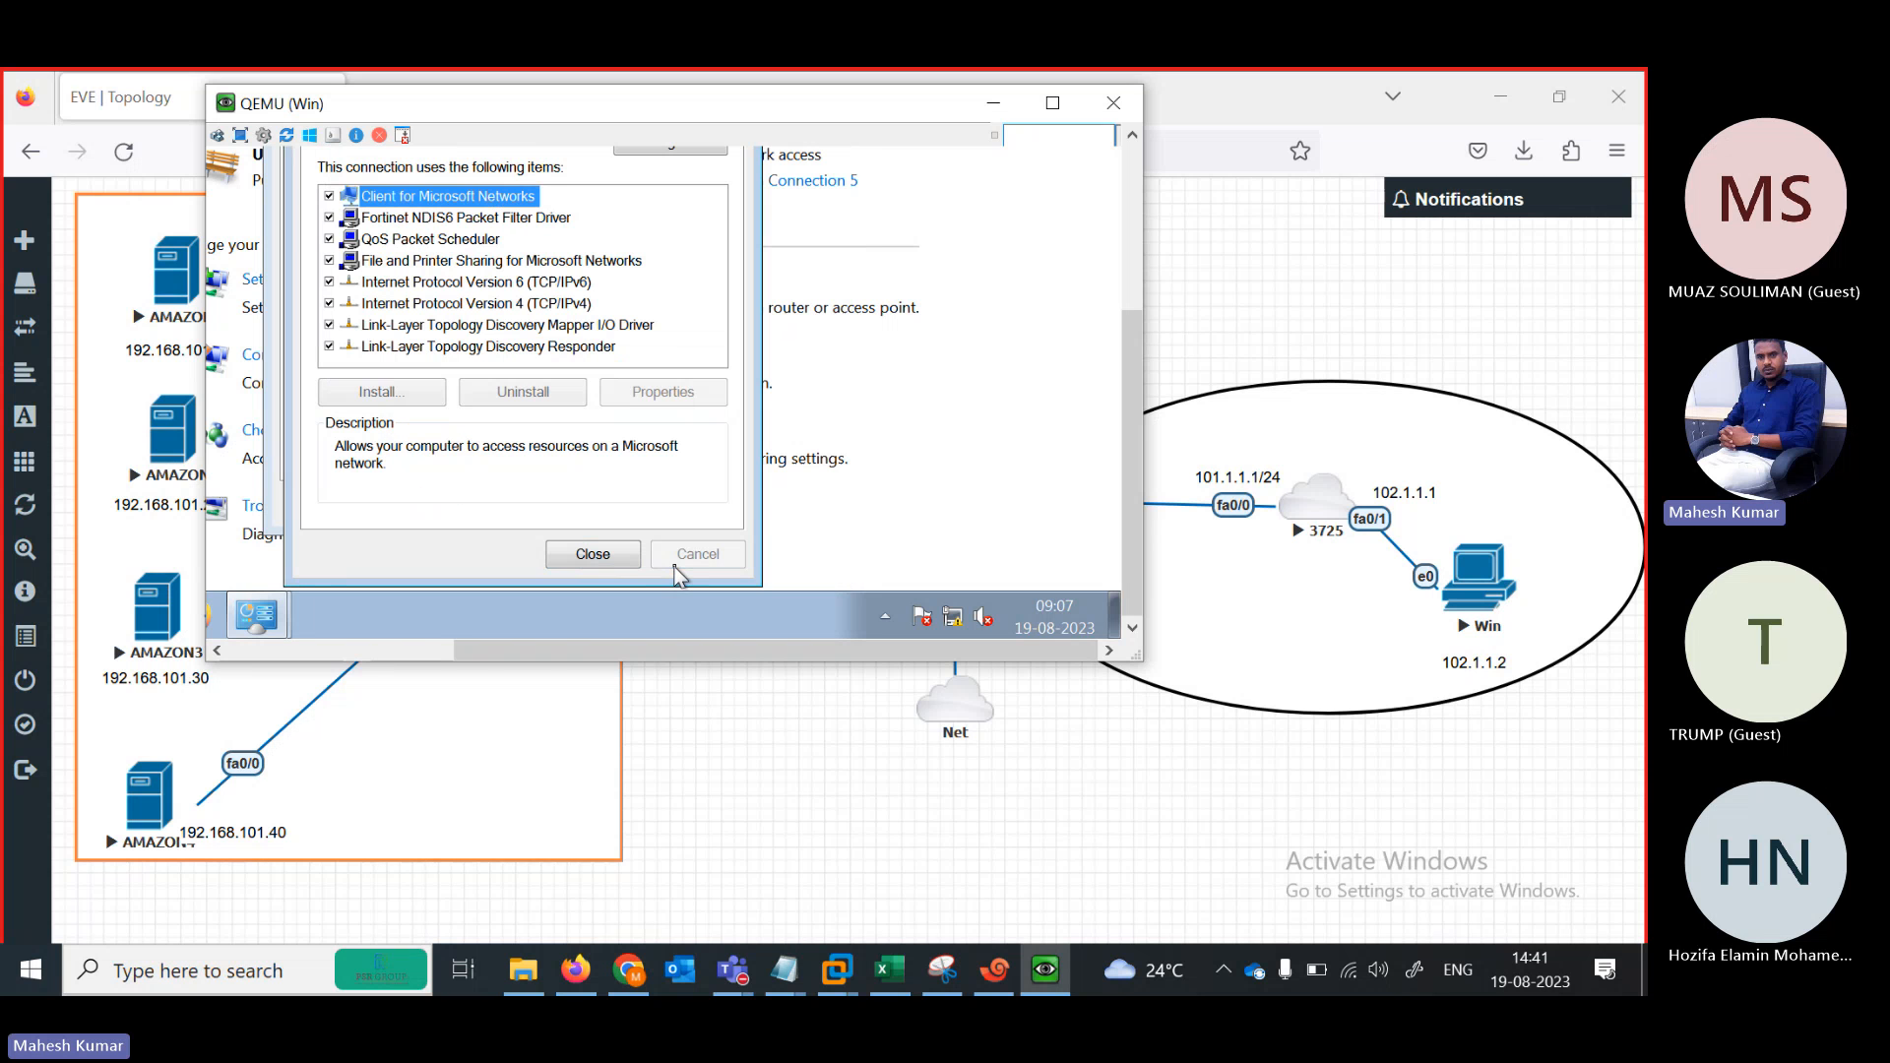
{"action": "left_click", "coordinate": [600, 558]}
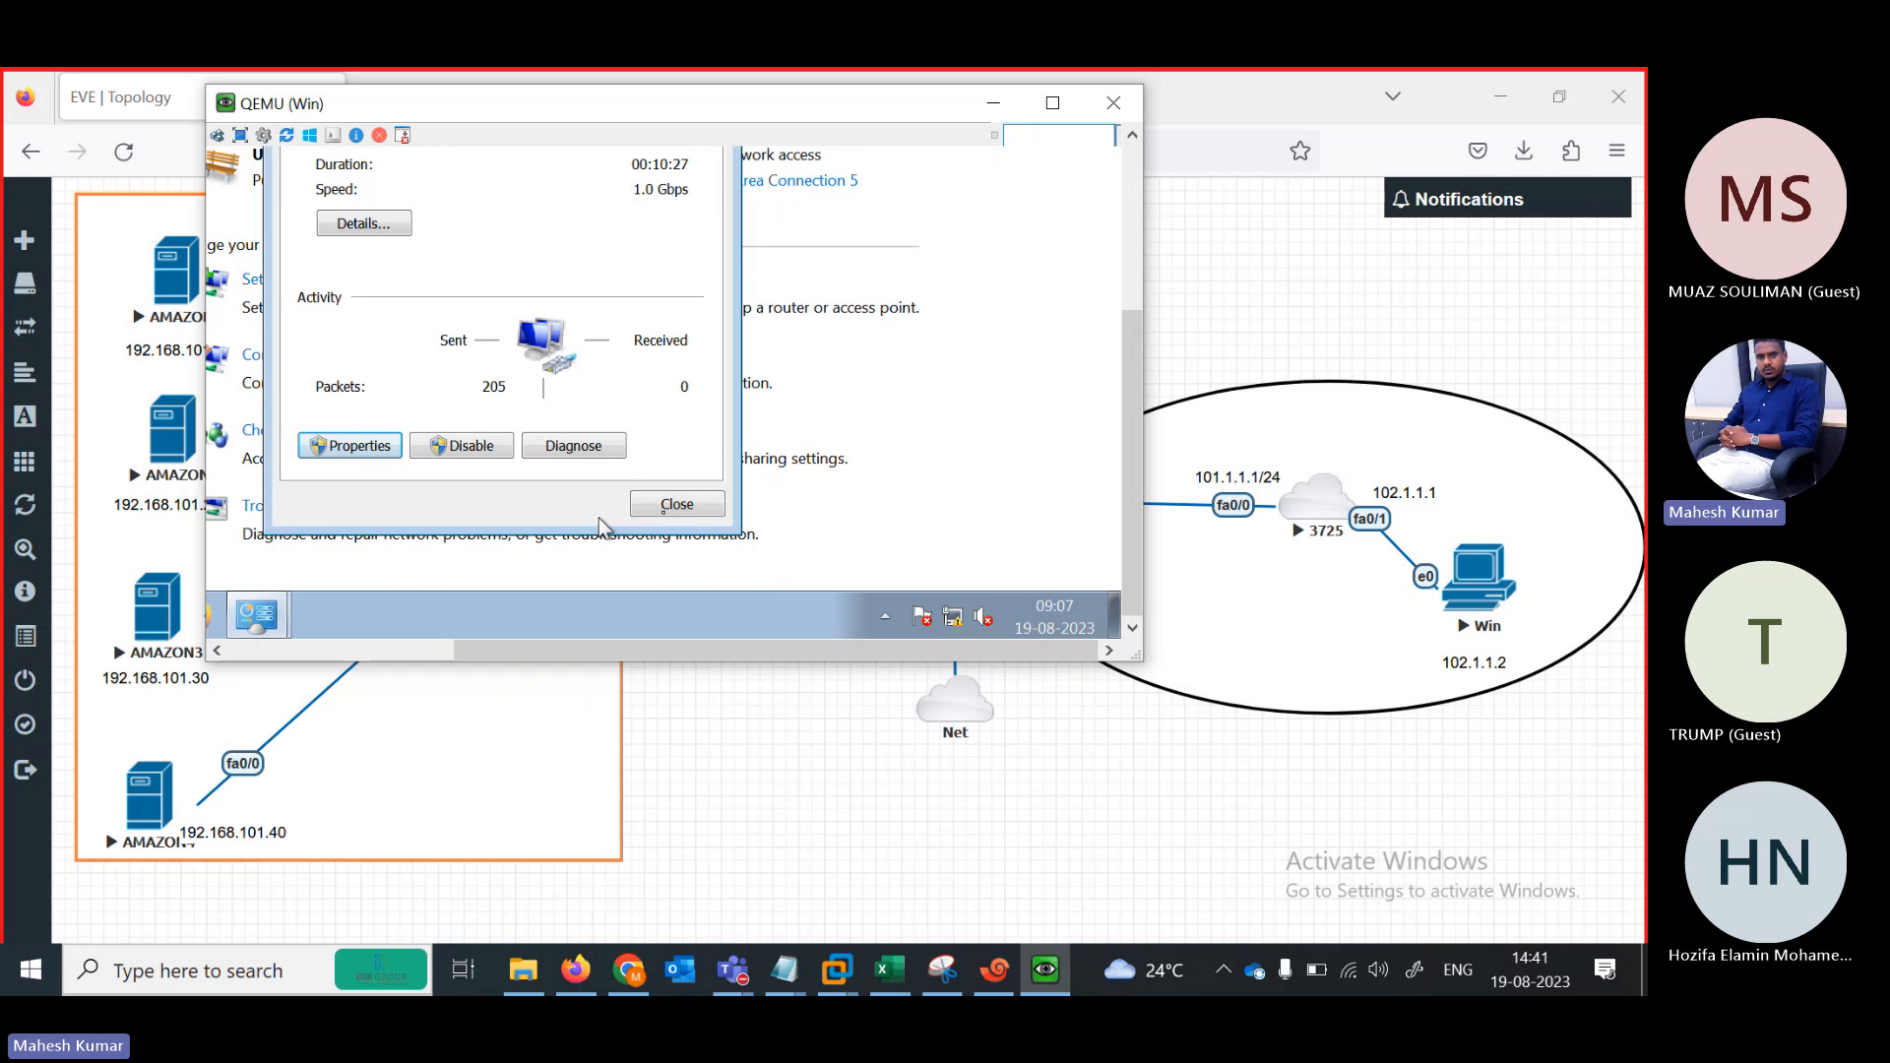
{"action": "left_click", "coordinate": [677, 504]}
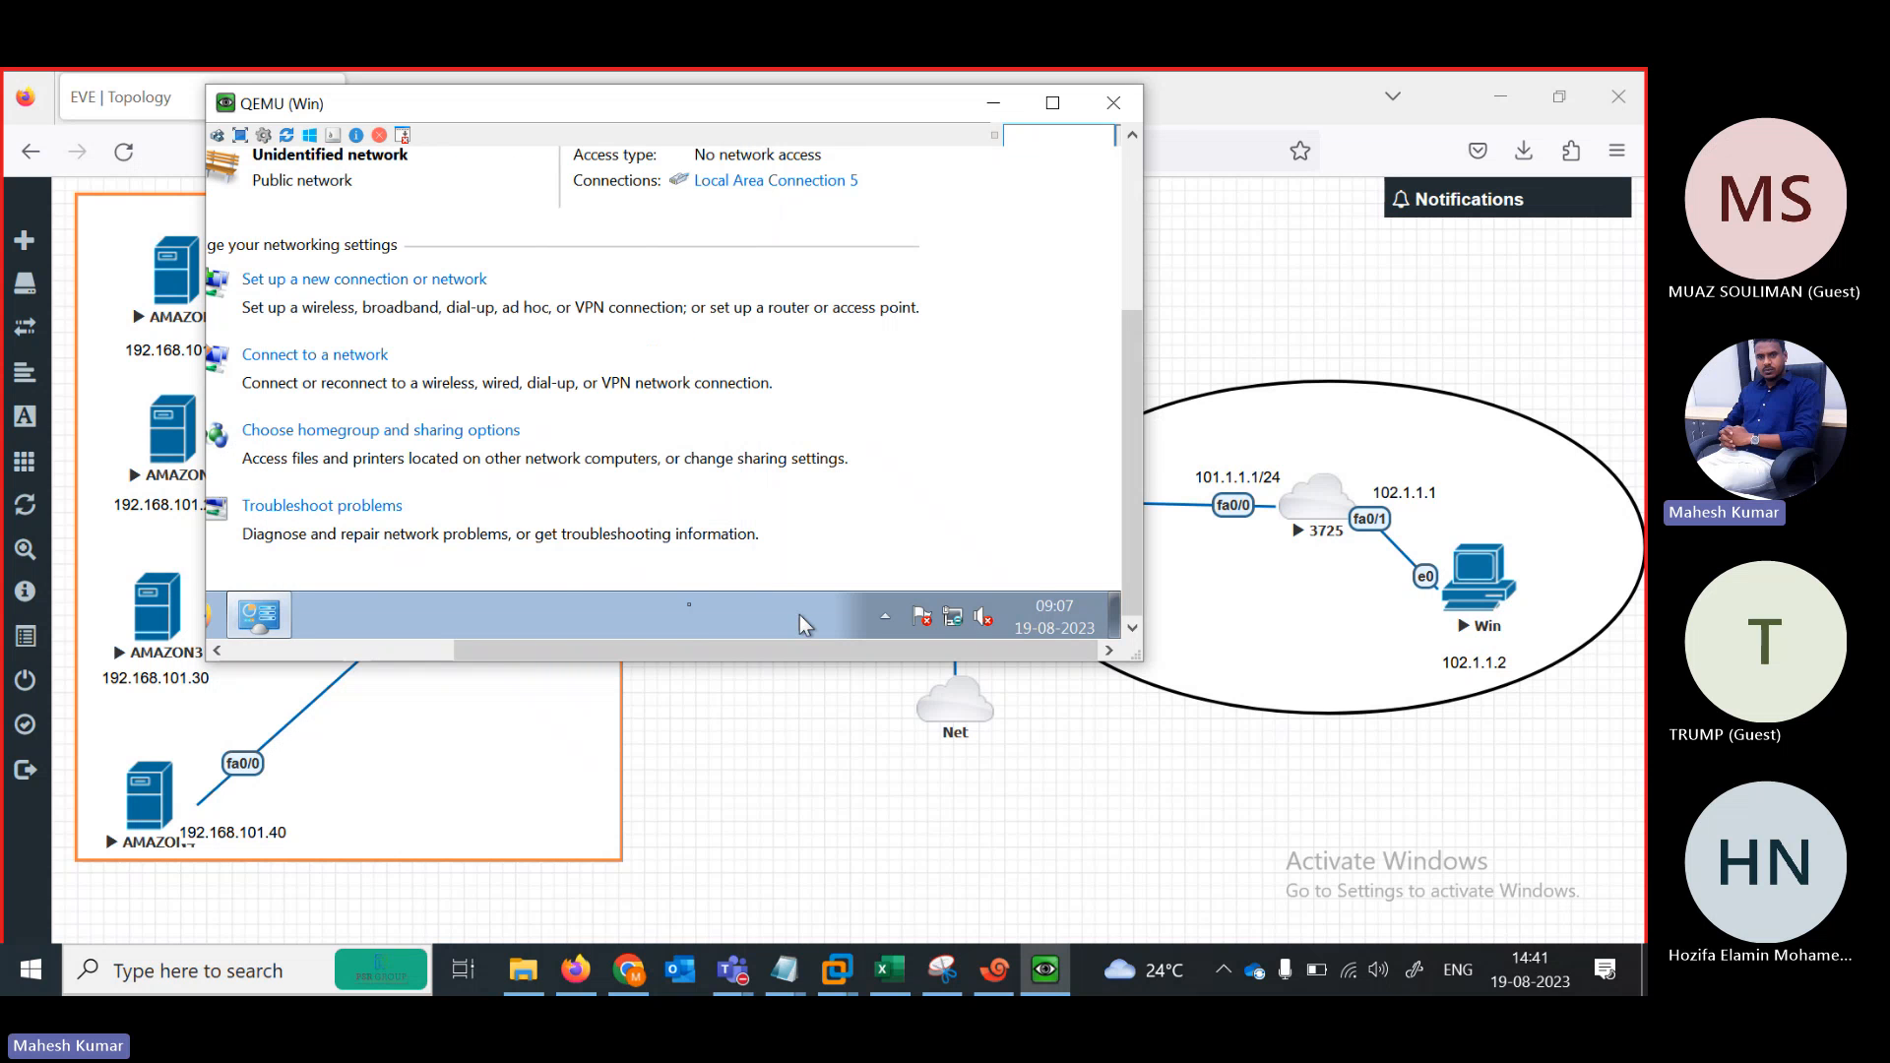
Choose Home network as the location for the Win client's 'Network 2'
{"action": "left_click_drag", "start_coordinate": [798, 653], "coordinate": [601, 653]}
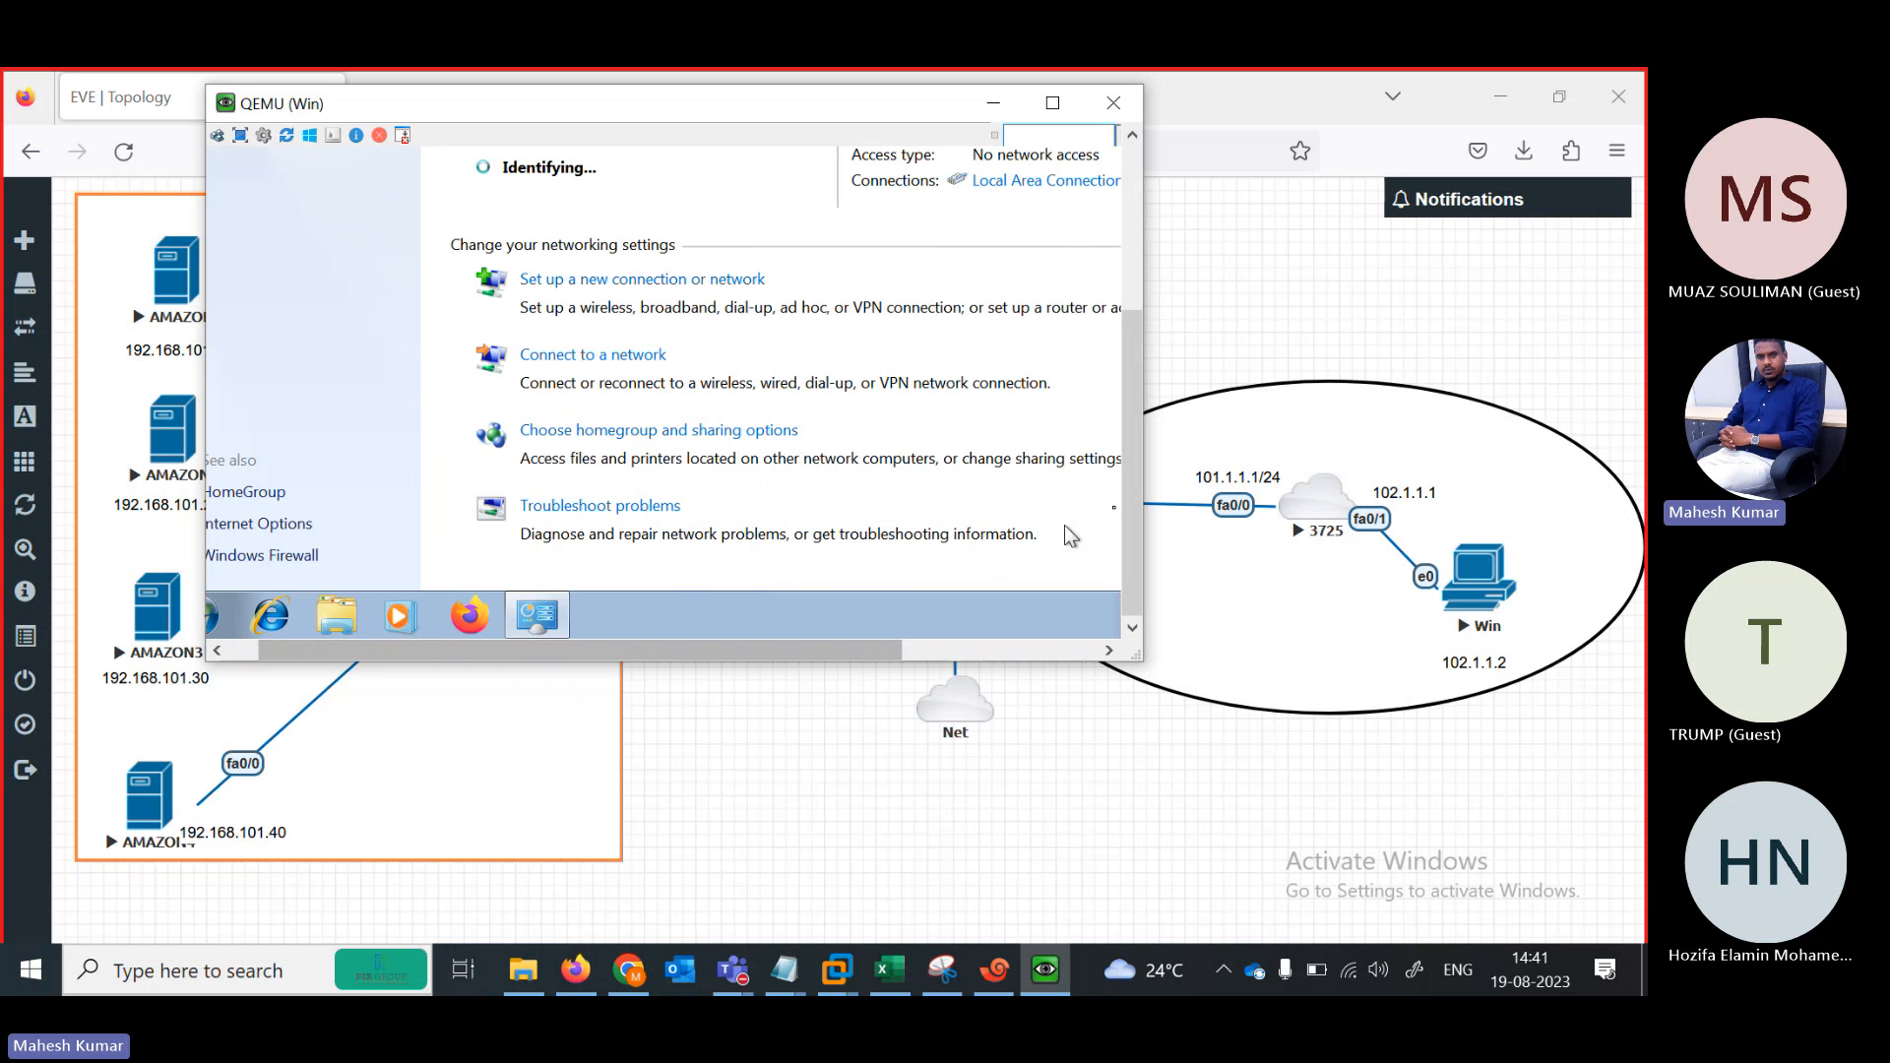
{"action": "left_click_drag", "start_coordinate": [1132, 520], "coordinate": [1138, 291]}
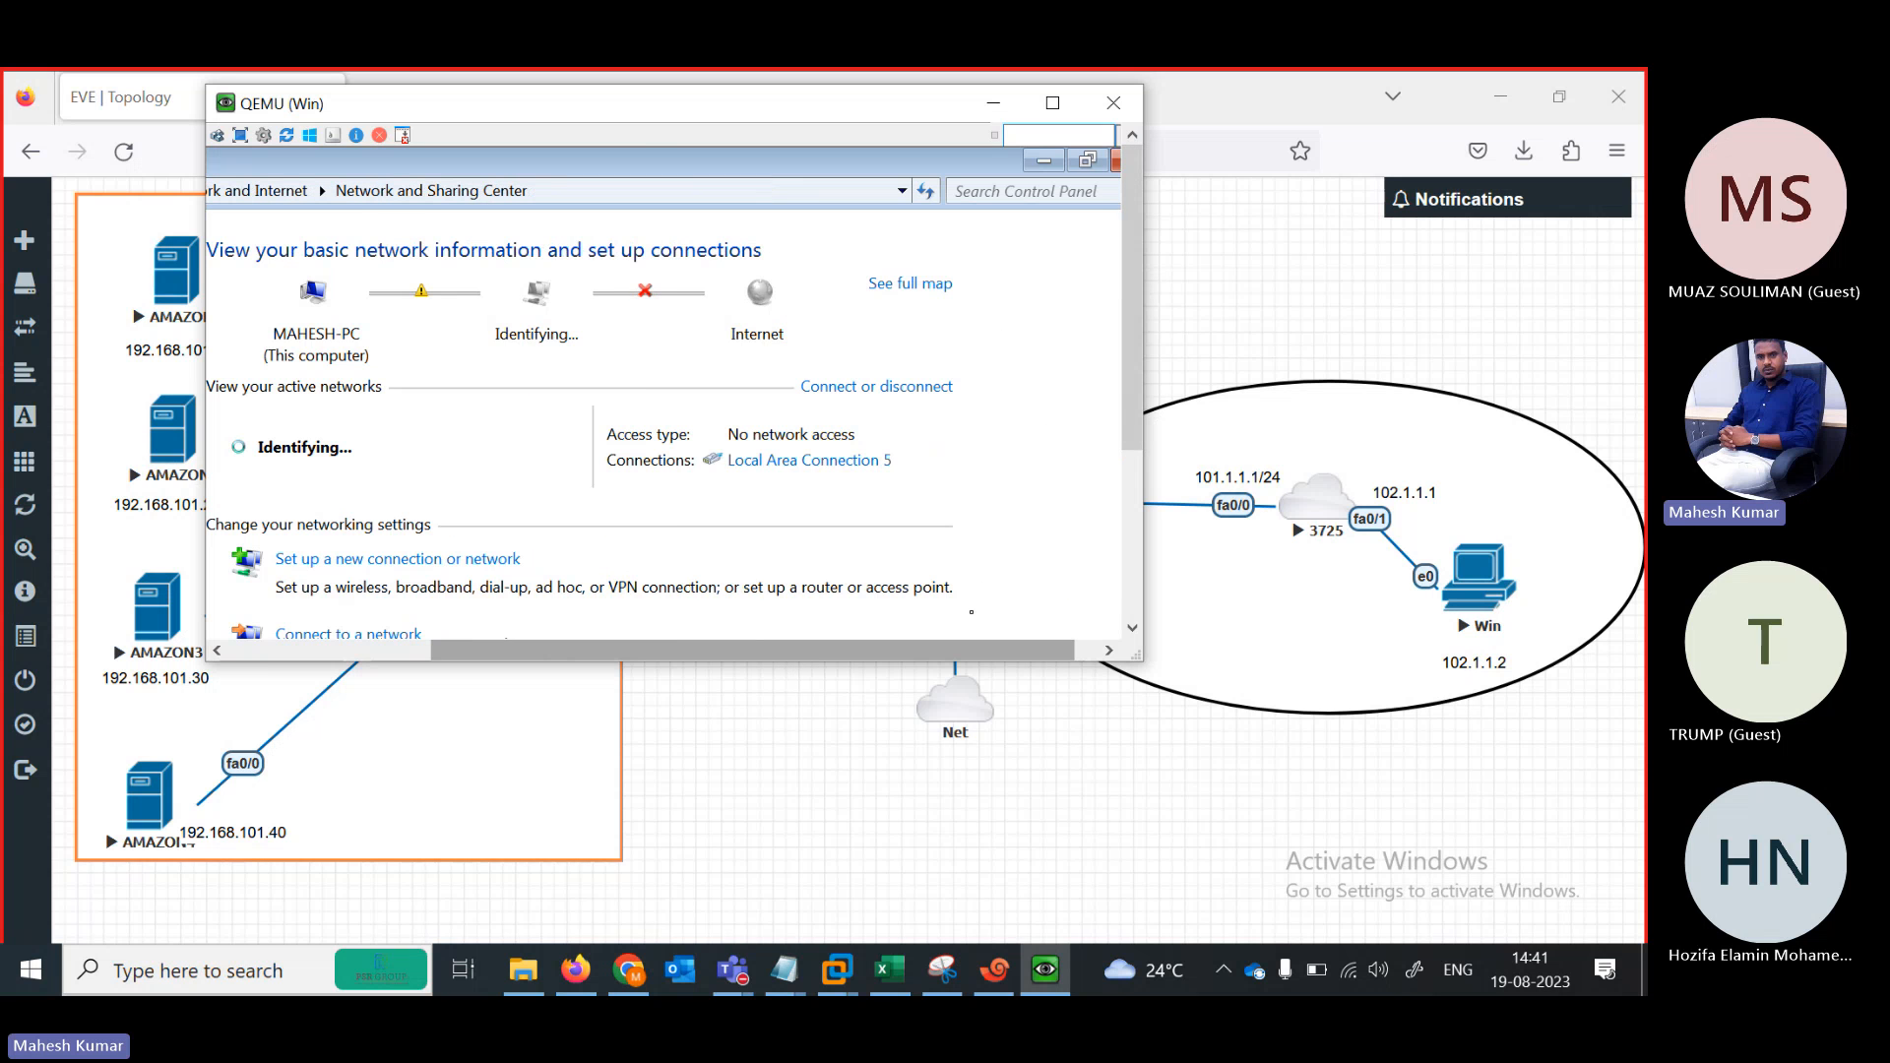
{"action": "left_click_drag", "start_coordinate": [795, 651], "coordinate": [970, 652]}
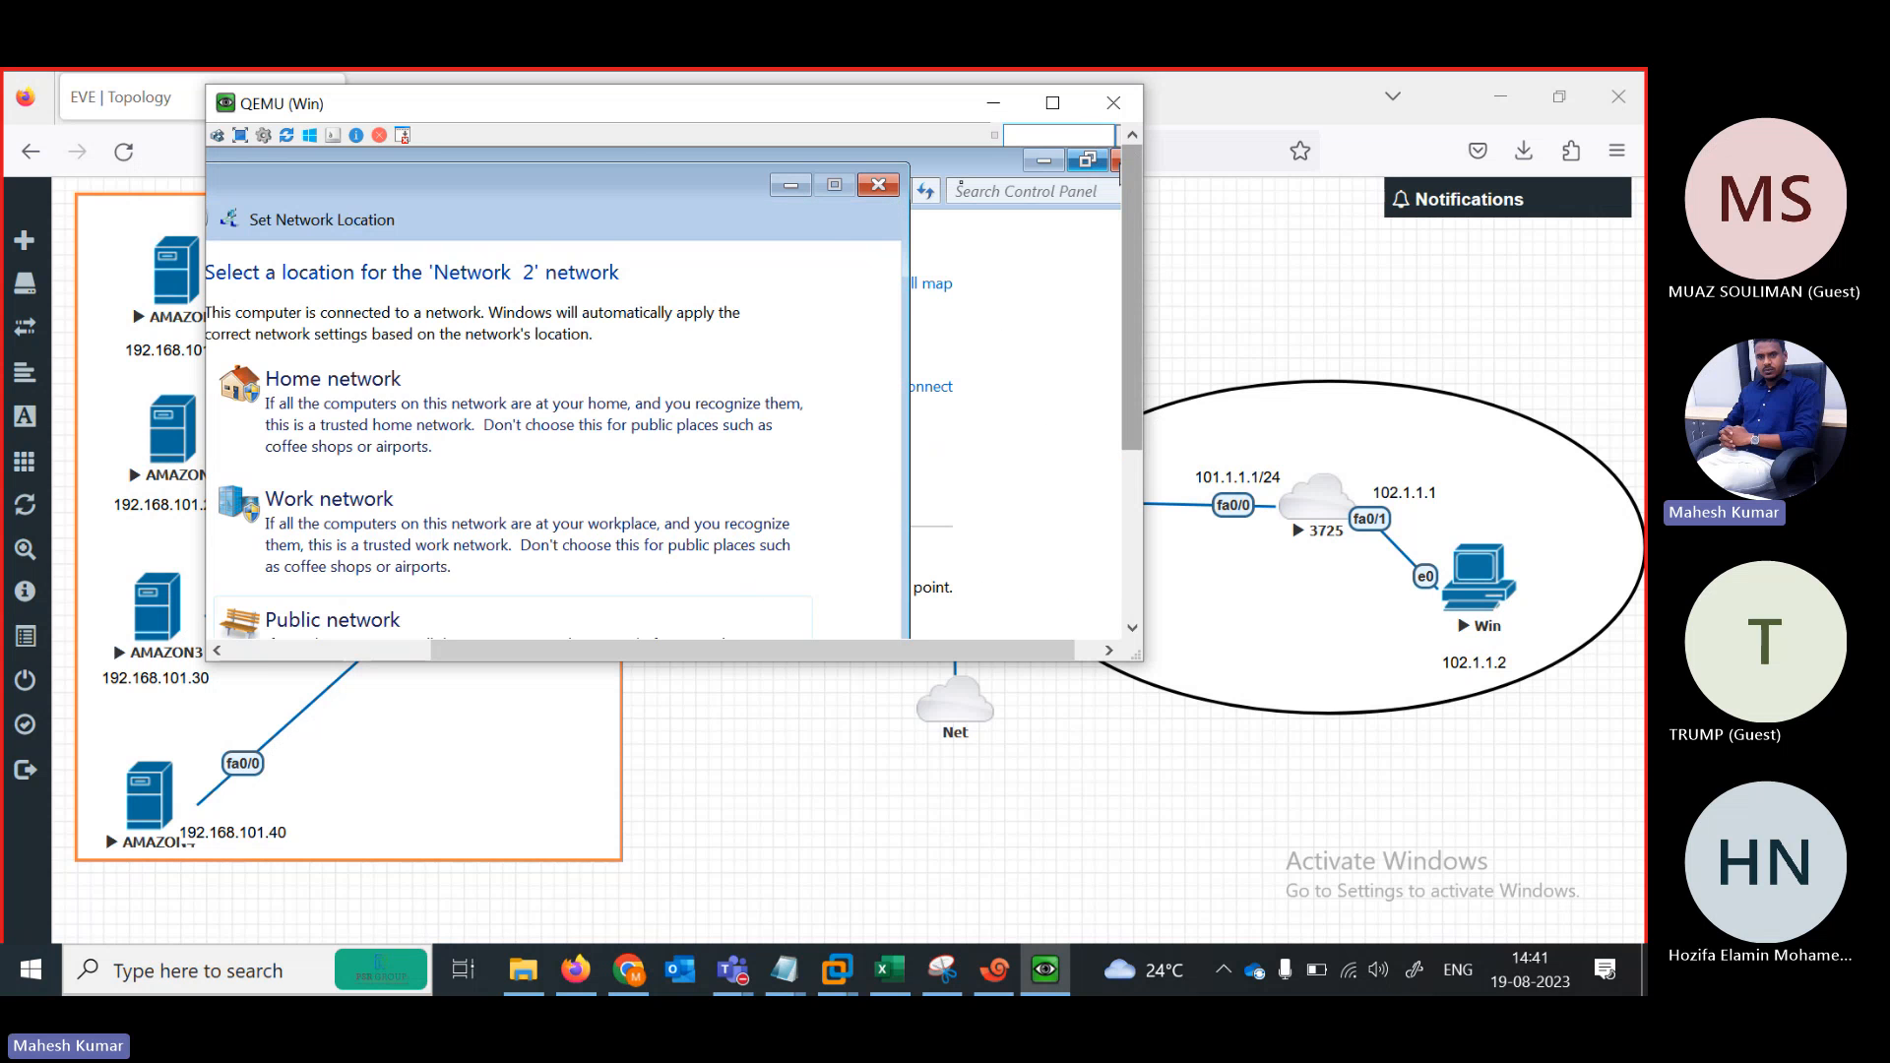
{"action": "left_click", "coordinate": [558, 438]}
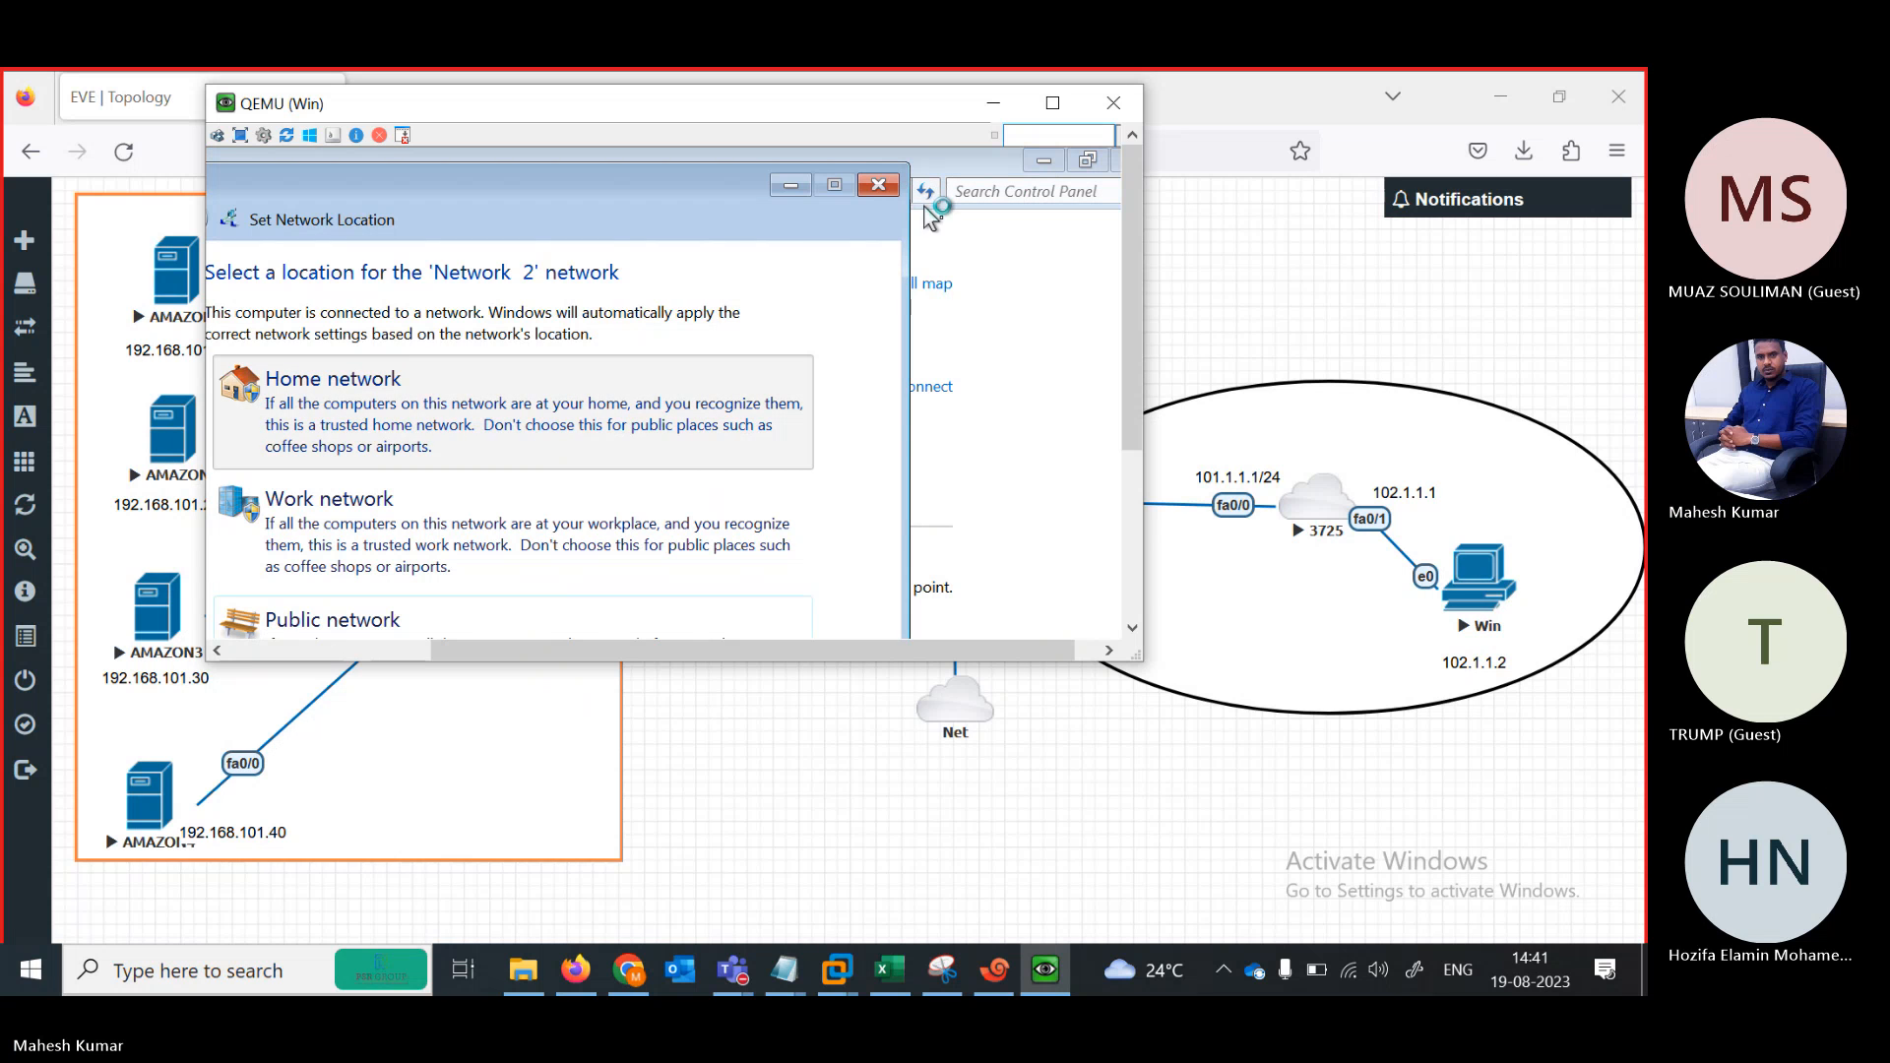
Widen the Win console window to reveal the guest taskbar and open the Start menu
{"action": "left_click_drag", "start_coordinate": [1149, 259], "coordinate": [1443, 298]}
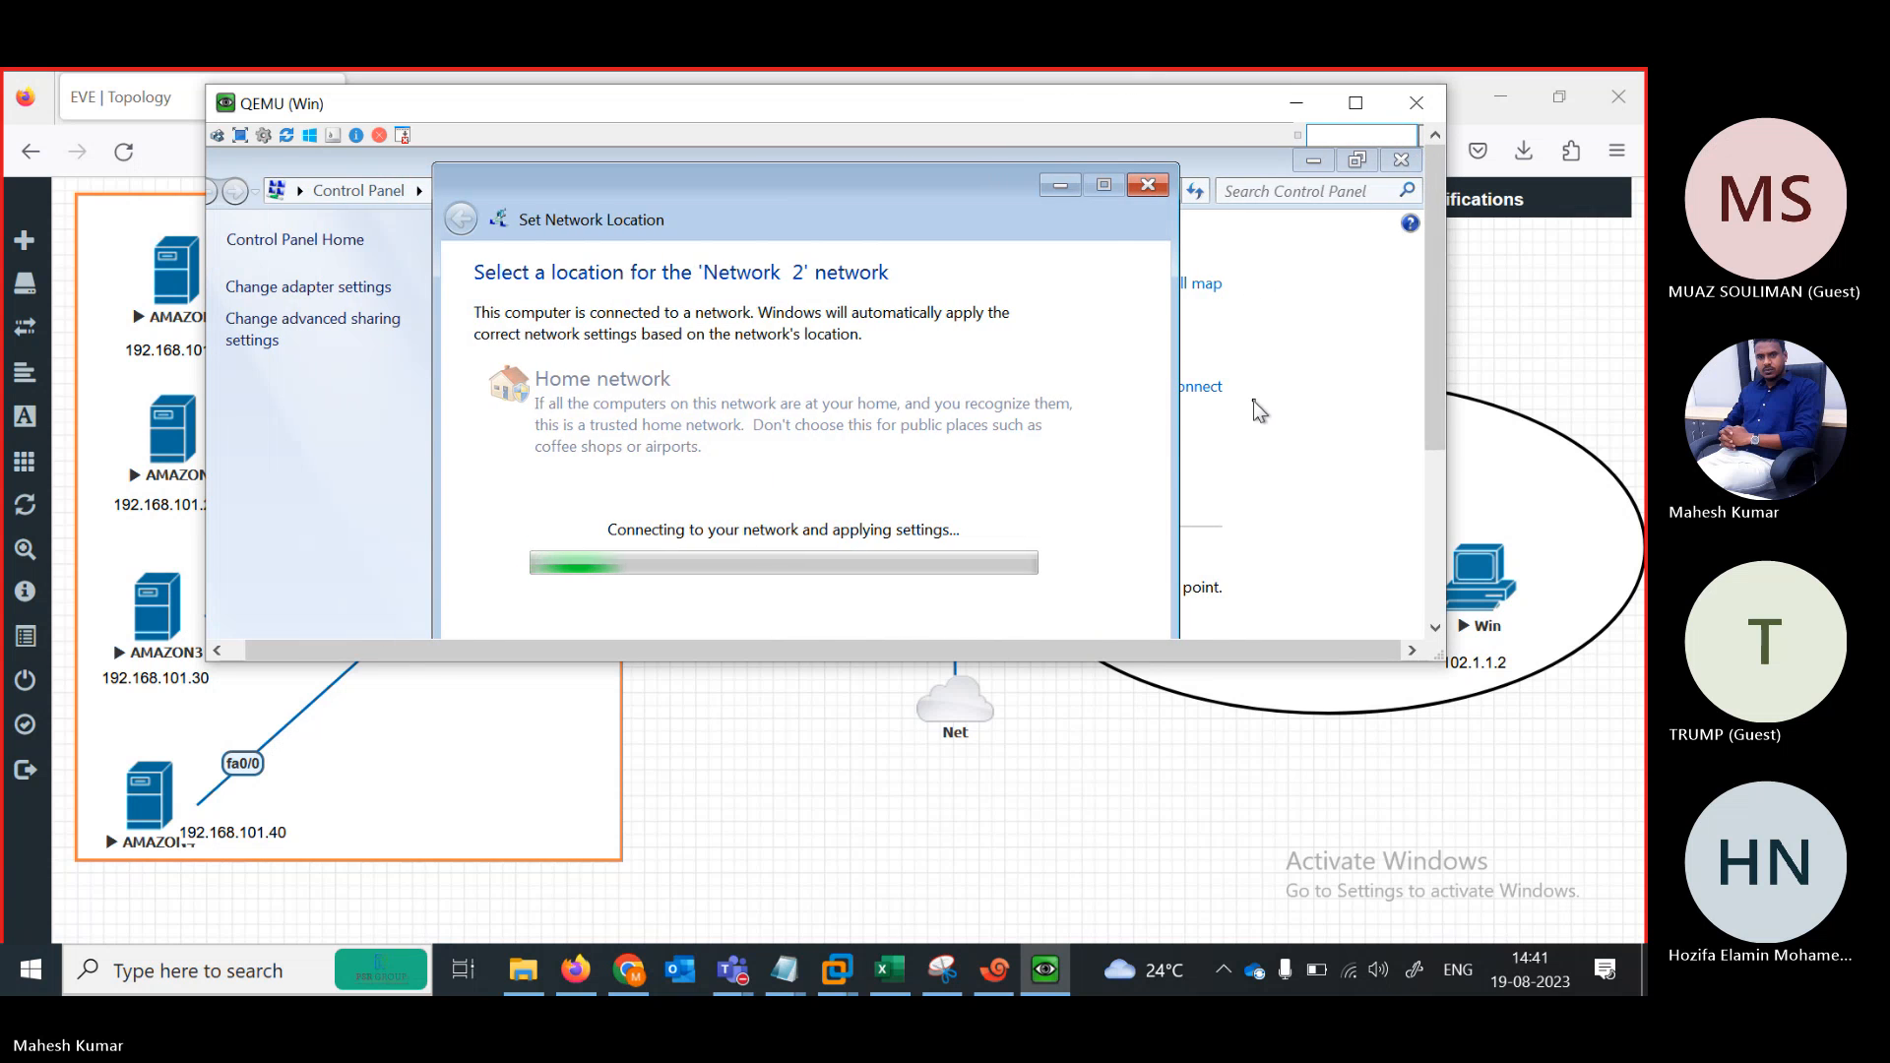
{"action": "left_click", "coordinate": [1436, 541]}
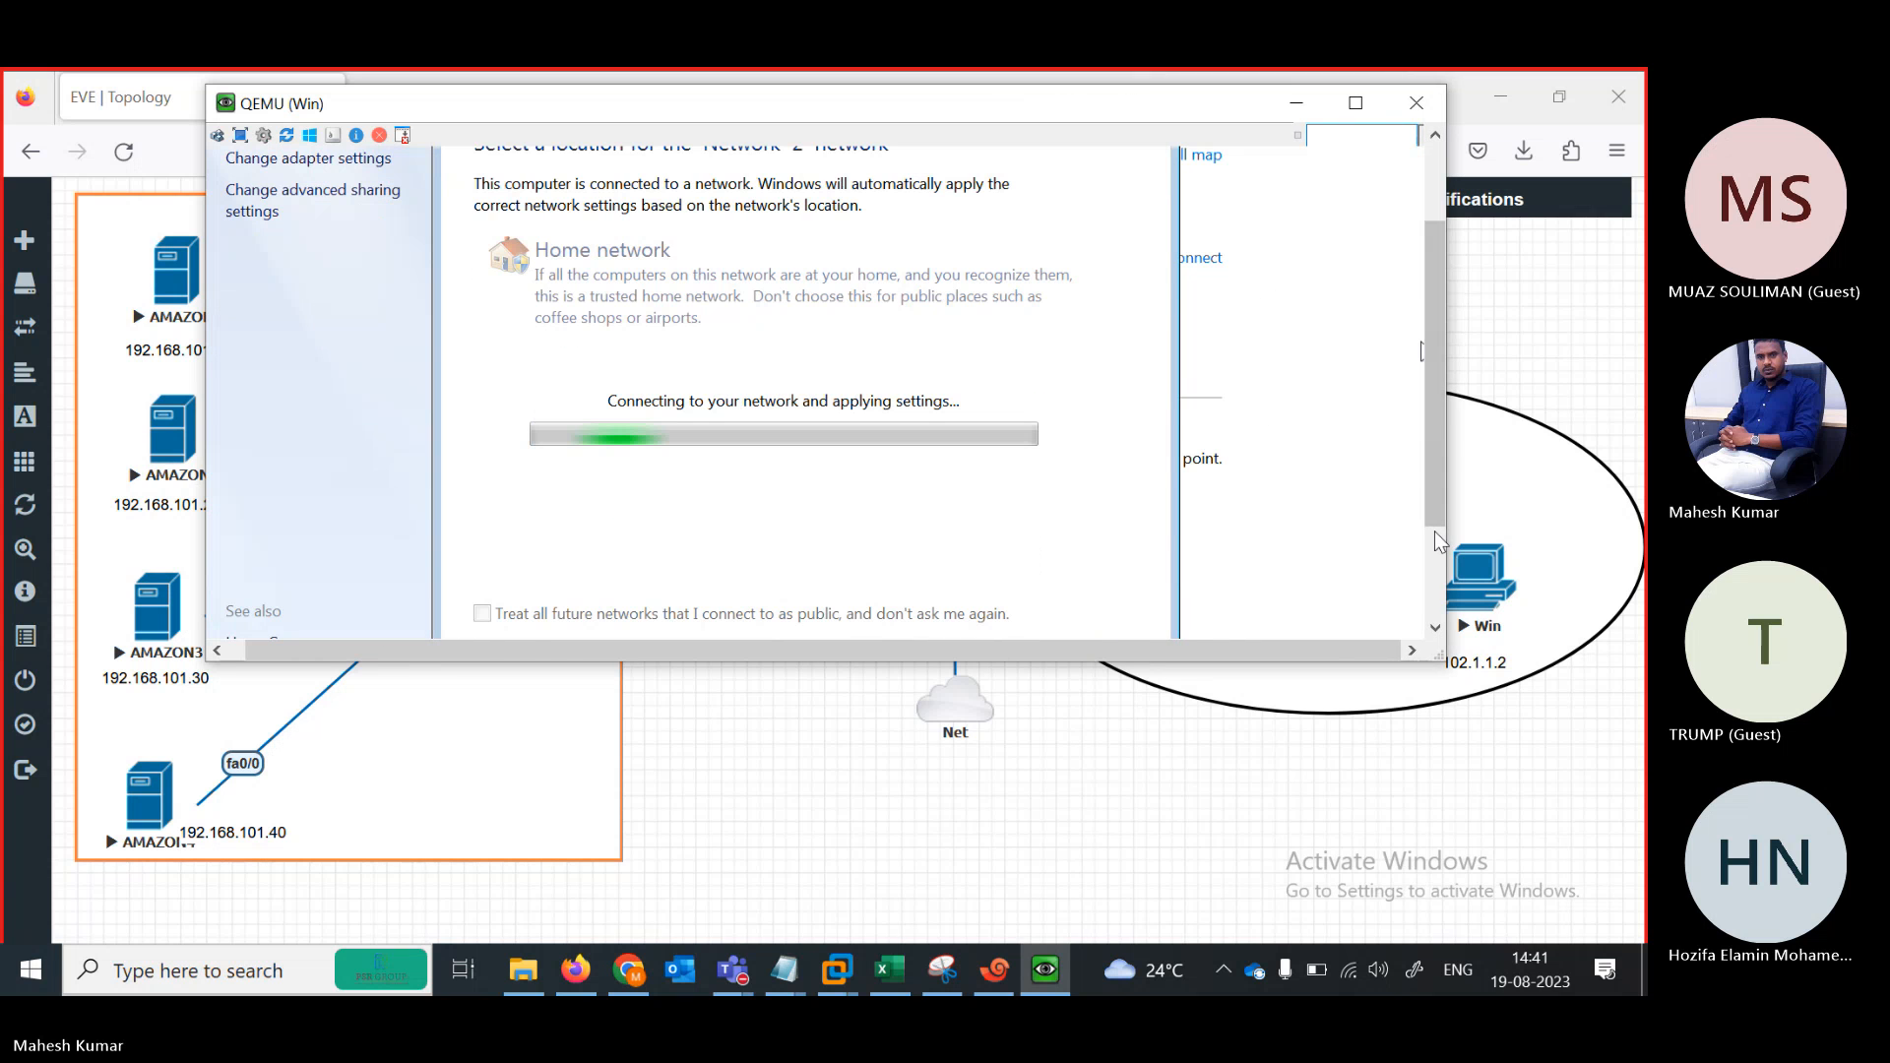
{"action": "left_click", "coordinate": [1436, 541]}
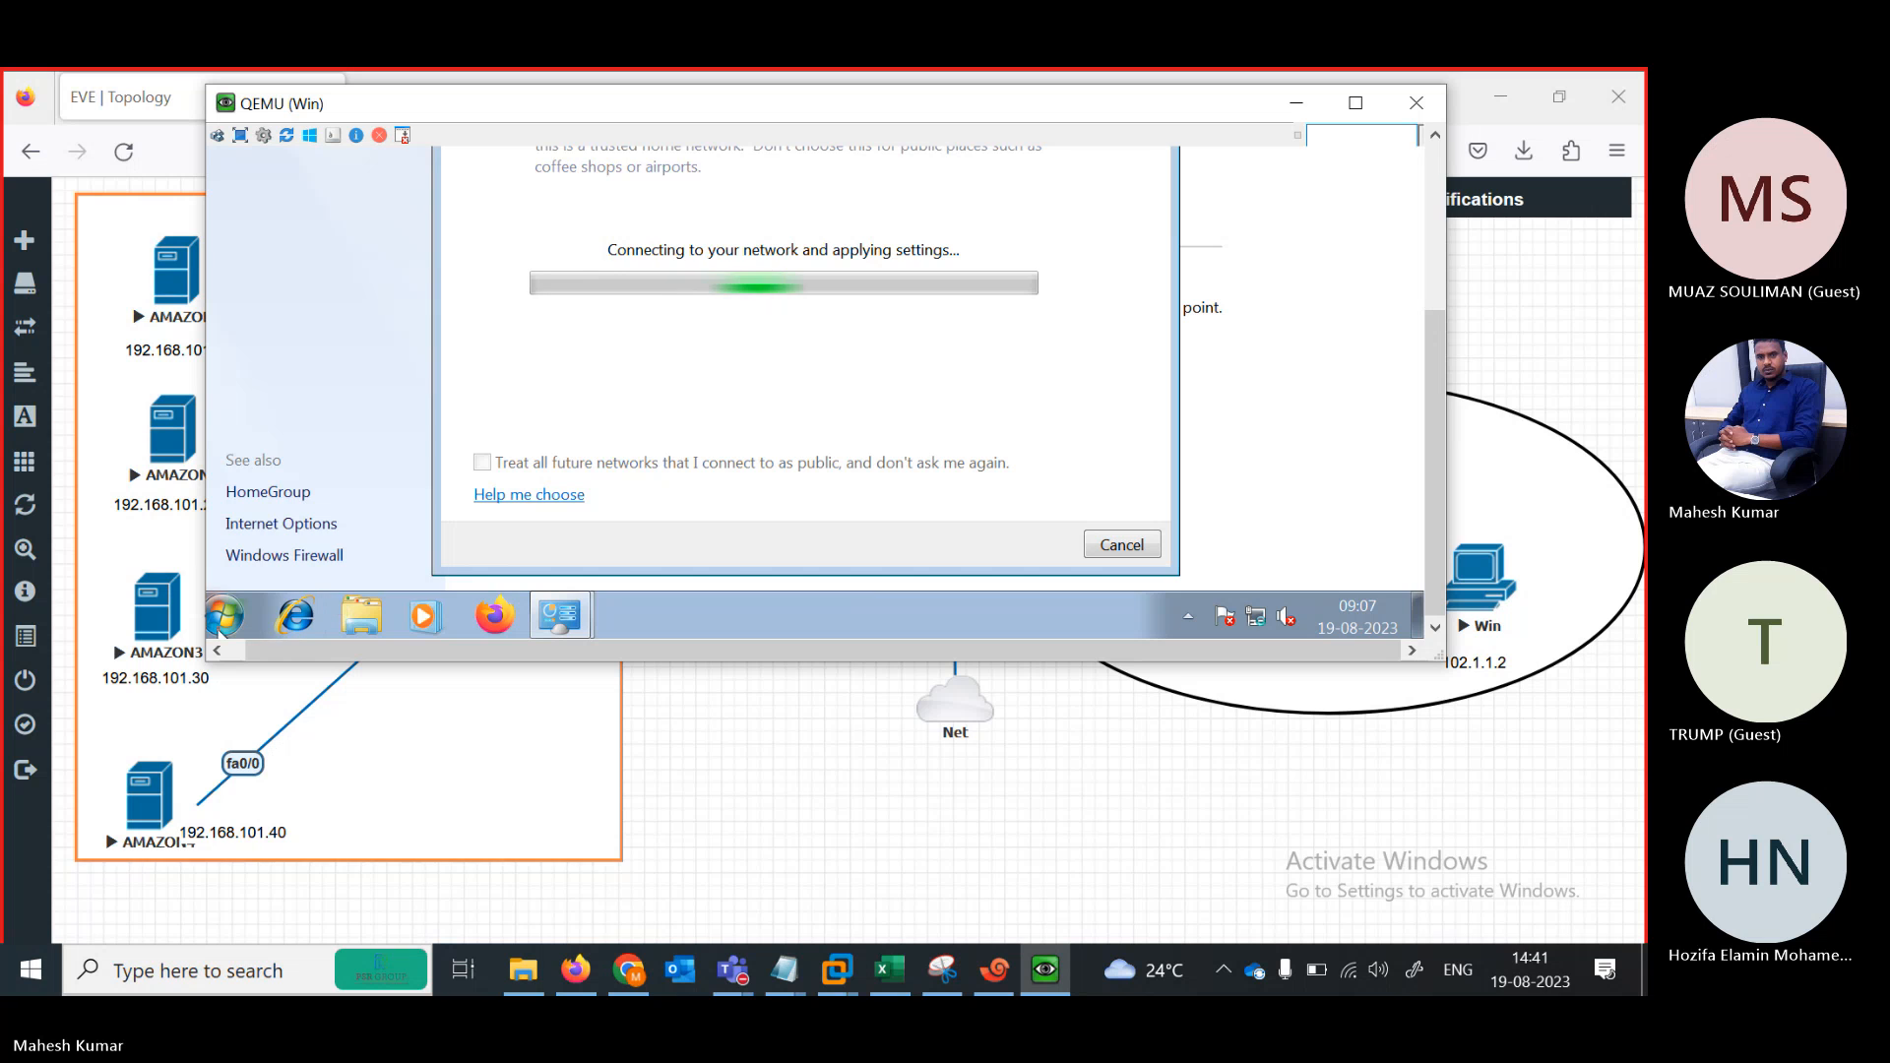
{"action": "left_click", "coordinate": [222, 618]}
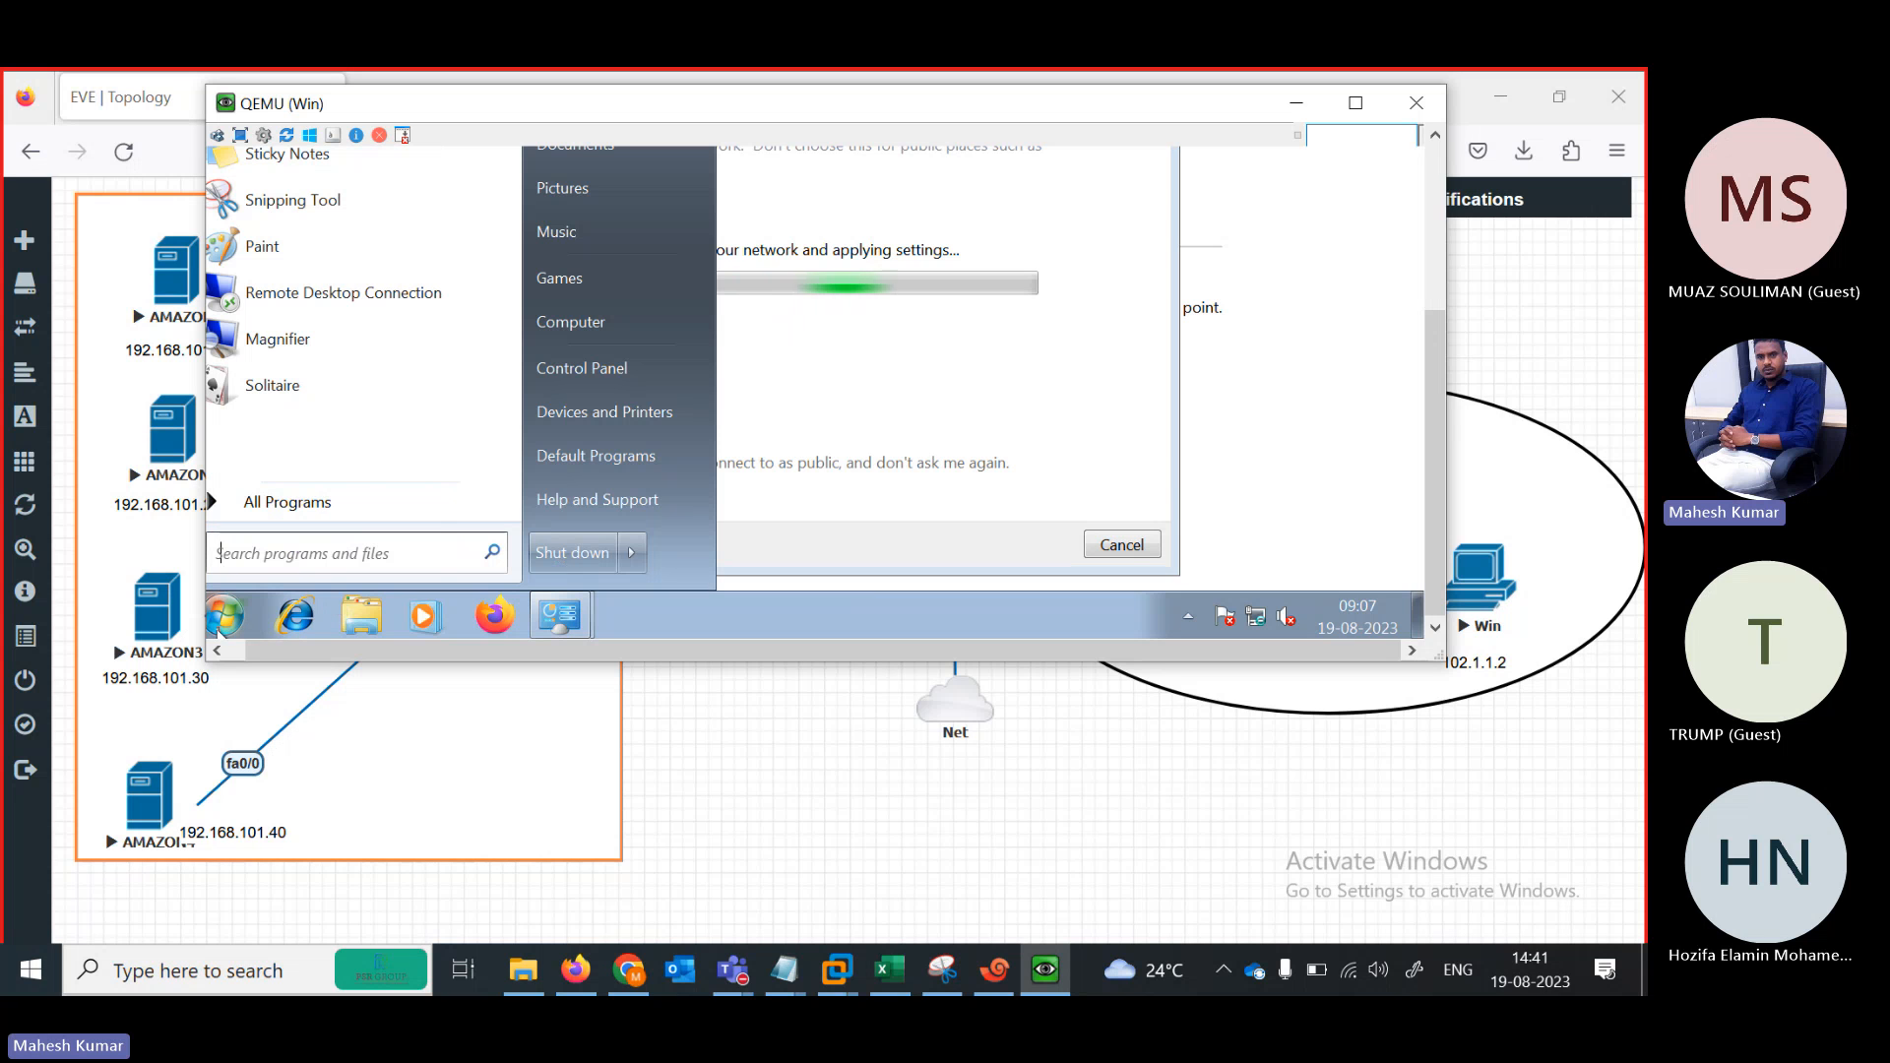
Launch CMD and ping 102.1.1.2, getting 4 of 4 replies with 0% loss, then minimize the console
{"action": "type", "text": "CMD"}
{"action": "key", "text": "Return"}
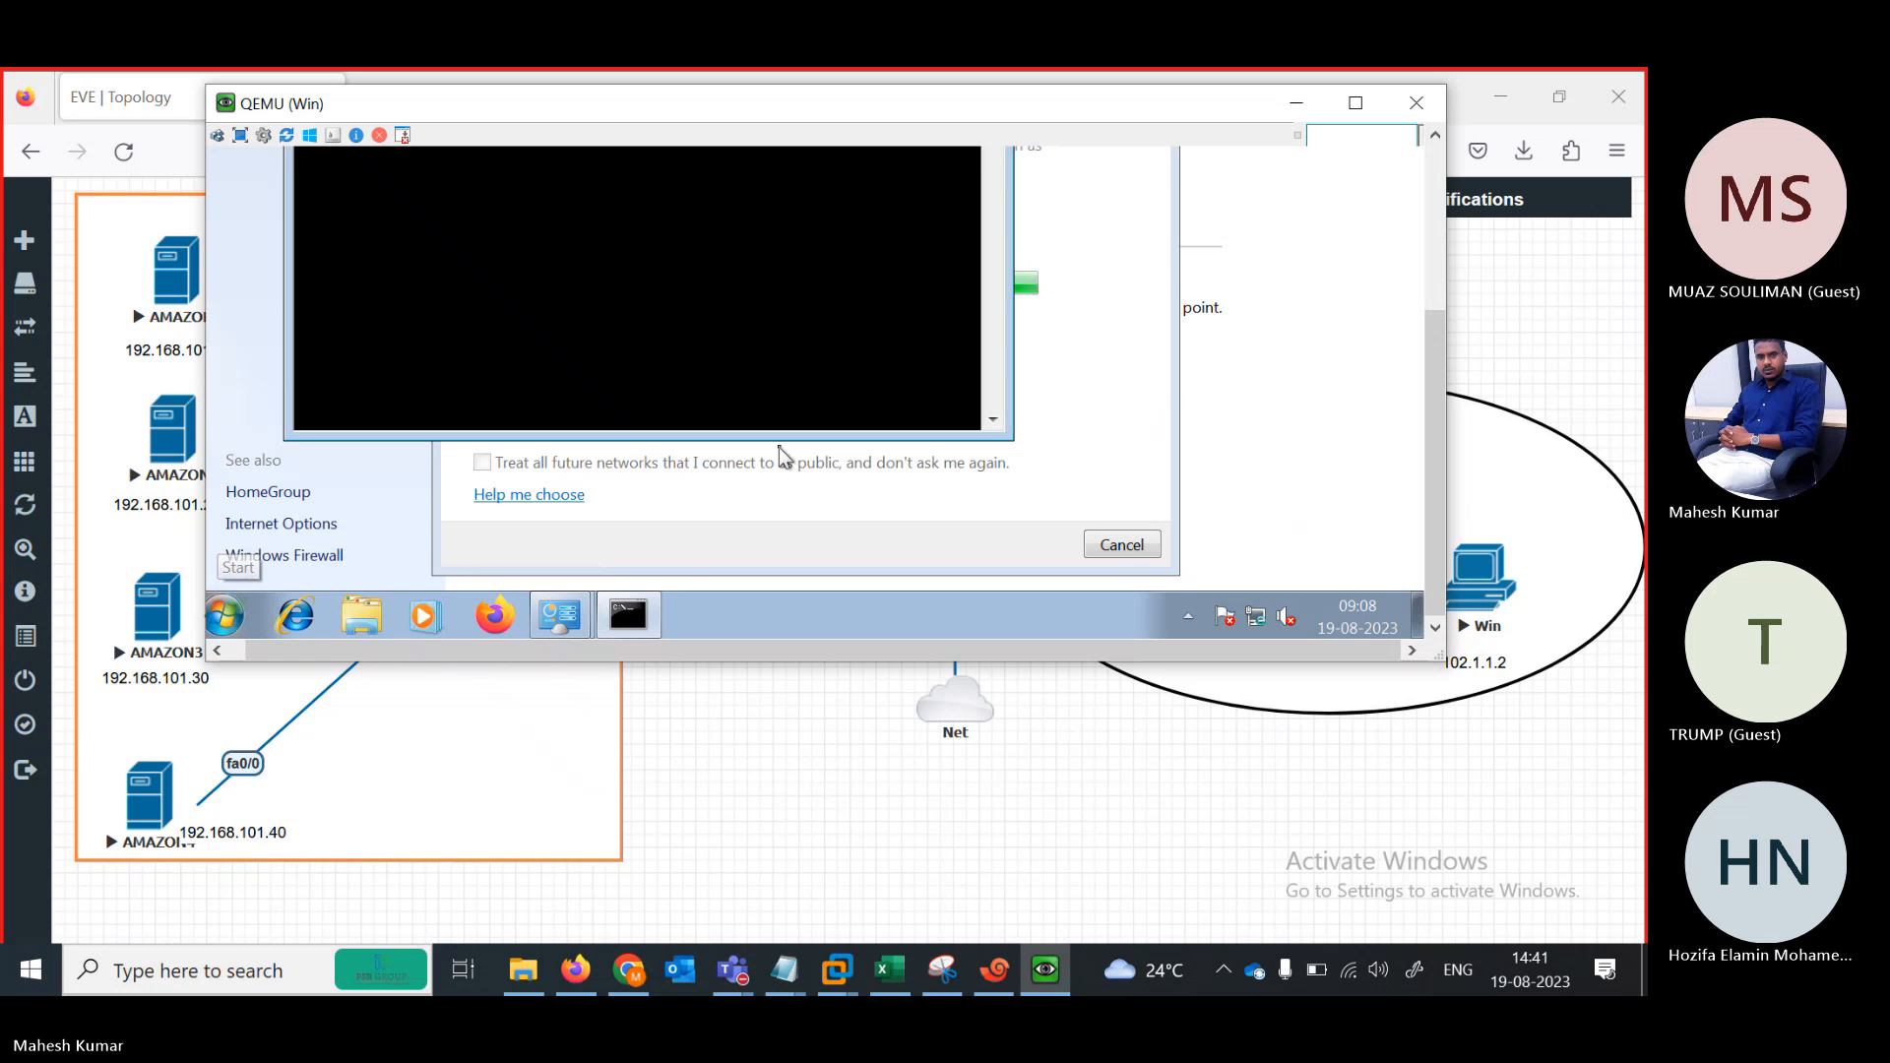
{"action": "scroll", "coordinate": [1412, 353], "scroll_direction": "up", "scroll_amount": 3}
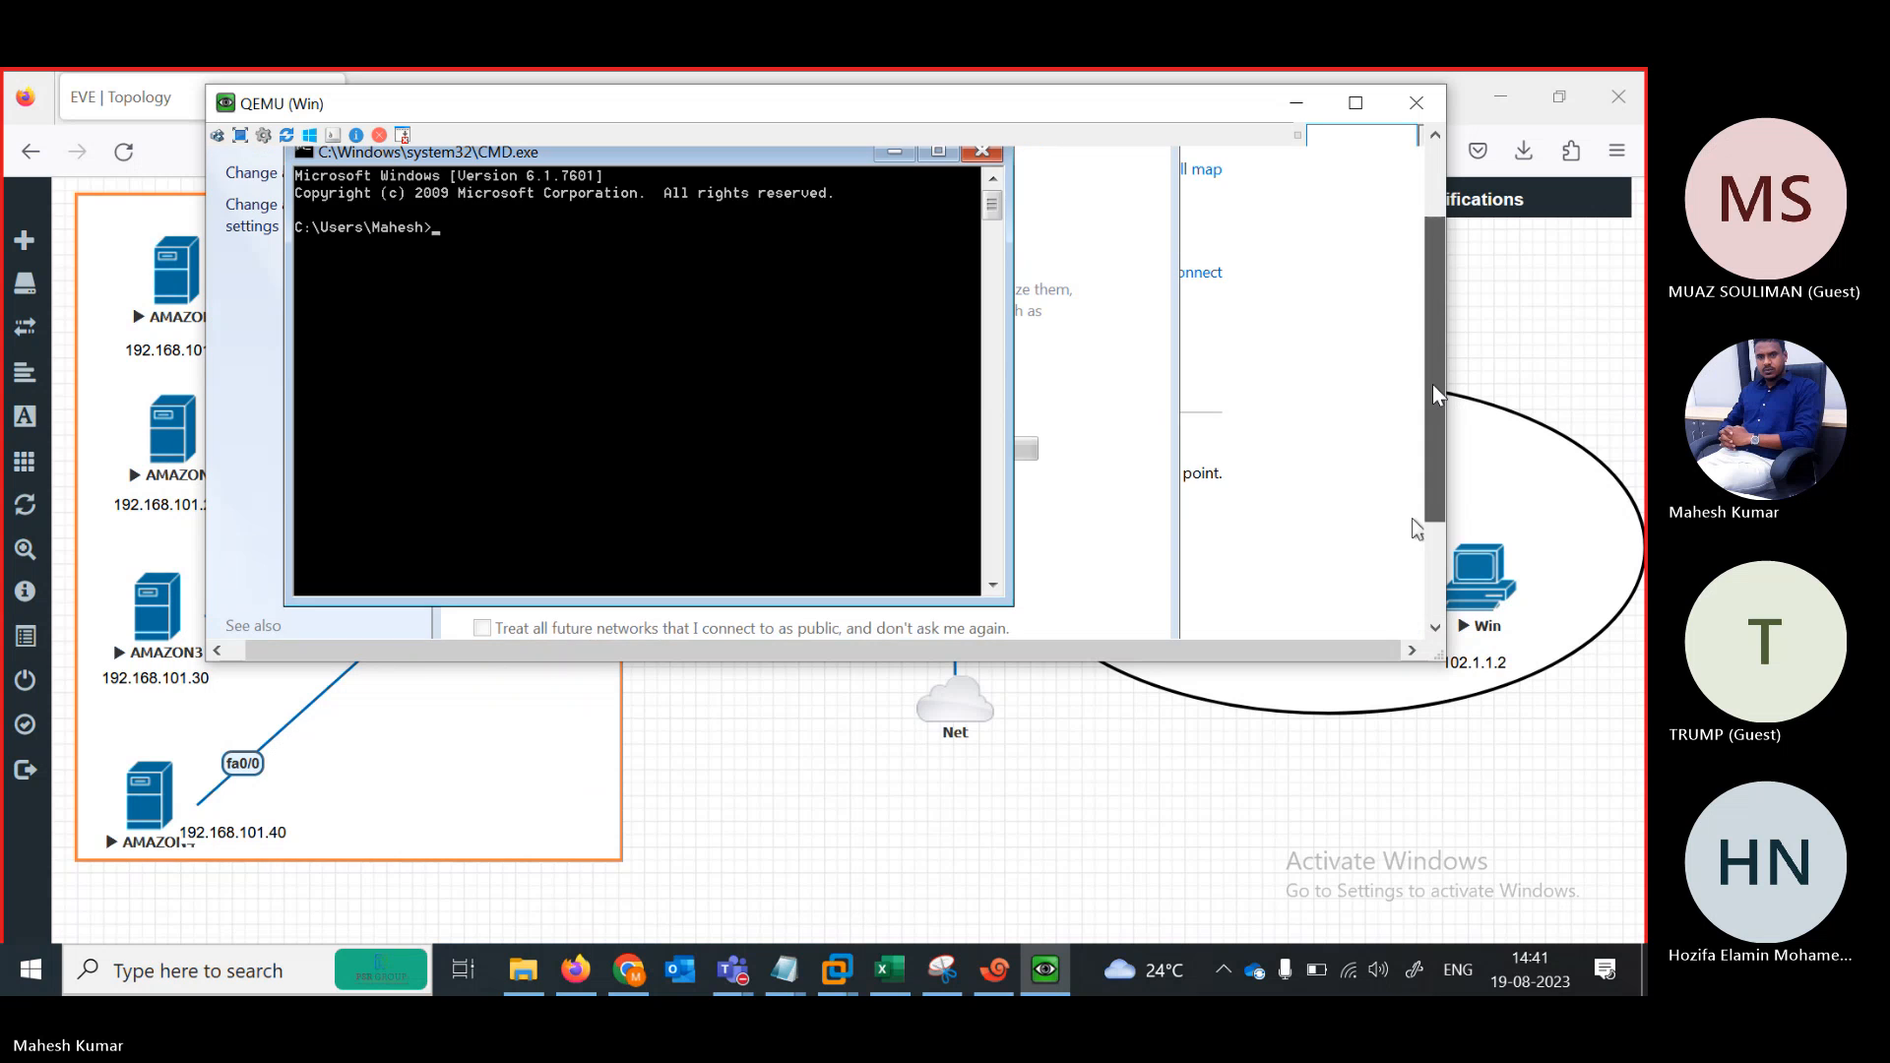
{"action": "type", "text": "PIN"}
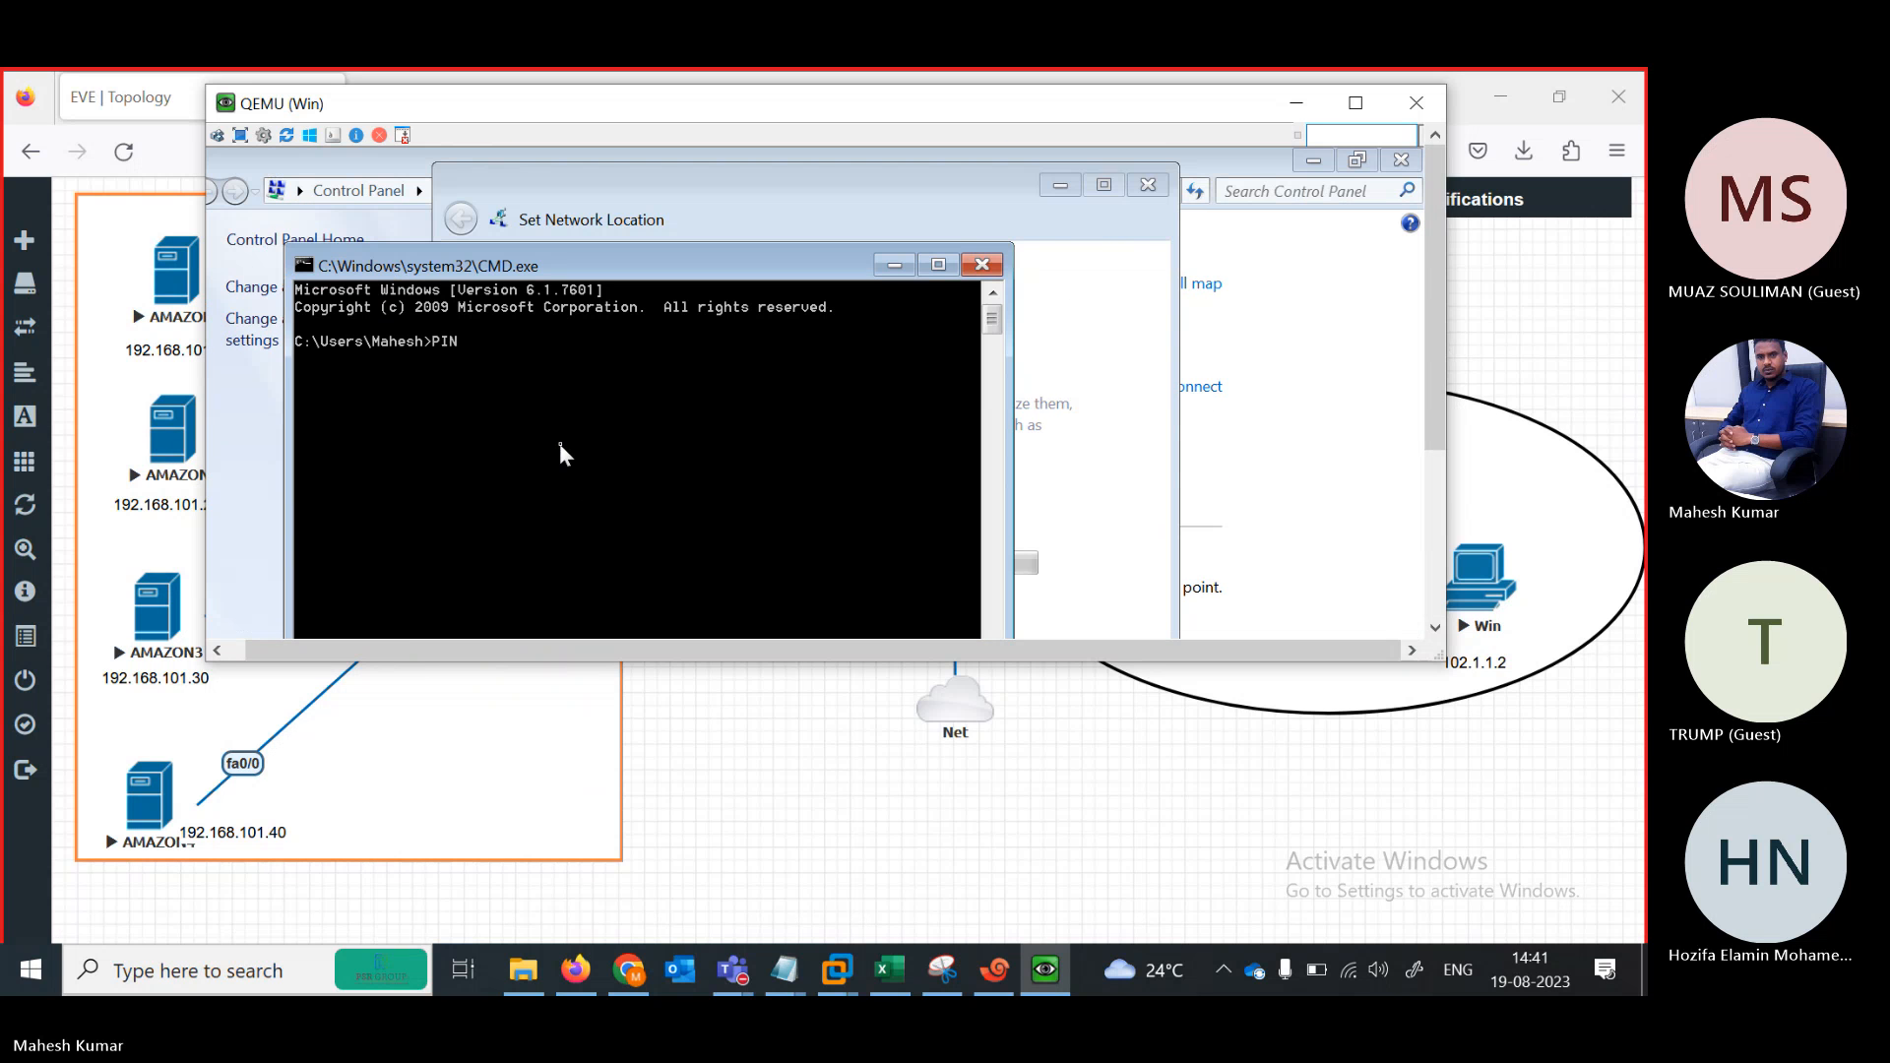
{"action": "type", "text": "G 1021"}
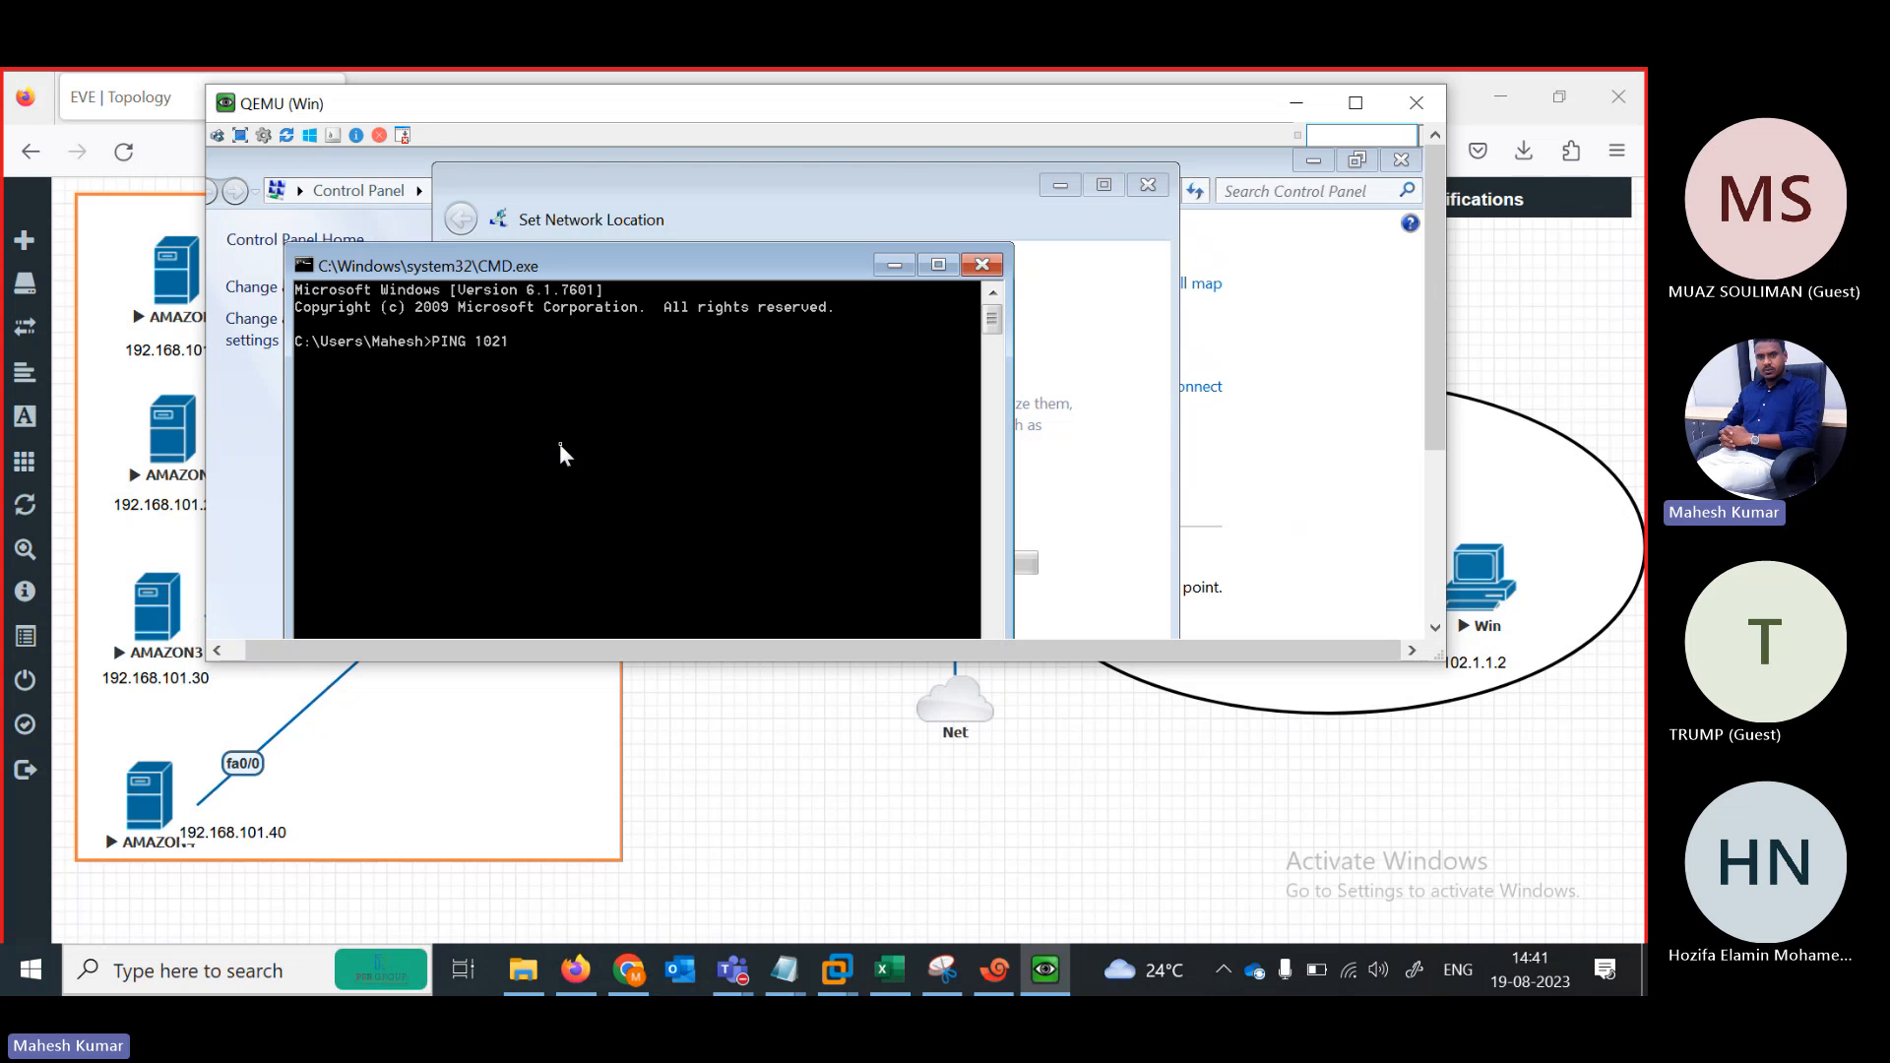
{"action": "type", "text": "11"}
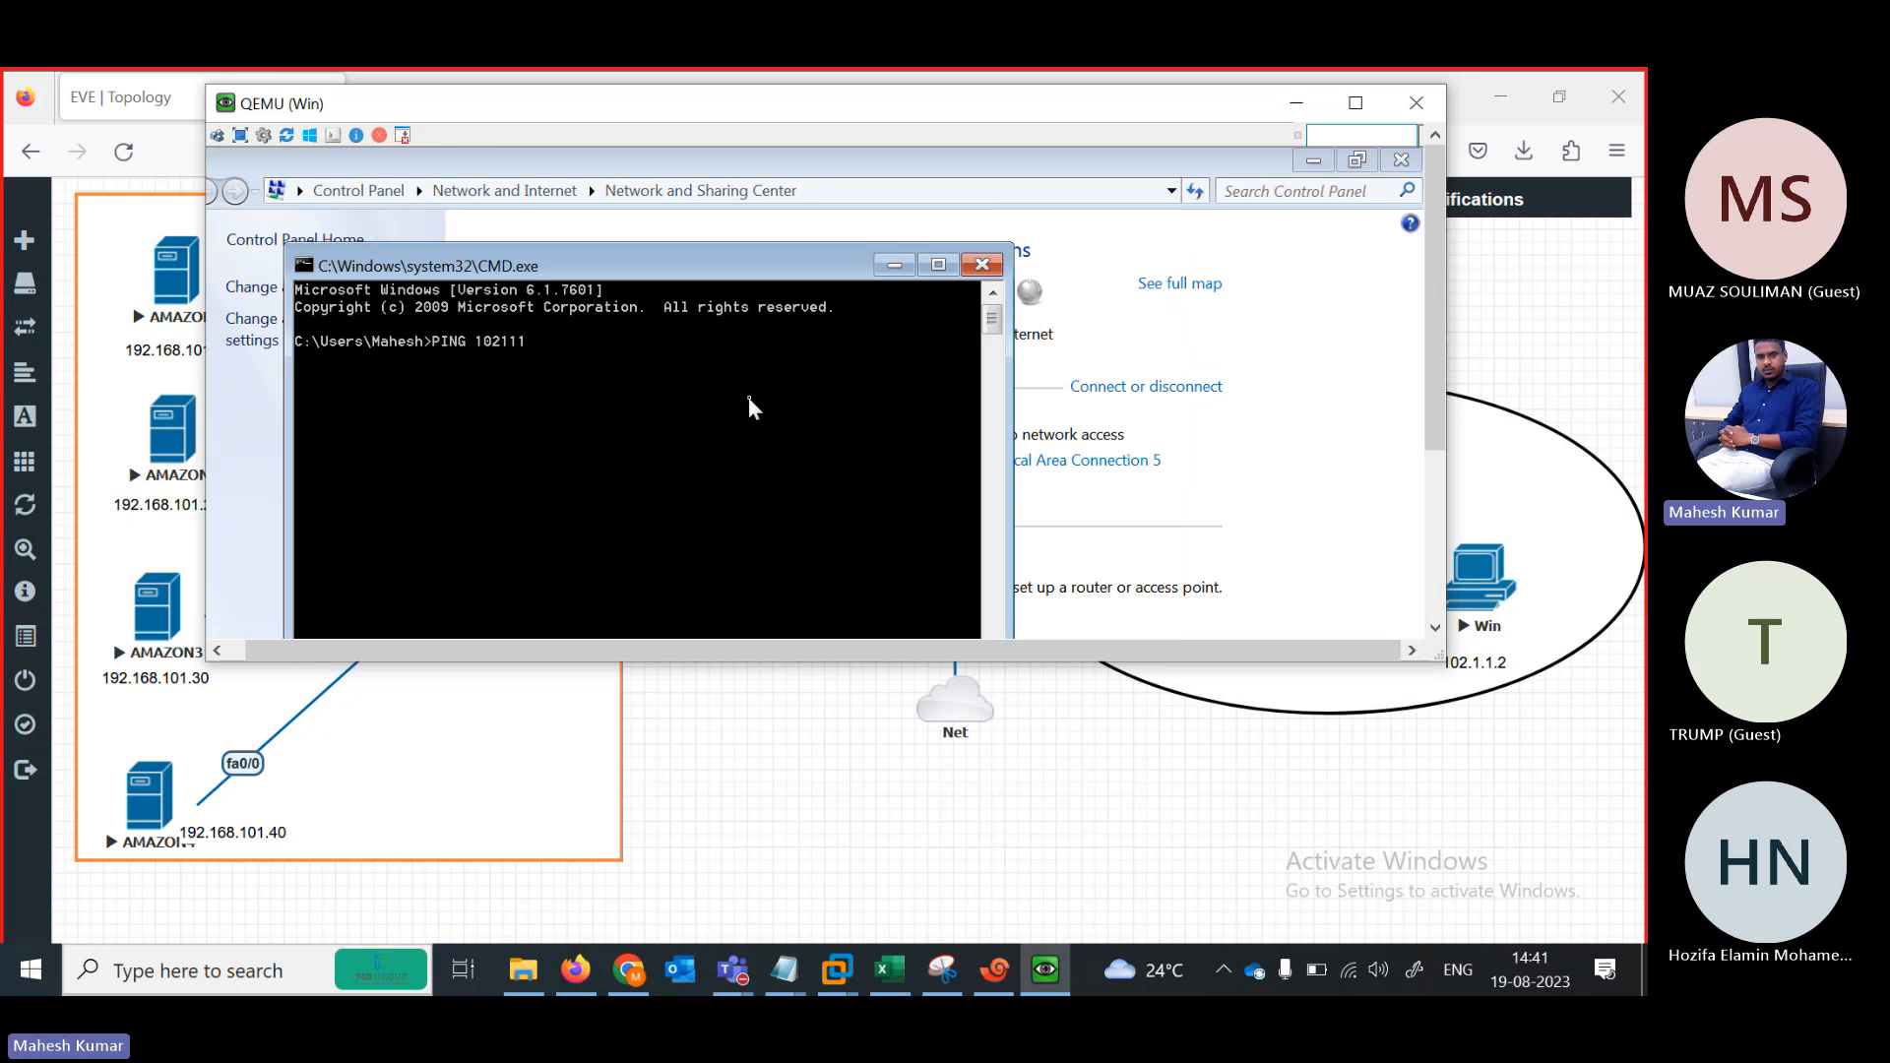
{"action": "key", "text": "BackSpace"}
{"action": "key", "text": "BackSpace"}
{"action": "key", "text": "BackSpace"}
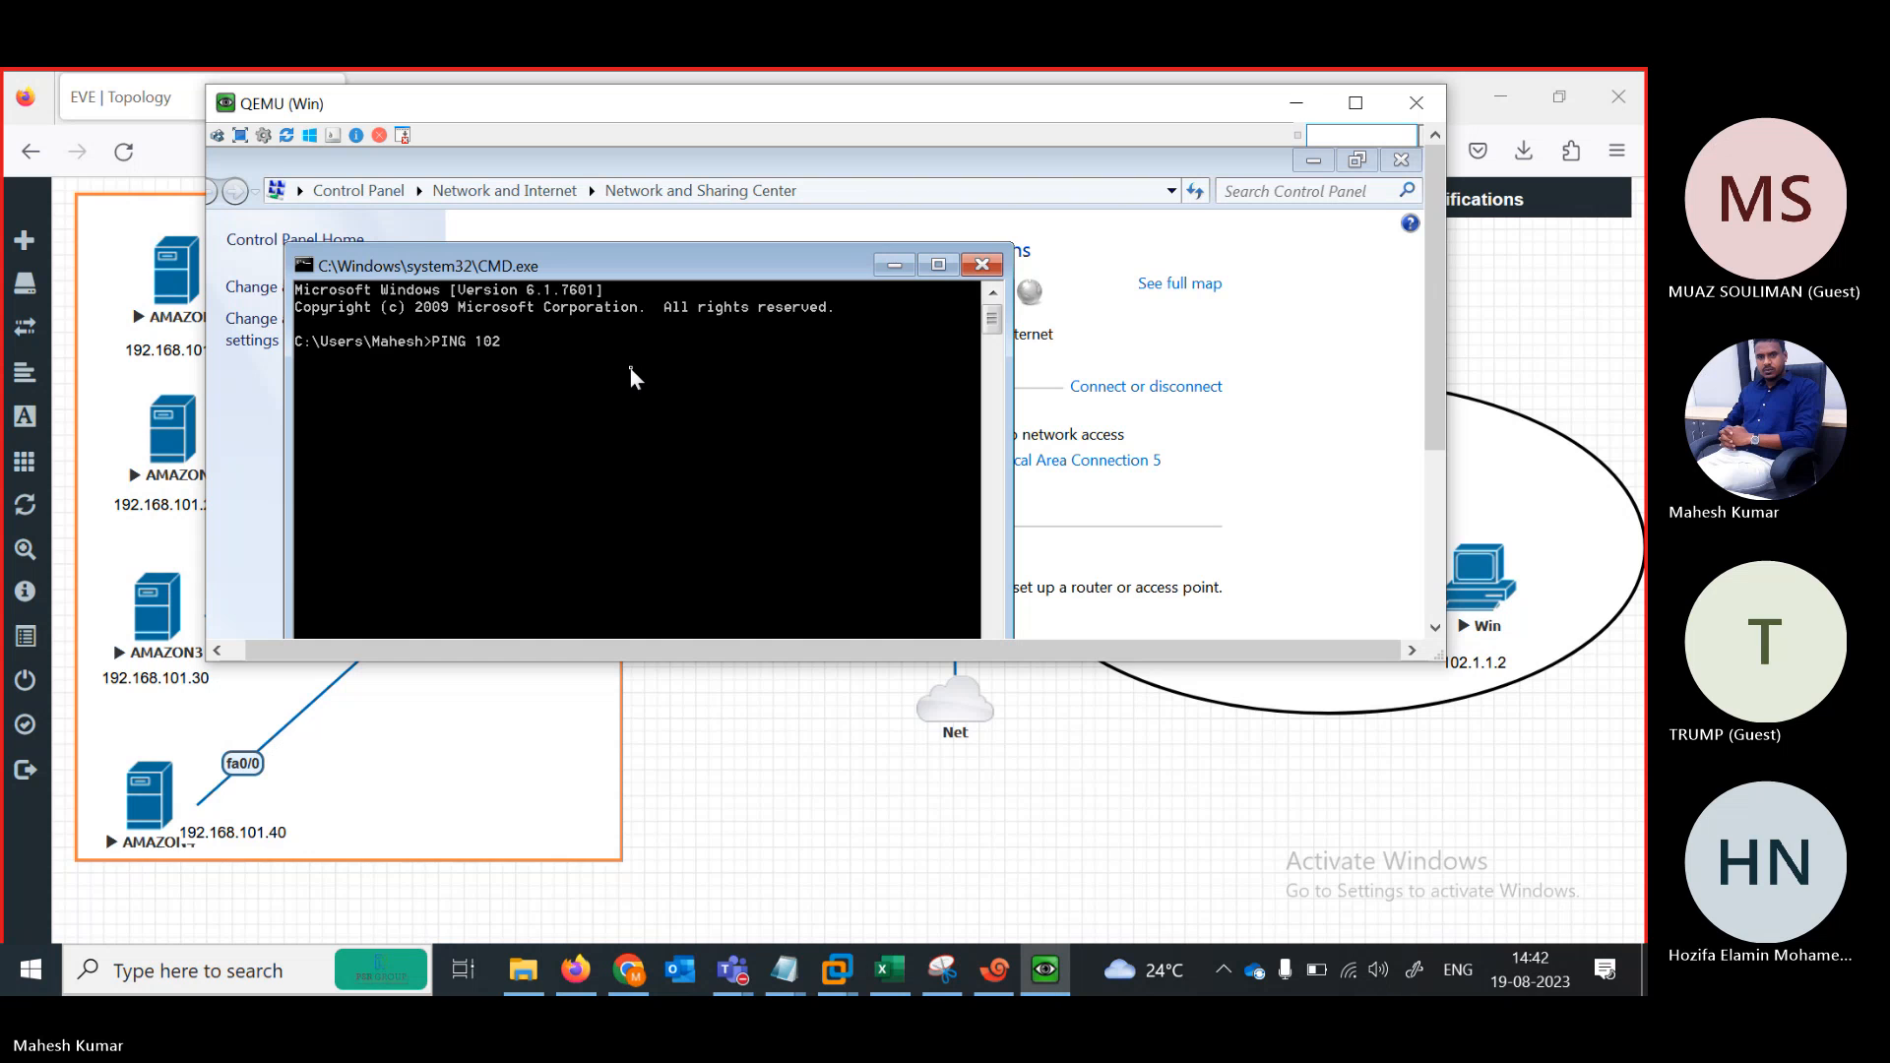
{"action": "type", "text": "."}
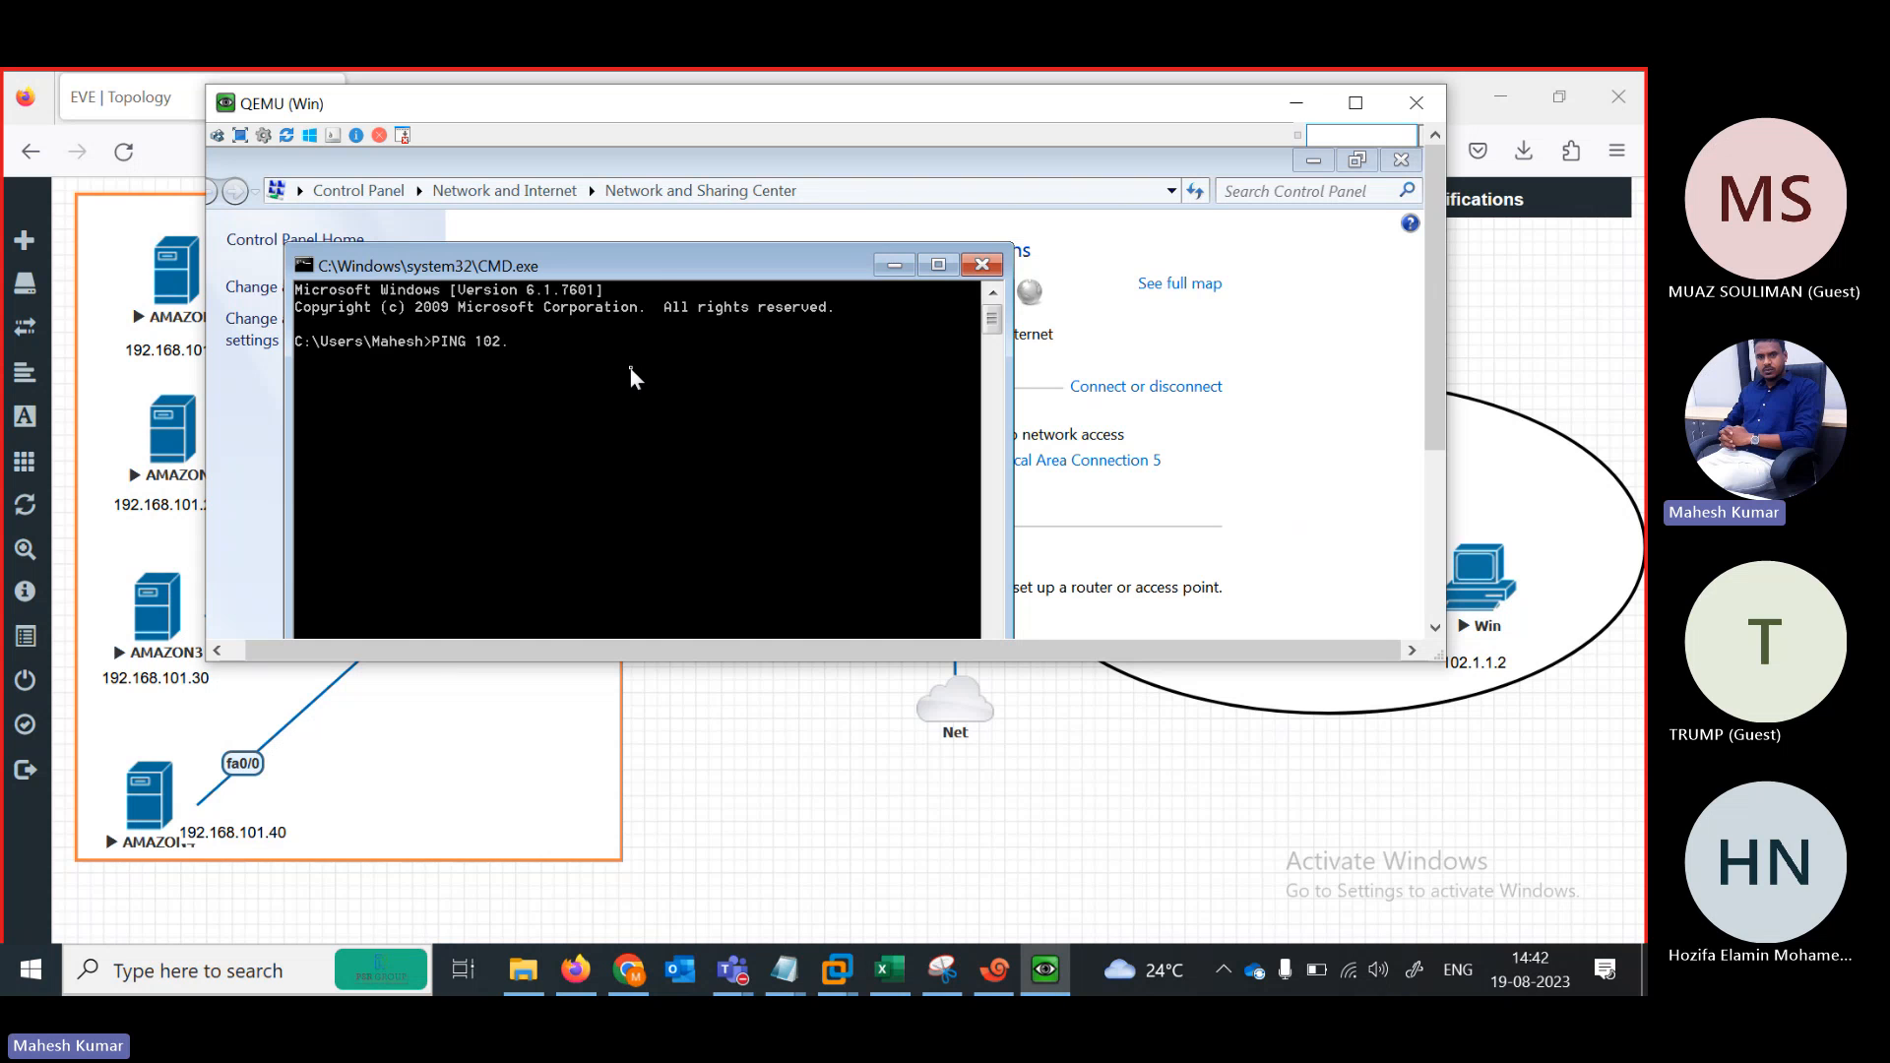
{"action": "type", "text": "1.1"}
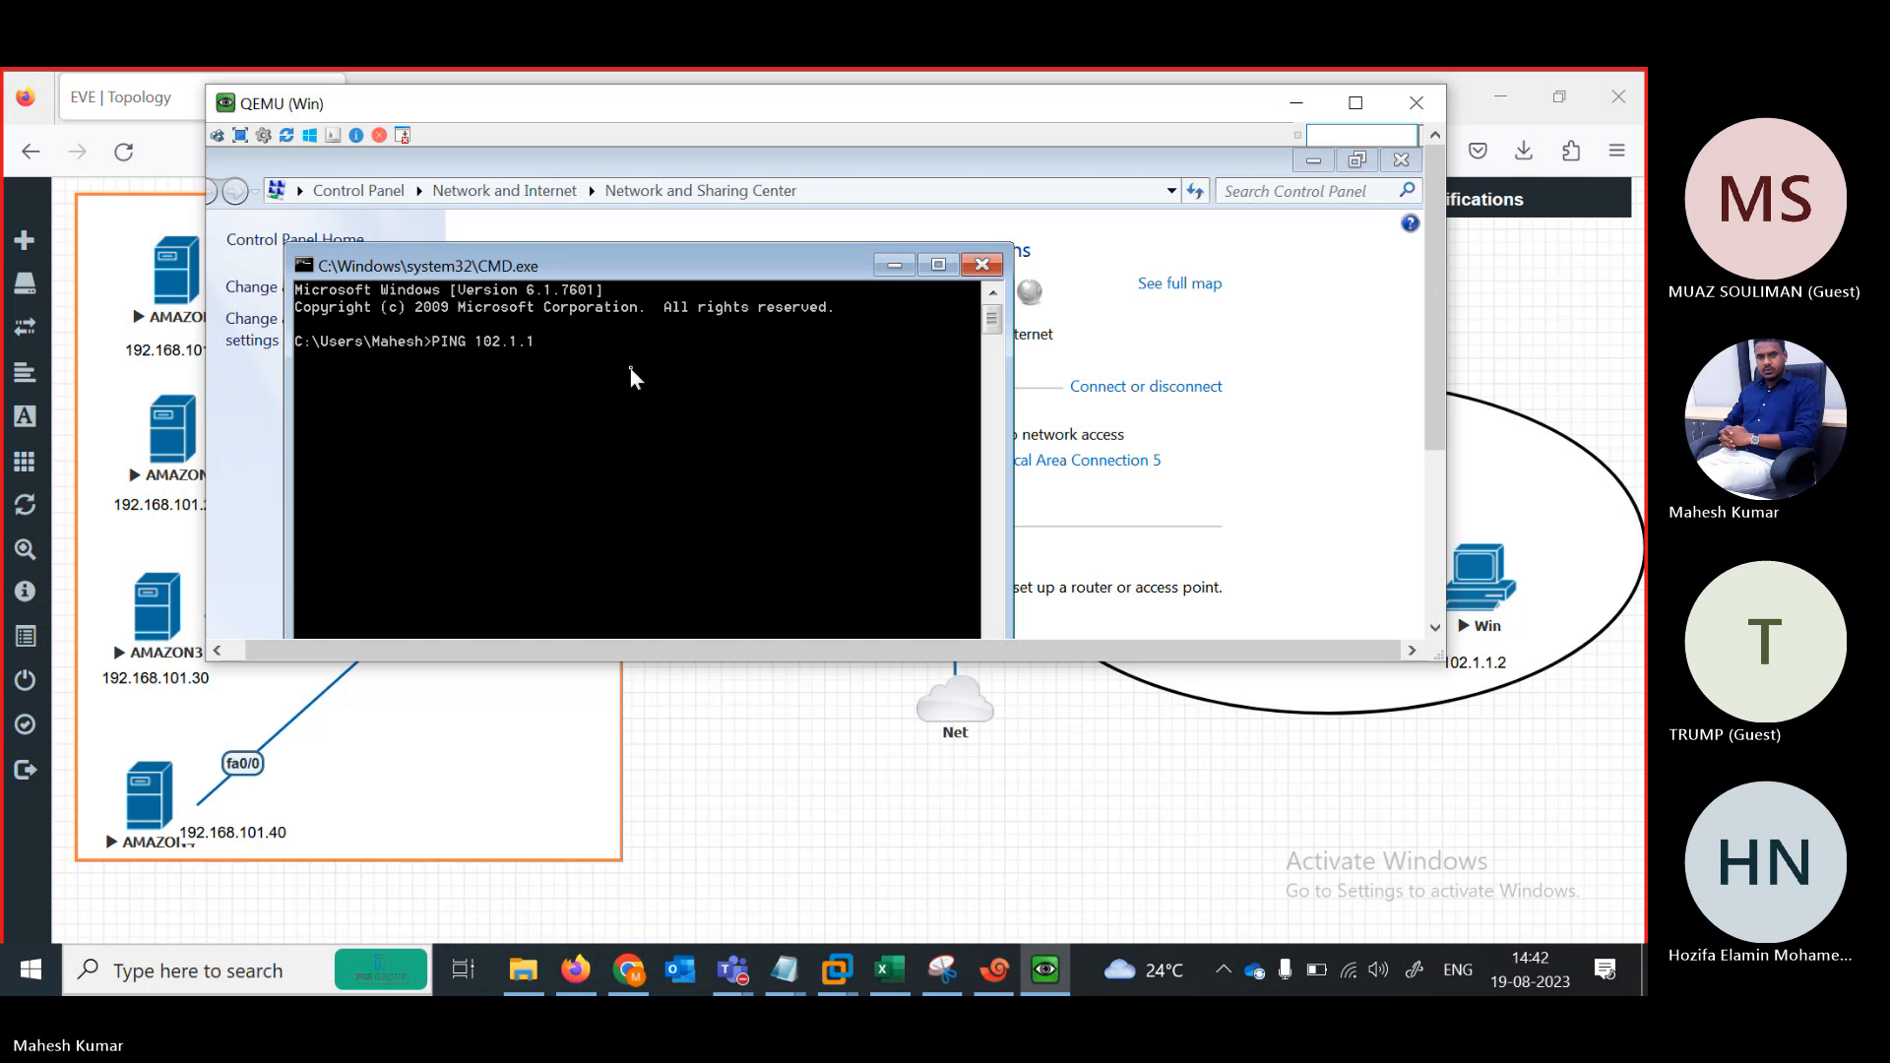
{"action": "type", "text": ".2"}
{"action": "key", "text": "Return"}
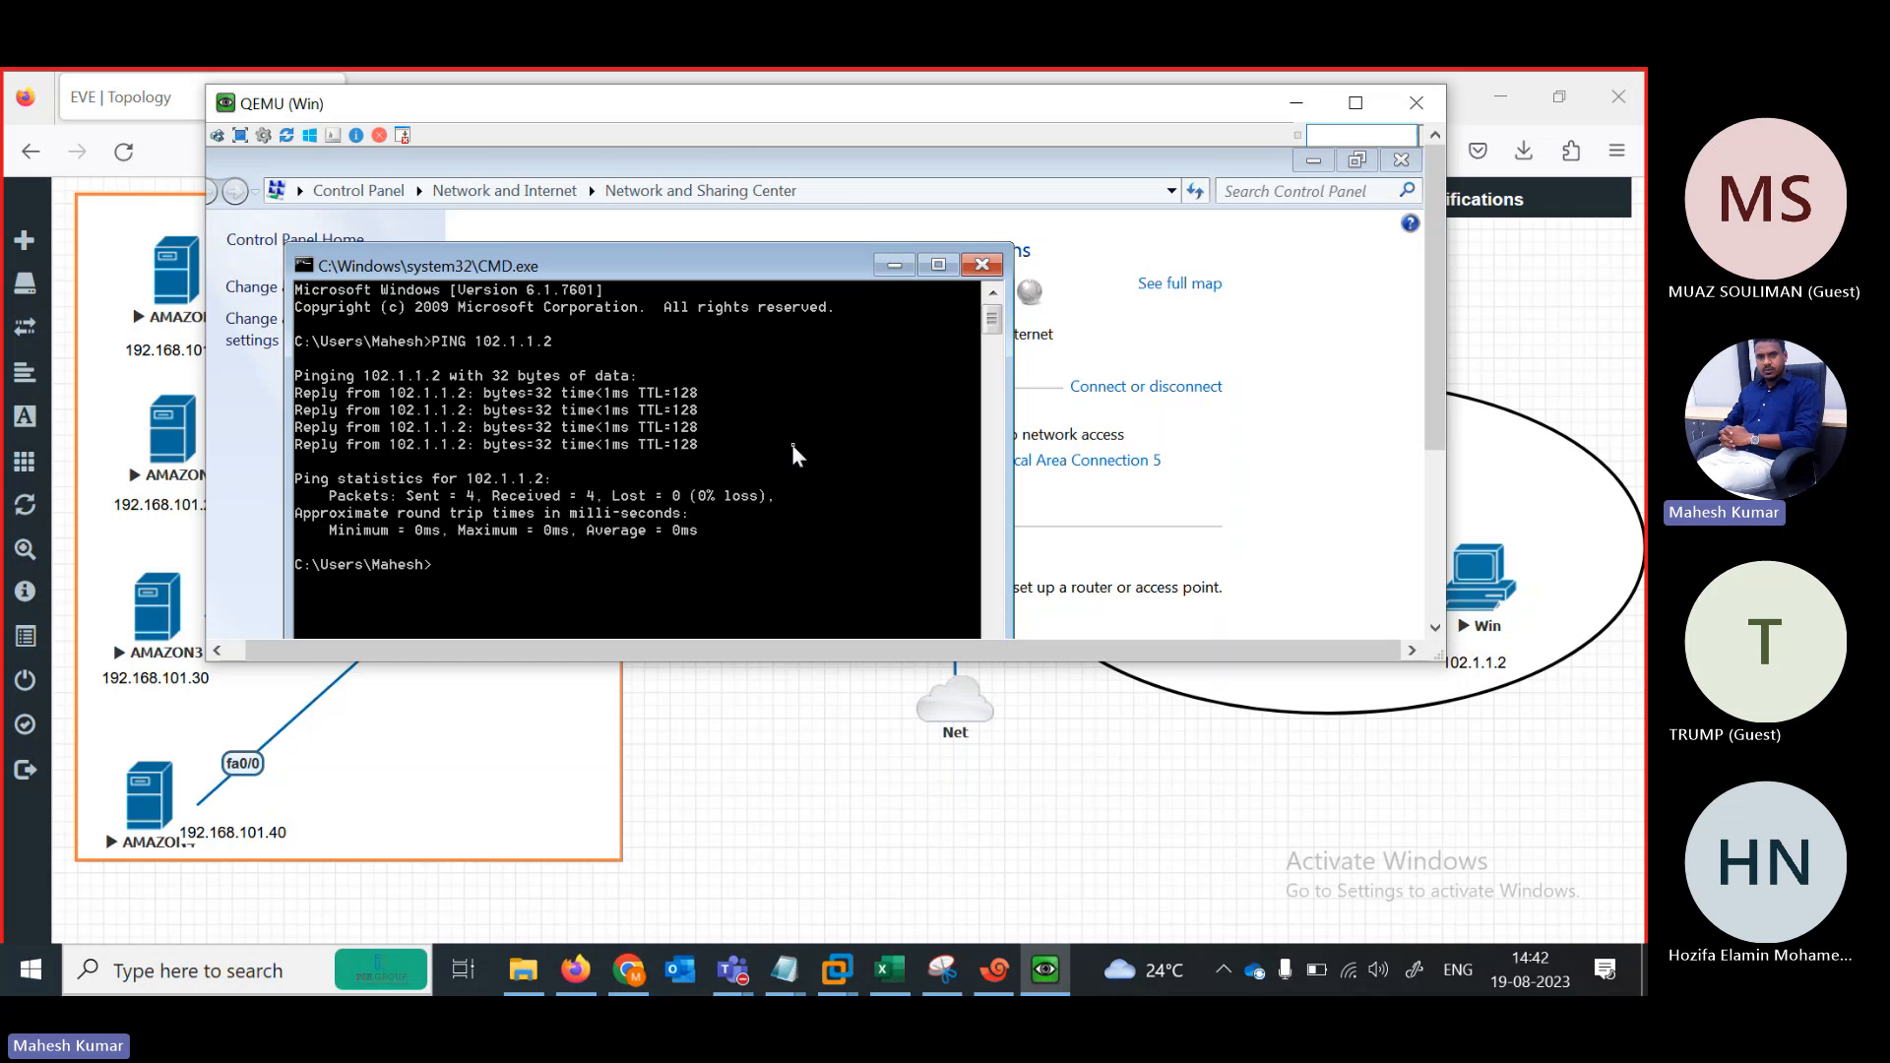
{"action": "left_click", "coordinate": [1295, 104]}
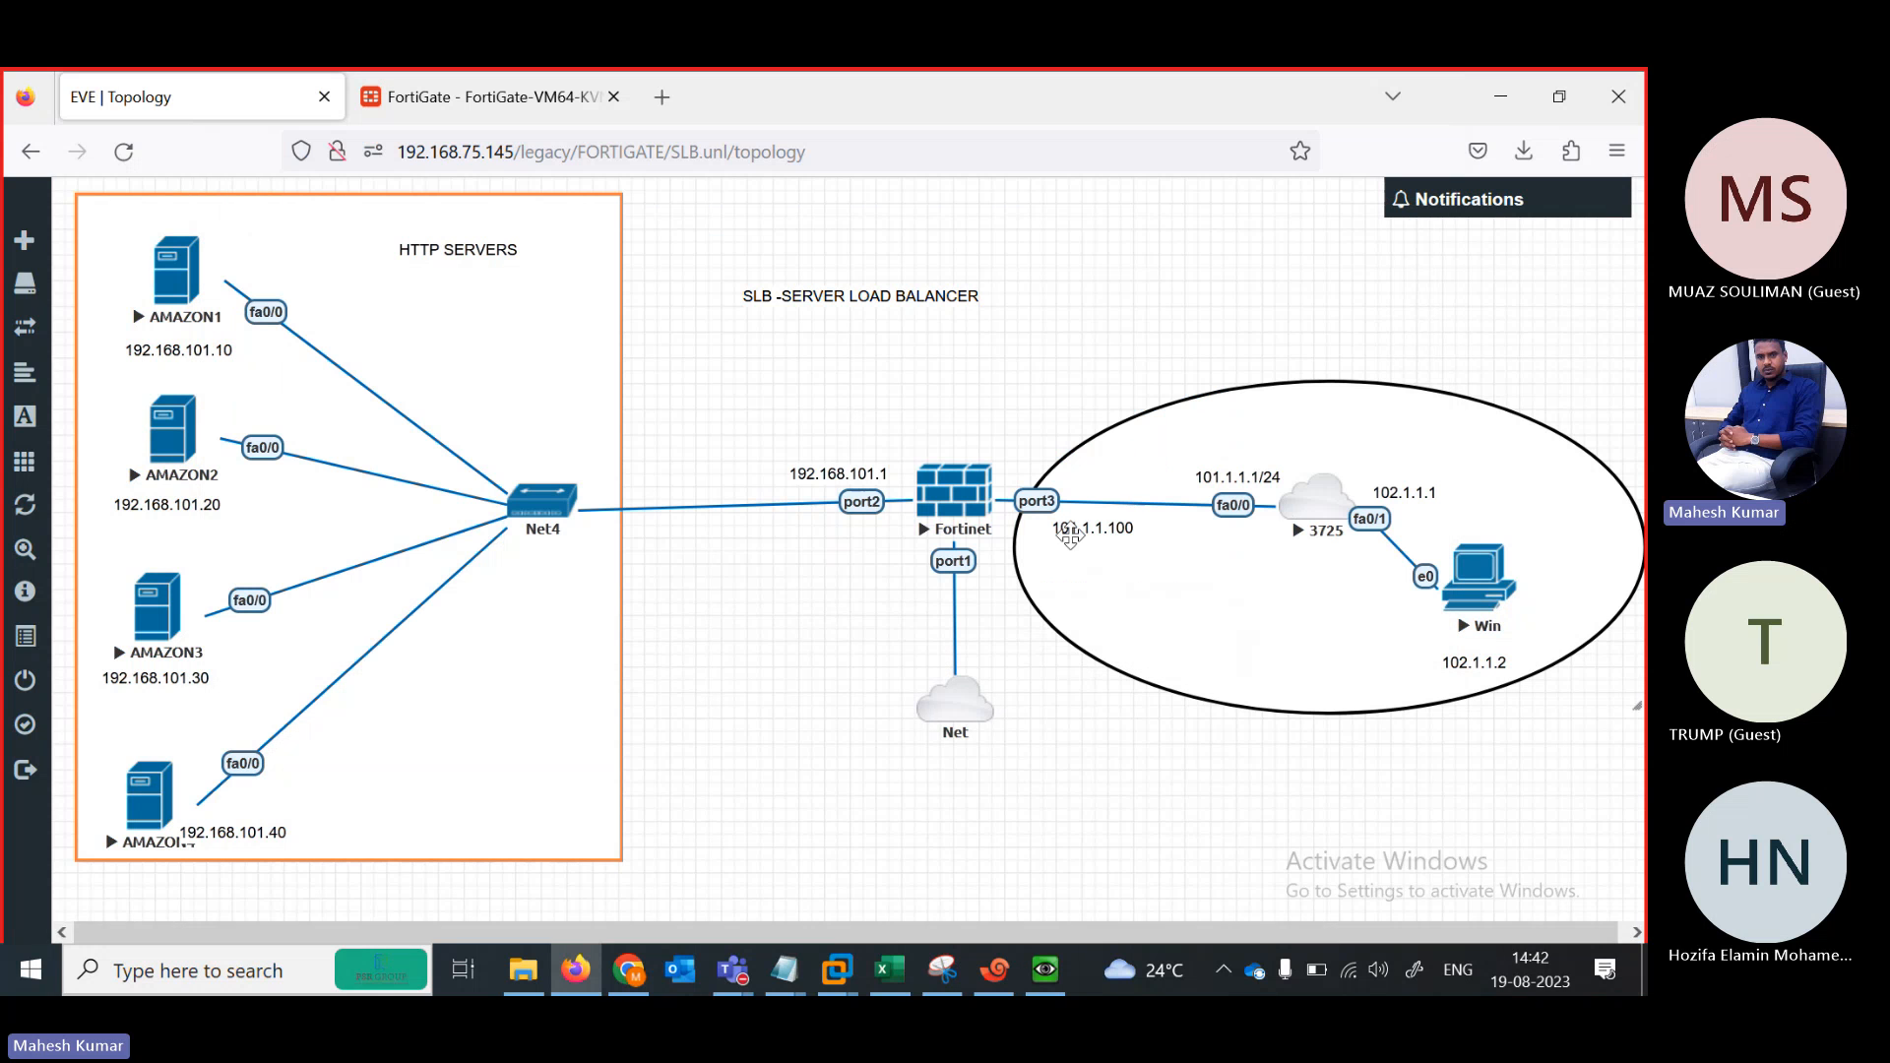
From the Win console, ping the SLB virtual IP 101.1.1.100 and get 4 of 4 replies
{"action": "left_click", "coordinate": [1039, 986]}
{"action": "type", "text": "PING 10211"}
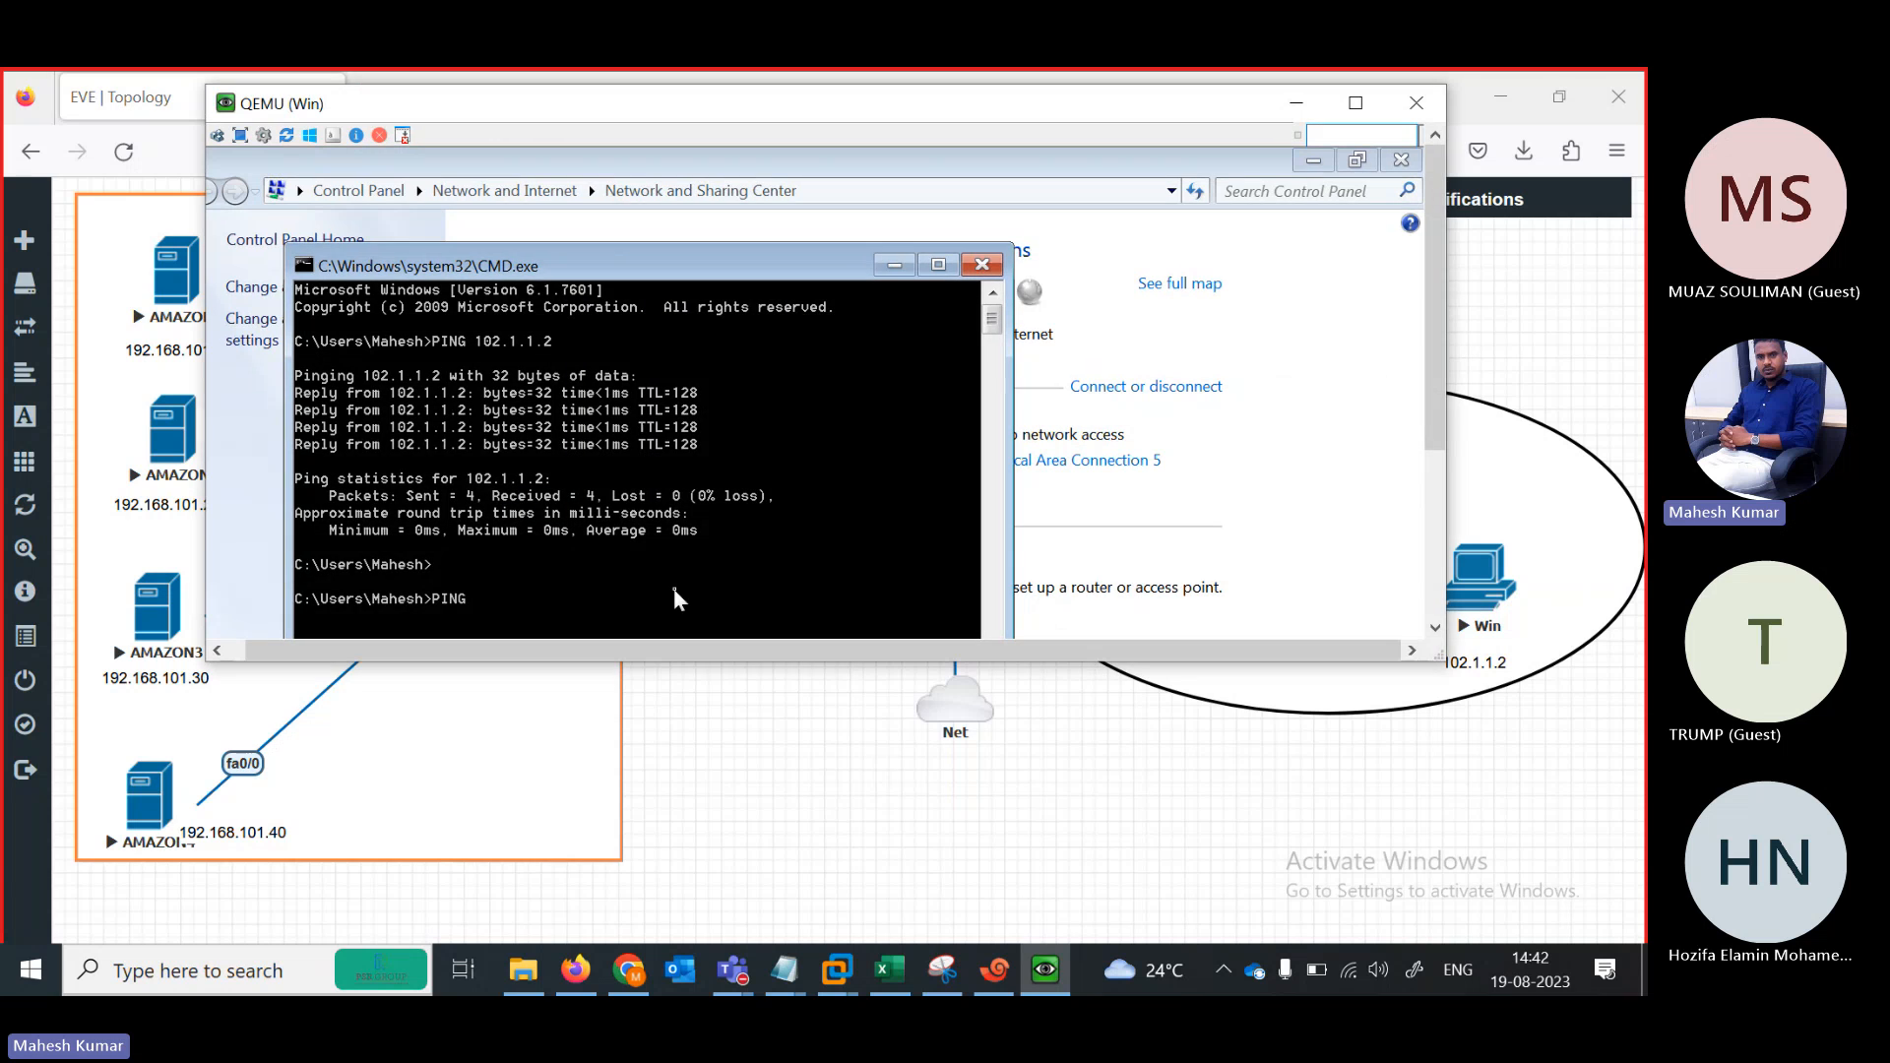
{"action": "key", "text": "BackSpace"}
{"action": "key", "text": "BackSpace"}
{"action": "key", "text": "BackSpace"}
{"action": "type", "text": "11"}
{"action": "key", "text": "BackSpace"}
{"action": "key", "text": "BackSpace"}
{"action": "type", "text": "101"}
{"action": "type", "text": ".11"}
{"action": "type", "text": "1.1"}
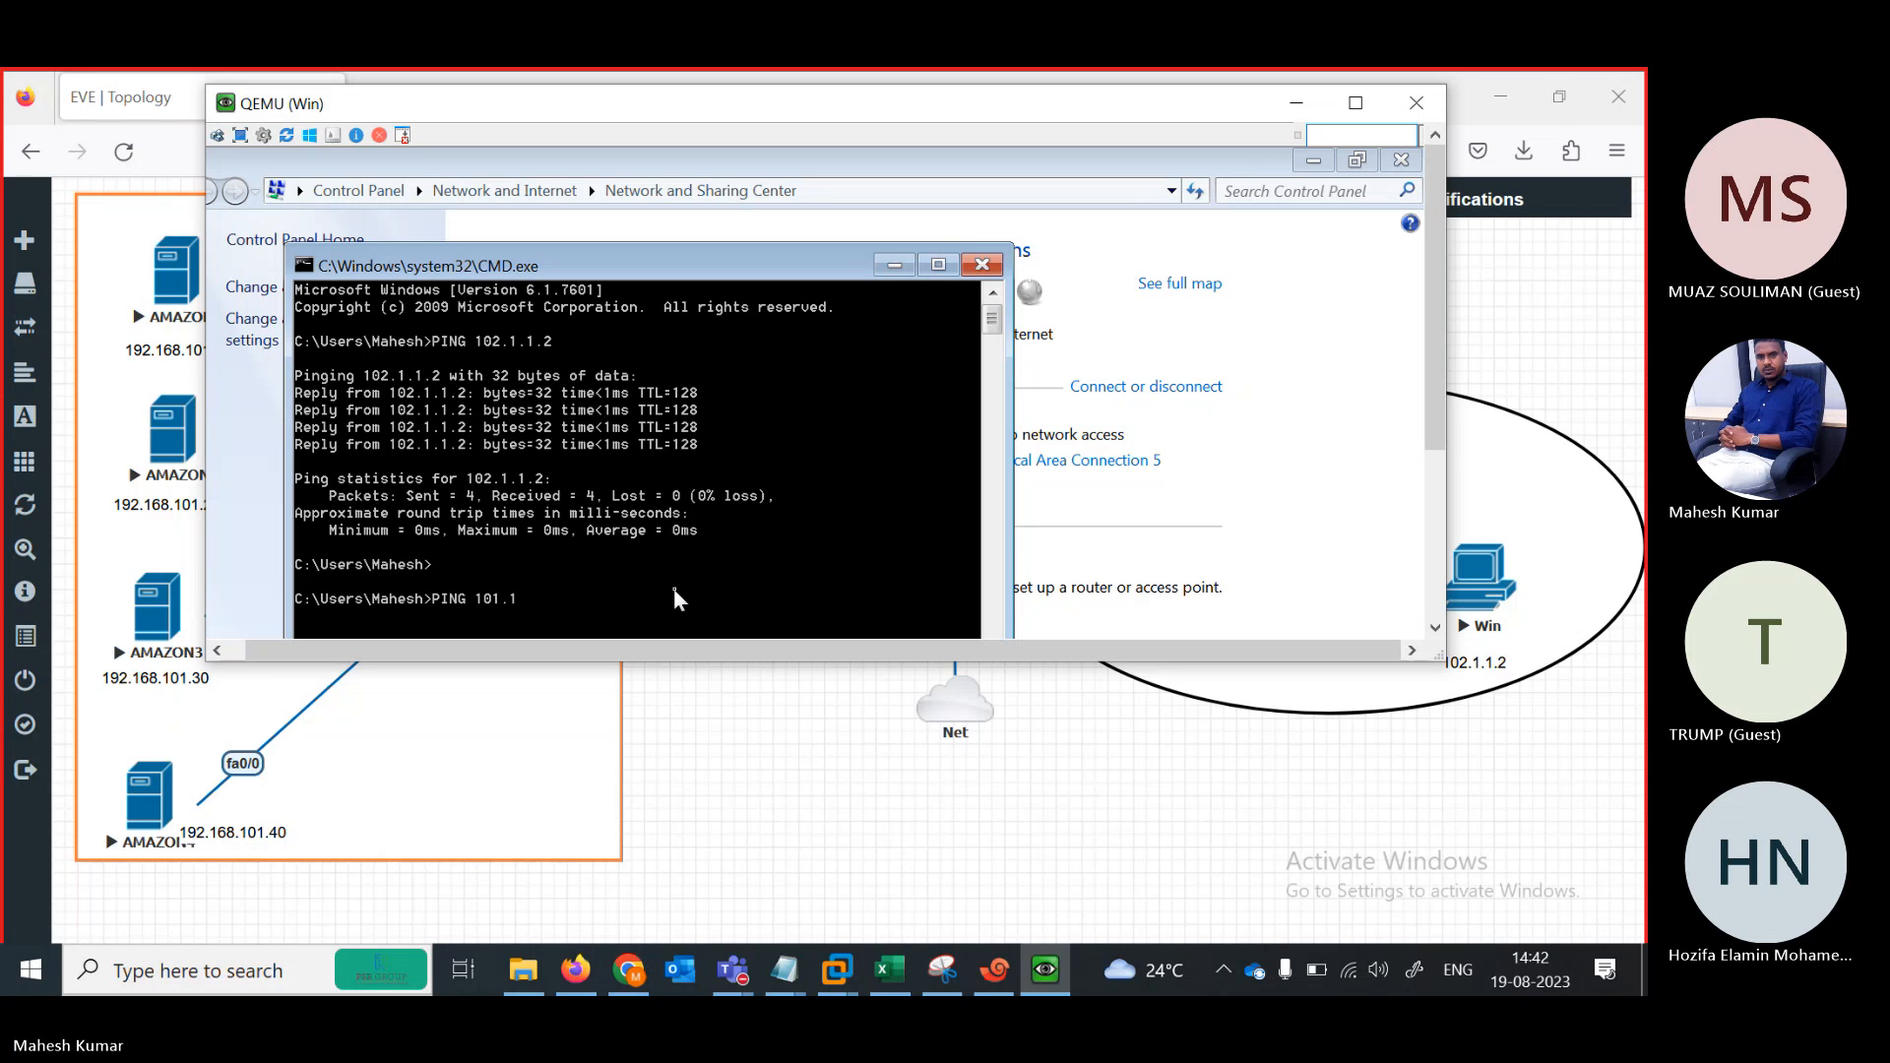
{"action": "type", "text": ".100"}
{"action": "key", "text": "Return"}
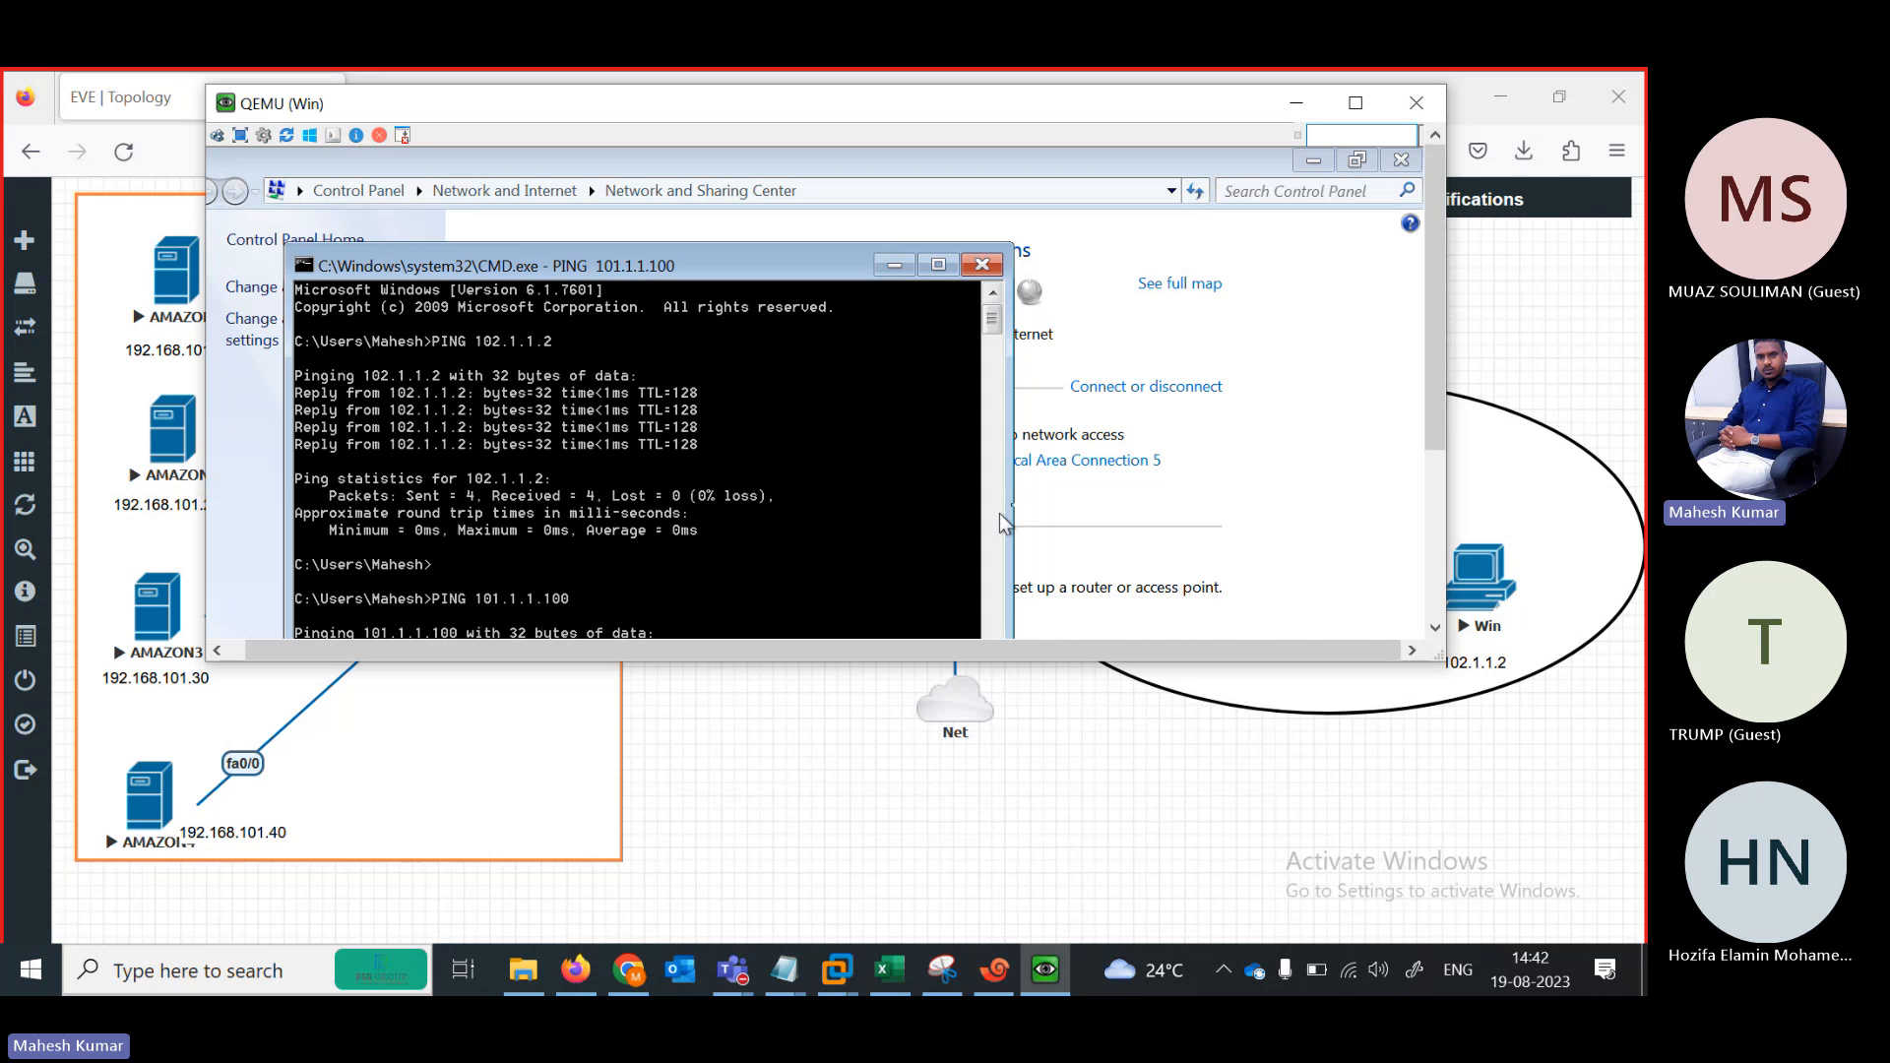
{"action": "left_click_drag", "start_coordinate": [992, 316], "coordinate": [993, 335]}
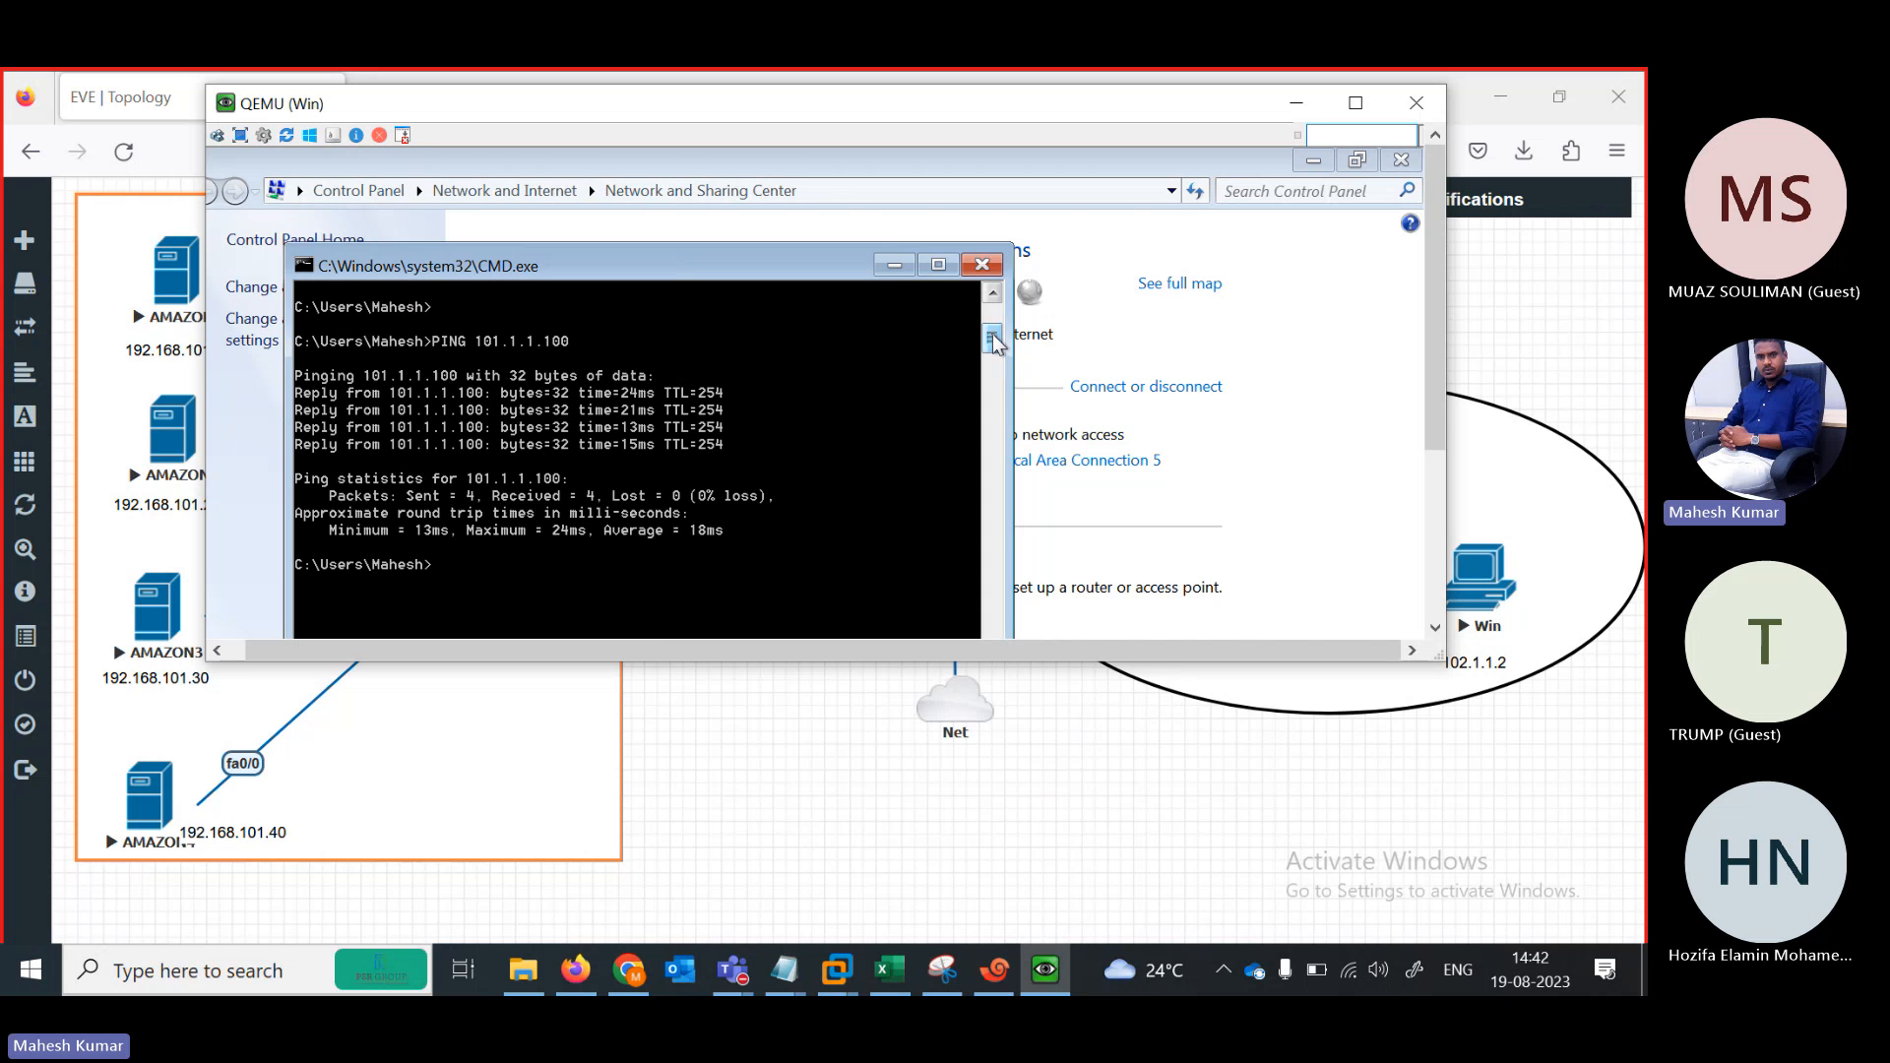
{"action": "left_click", "coordinate": [1050, 717]}
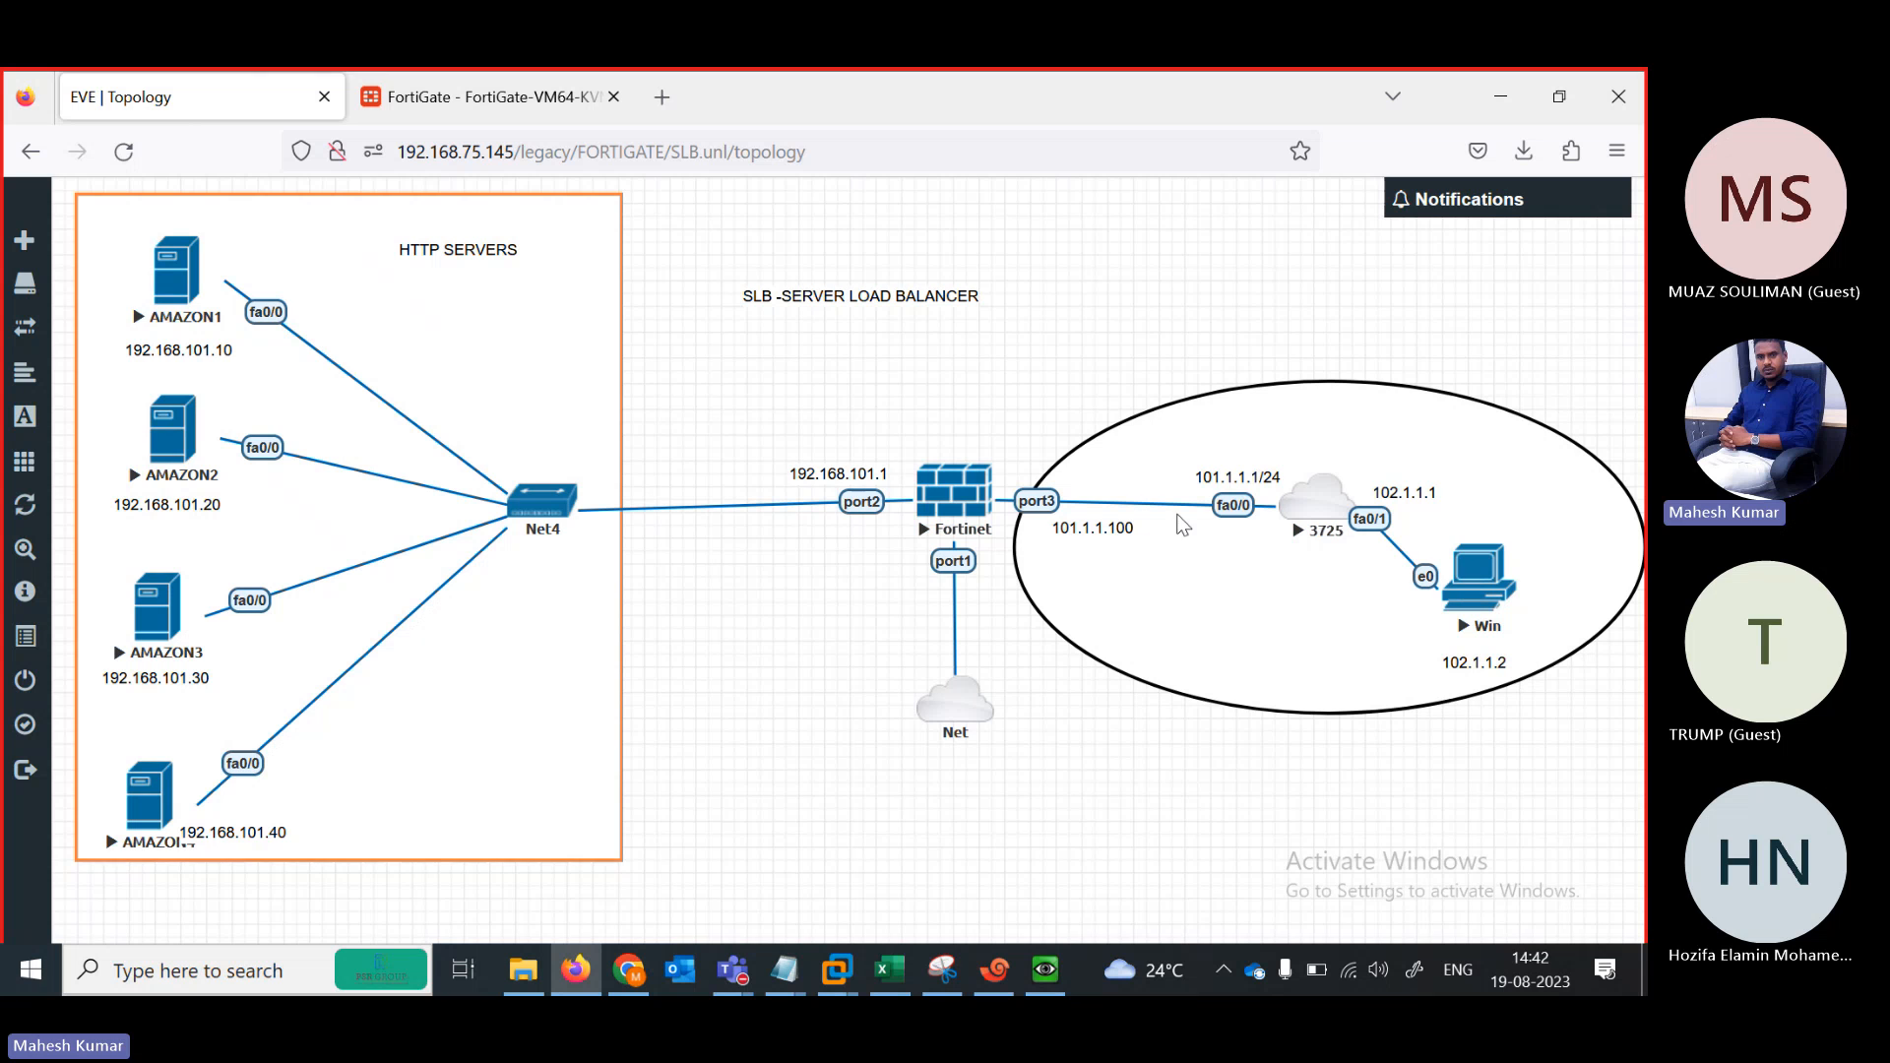
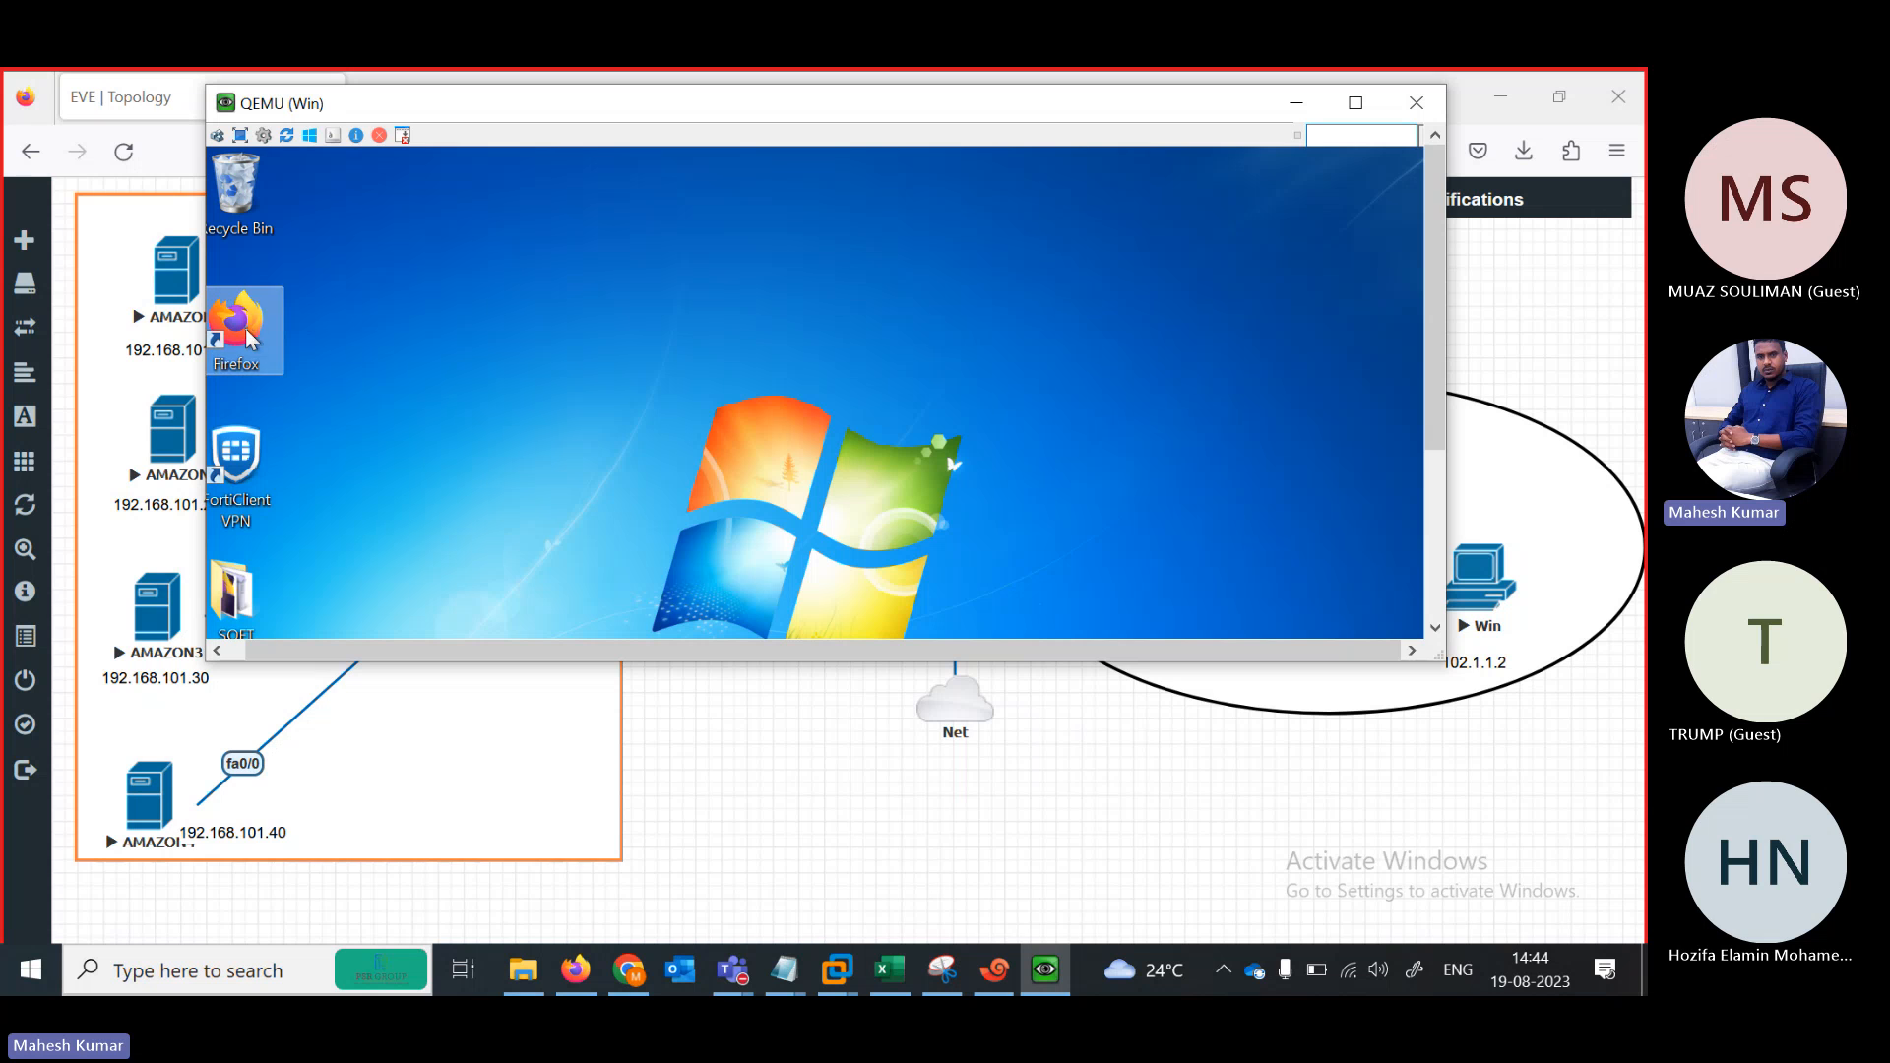
Bring the Win client console forward and launch Firefox from the Windows 7 guest desktop
{"action": "left_click", "coordinate": [244, 324]}
{"action": "left_click", "coordinate": [774, 709]}
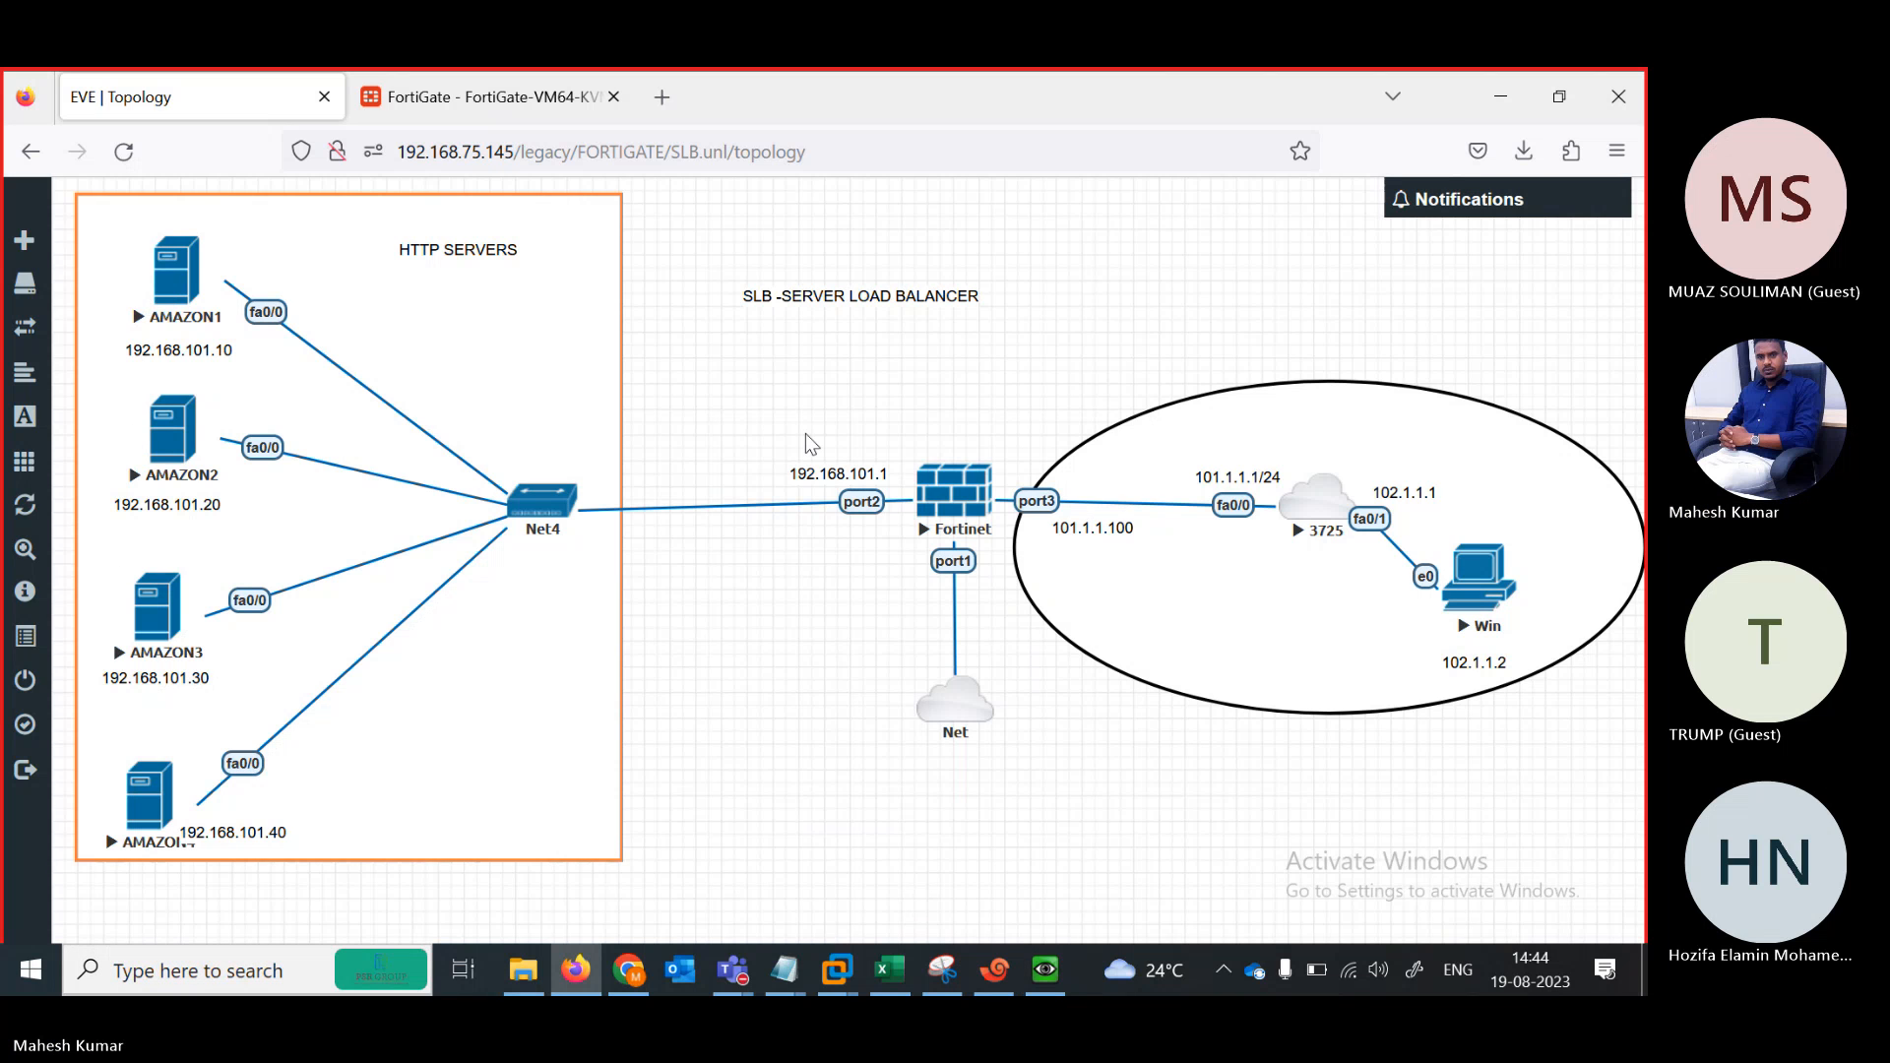
{"action": "left_click", "coordinate": [1043, 974]}
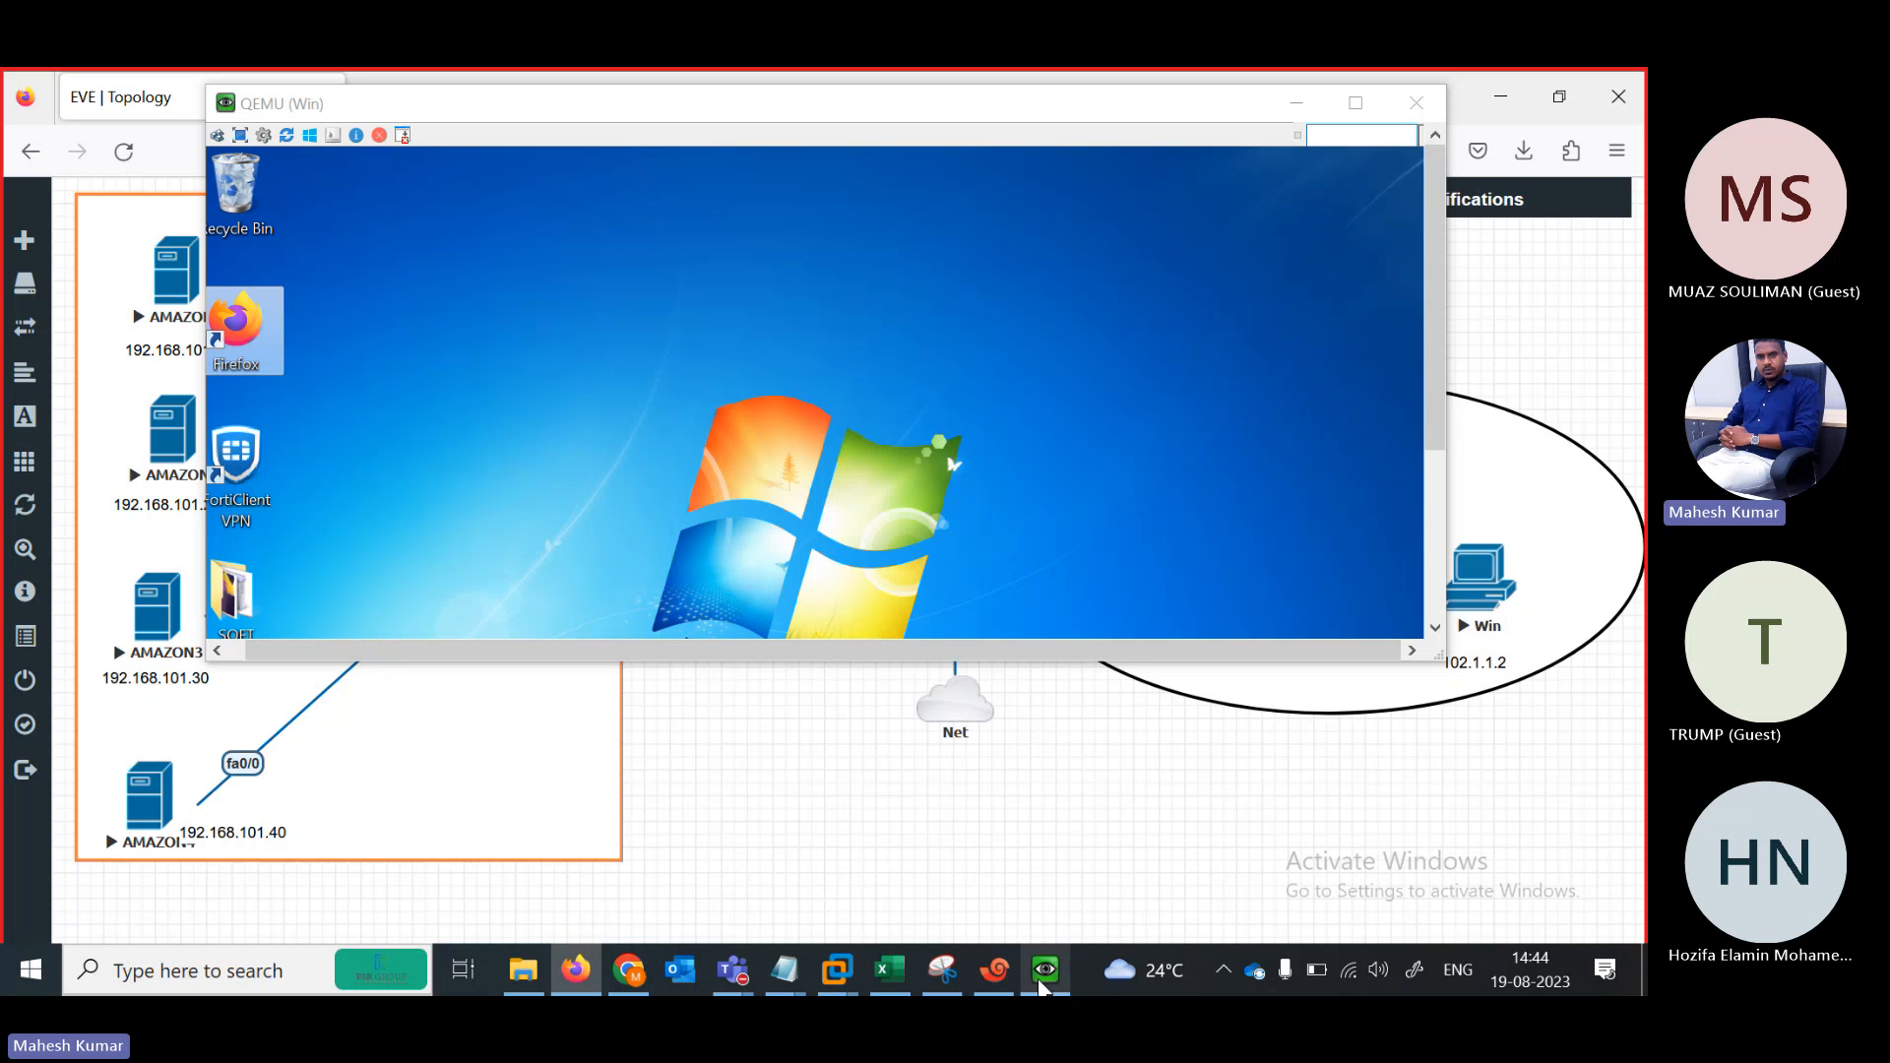
{"action": "left_click", "coordinate": [1437, 574]}
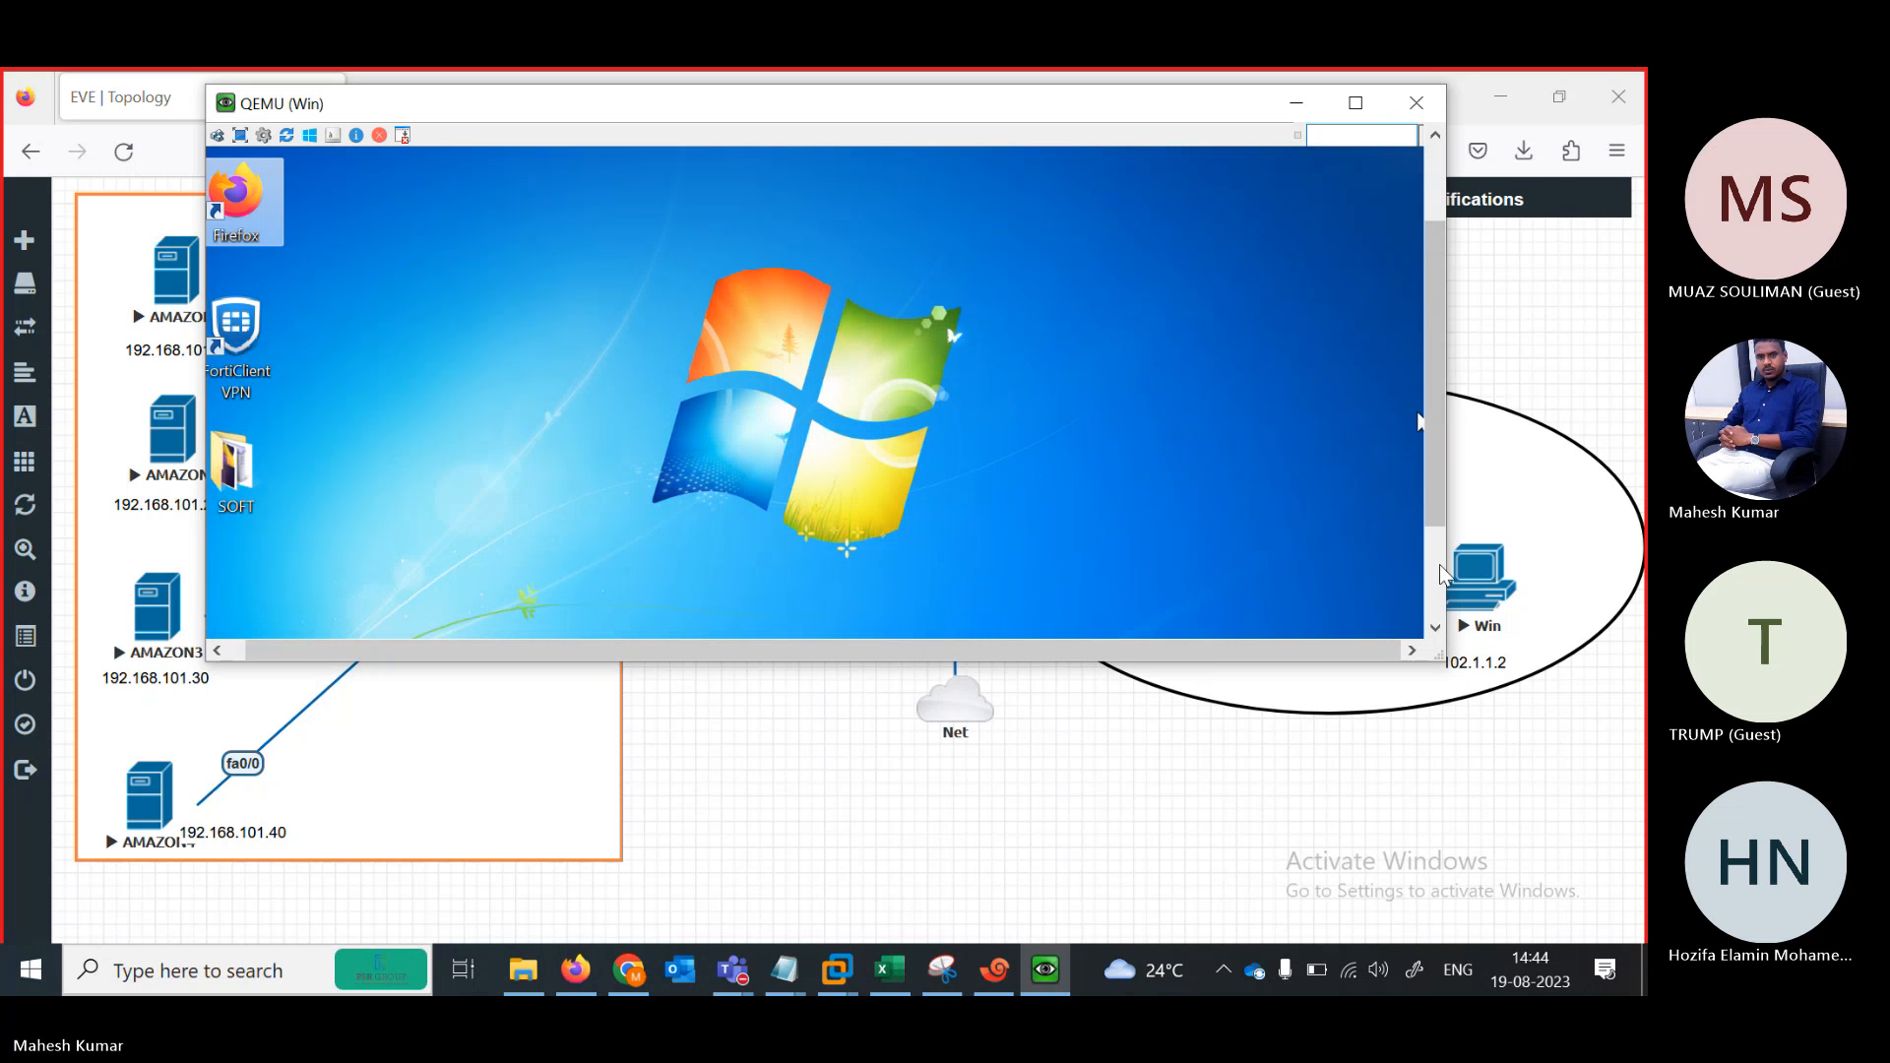
{"action": "left_click", "coordinate": [1437, 574]}
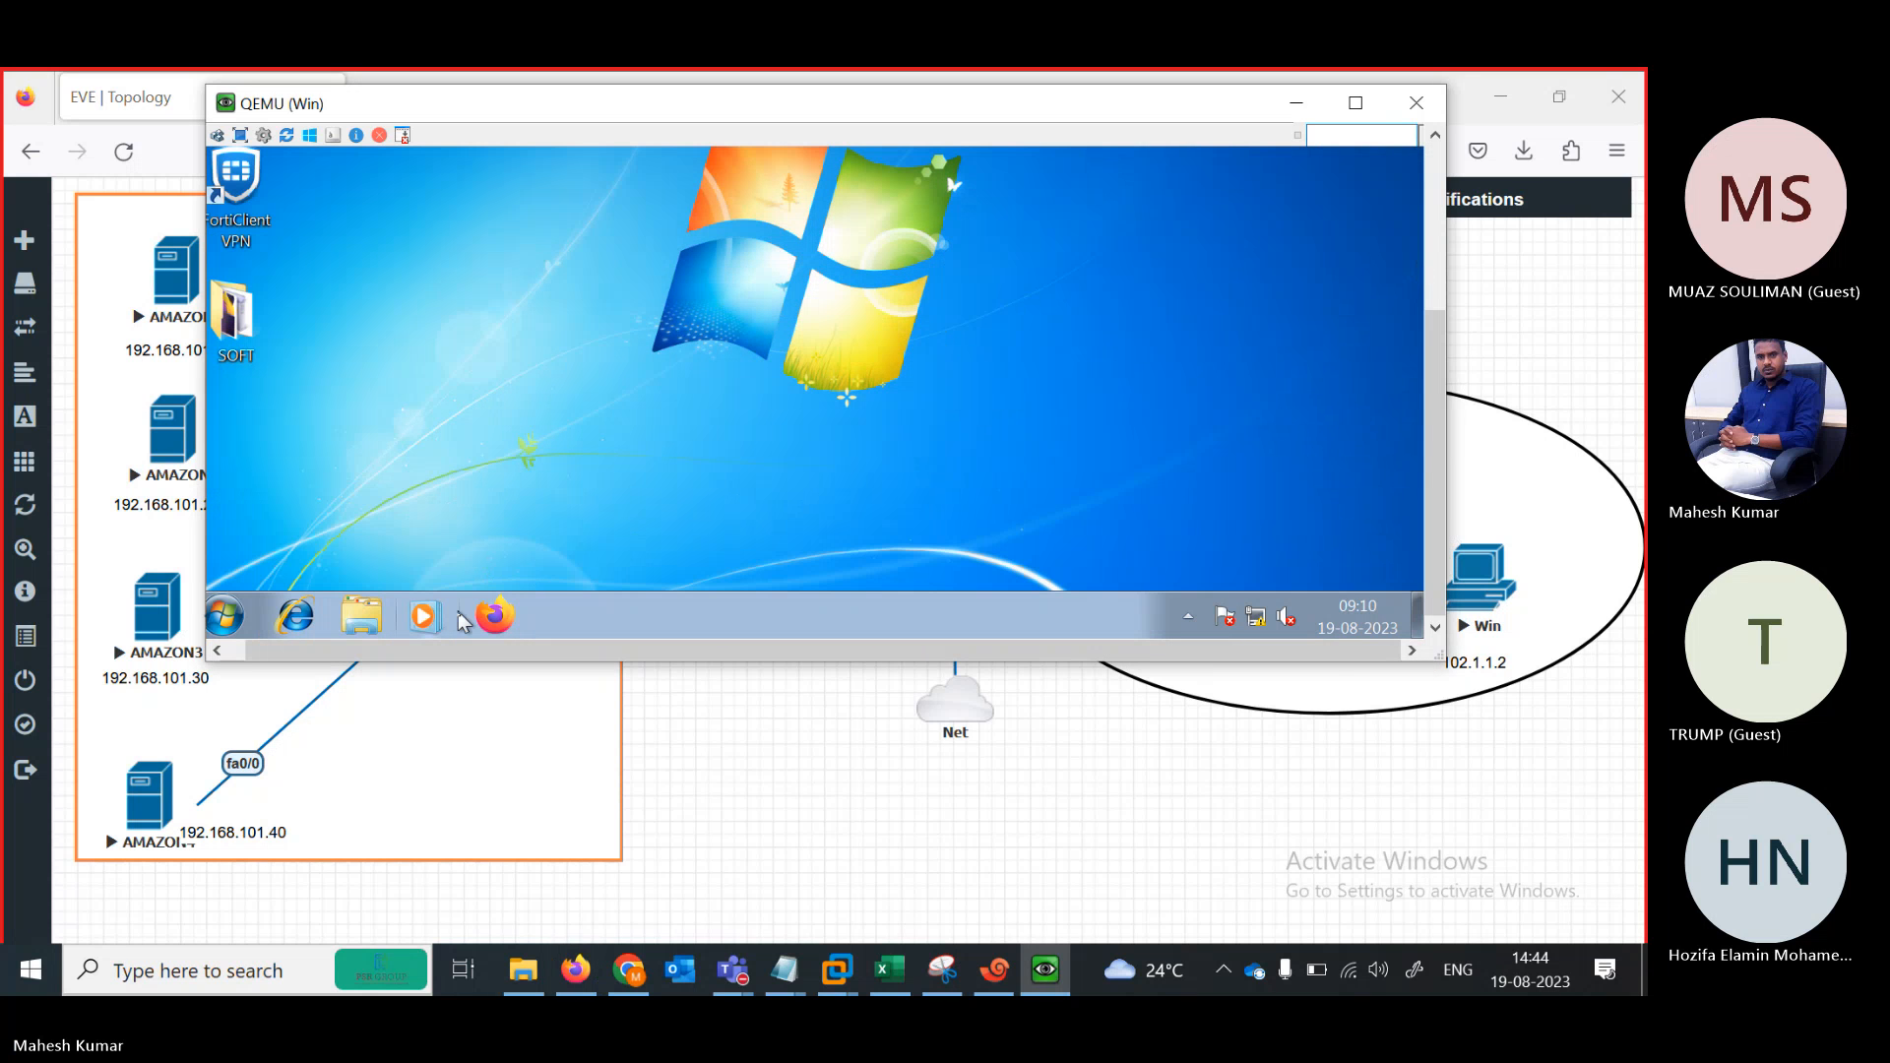
{"action": "left_click", "coordinate": [494, 615]}
{"action": "left_click", "coordinate": [497, 618]}
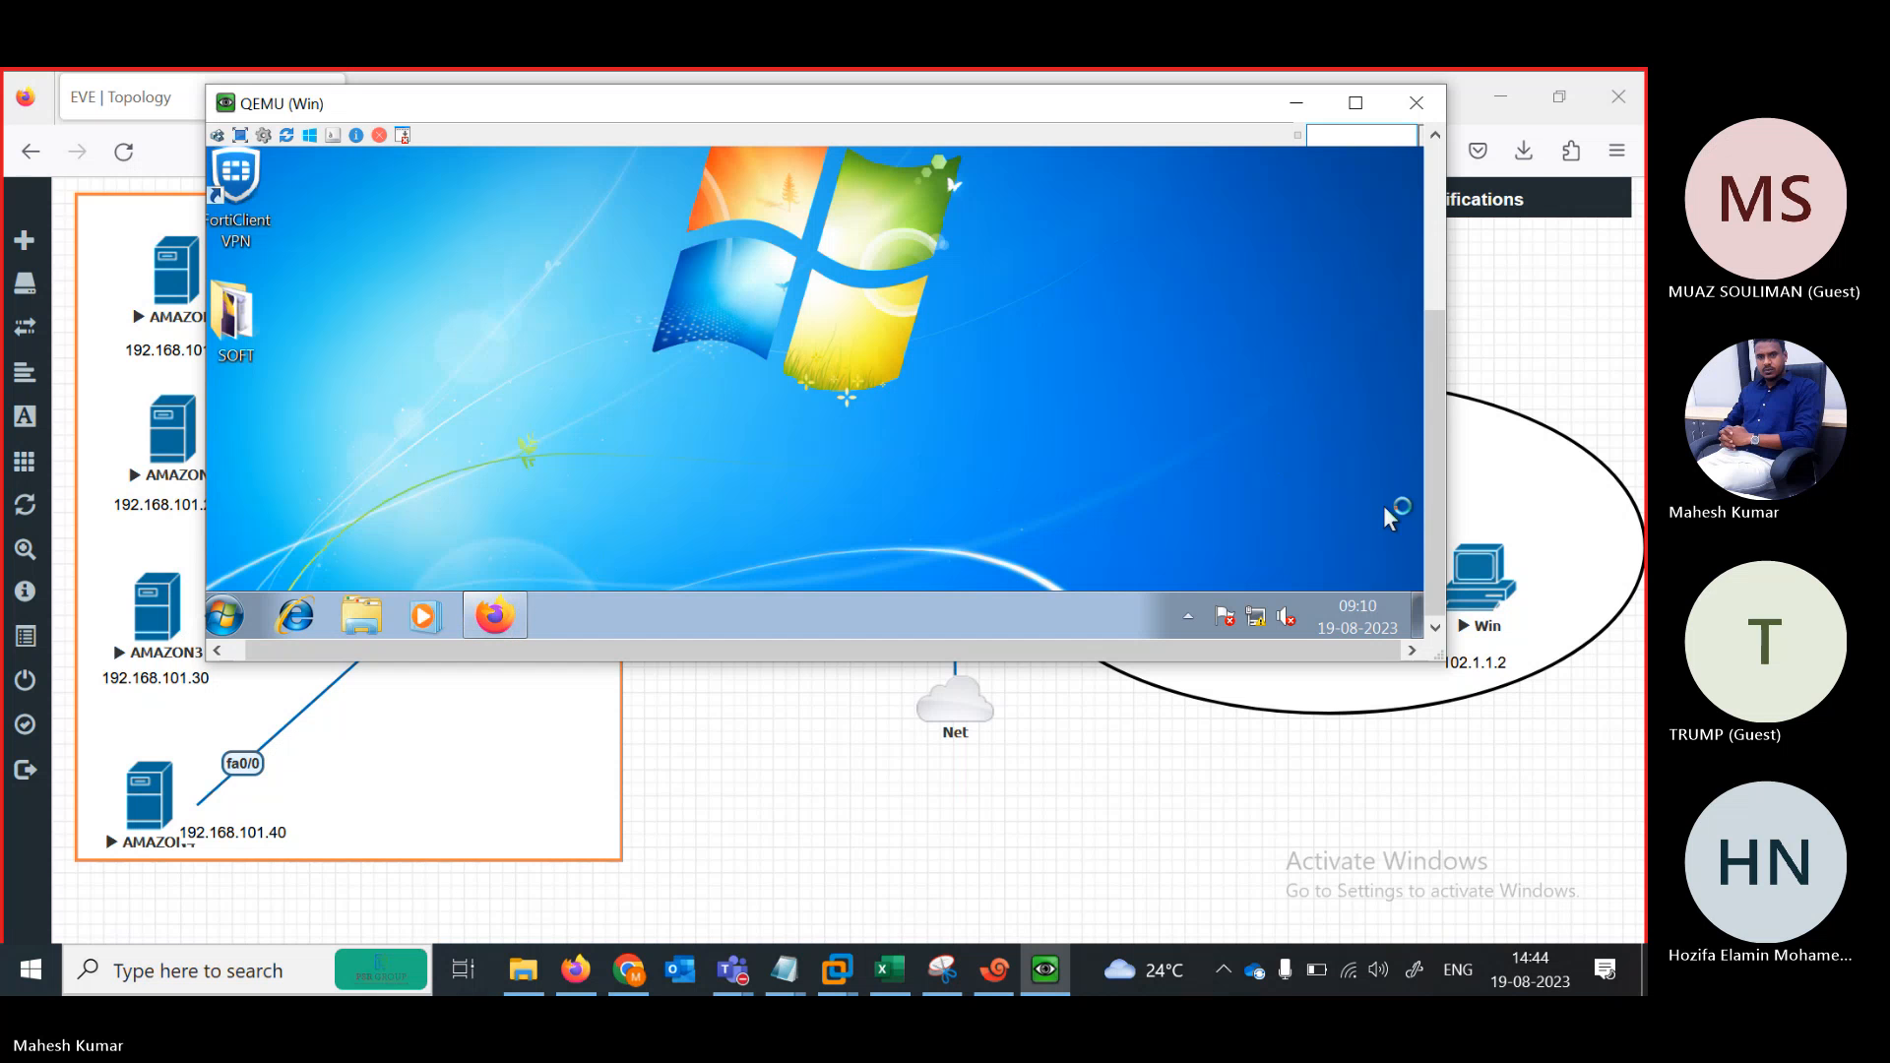
{"action": "mouse_move", "coordinate": [1434, 551]}
{"action": "left_mouse_down"}
{"action": "mouse_move", "coordinate": [1433, 428]}
{"action": "mouse_move", "coordinate": [1433, 551]}
{"action": "left_mouse_up"}
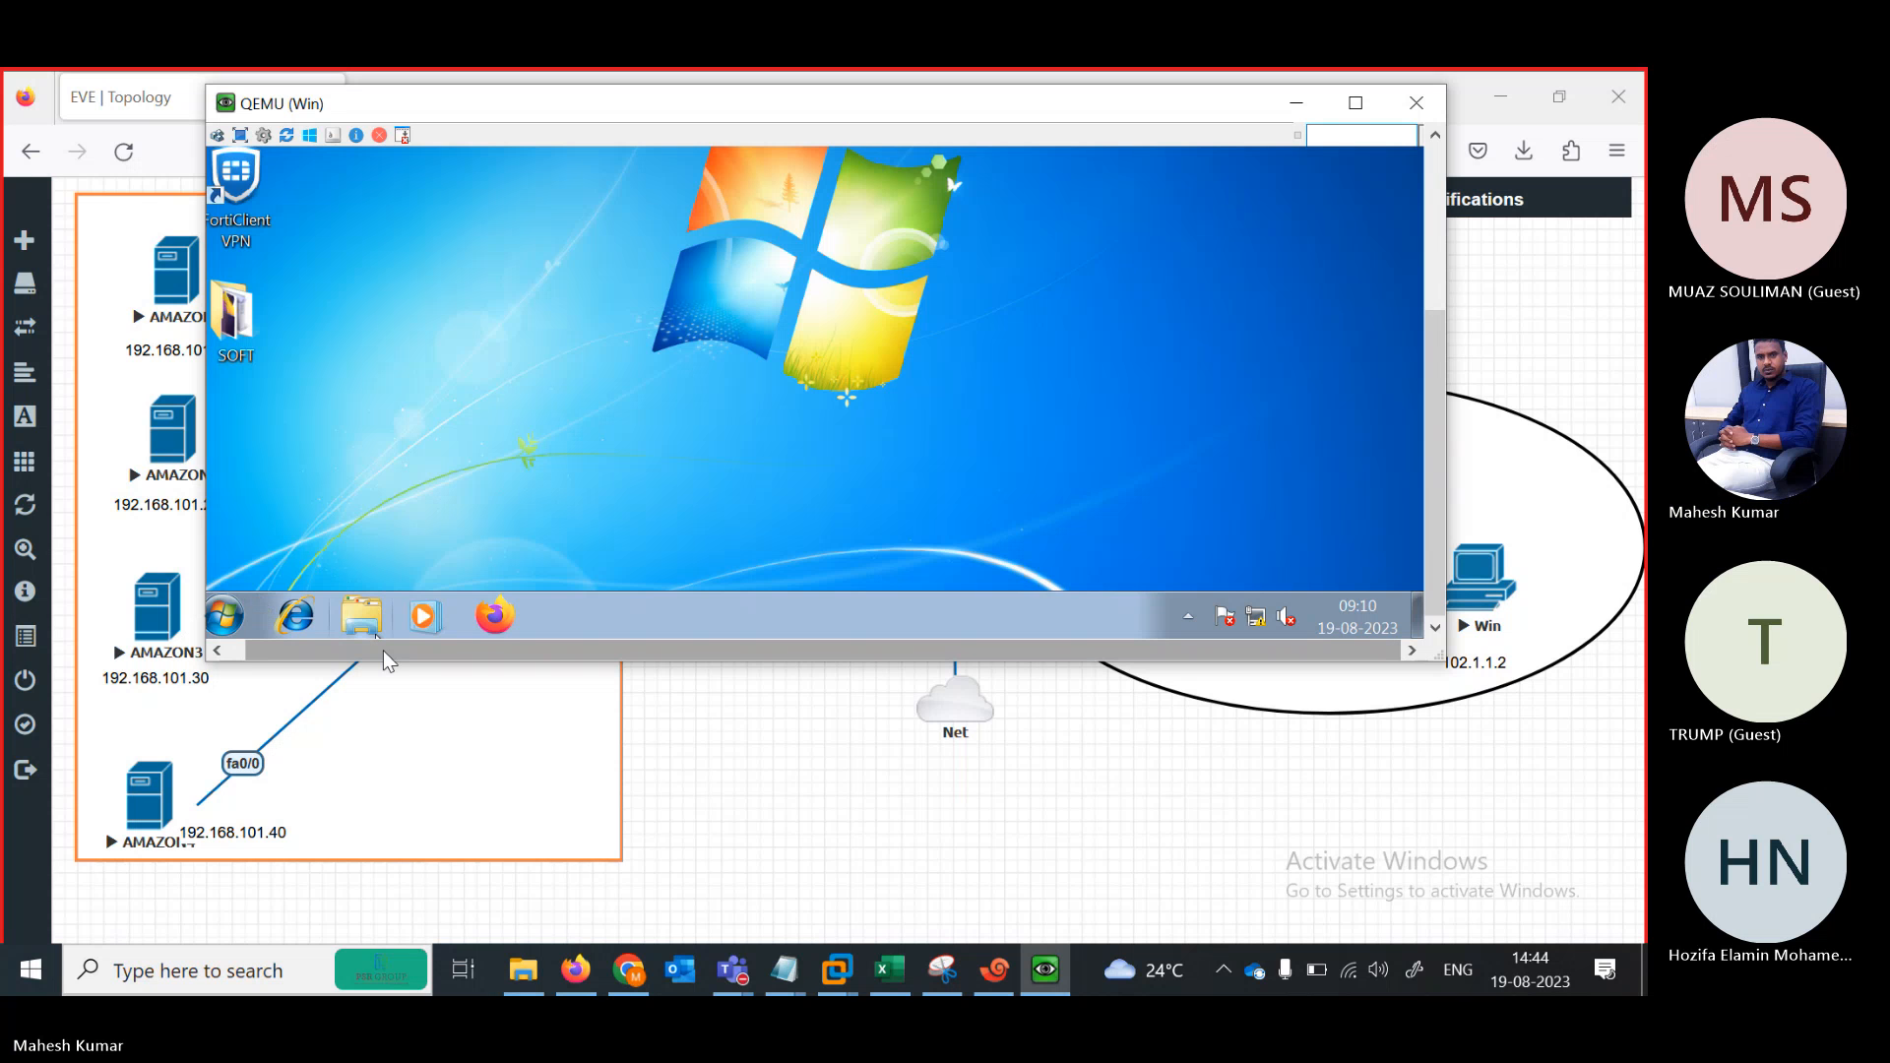
{"action": "left_click_drag", "start_coordinate": [384, 651], "coordinate": [339, 650]}
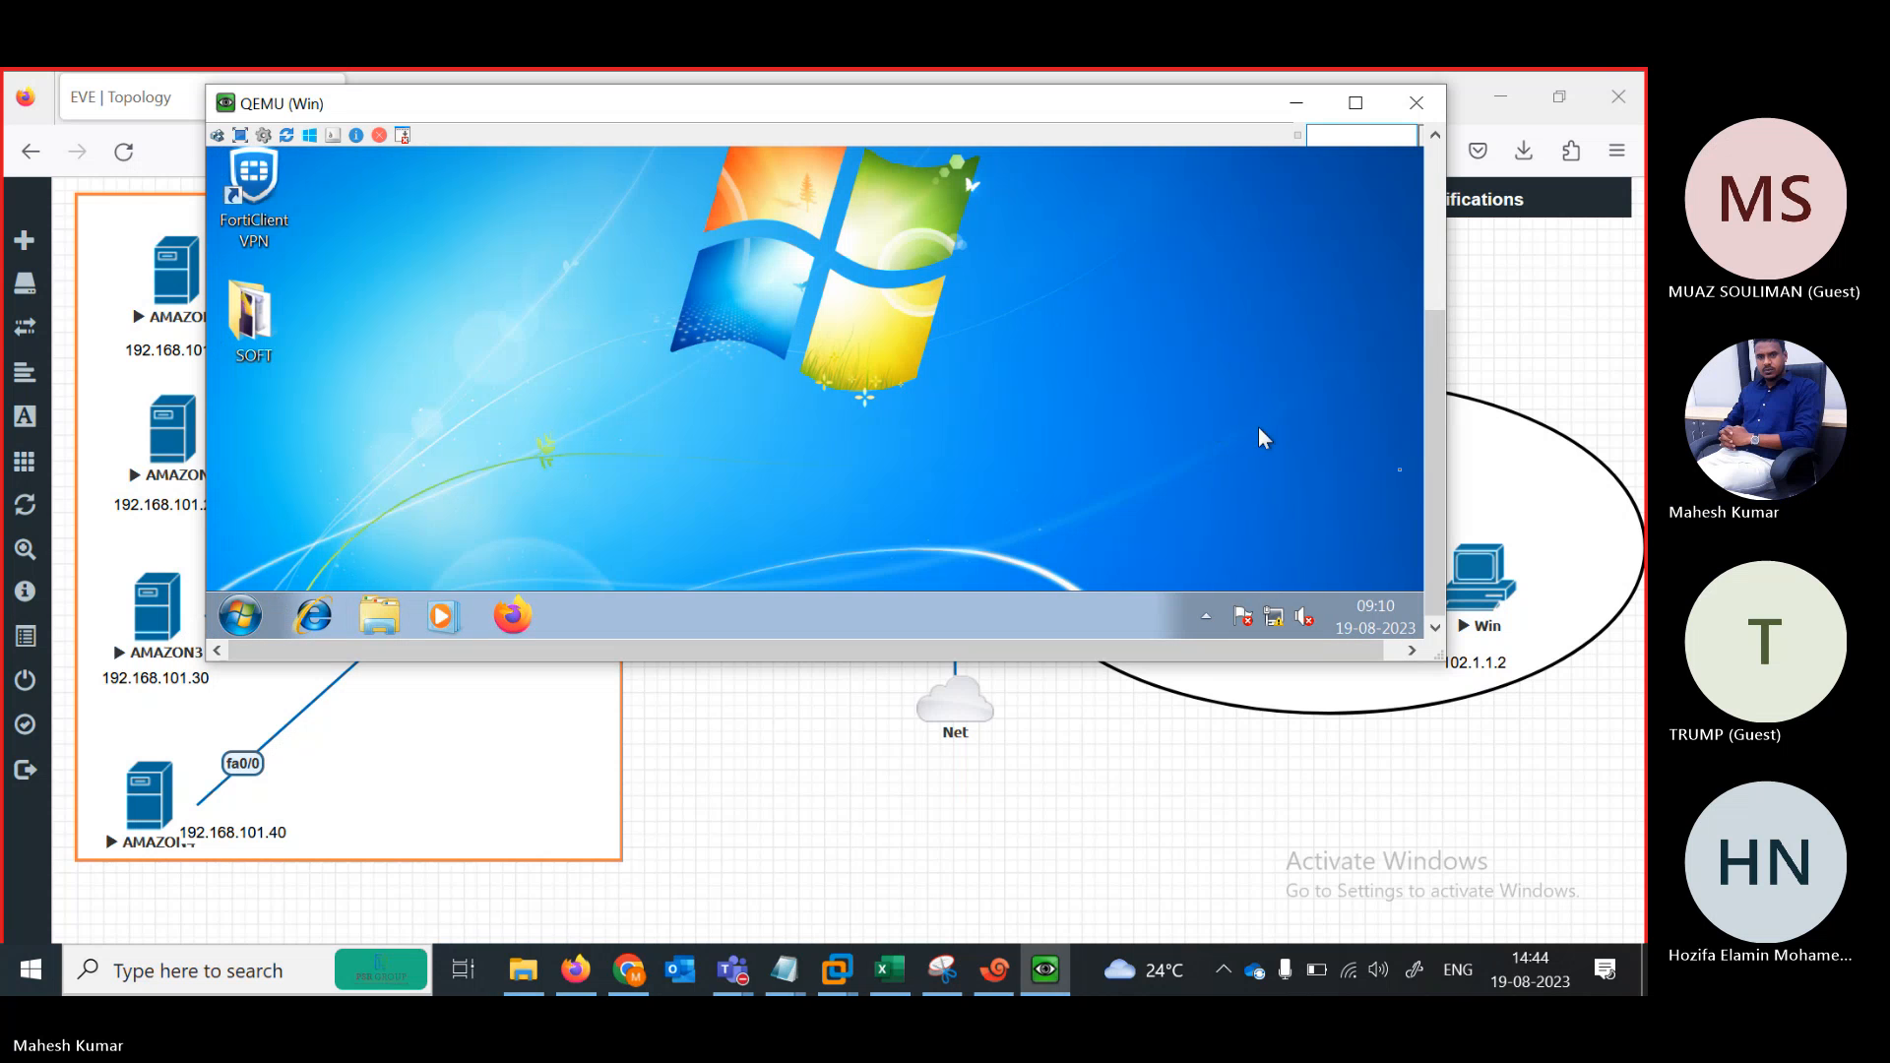
{"action": "left_click_drag", "start_coordinate": [1430, 496], "coordinate": [1435, 340]}
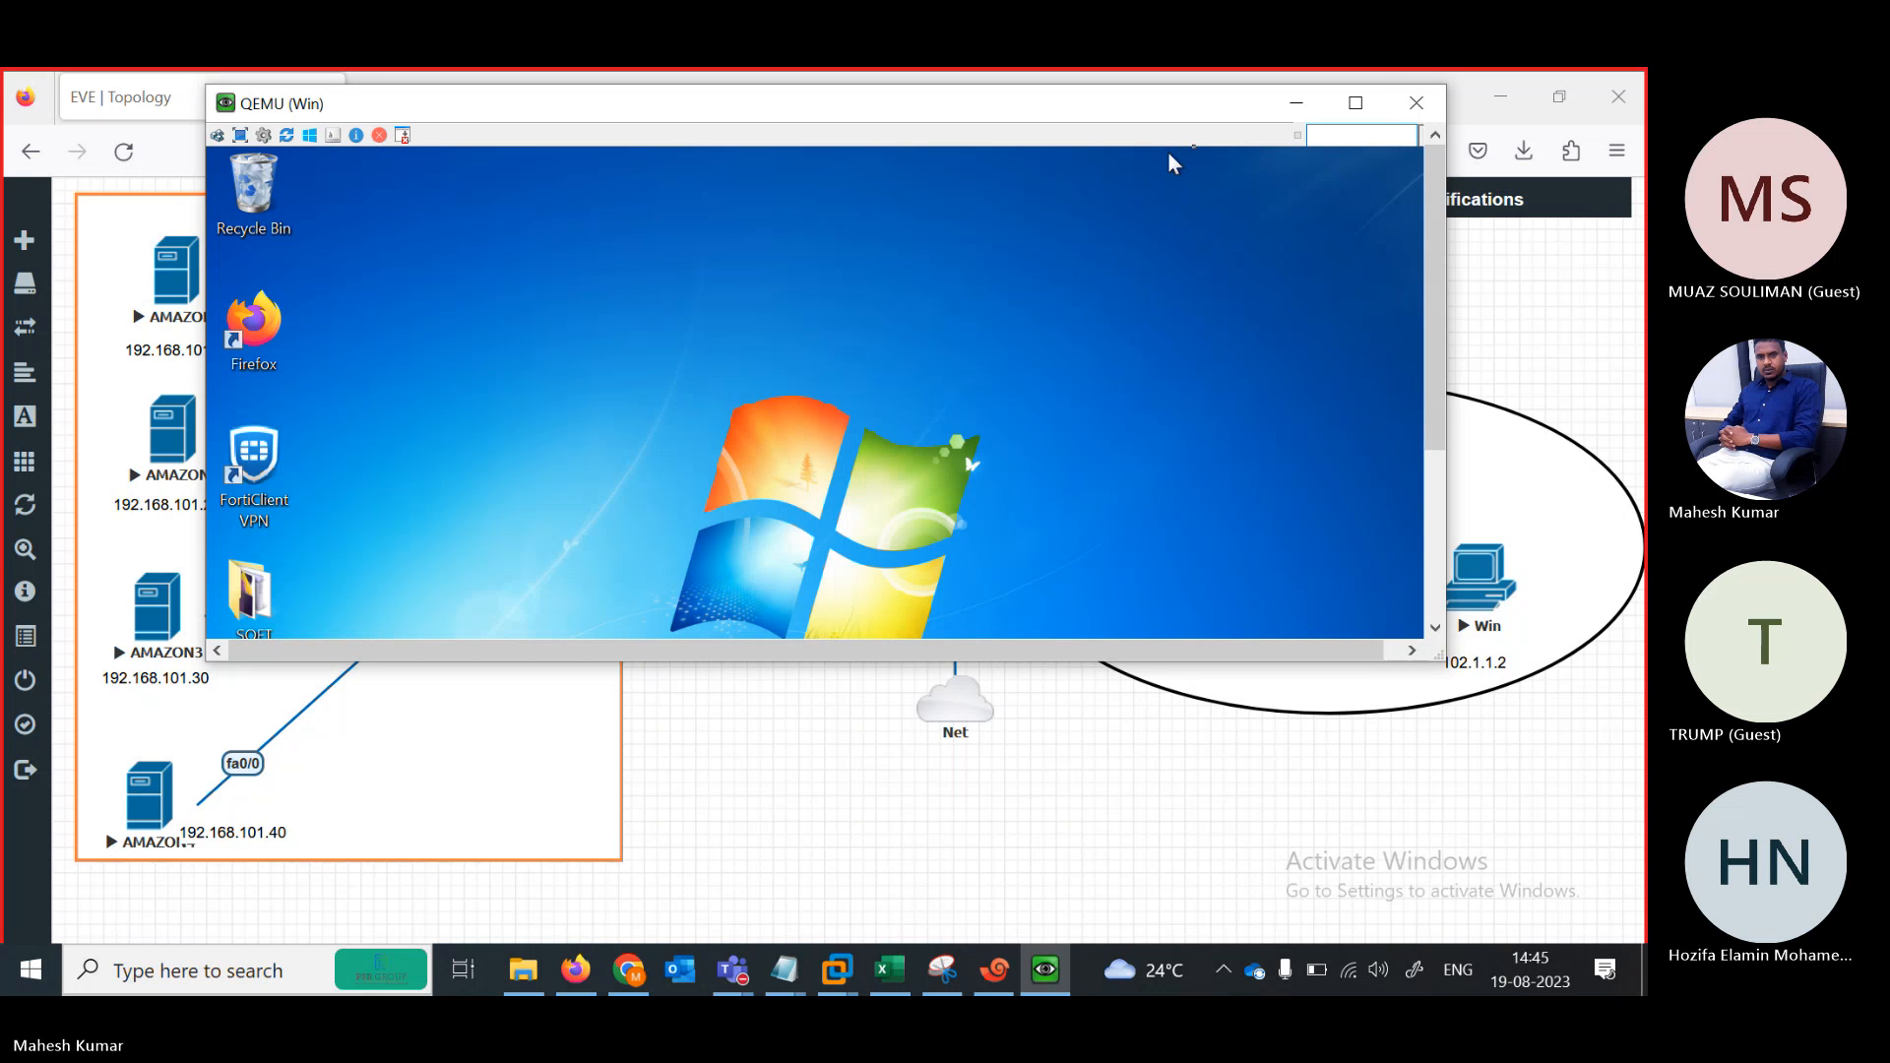
Maximize the Win console, browse Firefox to 101.1.1.100 and close the extra mozilla.org tab
{"action": "left_click", "coordinate": [1355, 102]}
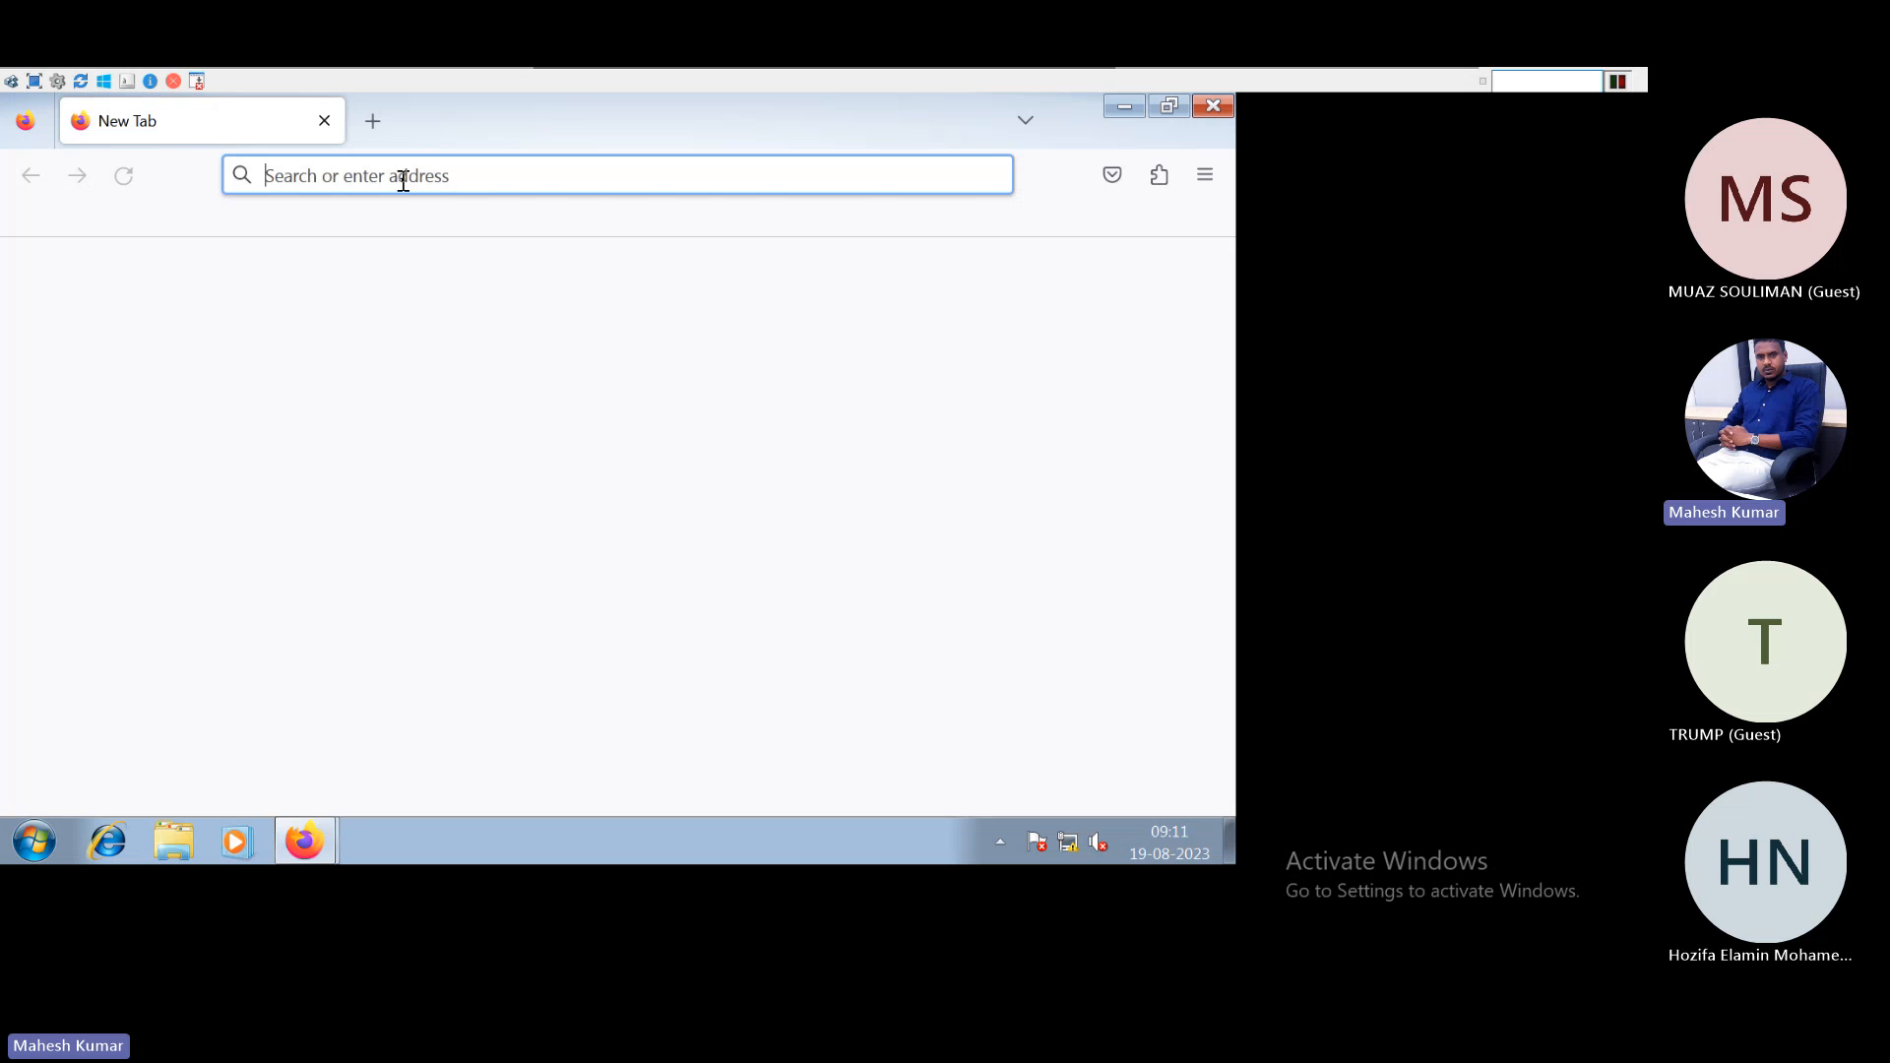
{"action": "type", "text": "101.1.1.100"}
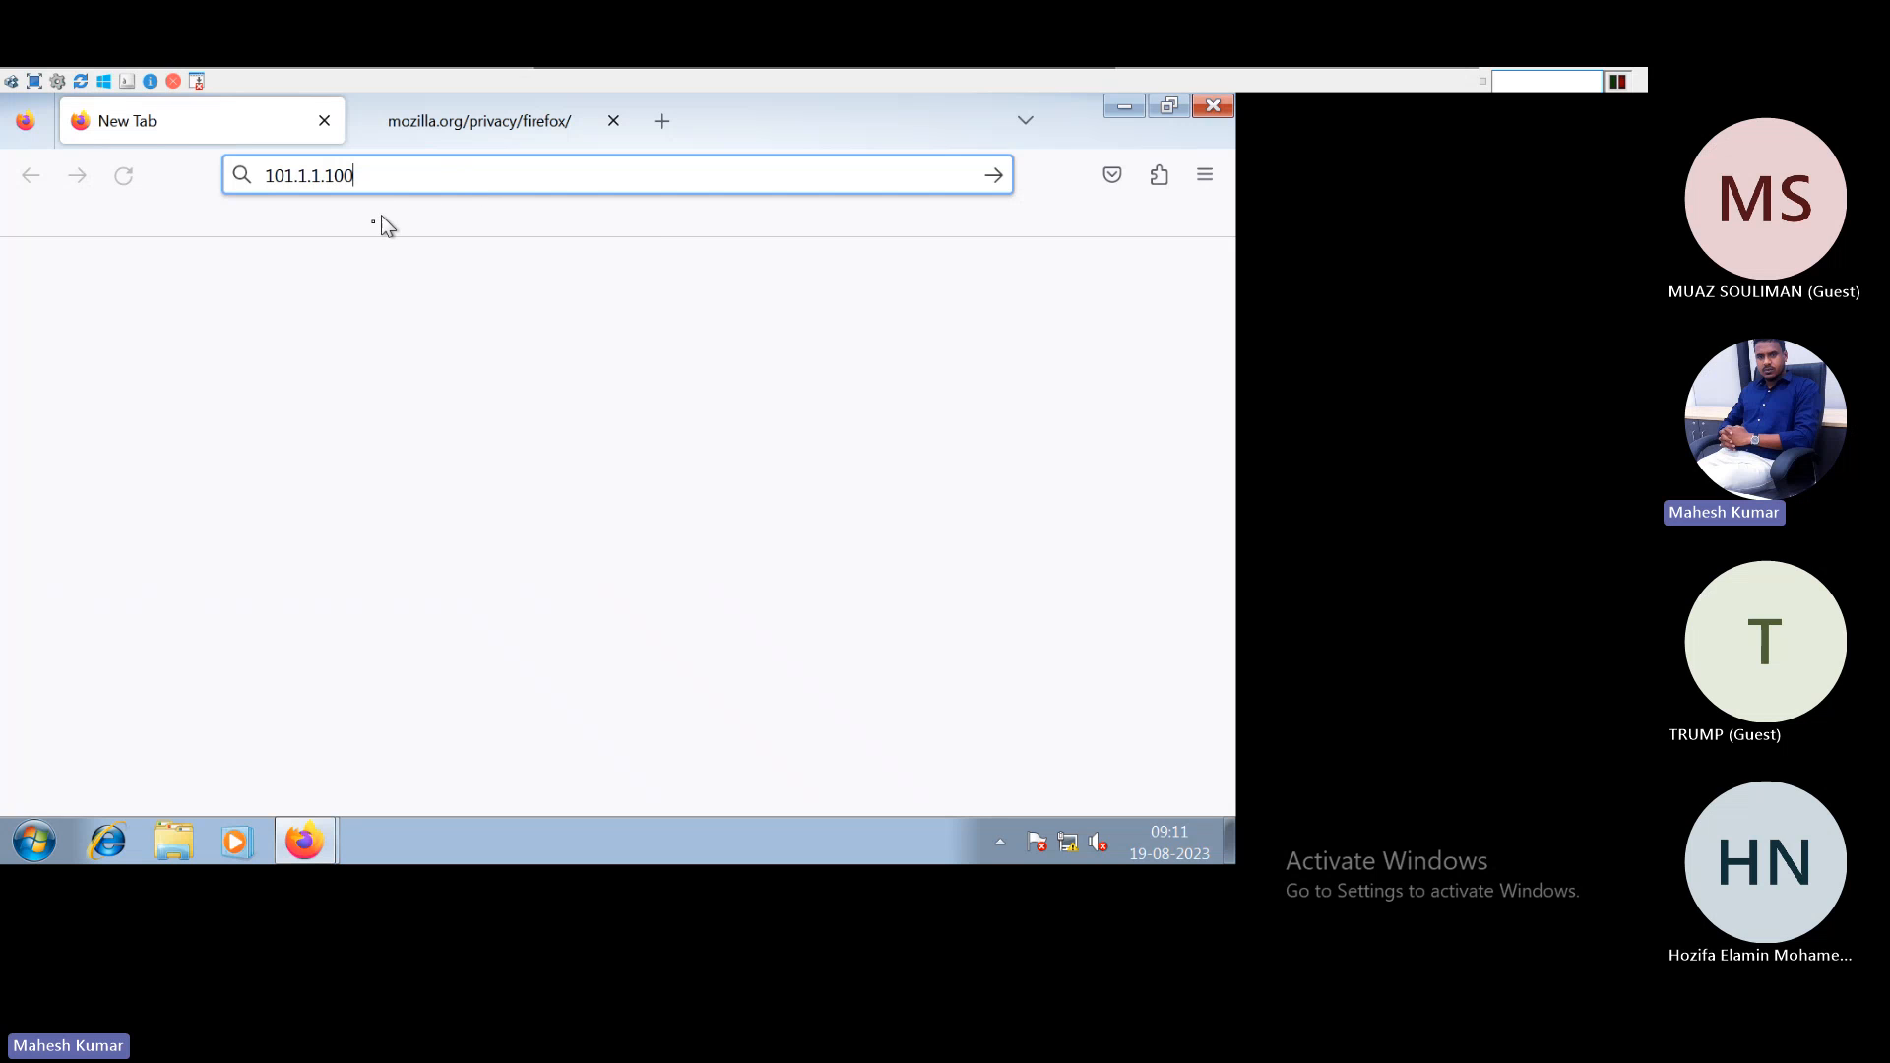
{"action": "key", "text": "Return"}
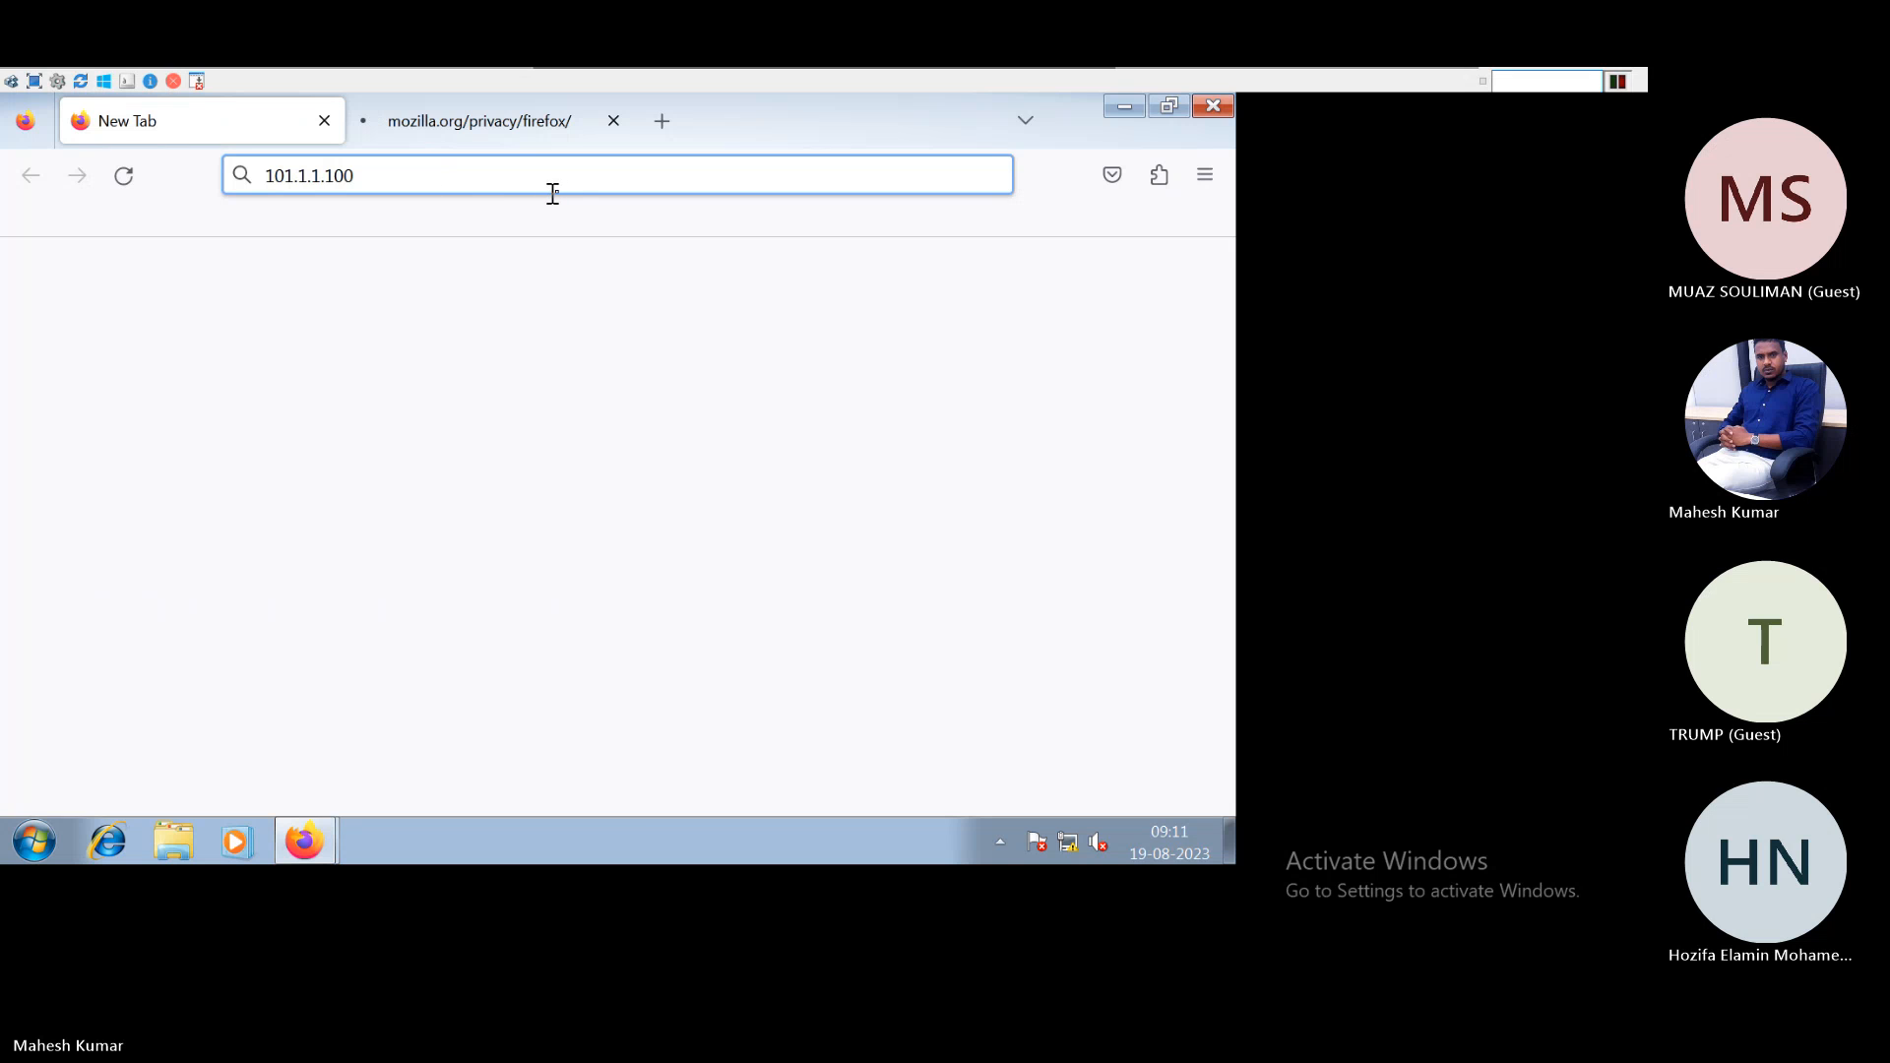
{"action": "left_click", "coordinate": [484, 134]}
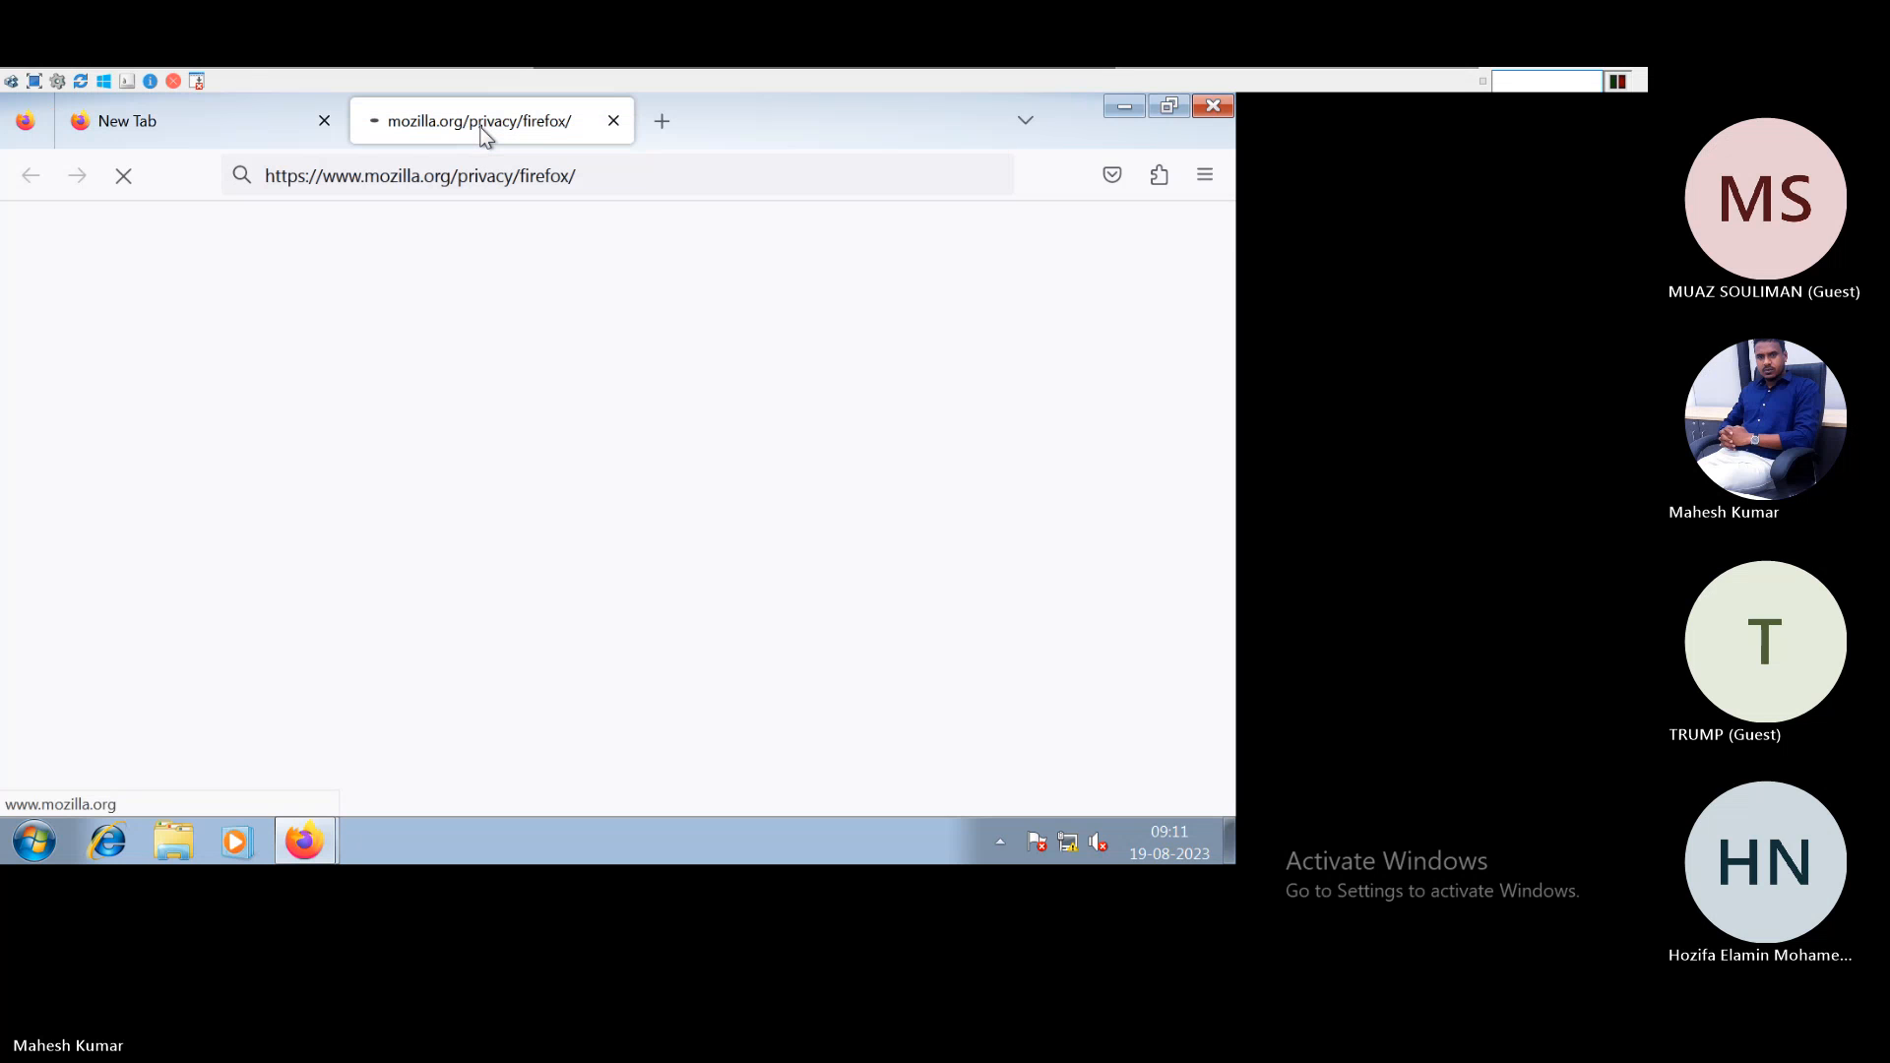
{"action": "left_click", "coordinate": [616, 120]}
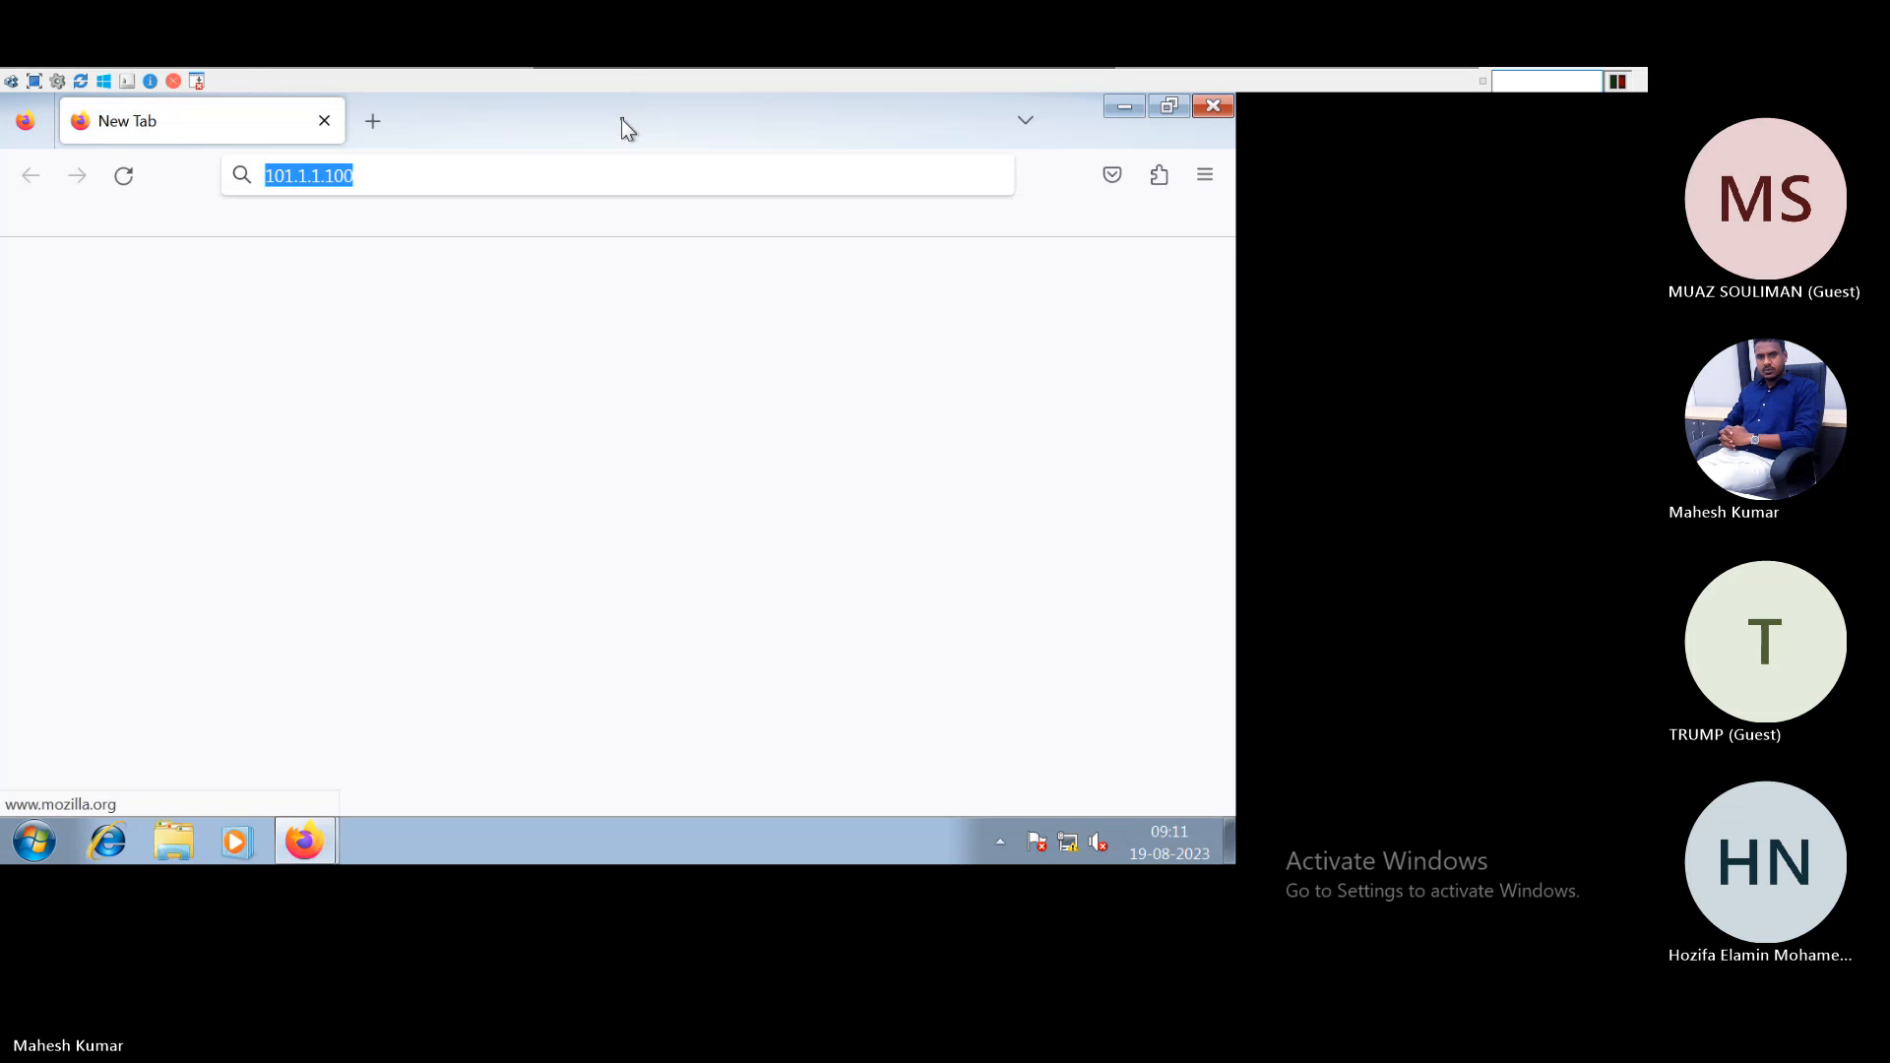
{"action": "left_click", "coordinate": [384, 181]}
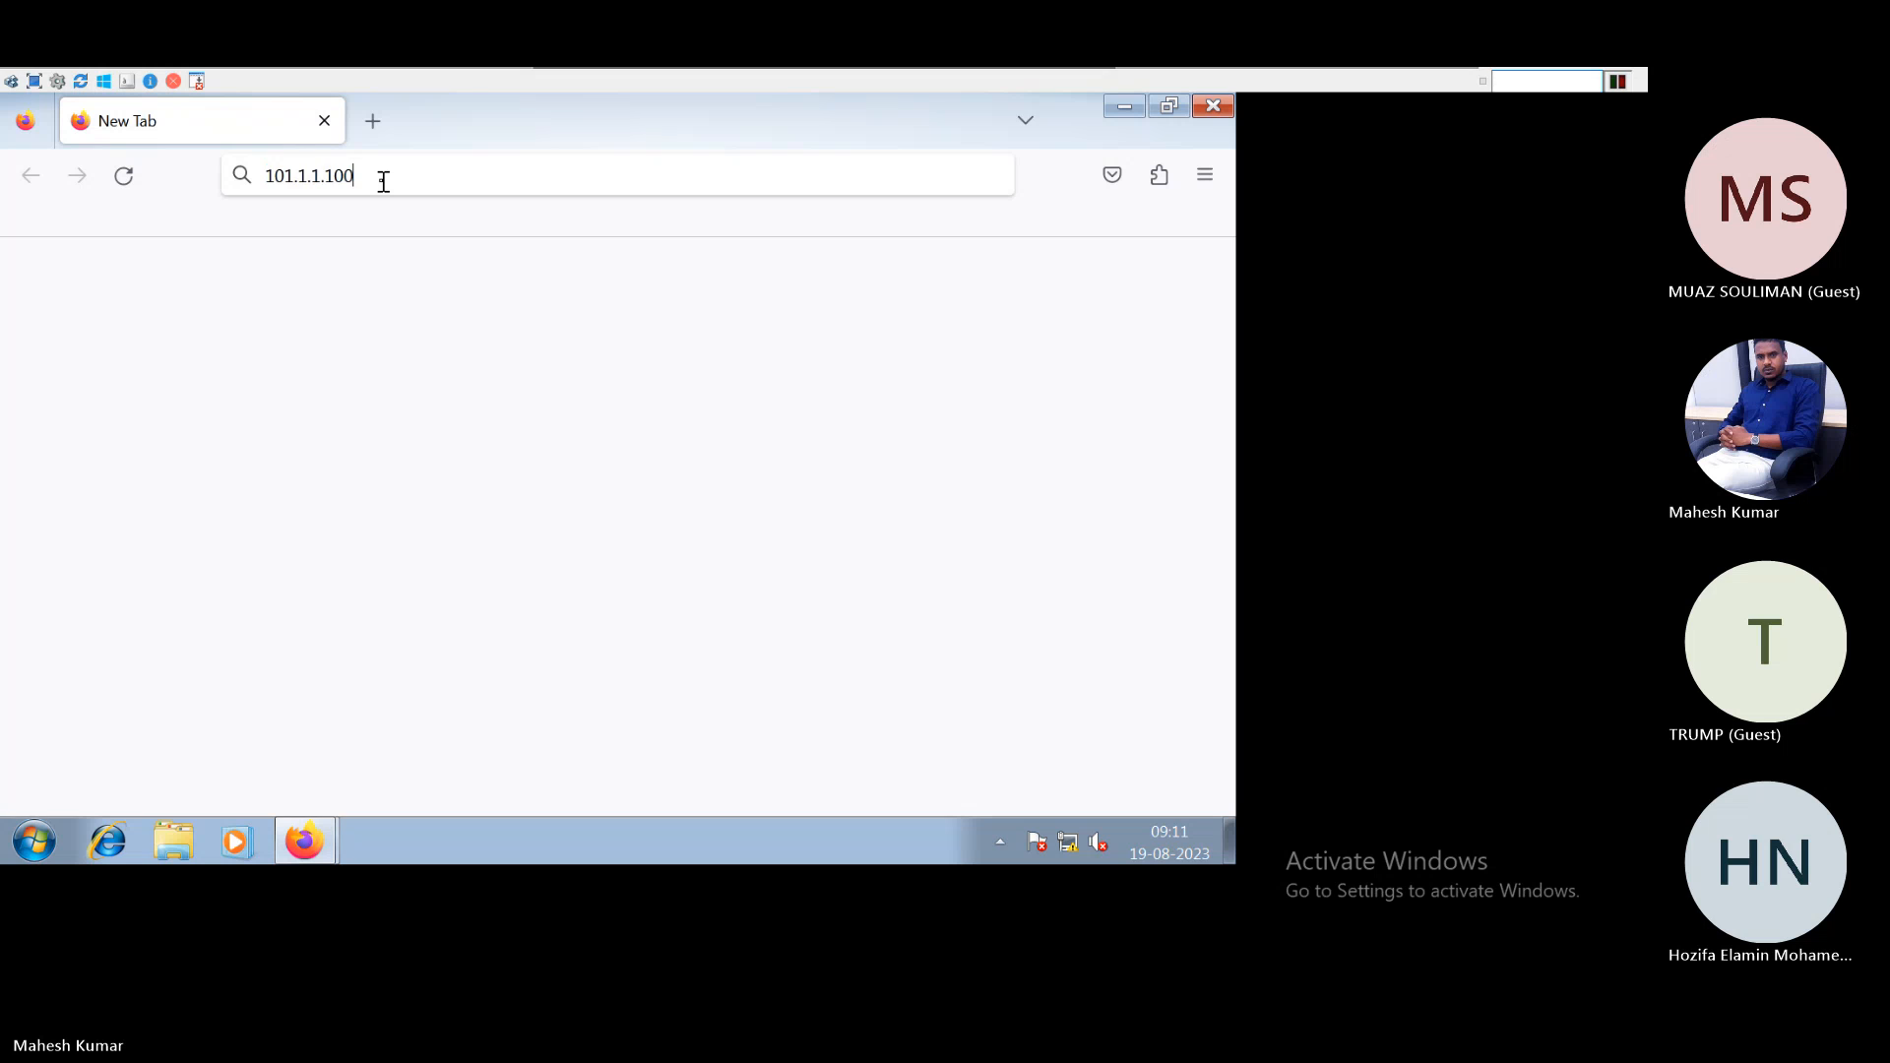
{"action": "double_click", "coordinate": [384, 181]}
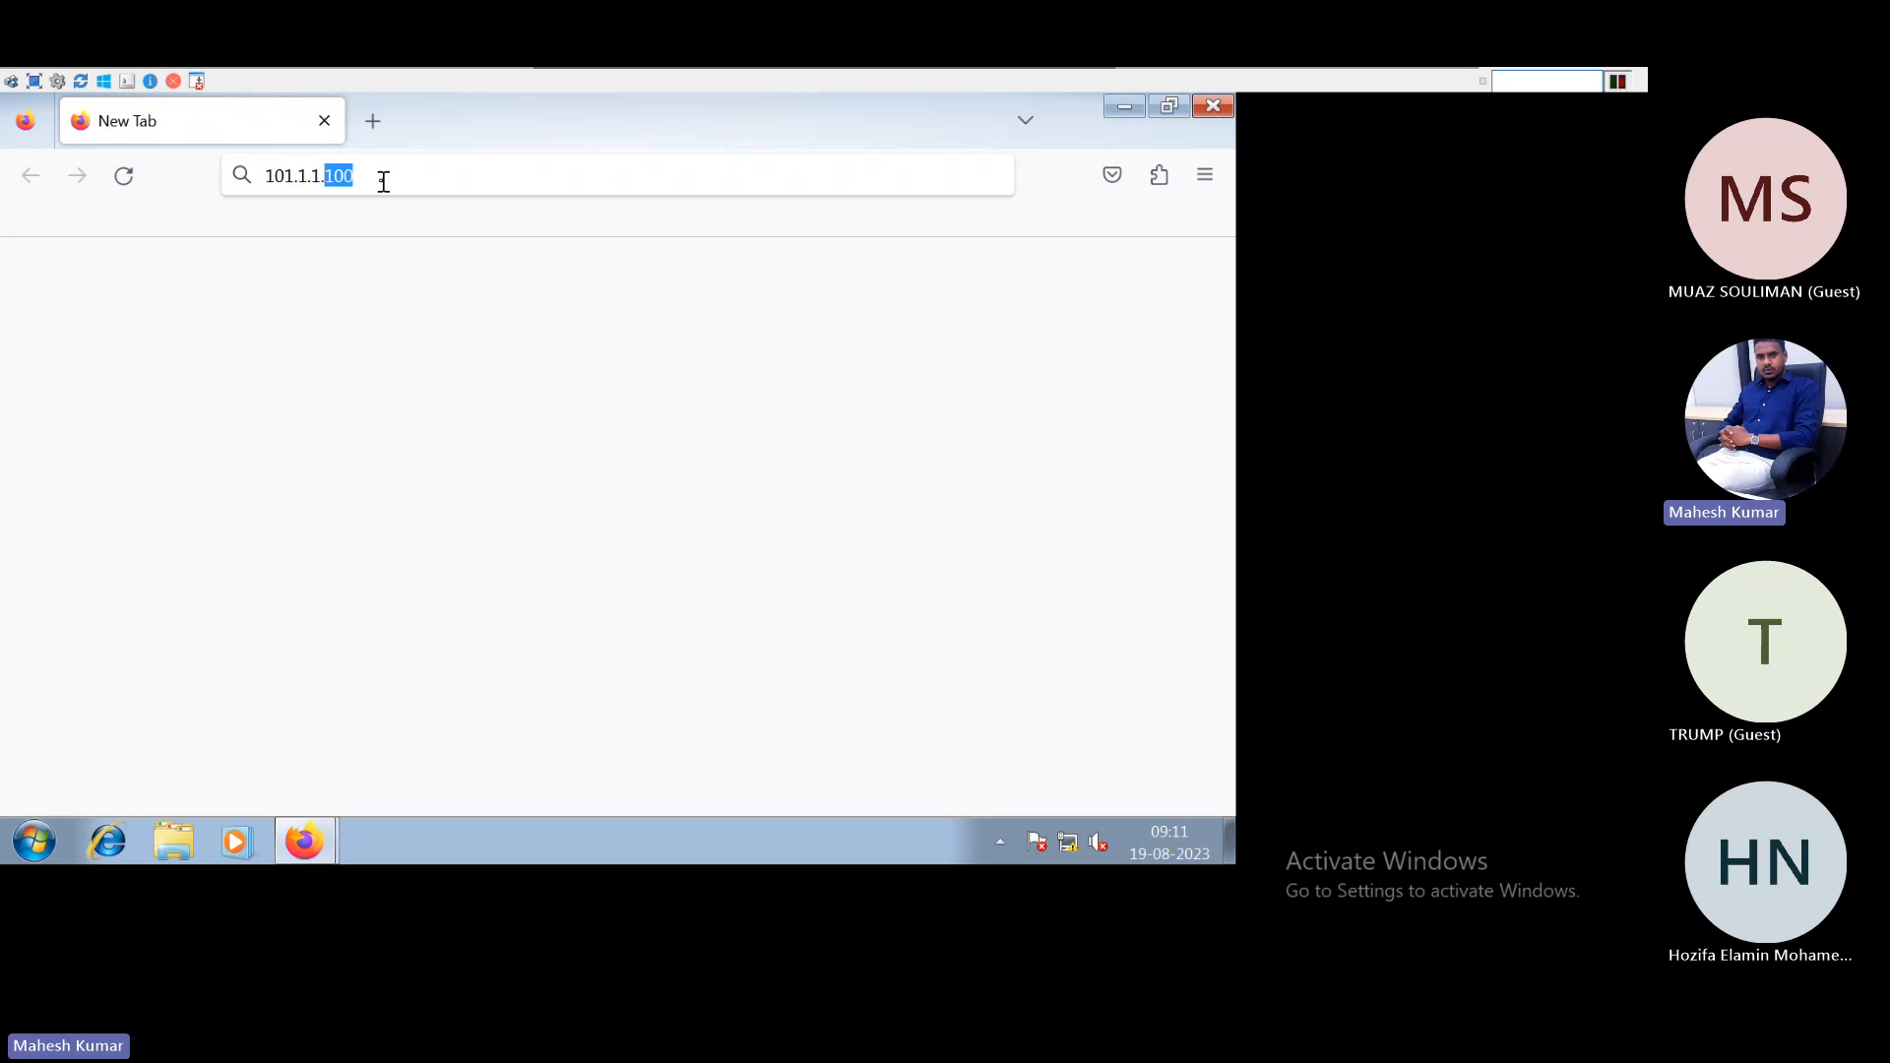
{"action": "key", "text": "Return"}
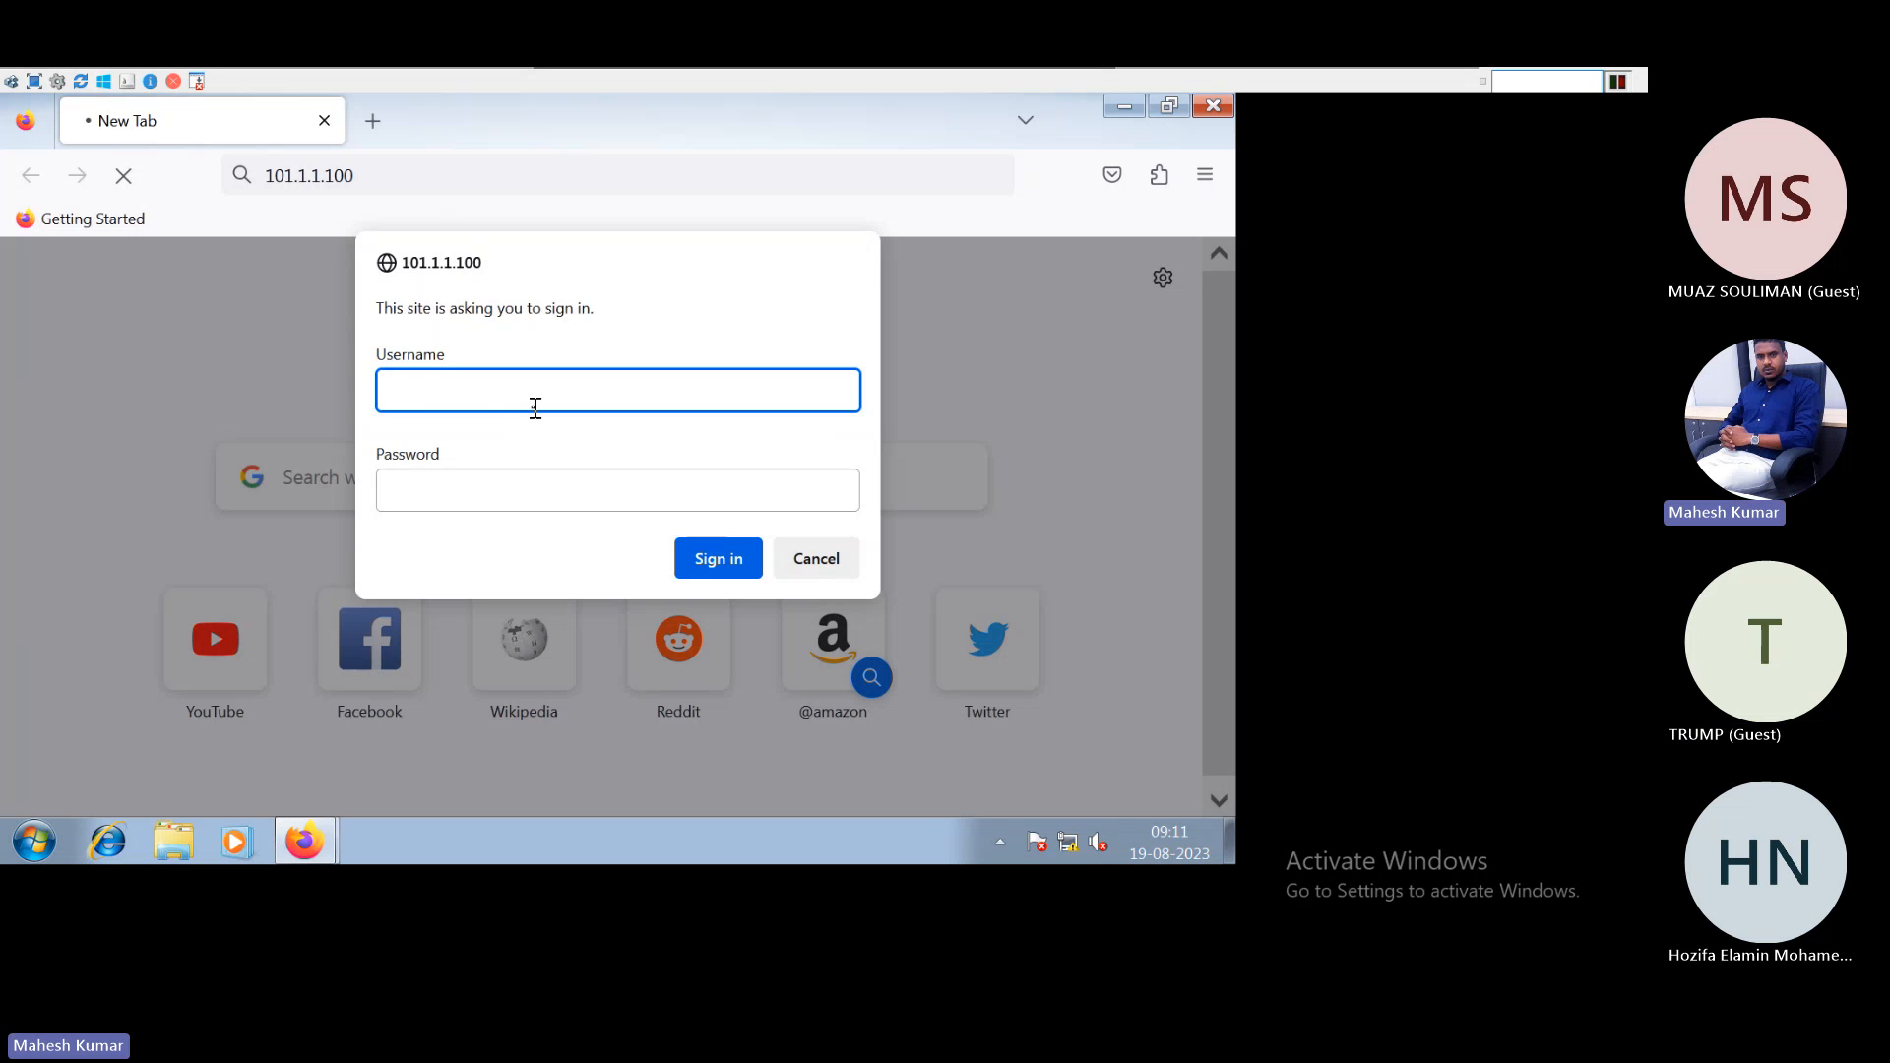
Sign in to 101.1.1.100 with the site username and password, choosing Don't save
{"action": "type", "text": "S"}
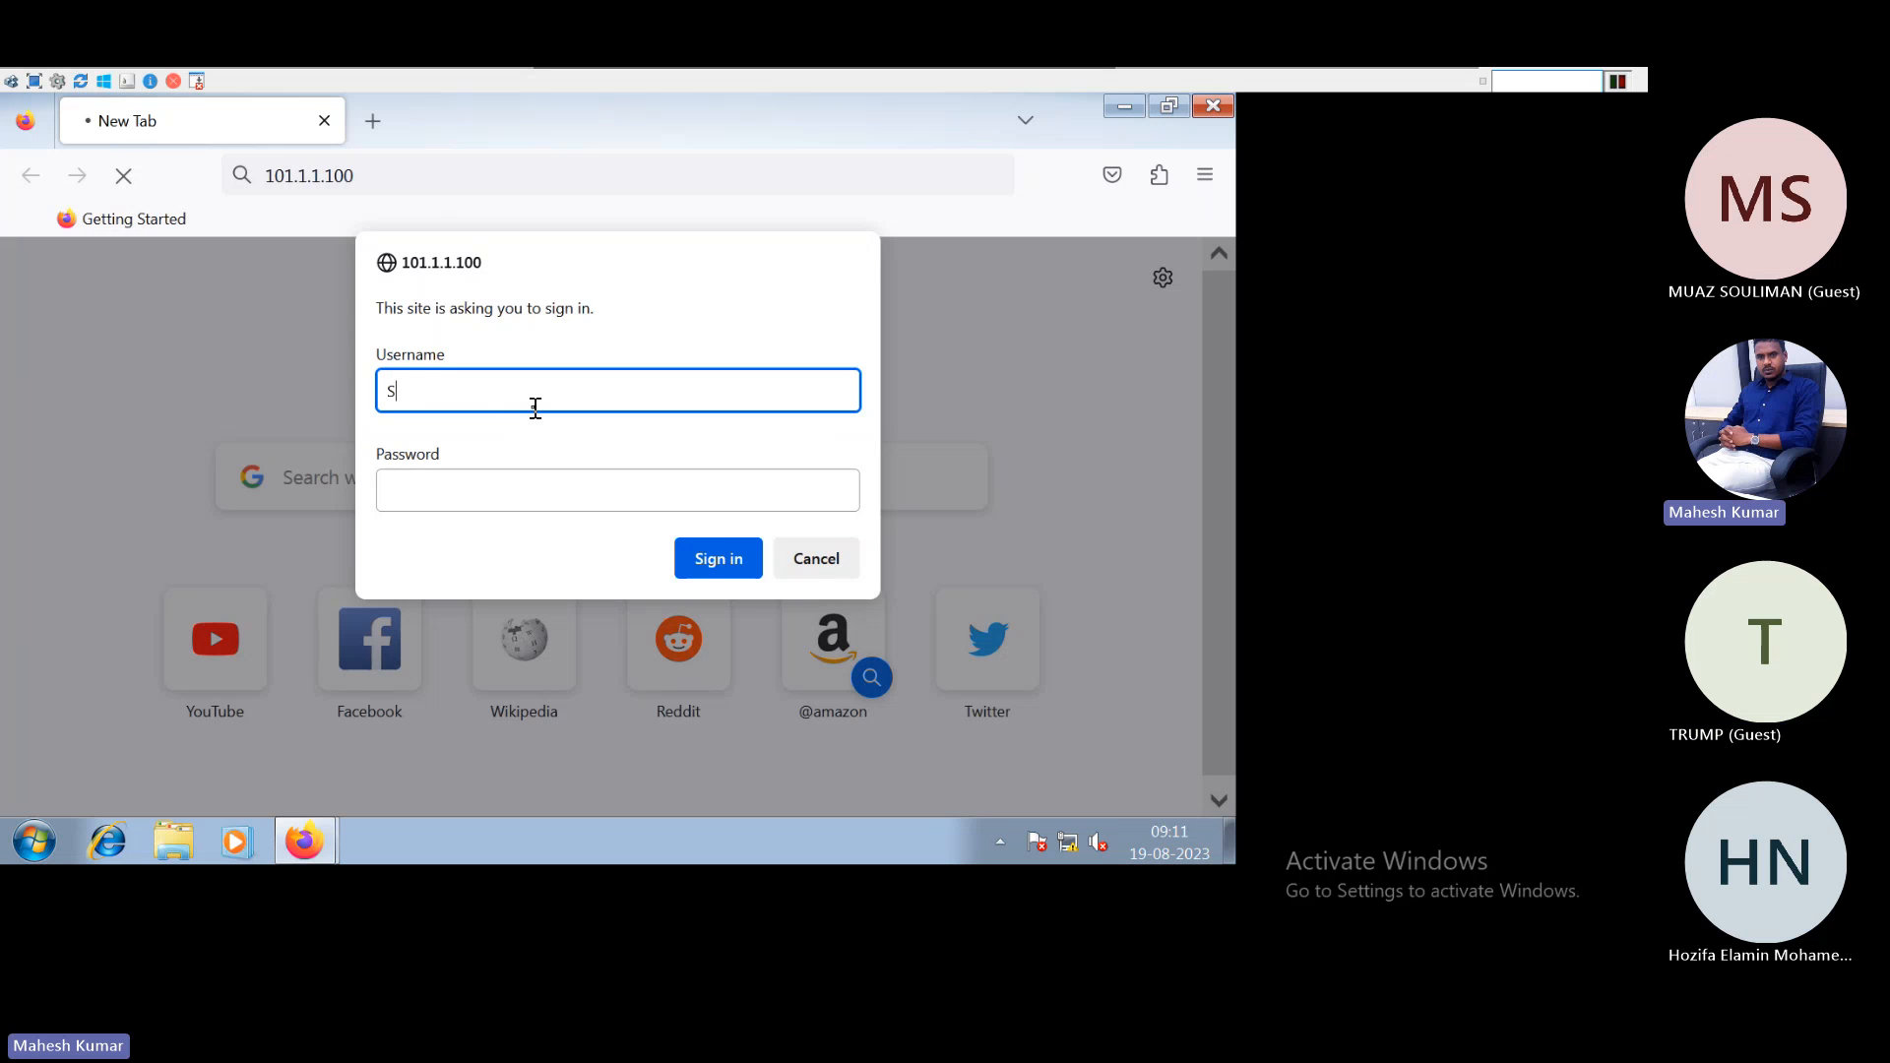
{"action": "key", "text": "BackSpace"}
{"action": "type", "text": "shiva"}
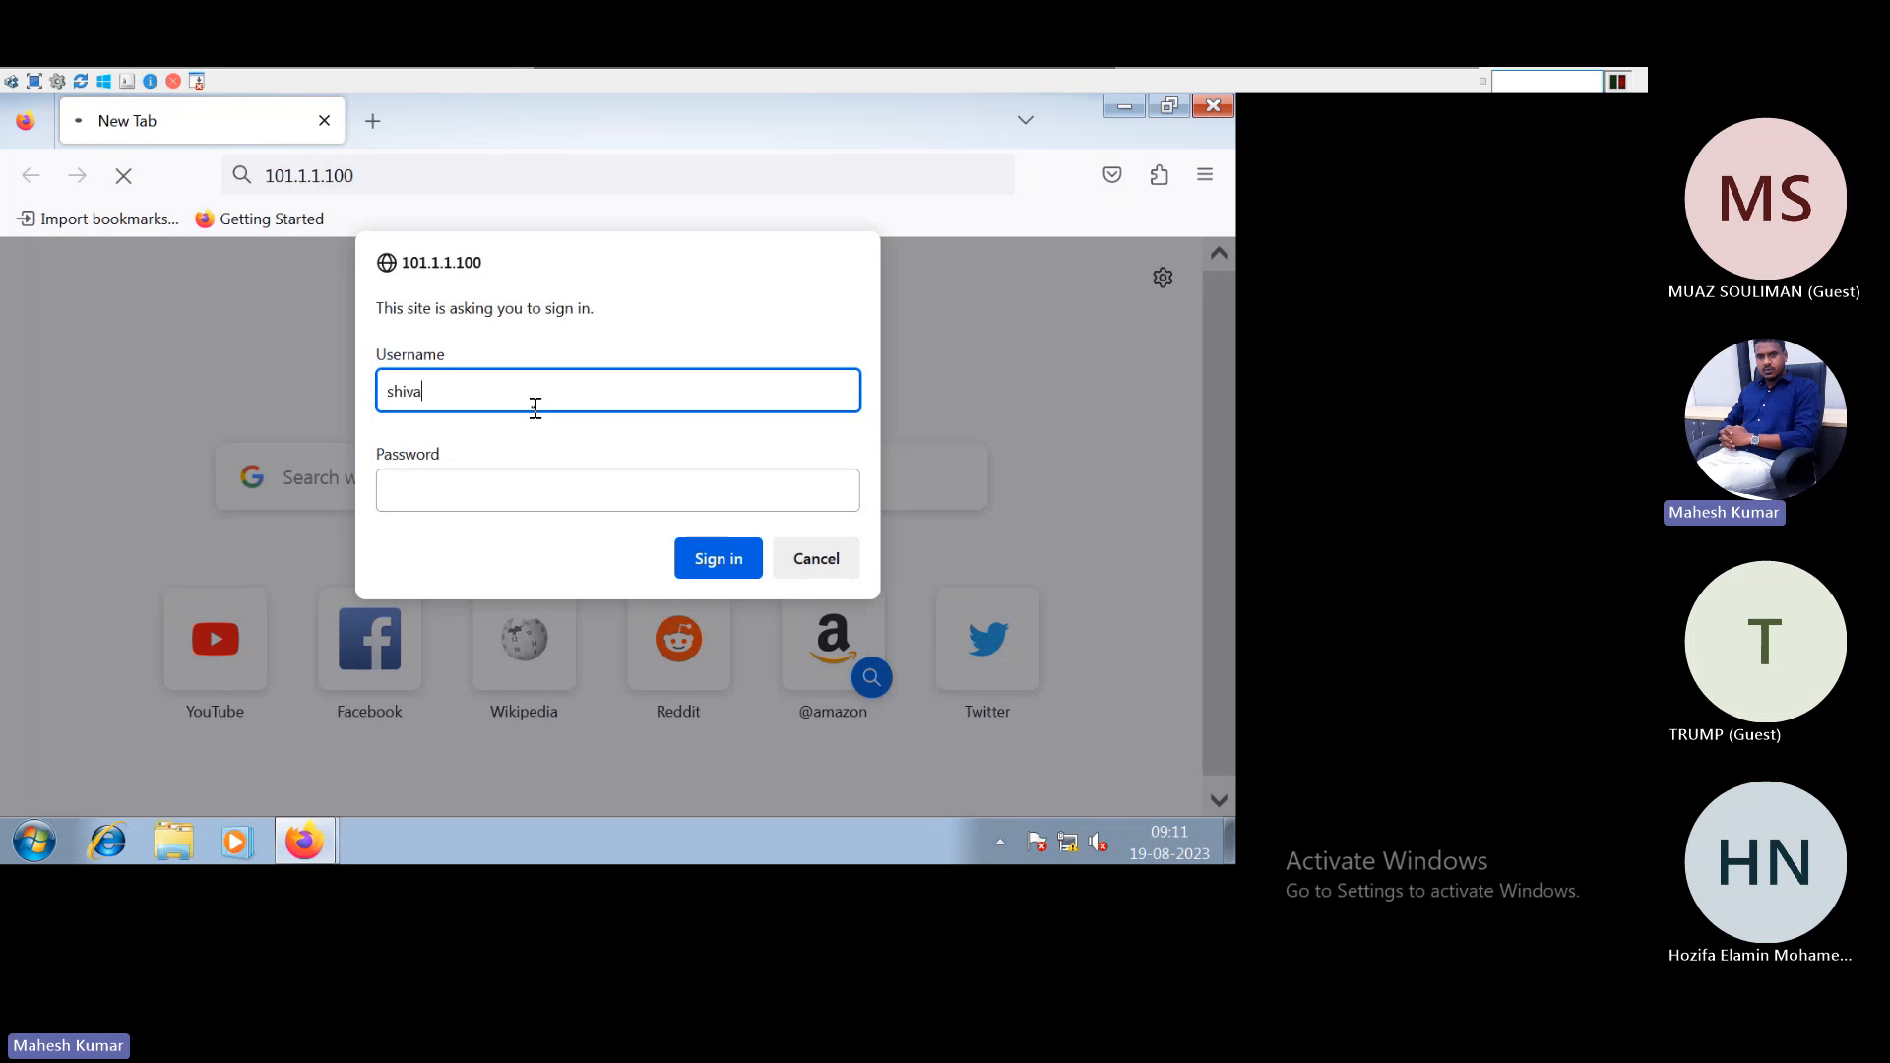
{"action": "key", "text": "Tab"}
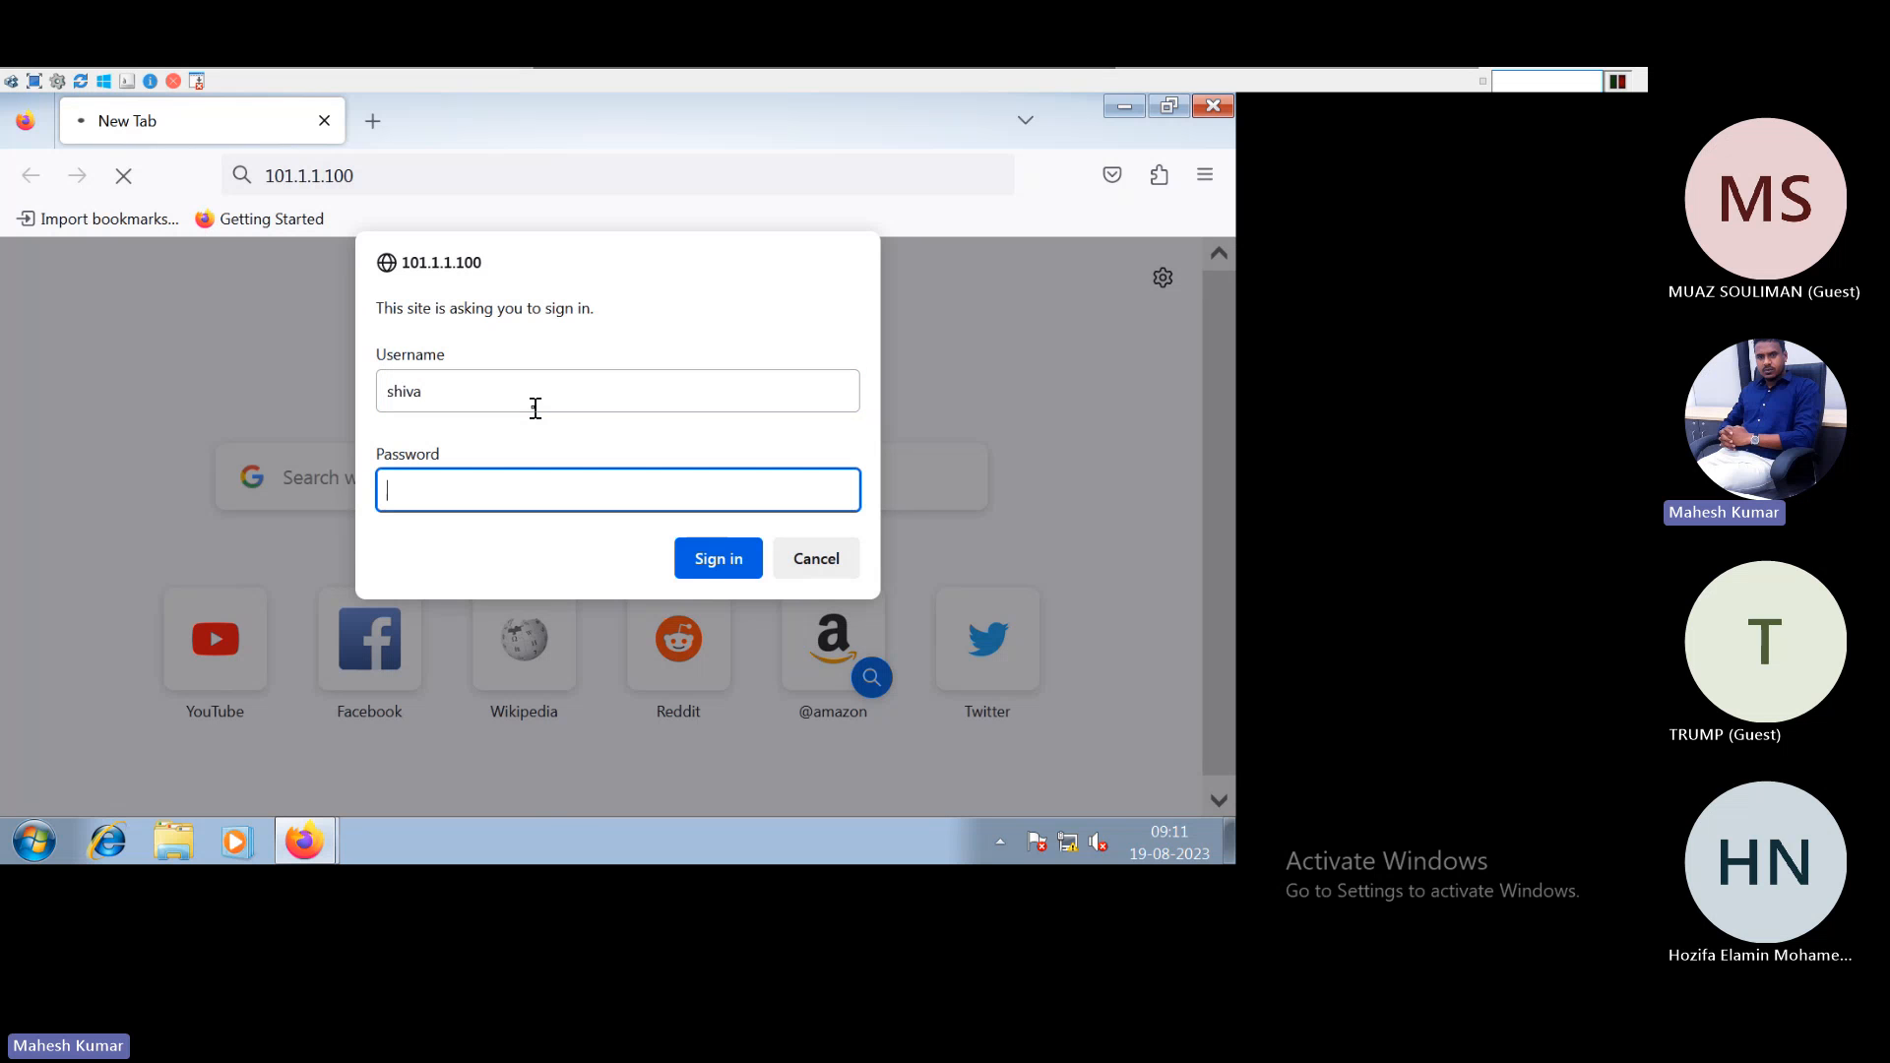
{"action": "type", "text": "123456"}
{"action": "key", "text": "Return"}
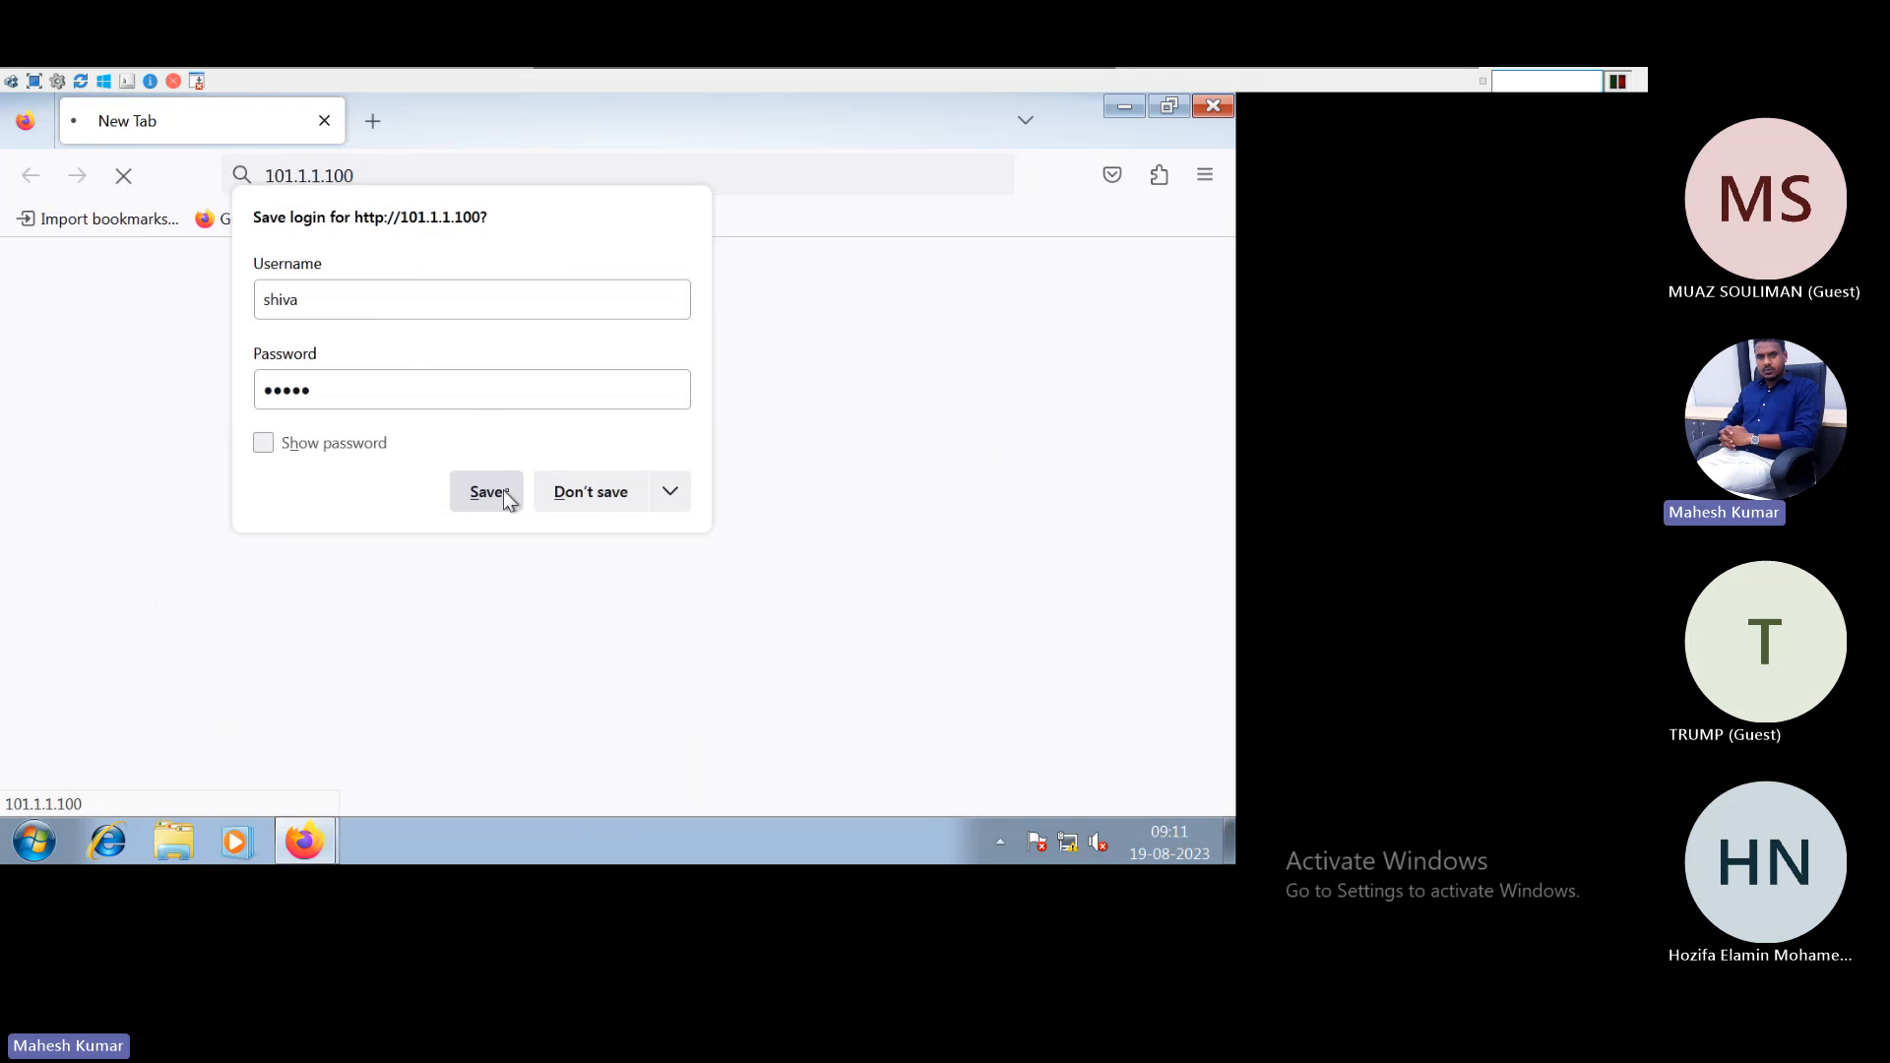
{"action": "left_click", "coordinate": [594, 494]}
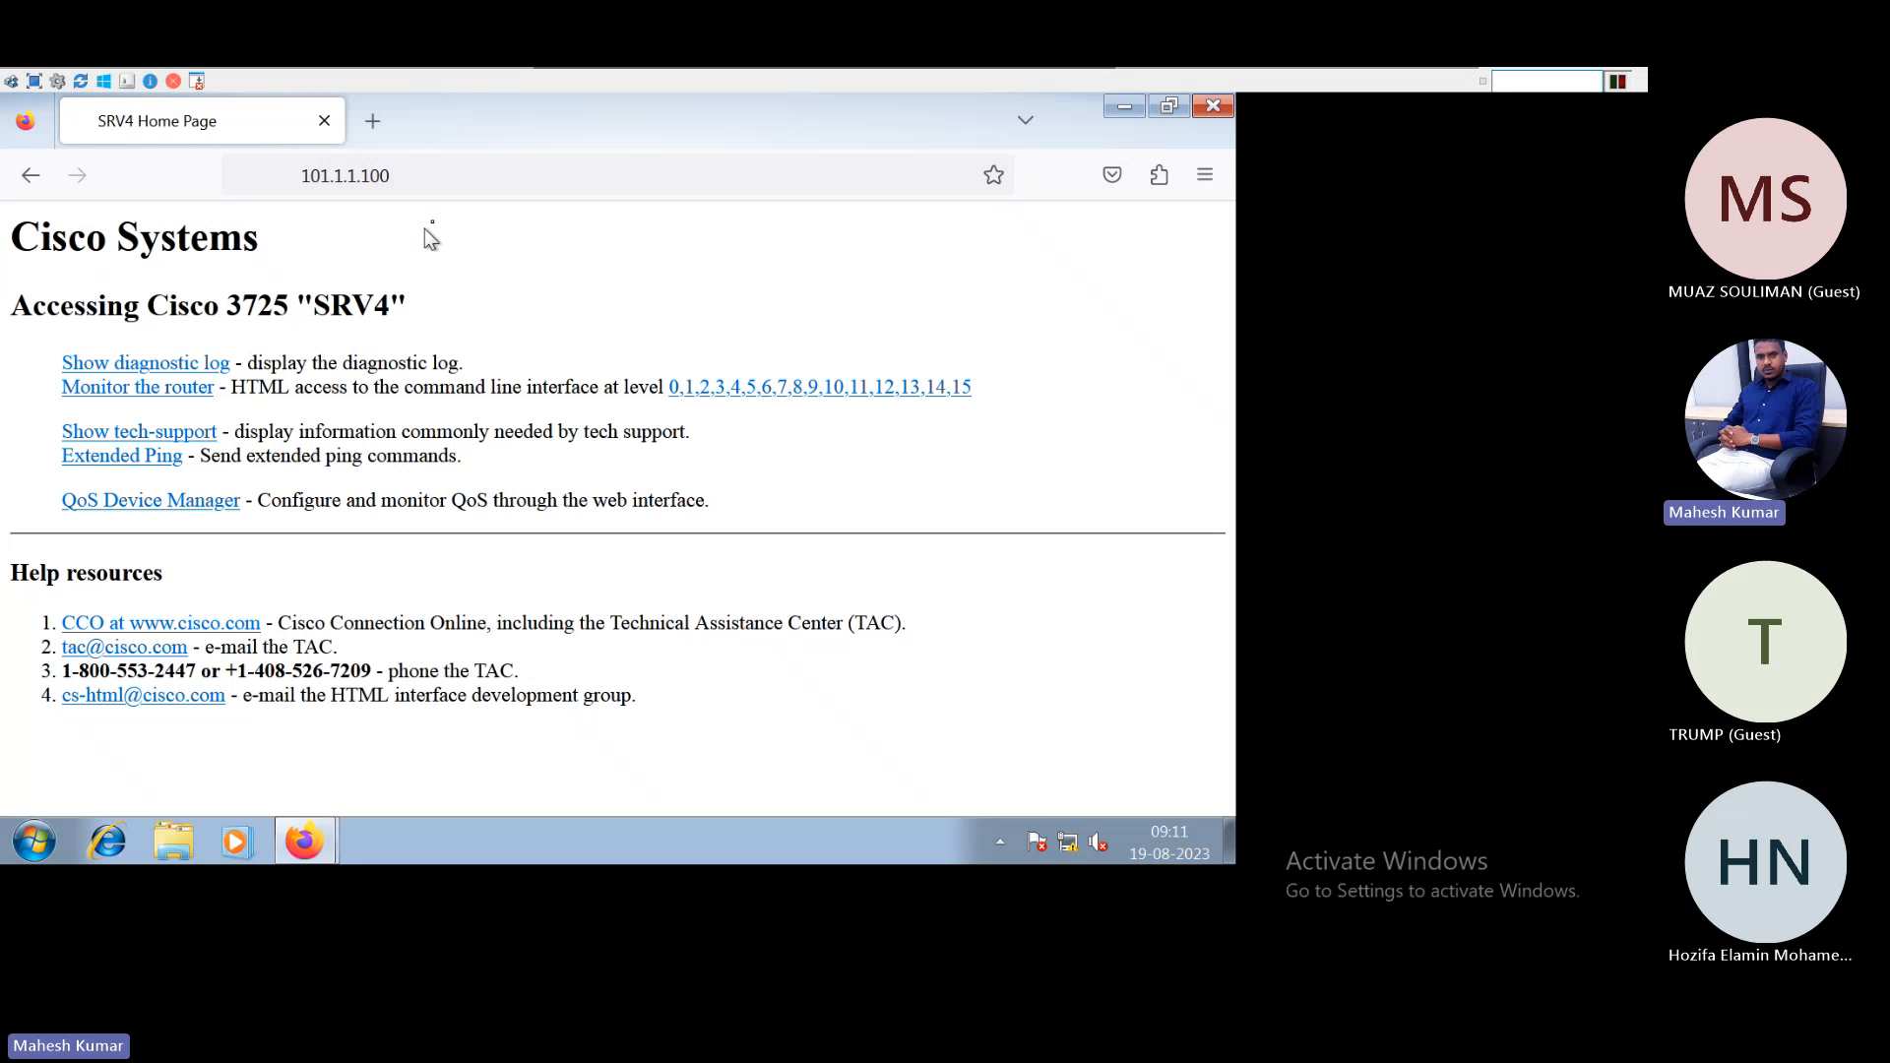
Reload 101.1.1.100 twice to get SRV2 then SRV3, then exit full screen
{"action": "left_click", "coordinate": [416, 176]}
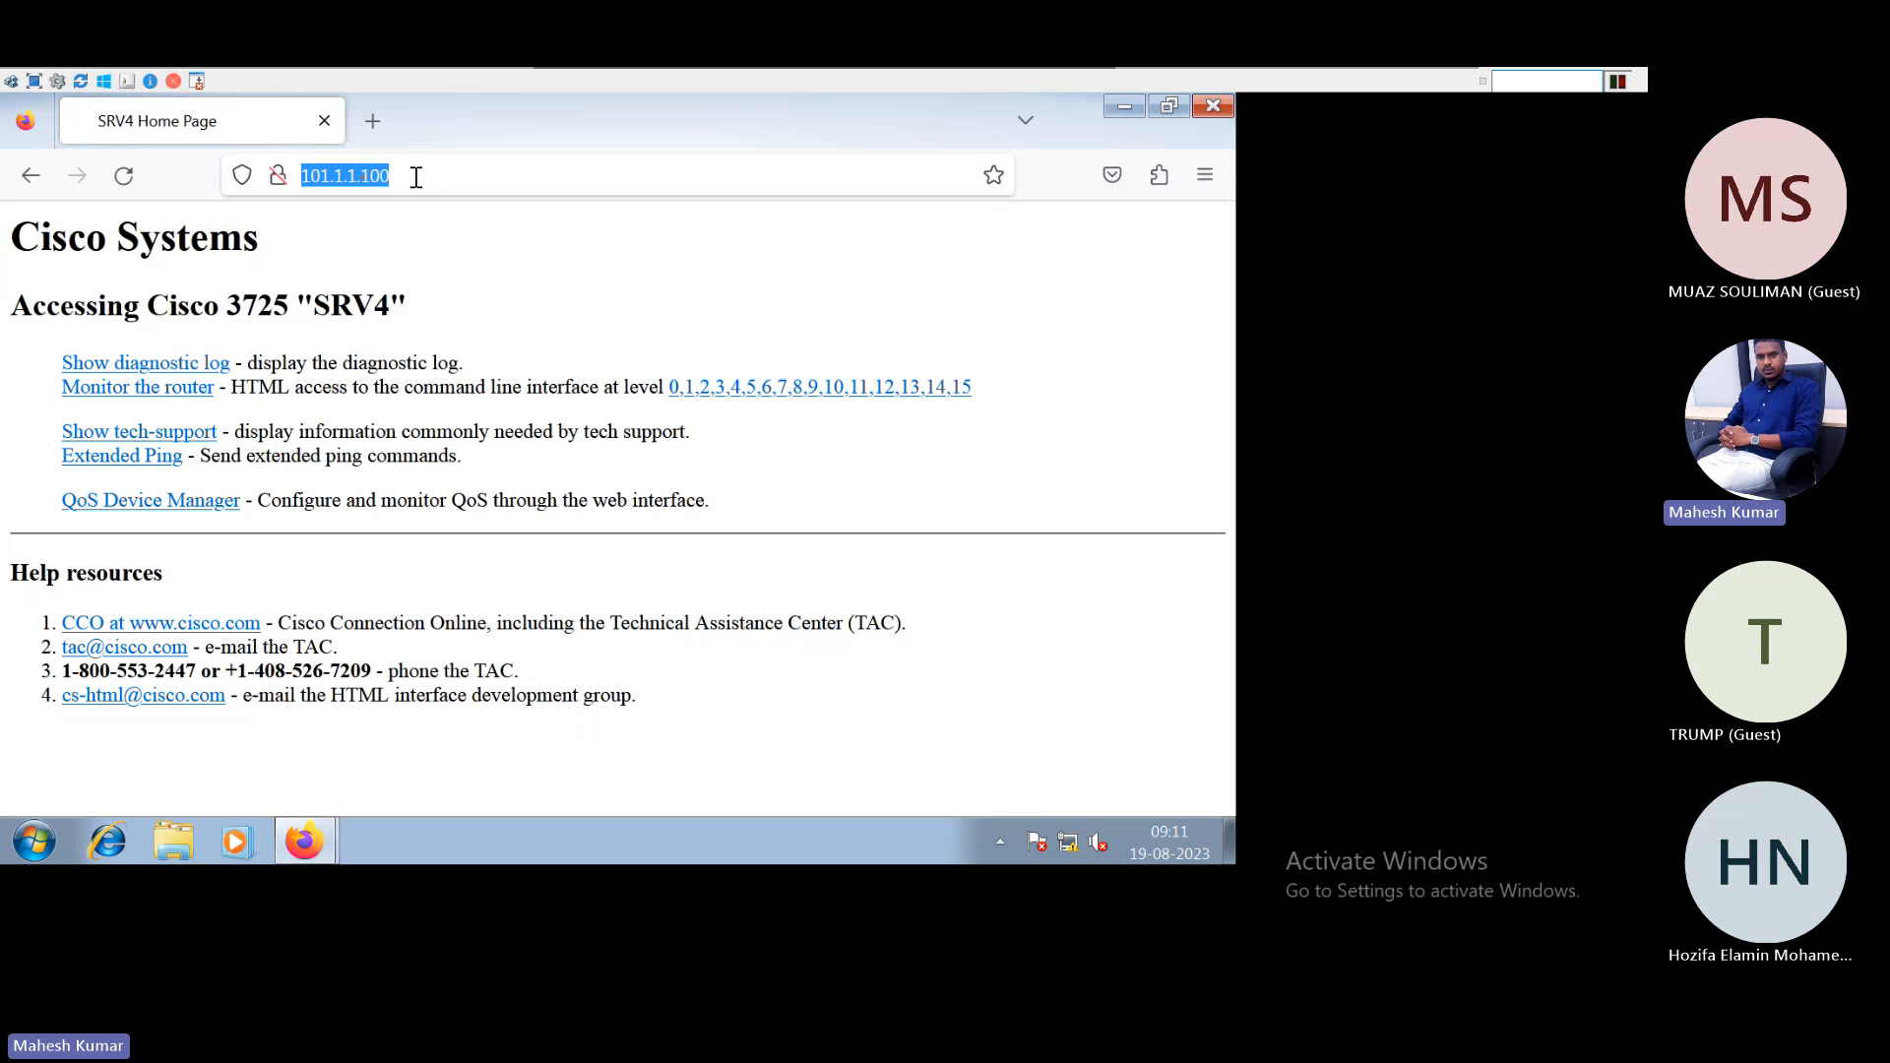
{"action": "left_click", "coordinate": [126, 177]}
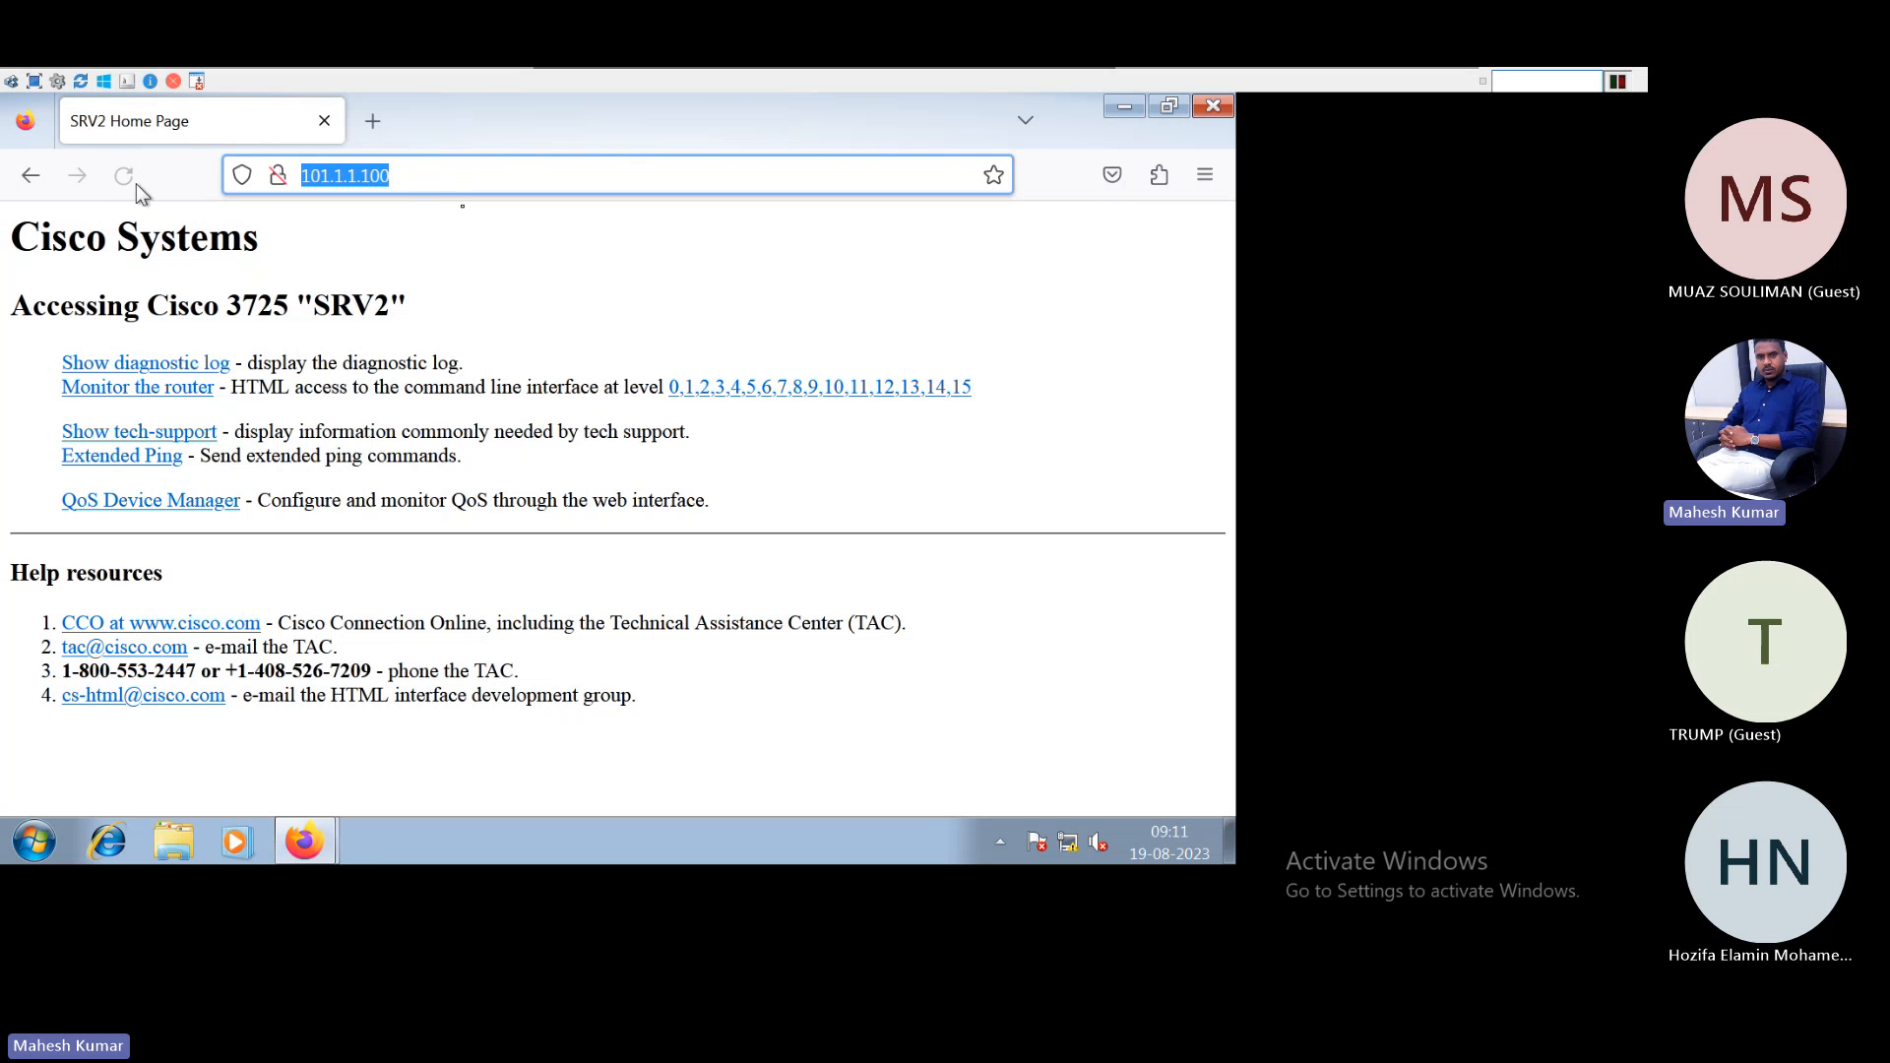
{"action": "left_click", "coordinate": [591, 176]}
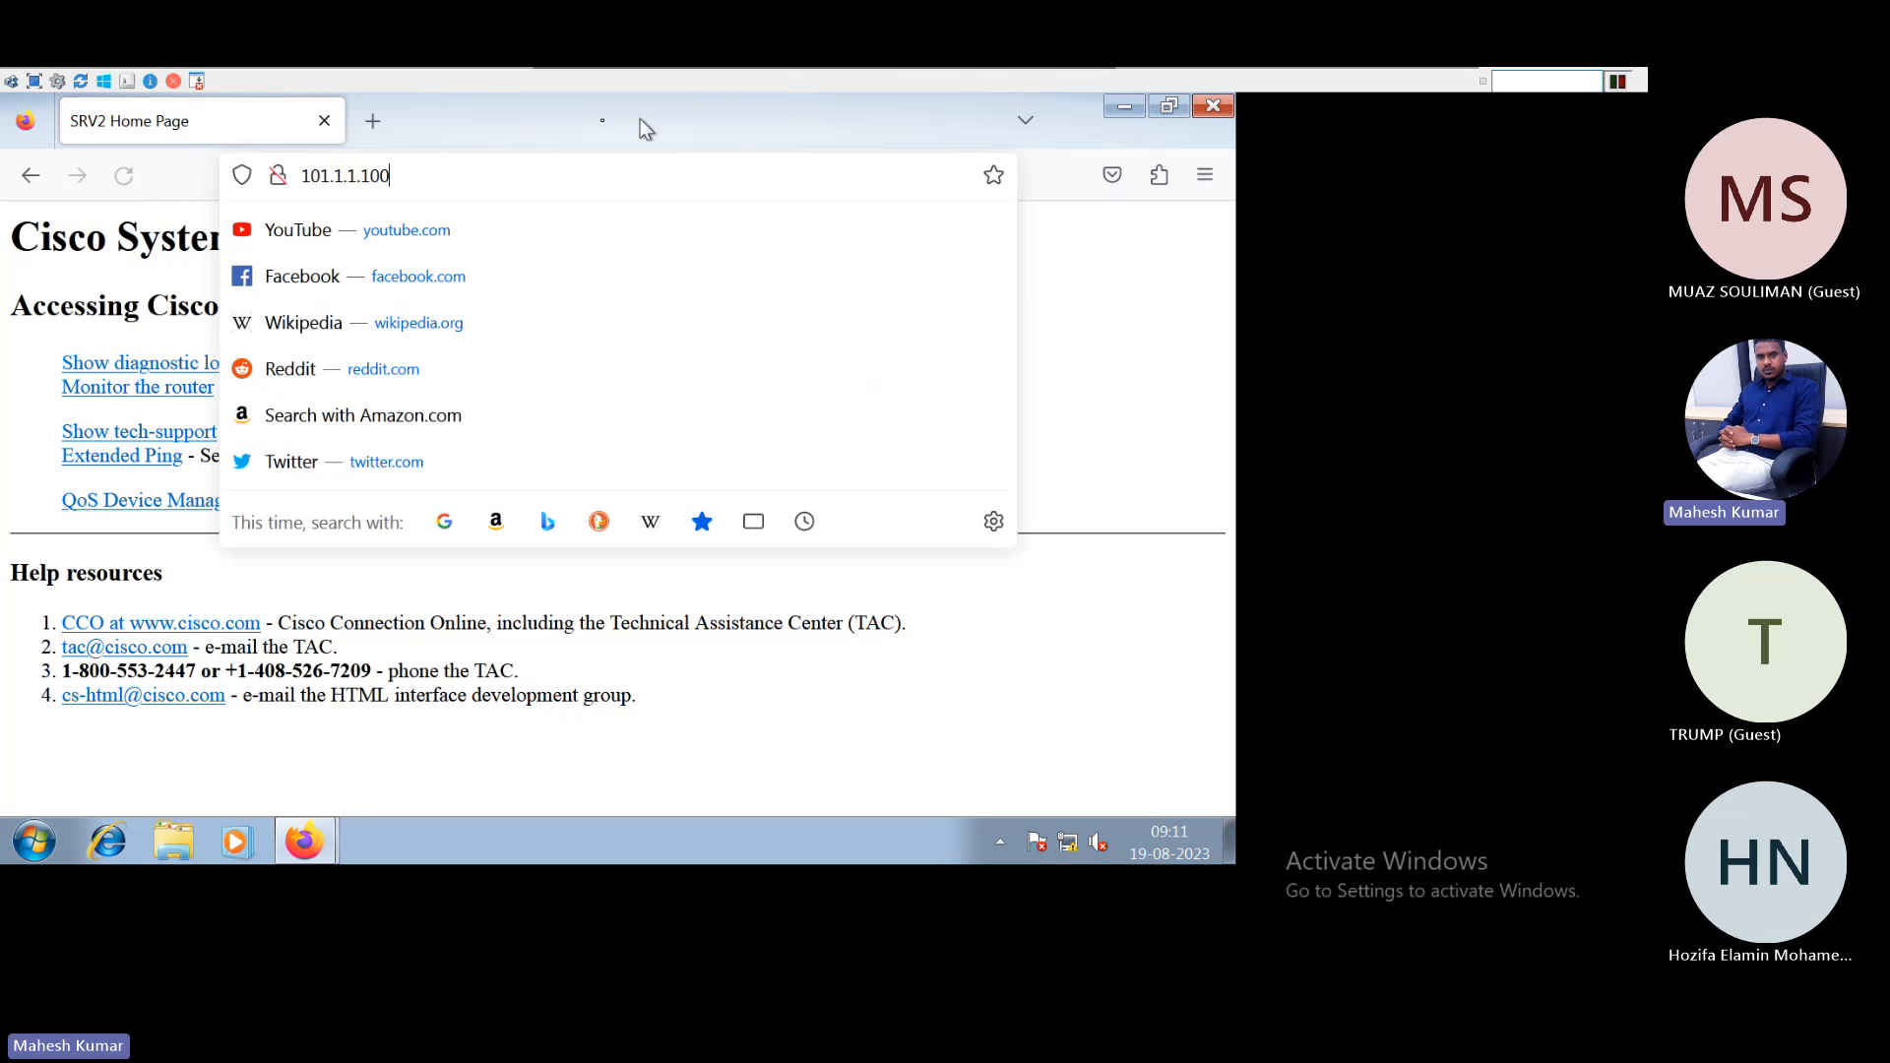
{"action": "left_click", "coordinate": [126, 181]}
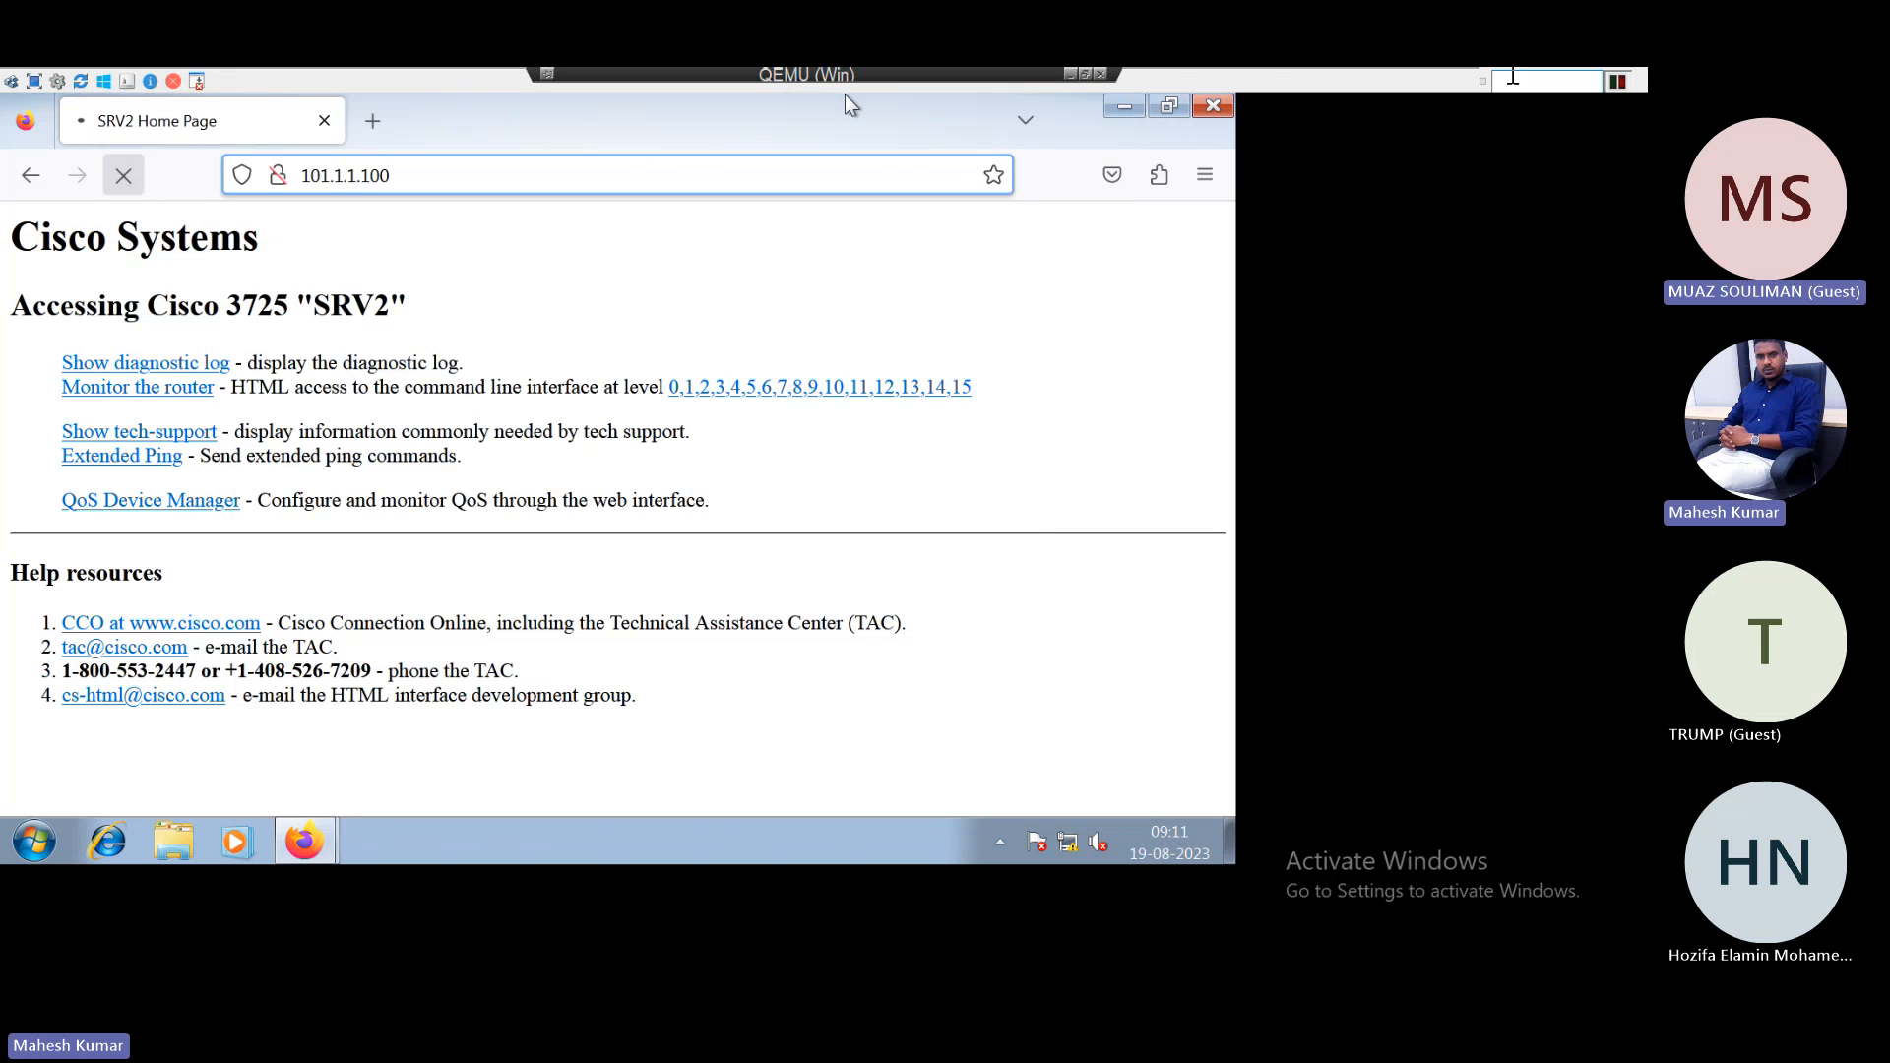
{"action": "left_click", "coordinate": [1085, 77]}
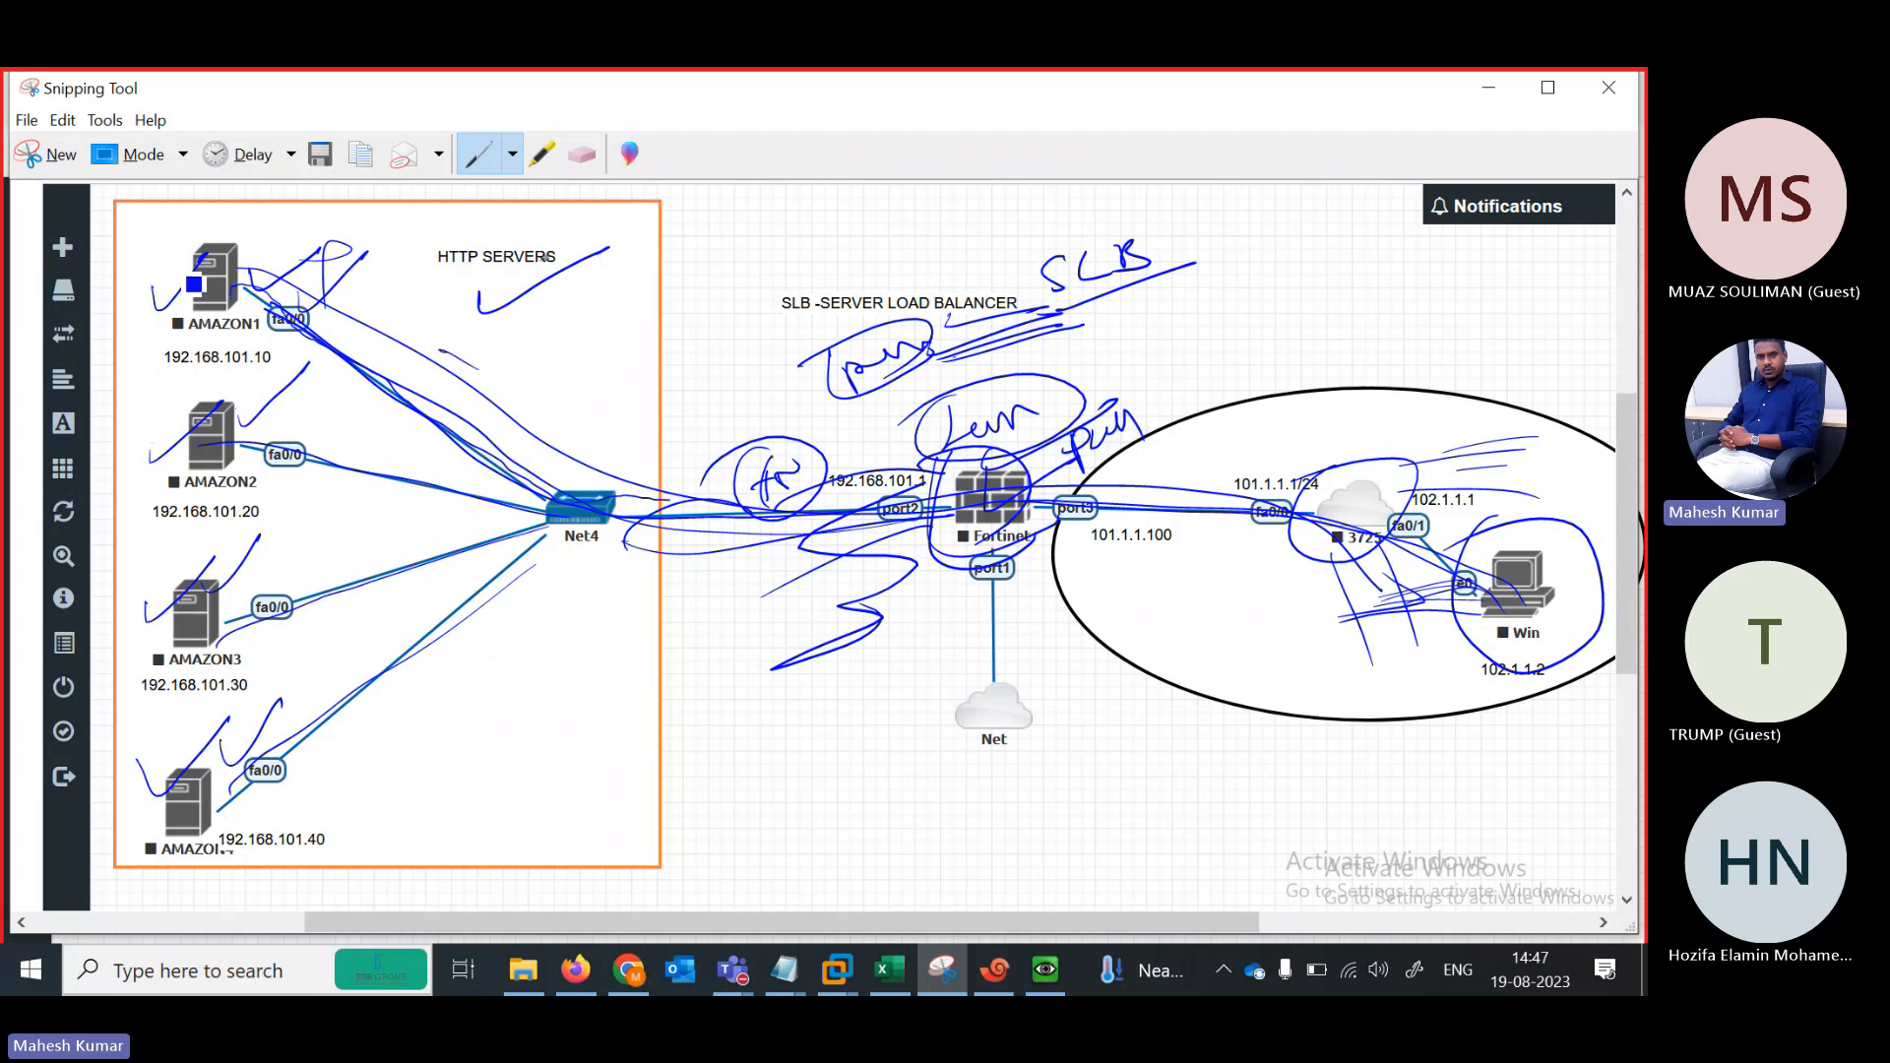
Snip the SLB lab topology and circle the HTTP server links with the pen
{"action": "key", "text": "ctrl+n"}
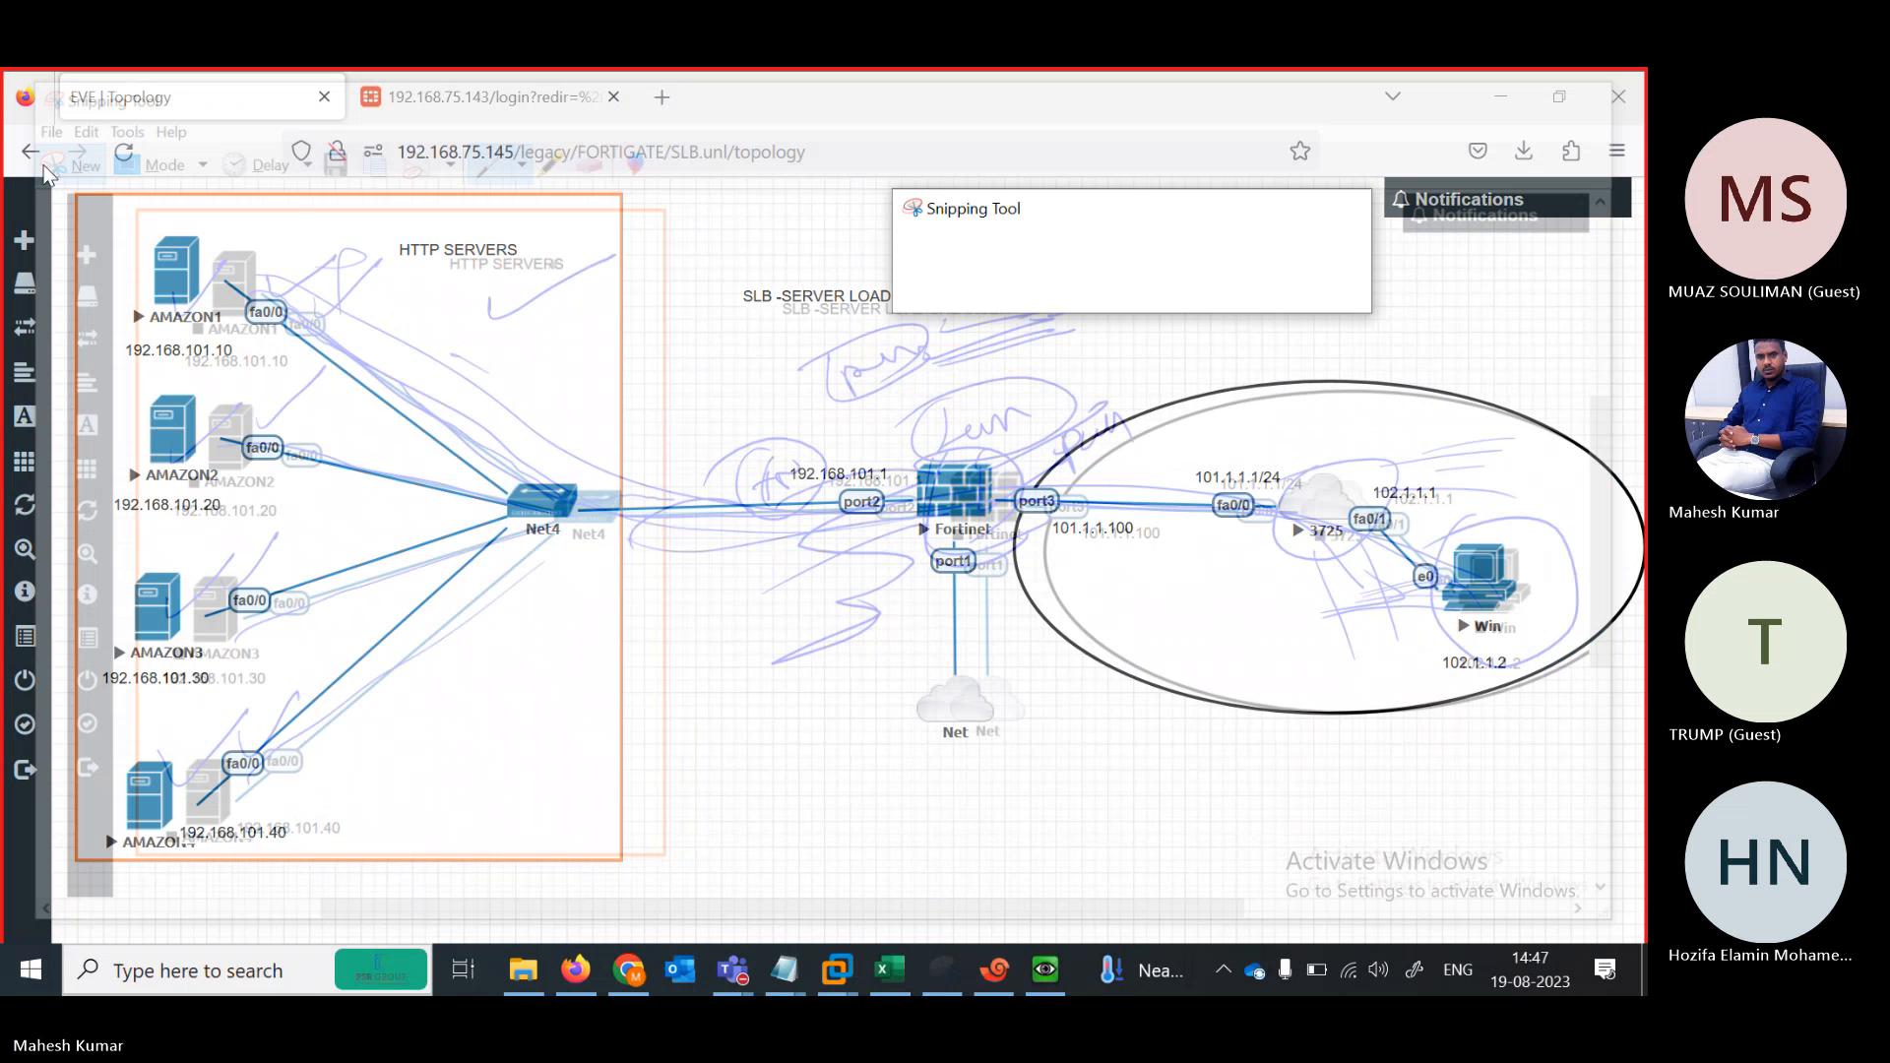
{"action": "left_click_drag", "start_coordinate": [295, 189], "coordinate": [1623, 900]}
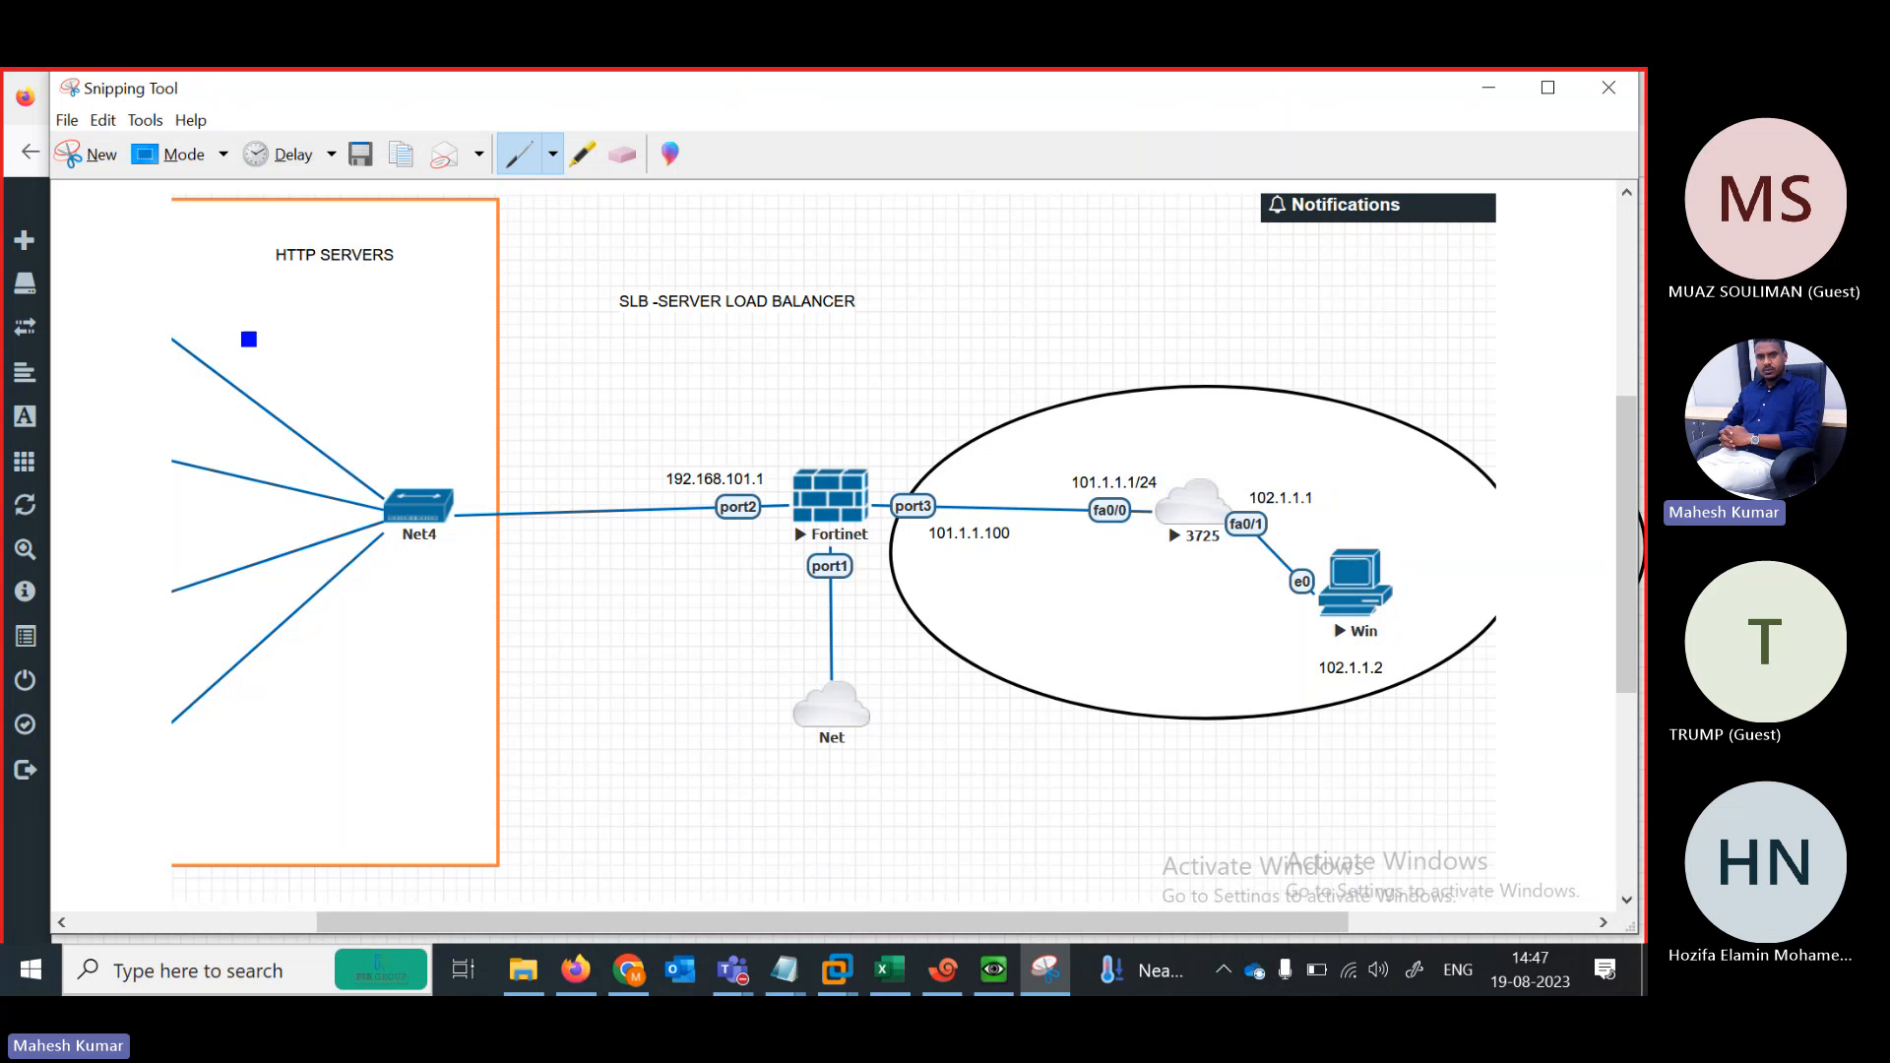
{"action": "mouse_move", "coordinate": [230, 331]}
{"action": "left_mouse_down"}
{"action": "mouse_move", "coordinate": [214, 381]}
{"action": "mouse_move", "coordinate": [143, 356]}
{"action": "left_mouse_up"}
{"action": "mouse_move", "coordinate": [155, 445]}
{"action": "left_mouse_down"}
{"action": "mouse_move", "coordinate": [163, 478]}
{"action": "mouse_move", "coordinate": [150, 446]}
{"action": "left_mouse_up"}
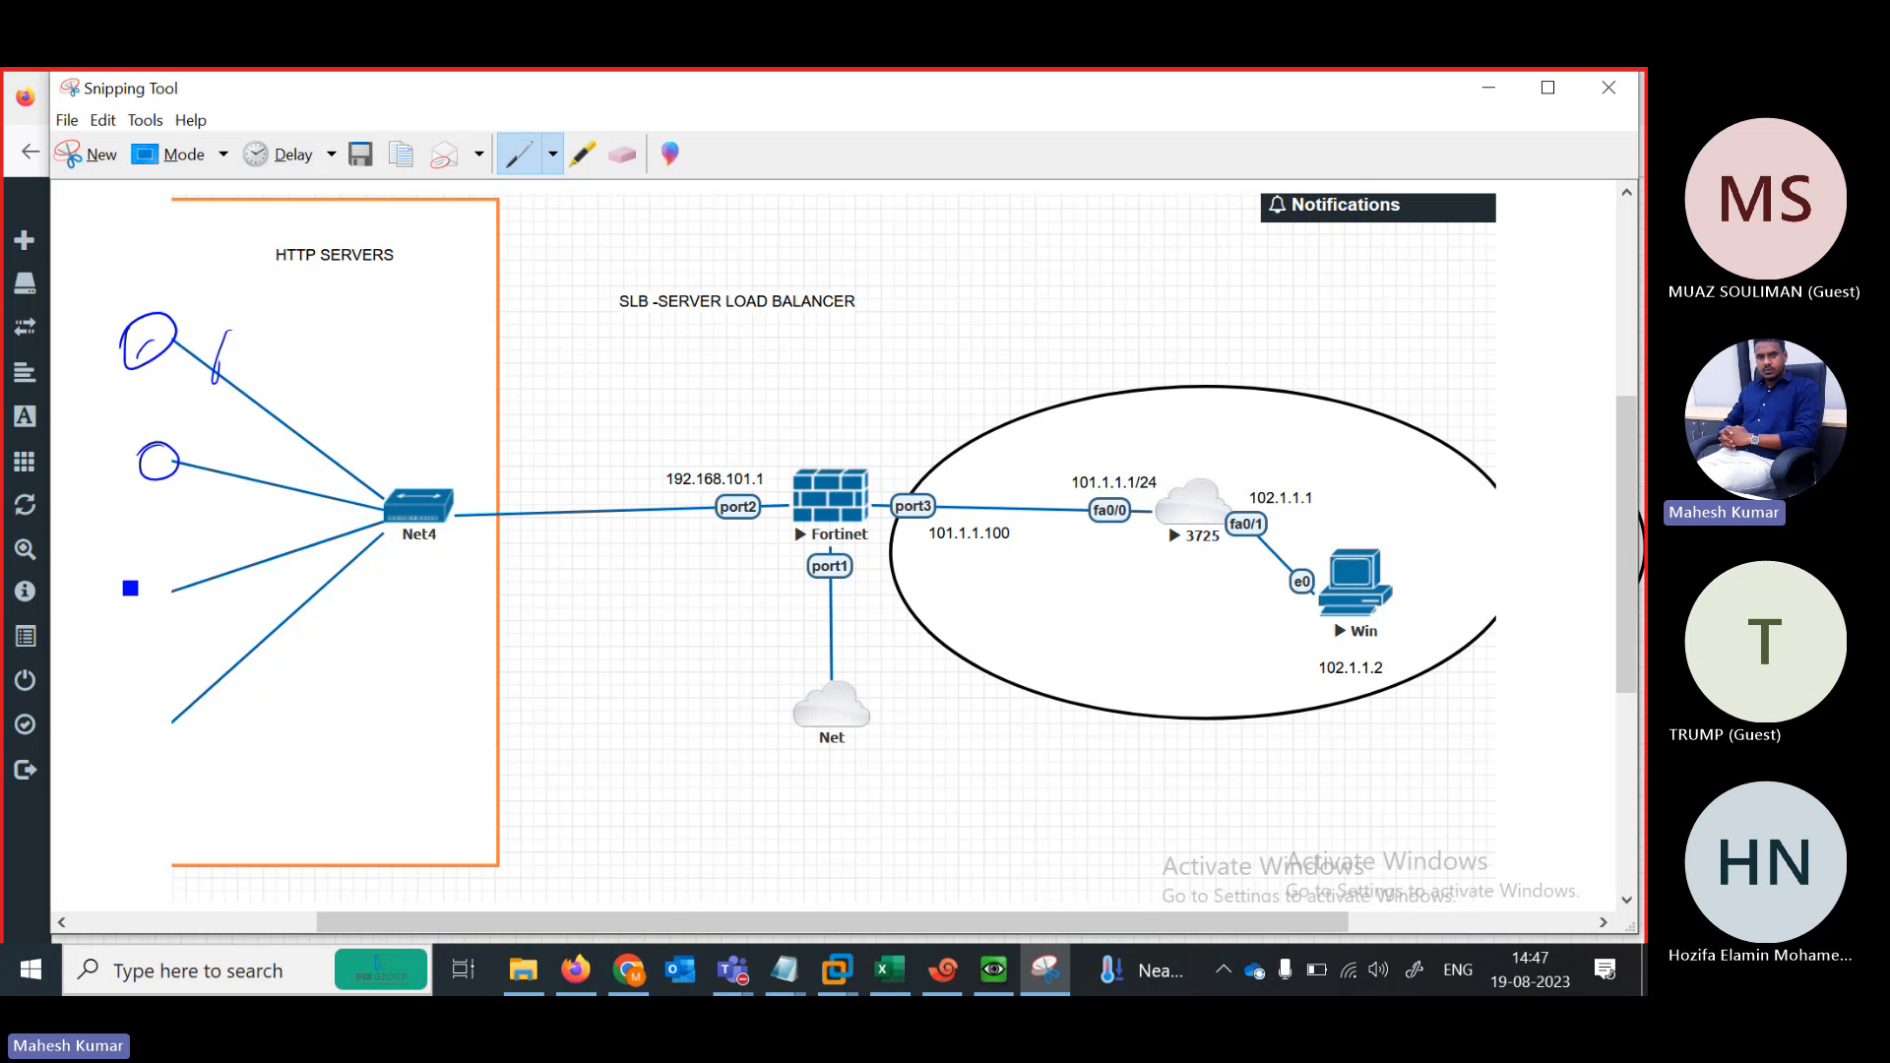
{"action": "left_click_drag", "start_coordinate": [129, 587], "coordinate": [126, 580]}
{"action": "left_click_drag", "start_coordinate": [132, 710], "coordinate": [128, 713]}
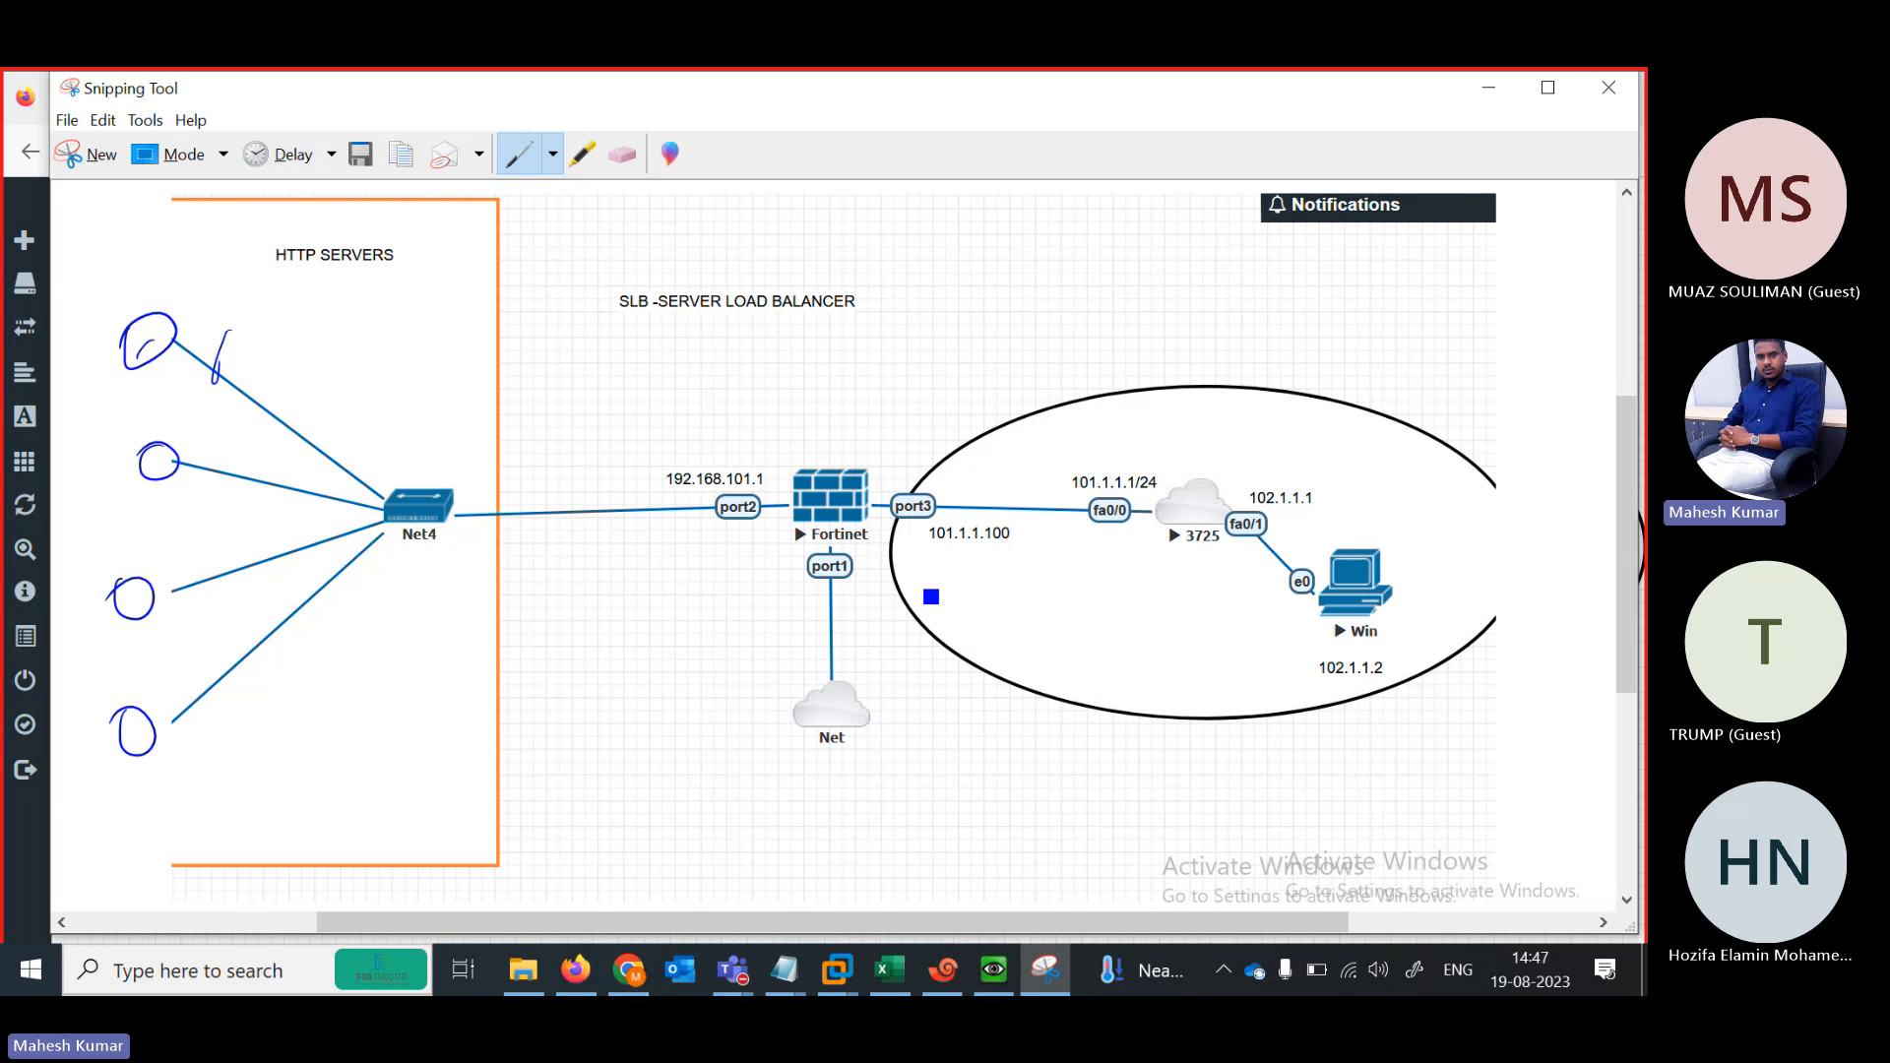
Trace the traffic path from Win through fa0/0, port3 and port2 to the servers
{"action": "mouse_move", "coordinate": [1363, 599]}
{"action": "left_mouse_down"}
{"action": "mouse_move", "coordinate": [1309, 490]}
{"action": "mouse_move", "coordinate": [1209, 471]}
{"action": "mouse_move", "coordinate": [935, 499]}
{"action": "left_mouse_up"}
{"action": "mouse_move", "coordinate": [837, 433]}
{"action": "left_mouse_down"}
{"action": "mouse_move", "coordinate": [1072, 368]}
{"action": "mouse_move", "coordinate": [1110, 335]}
{"action": "left_mouse_up"}
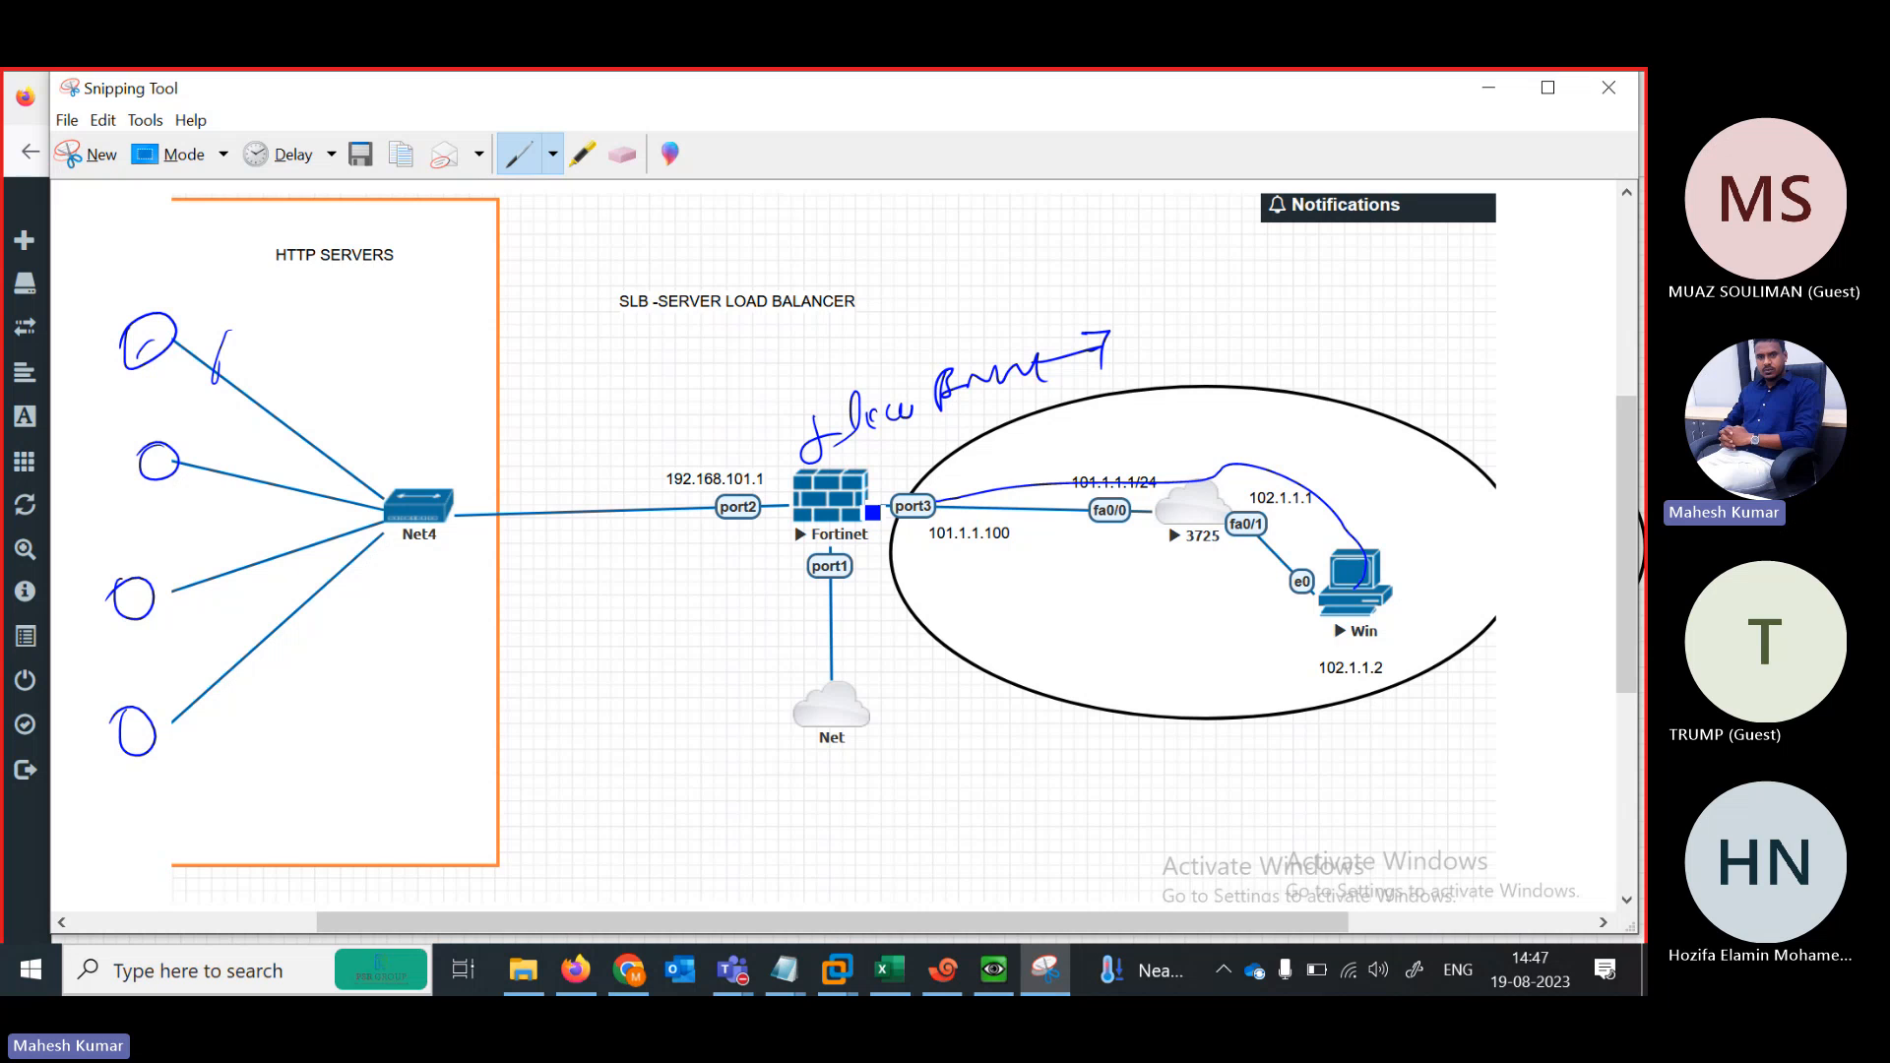
{"action": "mouse_move", "coordinate": [890, 506]}
{"action": "left_mouse_down"}
{"action": "mouse_move", "coordinate": [394, 497]}
{"action": "mouse_move", "coordinate": [262, 397]}
{"action": "left_mouse_up"}
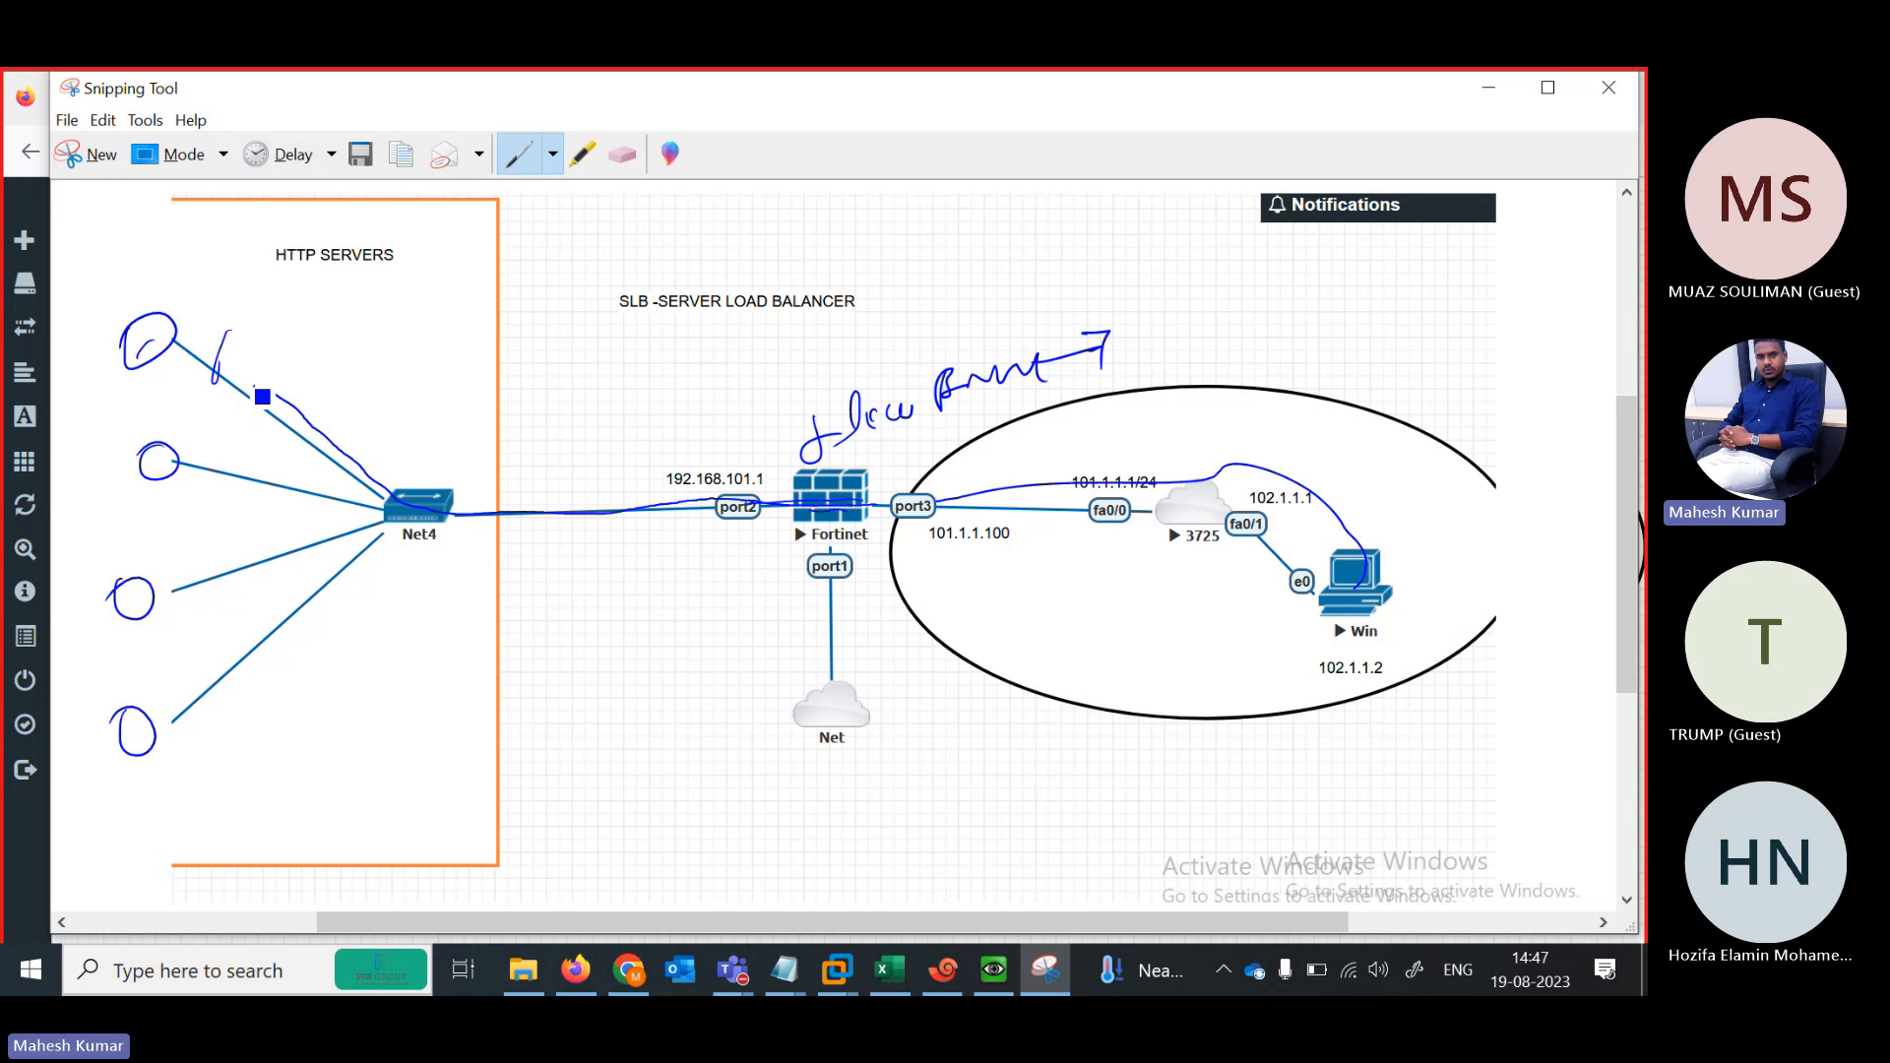
{"action": "left_click_drag", "start_coordinate": [379, 518], "coordinate": [198, 472]}
{"action": "mouse_move", "coordinate": [174, 338]}
{"action": "left_mouse_down"}
{"action": "mouse_move", "coordinate": [223, 318]}
{"action": "mouse_move", "coordinate": [370, 443]}
{"action": "mouse_move", "coordinate": [502, 516]}
{"action": "left_mouse_up"}
{"action": "mouse_move", "coordinate": [690, 508]}
{"action": "left_mouse_down"}
{"action": "mouse_move", "coordinate": [1242, 522]}
{"action": "mouse_move", "coordinate": [1332, 571]}
{"action": "left_mouse_up"}
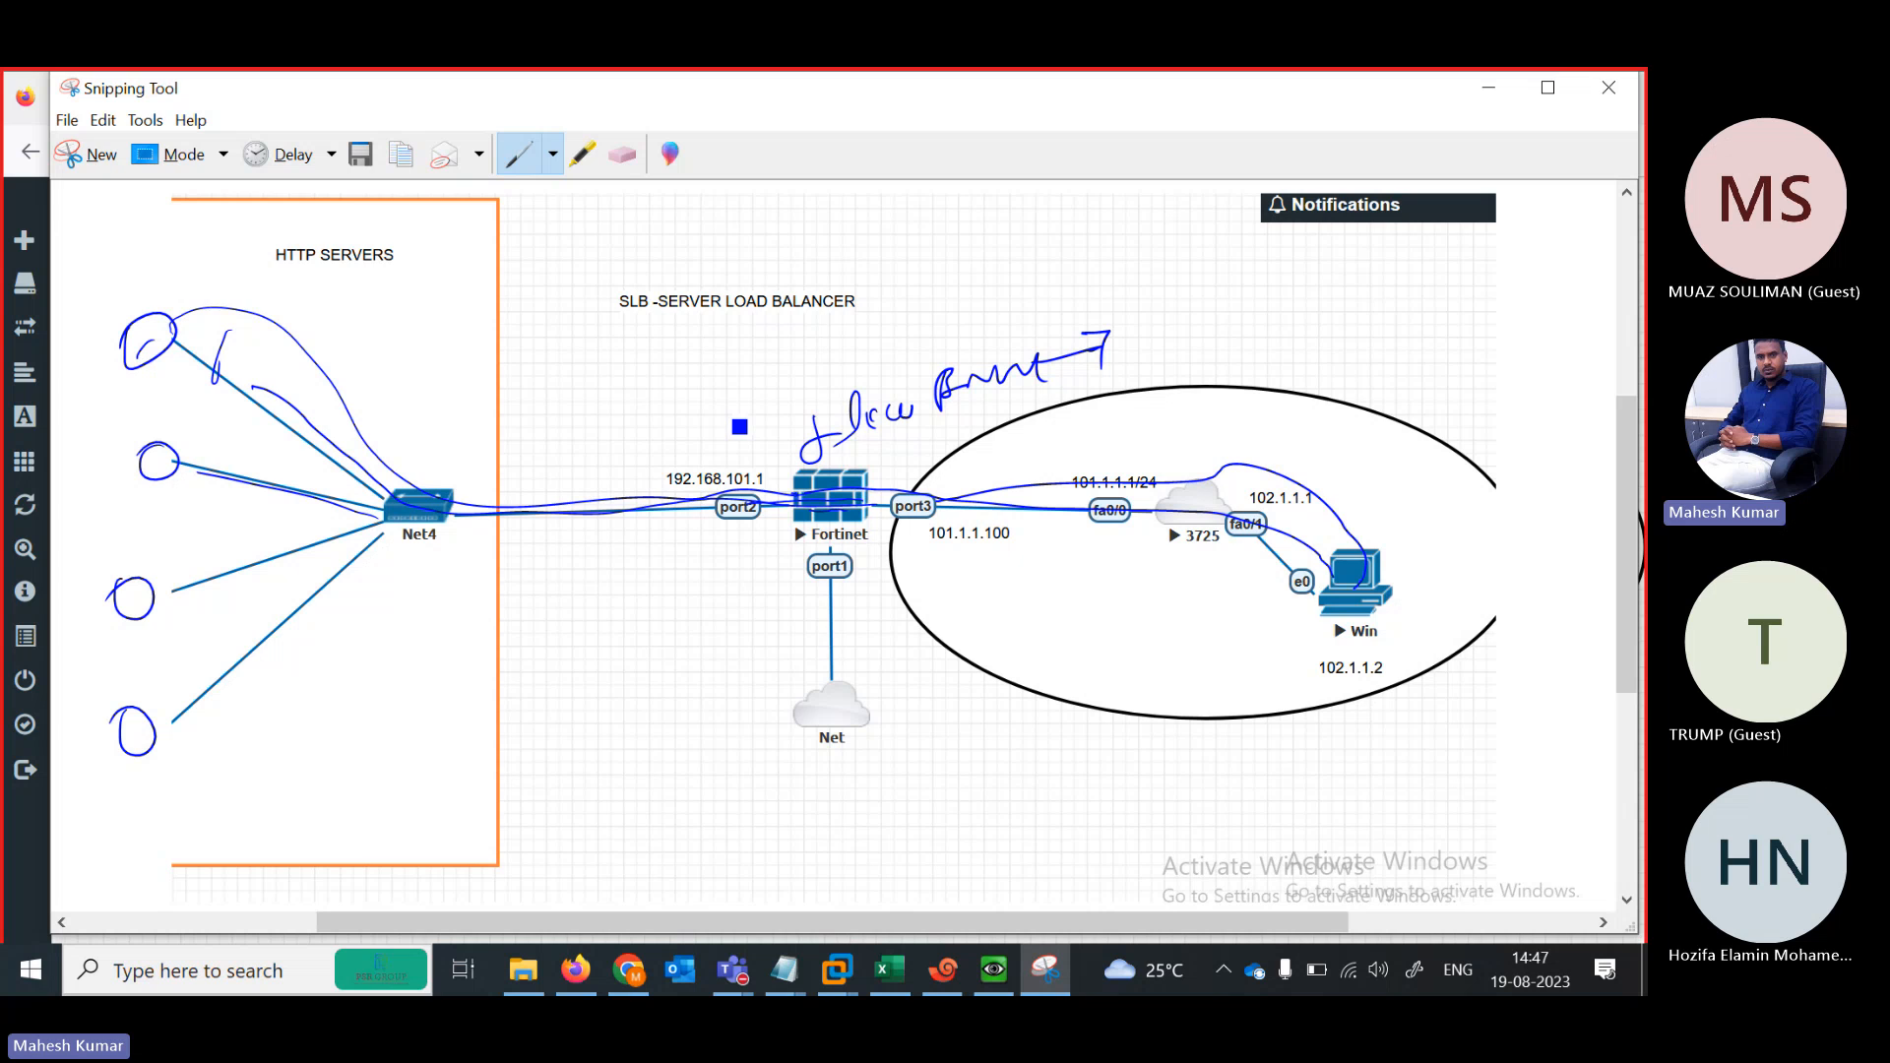
Write 'Health' and 'Deep' near the Fortinet, mark port1, retrace to fa0/0, then minimize
{"action": "mouse_move", "coordinate": [739, 427]}
{"action": "left_mouse_down"}
{"action": "mouse_move", "coordinate": [709, 433]}
{"action": "mouse_move", "coordinate": [951, 320]}
{"action": "mouse_move", "coordinate": [861, 297]}
{"action": "mouse_move", "coordinate": [957, 297]}
{"action": "left_mouse_up"}
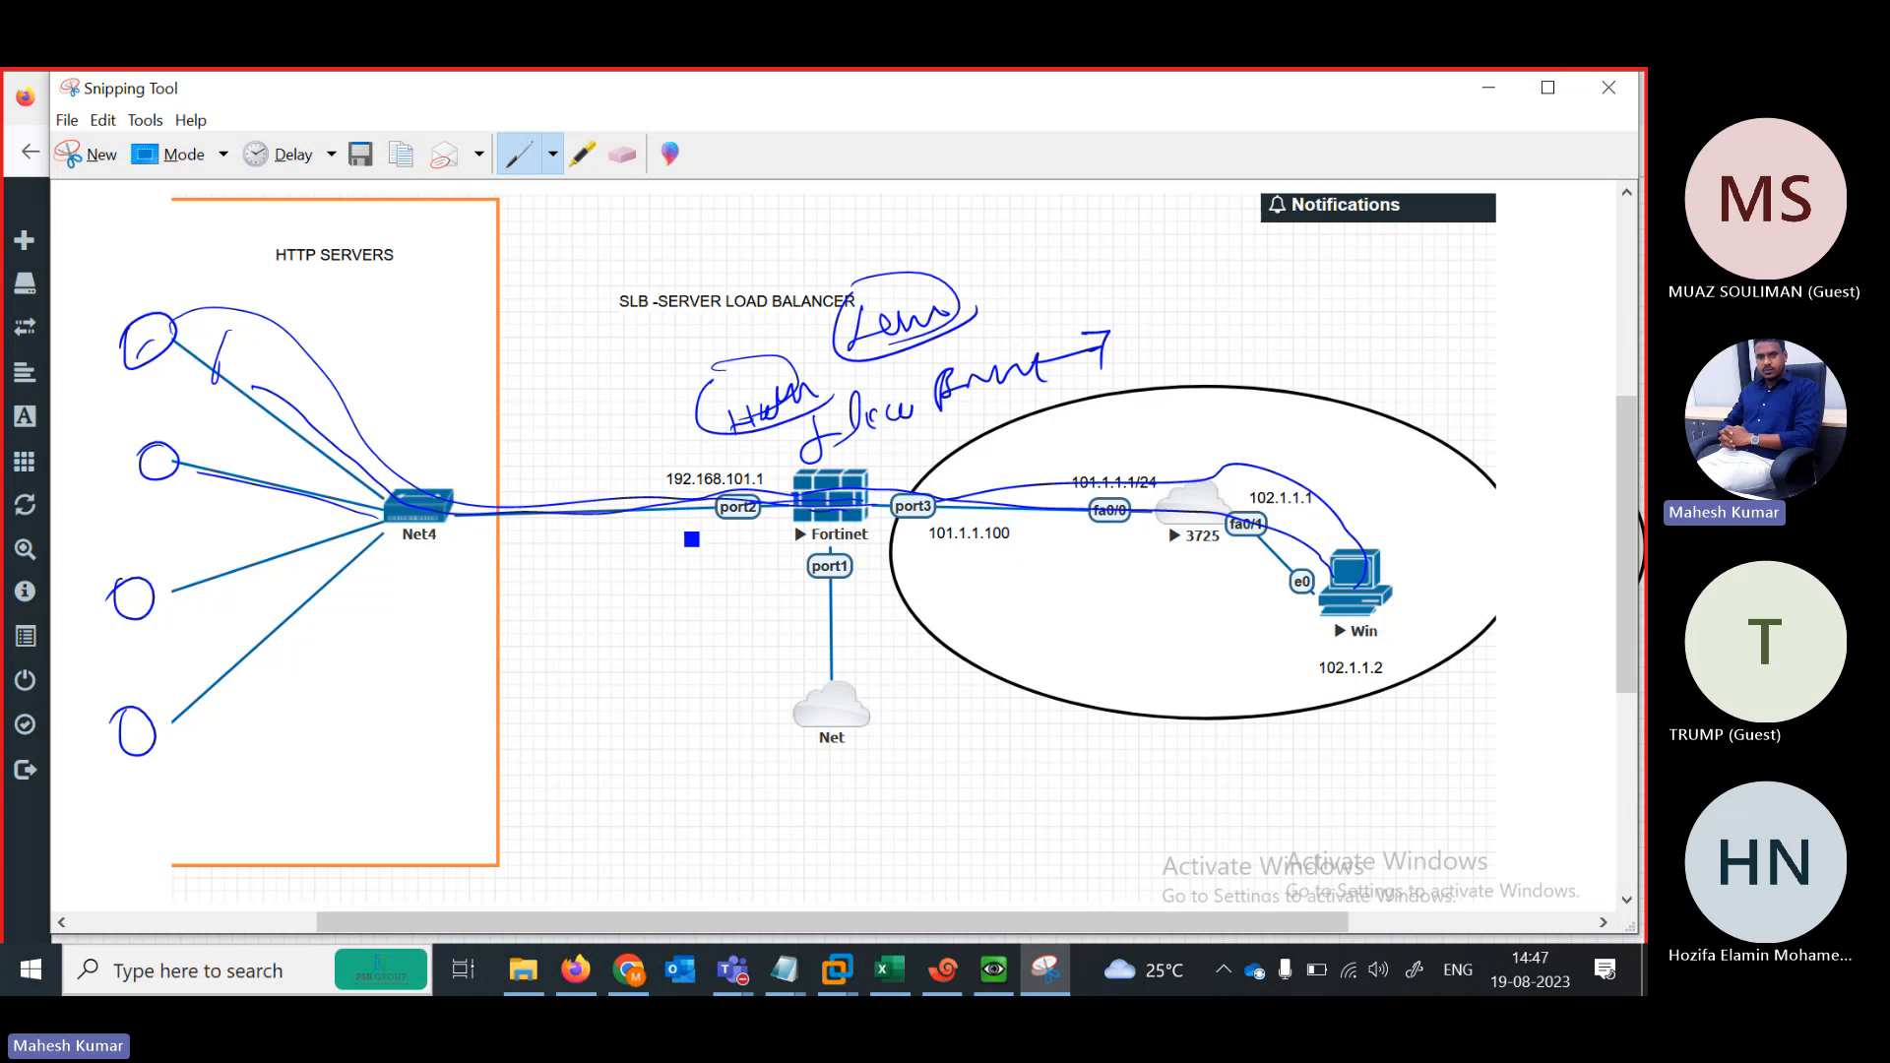
{"action": "left_click_drag", "start_coordinate": [708, 522], "coordinate": [800, 539]}
{"action": "left_click_drag", "start_coordinate": [689, 579], "coordinate": [707, 604]}
{"action": "left_click_drag", "start_coordinate": [726, 585], "coordinate": [785, 571]}
{"action": "left_click_drag", "start_coordinate": [694, 625], "coordinate": [839, 593]}
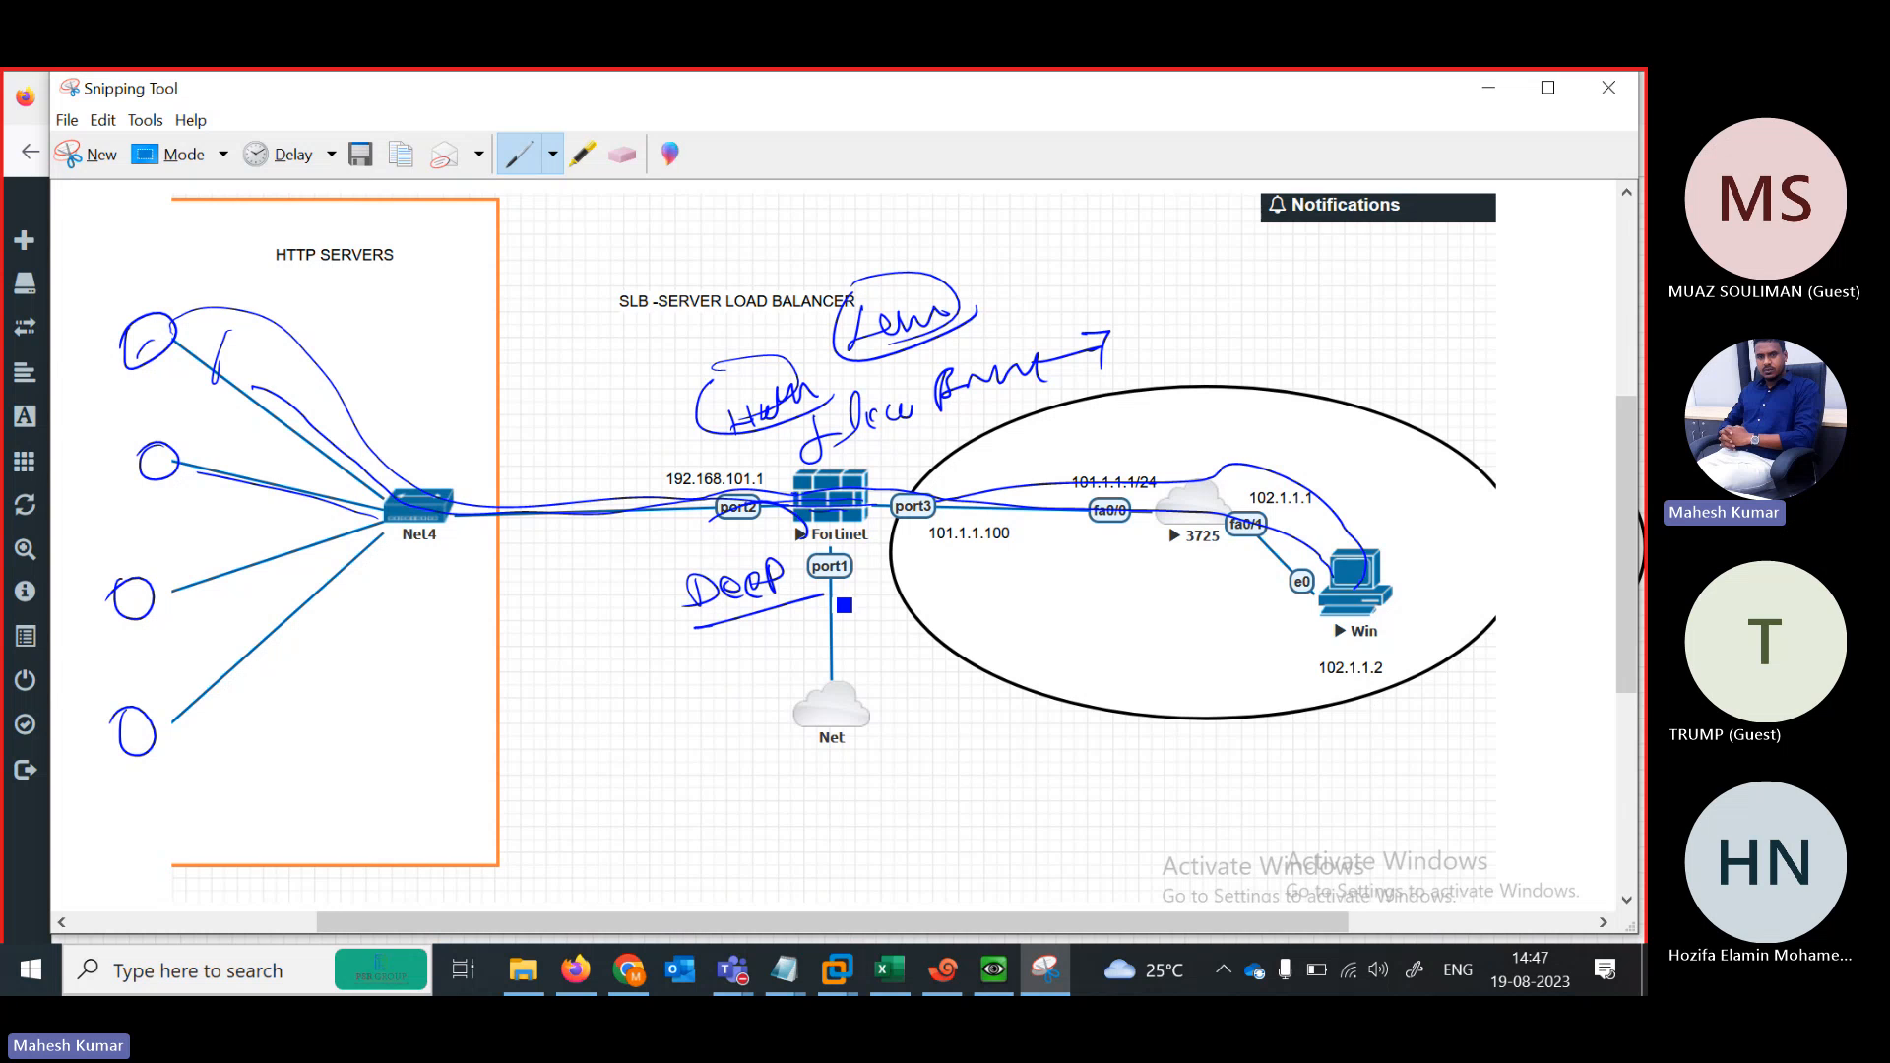
{"action": "left_click_drag", "start_coordinate": [710, 642], "coordinate": [813, 614]}
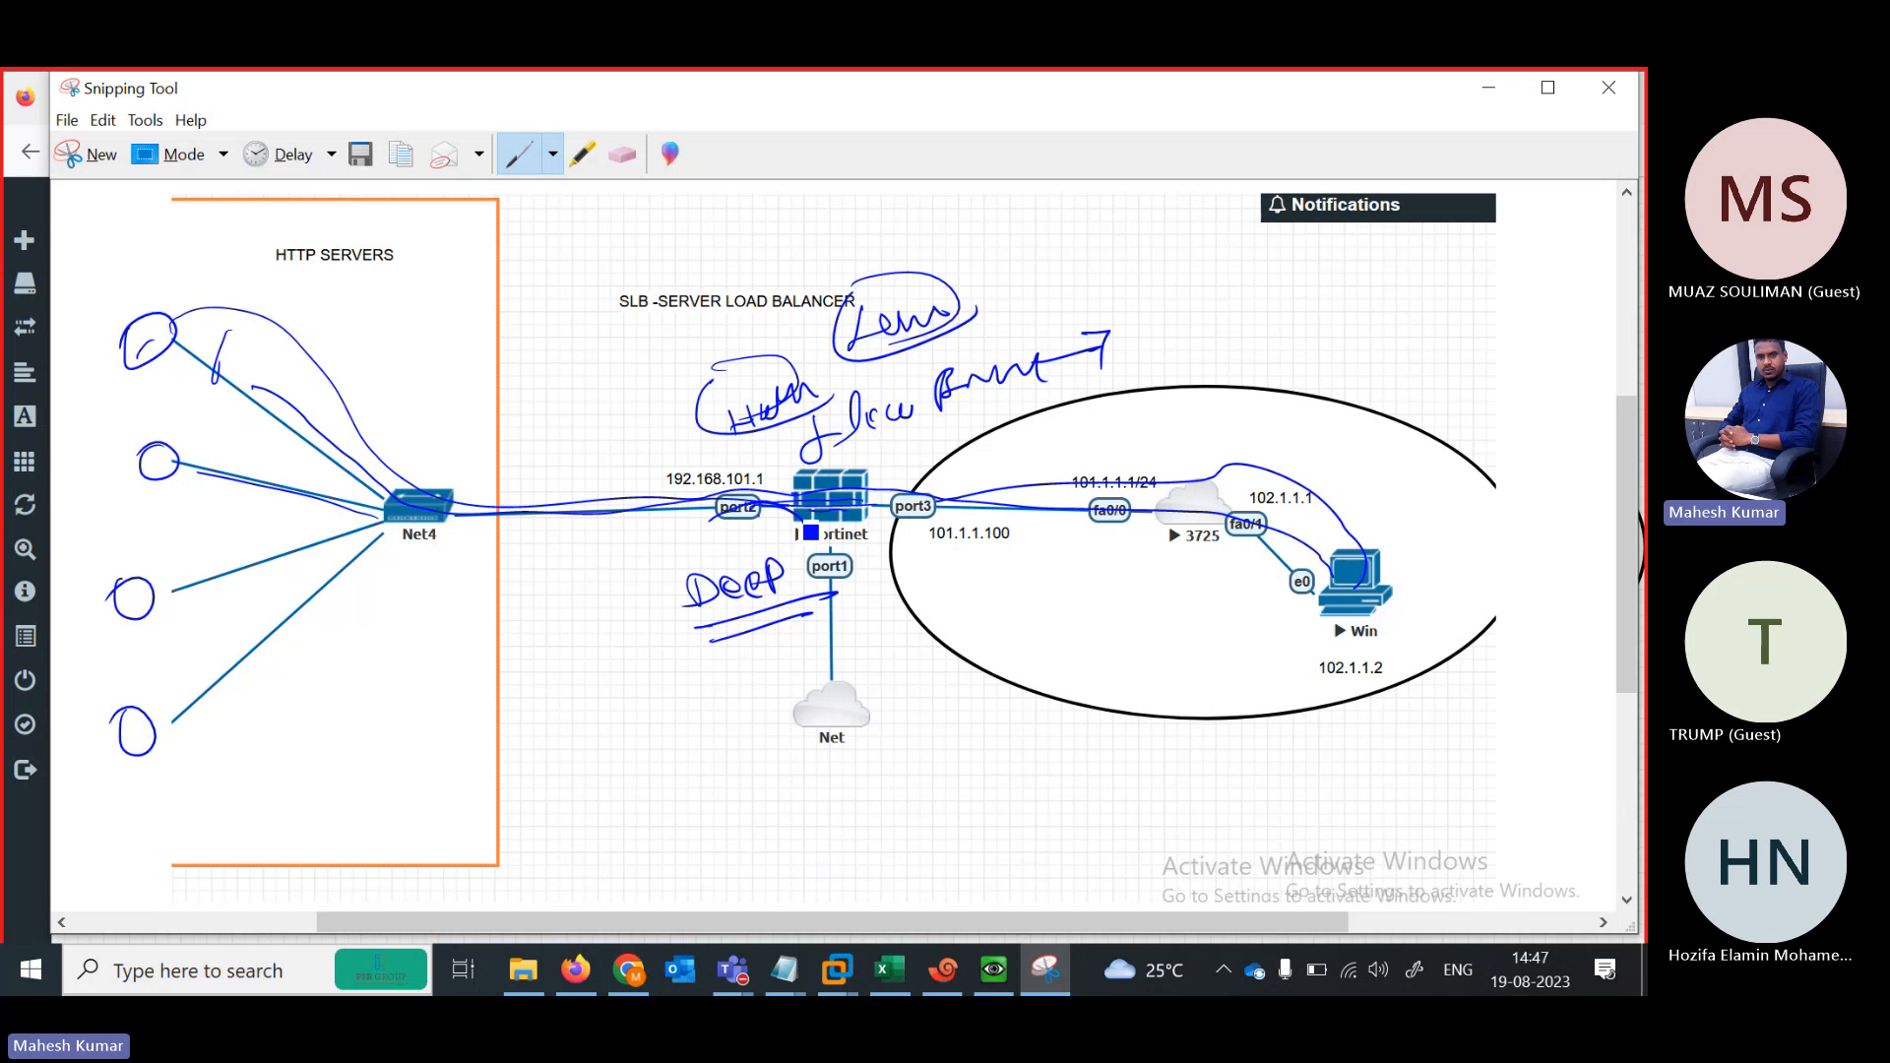
{"action": "left_click_drag", "start_coordinate": [838, 548], "coordinate": [833, 593]}
{"action": "mouse_move", "coordinate": [801, 509]}
{"action": "left_mouse_down"}
{"action": "mouse_move", "coordinate": [930, 498]}
{"action": "mouse_move", "coordinate": [1100, 520]}
{"action": "mouse_move", "coordinate": [1328, 605]}
{"action": "left_mouse_up"}
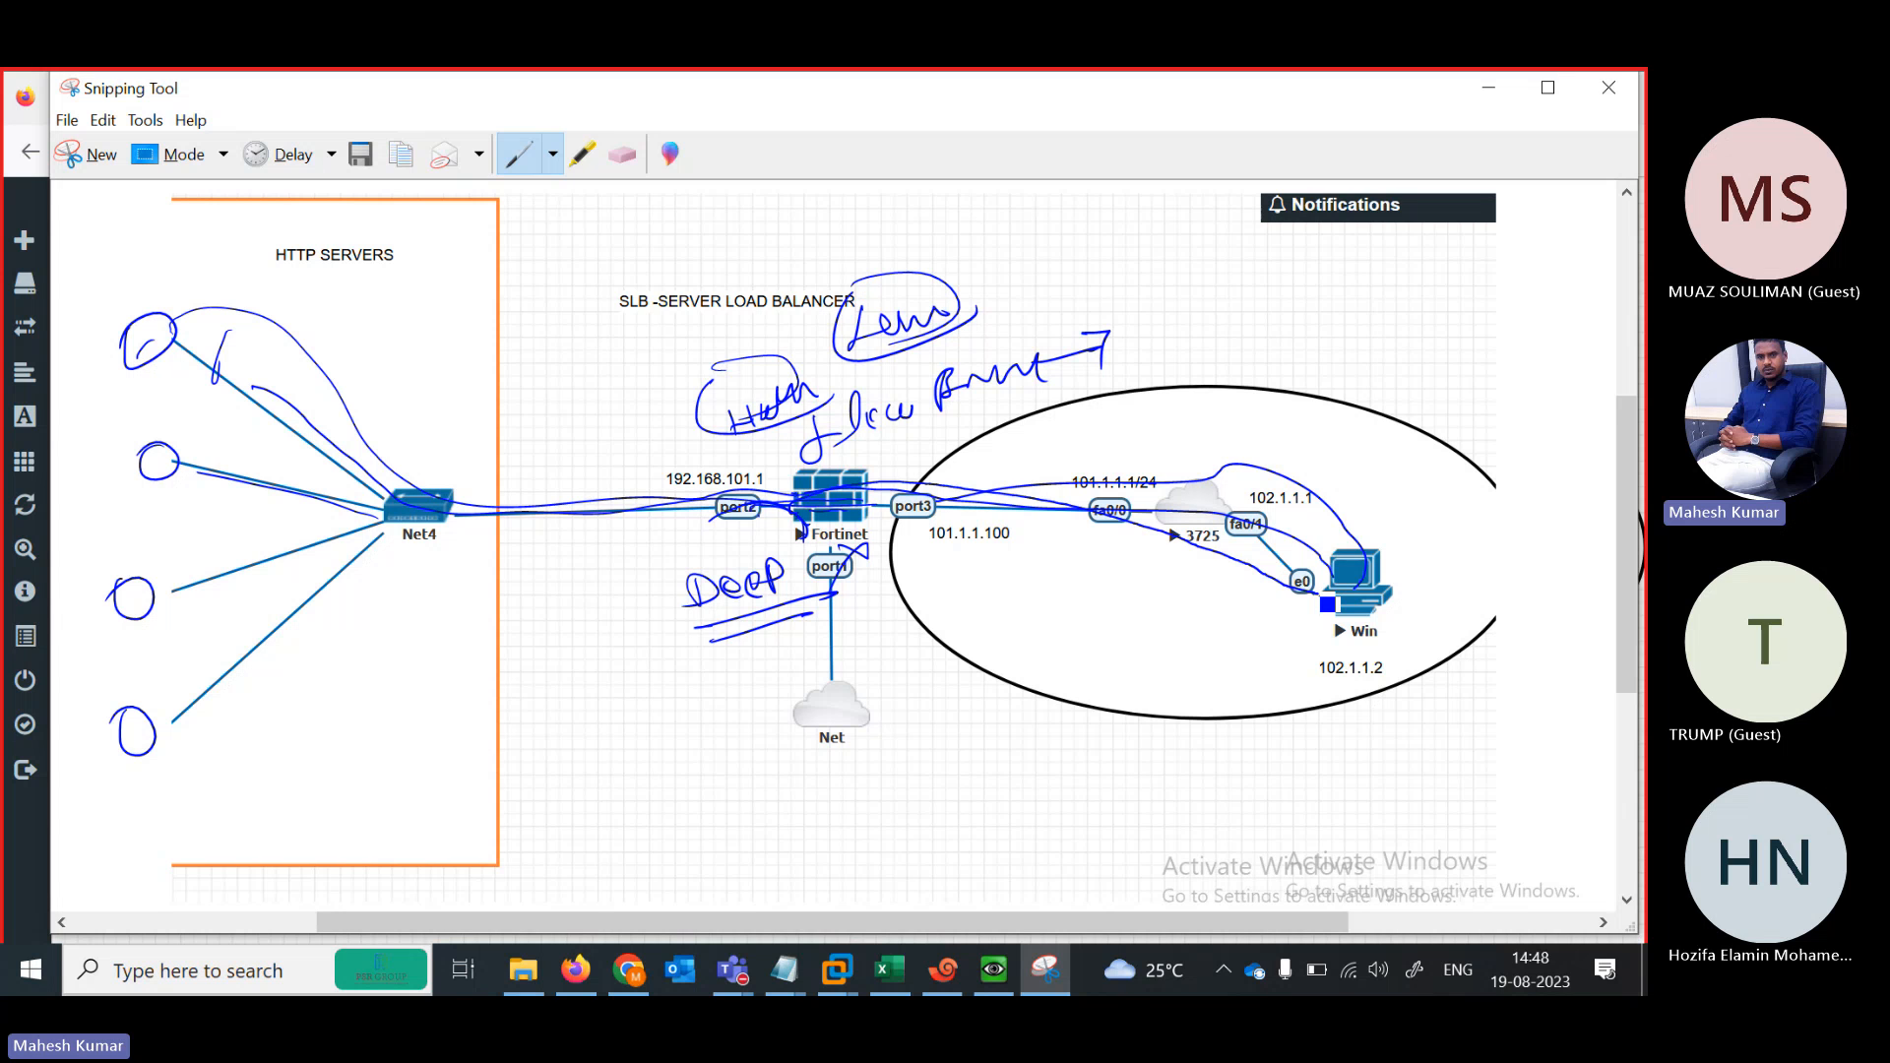
{"action": "left_click", "coordinate": [1492, 90]}
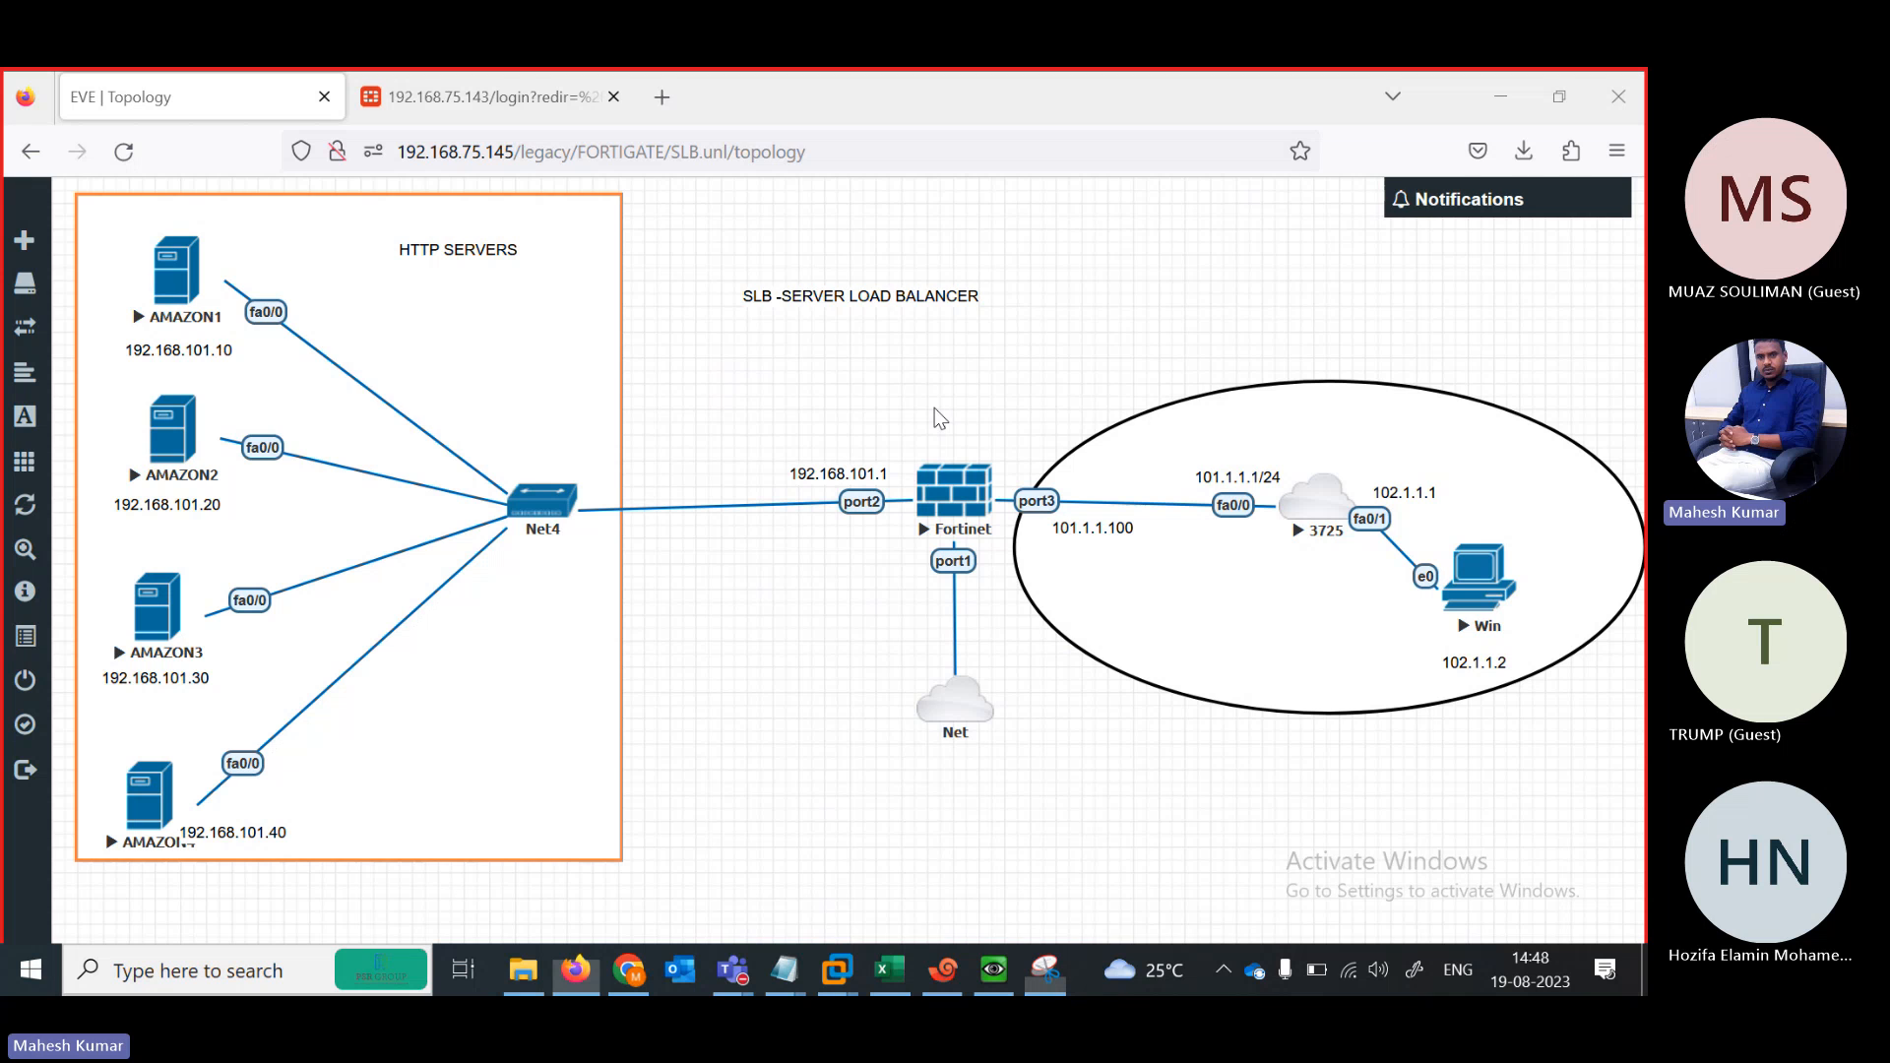
Check the failed SRV1 ping in Xshell, then open the Teams meeting's More actions
{"action": "left_click", "coordinate": [941, 971]}
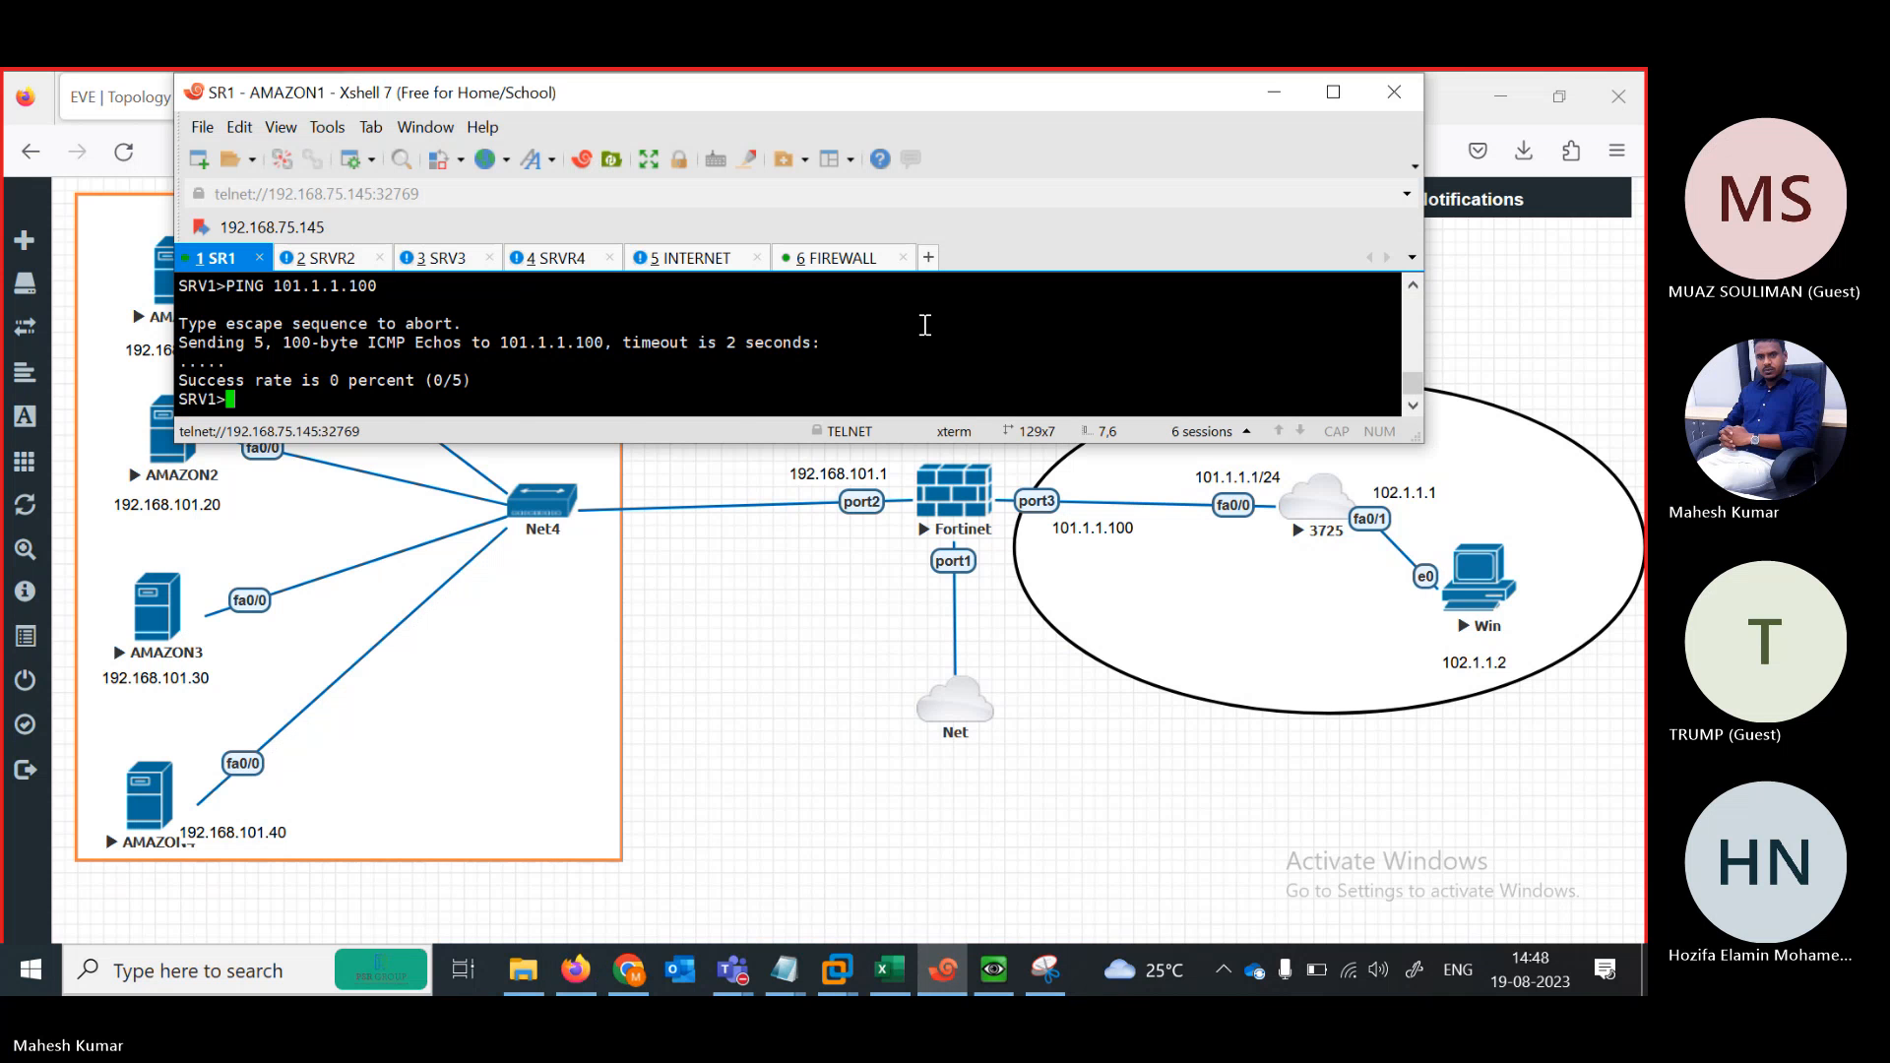
{"action": "left_click", "coordinate": [728, 989]}
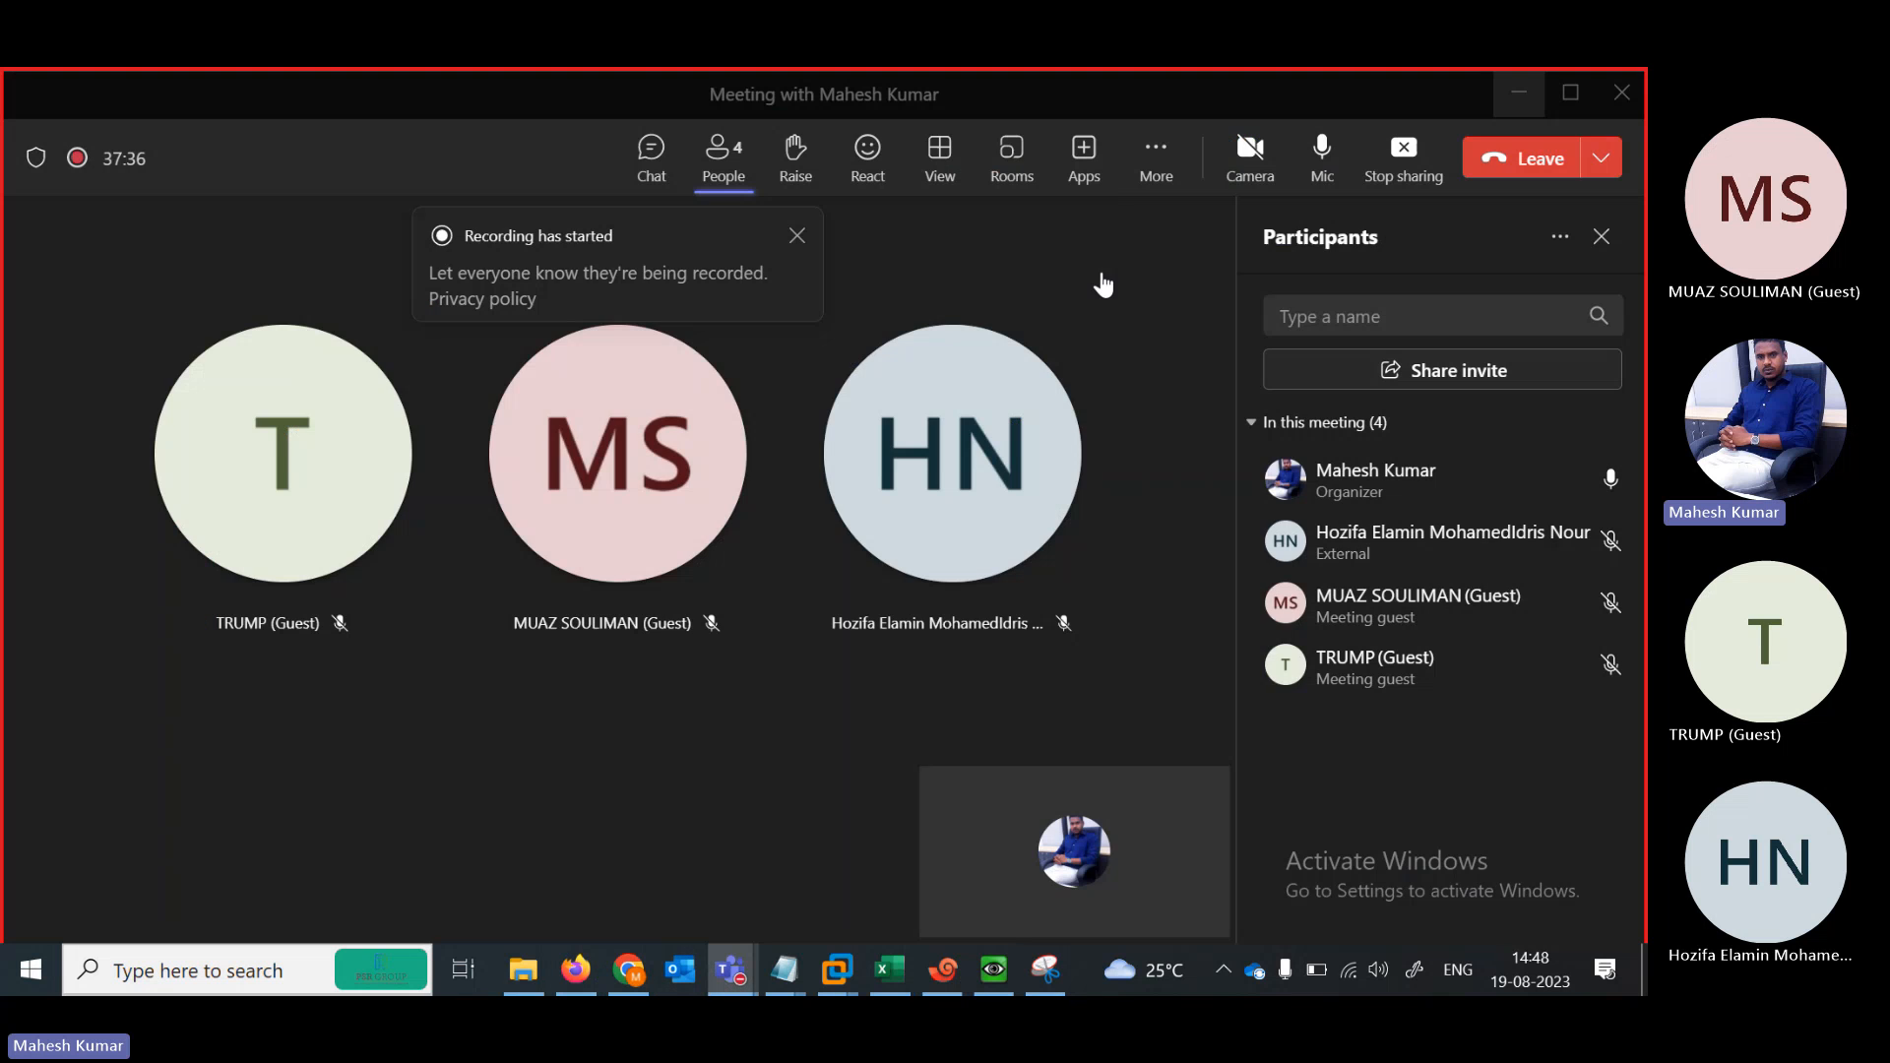
{"action": "left_click", "coordinate": [1157, 160]}
{"action": "left_click", "coordinate": [1150, 160]}
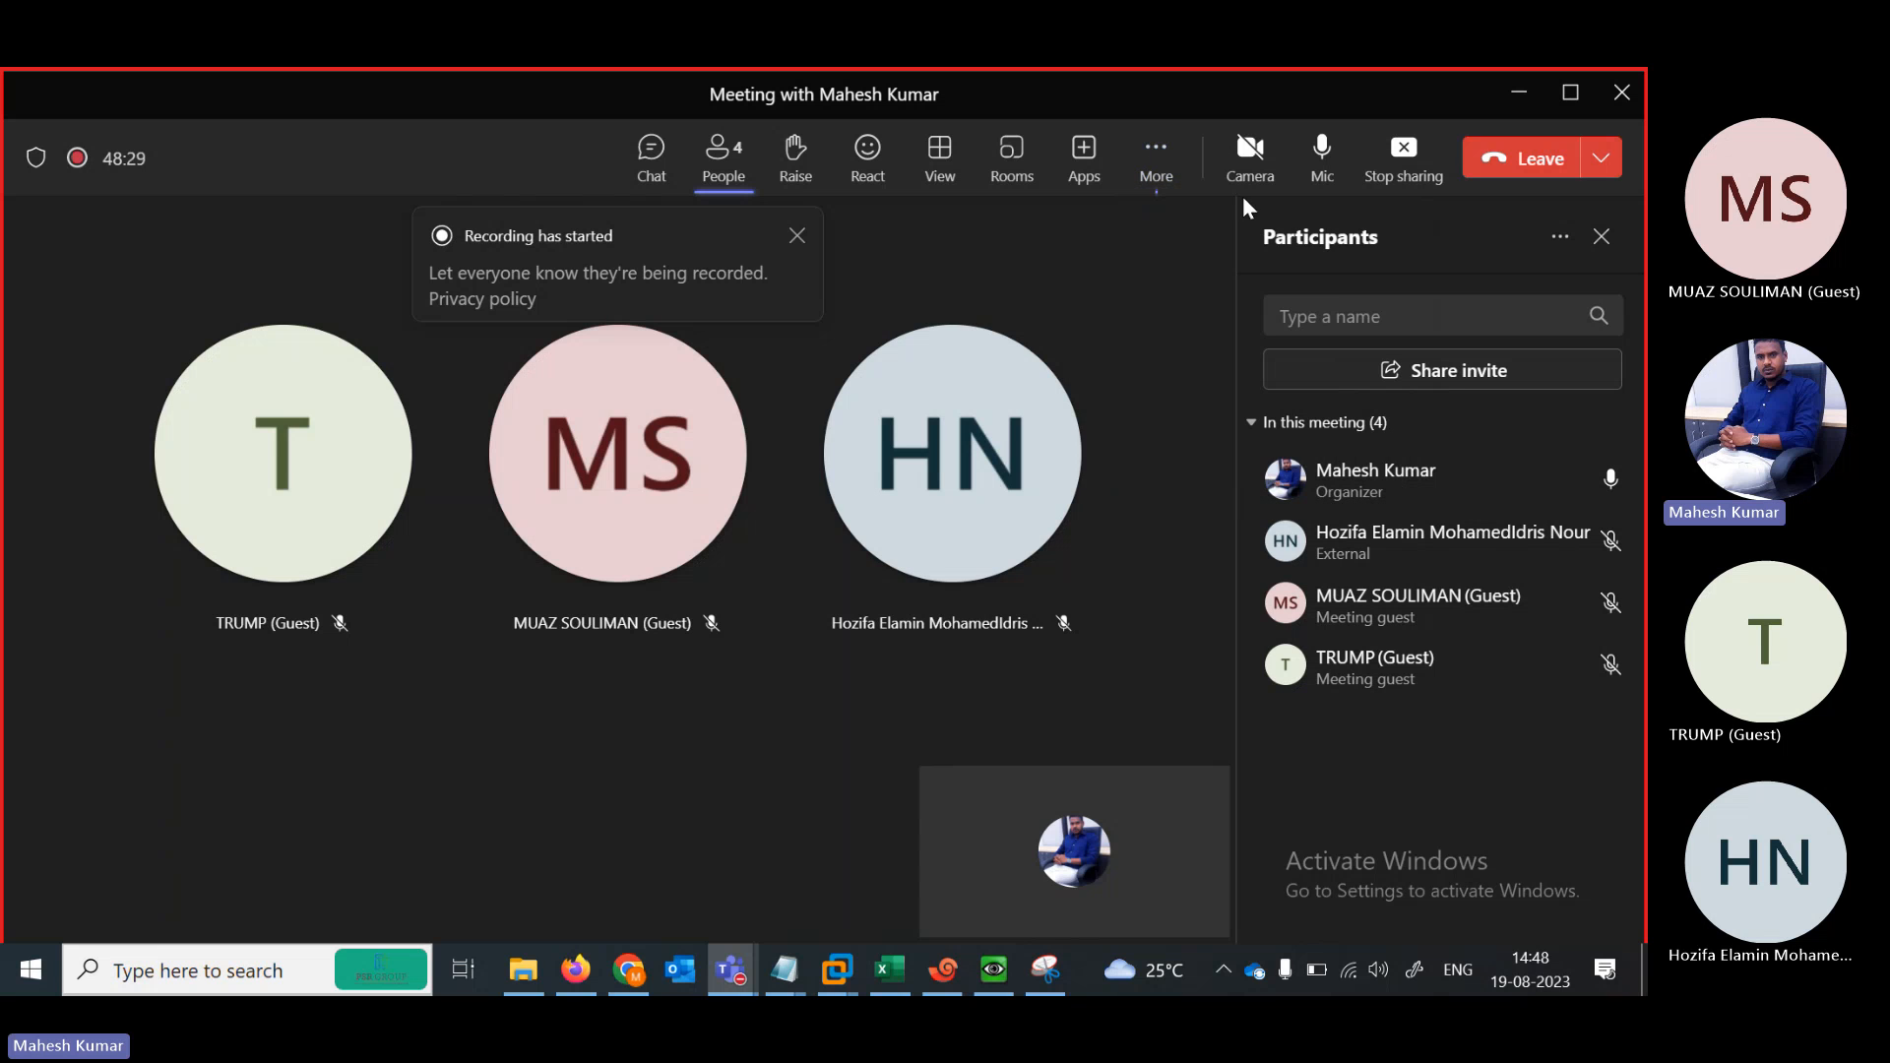
{"action": "left_click", "coordinate": [1148, 161]}
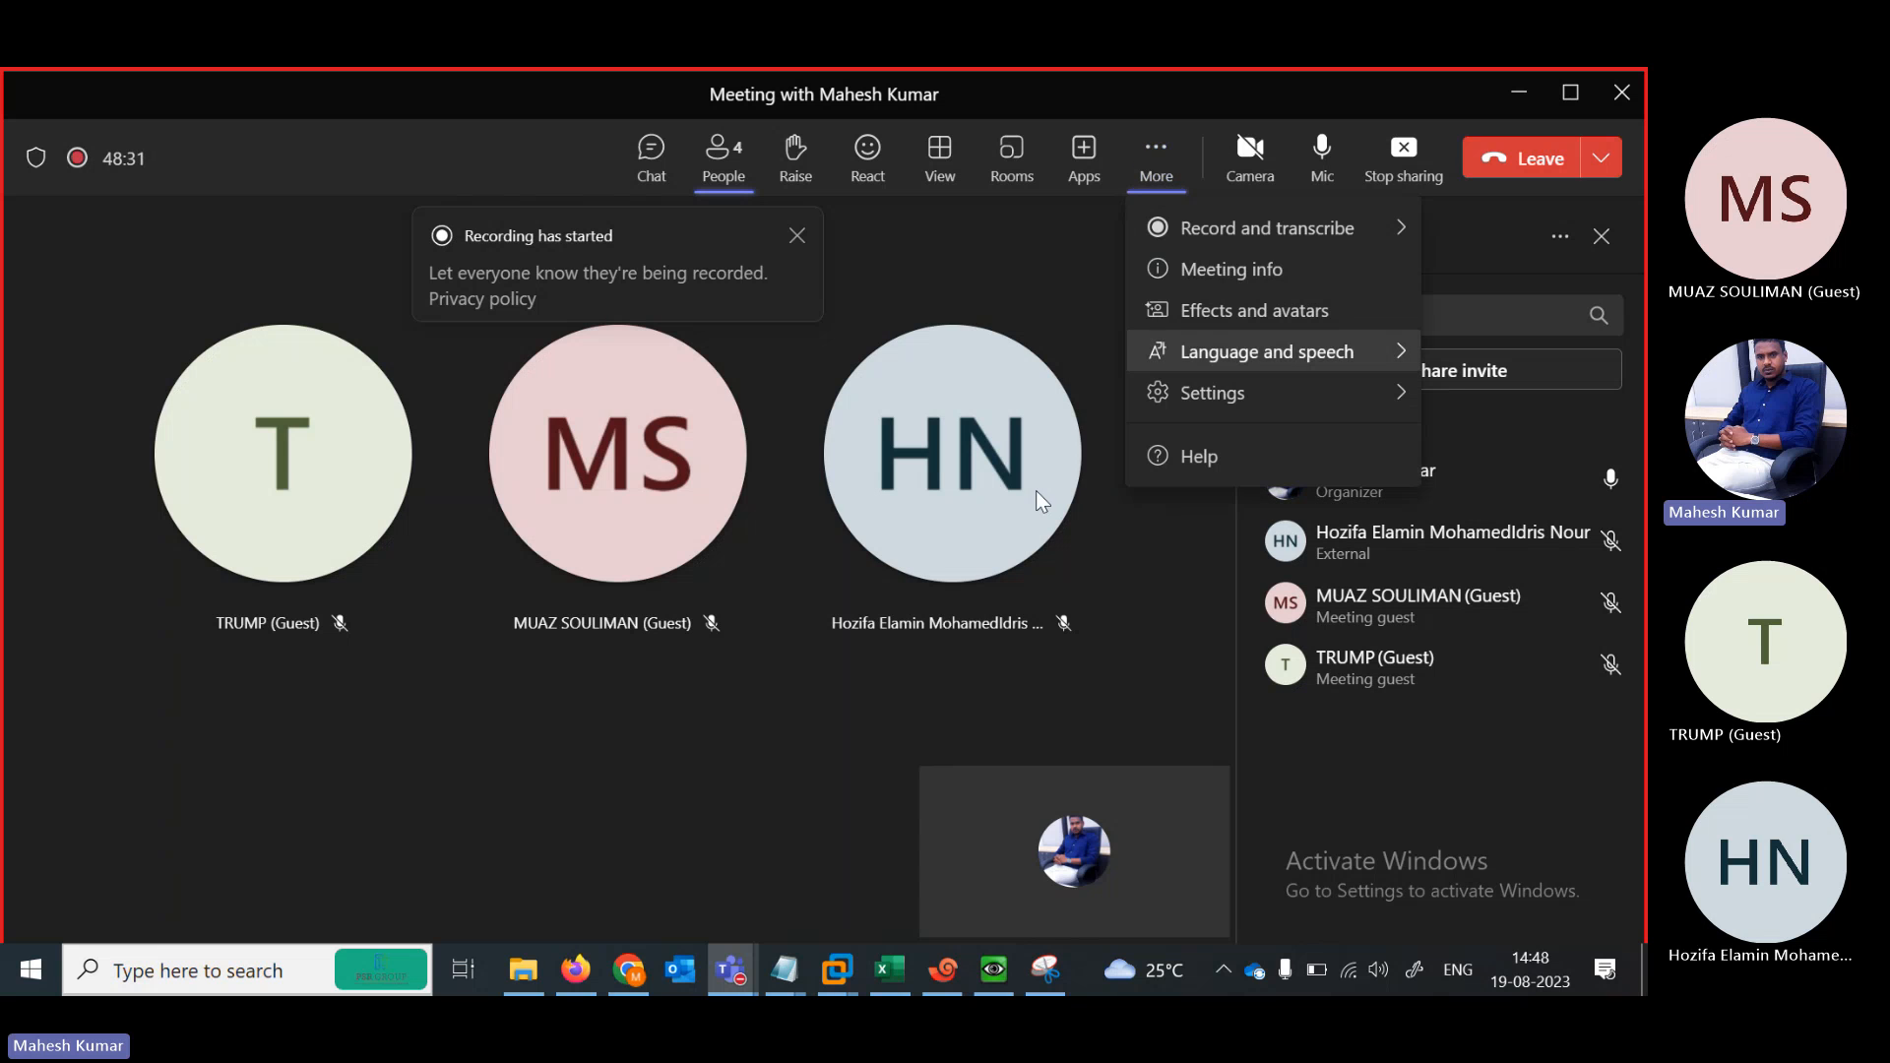
Enter DONE in cell B29 next to Server Load Balancing (SLB) on the NSE ENGLISH sheet
{"action": "left_click", "coordinate": [885, 966]}
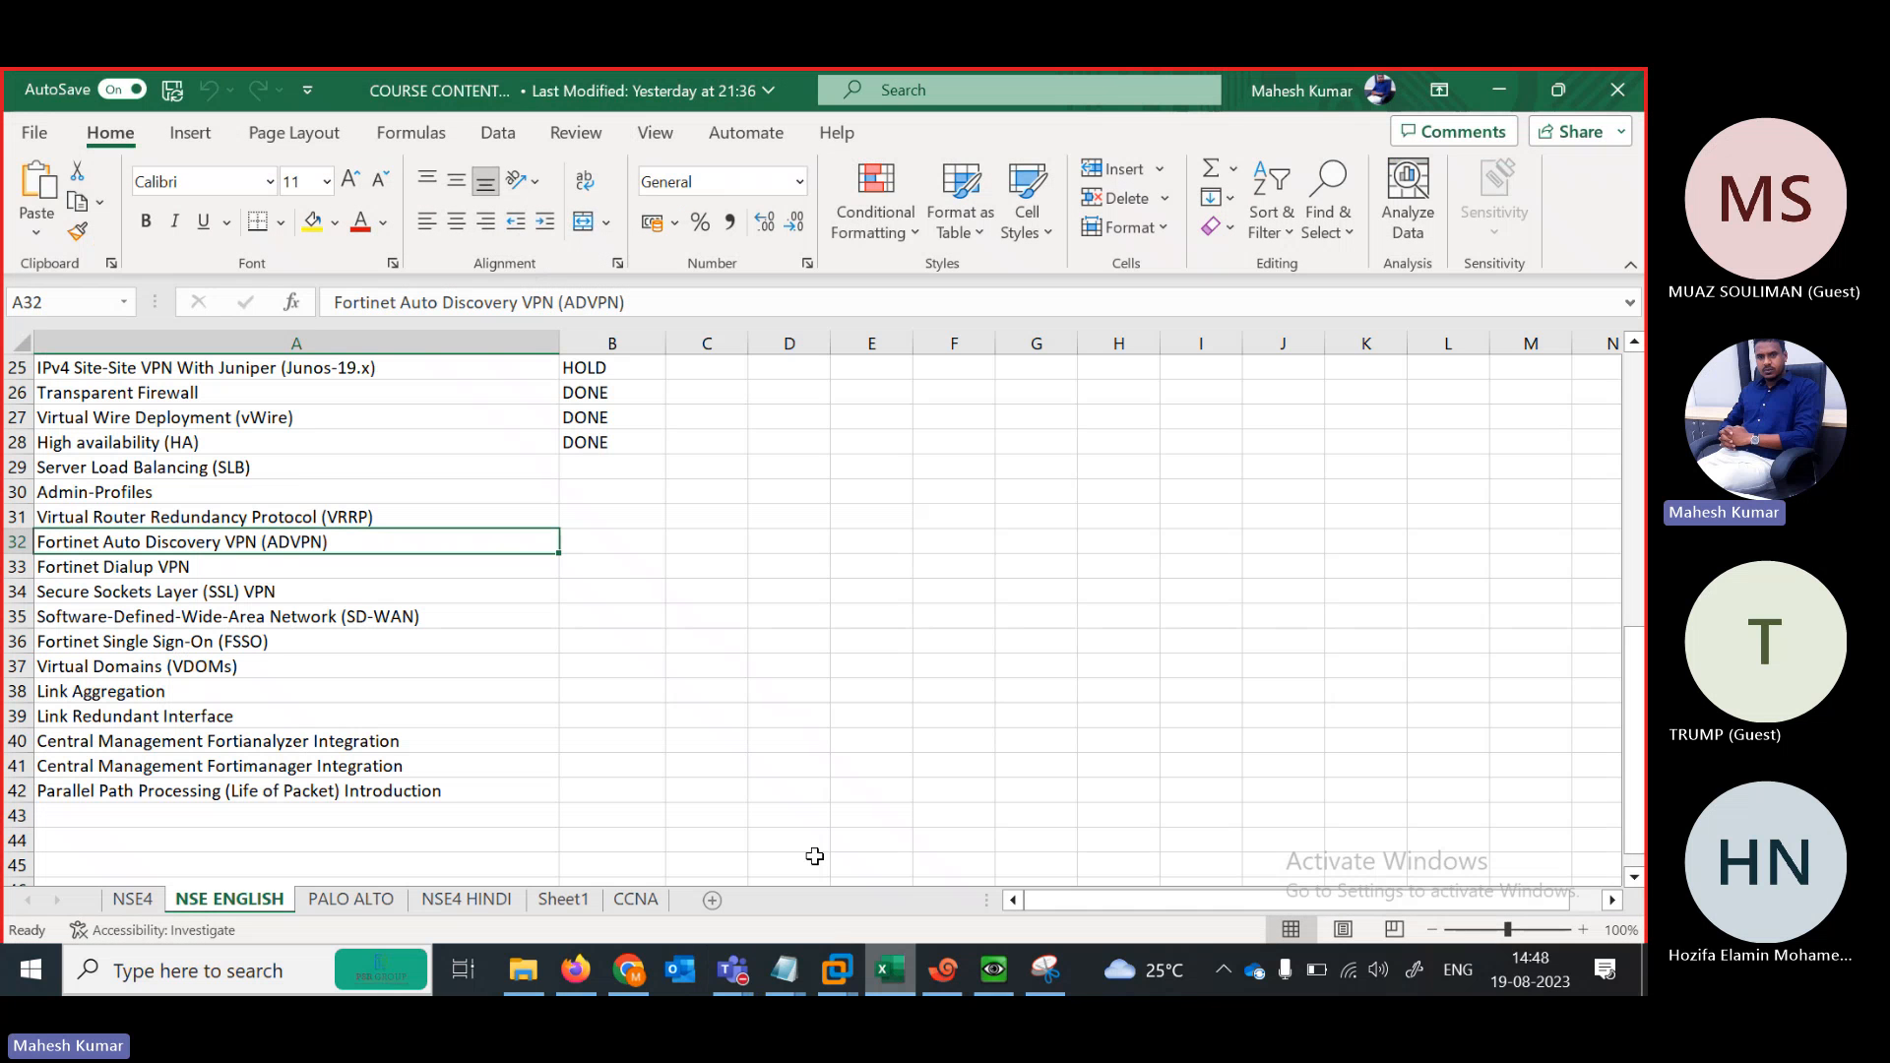
{"action": "left_click", "coordinate": [587, 471]}
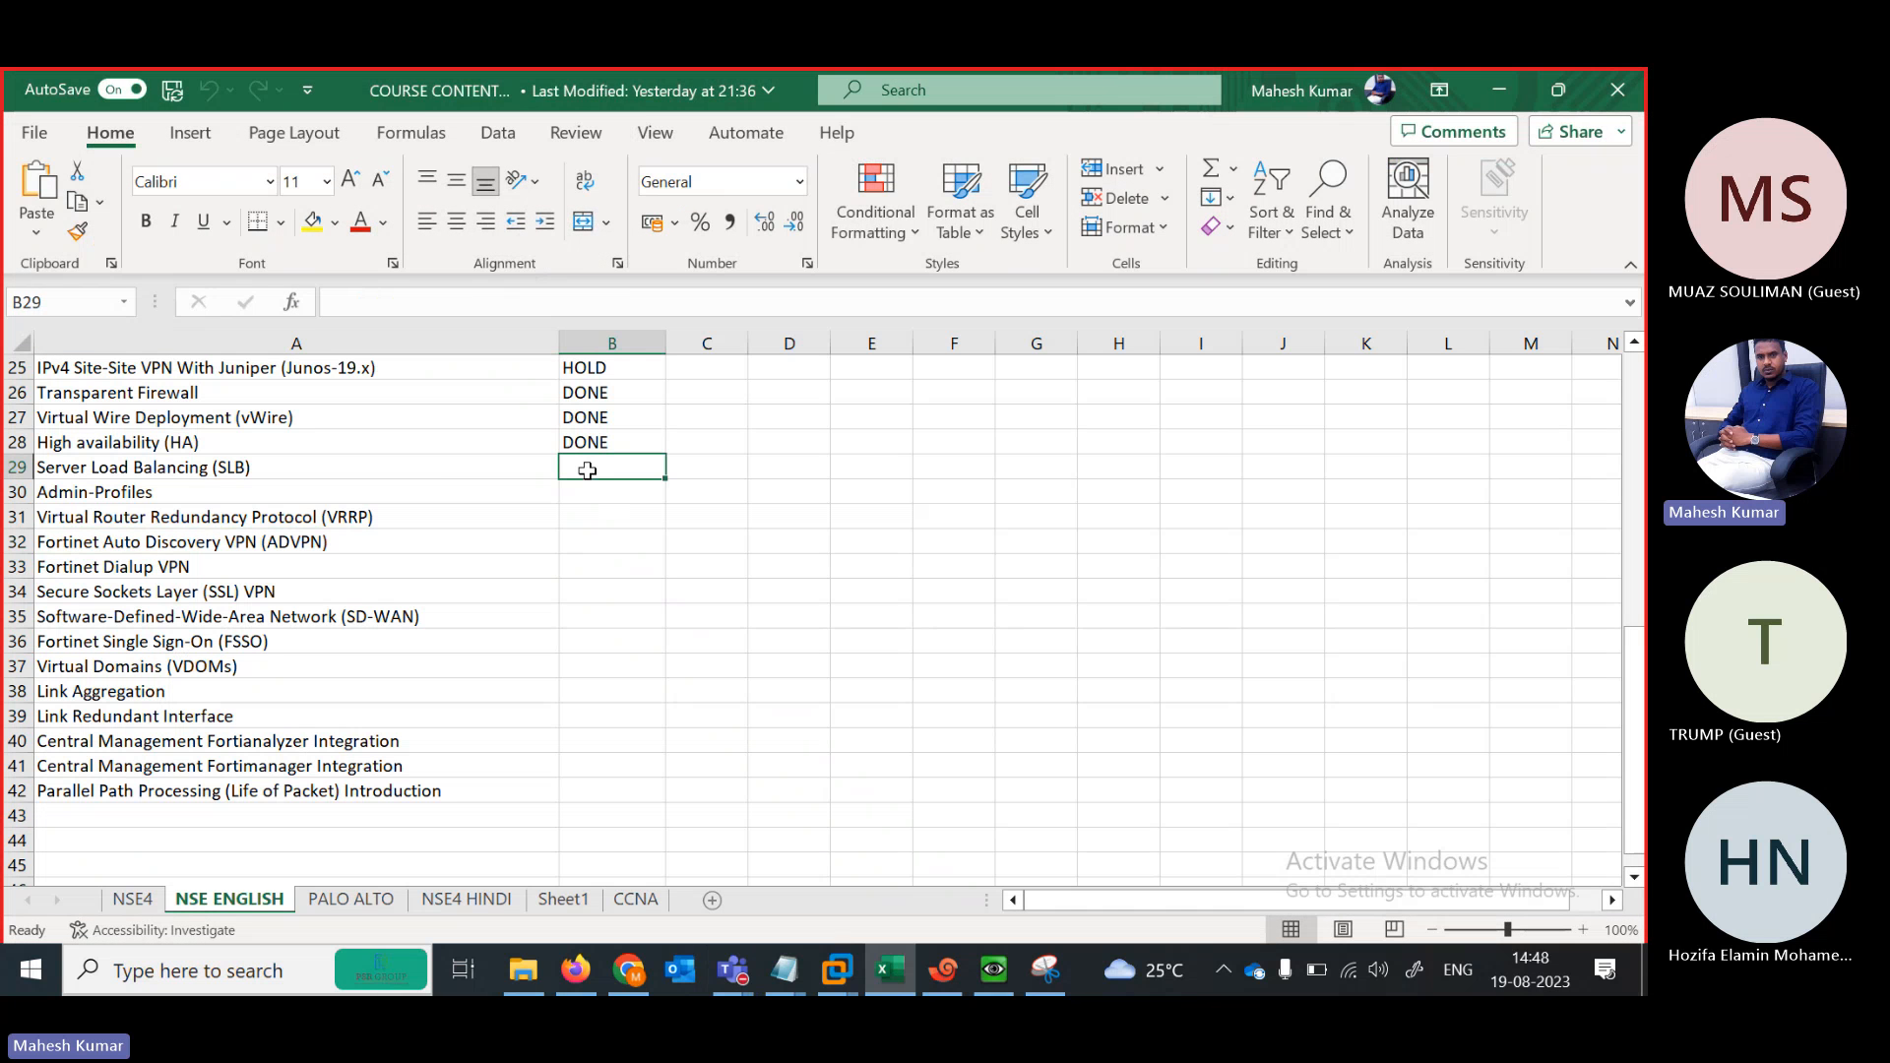
{"action": "double_click", "coordinate": [587, 471]}
{"action": "type", "text": "dONE"}
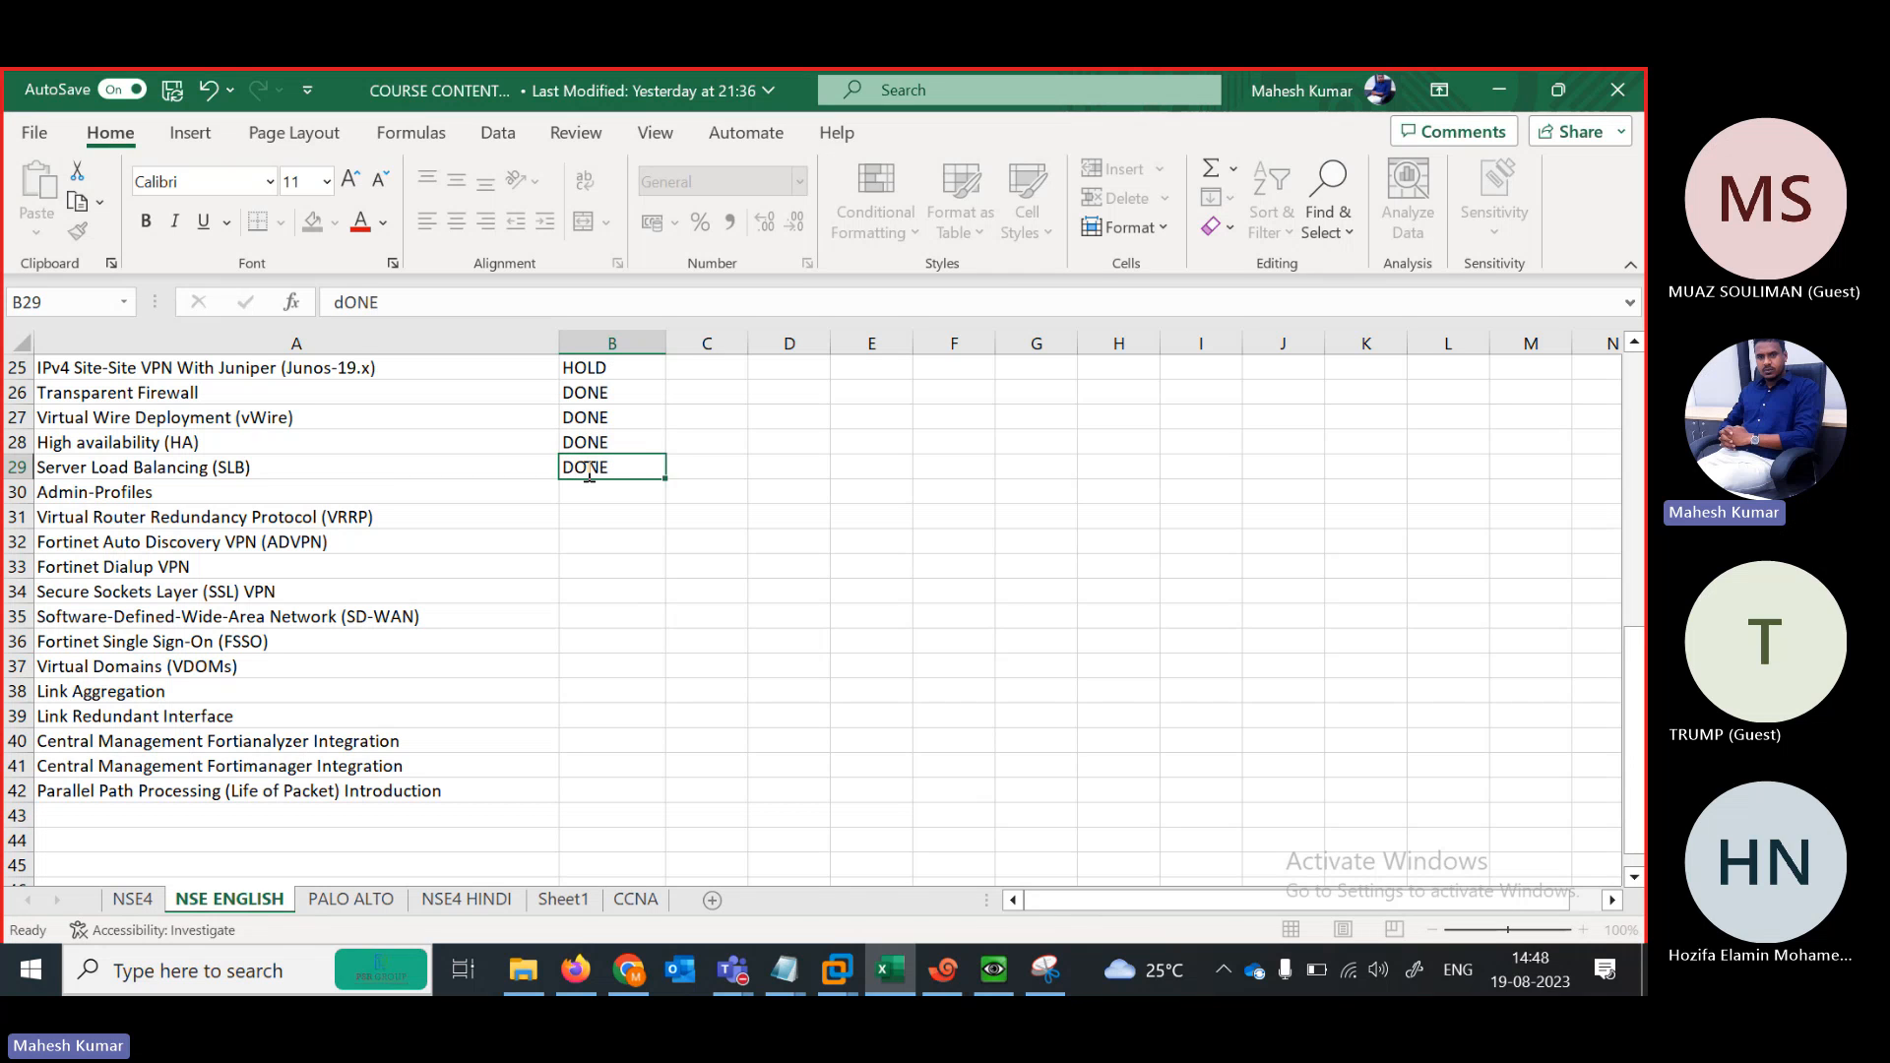
{"action": "key", "text": "Return"}
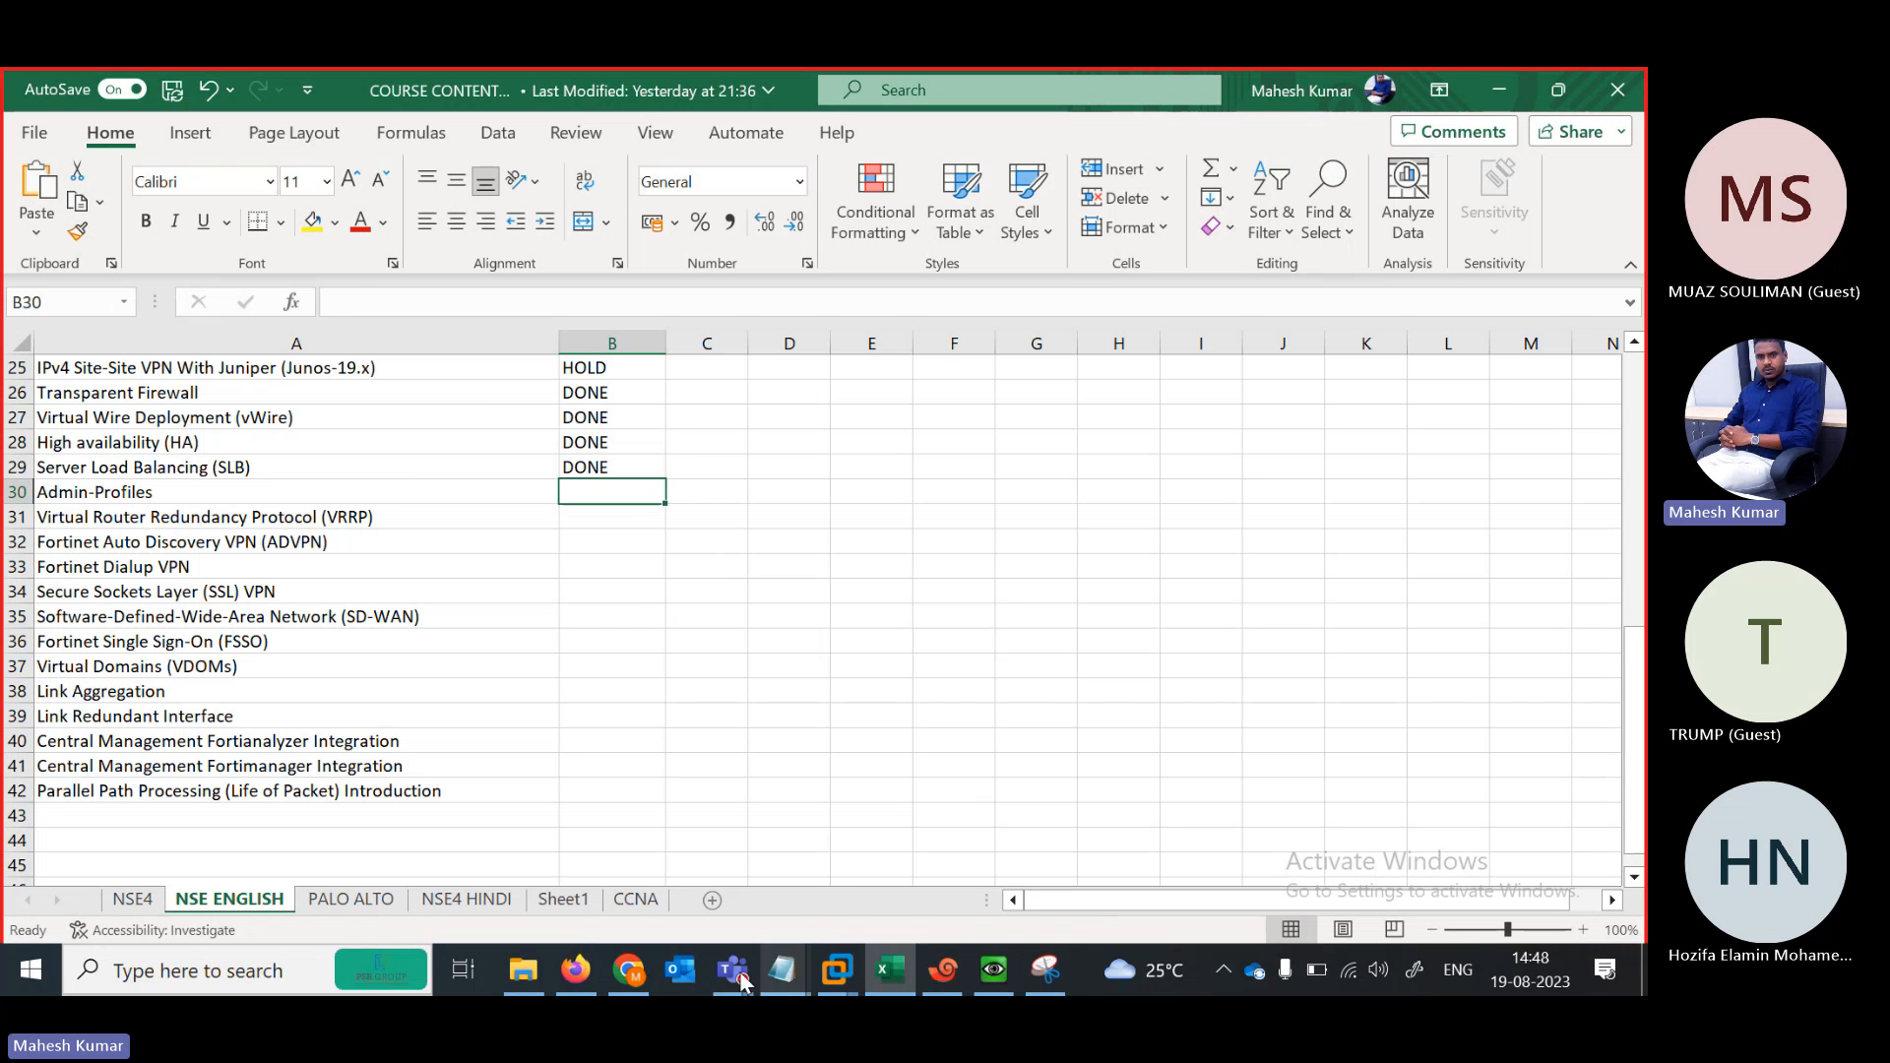
Stop the Win node and AMAZON1, AMAZON2, AMAZON3 and AMAZON4 from their context menus
{"action": "left_click", "coordinate": [578, 973]}
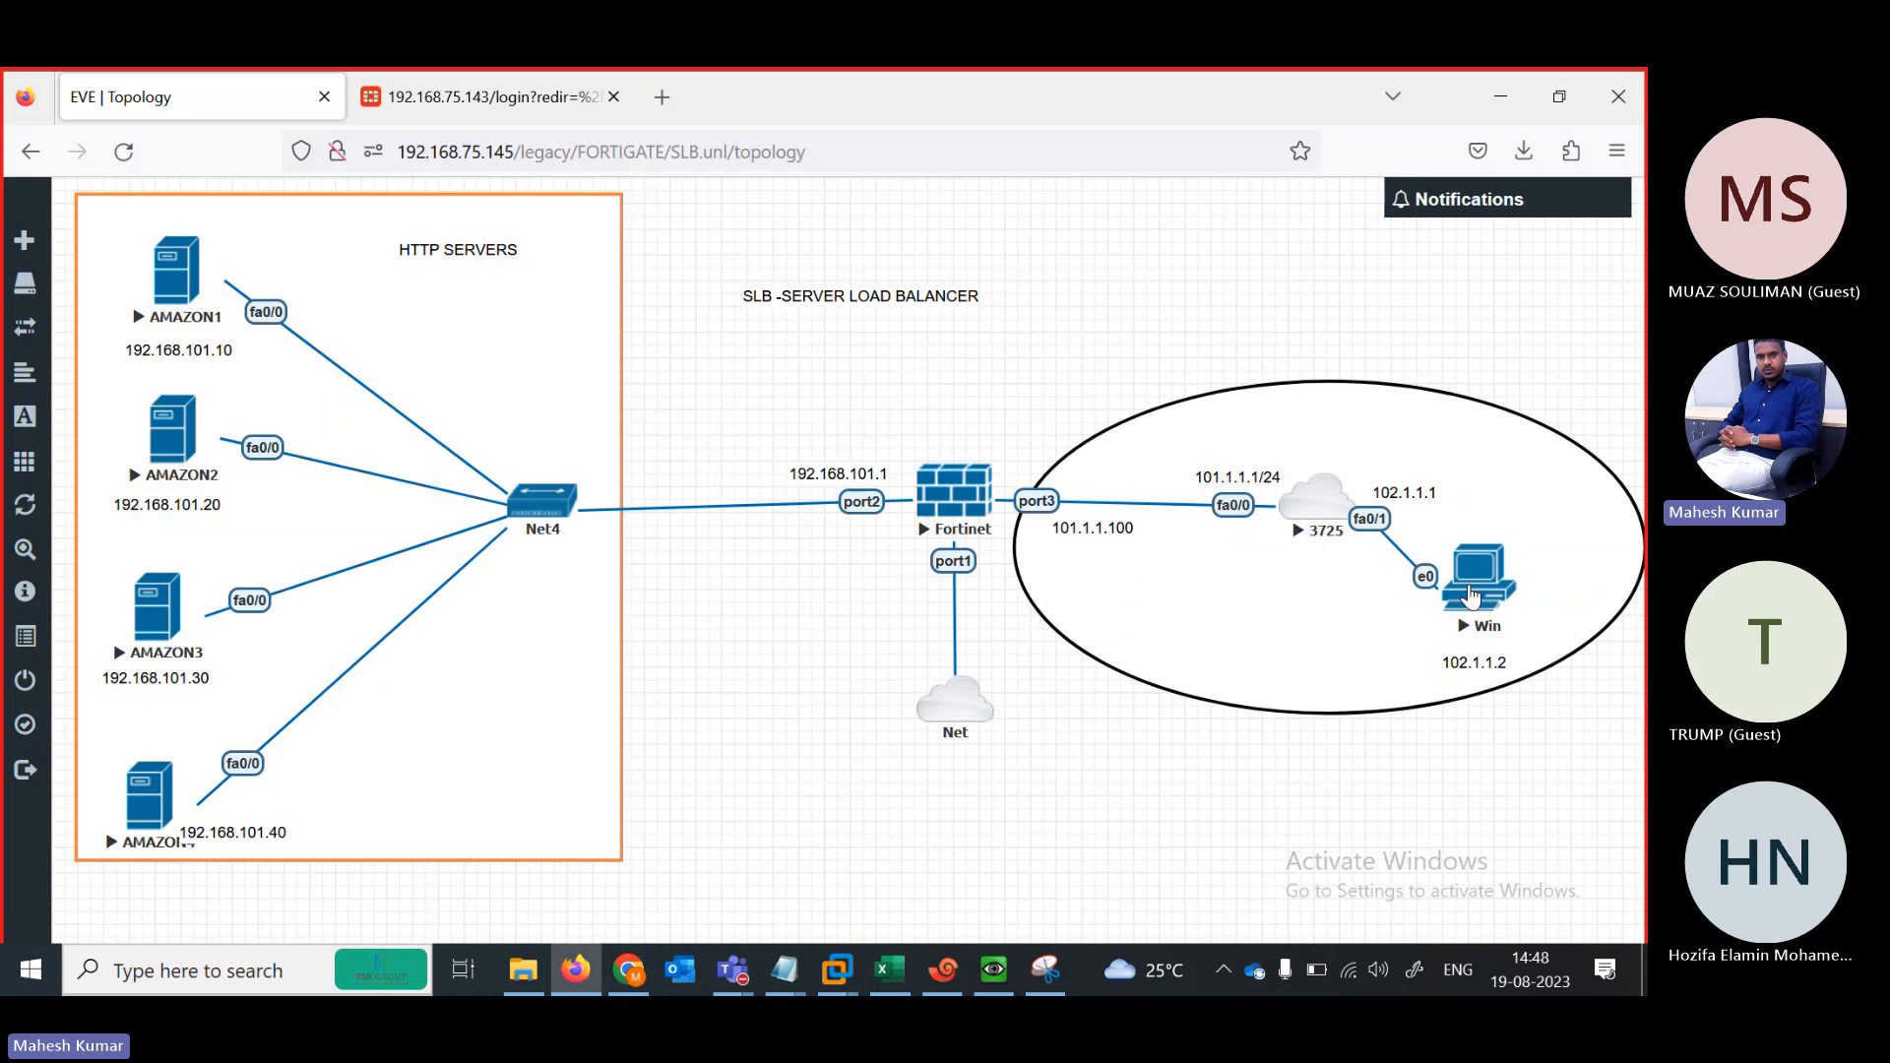
{"action": "right_click", "coordinate": [1474, 598]}
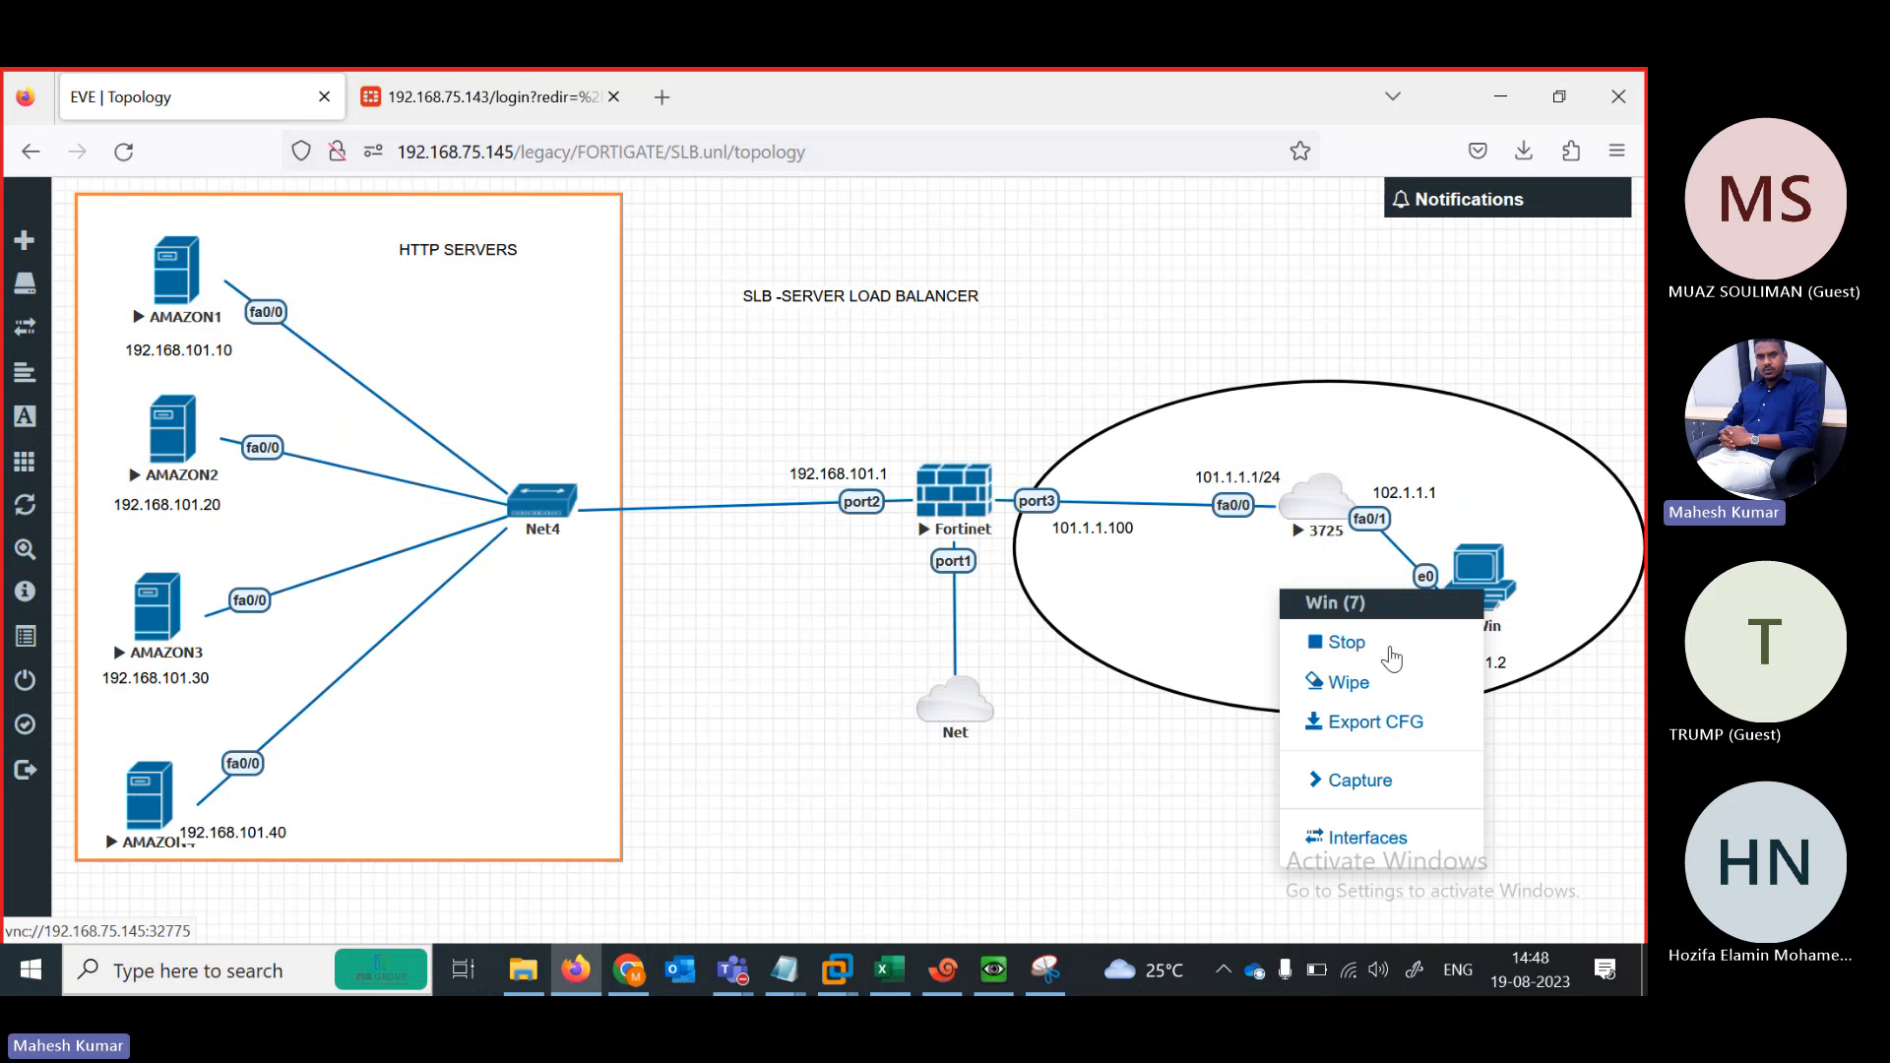
{"action": "left_click", "coordinate": [1340, 642]}
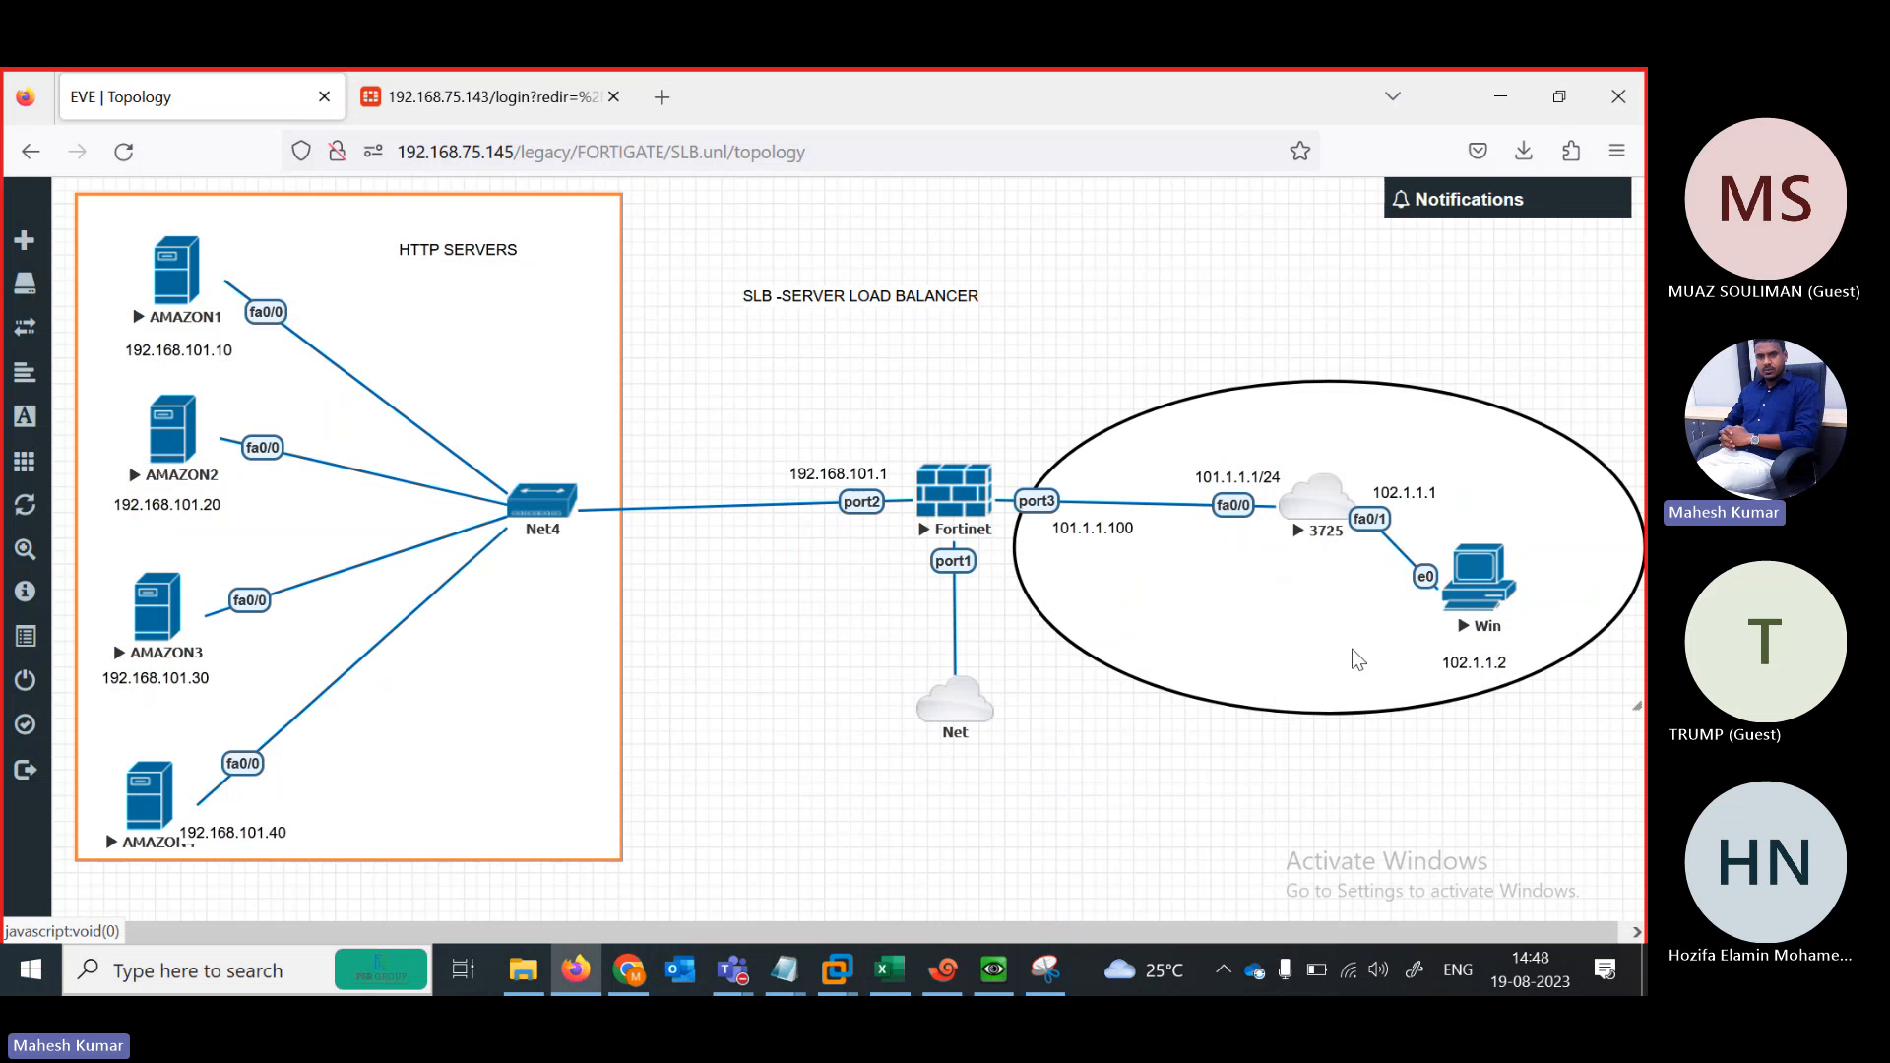
{"action": "right_click", "coordinate": [187, 287]}
{"action": "left_click", "coordinate": [232, 338]}
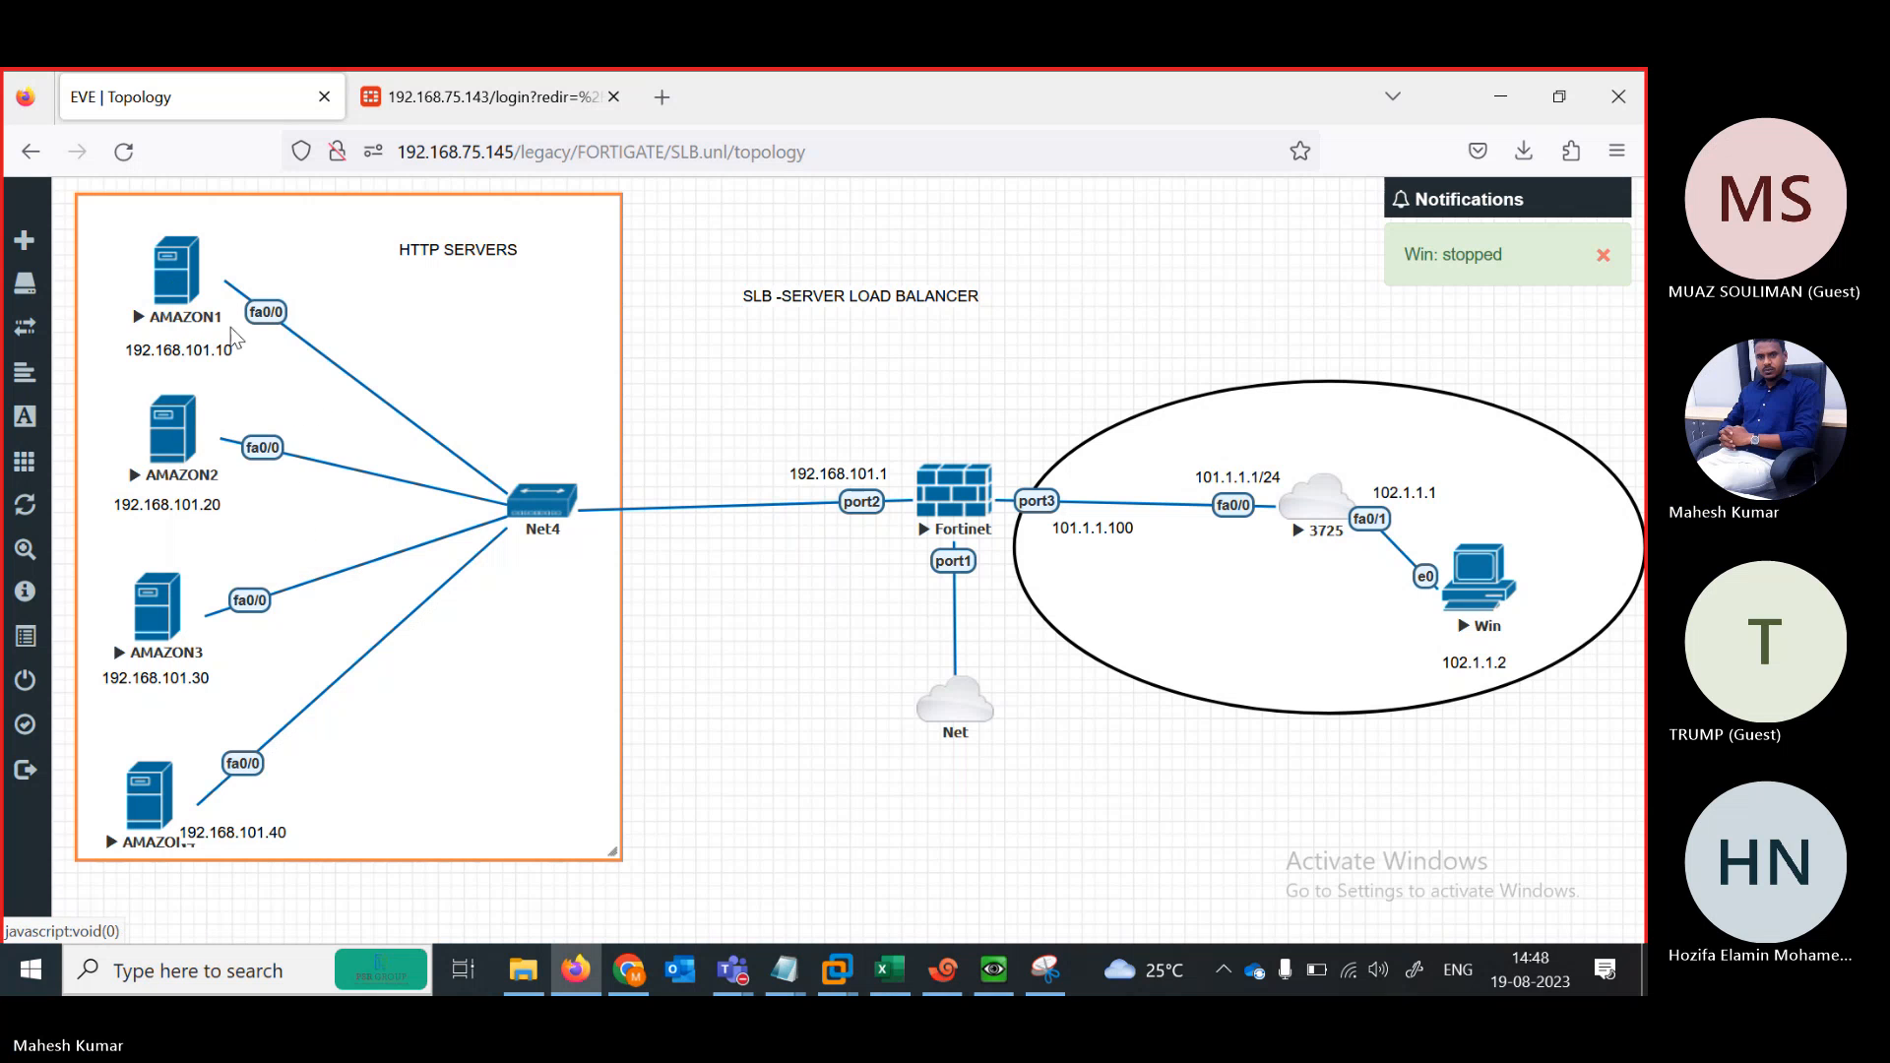
{"action": "right_click", "coordinate": [191, 453]}
{"action": "left_click", "coordinate": [241, 511]}
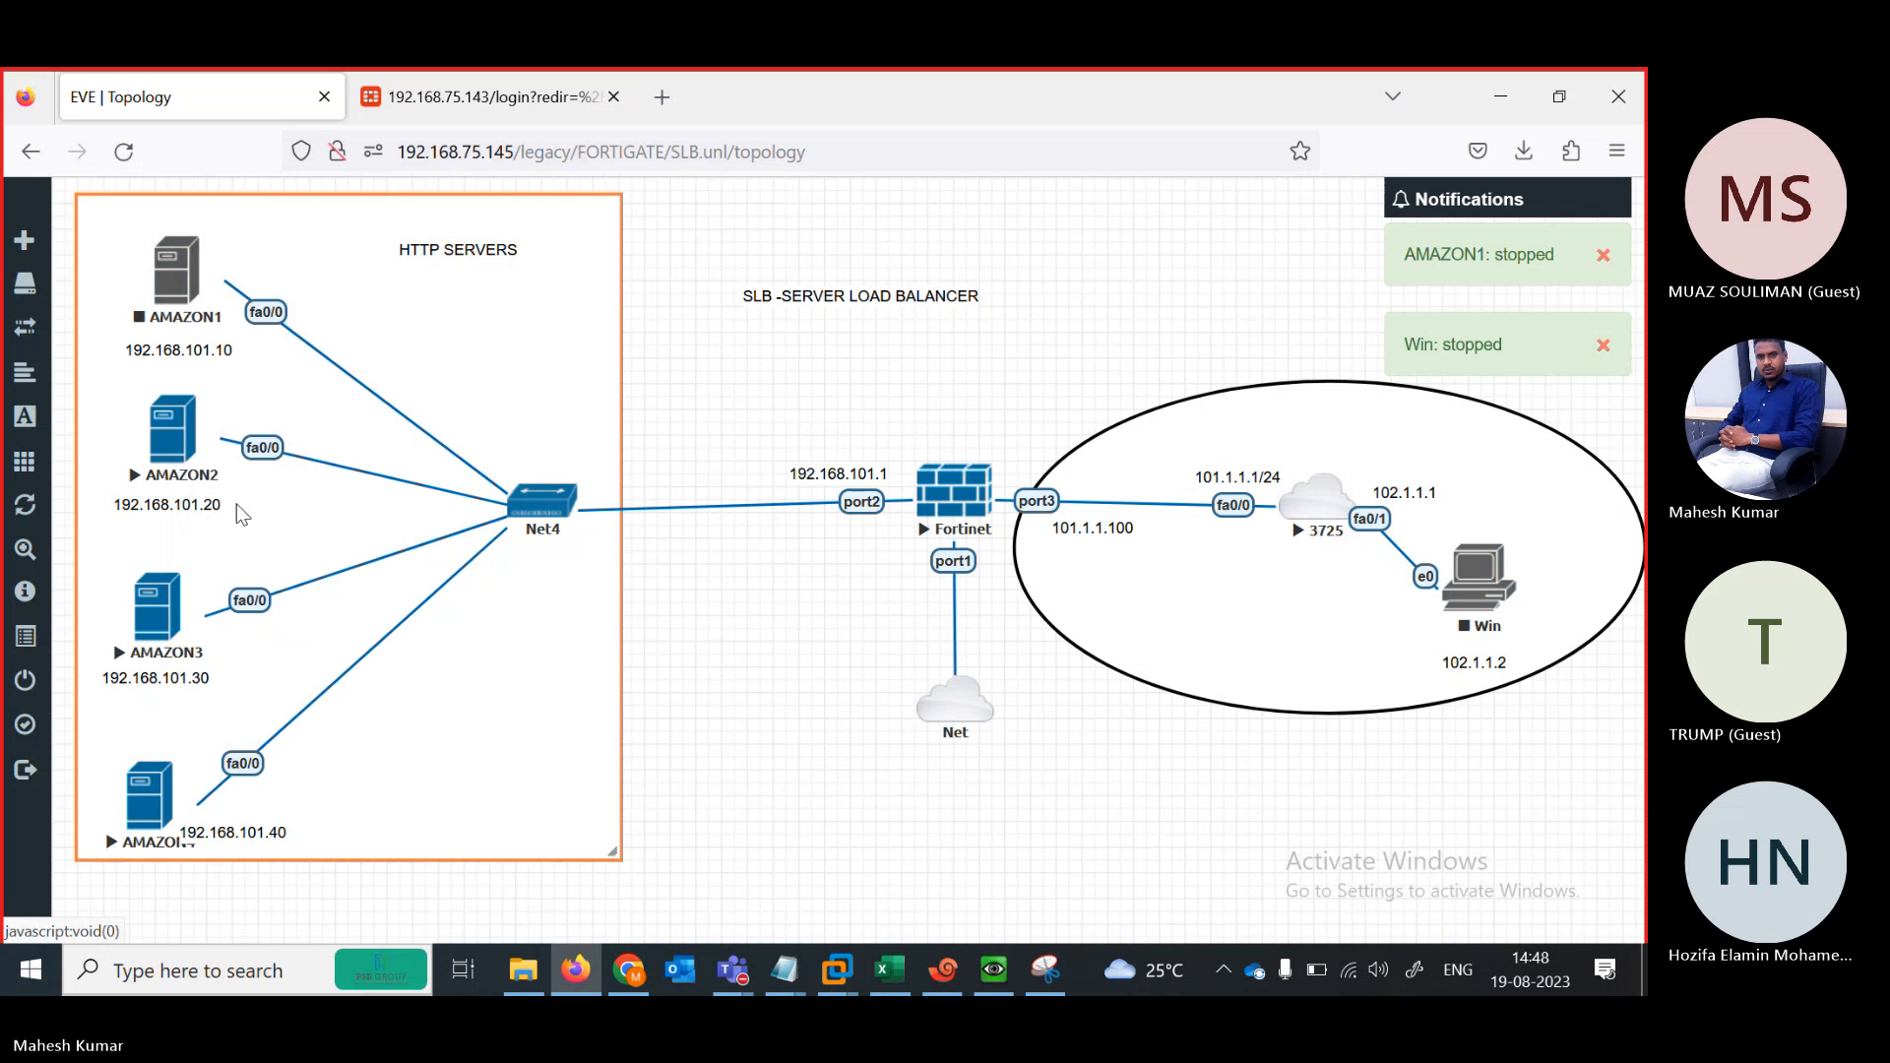
{"action": "right_click", "coordinate": [174, 611]}
{"action": "left_click", "coordinate": [222, 662]}
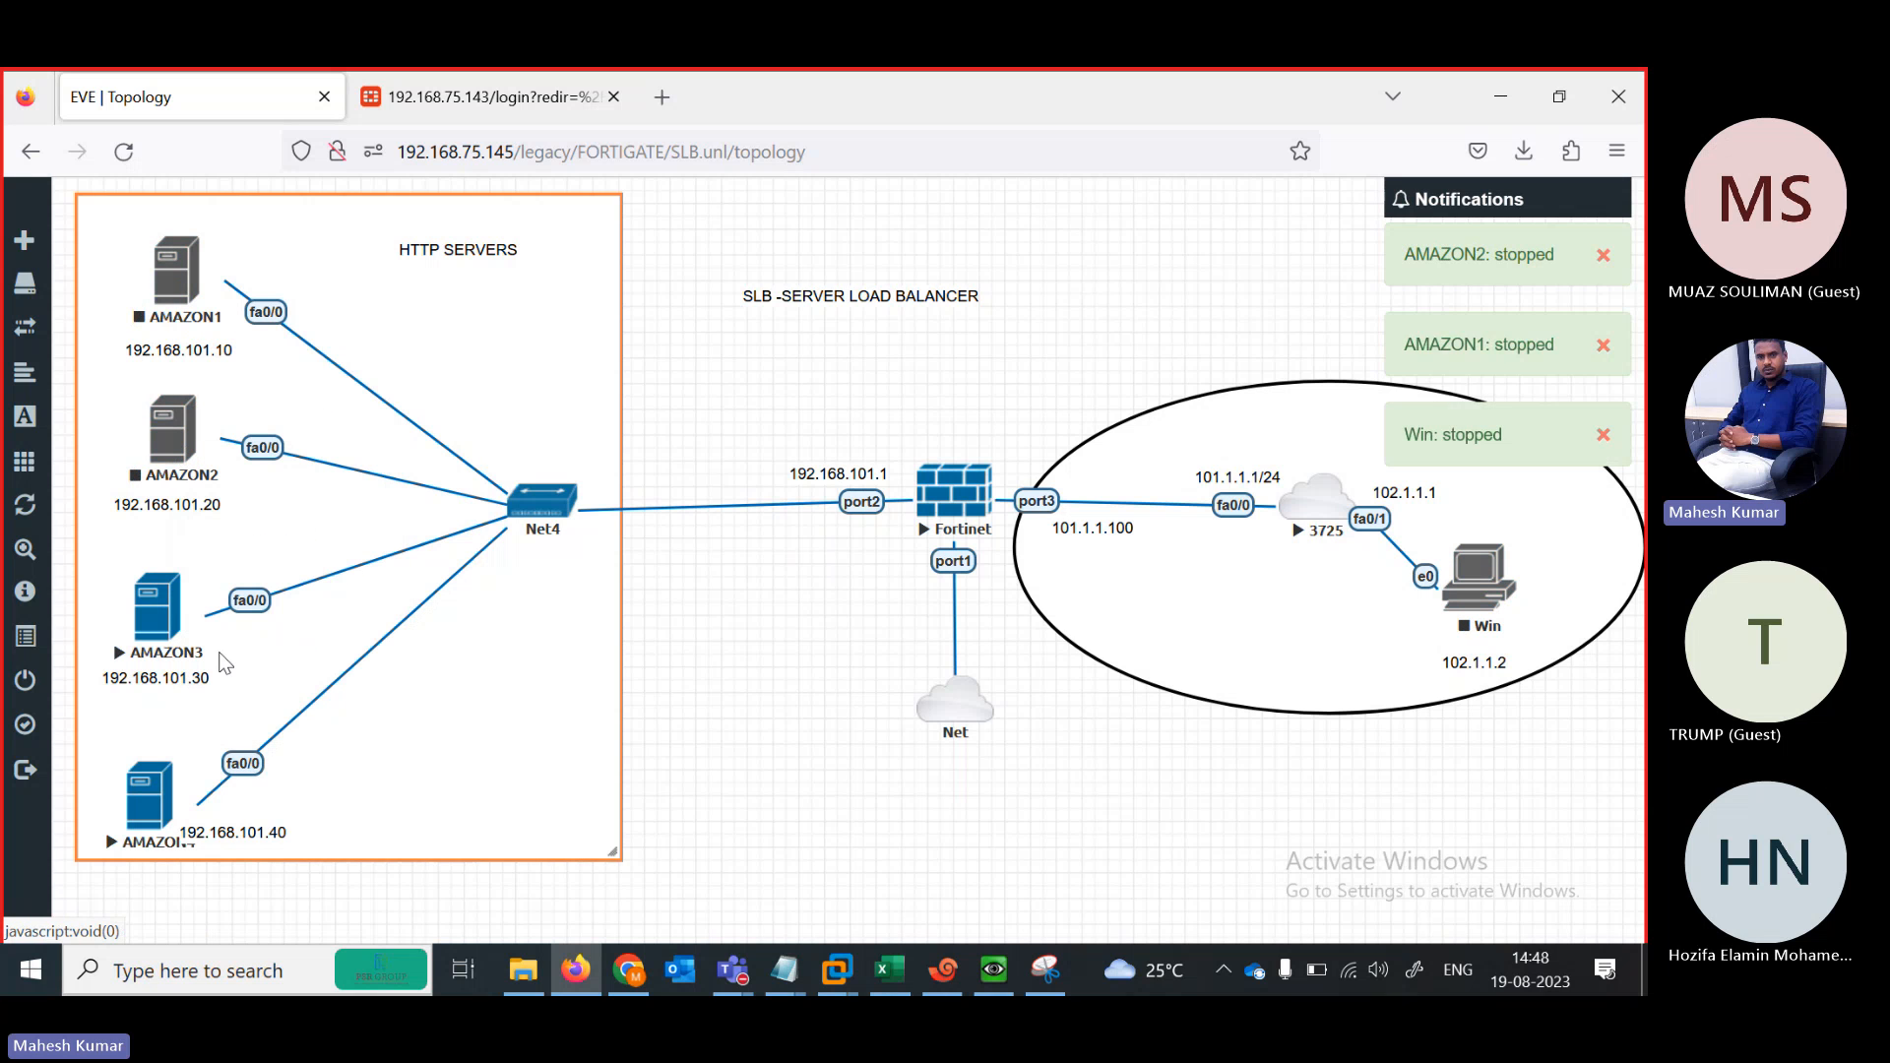
{"action": "right_click", "coordinate": [174, 817]}
{"action": "left_click", "coordinate": [241, 710]}
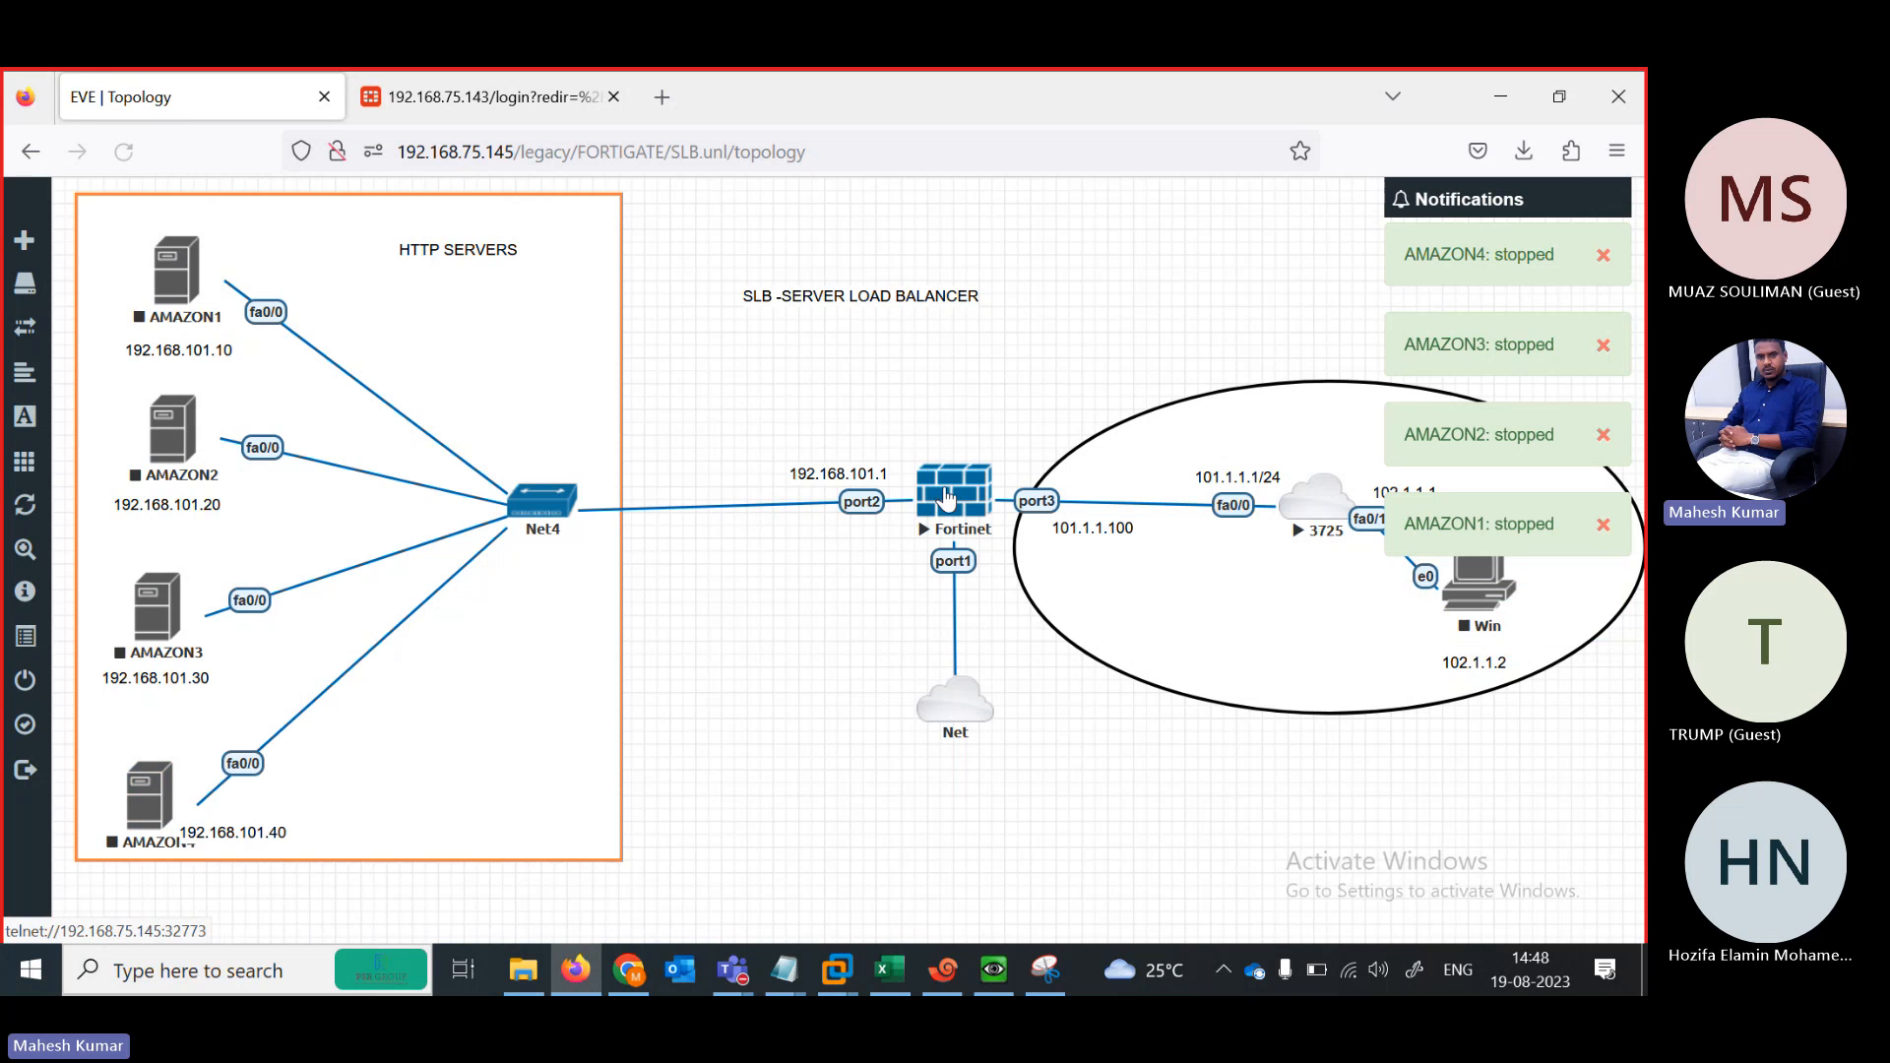
Log in to the FortiGate web GUI as admin without saving the login
{"action": "left_click", "coordinate": [947, 497]}
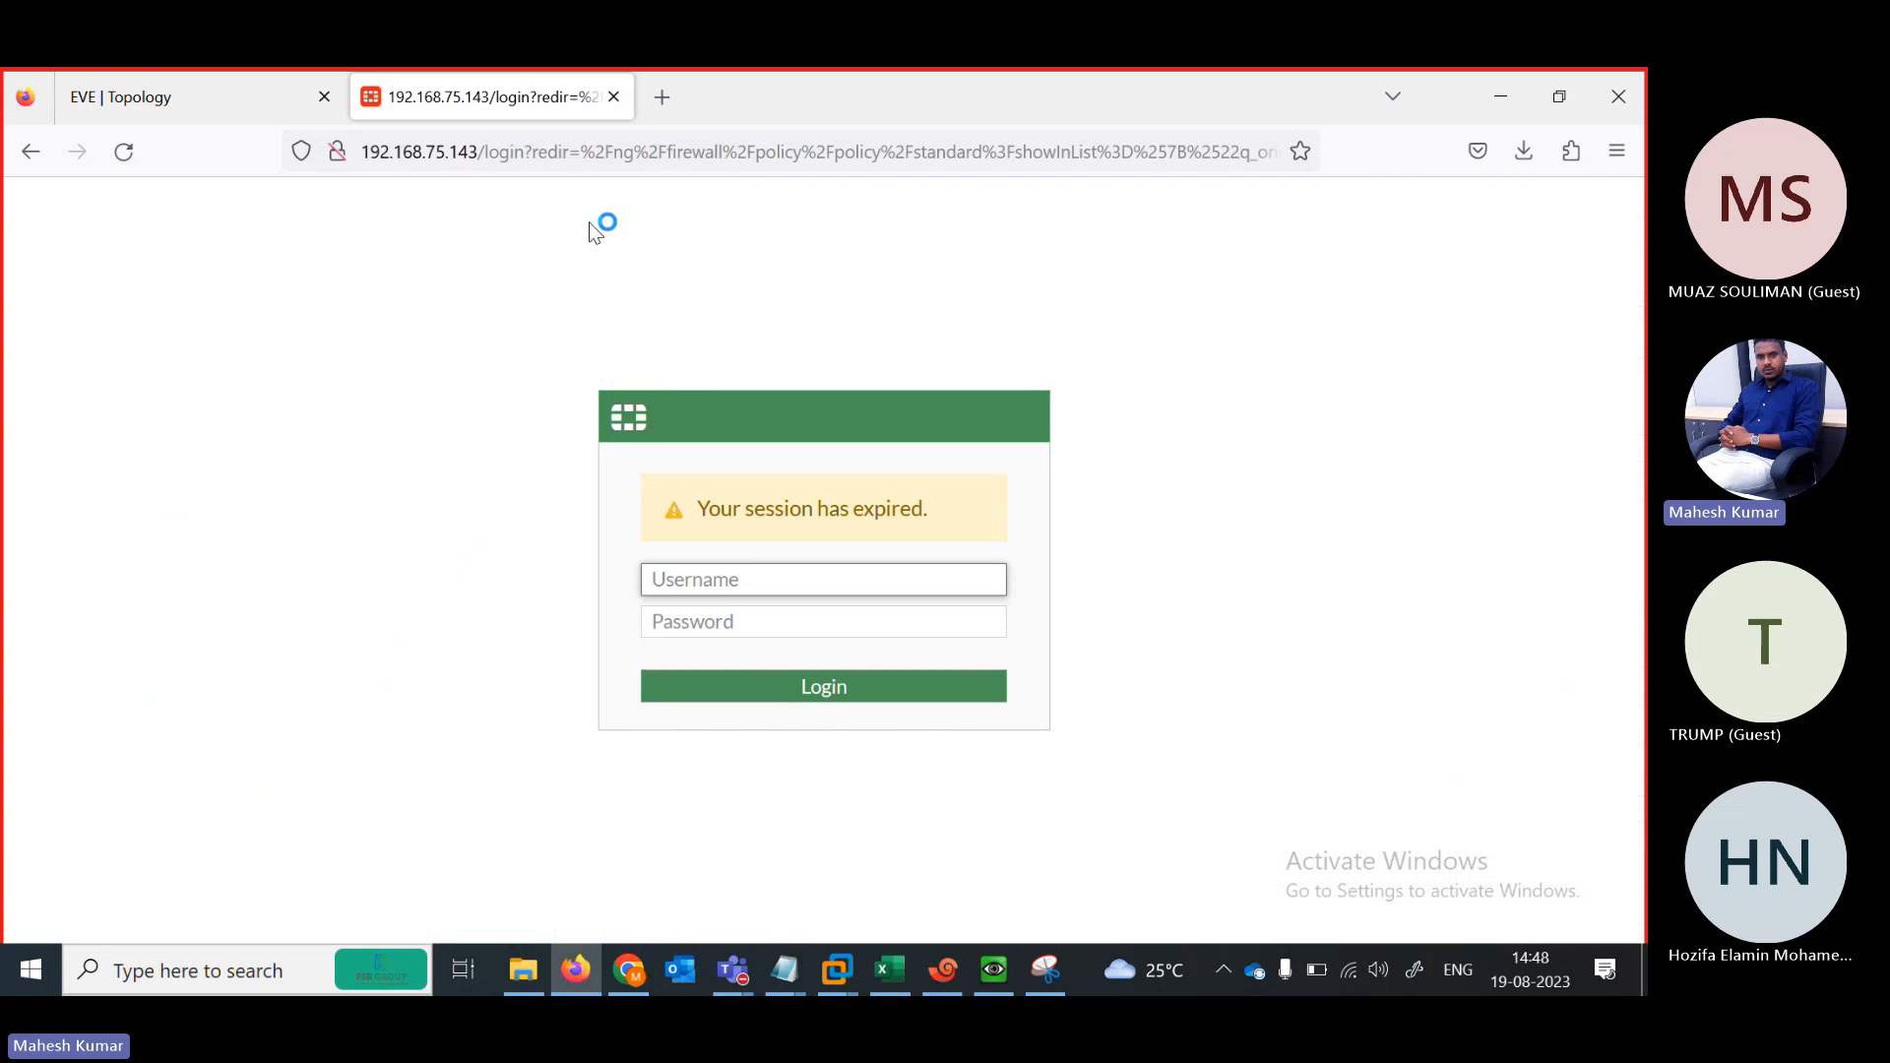
{"action": "type", "text": "admin"}
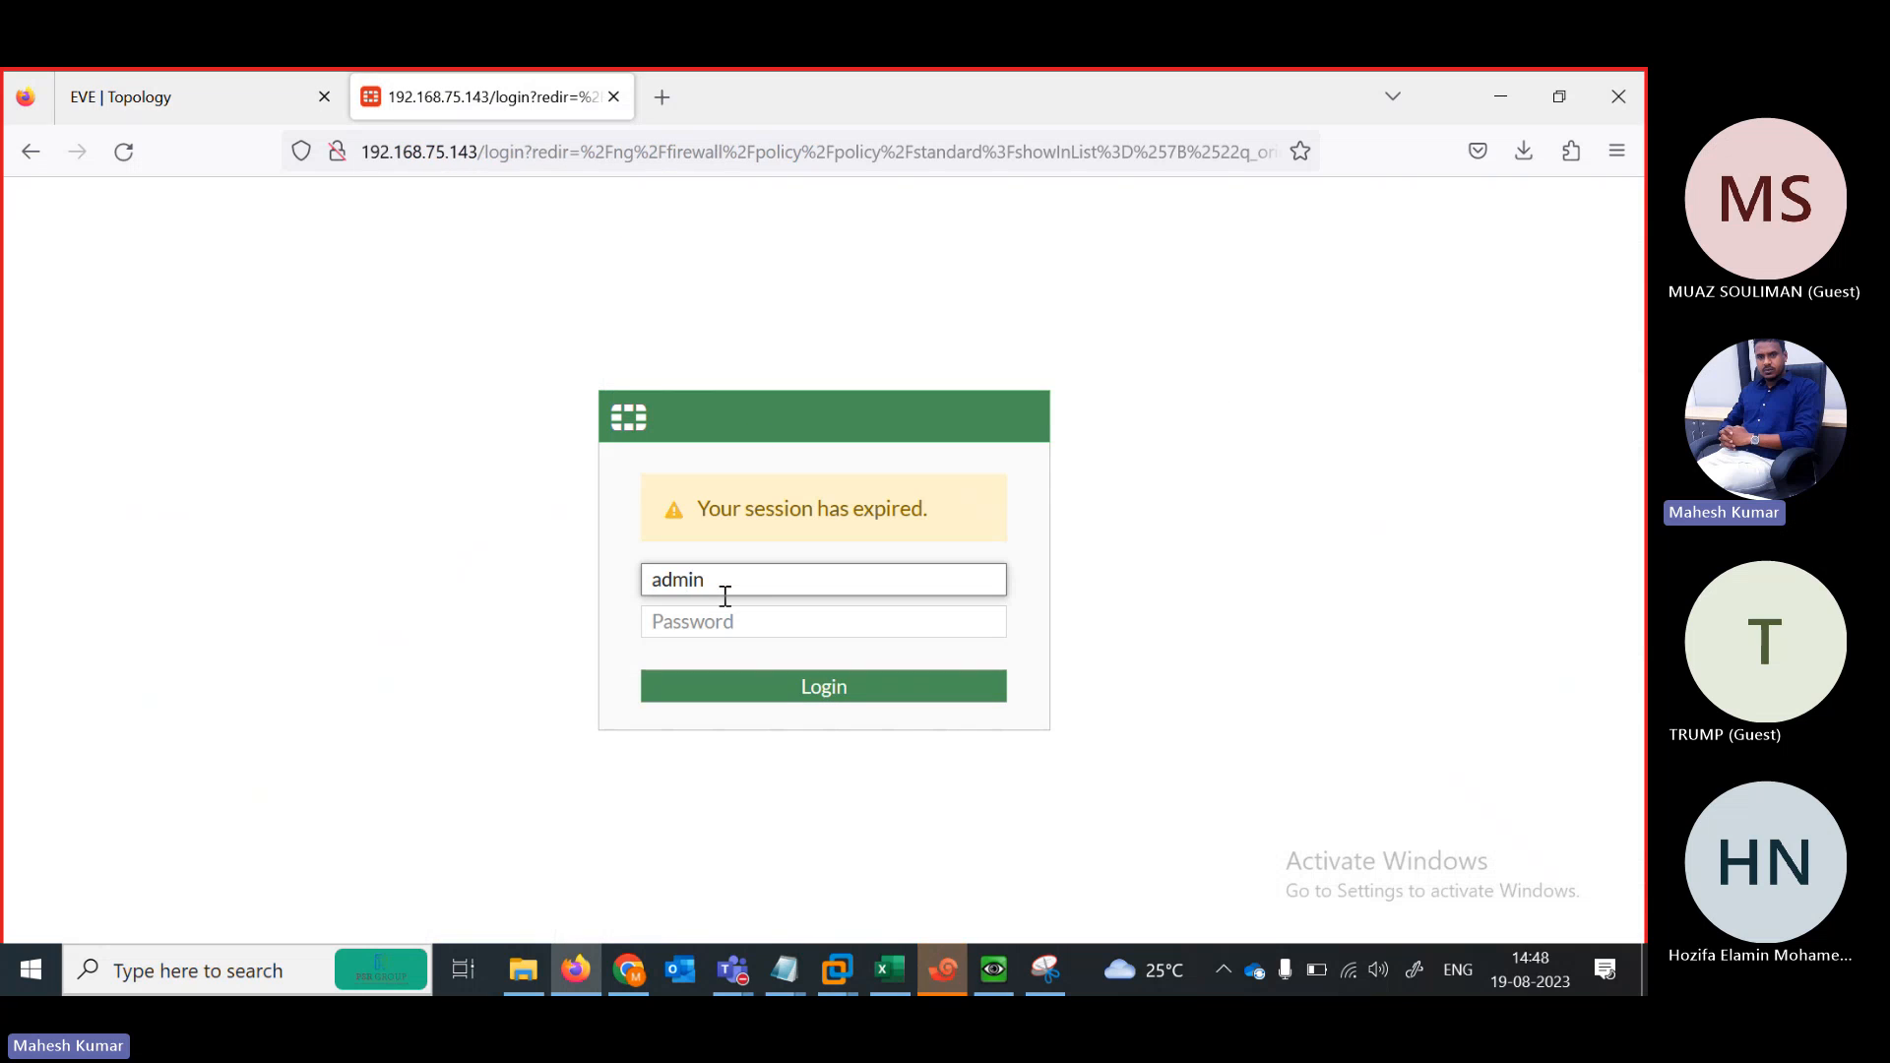
{"action": "key", "text": "Tab"}
{"action": "type", "text": "admin"}
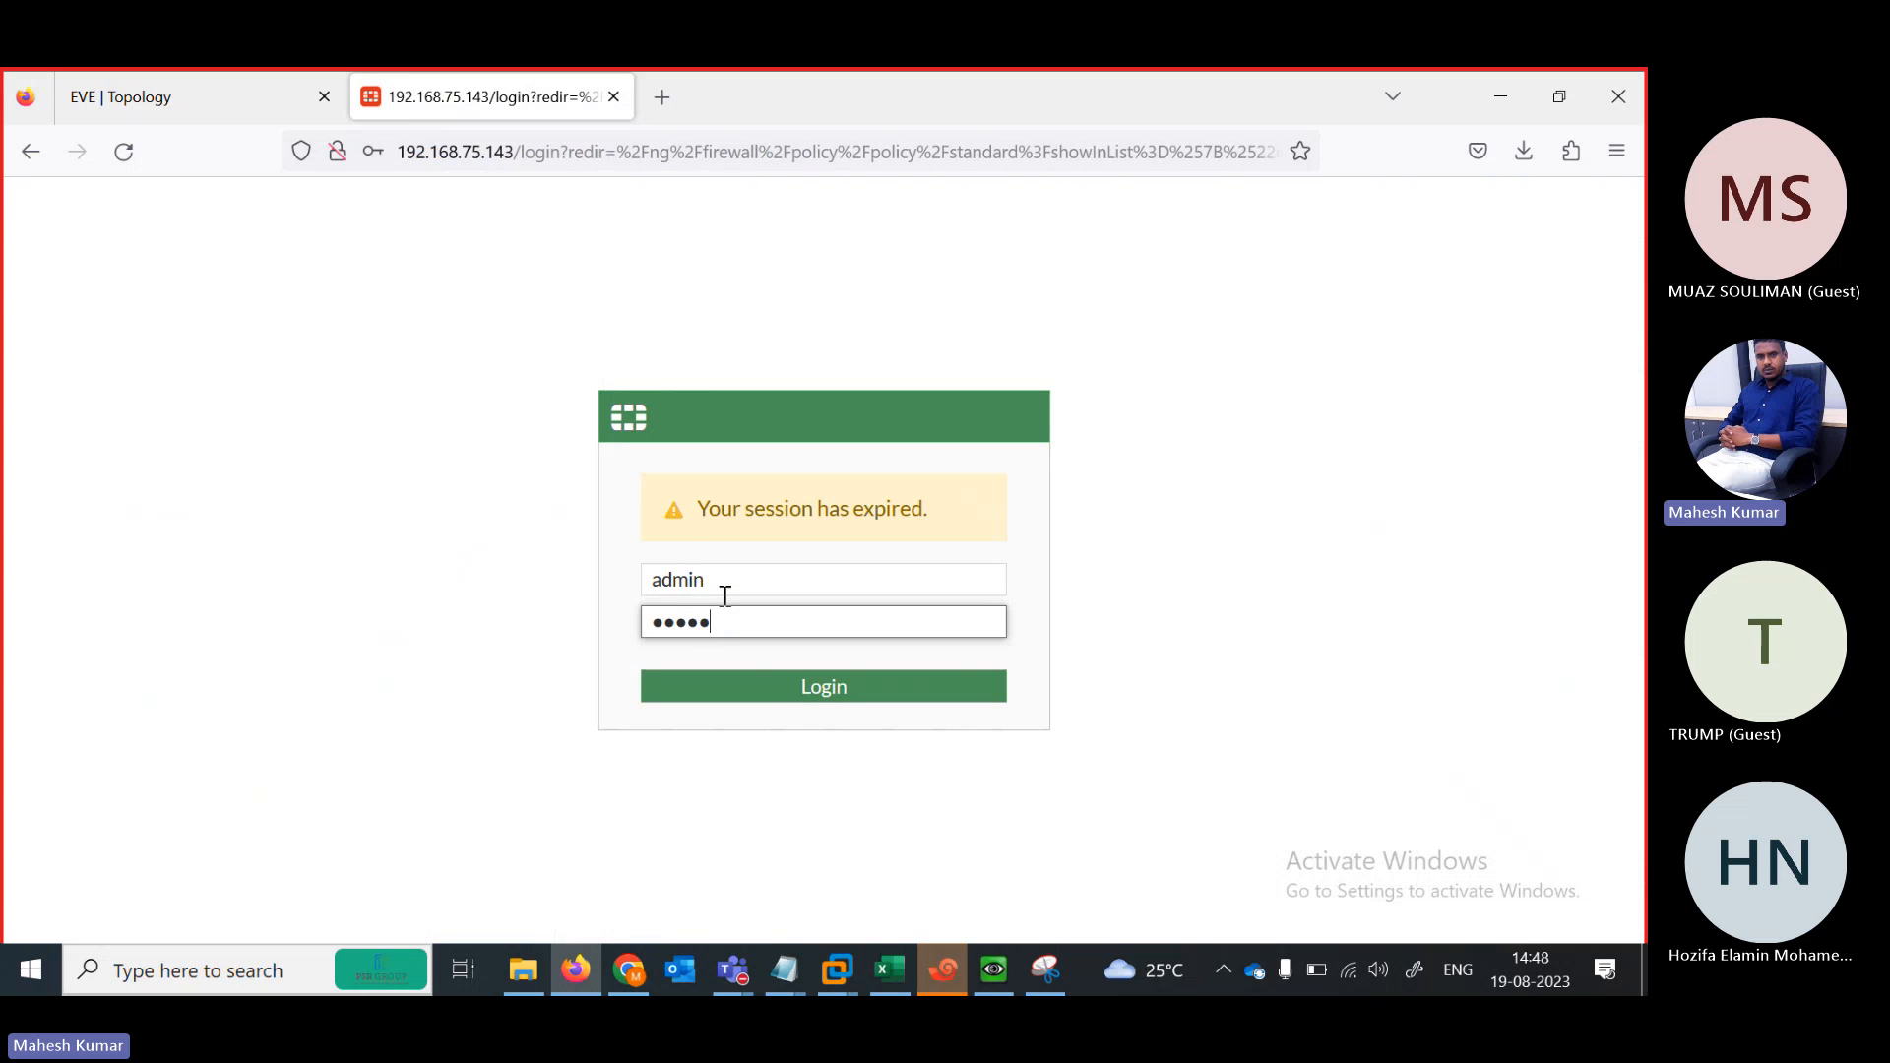
{"action": "key", "text": "Return"}
{"action": "left_click", "coordinate": [712, 481]}
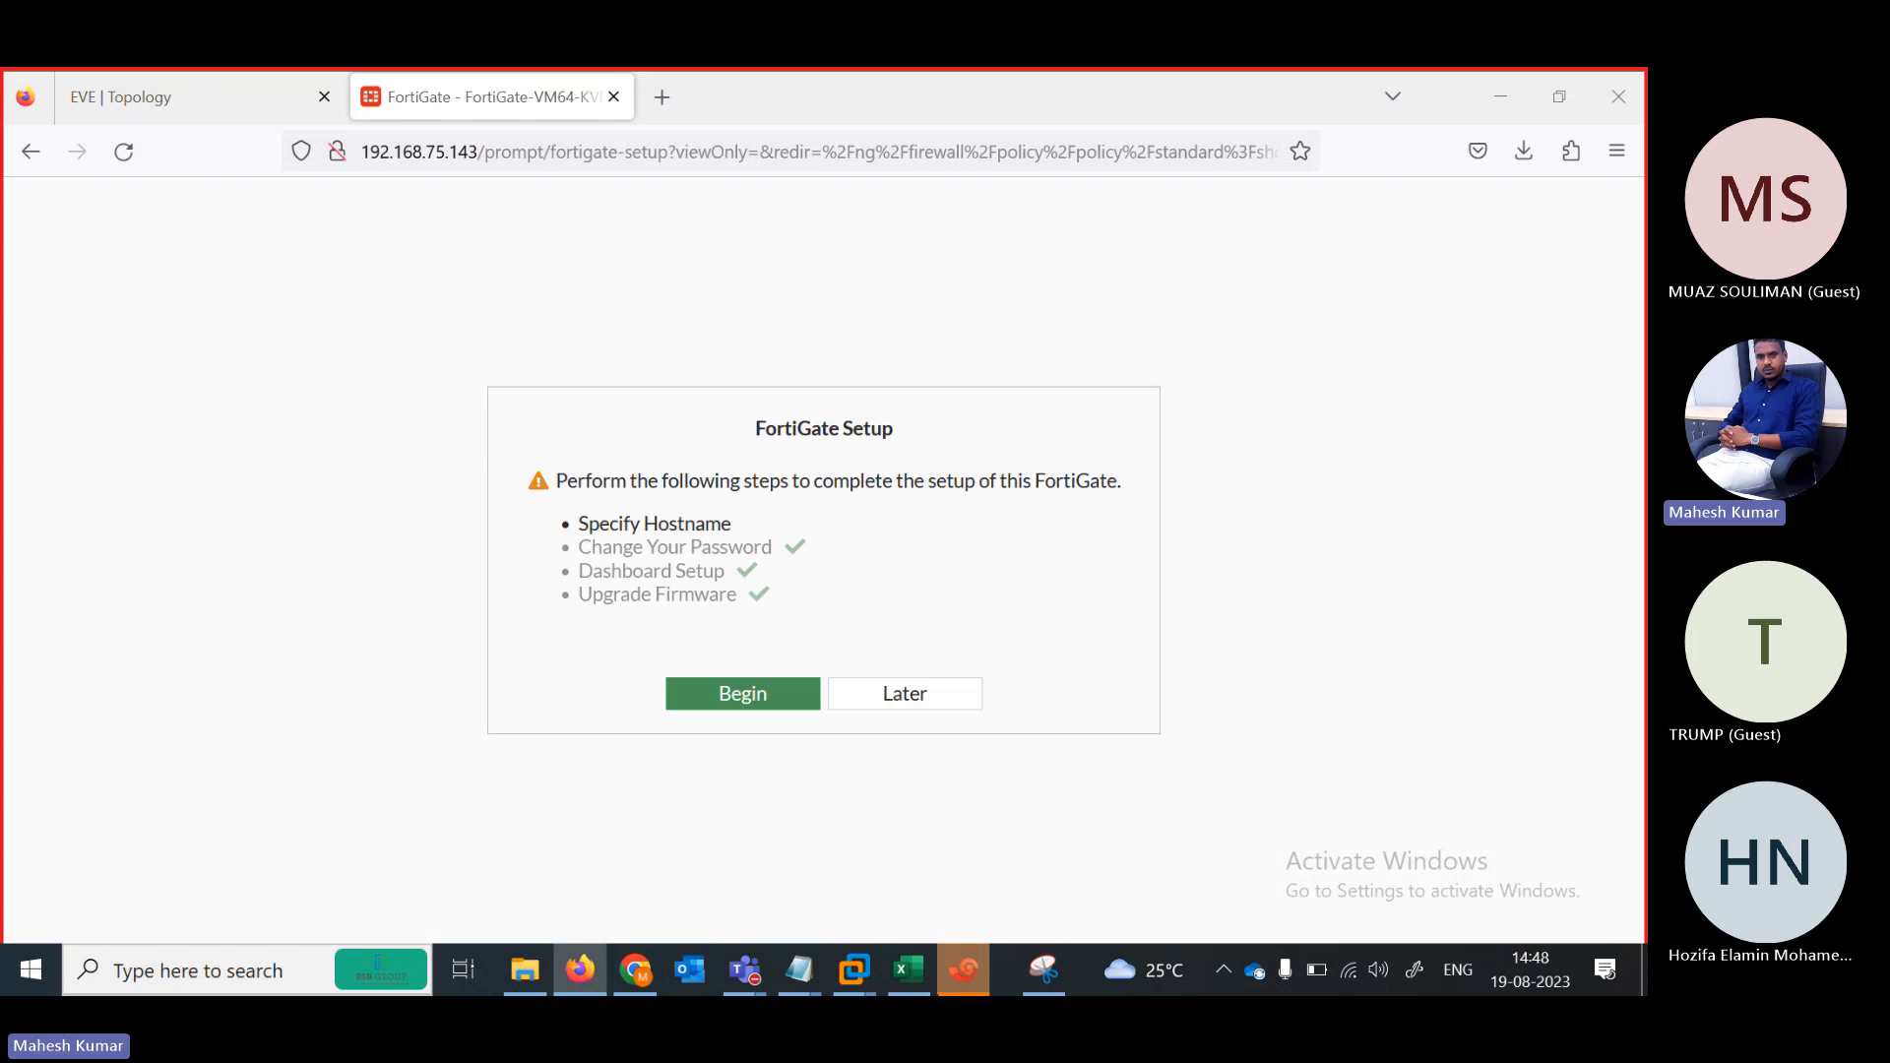
Skip the setup and FortiOS 7.0.0 overview, then go to User & Authentication > User Groups
{"action": "left_click", "coordinate": [963, 969]}
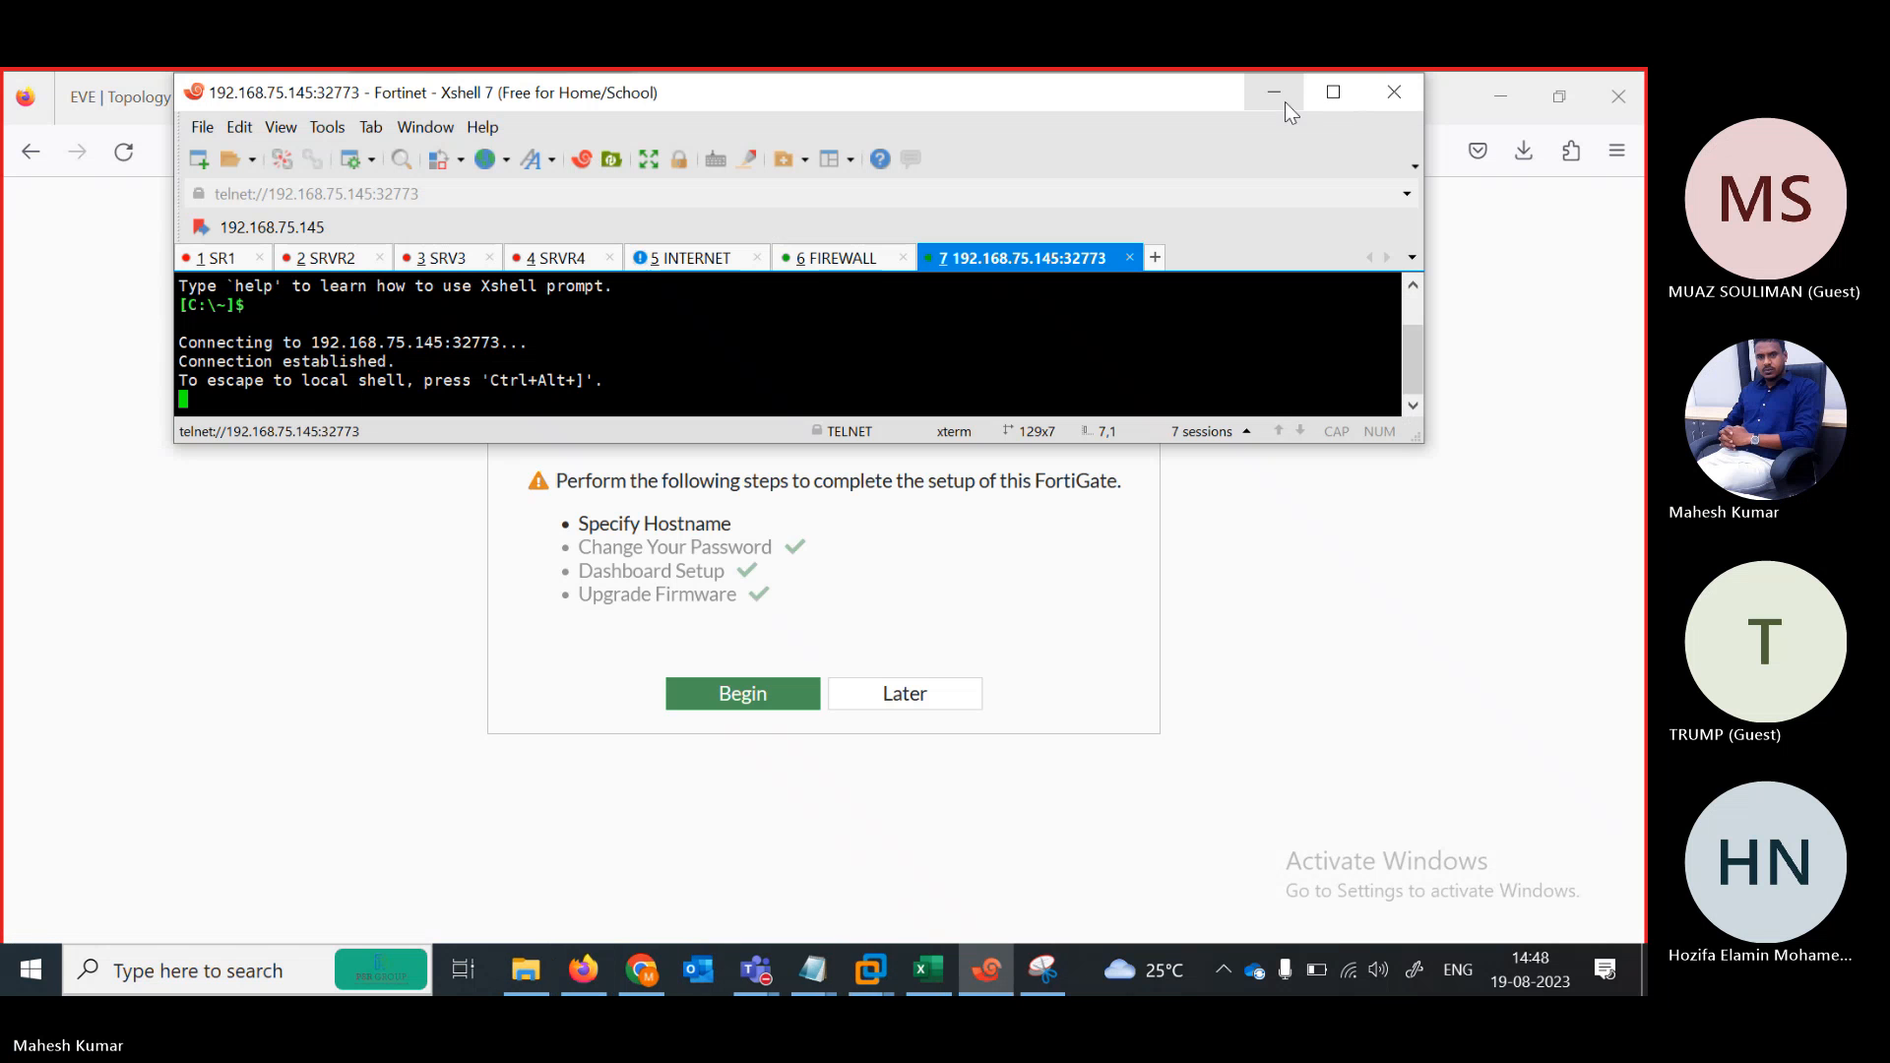
{"action": "left_click", "coordinate": [1284, 102]}
{"action": "left_click", "coordinate": [907, 695]}
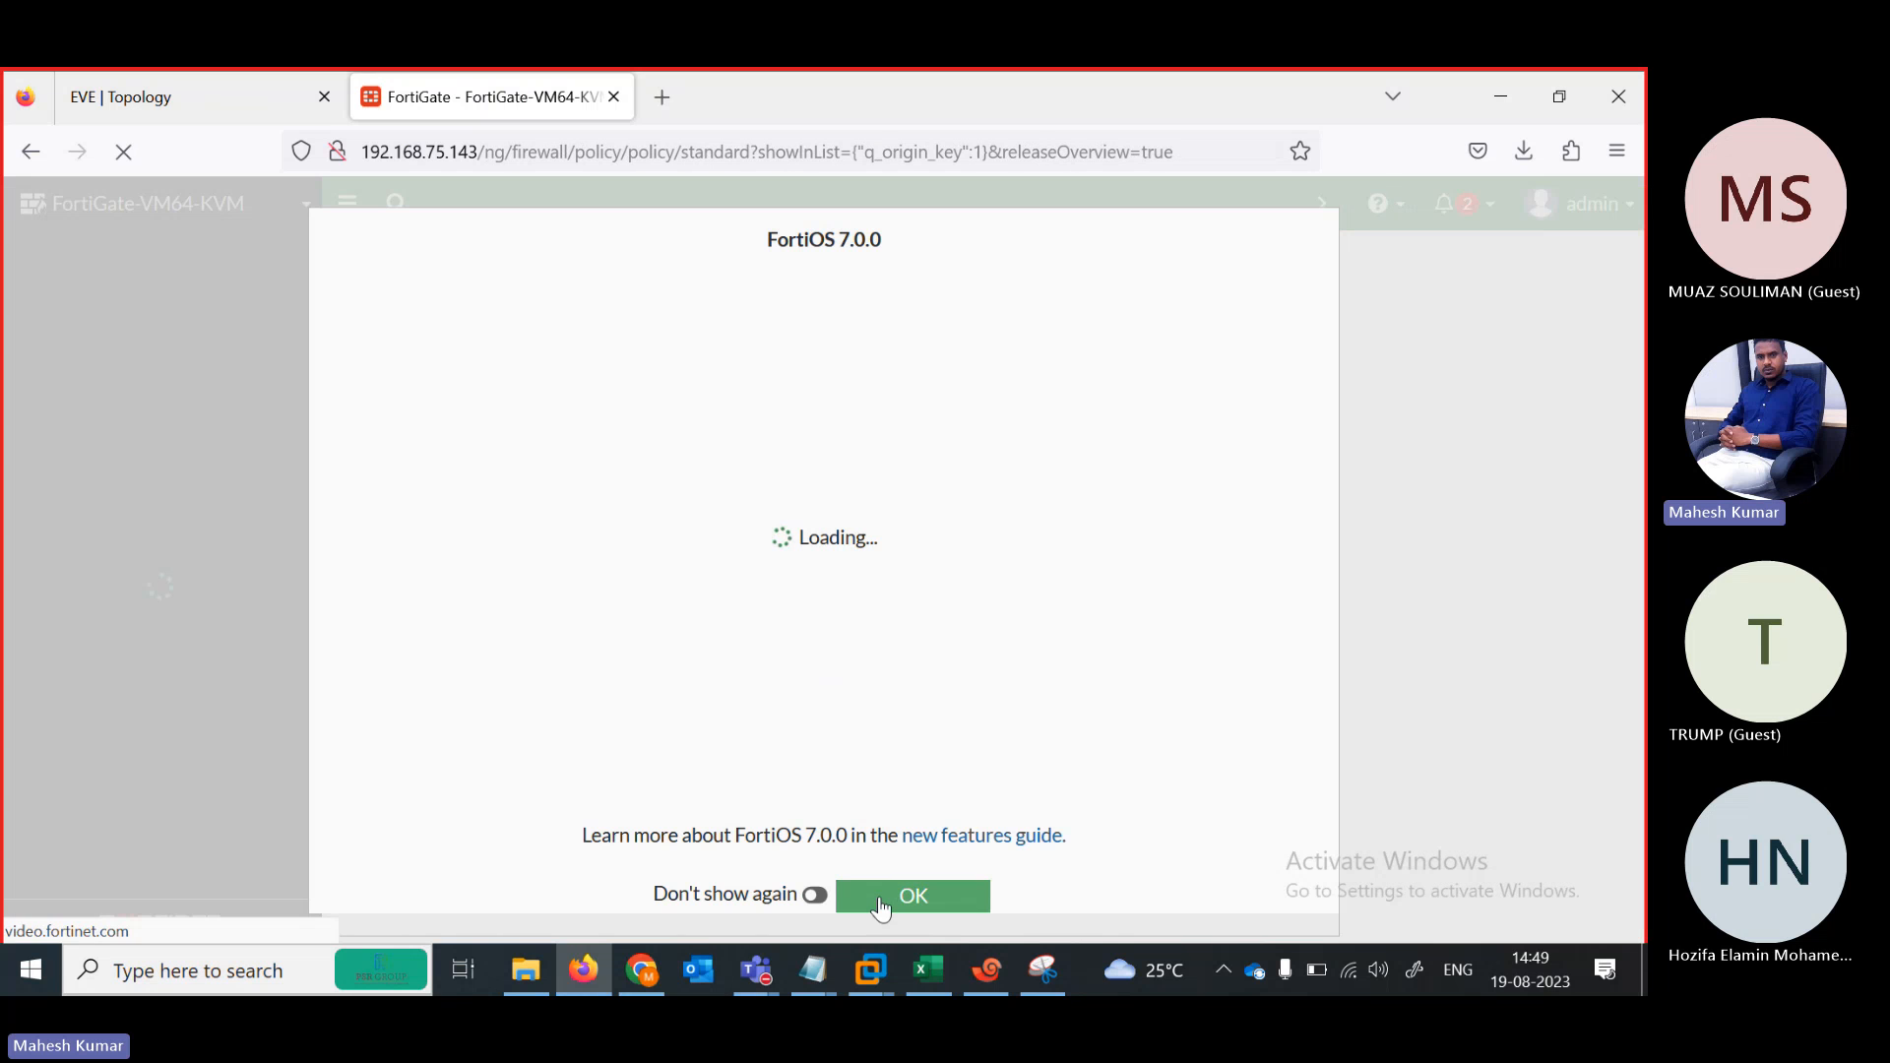
{"action": "left_click", "coordinate": [880, 899]}
{"action": "scroll", "coordinate": [305, 500], "scroll_direction": "down", "scroll_amount": 3}
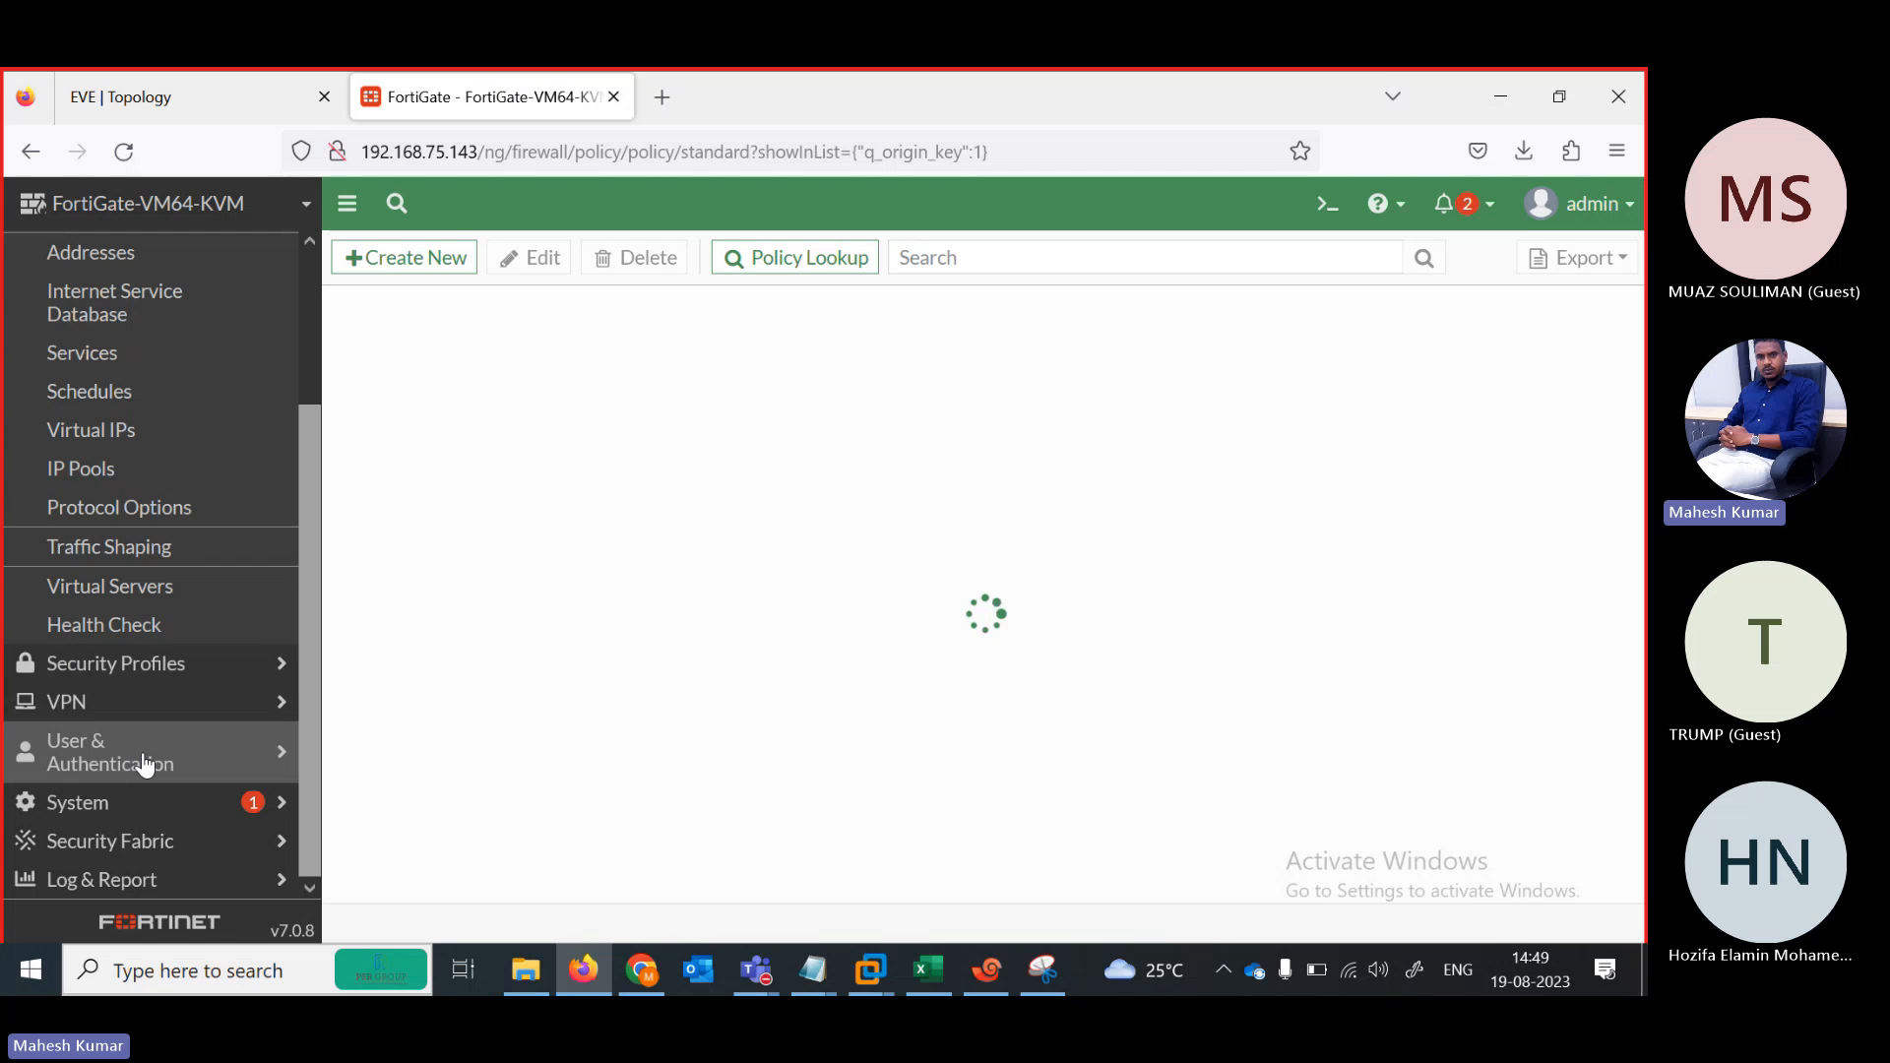
{"action": "left_click", "coordinate": [143, 764]}
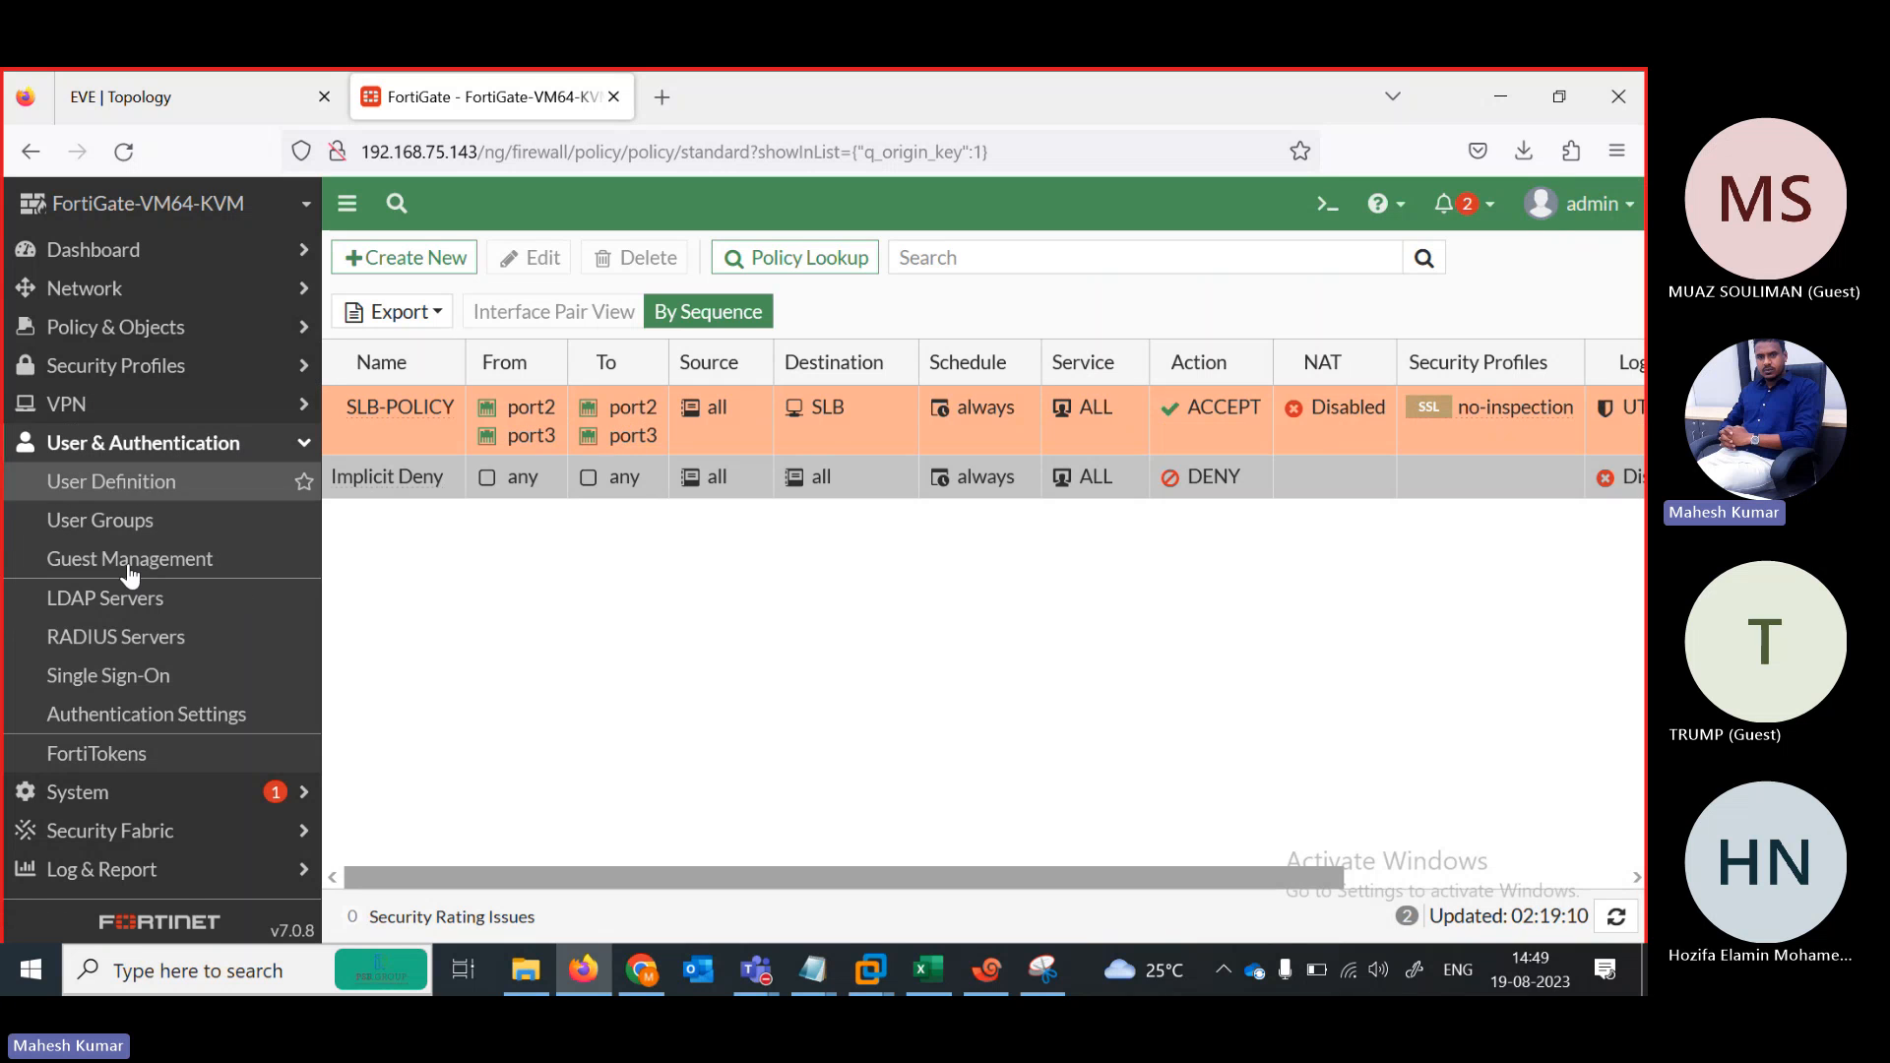
{"action": "left_click", "coordinate": [98, 529]}
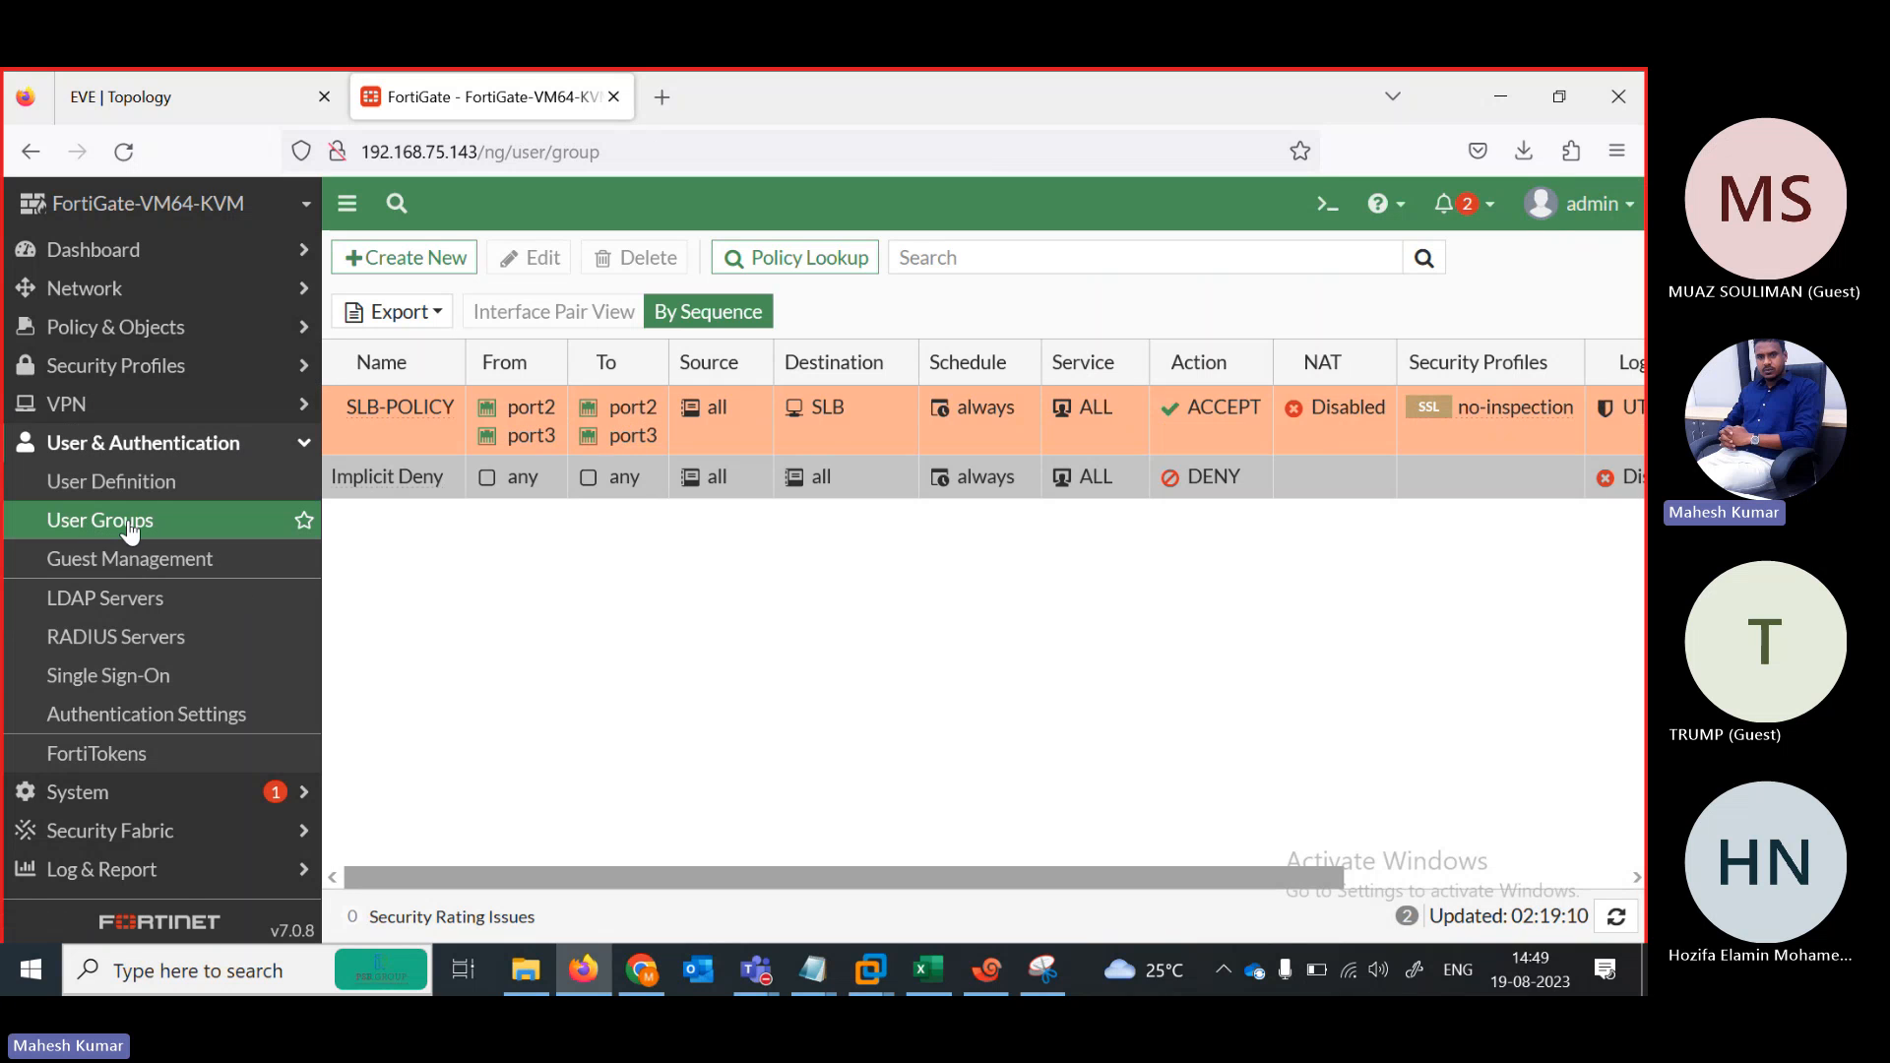
Create two new firewall user groups named L1 and L2
{"action": "left_click", "coordinate": [394, 257]}
{"action": "left_click", "coordinate": [630, 347]}
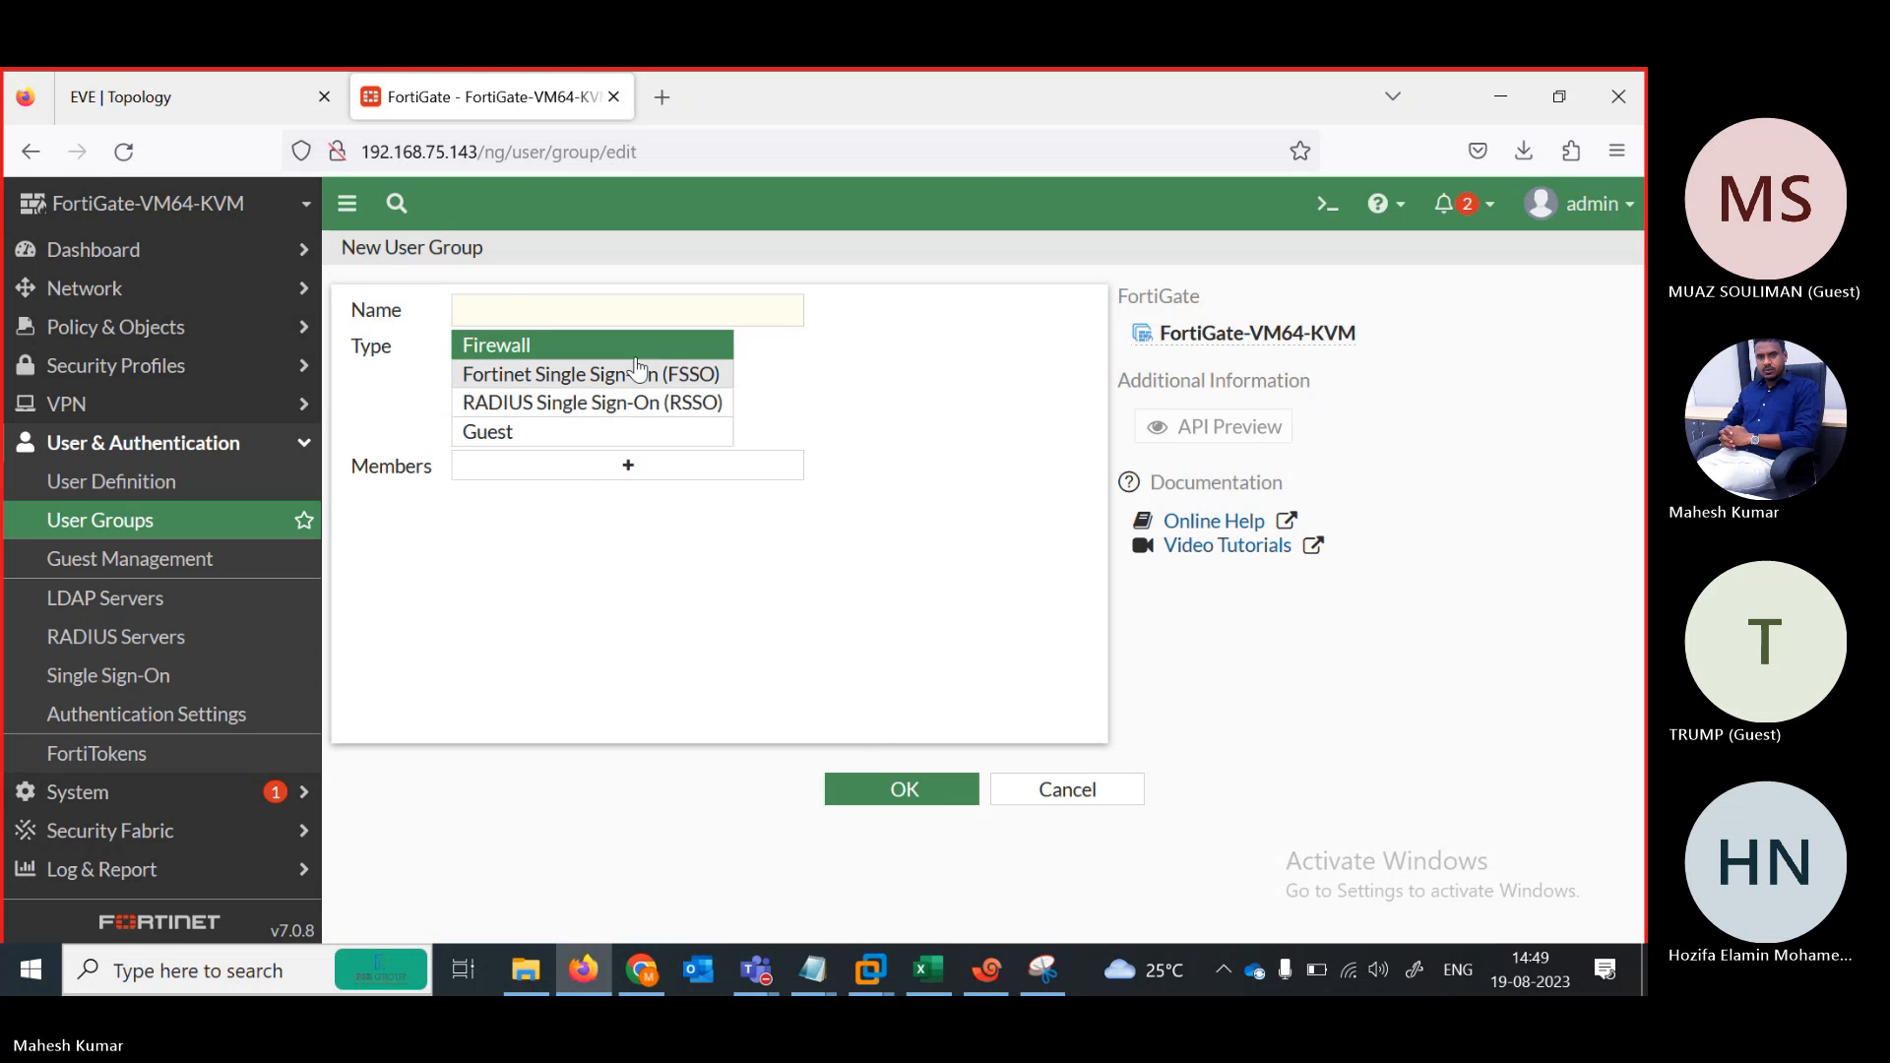
{"action": "left_click", "coordinate": [532, 309]}
{"action": "type", "text": "LA"}
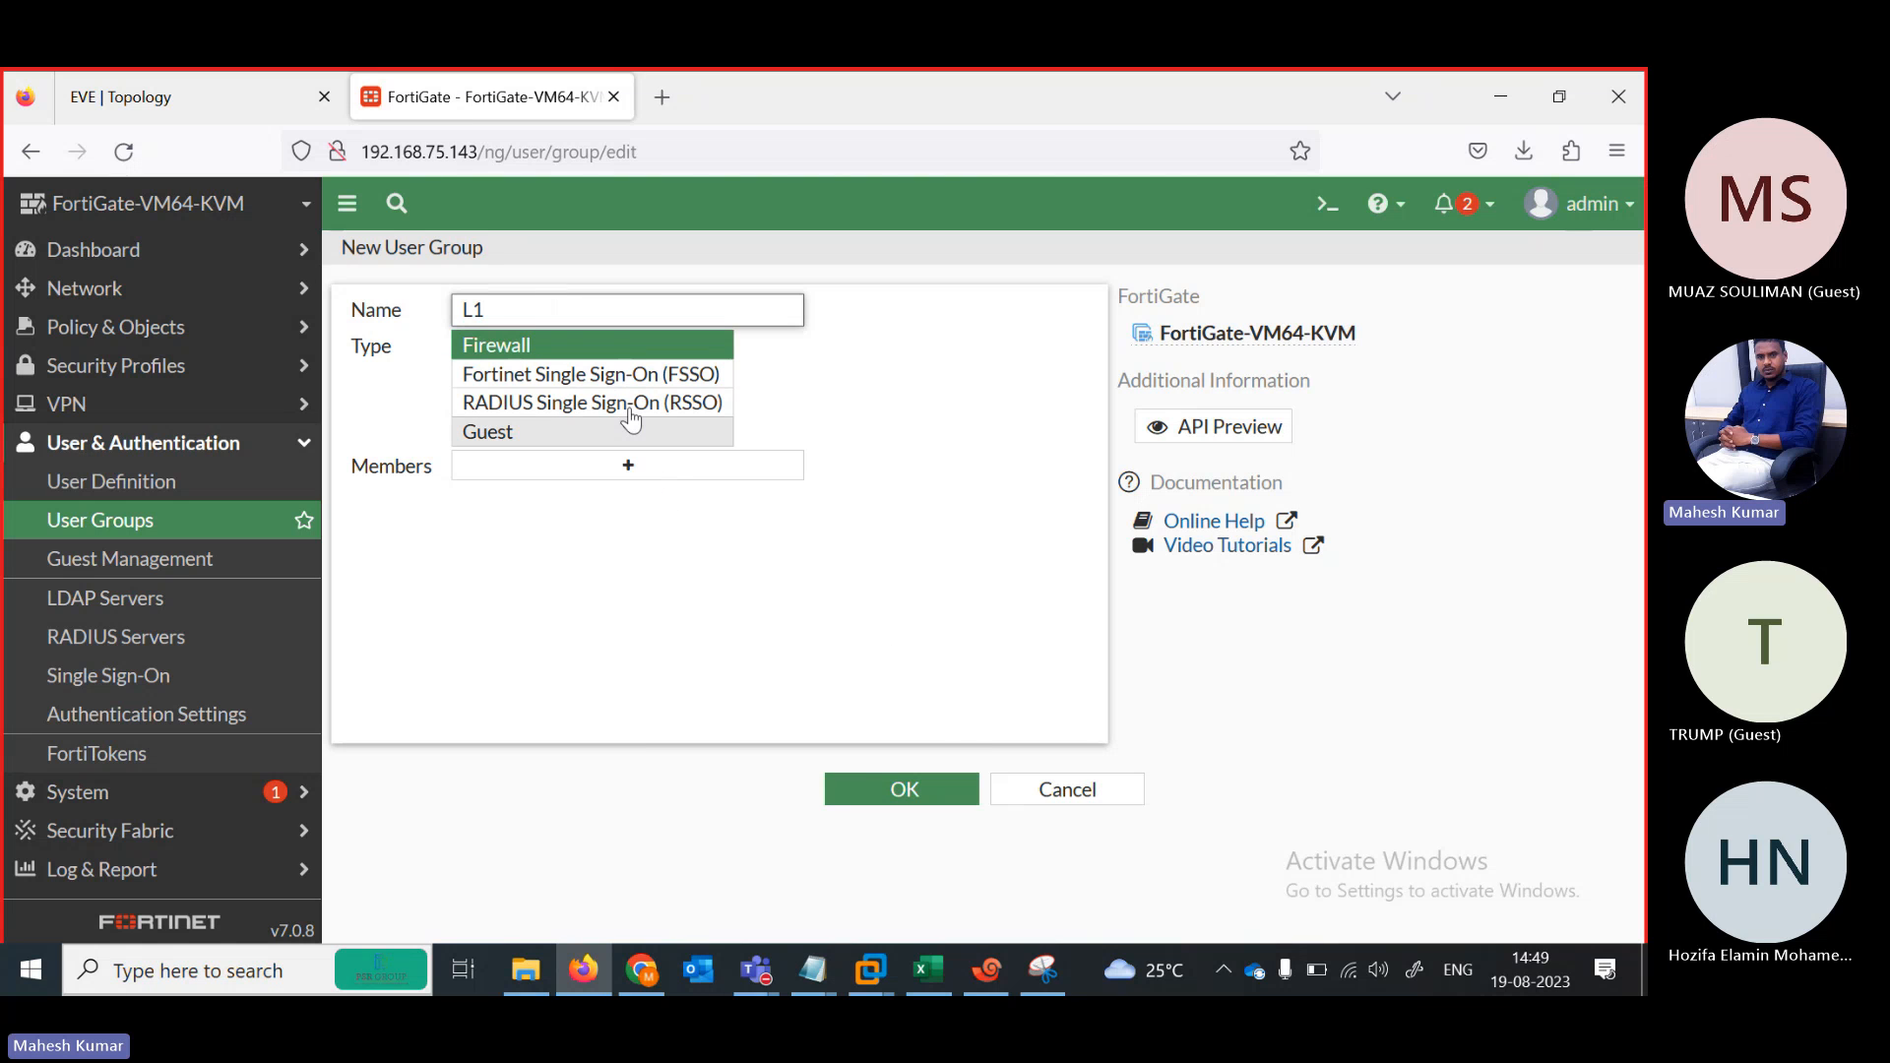
{"action": "left_click", "coordinate": [912, 794]}
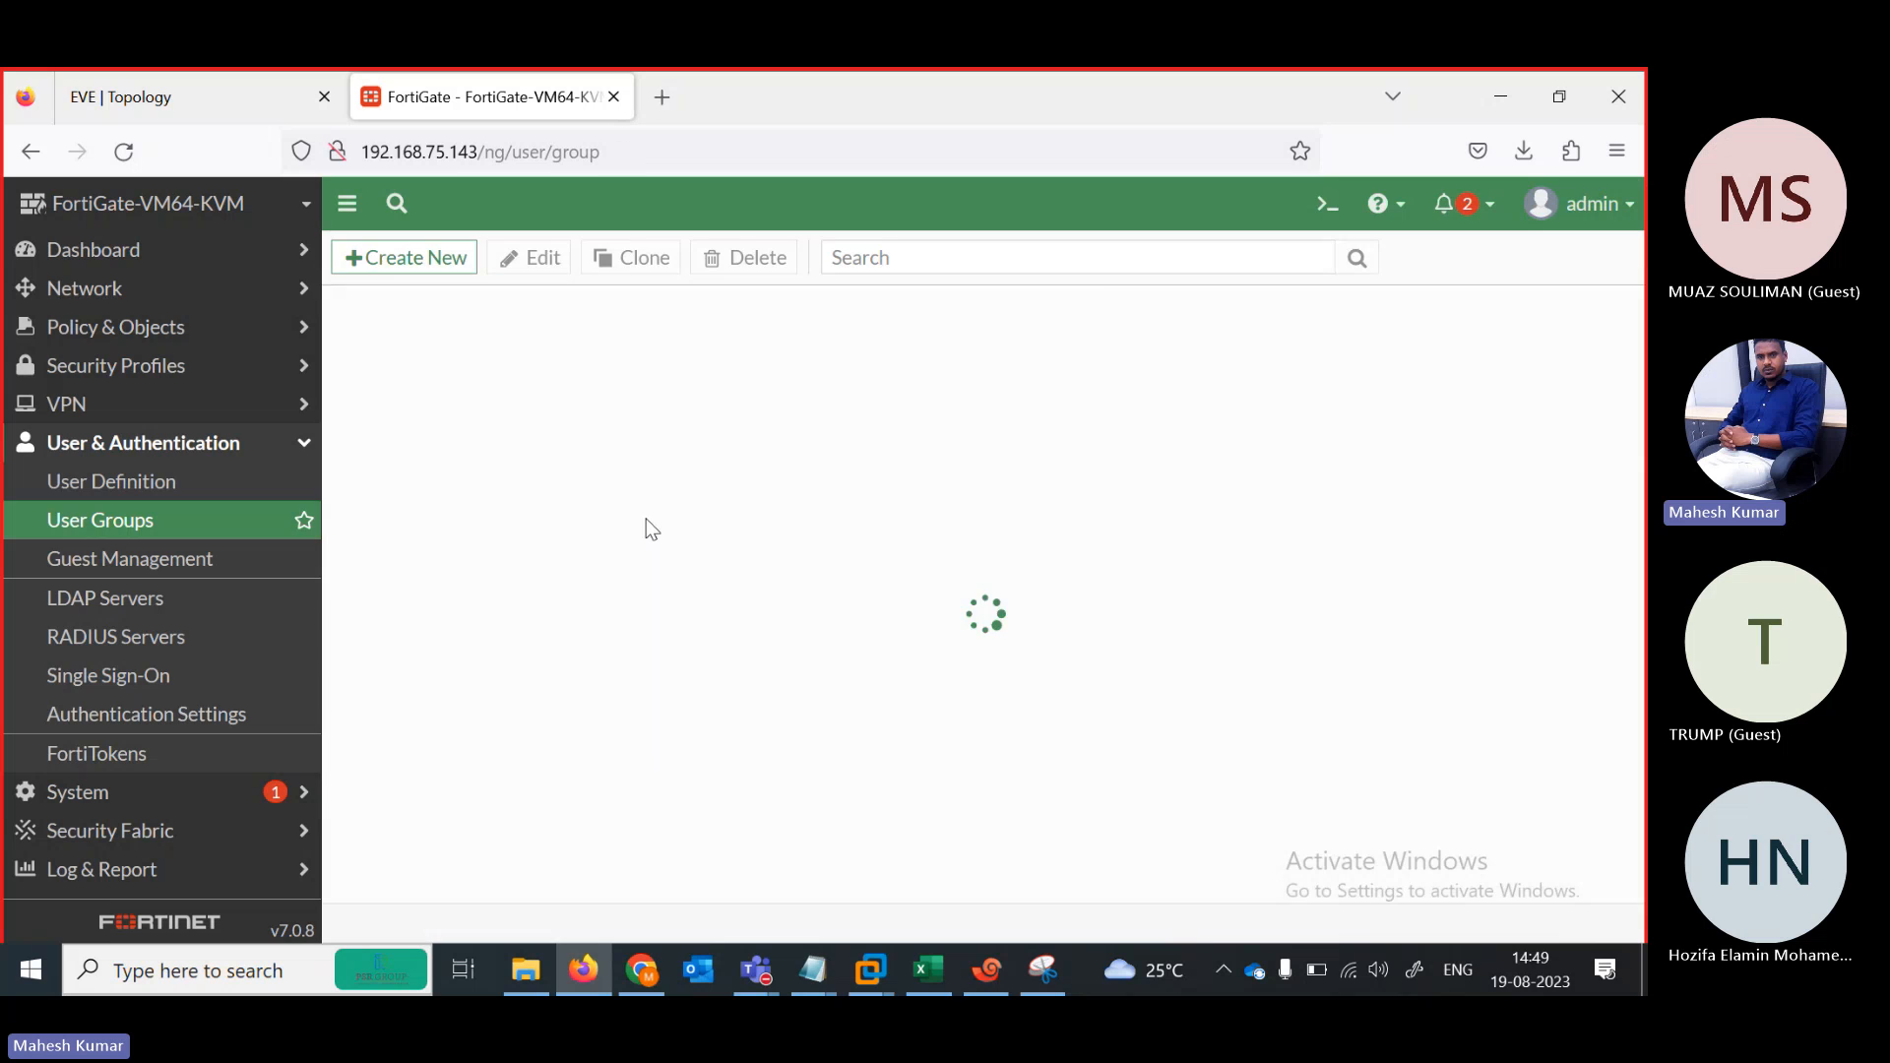
{"action": "left_click", "coordinate": [438, 262]}
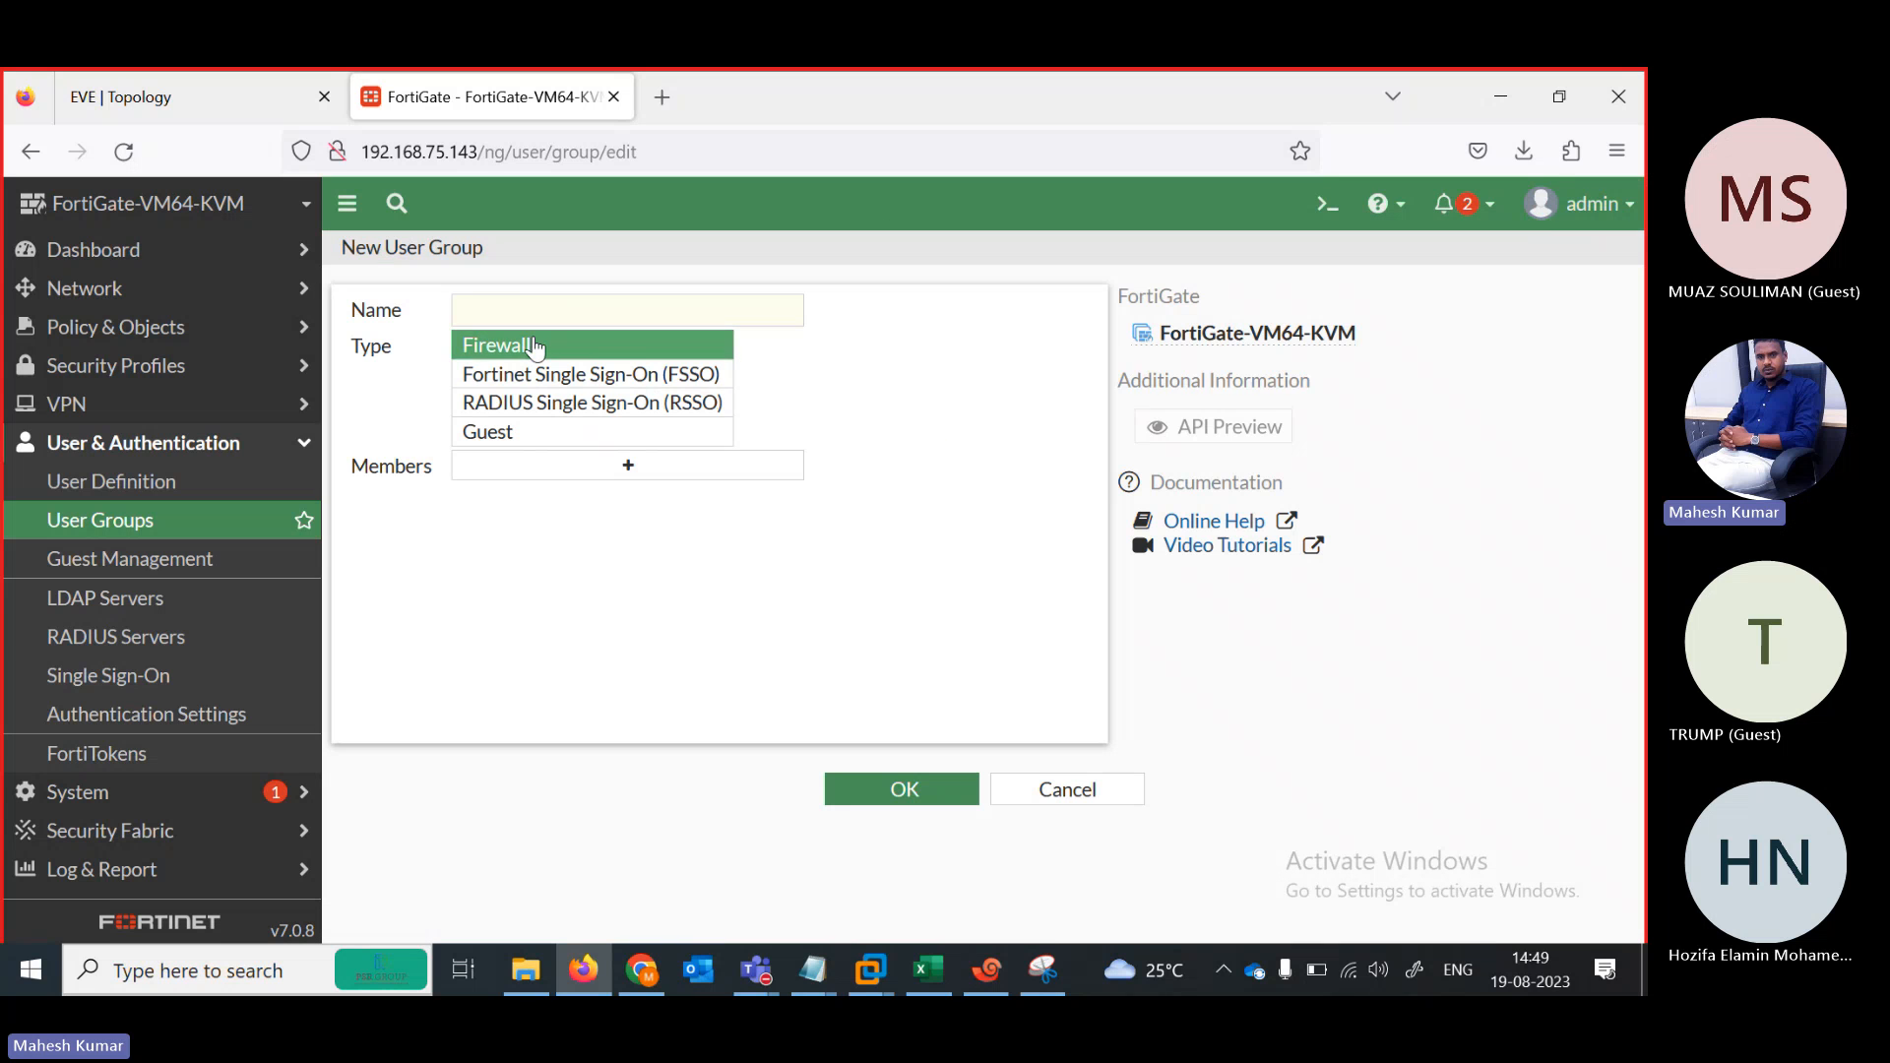
{"action": "left_click", "coordinate": [516, 304]}
{"action": "type", "text": "J"}
{"action": "key", "text": "BackSpace"}
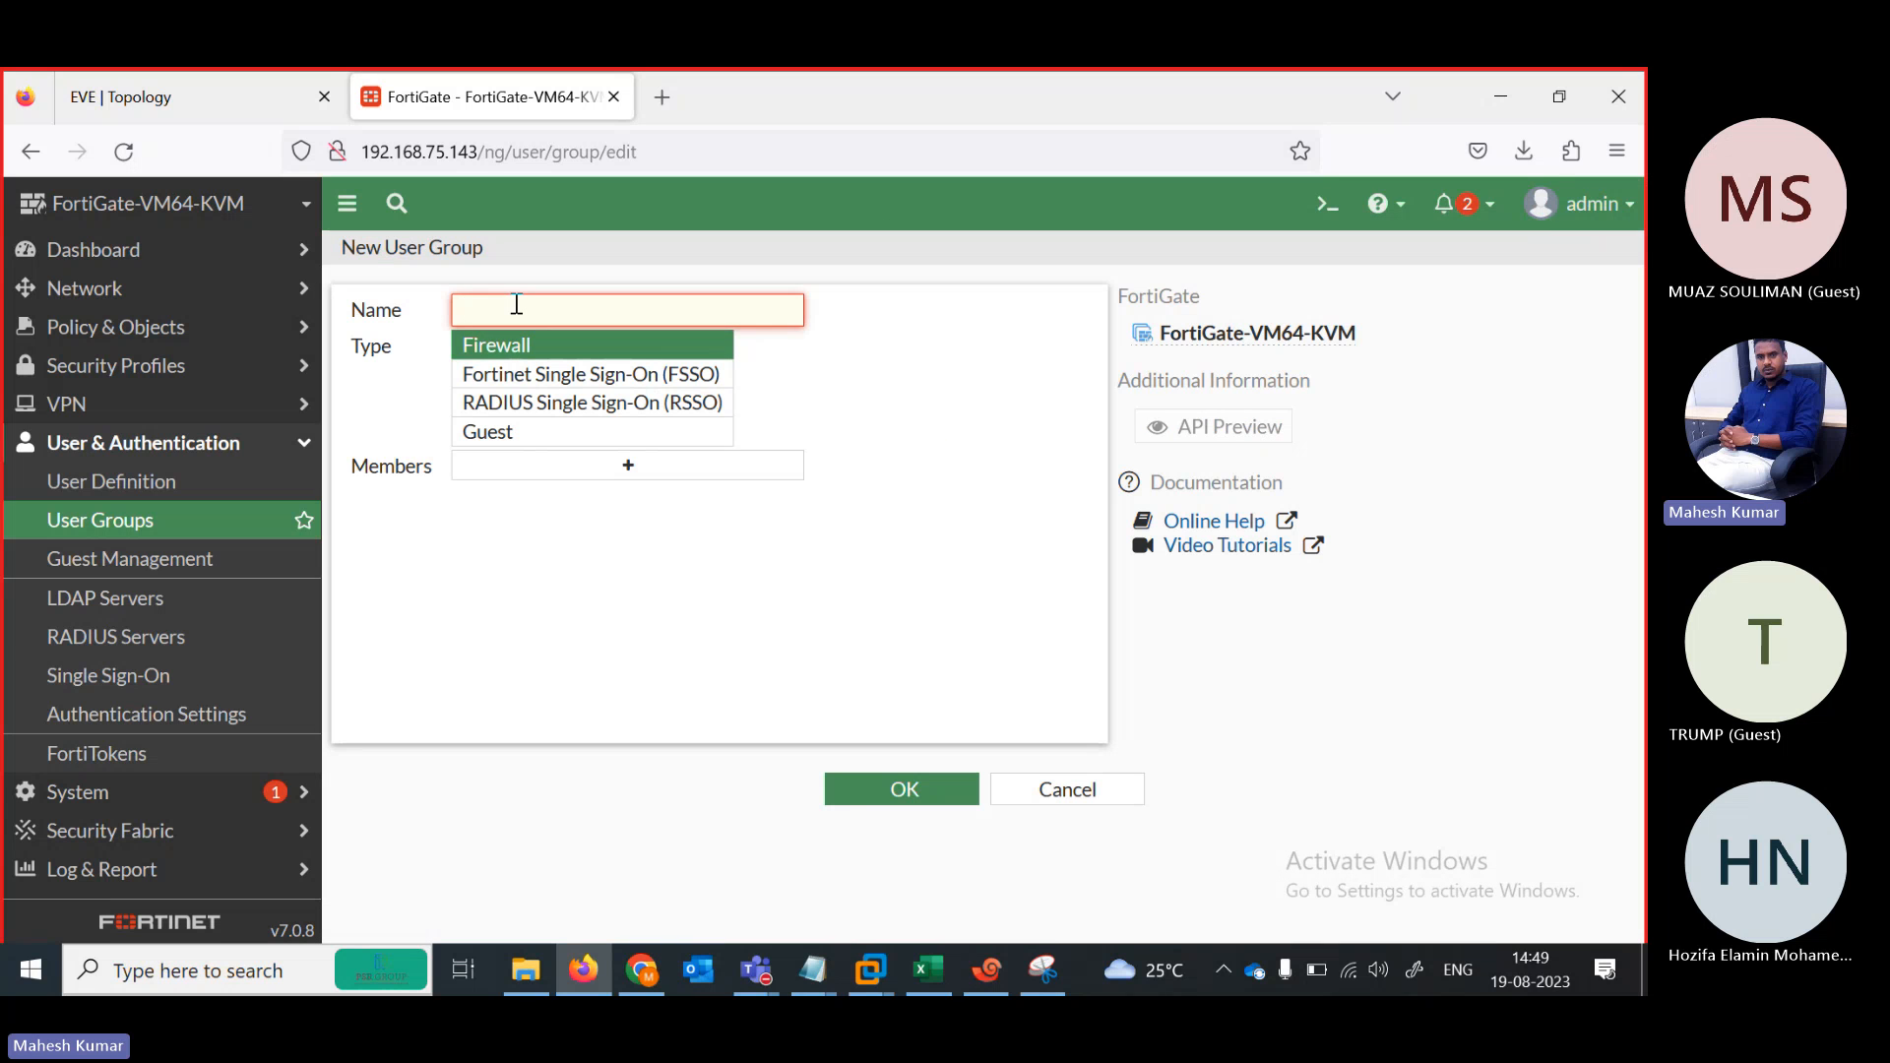
{"action": "type", "text": "L2"}
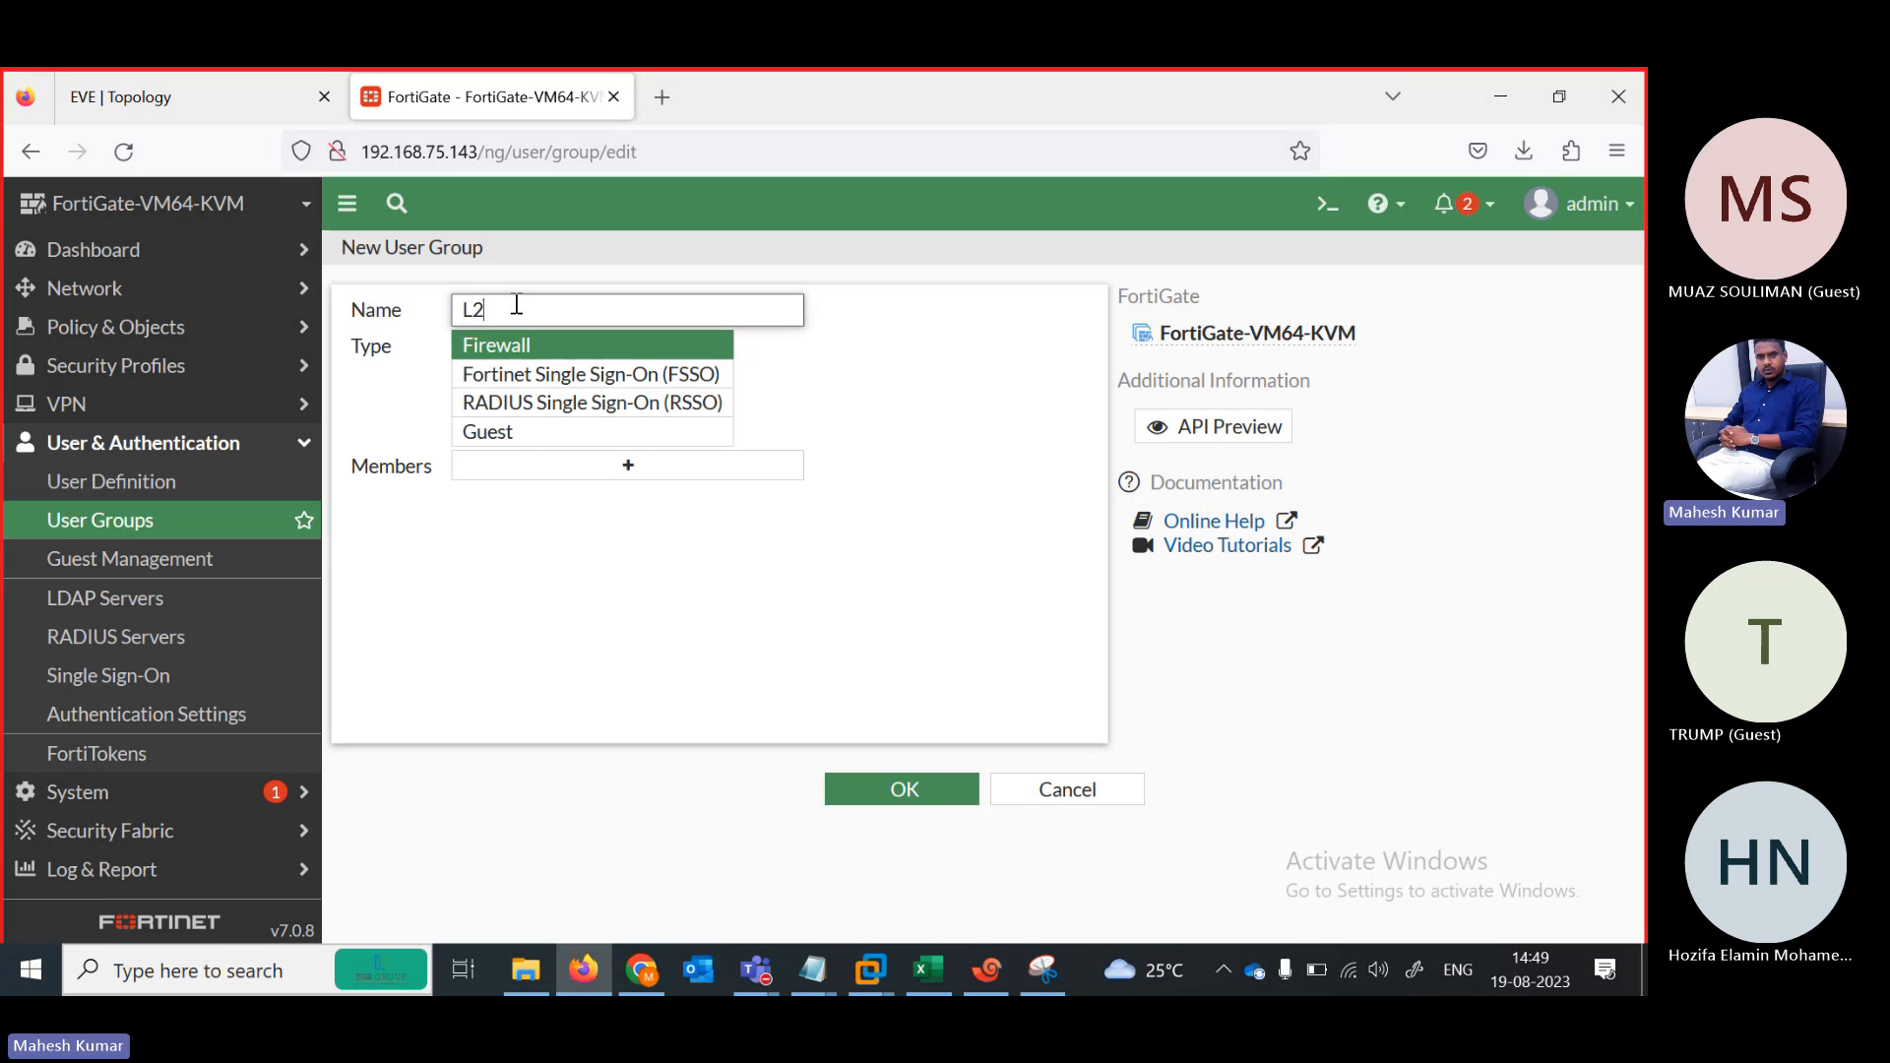
{"action": "left_click", "coordinate": [877, 796]}
Create local user test with a password, declining the browser's save-login prompt
{"action": "left_click", "coordinate": [178, 489]}
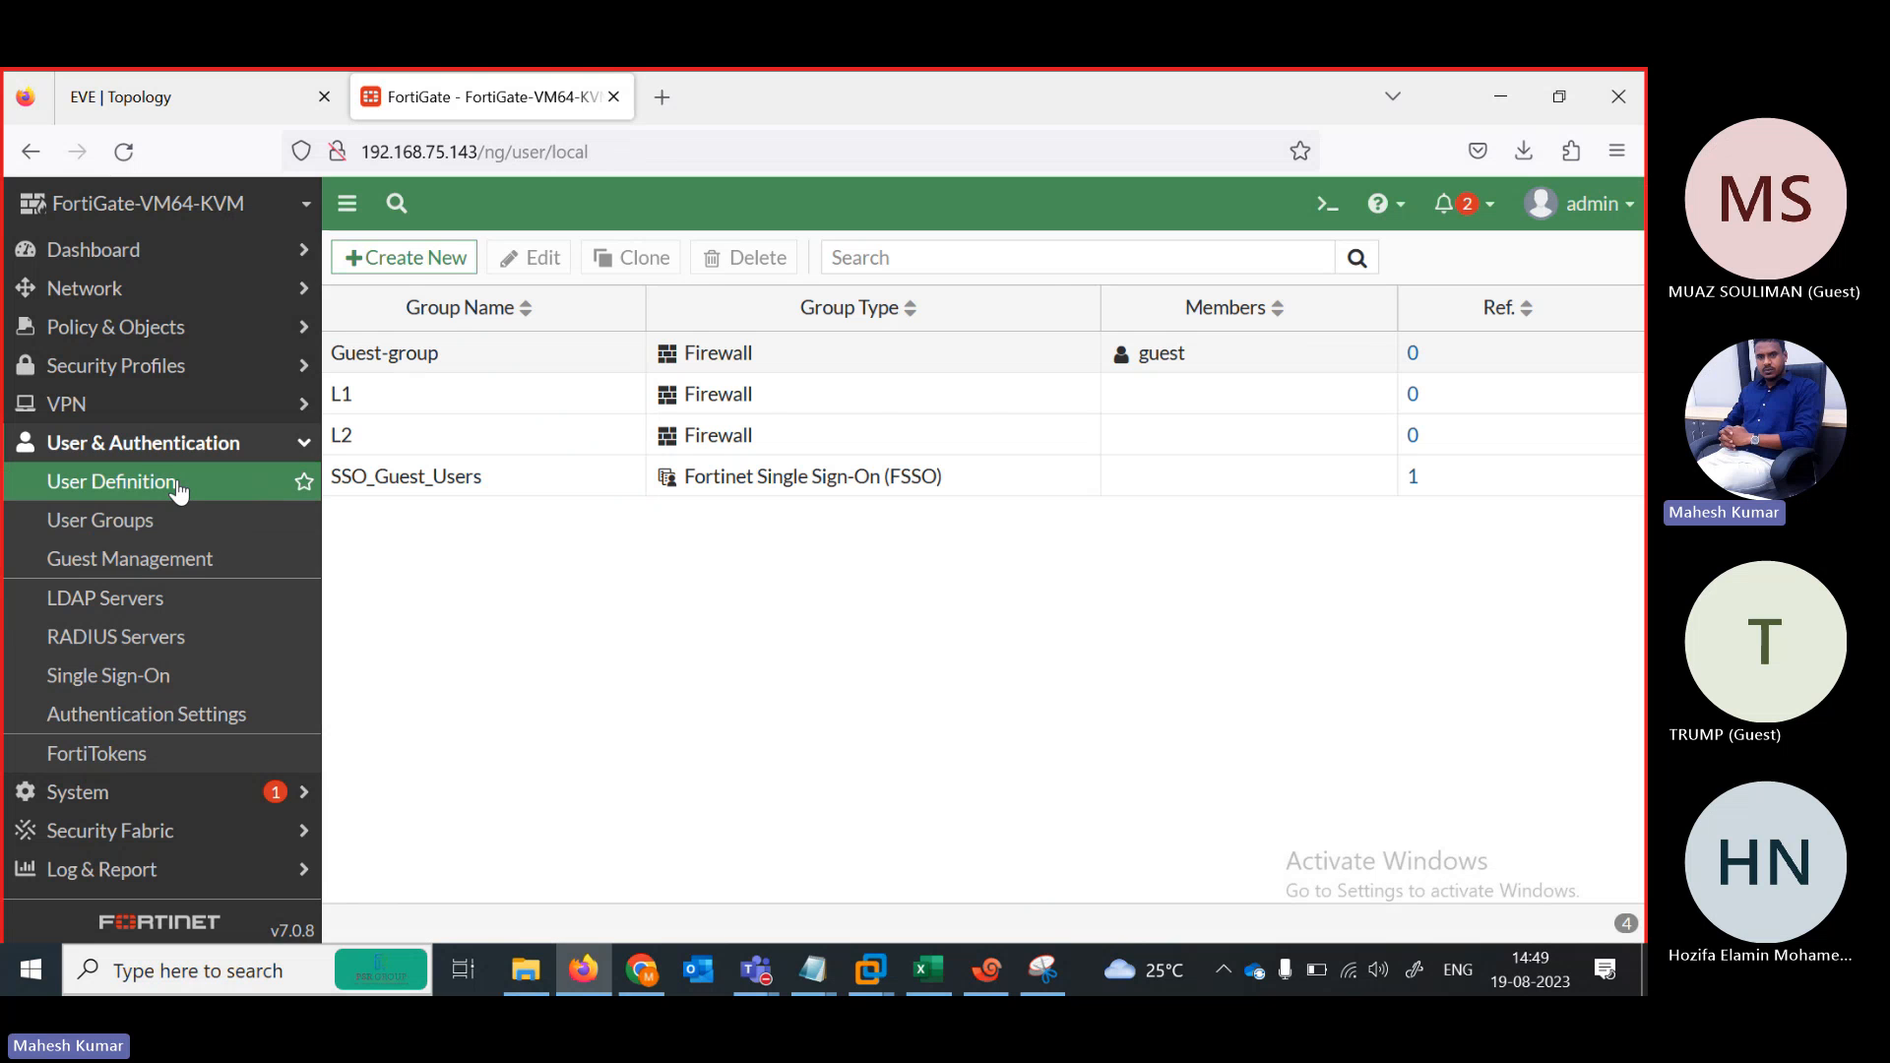
{"action": "left_click", "coordinate": [429, 258]}
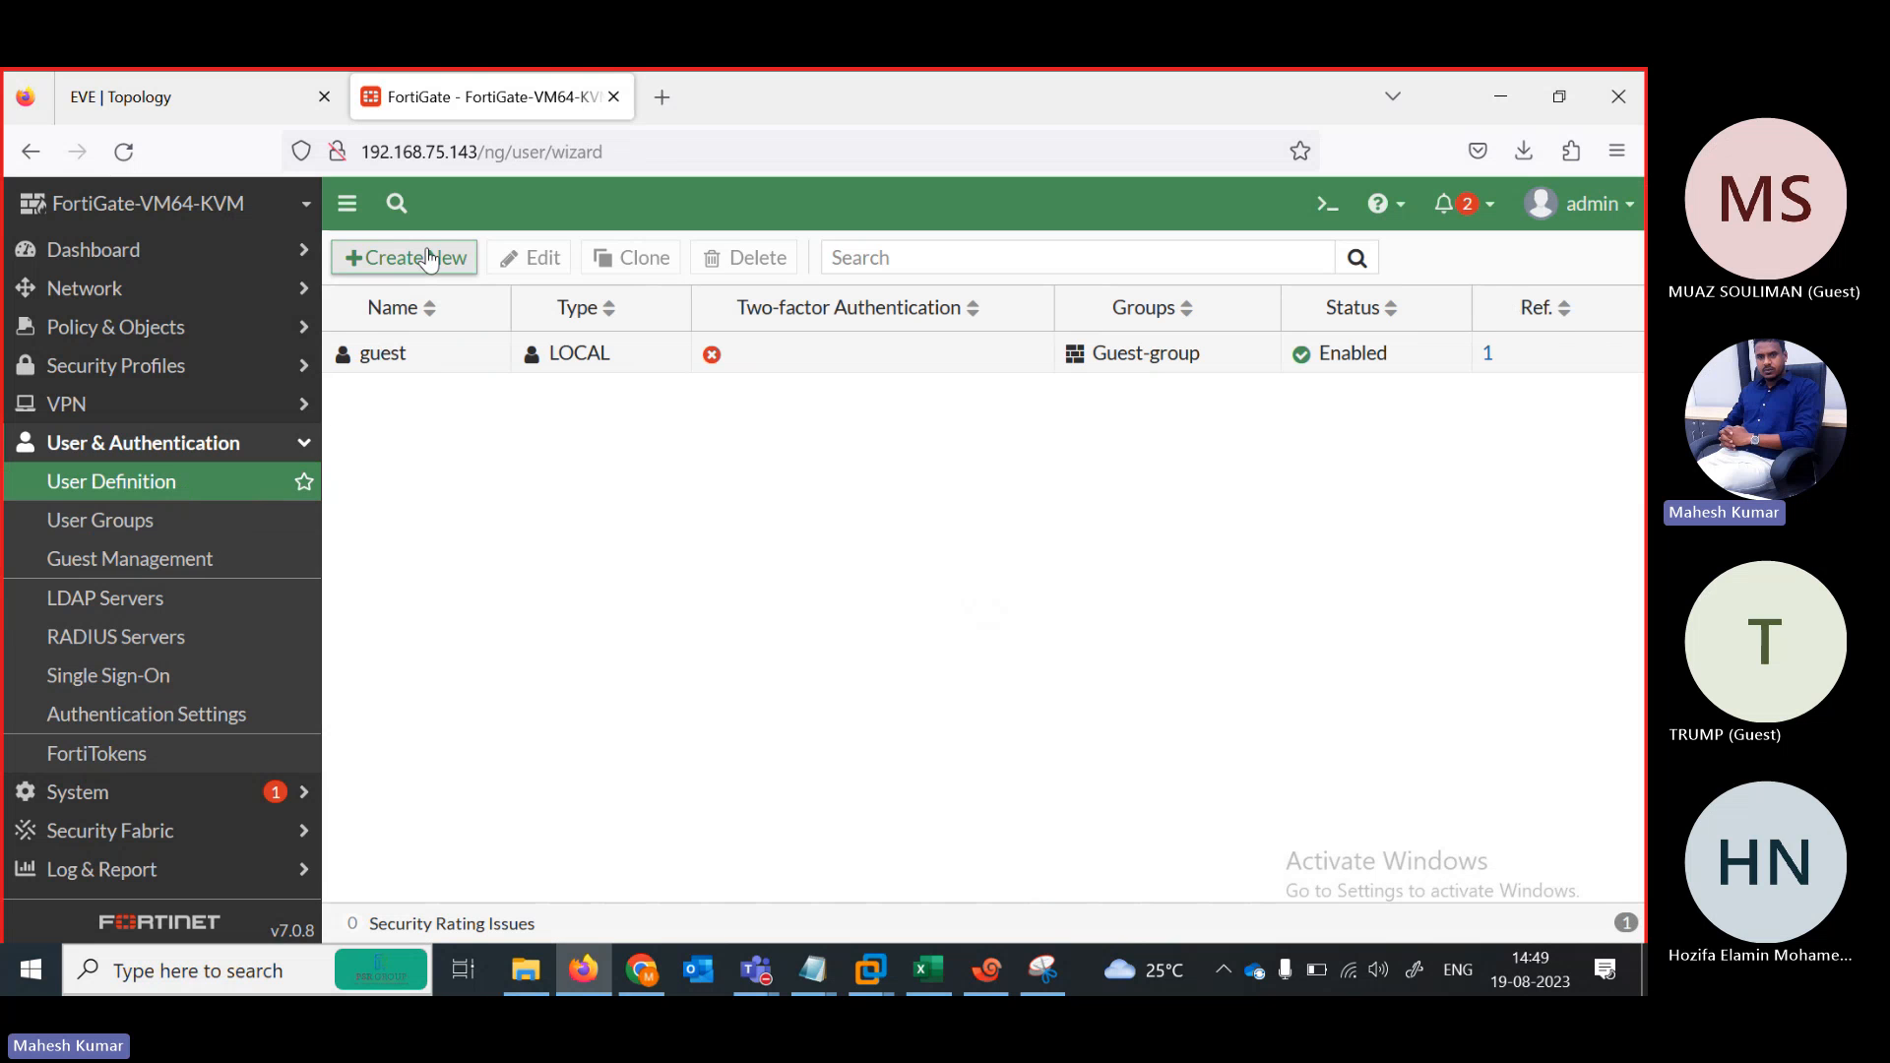
{"action": "left_click", "coordinate": [996, 924]}
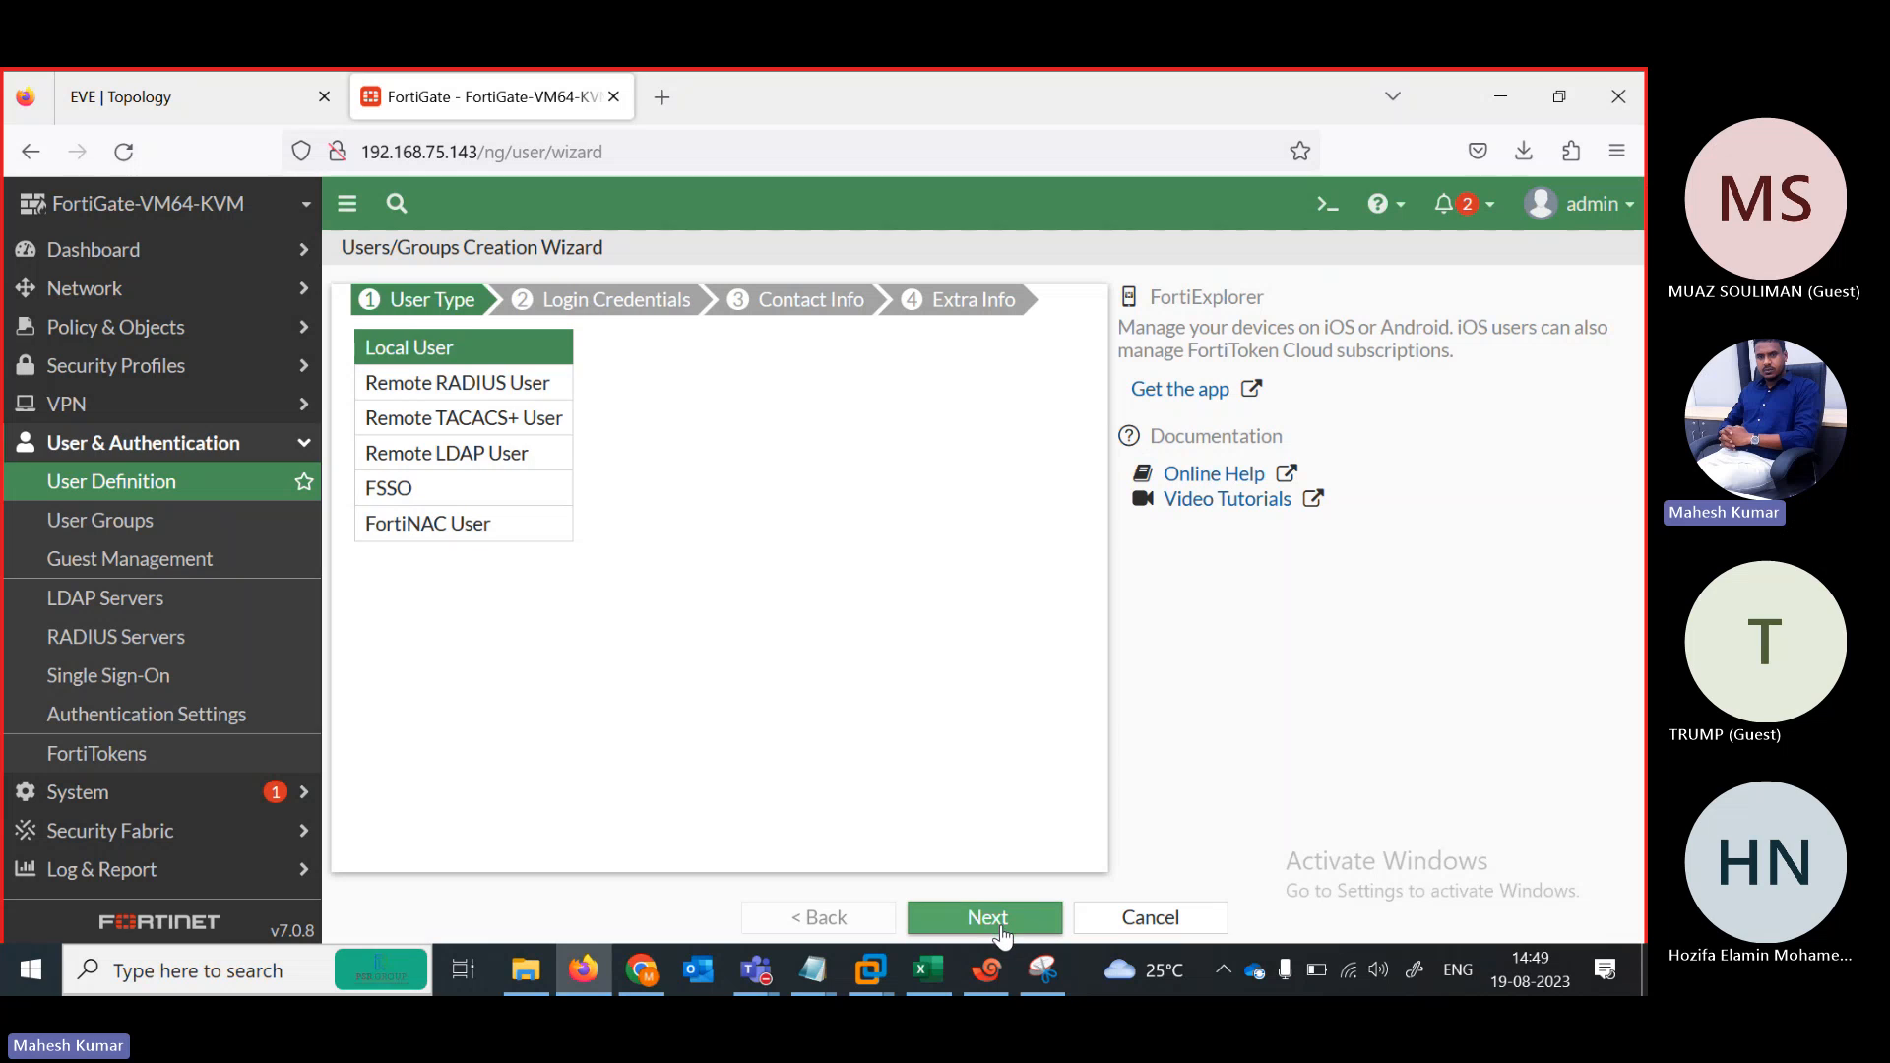
{"action": "left_click", "coordinate": [507, 344]}
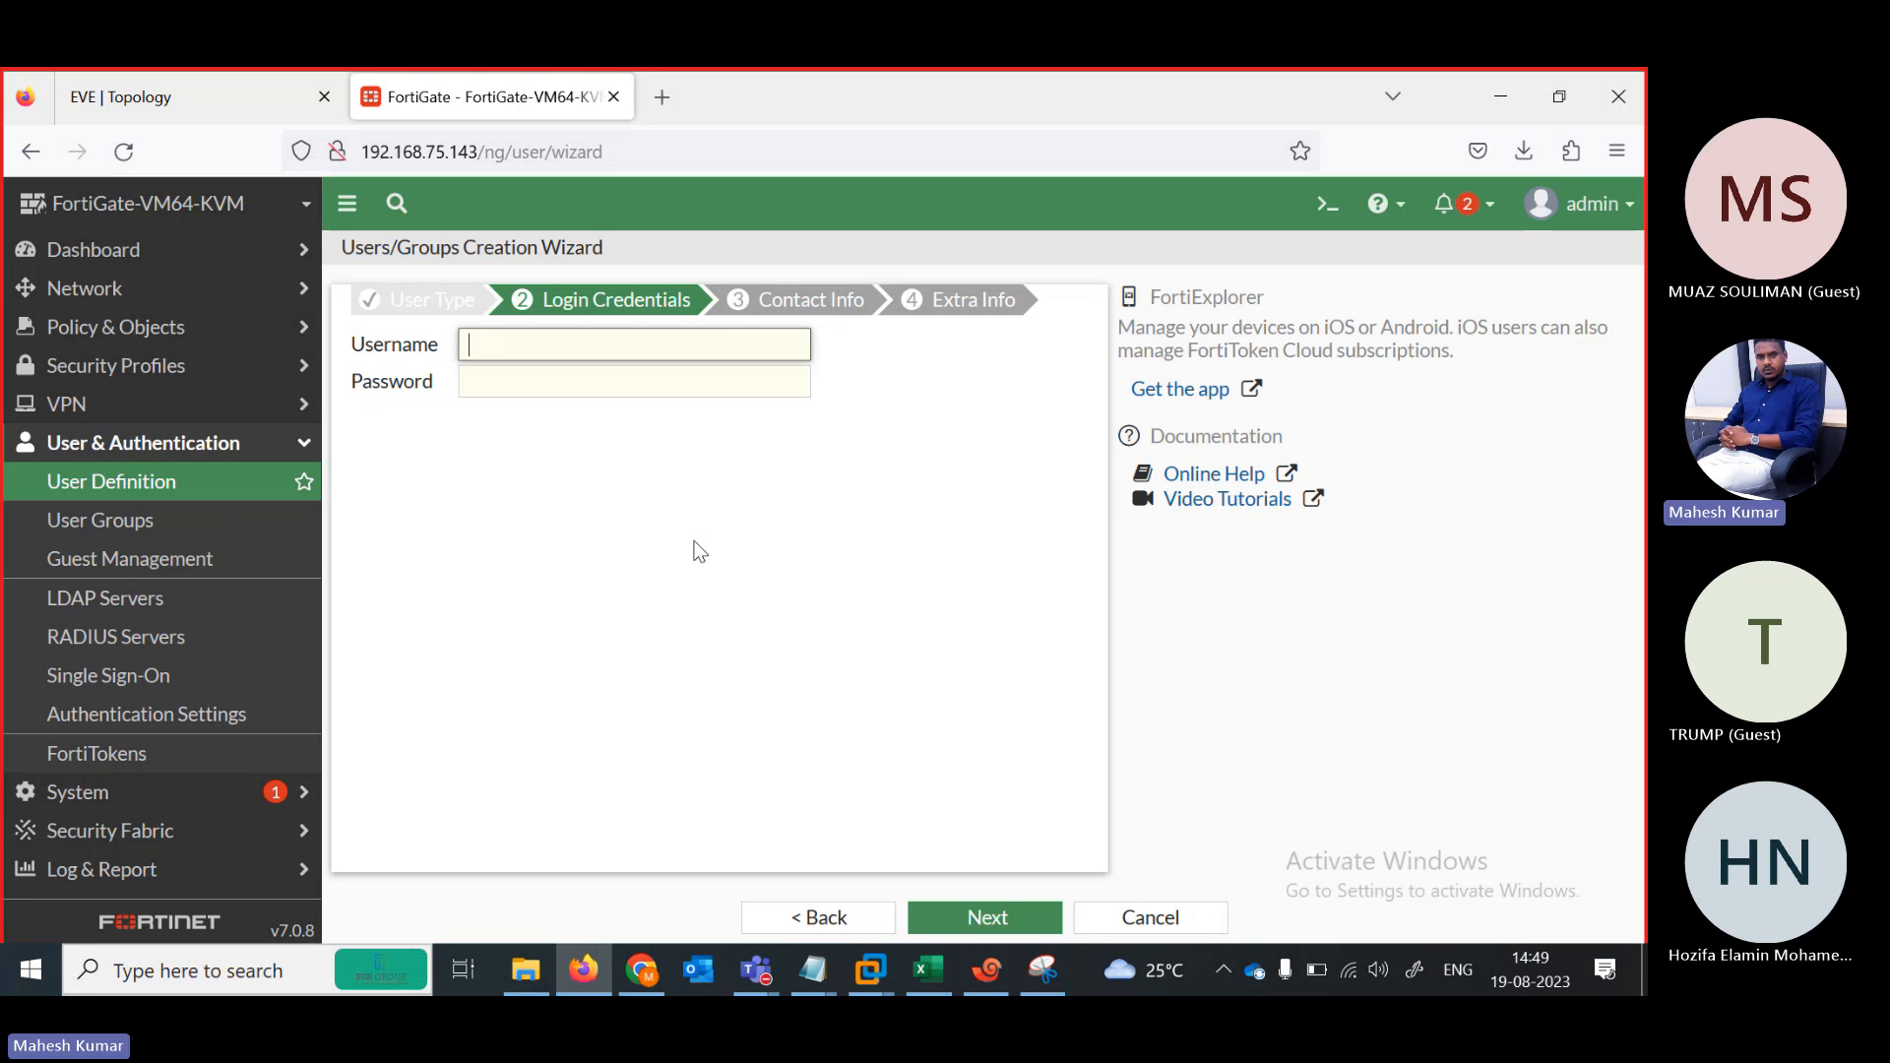
{"action": "key", "text": "Tab"}
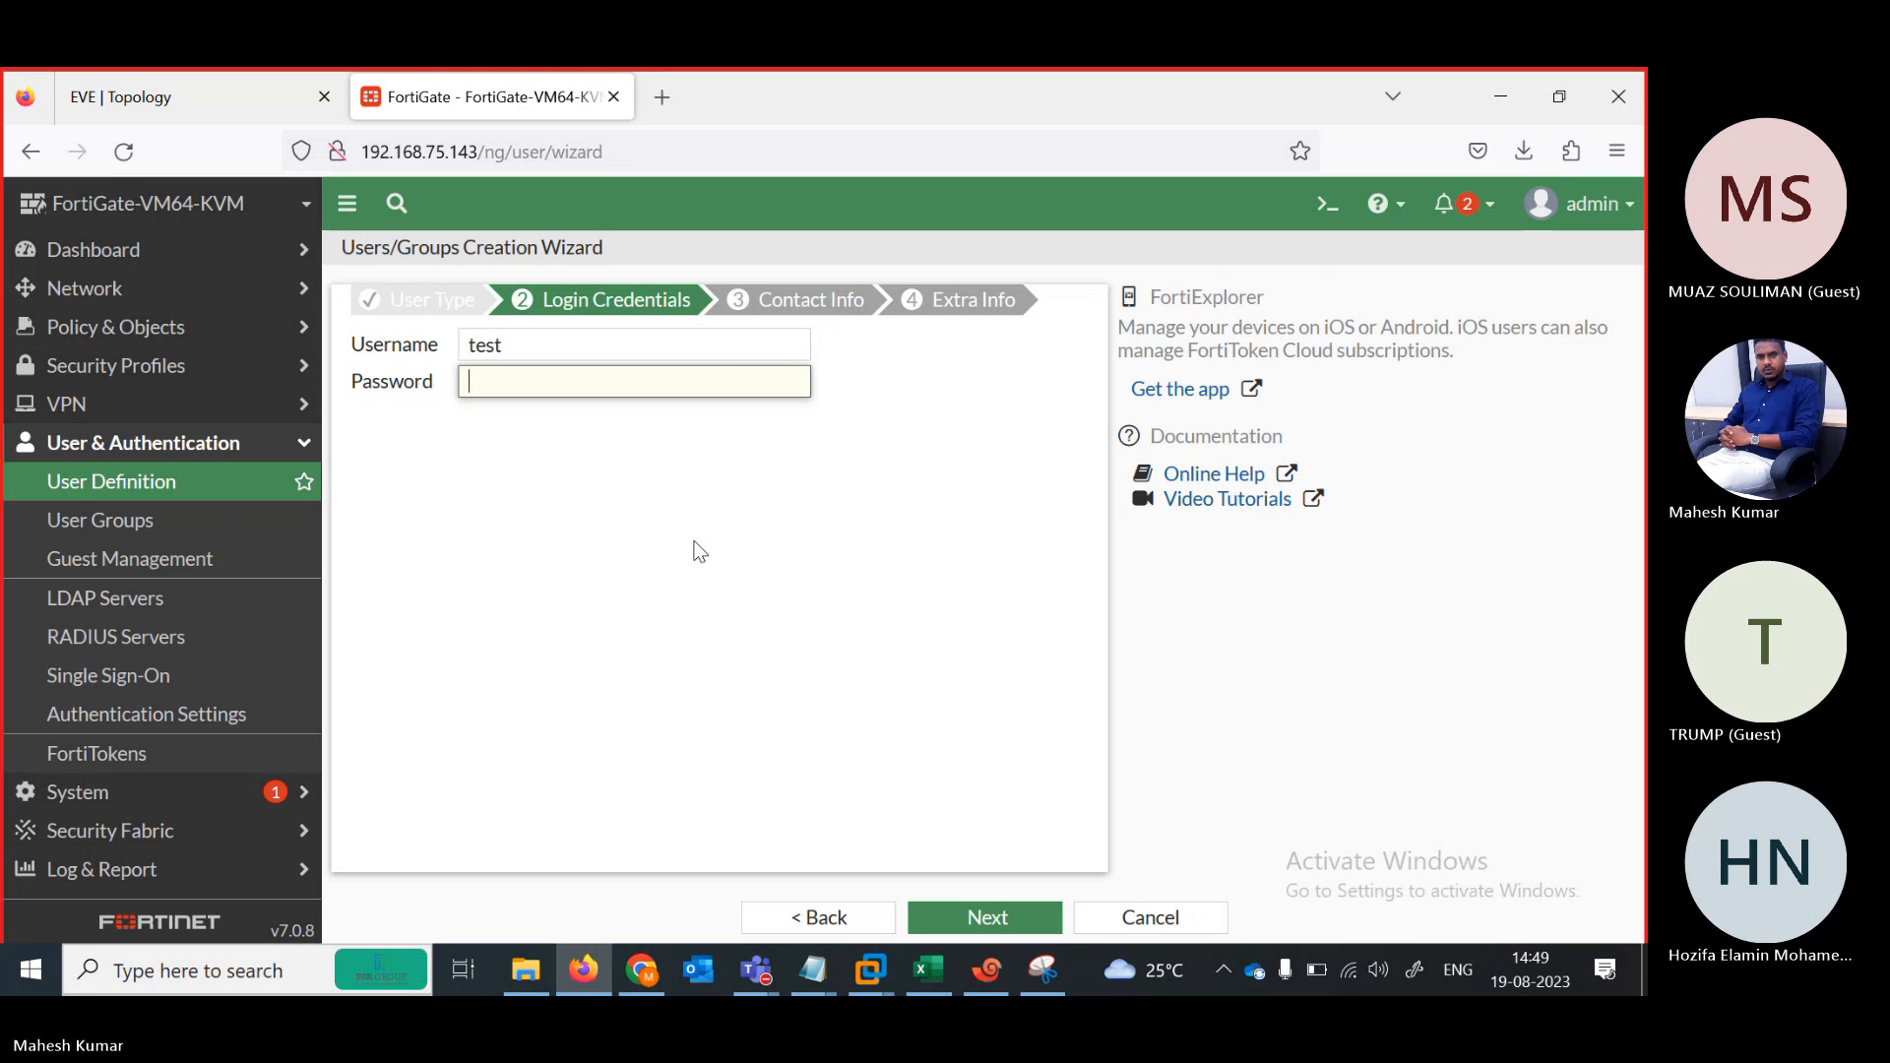
{"action": "type", "text": "••"}
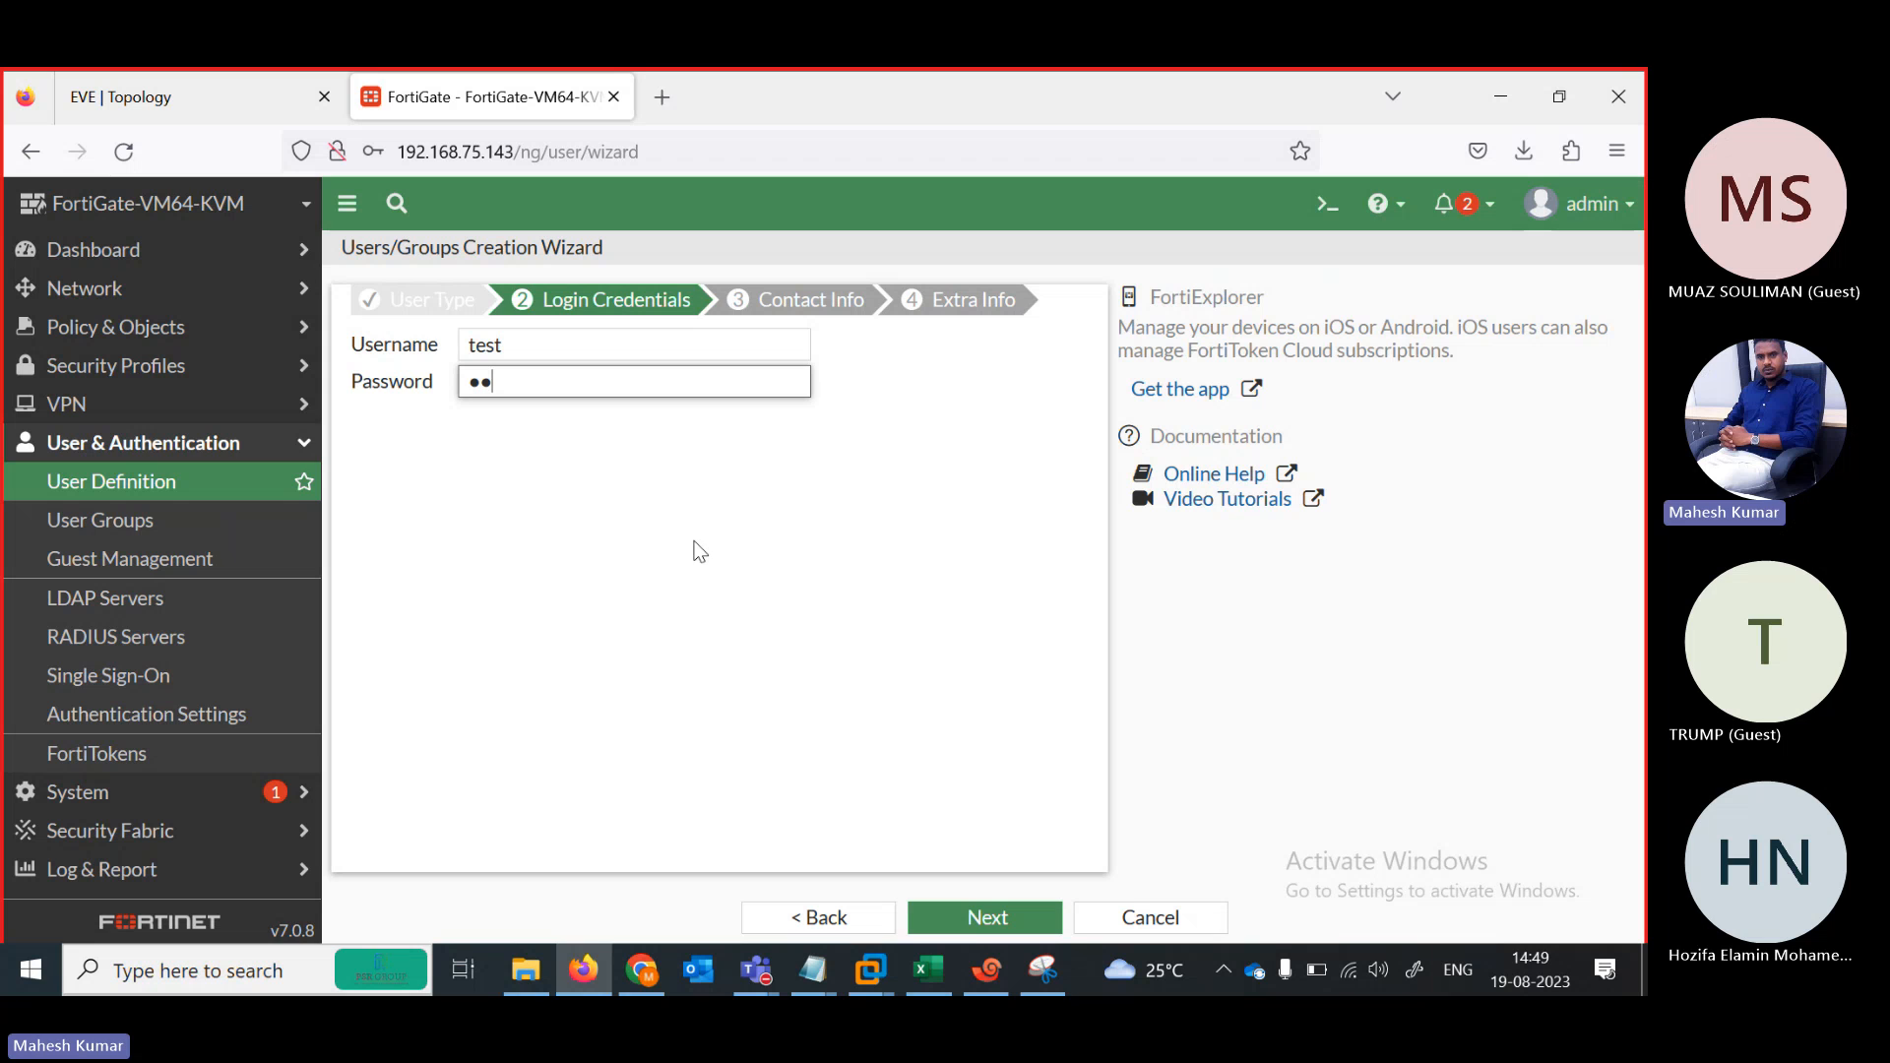
{"action": "type", "text": "•"}
{"action": "left_click", "coordinate": [987, 918]}
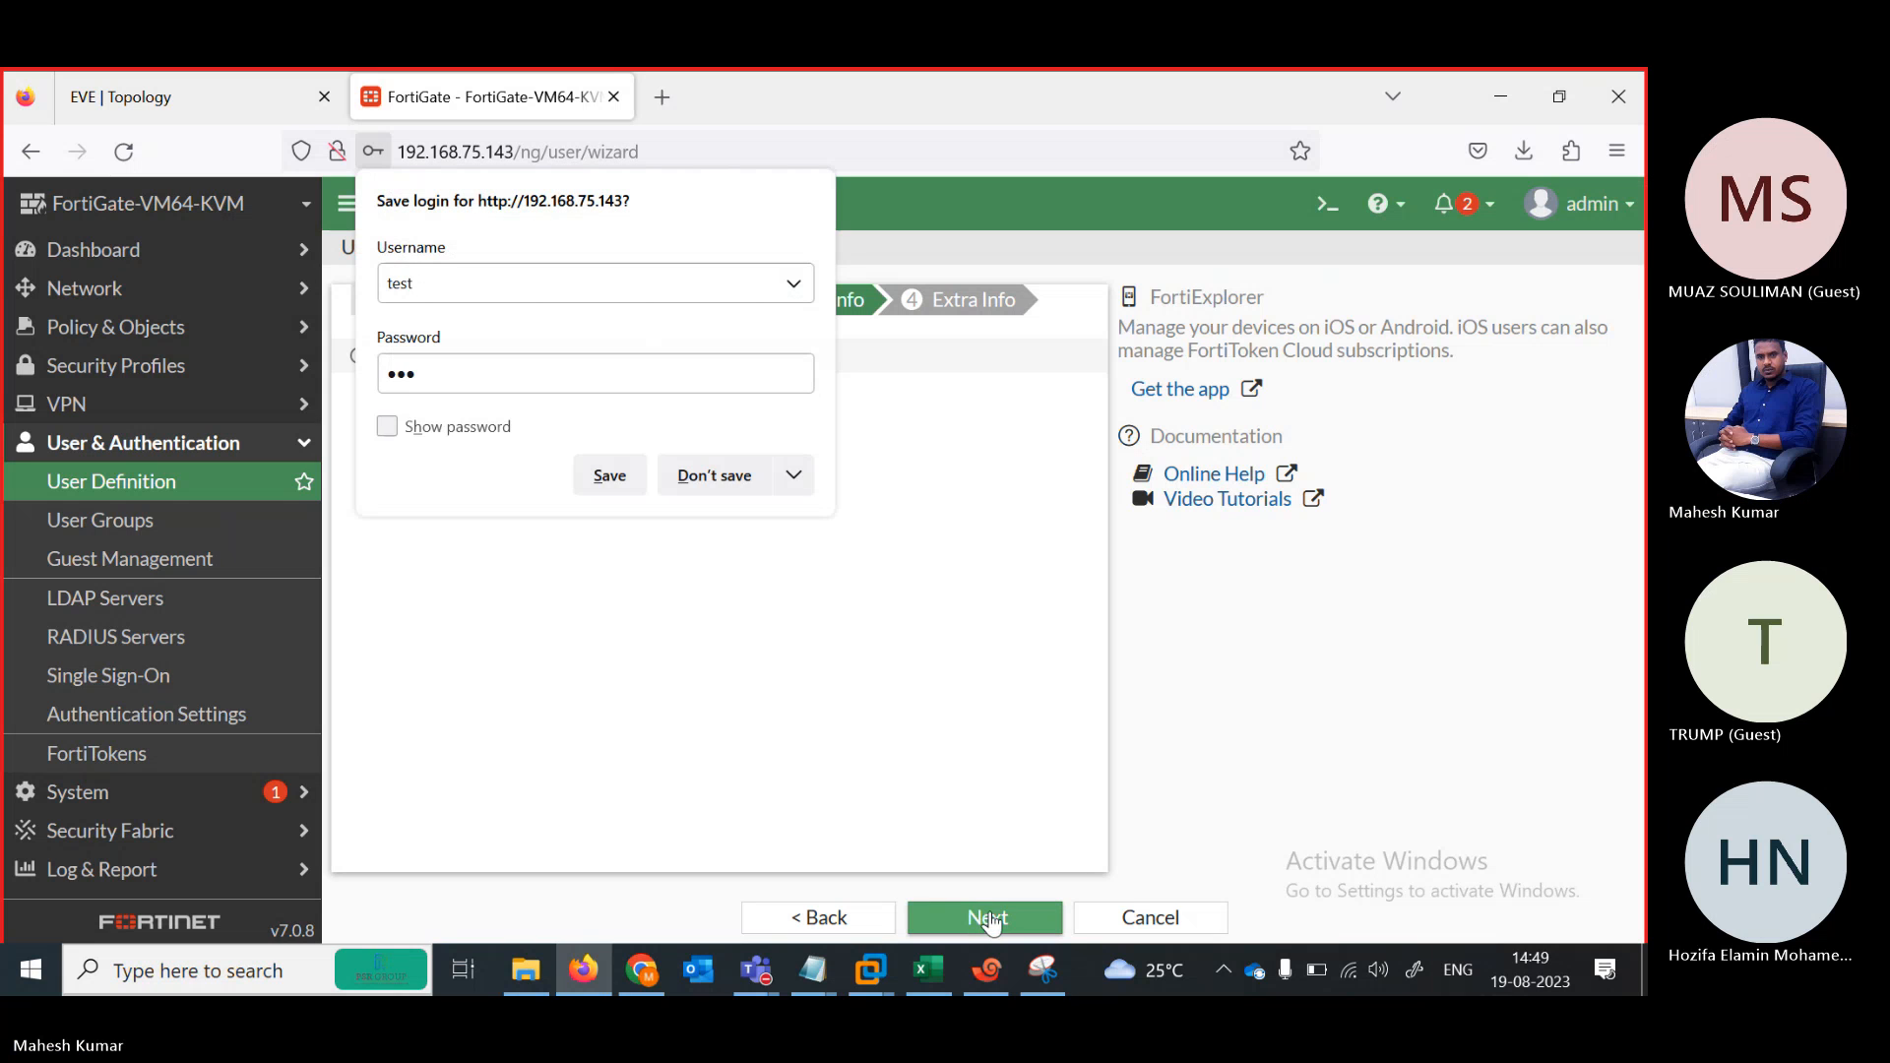
{"action": "left_click", "coordinate": [699, 481]}
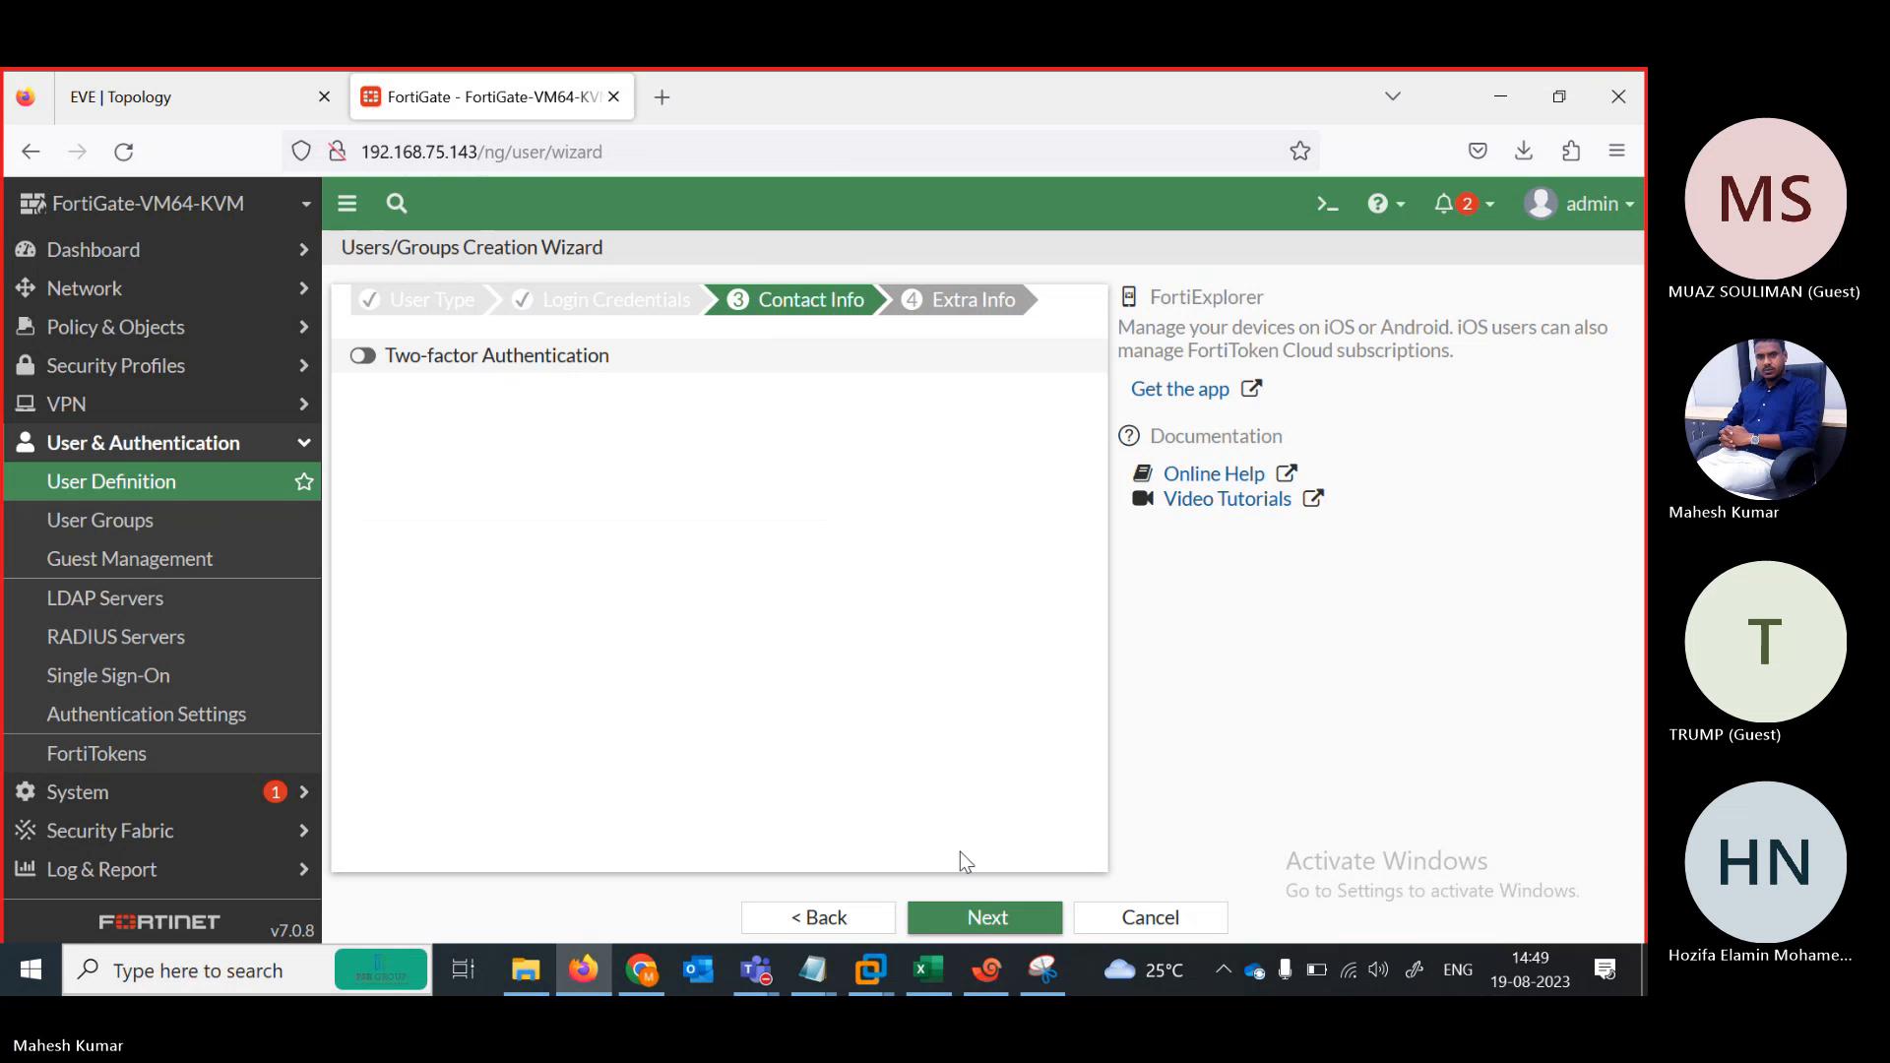
{"action": "left_click", "coordinate": [975, 918]}
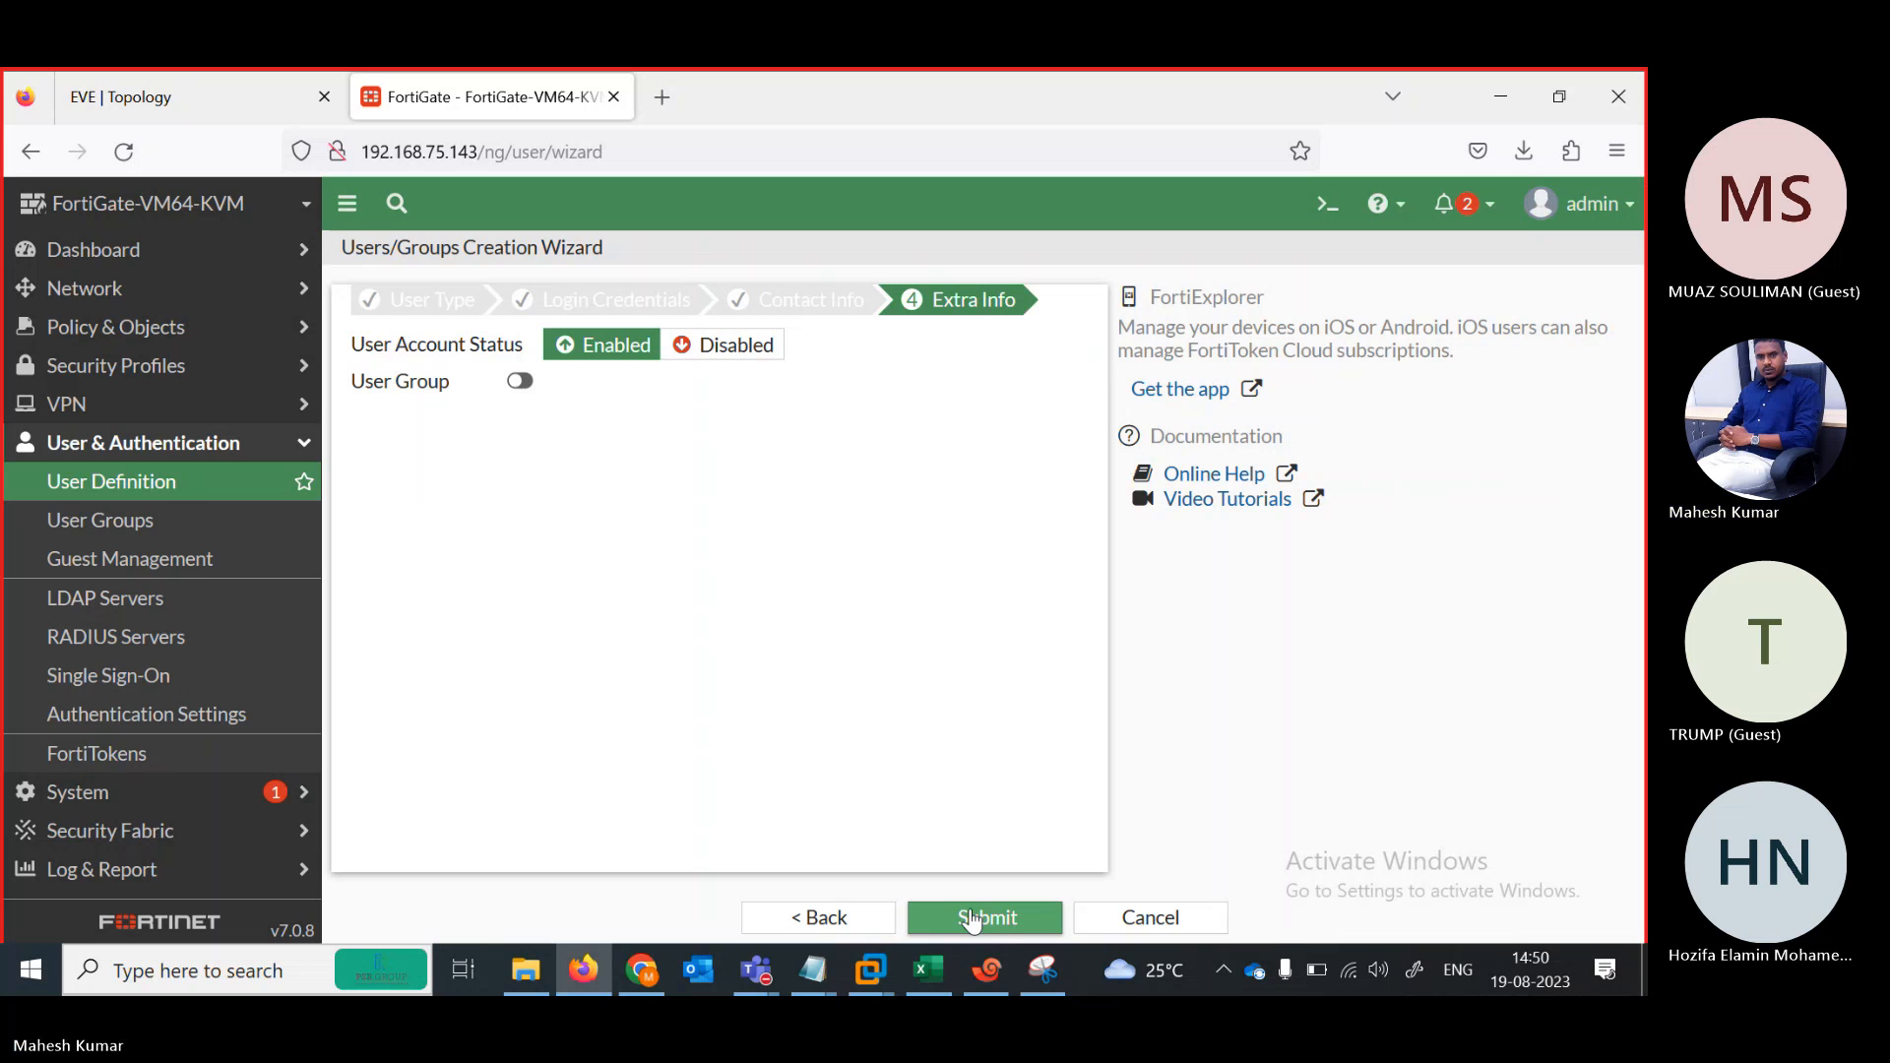
{"action": "left_click", "coordinate": [972, 917]}
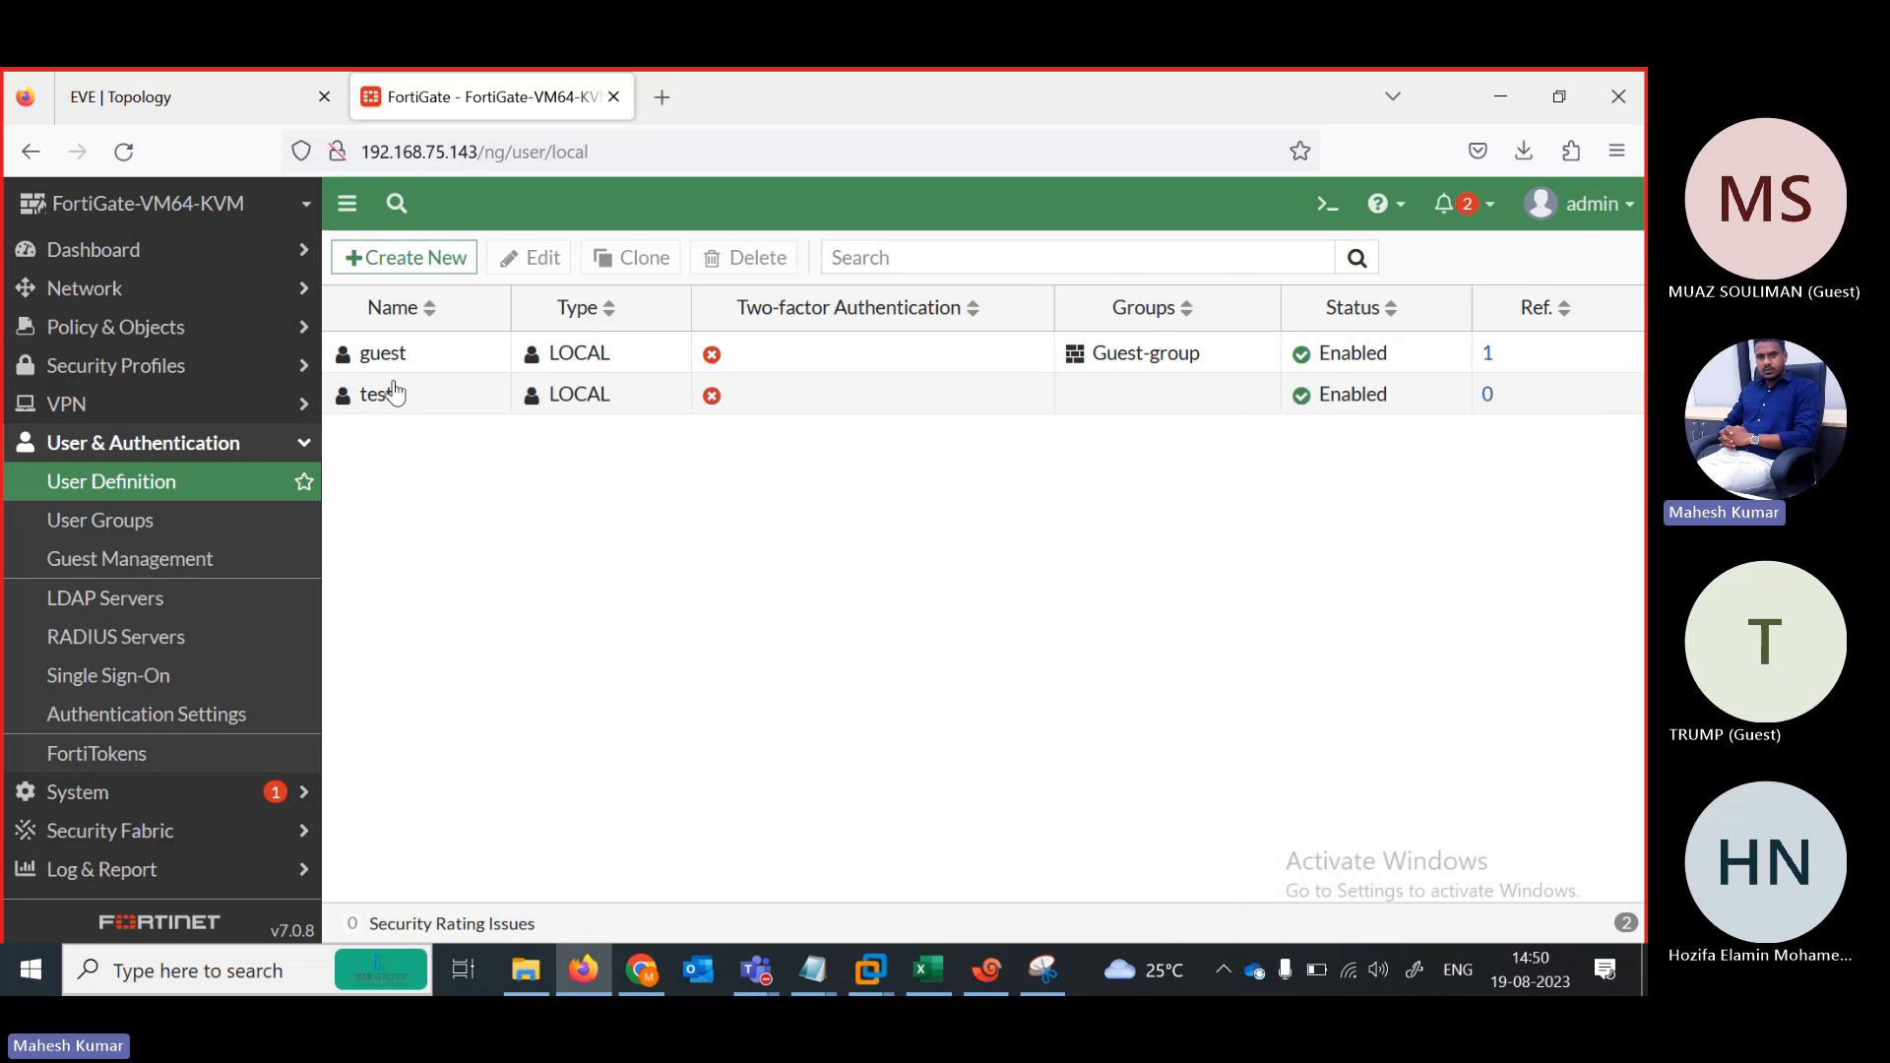
Create a second local user, test2, with its password
{"action": "left_click", "coordinate": [414, 258]}
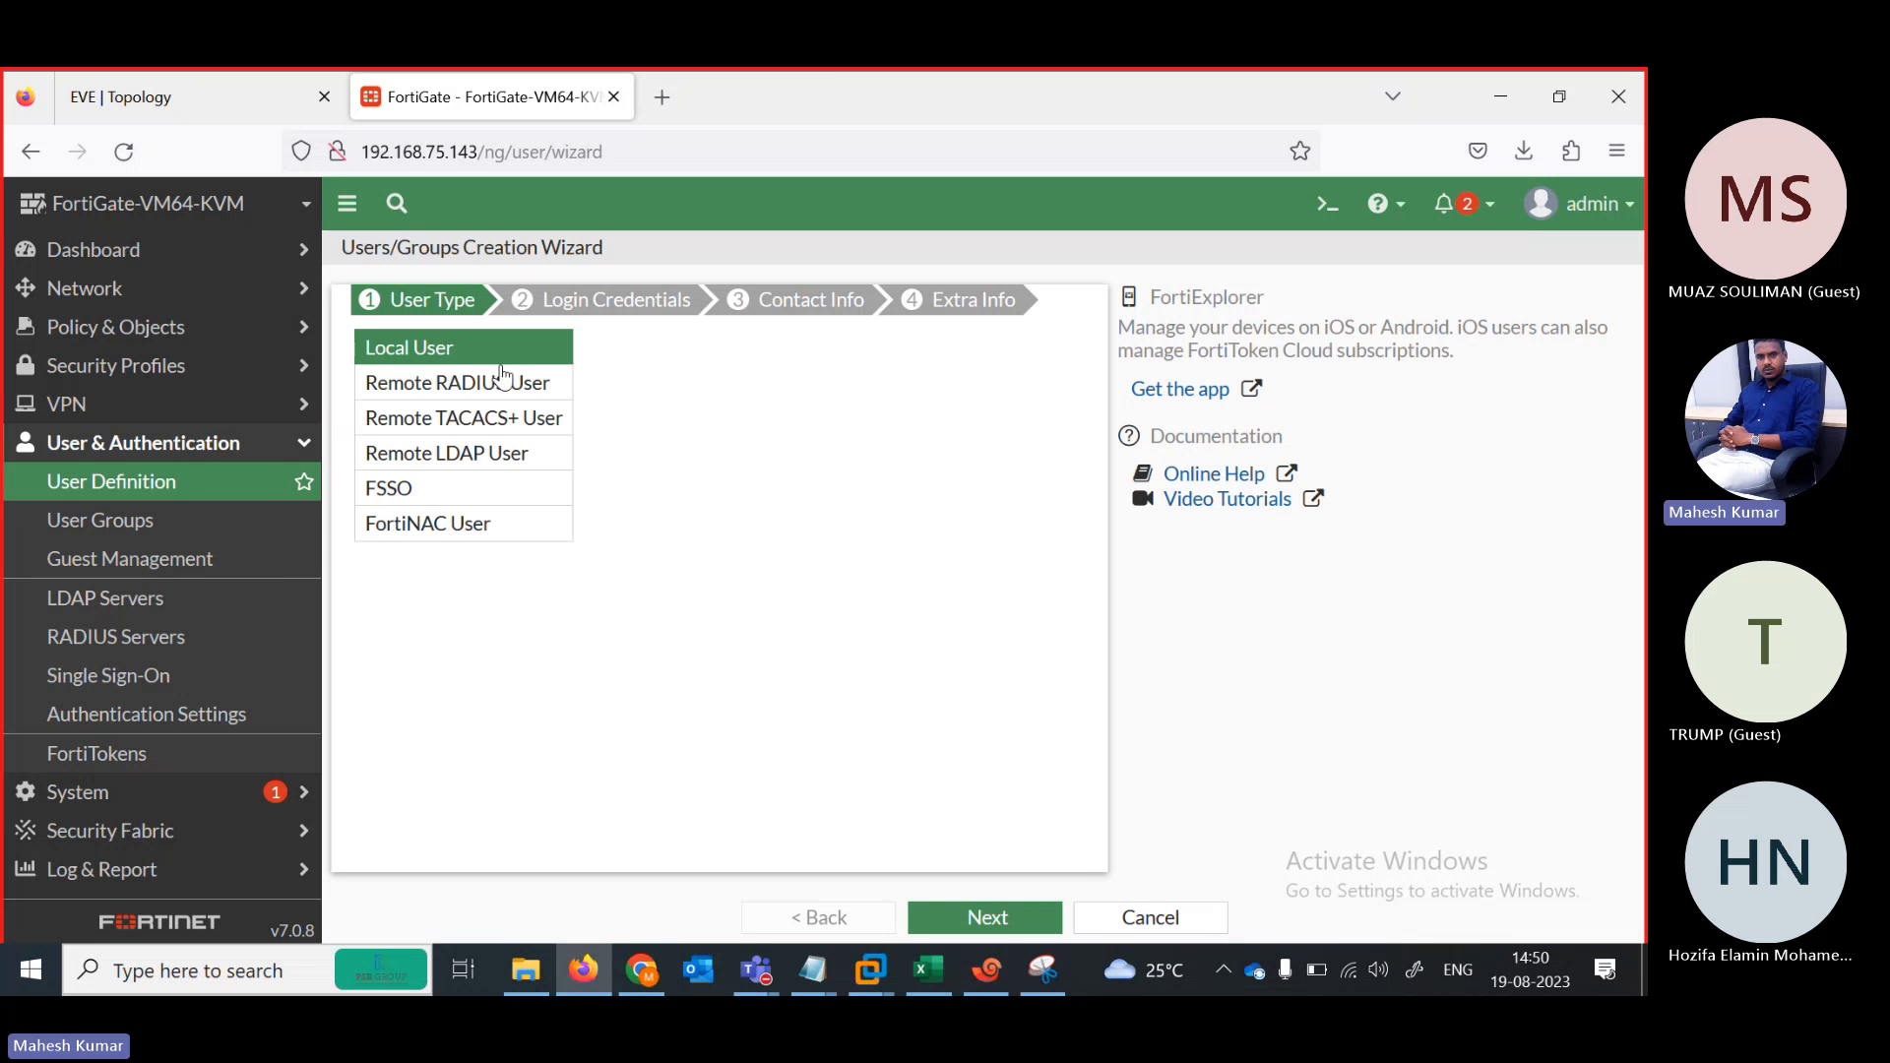
{"action": "left_click", "coordinate": [982, 917]}
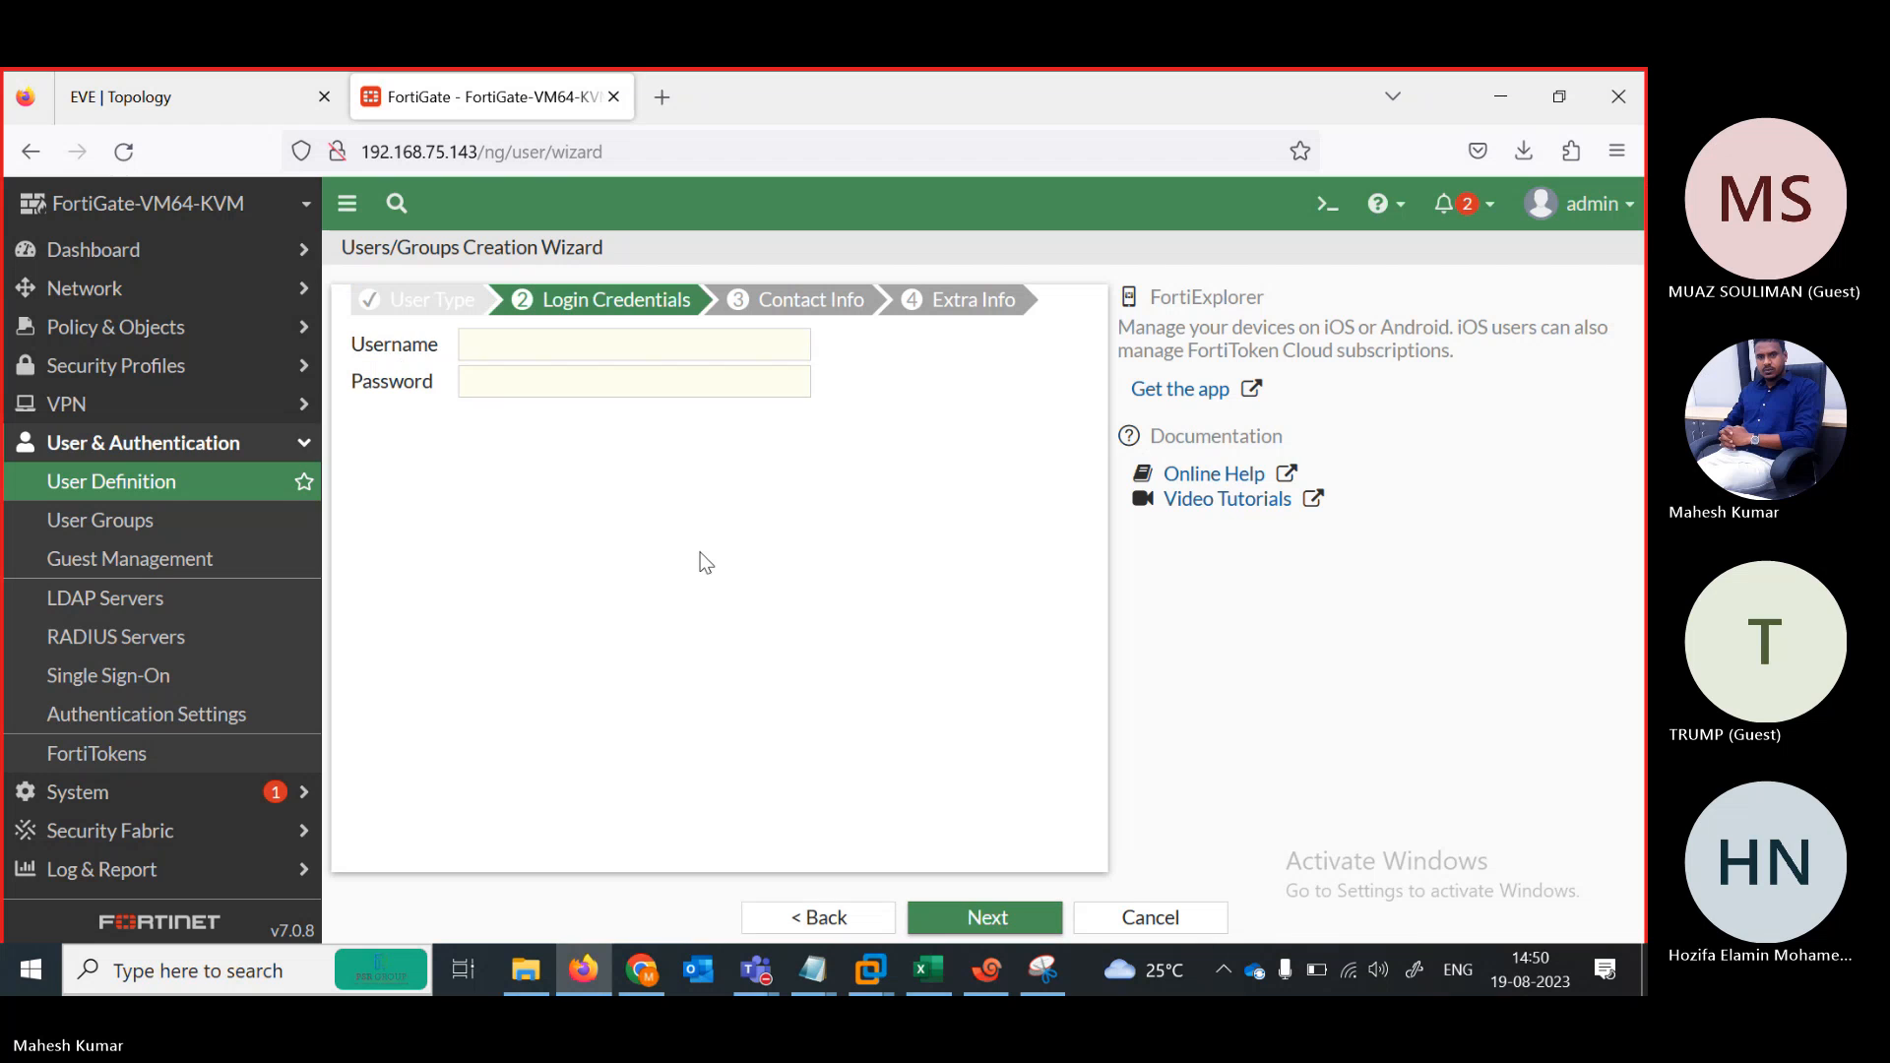
{"action": "left_click", "coordinate": [524, 351]}
{"action": "type", "text": "t"}
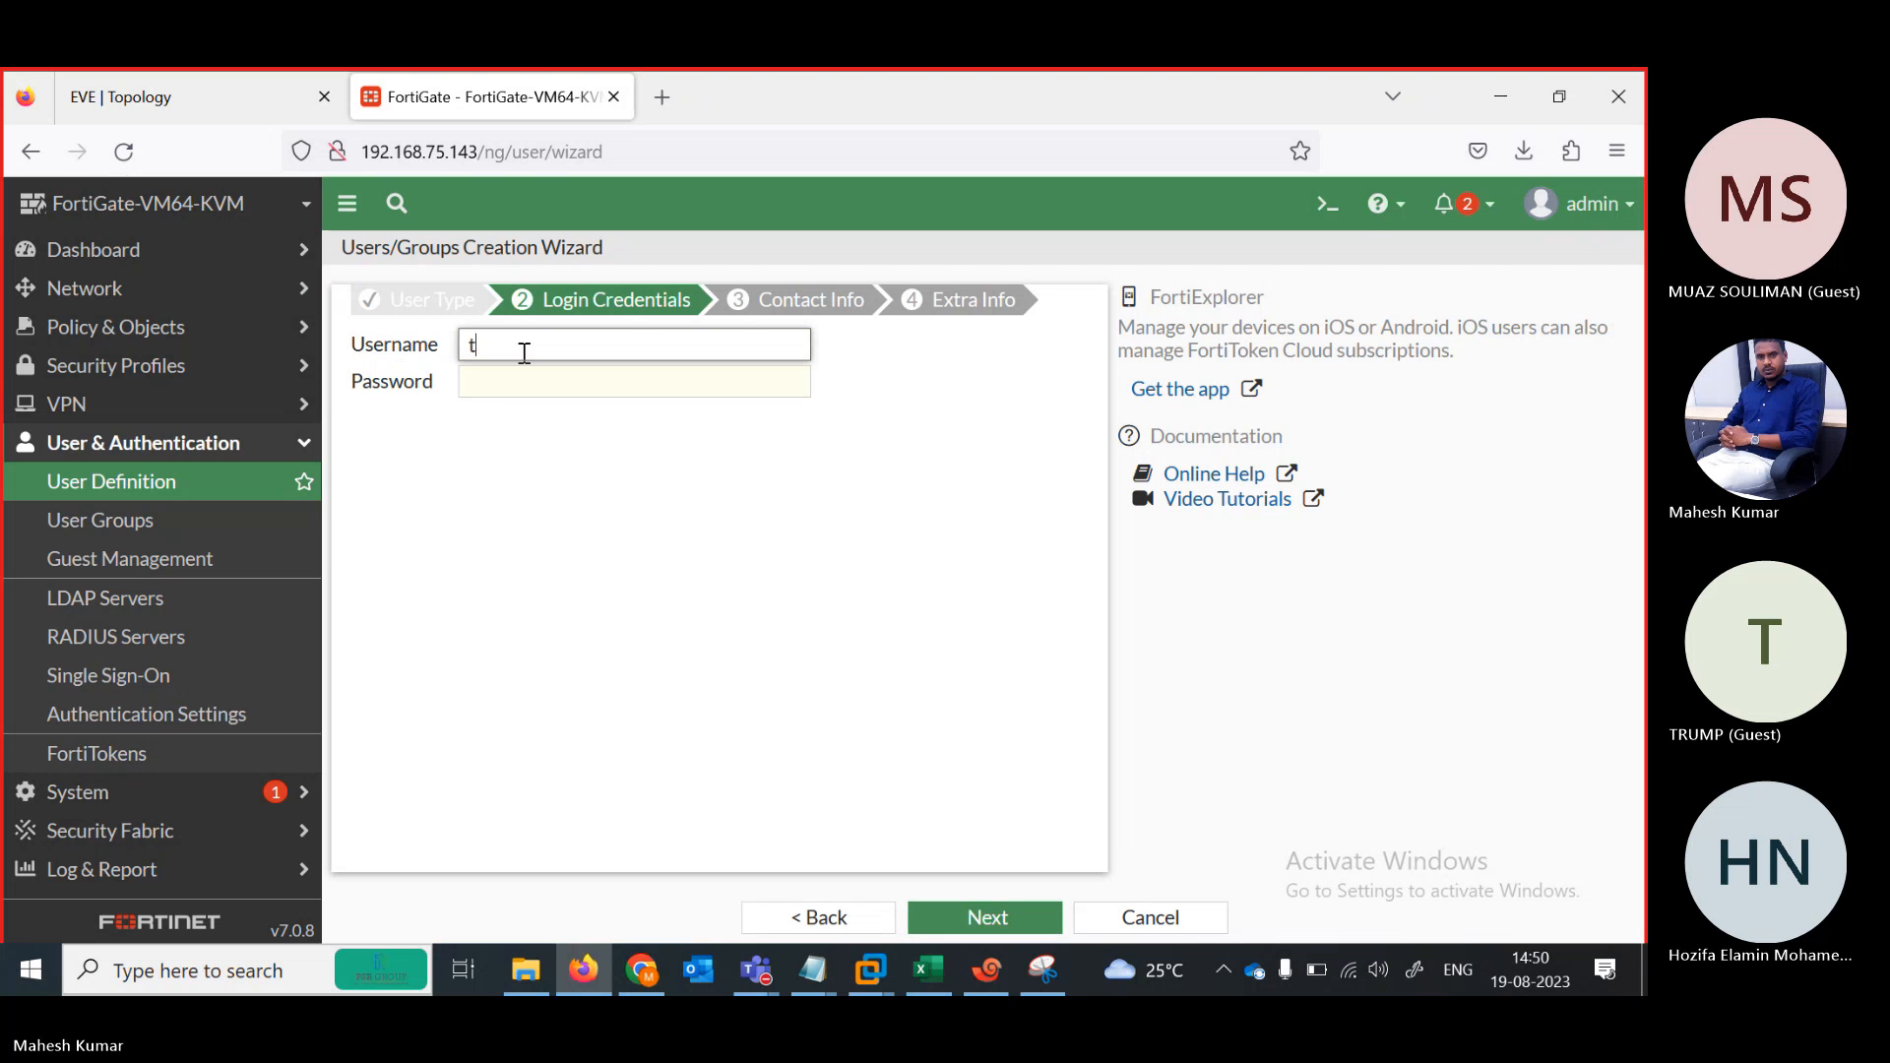
{"action": "type", "text": "est2"}
{"action": "key", "text": "Tab"}
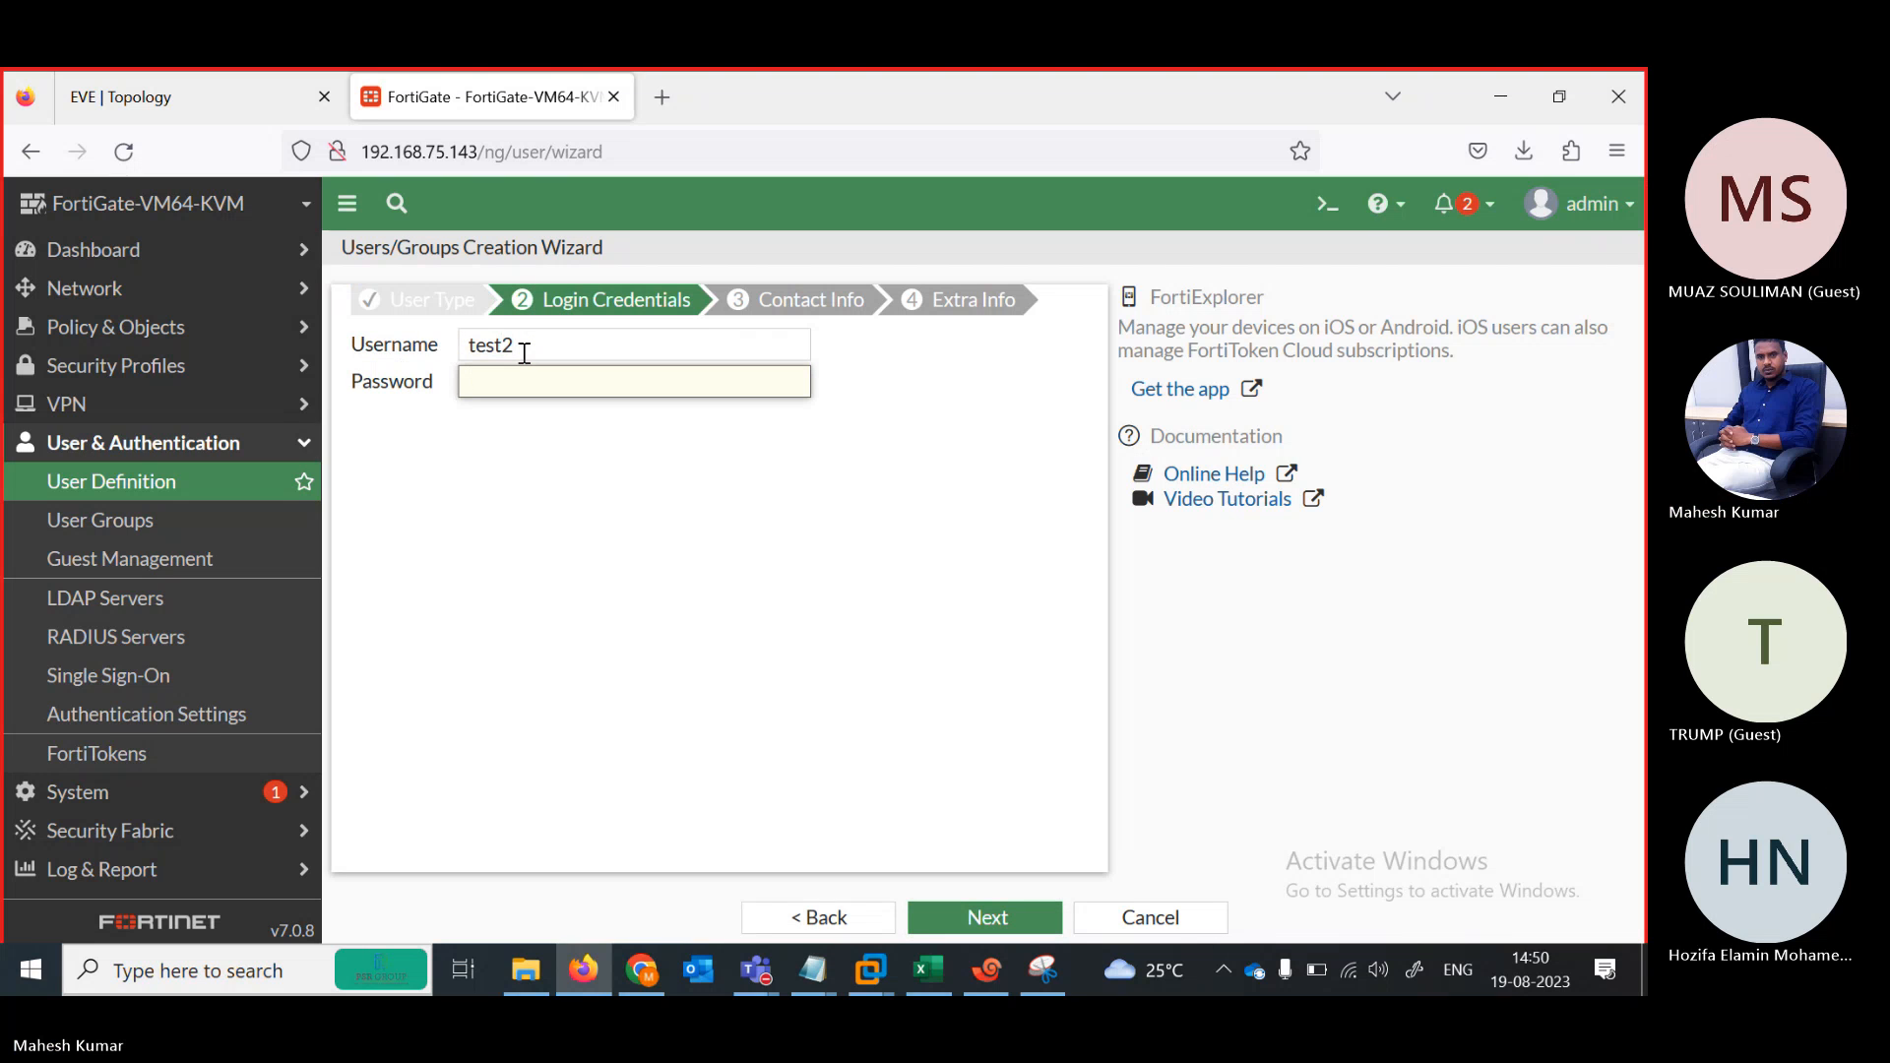
{"action": "type", "text": "123"}
{"action": "left_click", "coordinate": [983, 917]}
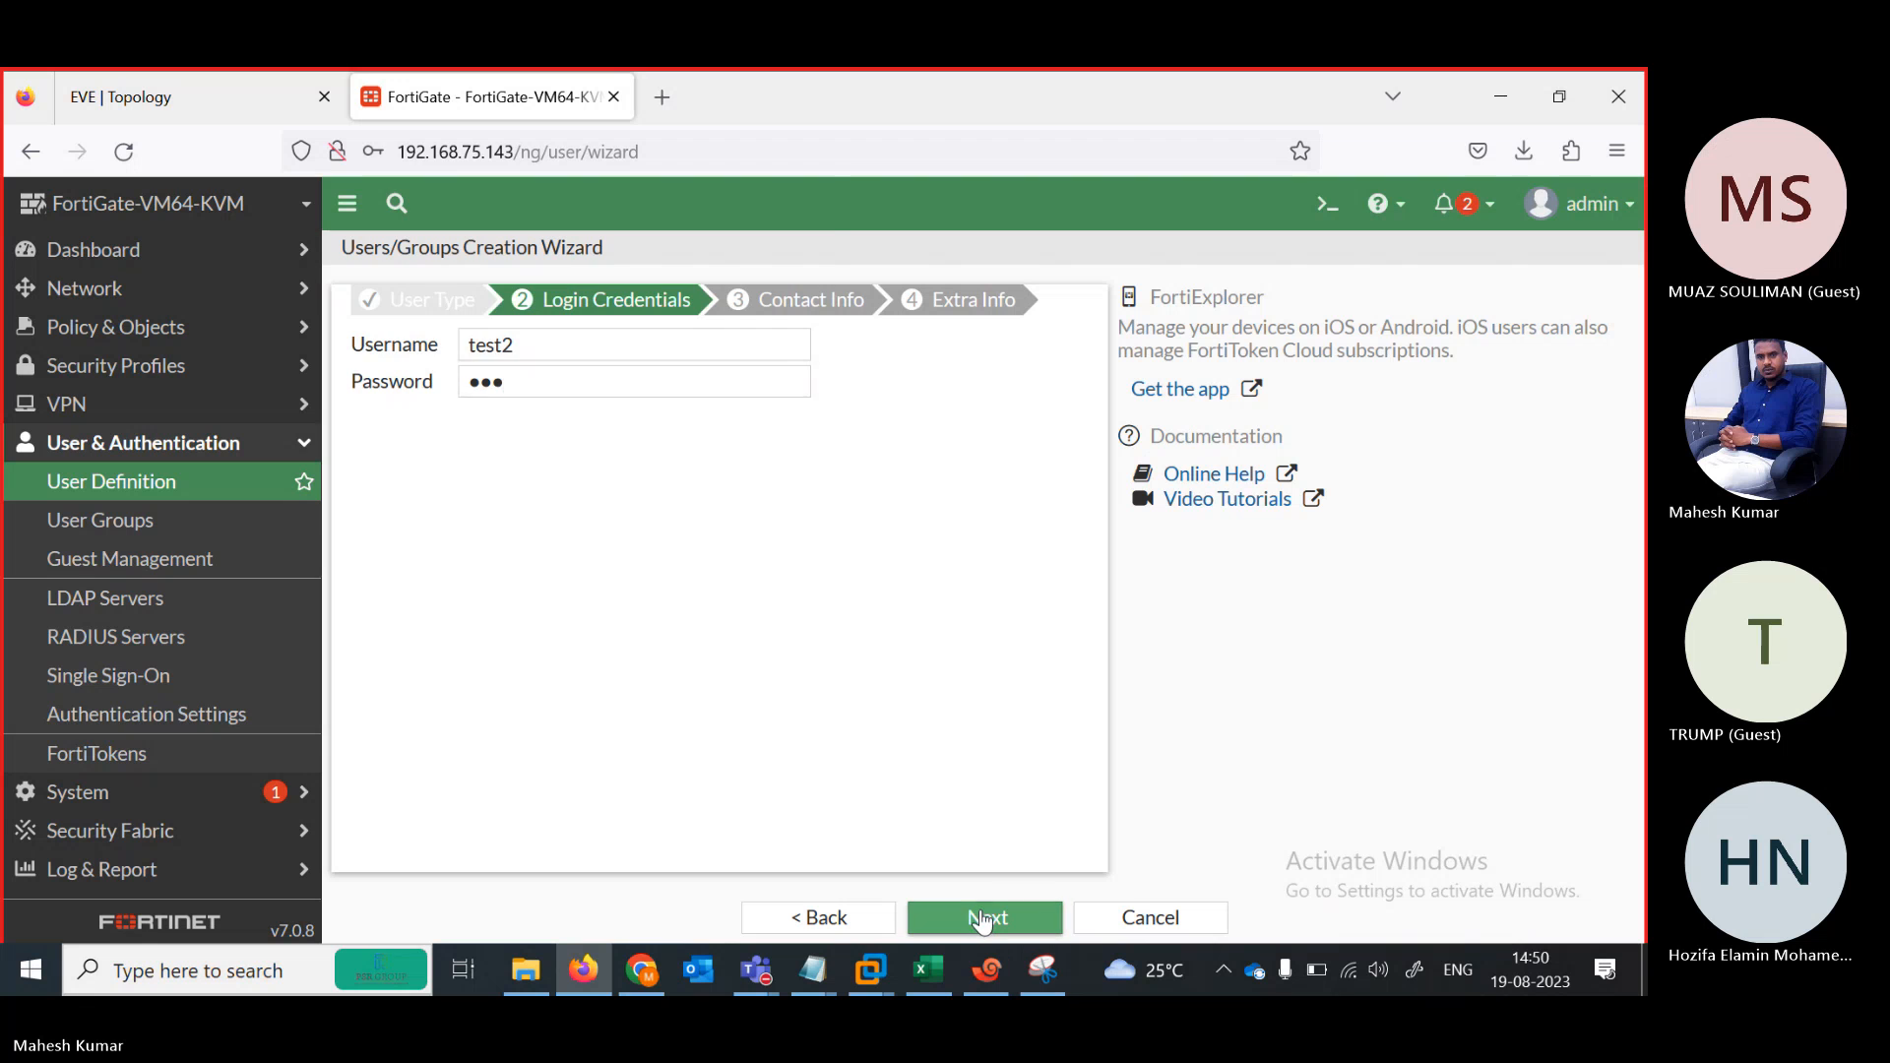
{"action": "left_click", "coordinate": [712, 478]}
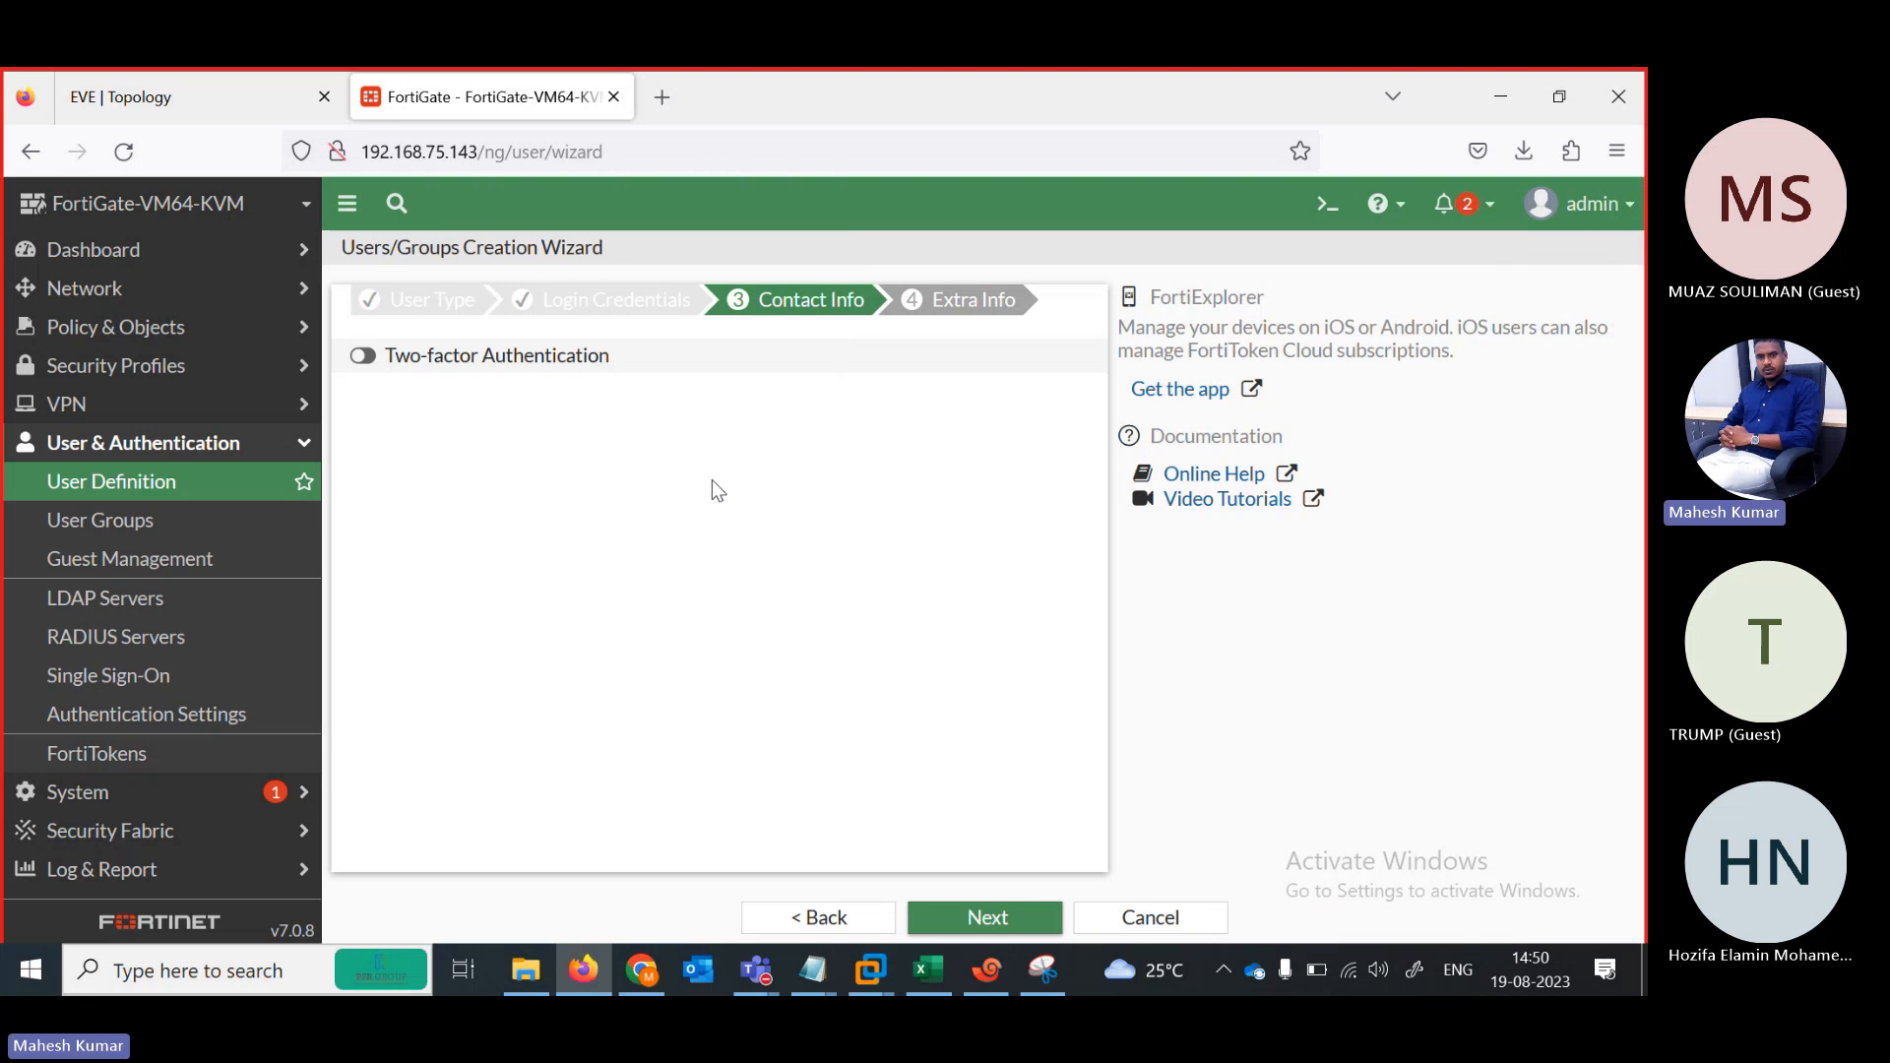
{"action": "left_click", "coordinate": [988, 917]}
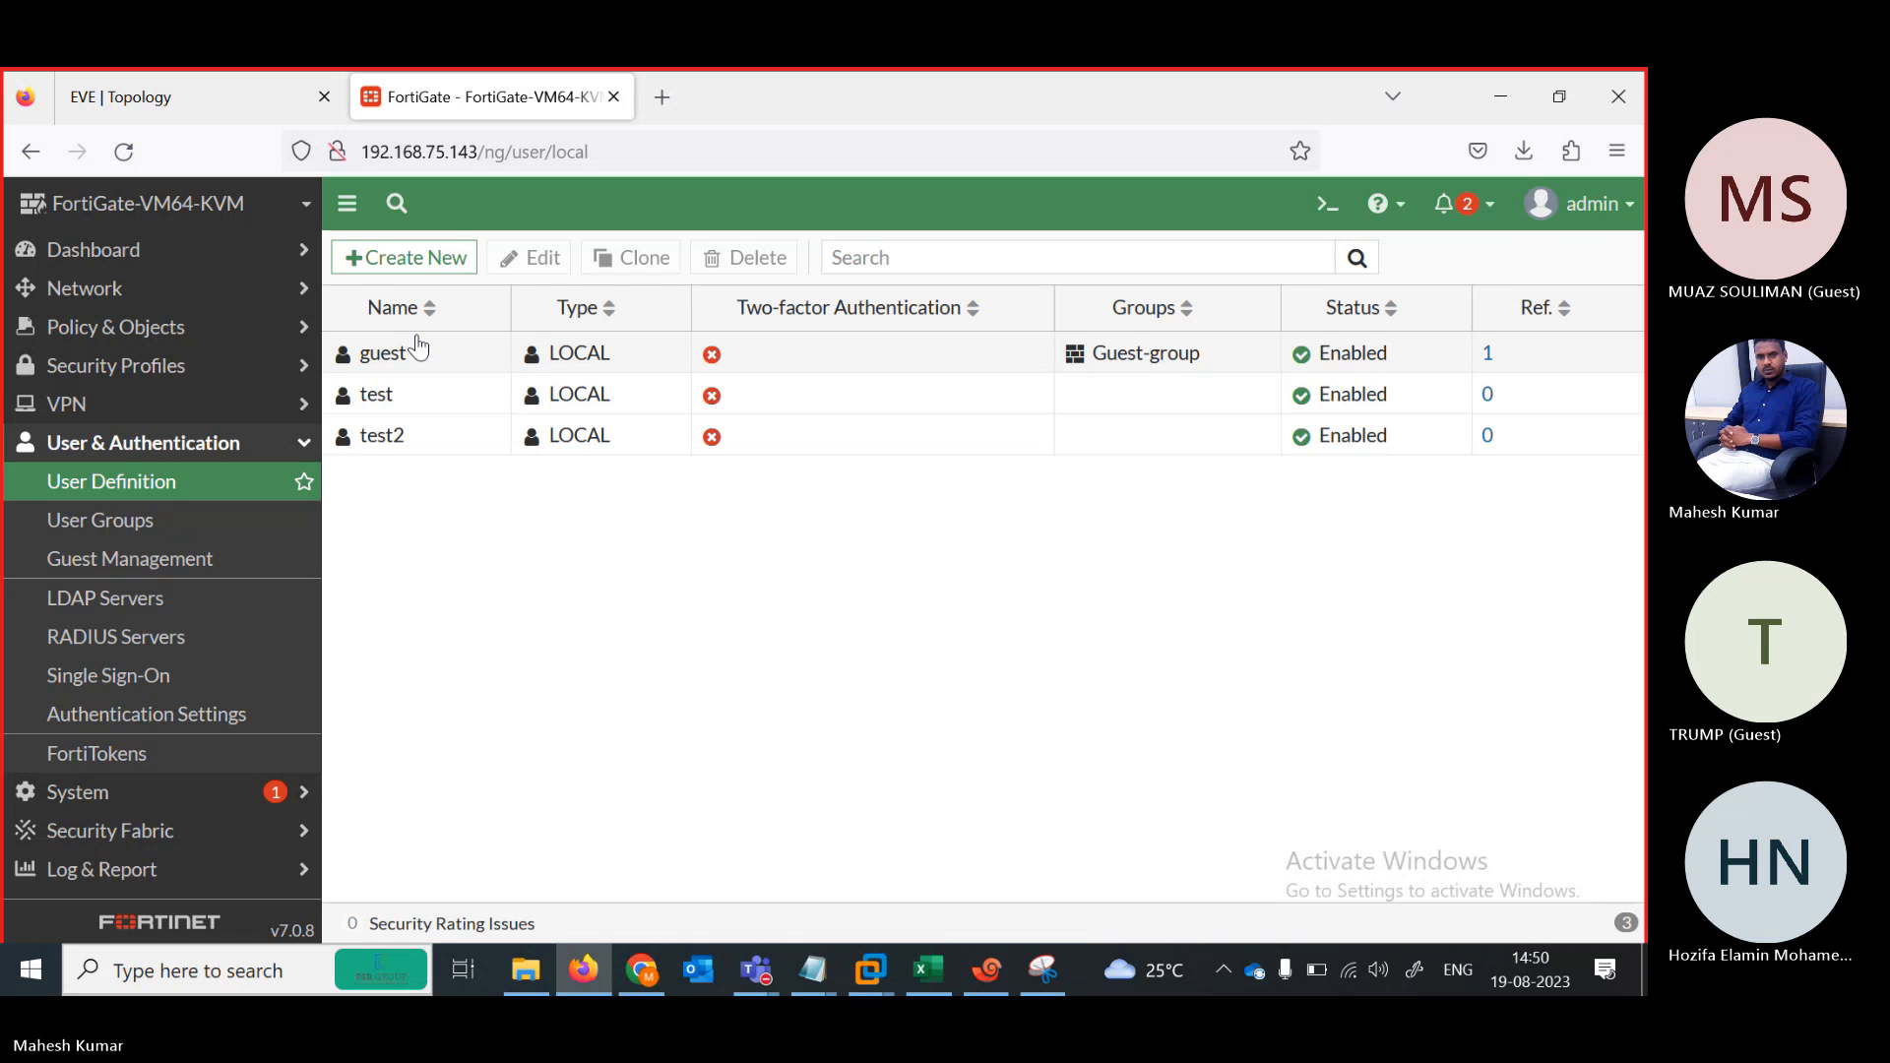
Start another new user, then cancel the wizard
{"action": "right_click", "coordinate": [436, 260]}
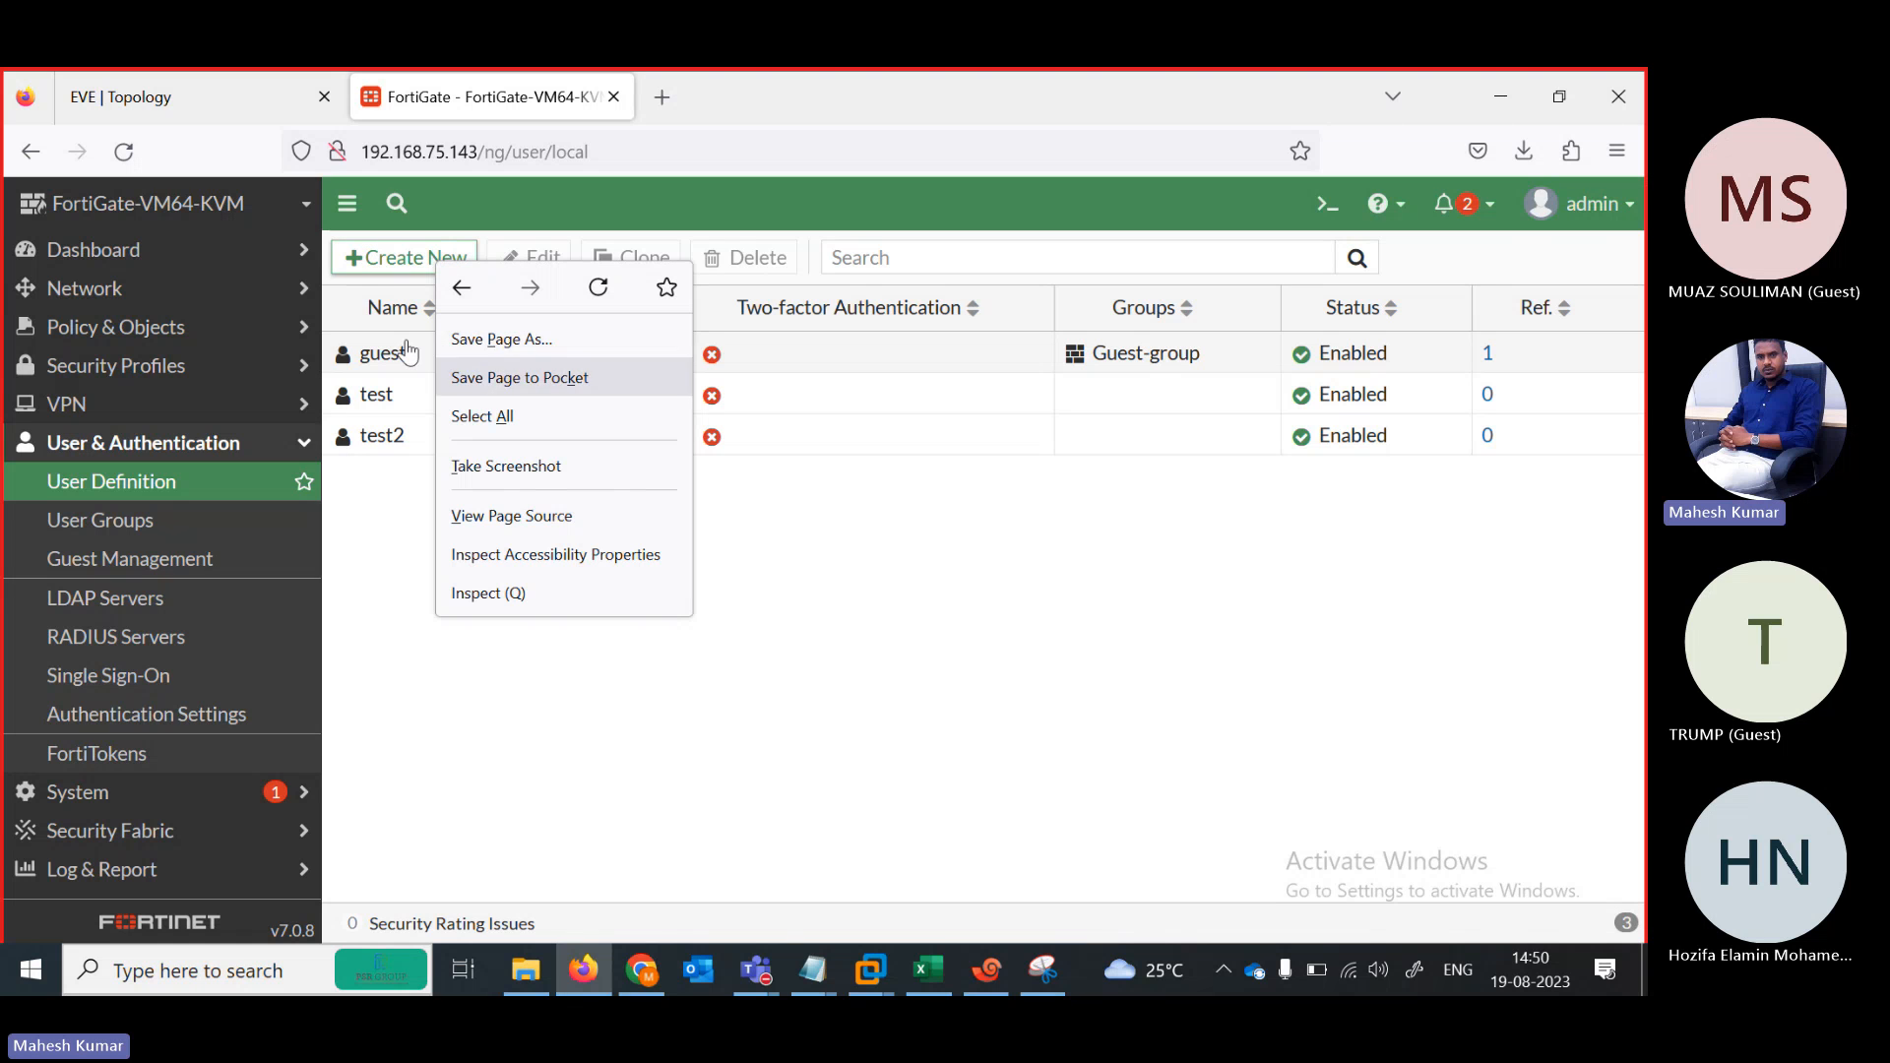
{"action": "left_click", "coordinate": [369, 575]}
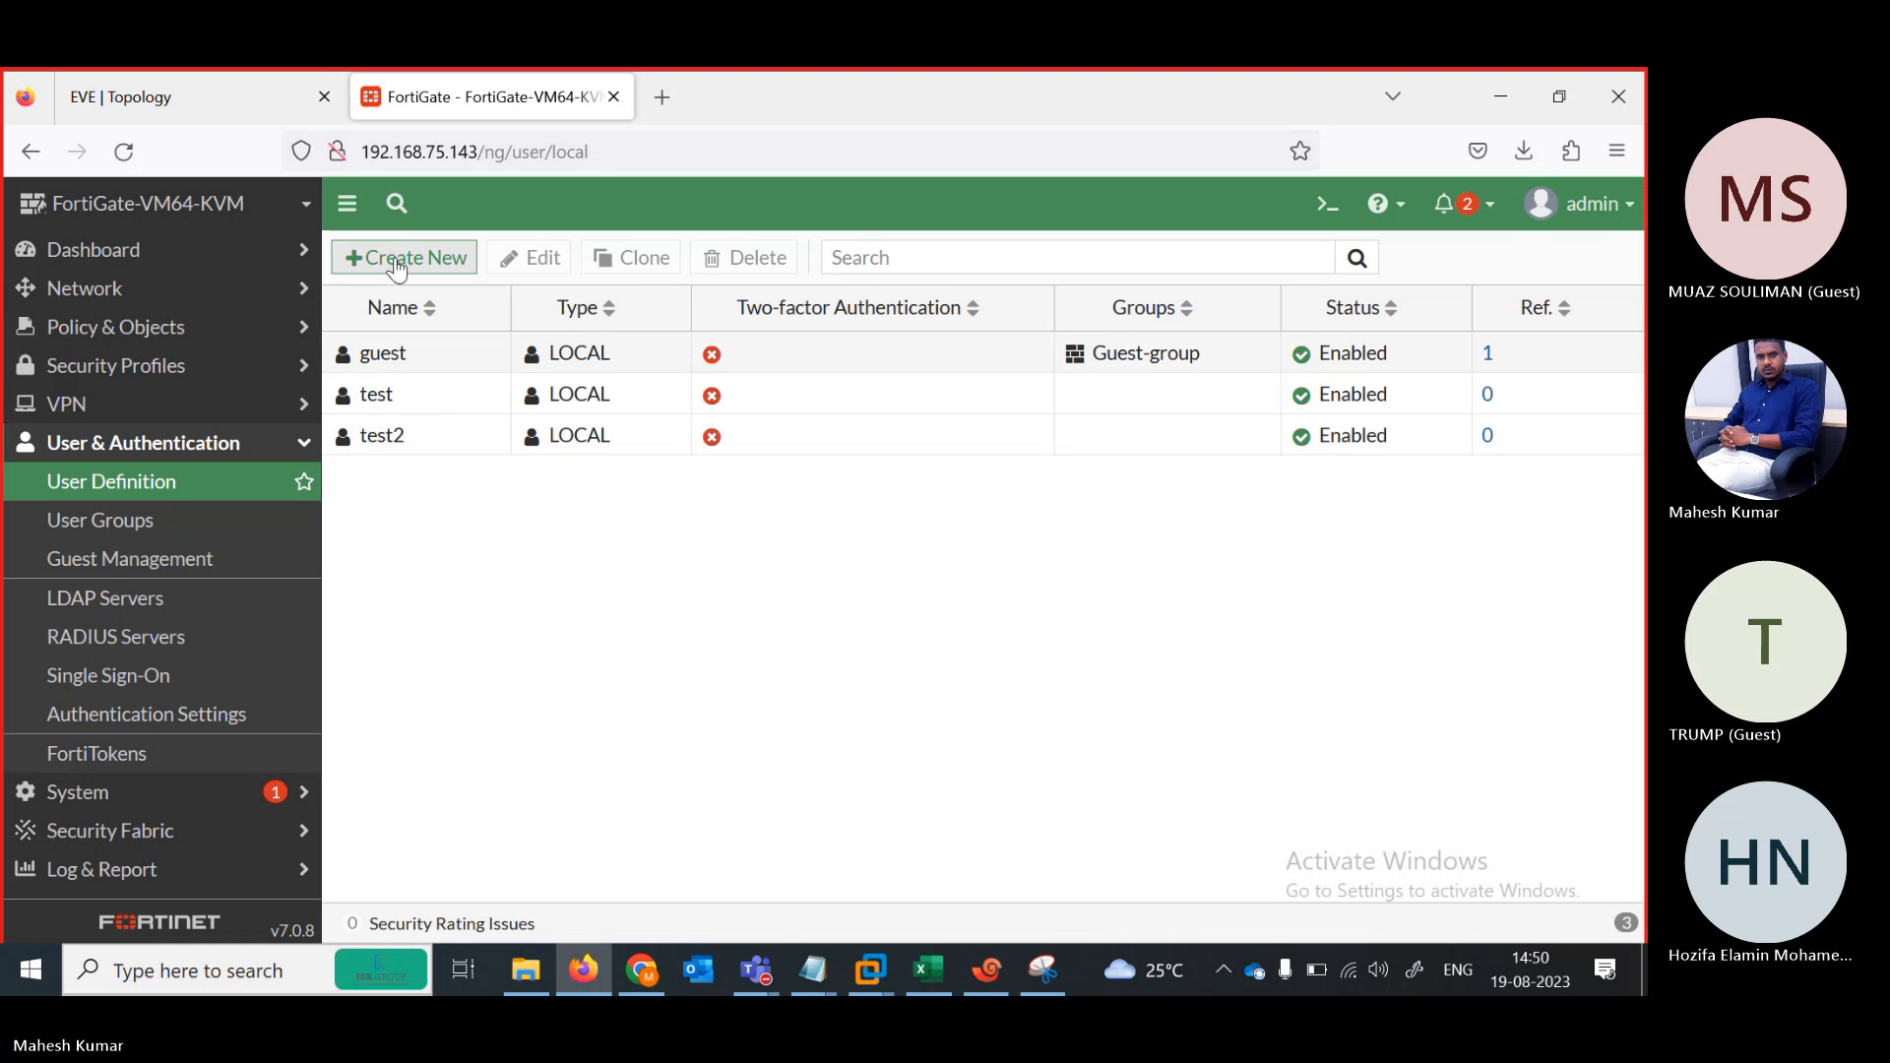
{"action": "left_click", "coordinate": [397, 260]}
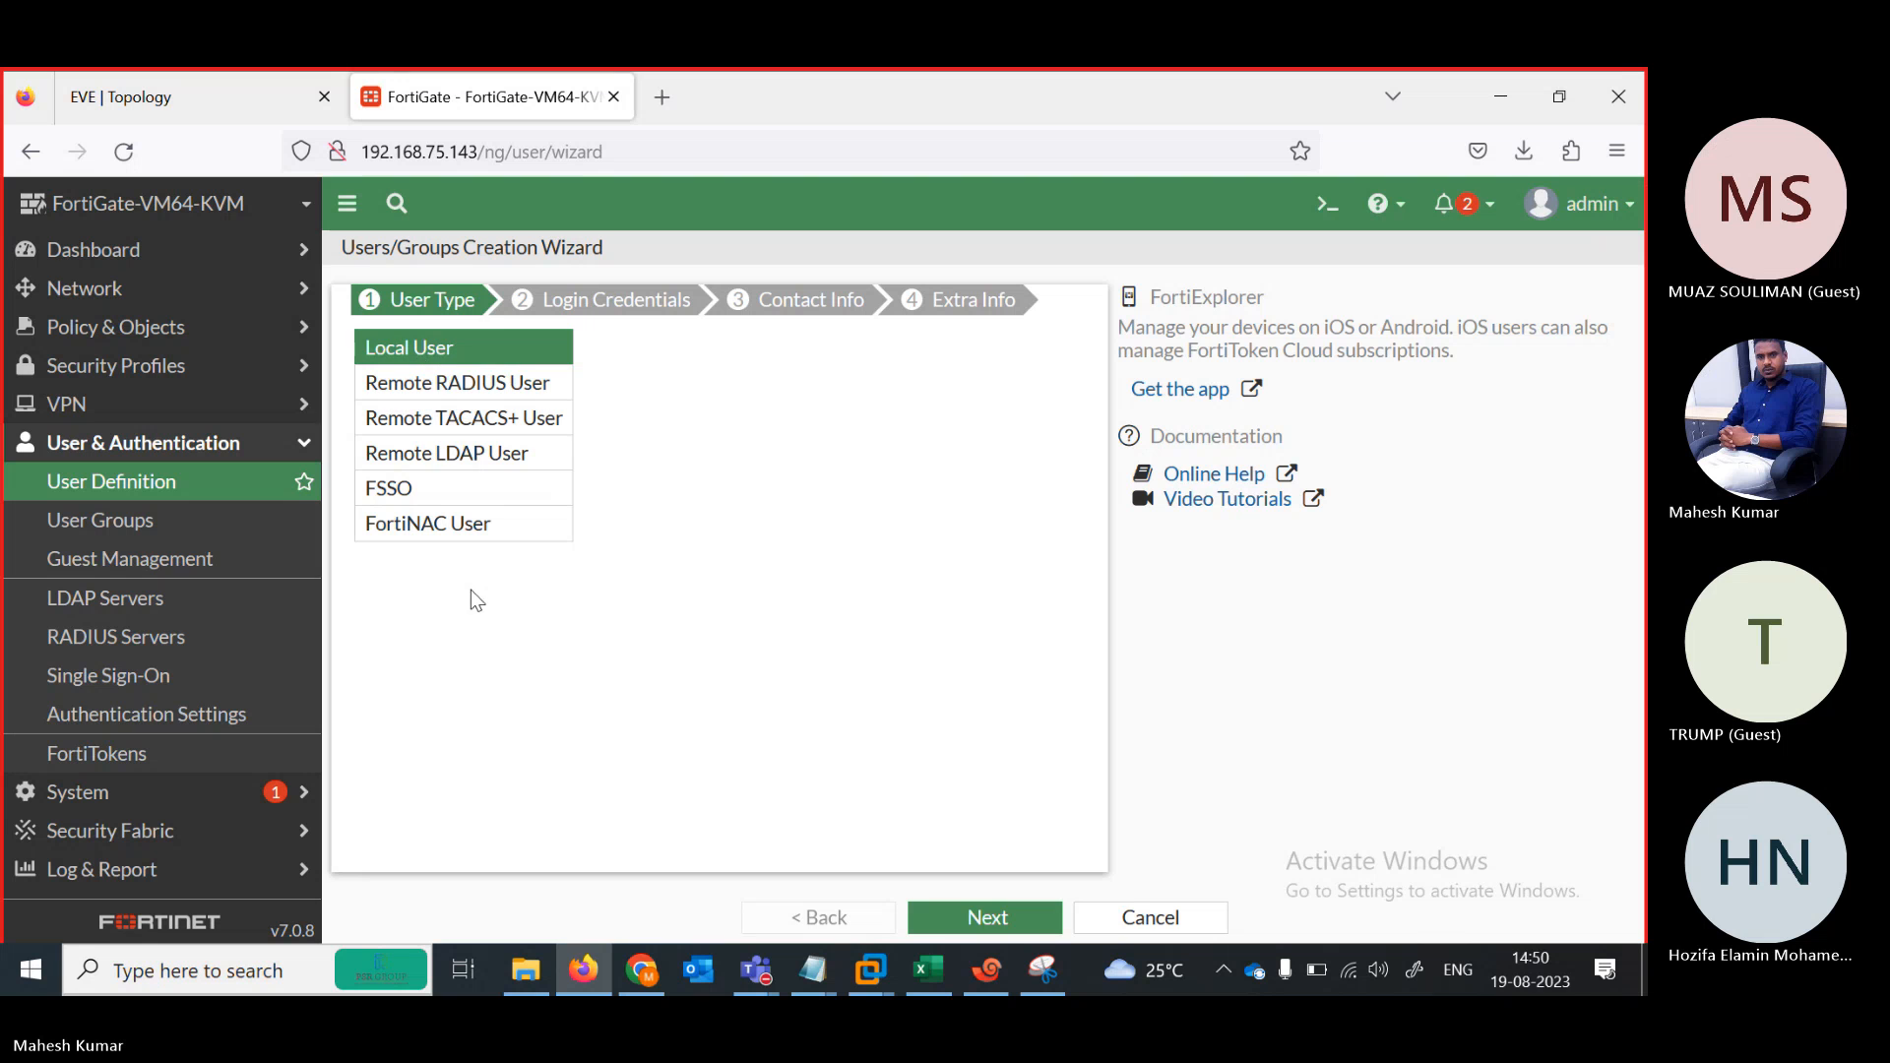
{"action": "left_click", "coordinate": [1150, 917]}
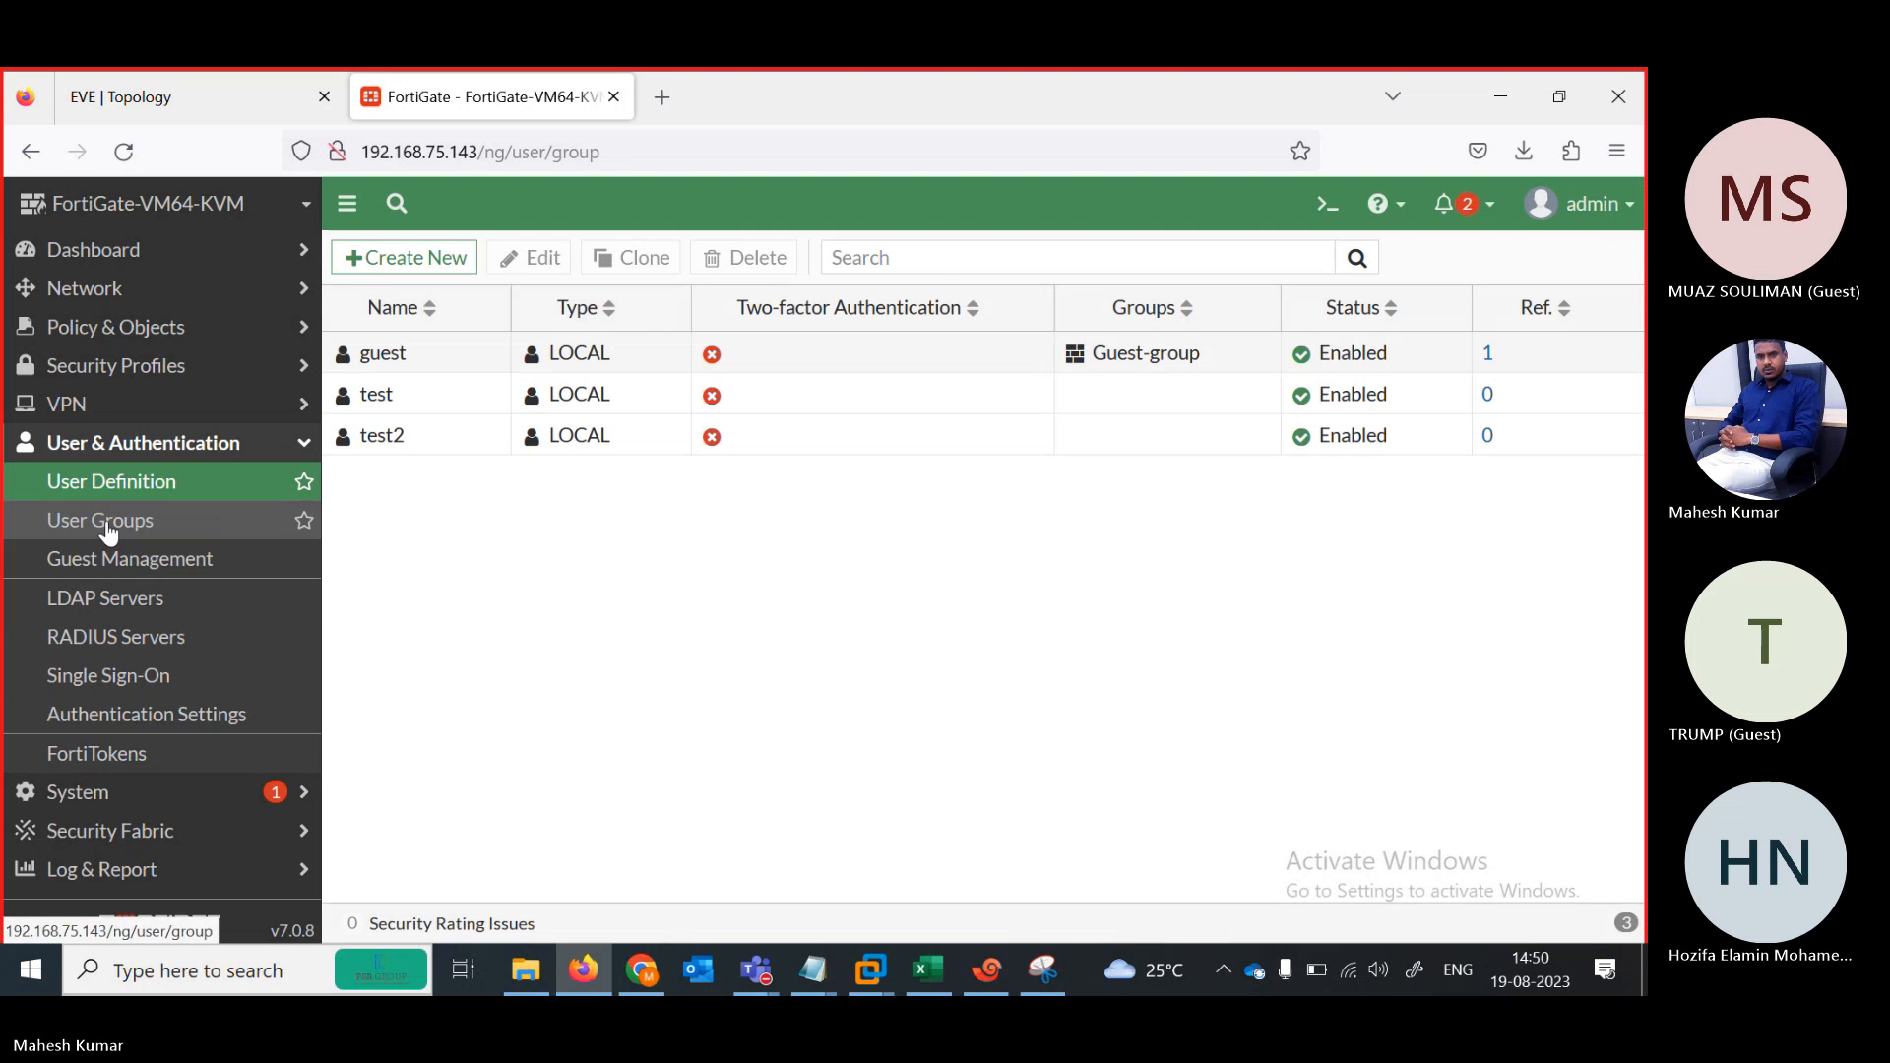
Create admin profile L1 with default permissions
{"action": "left_click", "coordinate": [170, 798]}
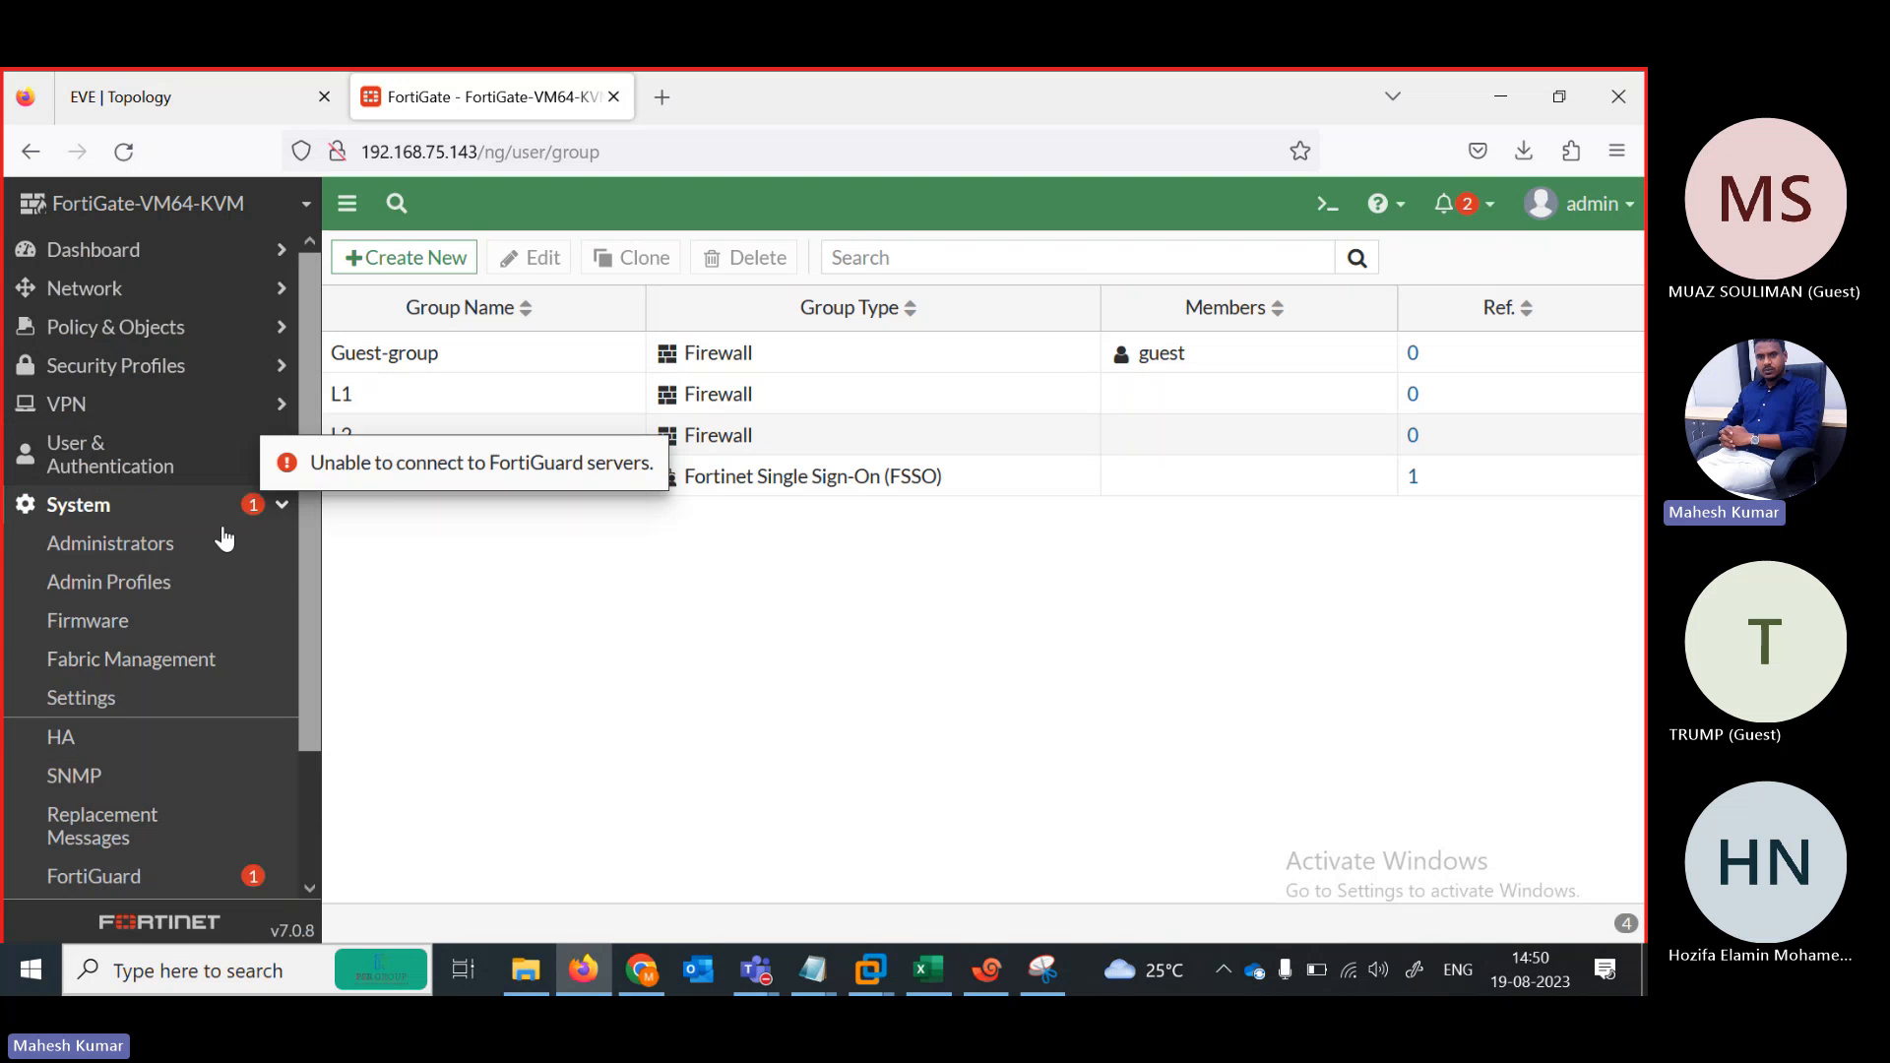
{"action": "left_click", "coordinate": [109, 588]}
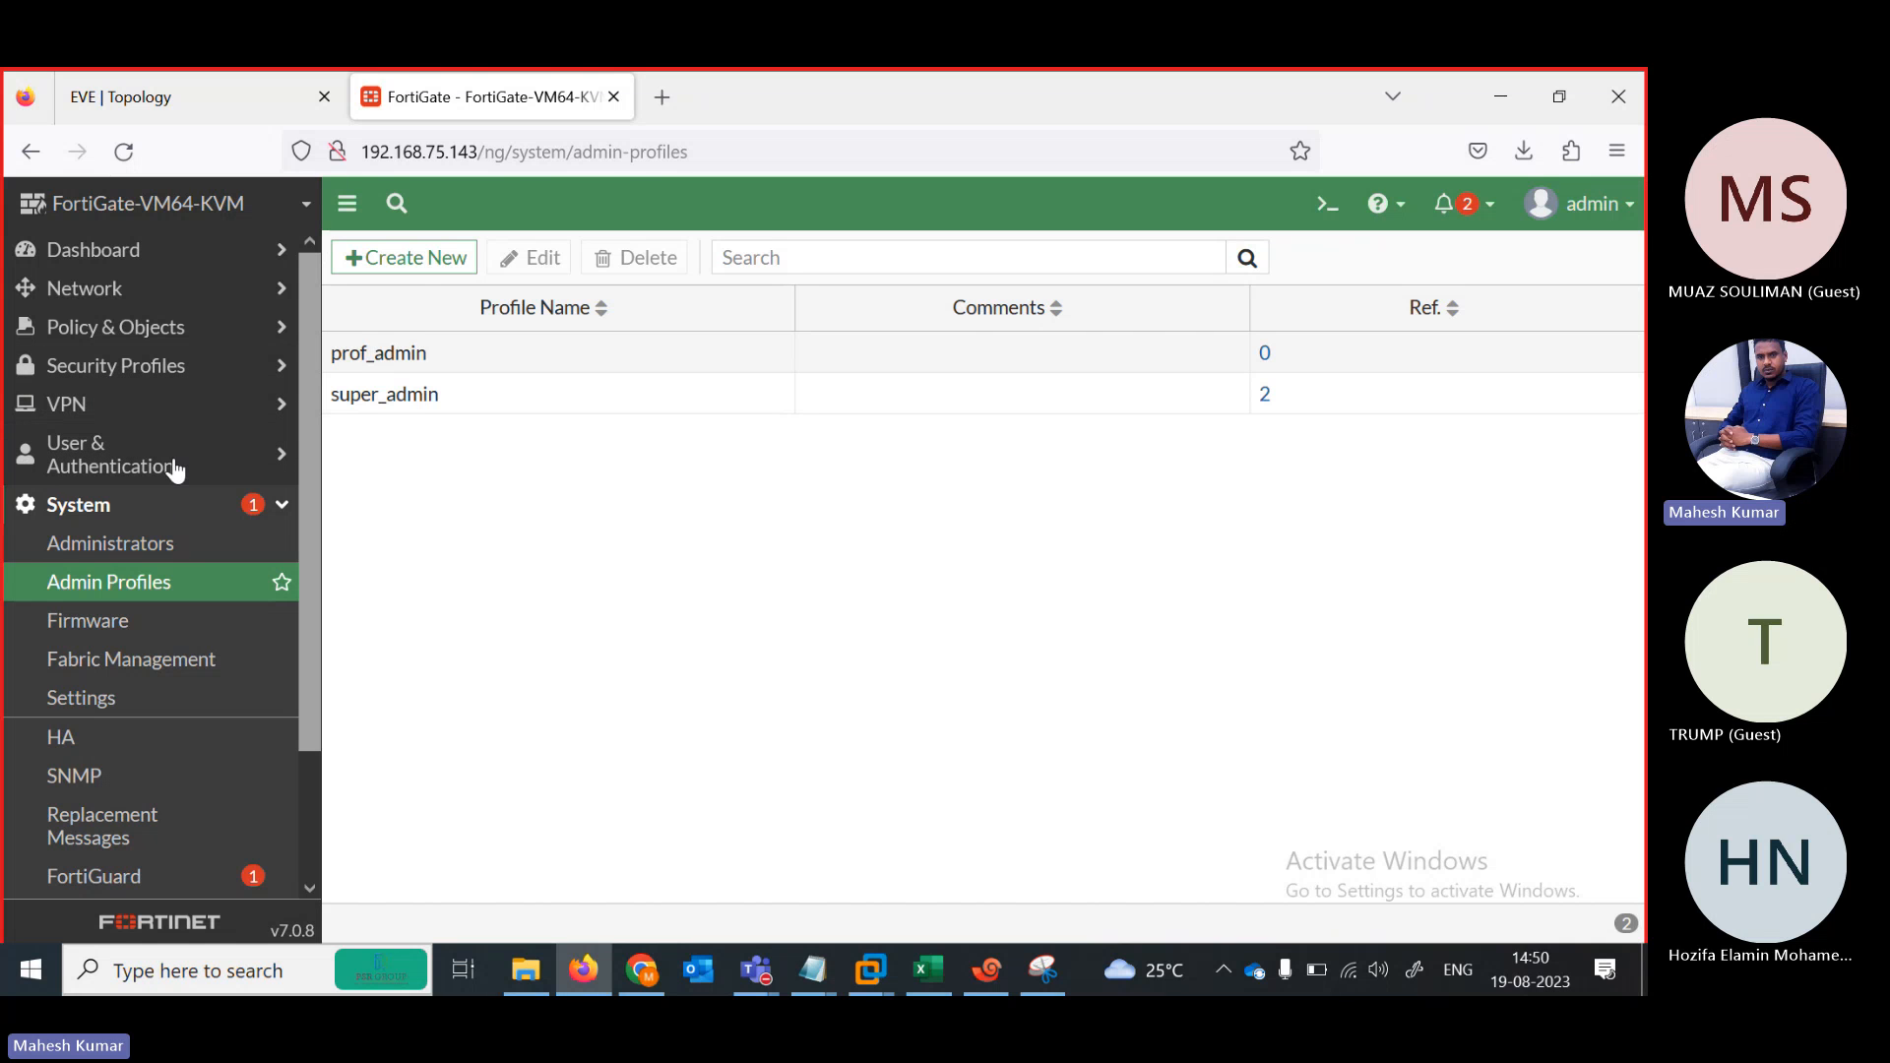
{"action": "left_click", "coordinate": [393, 264]}
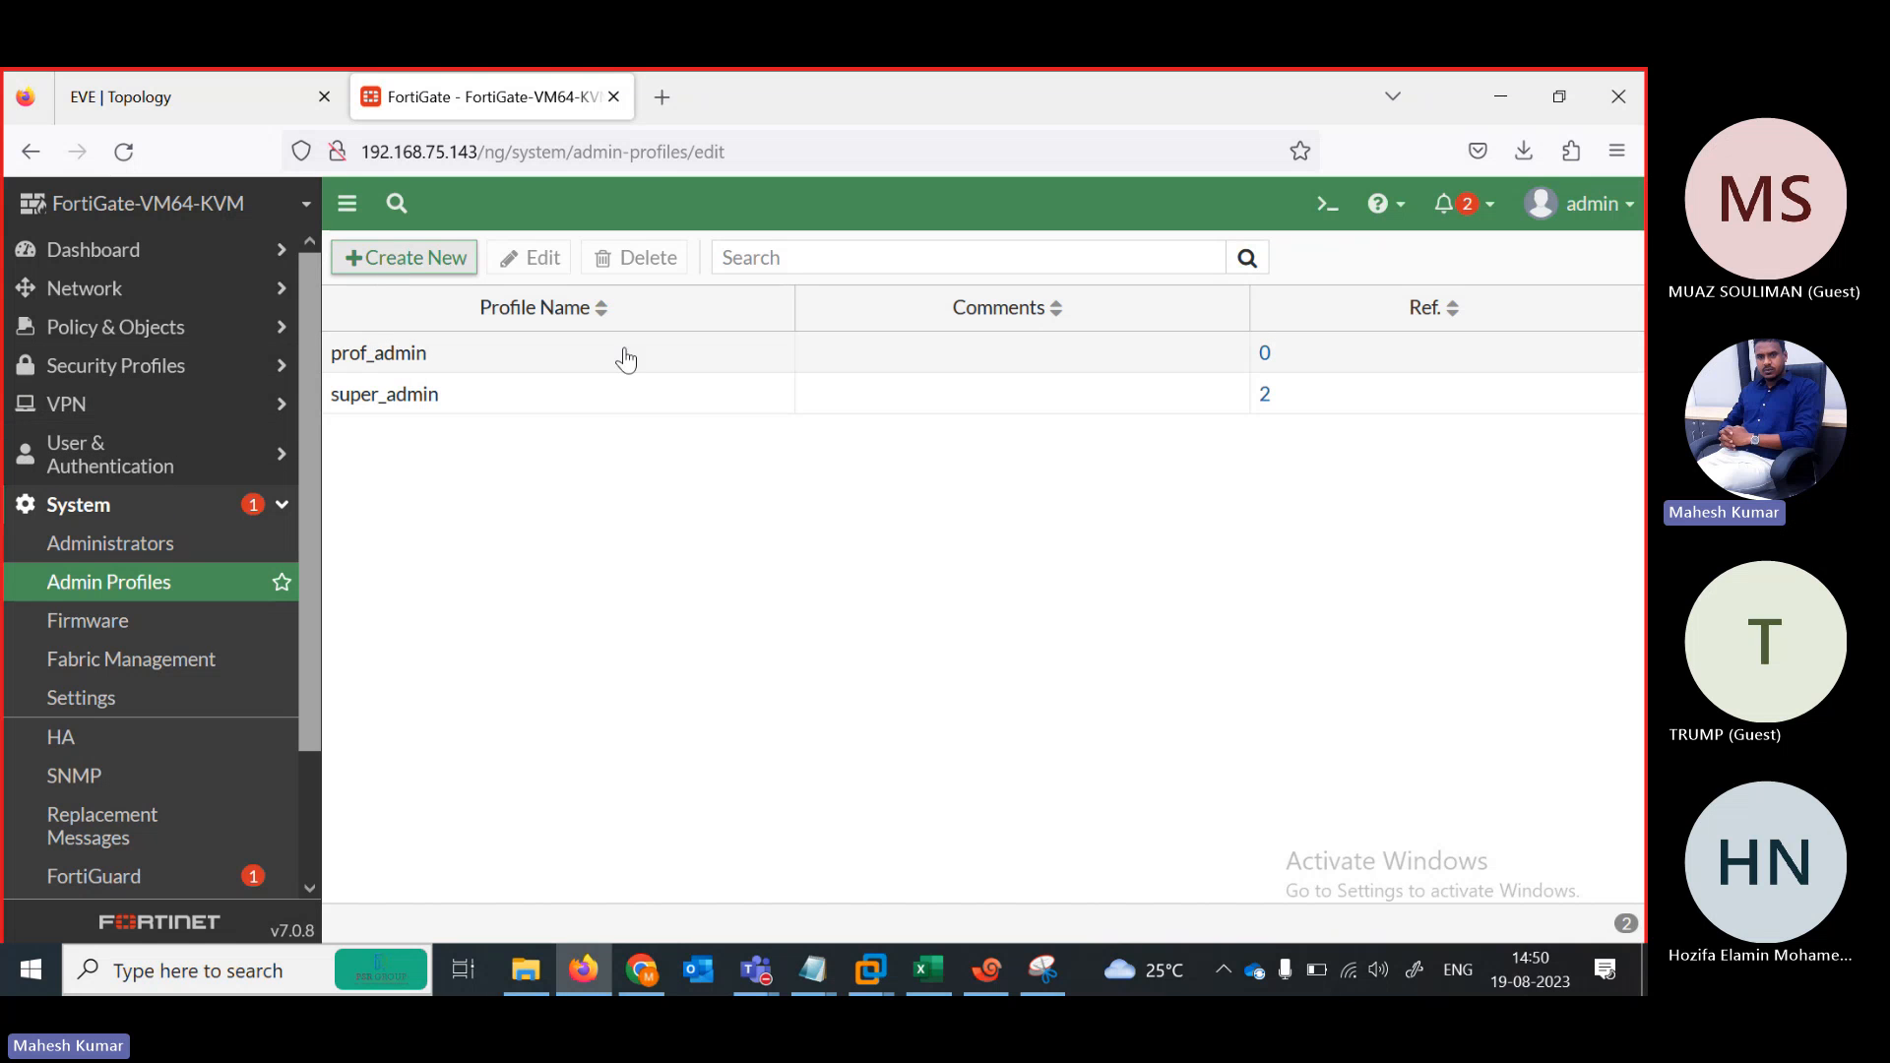
{"action": "left_click", "coordinate": [522, 317]}
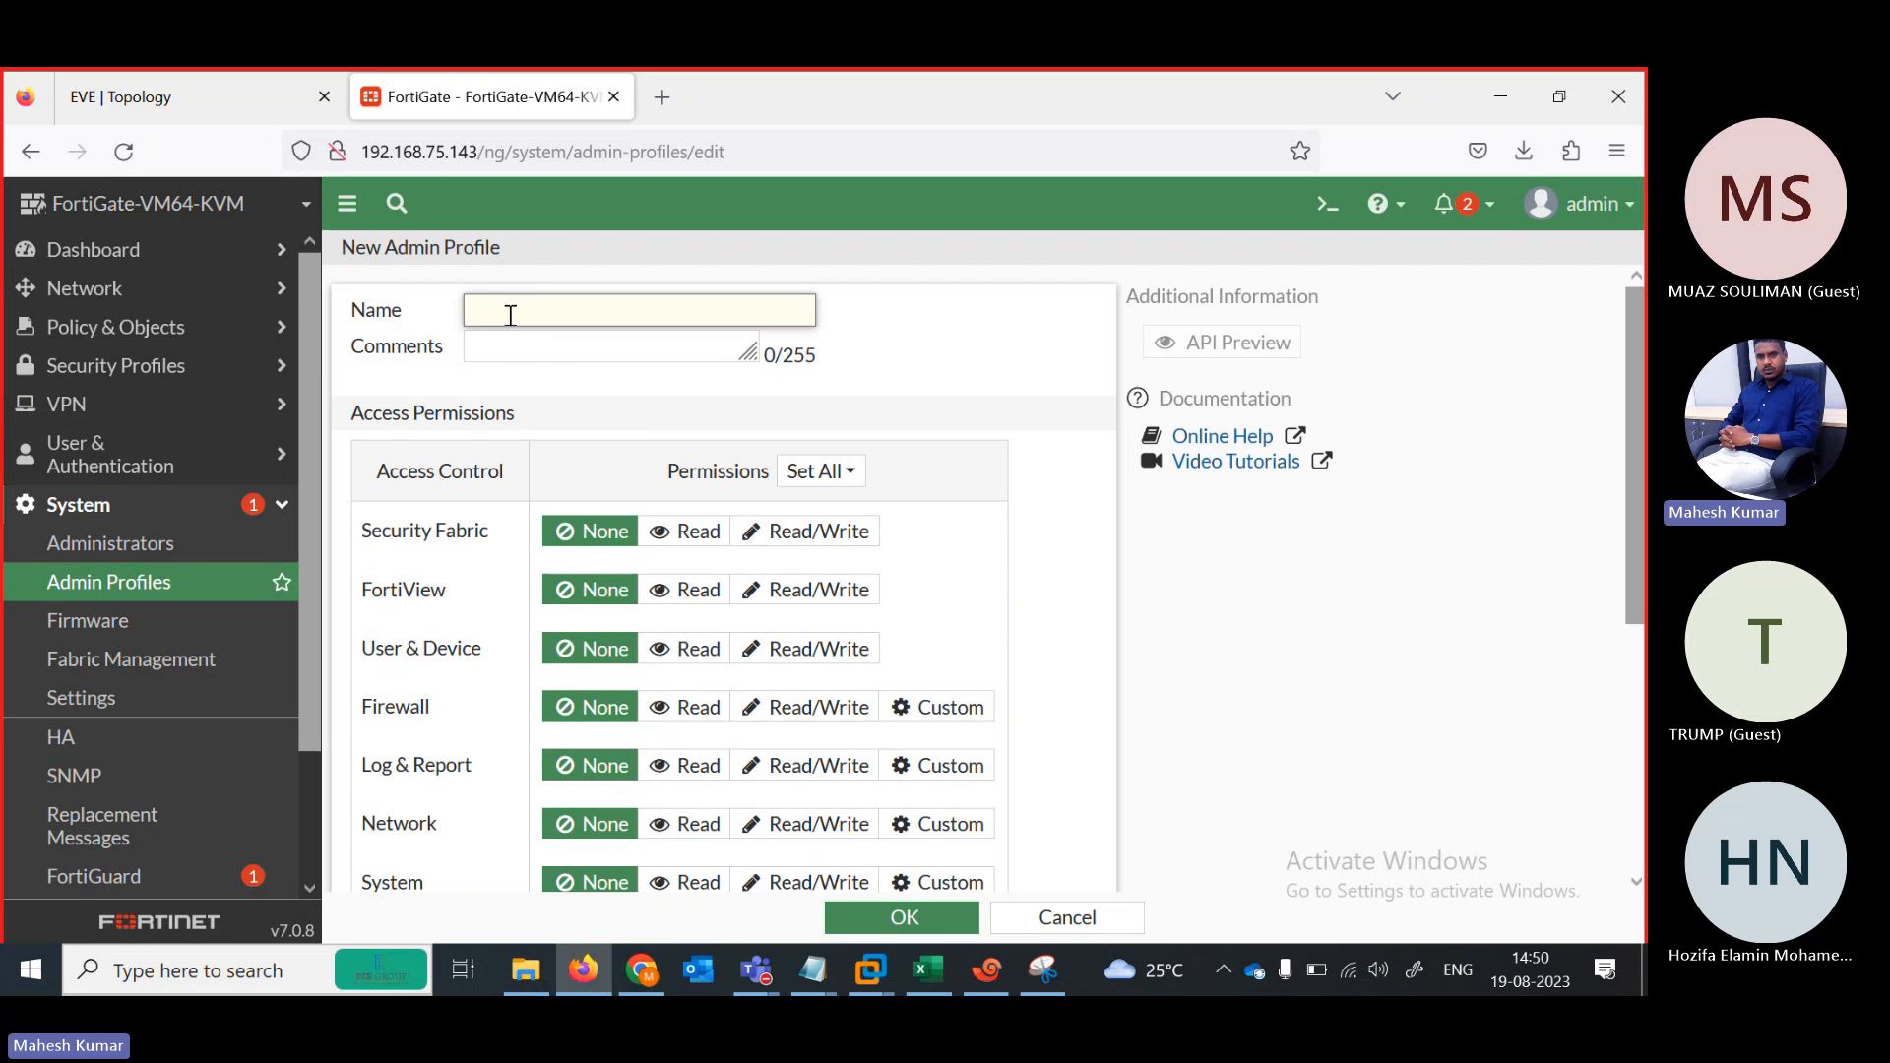
{"action": "type", "text": "L1"}
{"action": "left_click", "coordinate": [865, 920]}
Create admin profile L2 with default permissions
{"action": "left_click", "coordinate": [374, 257]}
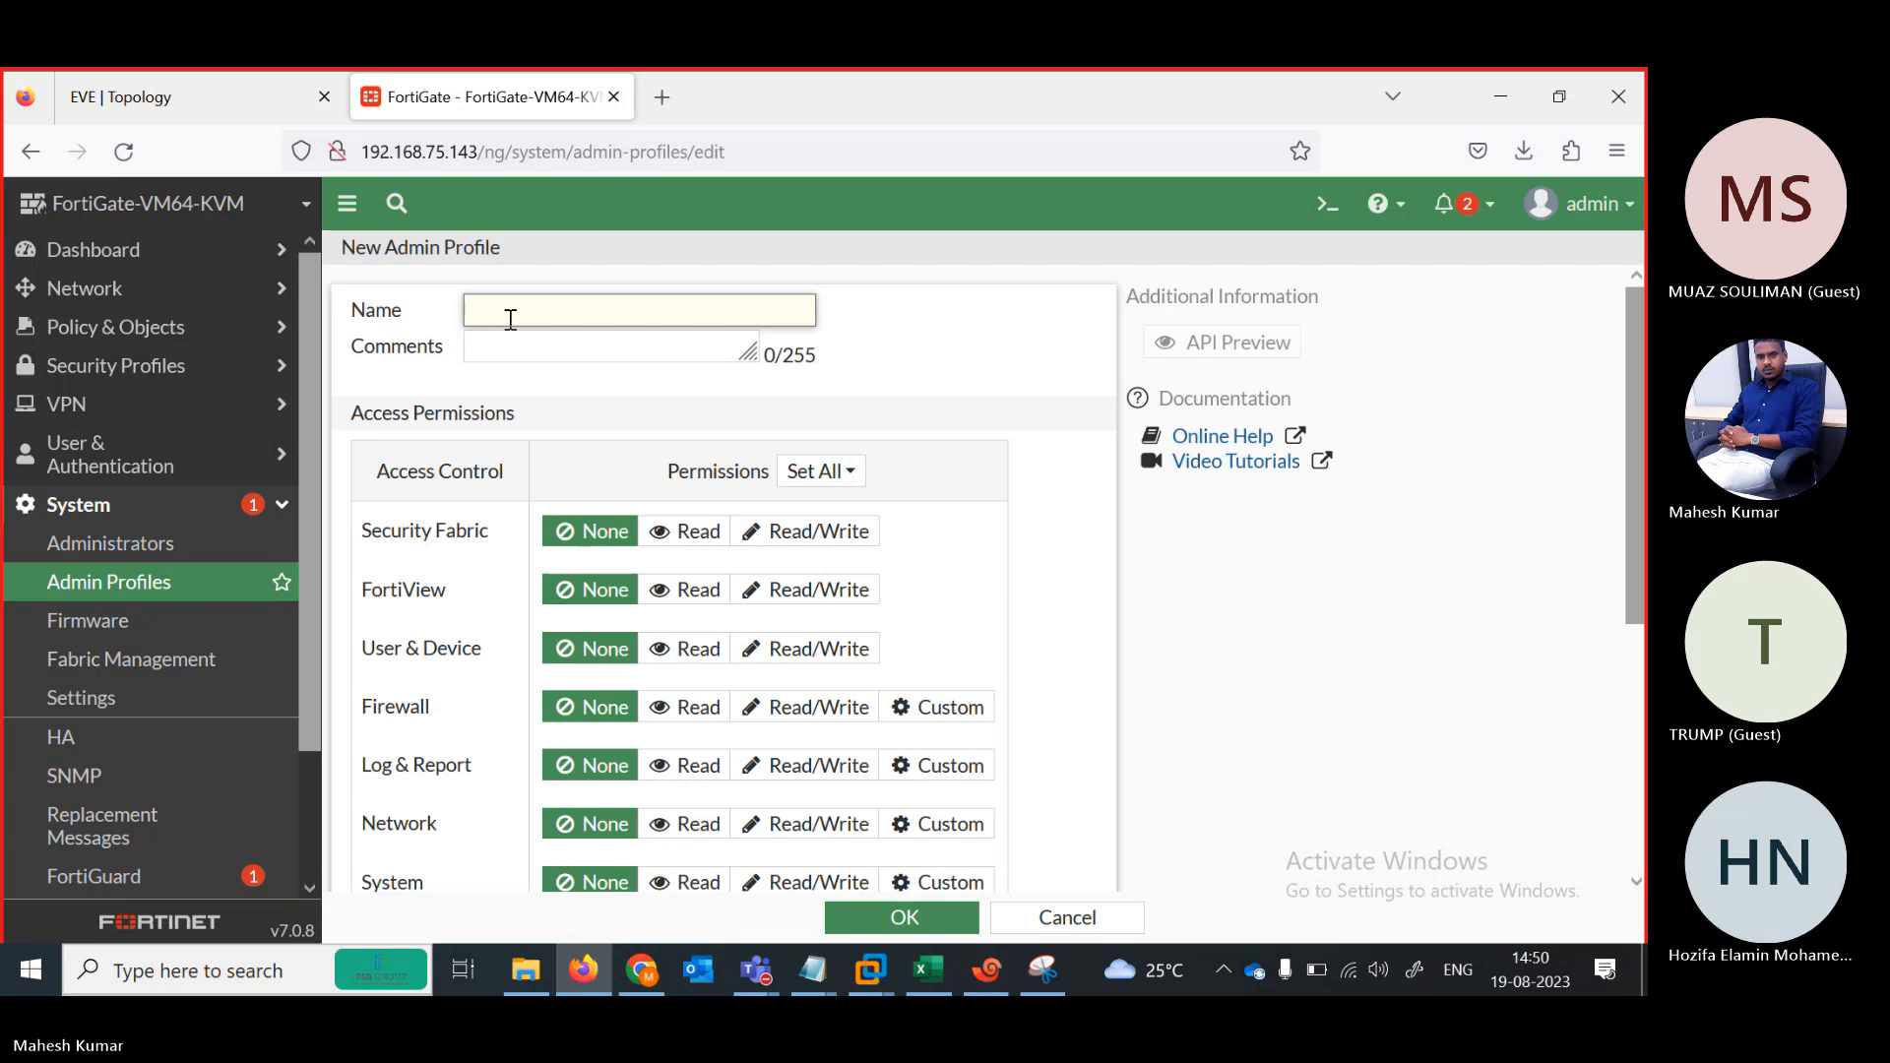
{"action": "type", "text": "L2"}
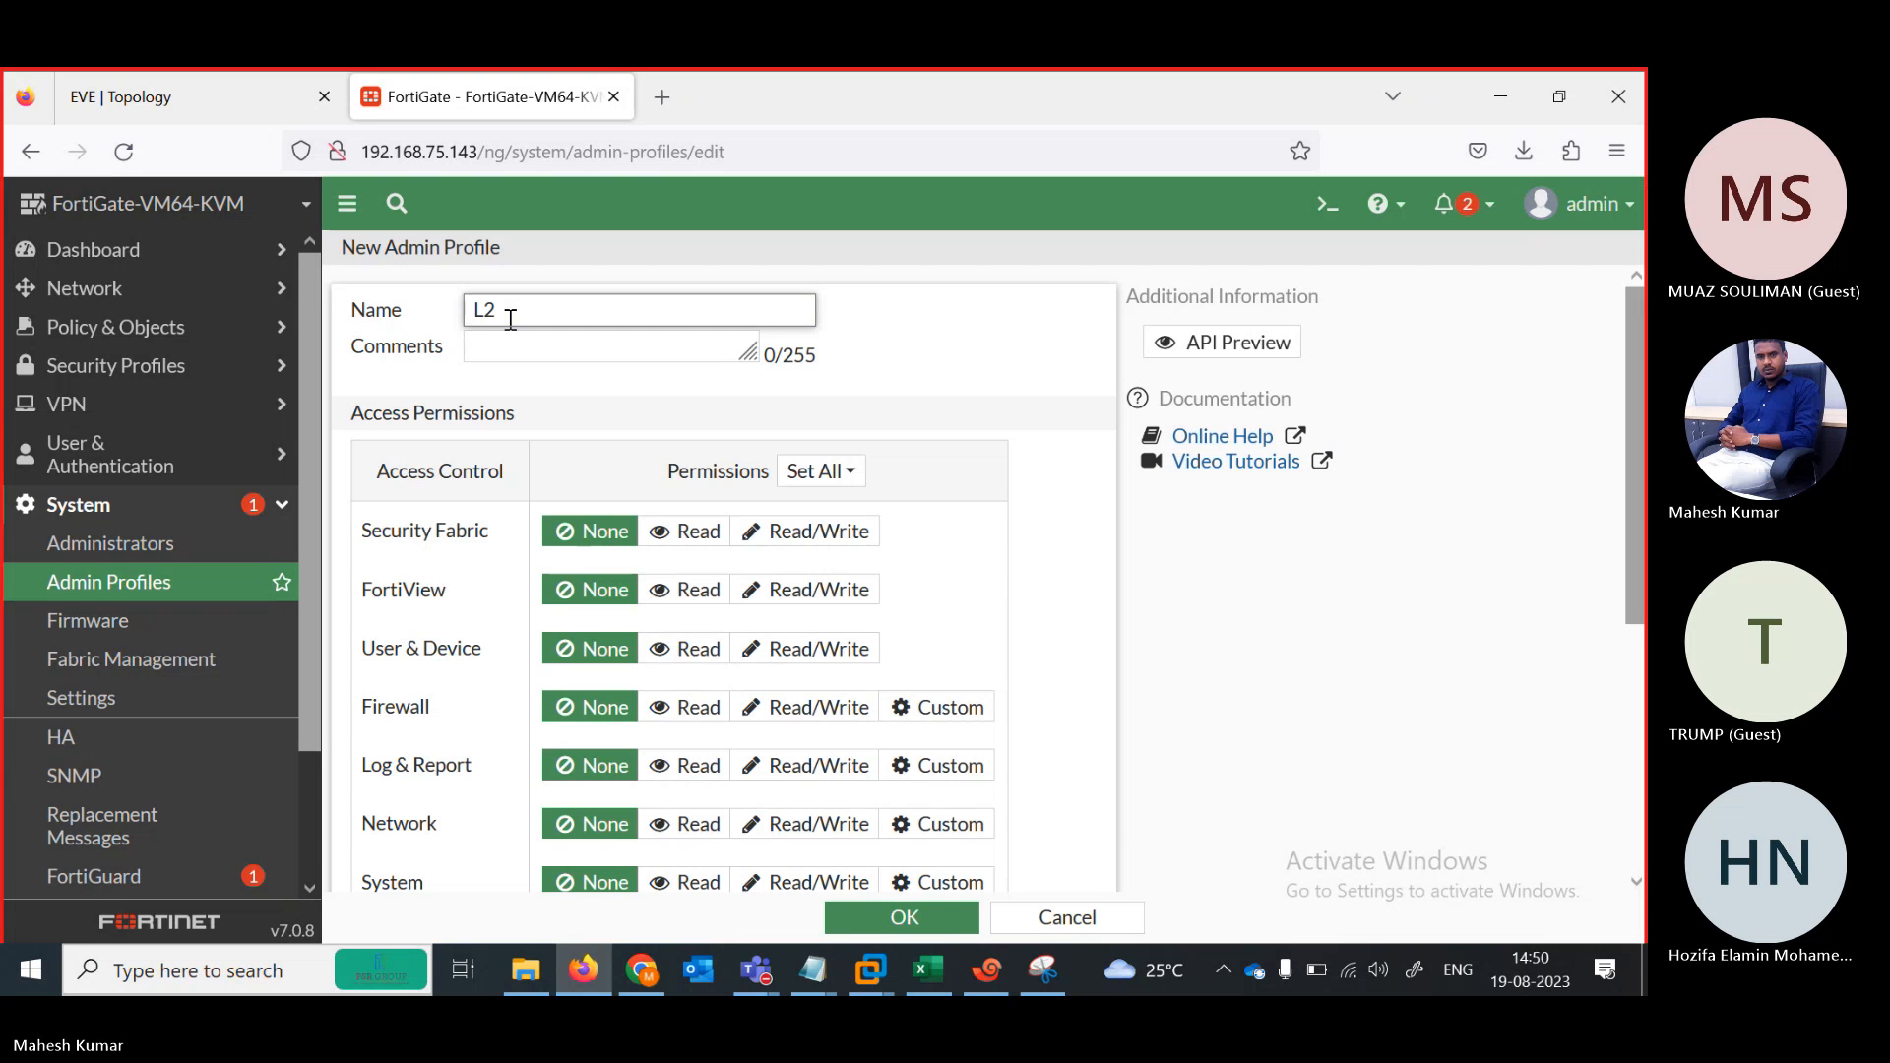
{"action": "left_click", "coordinate": [905, 917]}
Fill a new administrator form: username teest, password entered twice, profile L1
{"action": "left_click", "coordinate": [117, 550]}
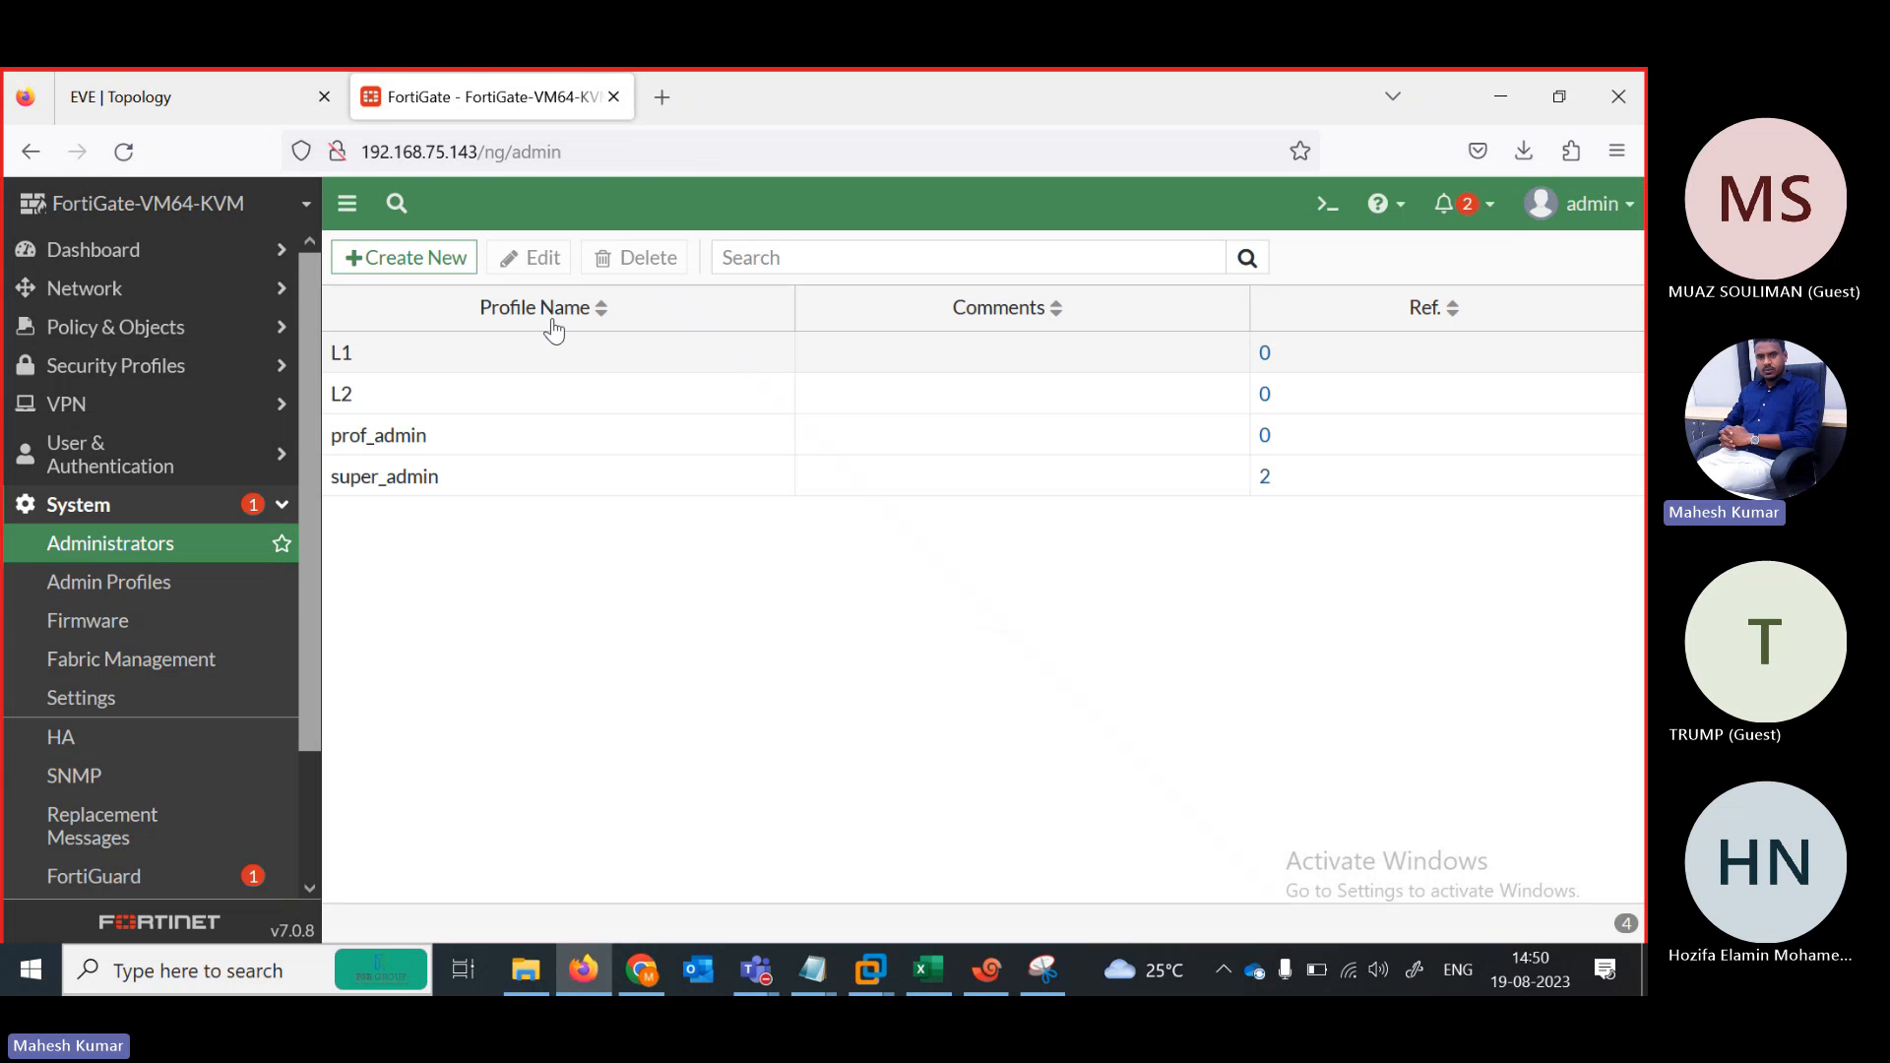
{"action": "left_click", "coordinate": [409, 260]}
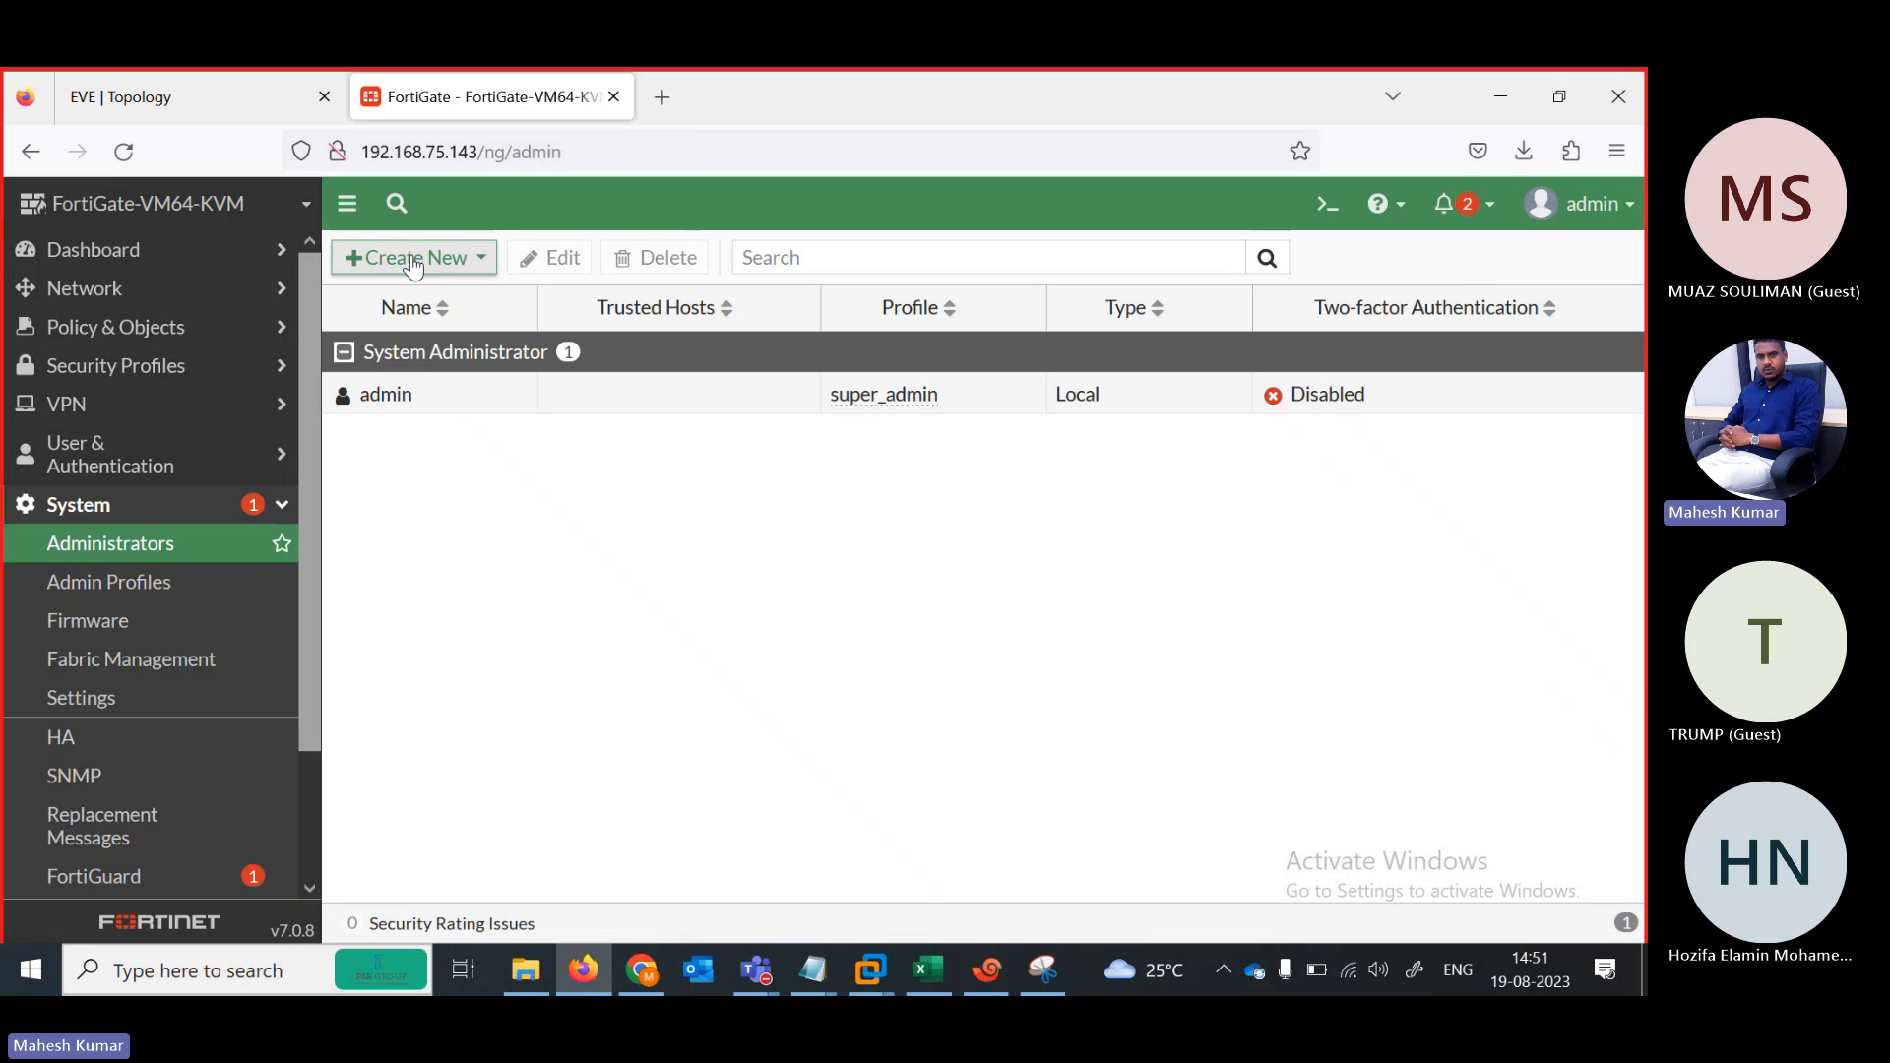
{"action": "left_click", "coordinate": [414, 293]}
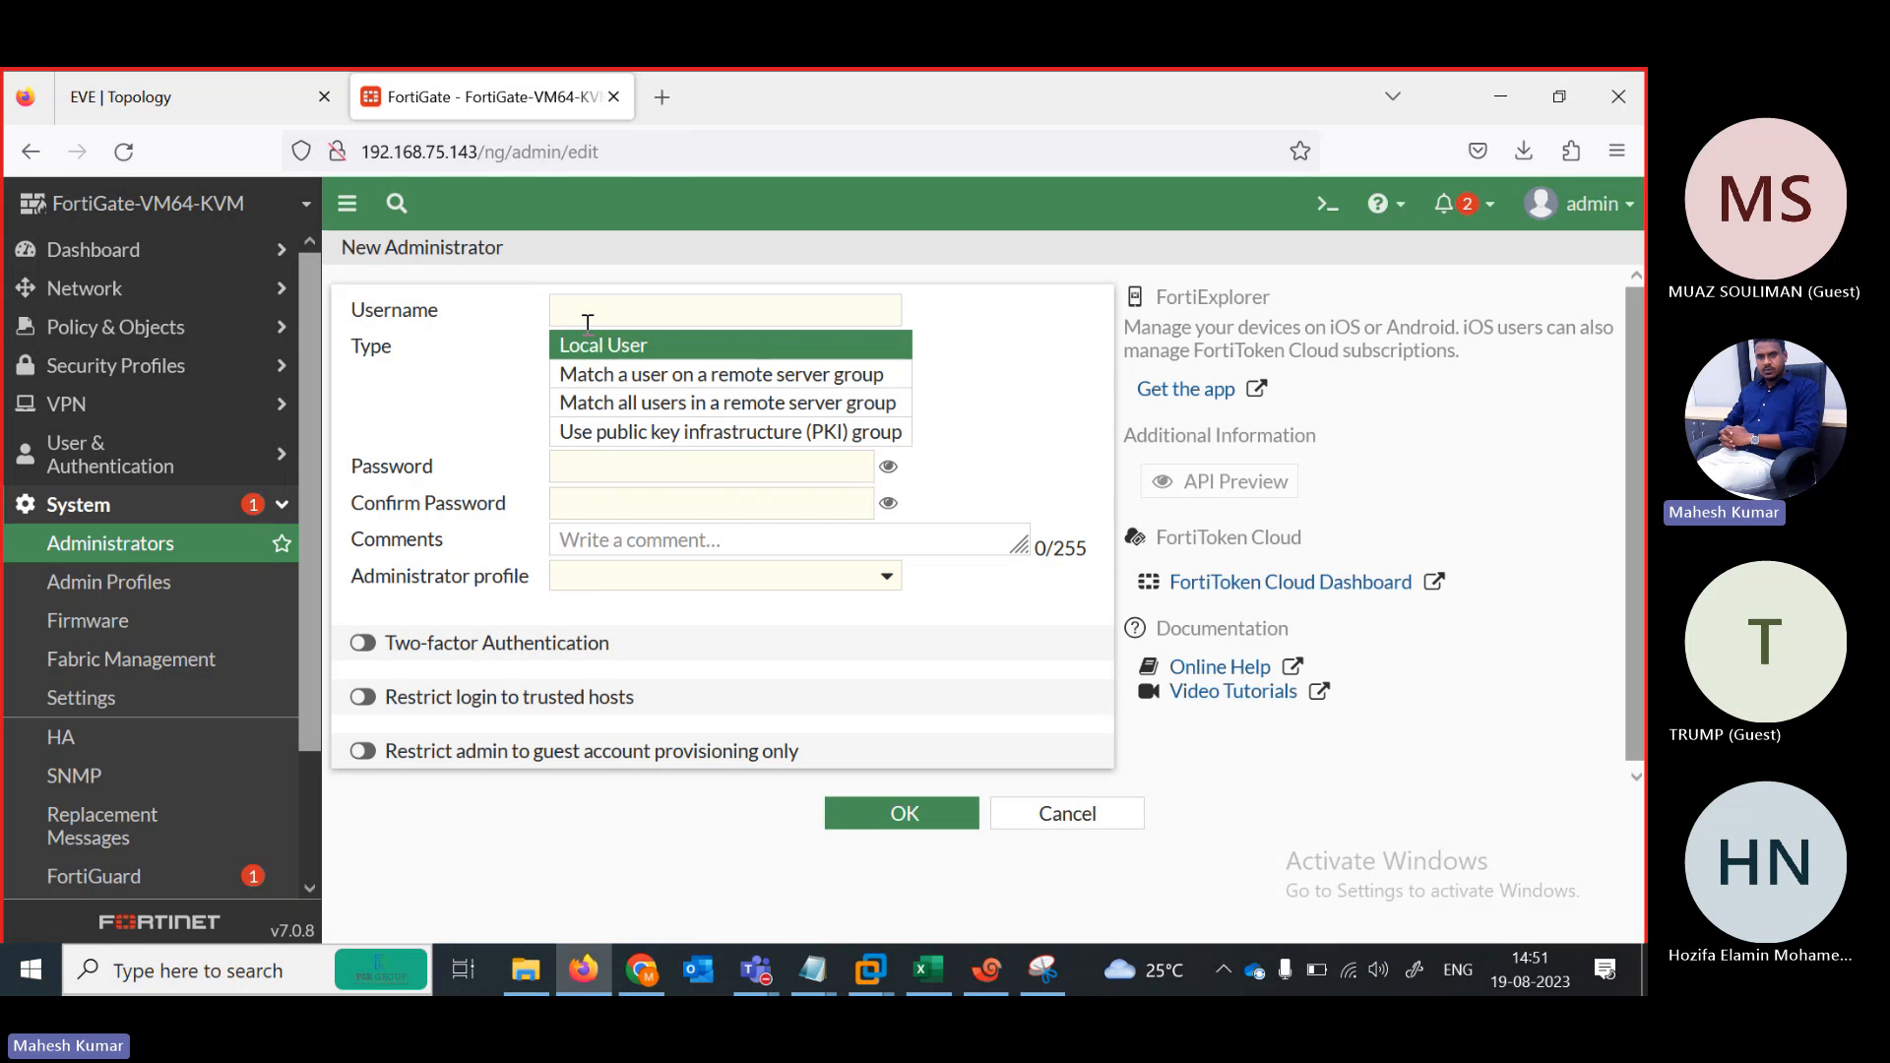
{"action": "left_click", "coordinate": [587, 309]}
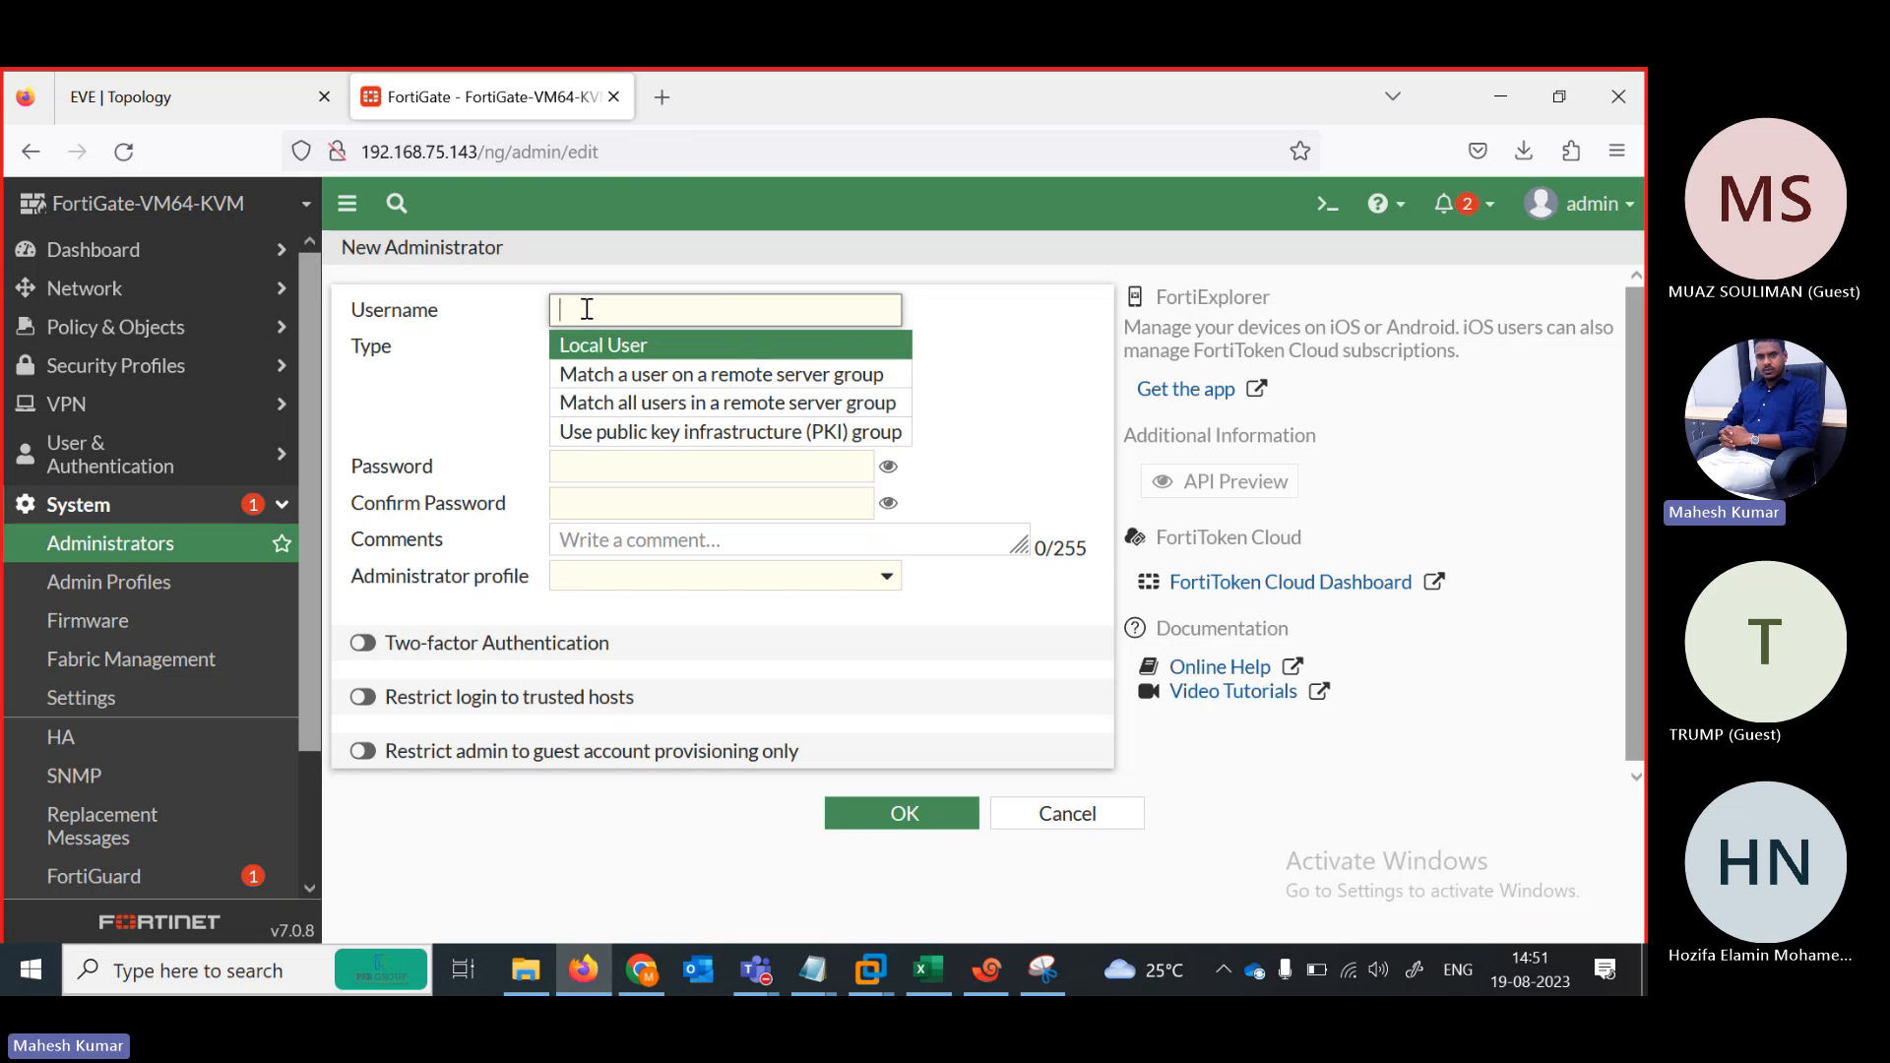
{"action": "type", "text": "teest"}
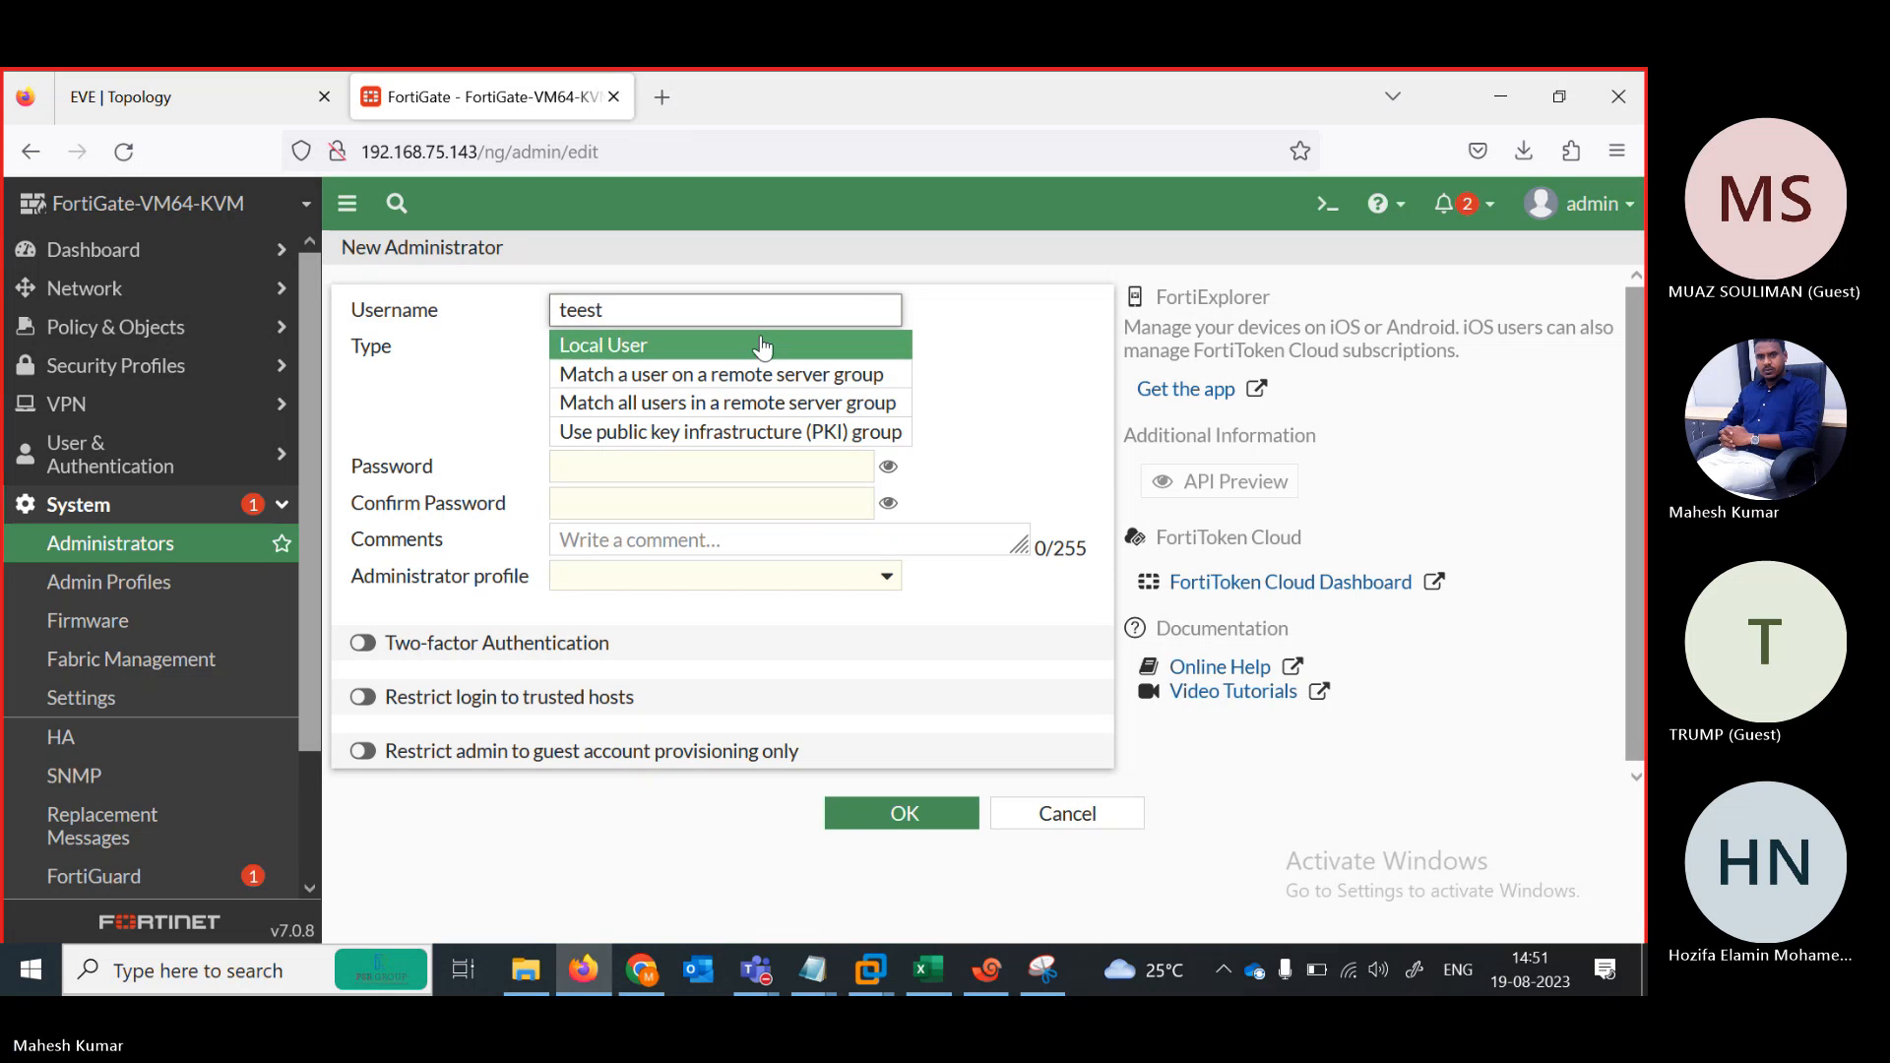
{"action": "left_click", "coordinate": [652, 459]}
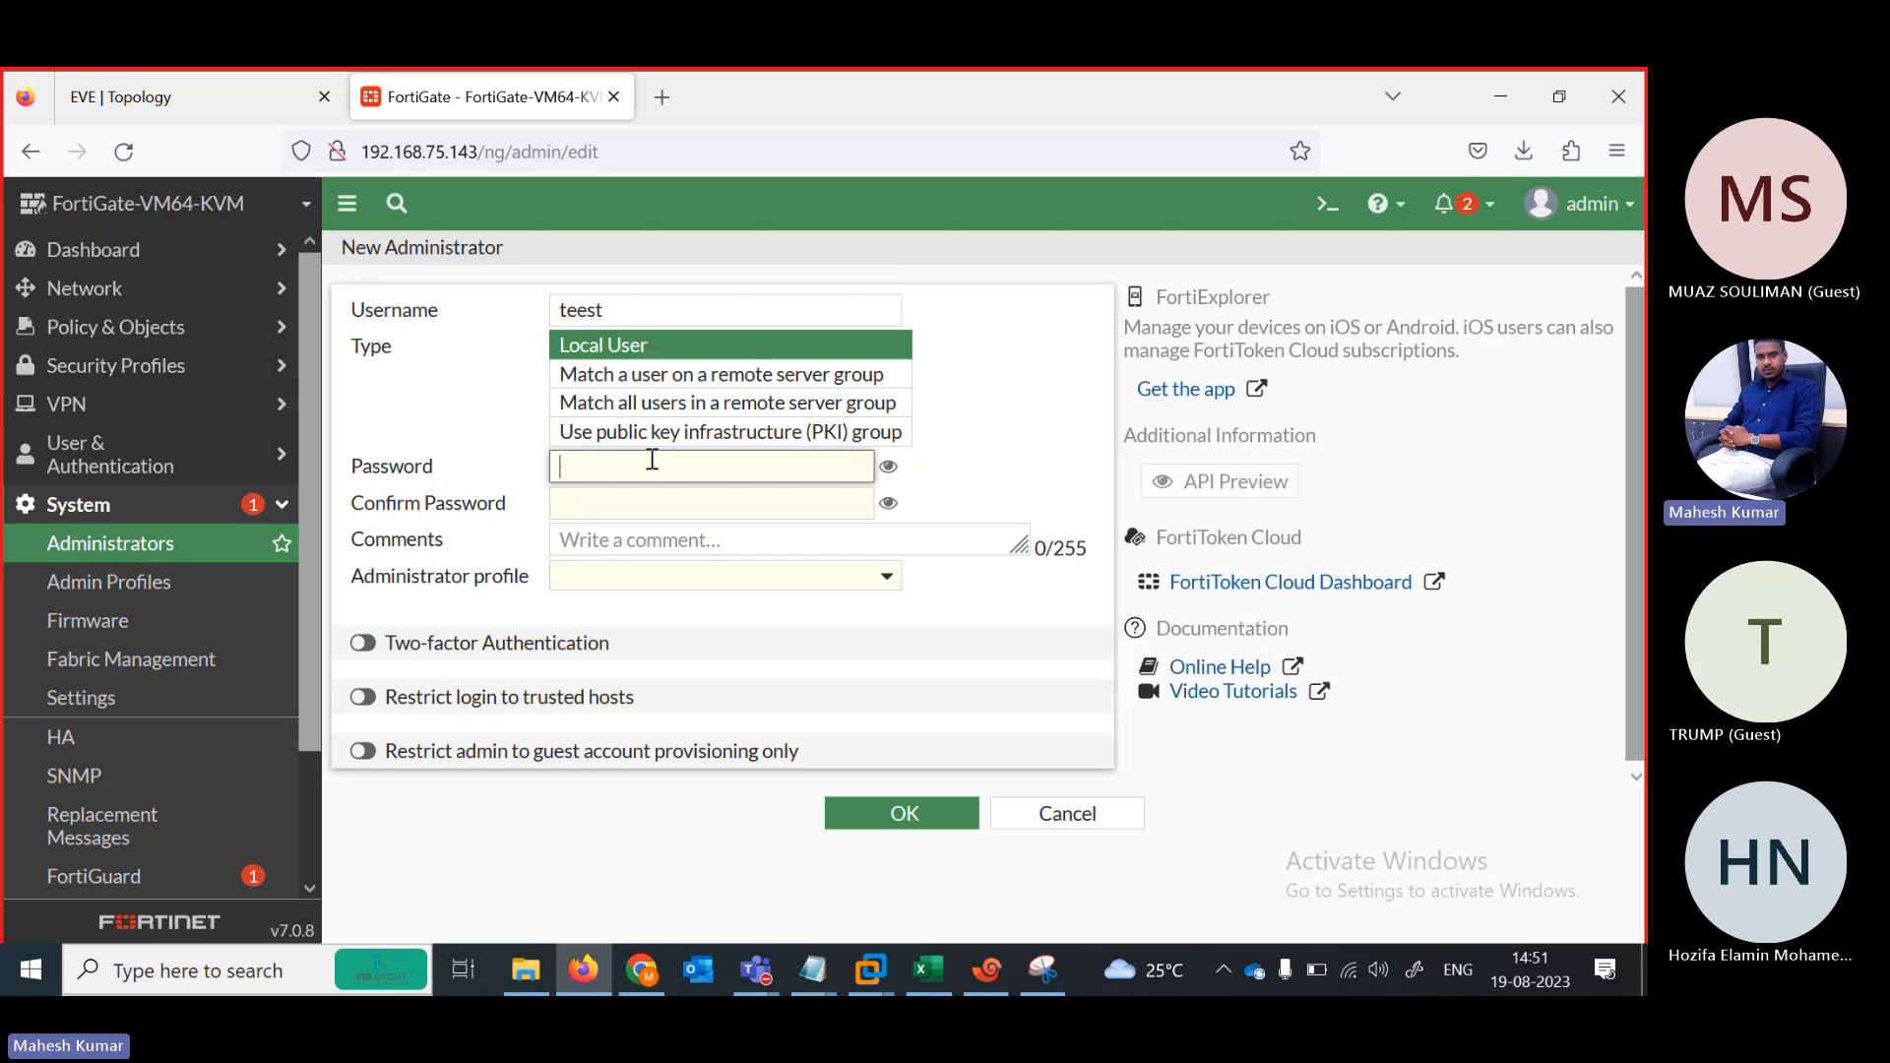
{"action": "type", "text": "123"}
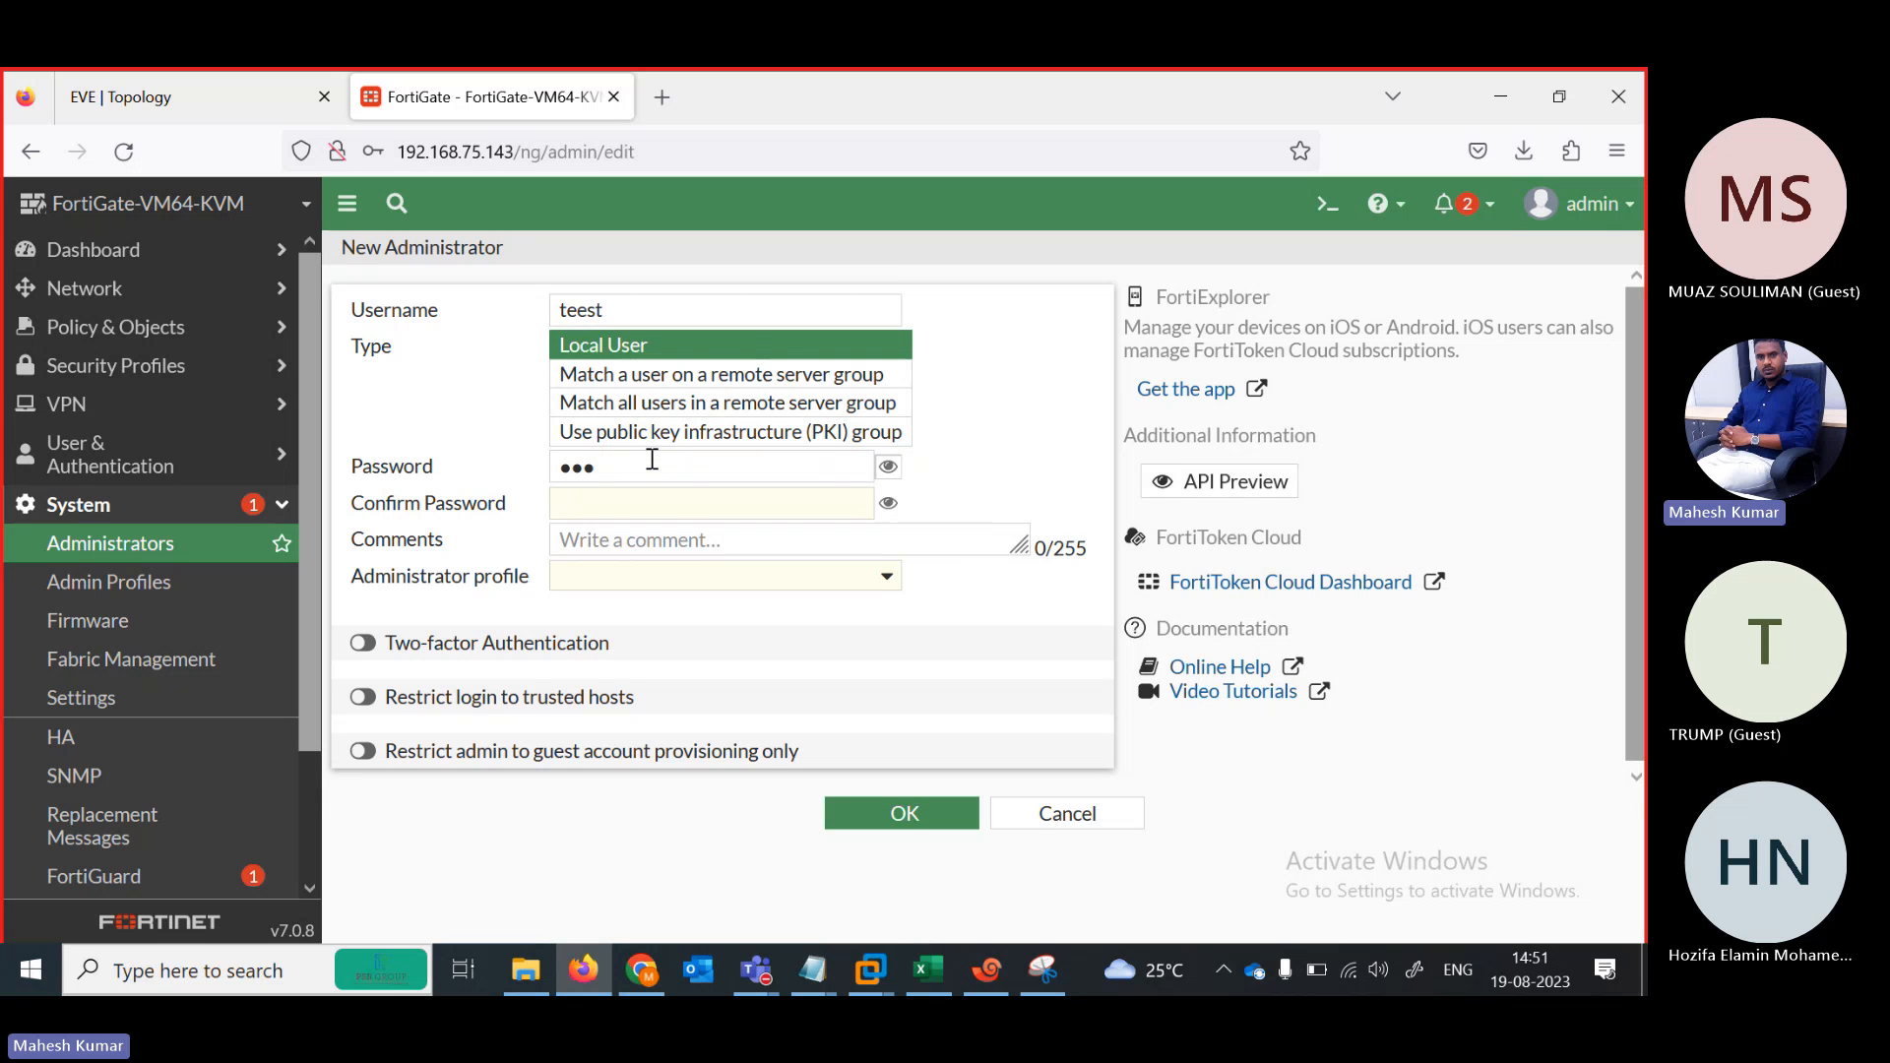
{"action": "key", "text": "Tab"}
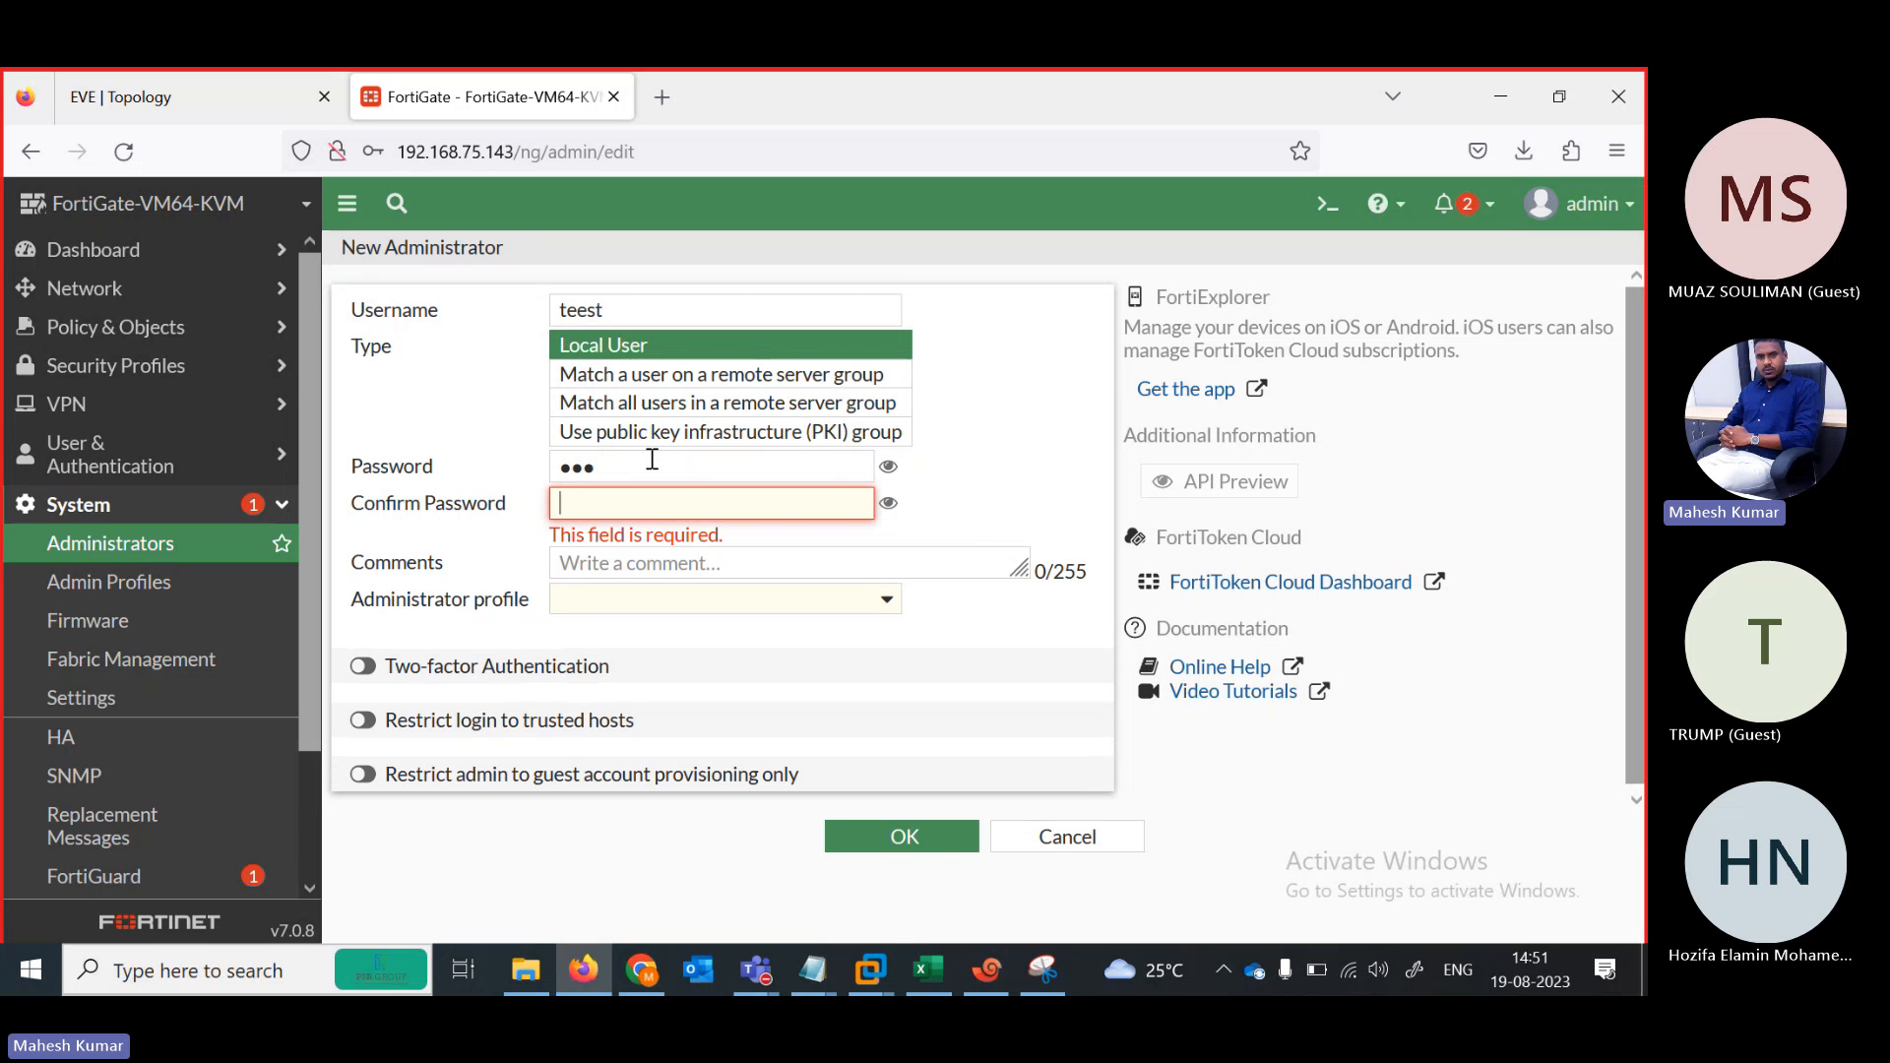
{"action": "type", "text": "123"}
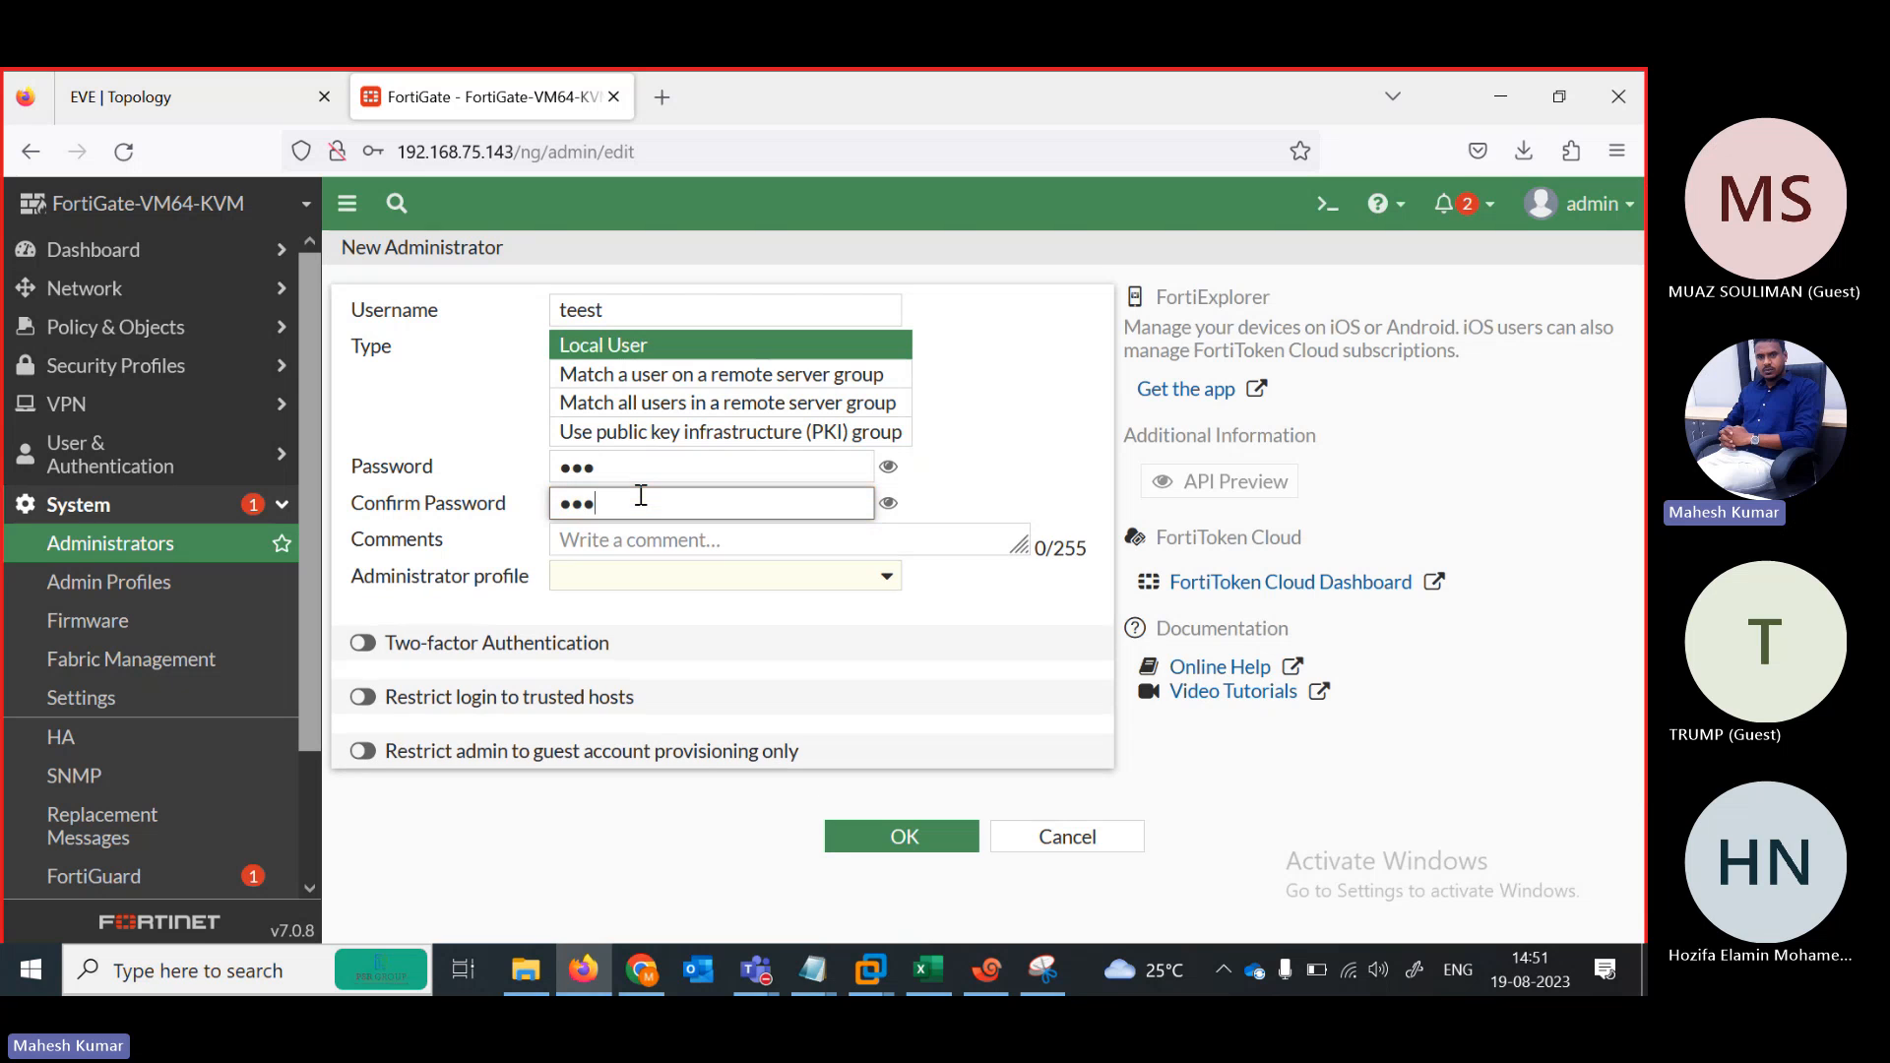
{"action": "left_click", "coordinate": [746, 575]}
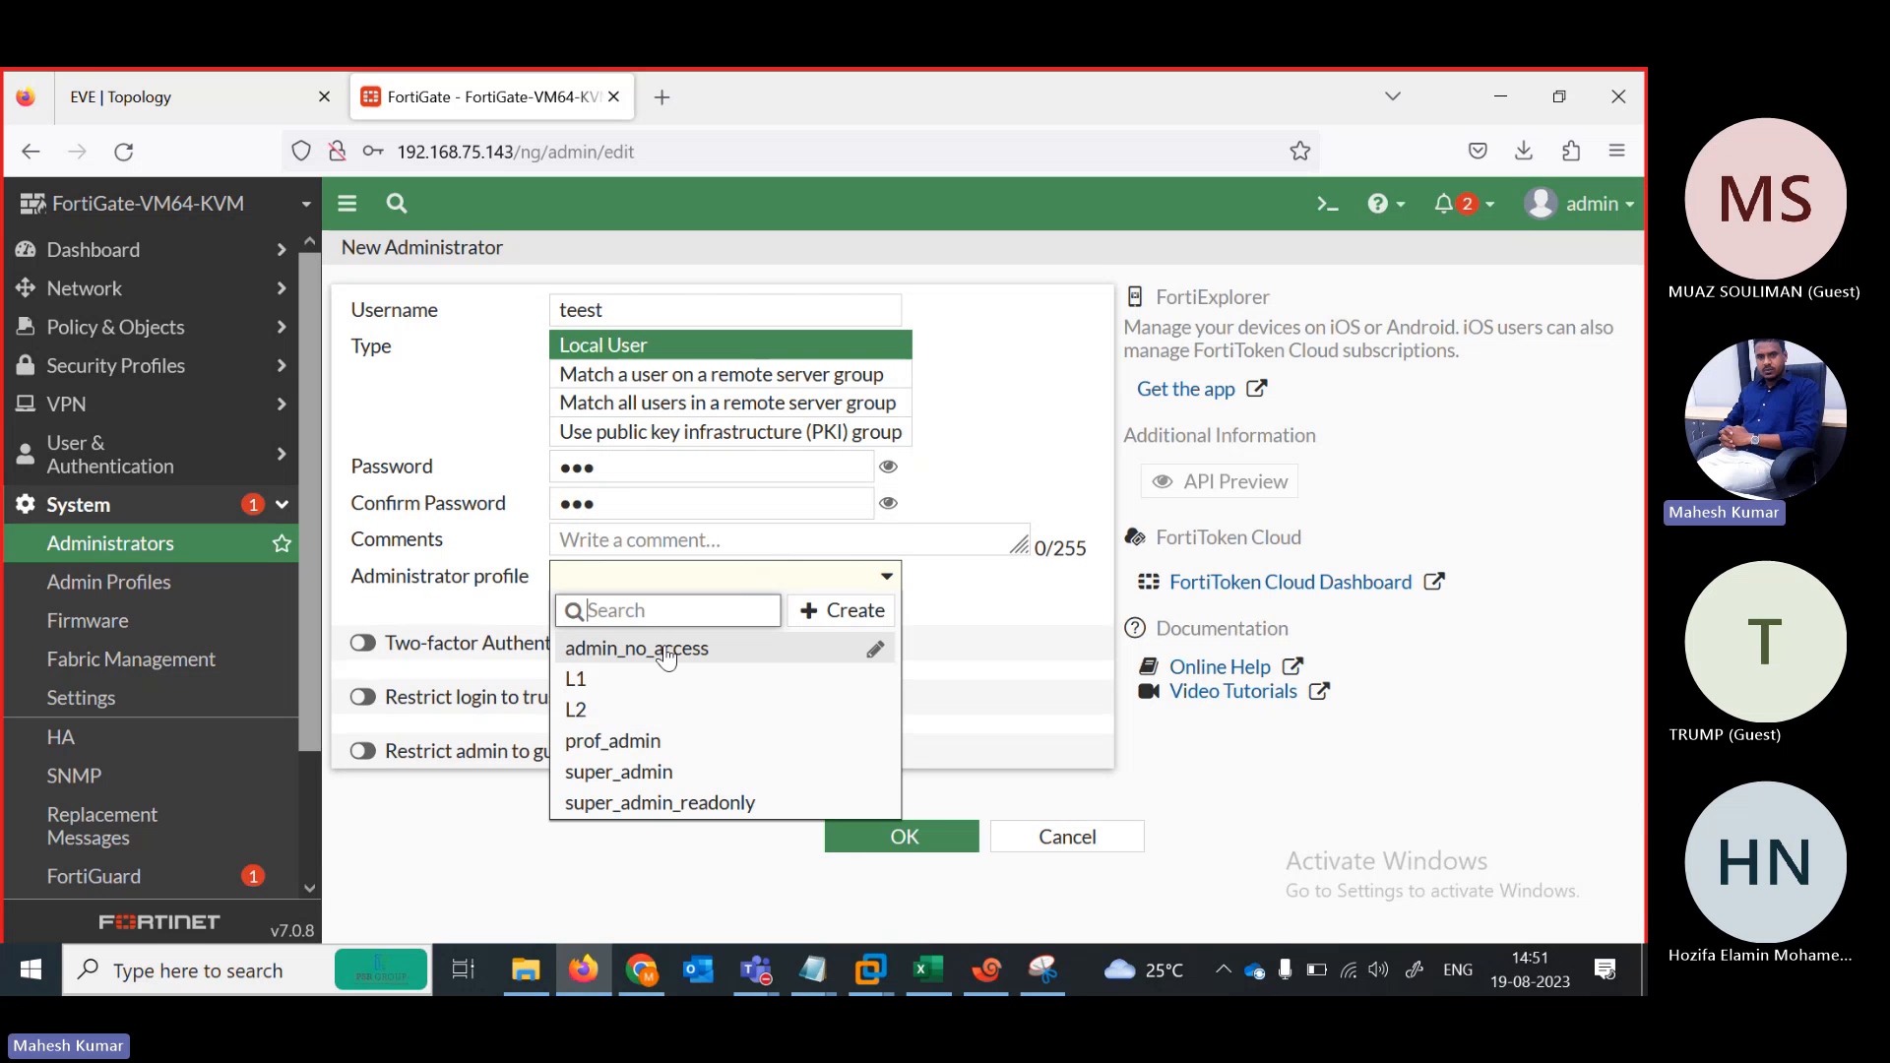
{"action": "left_click", "coordinate": [630, 679]}
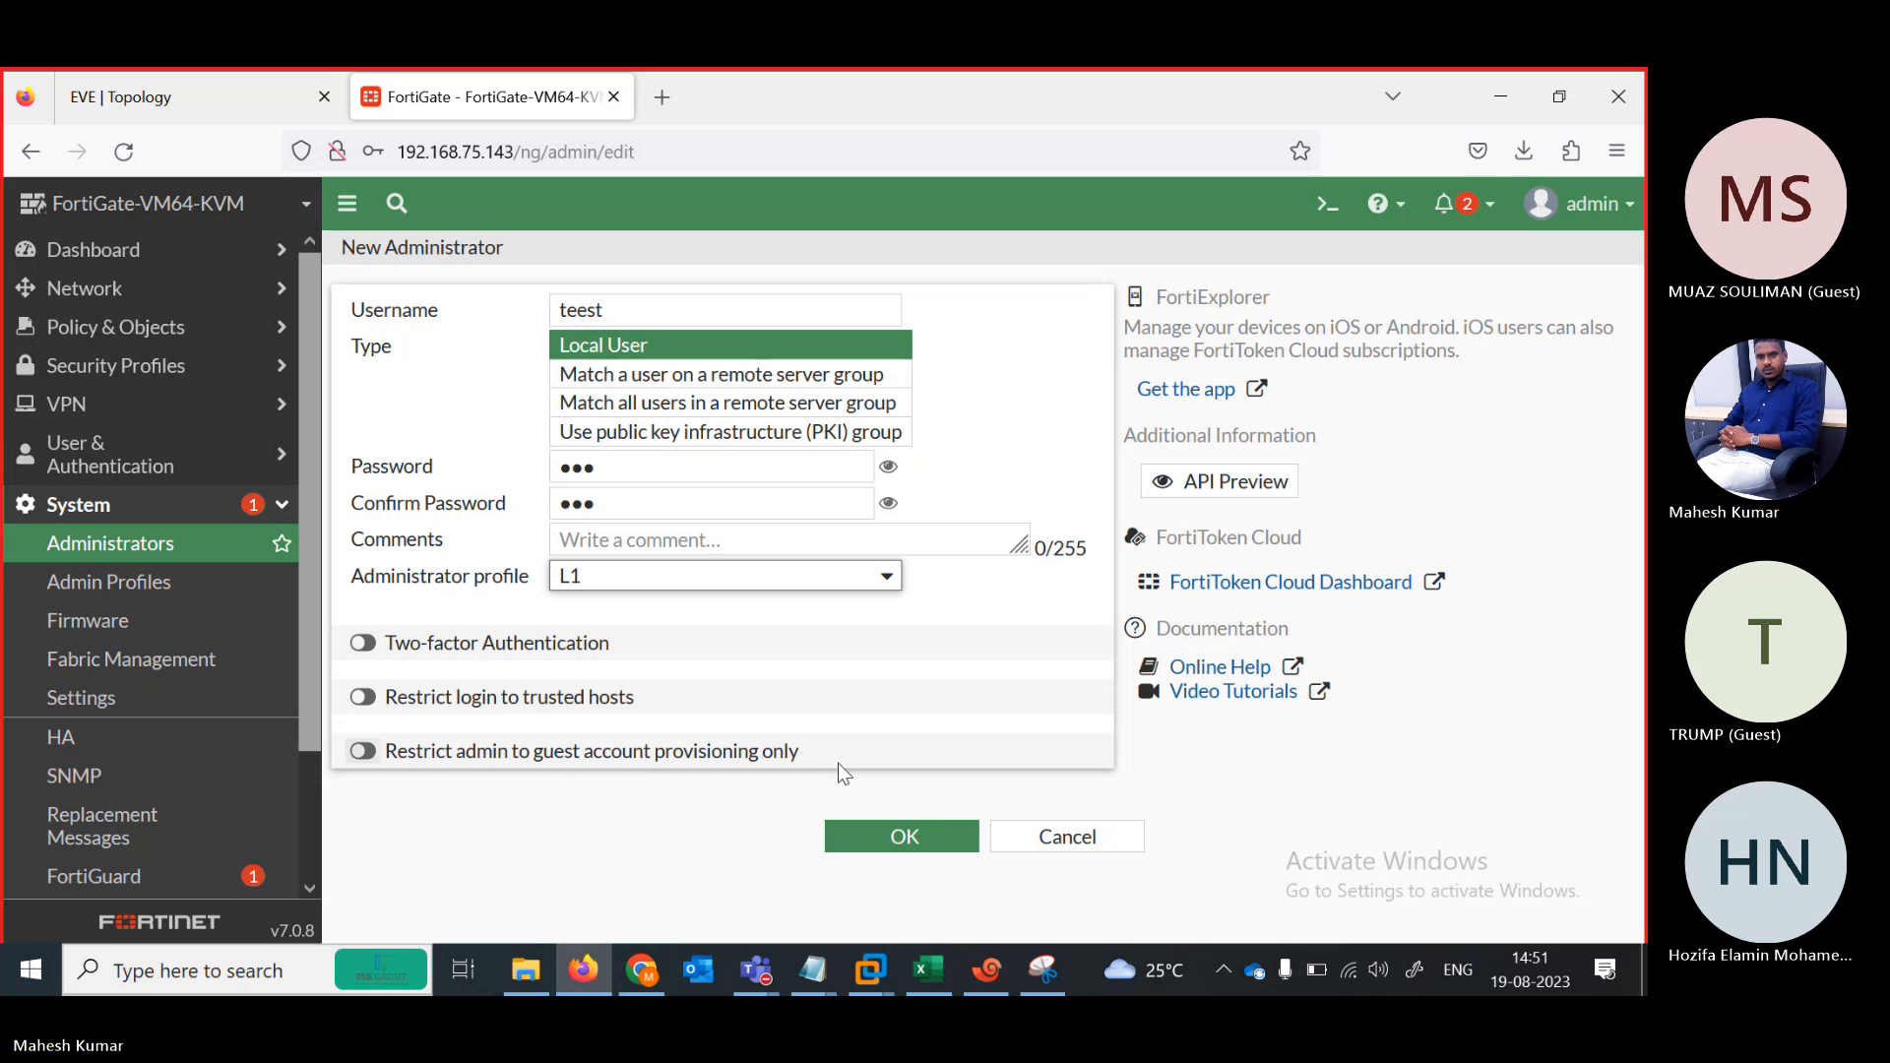
Save administrator teest and begin a second administrator named test1
{"action": "left_click", "coordinate": [889, 838]}
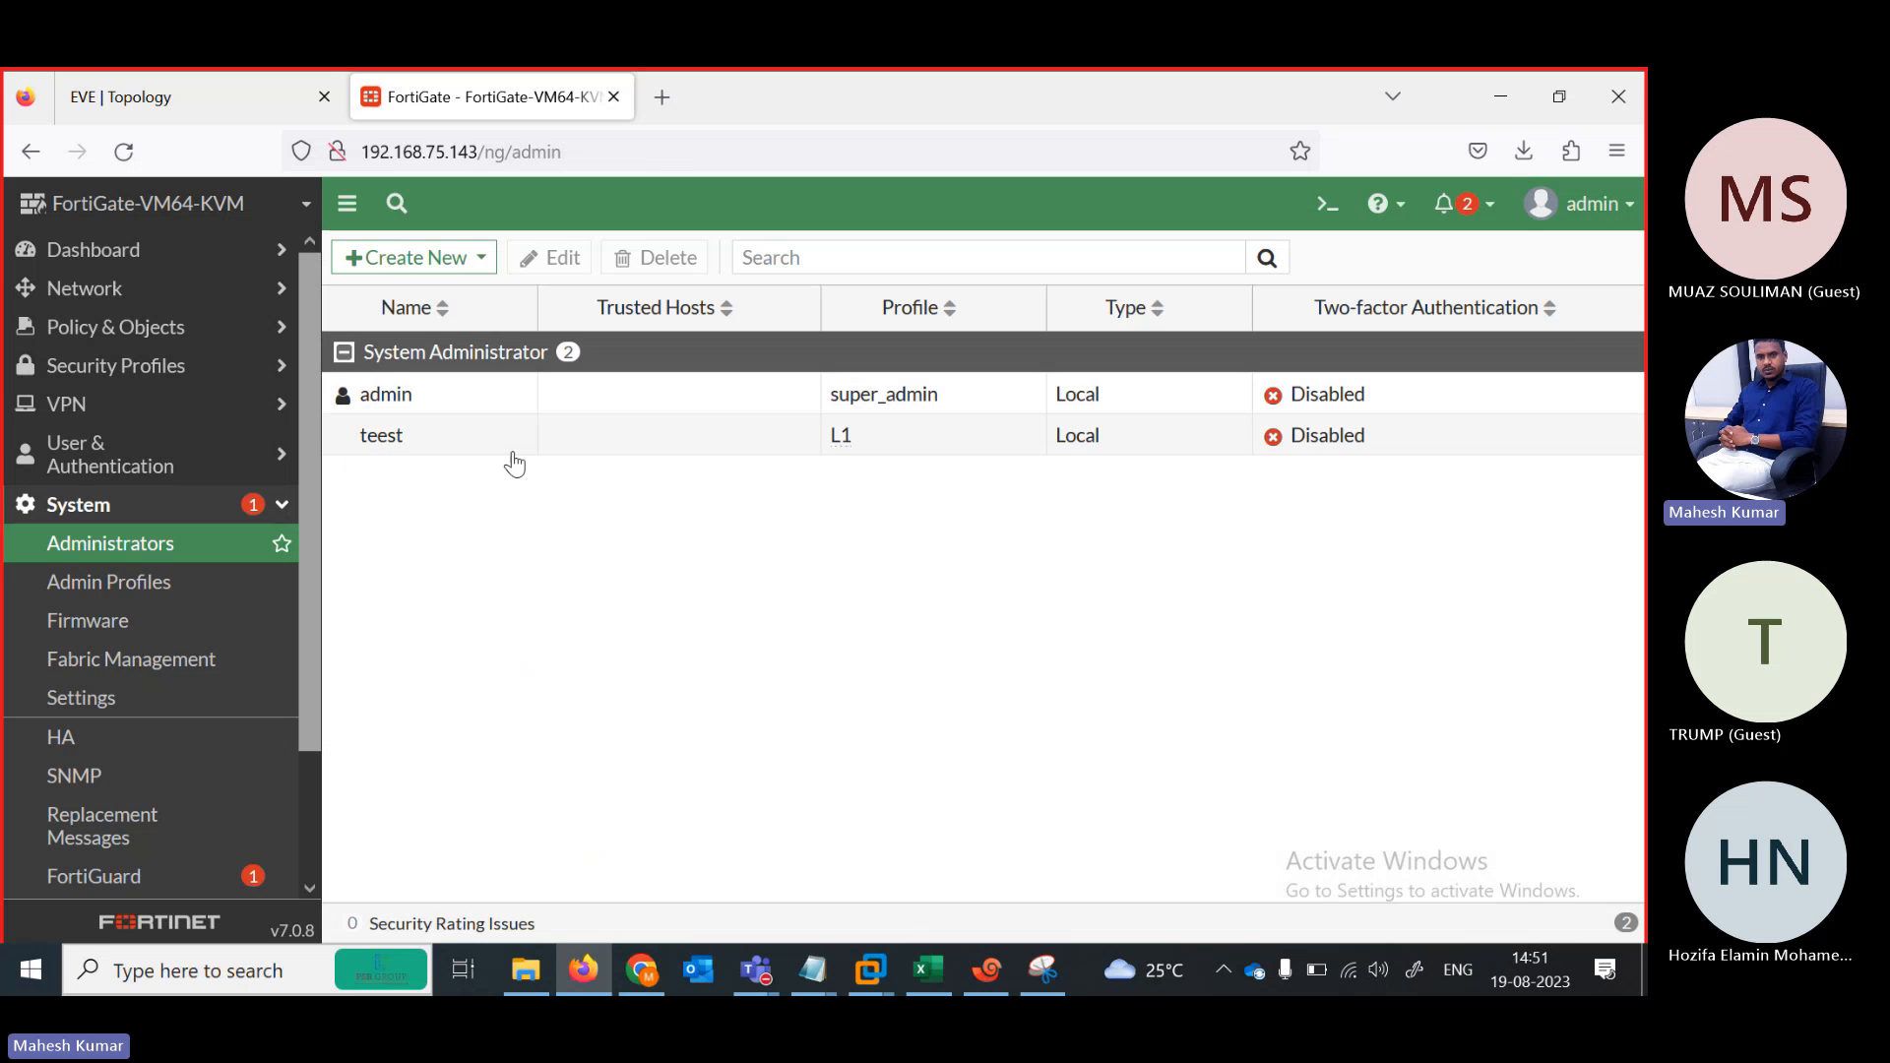
{"action": "left_click", "coordinate": [412, 260]}
{"action": "left_click", "coordinate": [399, 293]}
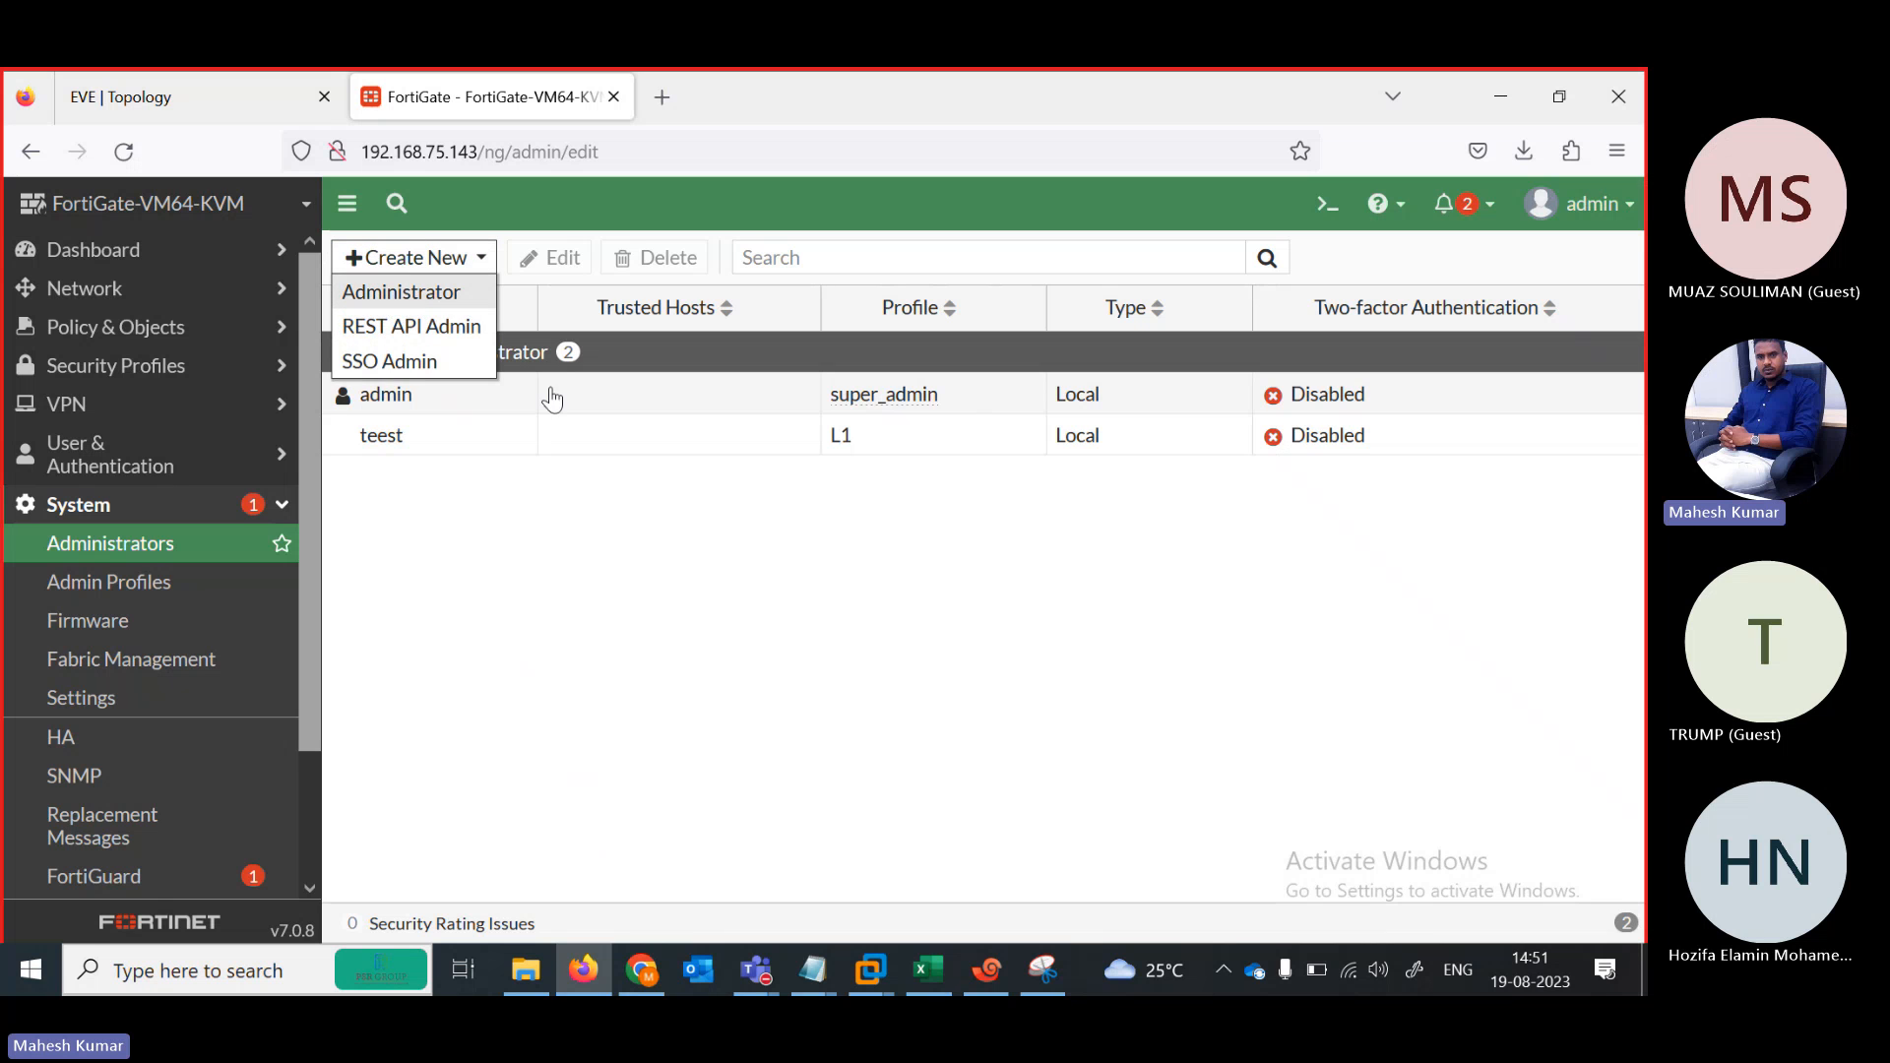
{"action": "left_click", "coordinate": [593, 313]}
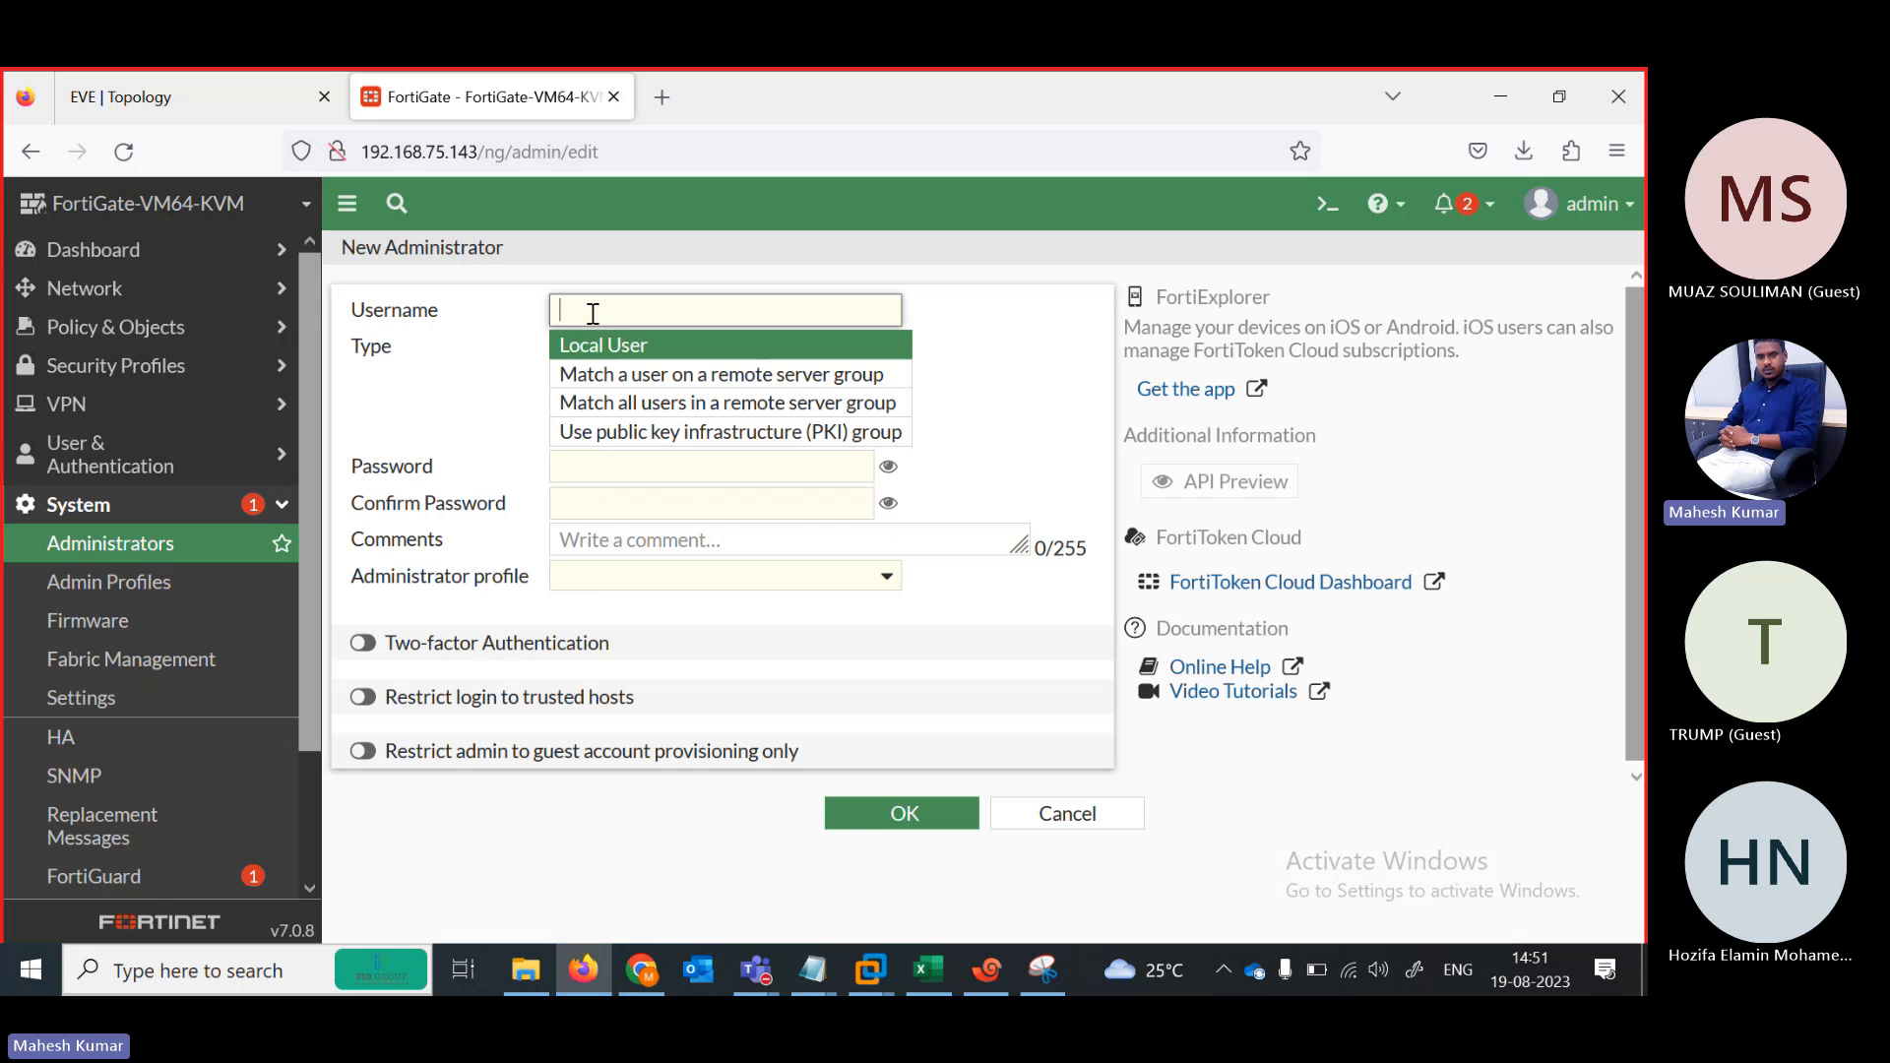
{"action": "type", "text": "test1"}
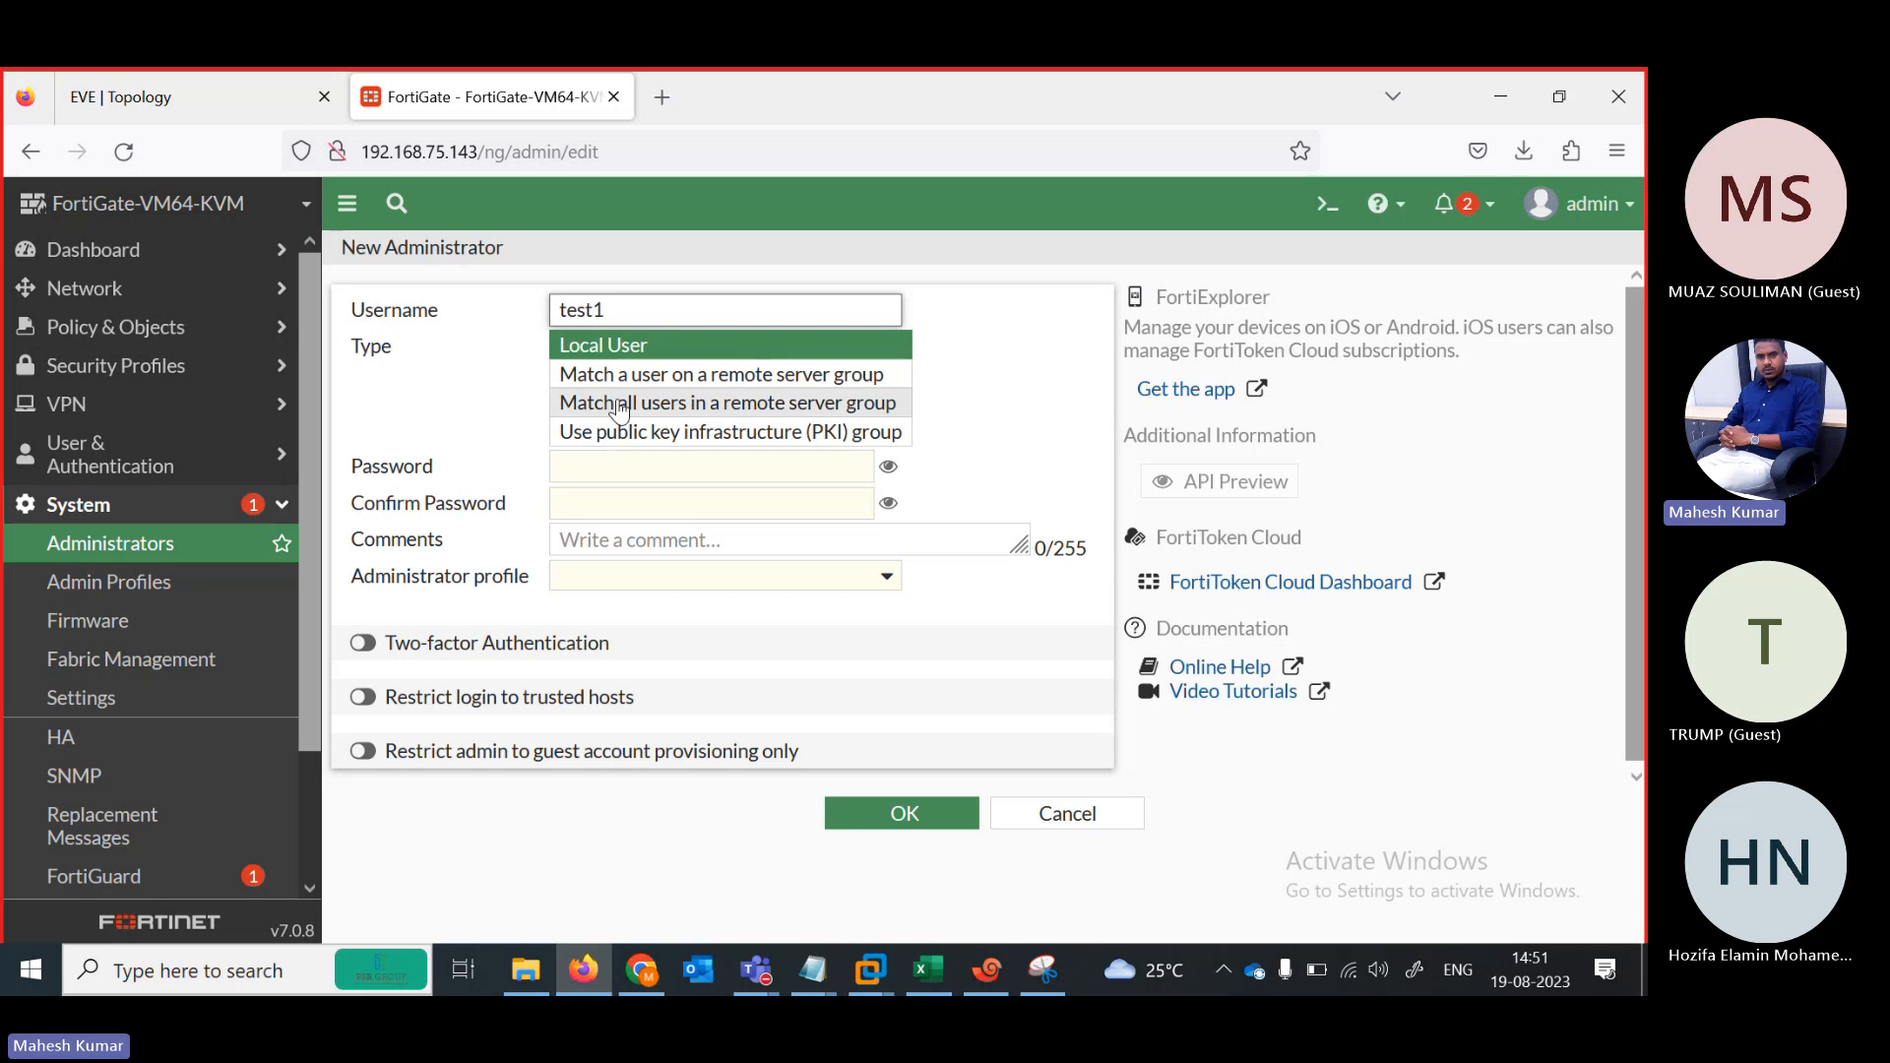
Give test1 a confirmed password and the L2 profile, then save it
{"action": "left_click", "coordinate": [638, 470]}
{"action": "type", "text": "123"}
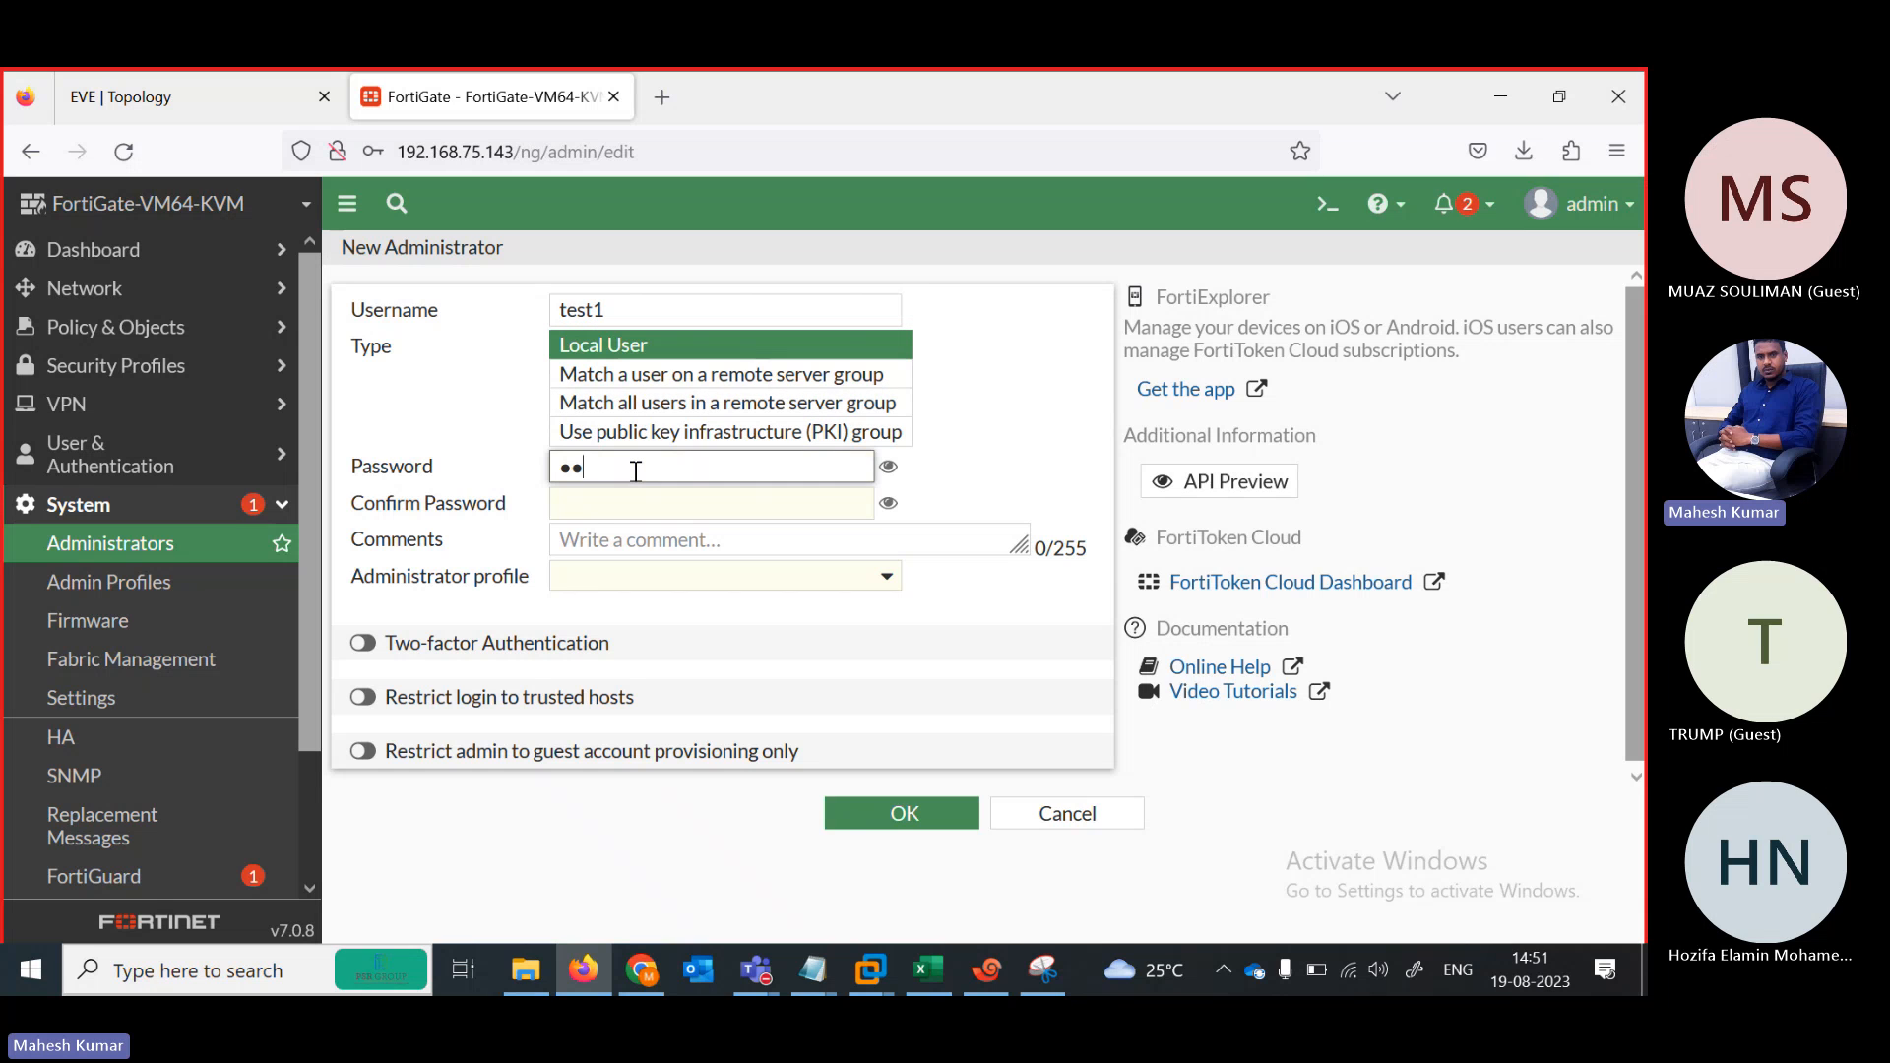
{"action": "left_click", "coordinate": [625, 509]}
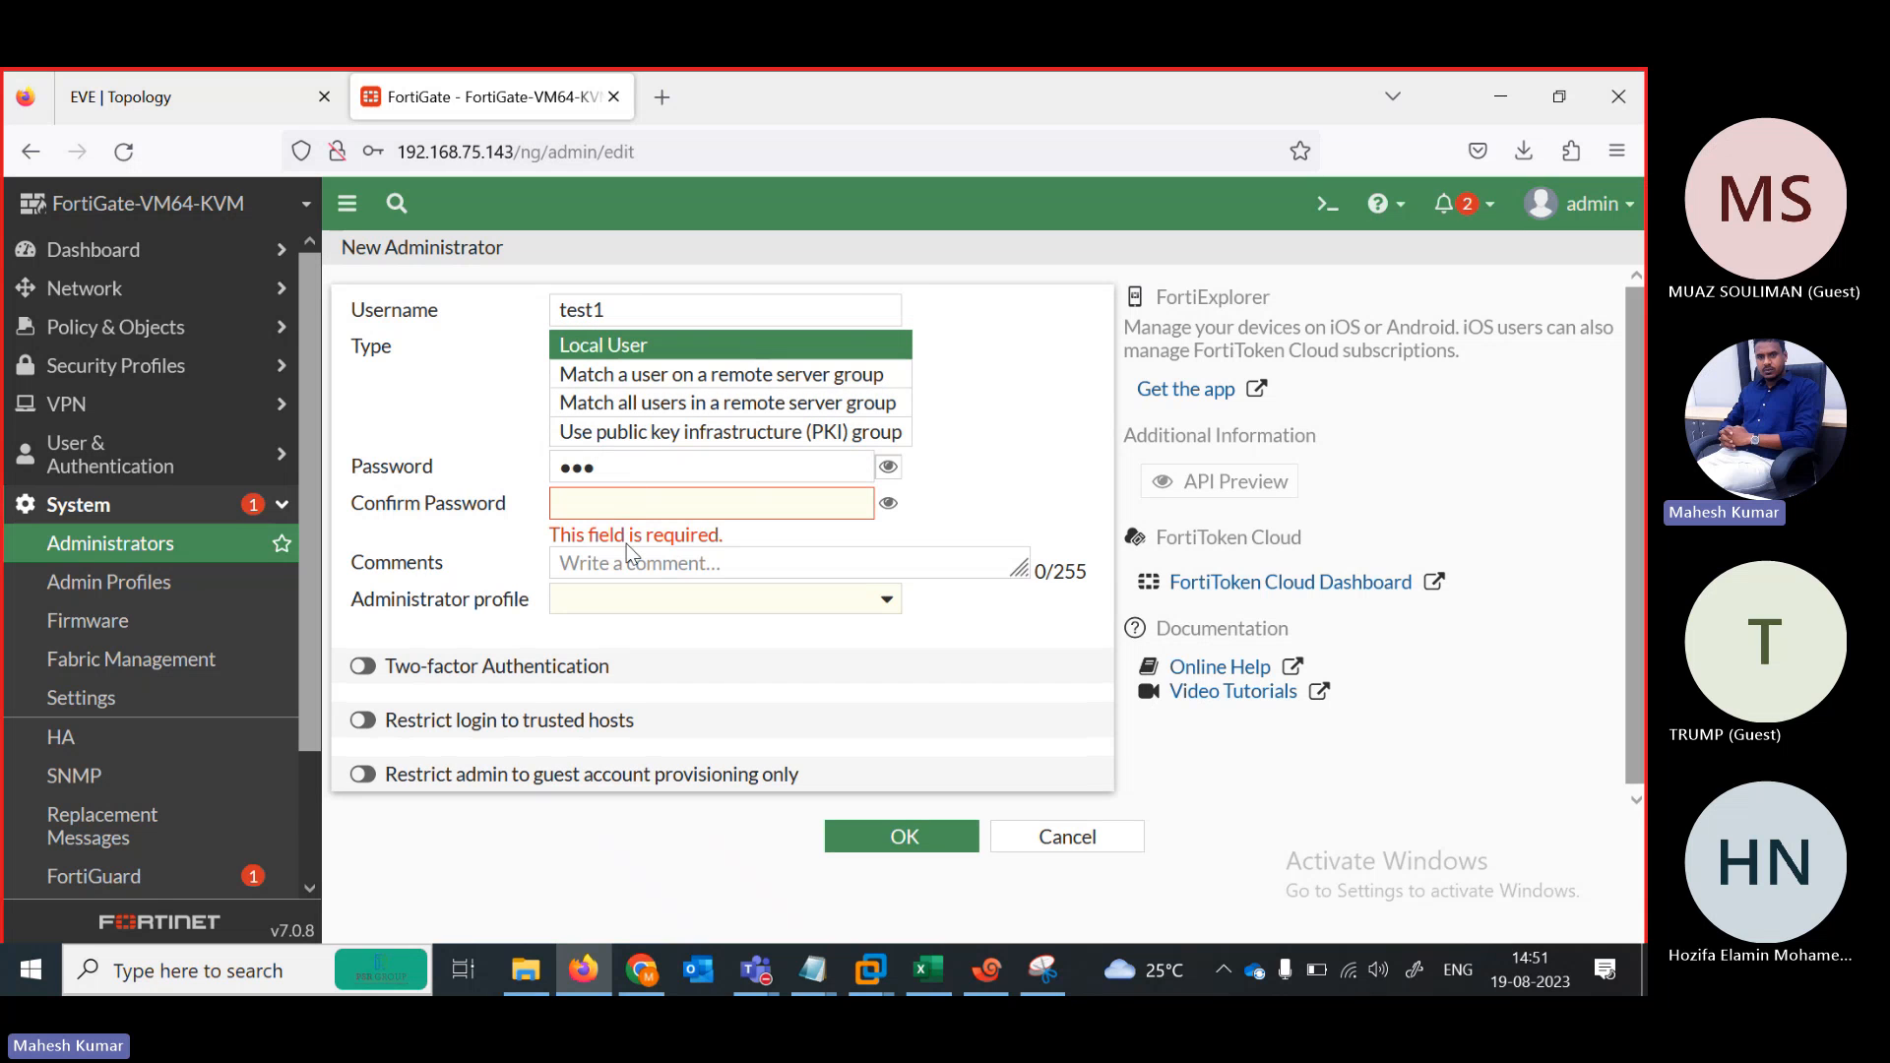
{"action": "type", "text": "123"}
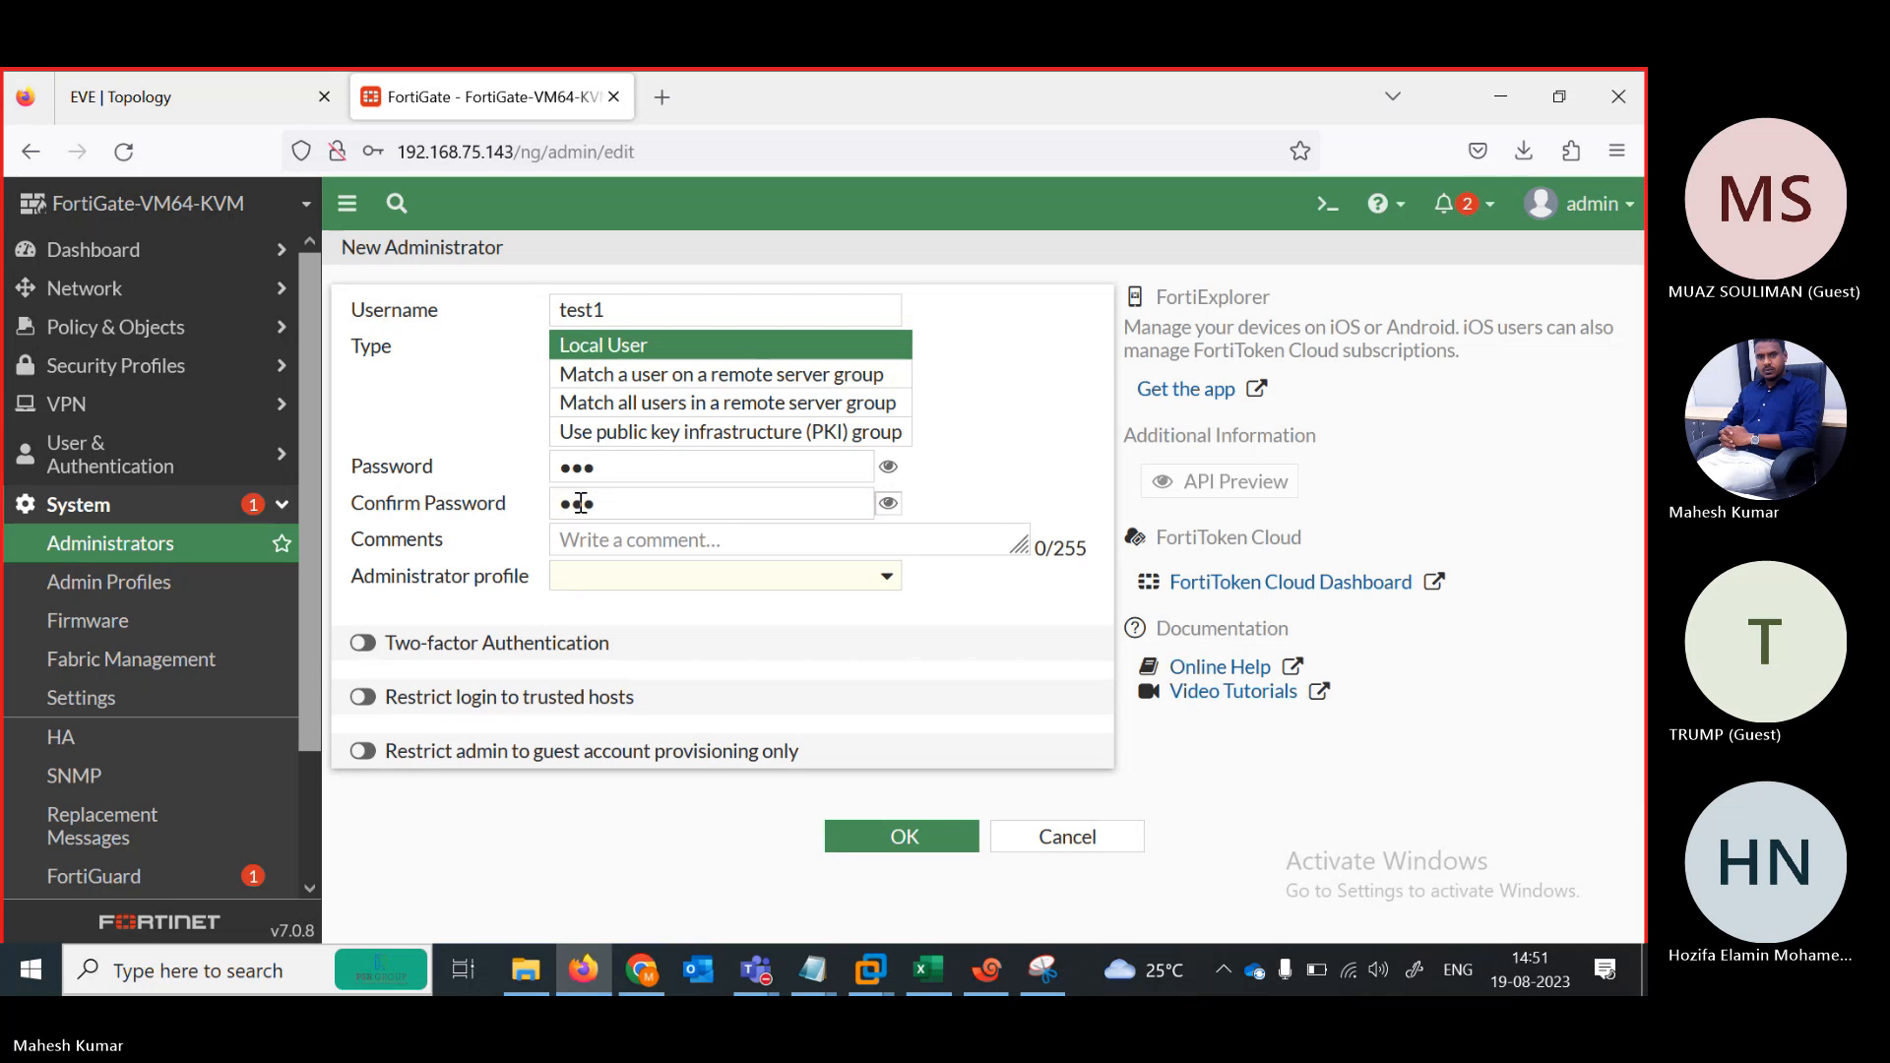
{"action": "key", "text": "Tab"}
{"action": "left_click", "coordinate": [886, 578]}
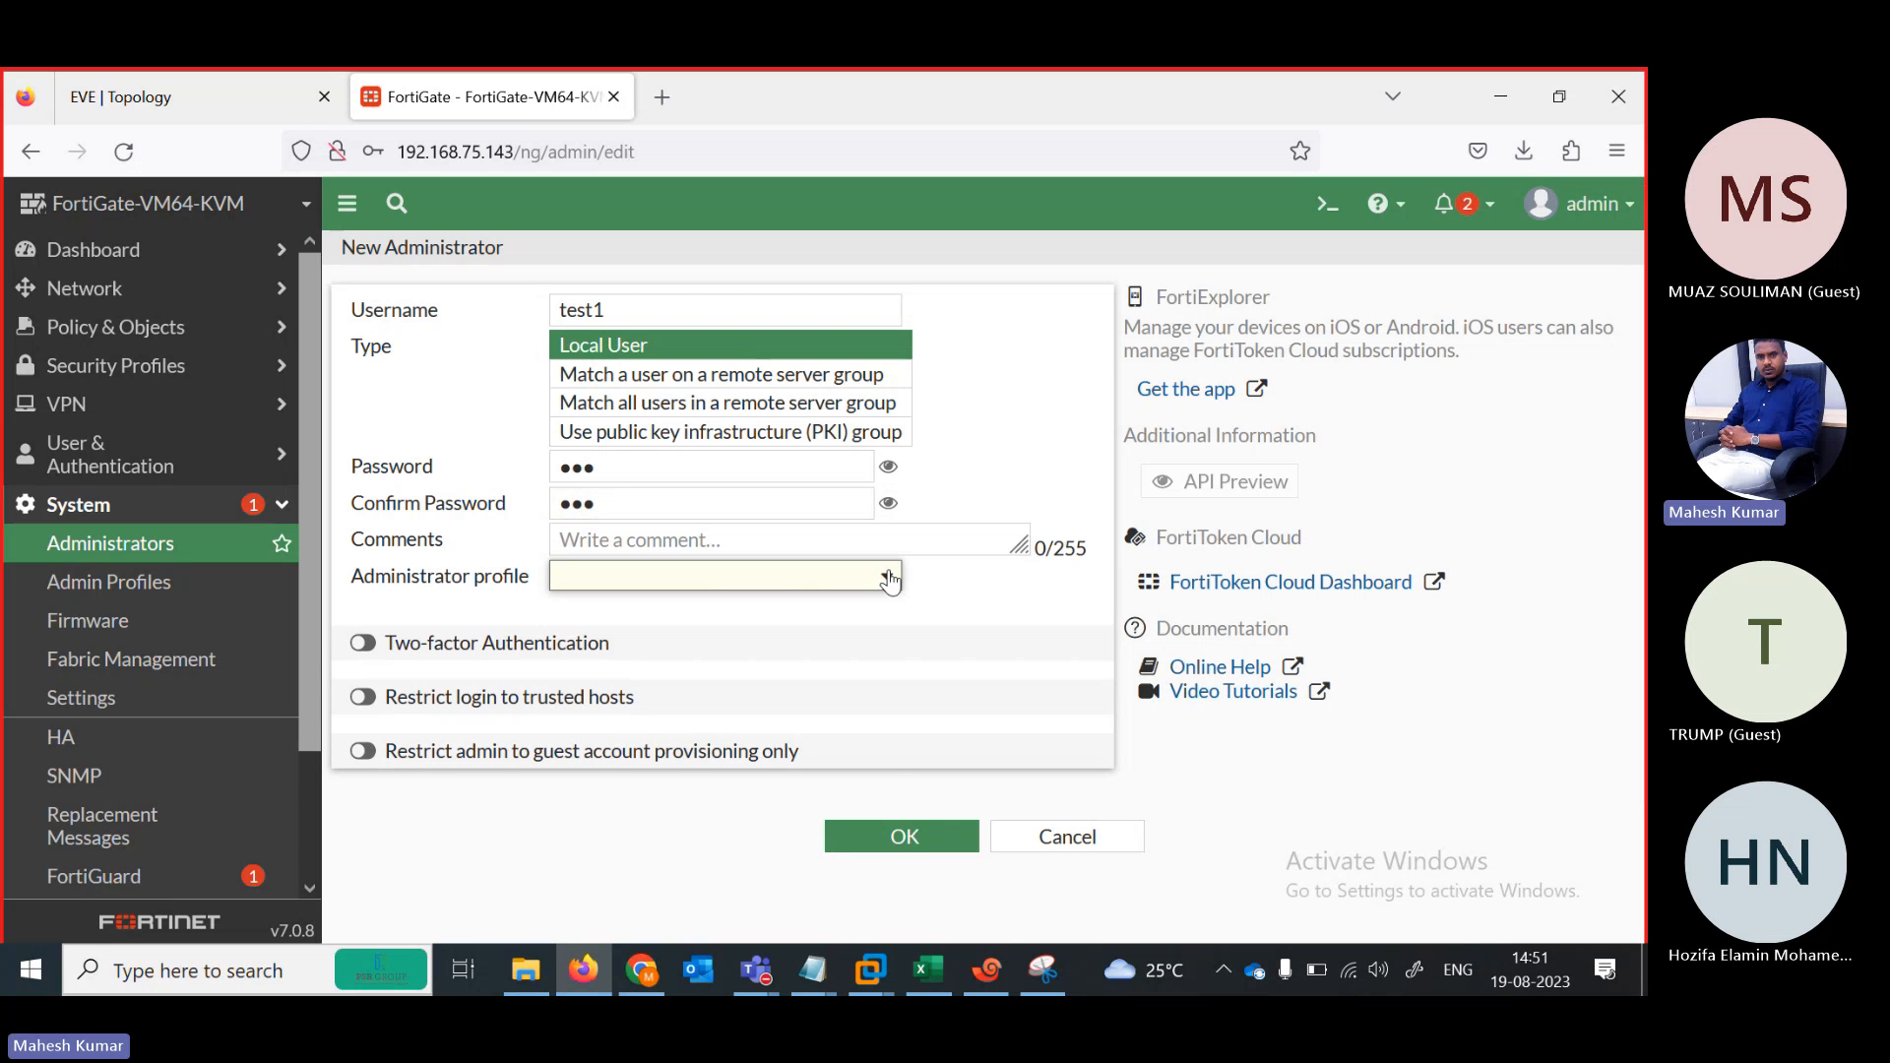
{"action": "left_click", "coordinate": [596, 710]}
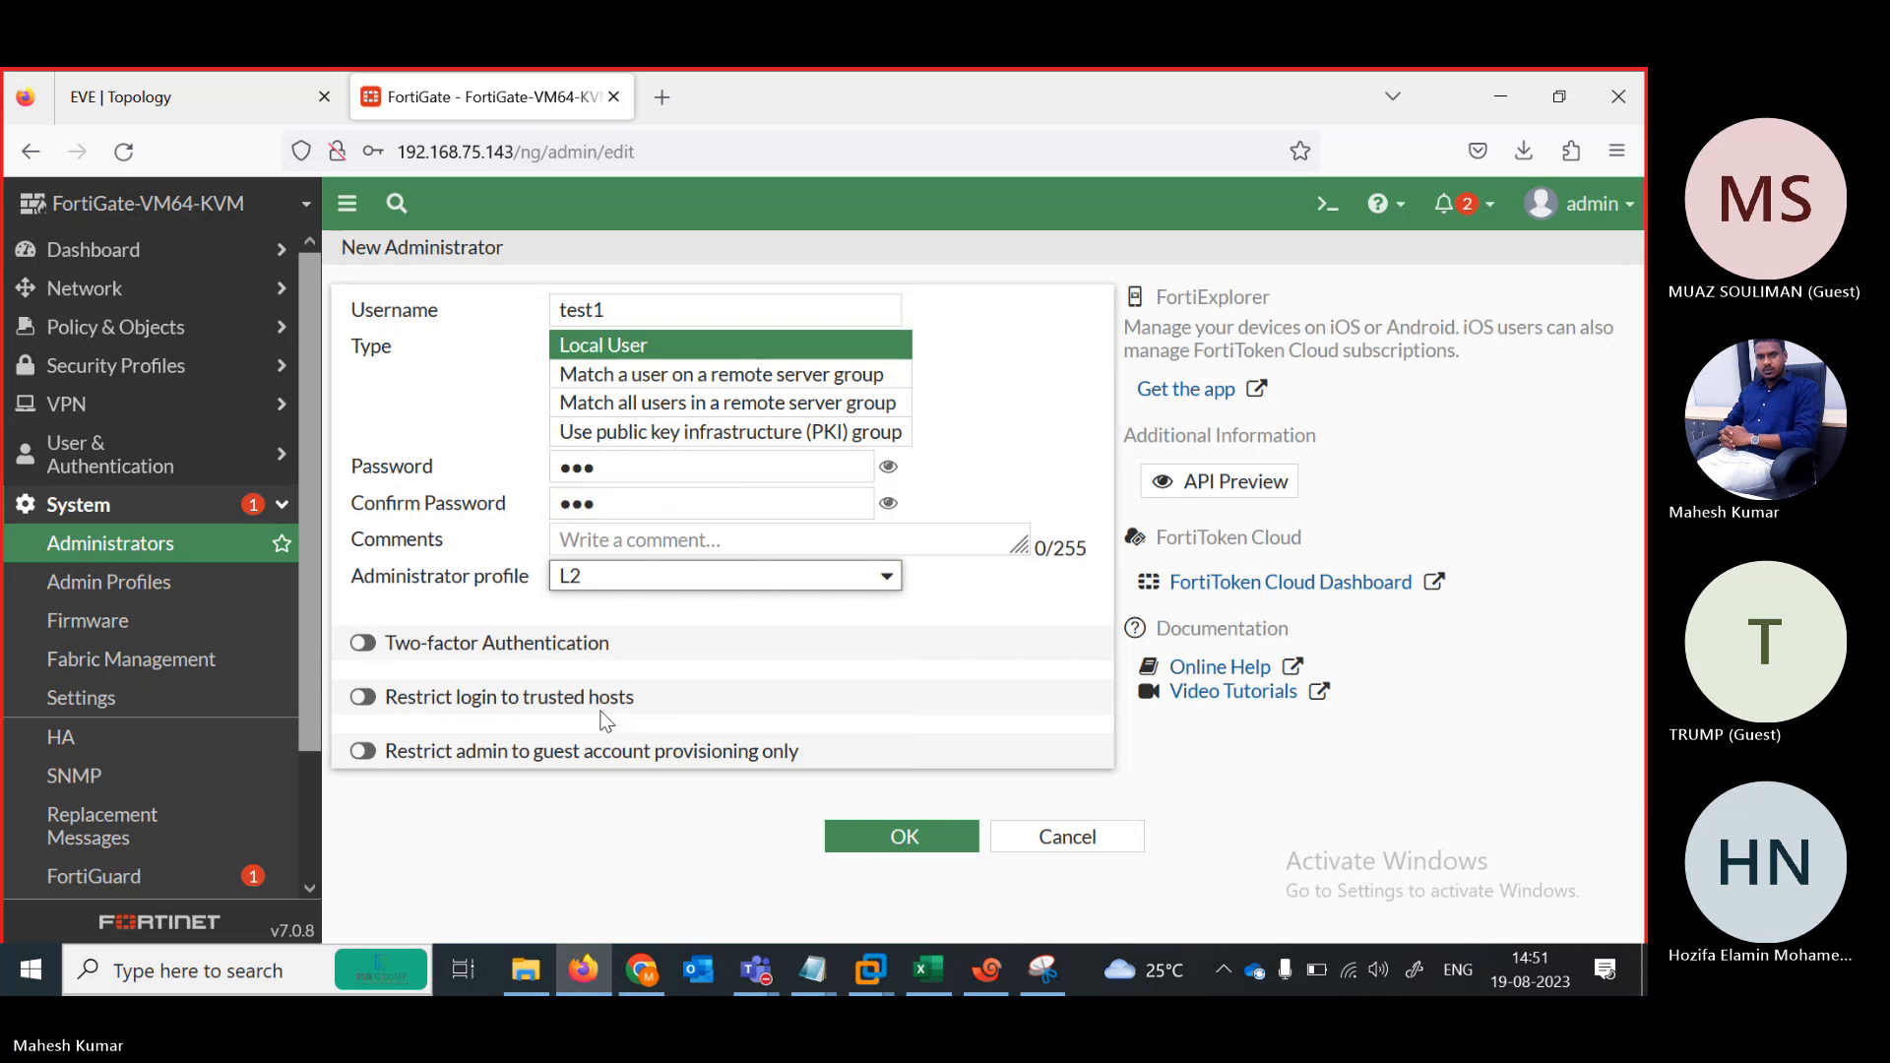
{"action": "left_click", "coordinate": [879, 839]}
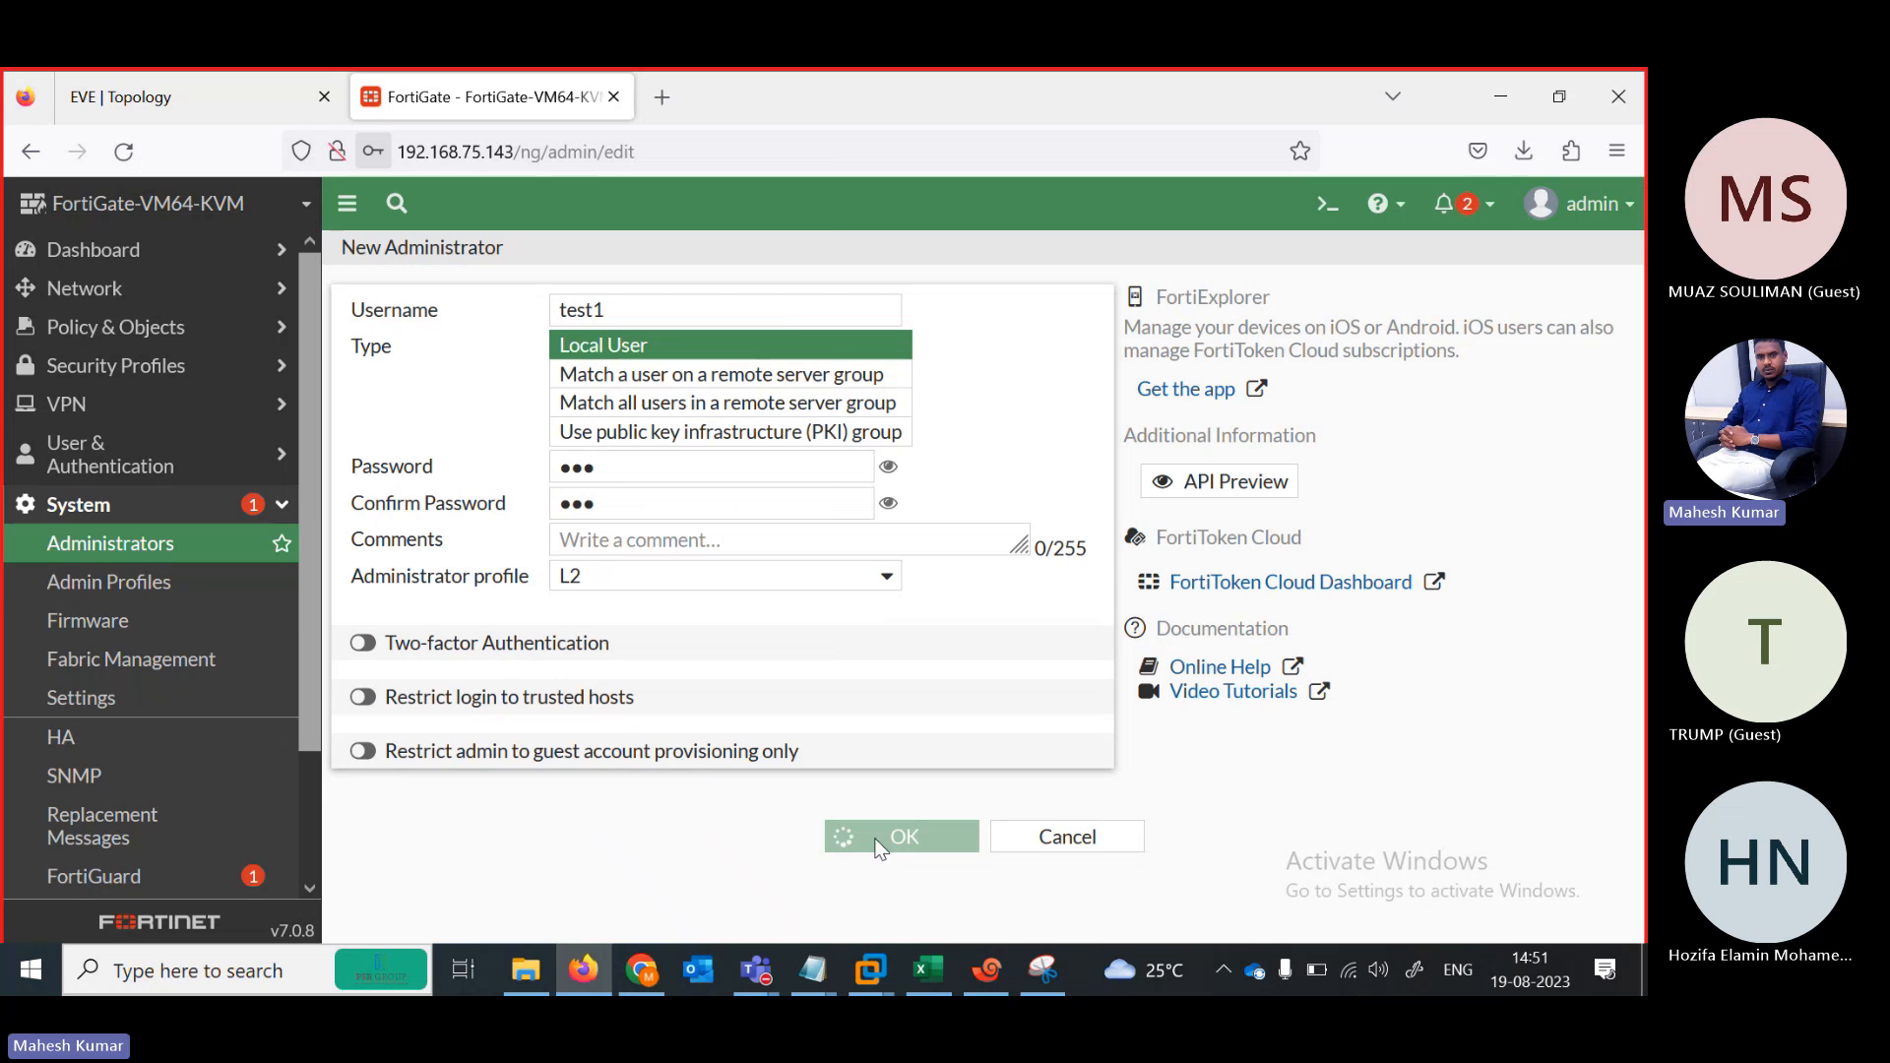
{"action": "left_click", "coordinate": [710, 477]}
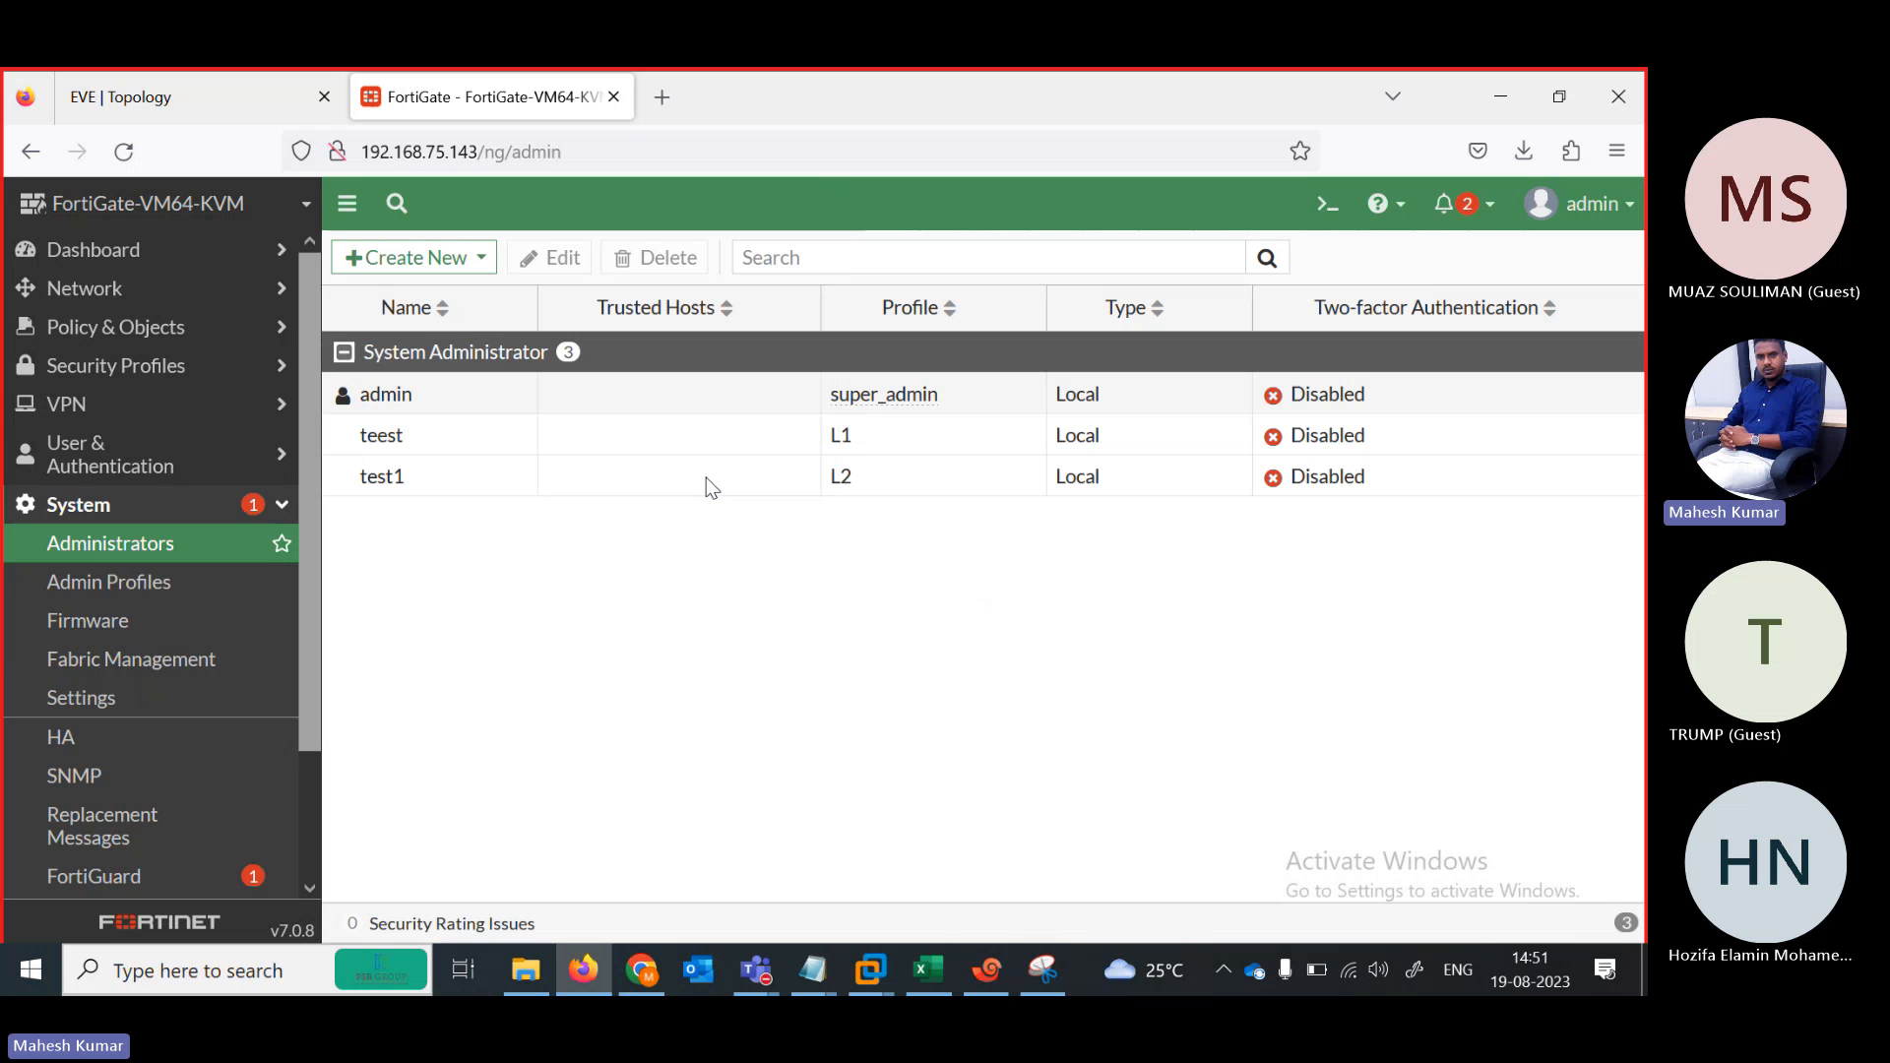
Set all L1 profile permissions to Read and save
{"action": "left_click", "coordinate": [126, 588]}
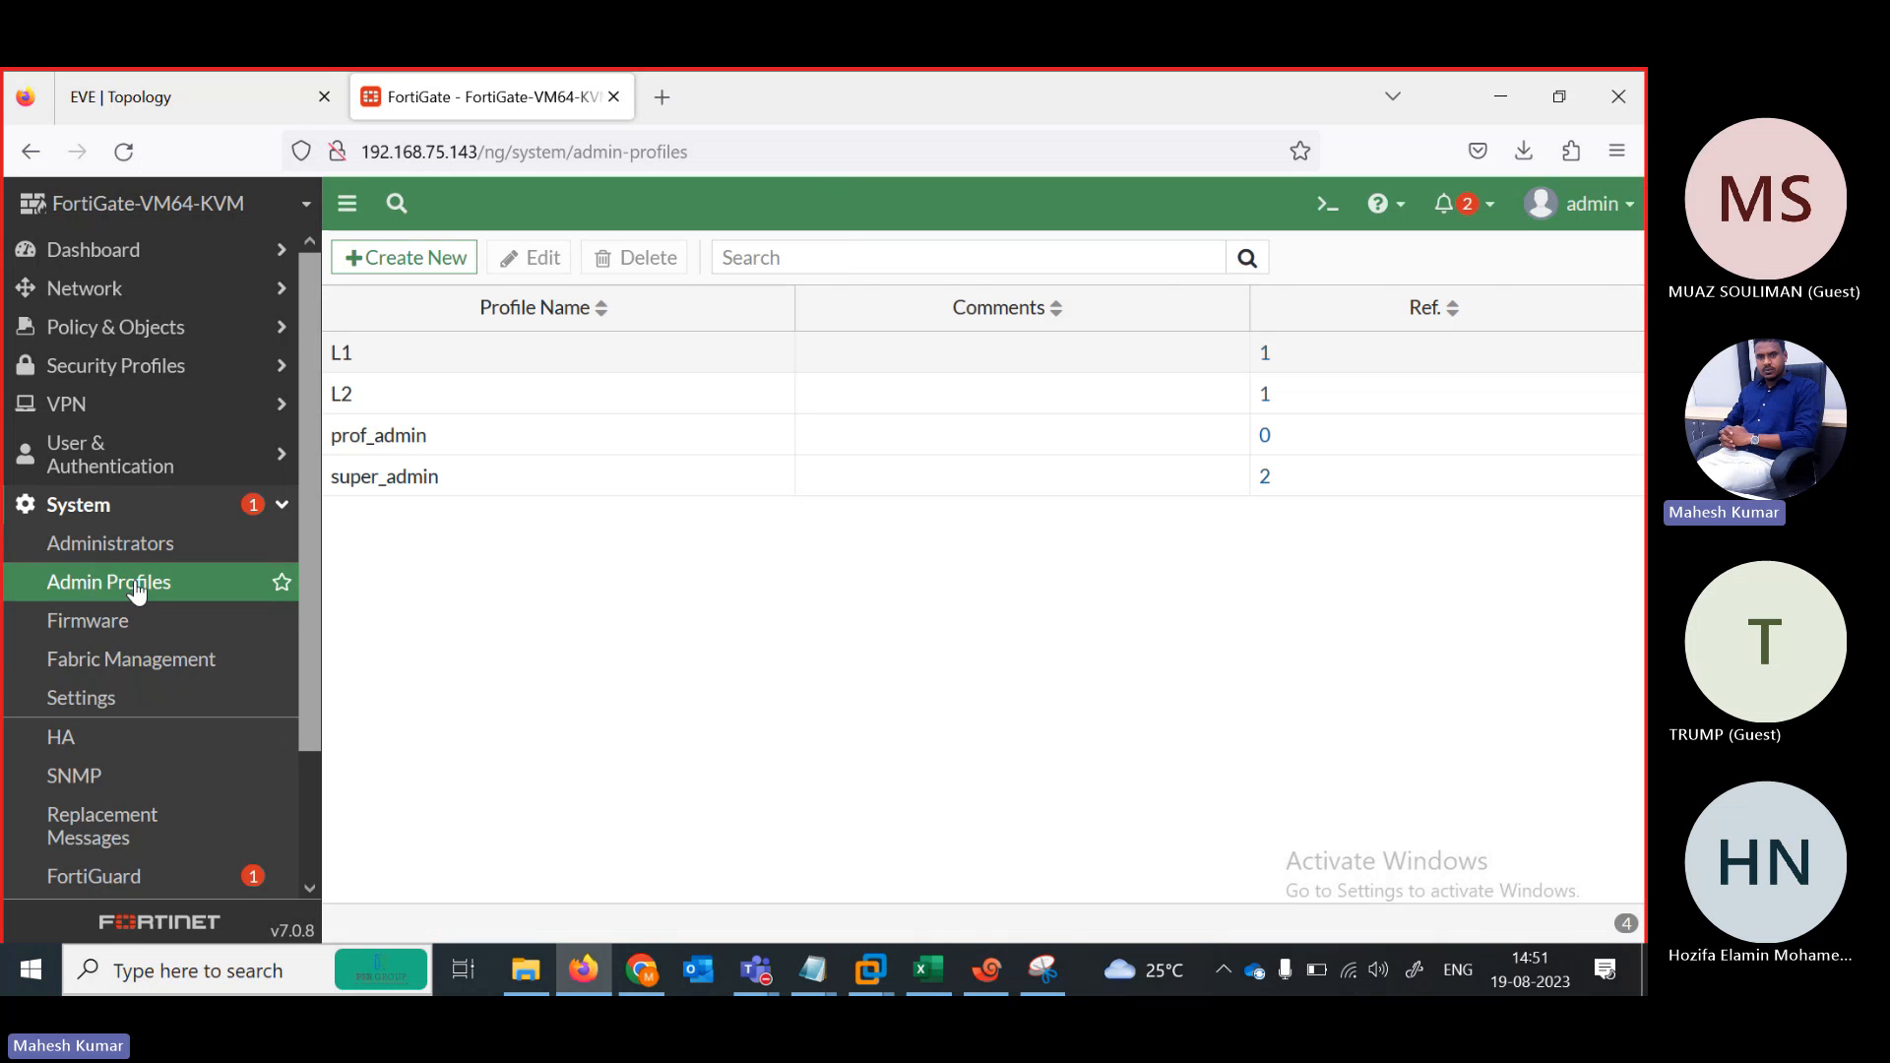
{"action": "double_click", "coordinate": [387, 369]}
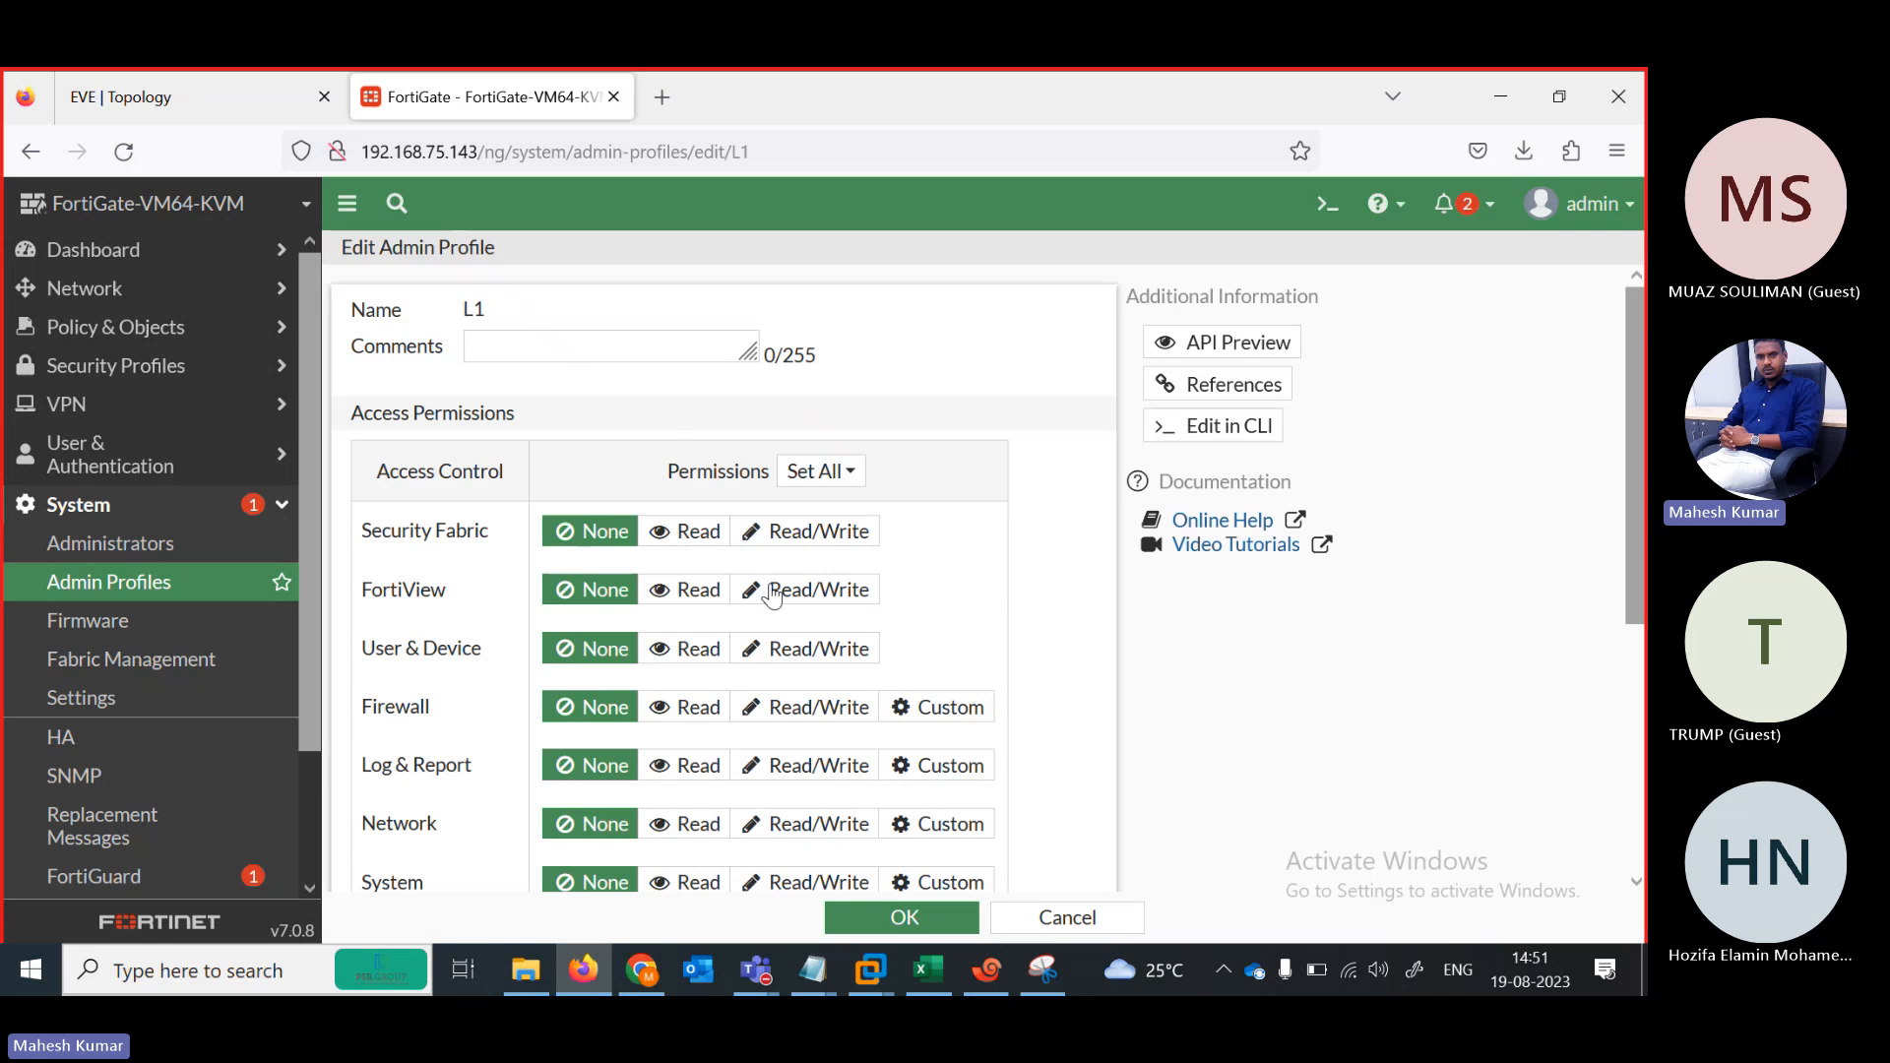
{"action": "left_click", "coordinate": [853, 474]}
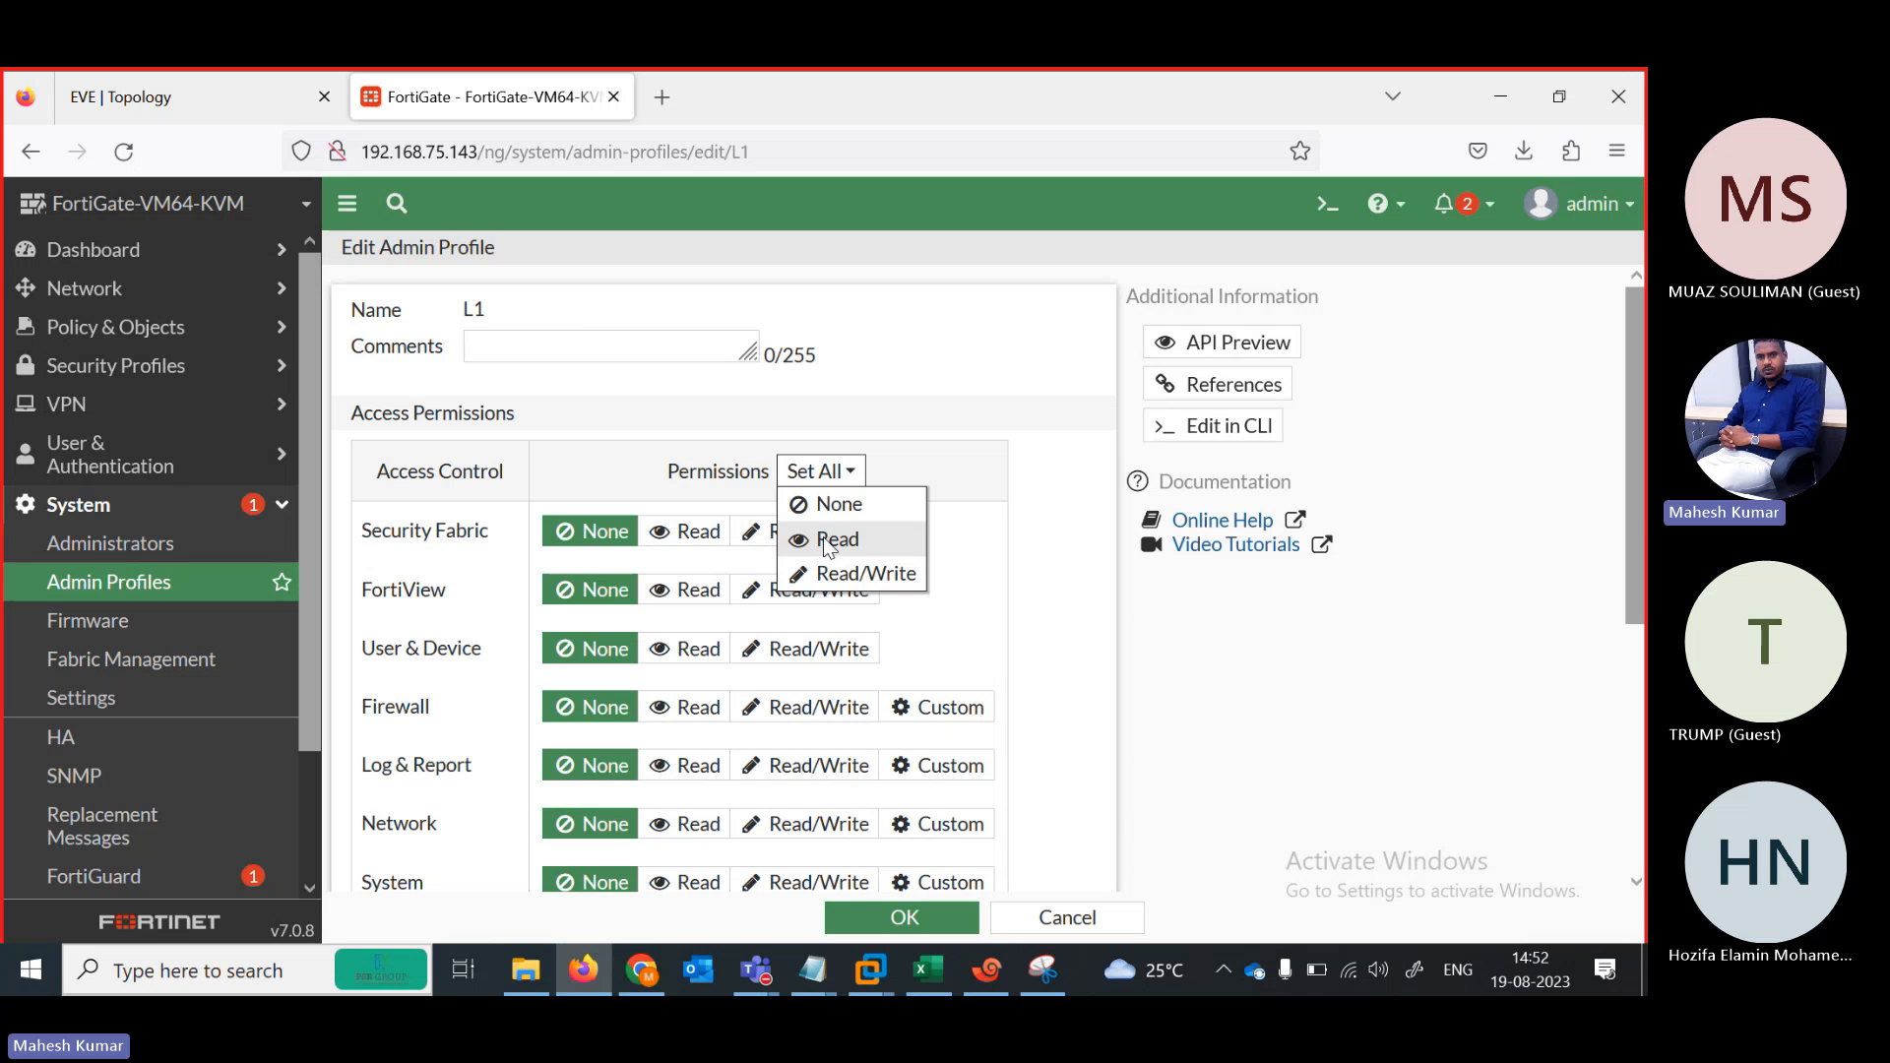
{"action": "left_click", "coordinate": [832, 539]}
{"action": "scroll", "coordinate": [1595, 506], "scroll_direction": "down", "scroll_amount": 4}
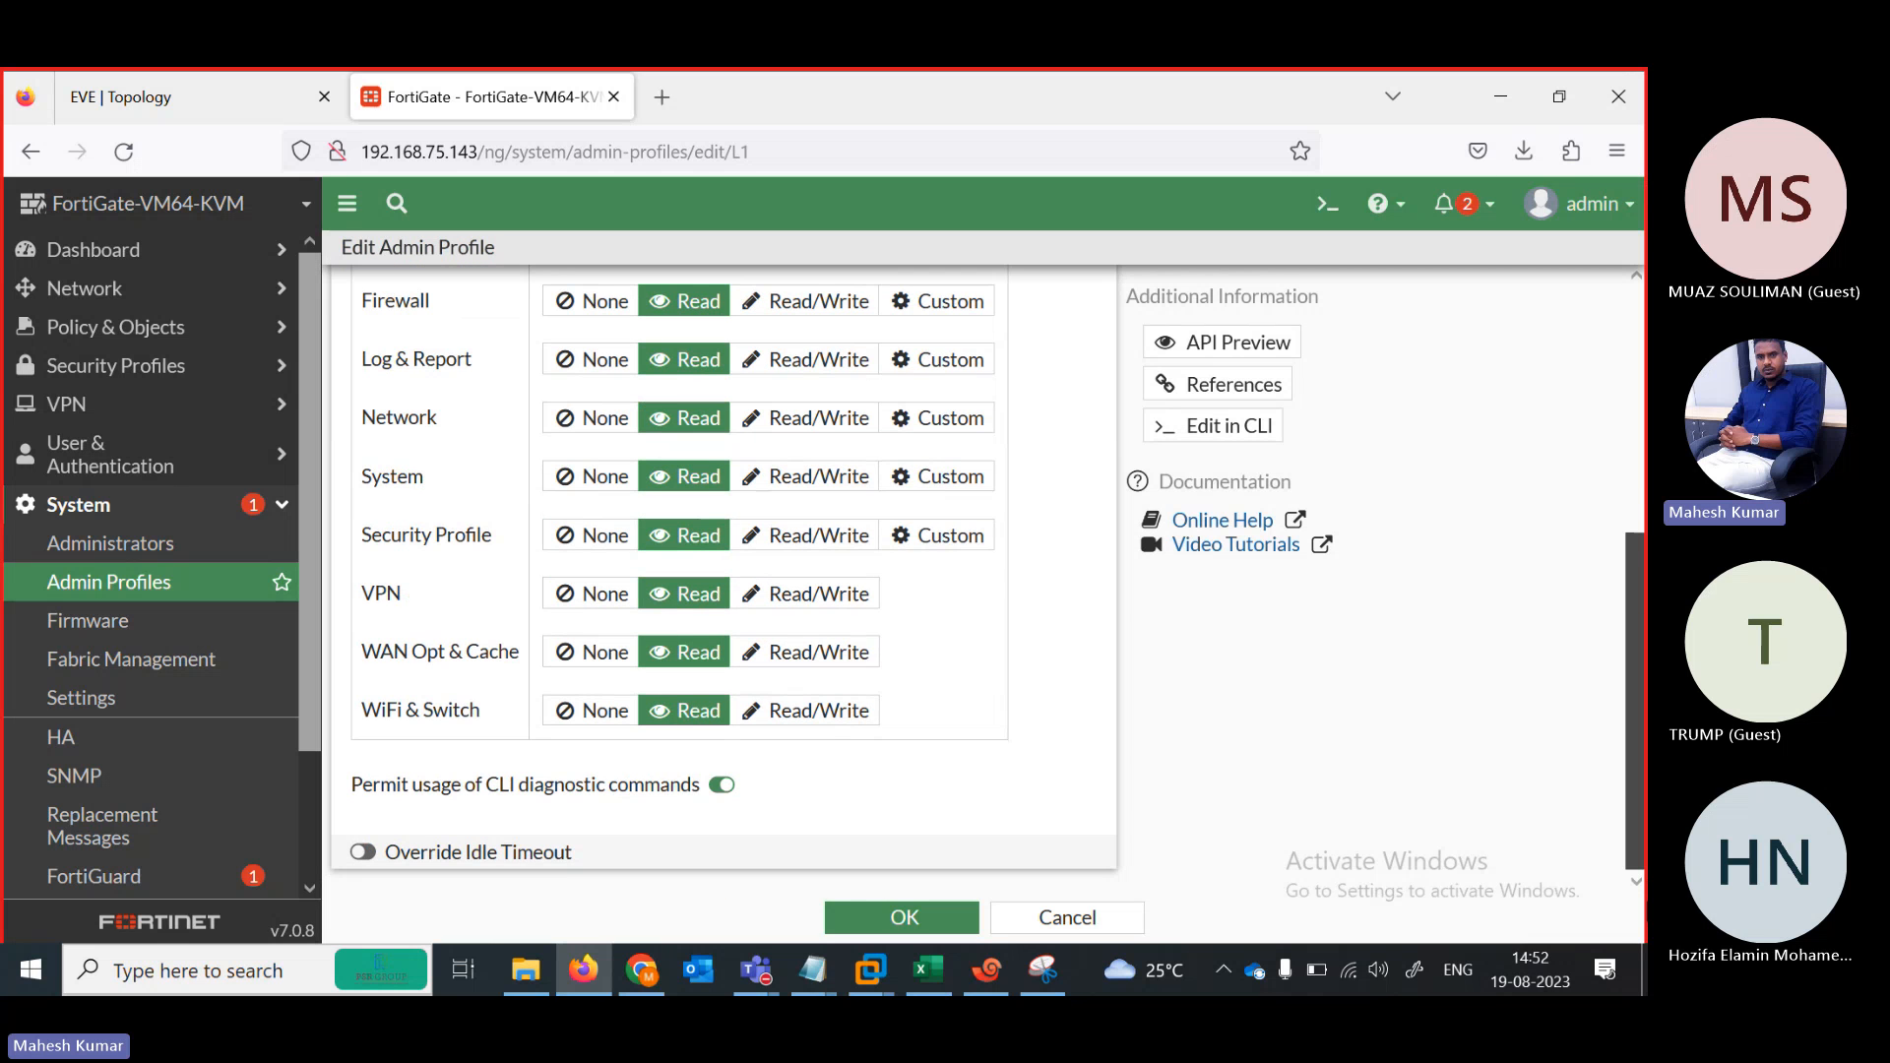
{"action": "left_click_drag", "start_coordinate": [1634, 701], "coordinate": [1634, 617]}
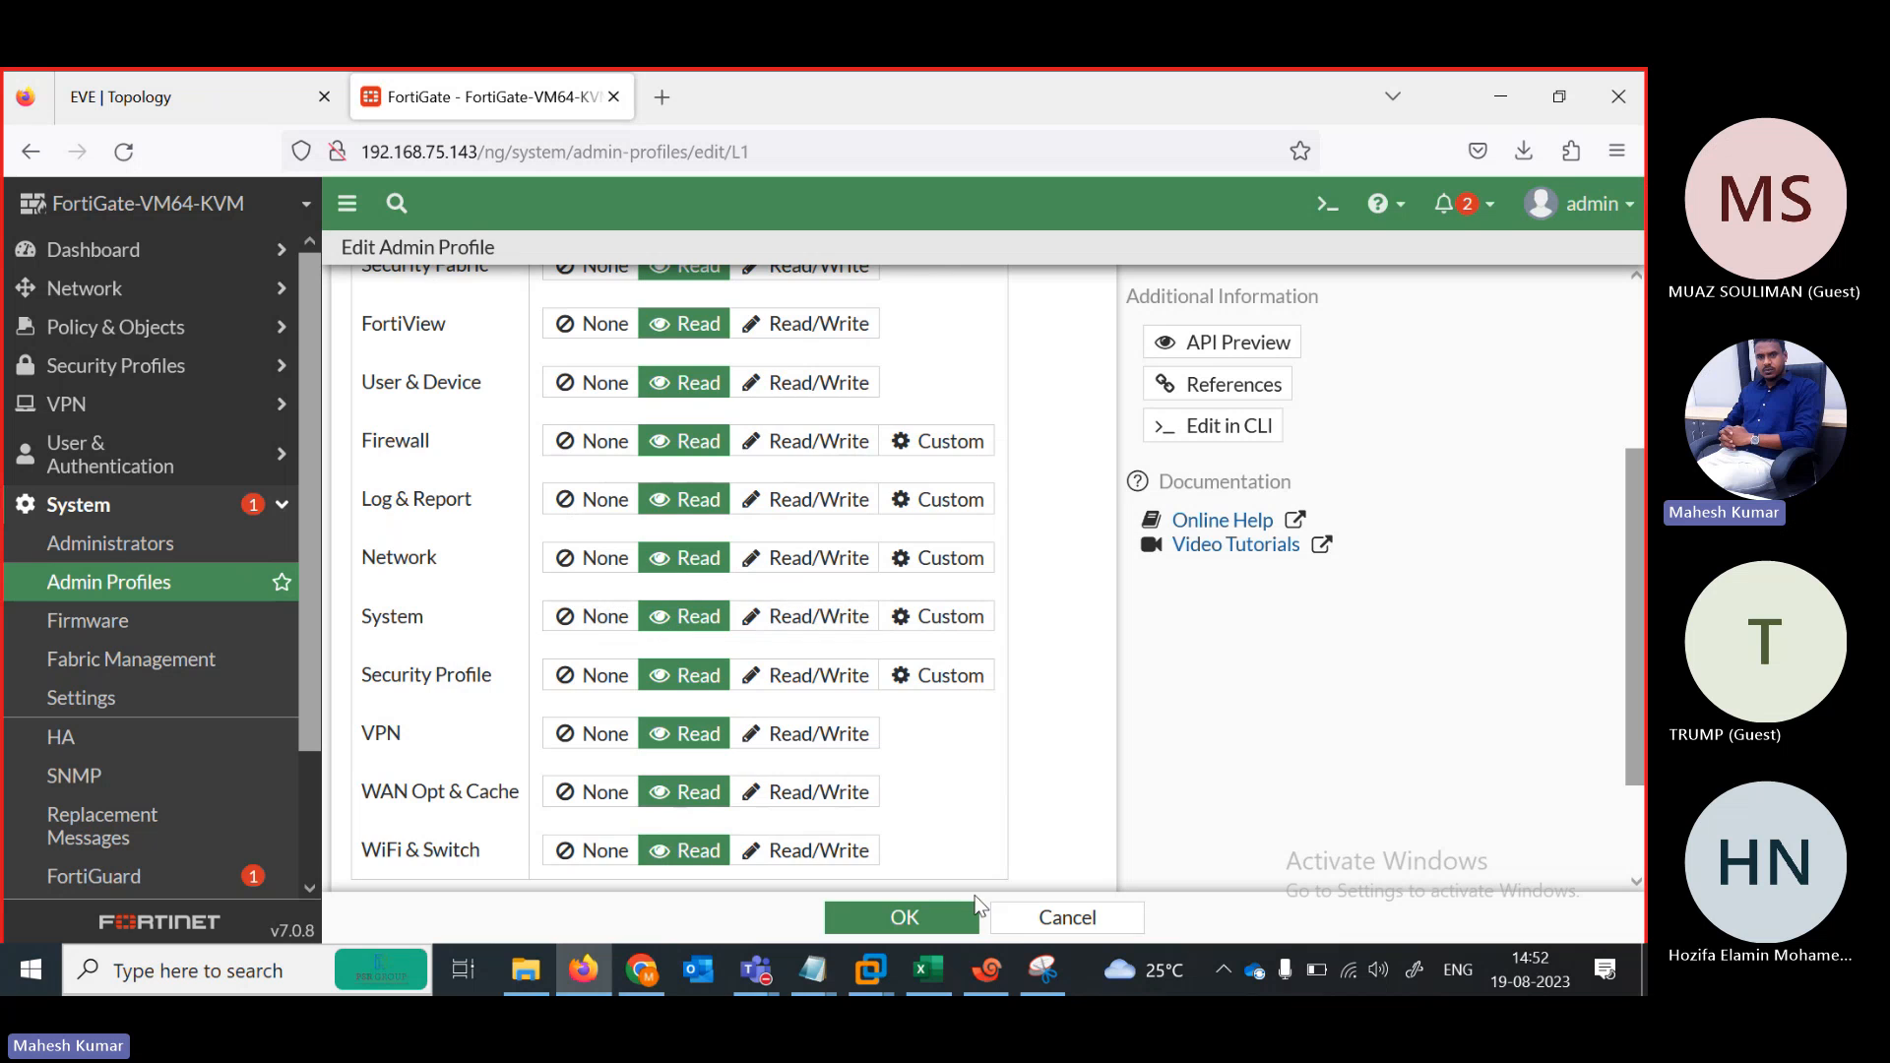
{"action": "left_click", "coordinate": [974, 914]}
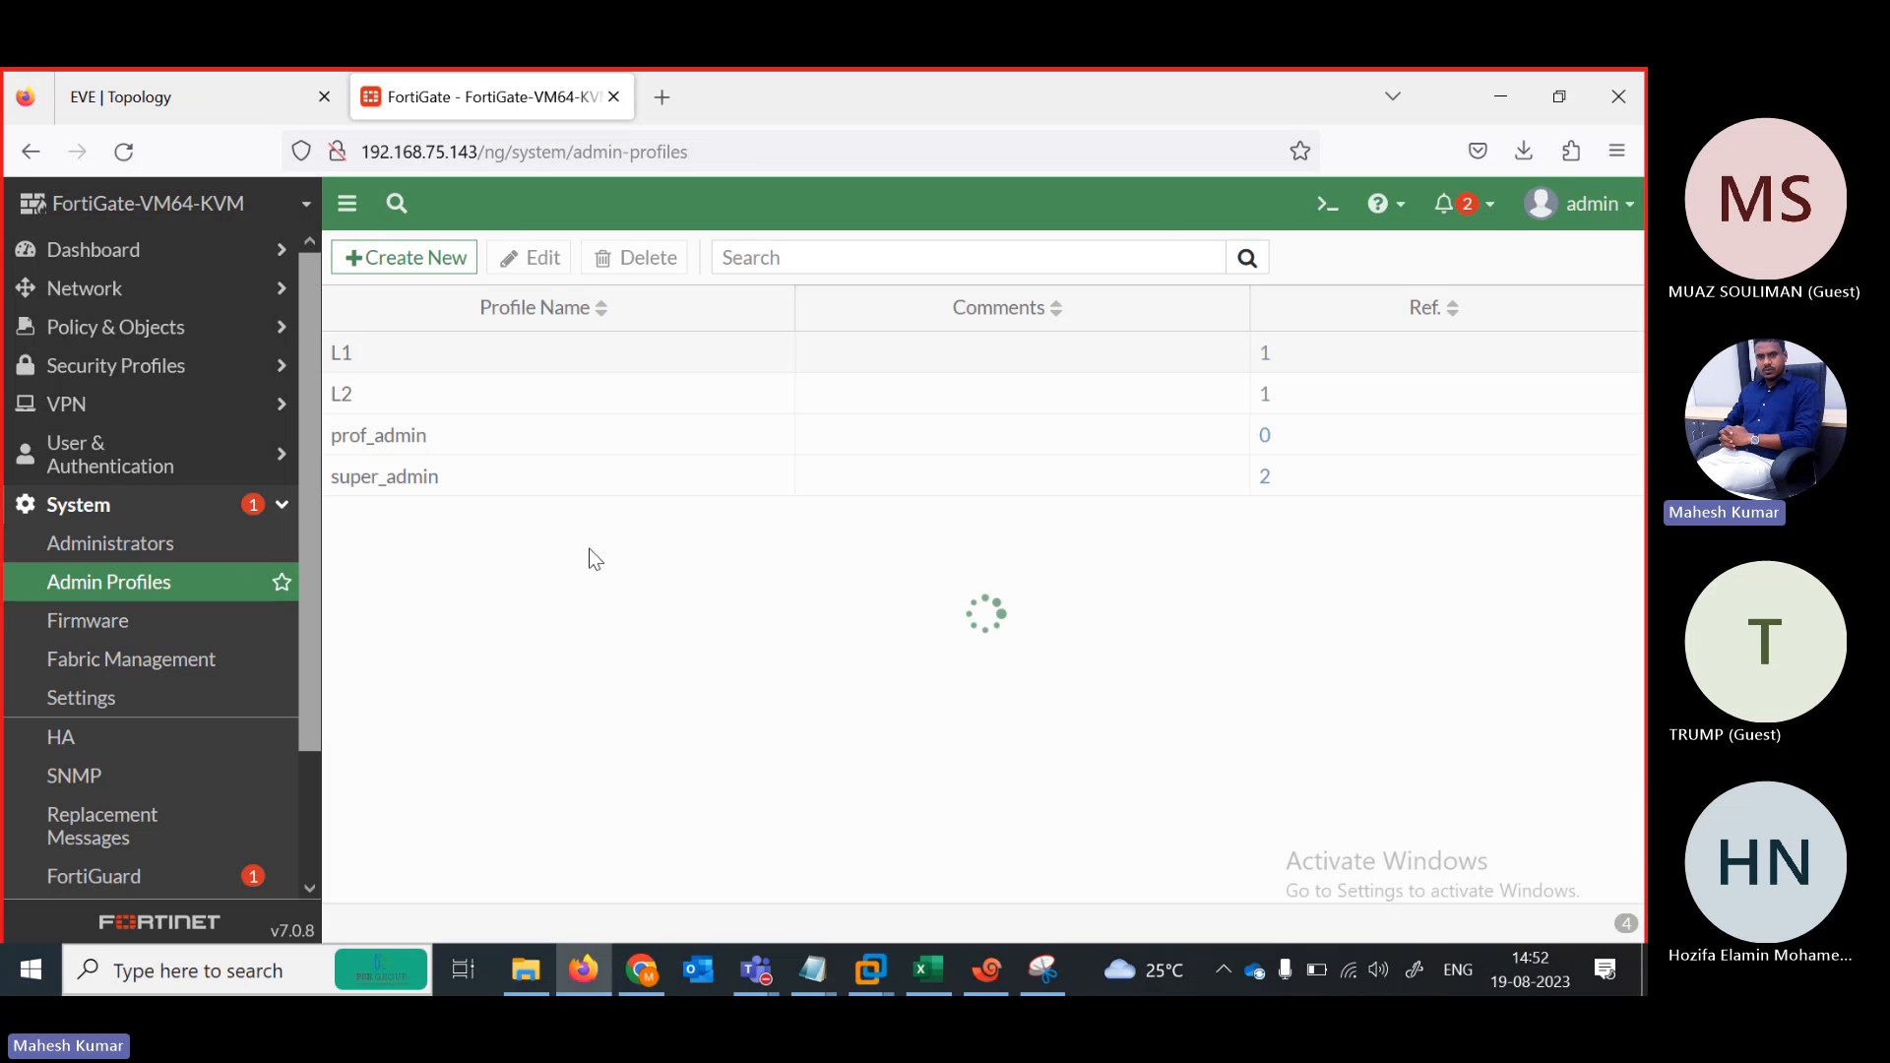
Set all L2 permissions to Read, with Network as Read/Write, and save
{"action": "double_click", "coordinate": [371, 407]}
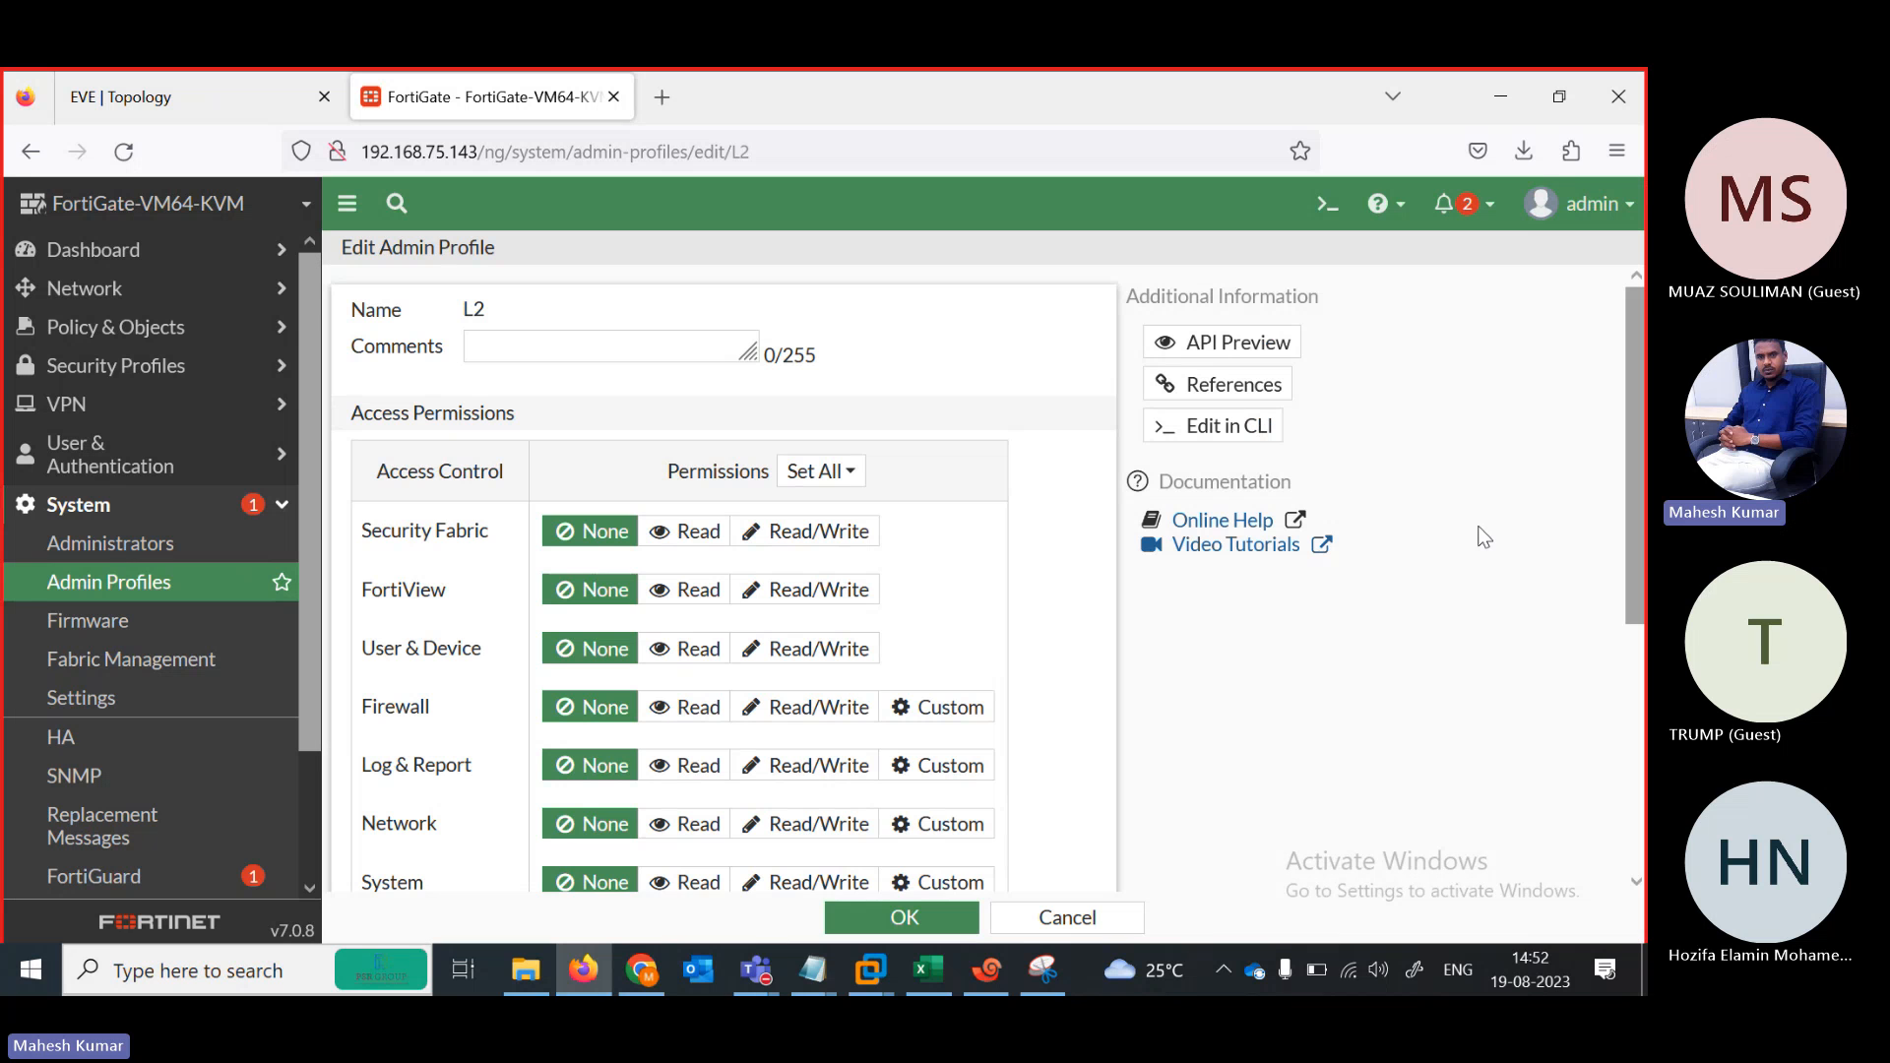
{"action": "left_click_drag", "start_coordinate": [1639, 576], "coordinate": [1641, 585]}
{"action": "scroll", "coordinate": [1642, 584], "scroll_direction": "down", "scroll_amount": 3}
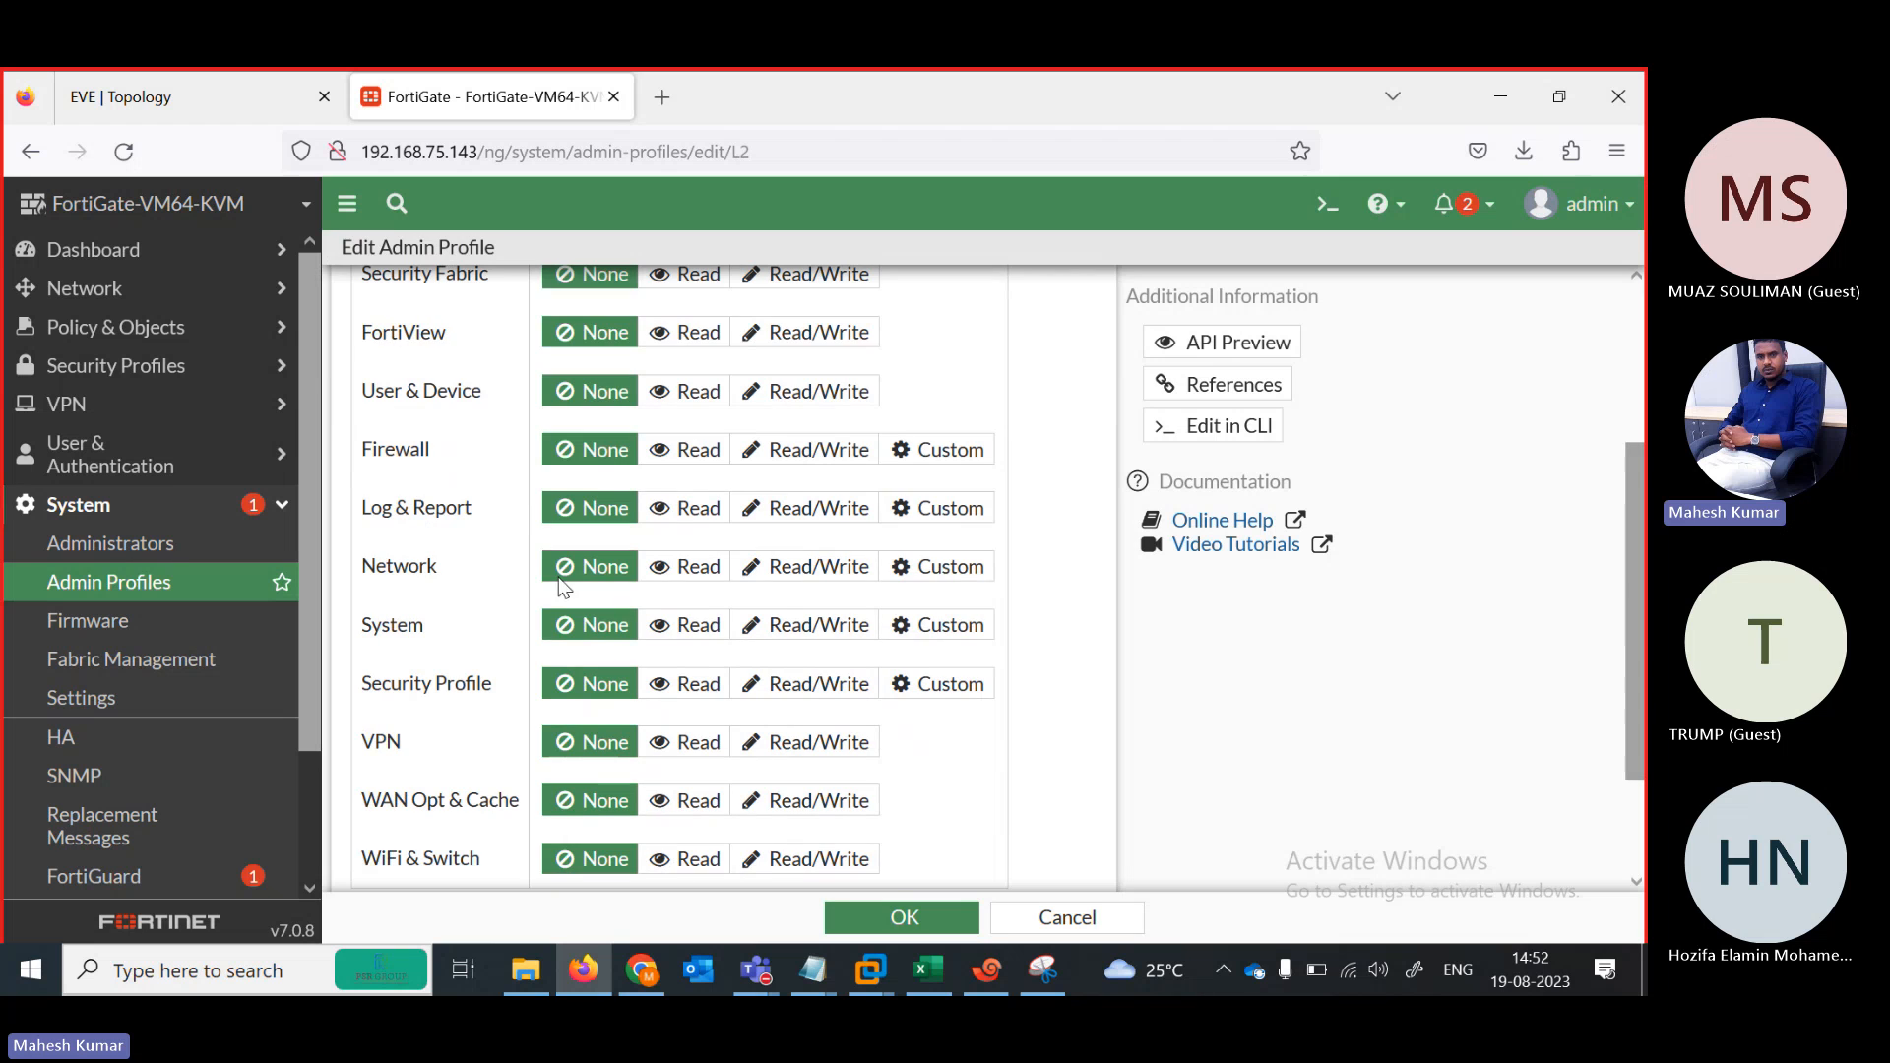
{"action": "left_click", "coordinate": [793, 571]}
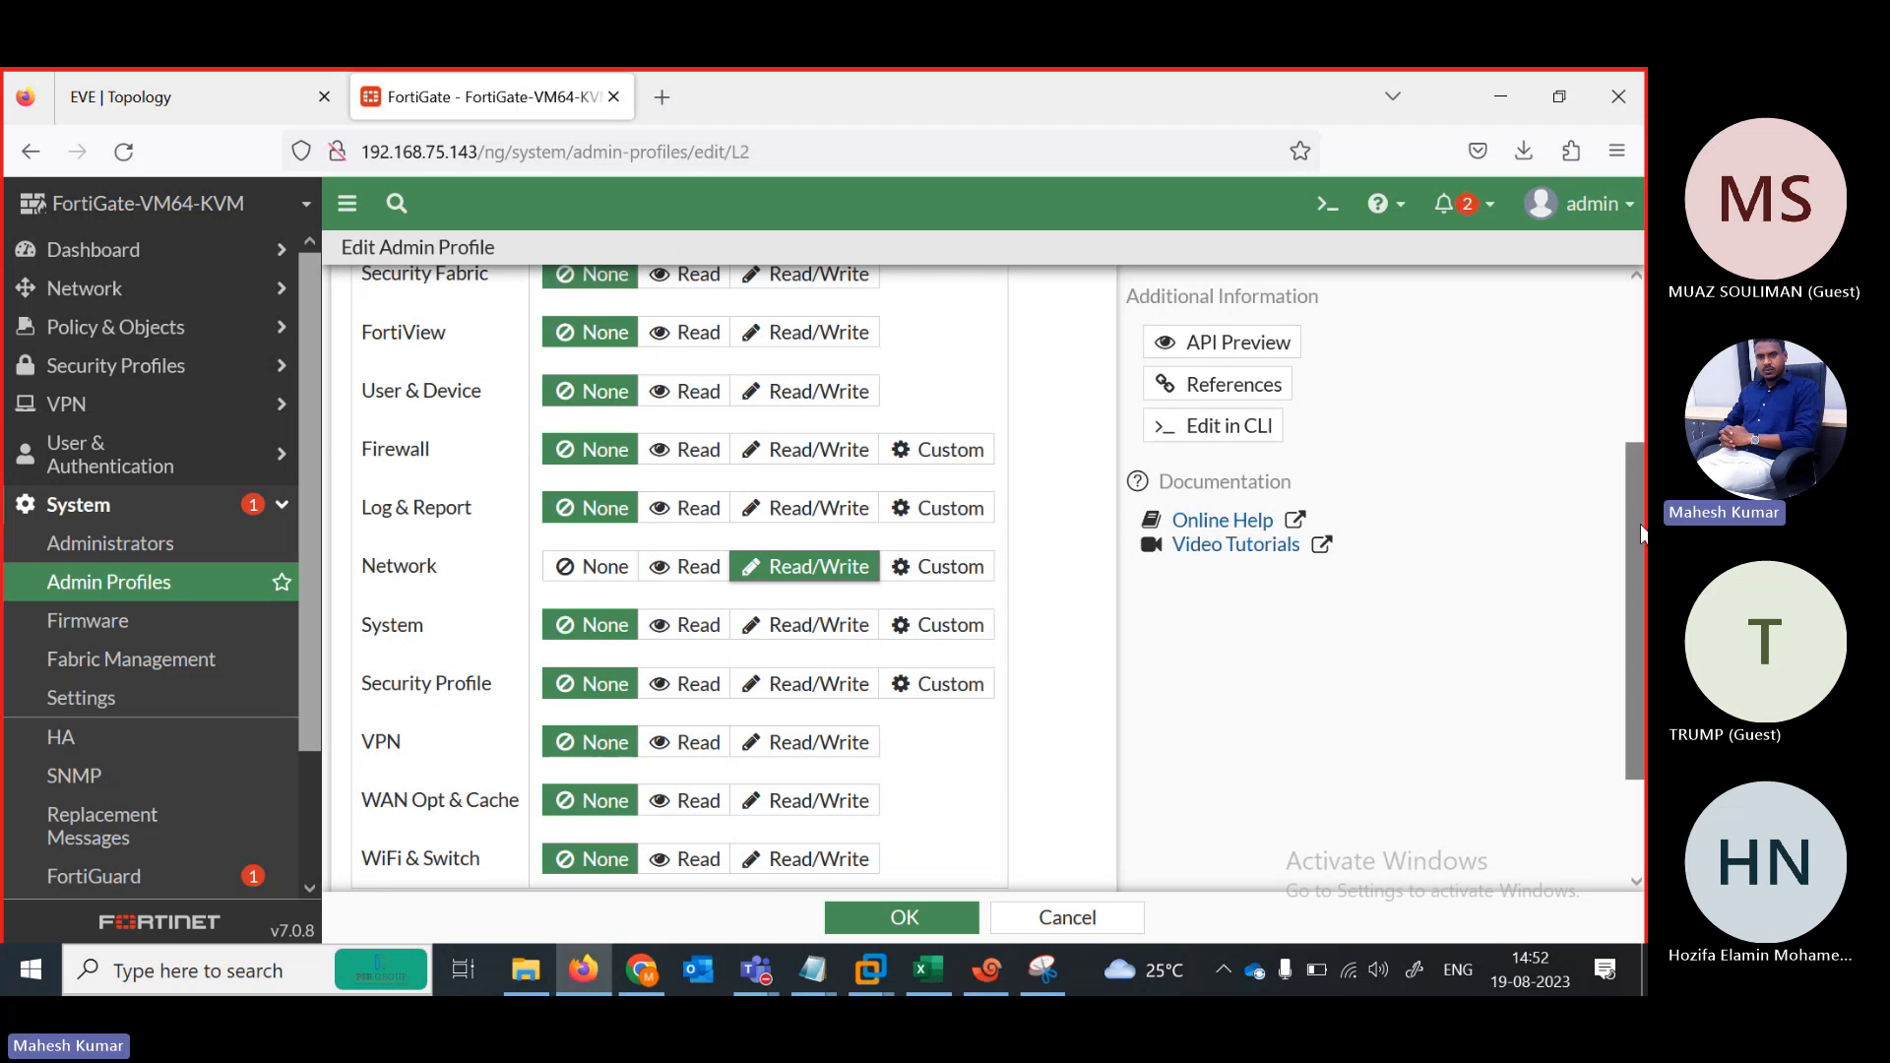
{"action": "left_click_drag", "start_coordinate": [1642, 511], "coordinate": [1642, 341]}
{"action": "left_click", "coordinate": [820, 470]}
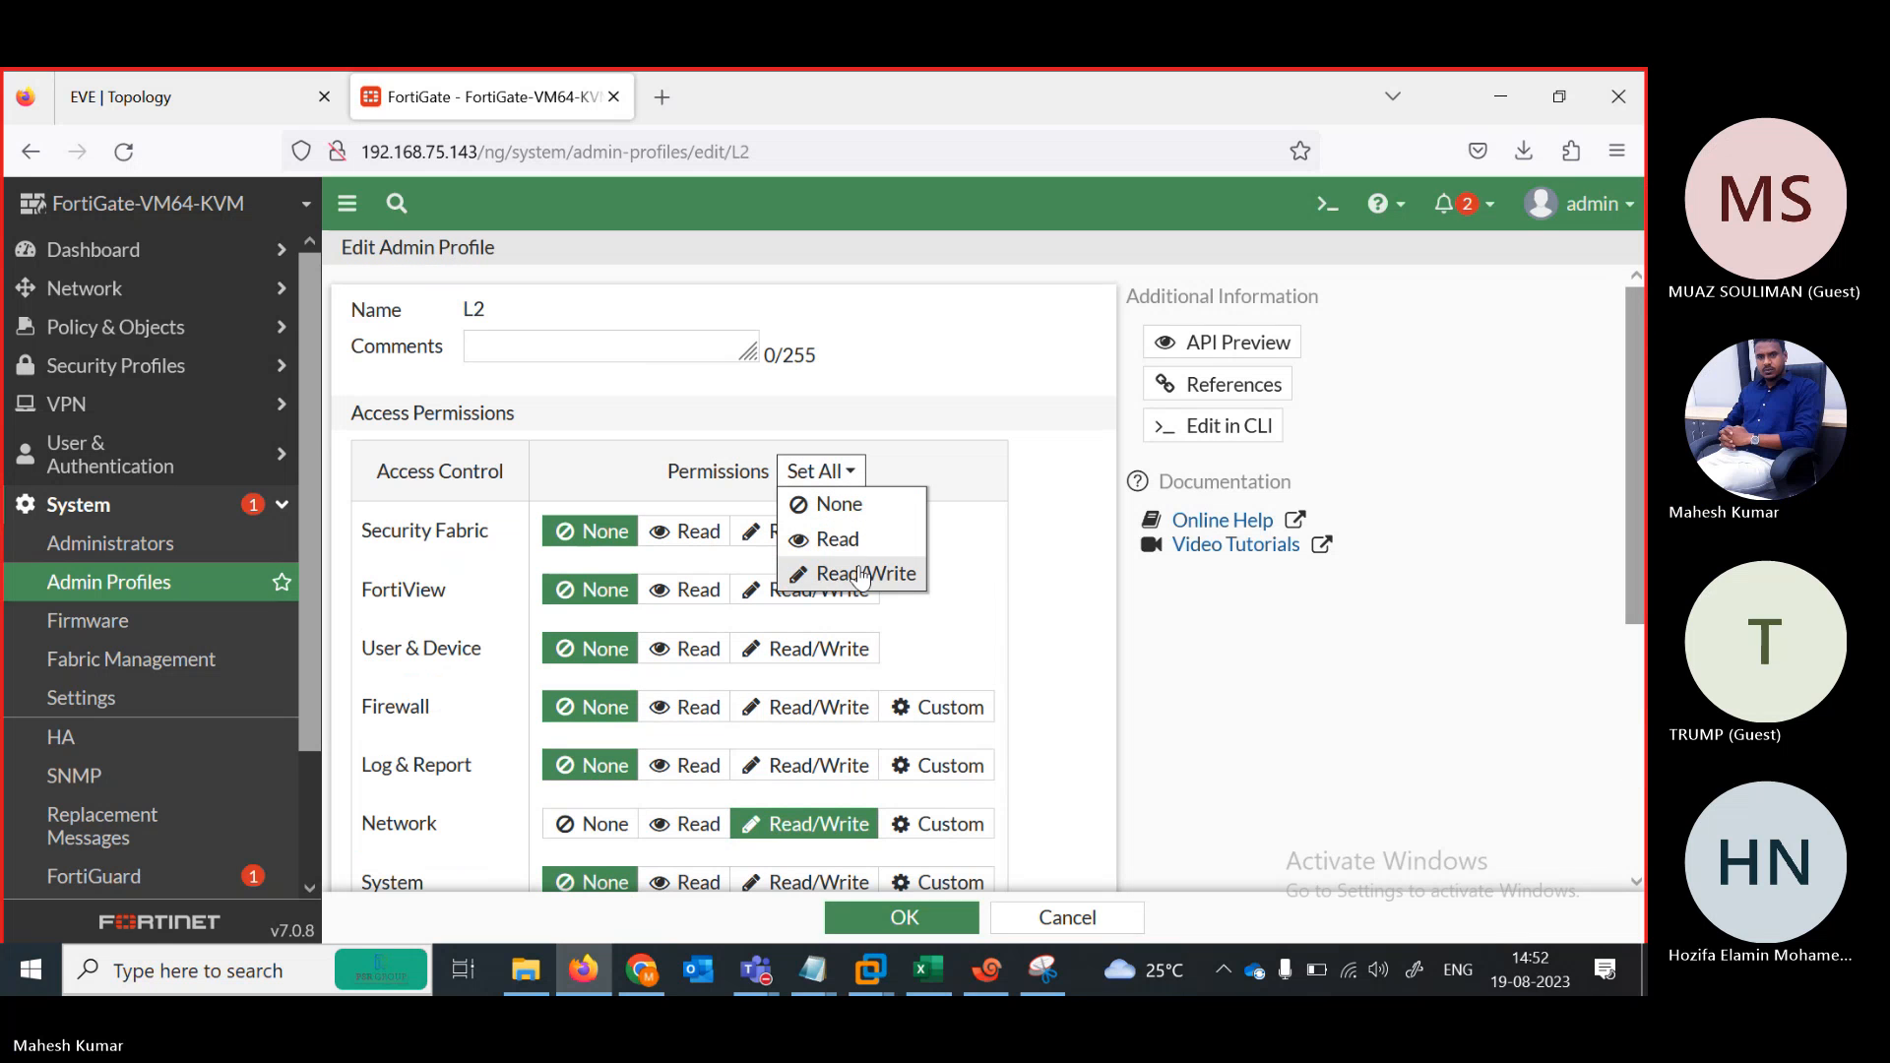
{"action": "left_click", "coordinate": [838, 544]}
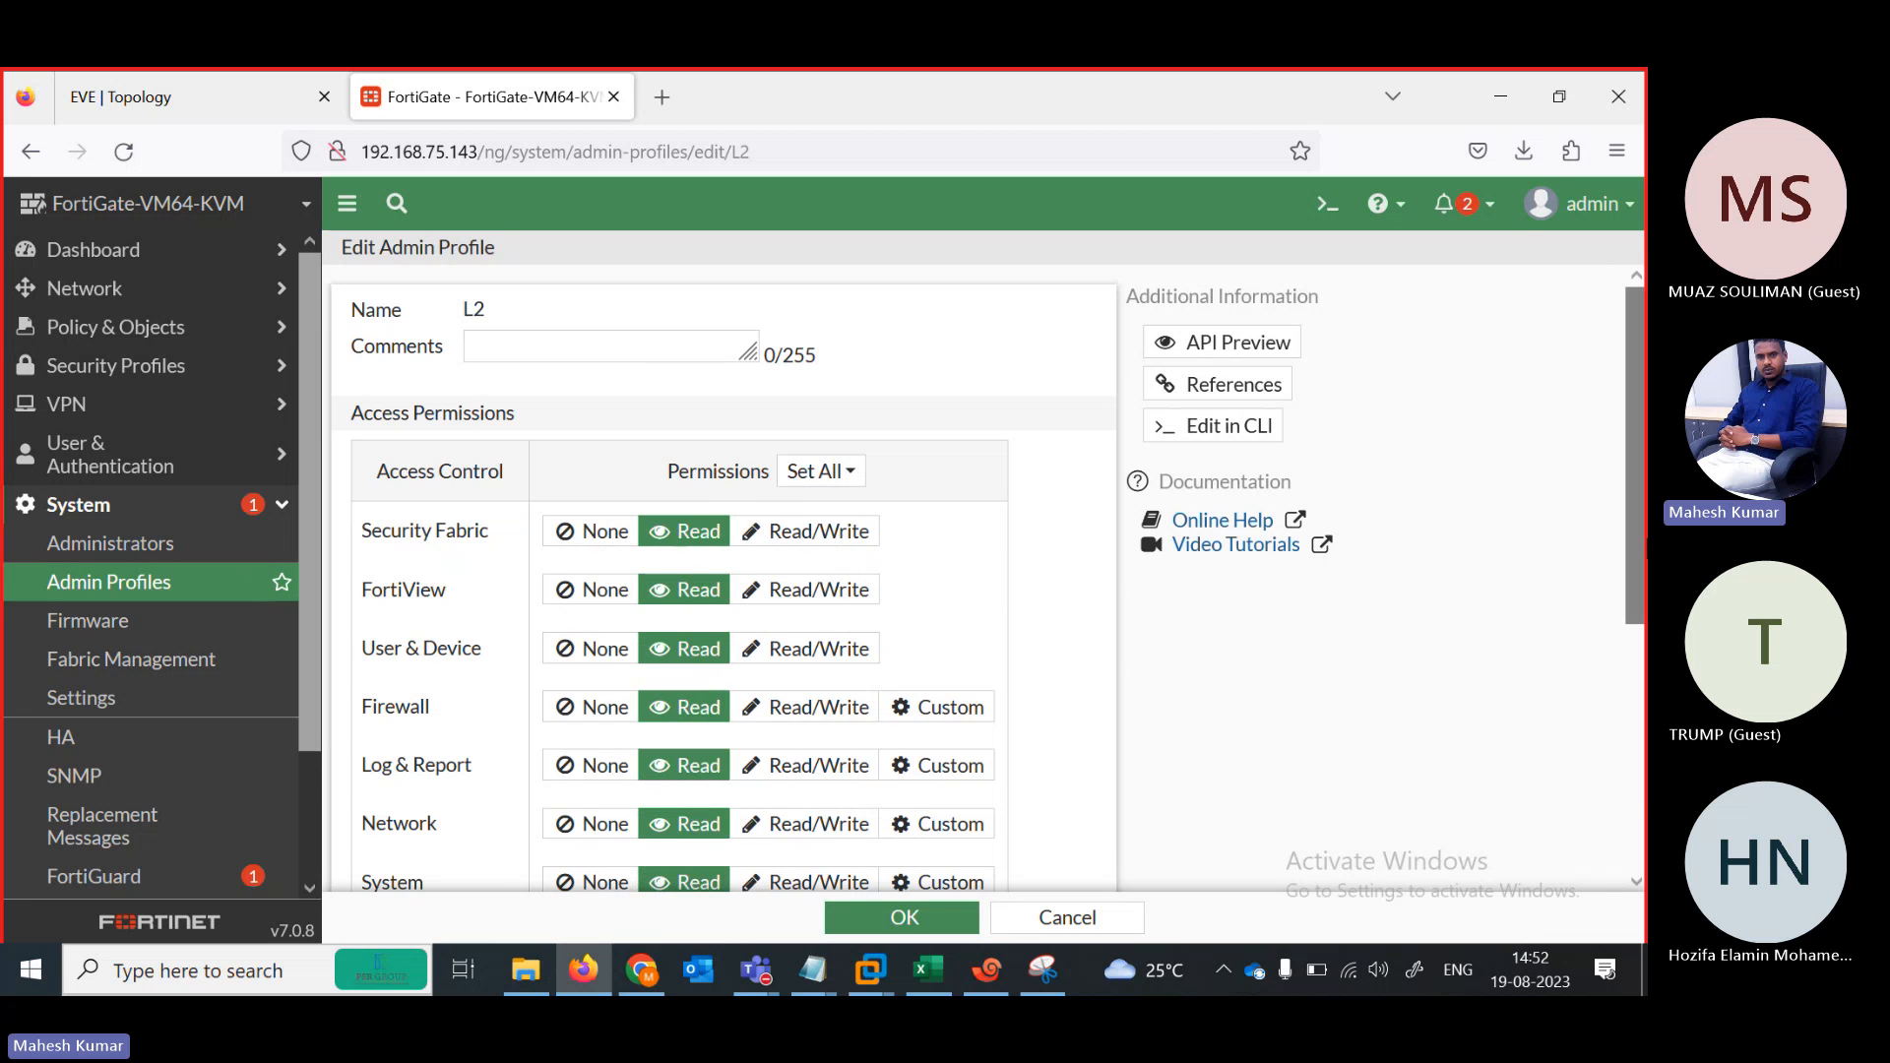
{"action": "scroll", "coordinate": [1634, 453], "scroll_direction": "down", "scroll_amount": 5}
{"action": "left_click", "coordinate": [740, 536]}
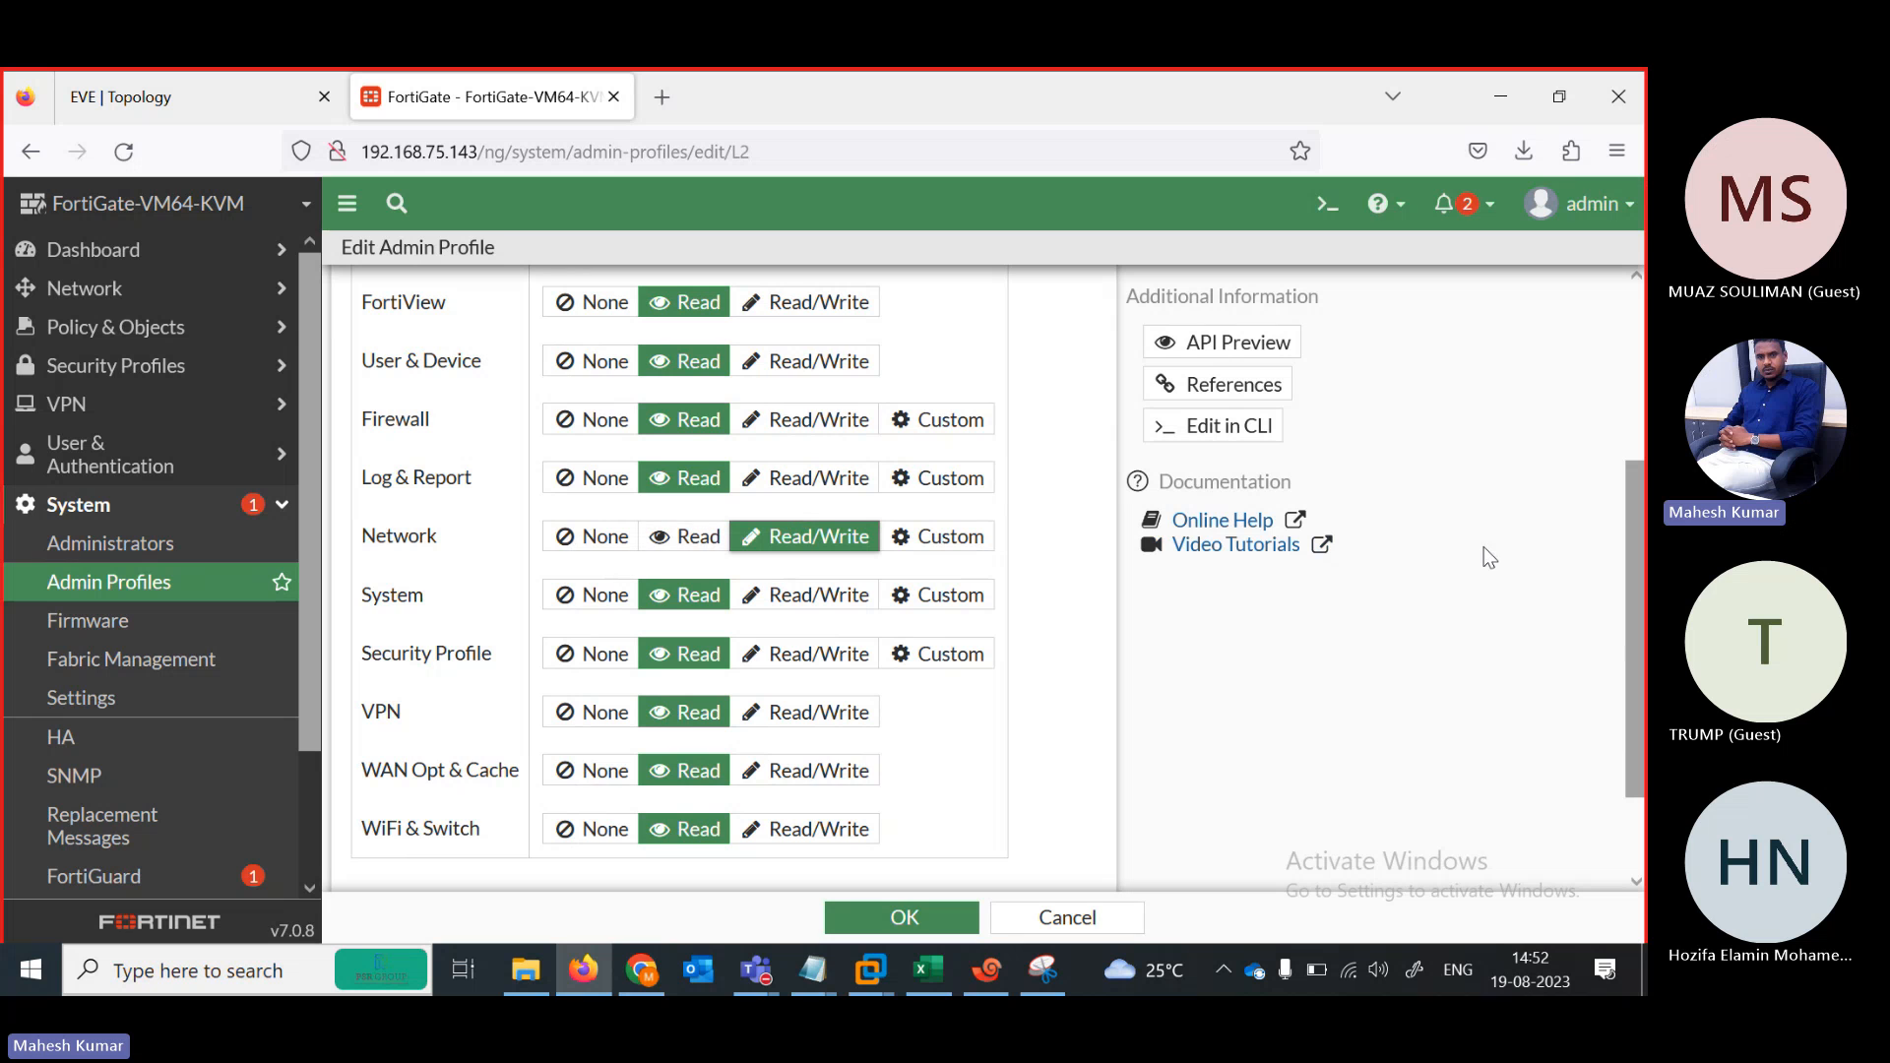
{"action": "scroll", "coordinate": [1632, 582], "scroll_direction": "up", "scroll_amount": 4}
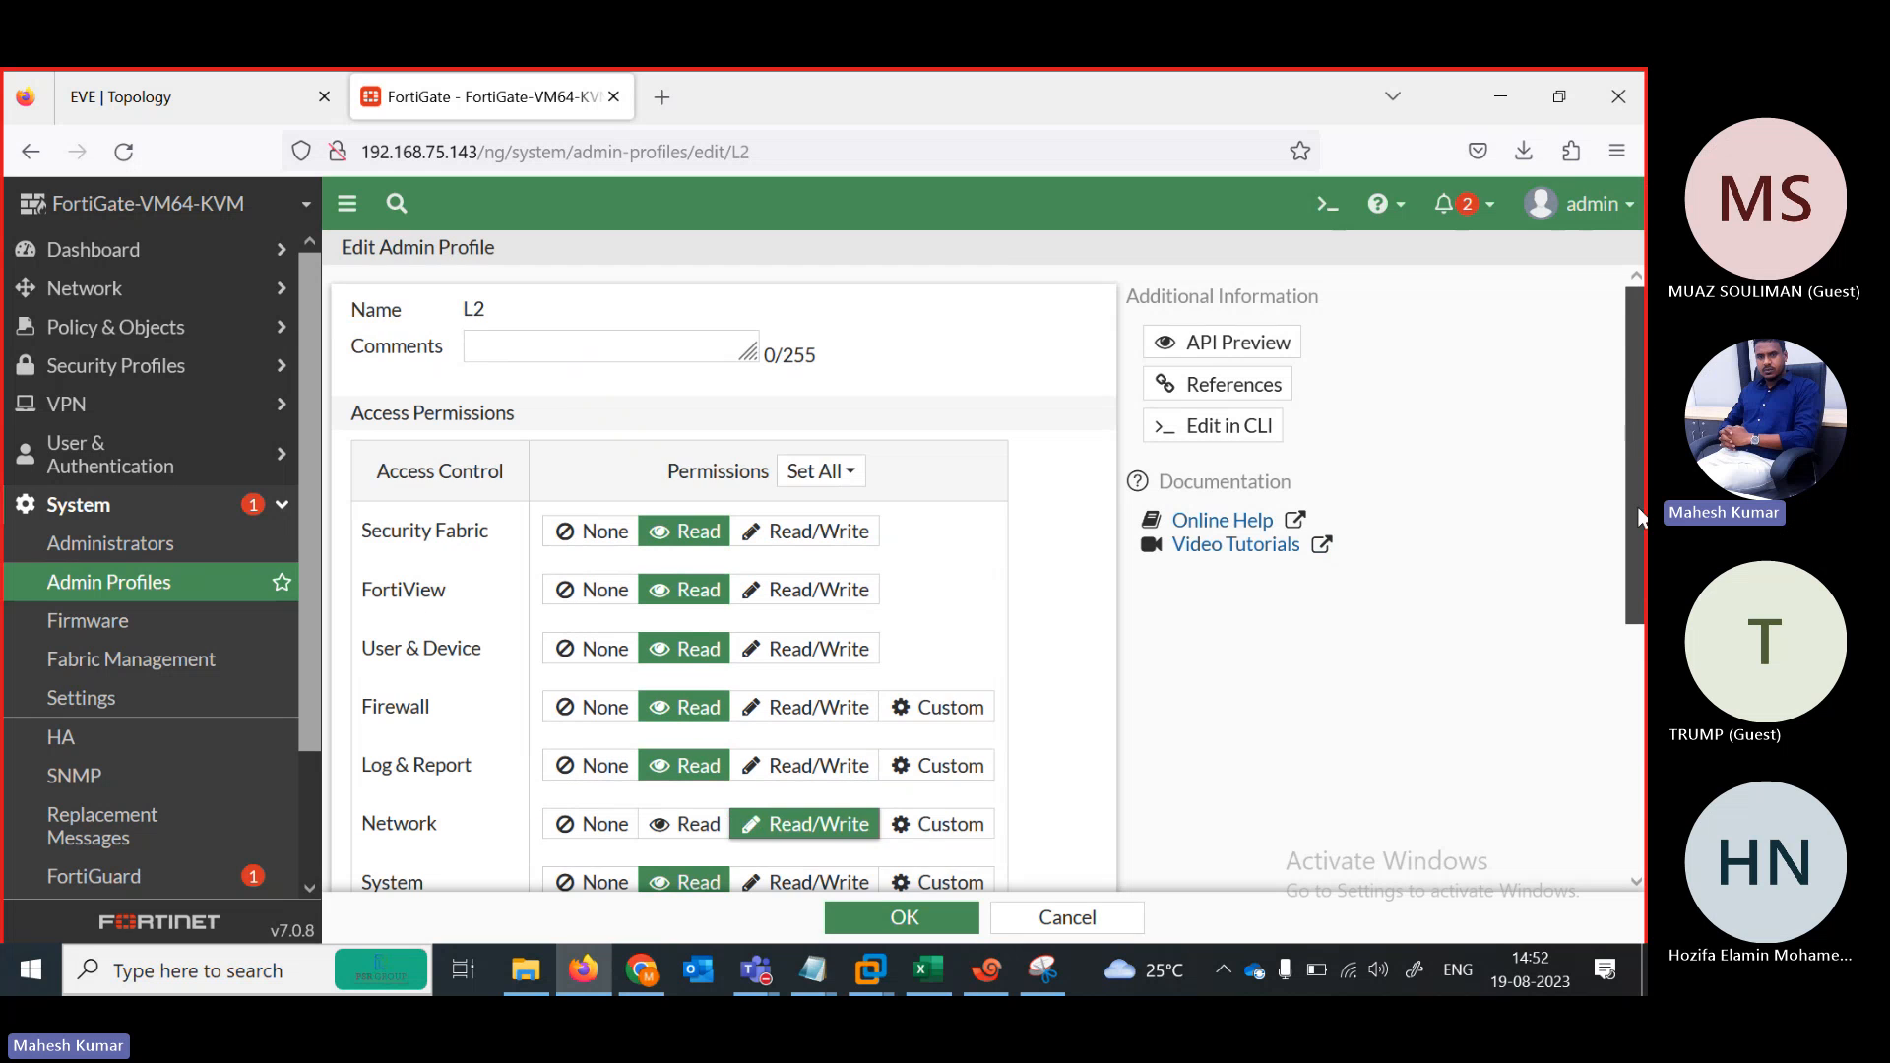
{"action": "left_click_drag", "start_coordinate": [1638, 519], "coordinate": [1626, 798]}
{"action": "left_click", "coordinate": [923, 913]}
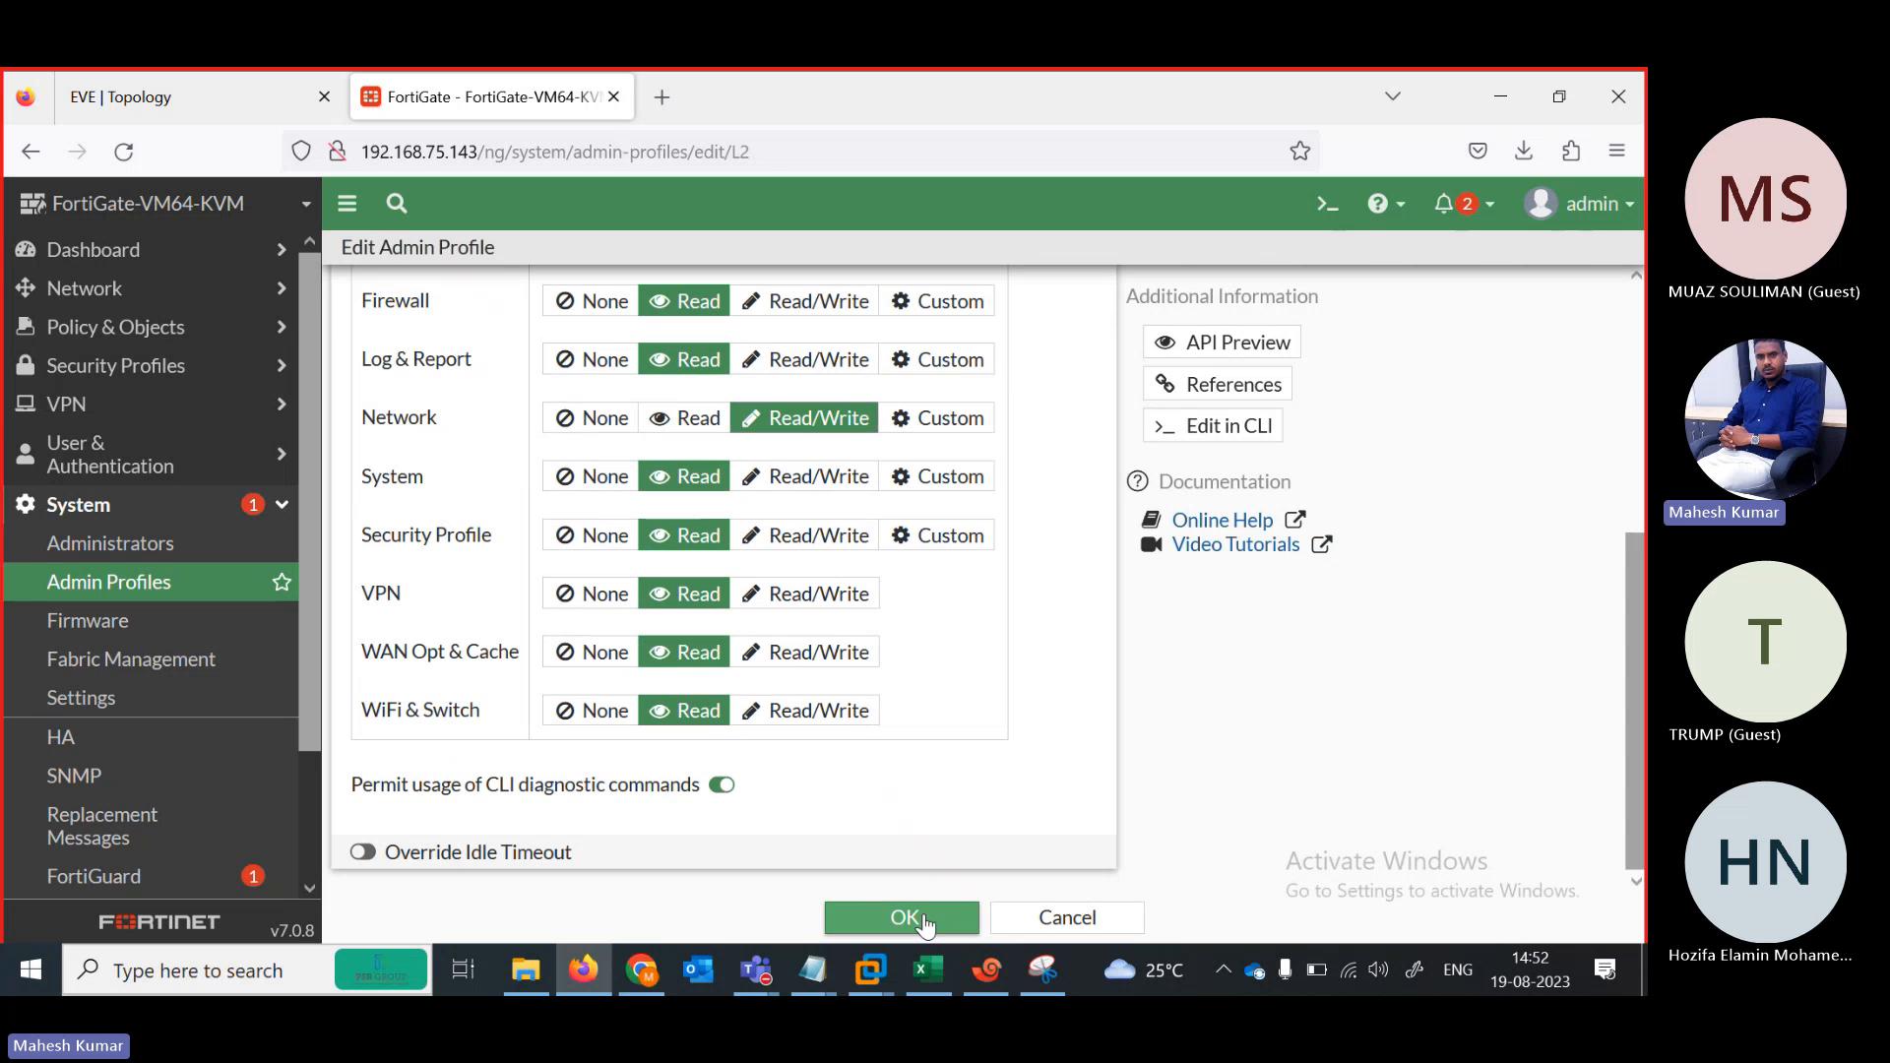
Log out and try signing in as test, which fails authentication
{"action": "left_click", "coordinate": [1630, 219]}
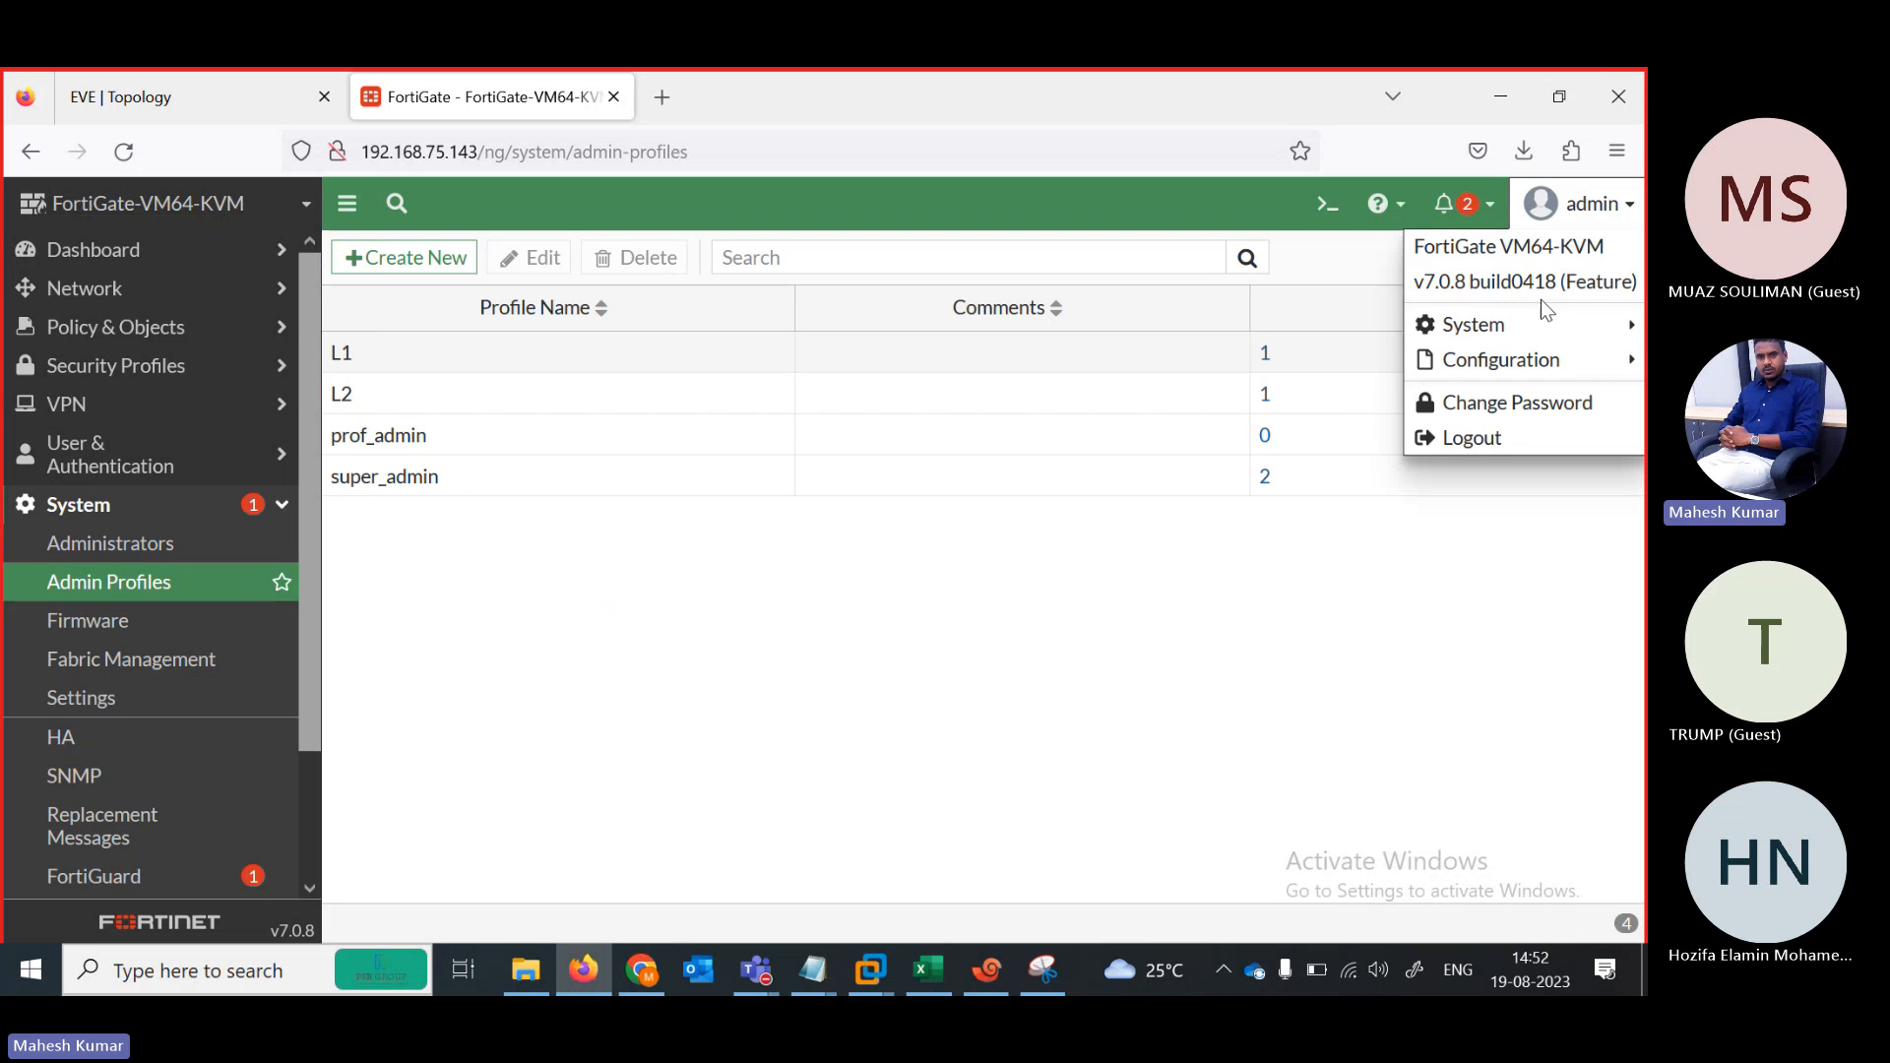
{"action": "left_click", "coordinate": [1494, 436]}
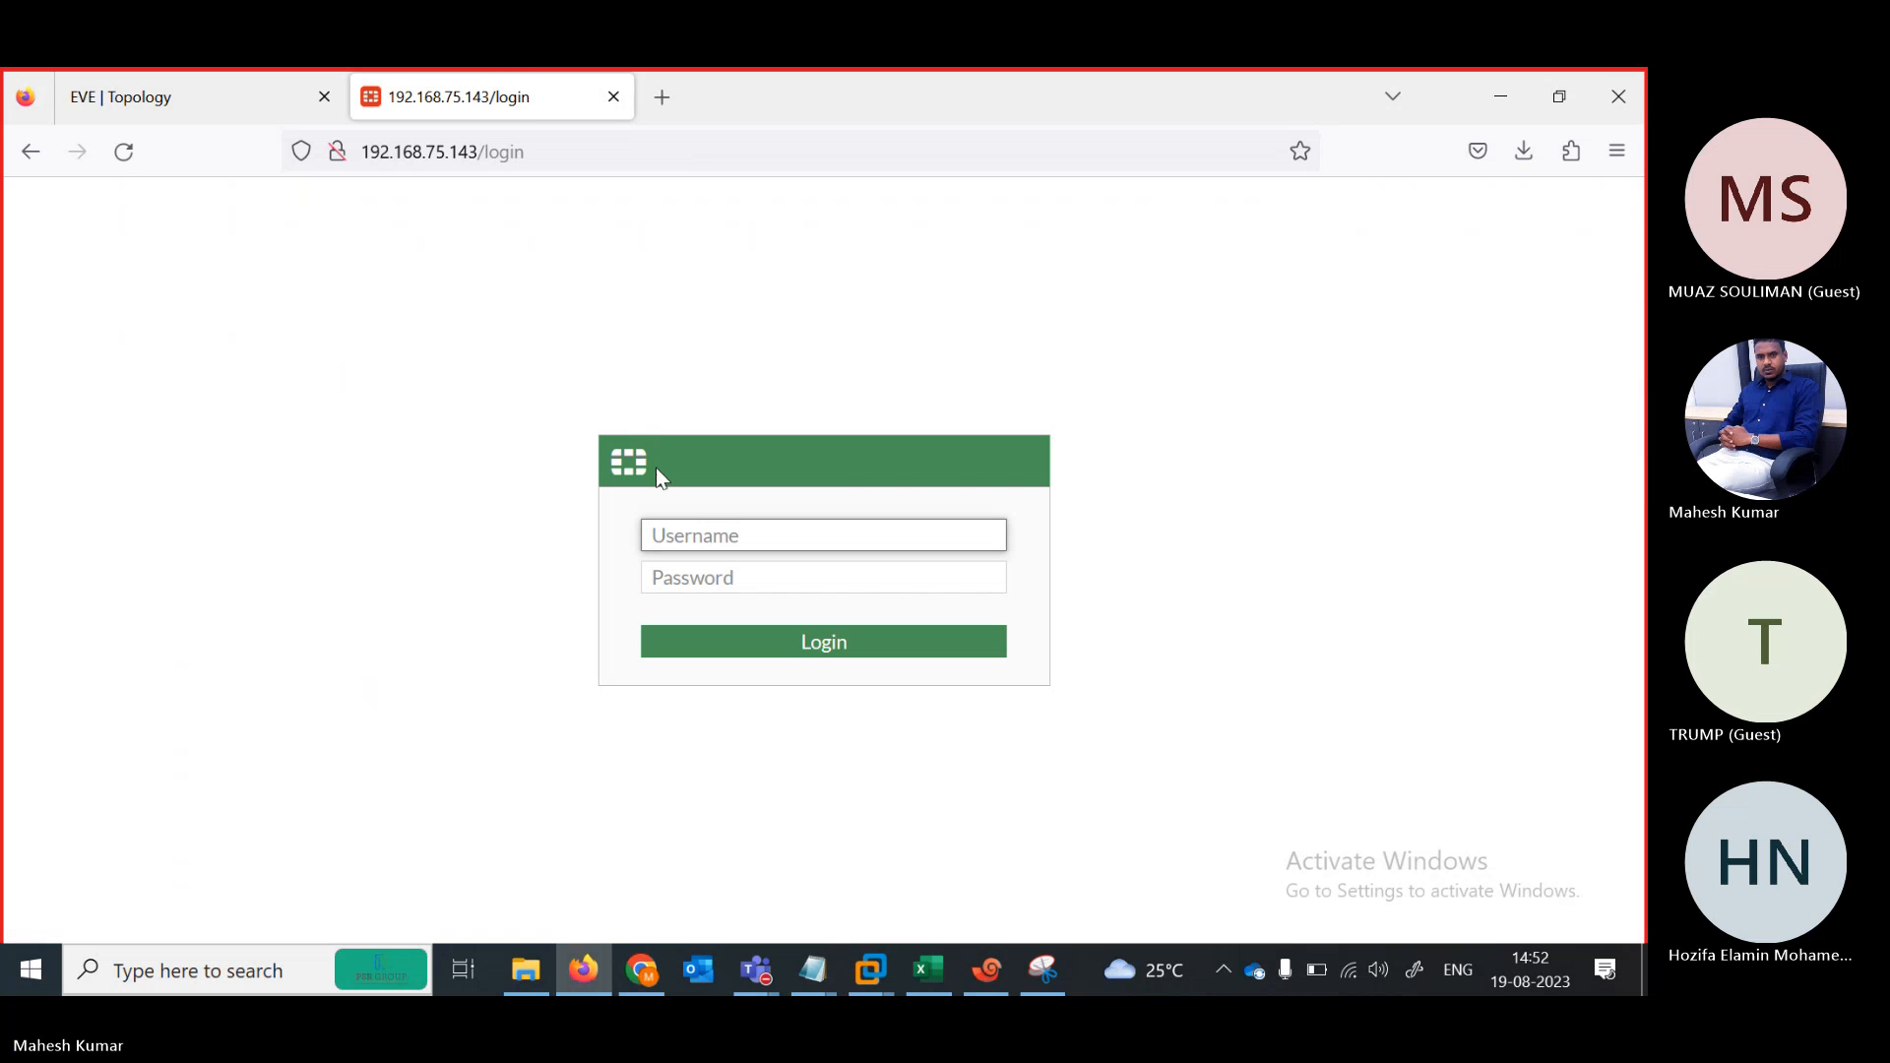
{"action": "type", "text": "test"}
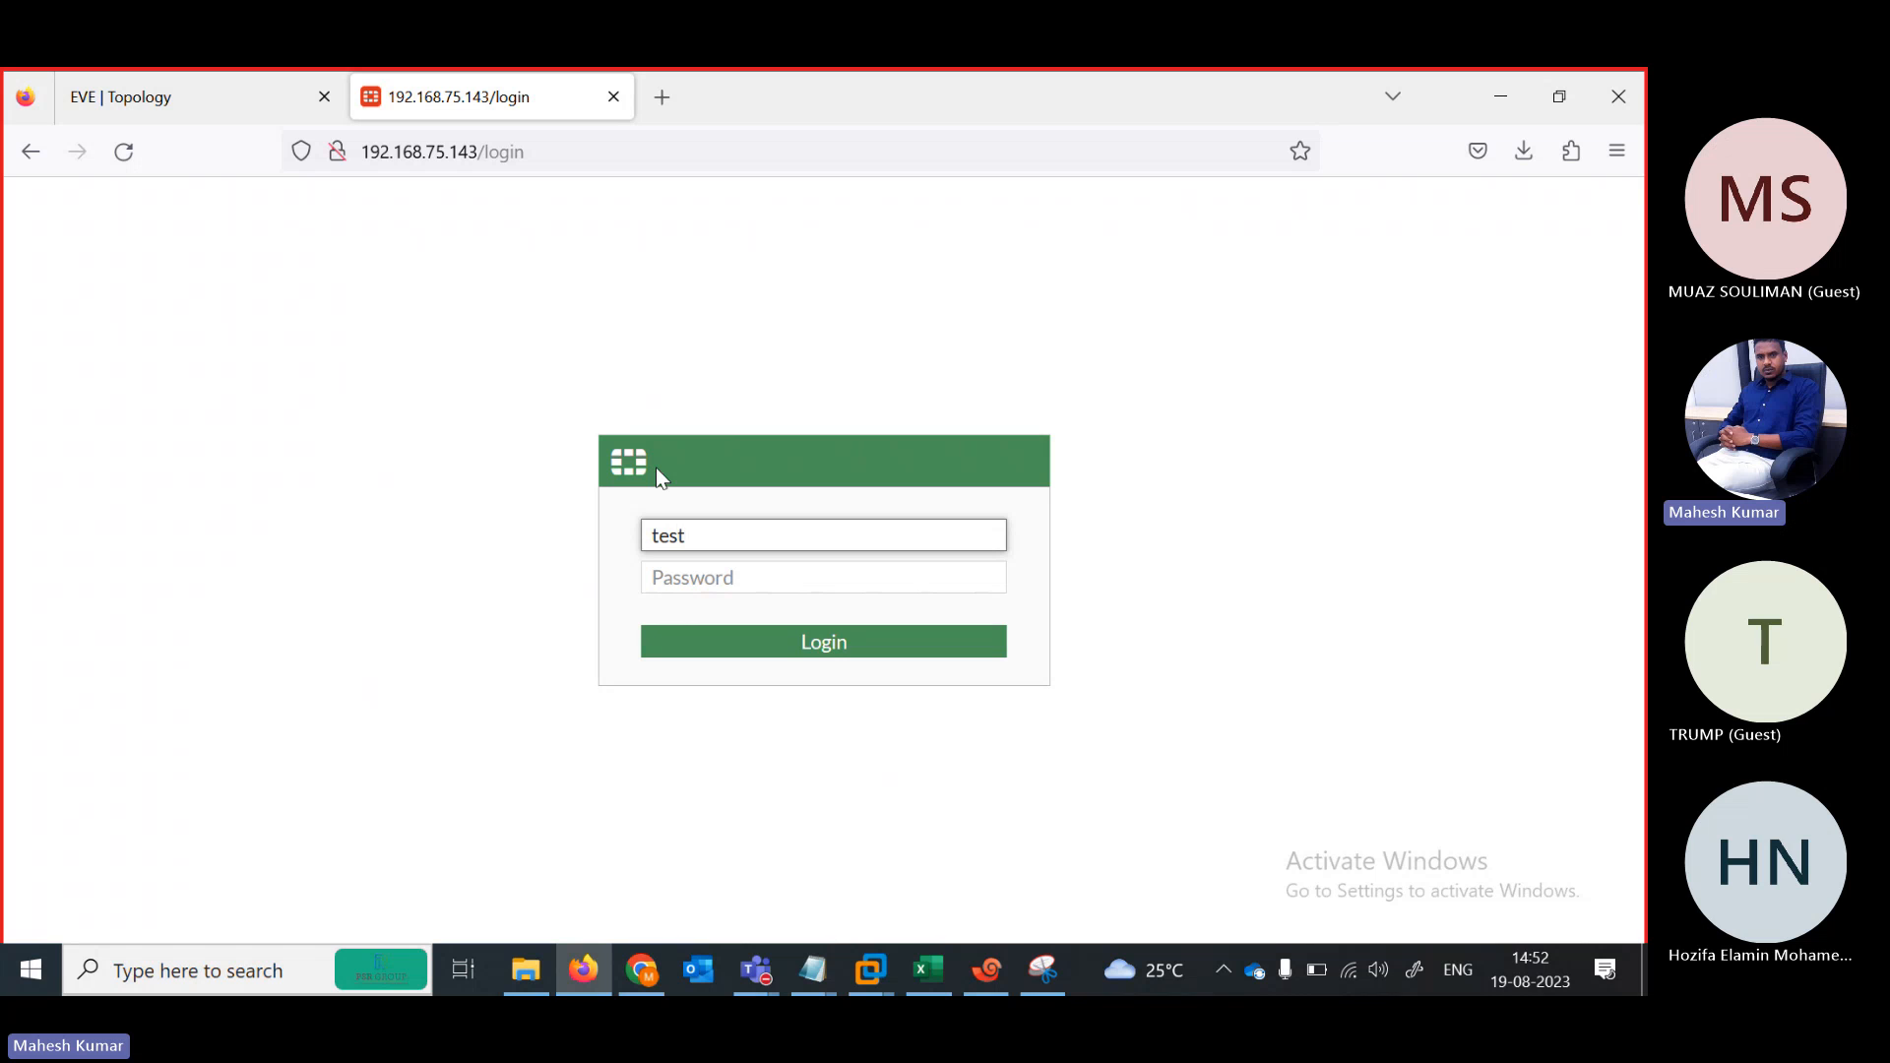
{"action": "key", "text": "Tab"}
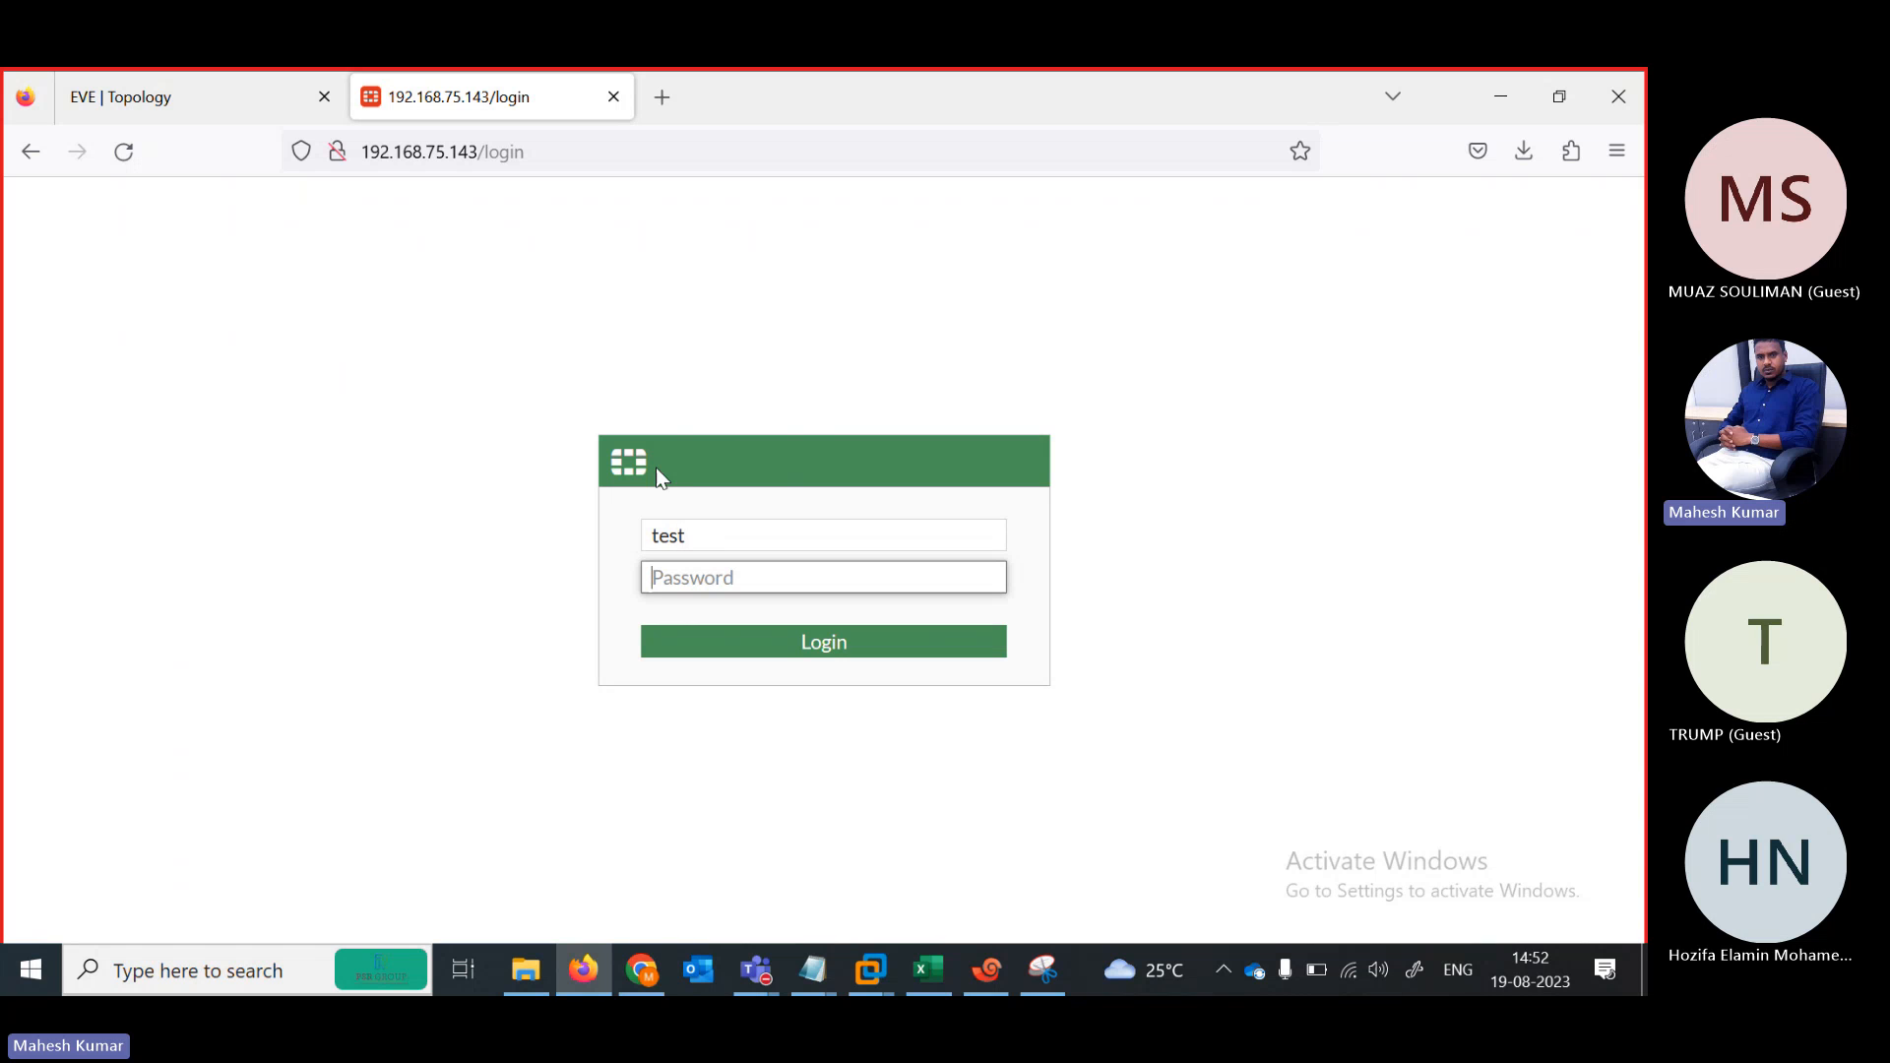
{"action": "key", "text": "Return"}
{"action": "left_click", "coordinate": [835, 563]}
{"action": "type", "text": "te"}
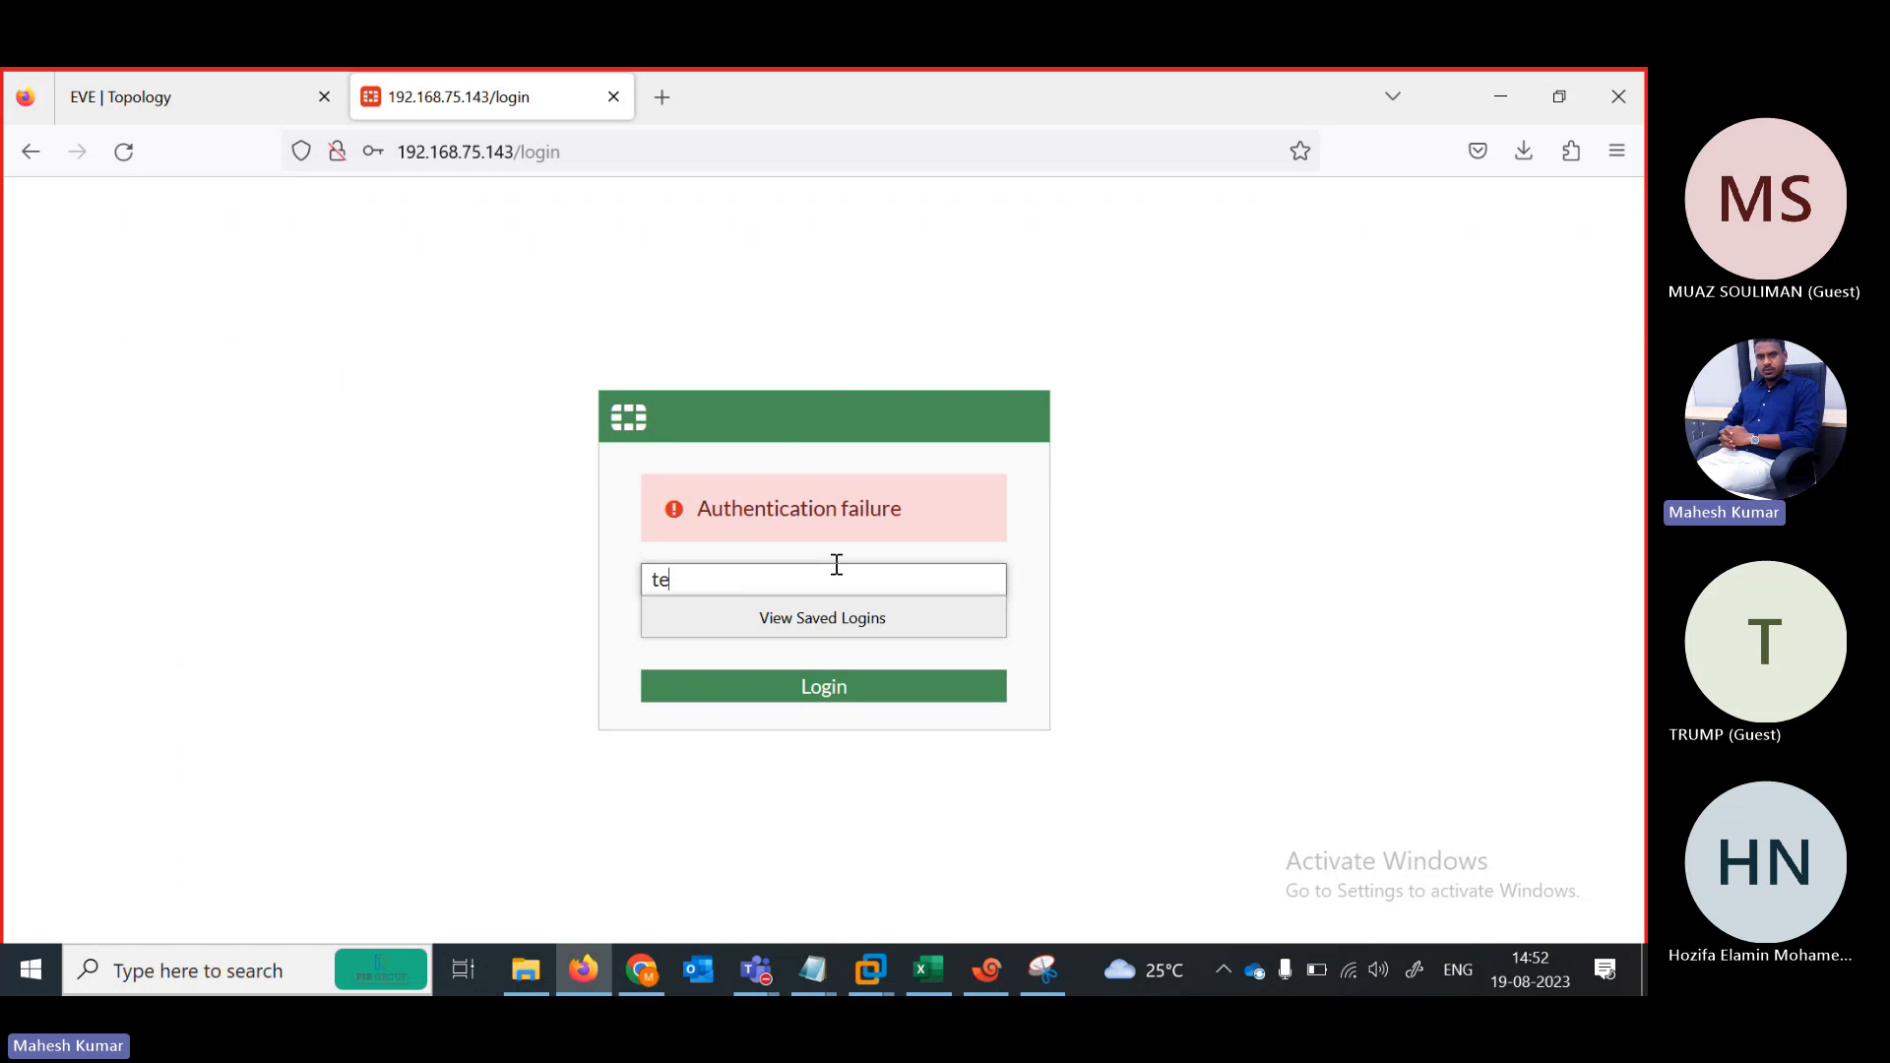
{"action": "type", "text": "st"}
{"action": "key", "text": "Tab"}
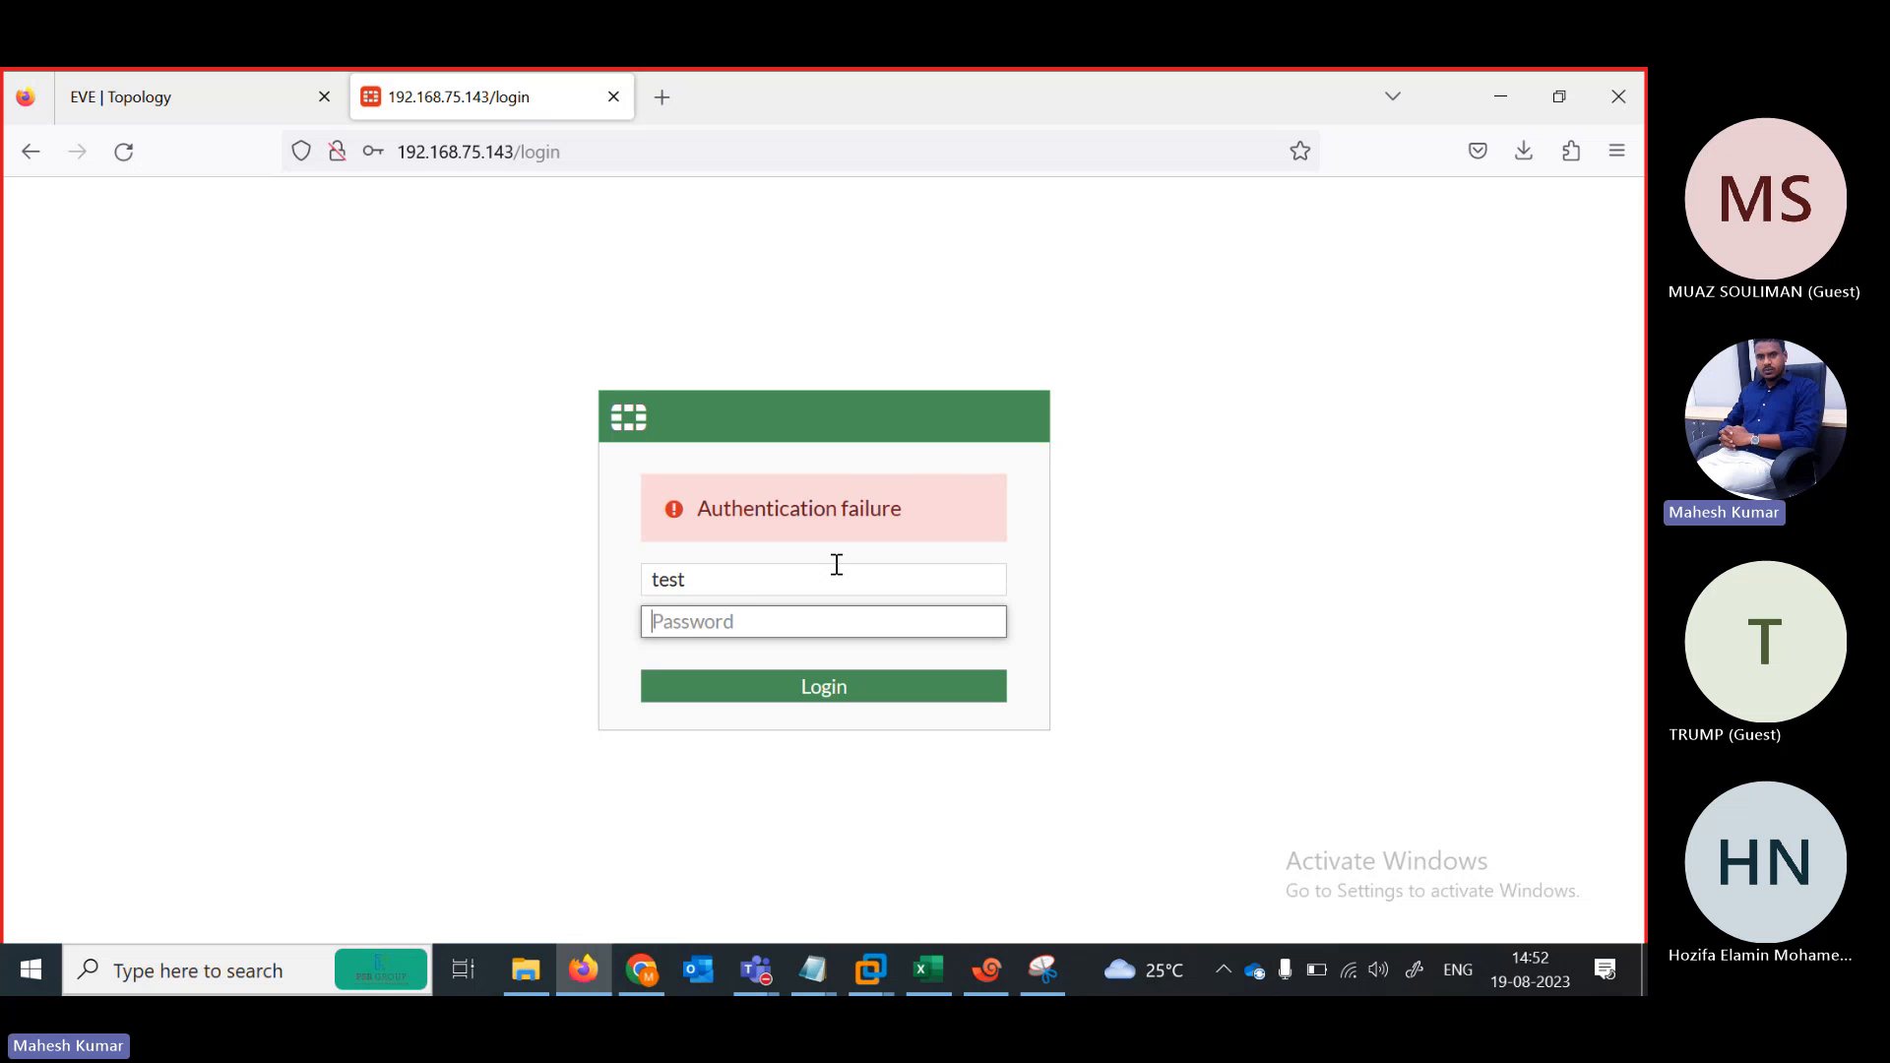
{"action": "type", "text": "te"}
{"action": "left_click", "coordinate": [810, 694]}
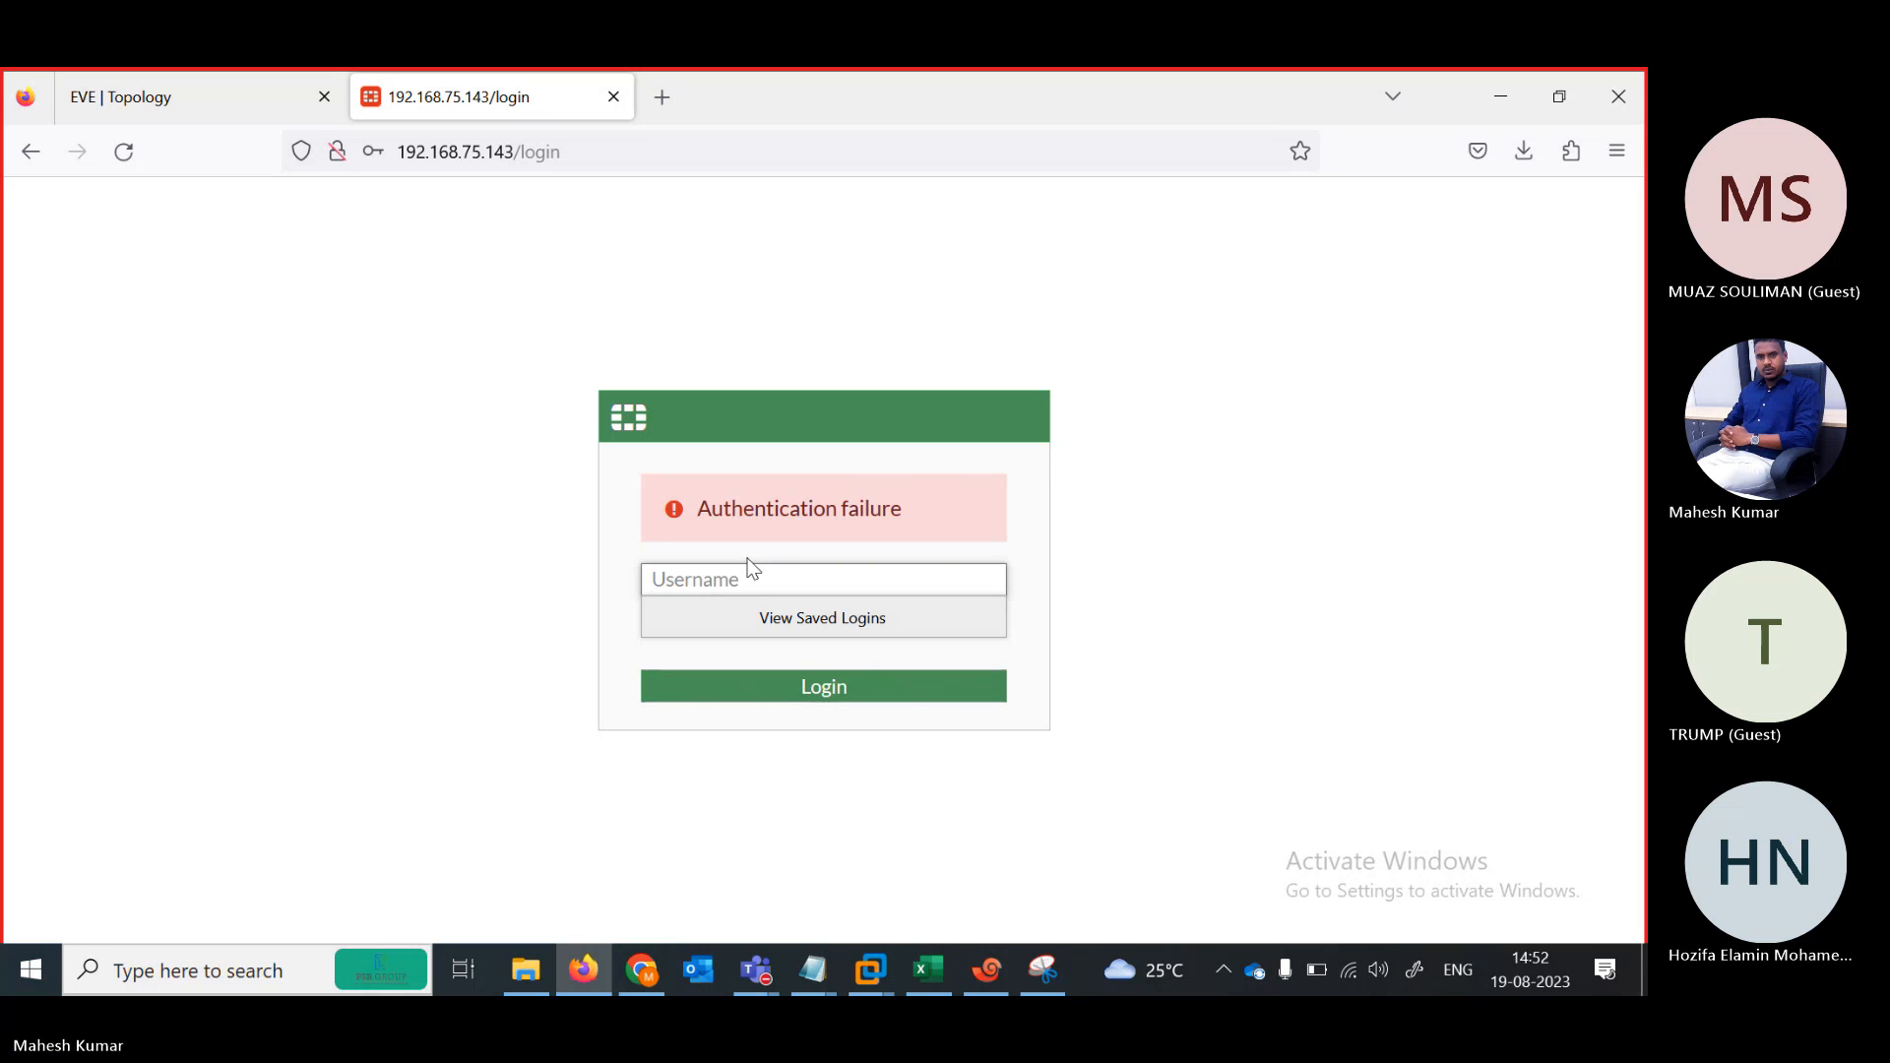
Sign back in with the admin account and its password
{"action": "right_click", "coordinate": [713, 582]}
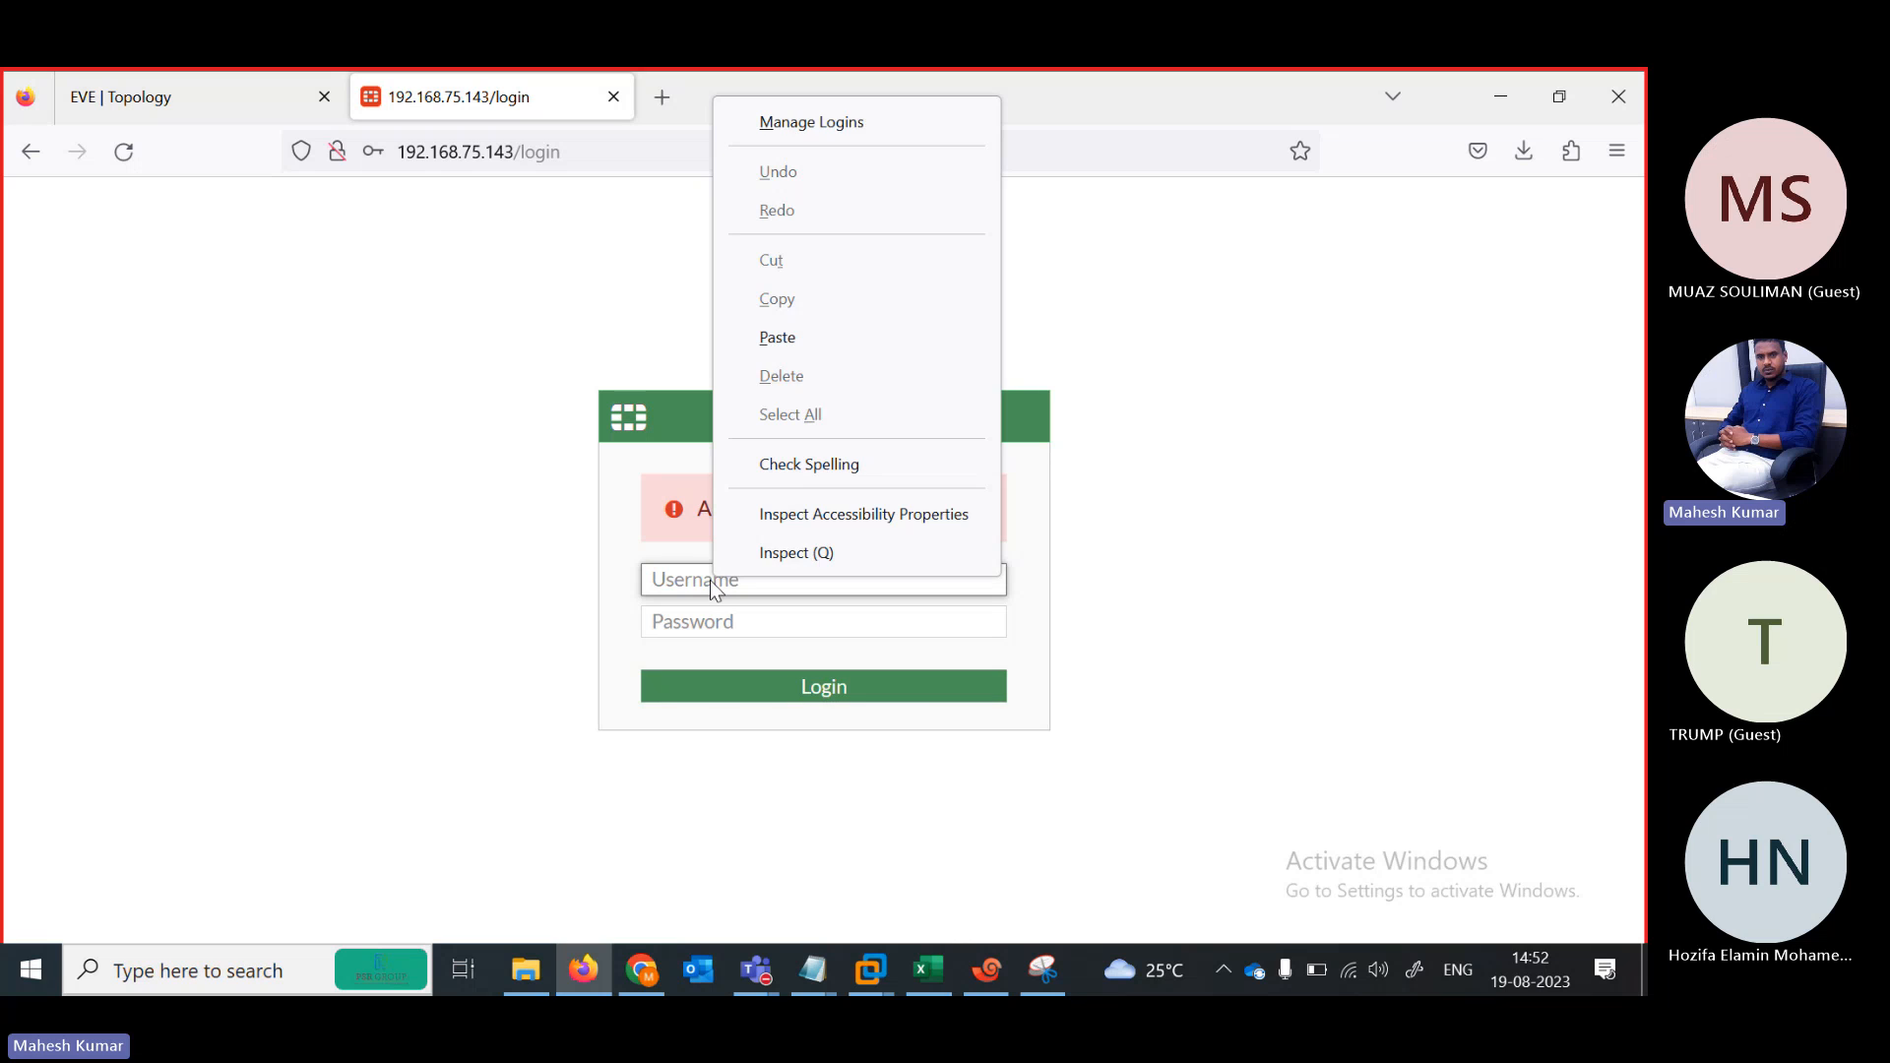
{"action": "left_click", "coordinate": [690, 578]}
{"action": "type", "text": "te"}
{"action": "key", "text": "BackSpace"}
{"action": "key", "text": "BackSpace"}
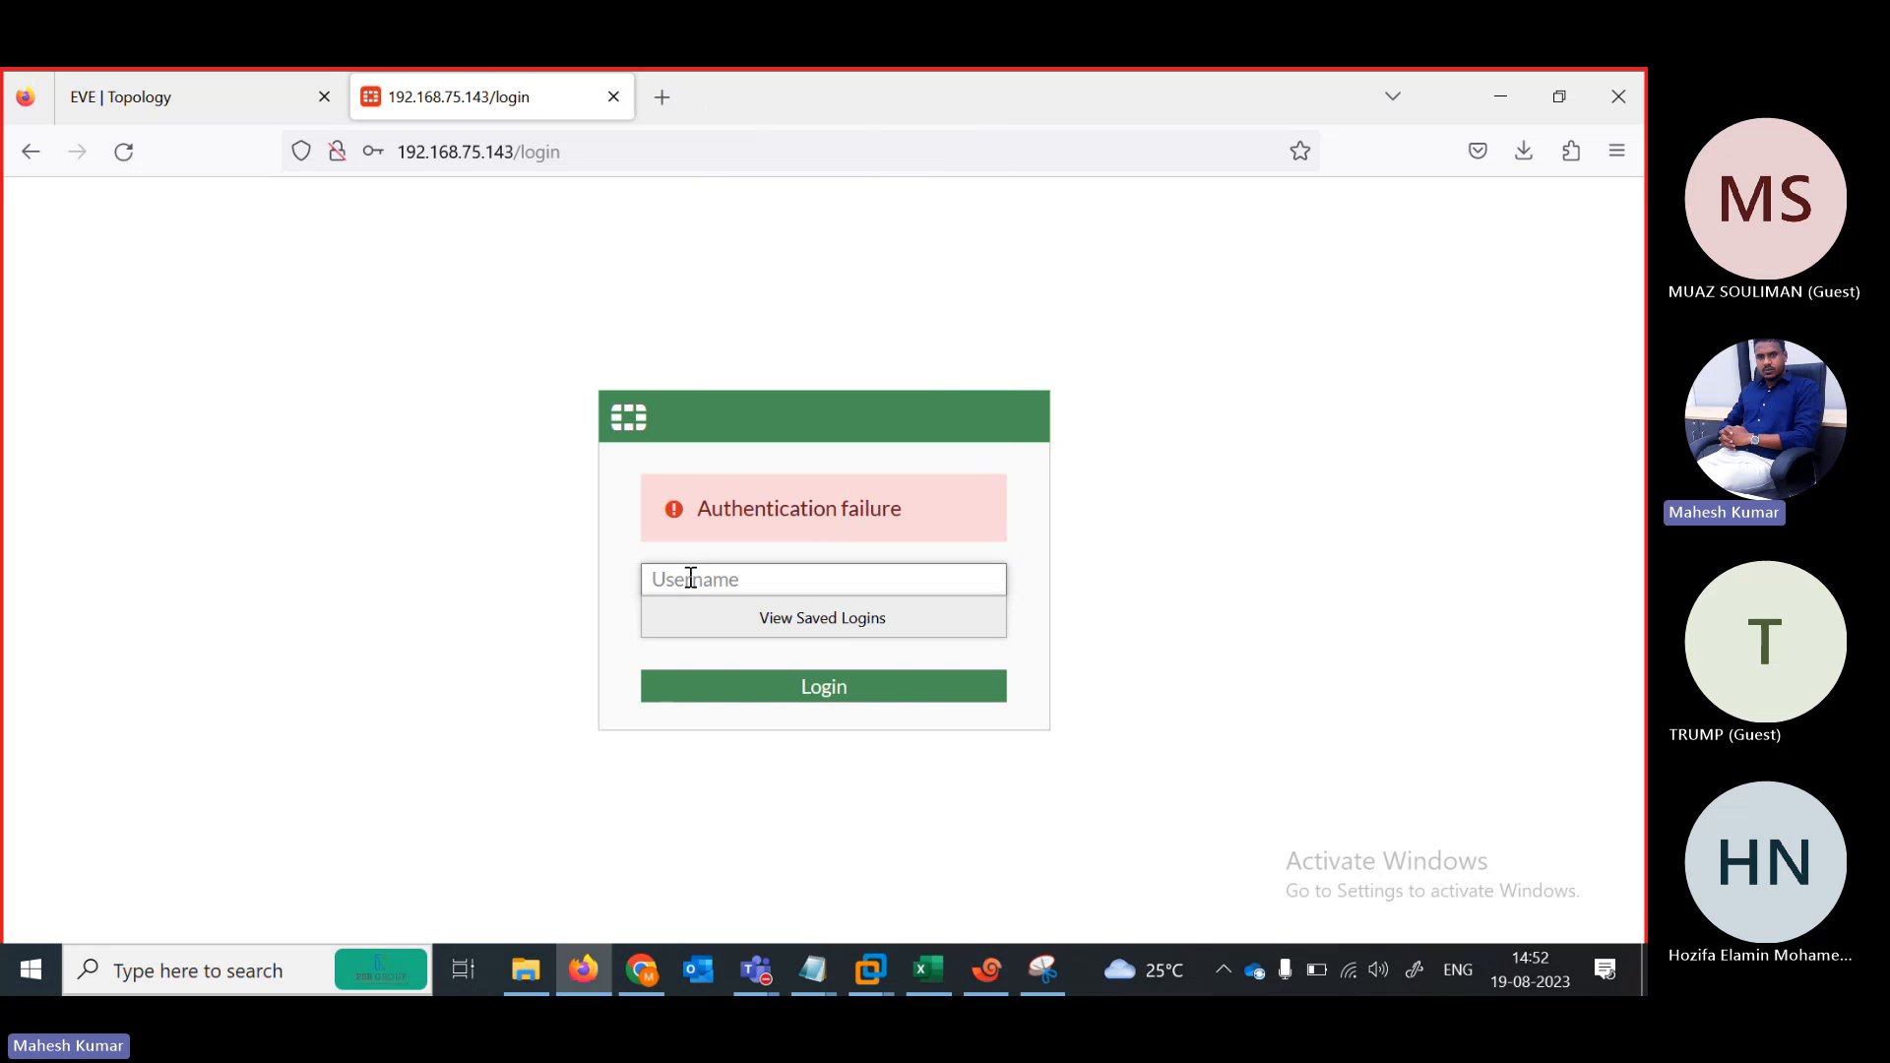
{"action": "type", "text": "admin"}
{"action": "key", "text": "Tab"}
{"action": "type", "text": "admin"}
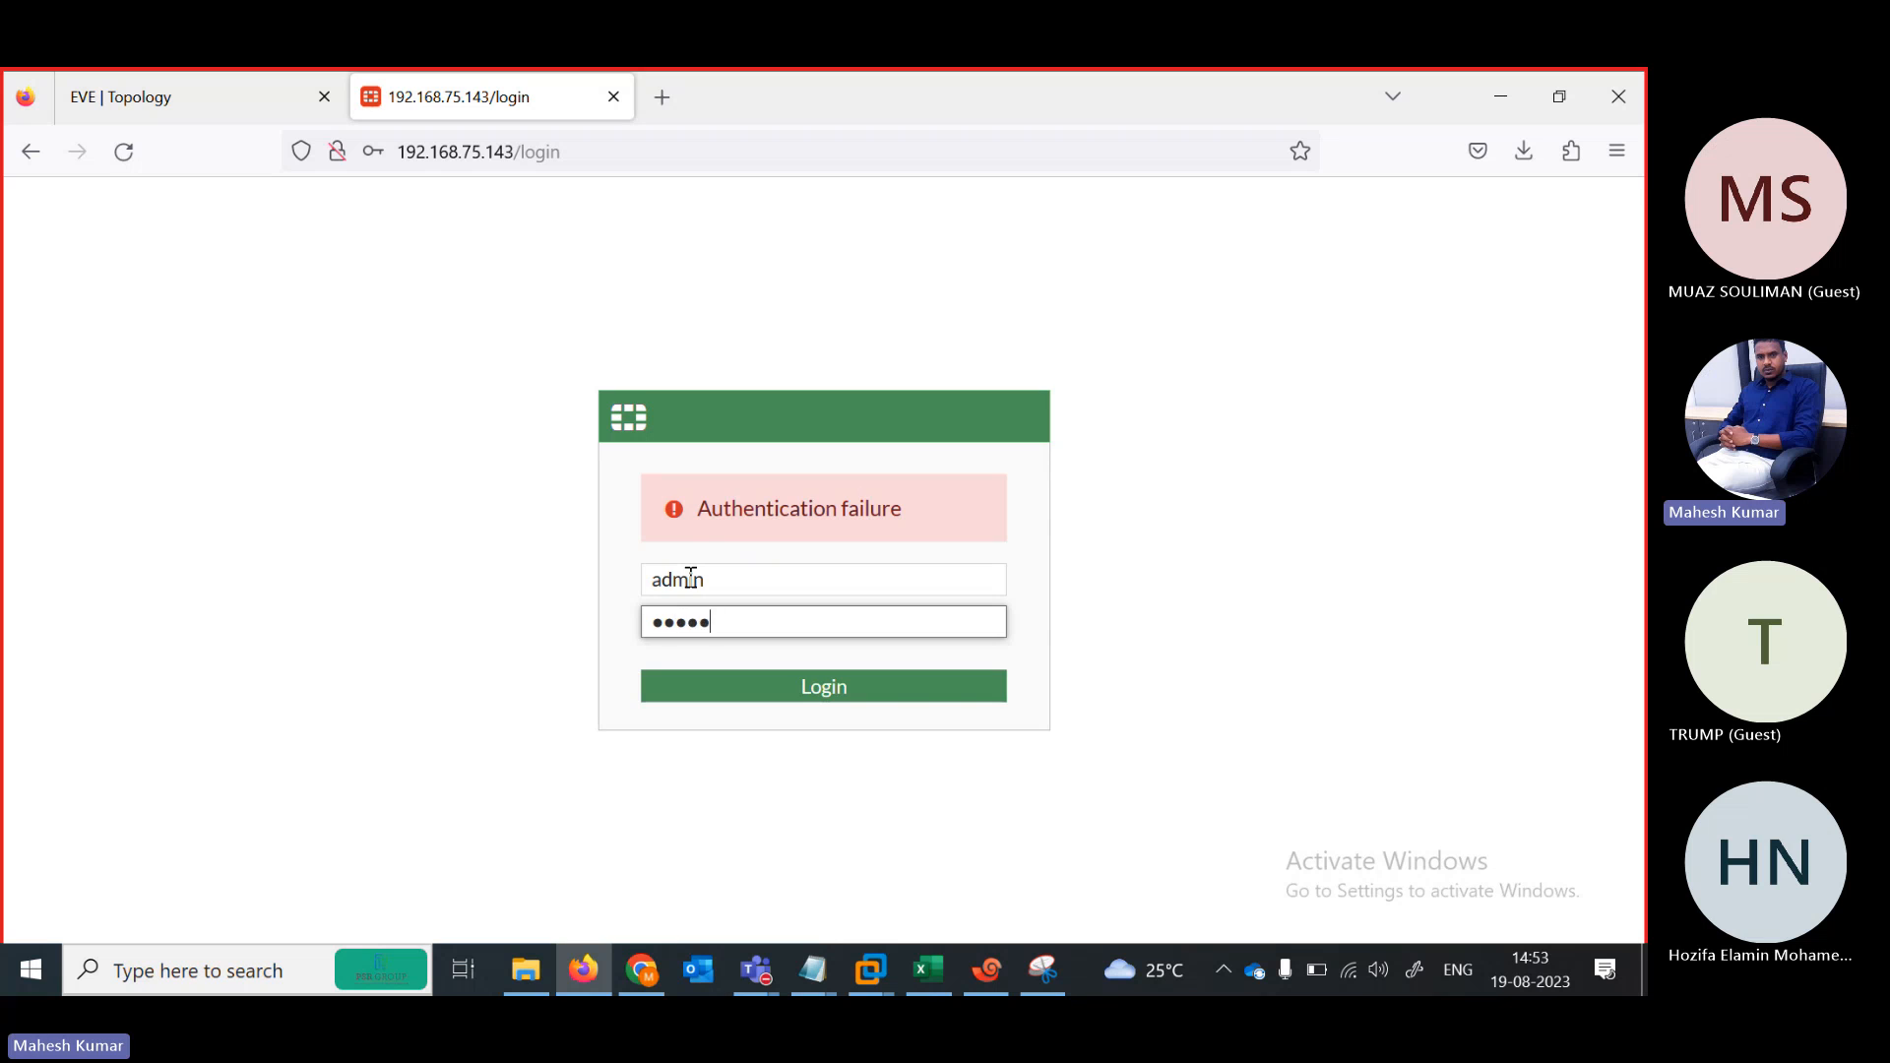
{"action": "key", "text": "Return"}
Dismiss the browser save-login, setup, and FortiOS 7.0.0 overview prompts
{"action": "left_click", "coordinate": [724, 471]}
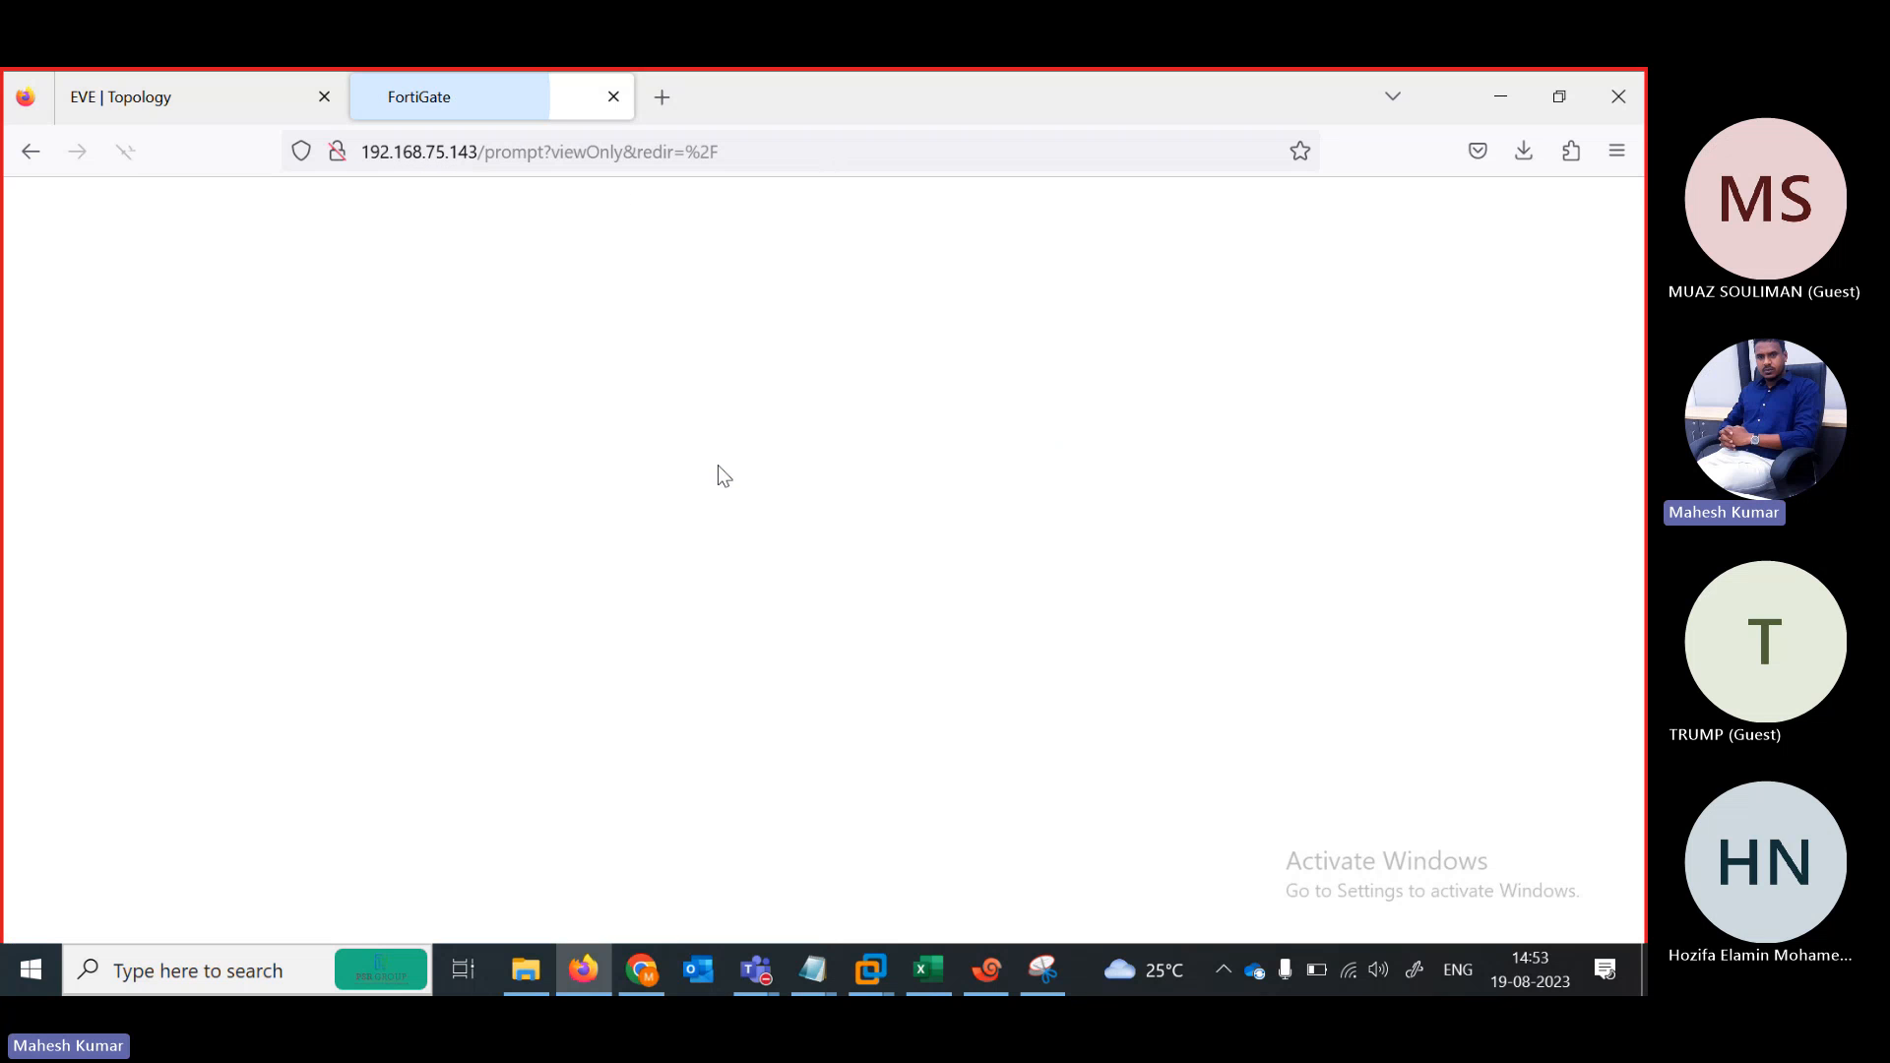
{"action": "left_click", "coordinate": [887, 695]}
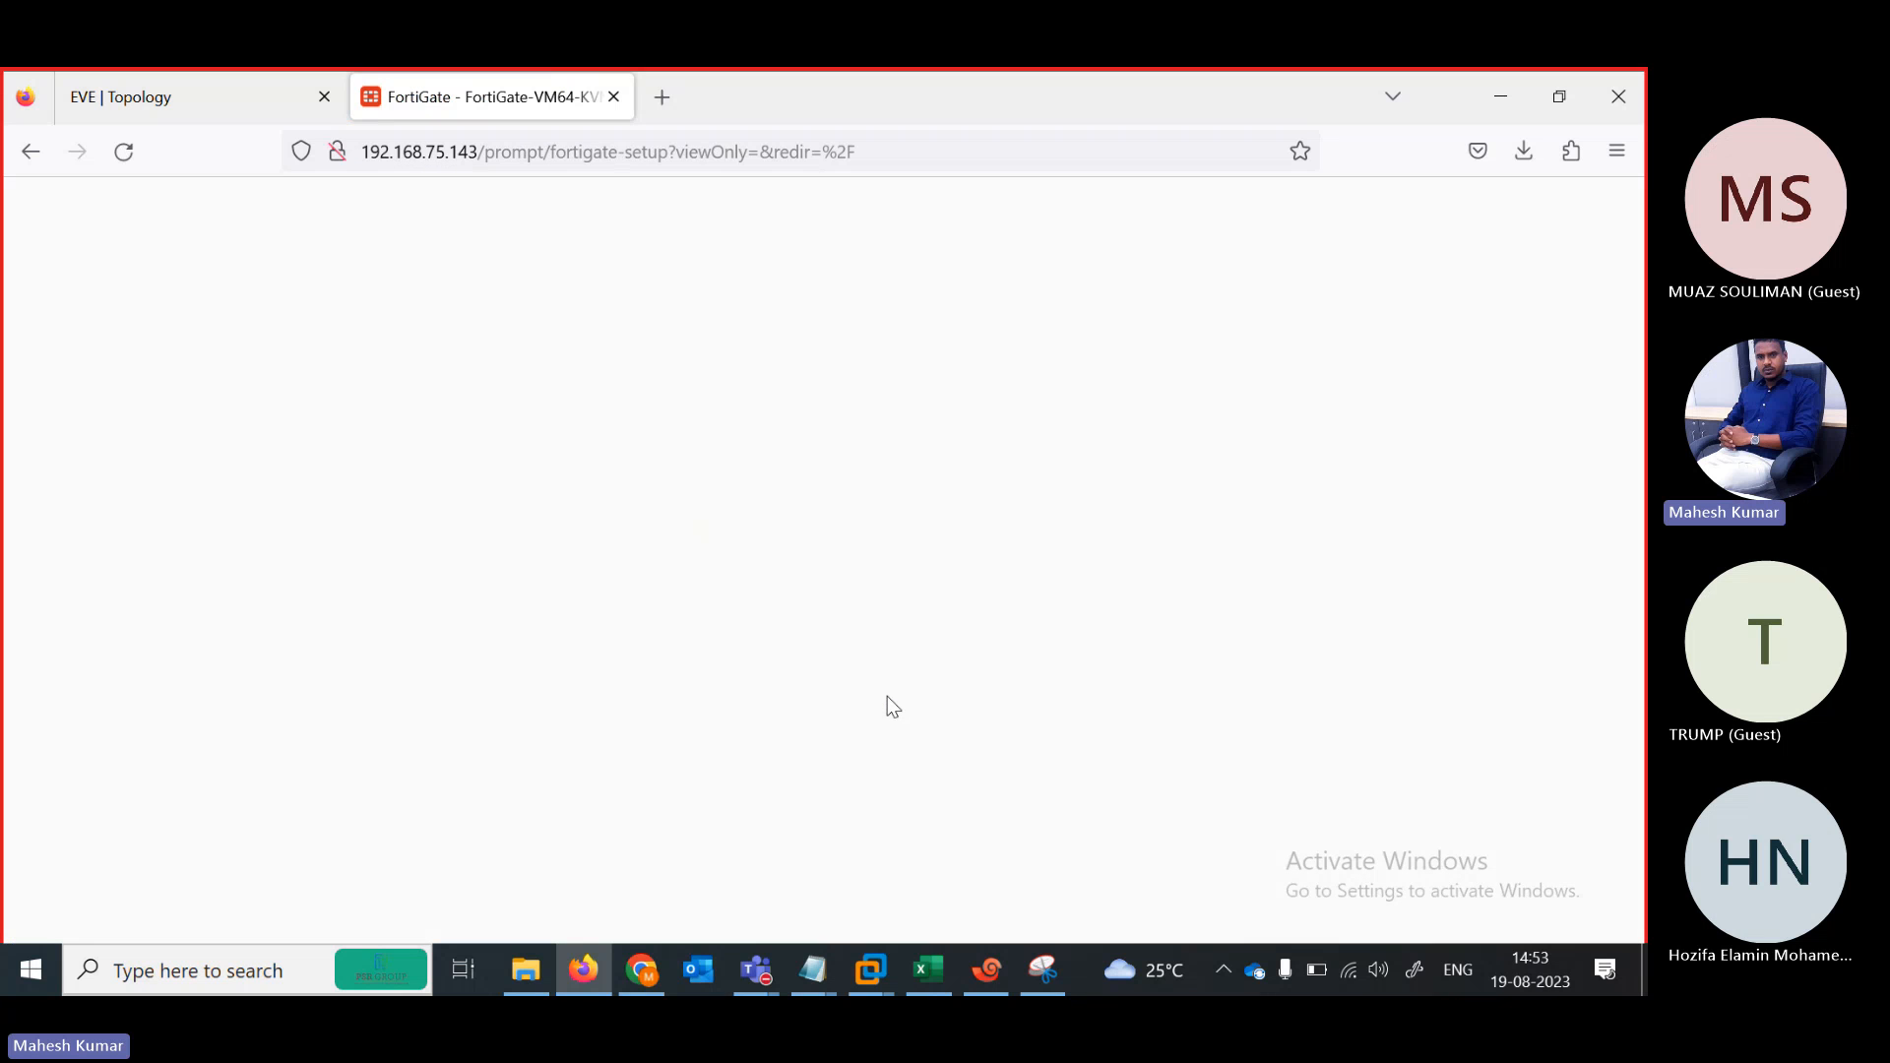
{"action": "left_click", "coordinate": [907, 895]}
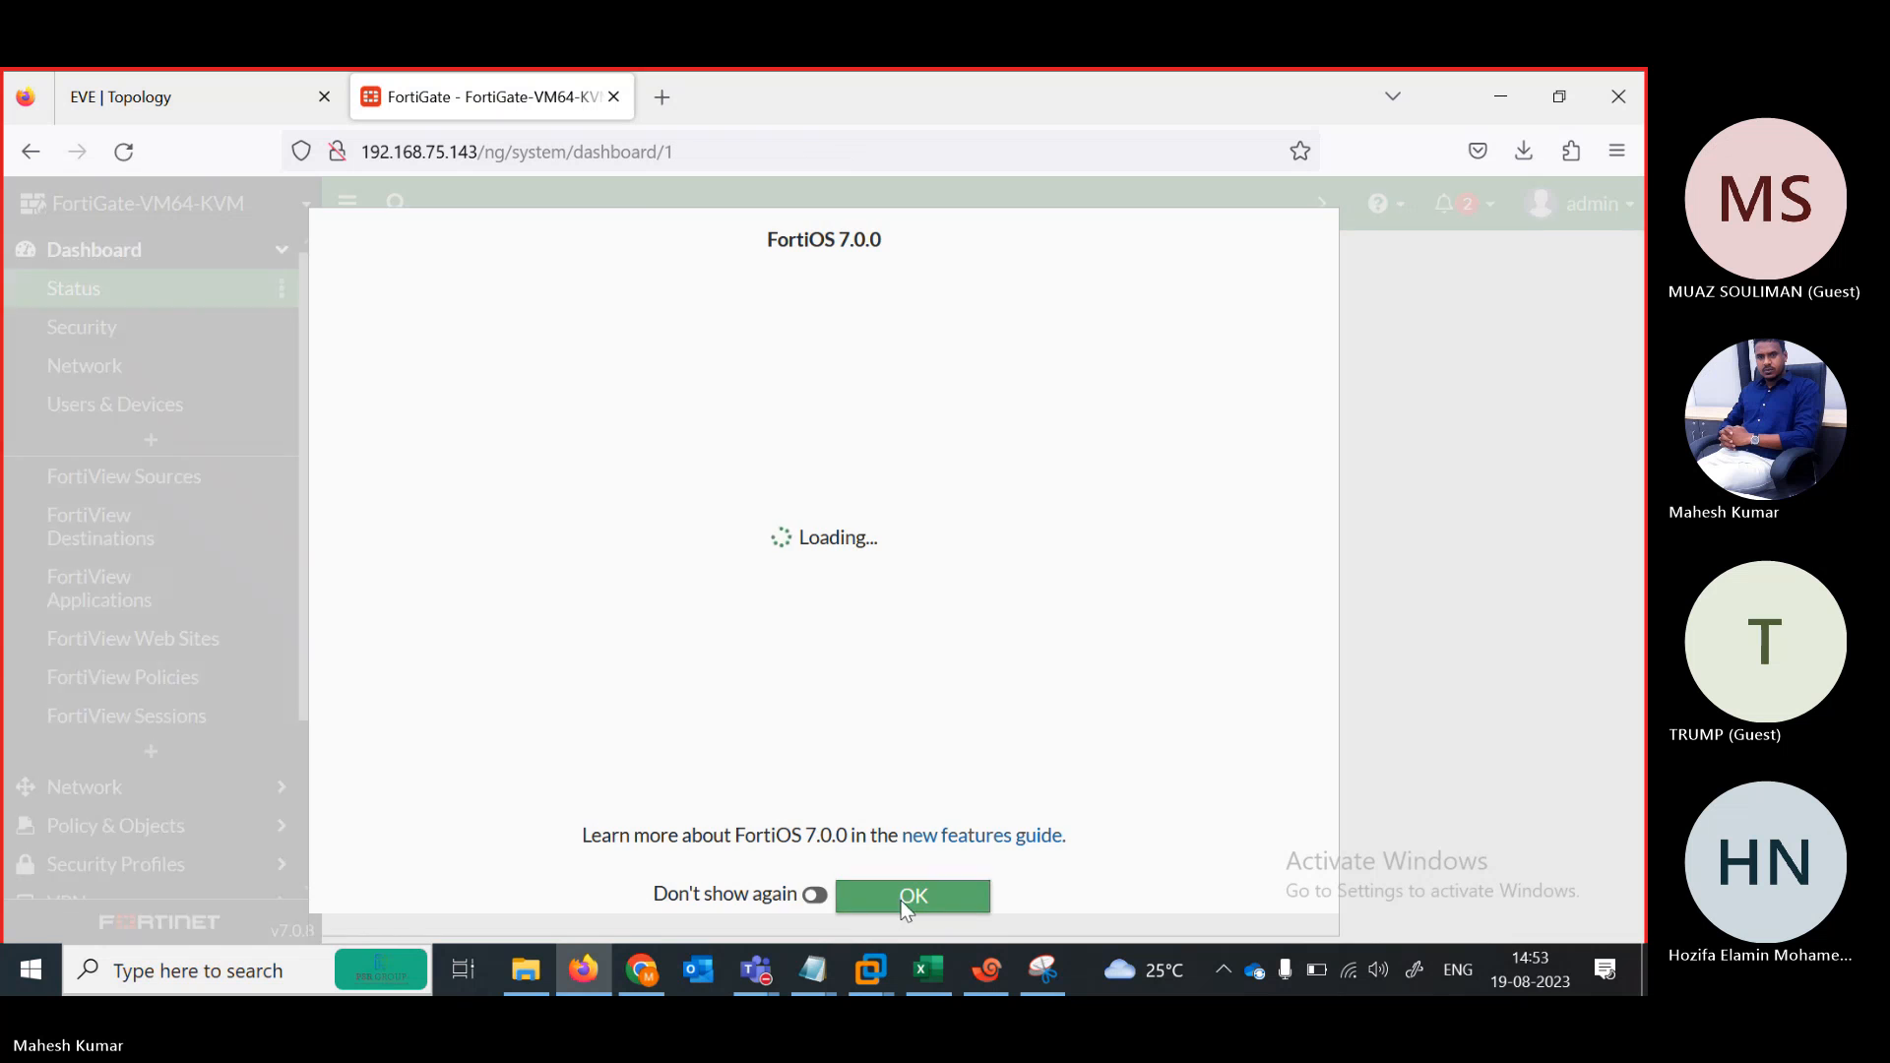
{"action": "scroll", "coordinate": [307, 819], "scroll_direction": "down", "scroll_amount": 1}
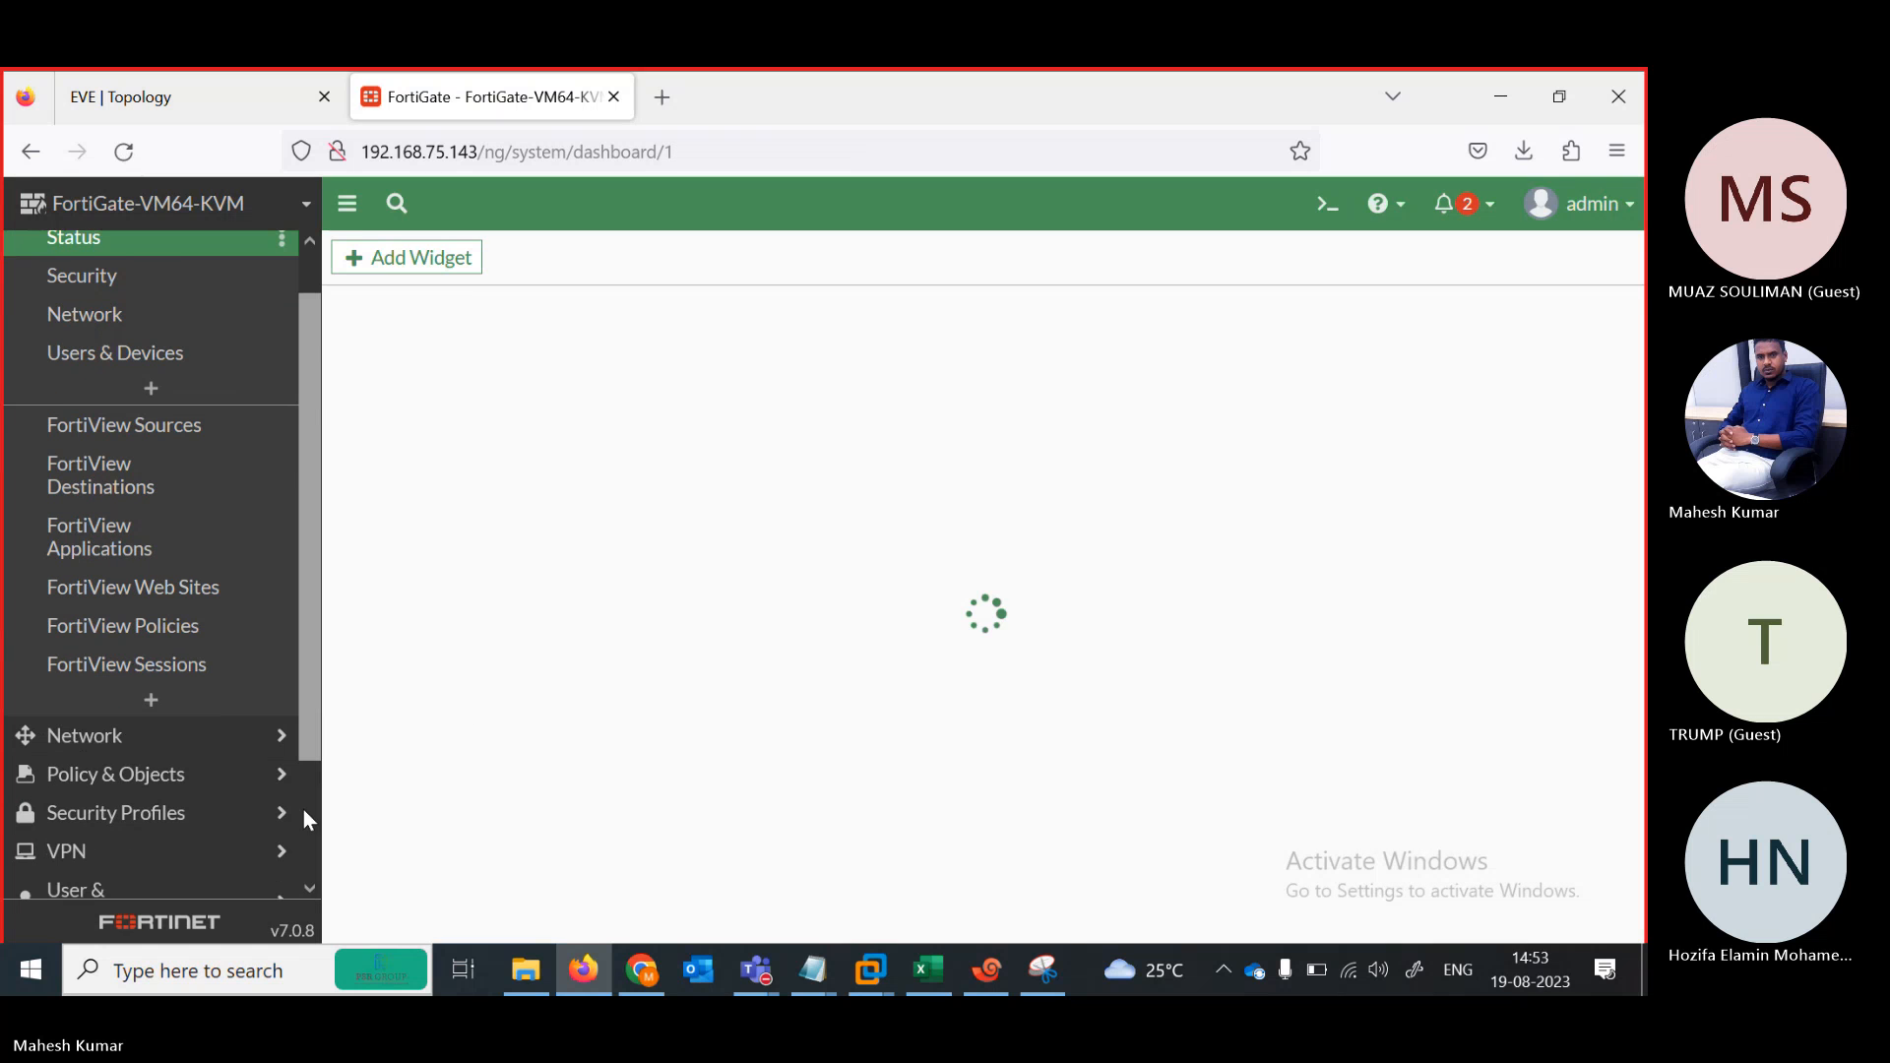
{"action": "scroll", "coordinate": [303, 809], "scroll_direction": "down", "scroll_amount": 3}
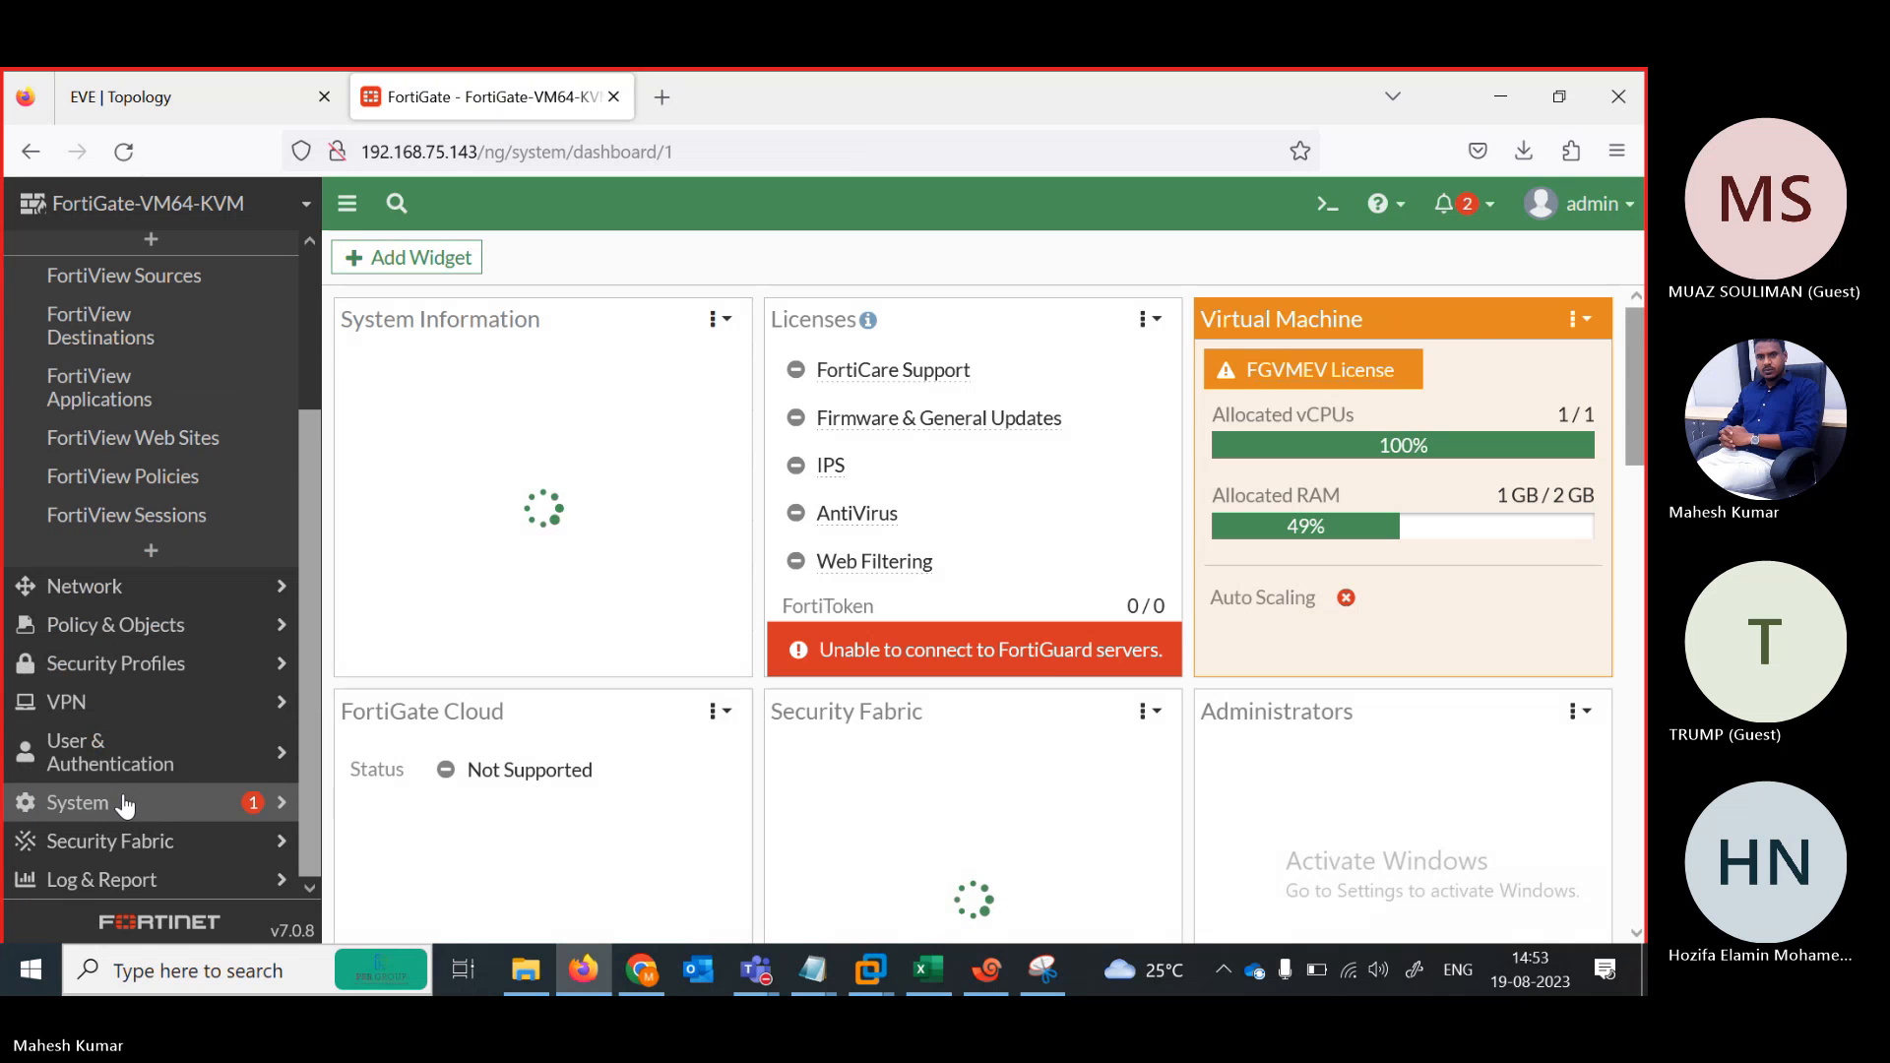
Open the L2 admin profile under System, then show the Administrators list
{"action": "left_click", "coordinate": [124, 805]}
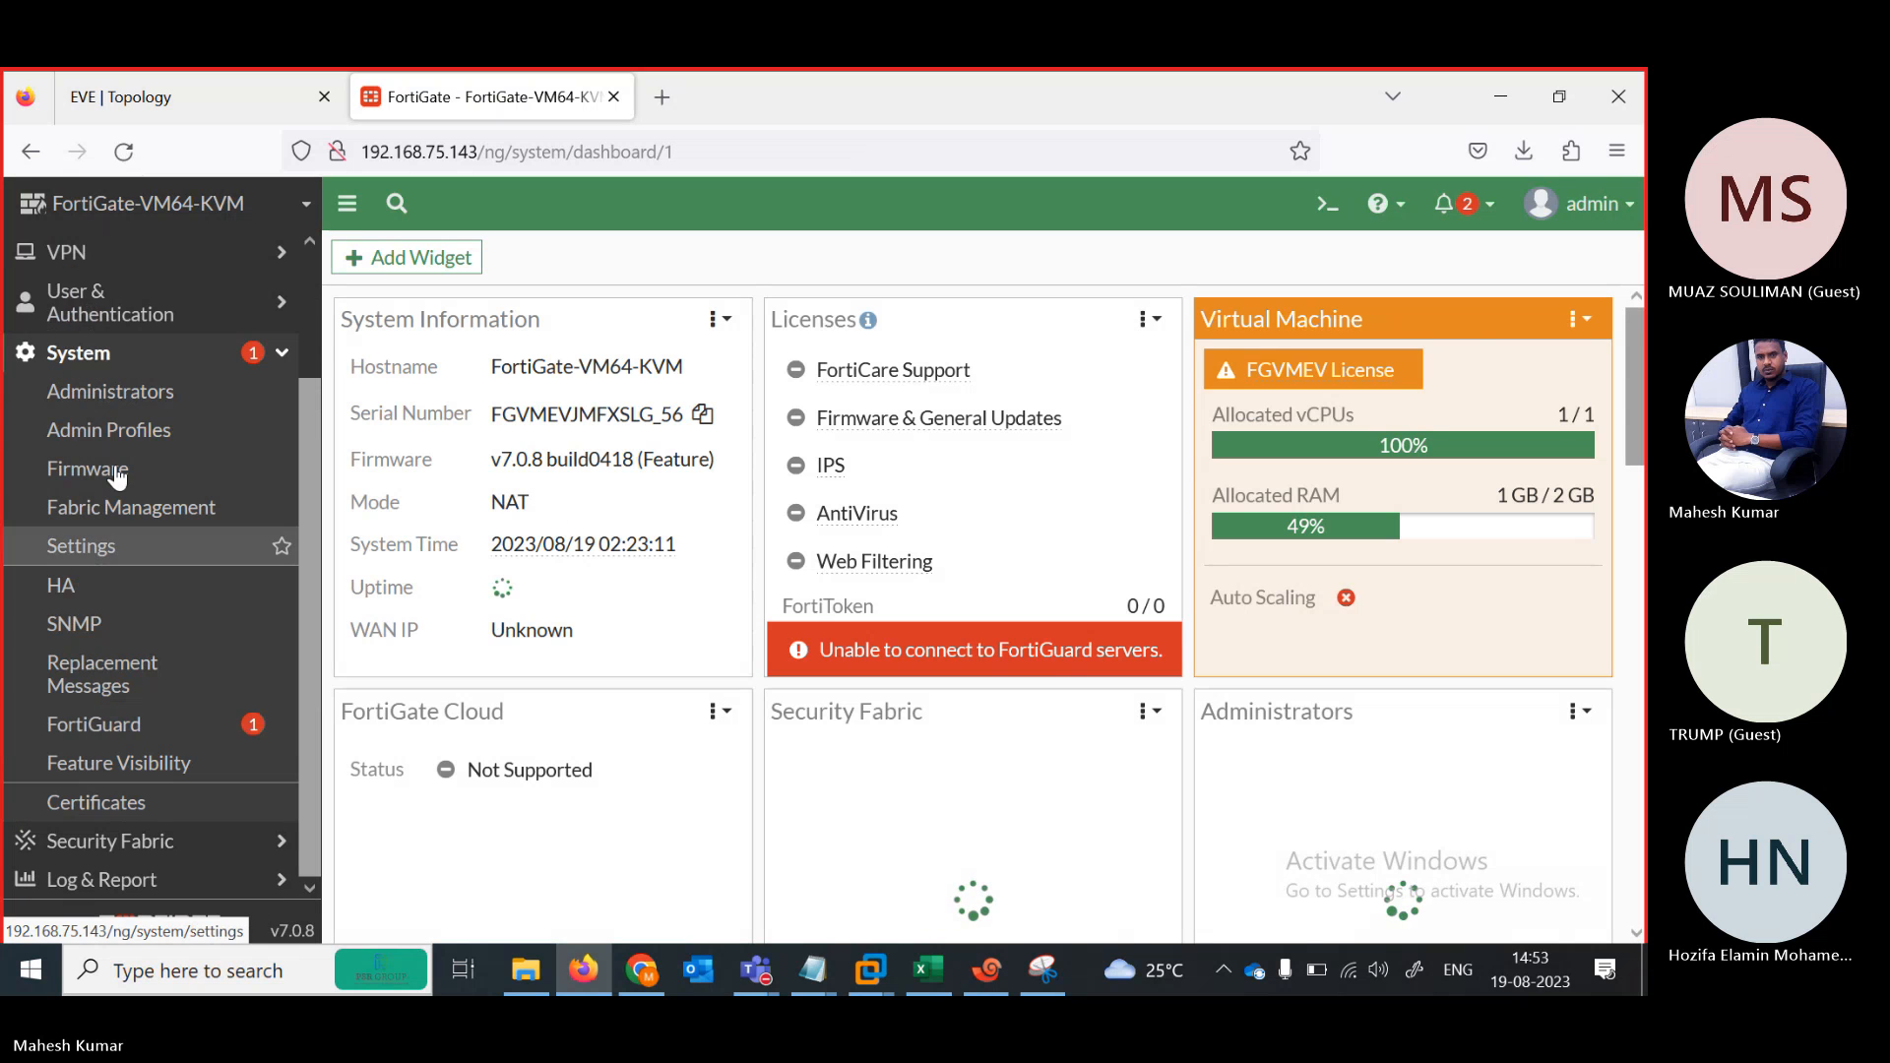
{"action": "left_click", "coordinate": [110, 394]}
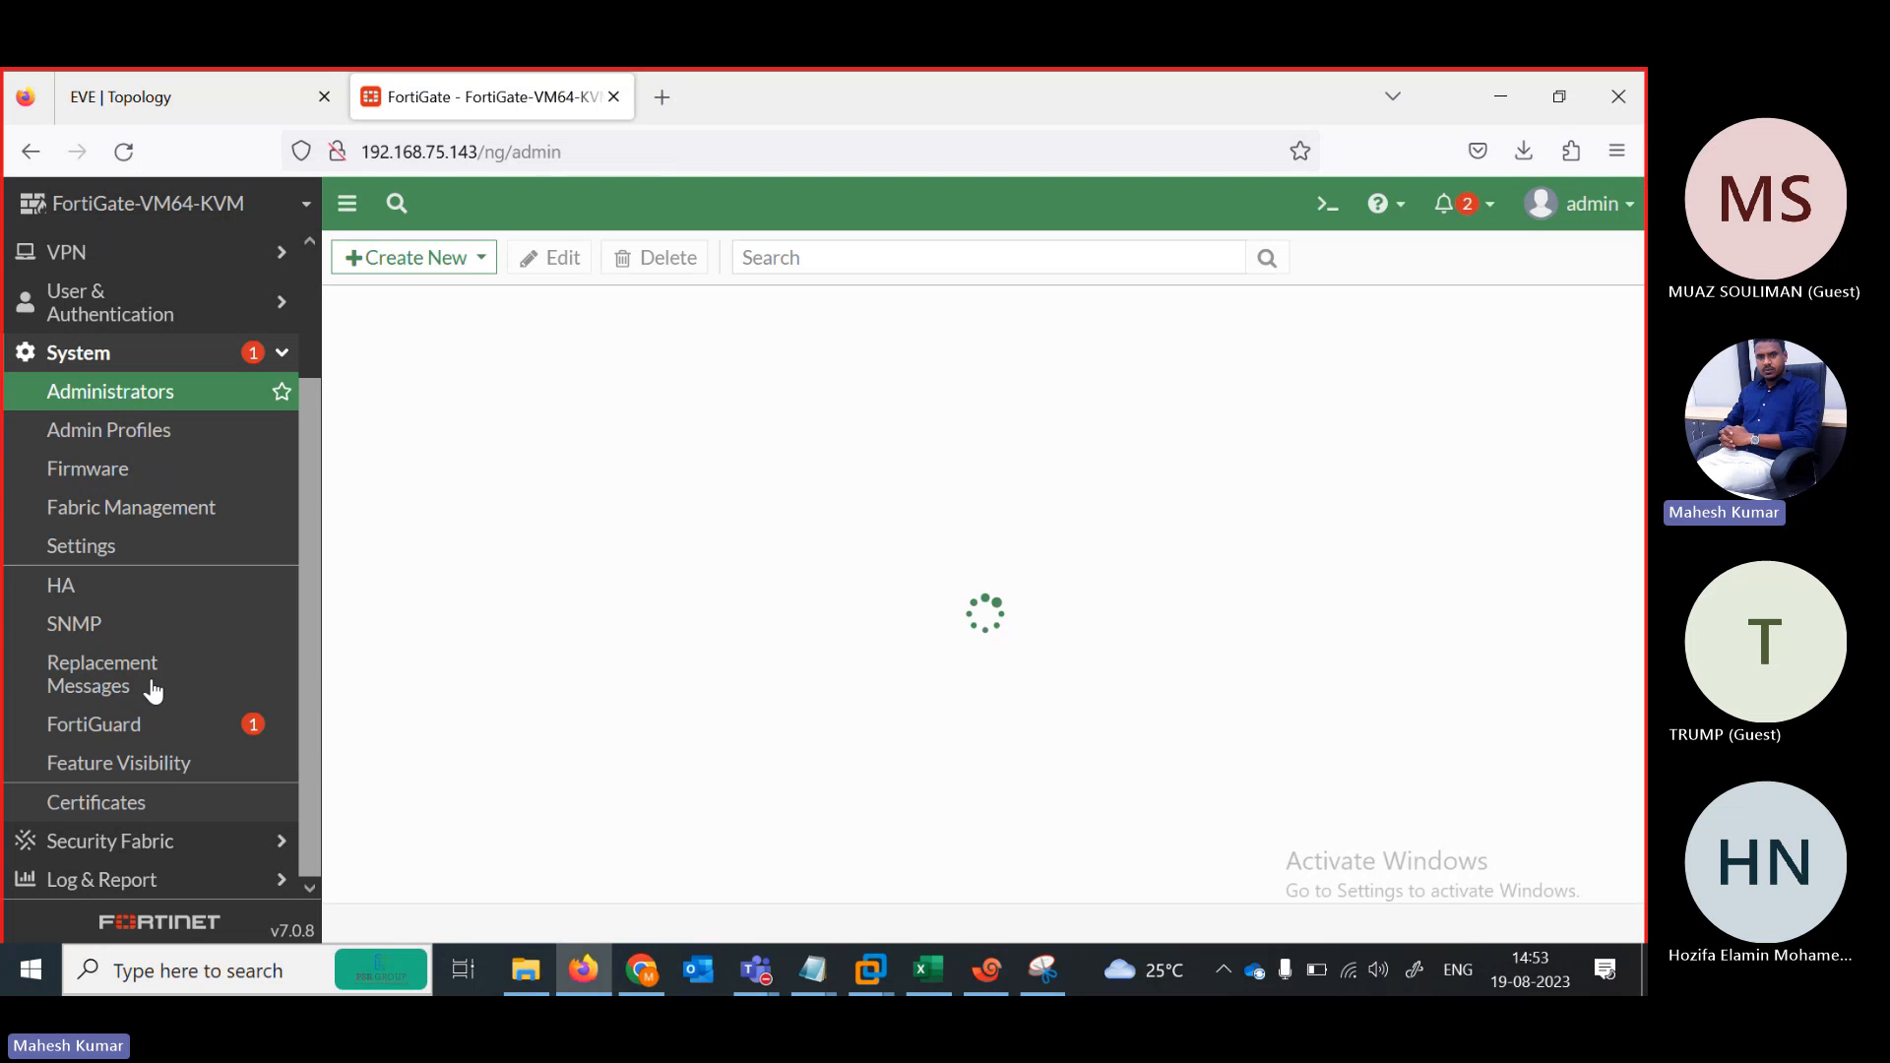
{"action": "left_click", "coordinate": [118, 433]}
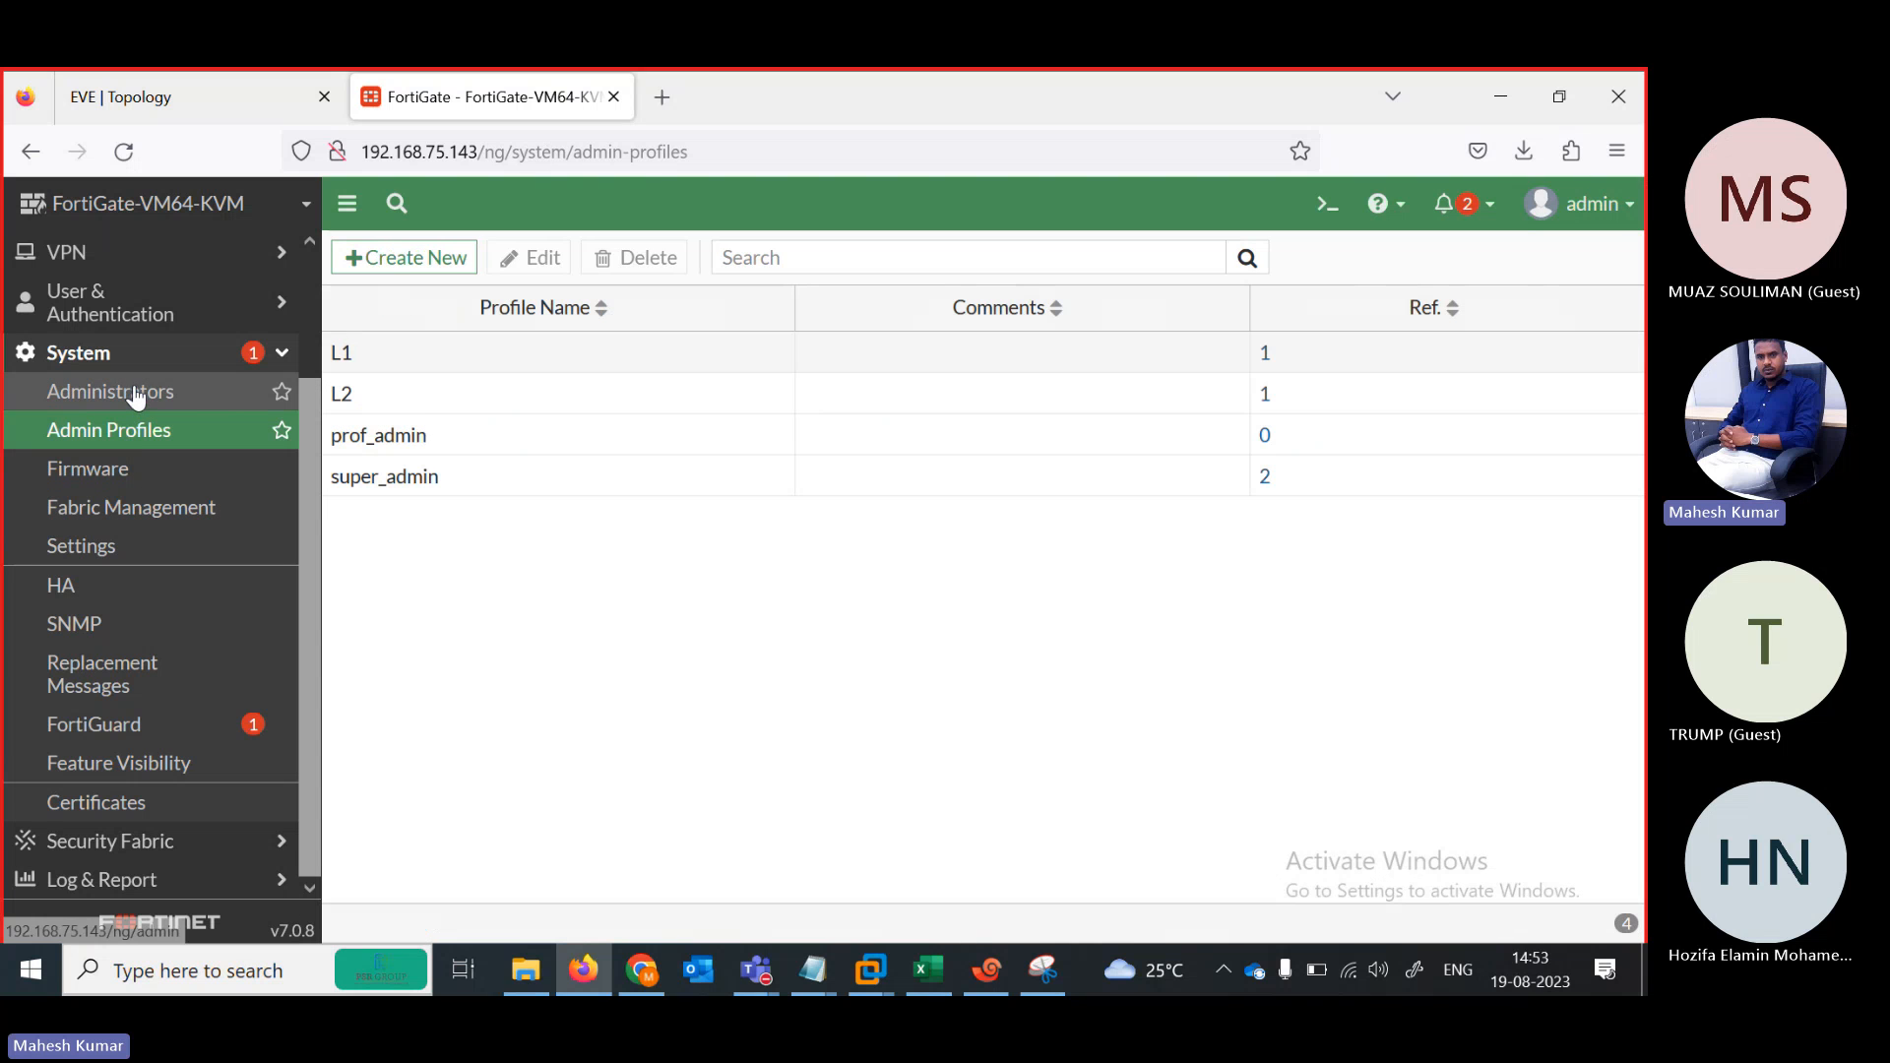
{"action": "left_click", "coordinate": [394, 405]}
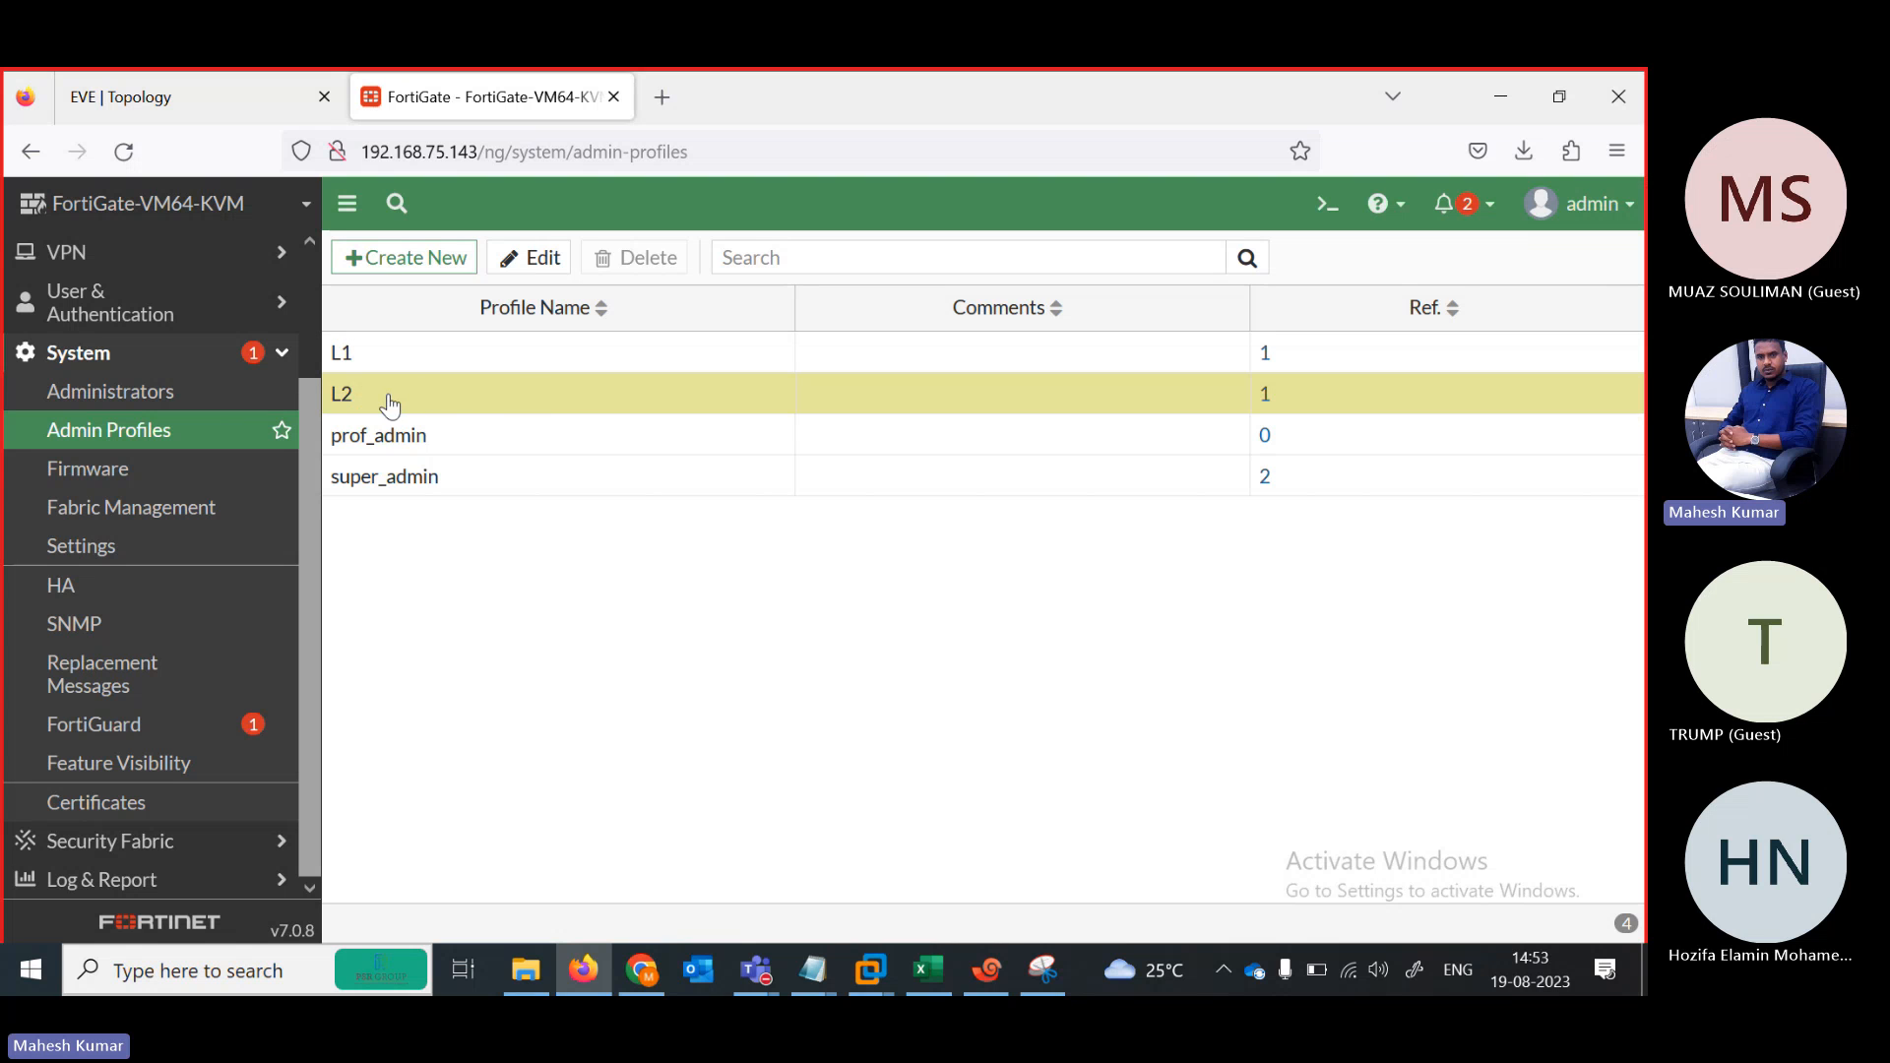
{"action": "double_click", "coordinate": [338, 393]}
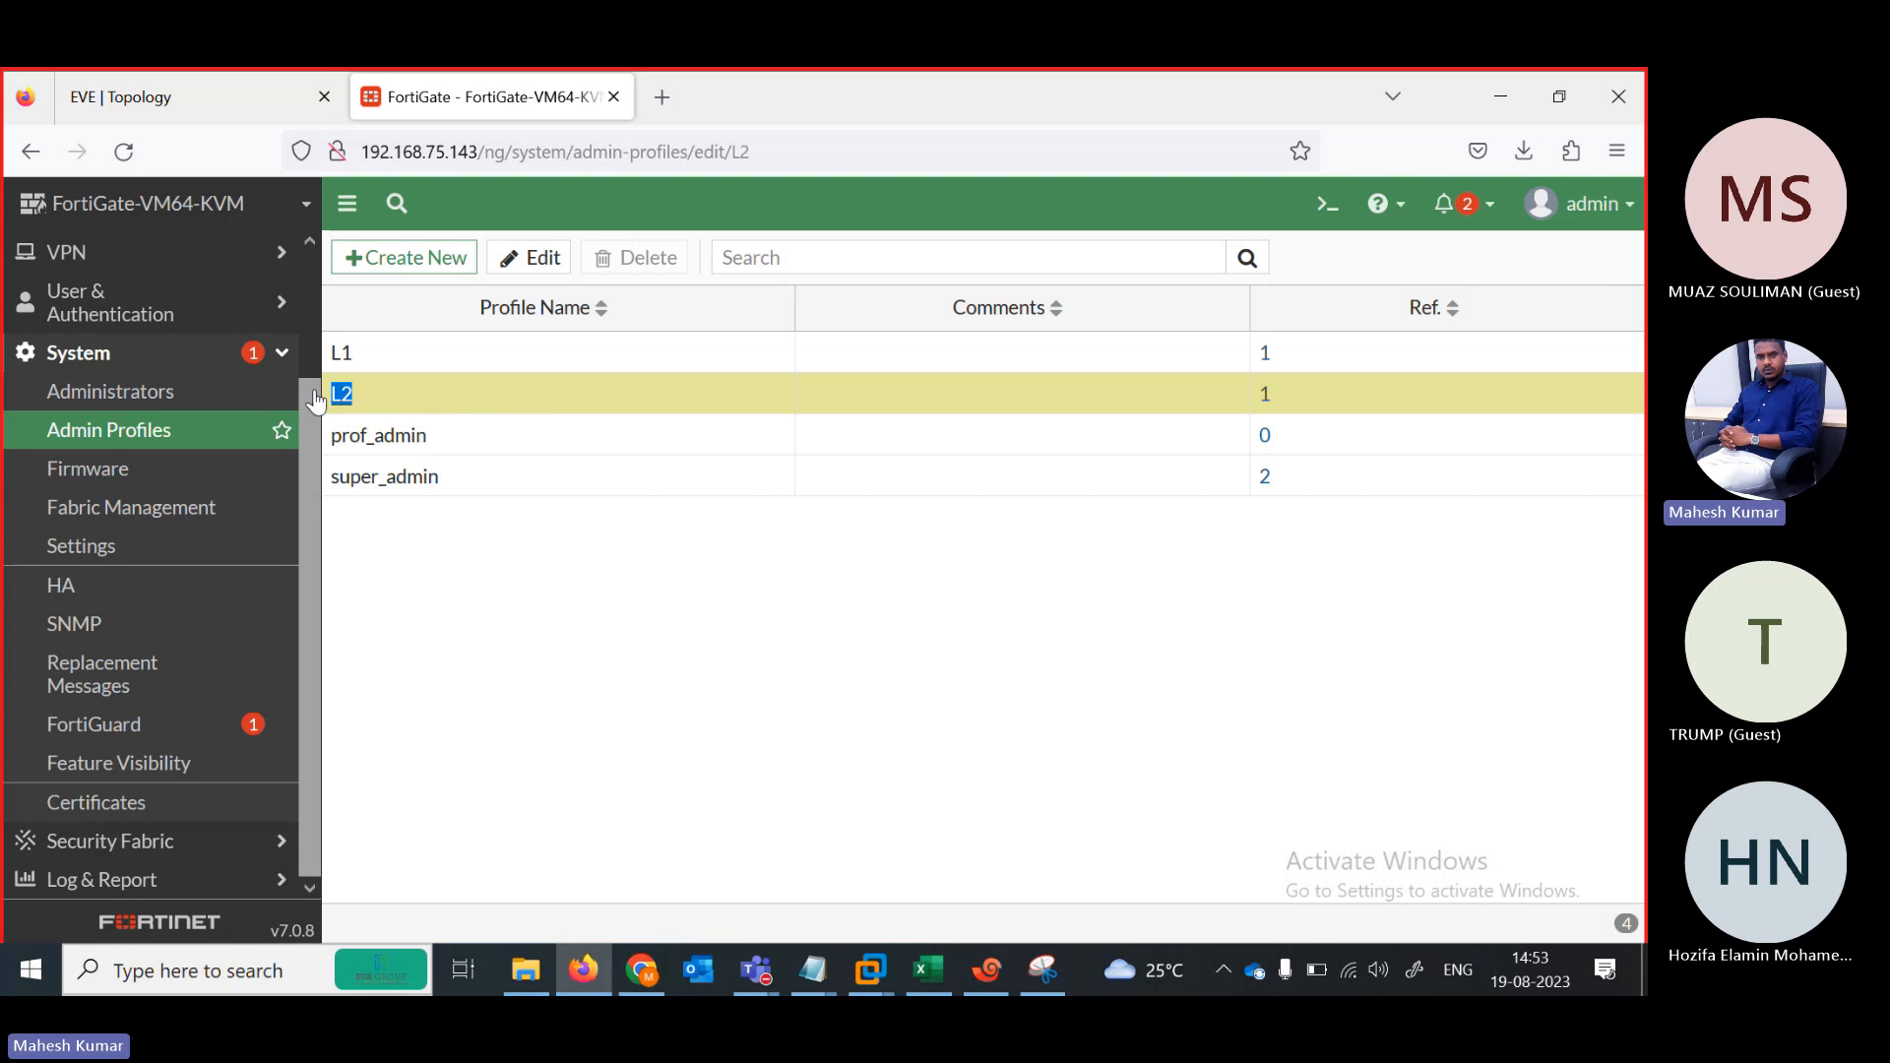
{"action": "left_click", "coordinate": [139, 393]}
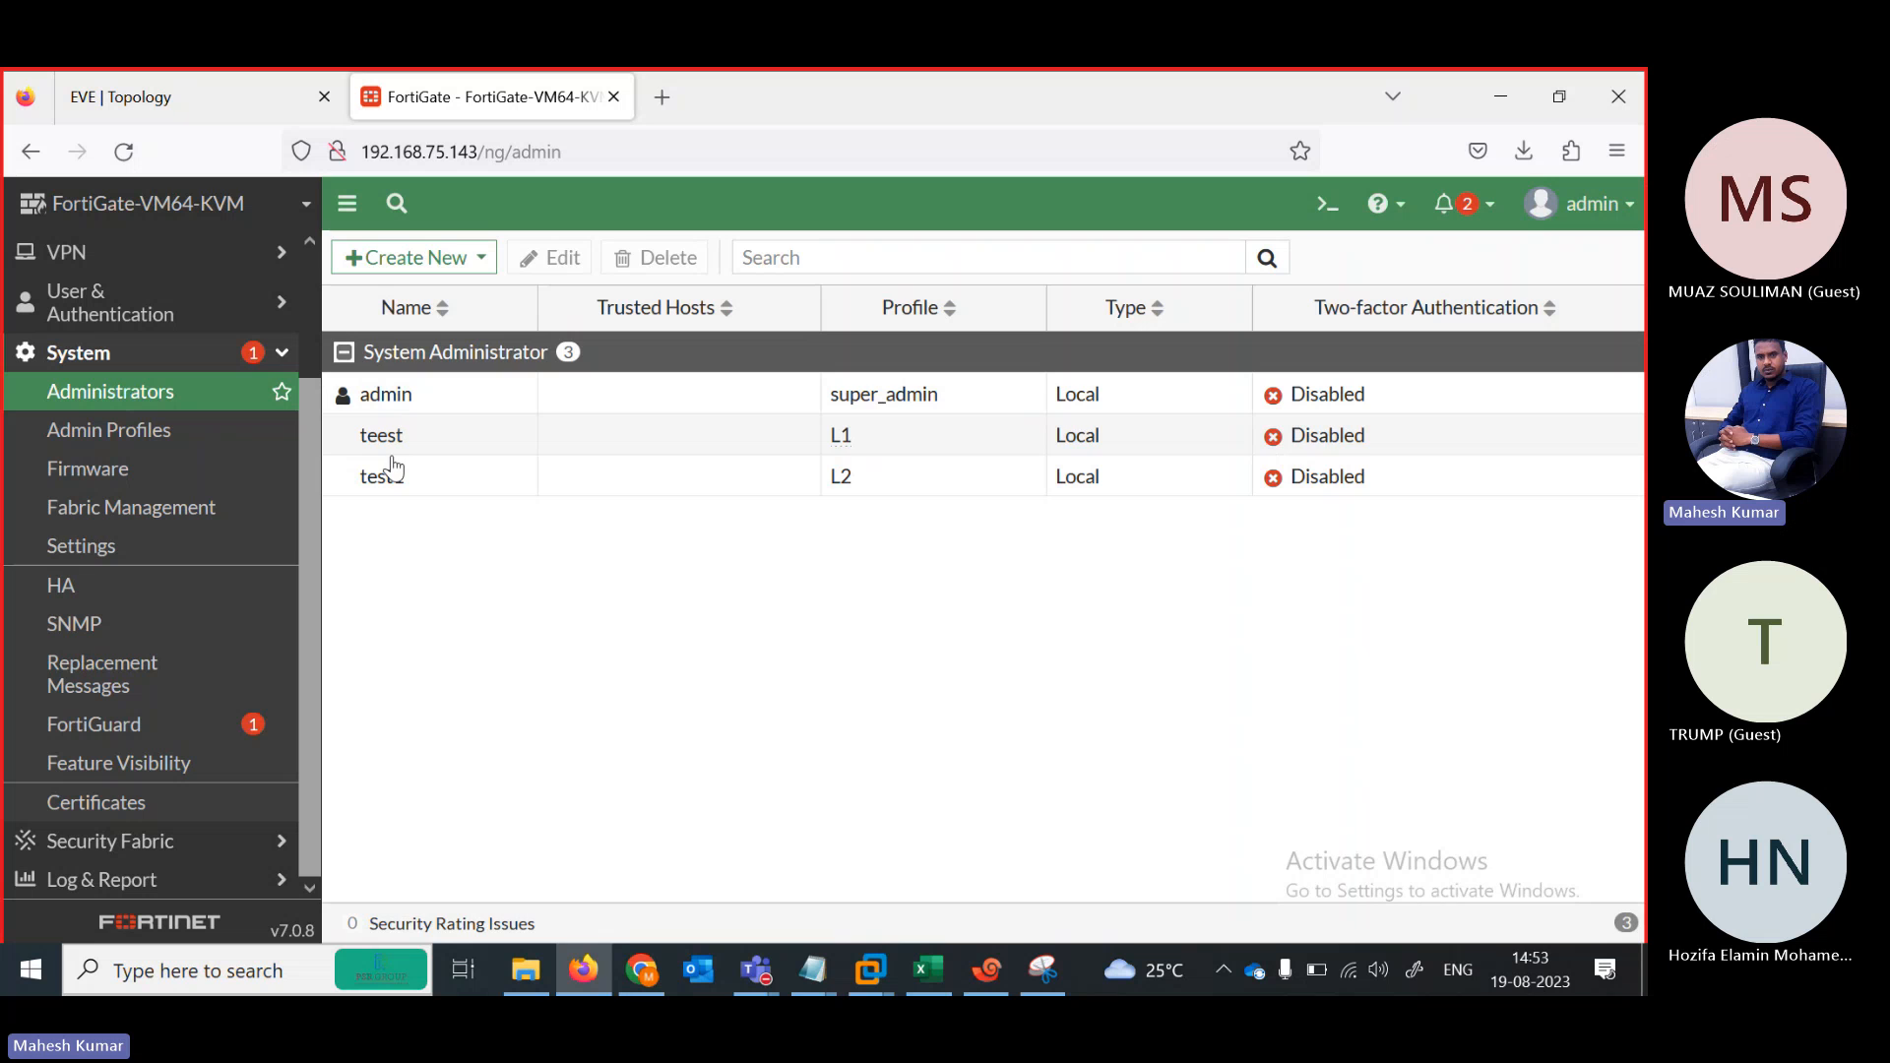
Rename administrator teest to test
{"action": "double_click", "coordinate": [379, 435]}
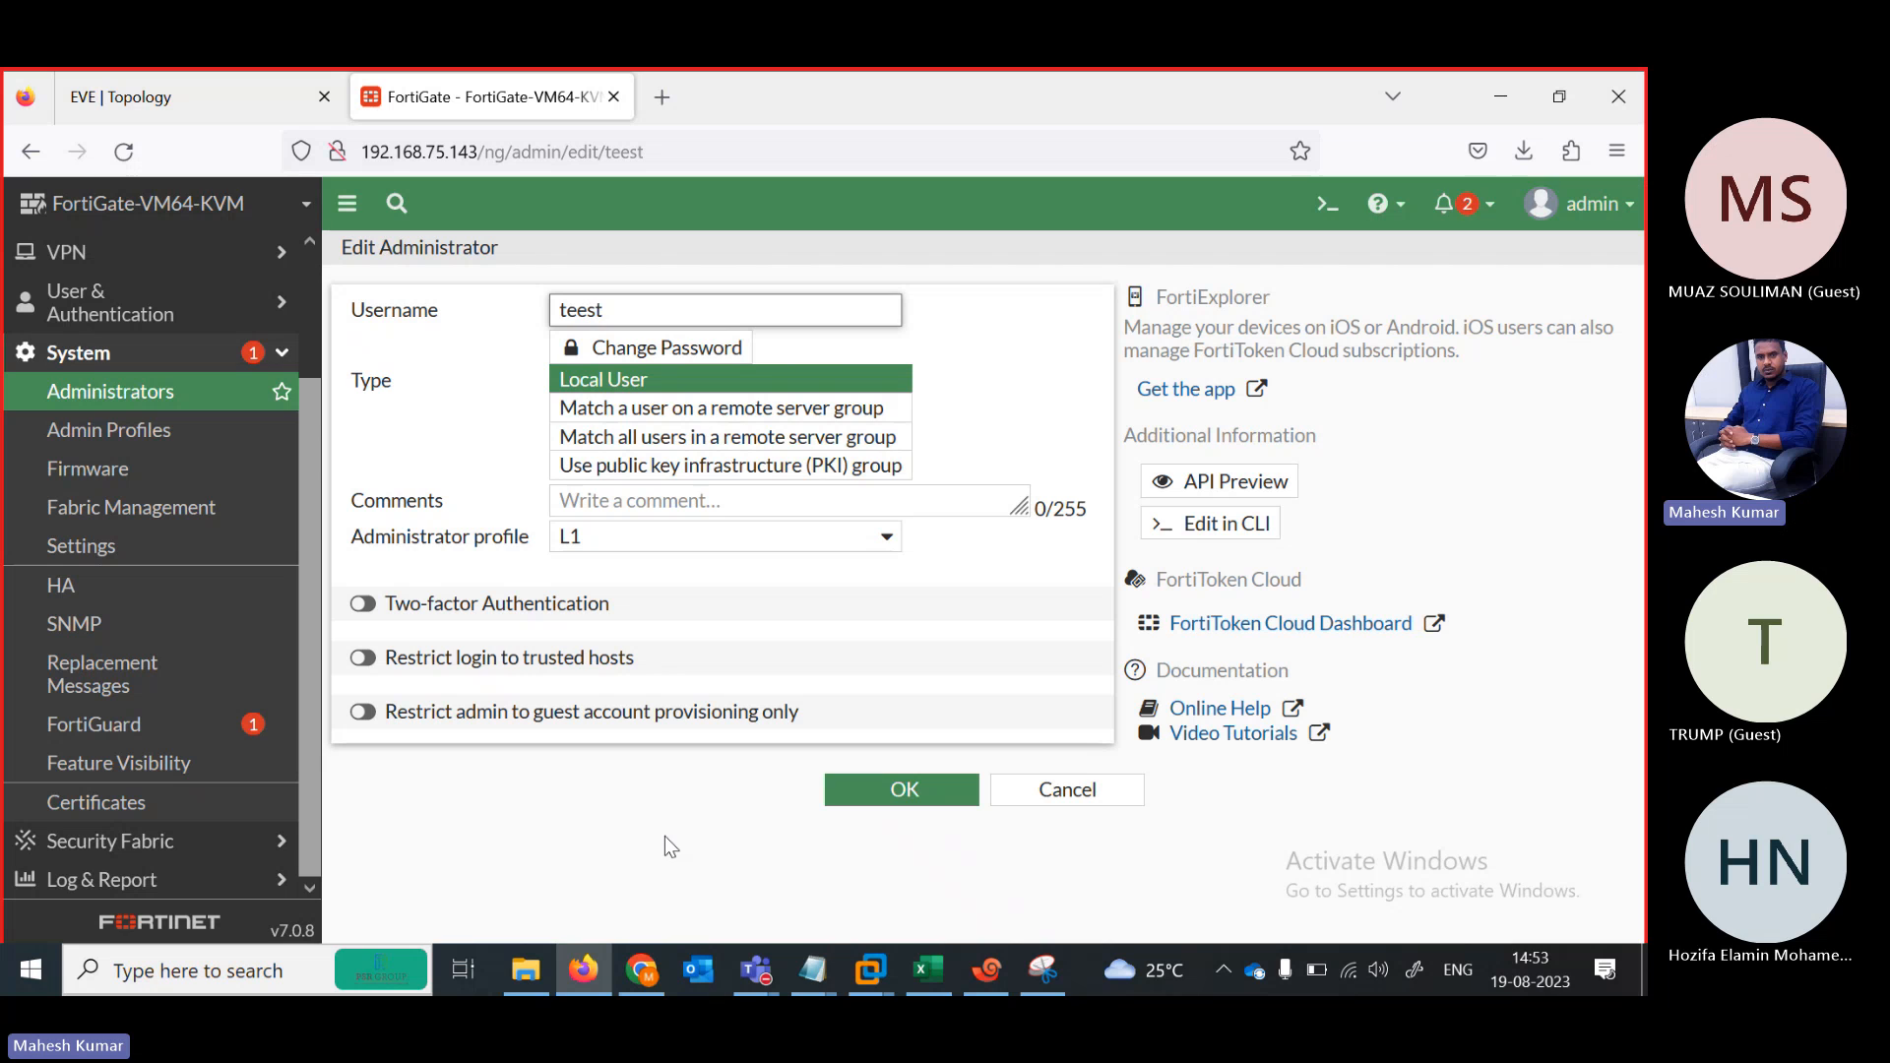
{"action": "key", "text": "BackSpace"}
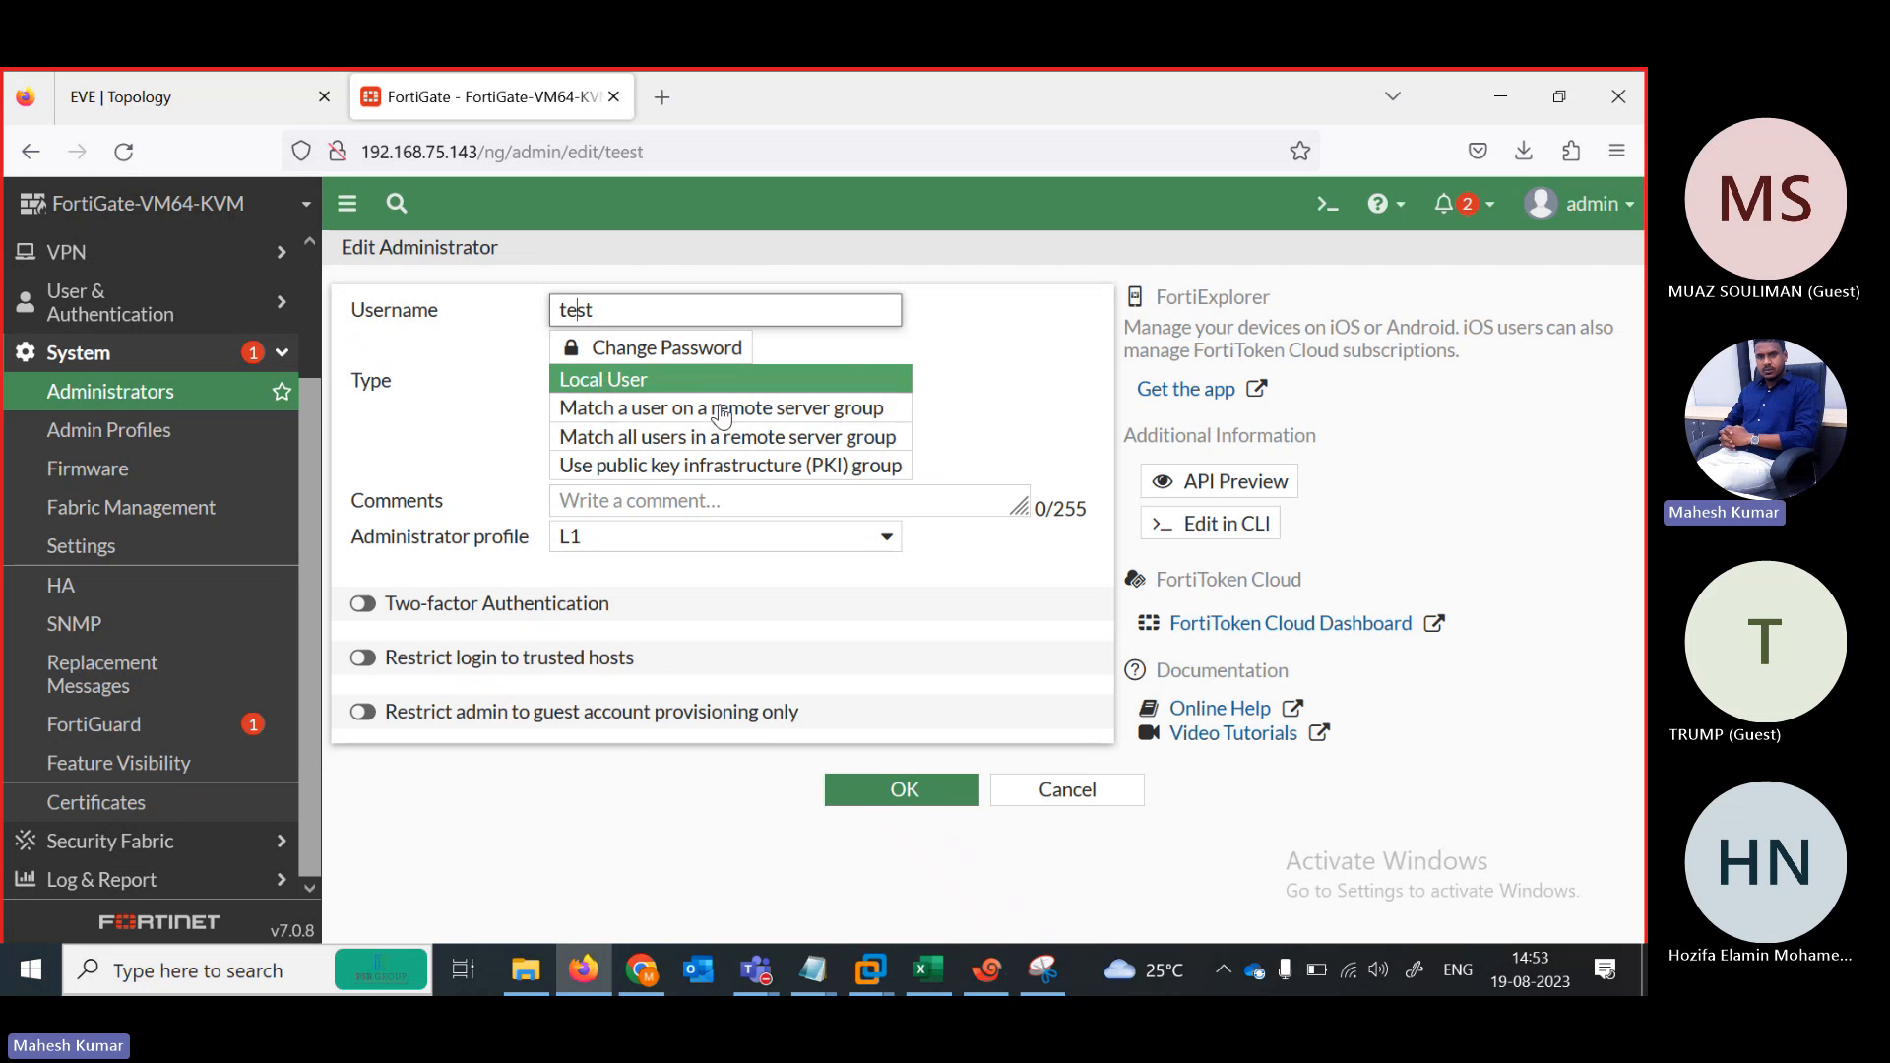
{"action": "left_click", "coordinate": [876, 809]}
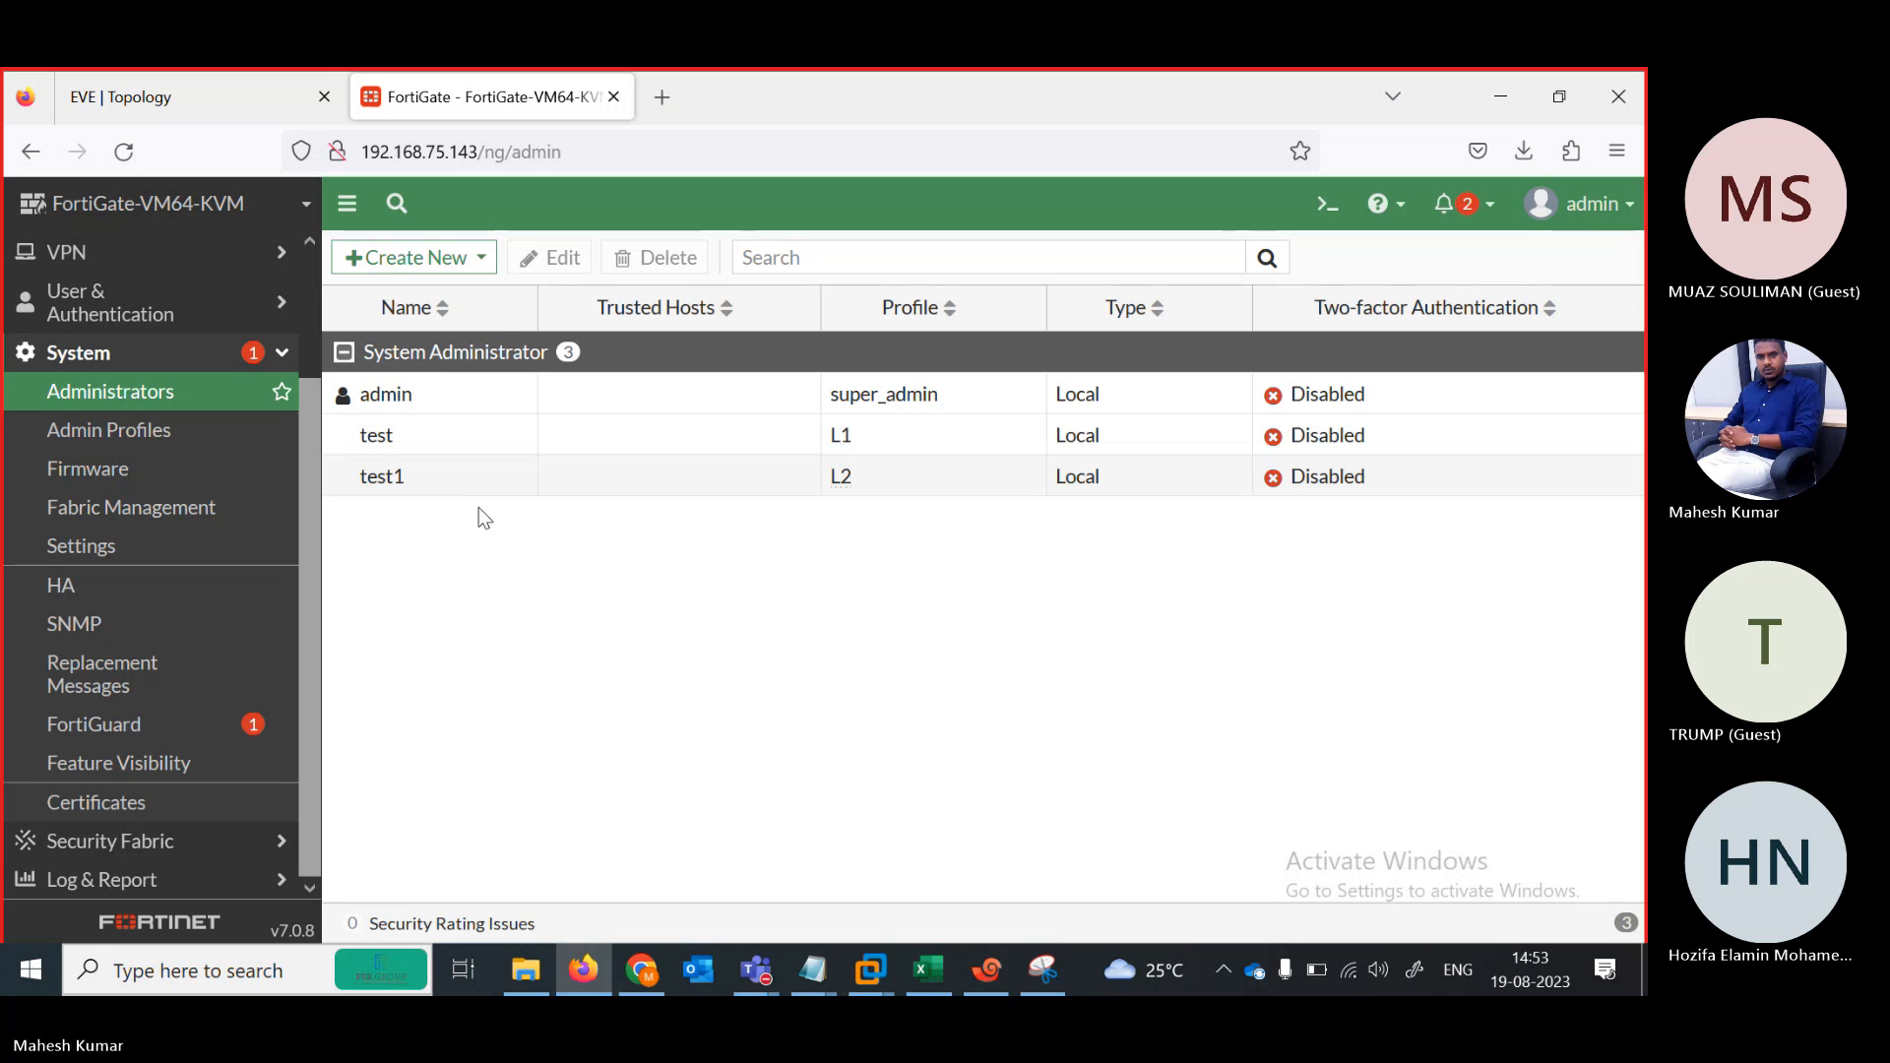
Give administrator test a new confirmed password and save the account
{"action": "left_click", "coordinate": [379, 451]}
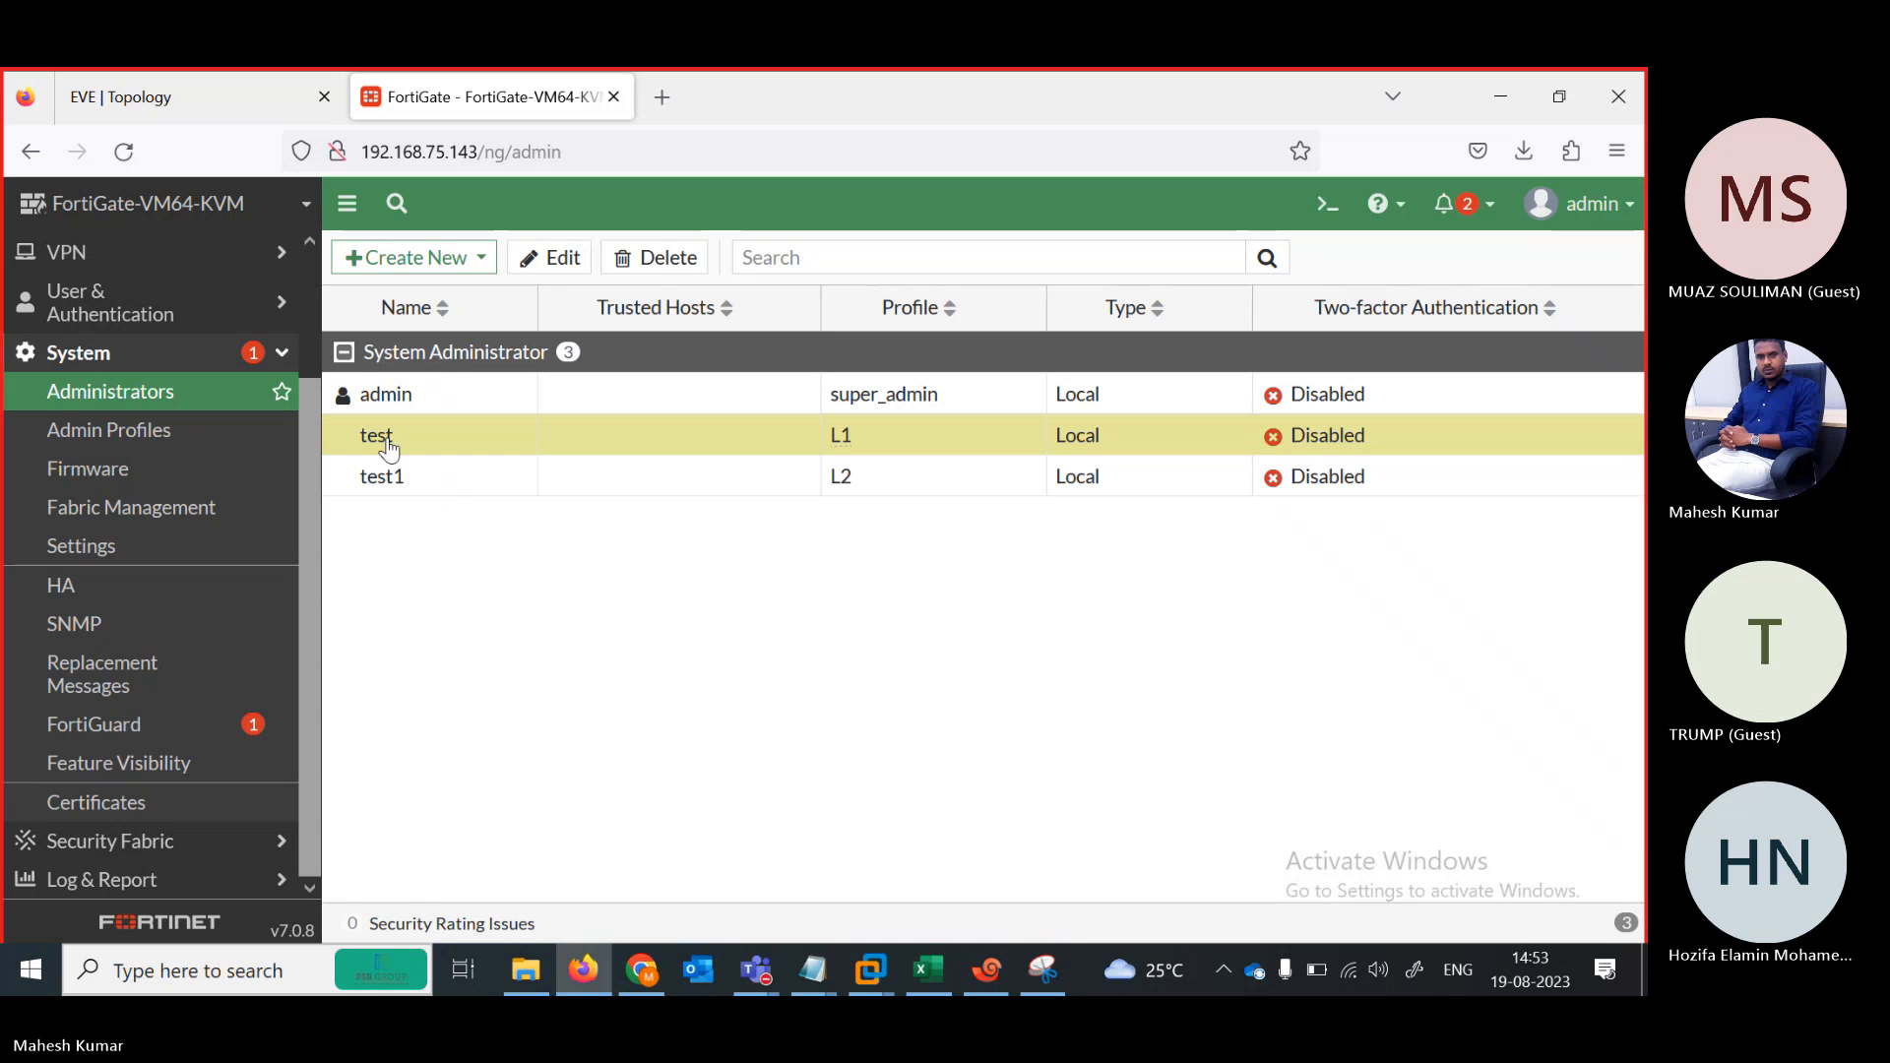
{"action": "left_click", "coordinate": [542, 261]}
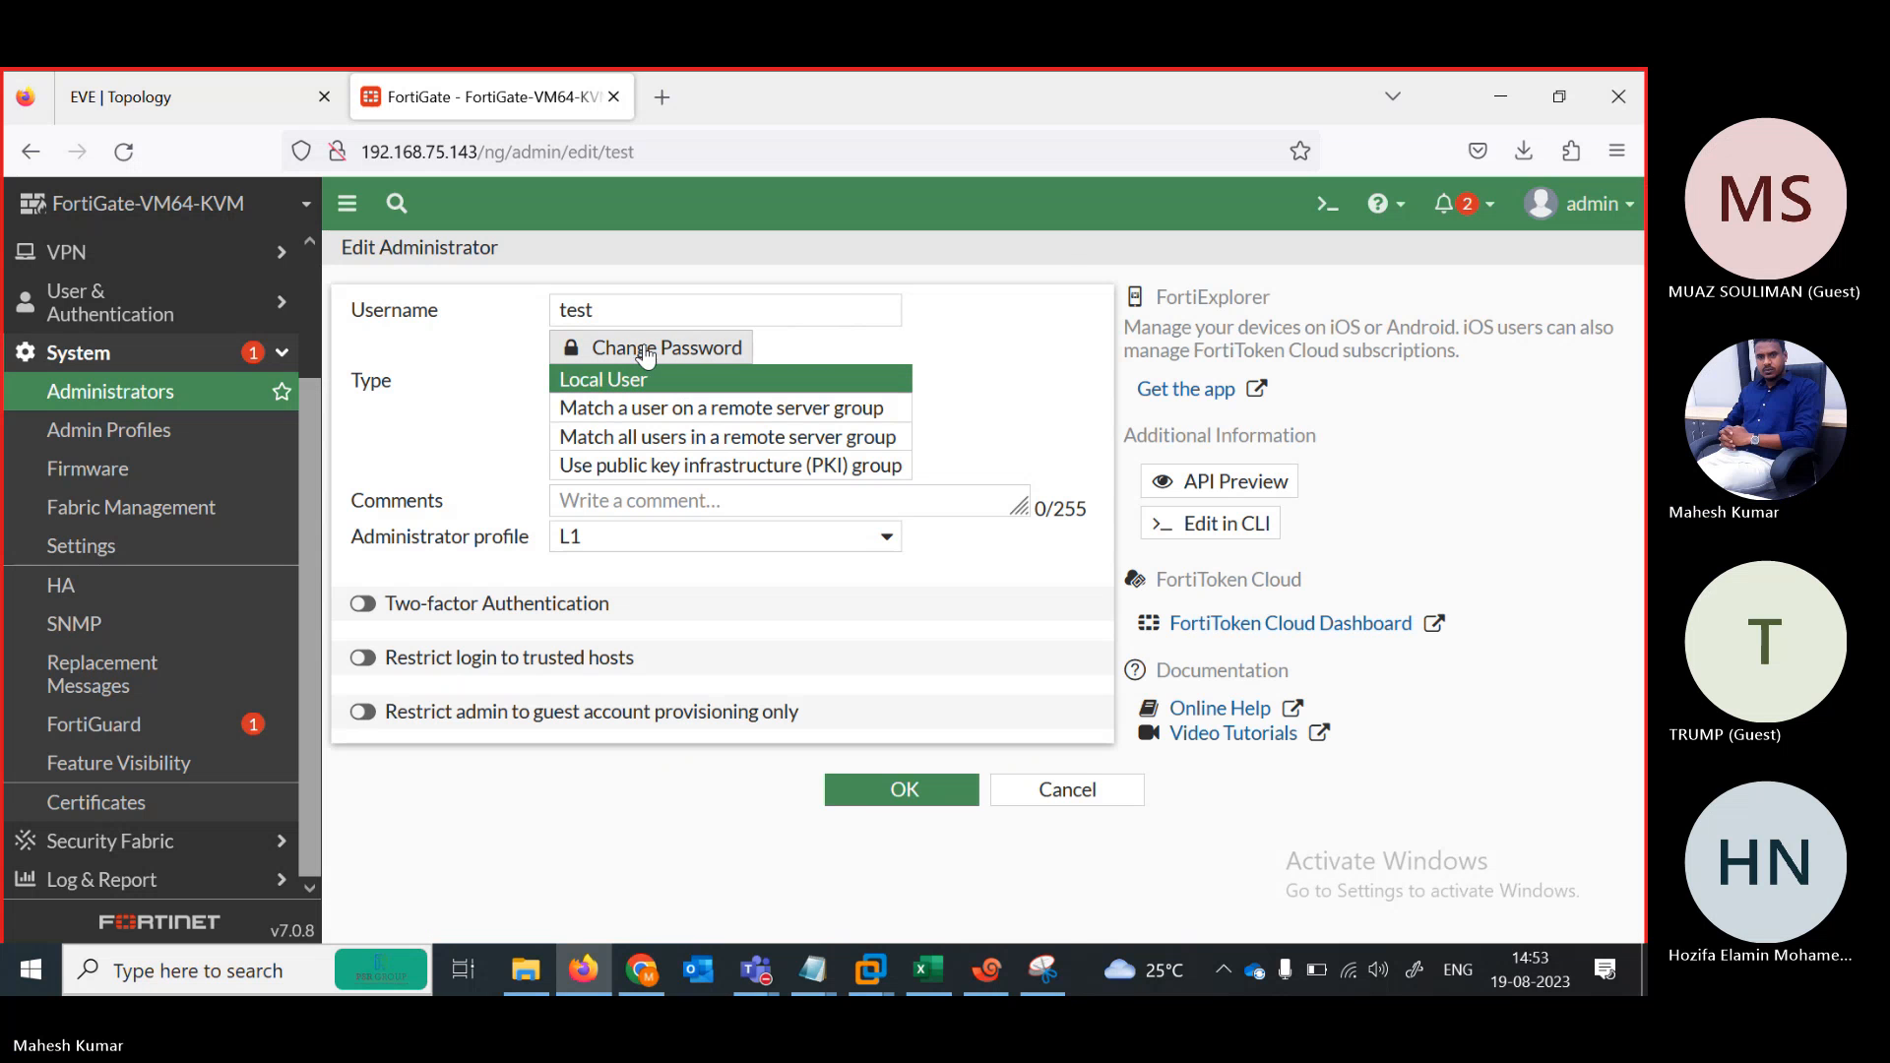
{"action": "left_click", "coordinate": [645, 349]}
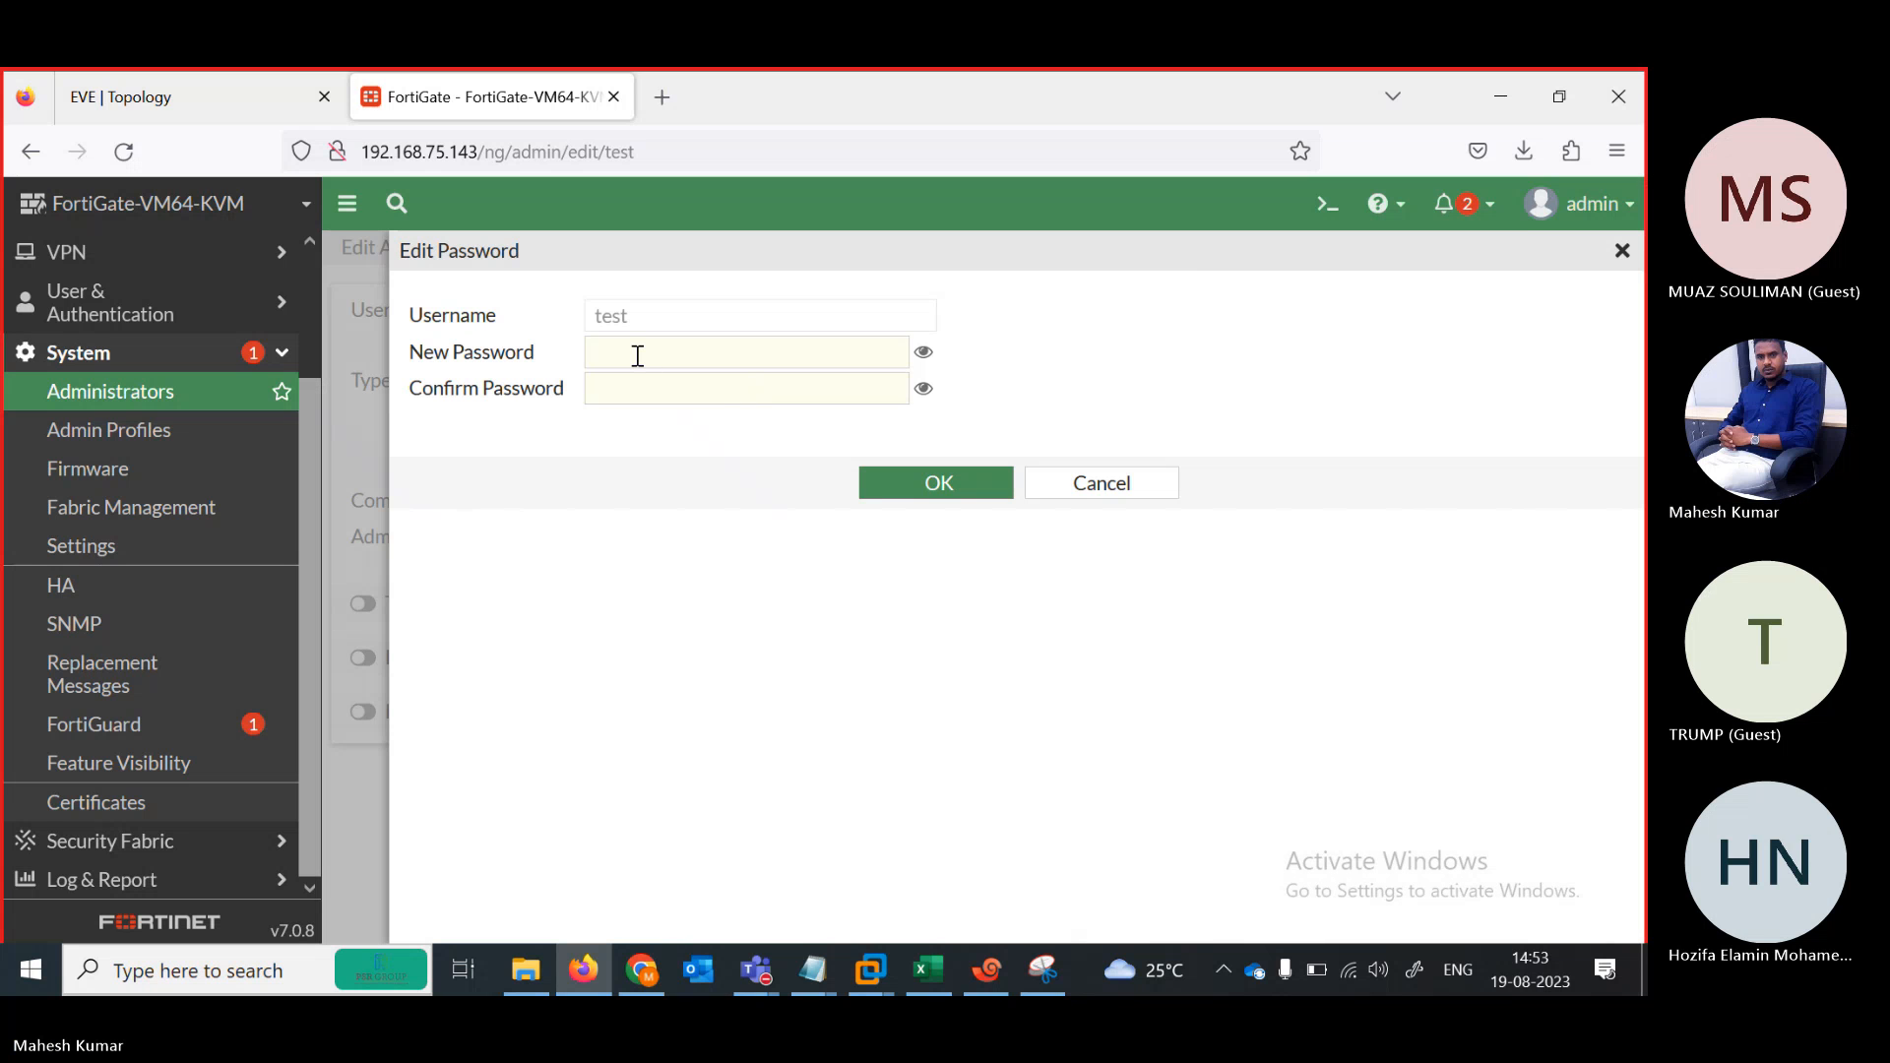
{"action": "left_click", "coordinate": [638, 355]}
{"action": "type", "text": "aaa"}
{"action": "key", "text": "Tab"}
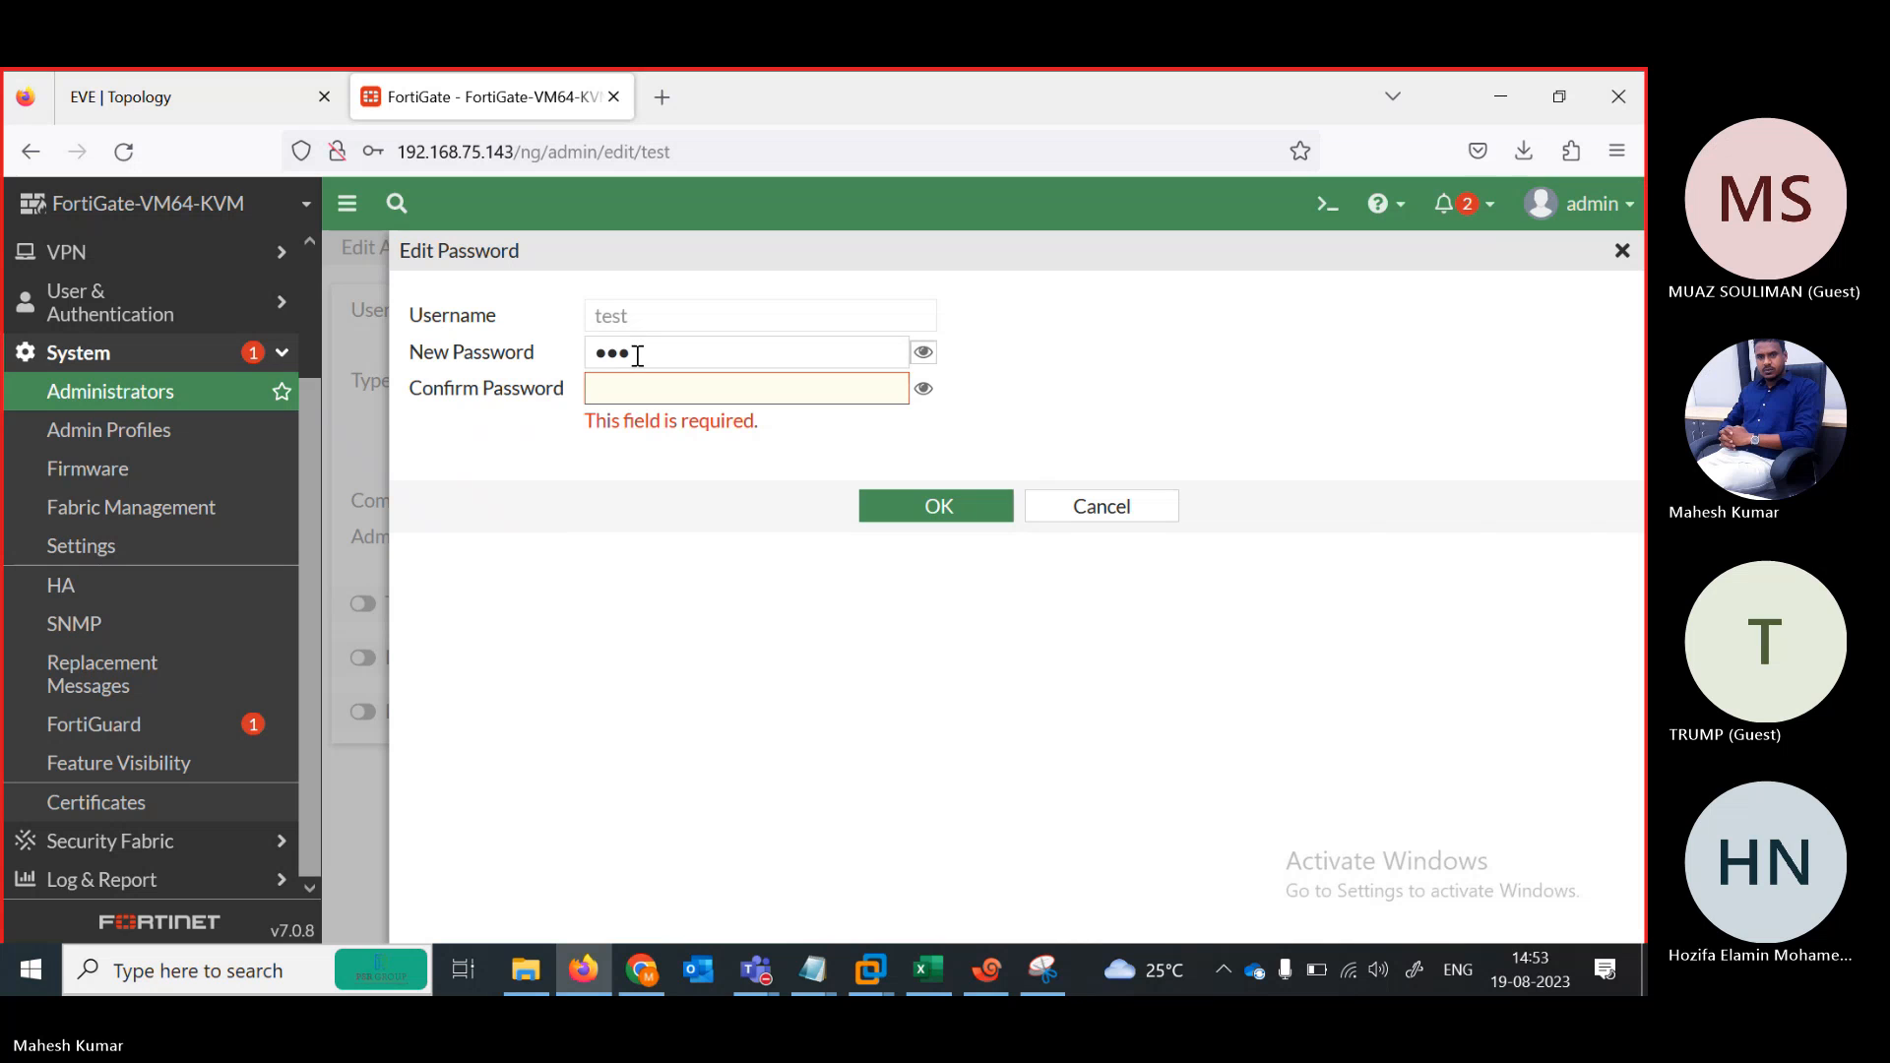
{"action": "left_click", "coordinate": [663, 403]}
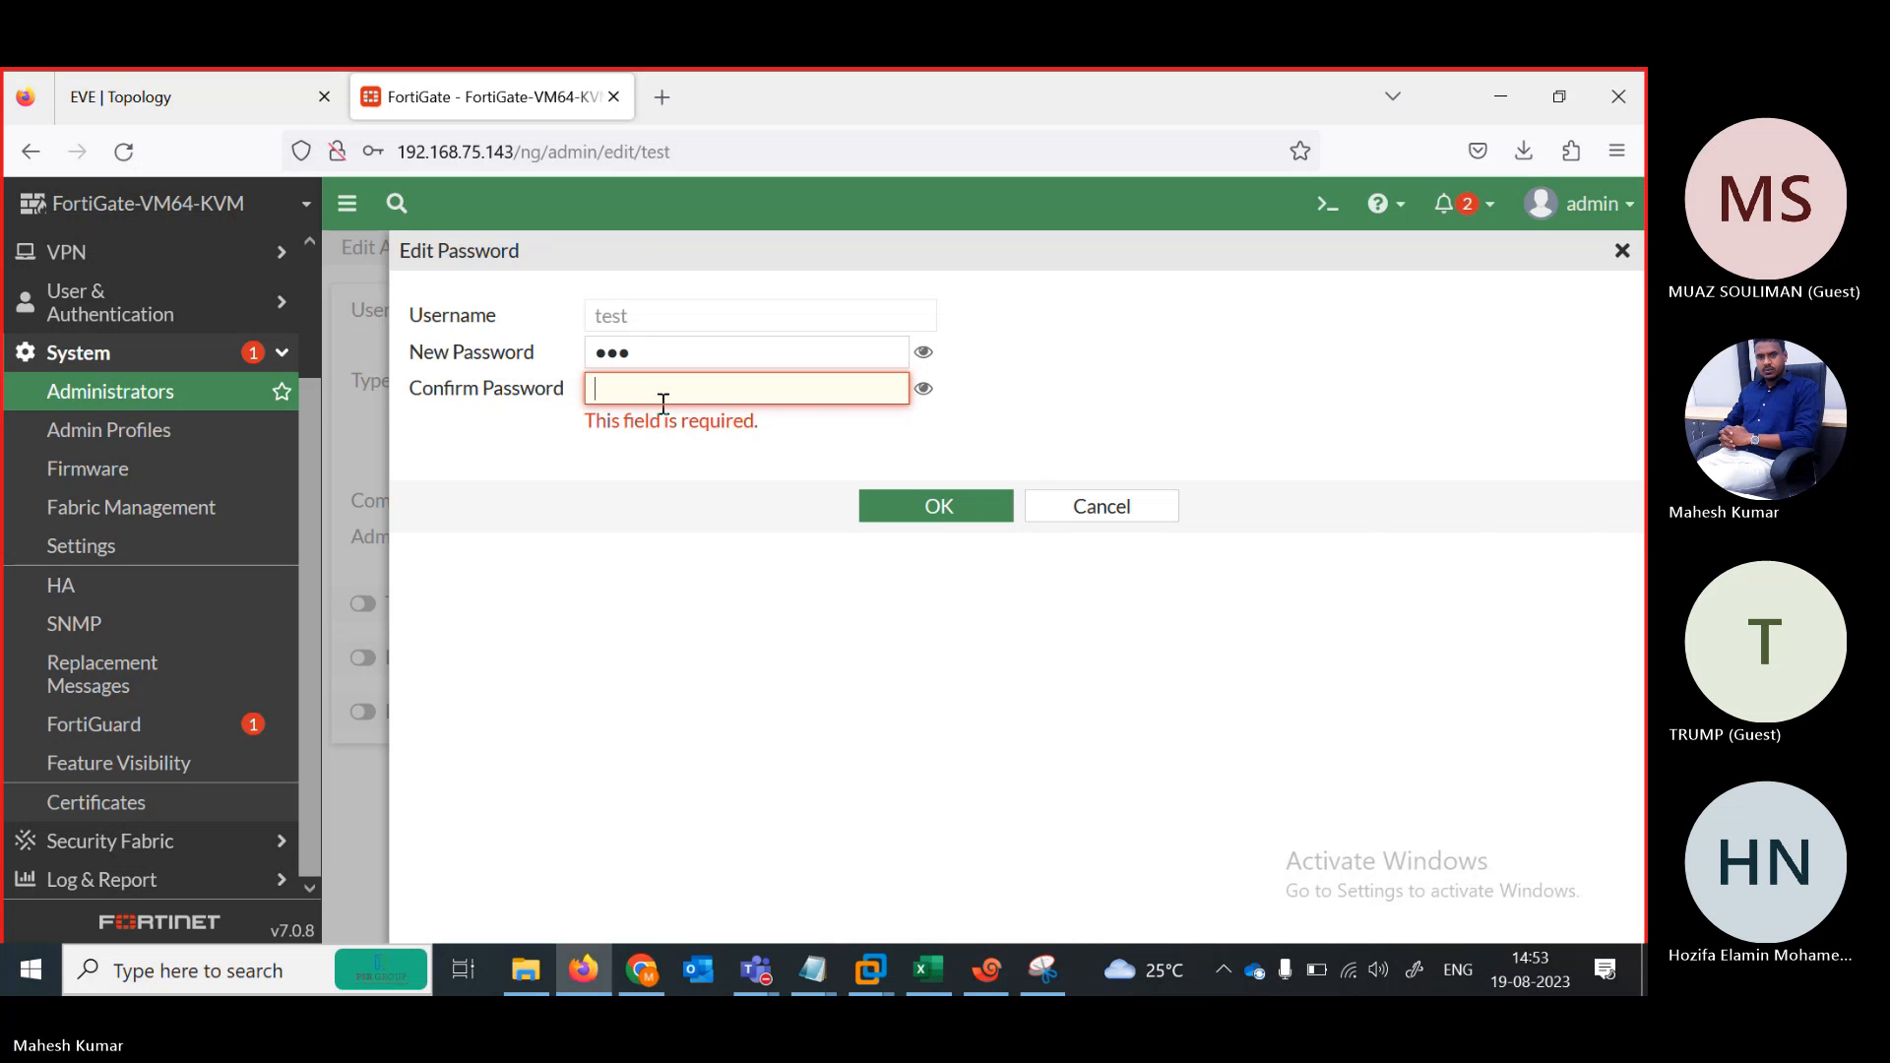
{"action": "type", "text": "aaa"}
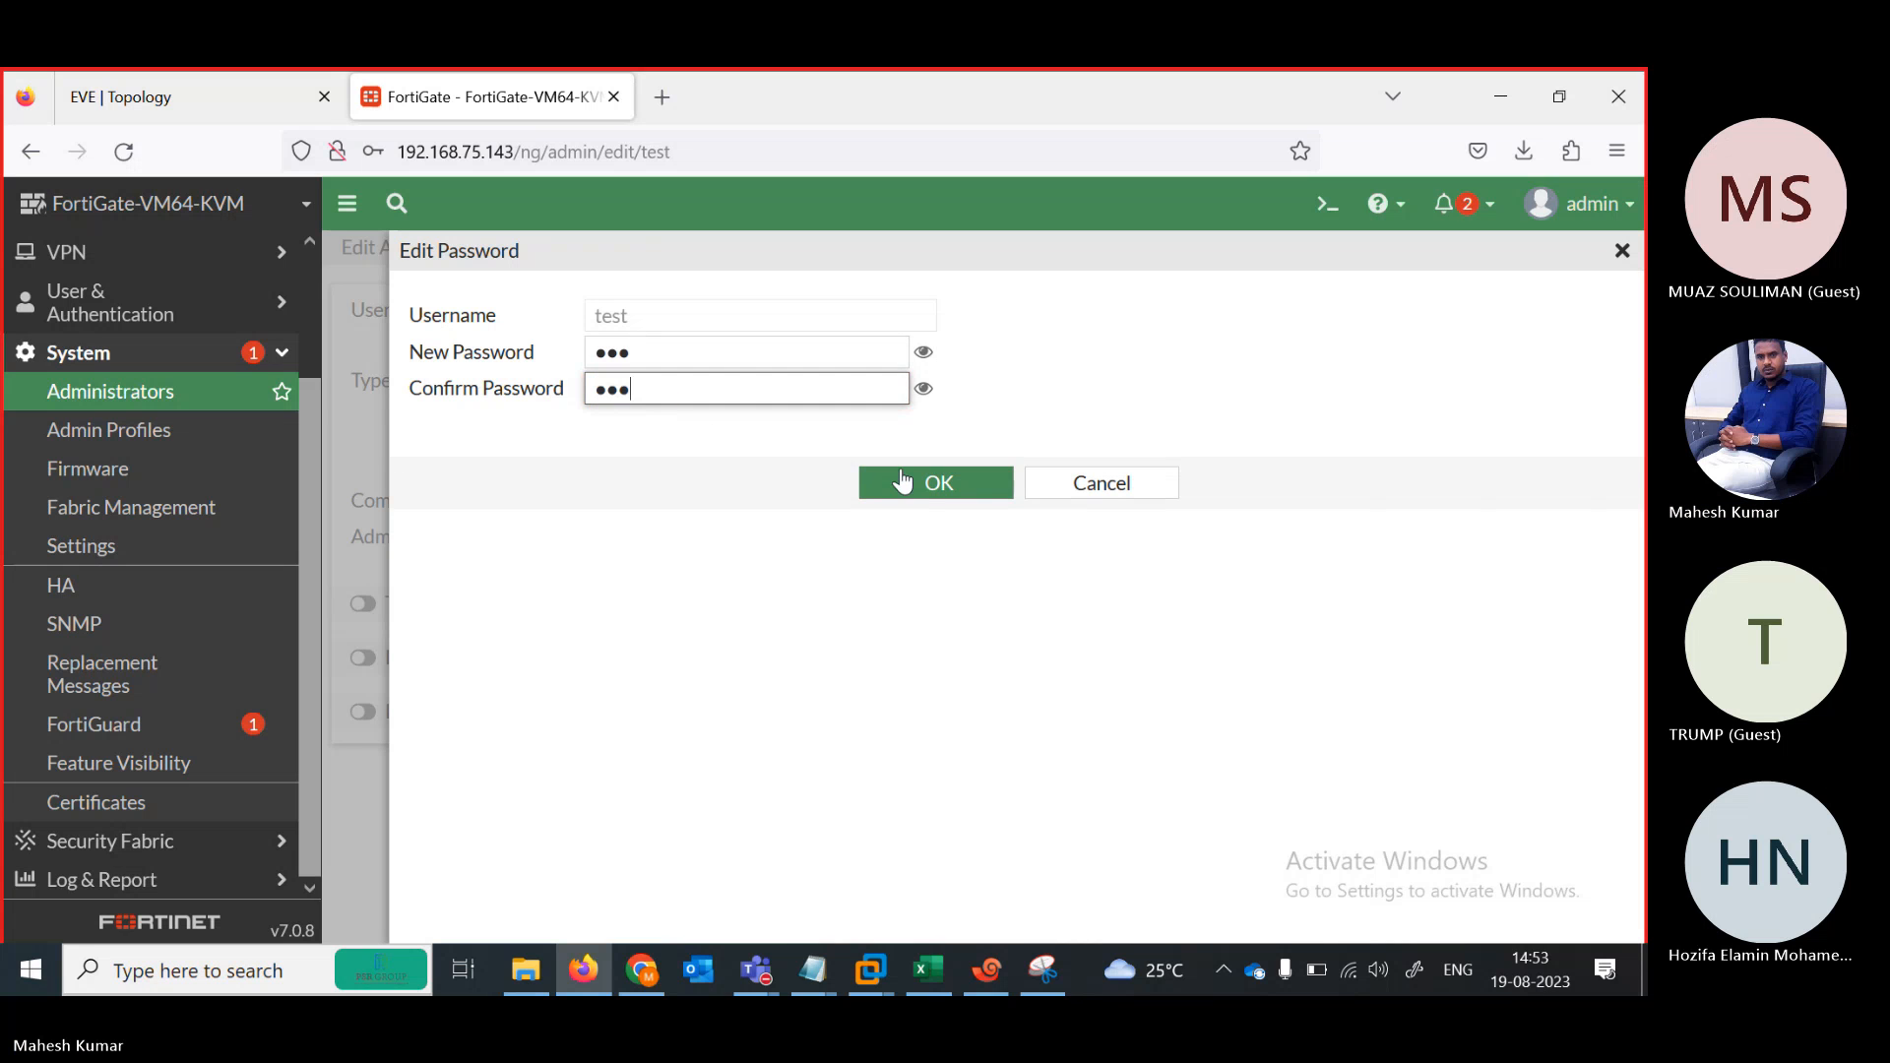
{"action": "left_click", "coordinate": [903, 481]}
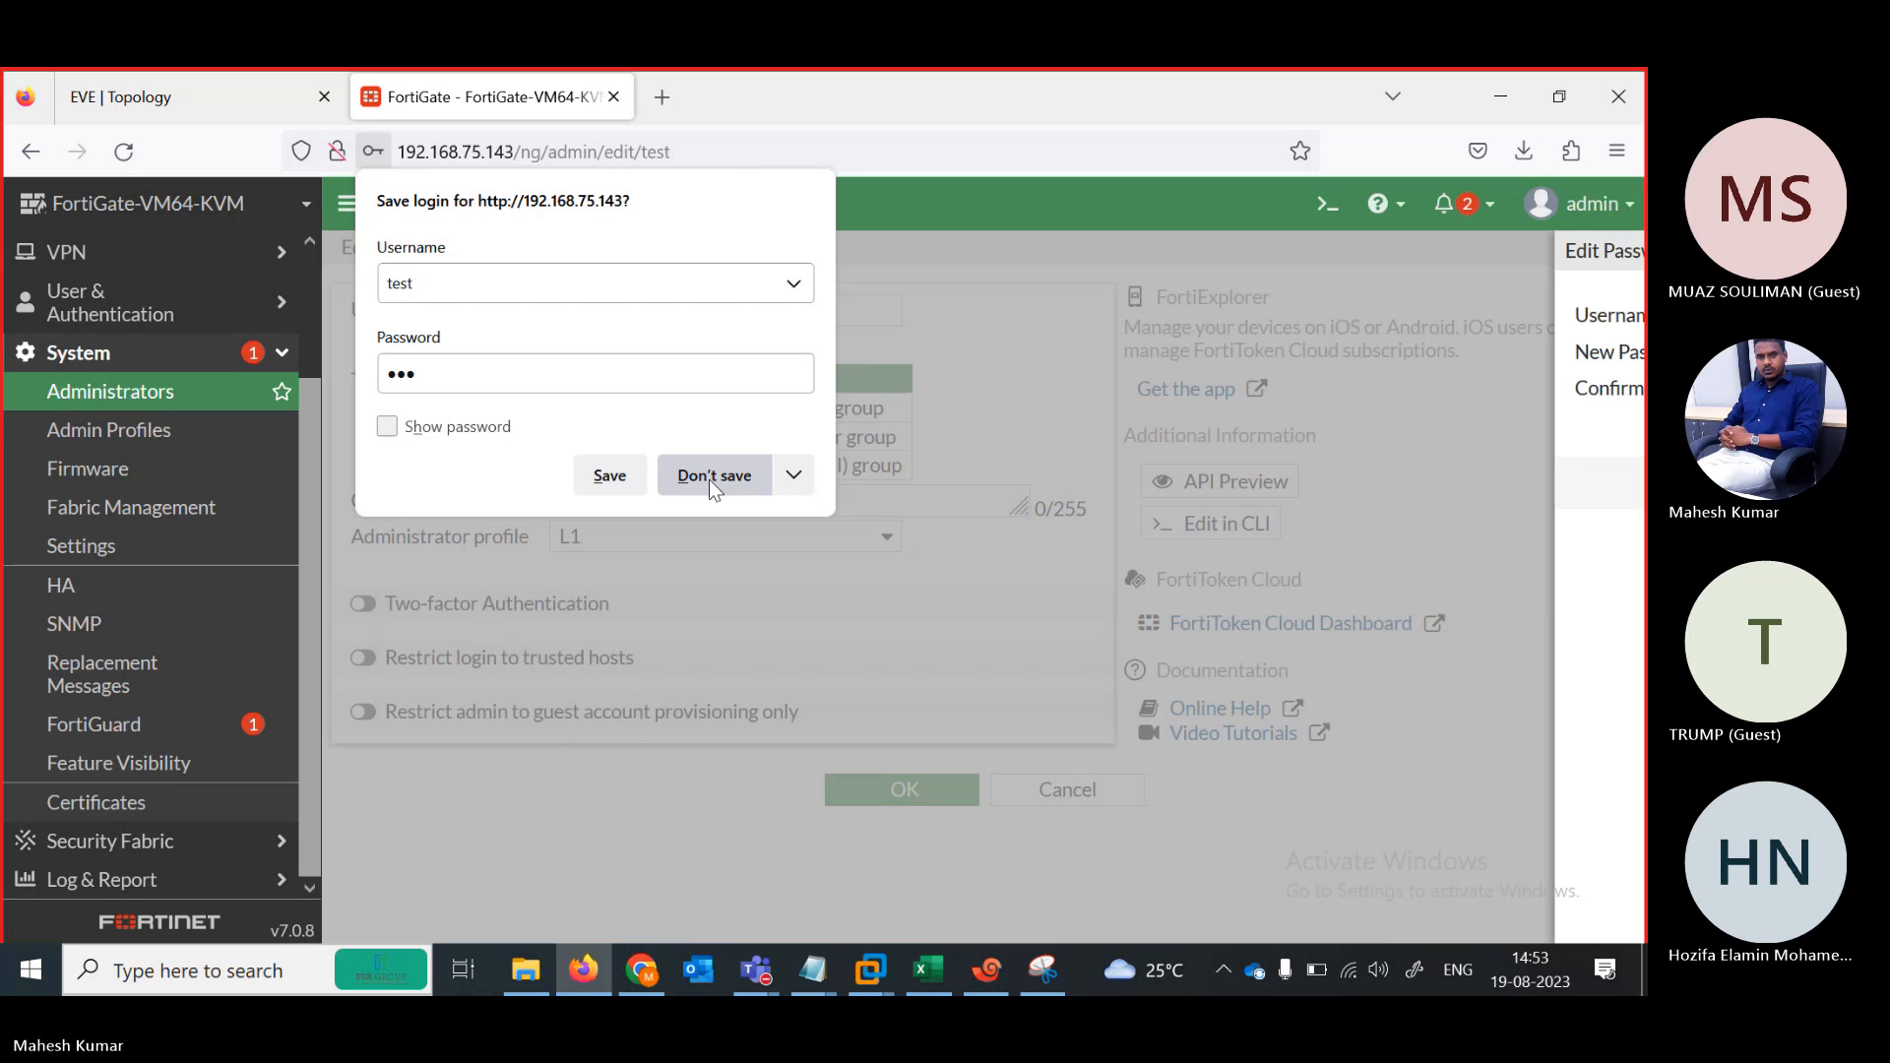
{"action": "left_click", "coordinate": [710, 481]}
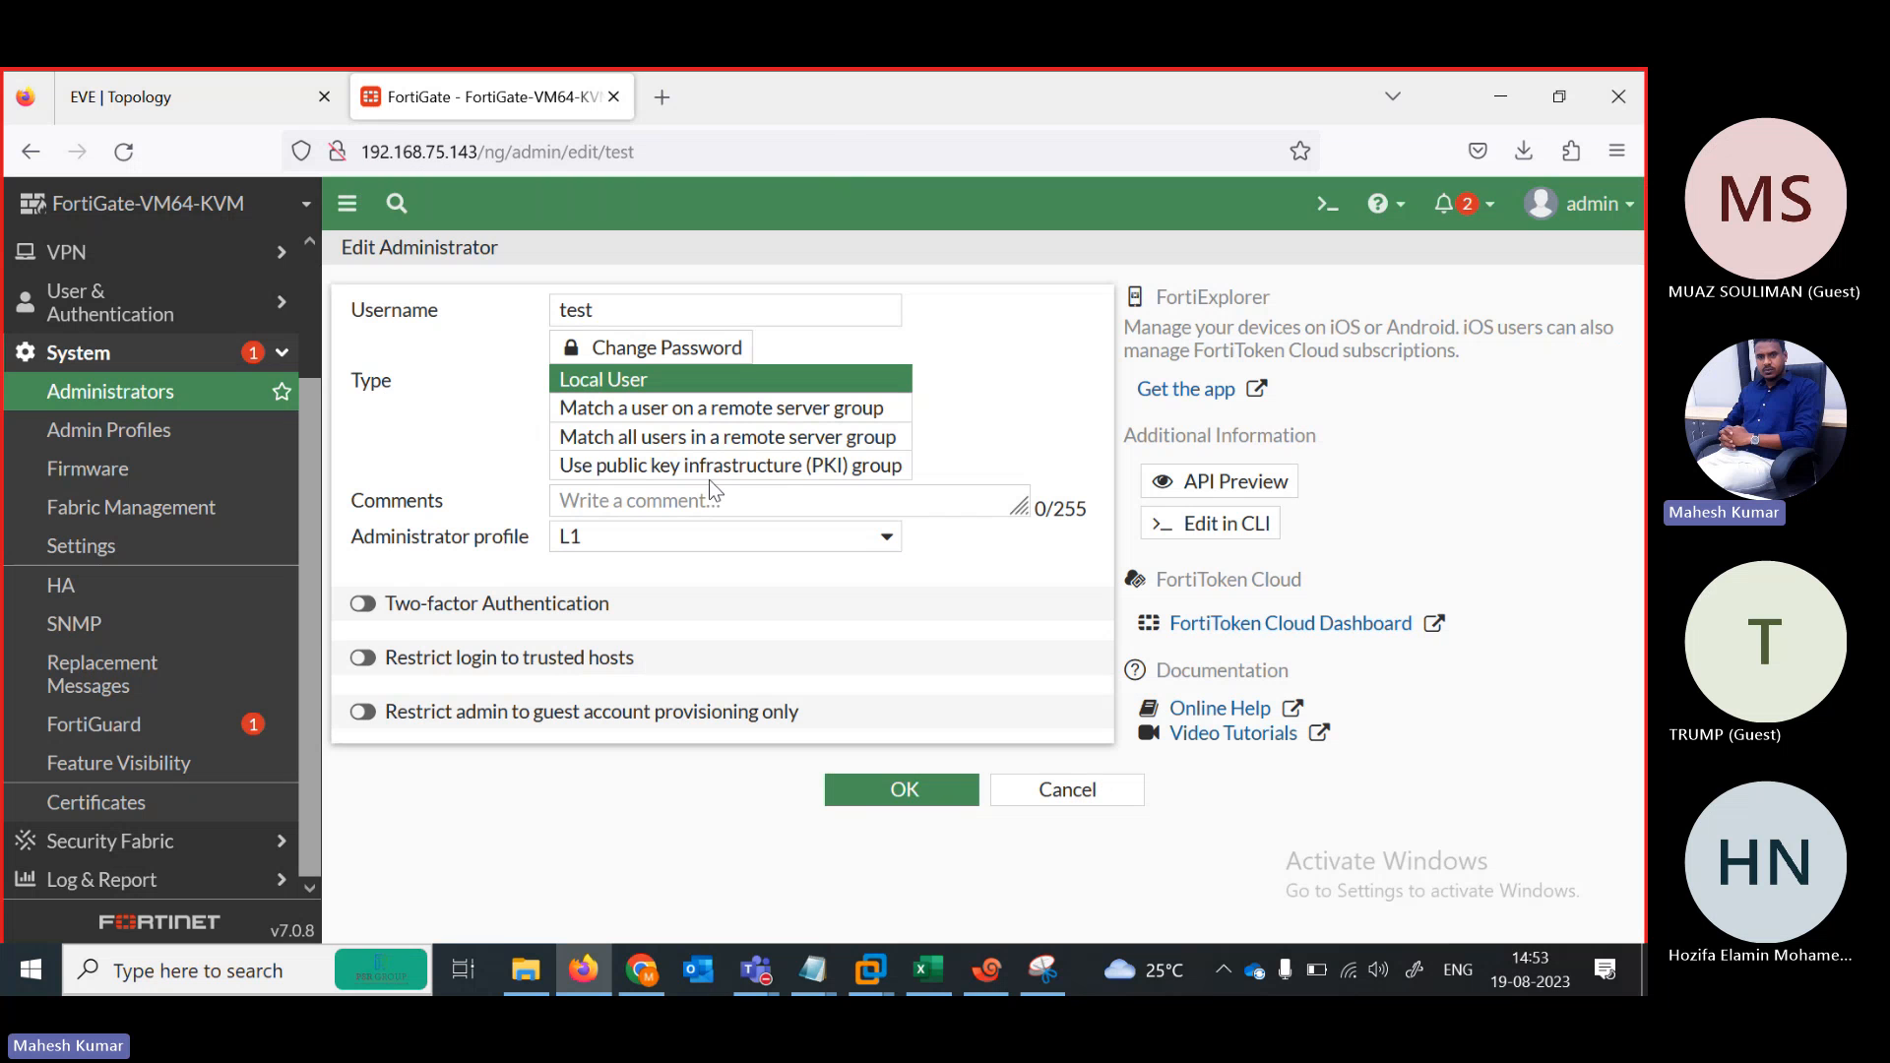
{"action": "left_click", "coordinate": [894, 792]}
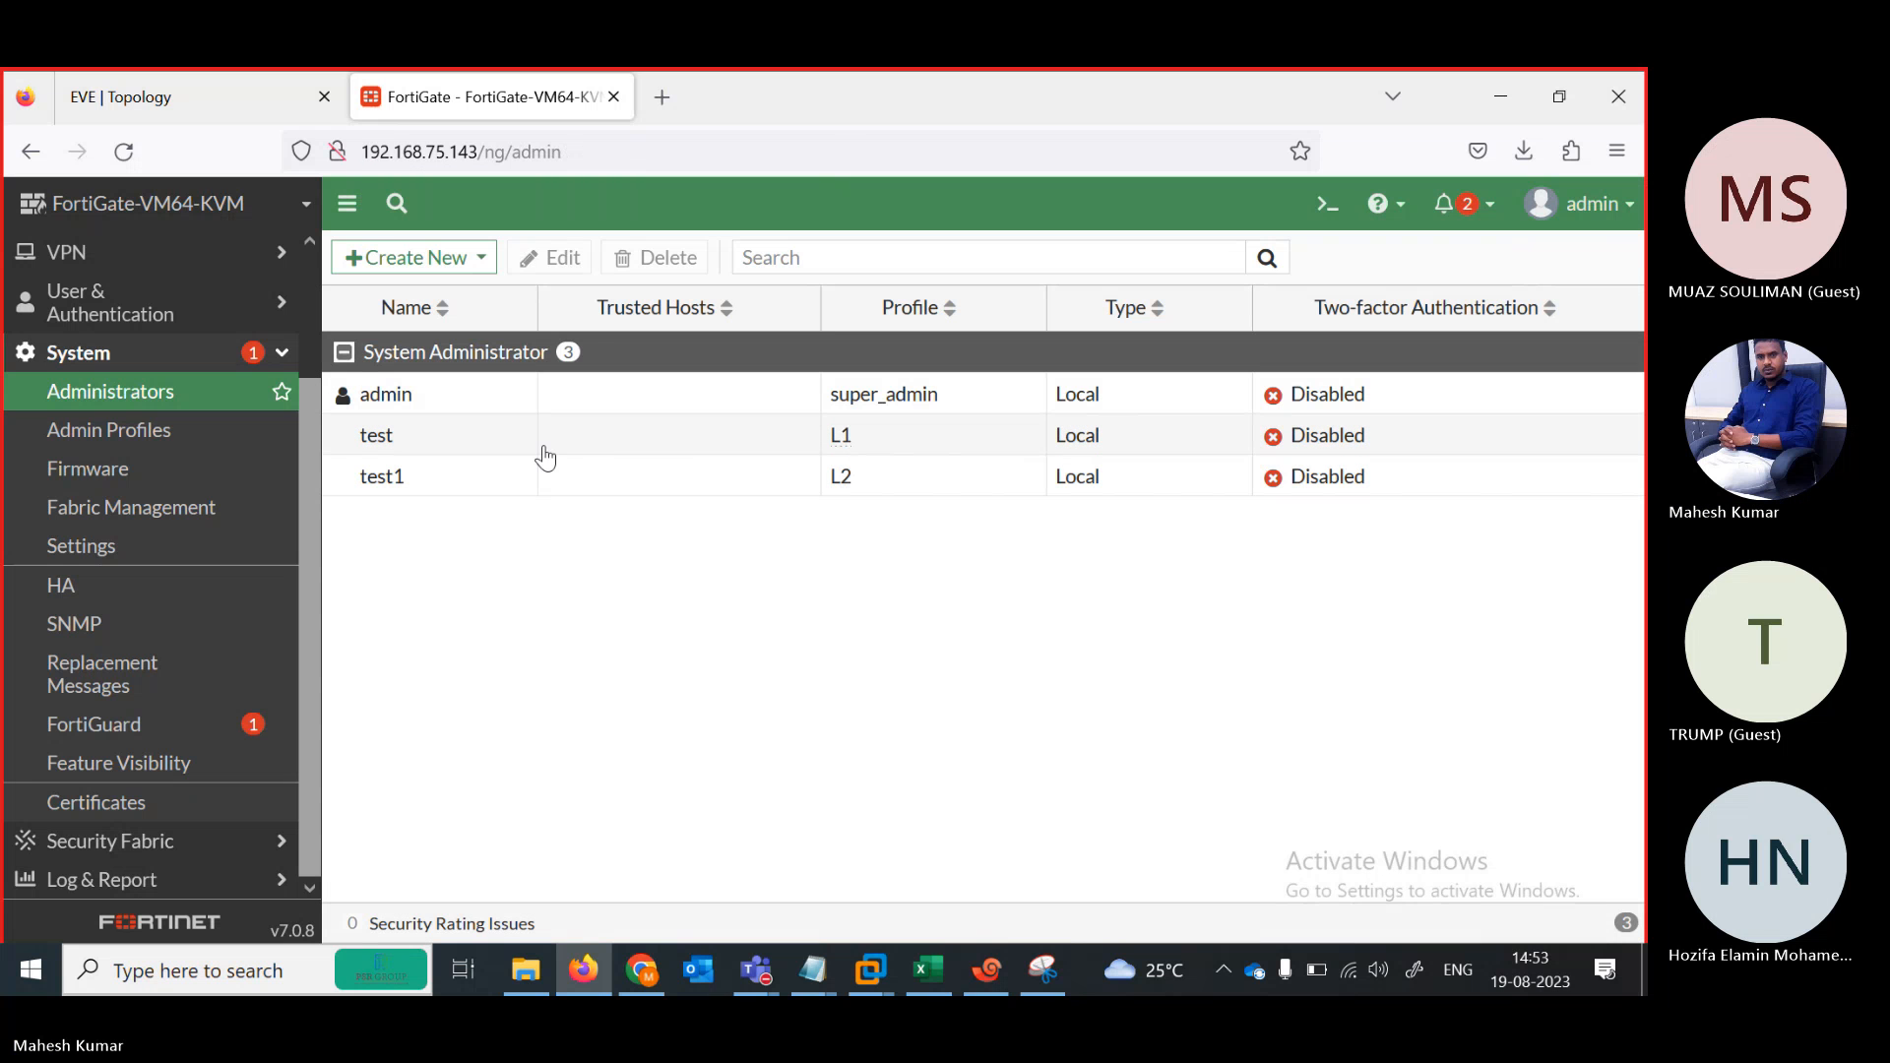
Give administrator test1 a new confirmed password, decline the browser prompt, and save
{"action": "left_click", "coordinate": [456, 479]}
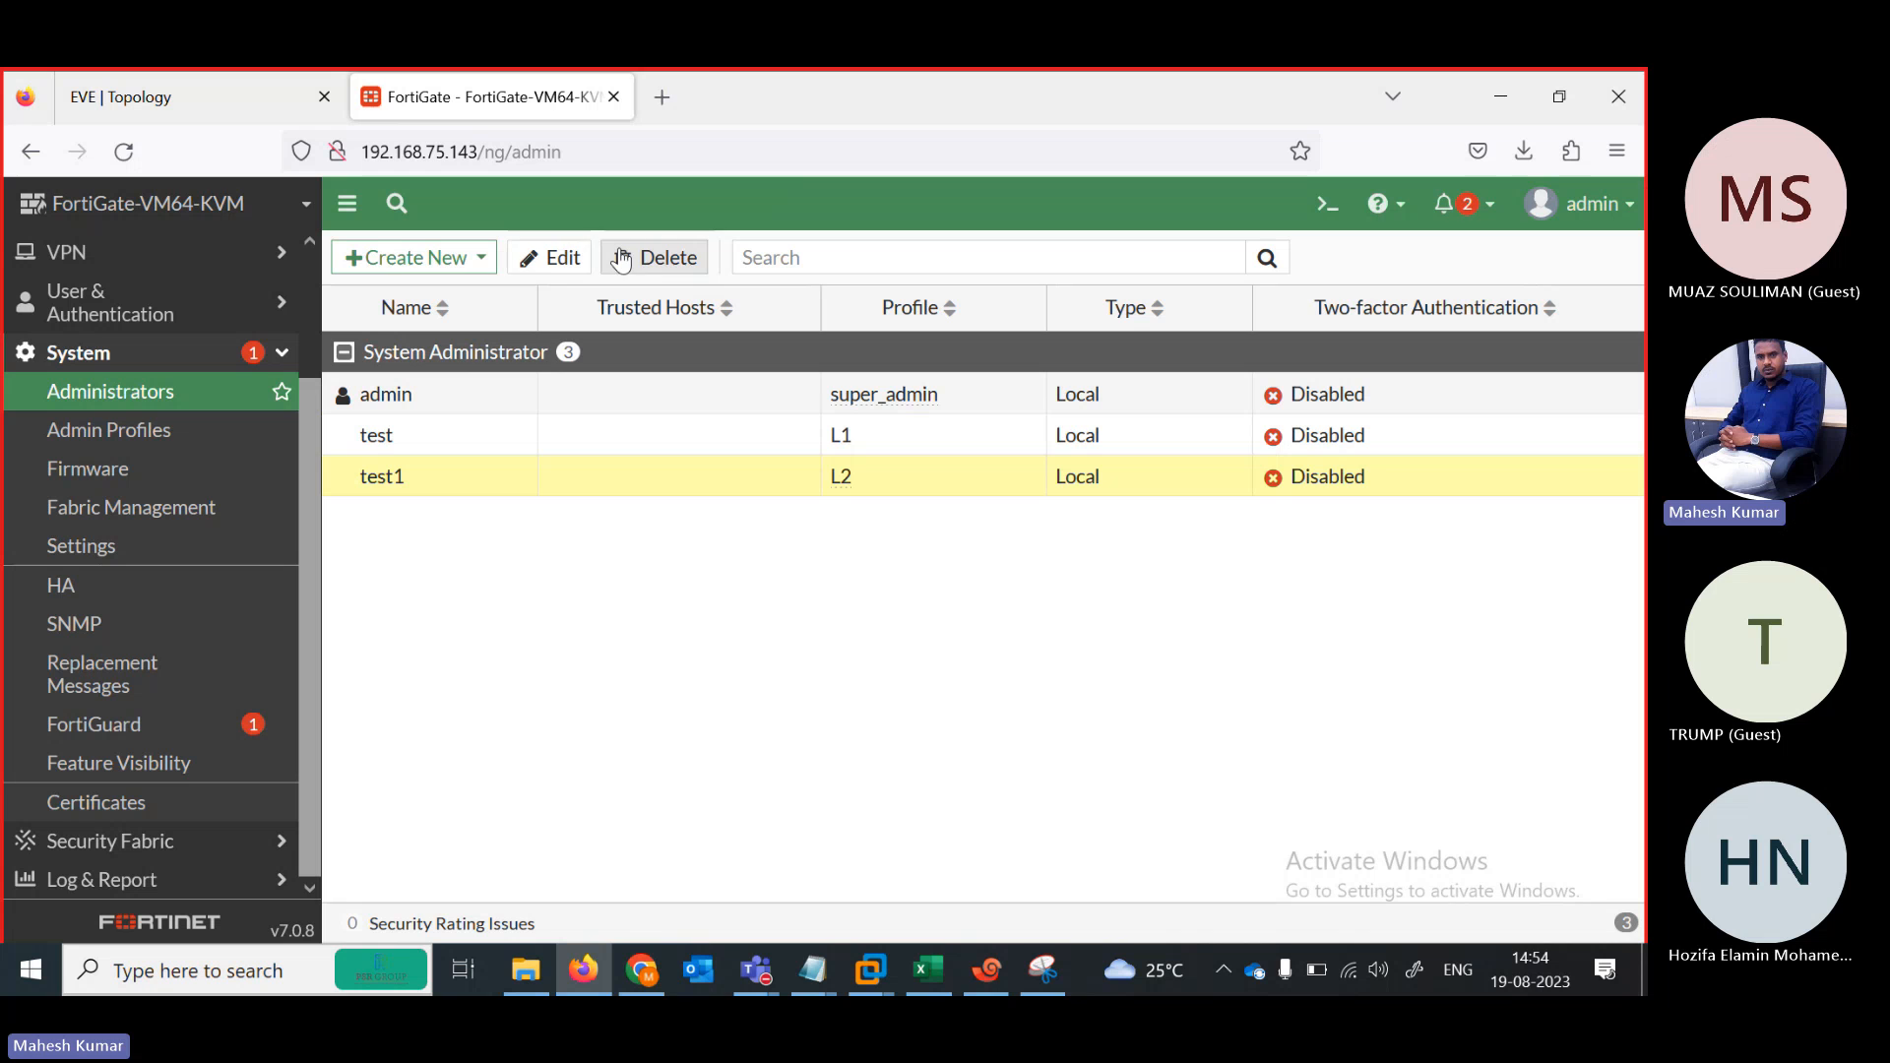
{"action": "left_click", "coordinate": [554, 260]}
{"action": "left_click", "coordinate": [610, 358]}
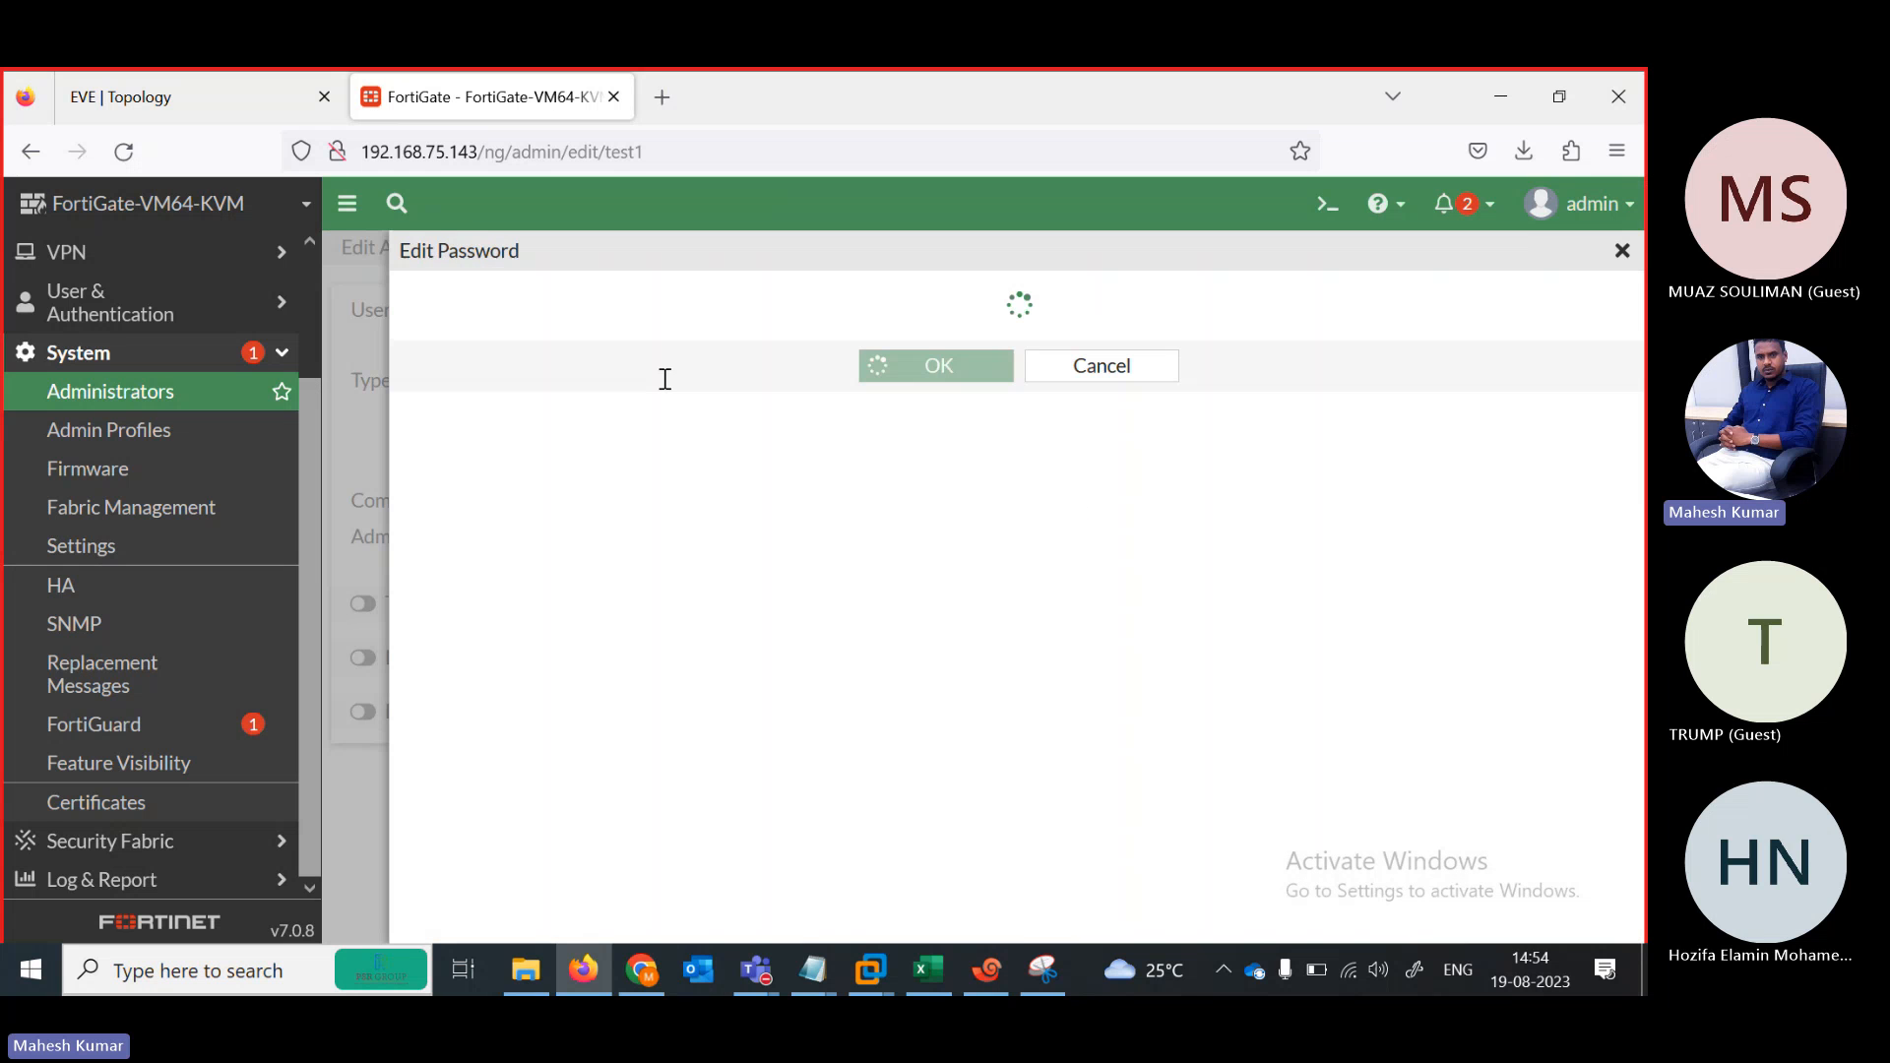
{"action": "left_click", "coordinate": [618, 356]}
{"action": "type", "text": "•••"}
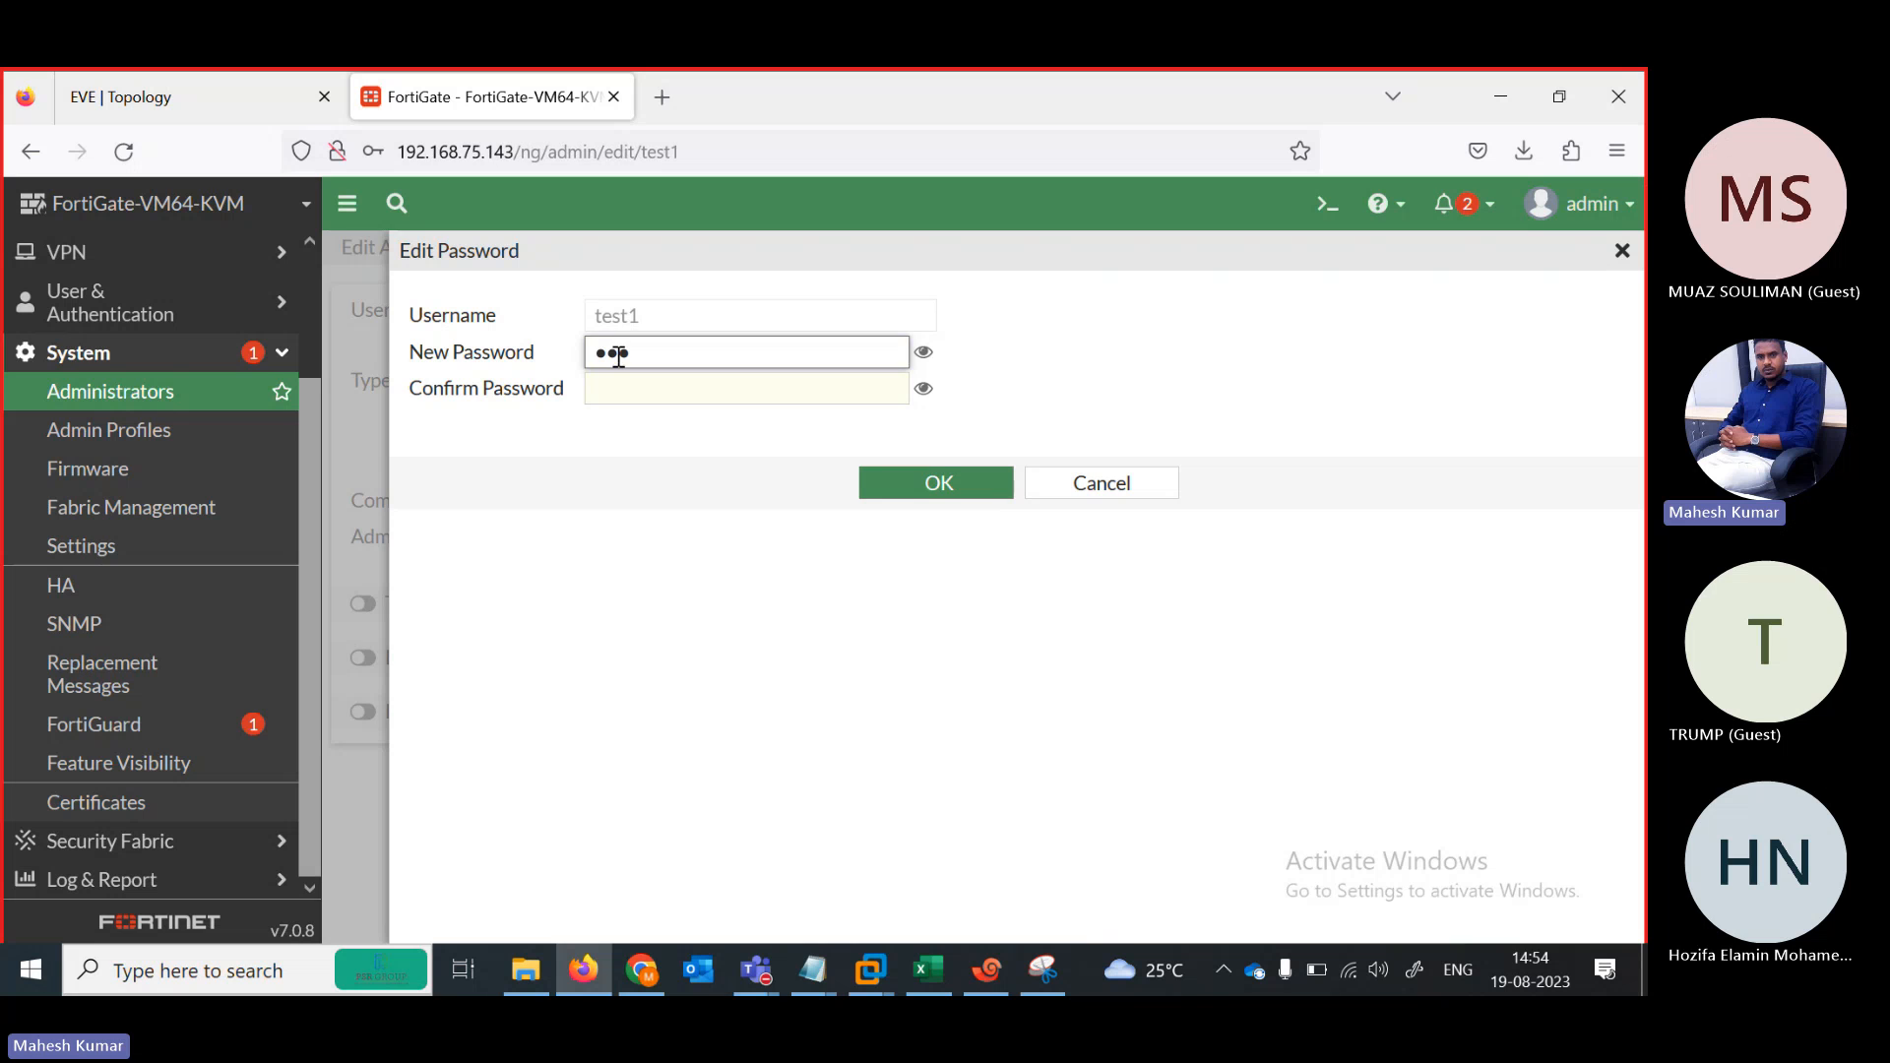
{"action": "key", "text": "Tab"}
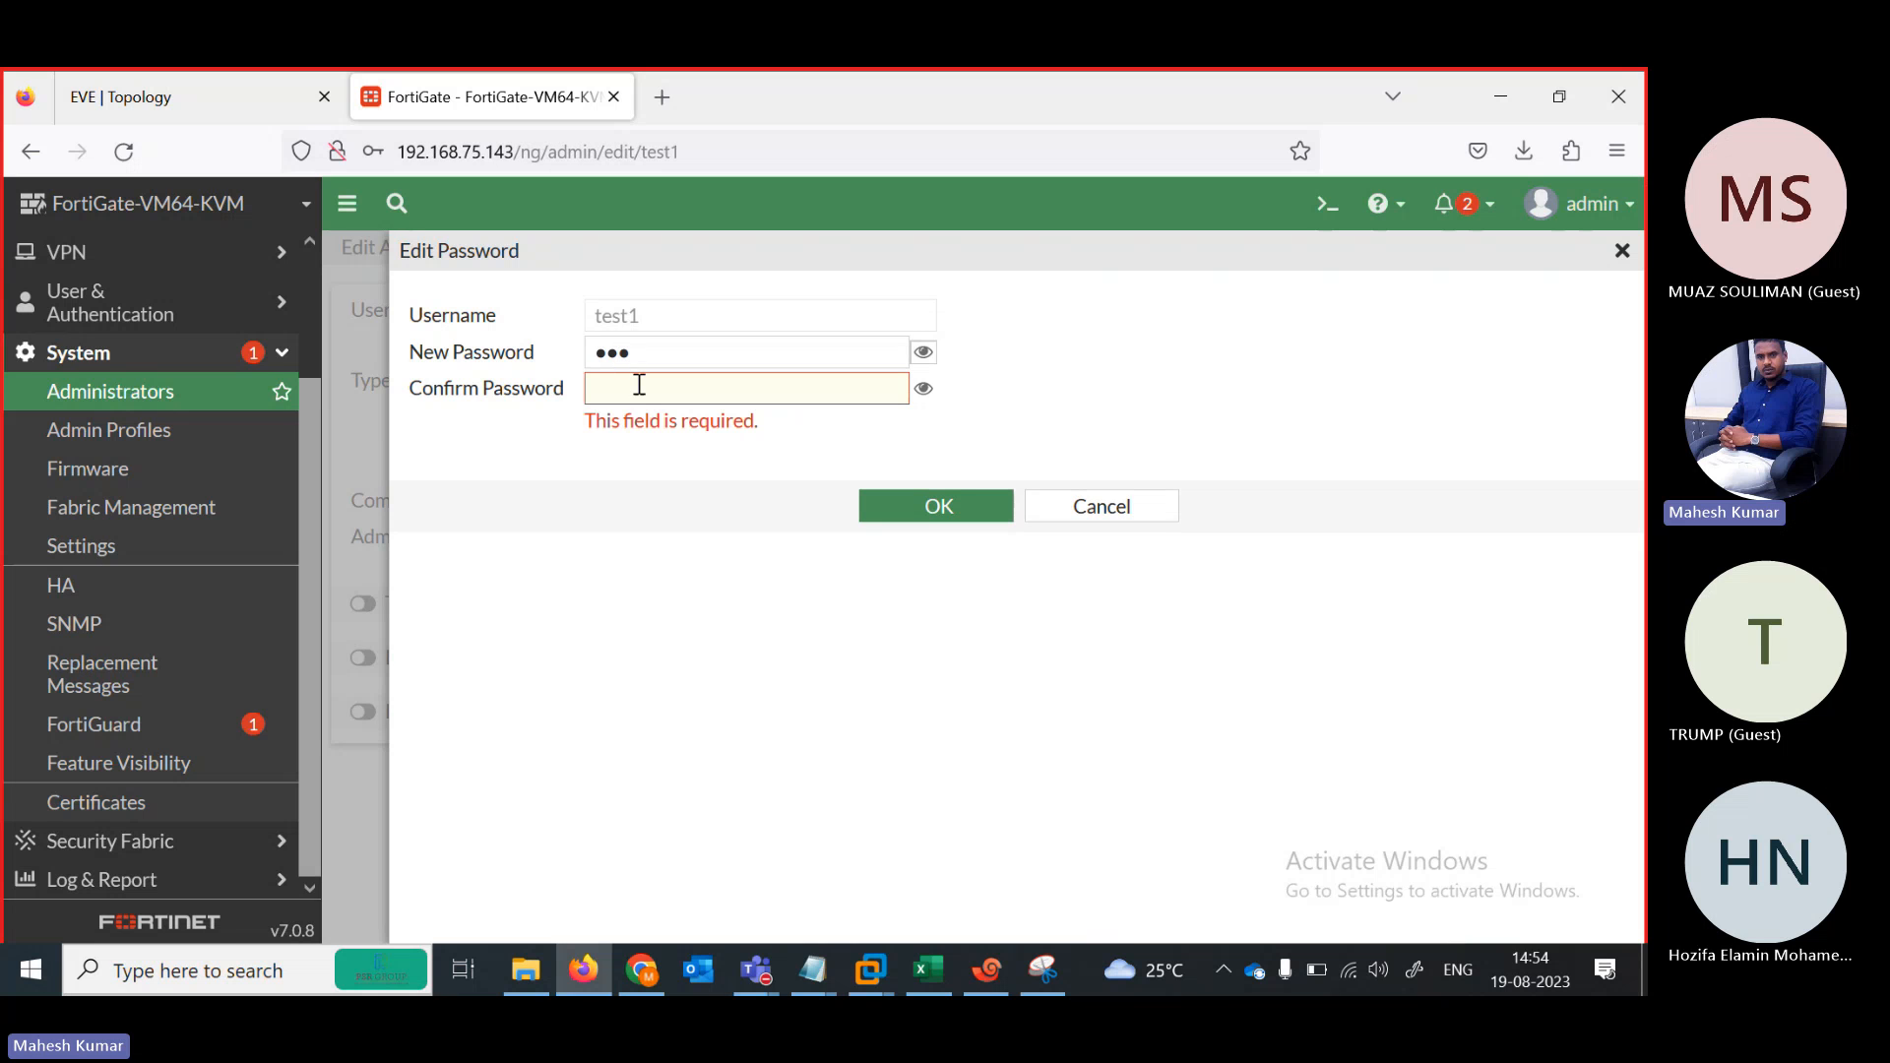
{"action": "left_click", "coordinate": [639, 385]}
{"action": "type", "text": "•••"}
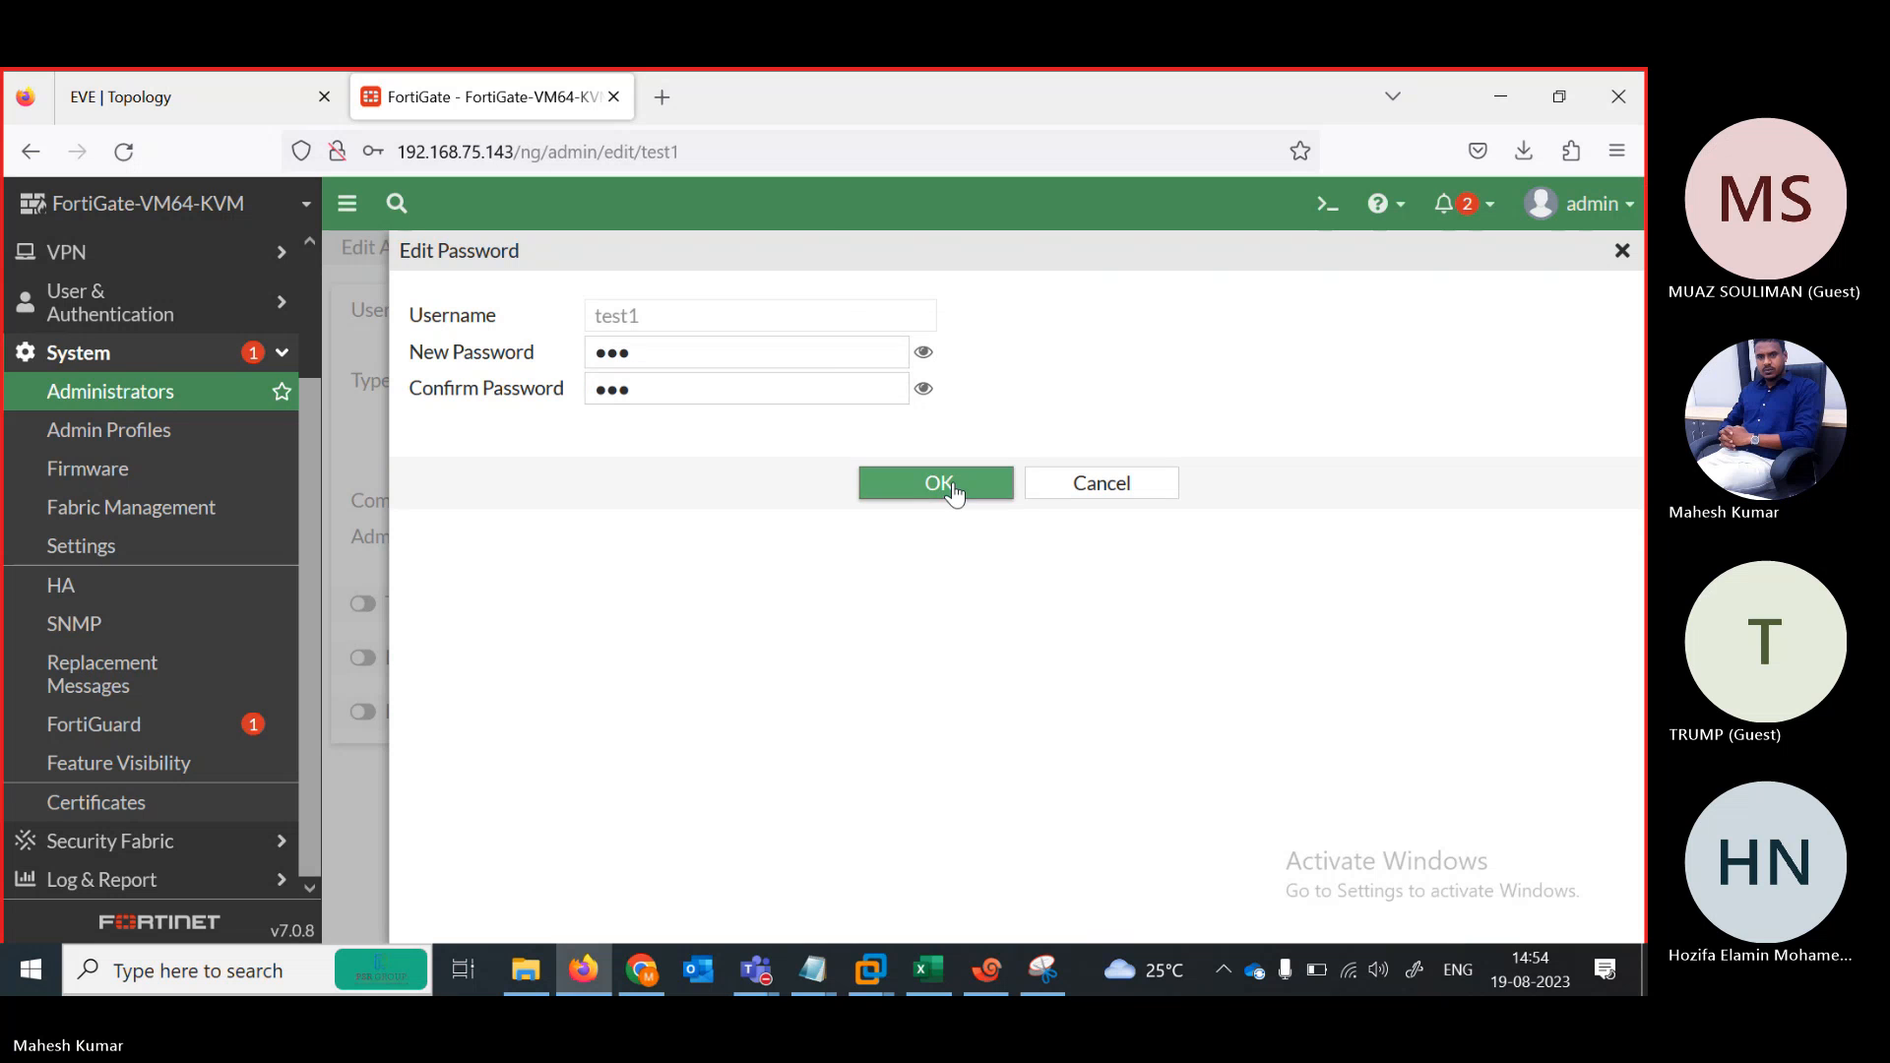
{"action": "left_click", "coordinate": [953, 482]}
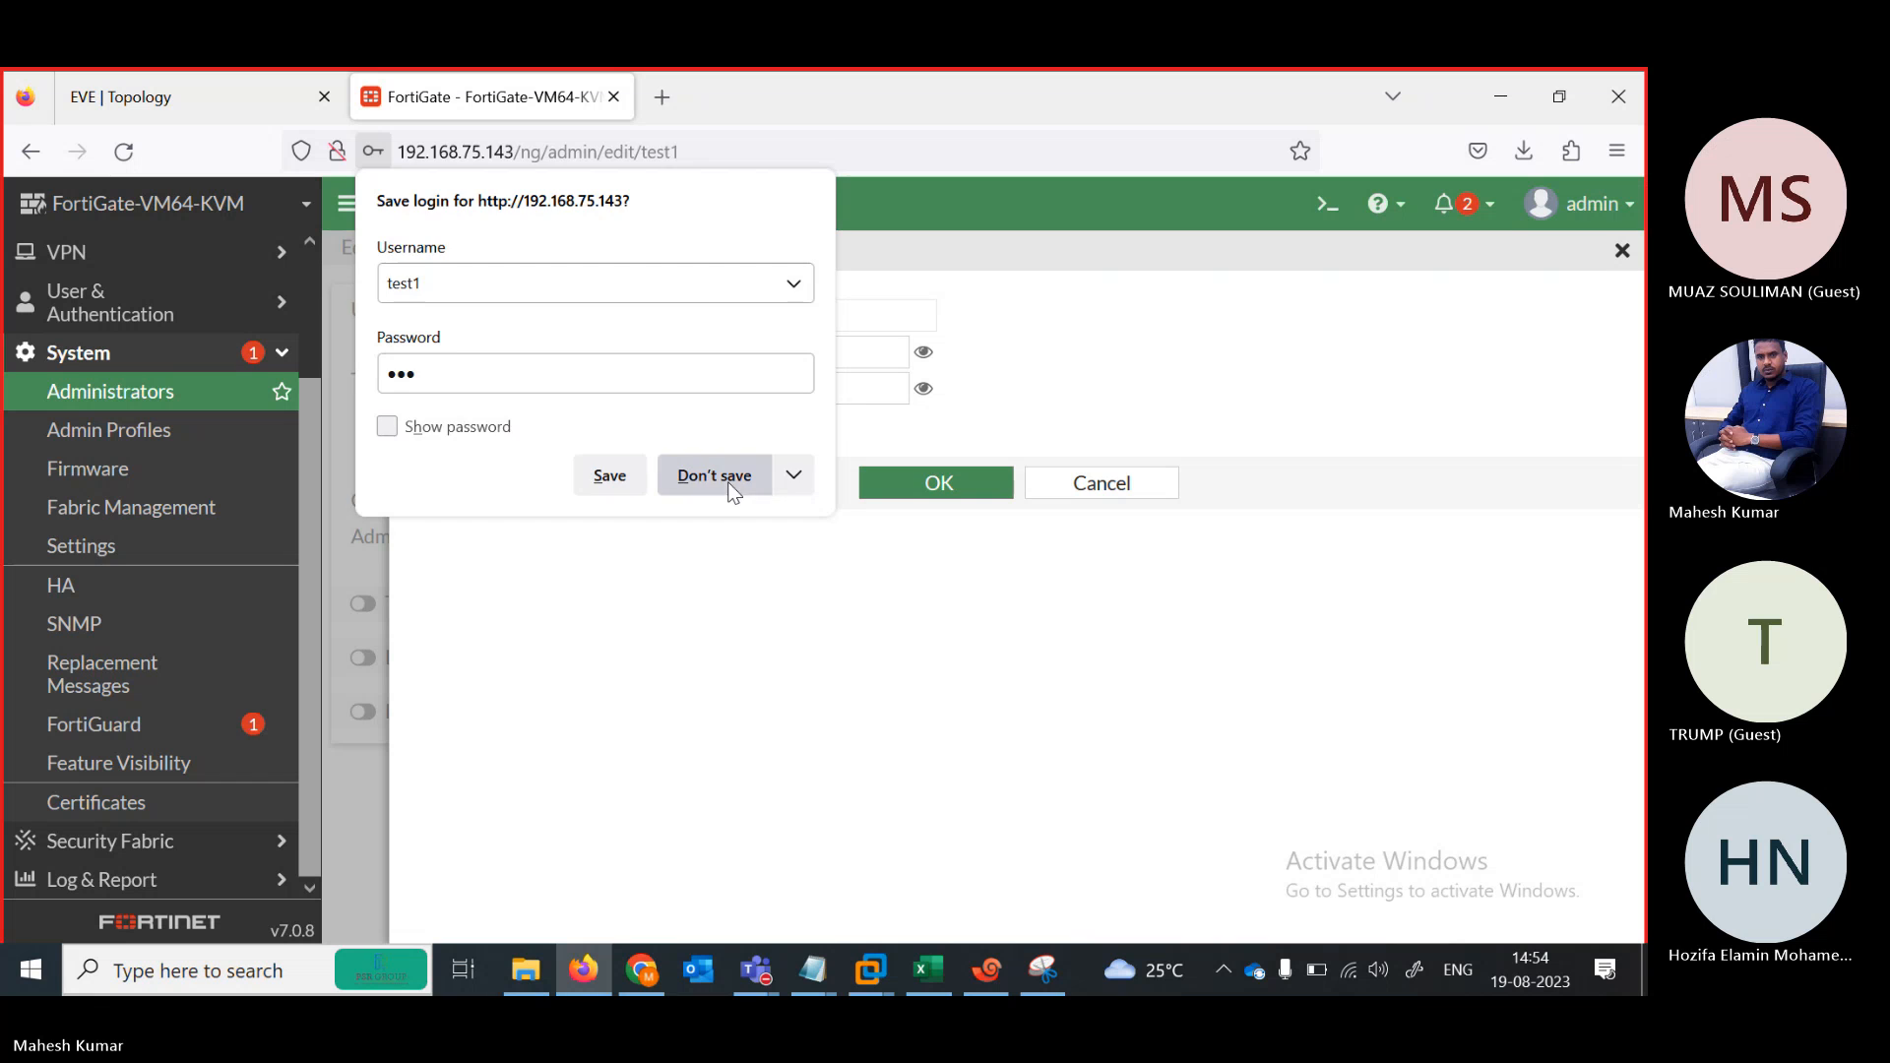
{"action": "left_click", "coordinate": [728, 482]}
{"action": "left_click", "coordinate": [918, 483]}
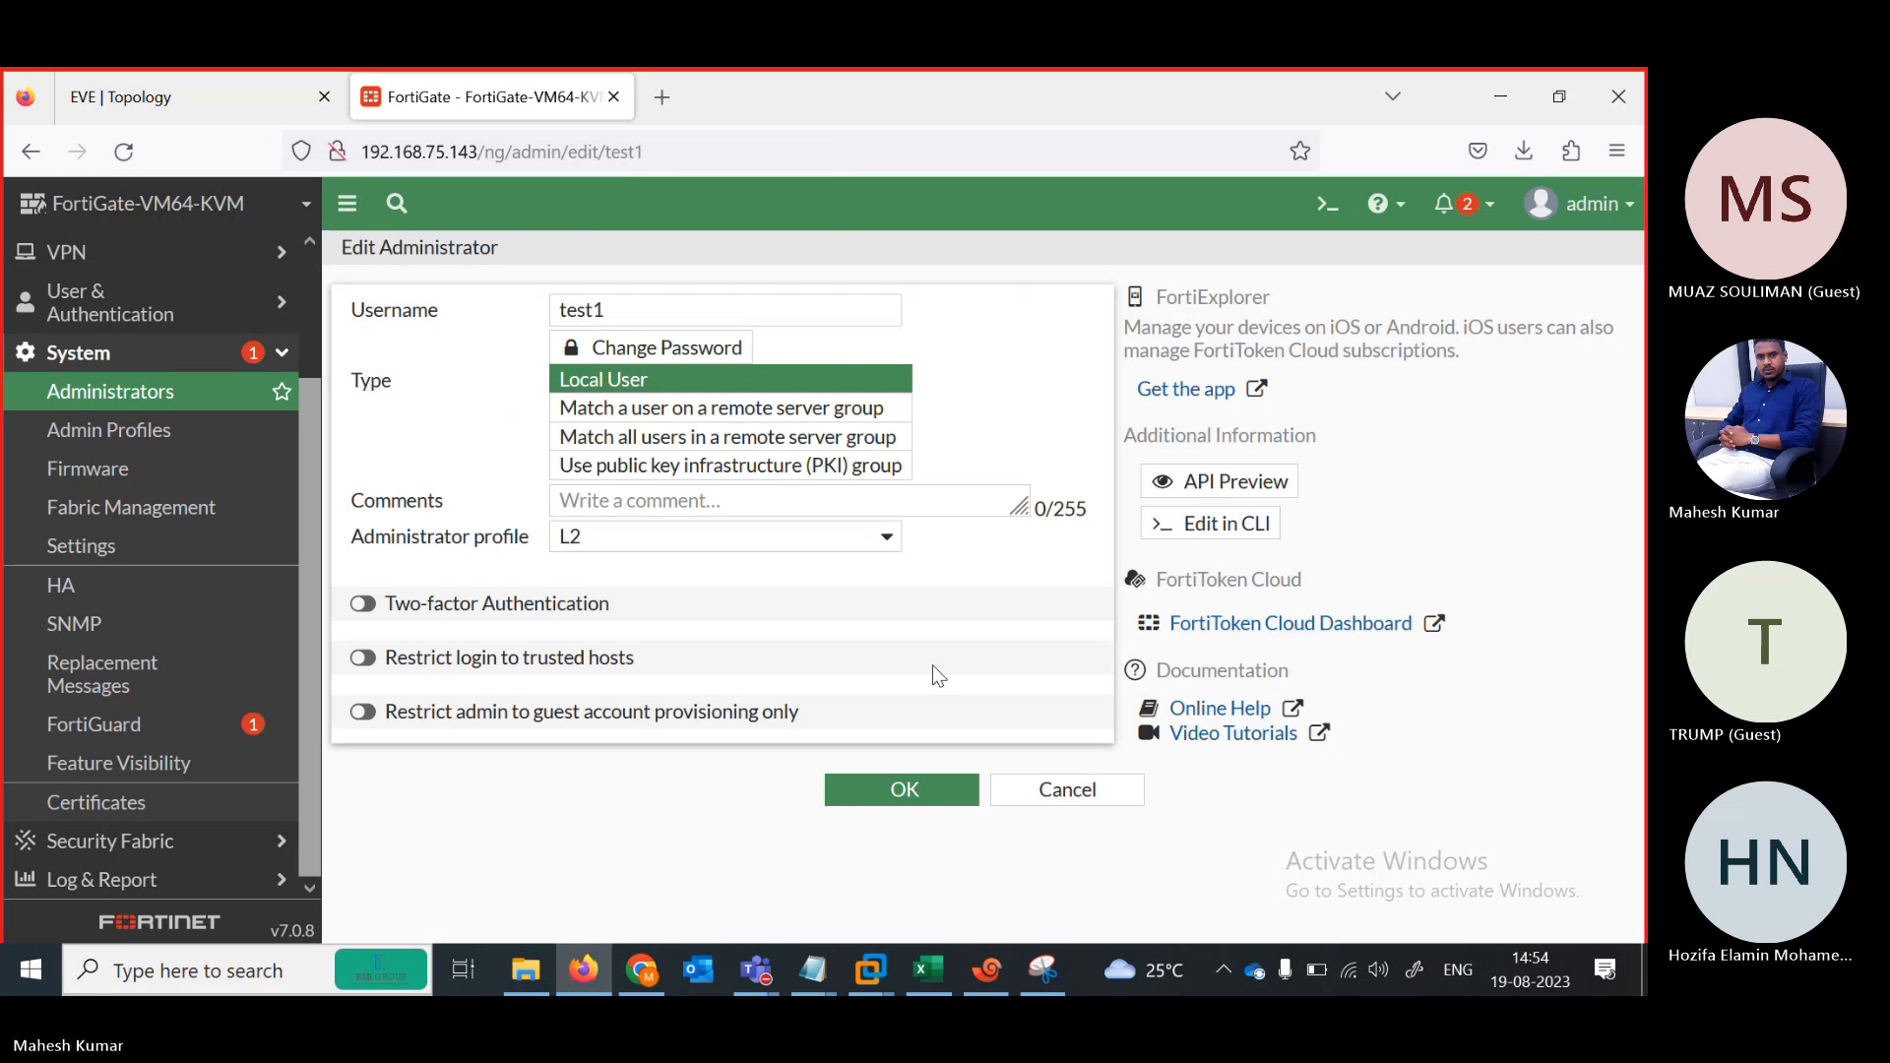
{"action": "left_click", "coordinate": [897, 795]}
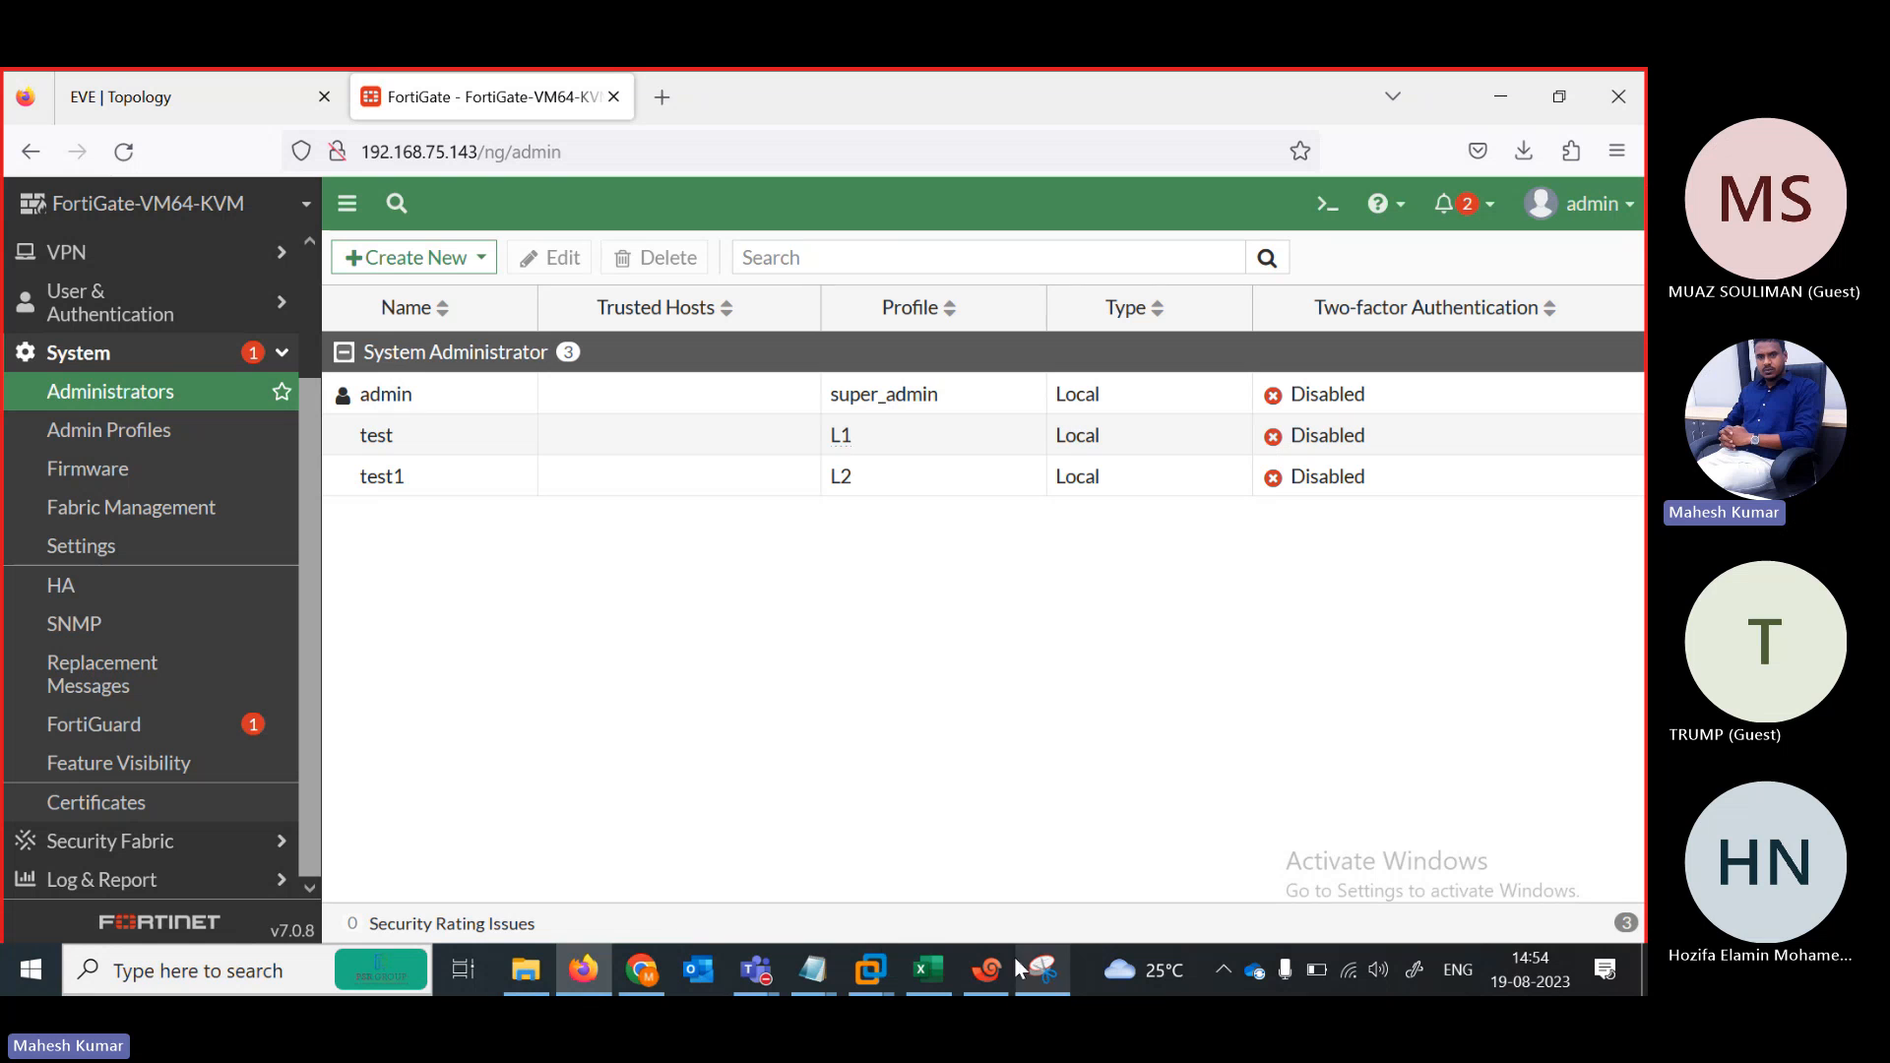
Sign out of admin, log in as test, and dismiss the save-login, setup and release prompts
{"action": "left_click", "coordinate": [1585, 229]}
{"action": "left_click", "coordinate": [1533, 439]}
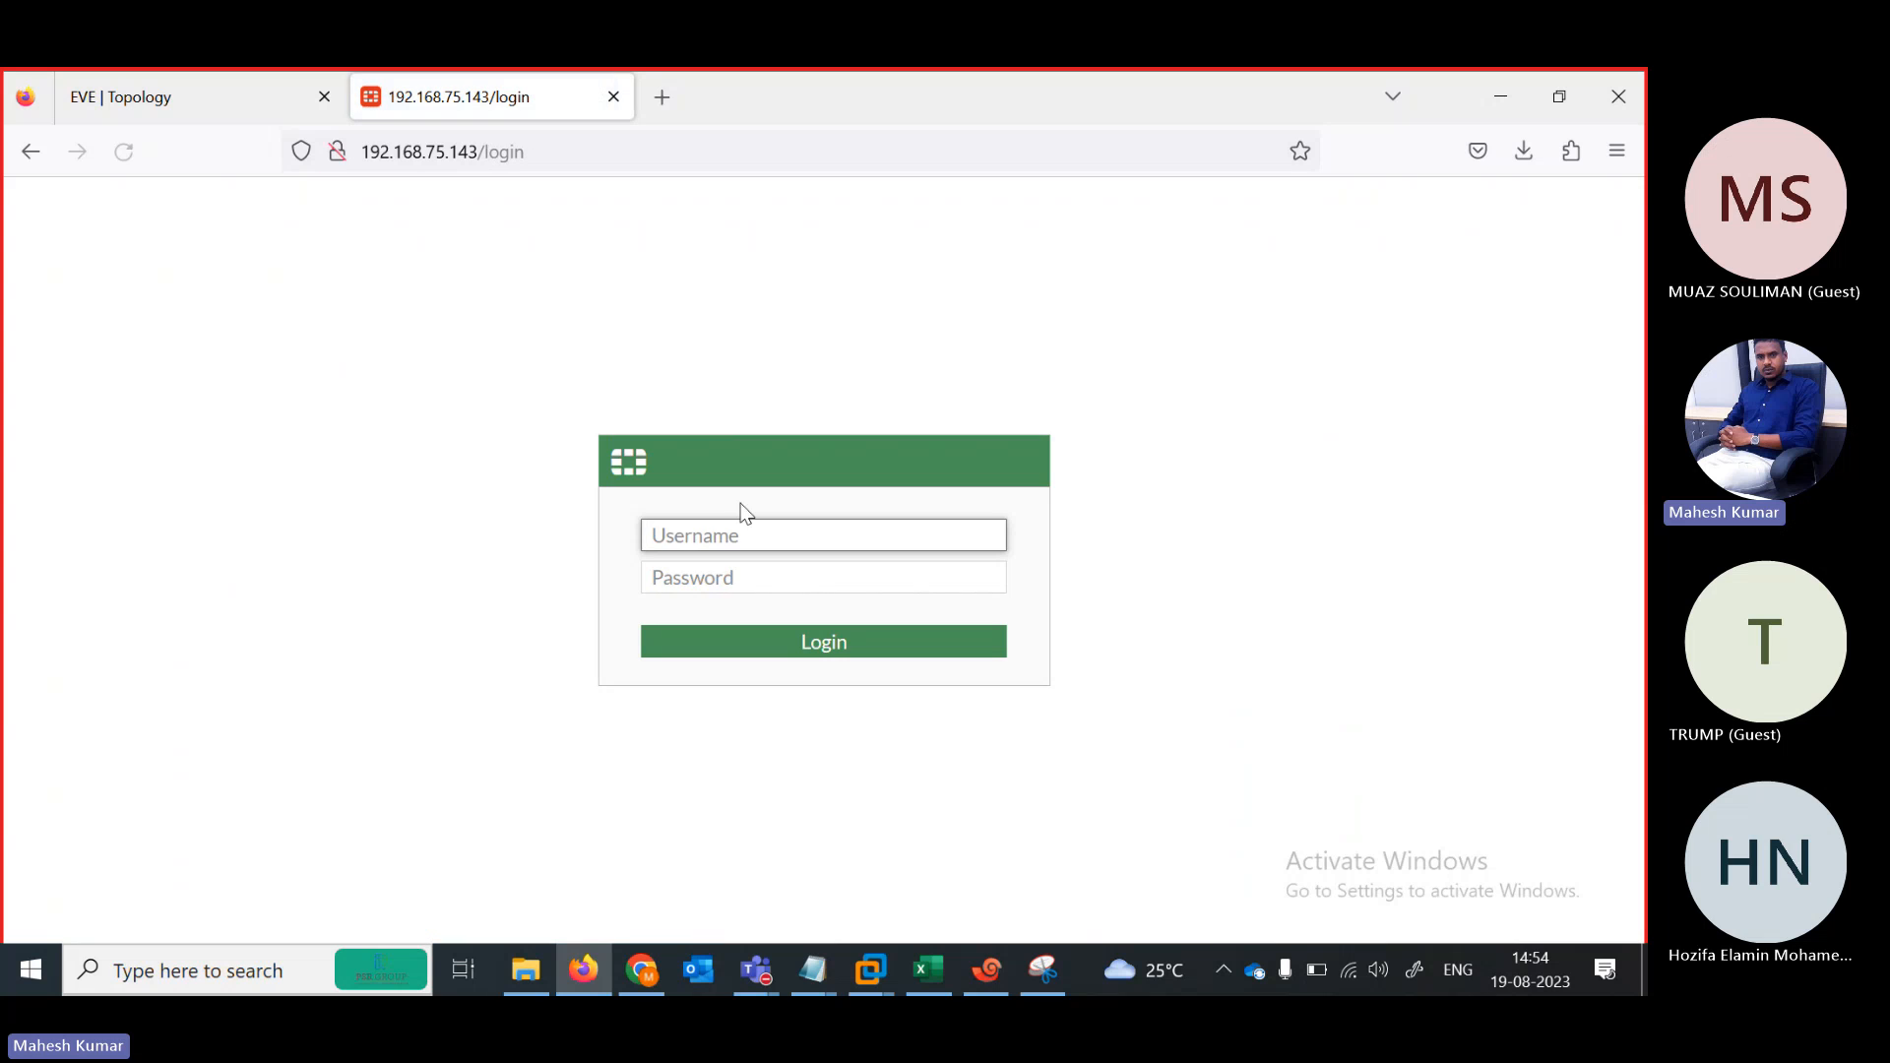
{"action": "type", "text": "test"}
{"action": "key", "text": "Tab"}
{"action": "type", "text": "123"}
{"action": "left_click", "coordinate": [785, 637]}
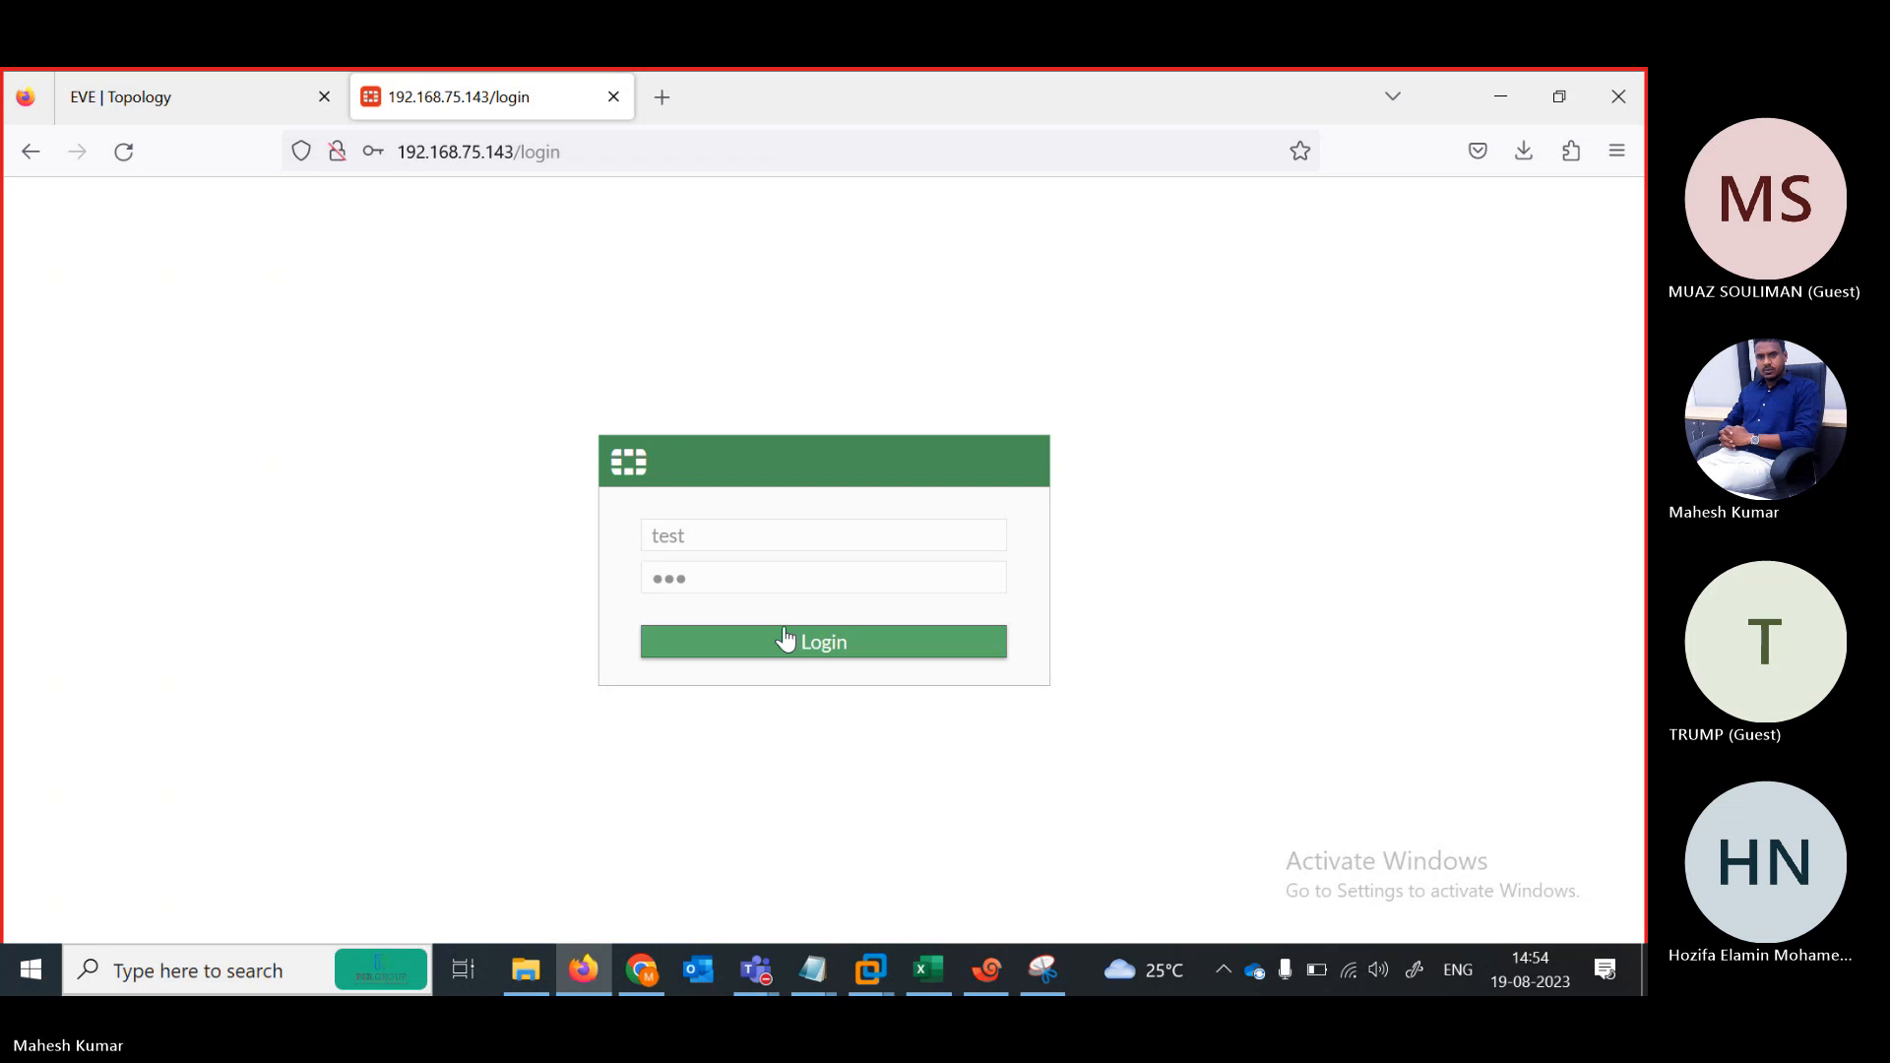
{"action": "left_click", "coordinate": [716, 484]}
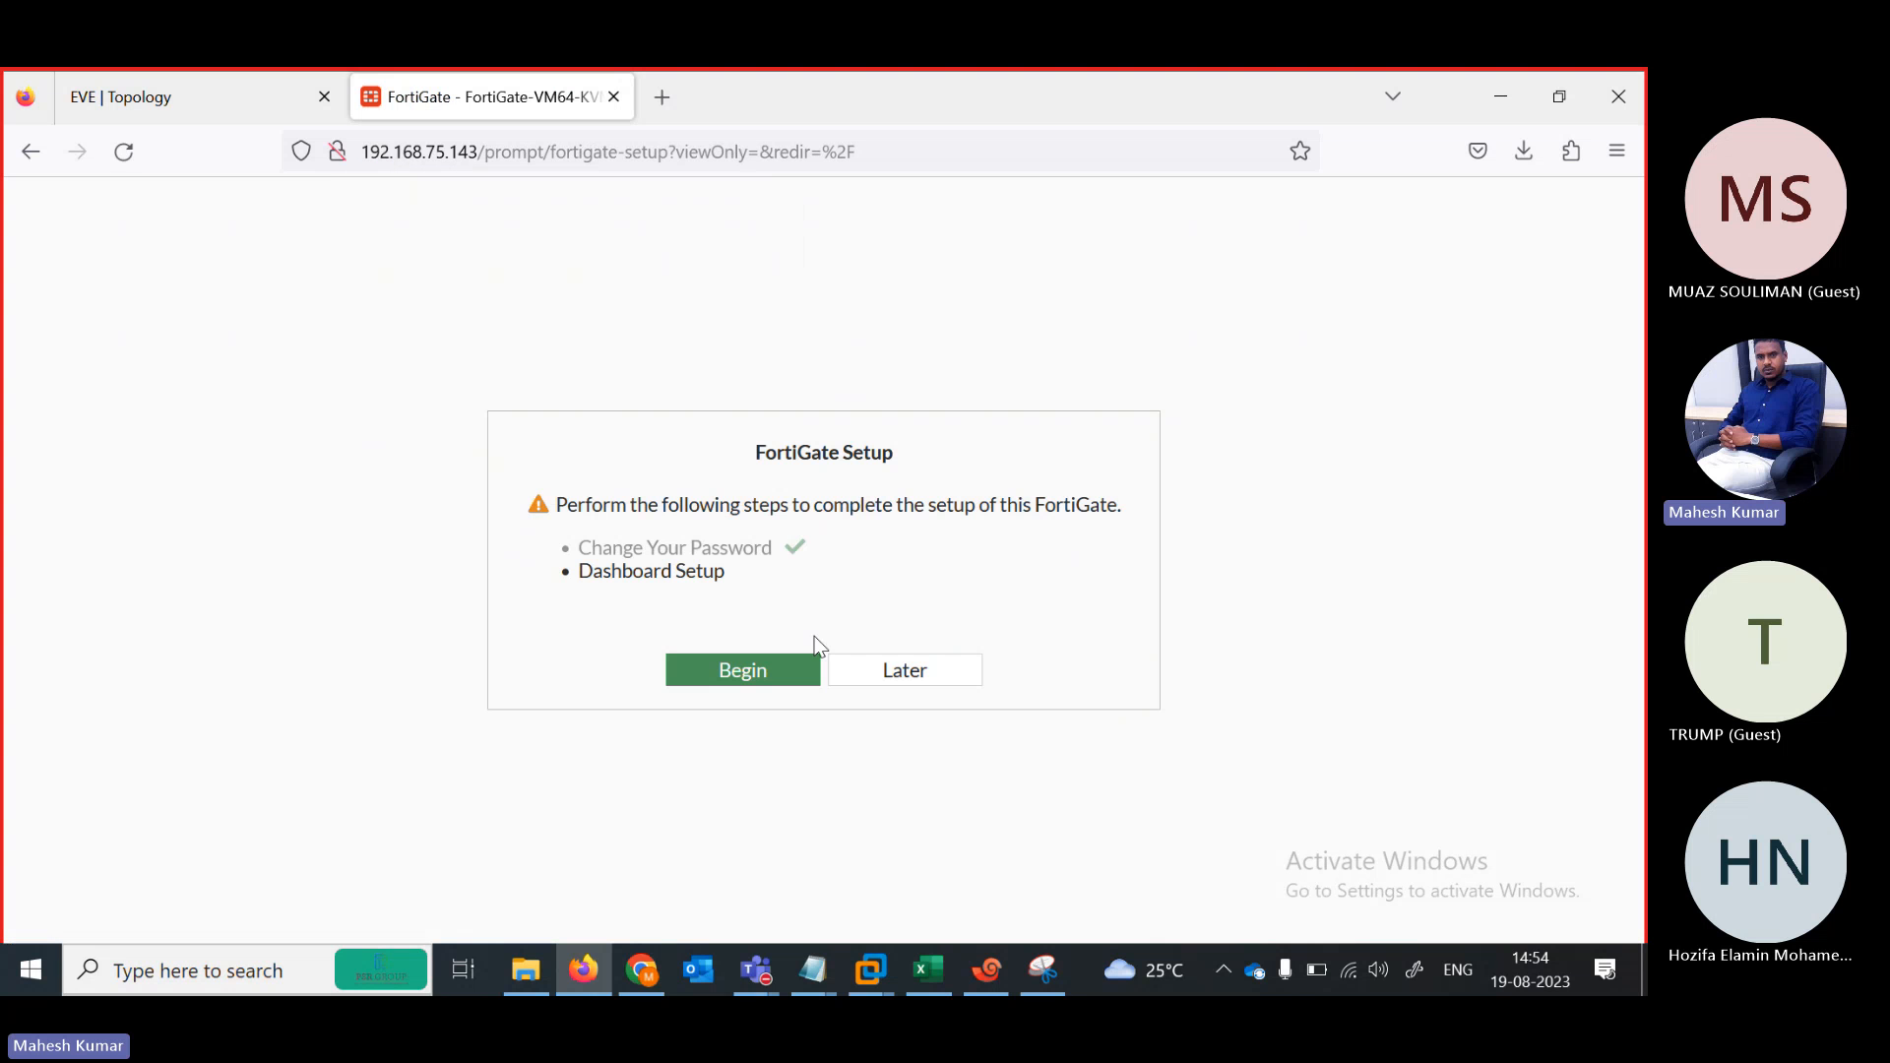
{"action": "left_click", "coordinate": [881, 668]}
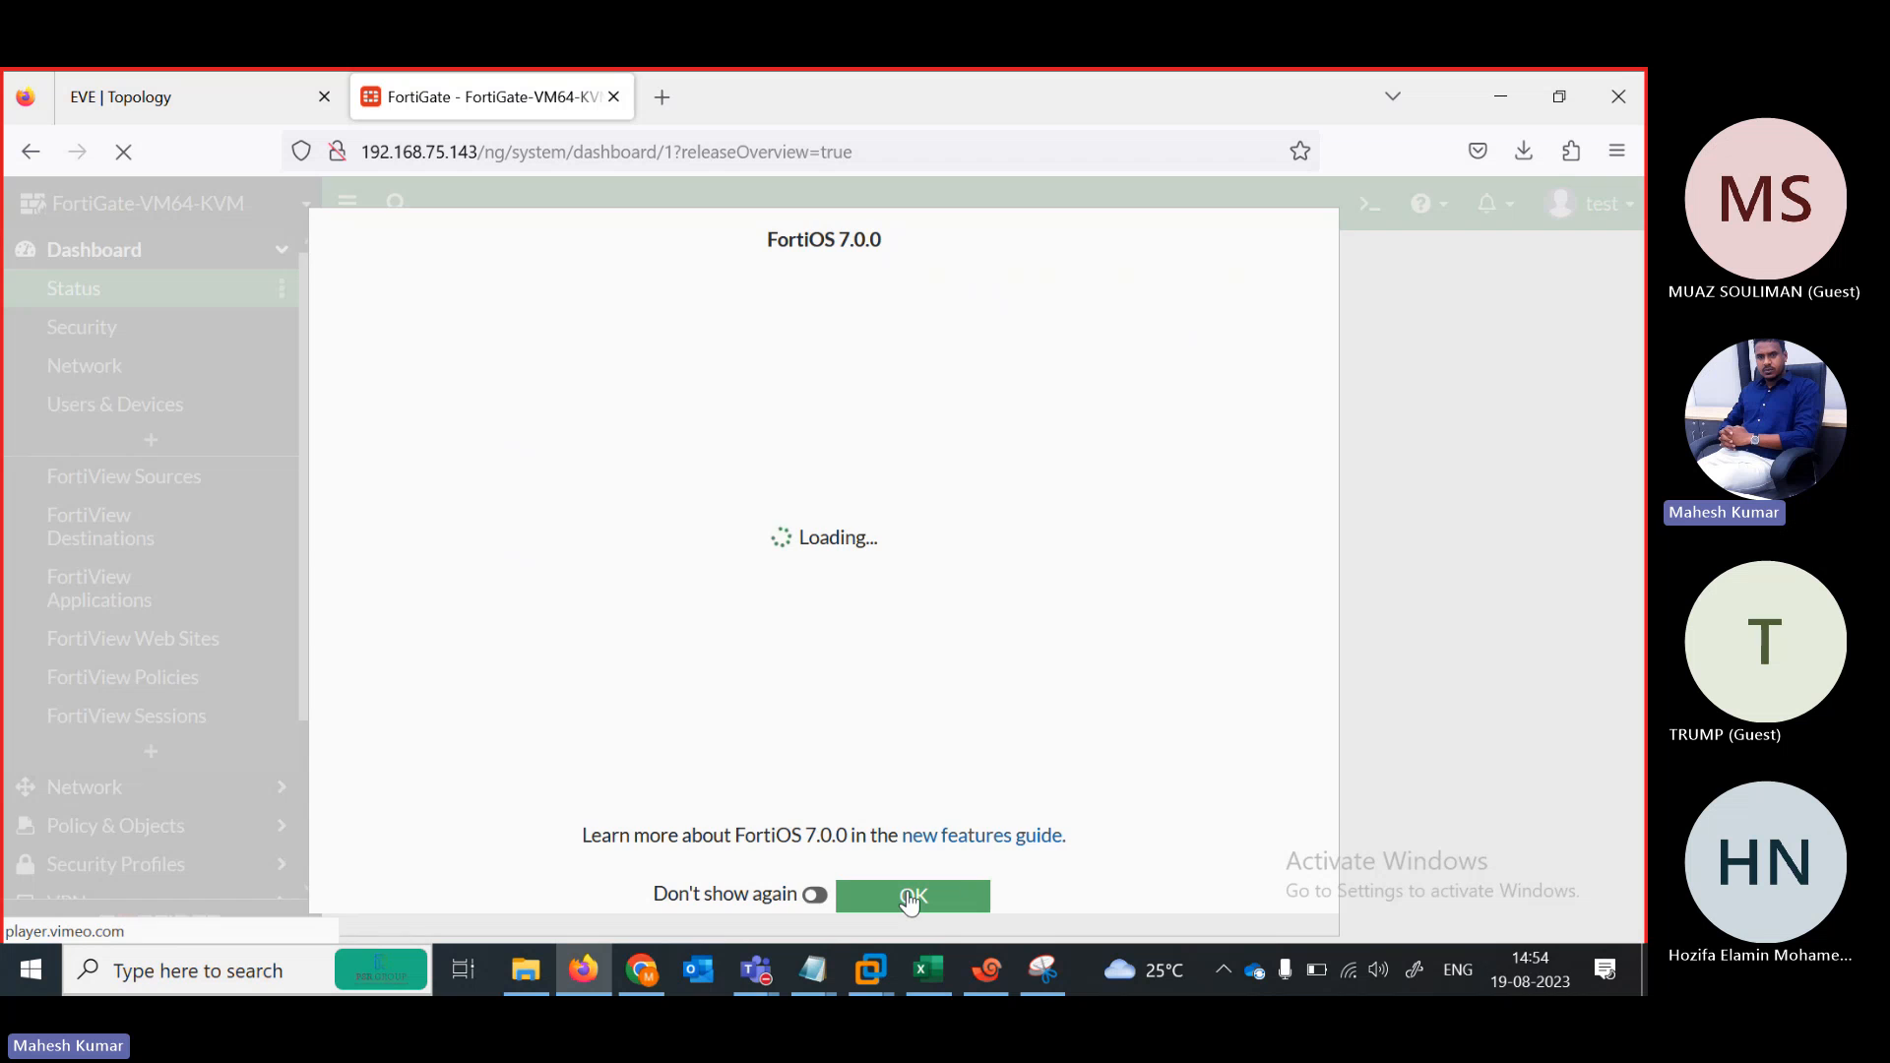
{"action": "left_click", "coordinate": [910, 898]}
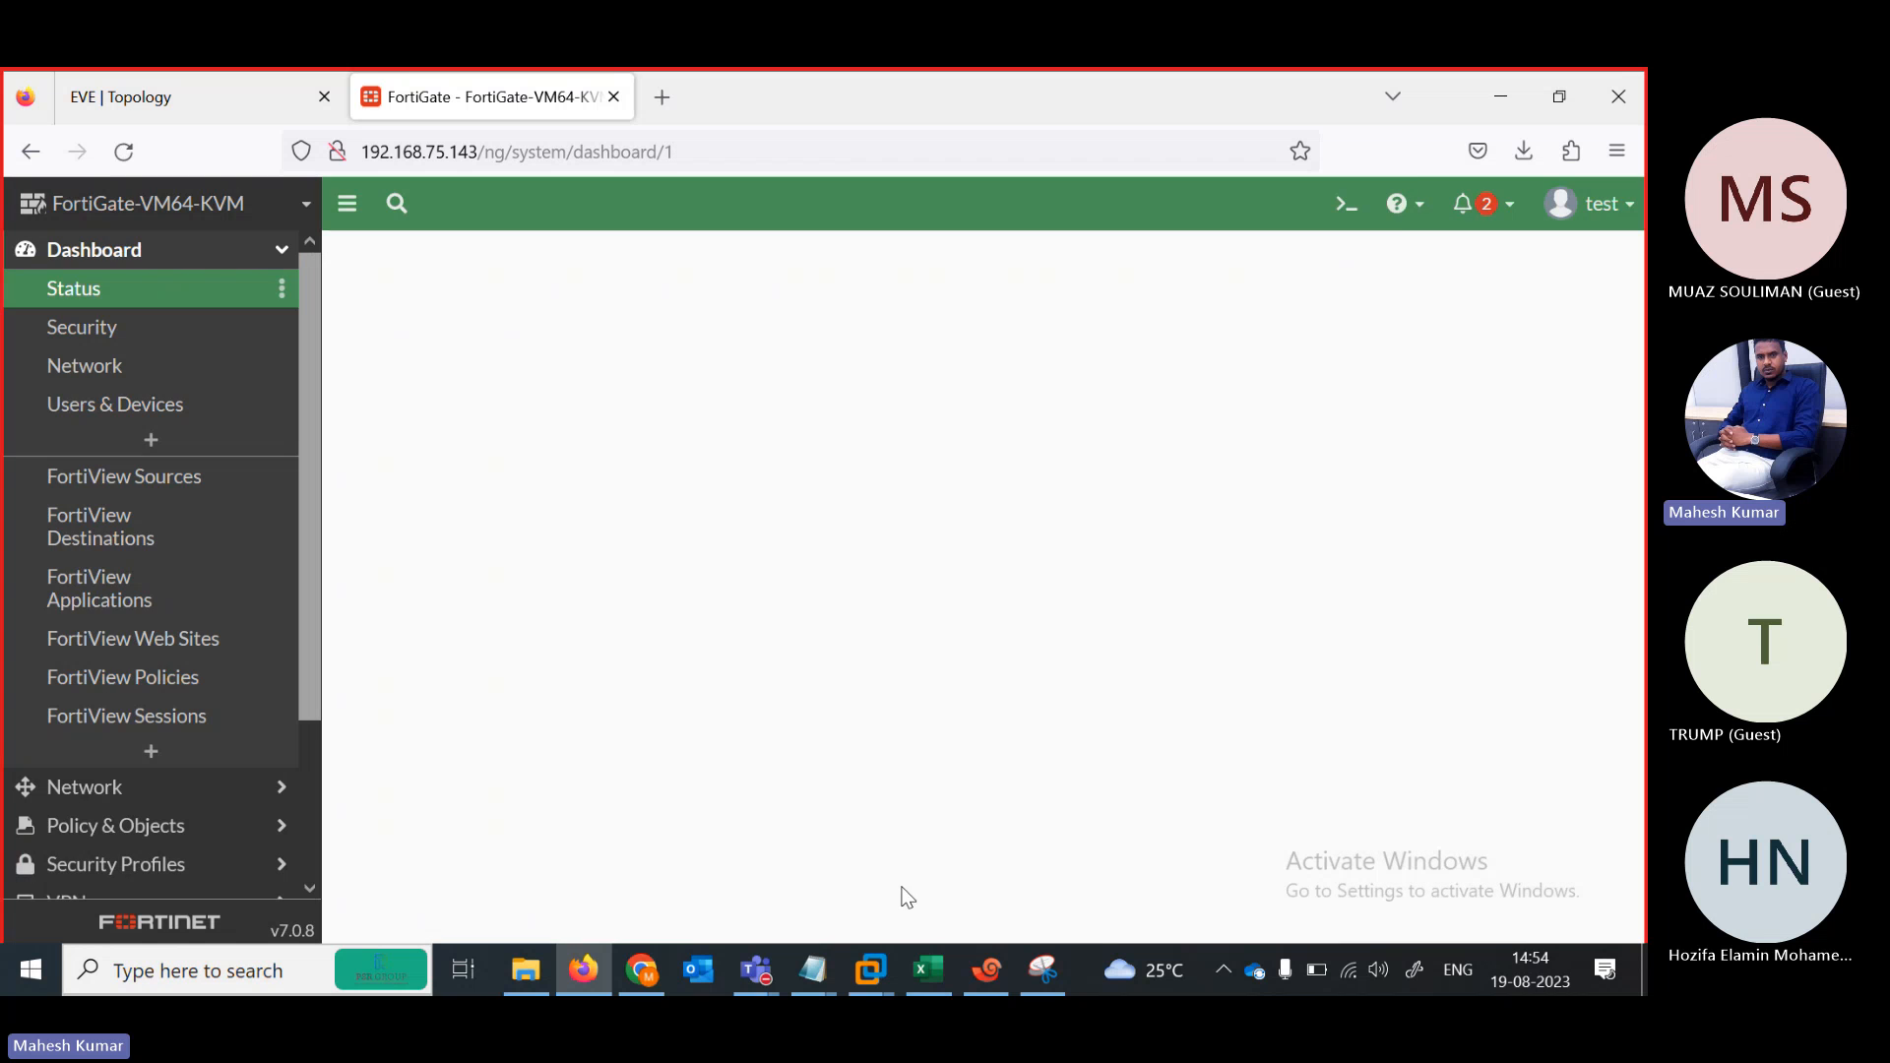
Open port2 from Network > Interfaces and scroll through its interface settings
{"action": "left_click", "coordinate": [125, 796]}
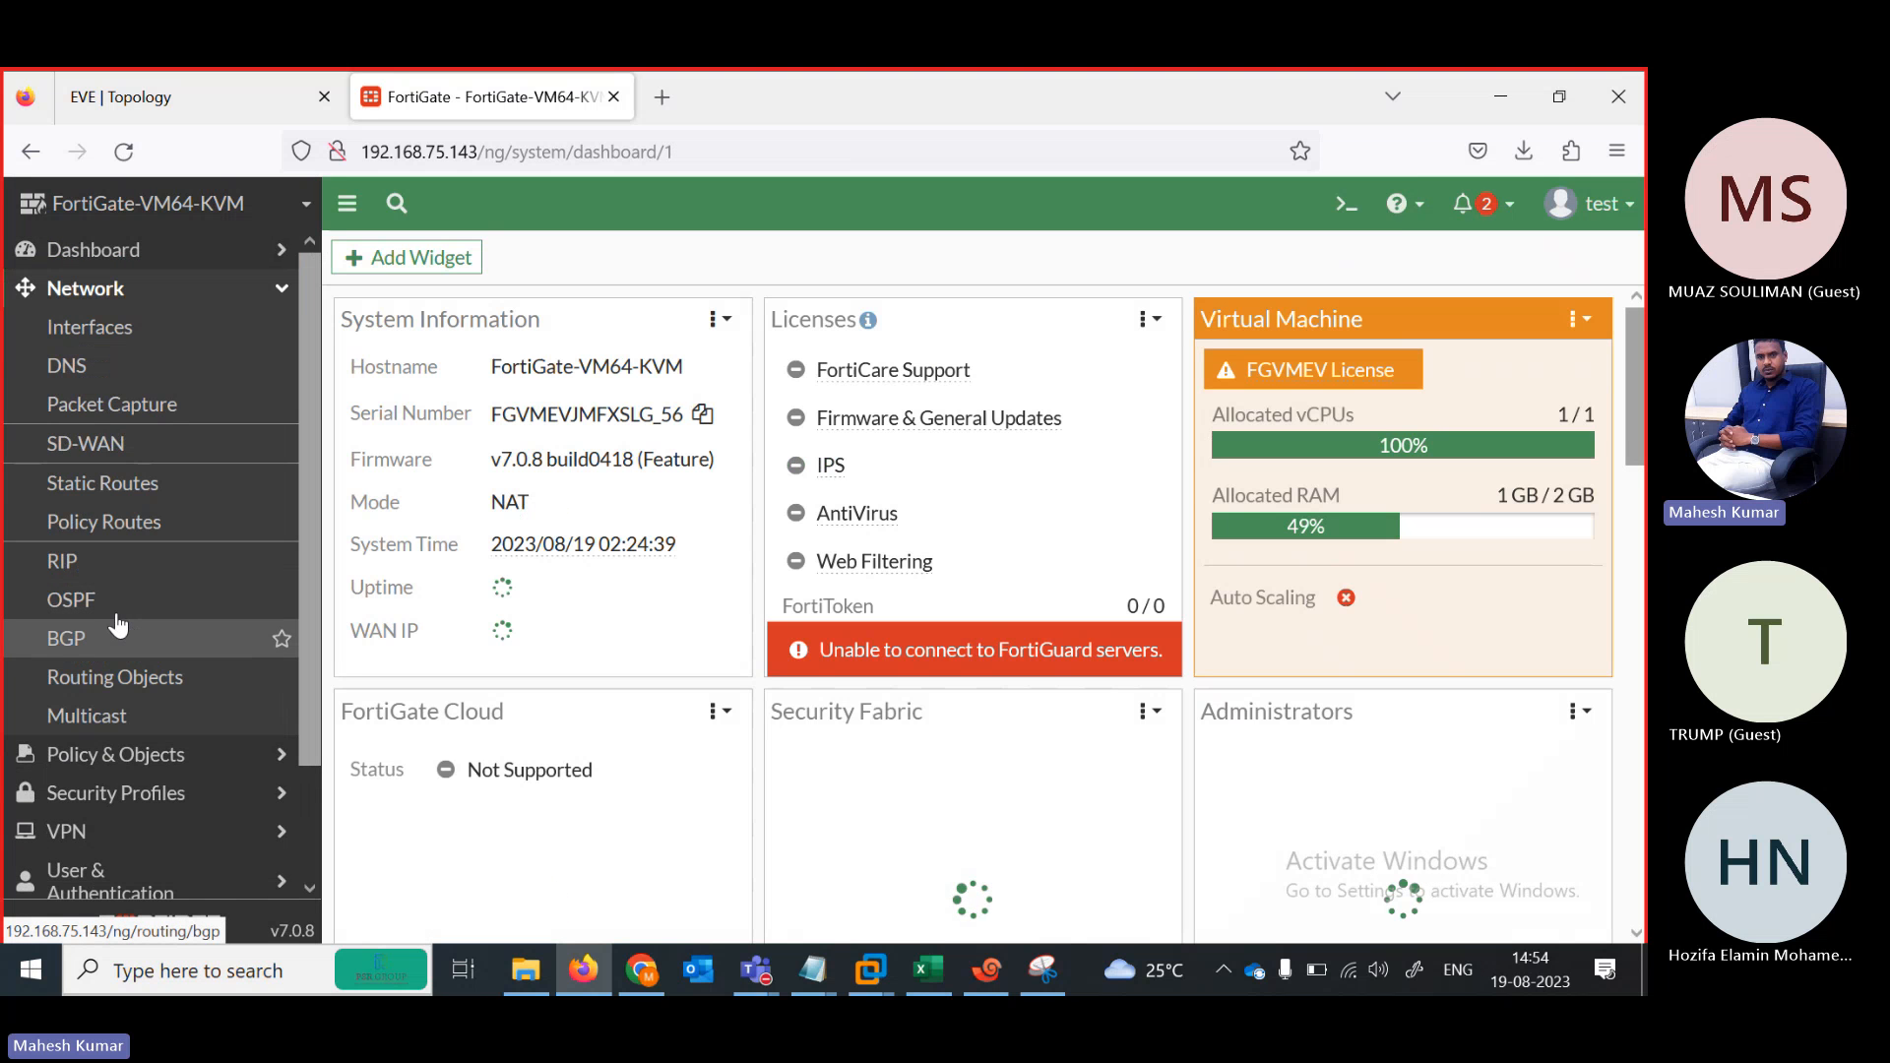
{"action": "left_click", "coordinate": [119, 328]}
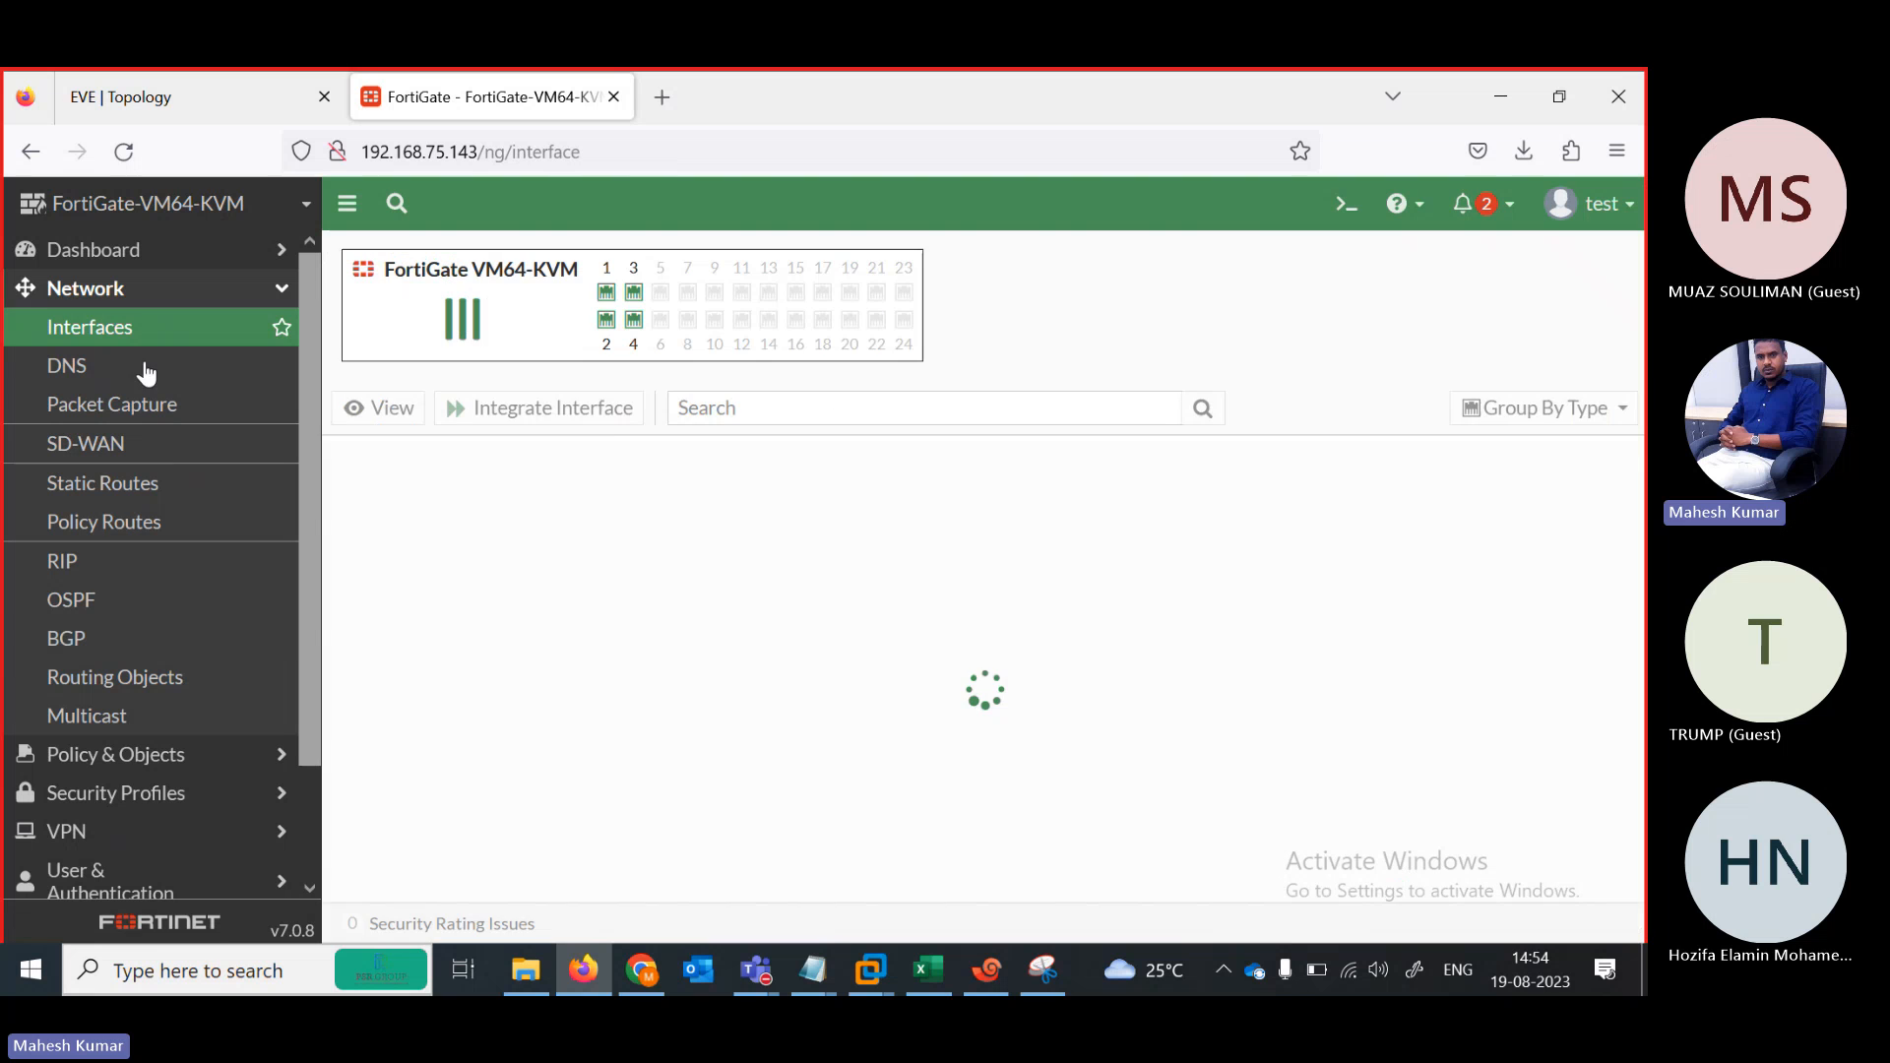
{"action": "double_click", "coordinate": [580, 787]}
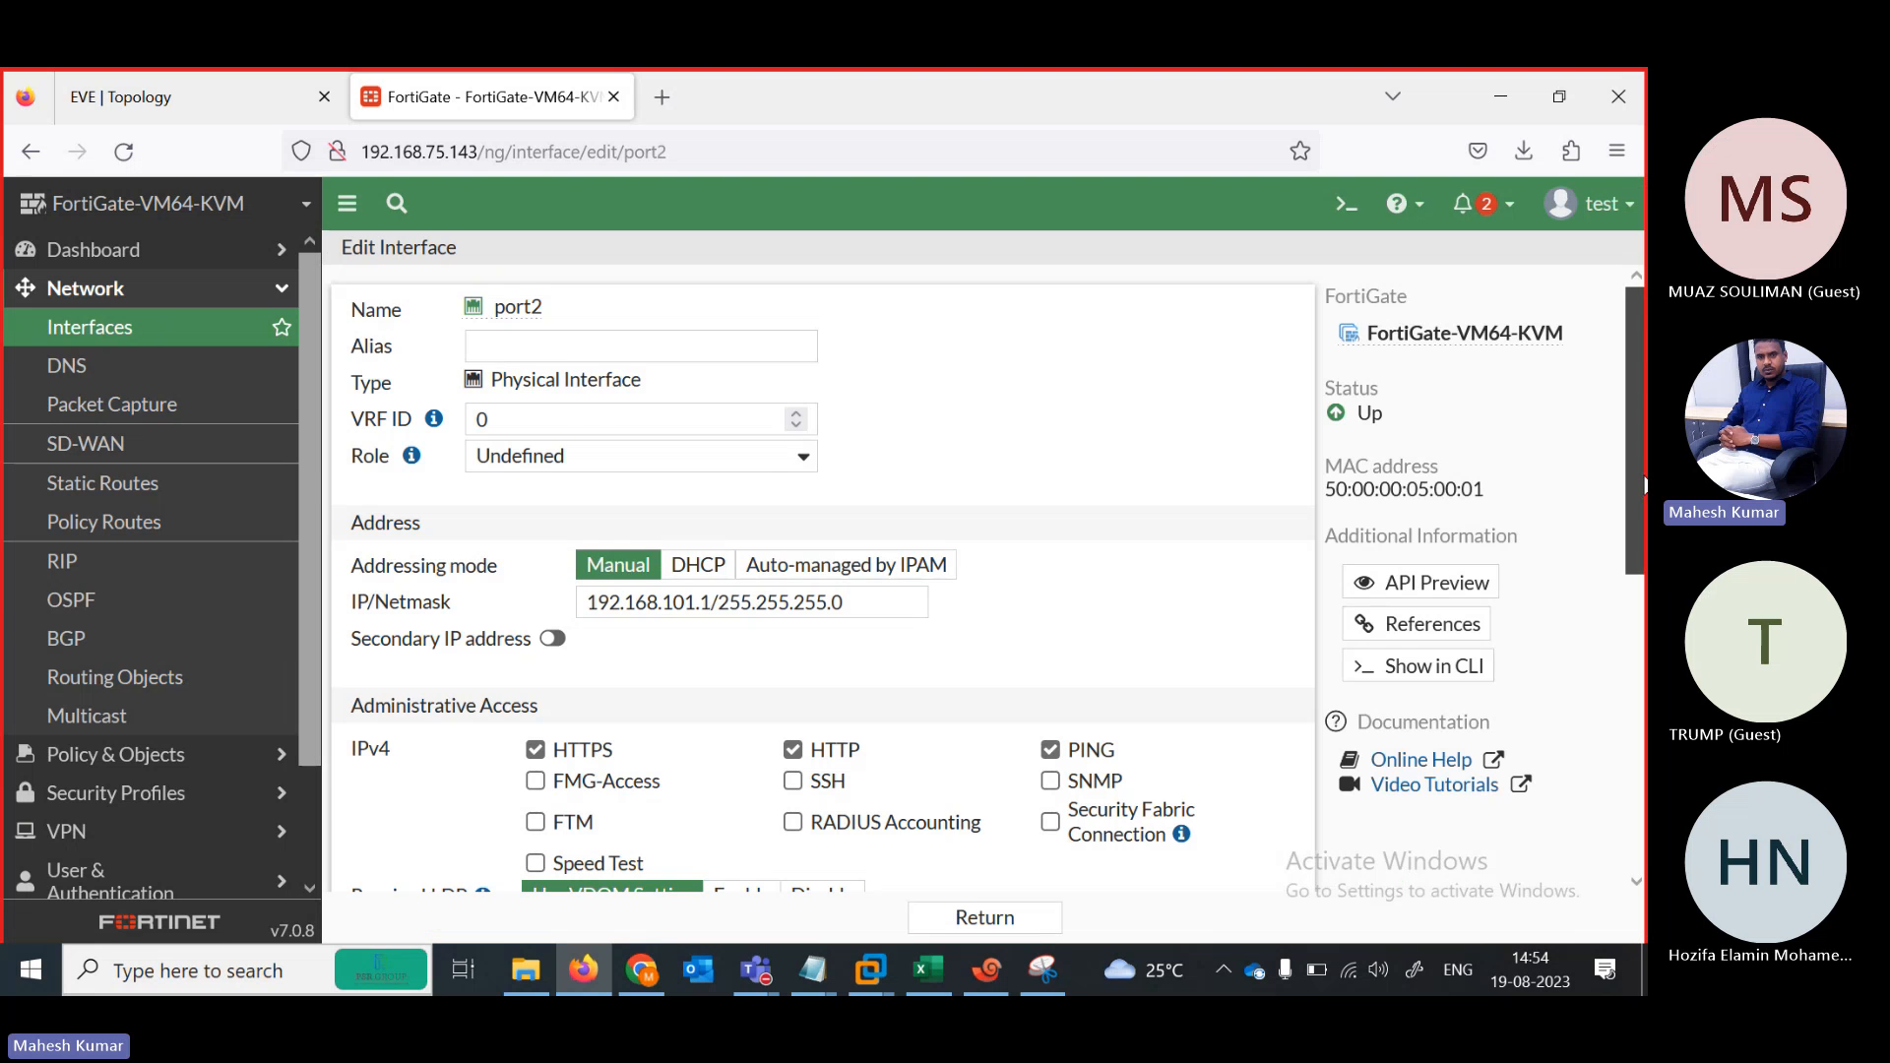
{"action": "scroll", "coordinate": [1639, 820], "scroll_direction": "down", "scroll_amount": 10}
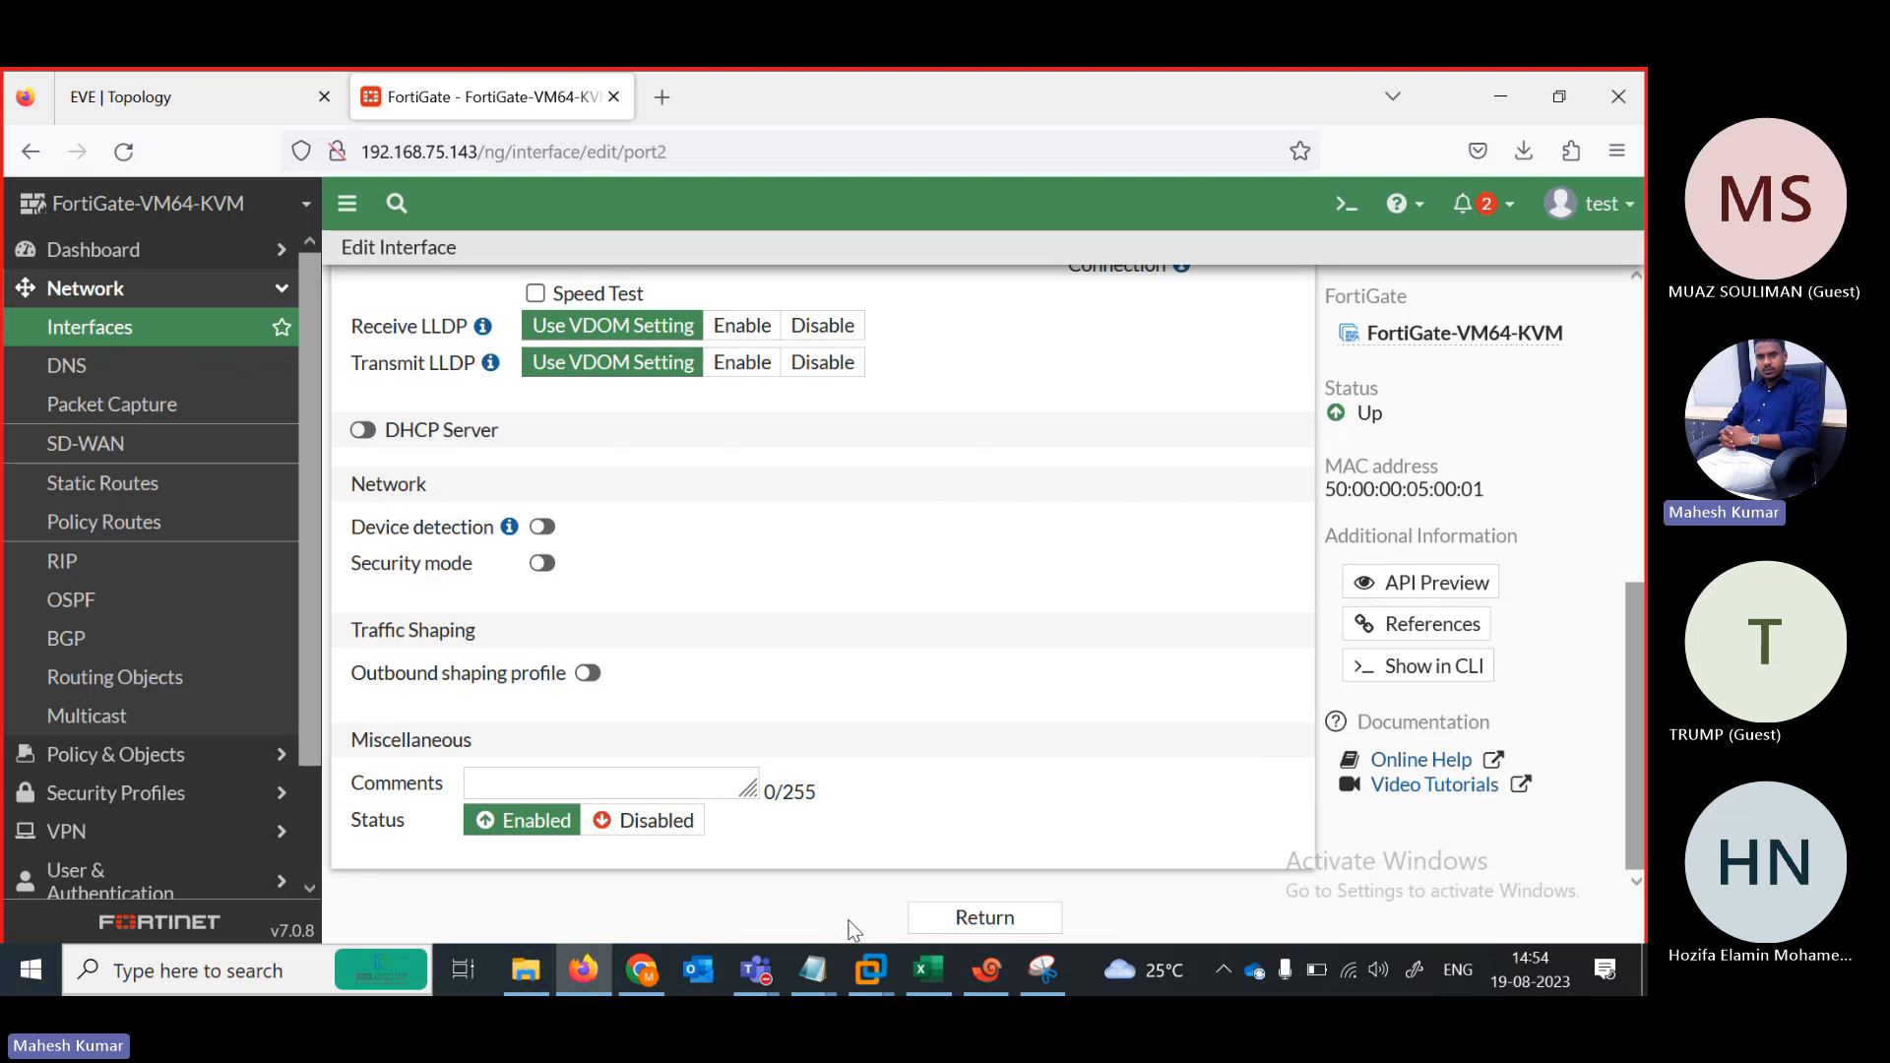
{"action": "left_click_drag", "start_coordinate": [1643, 679], "coordinate": [1642, 387]}
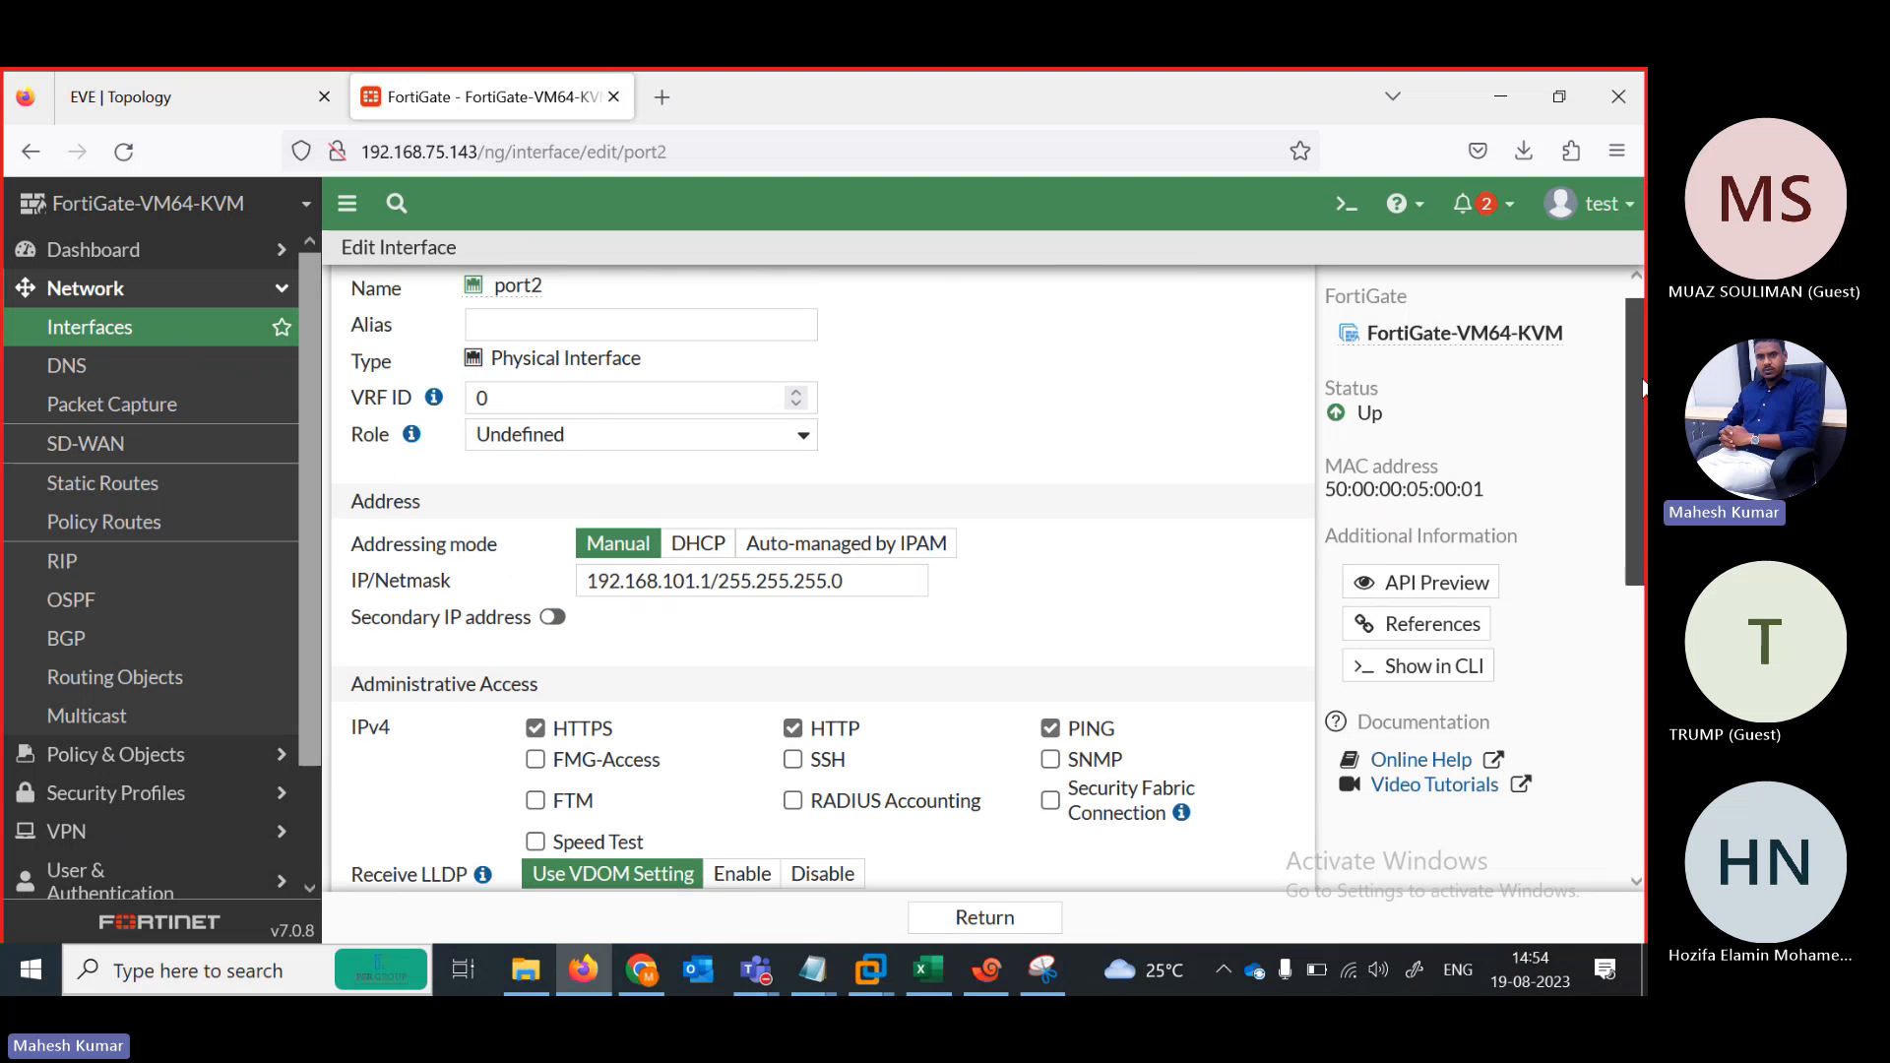
{"action": "scroll", "coordinate": [1059, 778], "scroll_direction": "down", "scroll_amount": 5}
Return to the interface list and bring up the Policy & Objects > Firewall Policy list
{"action": "left_click", "coordinate": [984, 917]}
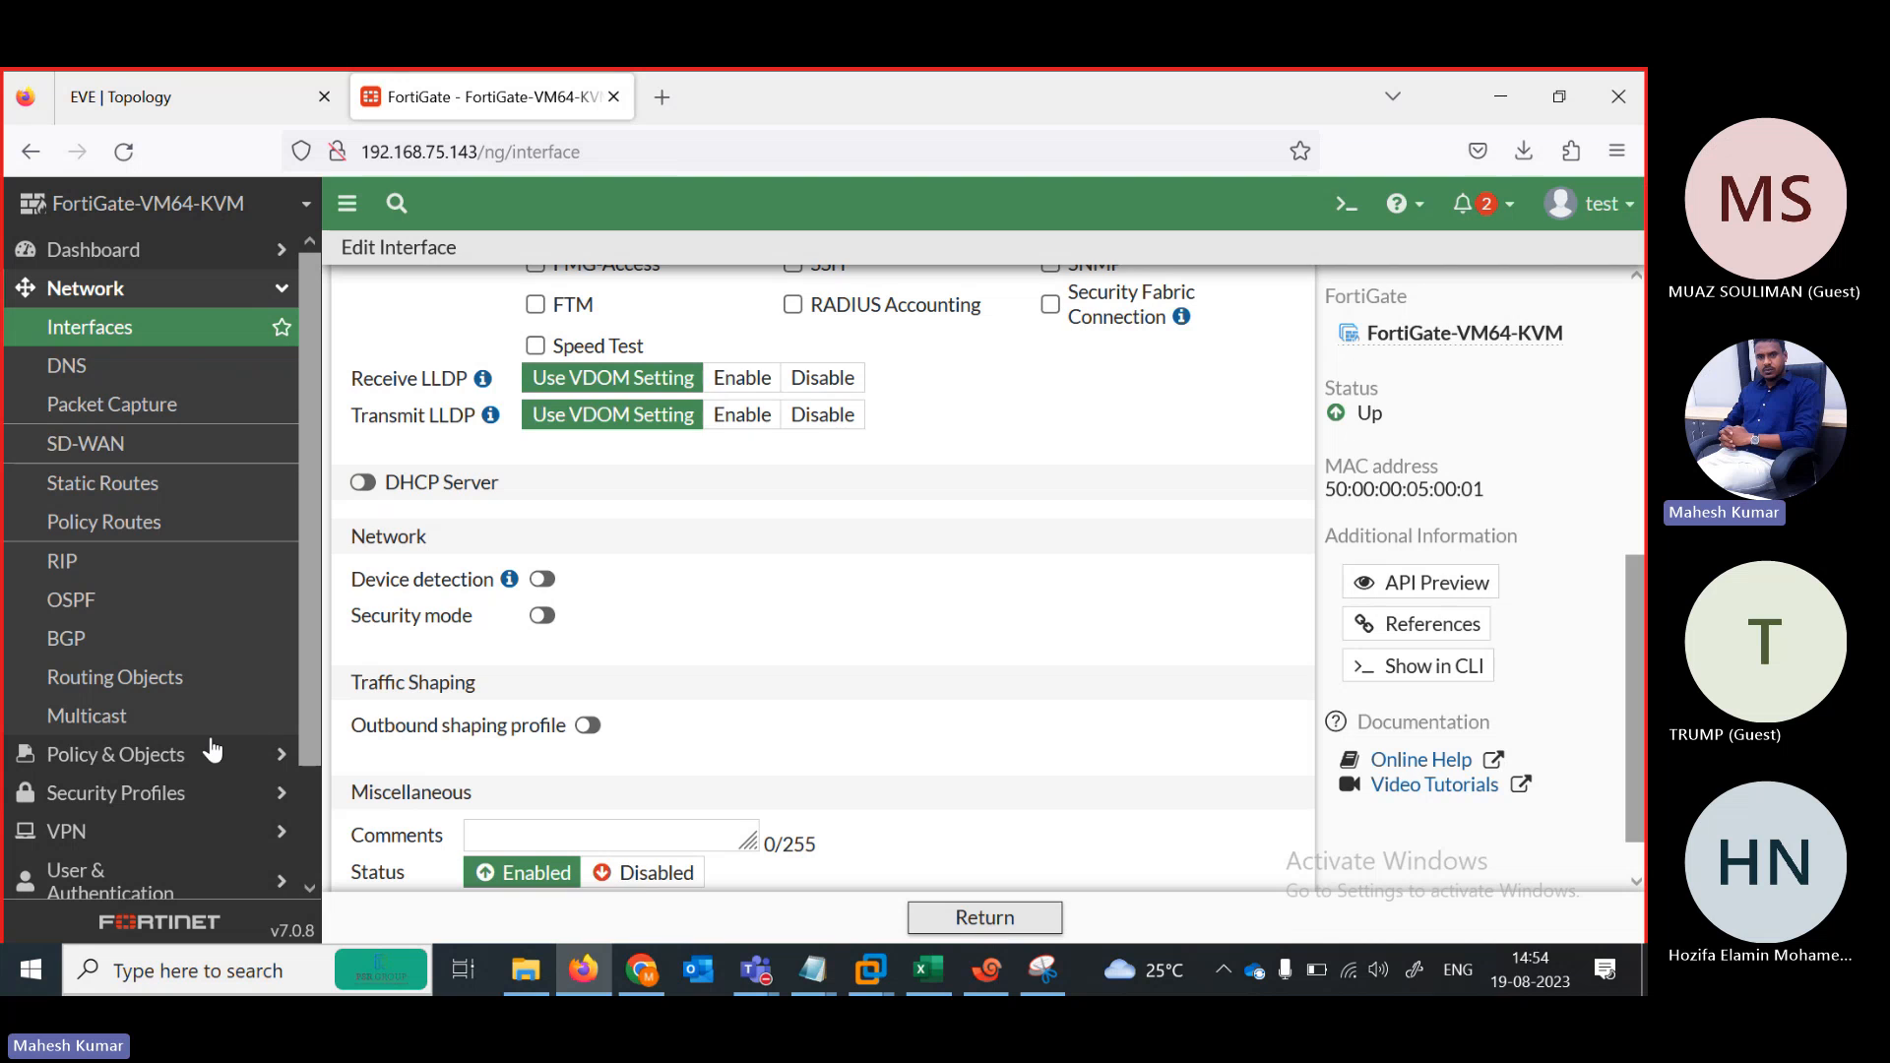
{"action": "left_click", "coordinate": [138, 760]}
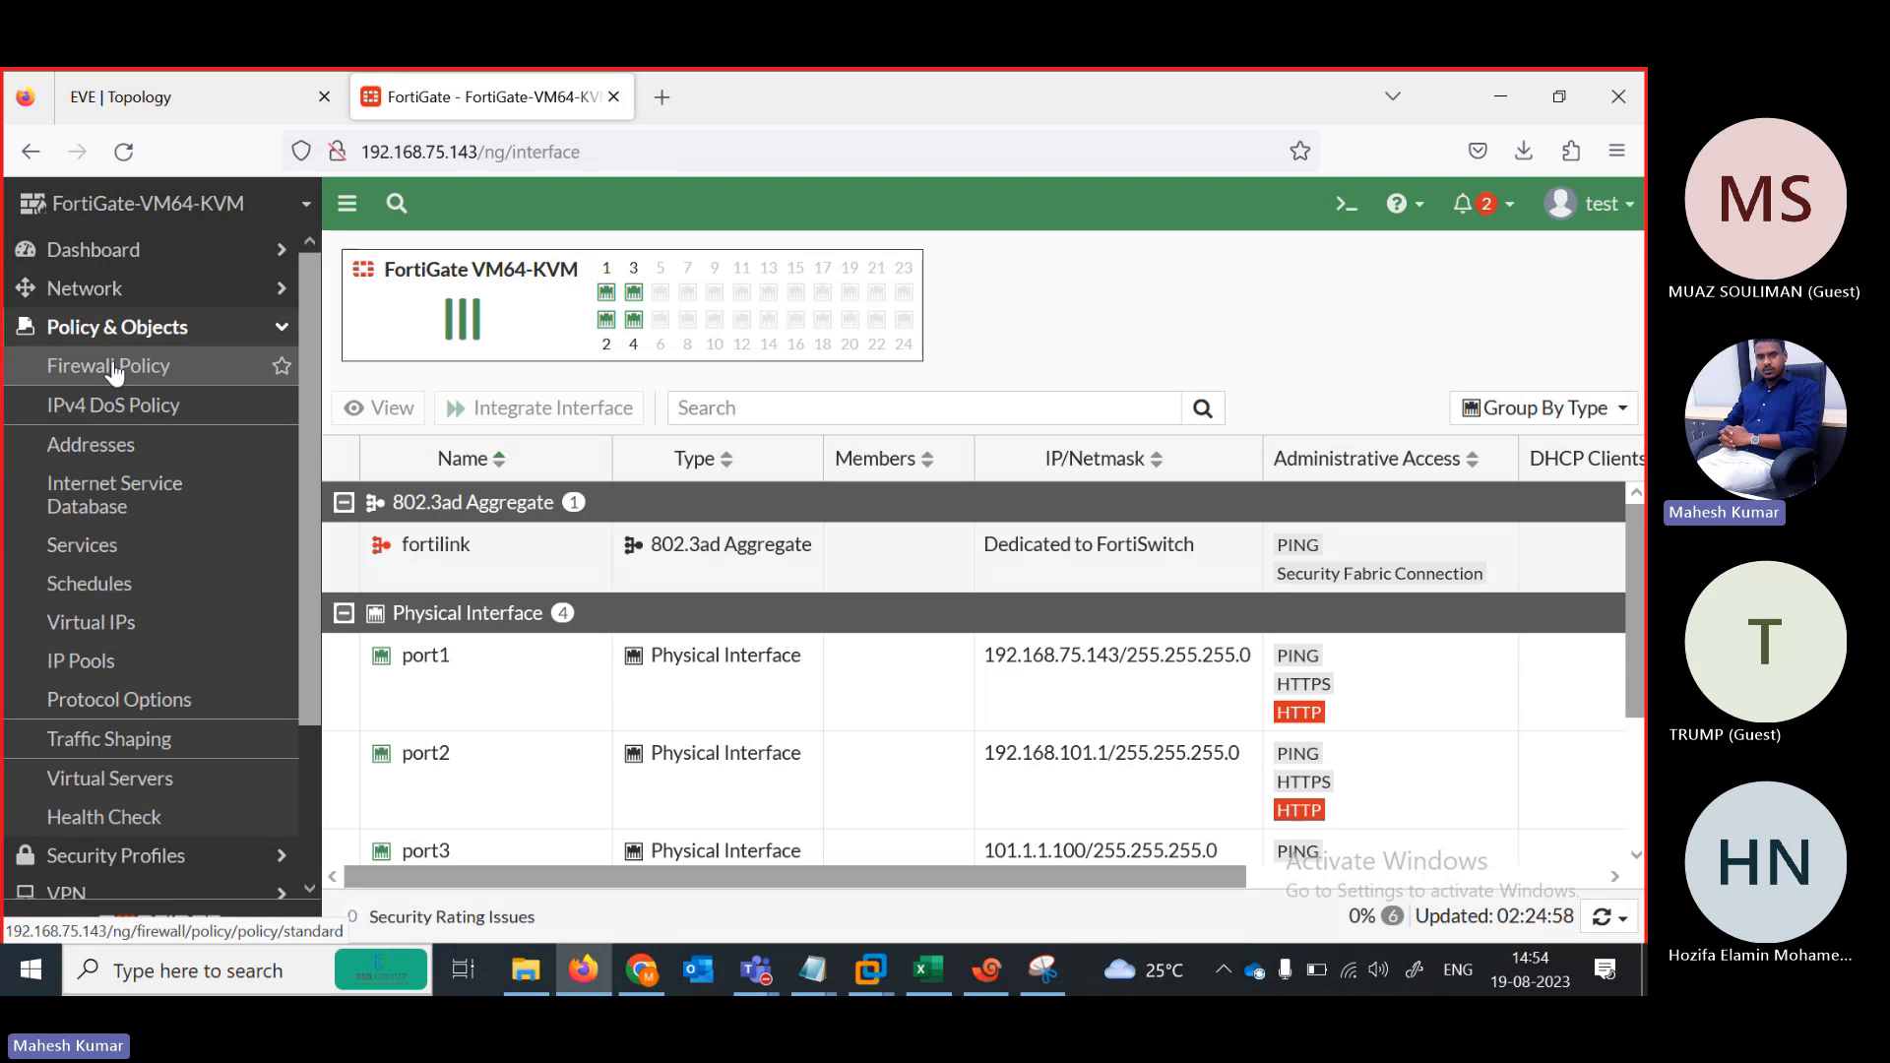
{"action": "left_click", "coordinate": [113, 367]}
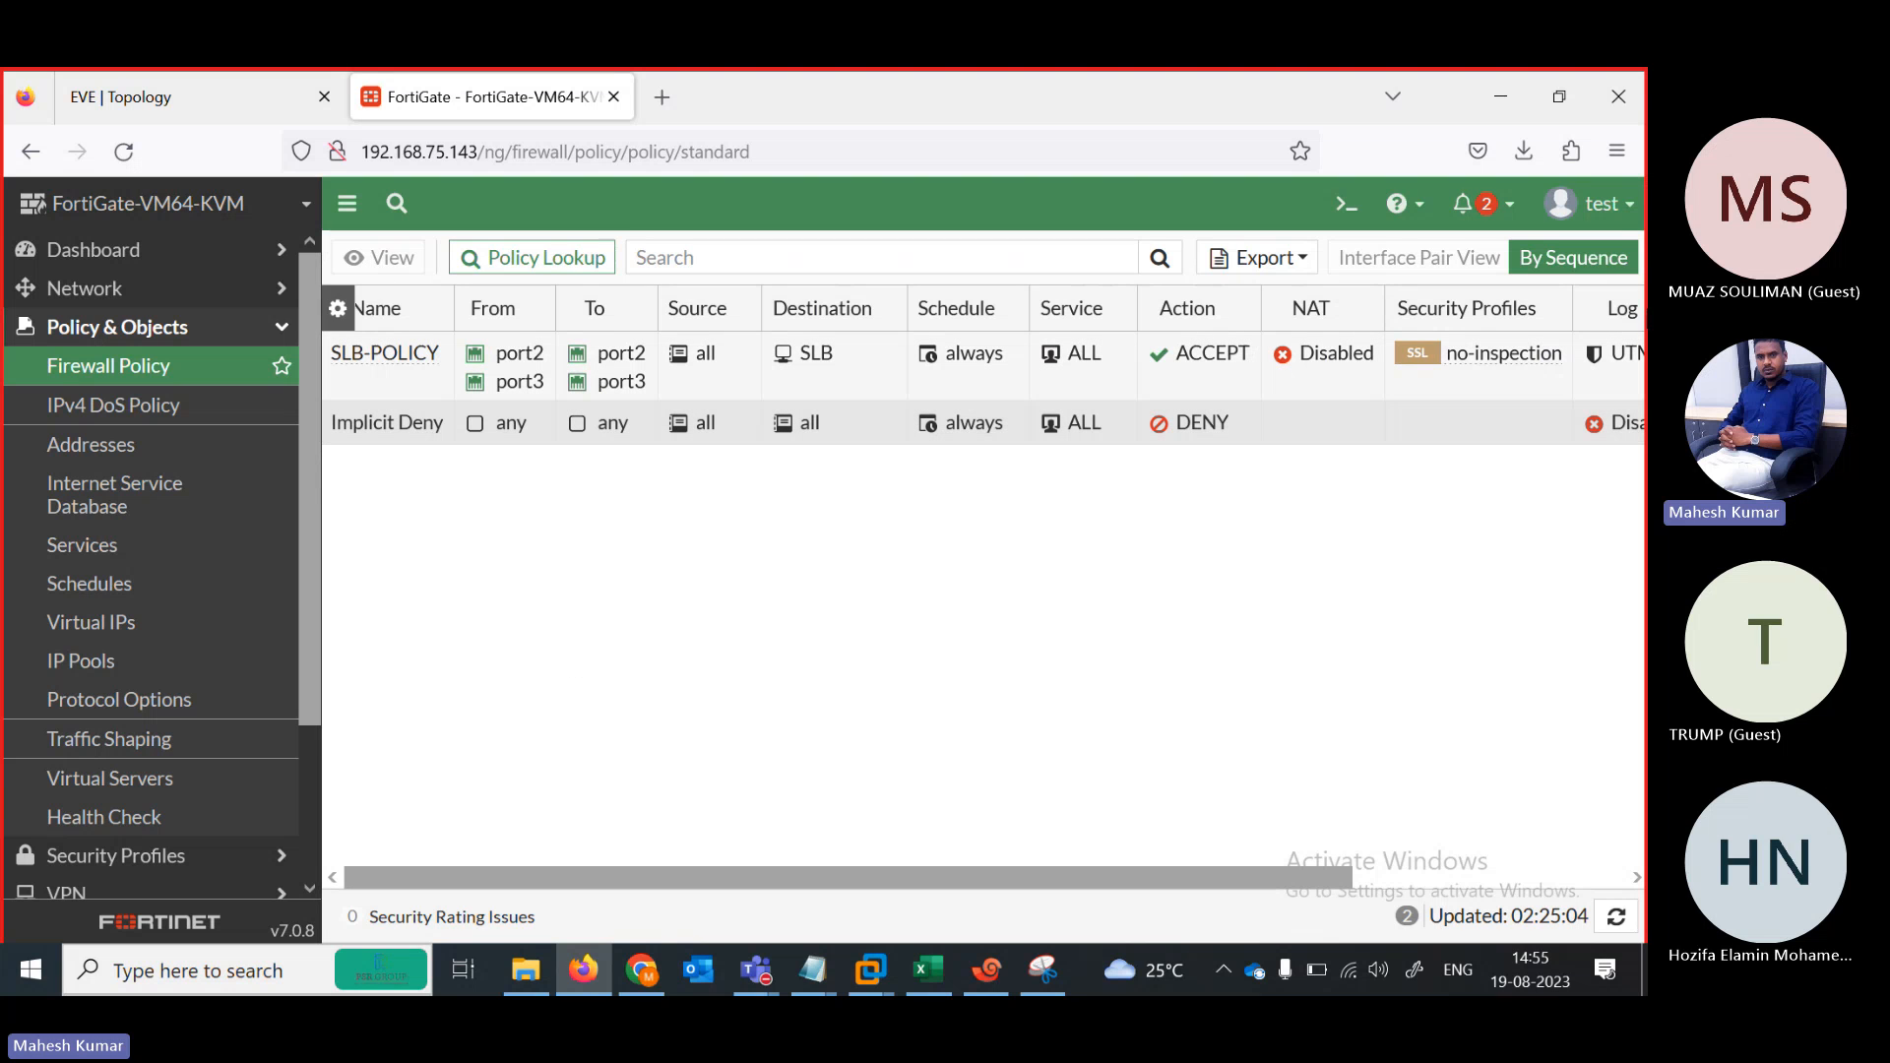
{"action": "left_click", "coordinate": [1622, 212]}
Sign out of test, log in as test1, and dismiss the save-login, setup and release prompts
{"action": "left_click", "coordinate": [1541, 361]}
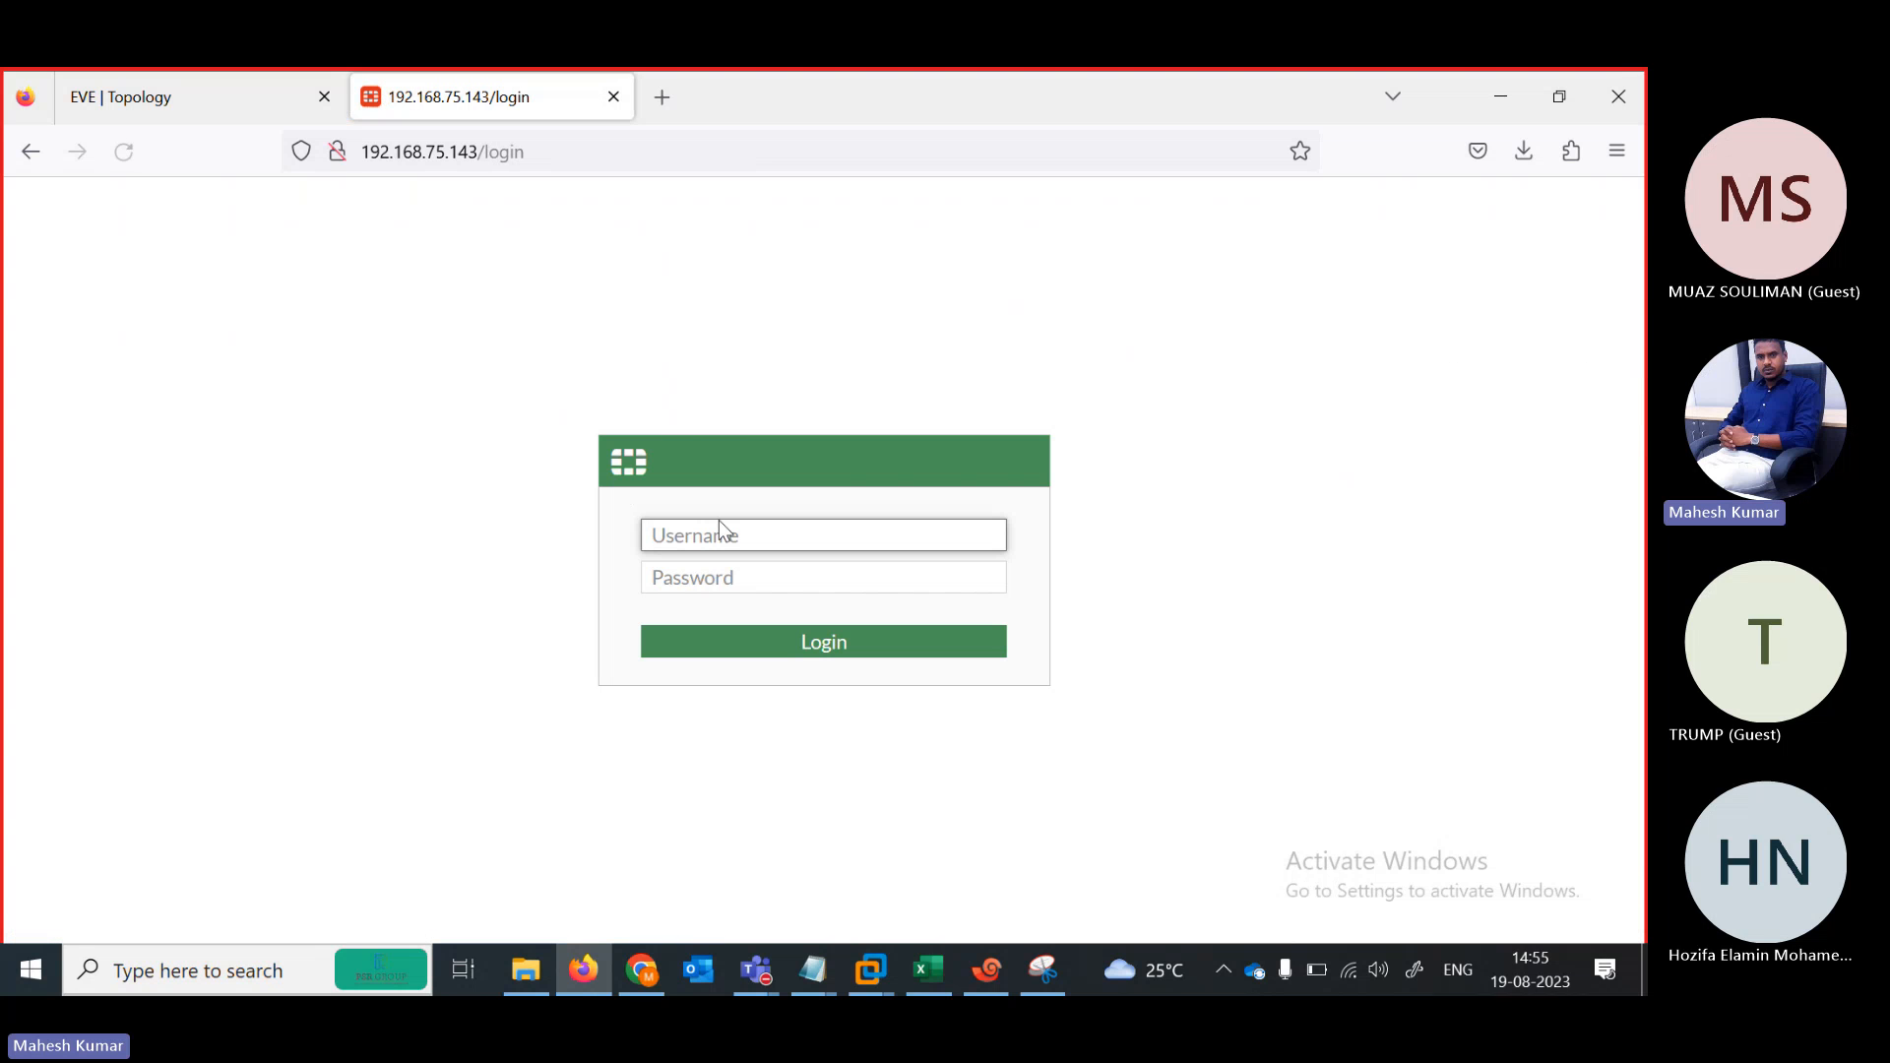
{"action": "type", "text": "test1"}
{"action": "key", "text": "Tab"}
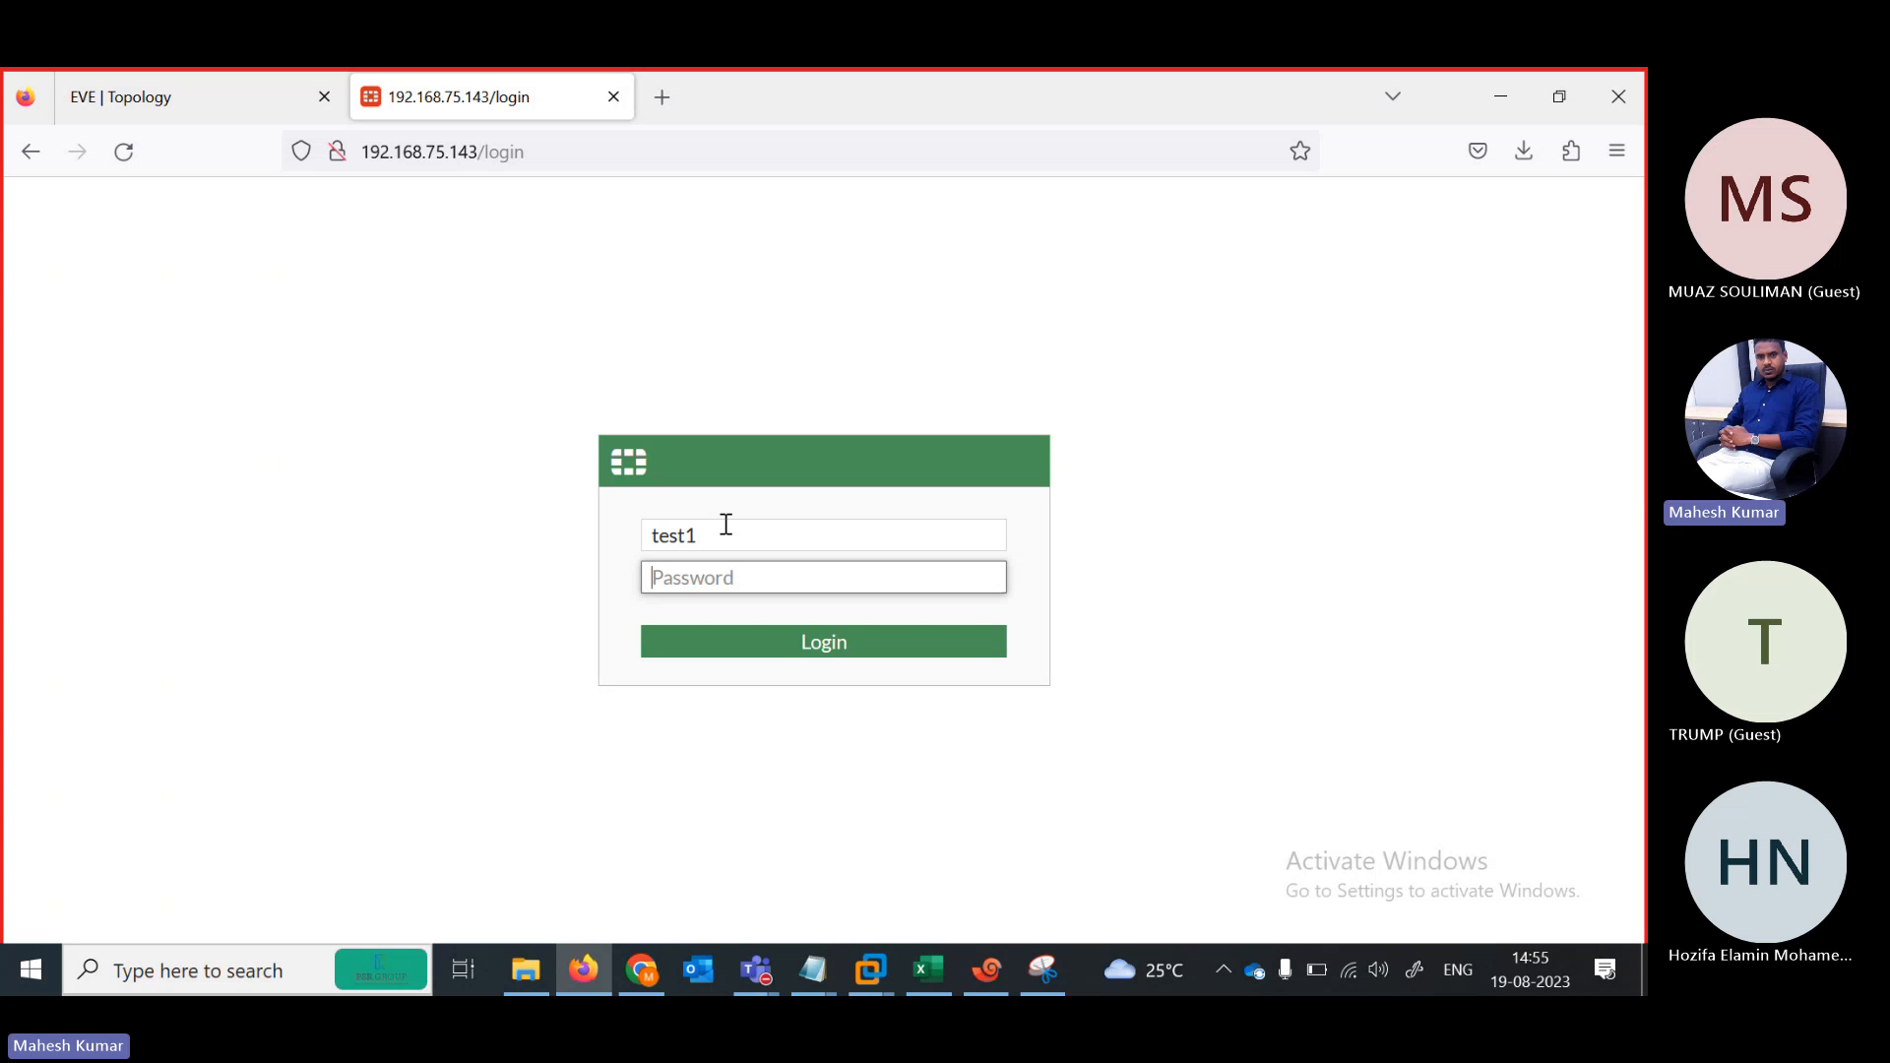
{"action": "type", "text": "123"}
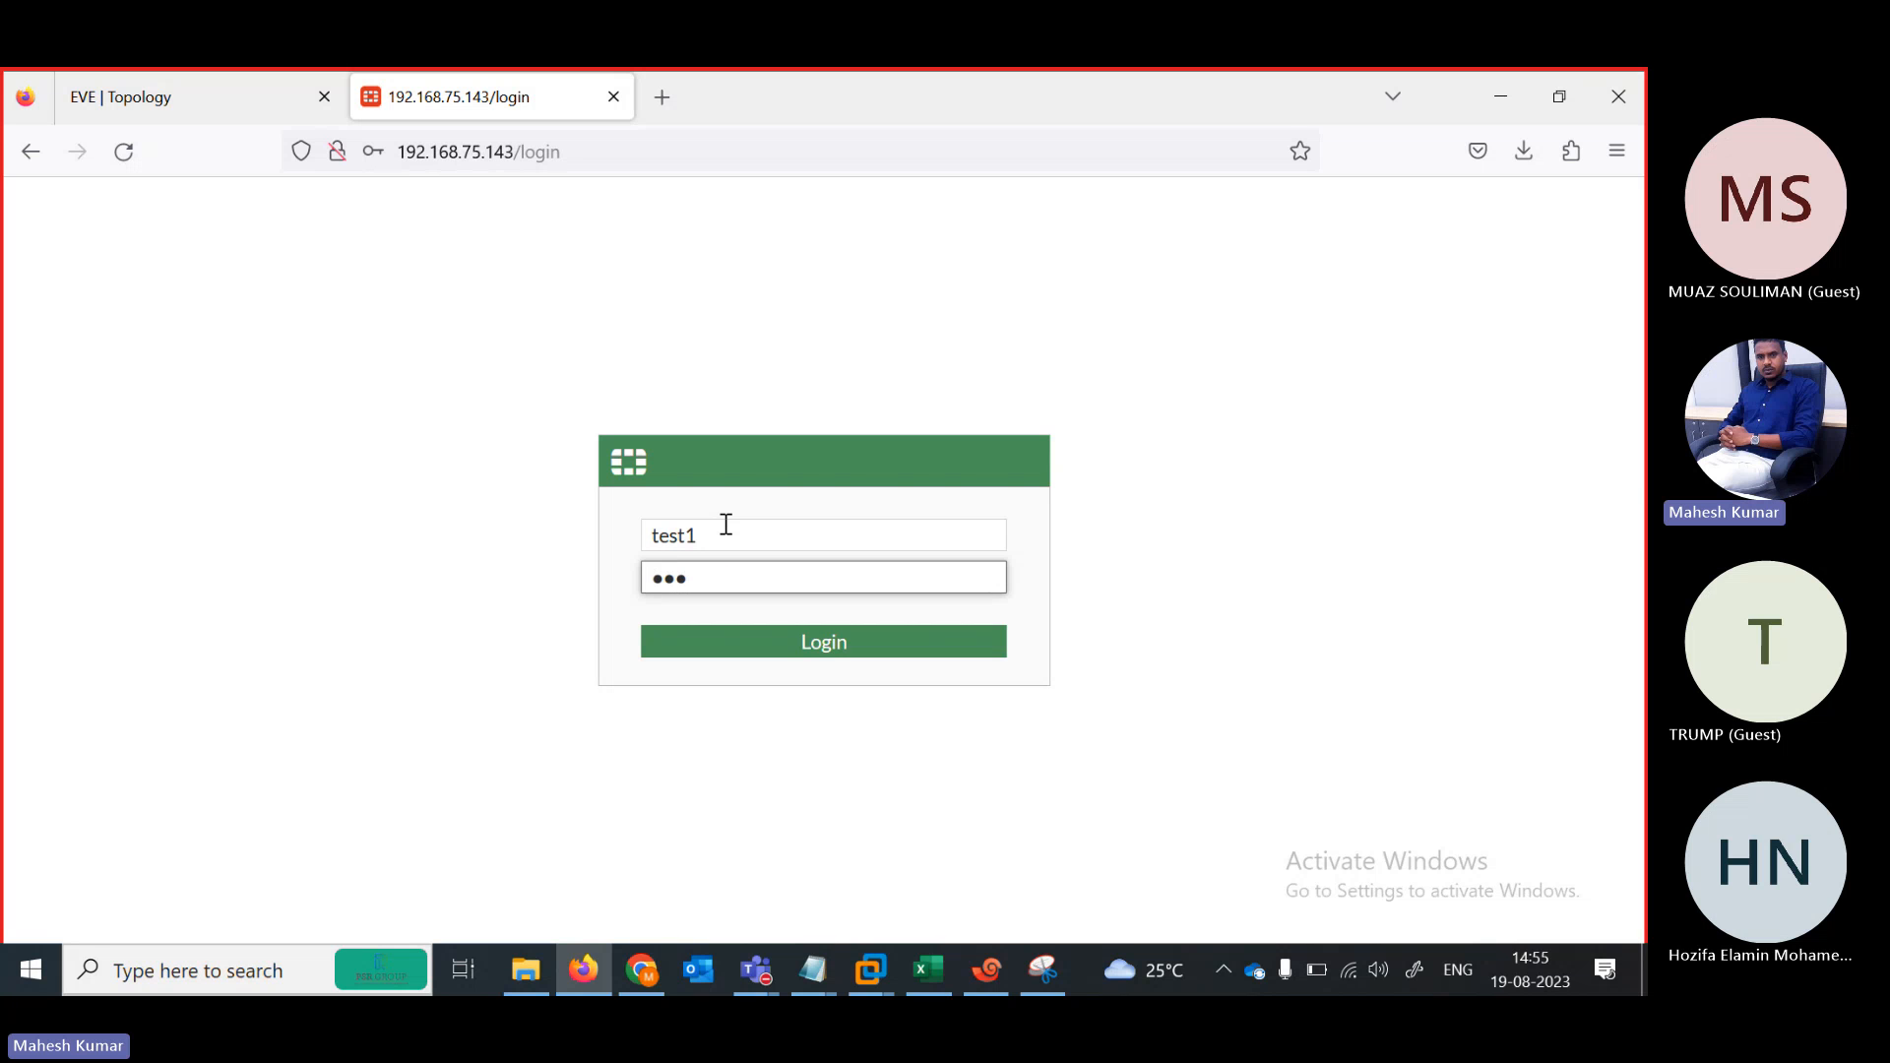
{"action": "left_click", "coordinate": [797, 644]}
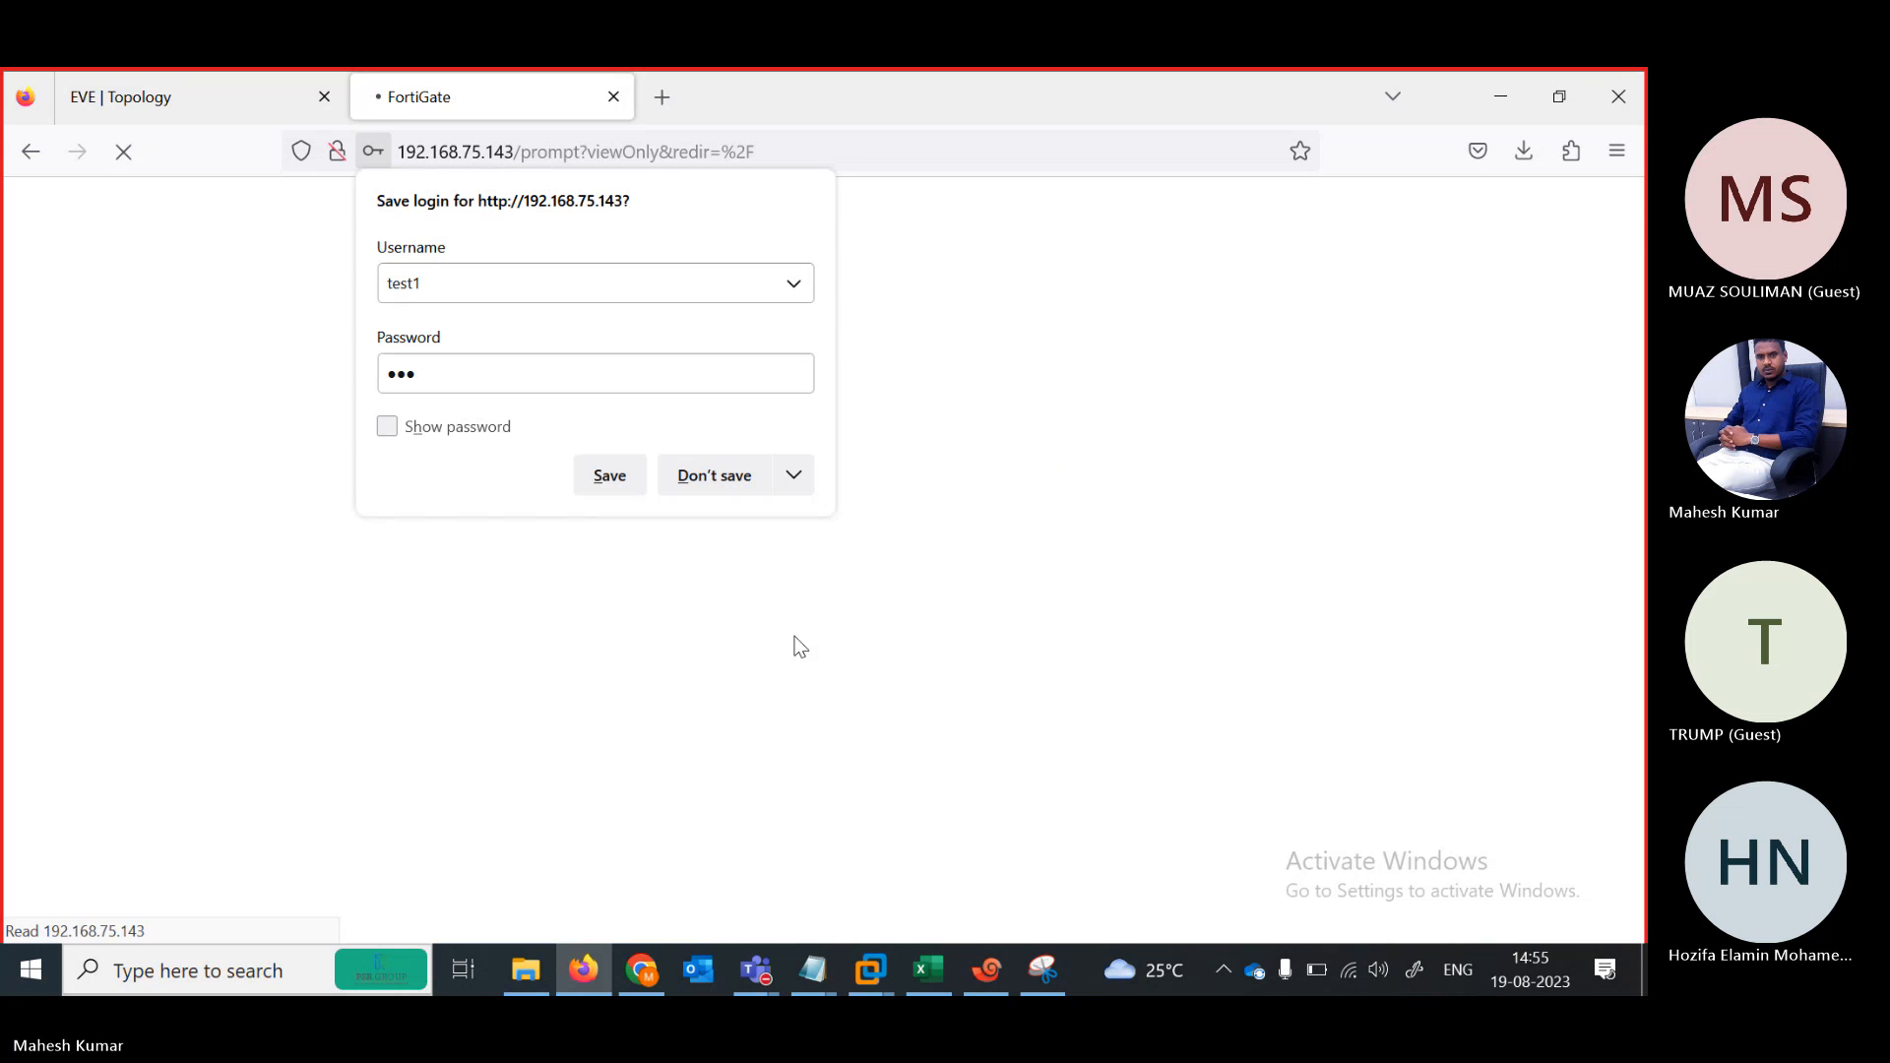
{"action": "left_click", "coordinate": [710, 476]}
{"action": "left_click", "coordinate": [903, 668]}
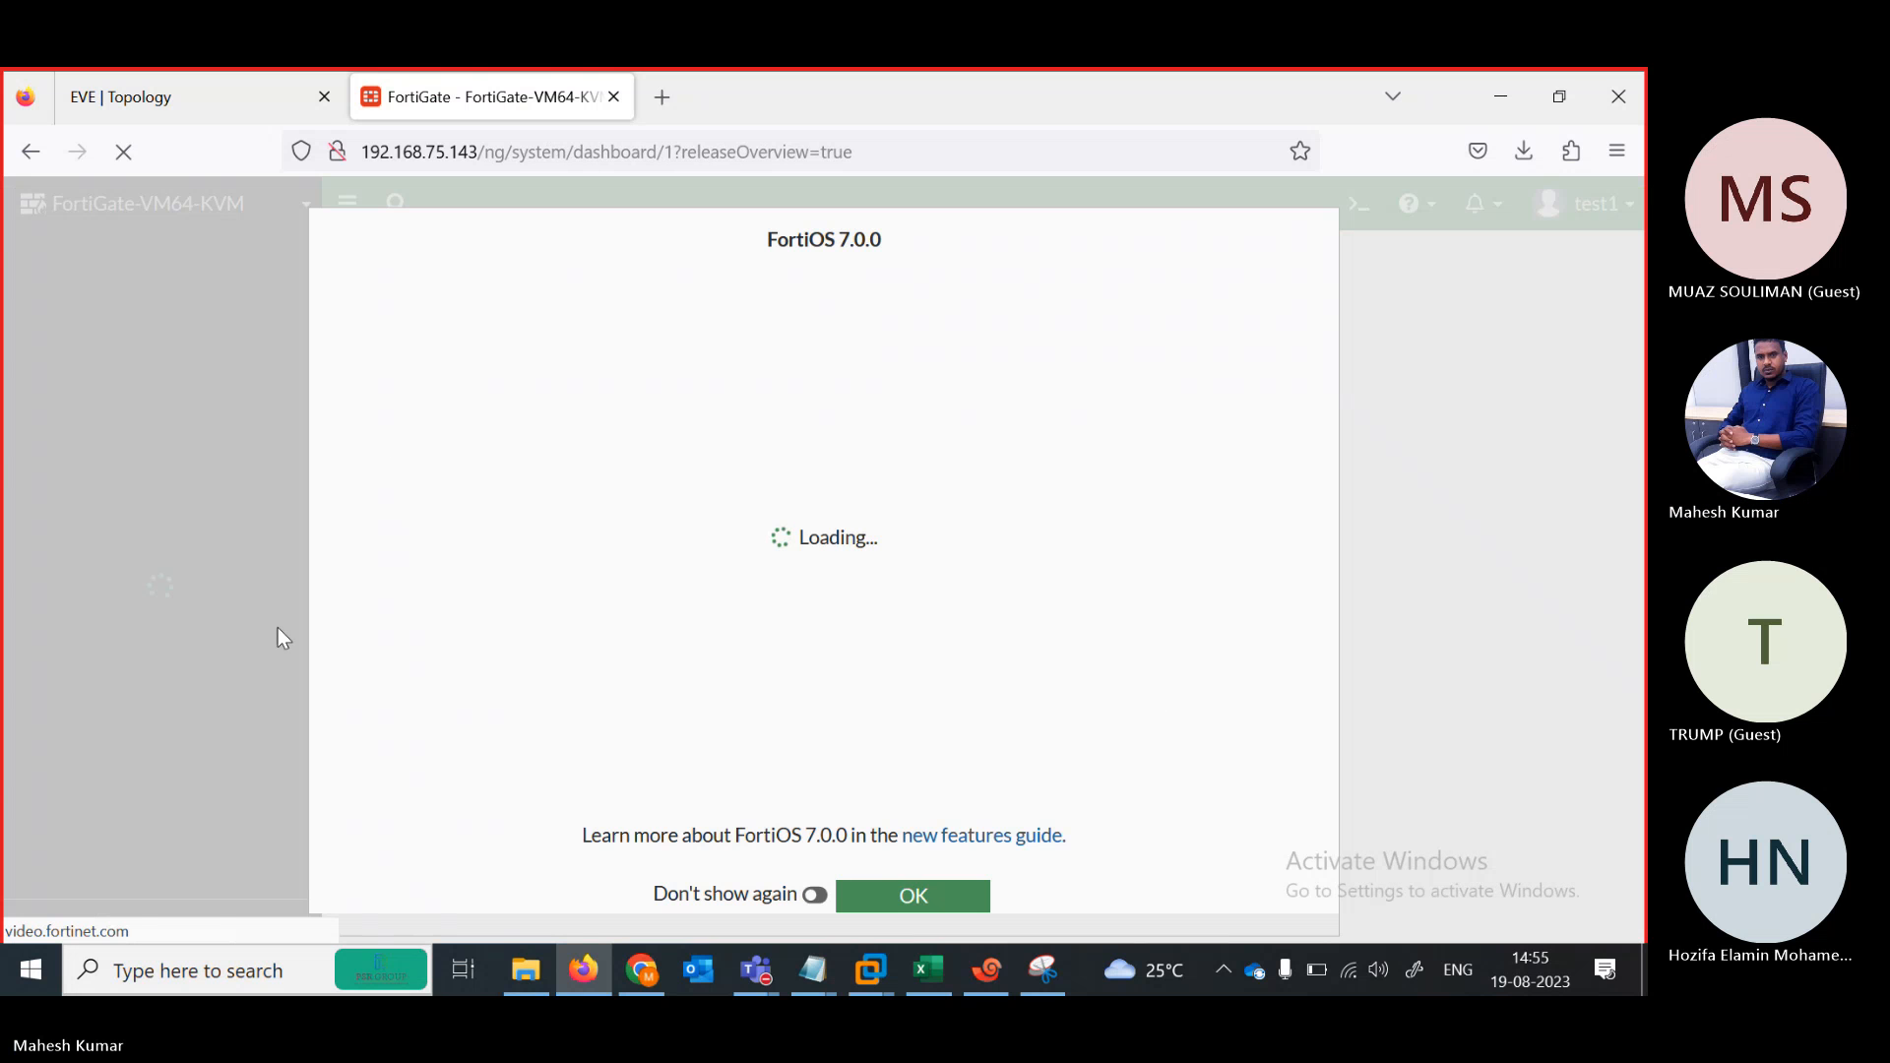
{"action": "left_click", "coordinate": [913, 894]}
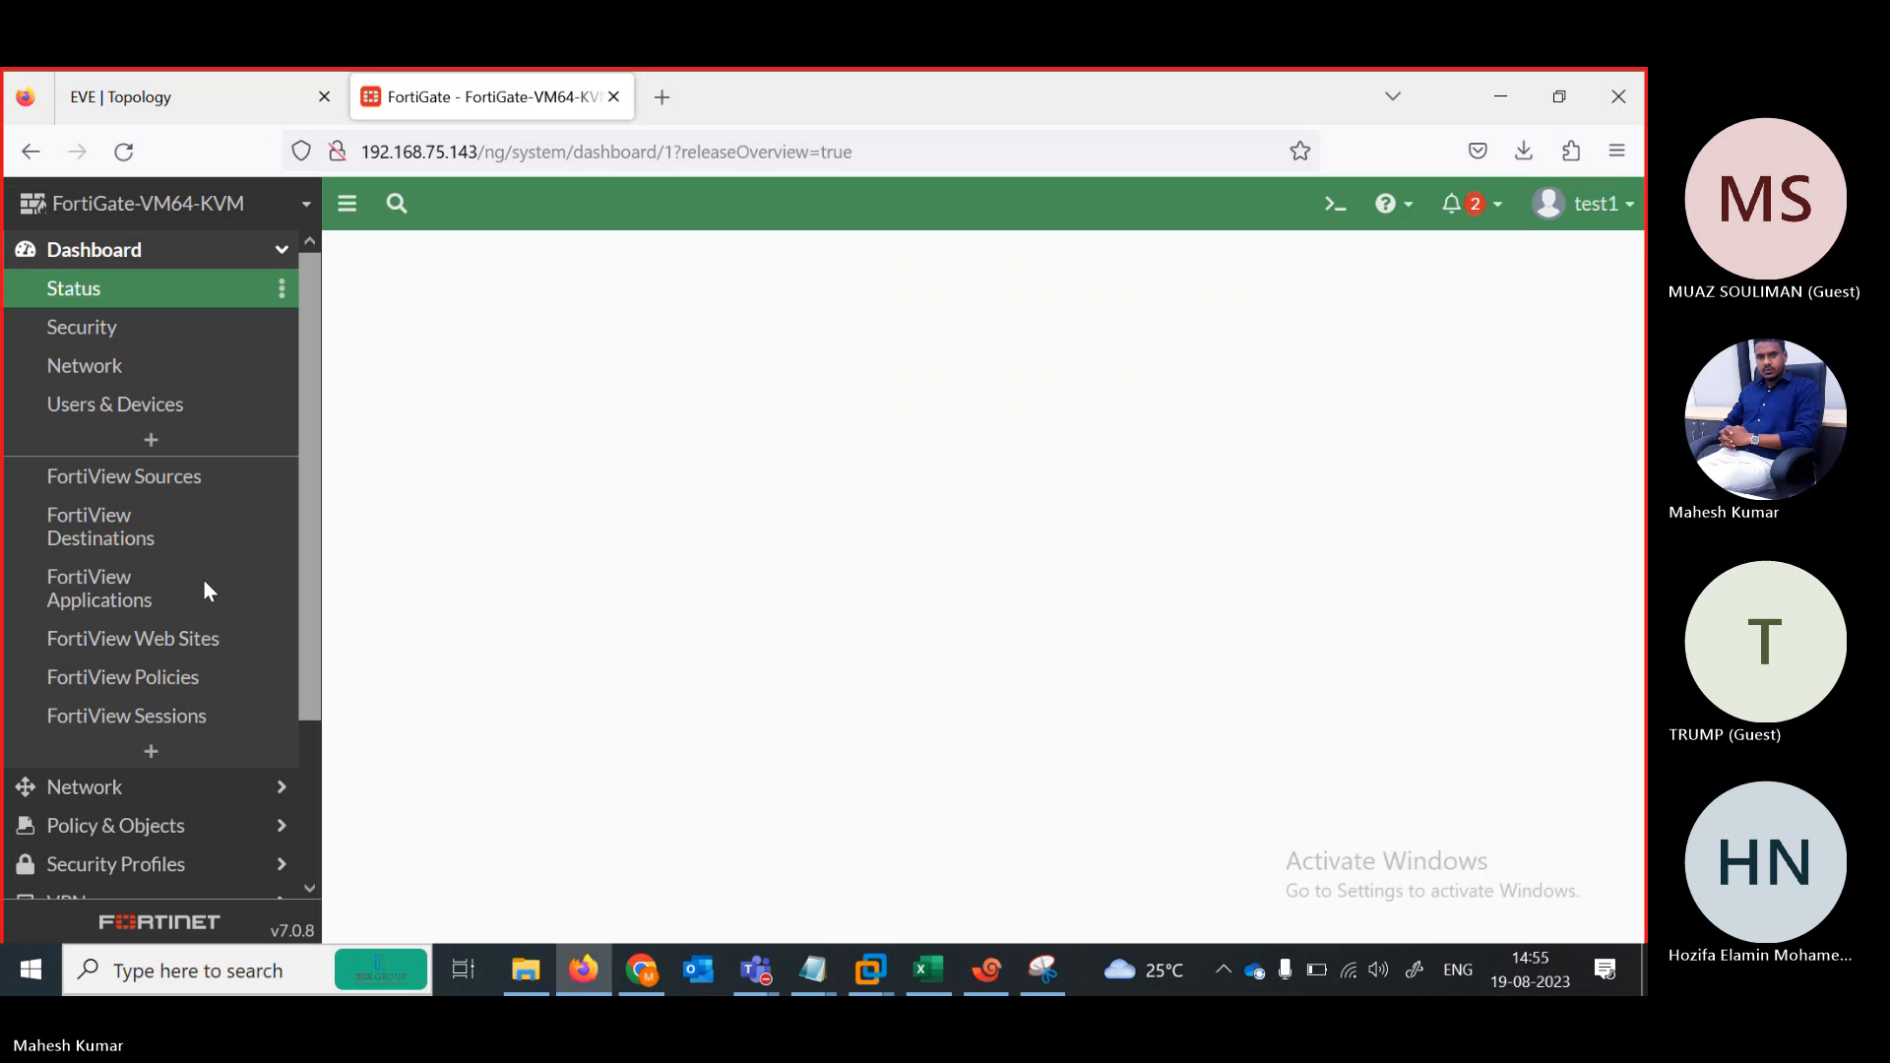
Open port4's settings from the Network > Interfaces list
{"action": "left_click", "coordinate": [131, 792]}
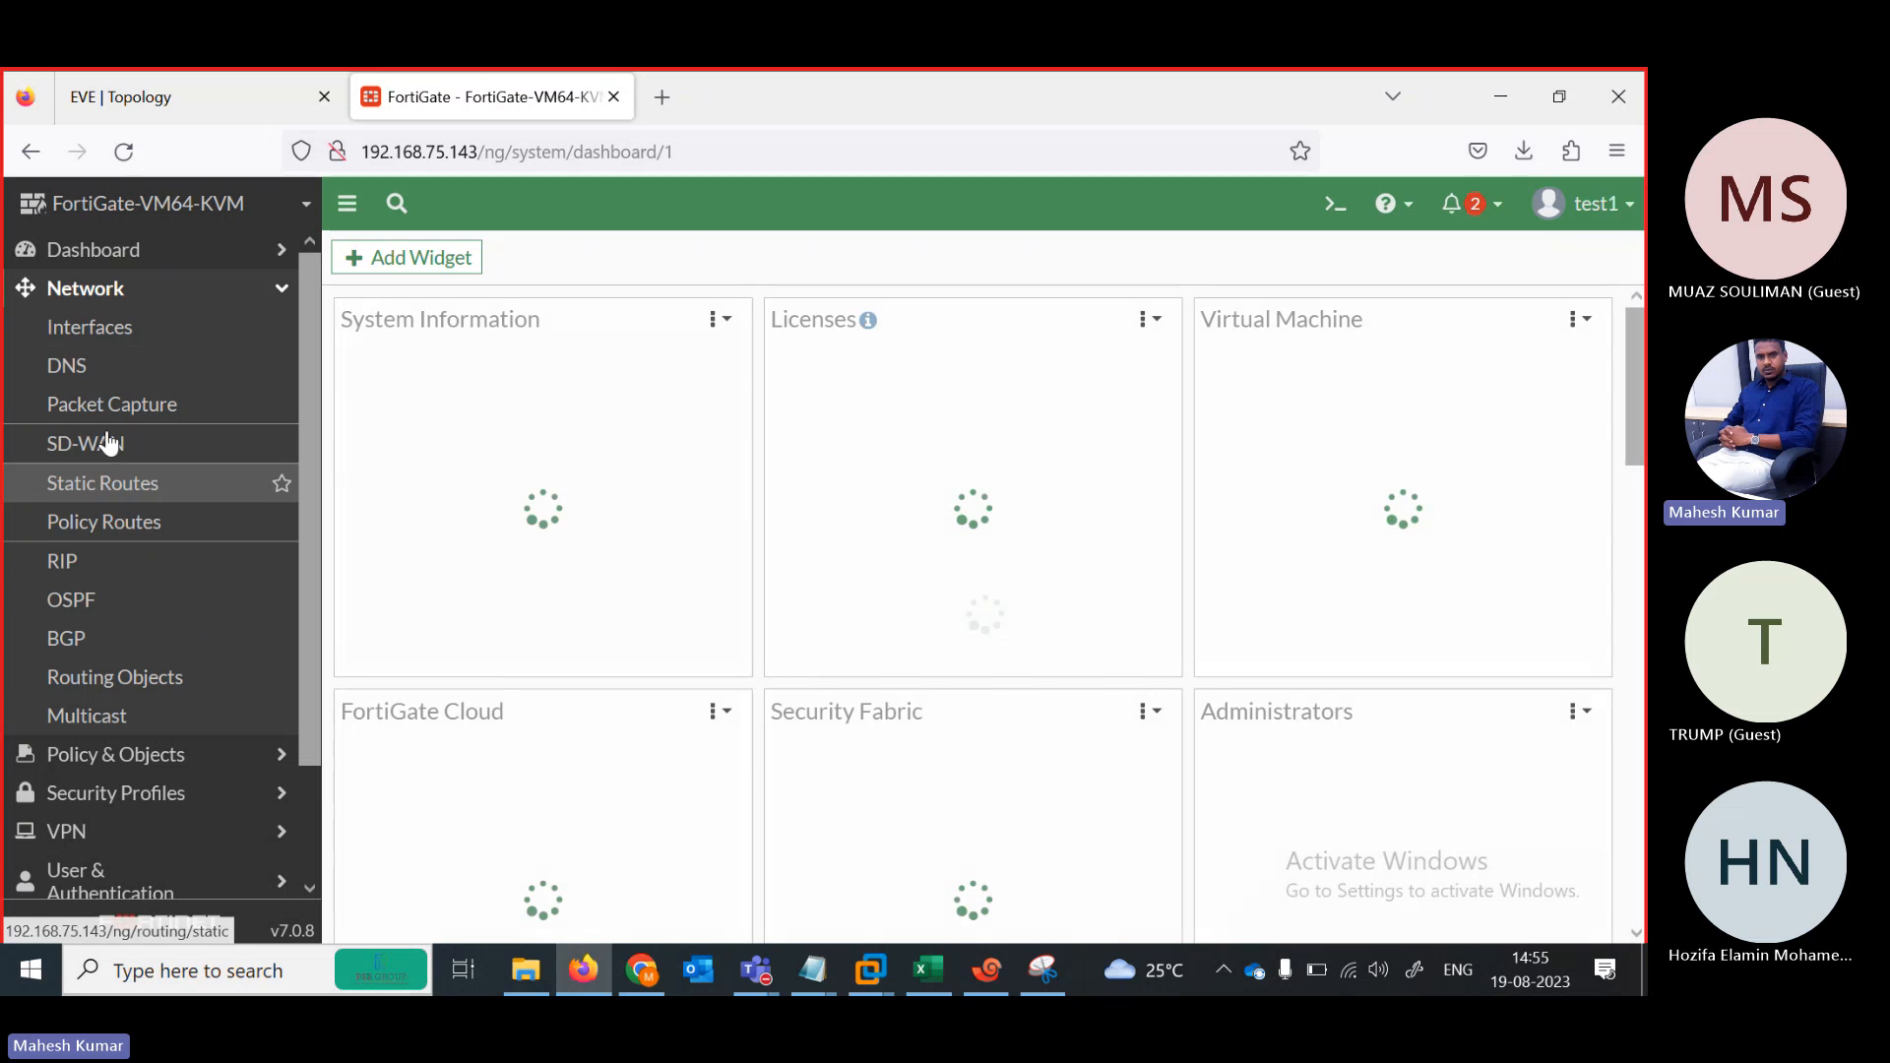
{"action": "left_click", "coordinate": [86, 330]}
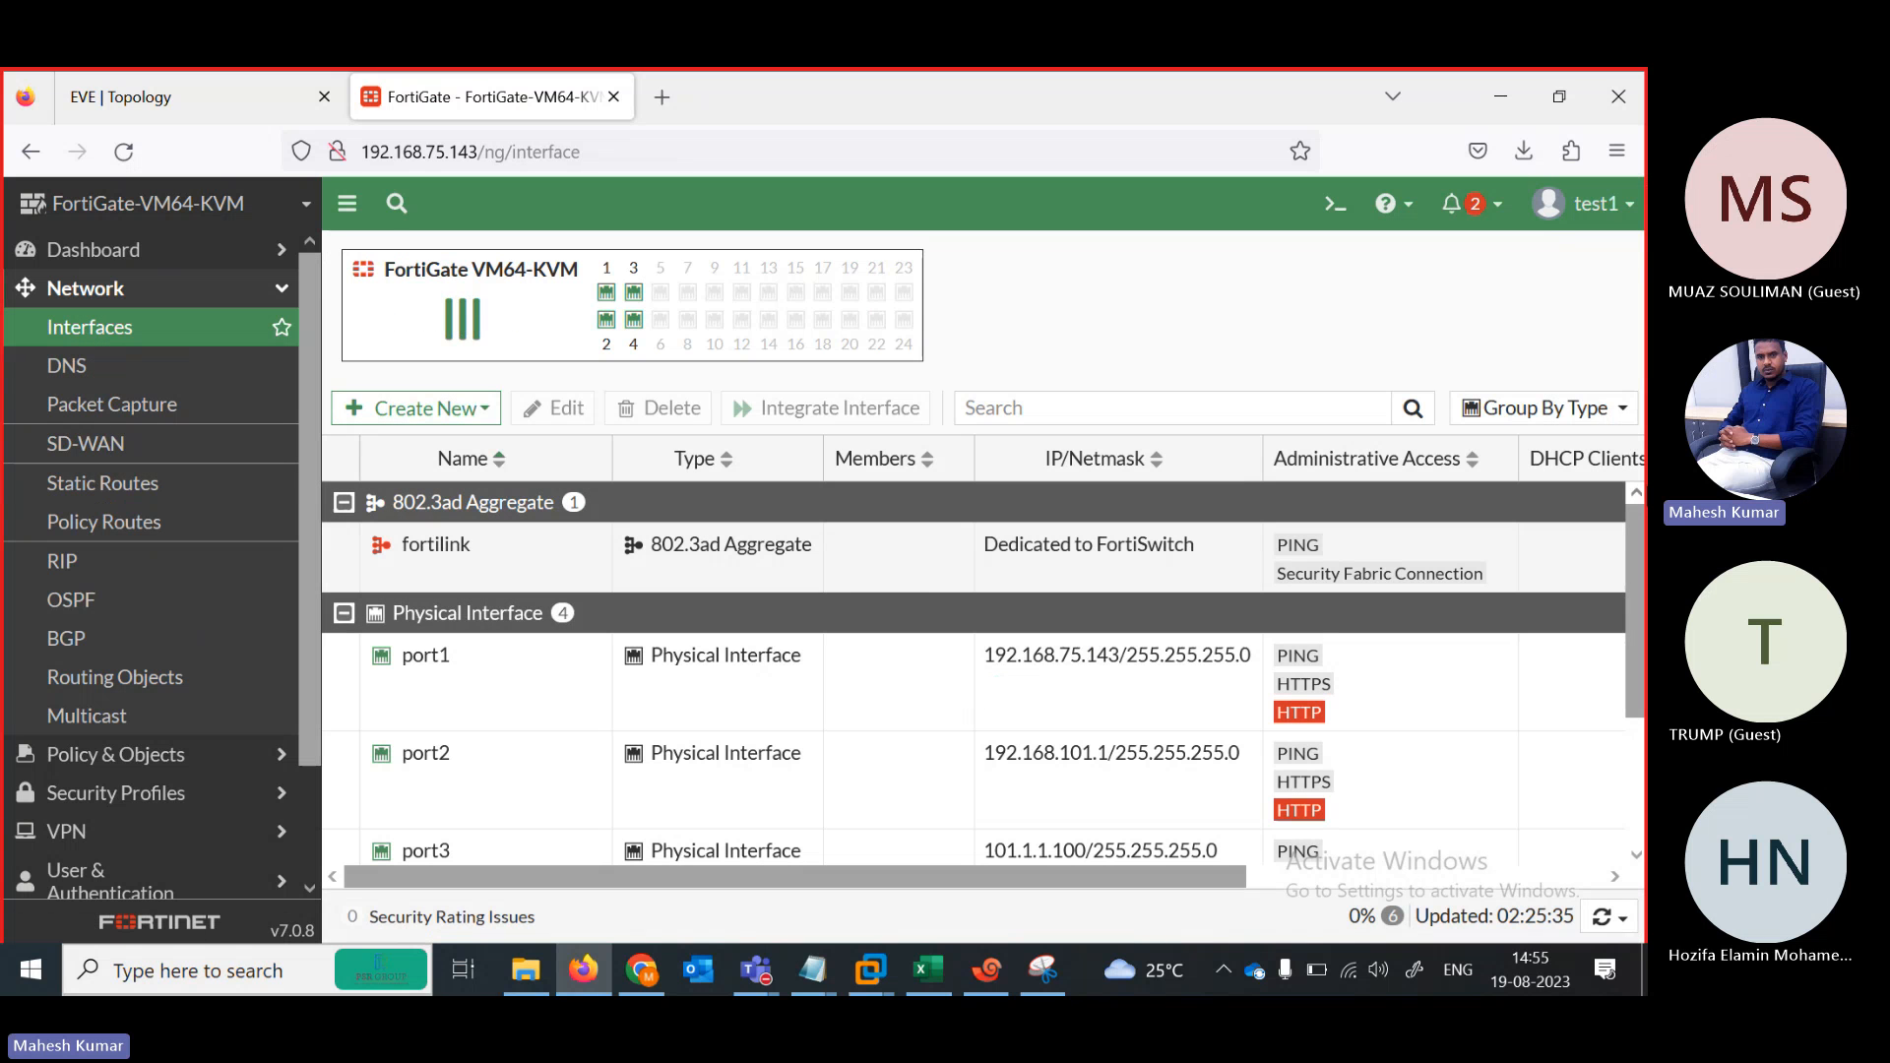
{"action": "scroll", "coordinate": [666, 709], "scroll_direction": "down", "scroll_amount": 2}
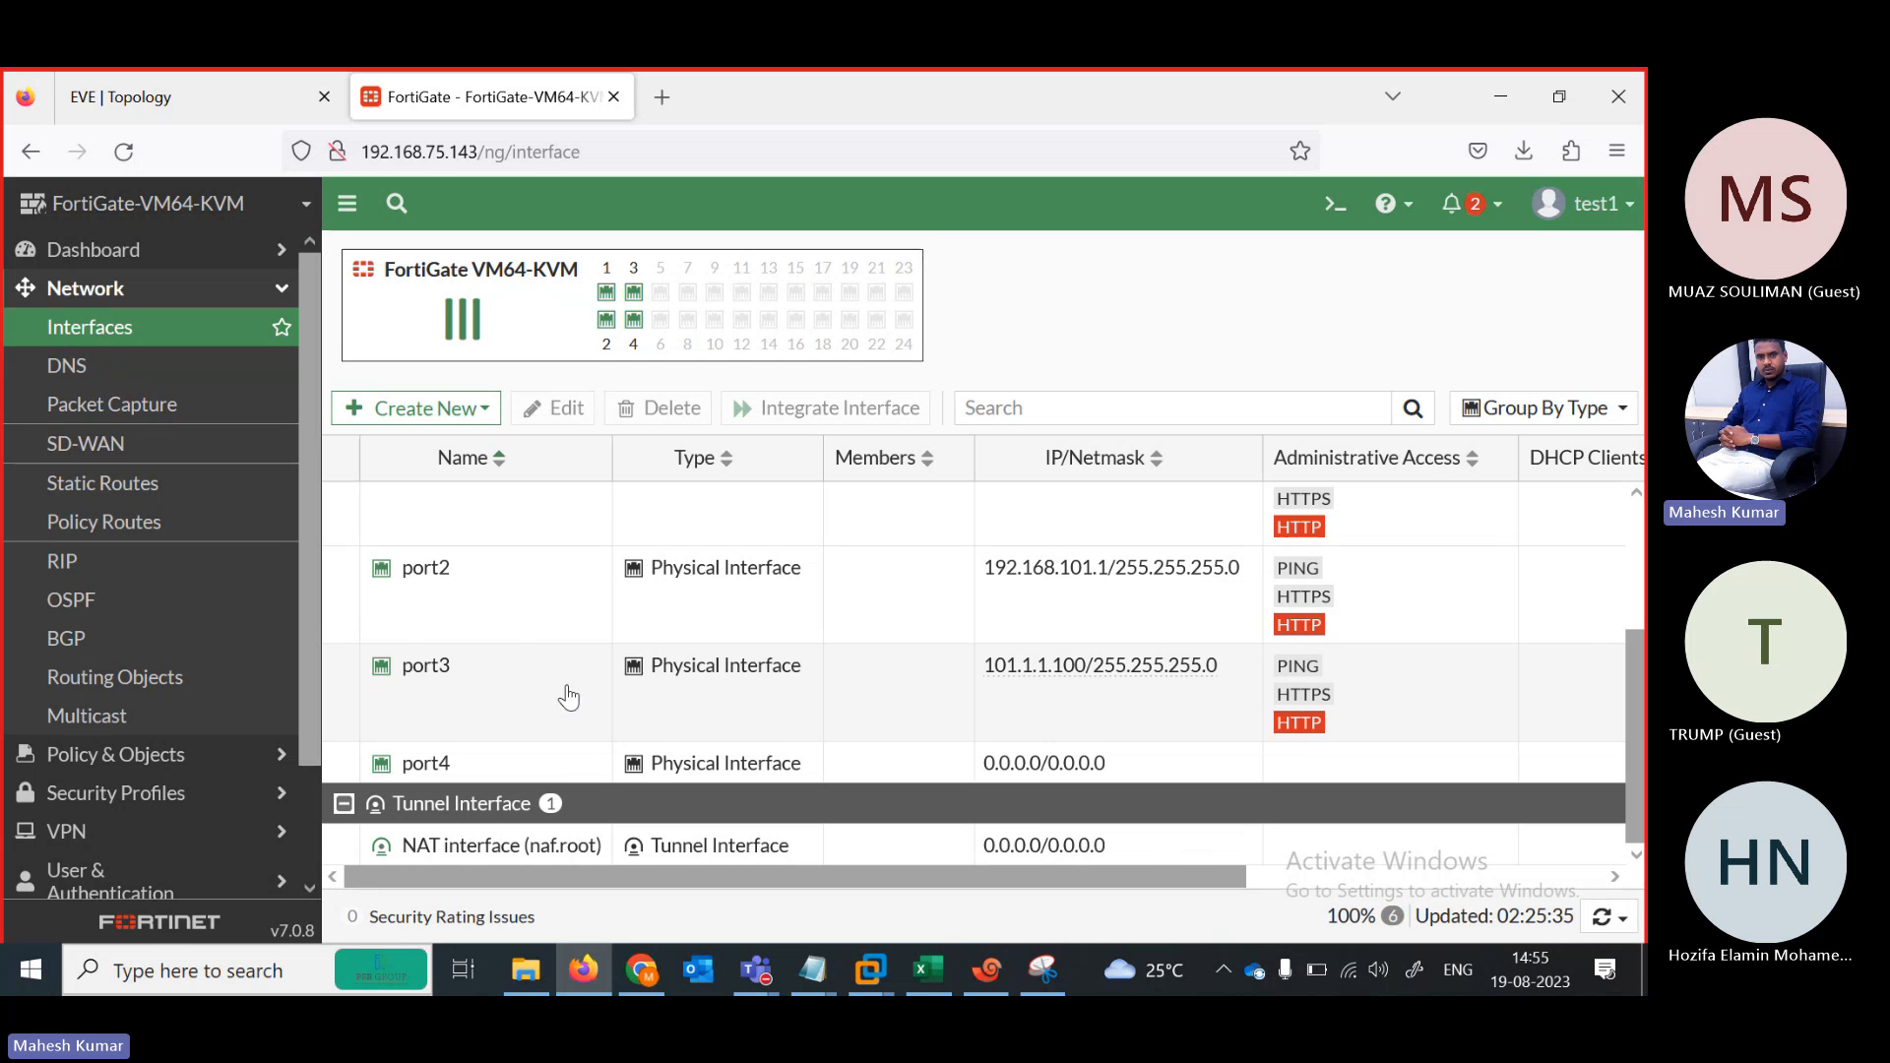
{"action": "double_click", "coordinate": [576, 766]}
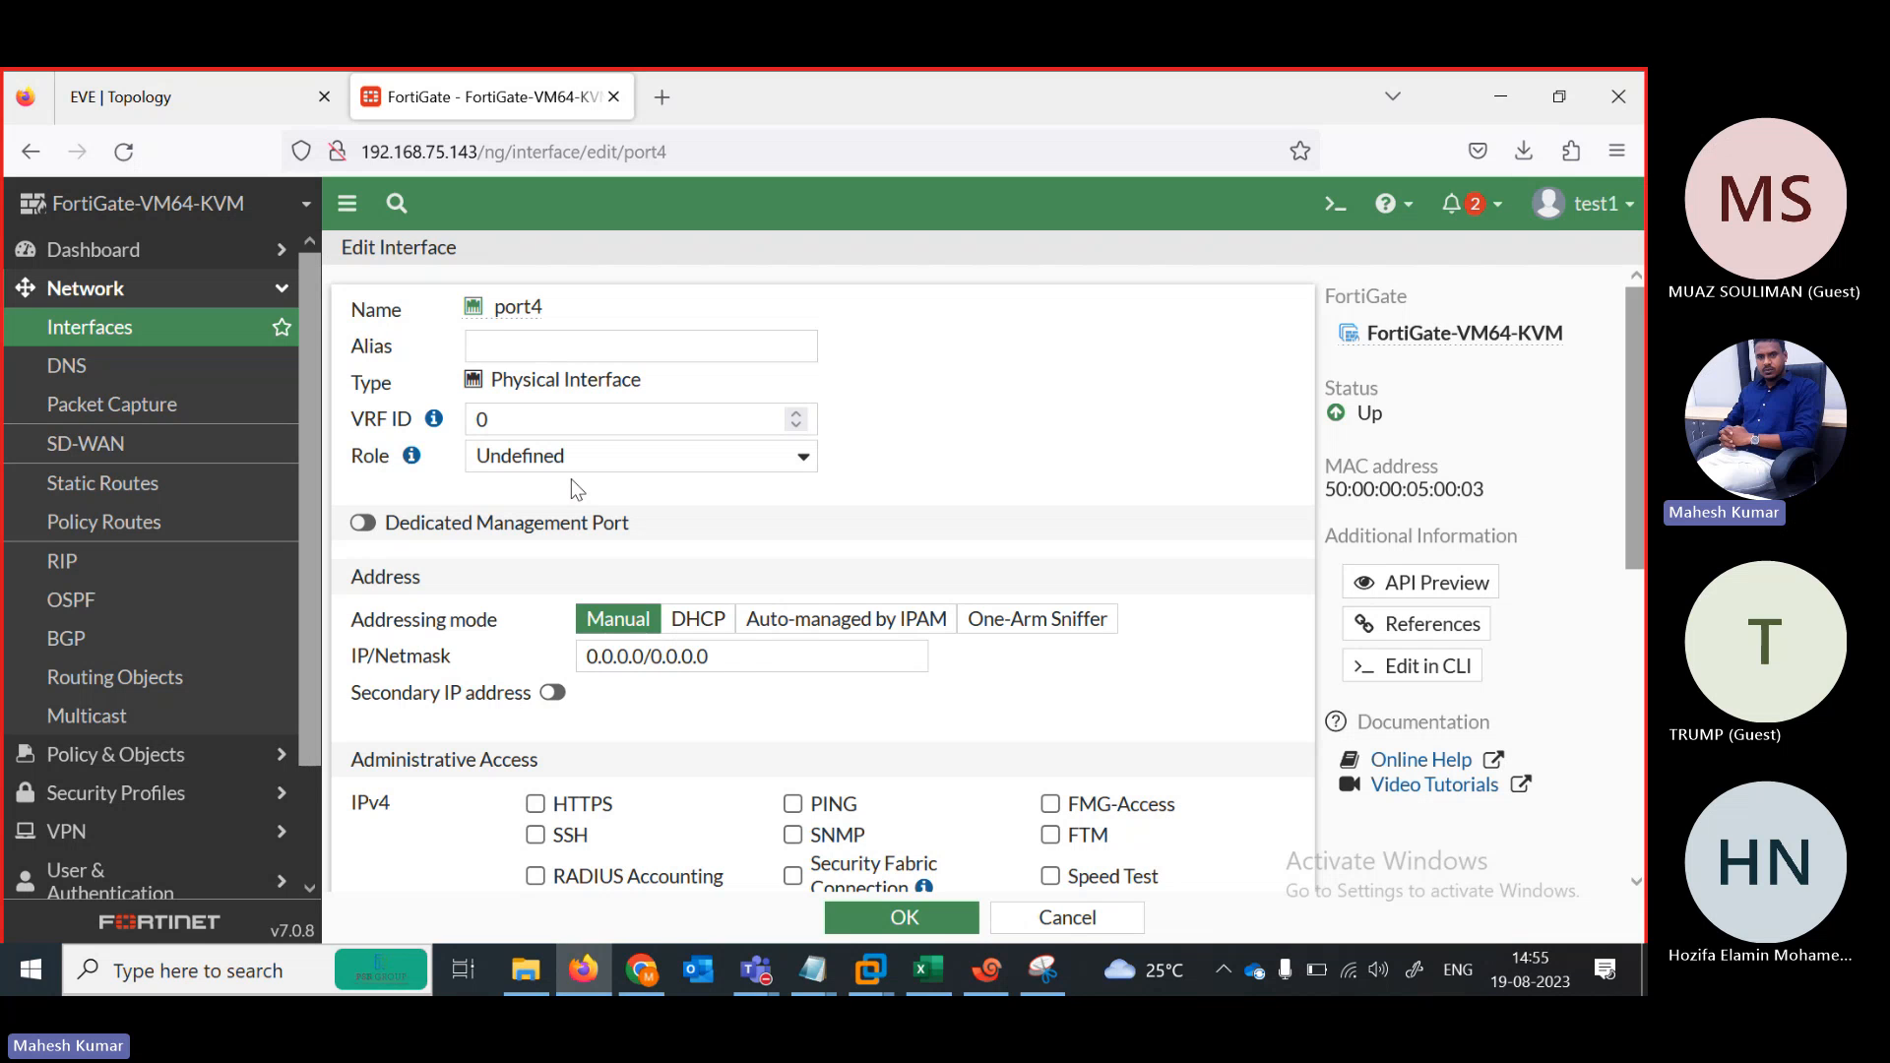
Show the Firewall Policy list with SLB-POLICY and Implicit Deny as test1
{"action": "left_click", "coordinate": [116, 758]}
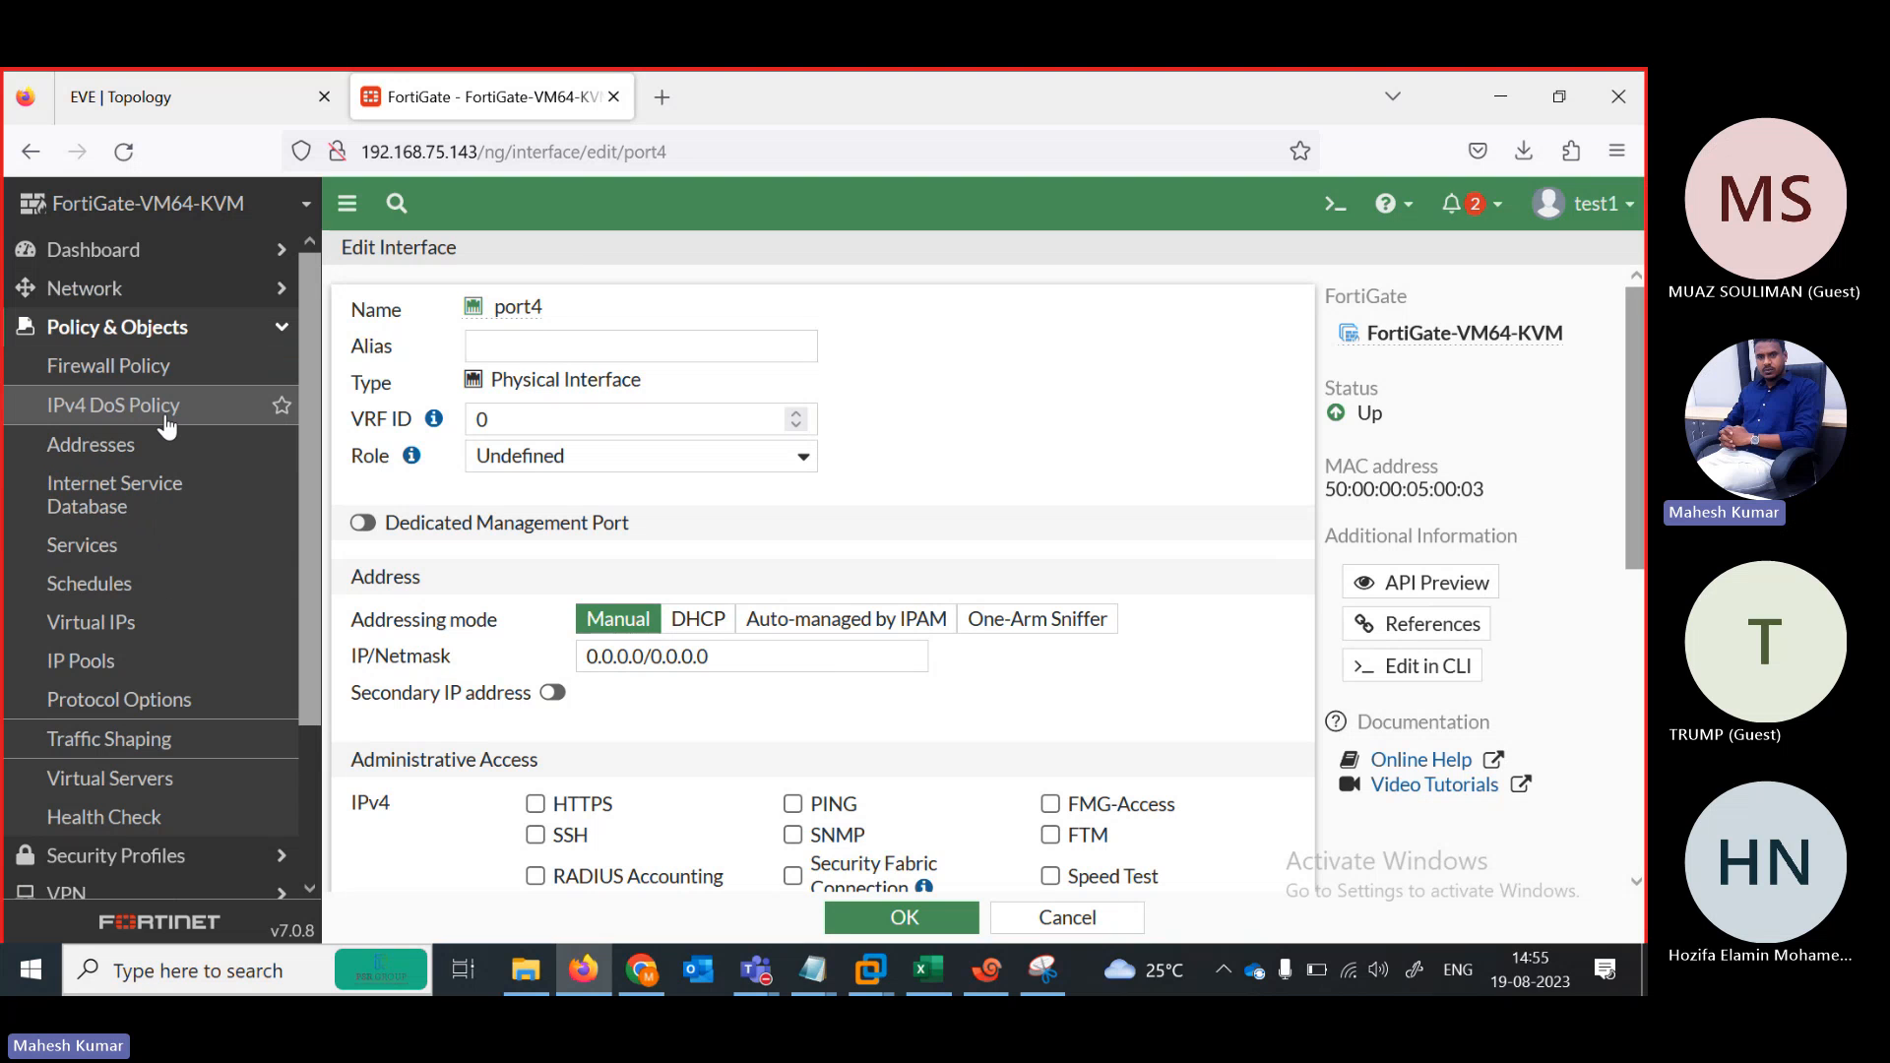
{"action": "left_click", "coordinate": [153, 374]}
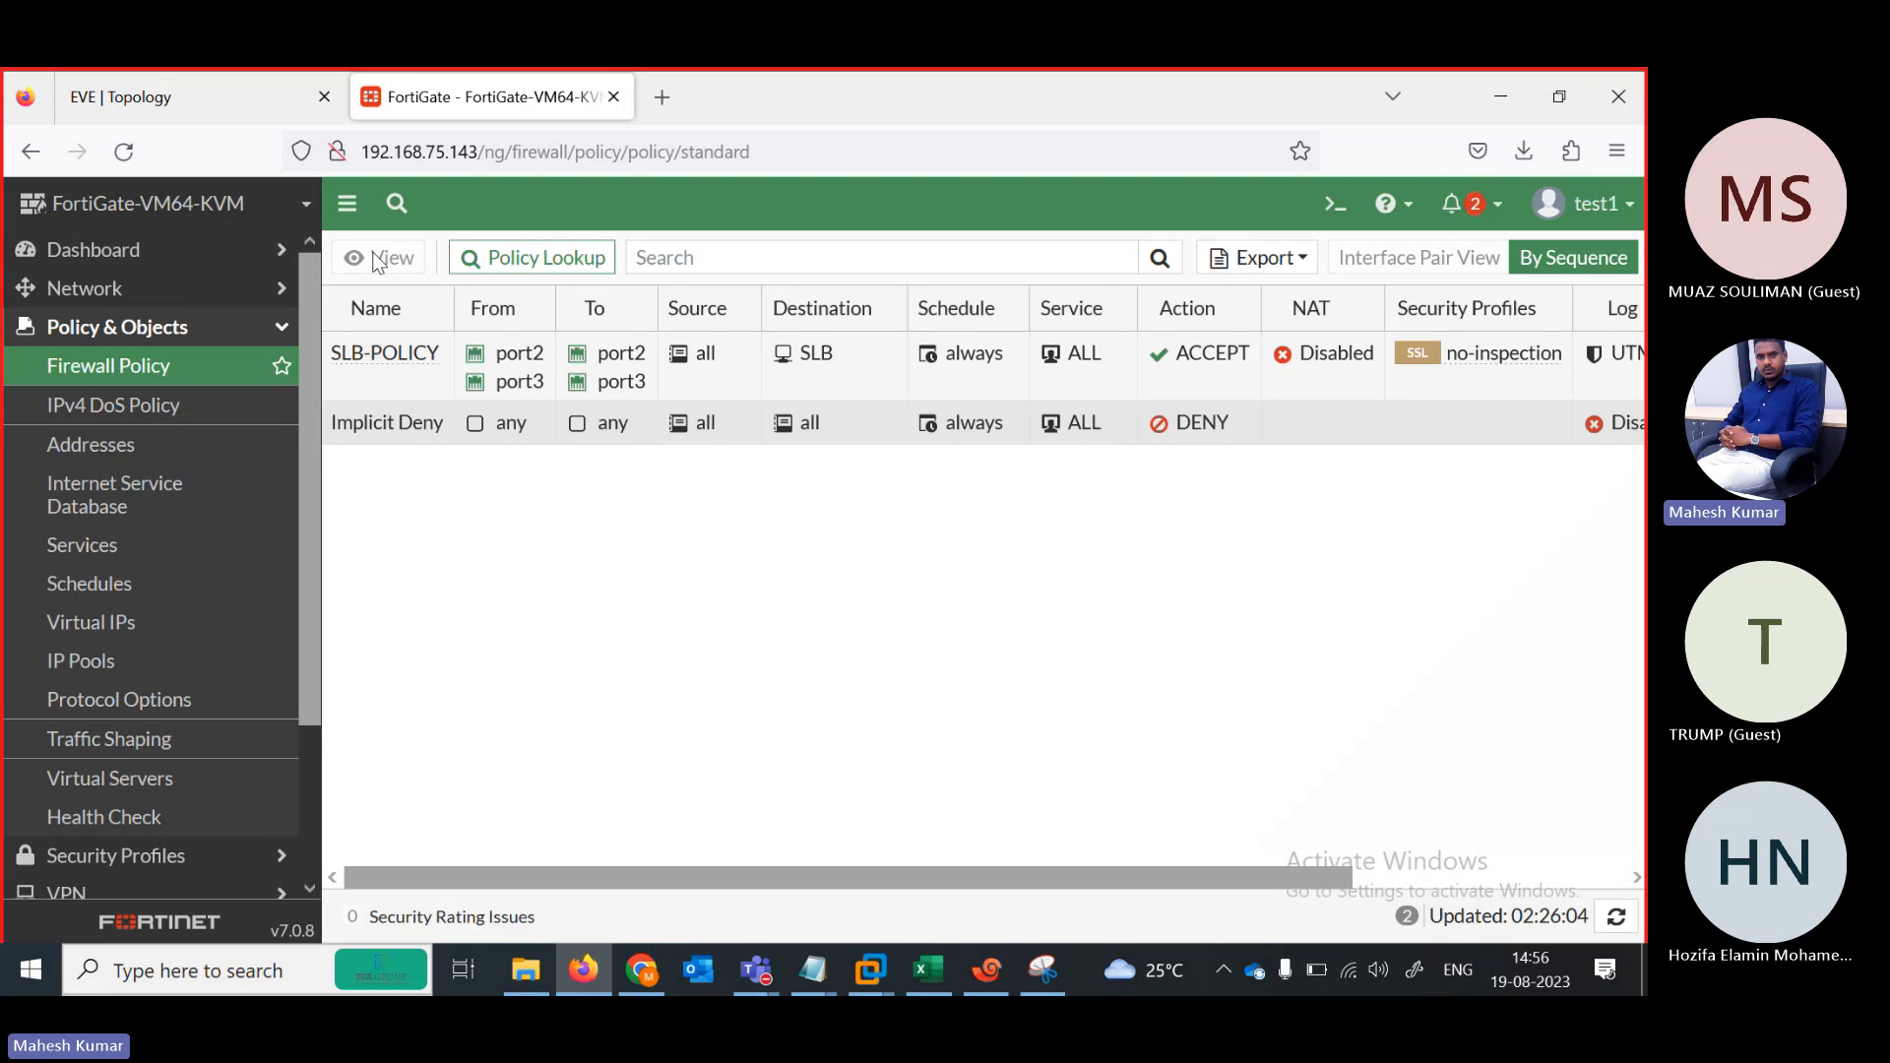
{"action": "left_click", "coordinate": [1623, 225]}
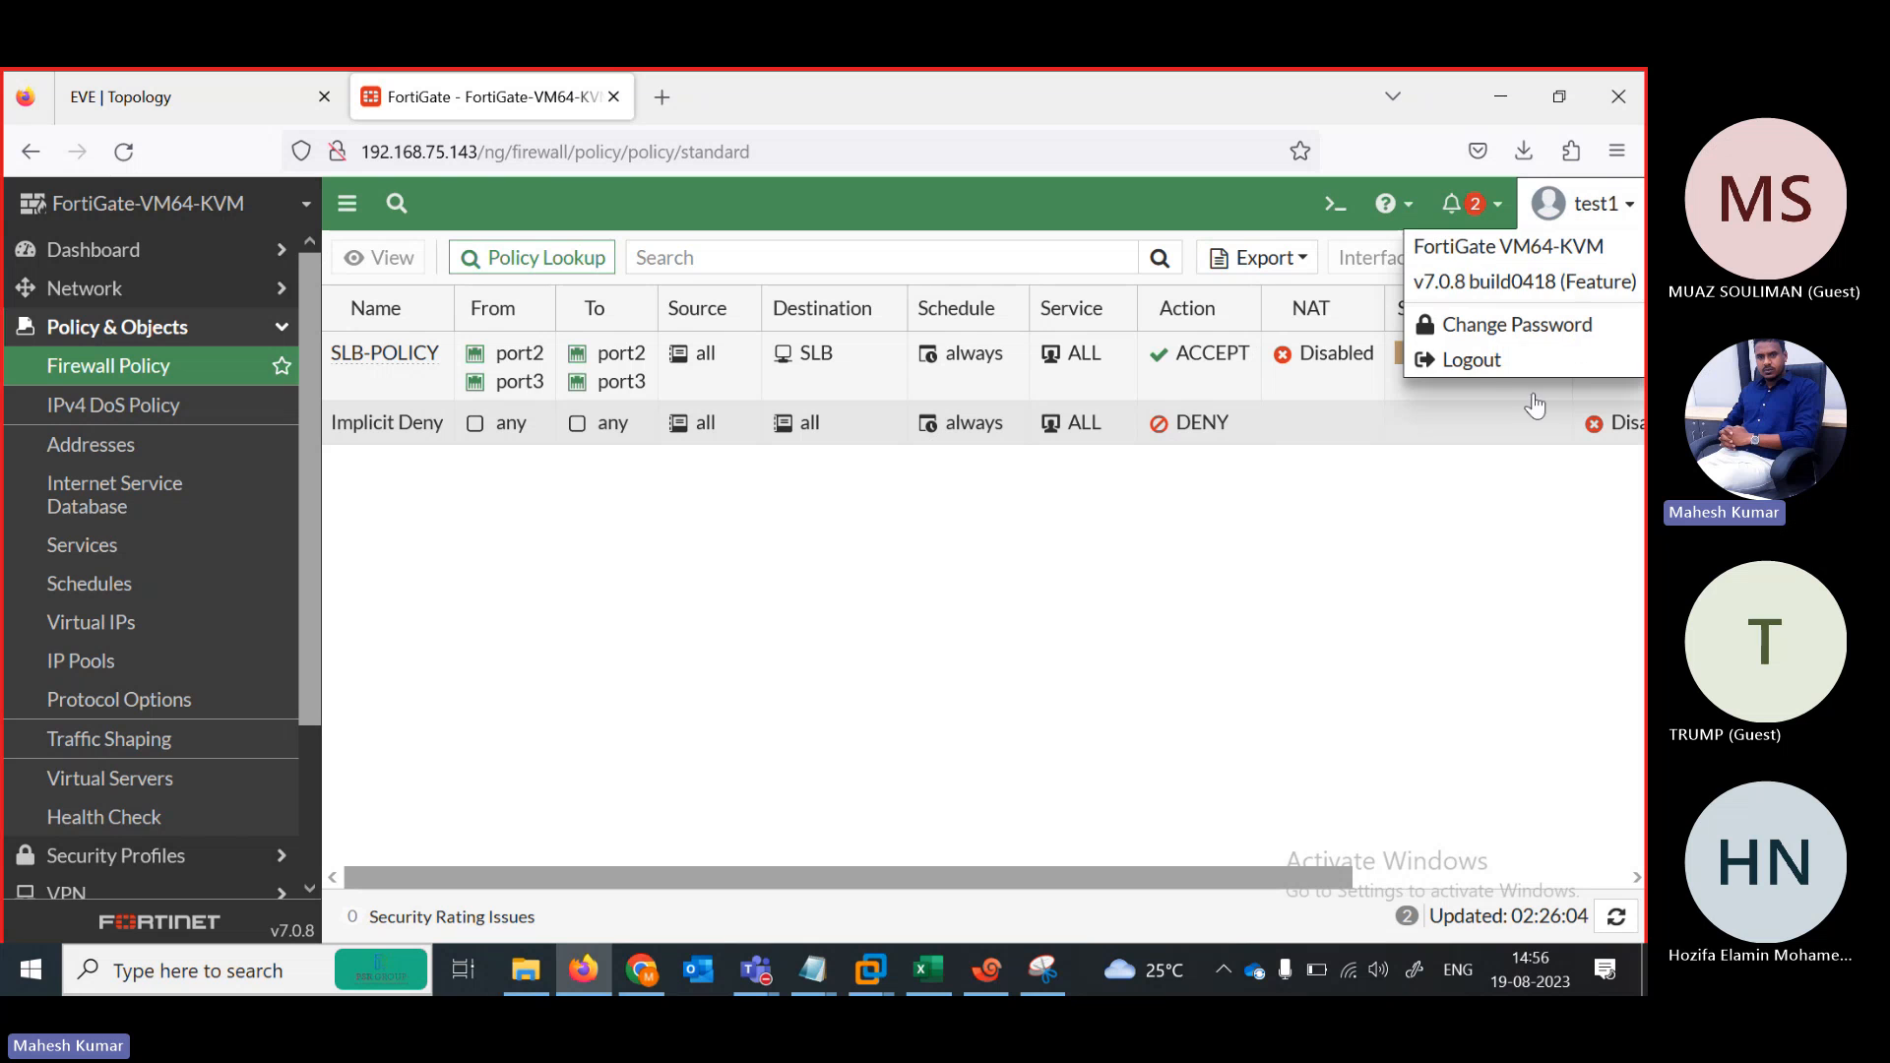
Sign out test1, then enter DONE in B30 beside Admin-Profiles on the NSE ENGLISH sheet
{"action": "left_click", "coordinate": [1485, 365]}
{"action": "left_click", "coordinate": [928, 979]}
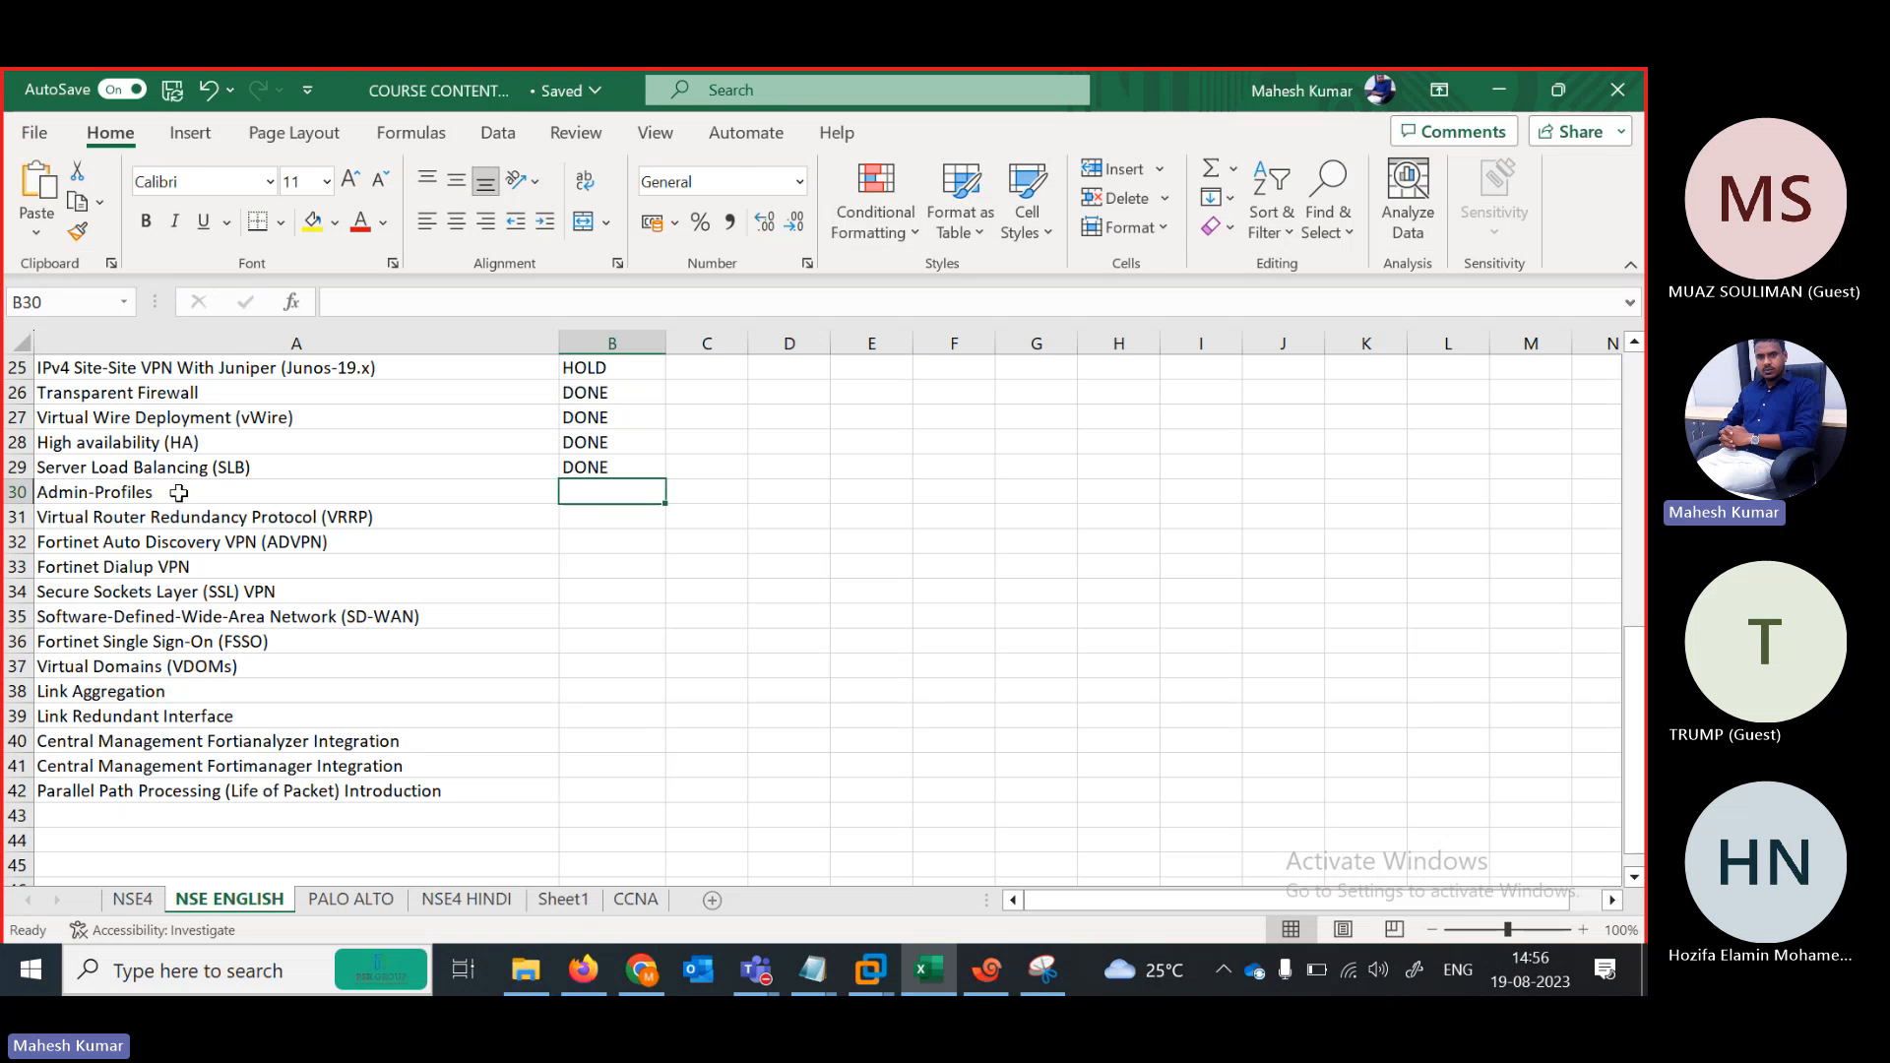
{"action": "left_click", "coordinate": [229, 493]}
{"action": "key", "text": "Tab"}
{"action": "type", "text": "DONE"}
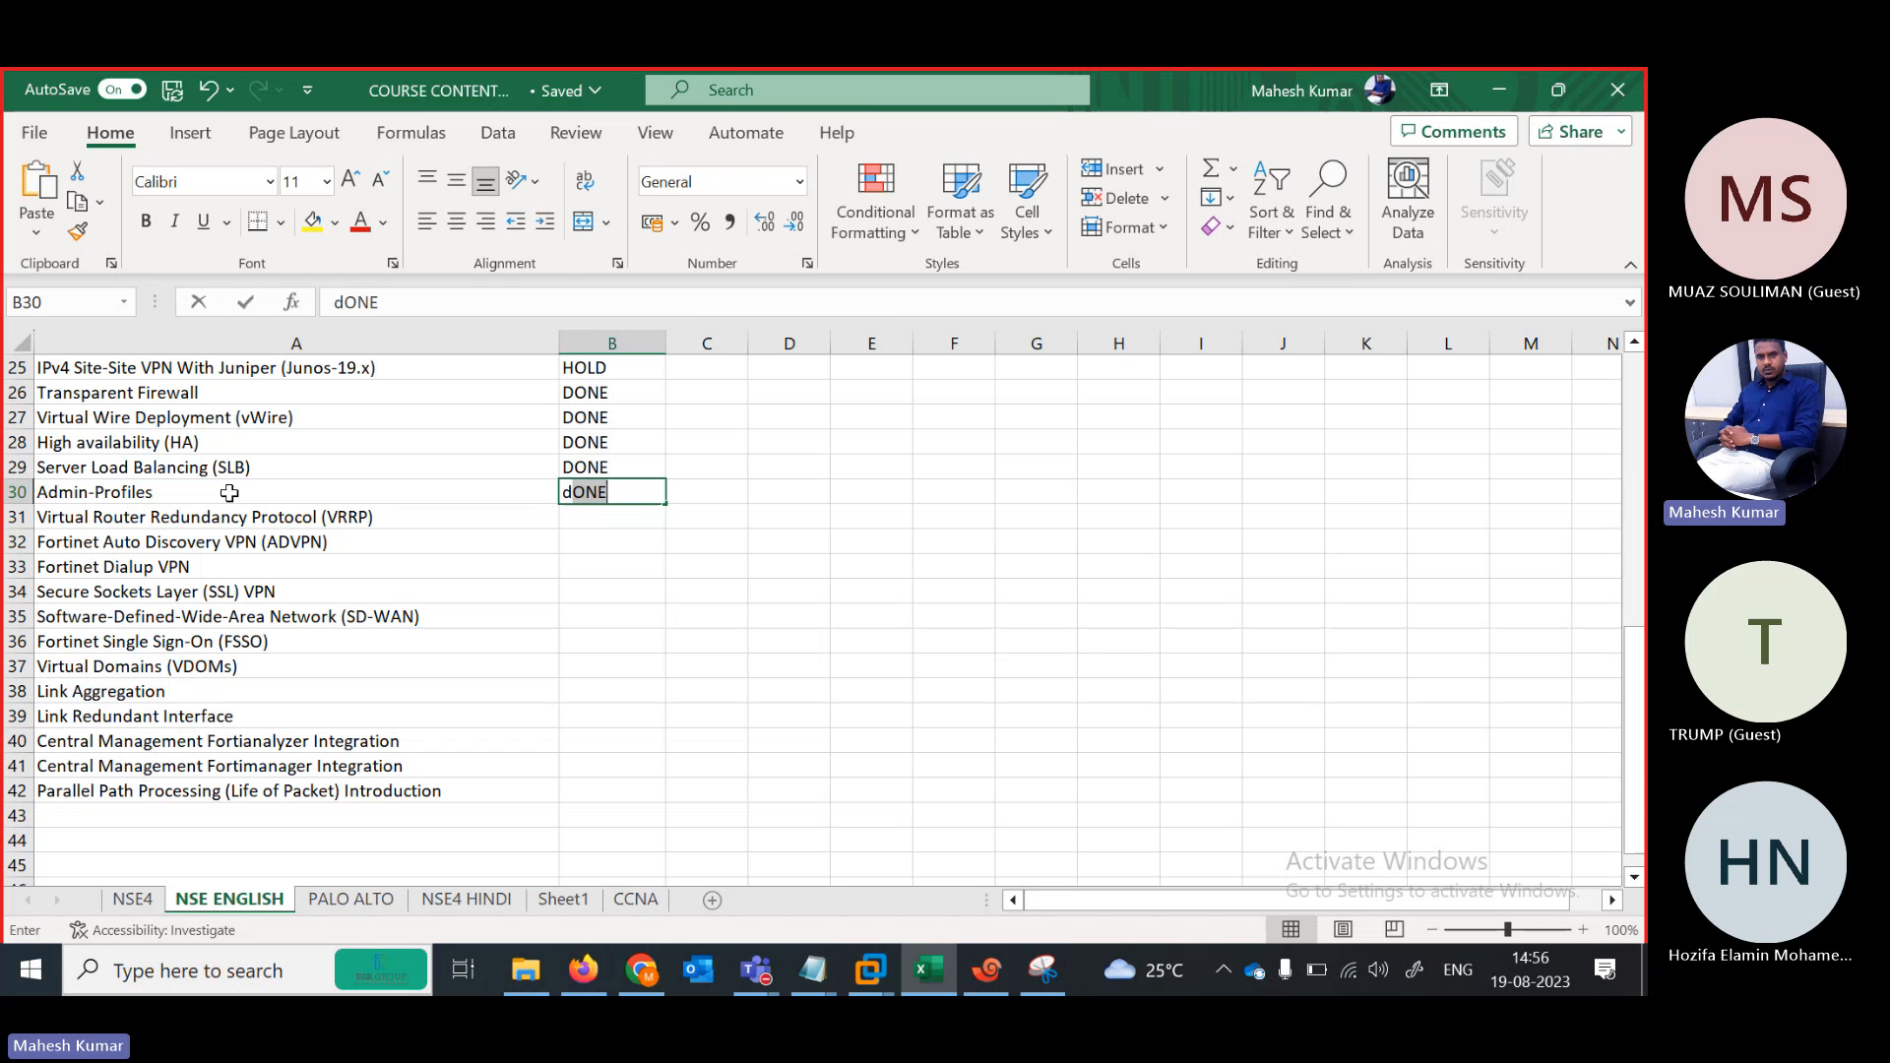
{"action": "key", "text": "shift+Tab"}
{"action": "key", "text": "Up"}
{"action": "key", "text": "Down"}
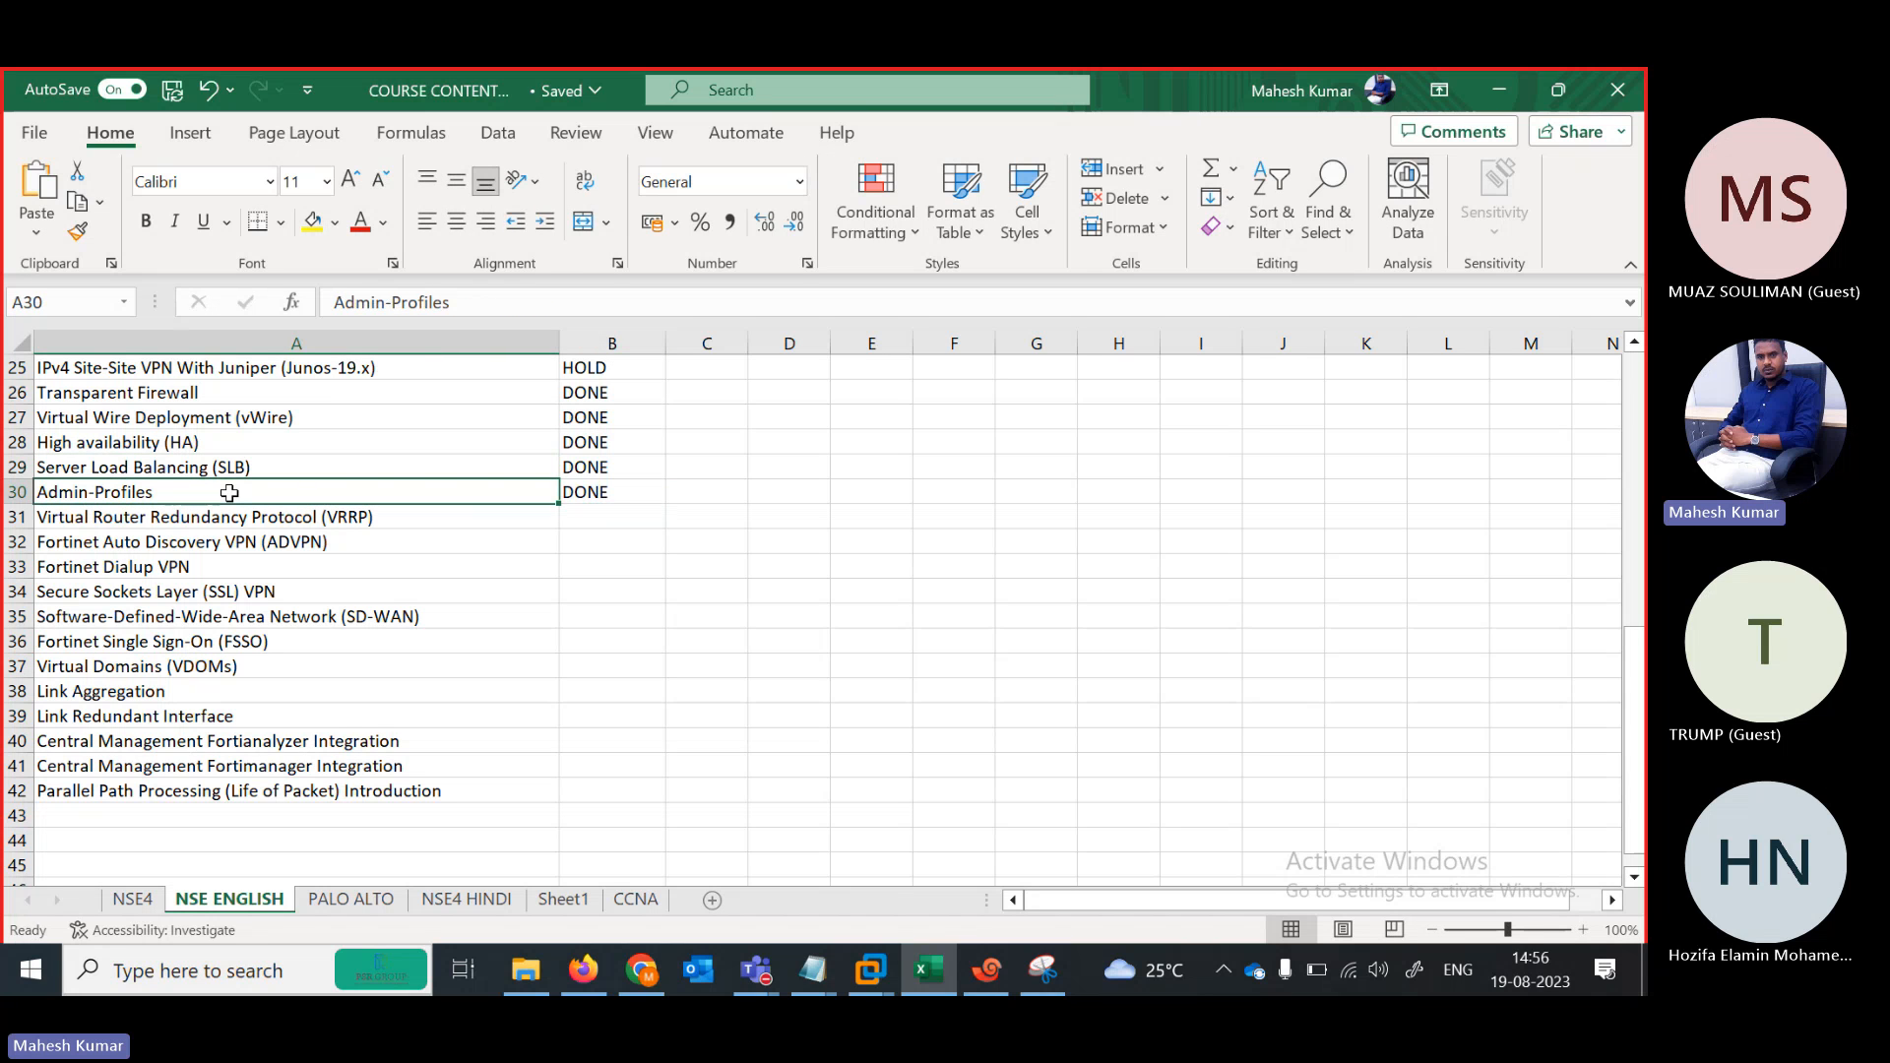
{"action": "key", "text": "Down"}
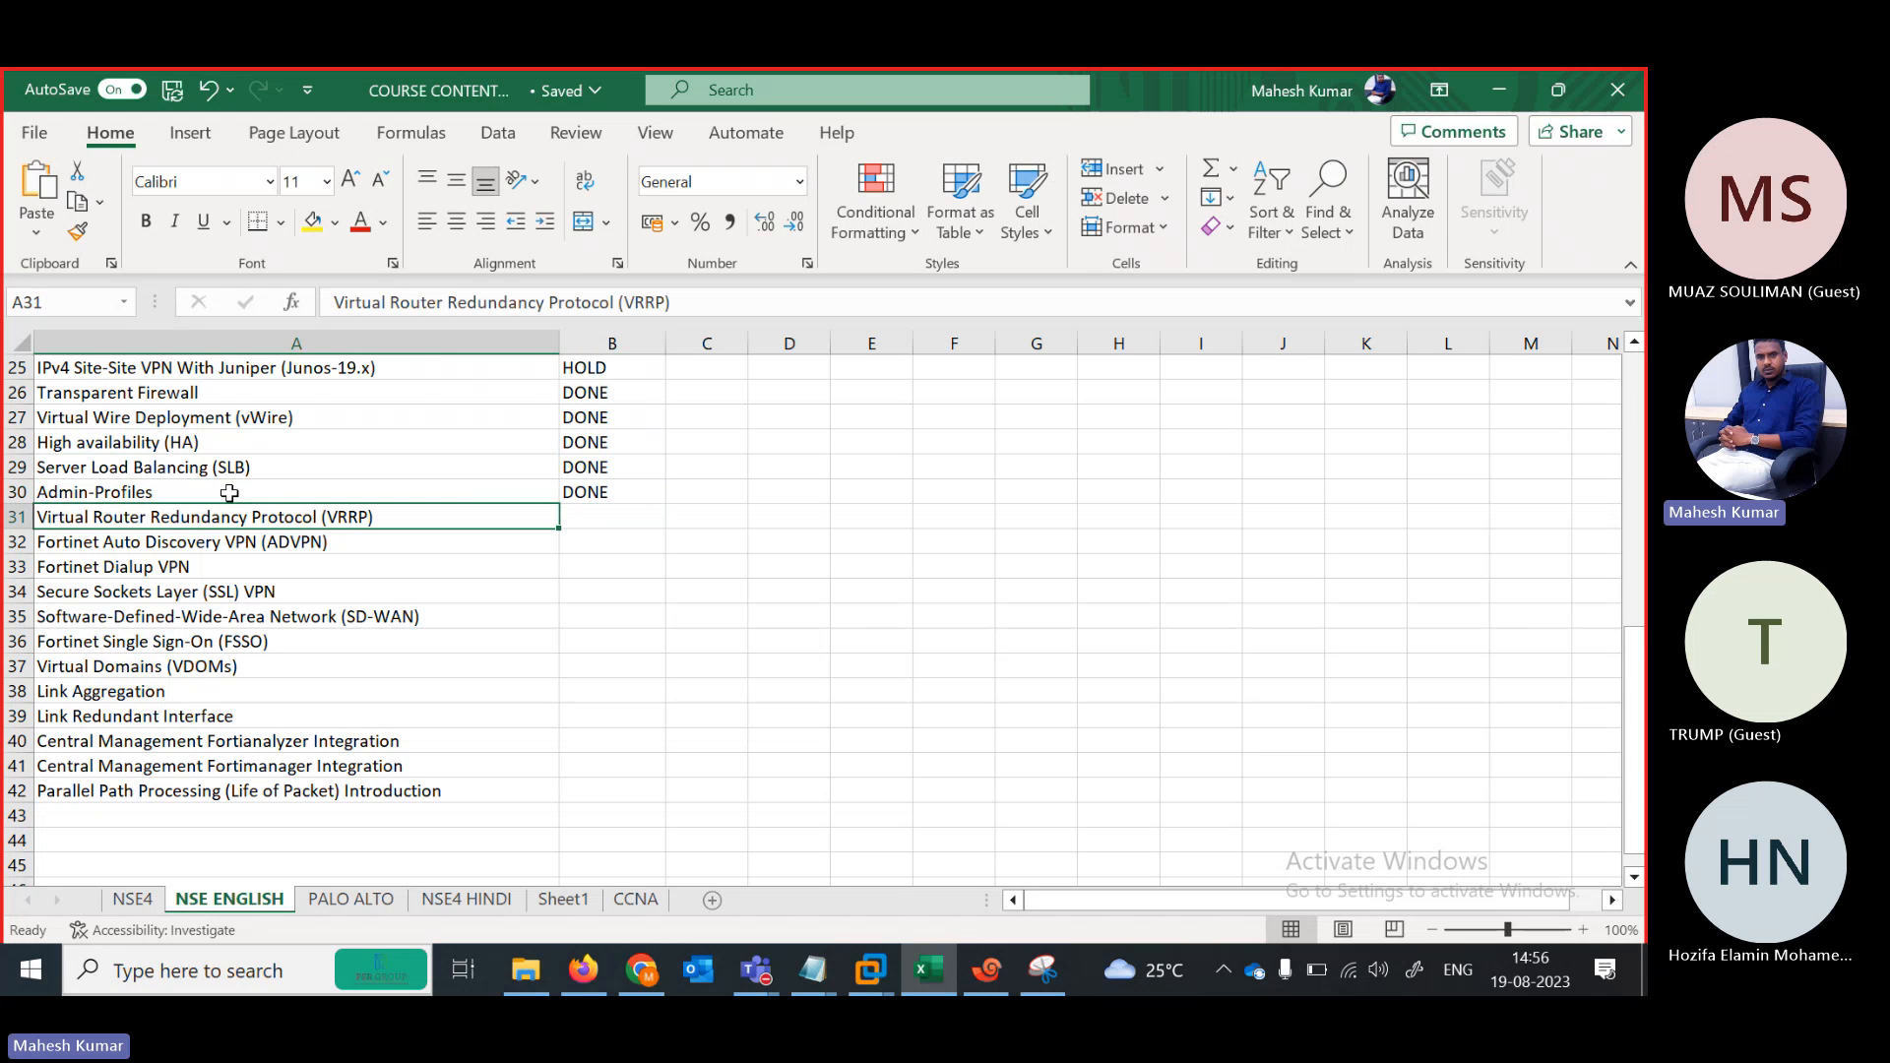
Bring the Teams meeting forward and stop recording via More > Record and transcribe
{"action": "mouse_move", "coordinate": [756, 975]}
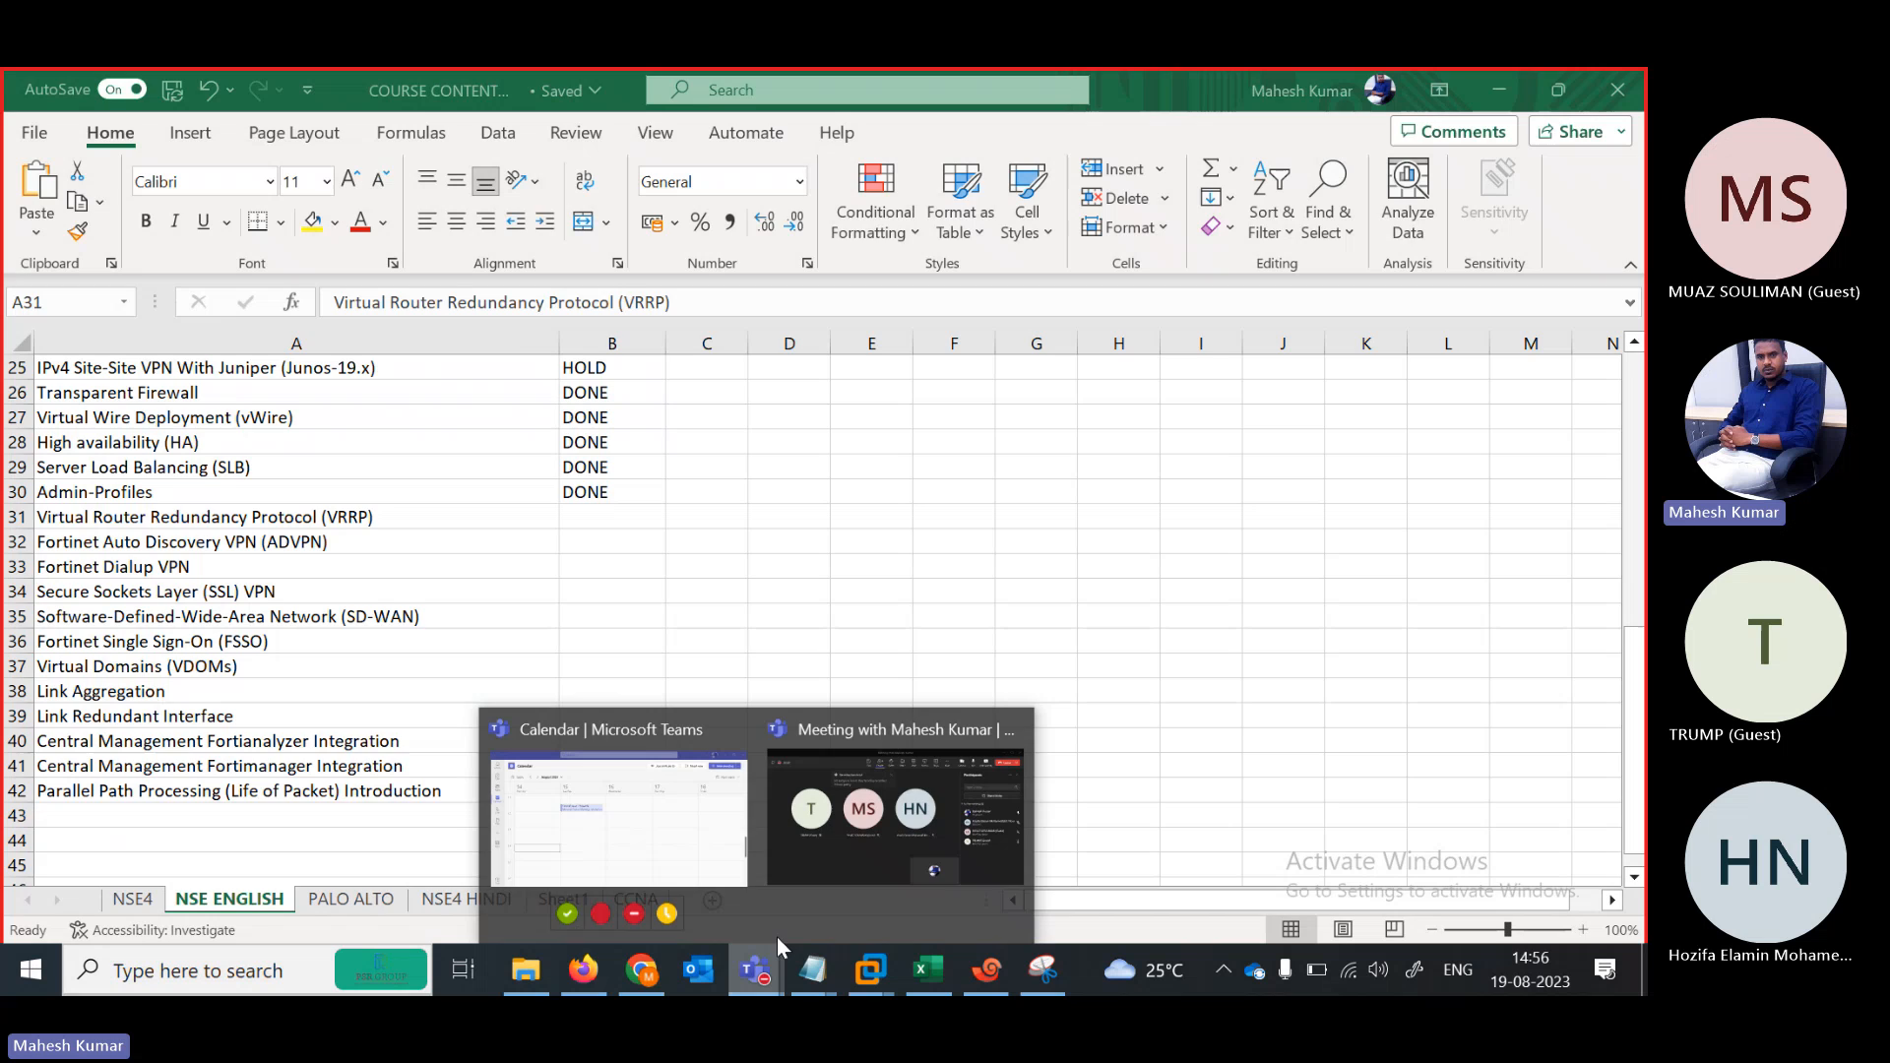
{"action": "left_click", "coordinate": [858, 854]}
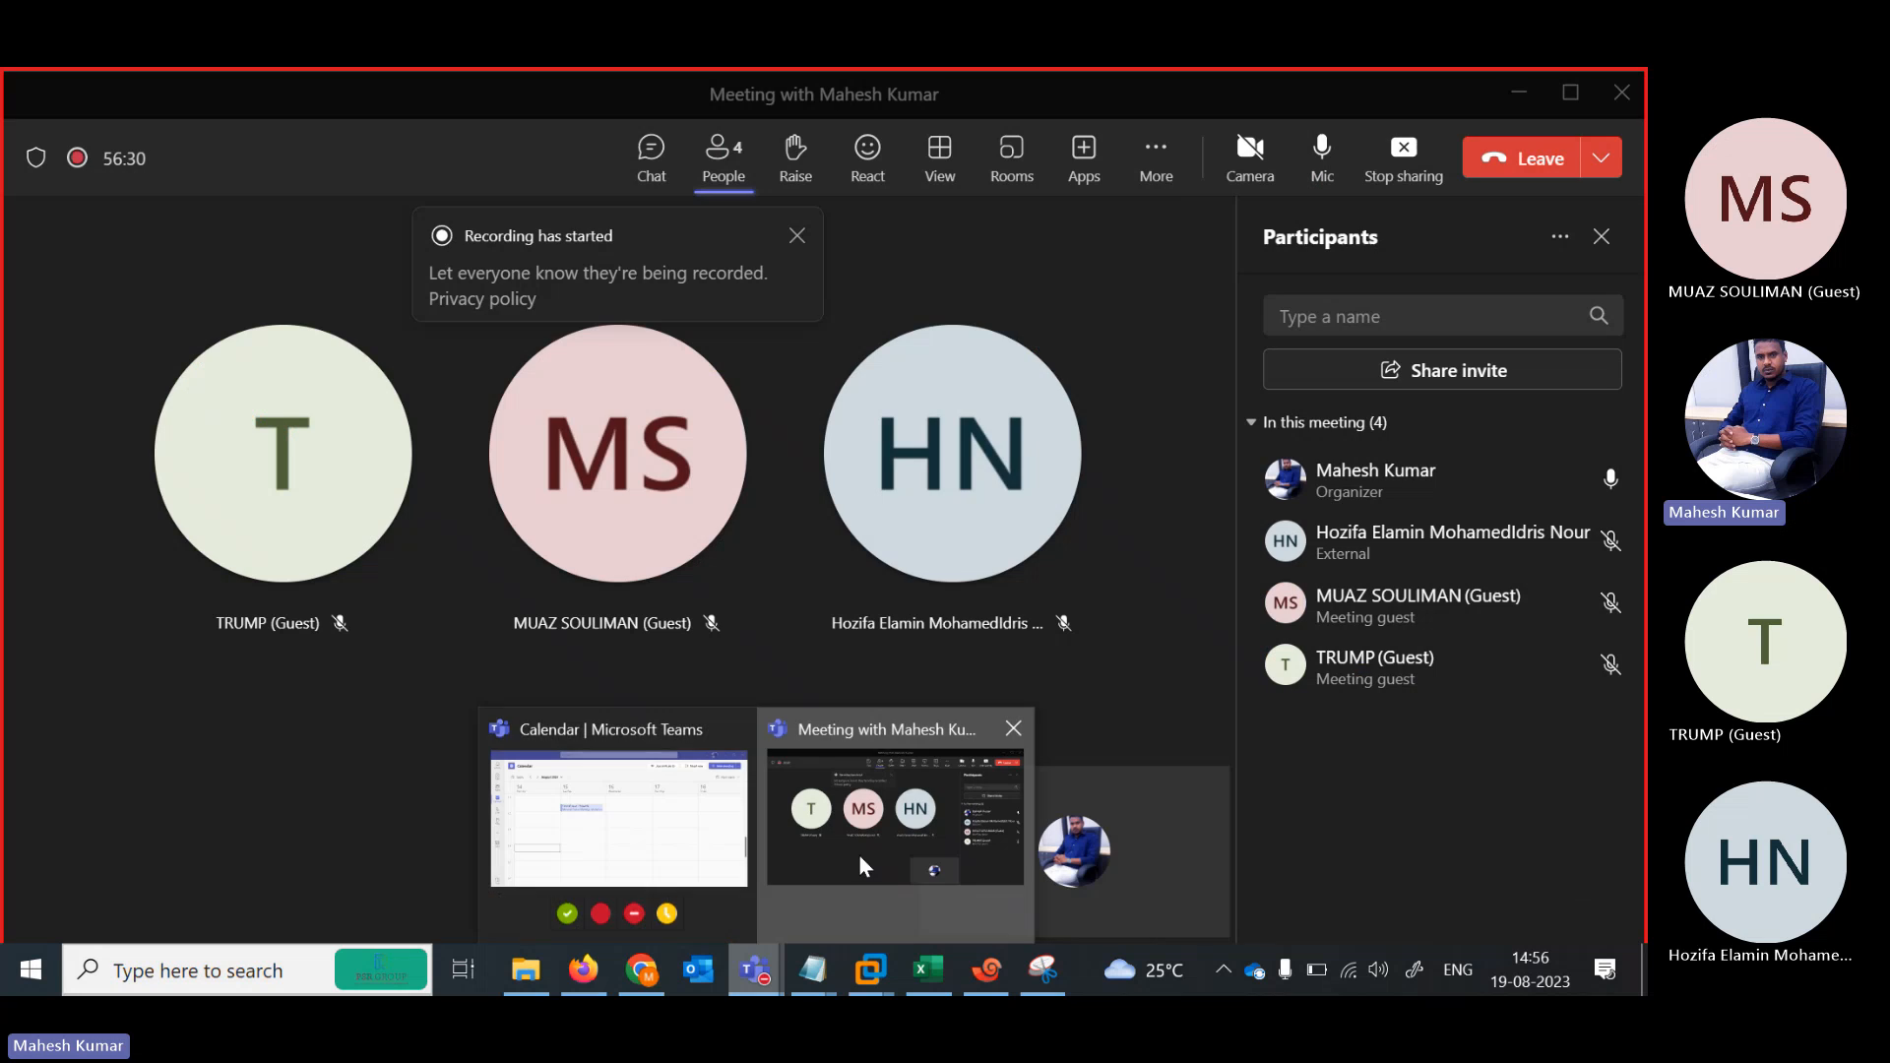
{"action": "left_click", "coordinate": [1161, 162]}
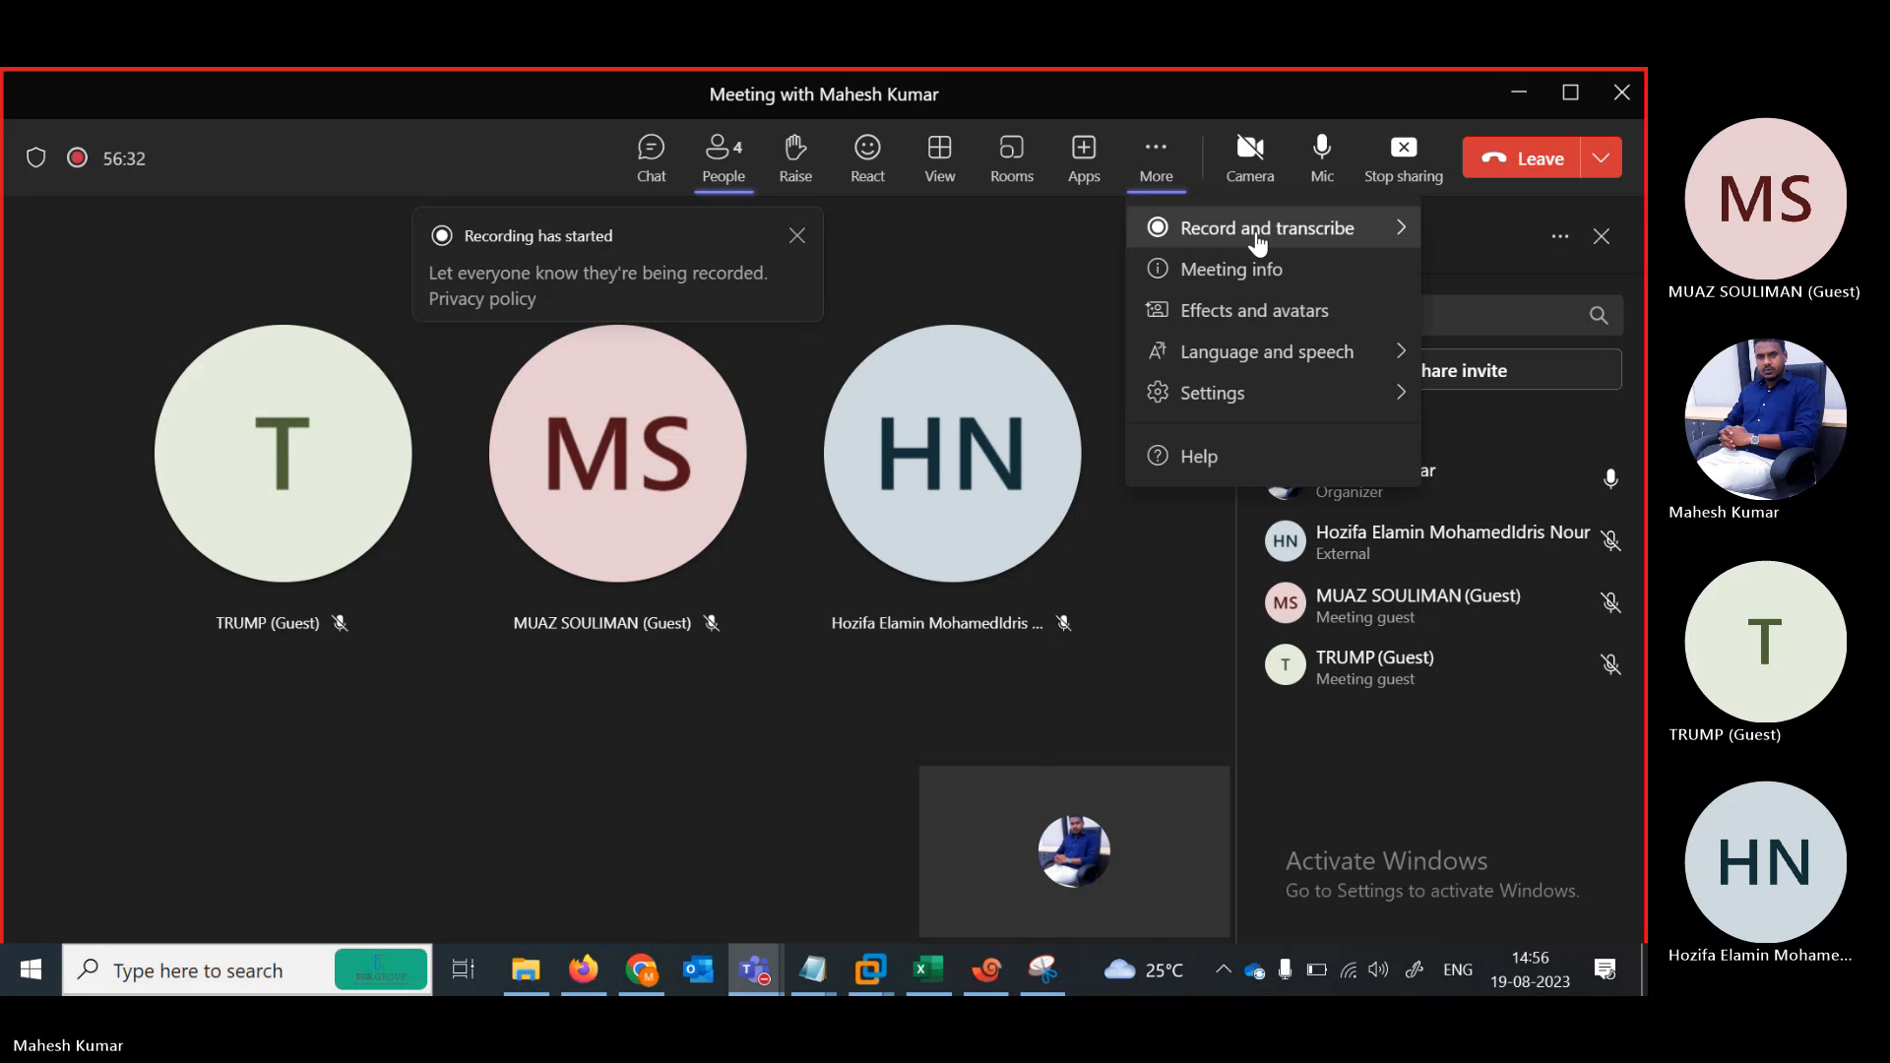
{"action": "mouse_move", "coordinate": [1243, 227]}
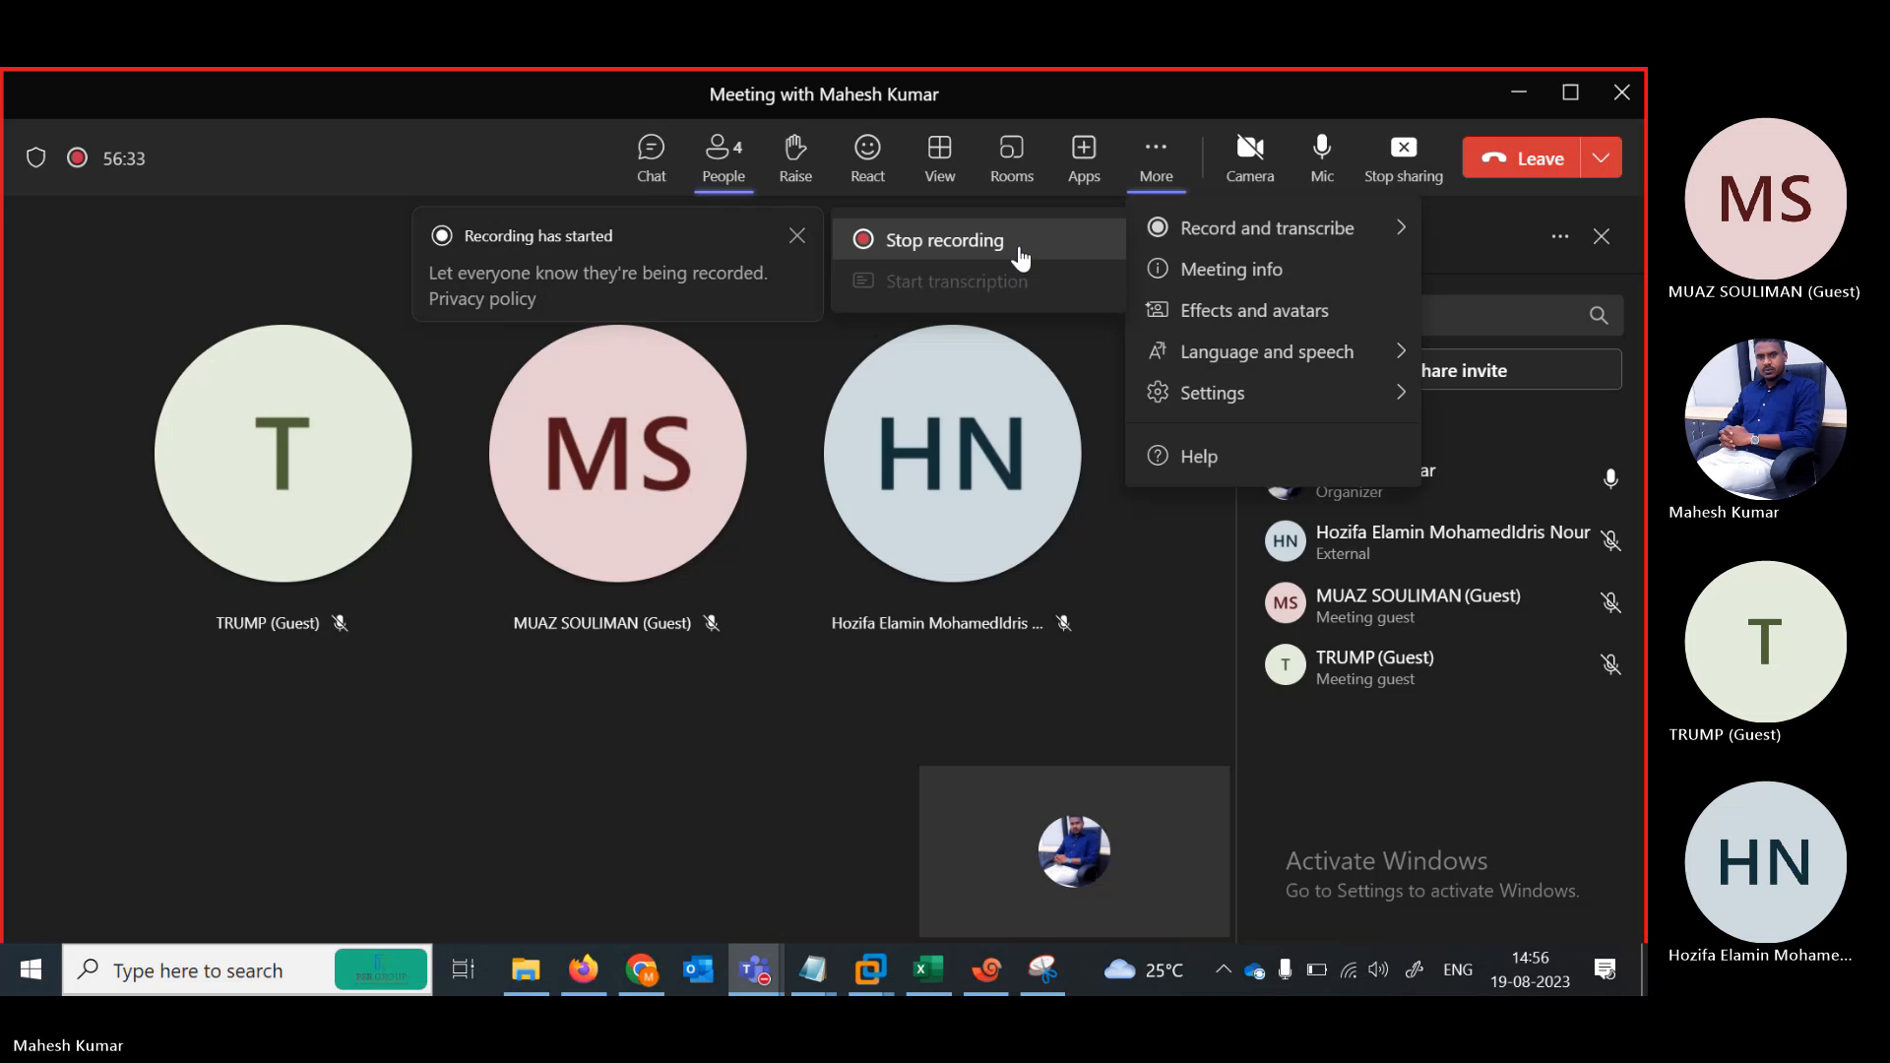
{"action": "left_click", "coordinate": [1020, 256]}
{"action": "left_click", "coordinate": [975, 523]}
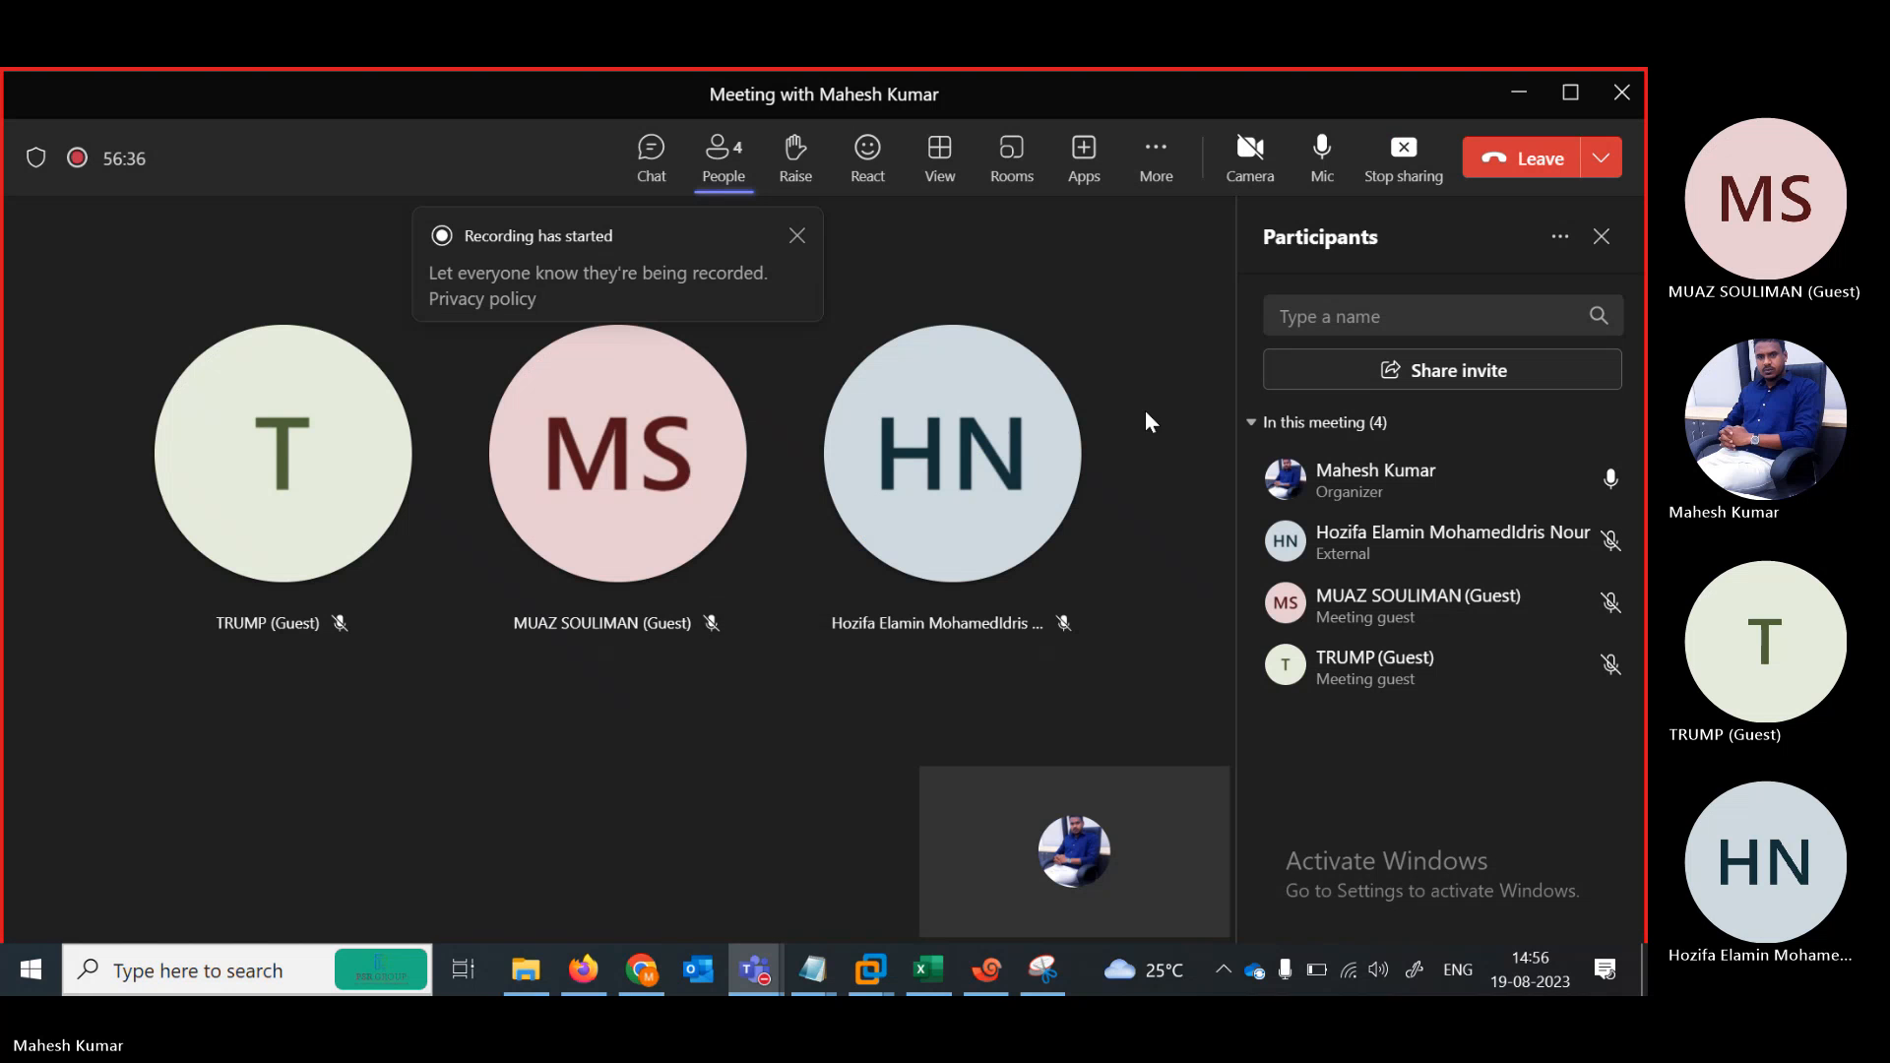